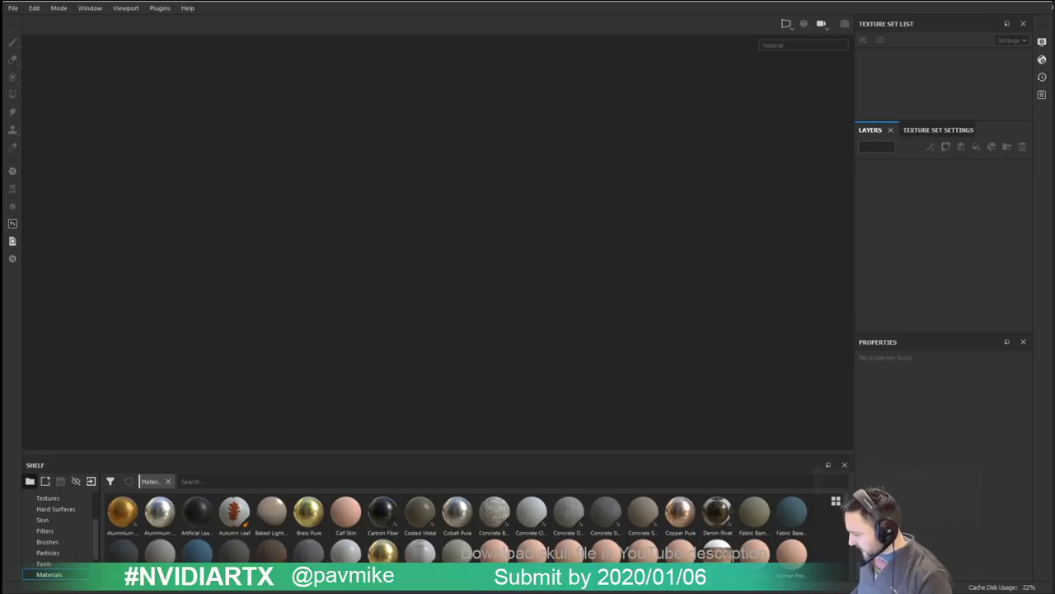
Step: Start a new project using Apinator.fbx from the ApinatorFiles folder as its mesh
mouse_move(0, 112)
left_mouse_down()
mouse_move(88, 105)
mouse_move(363, 40)
left_mouse_up()
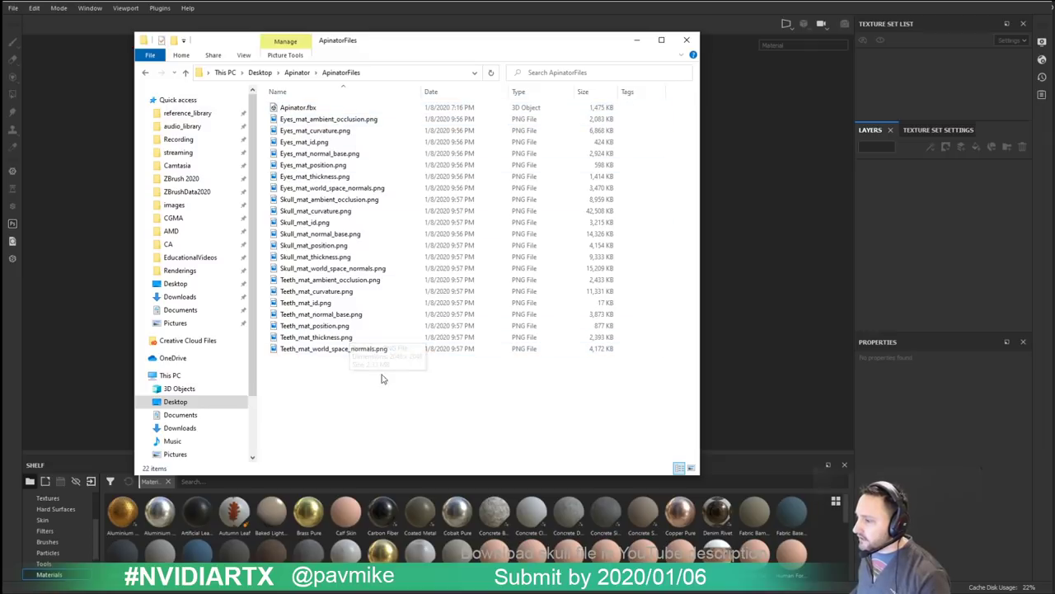
key("alt+Tab")
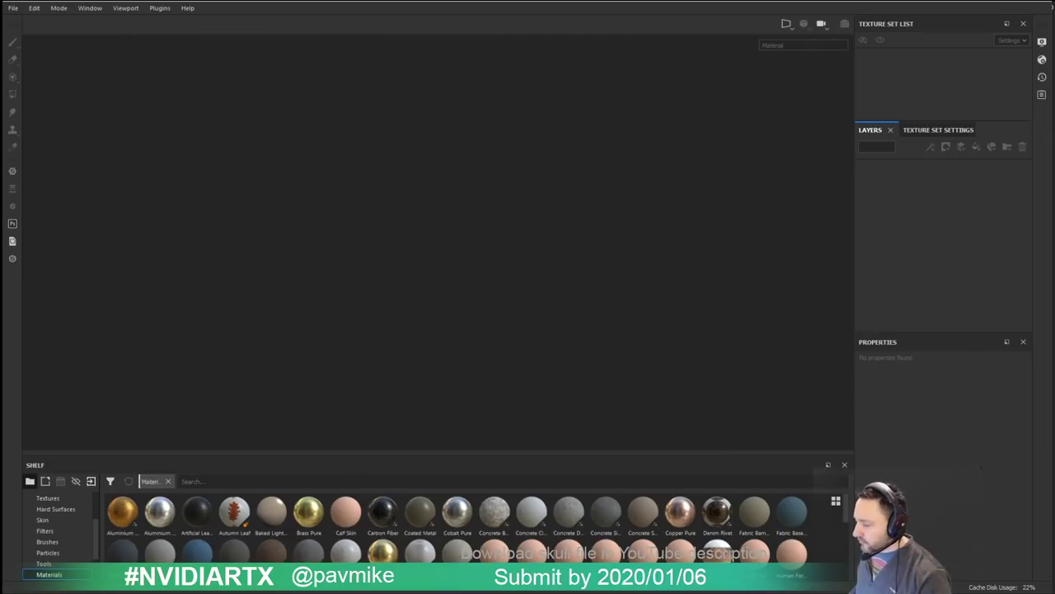
left_click(11, 8)
left_click(25, 21)
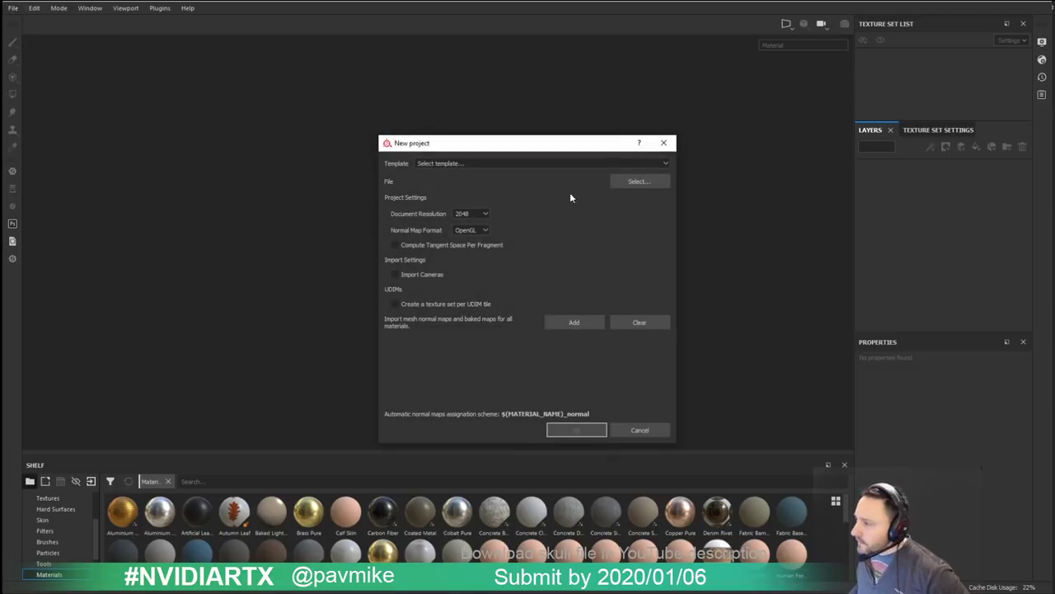
left_click(647, 183)
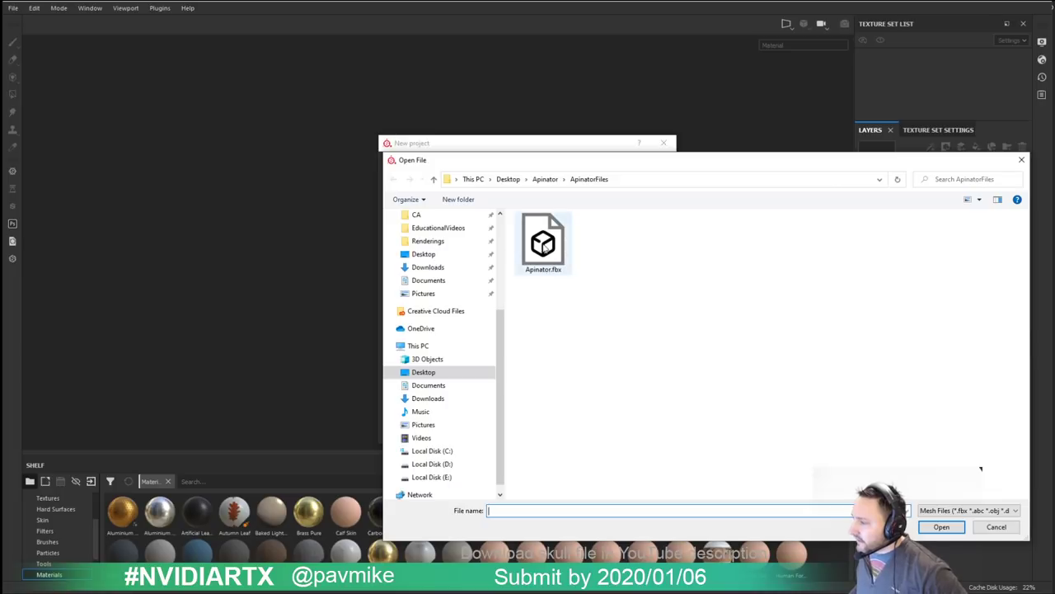
double_click(542, 244)
Step: Add all the eyes, skull and teeth baked map images from the ApinatorFiles folder to the new project
left_click(568, 322)
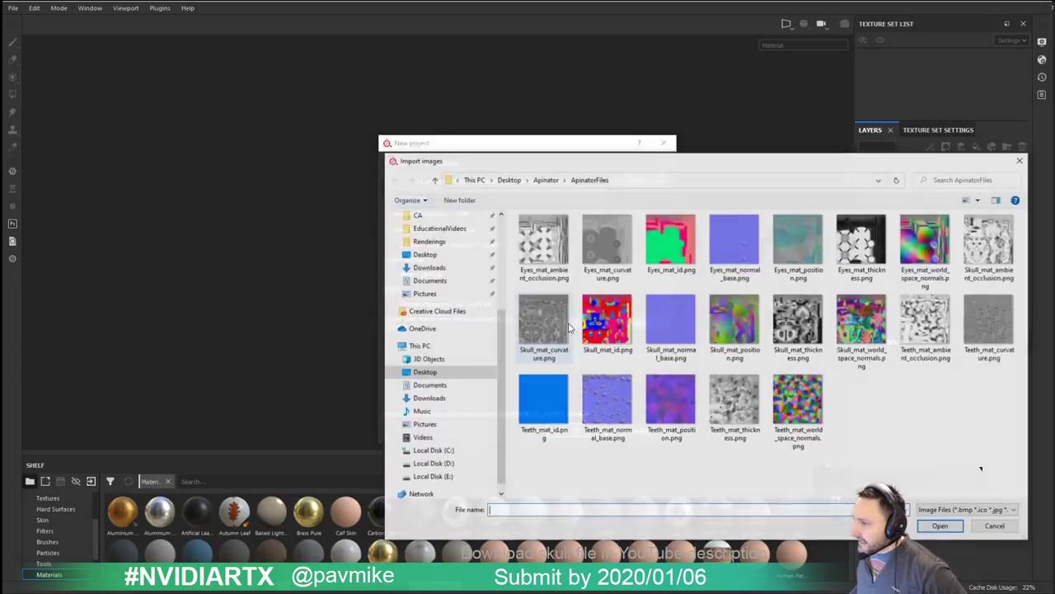
left_click(542, 244)
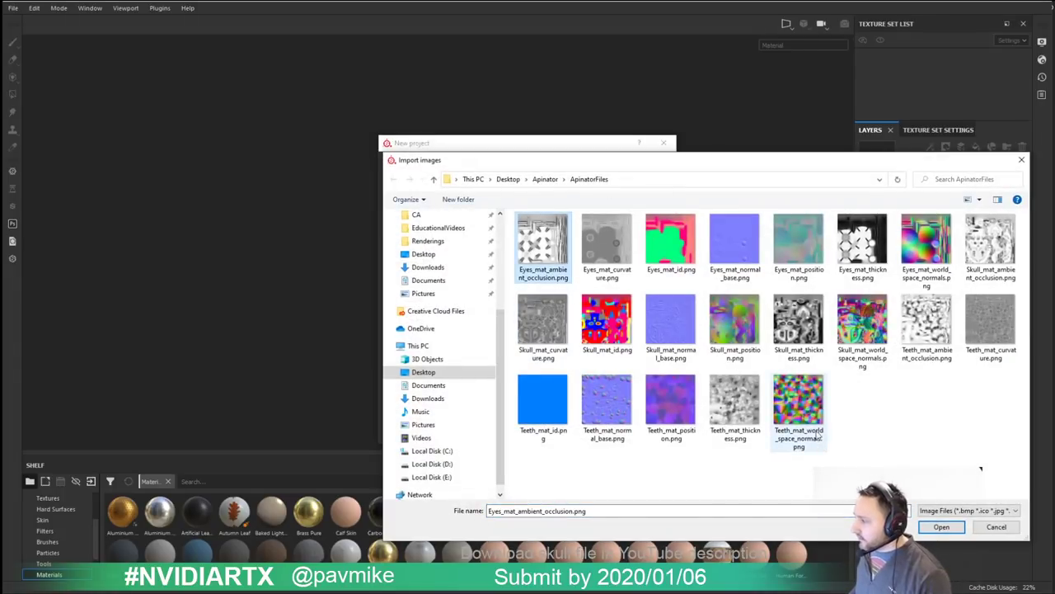
left_click(798, 400, "shift")
left_click(932, 527)
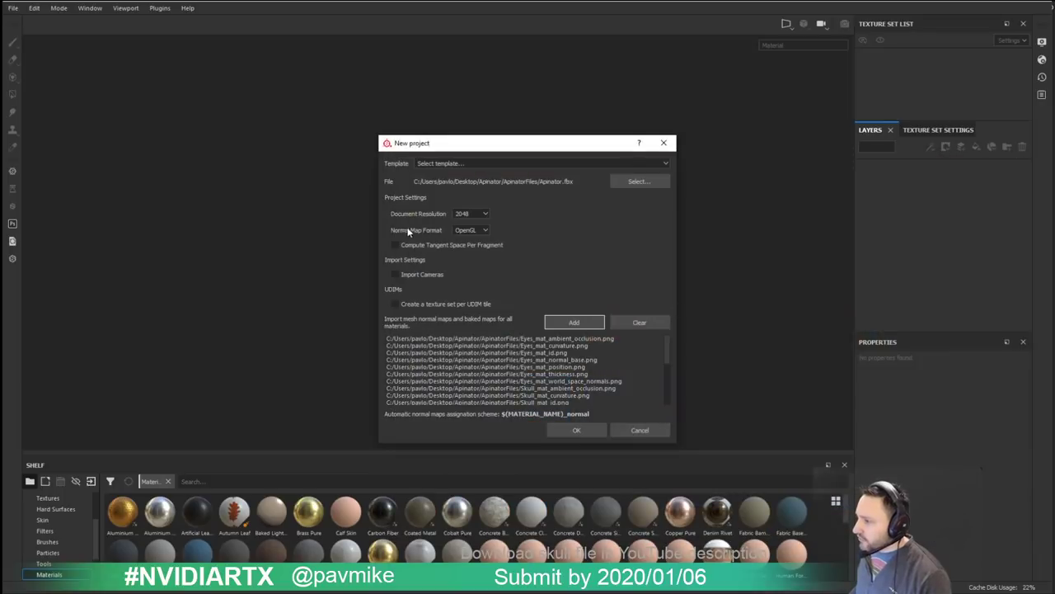
Step: Create the project with the OpenGL normal map format, leaving camera import and per-UDIM texture sets off
left_click(468, 230)
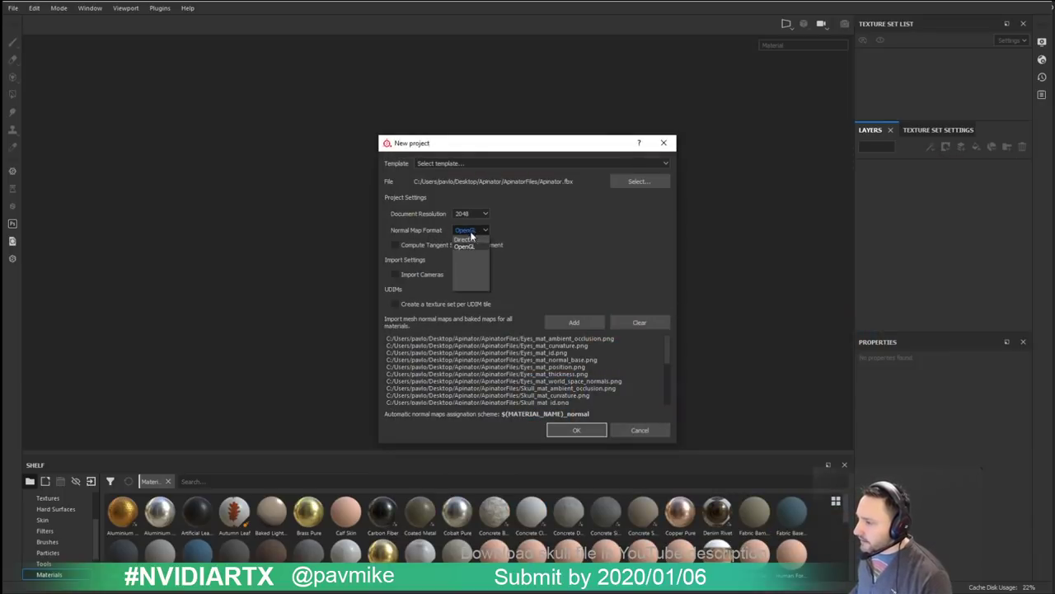
left_click(470, 245)
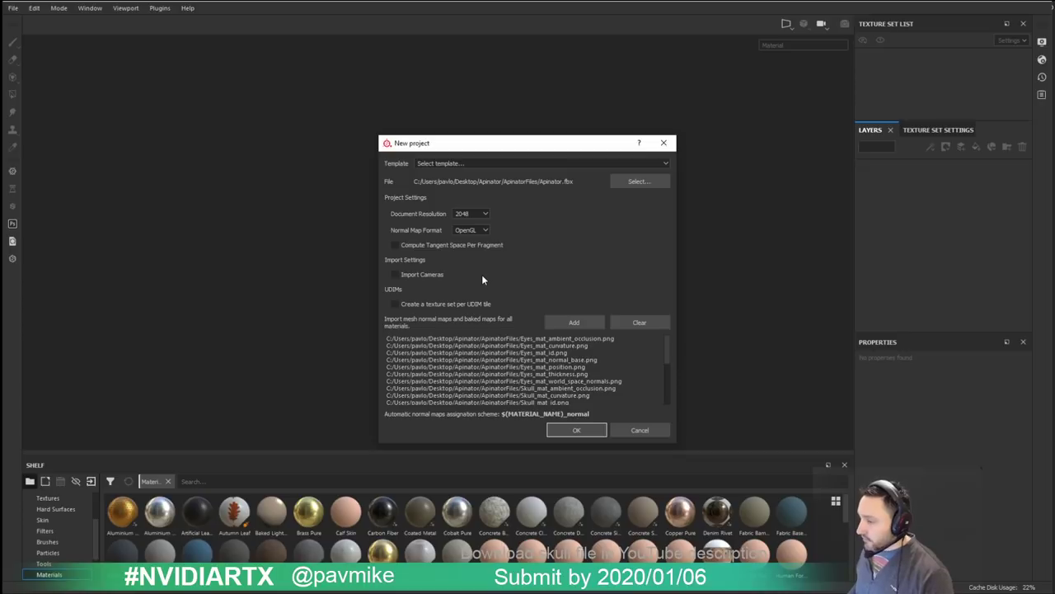
left_click(432, 275)
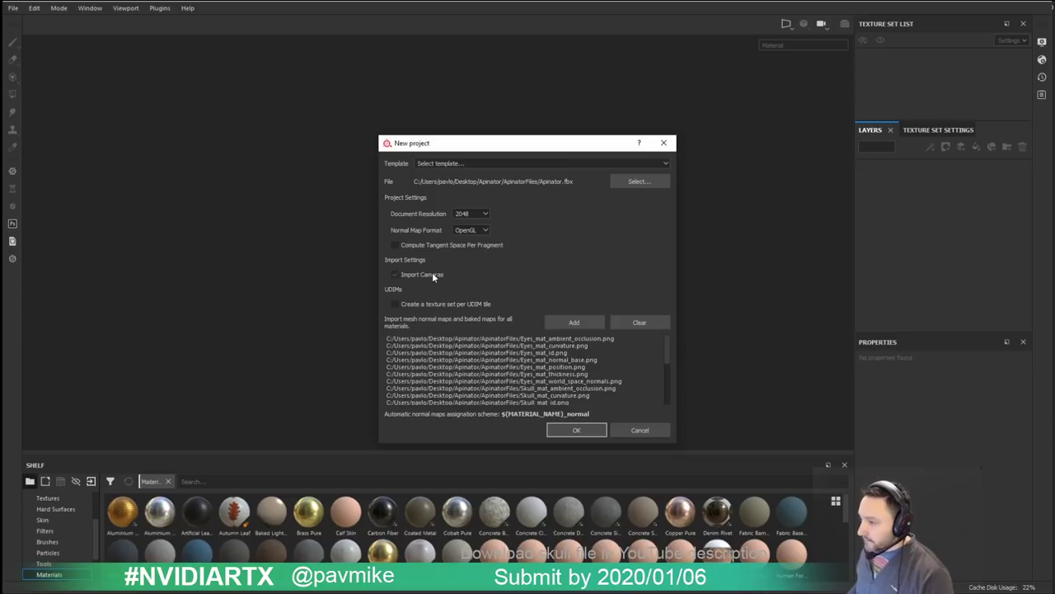
left_click(477, 231)
left_click(466, 246)
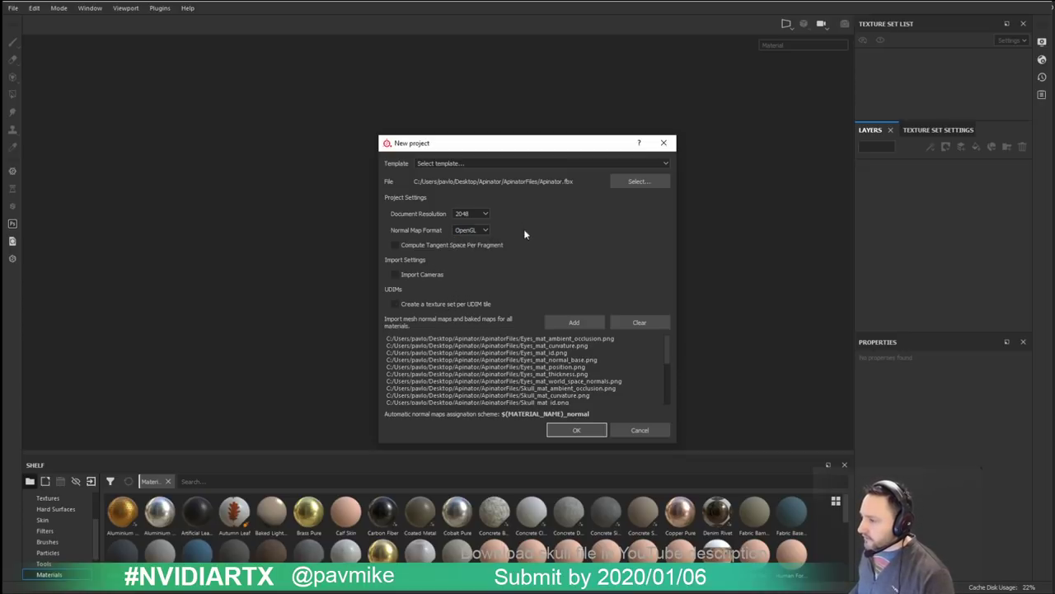
left_click(425, 305)
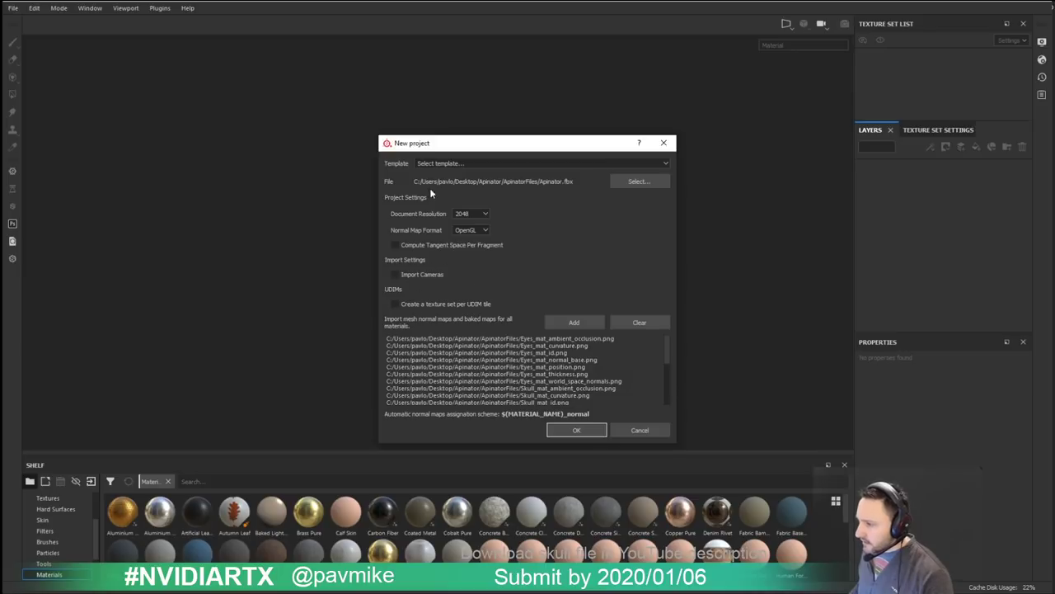
left_click(571, 433)
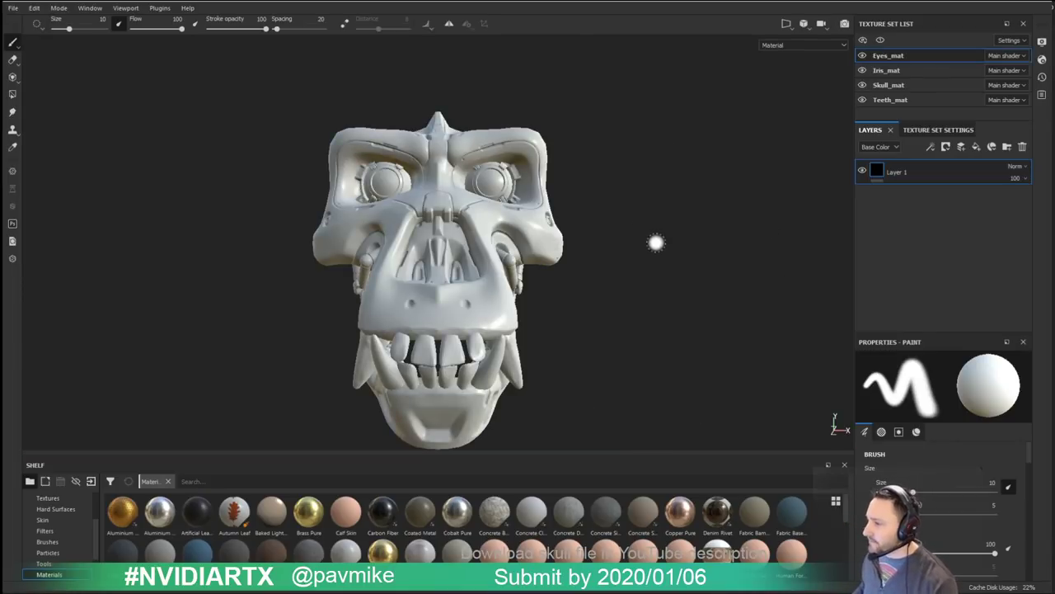
Step: Save the skull project as Apinator in the ApinatorFiles folder
left_click_drag(738, 234, 588, 197, "alt")
left_click(13, 8)
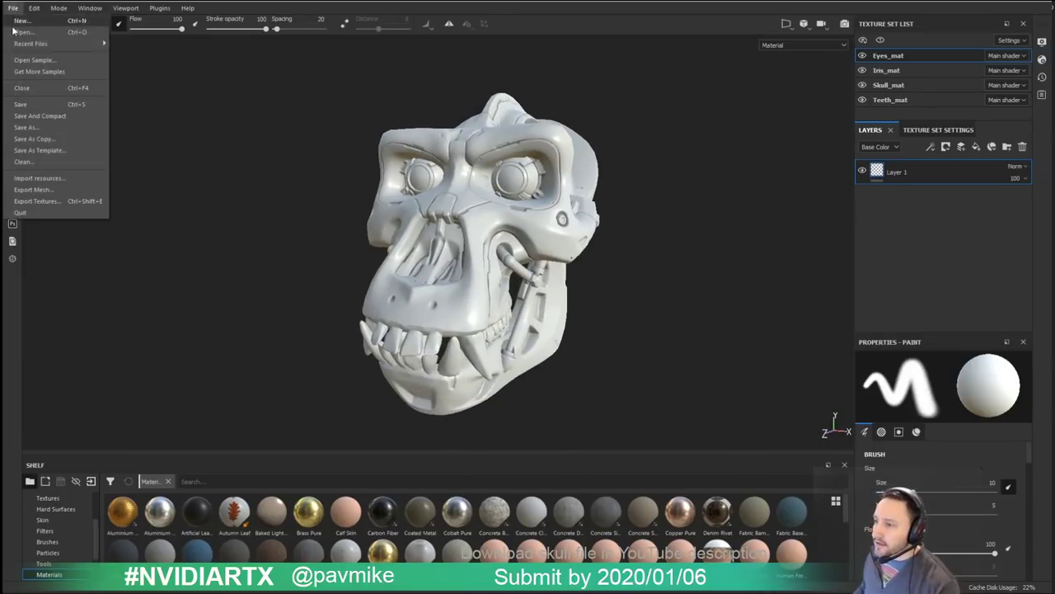
left_click(50, 128)
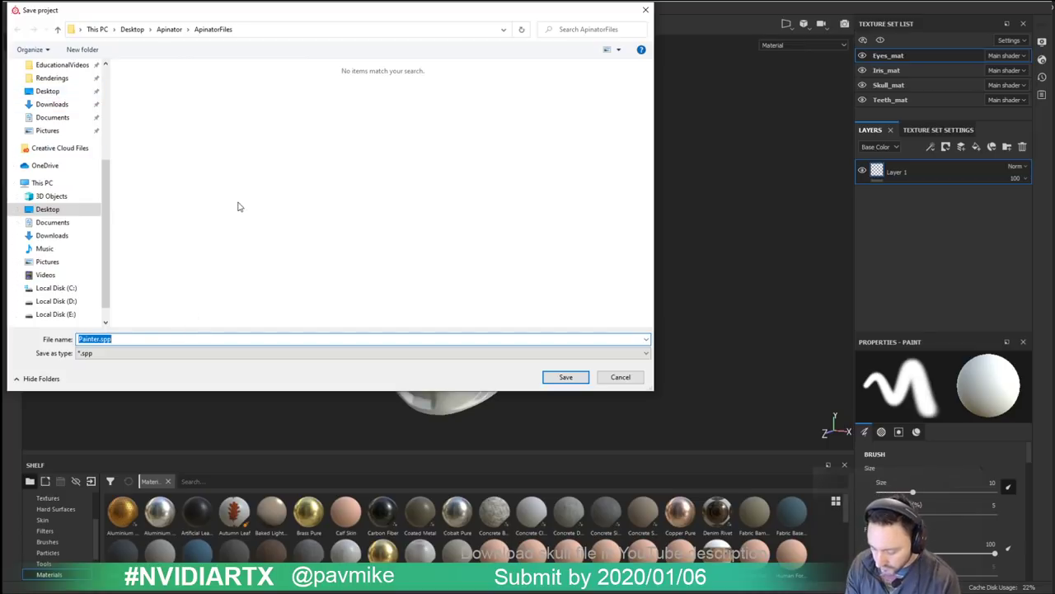
type("Apinator")
key("Return")
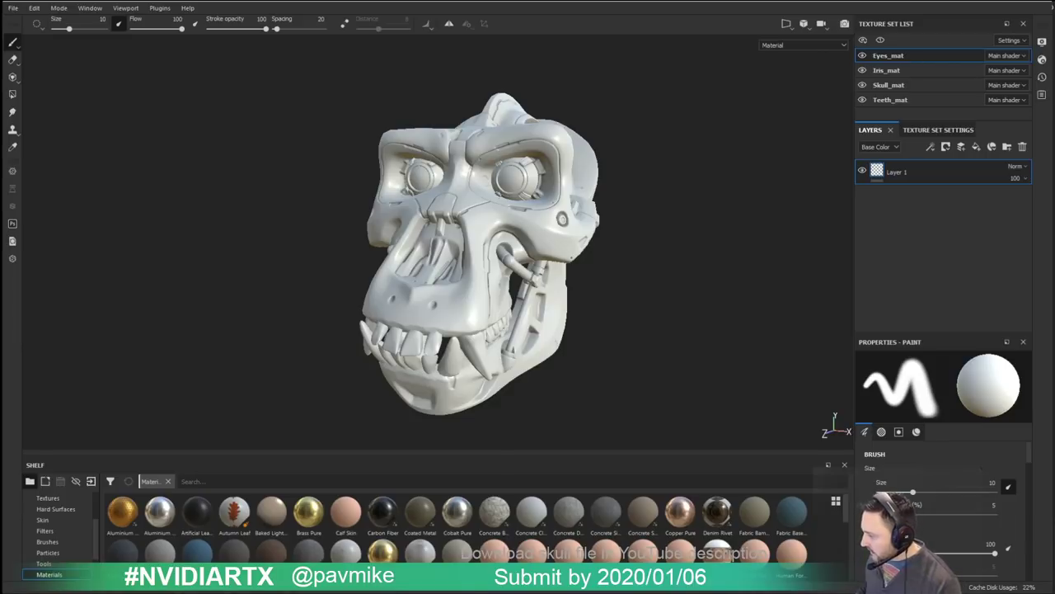
Step: View the Substance website in the browser and return to the skull project
mouse_move(702, 592)
left_mouse_down()
mouse_move(702, 292)
mouse_move(766, 68)
left_mouse_up()
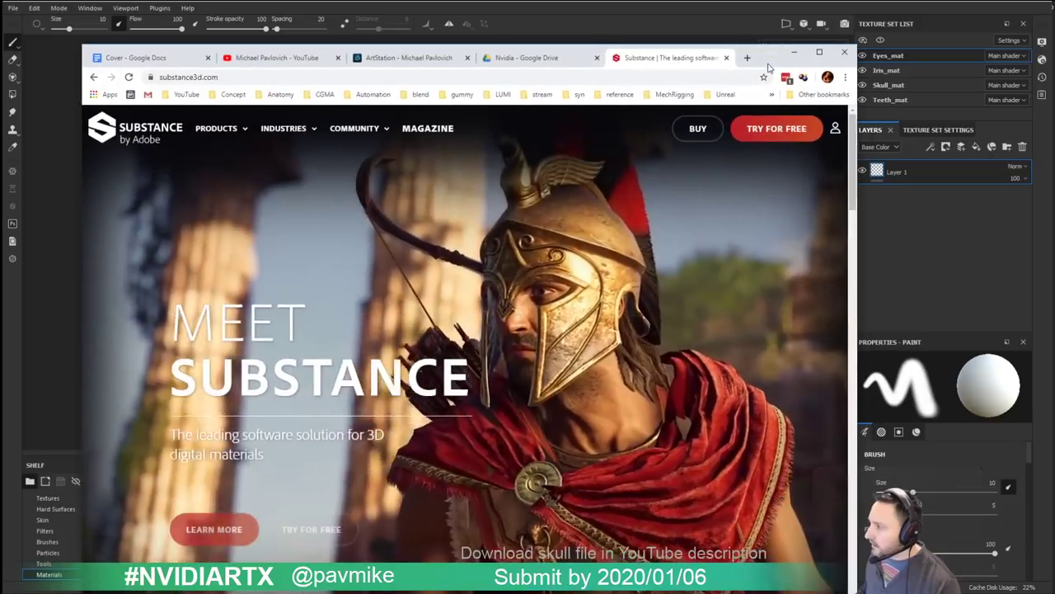
left_click(794, 52)
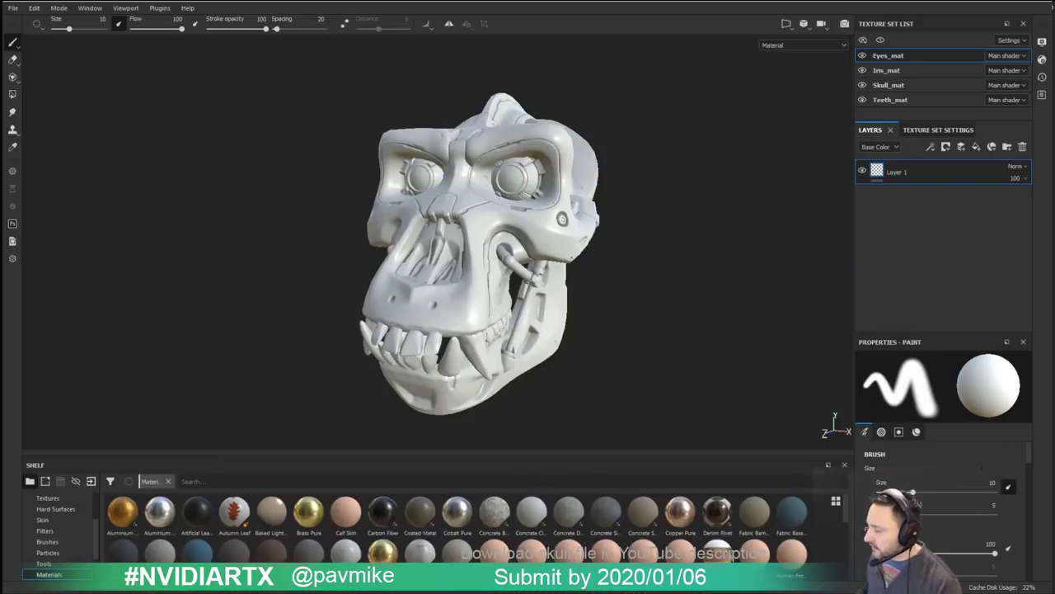
Step: Reduce the paint brush size to 4.68
left_click_drag(673, 302, 625, 273, "alt")
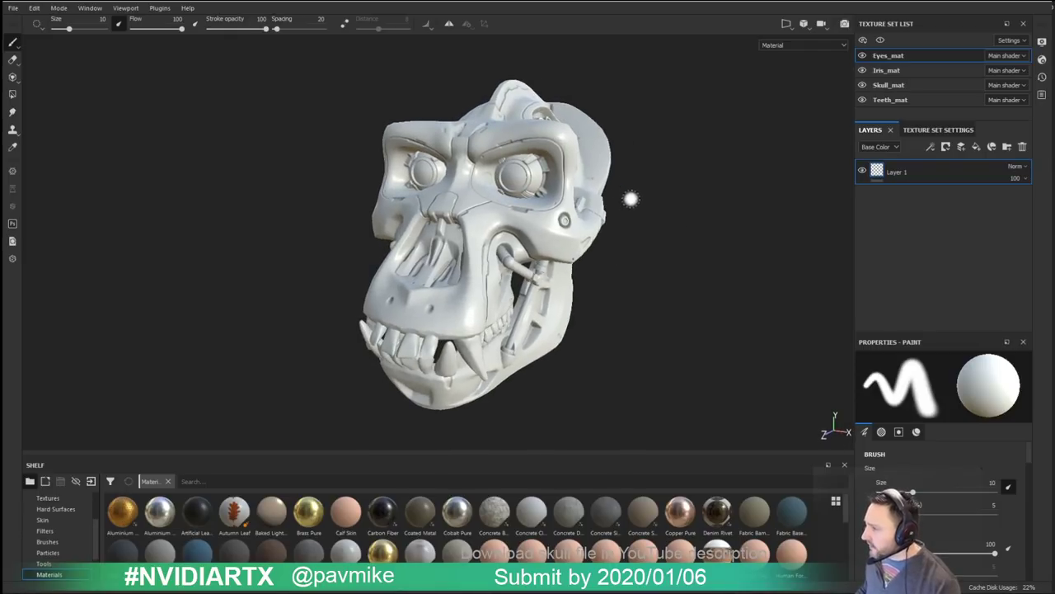
right_click_drag(681, 204, 701, 229, "ctrl")
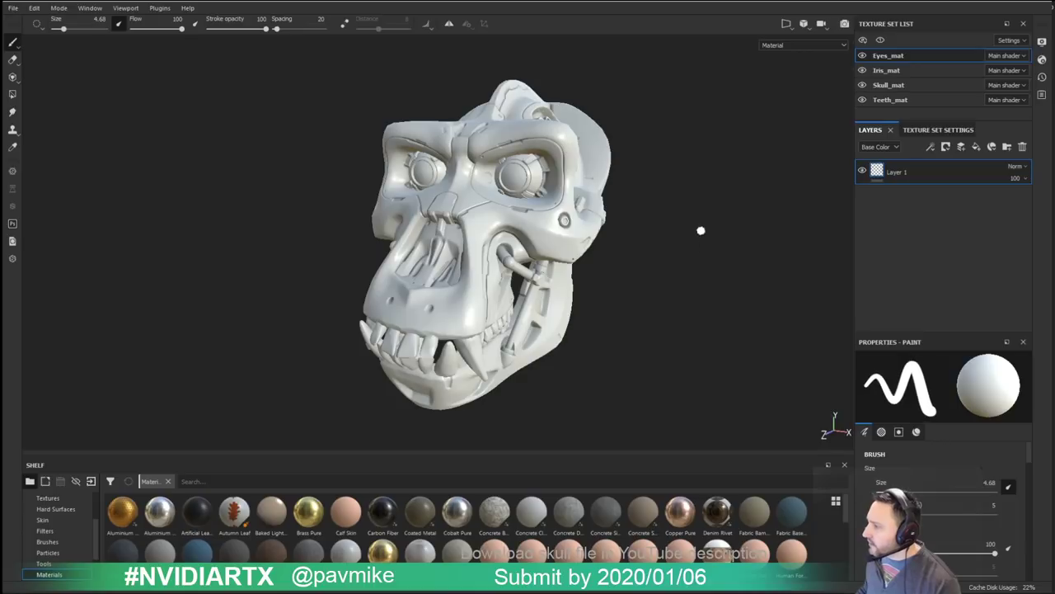
middle_click_drag(695, 252, 668, 254, "alt")
left_click_drag(668, 254, 685, 275, "alt")
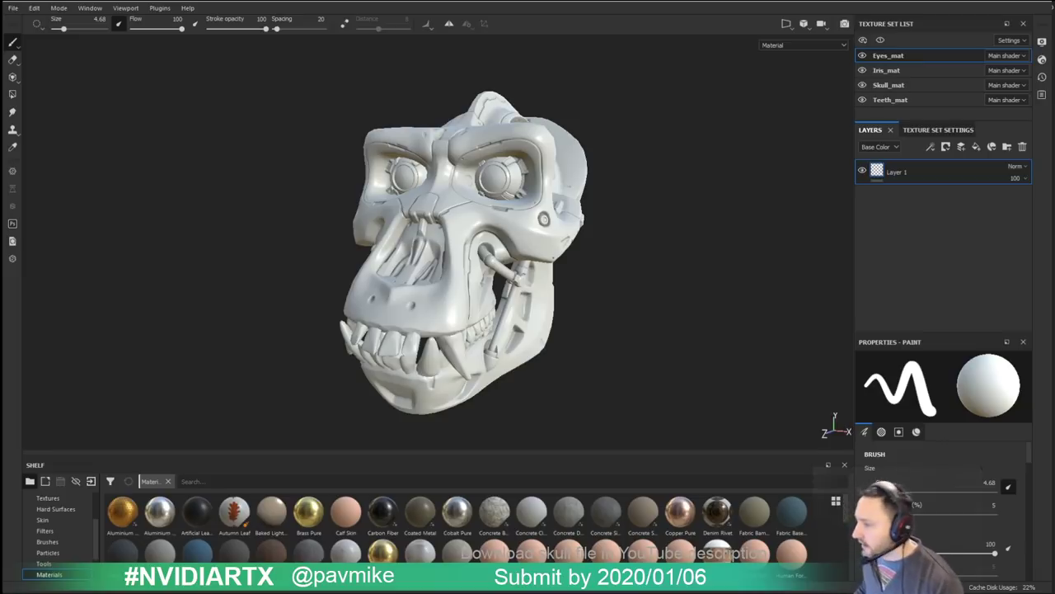
mouse_move(463, 277)
left_mouse_down("alt")
mouse_move(624, 173)
mouse_move(599, 165)
left_mouse_up("alt")
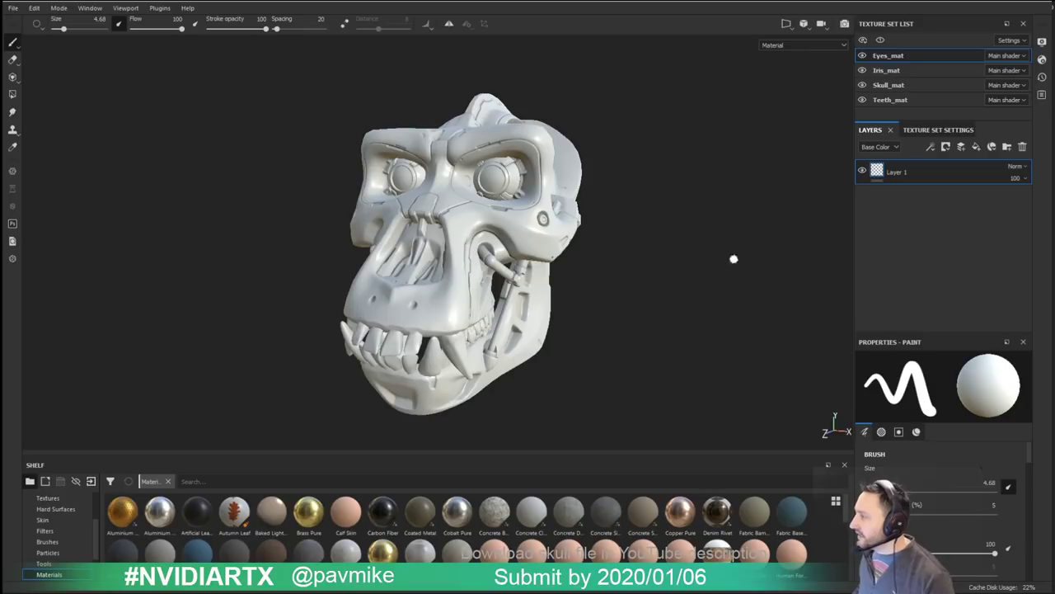
mouse_move(615, 176)
left_mouse_down("alt")
mouse_move(208, 132)
mouse_move(599, 172)
left_mouse_up("alt")
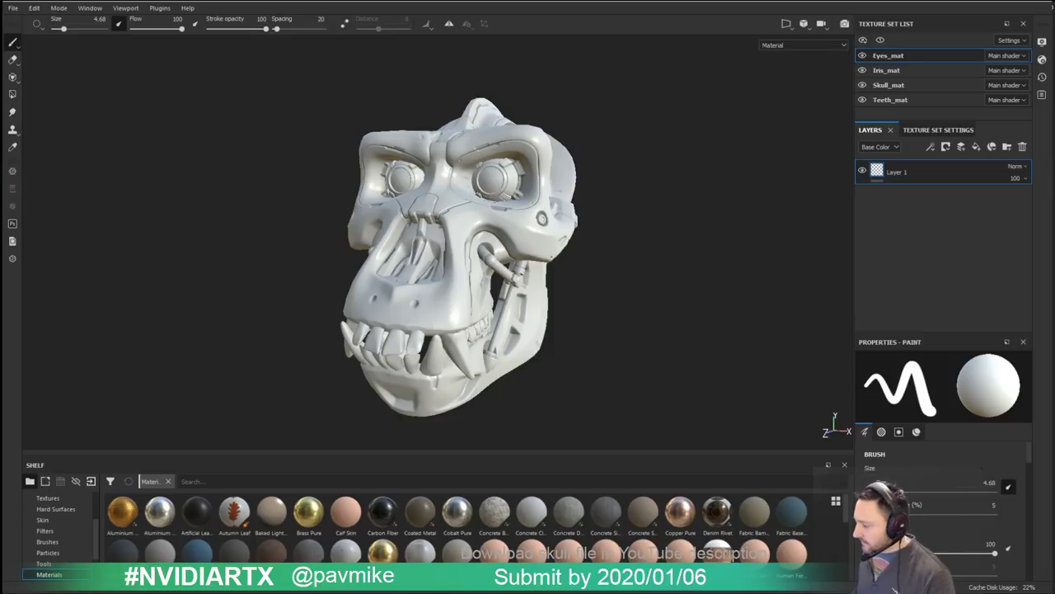
Step: Switch to the browser and sign in to Substance Share with the prefilled account details
mouse_move(0, 90)
left_mouse_down()
mouse_move(629, 36)
mouse_move(549, 37)
left_mouse_up()
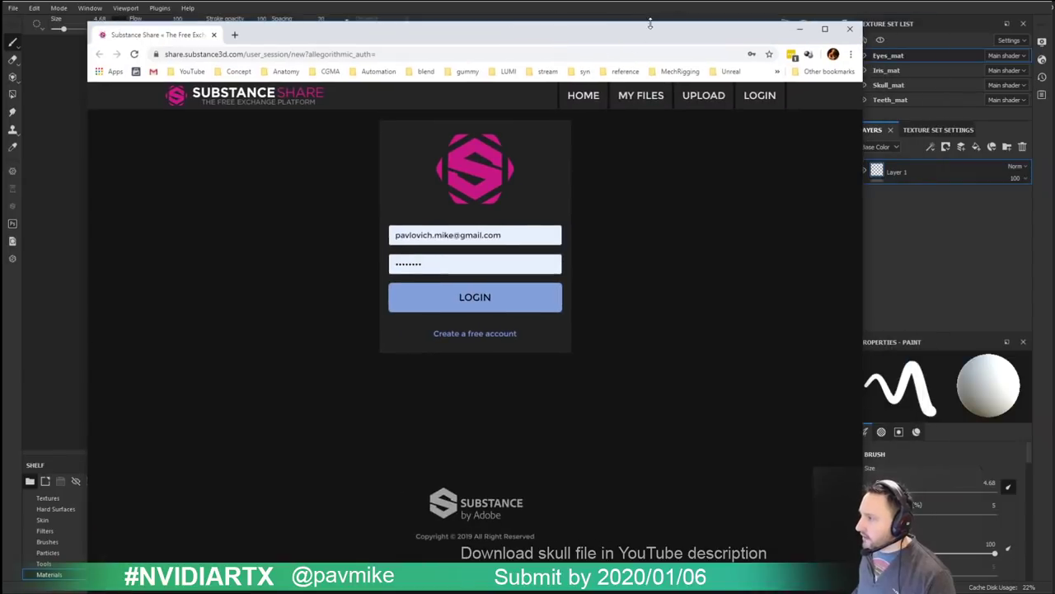
left_click_drag(650, 25, 636, 50)
left_click(457, 324)
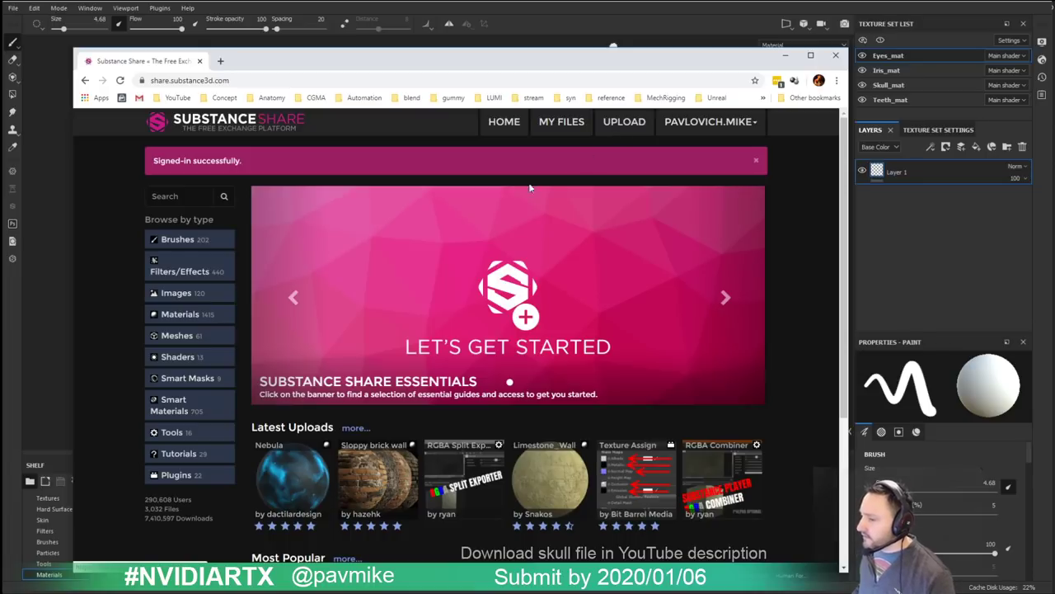
Step: Browse the Meshes category and view the GDC FPS Female asset page
left_click(186, 336)
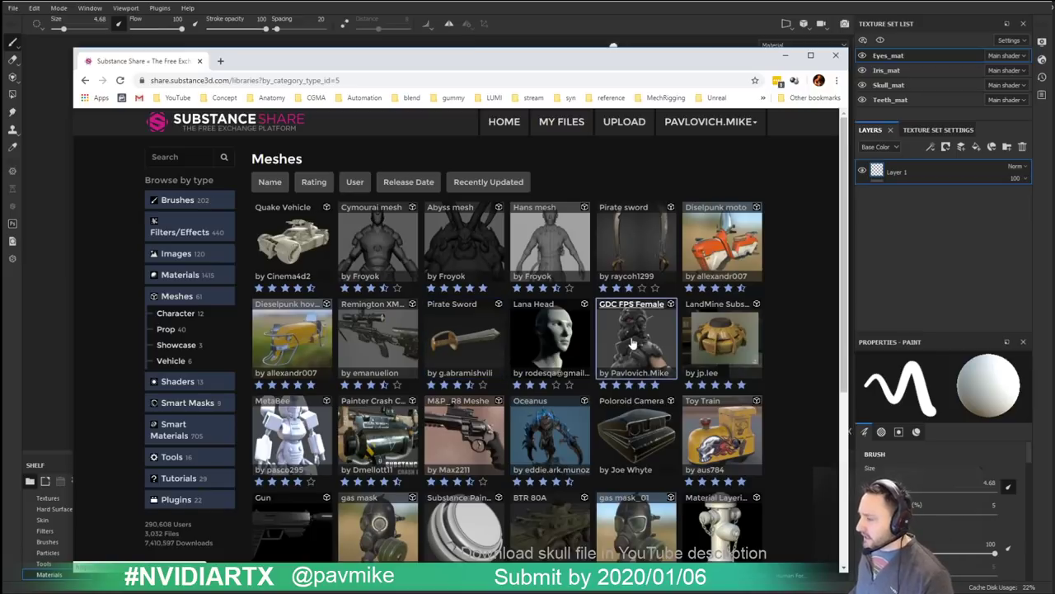
scroll(396, 322, "down", 3)
scroll(503, 263, "up", 3)
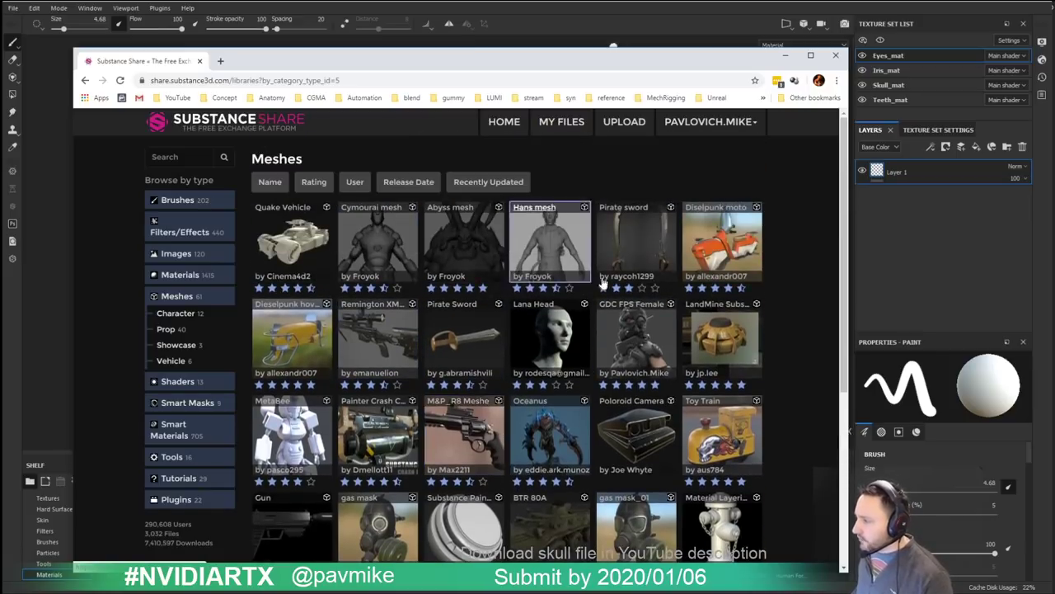
left_click(633, 336)
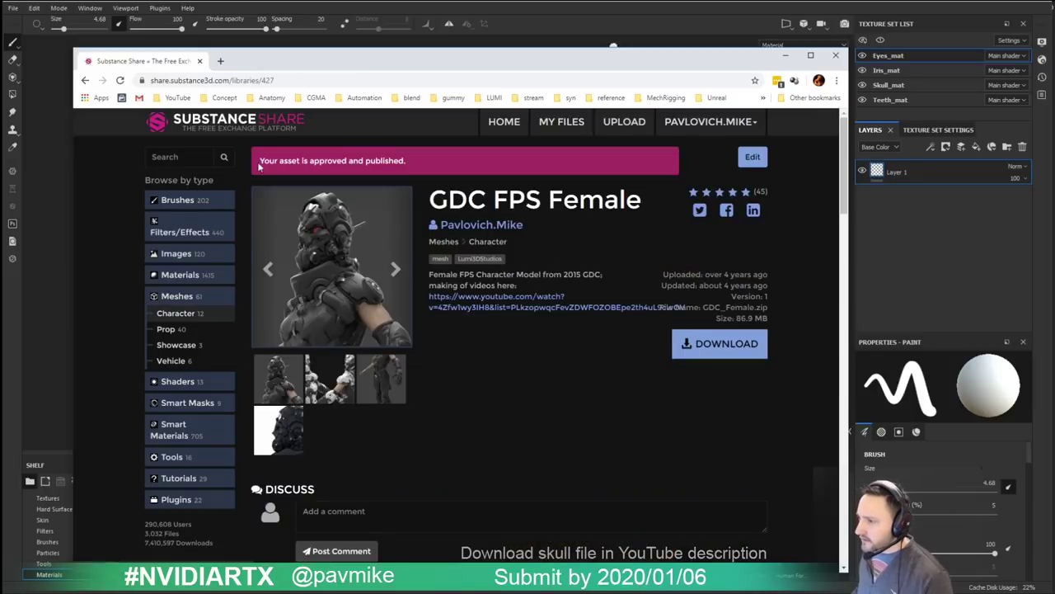
left_click(83, 81)
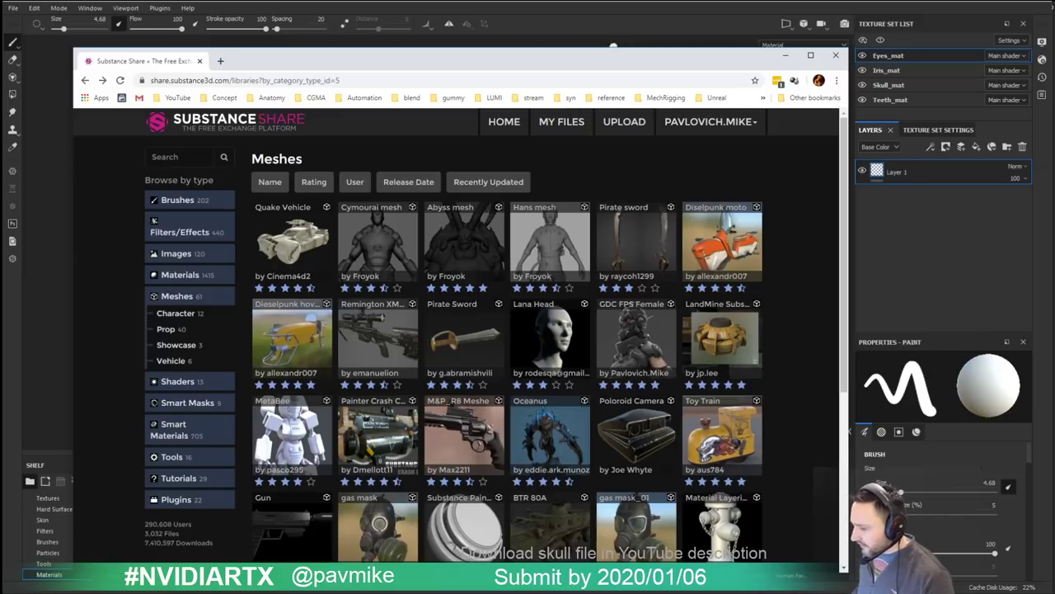
Step: Search Substance Share for "t800"
key("alt+Tab")
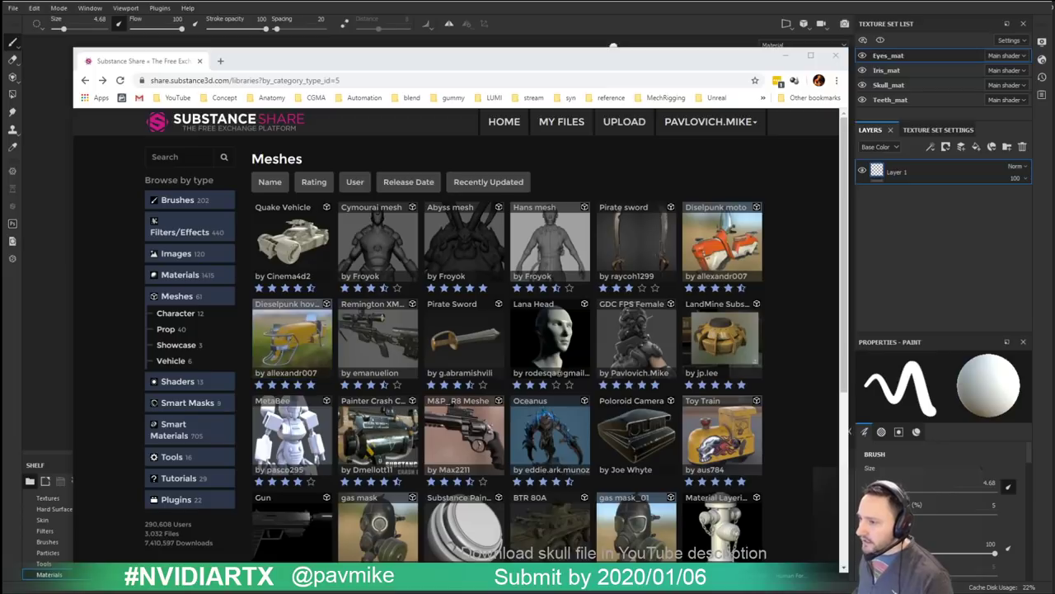
left_click(179, 157)
left_click(169, 182)
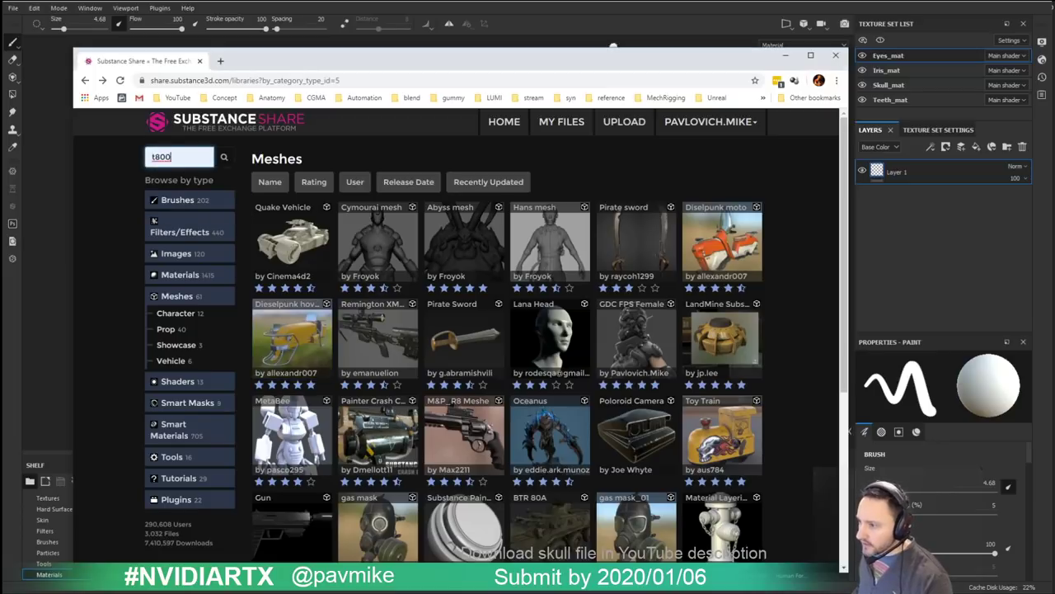
left_click(223, 157)
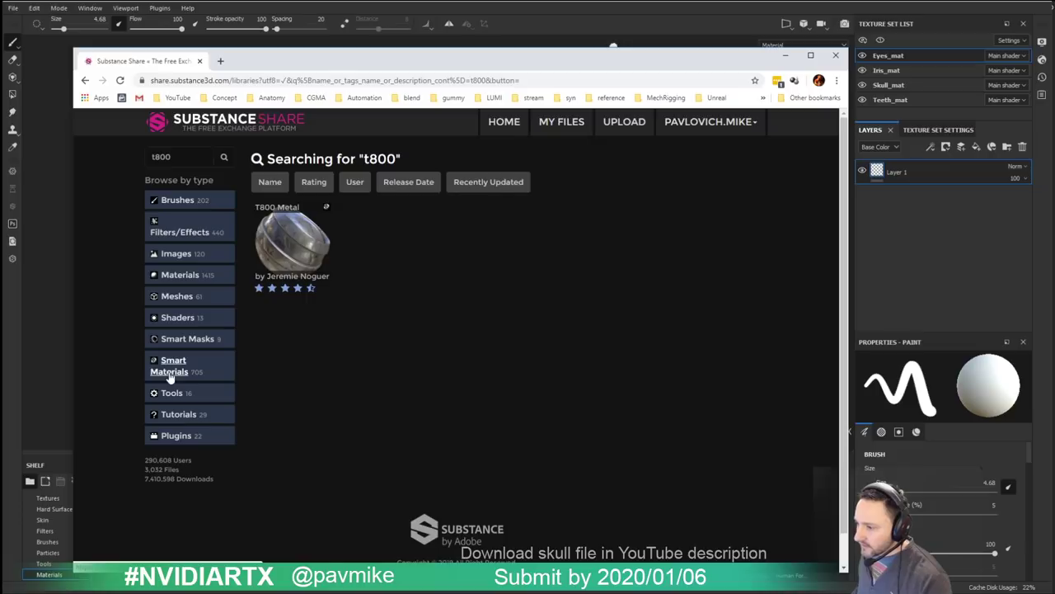
Step: View the T800 Metal asset page under Smart Materials and switch back to Substance Painter
left_click(169, 371)
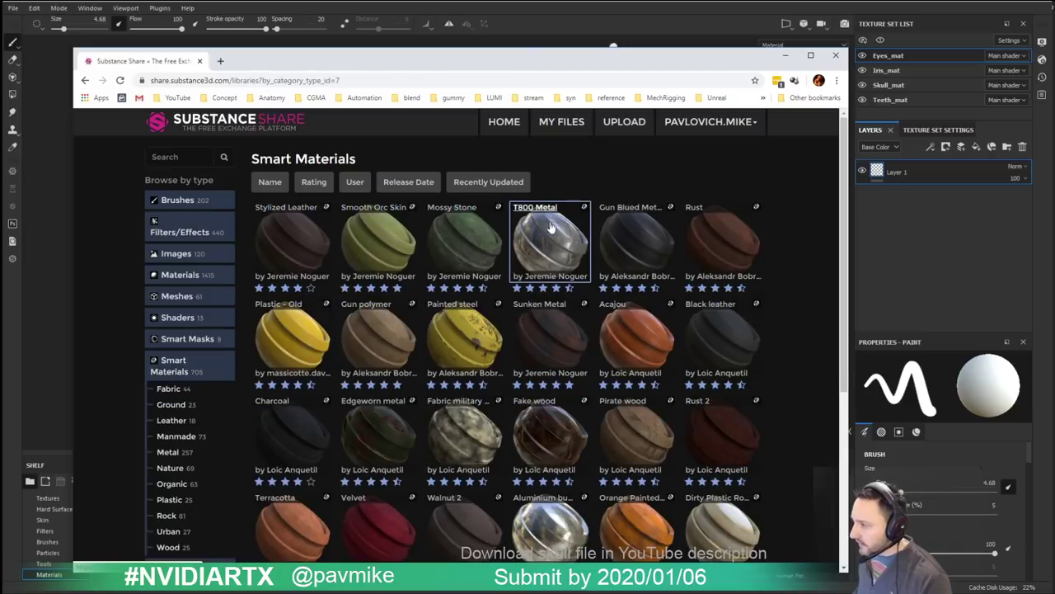
left_click(549, 264)
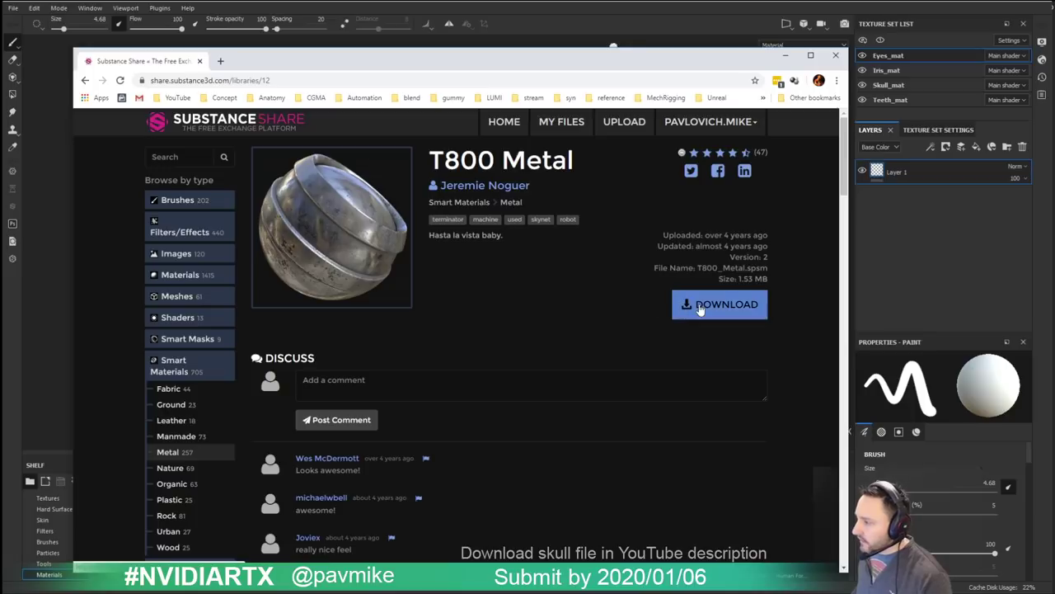
left_click_drag(488, 64, 1054, 64)
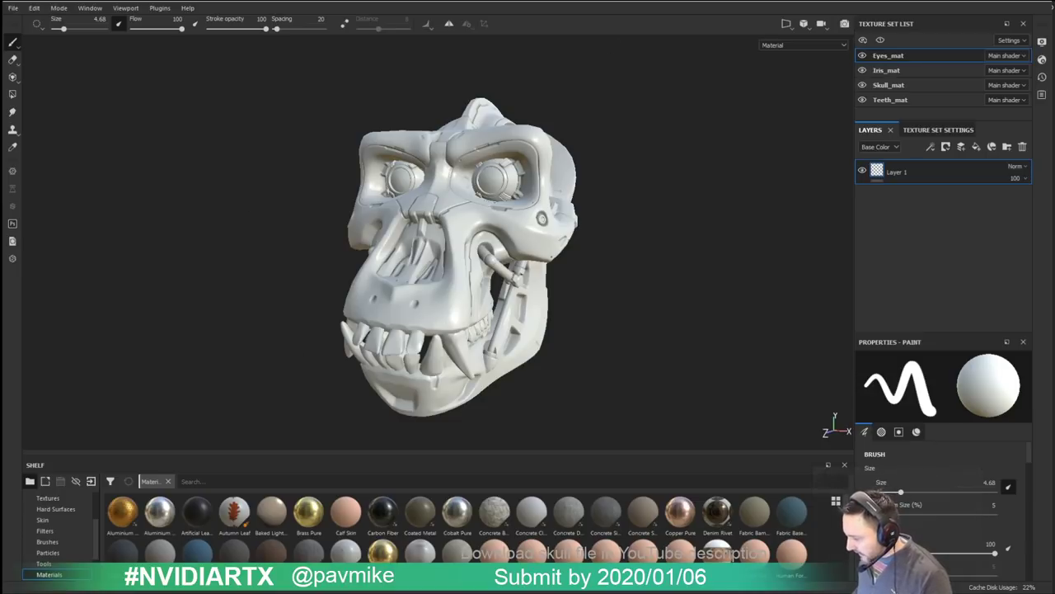
Step: Load T800_Metal (1).spsm for import as a smartmaterial, review the available import destinations, and cancel the import
left_click_drag(693, 593, 612, 593)
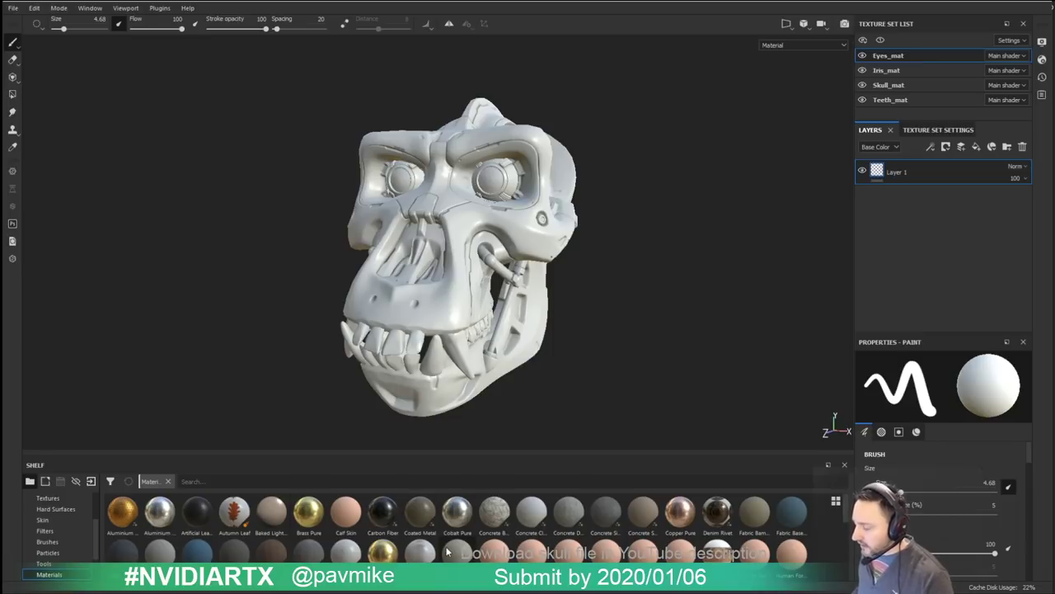
left_click_drag(534, 592, 534, 530)
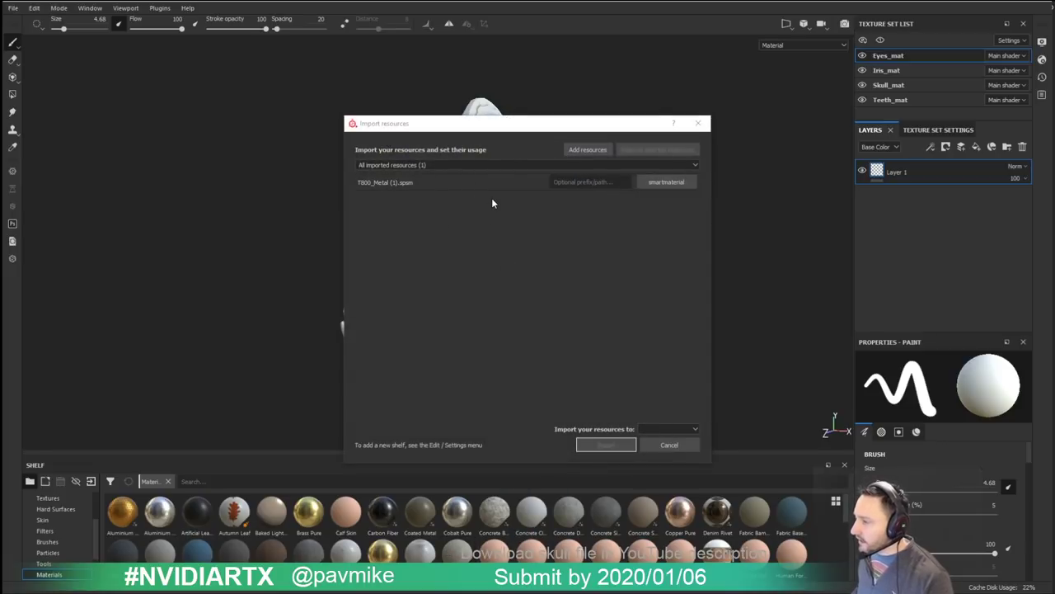
left_click(667, 184)
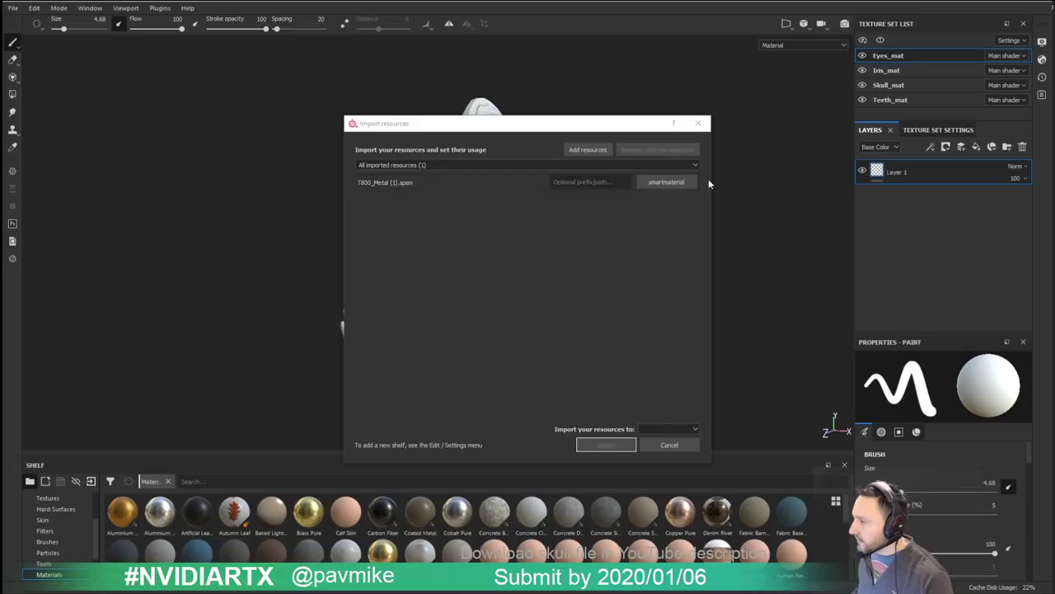
left_click(695, 428)
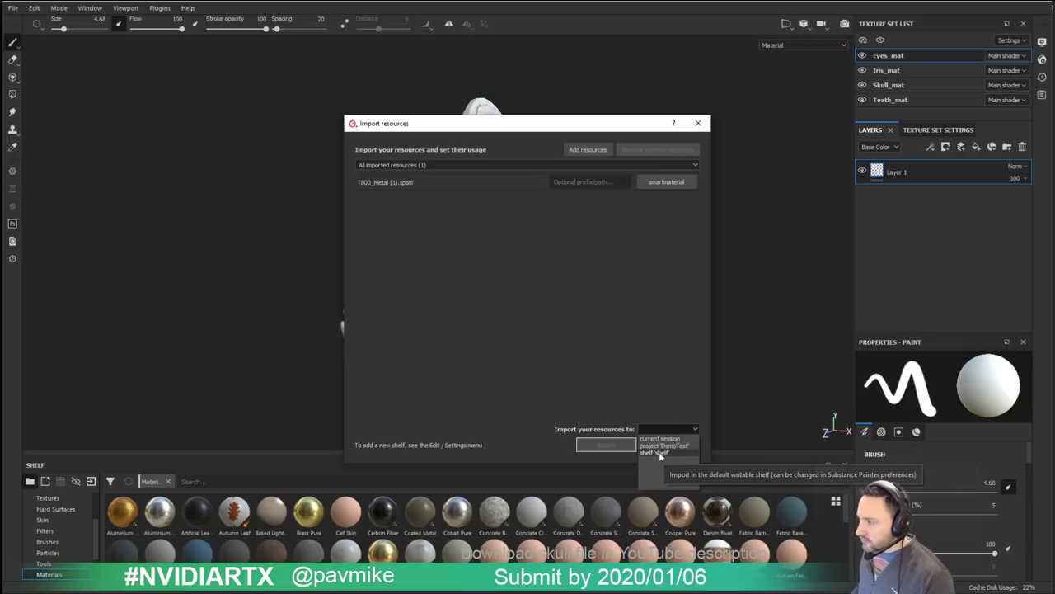
left_click(676, 388)
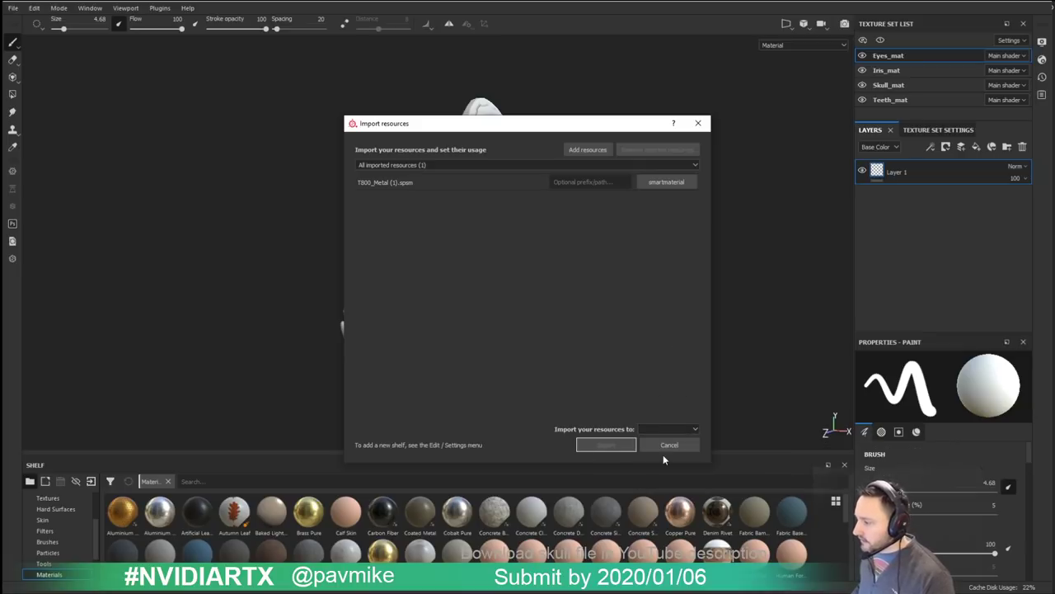
left_click(698, 123)
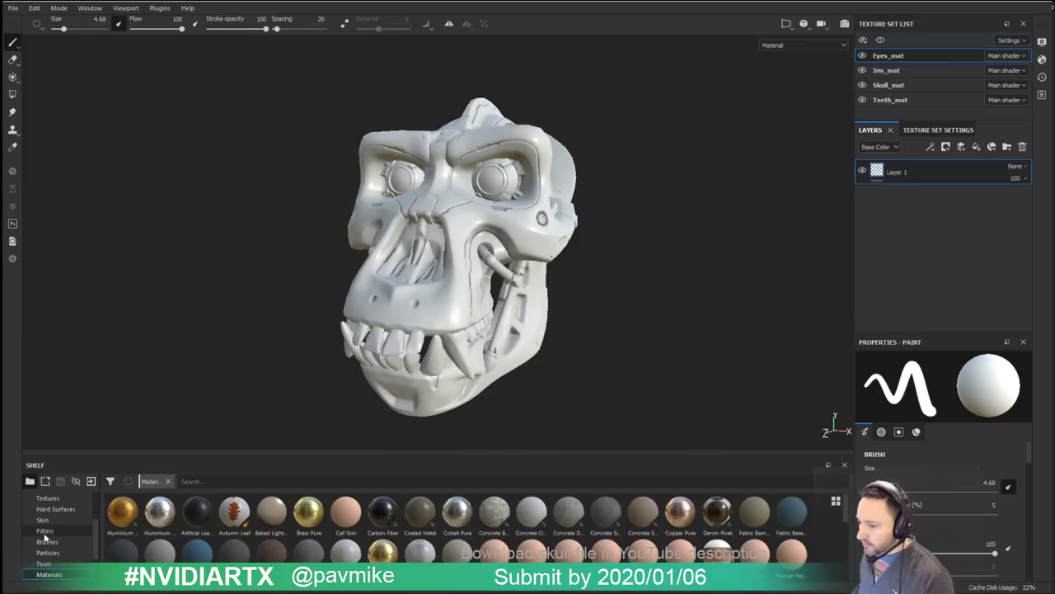
Step: Show the Smart materials category in the shelf and browse it for the T800_Metal material
scroll(63, 569, "down", 2)
left_click(60, 542)
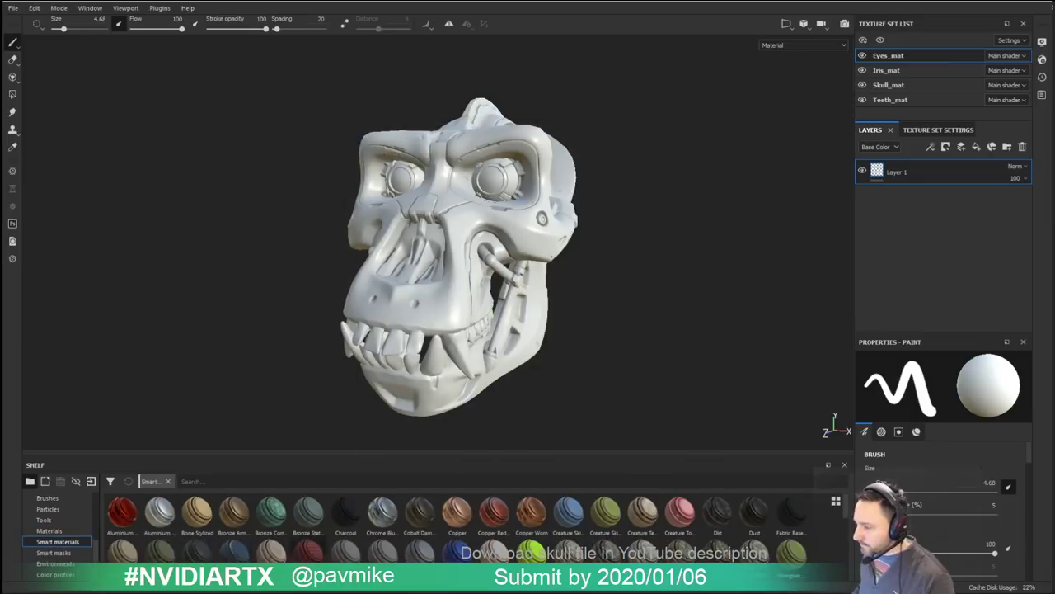
scroll(546, 535, "down", 5)
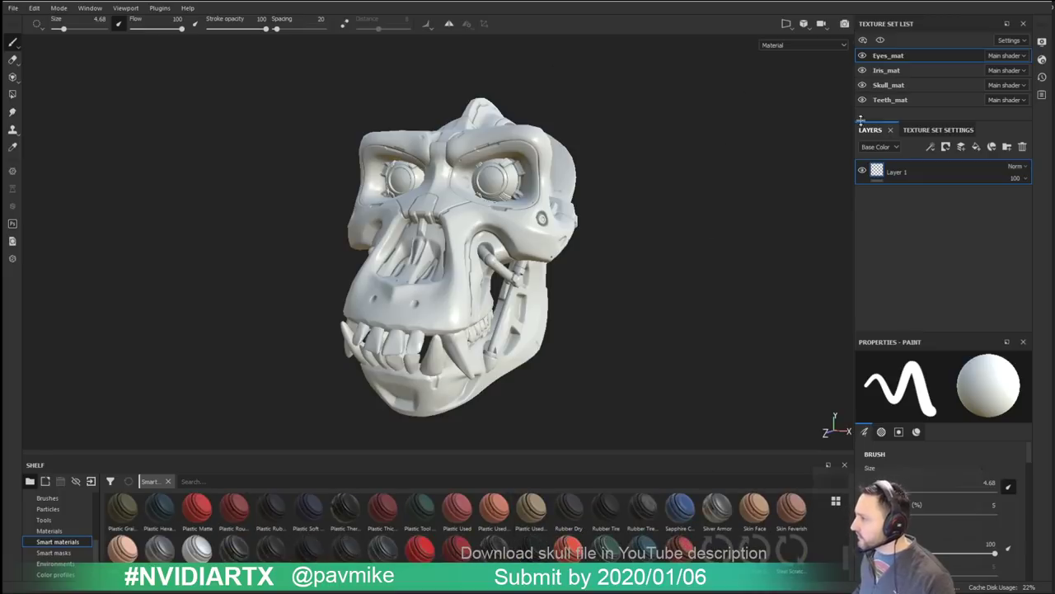
Step: Reset the interface layout to its default arrangement
left_click(127, 10)
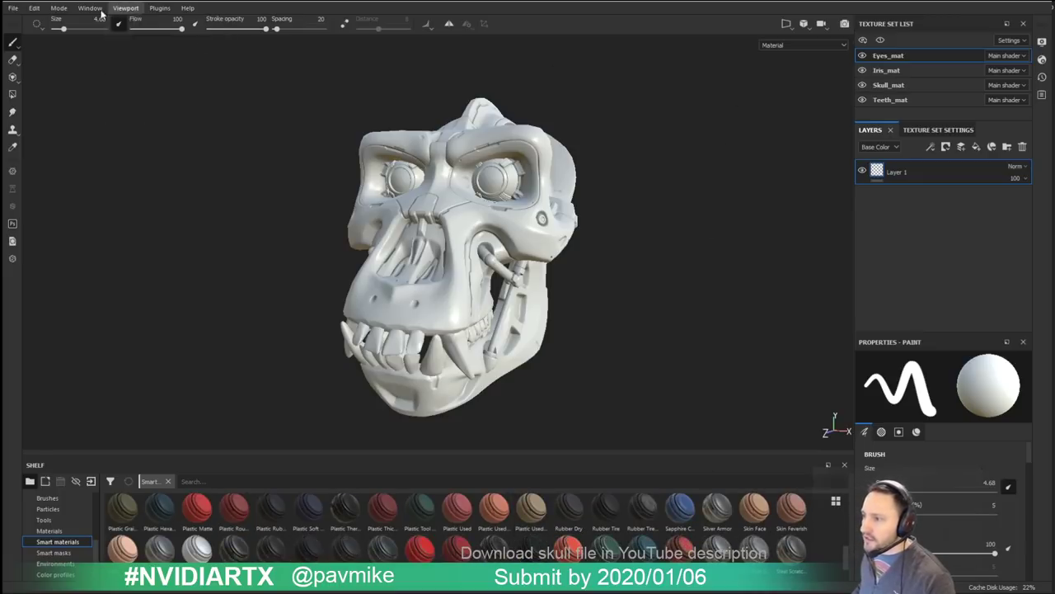
left_click(90, 9)
left_click(95, 60)
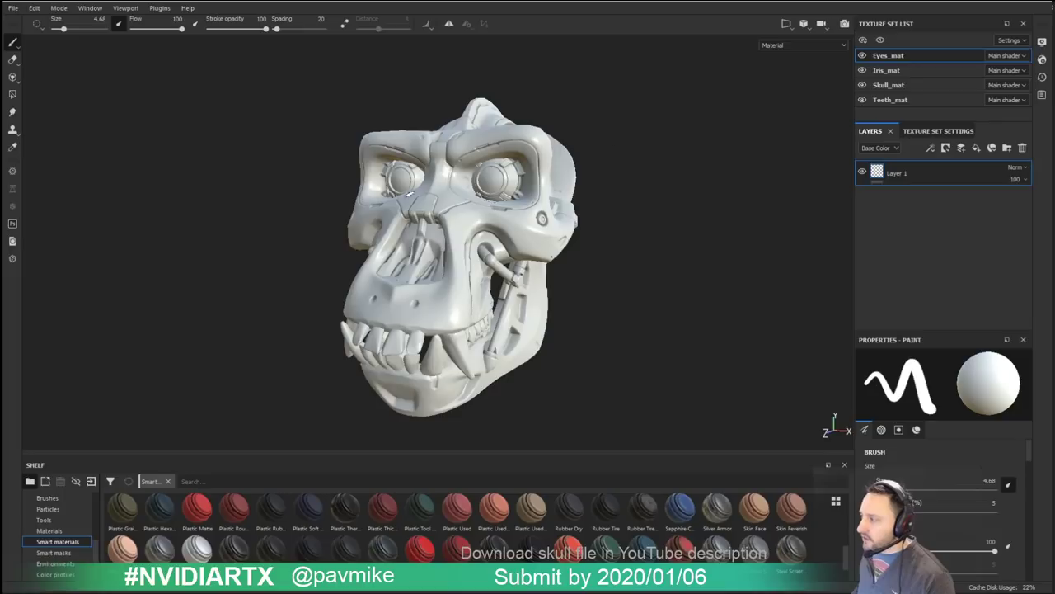
Step: Enlarge the shelf, undock it as a floating window over the skull, and bring the T800_Metal material into view
scroll(339, 555, "down", 1)
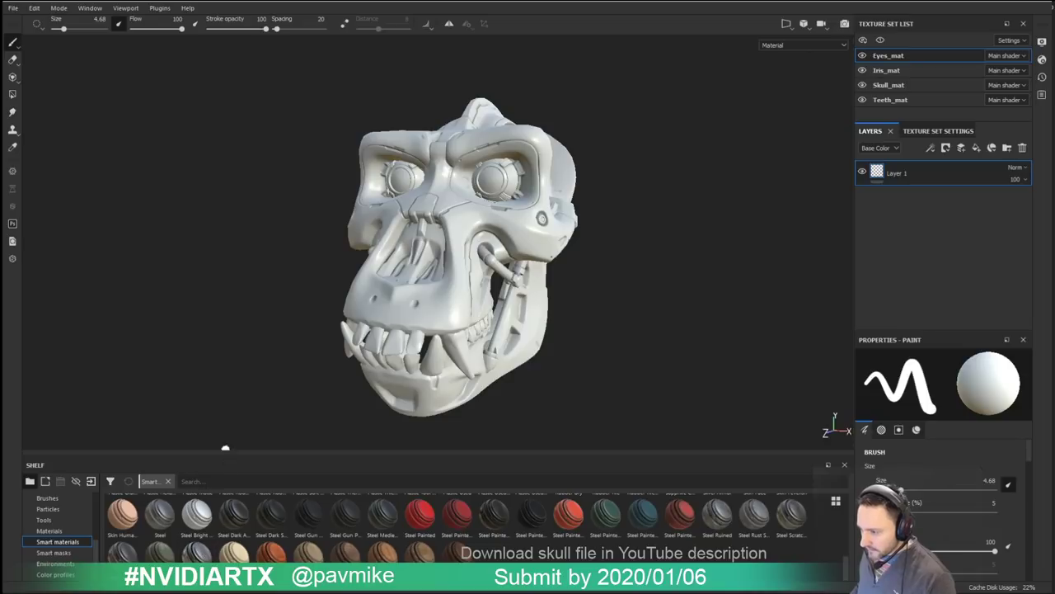
left_click_drag(227, 457, 229, 405)
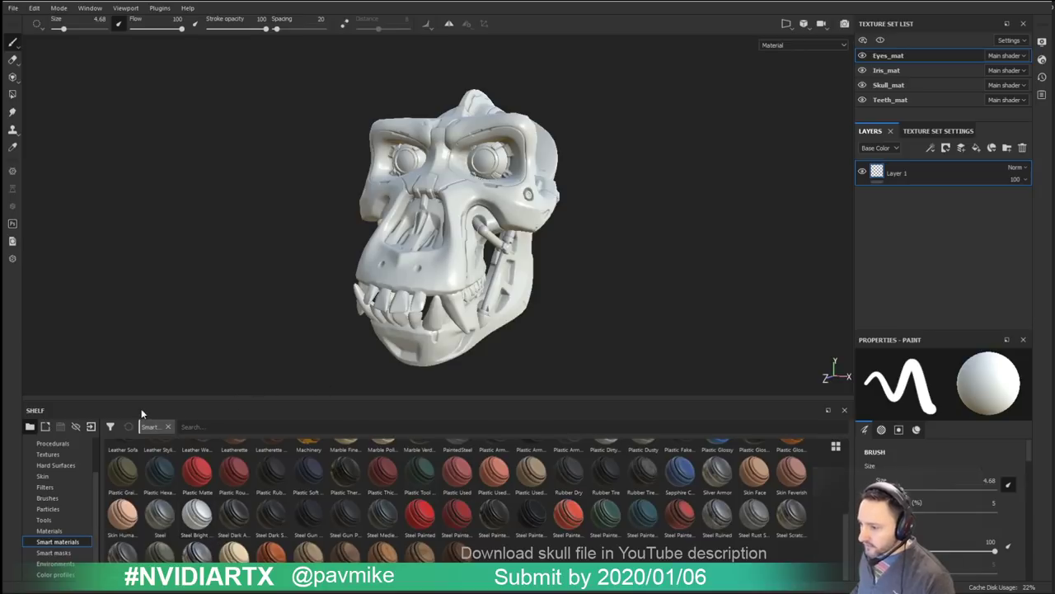
left_click_drag(141, 408, 193, 22)
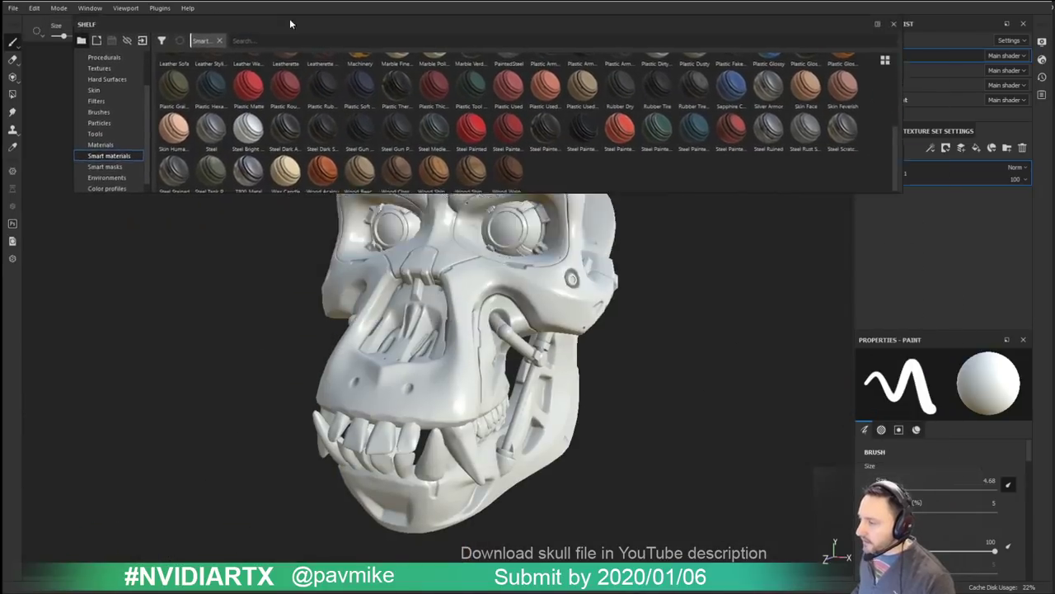
left_click_drag(289, 23, 273, 314)
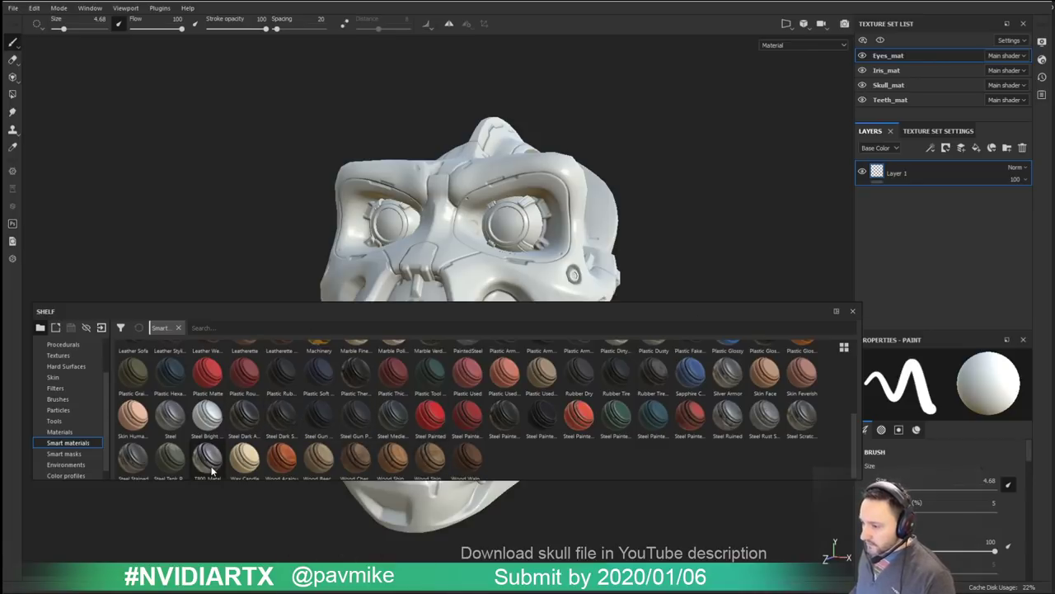
scroll(227, 467, "down", 1)
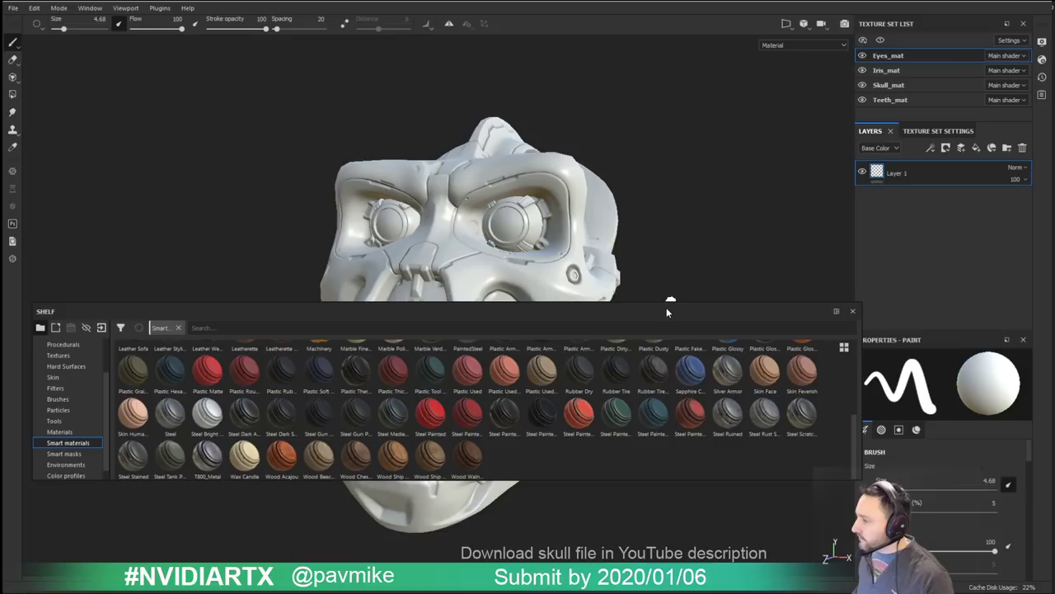
Step: Close the Shelf, Texture Set List, Layers, Texture Set Settings and Properties panels to leave only the viewport
left_click(853, 311)
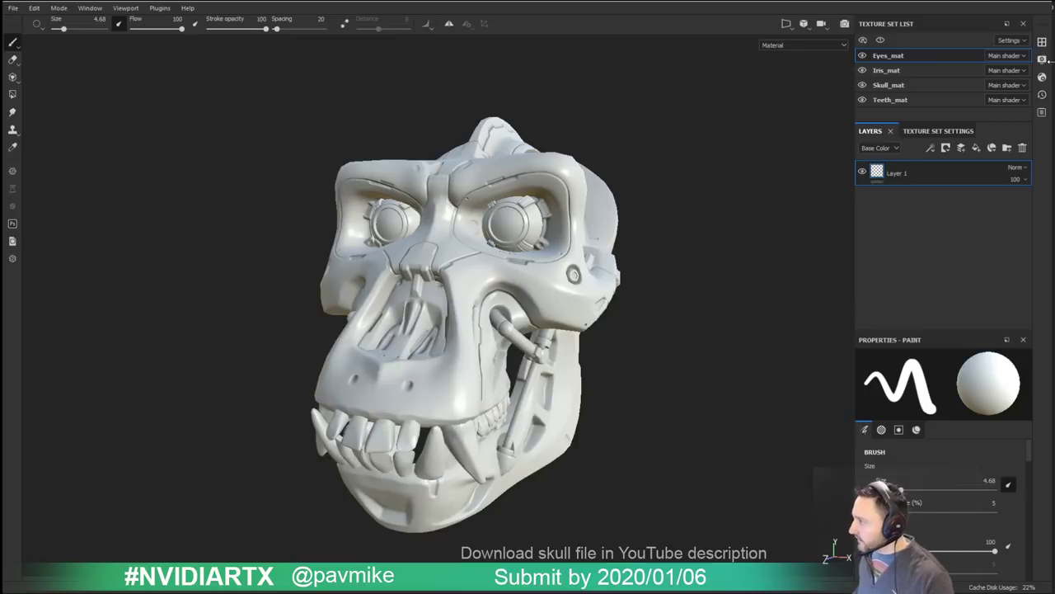
left_click(1023, 25)
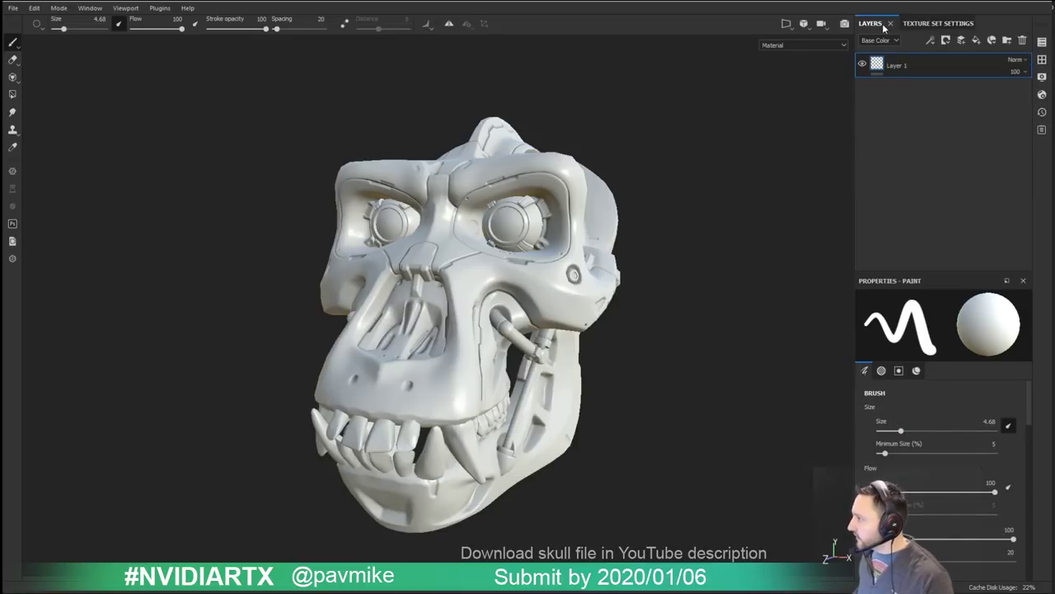
left_click(891, 24)
left_click(1023, 24)
left_click(1023, 24)
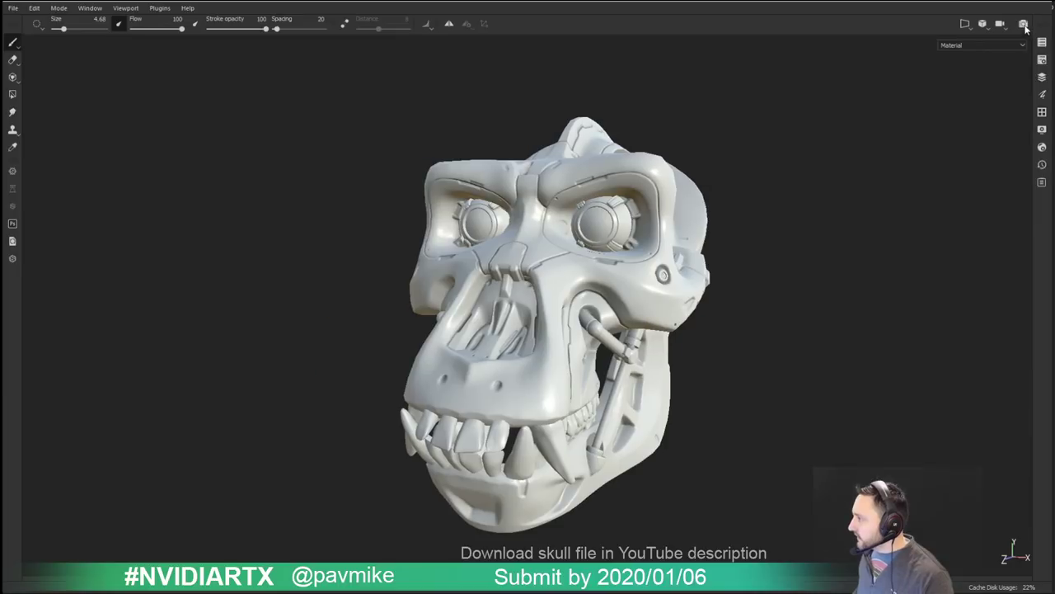
Step: Open the collapsed panels one after another to examine the Paint properties, Shader Settings and Layers
left_click(1043, 112)
left_click(1042, 95)
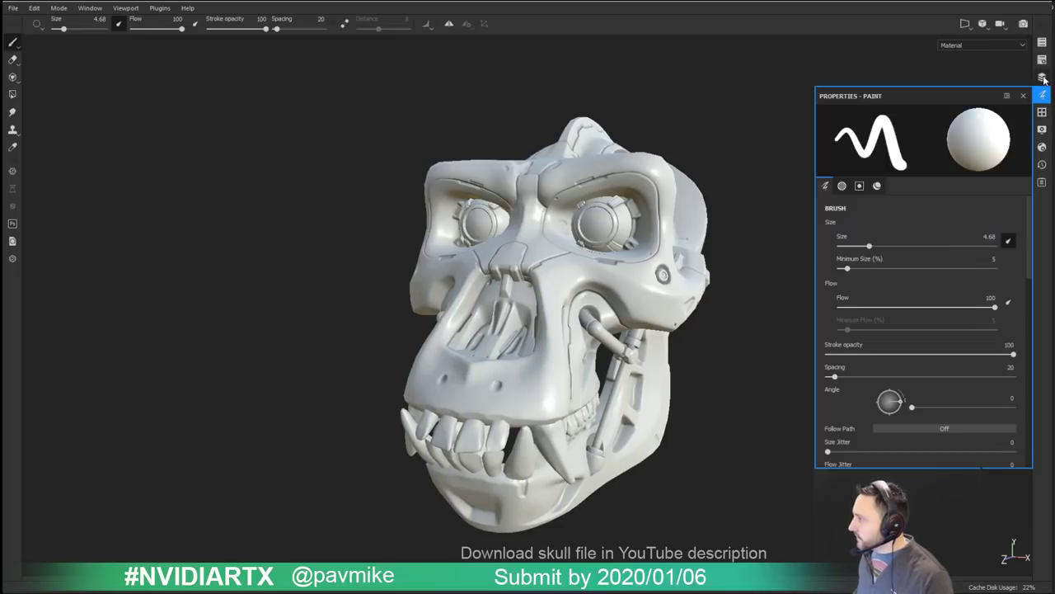
left_click(1042, 77)
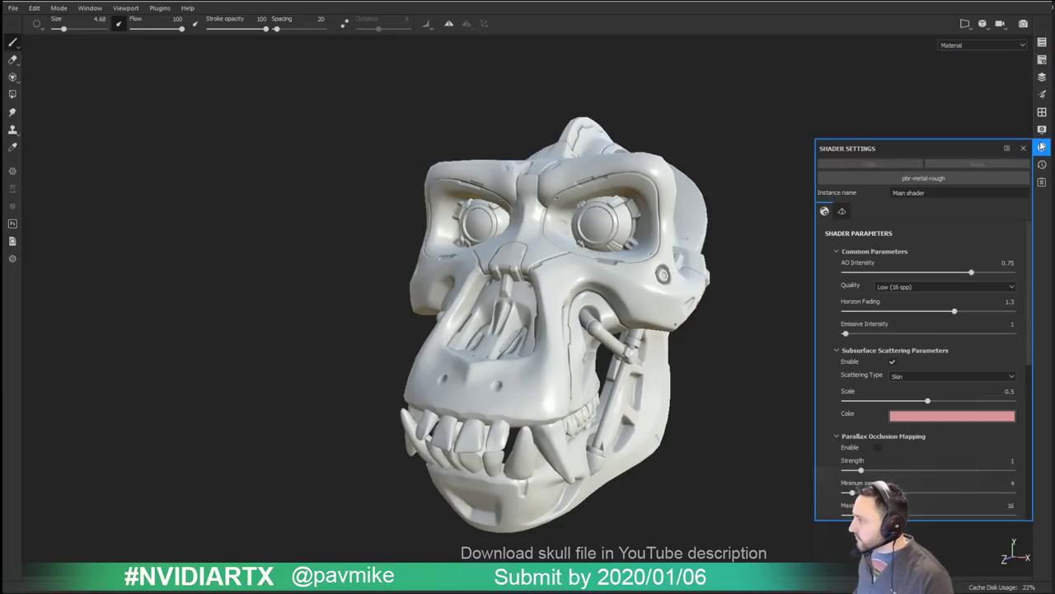
left_click(1042, 131)
left_click_drag(711, 120, 653, 132, "alt")
left_click_drag(696, 233, 586, 240, "alt")
right_click_drag(586, 240, 716, 239, "shift")
left_click_drag(709, 233, 676, 247, "alt")
left_click(1042, 94)
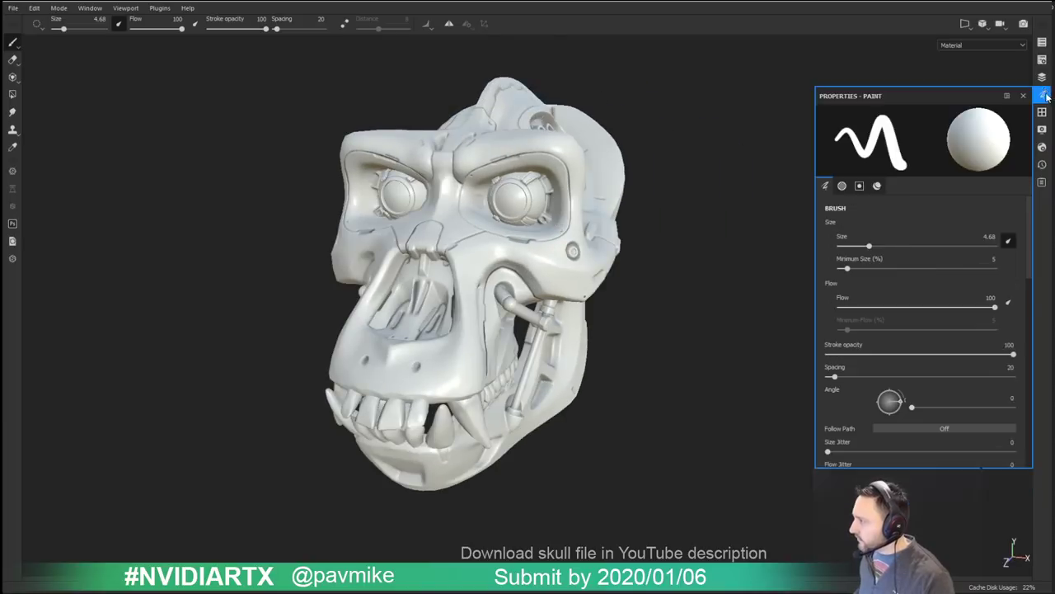
left_click(1042, 77)
left_click_drag(676, 322, 671, 321, "alt")
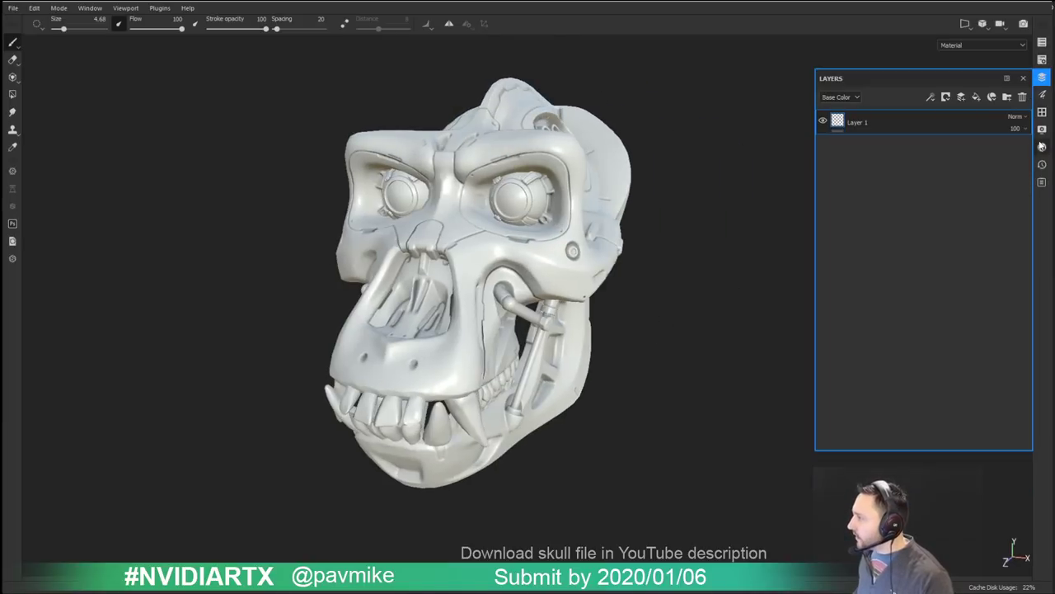
double_click(865, 124)
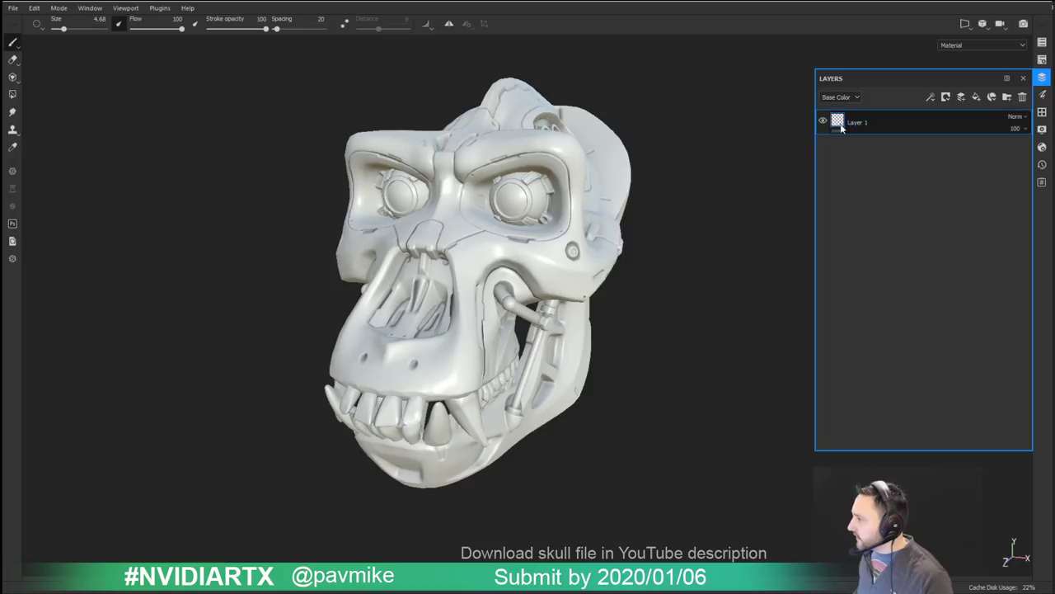
Step: Open the brush properties beside the skull and examine the brush, alpha, stencil and material sections
left_click_drag(682, 178, 605, 186, "alt")
right_click(650, 169)
scroll(739, 266, "down", 7)
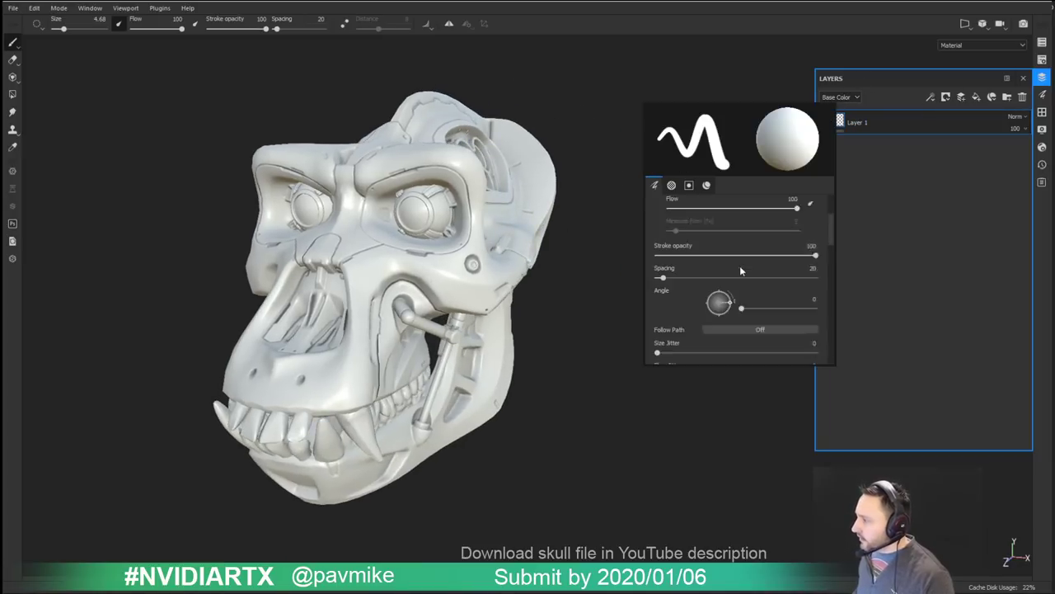
scroll(739, 265, "up", 2)
right_click(576, 111)
mouse_move(576, 110)
left_mouse_down()
mouse_move(603, 306)
mouse_move(731, 168)
left_mouse_up()
scroll(821, 268, "down", 5)
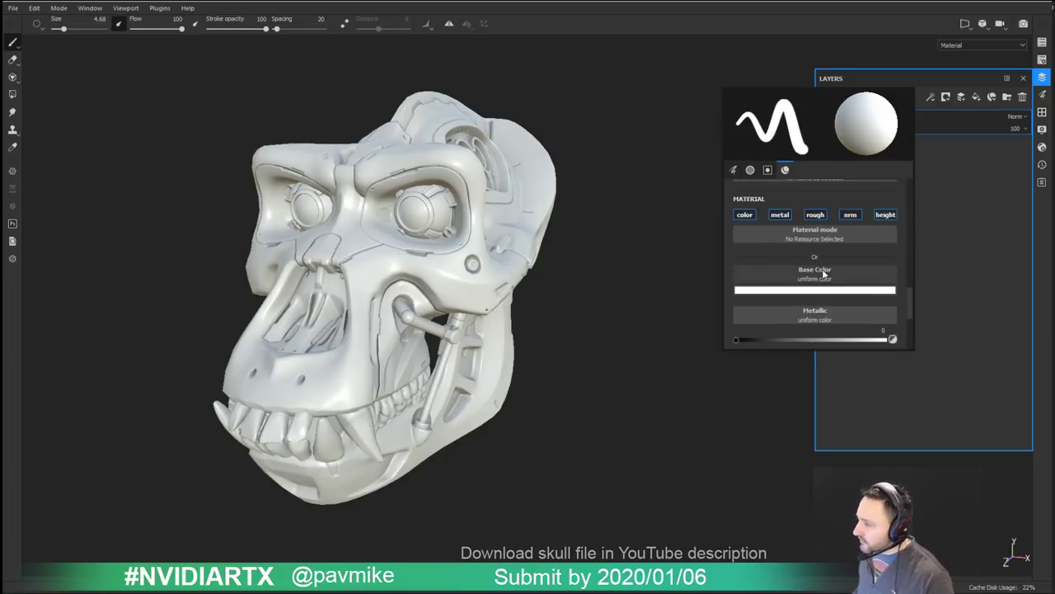
scroll(823, 271, "up", 6)
scroll(754, 185, "down", 6)
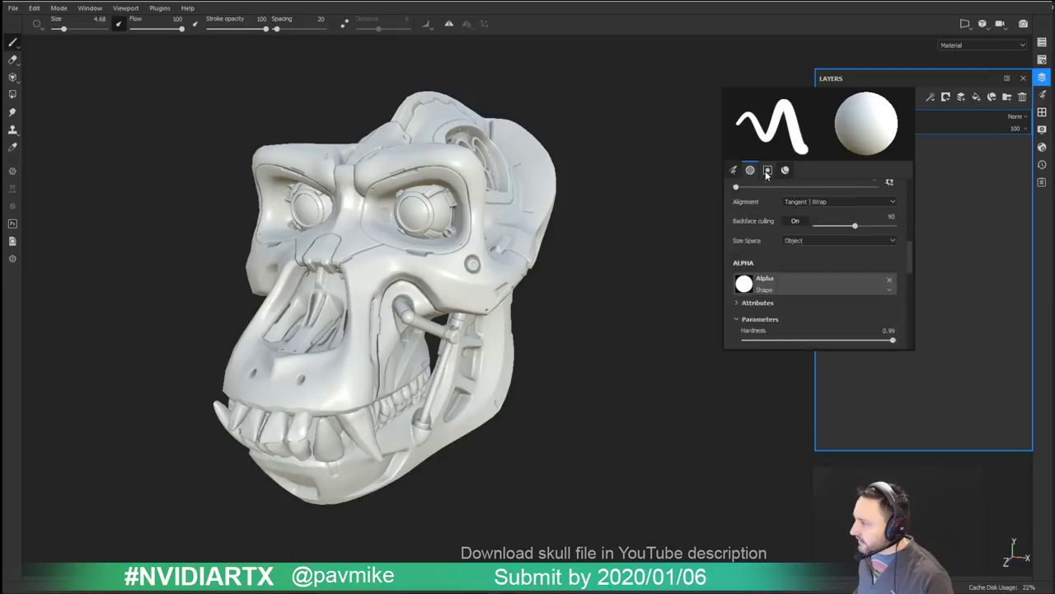
left_click(748, 170)
left_click(733, 169)
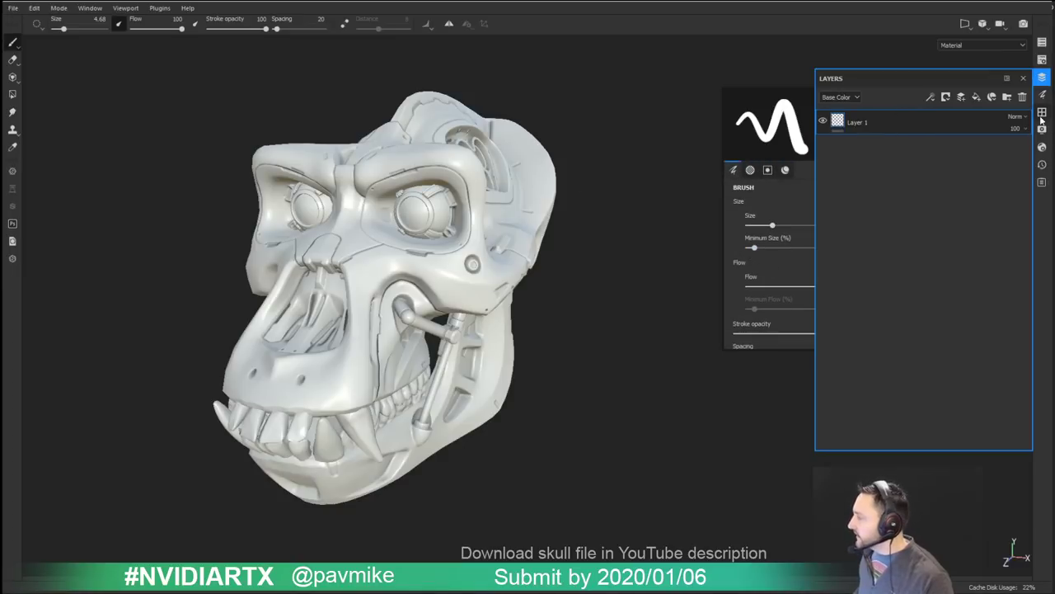
Step: Close the Layers flyout and restore all panels by resetting the interface layout to its default
left_click(1023, 78)
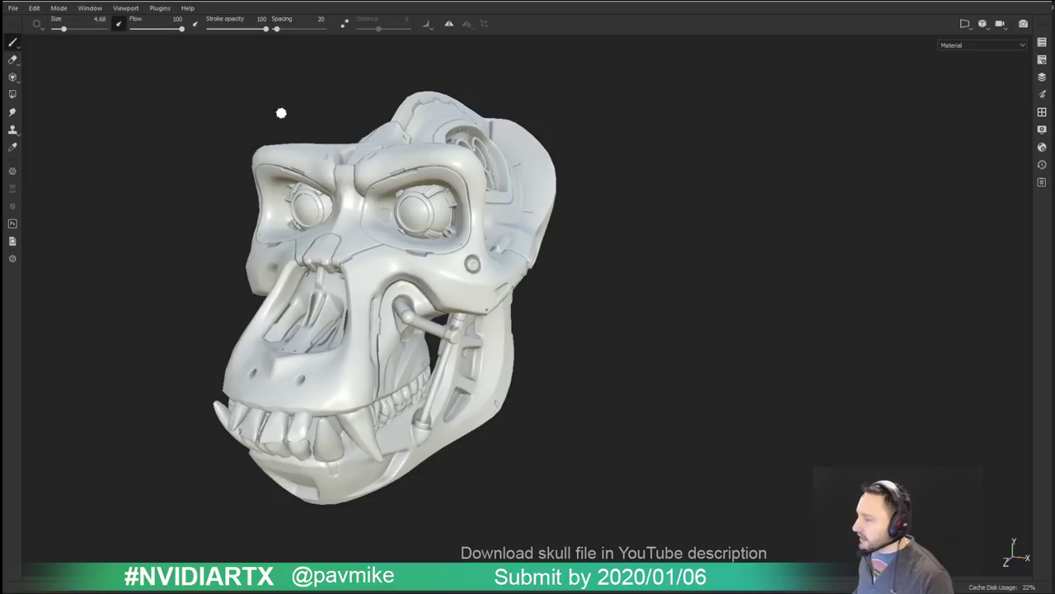
left_click(123, 8)
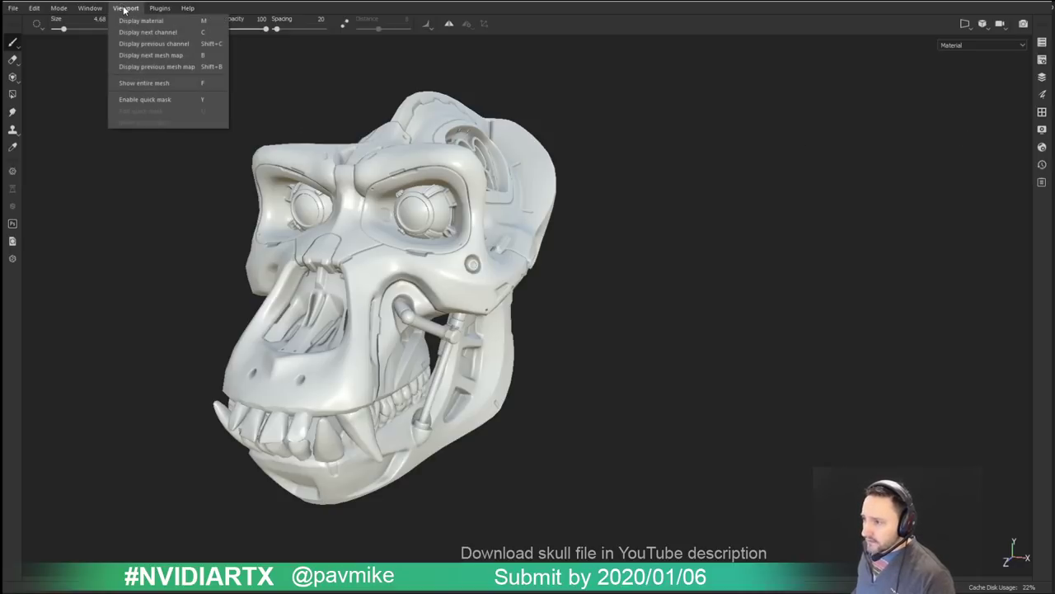
left_click(89, 57)
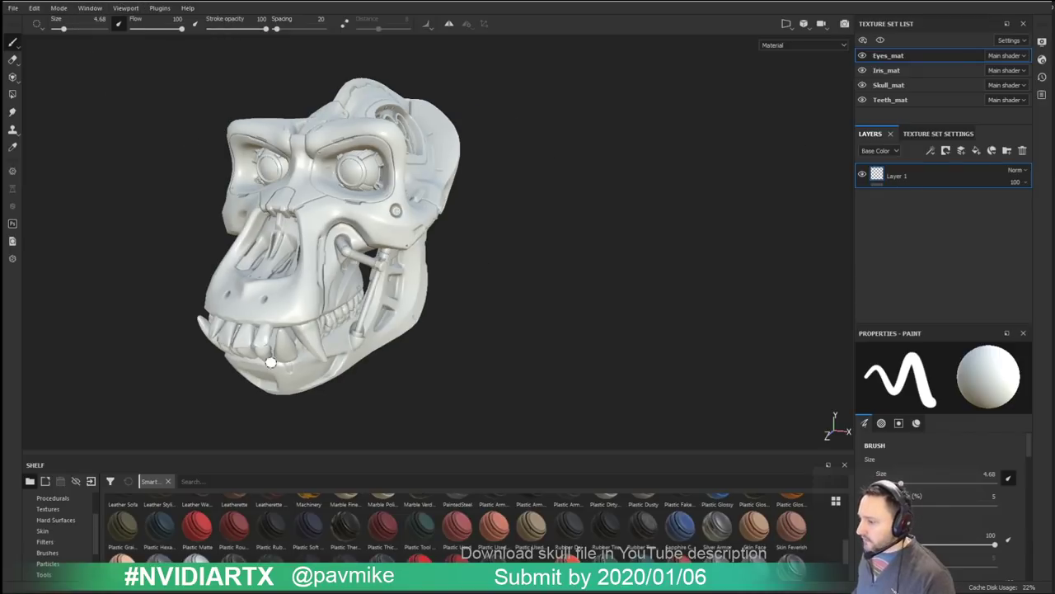
Step: Reselect the Smart materials category in the restored shelf and browse down to the steel and wood materials
scroll(275, 536, "down", 2)
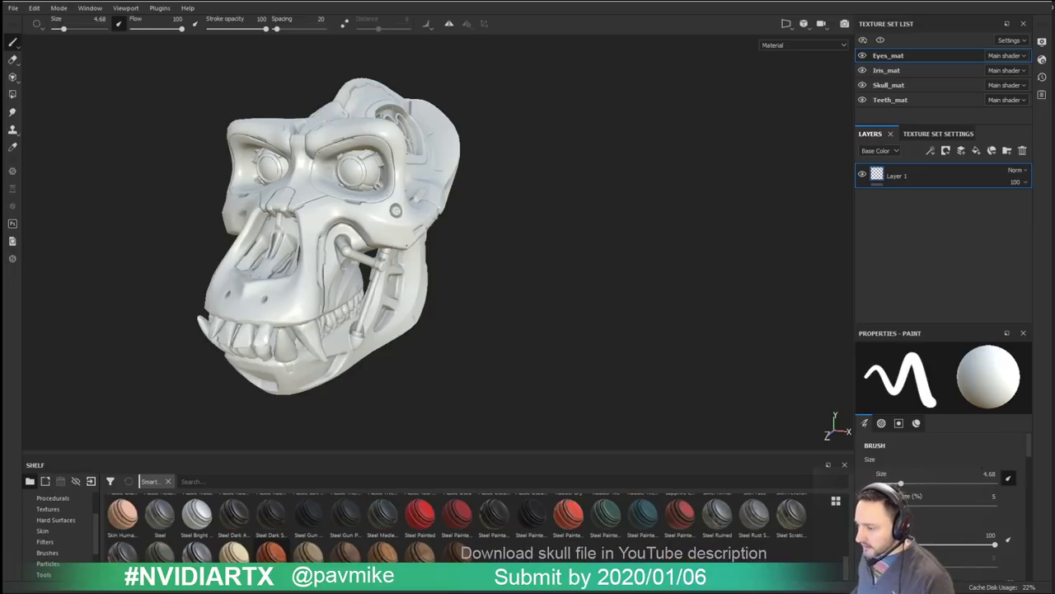
scroll(76, 559, "down", 3)
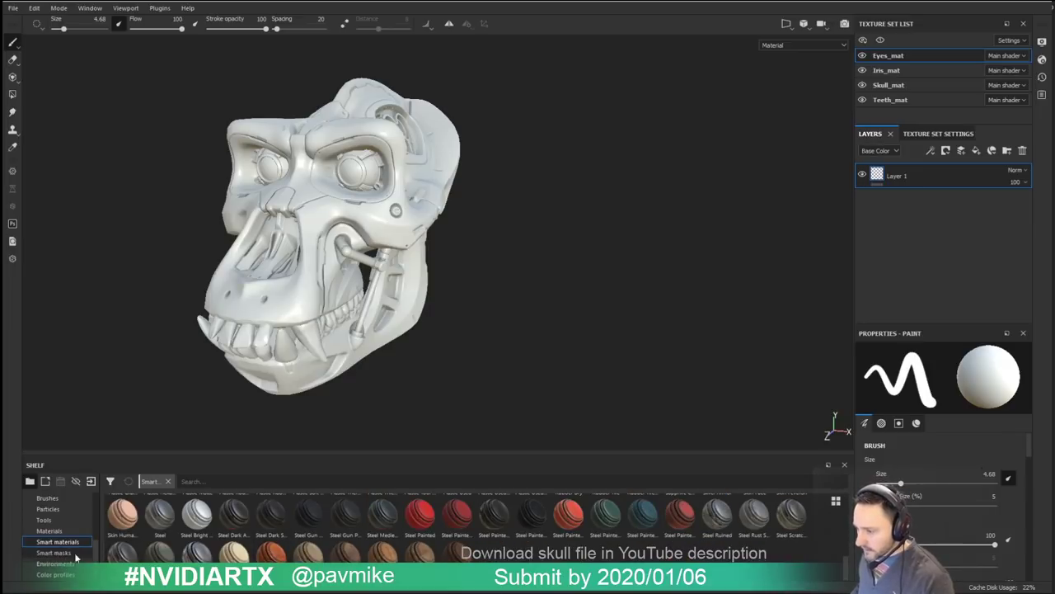
left_click(75, 554)
left_click(53, 540)
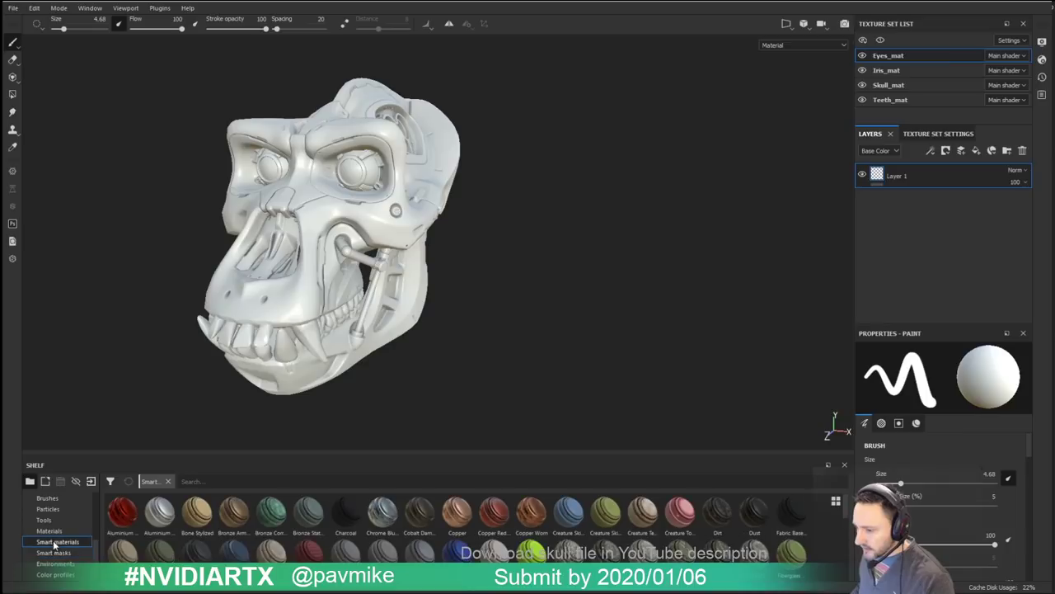
scroll(274, 559, "down", 5)
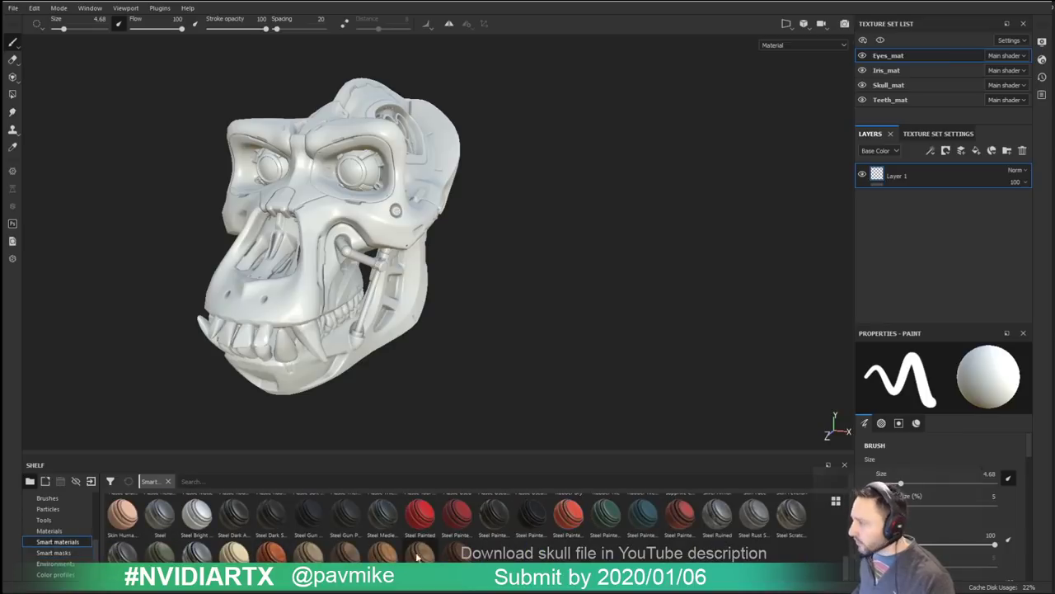
middle_click_drag(520, 164, 678, 174, "alt")
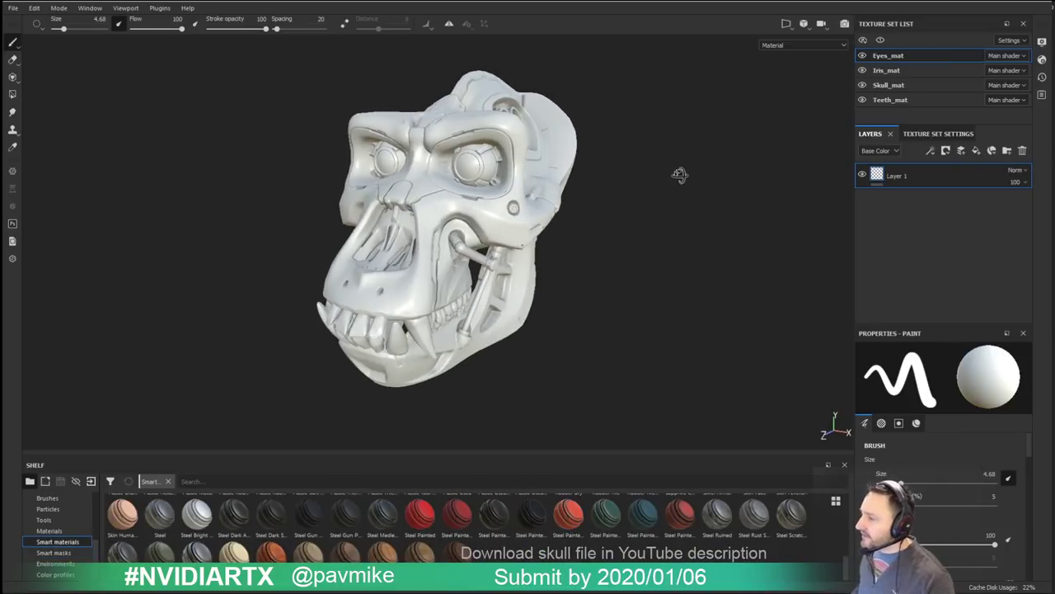
Step: Go through the Iris_mat, Skull_mat and Teeth_mat texture sets one after another to review how the model is divided
left_click(902, 70)
left_click(910, 85)
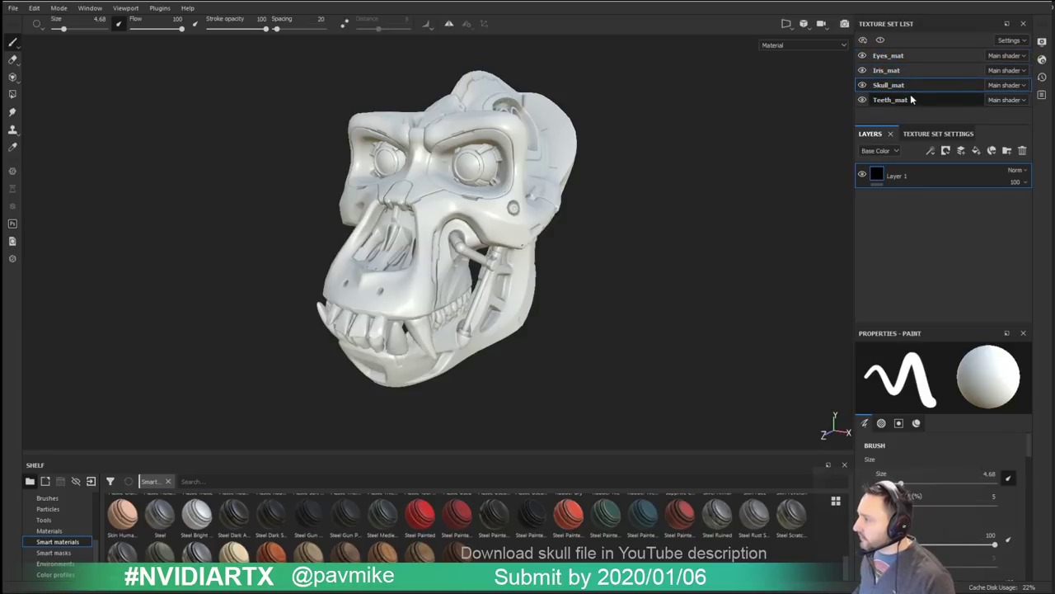
left_click(911, 100)
double_click(895, 85)
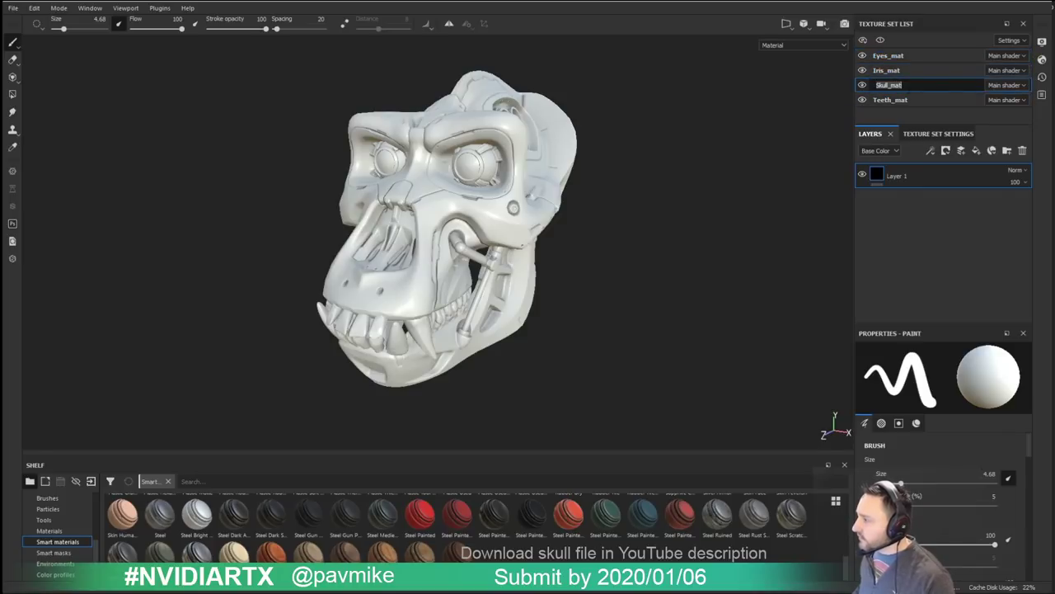
left_click(898, 101)
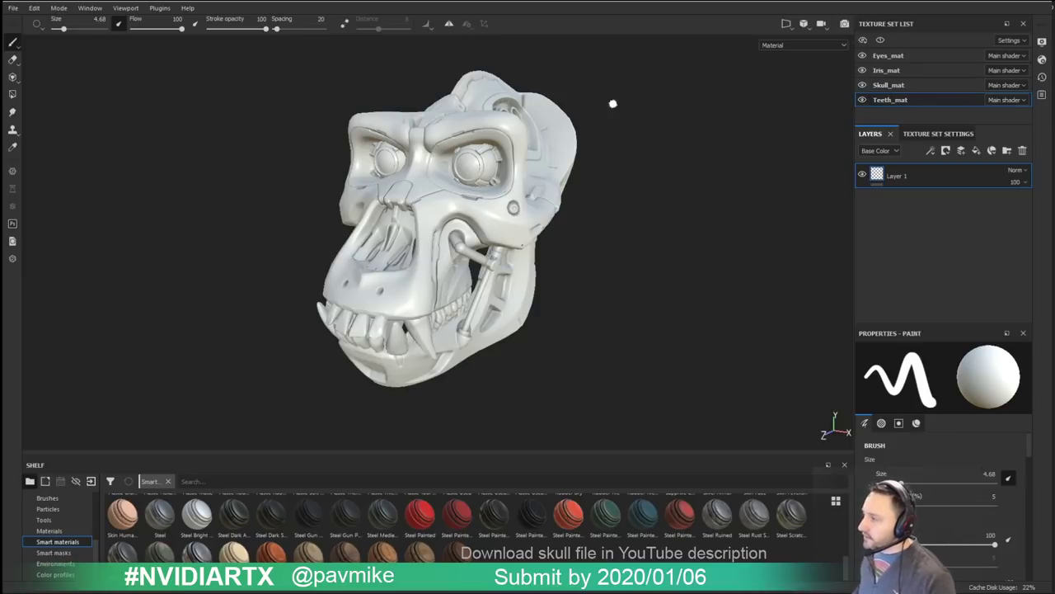
Step: Examine the output maps of the Vray preset in the texture export configuration, and close the export window without exporting
left_click(13, 7)
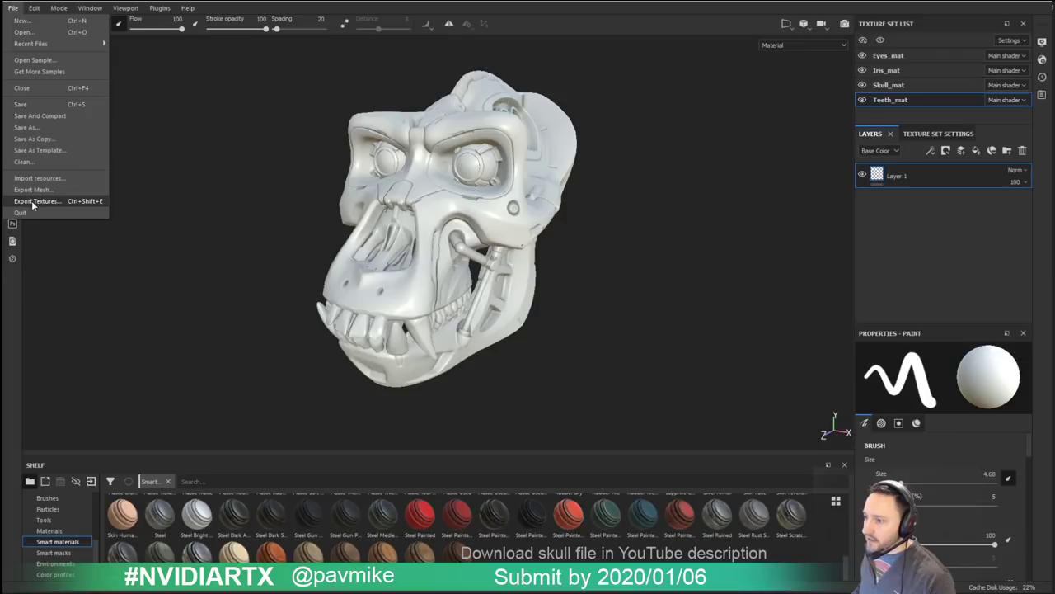
left_click(37, 201)
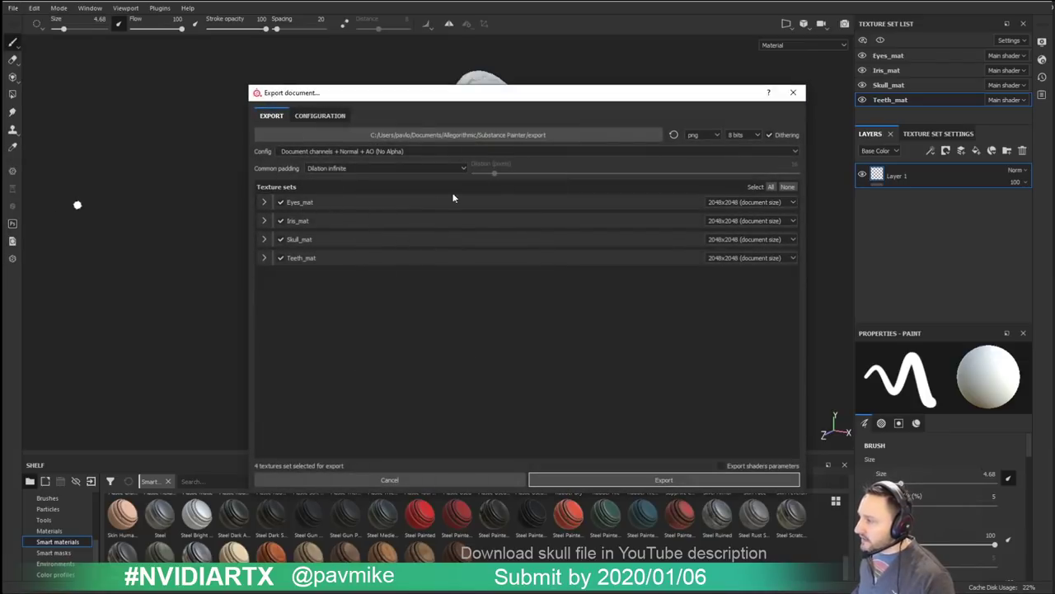
left_click(323, 116)
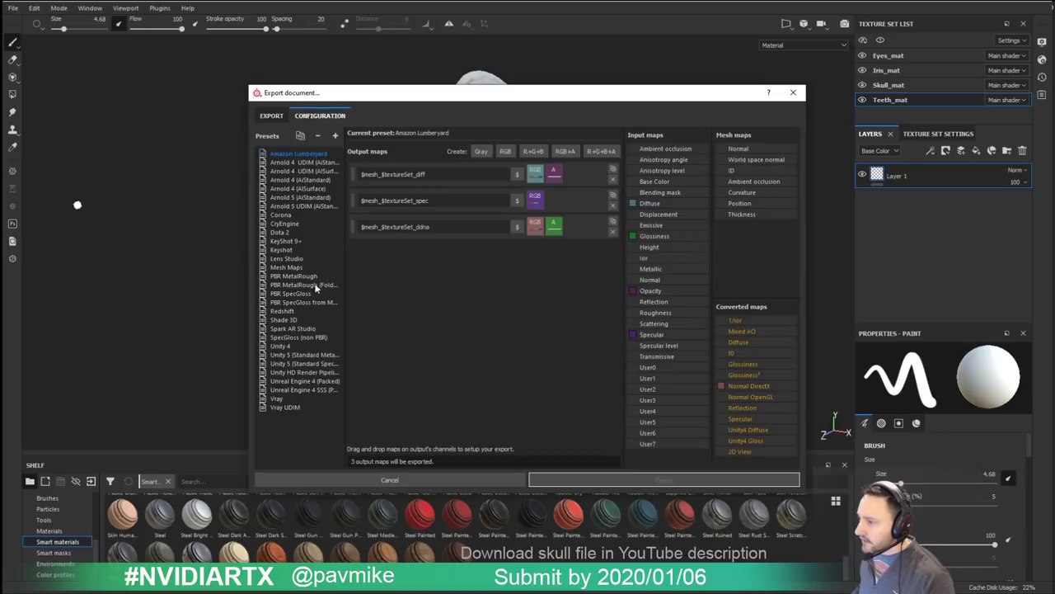
left_click(277, 398)
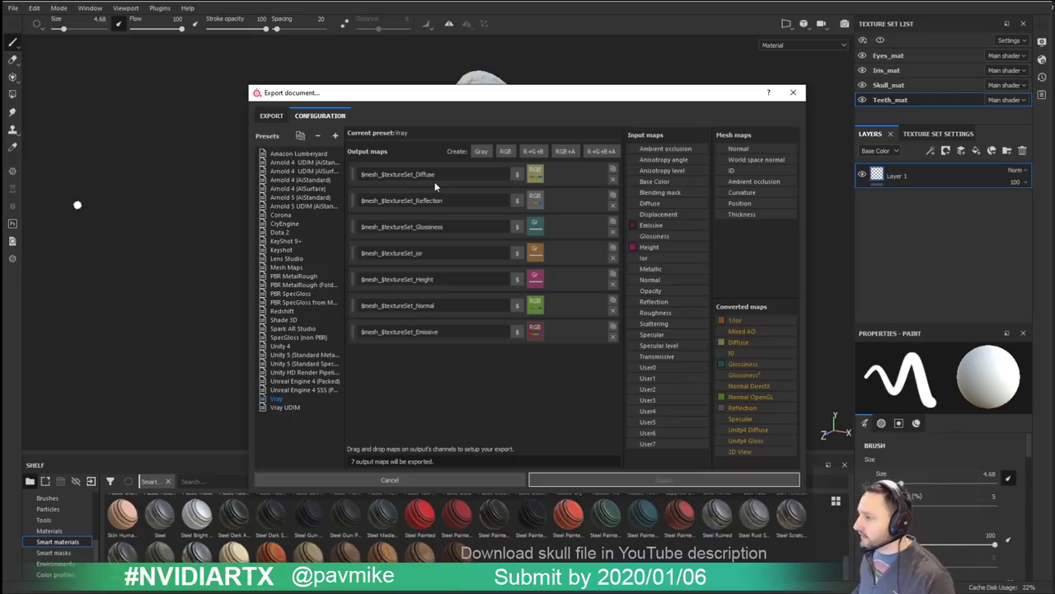
left_click(416, 174)
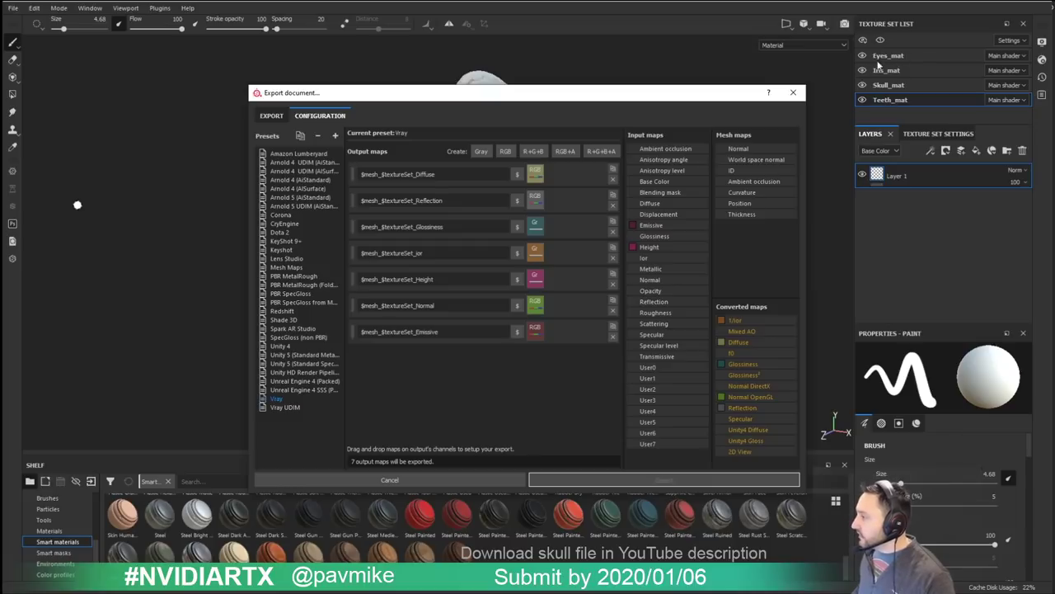
left_click(793, 93)
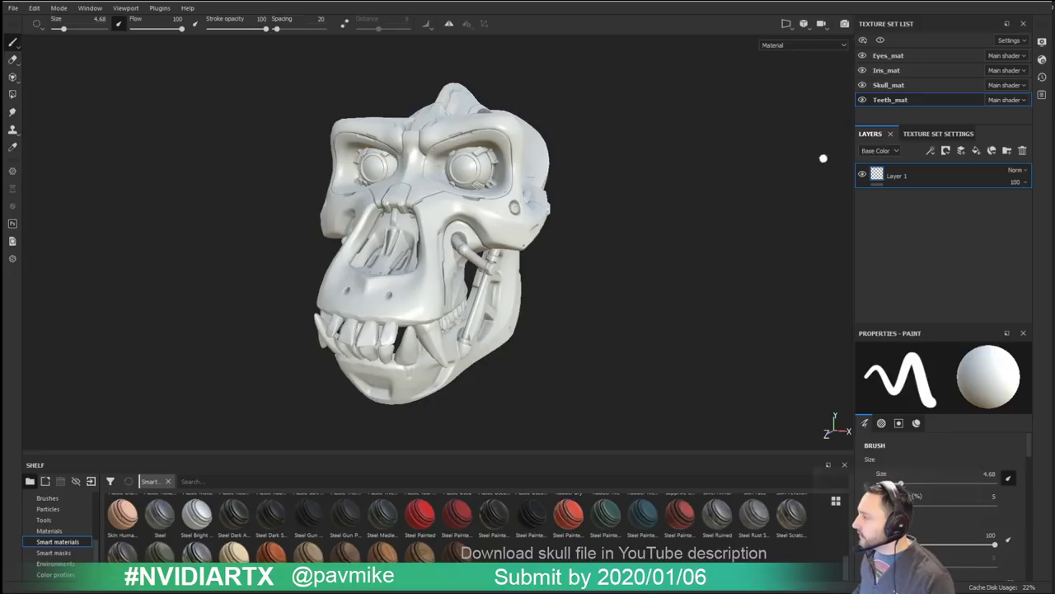
Step: Isolate the Skull_mat texture set to inspect its geometry from several angles, and show all texture sets again
left_click(916, 85)
left_click_drag(687, 219, 648, 219, "alt")
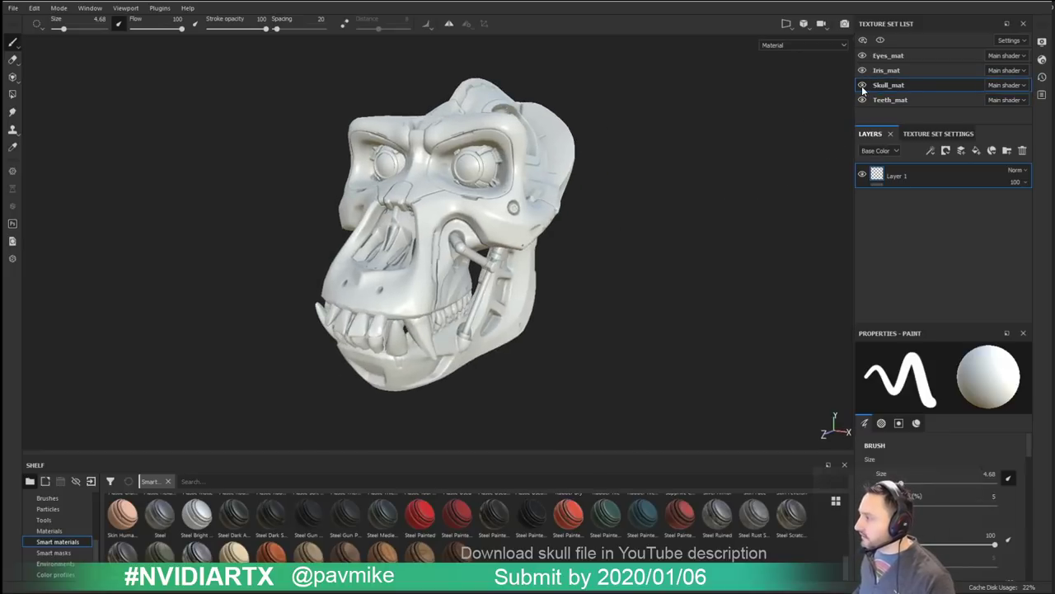
left_click(880, 40)
mouse_move(735, 139)
left_mouse_down("alt")
mouse_move(606, 137)
mouse_move(730, 146)
left_mouse_up("alt")
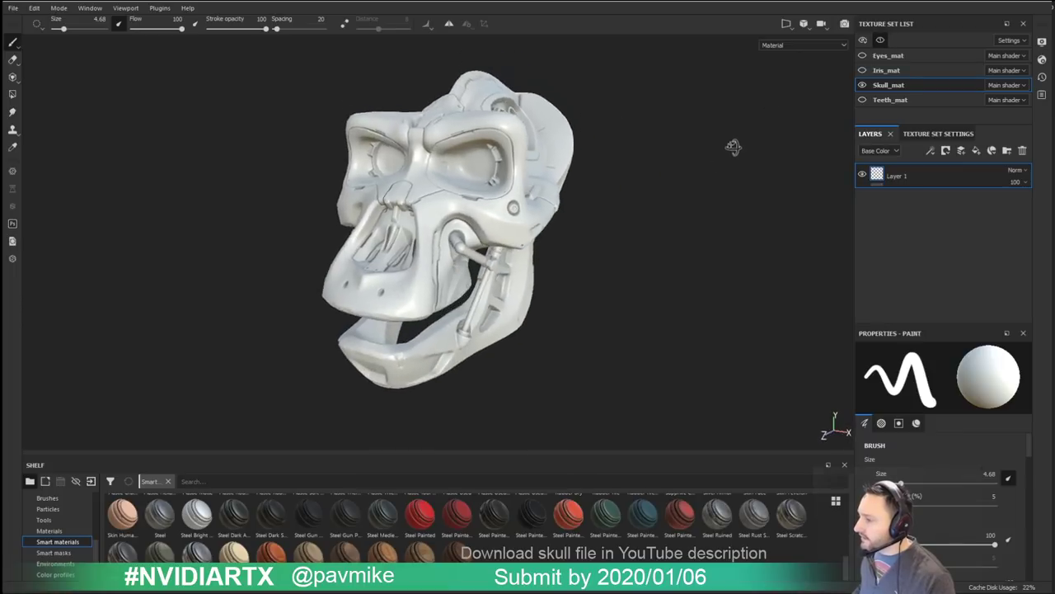
mouse_move(630, 200)
left_mouse_down("alt")
mouse_move(761, 189)
mouse_move(607, 195)
mouse_move(637, 196)
left_mouse_up("alt")
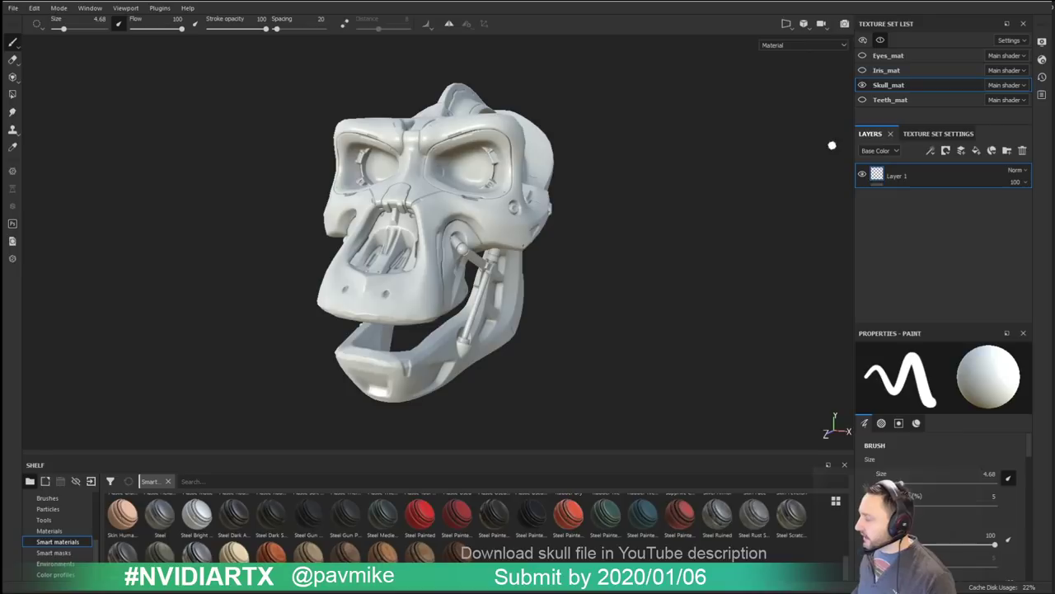
left_click(881, 40)
Step: Apply the T800_Metal smart material to the Skull_mat layer stack and check it on the skull
middle_click_drag(650, 233, 622, 238, "alt")
left_click_drag(622, 239, 619, 223, "alt")
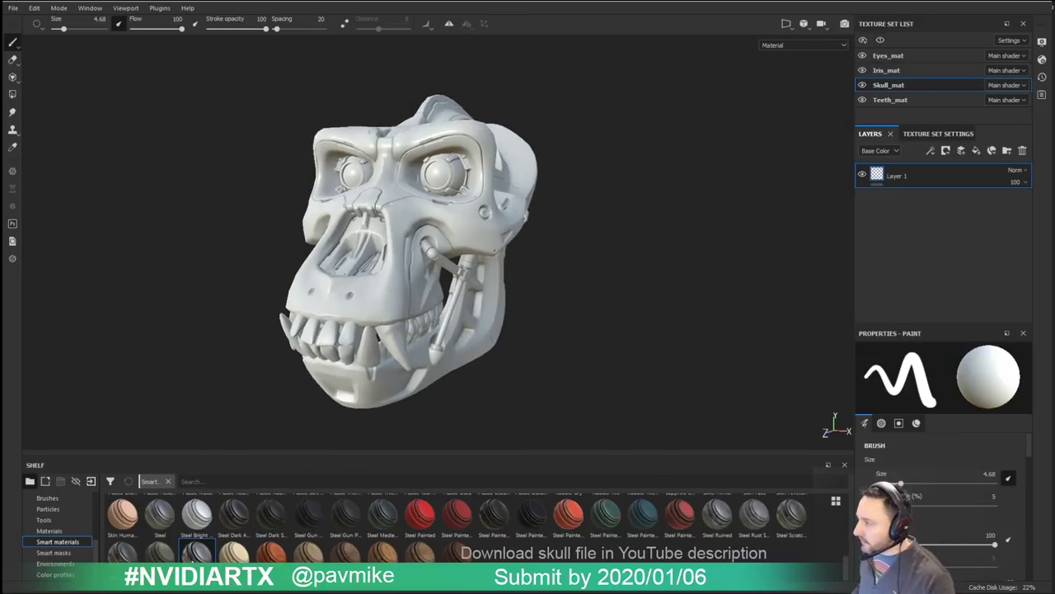
left_click_drag(192, 559, 886, 176)
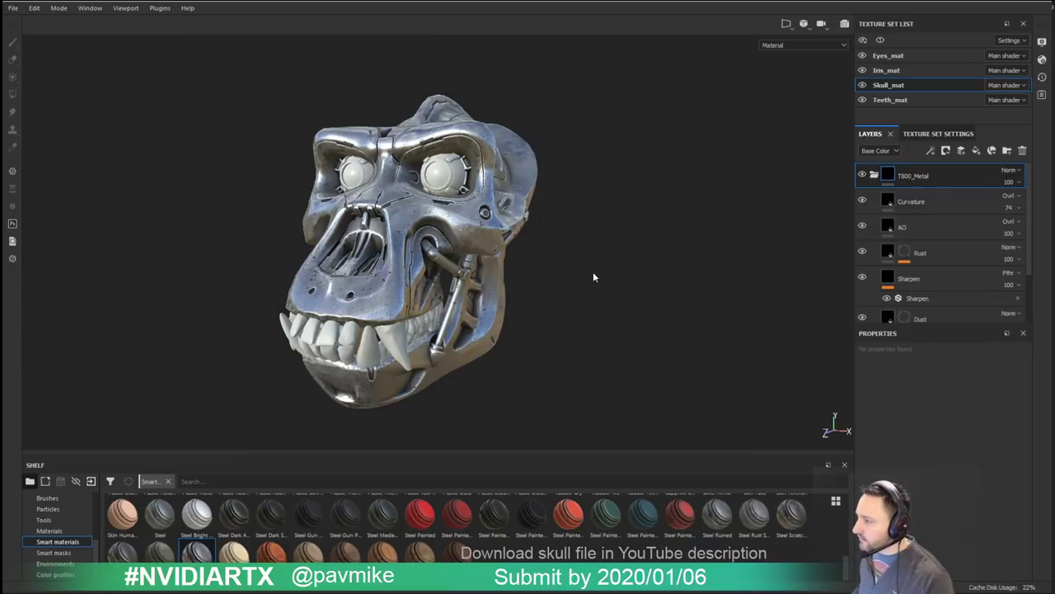
left_click_drag(775, 266, 739, 261, "alt")
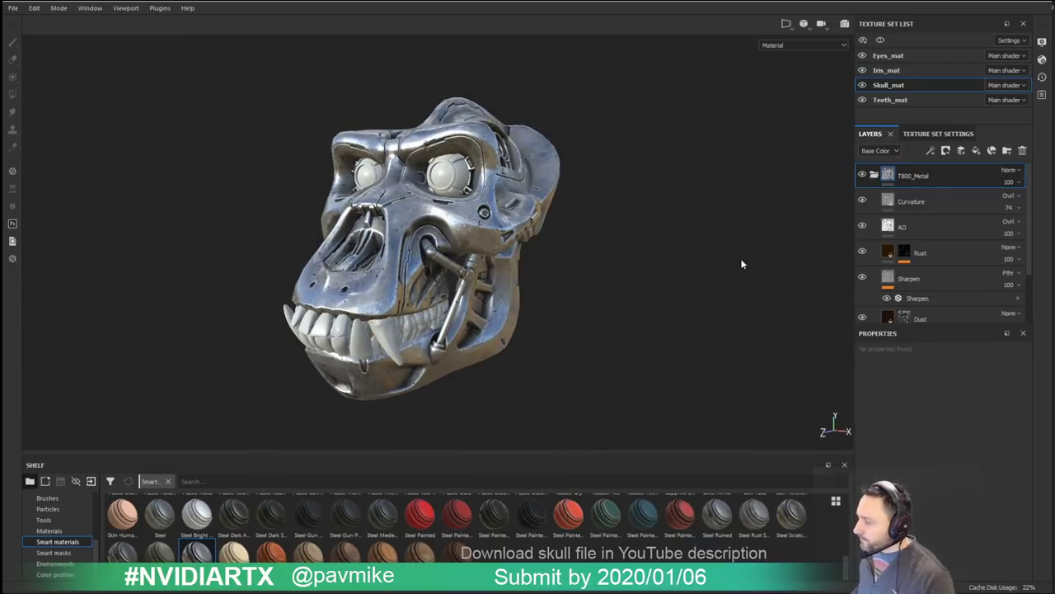
Step: Collapse the T800_Metal folder and delete the empty Layer 1 beneath it
left_click(875, 175)
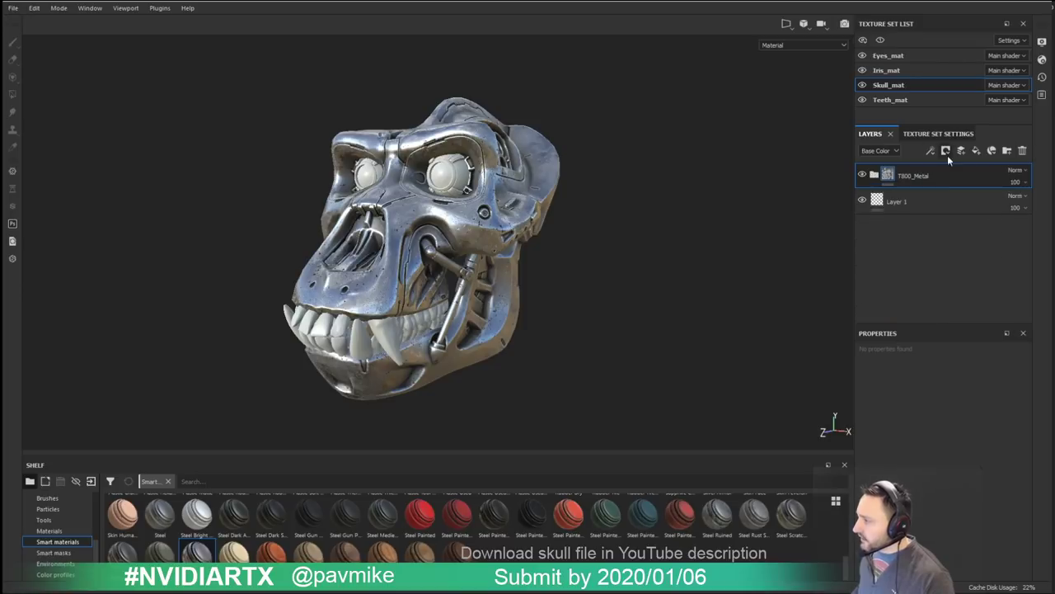
left_click(926, 212)
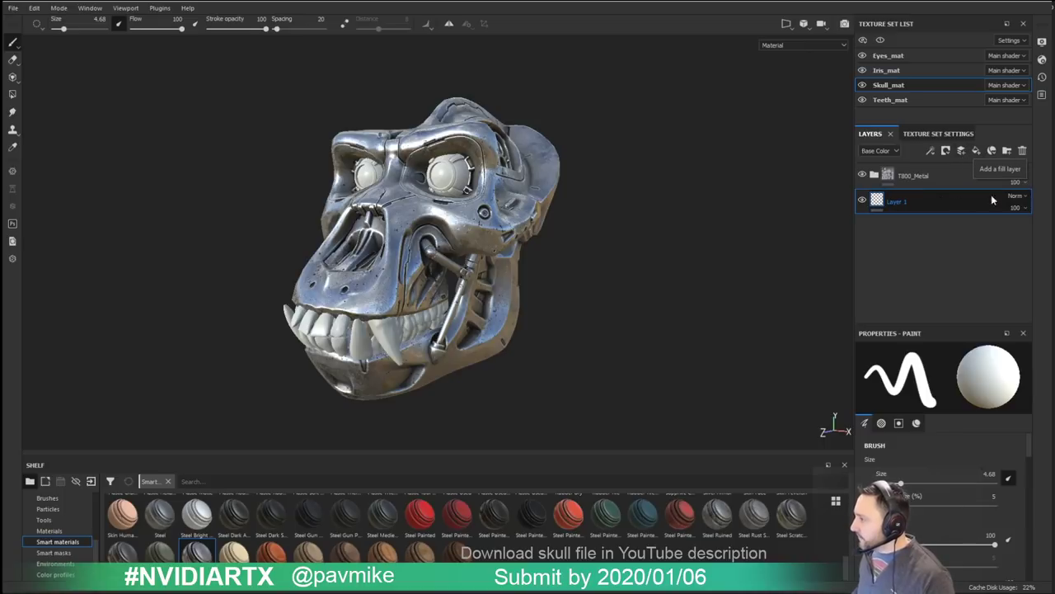
left_click(1023, 150)
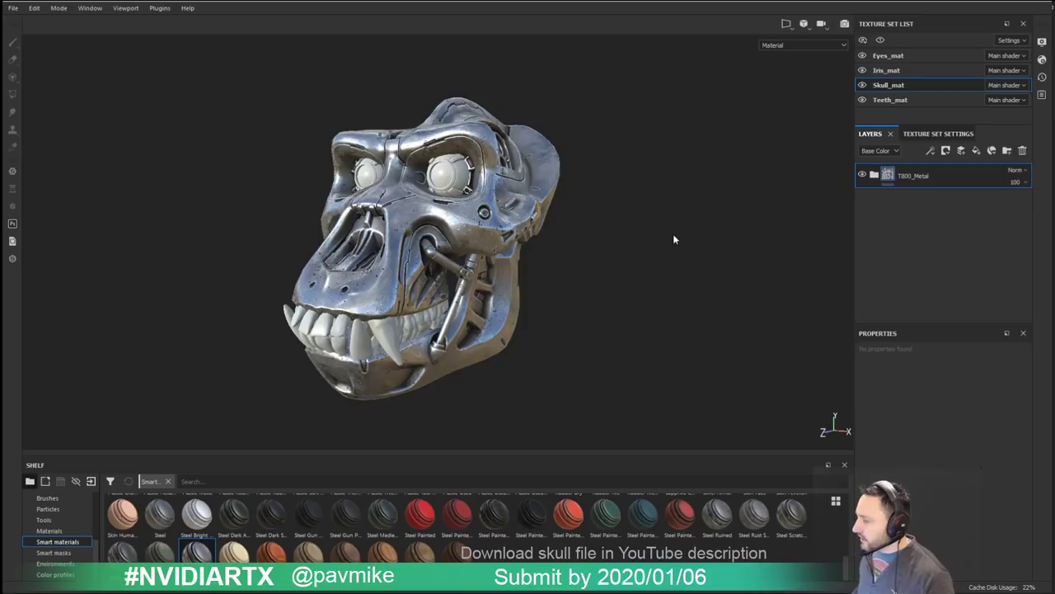
Step: Orbit the metal skull and rotate the environment lighting to examine the reflections
left_click_drag(674, 239, 665, 245, "alt")
mouse_move(664, 245)
right_mouse_down("shift")
mouse_move(712, 225)
mouse_move(618, 229)
mouse_move(664, 235)
right_mouse_up("shift")
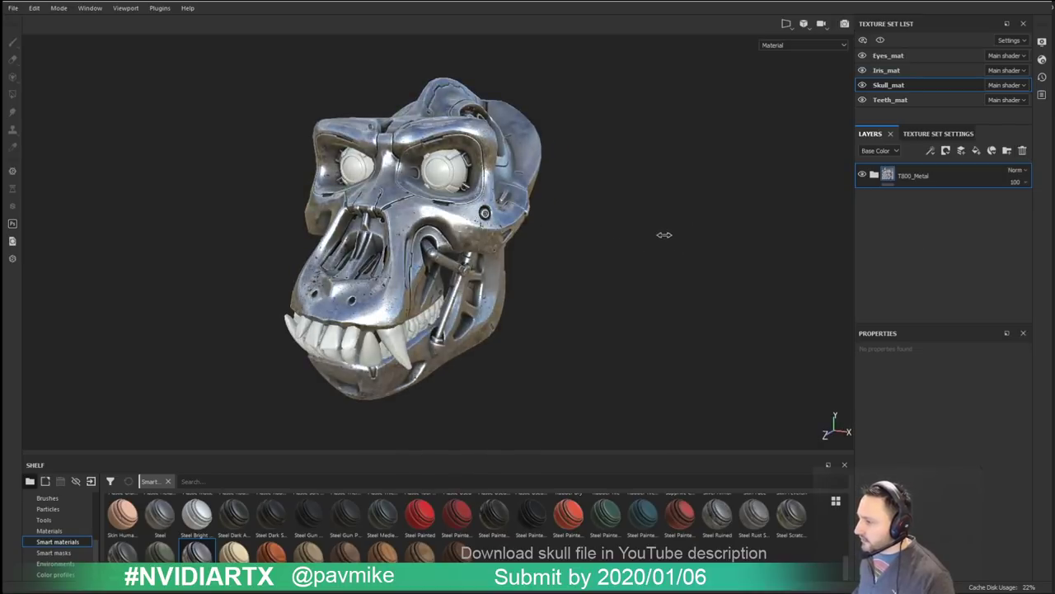
left_click_drag(664, 235, 681, 262, "alt")
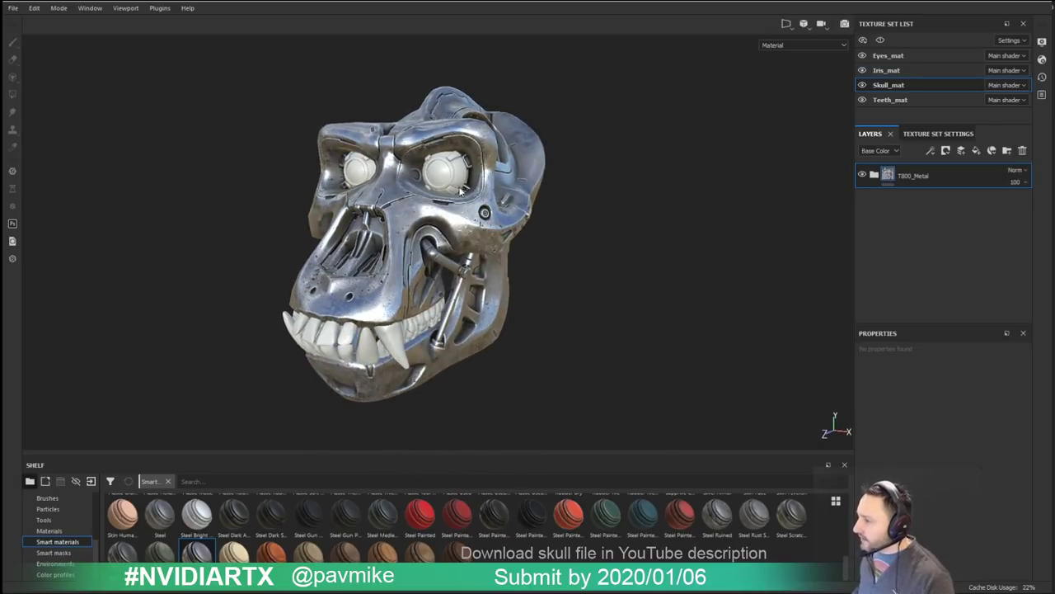
mouse_move(618, 204)
left_mouse_down("alt")
mouse_move(462, 238)
mouse_move(603, 207)
left_mouse_up("alt")
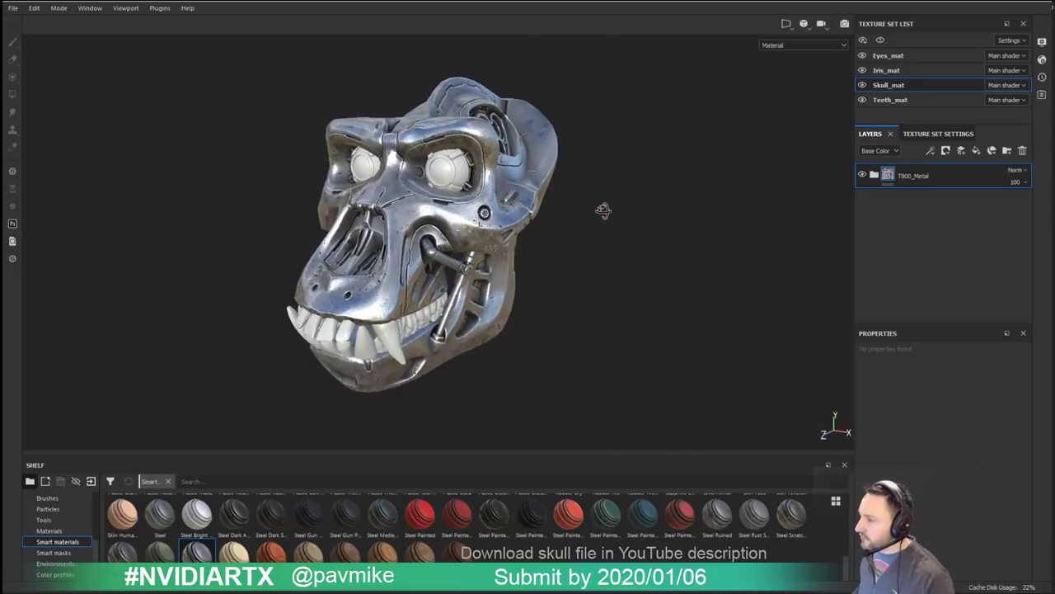
mouse_move(603, 207)
right_mouse_down("shift")
mouse_move(655, 213)
mouse_move(605, 217)
right_mouse_up("shift")
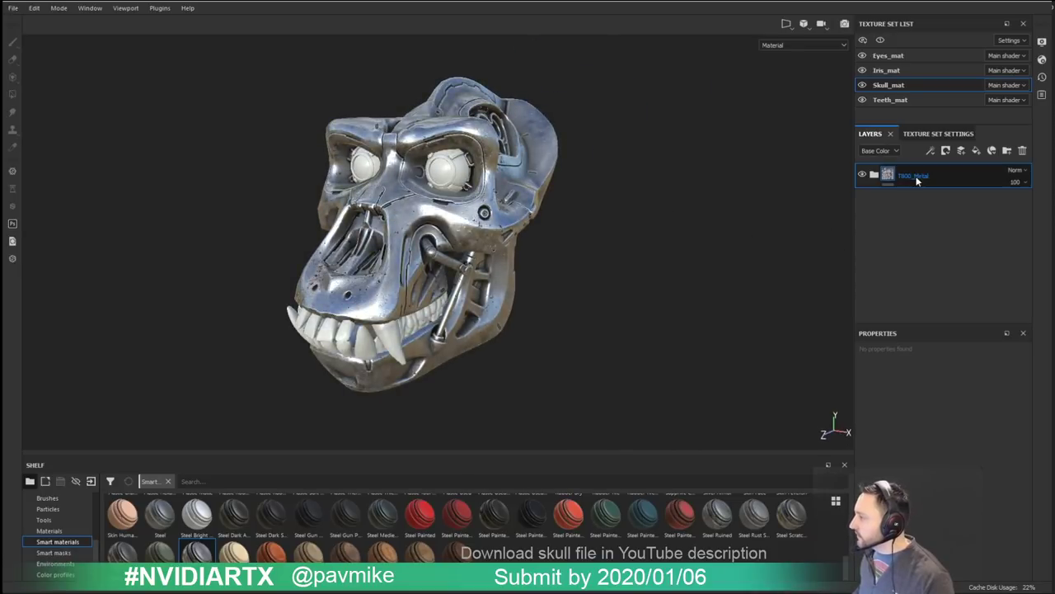
Step: Select the Eyes_mat texture set, and switch to Skull_mat and back by picking the parts directly on the model
left_click(892, 56)
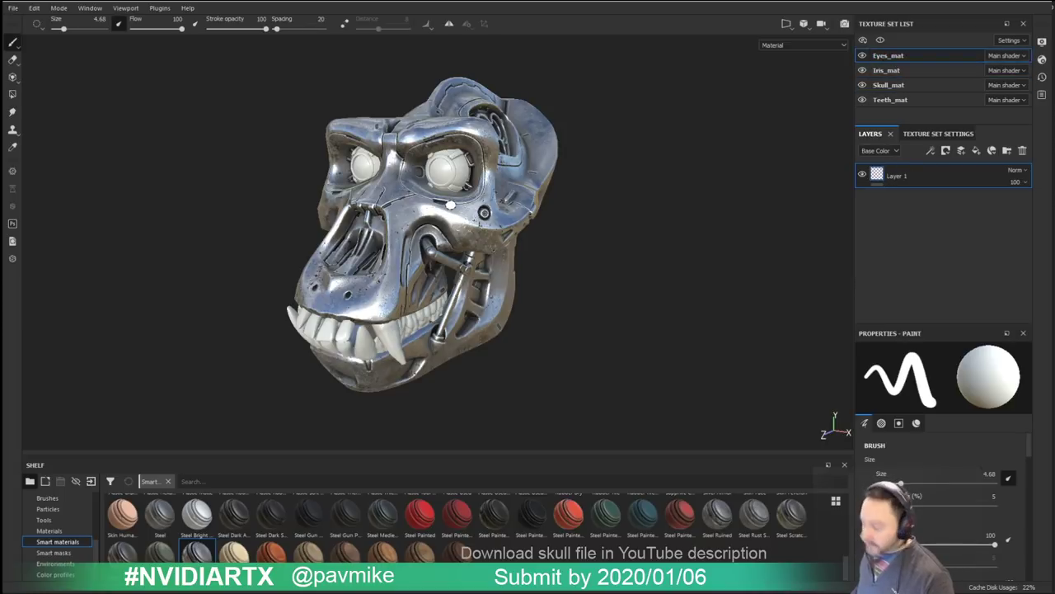
key("ctrl+alt")
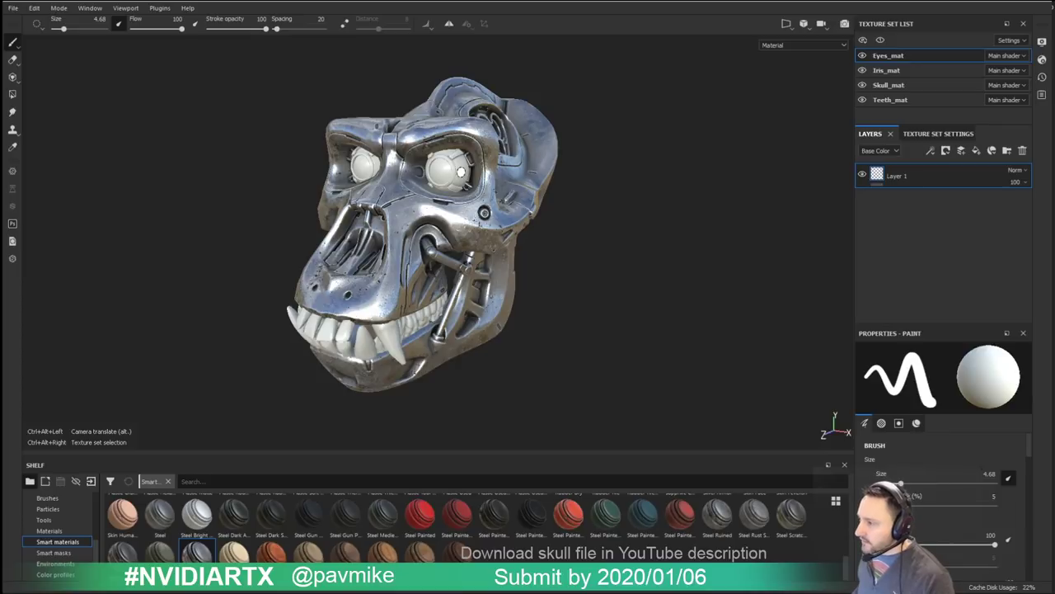
right_click(485, 212, "ctrl+alt")
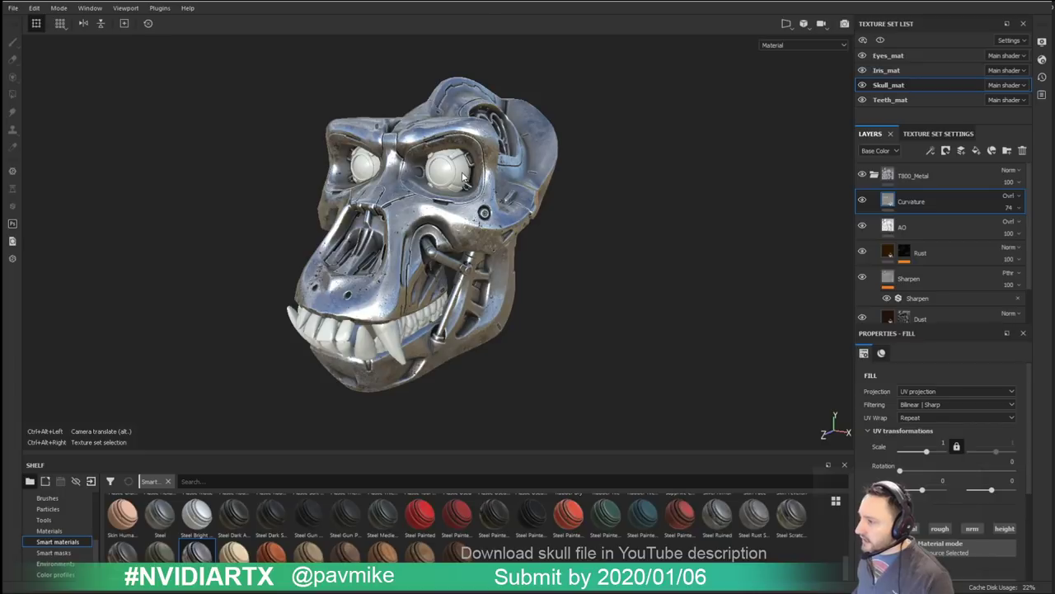
right_click(464, 175, "ctrl+alt")
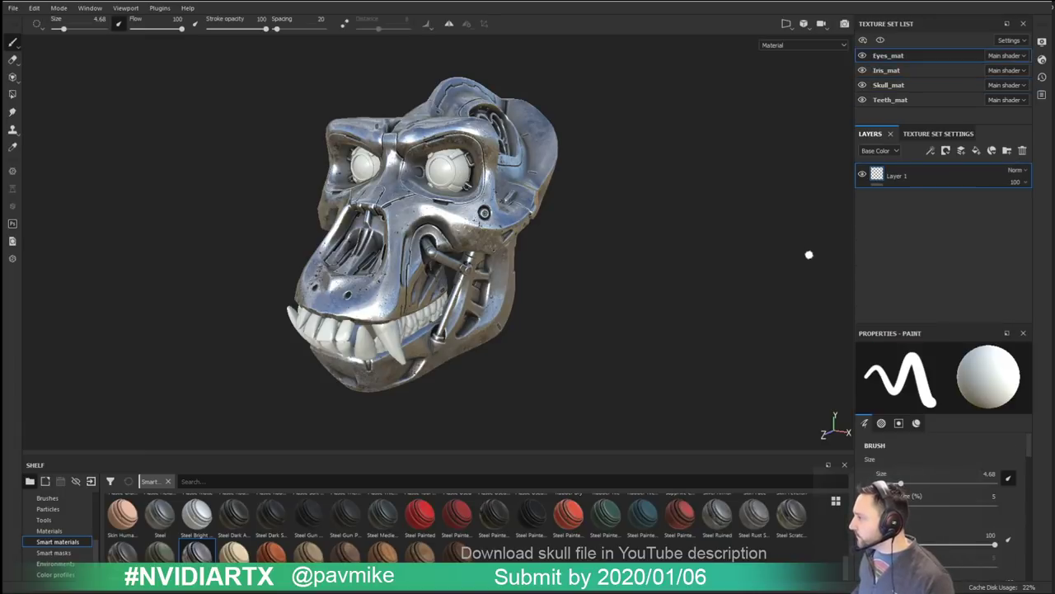
Step: Reselect Skull_mat and expand the T800_Metal folder to examine the layers inside, down to Fill layer 1
left_click(890, 85)
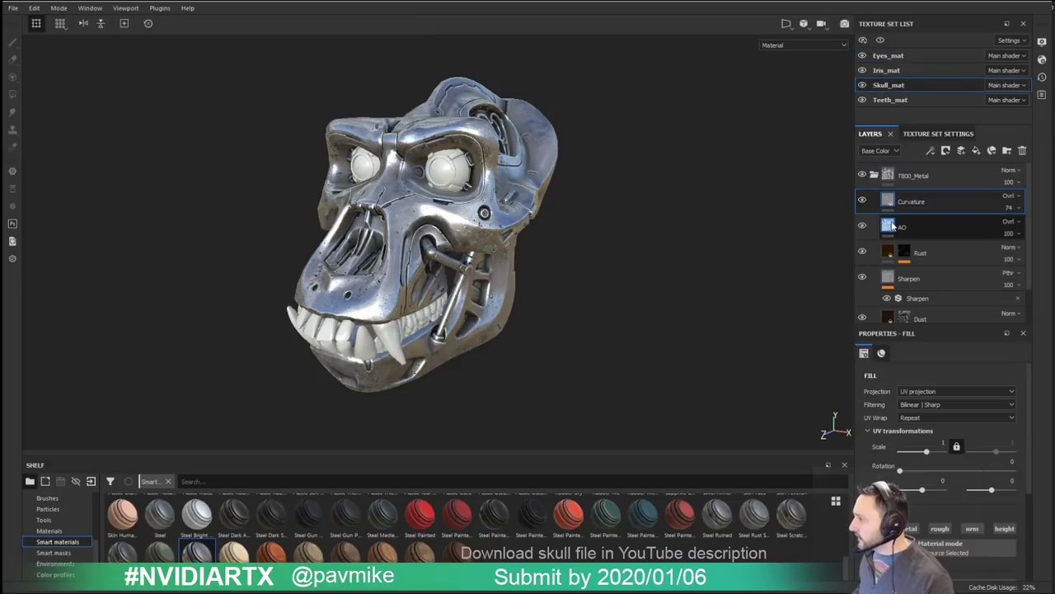
left_click(875, 175)
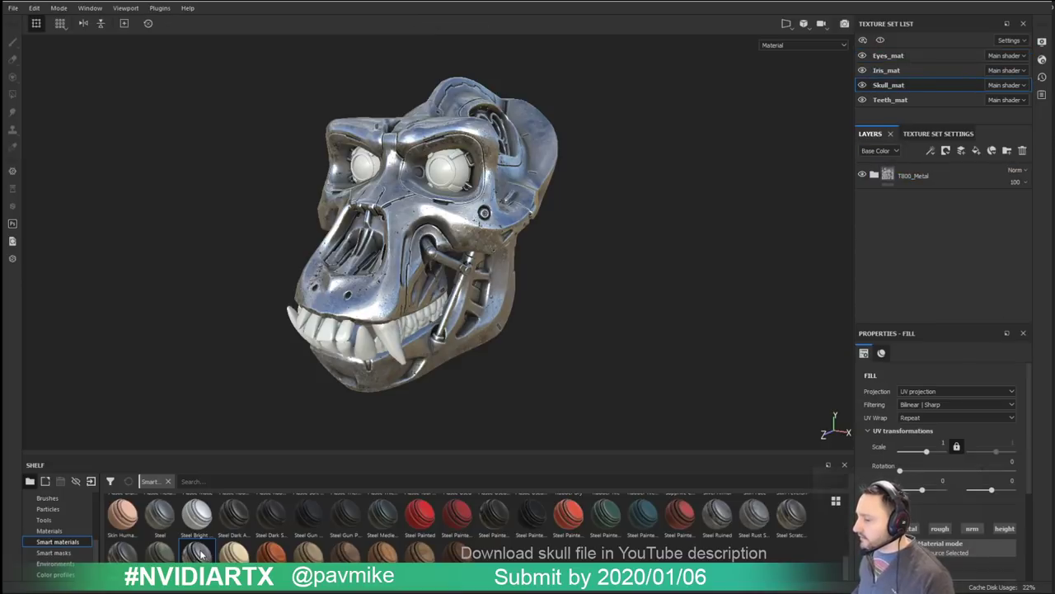
left_click(875, 174)
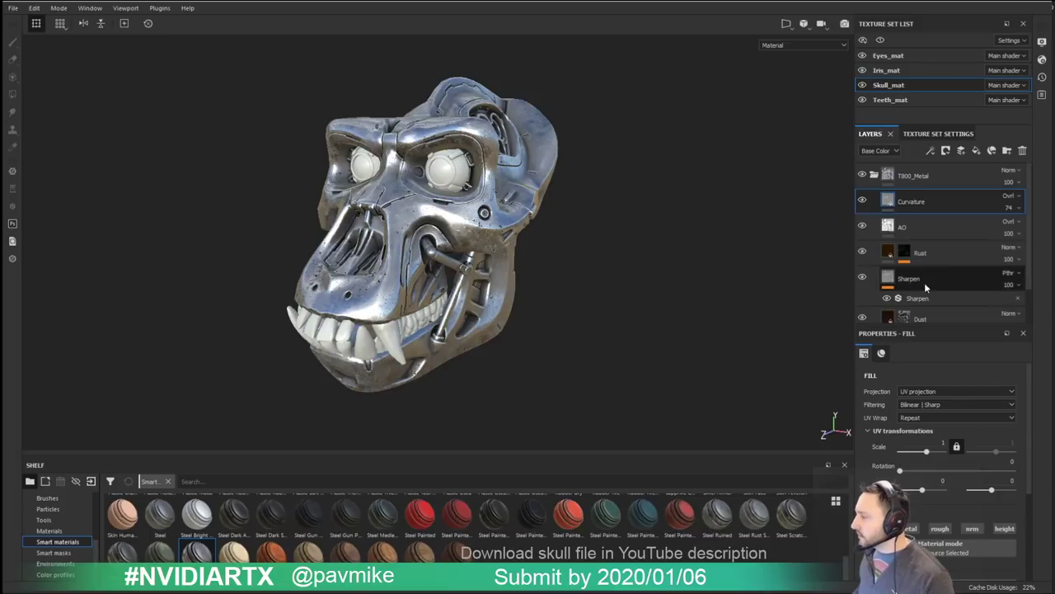
scroll(955, 245, "down", 2)
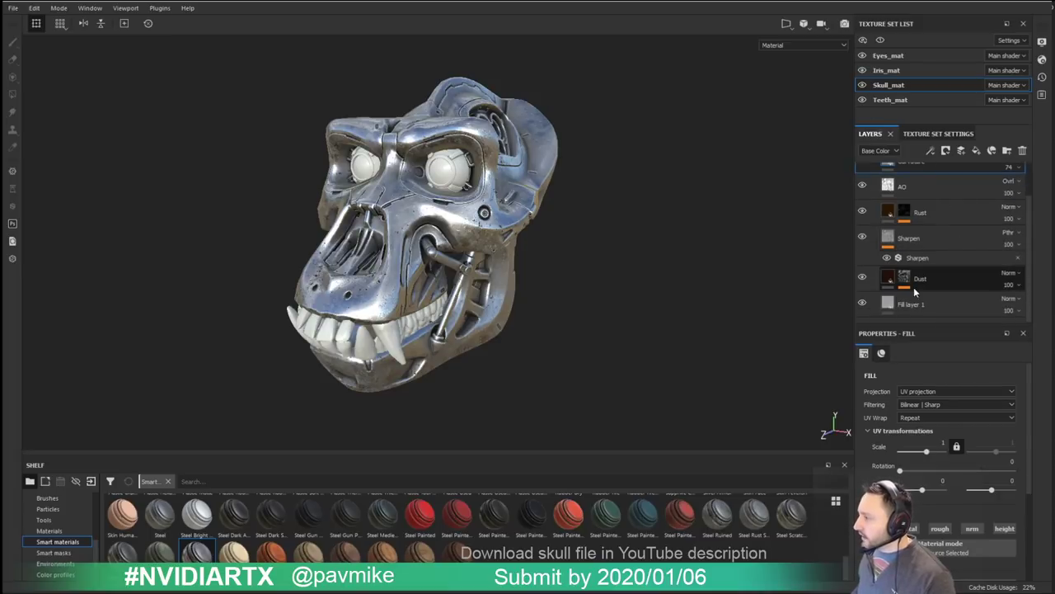
Step: Compare Skull_mat's baked mesh maps in the texture set settings with the masked layers of the smart material
left_click(940, 134)
scroll(945, 227, "down", 5)
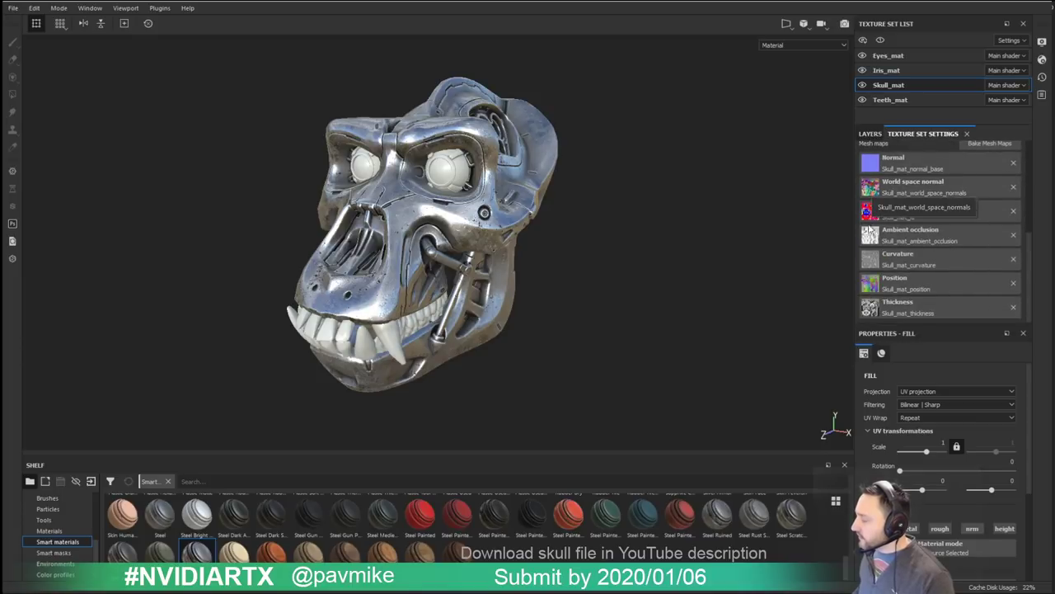
left_click(869, 134)
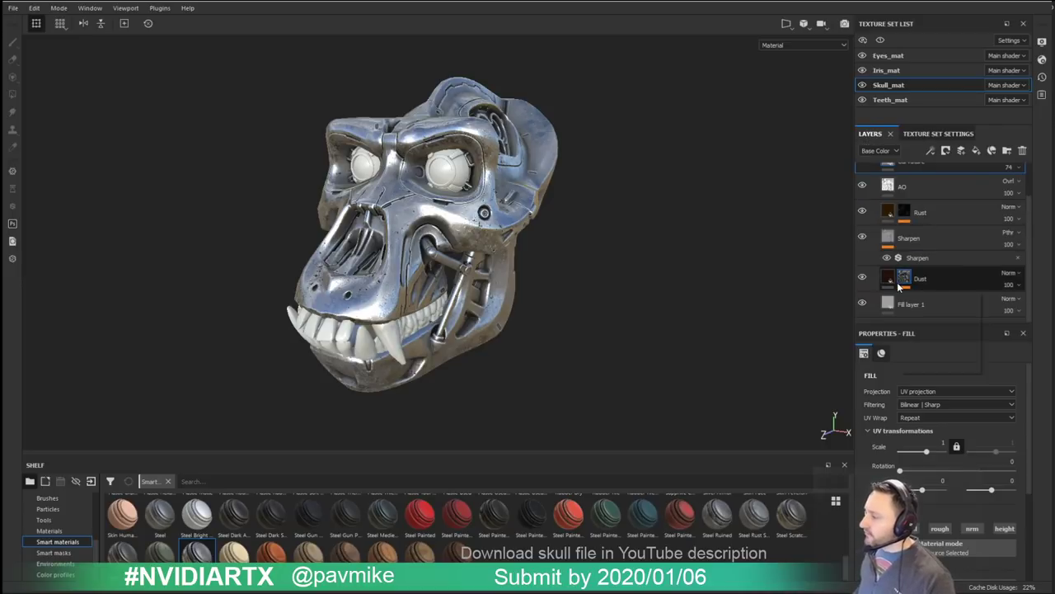
left_click(919, 136)
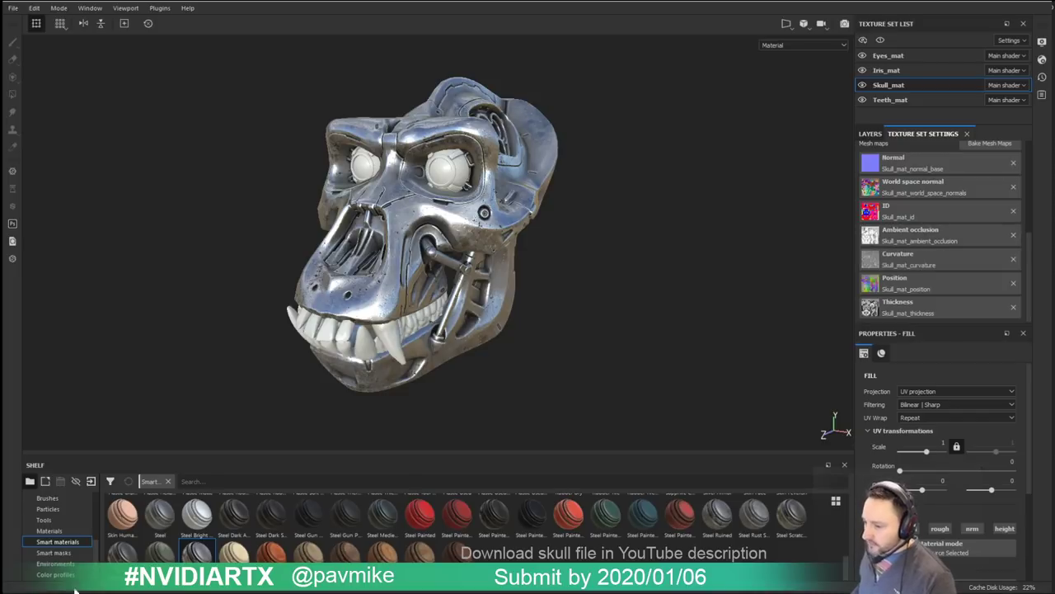
Step: Show the Textures category in the shelf and examine the baked Skull_mat maps
scroll(60, 539, "up", 3)
scroll(61, 538, "up", 3)
left_click(50, 519)
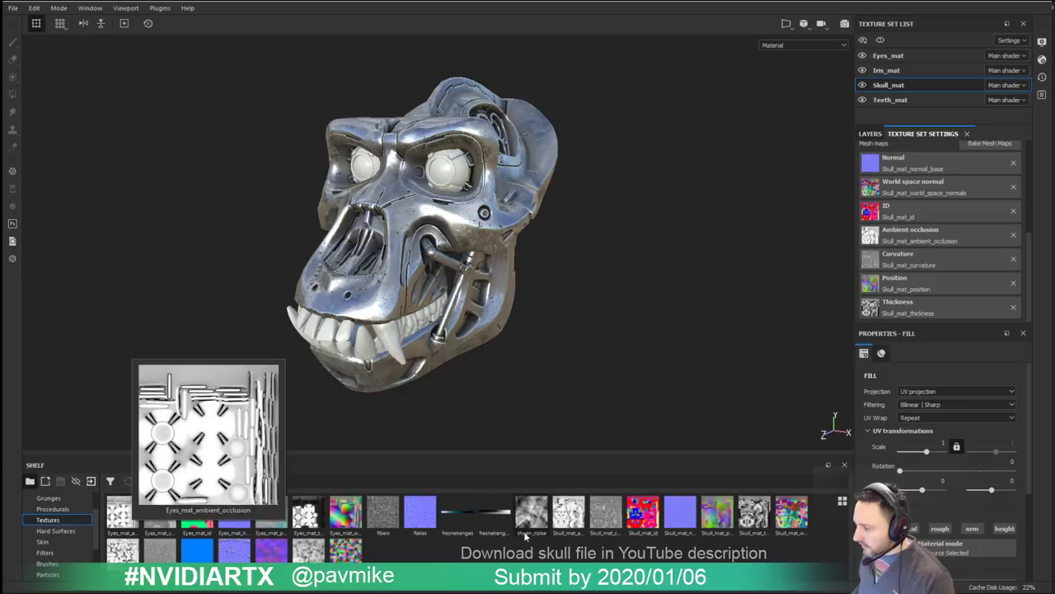
mouse_move(577, 514)
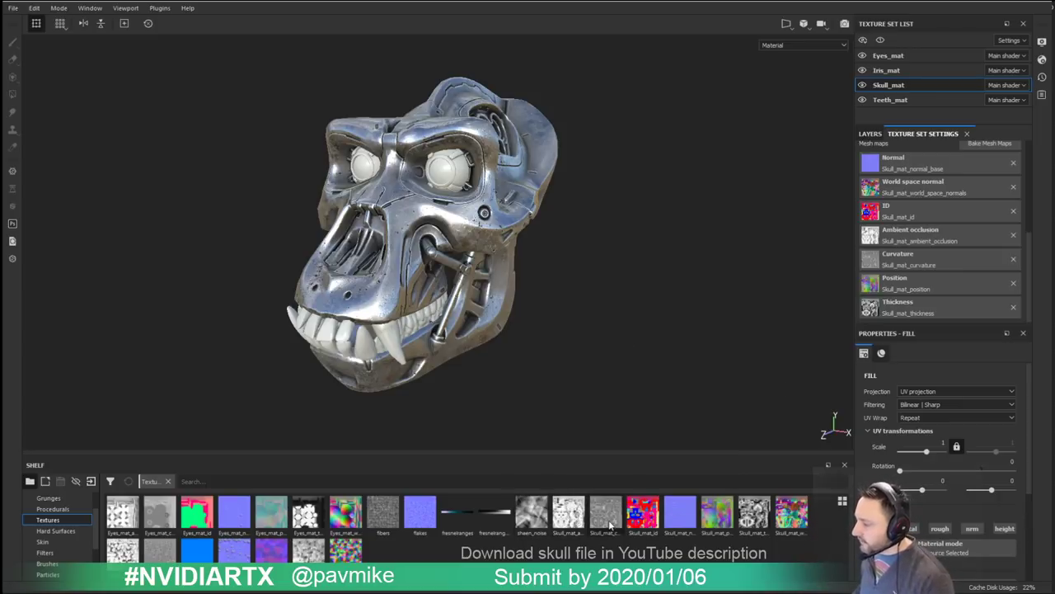
Step: Preview the Skull_mat_curvature map, review the T800_Metal layers down to Fill layer 1, and collapse and select the T800_Metal folder
mouse_move(612, 524)
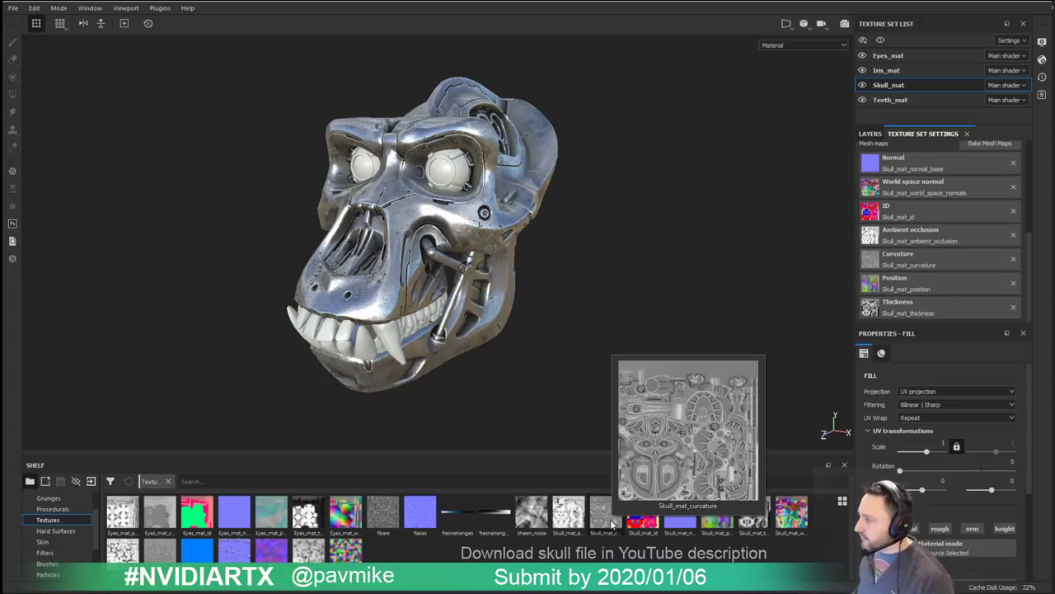
left_click(870, 133)
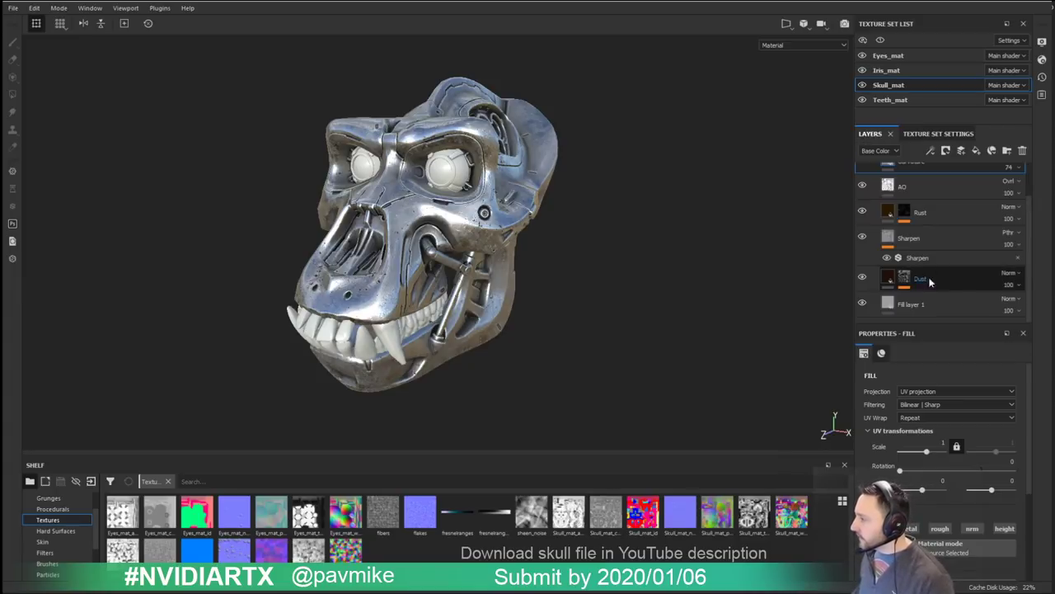
left_click(888, 310)
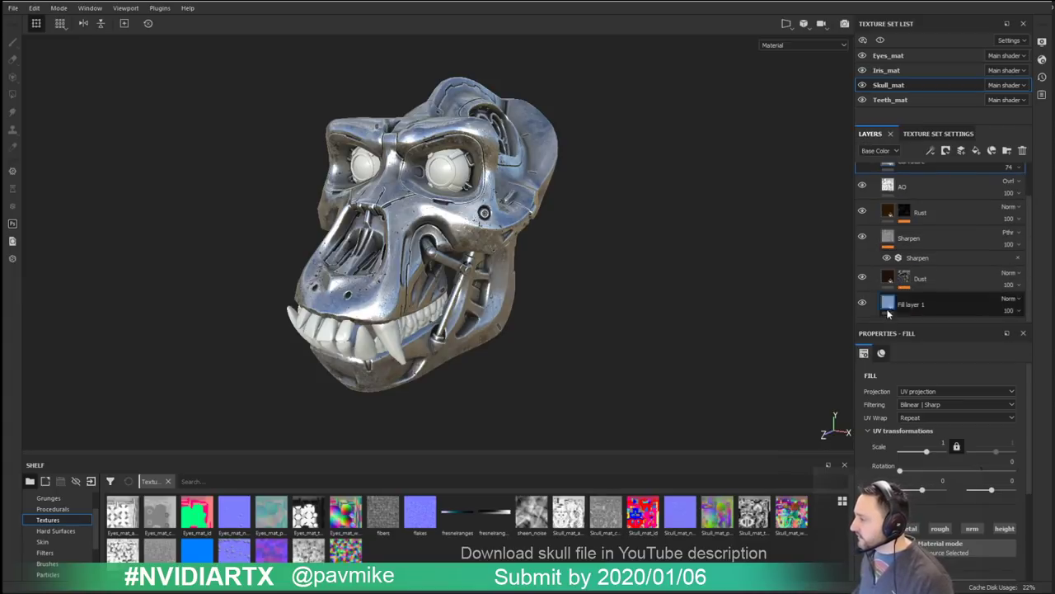
scroll(890, 305, "up", 2)
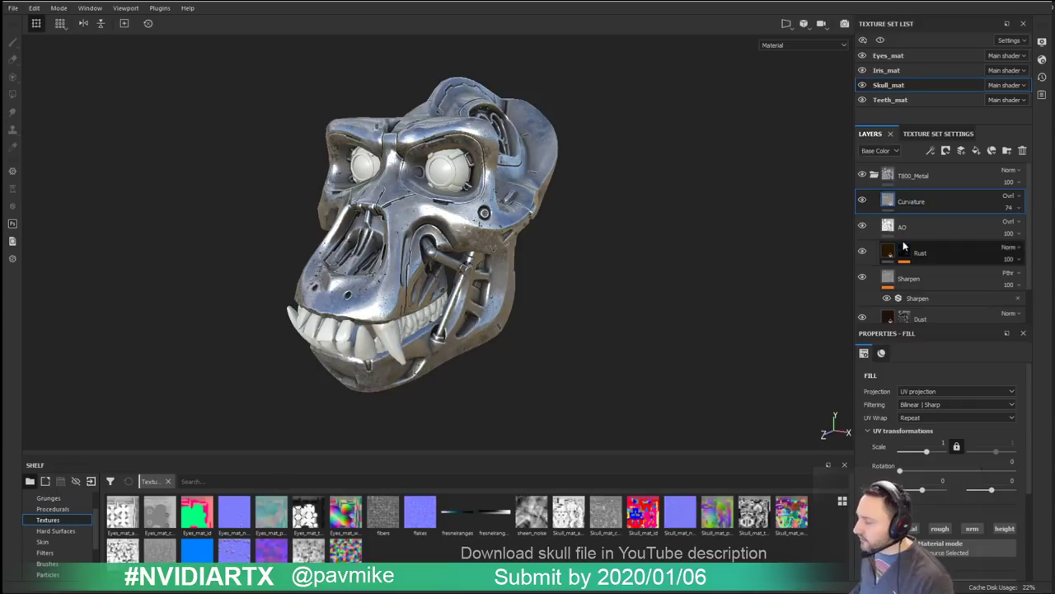
left_click(874, 175)
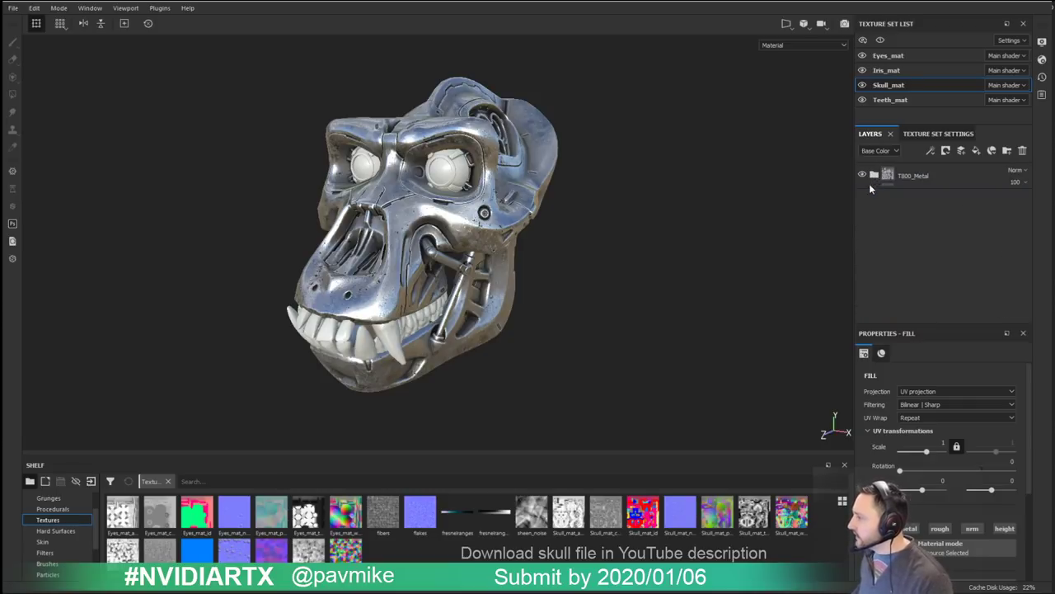
left_click(925, 180)
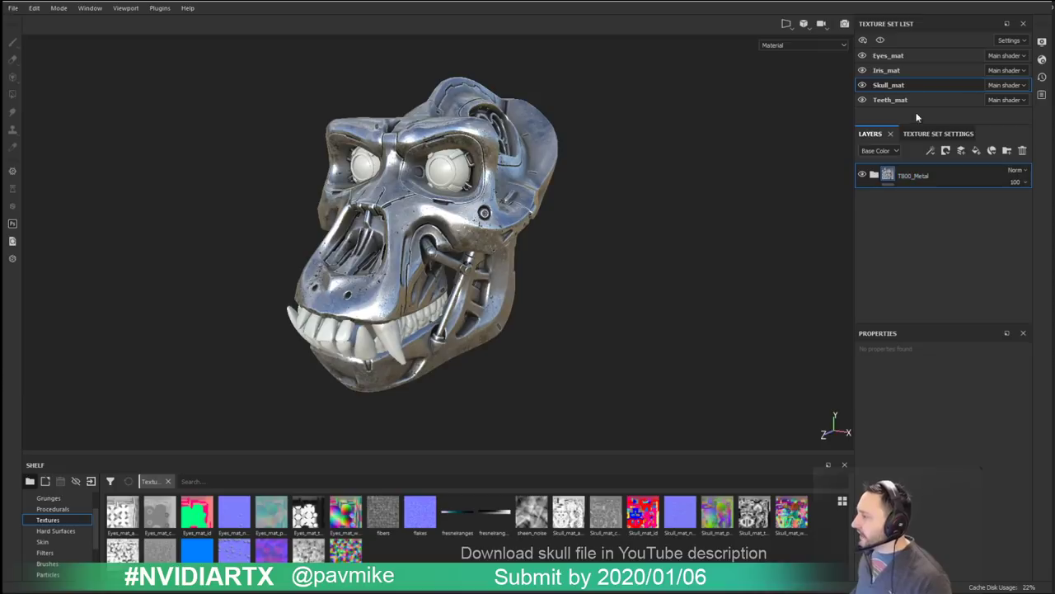
Step: Select the Eyes_mat texture set and browse the Smart materials category in the shelf
left_click(899, 57)
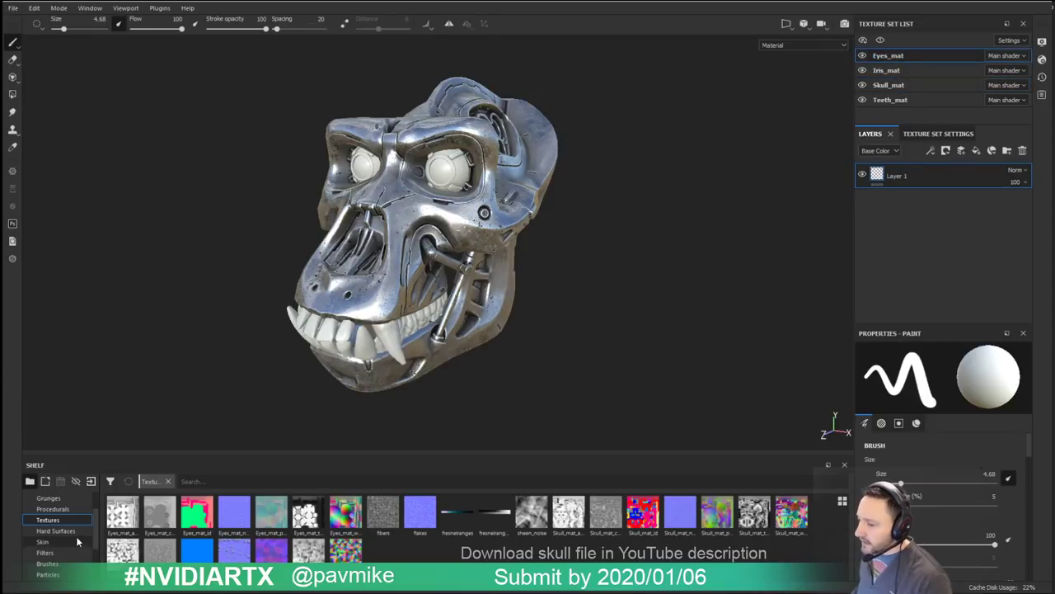
scroll(63, 546, "down", 3)
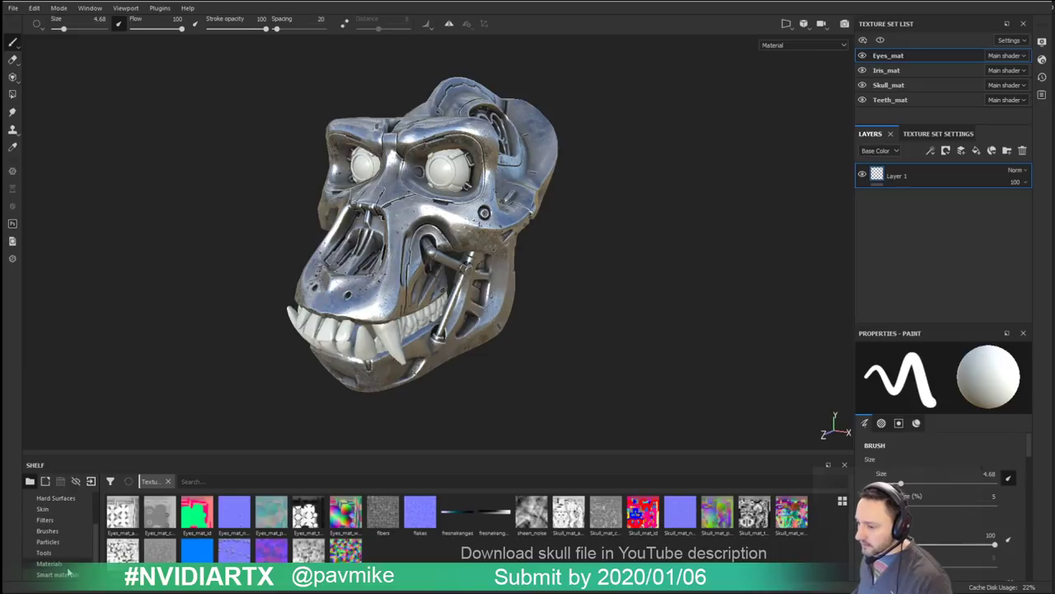
left_click(58, 575)
scroll(165, 535, "down", 5)
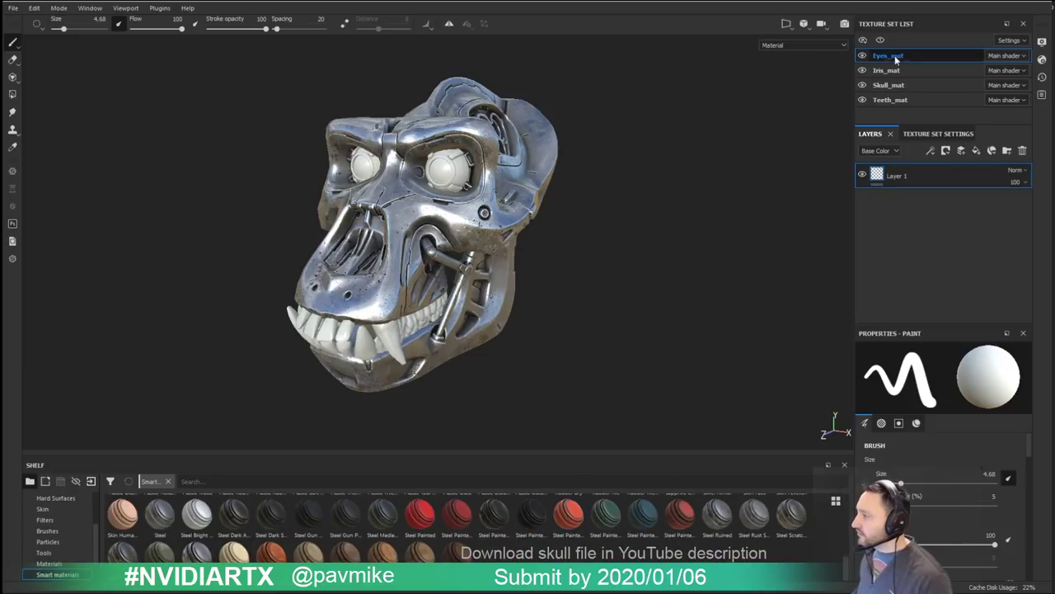
Step: Instantiate Skull_mat's collapsed T800_Metal folder across texture sets, choosing only Eyes_mat as the target
left_click(905, 86)
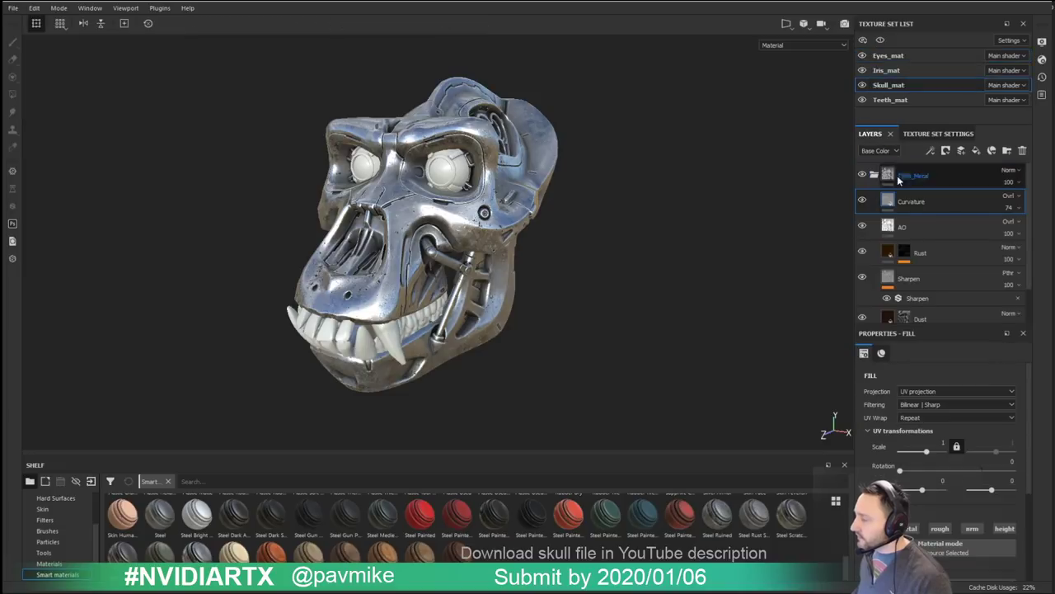
left_click(870, 174)
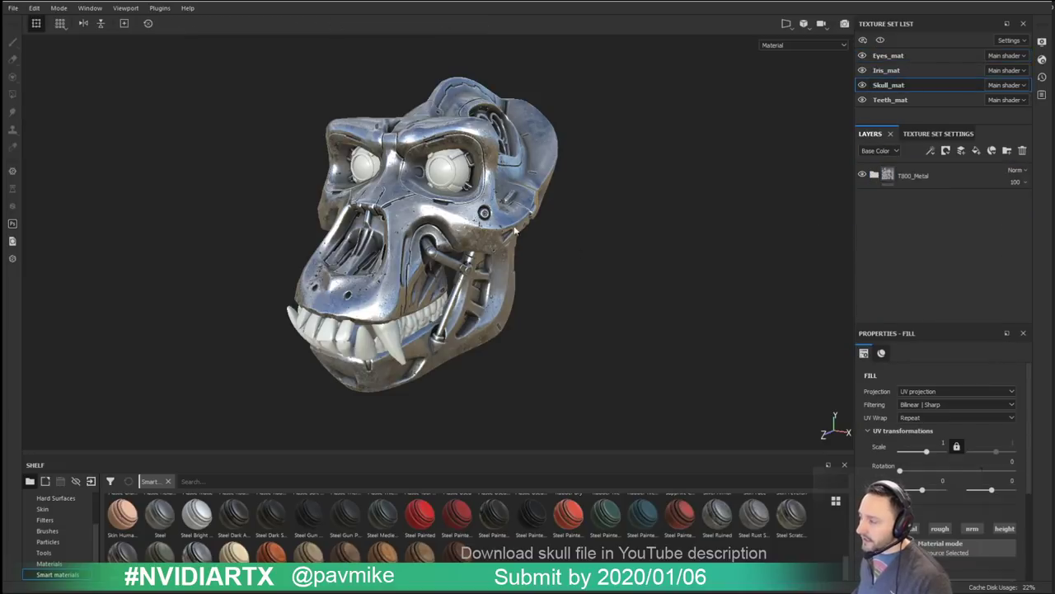
right_click(920, 175)
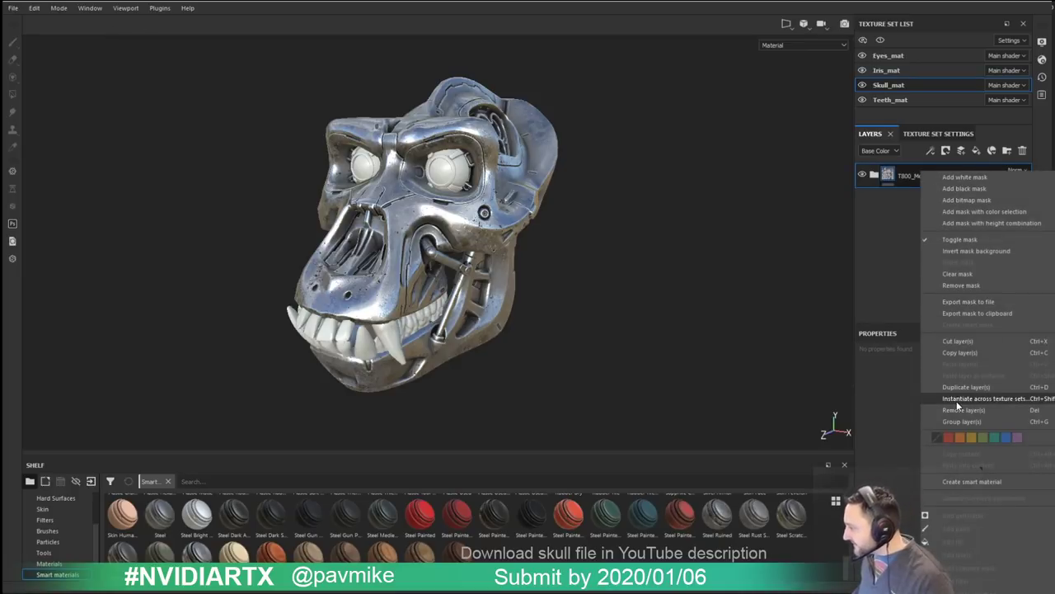
left_click(958, 399)
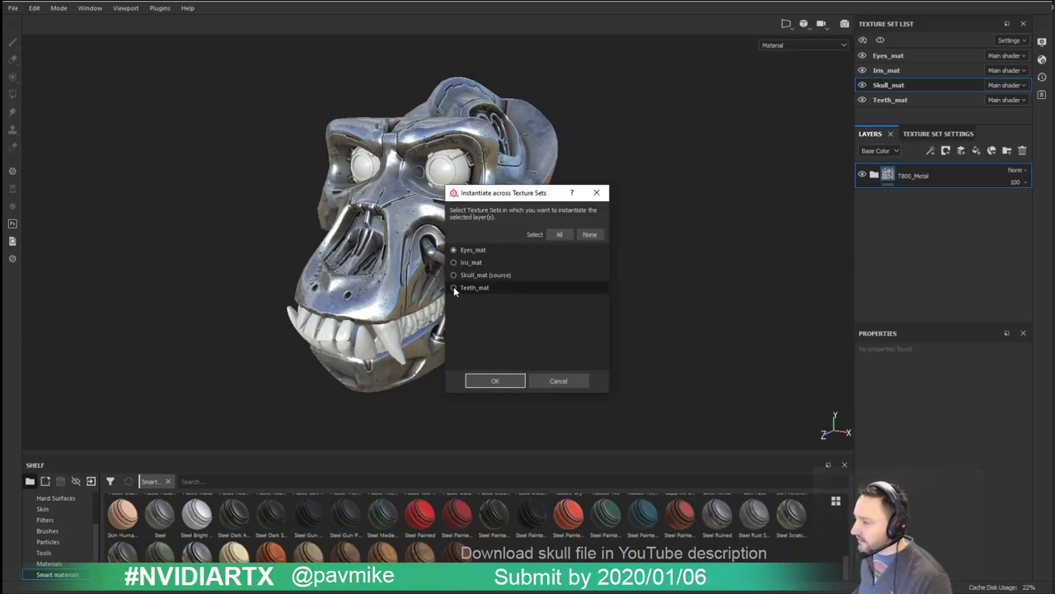
left_click(494, 381)
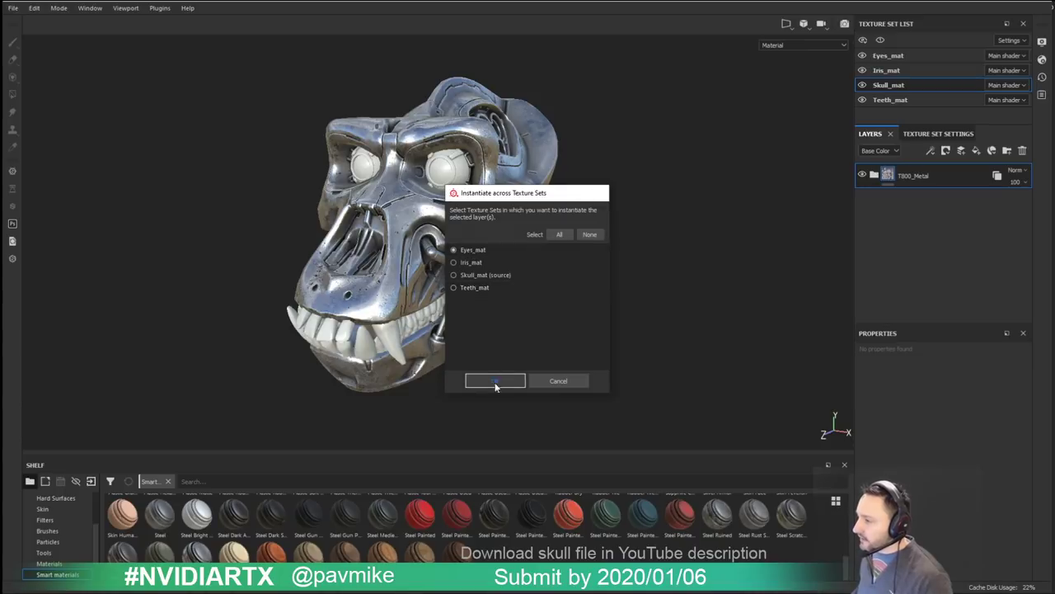
Step: Inspect the T800_Metal instance in Eyes_mat and follow its instance hierarchy to the source folder in Skull_mat
left_click(888, 55)
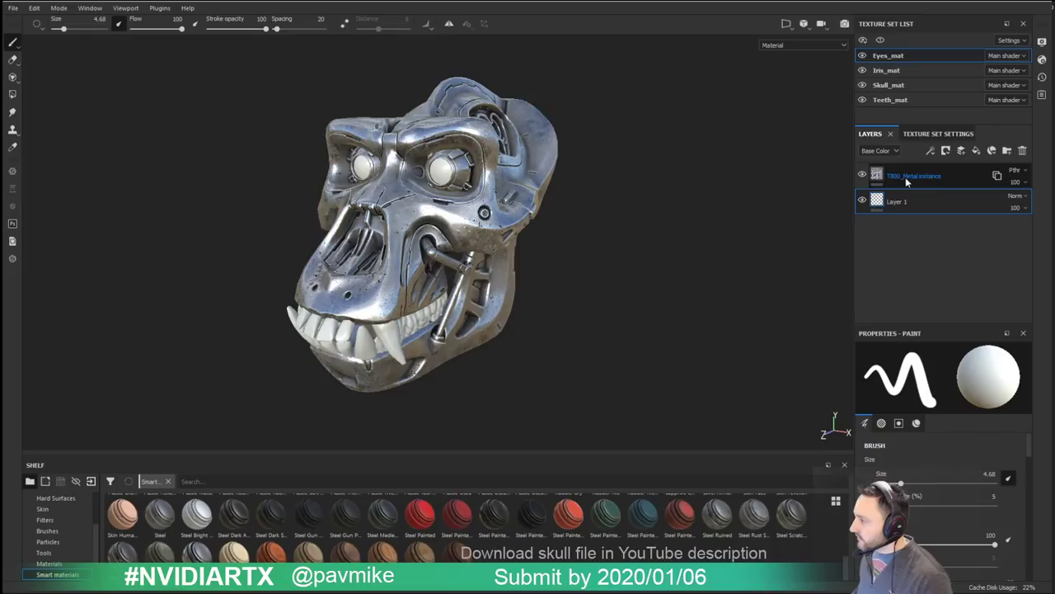
left_click(927, 177)
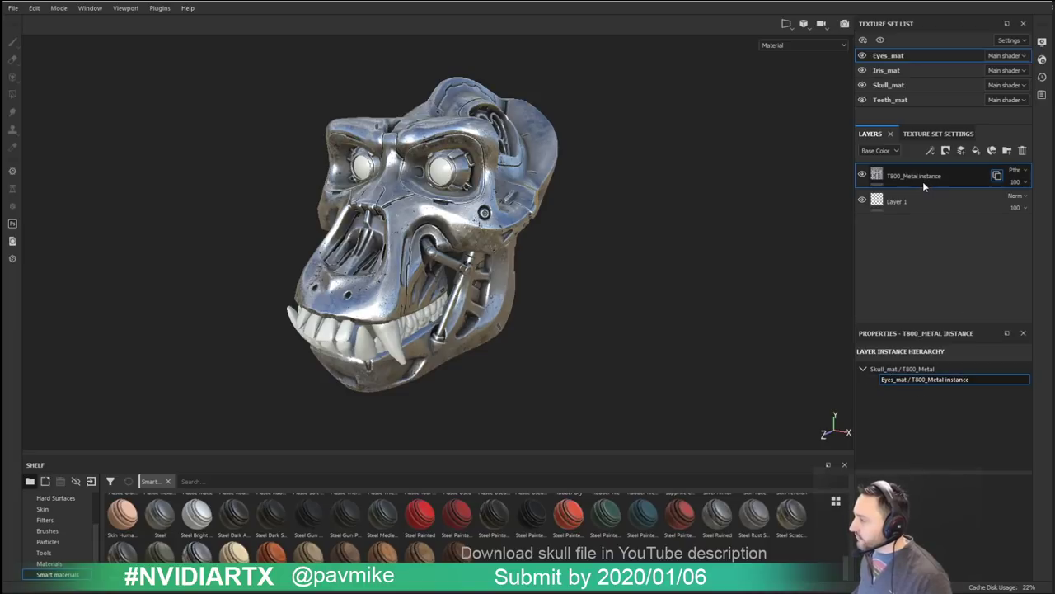
left_click(890, 370)
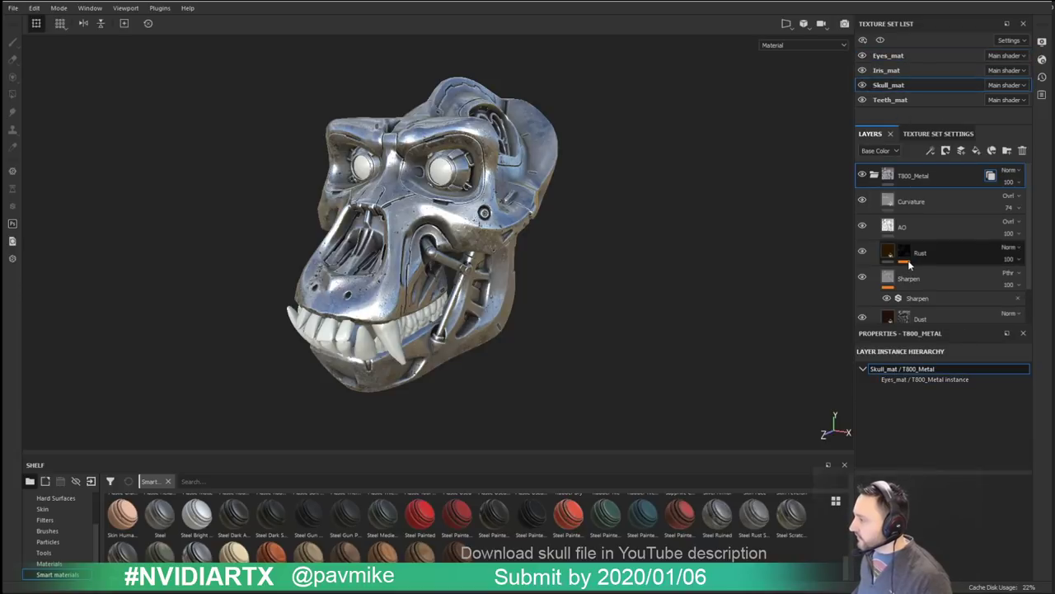
Step: Darken the Metal Color of Fill layer 1 in Skull_mat's T800_Metal folder to a darker grey
left_click_drag(700, 216, 665, 195, "alt")
scroll(935, 280, "down", 2)
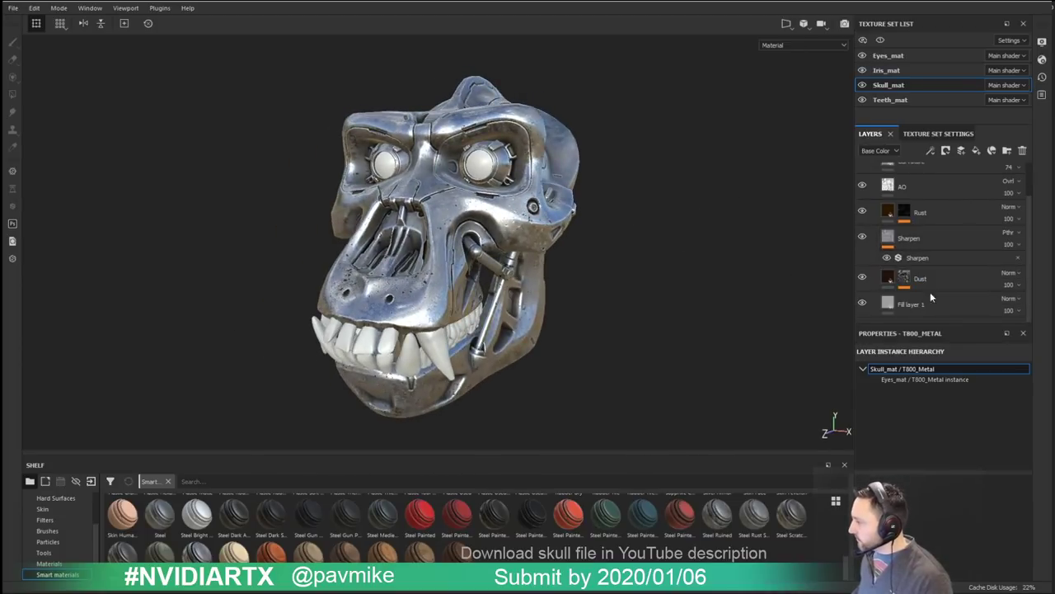
left_click(891, 306)
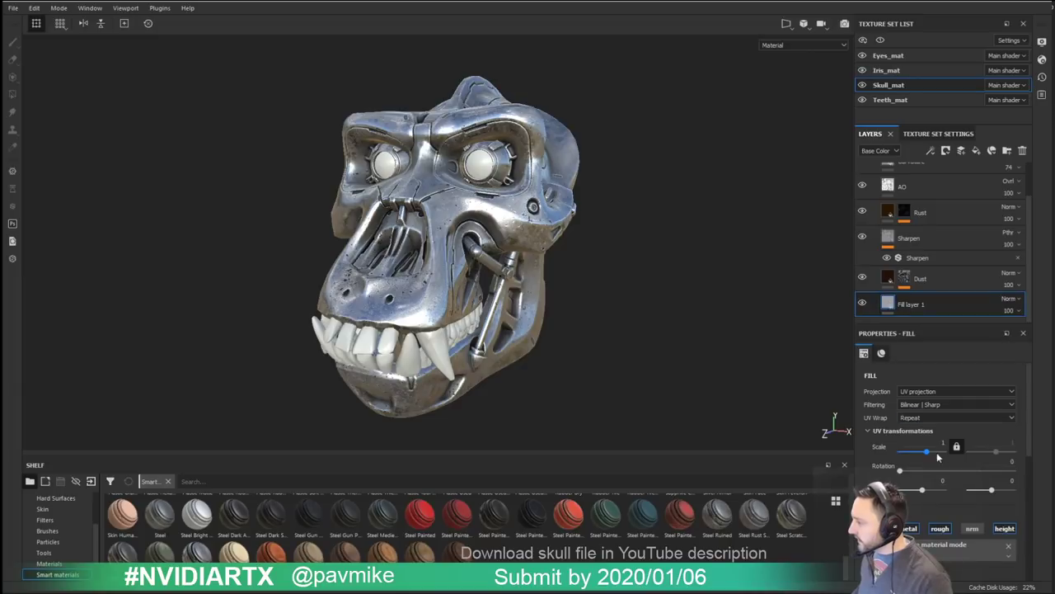
scroll(940, 379, "down", 2)
scroll(930, 398, "down", 3)
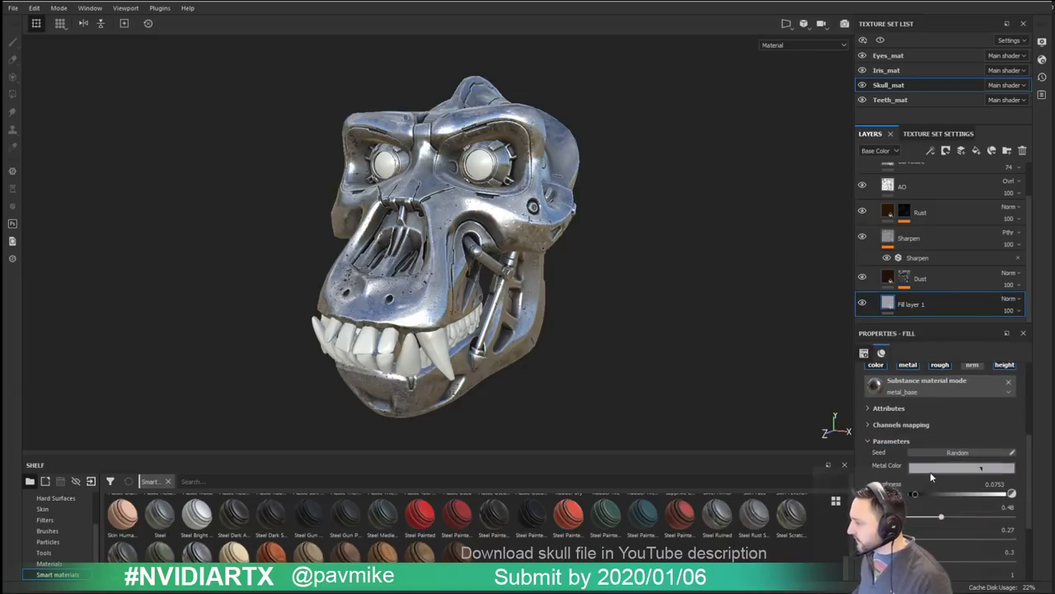
left_click(929, 468)
left_click_drag(939, 528, 939, 544)
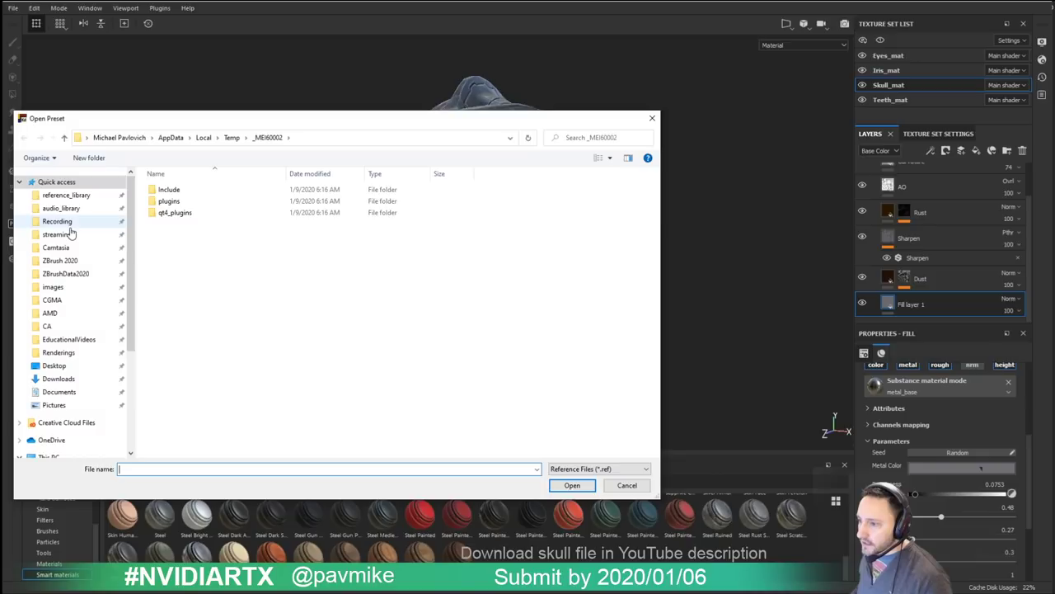
Step: Load the TerminRef.ref preset from Desktop\Apinator\Reference in the reference viewer, and discard the pending screenshots without saving
left_click(54, 365)
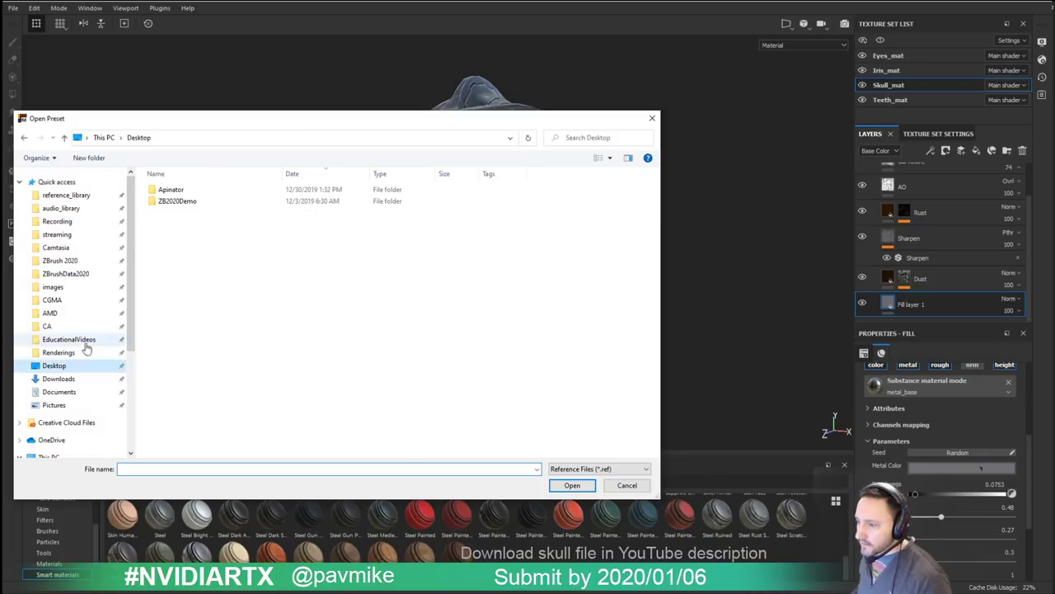
double_click(182, 191)
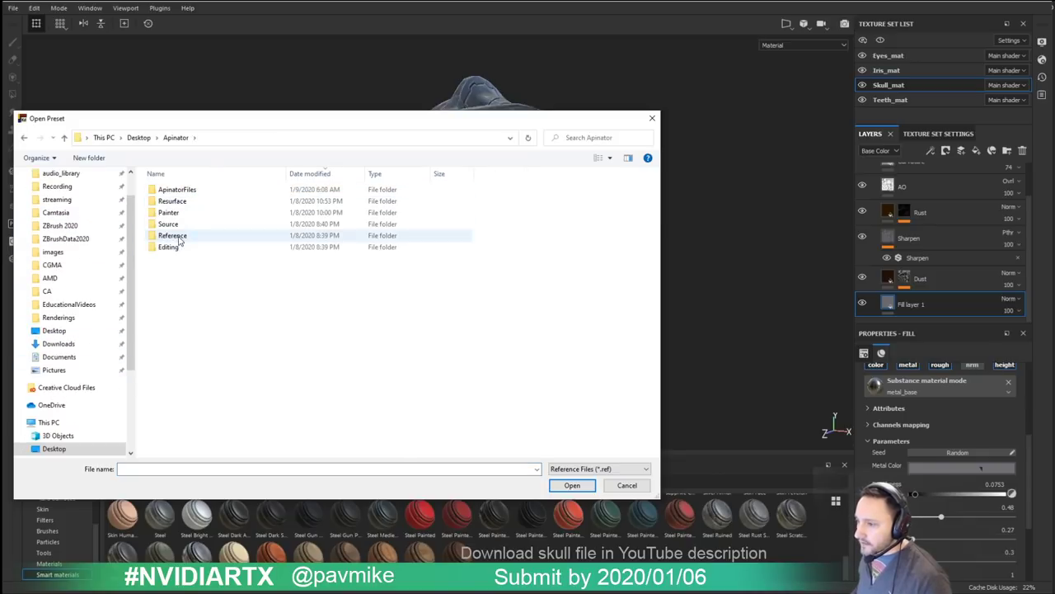
double_click(178, 236)
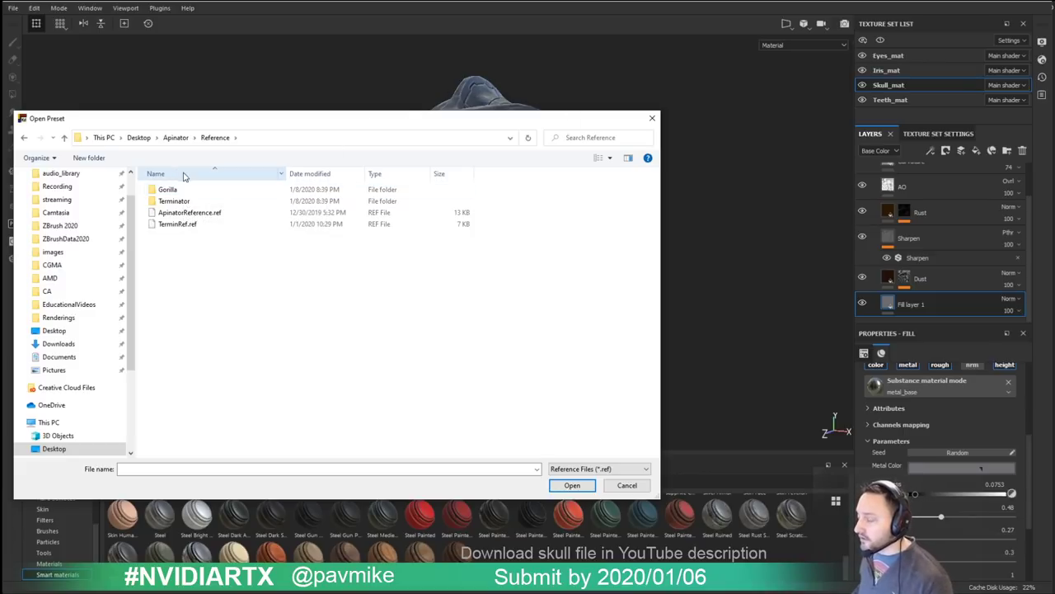
double_click(185, 223)
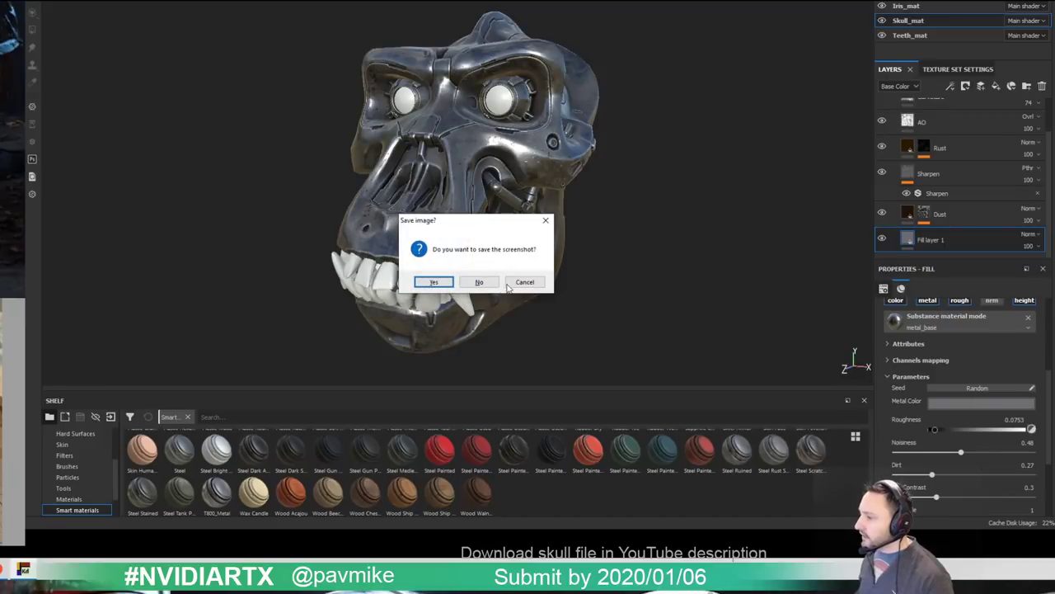
left_click(487, 284)
left_click(486, 283)
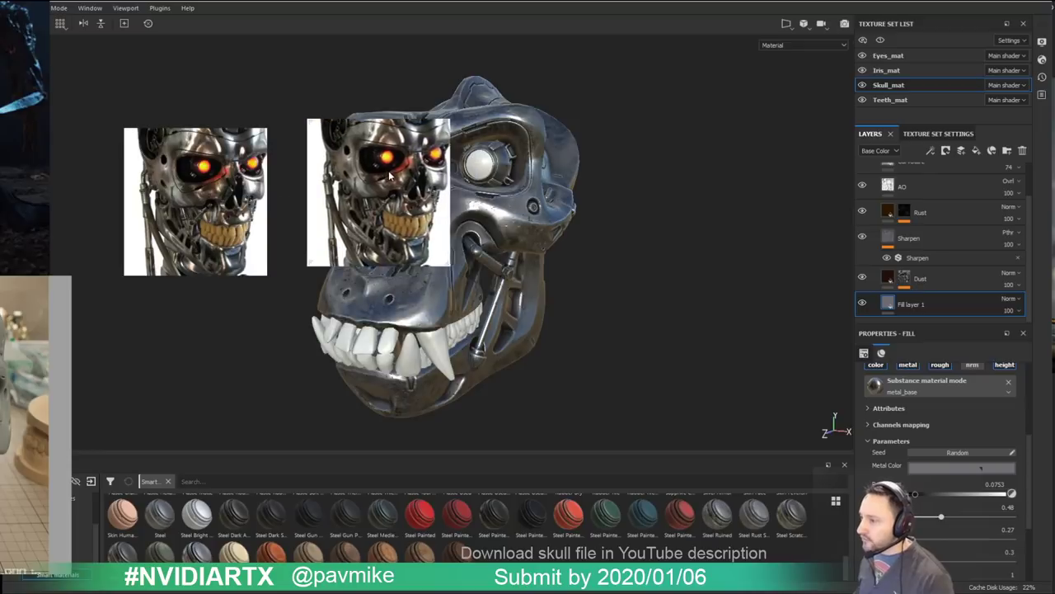
Step: Mirror the second Terminator reference image horizontally, flipping it vertically and back upright
right_click(374, 177)
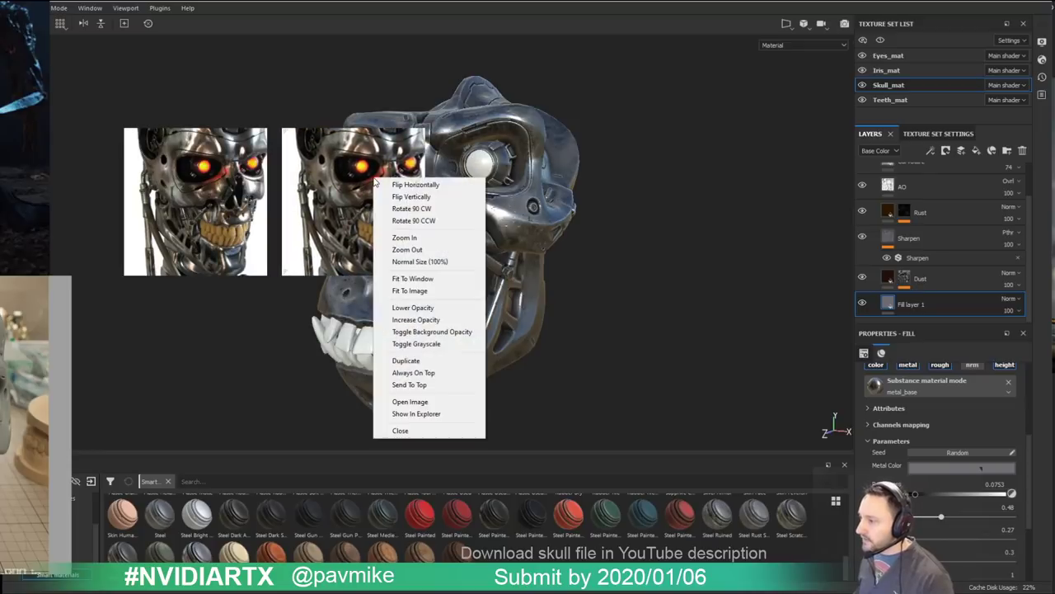
left_click(420, 198)
right_click(378, 181)
left_click(395, 192)
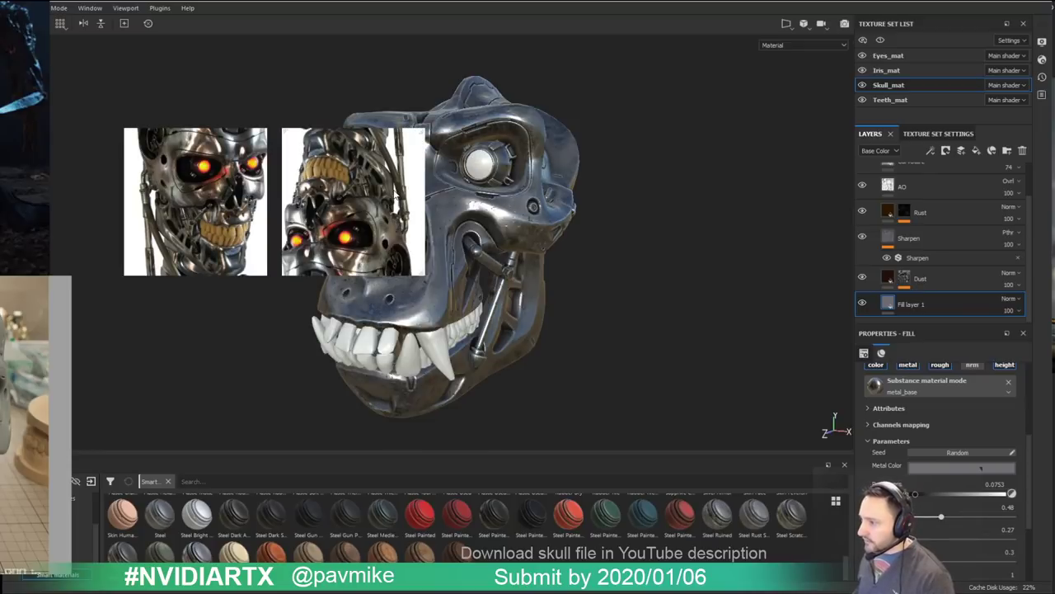
right_click(368, 180)
left_click(377, 196)
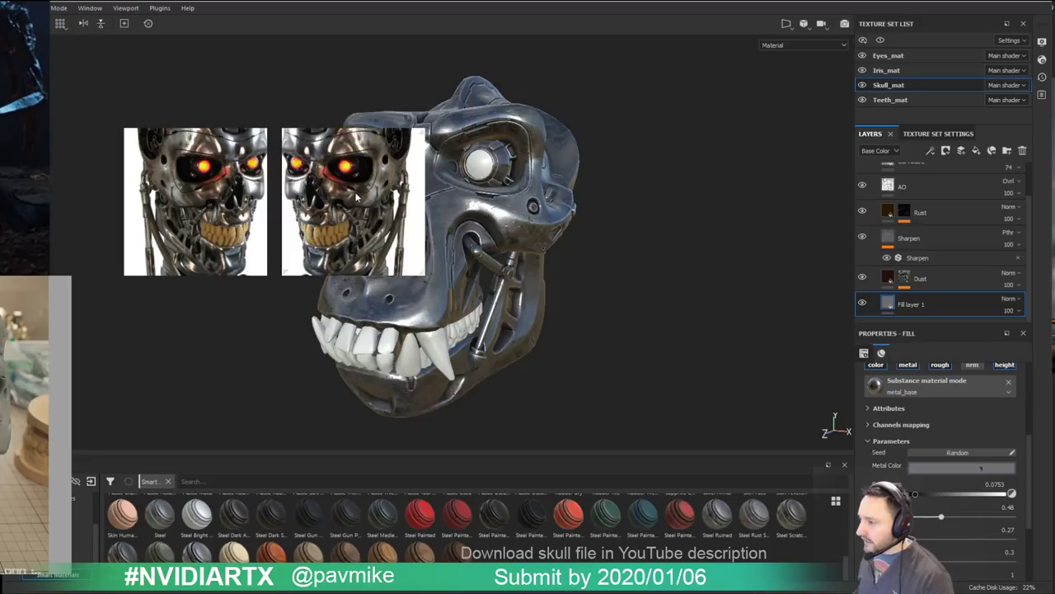
right_click(357, 191)
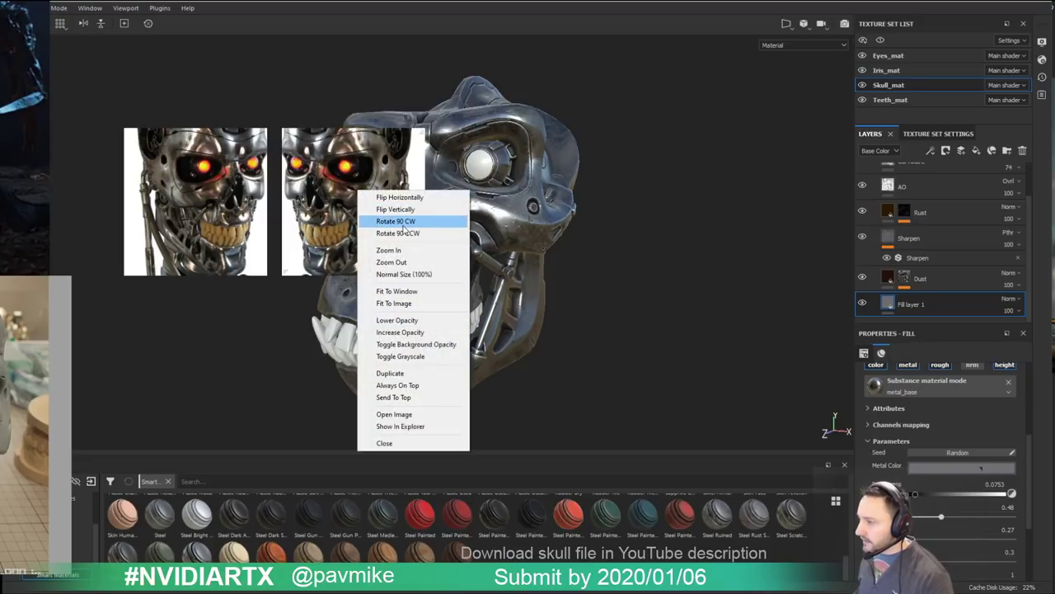
Step: Enlarge the mirrored Terminator image over the ape skull, zoom and reposition it, and close the unmirrored copy
left_click_drag(342, 171, 398, 181)
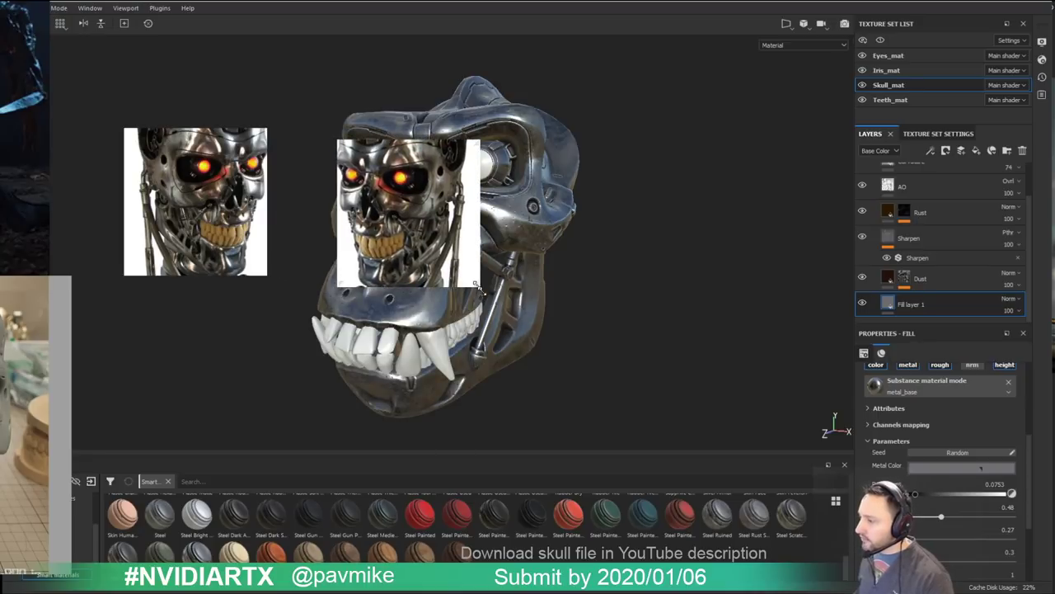
left_click_drag(479, 288, 615, 413)
right_click(232, 204)
left_click(279, 462)
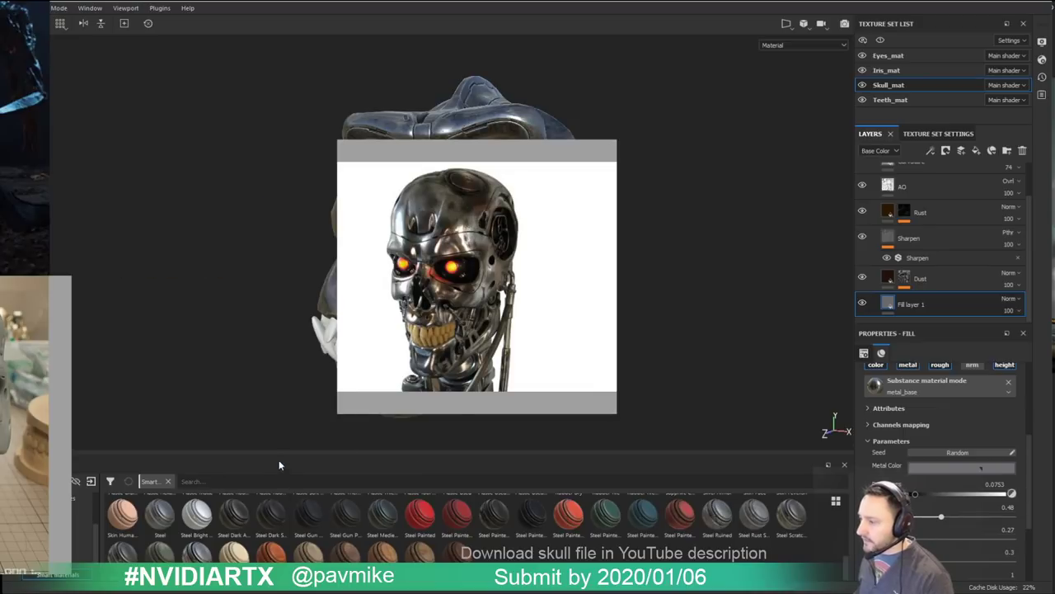
scroll(460, 305, "up", 3)
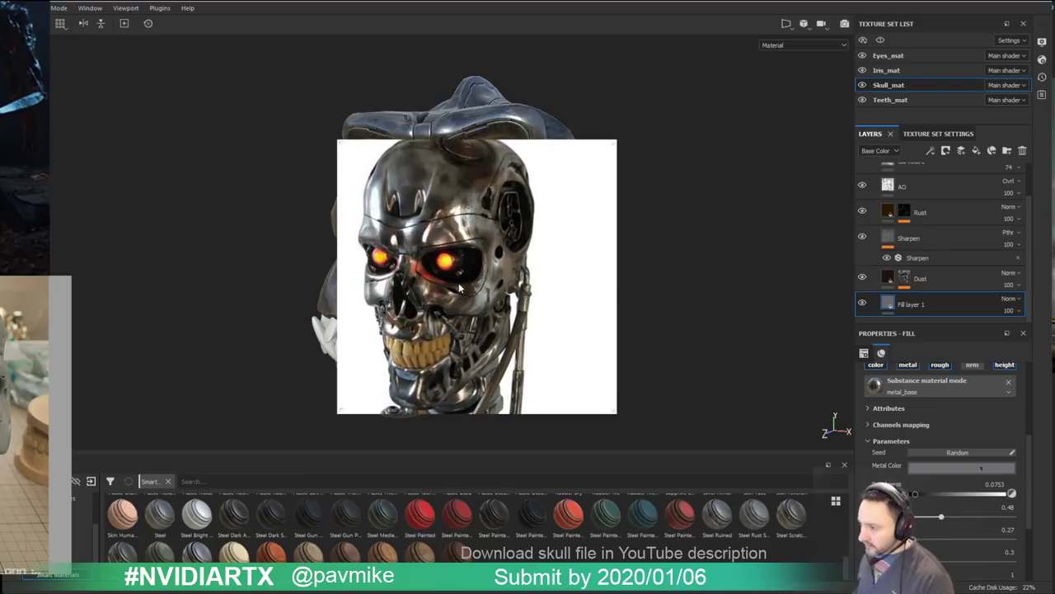
left_click_drag(461, 288, 509, 288)
Step: Reposition the mirrored Terminator reference image over the ape skull and lower its opacity so the skull shows through
right_click_drag(545, 289, 492, 301)
scroll(498, 297, "up", 2, "ctrl+alt")
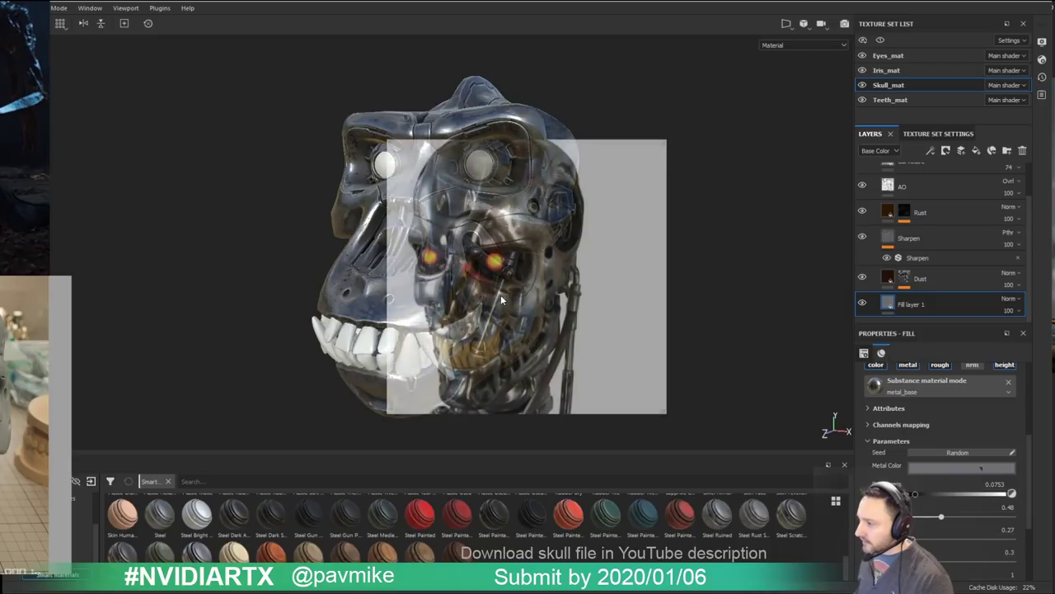
right_click(564, 259)
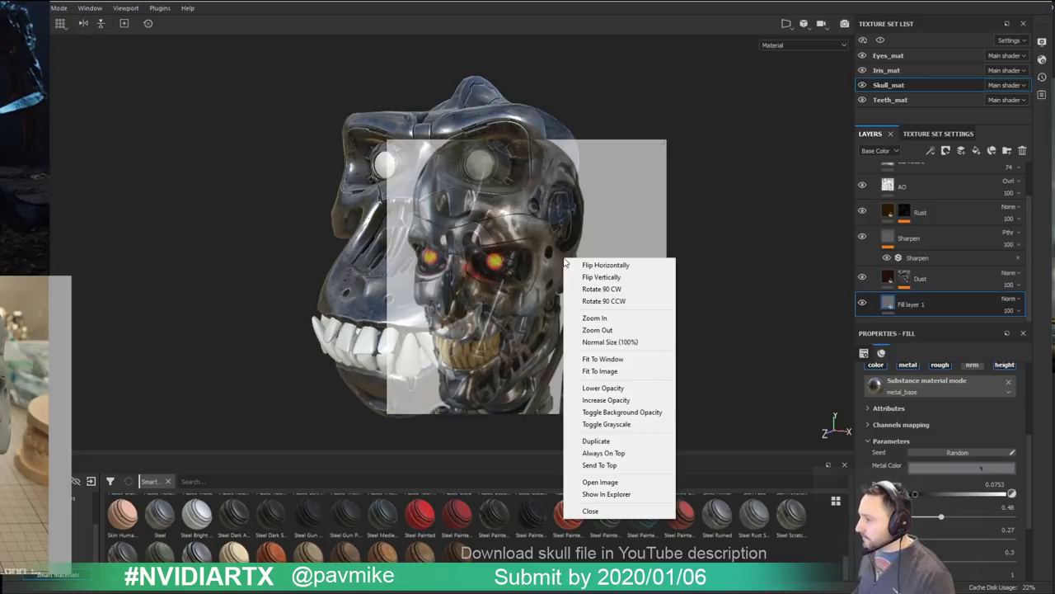
left_click_drag(578, 240, 584, 228)
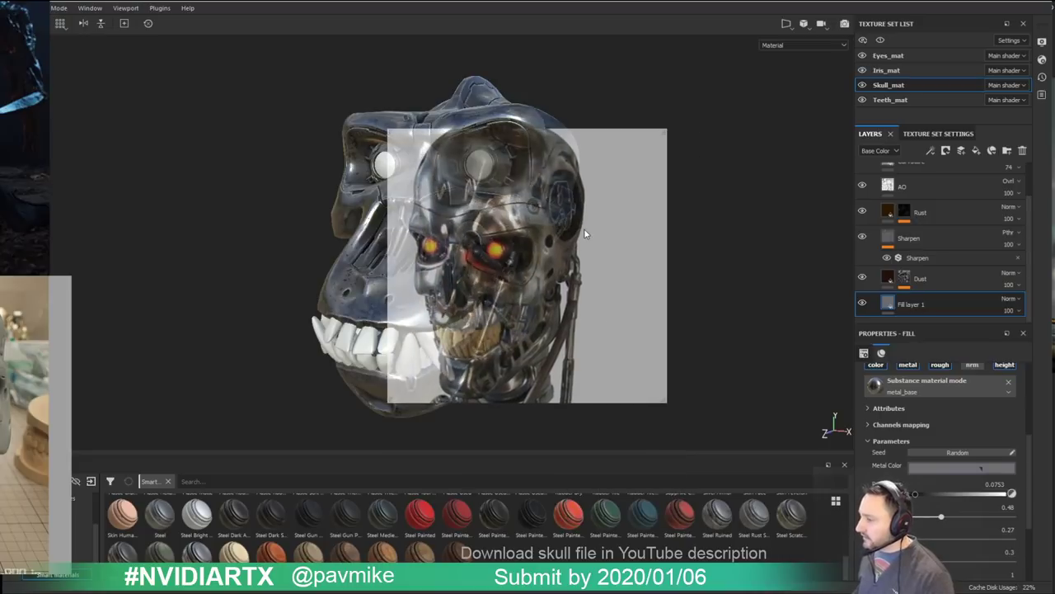
Step: Toggle the Terminator image to grayscale, place it beside the ape skull for comparison, and switch it back to color
right_click(584, 229)
left_click(615, 396)
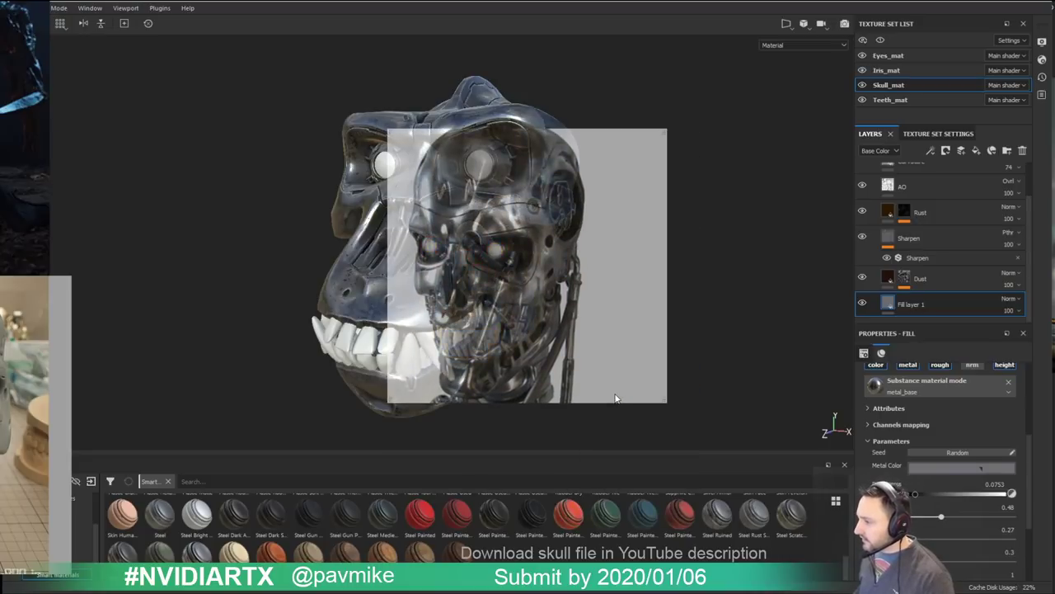
left_click_drag(600, 297, 778, 277)
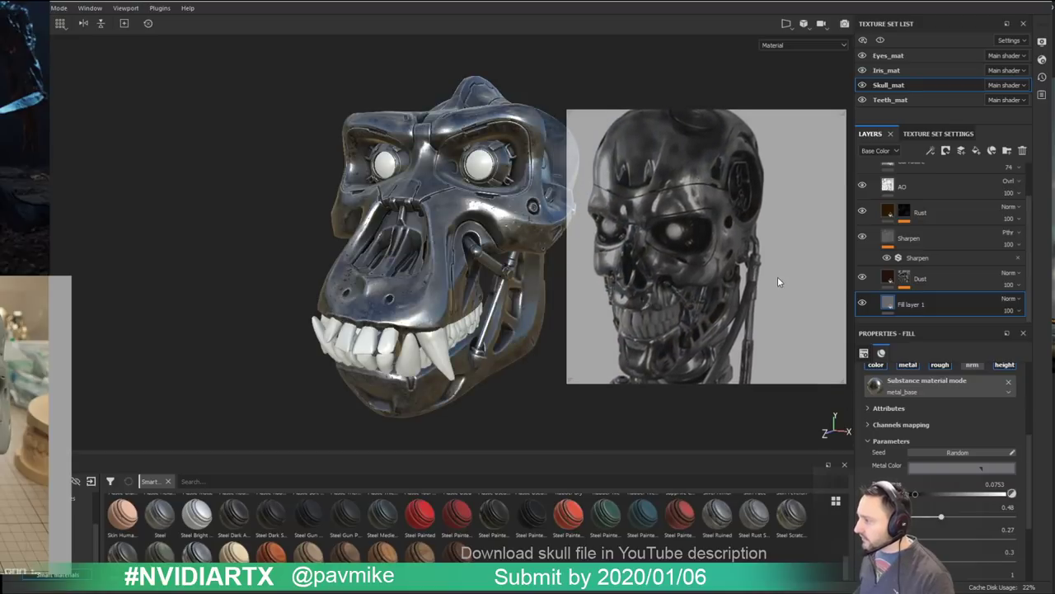
right_click(778, 277)
left_click(820, 444)
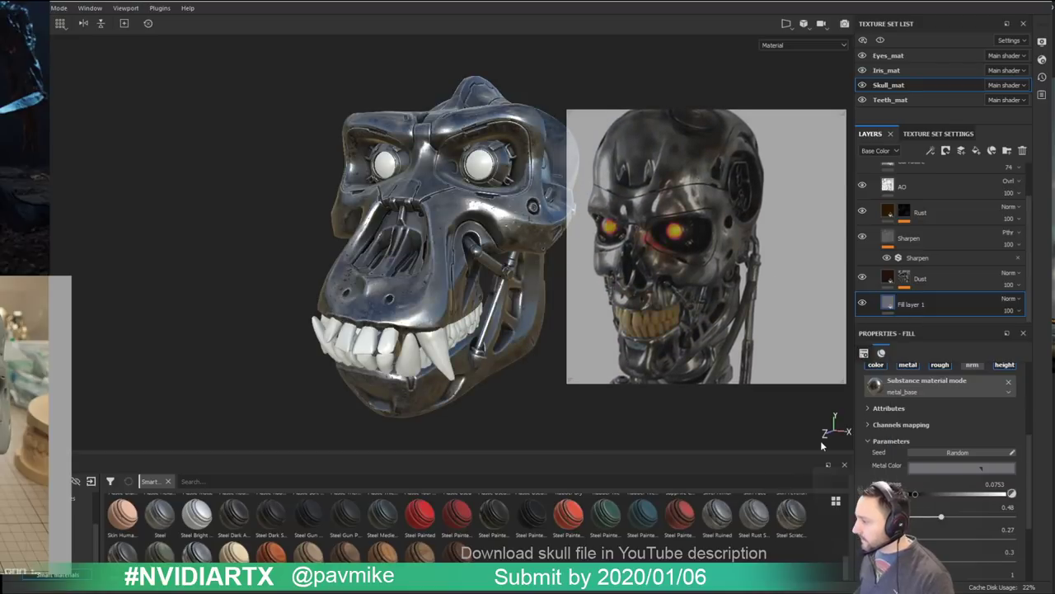
Step: Toggle Lock Images in the reference viewer's settings
right_click(746, 259)
left_click_drag(757, 233, 502, 233)
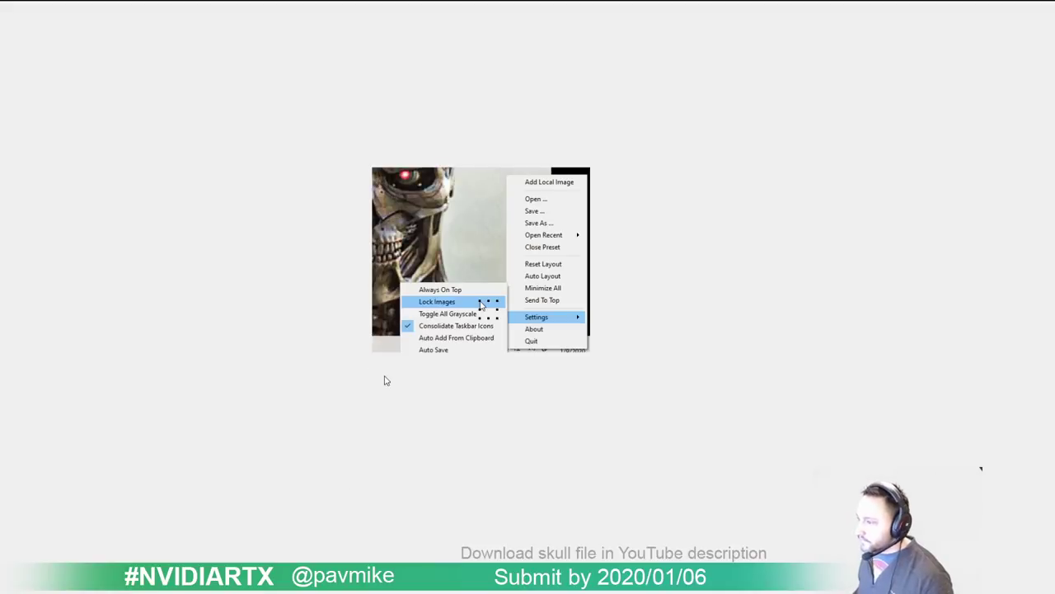
left_click(480, 304)
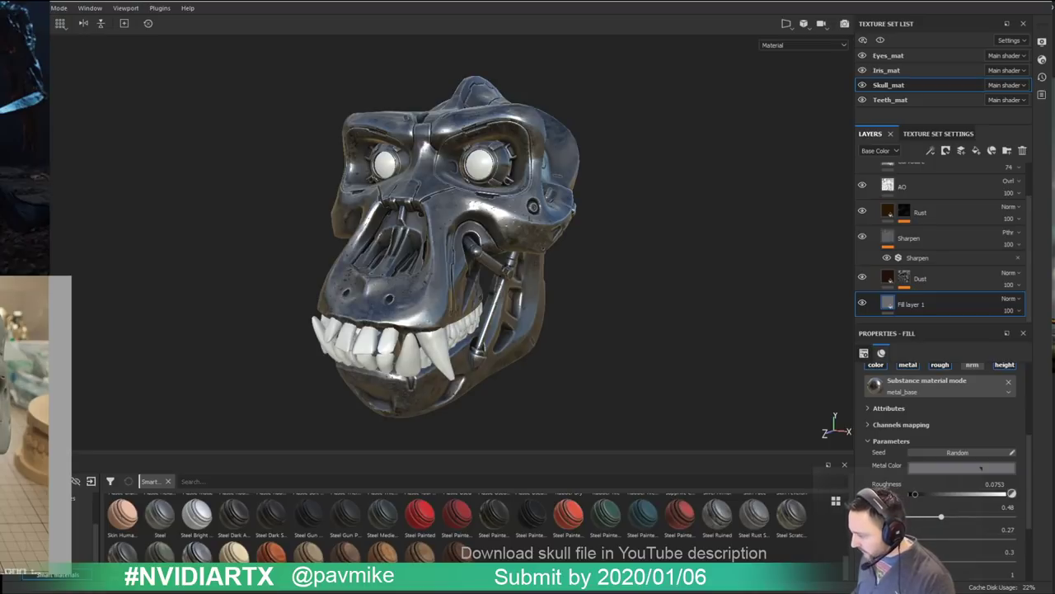
Step: Switch to the browser, play the Threadripper 3970X workstation update video muted, skip ahead in it, and hide the browser
left_click_drag(731, 2, 777, 10)
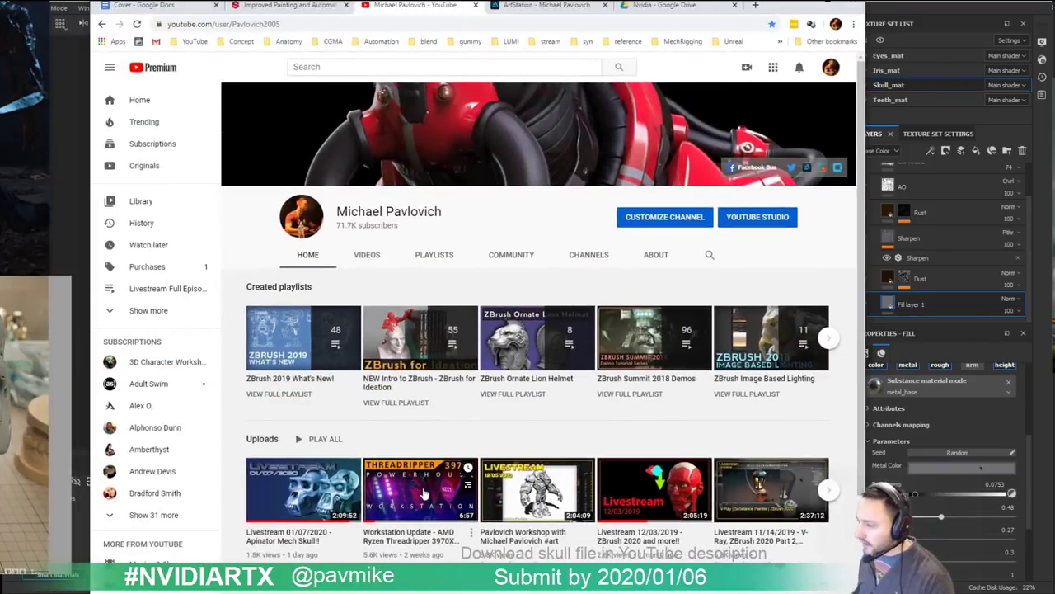
left_click(422, 487)
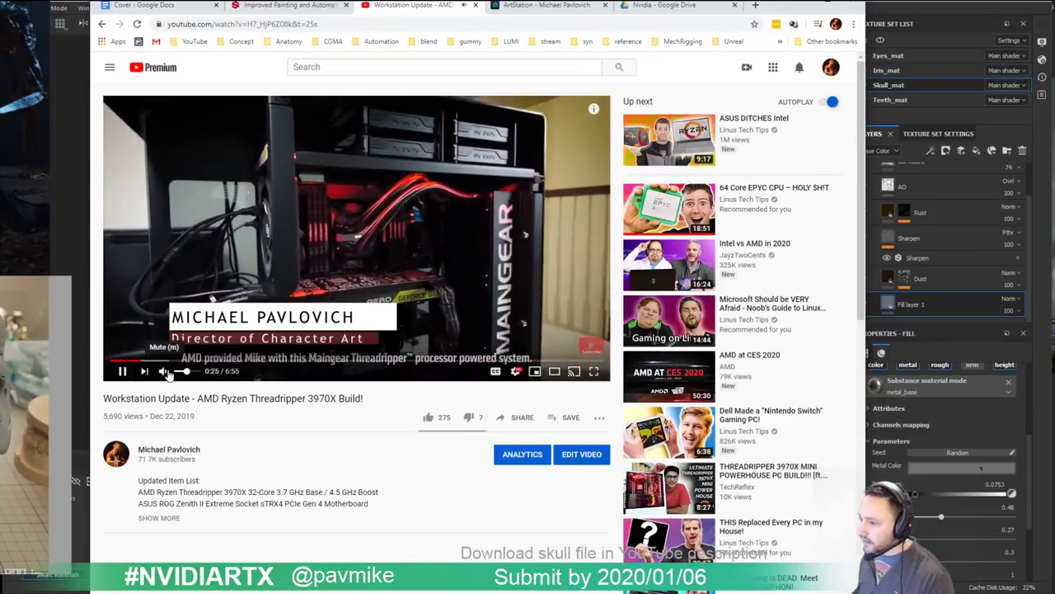
left_click(164, 372)
left_click_drag(180, 363, 271, 363)
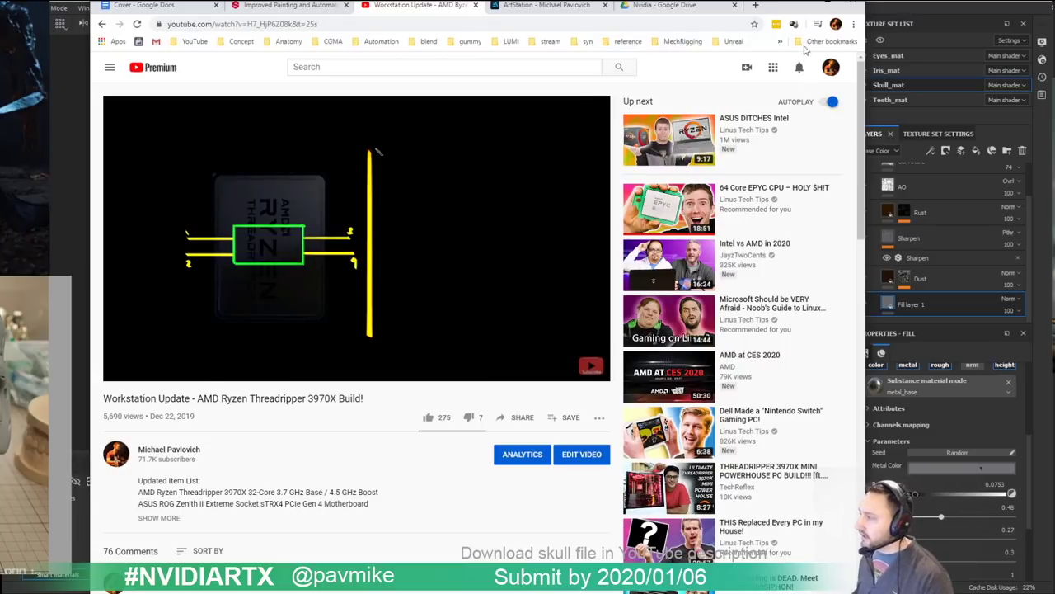
left_click(778, 7)
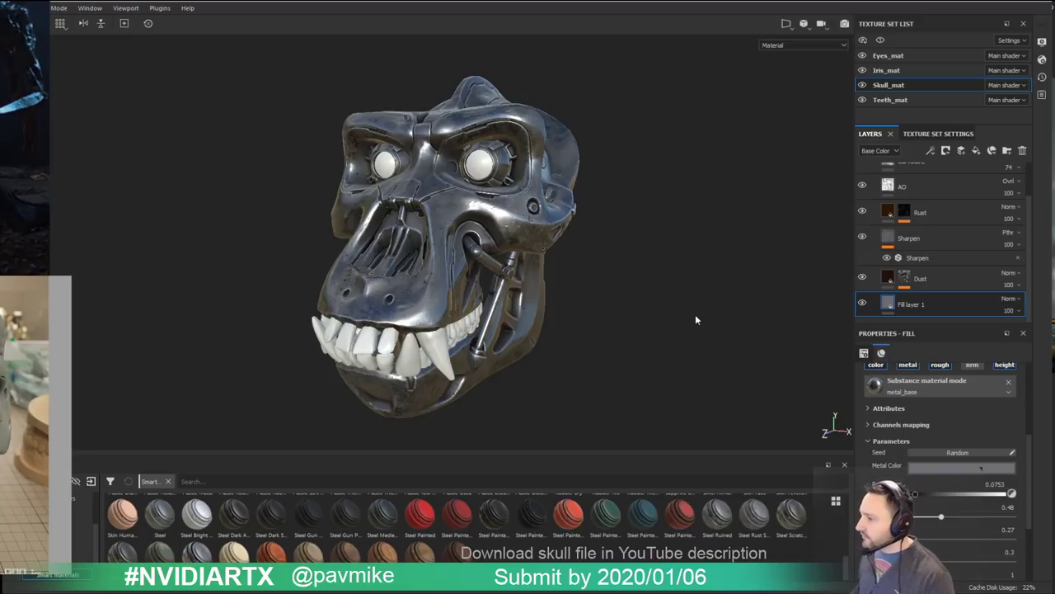
left_click_drag(695, 314, 667, 299, "alt")
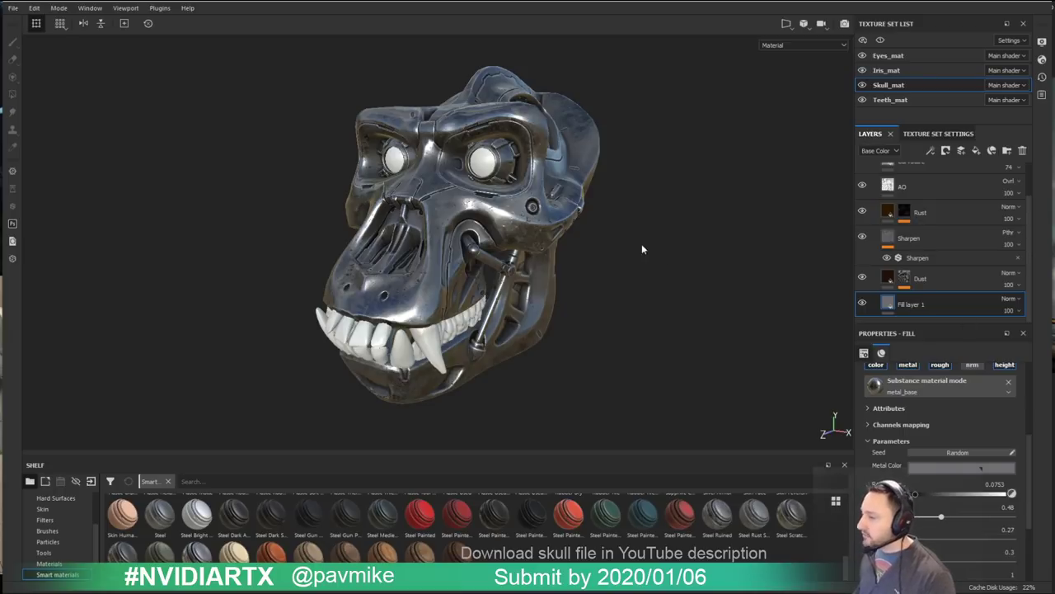
left_click_drag(641, 249, 651, 222, "alt")
key("alt+Tab")
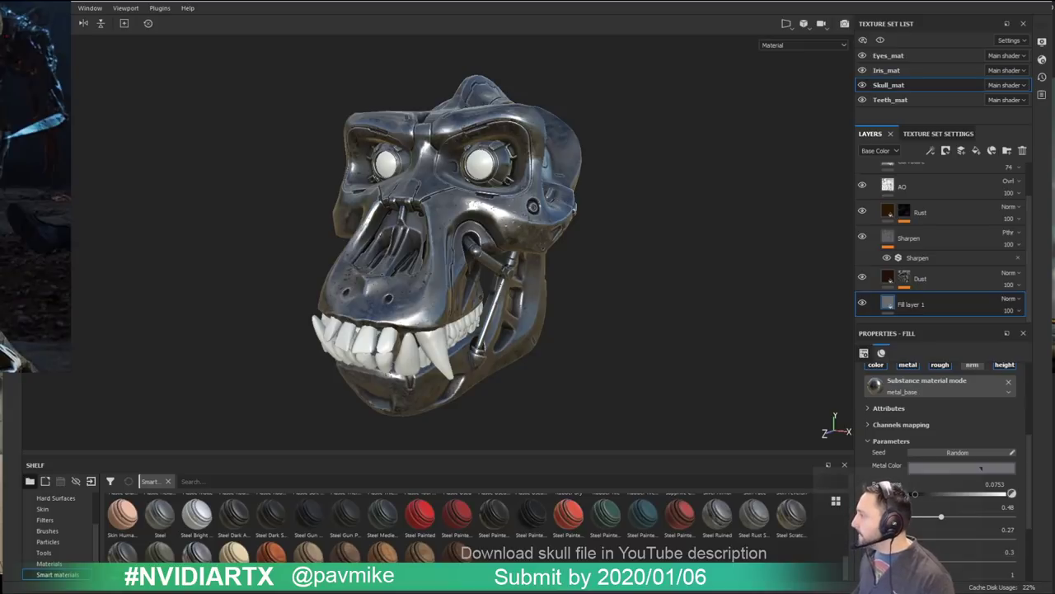
mouse_move(636, 219)
left_mouse_down("alt")
mouse_move(648, 212)
mouse_move(622, 212)
mouse_move(646, 211)
left_mouse_up("alt")
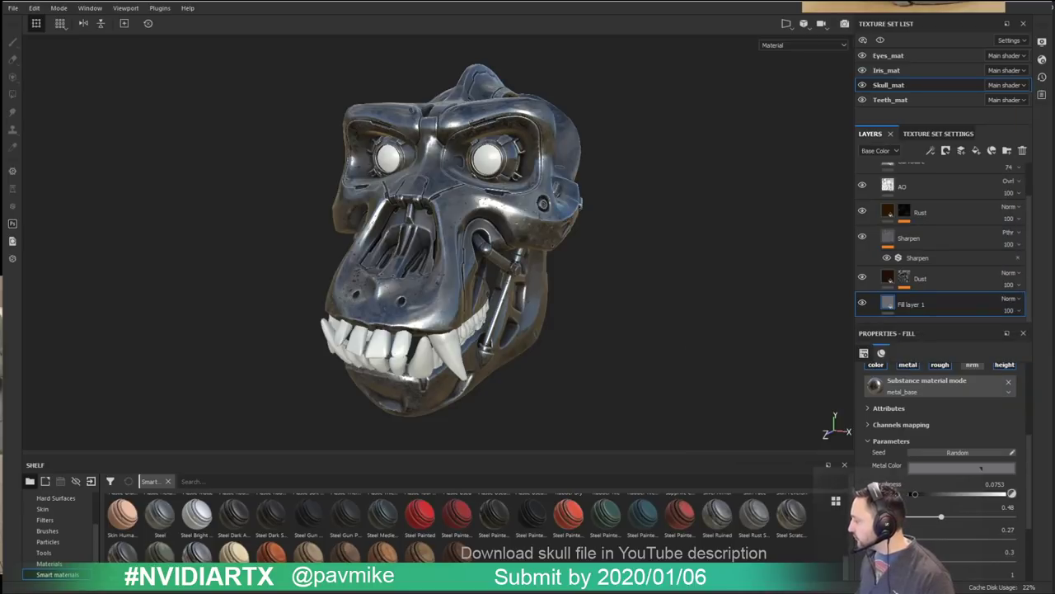
Step: Save the reference viewer's layout preset over TerminRef.ref in Desktop\Apinator\Reference
key("ctrl+s")
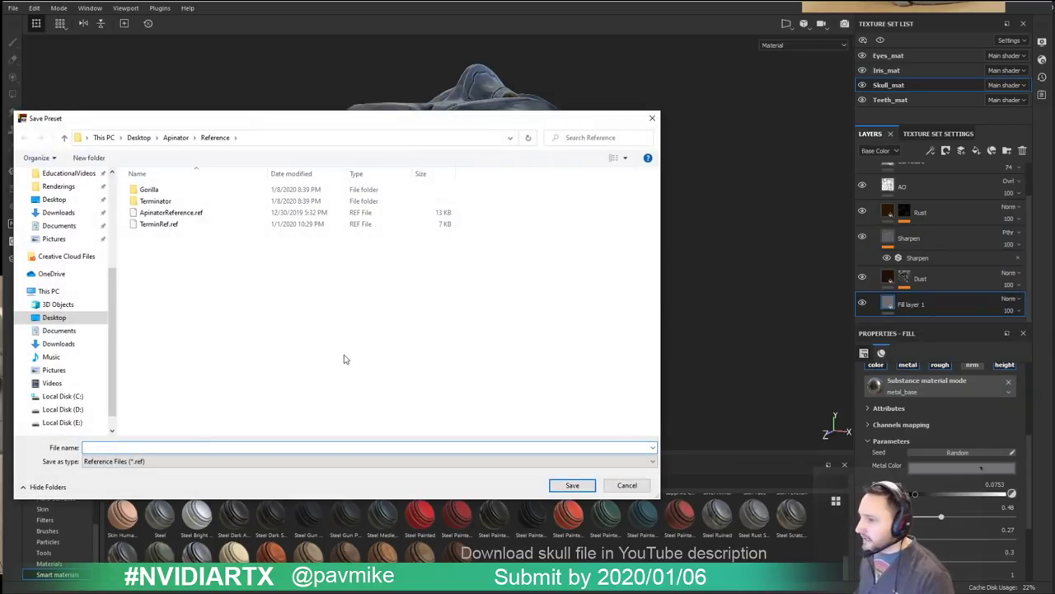
left_click(168, 225)
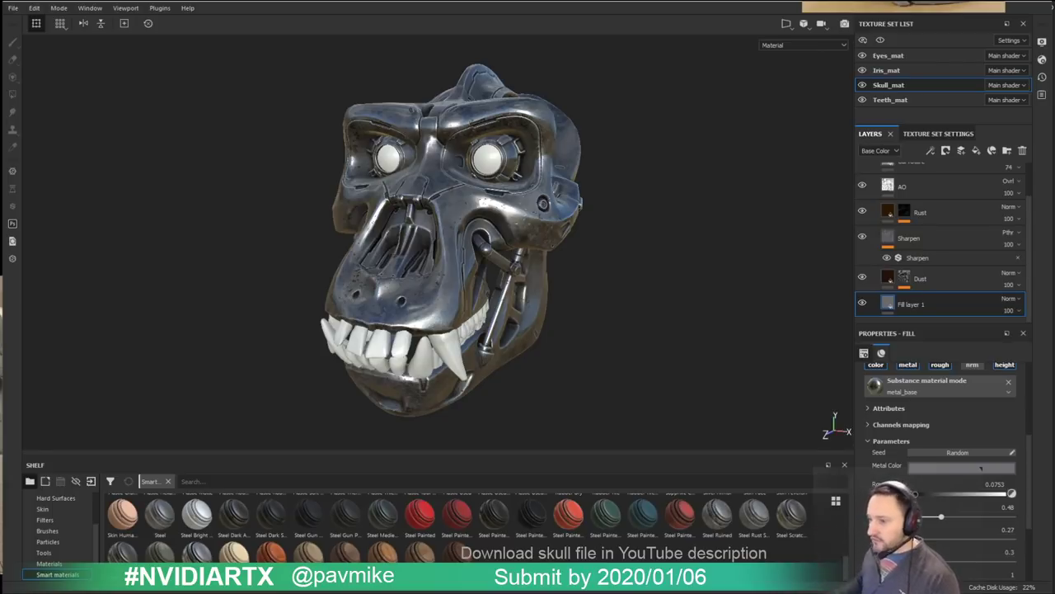
Step: Select the T800_Metal folder in Skull_mat's layer stack and collapse it
mouse_move(673, 224)
left_mouse_down("alt")
mouse_move(715, 221)
mouse_move(691, 205)
mouse_move(671, 219)
left_mouse_up("alt")
left_click_drag(700, 157, 676, 231, "alt")
scroll(942, 202, "up", 2)
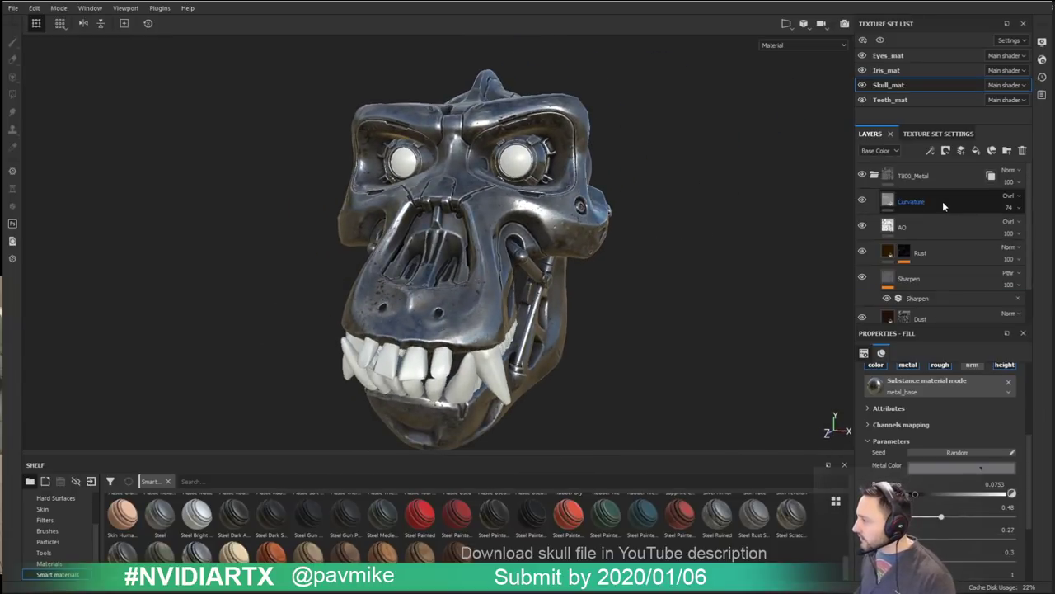
left_click(897, 175)
left_click(874, 175)
Step: Examine the ape skull's metal finish from several angles and distances
left_click_drag(718, 217, 635, 255, "alt")
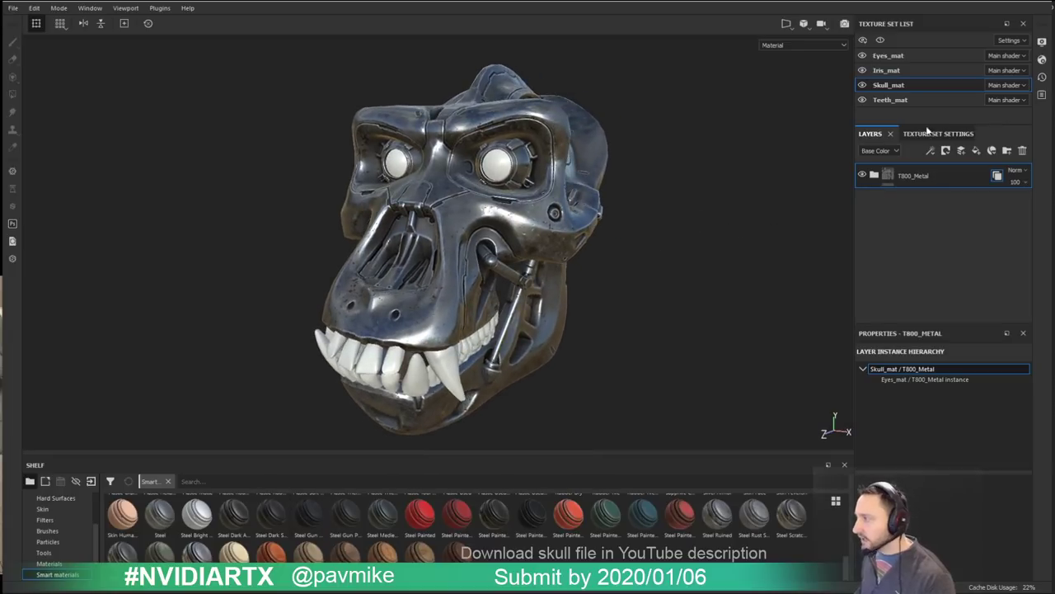
left_click_drag(626, 229, 687, 232, "alt")
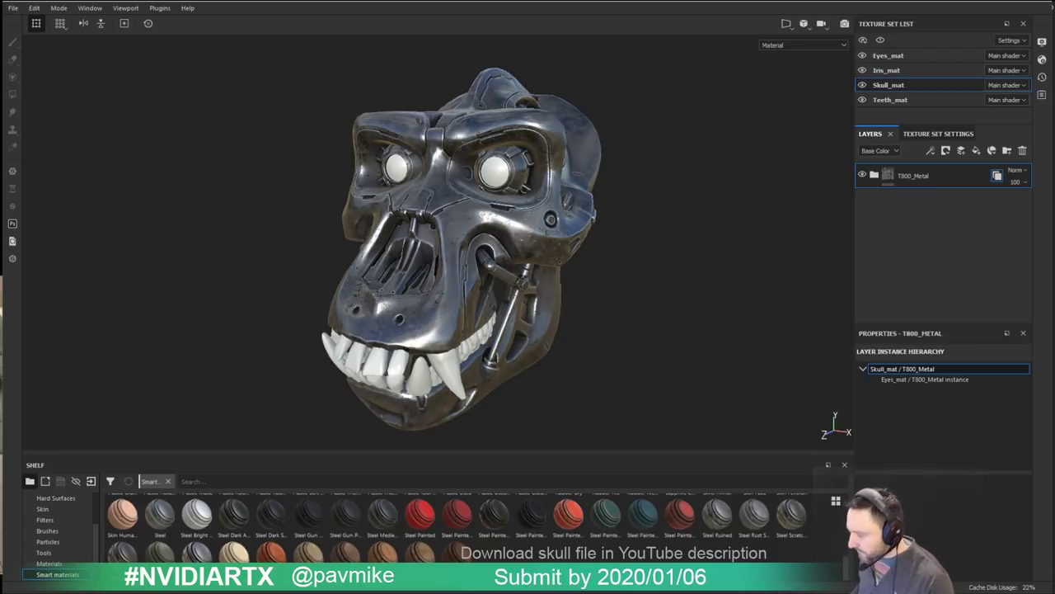
left_click_drag(586, 309, 647, 294, "alt")
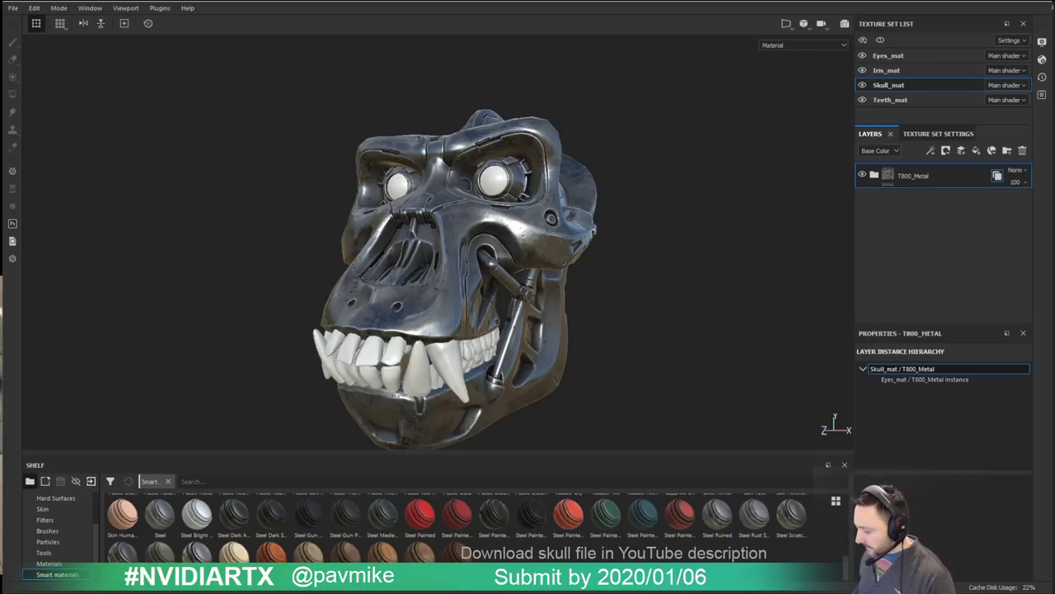
left_click_drag(685, 297, 697, 259, "alt")
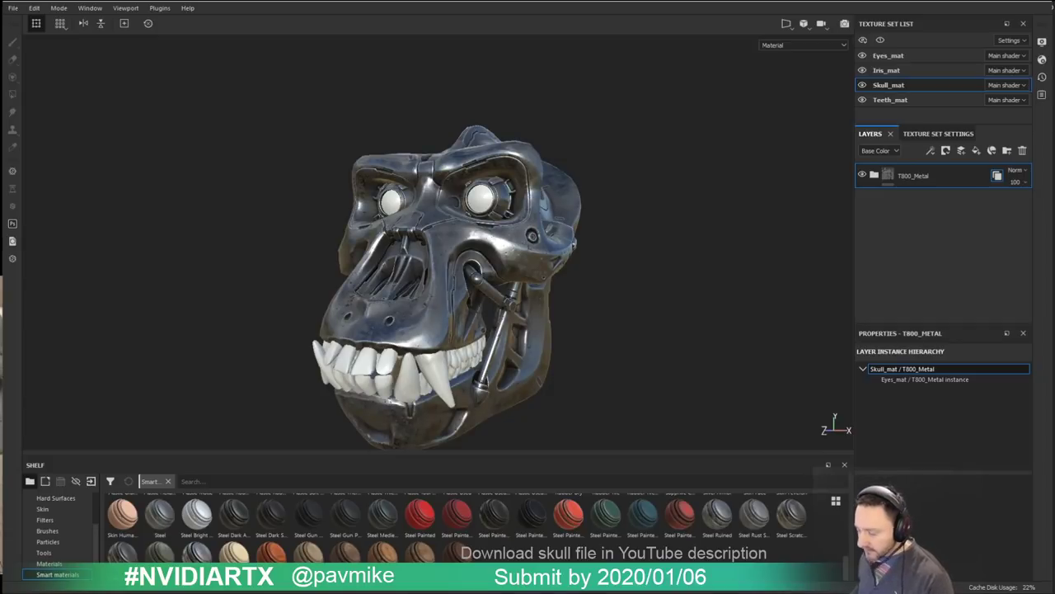
left_click_drag(627, 264, 595, 211, "alt")
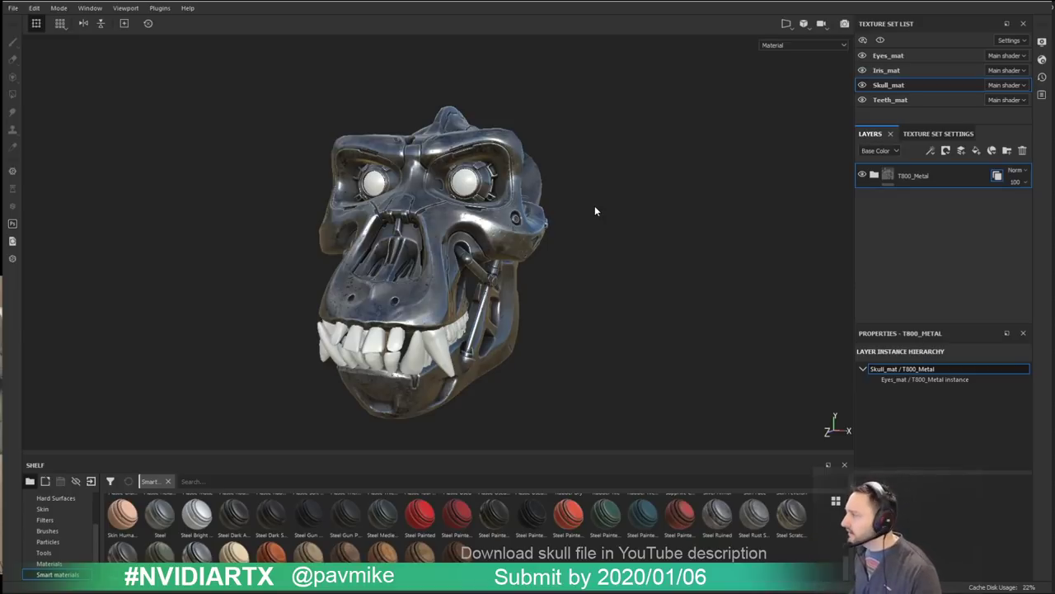
left_click_drag(635, 225, 487, 171, "alt")
left_click_drag(654, 242, 591, 194, "alt")
right_click_drag(590, 195, 778, 227, "alt")
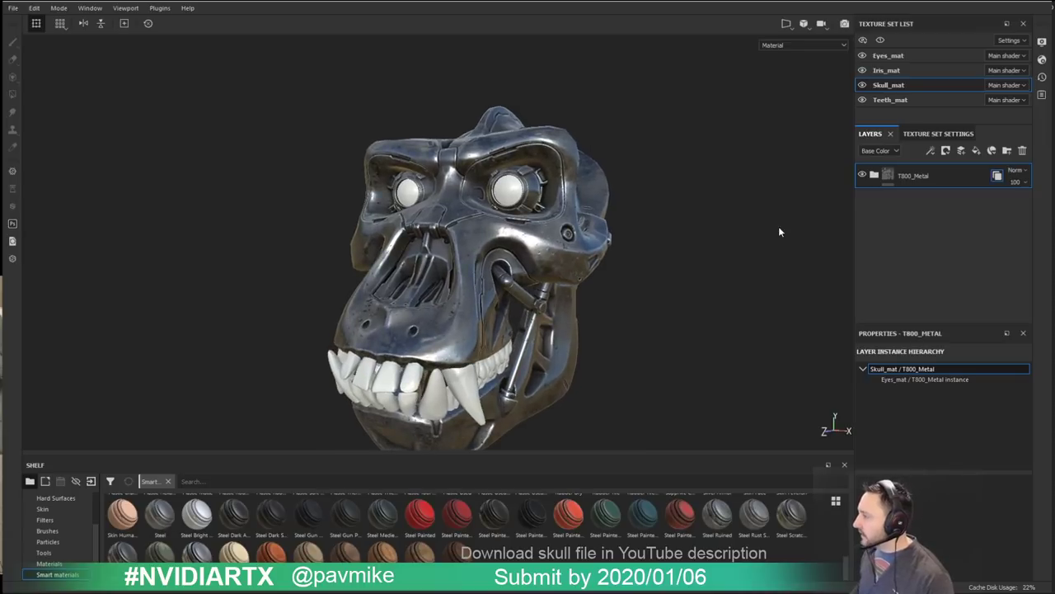
Step: Pick the Iris_mat texture set from the skull's eyeball and show its UV layout in the 2D only view
right_click(511, 195, "ctrl+alt")
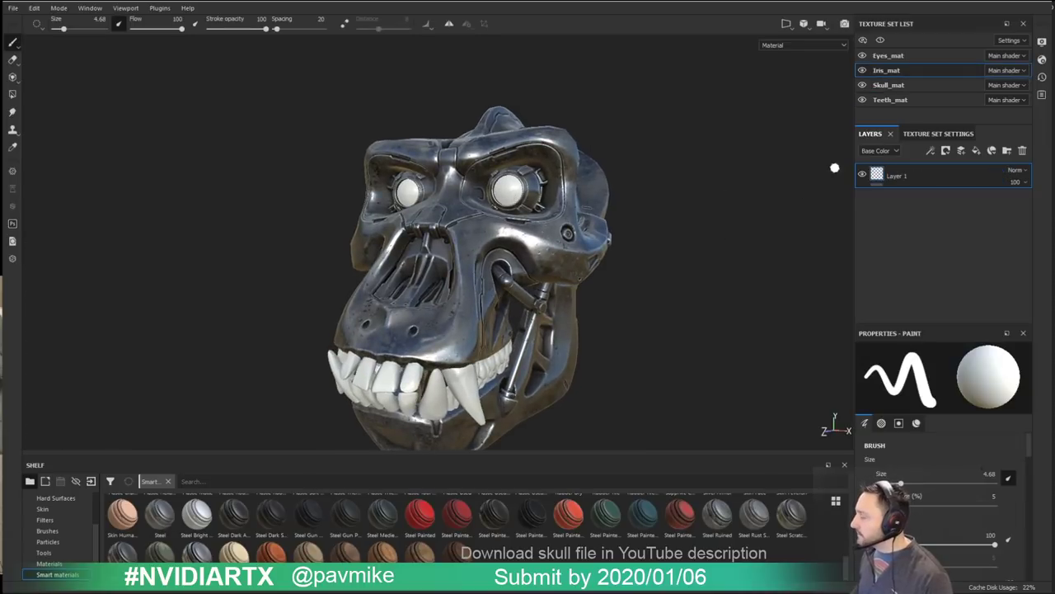
mouse_move(719, 148)
left_mouse_down("alt")
mouse_move(735, 129)
mouse_move(671, 141)
mouse_move(713, 147)
left_mouse_up("alt")
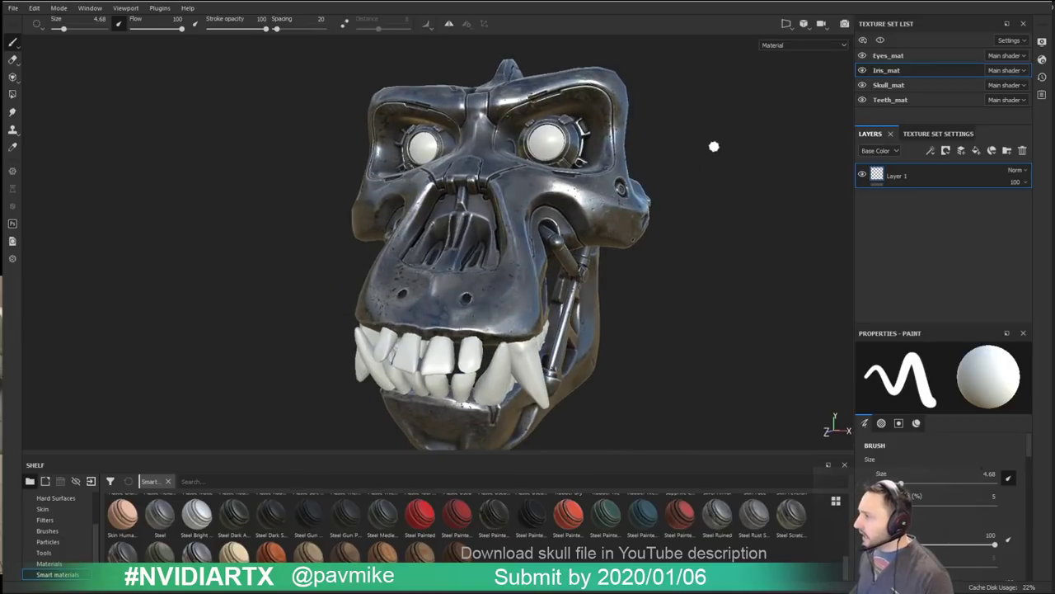
left_click(804, 23)
left_click(789, 28)
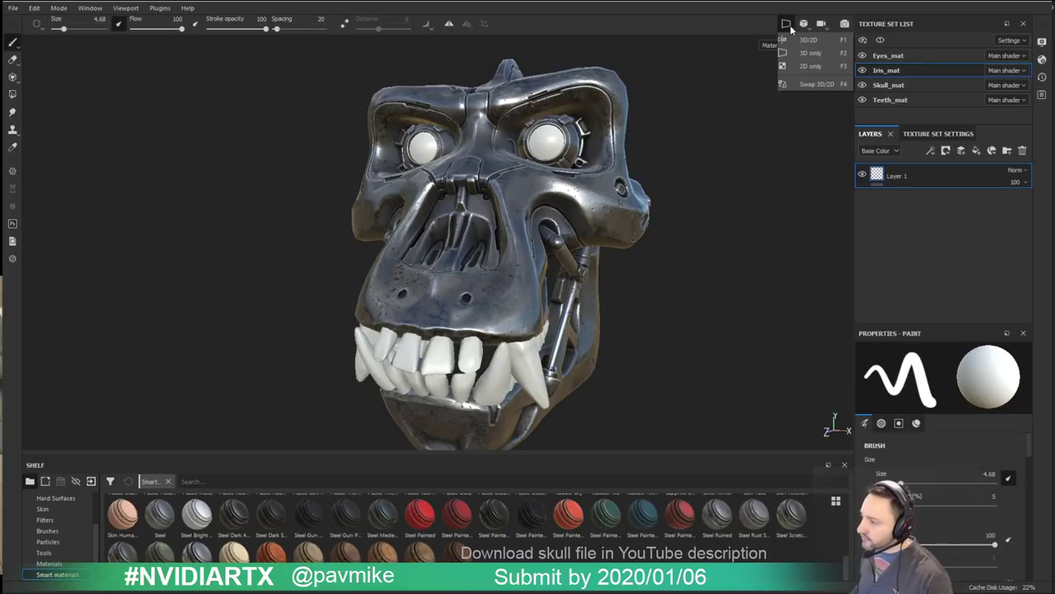
scroll(710, 200, "down", 3)
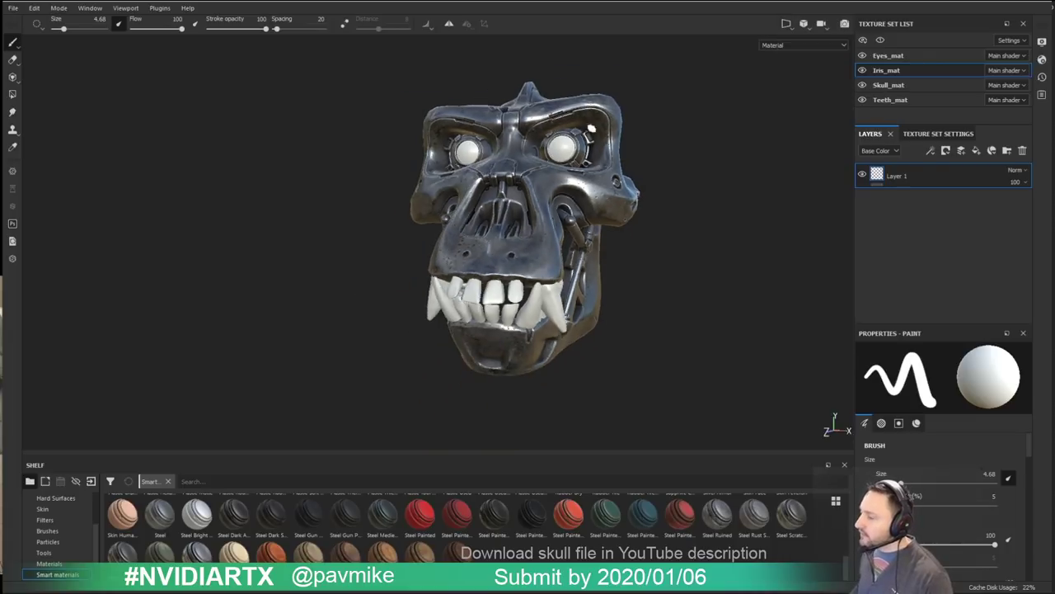
left_click_drag(589, 130, 540, 180, "alt")
left_click(789, 28)
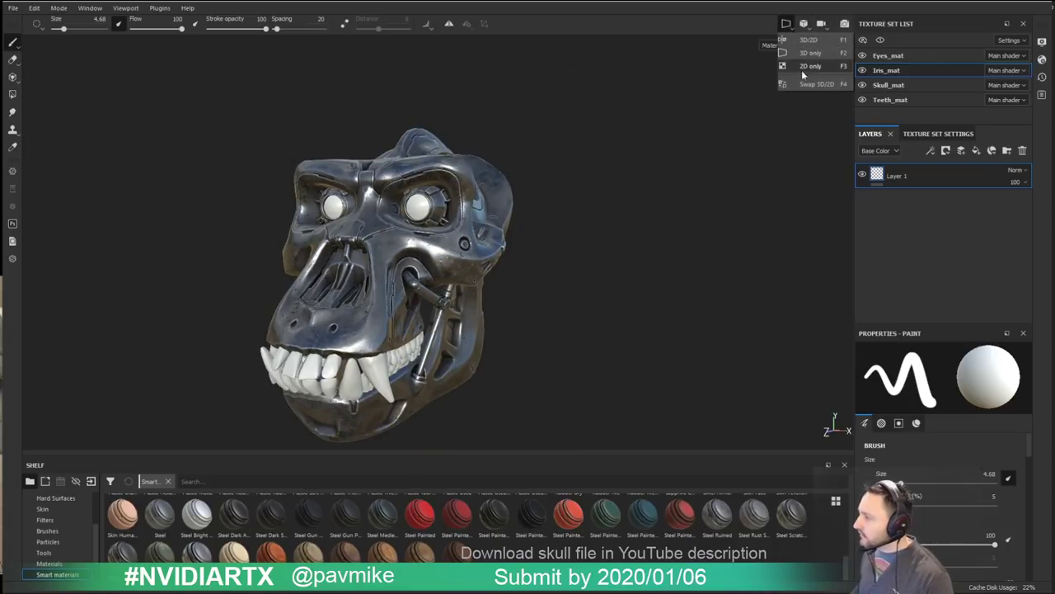
left_click(810, 65)
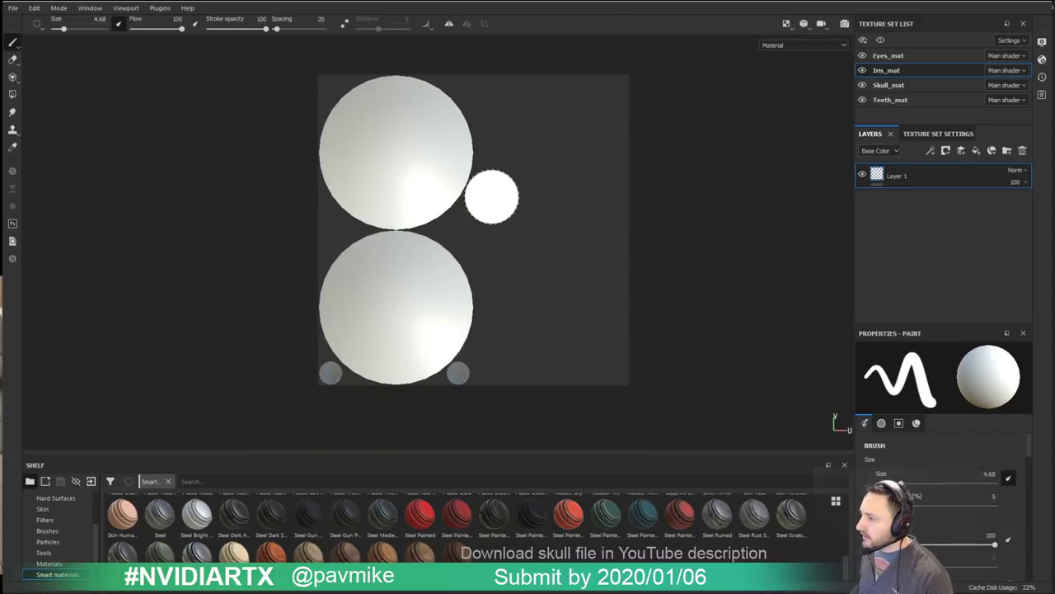
Step: Select the Skull_mat texture set and examine its UV layout in the 2D view
left_click(896, 86)
right_click(893, 87)
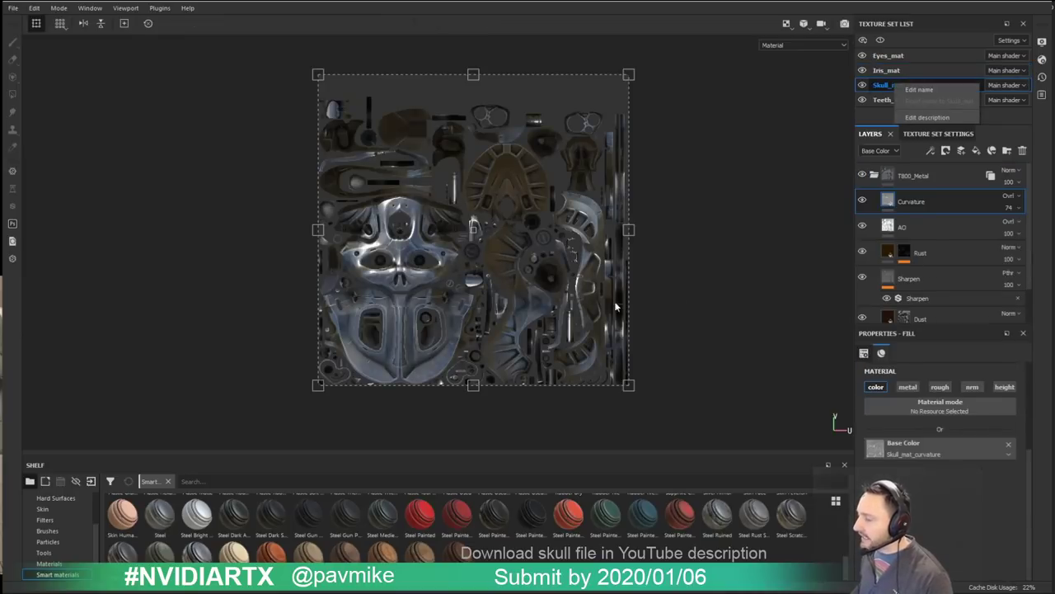
left_click(768, 278)
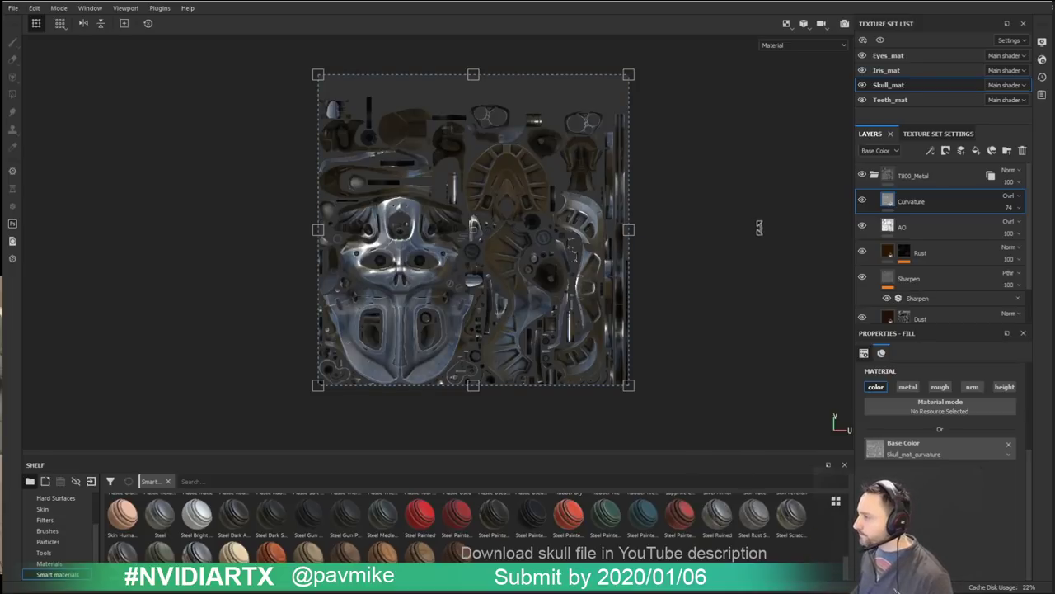
Step: Return to the Iris_mat texture set and enlarge the paint brush to a size of about 10.02
left_click(908, 72)
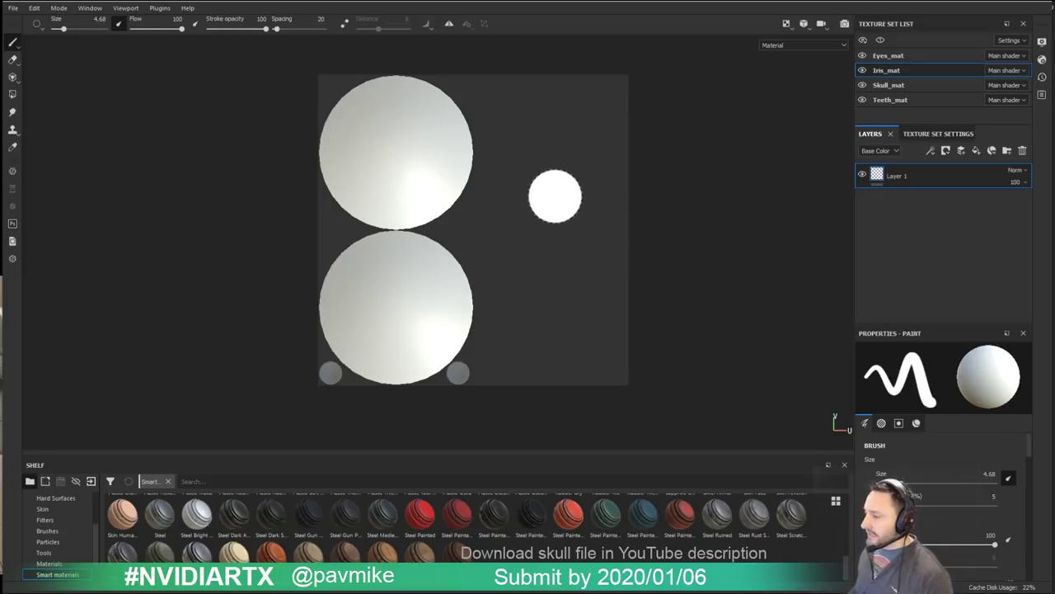
right_click_drag(558, 197, 592, 198, "ctrl")
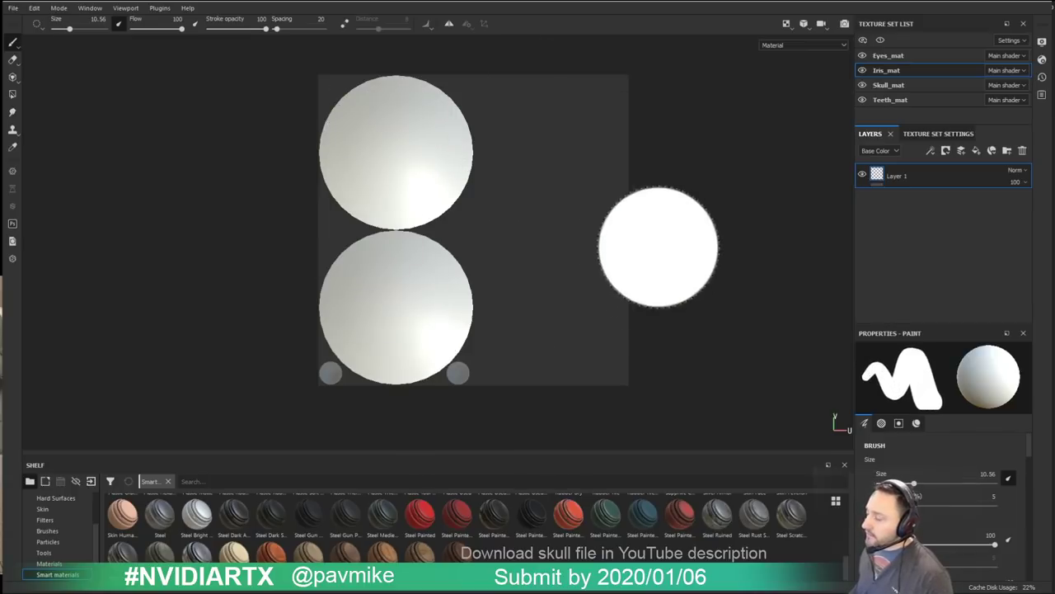
right_click_drag(690, 246, 688, 245, "ctrl")
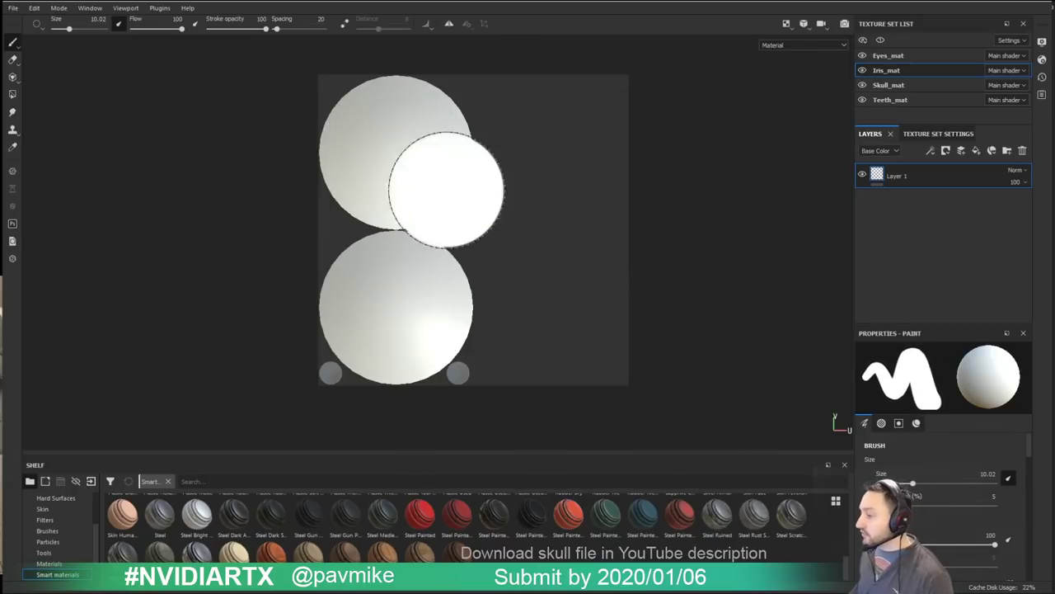
Step: Soften the paint brush's edge and show the 3D and 2D views side by side
right_click_drag(589, 227, 589, 233, "ctrl")
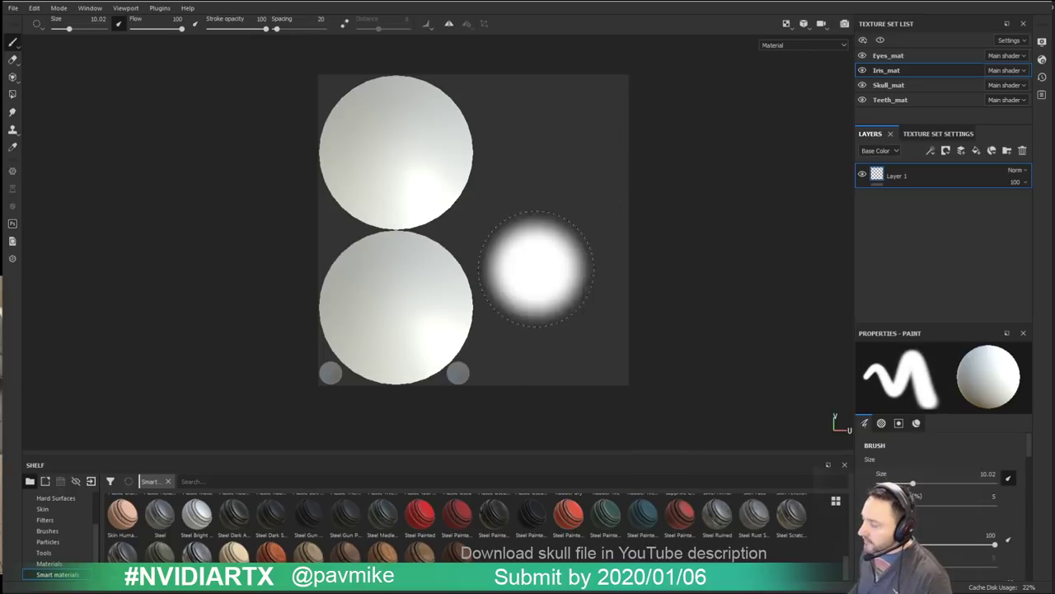
middle_click_drag(742, 225, 733, 228, "alt")
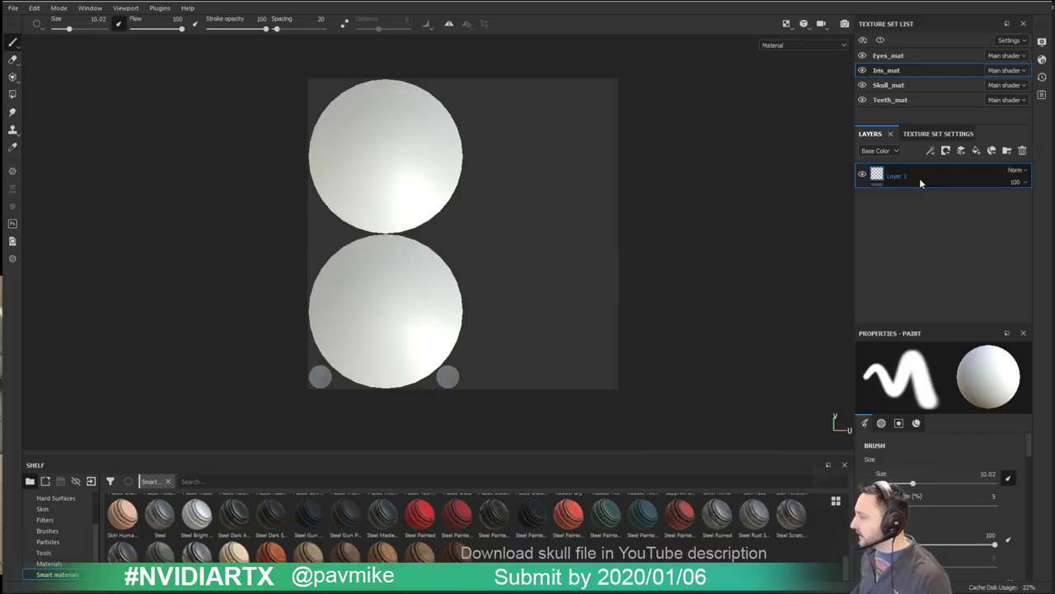
left_click(785, 23)
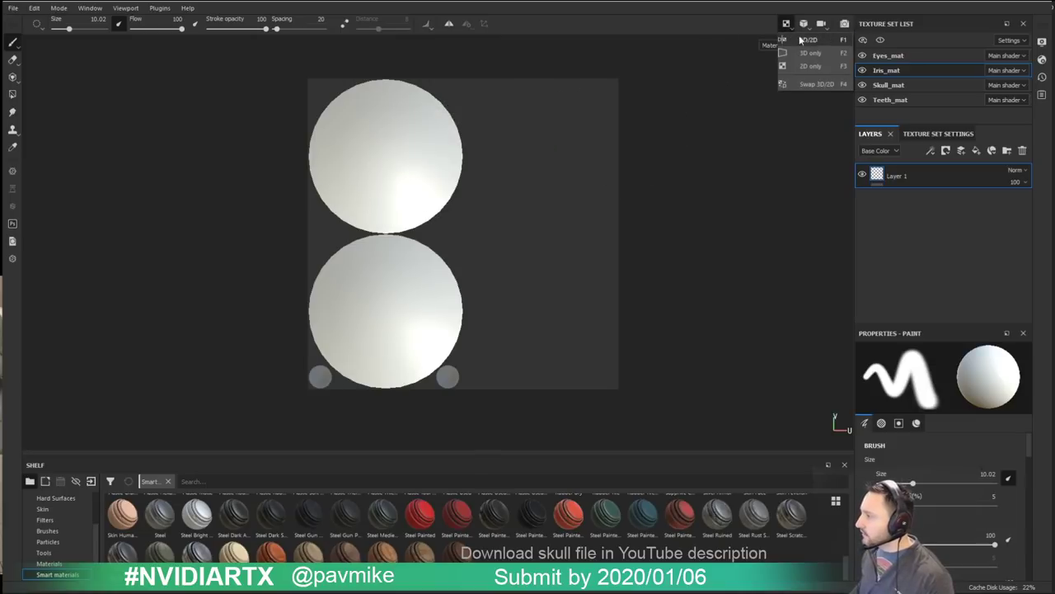
left_click(812, 40)
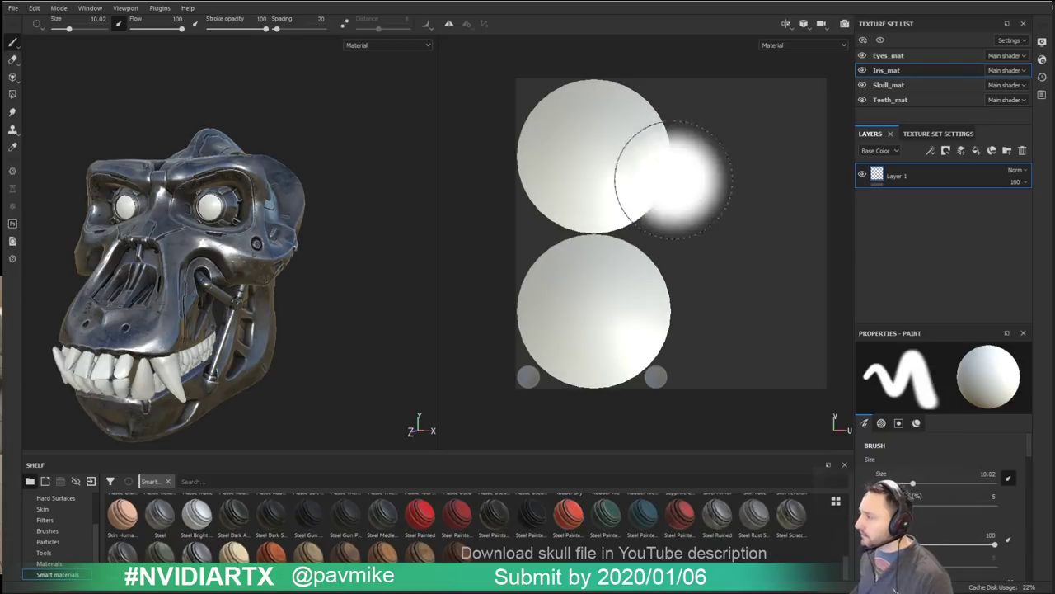
Step: Add a fill layer to the Iris_mat texture set and delete the empty Layer 1
left_click(977, 151)
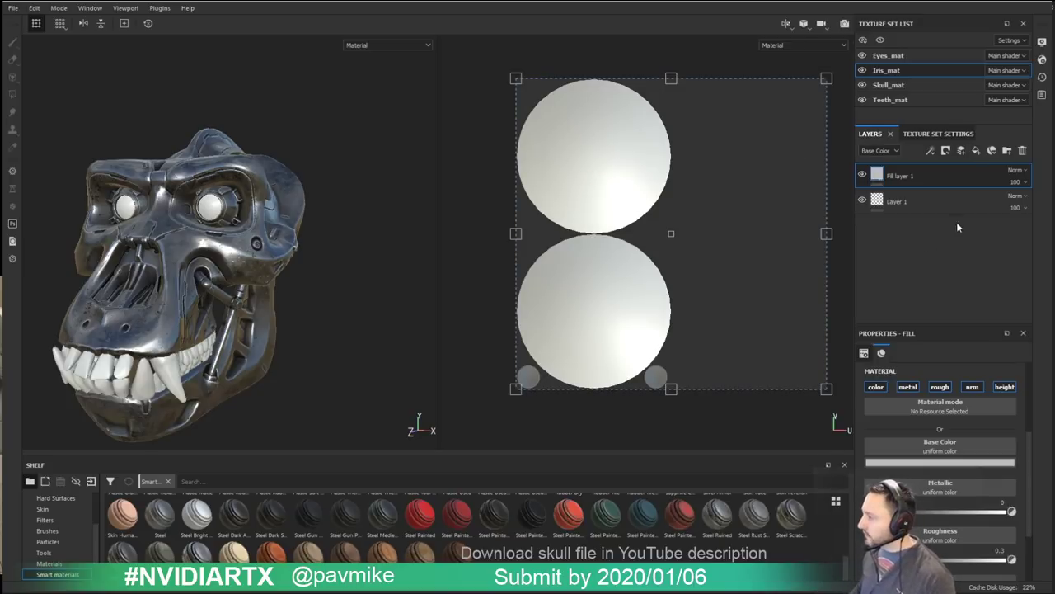
left_click(907, 201)
key("Delete")
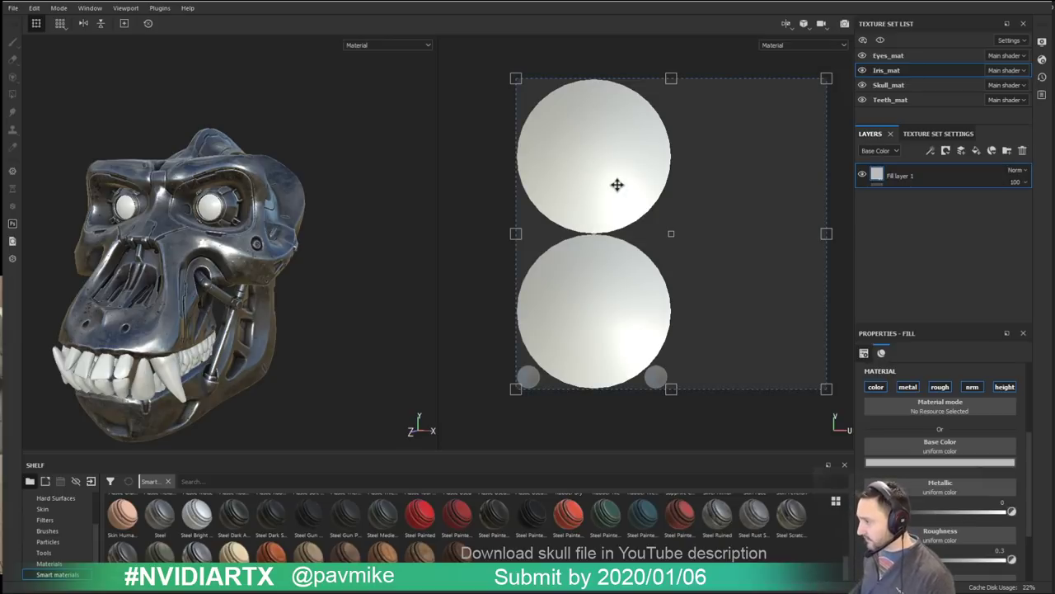
Step: Rename the new fill layer as ColorAndEmissive
double_click(898, 176)
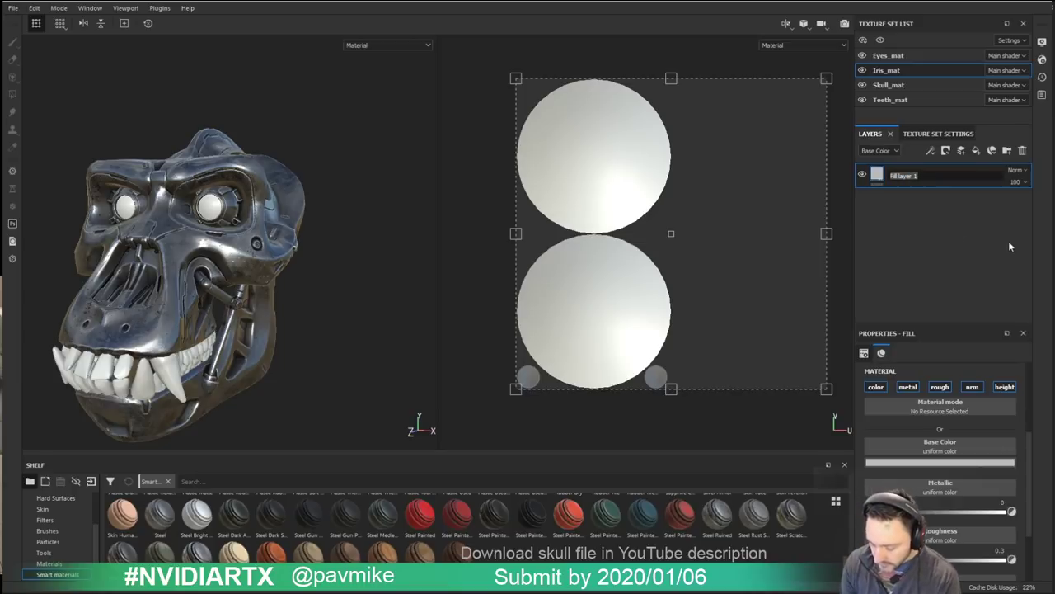
type("Colo")
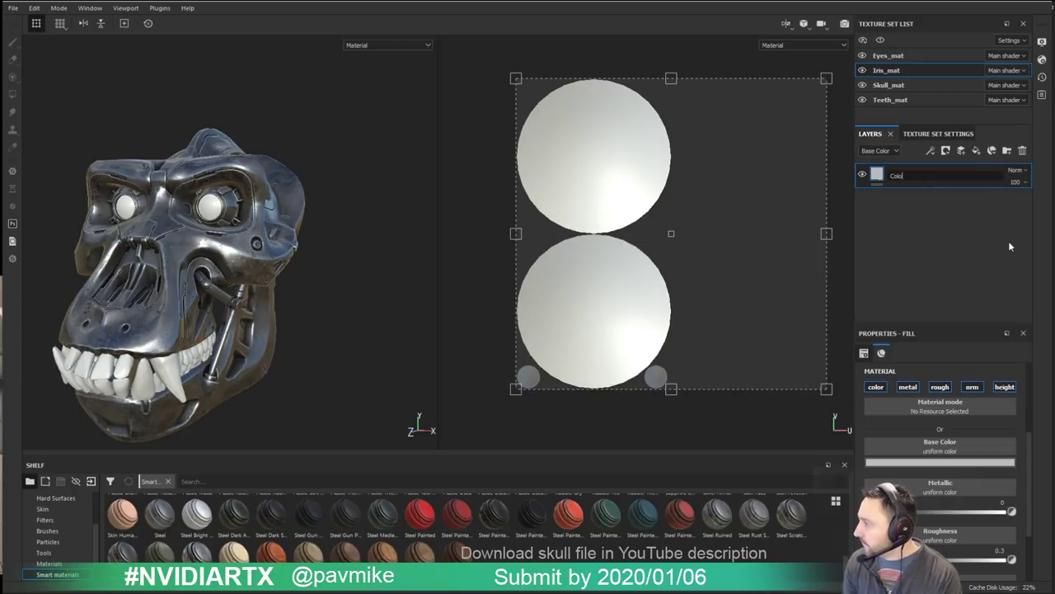
type("rAndEmissive")
key("Return")
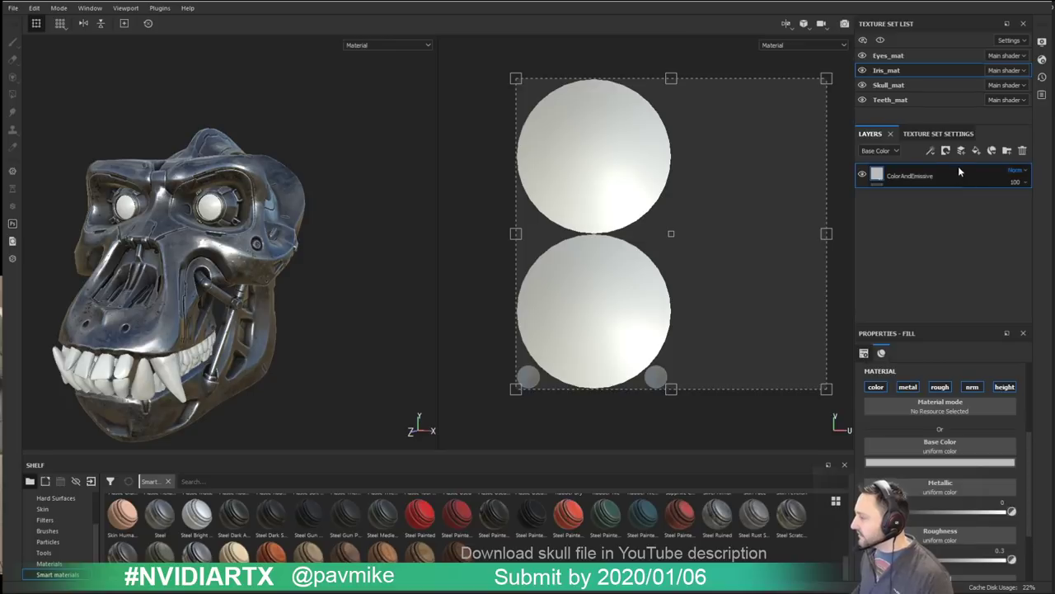
Step: Add a second fill layer beneath ColorAndEmissive and name it Base
left_click(975, 151)
left_click_drag(911, 176, 906, 205)
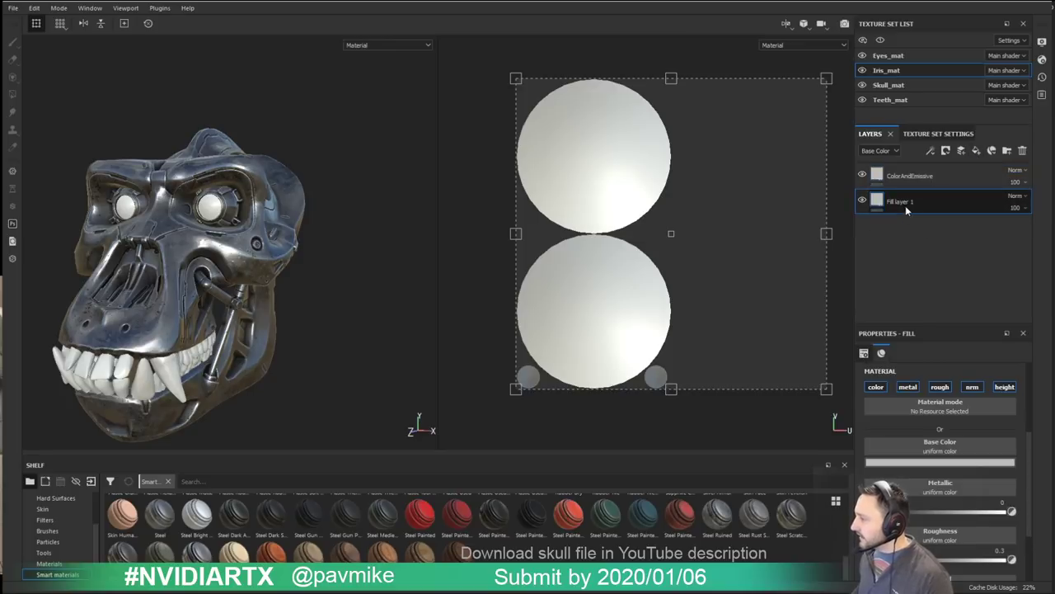
double_click(898, 202)
type("Base")
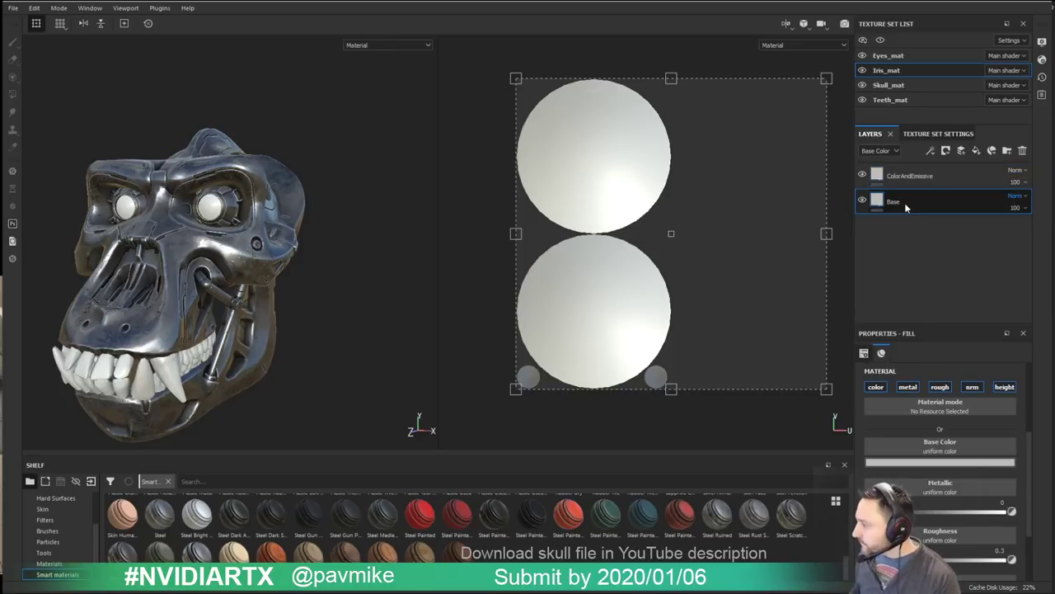
key("Return")
Step: Set the Base layer's base color to near black, with RGB values of 0.003
scroll(921, 487, "down", 2)
scroll(921, 490, "up", 3)
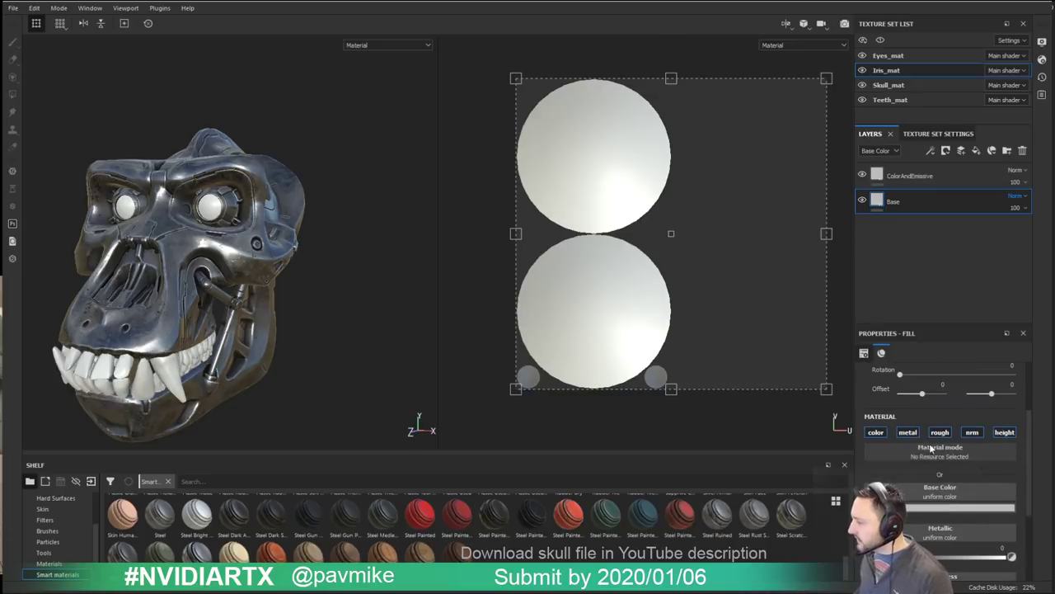
left_click(929, 510)
left_click_drag(945, 475, 932, 487)
scroll(907, 503, "down", 2)
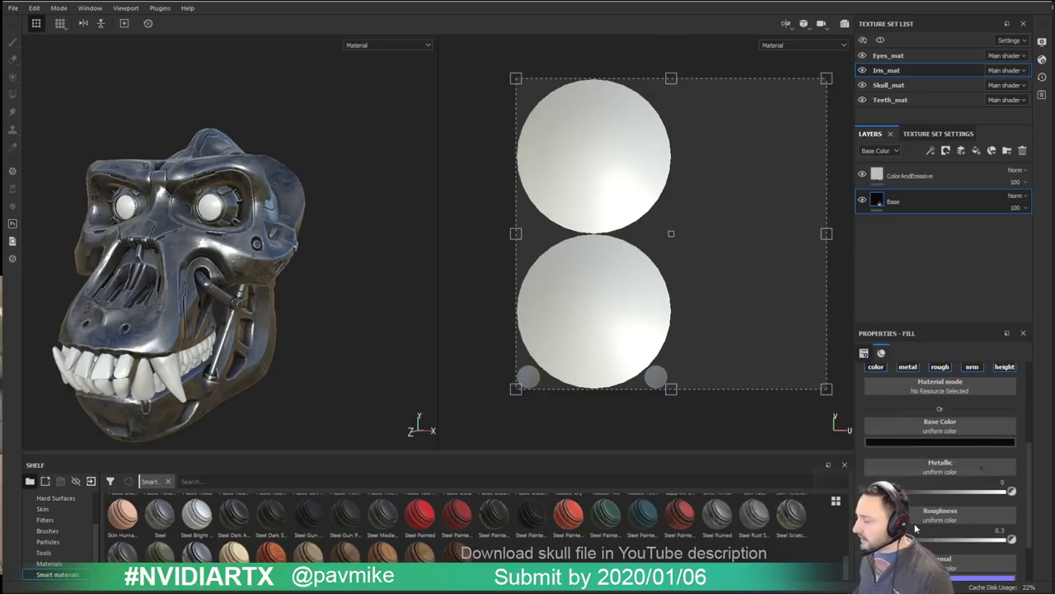
Step: Hide the ColorAndEmissive layer and raise the Base layer's roughness to about 0.82, keeping its base color black
scroll(914, 531, "down", 1)
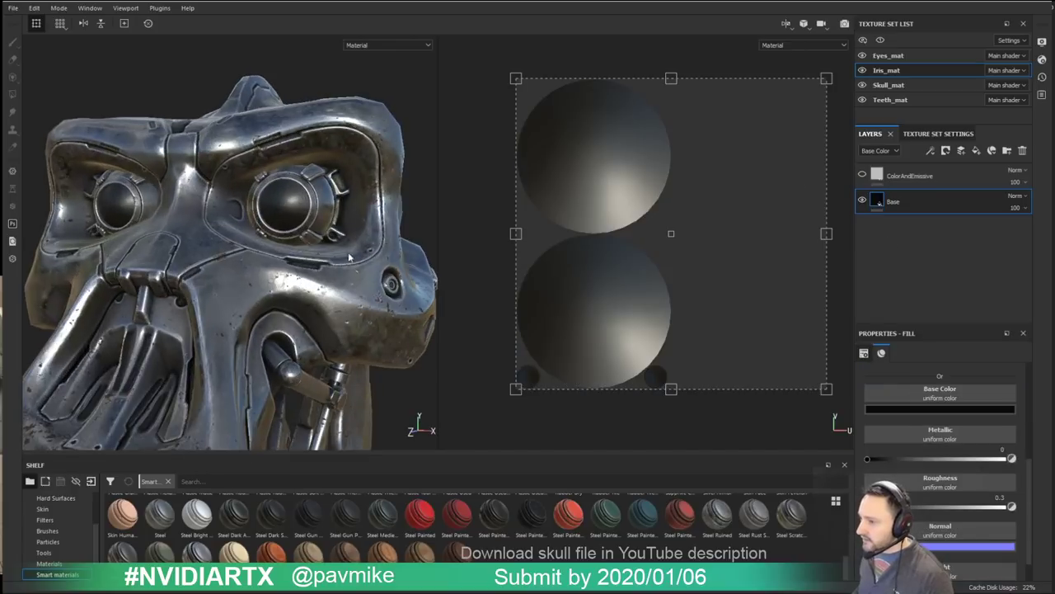
scroll(919, 474, "down", 1)
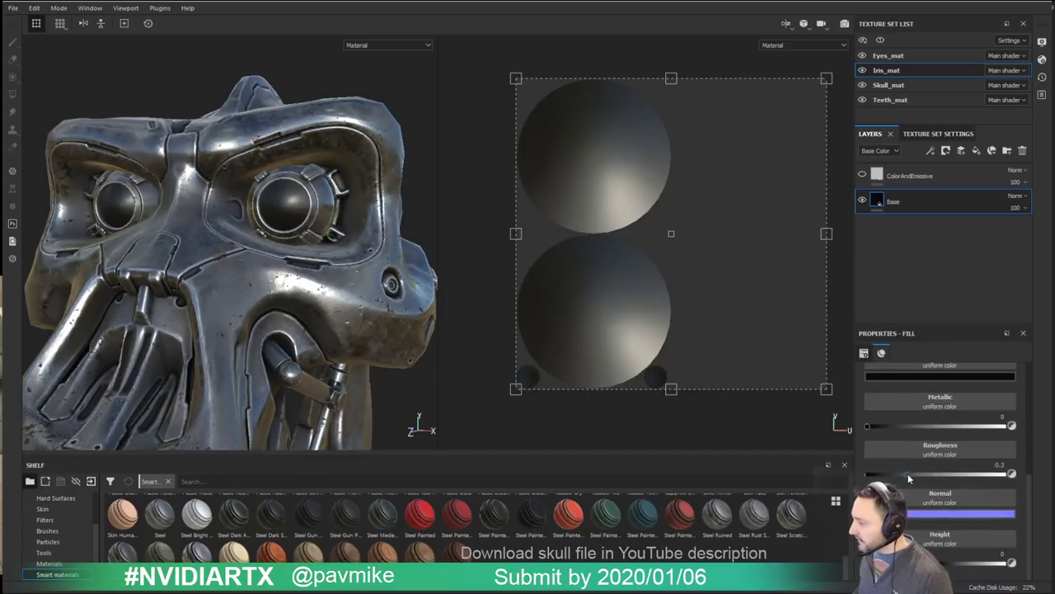
mouse_move(907, 474)
left_mouse_down()
mouse_move(970, 475)
mouse_move(849, 480)
mouse_move(996, 480)
mouse_move(915, 475)
mouse_move(980, 479)
mouse_move(932, 486)
mouse_move(911, 476)
left_mouse_up()
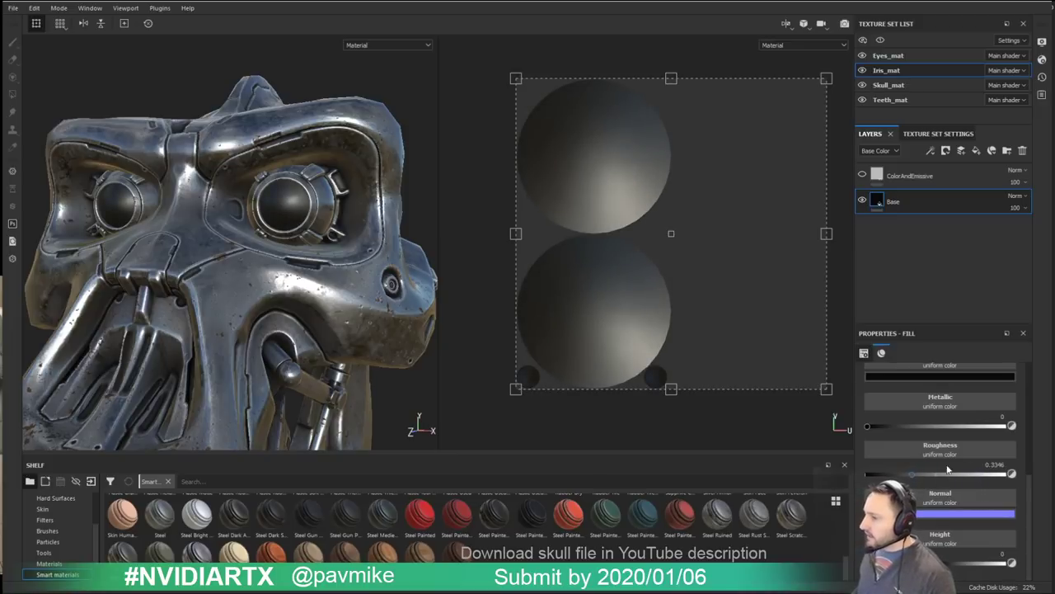
left_click_drag(913, 476, 980, 477)
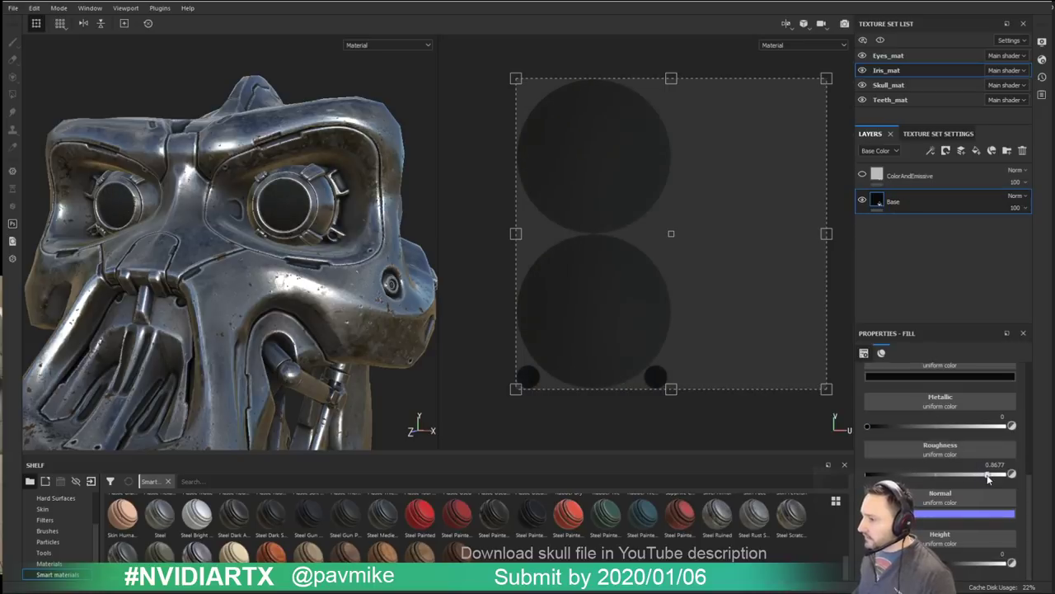
left_click(961, 377)
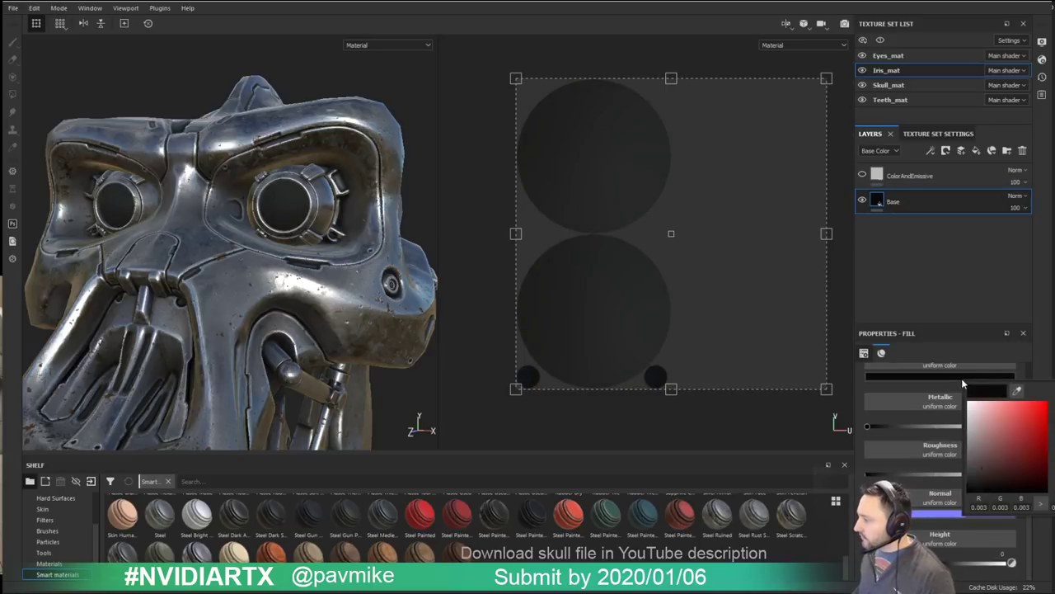
left_click(923, 266)
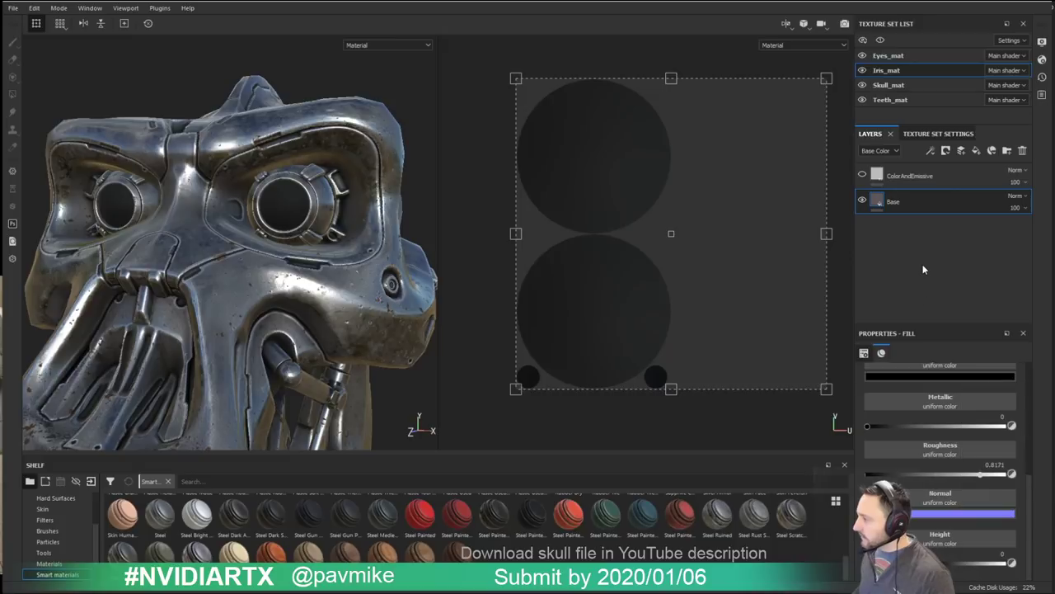
Step: Show the ColorAndEmissive layer and turn off its metal, rough, nrm and height channels, leaving only color
left_click(860, 176)
left_click(860, 175)
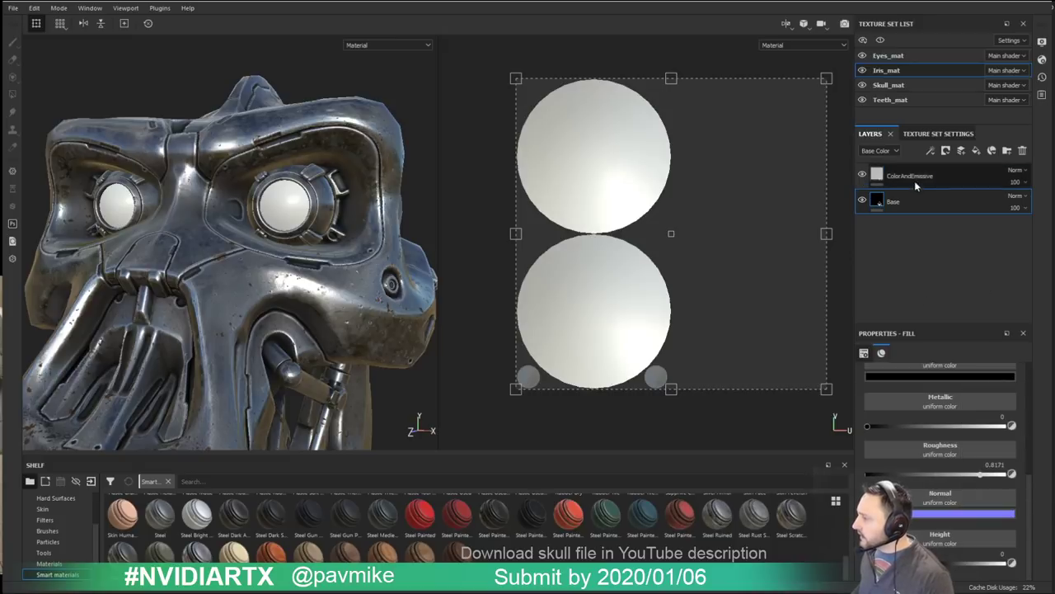
left_click(915, 181)
scroll(946, 387, "up", 3)
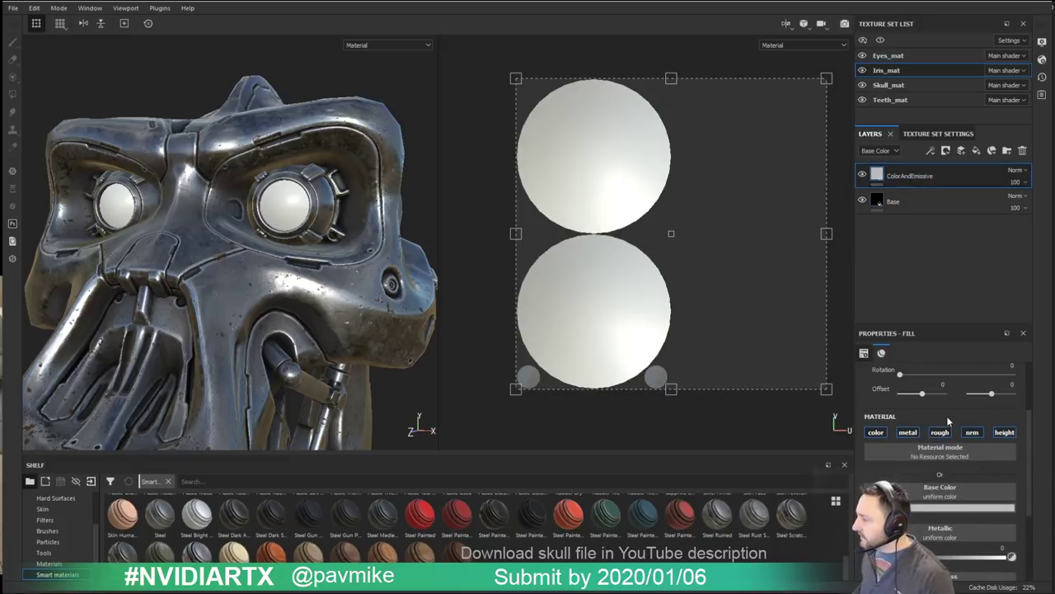
left_click(907, 432)
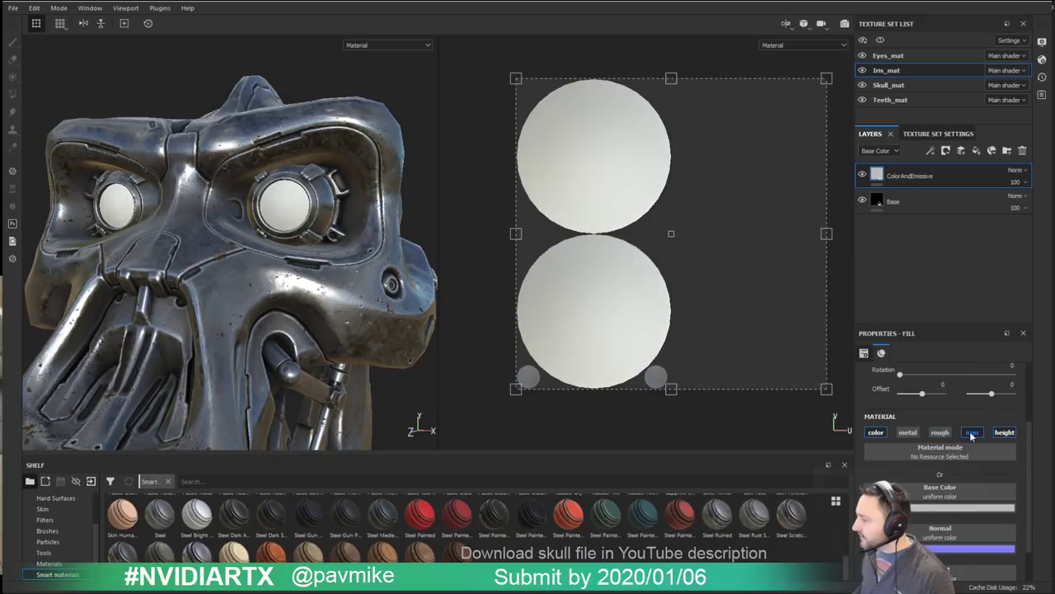
left_click(940, 432)
left_click(1005, 433)
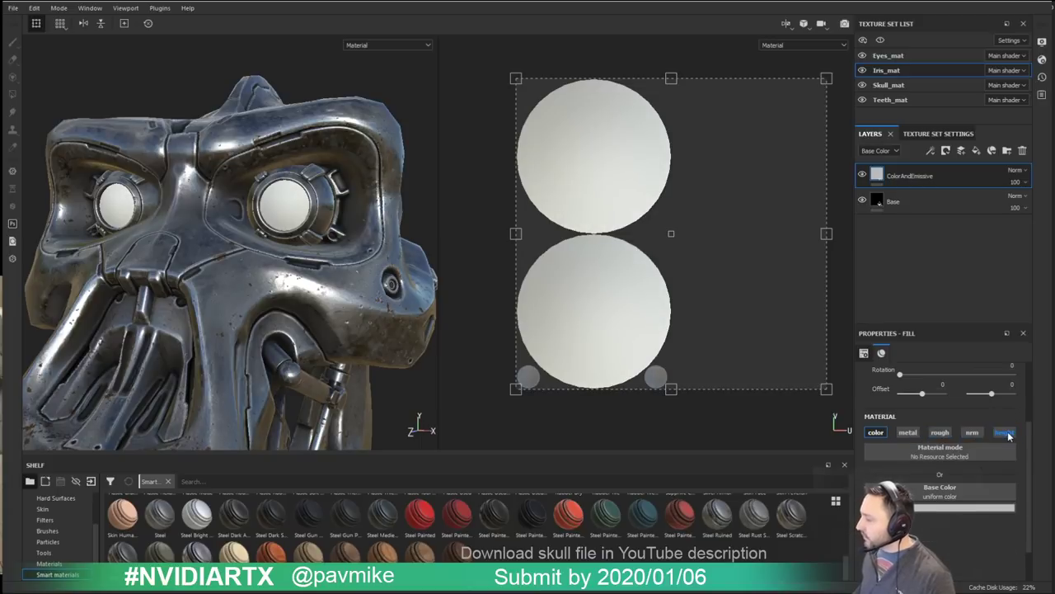
Step: Open the Iris_mat texture set settings and examine the ape skull's eyes, teeth and metal surfaces from several angles
left_click(934, 134)
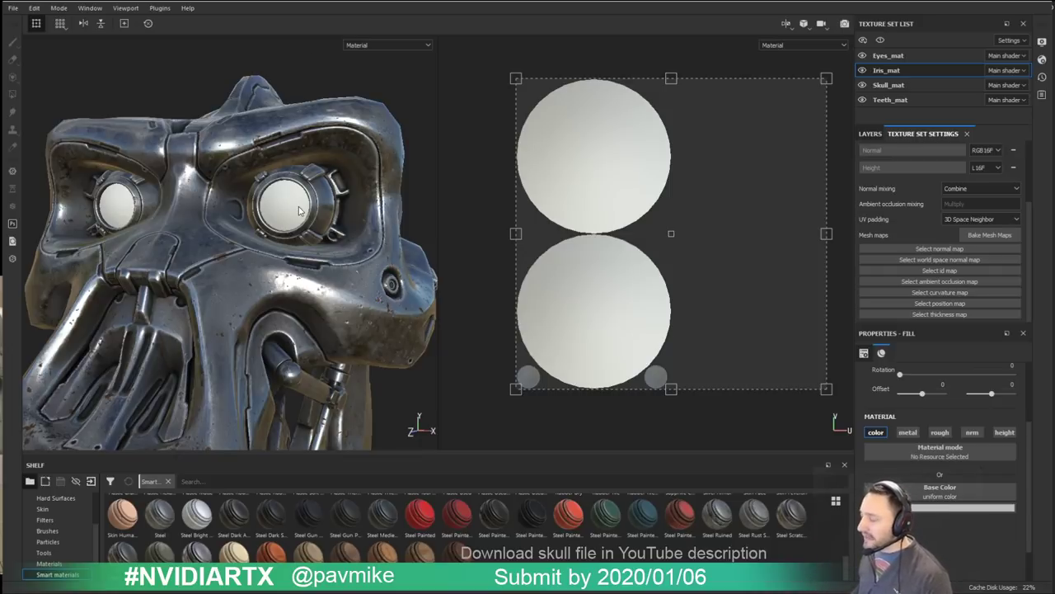
left_click_drag(360, 259, 223, 214, "alt")
middle_click_drag(222, 215, 194, 183, "alt")
left_click_drag(193, 183, 315, 212, "alt")
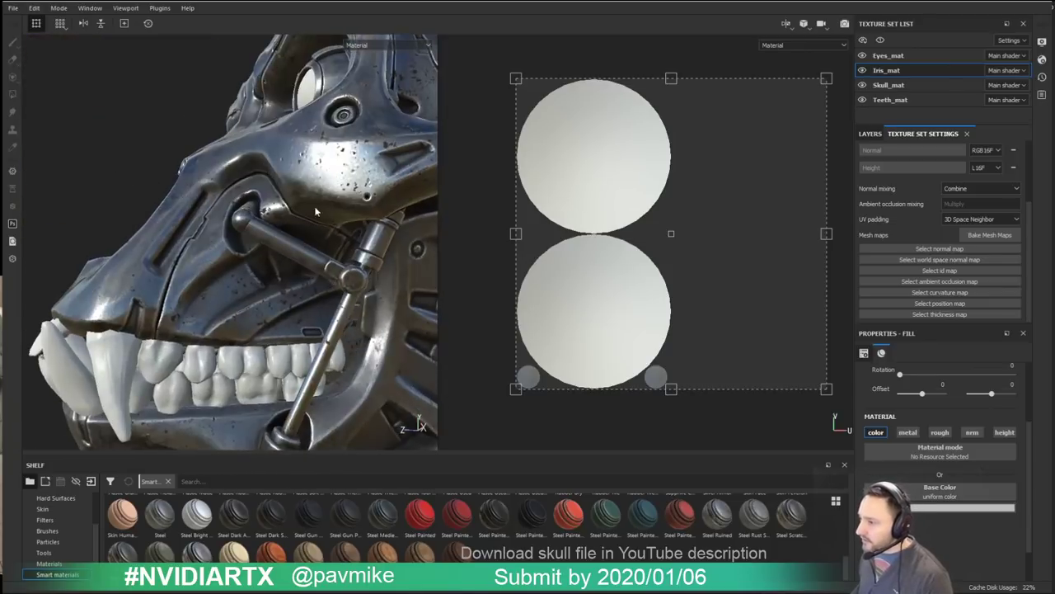
left_click_drag(248, 247, 320, 283, "alt")
left_click_drag(193, 235, 11, 203, "alt")
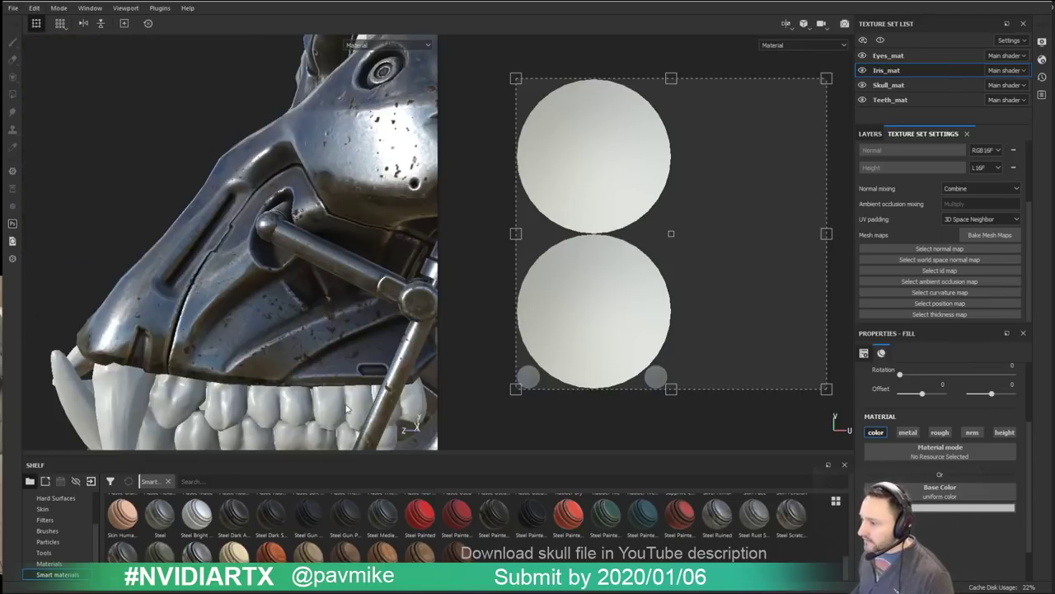
left_click_drag(349, 354, 338, 268, "alt")
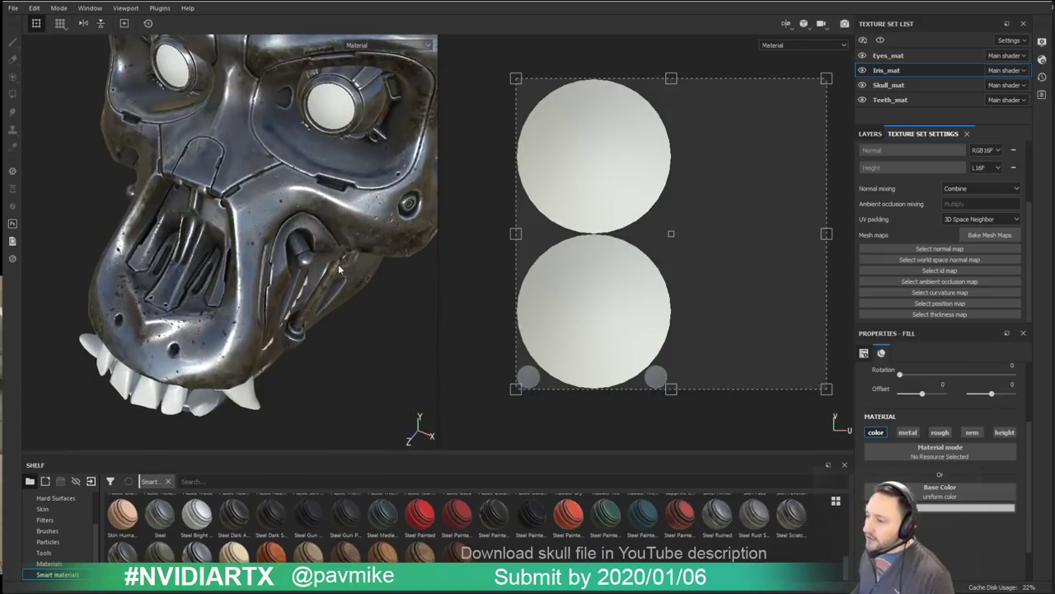
left_click_drag(238, 200, 361, 193, "alt")
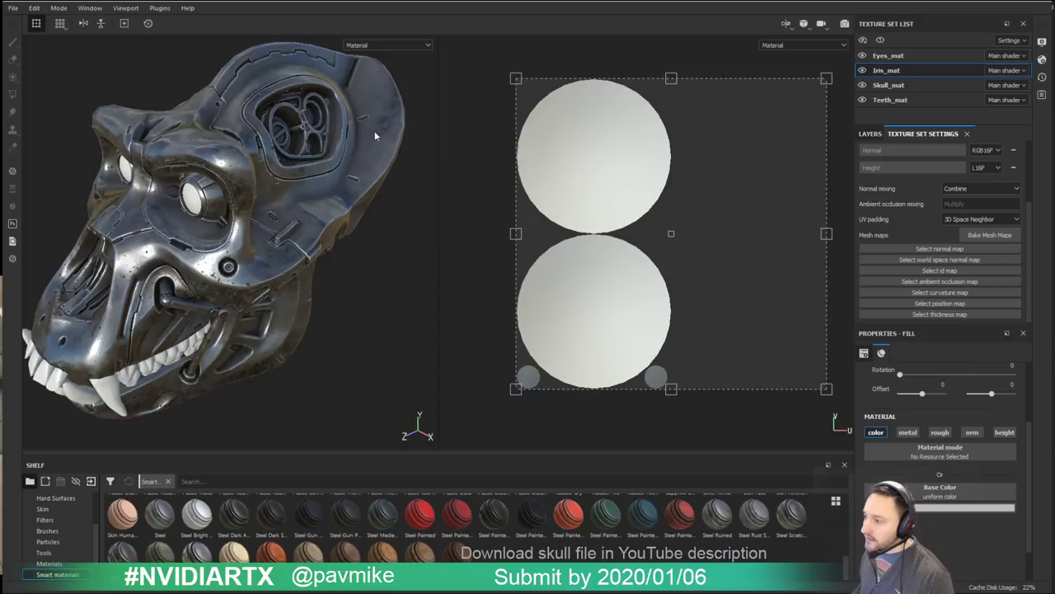
left_click_drag(299, 145, 310, 216, "alt")
right_click_drag(146, 201, 106, 217, "alt")
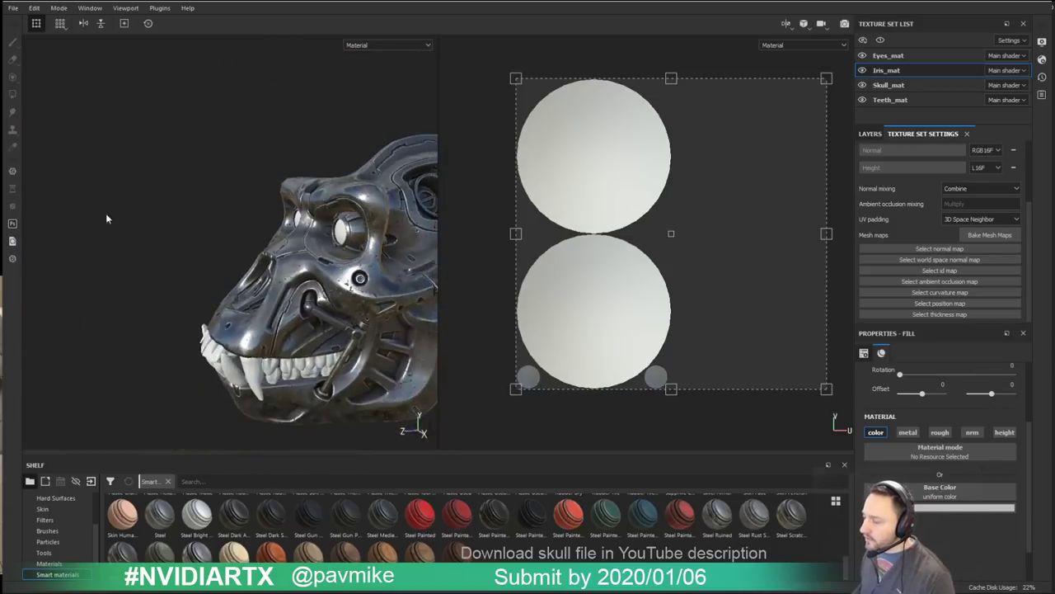
left_click_drag(106, 217, 216, 143, "alt")
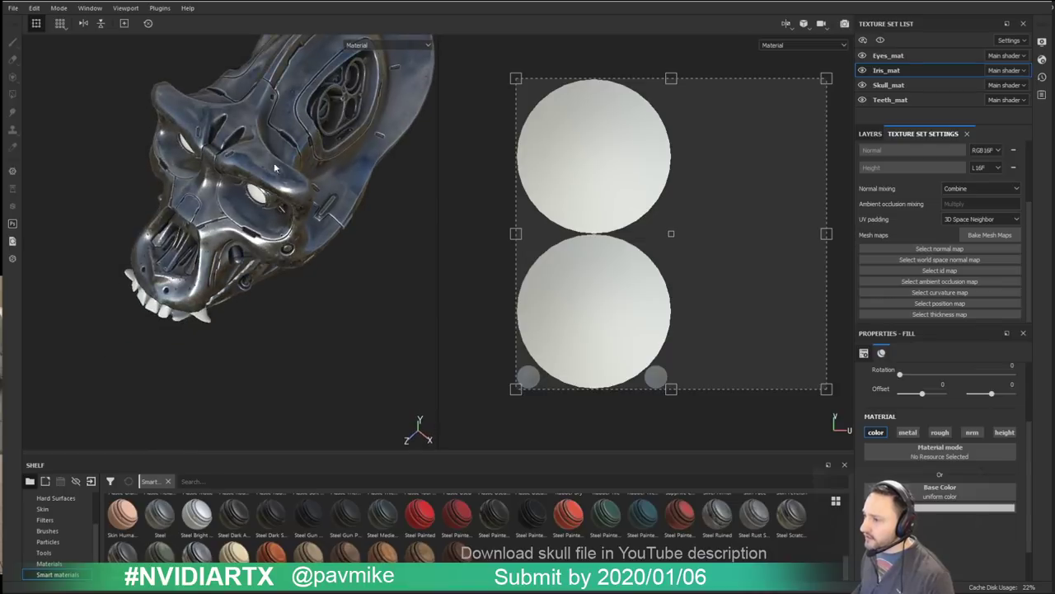
left_click_drag(306, 168, 302, 200, "alt")
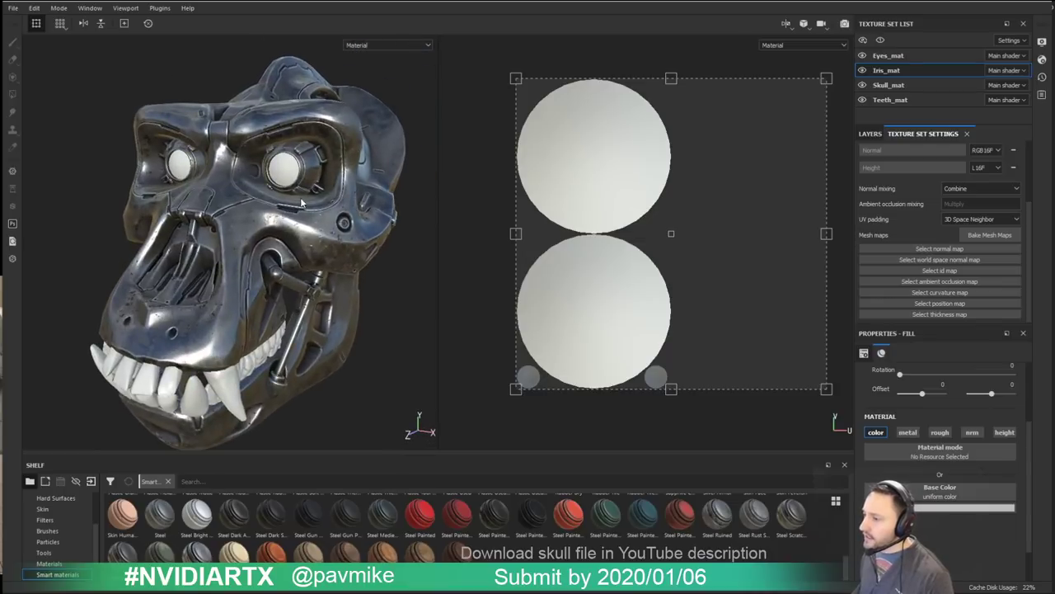
middle_click_drag(271, 176, 245, 176, "alt")
mouse_move(245, 177)
left_mouse_down("alt")
mouse_move(216, 171)
mouse_move(244, 175)
mouse_move(233, 190)
left_mouse_up("alt")
Step: Add an Emissive channel to the Iris_mat texture set and enable it on the ColorAndEmissive fill layer
scroll(213, 169, "down", 2)
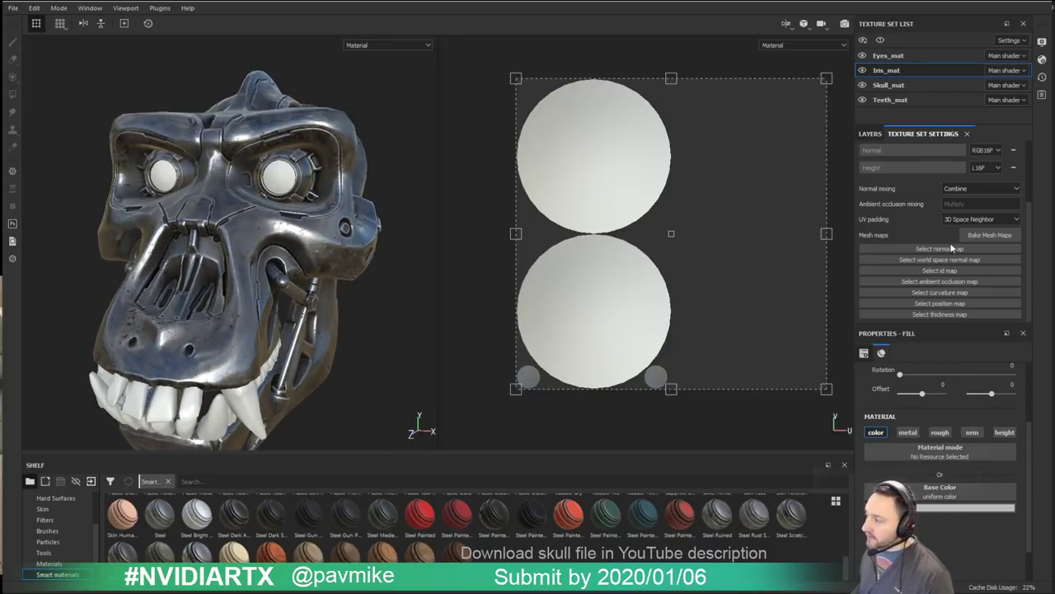
scroll(1011, 222, "up", 3)
left_click(1014, 171)
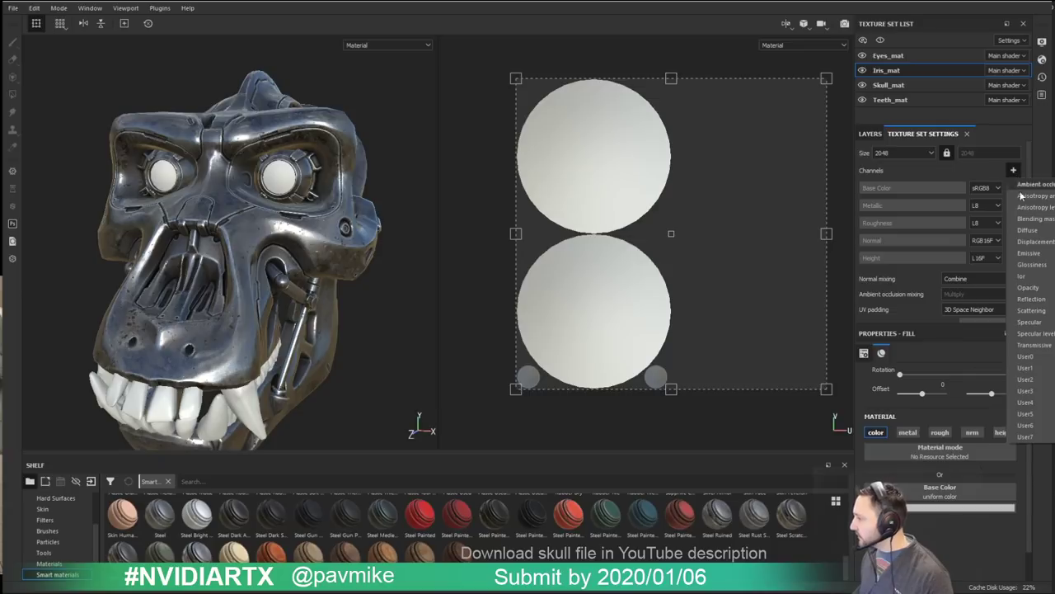
left_click(1030, 254)
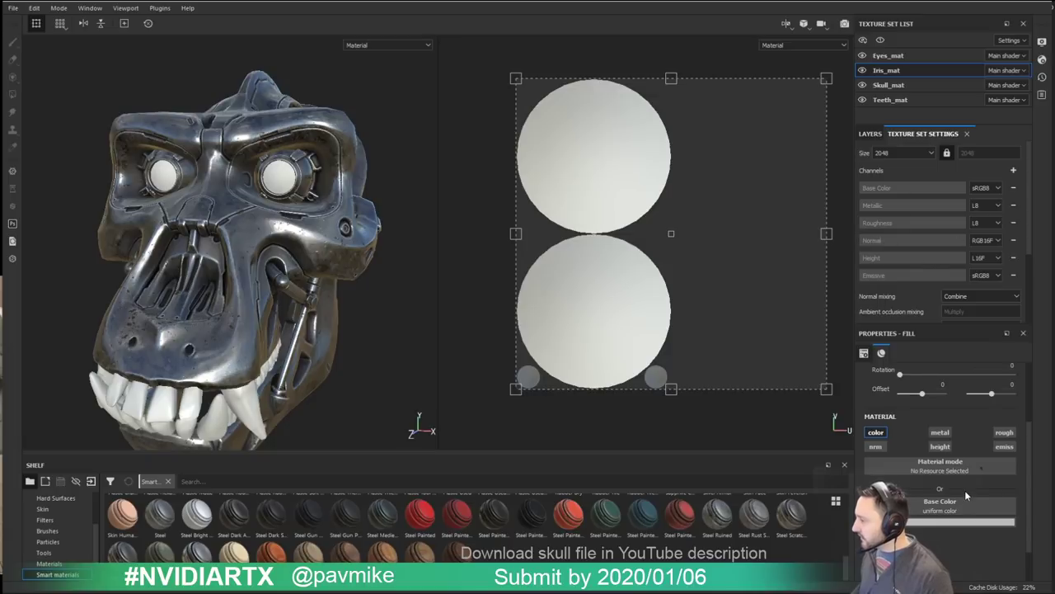
left_click(1004, 446)
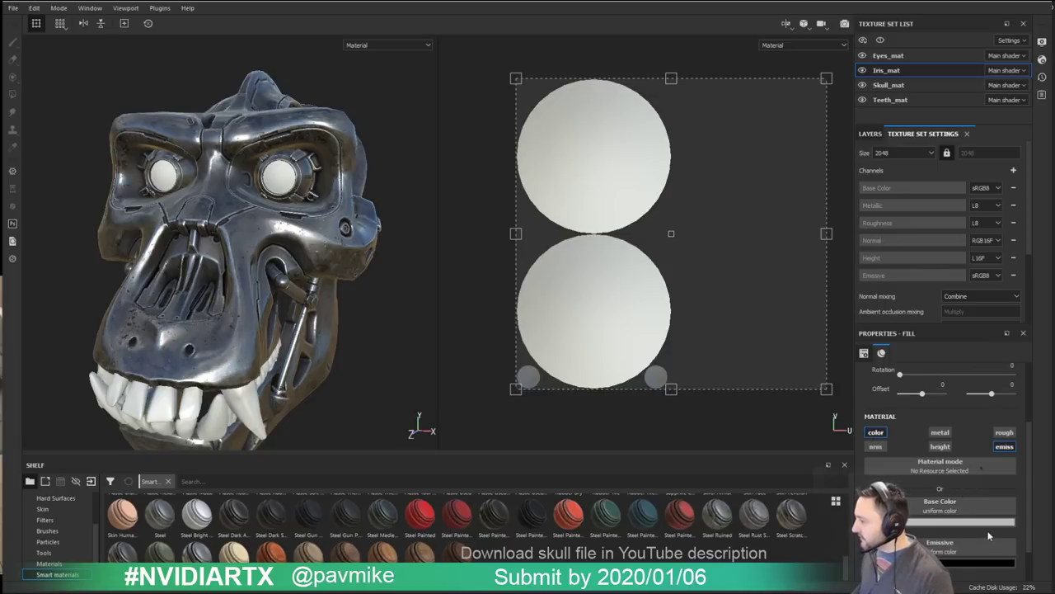
Step: Set the base color of the ColorAndEmissive fill layer to pure red and its emissive color to a matching red, R about 0.715
left_click(952, 523)
left_click_drag(1014, 431, 1041, 434)
left_click_drag(363, 313, 296, 293, "alt")
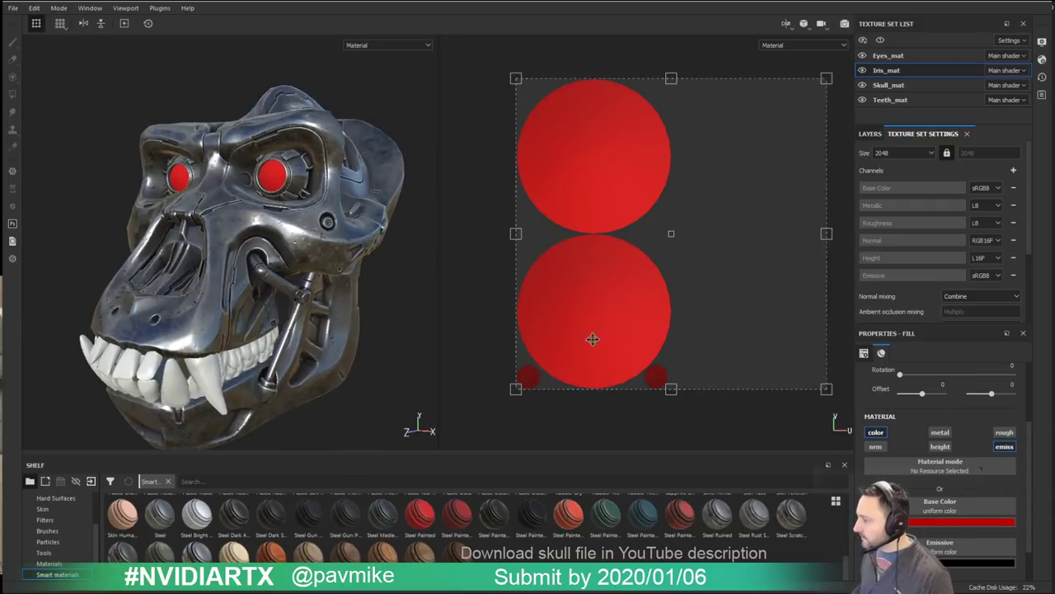
left_click(970, 567)
left_click_drag(1022, 503, 1054, 472)
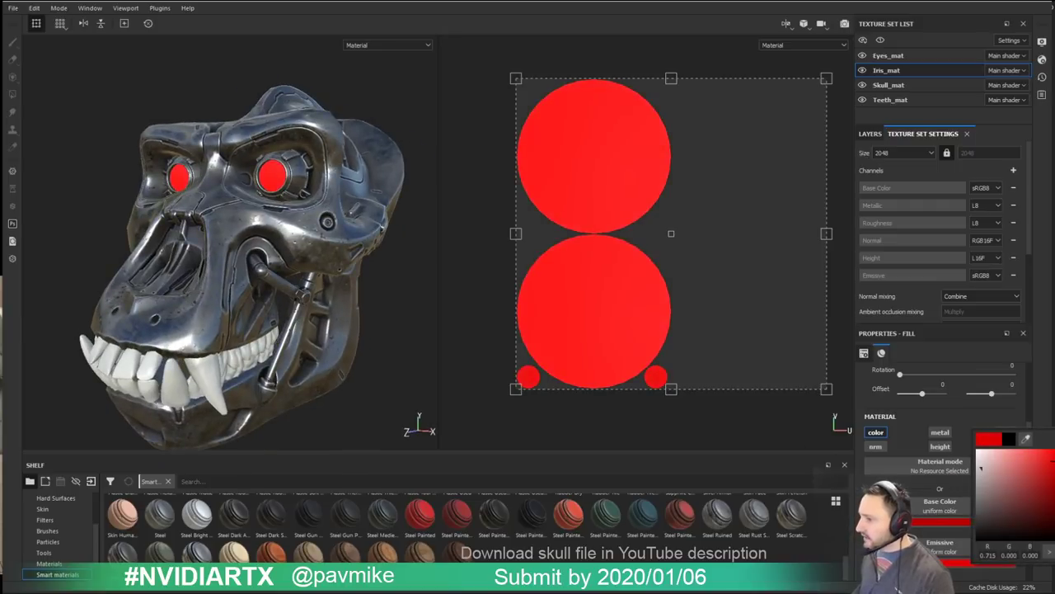
left_click(1039, 402)
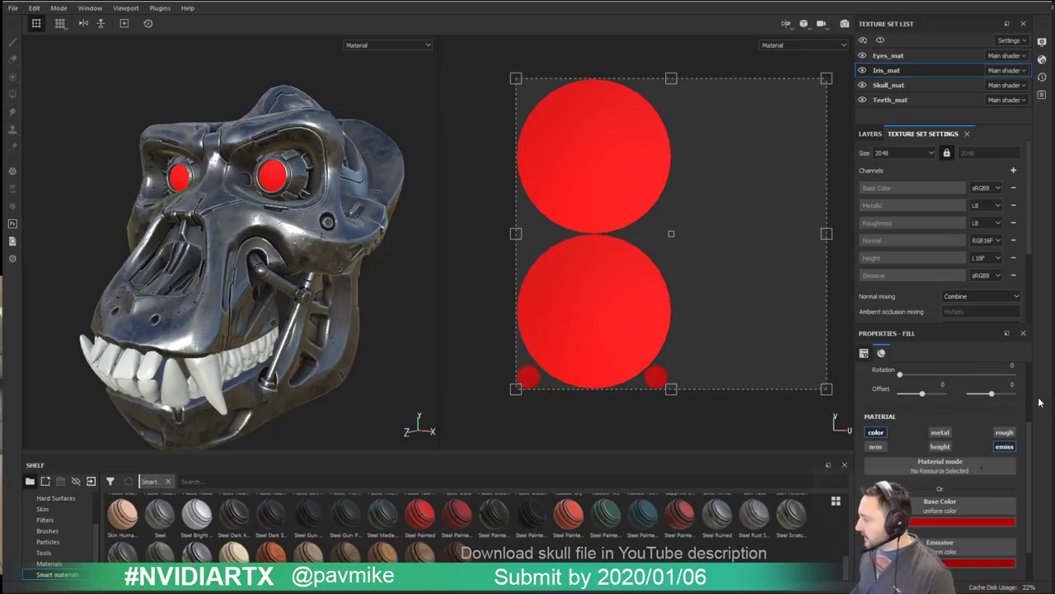
Step: Return to the Iris_mat layer stack and add a black mask to the ColorAndEmissive layer
left_click(871, 134)
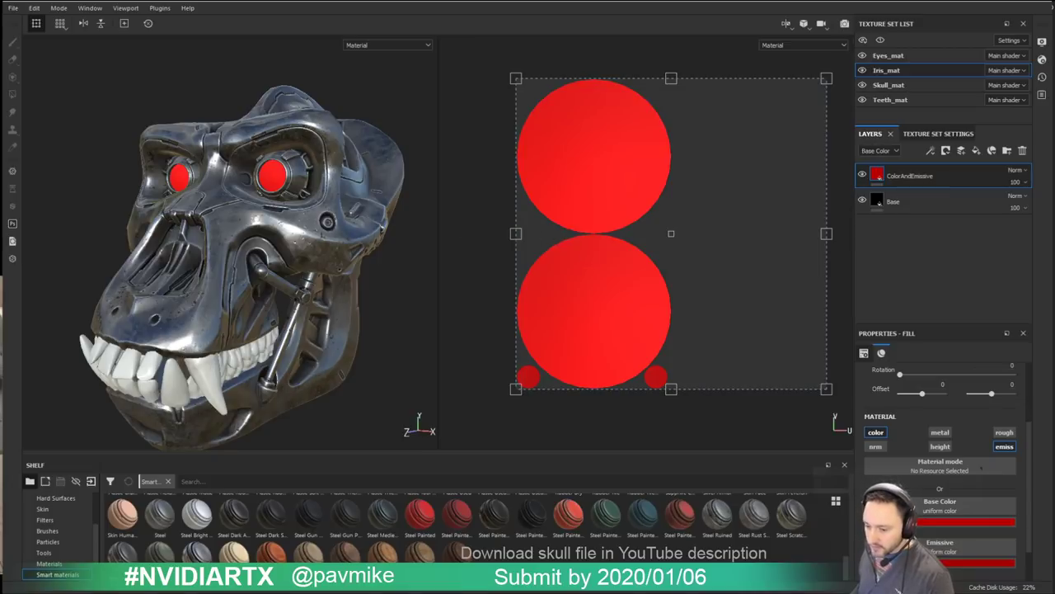
right_click_drag(1054, 239, 327, 239)
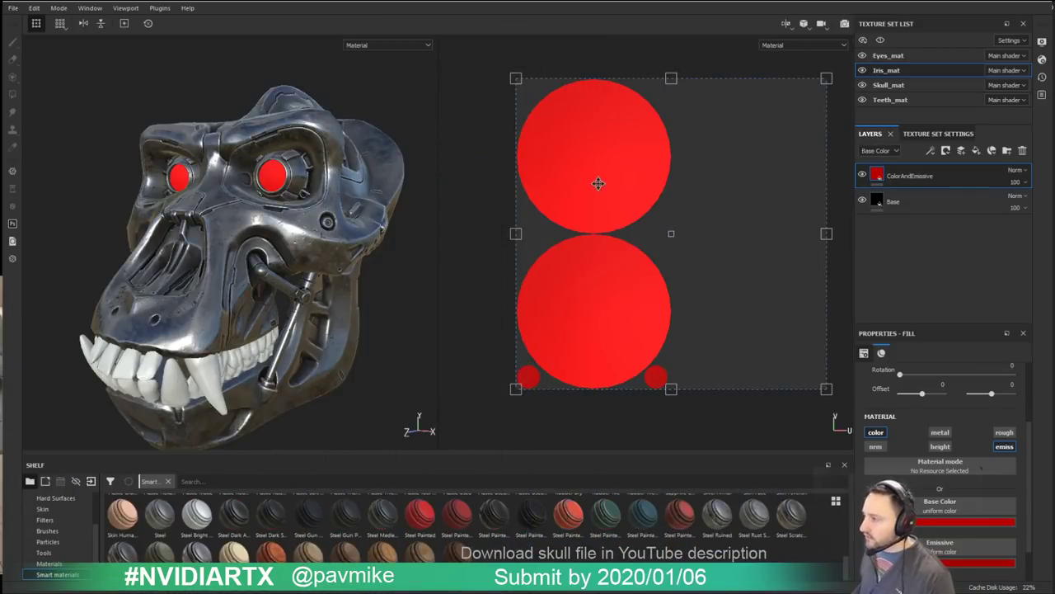
right_click(919, 177)
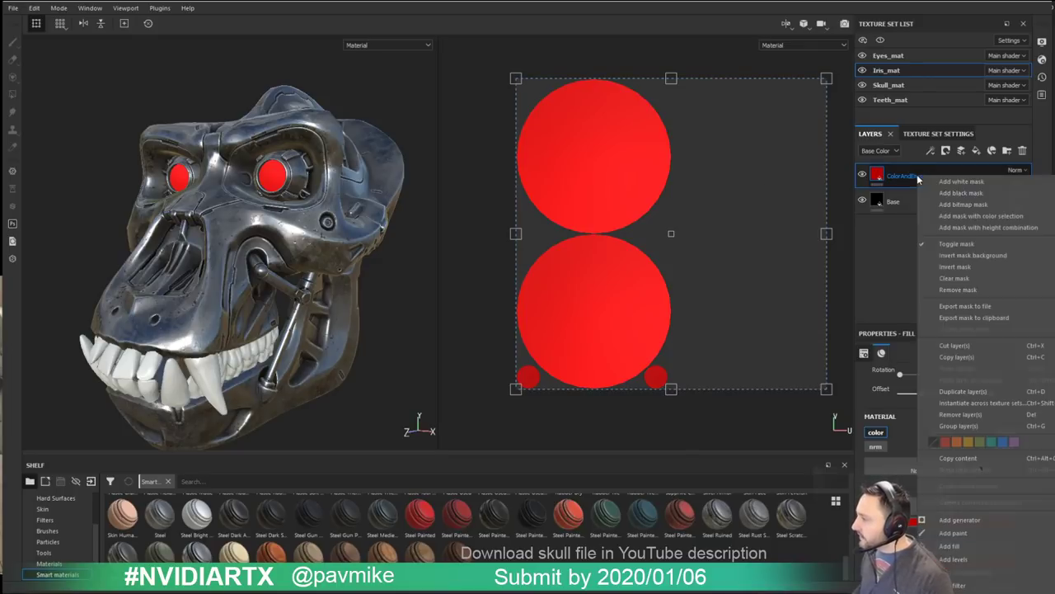
left_click(956, 193)
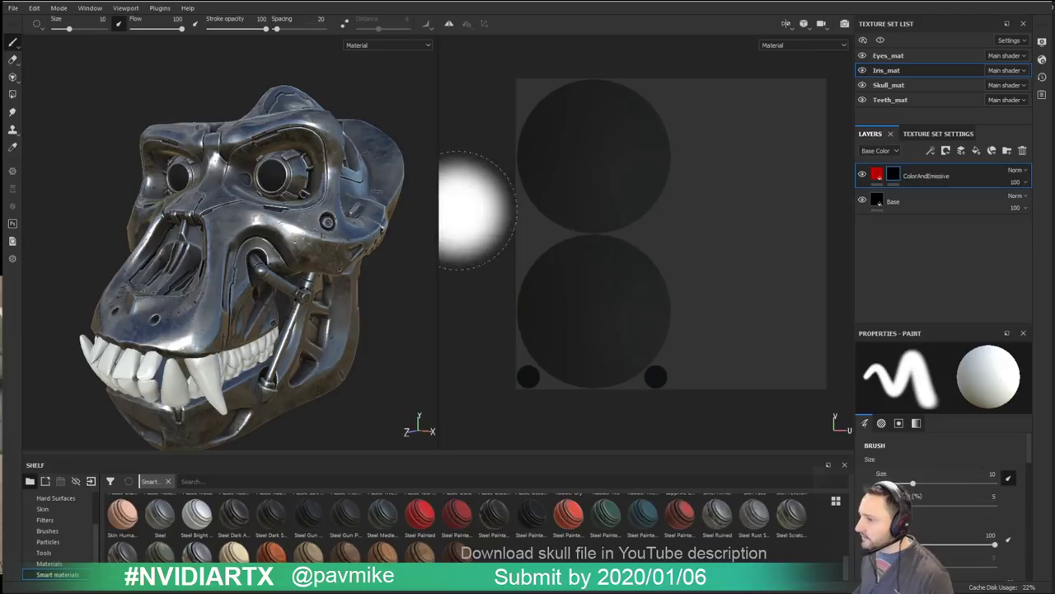
Step: Choose the Basic Hard brush for painting the mask, enlarge it to about 15.2 and soften its edge
left_click_drag(272, 177, 343, 192, "alt")
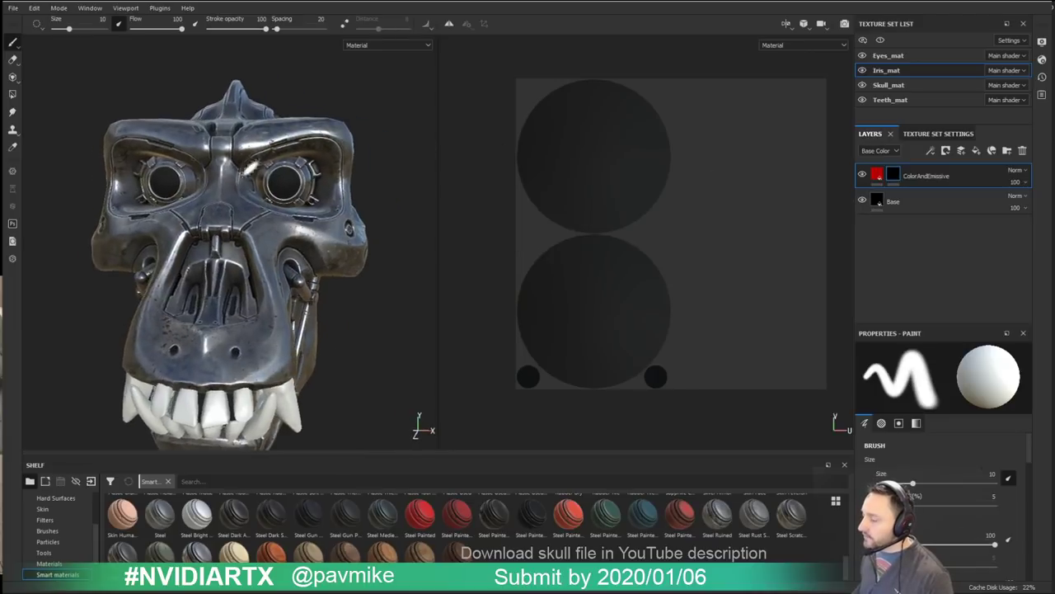
scroll(294, 184, "up", 3)
mouse_move(293, 184)
right_mouse_down("ctrl")
mouse_move(303, 184)
mouse_move(288, 169)
mouse_move(289, 193)
right_mouse_up("ctrl")
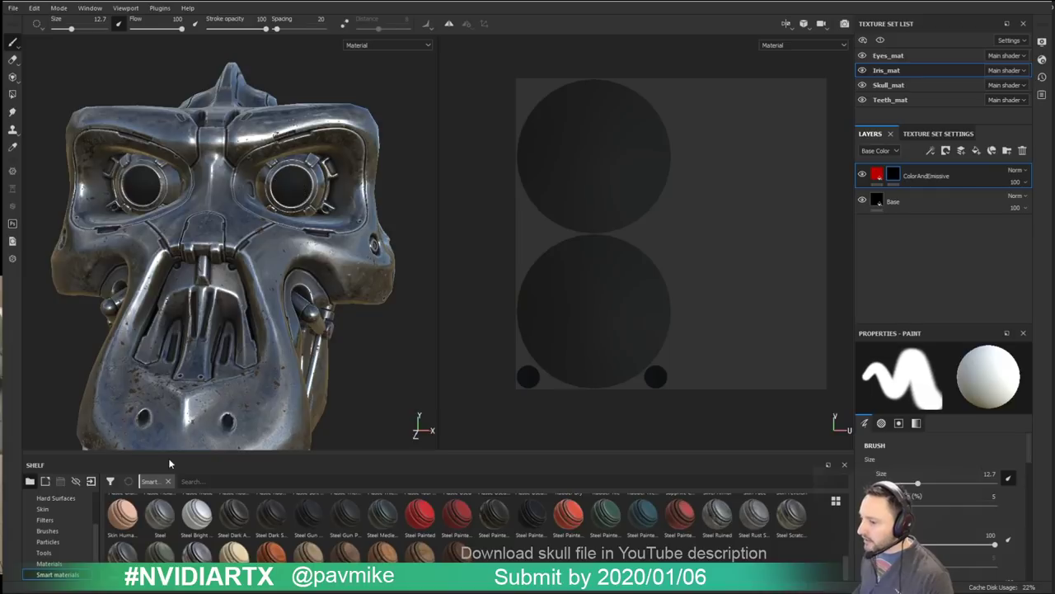
left_click(52, 531)
left_click(457, 513)
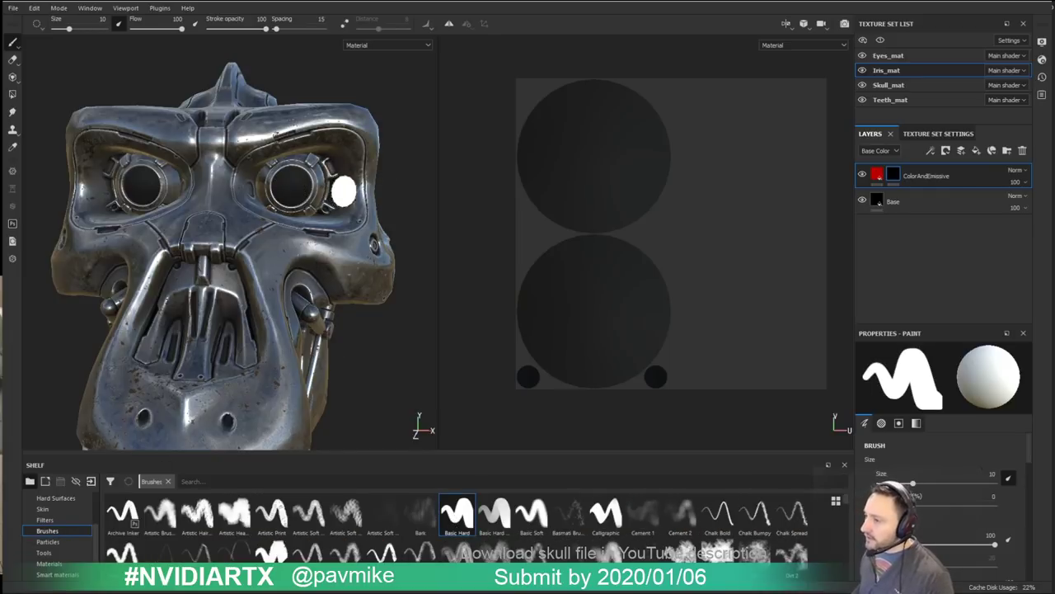
key("ctrl")
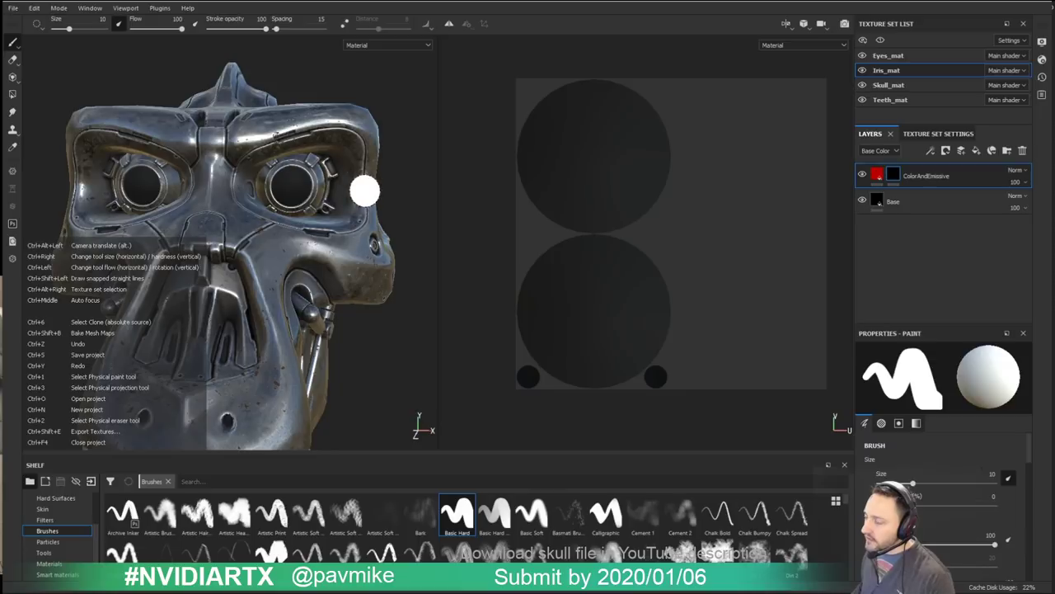
mouse_move(365, 190)
right_mouse_down("ctrl")
mouse_move(369, 211)
mouse_move(368, 191)
right_mouse_up("ctrl")
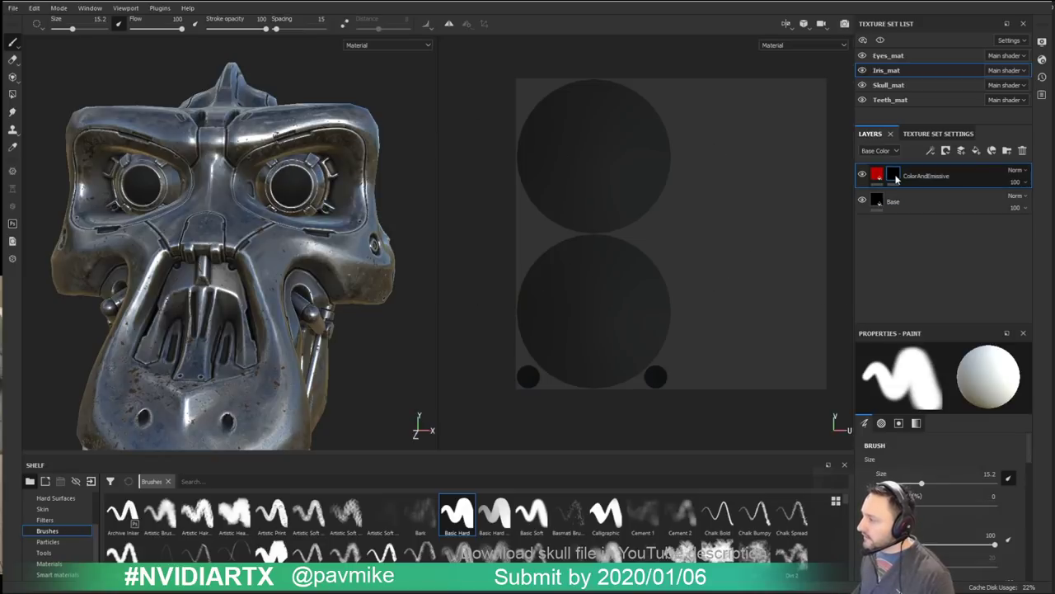
Step: Check the mask brush's grayscale value and try a soft white dab over one iris at size 15.2
scroll(939, 494, "down", 5)
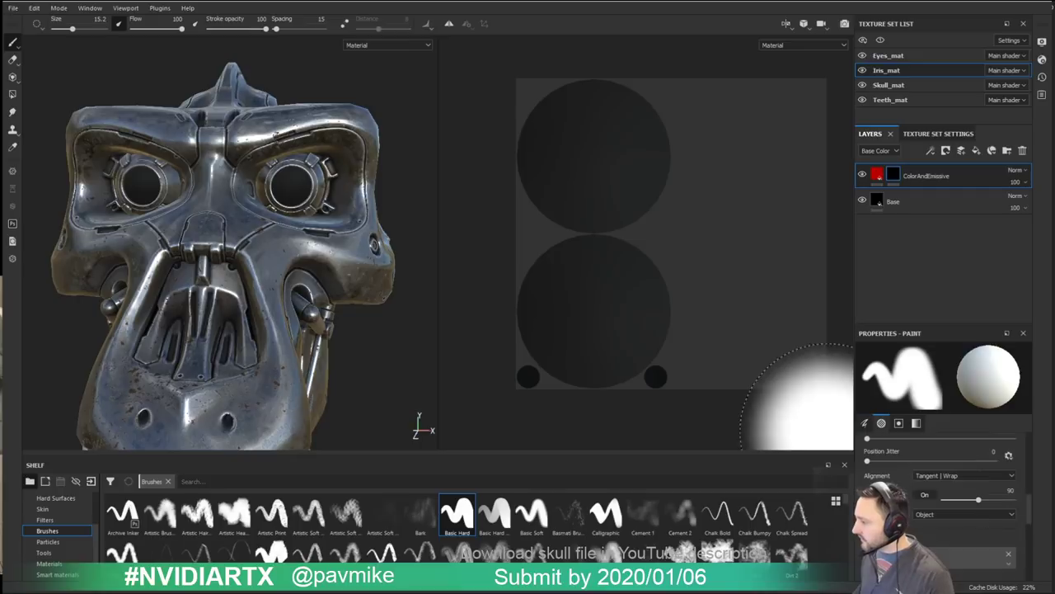
right_click(402, 145)
scroll(458, 267, "down", 10)
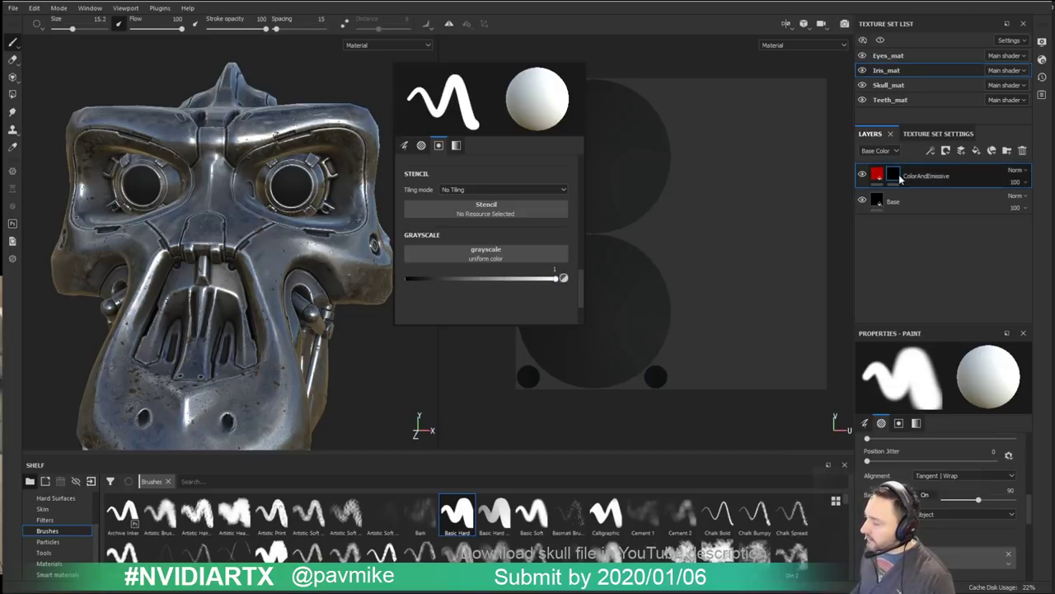
mouse_move(879, 175)
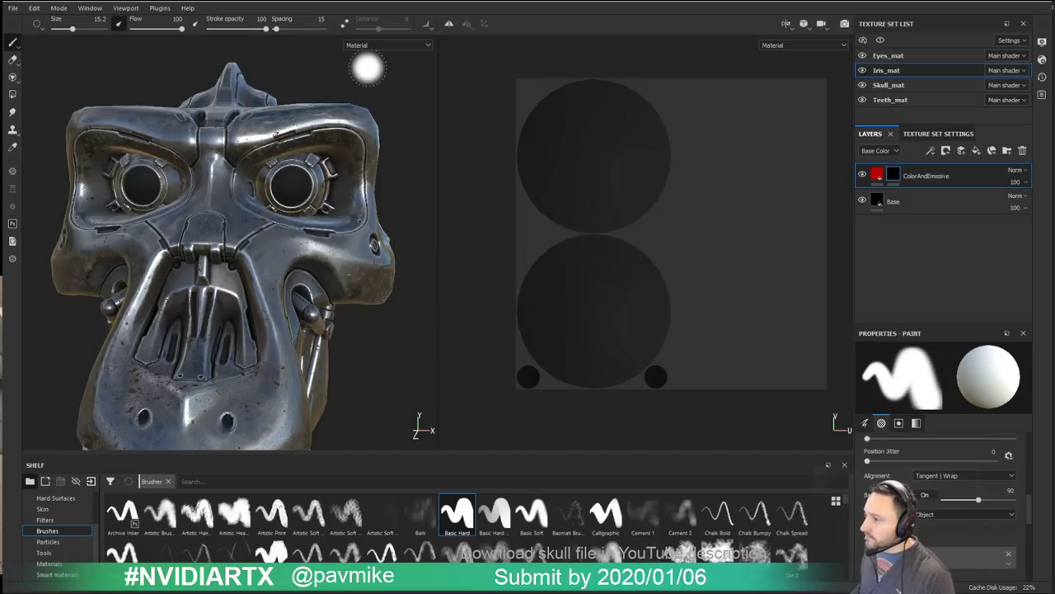
left_click(290, 186)
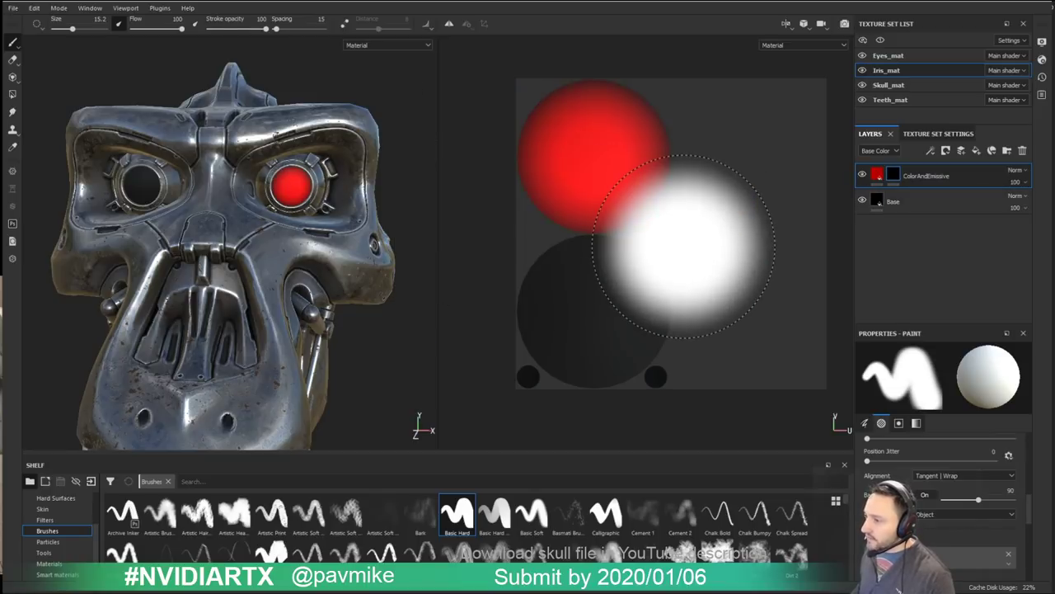
key("ctrl+z")
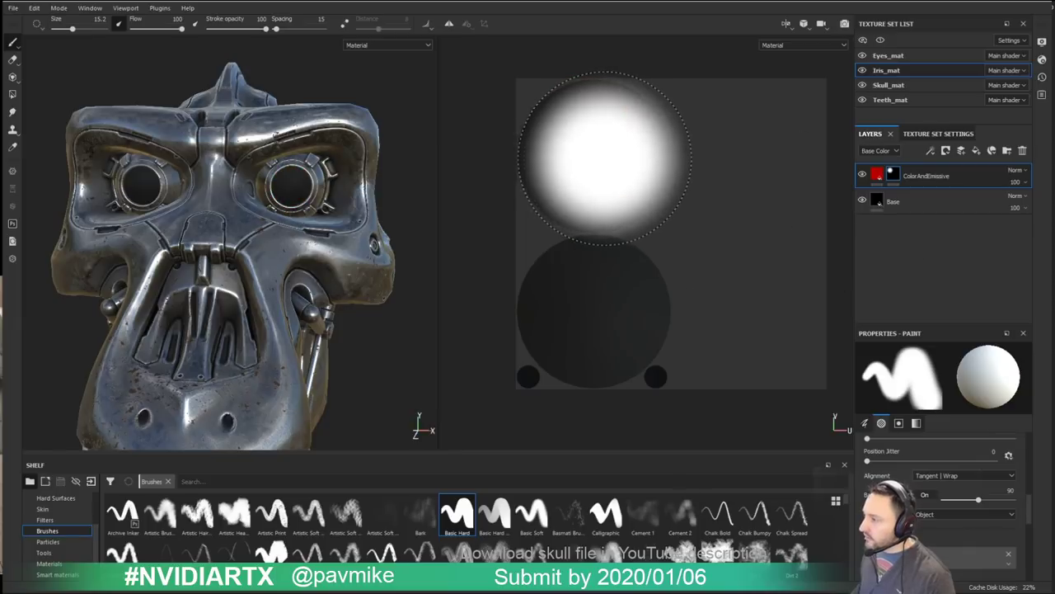
Step: Shrink the brush to about 12.39 and paint a centered soft white dab on the mask over the upper UV iris circle
mouse_move(600, 155)
right_mouse_down("ctrl")
mouse_move(568, 155)
mouse_move(578, 155)
right_mouse_up("ctrl")
left_click(592, 152)
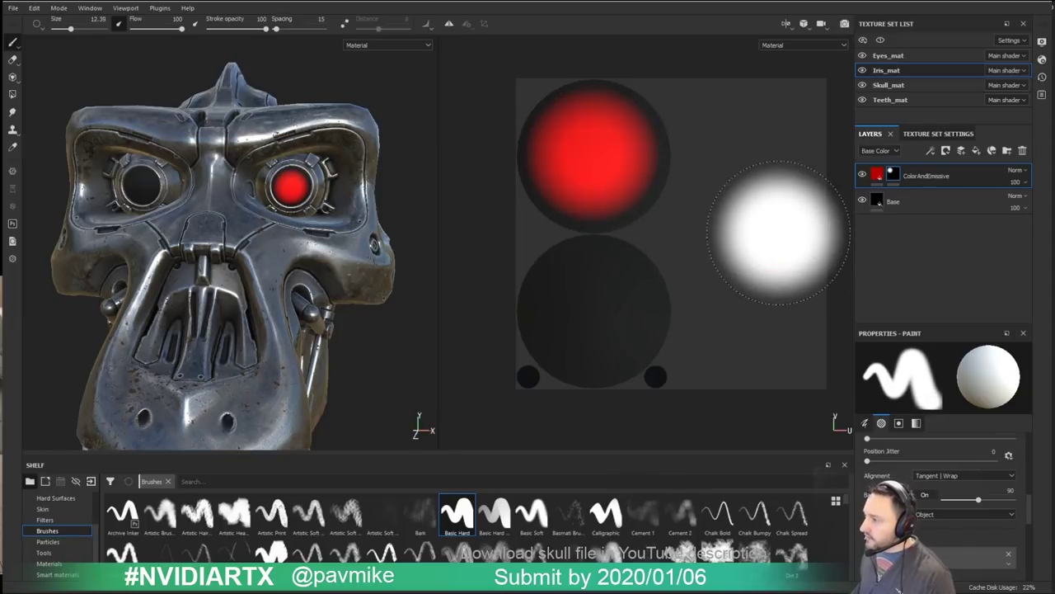
key("ctrl+z")
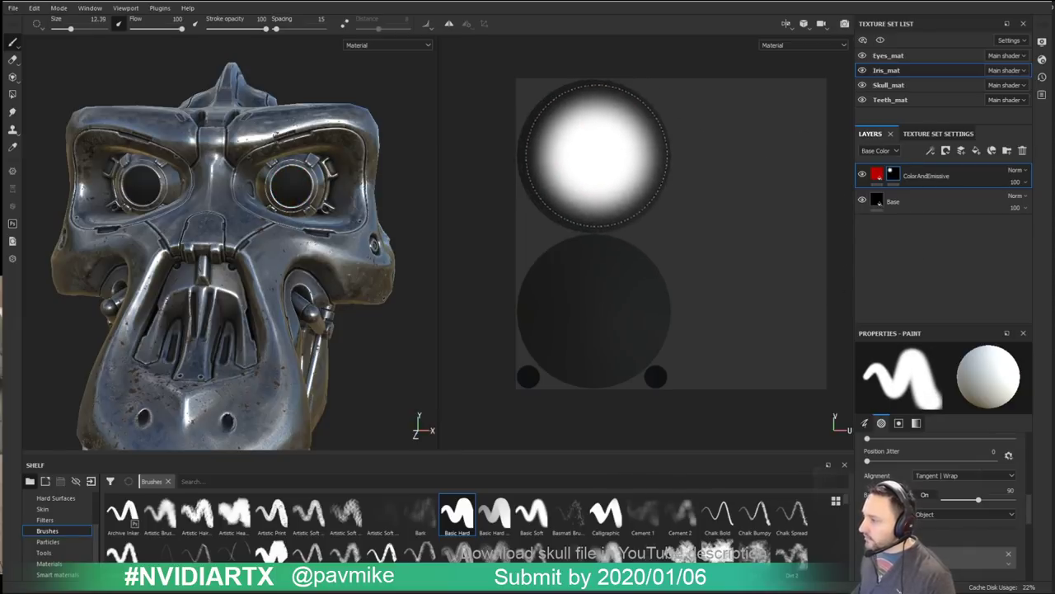
left_click(594, 155)
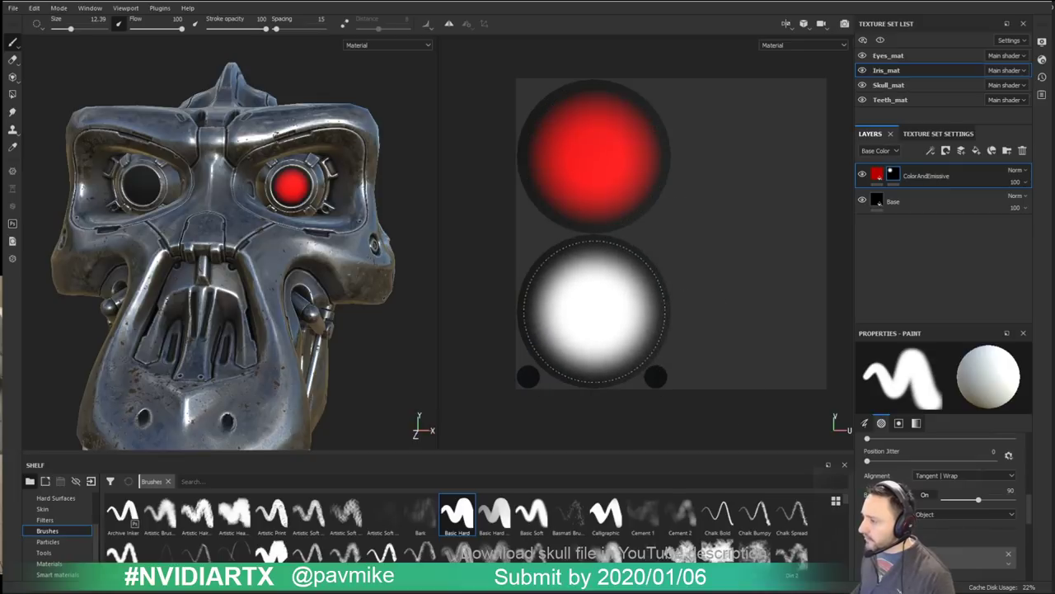
Step: Try a mask dab on the lower UV iris circle at full flow and again with the brush flow lowered to 24
left_click(593, 312)
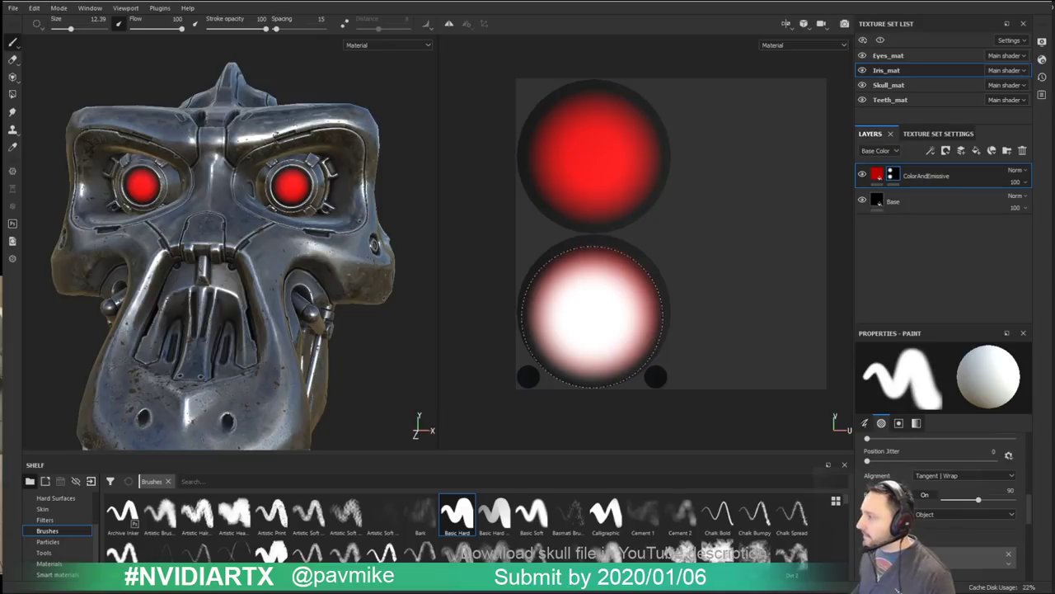
key("ctrl+z")
left_click_drag(183, 29, 143, 30)
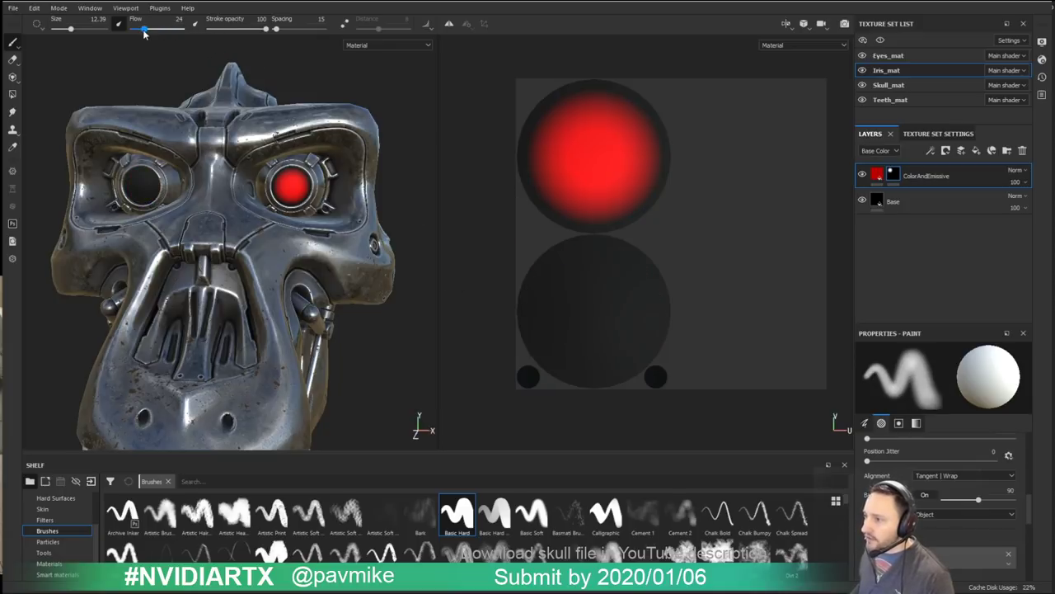
left_click(196, 26)
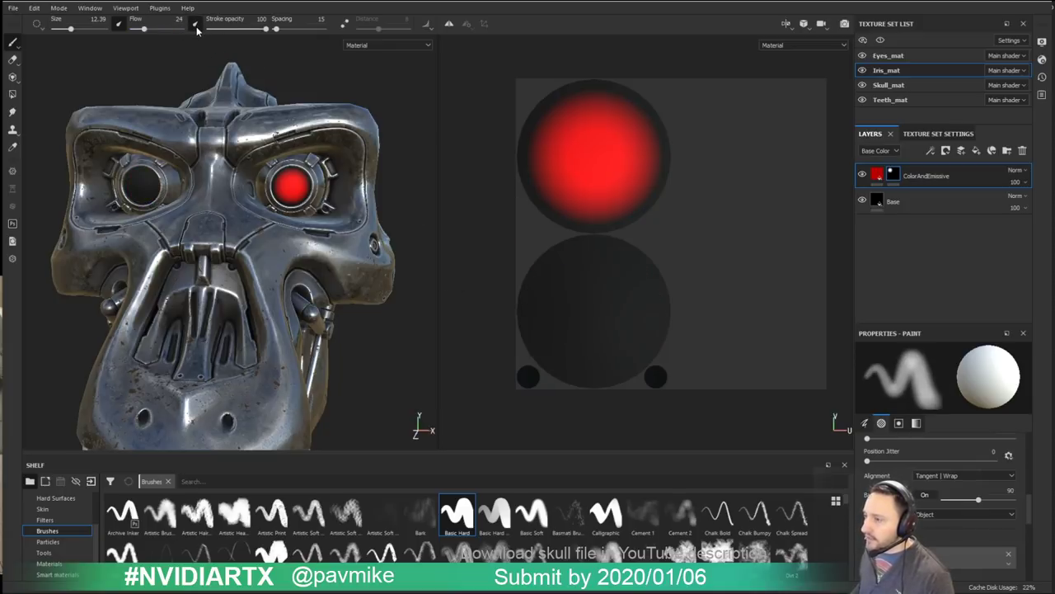
left_click(195, 26)
left_click(195, 26)
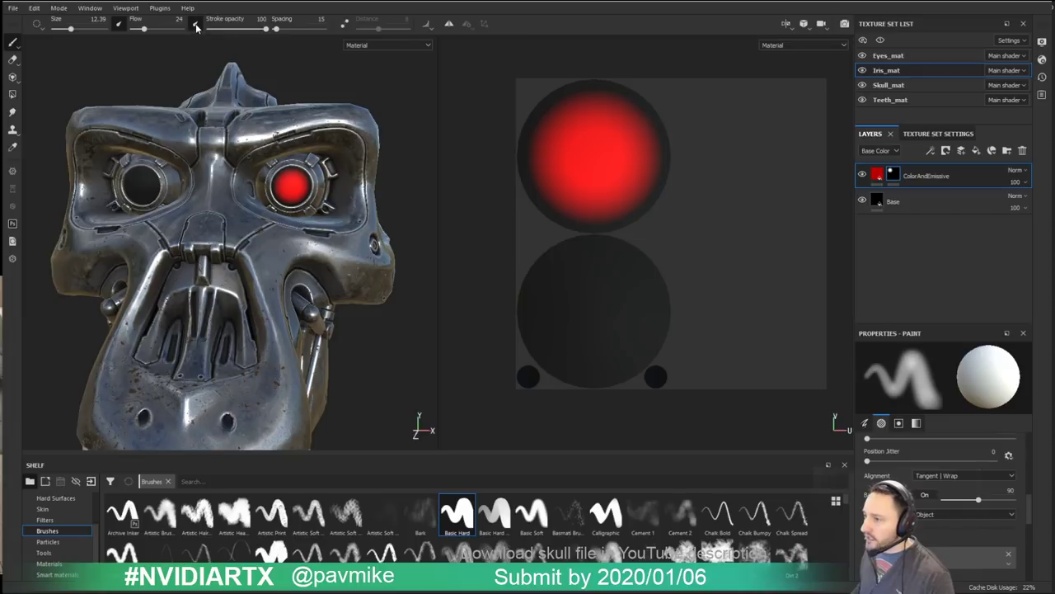
left_click(592, 310)
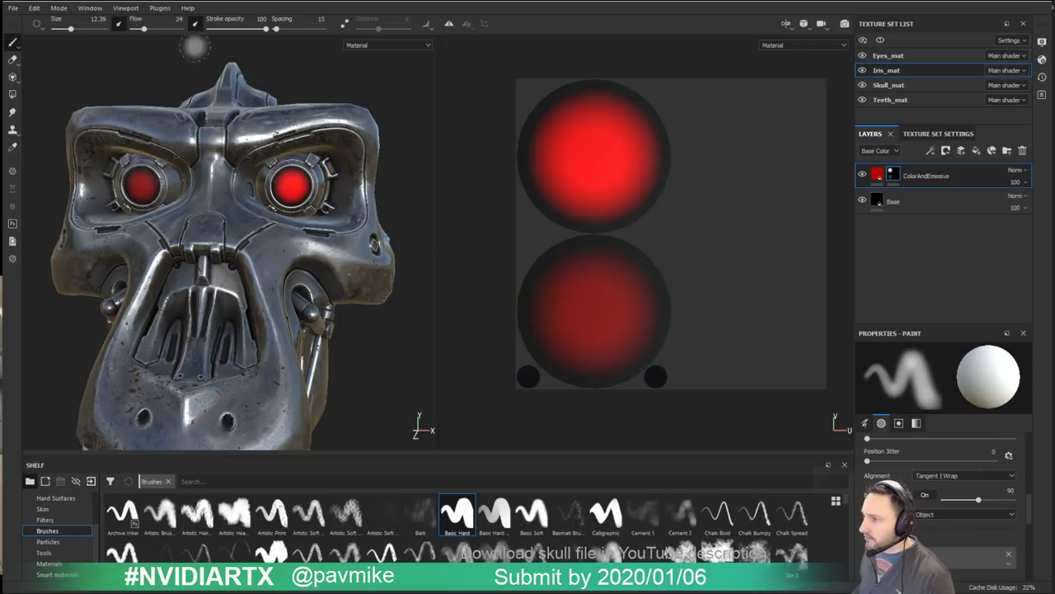
key("ctrl+z")
Step: Restore the brush flow to 100 and paint a centered soft white dab on the mask over the lower UV iris circle
left_click_drag(145, 29, 182, 29)
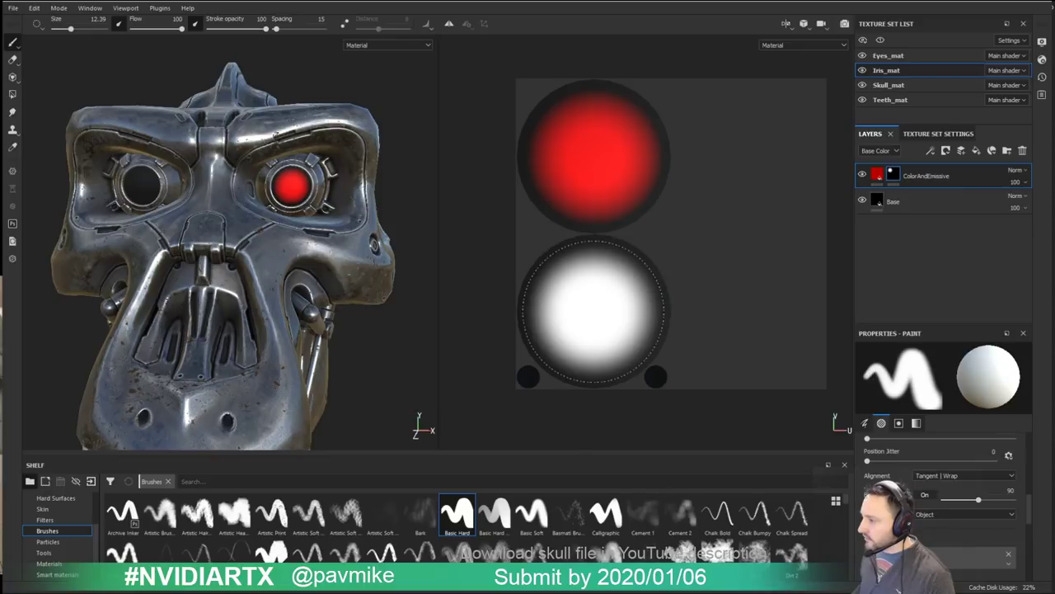
left_click(593, 311)
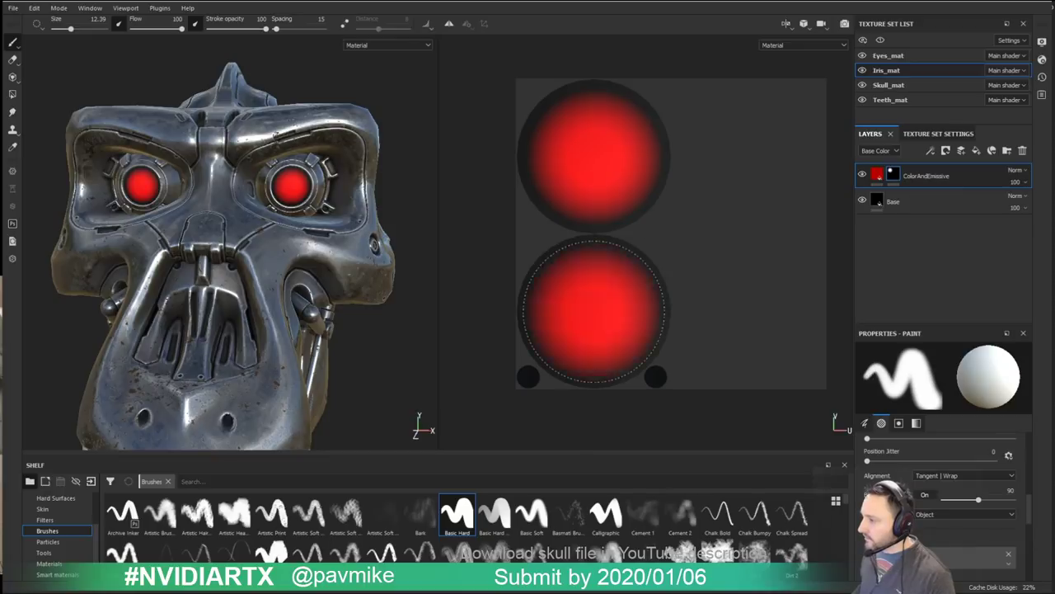
Step: Add a paint effect to the ColorAndEmissive mask and set the brush grayscale to about 0.32
right_click(894, 176)
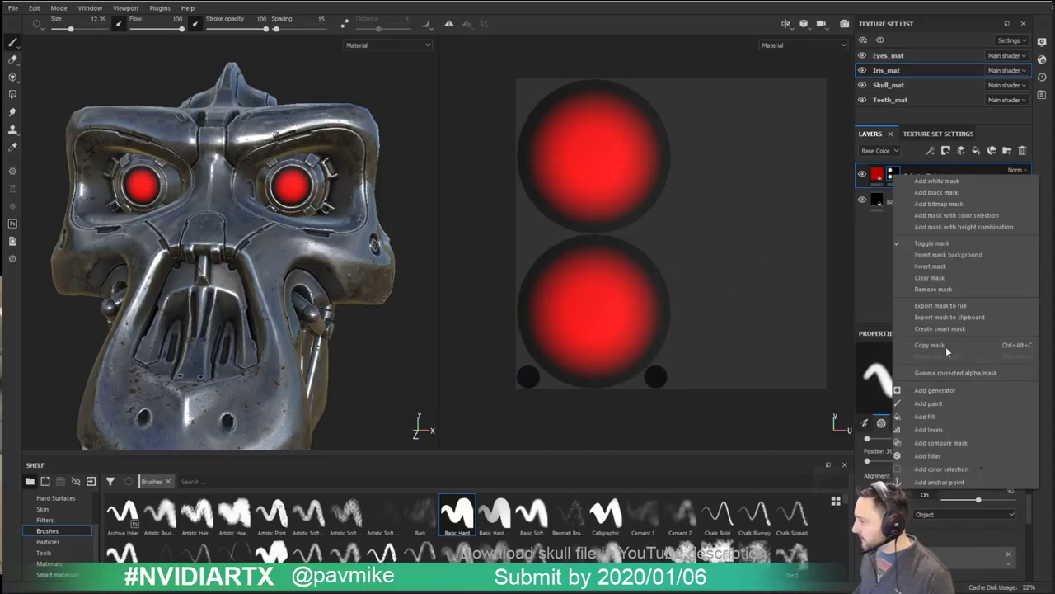
left_click(930, 404)
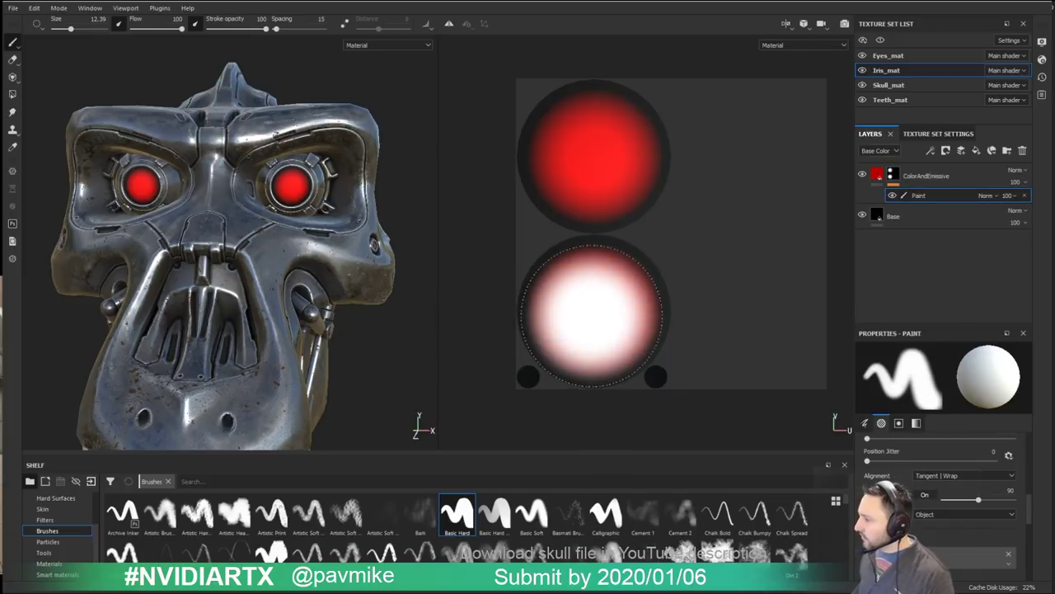
key("x")
left_click(592, 313)
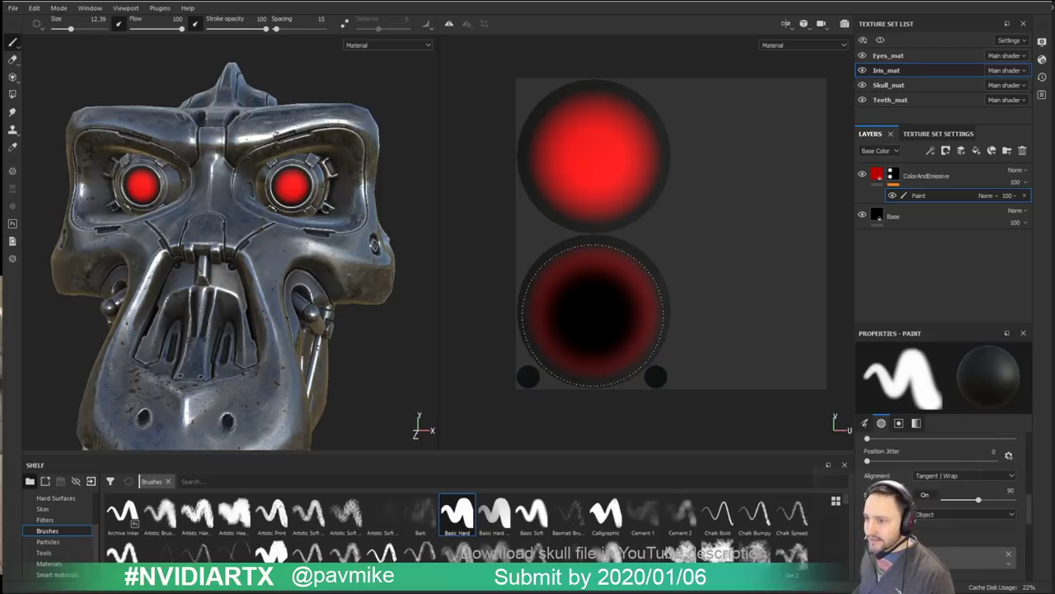
scroll(957, 507, "down", 5)
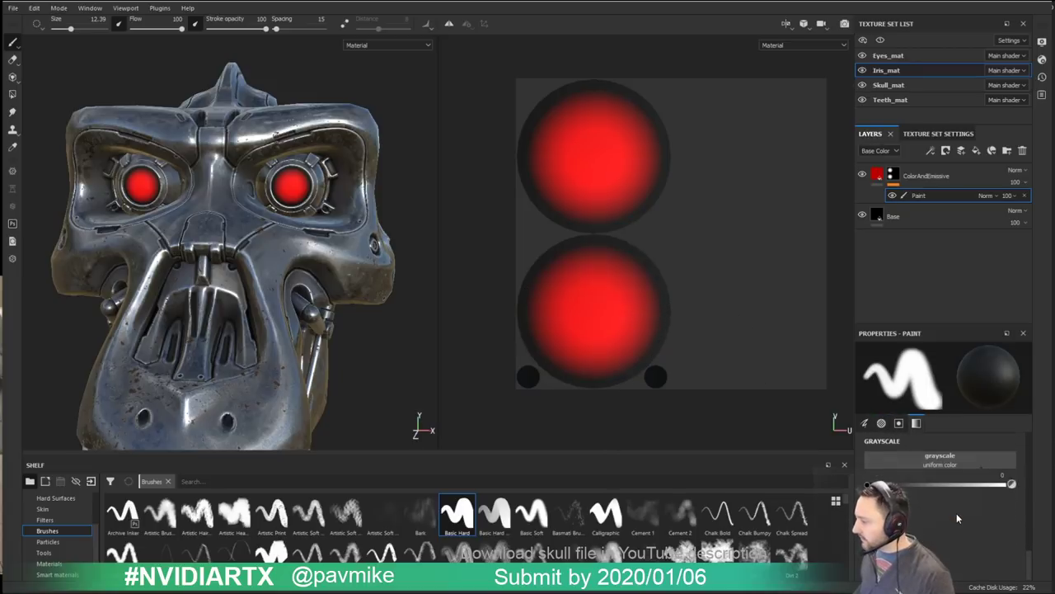
mouse_move(868, 484)
left_mouse_down()
mouse_move(948, 489)
mouse_move(911, 489)
left_mouse_up()
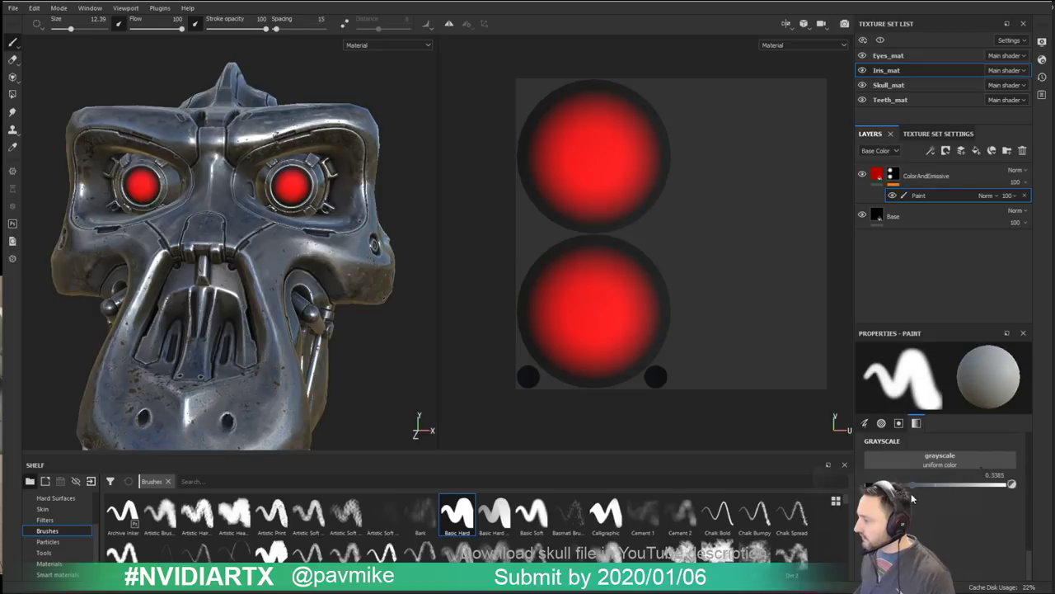
Step: Try gray mask dabs at grayscale about 0.32 over the lower UV iris circle, with hard and soft brush edges
left_click(595, 312)
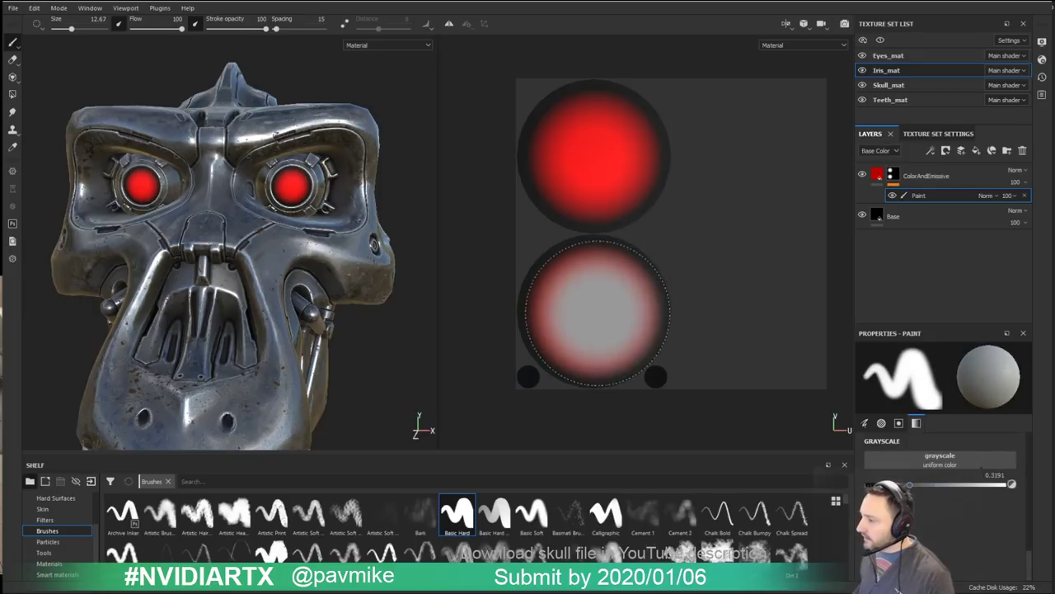
right_click_drag(598, 313, 597, 272, "ctrl")
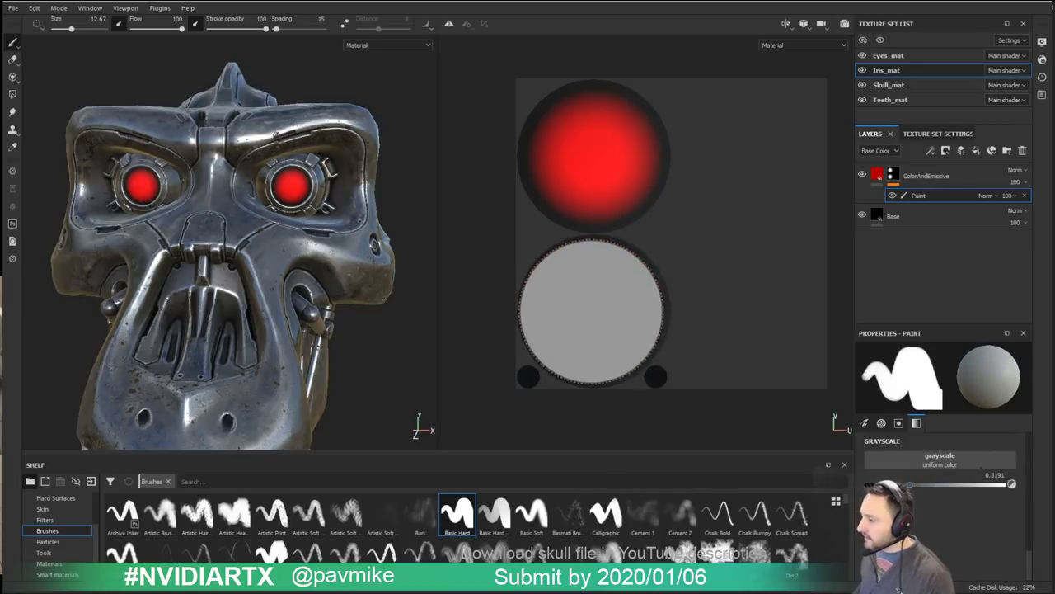
key("ctrl+z")
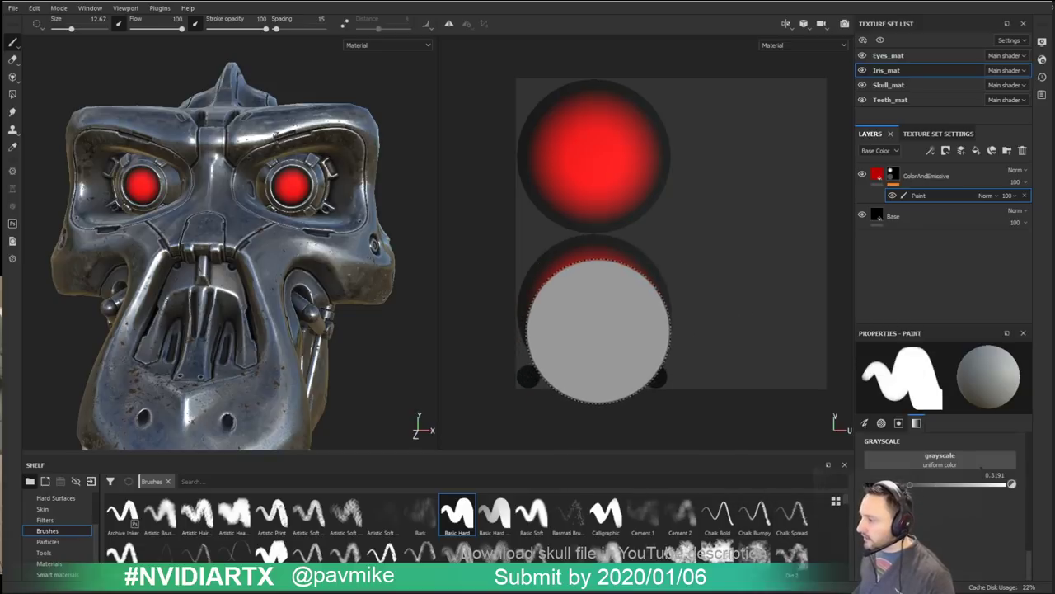
right_click_drag(598, 330, 598, 363, "ctrl")
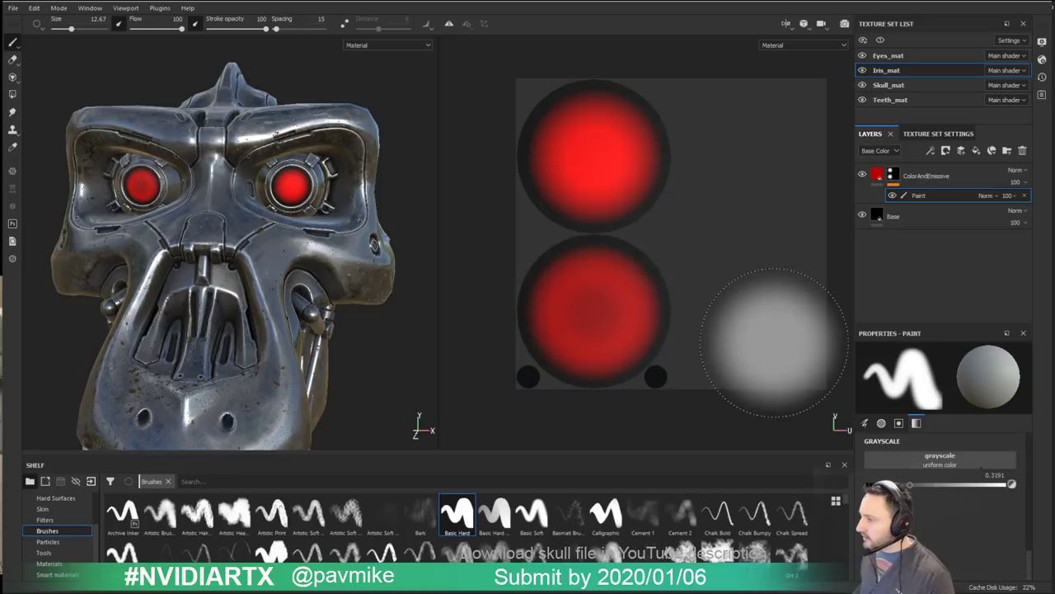
left_click_drag(775, 342, 536, 332)
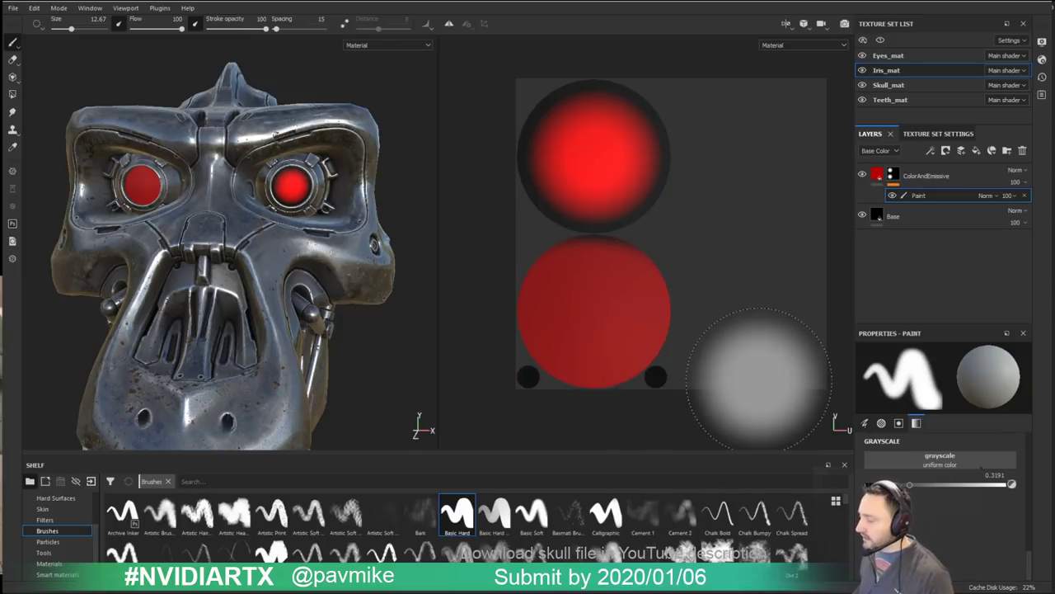
key("ctrl+z")
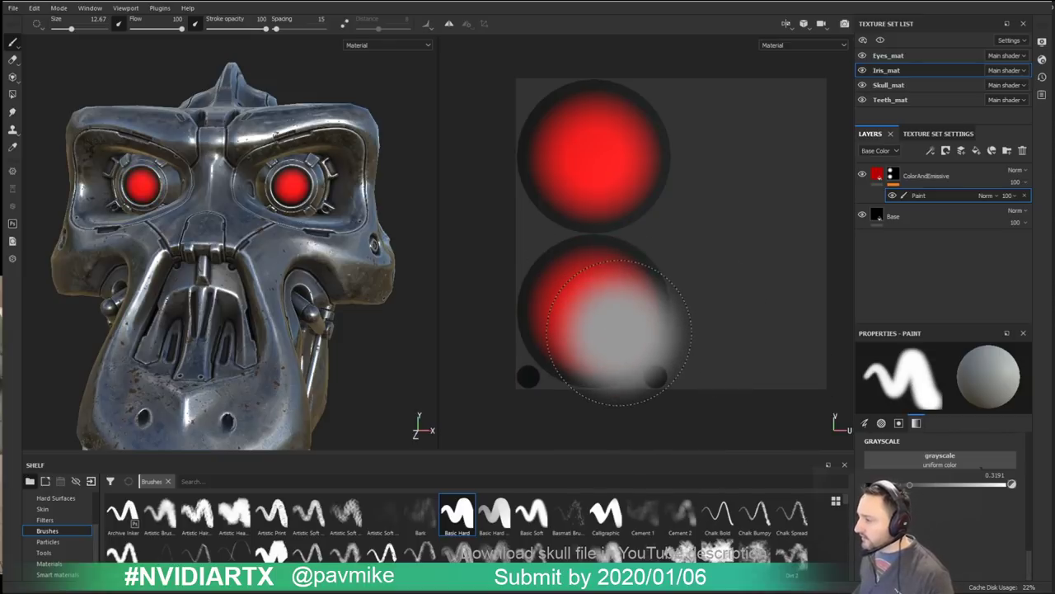
Step: Harden the brush, shrink it to about 7.18, and paint the lower UV iris circle's mask out with grayscale 0
right_click_drag(710, 316, 710, 272, "ctrl")
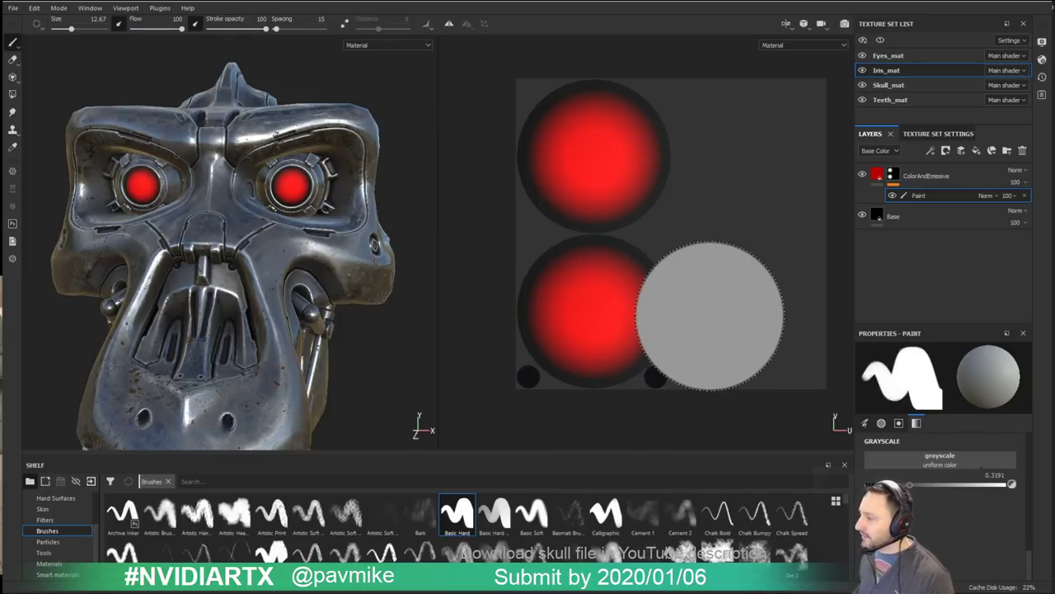
right_click_drag(651, 338, 610, 337, "ctrl")
left_click_drag(910, 485, 865, 485)
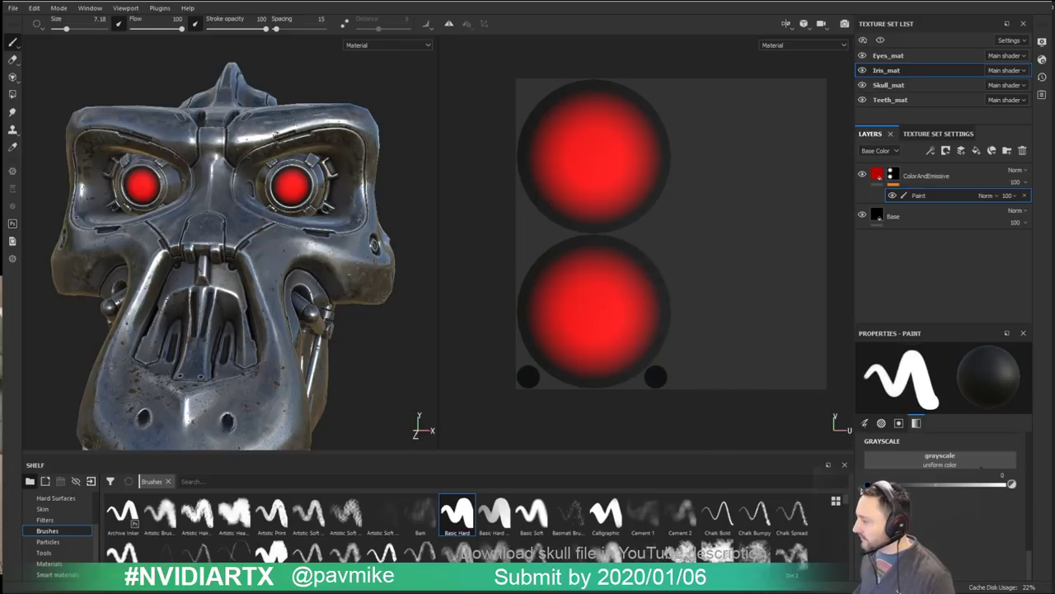
mouse_move(597, 299)
left_mouse_down()
mouse_move(572, 295)
mouse_move(556, 327)
left_mouse_up()
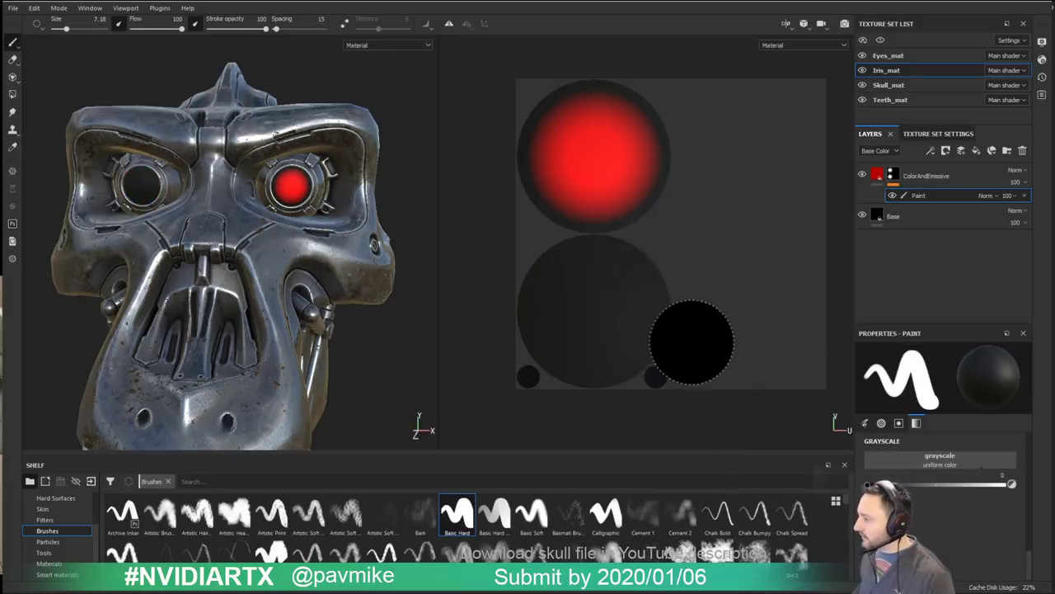
Step: Try a centered soft dab at grayscale about 0.27 and brush size about 12.67 over the lower UV iris circle
mouse_move(866, 485)
left_mouse_down()
mouse_move(922, 486)
mouse_move(903, 486)
left_mouse_up()
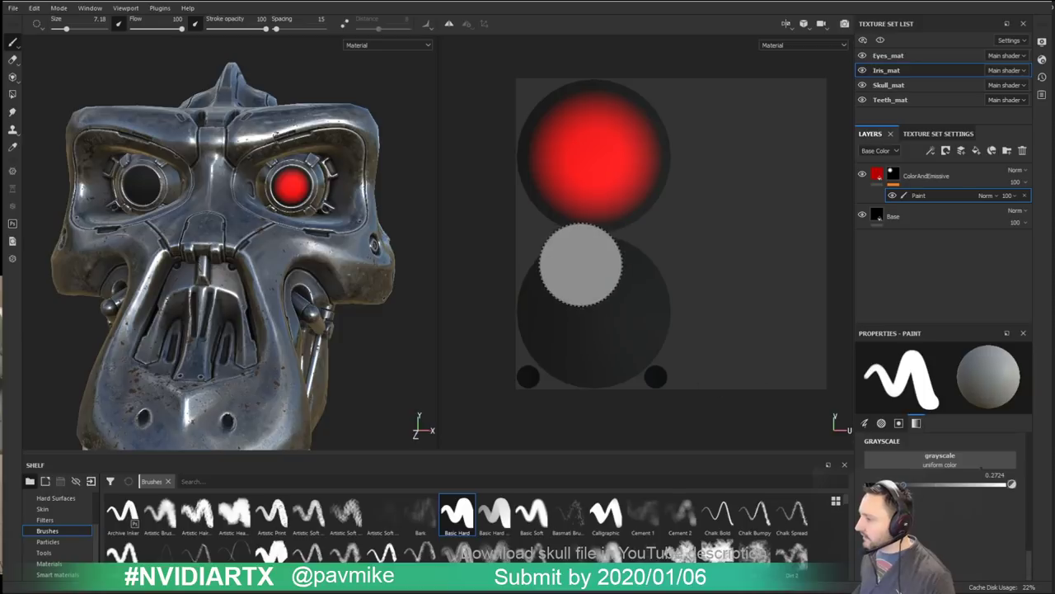
mouse_move(589, 267)
right_mouse_down("ctrl")
mouse_move(630, 267)
mouse_move(590, 307)
right_mouse_up("ctrl")
left_click(593, 305)
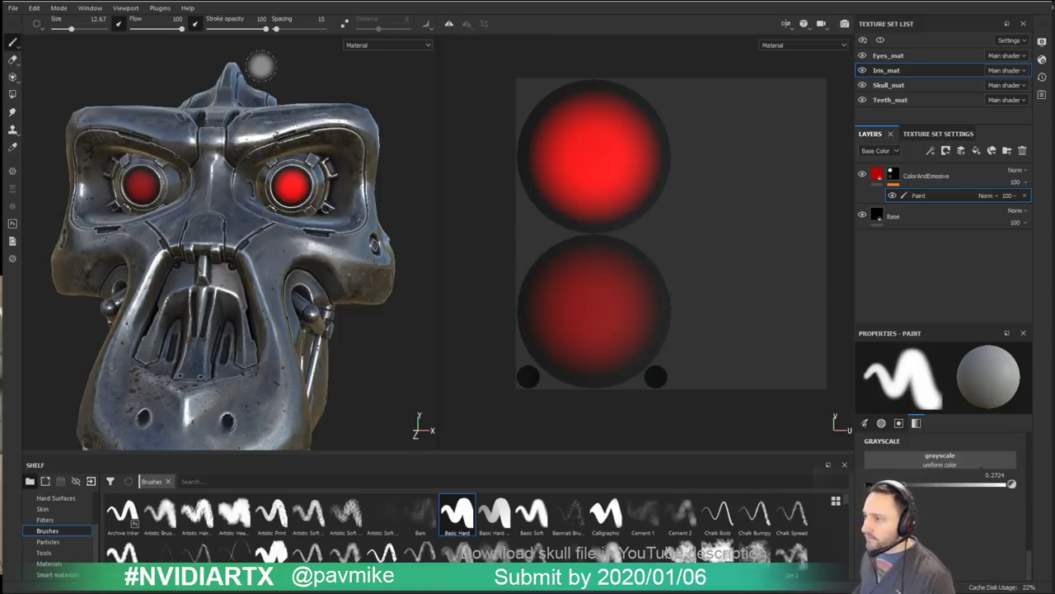
Step: Undo the dim dab and paint a centered soft one at grayscale 1 over the lower UV iris circle
left_click_drag(980, 486, 1007, 486)
key("ctrl+z")
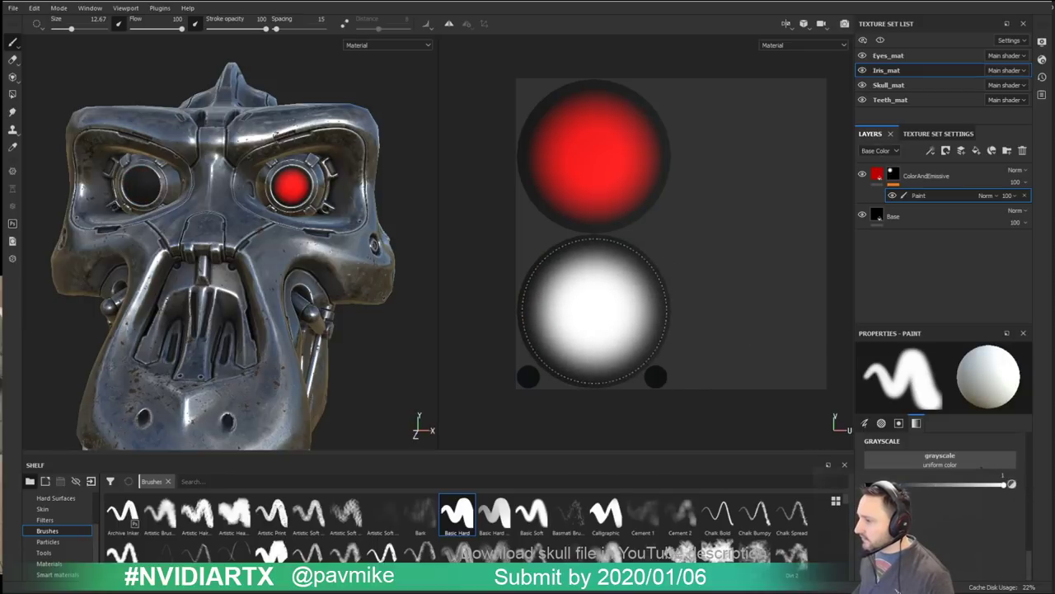
left_click(594, 311)
mouse_move(334, 216)
left_mouse_down("alt")
mouse_move(278, 223)
mouse_move(318, 255)
left_mouse_up("alt")
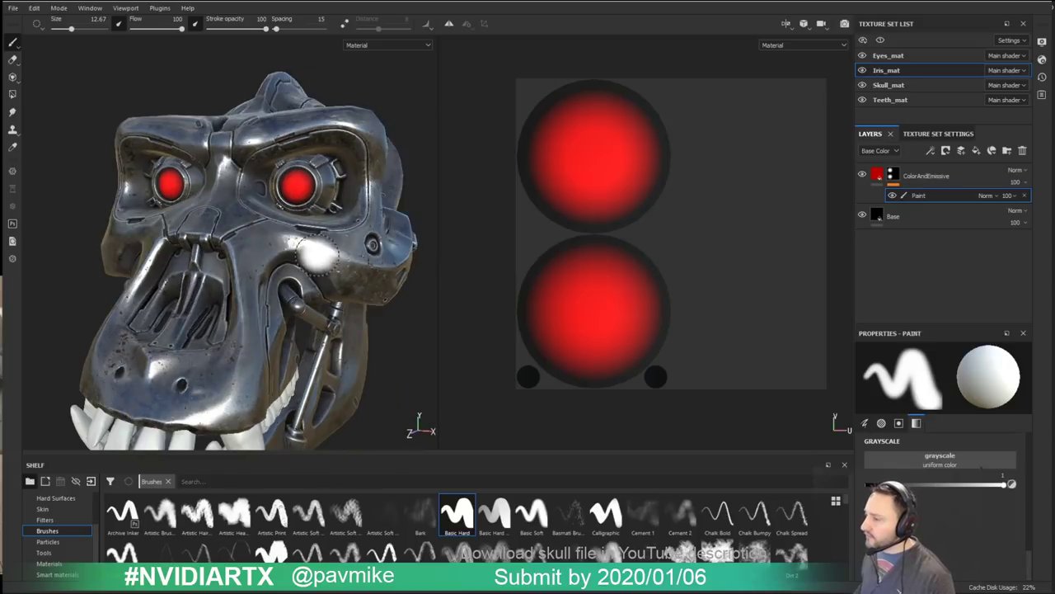
Step: Remove the Paint effect from the ColorAndEmissive mask and add a Levels effect to that mask instead
left_click(1023, 196)
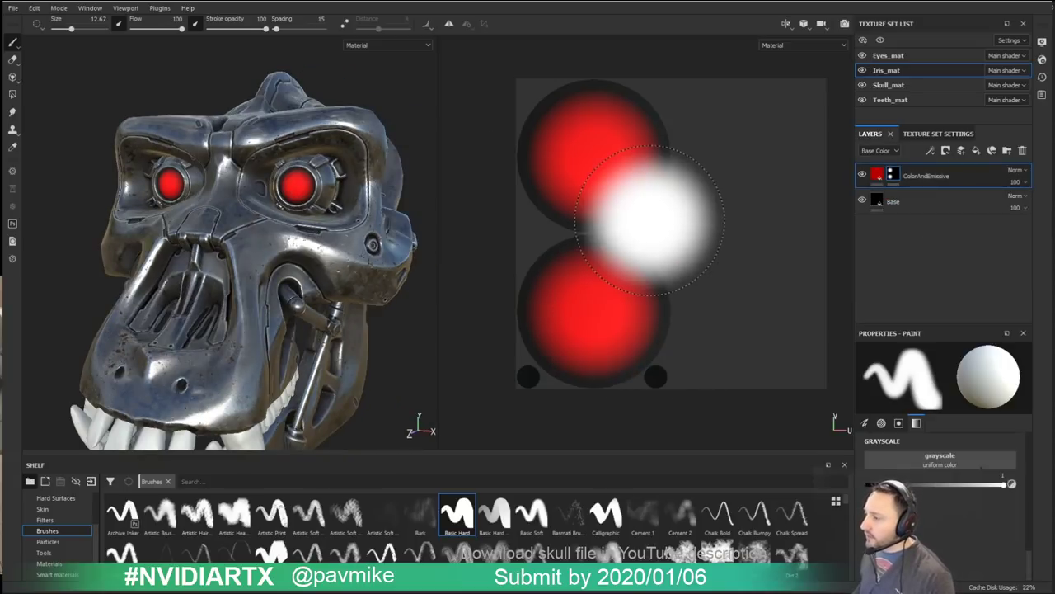
mouse_move(313, 209)
left_mouse_down("alt")
mouse_move(354, 215)
mouse_move(297, 194)
left_mouse_up("alt")
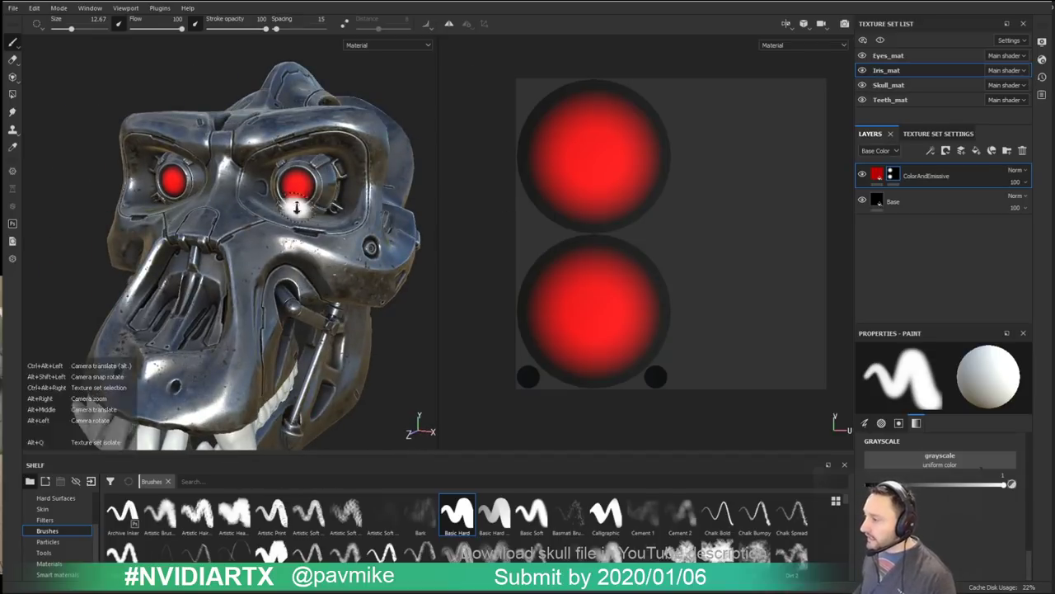
left_click_drag(297, 207, 319, 208, "alt")
right_click(891, 178)
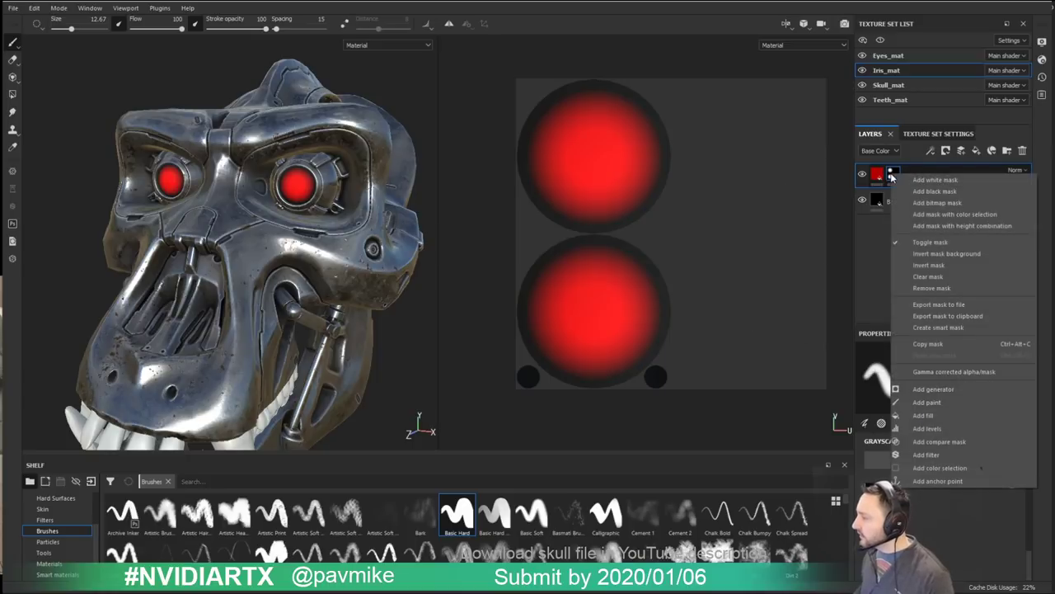
left_click(927, 428)
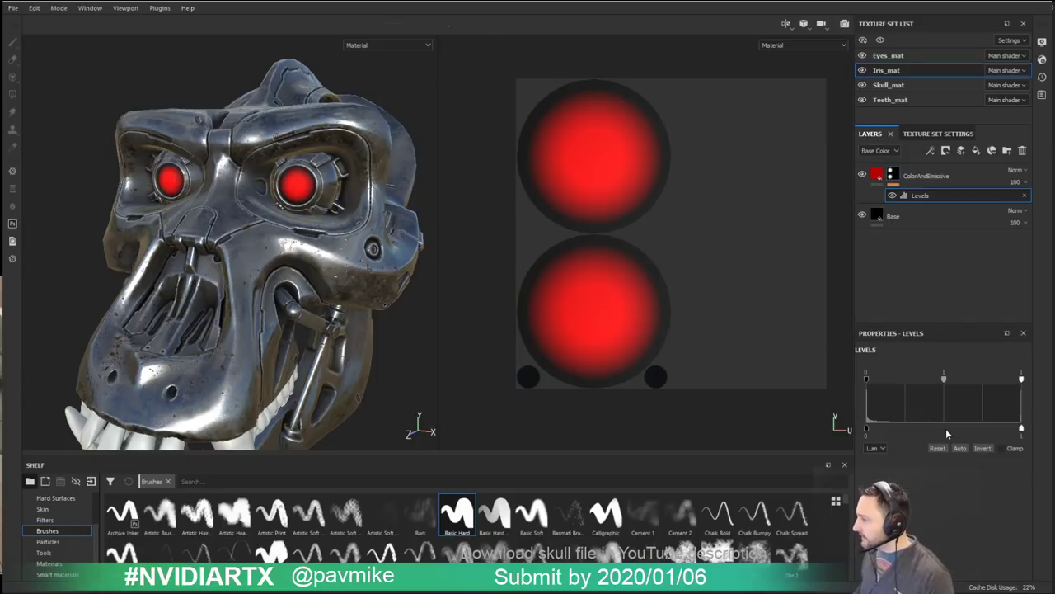
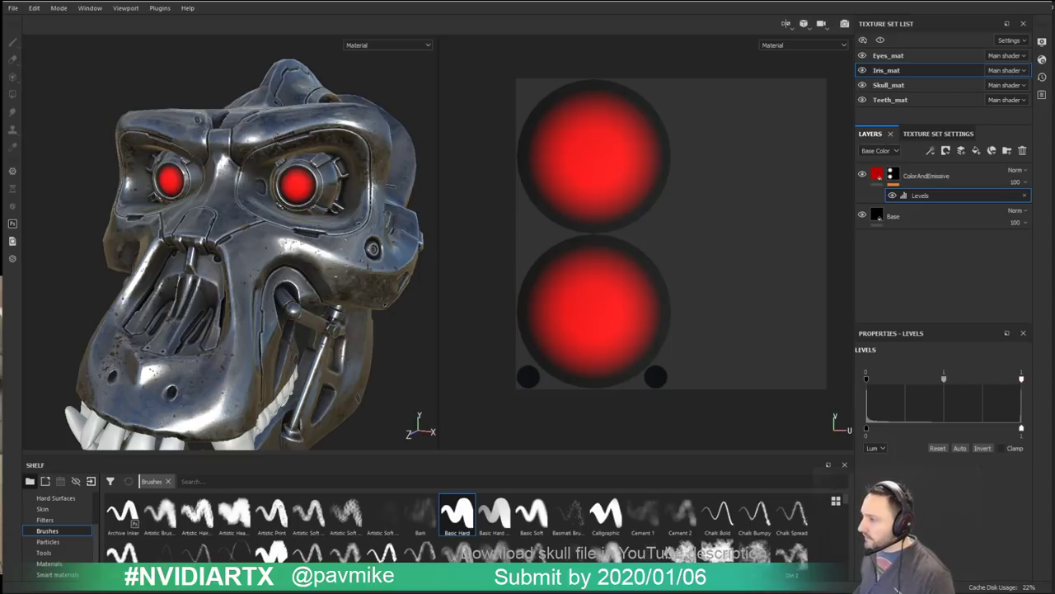
Step: Lower the white input level of the mask's Levels effect to about 0.59, then reselect the ColorAndEmissive mask
left_click_drag(1021, 383, 914, 394)
left_click_drag(1025, 402, 970, 408)
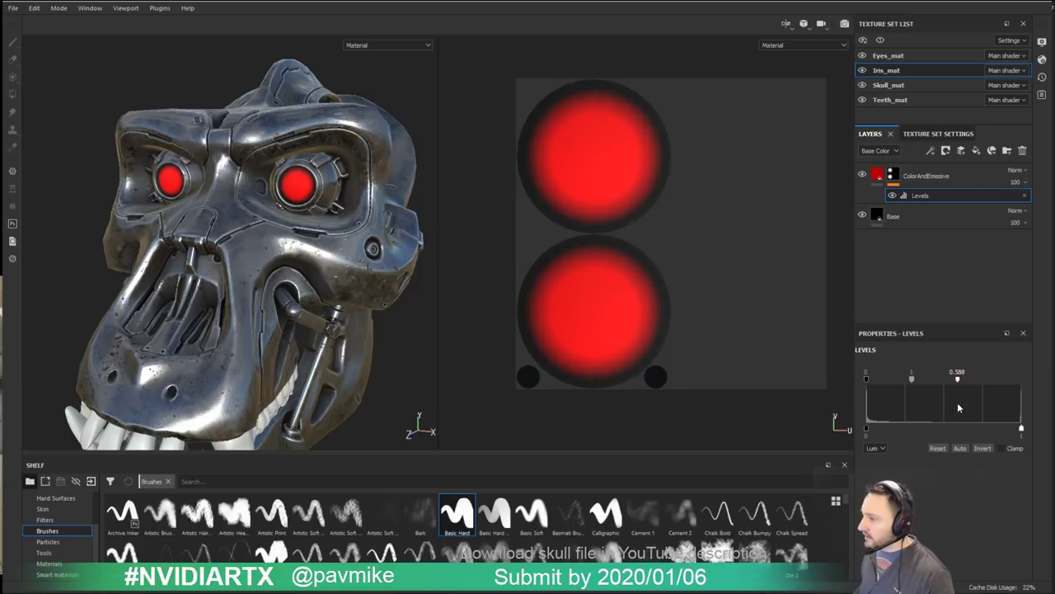
left_click(896, 176)
mouse_move(413, 270)
left_mouse_down("alt")
mouse_move(330, 206)
mouse_move(353, 199)
mouse_move(325, 206)
left_mouse_up("alt")
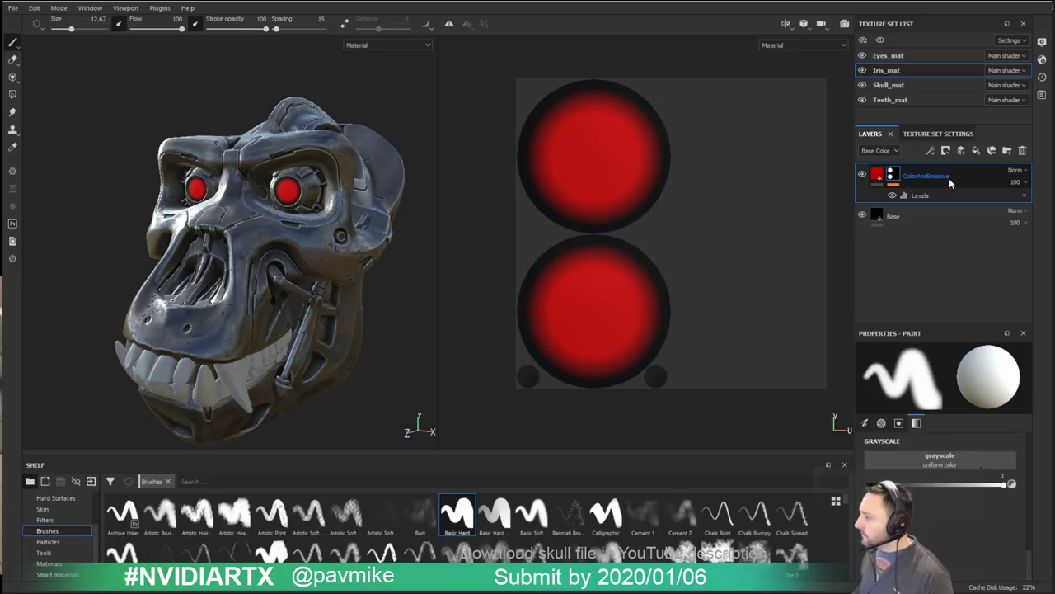
left_click_drag(292, 246, 286, 248, "alt")
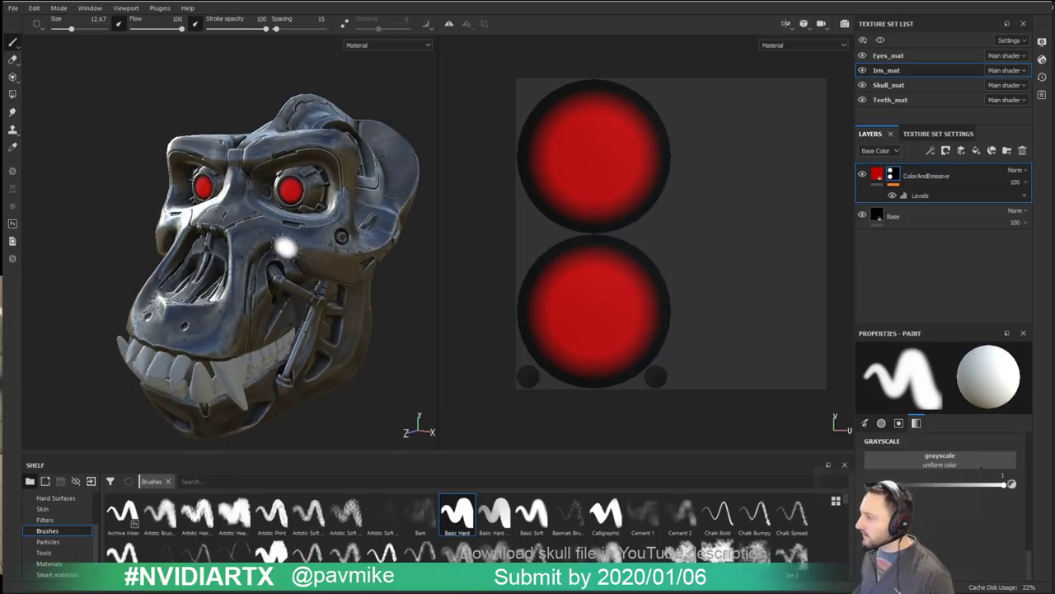
Step: Check the ColorAndEmissive fill in the Emissive channel, return to Base Color, and brighten its emissive color to a more vivid red
left_click(878, 174)
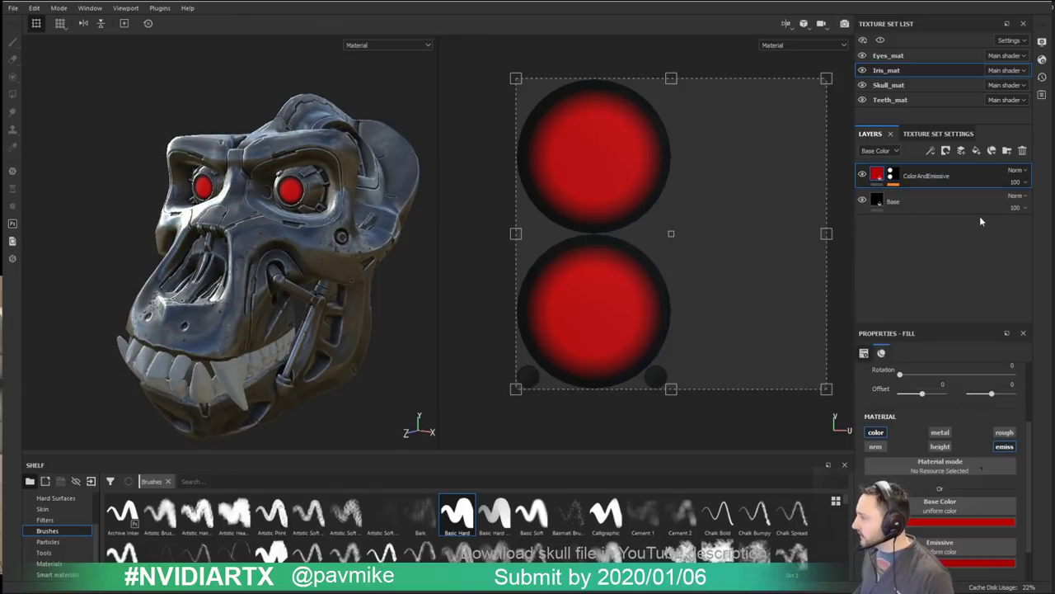
left_click(881, 151)
left_click(883, 197)
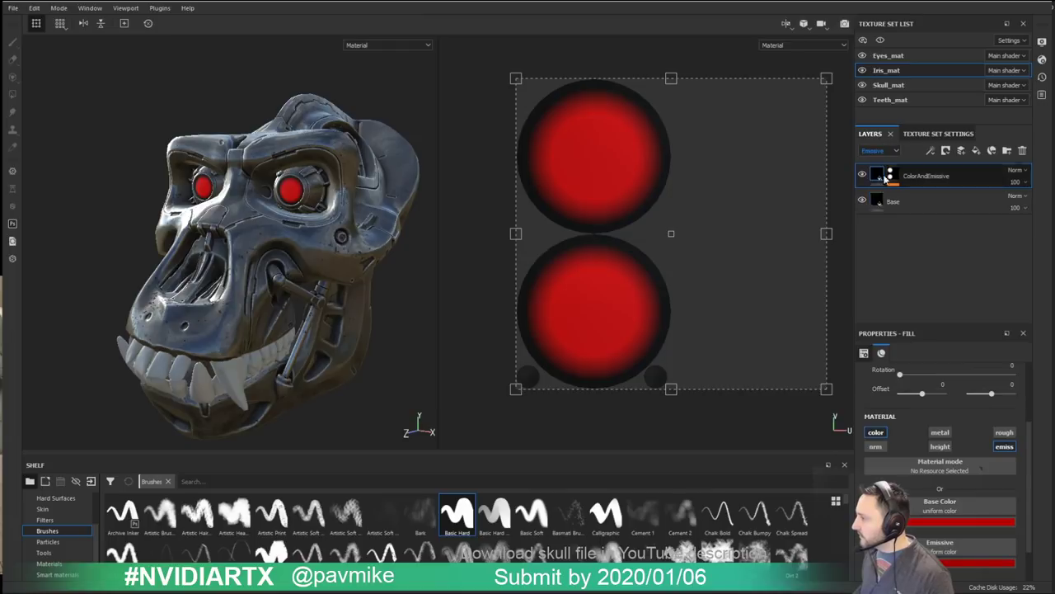
left_click(896, 152)
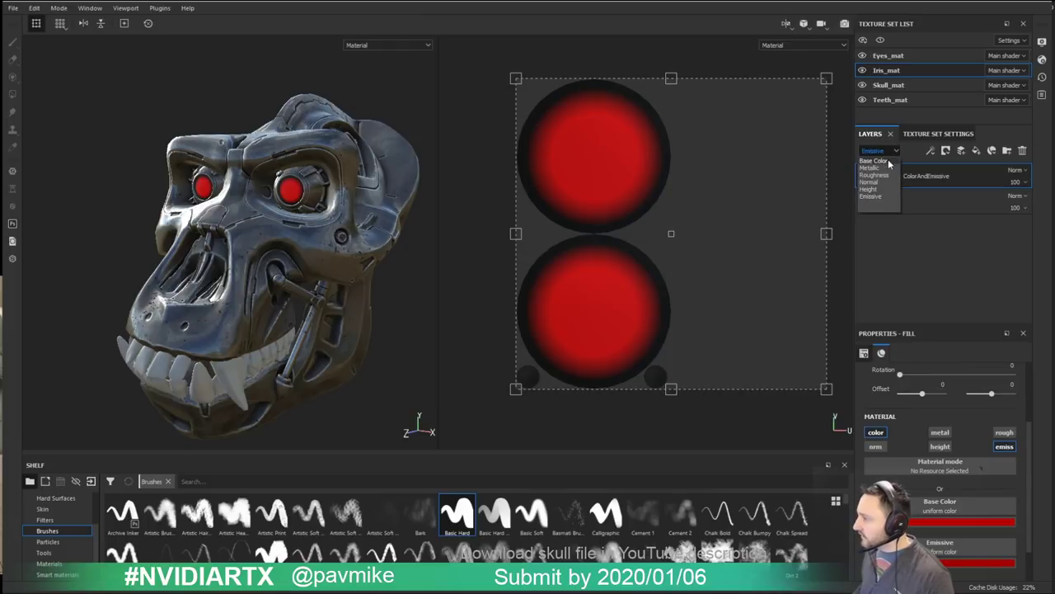
left_click(876, 160)
left_click(962, 564)
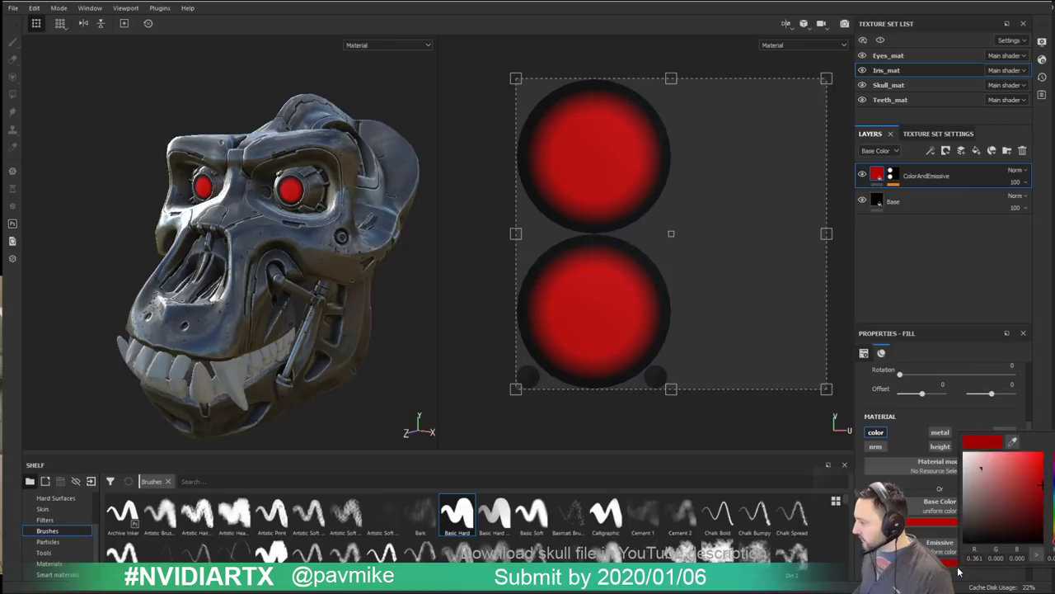
mouse_move(1020, 495)
left_mouse_down()
mouse_move(1044, 506)
mouse_move(1041, 470)
mouse_move(1037, 498)
mouse_move(1025, 487)
mouse_move(1038, 468)
mouse_move(1034, 488)
left_mouse_up()
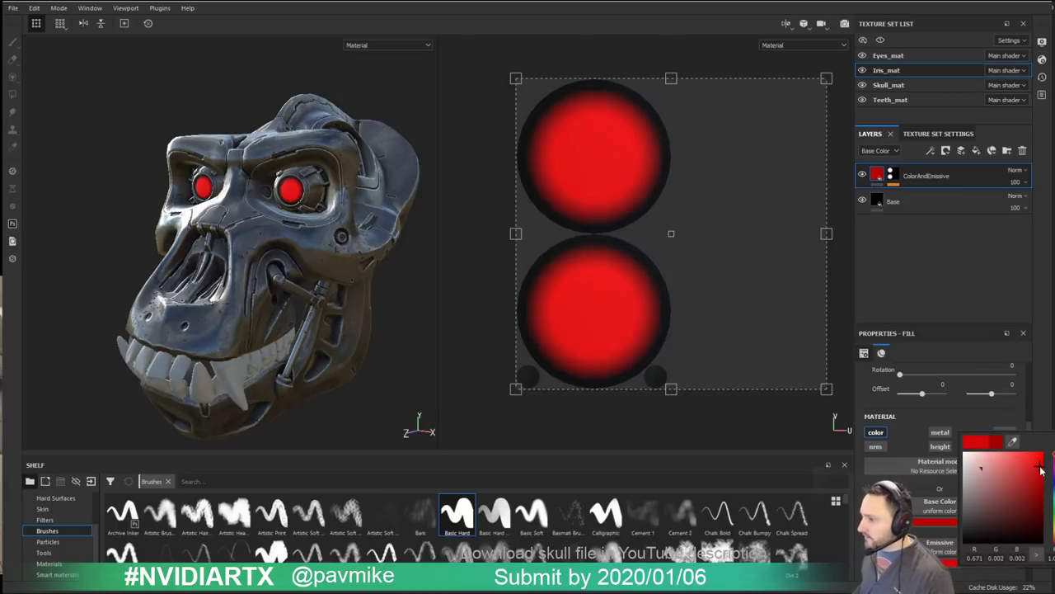
left_click_drag(169, 129, 305, 210, "alt")
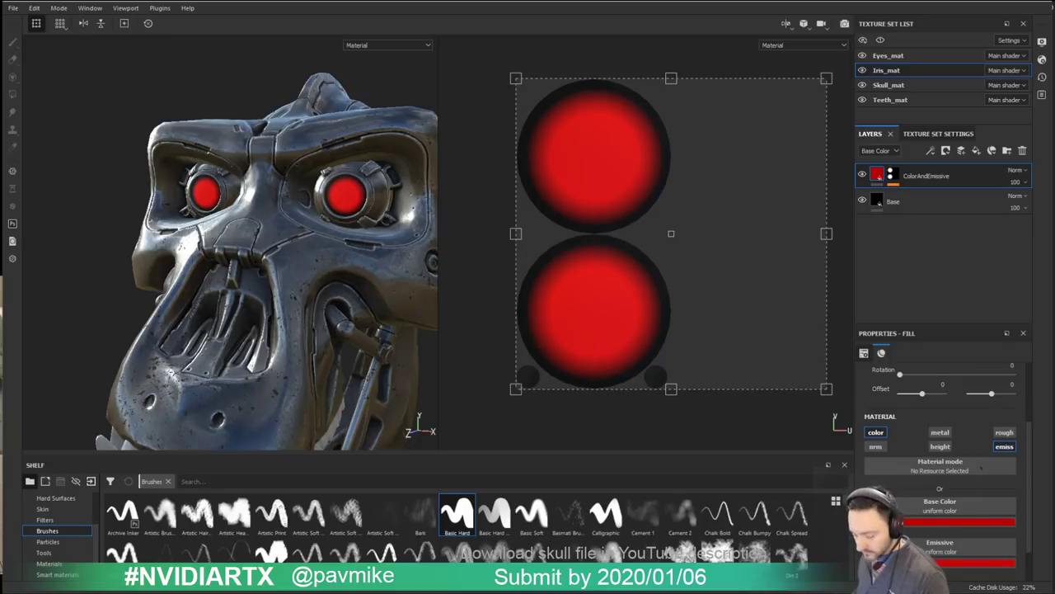
Step: Bring the Terminator reference image over the skull, examine its glowing red eye up close, and move the image away
right_click_drag(1051, 211, 314, 248)
scroll(302, 245, "up", 5)
scroll(239, 207, "up", 3)
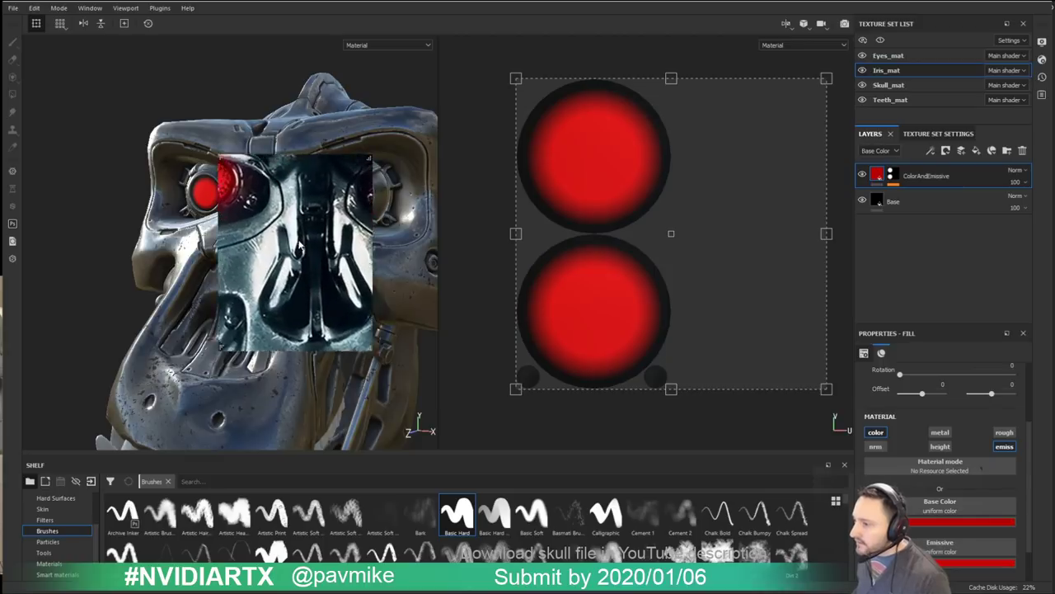
middle_click_drag(223, 200, 270, 257)
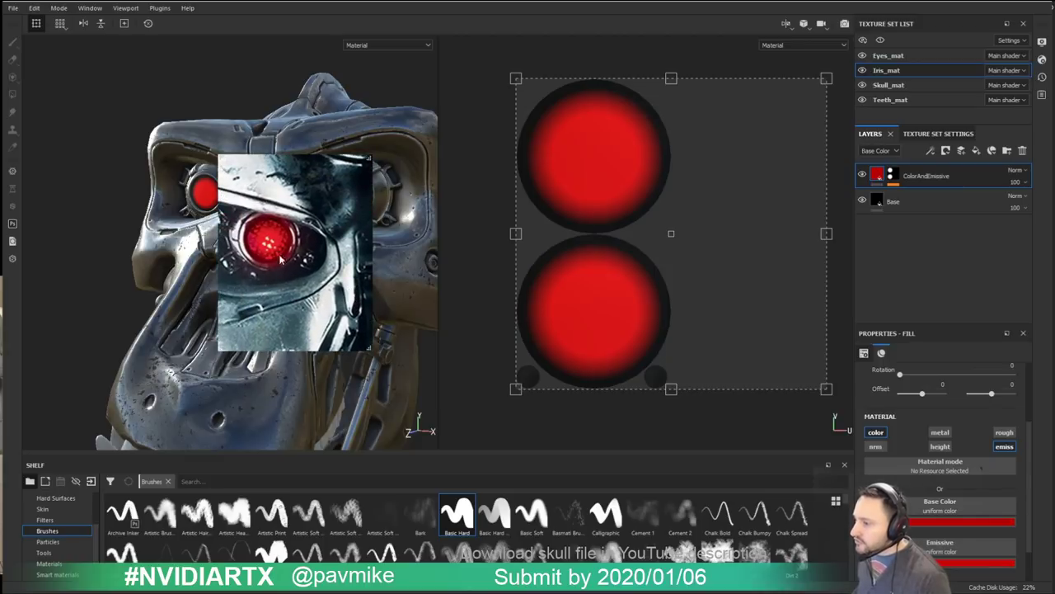
right_click_drag(279, 259, 1051, 329)
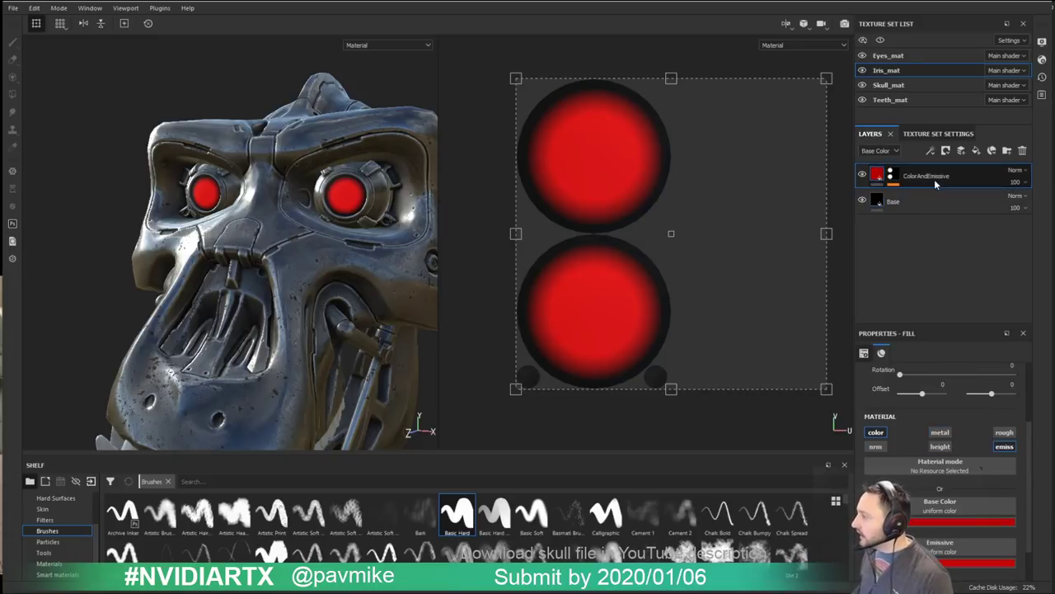
Step: Add a fill layer above ColorAndEmissive in the Iris_mat stack and keep only its height channel enabled
left_click(976, 152)
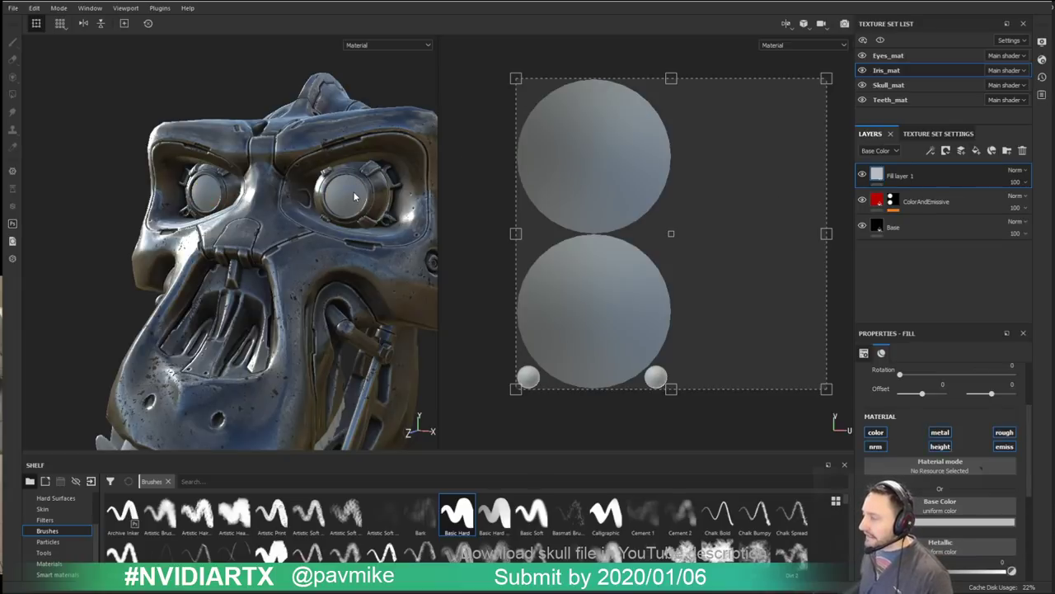
left_click(876, 432)
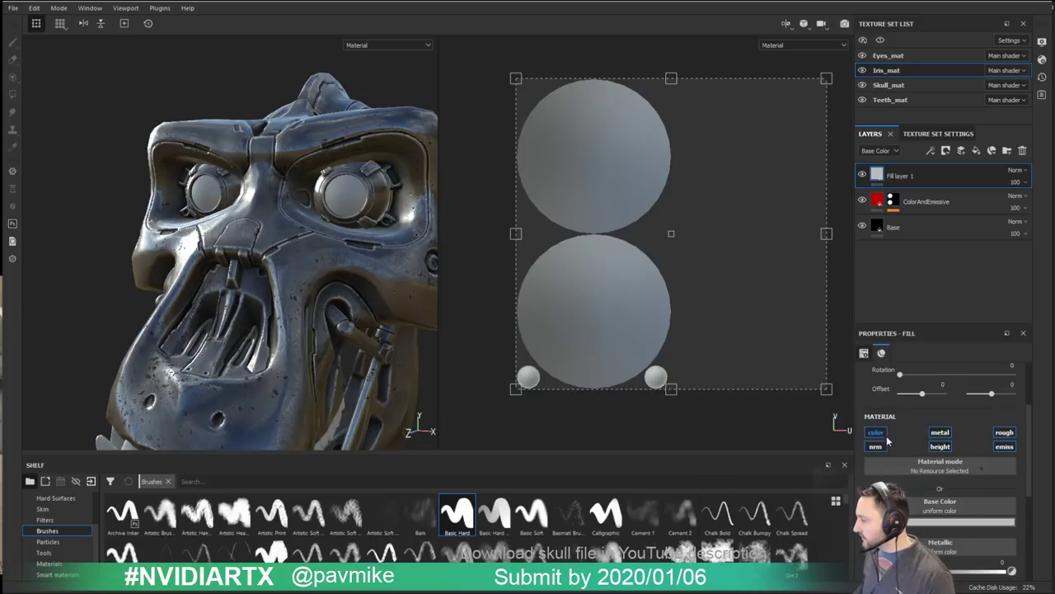
left_click(942, 432)
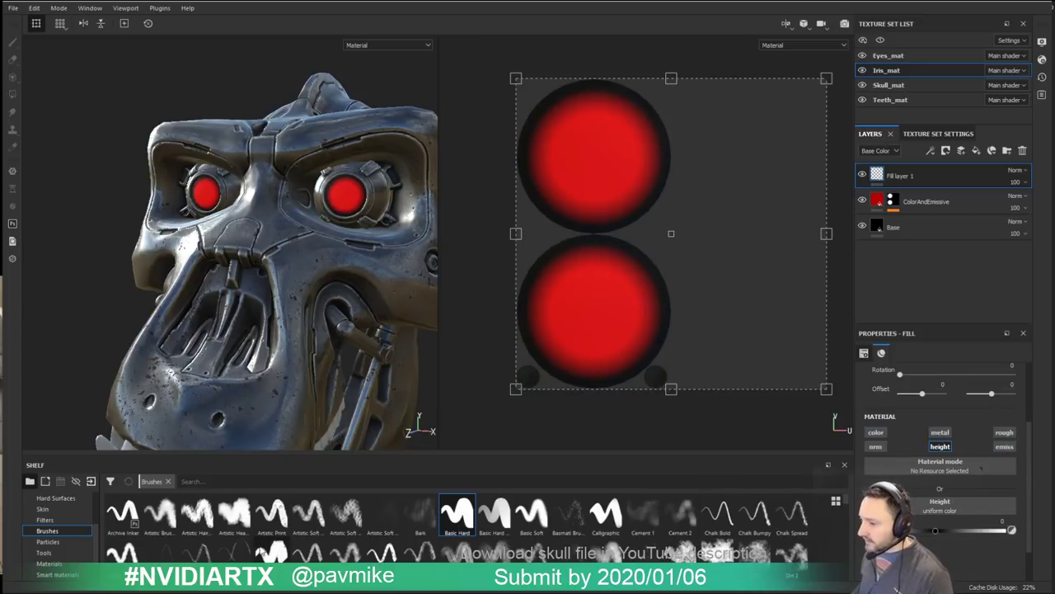
Step: Search the resources for "tile" and assign the Tile Generator to the new fill layer's height
scroll(54, 522, "up", 3)
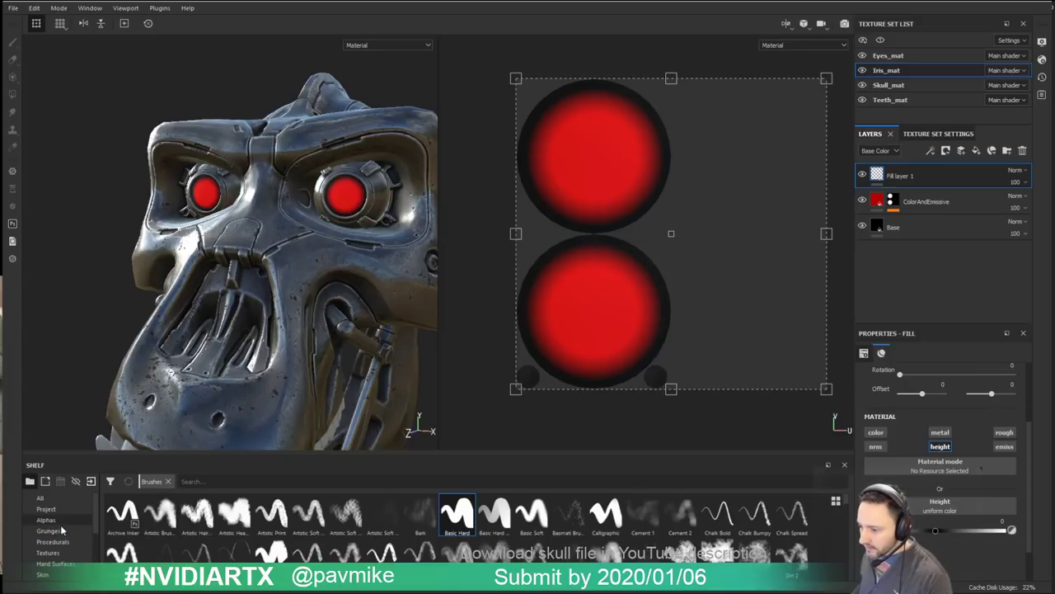
left_click(40, 498)
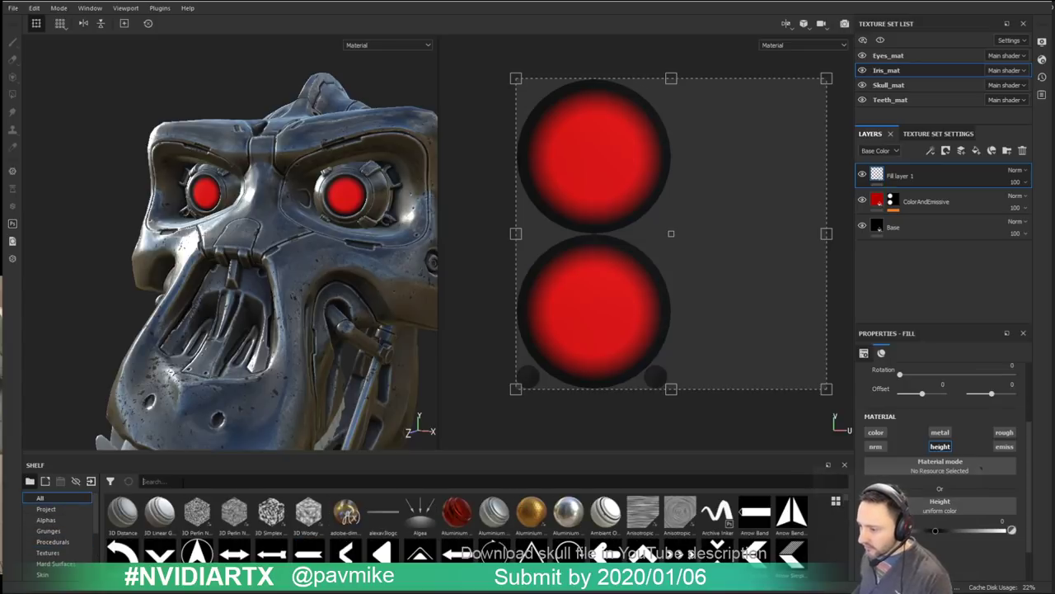
type("tile")
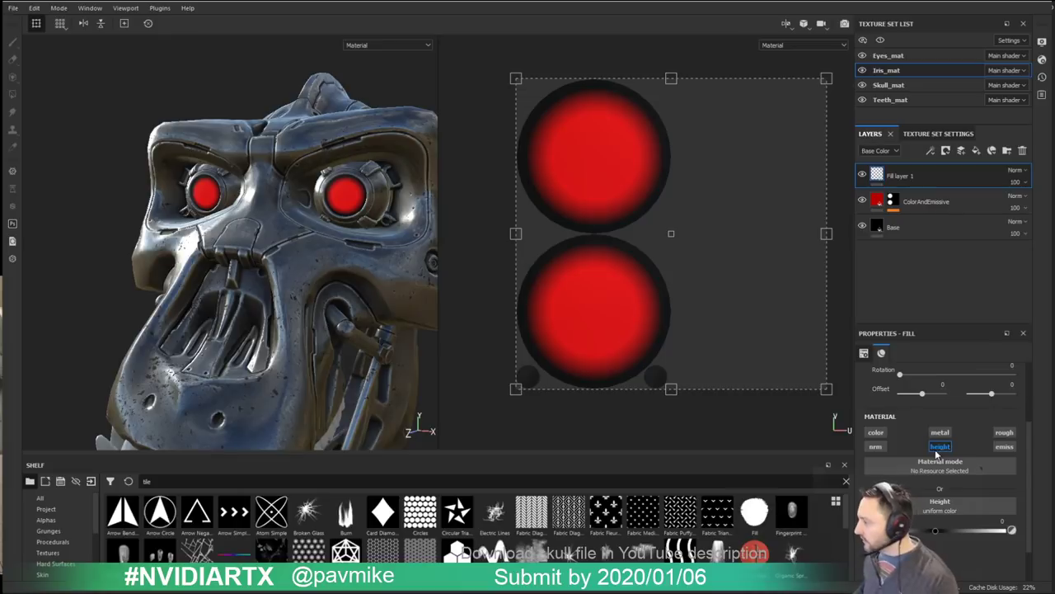
left_click(939, 447)
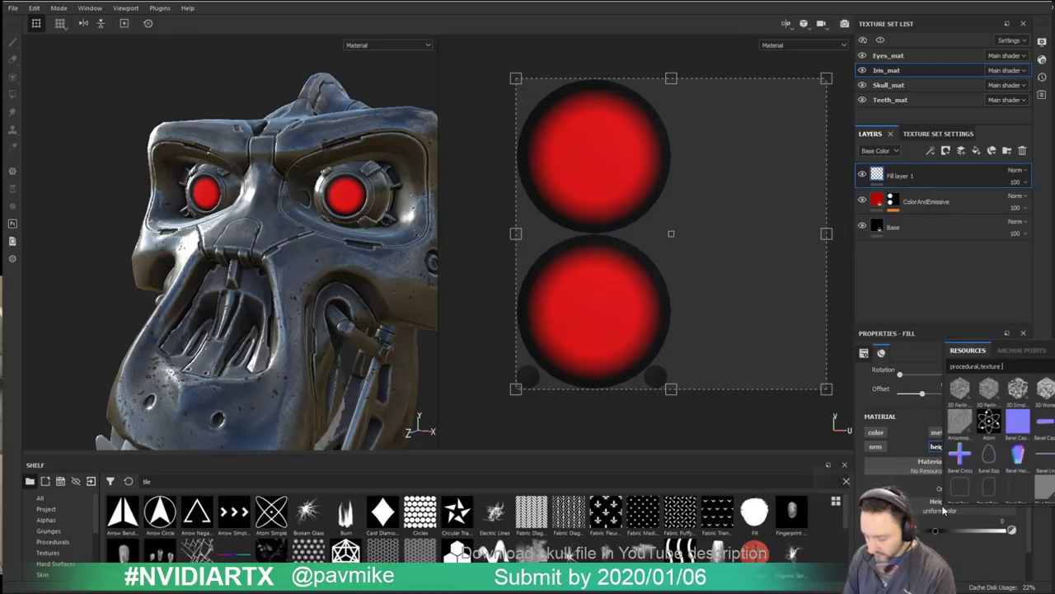
type("tile")
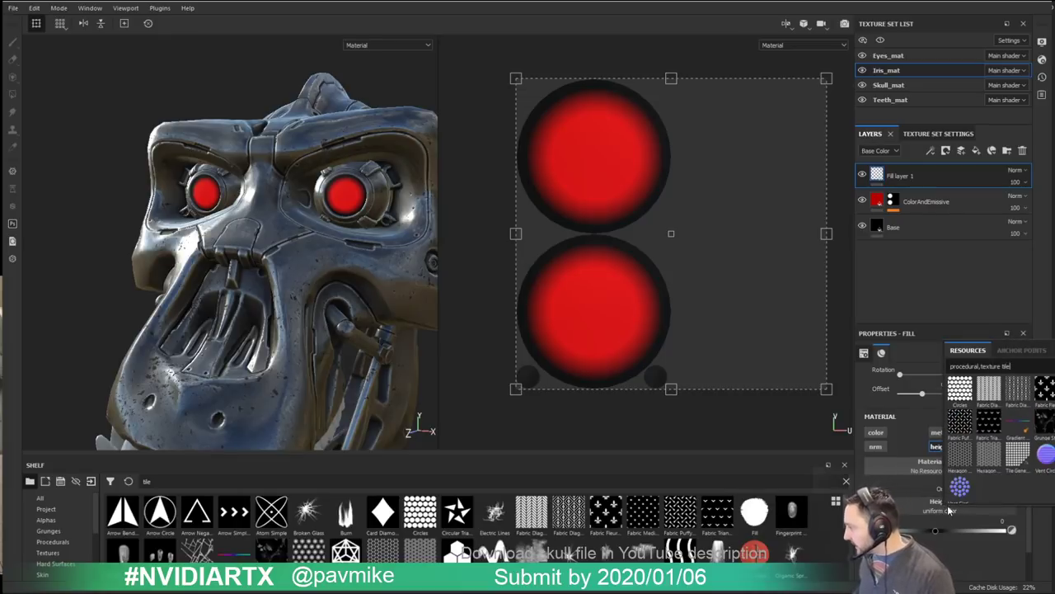
left_click(960, 488)
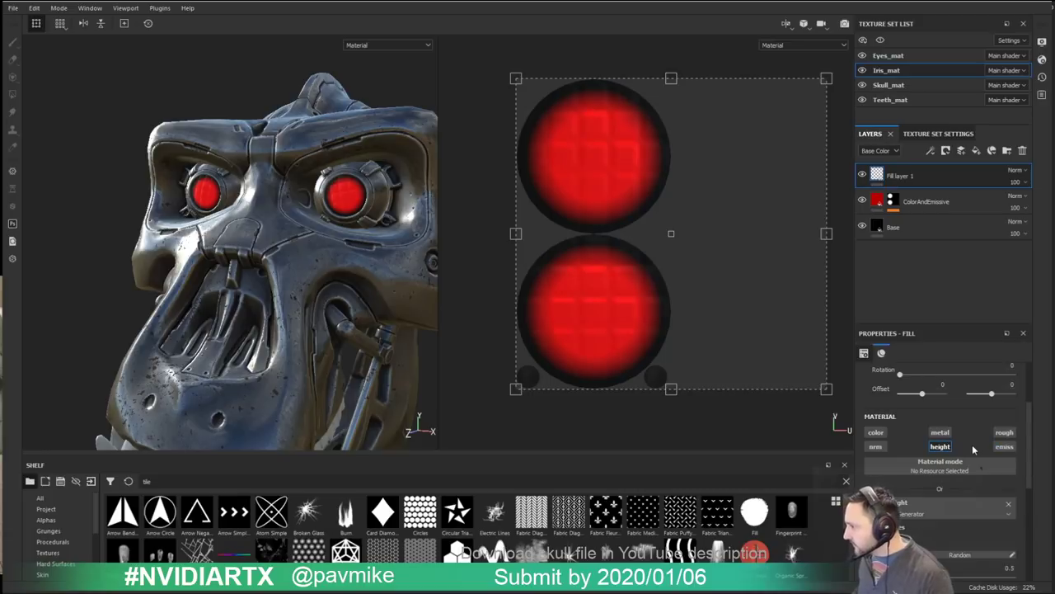
Step: Set the Tile Generator's pattern type to Pyramid and check the relief on the irises
scroll(953, 512, "down", 3)
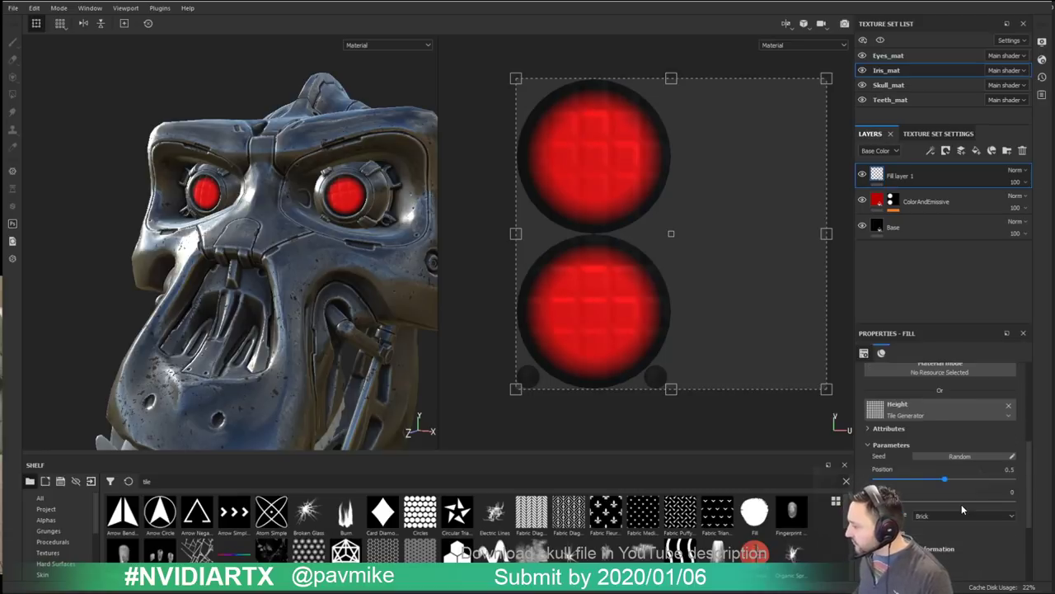
left_click(958, 514)
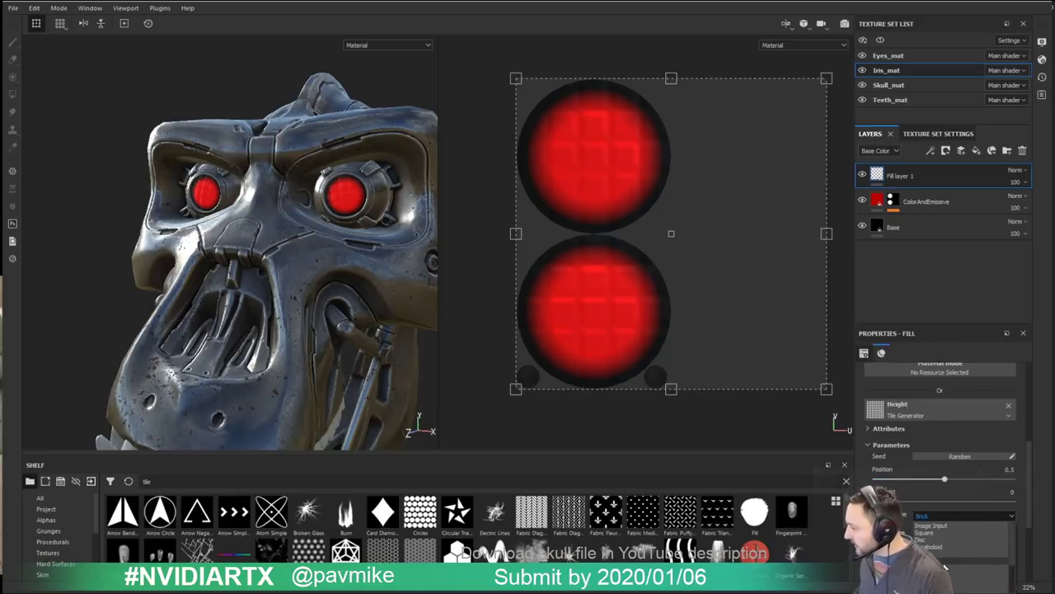
left_click(948, 567)
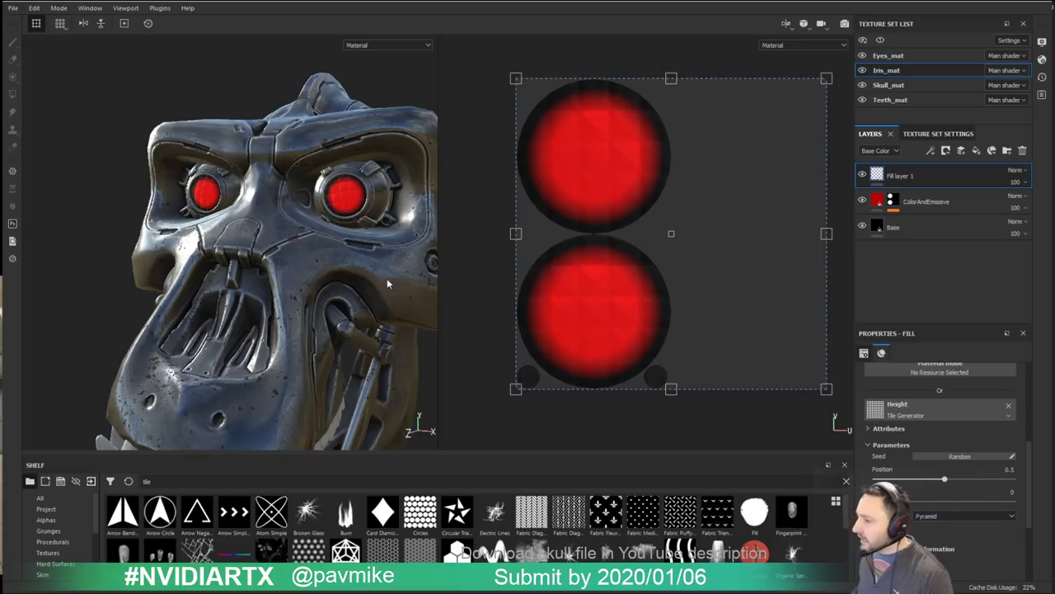
left_click_drag(387, 284, 390, 220, "alt")
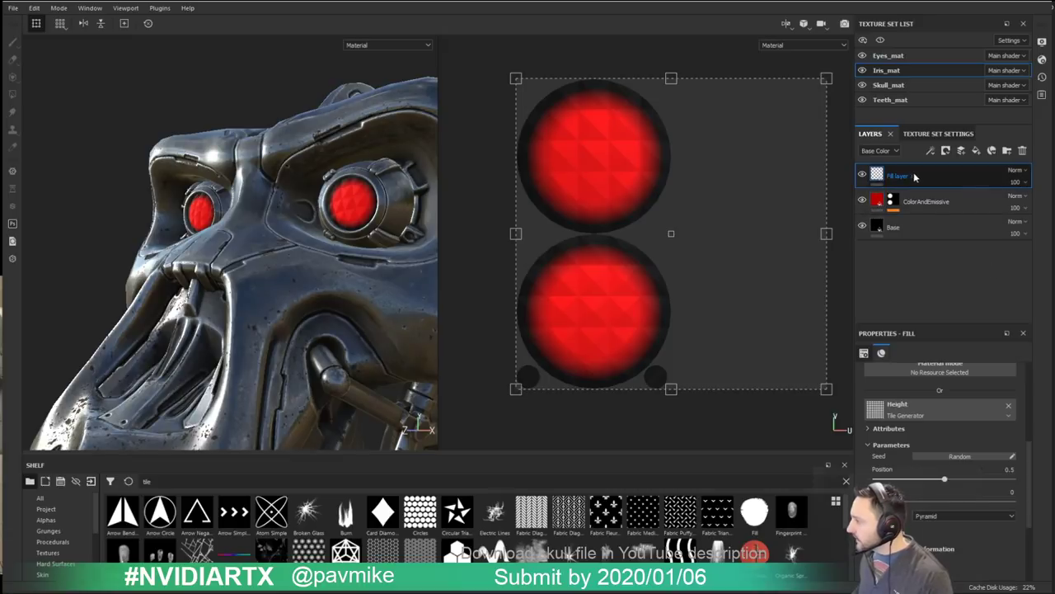
Step: Show the stack's Height channel, enlarge the skull in the 3D-only view, and rename the fill layer Height
left_click(894, 152)
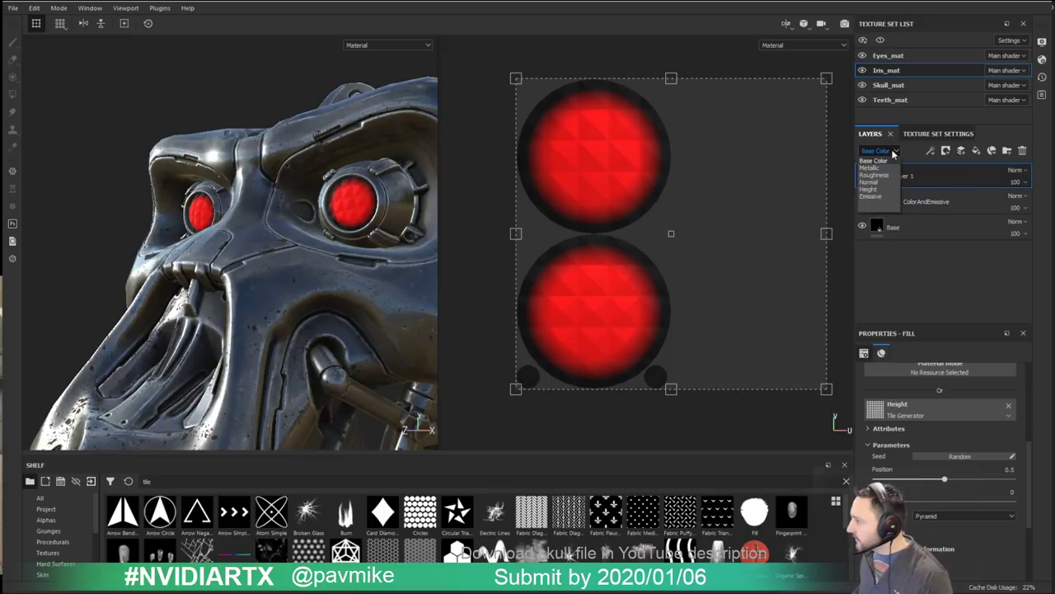
left_click(881, 190)
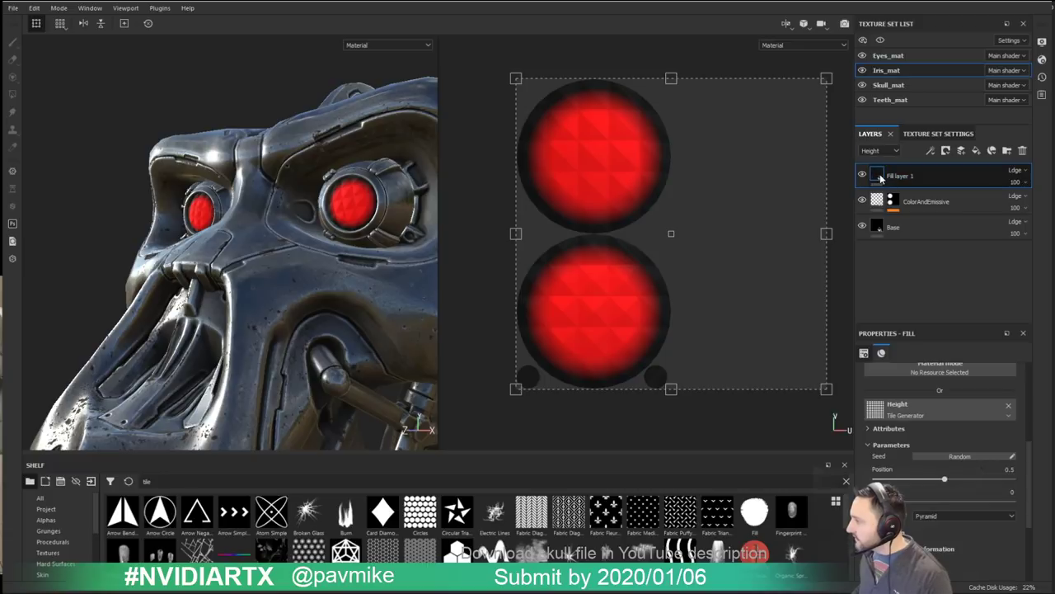
left_click(793, 46)
left_click(786, 23)
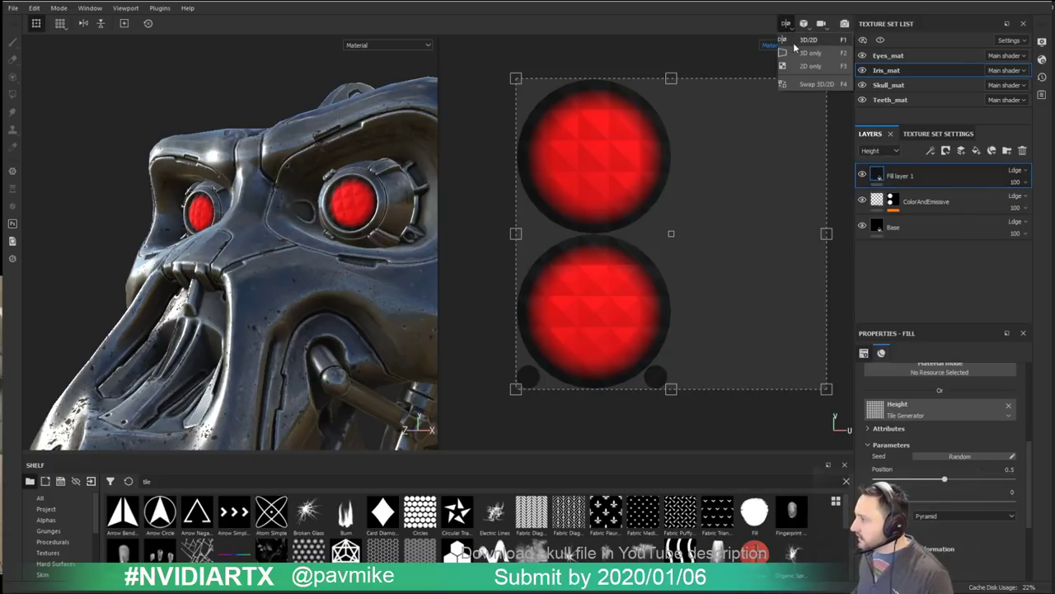
left_click(800, 54)
left_click_drag(726, 181, 692, 222, "alt")
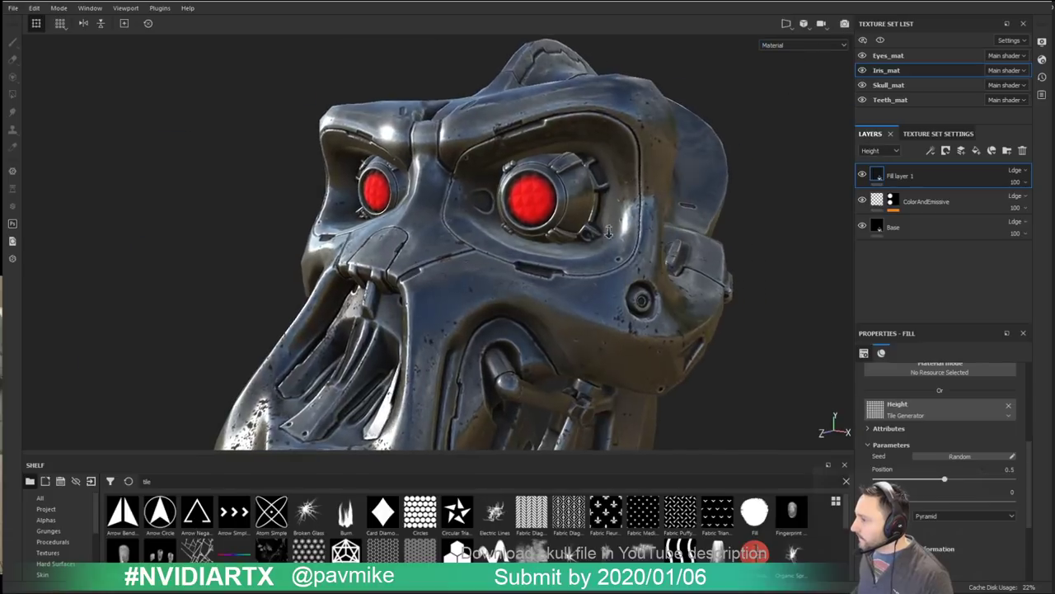
right_click_drag(725, 221, 679, 230, "shift")
left_click_drag(715, 259, 726, 242, "alt")
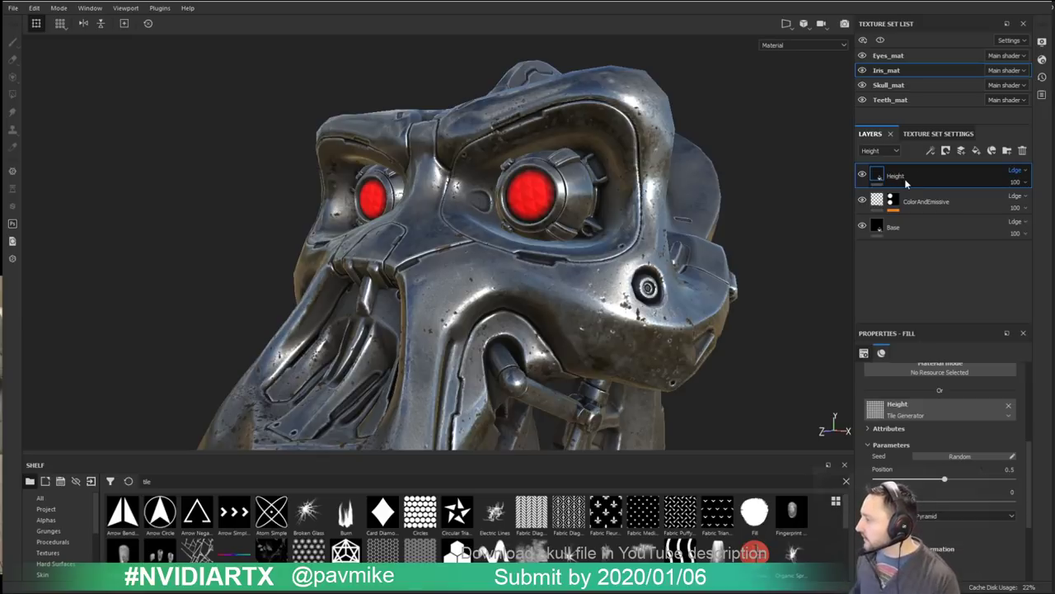
Step: Compare the Height layer's blend mode in the Base Color and Height channels, look through the available modes, and return to Base Color
left_click(881, 150)
left_click(876, 160)
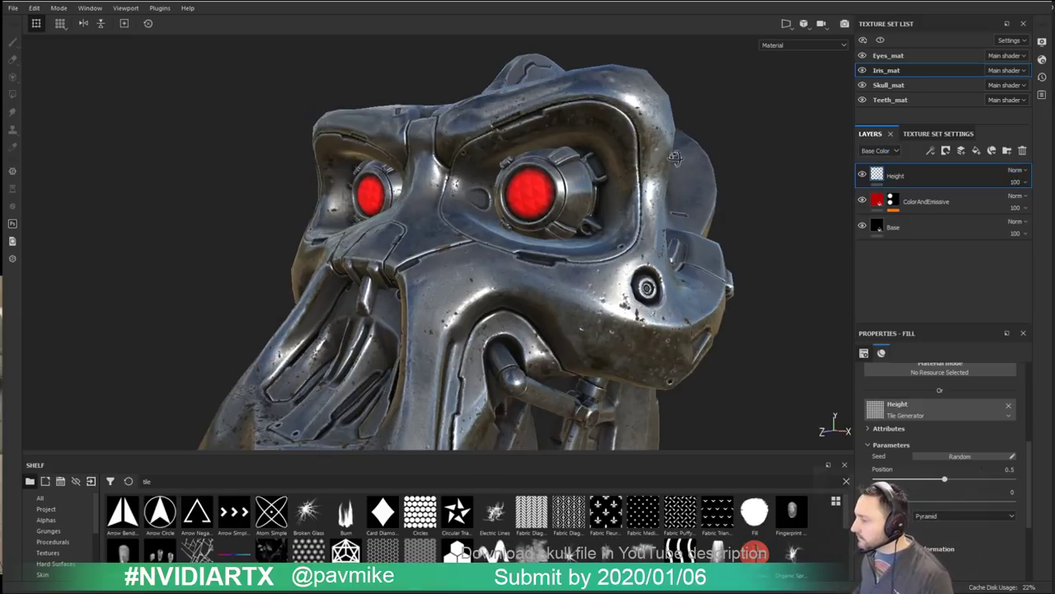
left_click(880, 150)
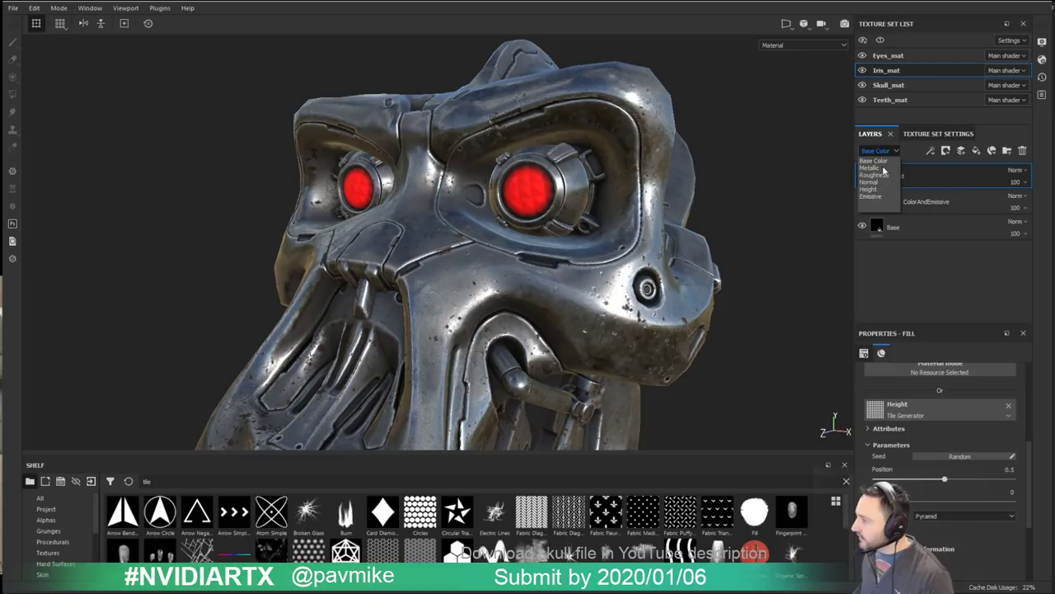
left_click(966, 176)
left_click(882, 152)
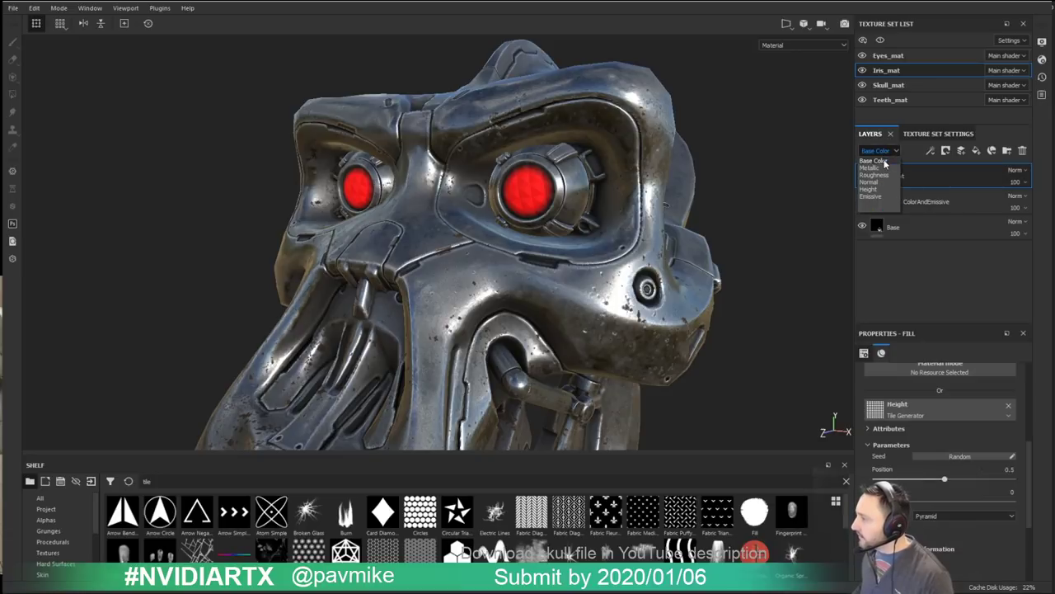
left_click(882, 161)
left_click(880, 151)
left_click(879, 197)
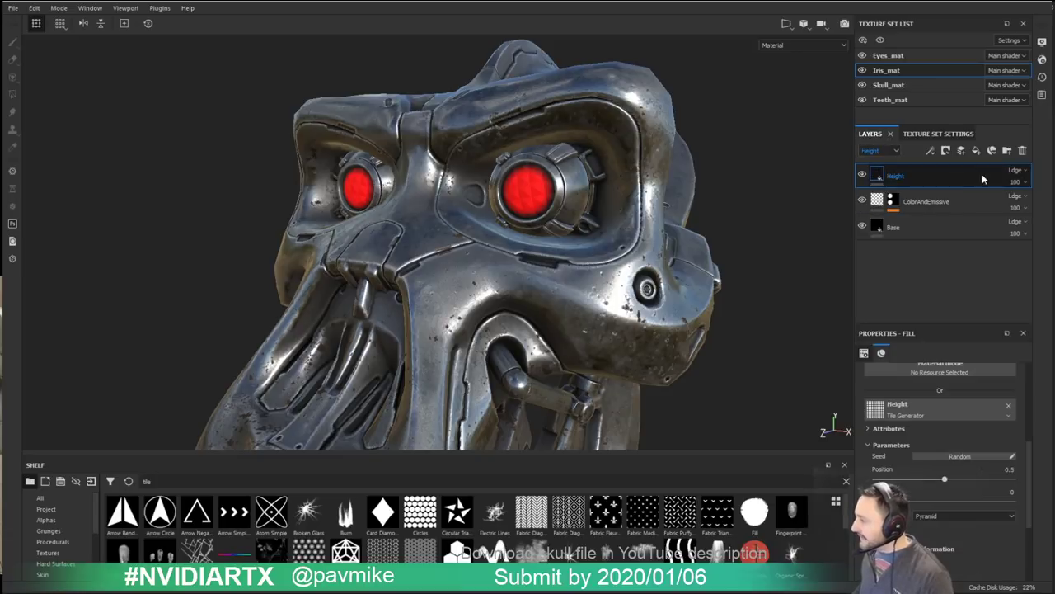
left_click(1021, 171)
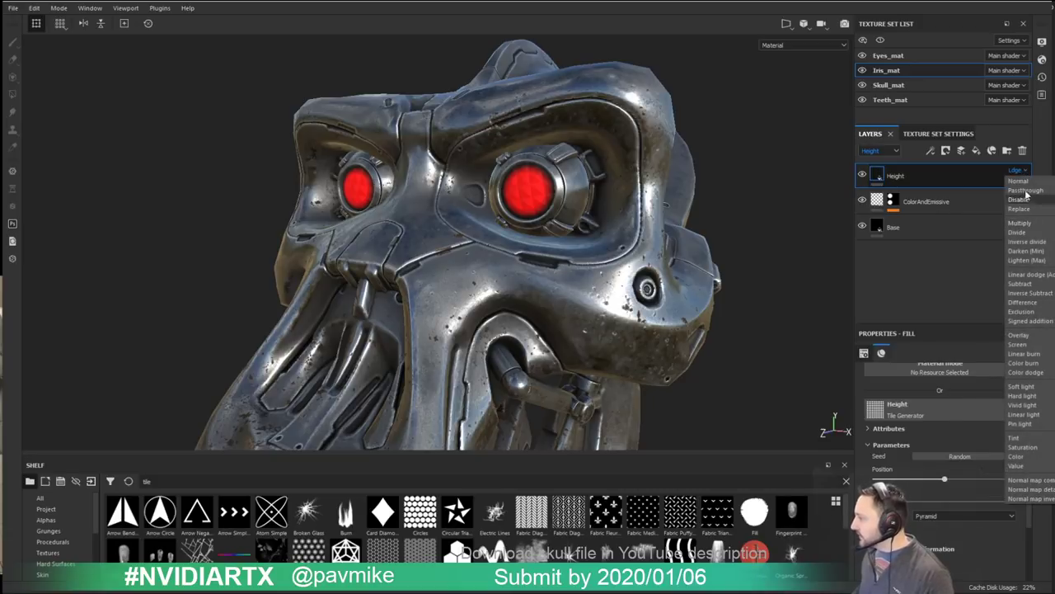
left_click(1027, 173)
left_click(879, 152)
left_click(876, 162)
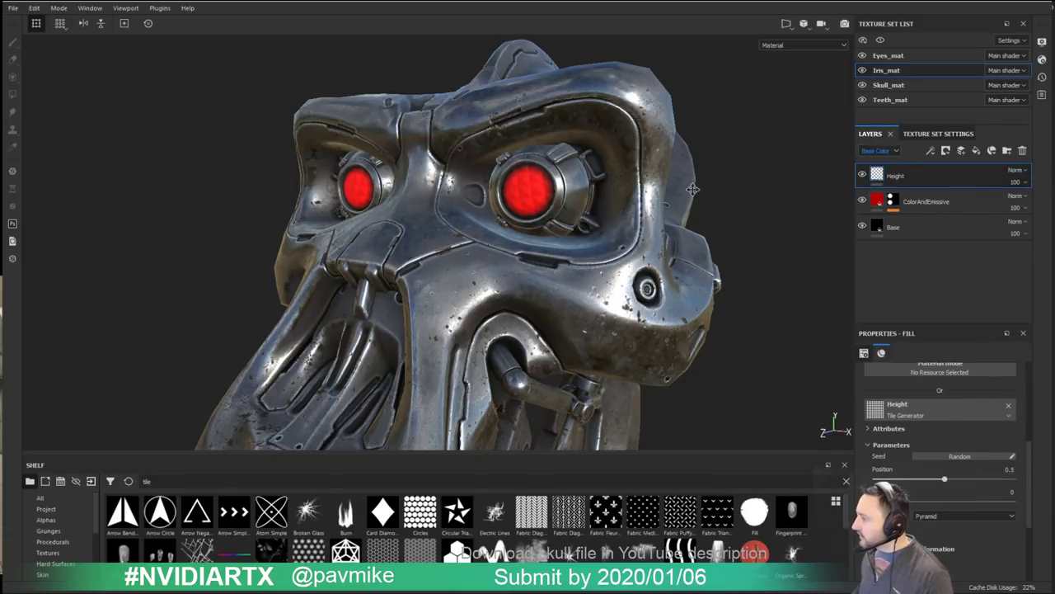
Step: Lower the Base layer's roughness to about 0.34 so the irises become shinier, and check the eyes from the front
left_click_drag(569, 169, 645, 176, "alt")
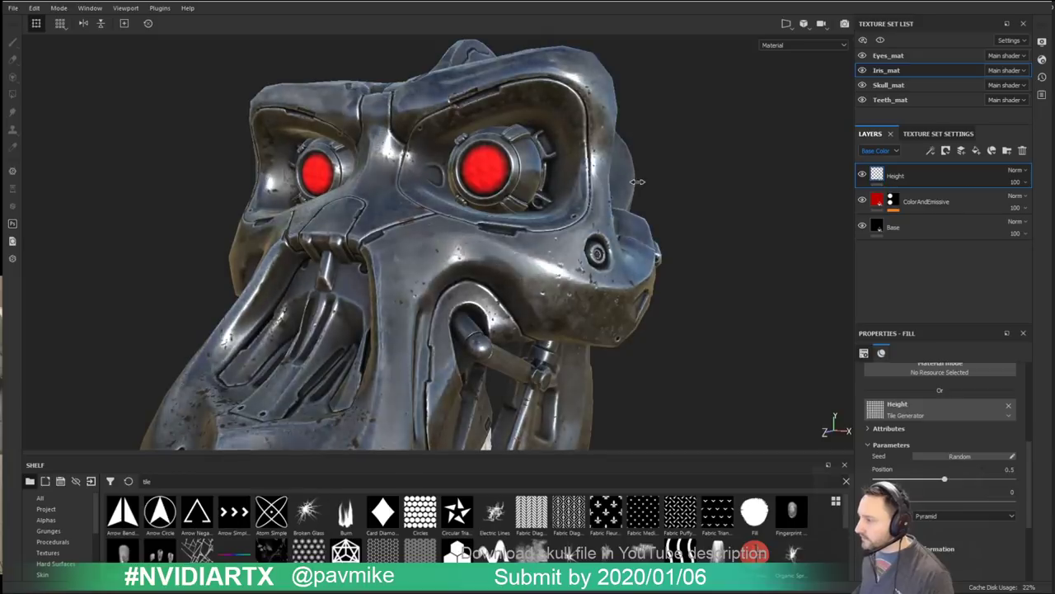
left_click(916, 228)
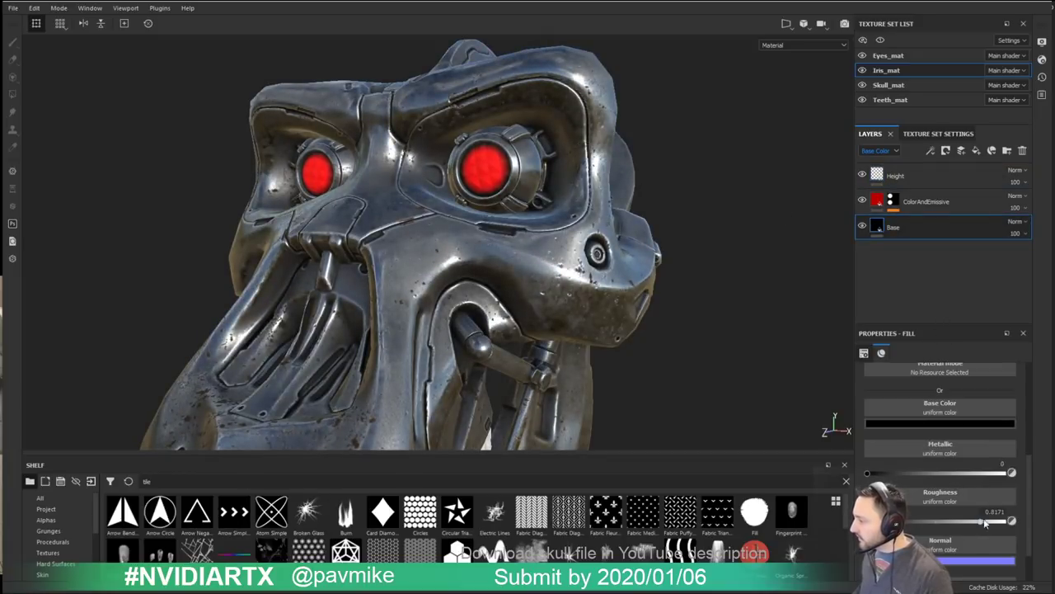
left_click_drag(980, 522, 906, 521)
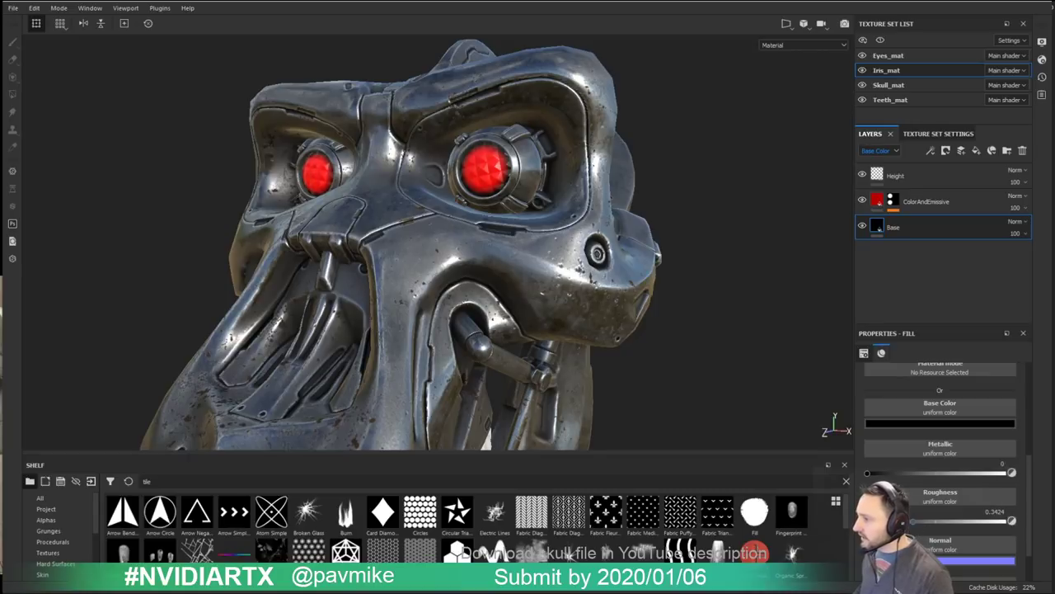
left_click_drag(610, 257, 649, 291, "alt")
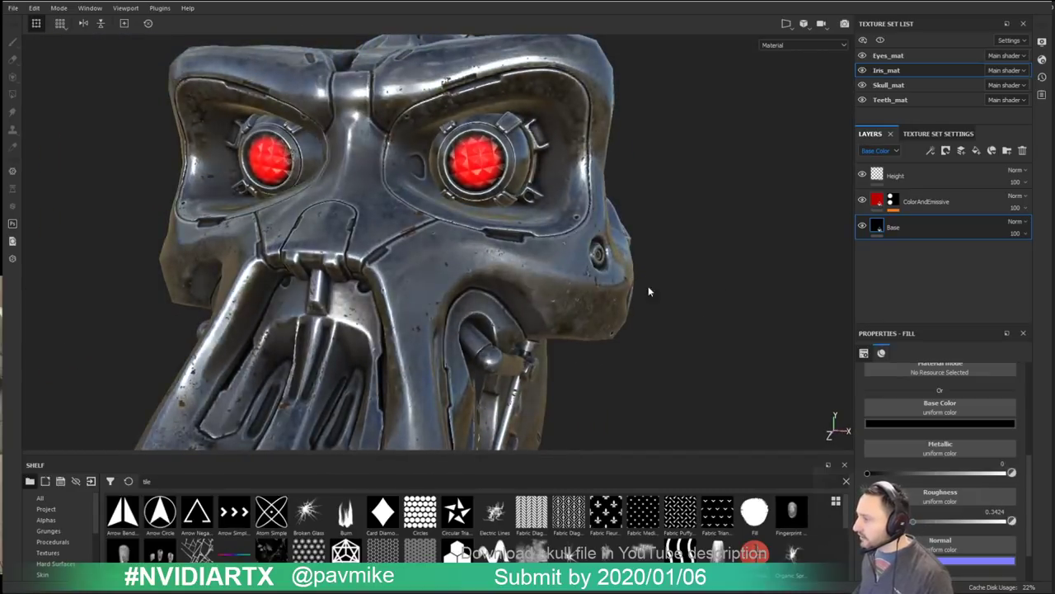
Step: Set the Height layer's UV scale to 1.42 for a denser pyramid pattern and inspect the eyes from several angles
scroll(940, 453, "up", 5)
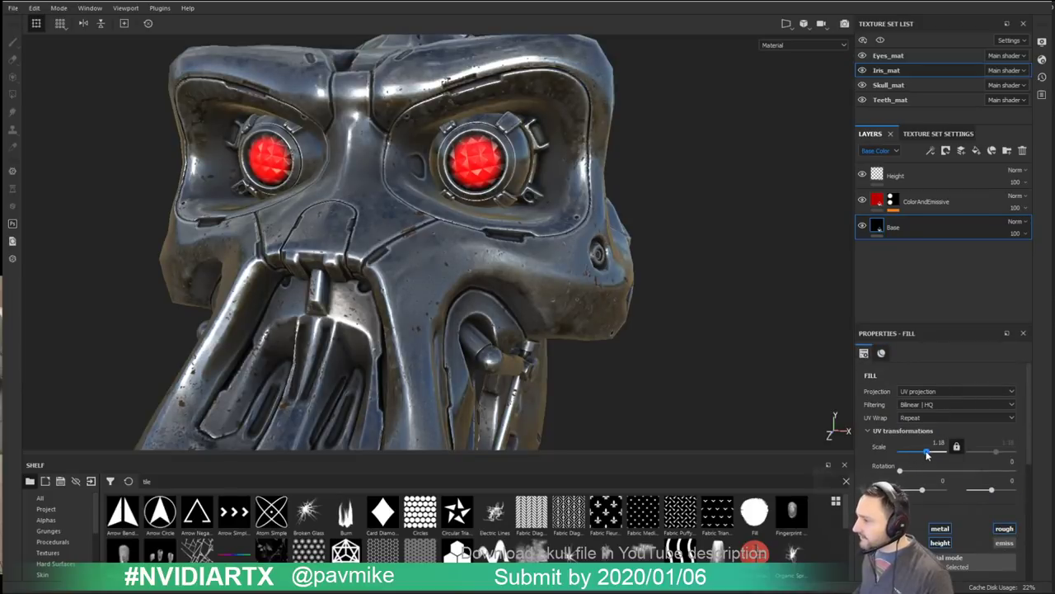
mouse_move(928, 454)
left_mouse_down()
mouse_move(917, 453)
mouse_move(931, 453)
left_mouse_up()
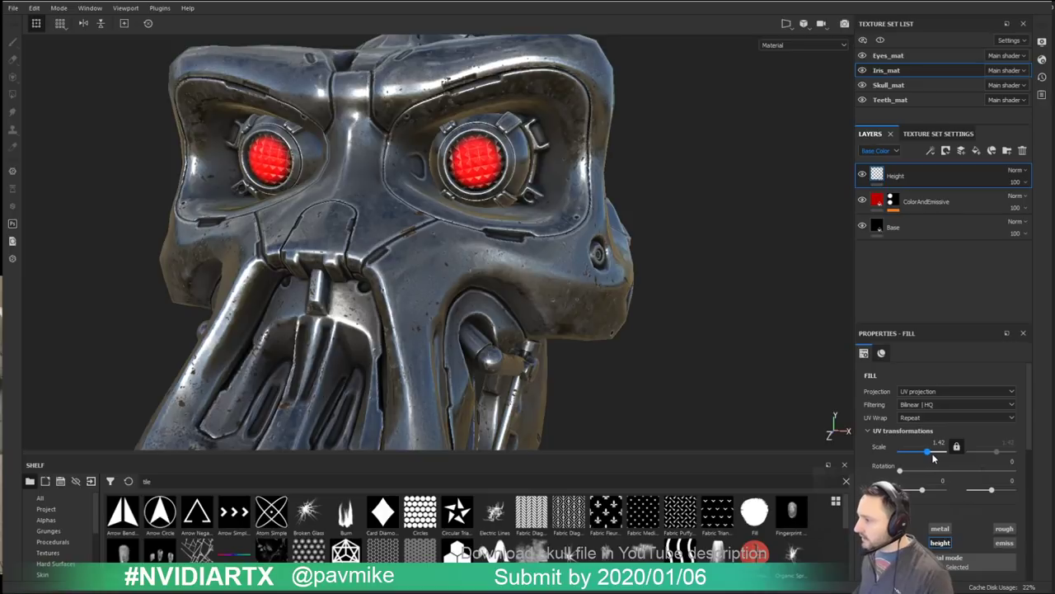
left_click_drag(561, 296, 701, 286, "alt")
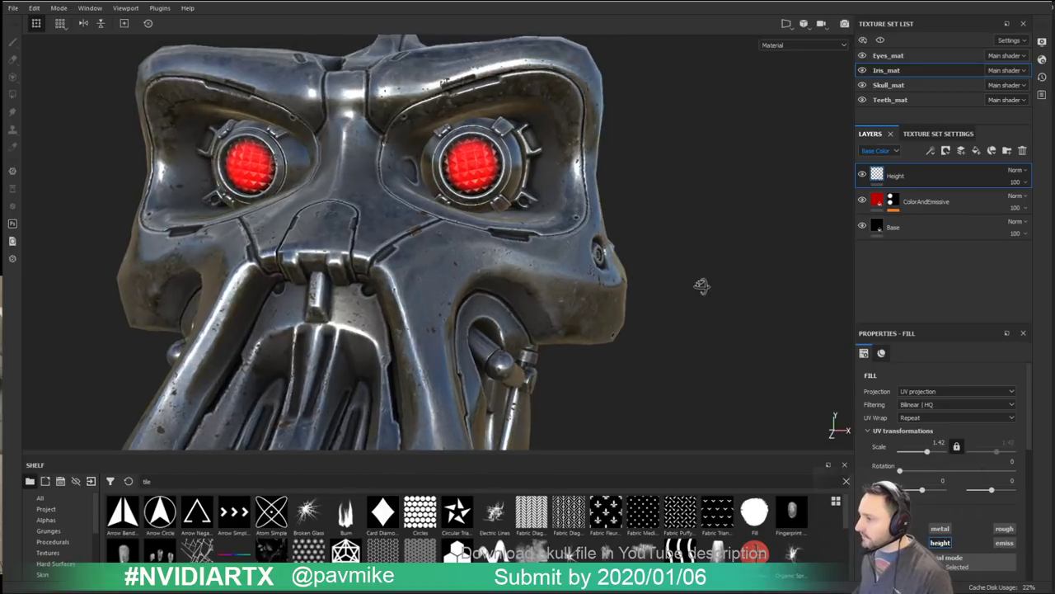
right_click_drag(702, 285, 614, 288, "alt")
left_click_drag(614, 289, 590, 260, "alt")
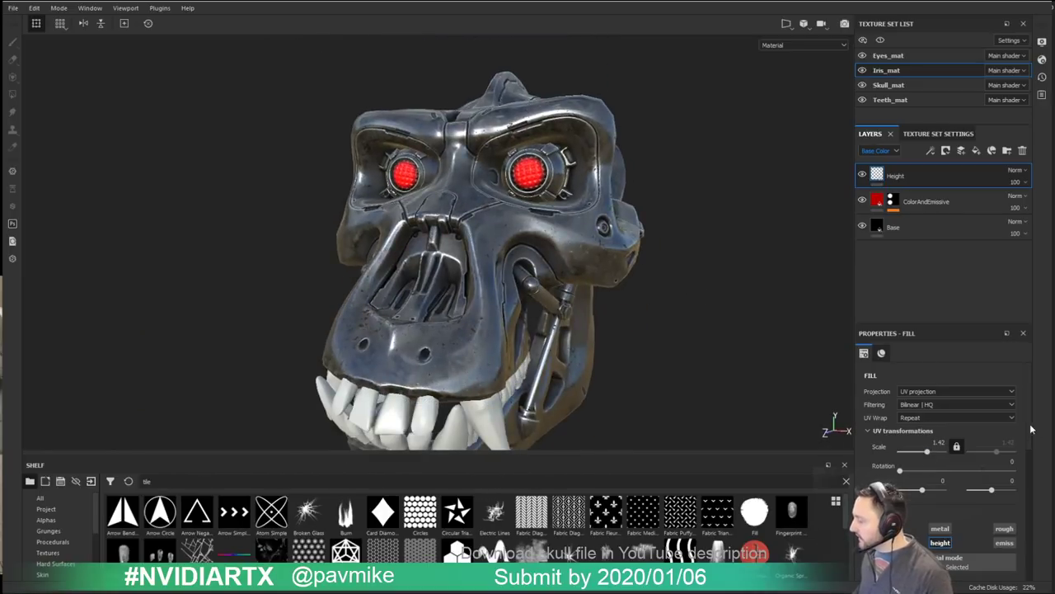
Step: Review the Height layer's Tile Generator parameters, then set the Base layer's roughness to about 0.43
scroll(938, 477, "down", 8)
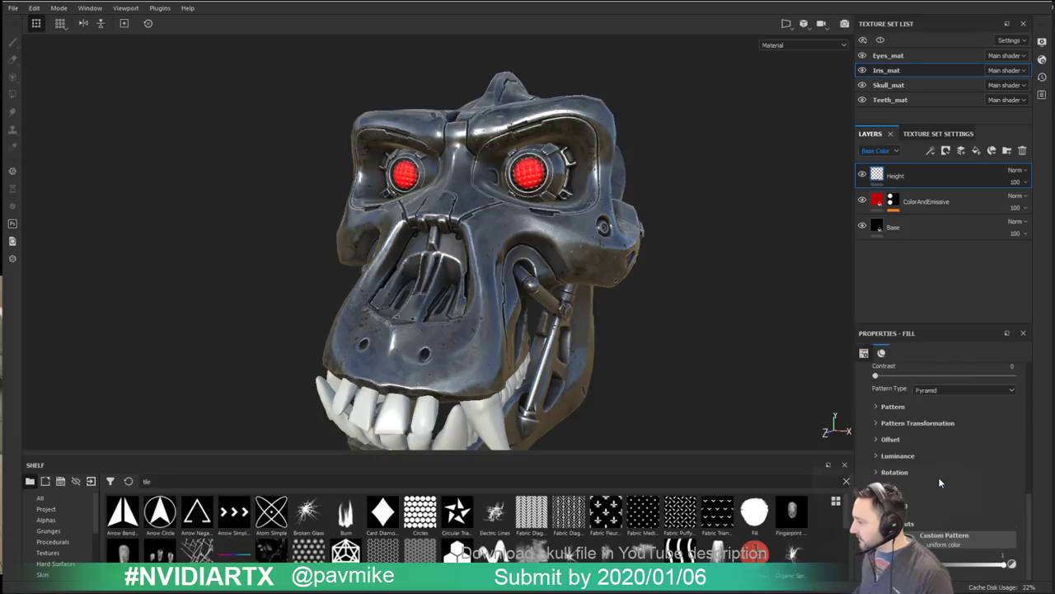
scroll(938, 476, "up", 8)
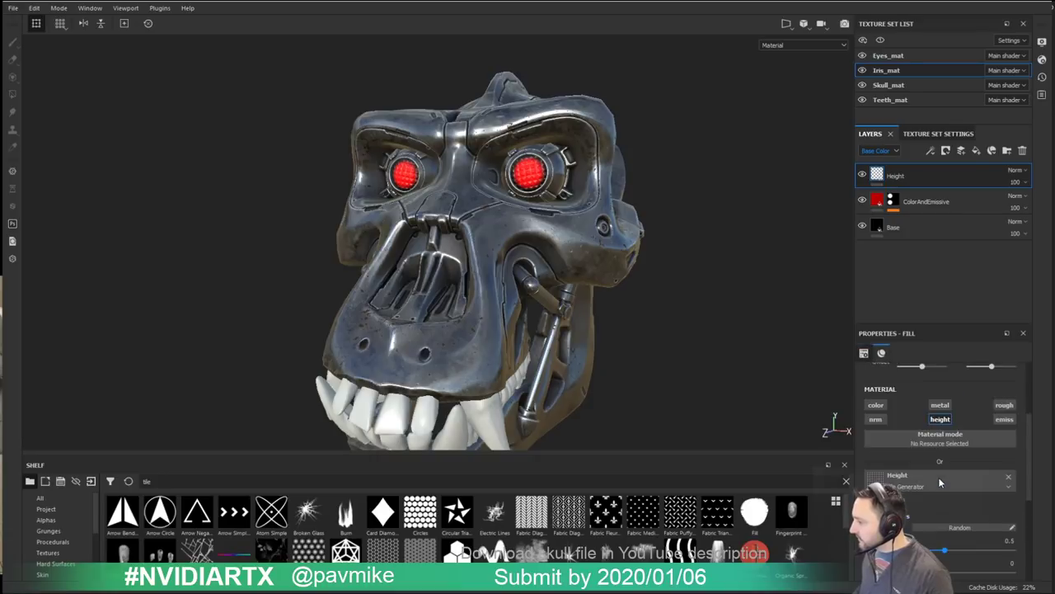
left_click(895, 228)
scroll(927, 470, "down", 4)
scroll(929, 476, "down", 3)
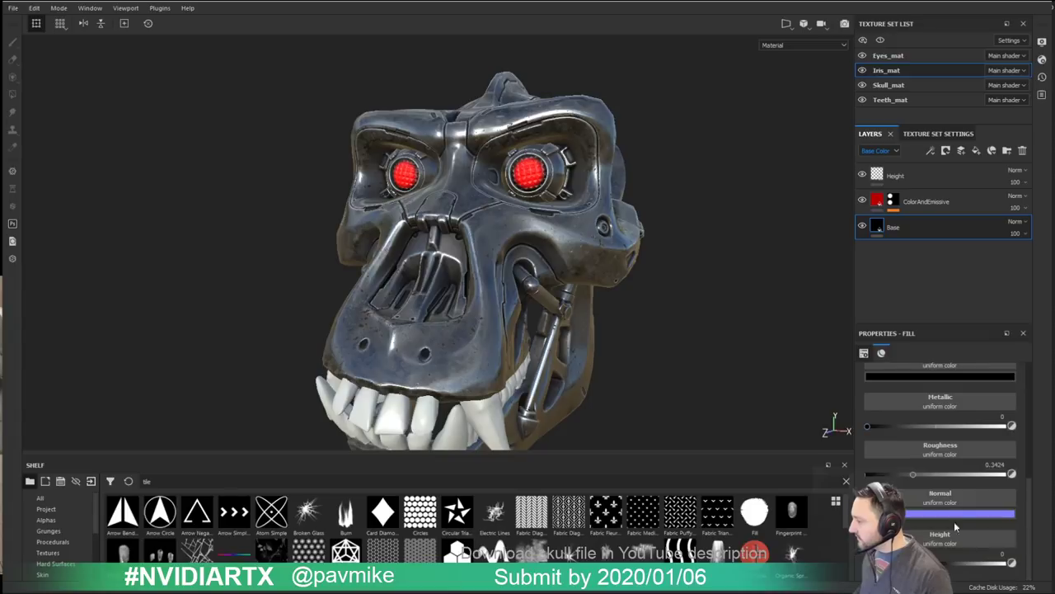
left_click_drag(917, 475, 925, 476)
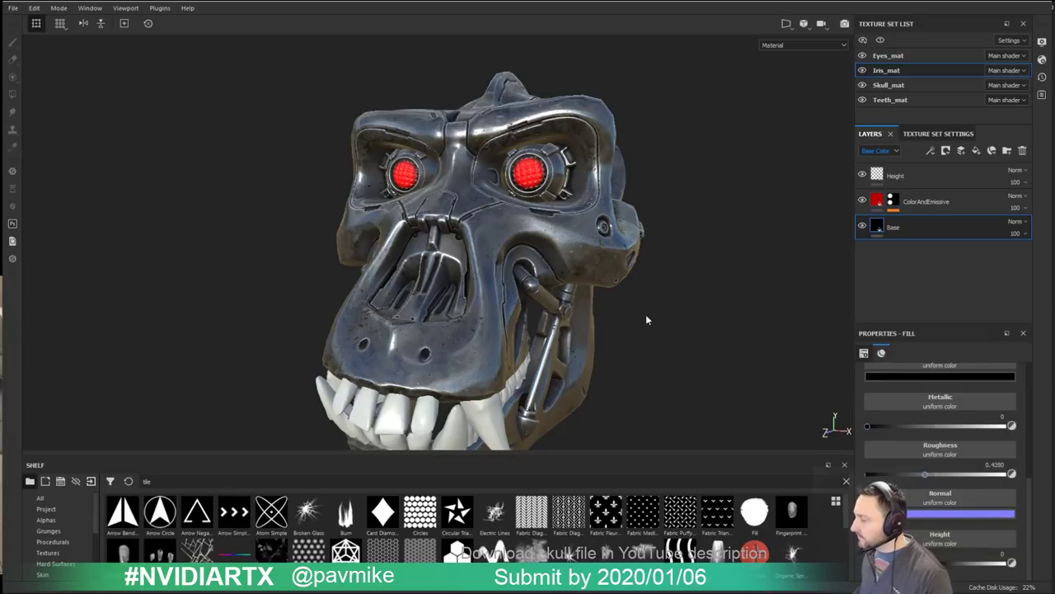
Step: Enable viewport shadows in the display settings and rotate the environment lighting to about 349
left_click_drag(645, 314, 692, 295, "alt")
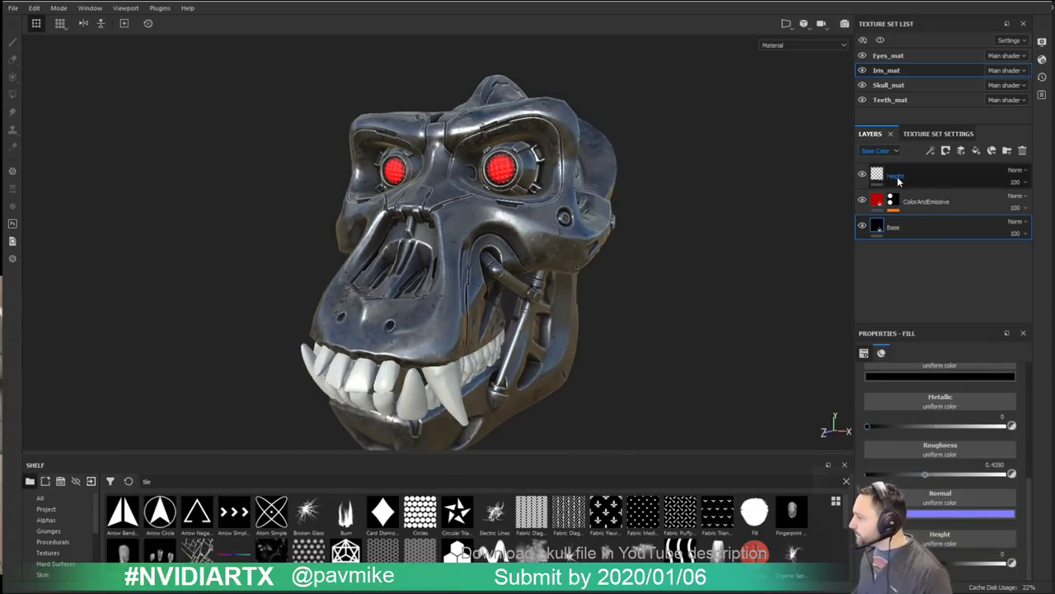
left_click_drag(653, 175, 656, 213, "alt")
left_click(1042, 42)
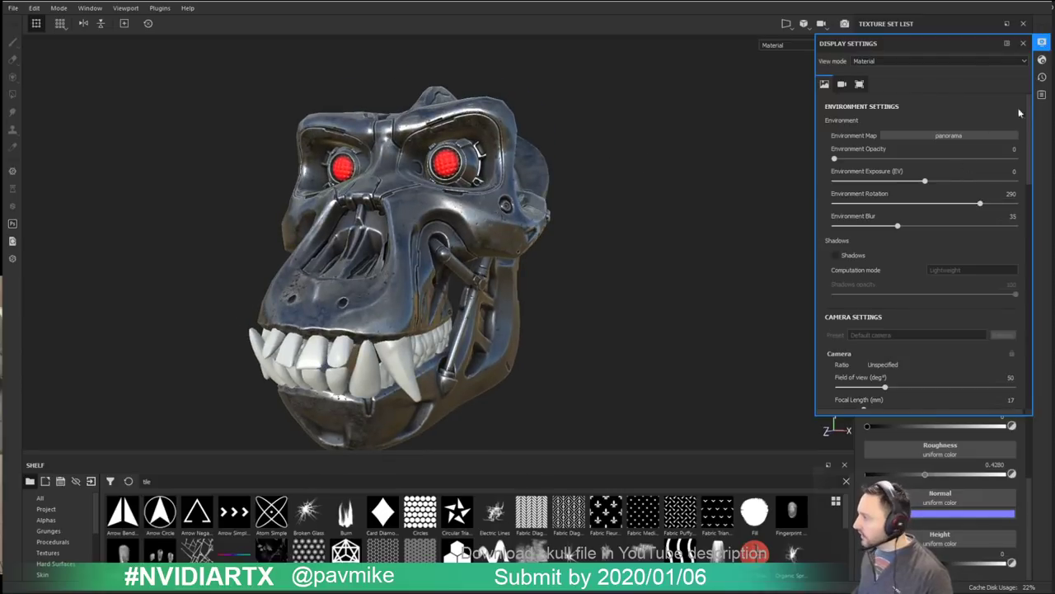
left_click(854, 255)
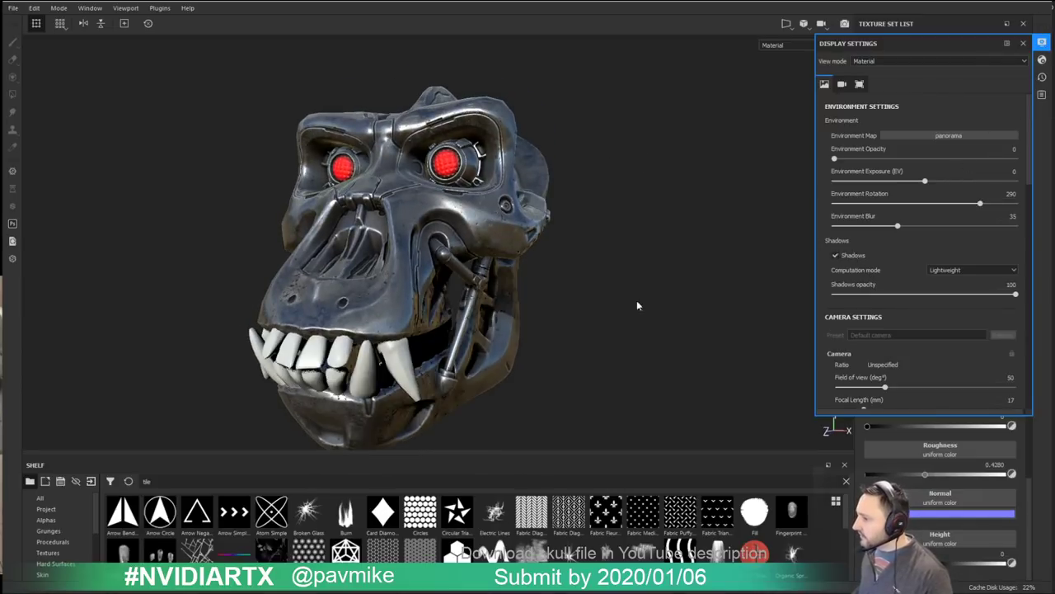
right_click_drag(636, 305, 572, 285, "shift")
middle_click_drag(662, 284, 700, 262, "alt")
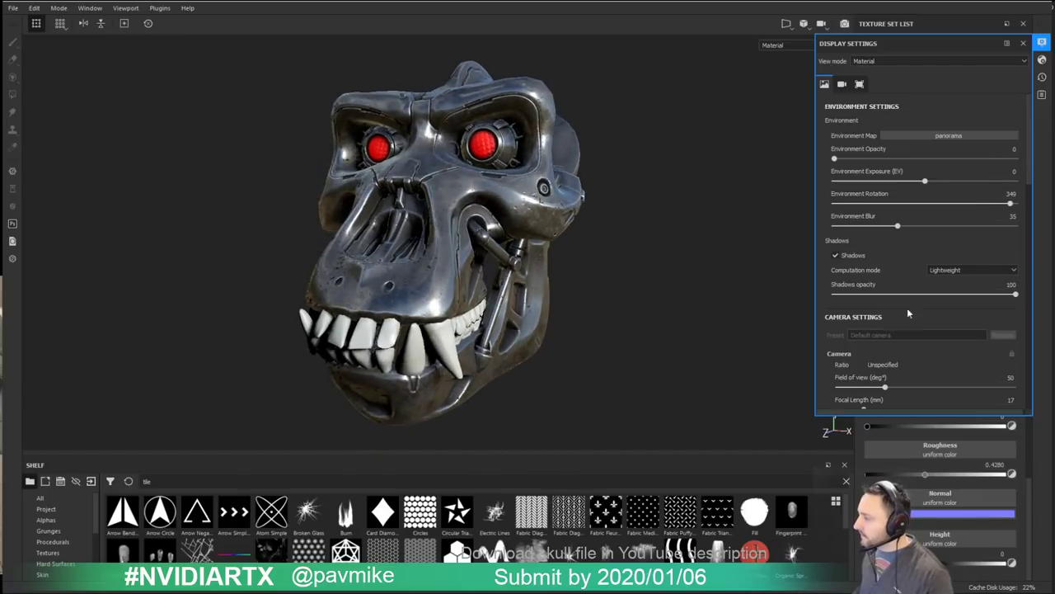
Step: Set the shadow computation mode to Intensive, rotate the environment to about 346 and inspect the skull's shading
left_click(964, 270)
left_click(957, 281)
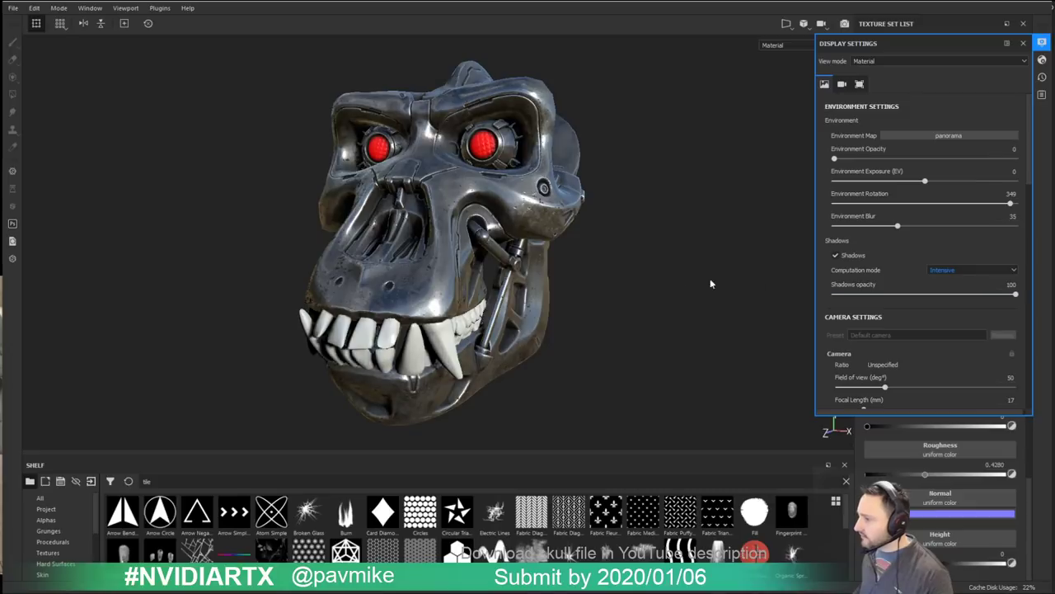
right_click_drag(710, 278, 678, 297, "shift")
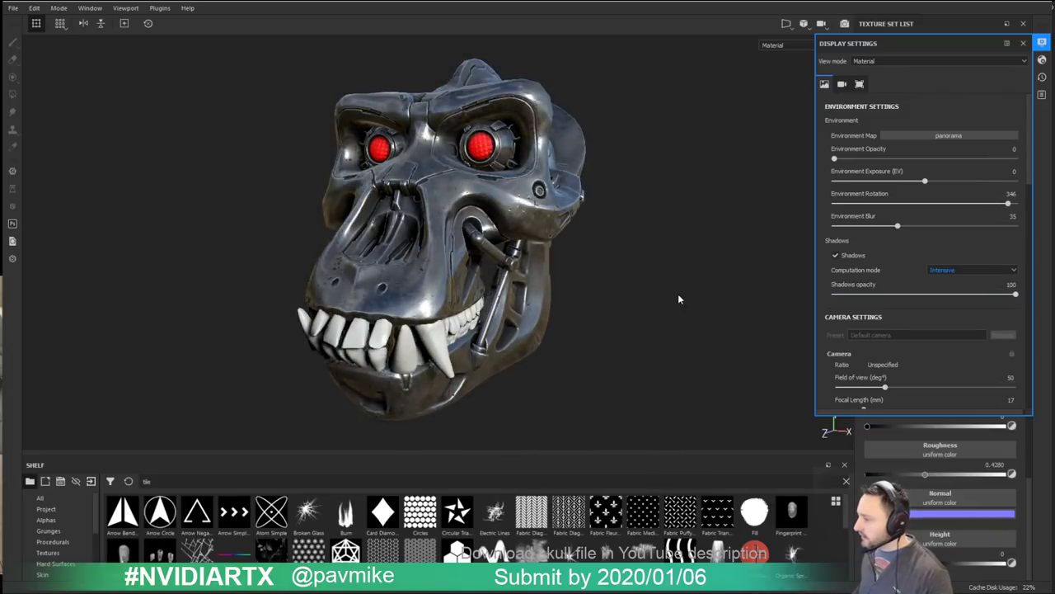
left_click_drag(1014, 295, 1008, 297)
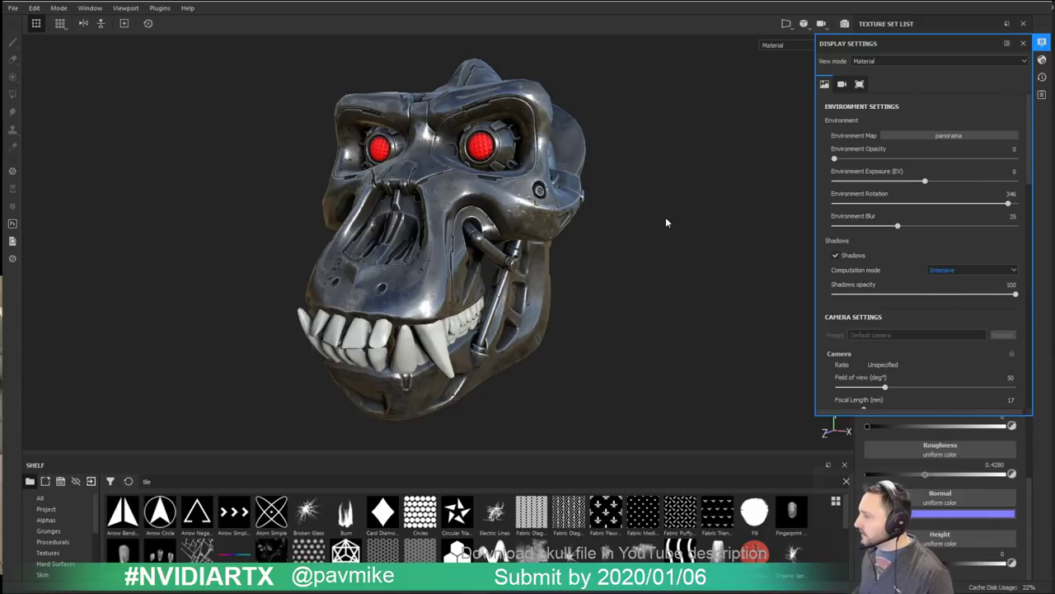
left_click_drag(666, 219, 632, 214, "alt")
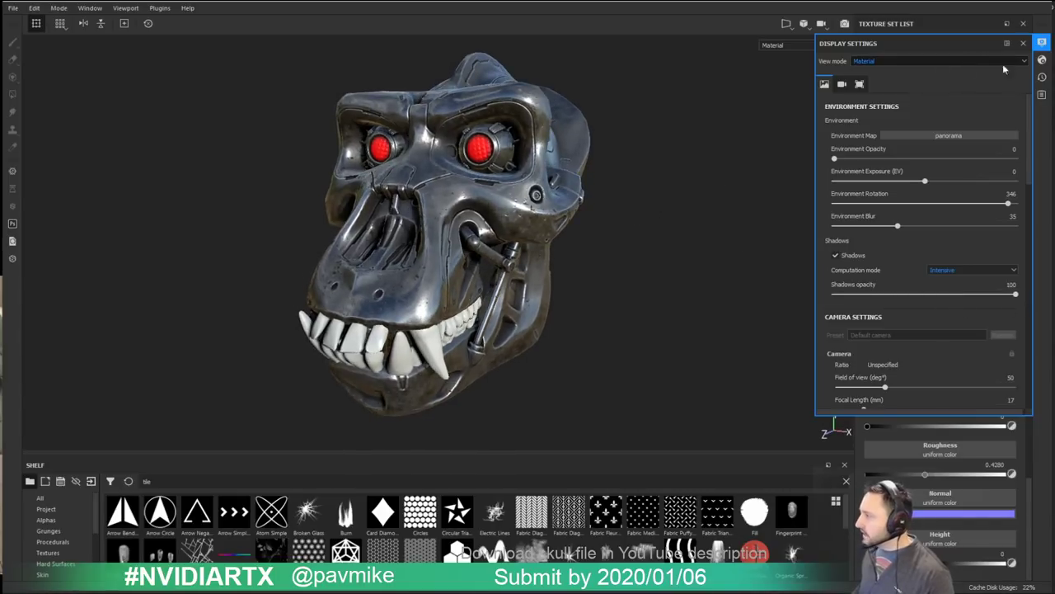
Step: Set the main shader's quality to Medium (32 spp) and close the shader settings
left_click(1042, 61)
left_click(915, 202)
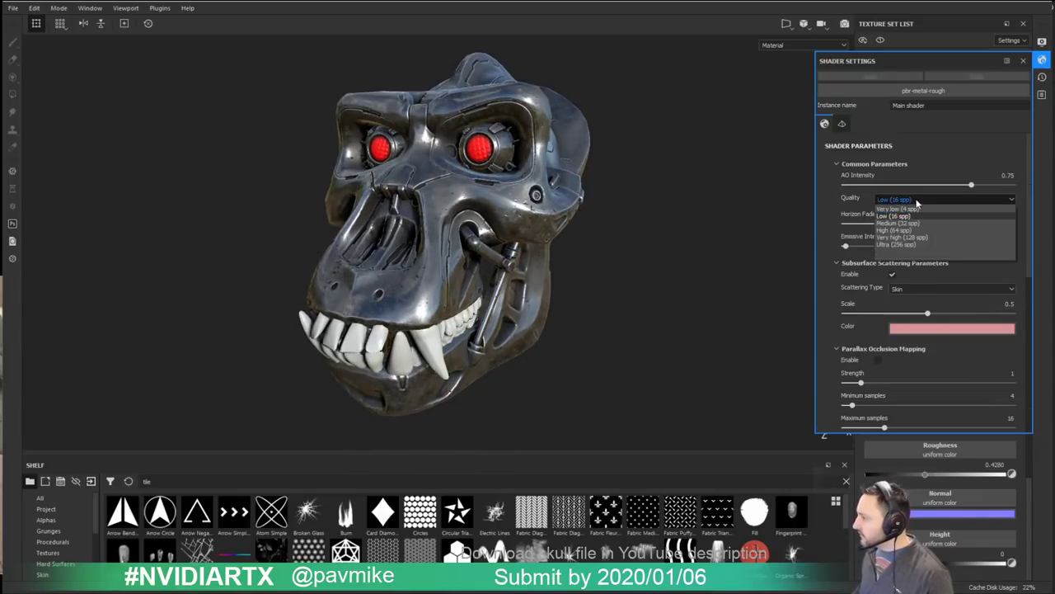
left_click(911, 223)
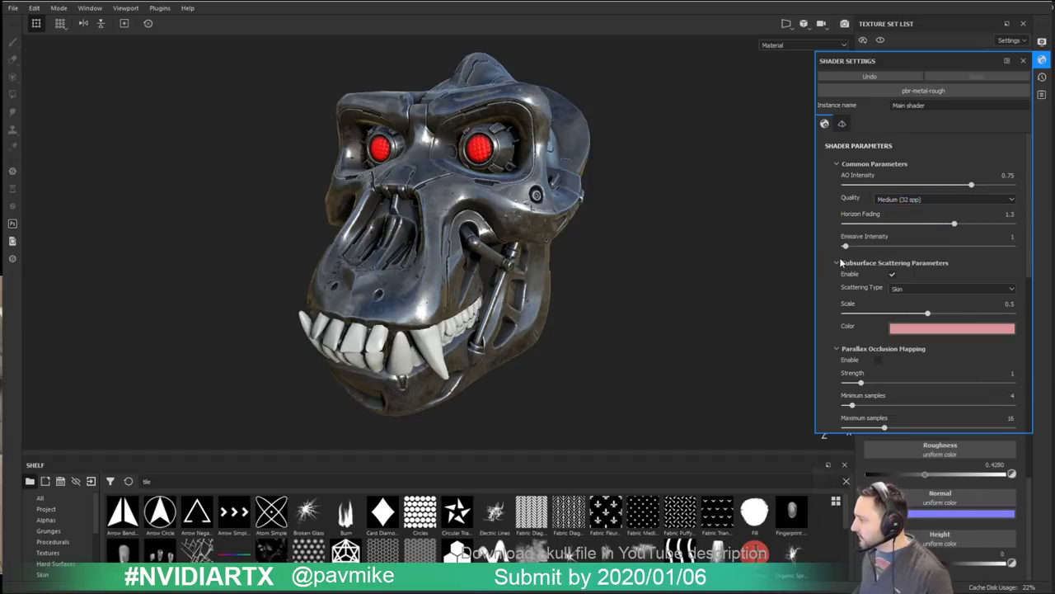
scroll(840, 263, "down", 1)
scroll(840, 260, "up", 1)
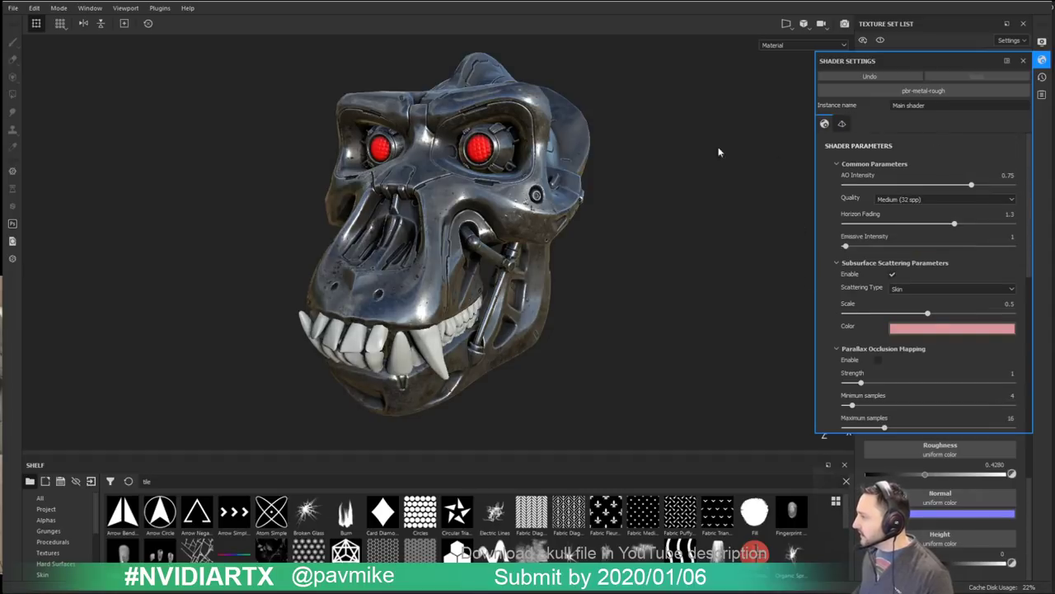
left_click(1023, 61)
Step: Start an Iray render of the skull and frame it in a three-quarter view
mouse_move(627, 194)
left_mouse_down("alt")
mouse_move(651, 203)
mouse_move(678, 193)
mouse_move(633, 186)
mouse_move(662, 190)
left_mouse_up("alt")
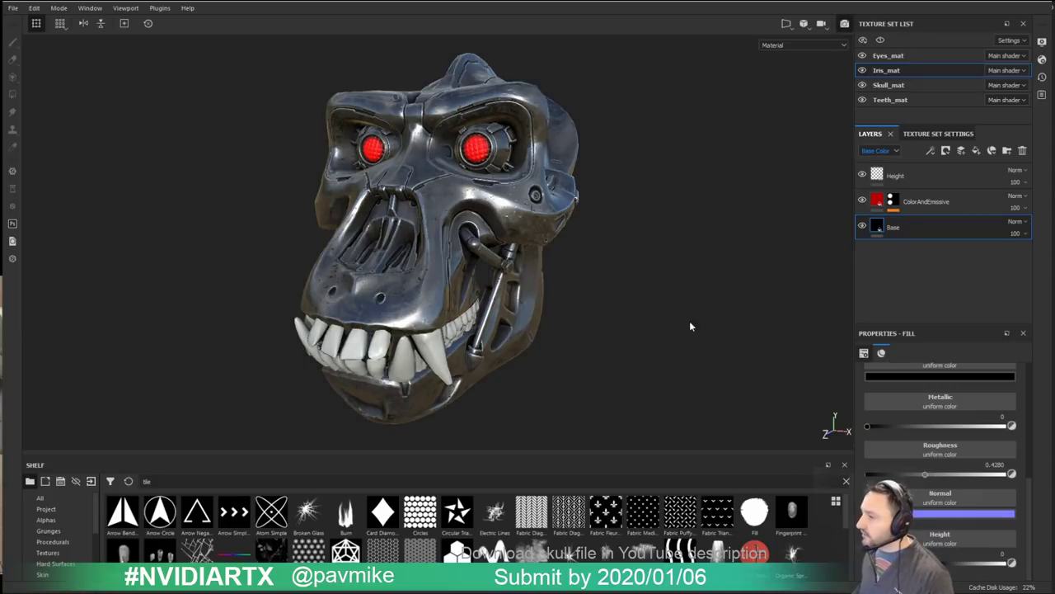
key("F10")
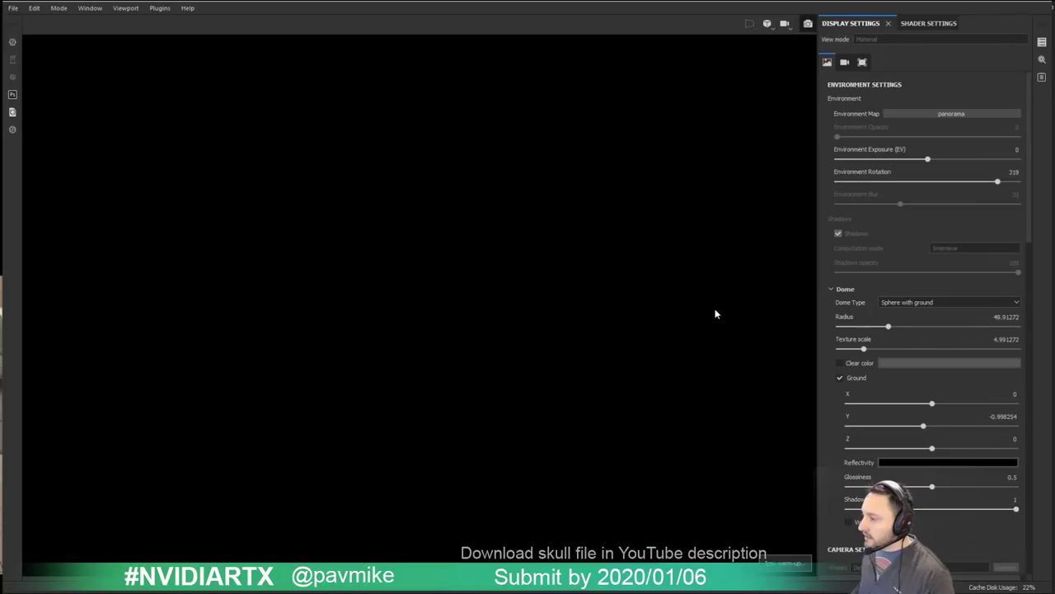
left_click_drag(729, 351, 688, 333, "alt")
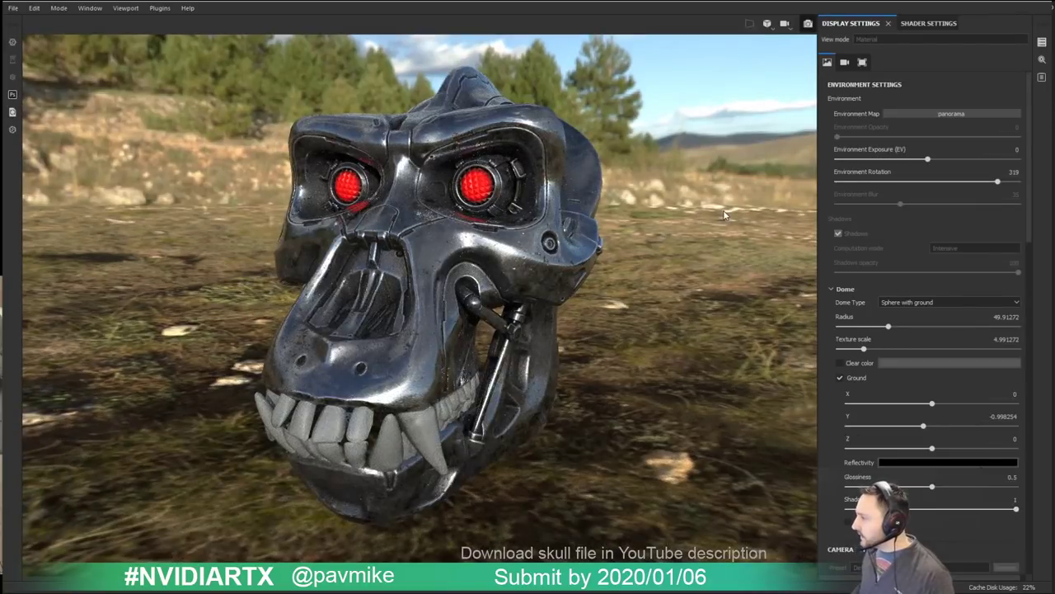
Step: Try the Bonifacio Aragon Stairs environment map and rotate the lighting around the skull
left_click(907, 113)
left_click(953, 165)
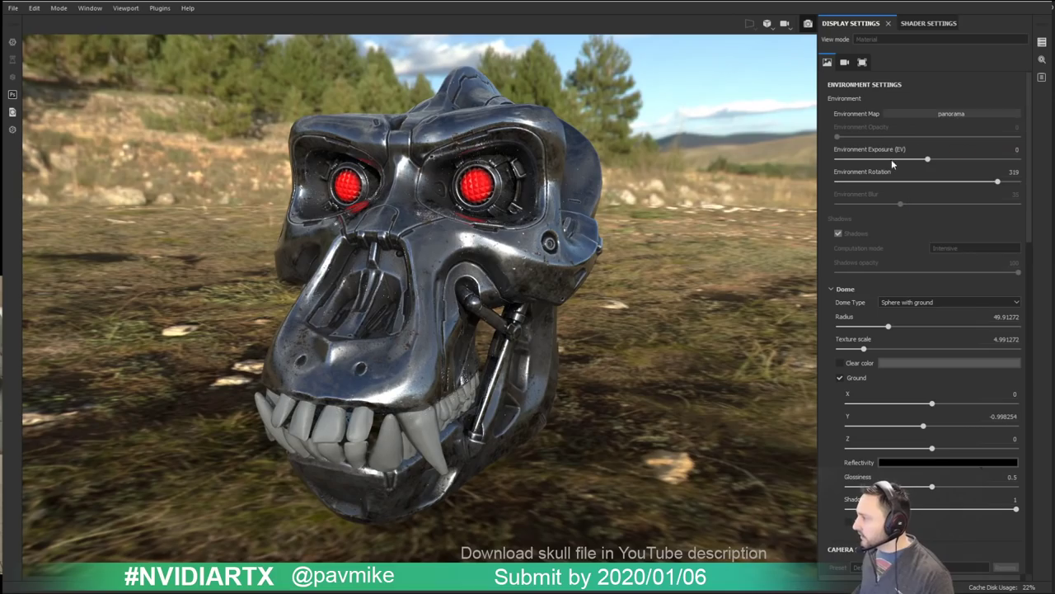
left_click_drag(695, 255, 686, 228, "alt")
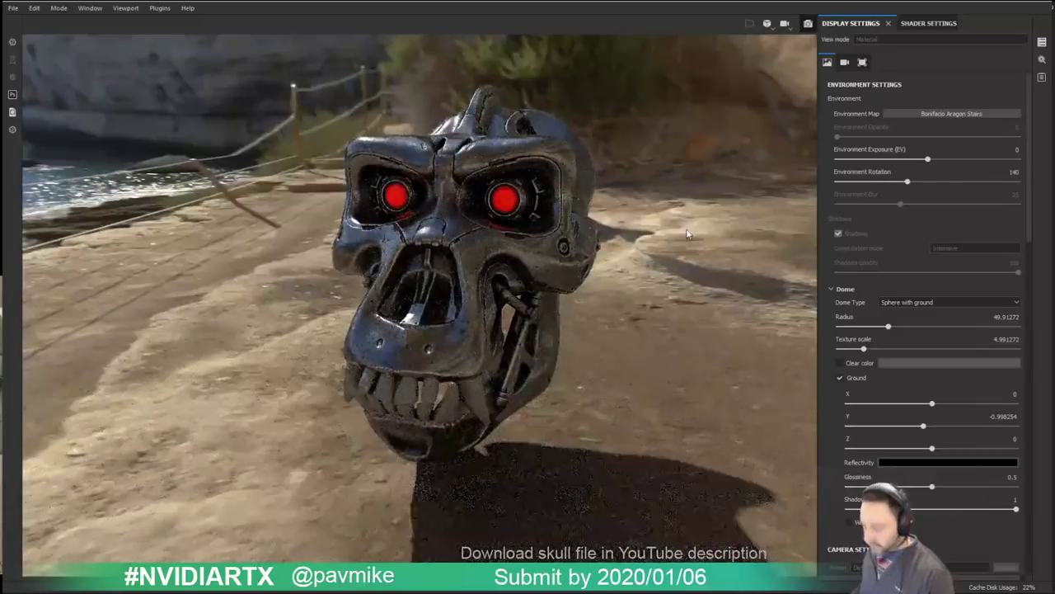
right_click_drag(733, 231, 695, 223, "shift")
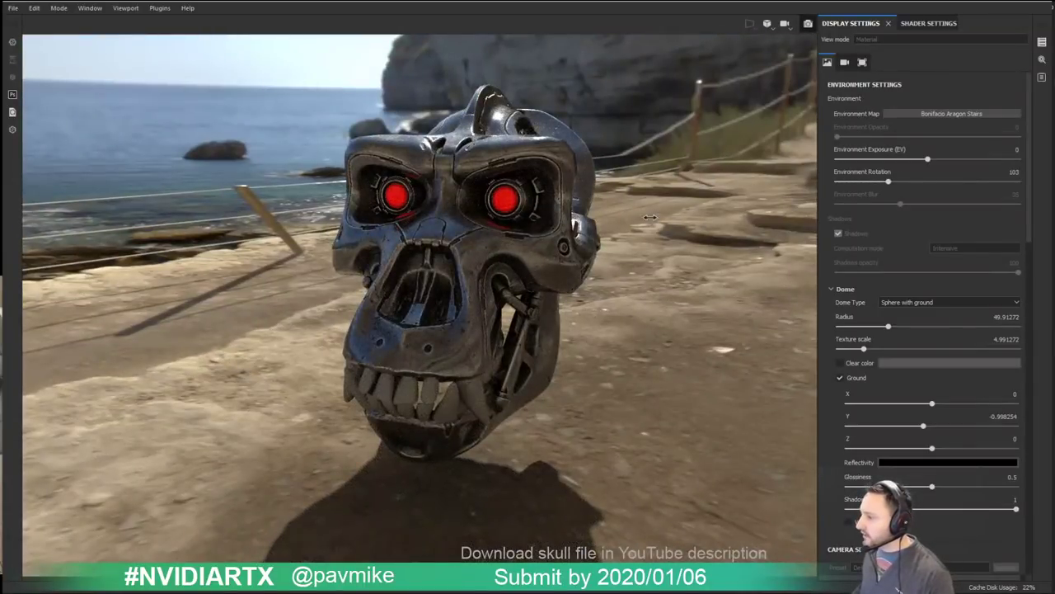
right_click_drag(621, 218, 594, 216, "shift")
Step: Try the Bonifacio Street environment map with the environment rotated to about 198
left_click(901, 114)
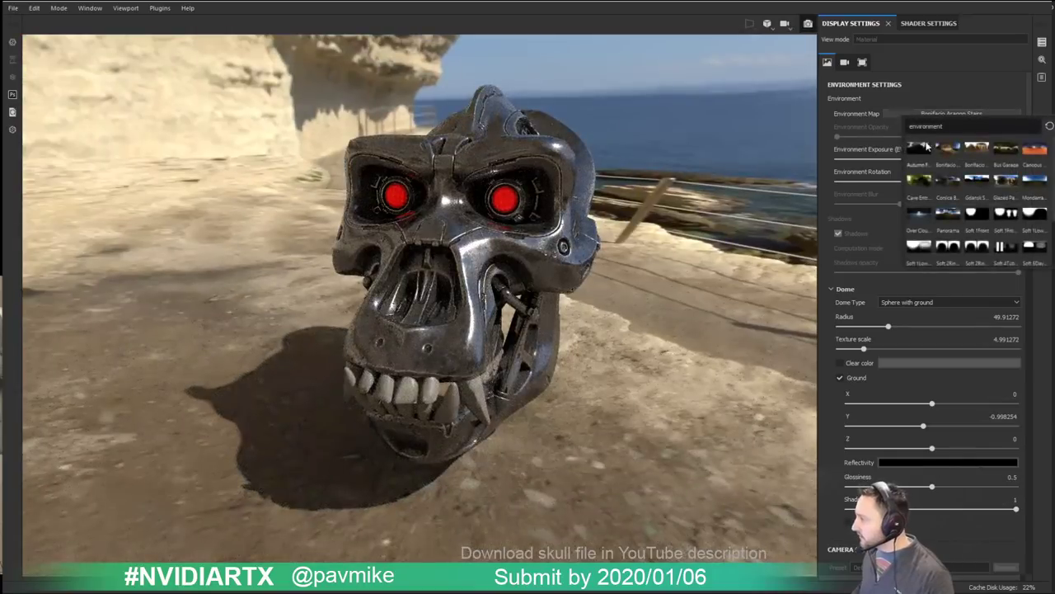
left_click(975, 150)
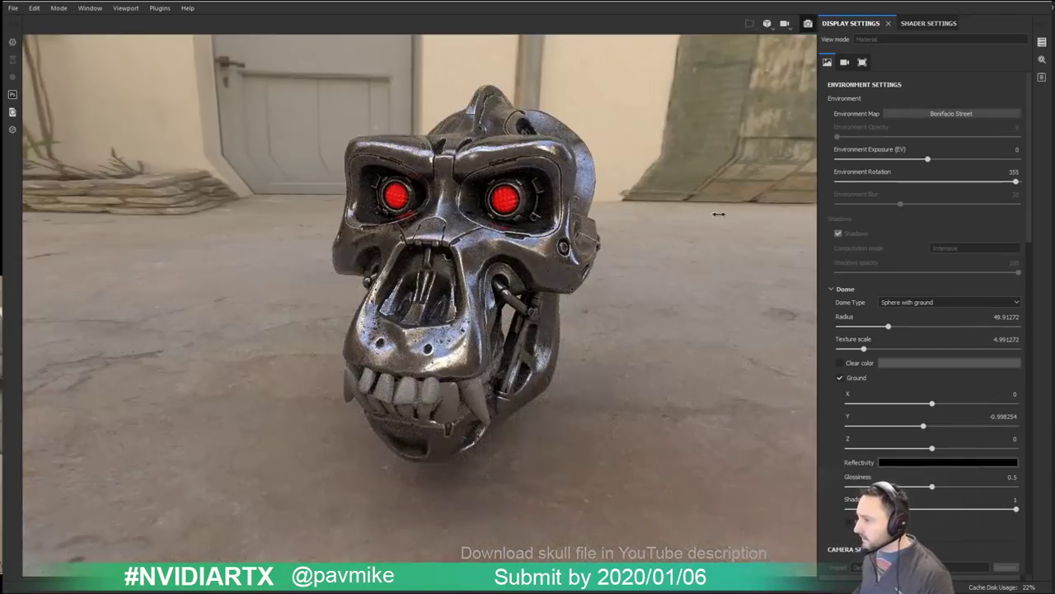
right_click_drag(715, 207, 792, 216, "shift")
Step: Apply the Gdansk Shipyard Buildings environment map and rotate it to about 353 for the skull render
left_click(907, 113)
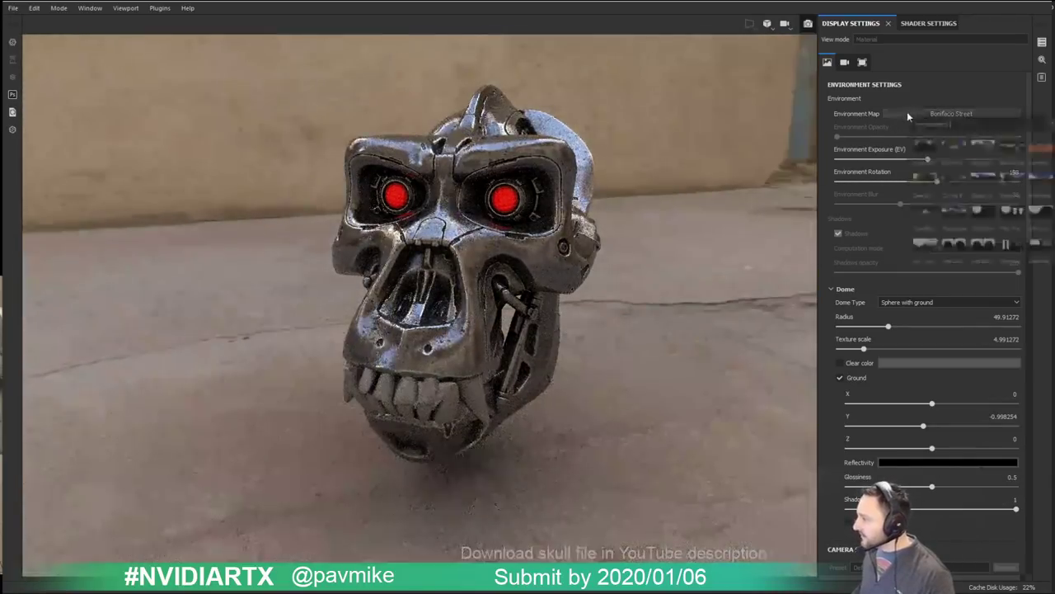
left_click(983, 177)
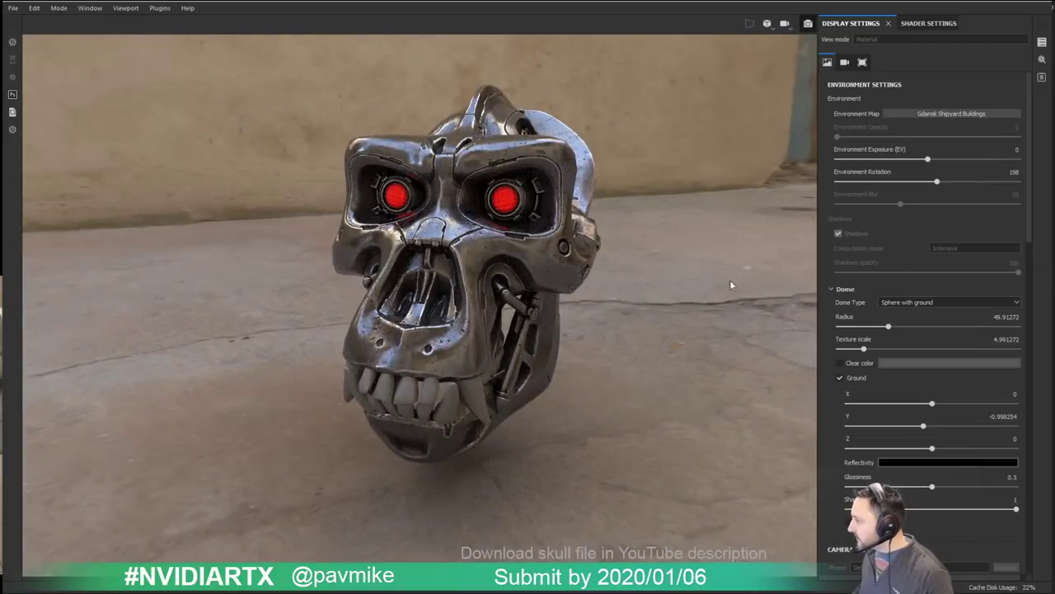
right_click_drag(623, 268, 512, 297, "shift")
left_click_drag(661, 273, 676, 272, "alt")
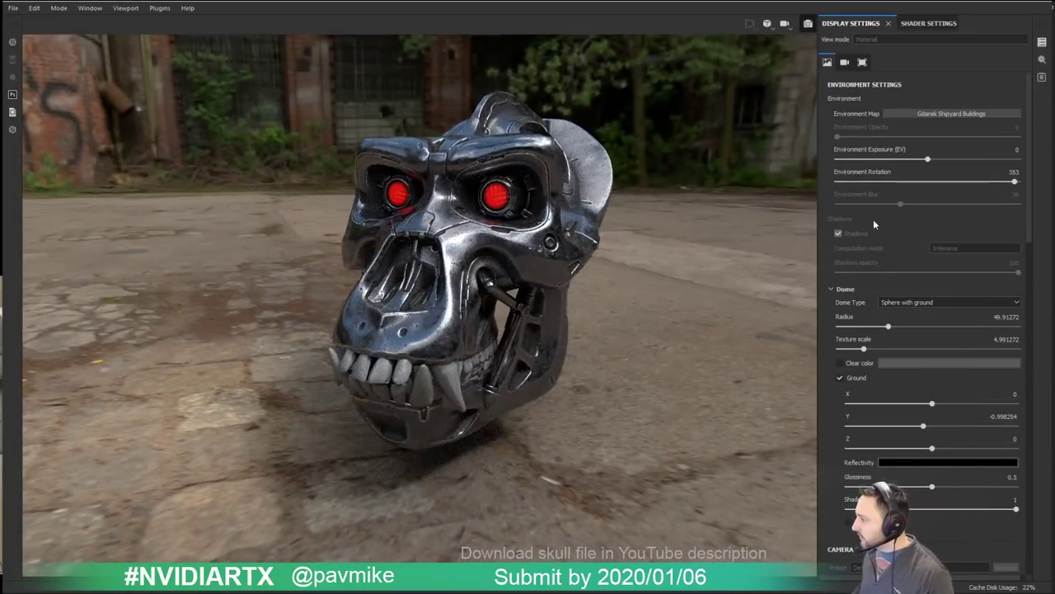
Step: Replace the render background with a clear color, set to a dark grey of about 0.03 RGB
left_click(840, 363)
left_click(919, 362)
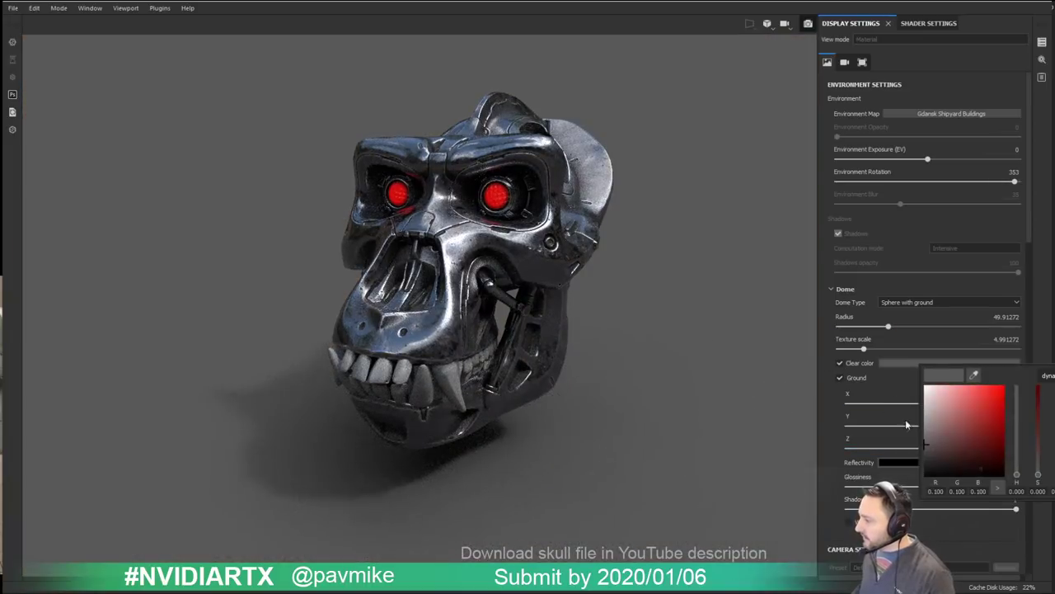
left_click(925, 467)
left_click_drag(924, 467, 920, 460)
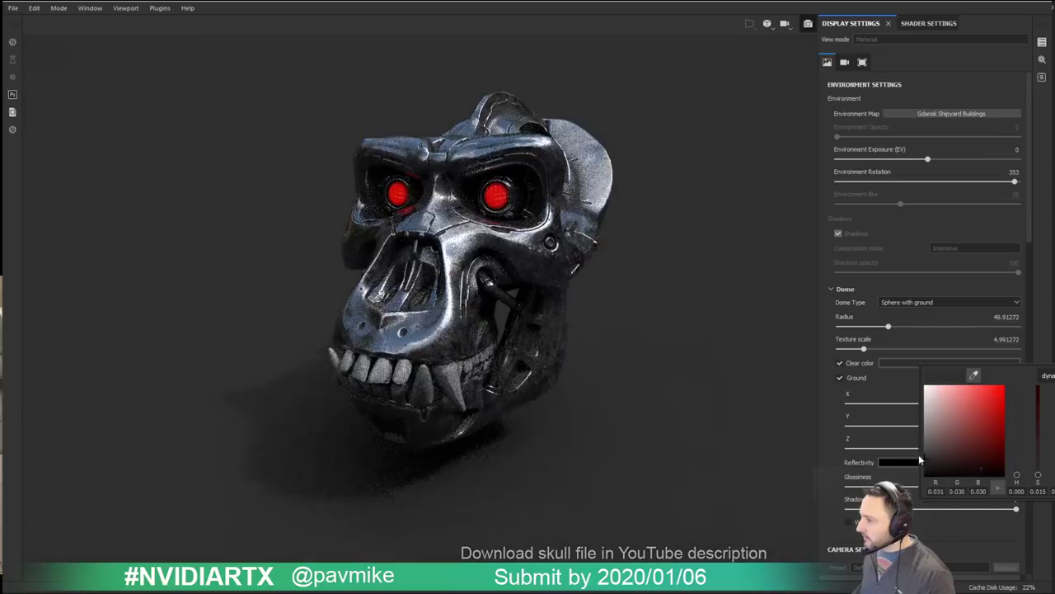
left_click(657, 299)
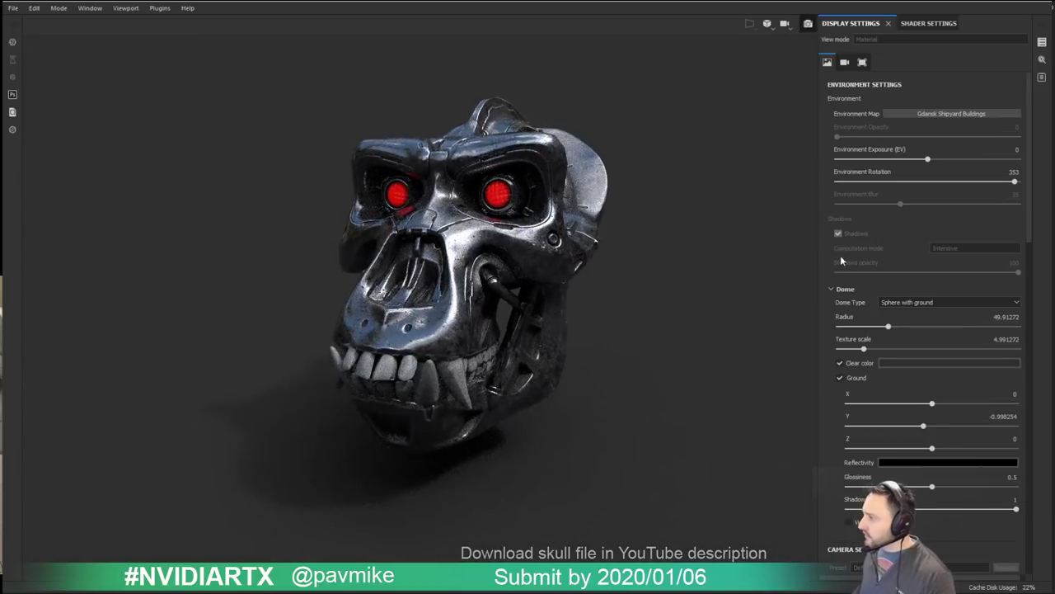
Step: Review the application's general settings down to the Iray hardware options, then close the settings
left_click(34, 8)
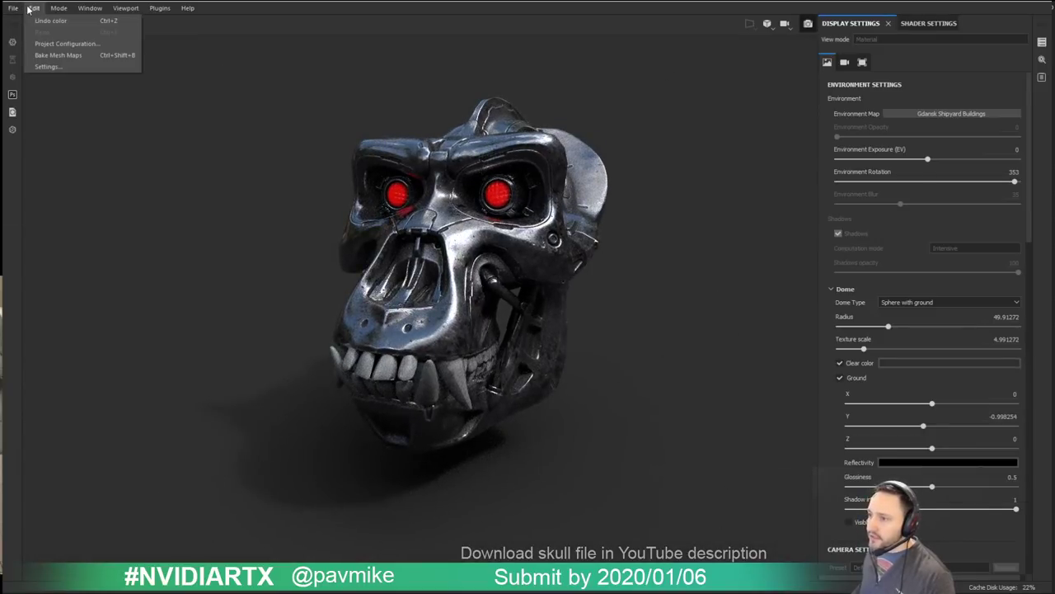
left_click(47, 67)
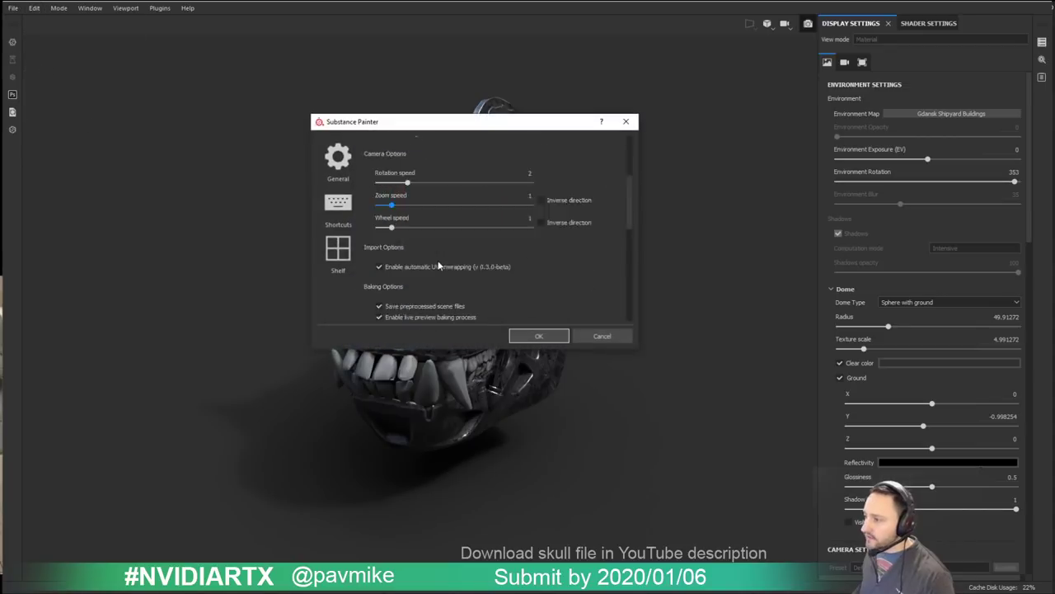
scroll(437, 264, "down", 5)
scroll(439, 266, "up", 2)
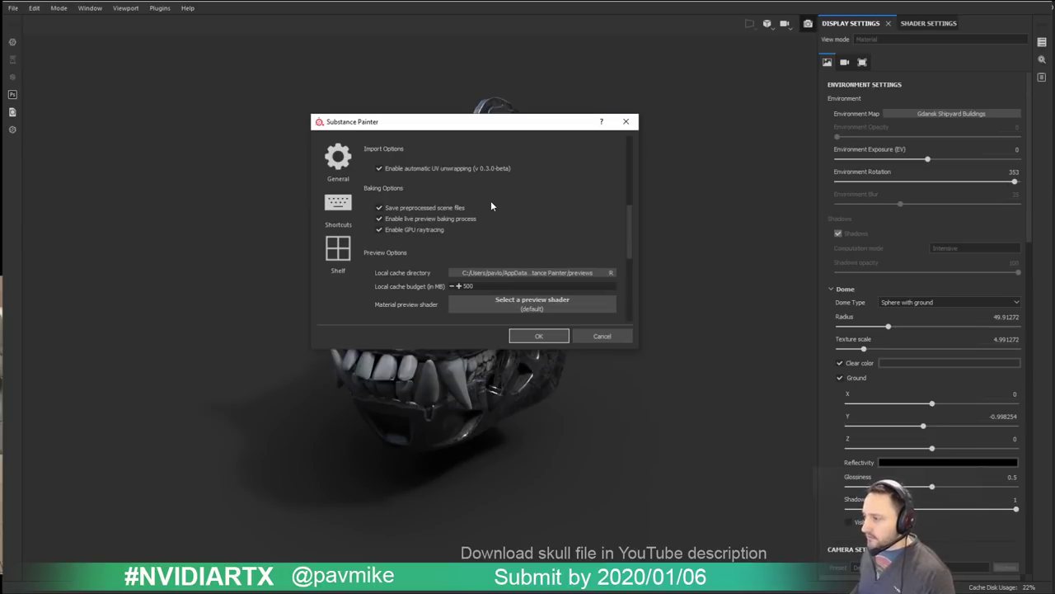
scroll(492, 205, "down", 3)
scroll(496, 218, "down", 1)
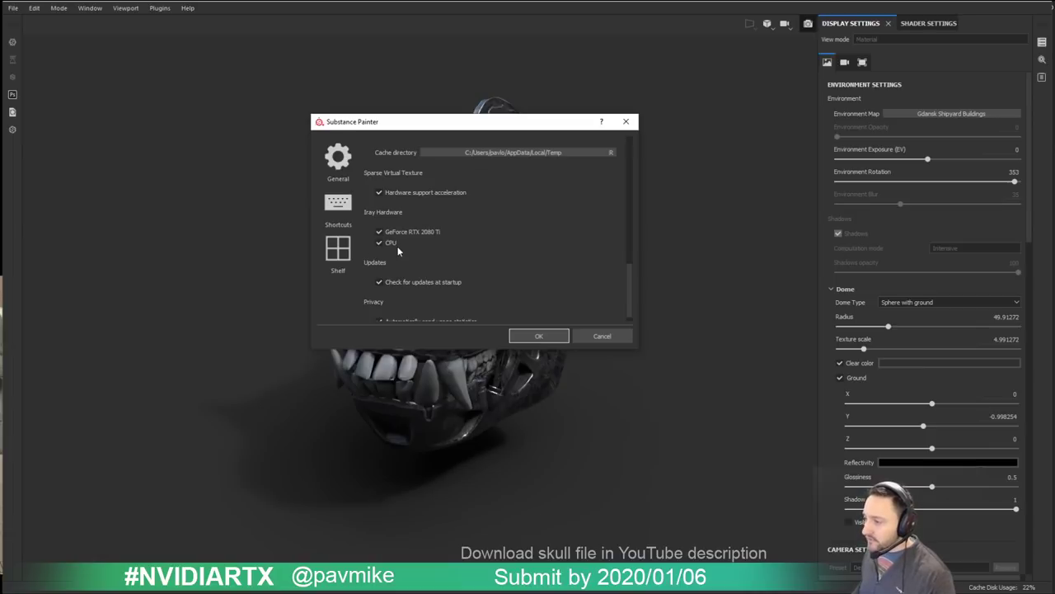
mouse_move(466, 132)
left_mouse_down()
mouse_move(540, 392)
mouse_move(577, 589)
left_mouse_up()
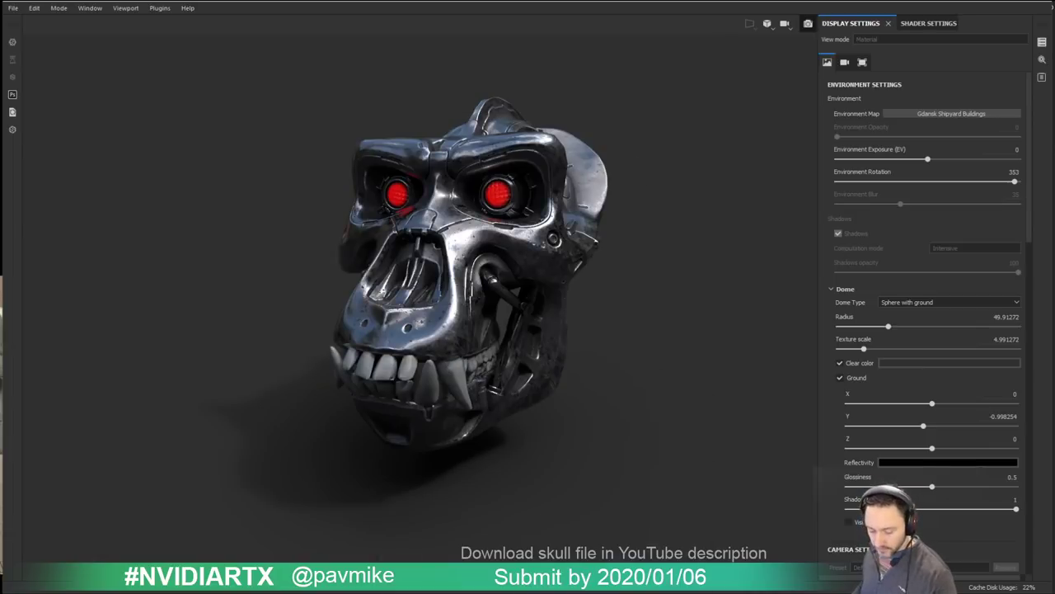
Step: Switch to Task Manager and examine the processor's performance while rendering
key("ctrl+shift+Escape")
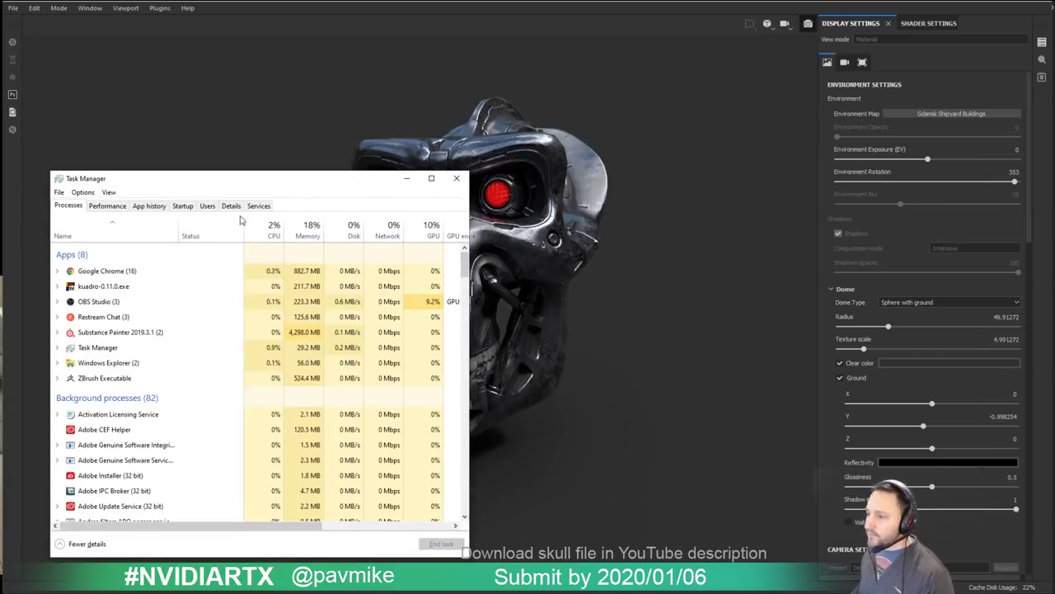
left_click(107, 205)
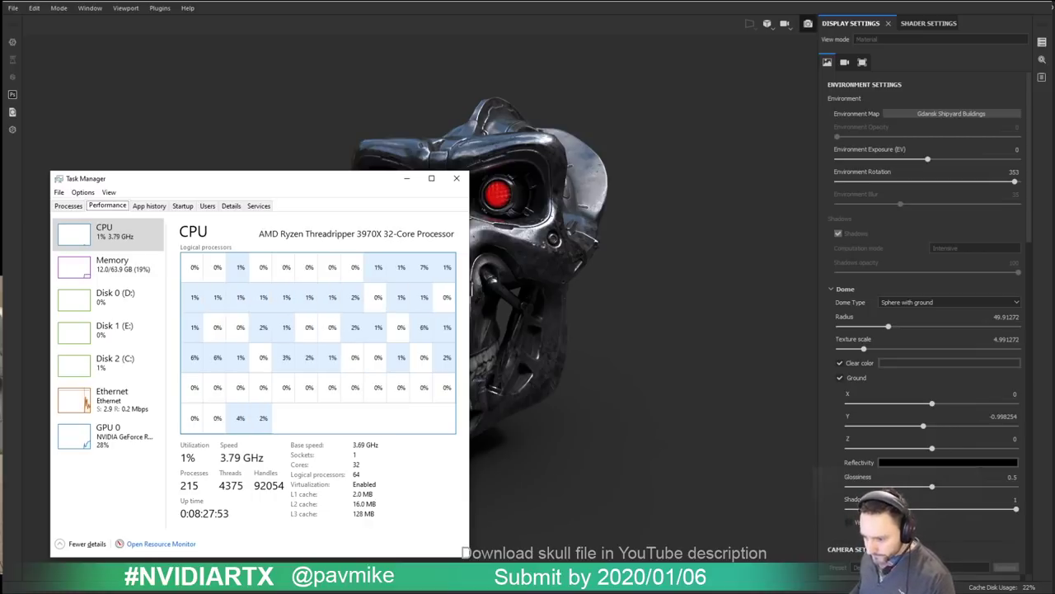
Step: Switch to Chrome and move its window with the Kuadro Gumroad page onto this screen
key("alt+Tab")
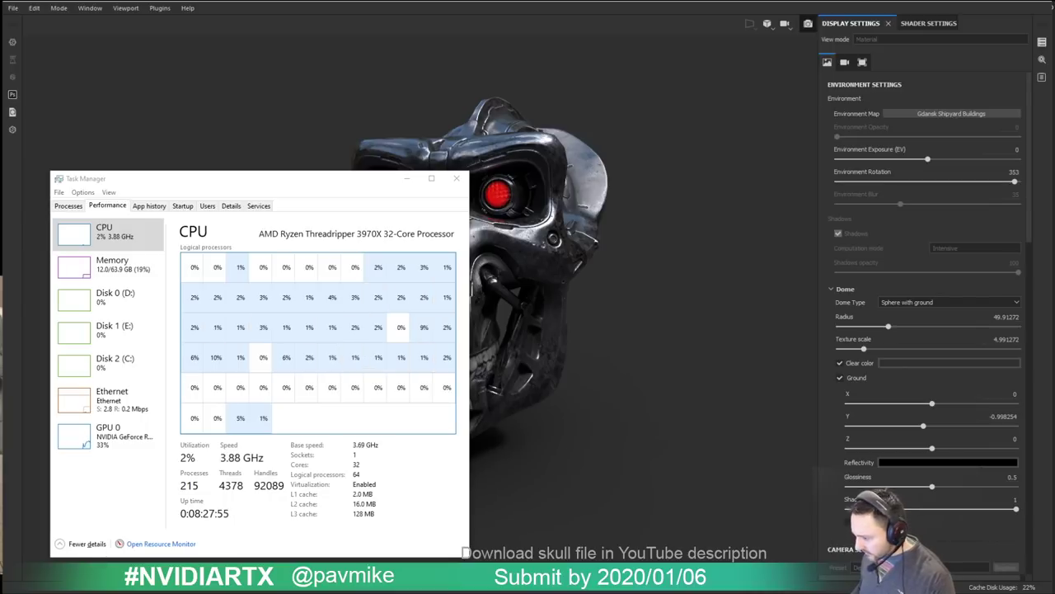
key("alt+Tab")
key("alt+Tab")
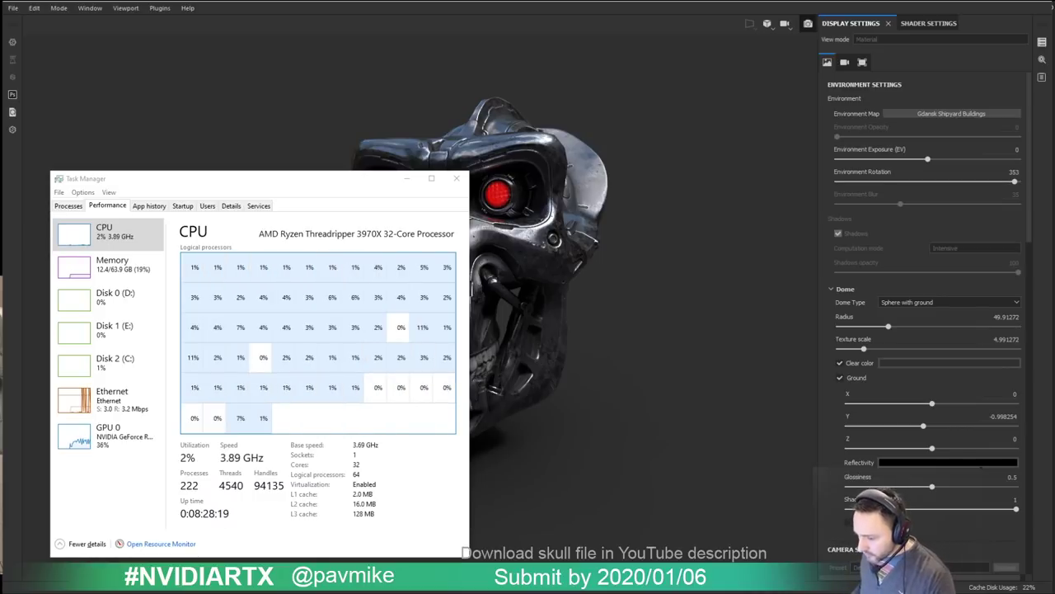
left_click_drag(1054, 40, 739, 39)
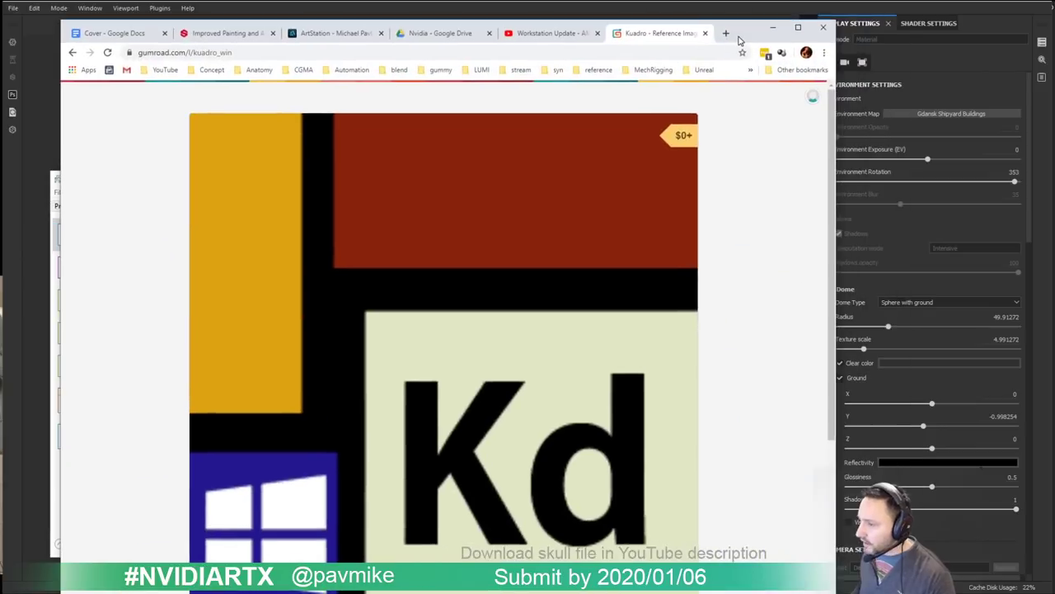
Step: Look over the Kuadro reference image viewer's Gumroad page, select its web address and minimize the browser
scroll(541, 398, "down", 3)
left_click(264, 52)
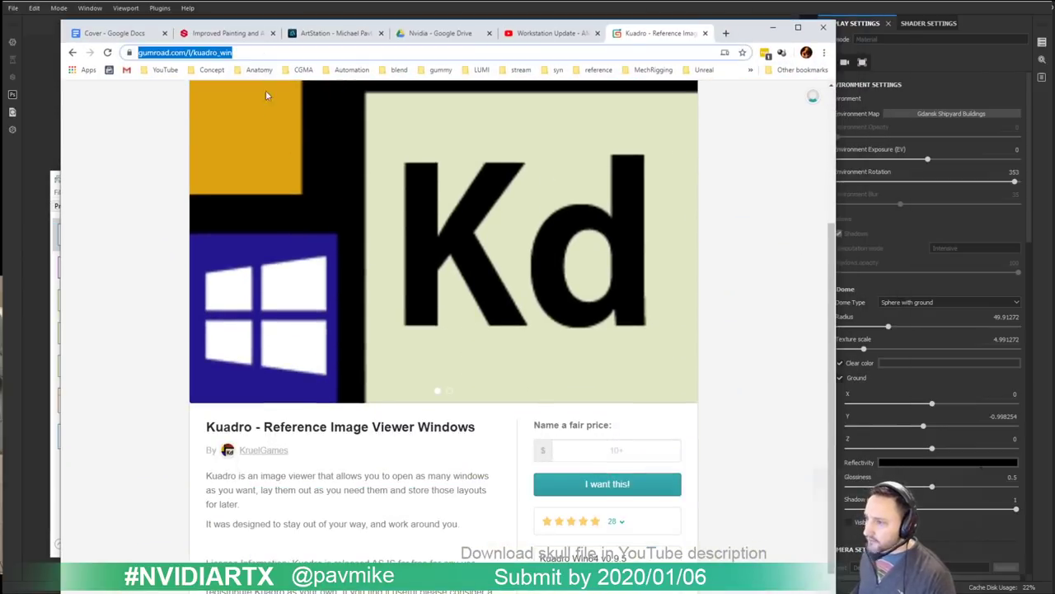
key("alt+Tab")
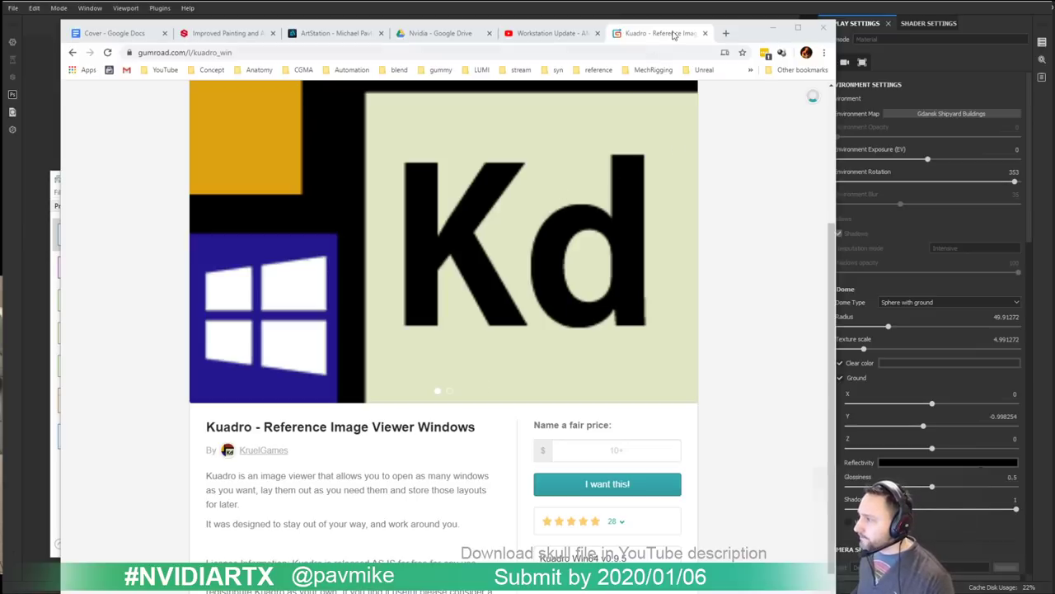
left_click(772, 27)
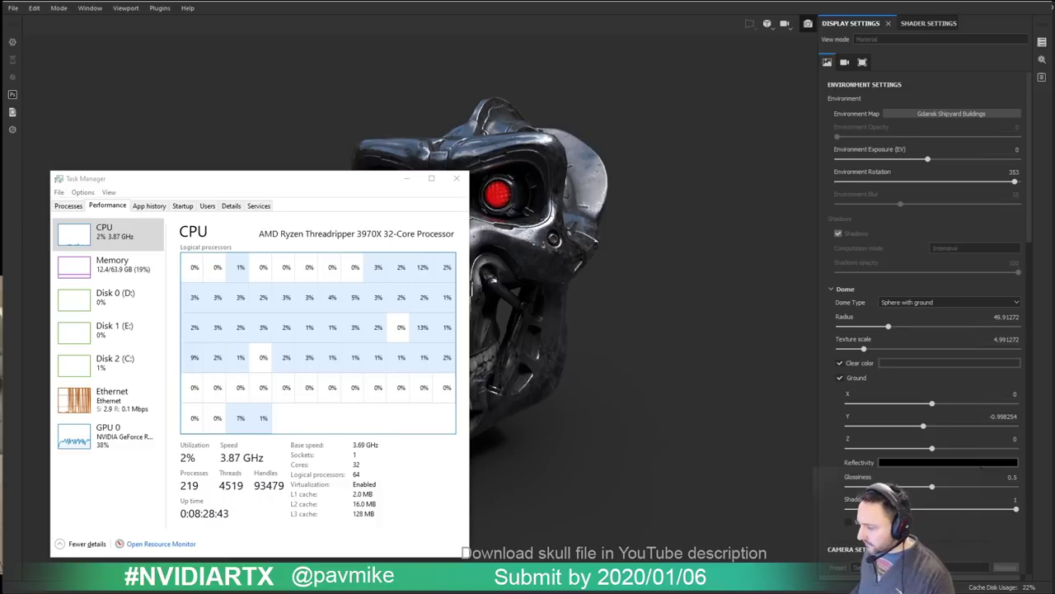
Step: Bring the browser window with the Threadripper 3970X build video onto this screen and skim its processor and MP600 drive sections
left_click_drag(801, 169, 766, 44)
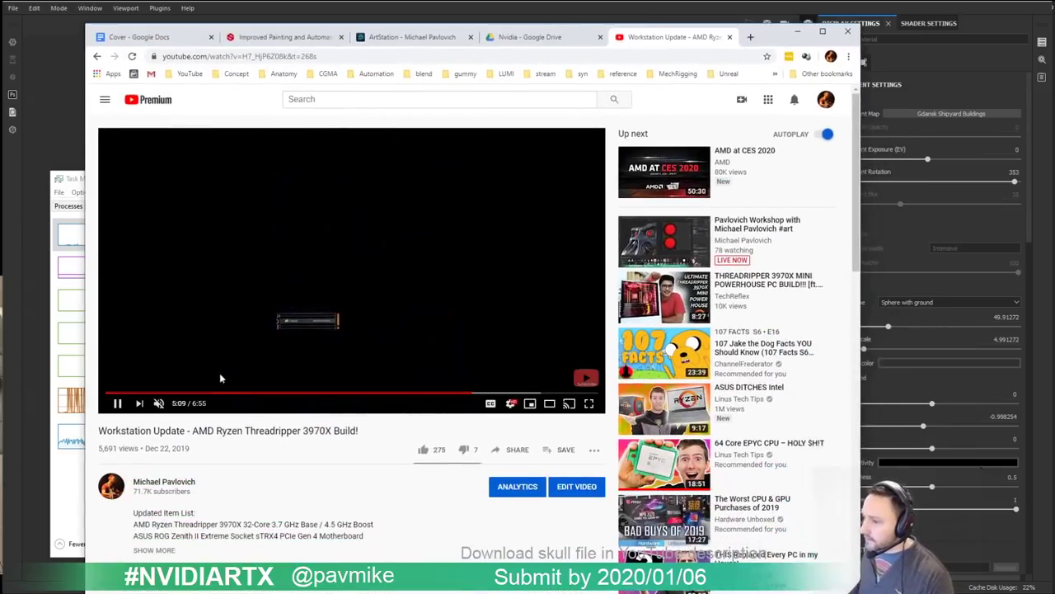
left_click(284, 393)
left_click(369, 394)
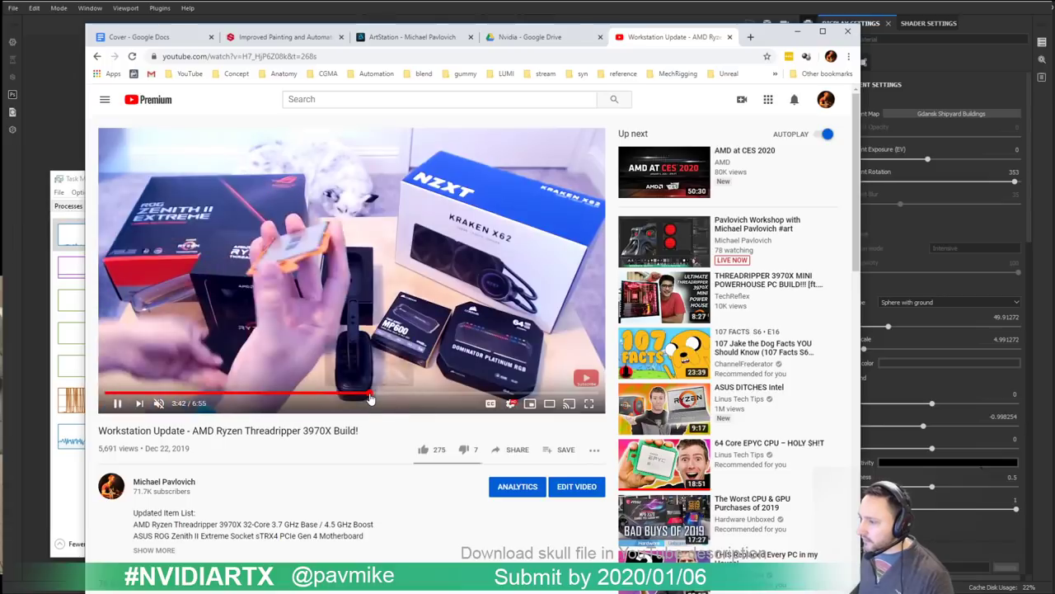
left_click(389, 394)
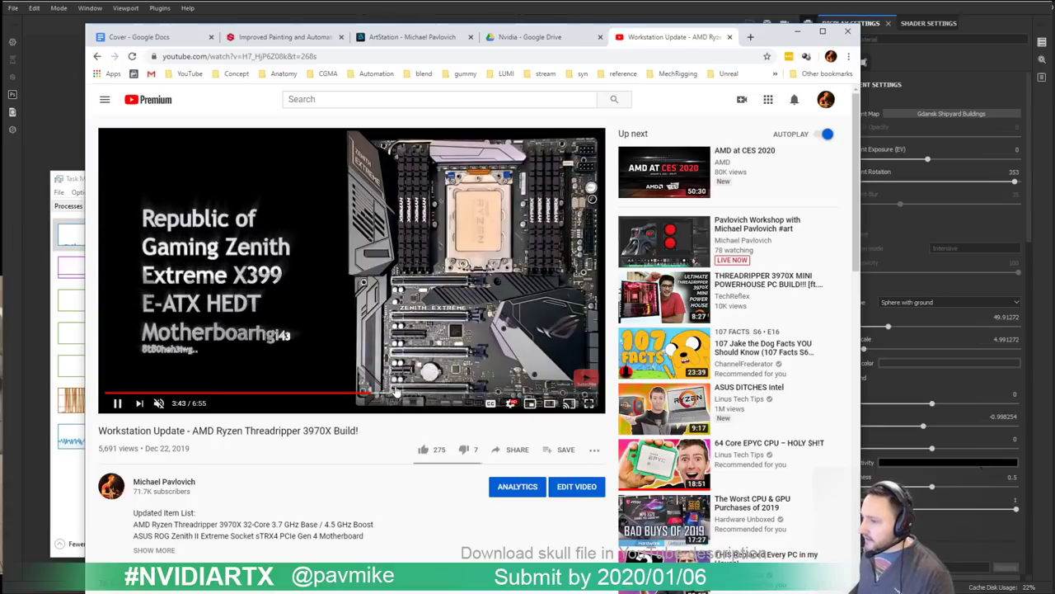
left_click(406, 394)
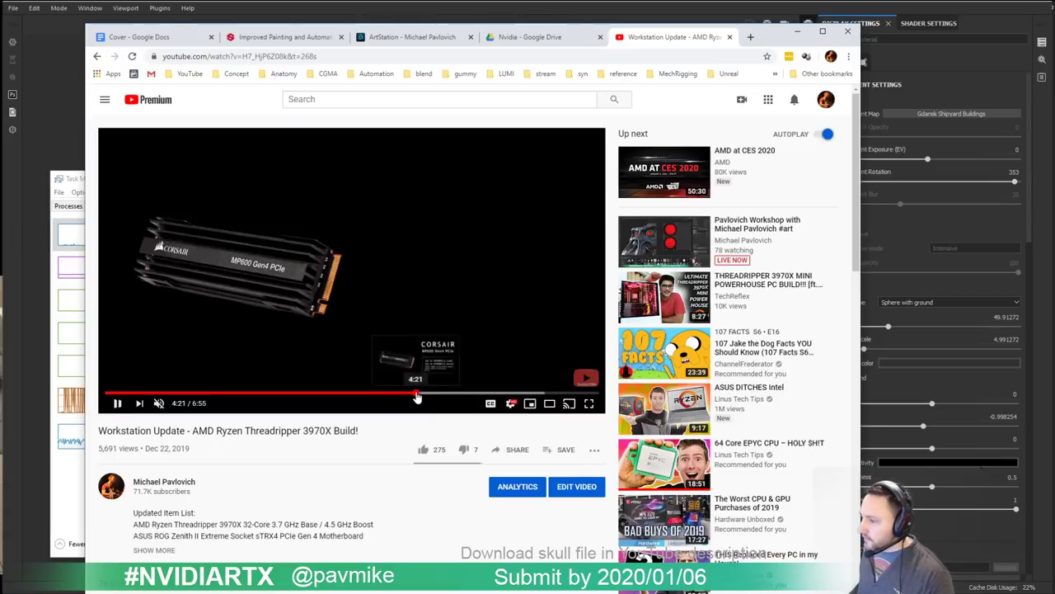
left_click(416, 394)
left_click(408, 395)
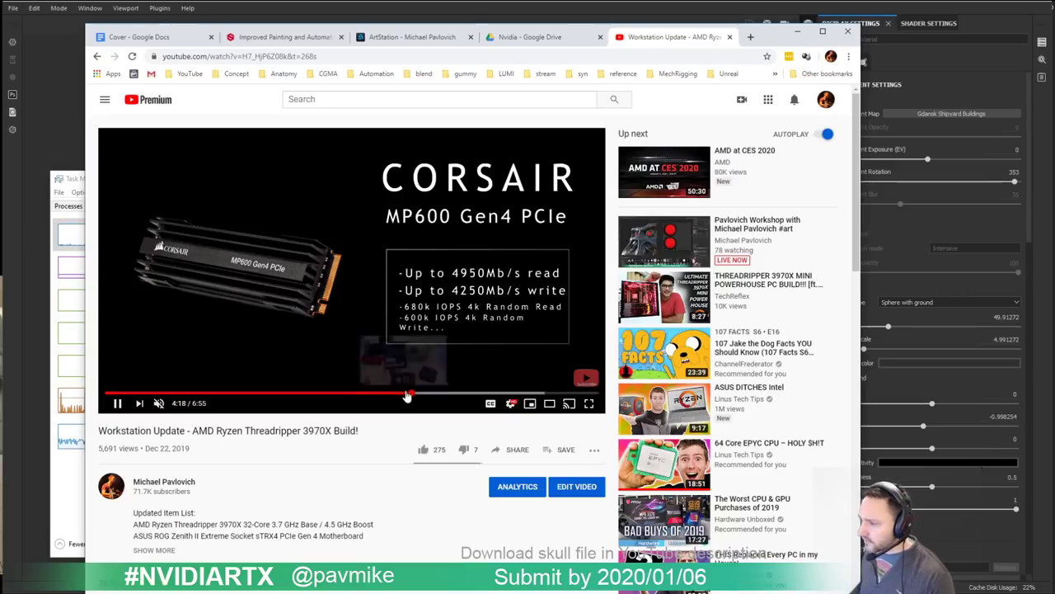
left_click(417, 397)
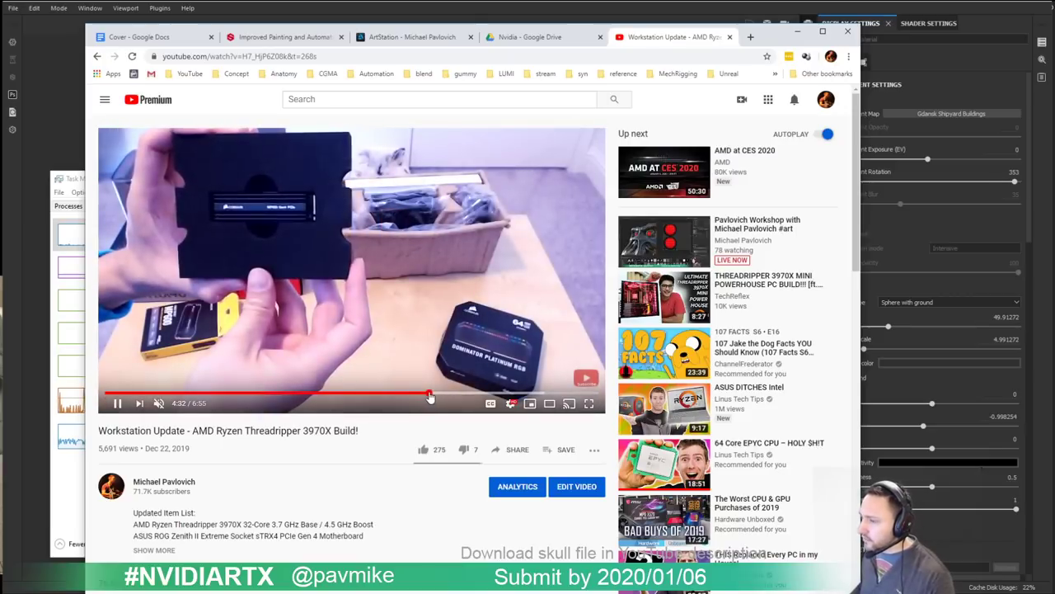
Step: Skip ahead through the build video's motherboard and drive-slot sections to the Dominator Platinum RGB memory
left_click(435, 397)
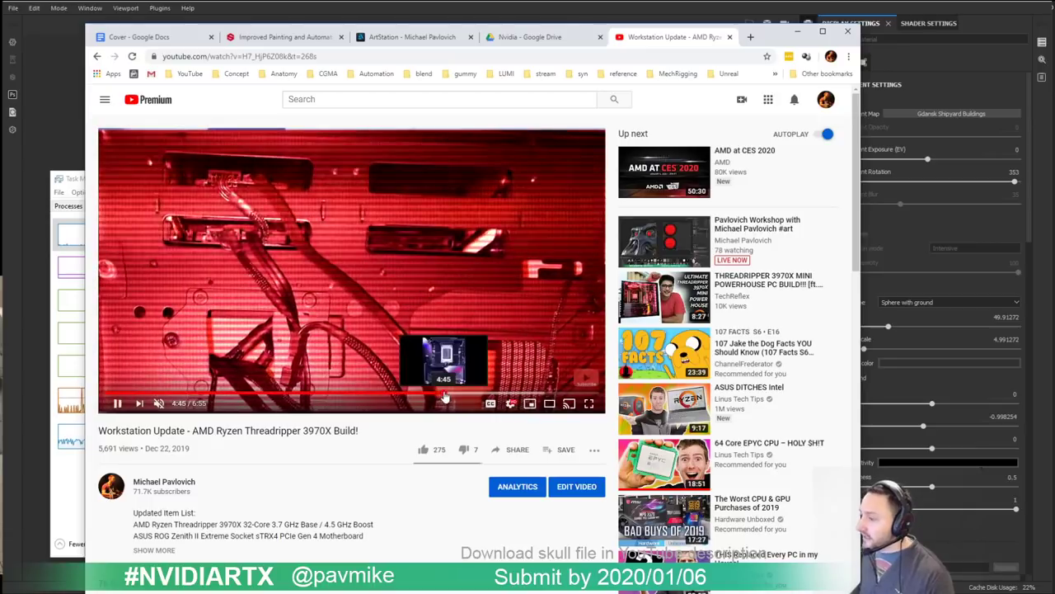
left_click(453, 397)
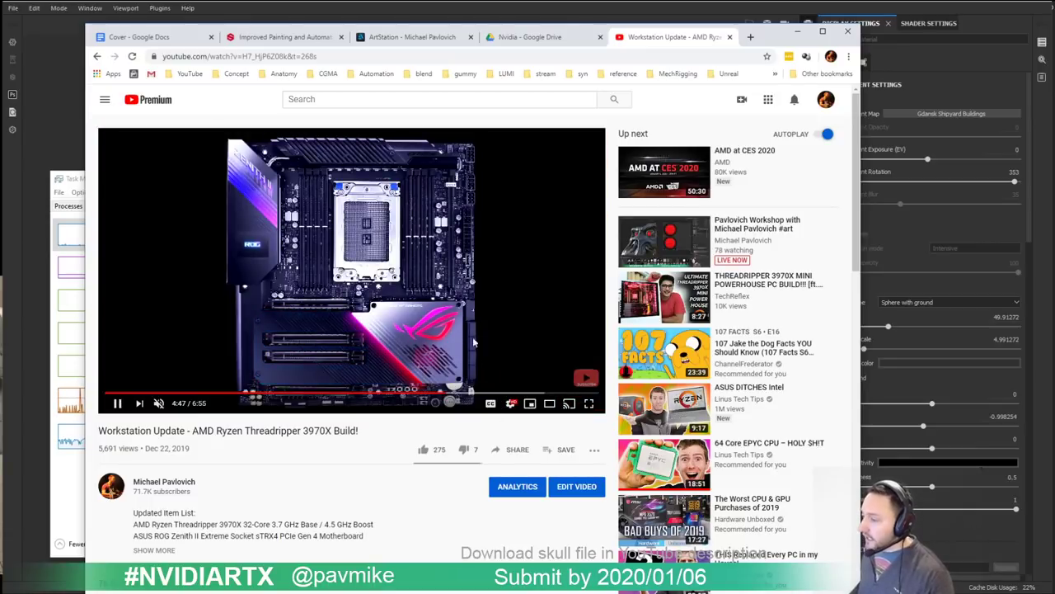
left_click(458, 396)
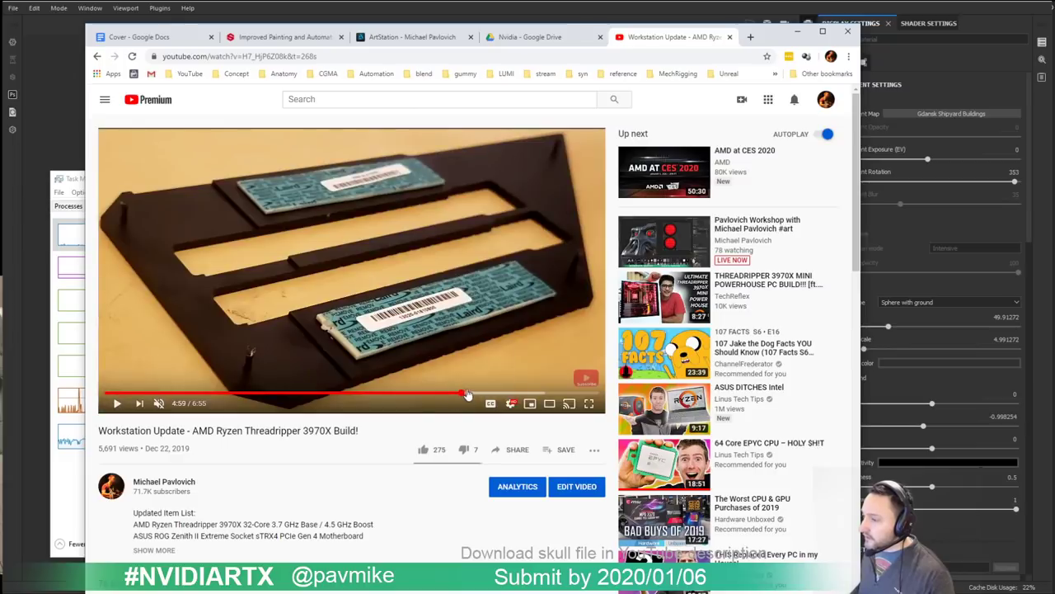
left_click(463, 397)
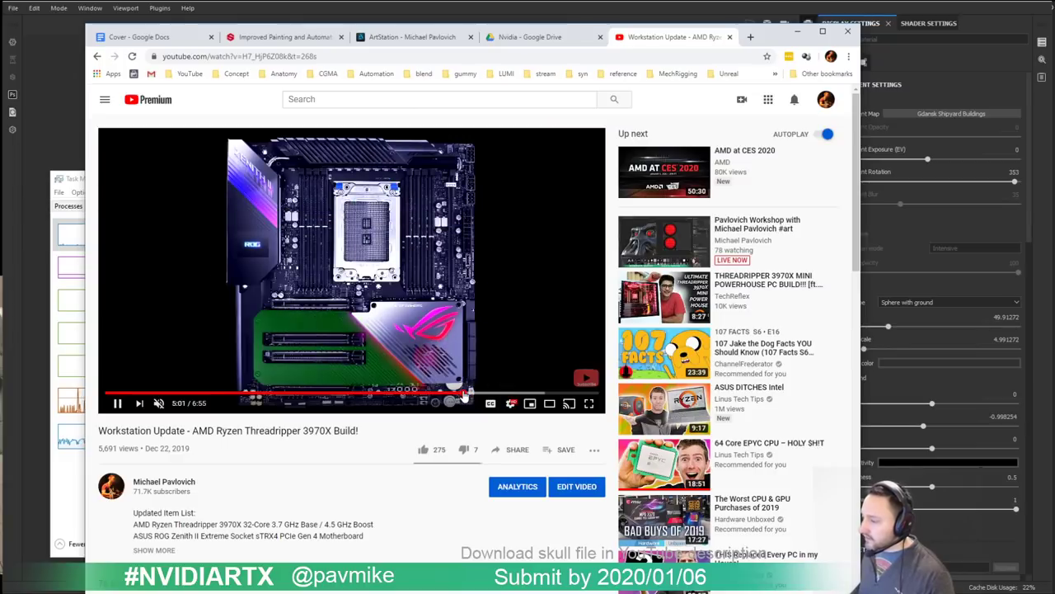
left_click(474, 397)
left_click(484, 396)
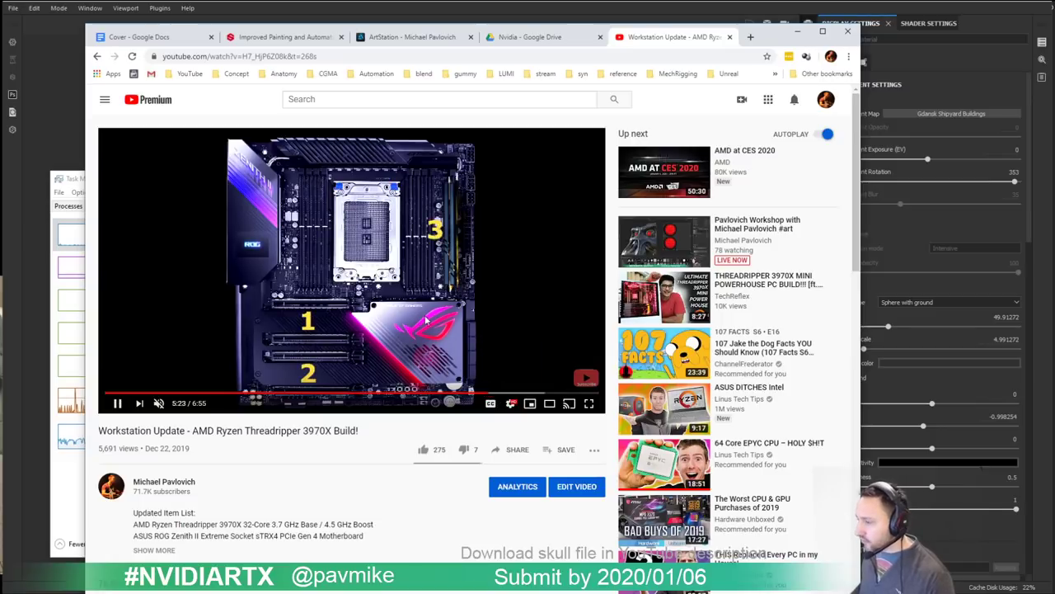
left_click(501, 396)
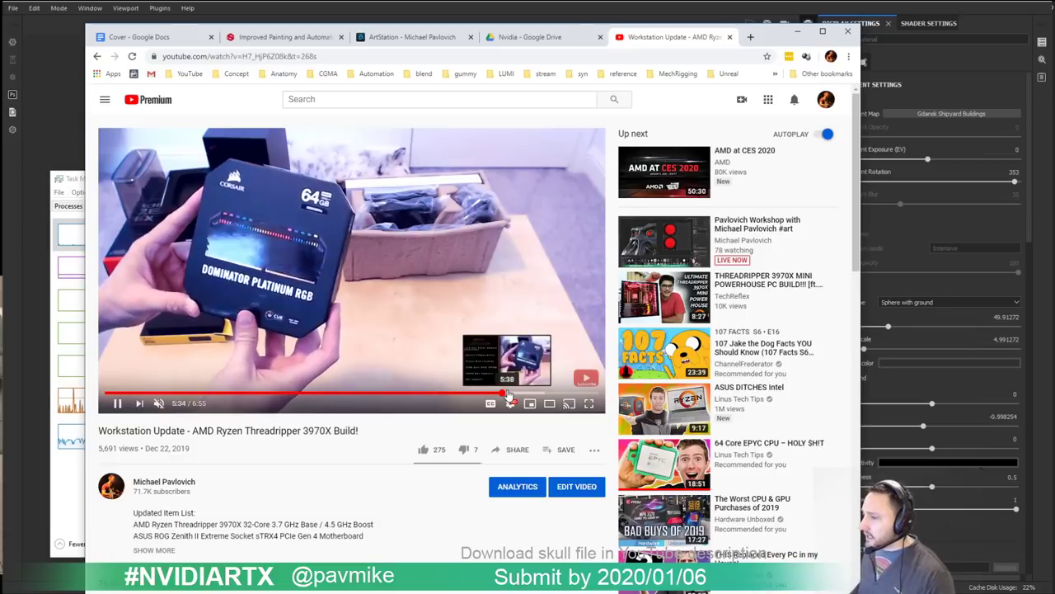
Step: Skip back through the build video to the Kraken X62 cooler and the processor diagram, then minimize the browser
left_click(394, 396)
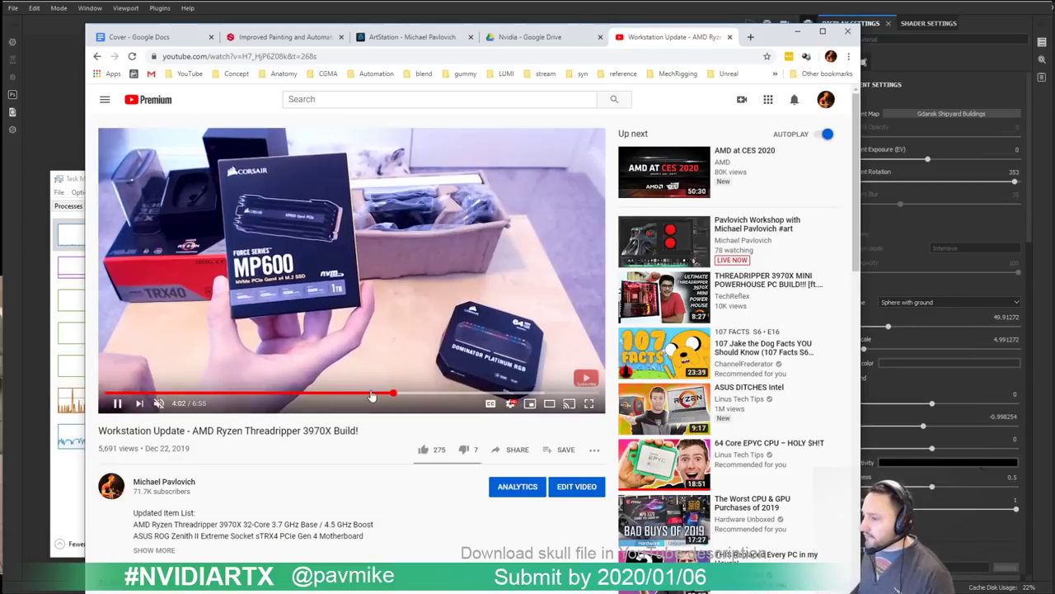
left_click(322, 396)
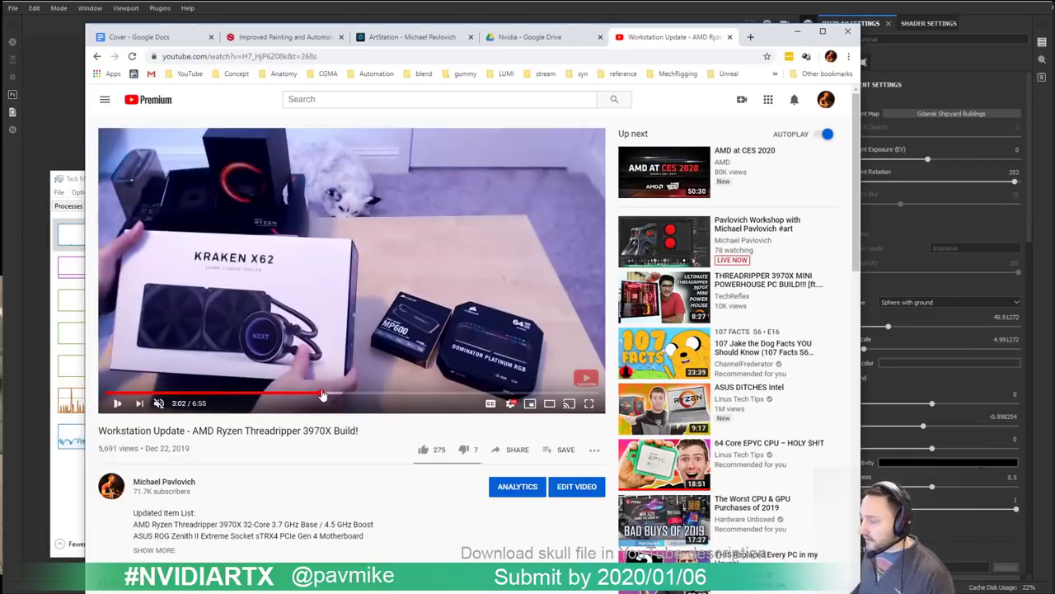
left_click(301, 396)
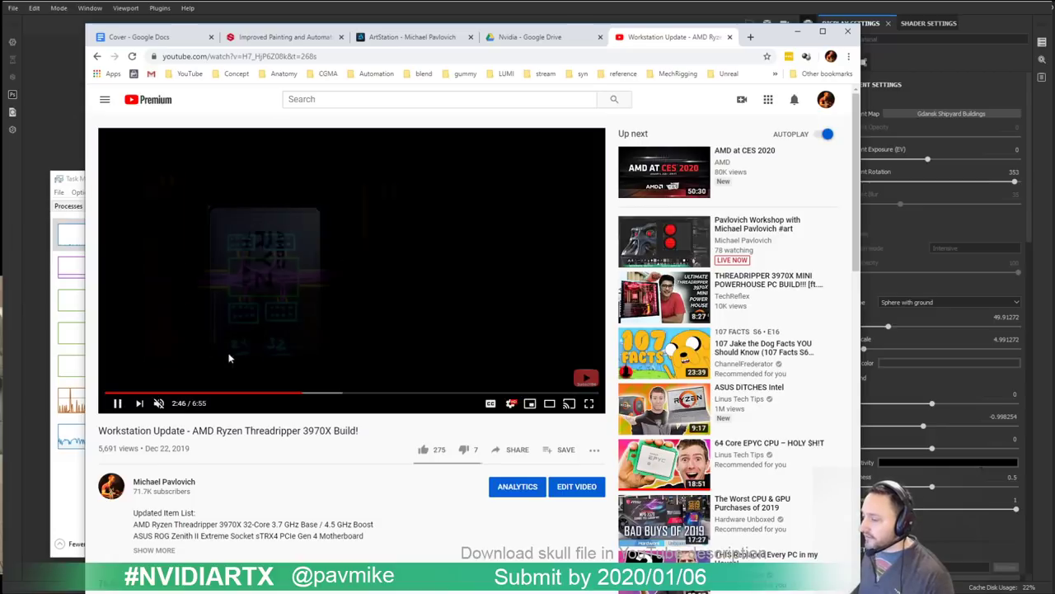
left_click(300, 395)
left_click(298, 397)
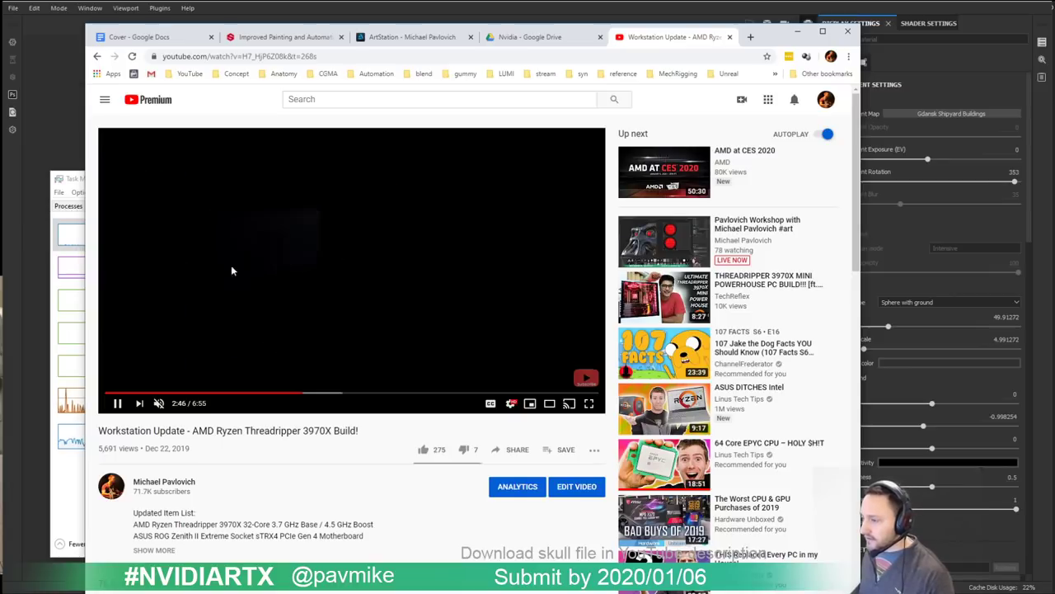
left_click(289, 390)
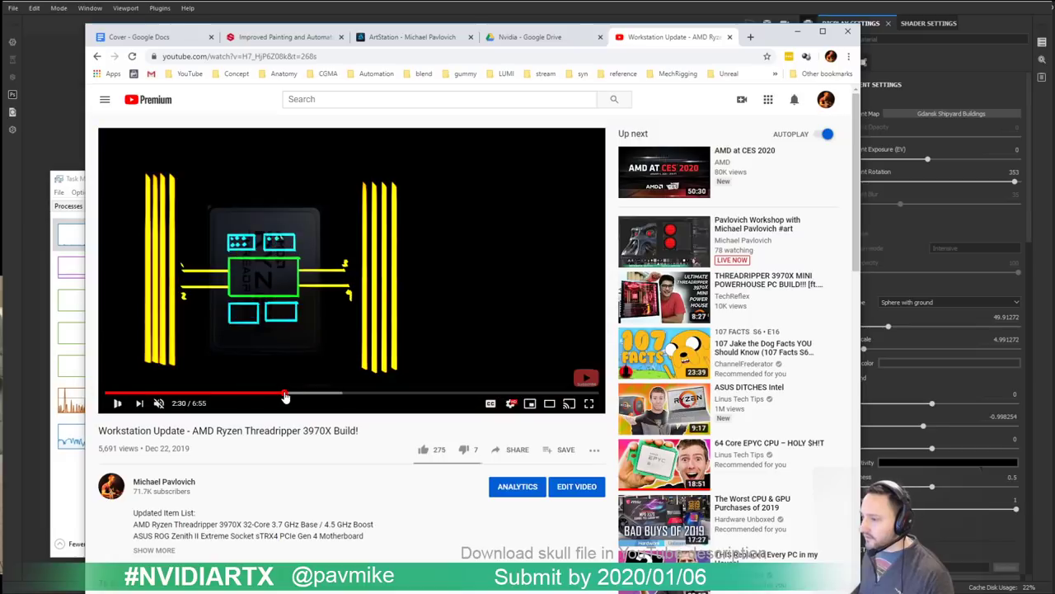
left_click(797, 31)
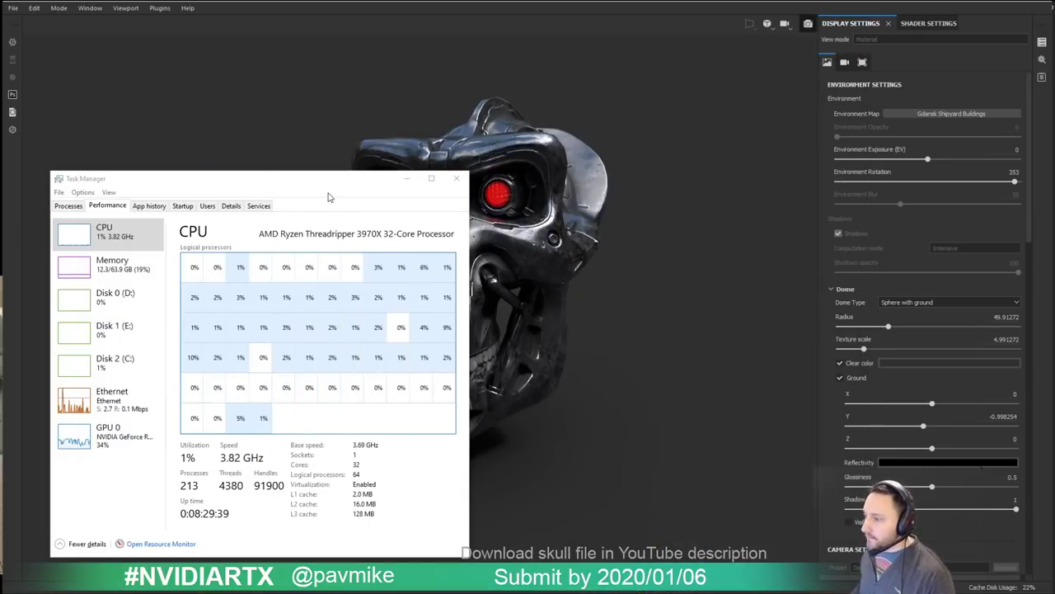
Step: View the GPU's performance in Task Manager, switching the Copy graph to Cuda
left_click(144, 439)
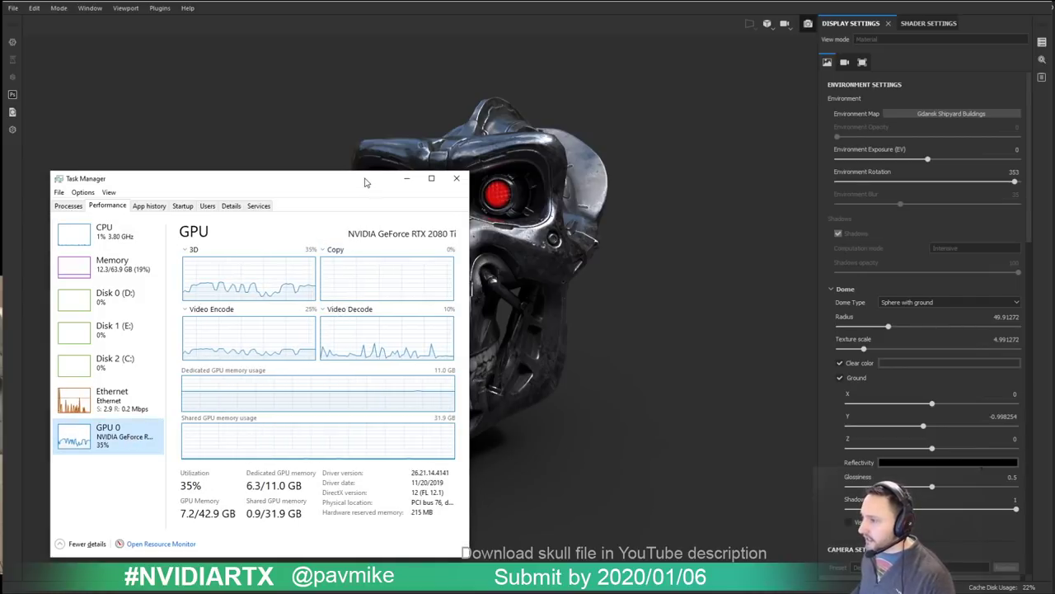
left_click_drag(365, 179, 337, 115)
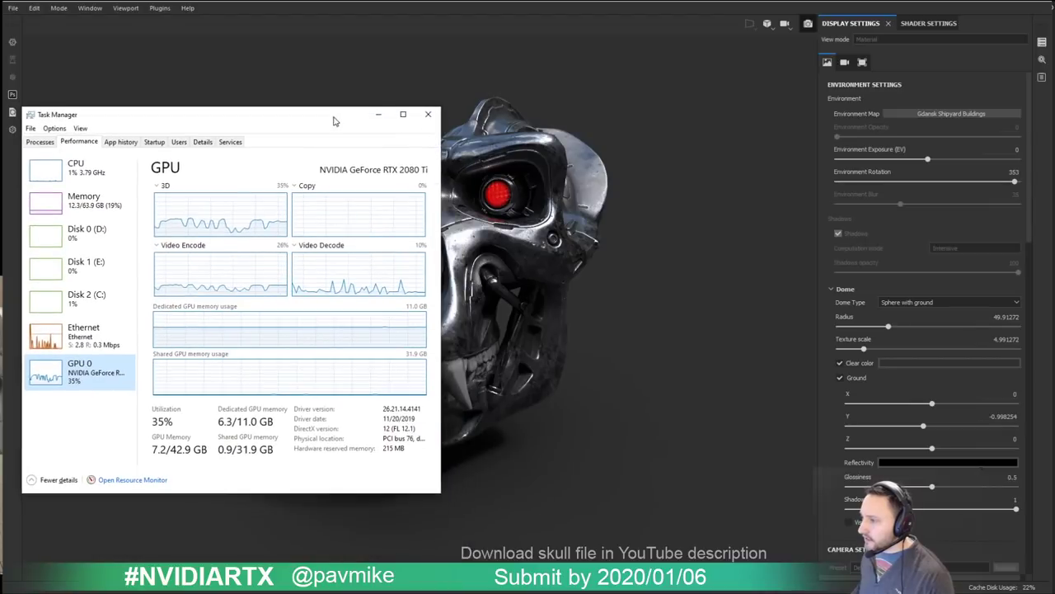
left_click(306, 186)
left_click(310, 169)
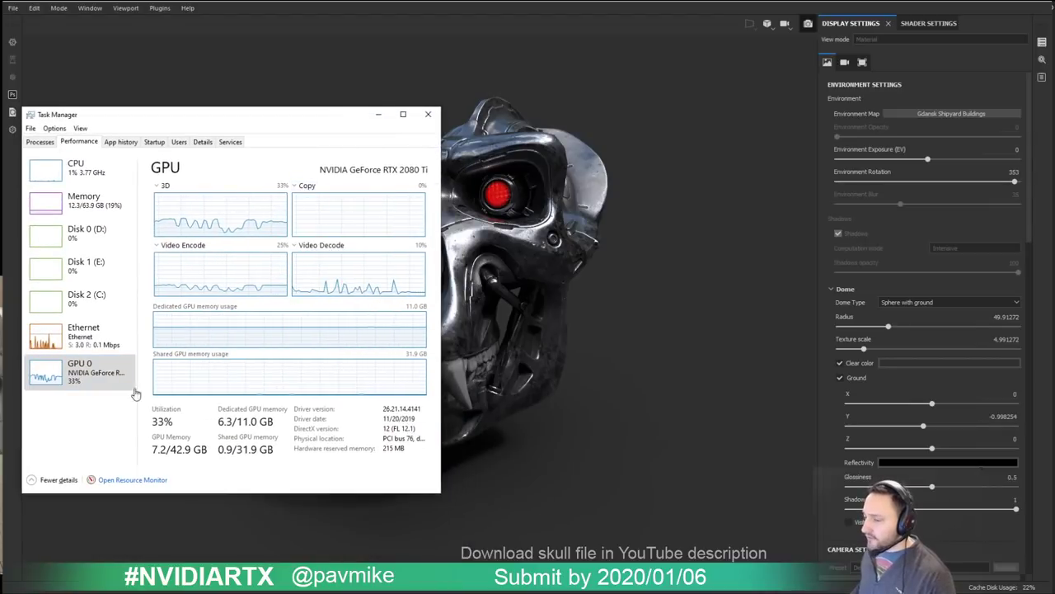
left_click(305, 186)
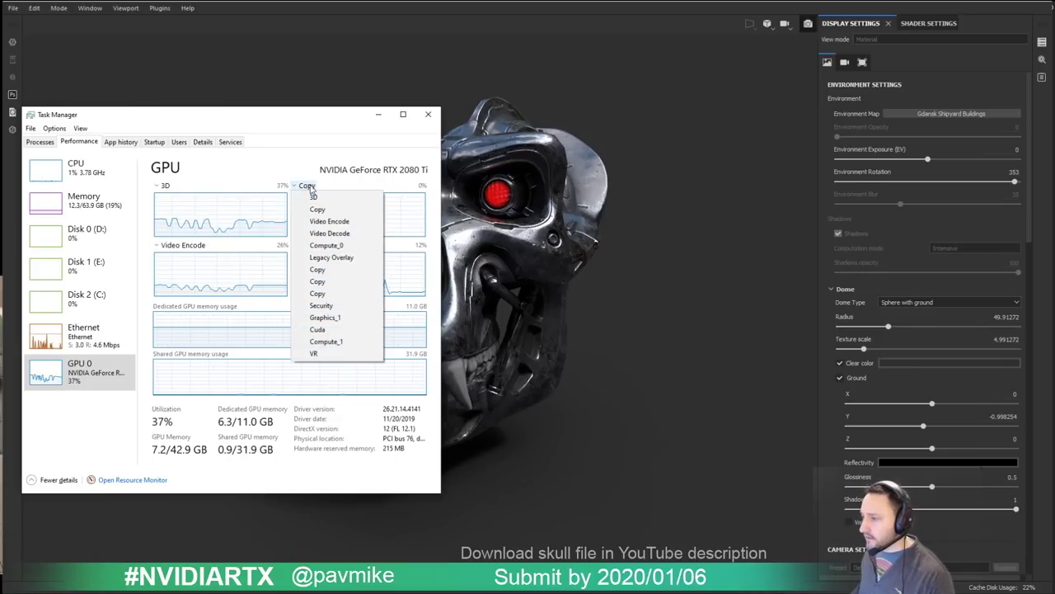
left_click(322, 329)
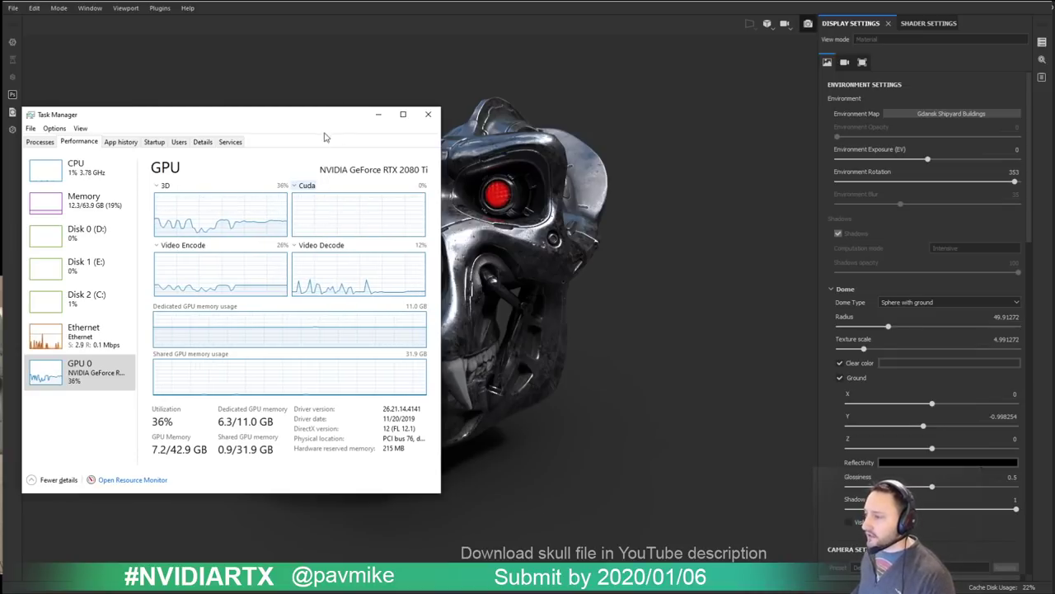
Step: Move Task Manager off this screen, close it and return to the rendered skull
left_click_drag(338, 119, 0, 192)
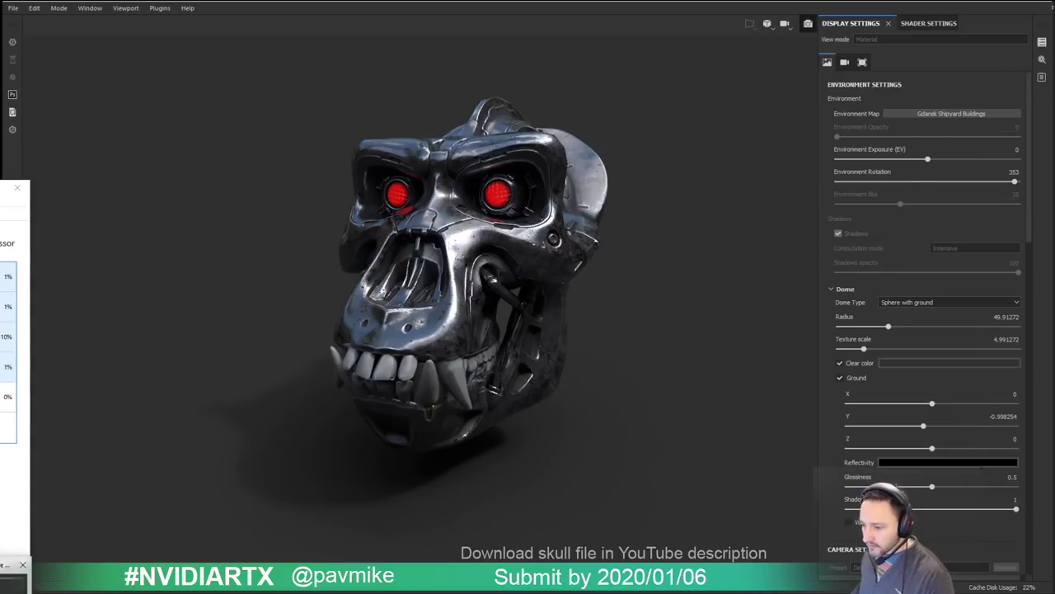
left_click(17, 188)
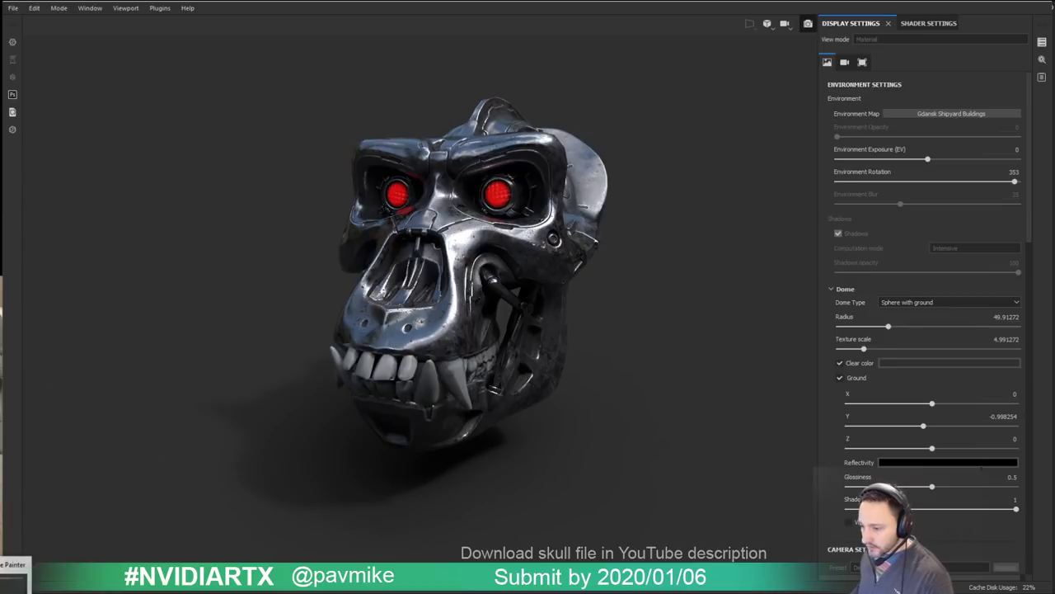
left_click_drag(174, 10, 206, 135)
left_click(410, 345)
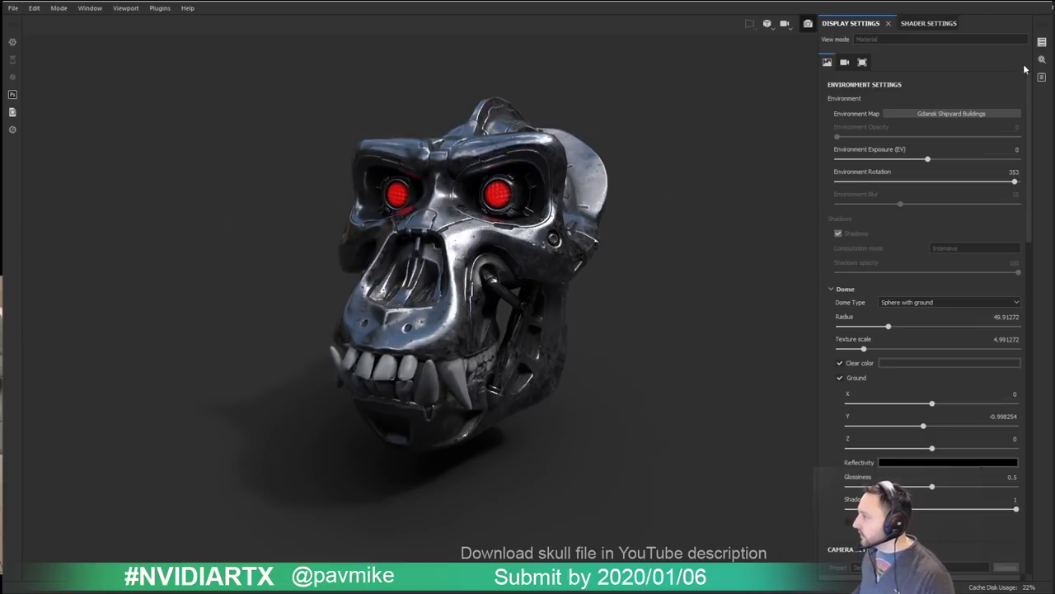
Step: Look through the texture set list, renderer settings and log, then review the environment and dome display settings
left_click(1042, 42)
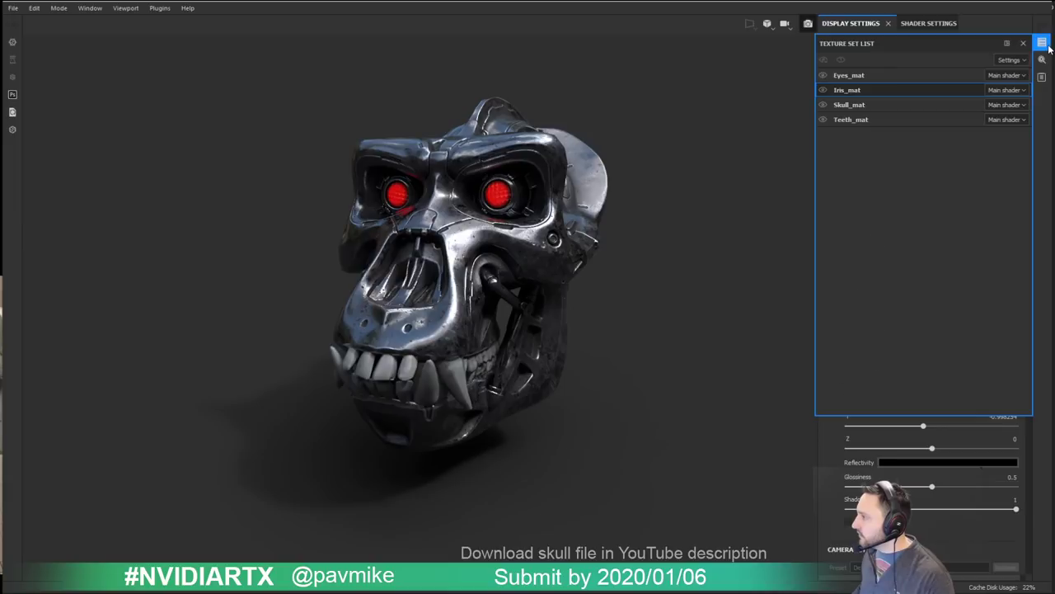
left_click(1044, 60)
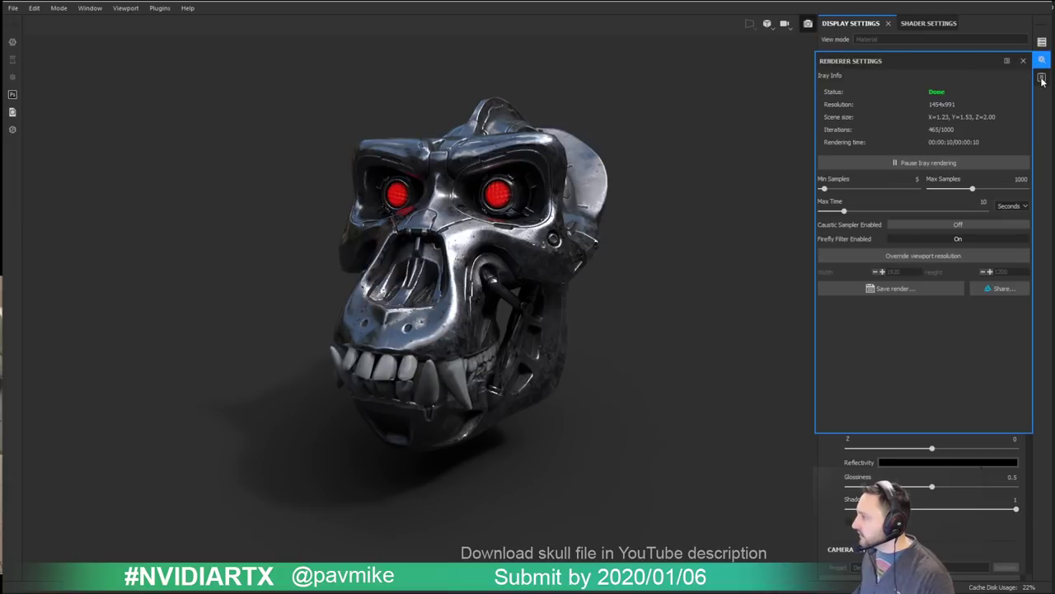
left_click(1042, 78)
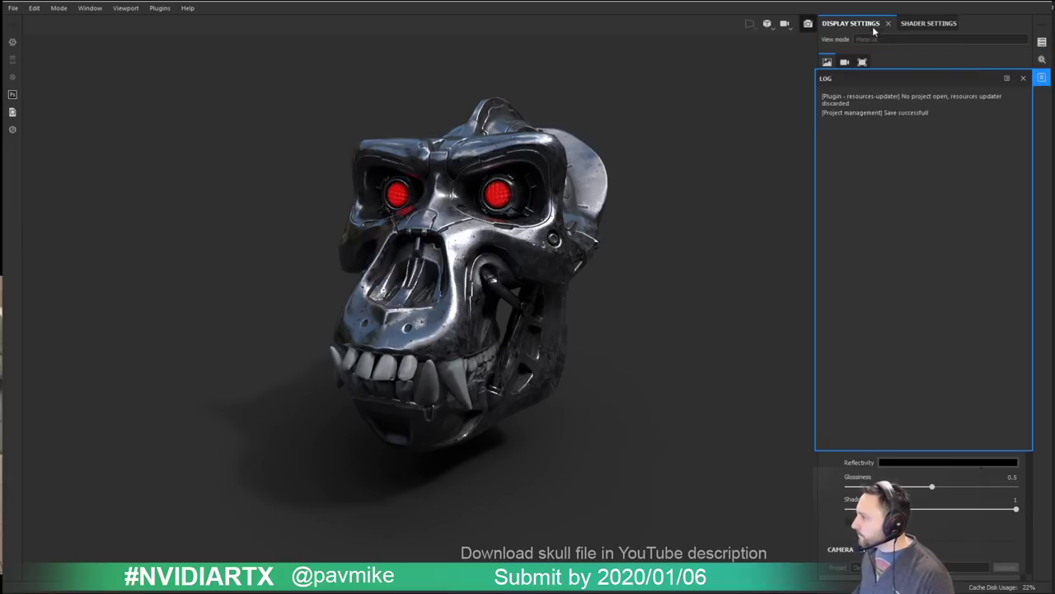
left_click(923, 23)
left_click(861, 24)
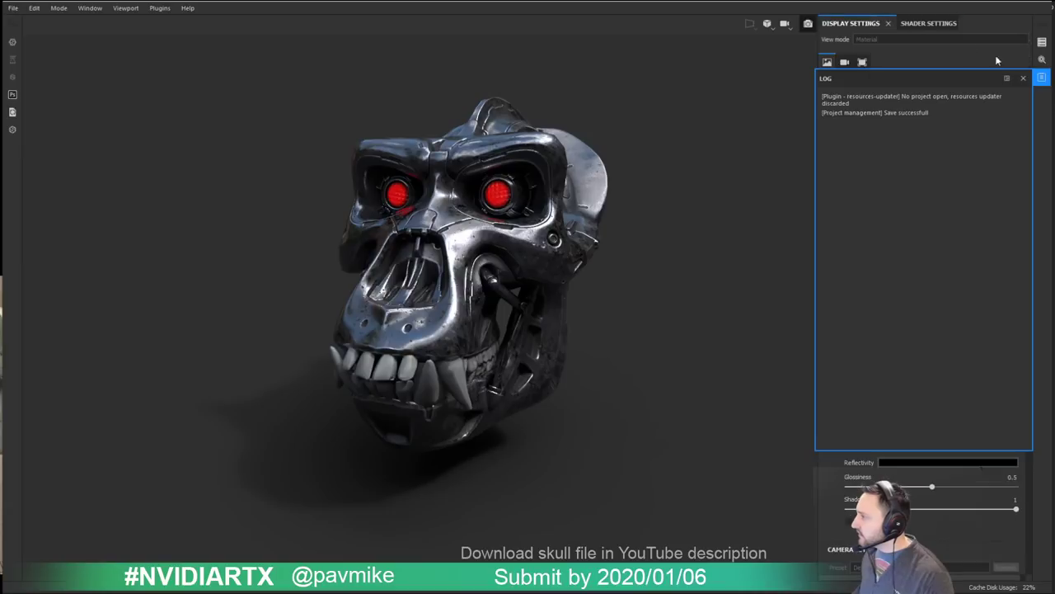
left_click(1042, 44)
left_click(1042, 44)
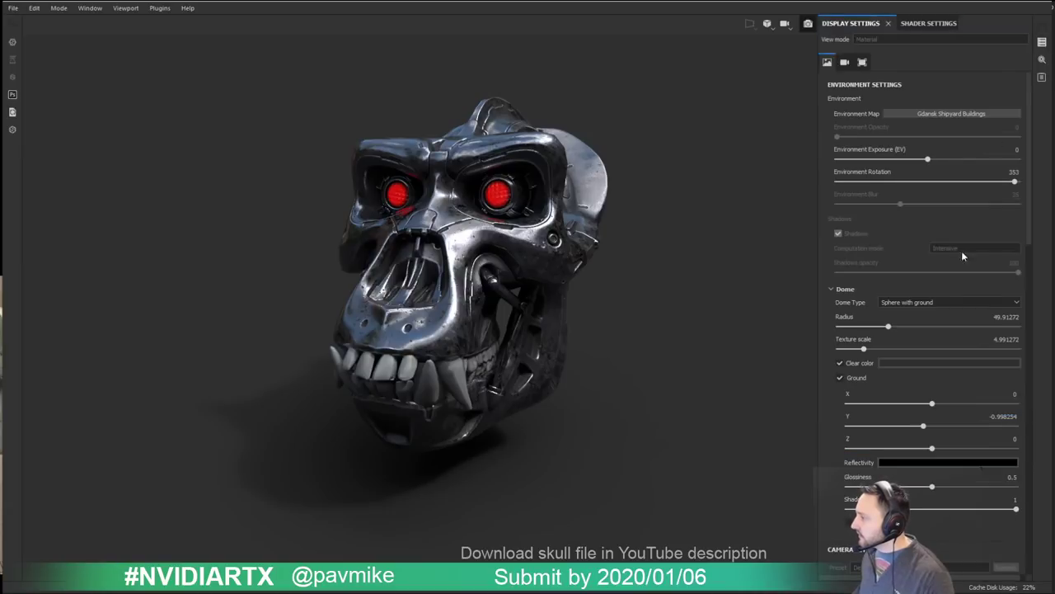
scroll(911, 327, "down", 5)
scroll(915, 327, "up", 5)
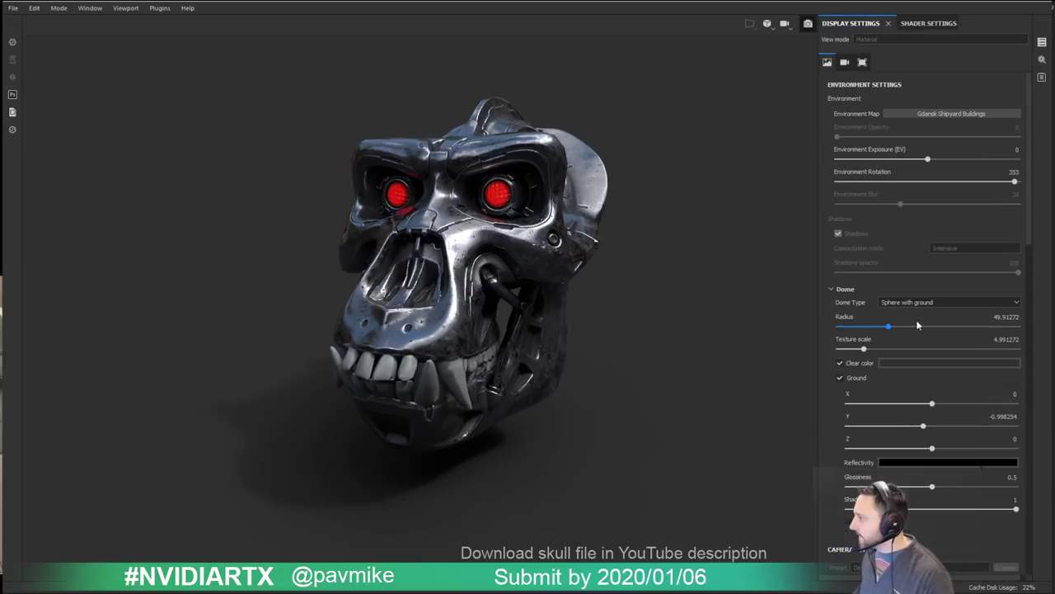
Step: Look through the camera, viewport and shader settings, then glance at the texture set list
left_click(844, 61)
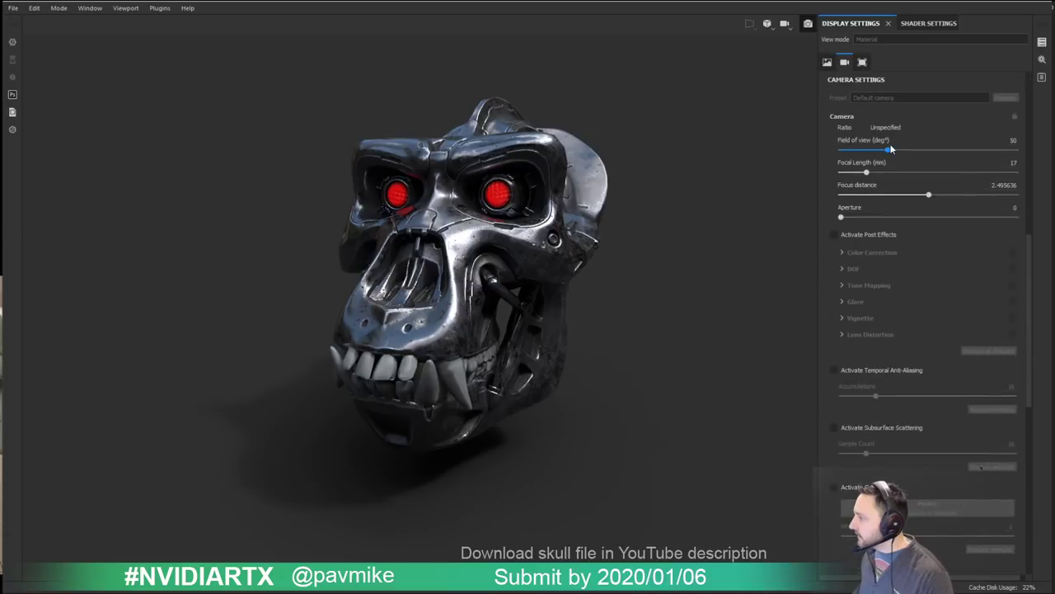
left_click(862, 62)
left_click(913, 23)
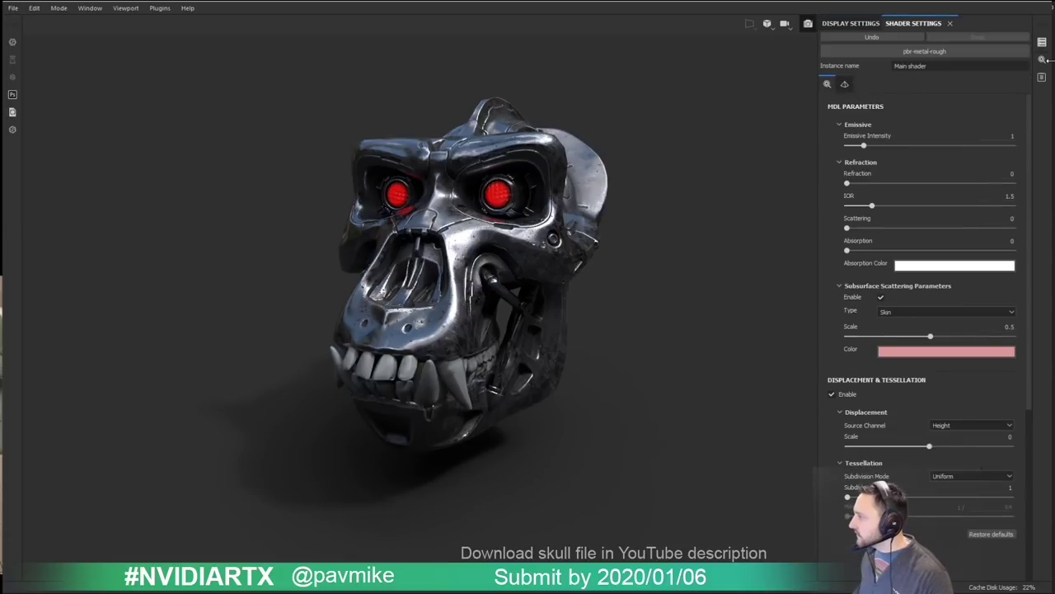
left_click(1042, 42)
left_click(1024, 43)
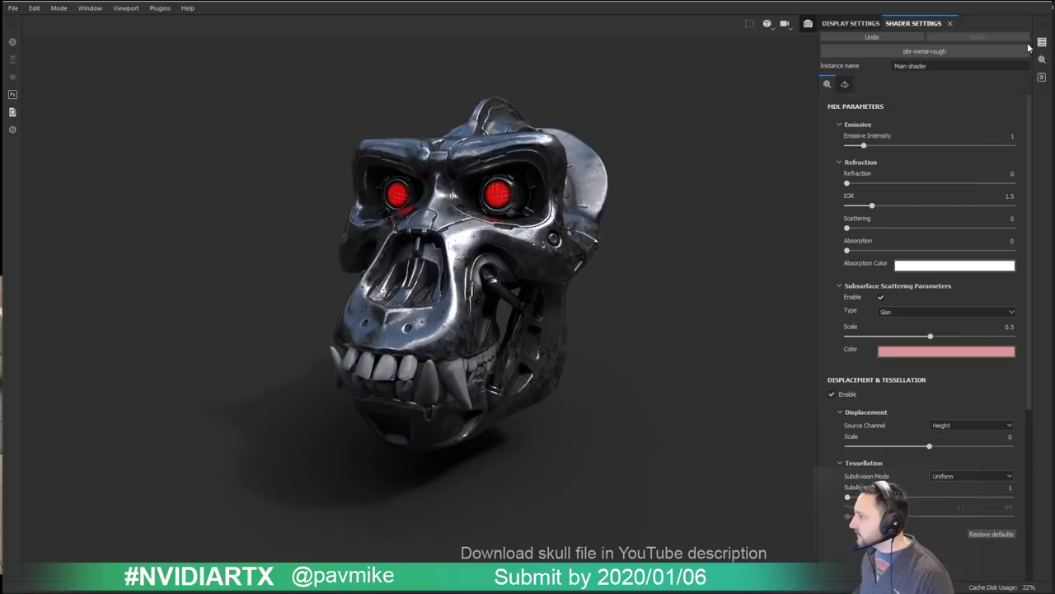
Step: Set the Iray renderer to max samples 5073, min samples 3614 and a max time of 767 seconds, then close its settings
left_click(1042, 61)
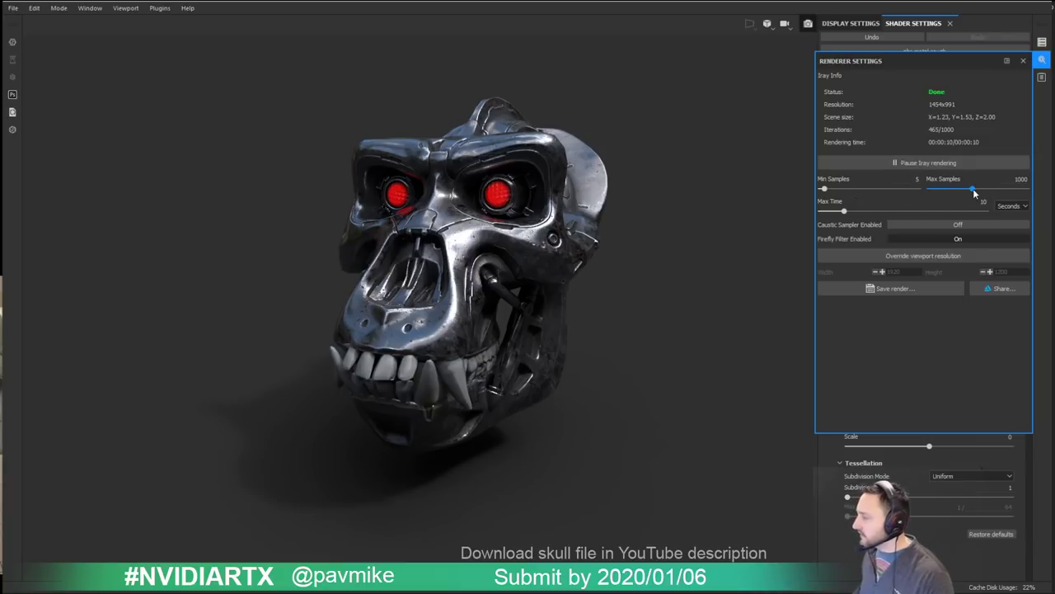
left_click(1006, 189)
left_click(889, 189)
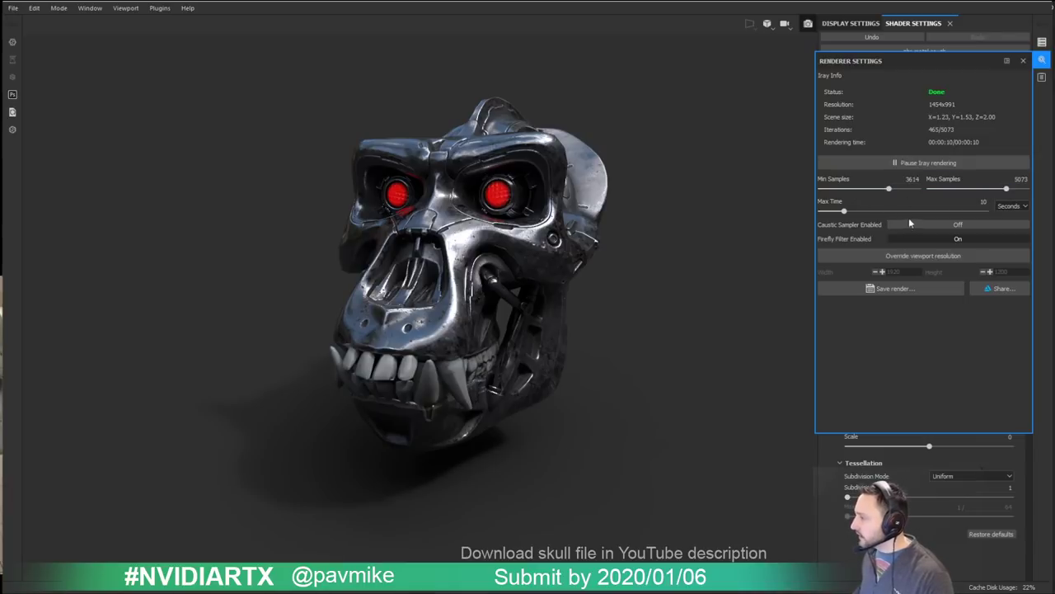
left_click(919, 211)
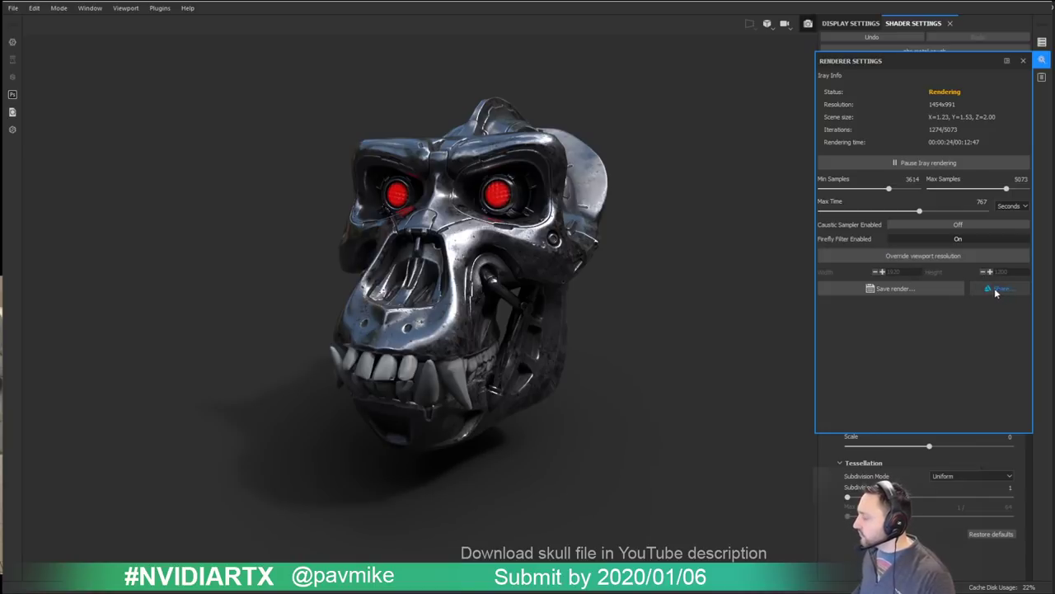
left_click(1023, 62)
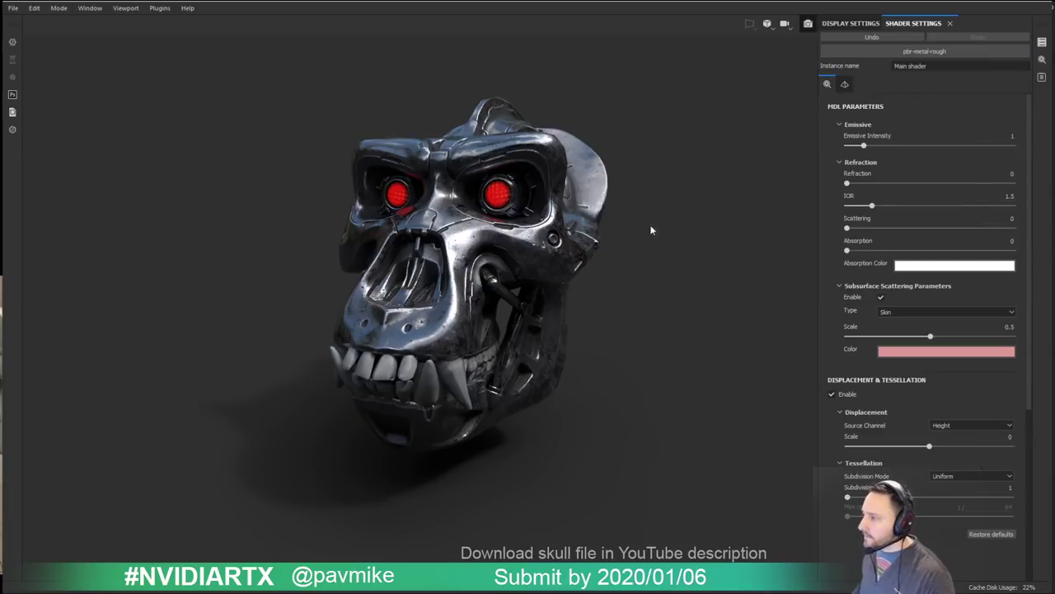
Step: Re-render the skull from a slightly higher angle, check the CPU and GPU load in Task Manager, and move that window off this screen
left_click_drag(706, 250, 683, 278, "alt")
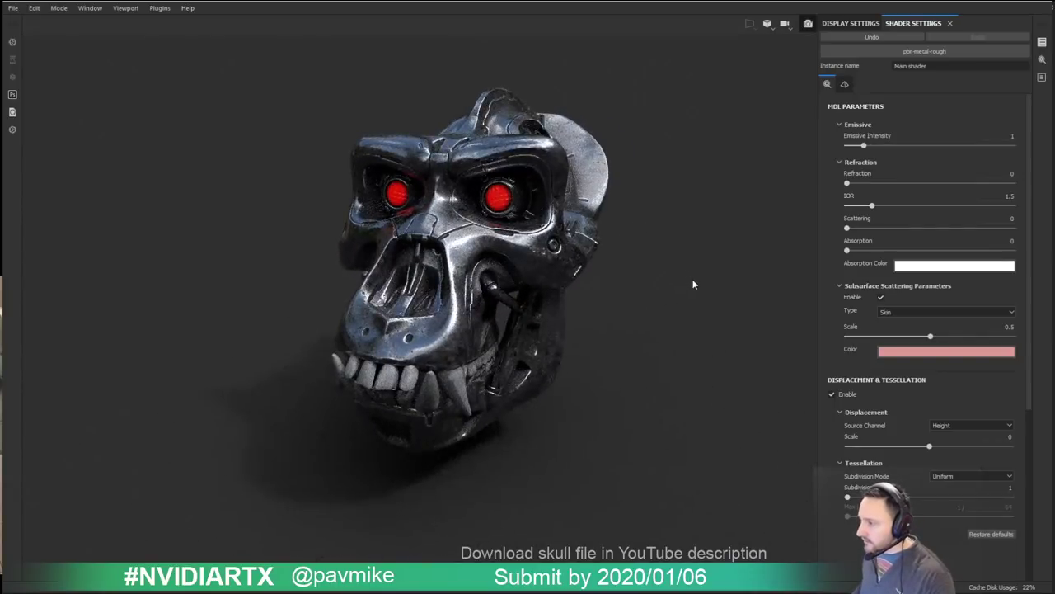
key("alt+Tab")
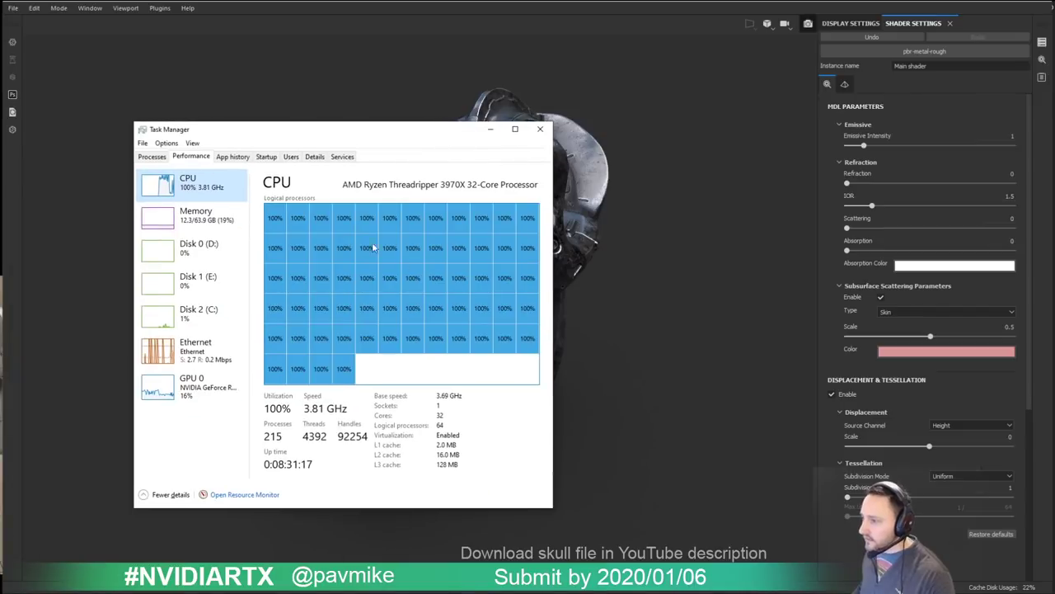
left_click(191, 383)
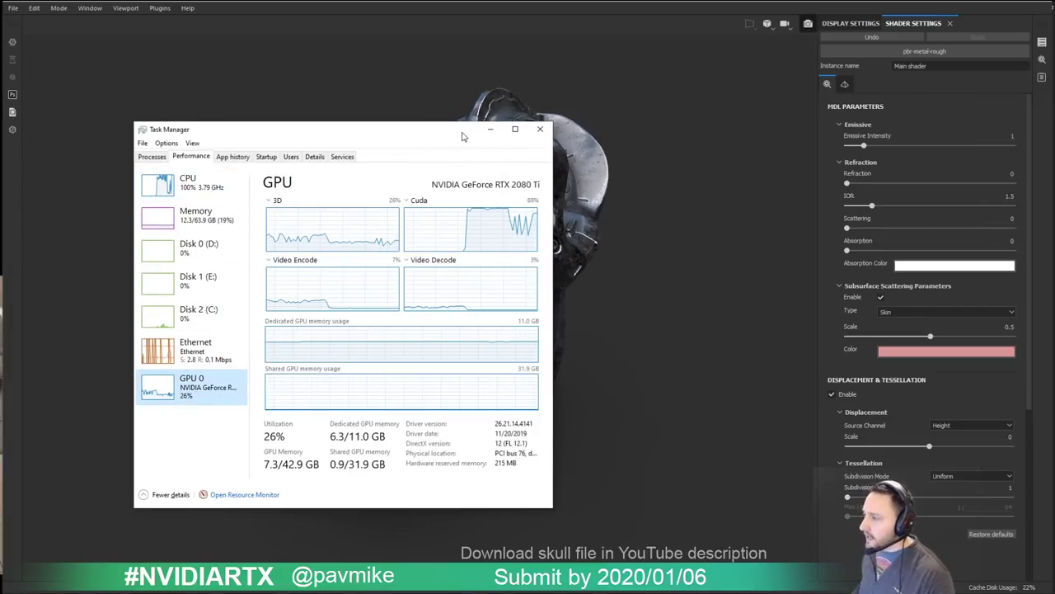
left_click_drag(438, 131, 0, 173)
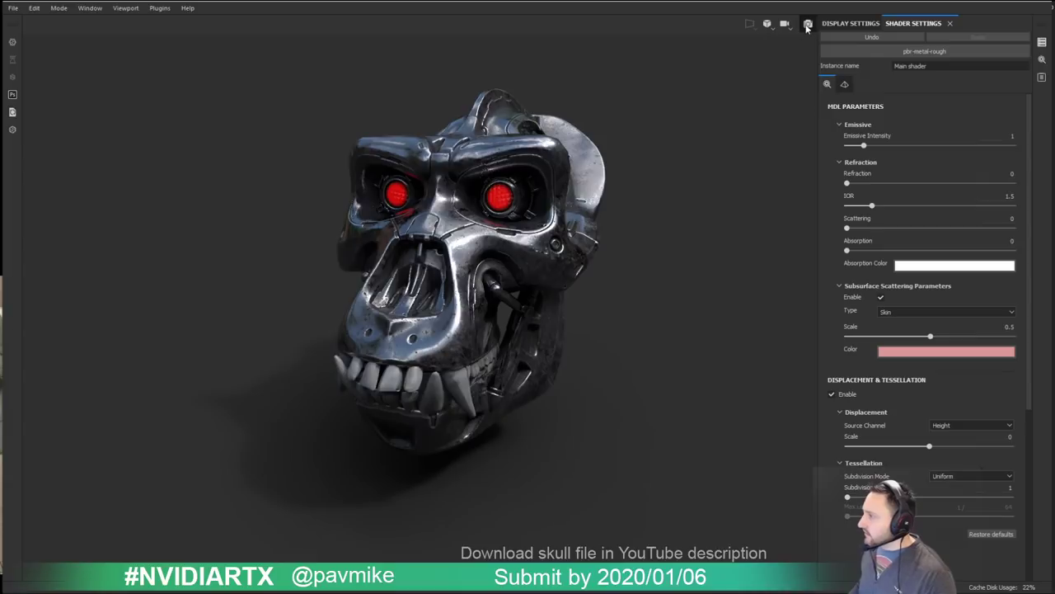
Step: Leave the Iray render for painting mode and make Teeth_mat the active texture set
key("F9")
right_click_drag(615, 215, 726, 219, "alt")
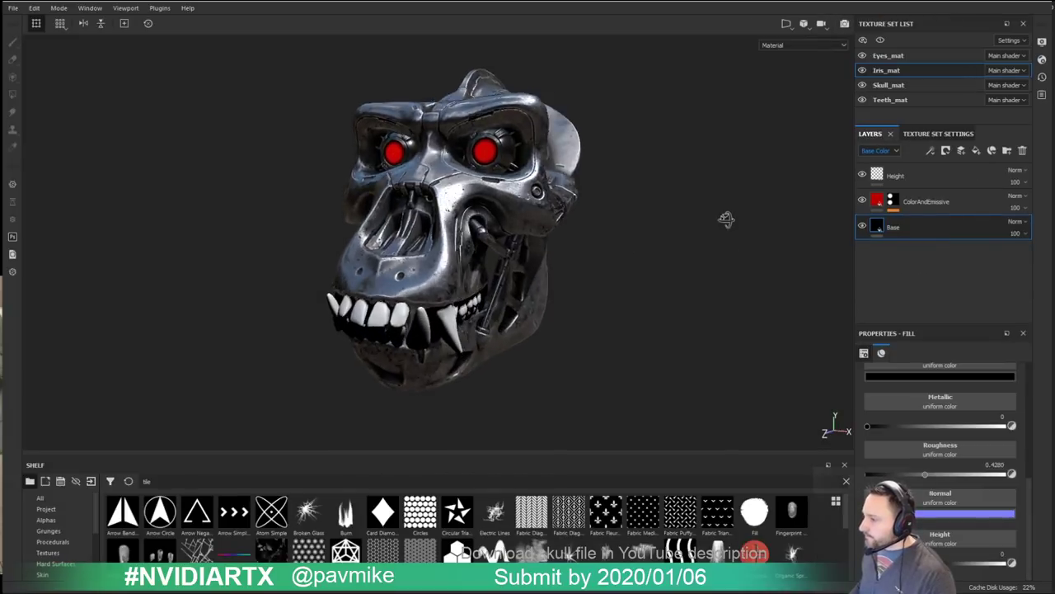
left_click_drag(726, 220, 724, 197, "alt")
left_click_drag(417, 317, 676, 297, "alt")
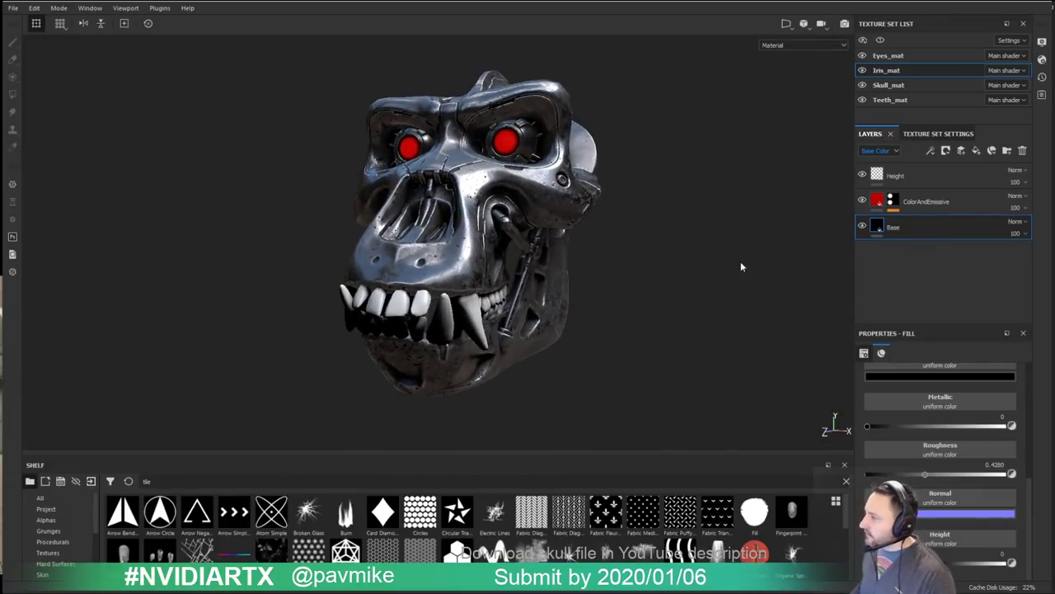
left_click(901, 99)
Step: Isolate the Teeth_mat texture set, examine the teeth from the front and above, and show all texture sets again
left_click(879, 39)
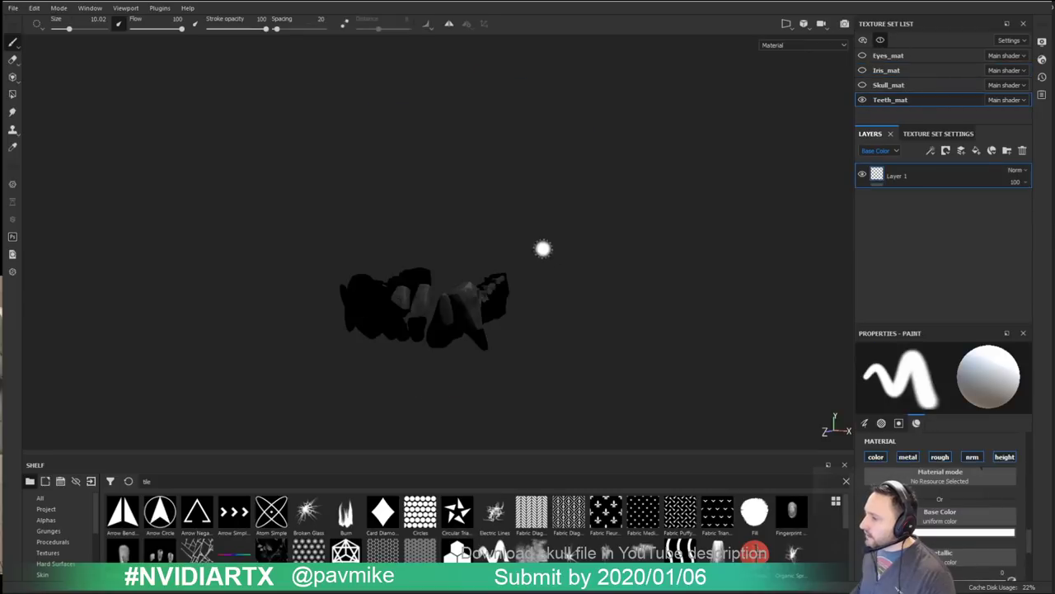
left_click_drag(544, 248, 666, 263, "alt")
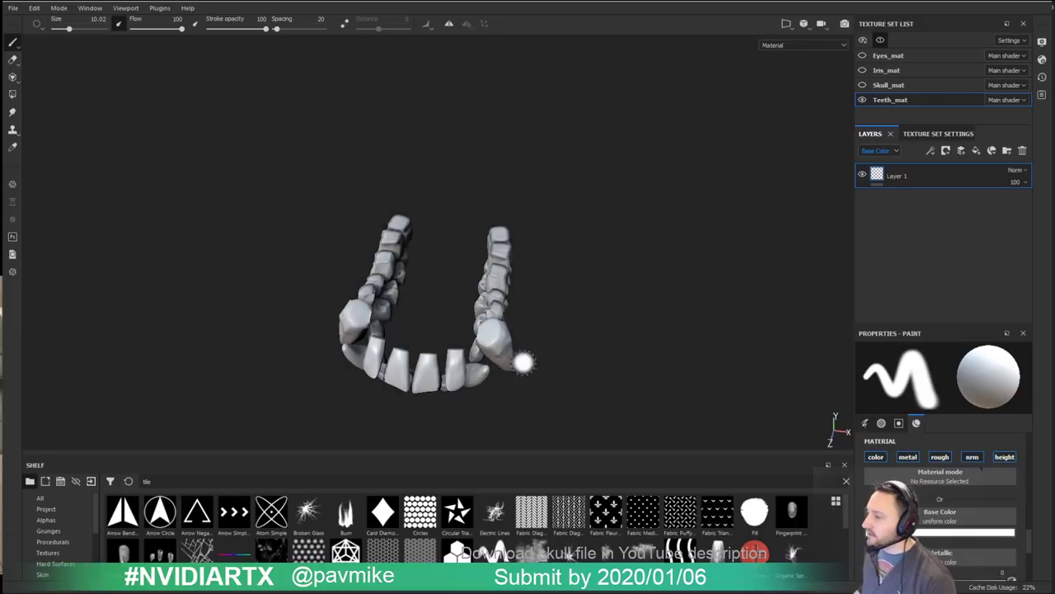
mouse_move(592, 302)
left_mouse_down("alt")
mouse_move(613, 268)
mouse_move(502, 236)
mouse_move(579, 91)
mouse_move(596, 275)
mouse_move(589, 245)
mouse_move(612, 195)
mouse_move(627, 264)
mouse_move(585, 266)
left_mouse_up("alt")
left_click(881, 40)
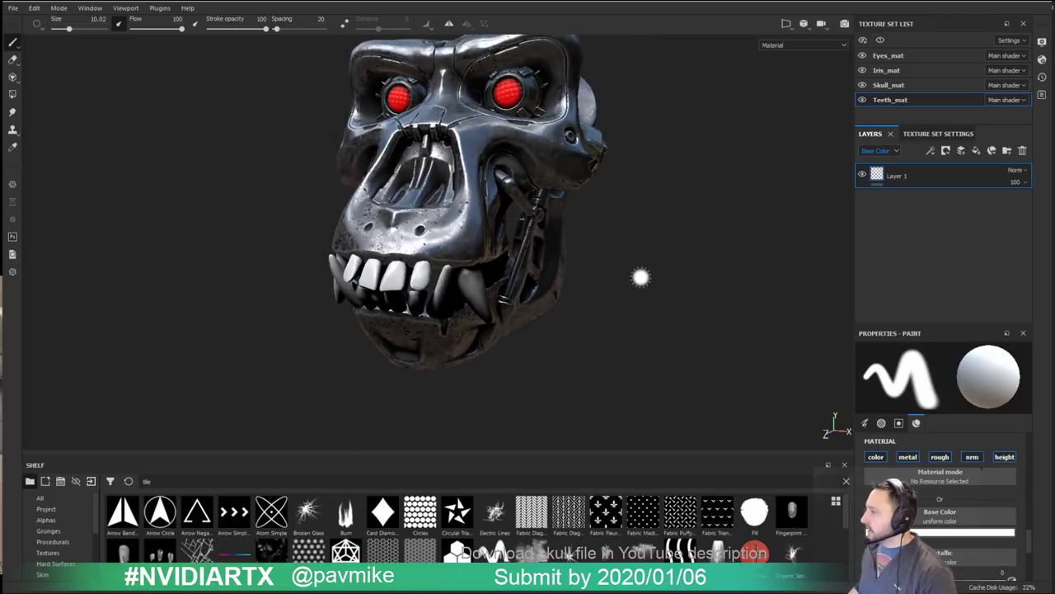
Step: Create a new shader instance for the Iris_mat texture set and name it IrisShader
left_click_drag(632, 219, 641, 250, "alt")
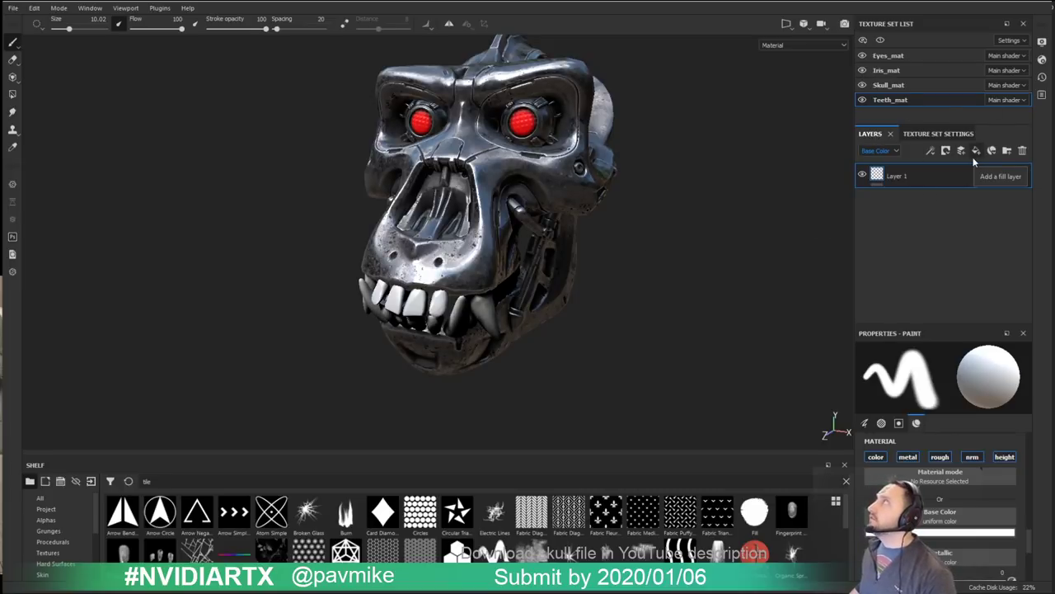
left_click_drag(615, 226, 479, 163, "alt")
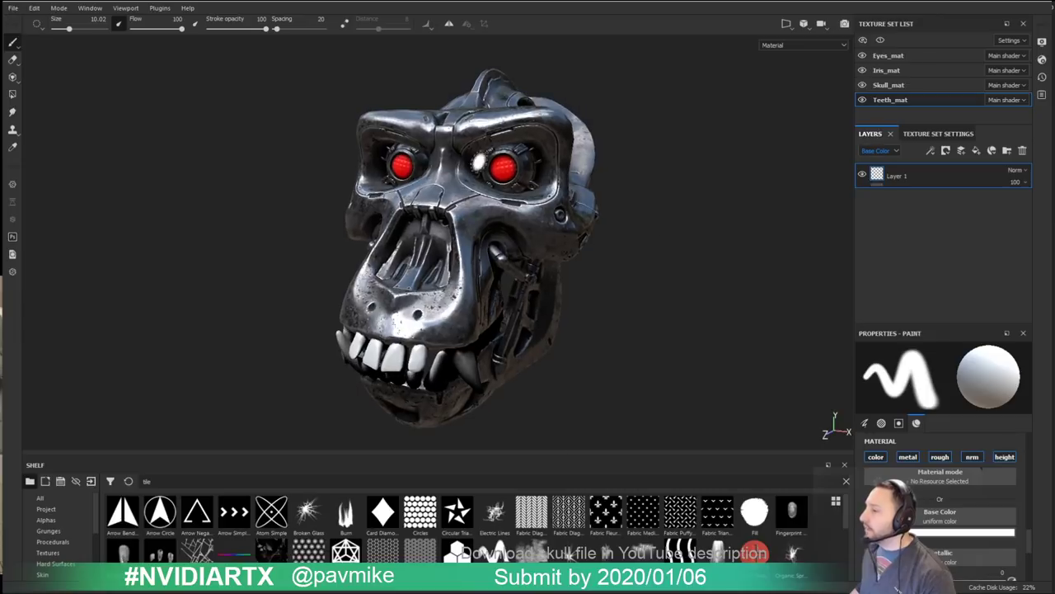
right_click_drag(556, 174, 720, 208, "alt")
left_click_drag(617, 167, 647, 170, "alt")
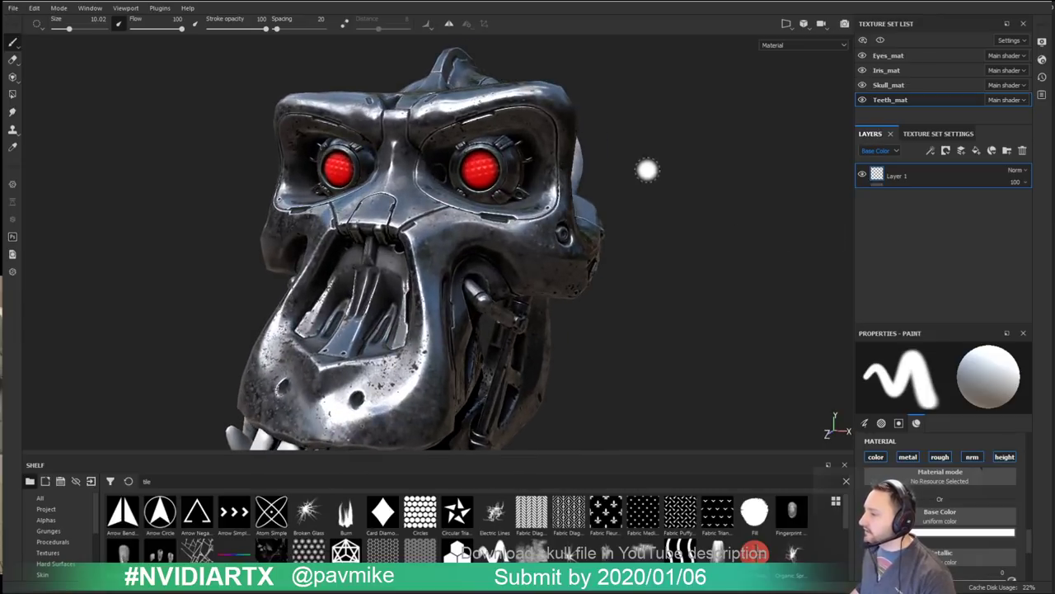
key("t")
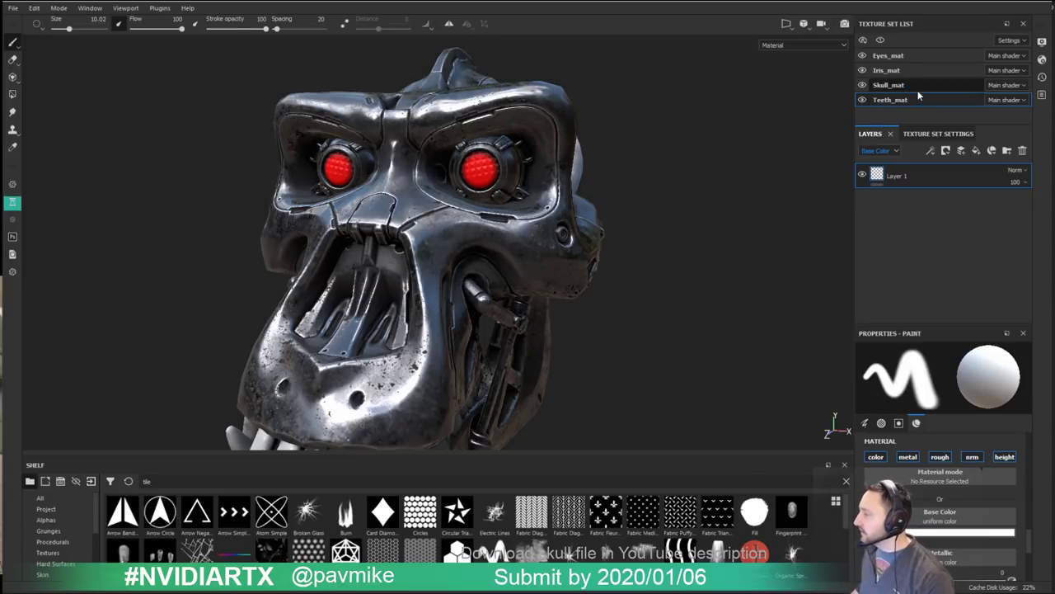
right_click(808, 190, "ctrl+alt")
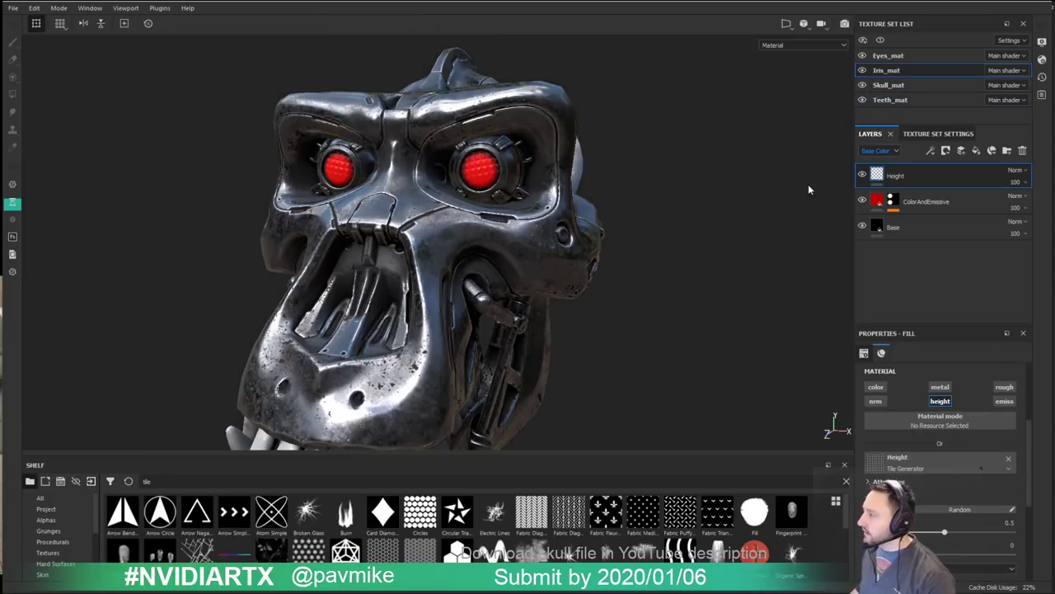
left_click(1024, 73)
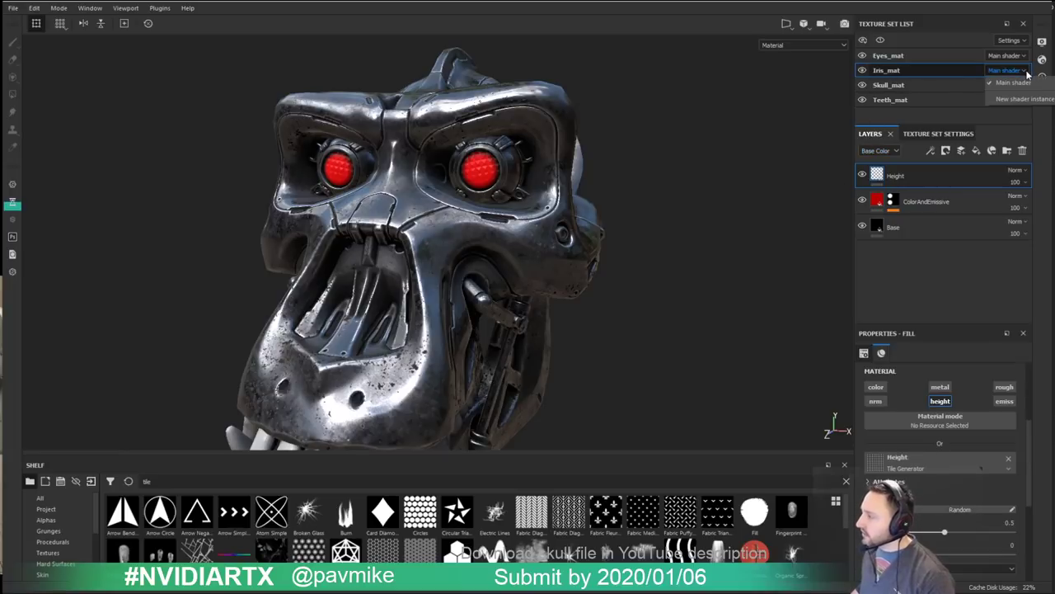
left_click(1014, 98)
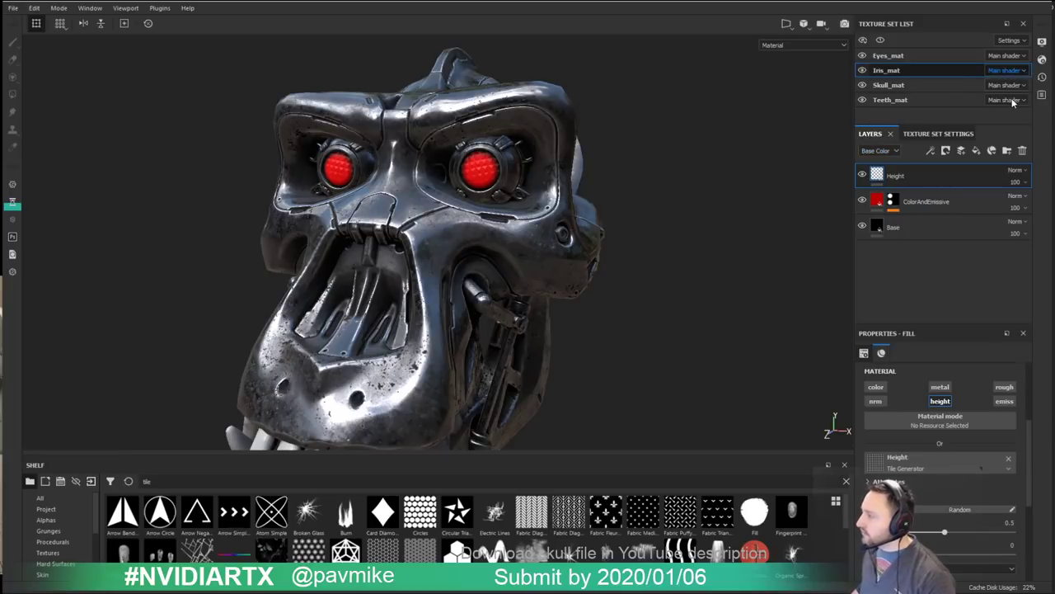
left_click(1043, 59)
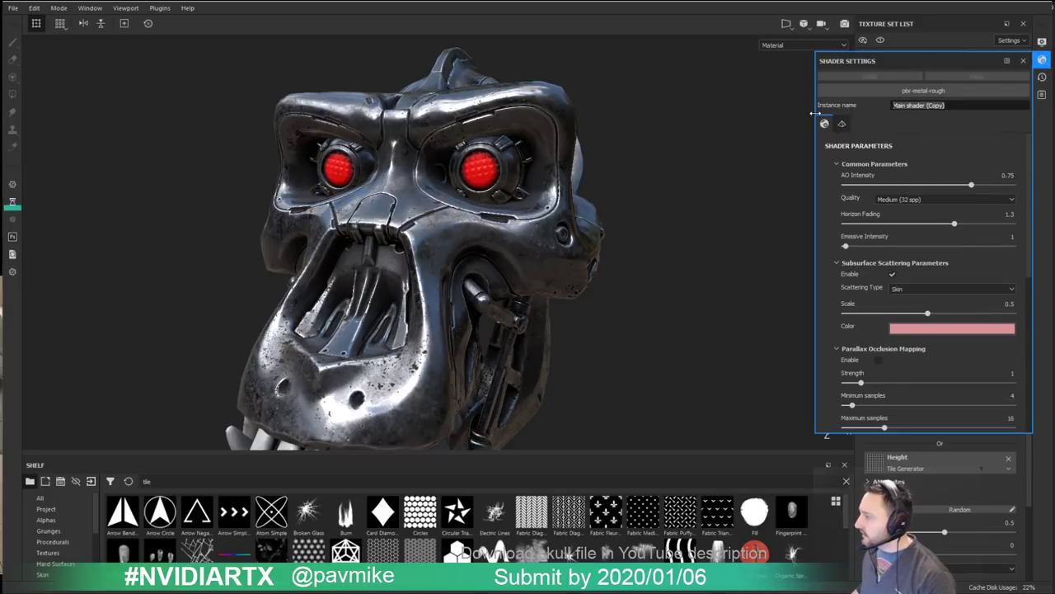
type("E")
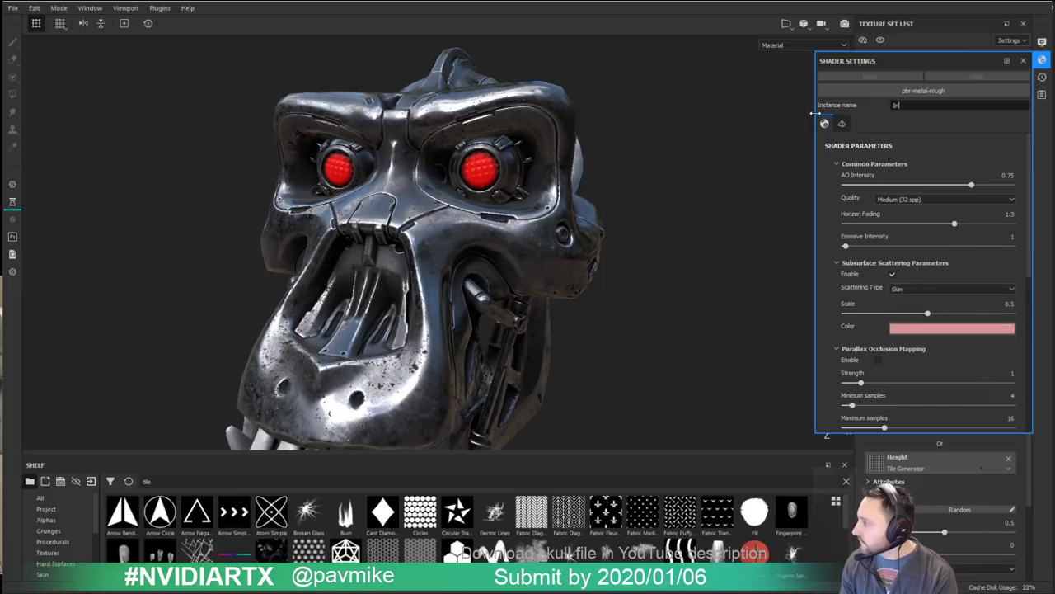
key("Return")
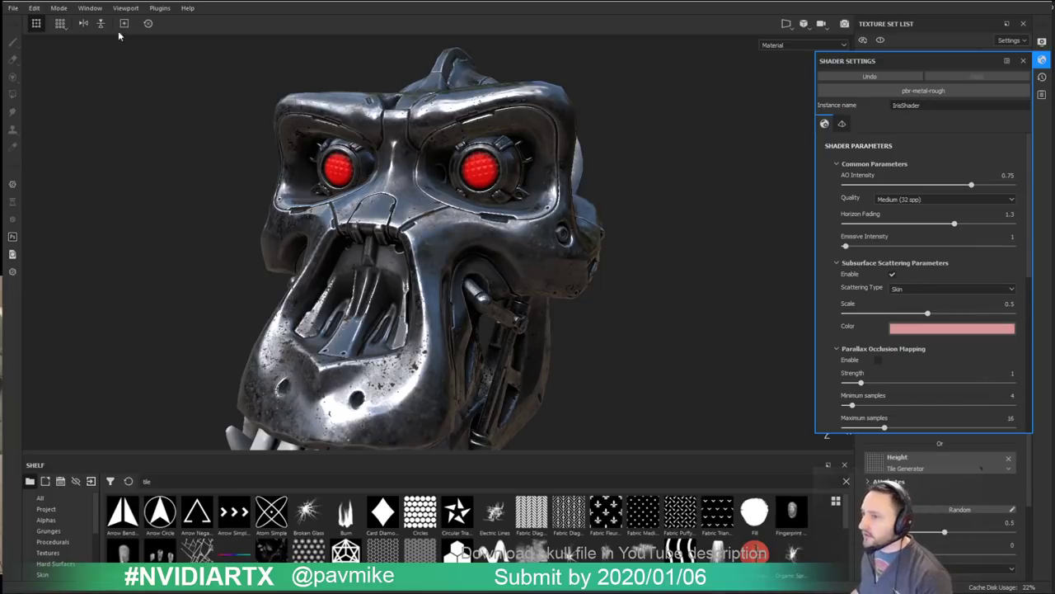
Step: Save the project and close the shader settings
left_click(12, 8)
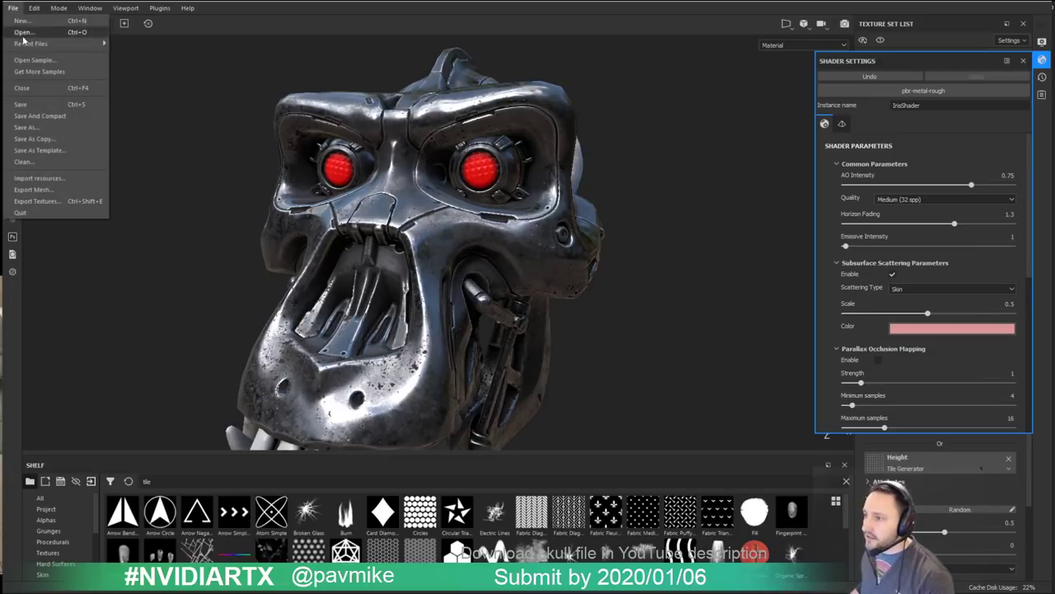
left_click(33, 104)
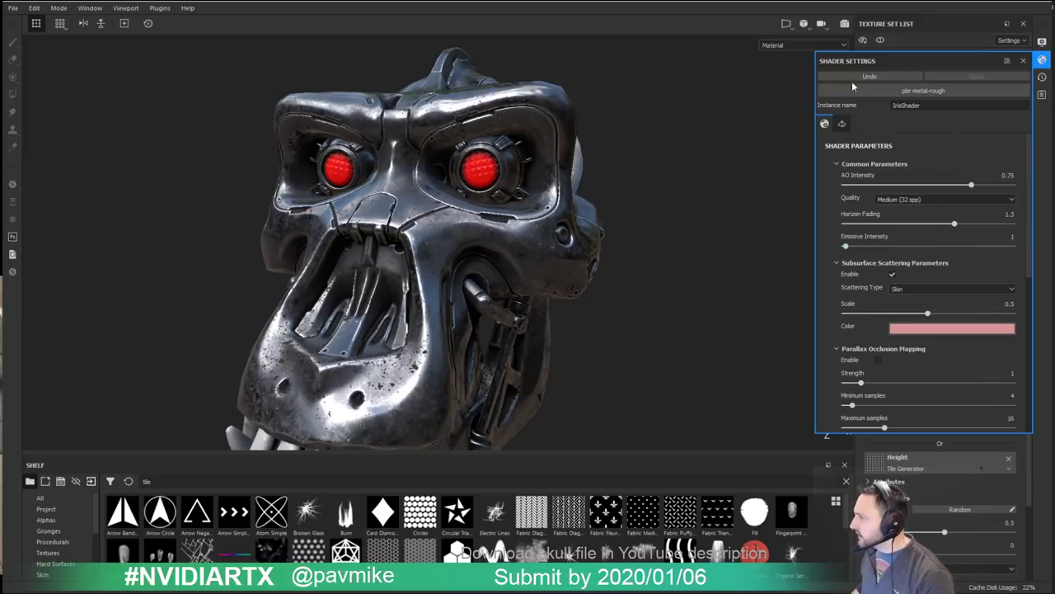
left_click(1023, 60)
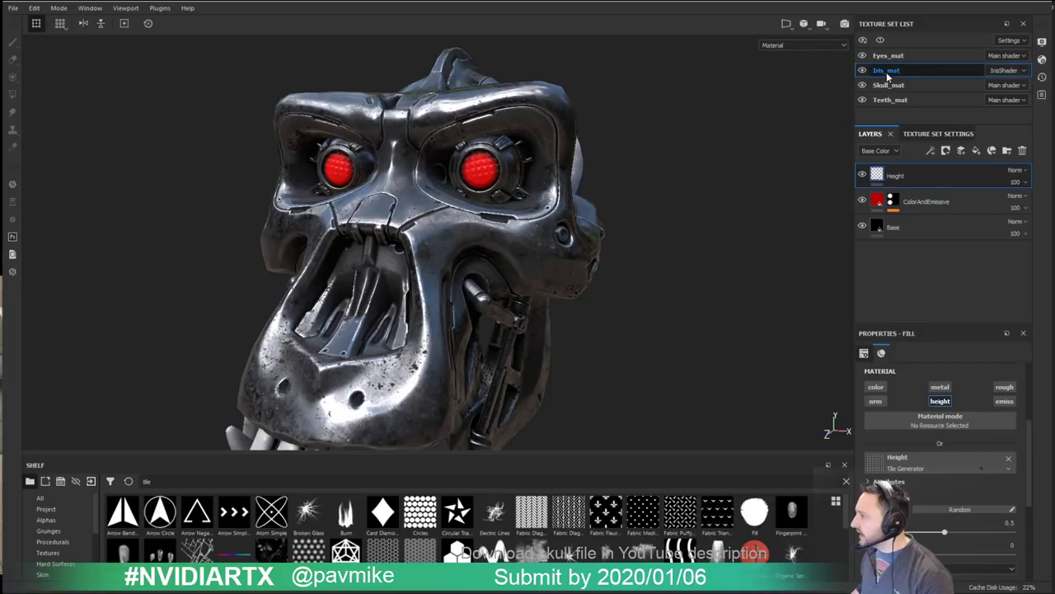
Step: Change the IrisShader instance to the pbr-metal-rough-with-alpha-blending shader
left_click(1022, 72)
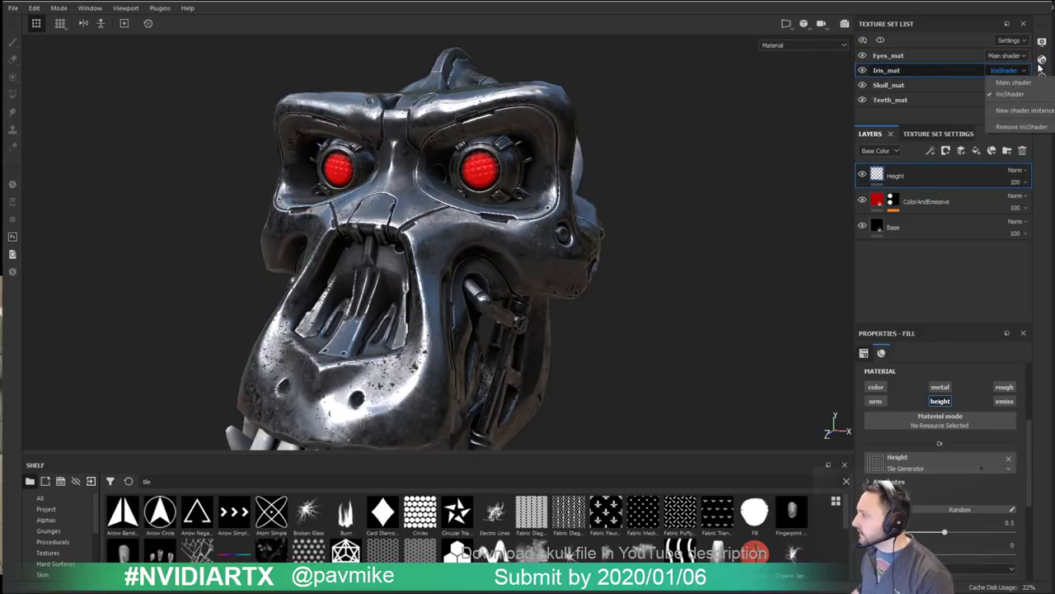
left_click(1041, 61)
left_click(923, 91)
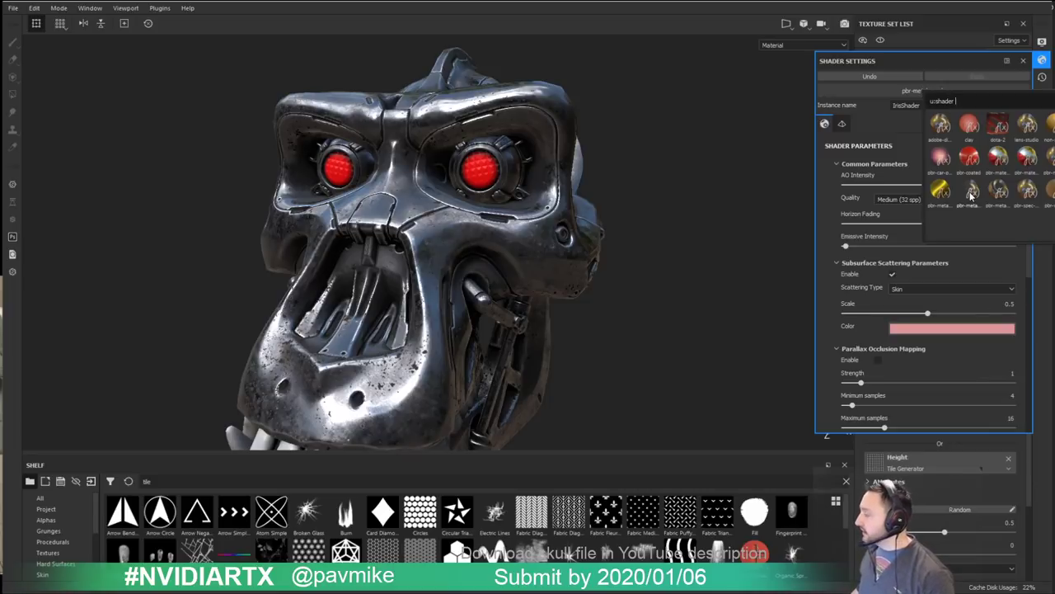
mouse_move(972, 194)
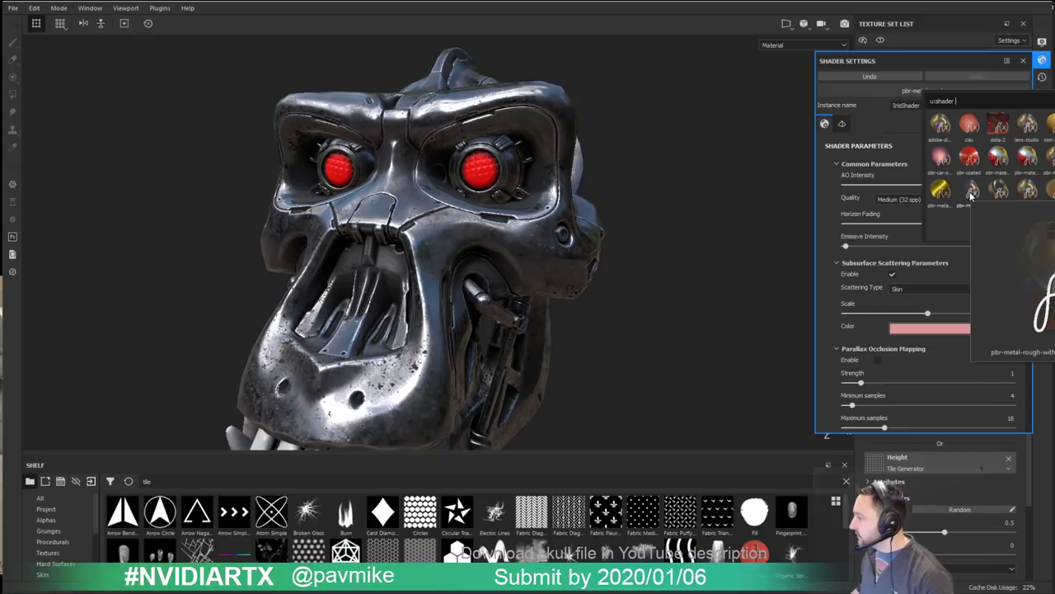
left_click(972, 195)
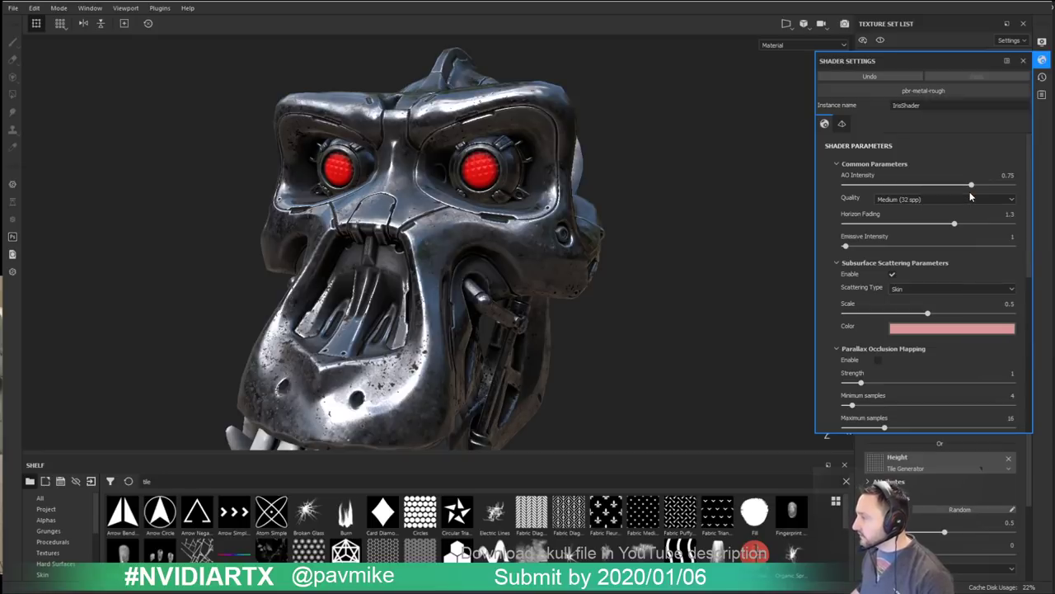
key("Return")
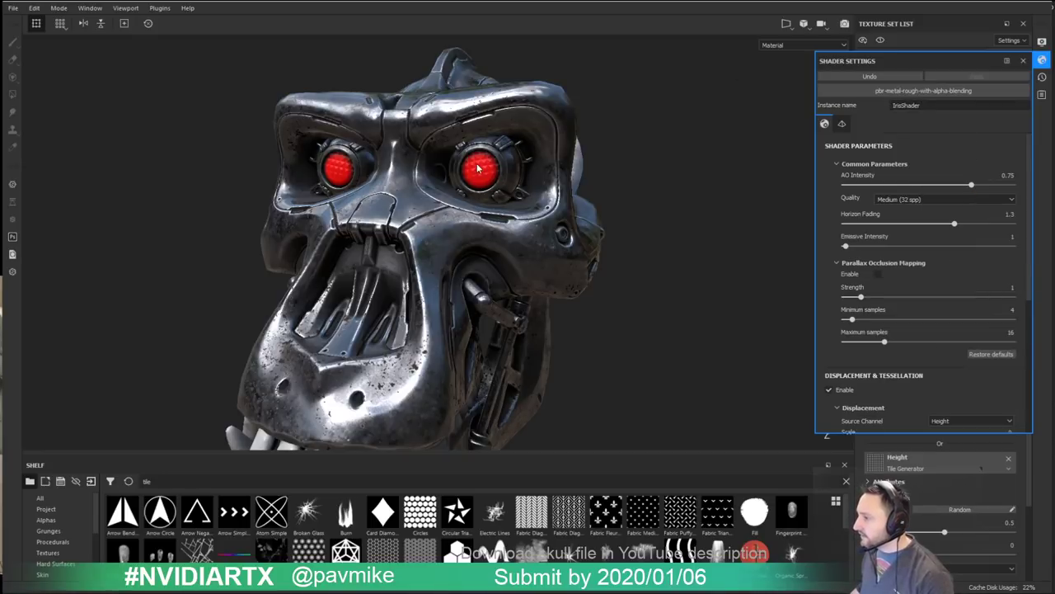
left_click(1023, 60)
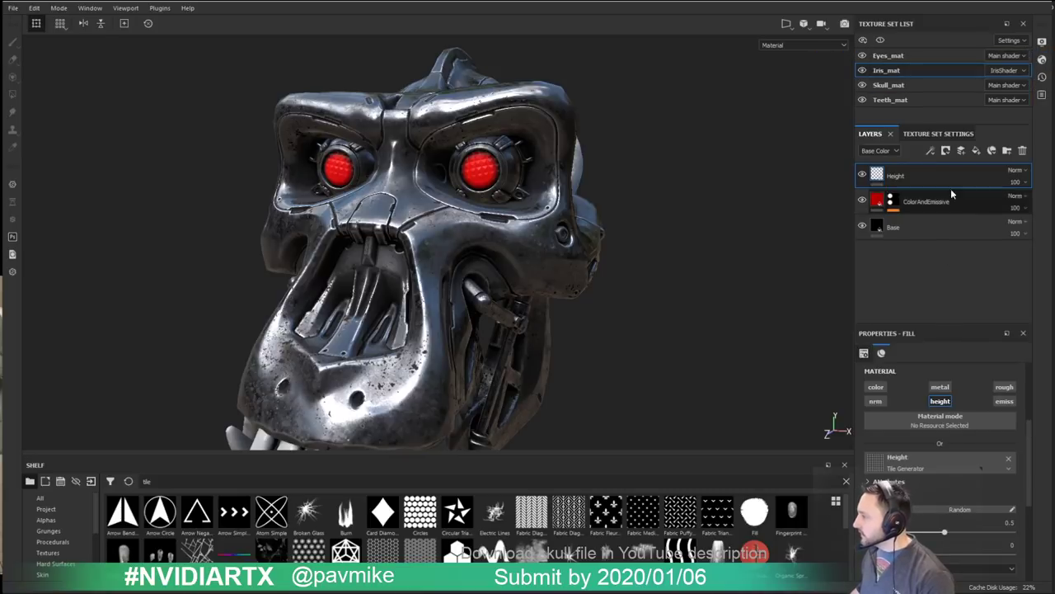
Step: Add an Opacity channel to the Iris_mat texture set
left_click(935, 137)
left_click(1014, 170)
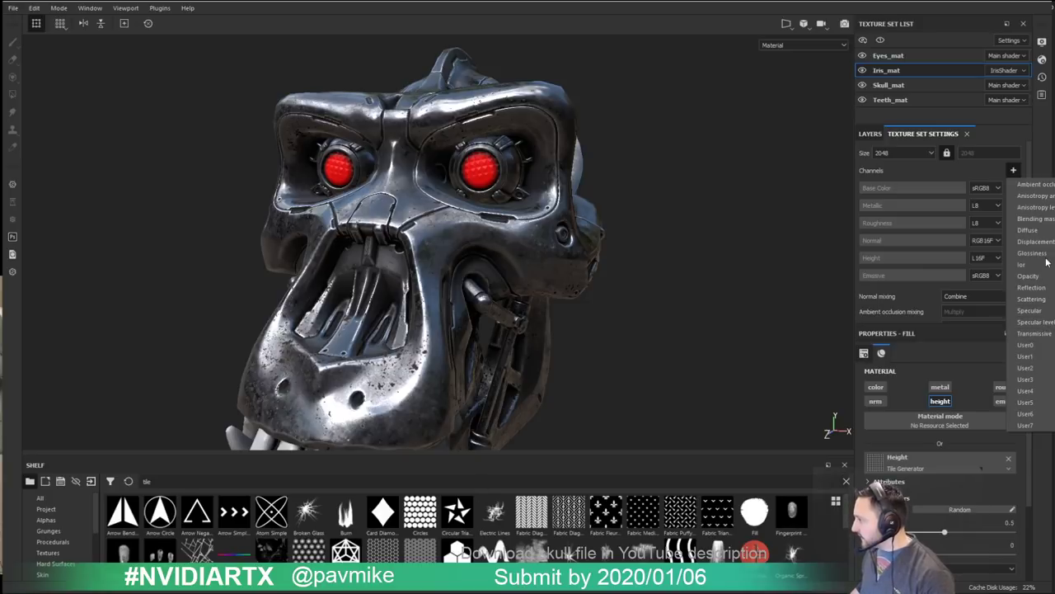
left_click(1028, 276)
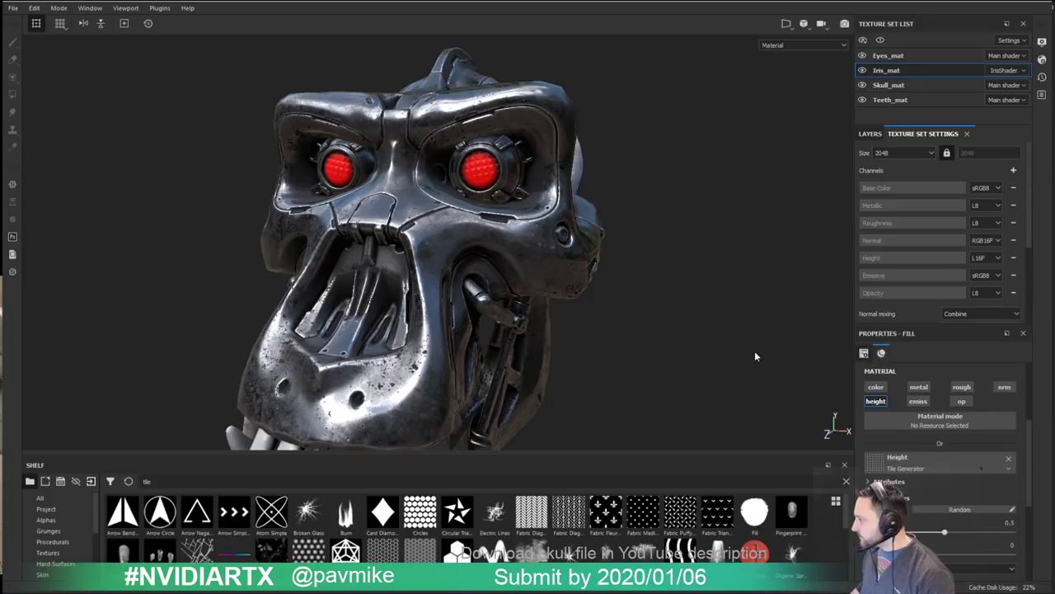
scroll(969, 500, "down", 4)
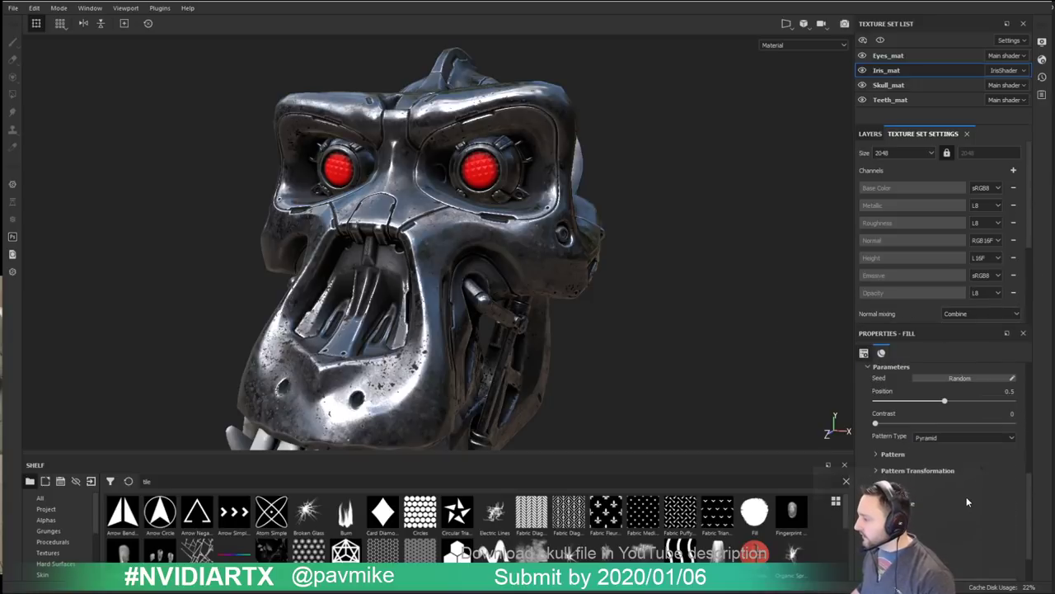
scroll(920, 368, "up", 5)
Step: Add a fill layer named Opacity at the top of the Iris_mat stack with only its opacity channel enabled
left_click(870, 134)
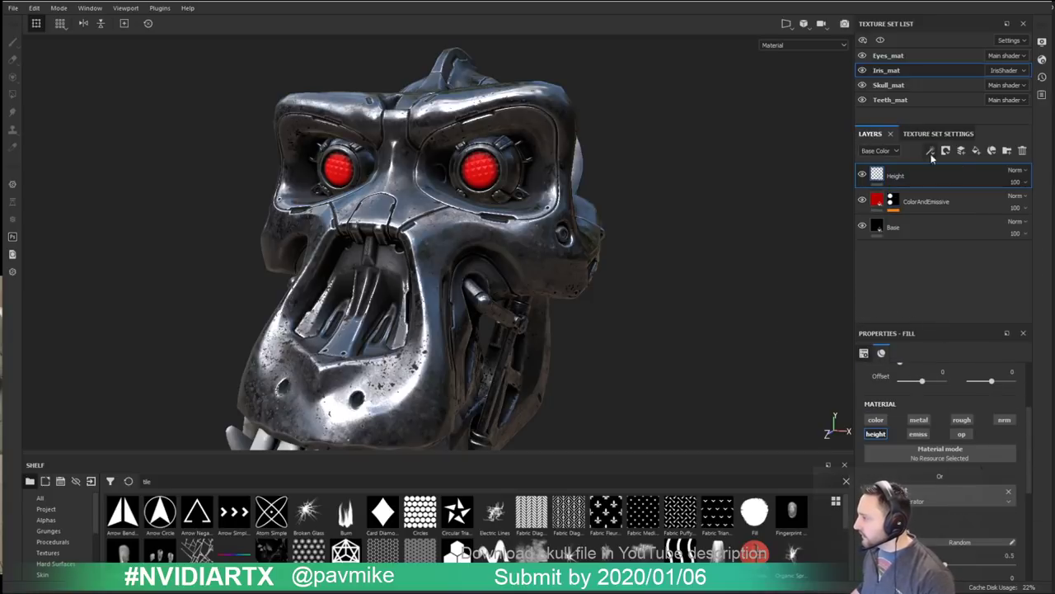
left_click(976, 152)
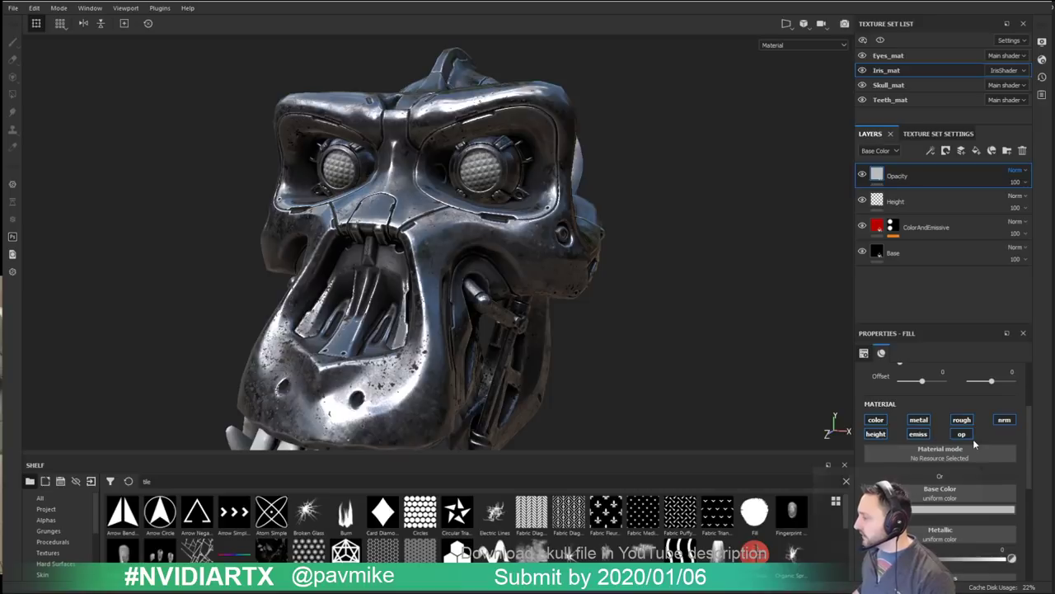
left_click(873, 422)
left_click(876, 434)
left_click(918, 434)
left_click(919, 419)
left_click(961, 420)
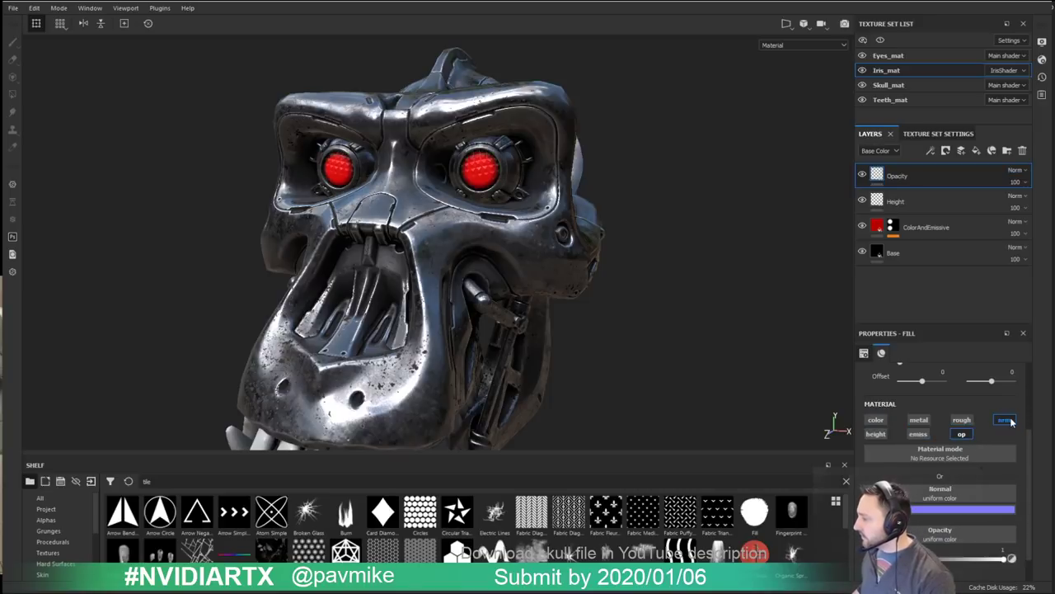
left_click(1008, 420)
mouse_move(701, 259)
left_mouse_down("alt")
mouse_move(683, 255)
mouse_move(700, 259)
left_mouse_up("alt")
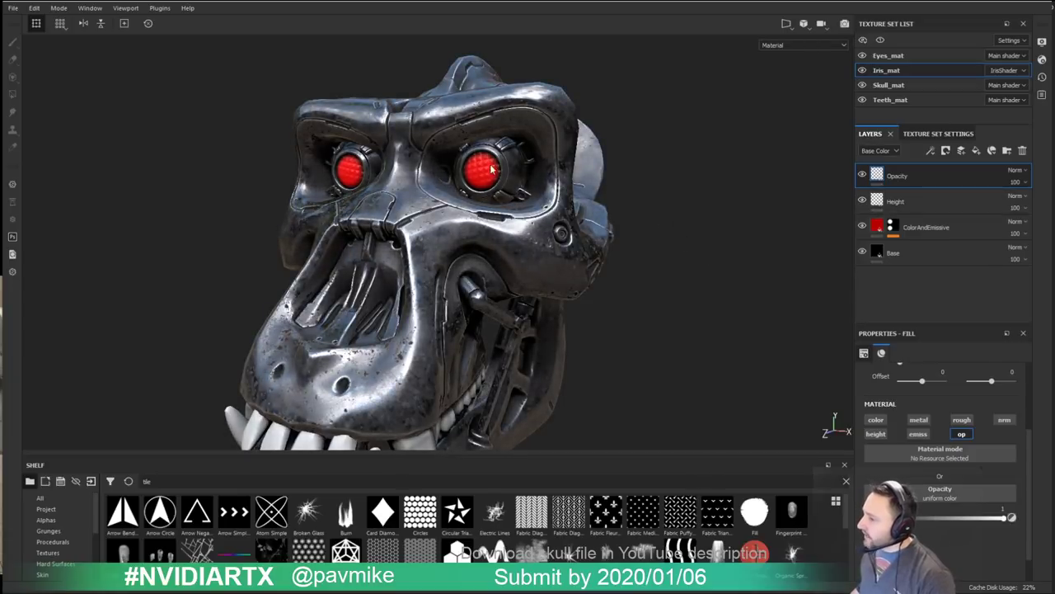
Step: Add a fill layer named Roughness above the Opacity layer with only its roughness channel enabled
left_click(977, 150)
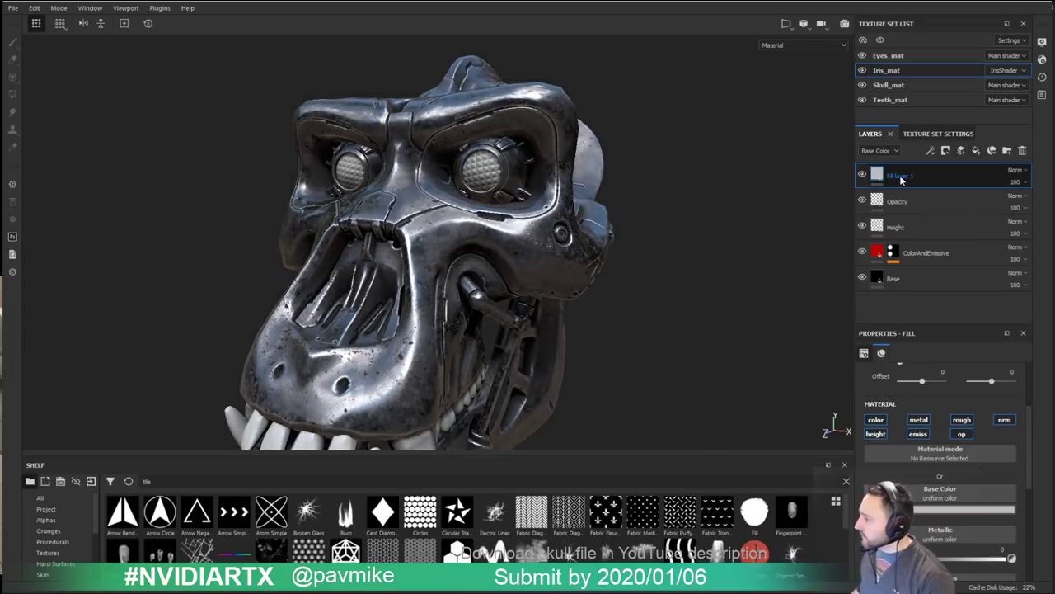
double_click(898, 176)
type("Roughness")
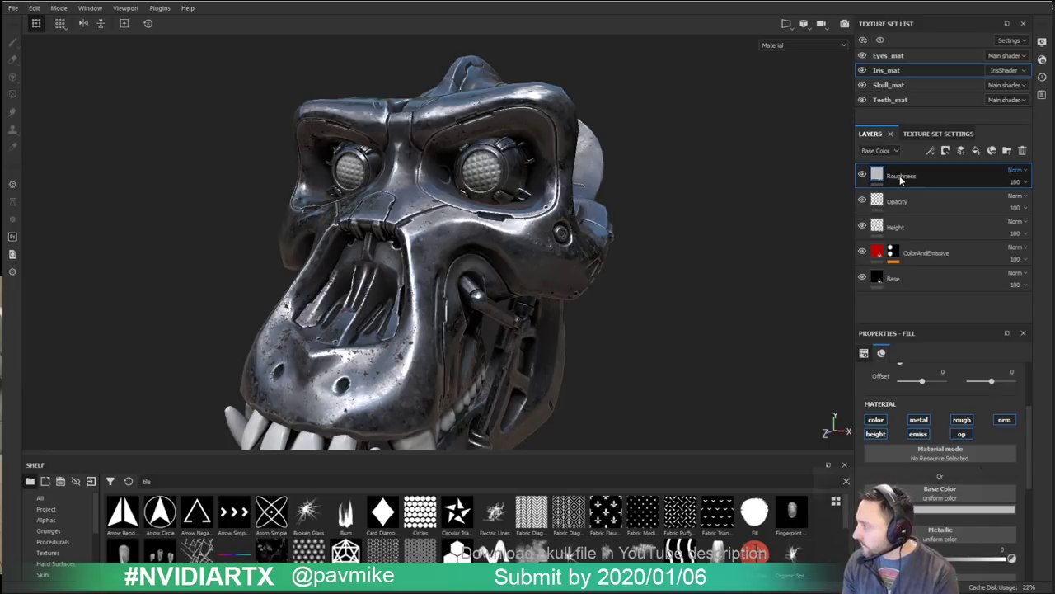
key("Return")
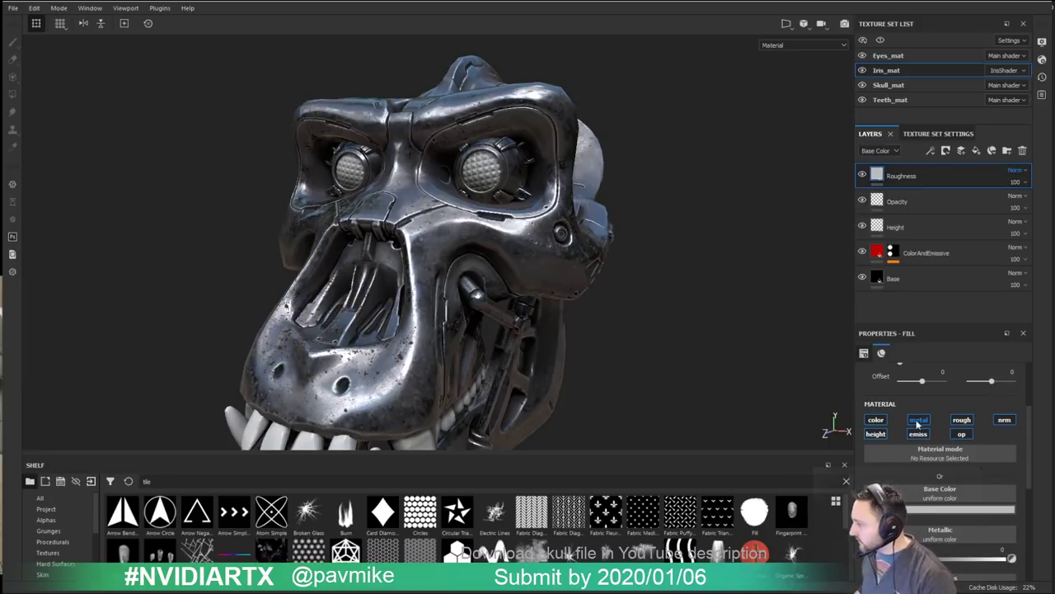
left_click(879, 421)
left_click(919, 420)
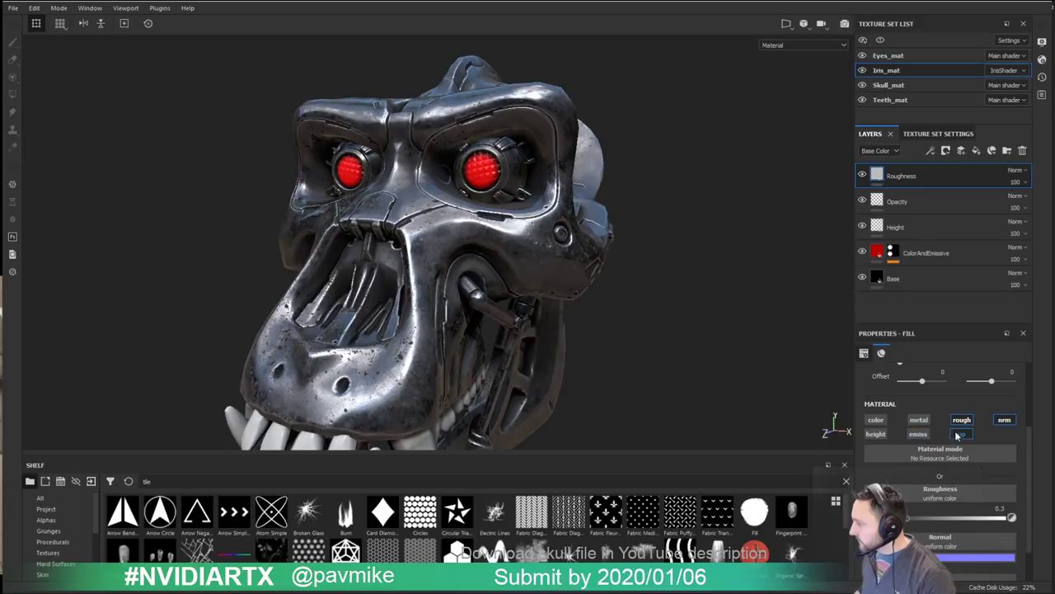
left_click(1003, 421)
Step: Search the resources for the Roughness layer's roughness channel for a grunge texture
left_click(942, 494)
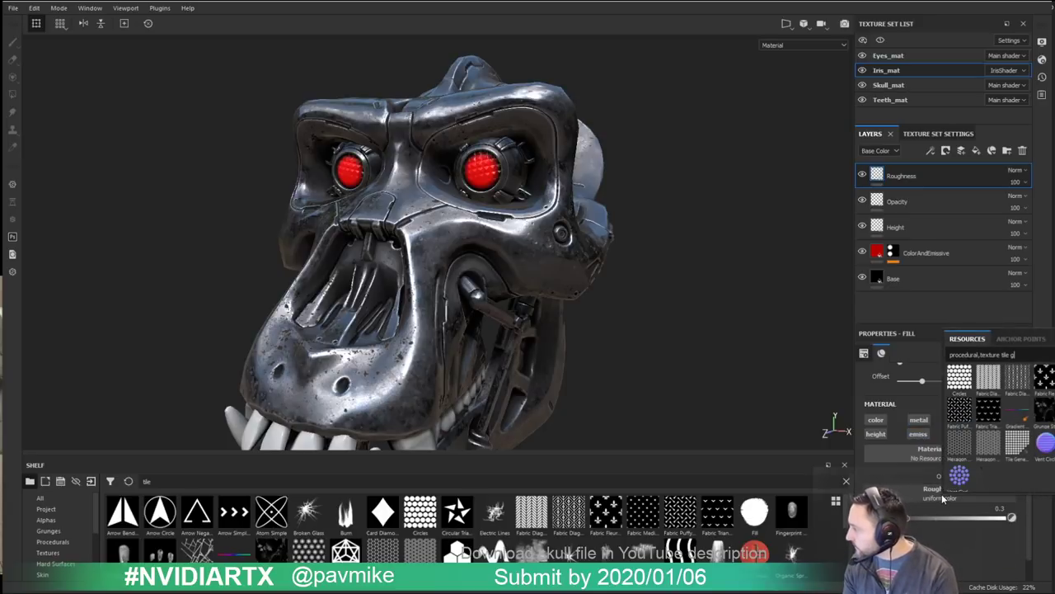
type("grung")
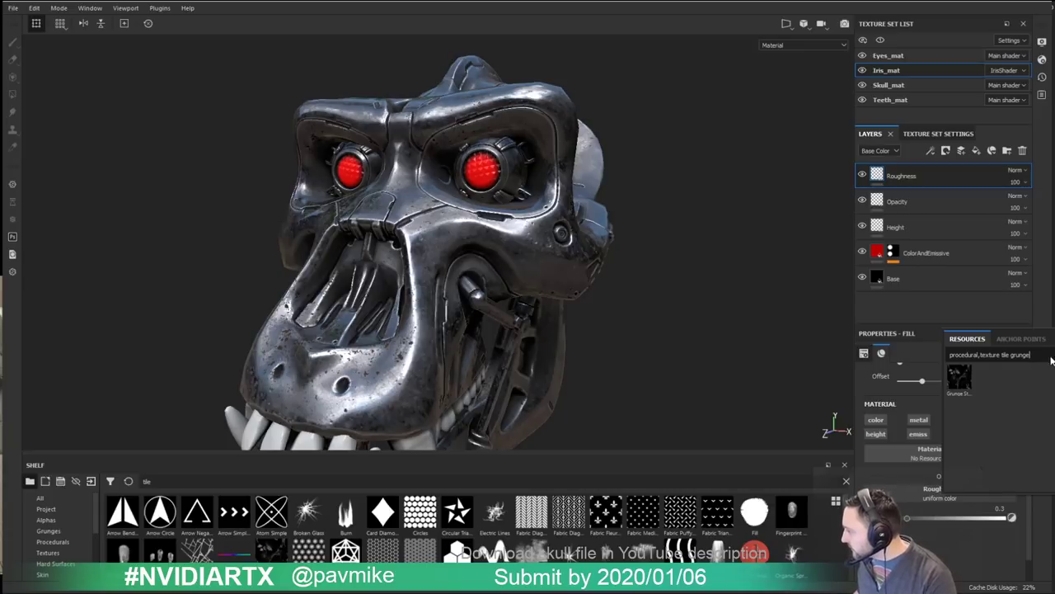
type("e")
left_click_drag(1030, 355, 976, 361)
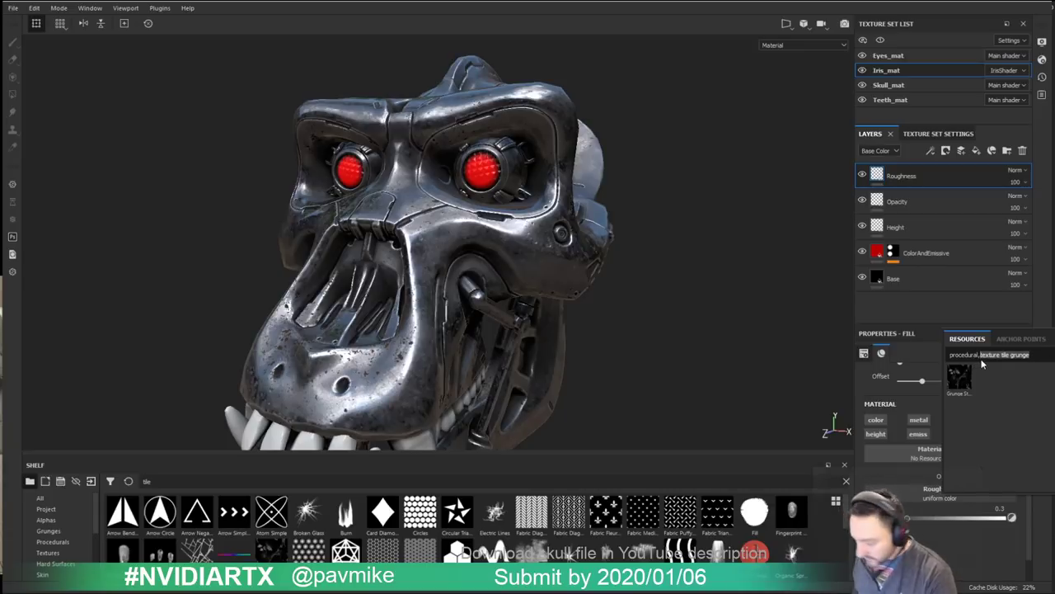
type("grunge")
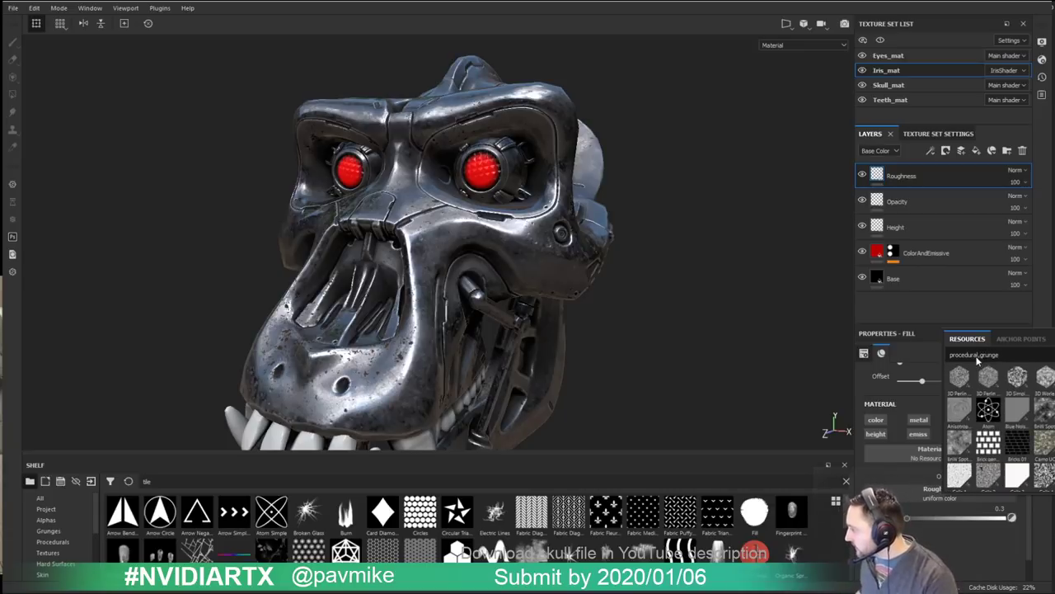
left_click(981, 357)
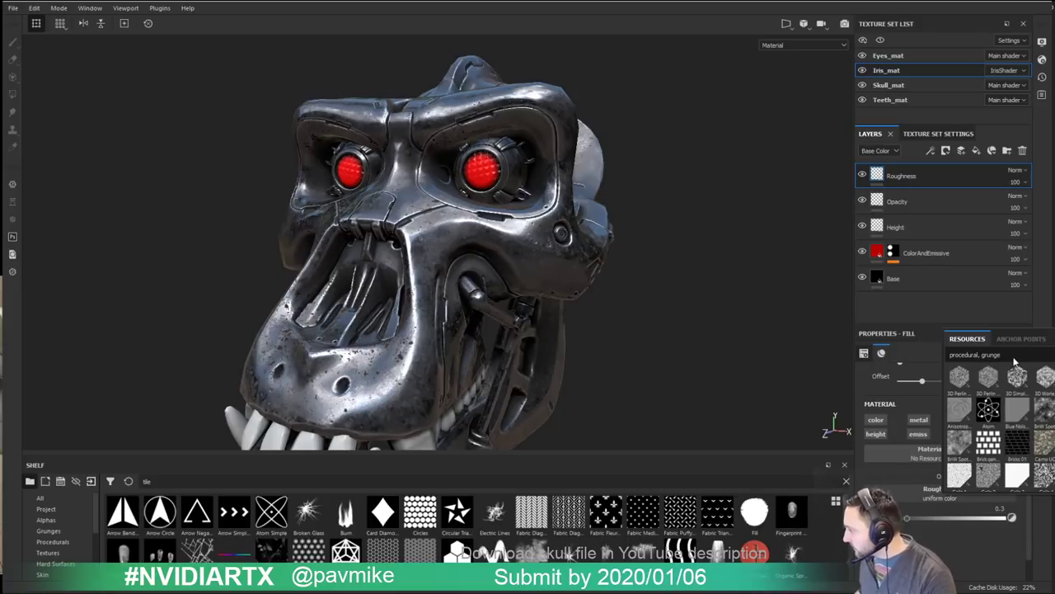
scroll(1027, 412, "up", 3)
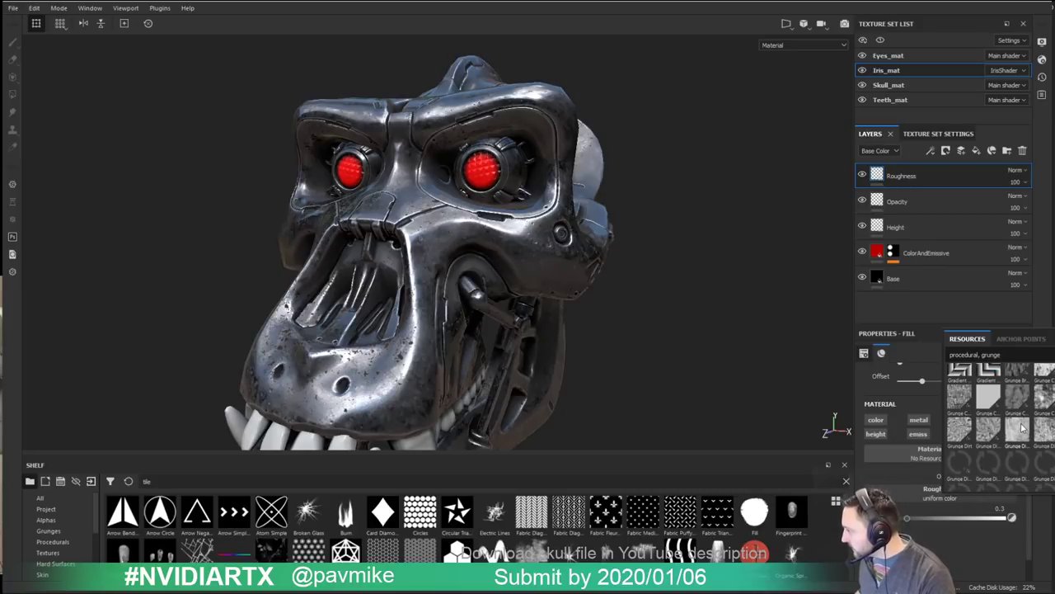
key("BackSpace")
key("BackSpace")
key("BackSpace")
key("BackSpace")
key("BackSpace")
key("BackSpace")
key("BackSpace")
key("BackSpace")
key("BackSpace")
key("BackSpace")
key("BackSpace")
key("BackSpace")
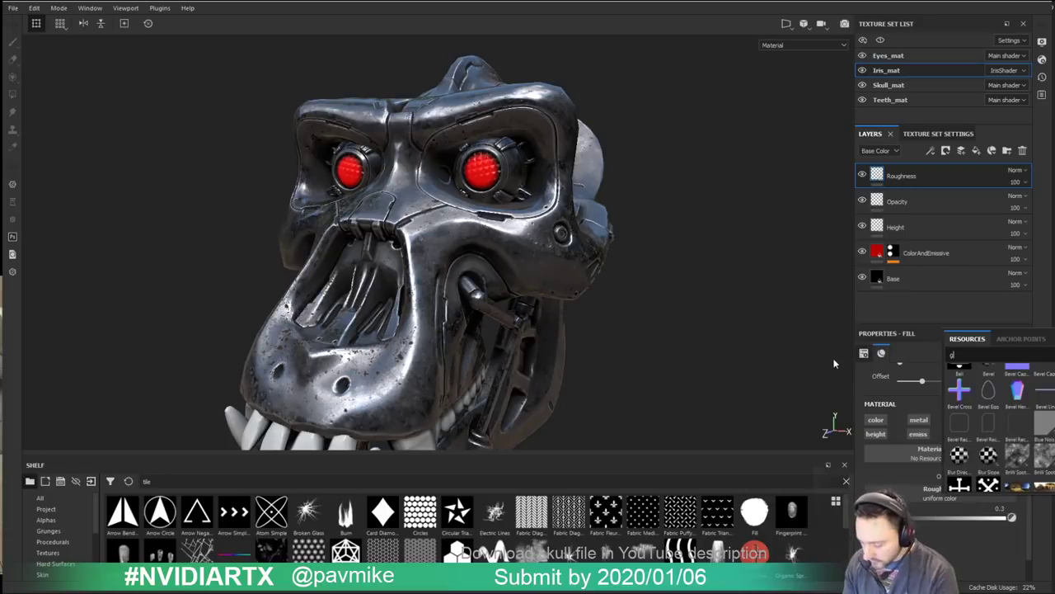
scroll(1022, 418, "up", 5)
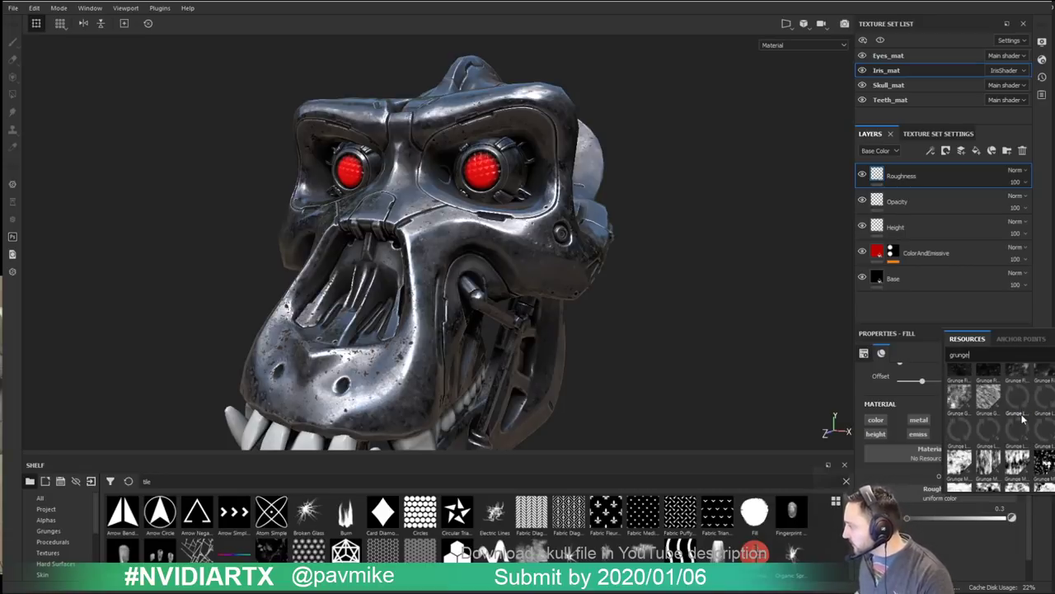
Step: Find the Grunge Dirt Scratchy texture among the shelf's grunges and assign it to the Roughness layer's roughness channel
left_click(48, 531)
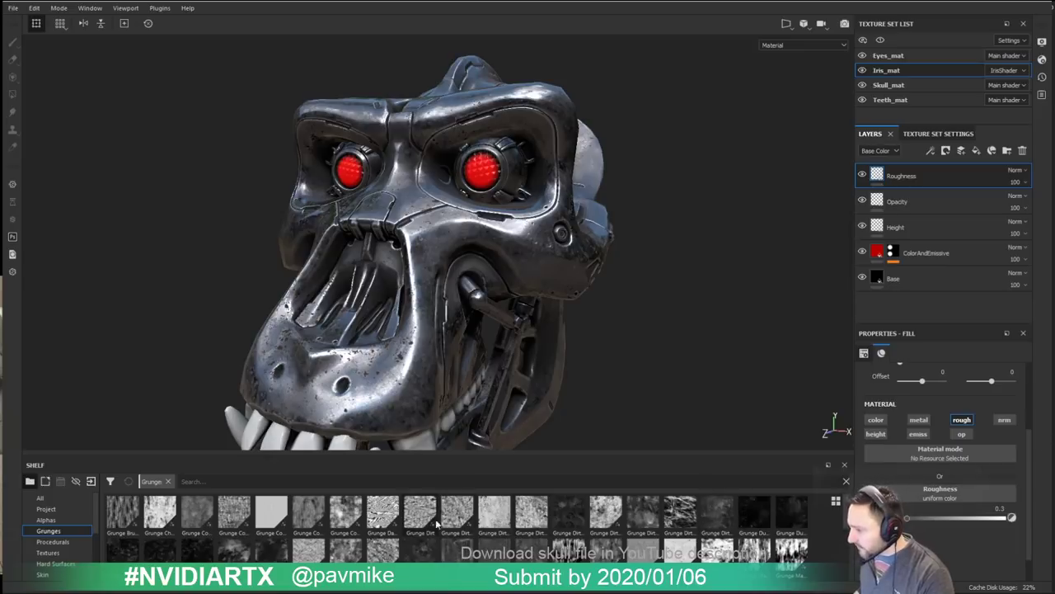
mouse_move(452, 505)
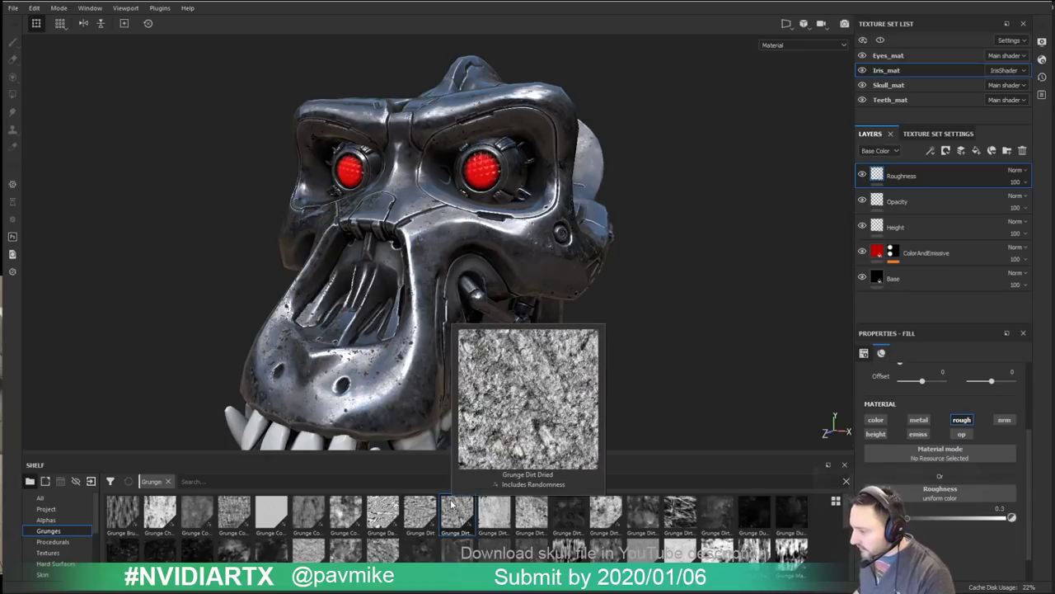
mouse_move(514, 524)
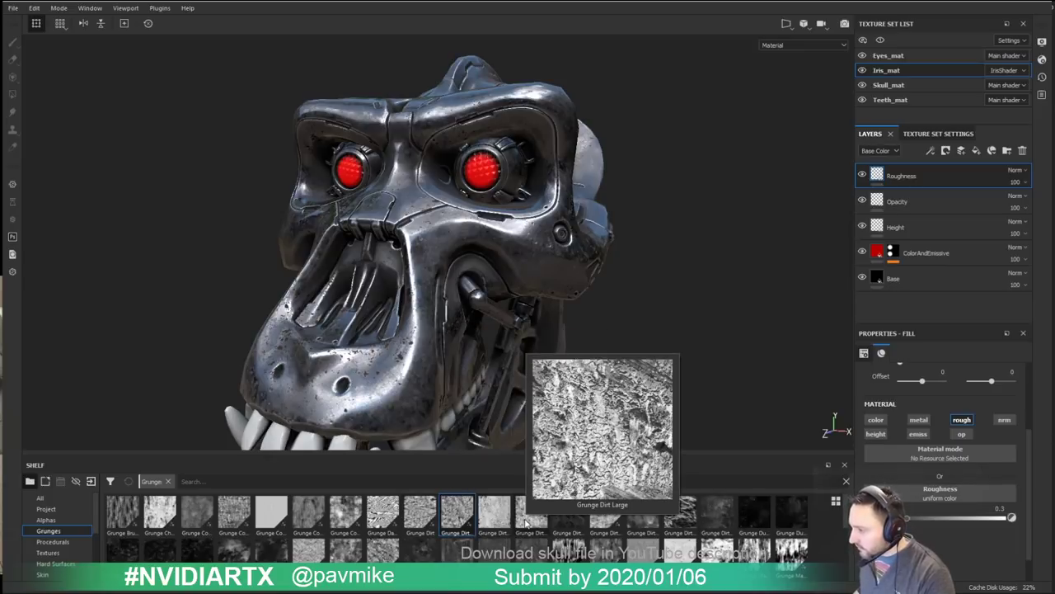
scroll(495, 521, "down", 3)
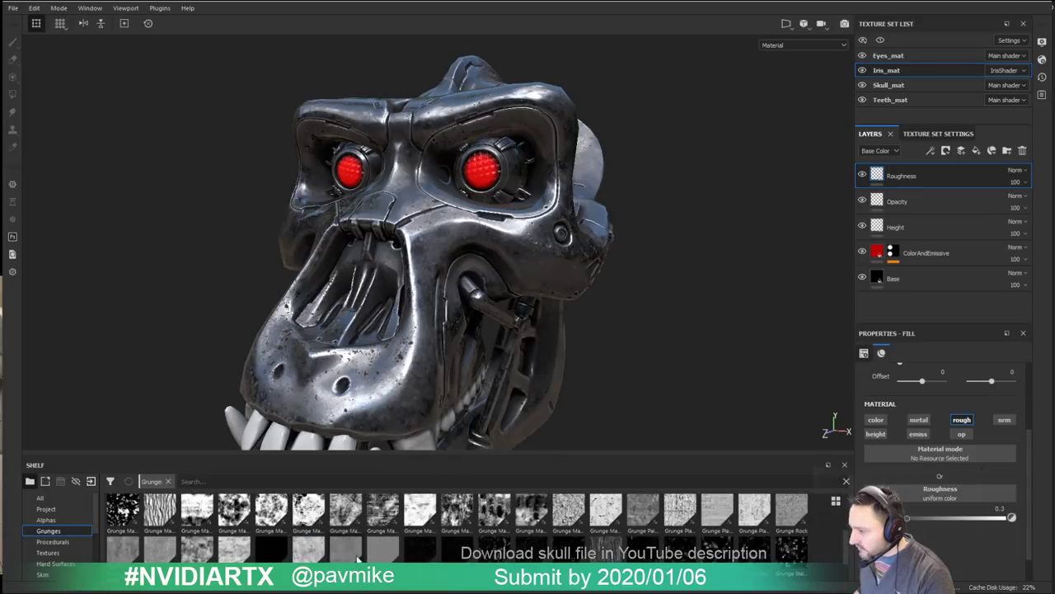
left_click(254, 481)
type("scra")
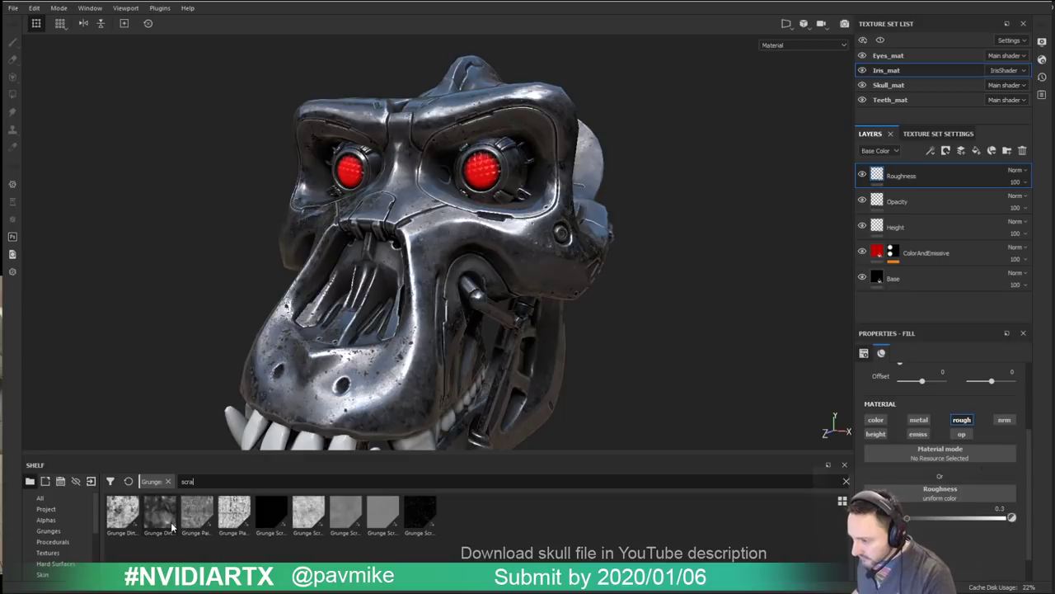
mouse_move(175, 527)
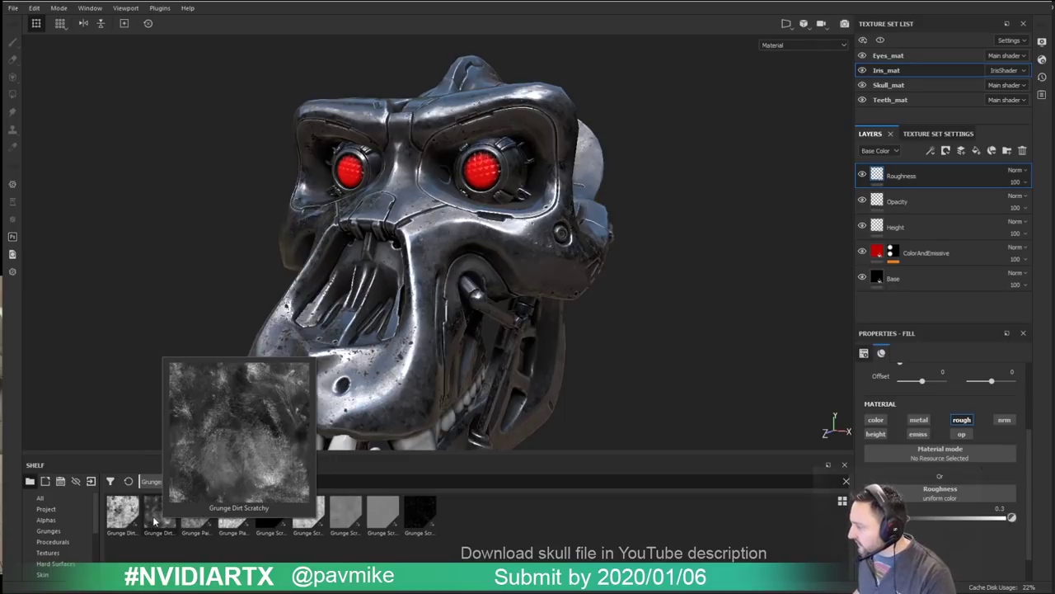
left_click_drag(154, 526, 943, 498)
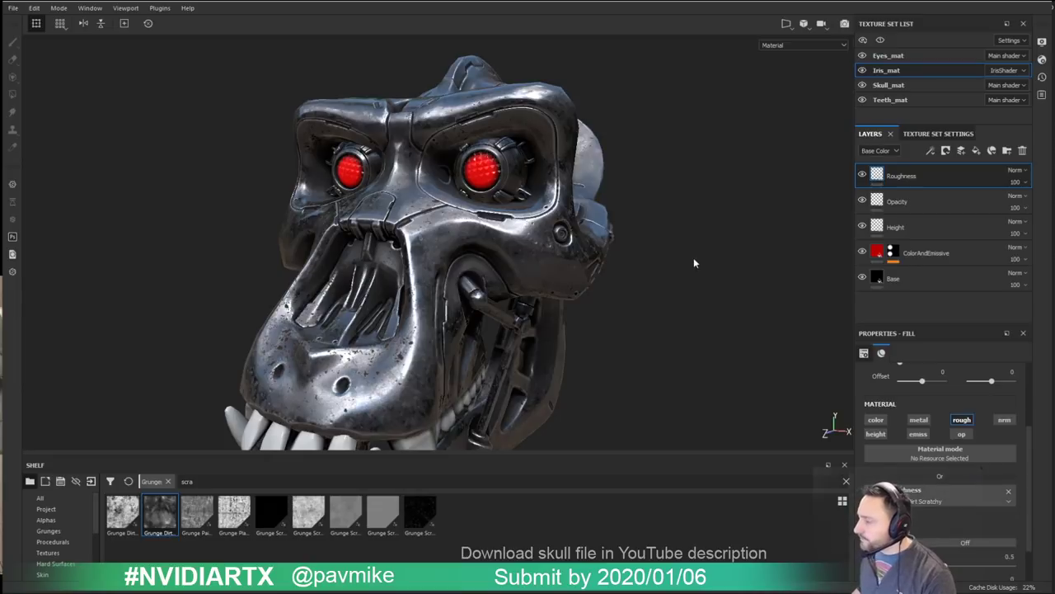
Step: Cycle the viewport through the skull's baked mesh maps
left_click_drag(693, 257, 670, 220, "alt")
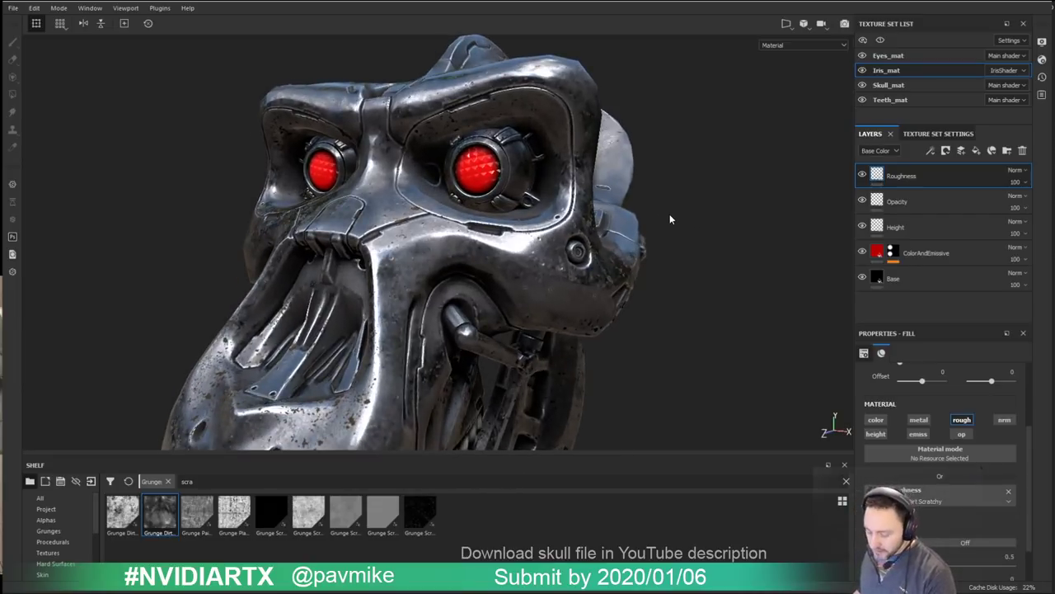
key("b")
key("b")
key("b")
key("b")
key("b")
key("b")
key("b")
key("b")
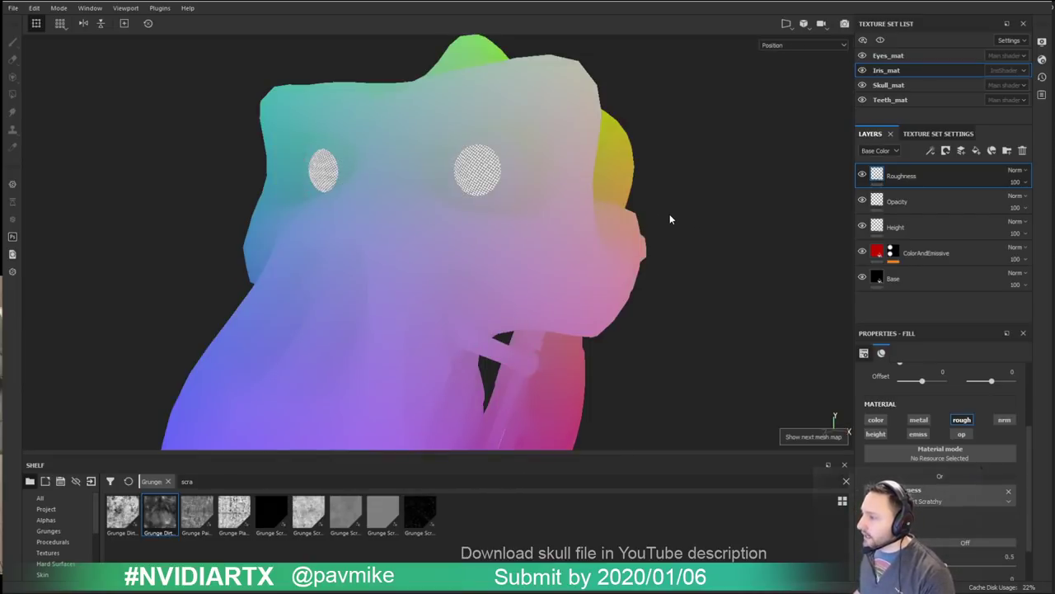
key("b")
key("b")
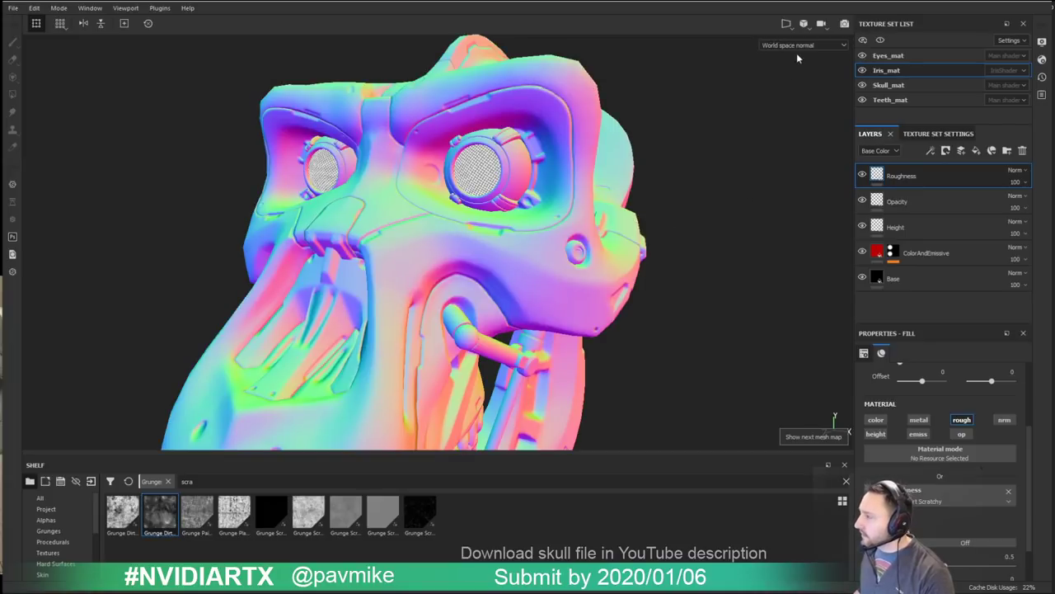
Step: Display only the Roughness channel in the viewport and compare the irises with the Roughness layer hidden and shown
key("c")
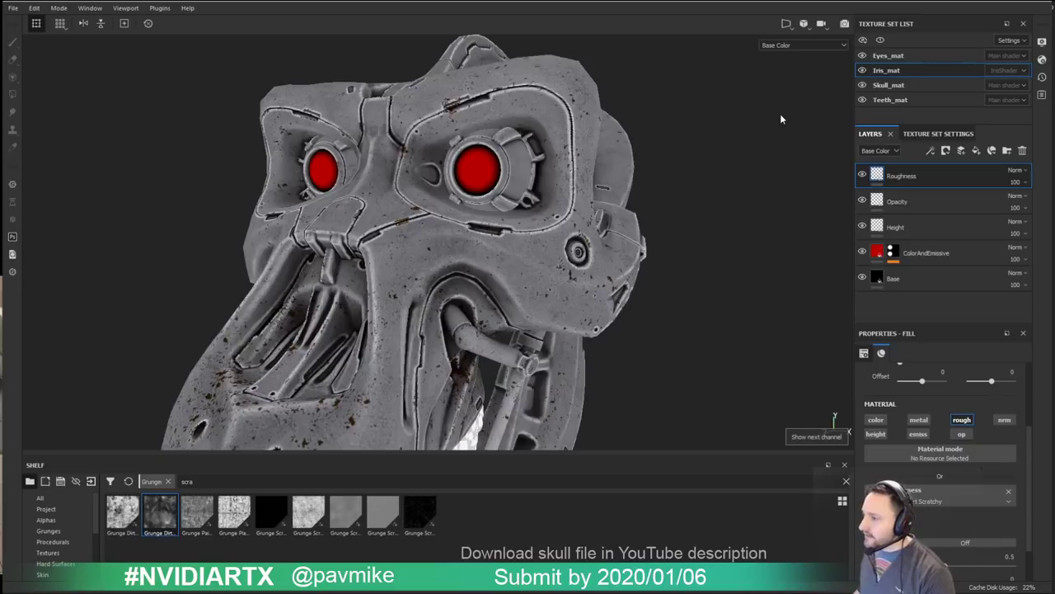
left_click(803, 45)
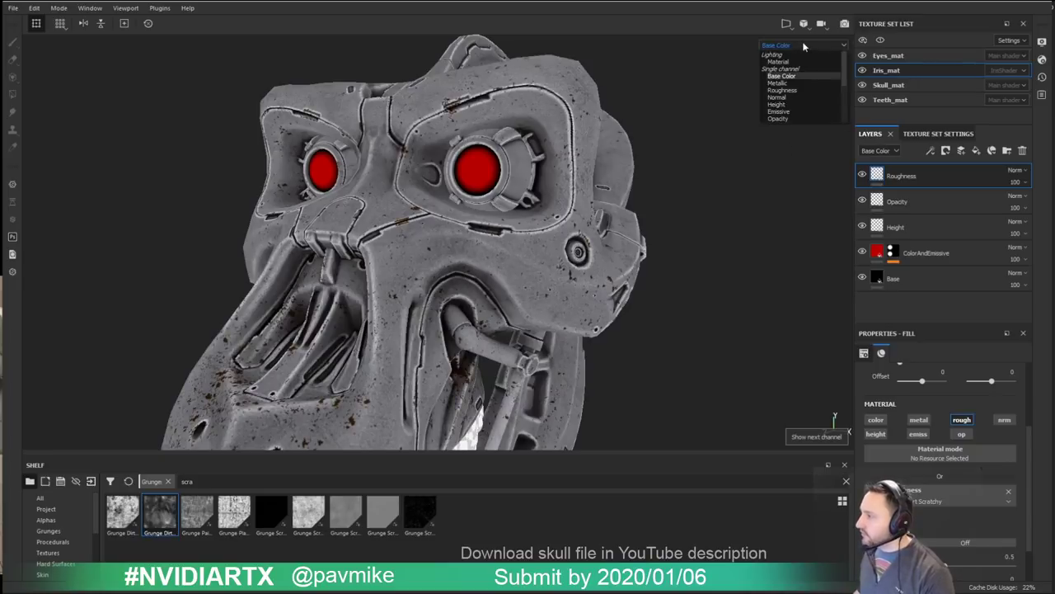
scroll(796, 91, "down", 3)
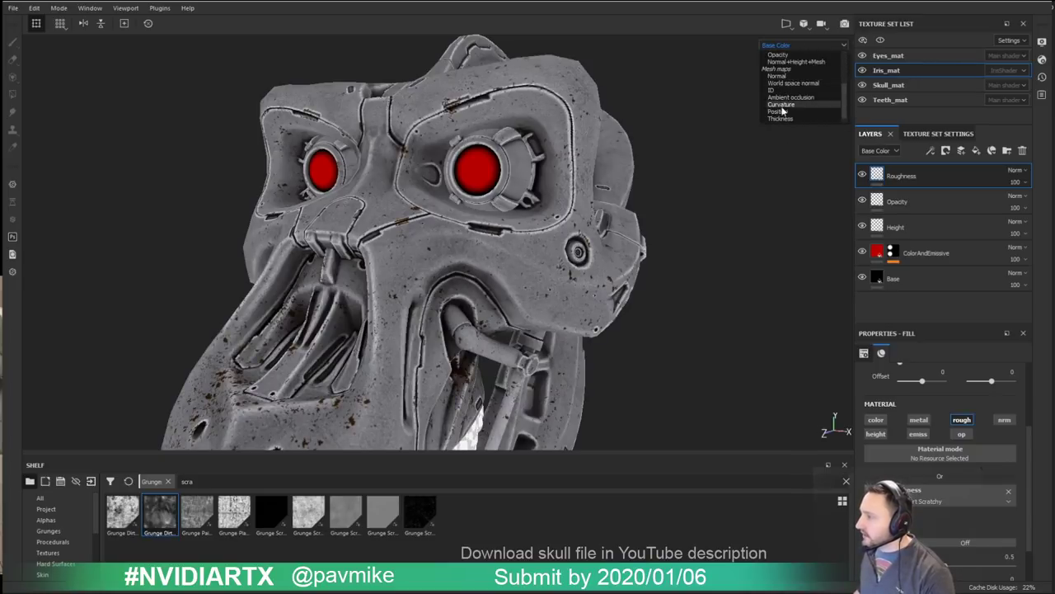
scroll(783, 106, "up", 3)
left_click(785, 62)
key("c")
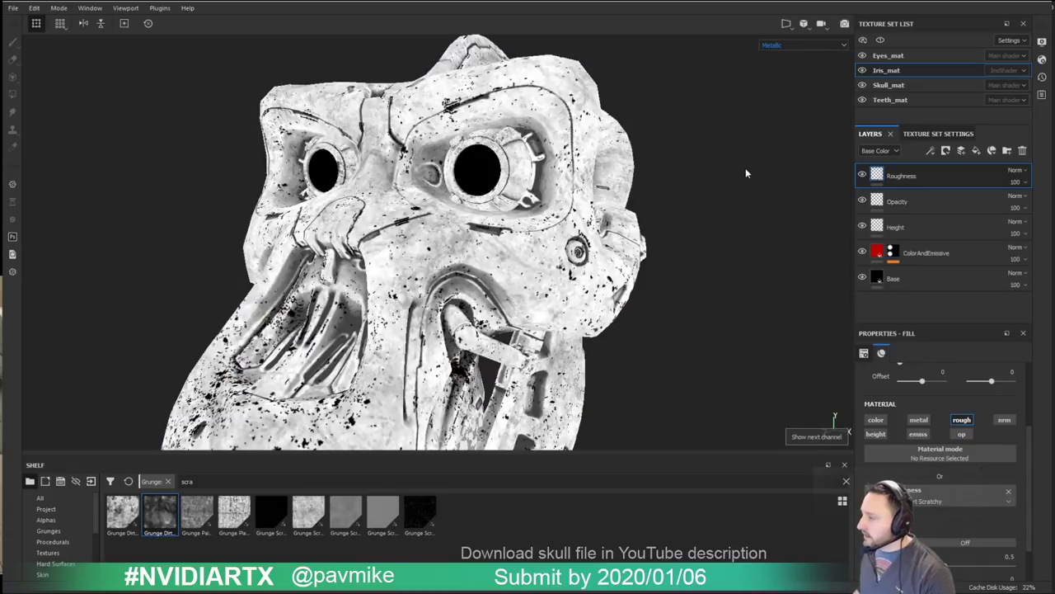
key("c")
left_click_drag(773, 68, 684, 142, "alt")
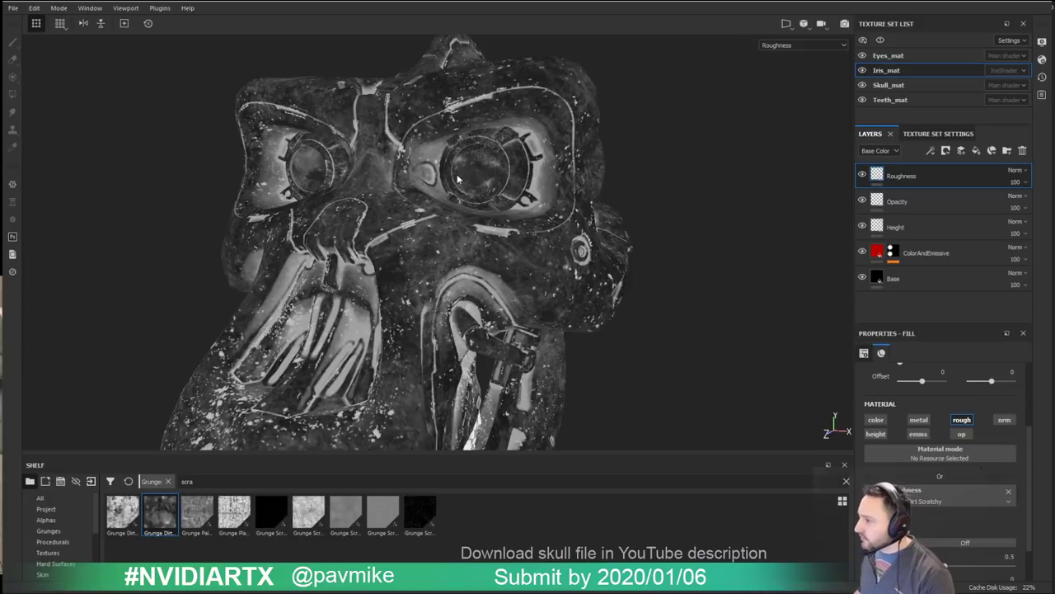
right_click_drag(458, 179, 715, 220, "alt")
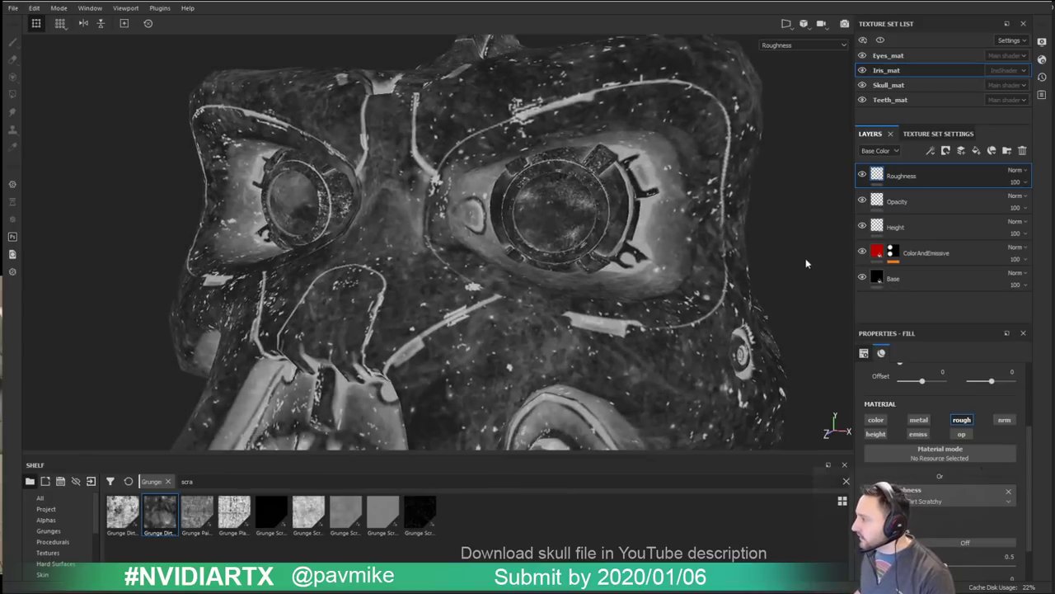
left_click(862, 176)
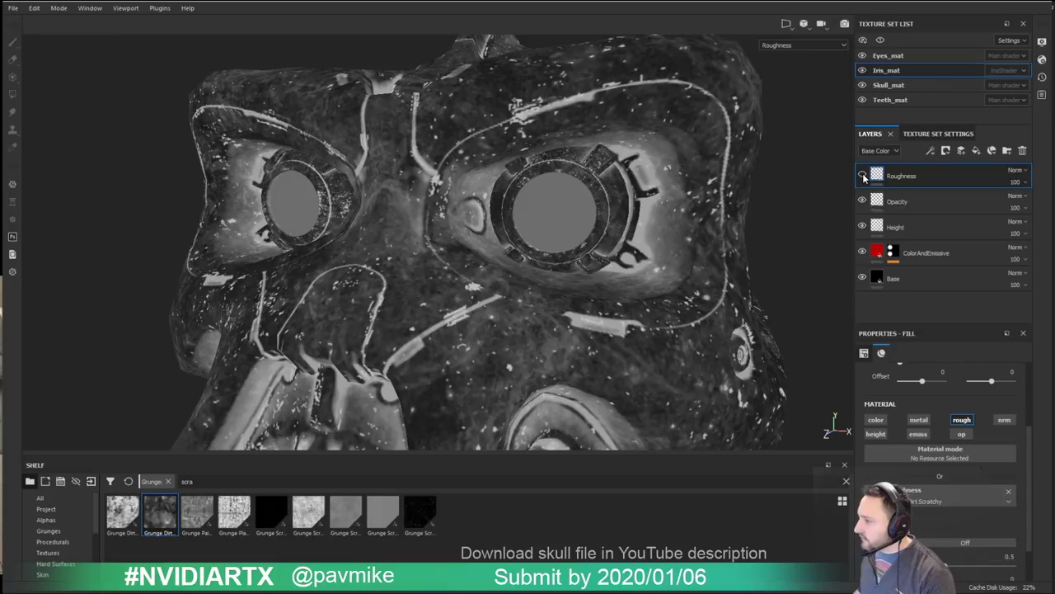
left_click(862, 175)
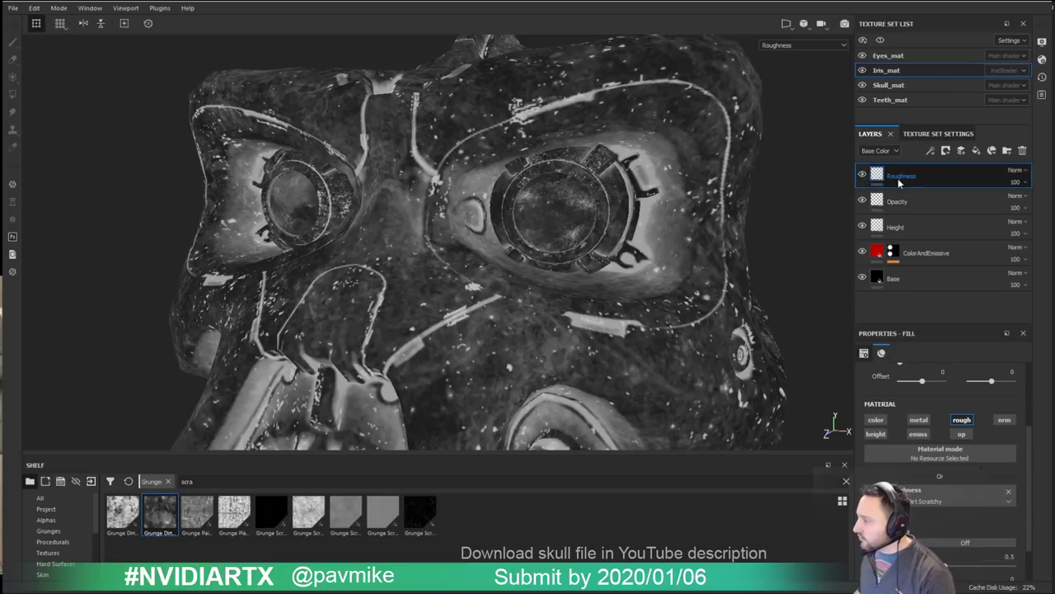
Step: Set the Roughness layer's UV scale to 0.57, its rotation to 104.85 and its first offset to -0.11
scroll(937, 422, "up", 2)
left_click_drag(926, 408, 925, 413)
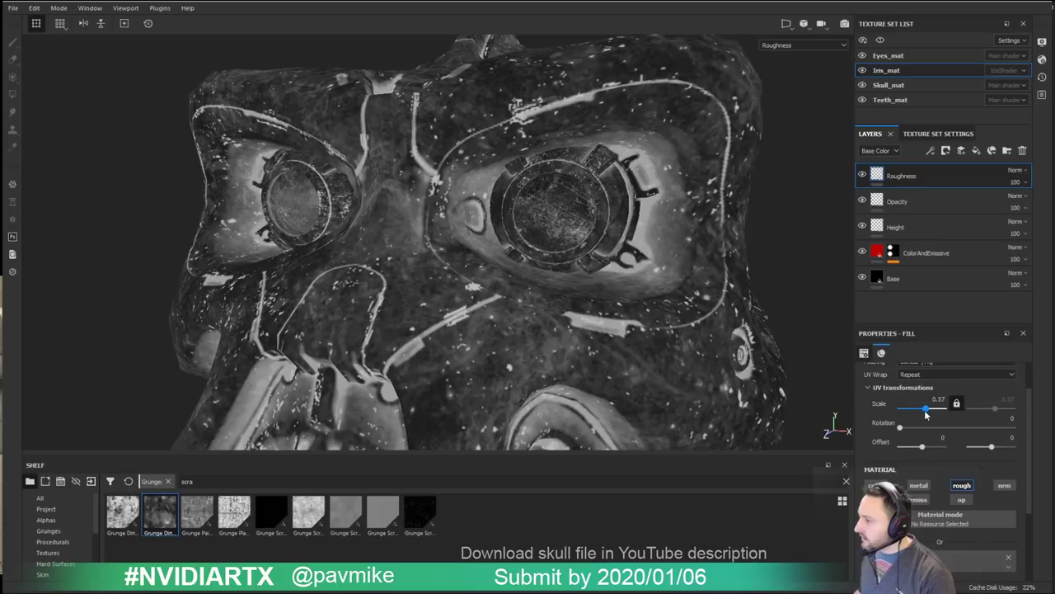
left_click_drag(574, 266, 590, 268, "alt")
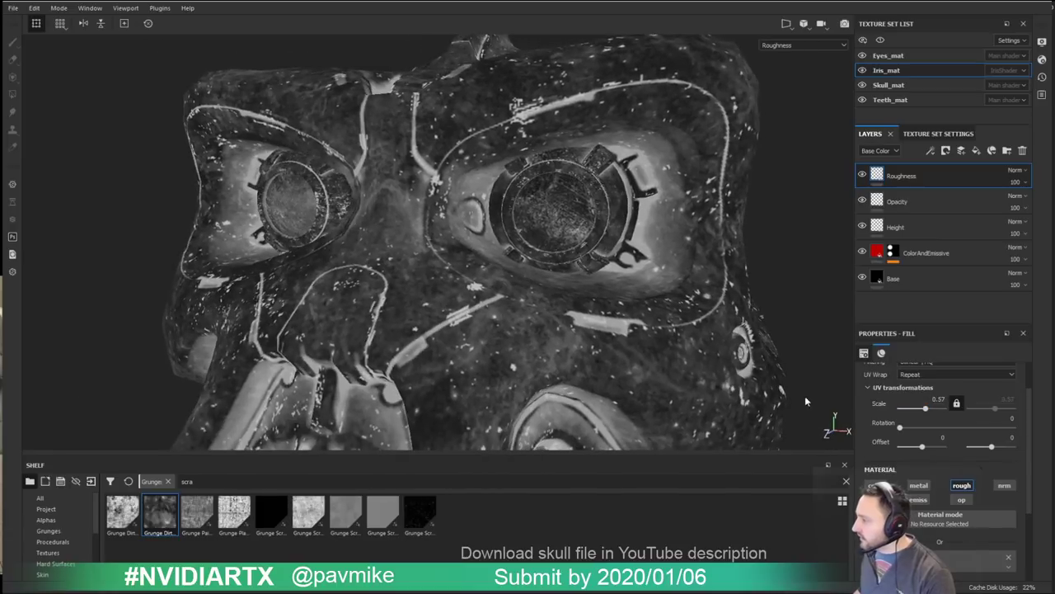
left_click_drag(913, 447, 934, 428)
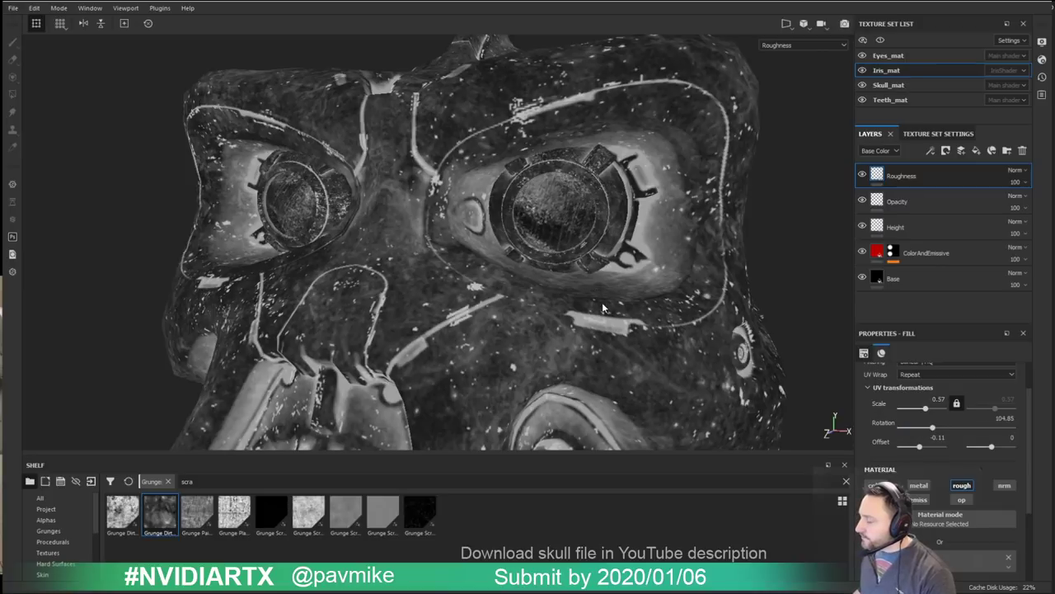
left_click_drag(602, 307, 550, 213, "alt")
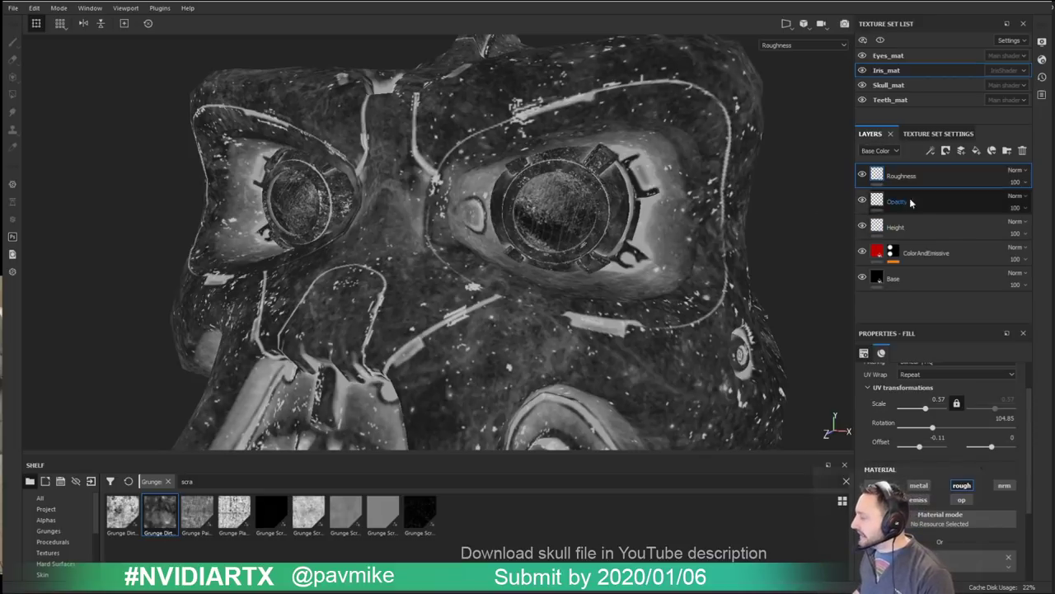
Step: Return to the full material display and examine the irises' reflections with the Height layer hidden
key("m")
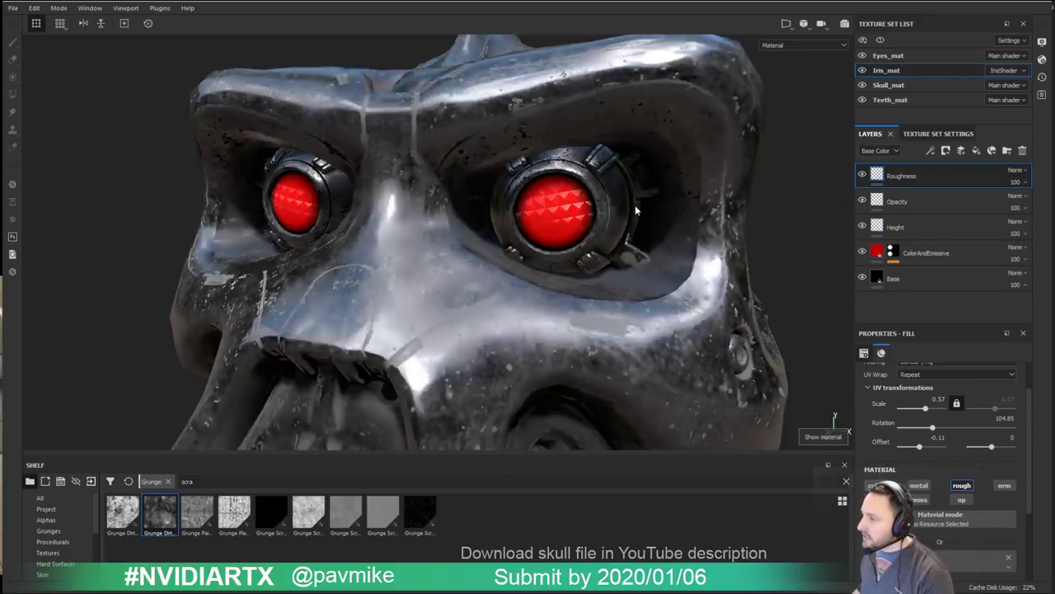
left_click_drag(636, 210, 620, 202, "alt")
right_click_drag(620, 203, 602, 216, "shift")
left_click(862, 224)
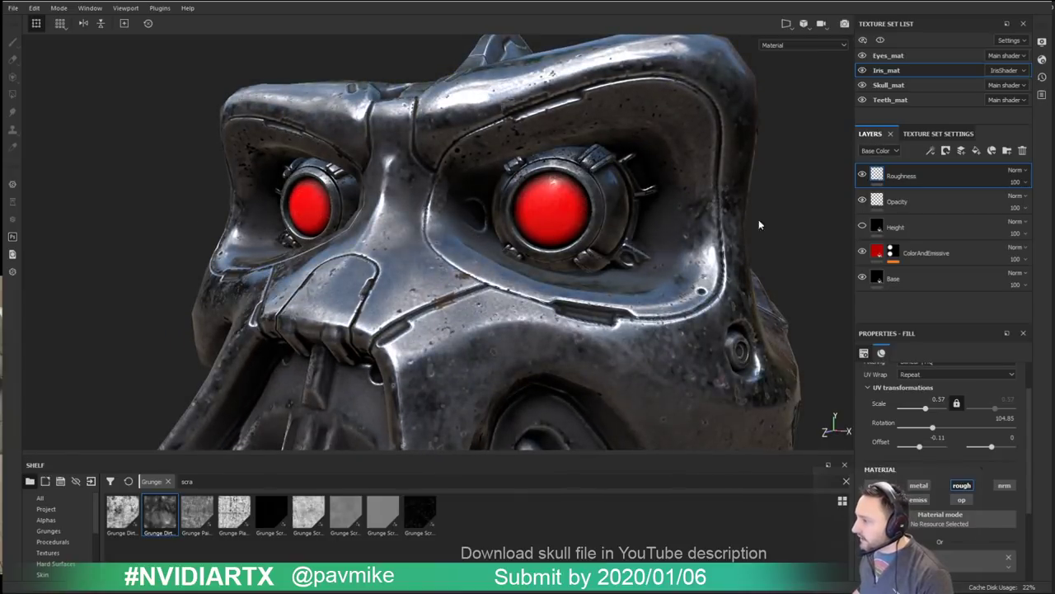
left_click_drag(759, 219, 714, 196, "alt")
right_click_drag(713, 196, 794, 202, "shift")
right_click_drag(574, 212, 786, 243, "alt")
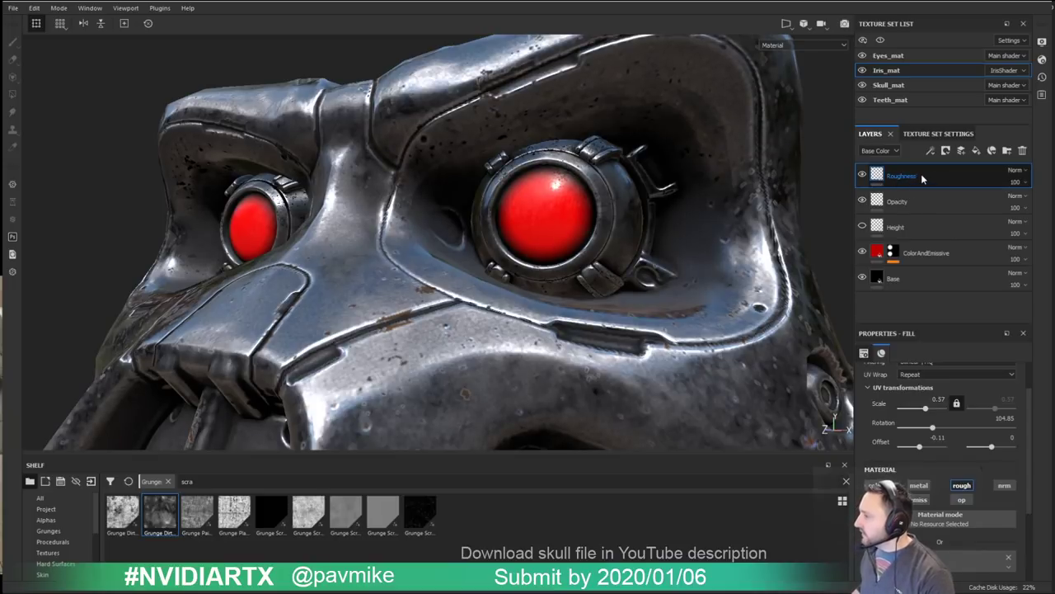
Step: Show the Height layer, set its UV scale to 1.42 and review its Tile Generator pattern parameters
left_click_drag(927, 412, 925, 412)
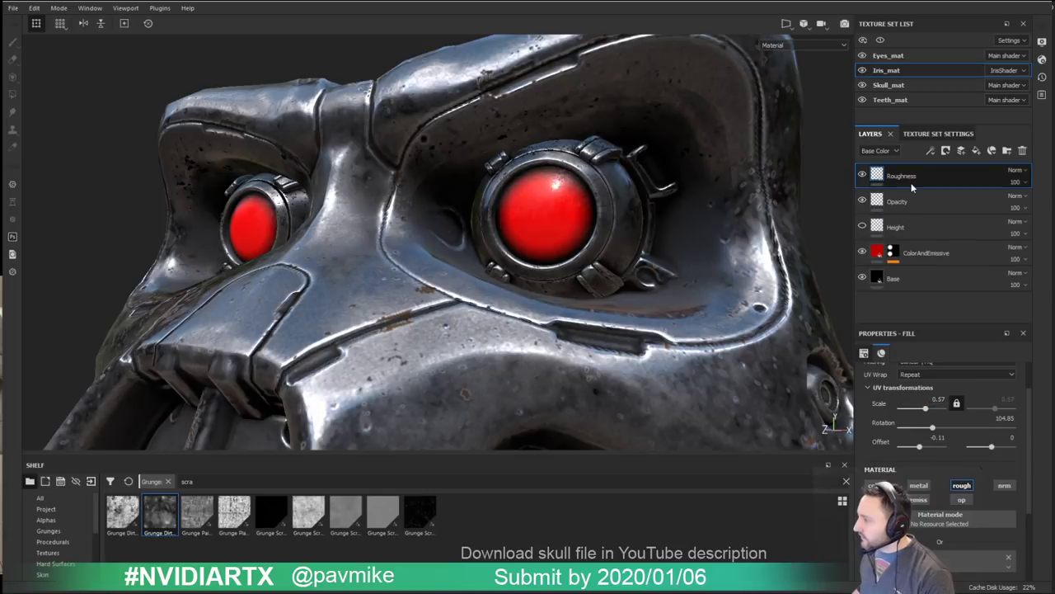
left_click(862, 226)
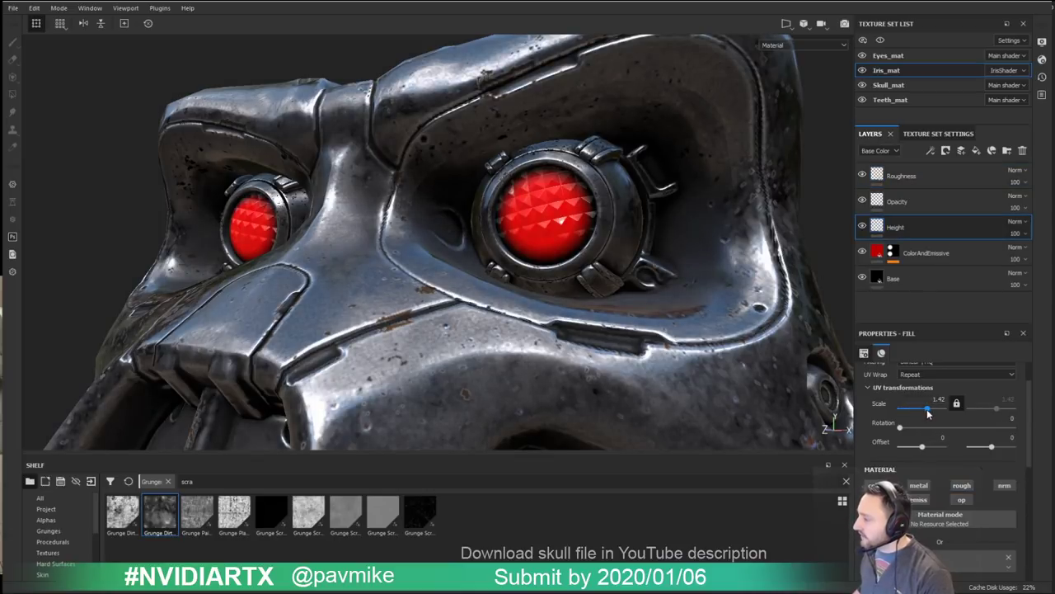
scroll(932, 530, "down", 6)
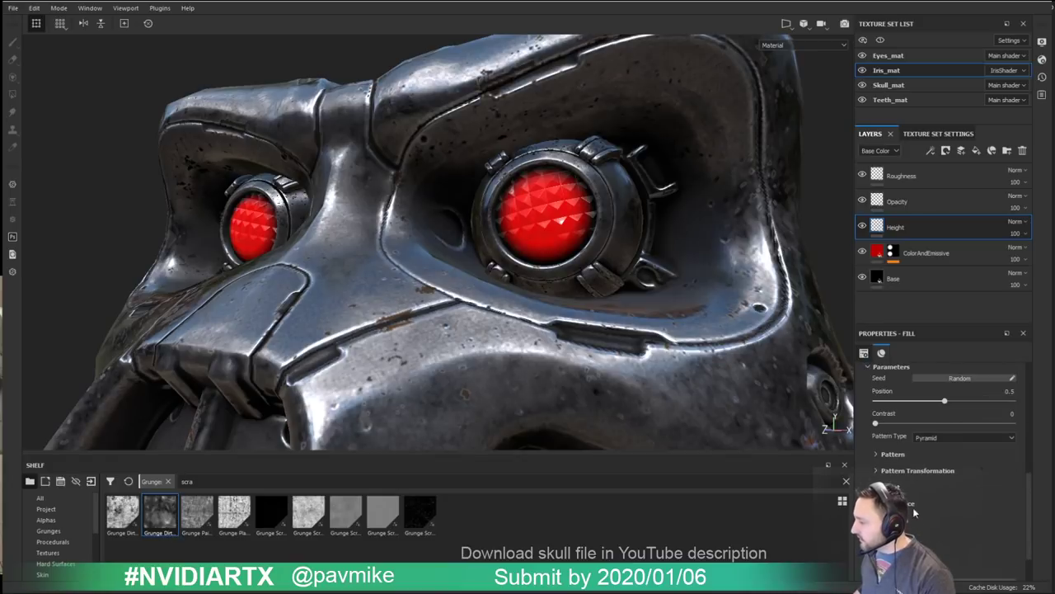
scroll(909, 486, "down", 5)
scroll(912, 478, "up", 1)
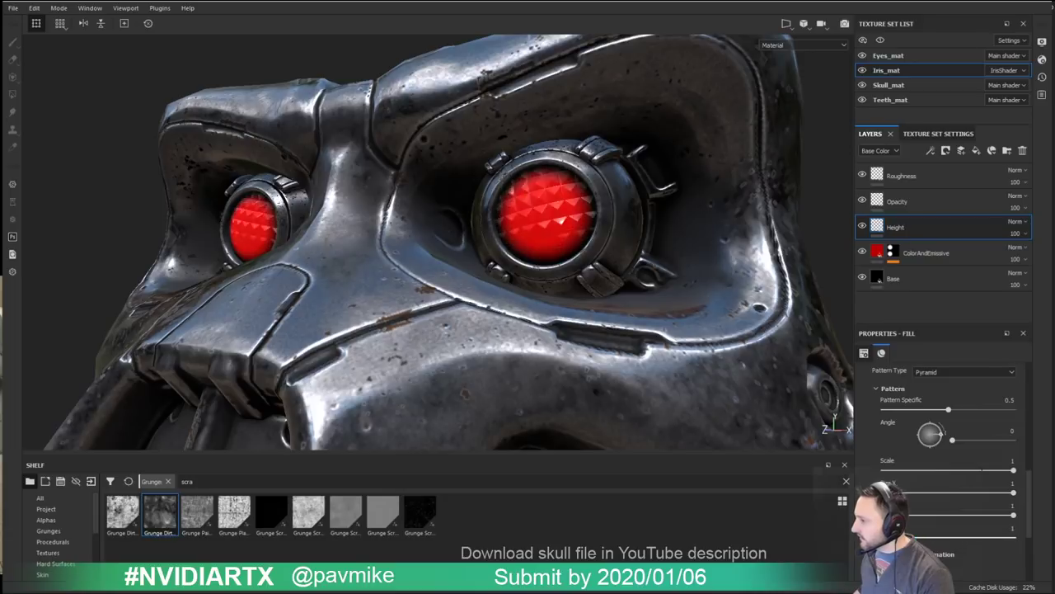
scroll(942, 437, "up", 8)
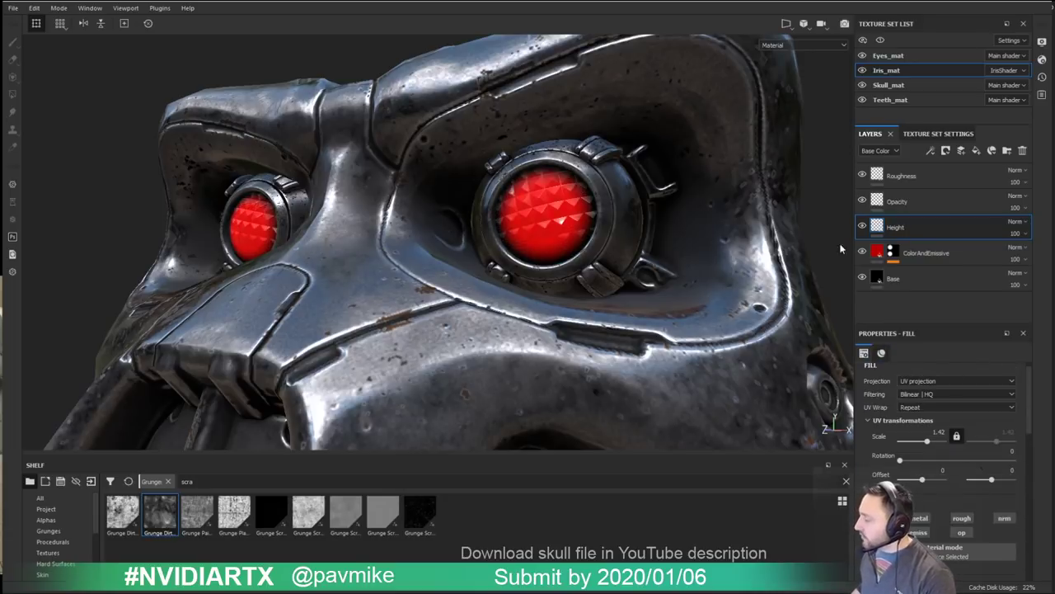
scroll(918, 440, "up", 1)
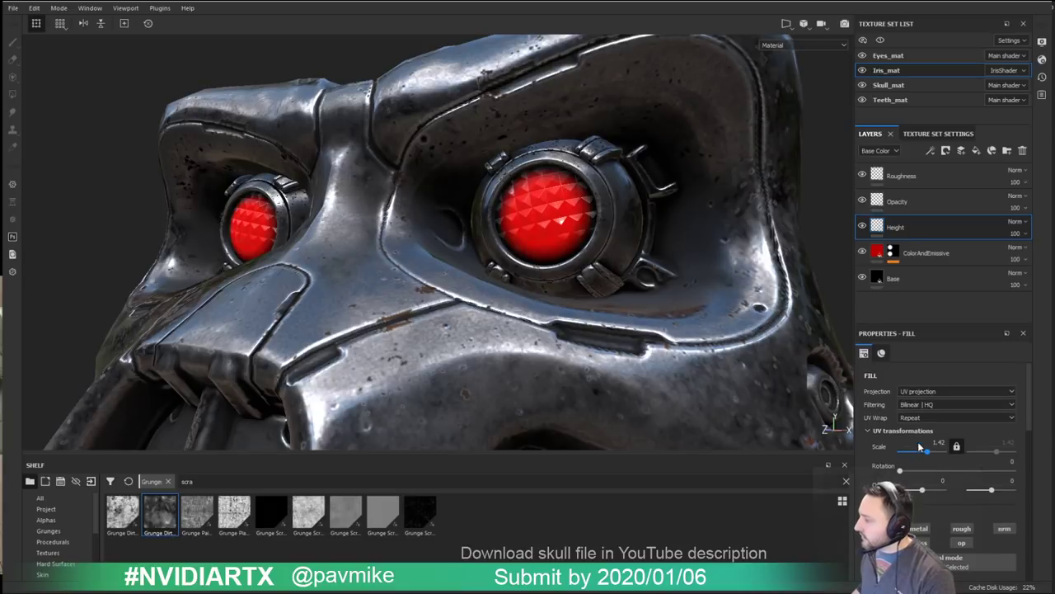
Step: Hide the Height layer and add a Levels effect to the Roughness layer
left_click(907, 176)
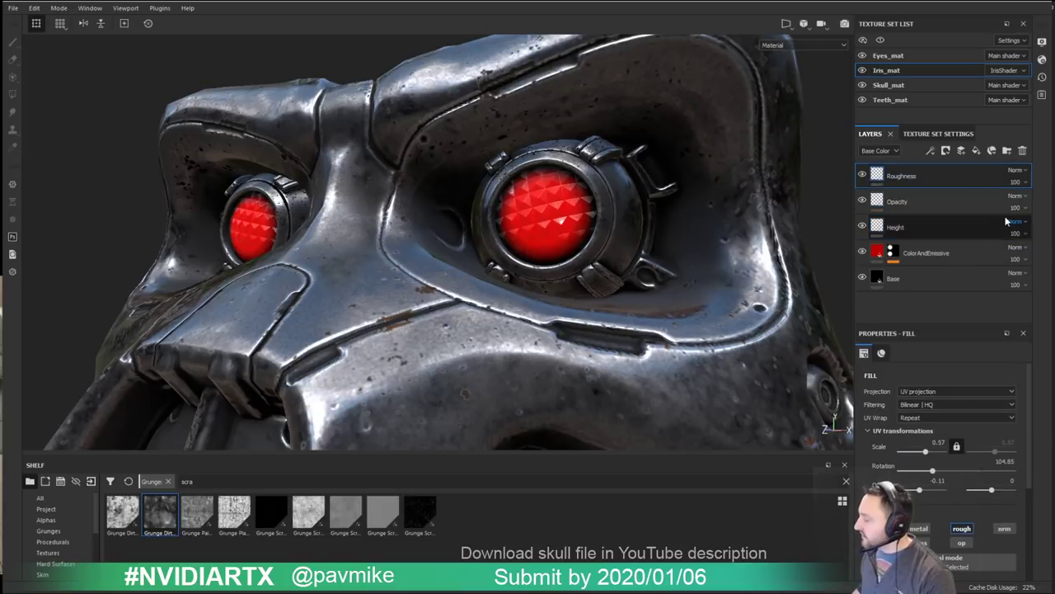
left_click(863, 225)
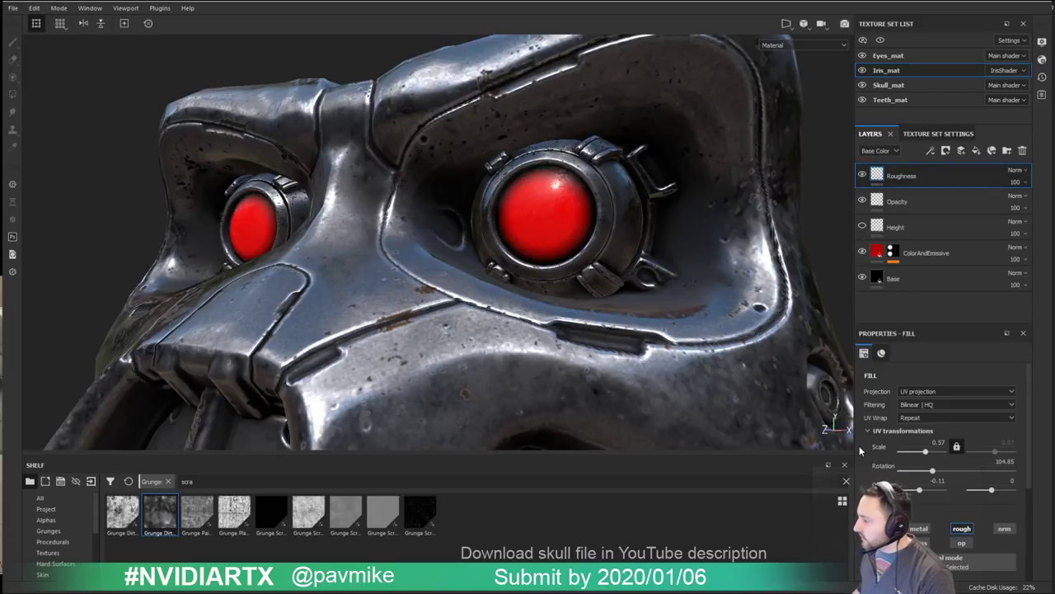
scroll(860, 444, "down", 4)
right_click(903, 176)
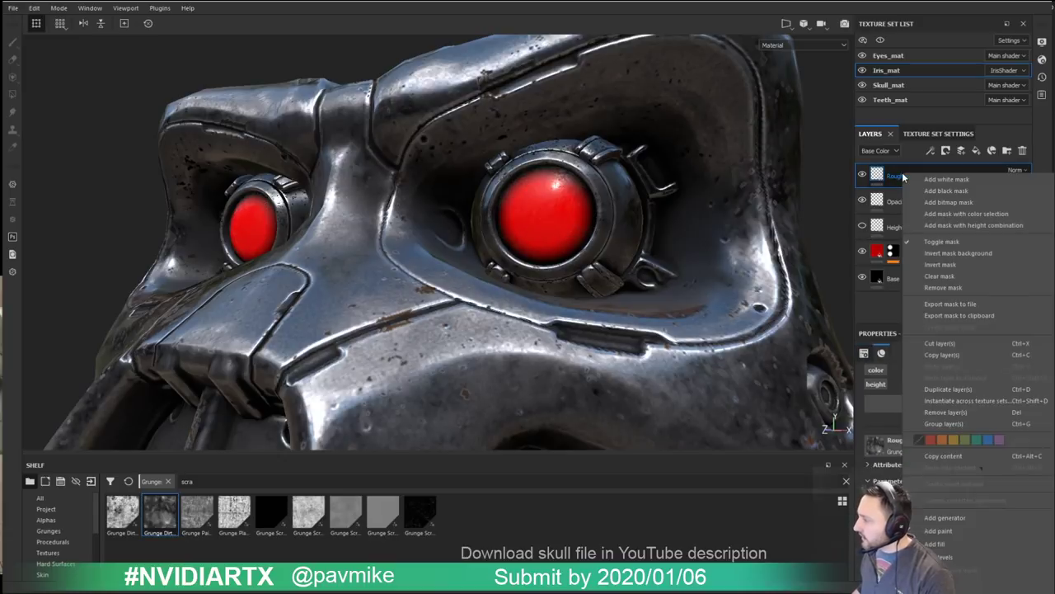
left_click(938, 556)
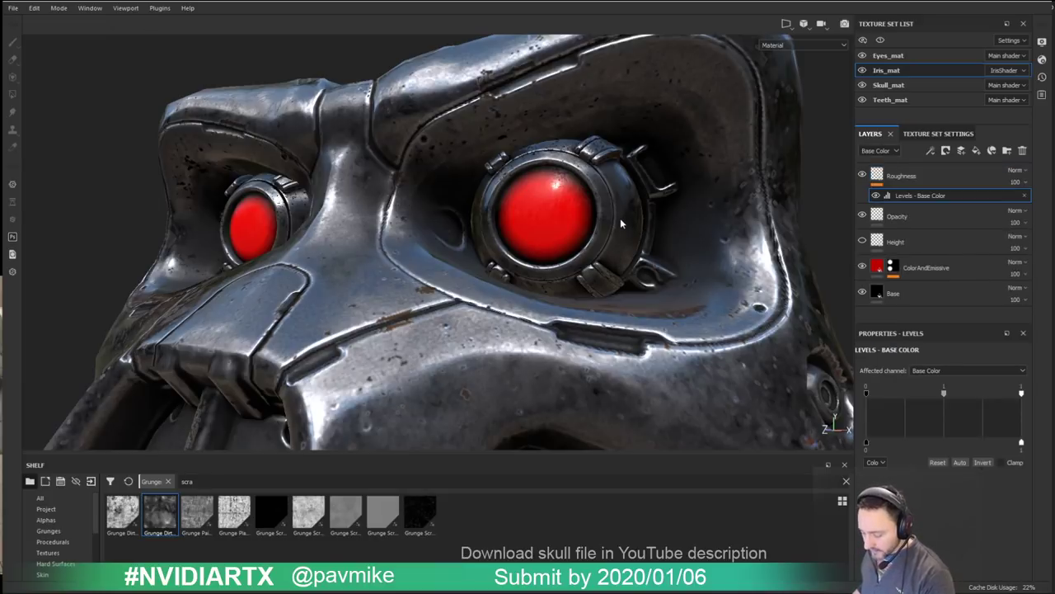
Step: Viewing only the Roughness channel, make the Levels effect act on Roughness, invert it and set the input white point to 0.313
key("c")
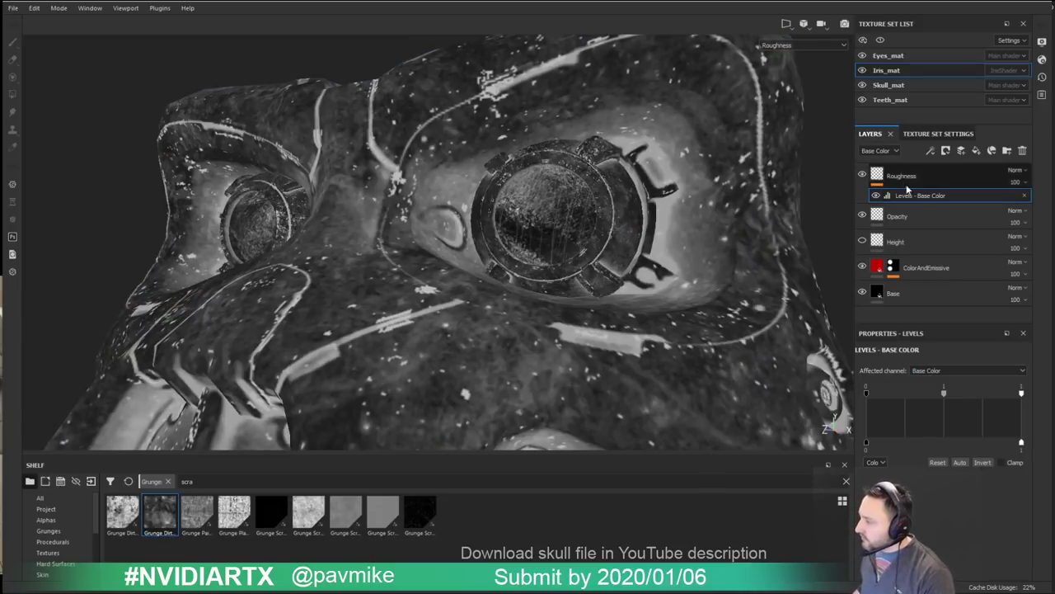
left_click(960, 369)
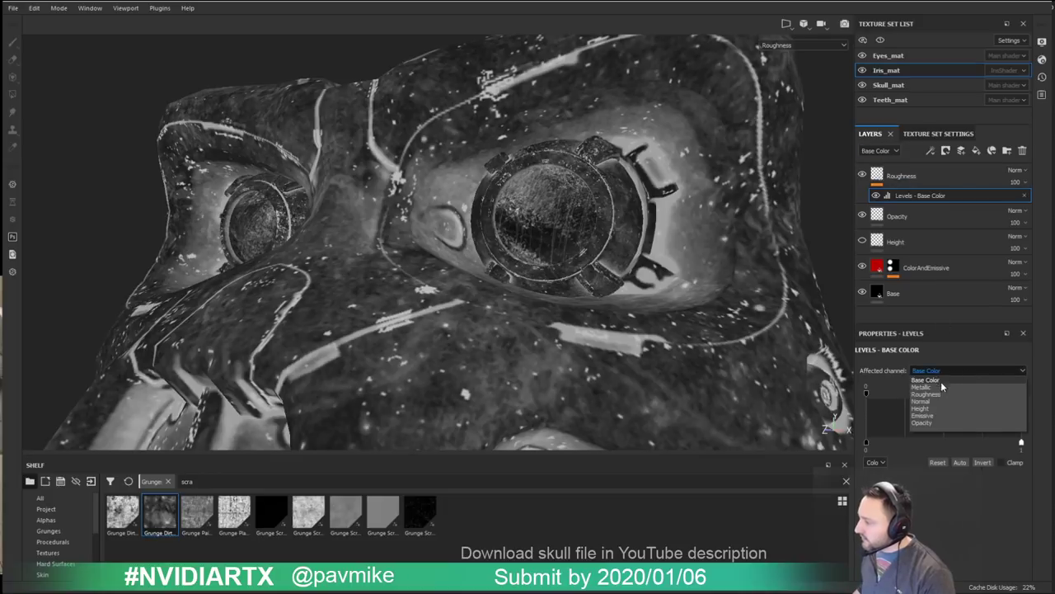
left_click(937, 394)
left_click_drag(1025, 394, 991, 398)
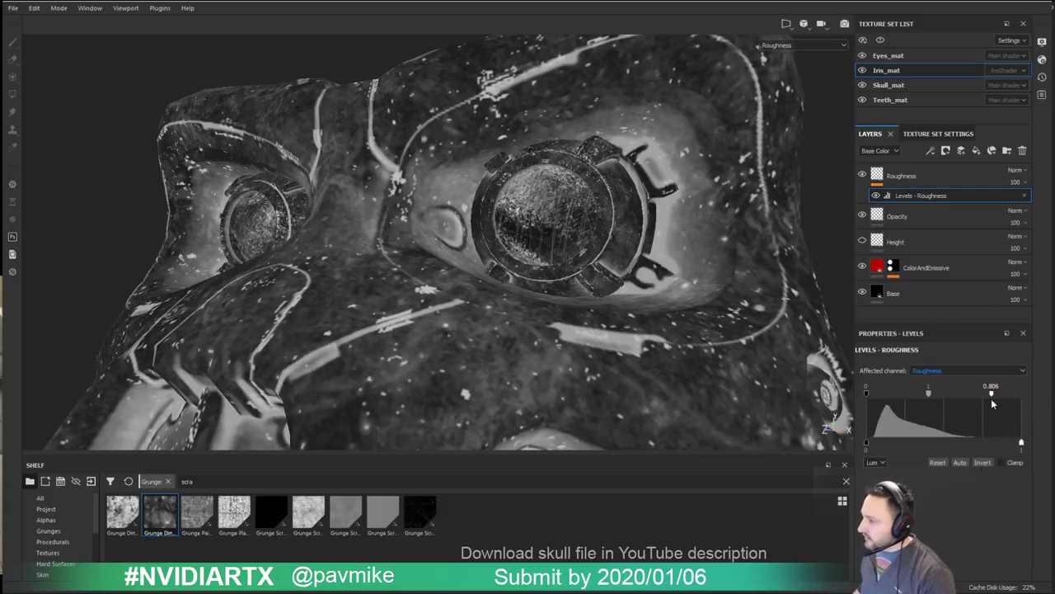
left_click(981, 462)
mouse_move(867, 393)
left_mouse_down()
mouse_move(936, 399)
mouse_move(869, 401)
left_mouse_up()
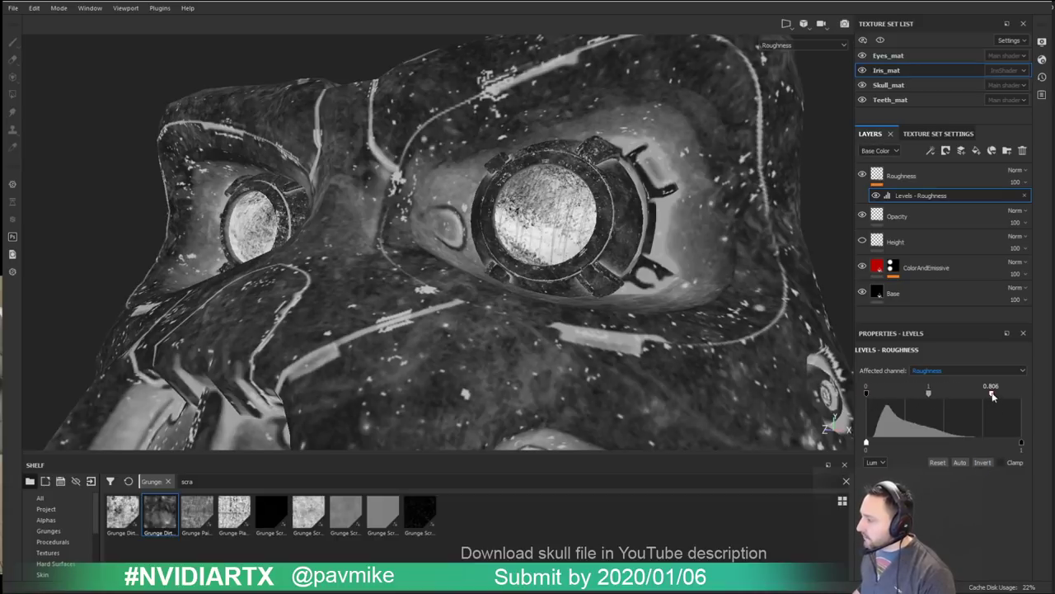
left_click_drag(991, 397, 916, 409)
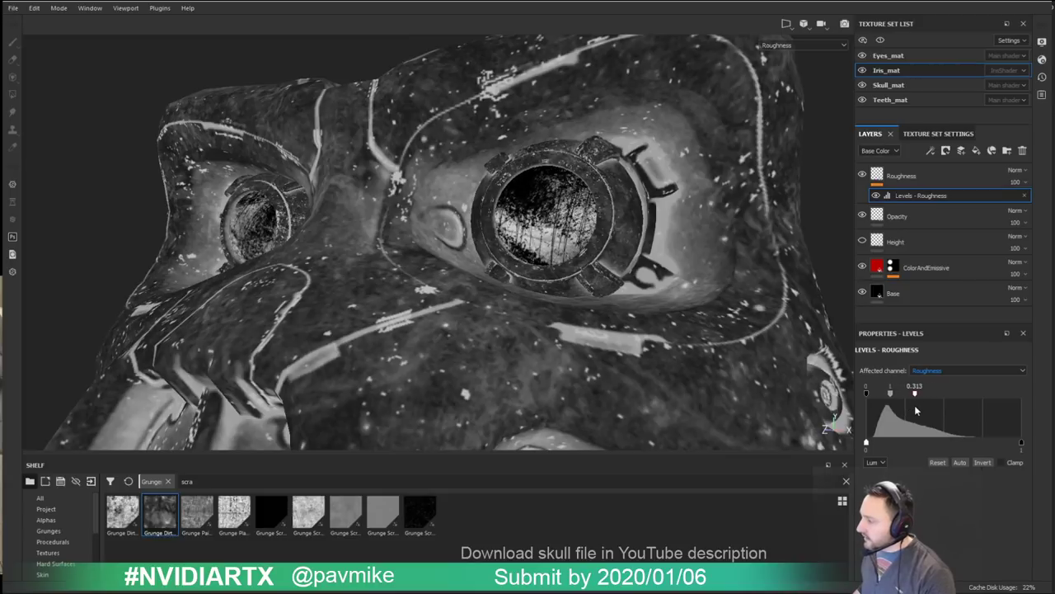
Step: Return to the full material display and compare the irises with the Roughness layer hidden and shown
left_click_drag(559, 237, 577, 241, "alt")
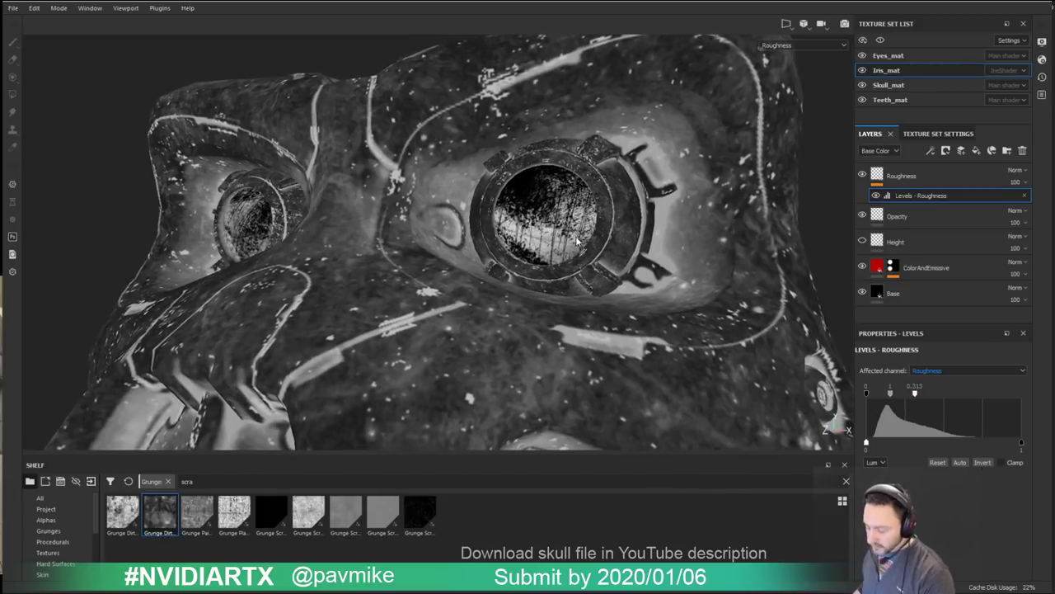
key("m")
left_click_drag(718, 272, 683, 255, "alt")
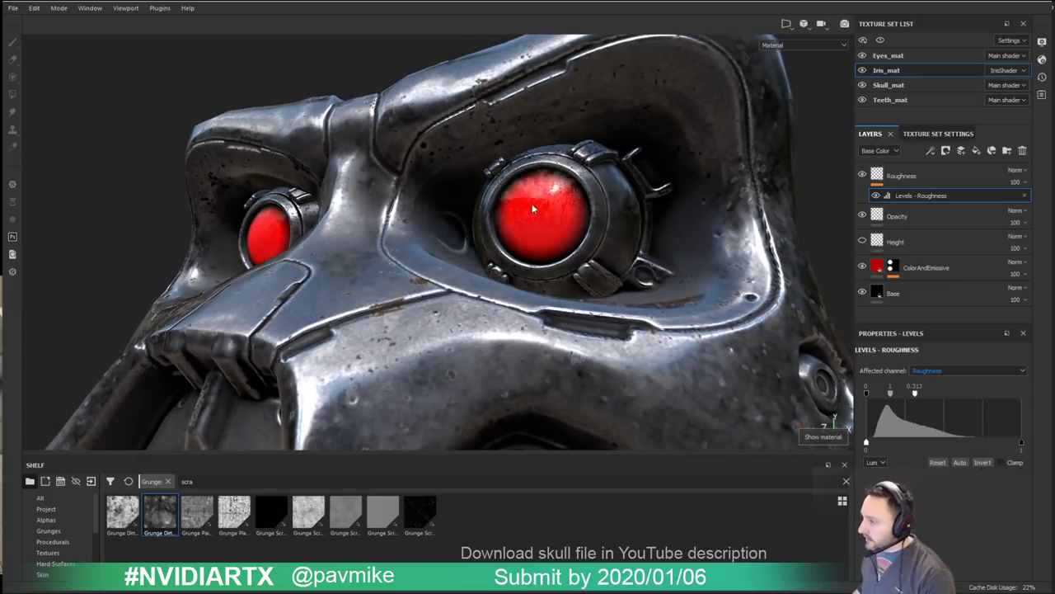
left_click(862, 175)
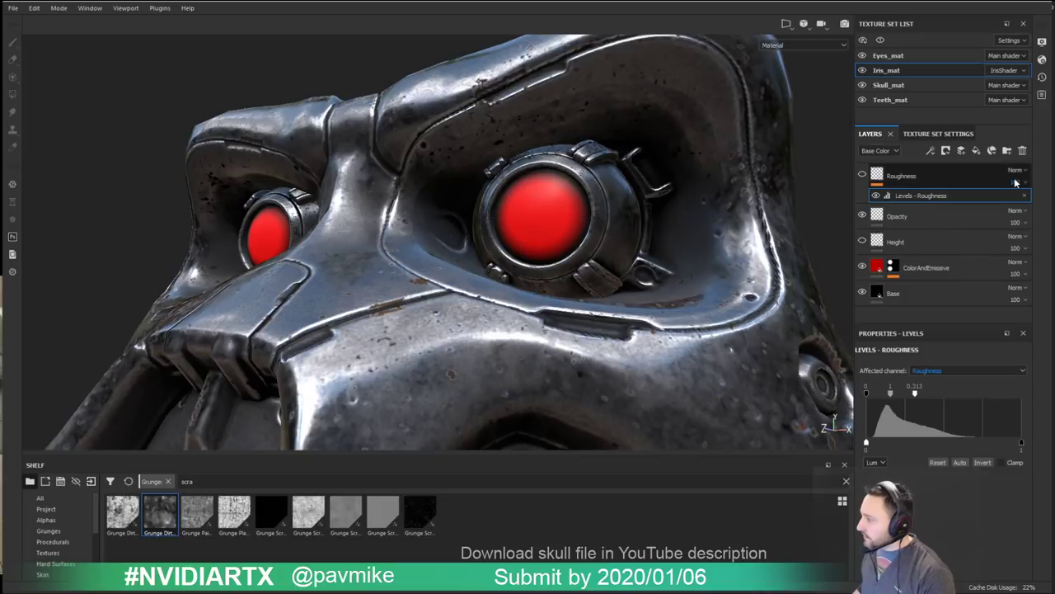
left_click(878, 177)
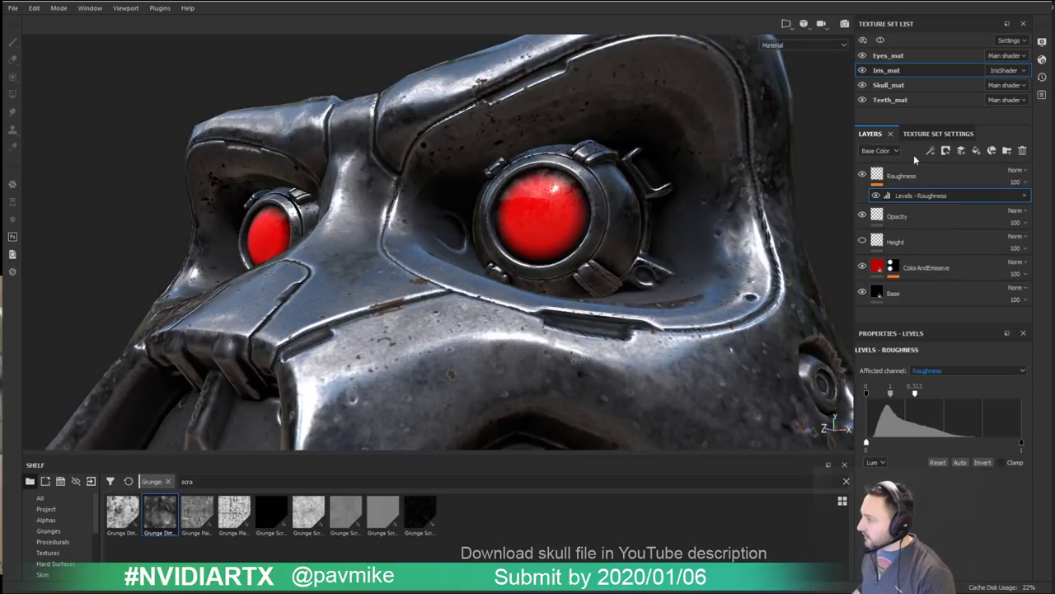
Step: Switch the layer stack to the Roughness channel and set the Roughness layer to Multiply blending at 50 opacity
left_click(882, 151)
left_click(873, 175)
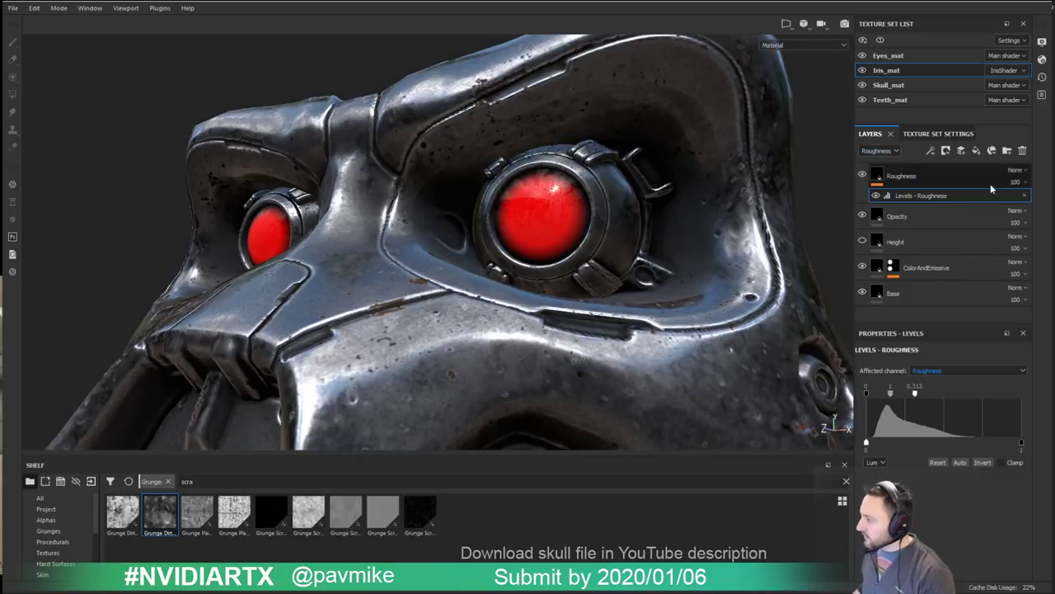
left_click(921, 295)
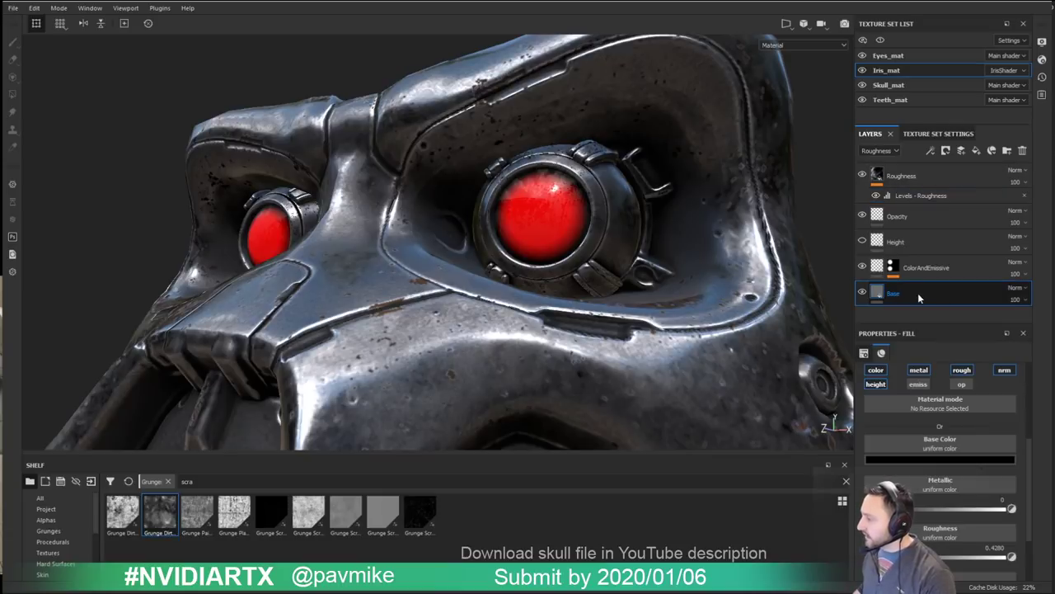
left_click(921, 181)
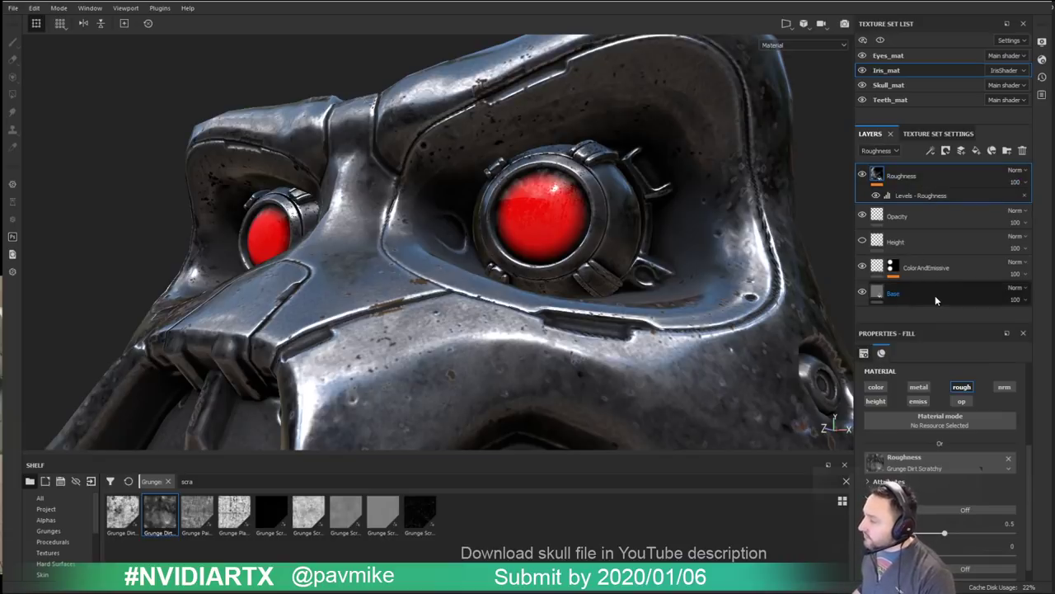
left_click(1025, 183)
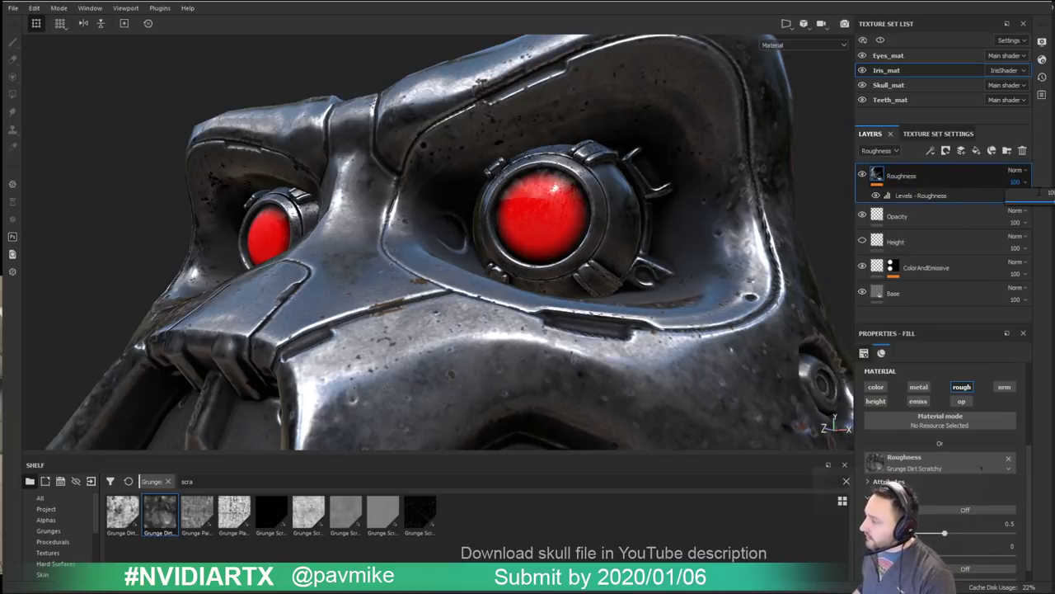
mouse_move(1050, 201)
left_mouse_down()
mouse_move(1008, 207)
mouse_move(1038, 212)
left_mouse_up()
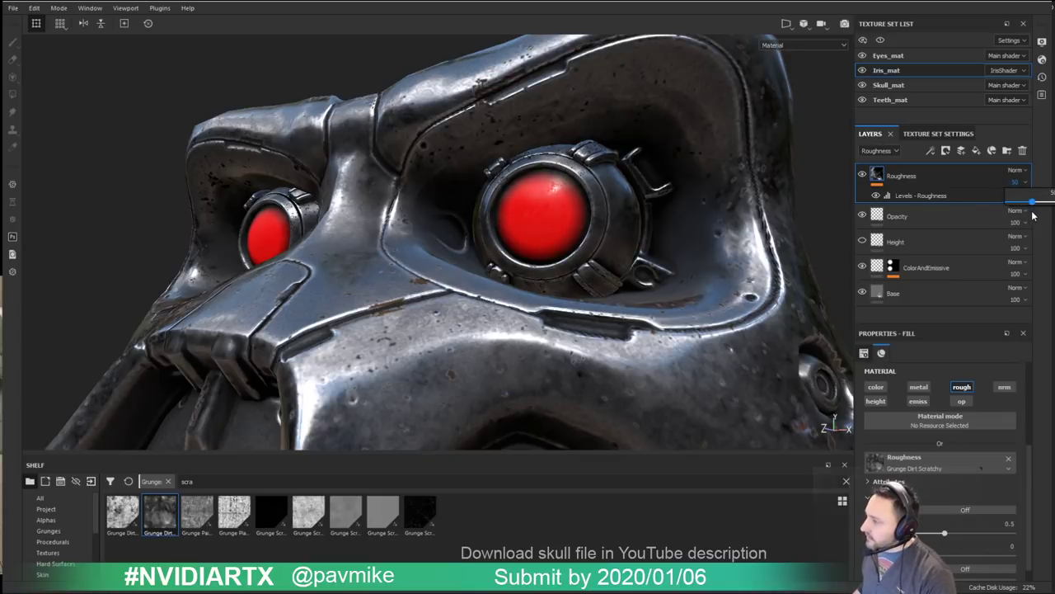
left_click(1019, 169)
left_click(1034, 227)
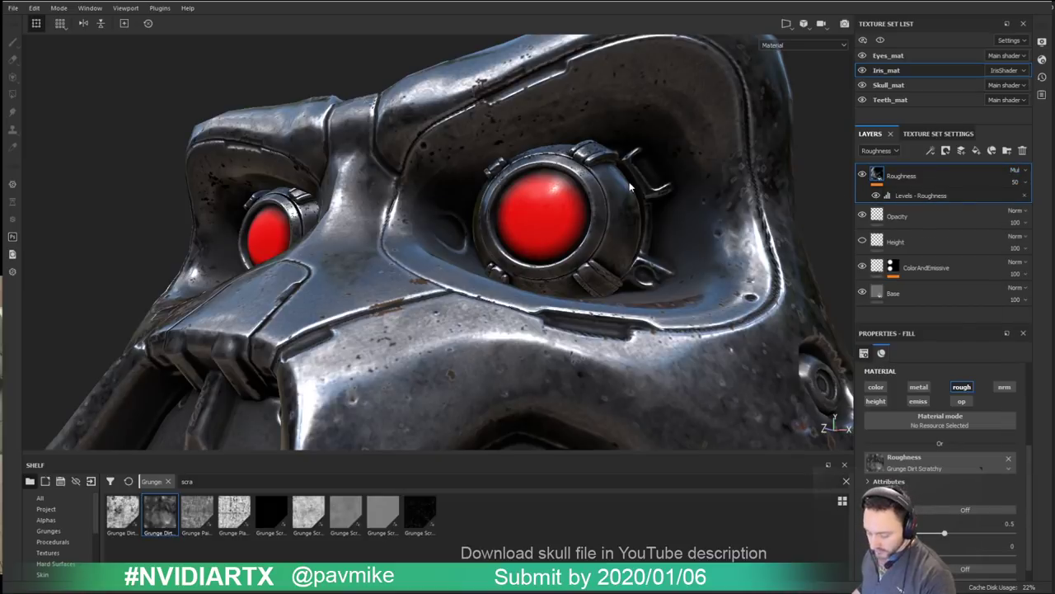
Step: Set the Roughness layer's opacity to 58 while viewing only the Roughness channel, and return to the full material display
key("c")
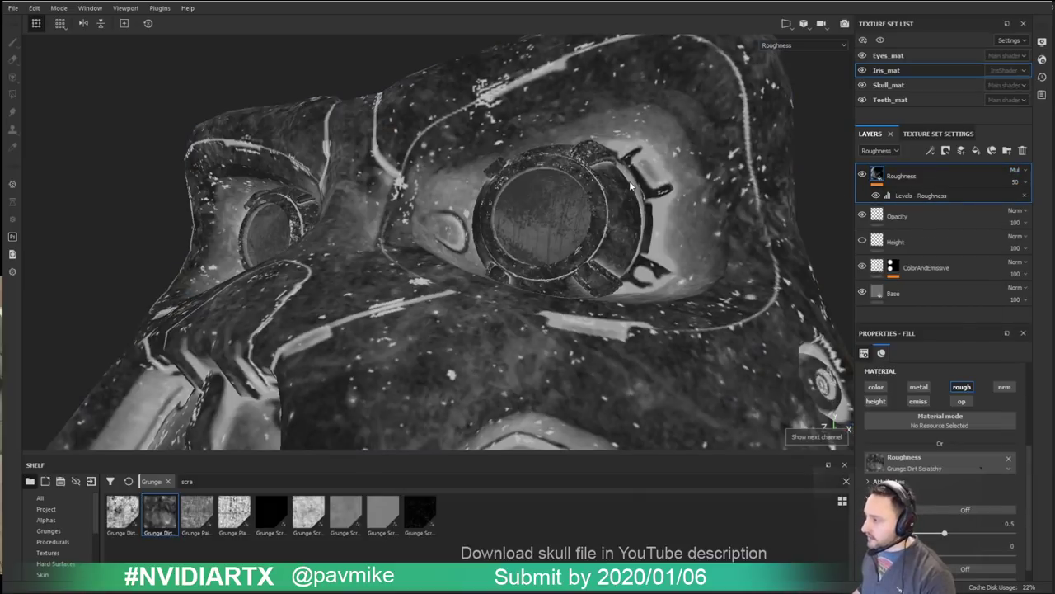
left_click(1015, 181)
mouse_move(1031, 201)
left_mouse_down()
mouse_move(1020, 204)
mouse_move(1051, 203)
mouse_move(1032, 207)
left_mouse_up()
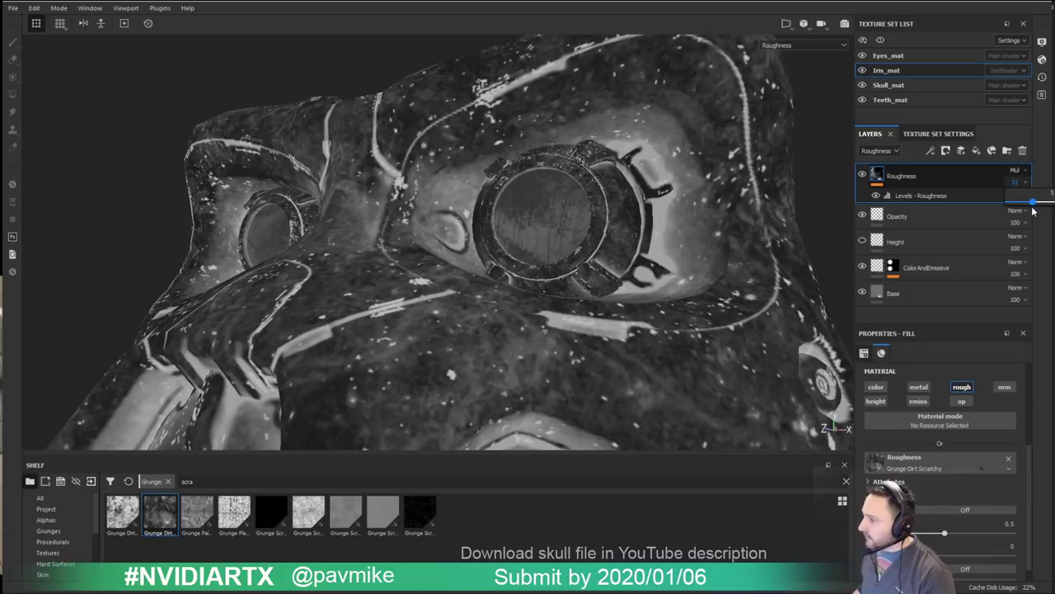
key("m")
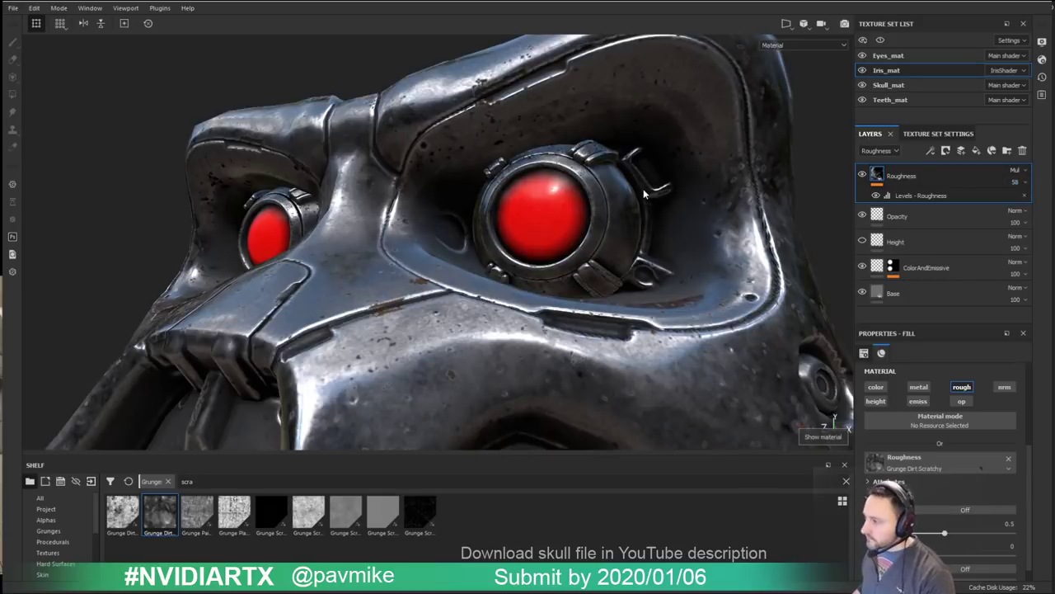
Step: Make the Height layer visible again and examine the faceted irises on the skull from farther away
left_click(862, 241)
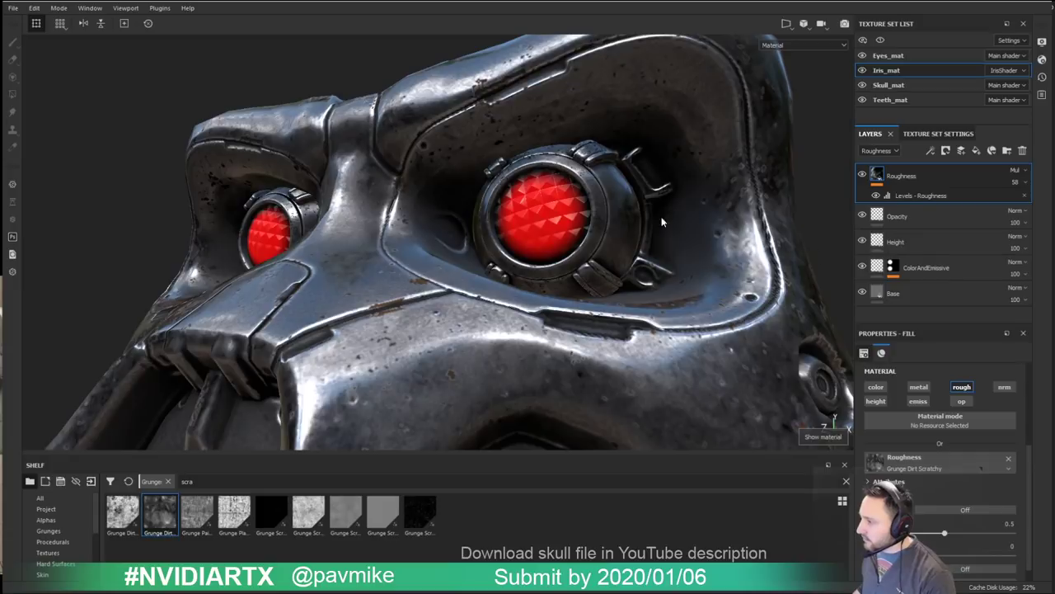
right_click_drag(696, 230, 448, 349, "alt")
left_click_drag(447, 348, 594, 177, "alt")
right_click_drag(593, 177, 604, 190, "alt")
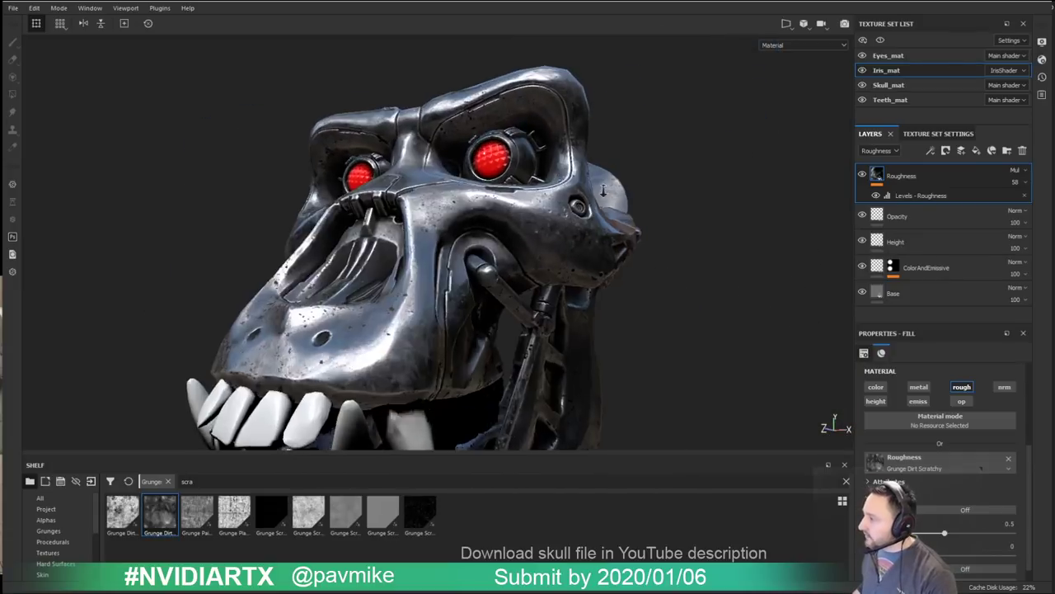
scroll(602, 190, "up", 2)
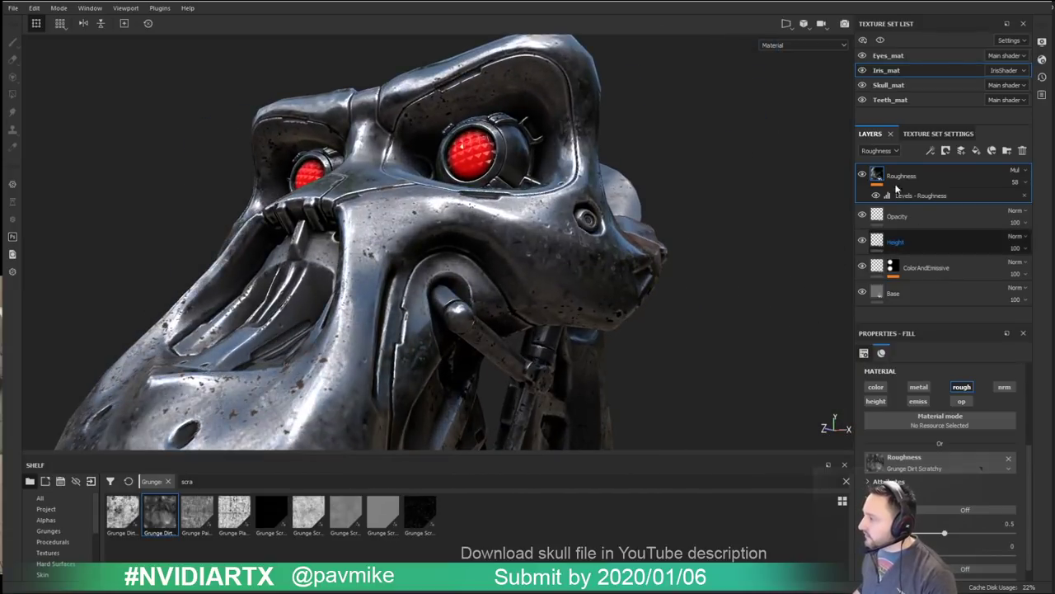
Step: Switch the layer stack to the Height channel and lower the Height layer's opacity to 34
left_click(899, 242)
left_click(879, 150)
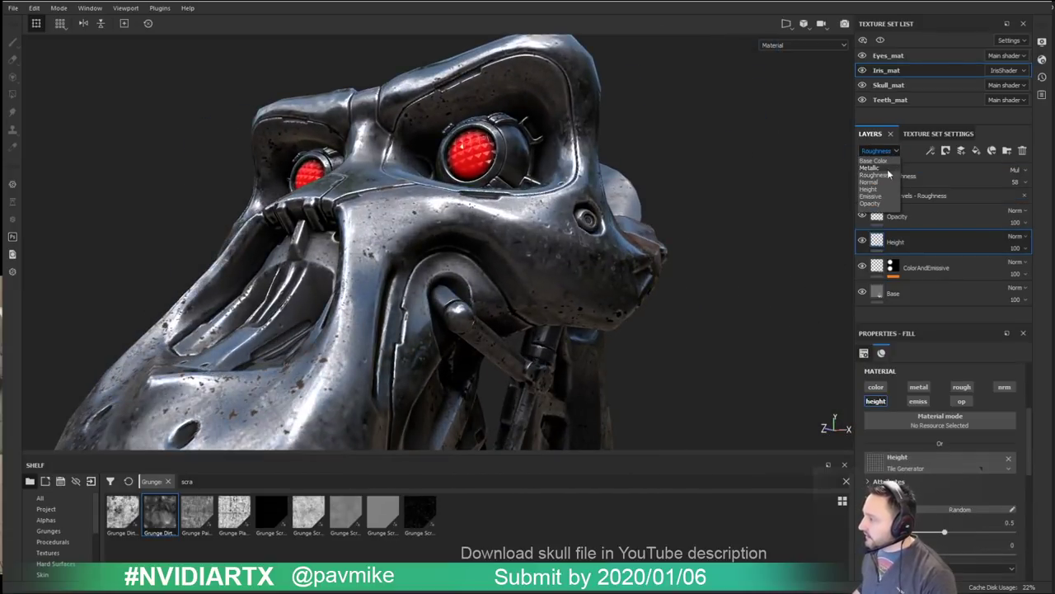
left_click(869, 189)
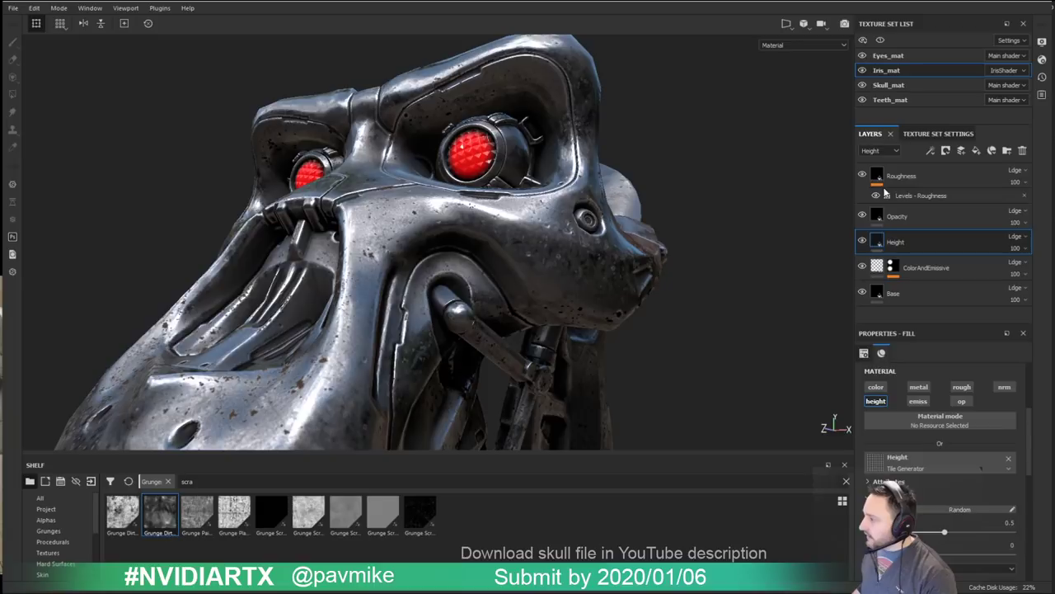
left_click(1028, 251)
mouse_move(1045, 269)
left_mouse_down()
mouse_move(1005, 272)
mouse_move(1031, 276)
left_mouse_up()
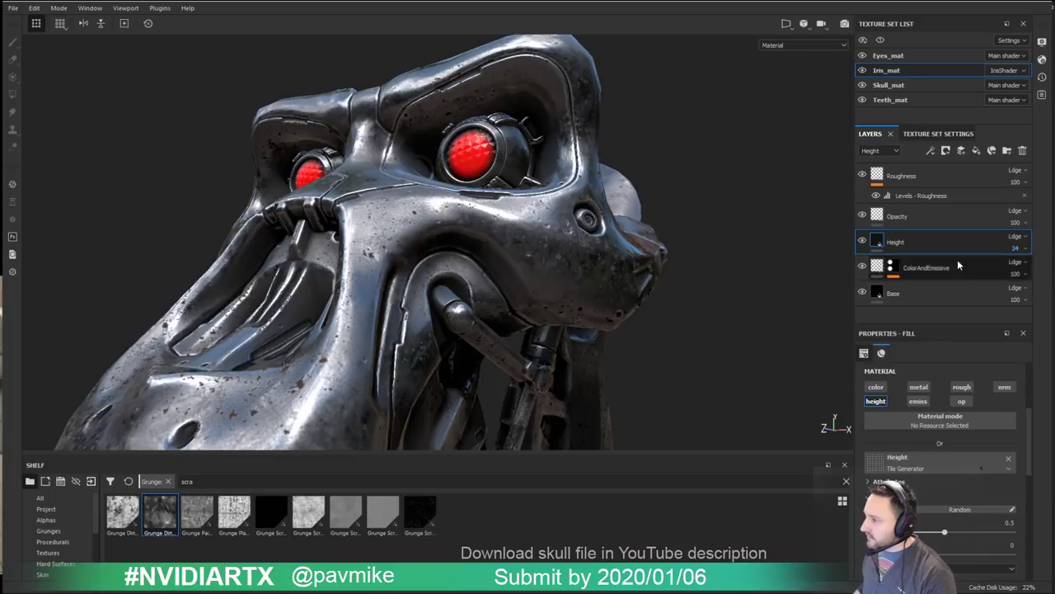
scroll(494, 247, "down", 3)
left_click_drag(437, 248, 528, 256, "alt")
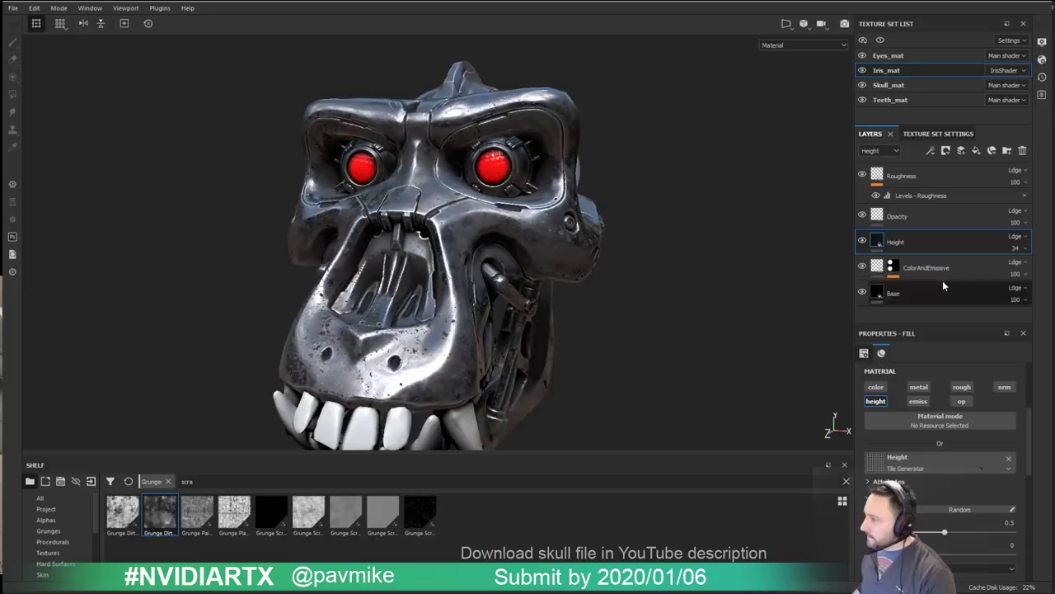
Step: Raise the Height layer's opacity to 100 and check the iris pattern on the skull
left_click(1017, 248)
left_click_drag(1032, 264, 1051, 266)
left_click_drag(656, 201, 691, 183, "alt")
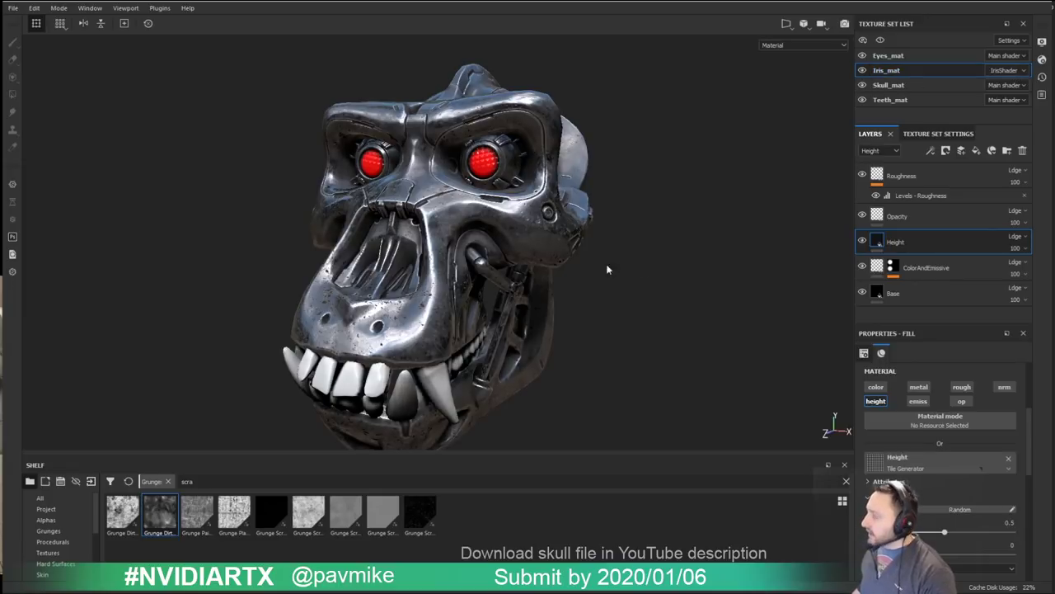
left_click_drag(608, 272, 676, 206, "alt")
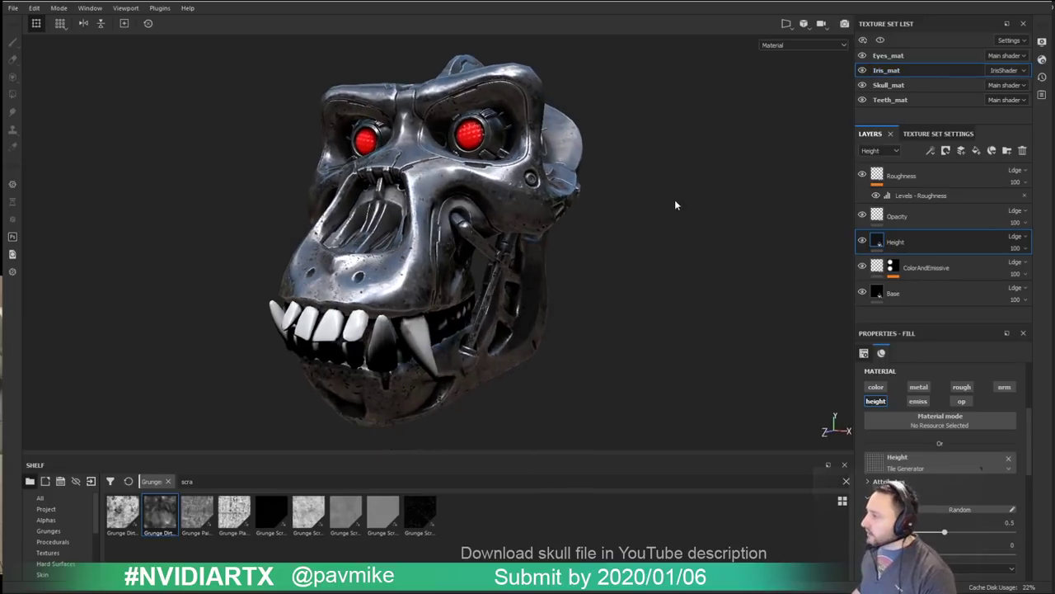
Step: Switch to the Teeth_mat texture set and add a fill layer named Scattering
right_click(411, 329, "ctrl+alt")
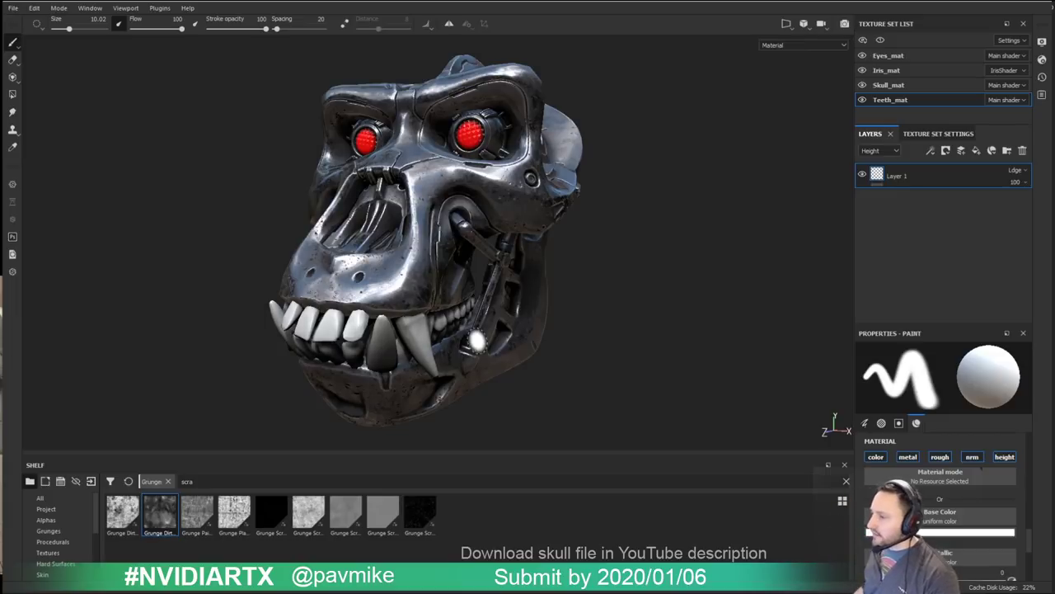
left_click_drag(676, 223, 678, 224, "alt")
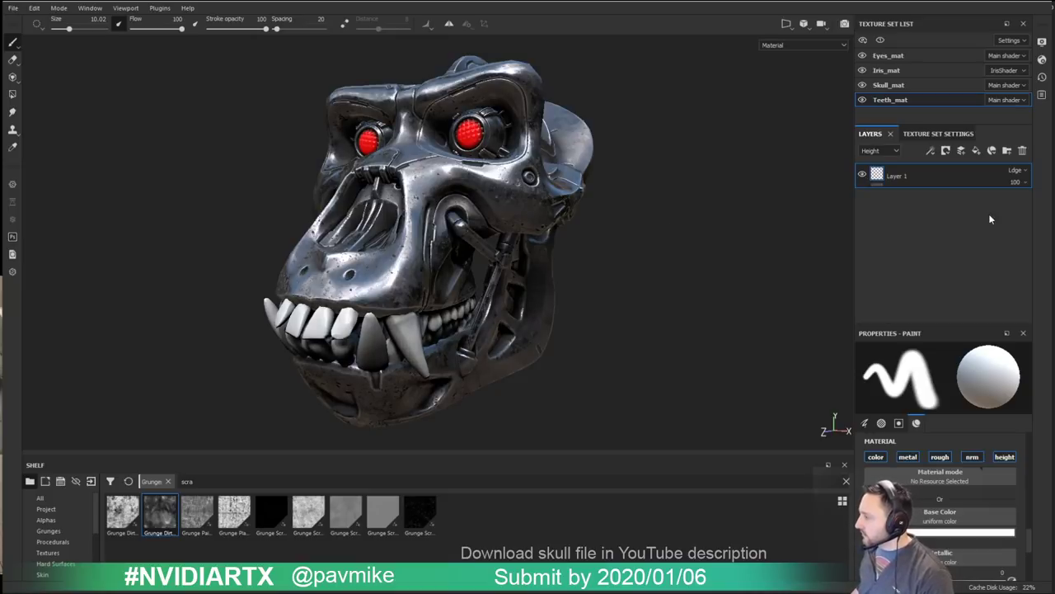
left_click(976, 150)
double_click(899, 176)
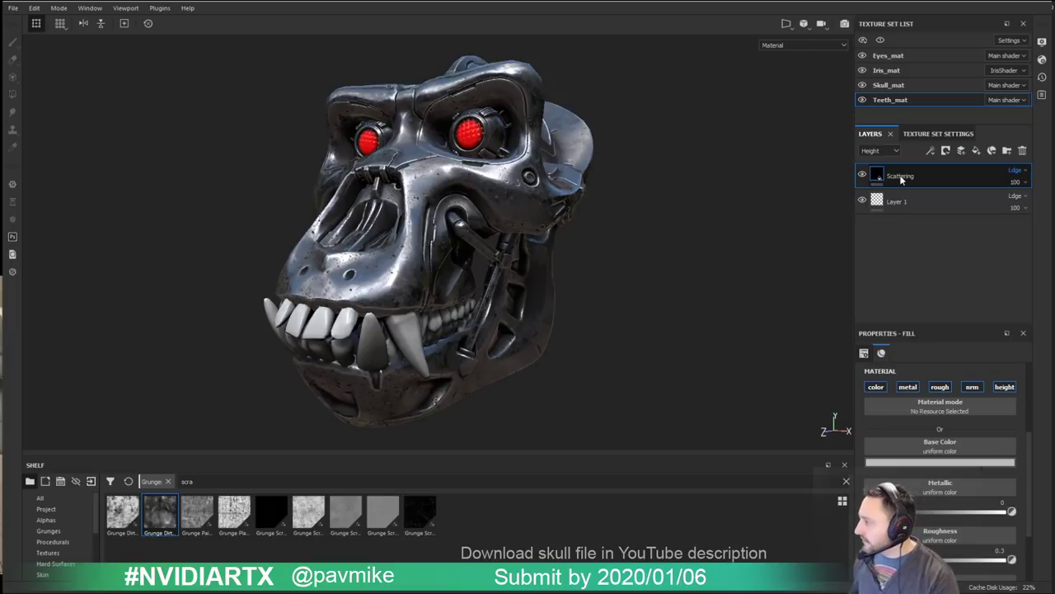
type("Scattering")
key("Return")
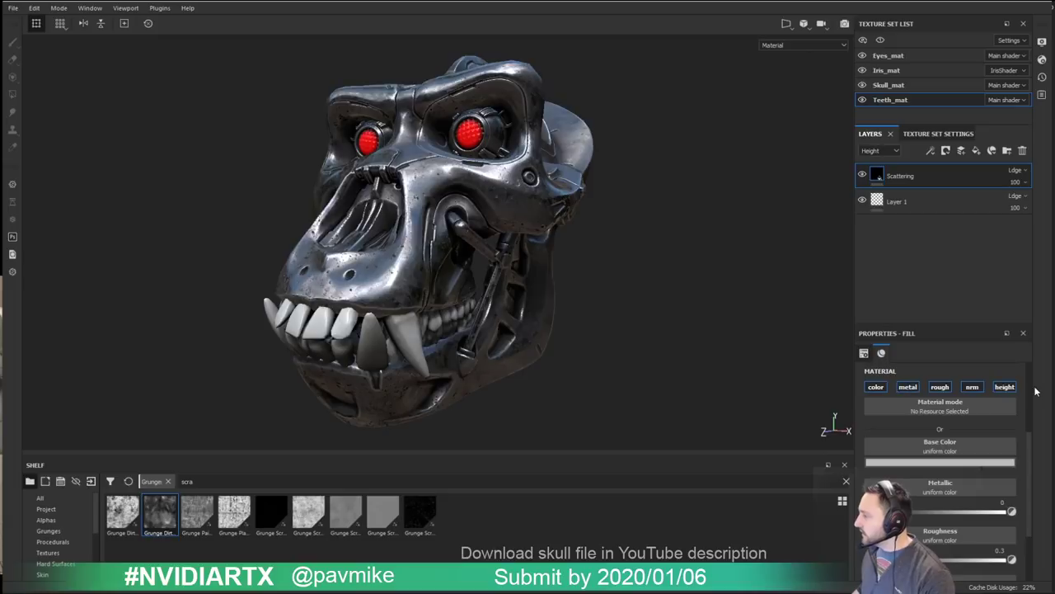
Step: Add a Scattering channel to the Teeth_mat texture set
left_click(940, 134)
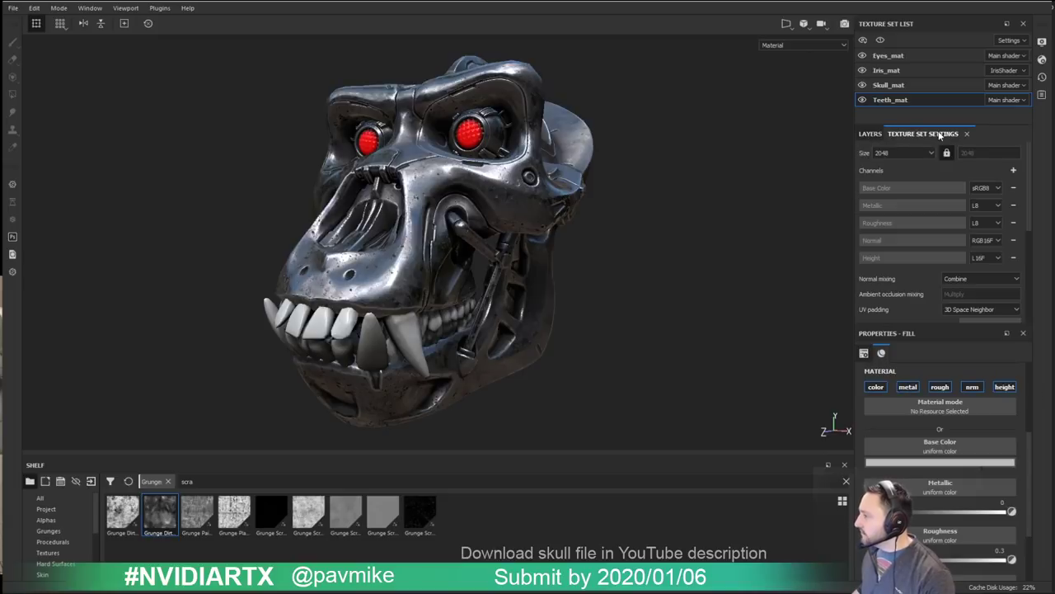
left_click(1014, 170)
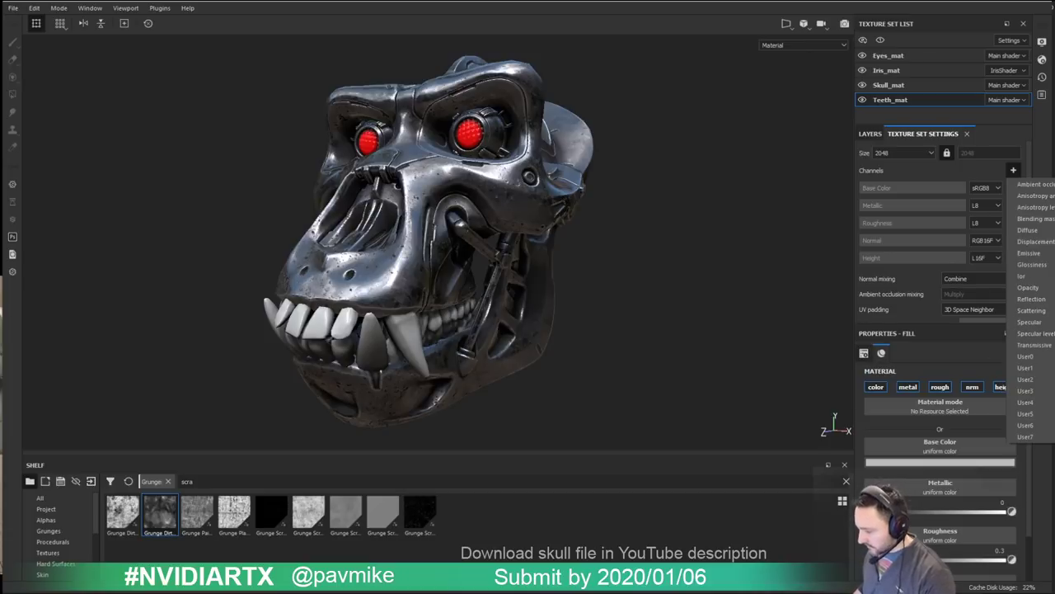
key("Escape")
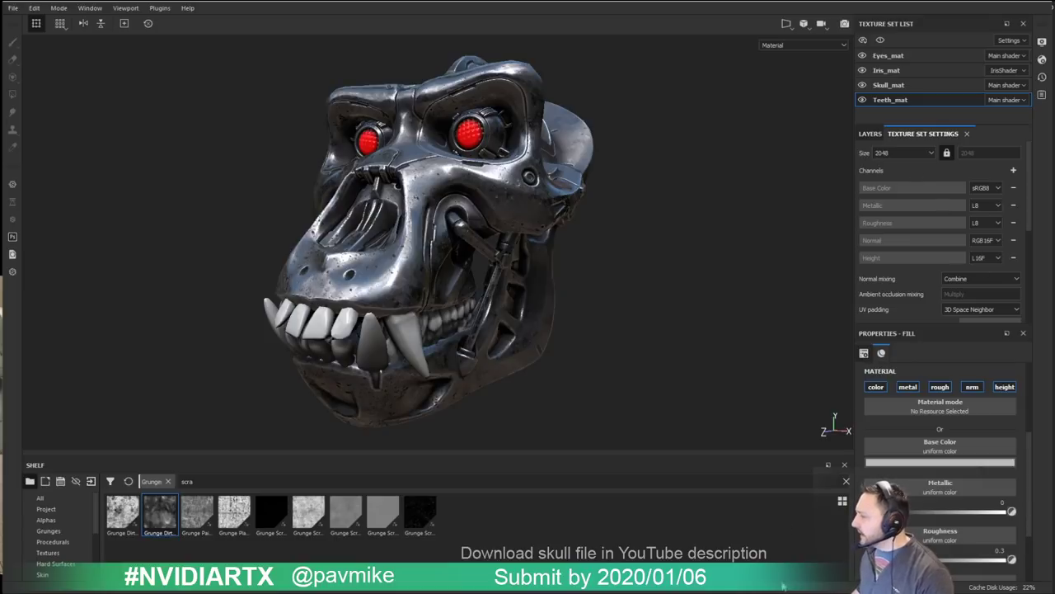
left_click(1013, 171)
left_click(1032, 311)
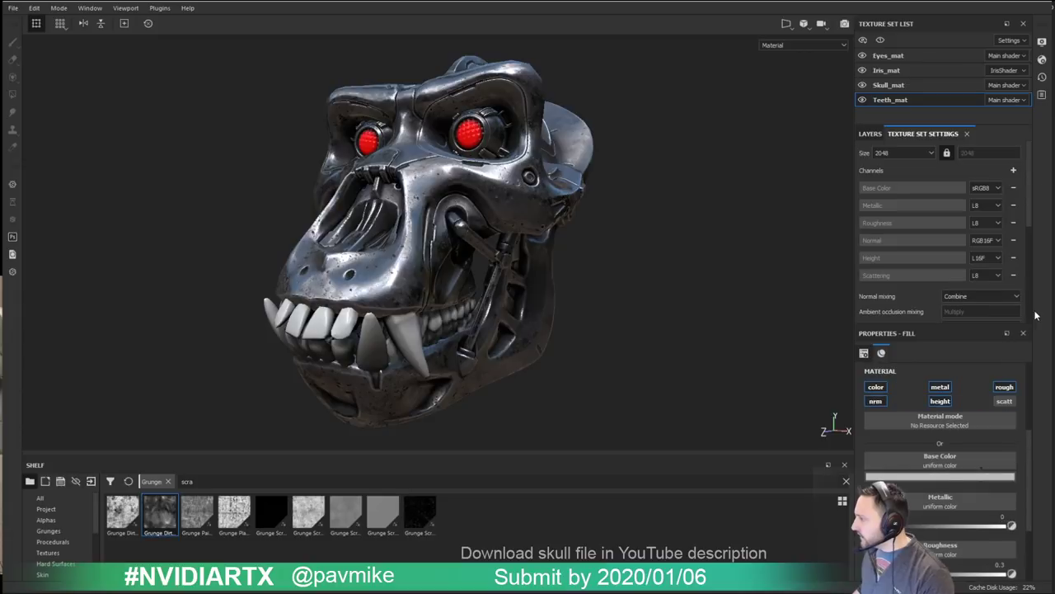
Step: Limit the Scattering fill layer to the scattering channel only and set its scattering value to 1
left_click(1004, 401)
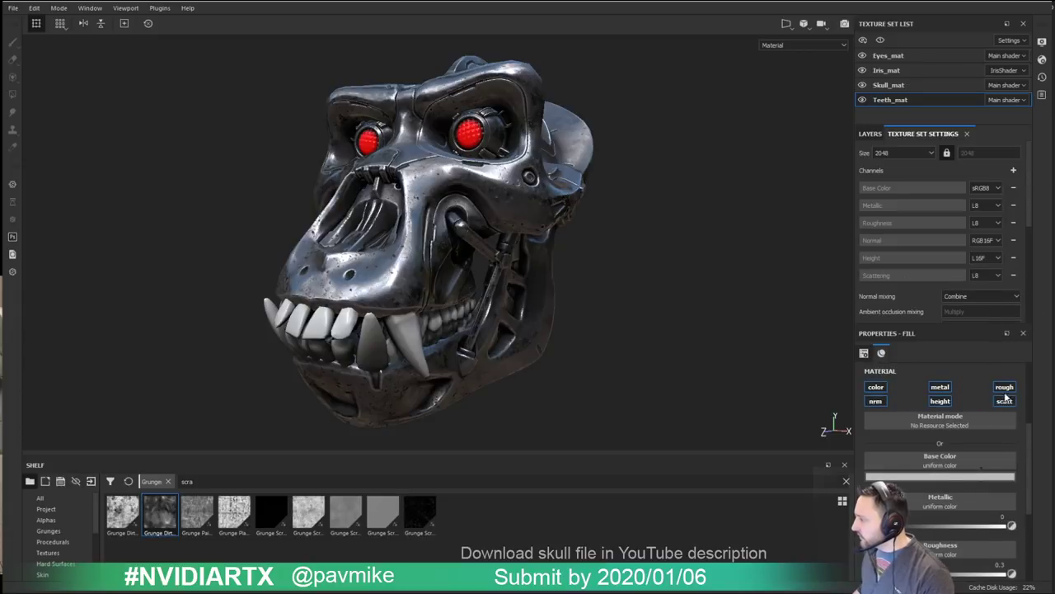
left_click(1005, 387)
left_click(944, 401)
left_click(939, 387)
left_click(876, 401)
left_click(876, 386)
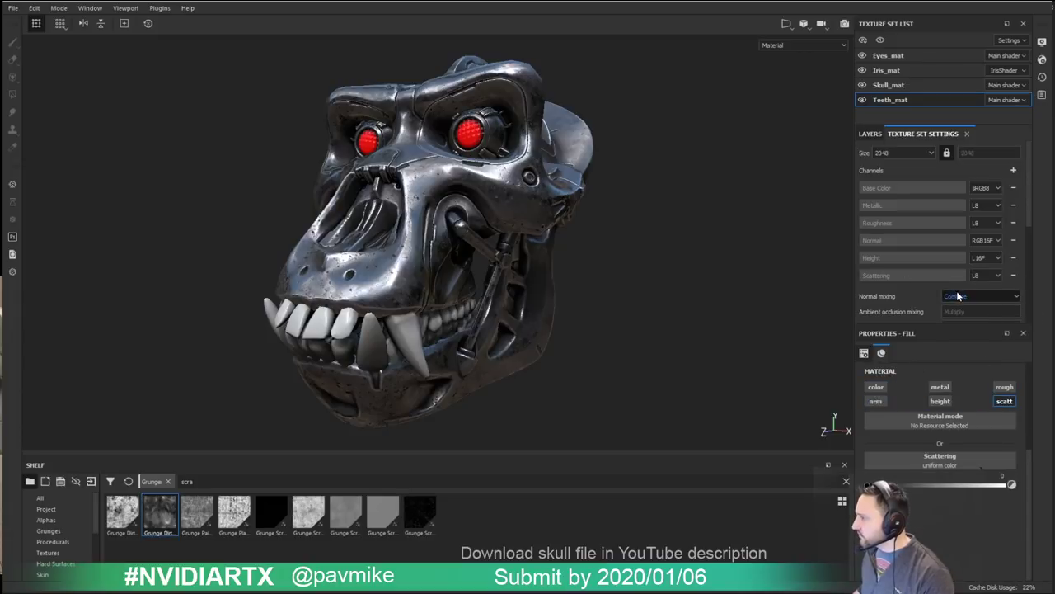
left_click(869, 134)
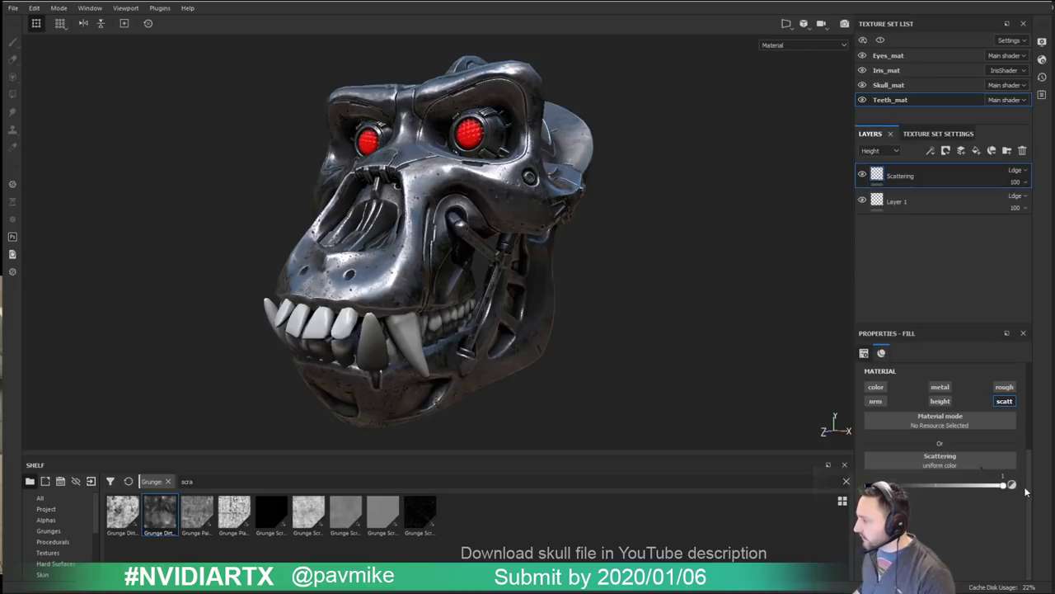
left_click_drag(610, 281, 588, 278, "alt")
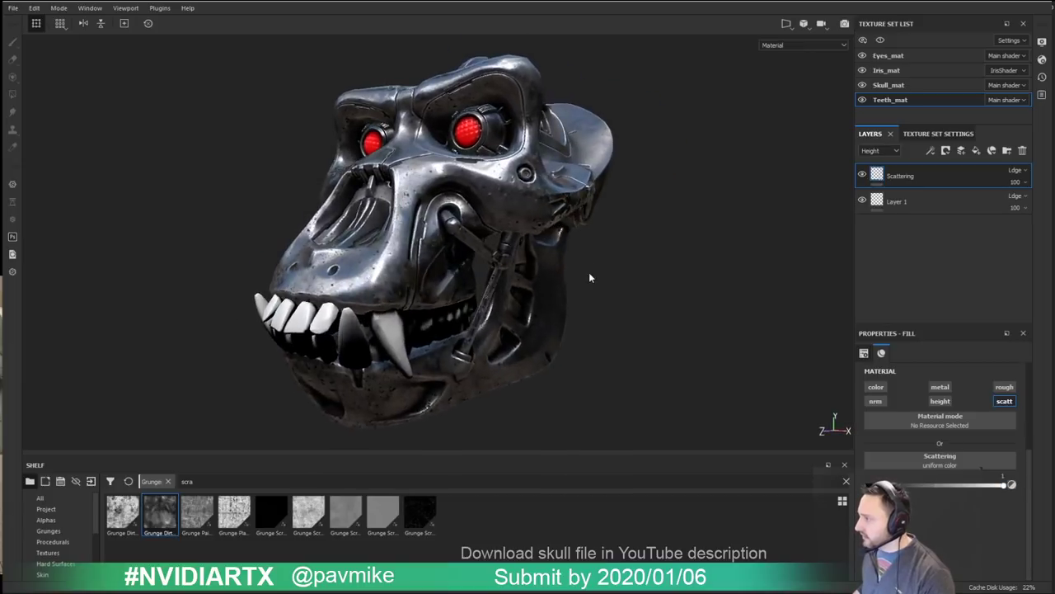
Step: Examine the main shader's subsurface scattering parameters and type options, keeping Skin as the scattering type
left_click(1041, 42)
left_click(1042, 60)
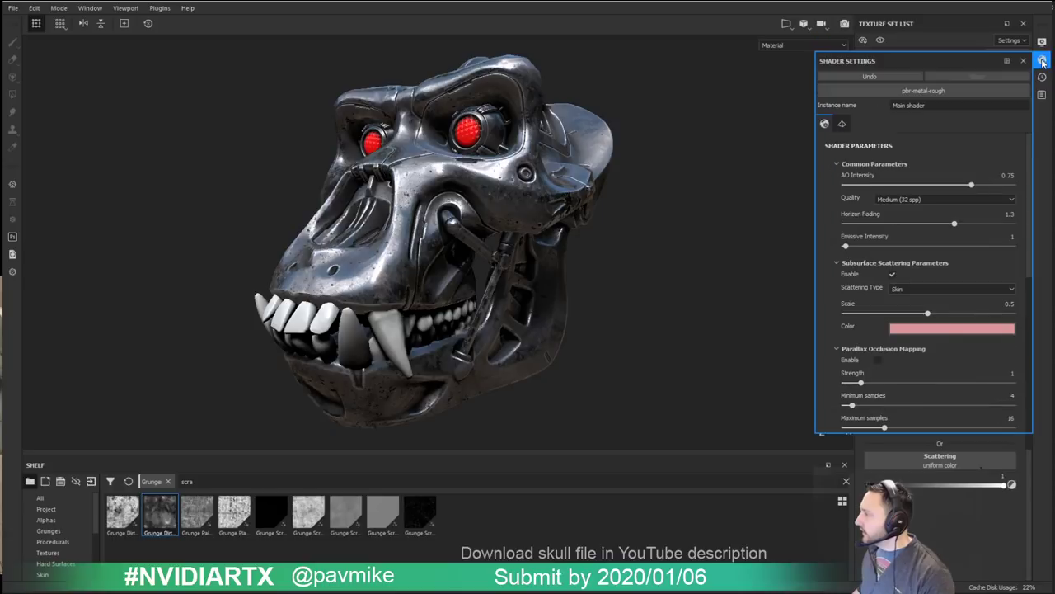
scroll(911, 230, "down", 5)
scroll(829, 280, "down", 2)
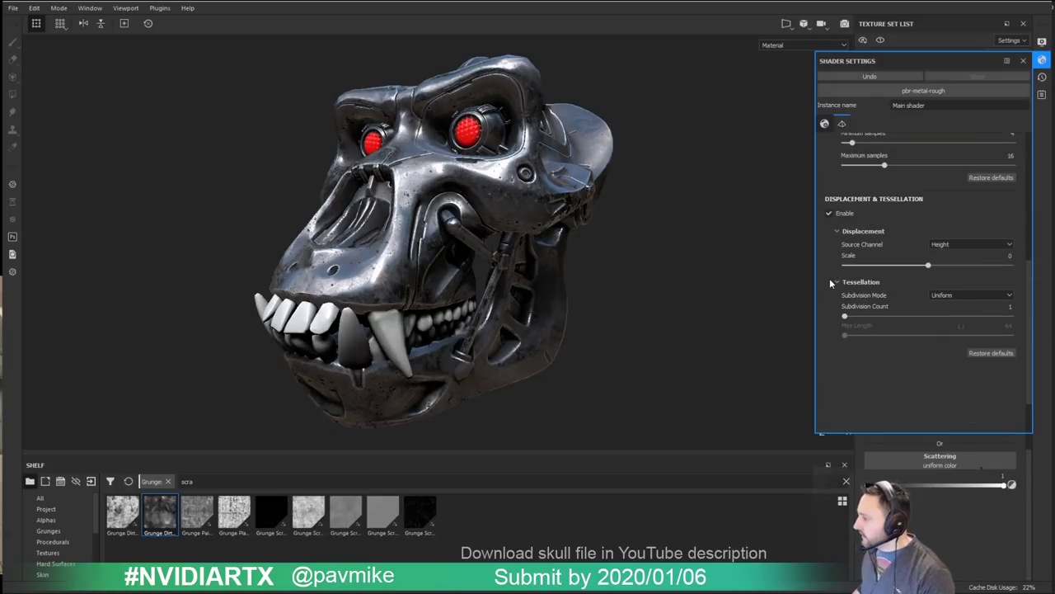
scroll(830, 278, "up", 5)
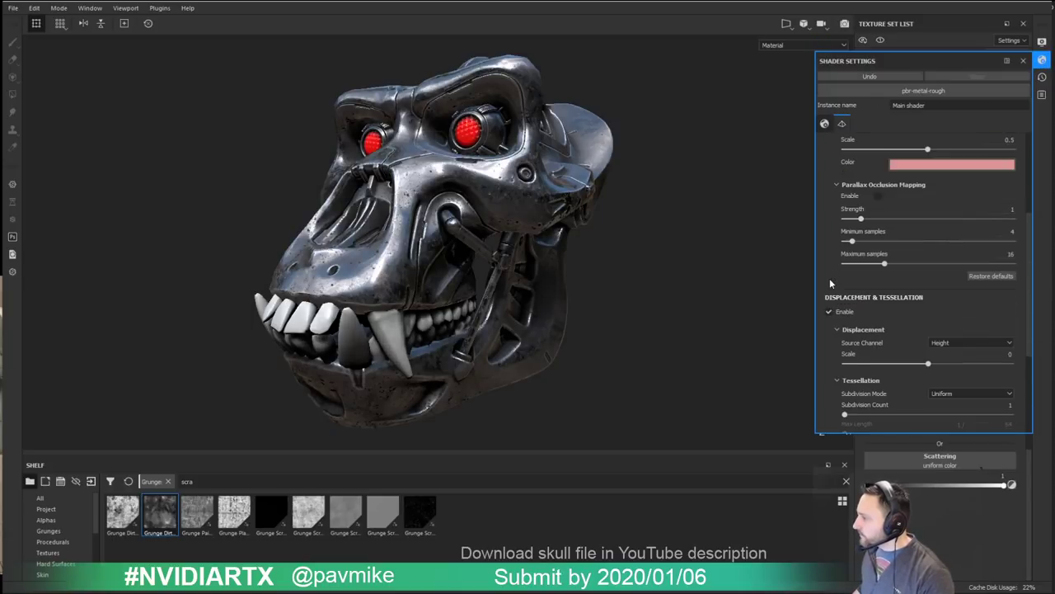
scroll(830, 278, "up", 1)
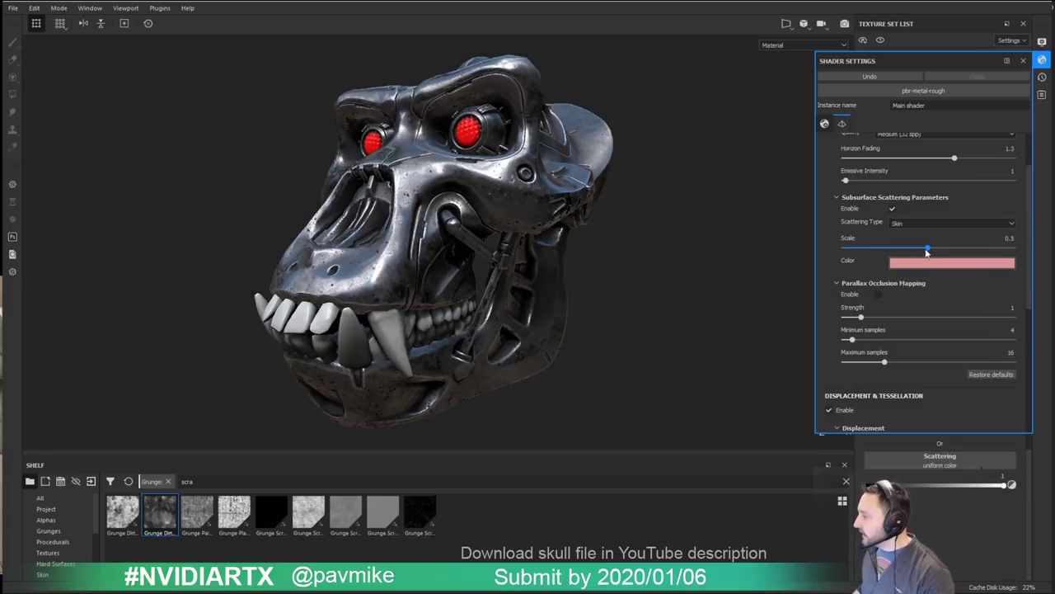
left_click(906, 224)
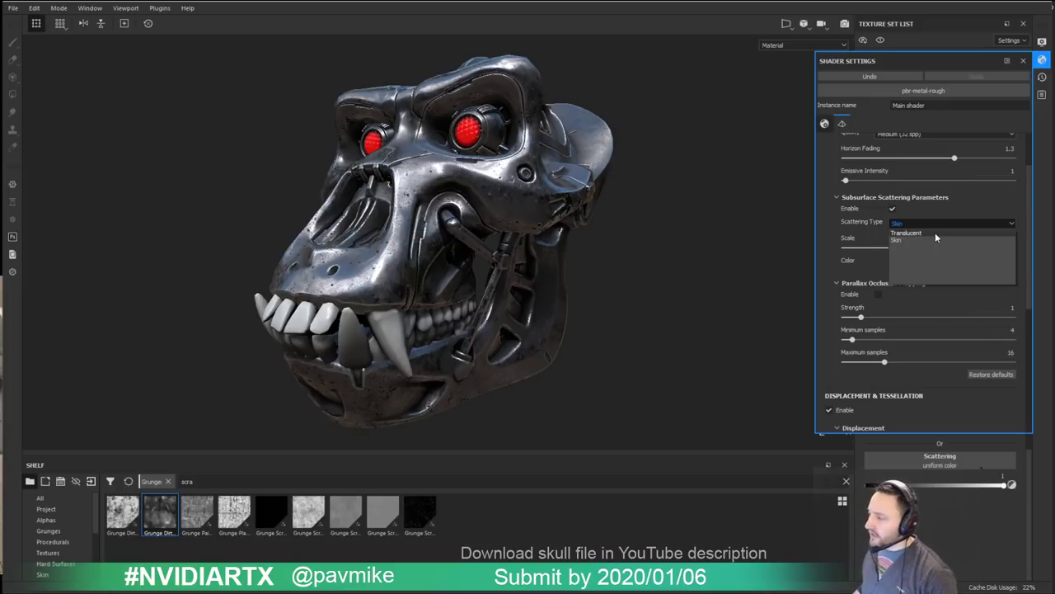
left_click(932, 239)
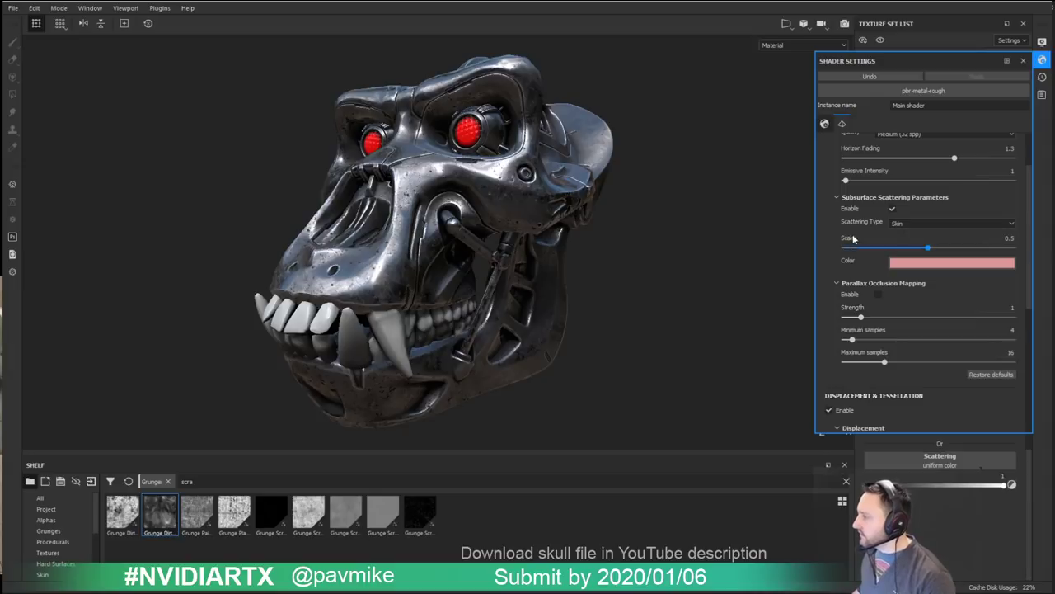
left_click(1023, 61)
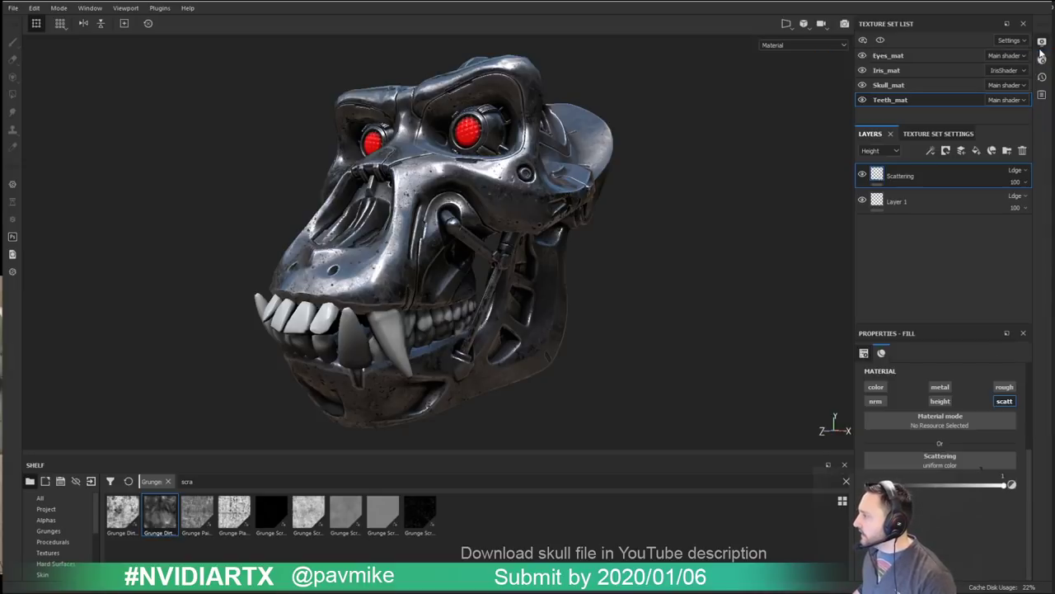
Step: Activate subsurface scattering in the viewport's display settings and check the teeth under different lighting
left_click(1042, 44)
scroll(829, 227, "down", 6)
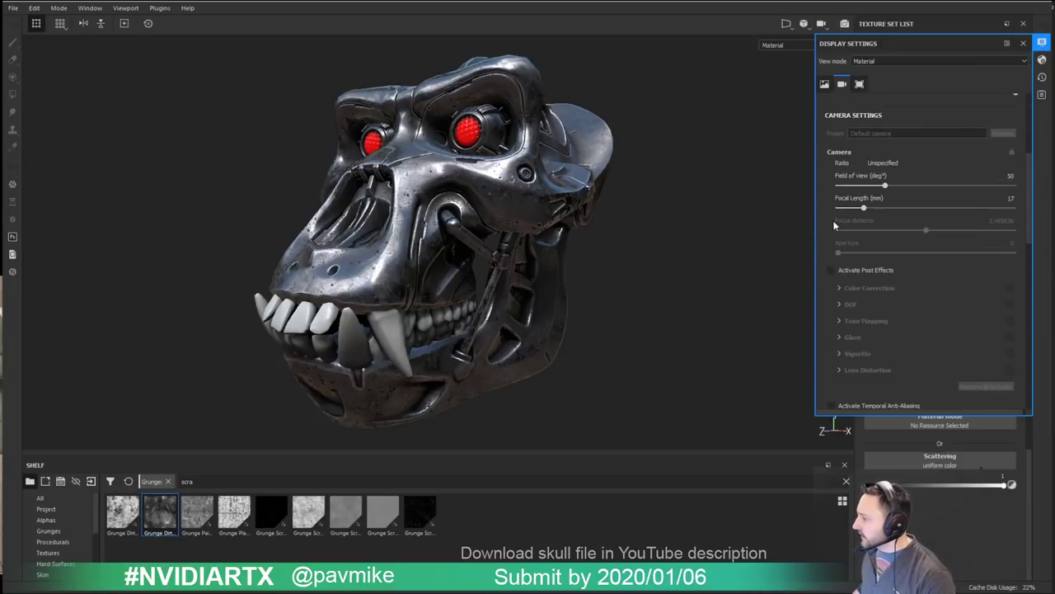
scroll(828, 272, "down", 2)
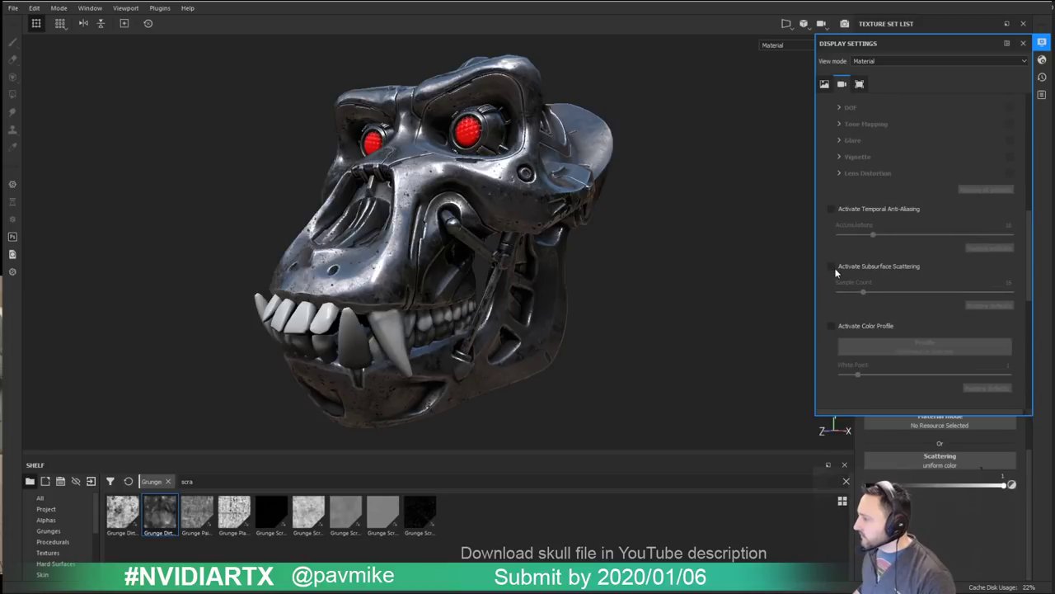
left_click(831, 266)
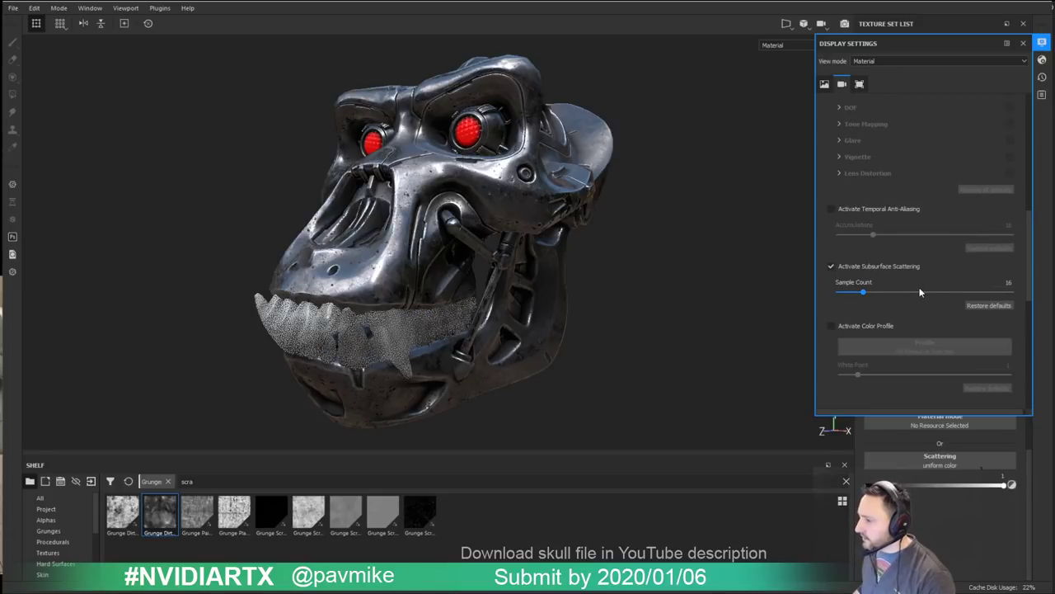
left_click_drag(462, 293, 432, 293, "alt")
right_click_drag(431, 288, 508, 273, "shift")
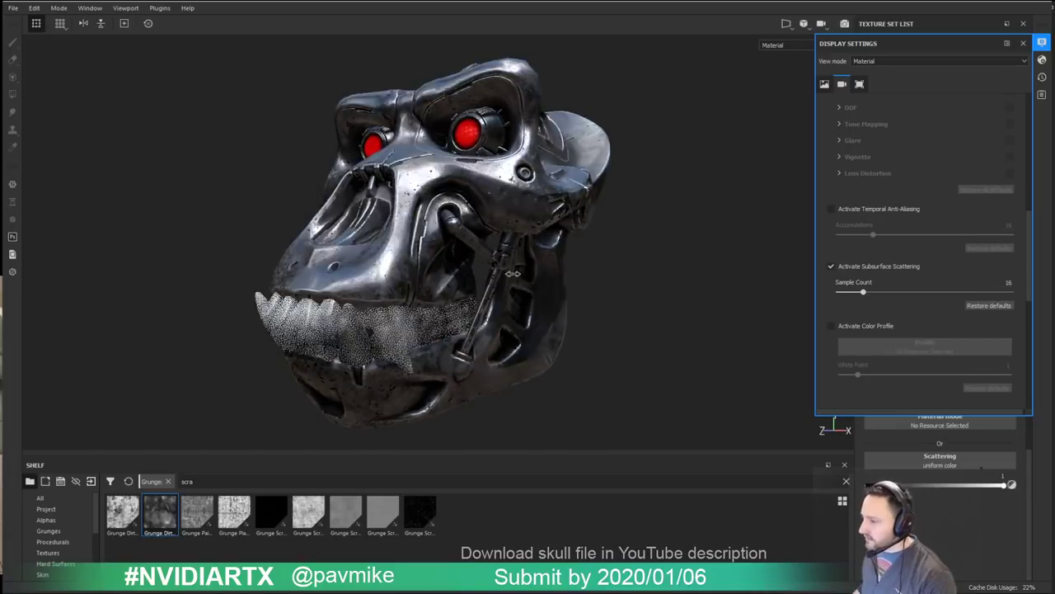
left_click(1023, 43)
Step: Set the main shader's subsurface scattering scale to 0.01 and check the teeth from another angle
left_click(1041, 60)
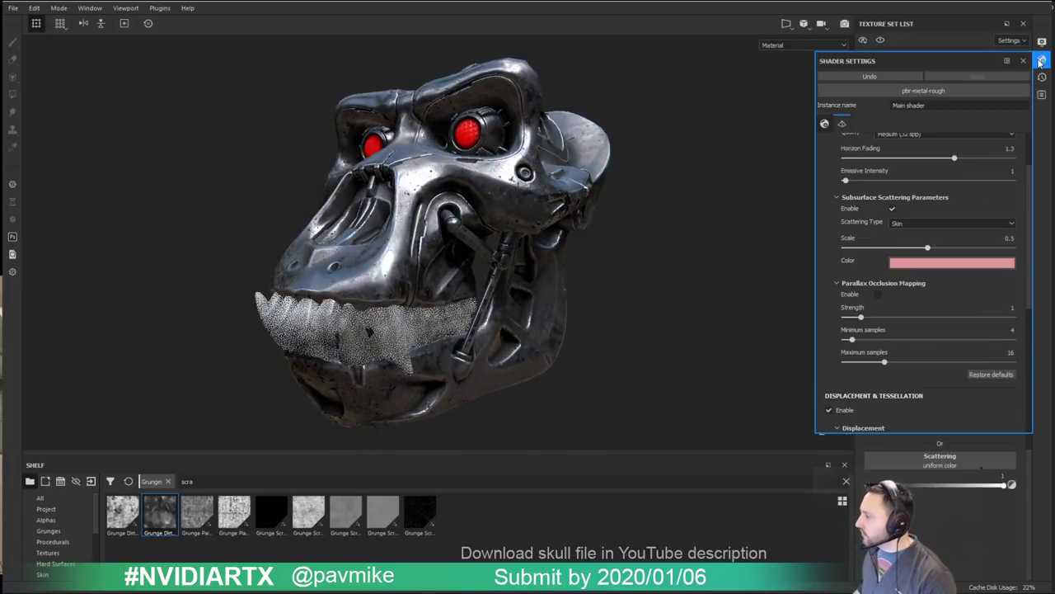
scroll(847, 284, "down", 5)
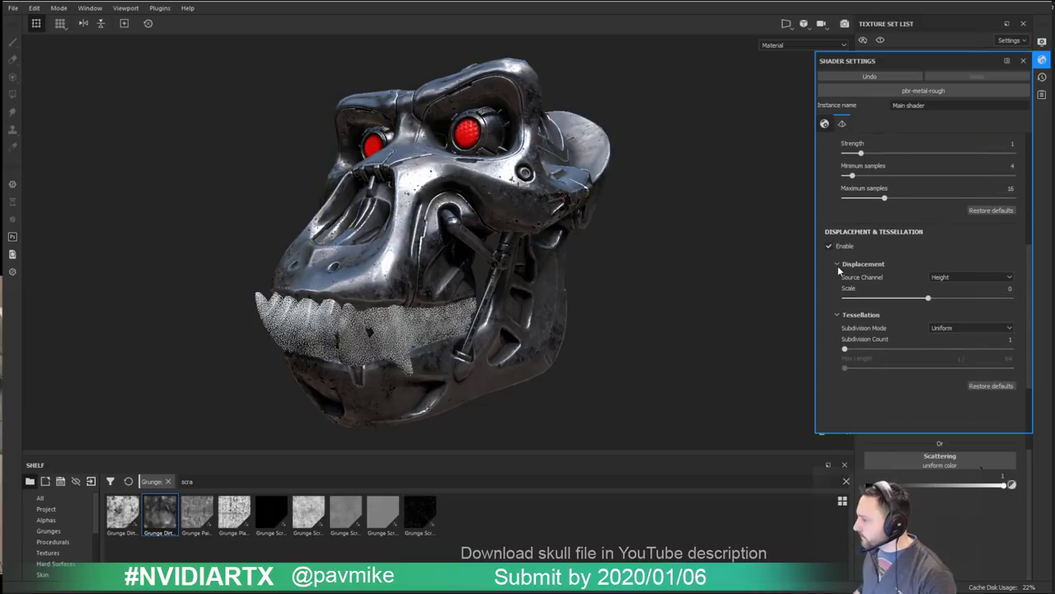
scroll(840, 282, "up", 4)
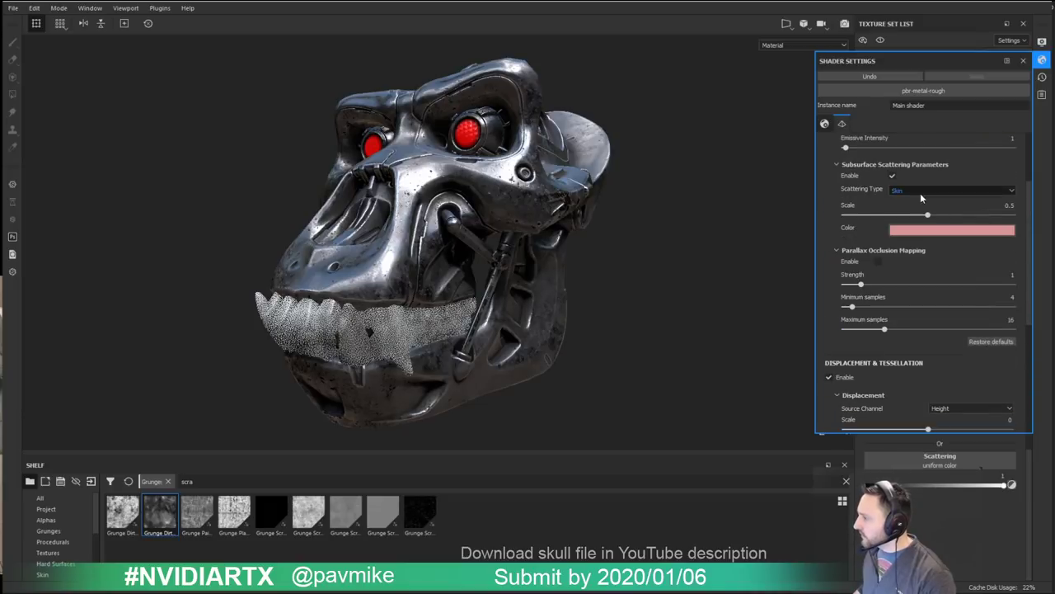
left_click_drag(929, 217, 844, 221)
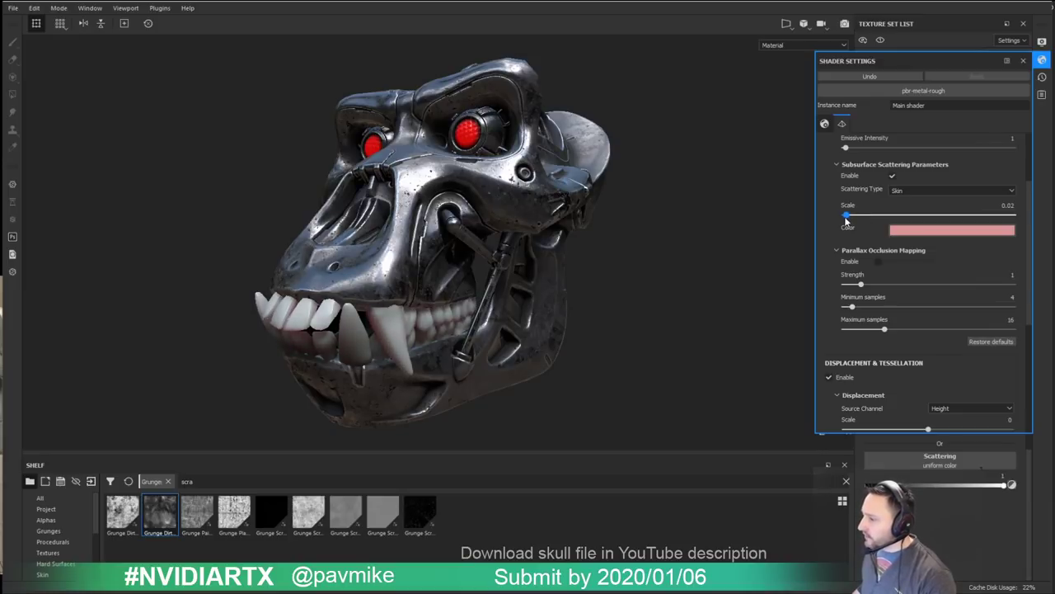
left_click_drag(648, 247, 624, 253, "alt")
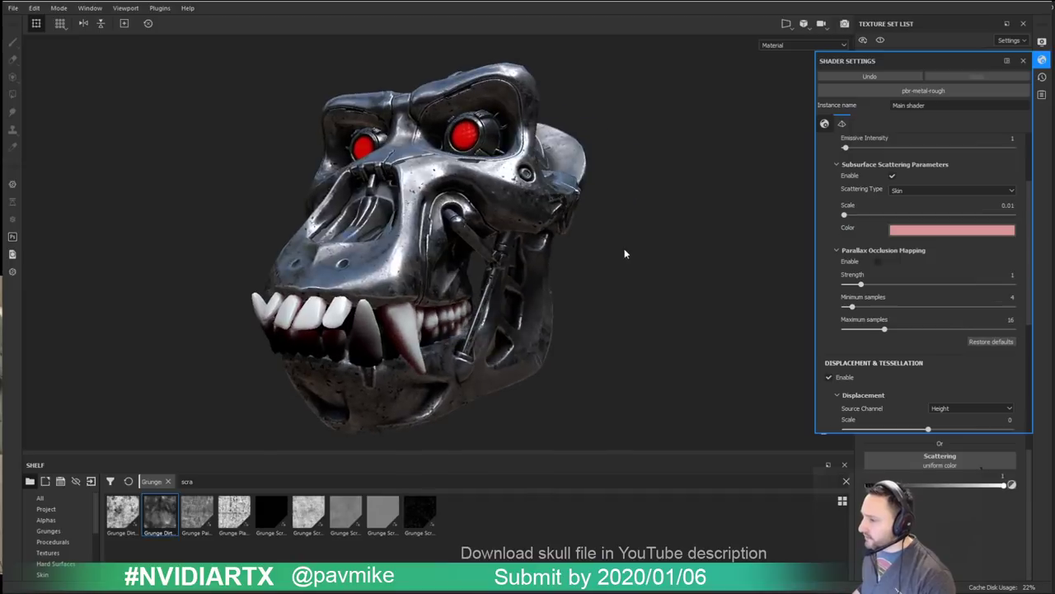
right_click_drag(624, 252, 631, 273, "shift")
Step: Change the main shader's subsurface scattering color to a darker orange-tan and check the result on the teeth
left_click(957, 230)
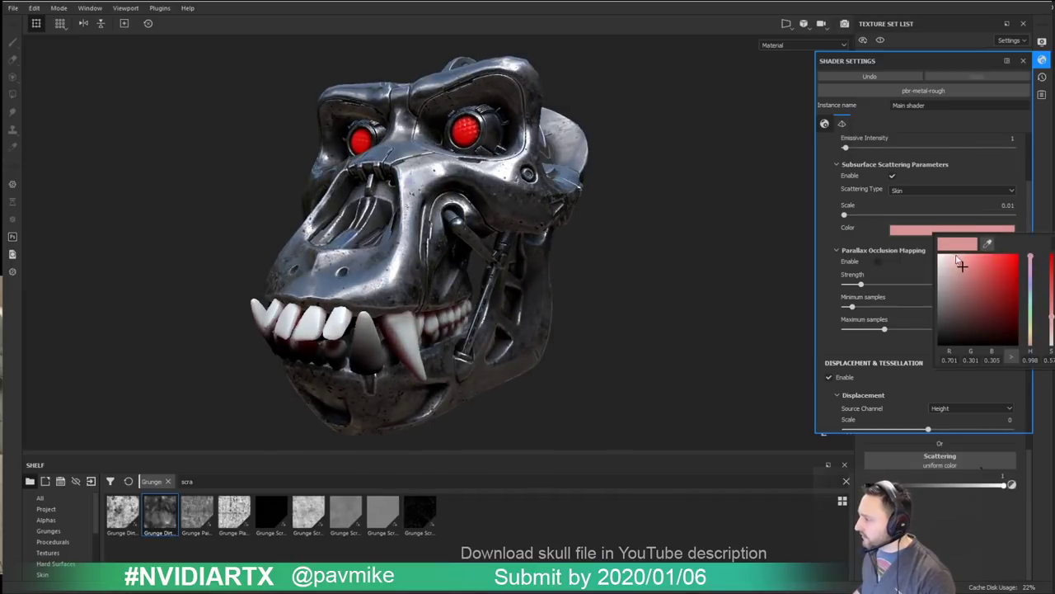
left_click_drag(1029, 331, 1031, 338)
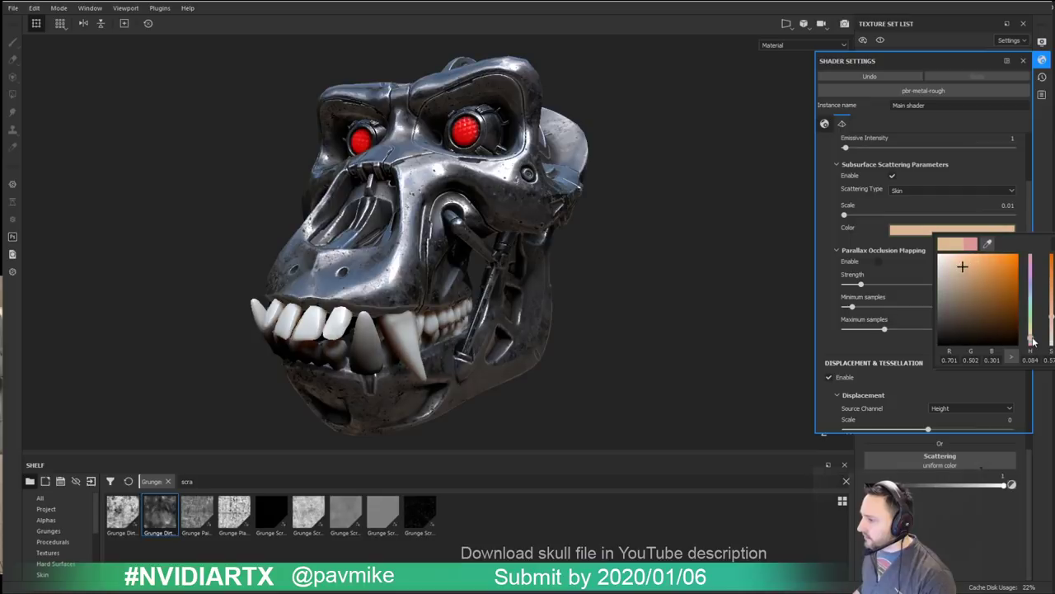
left_click(963, 280)
left_click_drag(963, 281, 972, 282)
mouse_move(636, 209)
left_mouse_down("alt")
mouse_move(618, 207)
mouse_move(648, 204)
left_mouse_up("alt")
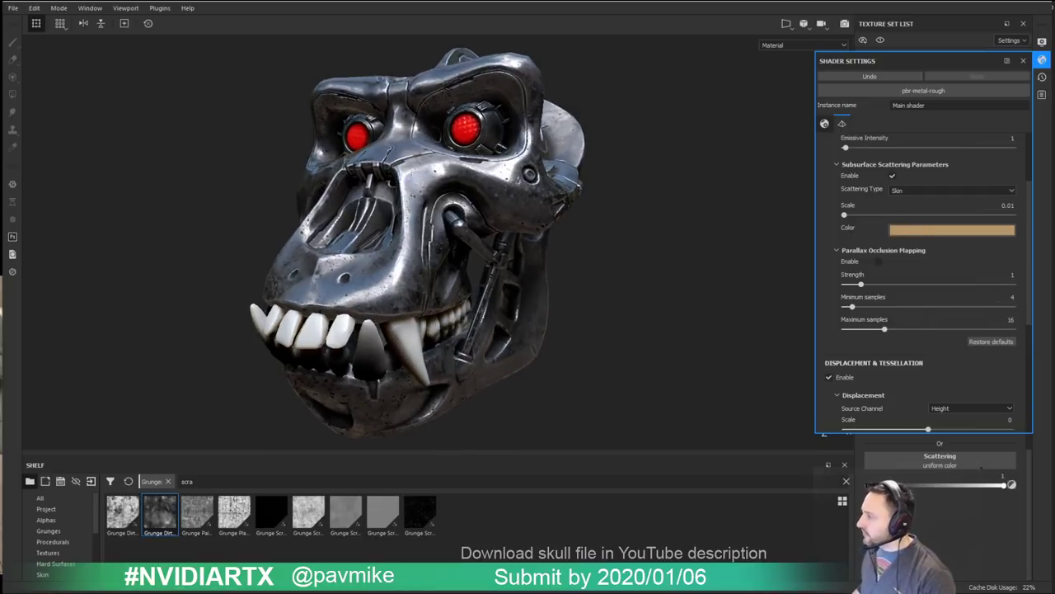
left_click(1023, 63)
Step: Compare the skull and teeth with viewport shadows disabled and re-enabled while rotating the environment lighting
left_click(1042, 43)
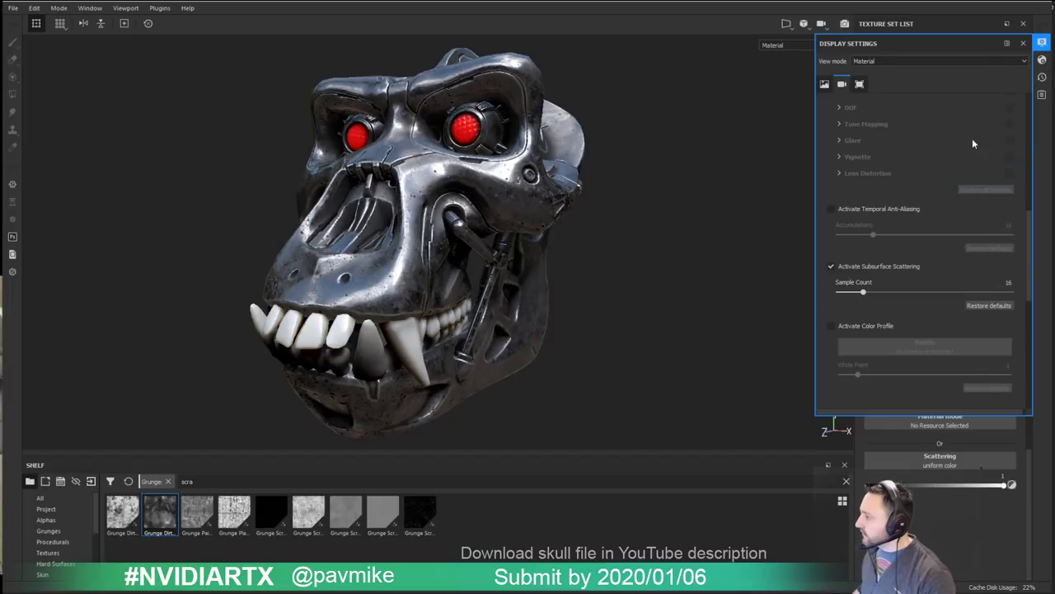
scroll(864, 221, "up", 10)
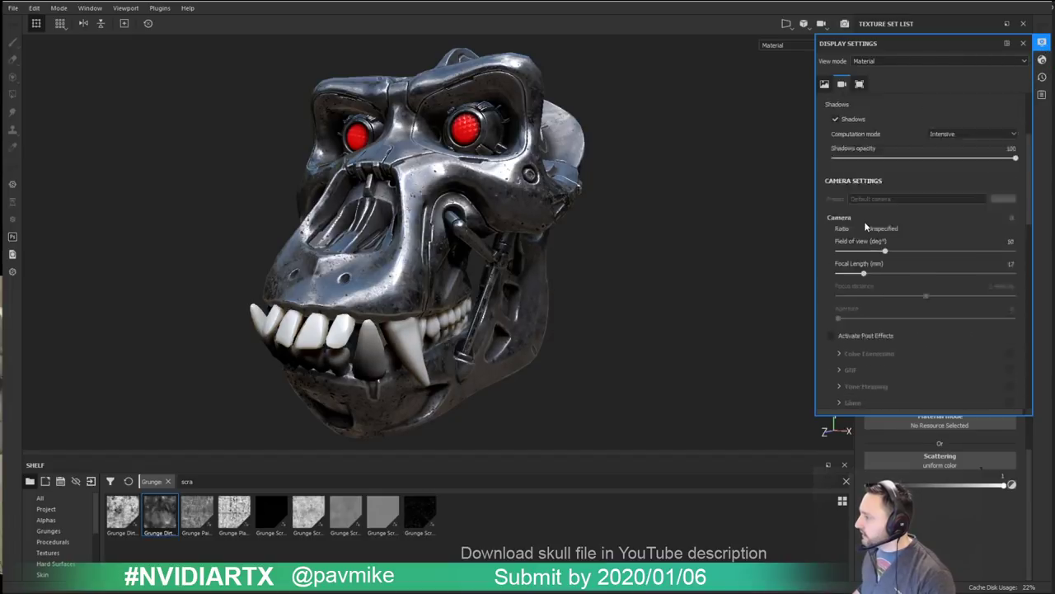
left_click(836, 255)
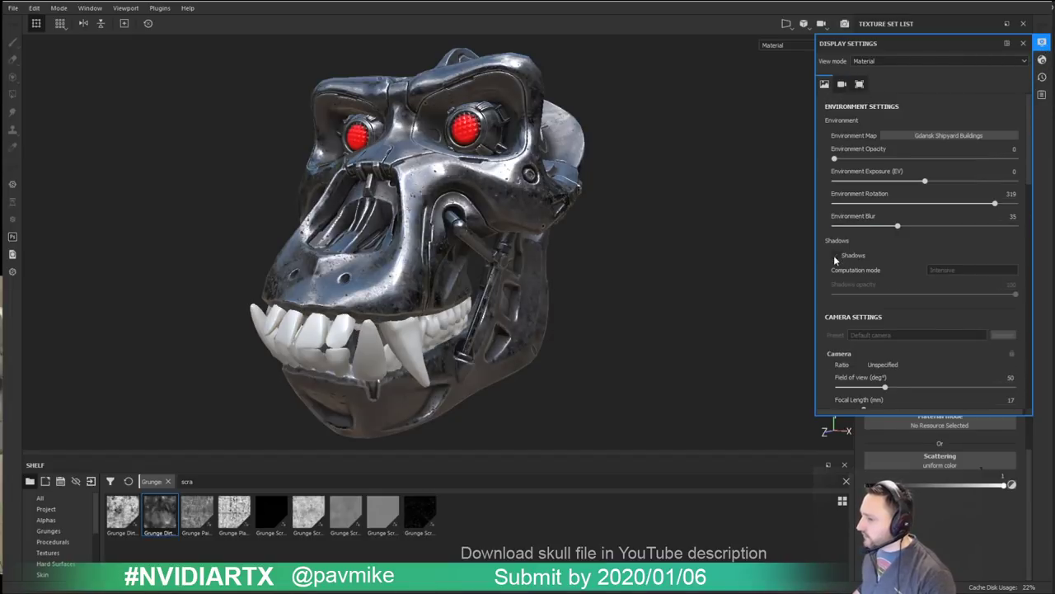
right_click_drag(775, 235, 606, 236, "shift")
mouse_move(605, 236)
left_mouse_down("alt")
mouse_move(552, 204)
mouse_move(623, 245)
left_mouse_up("alt")
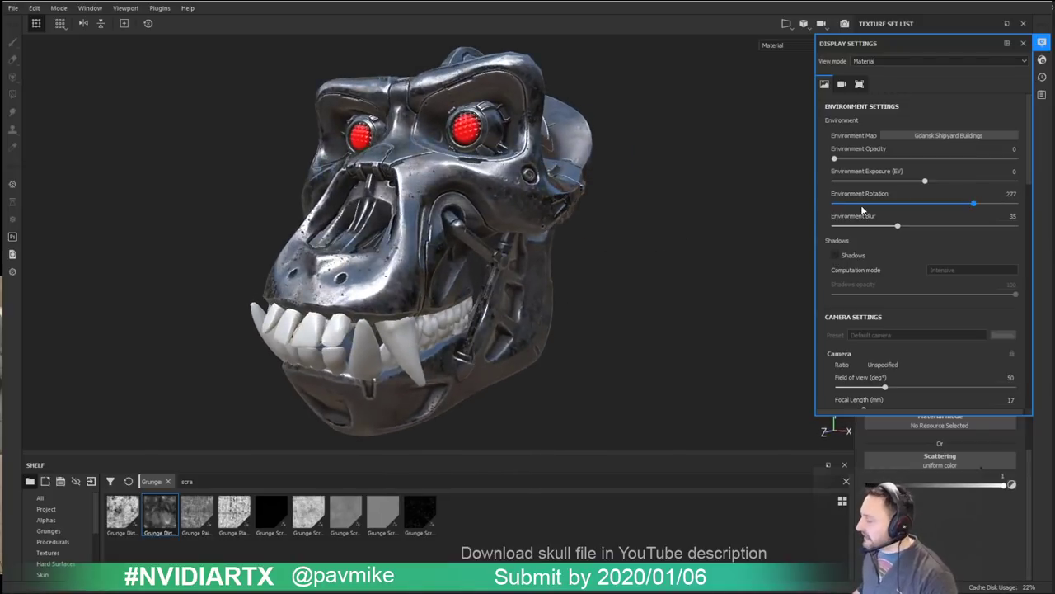
left_click(836, 255)
right_click_drag(613, 252, 260, 311, "shift")
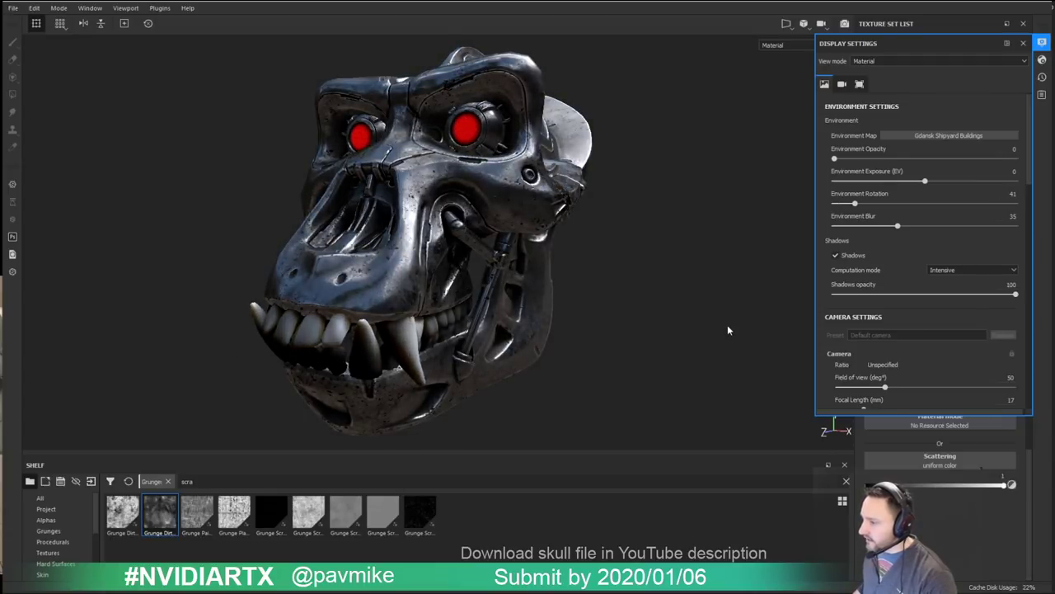
left_click(1023, 43)
Step: Change the viewport's environment map to Panorama and set the environment rotation to about 310
scroll(580, 236, "down", 2)
left_click_drag(579, 236, 587, 230, "alt")
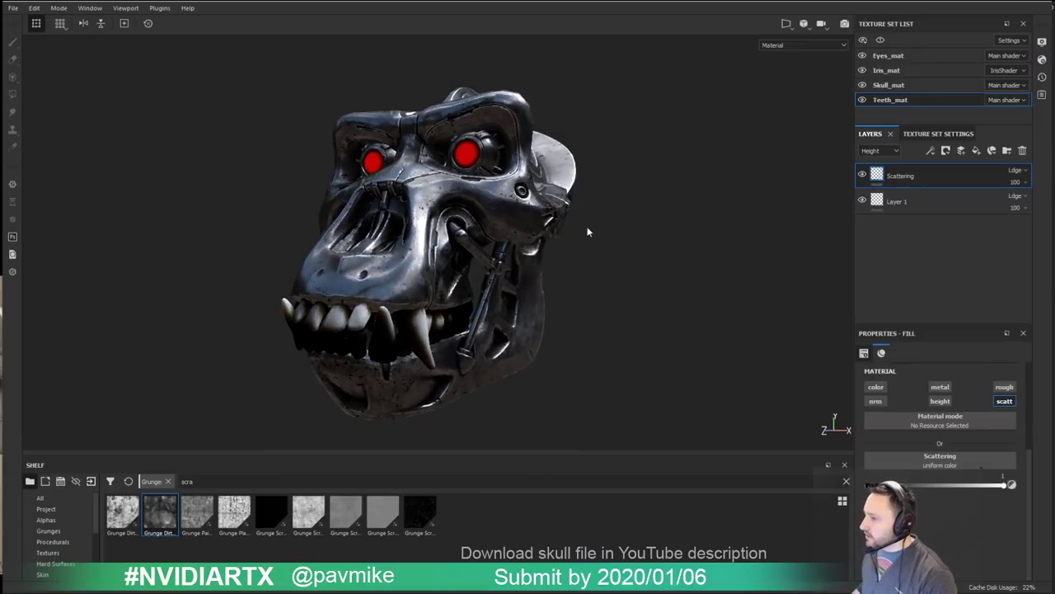
right_click_drag(587, 230, 688, 246, "shift")
left_click_drag(686, 246, 709, 267, "alt")
left_click_drag(594, 253, 553, 269, "alt")
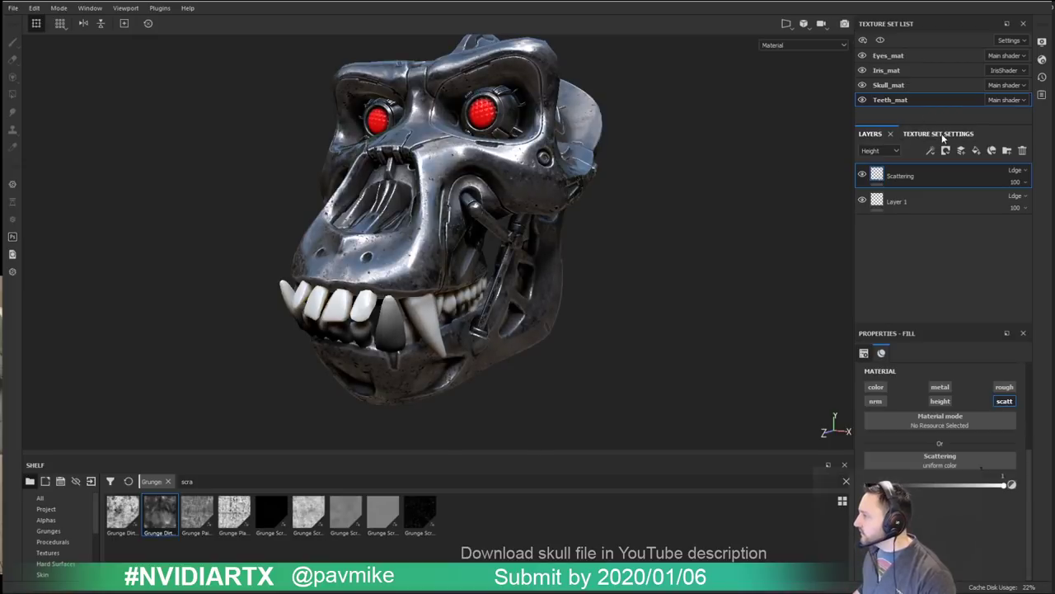
left_click(1042, 43)
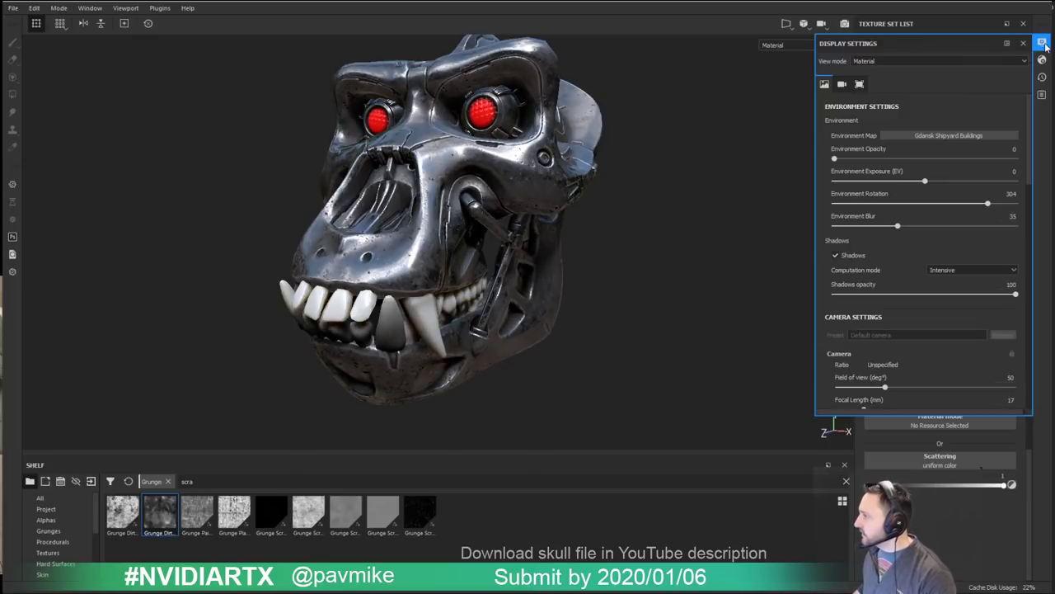
left_click(911, 134)
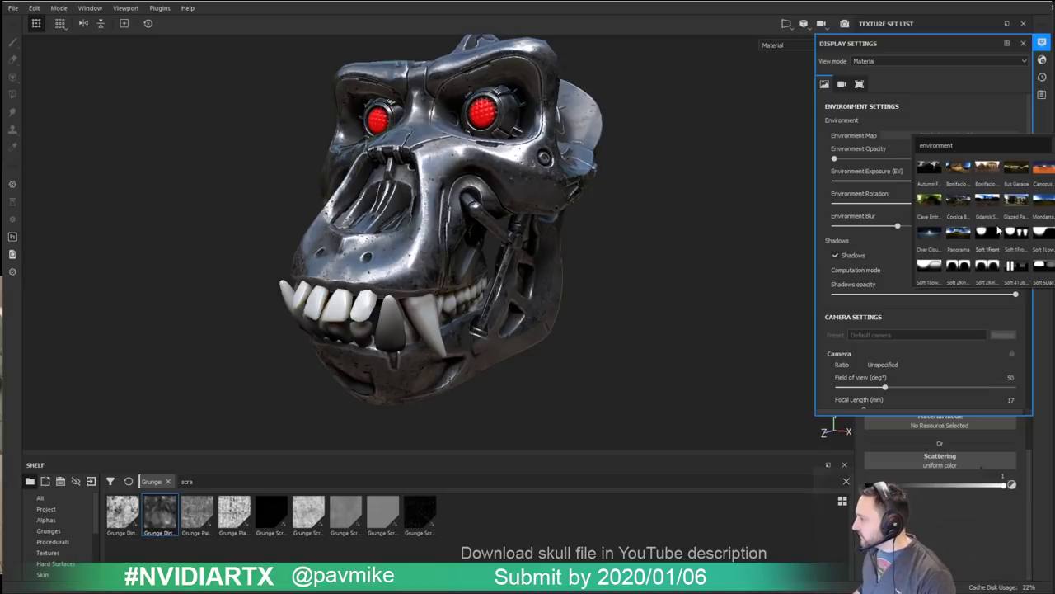
scroll(1026, 204, "down", 2)
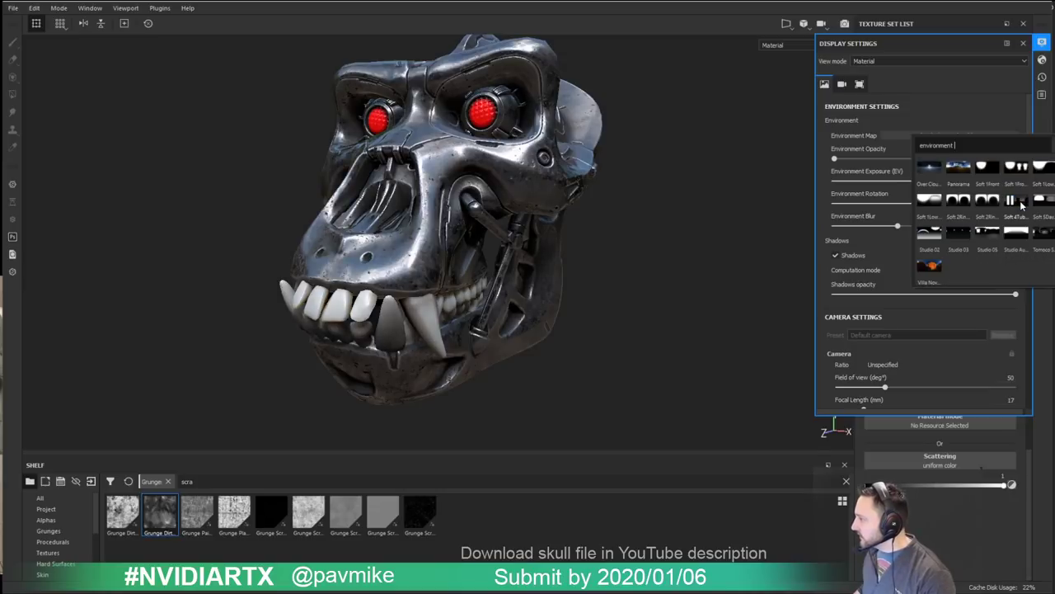
scroll(983, 250, "up", 2)
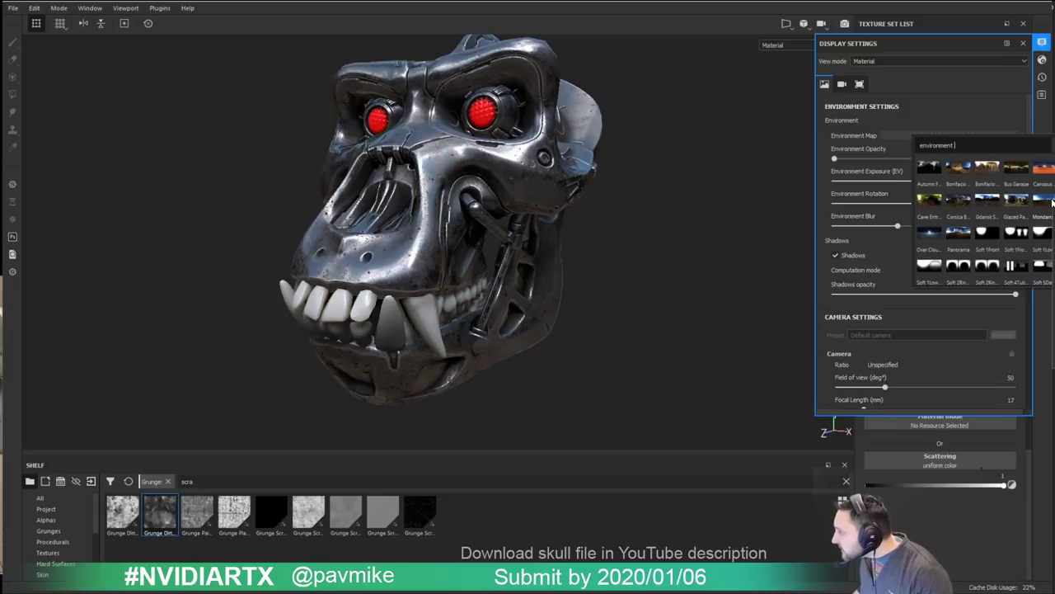
left_click(948, 234)
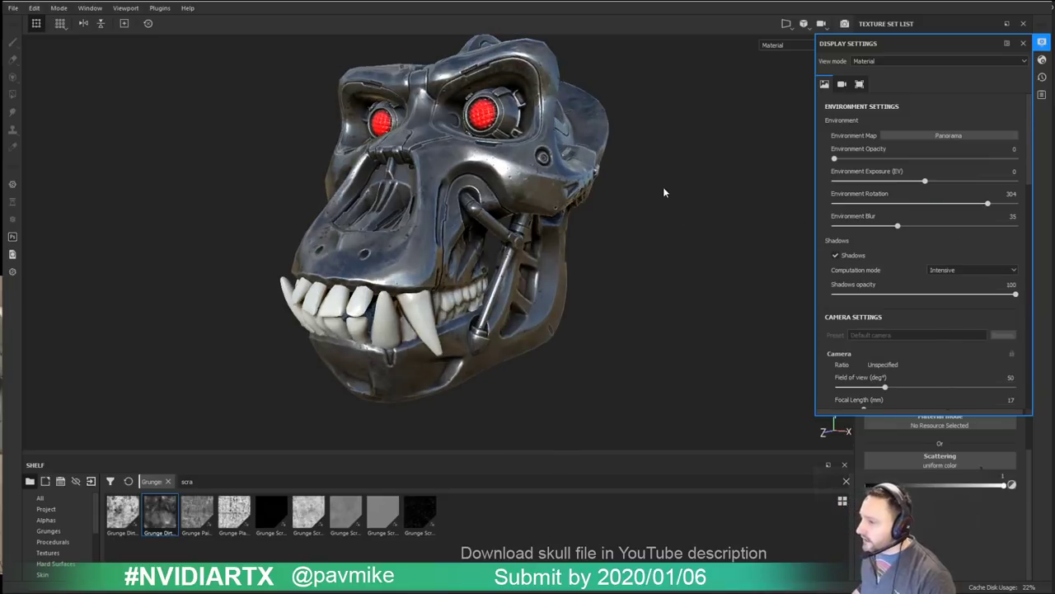
right_click_drag(663, 192, 684, 200, "shift")
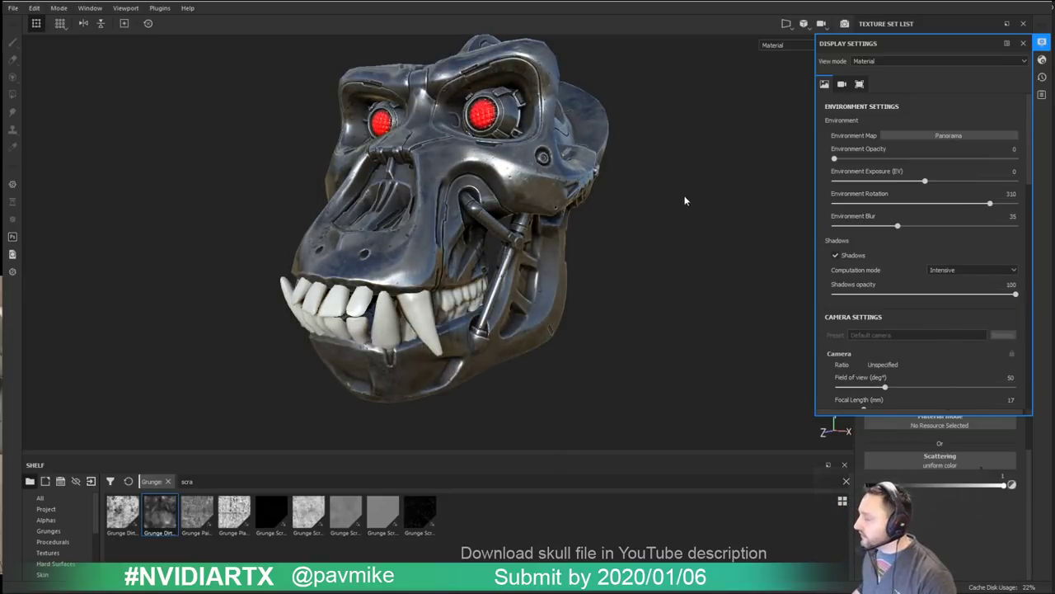
left_click(1023, 44)
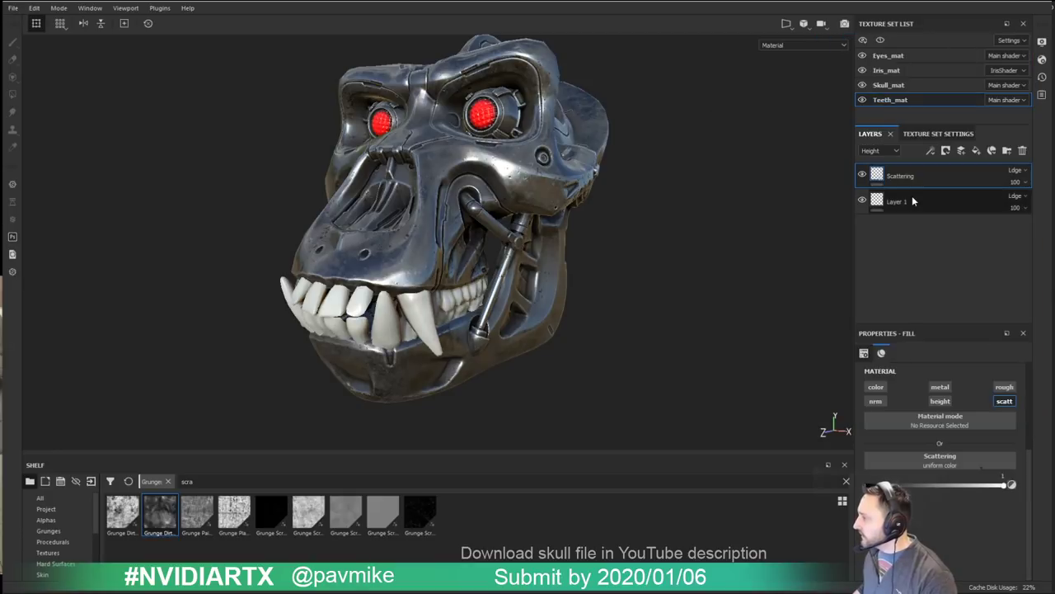
Step: Delete Layer 1 from Teeth_mat and add a fill layer above the Scattering layer with its scattering channel turned off
left_click(912, 200)
key("Delete")
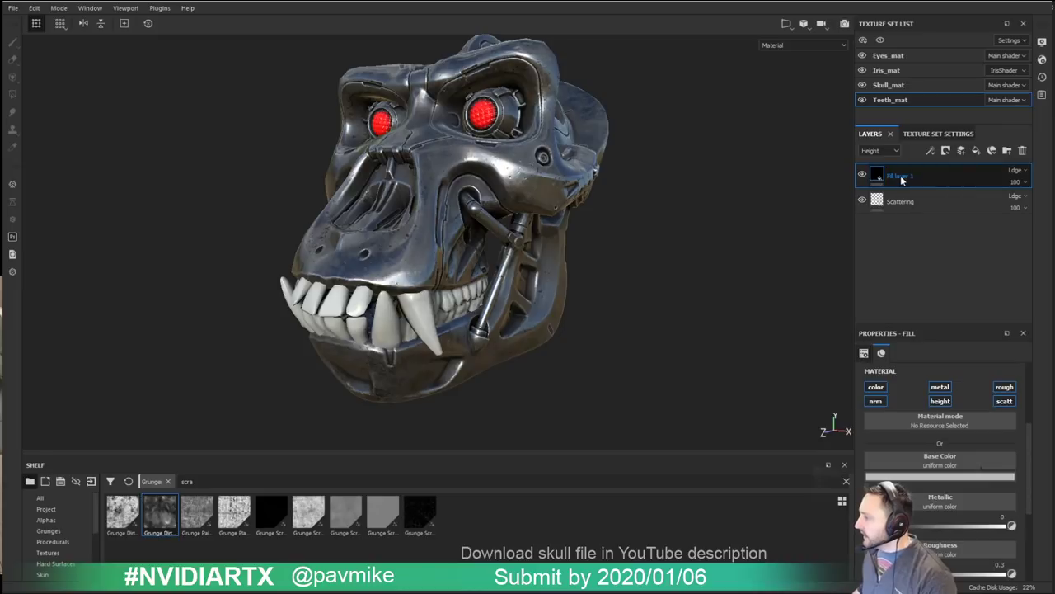
left_click(1005, 402)
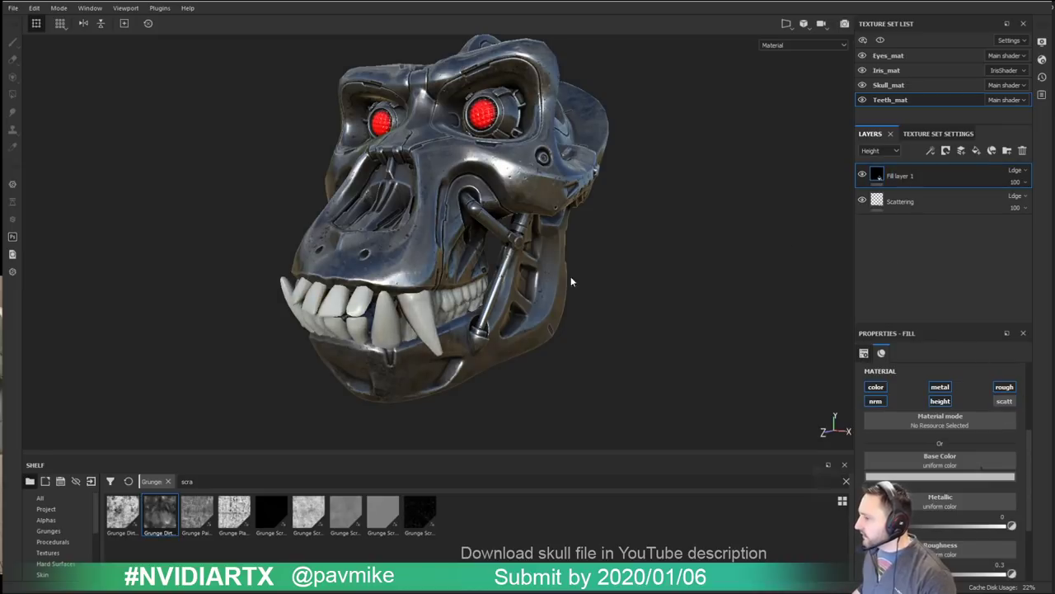
left_click_drag(571, 281, 677, 269, "alt")
Step: Find the thickness textures with "thick" and assign Teeth_mat_thickness to the Scattering layer's scattering channel, checking the teeth
left_click(933, 201)
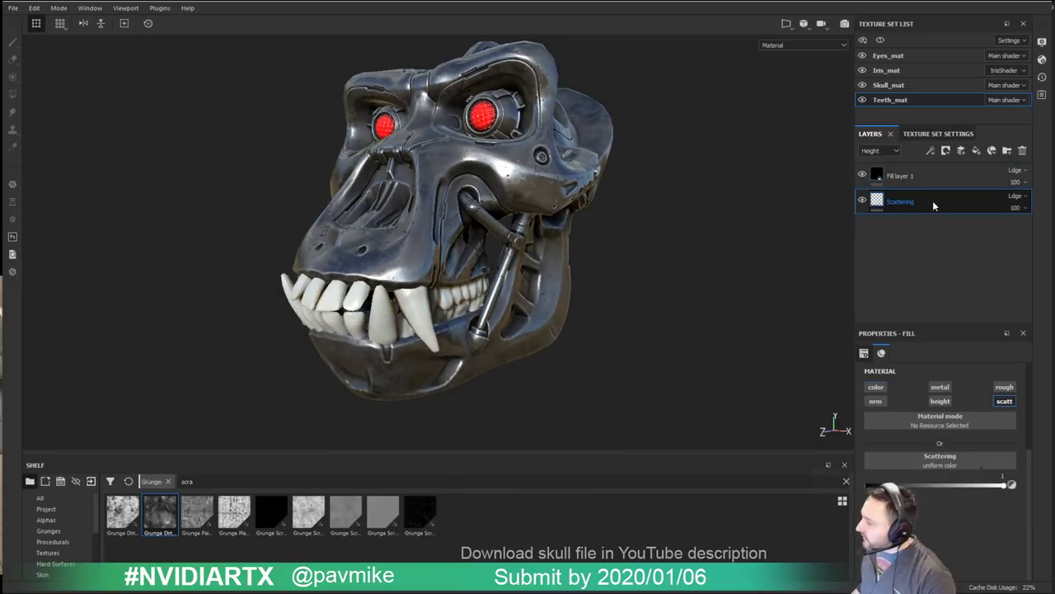
left_click(48, 553)
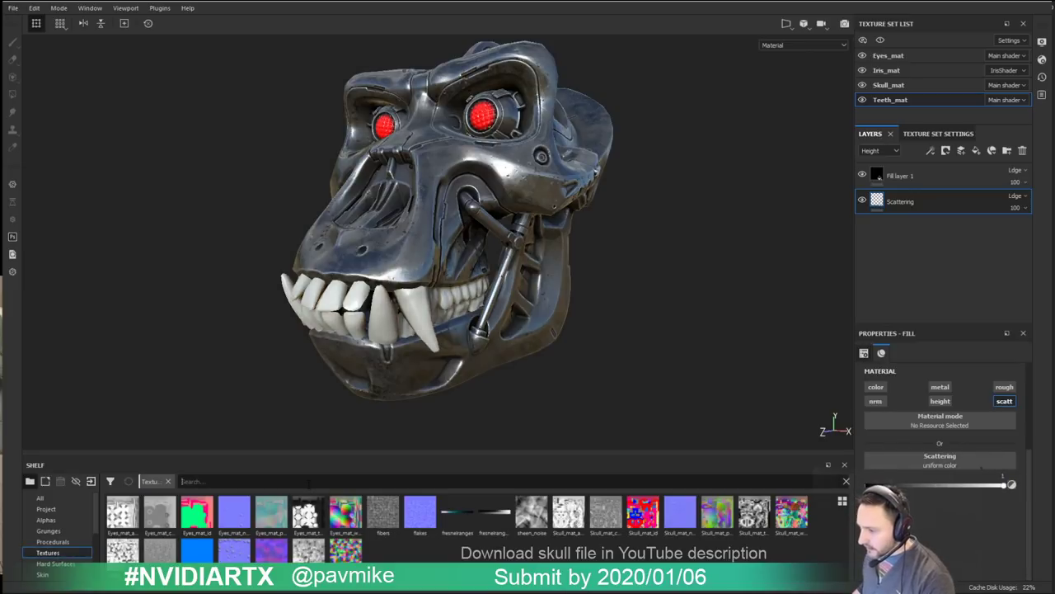
type("thick")
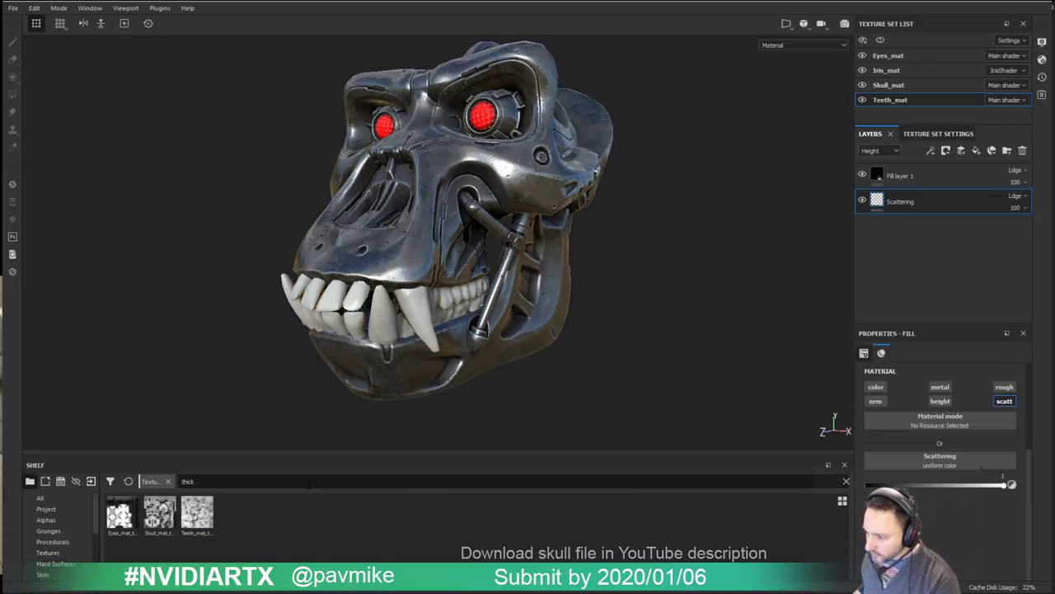
mouse_move(199, 520)
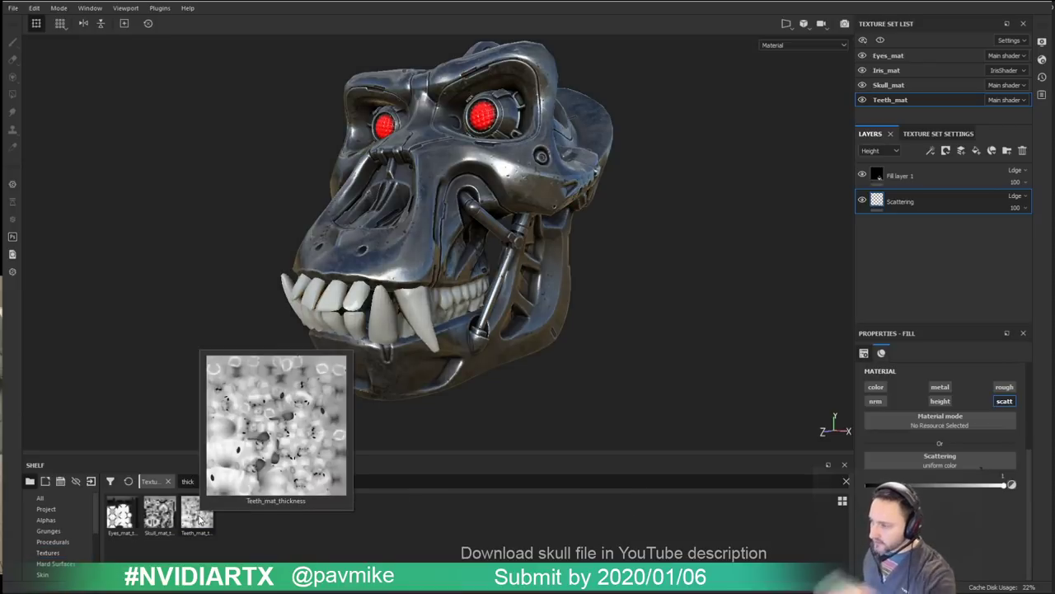
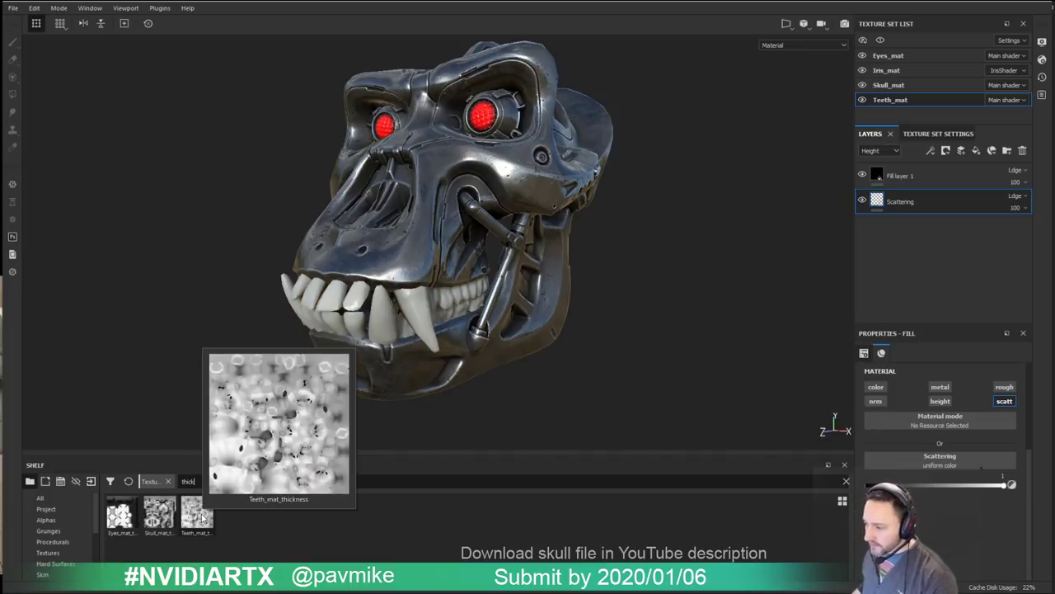
mouse_move(155, 522)
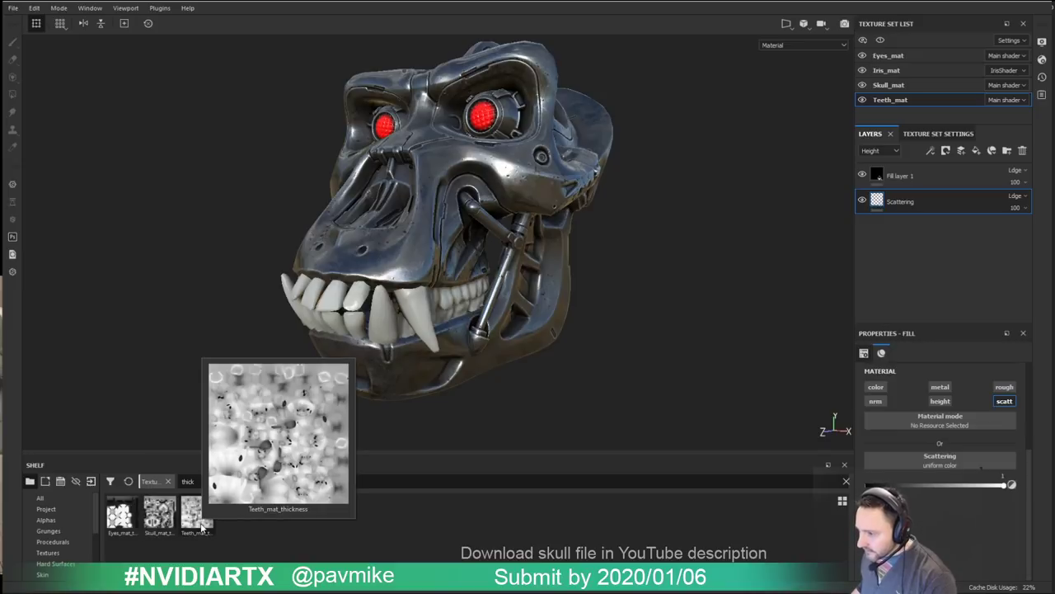
left_click_drag(196, 523, 928, 468)
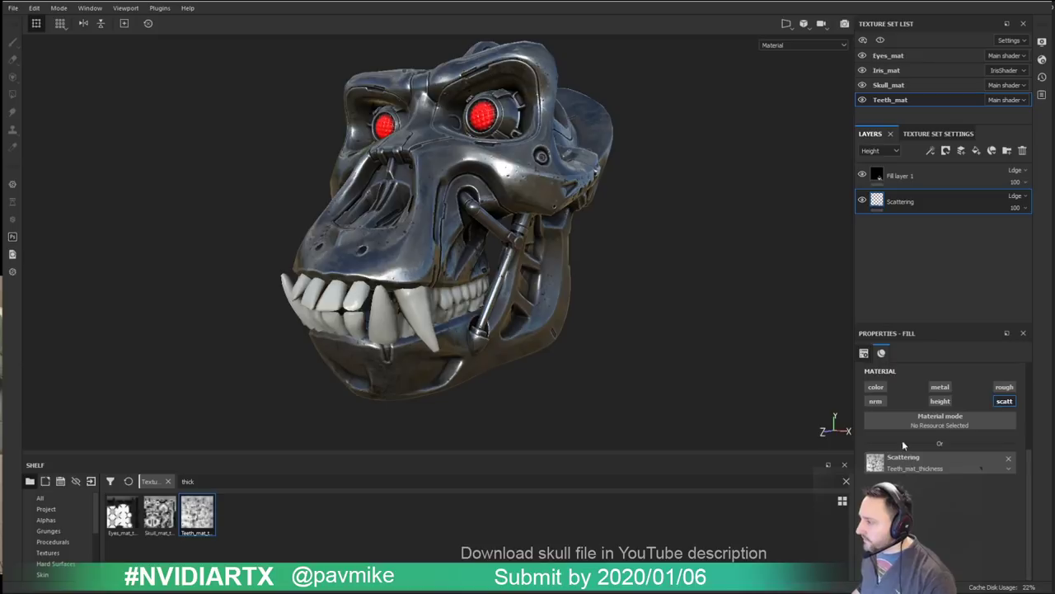
left_click_drag(723, 375, 687, 351, "alt")
right_click_drag(687, 351, 655, 353, "shift")
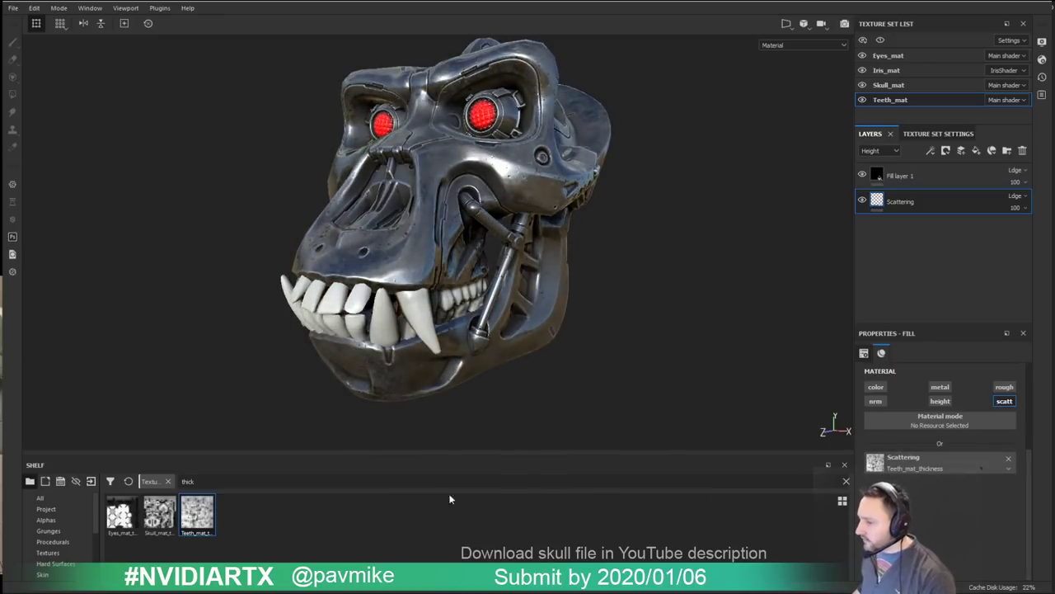
mouse_move(189, 517)
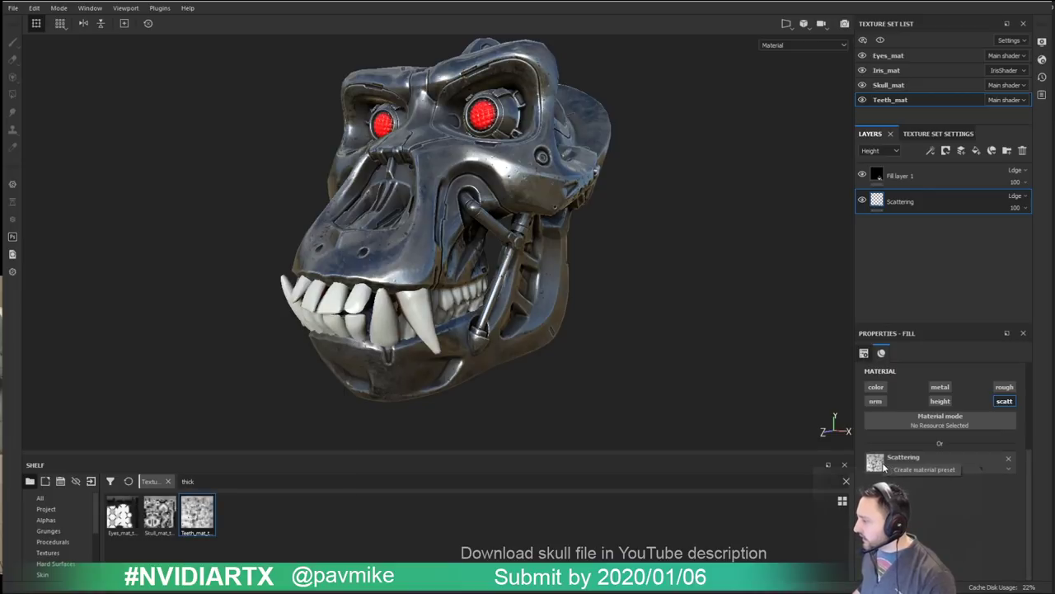
Step: Add a Levels effect to the Scattering layer and display only the Scattering channel in the viewport
right_click(888, 207)
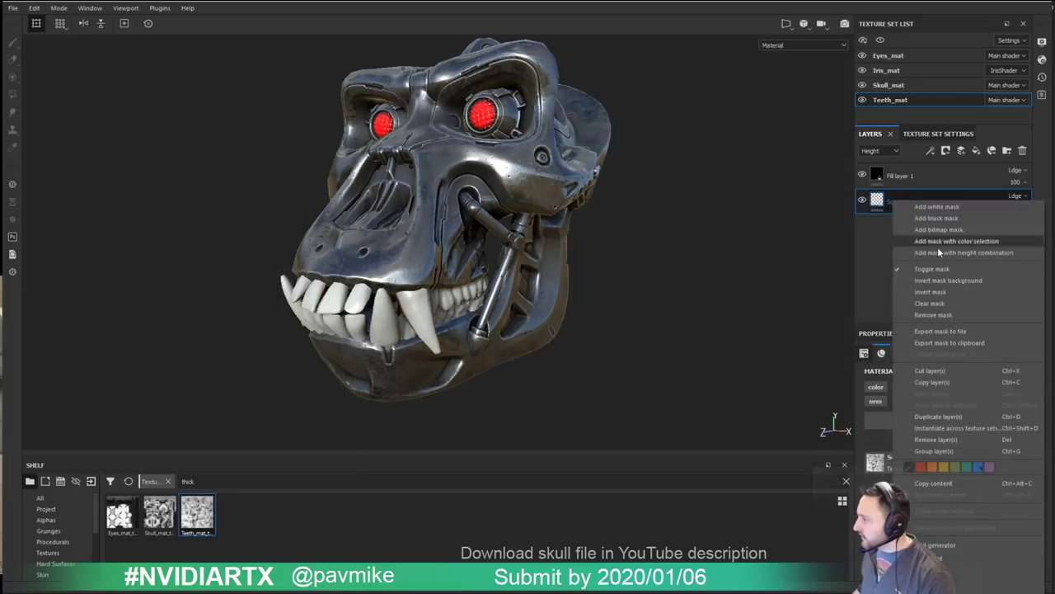
left_click(937, 581)
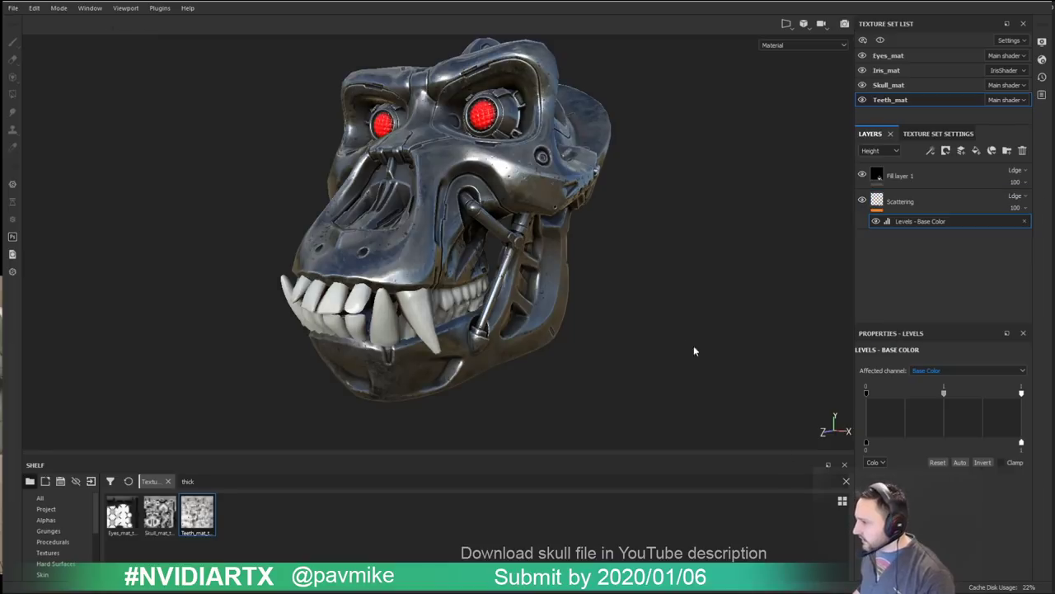
key("c")
key("c")
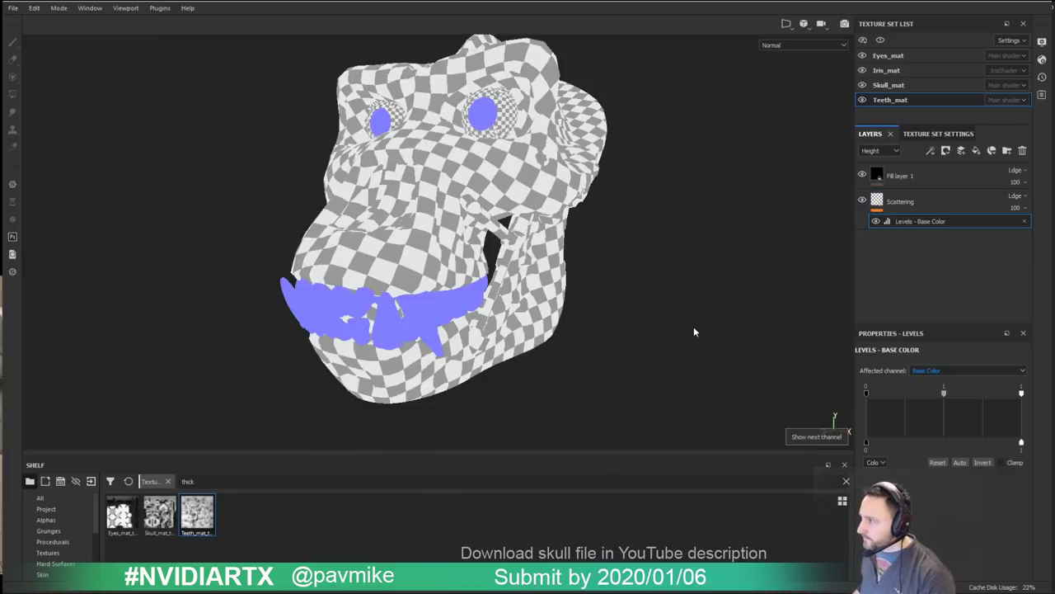
key("c")
key("c")
left_click_drag(603, 322, 605, 313, "alt")
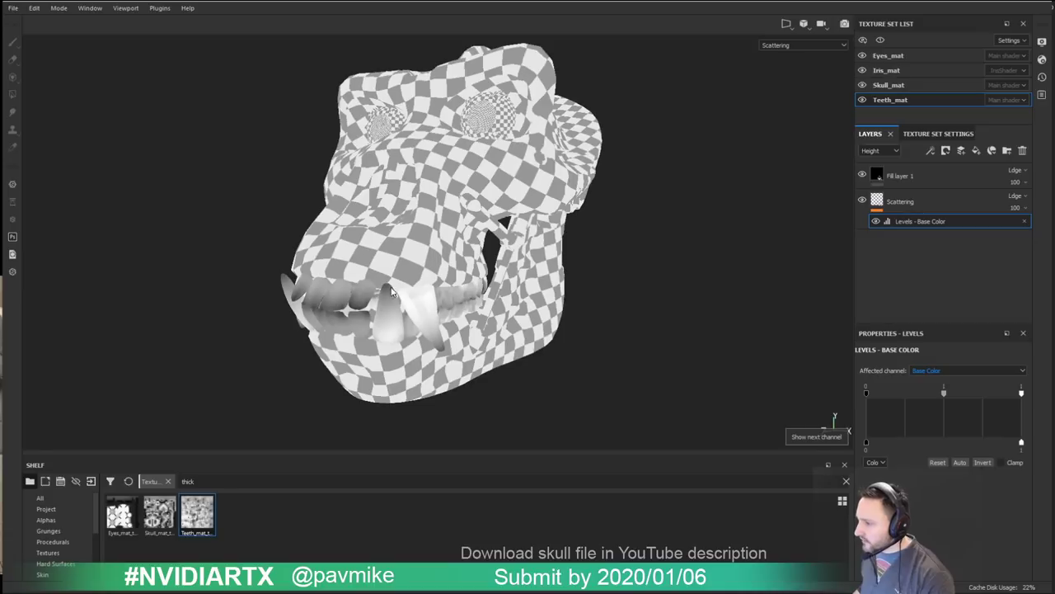
Step: Set the Levels effect's affected channel to Scattering, invert it and check the teeth from several angles
scroll(387, 297, "up", 2)
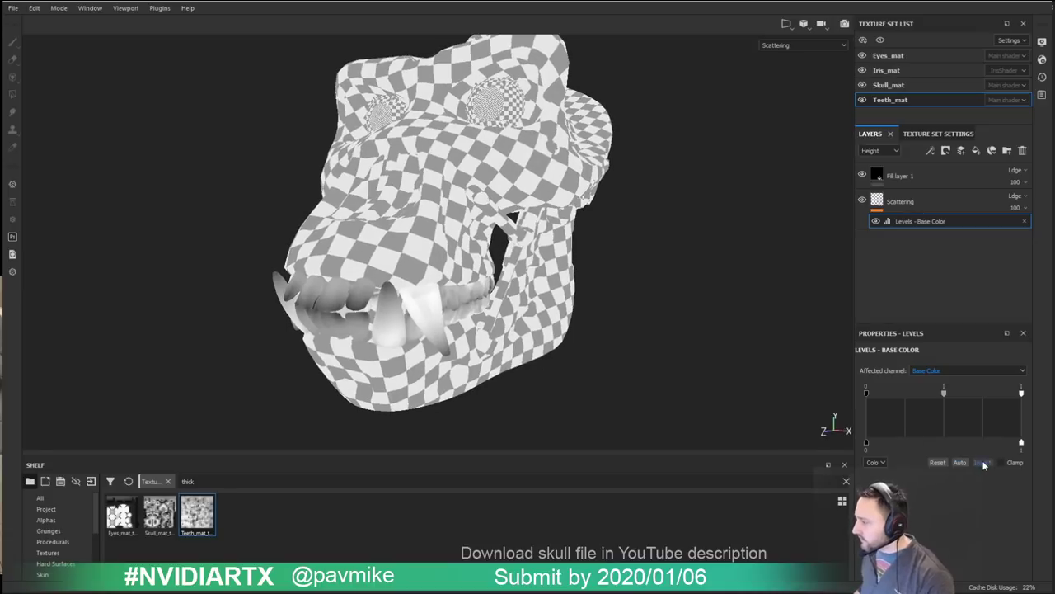
left_click_drag(663, 385, 726, 375, "alt")
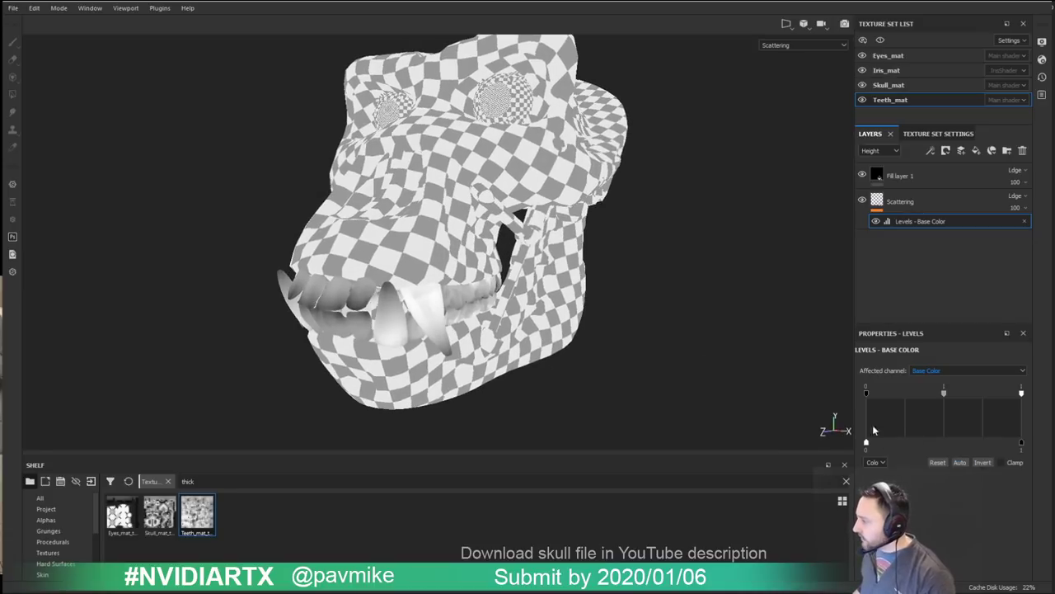
left_click(947, 372)
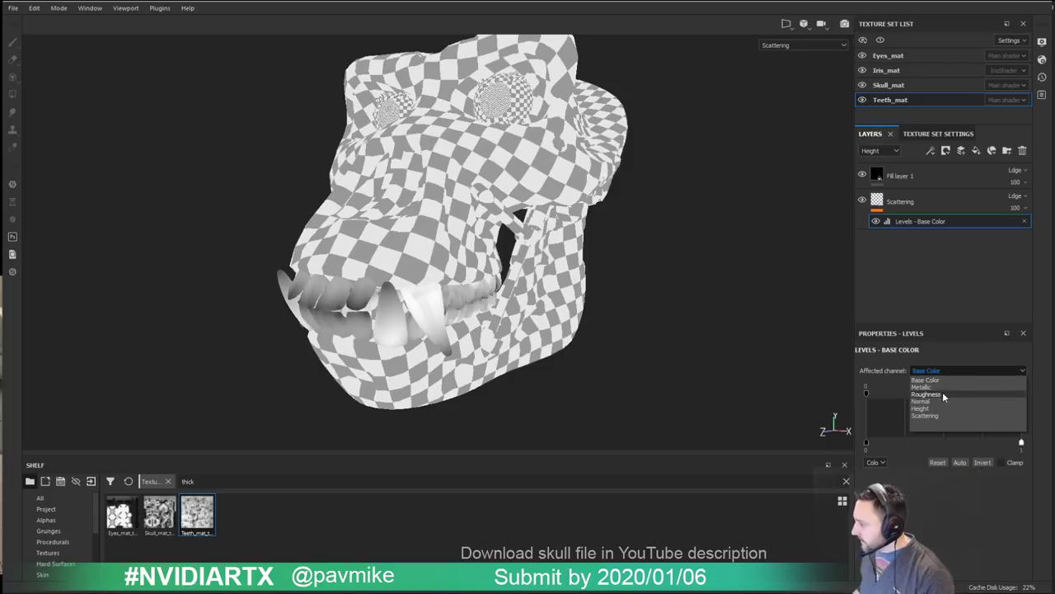
left_click(940, 413)
left_click(982, 462)
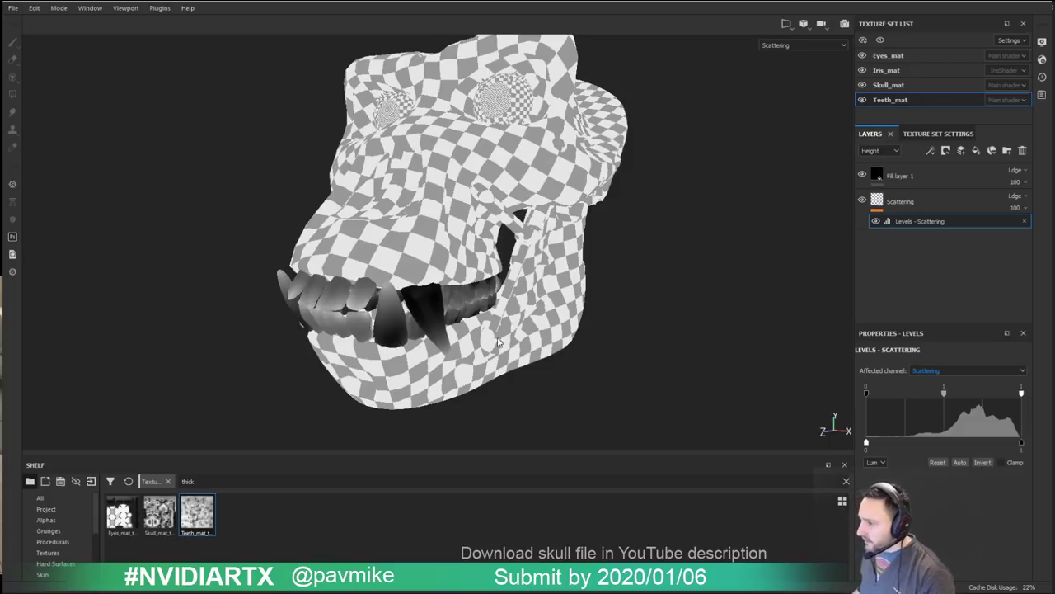
left_click_drag(501, 343, 482, 330, "alt")
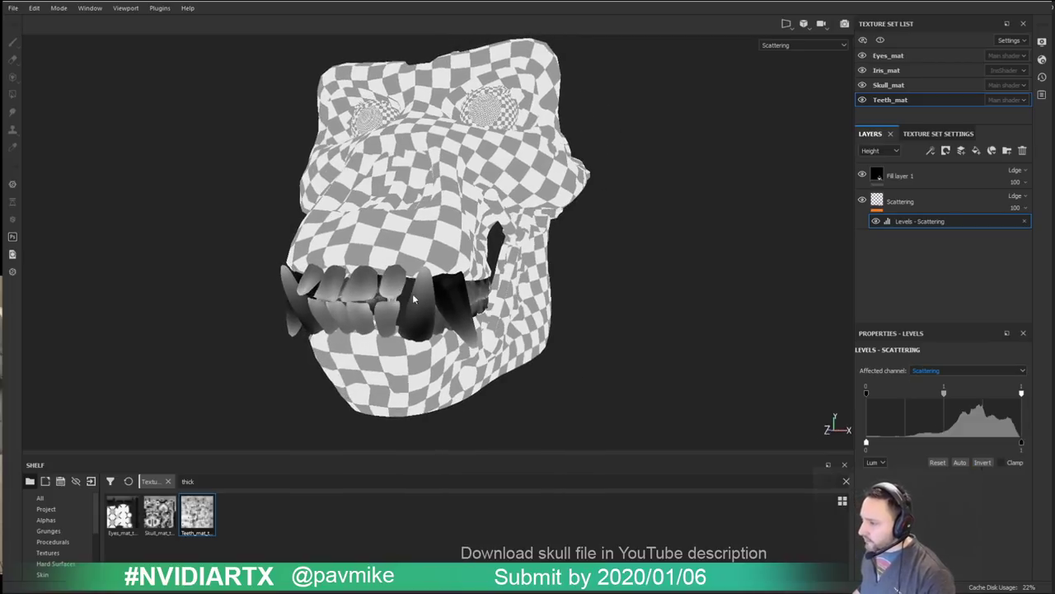
left_click_drag(414, 299, 495, 351, "alt")
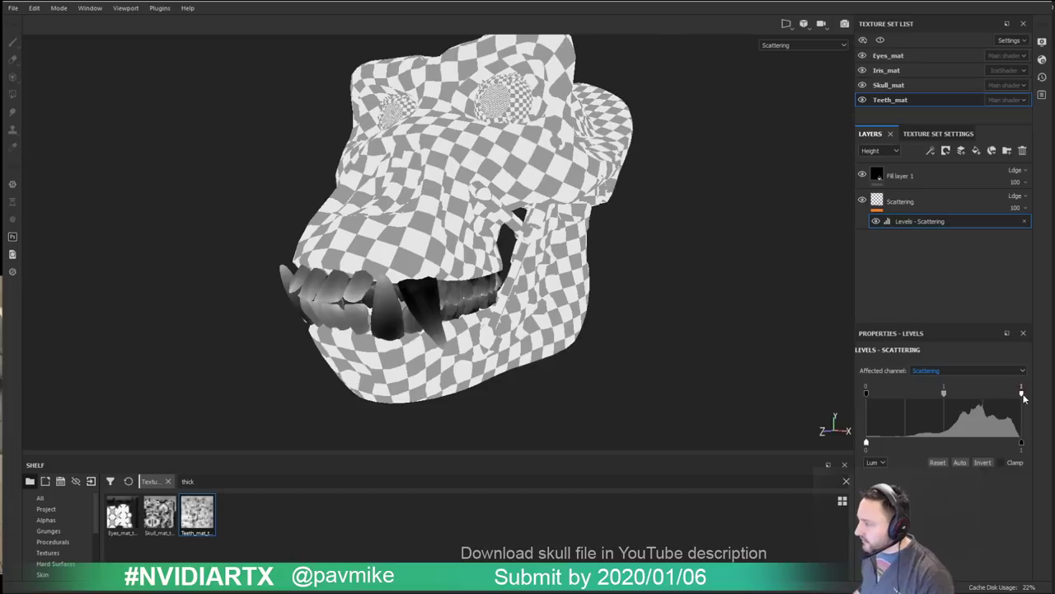
Step: Try raising the Levels effect's input black point to 0.225 and check the teeth in the full material view
mouse_move(1022, 395)
left_mouse_down()
mouse_move(998, 394)
mouse_move(1029, 394)
left_mouse_up()
left_click_drag(868, 395, 914, 403)
key("m")
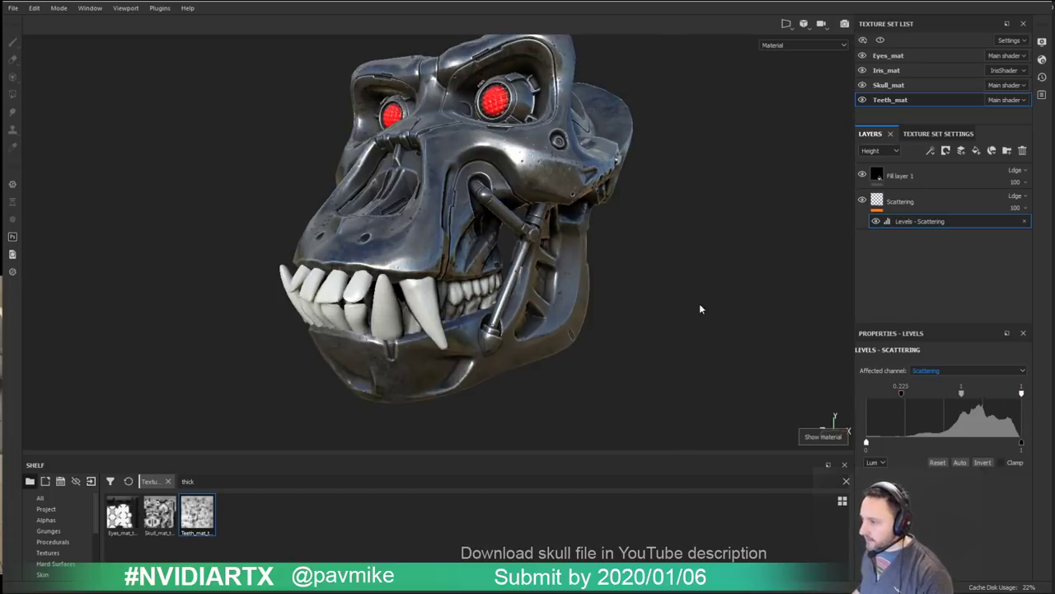
right_click_drag(700, 335, 649, 335, "shift")
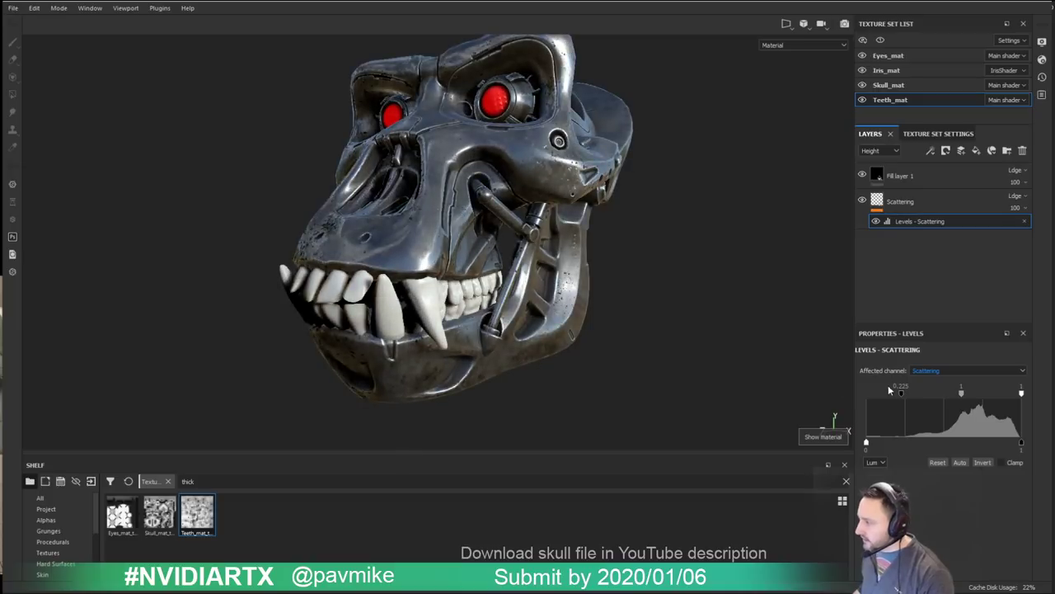
mouse_move(898, 392)
left_mouse_down()
mouse_move(860, 395)
mouse_move(965, 406)
mouse_move(839, 419)
left_mouse_up()
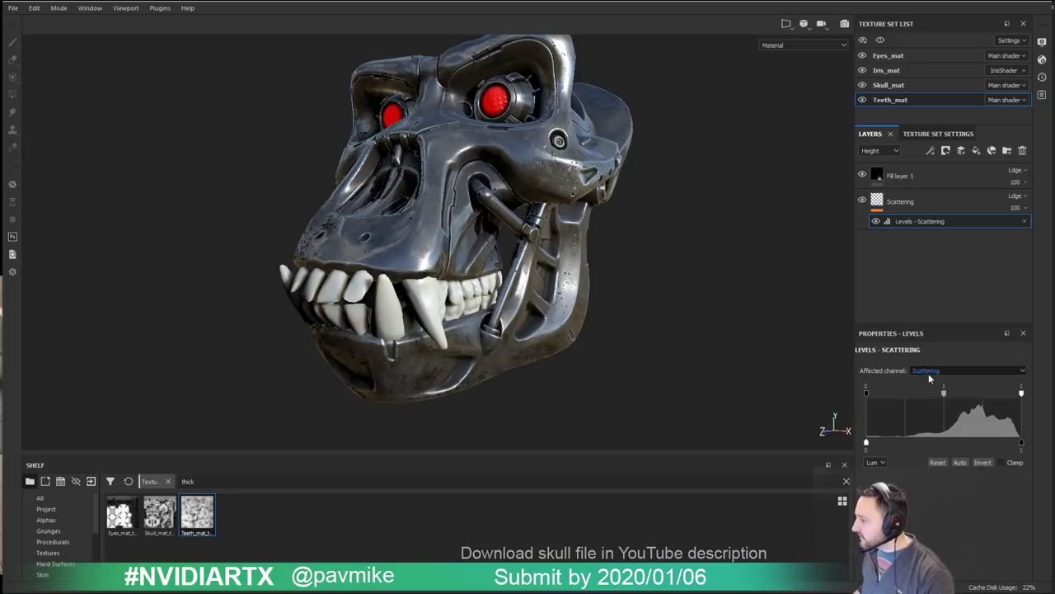
Step: Delete the Levels effect, clear the thickness texture from the Scattering layer's scattering channel and check the teeth
left_click(906, 203)
left_click(975, 222)
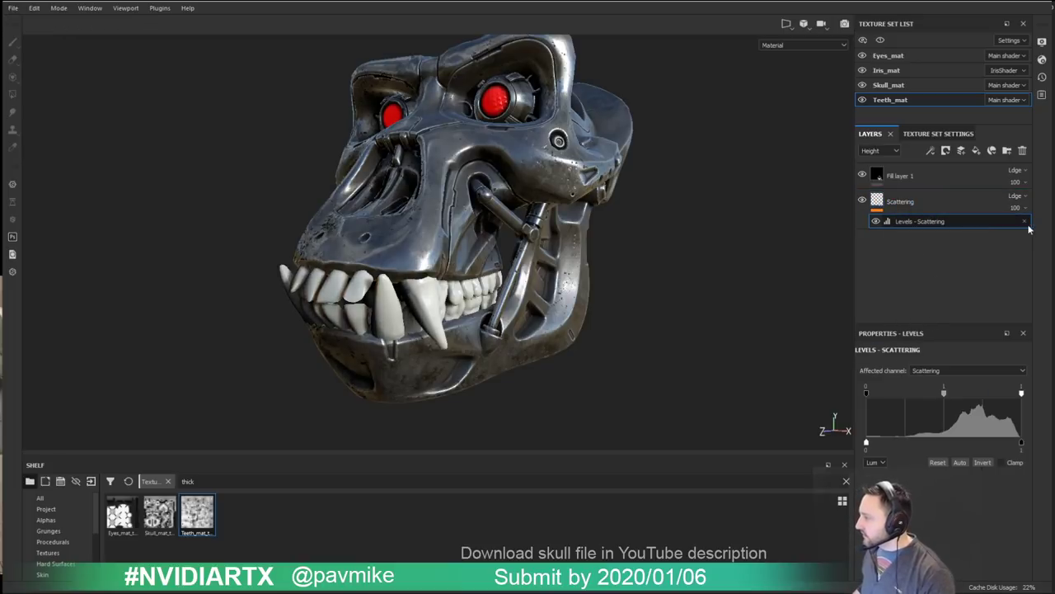
left_click(1024, 221)
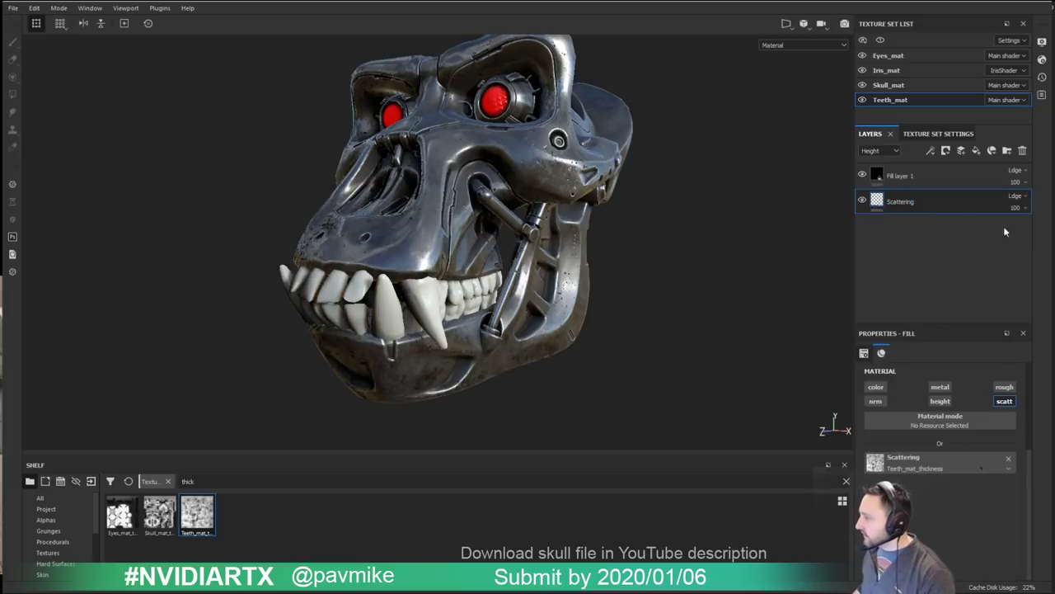
left_click(1013, 462)
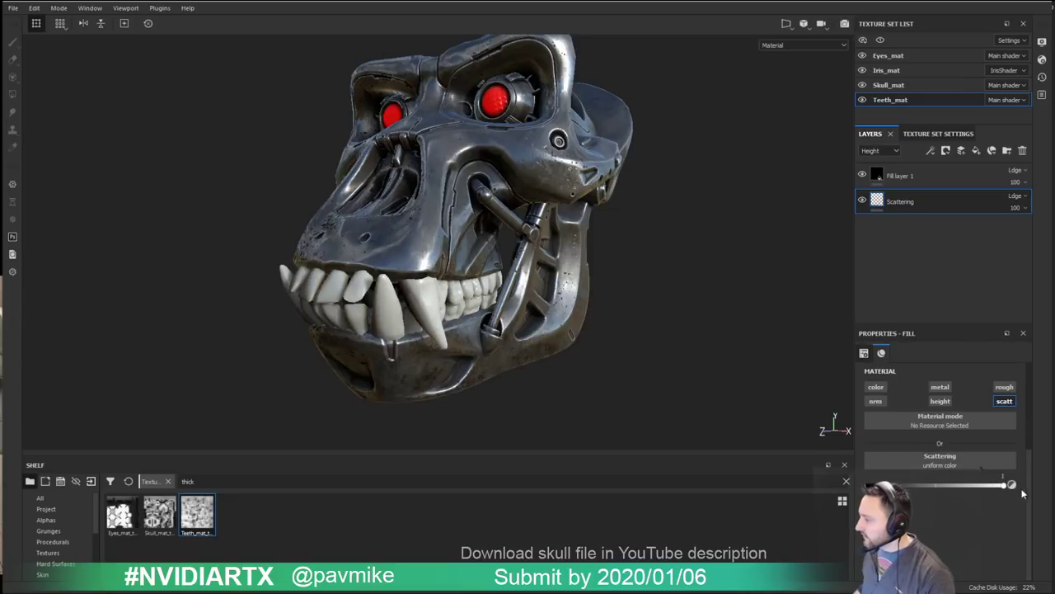
left_click_drag(676, 351, 695, 351, "alt")
right_click_drag(695, 351, 731, 360, "shift")
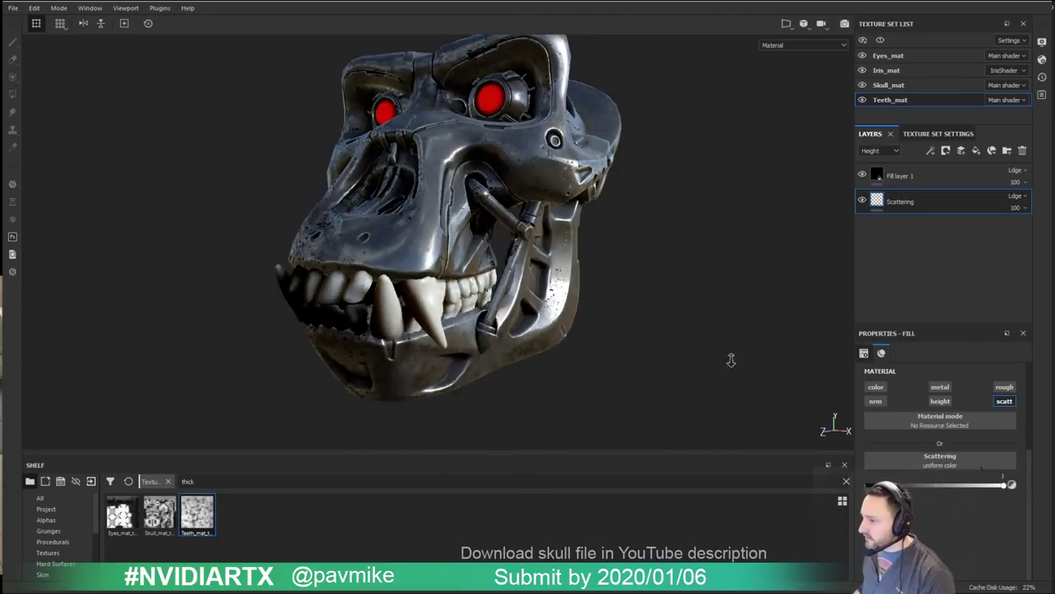
left_click_drag(730, 360, 506, 270, "alt")
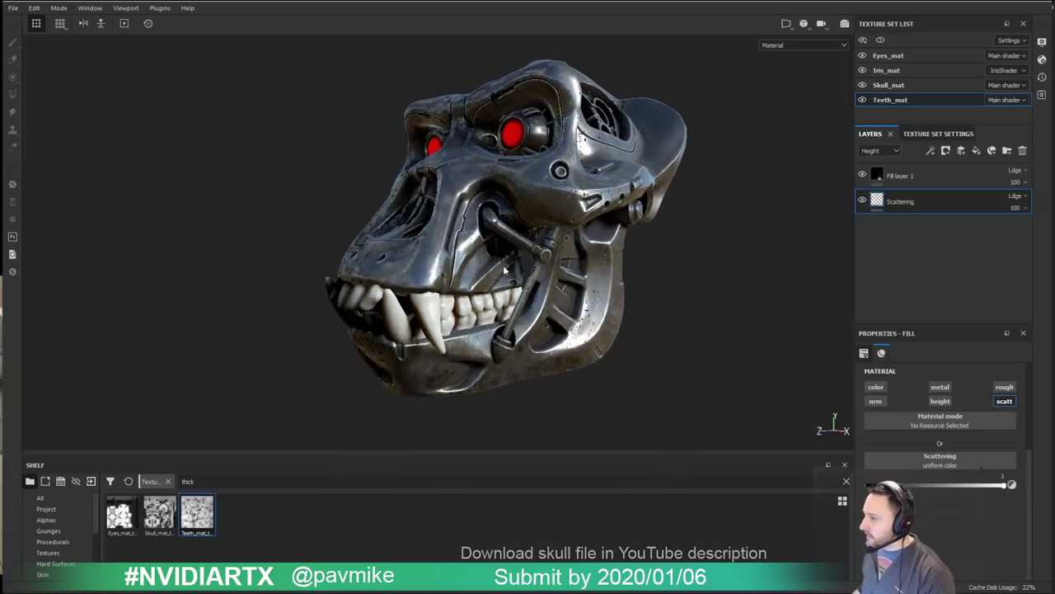
Step: Rename the fill layer above Scattering as BaseProperties
double_click(900, 176)
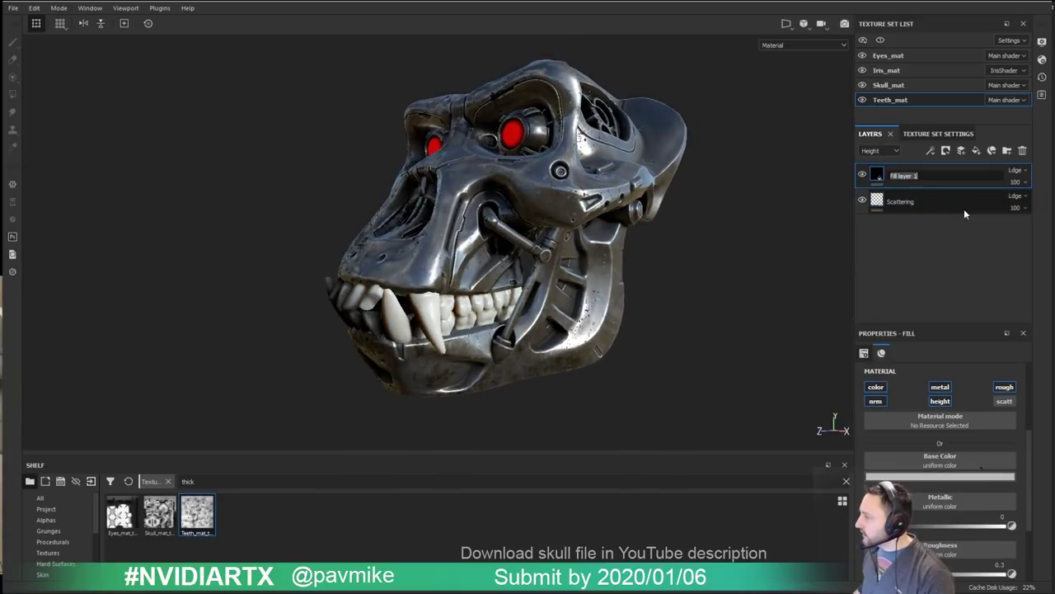
type("Base")
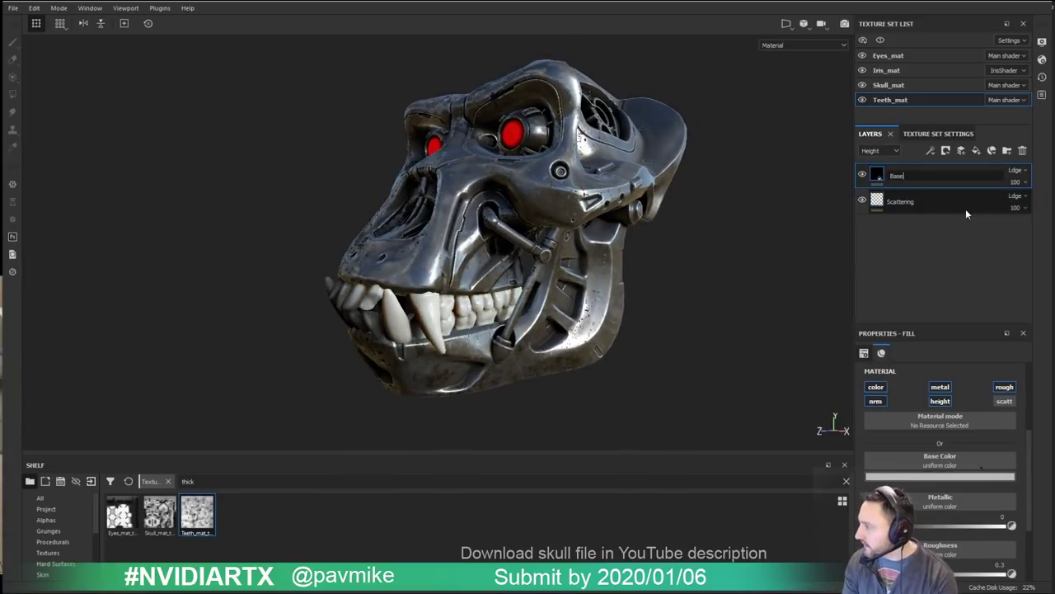
type("Properties")
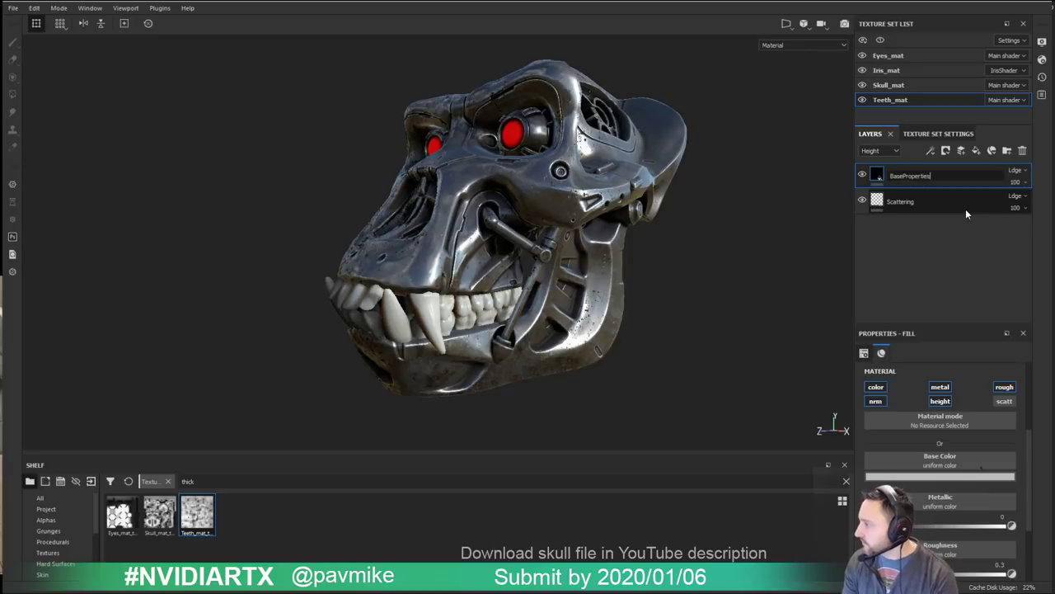
key("Return")
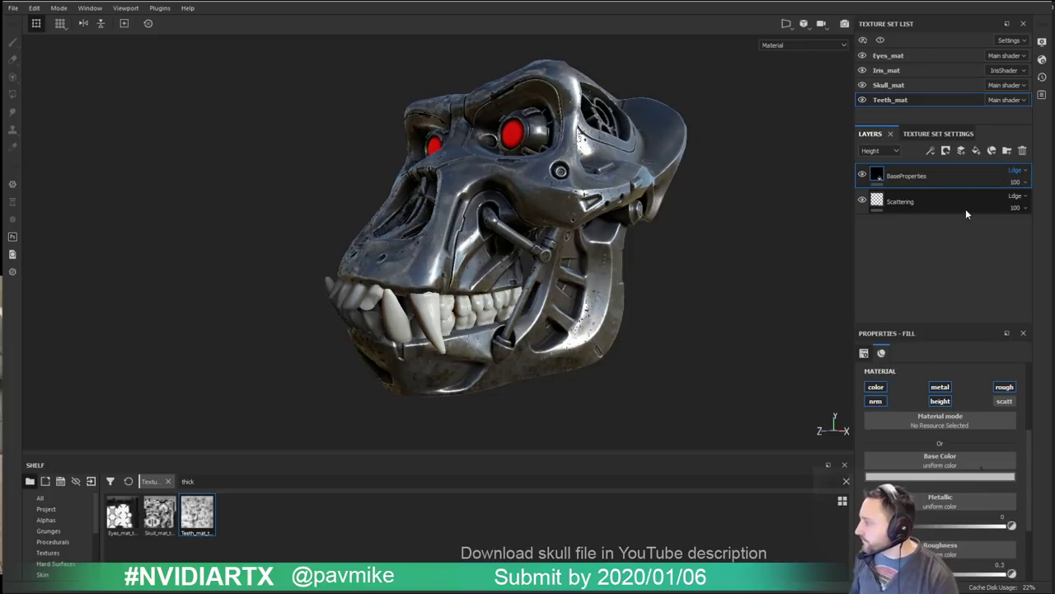
Step: Set the base color of BaseProperties to a pale yellow
left_click(934, 478)
left_click(945, 550)
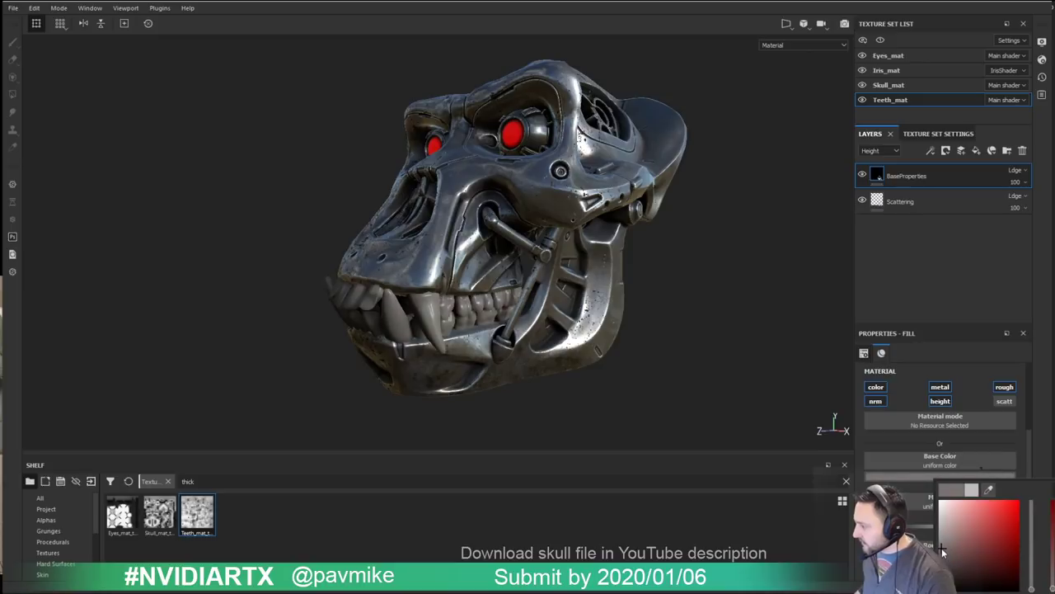
left_click_drag(942, 546, 961, 547)
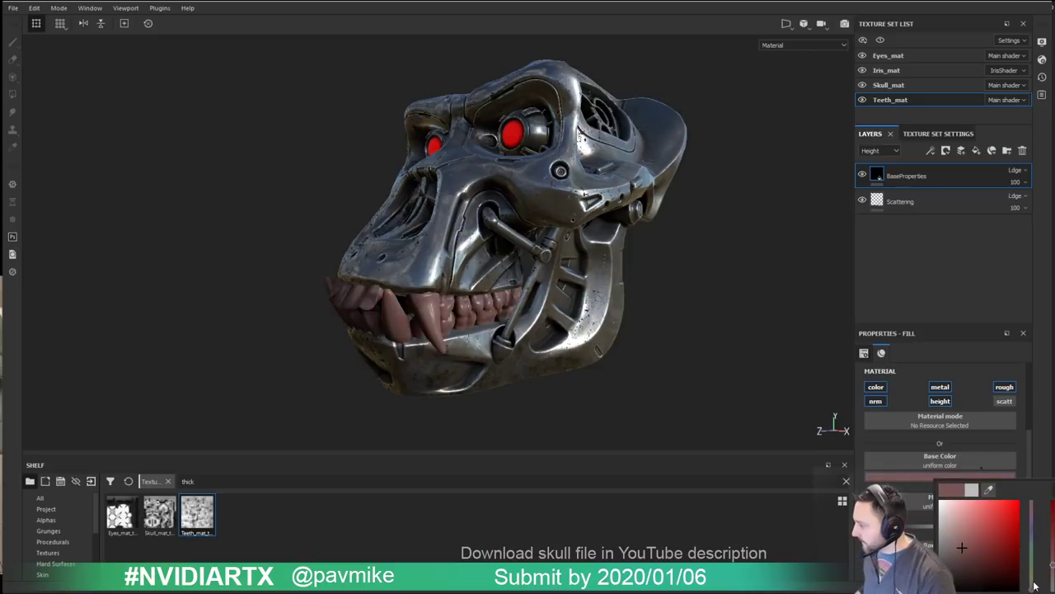
left_click_drag(1034, 583, 1032, 577)
left_click(962, 553)
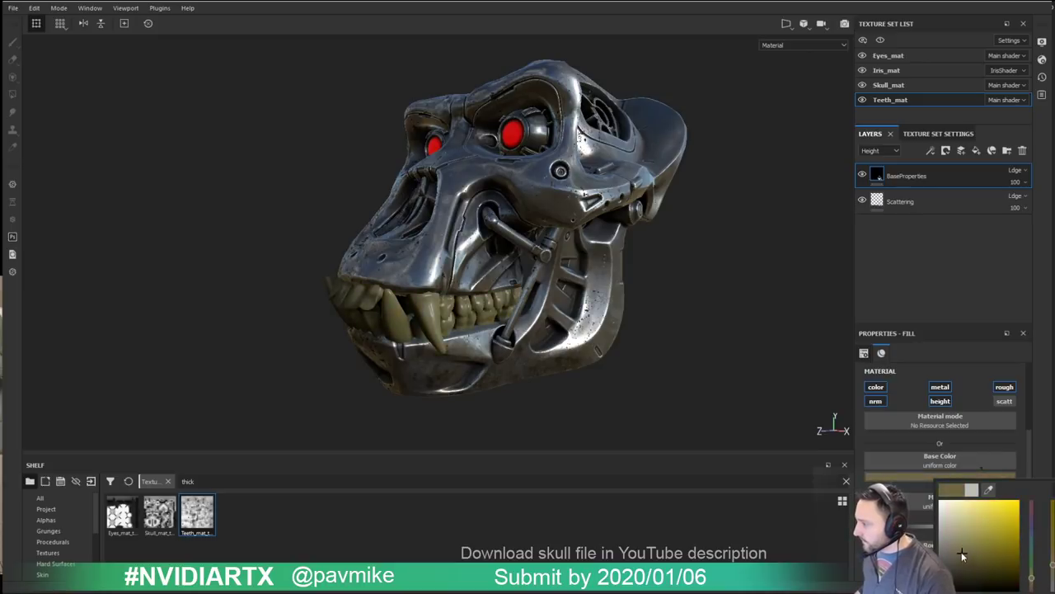
left_click_drag(961, 554, 956, 529)
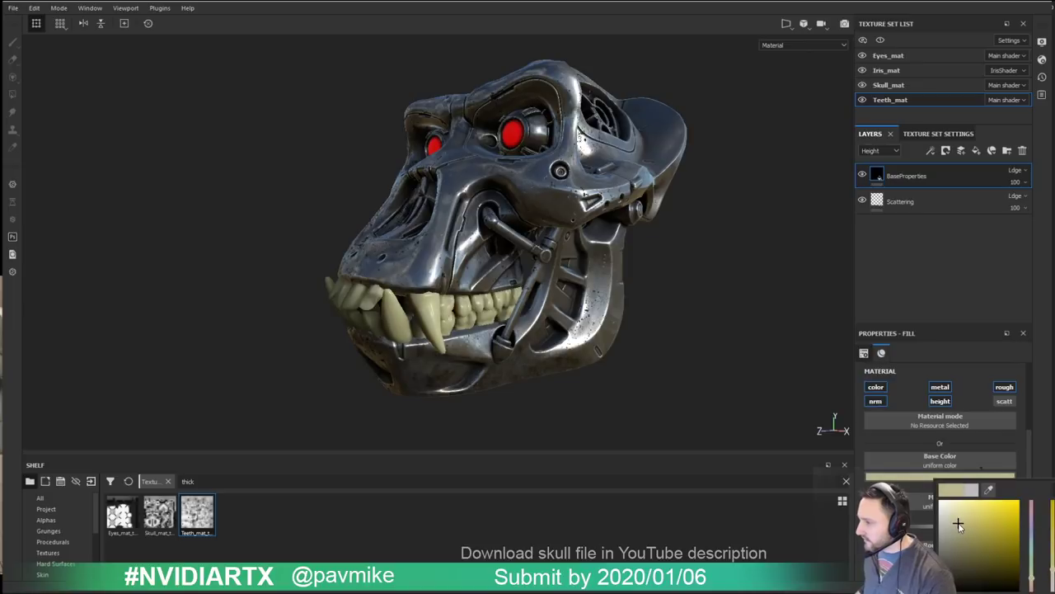
Step: Set the uniform roughness of BaseProperties to 0.2840 and inspect the teeth from several angles
left_click_drag(648, 284, 679, 285, "alt")
right_click_drag(679, 284, 663, 279, "shift")
left_click_drag(664, 280, 688, 299, "alt")
scroll(961, 534, "down", 3)
left_click_drag(911, 477, 904, 477)
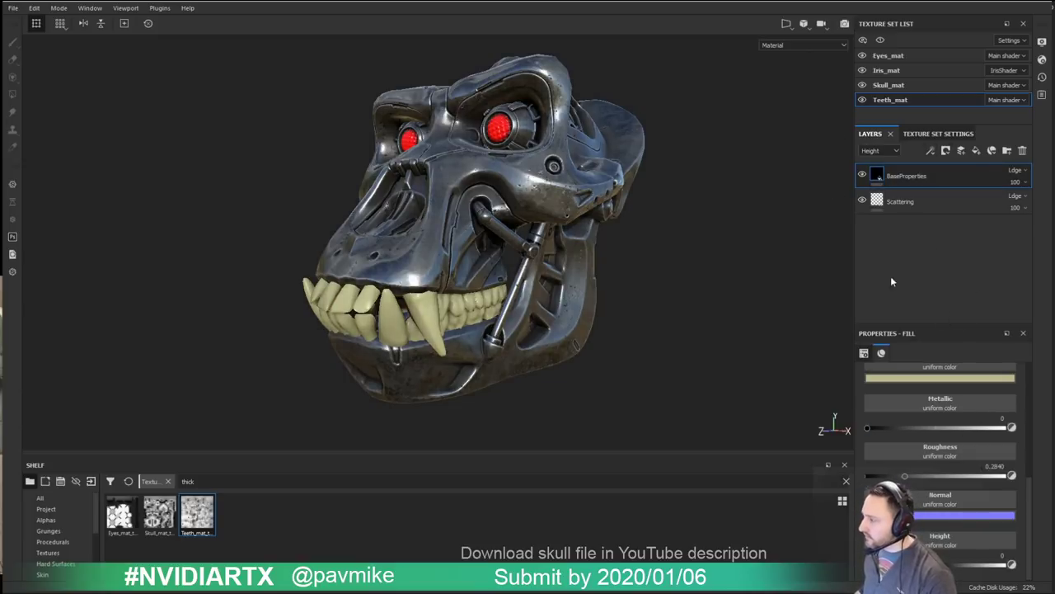
right_click_drag(651, 280, 650, 309, "alt")
left_click_drag(650, 309, 674, 296, "alt")
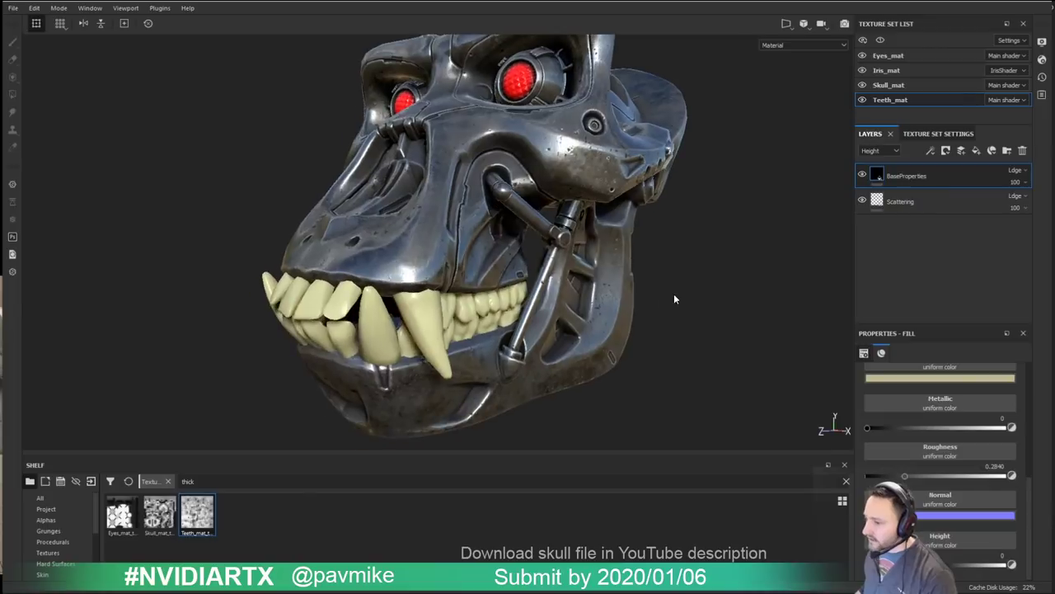
Step: Assign the Grunge Galvanic Large texture to the BaseProperties roughness channel and view the teeth up close
left_click(51, 530)
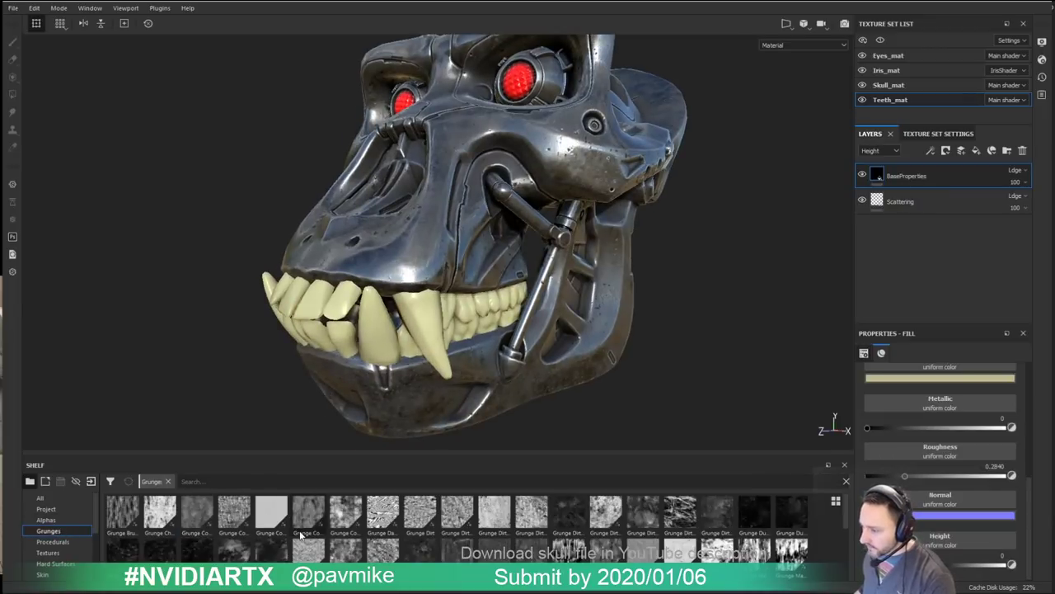
mouse_move(344, 559)
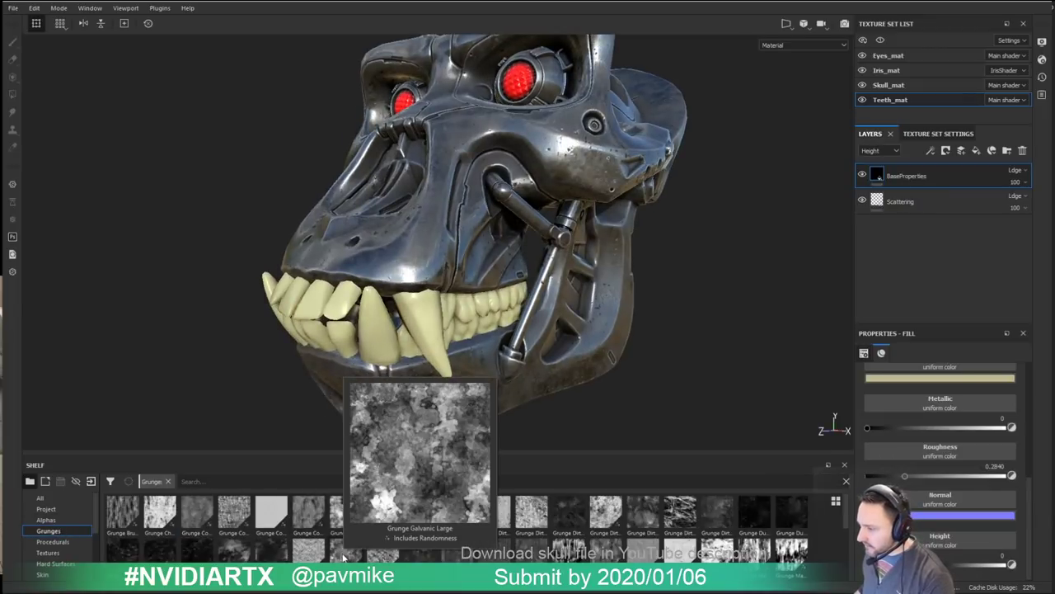
left_click_drag(344, 559, 922, 450)
left_click_drag(584, 338, 584, 321, "alt")
right_click_drag(584, 321, 581, 354, "shift")
scroll(592, 354, "up", 3)
Step: Display only the Roughness channel in the viewport and examine how the grunge covers the teeth
key("c")
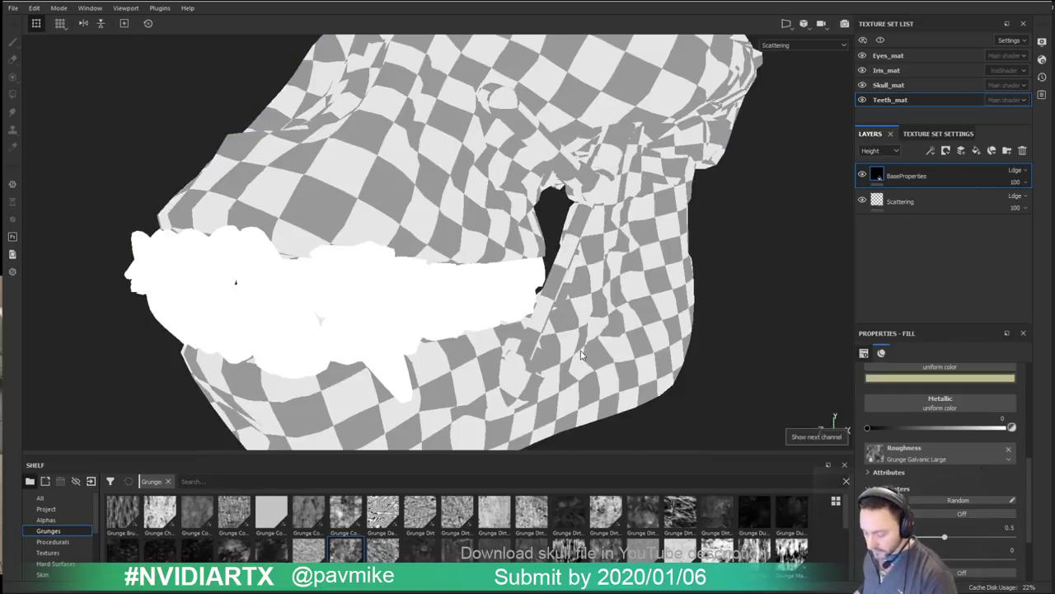
key("c")
key("c")
key("c")
key("c")
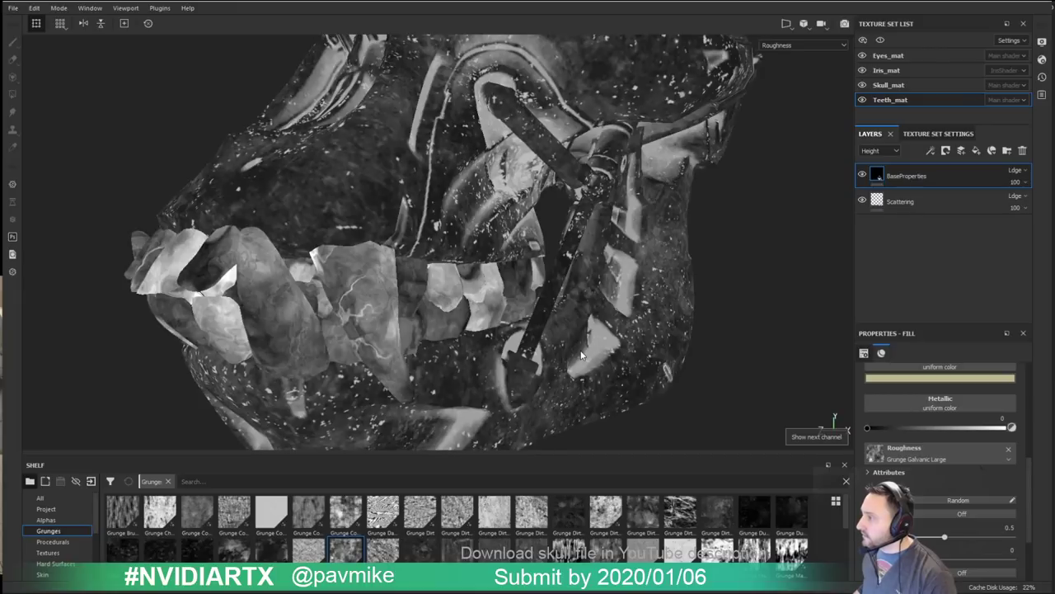
left_click_drag(580, 351, 580, 354, "alt")
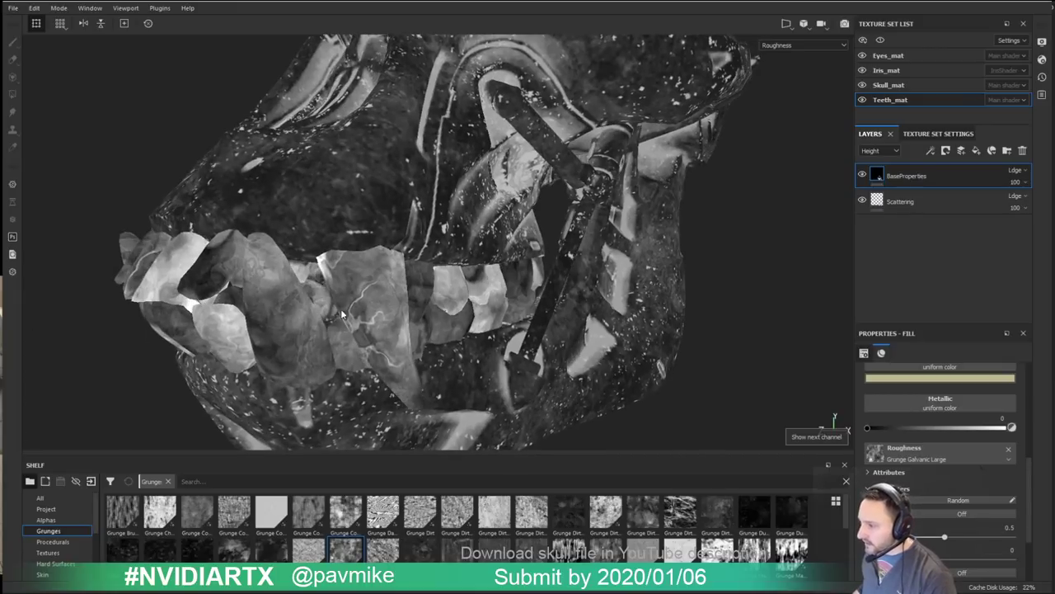
left_click_drag(342, 314, 449, 326, "alt")
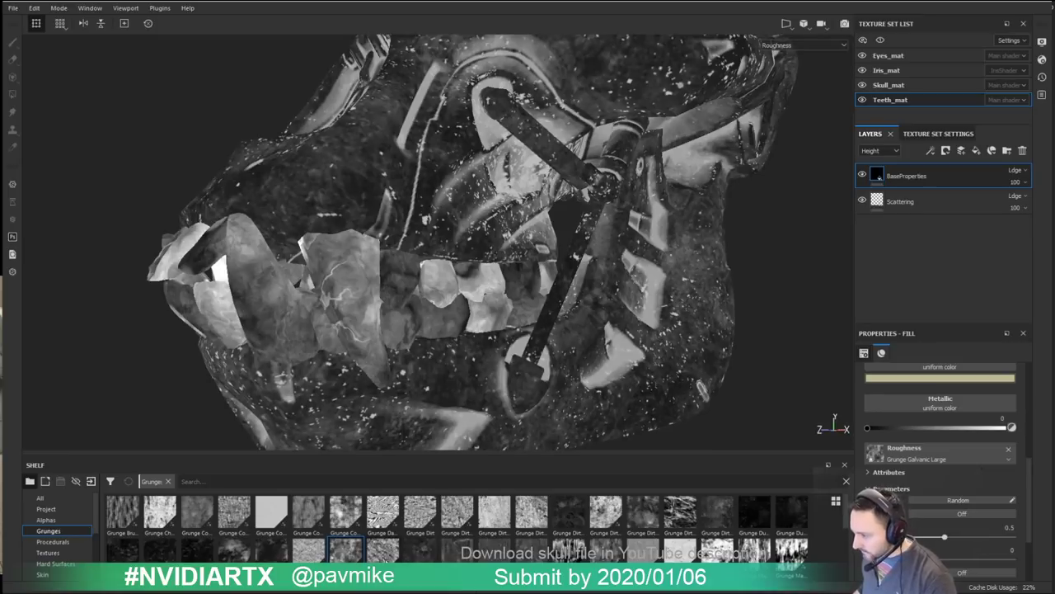
Step: Replace the BaseProperties roughness texture with Grunge Dirt and return the viewport to the full material view
mouse_move(421, 521)
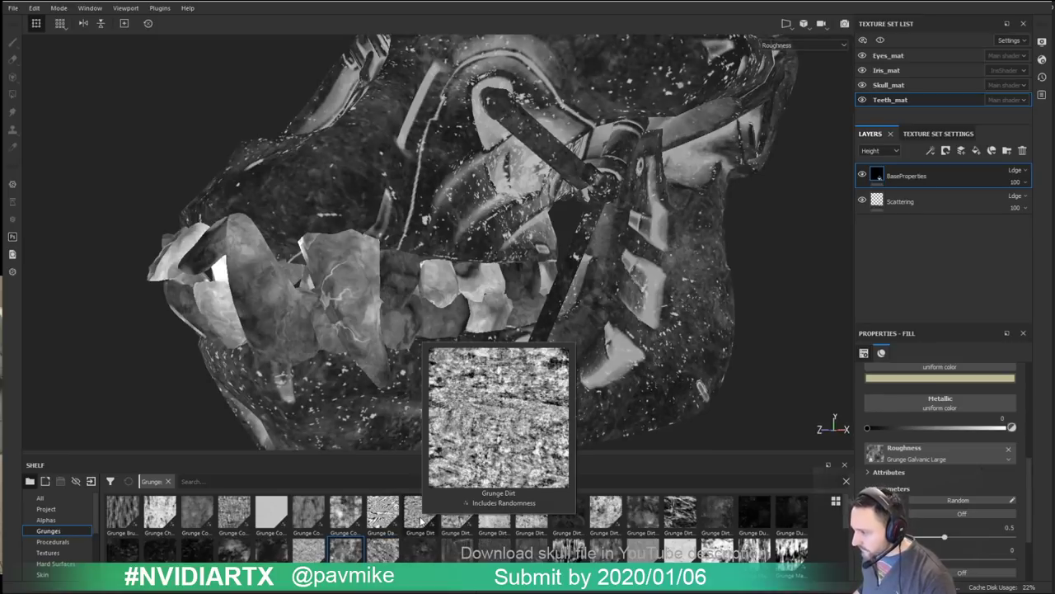
left_click_drag(421, 521, 878, 454)
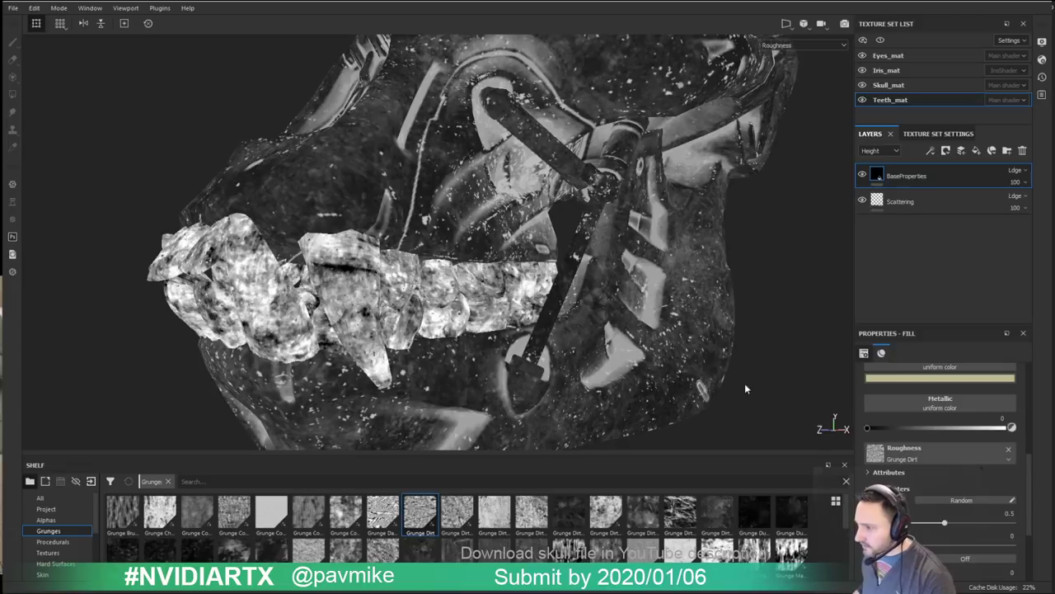
left_click_drag(745, 385, 680, 328, "alt")
key("m")
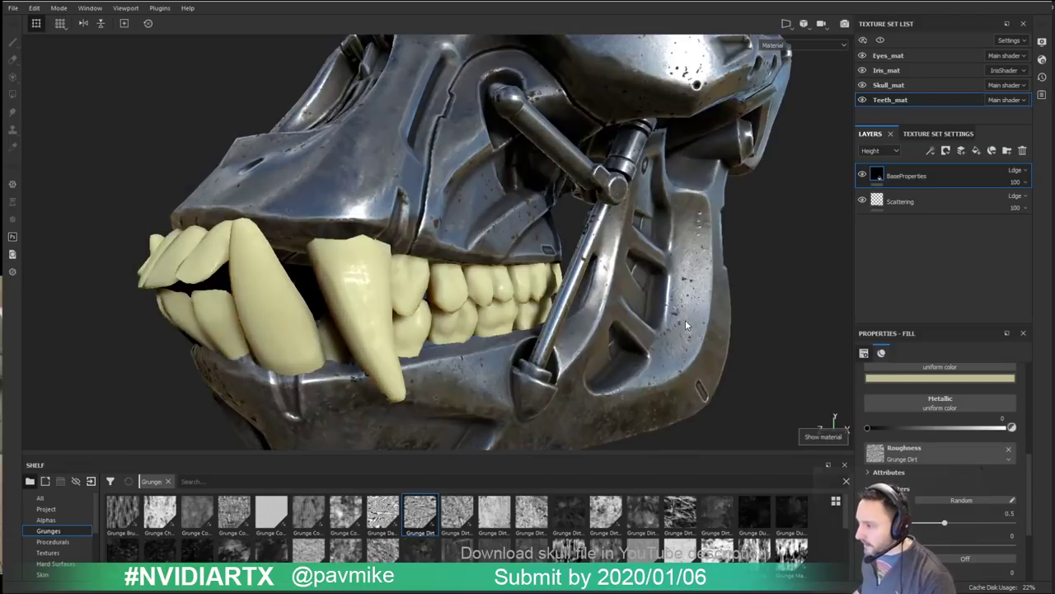
Step: Examine the roughness breakup on the teeth from several angles and under different environment lighting rotations
right_click_drag(670, 332, 627, 319, "shift")
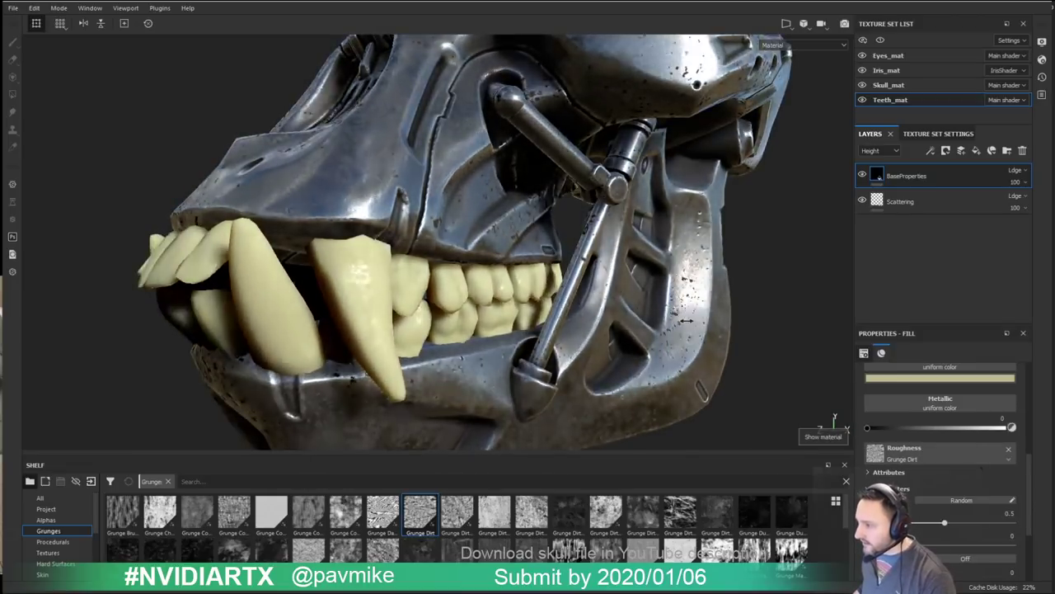
scroll(626, 319, "down", 2)
left_click_drag(627, 320, 674, 320, "alt")
right_click_drag(674, 320, 677, 319, "shift")
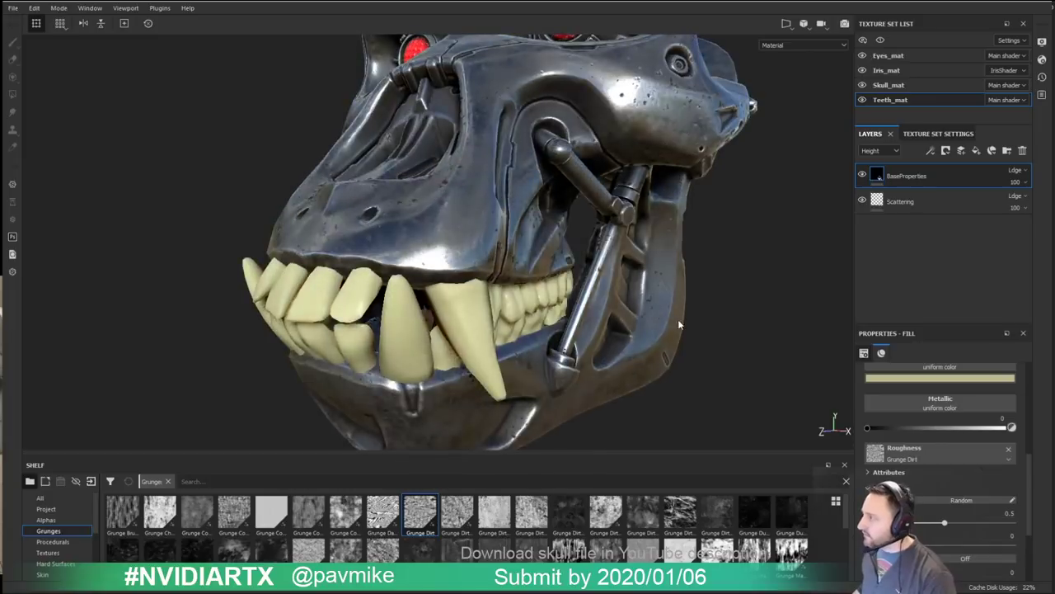
left_click_drag(678, 319, 645, 321, "alt")
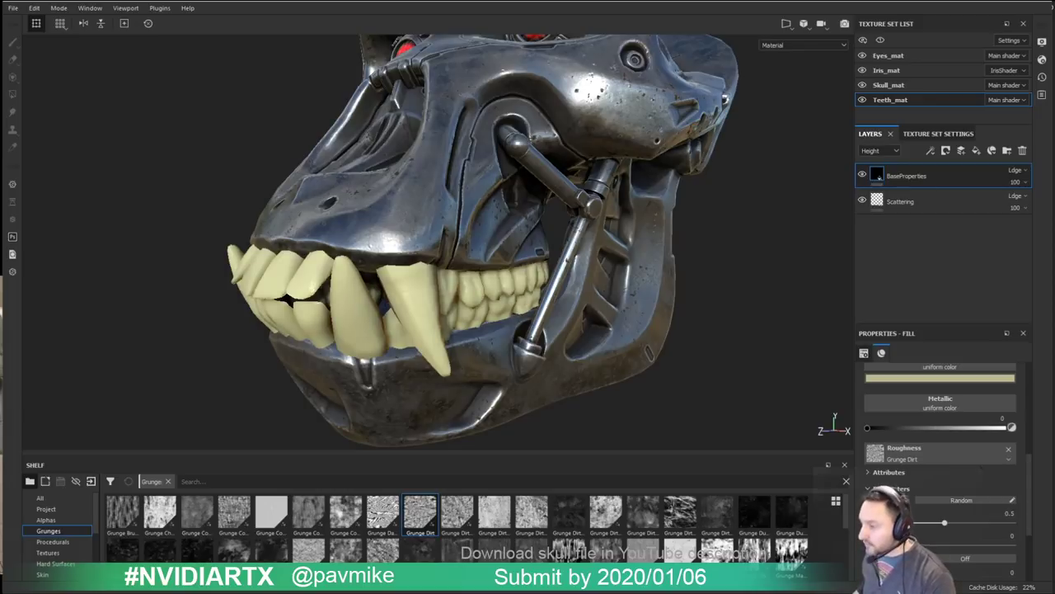
left_click_drag(528, 262, 495, 251, "alt")
mouse_move(494, 251)
right_mouse_down("shift")
mouse_move(314, 227)
mouse_move(477, 251)
right_mouse_up("shift")
left_click_drag(478, 252, 491, 253, "alt")
scroll(491, 253, "down", 1)
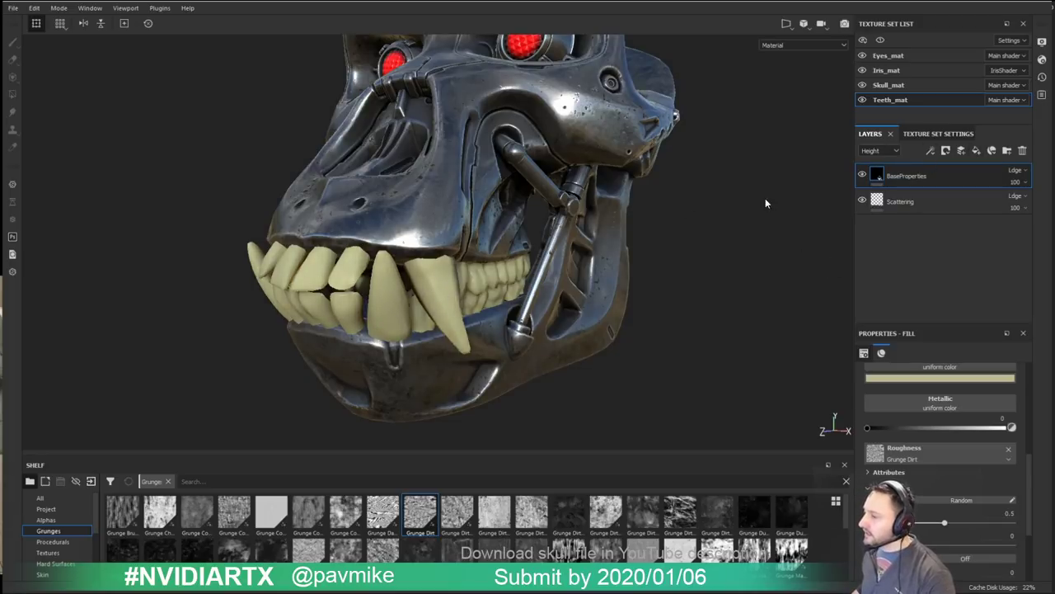
Step: Add a fill layer above BaseProperties and name it TeethWhite
left_click(977, 150)
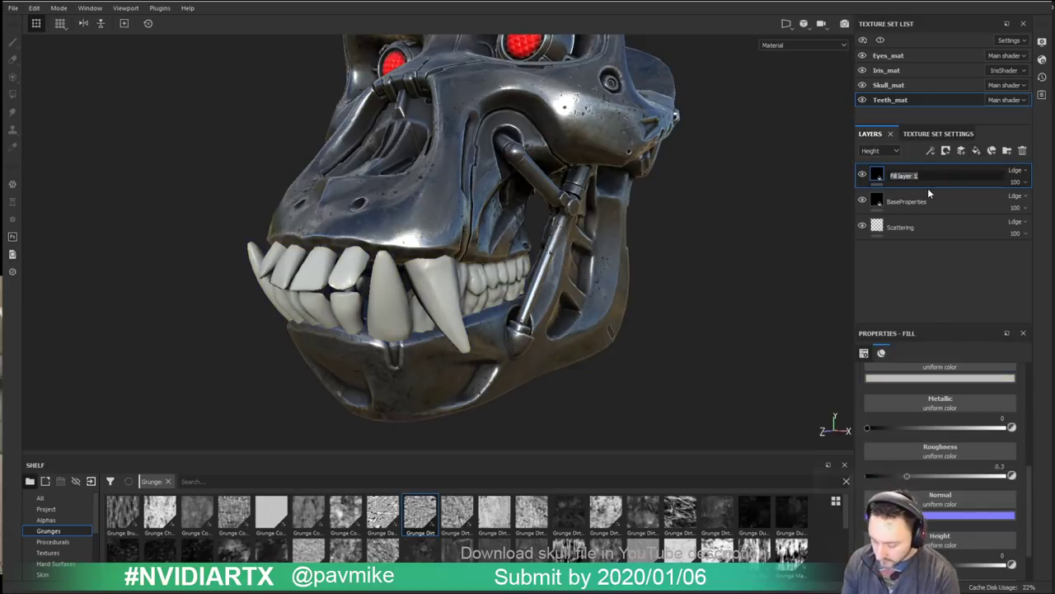
type("TeethWhite")
key("Return")
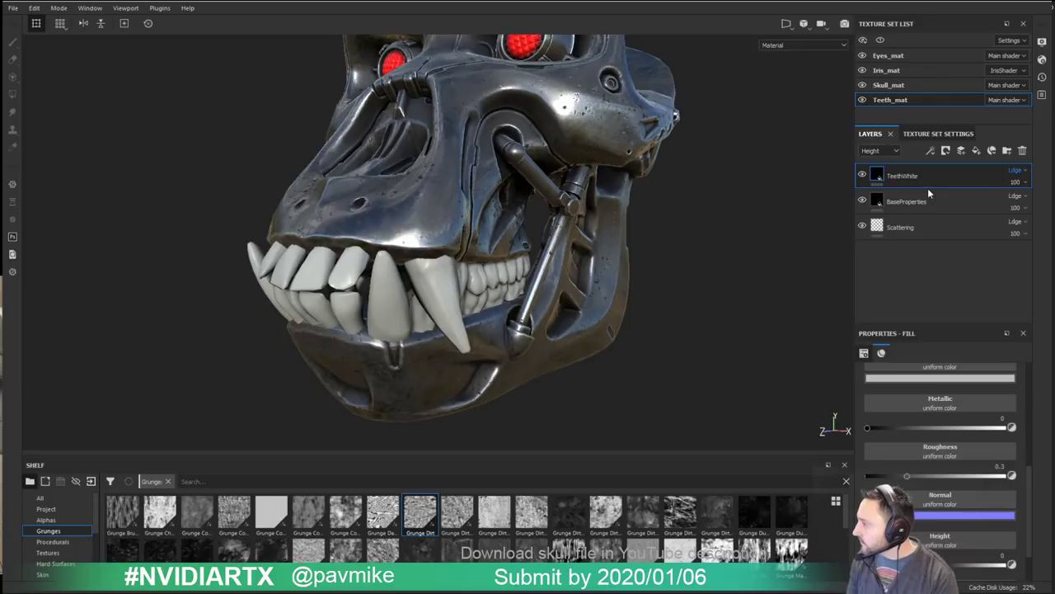
Step: Display the layer stack's Base Color channel and add a black mask to the TeethWhite layer
scroll(948, 466, "up", 3)
scroll(948, 462, "up", 2)
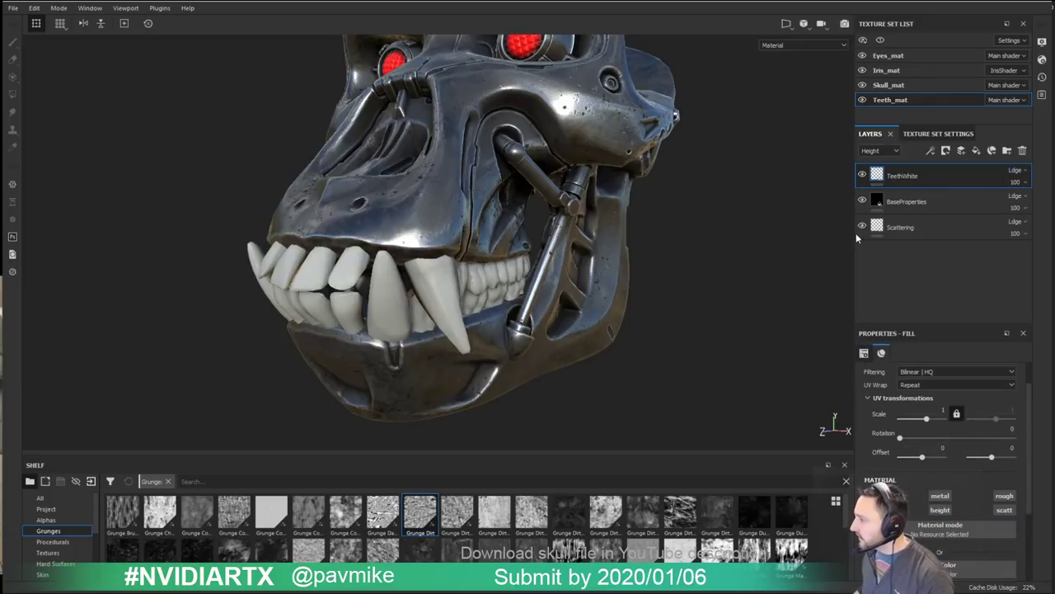
right_click(895, 174)
left_click(880, 151)
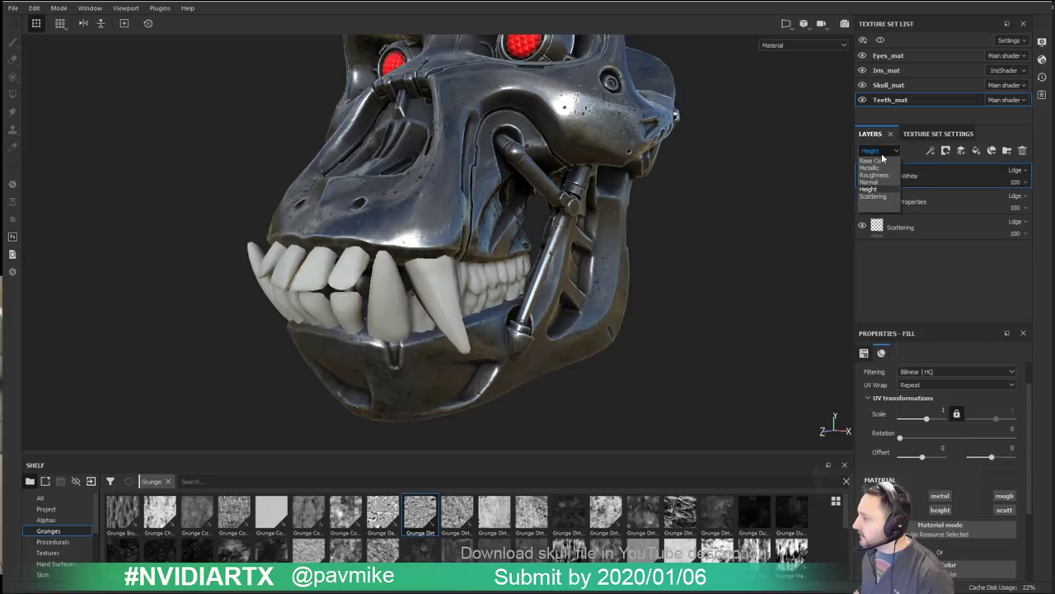
left_click(879, 160)
right_click(906, 179)
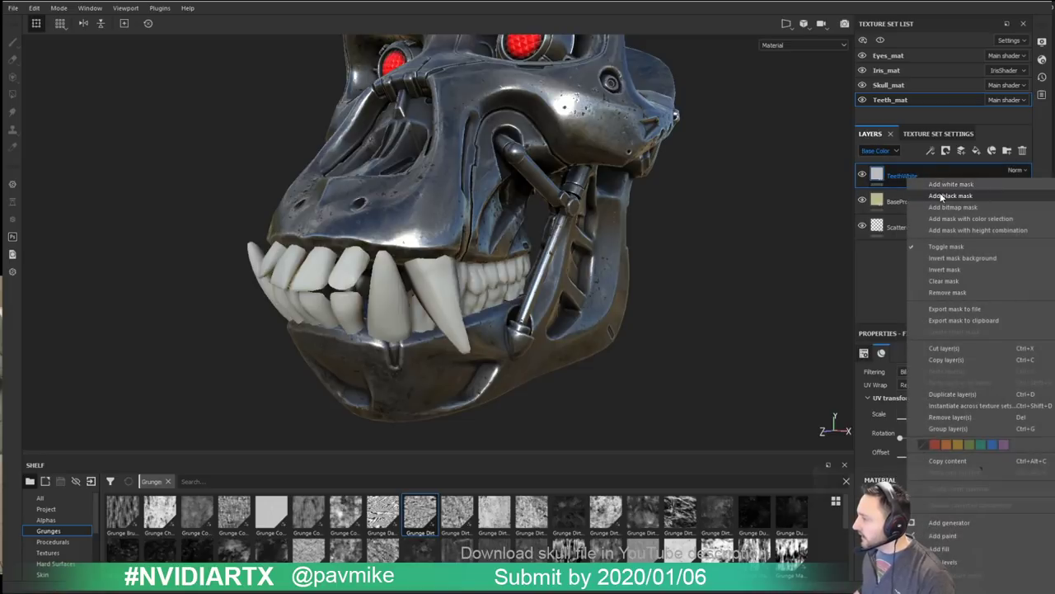
left_click(948, 196)
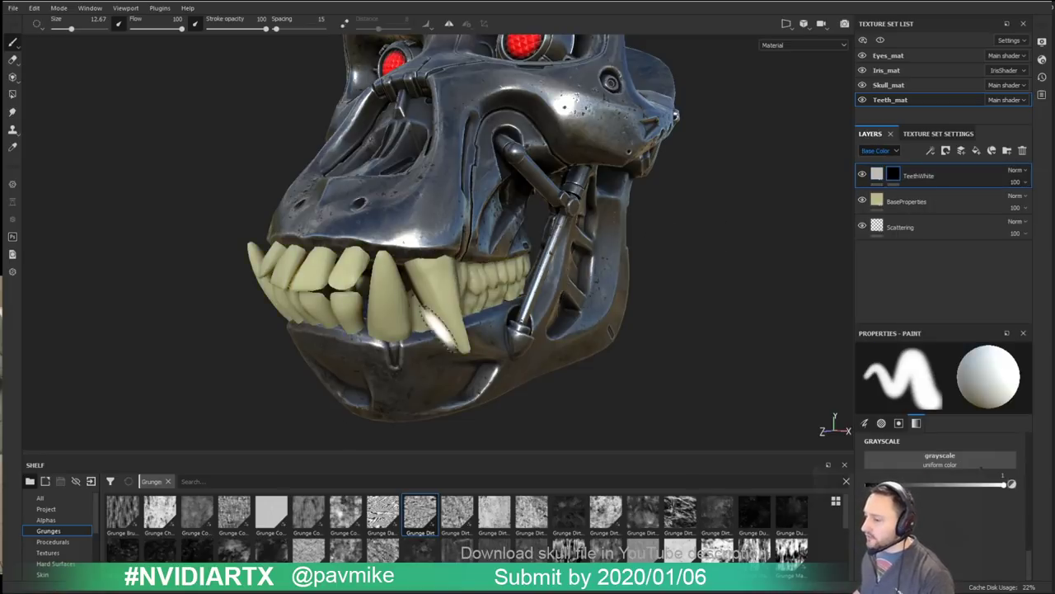
Step: Show the brushes in the shelf and browse through the imported Photoshop brush presets
scroll(58, 528, "down", 1)
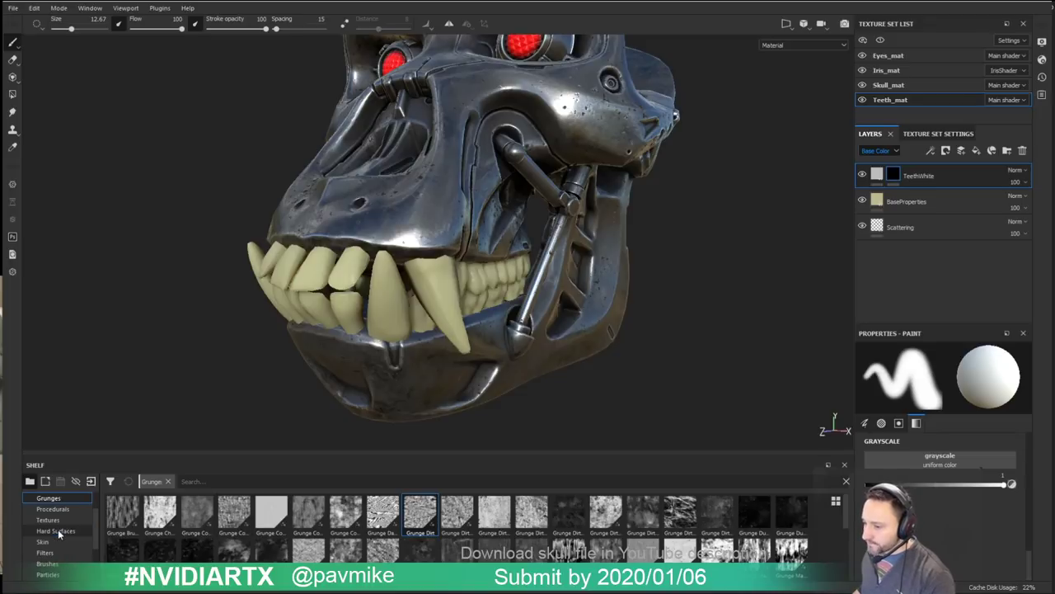
scroll(56, 553, "down", 1)
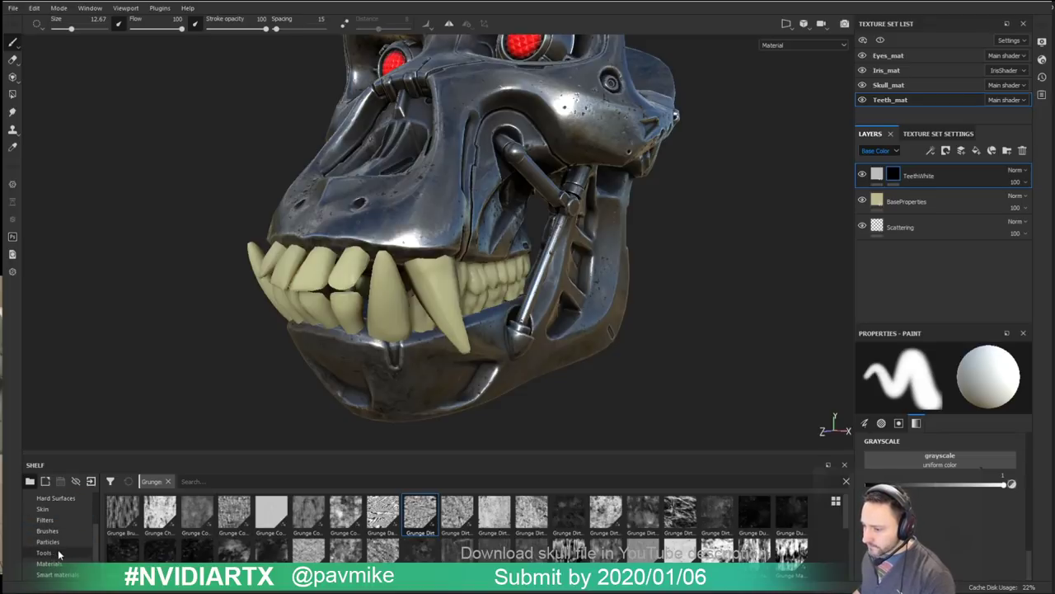
left_click(47, 531)
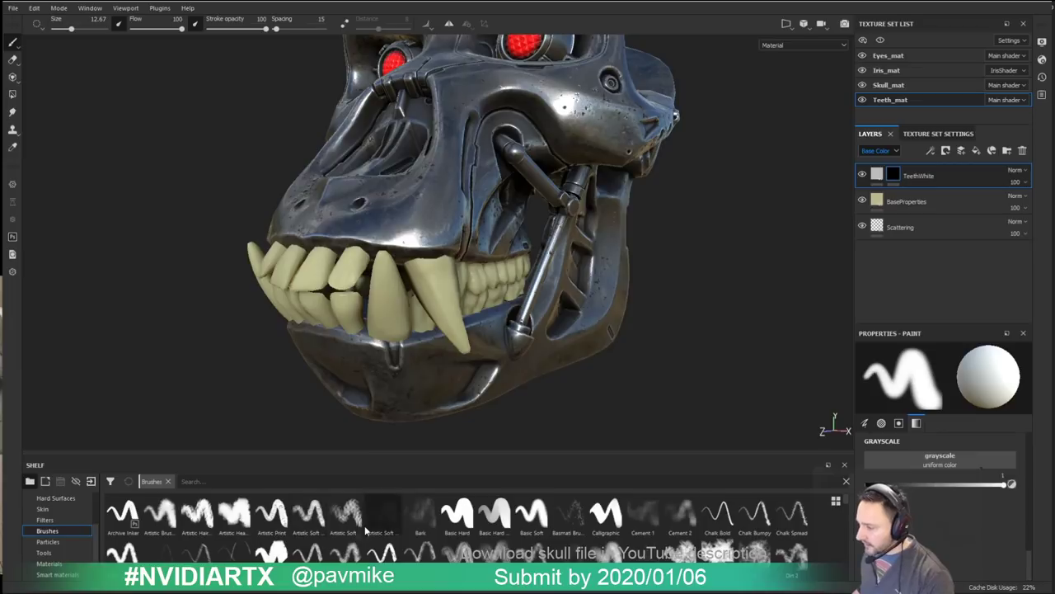
scroll(329, 536, "down", 5)
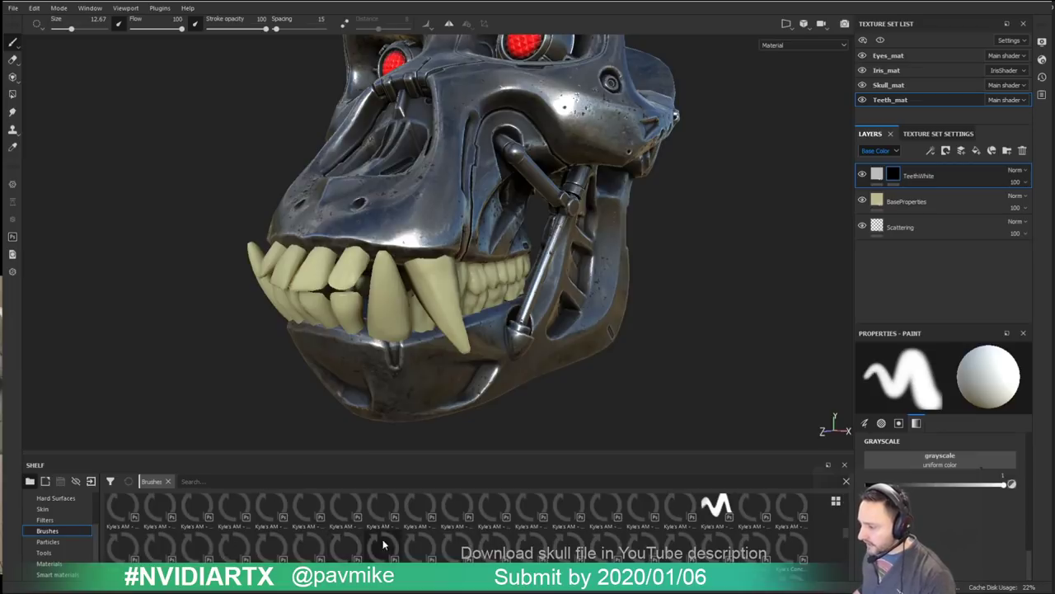
scroll(379, 528, "up", 1)
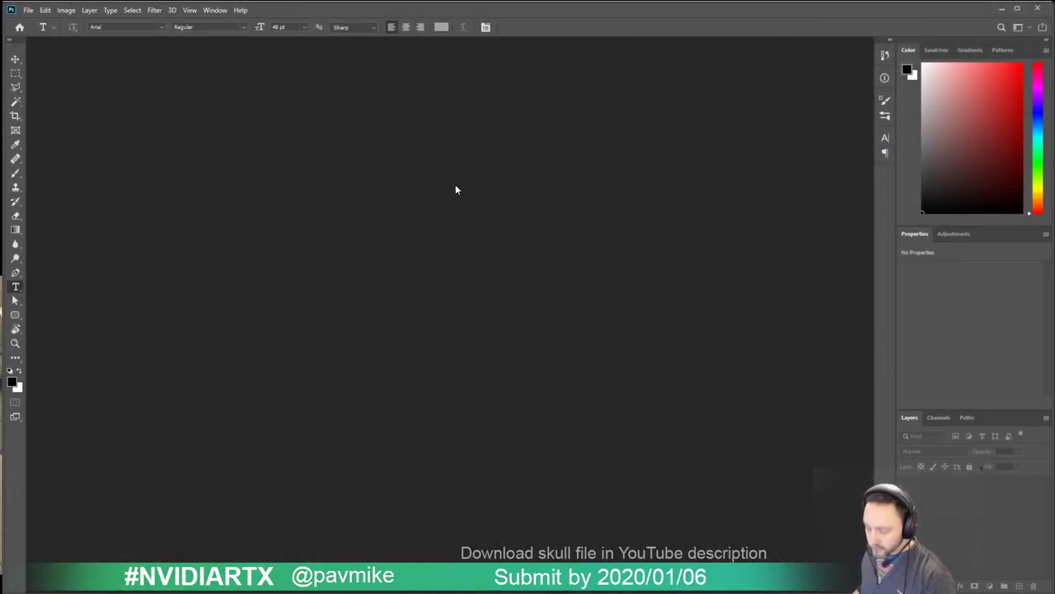
key("ctrl+n")
key("Return")
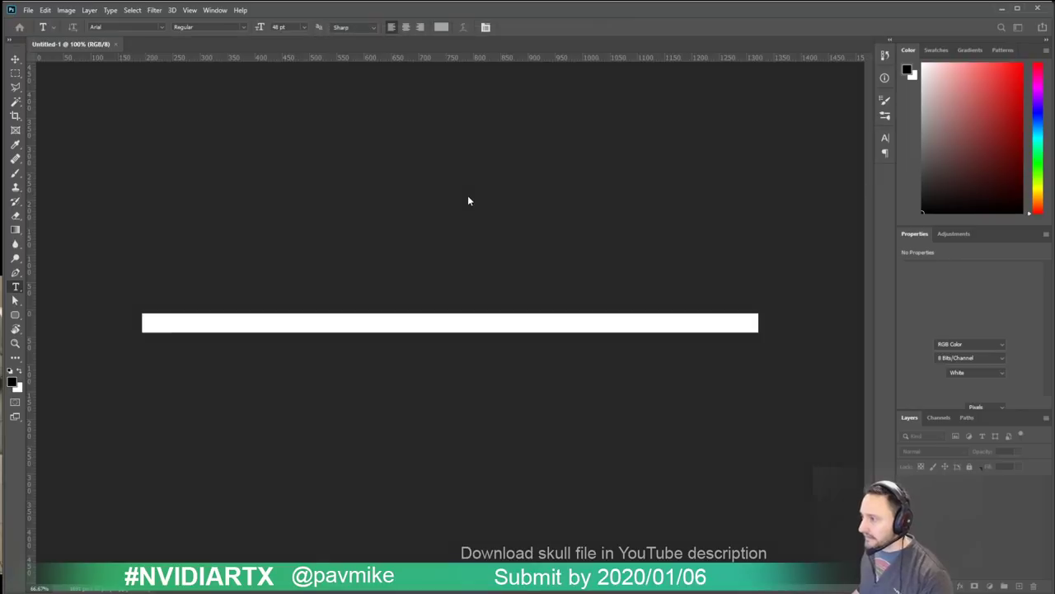
key("ctrl+w")
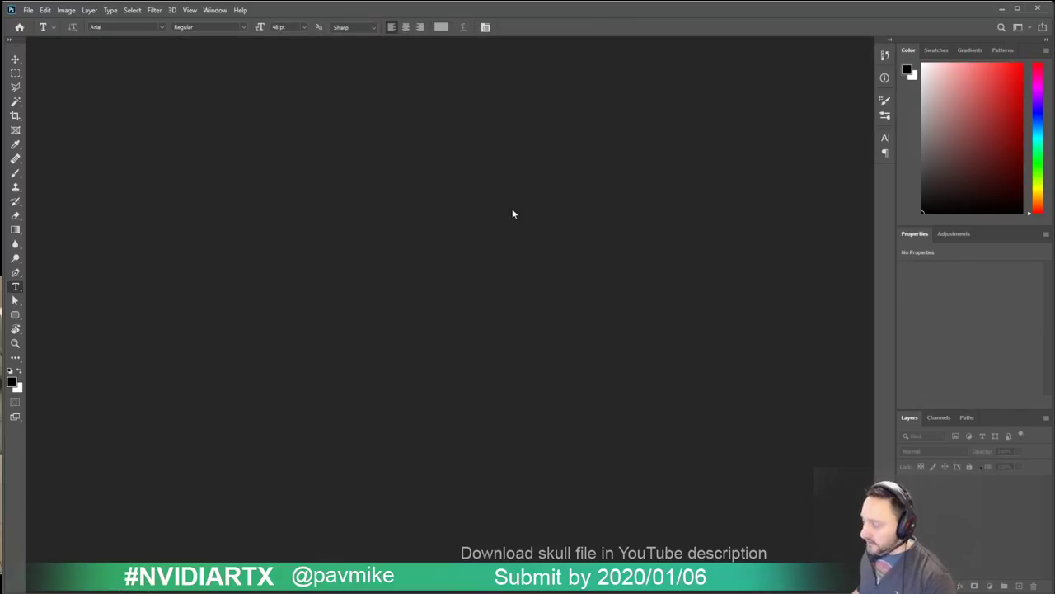
Step: Create a new Photoshop document 1691 pixels wide and 1691 pixels high with a white background
key("ctrl+n")
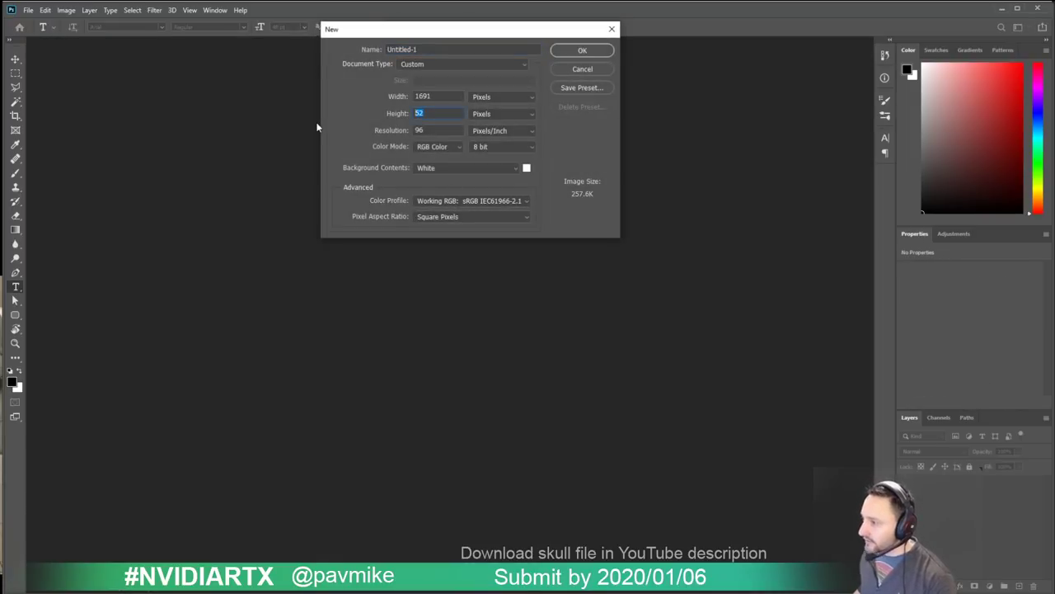
type("169")
key("Return")
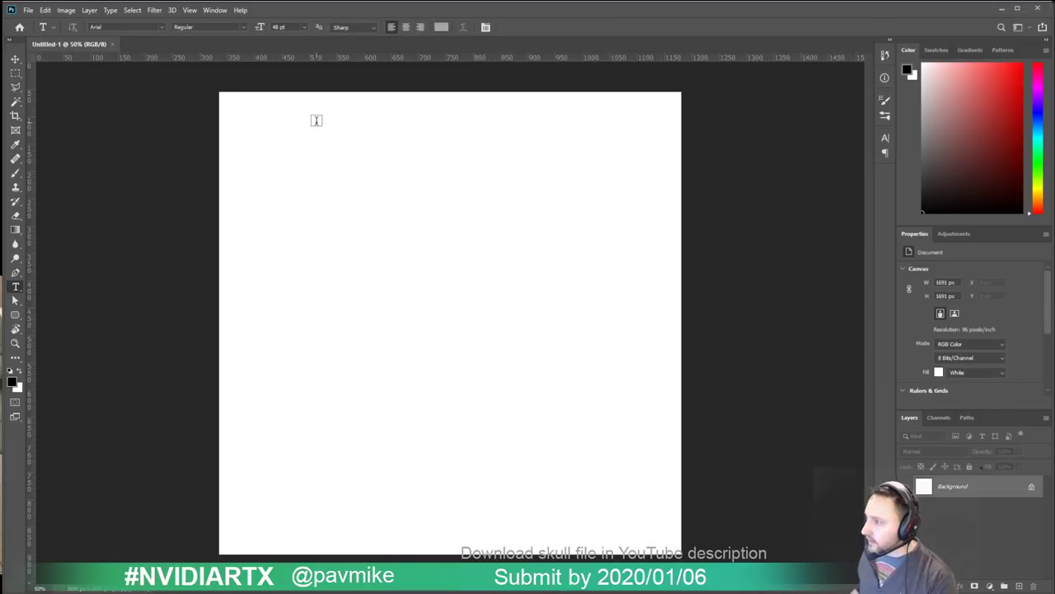
Step: Try a test stroke with the Brush tool, undo it, and reduce the brush size to 65 px
key("b")
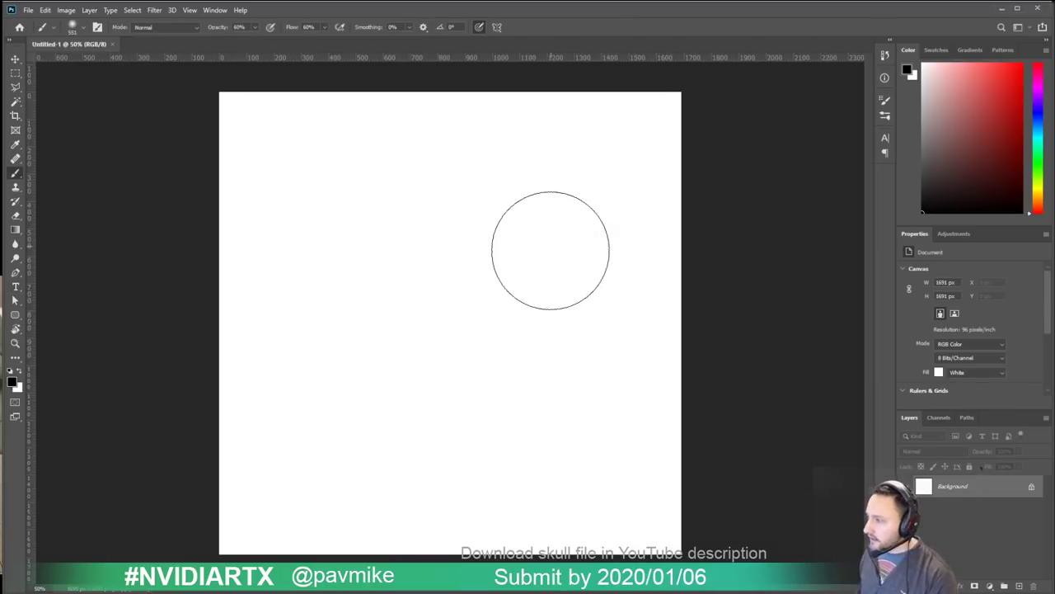
mouse_move(546, 249)
right_mouse_down("alt")
mouse_move(490, 254)
mouse_move(511, 257)
mouse_move(513, 271)
mouse_move(532, 201)
mouse_move(546, 367)
mouse_move(536, 288)
mouse_move(537, 358)
mouse_move(520, 283)
right_mouse_up("alt")
mouse_move(428, 245)
left_mouse_down()
mouse_move(506, 302)
mouse_move(523, 362)
left_mouse_up()
key("ctrl+z")
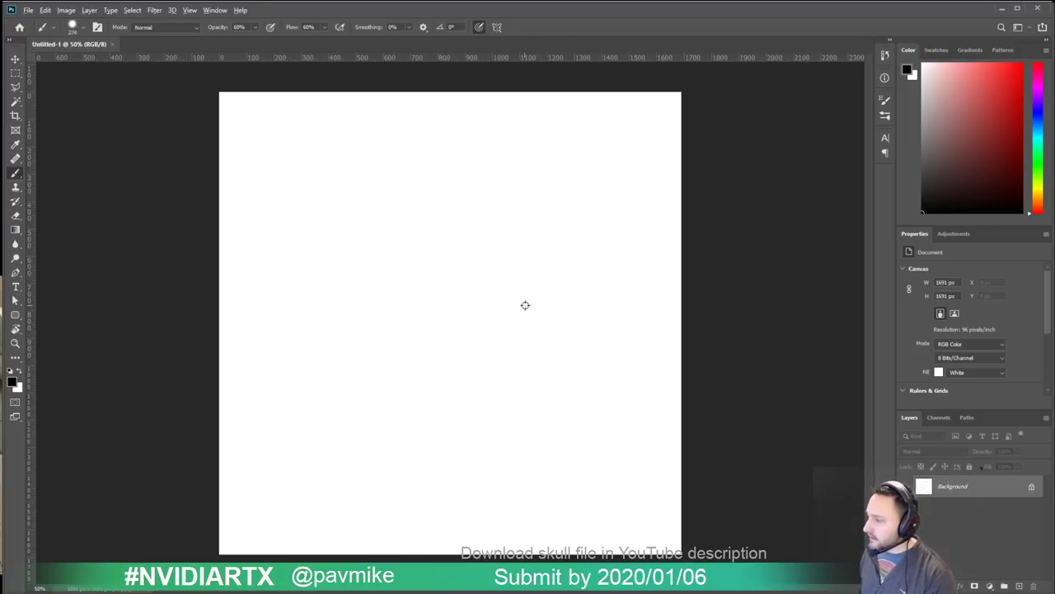
right_click_drag(525, 302, 495, 303, "alt")
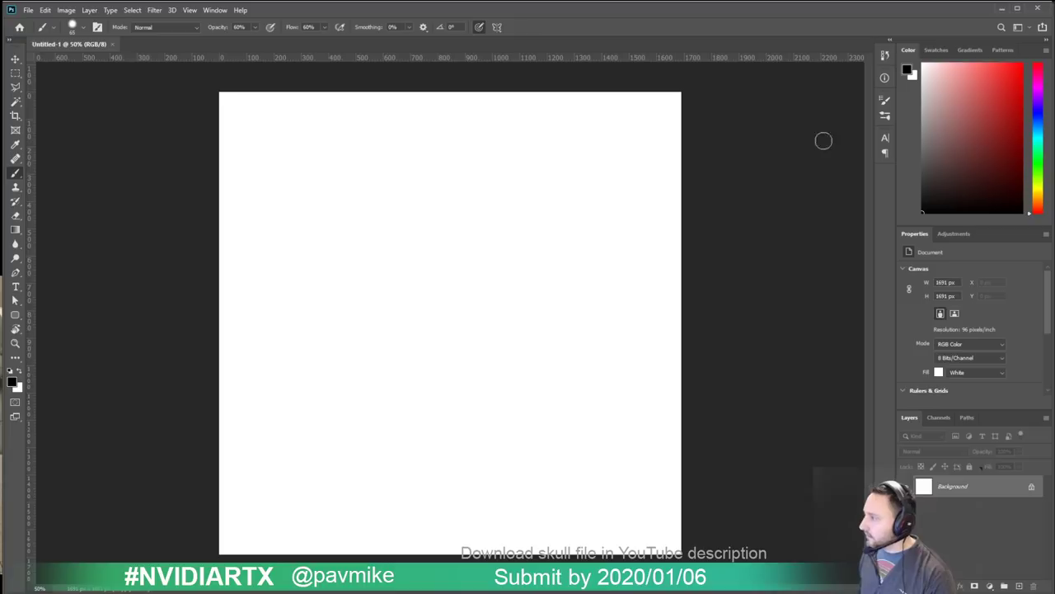
Step: Show the brush presets, collapse the General Brushes group and expand the art_markers group
left_click(885, 117)
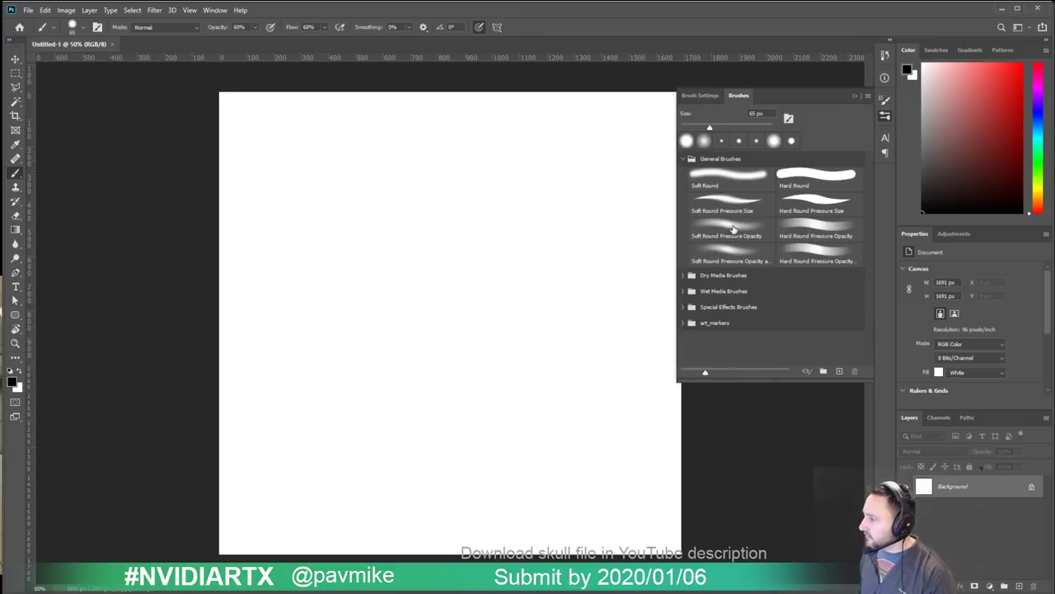
left_click(683, 158)
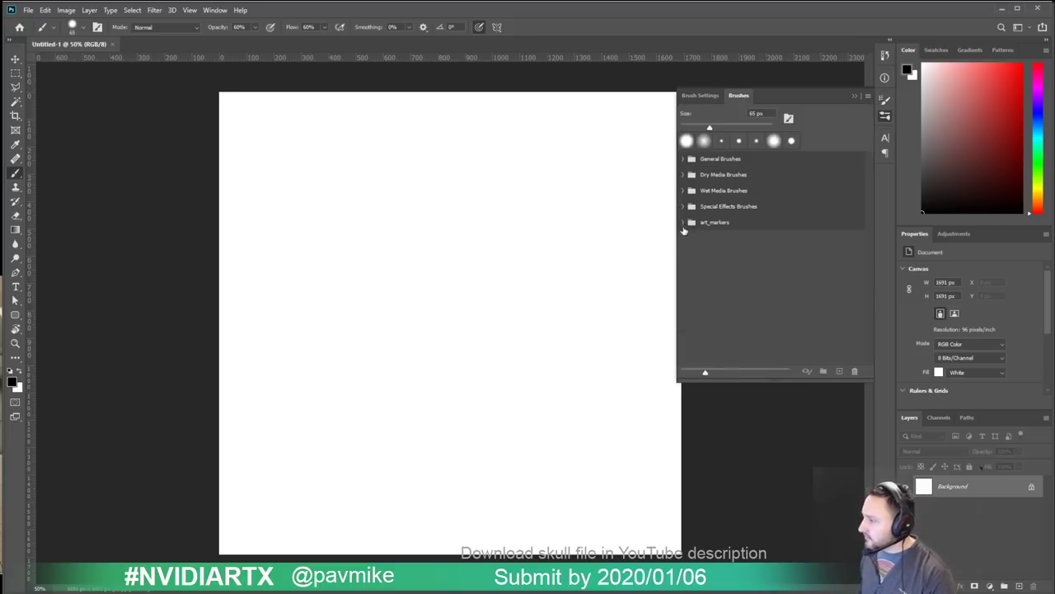
left_click(684, 222)
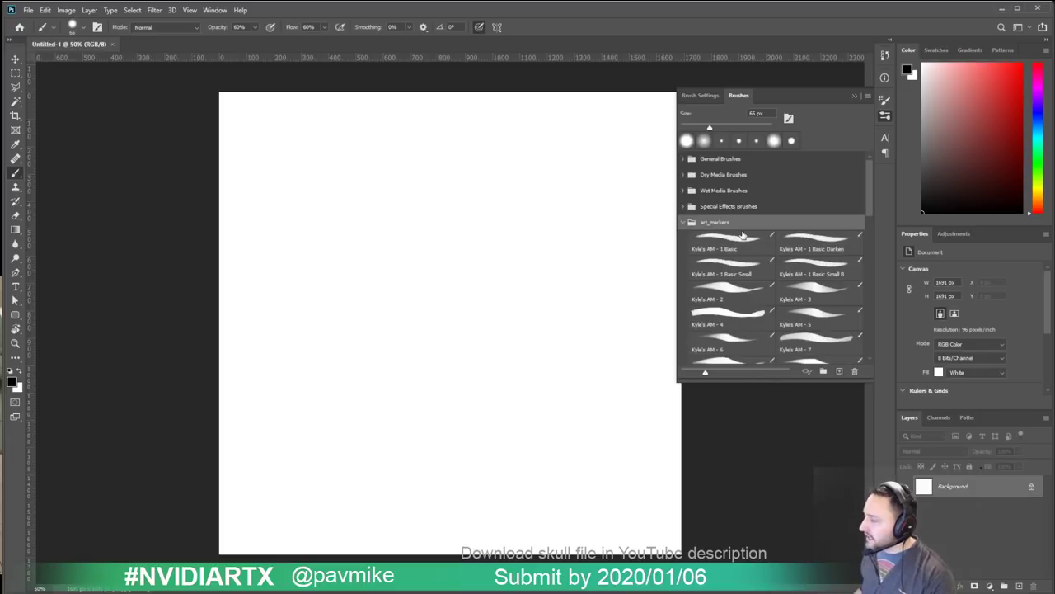
left_click(868, 96)
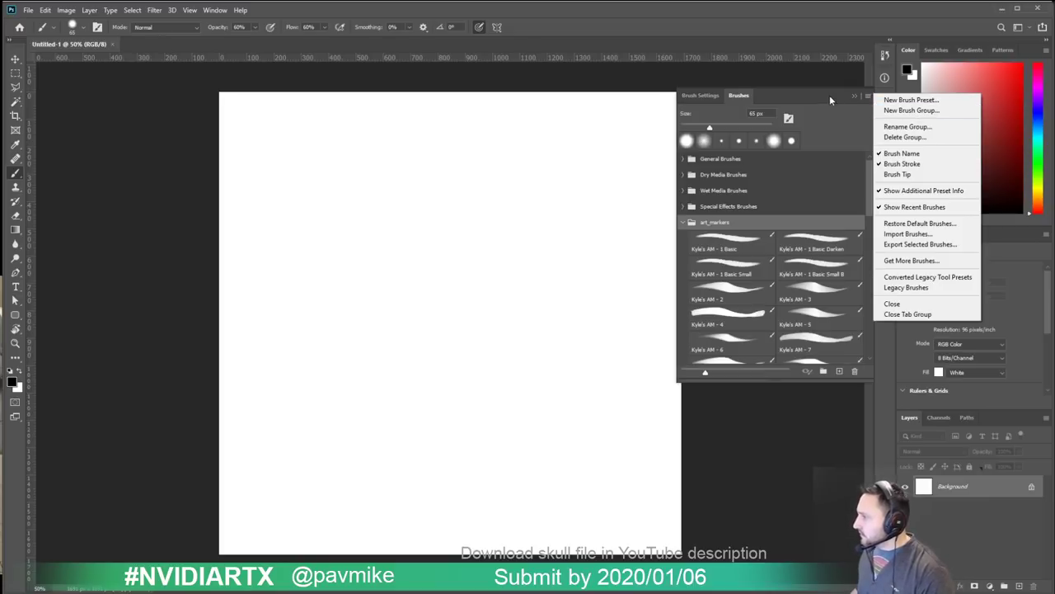
left_click(701, 97)
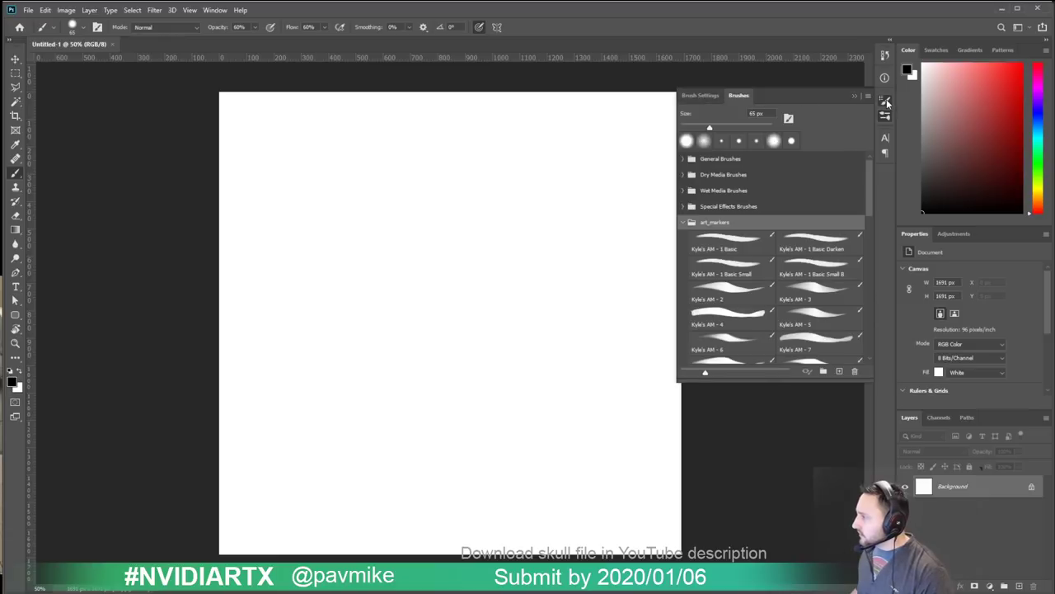
left_click(886, 101)
left_click(866, 97)
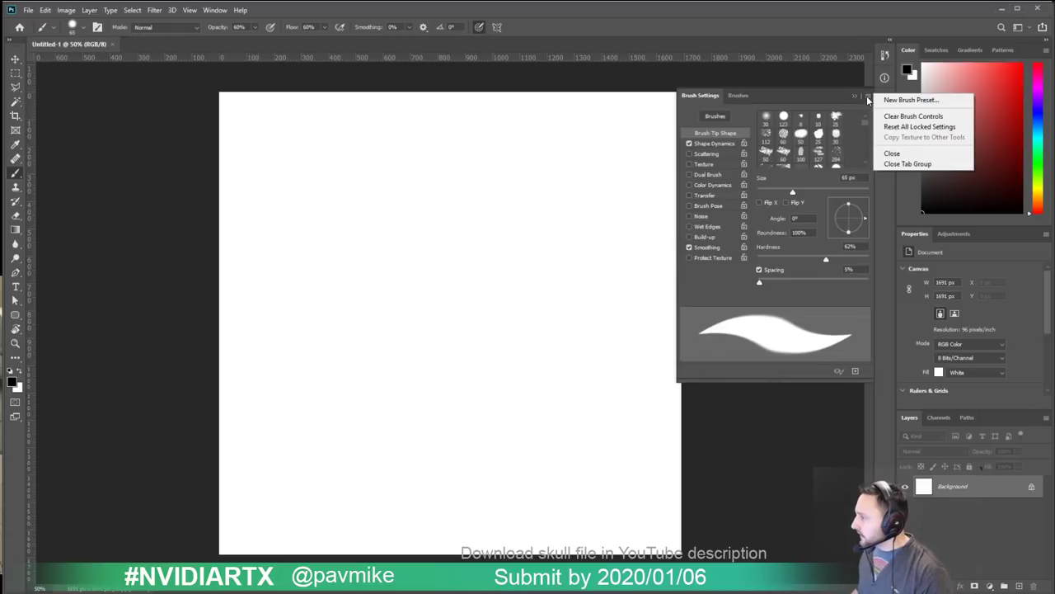
left_click(739, 95)
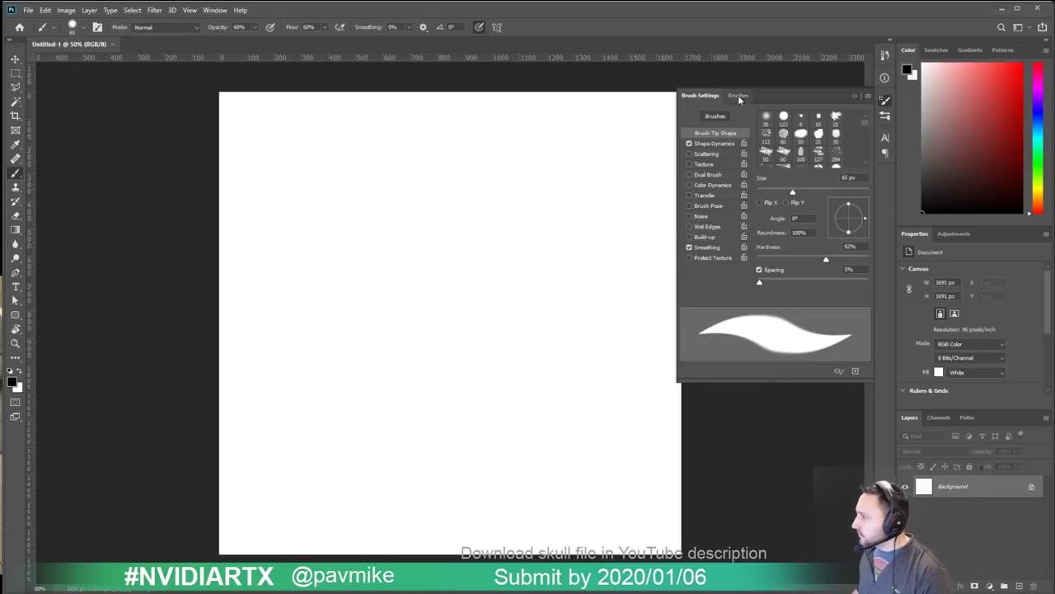
left_click(741, 96)
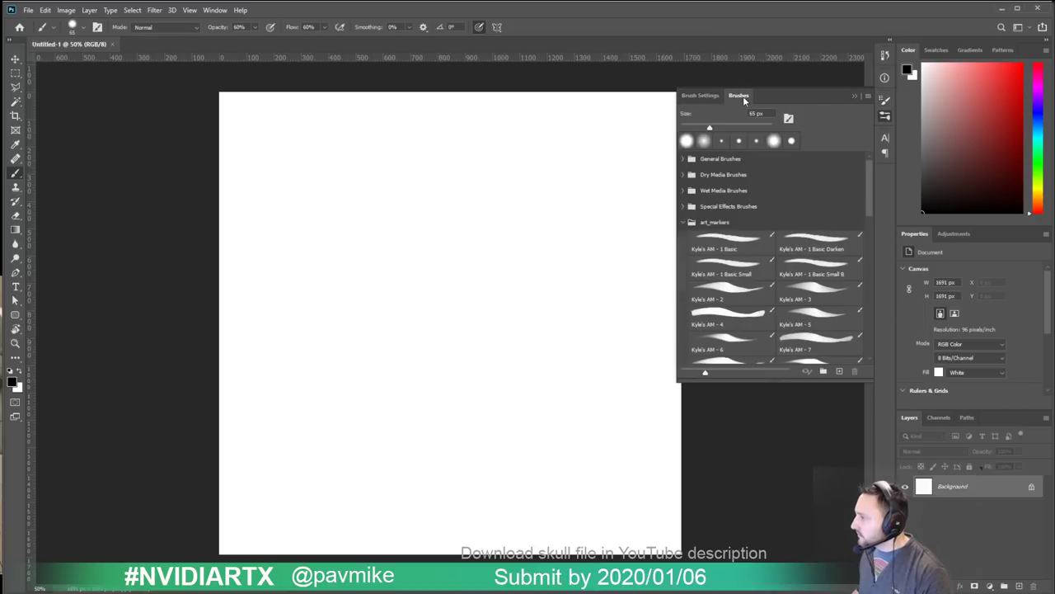
Step: Open Adobe's page for getting more Photoshop brushes and download the Art Markers set
left_click(867, 97)
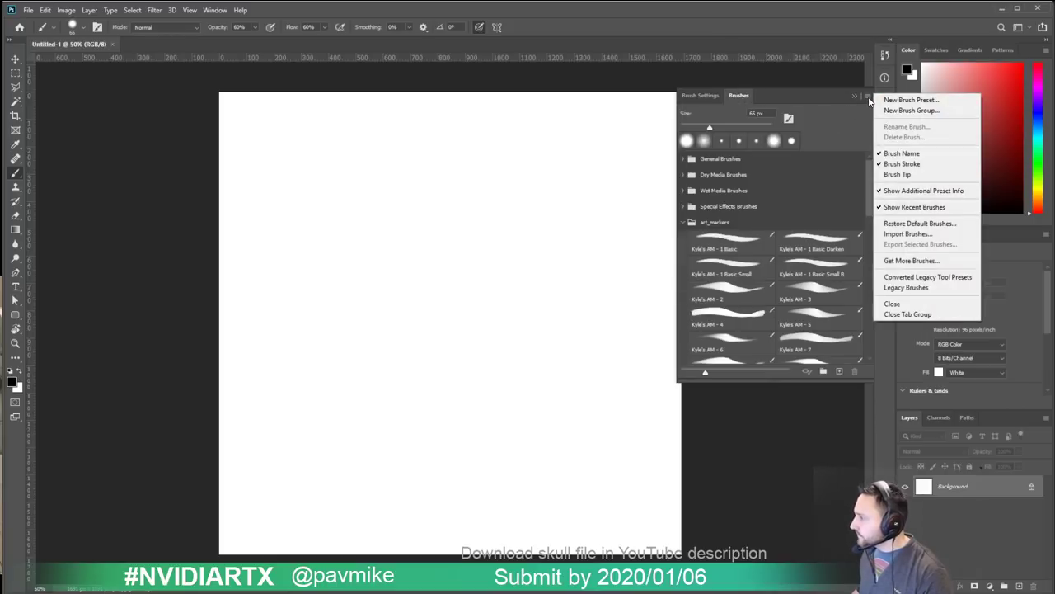
left_click(915, 261)
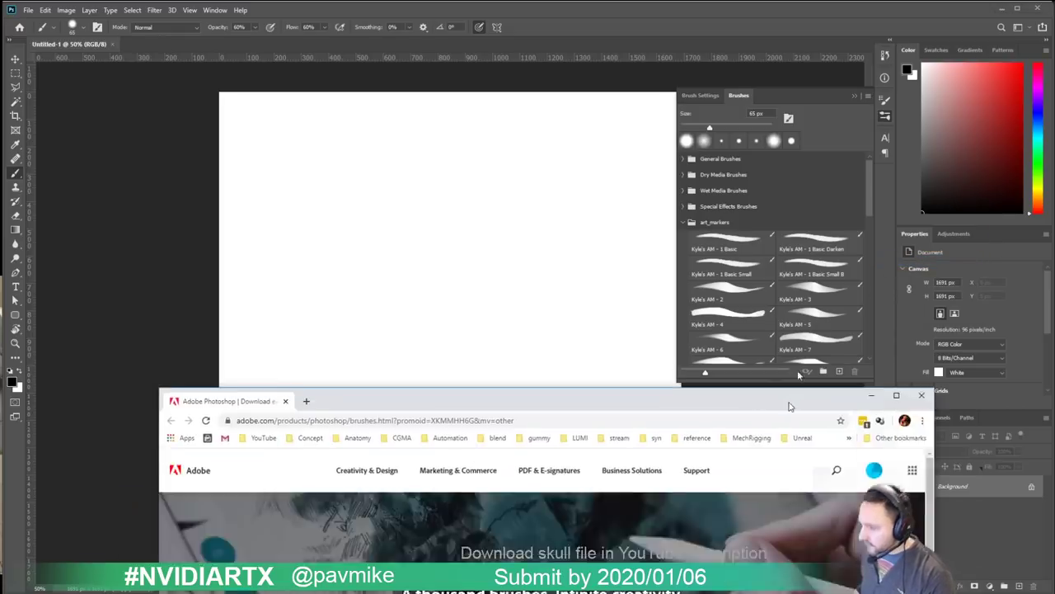
scroll(419, 327, "down", 4)
scroll(419, 327, "down", 3)
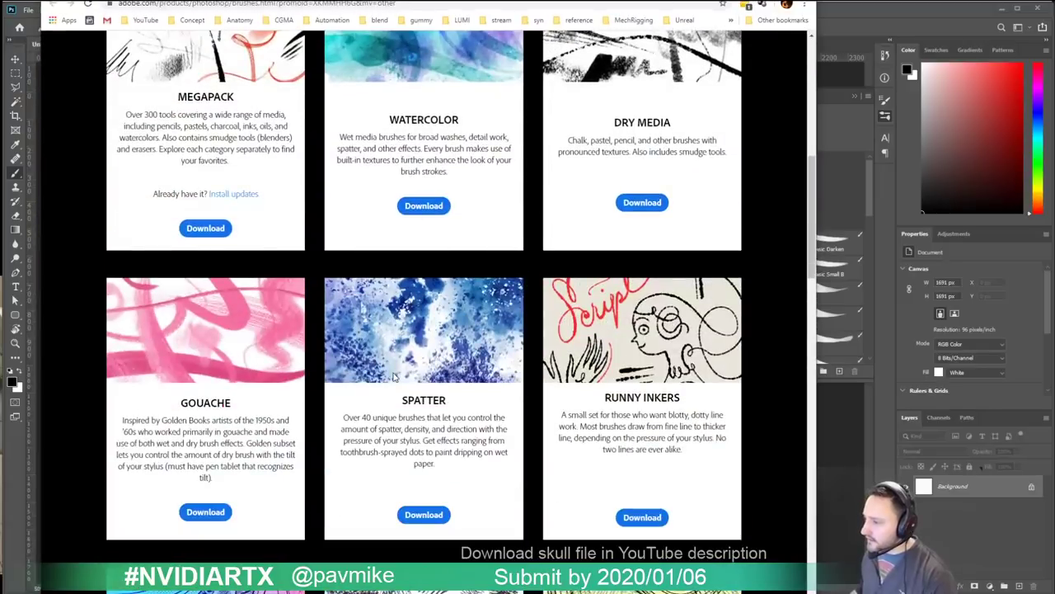
scroll(448, 418, "down", 11)
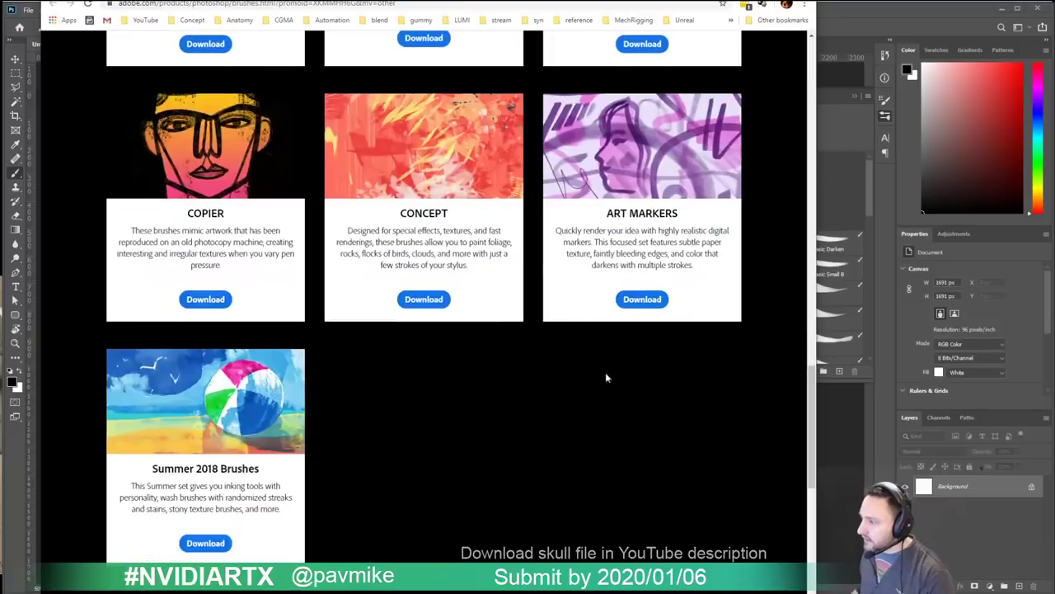
left_click(640, 301)
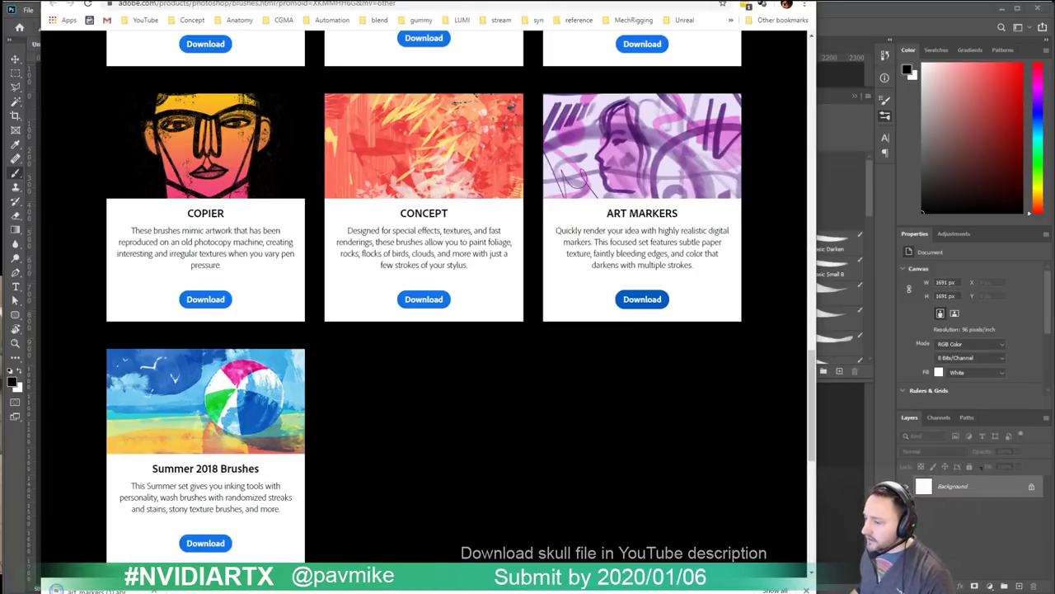
Step: Return to Photoshop, look at the options for importing brushes, and close the program
key("alt+Tab")
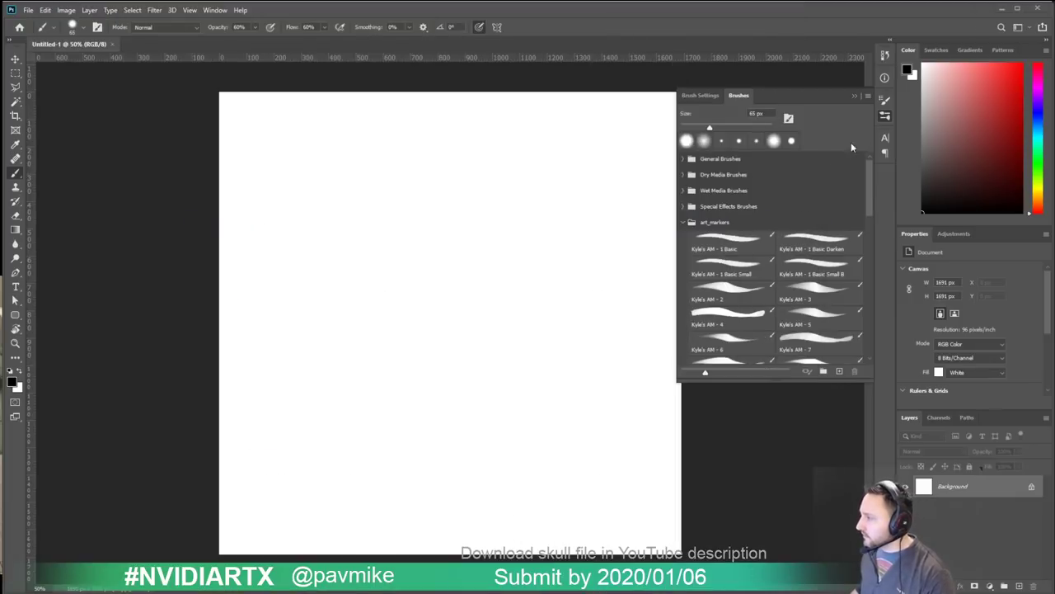
left_click(867, 97)
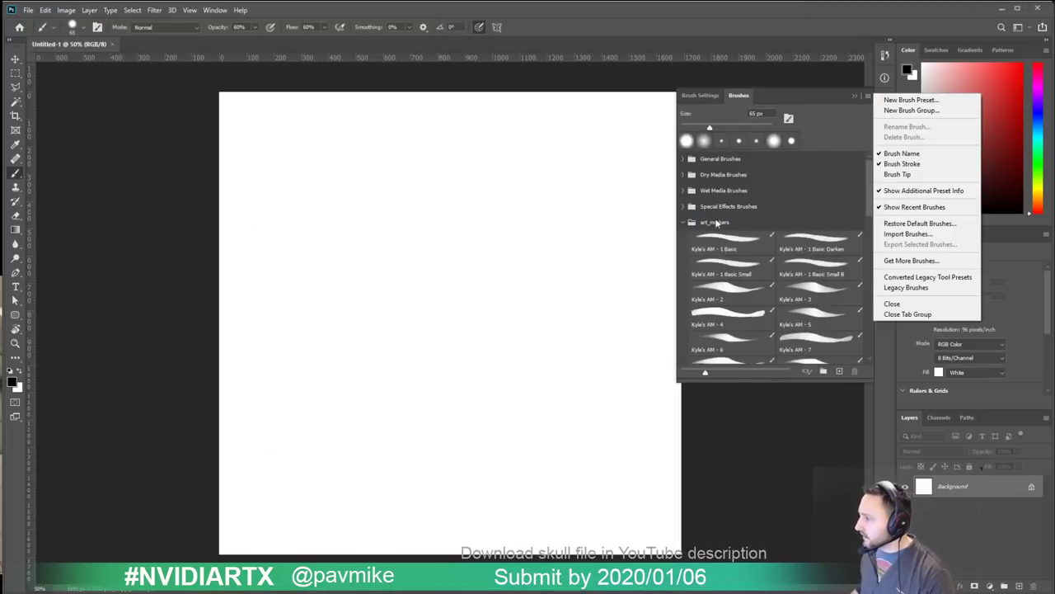
left_click(716, 224)
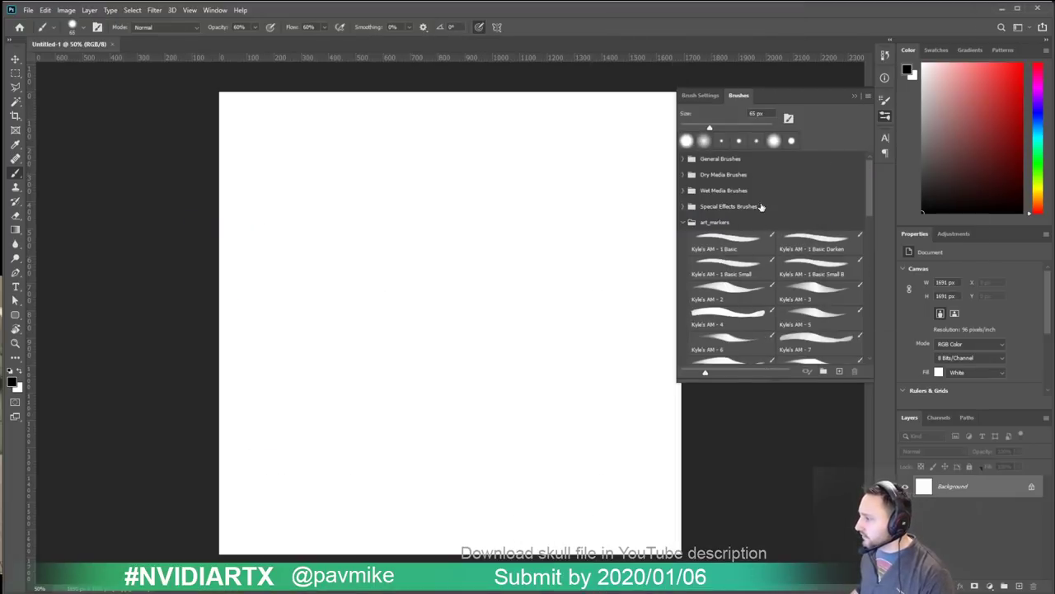
left_click(1040, 10)
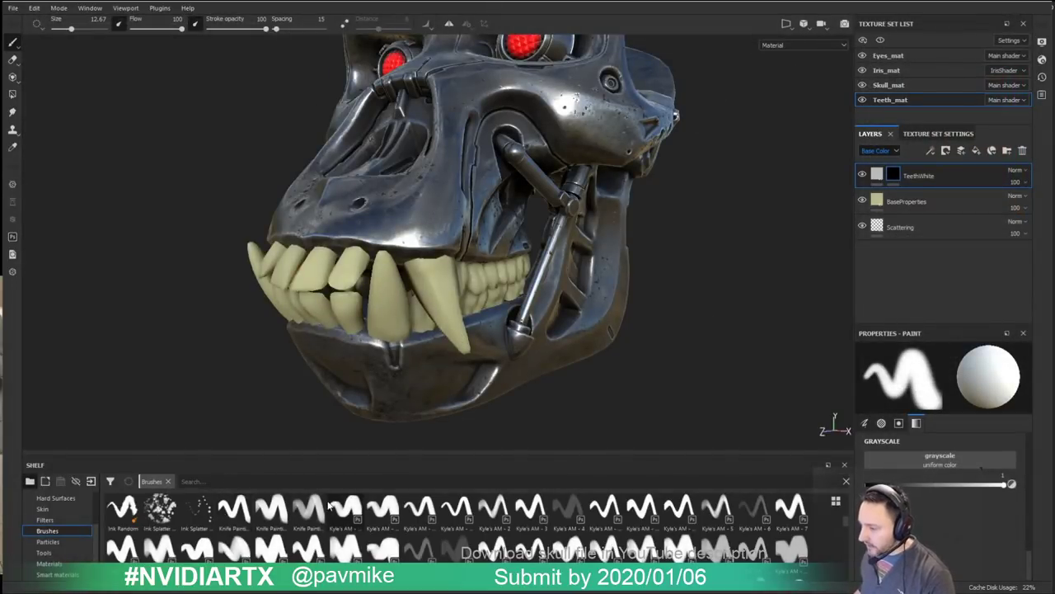
Step: Browse the brush shelf, try the two artistic brushes beside Archive Inker, and choose the Bark brush for painting the teeth
scroll(508, 519, "down", 5)
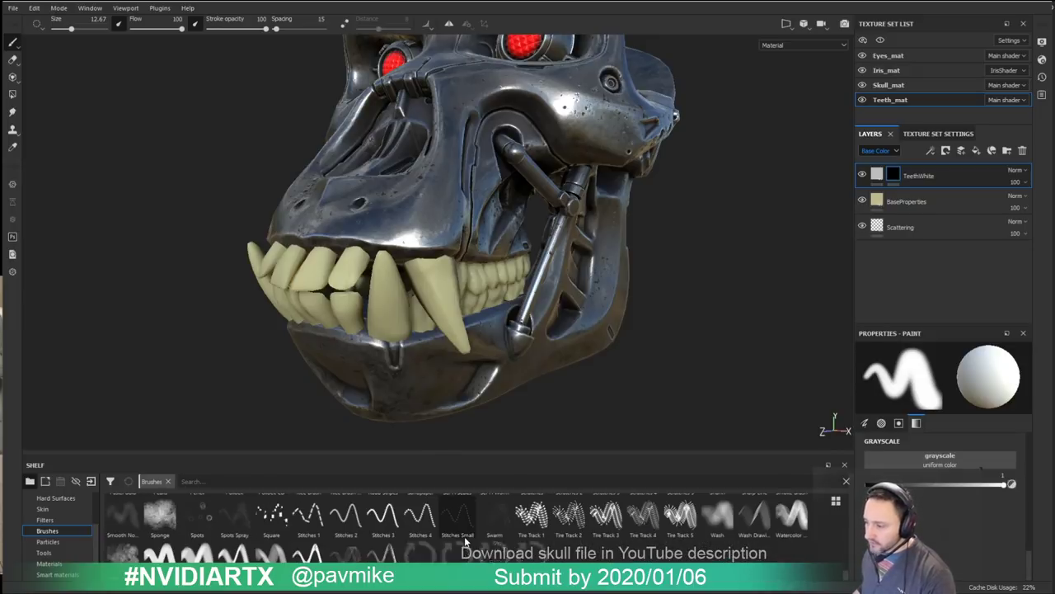
scroll(722, 538, "up", 3)
left_click_drag(350, 260, 301, 259, "alt")
scroll(336, 530, "up", 3)
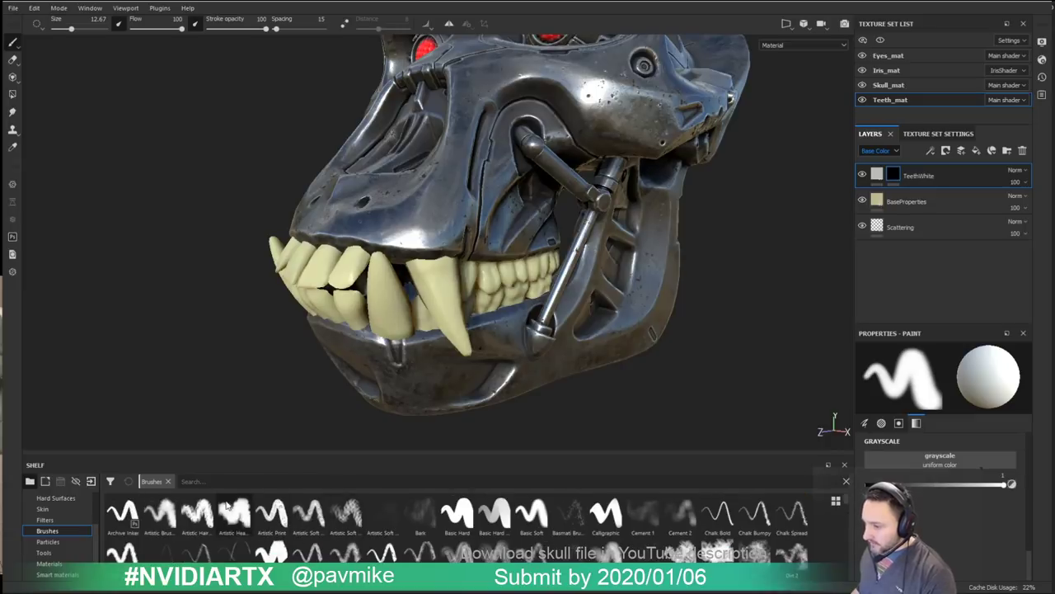
left_click(197, 513)
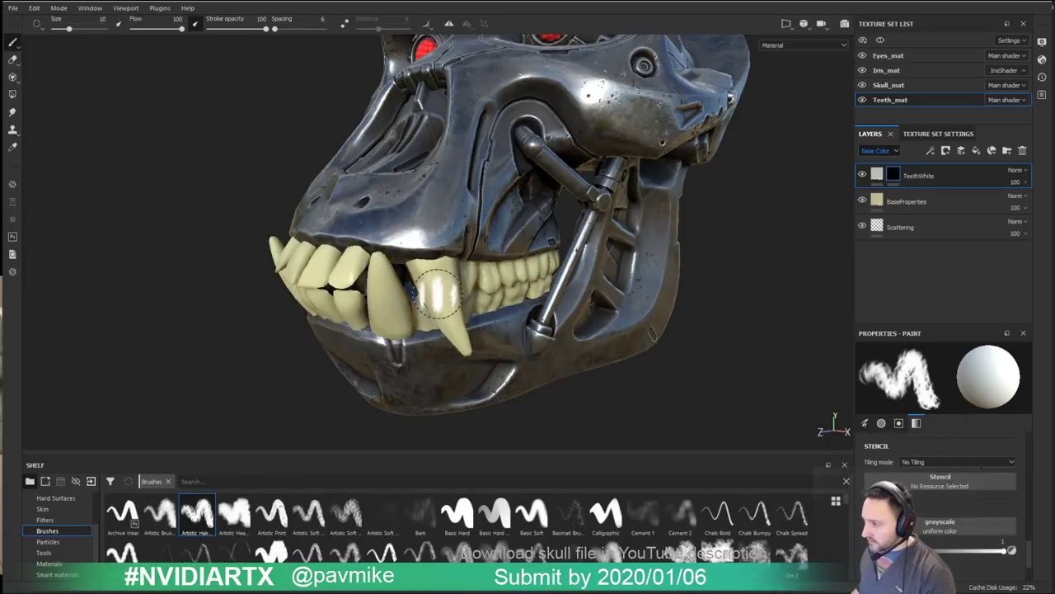
left_click(159, 513)
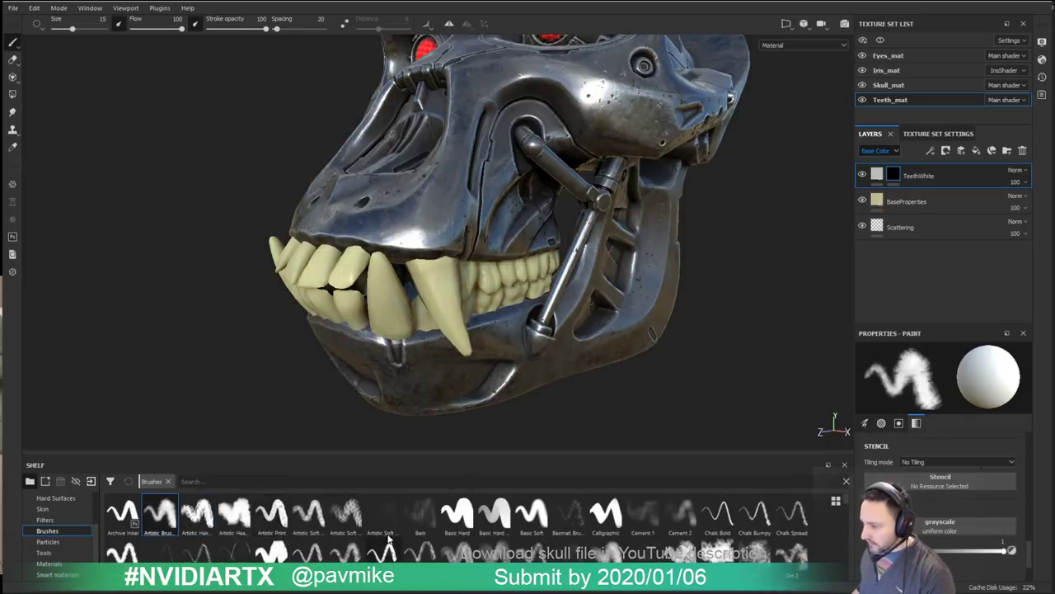
left_click(422, 515)
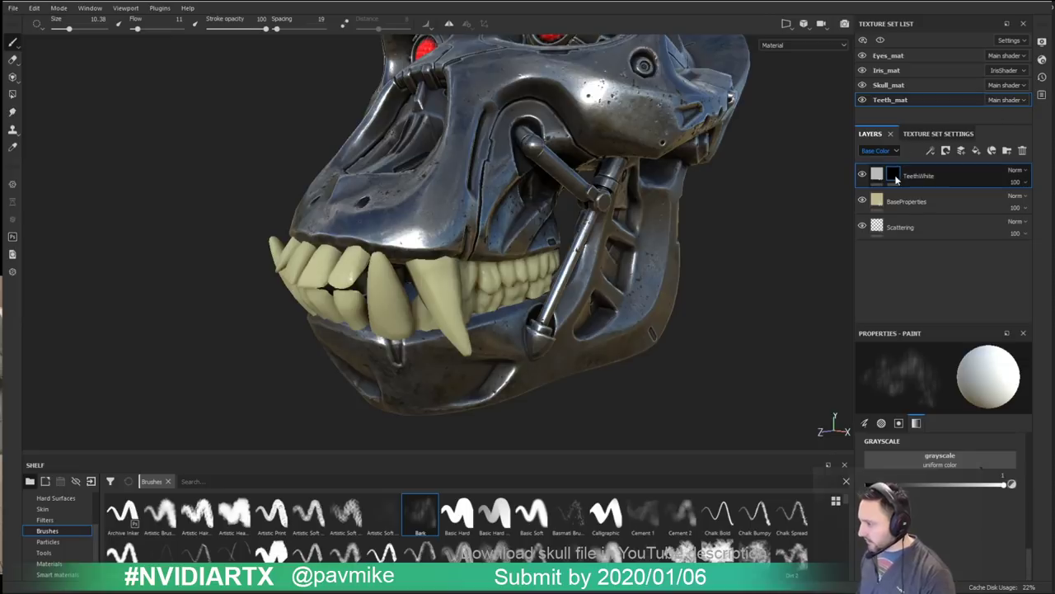
Step: Show only the TeethWhite layer's mask on the model and paint Bark texture over the large upper canine and the tooth beside it
left_click_drag(652, 202, 676, 207, "alt")
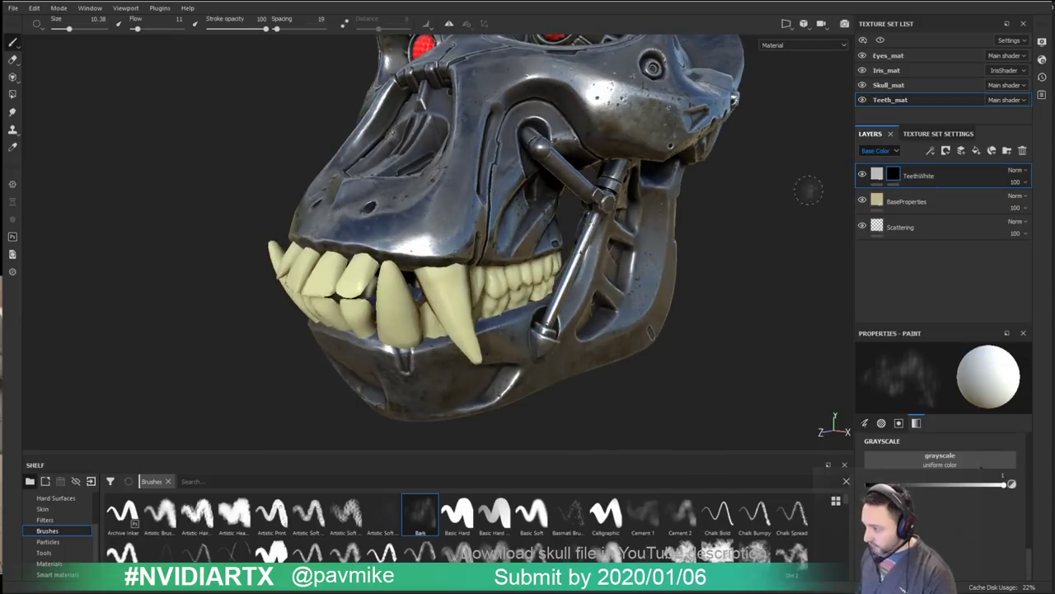
left_click(893, 176, "alt")
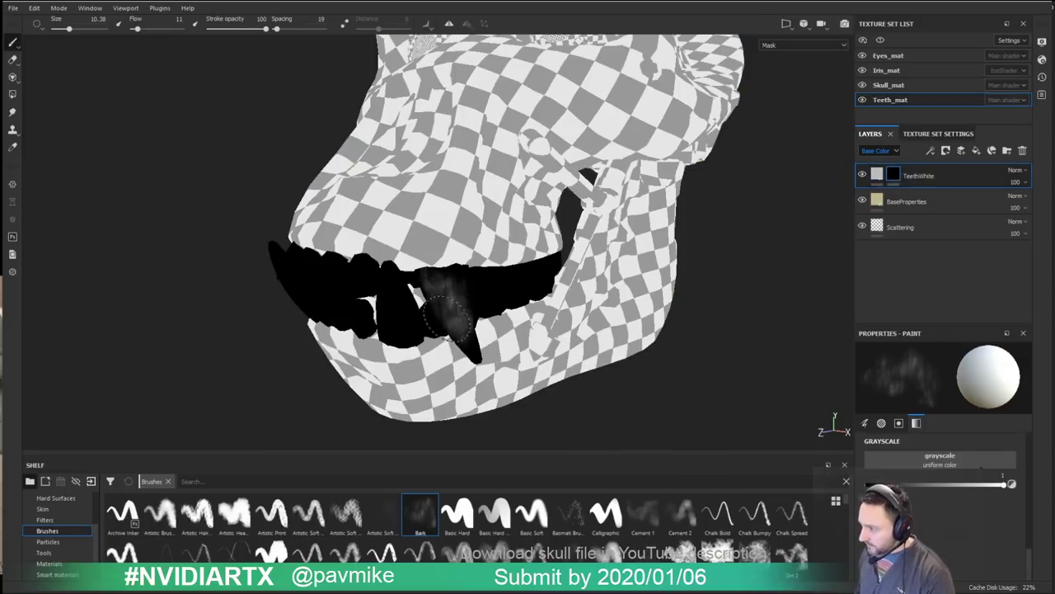
left_click_drag(448, 319, 476, 338)
mouse_move(501, 303)
left_mouse_down("alt")
mouse_move(472, 287)
mouse_move(486, 274)
left_mouse_up("alt")
mouse_move(472, 279)
left_mouse_down()
mouse_move(503, 280)
mouse_move(481, 282)
left_mouse_up()
Step: Paint Bark texture onto the mask over the back teeth, reducing the brush size to 5.38 and 3.91 for the rearmost ones
right_click_drag(499, 277, 476, 277, "ctrl")
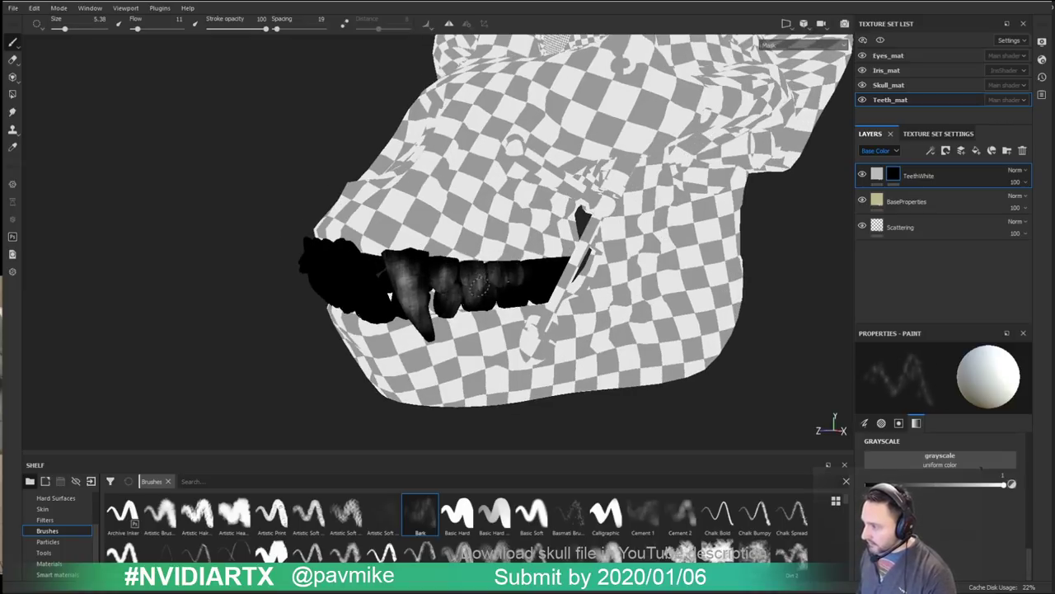
left_click_drag(480, 290, 526, 291)
mouse_move(536, 263)
right_mouse_down("ctrl")
mouse_move(546, 263)
mouse_move(526, 263)
right_mouse_up("ctrl")
left_click_drag(522, 286, 532, 269)
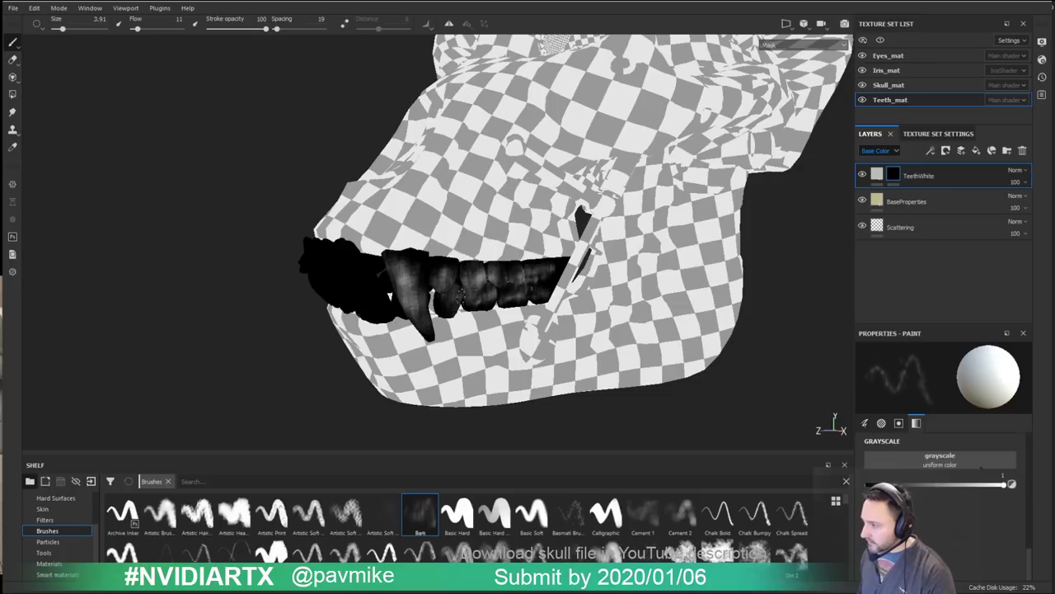
Step: Return the viewport to the full material display and examine the painted teeth from the side and the front
left_click_drag(412, 298, 441, 310, "alt")
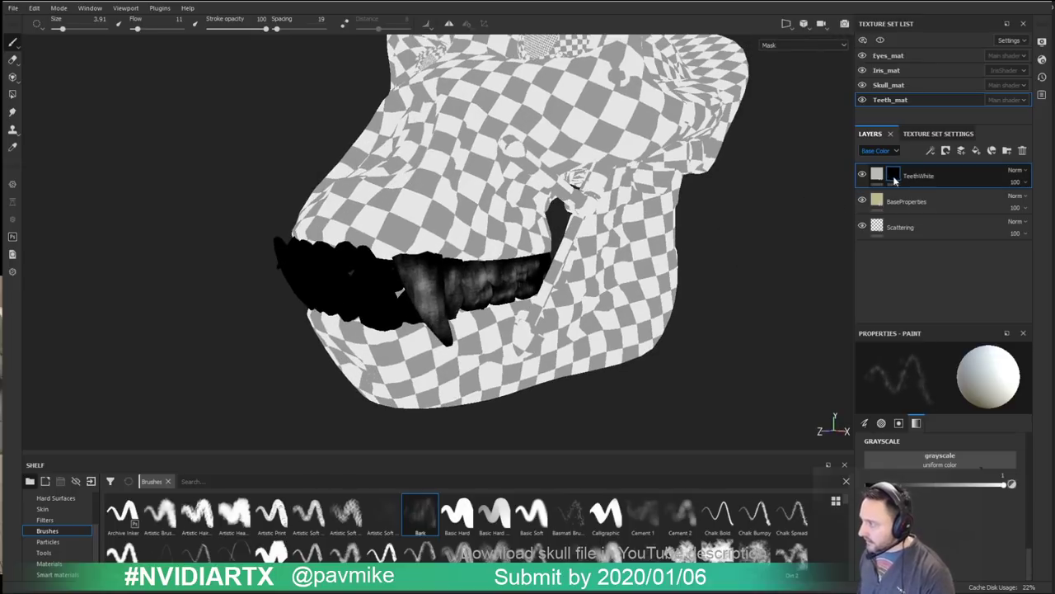
key("m")
left_click_drag(695, 244, 462, 260, "alt")
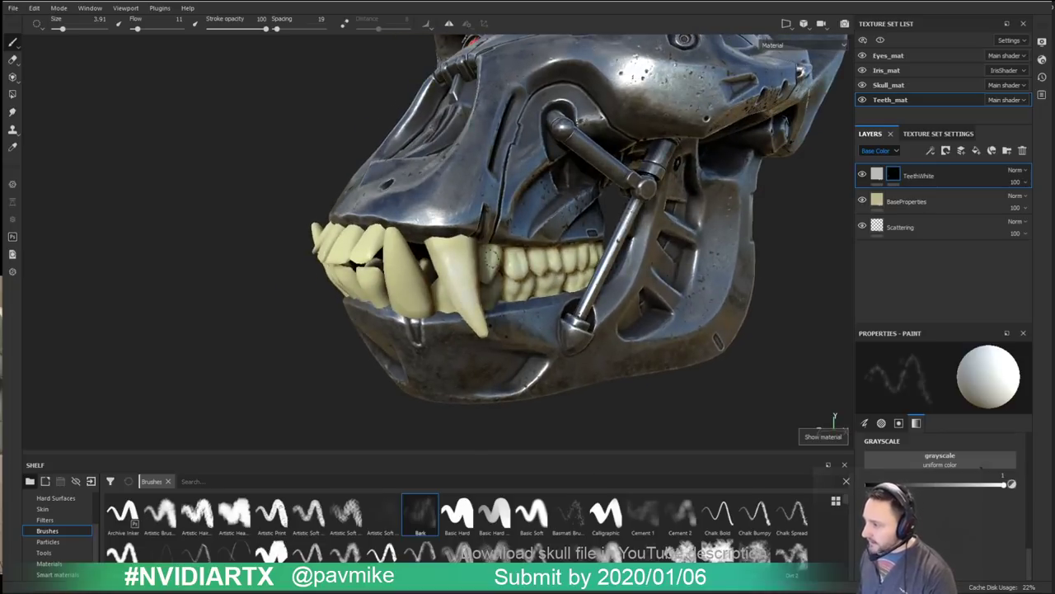
left_click_drag(565, 259, 524, 255, "alt")
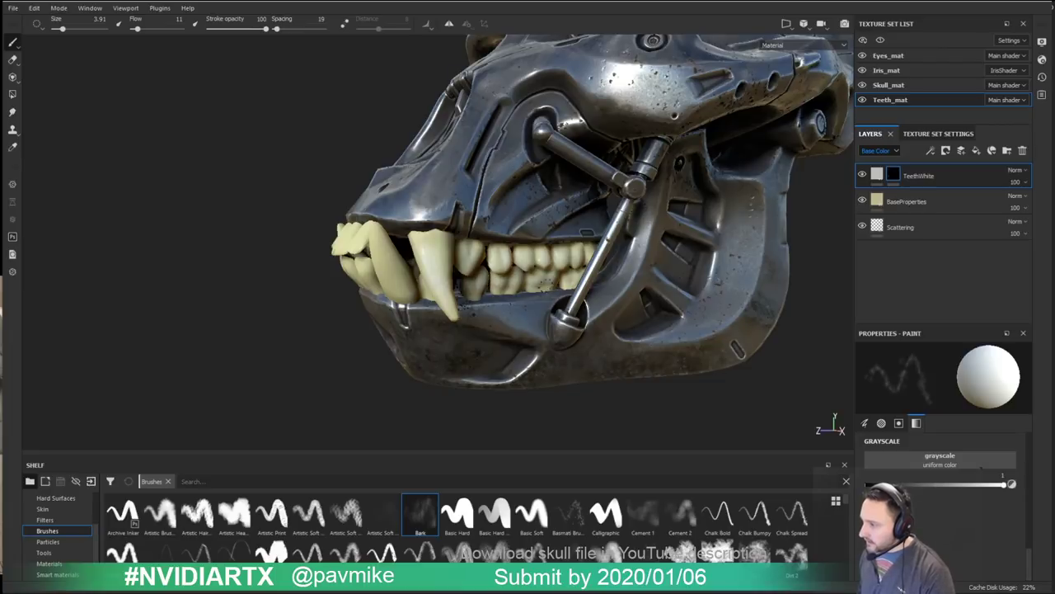
left_click_drag(488, 238, 602, 240, "alt")
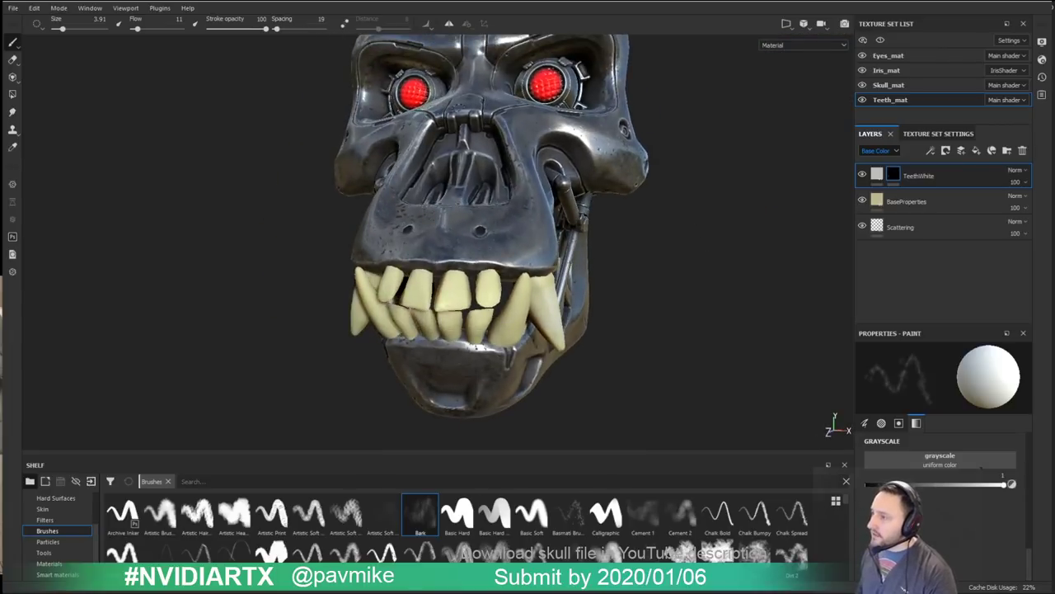
Step: Turn on symmetry for painting and face the skull's front teeth
left_click(449, 24)
mouse_move(495, 239)
left_mouse_down("alt")
mouse_move(532, 244)
mouse_move(509, 272)
mouse_move(509, 258)
mouse_move(546, 264)
mouse_move(528, 266)
left_mouse_up("alt")
left_click_drag(557, 322, 527, 295, "alt")
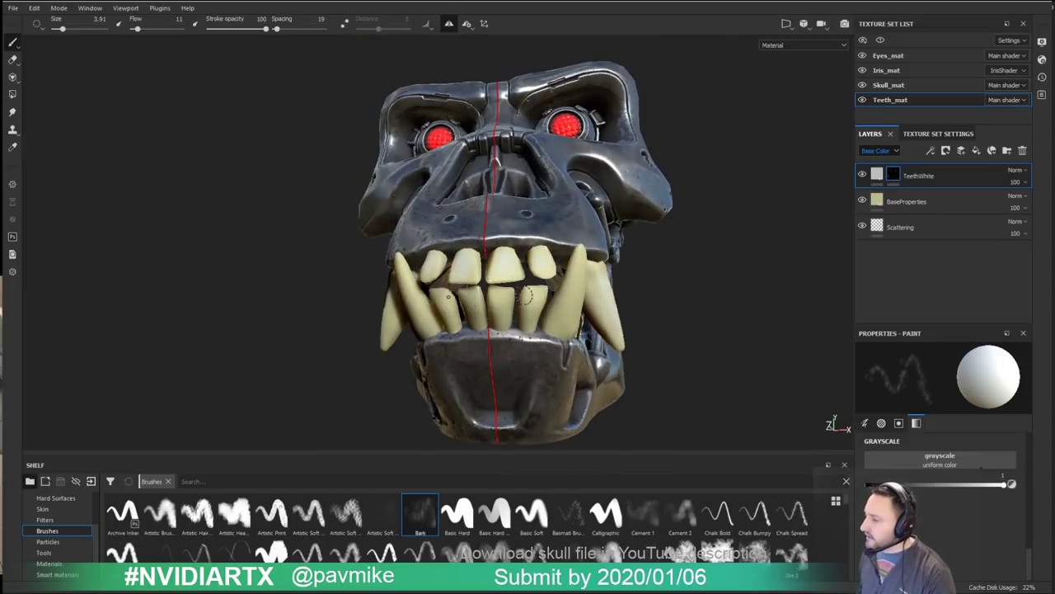
Step: Open the mirror symmetry settings and toggle the symmetry plane's display on and off
left_click(468, 23)
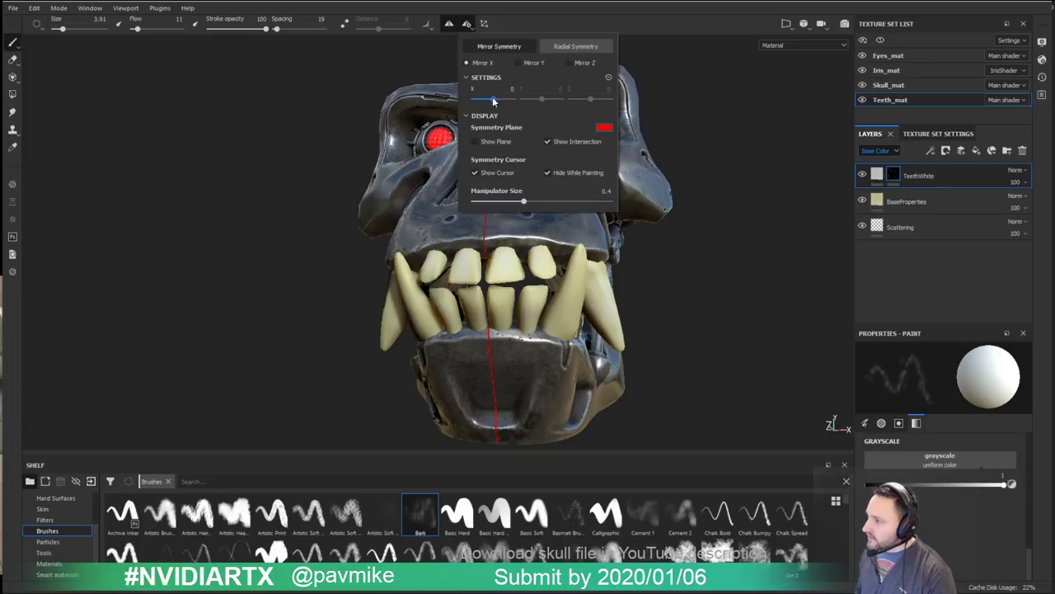
left_click(476, 141)
left_click(476, 142)
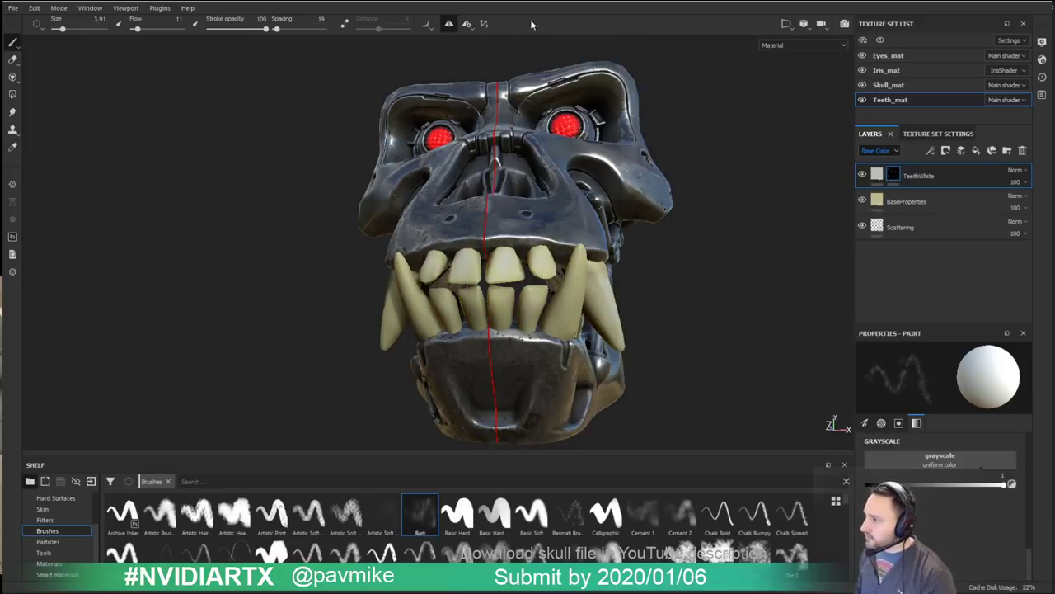
left_click_drag(412, 231, 448, 253, "alt")
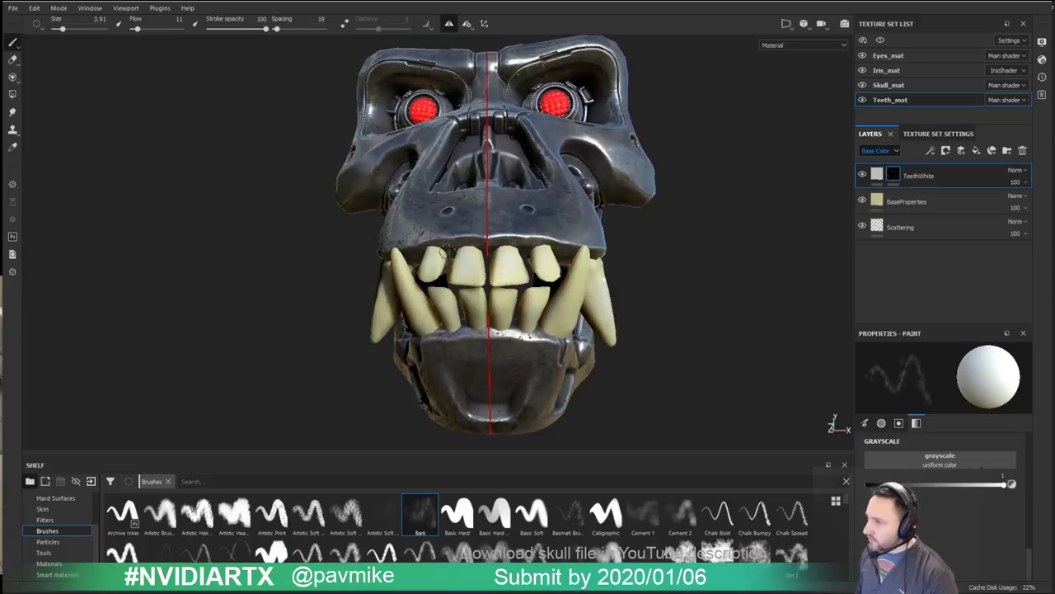
Step: Enlarge the brush size to 38.16 and switch the painting cursor to Brush Outline
left_click(37, 25)
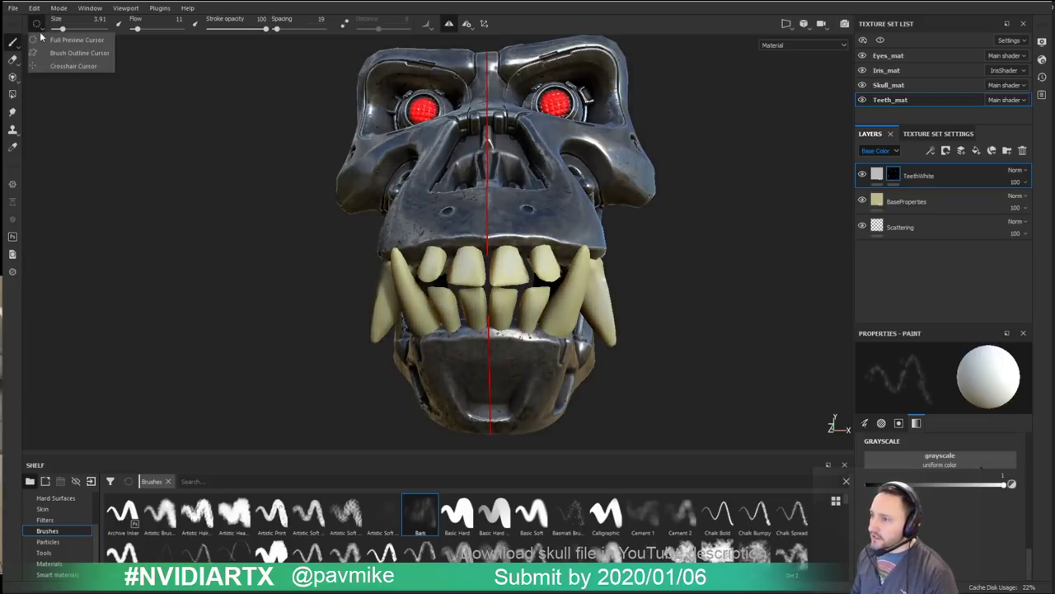
left_click_drag(399, 168, 412, 173, "alt")
scroll(438, 180, "up", 1)
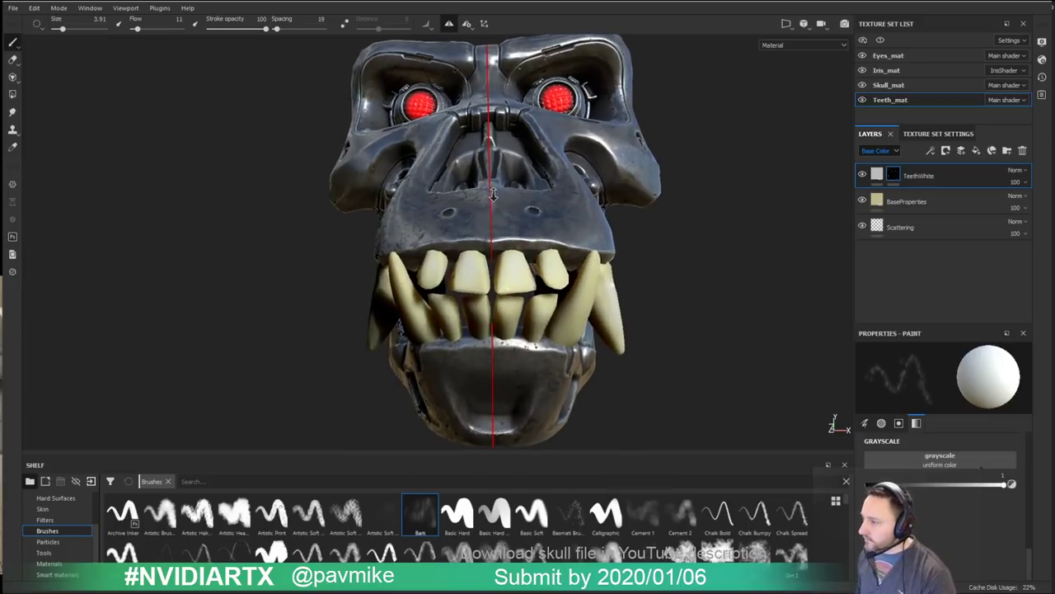
right_click_drag(452, 202, 563, 198, "ctrl")
left_click_drag(499, 216, 465, 284, "alt")
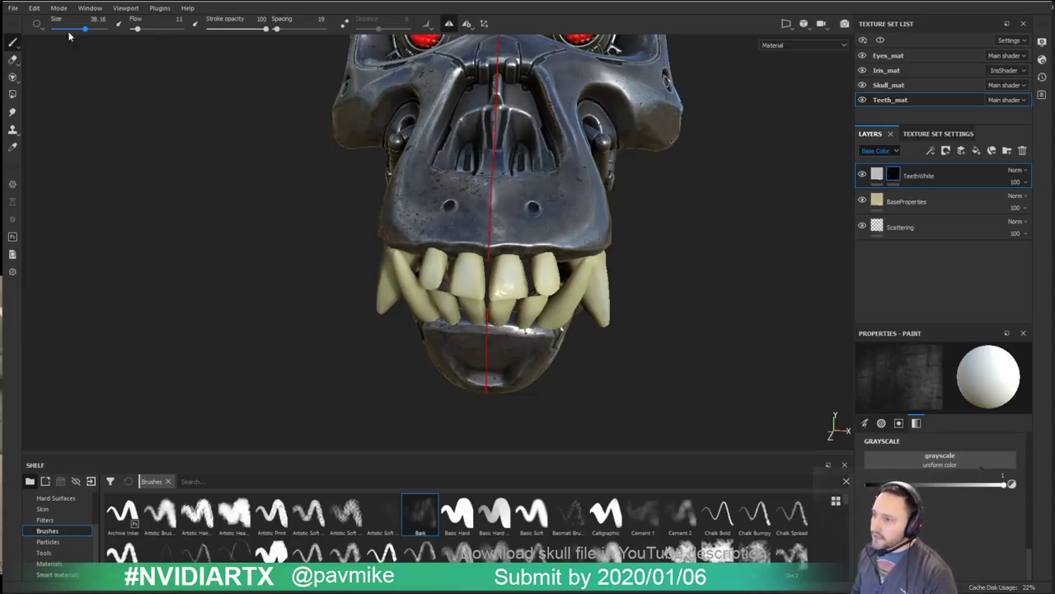
left_click(38, 24)
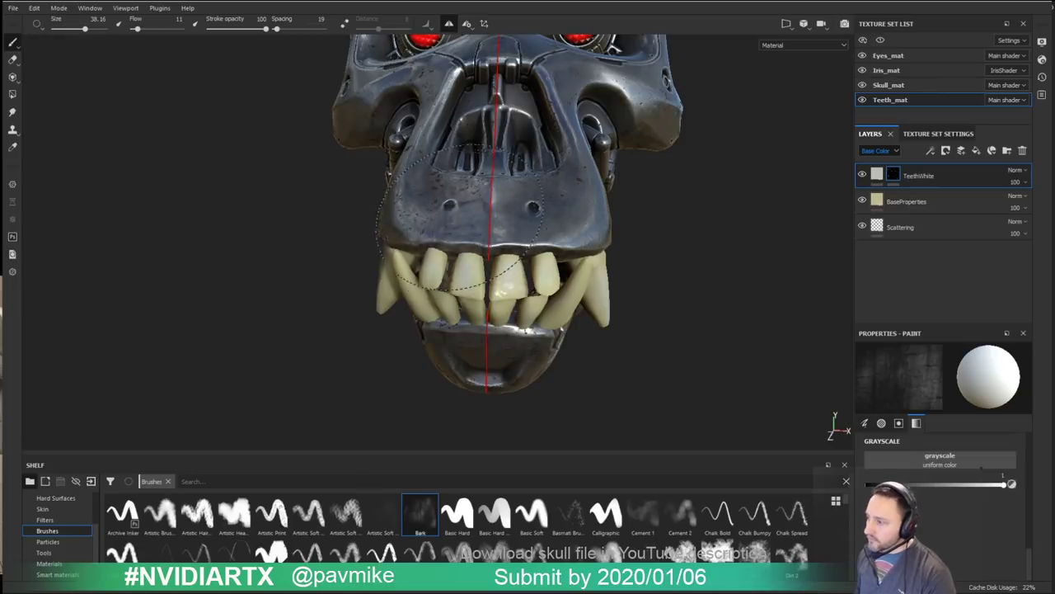
left_click(37, 25)
left_click(51, 41)
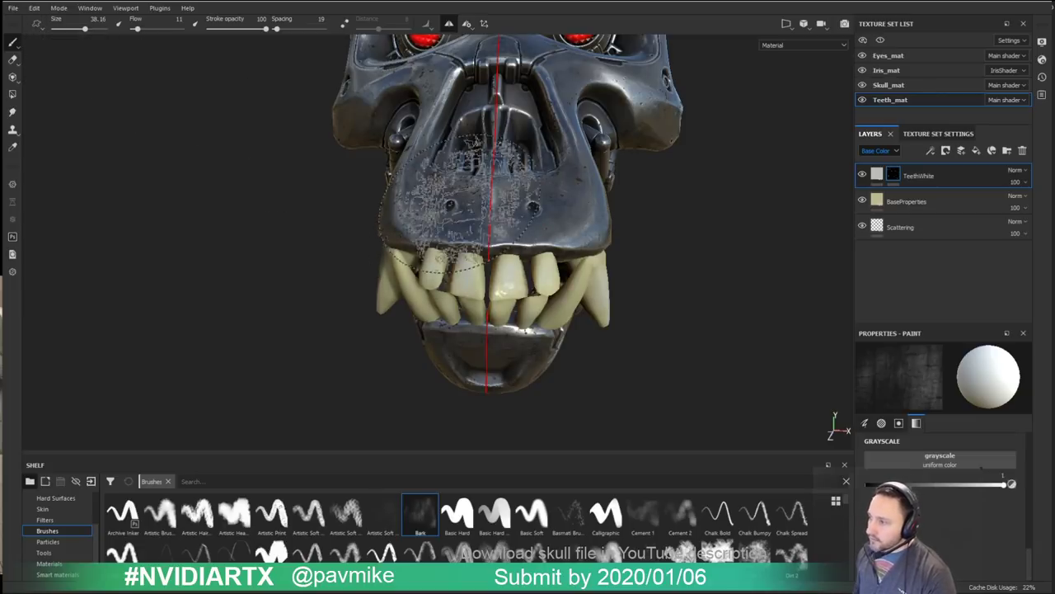
Step: Try the Crosshair cursor and restore the Full Preview cursor
left_click(37, 23)
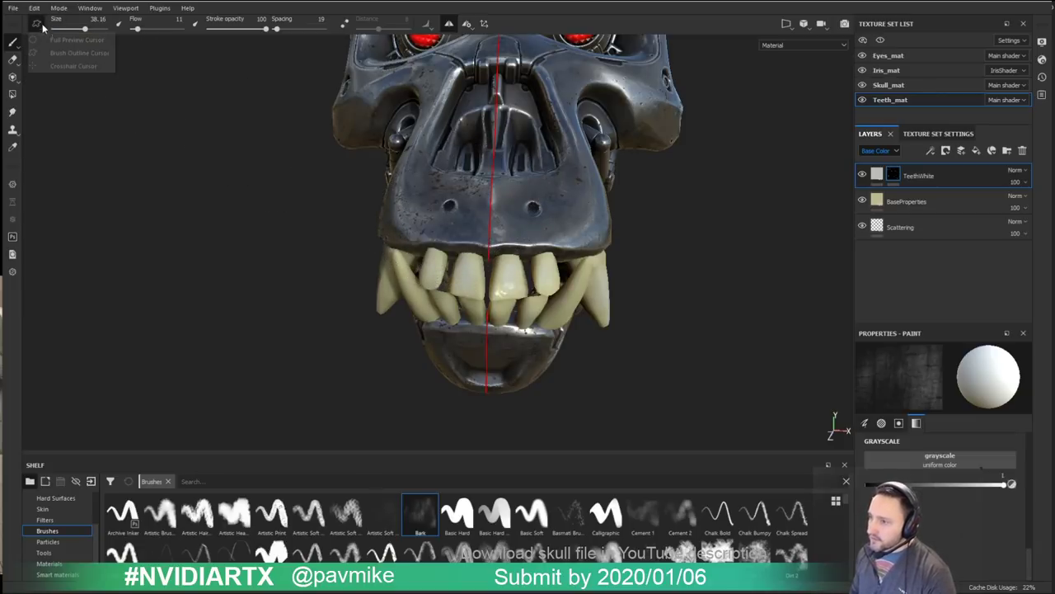
left_click(73, 66)
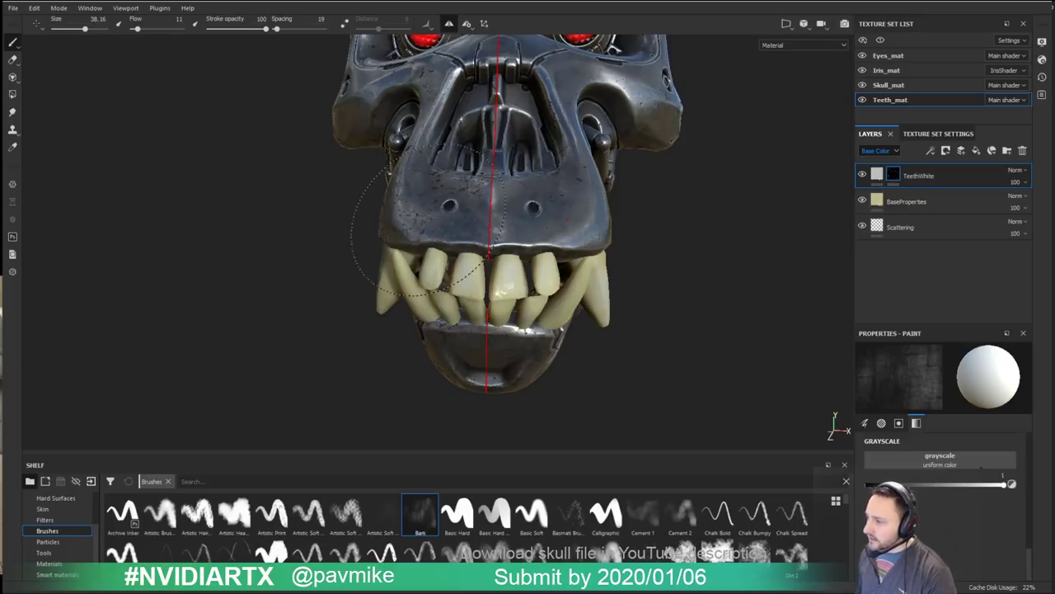
left_click(37, 24)
left_click(71, 50)
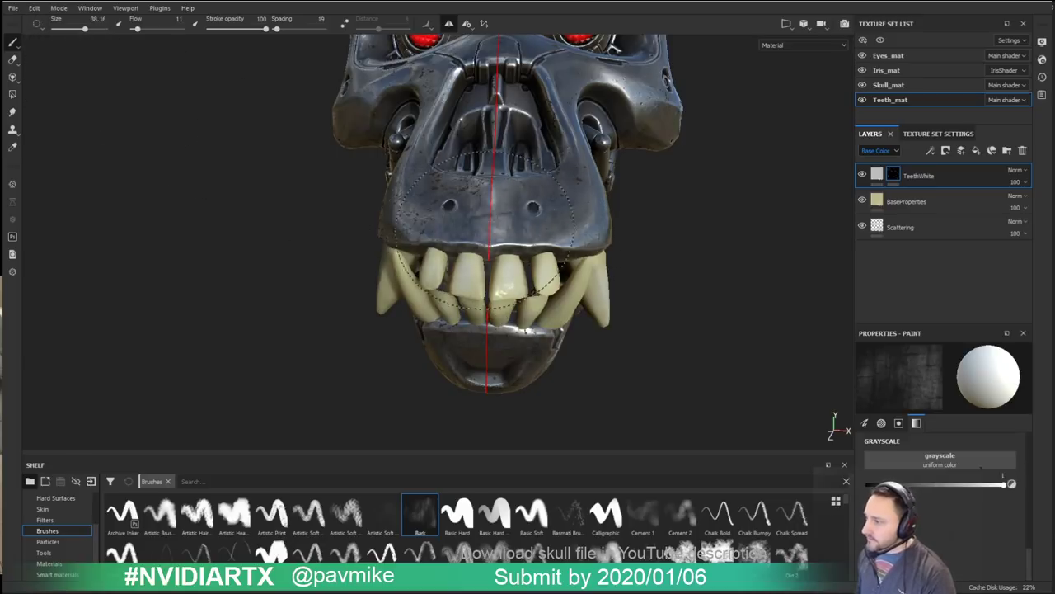
Step: Adjust the Bark brush's size against the front teeth, finishing at 22.45
left_click_drag(487, 322, 495, 289, "alt")
right_click_drag(402, 280, 354, 281, "ctrl")
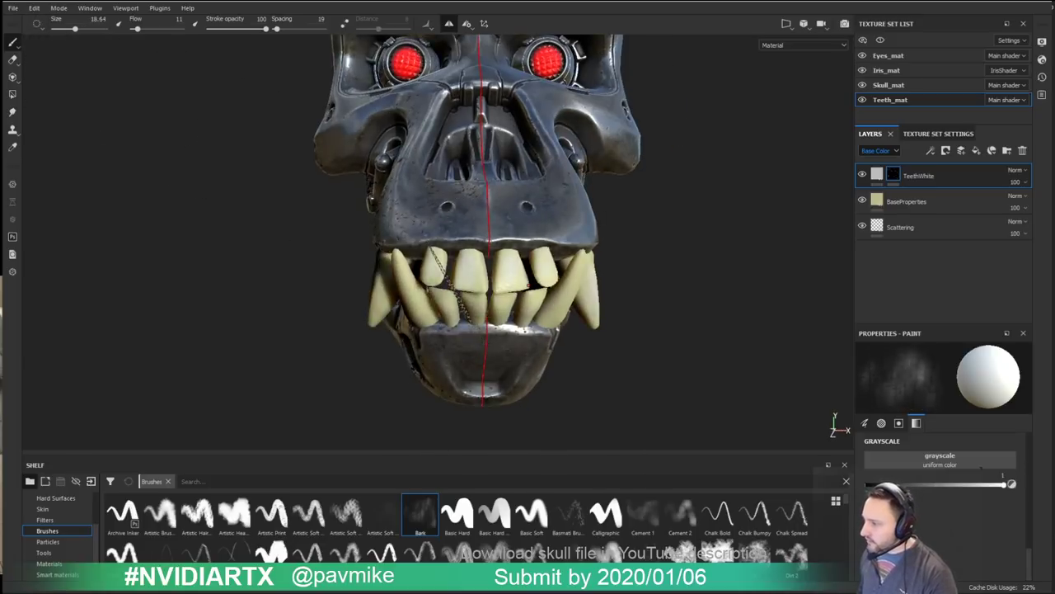
left_click_drag(402, 280, 495, 274, "alt")
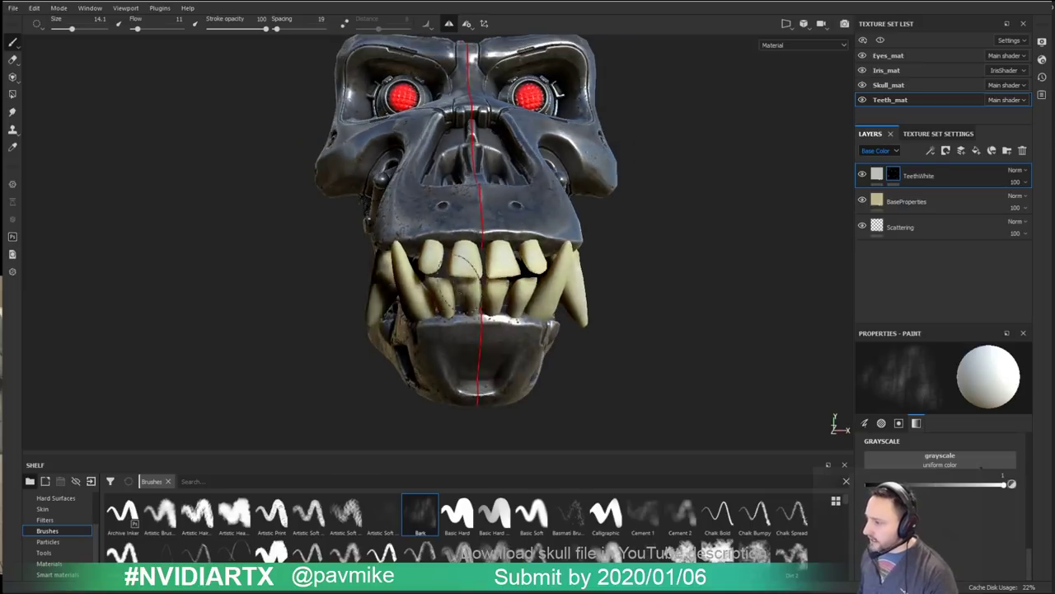
mouse_move(508, 274)
right_mouse_down("ctrl")
mouse_move(544, 266)
mouse_move(518, 265)
mouse_move(568, 241)
right_mouse_up("ctrl")
left_click_drag(636, 332, 823, 260, "alt")
mouse_move(738, 247)
left_mouse_down("alt")
mouse_move(697, 309)
mouse_move(742, 188)
left_mouse_up("alt")
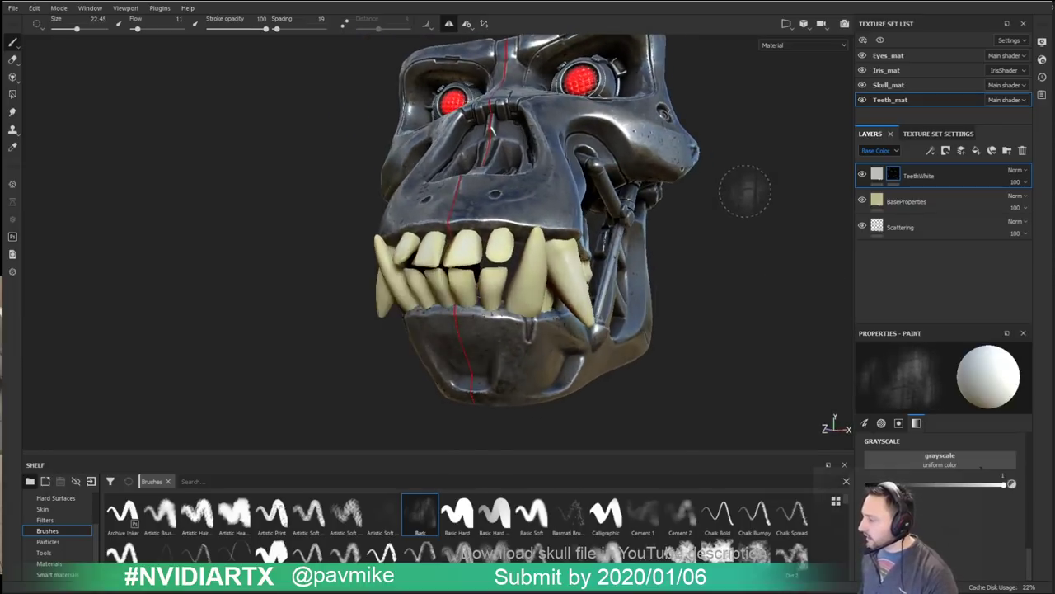
Step: Examine the Bark brush's properties in the viewport, including its flow, jitter, alignment, alpha, stencil and grayscale settings
right_click(742, 189)
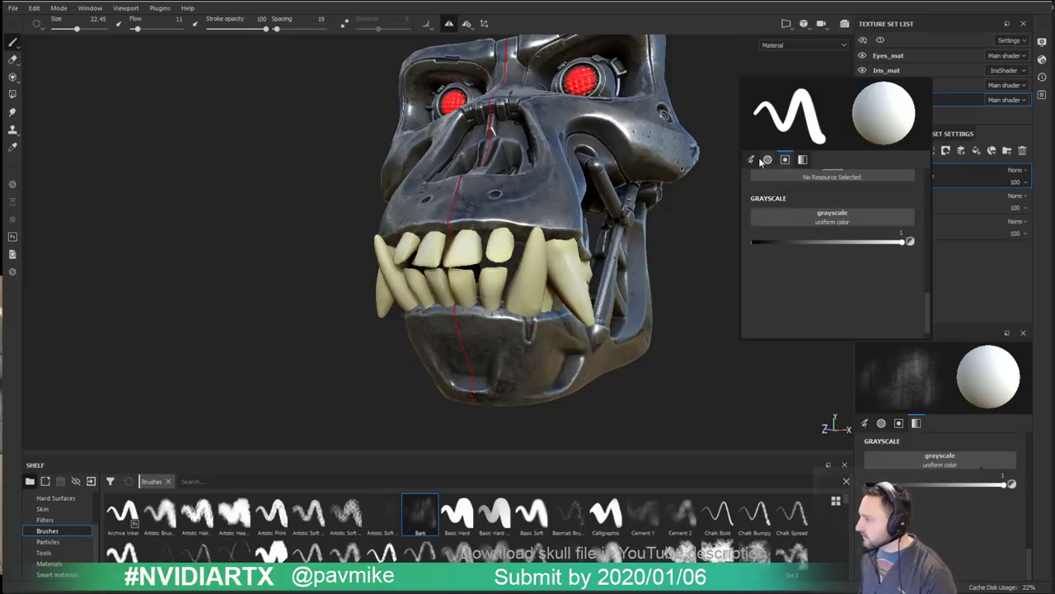
scroll(775, 196, "up", 5)
scroll(910, 218, "down", 6)
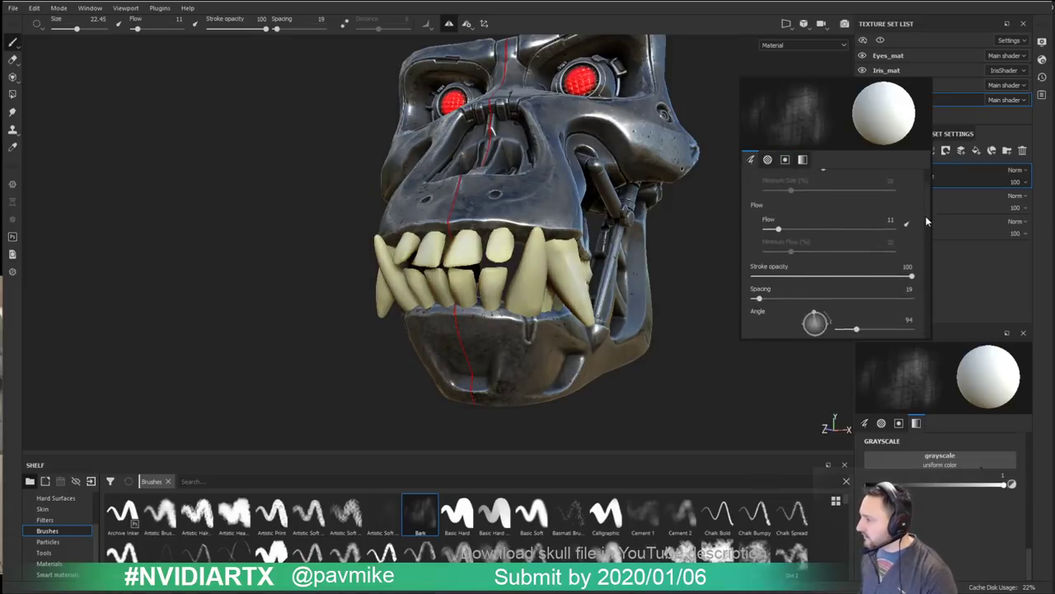
scroll(920, 263, "down", 4)
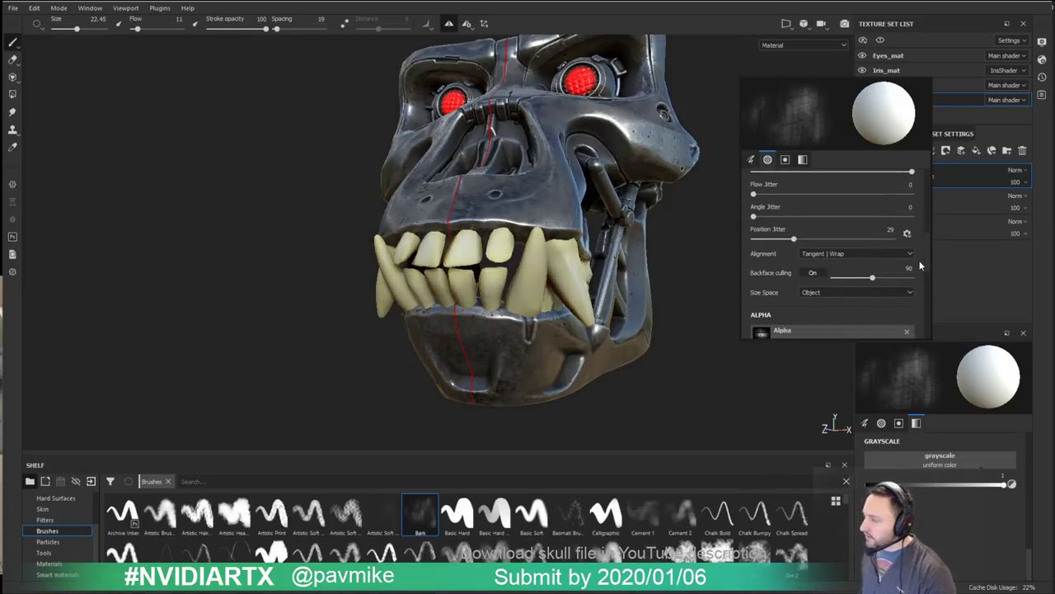
scroll(917, 268, "up", 3)
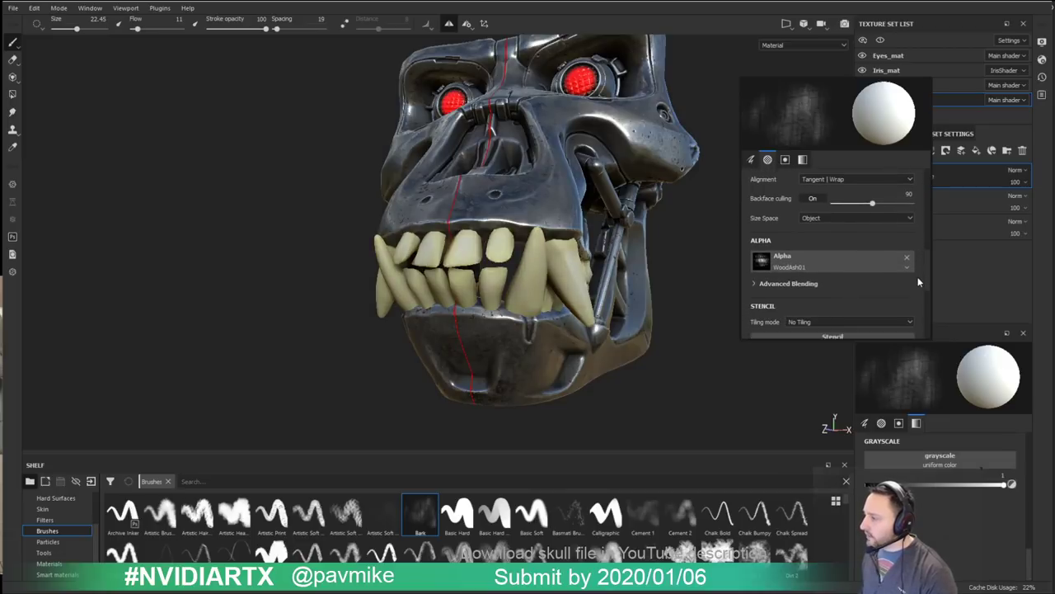
scroll(915, 293, "down", 5)
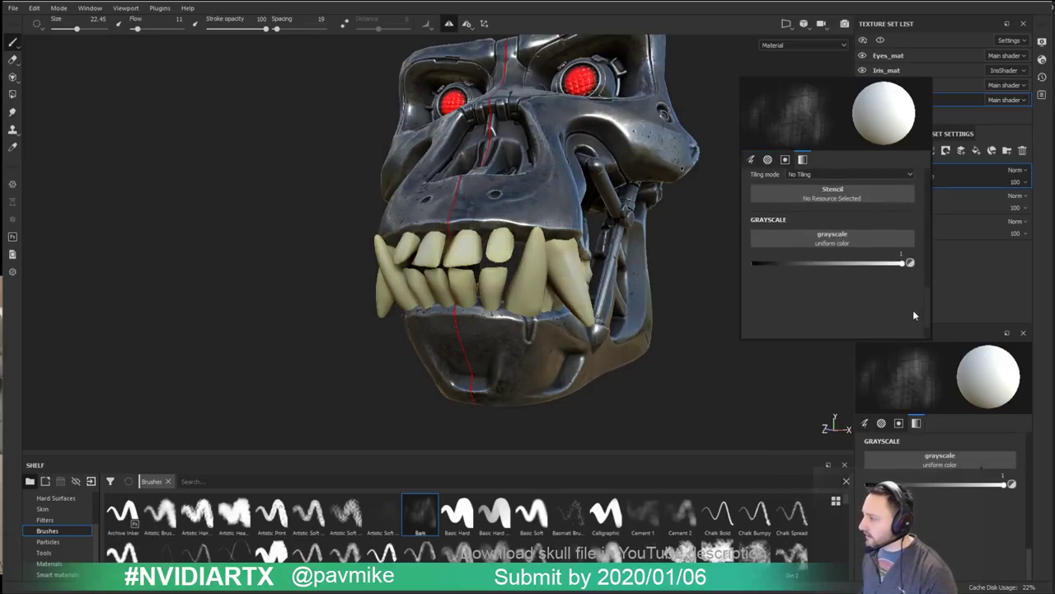
scroll(919, 261, "up", 6)
scroll(921, 252, "down", 3)
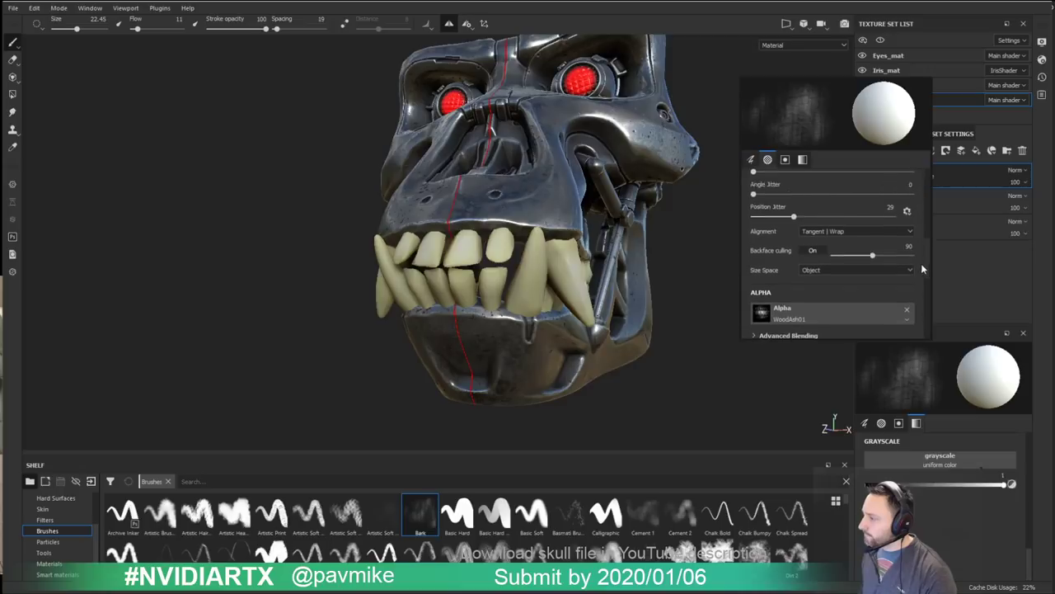
scroll(921, 263, "up", 8)
left_click_drag(538, 323, 643, 306, "alt")
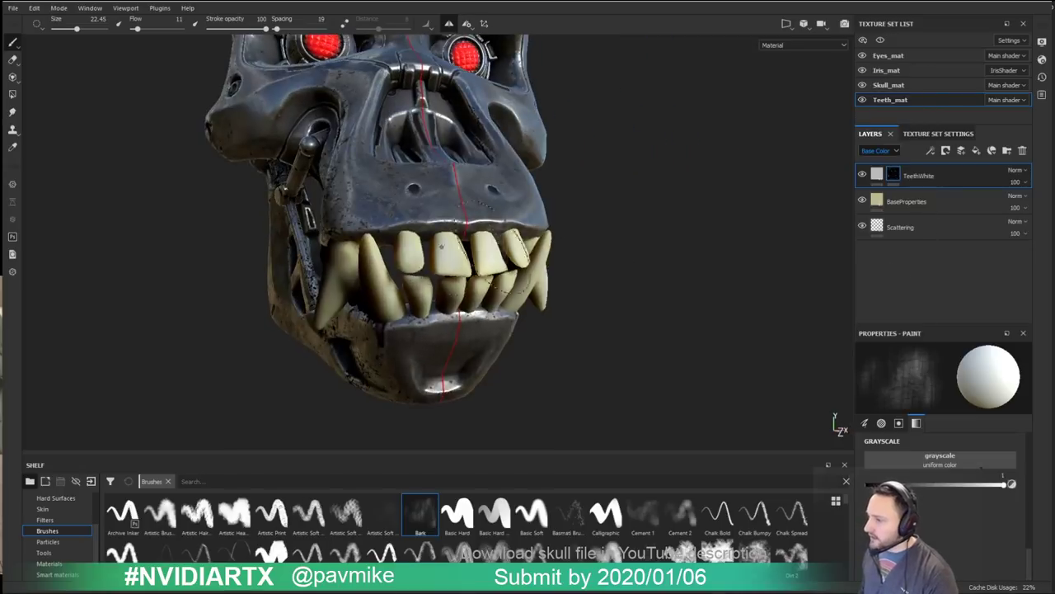
Step: Raise the Bark brush's flow to 100 and set its size to 8.29 while checking it against the front teeth
right_click_drag(415, 248, 351, 248, "ctrl")
left_click_drag(370, 258, 222, 71, "alt")
left_click_drag(138, 29, 183, 30)
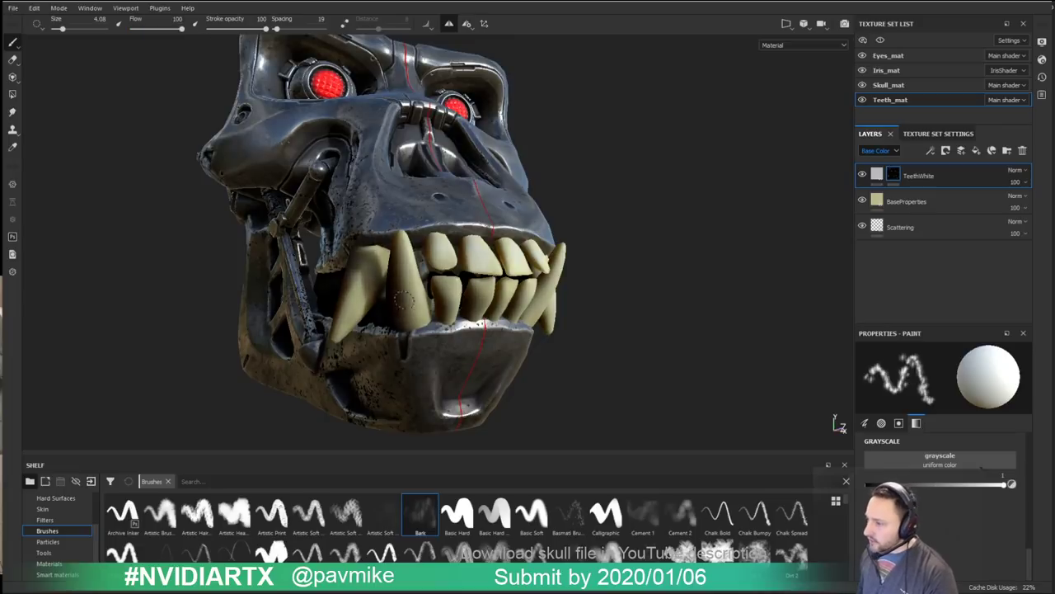
left_click_drag(469, 283, 399, 285, "alt")
left_click_drag(495, 289, 449, 290, "alt")
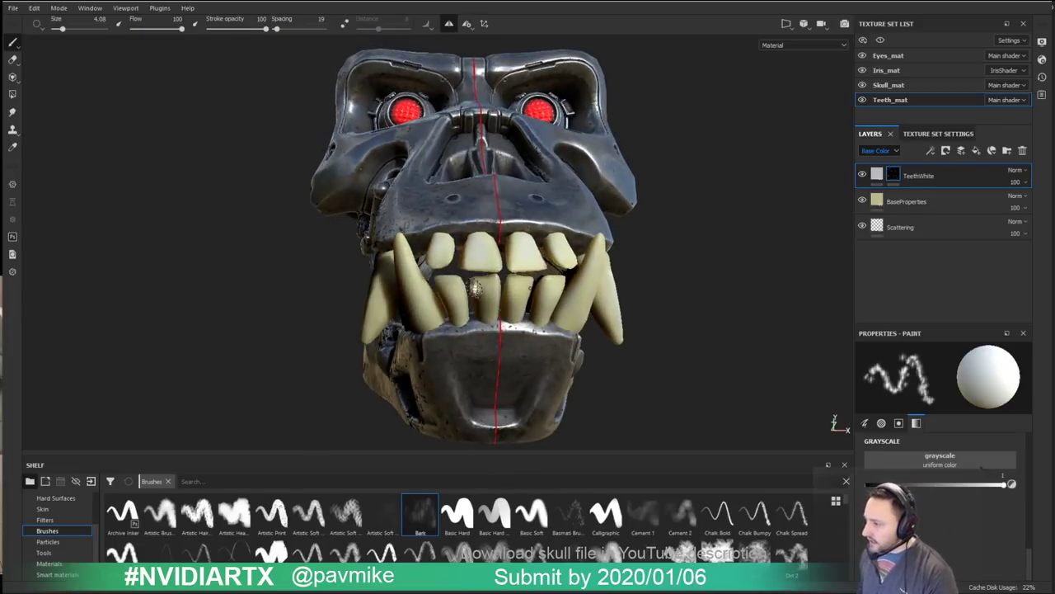
right_click_drag(461, 290, 484, 290, "ctrl")
left_click_drag(588, 261, 603, 303, "alt")
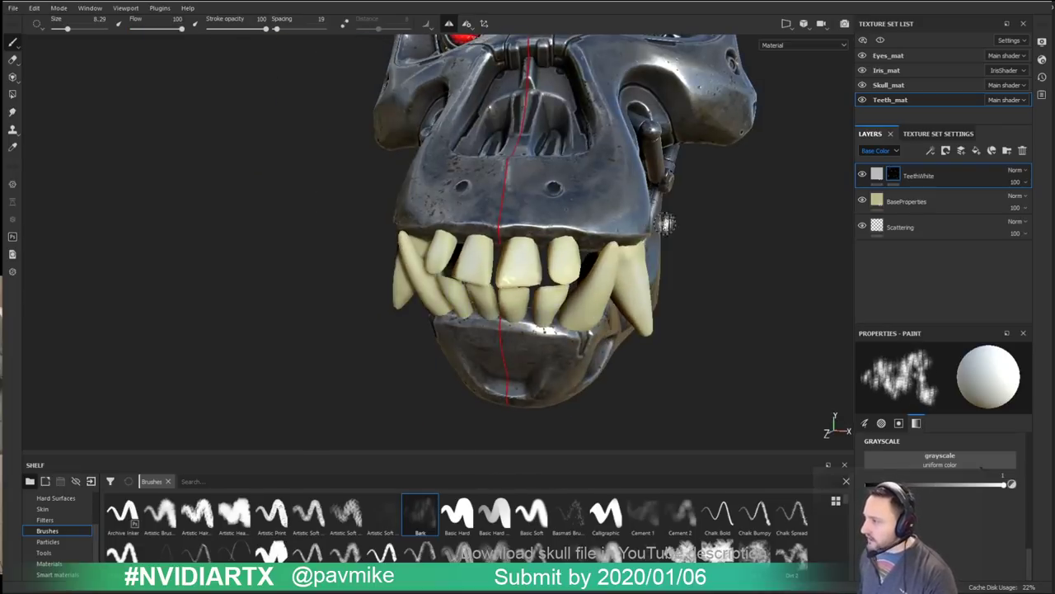
Step: Switch to the Skull_mat texture set and add a fill layer and a paint layer above the T800_Metal folder
left_click_drag(655, 234, 508, 254, "alt")
mouse_move(627, 272)
left_mouse_down("alt")
mouse_move(606, 285)
mouse_move(486, 276)
mouse_move(570, 318)
left_mouse_up("alt")
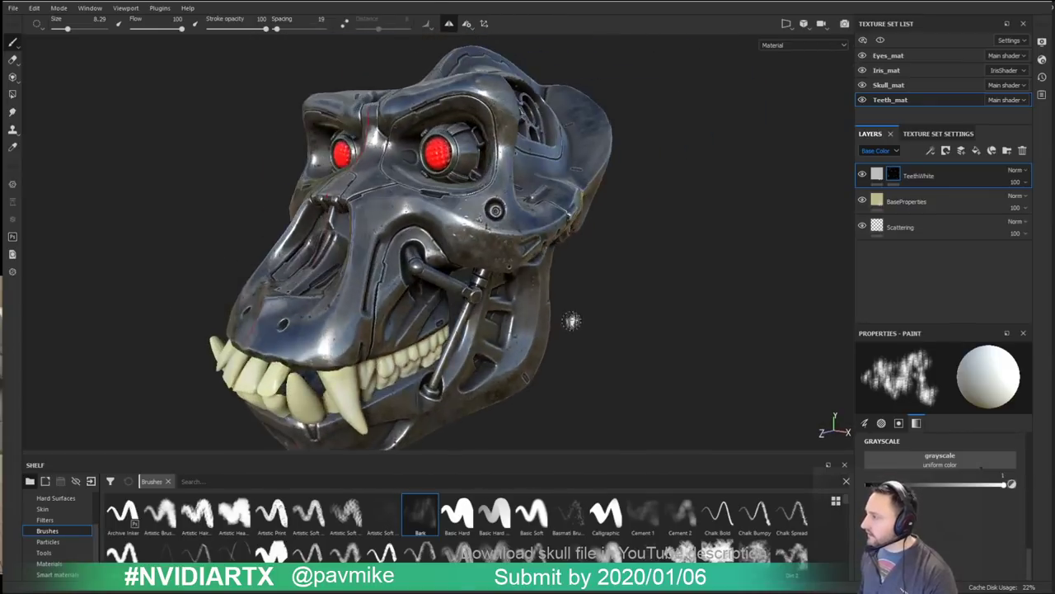
right_click(487, 231, "ctrl+alt")
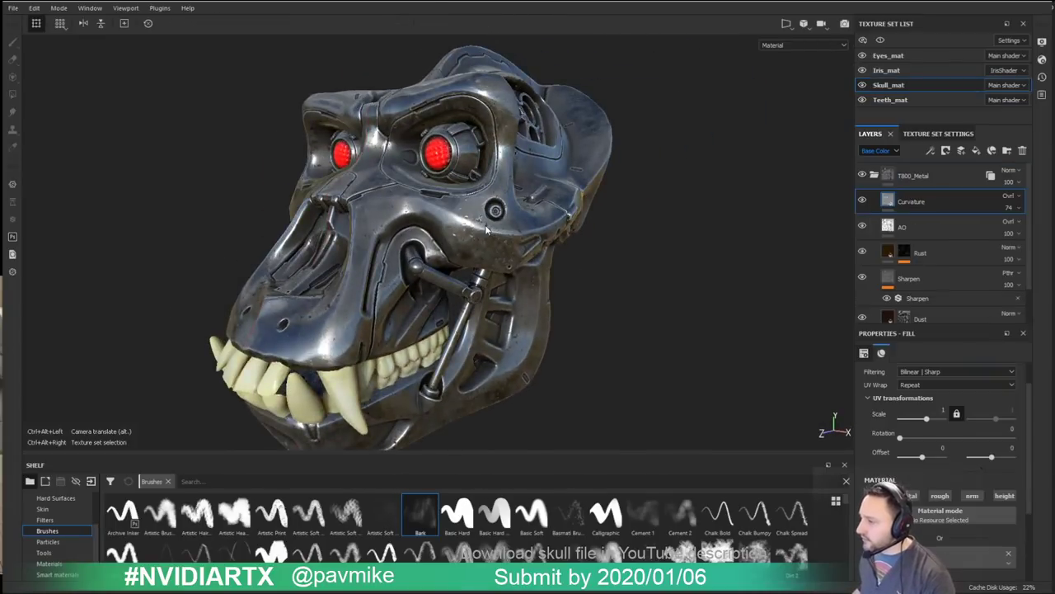
left_click(924, 177)
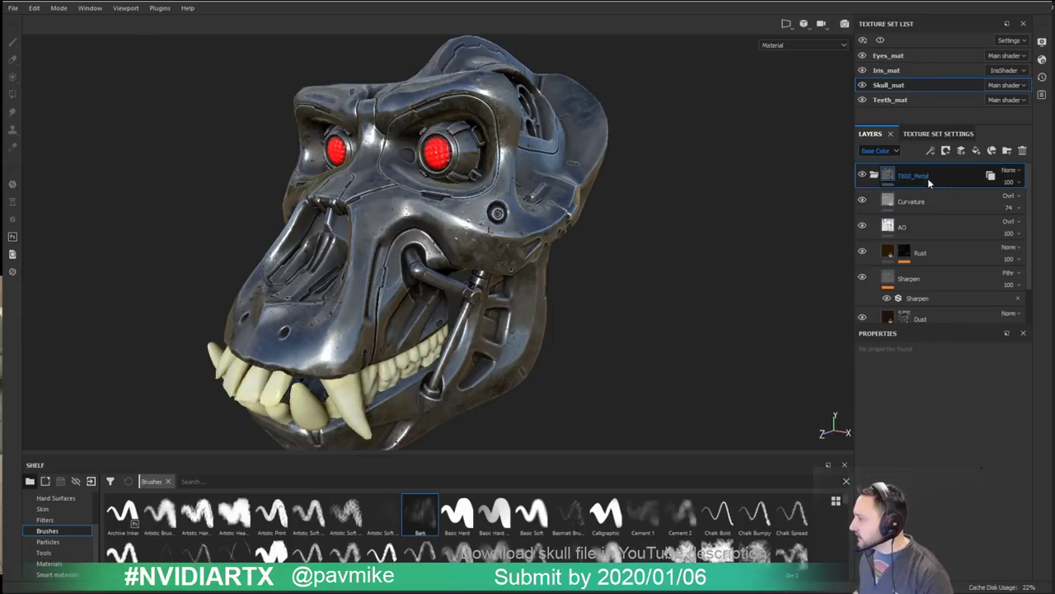
left_click(975, 150)
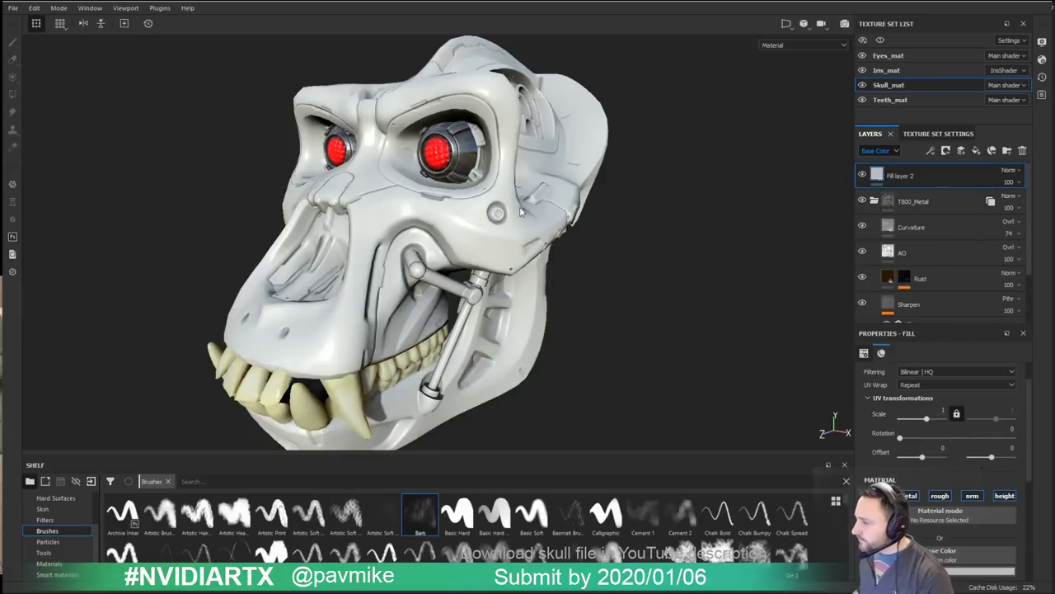
left_click_drag(523, 212, 577, 216, "alt")
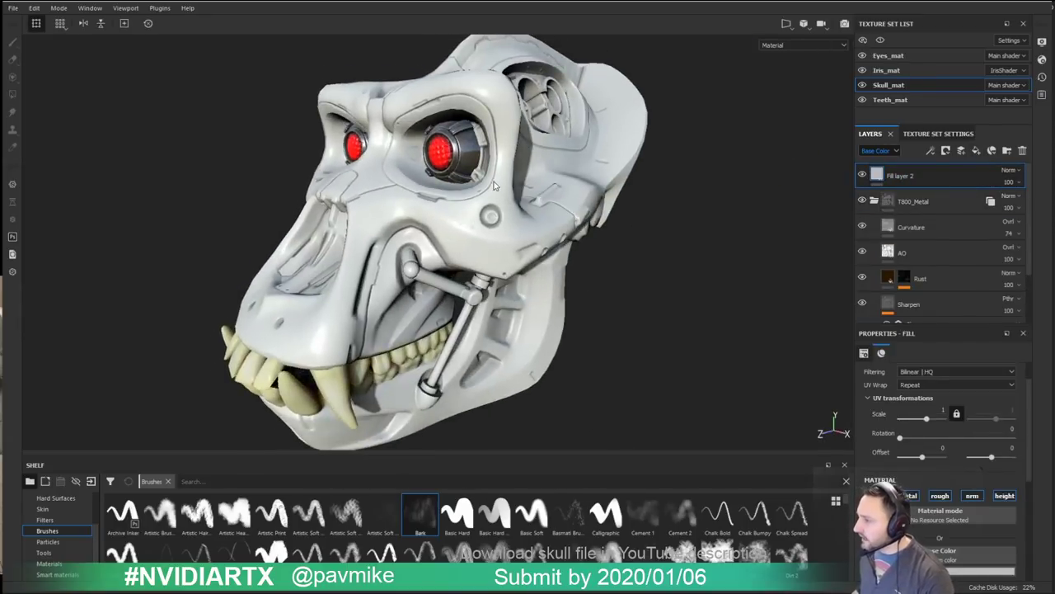
left_click(960, 150)
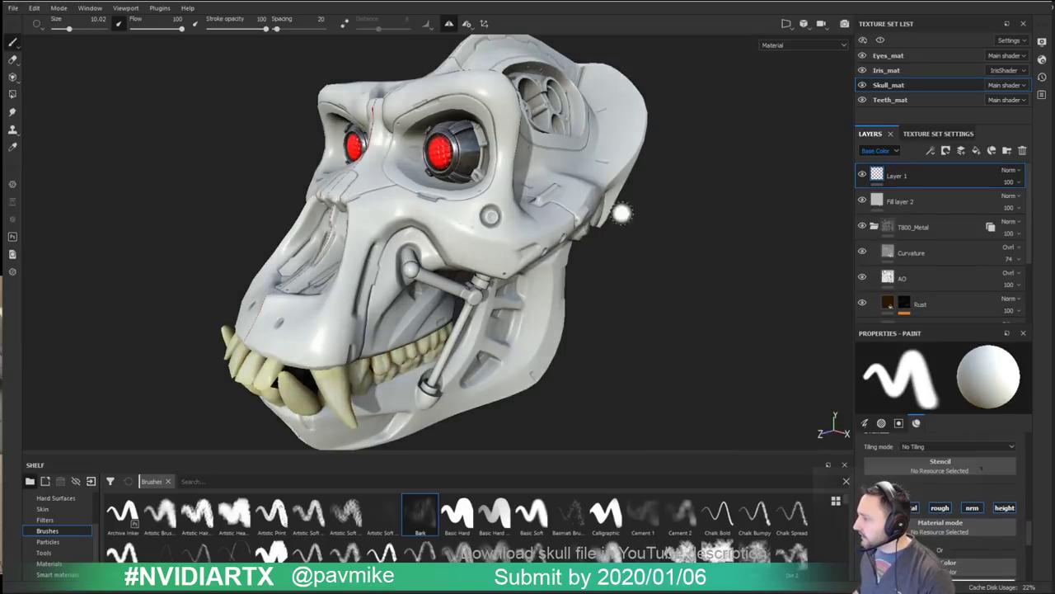
Step: Set the paint brush size to 7.31 and try a white stroke across the cheekbone
mouse_move(620, 212)
left_mouse_down("alt")
mouse_move(471, 206)
mouse_move(501, 221)
left_mouse_up("alt")
right_click_drag(502, 221, 458, 228, "ctrl")
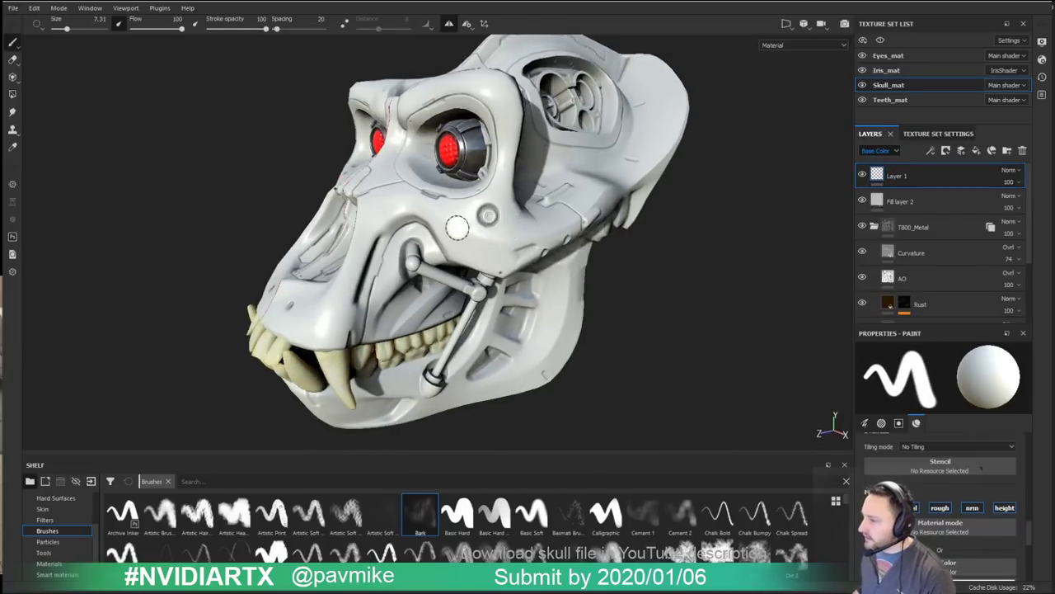
left_click_drag(459, 227, 508, 243)
key("ctrl+z")
Step: Set the brush's base color to a light blue in its material properties
right_click(719, 272)
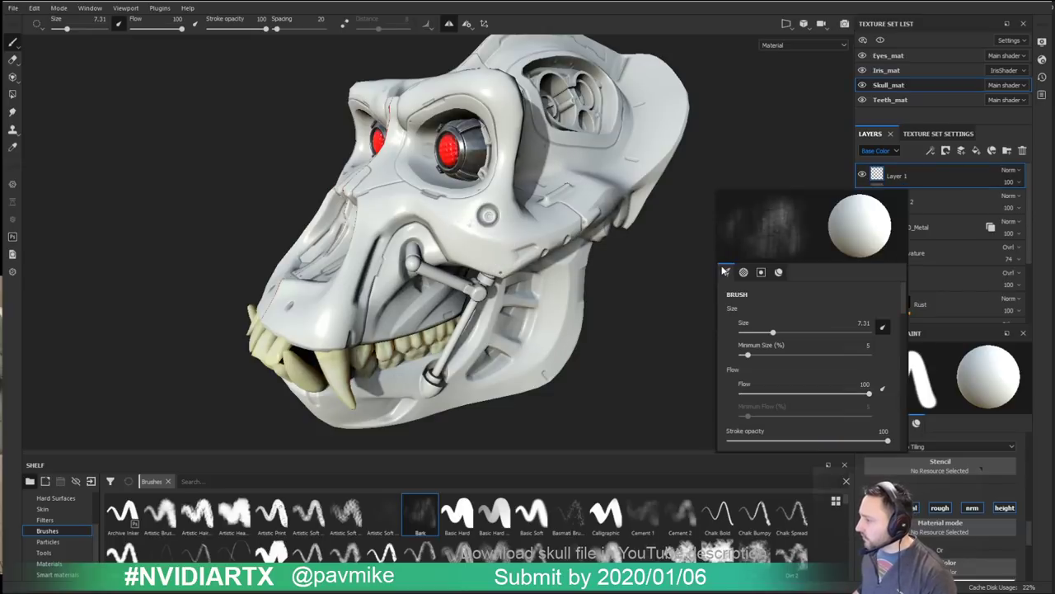
scroll(768, 341, "down", 5)
scroll(768, 344, "down", 5)
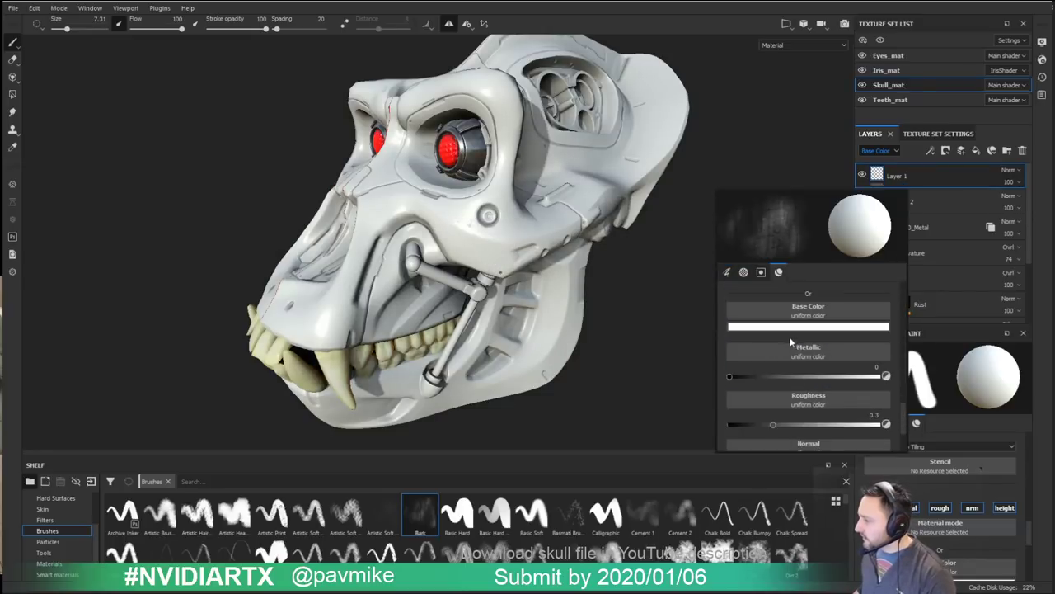
left_click(796, 328)
left_click(876, 380)
left_click(894, 386)
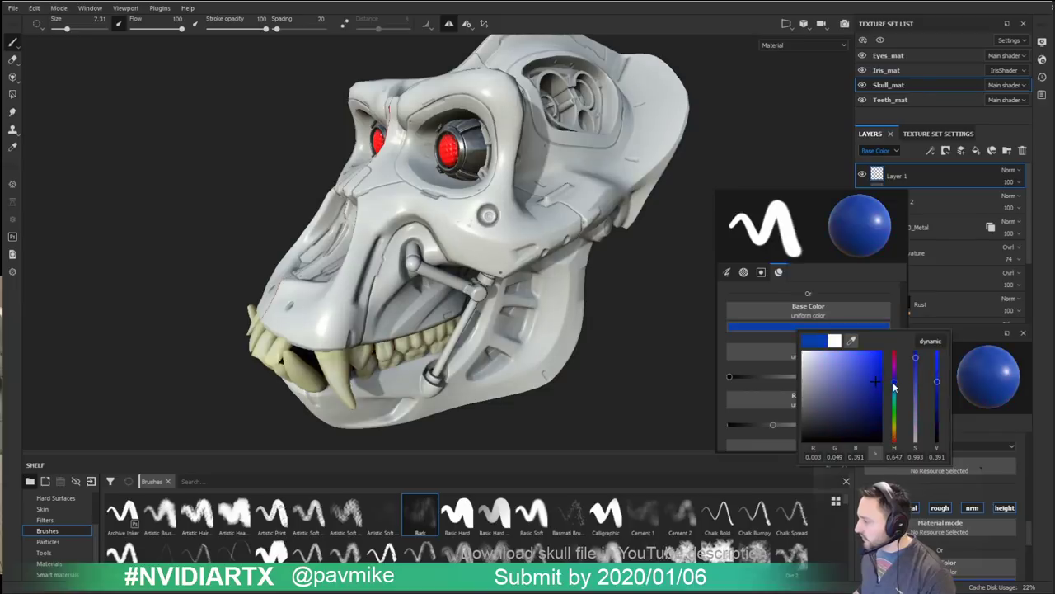
left_click_drag(878, 381, 869, 361)
Step: Try full-flow blue strokes on the cheekbone and the rear side of the skull, undoing each one
mouse_move(524, 215)
left_mouse_down("alt")
mouse_move(549, 219)
mouse_move(494, 195)
left_mouse_up("alt")
left_click_drag(495, 195, 558, 223)
key("ctrl+z")
mouse_move(639, 192)
left_mouse_down()
mouse_move(588, 201)
mouse_move(623, 183)
mouse_move(742, 273)
left_mouse_up()
key("ctrl+z")
left_click_drag(654, 261, 657, 274, "alt")
mouse_move(450, 295)
left_mouse_down()
mouse_move(589, 219)
mouse_move(562, 211)
mouse_move(536, 240)
mouse_move(630, 171)
left_mouse_up()
key("ctrl+z")
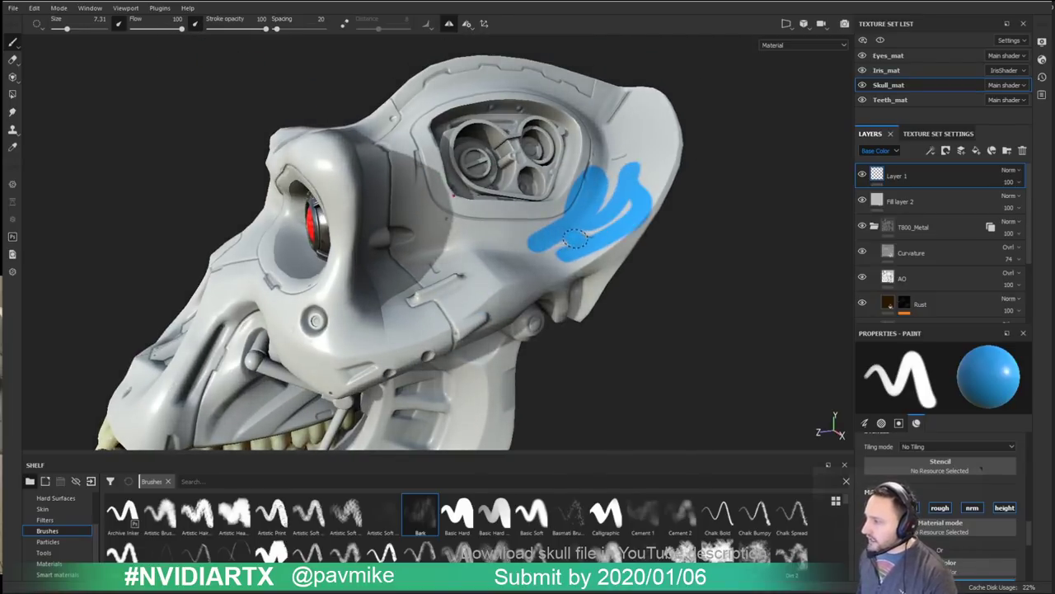
key("ctrl+z")
Step: Set the brush flow to 55 and spacing to 18, testing blue strokes behind the temple opening and undoing them
left_click_drag(180, 29, 160, 30)
left_click_drag(266, 28, 239, 30)
mouse_move(554, 265)
left_mouse_down()
mouse_move(629, 195)
mouse_move(515, 252)
mouse_move(644, 275)
left_mouse_up()
key("ctrl+z")
mouse_move(276, 29)
left_mouse_down()
mouse_move(318, 29)
mouse_move(221, 31)
mouse_move(283, 36)
left_mouse_up()
mouse_move(619, 205)
left_mouse_down()
mouse_move(548, 235)
mouse_move(618, 235)
left_mouse_up()
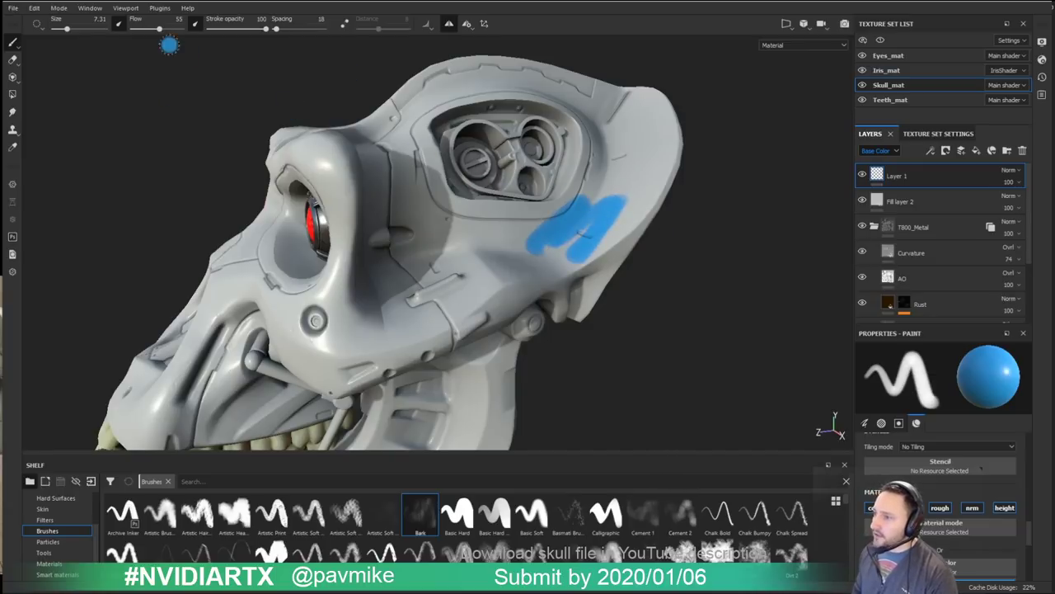
key("ctrl+z")
left_click_drag(649, 150, 584, 232)
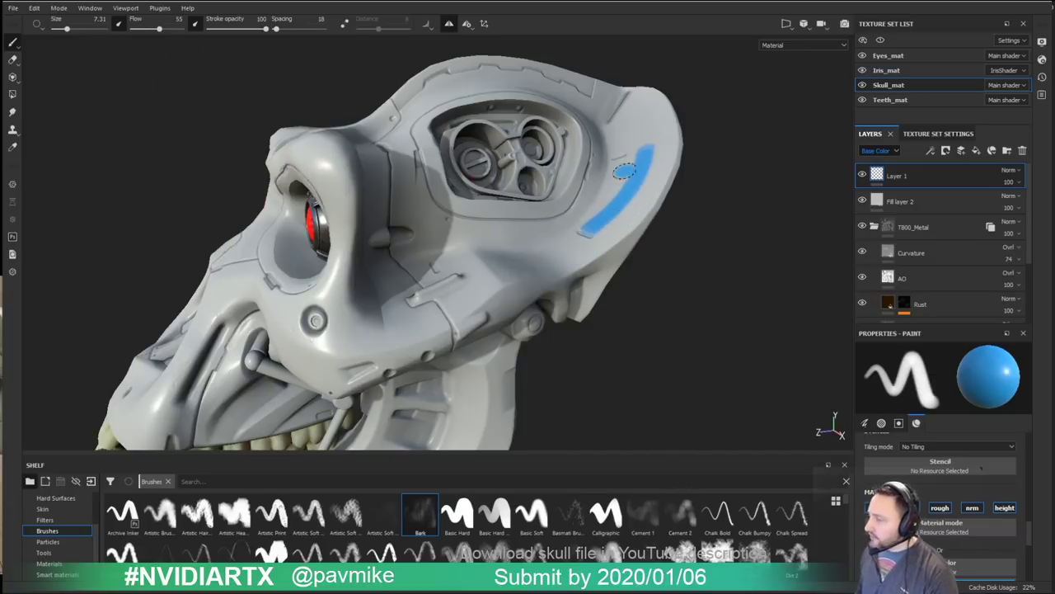
key("ctrl+z")
Step: Lower the brush flow to 18 and test soft overlapping blue strokes behind the temple opening
left_click_drag(158, 30, 141, 29)
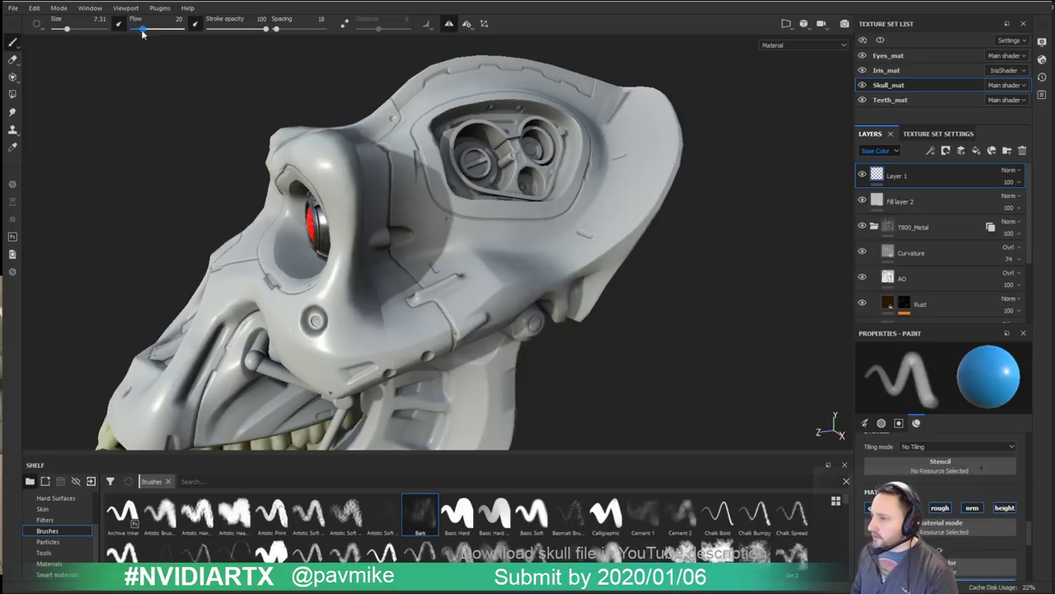
left_click_drag(648, 148, 602, 223)
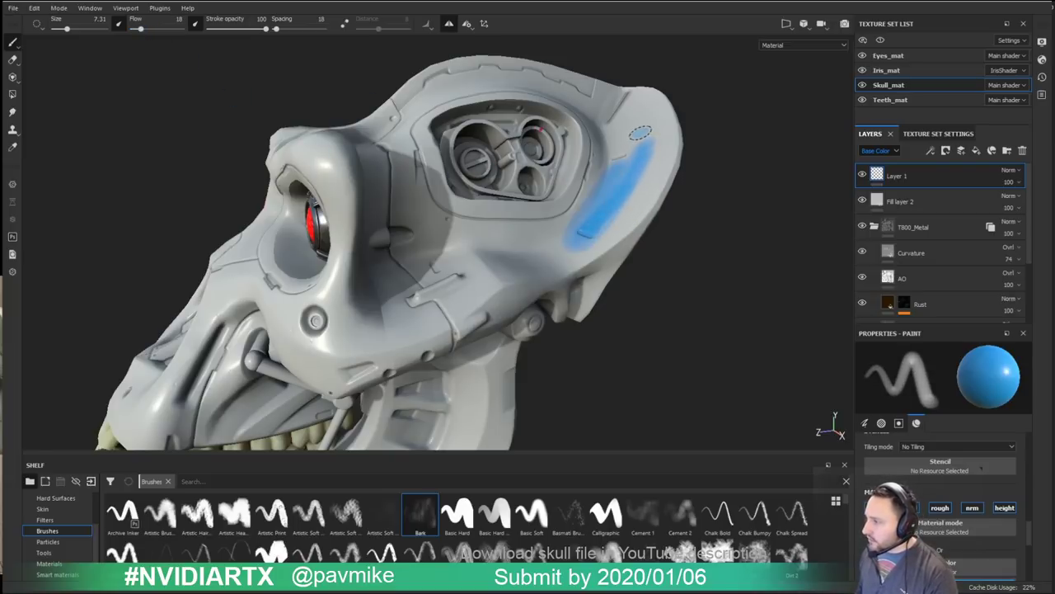
key("ctrl+z")
mouse_move(647, 131)
left_mouse_down()
mouse_move(618, 165)
mouse_move(651, 156)
mouse_move(577, 223)
mouse_move(626, 231)
mouse_move(619, 183)
mouse_move(677, 201)
left_mouse_up()
key("ctrl+z")
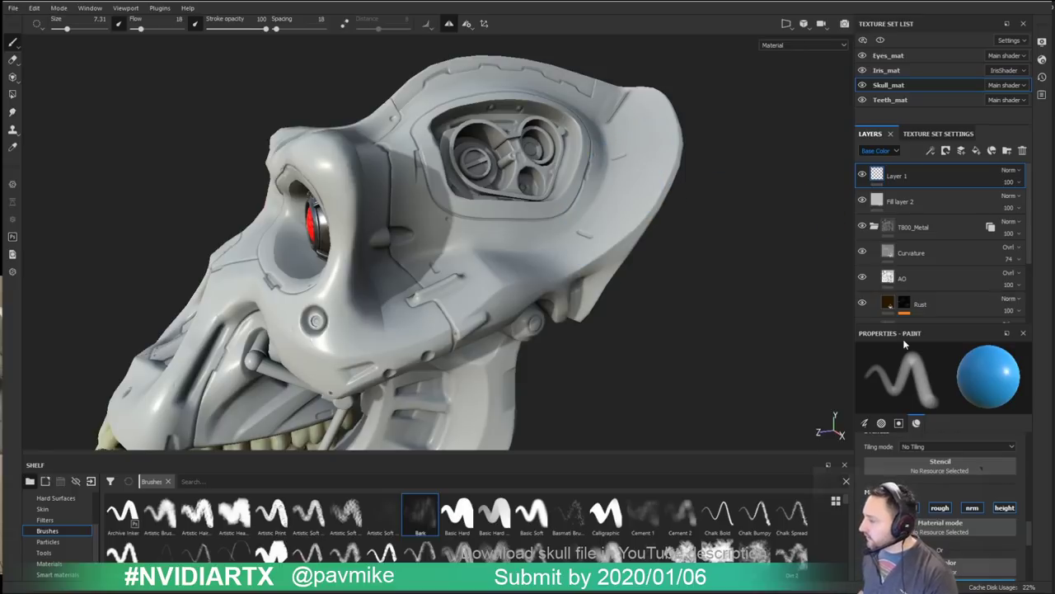
Step: Set the brush alpha's Stamps Blending to Lighten (Maximum) under Advanced Blending
key("p")
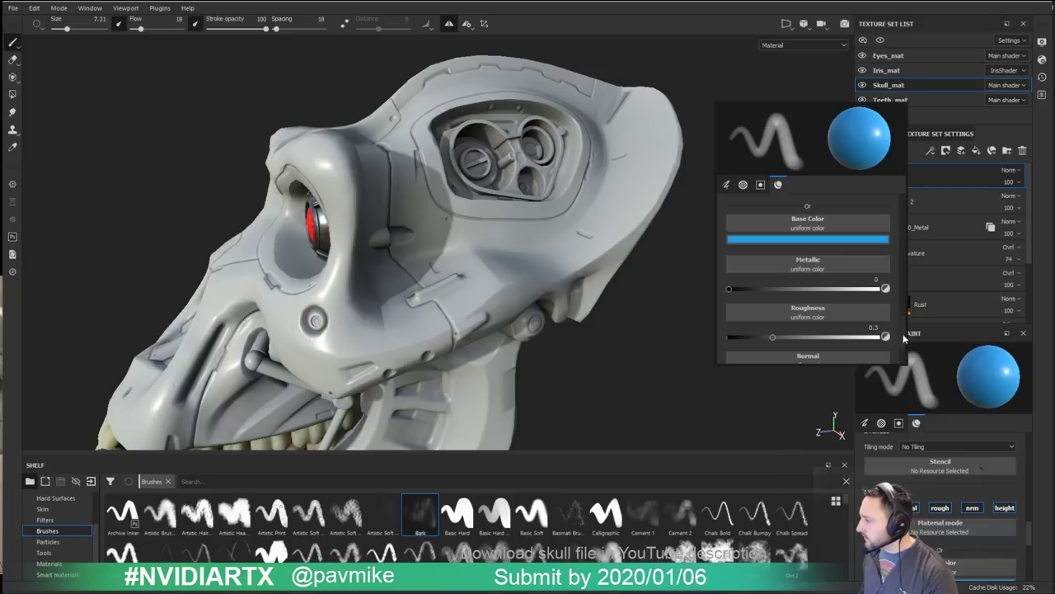
scroll(897, 317, "down", 2)
scroll(900, 305, "up", 6)
scroll(906, 284, "down", 1)
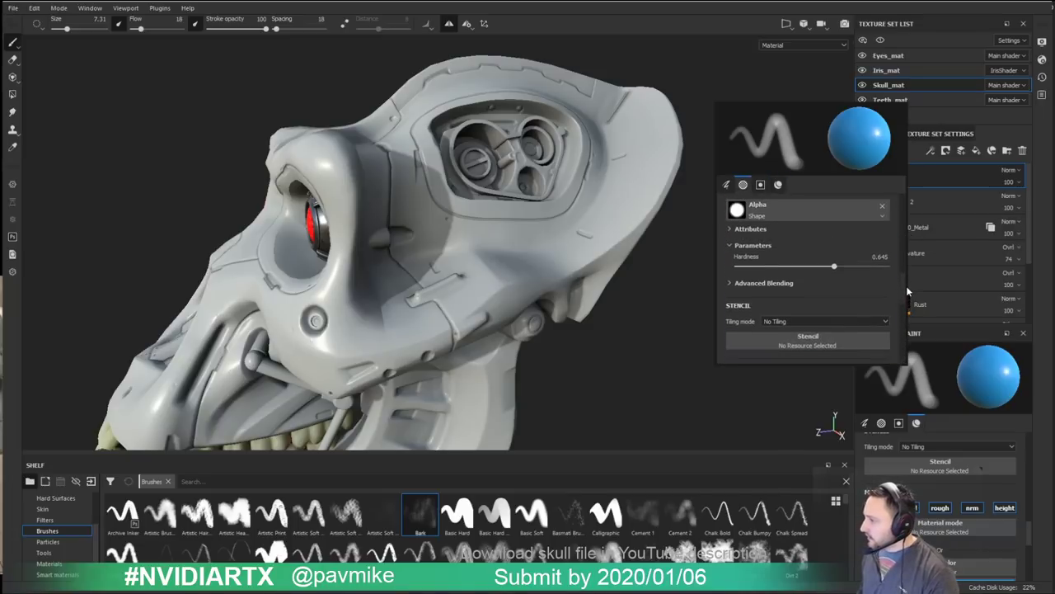
left_click(730, 283)
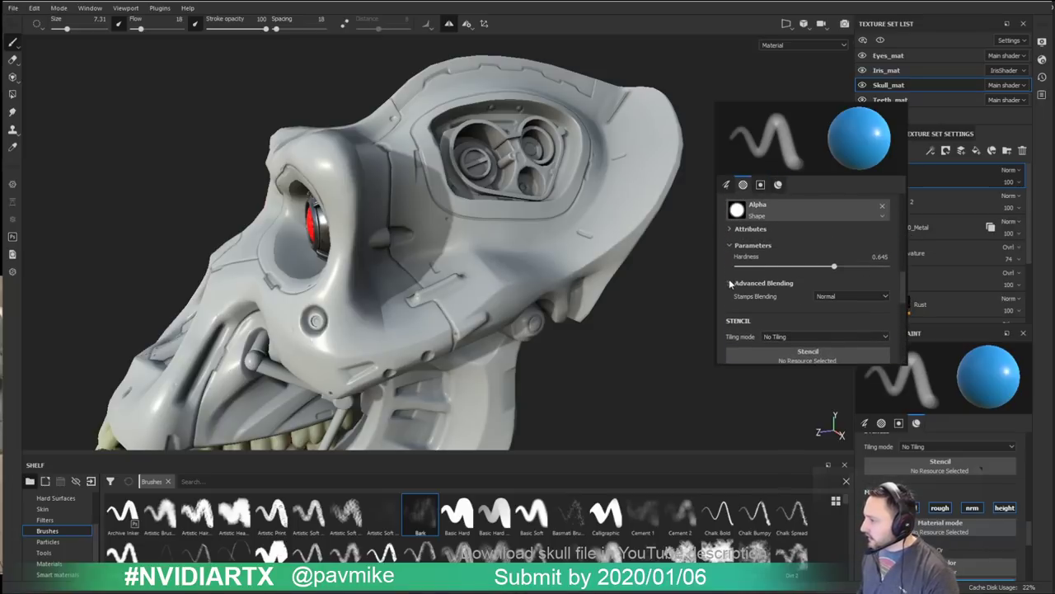
left_click(838, 296)
left_click(843, 313)
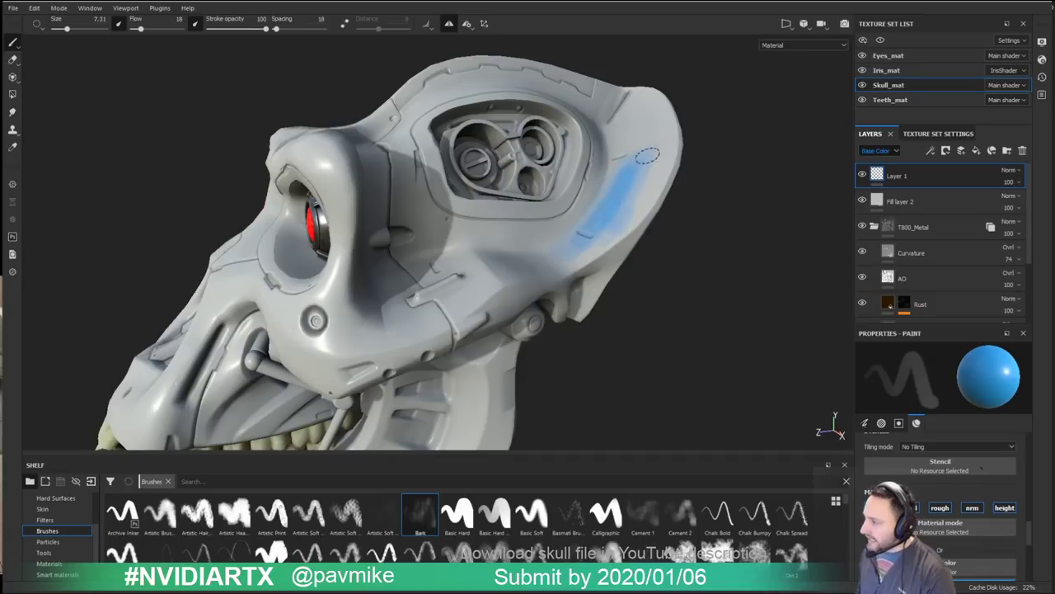
Step: Paint a soft blue patch on Layer 1 along the rear side of the skull behind the temple opening
left_click_drag(647, 156, 657, 150)
left_click_drag(657, 150, 653, 167, "alt")
mouse_move(704, 204)
left_mouse_down("alt")
mouse_move(674, 172)
mouse_move(688, 192)
left_mouse_up("alt")
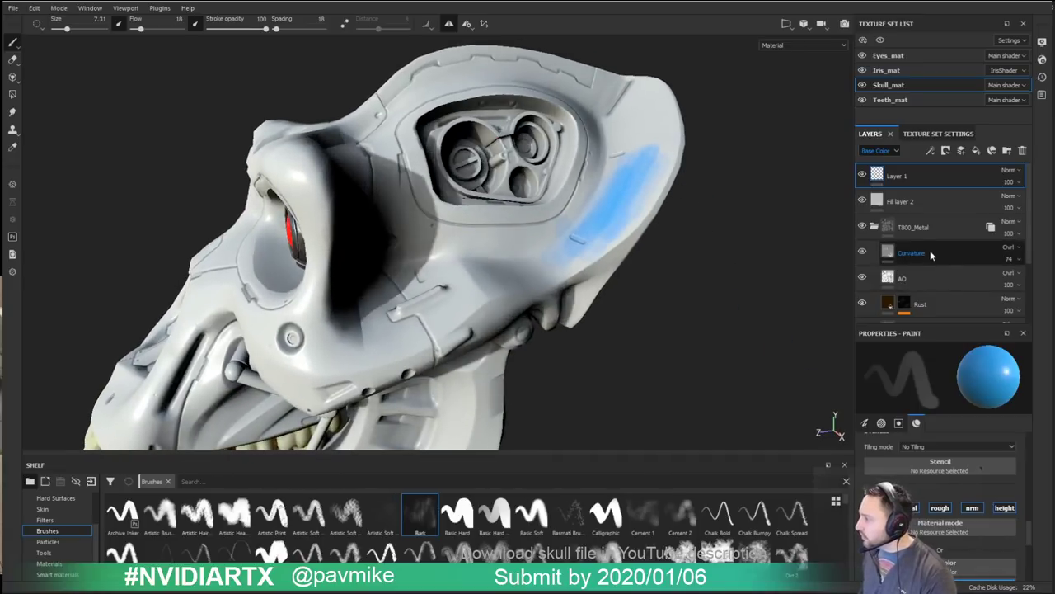
Step: Change the brush's base color to bright green and paint a patch beside the blue one along the skull's rear edge
right_click(809, 260)
left_click_drag(899, 321, 901, 382)
left_click(804, 299)
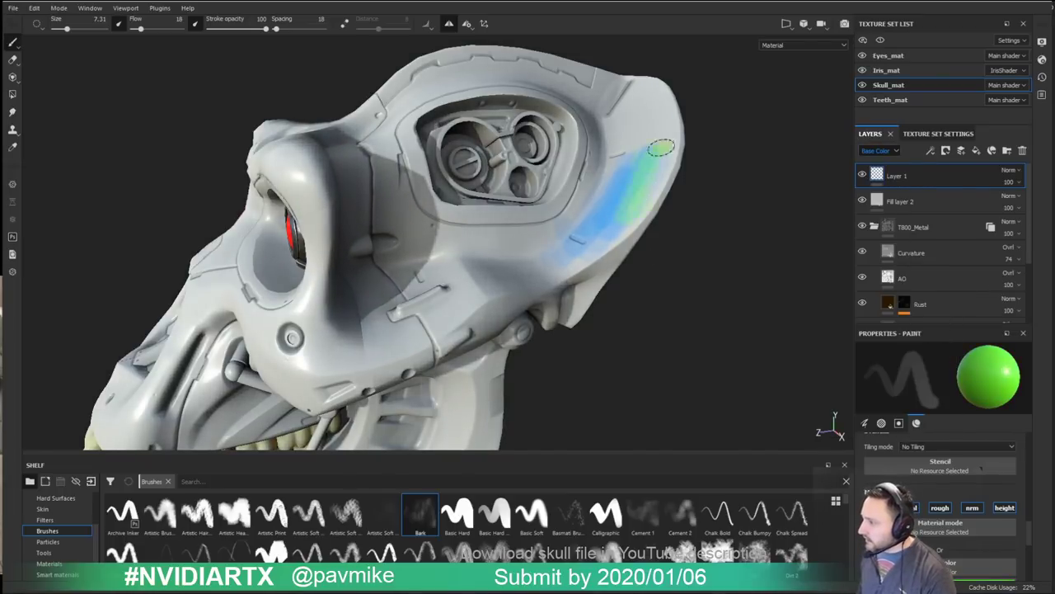
mouse_move(666, 159)
left_mouse_down("alt")
mouse_move(685, 259)
mouse_move(610, 171)
left_mouse_up("alt")
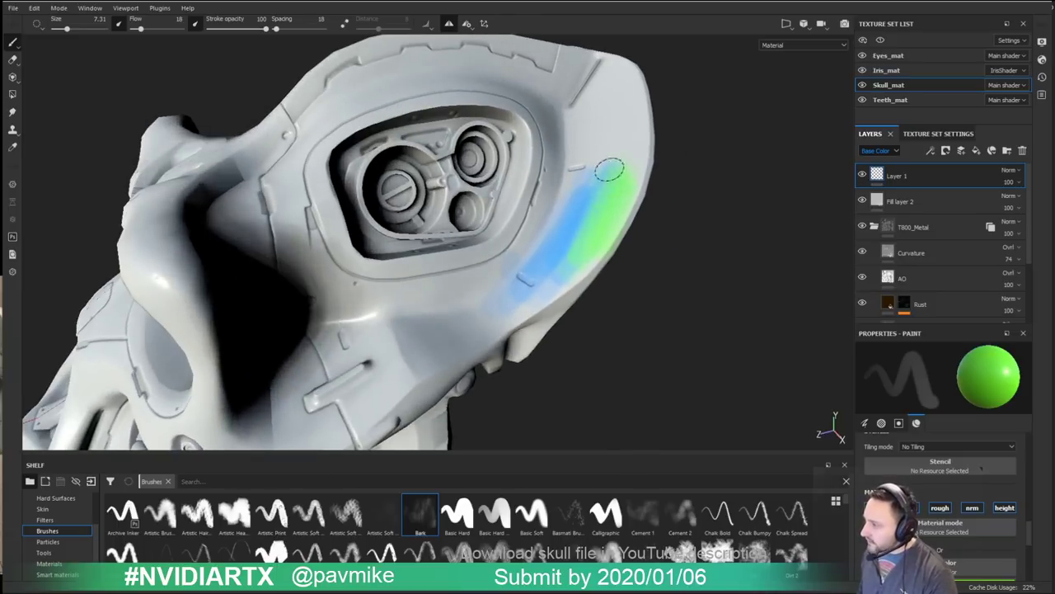
Step: Sample the turquoise between the two patches and paint along their border to blend the blue into the green
left_click(577, 211)
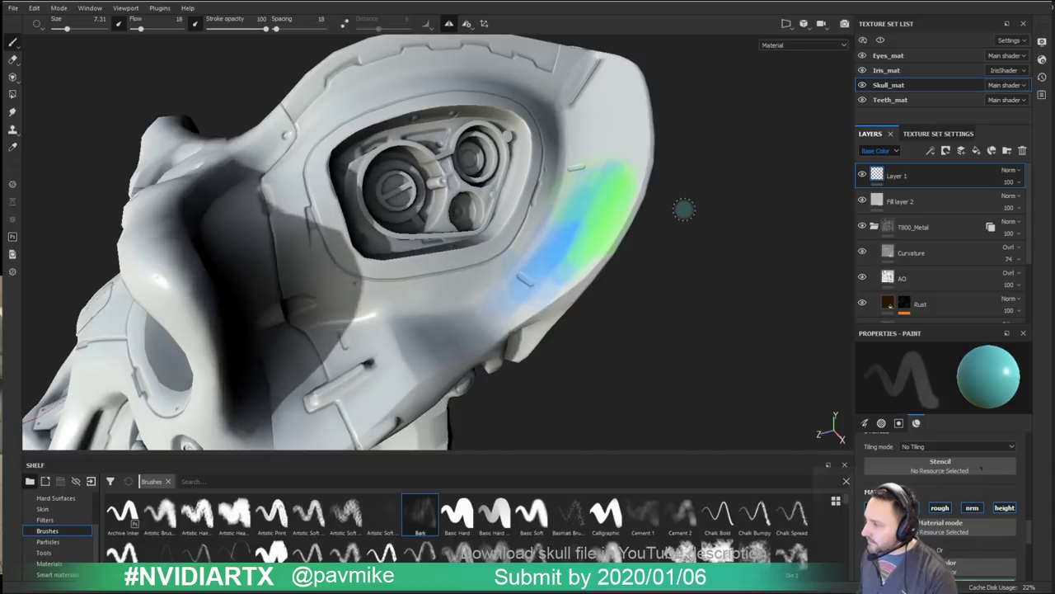
left_click_drag(584, 197, 590, 224)
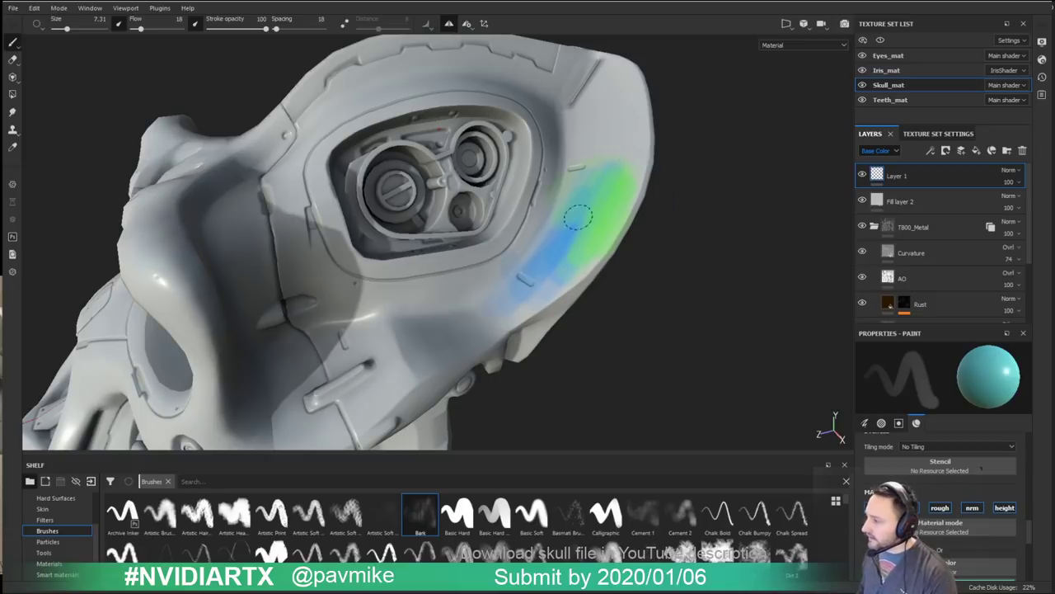
mouse_move(668, 235)
right_mouse_down("shift")
mouse_move(698, 212)
mouse_move(591, 228)
right_mouse_up("shift")
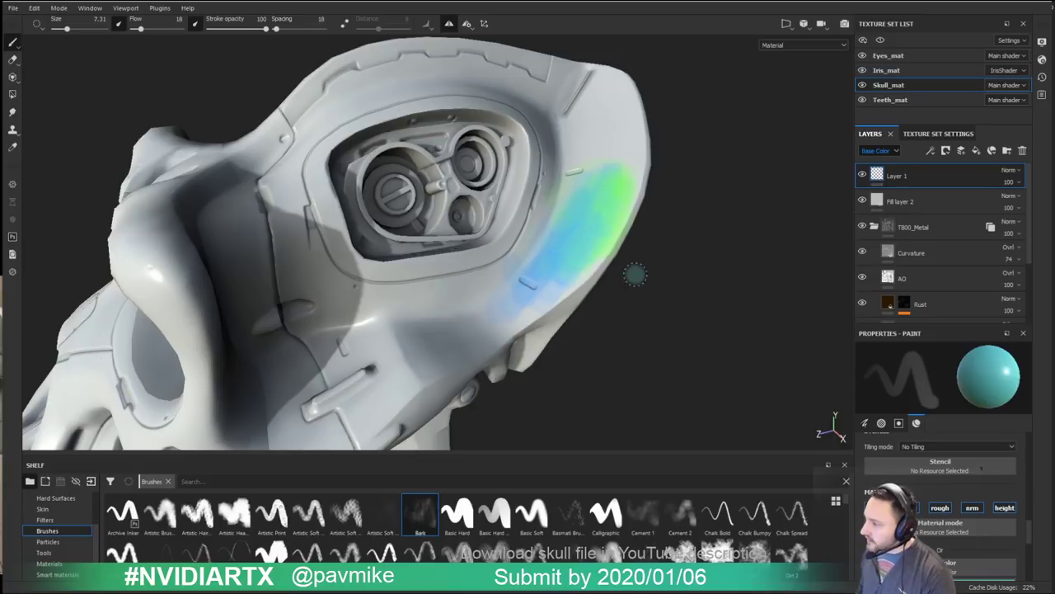
mouse_move(685, 257)
left_mouse_down("alt")
mouse_move(774, 243)
mouse_move(690, 248)
left_mouse_up("alt")
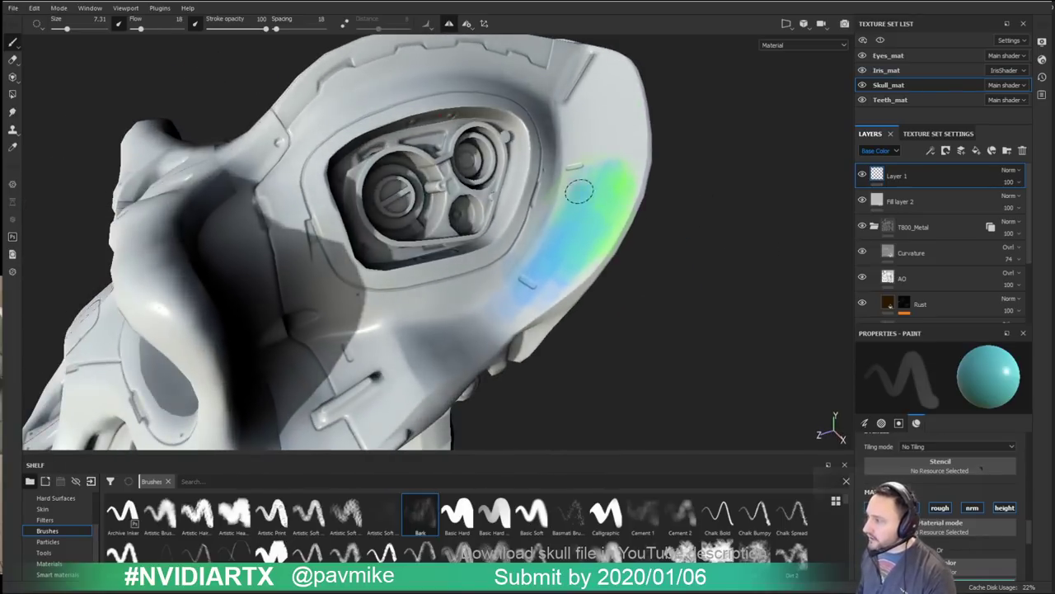
Step: Set the brush alpha's Stamps Blending back to Normal in the brush properties
right_click(590, 202)
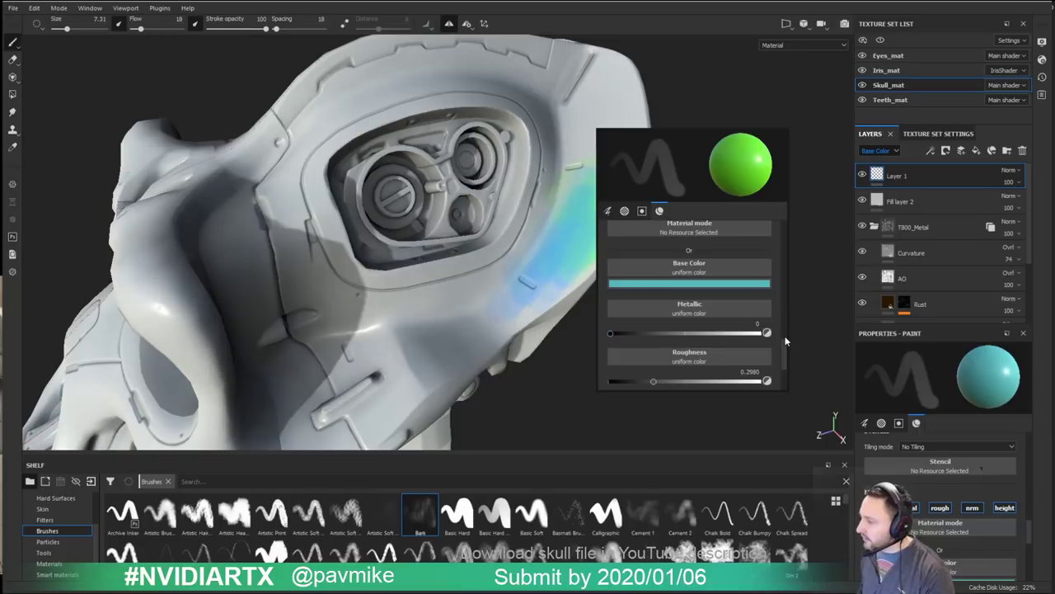
left_click_drag(785, 341, 788, 302)
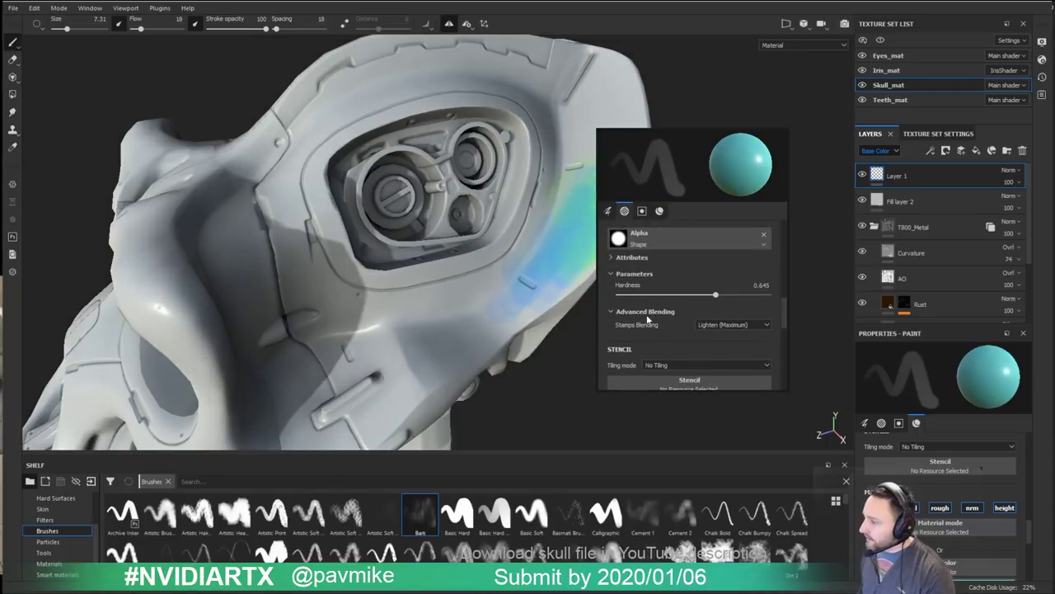
left_click(716, 327)
left_click(727, 331)
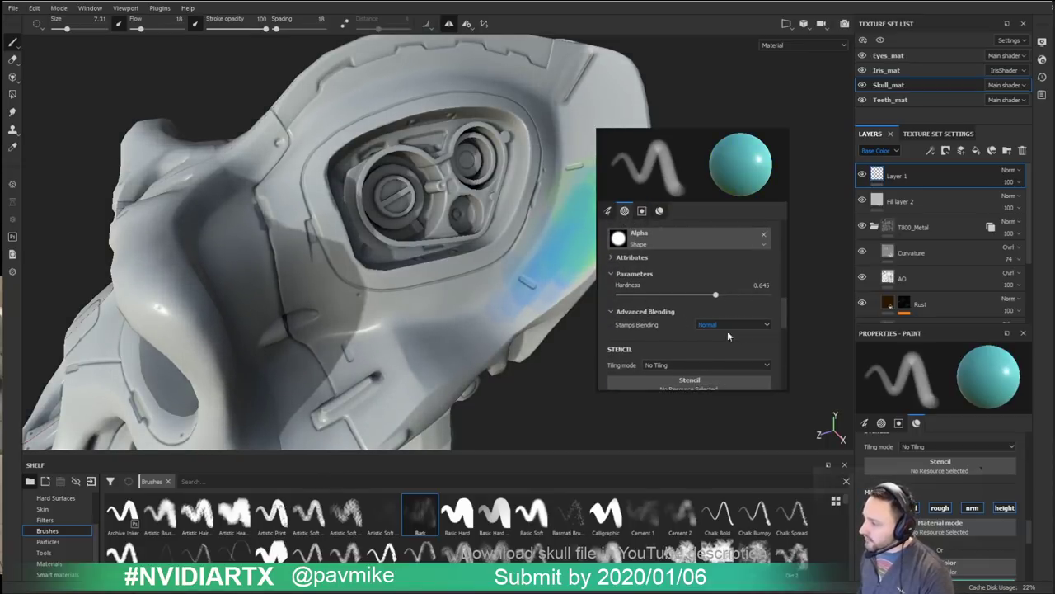
left_click(728, 325)
left_click(721, 334)
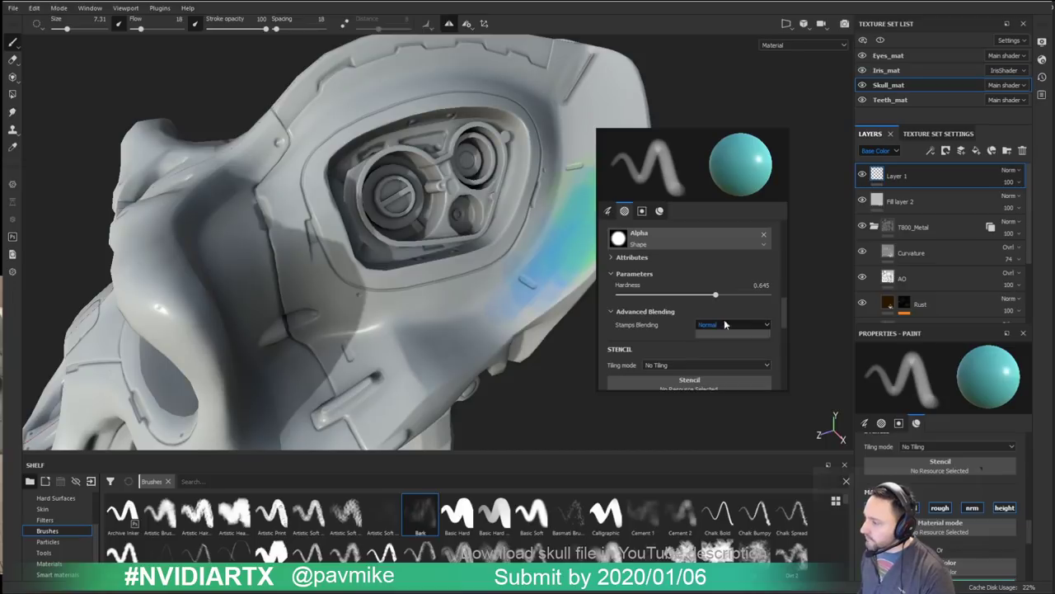
left_click(725, 324)
left_click(523, 269)
left_click_drag(572, 237, 627, 203, "alt")
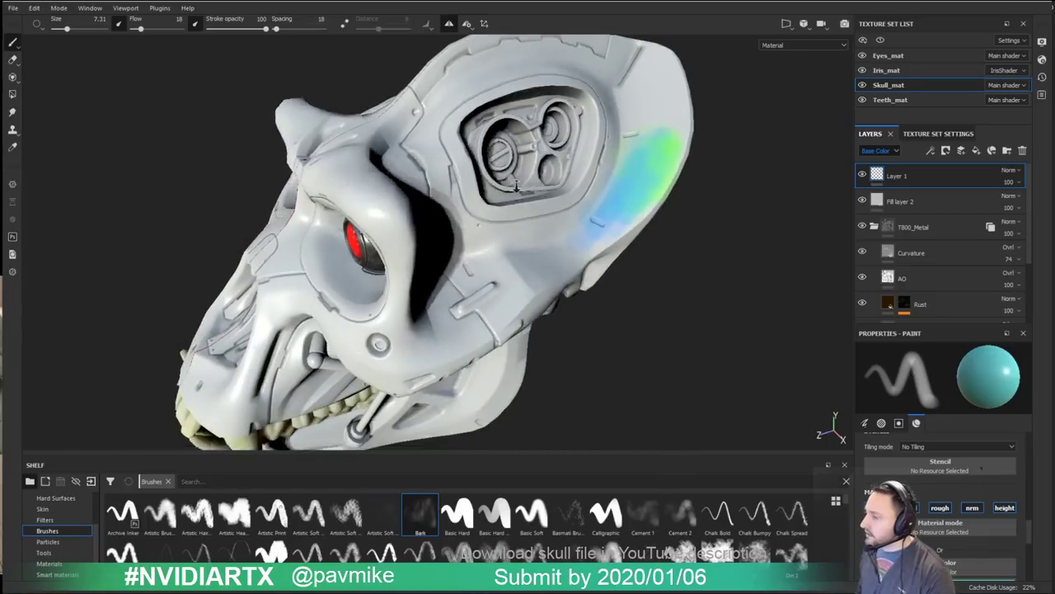
Step: Delete the painted Layer 1 and Fill layer 2 above the T800_Metal folder, and save the project
right_click_drag(627, 203, 588, 204, "alt")
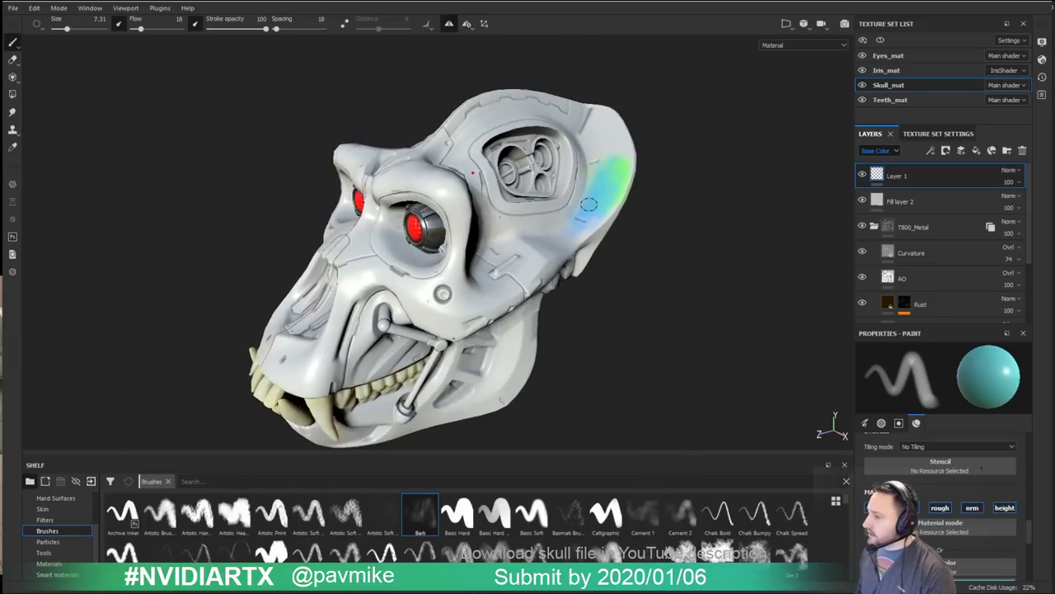
left_click(1021, 151)
left_click_drag(780, 231, 758, 244, "alt")
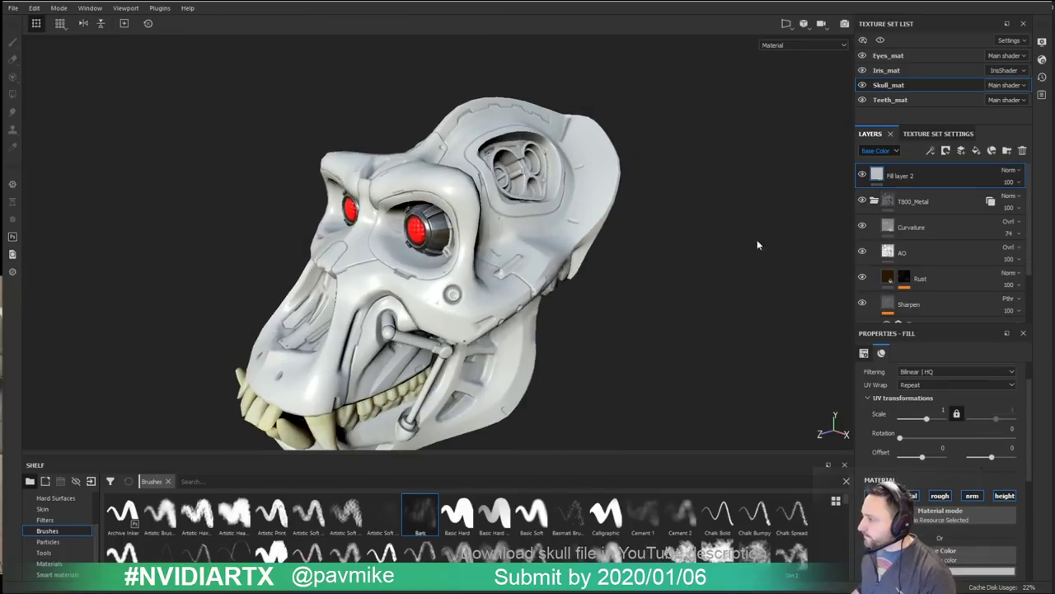
left_click(1022, 151)
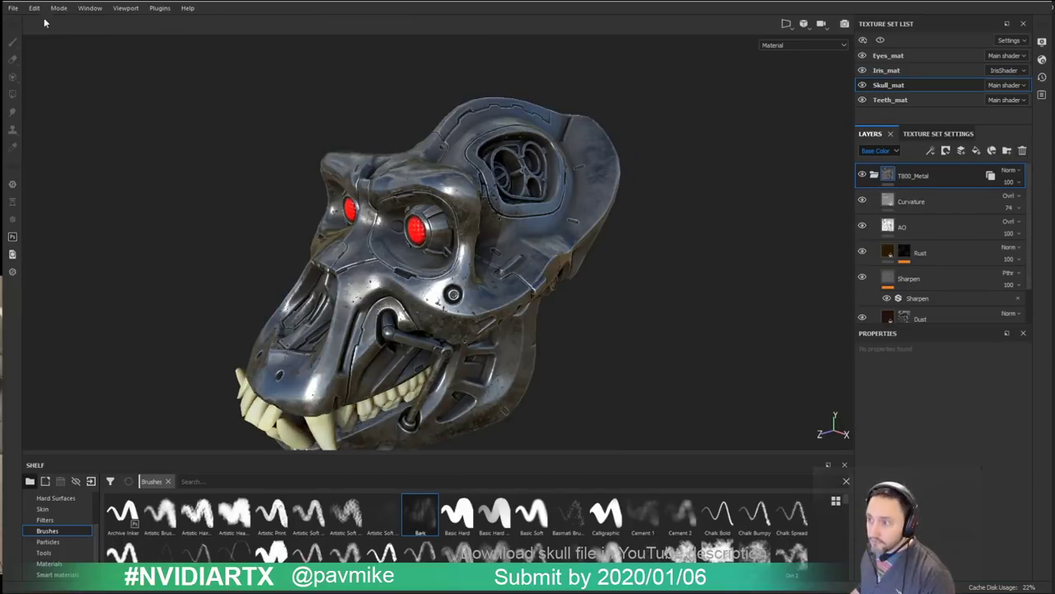
left_click(14, 9)
left_click(30, 104)
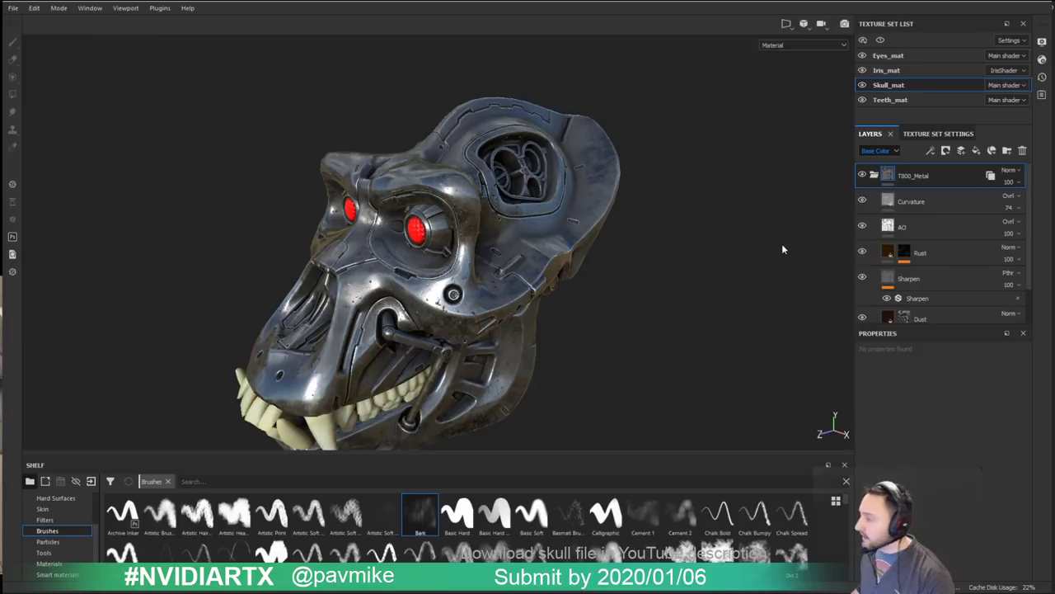
Step: Select the TeethWhite layer's mask in the Teeth_mat texture set and prepare a brush with flow 36 and size 7.08
left_click(899, 99)
mouse_move(574, 286)
left_mouse_down("alt")
mouse_move(662, 216)
mouse_move(652, 211)
left_mouse_up("alt")
middle_click_drag(652, 211, 762, 164, "alt")
left_click(892, 175)
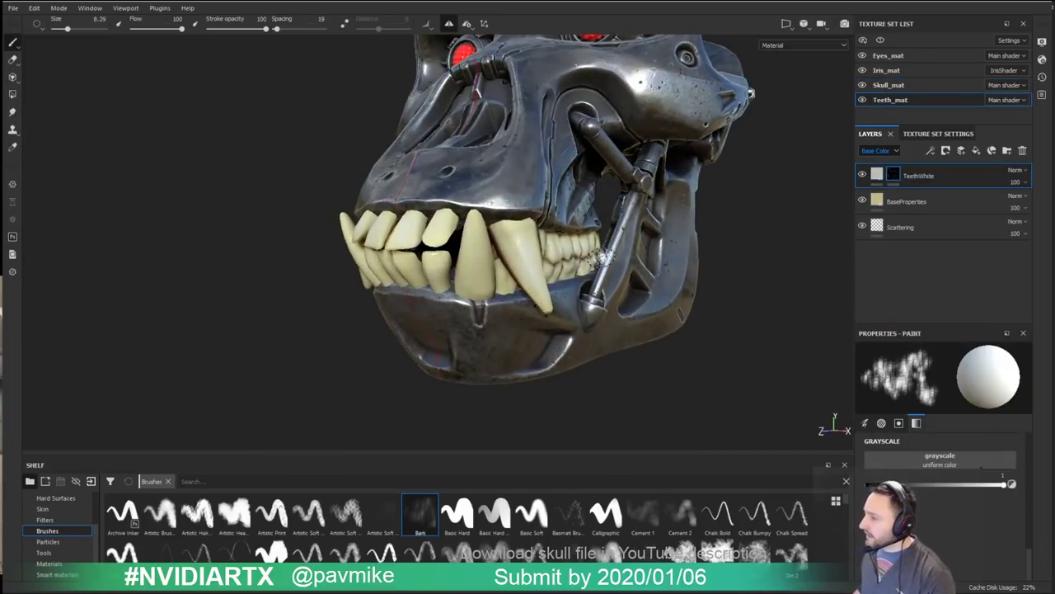
left_click_drag(518, 159, 540, 221, "alt")
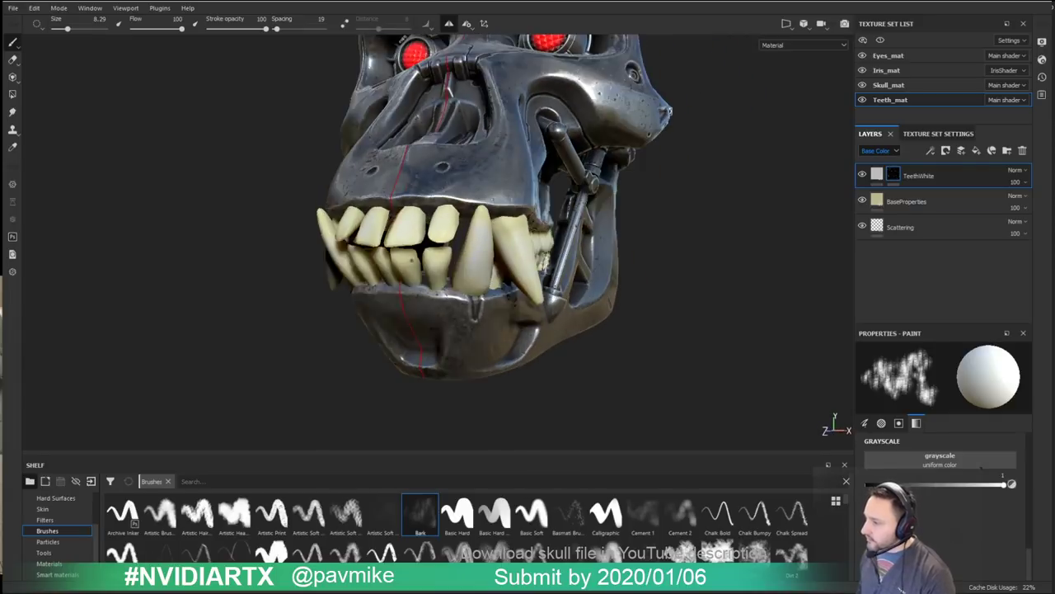
left_click_drag(182, 29, 150, 29)
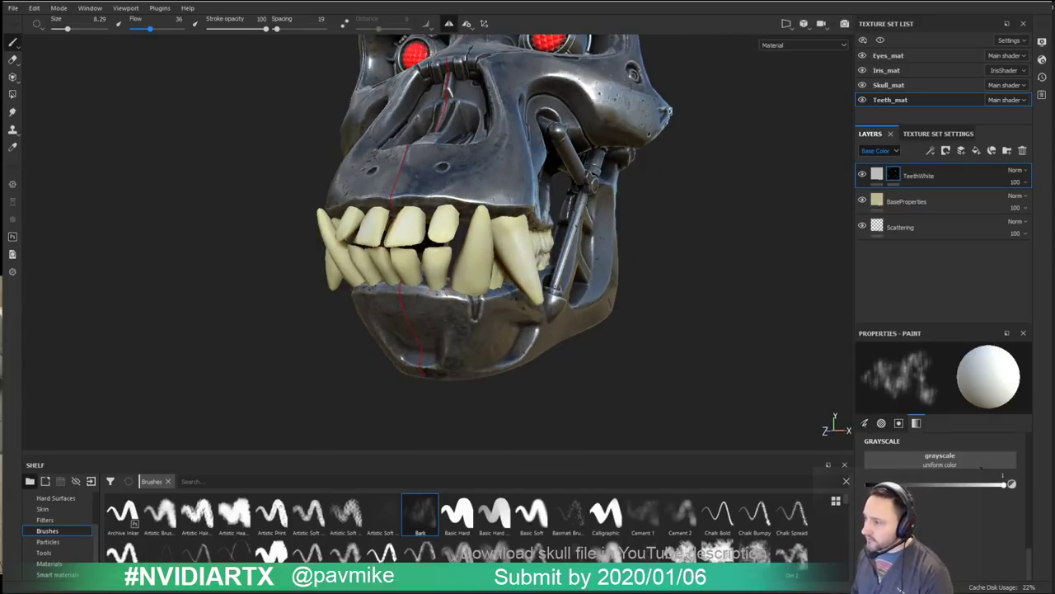
left_click_drag(515, 247, 501, 257, "alt")
key("[")
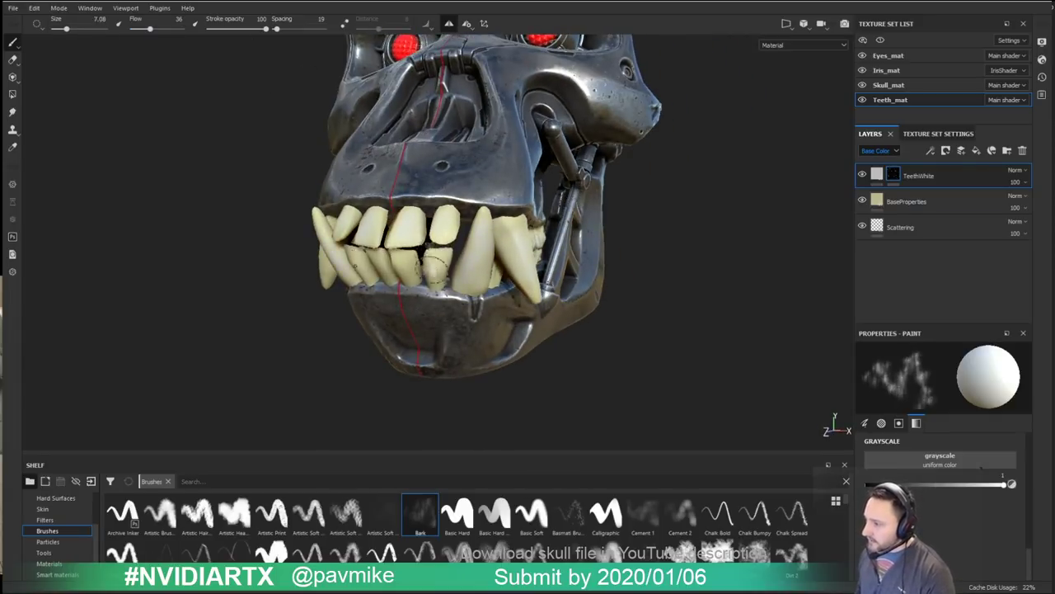
Step: Paint softly into the TeethWhite mask to whiten the molars and front teeth along the jaws
mouse_move(436, 264)
left_mouse_down("alt")
mouse_move(464, 249)
mouse_move(667, 228)
mouse_move(581, 252)
left_mouse_up("alt")
right_click_drag(581, 252, 504, 252, "shift")
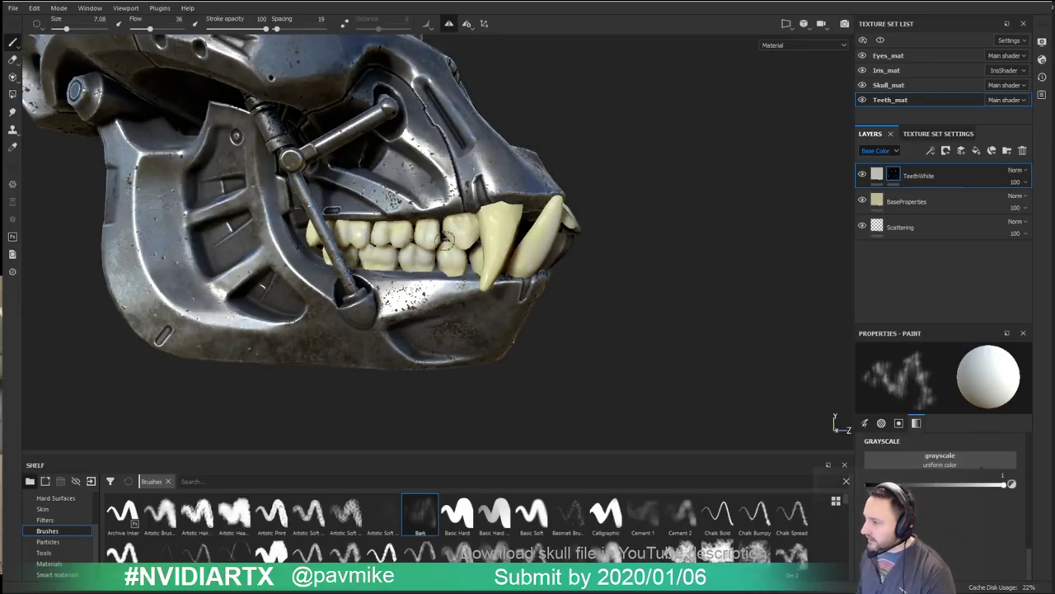
left_click_drag(568, 262, 495, 233, "alt")
left_click_drag(618, 200, 486, 236, "alt")
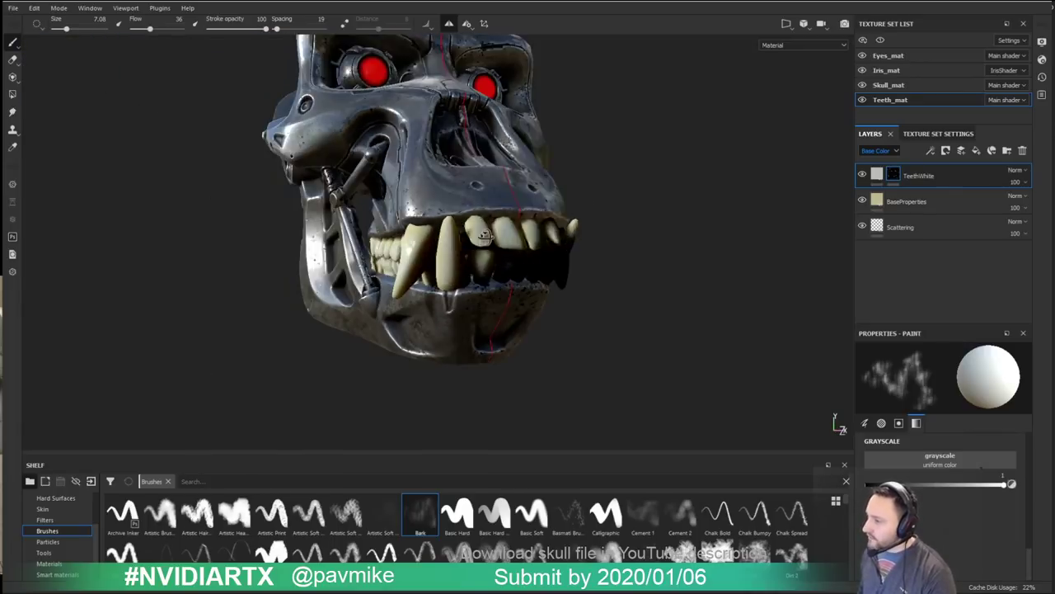
left_click_drag(676, 265, 528, 247, "alt")
right_click_drag(560, 253, 593, 253, "shift")
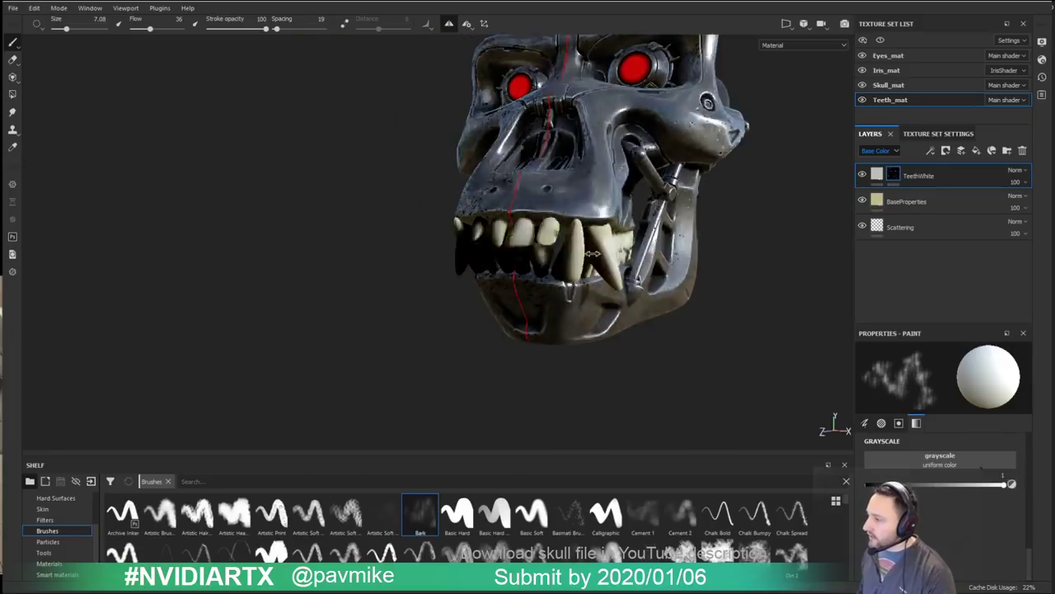
left_click_drag(592, 253, 564, 295, "alt")
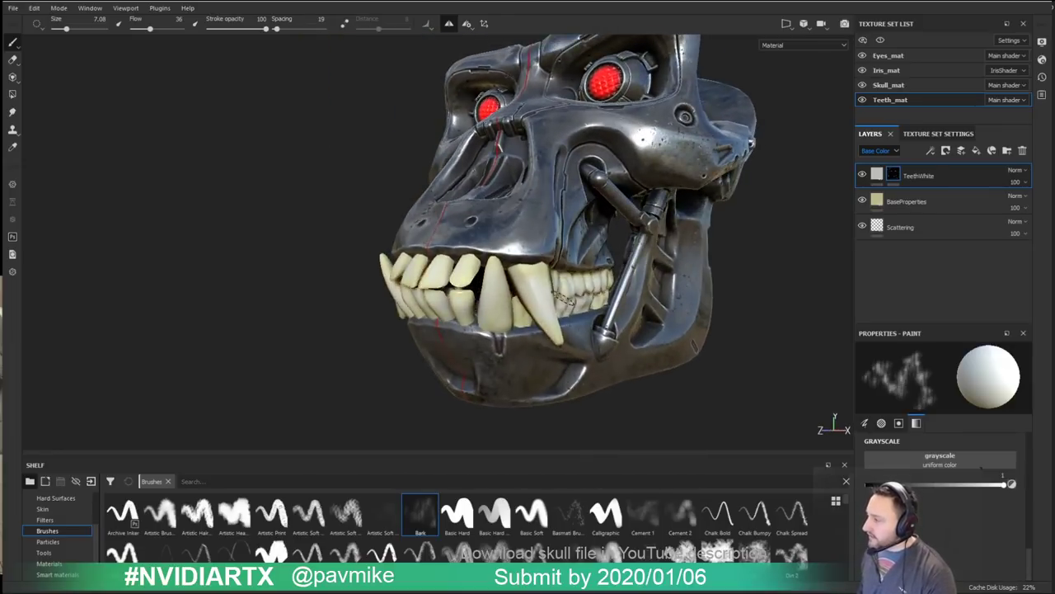
Step: Enable the roughness channel on the TeethWhite fill and set its roughness to 0.3074
left_click(877, 174)
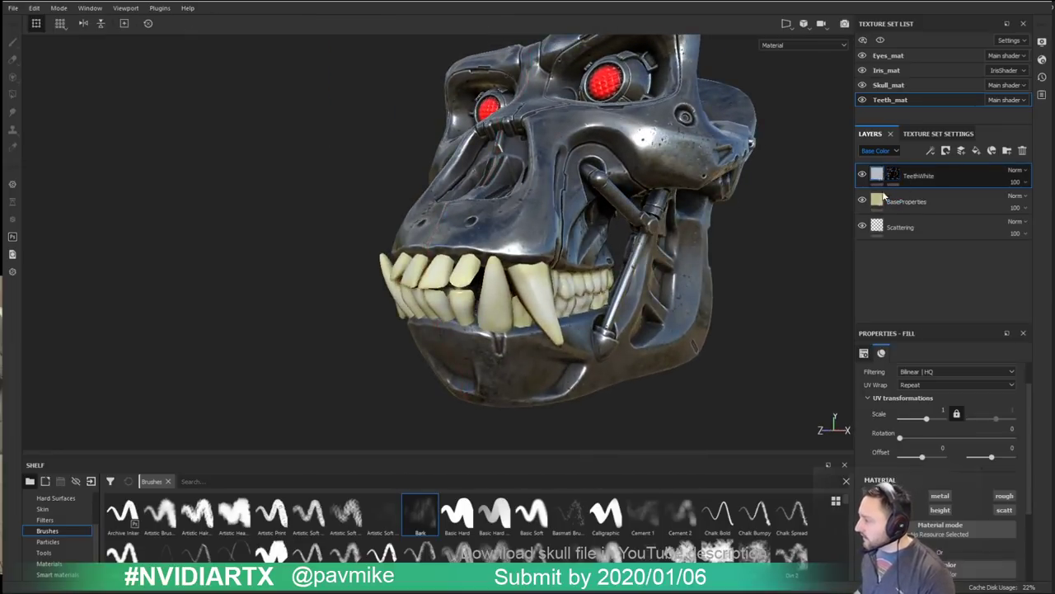
scroll(958, 492, "down", 2)
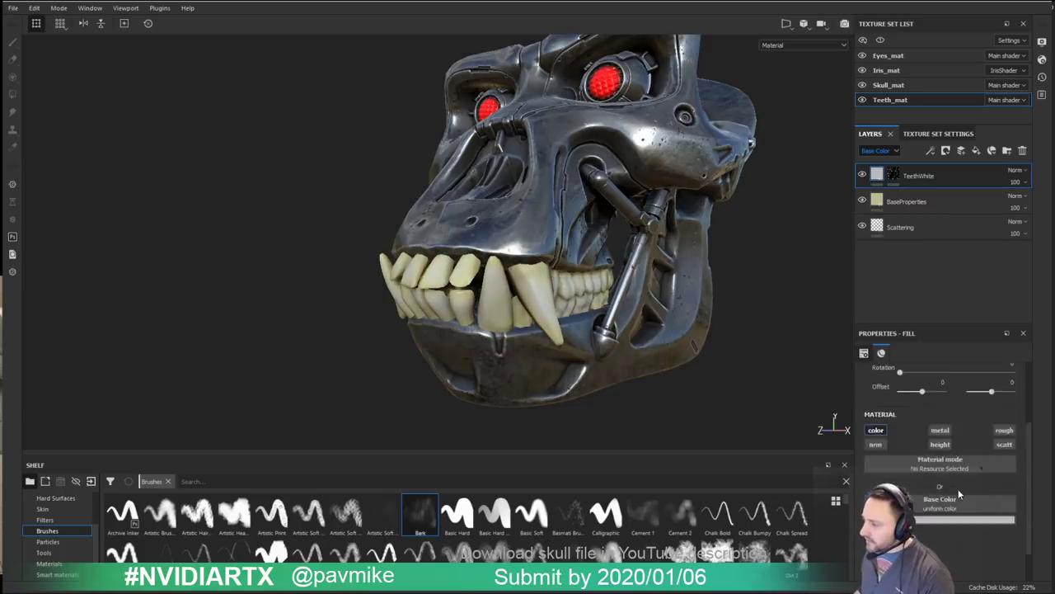
scroll(955, 486, "up", 2)
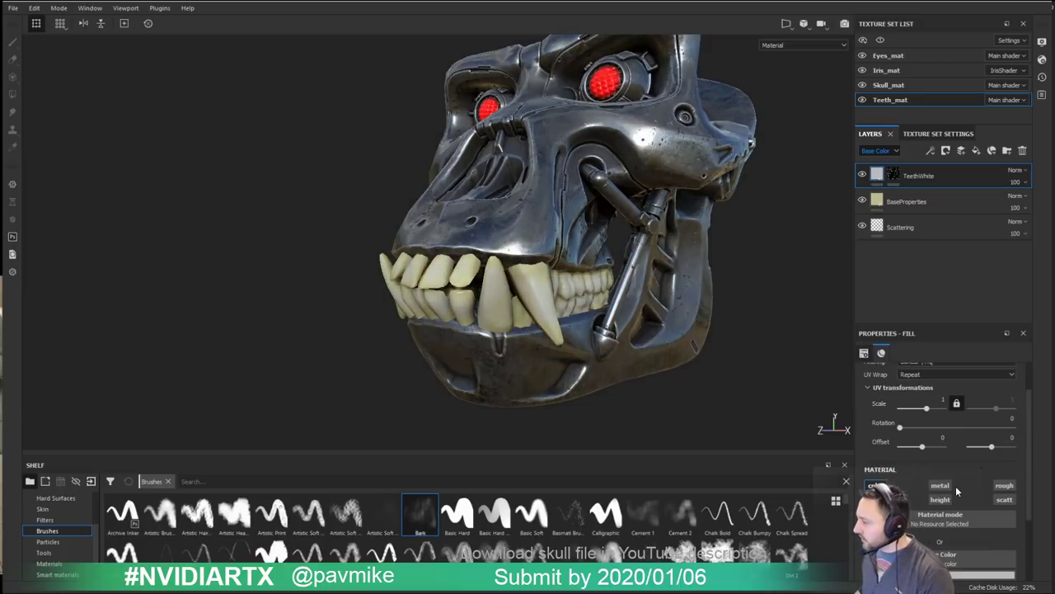
left_click(1012, 490)
left_click_drag(568, 301, 530, 276, "alt")
right_click_drag(530, 275, 535, 277, "shift")
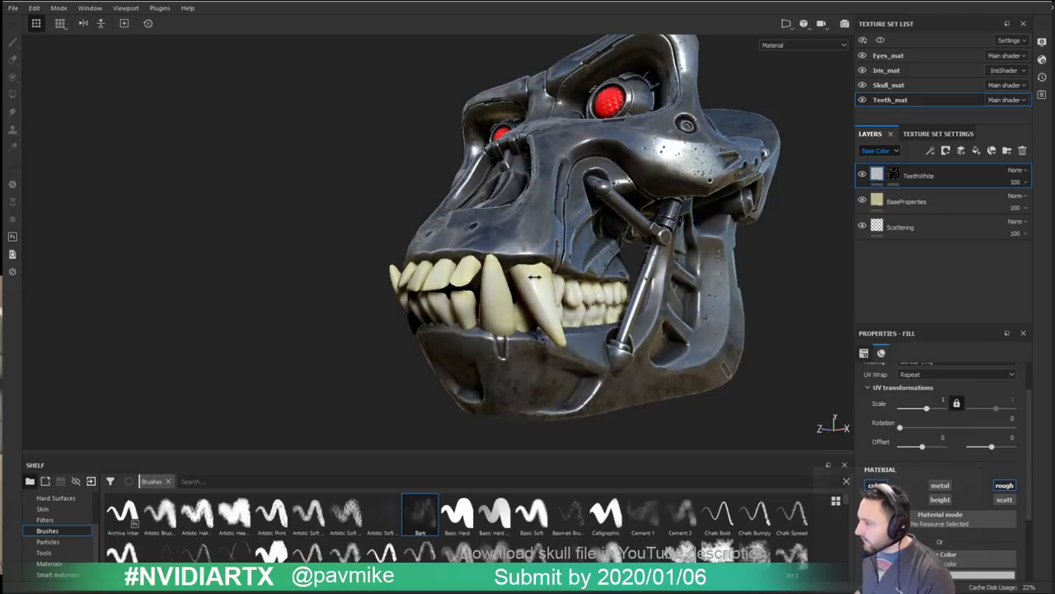
scroll(915, 467, "down", 4)
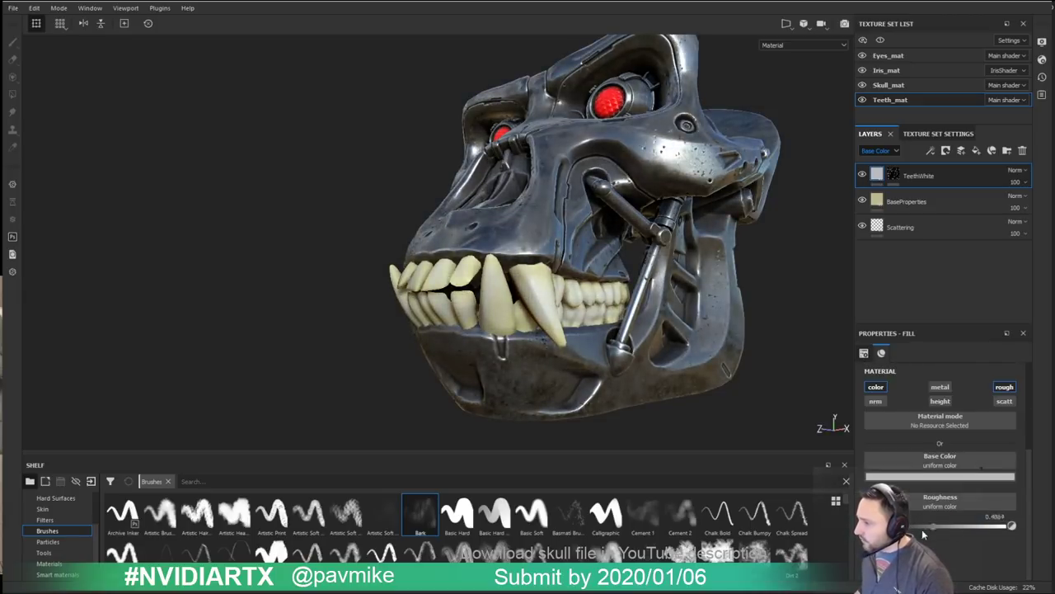
left_click_drag(979, 530, 899, 532)
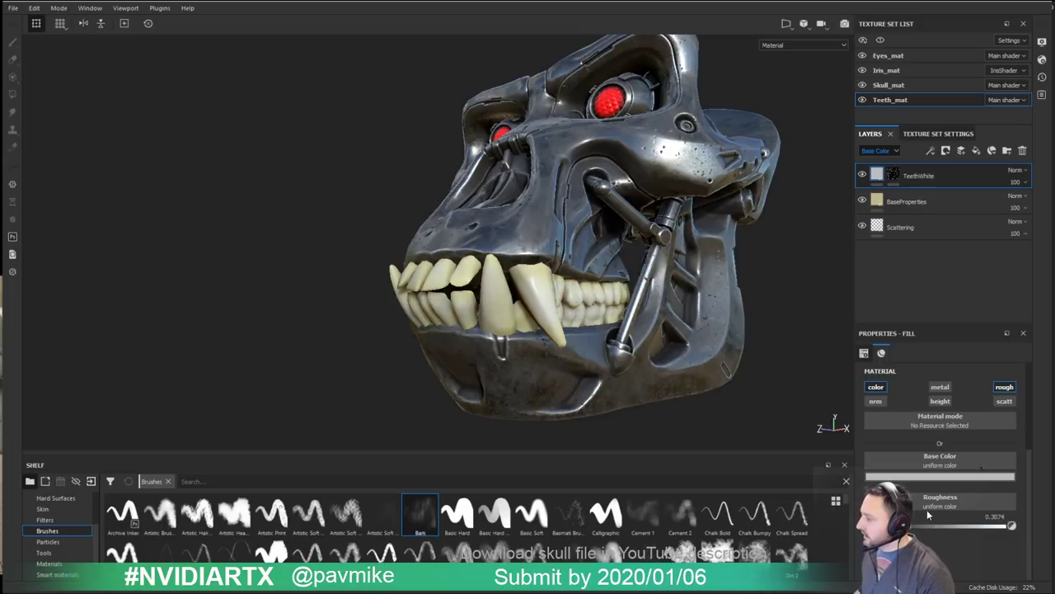
Step: Lighten the TeethWhite fill's base color to a slightly brighter neutral off-white
left_click(944, 476)
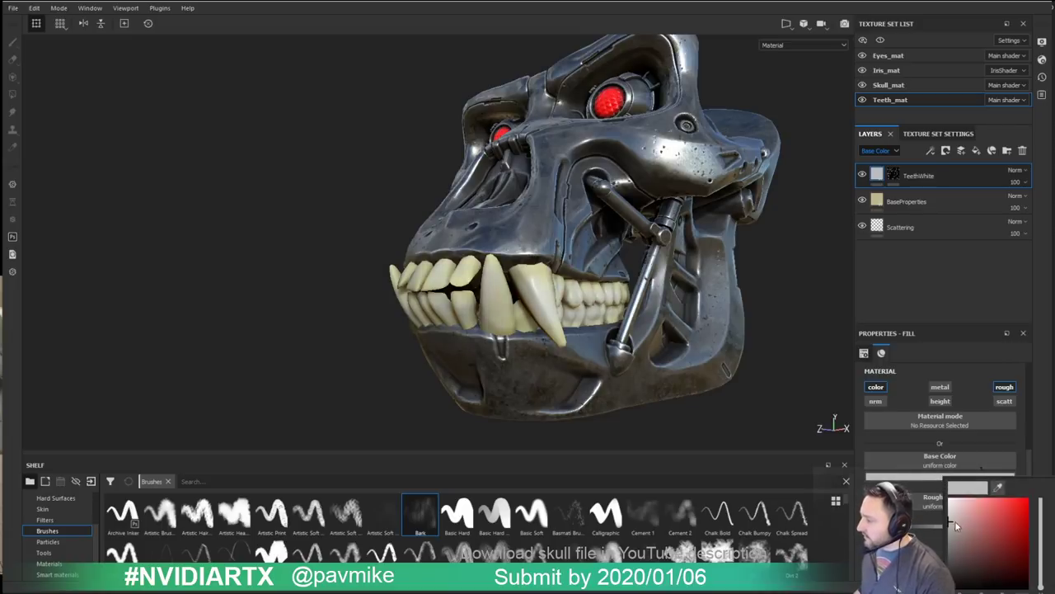
mouse_move(956, 526)
left_mouse_down()
mouse_move(954, 502)
mouse_move(989, 540)
mouse_move(968, 512)
mouse_move(954, 510)
mouse_move(955, 519)
mouse_move(950, 508)
mouse_move(949, 520)
left_mouse_up()
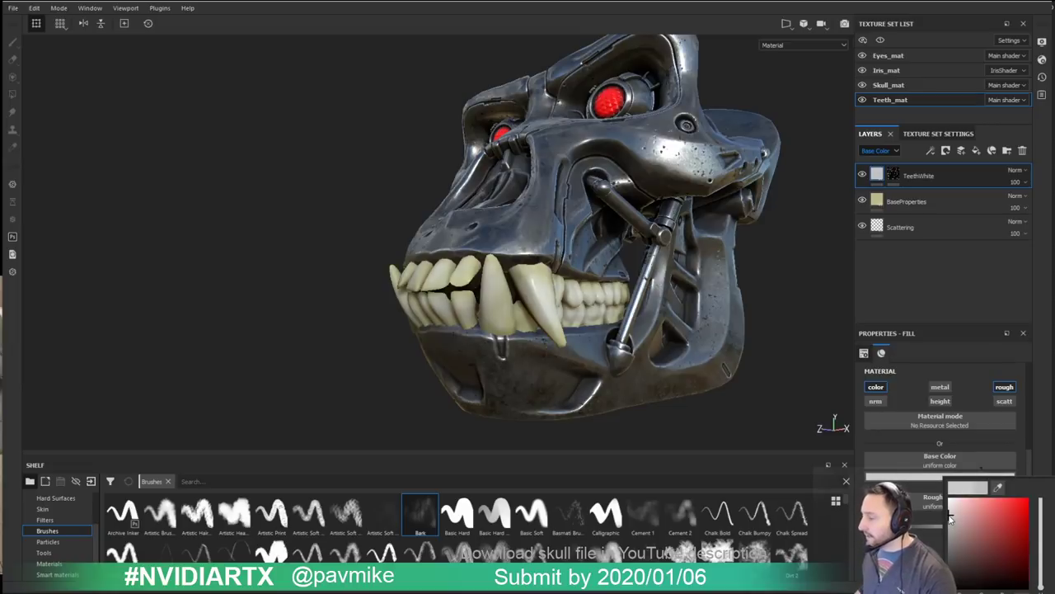
left_click_drag(740, 229, 743, 262, "alt")
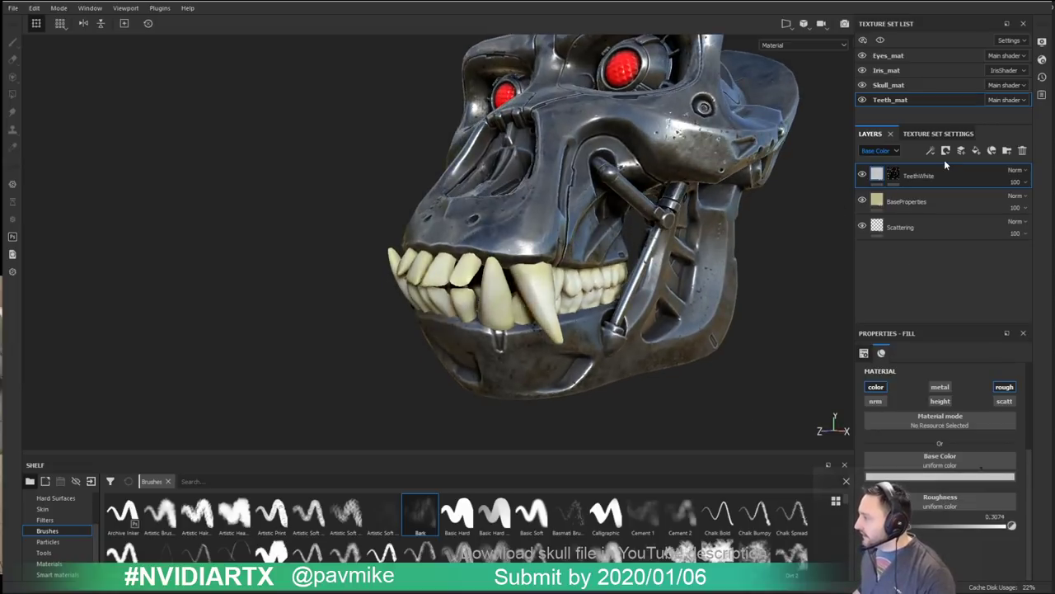
Step: Add a paint layer above TeethWhite and name it ColorBreakup
left_click(962, 151)
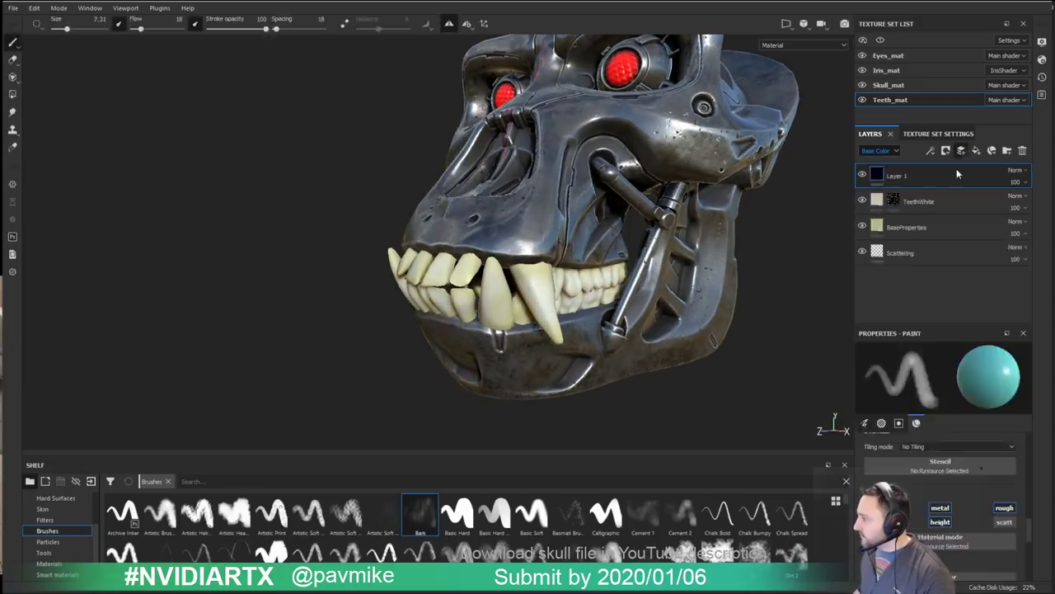
double_click(896, 176)
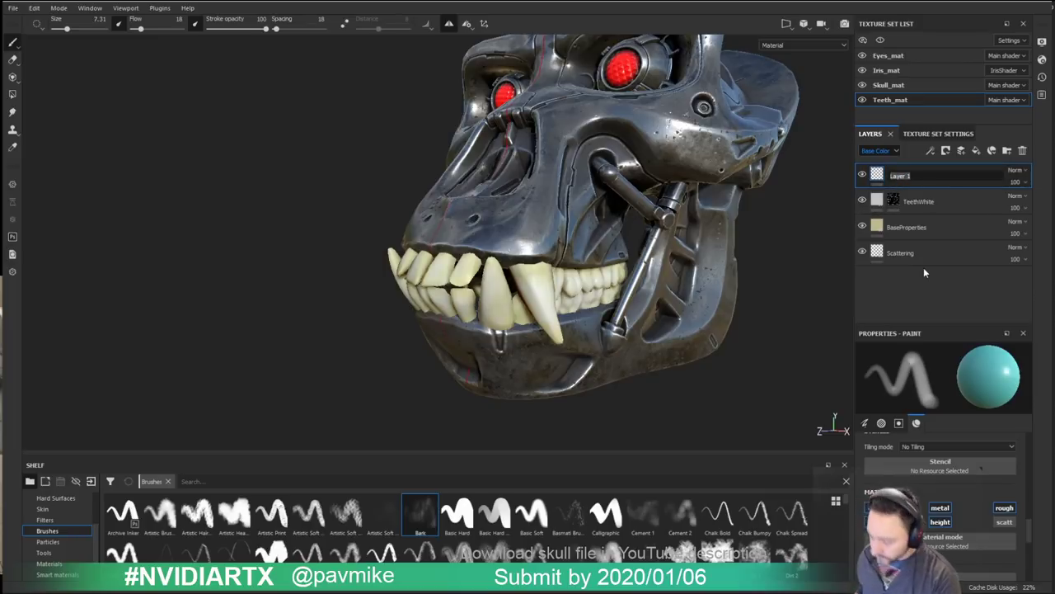
type("Color")
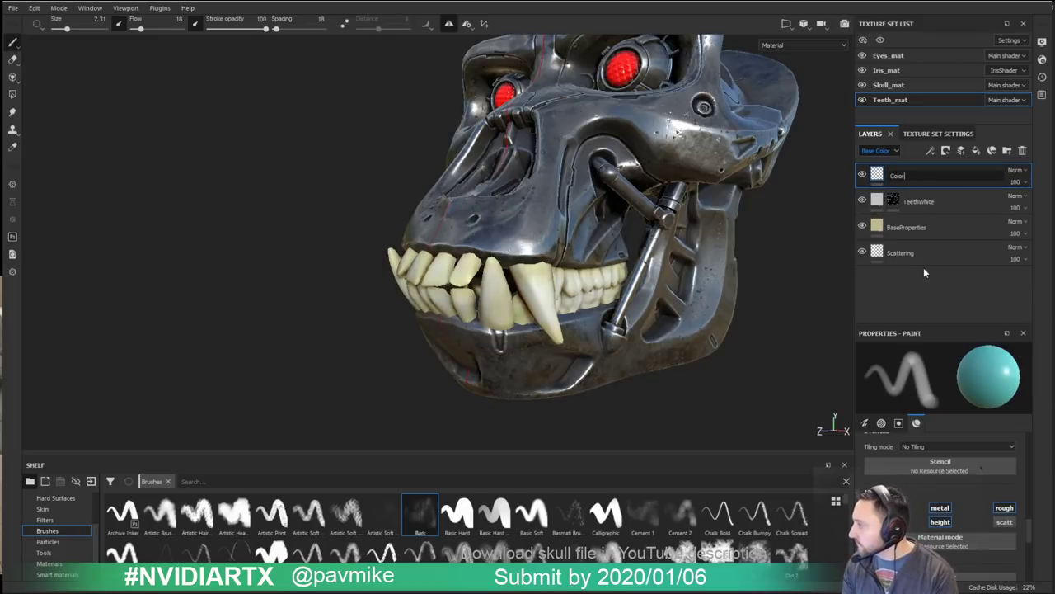
type("Breakup")
key("Return")
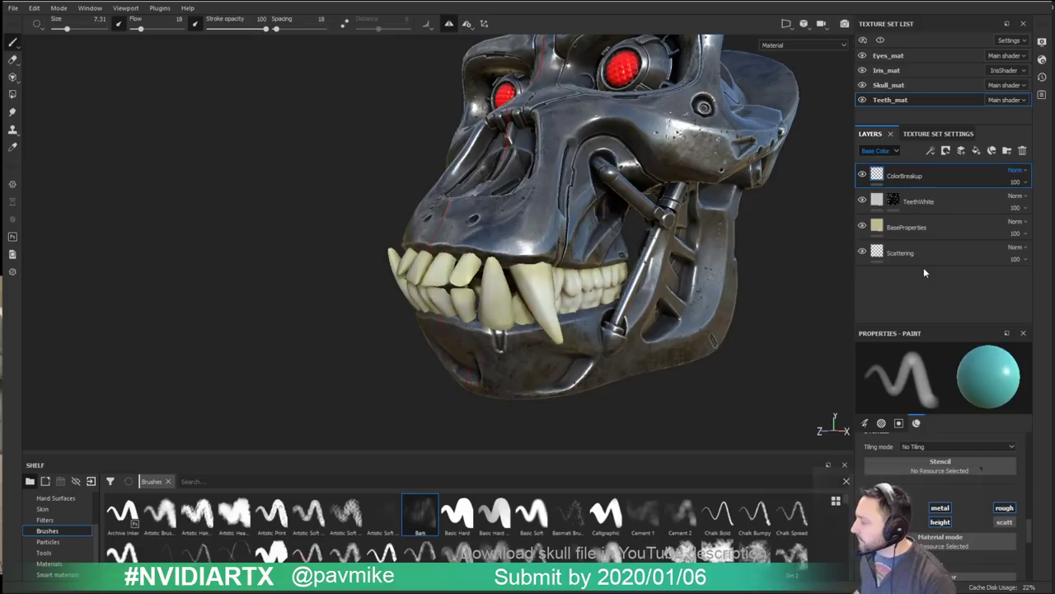
Step: Turn off the brush's metal, rough, nrm and height channels so it paints only color
left_click_drag(700, 284, 742, 252, "alt")
right_click(784, 213)
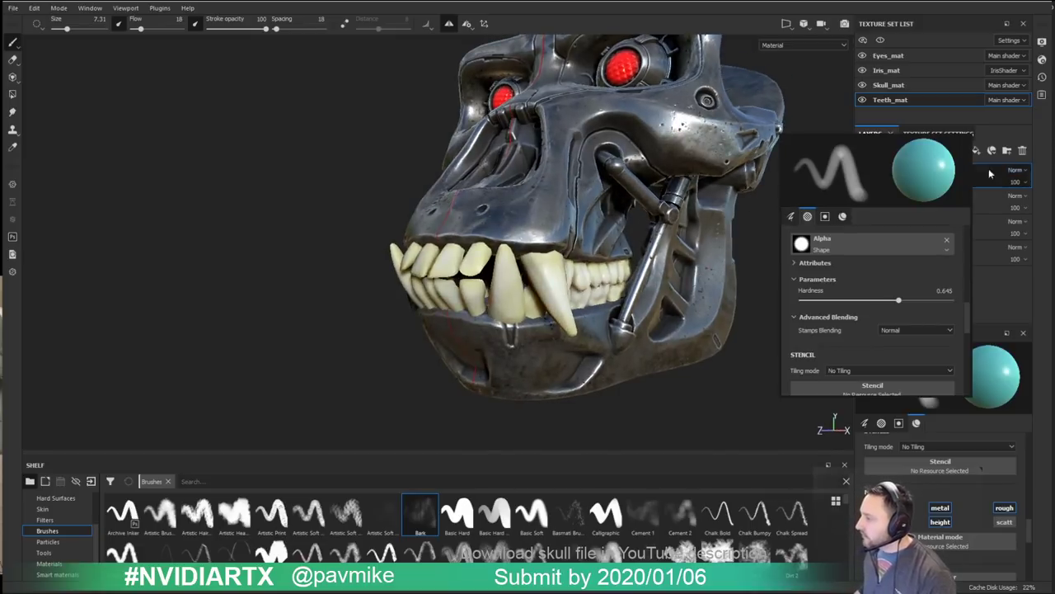
left_click(746, 228)
right_click(762, 206)
scroll(821, 320, "down", 3)
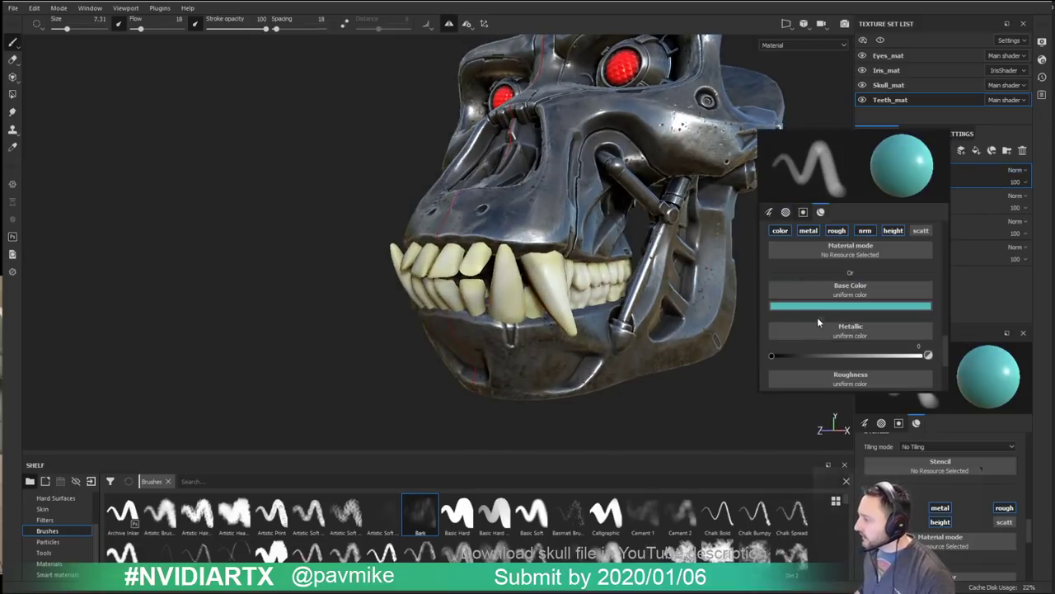
left_click(808, 230)
left_click(836, 230)
left_click(871, 232)
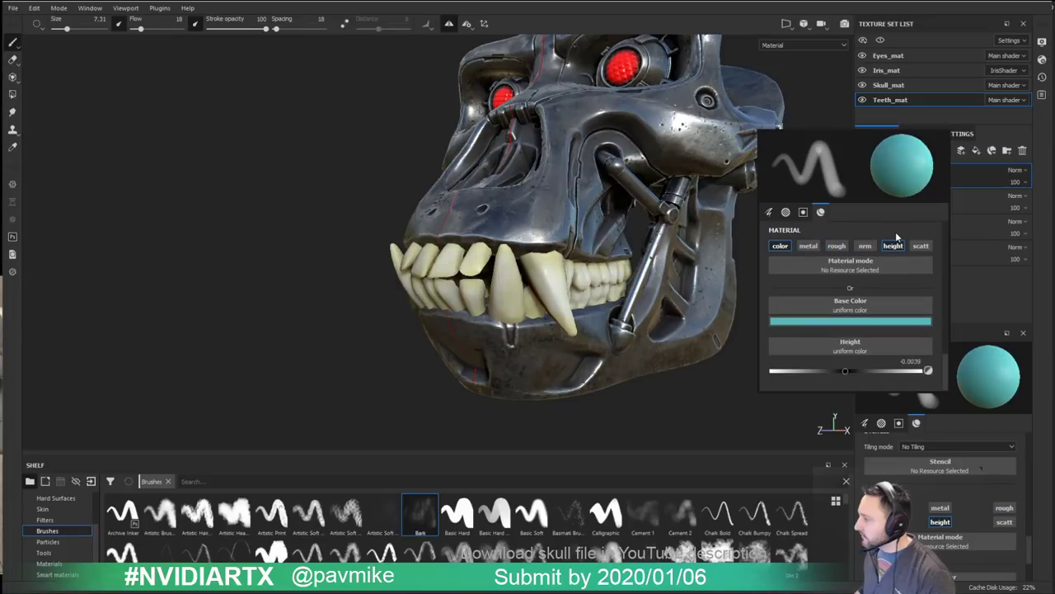
left_click(895, 246)
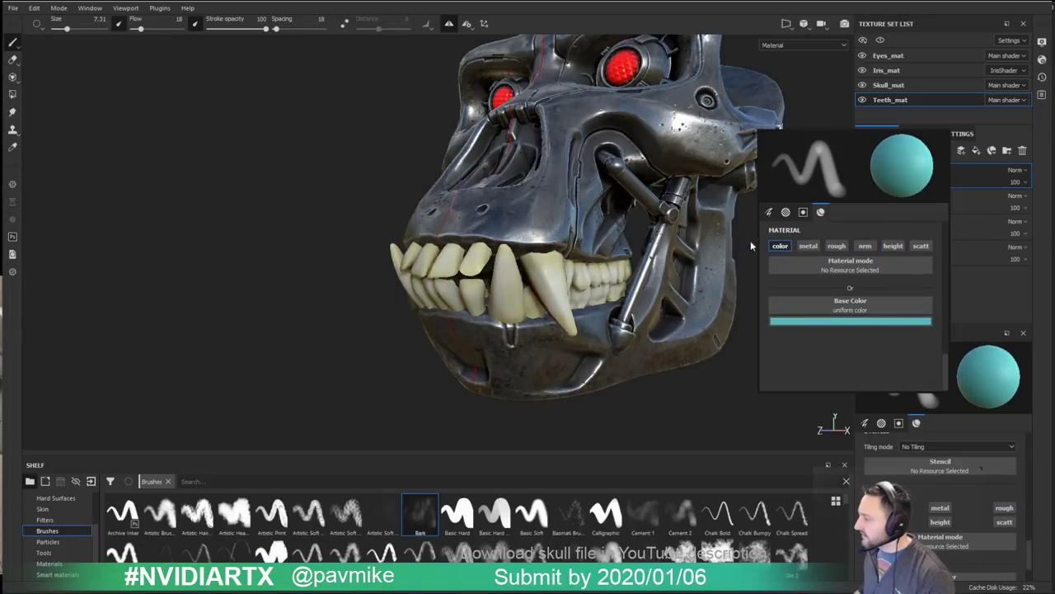
Step: Change the brush's base color to a pale cyan and tint the tip of the large upper canine
left_click_drag(394, 268, 213, 190, "alt")
left_click_drag(765, 231, 742, 234, "alt")
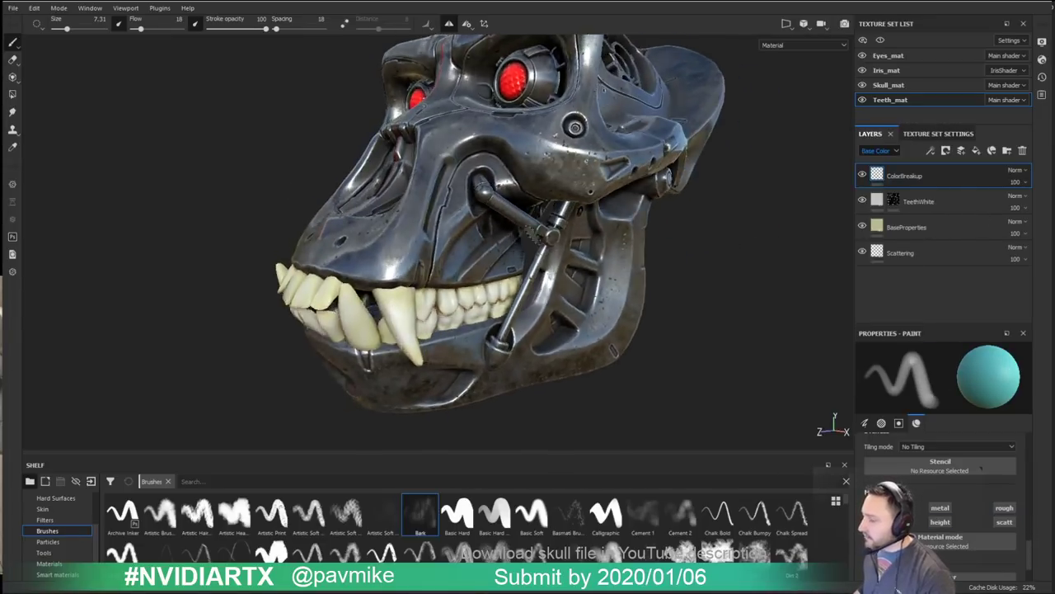
middle_click_drag(742, 234, 787, 206, "alt")
left_click_drag(787, 206, 745, 229, "alt")
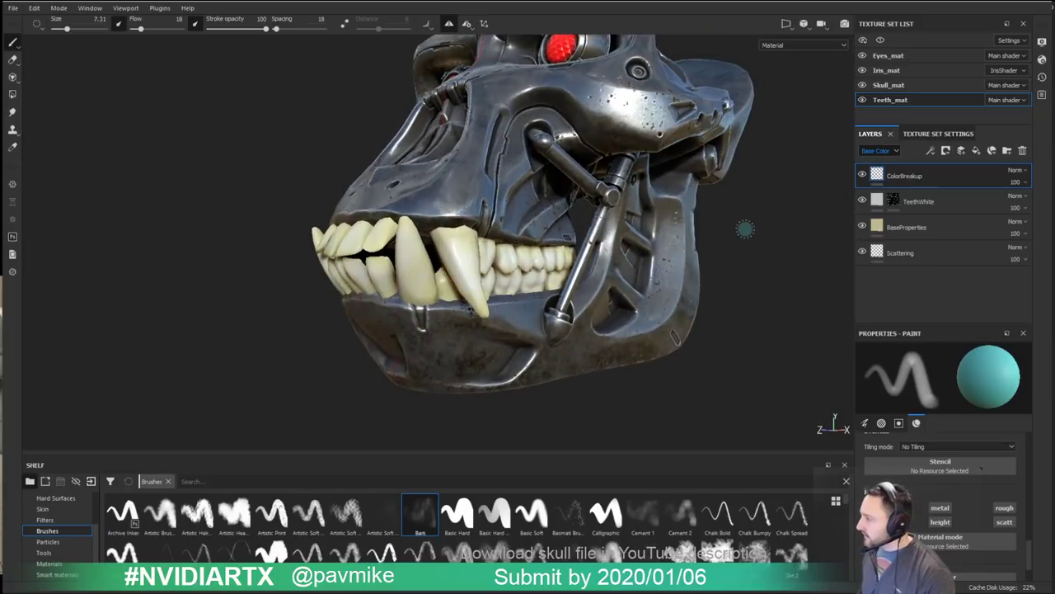
right_click(739, 188)
left_click(847, 310)
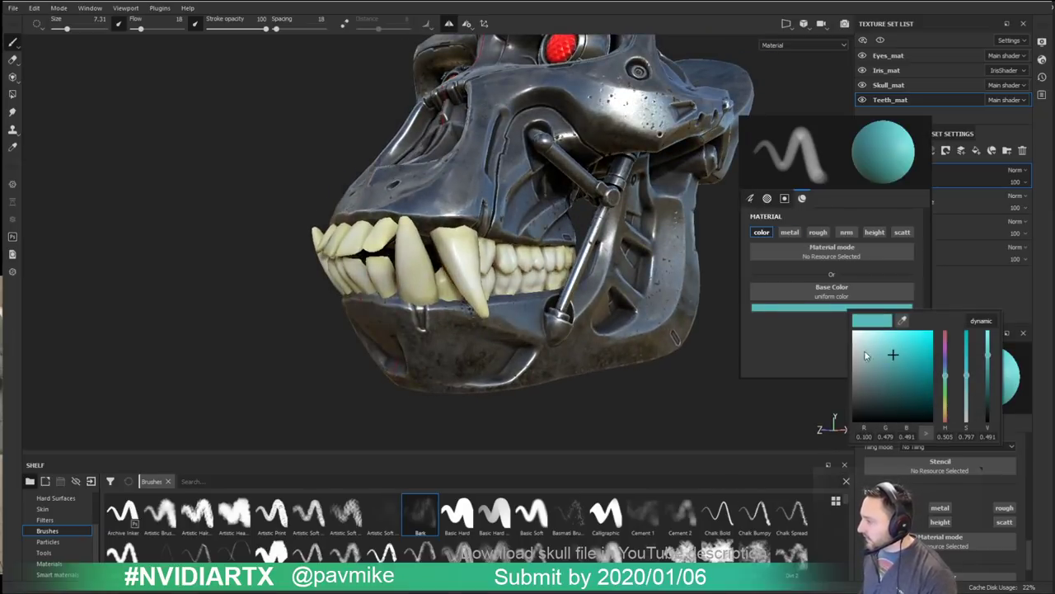
left_click(864, 342)
mouse_move(496, 303)
left_mouse_down()
mouse_move(478, 302)
mouse_move(546, 306)
mouse_move(581, 289)
left_mouse_up()
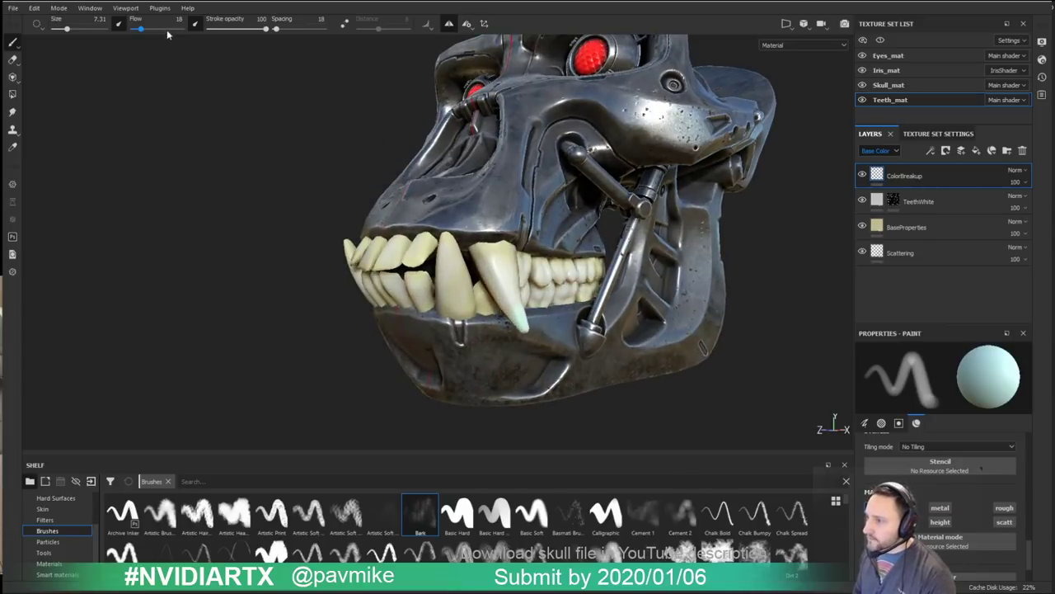
Step: Lower the brush flow to 6, reduce its size to 4.19, and tint the lower canine's tip and the molars pale cyan
left_click_drag(141, 30, 134, 30)
mouse_move(469, 306)
left_mouse_down("alt")
mouse_move(521, 313)
mouse_move(516, 303)
left_mouse_up("alt")
left_click_drag(467, 246, 465, 240)
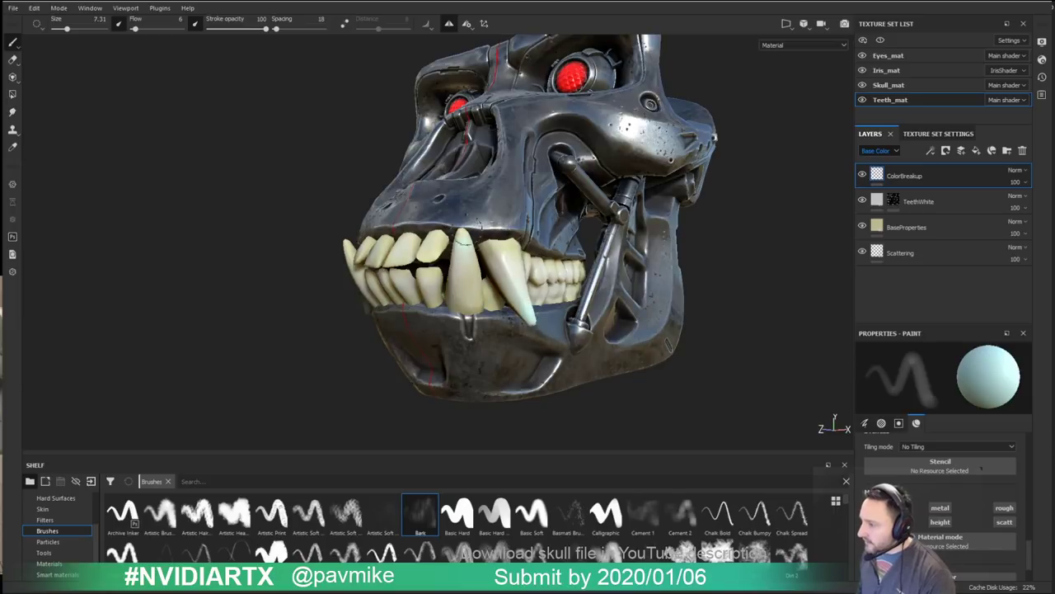
left_click_drag(577, 262, 542, 266, "alt")
right_click_drag(493, 247, 475, 251, "ctrl")
left_click_drag(561, 268, 491, 278, "alt")
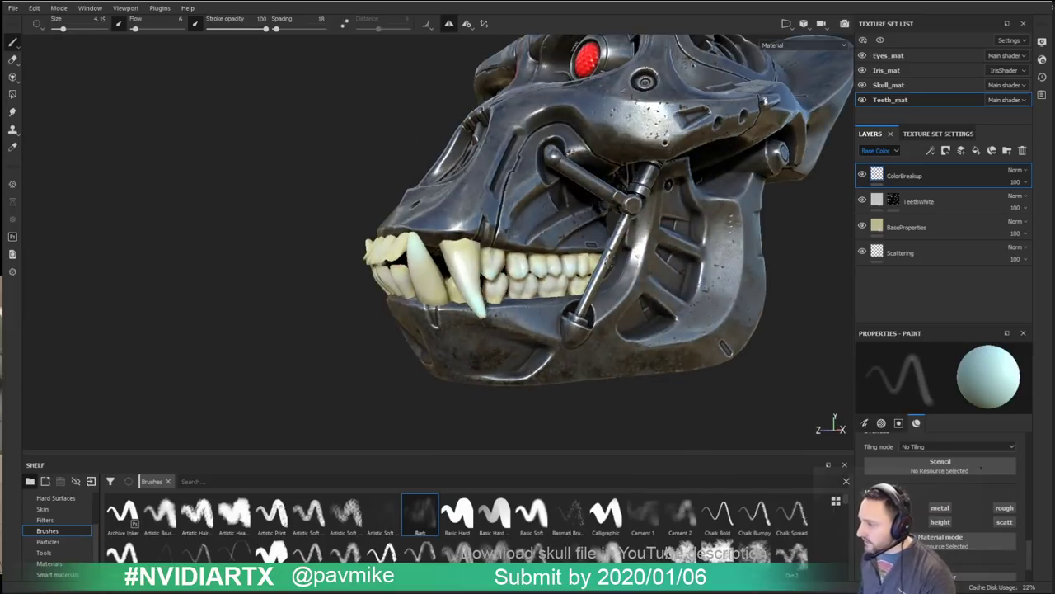
Step: Lower the paint brush's flow to 3 and its stroke opacity to 38
left_click_drag(138, 32, 136, 31)
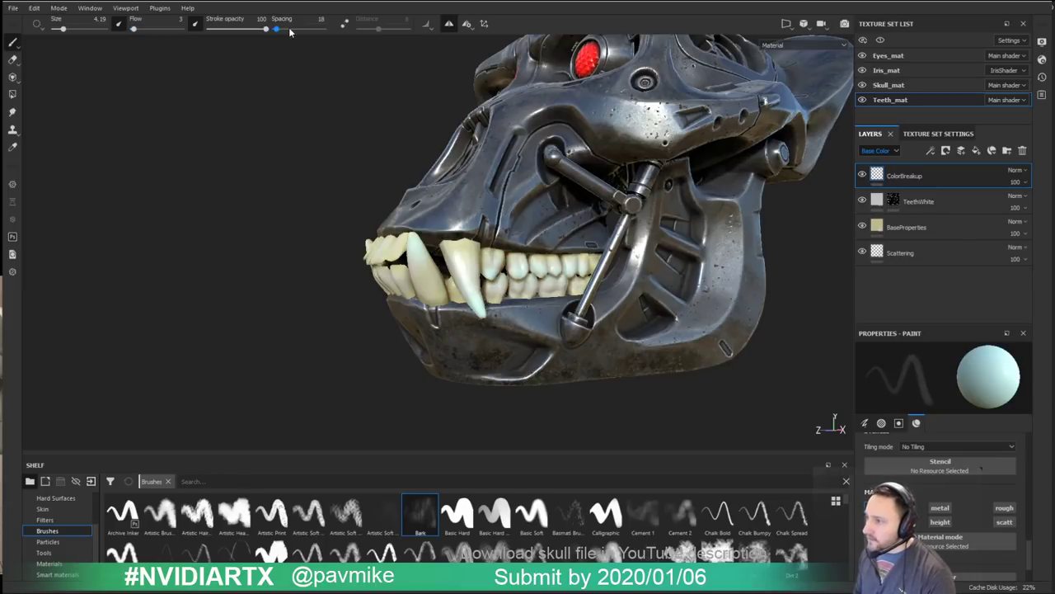
left_click_drag(265, 30, 229, 31)
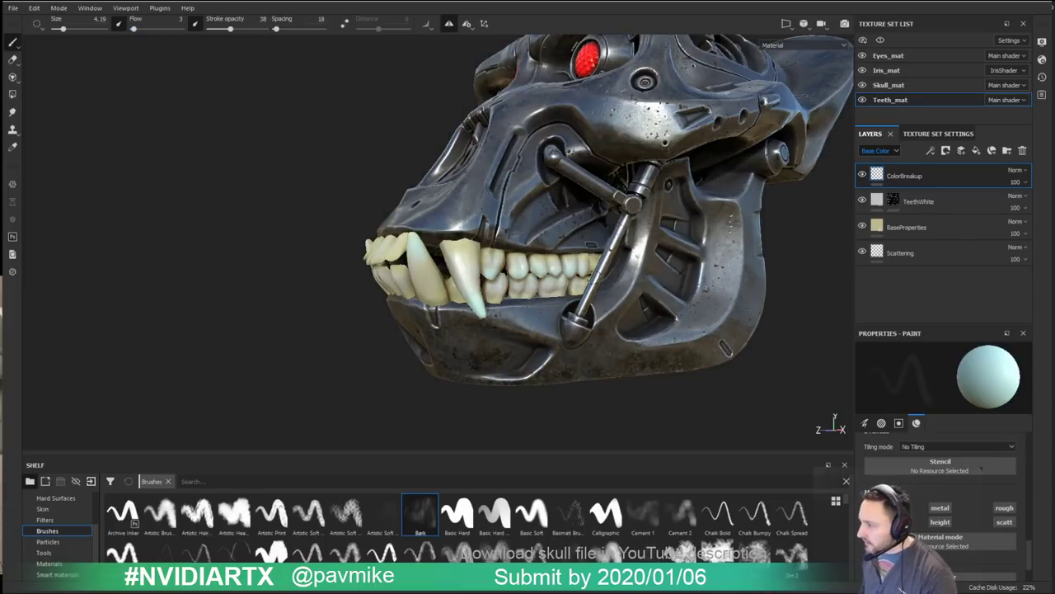
mouse_move(500, 286)
left_mouse_down("alt")
mouse_move(427, 256)
mouse_move(500, 297)
mouse_move(548, 291)
left_mouse_up("alt")
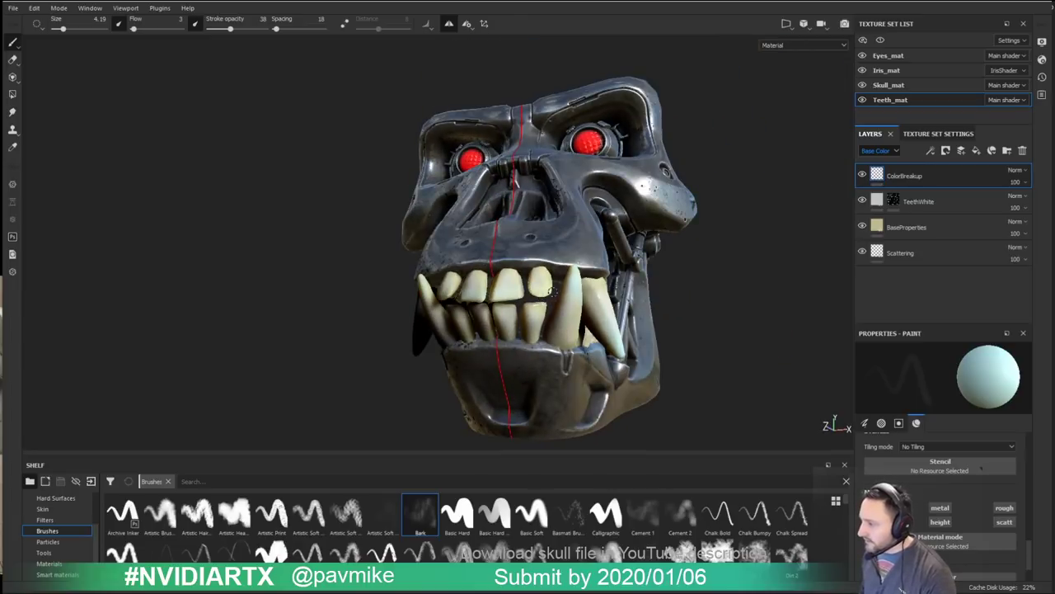
left_click_drag(462, 330, 528, 340, "alt")
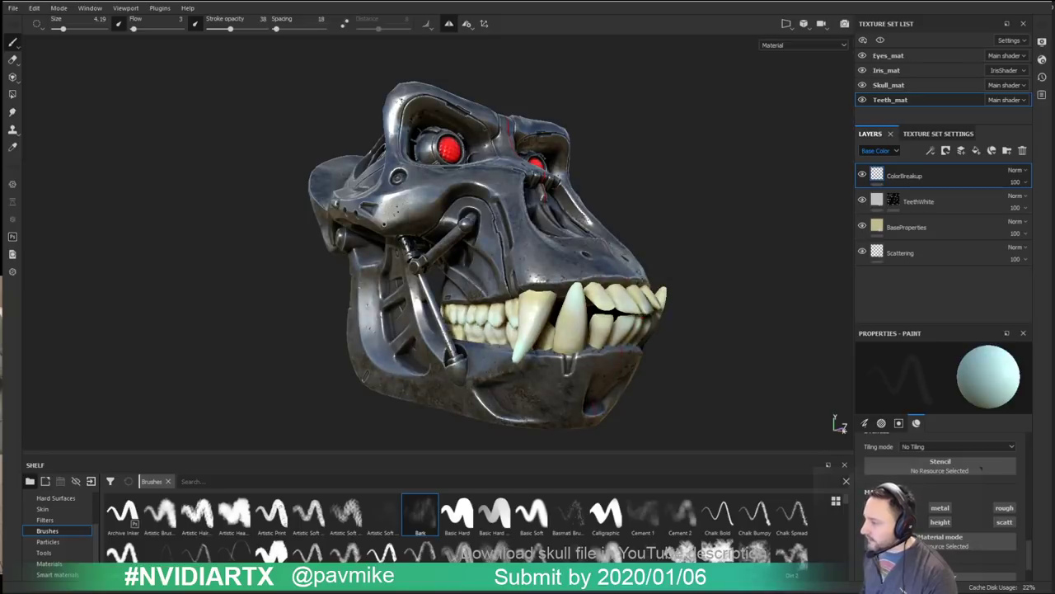
left_click_drag(636, 280, 604, 293, "alt")
Step: Switch to the eraser and reduce the ColorBreakup layer's opacity to 61
left_click(11, 60)
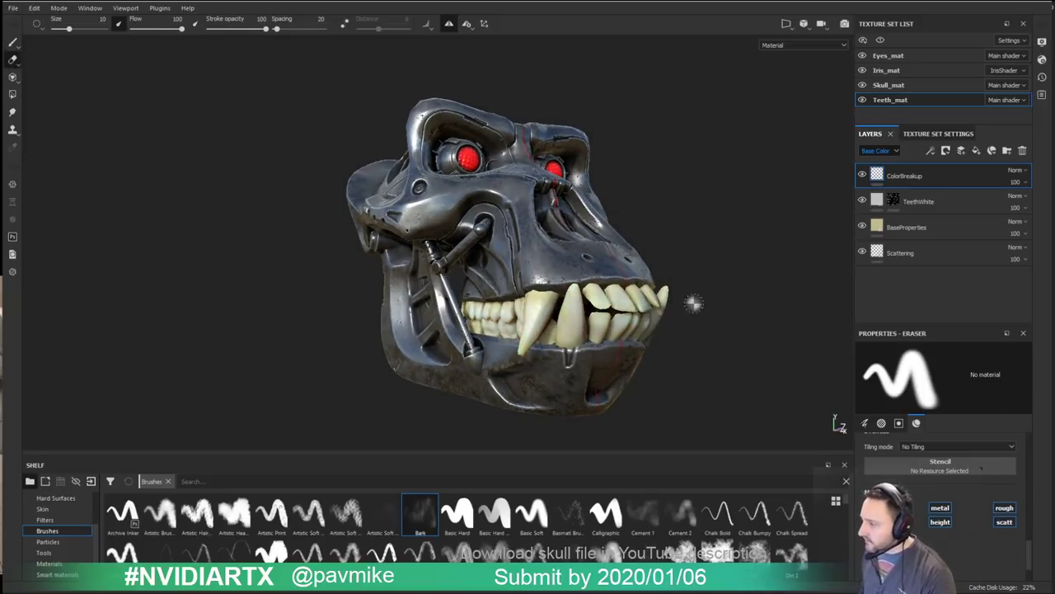
left_click(1022, 182)
left_click_drag(1054, 200, 1040, 202)
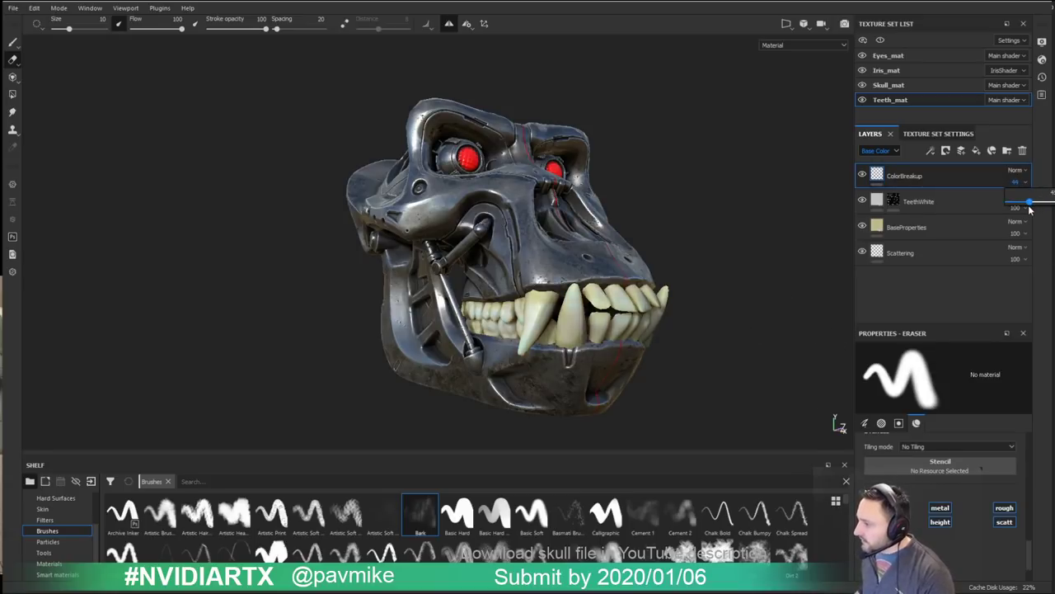
left_click_drag(726, 318, 539, 330, "alt")
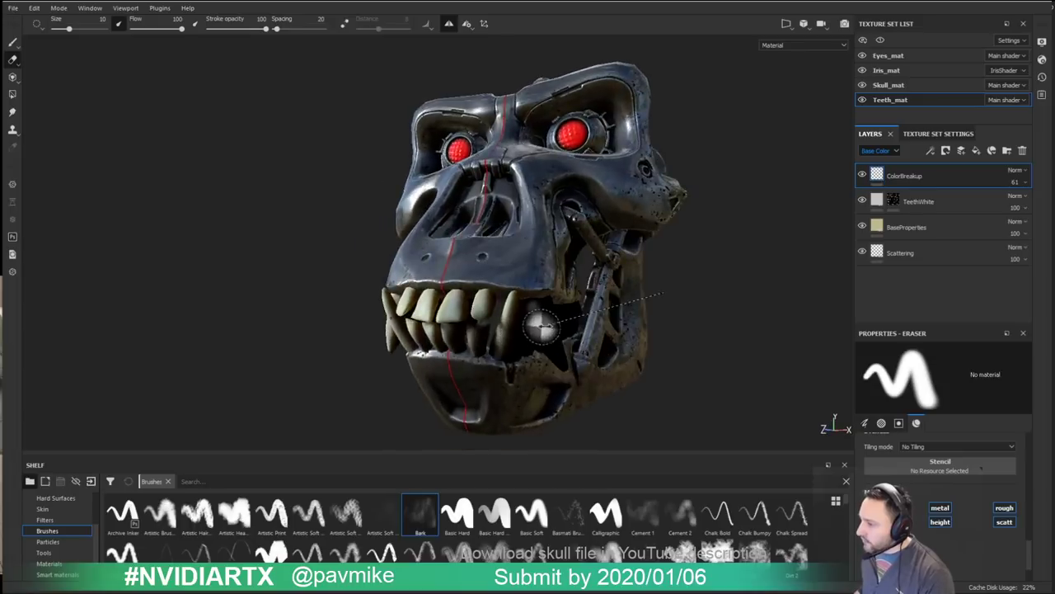
right_click_drag(539, 330, 579, 329, "shift")
left_click_drag(580, 329, 532, 326, "alt")
Step: Add a filter to the ColorBreakup layer and choose HSL Perceptive for it
right_click(908, 173)
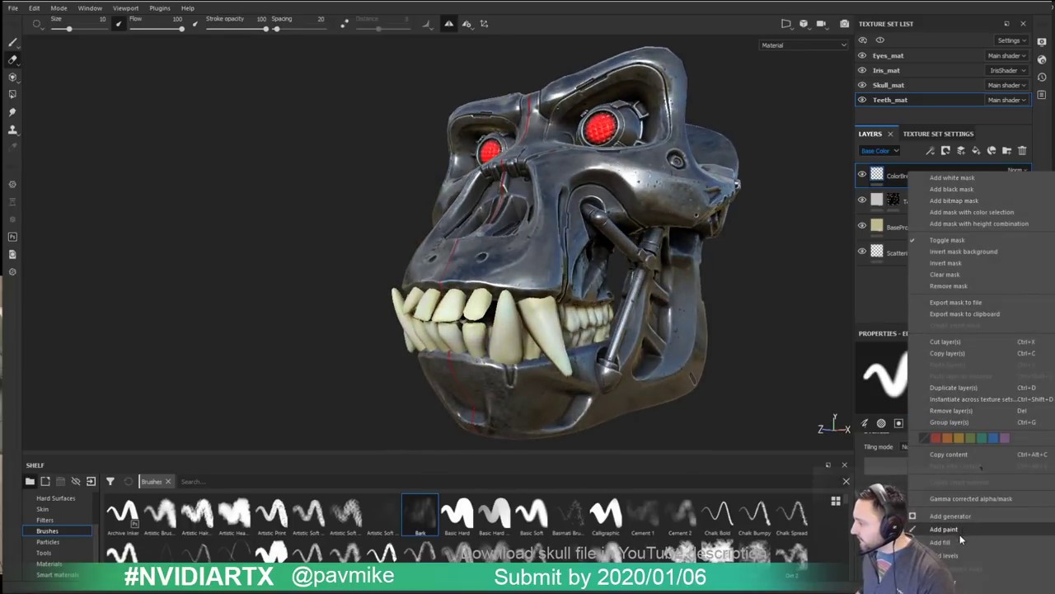
left_click(947, 568)
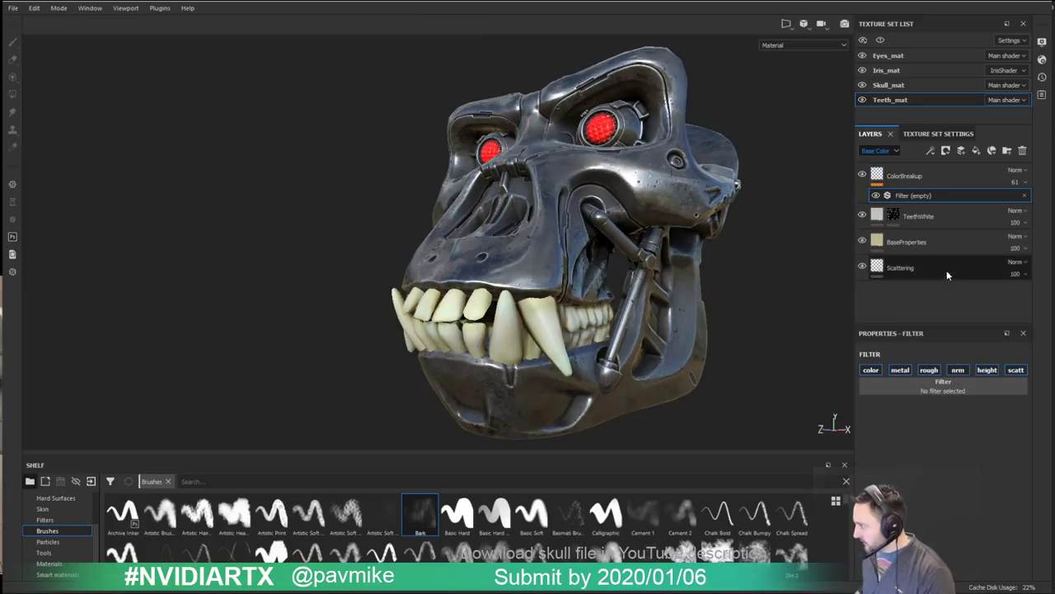
left_click(937, 389)
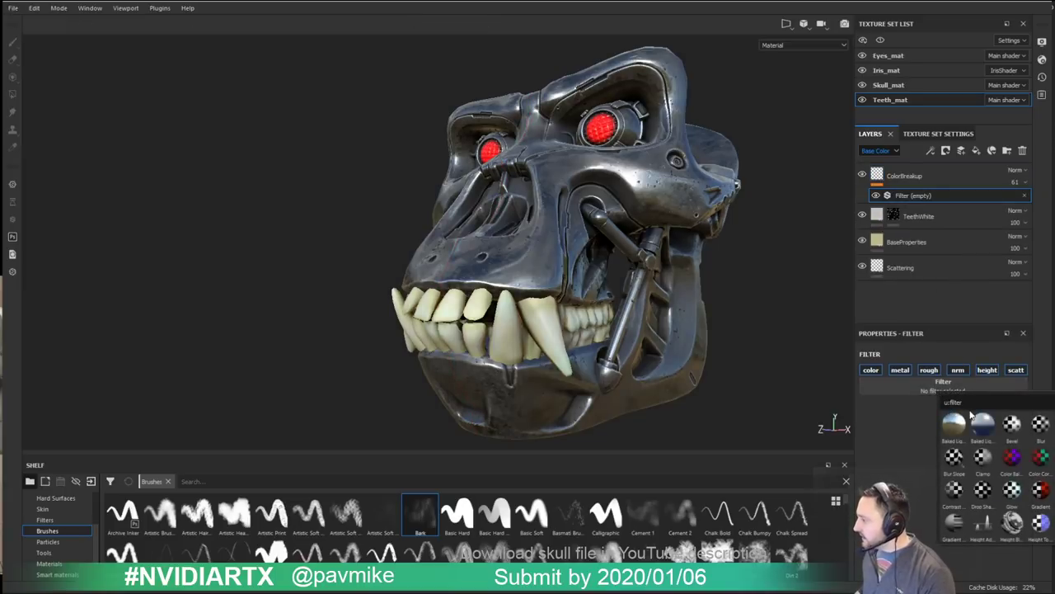
scroll(1021, 490, "down", 5)
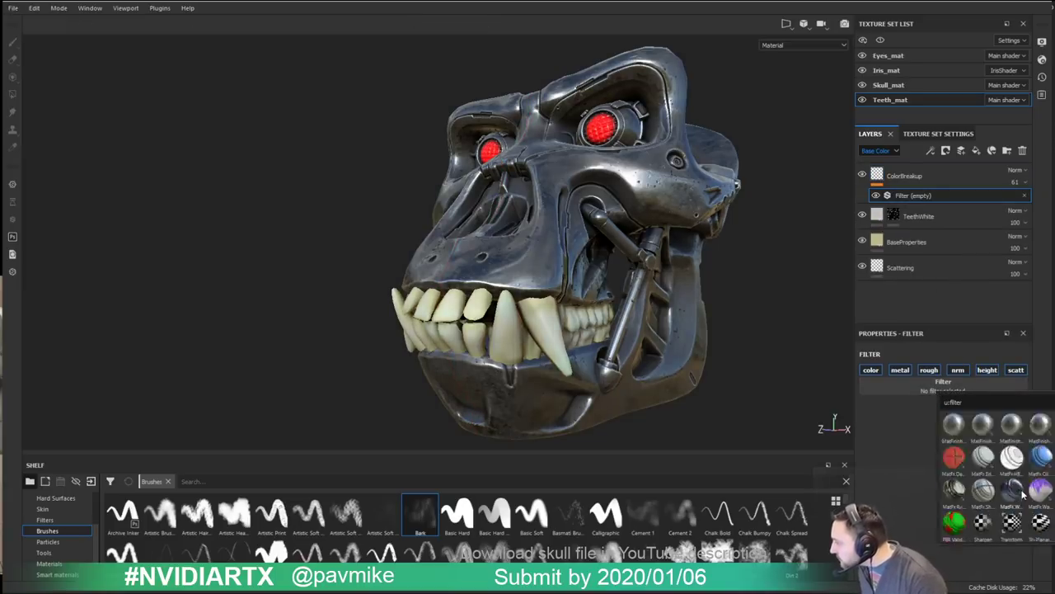
scroll(1022, 493, "up", 5)
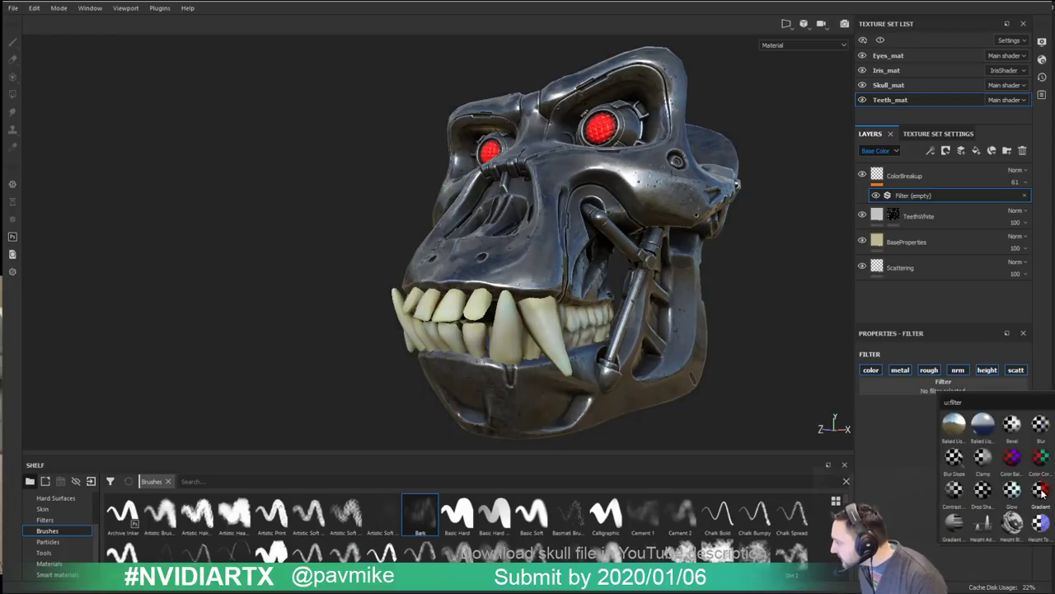
scroll(1037, 493, "down", 3)
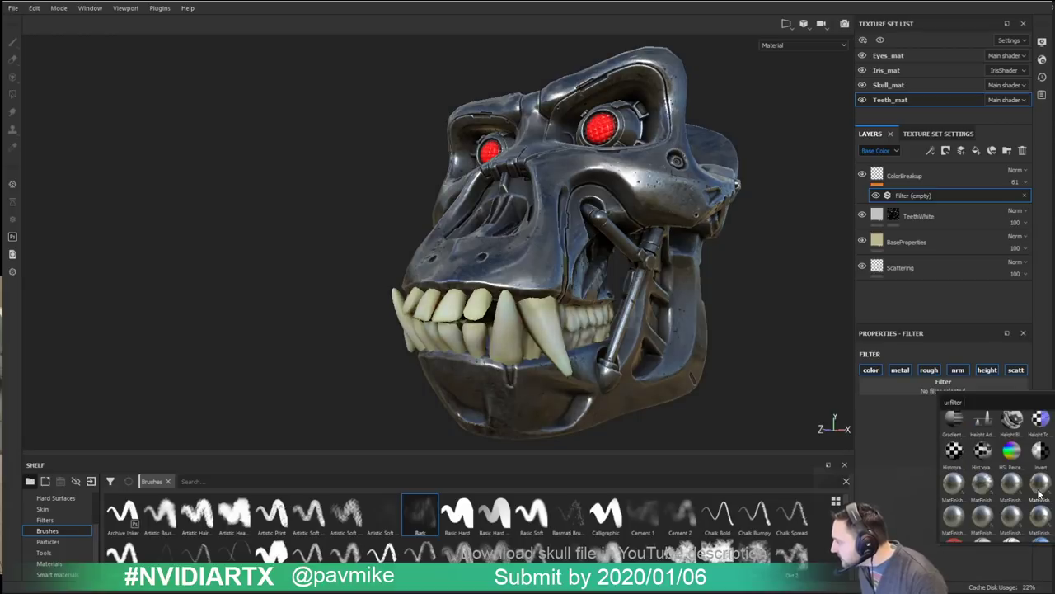
type("h")
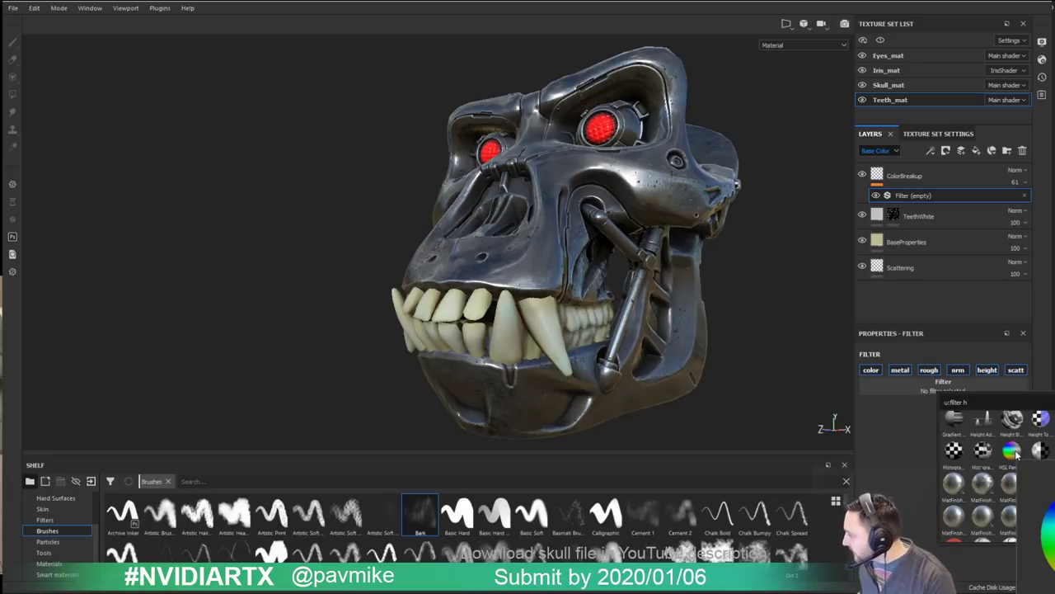
type("s")
left_click(1040, 424)
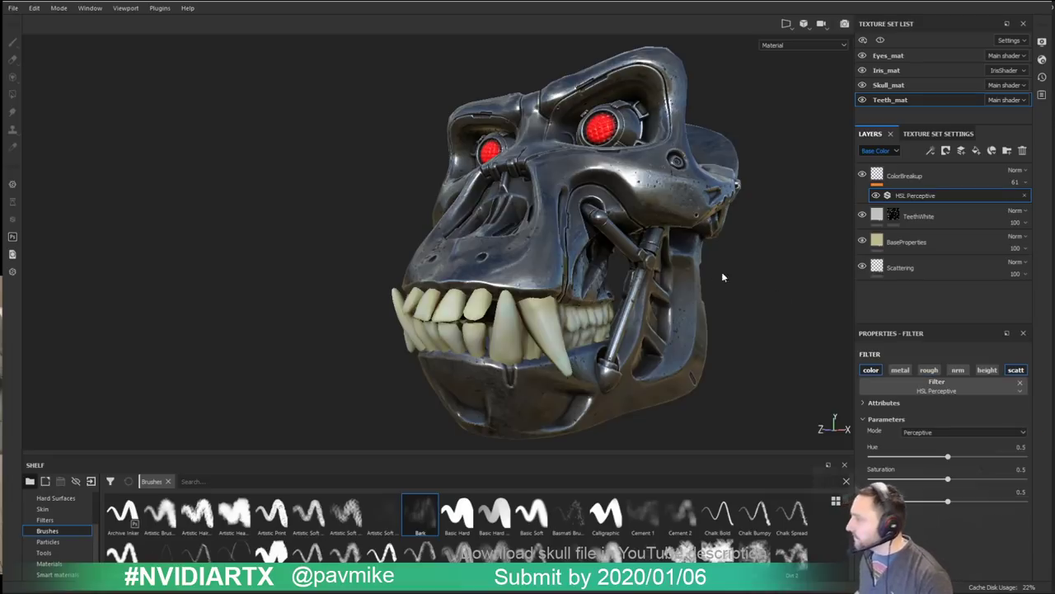
Step: Set the HSL Perceptive filter's hue to 0.488, saturation to 0.431 and lightness to 0.527, checking the teeth in base color and material views
left_click_drag(721, 271, 664, 278, "alt")
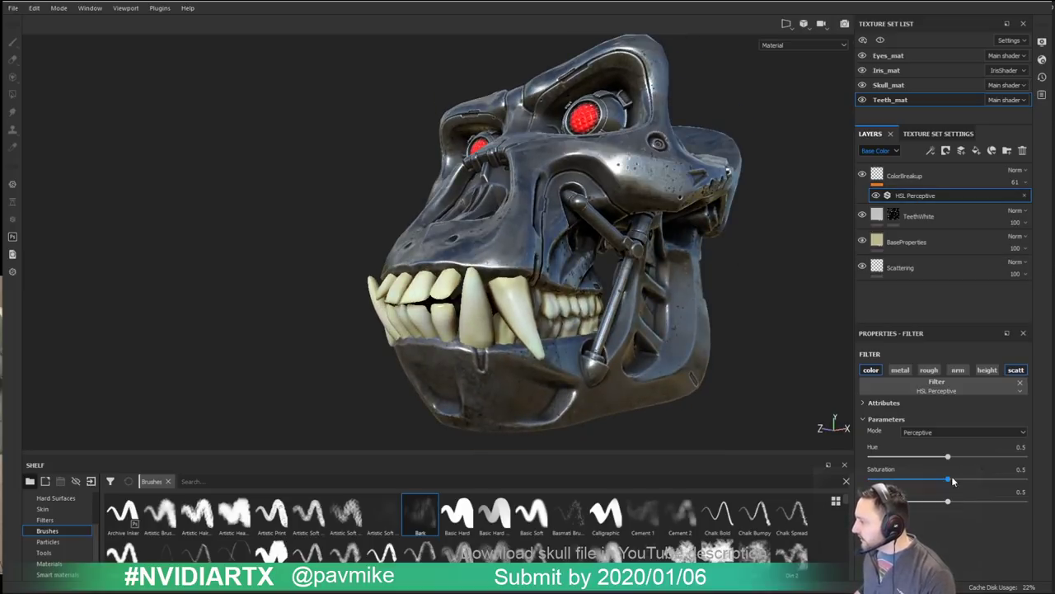
mouse_move(953, 458)
left_mouse_down()
mouse_move(910, 464)
mouse_move(944, 468)
left_mouse_up()
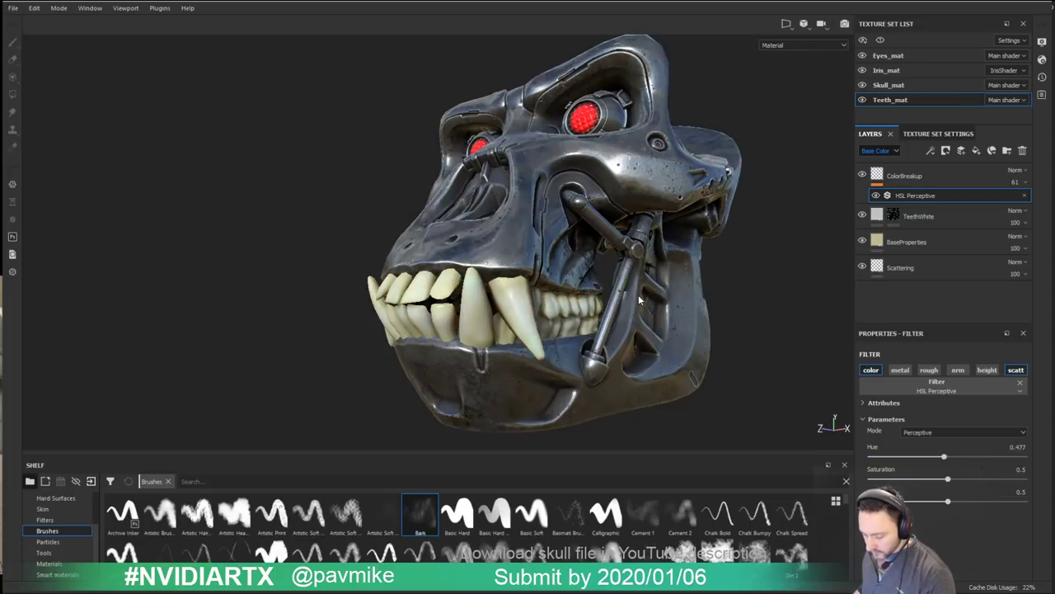
key("c")
scroll(643, 258, "up", 2)
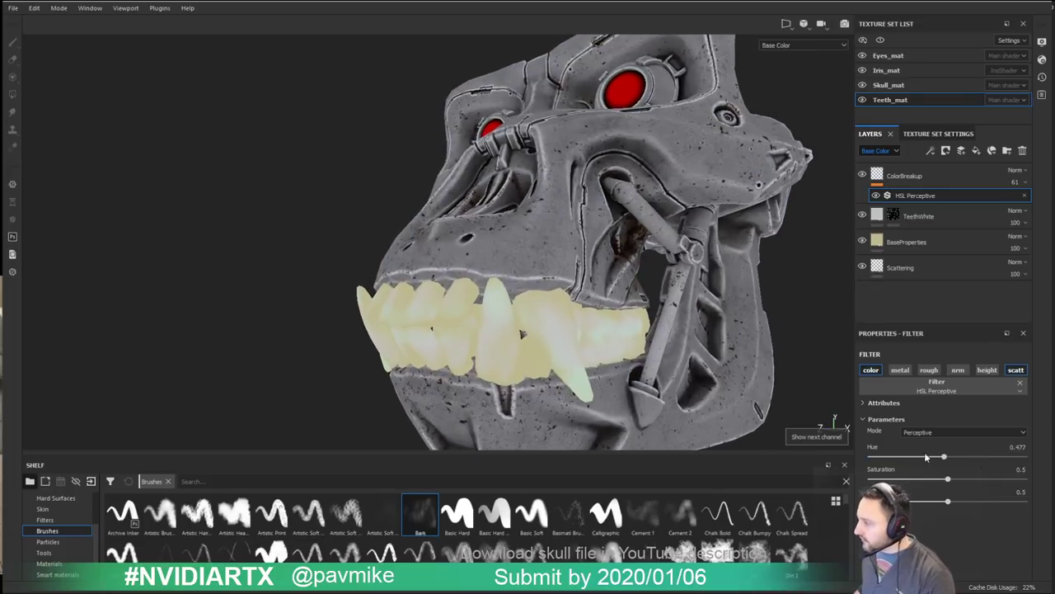
left_click_drag(944, 459, 902, 462)
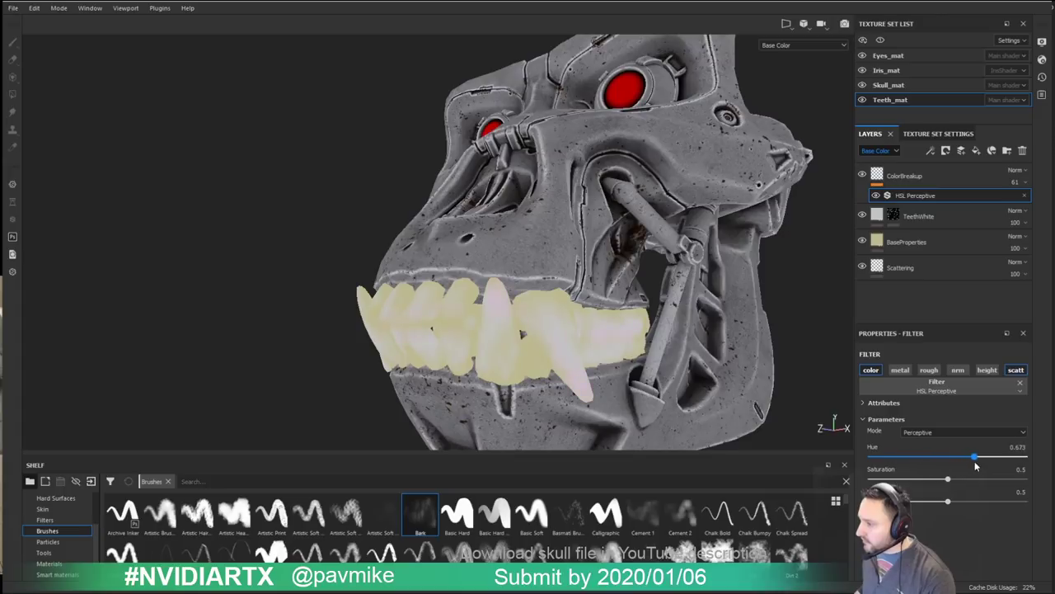
left_click_drag(975, 469, 938, 485)
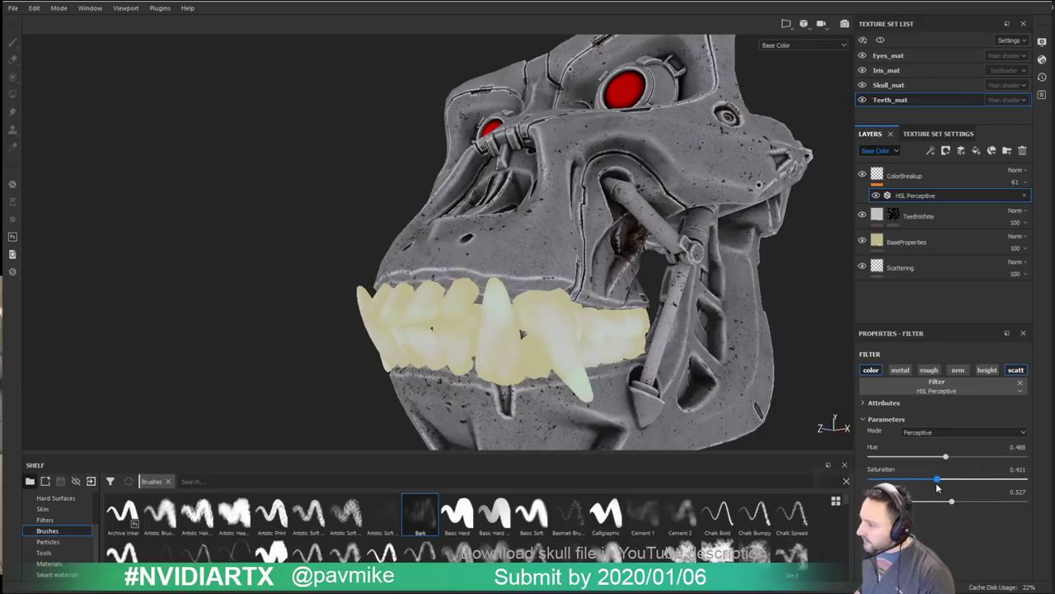
left_click_drag(502, 239, 631, 257, "alt")
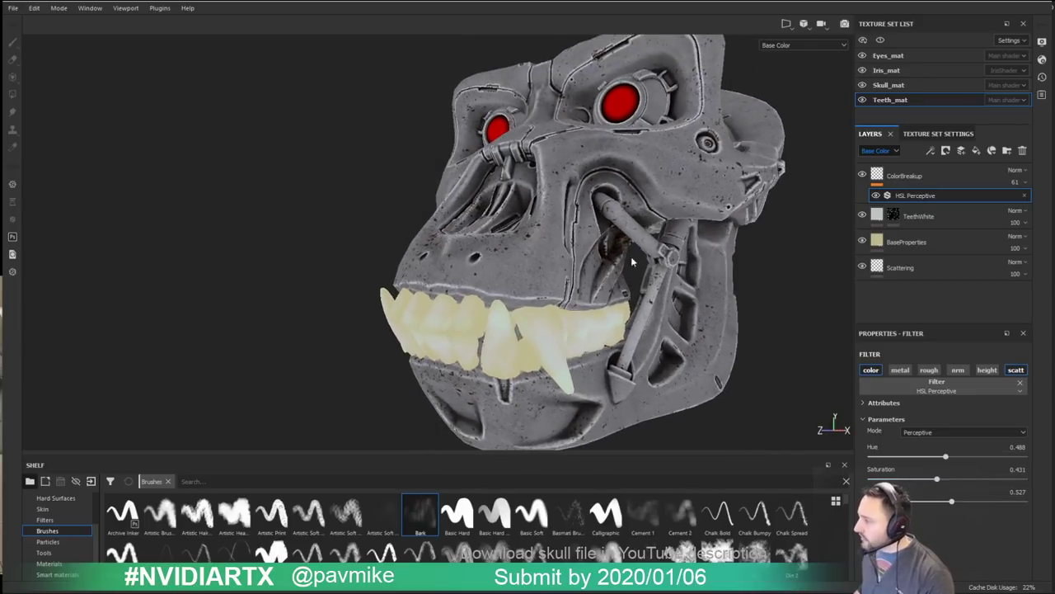
key("m")
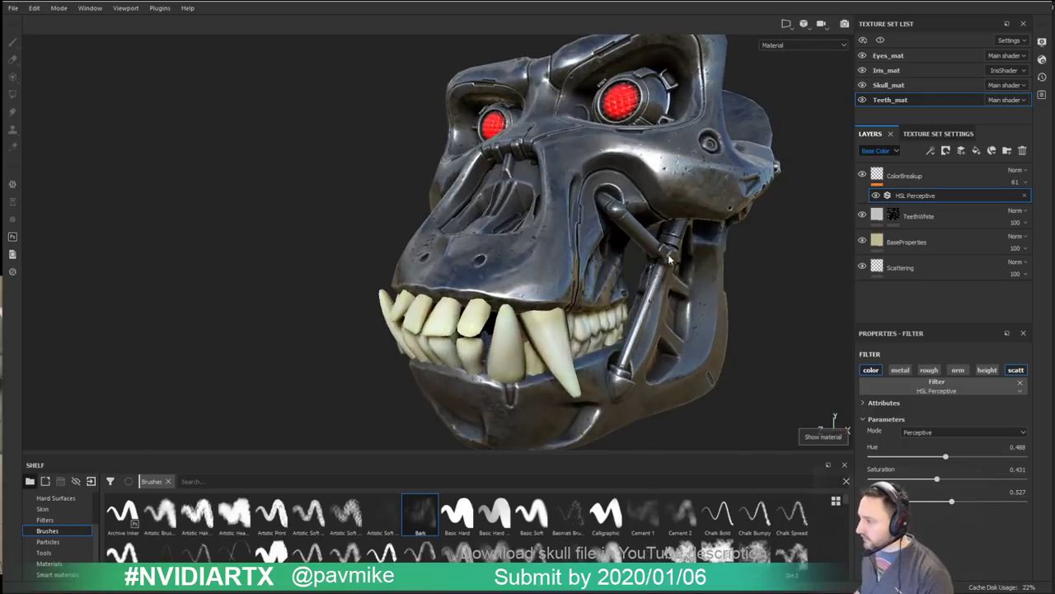
mouse_move(725, 285)
left_mouse_down("alt")
mouse_move(668, 249)
mouse_move(536, 256)
mouse_move(611, 251)
left_mouse_up("alt")
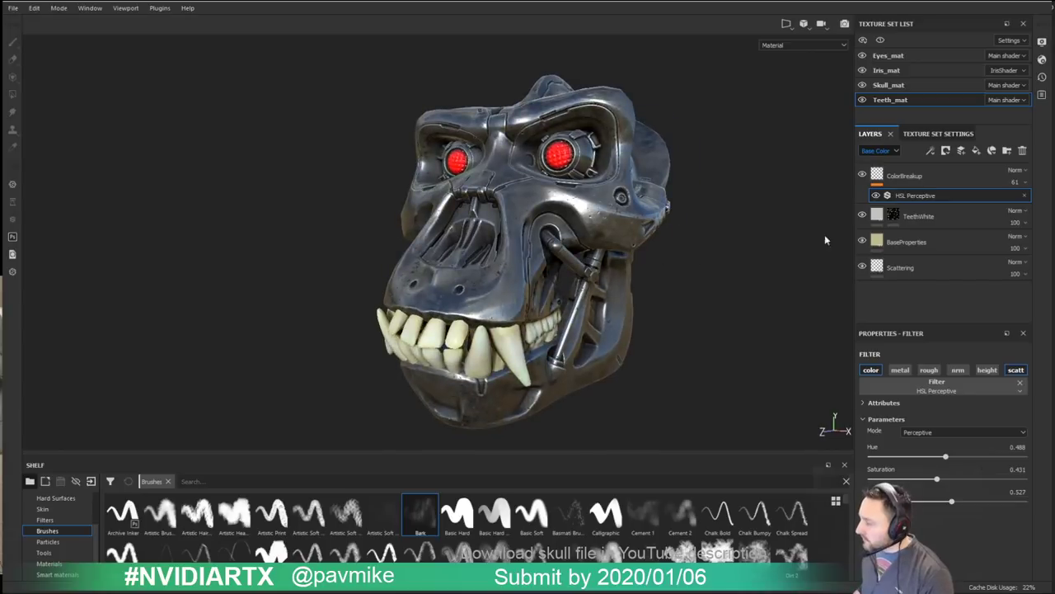
Step: Select the ColorBreakup layer with the eraser and turn off symmetry
left_click(944, 182)
key("e")
left_click_drag(546, 245, 470, 231, "alt")
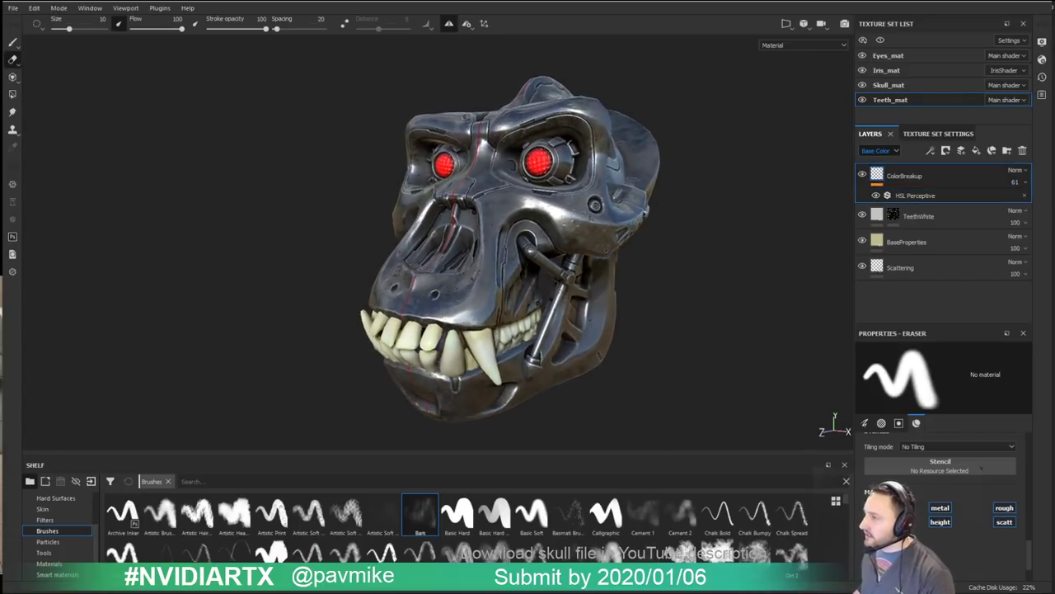
left_click(448, 24)
mouse_move(486, 82)
left_mouse_down("alt")
mouse_move(722, 174)
mouse_move(651, 181)
mouse_move(666, 196)
mouse_move(654, 252)
mouse_move(677, 325)
left_mouse_up("alt")
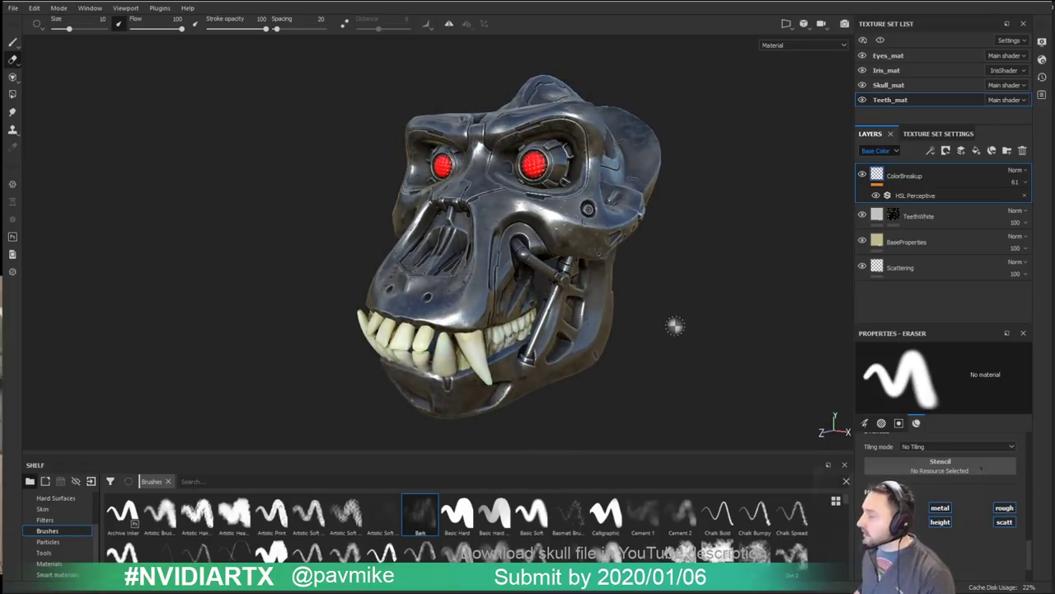
Step: Activate post effects in the display settings and enable a vignette with strength 0.44
left_click(1042, 43)
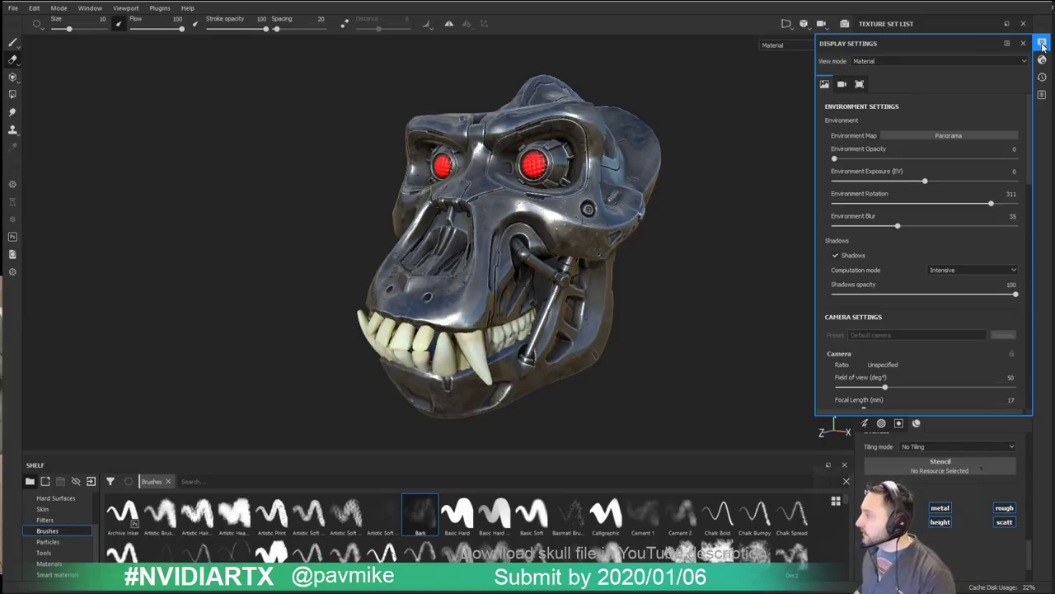
scroll(907, 258, "down", 8)
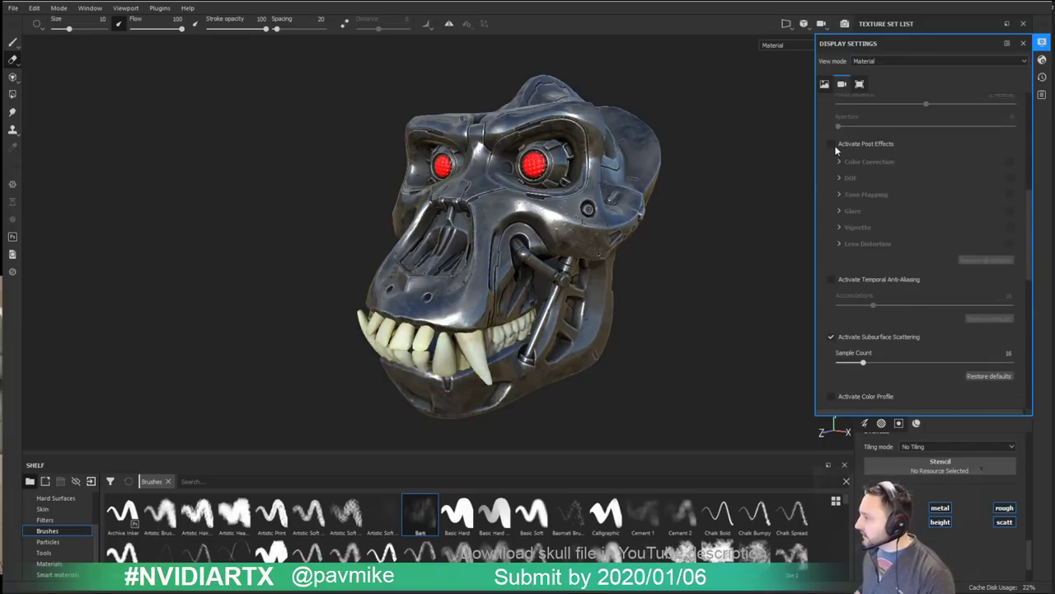
left_click(834, 145)
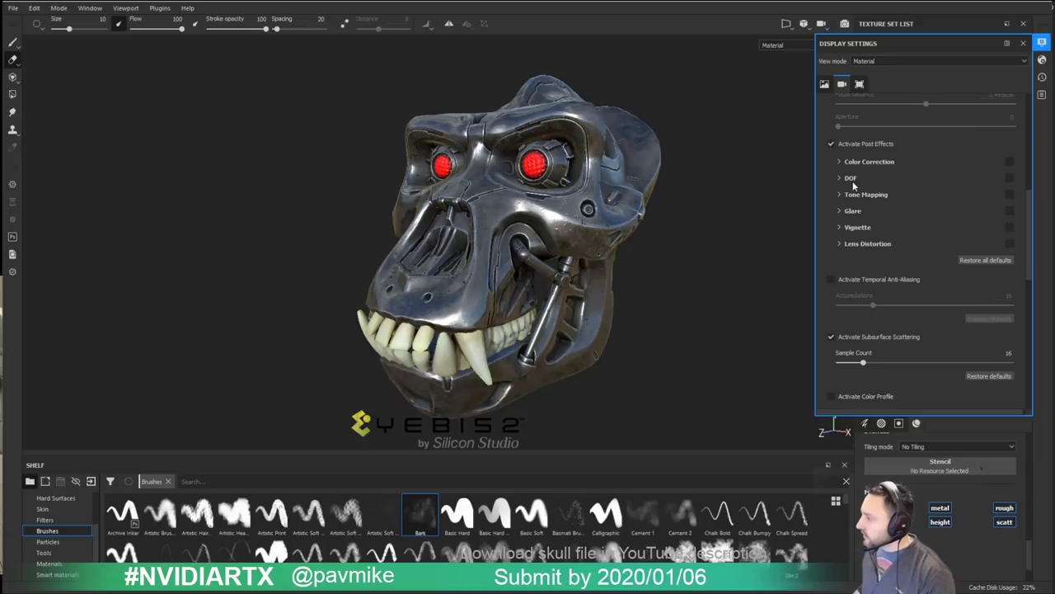
left_click(1010, 227)
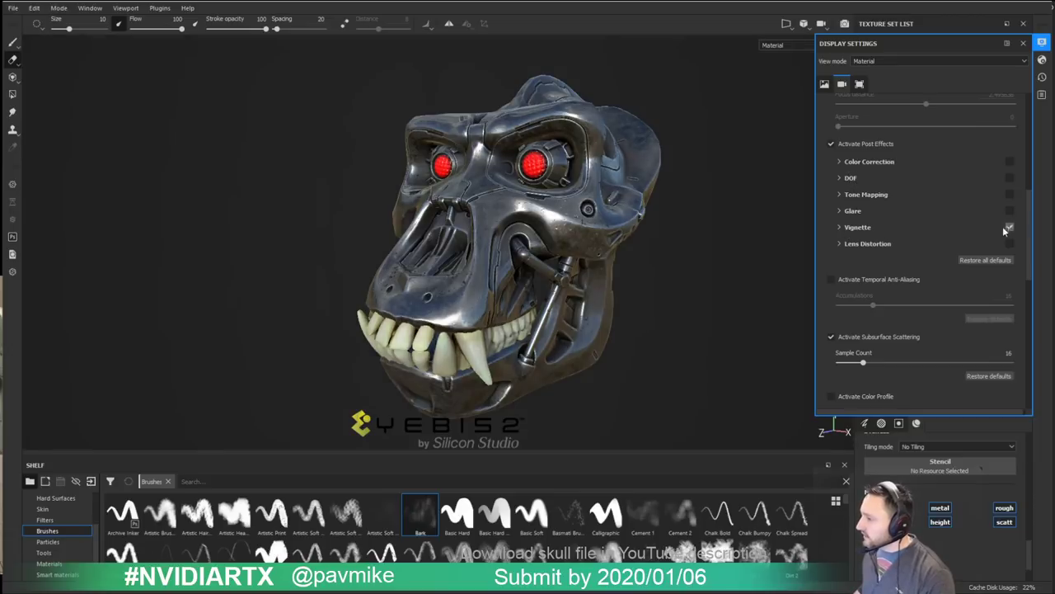
left_click(847, 229)
left_click_drag(882, 252, 923, 251)
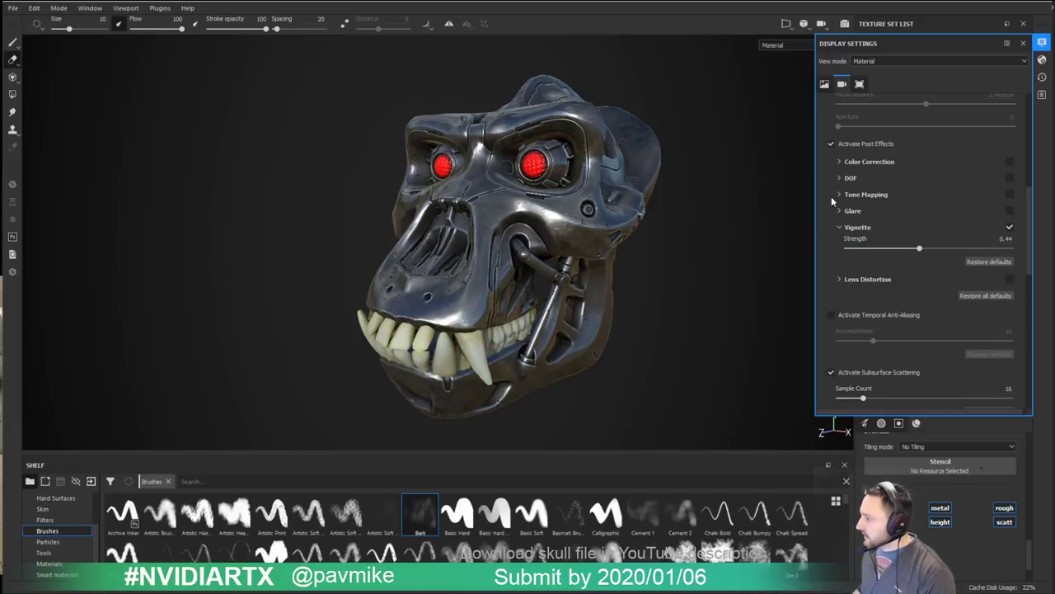
double_click(830, 145)
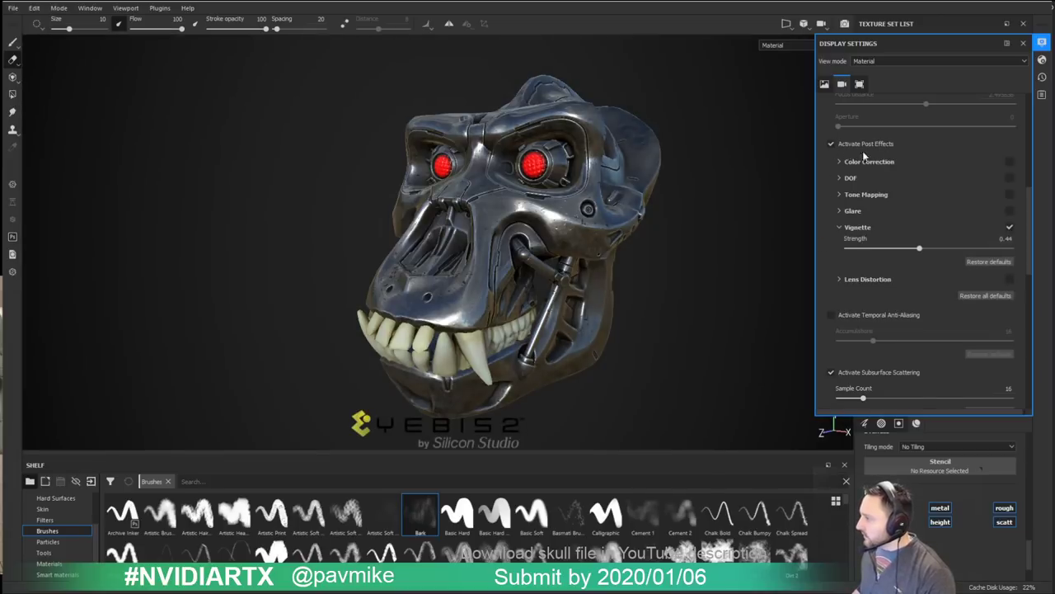
Step: Enable the color correction post effect and try out its contrast setting
scroll(862, 162, "up", 3)
scroll(862, 182, "down", 3)
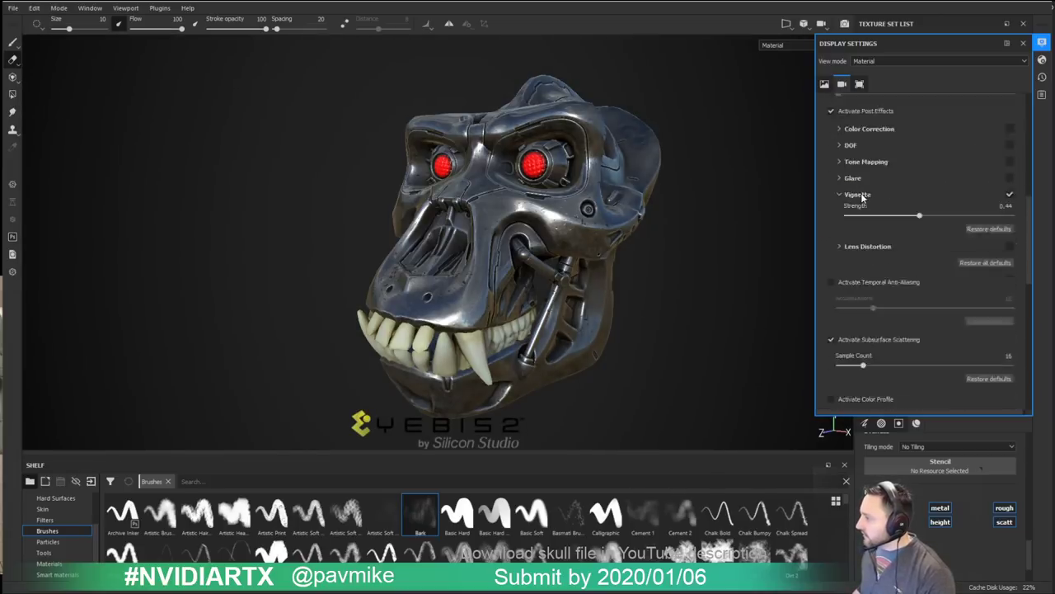
scroll(861, 194, "down", 10)
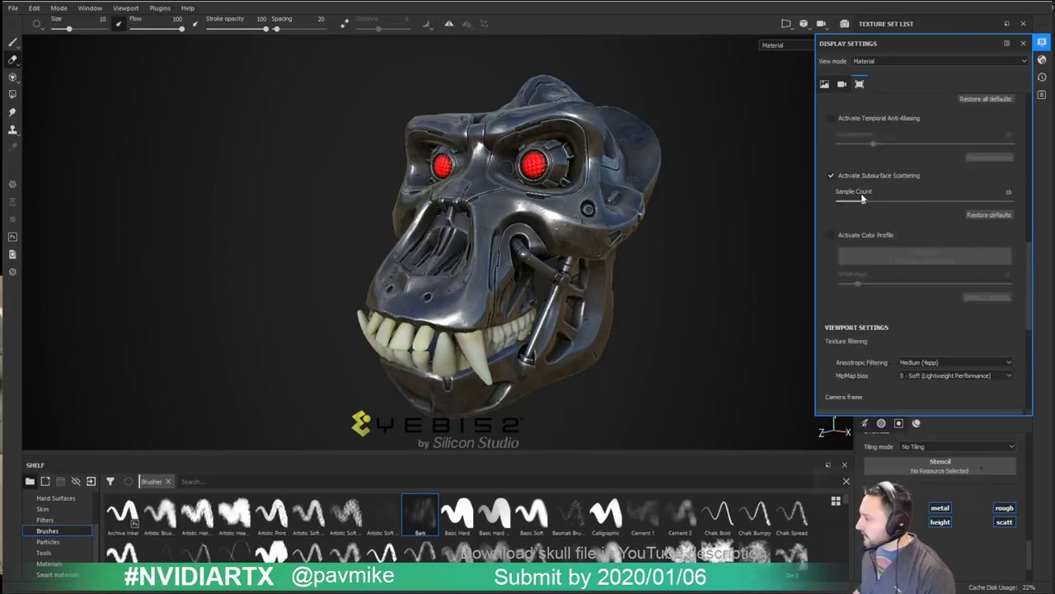
scroll(861, 195, "up", 15)
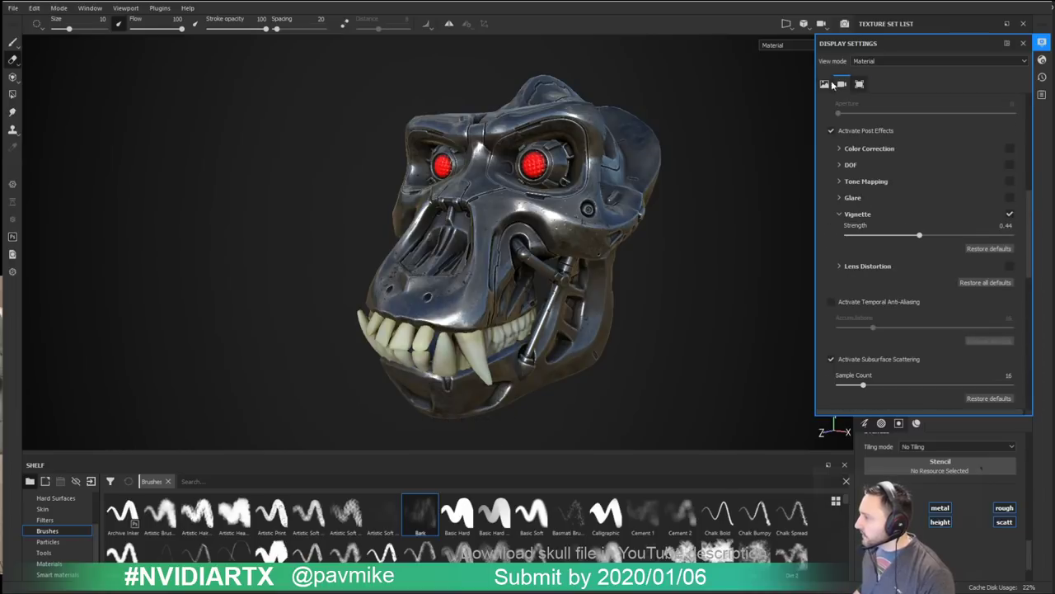
scroll(862, 227, "down", 3)
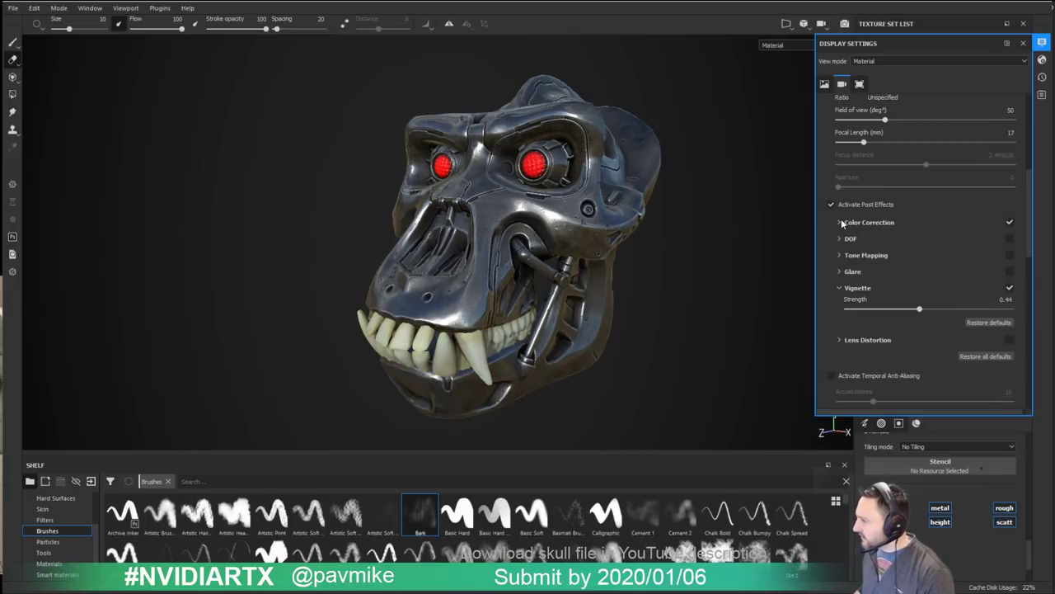
left_click(842, 224)
mouse_move(929, 245)
left_mouse_down()
mouse_move(940, 245)
mouse_move(920, 249)
mouse_move(1022, 261)
mouse_move(928, 261)
left_mouse_up()
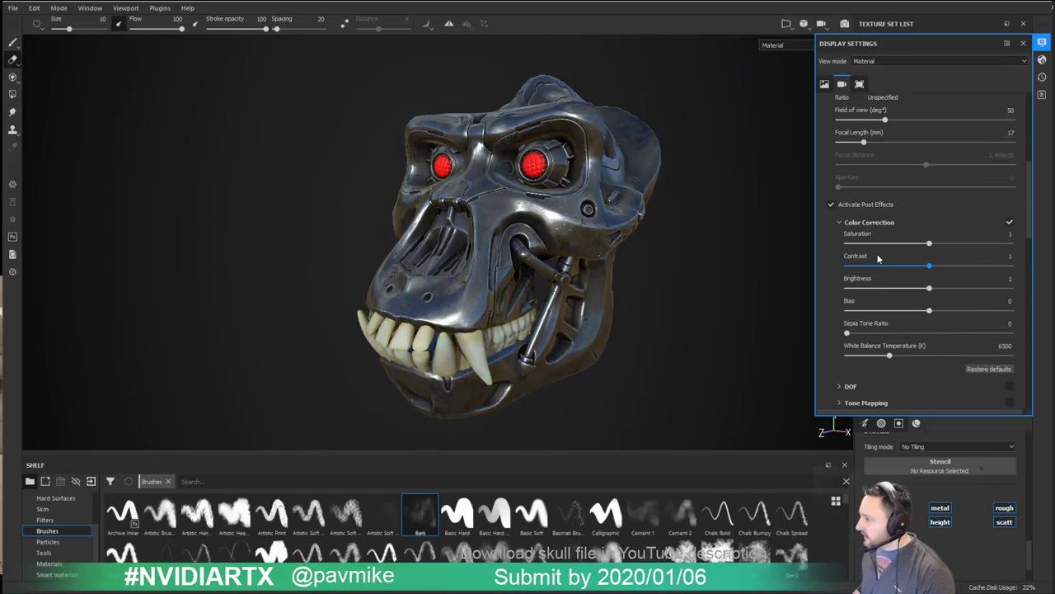
Step: Toggle the post effects off and on to compare the skull with and without them, leaving them active
left_click(831, 204)
scroll(867, 264, "down", 3)
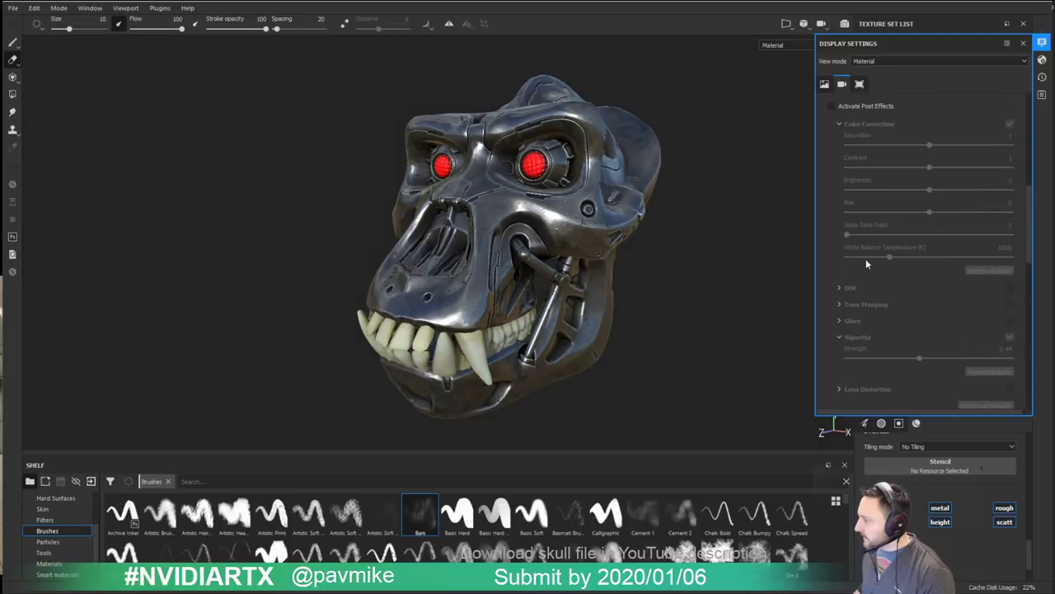
left_click(830, 107)
left_click(840, 125)
left_click(832, 107)
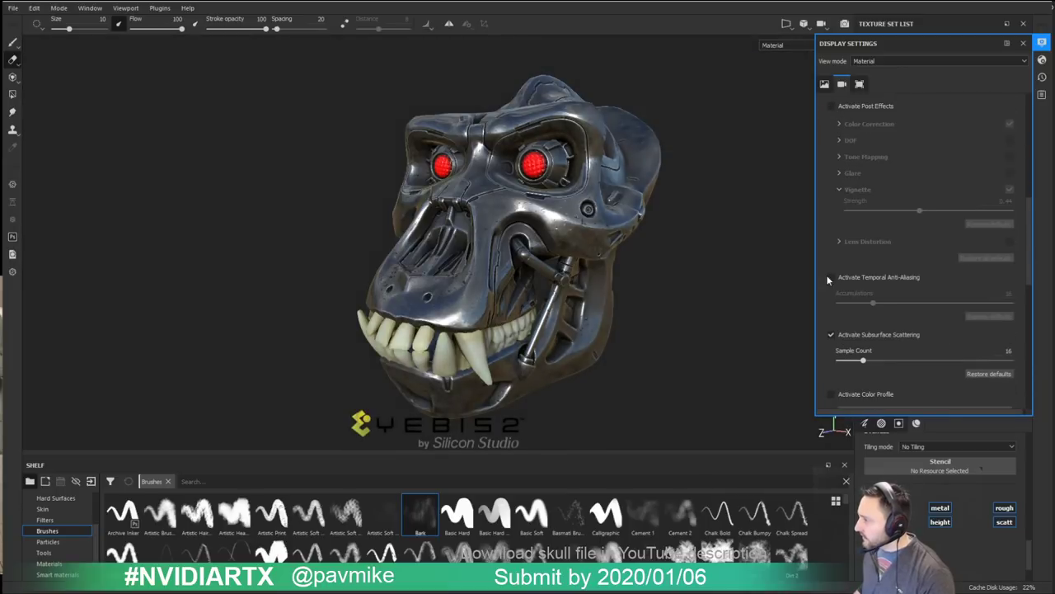
left_click(831, 107)
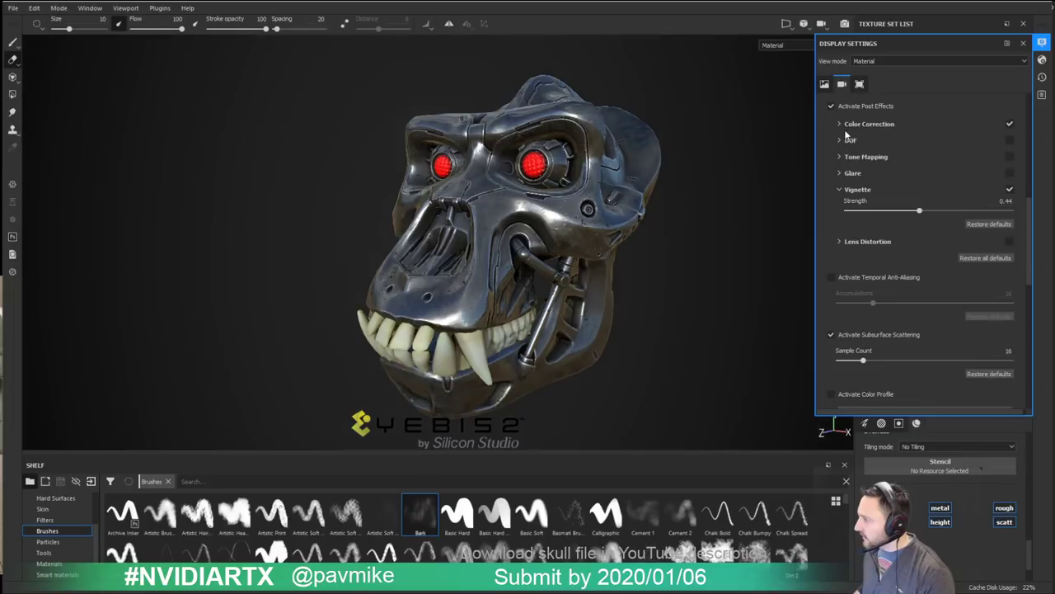
Step: Enable the glare post effect with color correction turned off, and check the highlights on the skull
left_click(839, 173)
left_click(1010, 173)
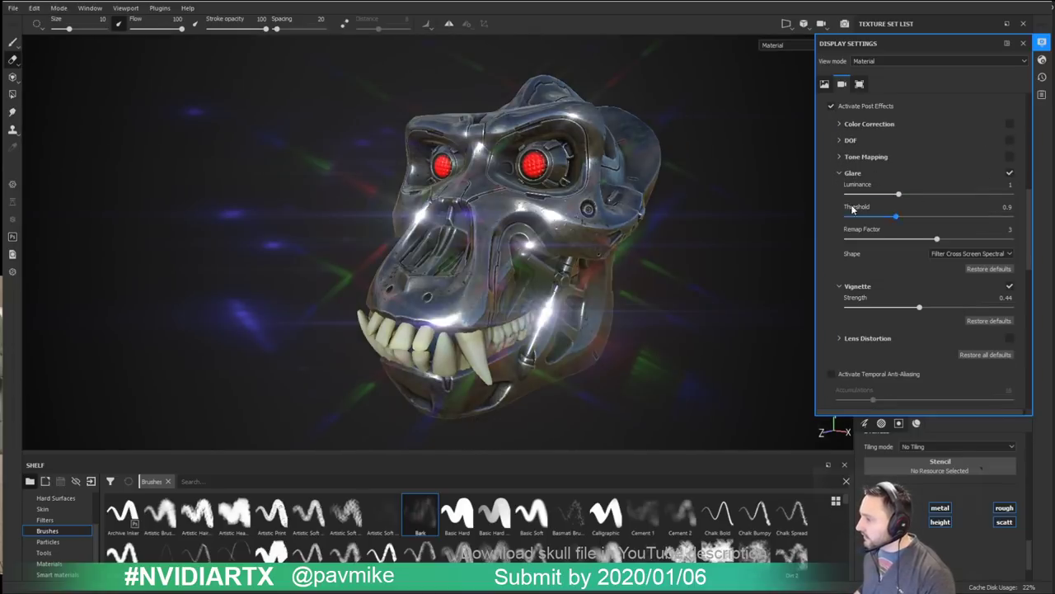
mouse_move(685, 236)
left_mouse_down("alt")
mouse_move(648, 217)
mouse_move(705, 225)
mouse_move(626, 222)
mouse_move(693, 239)
left_mouse_up("alt")
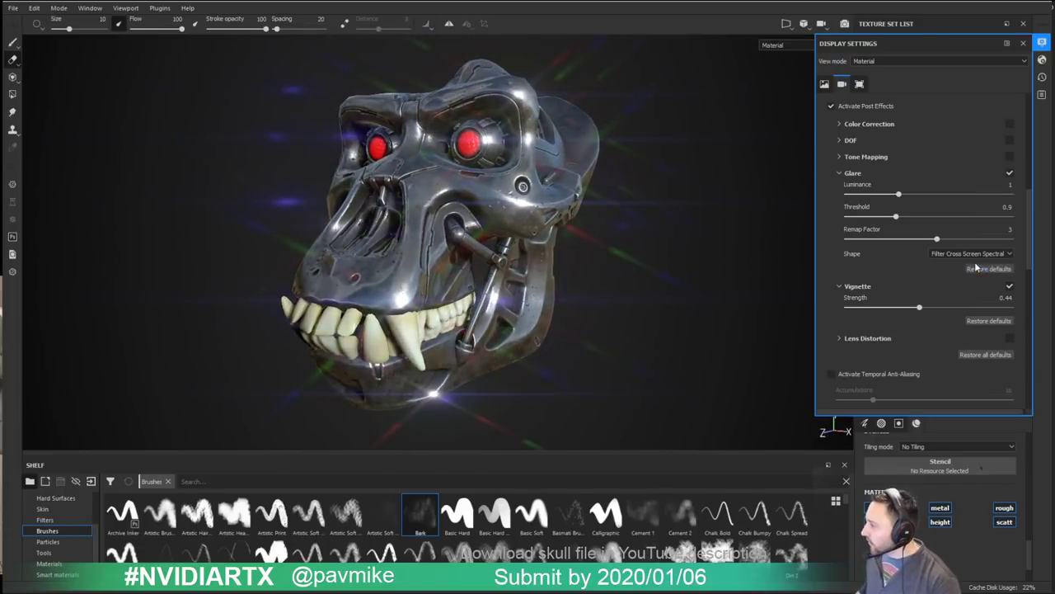
Step: Try the Cheap Lens and Filter Sunny Cross glare shapes, and settle on Bloom
left_click(974, 253)
left_click(964, 284)
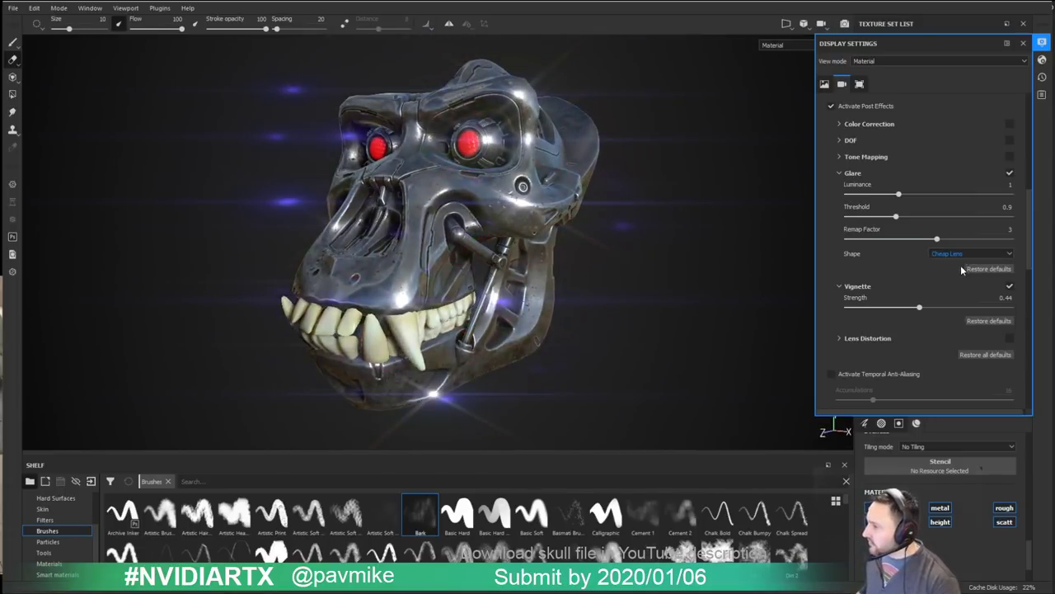
left_click(961, 255)
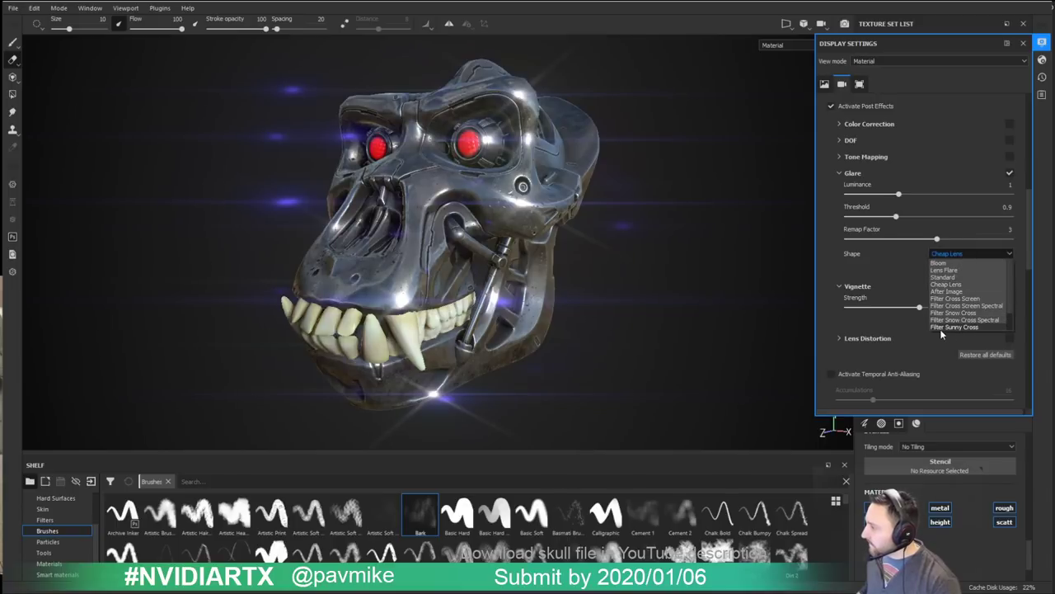
left_click(940, 327)
left_click(959, 254)
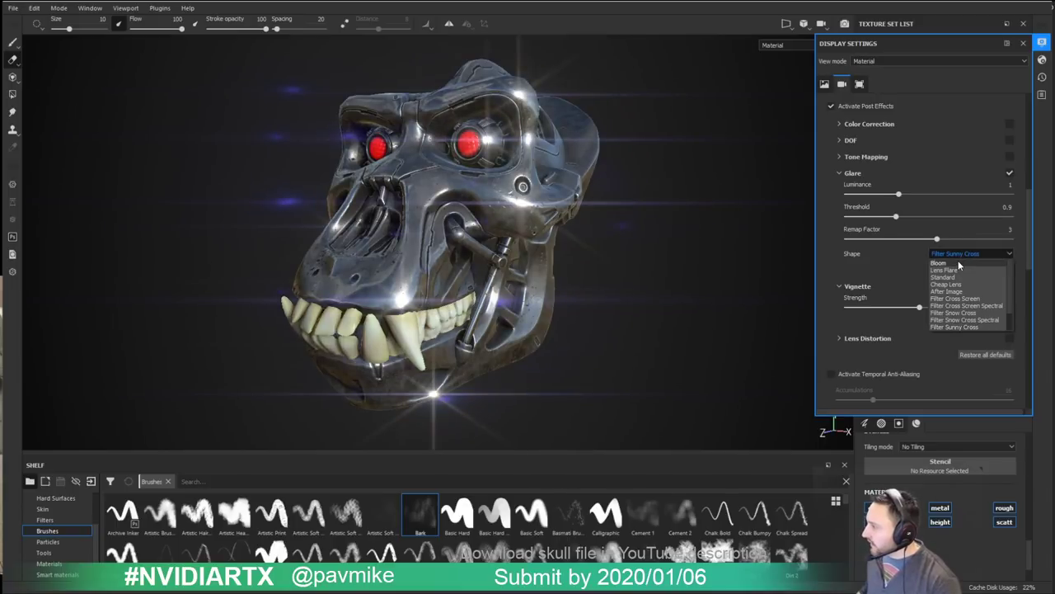
left_click(958, 260)
left_click_drag(591, 240, 648, 257, "alt")
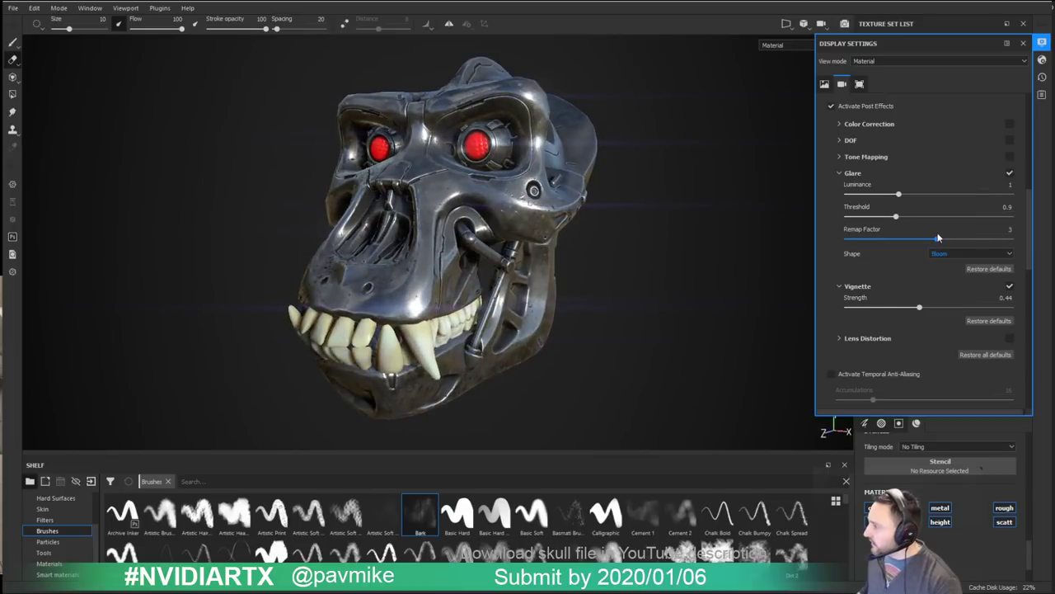
Step: Set the glare's luminance to 0.85, threshold to 0.4 and remap factor to 0.77, and close the display settings
left_click_drag(939, 239, 849, 224)
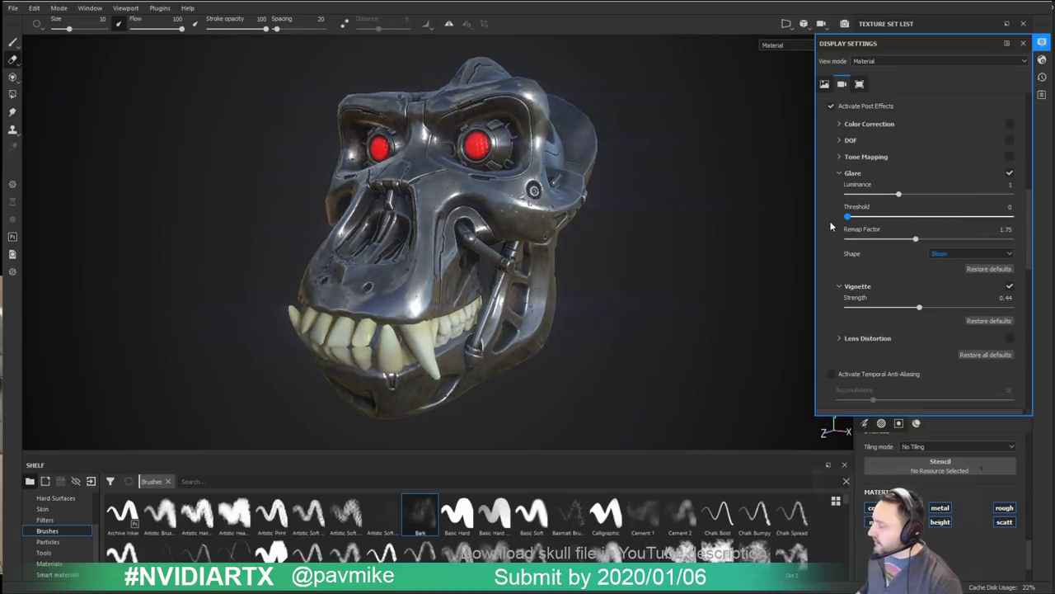
left_click_drag(847, 217, 886, 218)
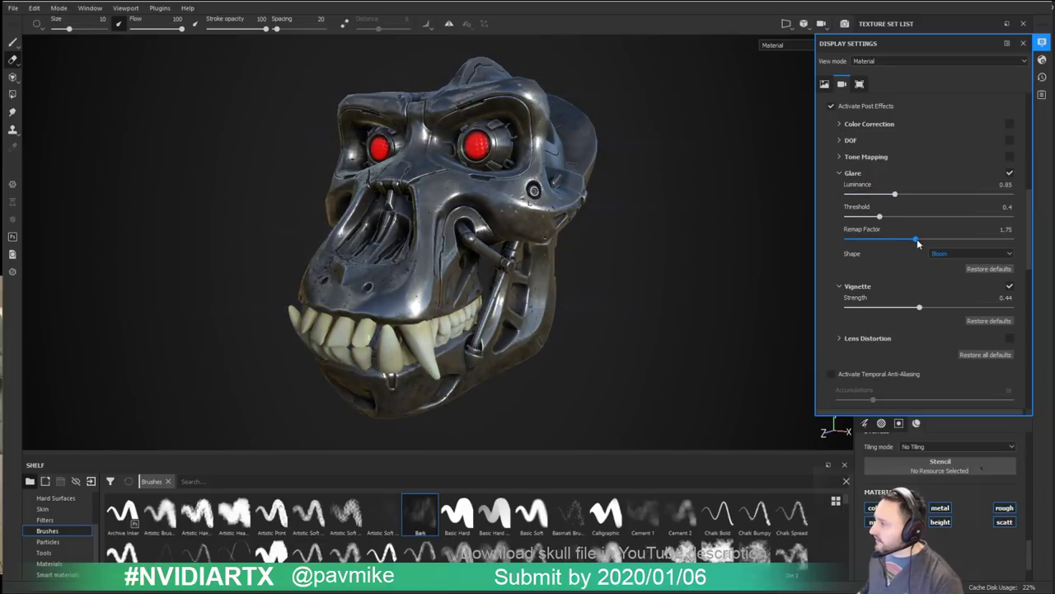
left_click_drag(868, 239, 913, 240)
left_click_drag(560, 227, 613, 231, "alt")
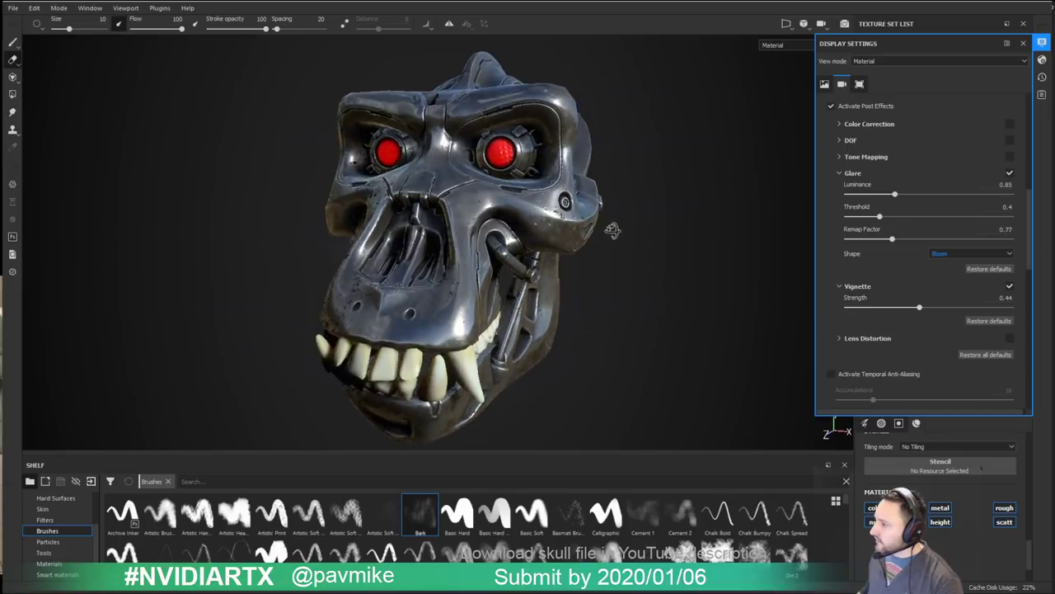
right_click_drag(613, 233, 588, 237, "shift")
left_click_drag(588, 237, 685, 267, "alt")
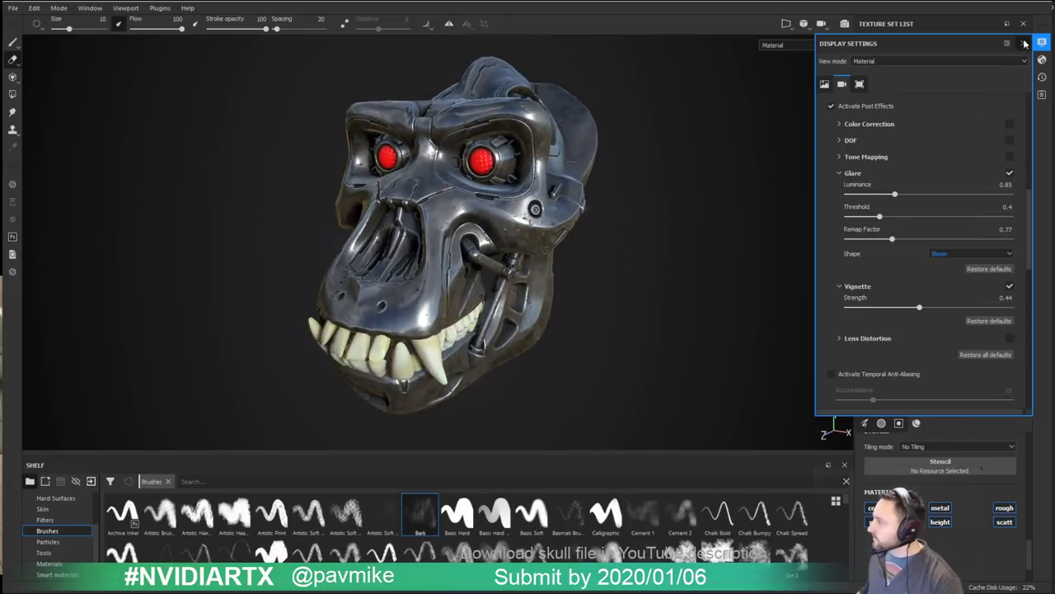
left_click(1023, 42)
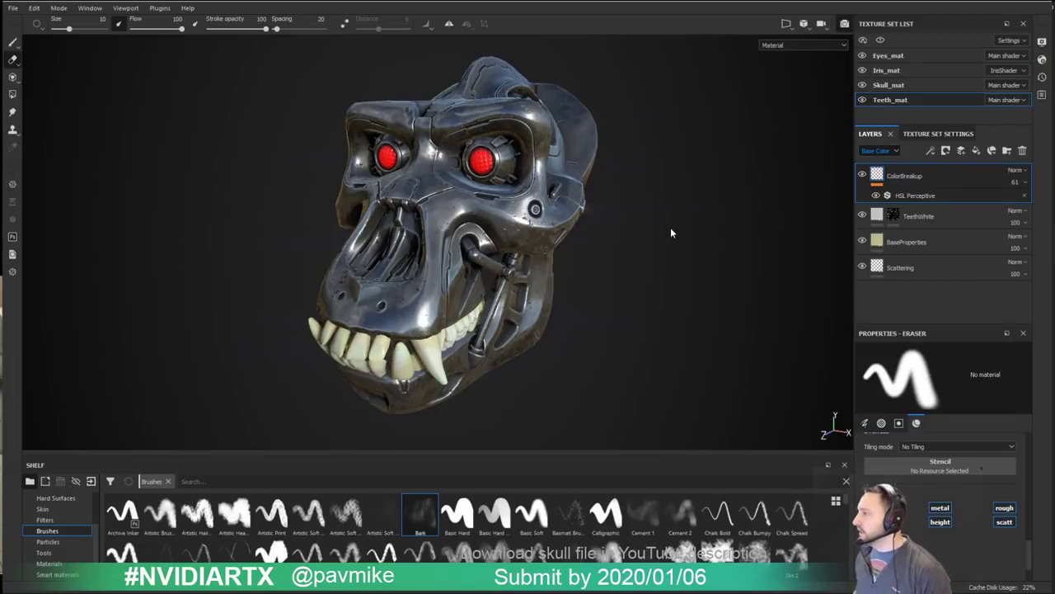
Step: Switch to Iray rendering and inspect the rendered skull from several angles along with its shader parameters
key("F10")
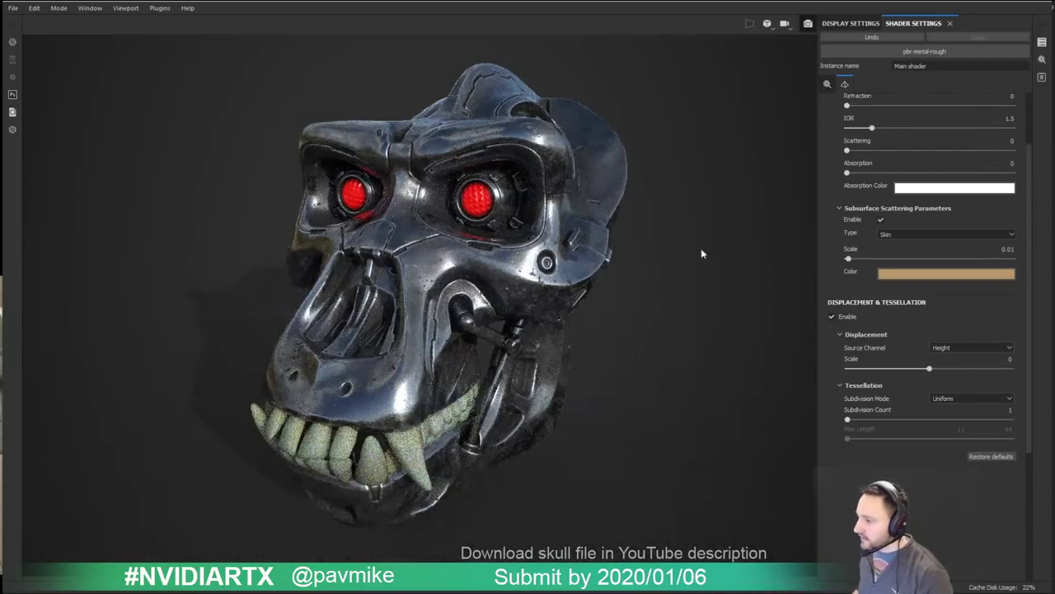
mouse_move(670, 234)
left_mouse_down("alt")
mouse_move(714, 205)
mouse_move(671, 218)
left_mouse_up("alt")
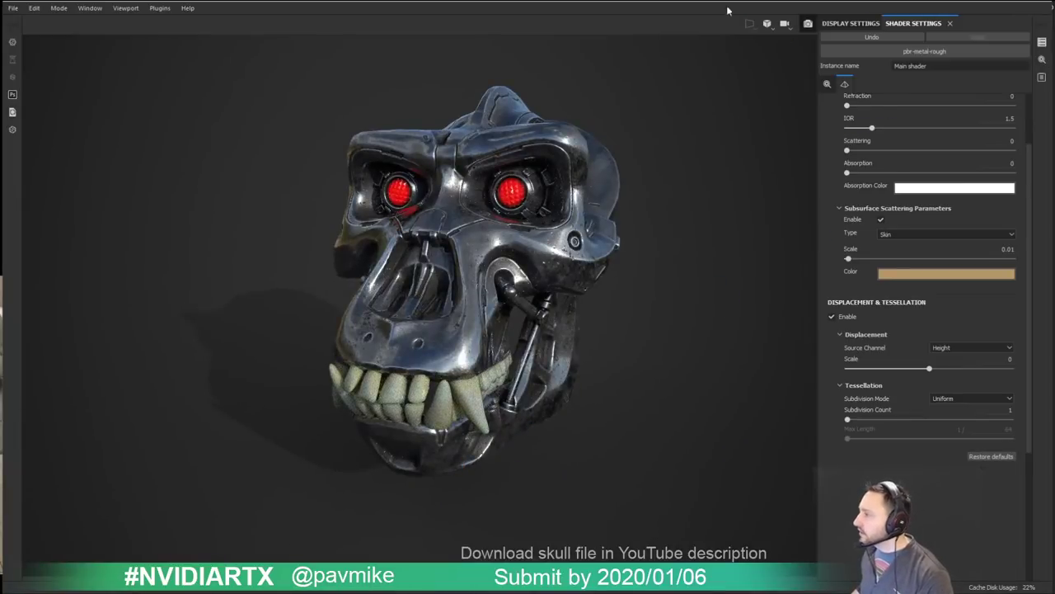
left_click_drag(722, 159, 773, 169, "alt")
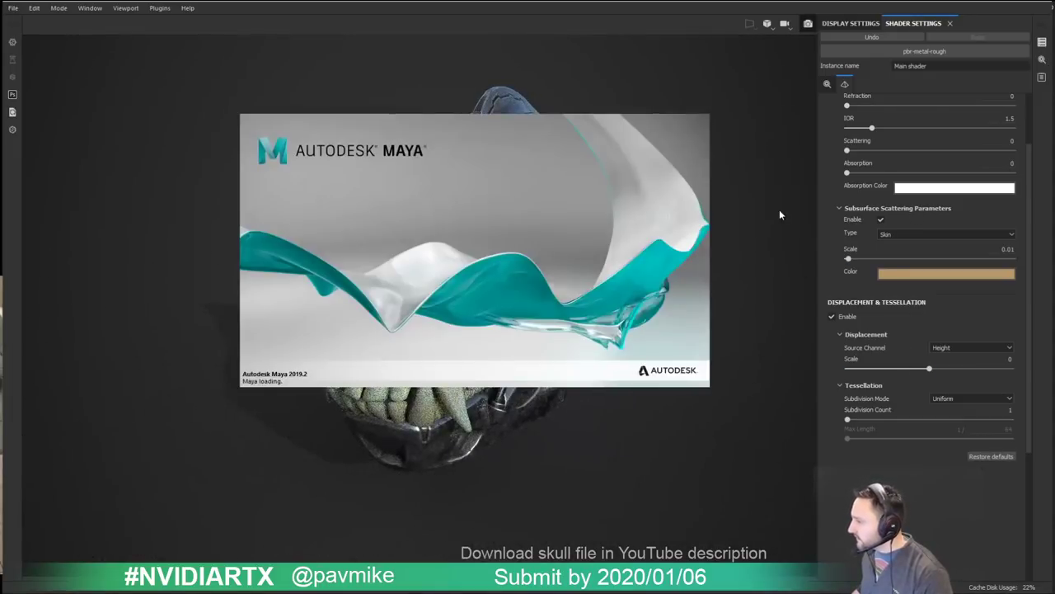
scroll(889, 234, "up", 2)
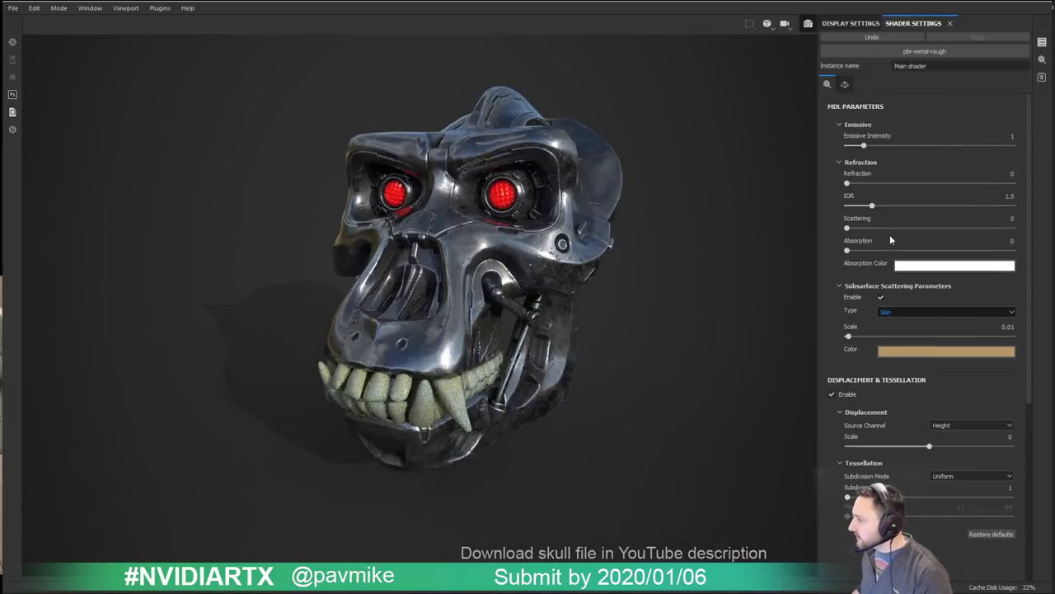
Step: Review the shader parameters and the display settings for glare, vignette, camera, subsurface scattering and dome ground, collapsing the Glare group
left_click(845, 85)
scroll(850, 205, "up", 3)
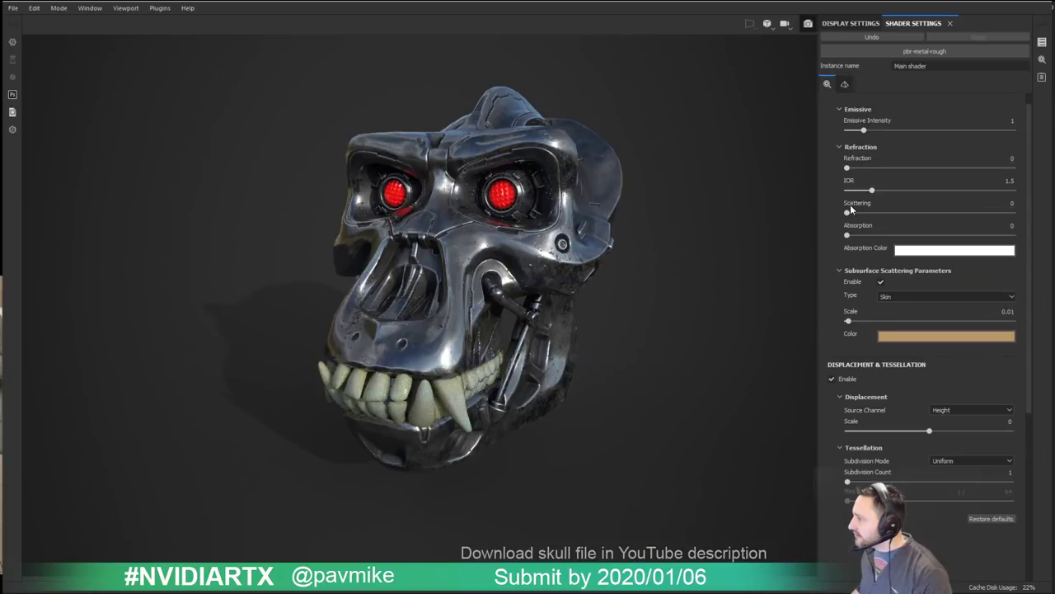
left_click(843, 84)
left_click(848, 25)
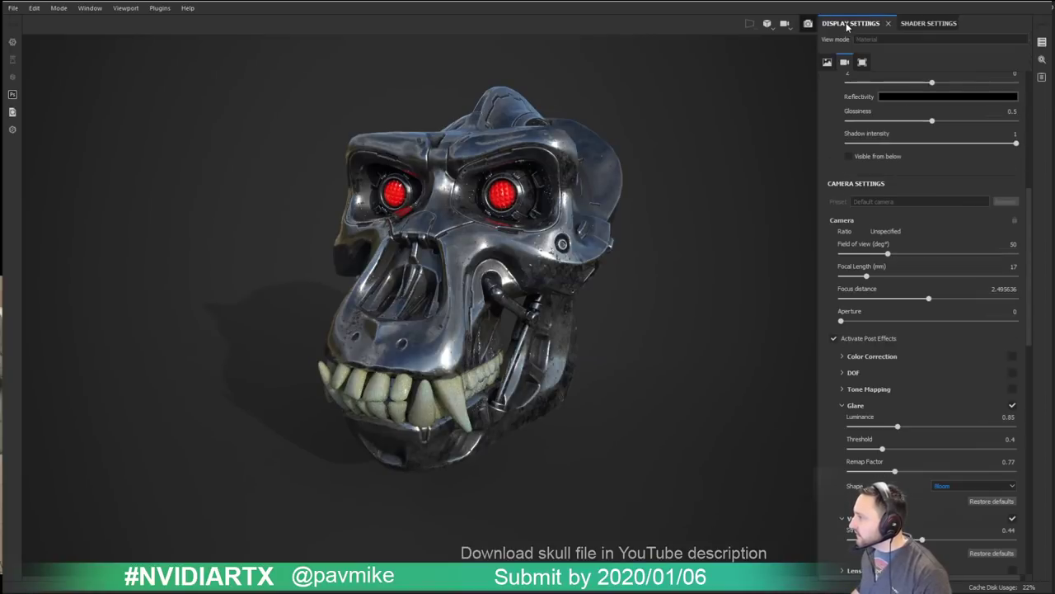
scroll(827, 215, "down", 5)
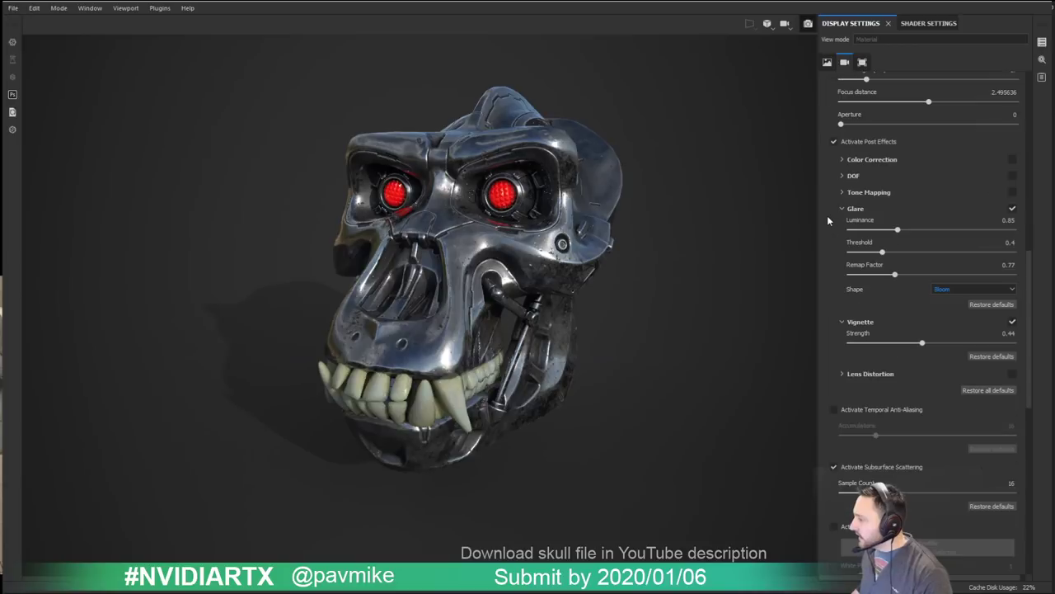
scroll(827, 220, "down", 2)
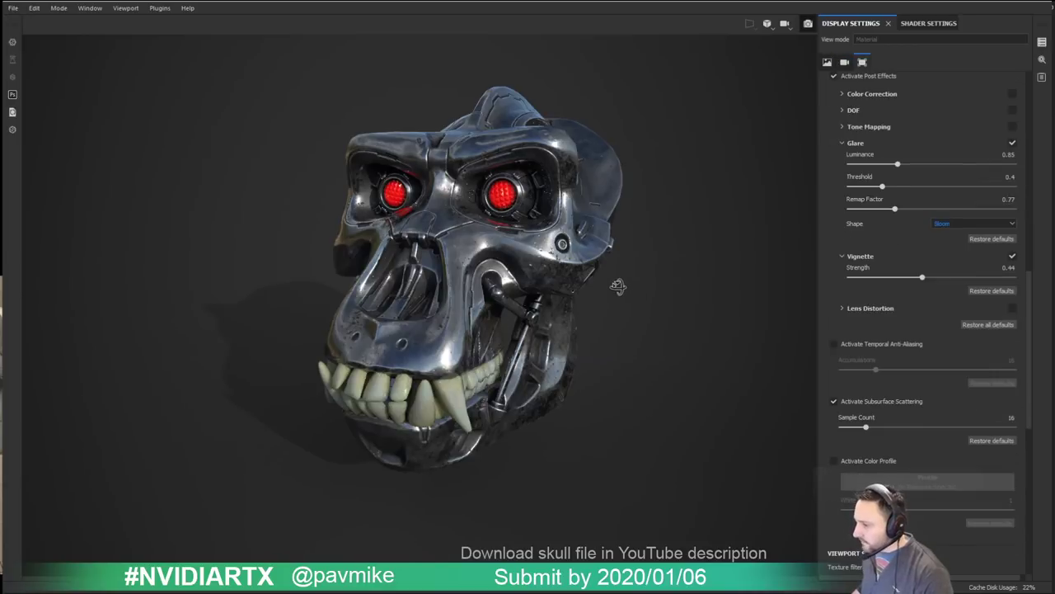
left_click_drag(617, 286, 619, 288, "alt")
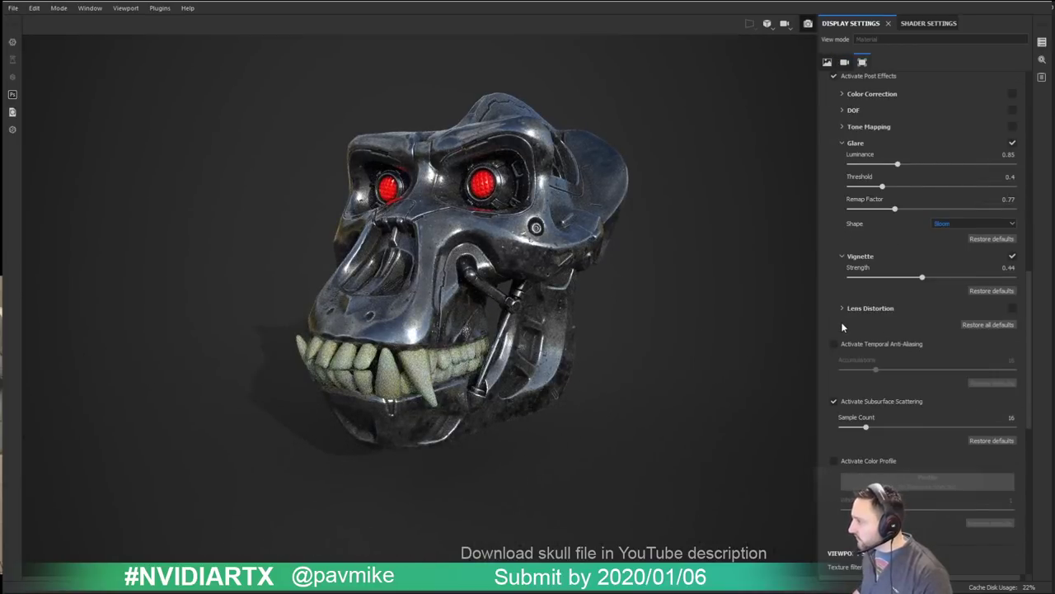
scroll(841, 321, "up", 3)
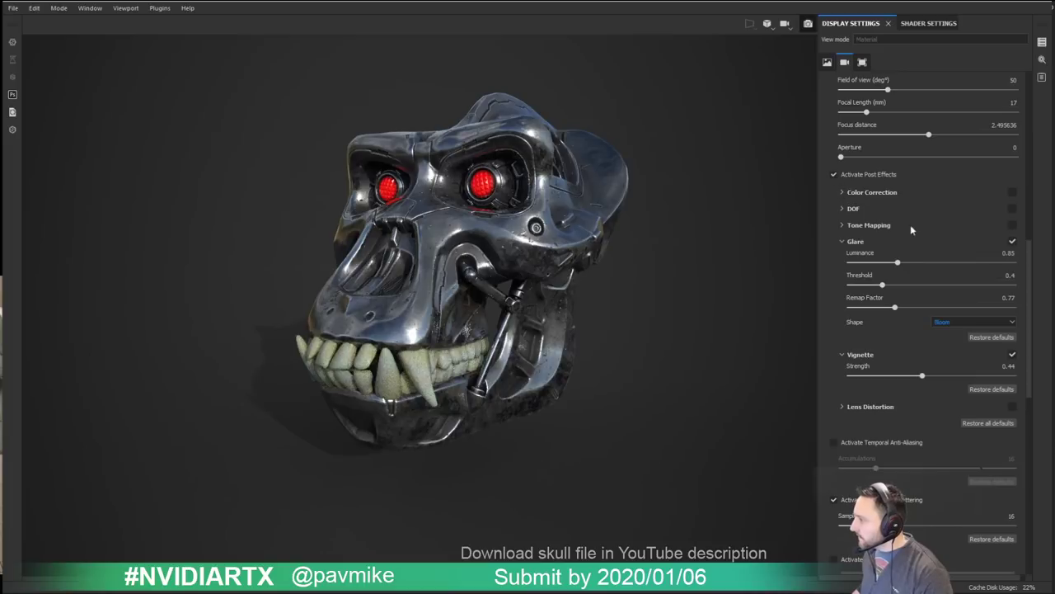
left_click(842, 241)
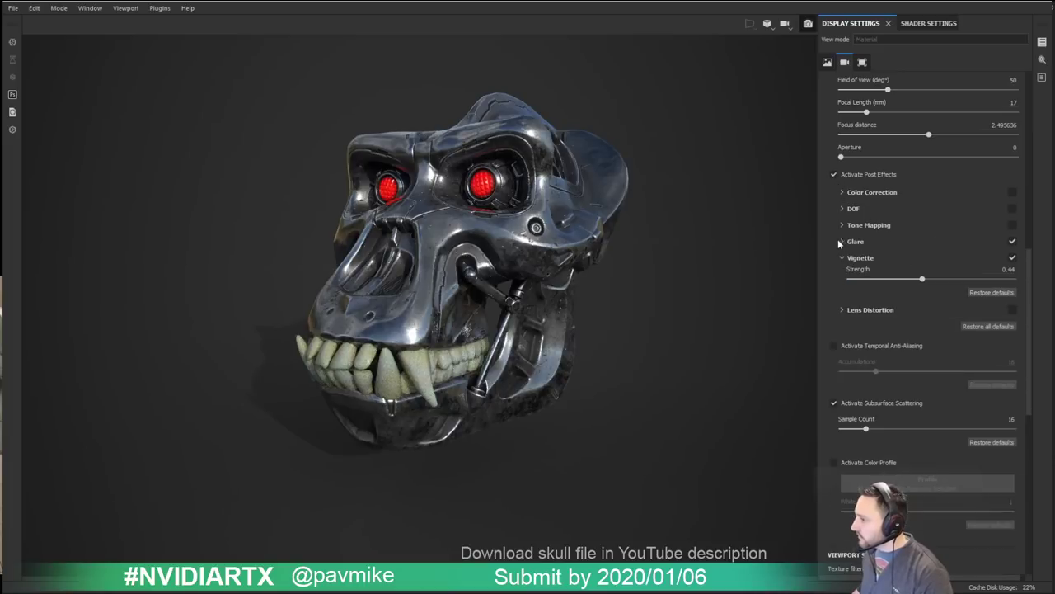
scroll(837, 239, "up", 3)
left_click_drag(636, 253, 642, 254, "alt")
scroll(842, 295, "up", 6)
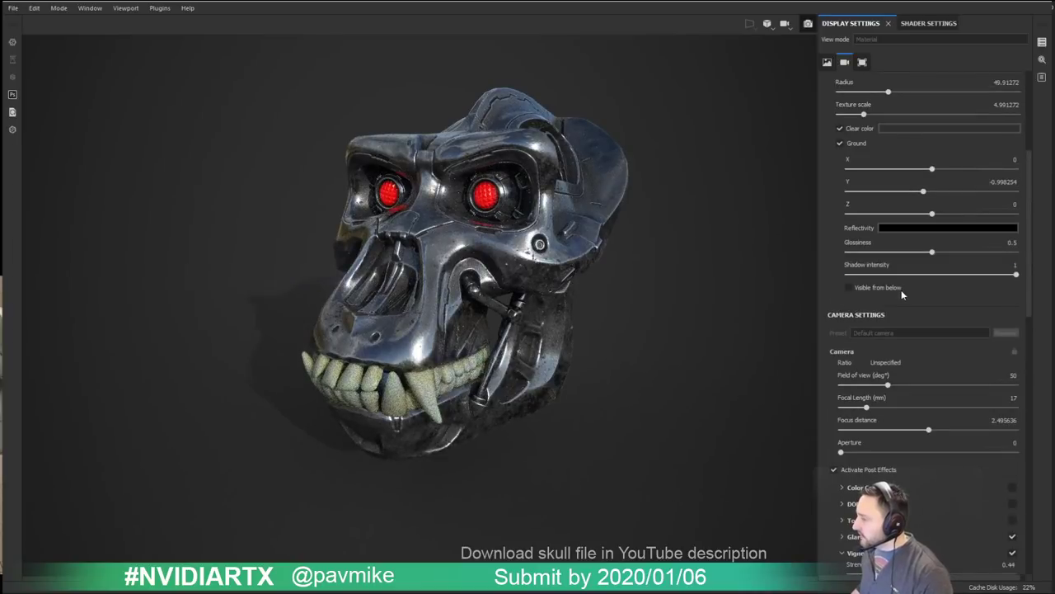
scroll(890, 289, "up", 2)
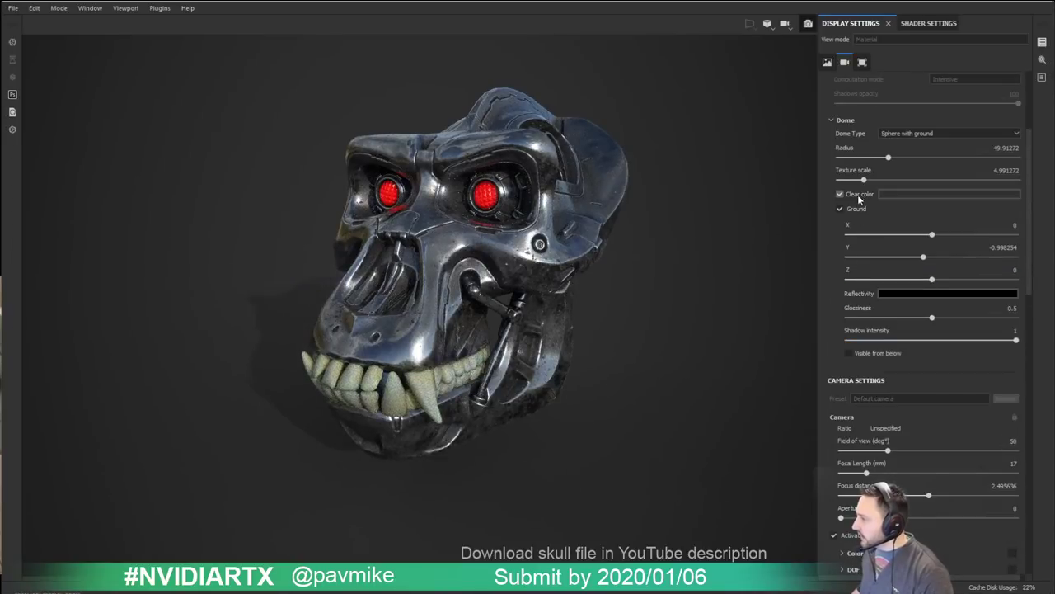
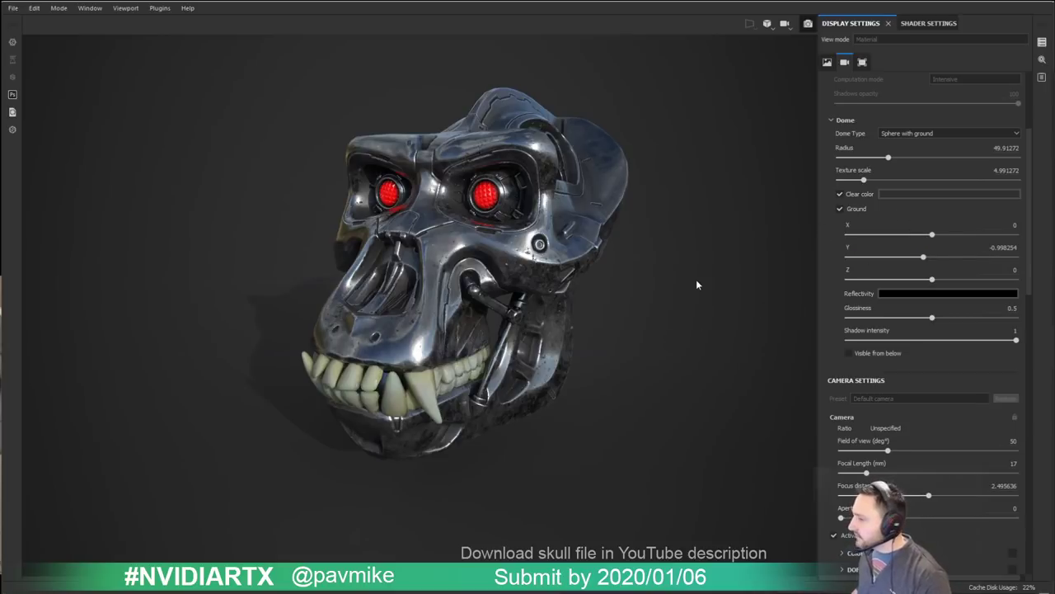
Step: Set the dome ground's reflectivity to near-white (0.952, 0.939, 0.939) and its glossiness to 0.82
left_click(911, 293)
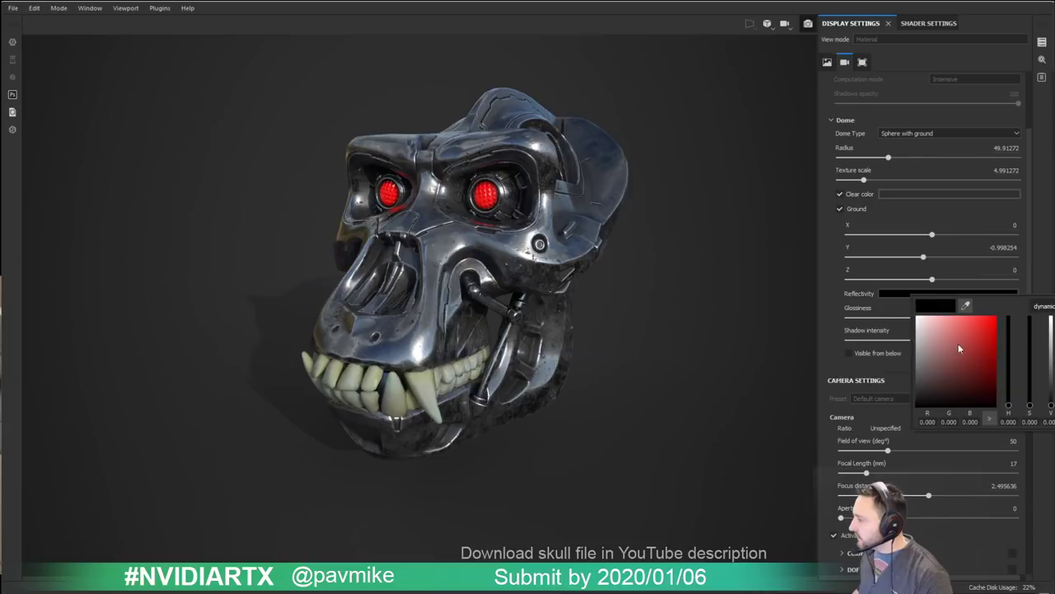
left_click(918, 323)
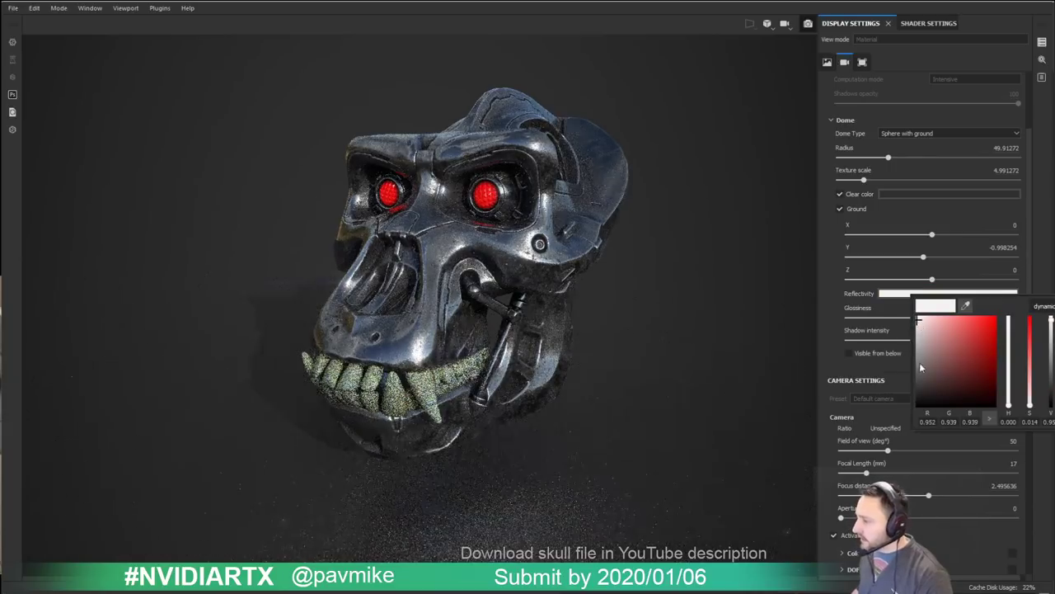
left_click(867, 371)
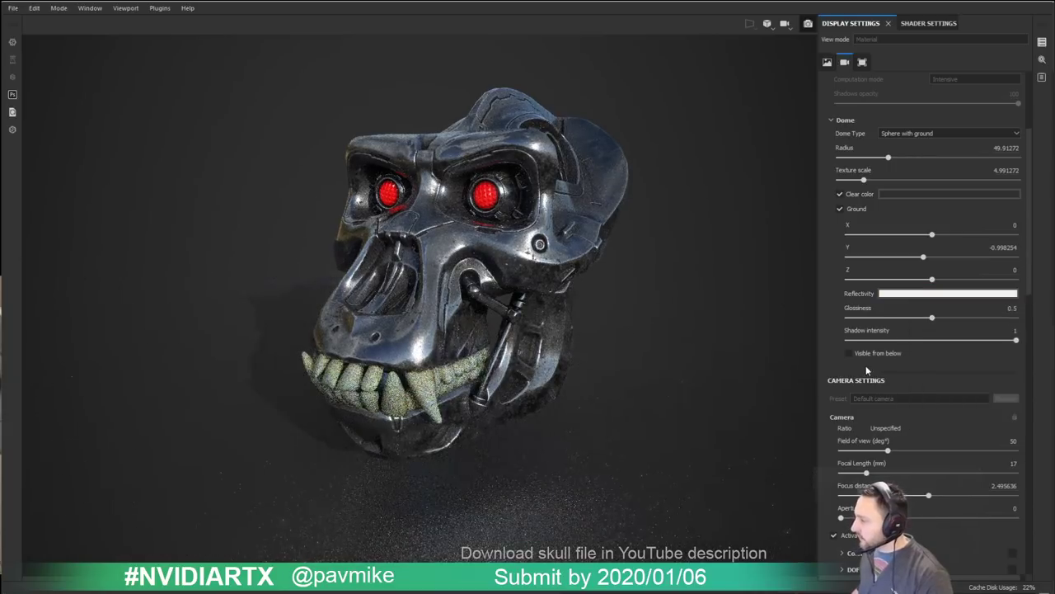
left_click(1020, 317)
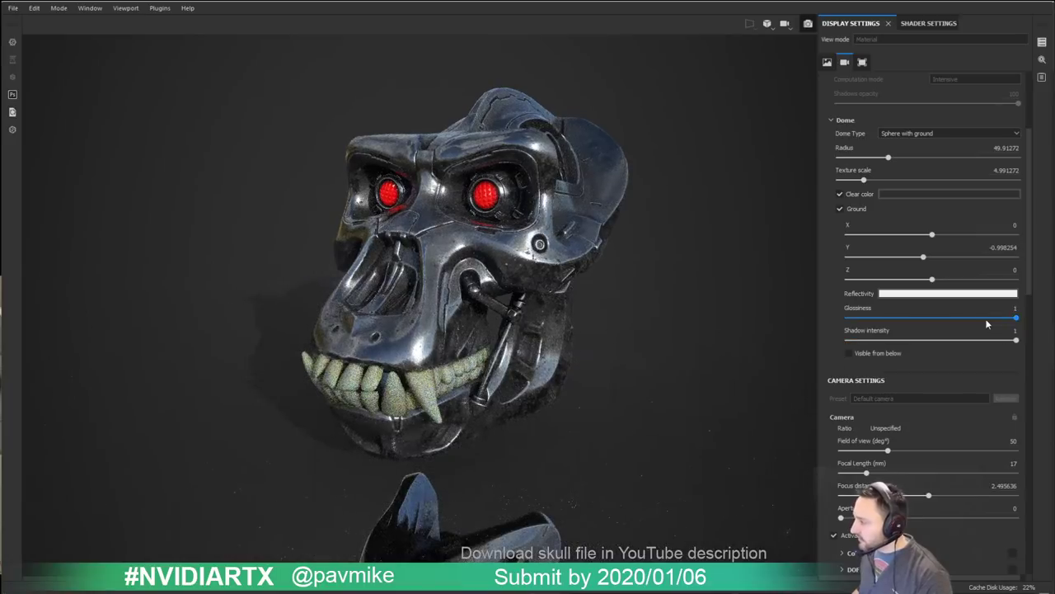
left_click(986, 317)
Step: Raise the dome ground to a Y position of about -0.74 so it meets the skull's jaw
left_click_drag(685, 370, 709, 351)
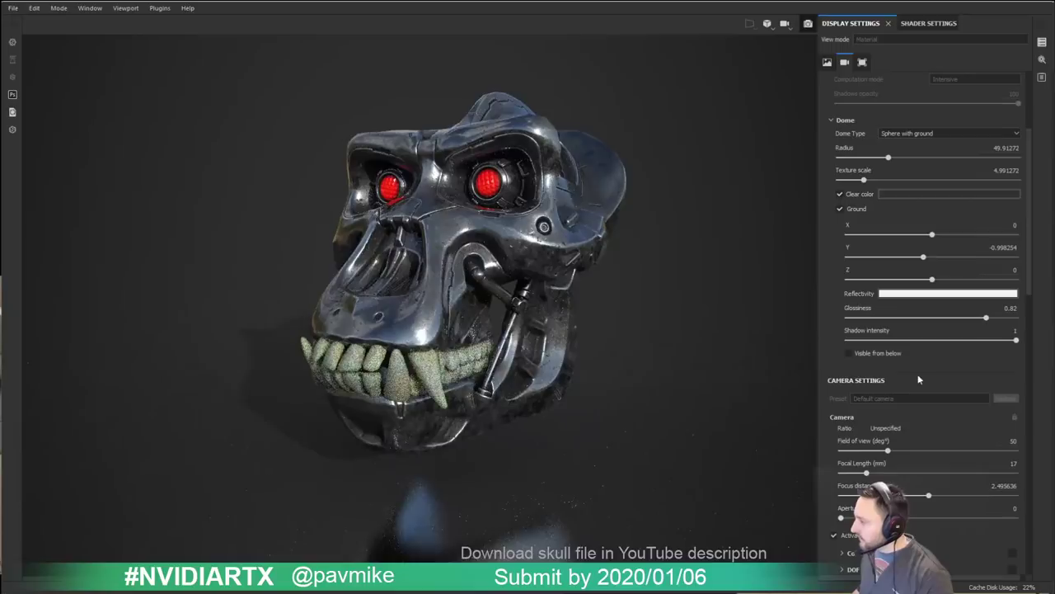
left_click_drag(922, 257, 950, 257)
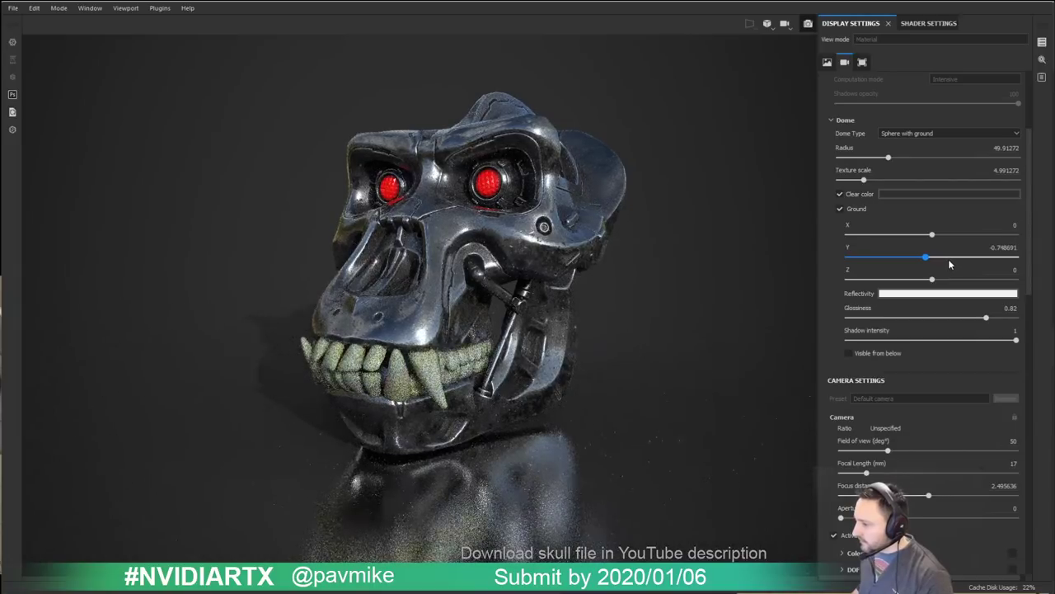
left_click_drag(660, 356, 657, 374, "alt")
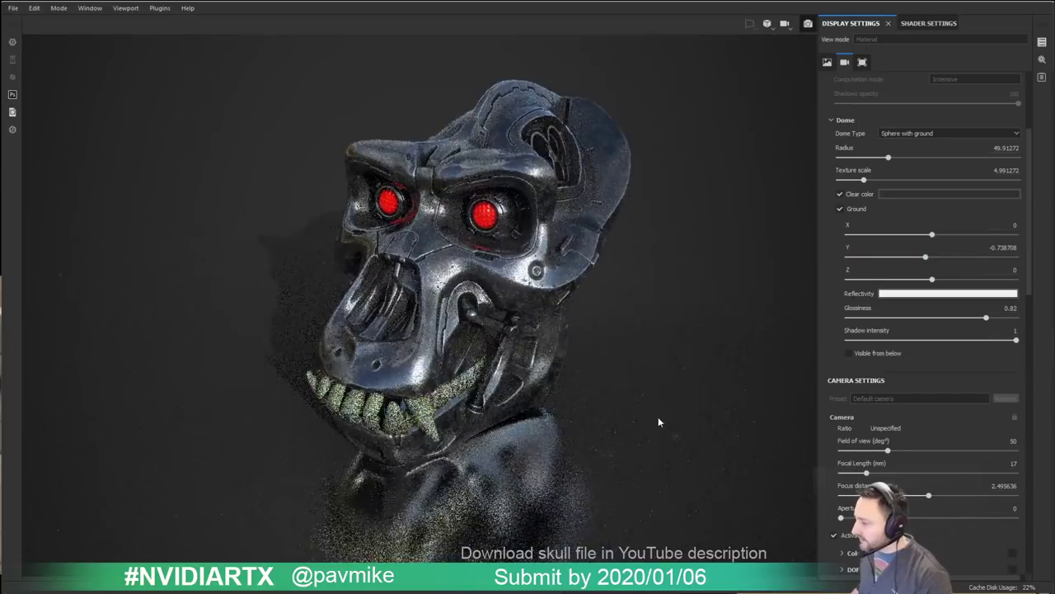
Step: Set the dome ground's glossiness back to 0.5 and its reflectivity back to black
left_click(986, 317)
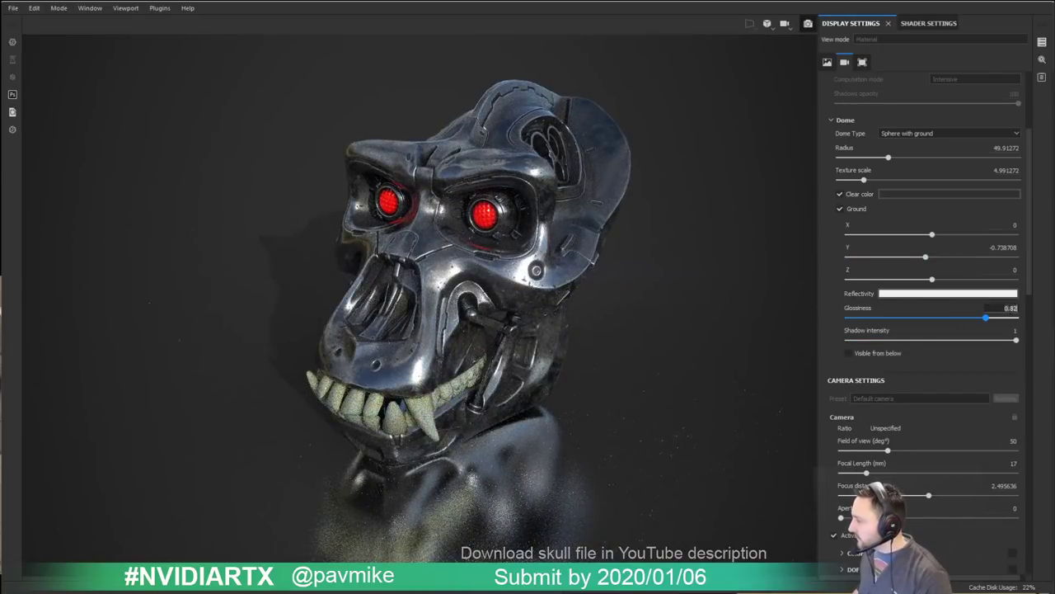
type("0.5")
key("Return")
left_click(977, 293)
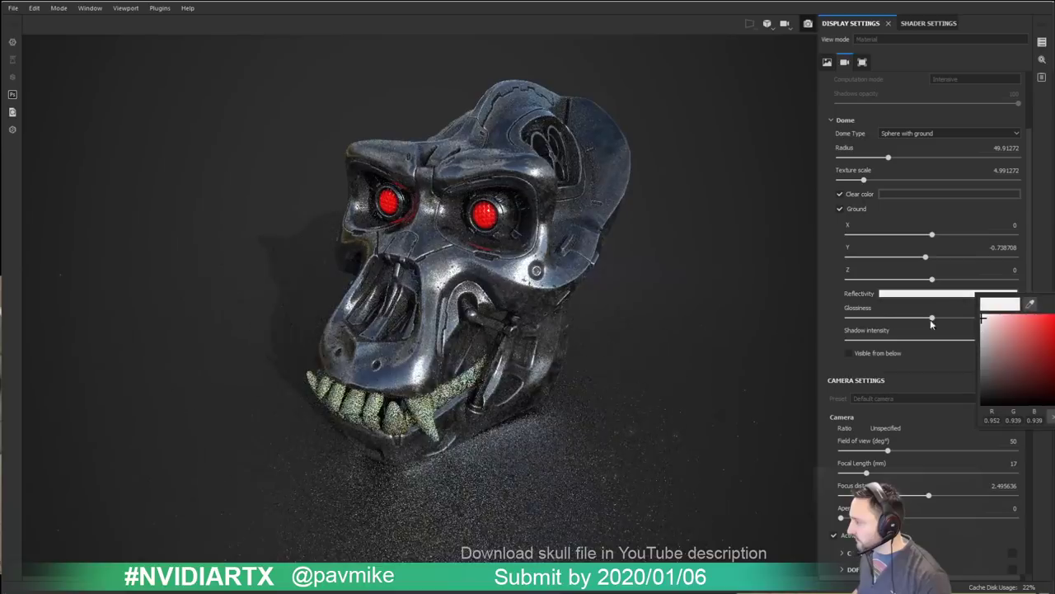
left_click_drag(998, 358, 930, 463)
left_click(688, 316)
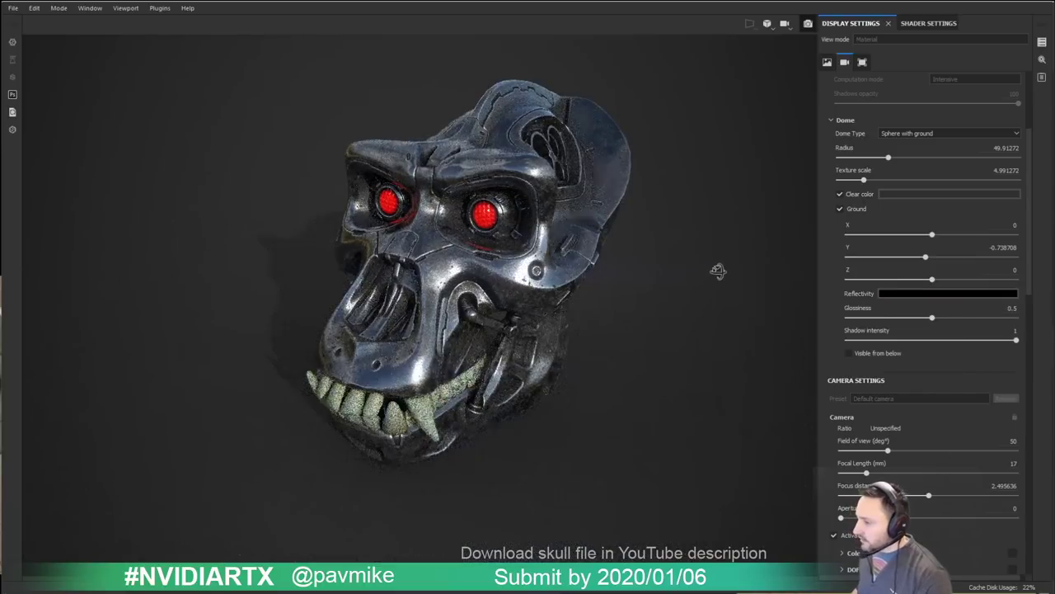
Step: Rotate the environment lighting around the skull so that its shadow falls behind it on the other side
left_click_drag(718, 272, 721, 270, "alt")
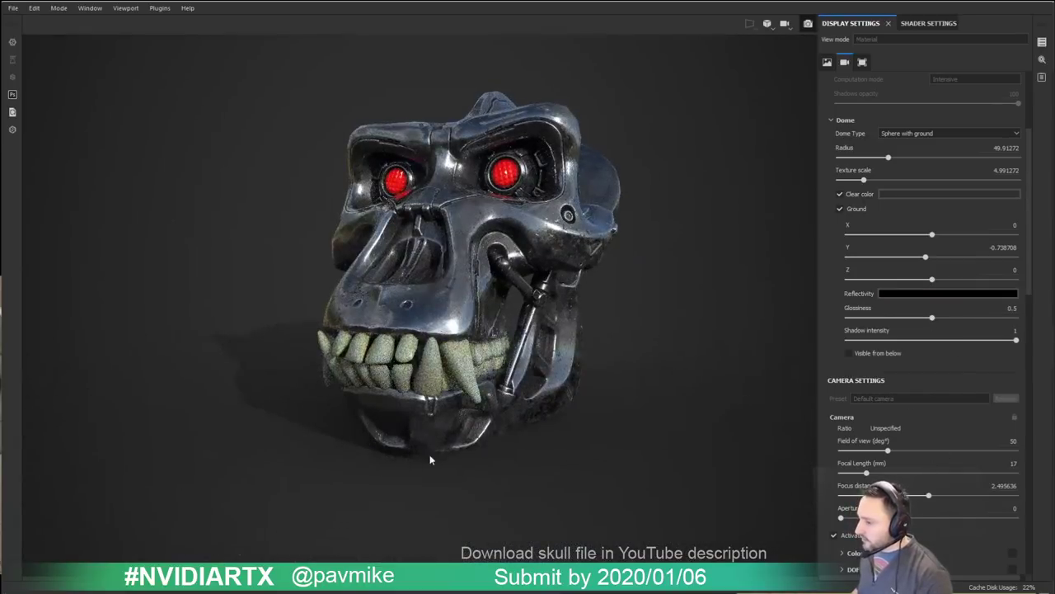
left_click_drag(487, 445, 603, 410, "alt")
right_click_drag(602, 410, 516, 424, "shift")
right_click_drag(638, 430, 624, 429, "shift")
left_click_drag(623, 430, 596, 432, "alt")
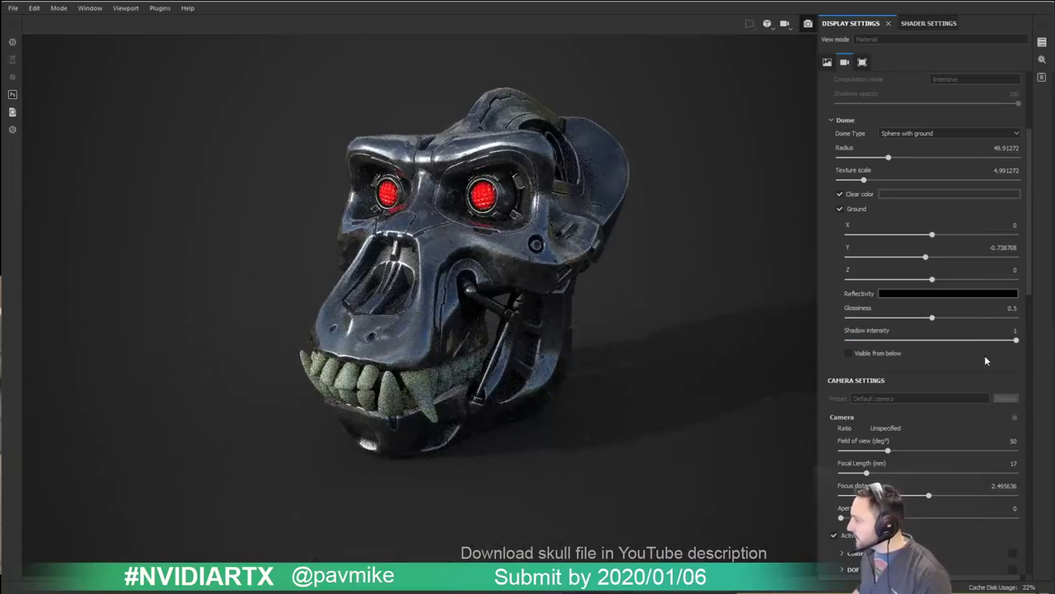
Step: Turn off the dome's clear color so the environment map serves as the render background
scroll(908, 157, "up", 2)
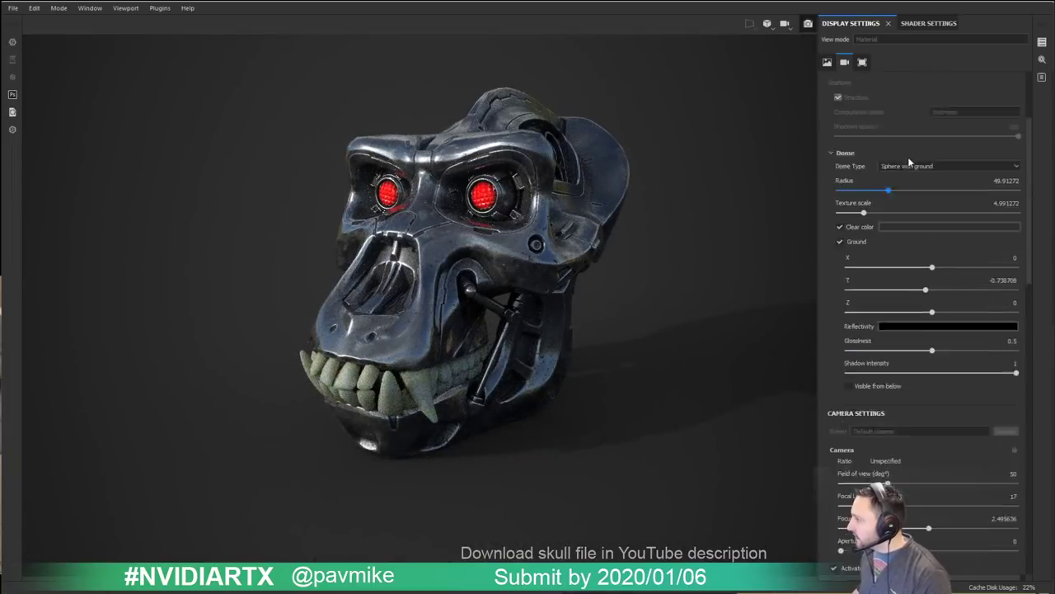
scroll(909, 162, "up", 2)
left_click(936, 112)
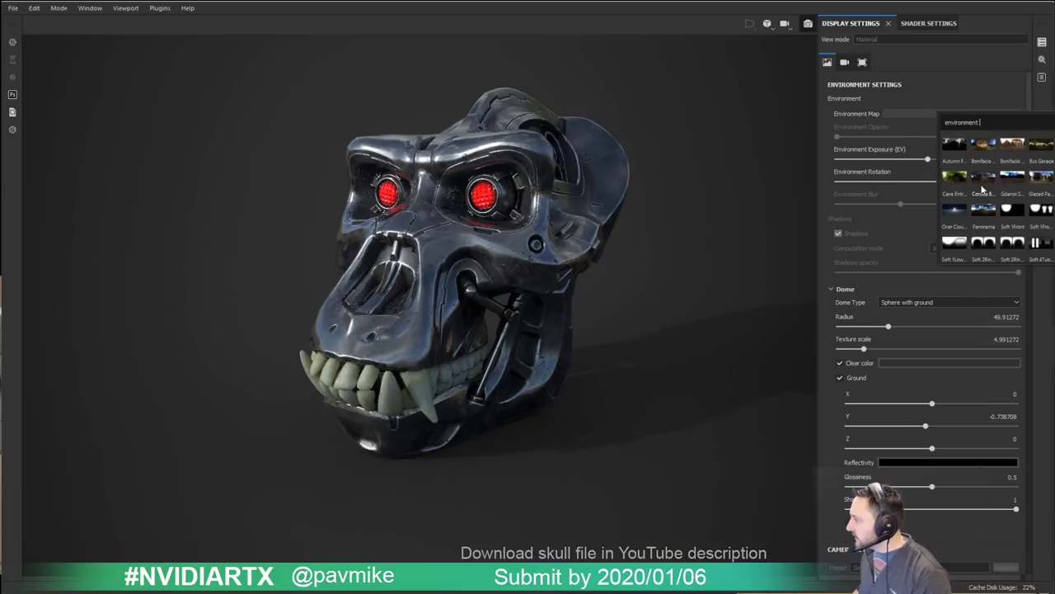
left_click(956, 185)
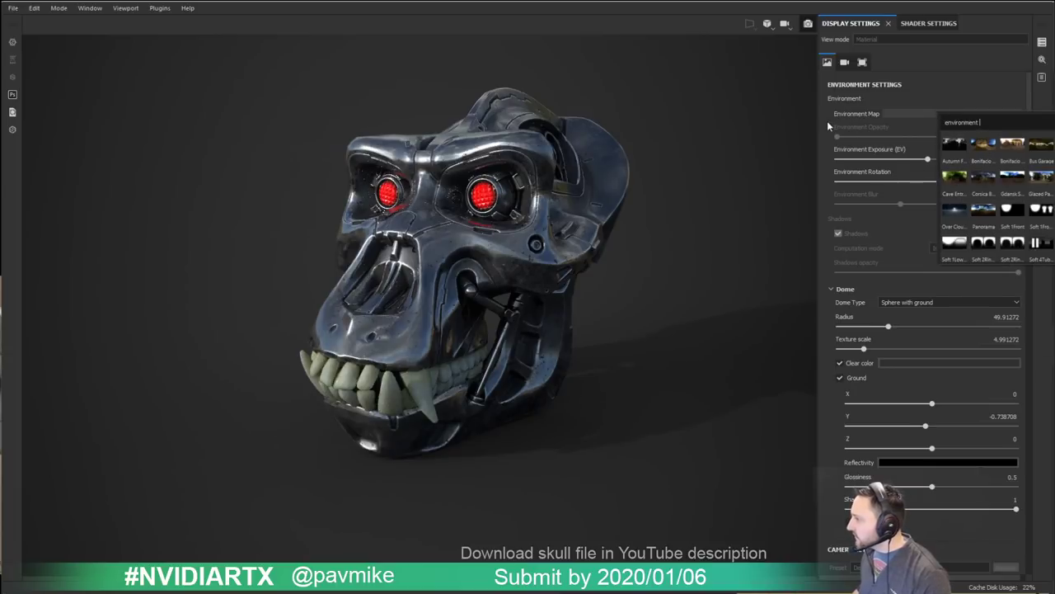
left_click(840, 364)
Step: Try the Cave Entry Forest environment map and rotate it around the skull
left_click(933, 114)
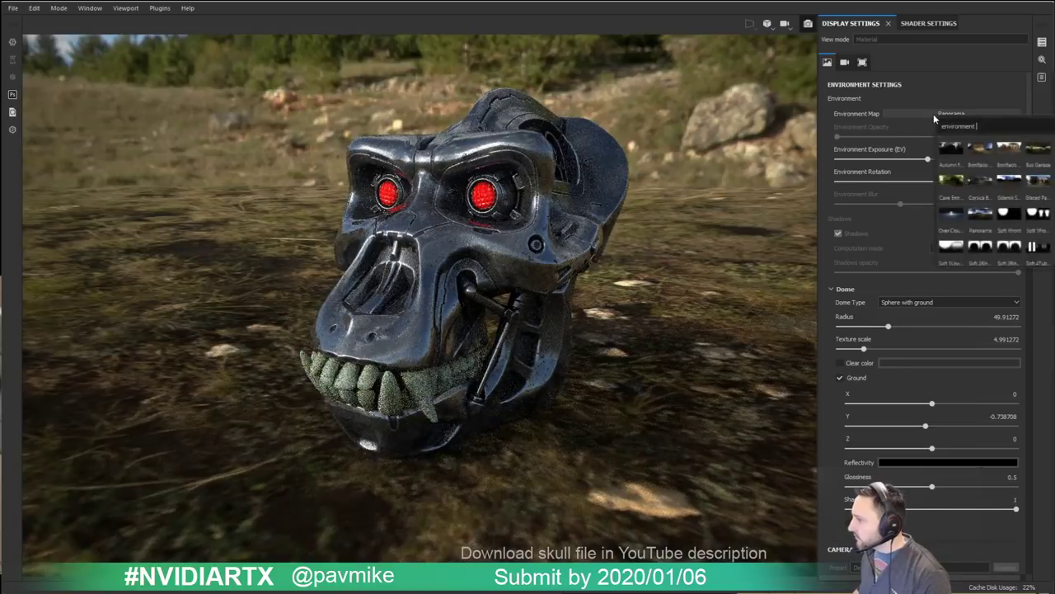
left_click(951, 185)
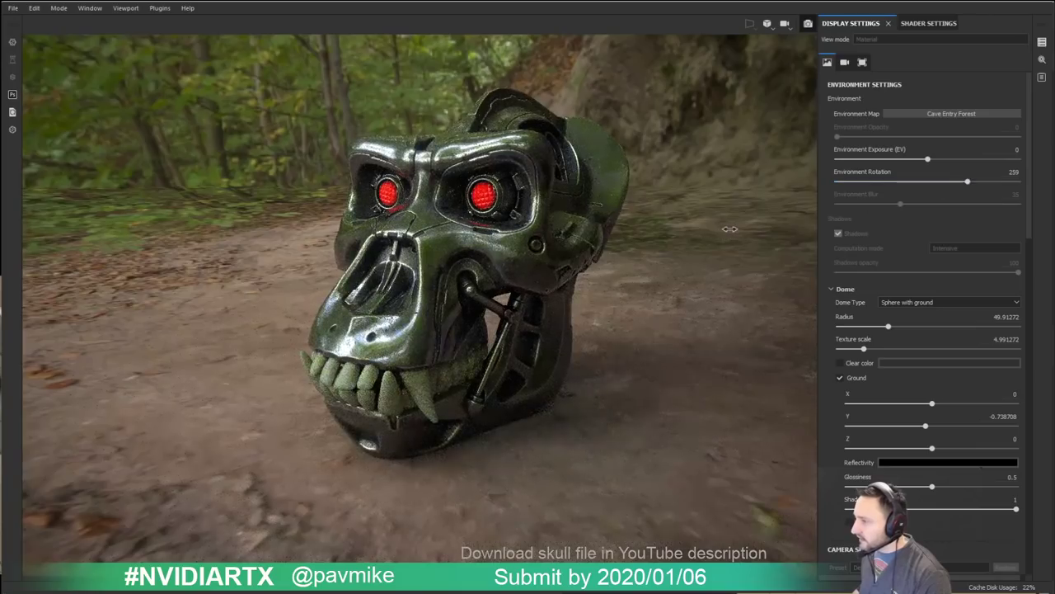
right_click_drag(729, 229, 762, 229, "shift")
Step: Set the environment map to Autumn Forest, rotate it to 346, and frame the skull from the front on the road
left_click(947, 116)
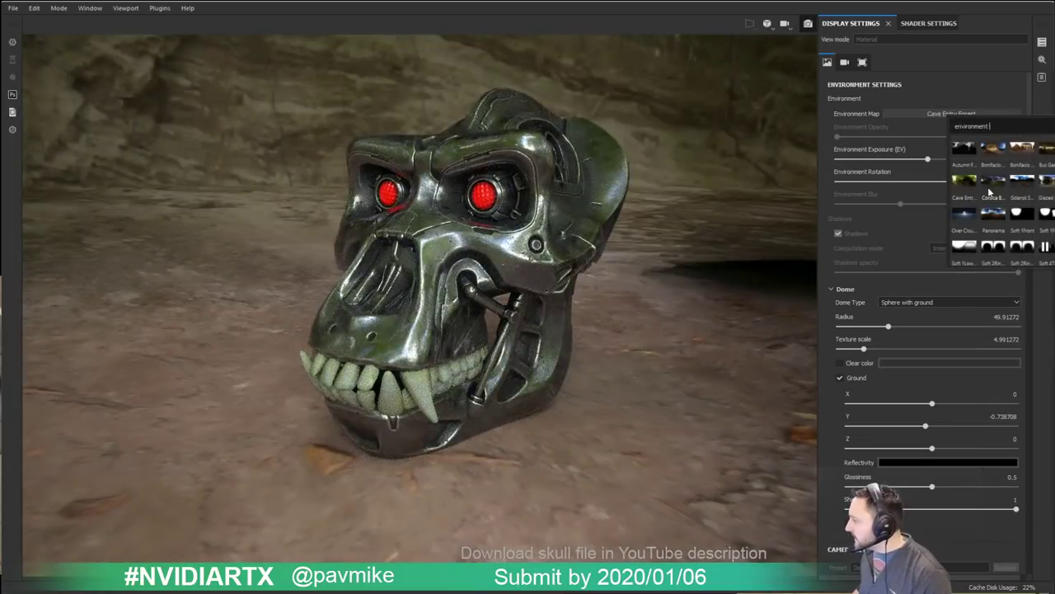
left_click(964, 147)
mouse_move(667, 263)
right_mouse_down("shift")
mouse_move(692, 266)
mouse_move(634, 268)
mouse_move(655, 268)
right_mouse_up("shift")
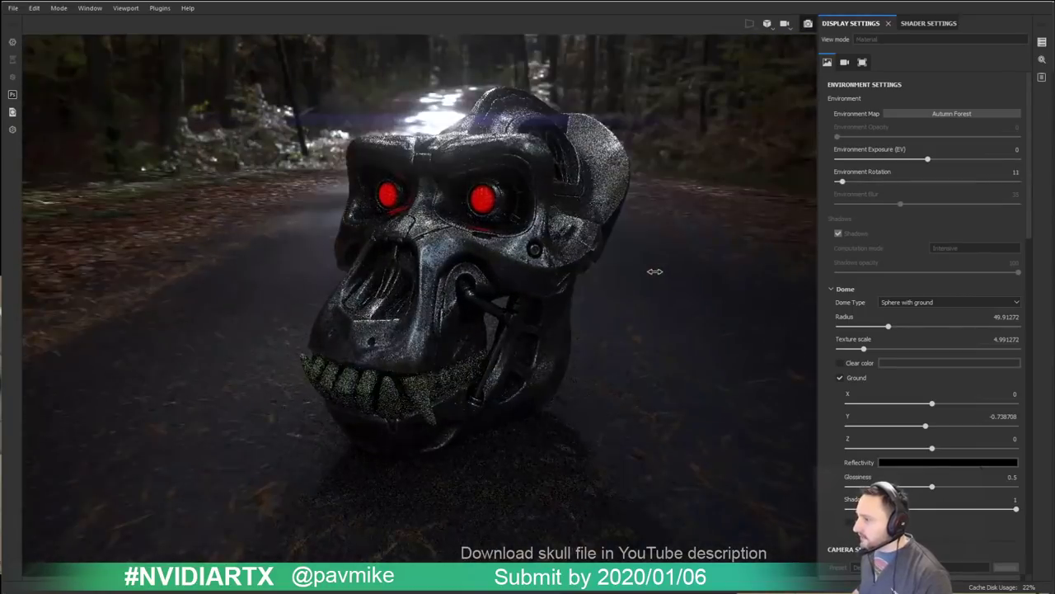
left_click_drag(655, 269, 735, 269, "alt")
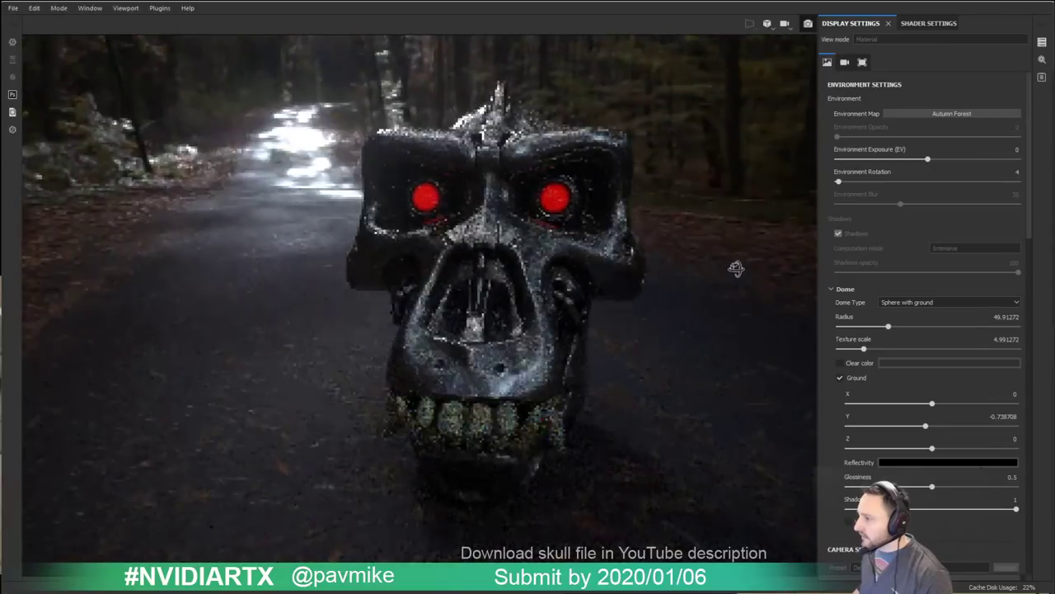
mouse_move(744, 269)
right_mouse_down("shift")
mouse_move(756, 268)
mouse_move(743, 272)
right_mouse_up("shift")
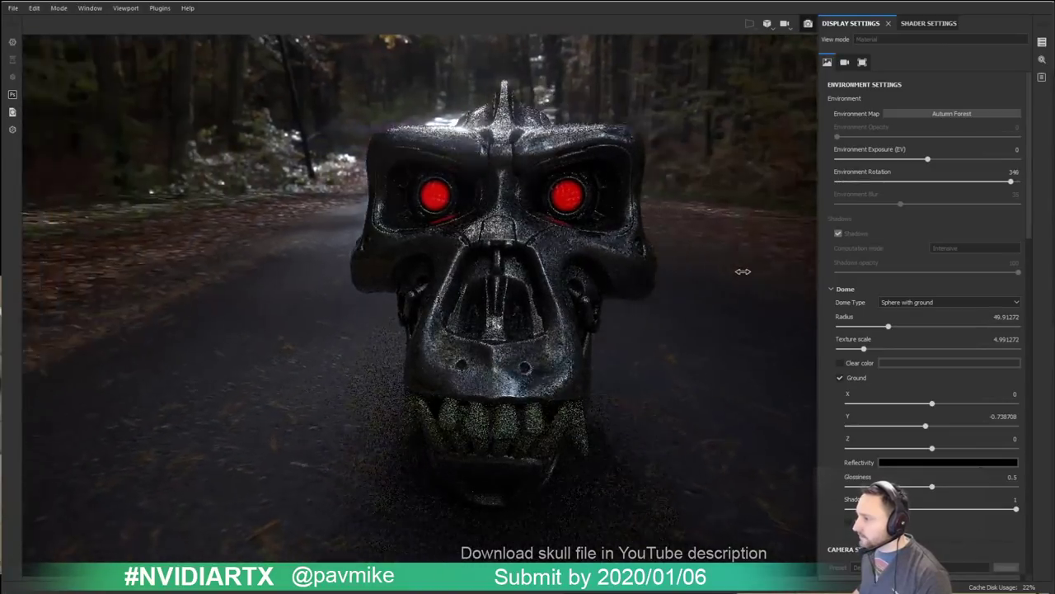
right_click_drag(680, 258, 698, 260, "alt")
middle_click_drag(698, 260, 717, 252, "alt")
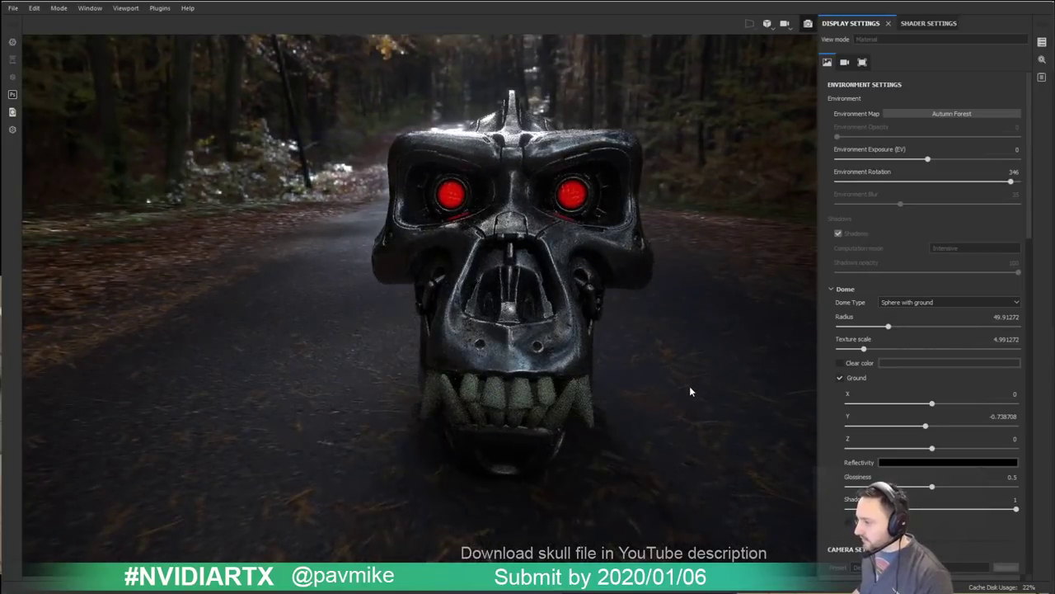
left_click_drag(690, 388, 691, 384, "alt")
mouse_move(708, 342)
left_mouse_down("alt")
mouse_move(630, 331)
mouse_move(681, 329)
mouse_move(678, 319)
mouse_move(669, 325)
mouse_move(692, 346)
left_mouse_up("alt")
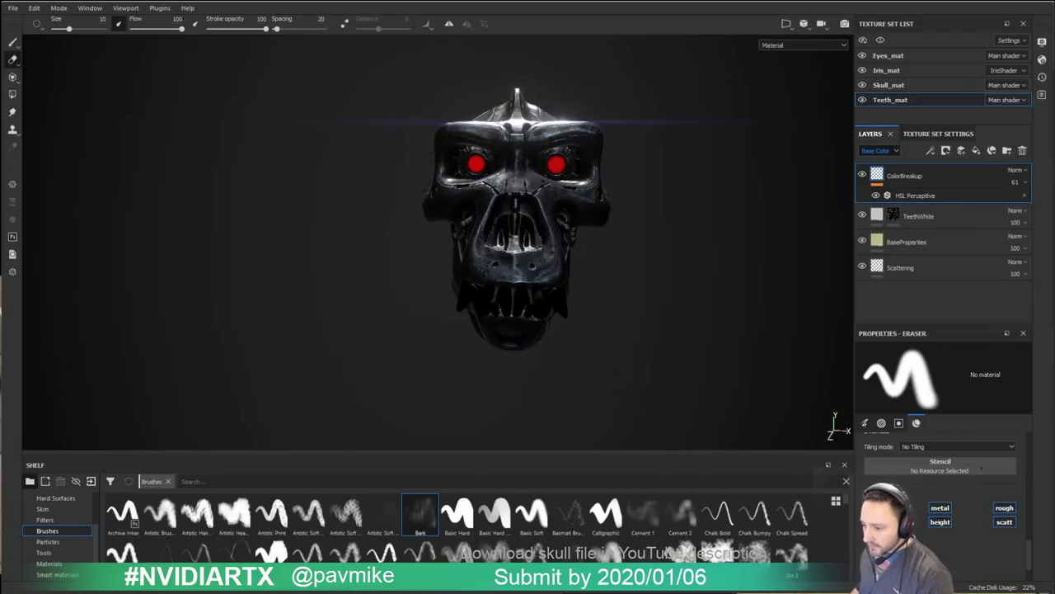
Step: Switch to Maya and import Apinator.fbx from the ApinatorFiles folder inside the desktop's Apinator folder, framing the model
left_click(116, 580)
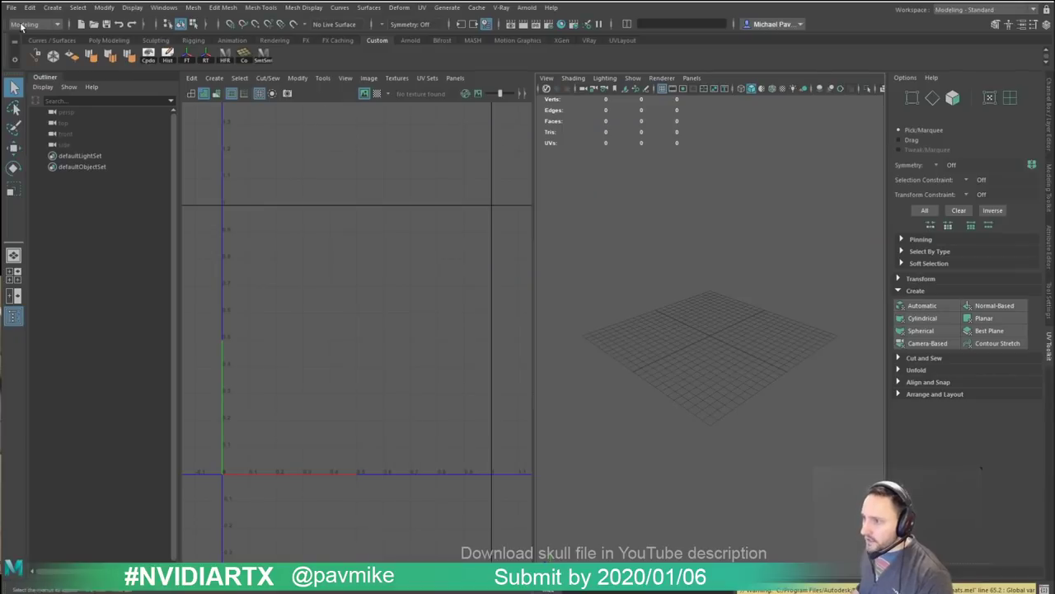
left_click(12, 7)
left_click(37, 127)
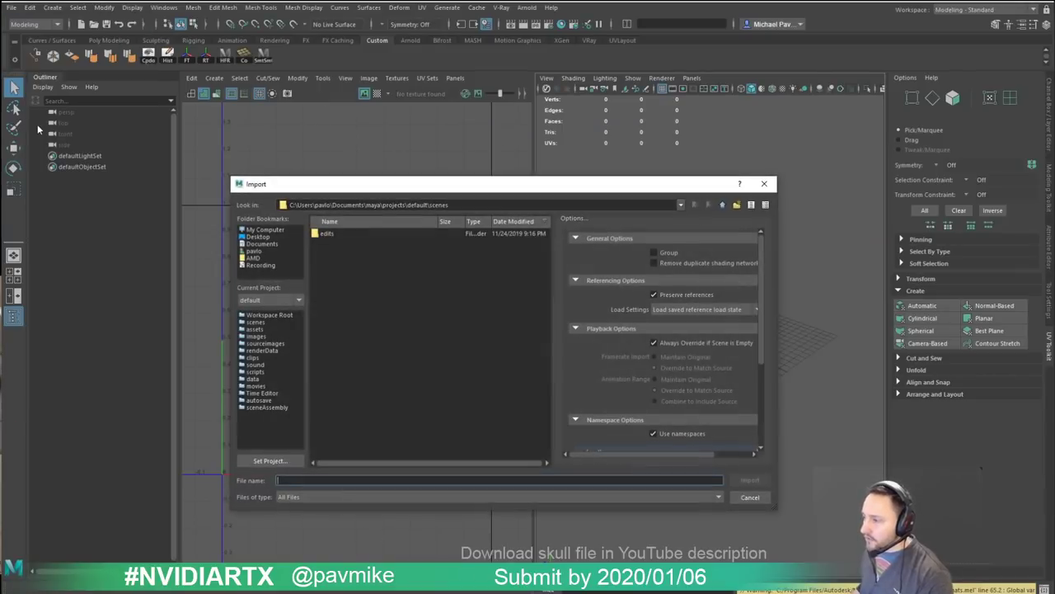
left_click(257, 237)
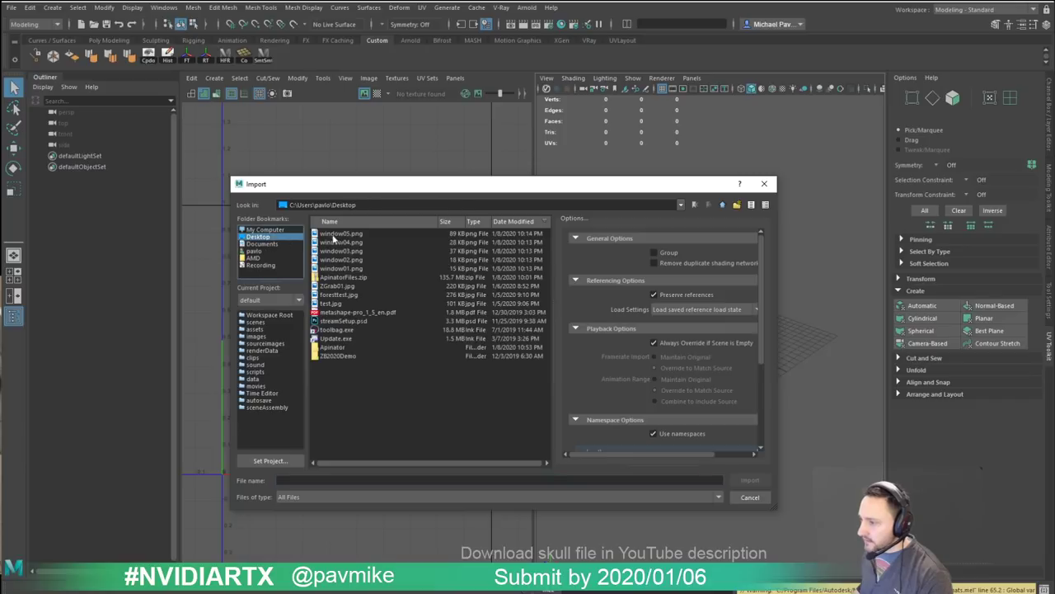
double_click(335, 347)
scroll(371, 291, "down", 2)
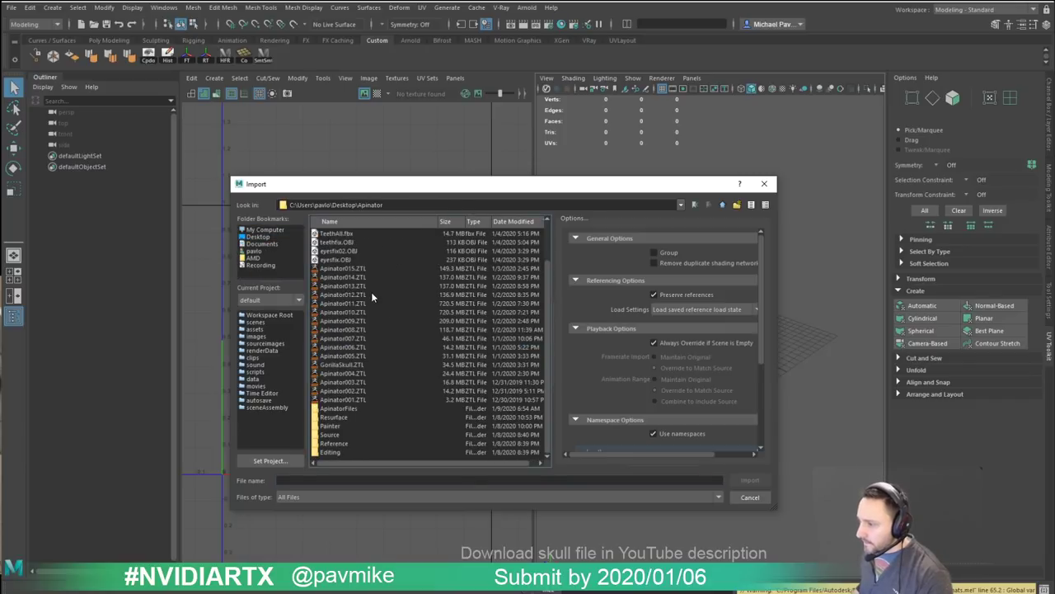
double_click(352, 410)
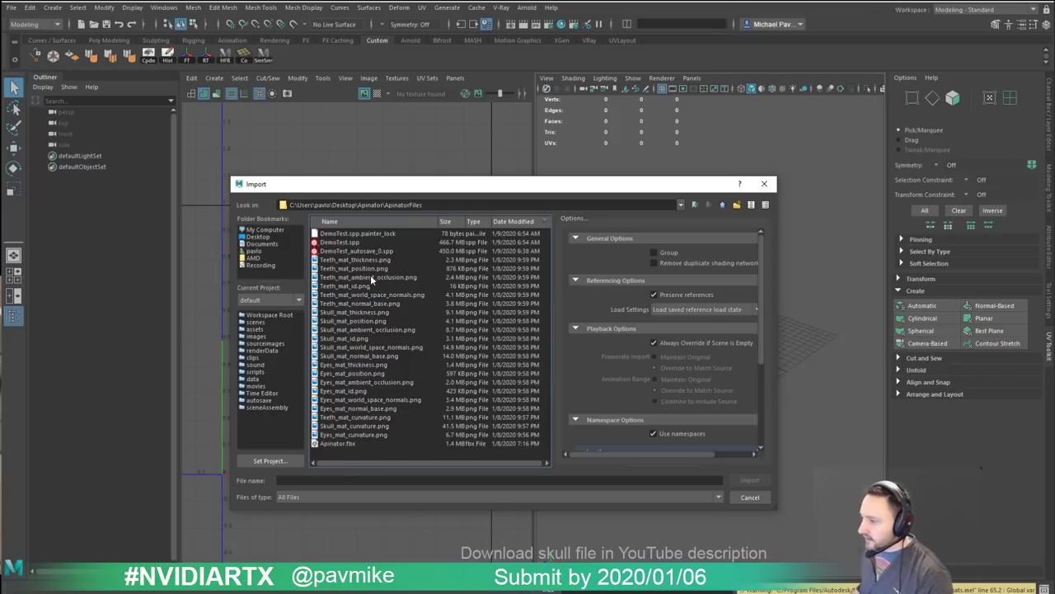
double_click(337, 443)
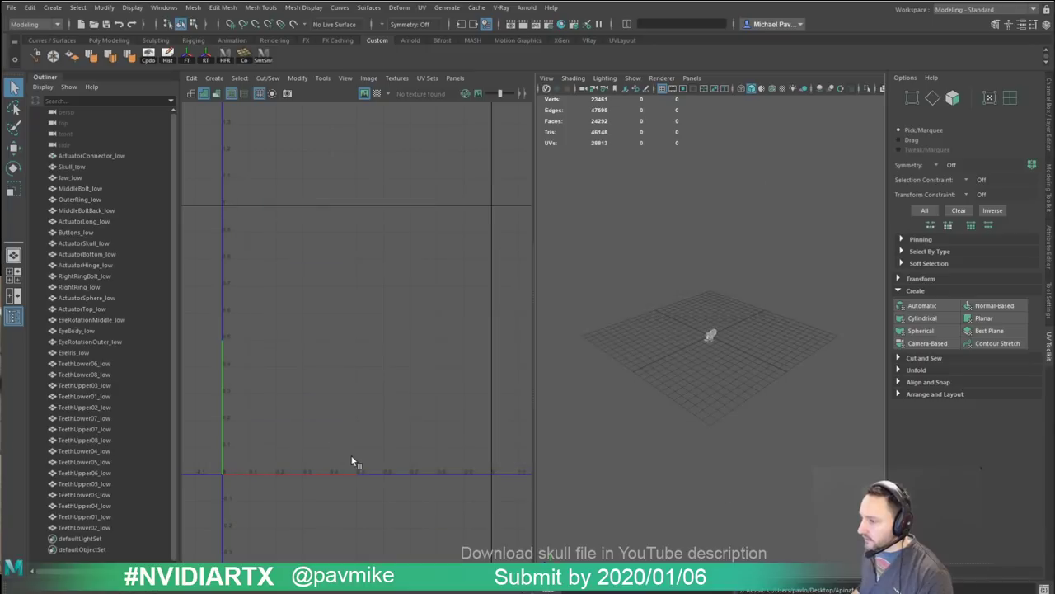
key("f")
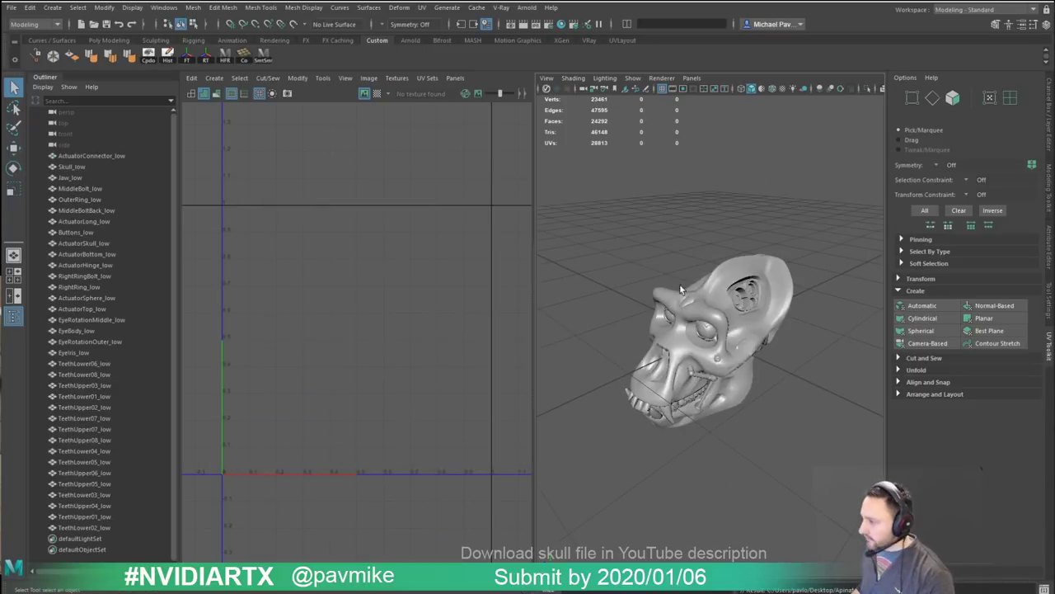
Step: Select the four eye meshes: EyeIris_low, EyeBody_low, EyeRotationMiddle_low and EyeRotationOuter_low
left_click_drag(680, 290, 734, 273, "alt")
mouse_move(734, 272)
right_mouse_down("alt")
mouse_move(763, 319)
mouse_move(739, 275)
right_mouse_up("alt")
scroll(709, 272, "up", 1)
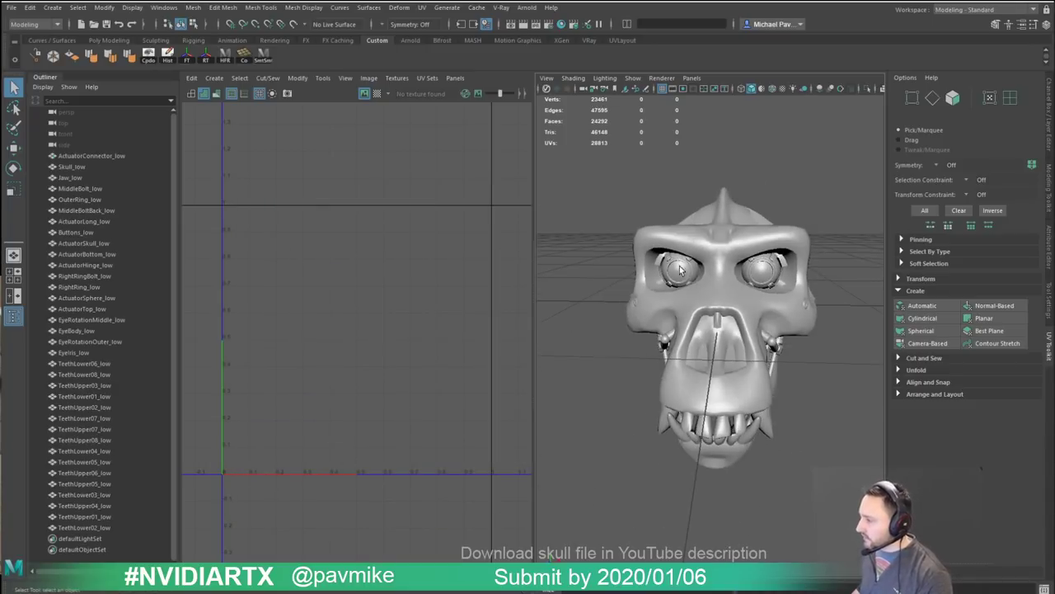
left_click(680, 269)
scroll(686, 274, "up", 3)
left_click(681, 249, "shift")
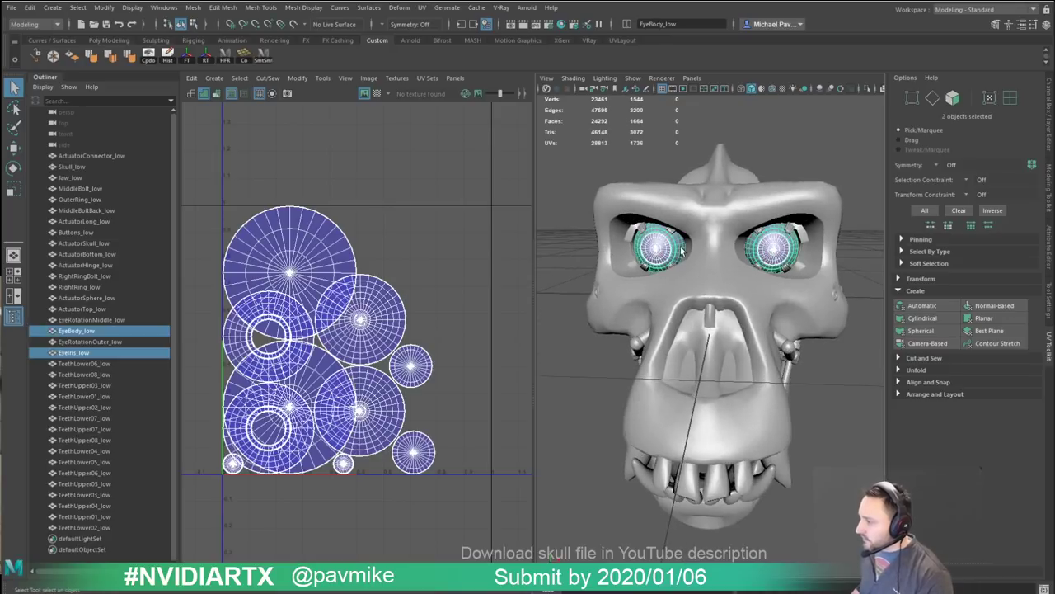
left_click(792, 235, "shift")
left_click(793, 246, "shift")
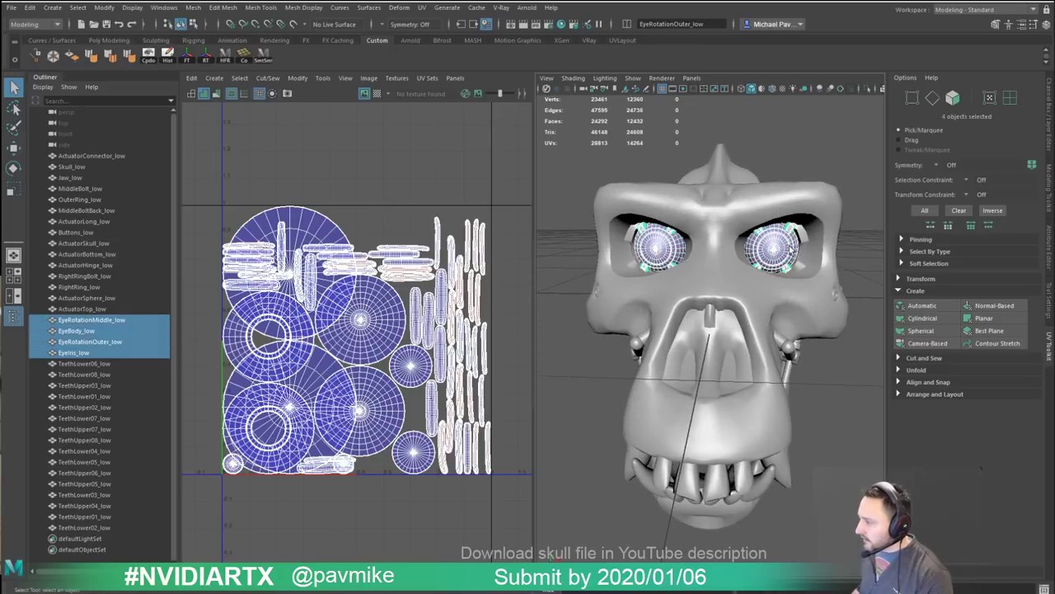
Step: Move the shared pivot of the selected eye meshes to the eyeball's center, working in a wireframe side view
left_click_drag(785, 279, 683, 268, "alt")
key("e")
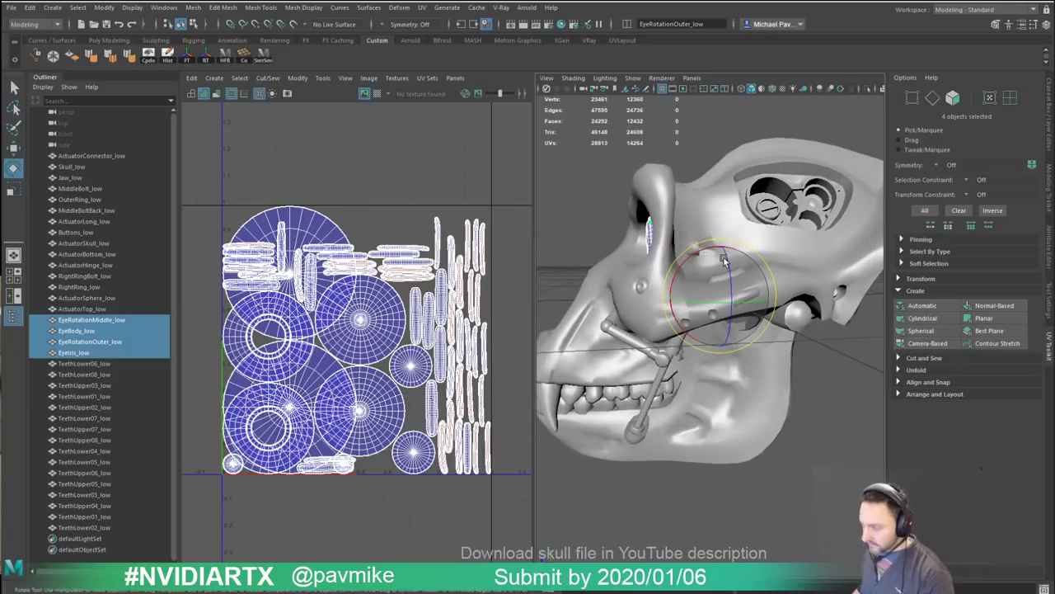
key("space")
left_click(14, 274)
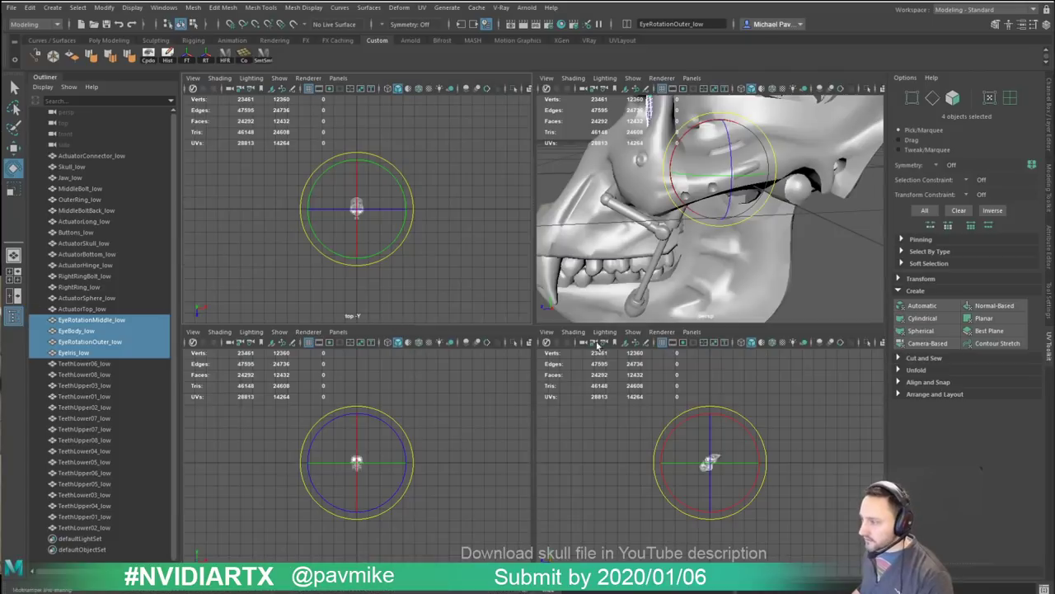
key("space")
left_click_drag(662, 414, 557, 334, "alt")
key("4")
right_click_drag(460, 299, 657, 366, "alt")
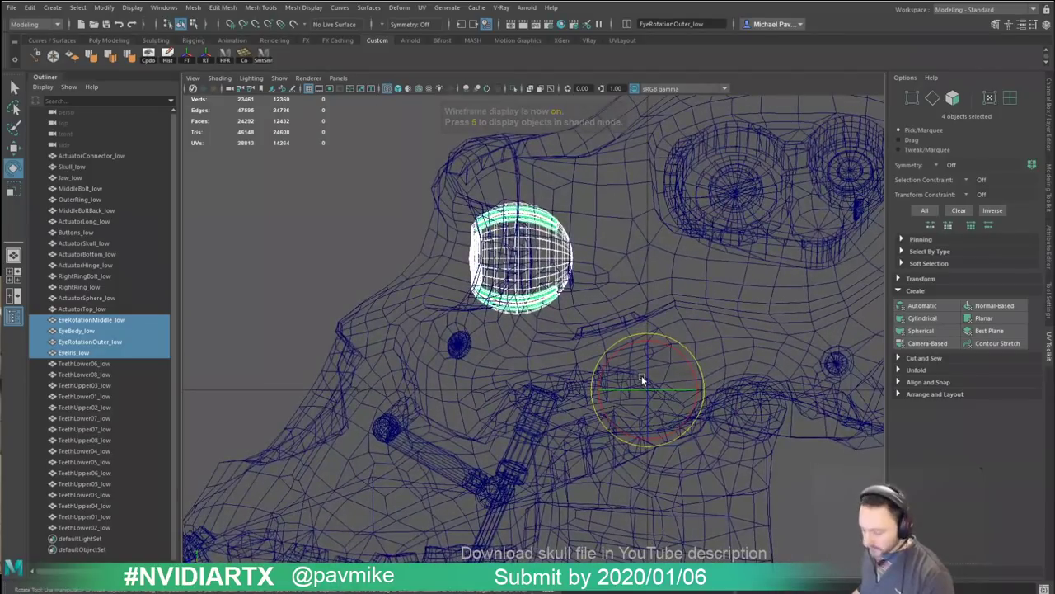
key("w")
left_click_drag(597, 343, 469, 210)
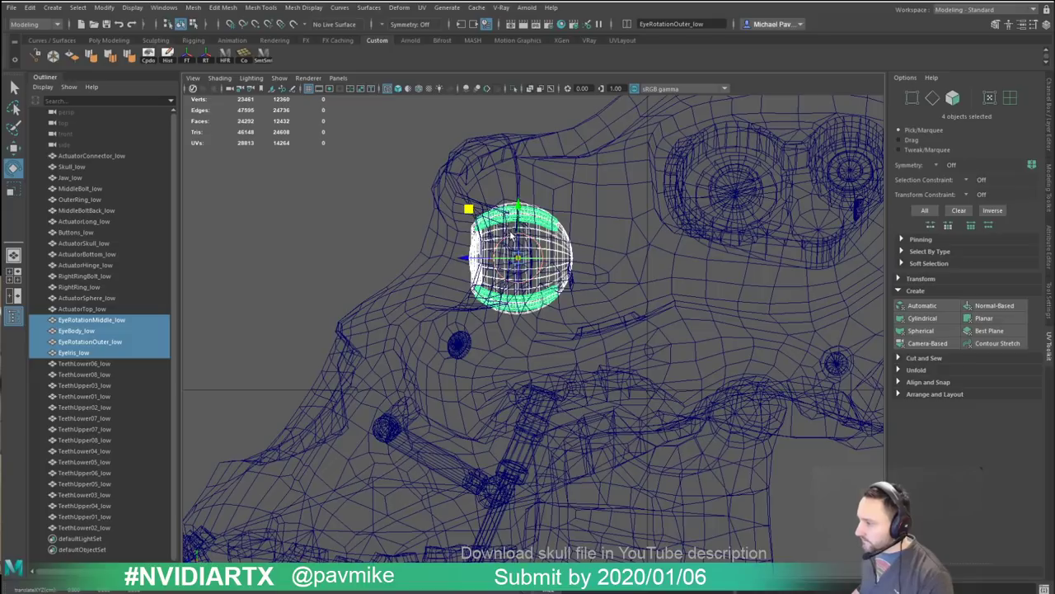
Step: Rotate the eye meshes so they look slightly upward, deselect them, and check the gaze from the front
key("e")
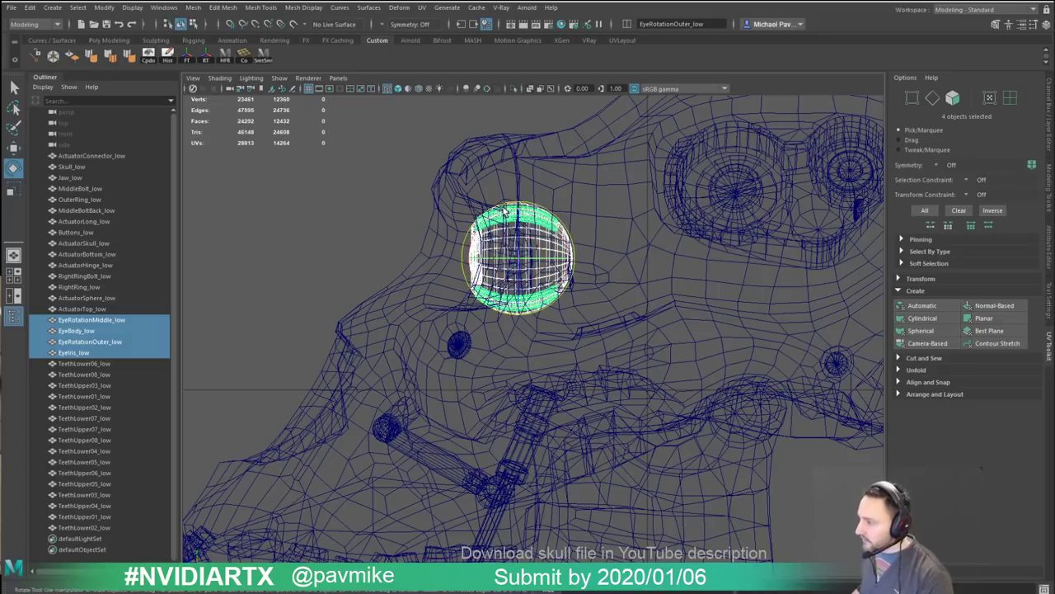
left_click_drag(495, 205, 539, 216)
key("space")
key("space")
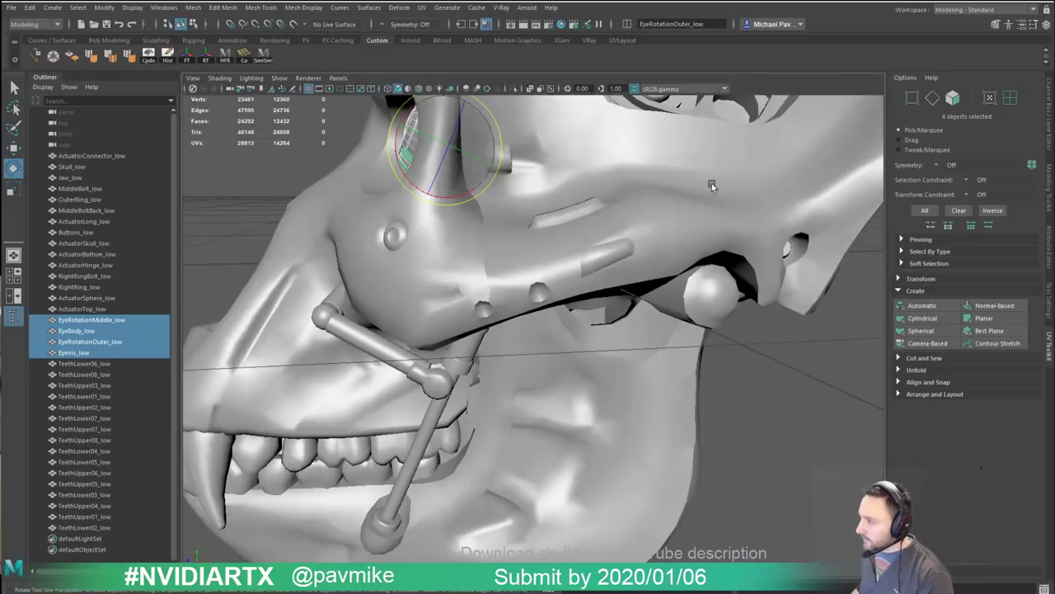
left_click_drag(478, 183, 693, 200, "alt")
right_click_drag(693, 200, 629, 180, "alt")
left_click_drag(629, 181, 647, 174, "alt")
right_click_drag(725, 191, 686, 168, "alt")
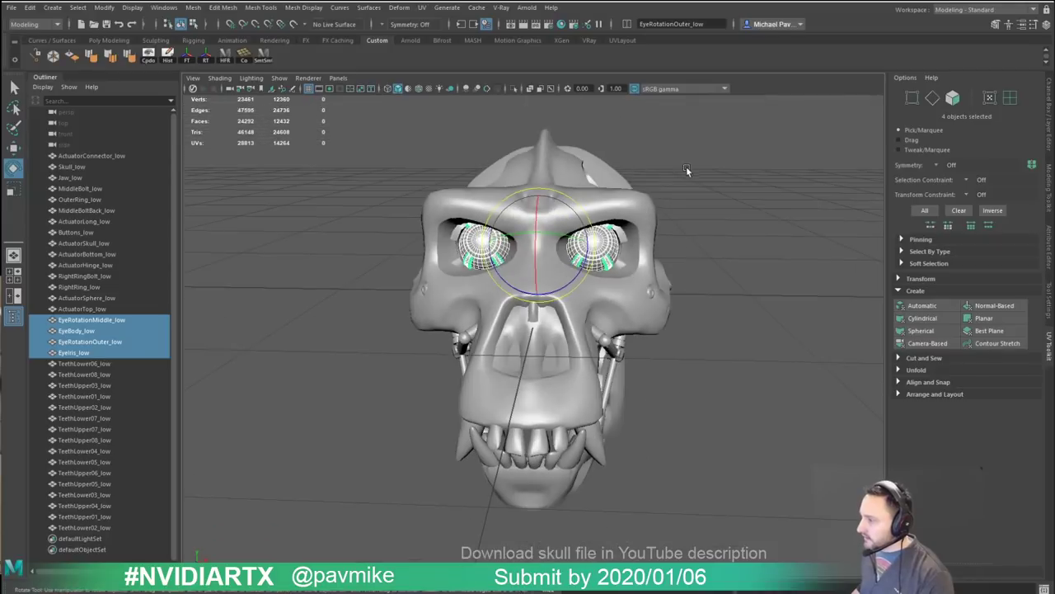
left_click(685, 166)
left_click_drag(685, 166, 722, 220, "alt")
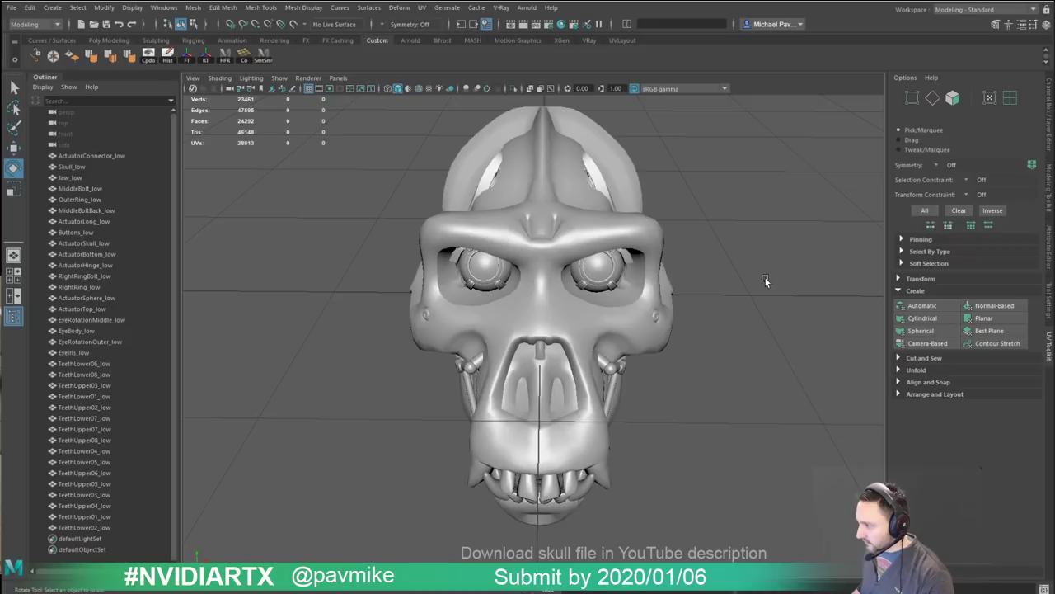
left_click_drag(610, 248, 722, 258, "alt")
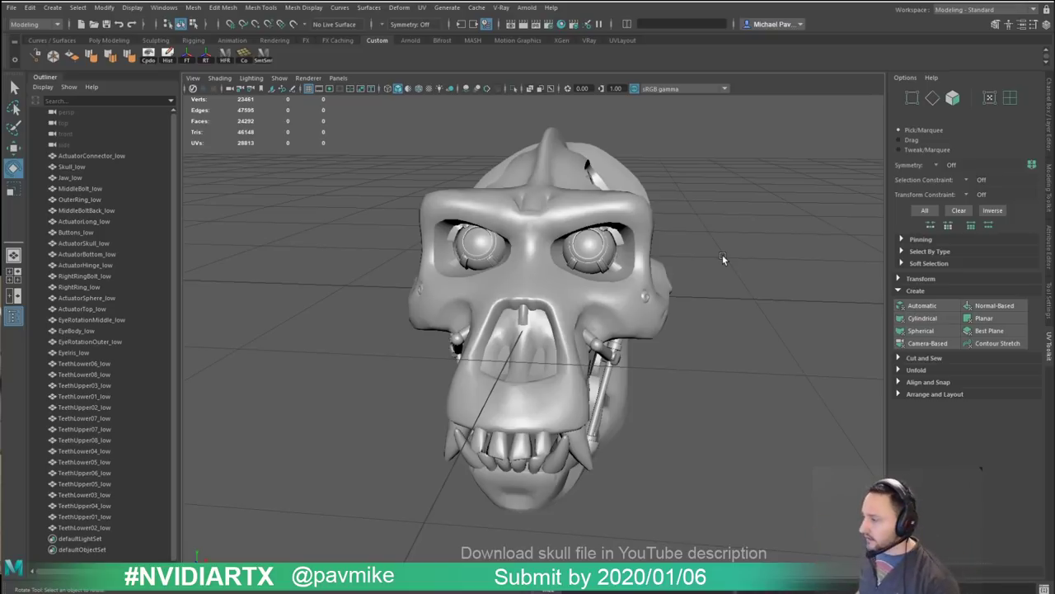
left_click_drag(722, 259, 667, 278, "alt")
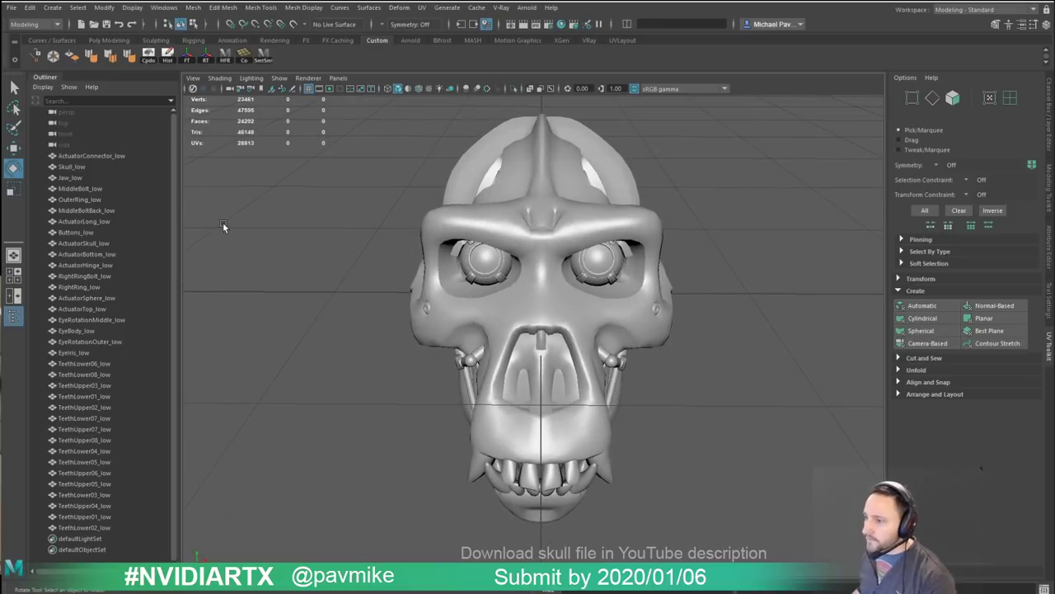
Step: Select all the skull meshes from ActuatorConnector_low to TeethLower02_low and export them as ApinatorEyesUp in FBX format to the ApinatorFiles folder
left_click(114, 155)
left_click(94, 526, "shift")
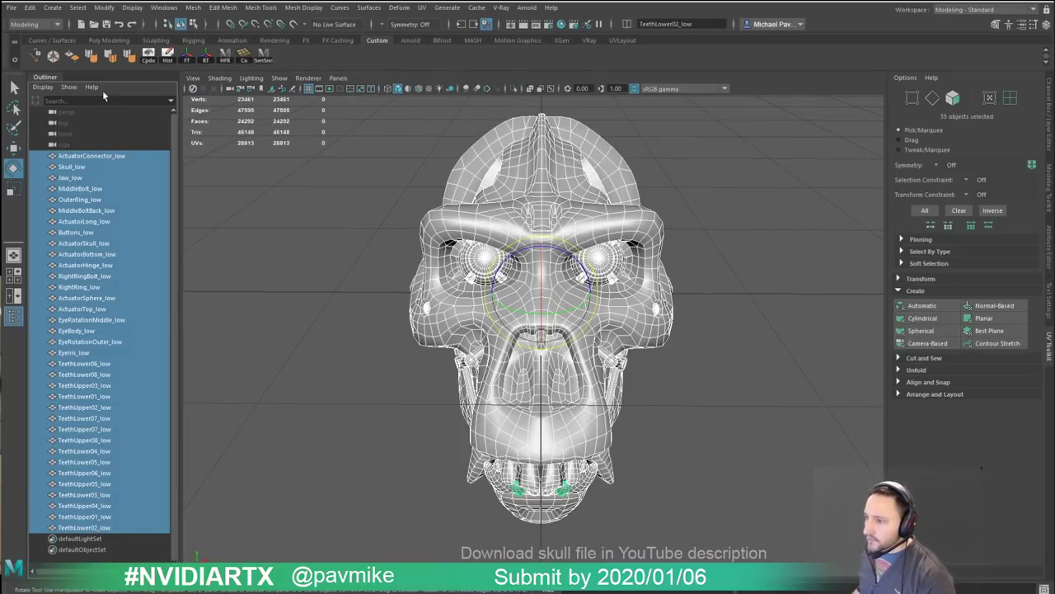
left_click(13, 8)
left_click(58, 150)
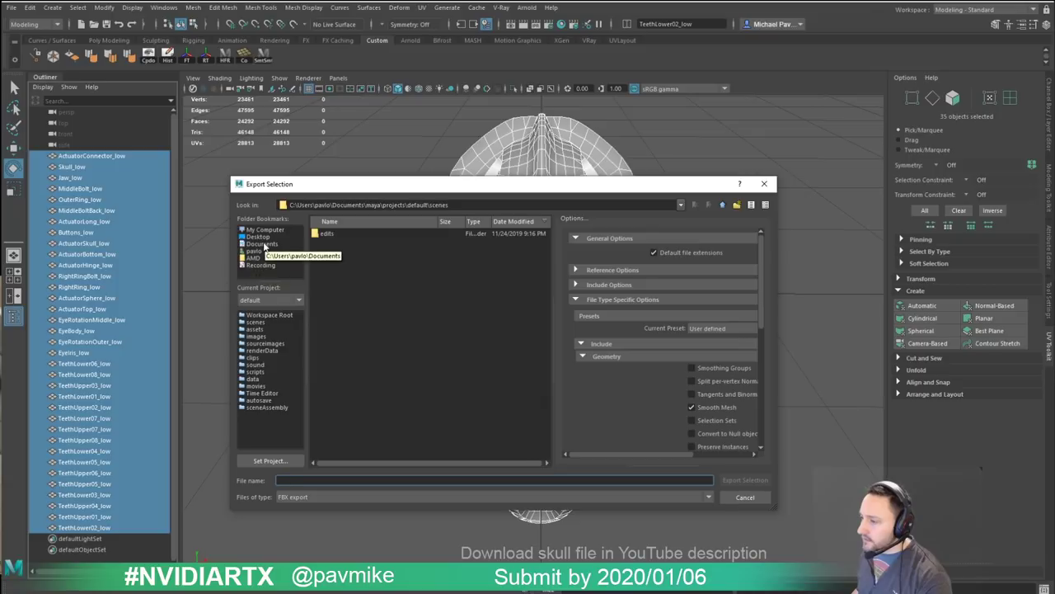
left_click(263, 236)
double_click(331, 234)
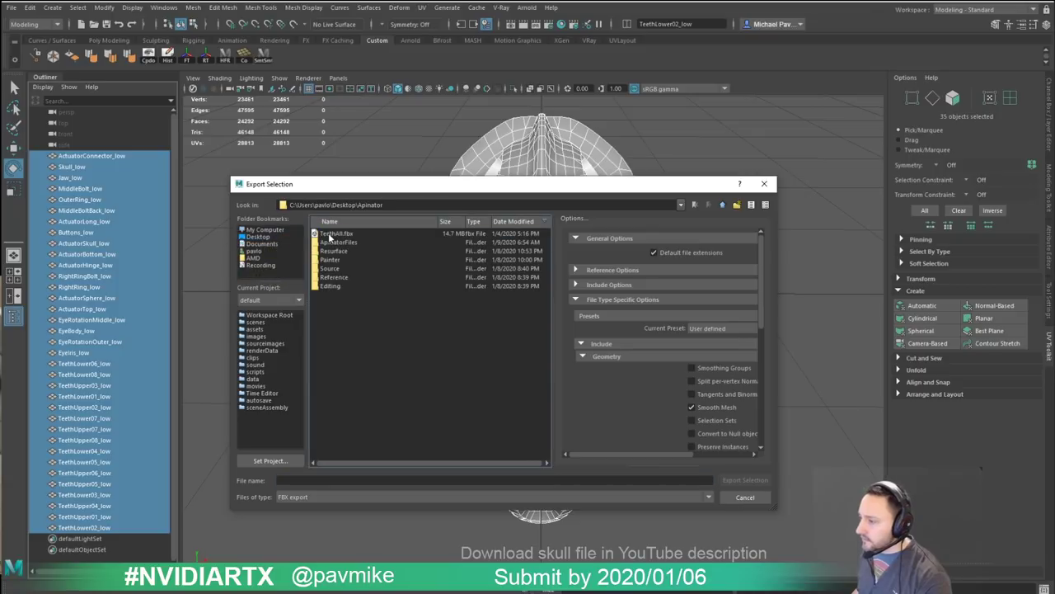
double_click(352, 242)
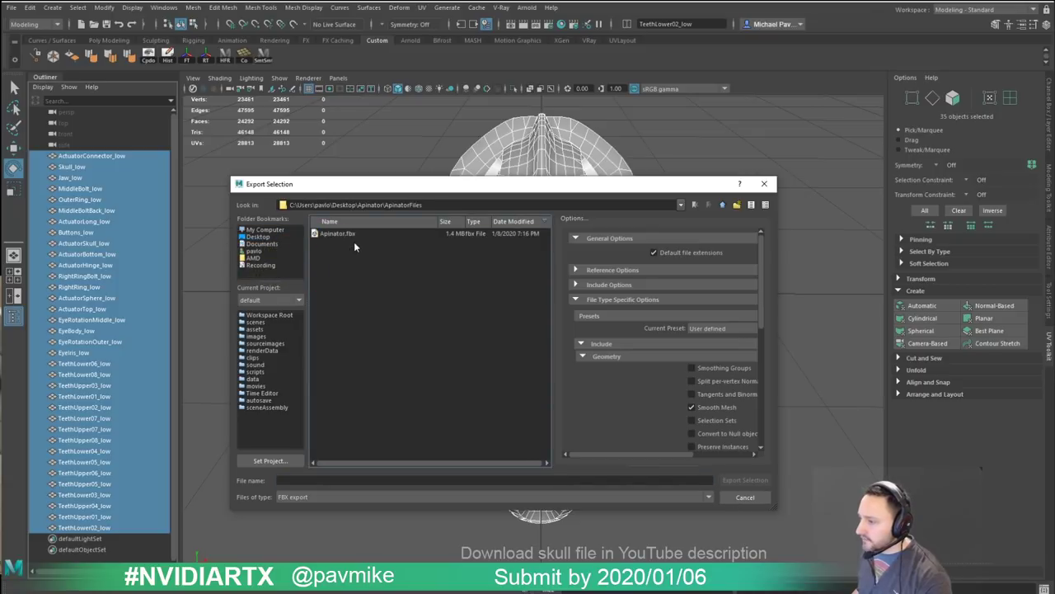
left_click(325, 232)
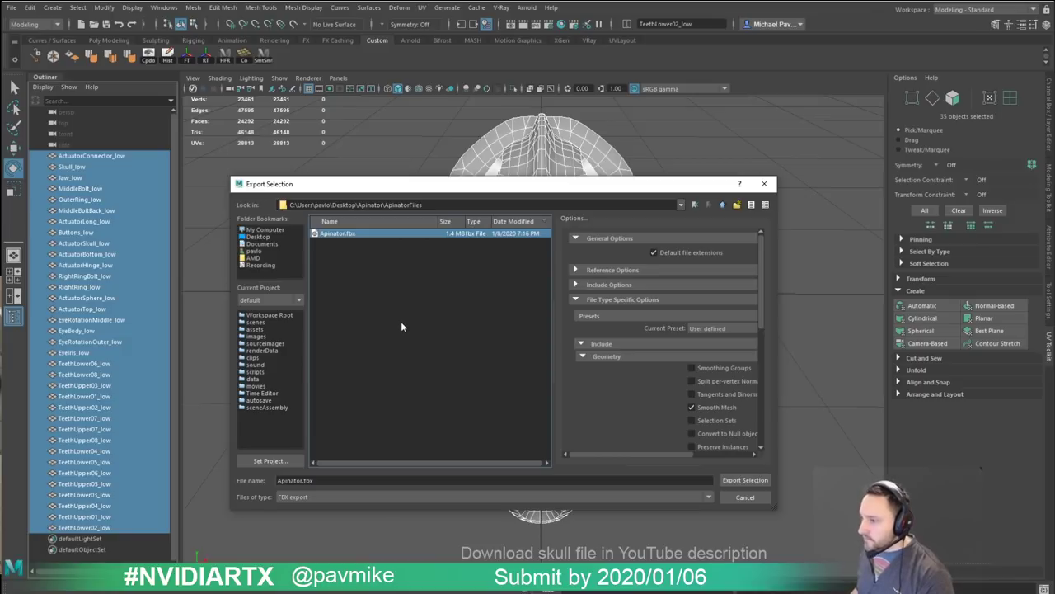
left_click(381, 479)
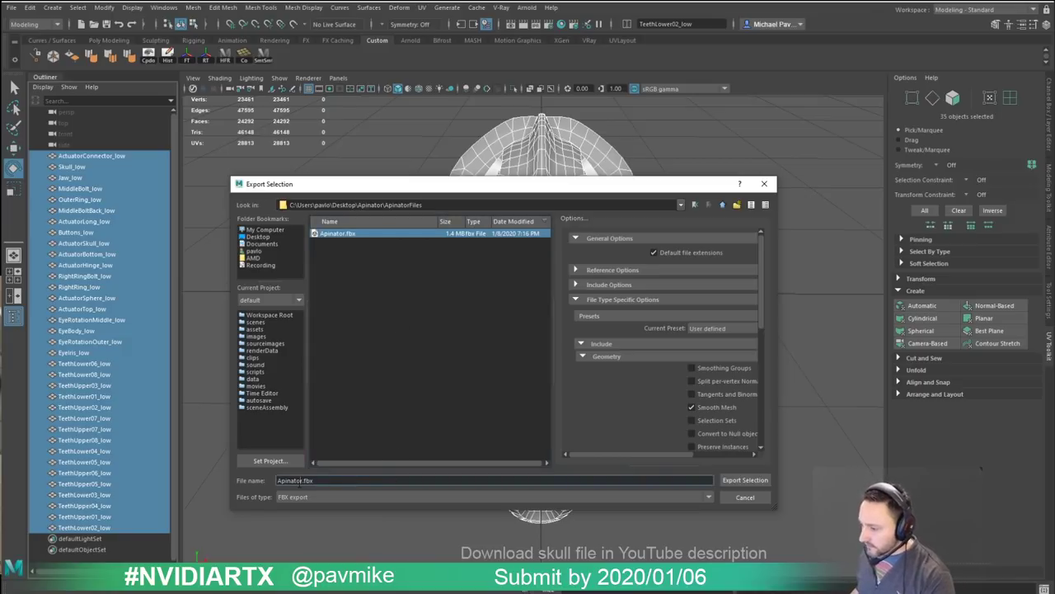
type("_low")
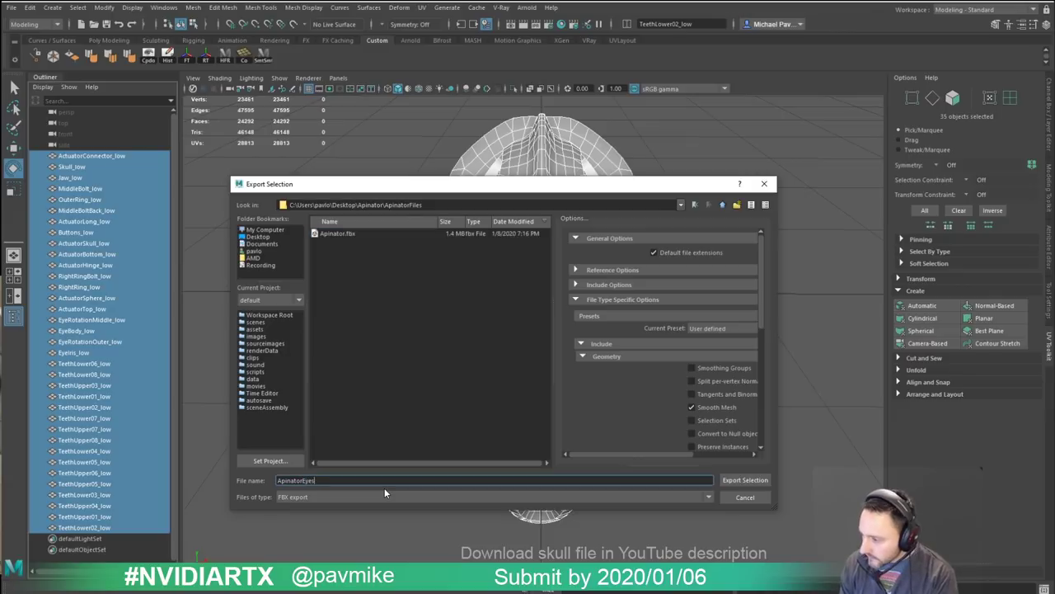
key("Return")
key("e")
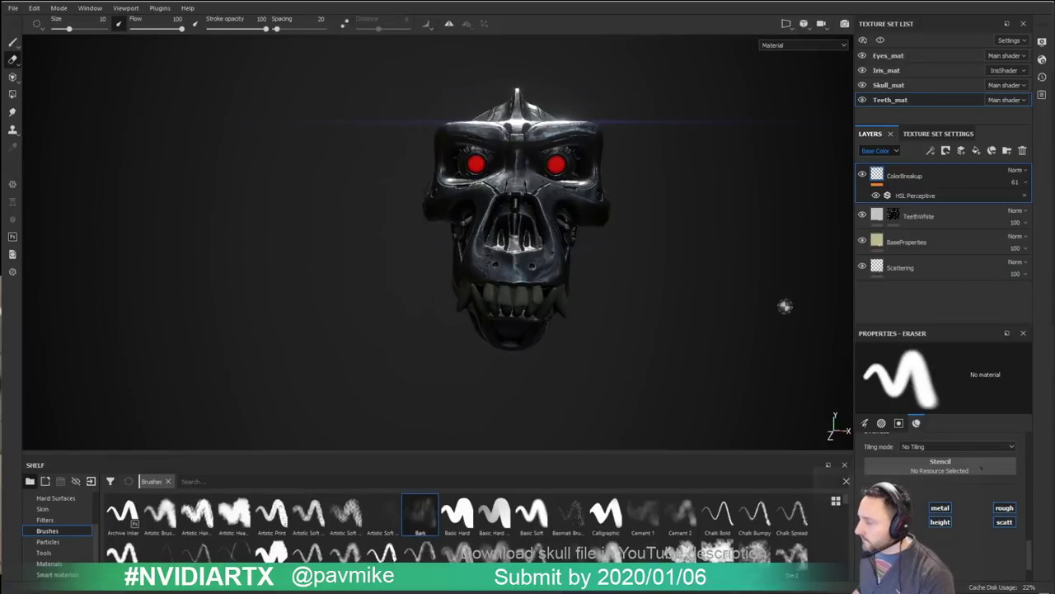
Step: In the Substance Painter project configuration, replace the project mesh with ApinatorEyesUp.fbx
mouse_move(784, 306)
left_mouse_down("alt")
mouse_move(723, 240)
mouse_move(483, 316)
left_mouse_up("alt")
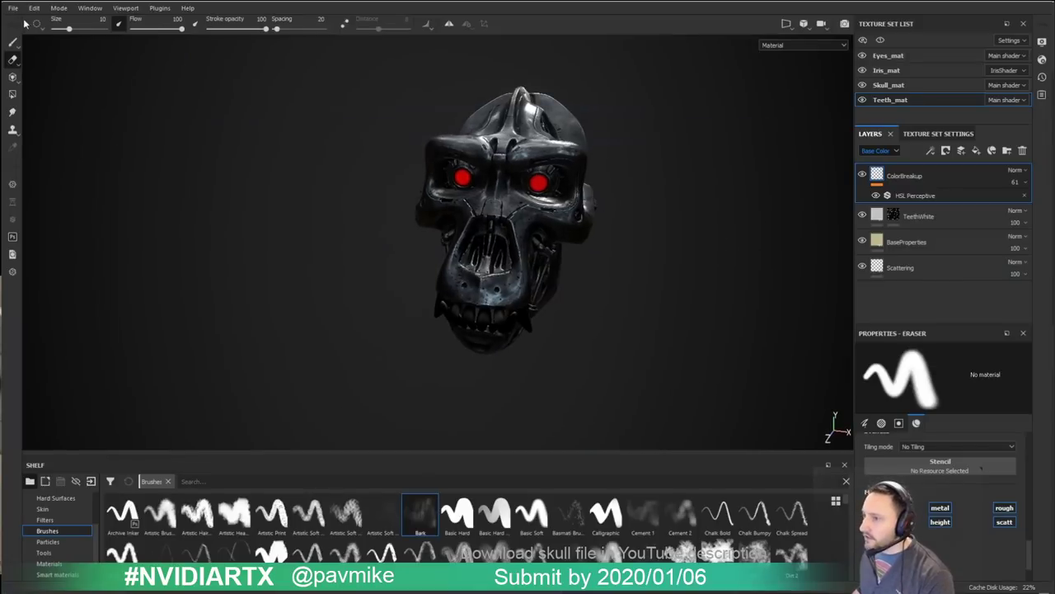
left_click(13, 8)
left_click(54, 37)
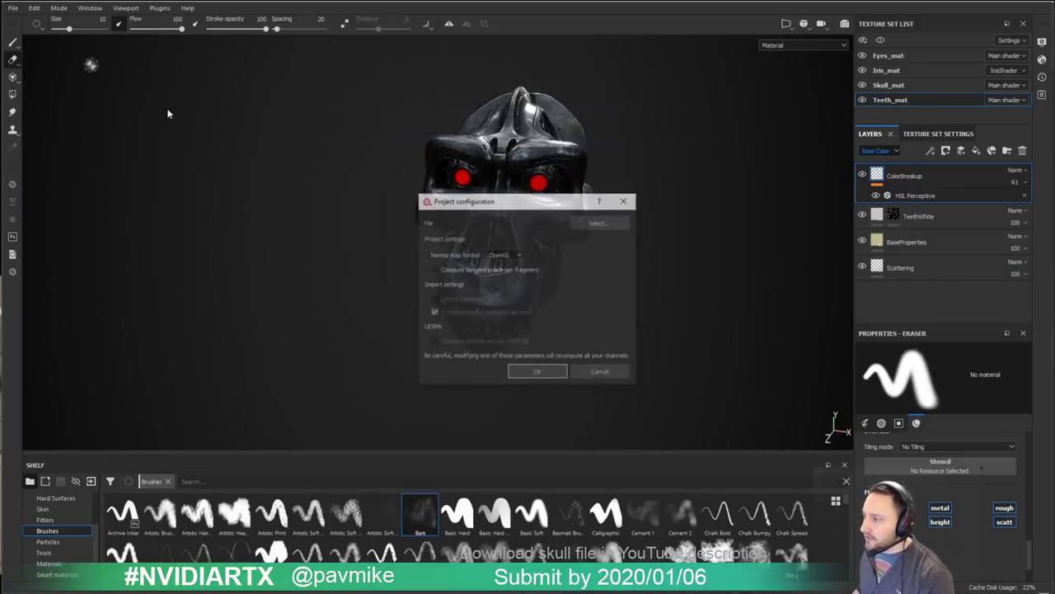
left_click(620, 222)
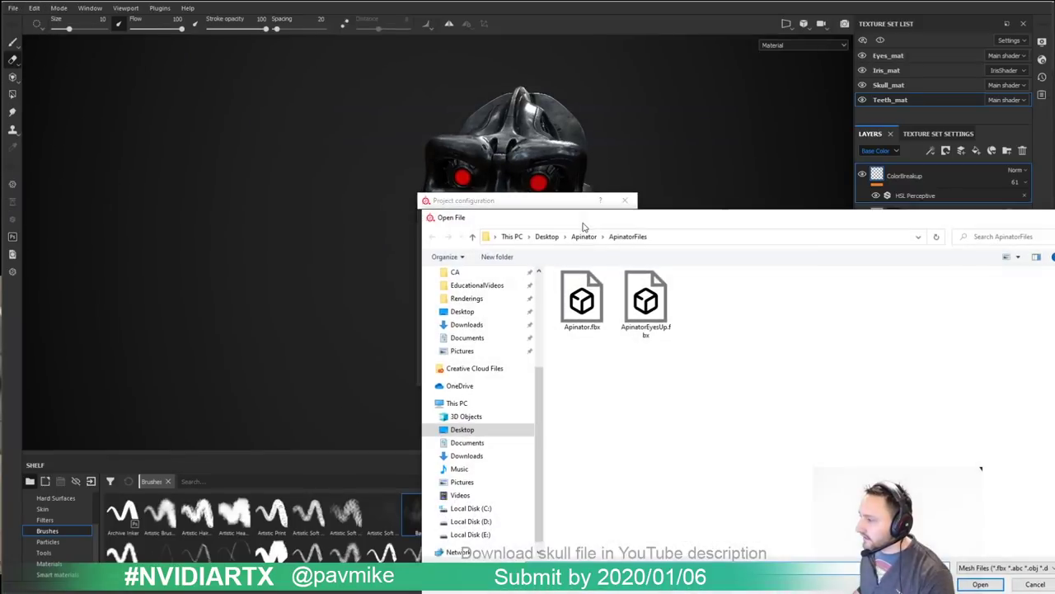
double_click(626, 313)
left_click(547, 375)
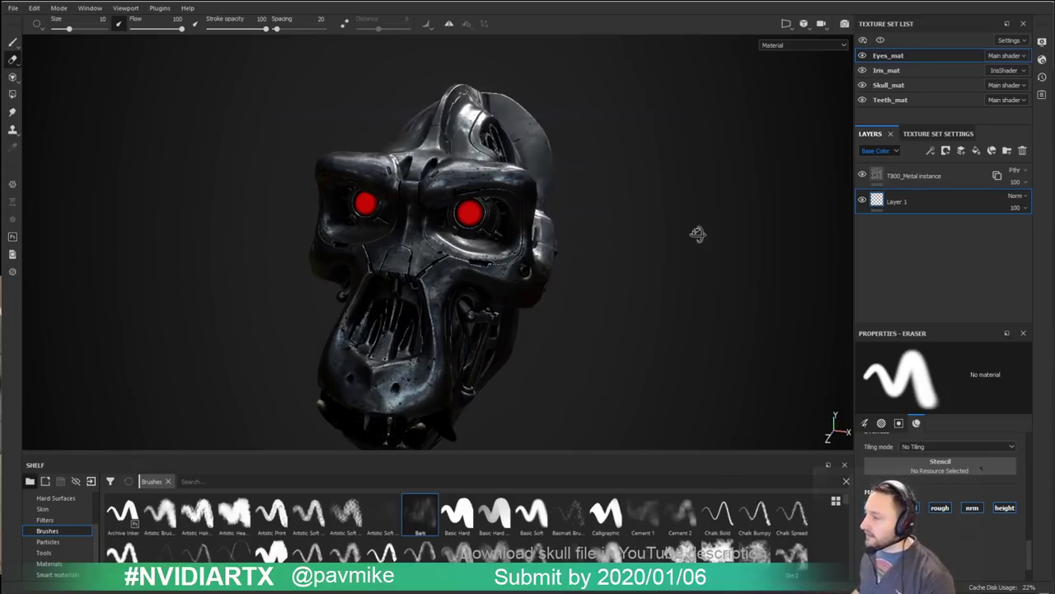
Step: Frame the updated skull from the front and render it in Iray
left_click_drag(698, 234, 387, 262, "alt")
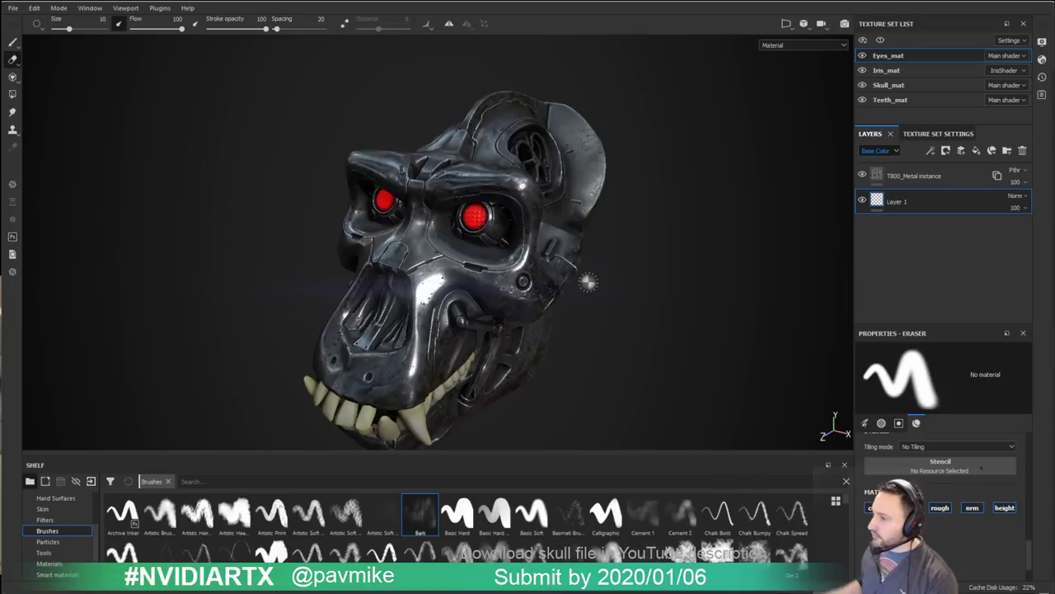
left_click_drag(581, 280, 734, 137, "alt")
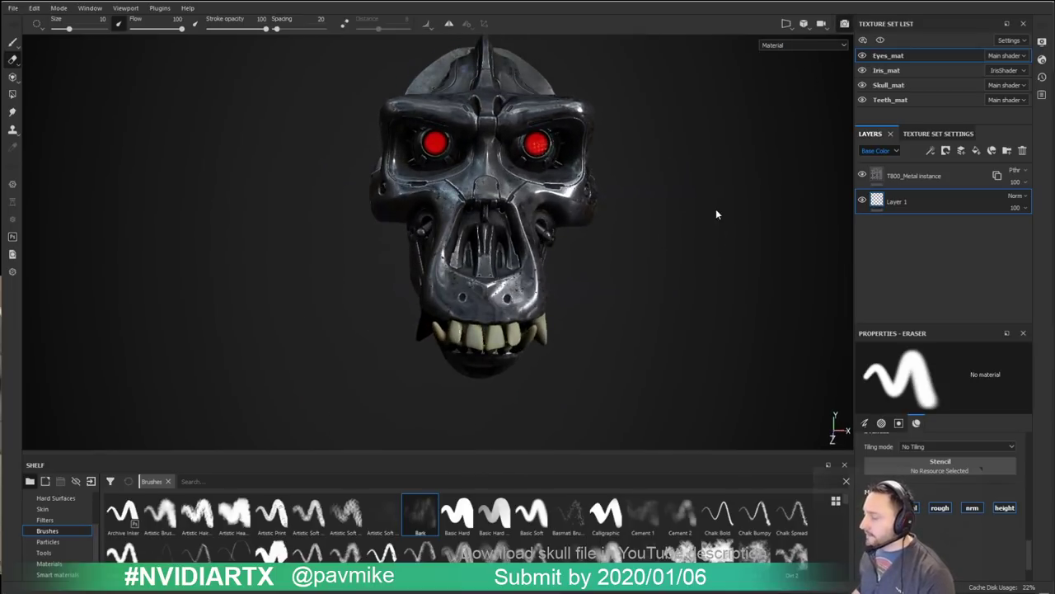
key("F10")
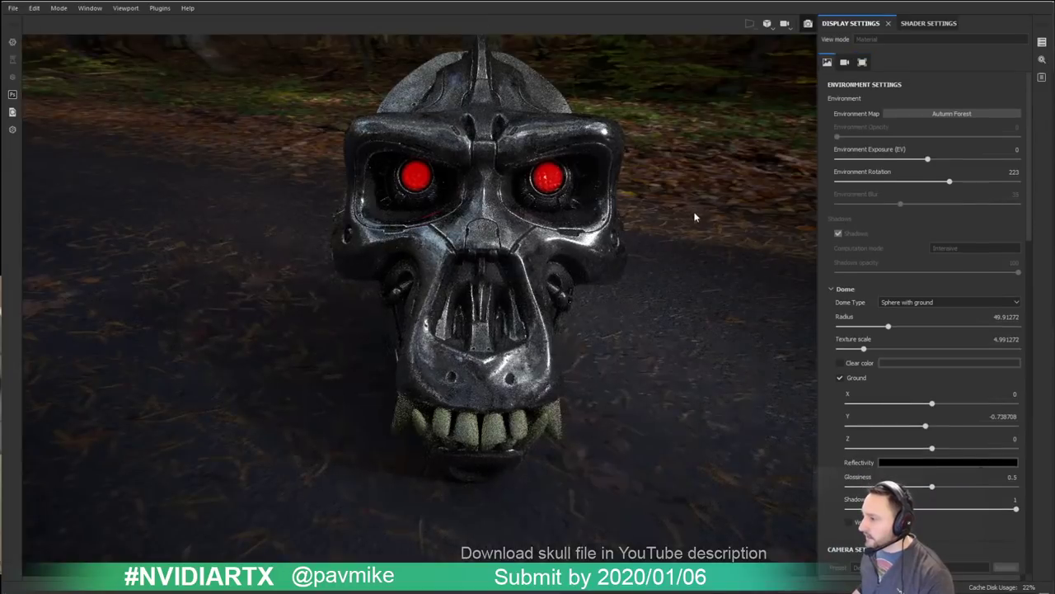
Step: Rotate the environment lighting to 9 and replace the forest backdrop with a clear color in the dome settings
right_click_drag(694, 217, 671, 213, "shift")
left_click_drag(671, 214, 681, 220, "alt")
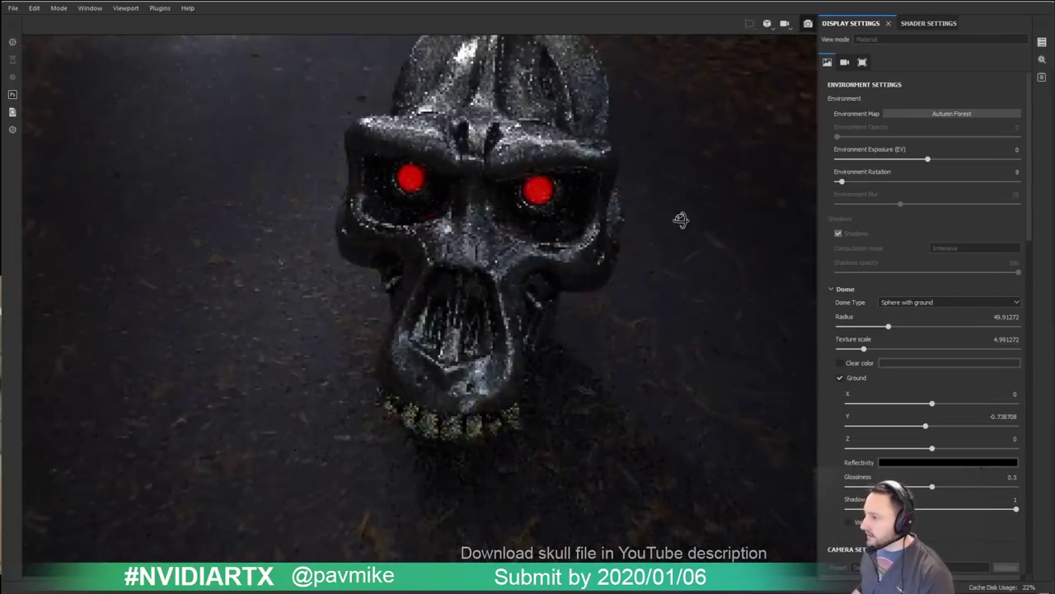
middle_click_drag(685, 254, 673, 316, "alt")
left_click_drag(640, 287, 668, 221, "alt")
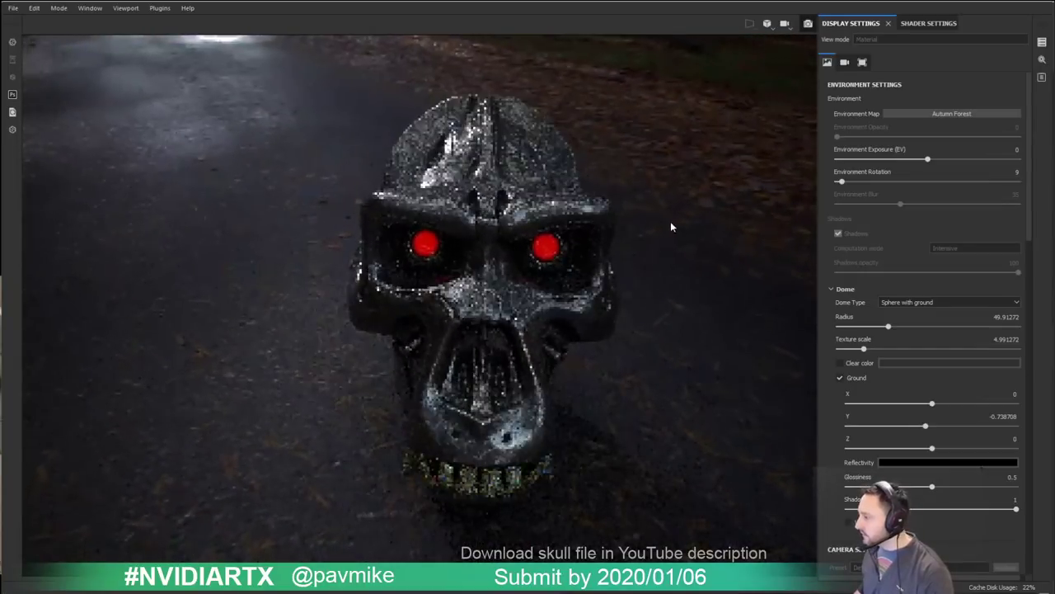
left_click(839, 363)
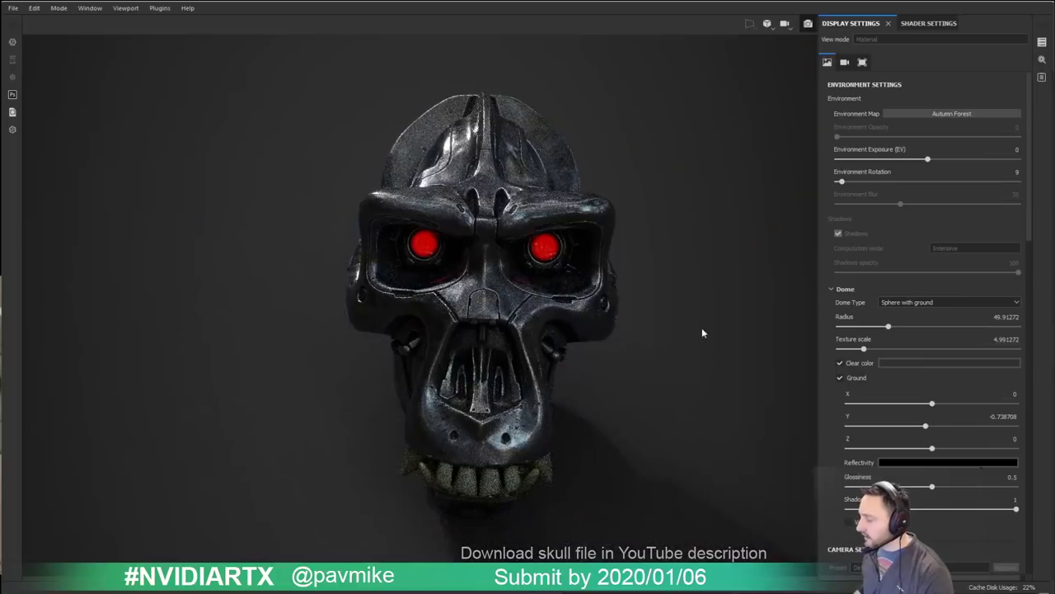
Step: Try the Bonifacio Aragon Stairs environment map, and settle on Gdansk Shipyard Buildings as the skull's lighting
left_click_drag(701, 332, 607, 337, "alt")
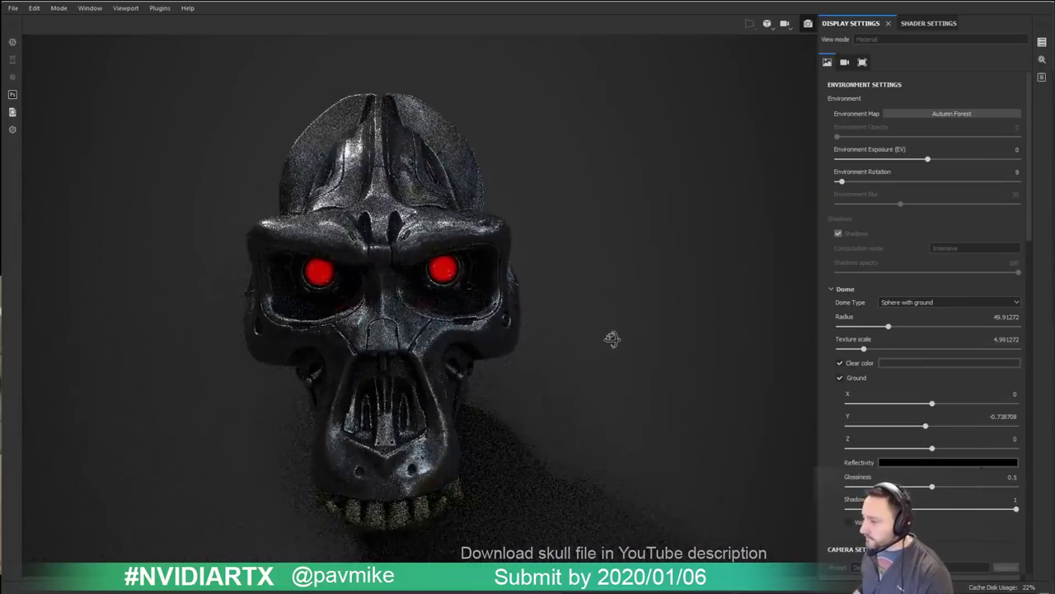
left_click(937, 112)
left_click(984, 151)
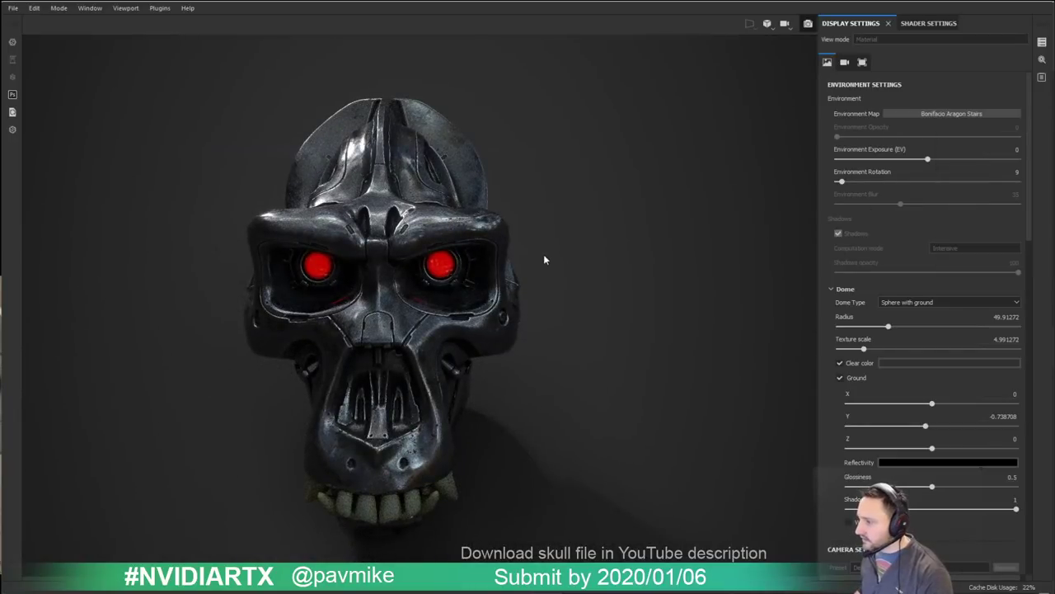
left_click(924, 112)
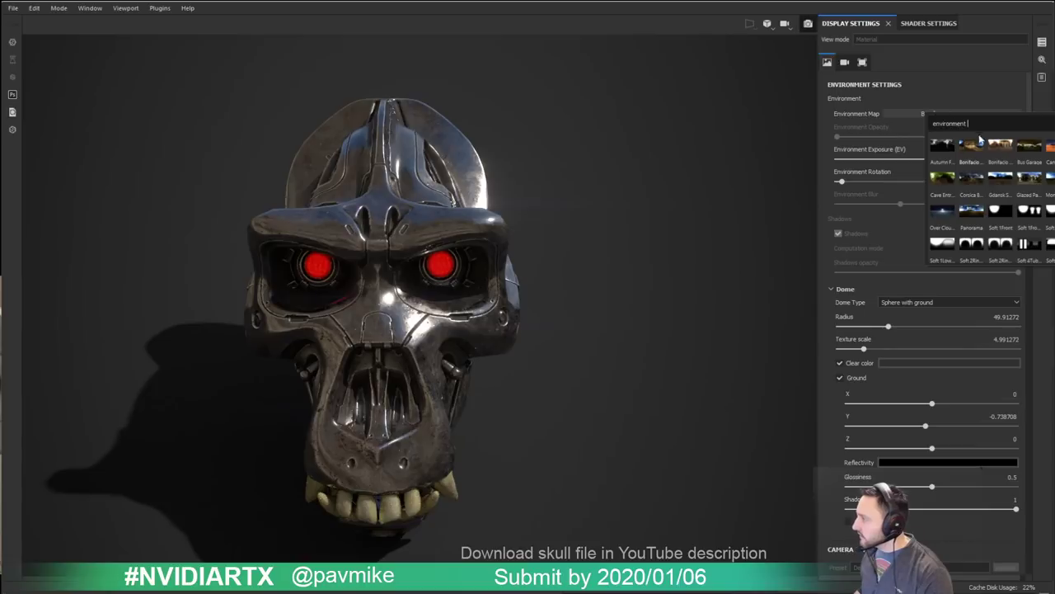
left_click(1000, 176)
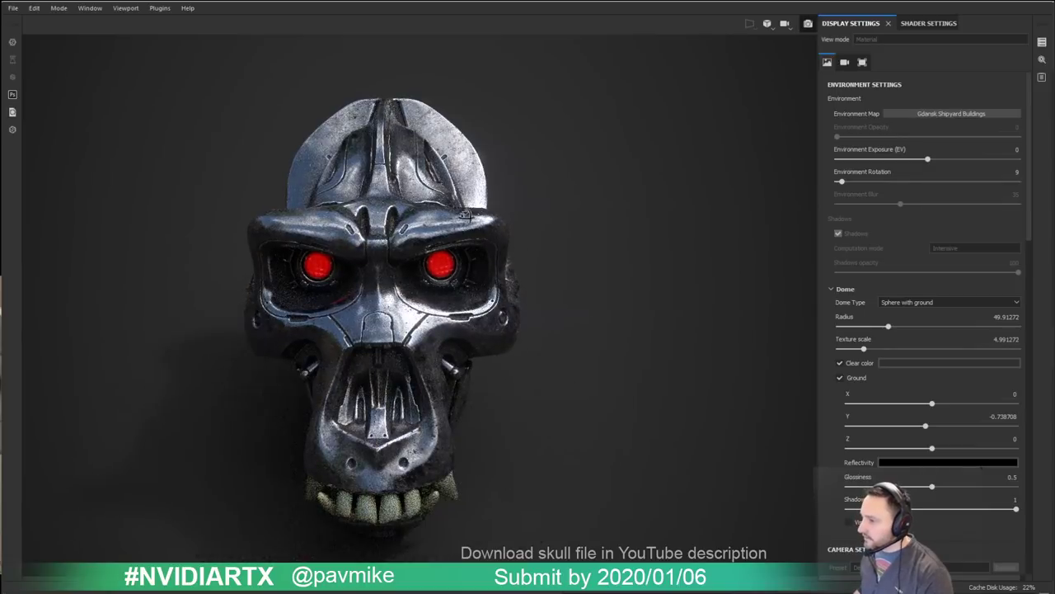
Step: Frame the skull in a low three-quarter view and rotate the environment lighting to 223
left_click_drag(476, 242, 525, 110, "alt")
right_click_drag(627, 169, 686, 247, "alt")
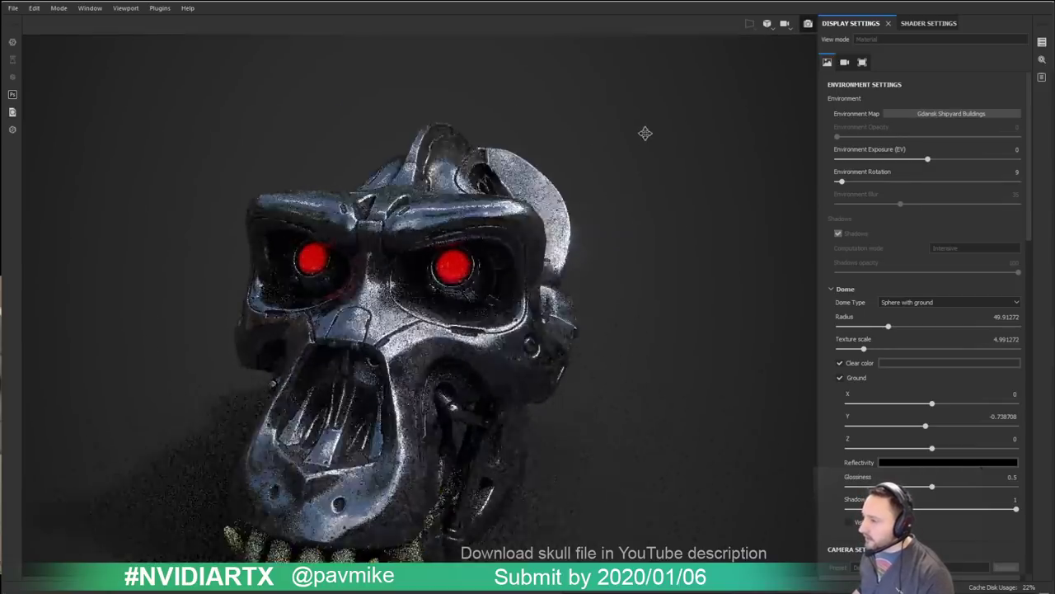
middle_click_drag(646, 132, 684, 37, "alt")
right_click_drag(619, 174, 650, 175, "shift")
left_click_drag(650, 175, 735, 212, "ctrl")
Step: Try a strong camera aperture of about 0.1, and reduce it to about 0.02 for a subtle depth of field
scroll(888, 283, "down", 8)
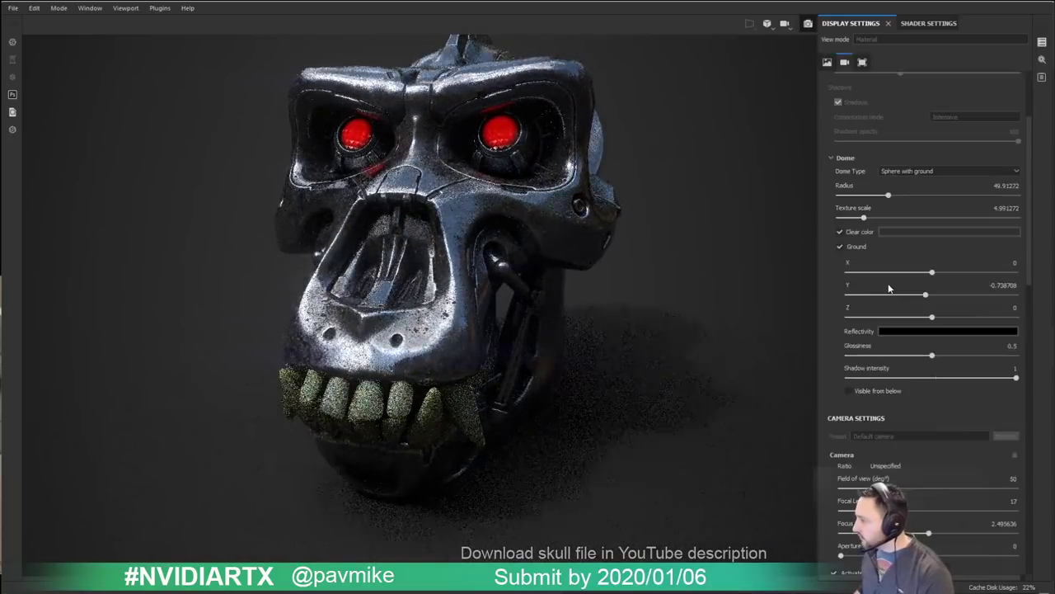
scroll(951, 445, "down", 2)
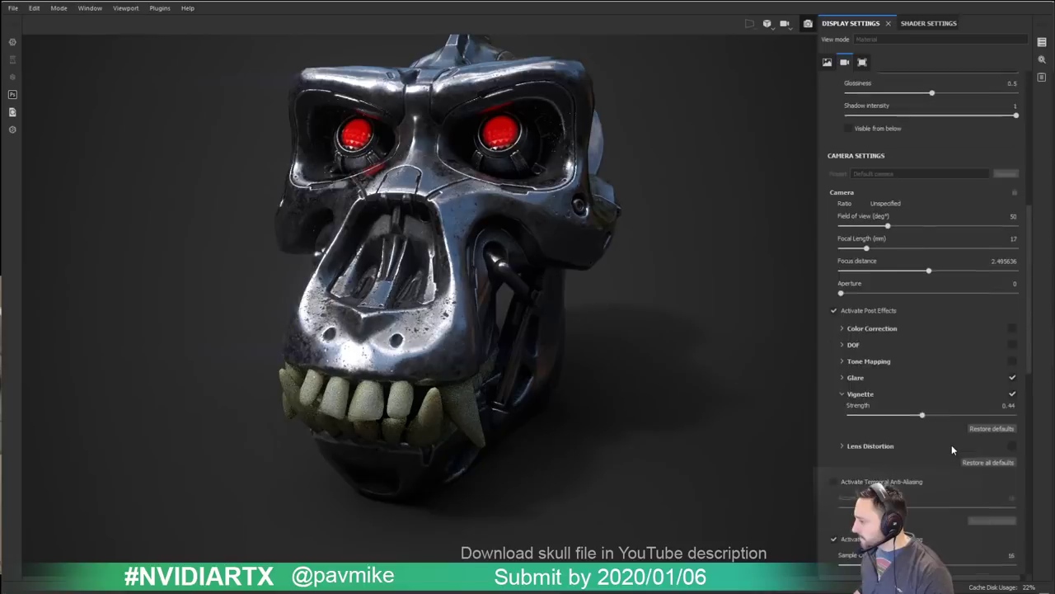
scroll(951, 444, "up", 5)
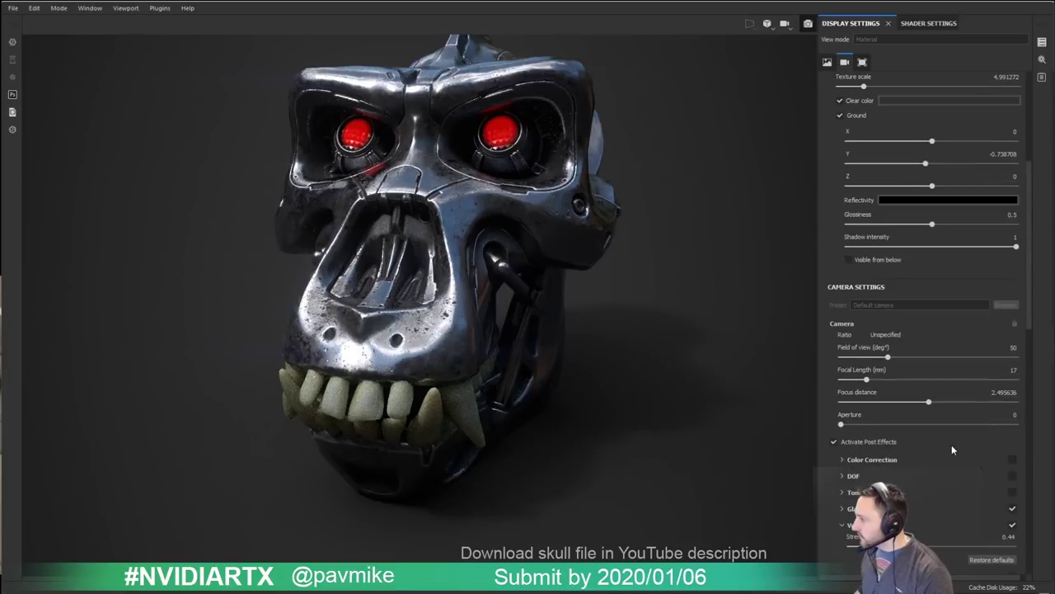
scroll(952, 448, "down", 2)
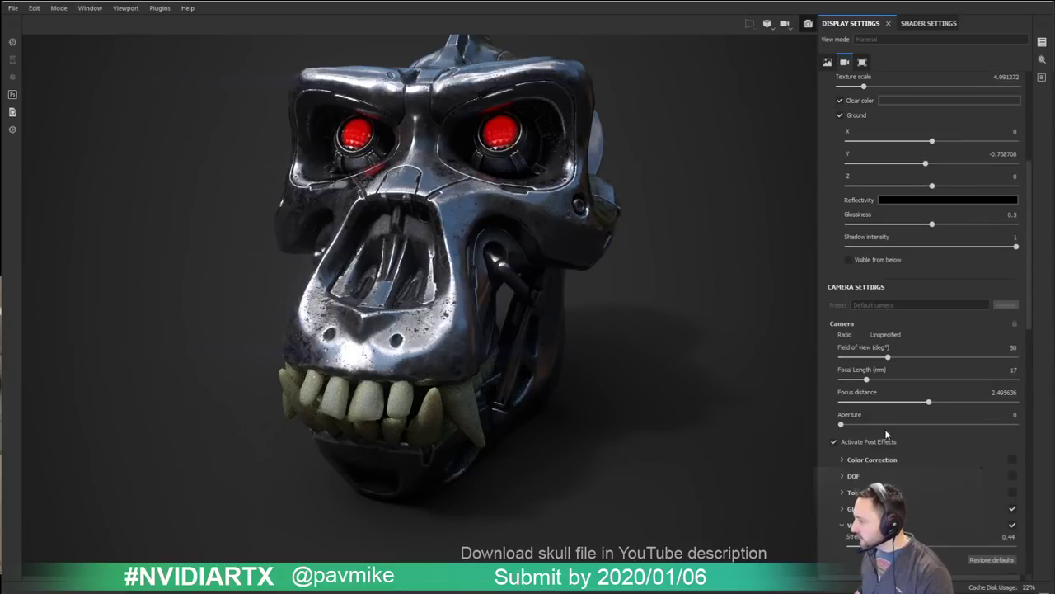
left_click(897, 423)
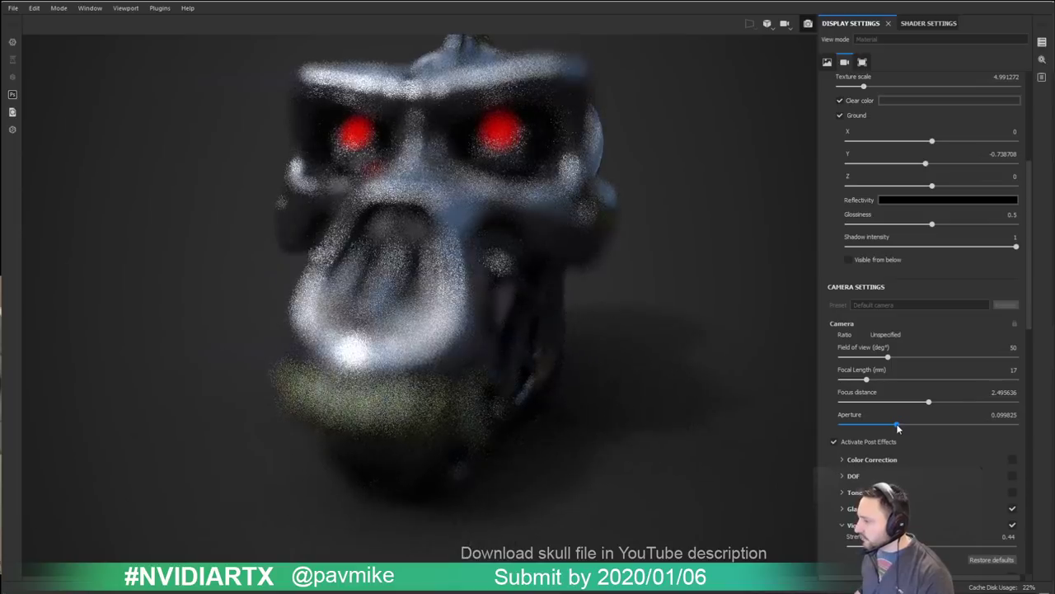
left_click(863, 424)
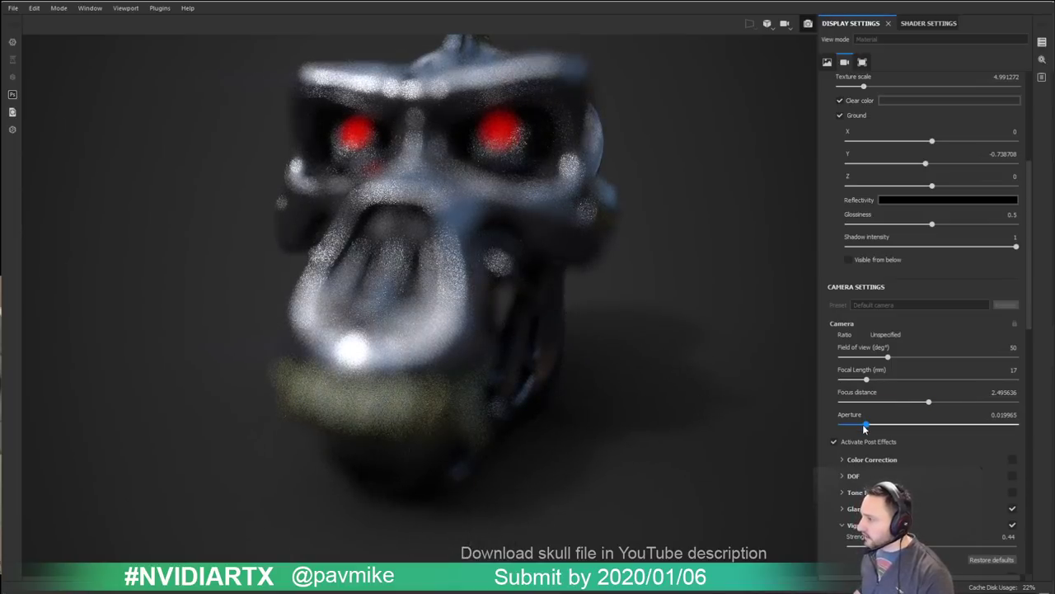
Step: Recompose the three-quarter view and set the camera's focus point on the muzzle just above the front teeth
middle_click_drag(604, 329, 596, 361, "alt")
left_click_drag(611, 360, 589, 349, "alt")
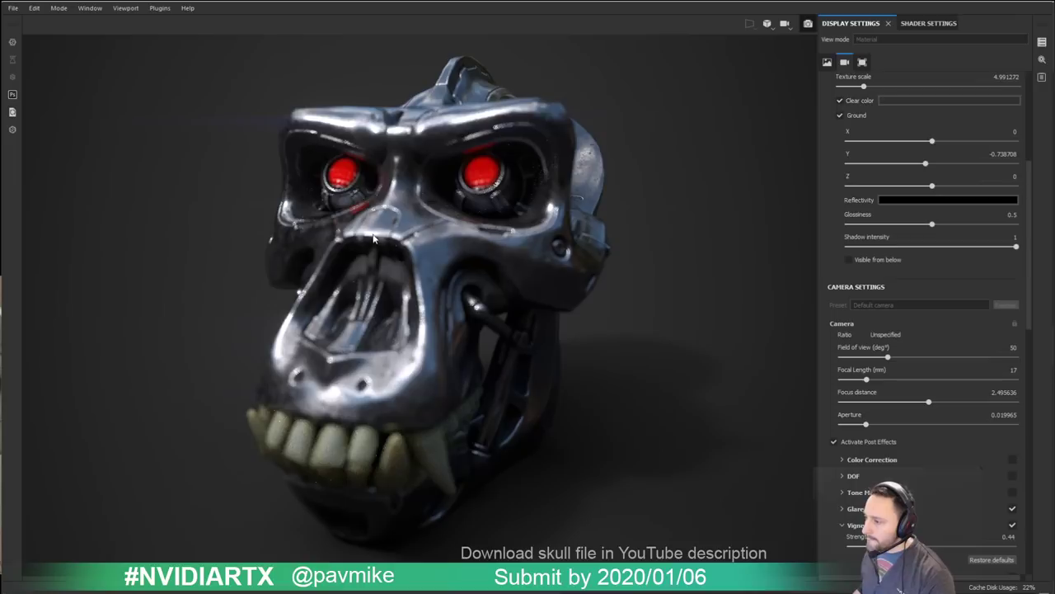
middle_click(488, 284, "ctrl")
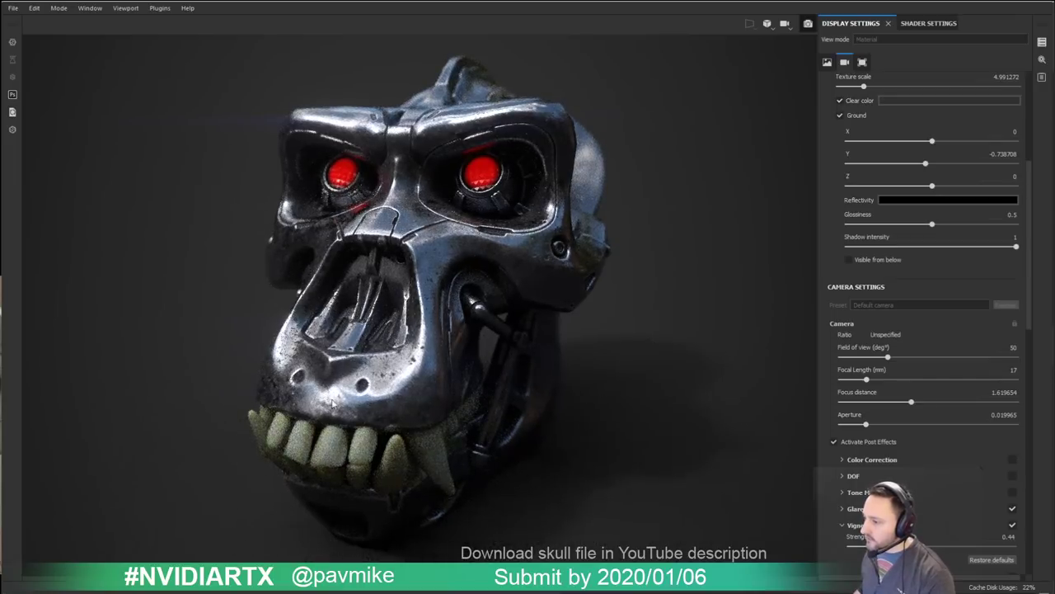
middle_click(376, 414, "ctrl")
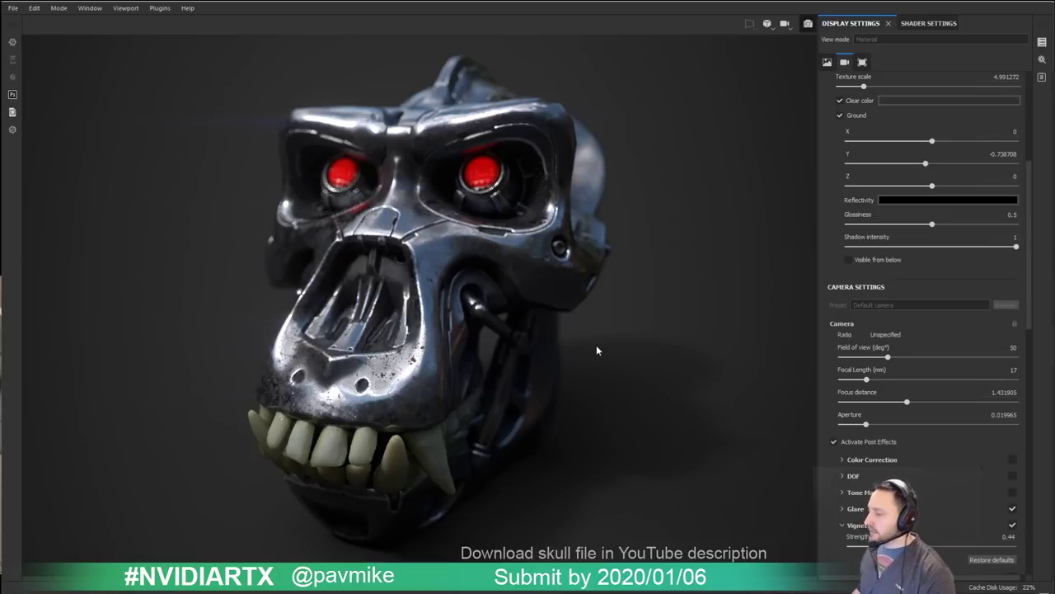
Step: Darken the dome's clear color to a near-black grey with R, G and B at 0.011
scroll(849, 239, "up", 2)
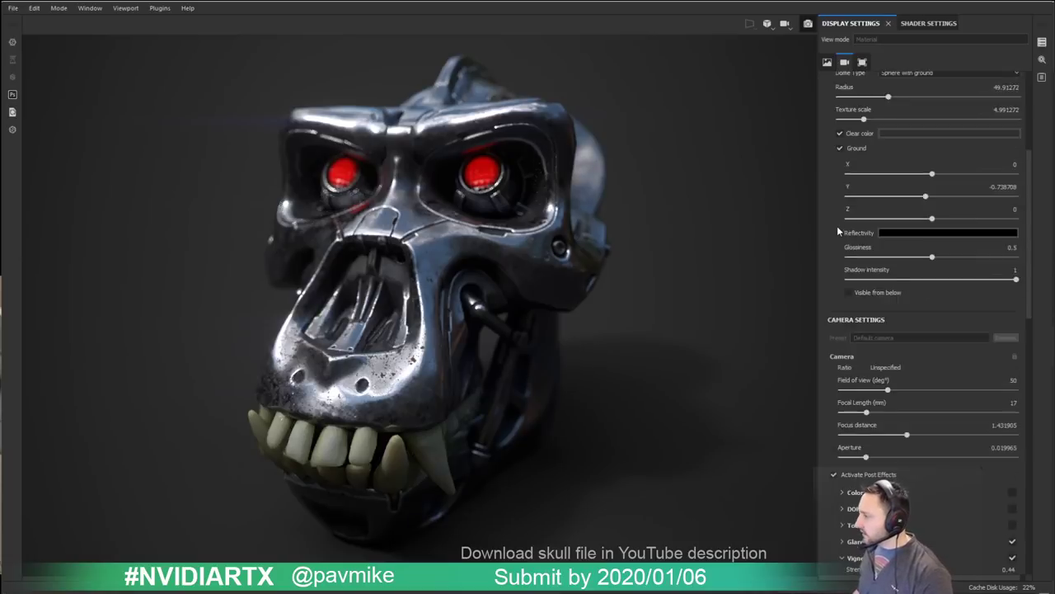
left_click(892, 198)
left_click_drag(906, 292, 897, 303)
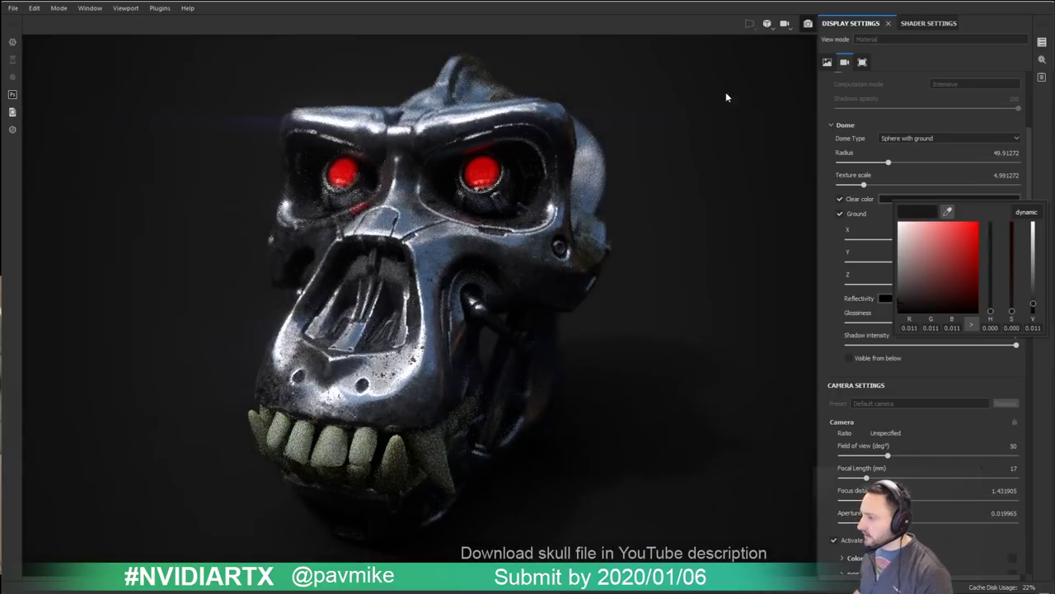
left_click(866, 267)
scroll(968, 230, "up", 4)
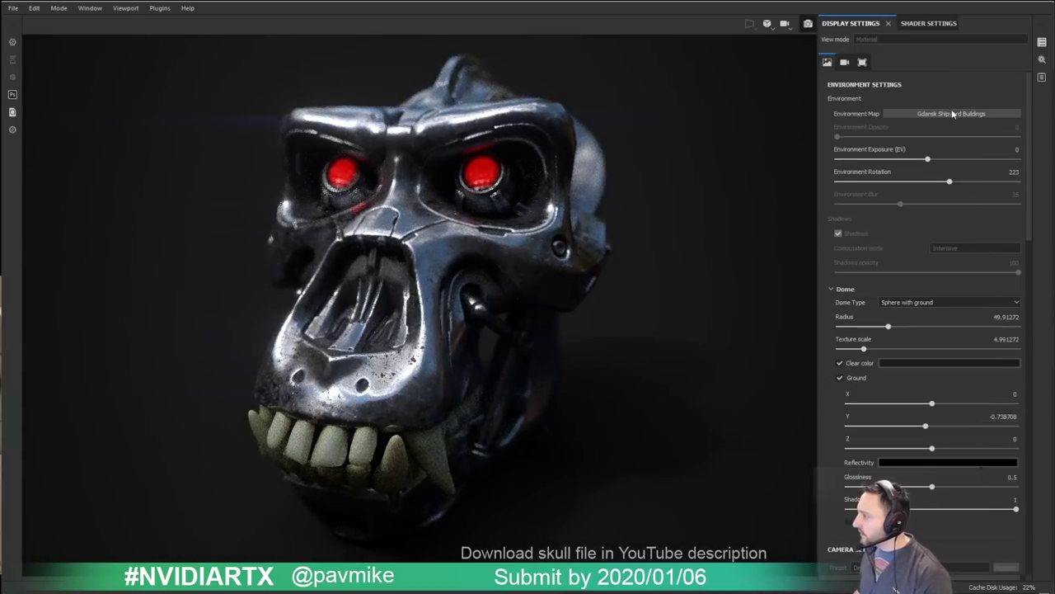
Step: Open the Iray renderer settings and review the sample limits, maximum time, resolution override and render saving options
left_click(1042, 42)
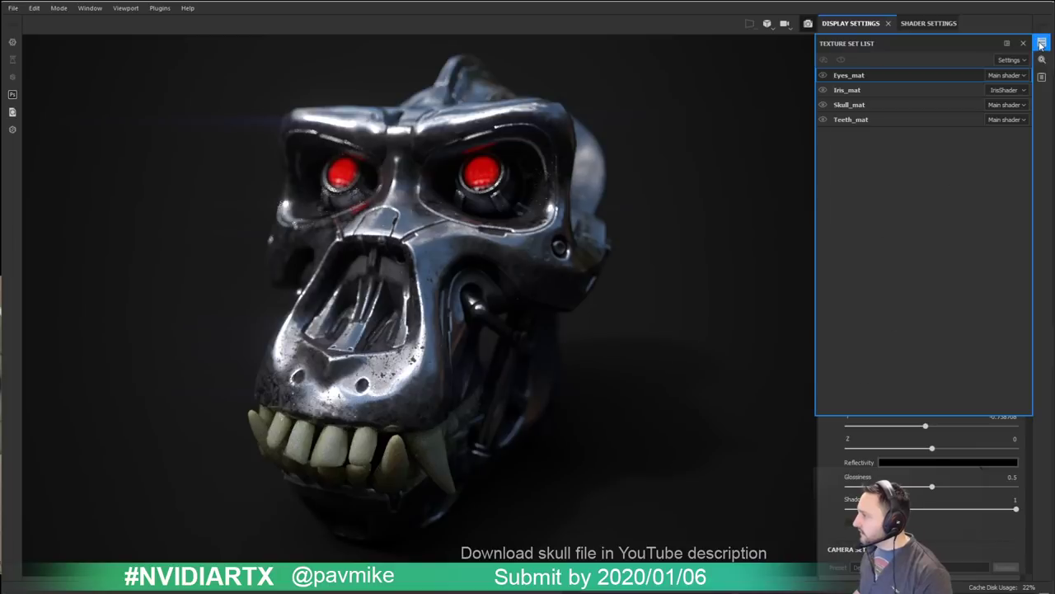
left_click(956, 25)
left_click(1042, 76)
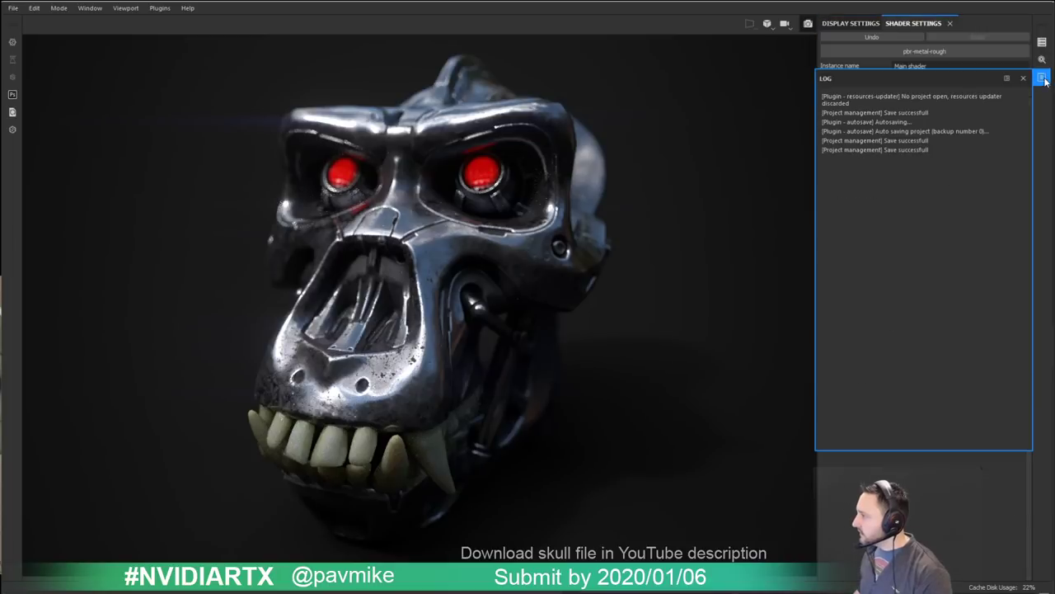
left_click(1043, 60)
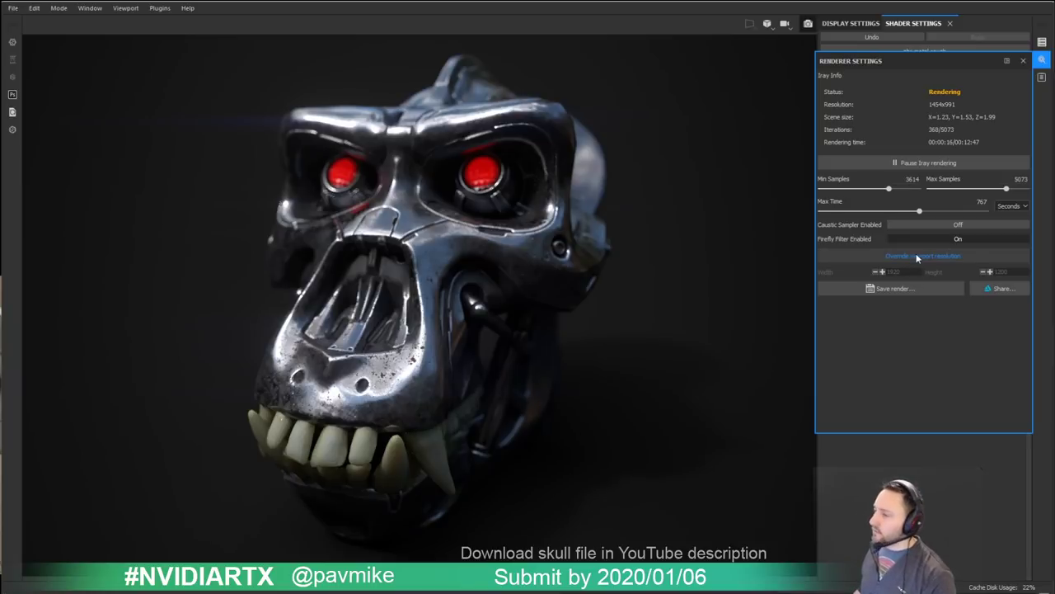
left_click(899, 293)
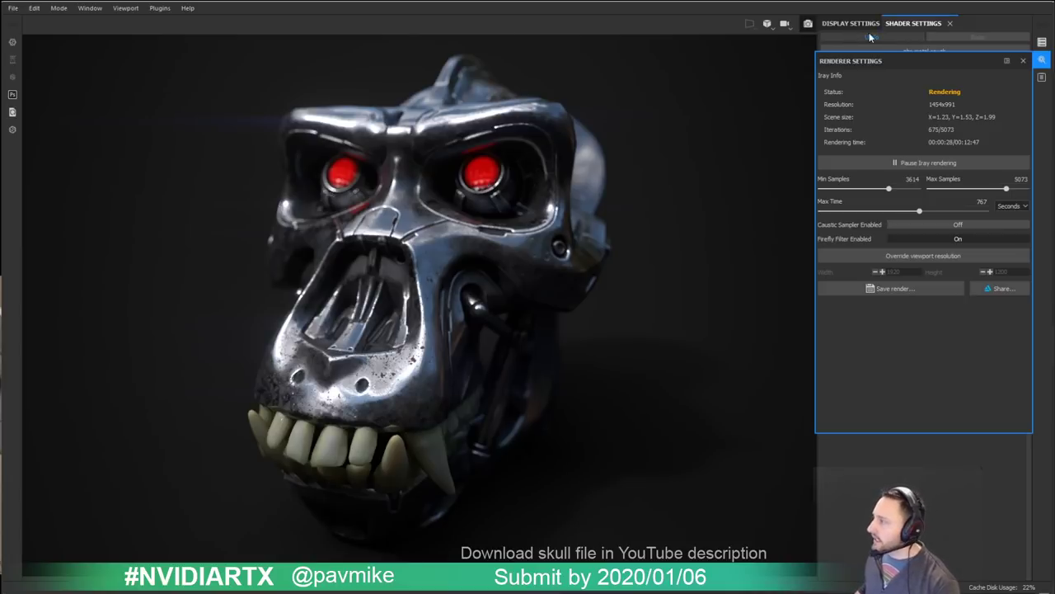
Step: Return from Iray to painting mode, reframe the skull, and select the T800_Metal folder in the Skull_mat texture set
left_click(808, 24)
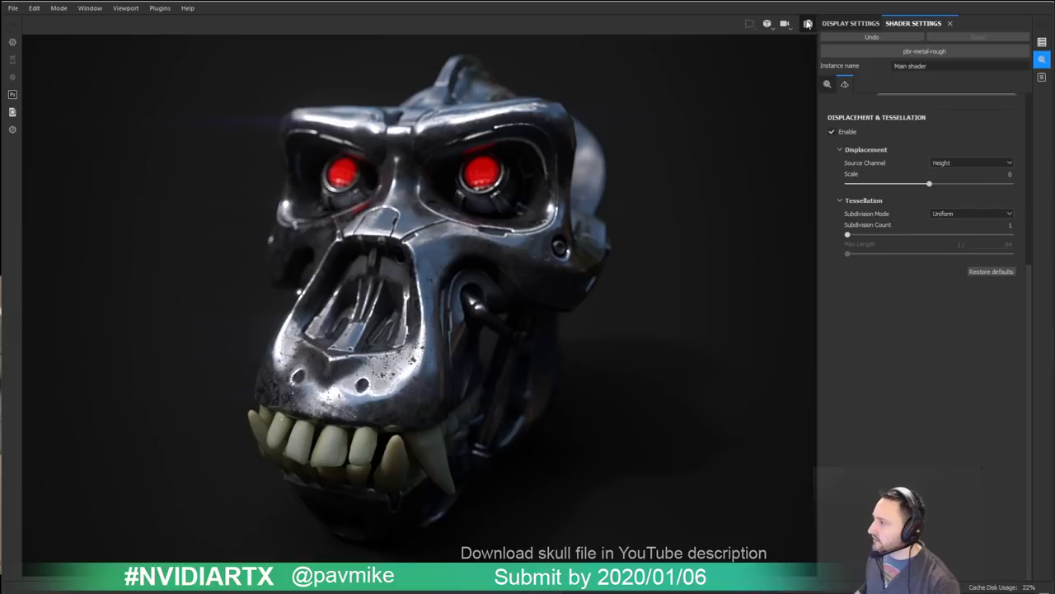
key("F9")
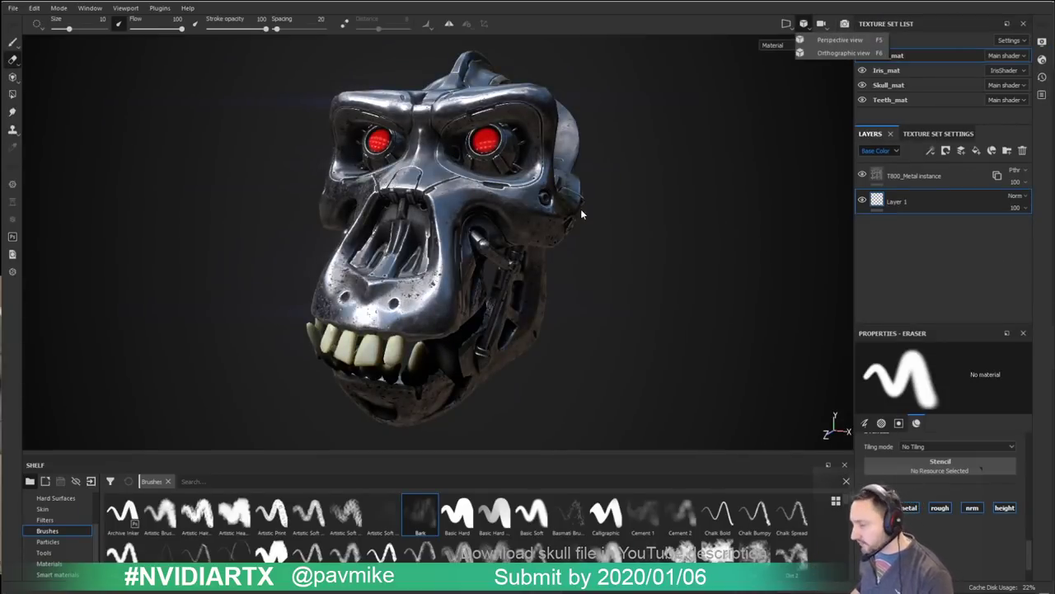
mouse_move(635, 203)
right_mouse_down("alt")
mouse_move(664, 188)
mouse_move(627, 189)
right_mouse_up("alt")
left_click_drag(627, 189, 660, 193, "alt")
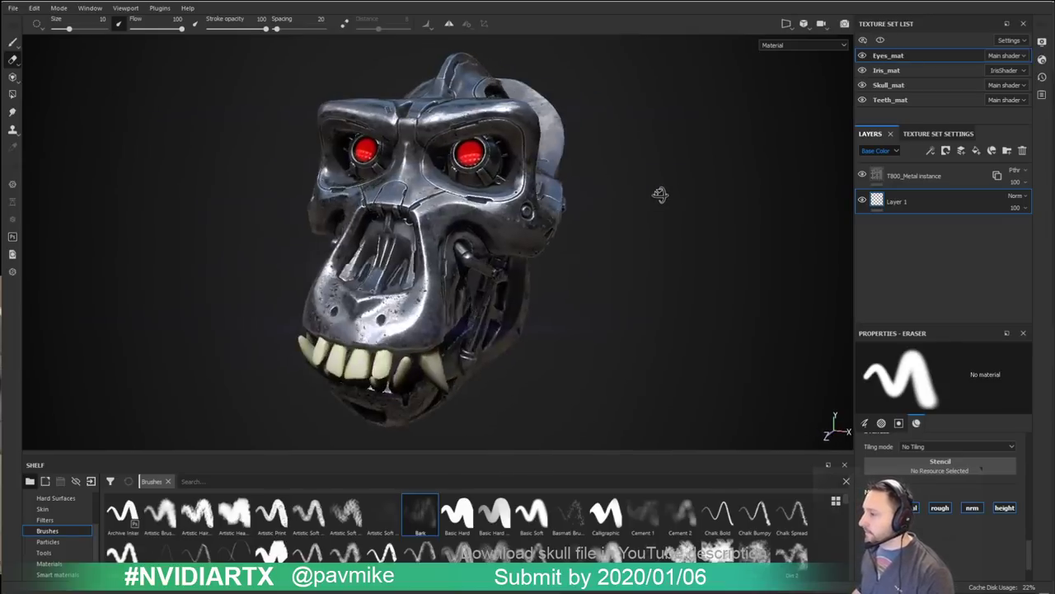
left_click(891, 85)
left_click(920, 178)
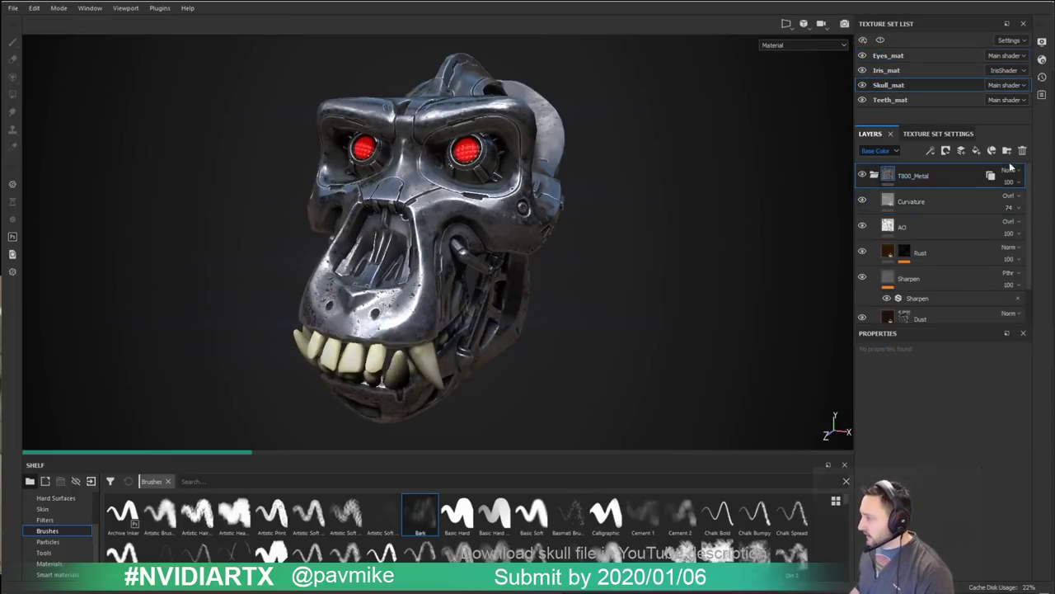
Step: Save the project under the new name DemoApinator in the ApinatorFiles folder
left_click(13, 8)
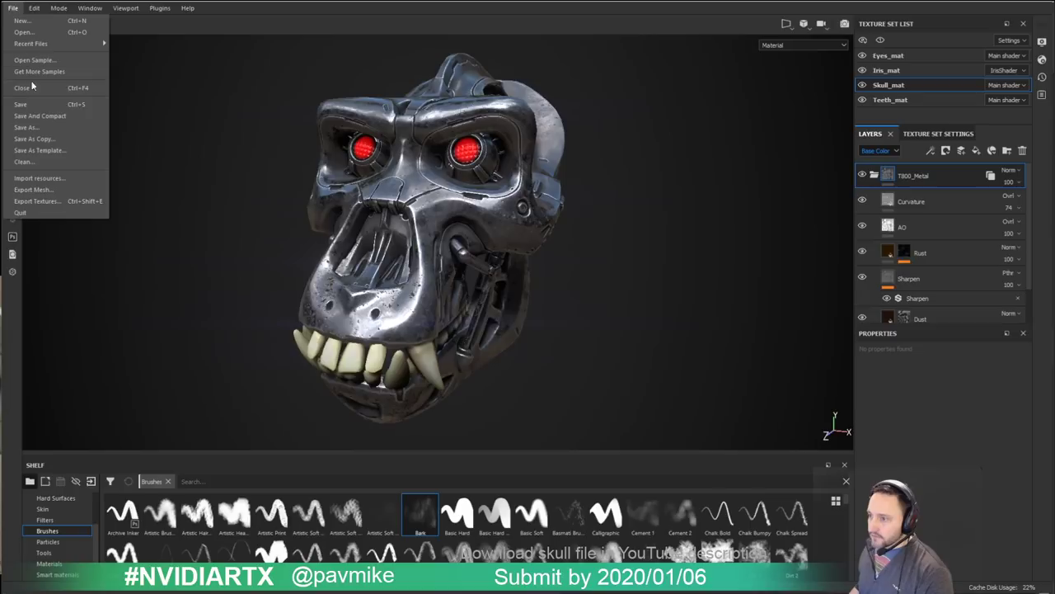
left_click(35, 128)
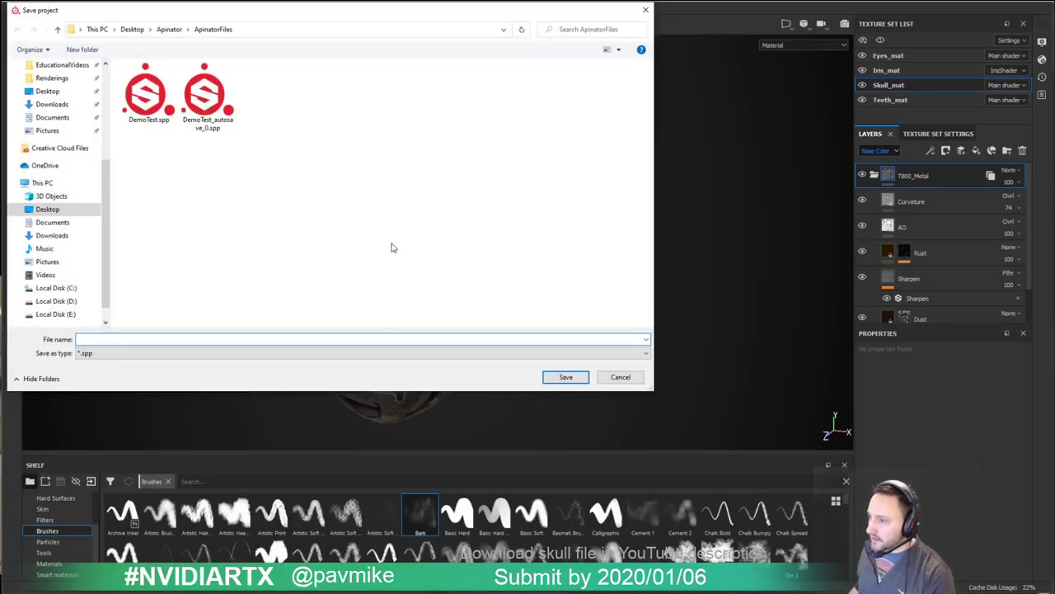
type("Demo")
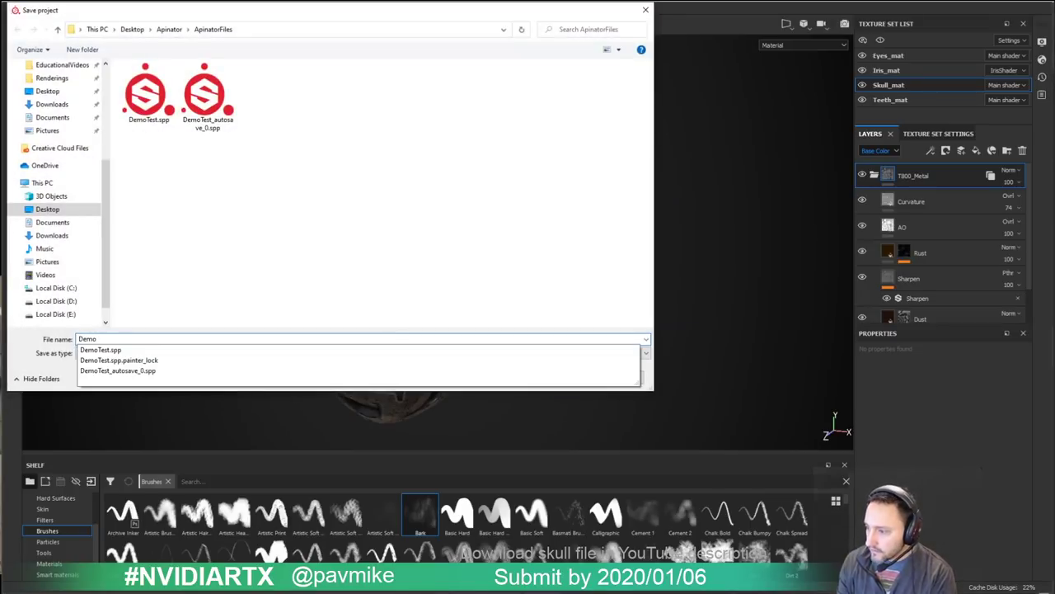
type("Apinator")
key("Return")
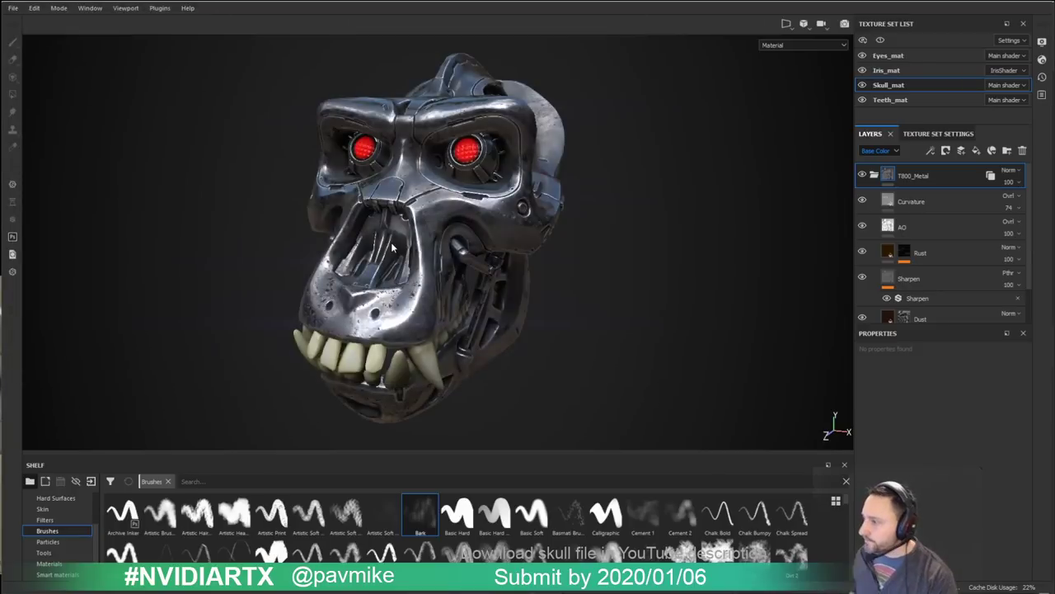
Step: Delete the T800_Metal folder from the skull's layers and keep Skull_mat as the active texture set
left_click(1023, 151)
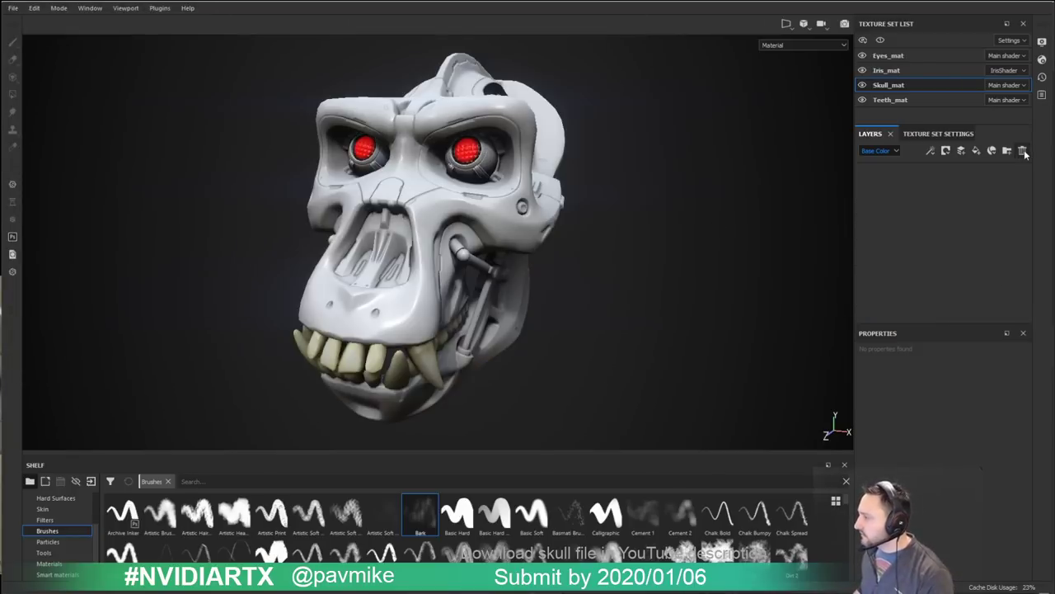
left_click(901, 57)
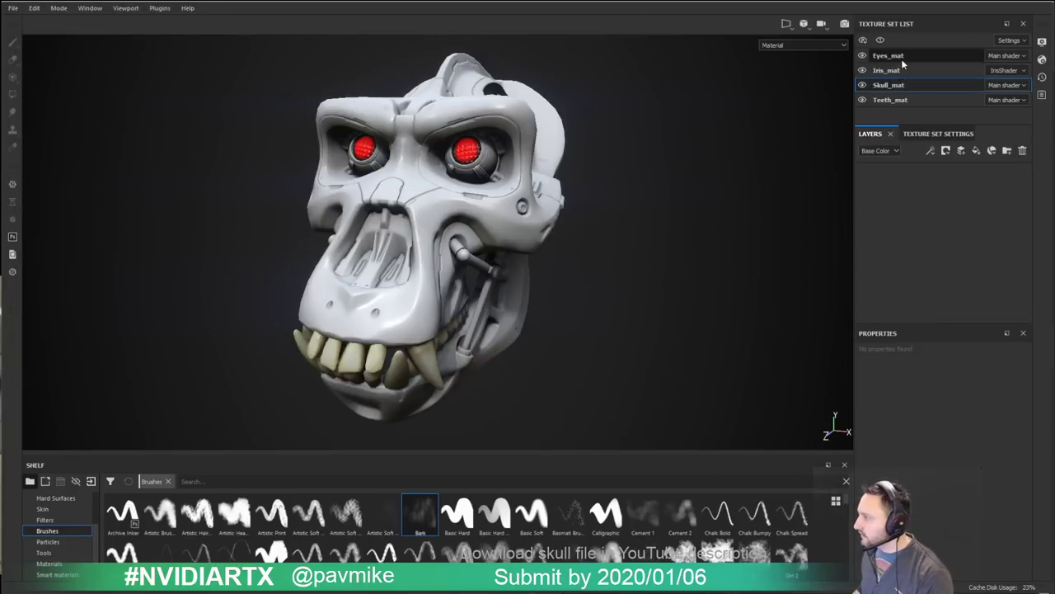
left_click(905, 86)
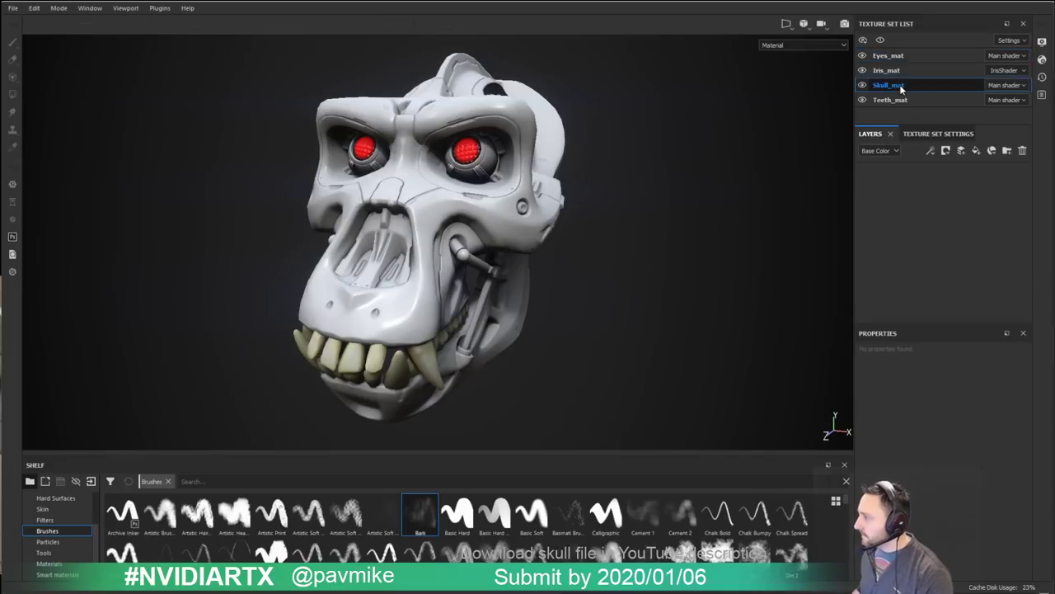
Step: Add a fill layer to the Skull_mat texture set
mouse_move(676, 262)
left_mouse_down("alt")
mouse_move(654, 259)
mouse_move(669, 259)
left_mouse_up("alt")
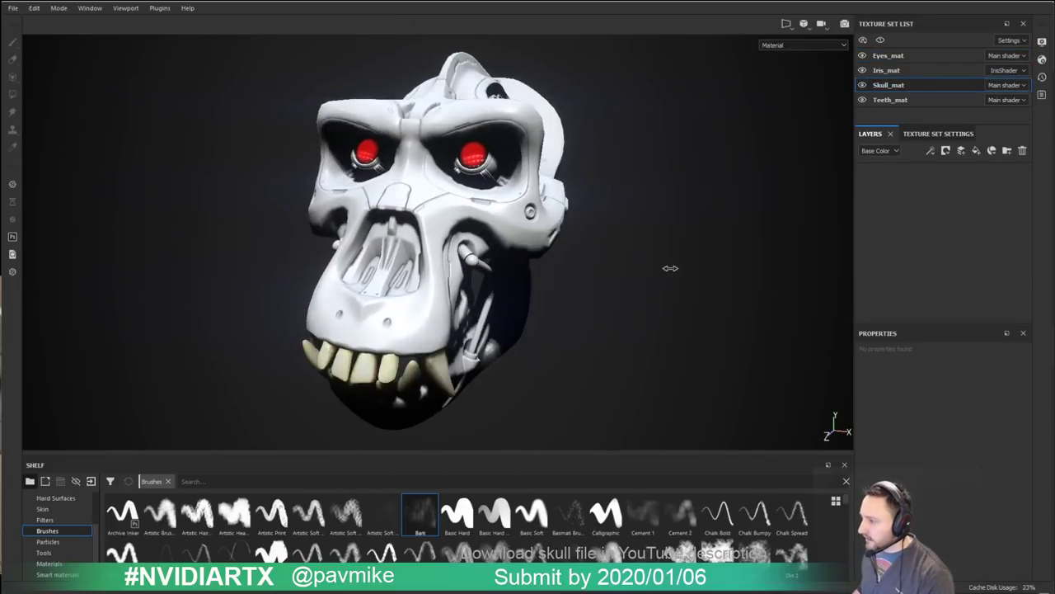
left_click(976, 151)
left_click_drag(627, 240, 800, 238, "alt")
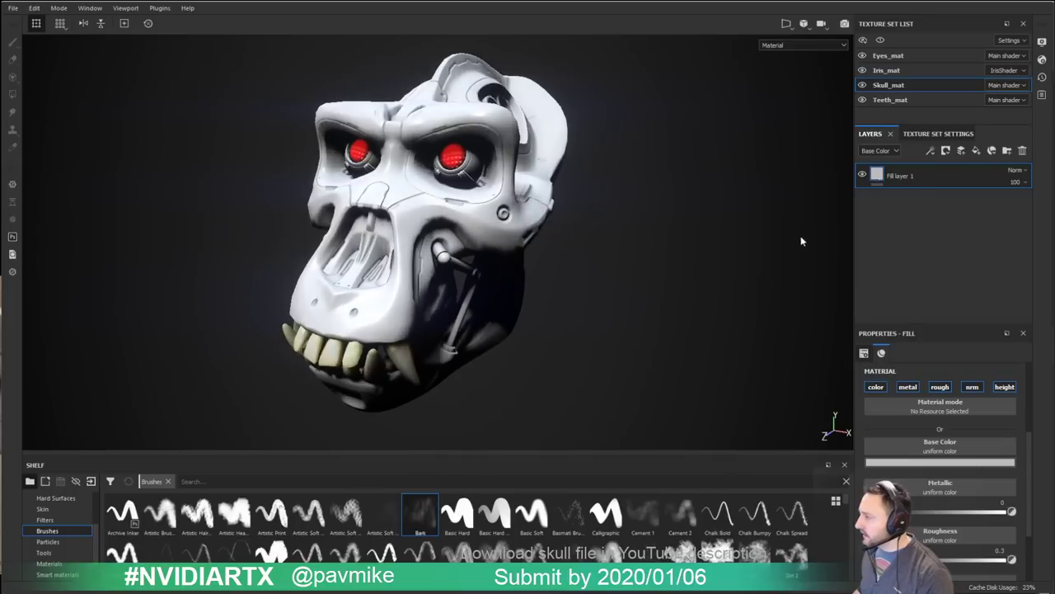
Step: Turn off shadows in the viewport's environment display settings
left_click(1041, 41)
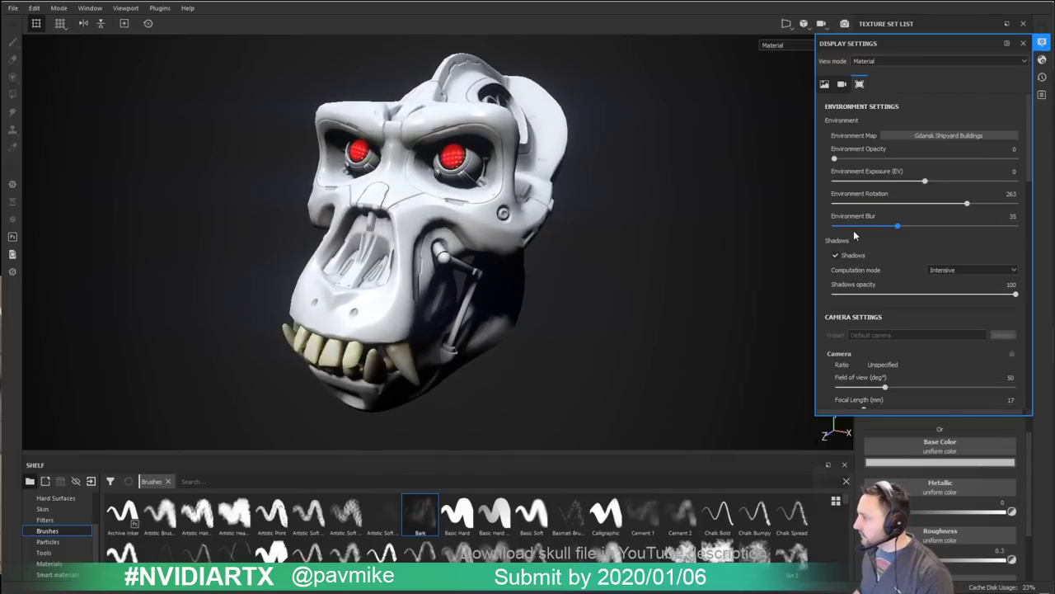
left_click(835, 255)
left_click(1023, 43)
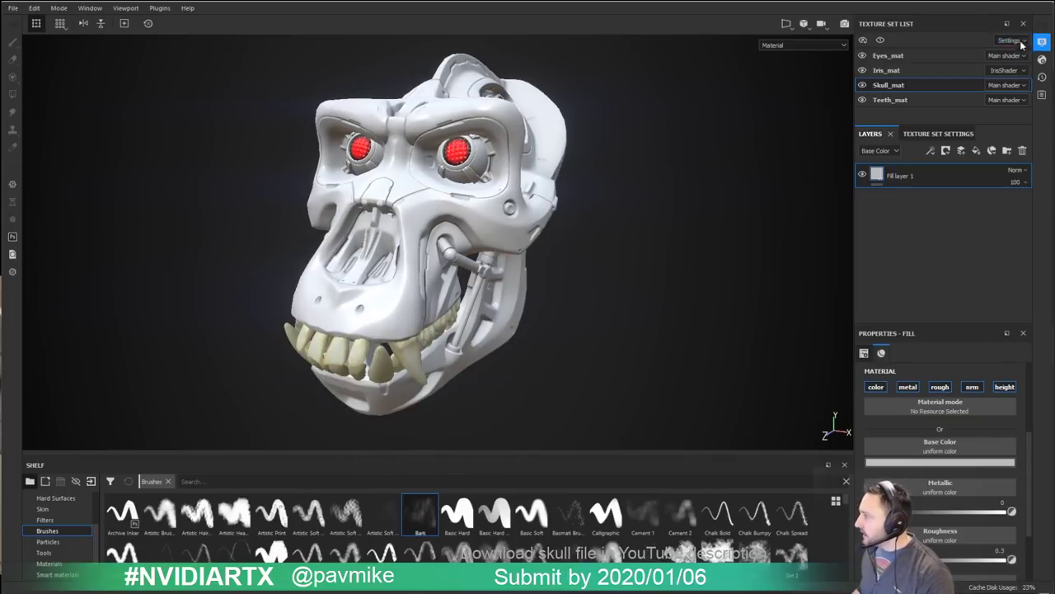
Step: Set the skull fill layer's base color to a bright blue and its roughness to about 0.284
left_click(952, 464)
left_click(1034, 507)
left_click_drag(1051, 532, 1051, 525)
left_click_drag(600, 246, 641, 261, "alt")
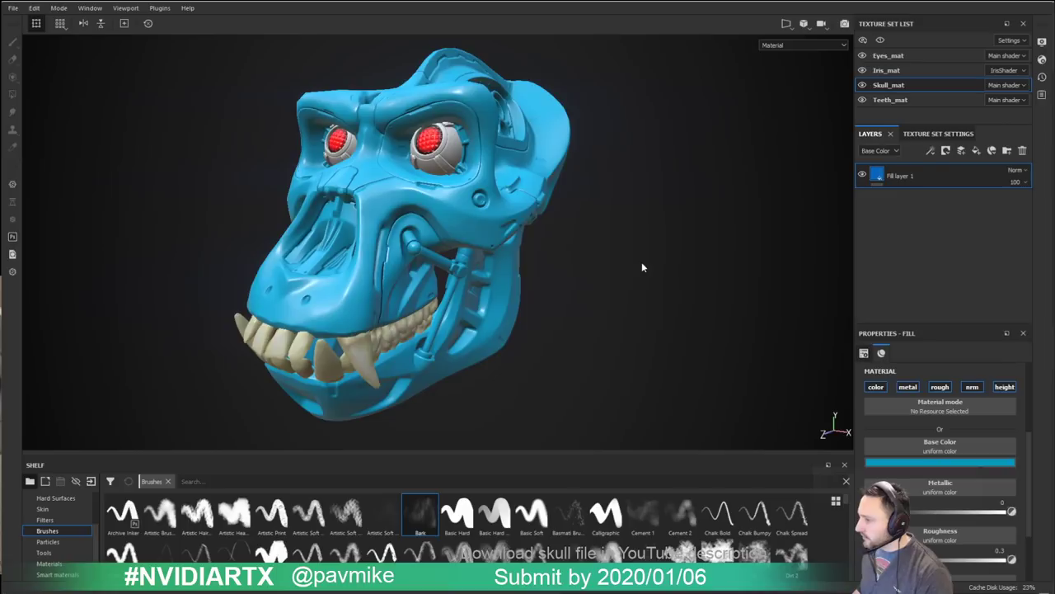
scroll(941, 516, "down", 2)
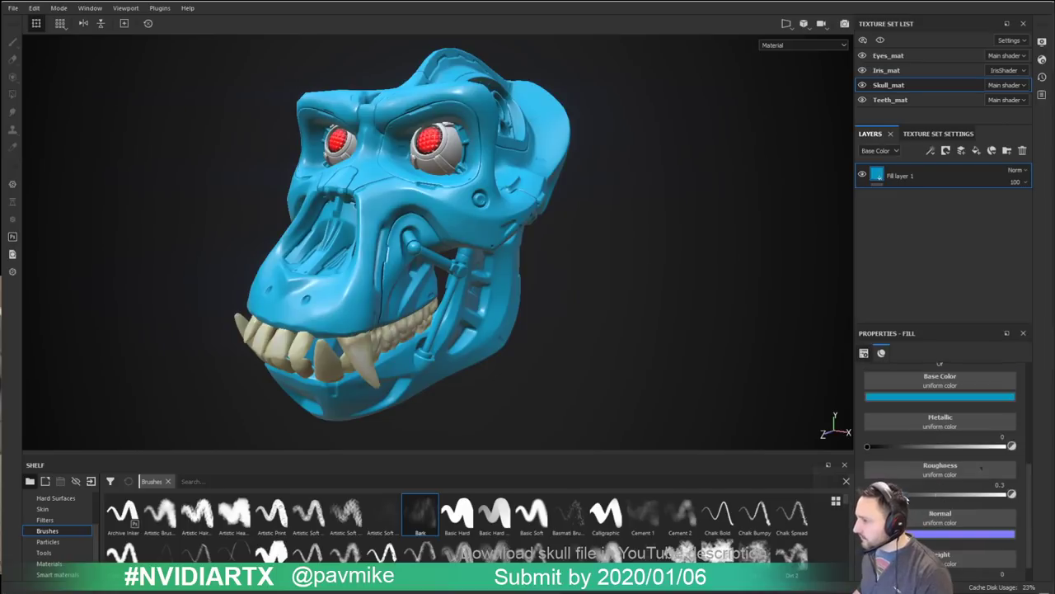
mouse_move(913, 494)
left_mouse_down()
mouse_move(976, 494)
mouse_move(913, 490)
left_mouse_up()
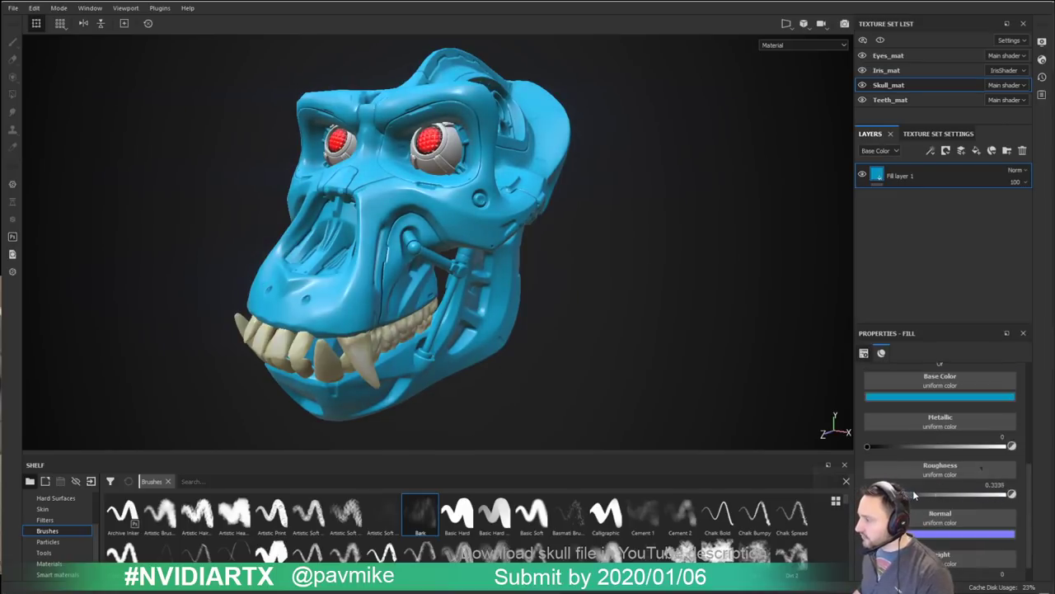
mouse_move(610, 241)
left_mouse_down("alt")
mouse_move(659, 242)
mouse_move(612, 239)
left_mouse_up("alt")
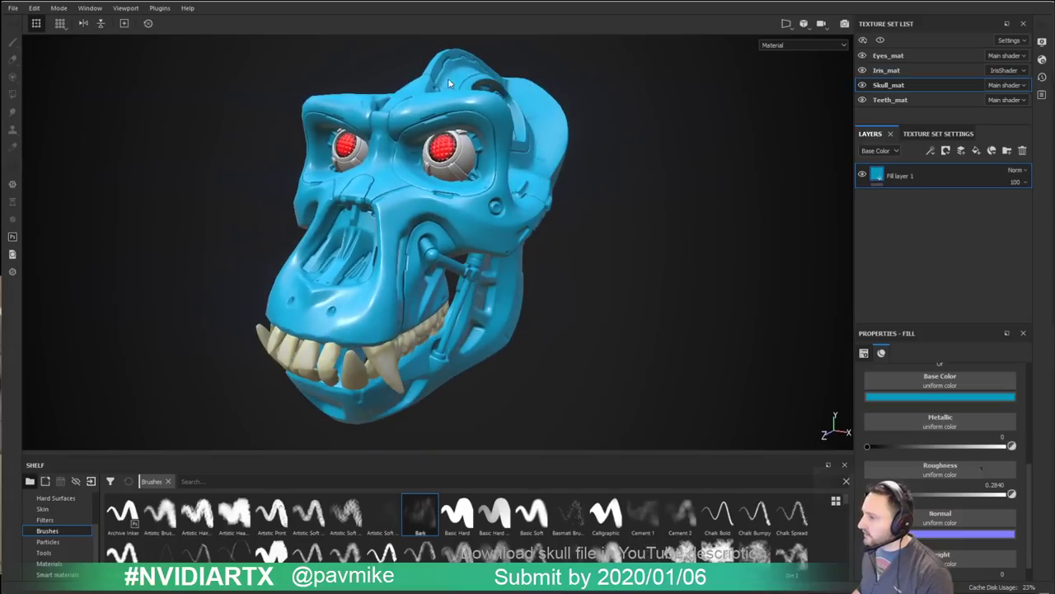
Step: Add a color selection mask to the fill layer and pick the blue ID color of the upper skull
right_click(909, 178)
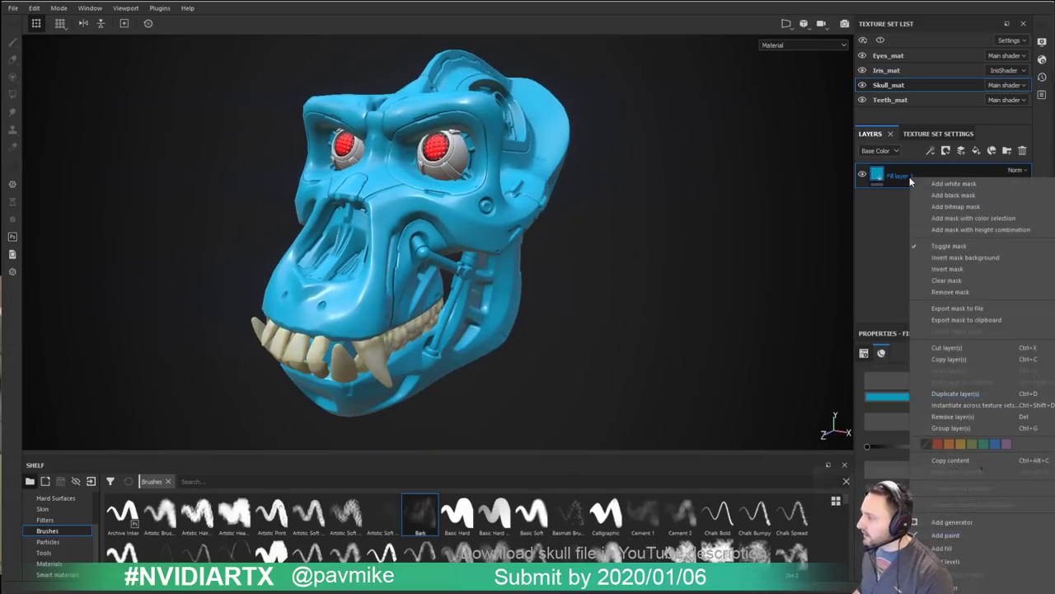
left_click(962, 218)
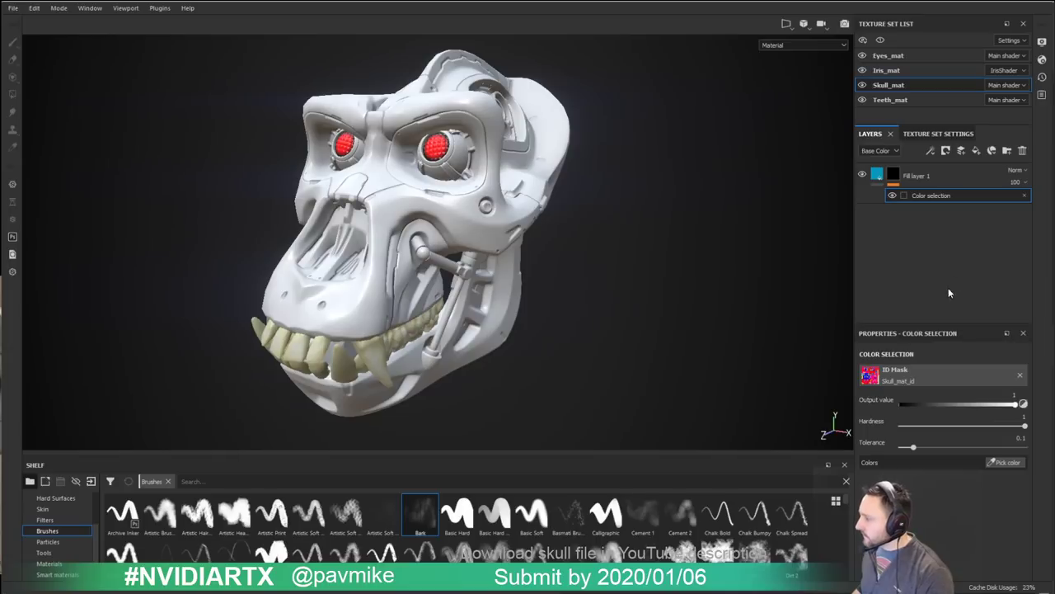
left_click(1004, 462)
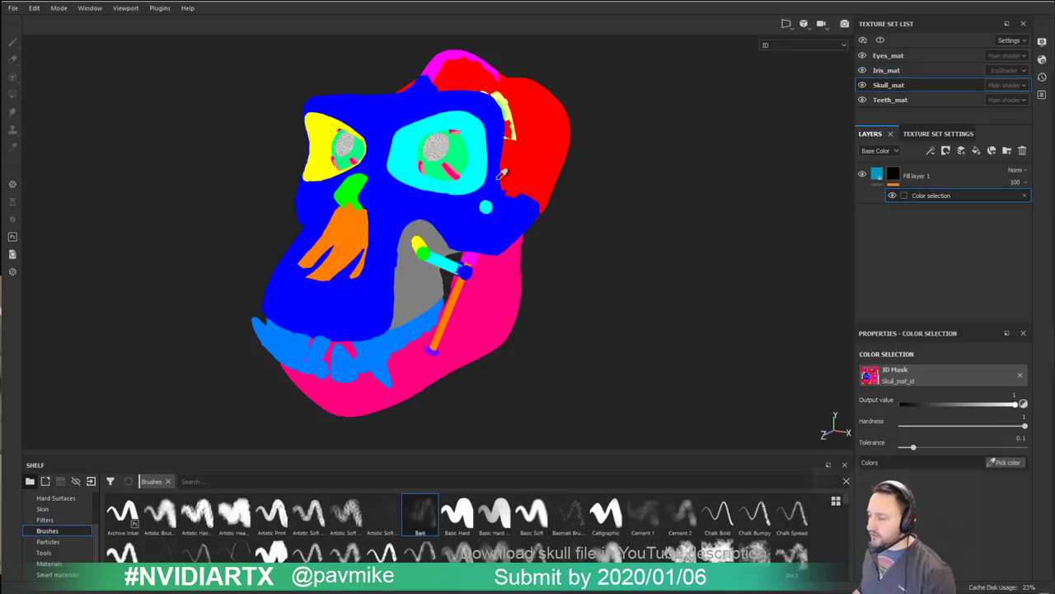
left_click(386, 197)
mouse_move(820, 301)
left_mouse_down("alt")
mouse_move(727, 256)
mouse_move(820, 301)
left_mouse_up("alt")
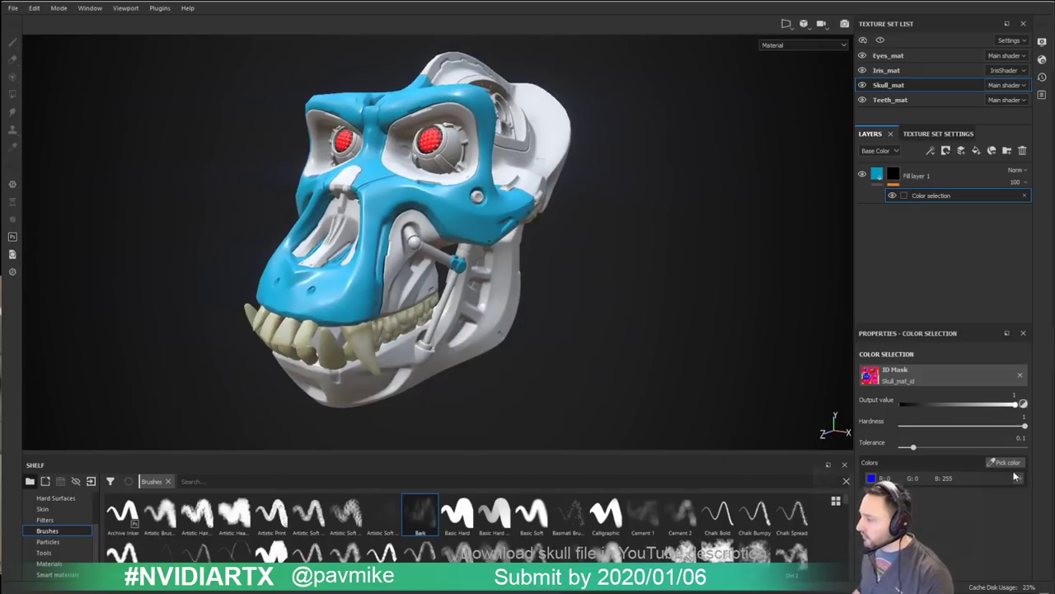
Step: Add the cyan ID color of the eye socket to the fill layer's color selection mask
left_click(1005, 462)
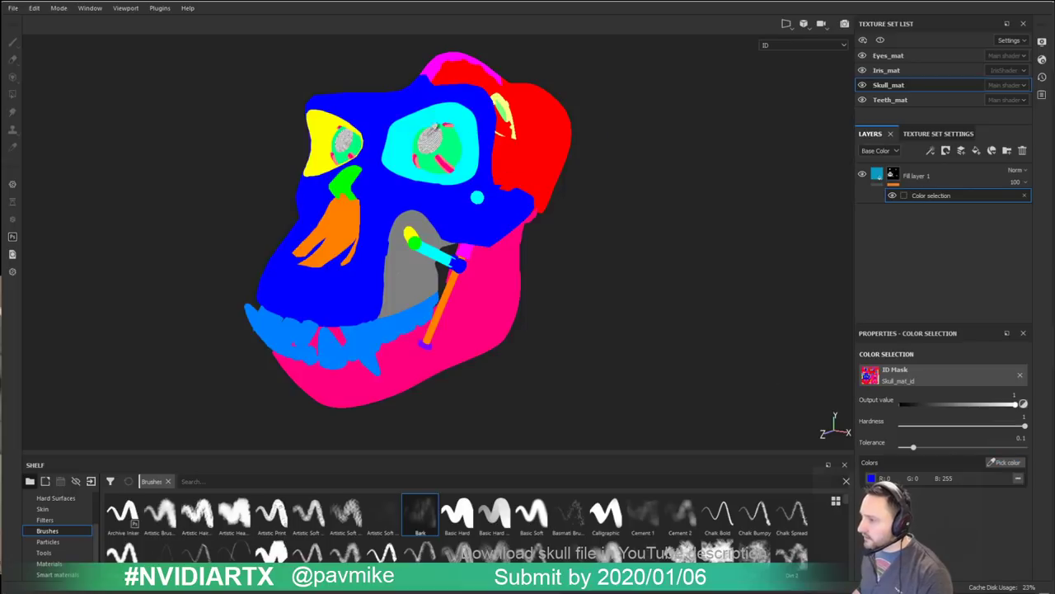
left_click(407, 129)
left_click_drag(685, 298, 620, 264, "alt")
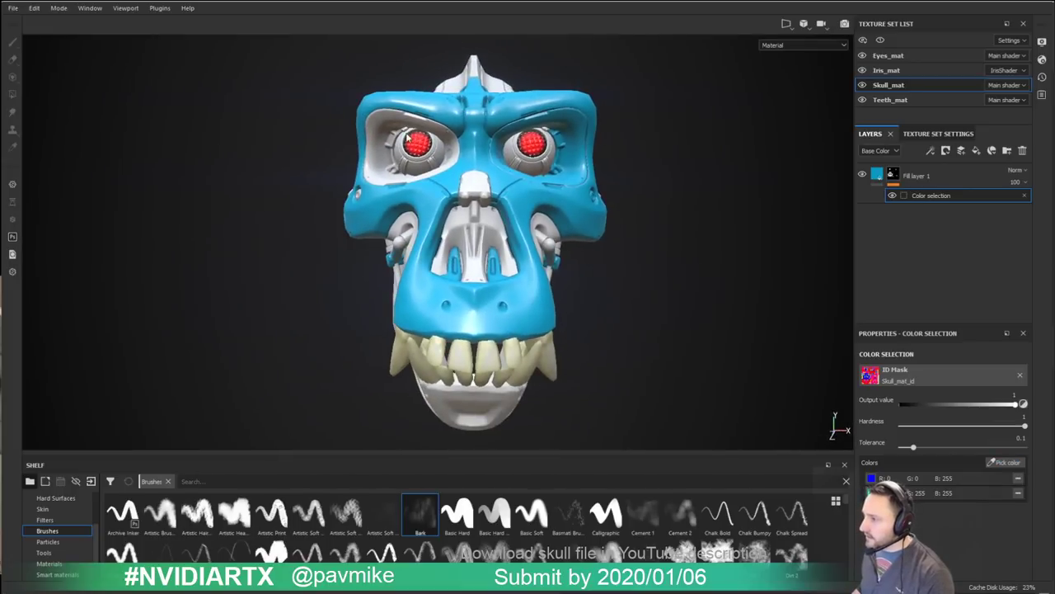
left_click_drag(739, 217, 737, 253, "alt")
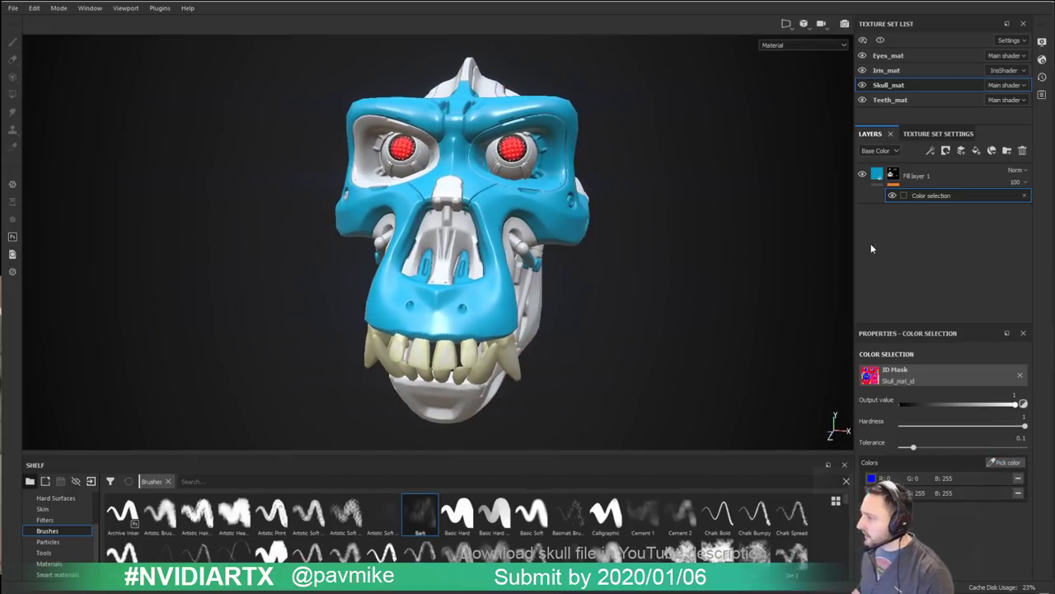
left_click_drag(680, 227, 707, 263, "alt")
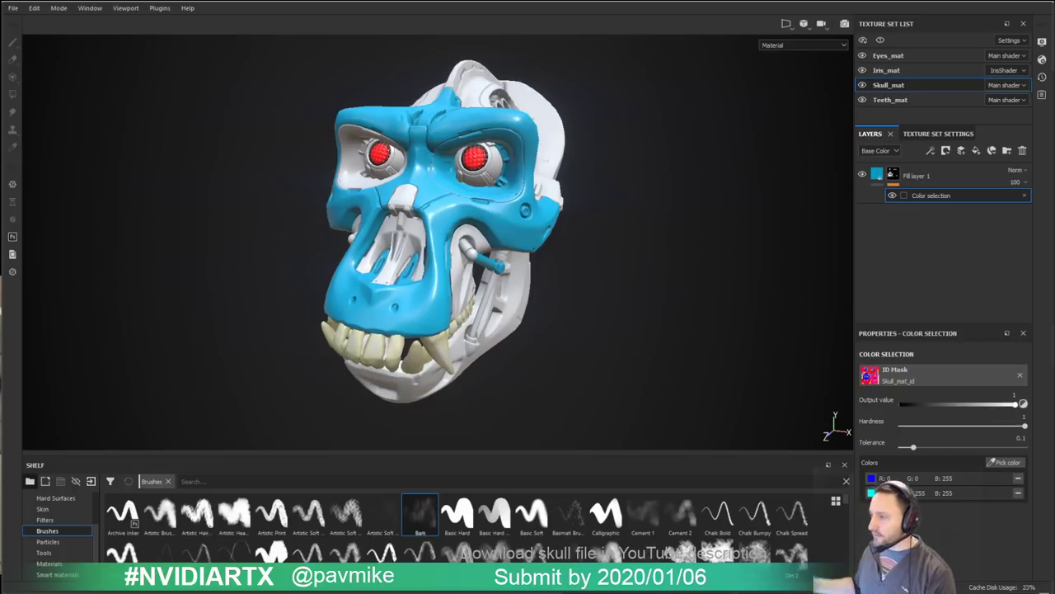
left_click_drag(500, 270, 590, 257, "alt")
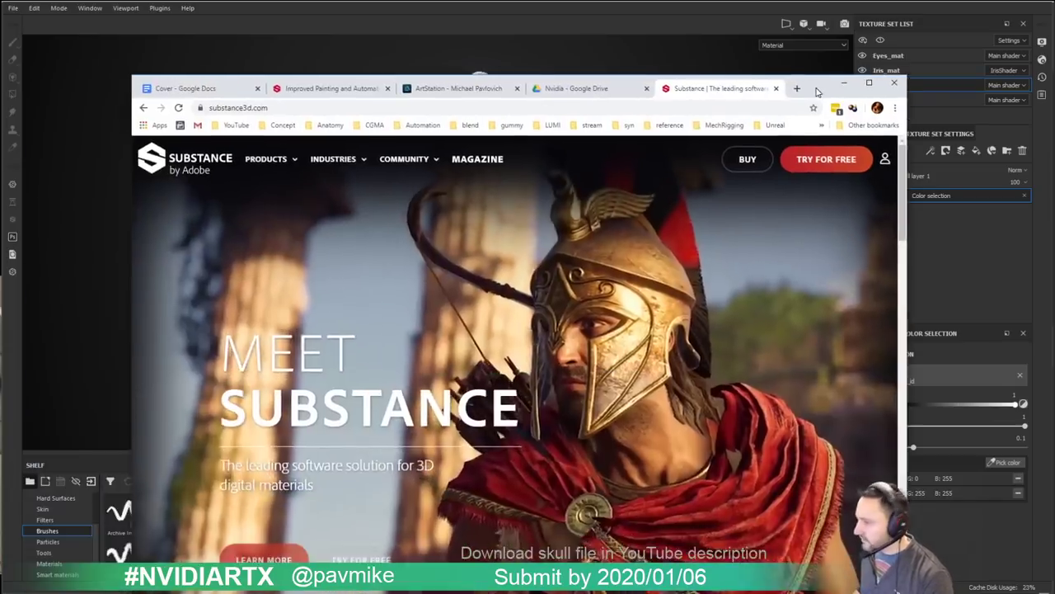
Step: Reposition the browser window to show the Substance website, and switch back to the skull project
left_click_drag(817, 90, 706, 52)
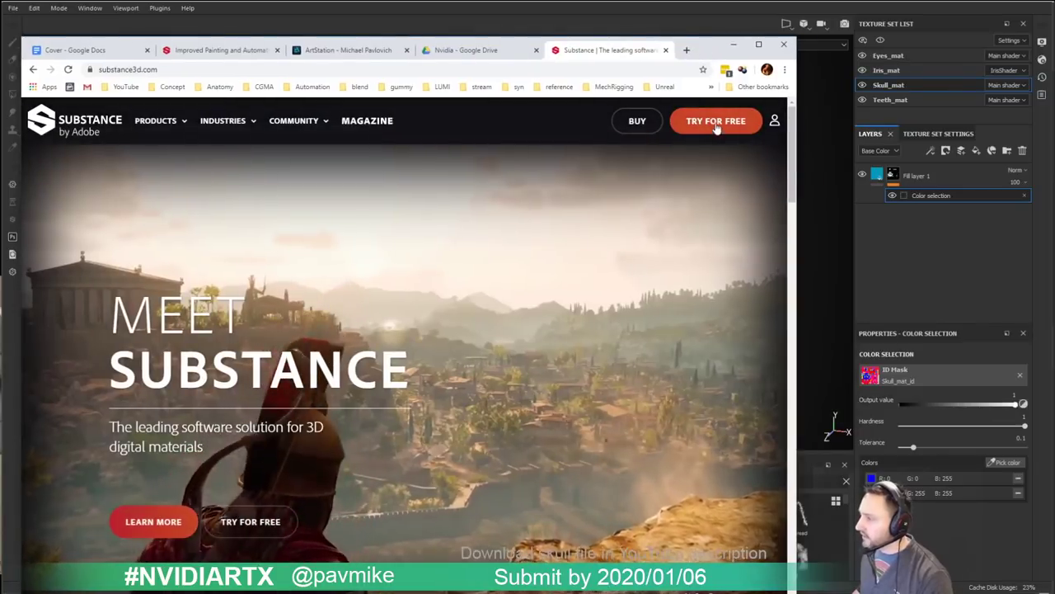
key("alt+Tab")
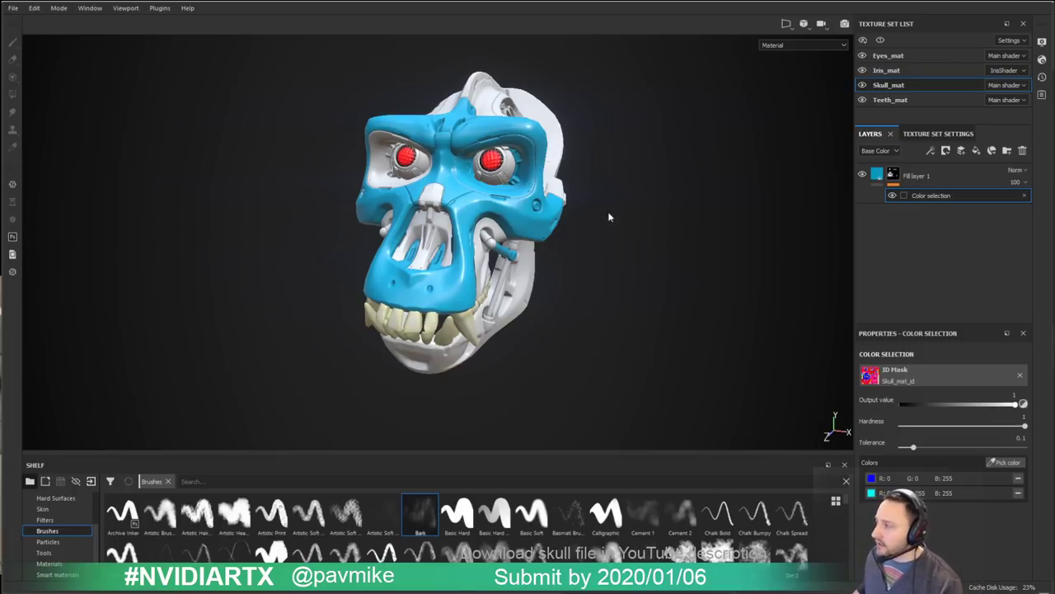
left_click_drag(646, 262, 679, 230, "alt")
Step: Start opening a project without saving the current changes, and browse to the ApinatorFiles folder inside Apinator
left_click(13, 7)
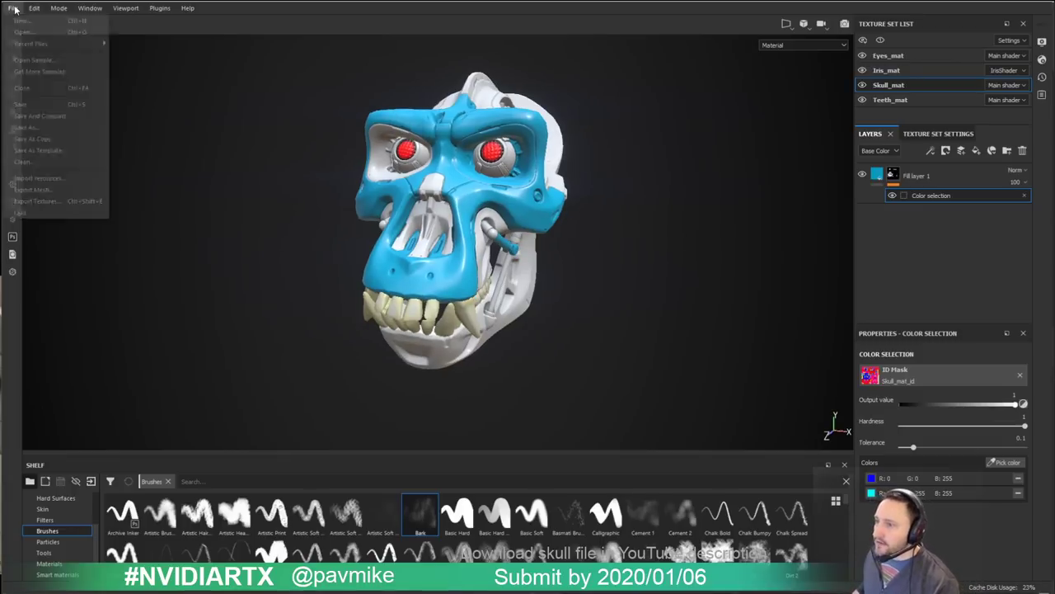
left_click(25, 32)
left_click(494, 312)
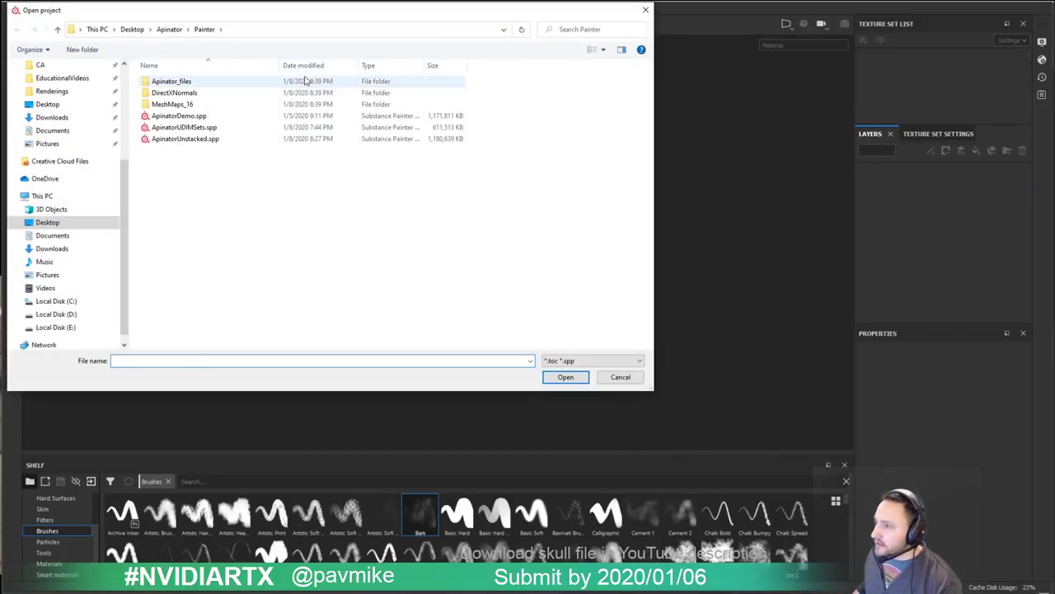
left_click(170, 29)
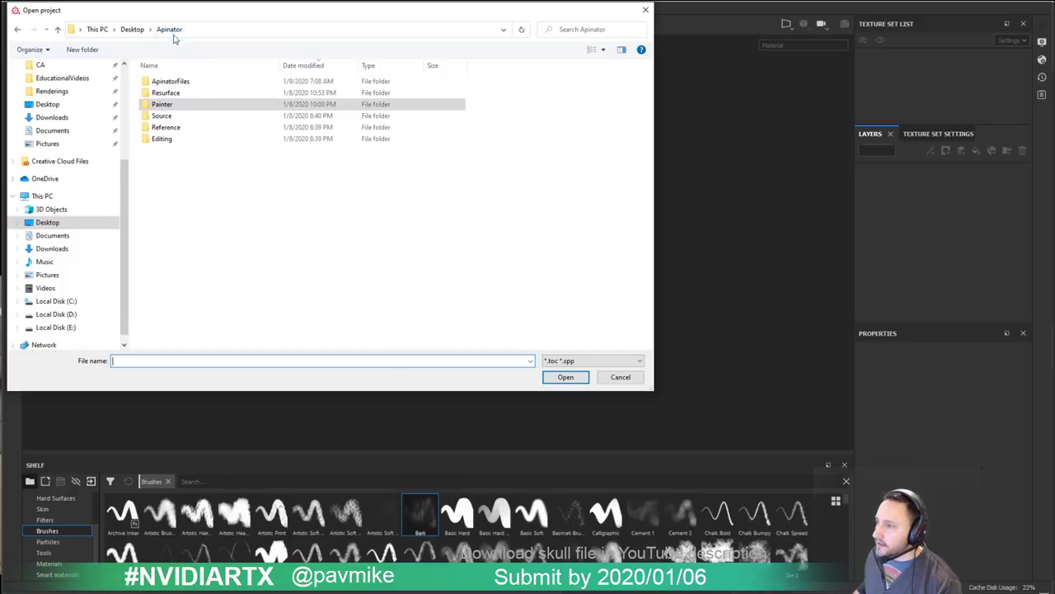
double_click(171, 82)
Step: Show the project files in Details view and widen the Name column
right_click(274, 101)
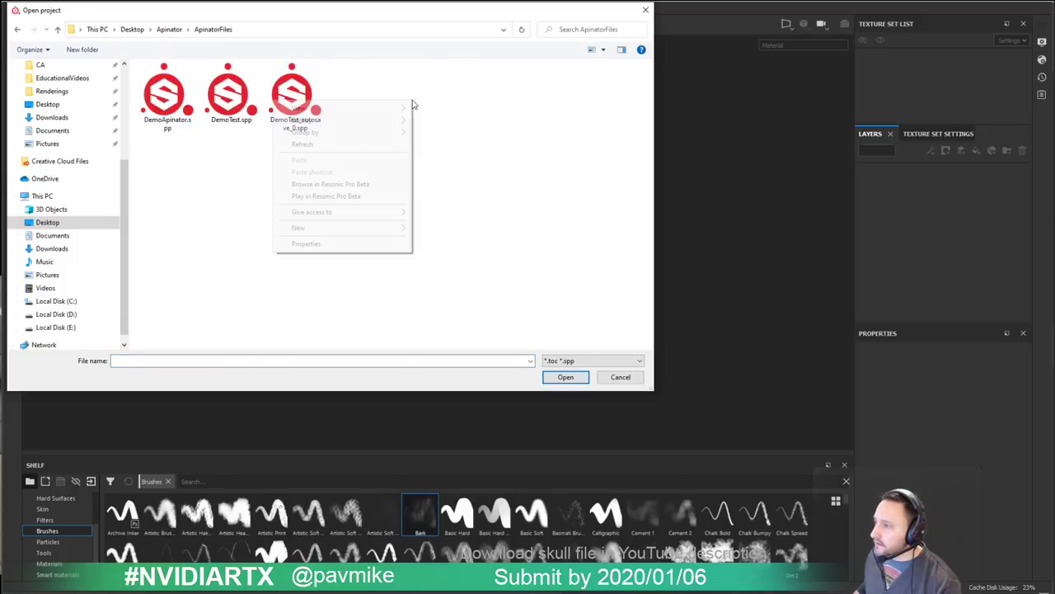
mouse_move(396, 108)
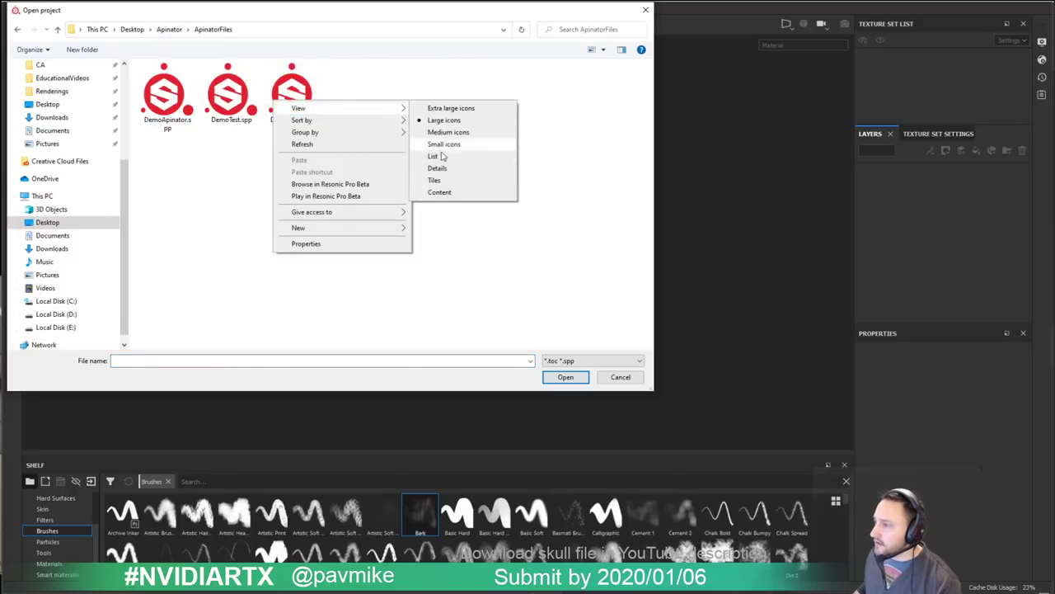
left_click(437, 167)
left_click_drag(218, 66, 257, 65)
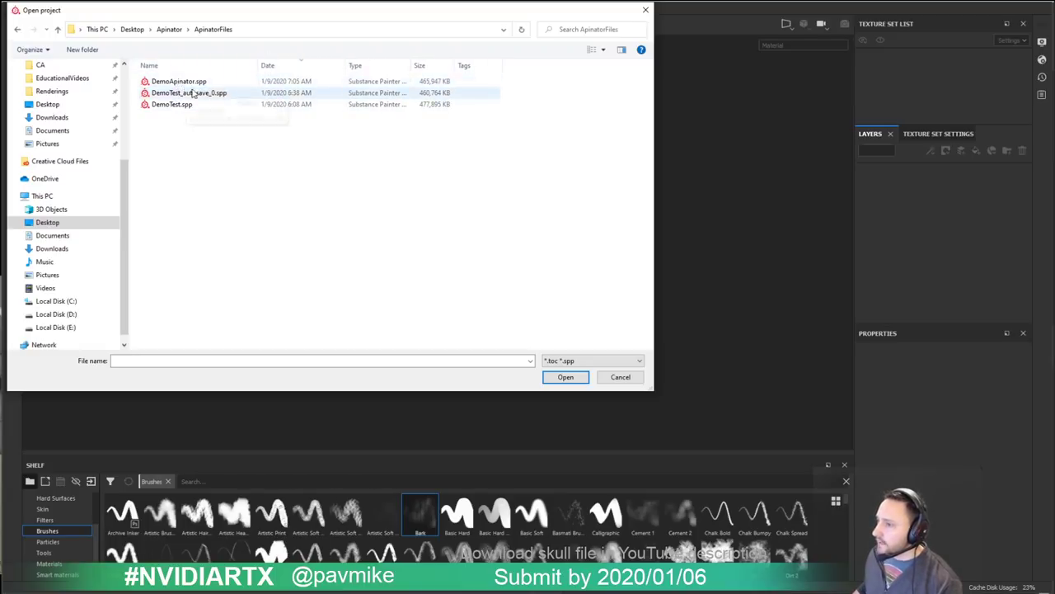
Step: Delete the file DemoTest_autosave_0.spp and open the project DemoApinator.spp
left_click(189, 92)
key("Delete")
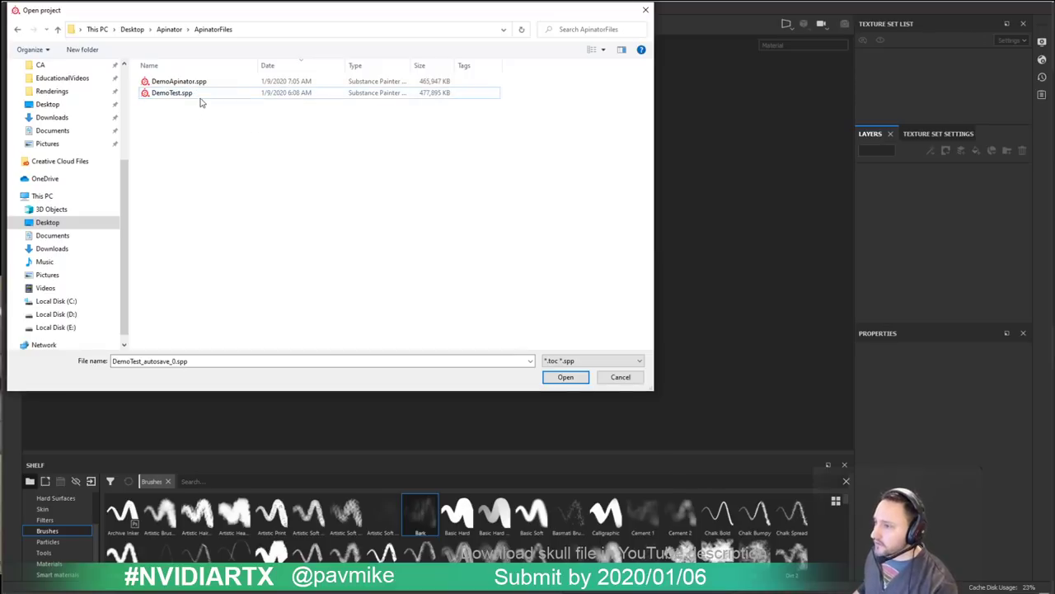
double_click(205, 83)
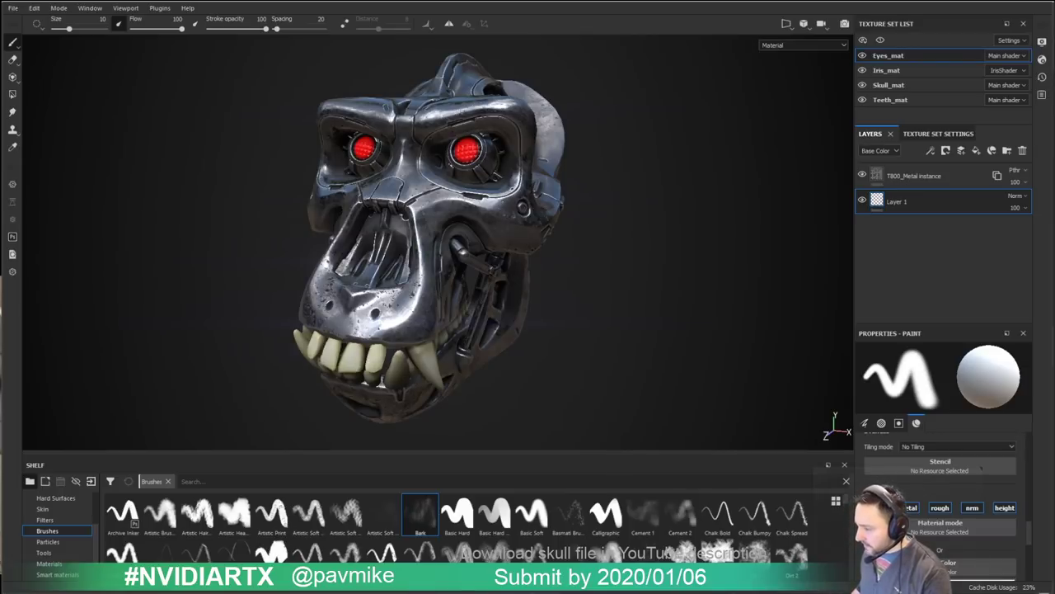
Step: Switch to the browser and open the YouTube video "Livestream 01/07/2020 - Apinator Mech Skull!!" from the channel page
key("alt+Tab")
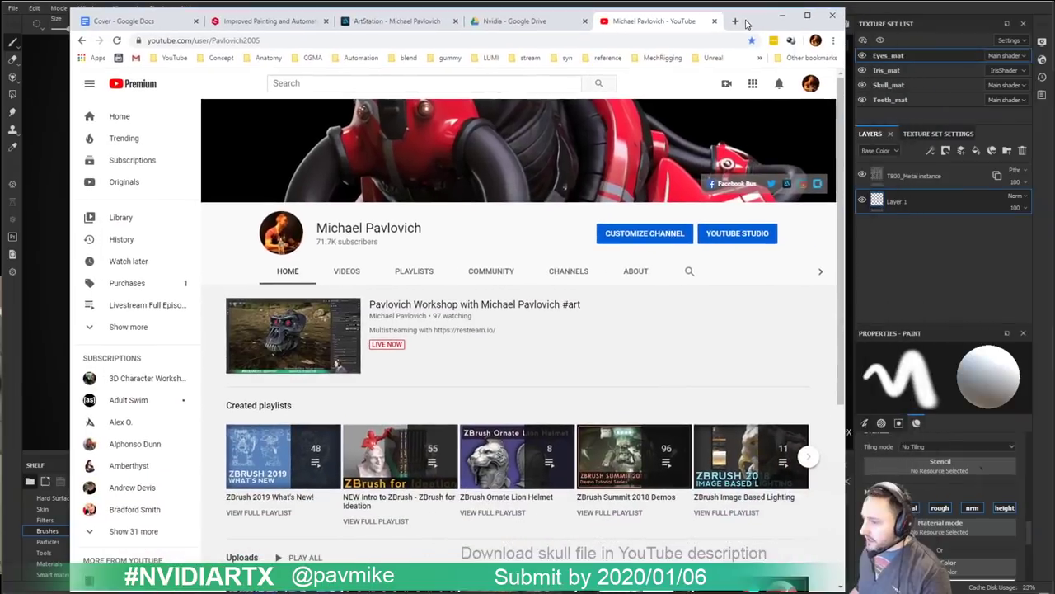
scroll(529, 398, "down", 2)
scroll(529, 398, "down", 1)
left_click(401, 440)
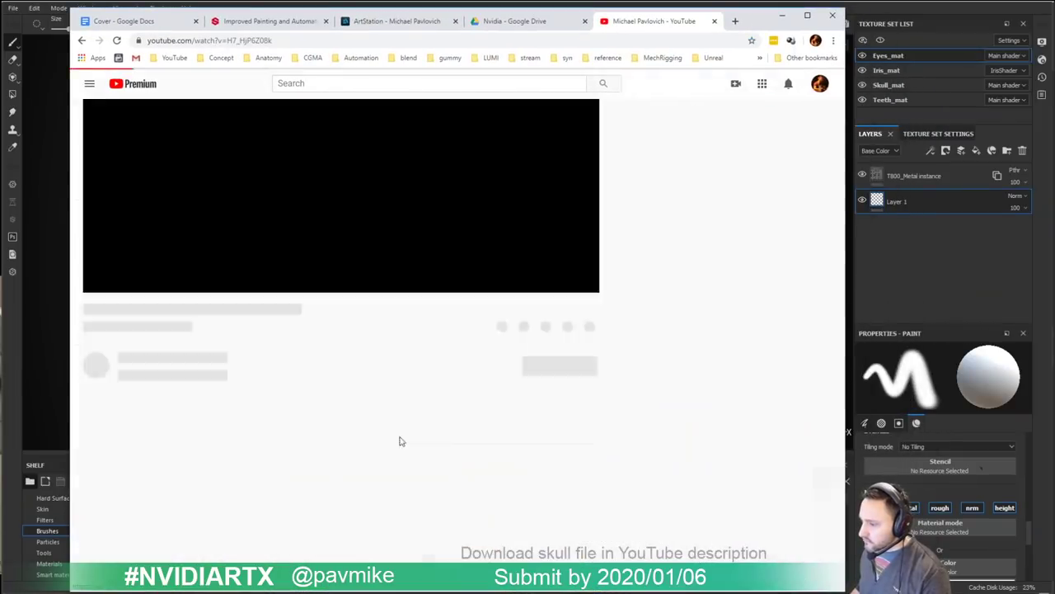
left_click(81, 40)
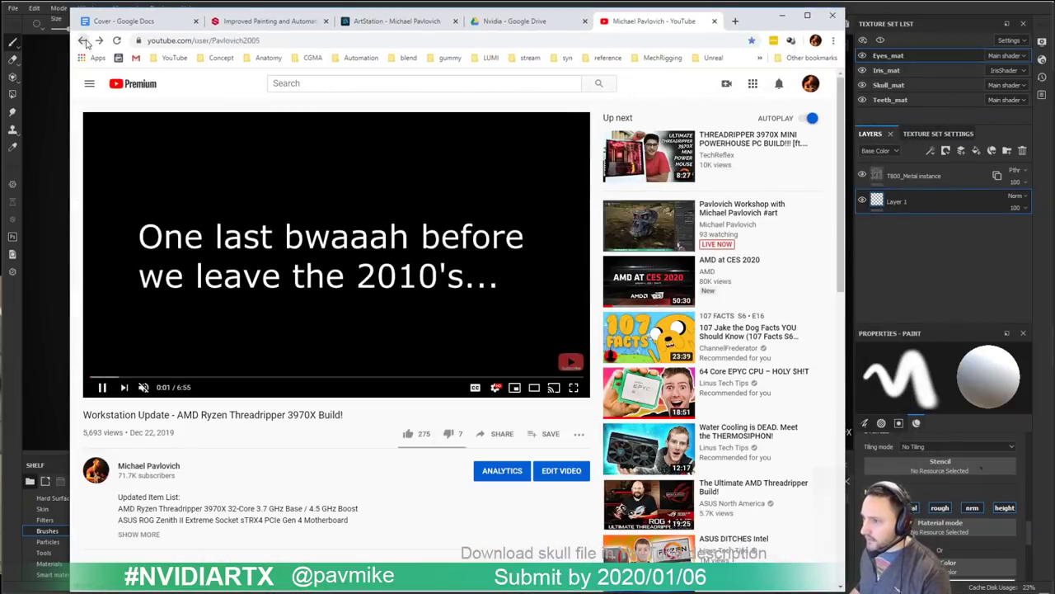
left_click(298, 334)
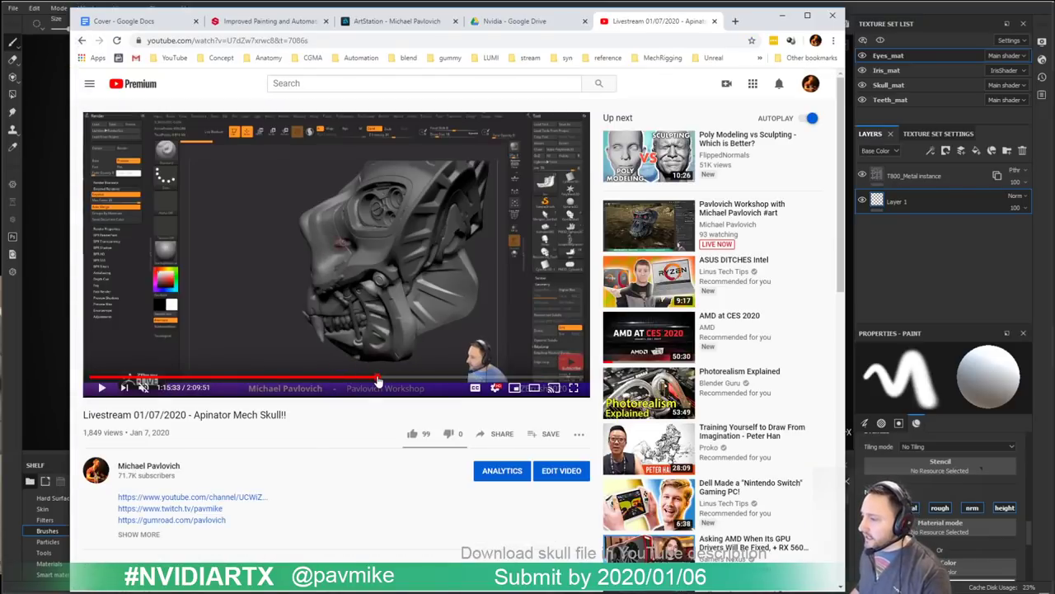
Step: Find the Metashape photogrammetry section around 54 minutes into the livestream video and enlarge the player to theater mode
left_click(376, 380)
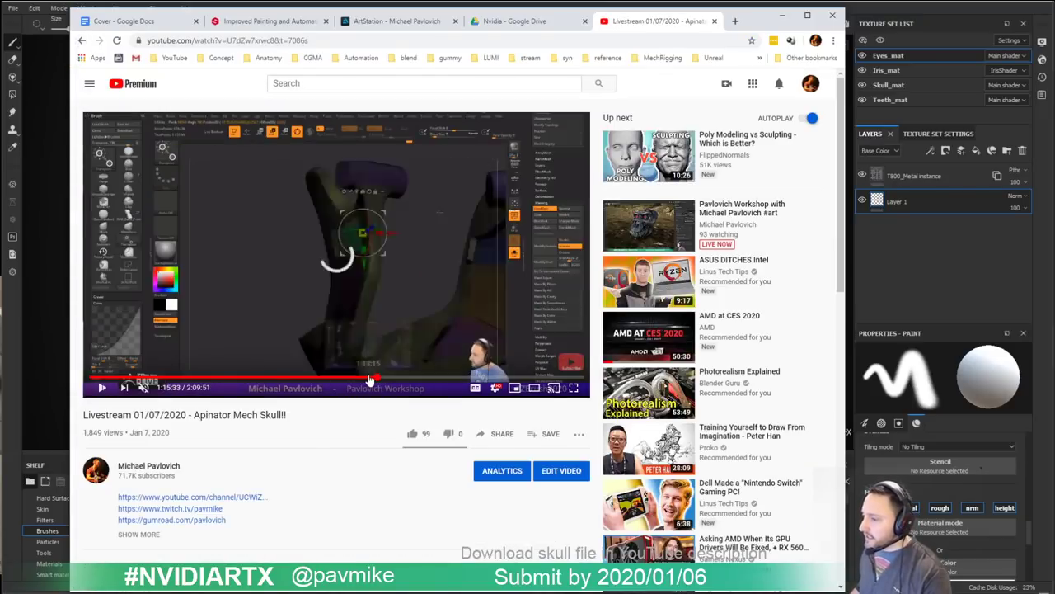
left_click(294, 380)
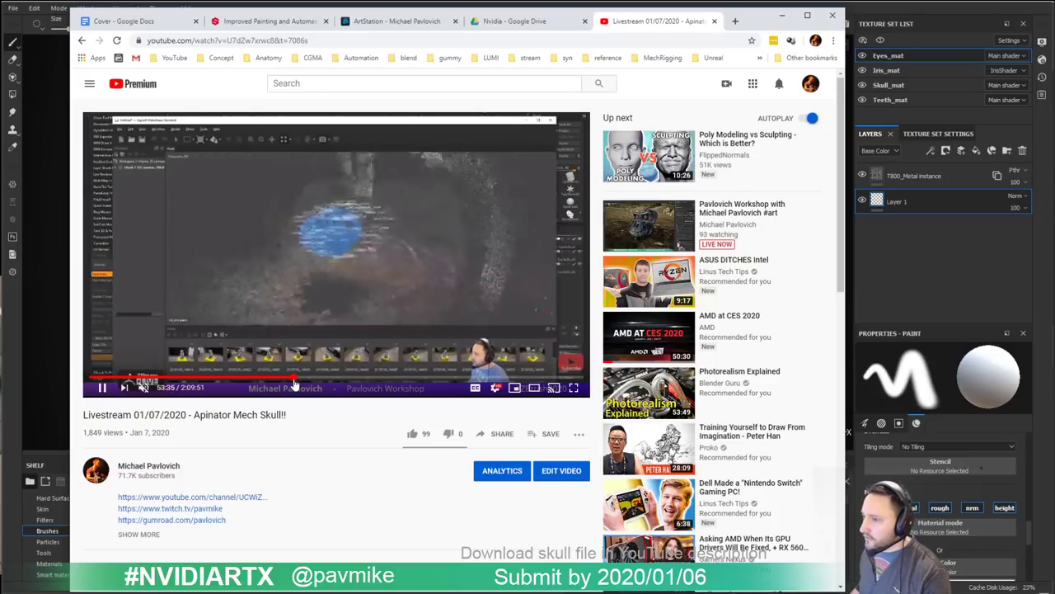
left_click(534, 388)
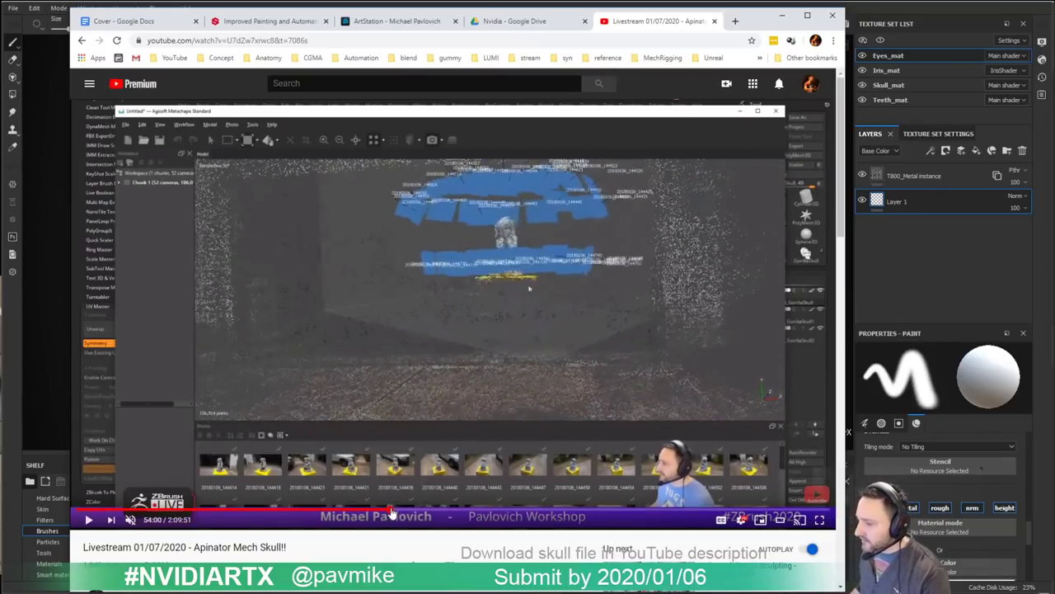
left_click(389, 515)
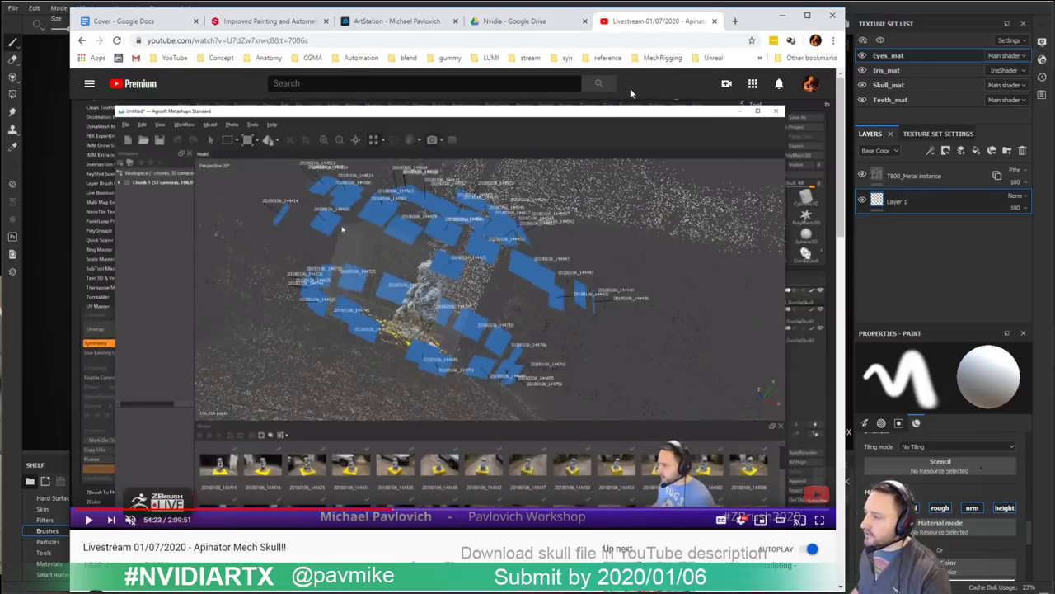
Step: Put the browser away and check the CPU and GPU 0 performance graphs in Task Manager
left_click(781, 15)
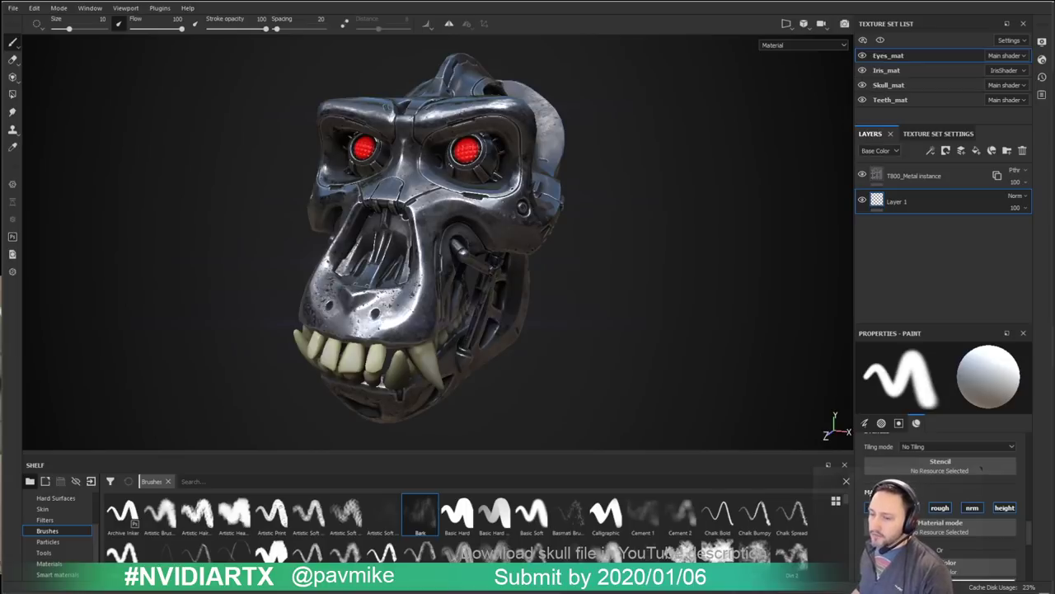
key("ctrl+shift+Escape")
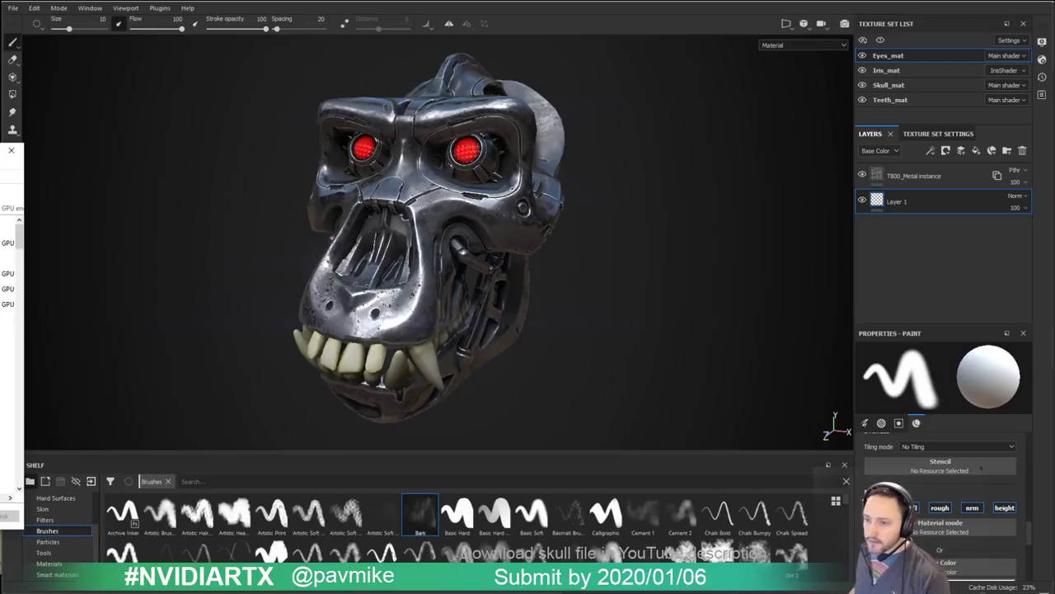
left_click_drag(0, 152, 251, 85)
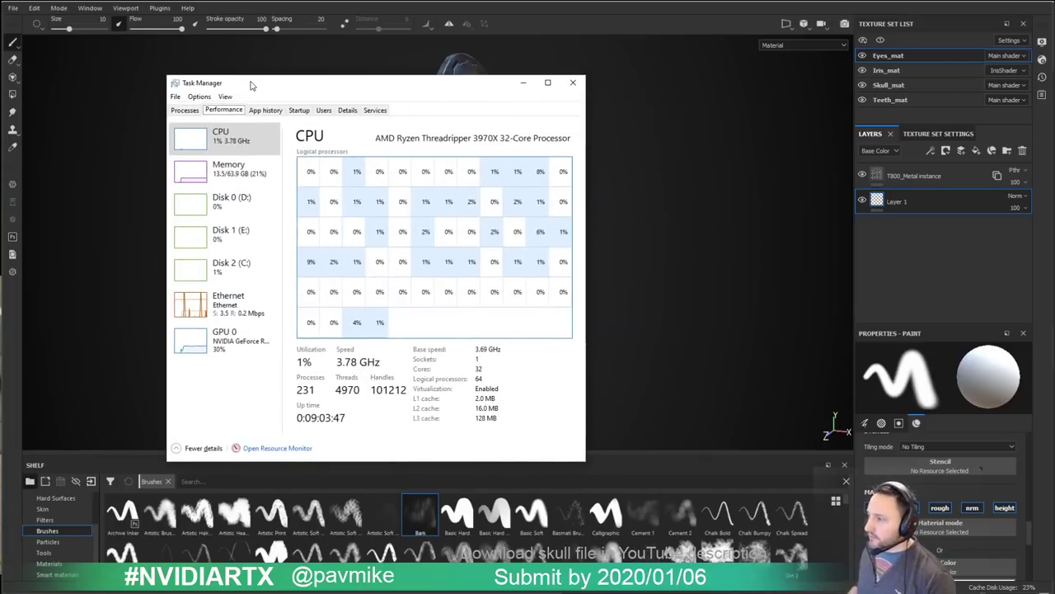
left_click(258, 336)
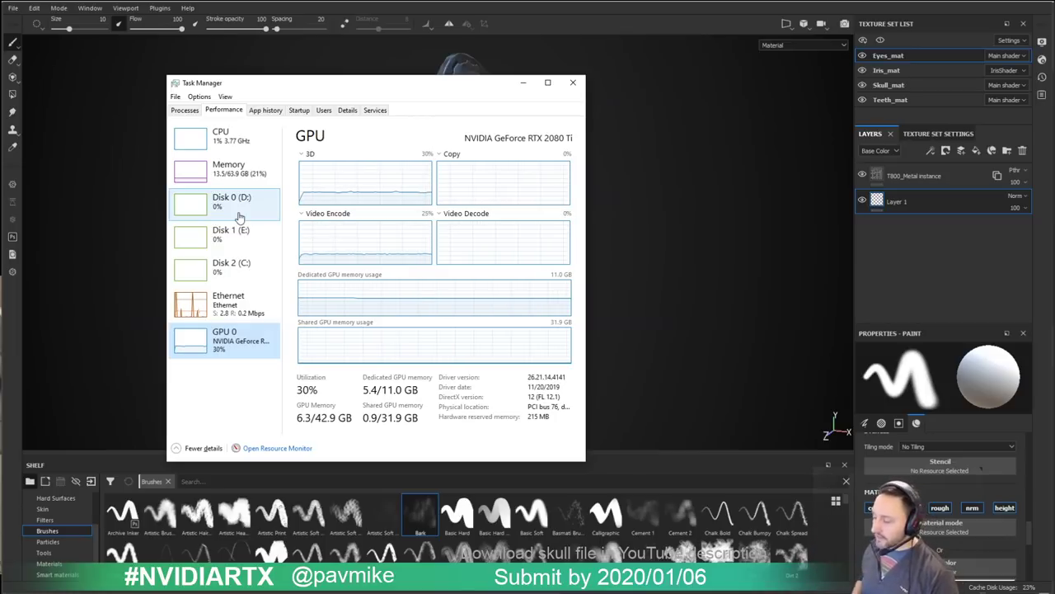
left_click_drag(357, 89, 0, 145)
Step: Bring back the livestream video and jump to the 54:00 mark
left_click_drag(758, 0, 756, 44)
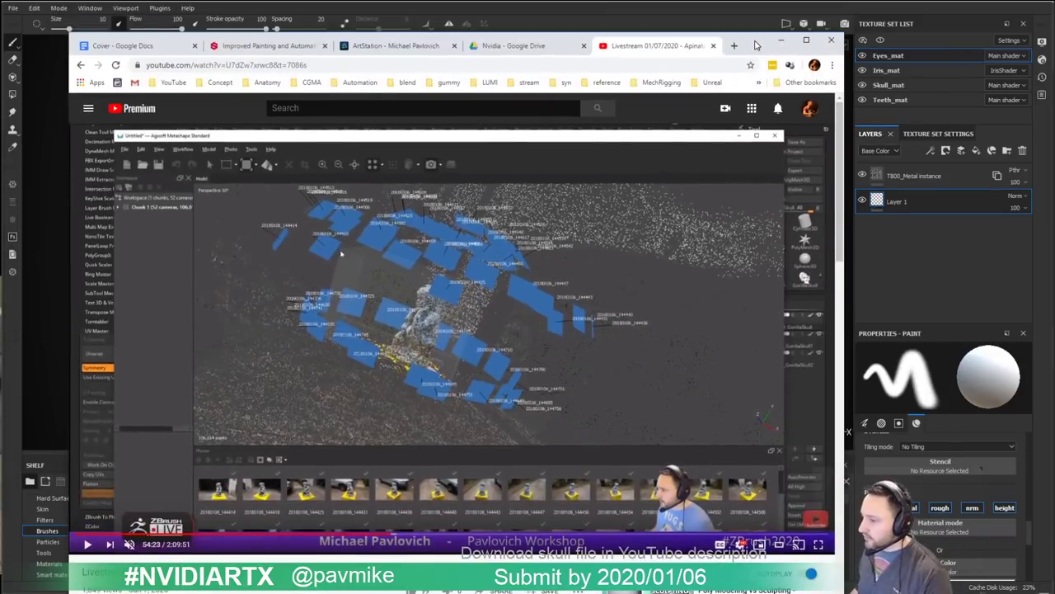
left_click(391, 537)
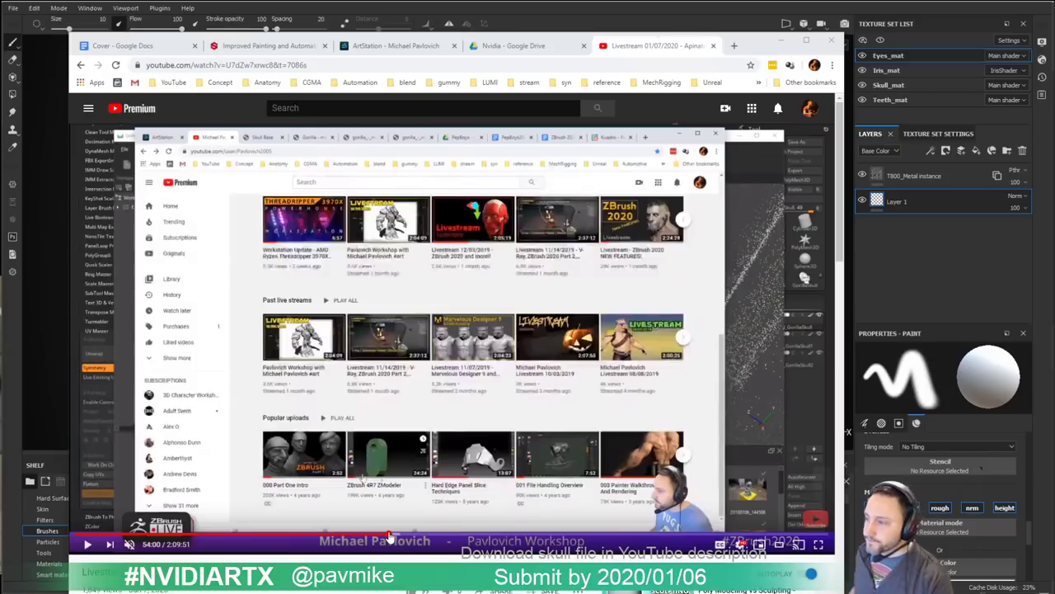
Step: Switch to Agisoft Metashape and add the photos 20180106_144414.jpg through 20180106_144756.jpg from the girl_statue folder
key("alt+Tab")
left_click_drag(374, 34, 334, 17)
left_click(41, 33)
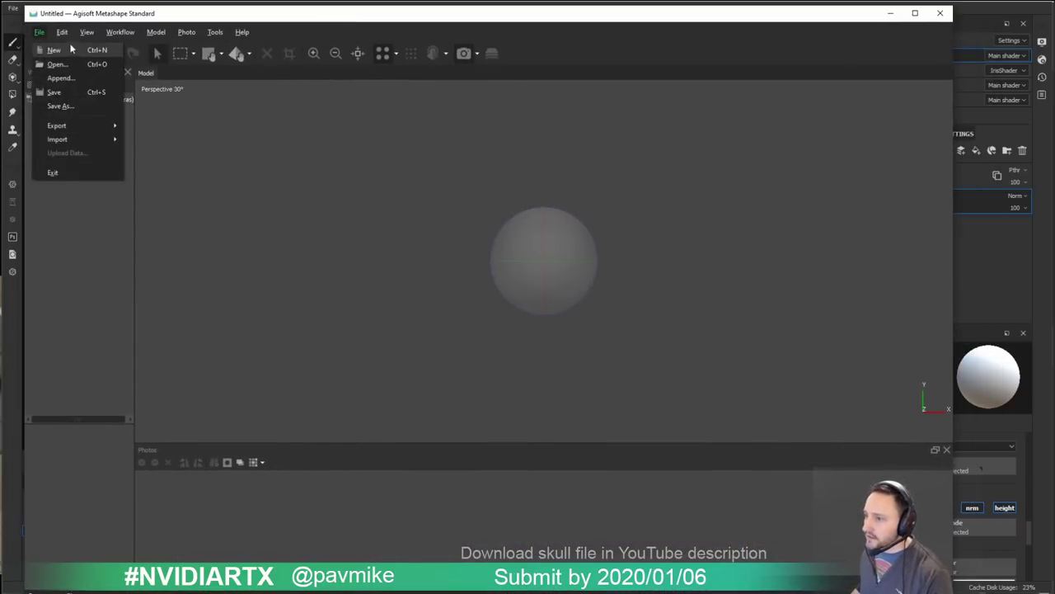
left_click(92, 32)
left_click(121, 32)
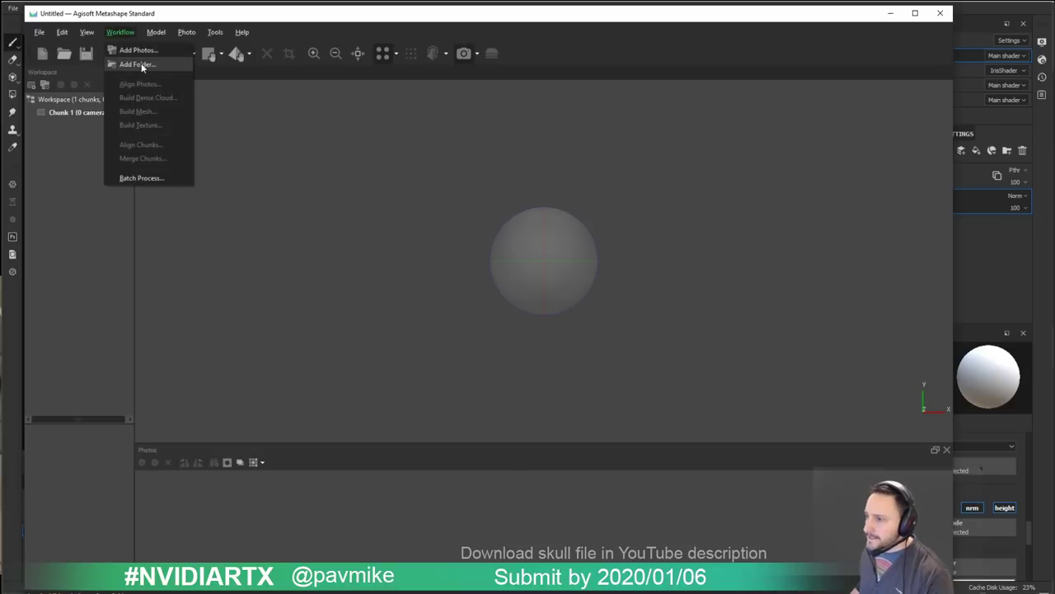
left_click(142, 47)
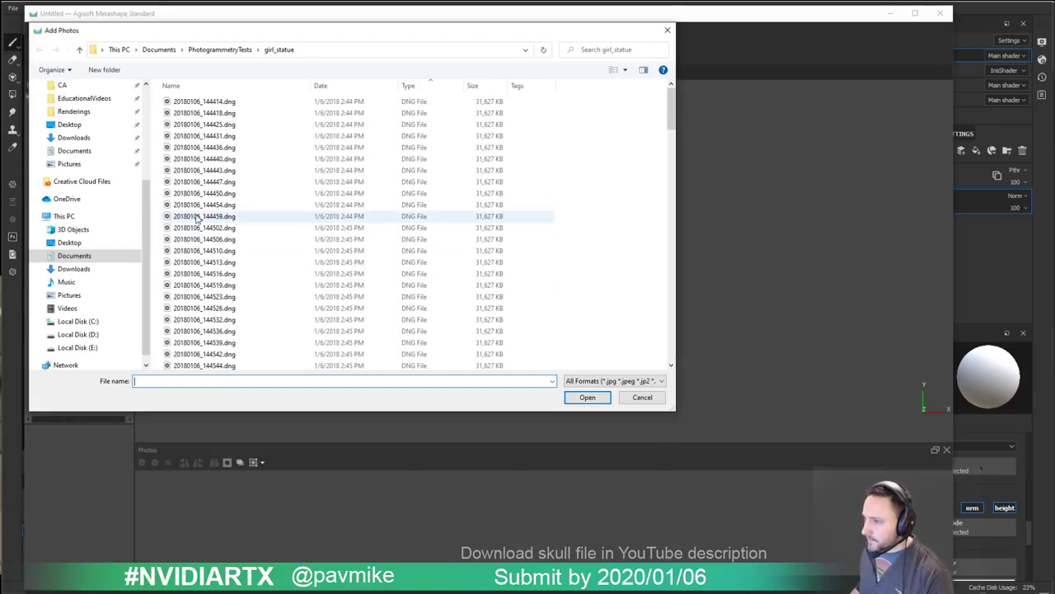
scroll(246, 214, "down", 4)
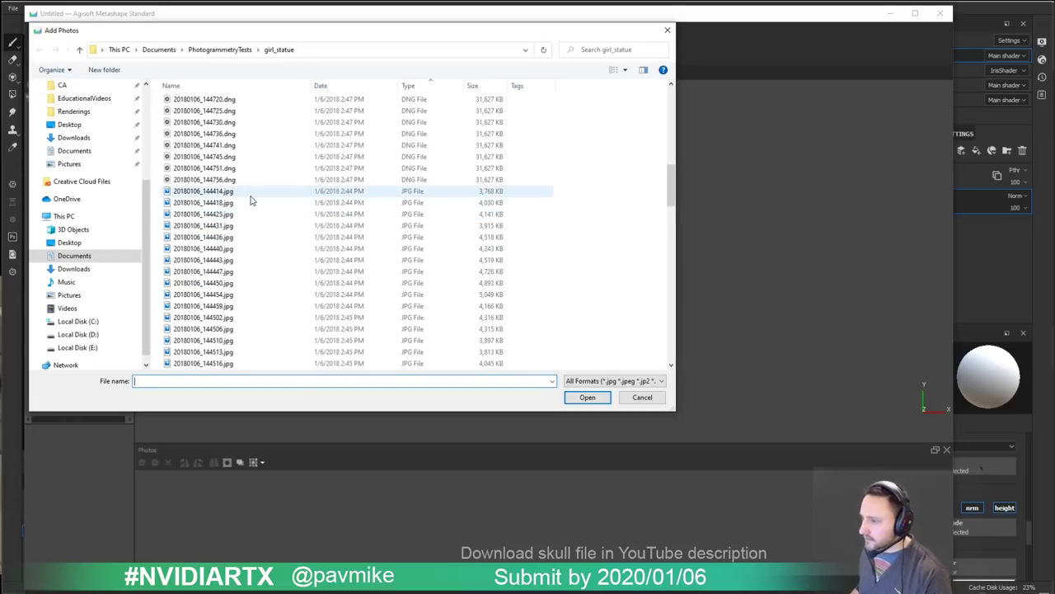
left_click(251, 193)
scroll(268, 257, "down", 8)
scroll(269, 259, "down", 6)
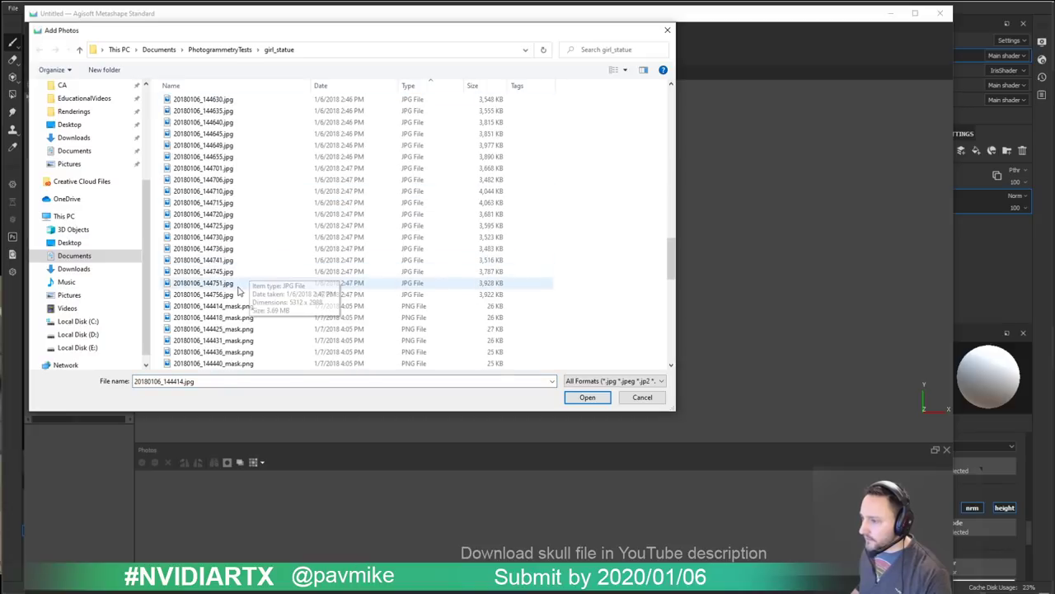
left_click(276, 295, "shift")
left_click(582, 398)
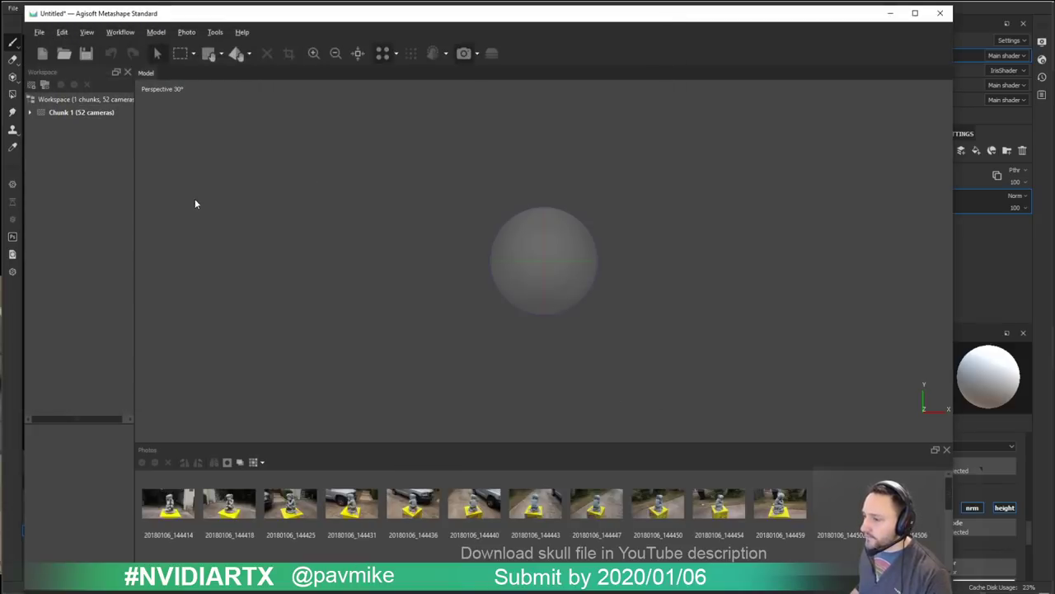
Step: Align the added photos at High accuracy with a key point limit of 40,000 and a tie point limit of 10,000
left_click(122, 32)
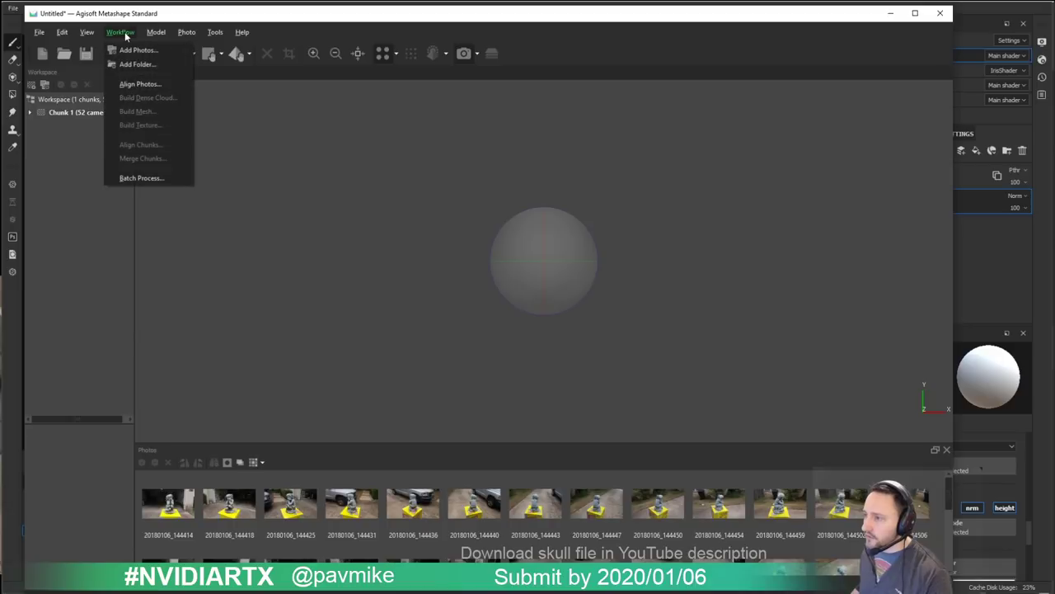
left_click(127, 84)
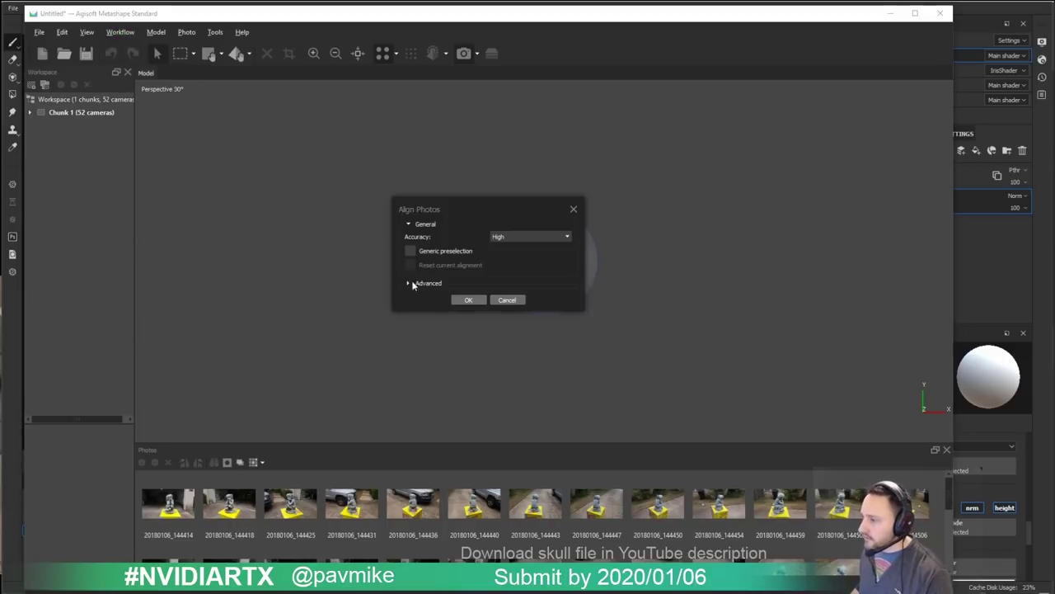
left_click(412, 282)
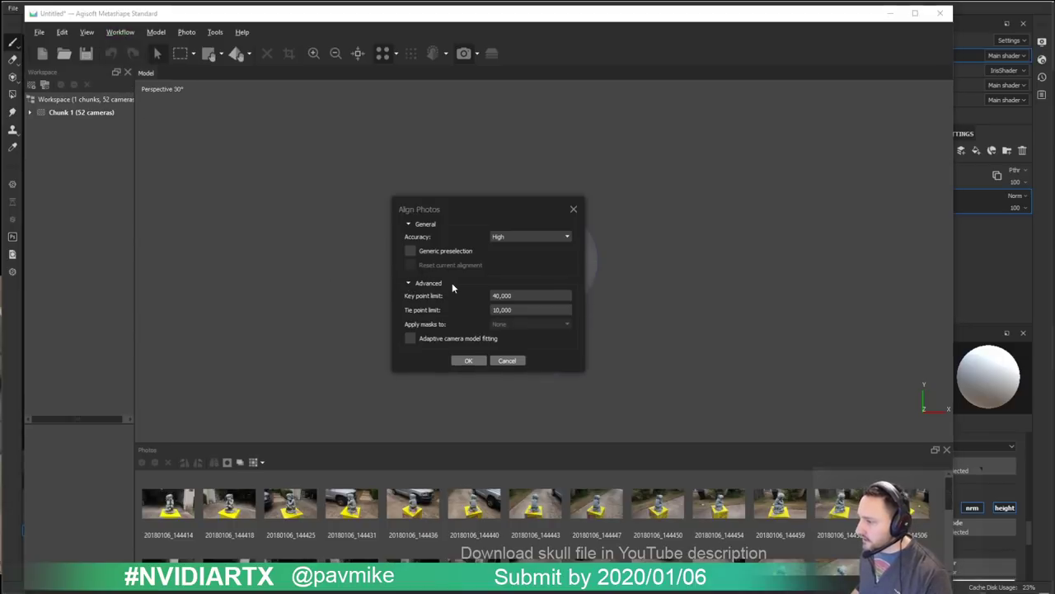
left_click(467, 360)
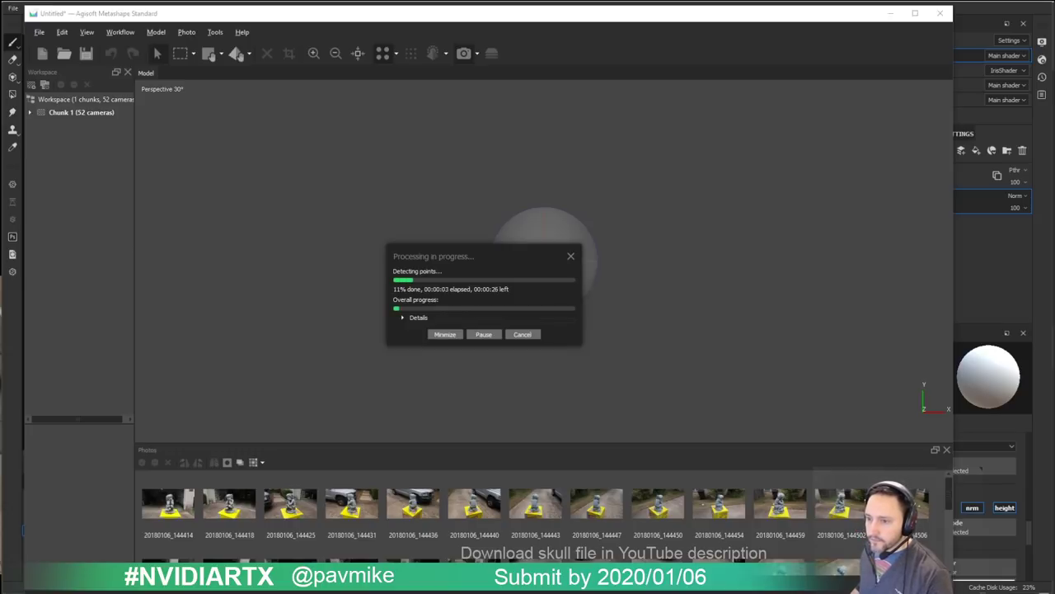
Step: Examine the CPU and GPU 0 load in Task Manager during the photo alignment, and move its window out of the way
key("ctrl+shift+Escape")
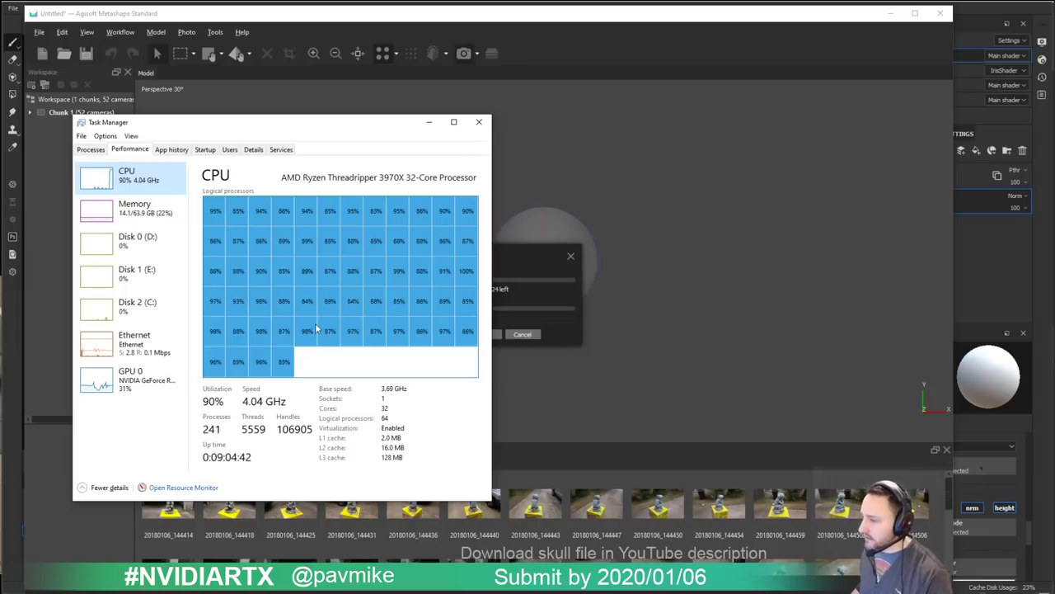
left_click(125, 381)
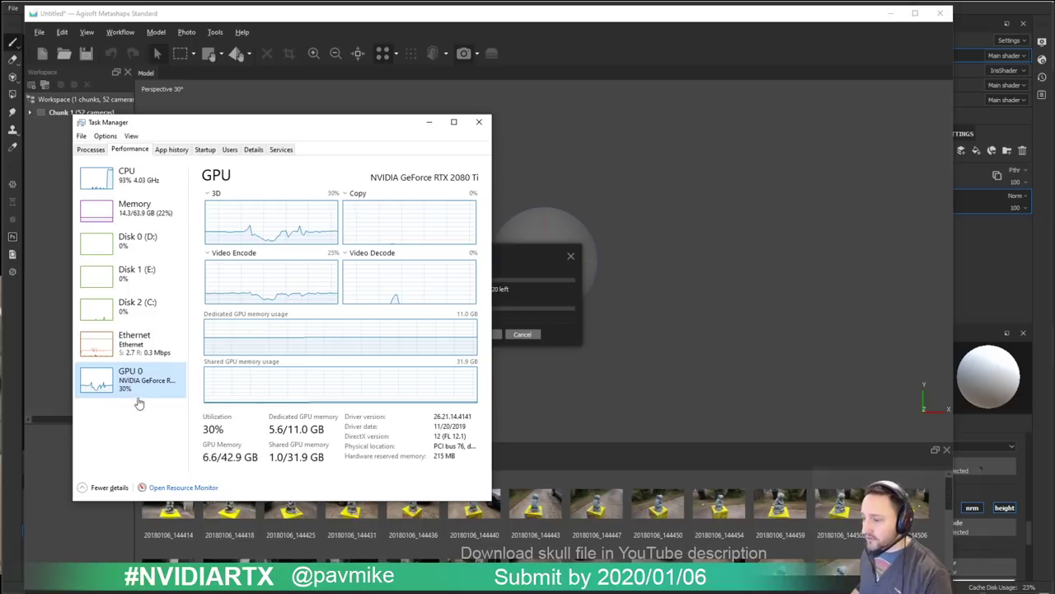
left_click_drag(293, 130, 0, 156)
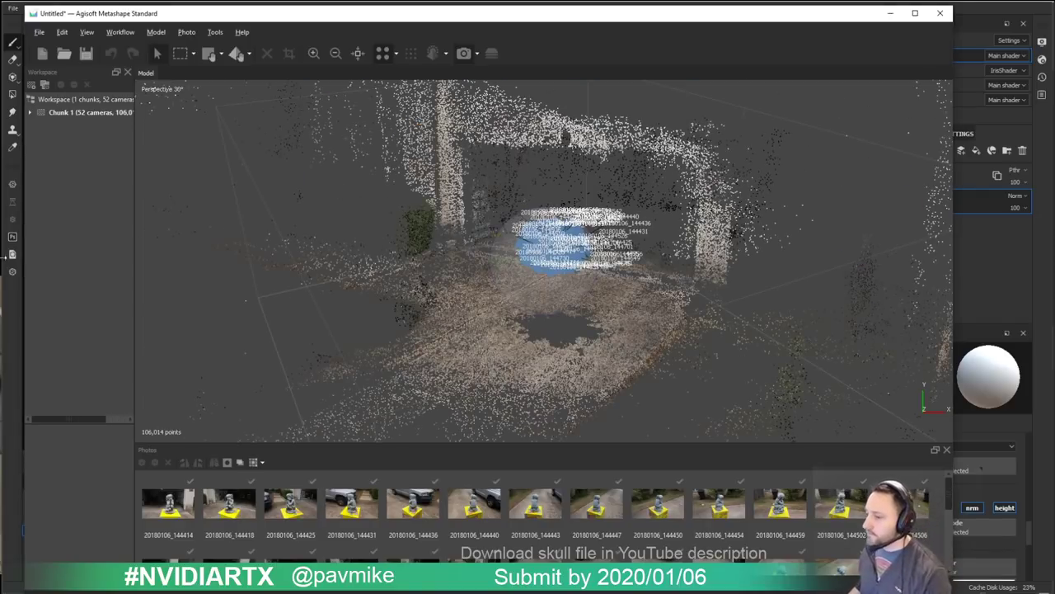
Step: Try to rectangle-select points around the camera cluster in the sparse point cloud, and clear the selection
left_click(128, 34)
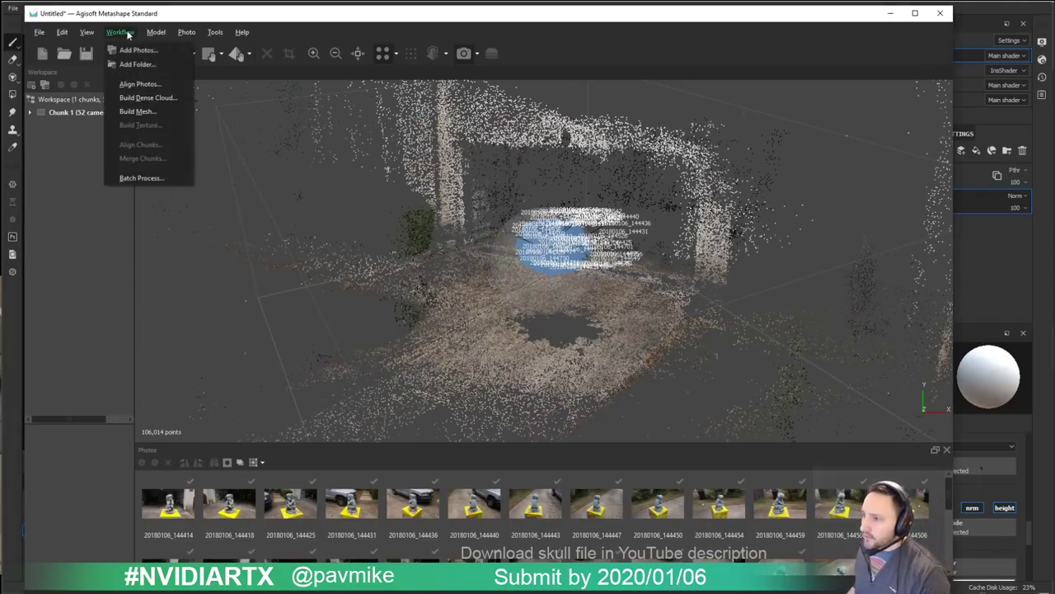
left_click(259, 17)
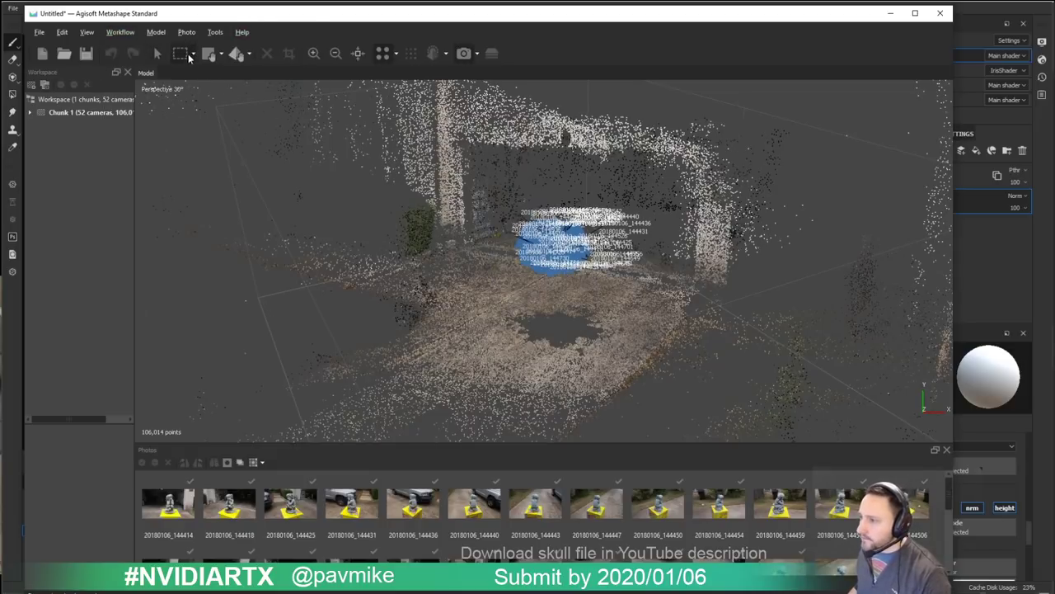
left_click_drag(581, 268, 528, 213)
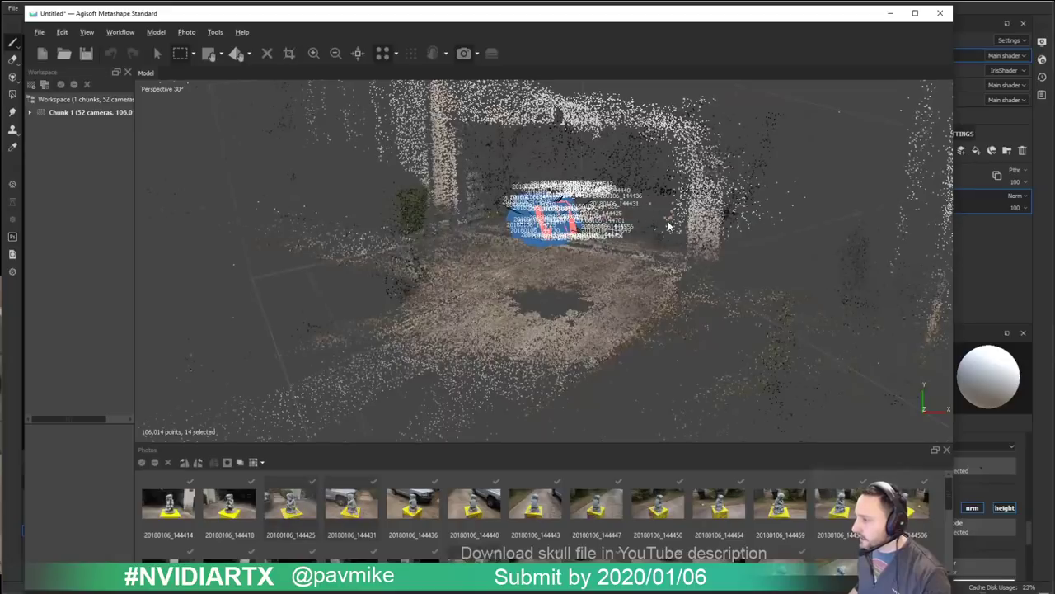
left_click_drag(825, 235, 662, 196)
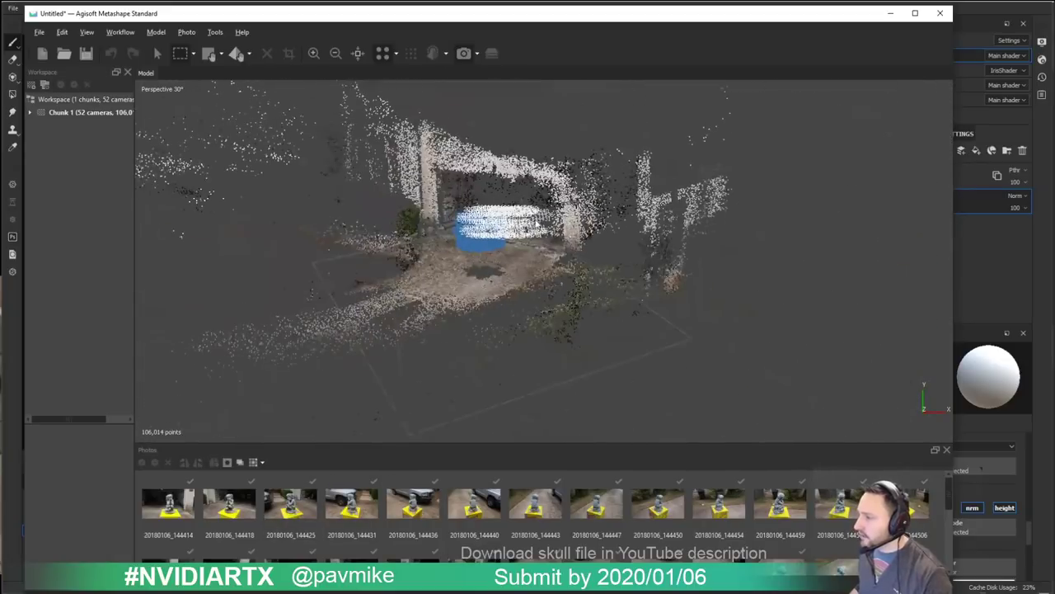
left_click_drag(543, 254, 498, 265)
mouse_move(498, 264)
middle_mouse_down()
mouse_move(507, 272)
mouse_move(486, 271)
middle_mouse_up()
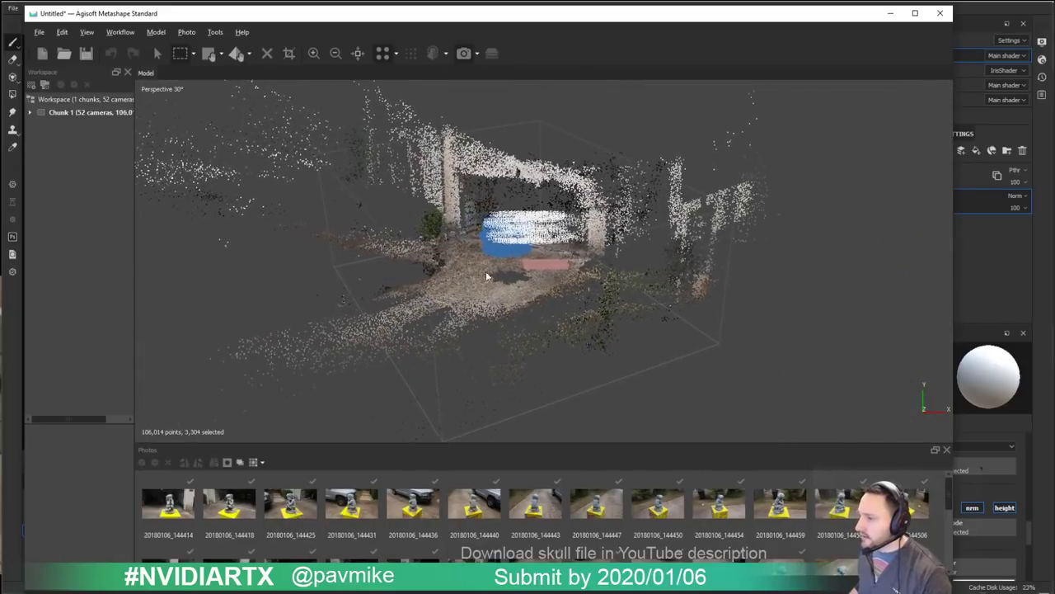
left_click_drag(485, 271, 505, 283)
middle_click_drag(505, 284, 521, 300)
left_click(592, 121)
left_click_drag(592, 122, 301, 96)
left_click(65, 34)
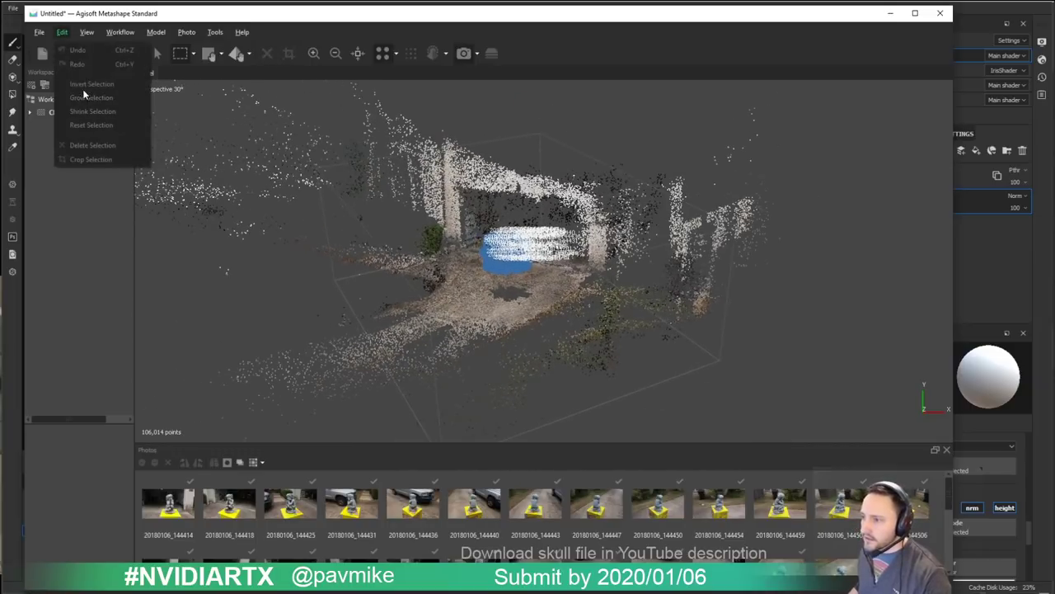
left_click(41, 35)
left_click(41, 34)
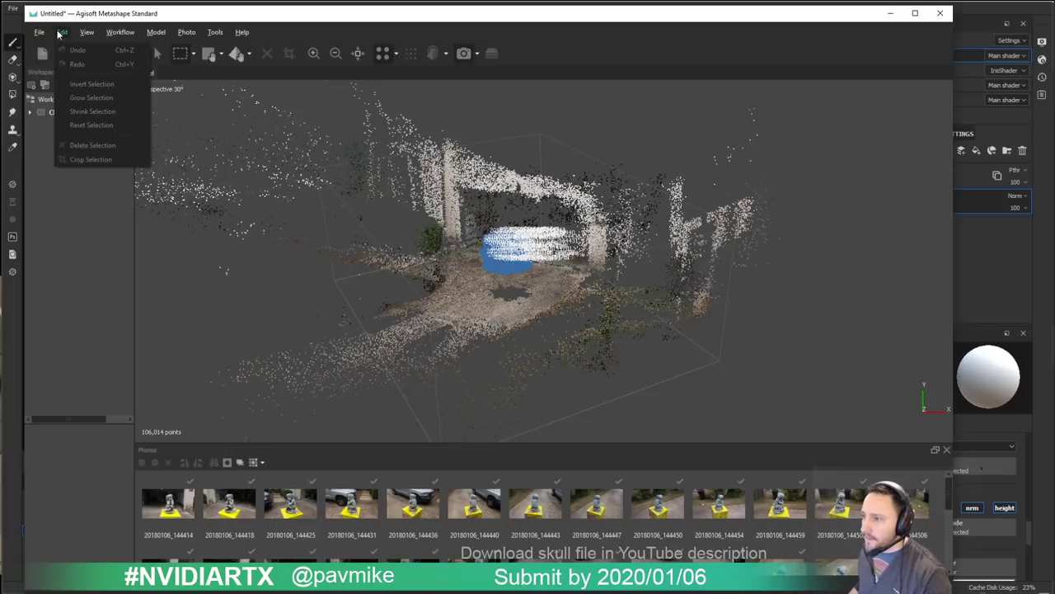
left_click(219, 32)
mouse_move(180, 33)
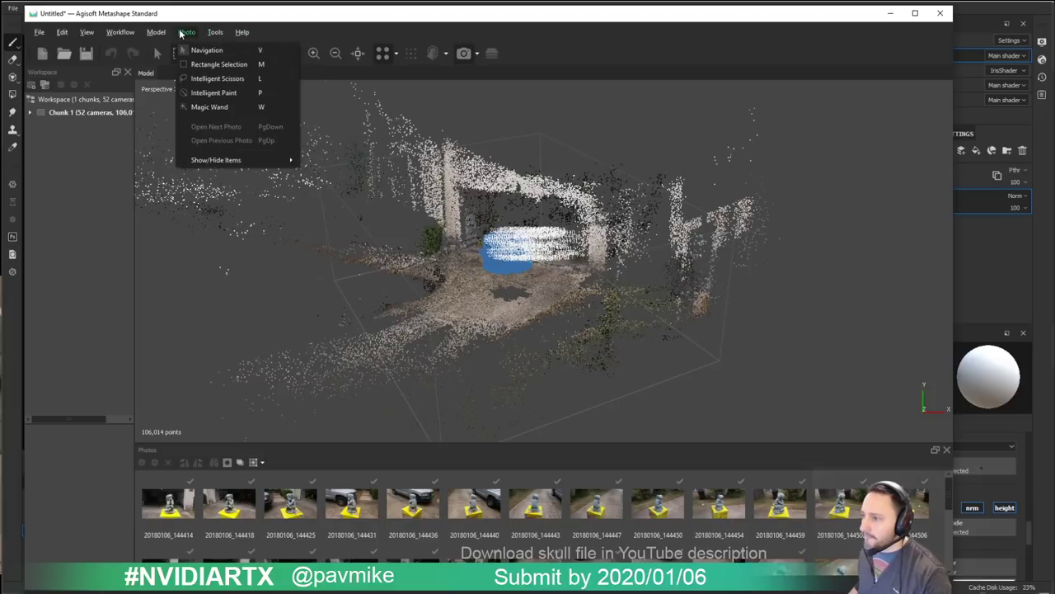
left_click(220, 33)
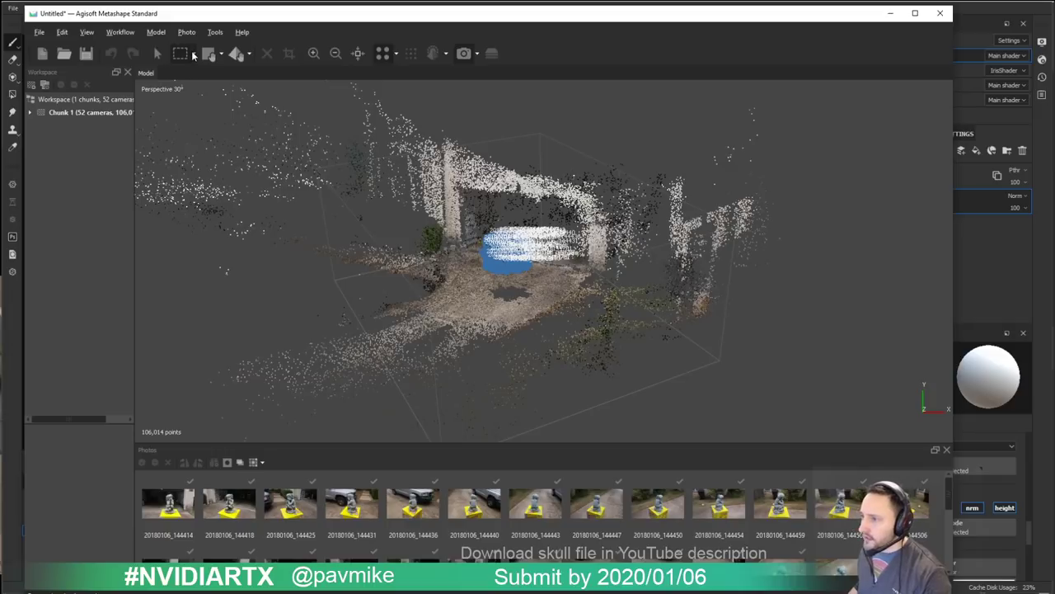
left_click(193, 54)
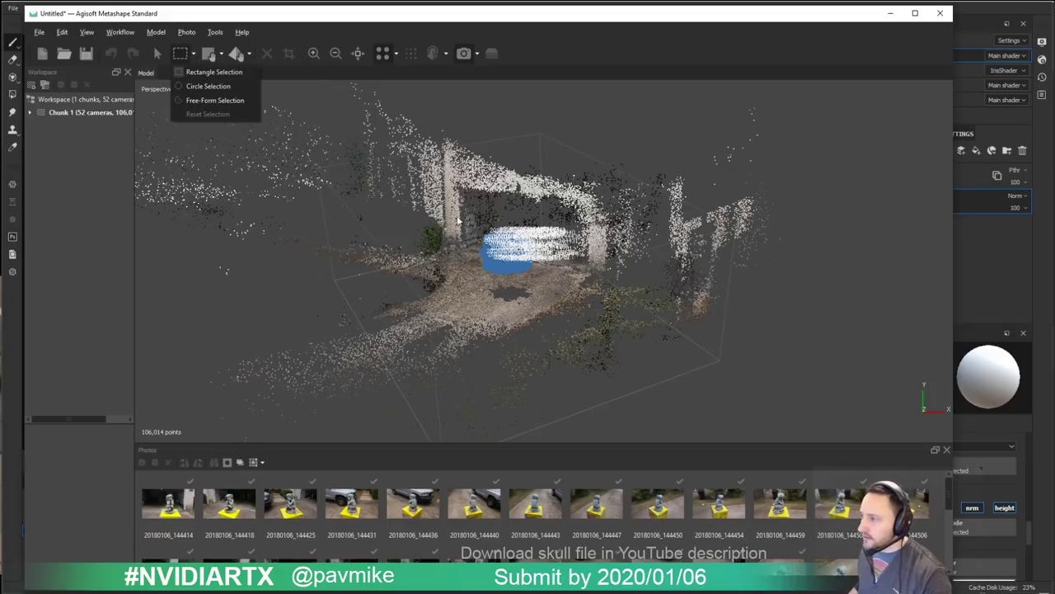
left_click_drag(466, 221, 570, 299)
left_click(533, 118)
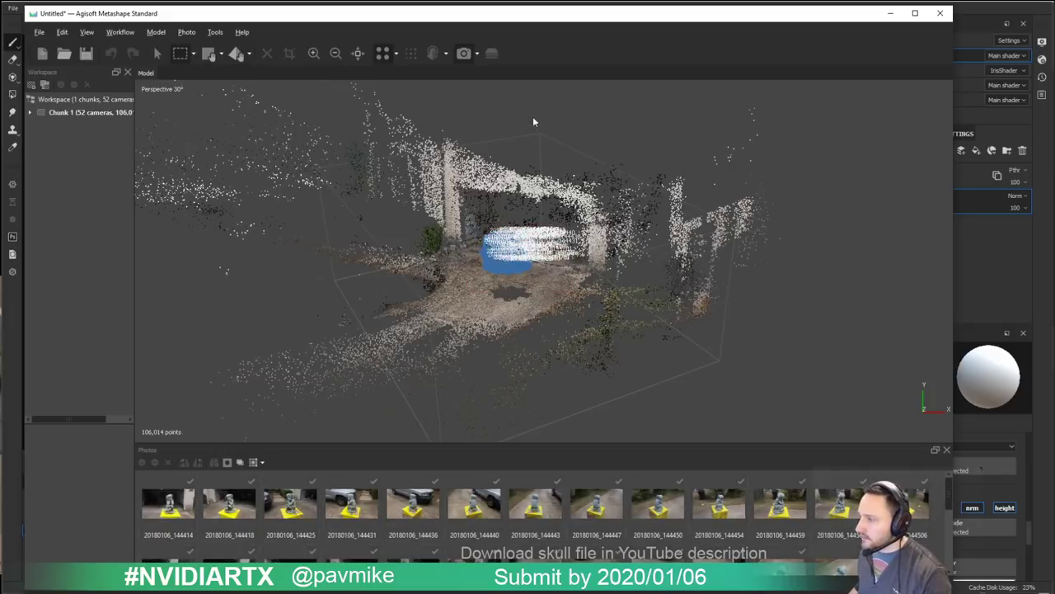
Step: Reposition the reconstruction region box over the point cloud with the Move Region tool
left_click(209, 53)
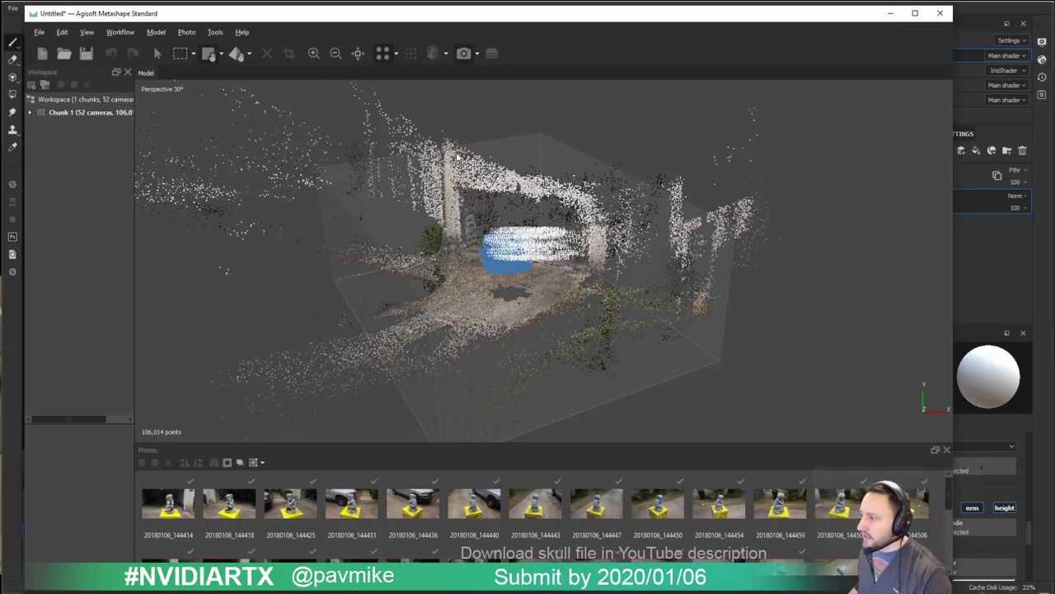
left_click_drag(457, 157, 532, 158)
mouse_move(478, 184)
middle_mouse_down()
mouse_move(418, 187)
mouse_move(526, 185)
middle_mouse_up()
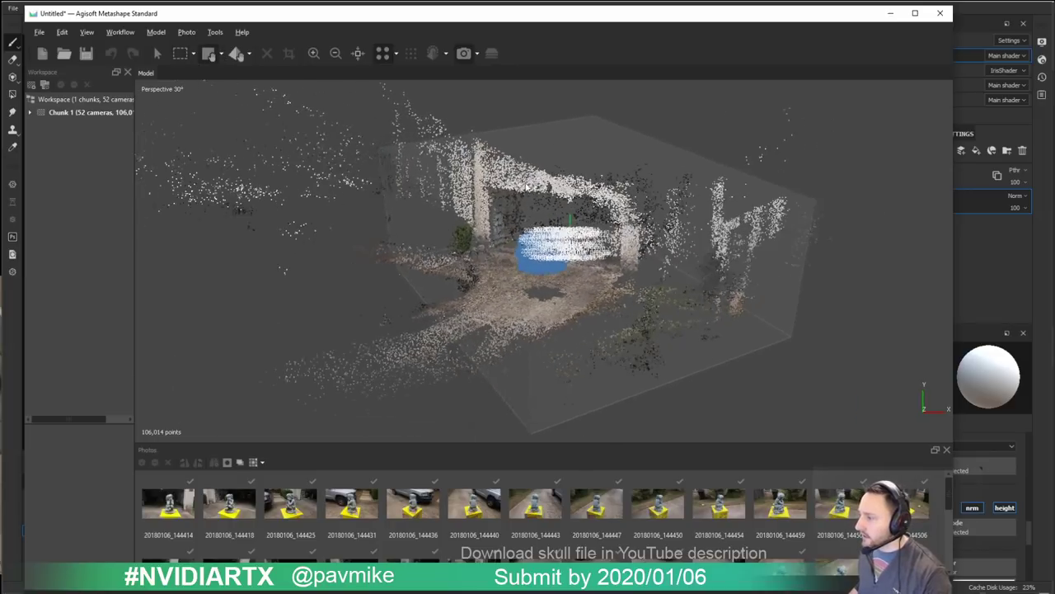
left_click_drag(528, 188, 715, 142)
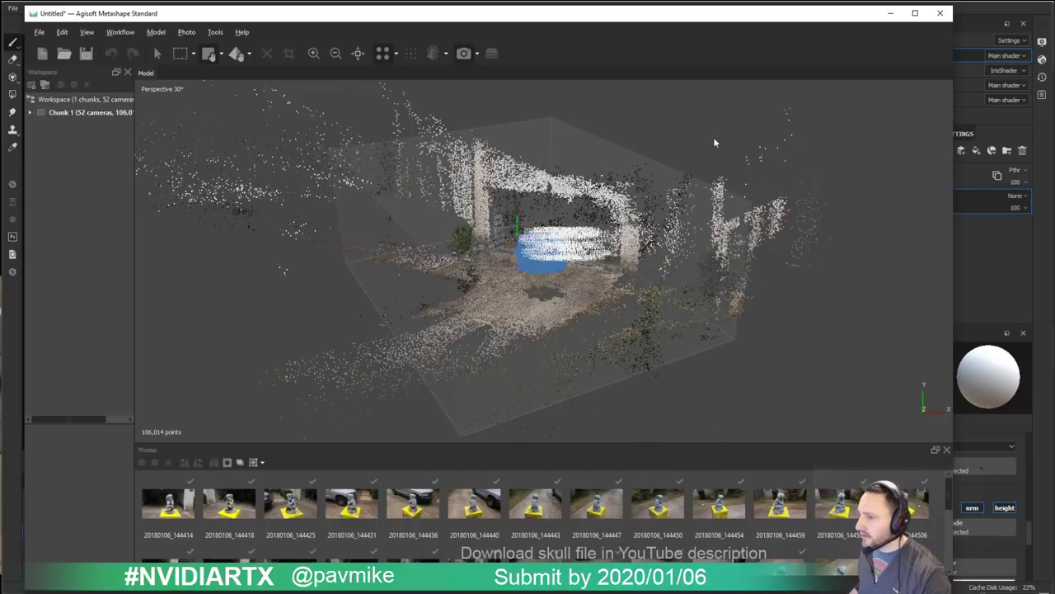
Step: Shrink the reconstruction region box around the camera cluster in the sparse point cloud with the Resize Region tool
left_click(221, 54)
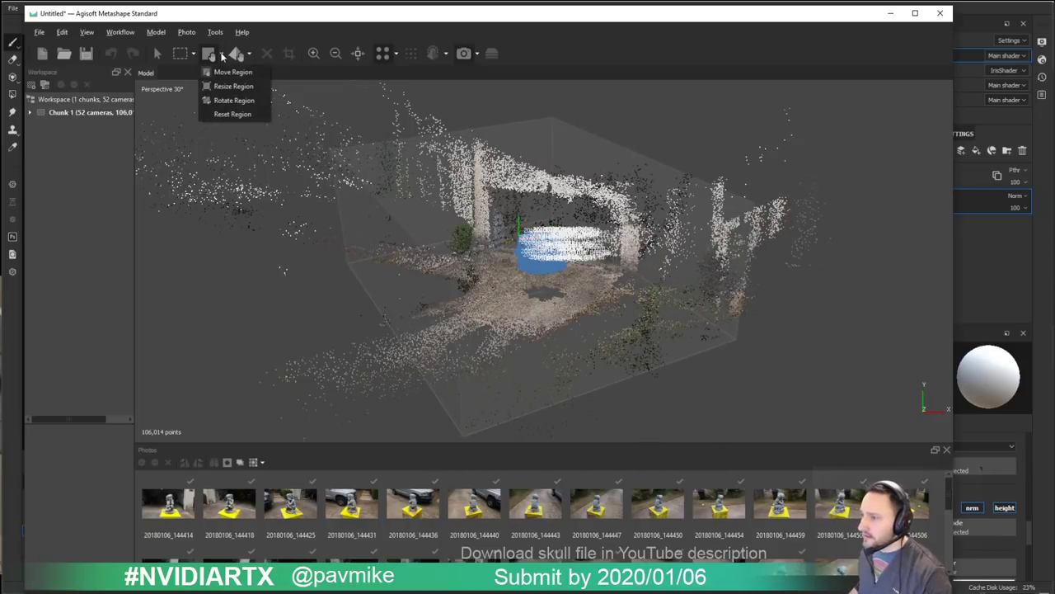
left_click(230, 86)
left_click_drag(763, 210, 520, 232)
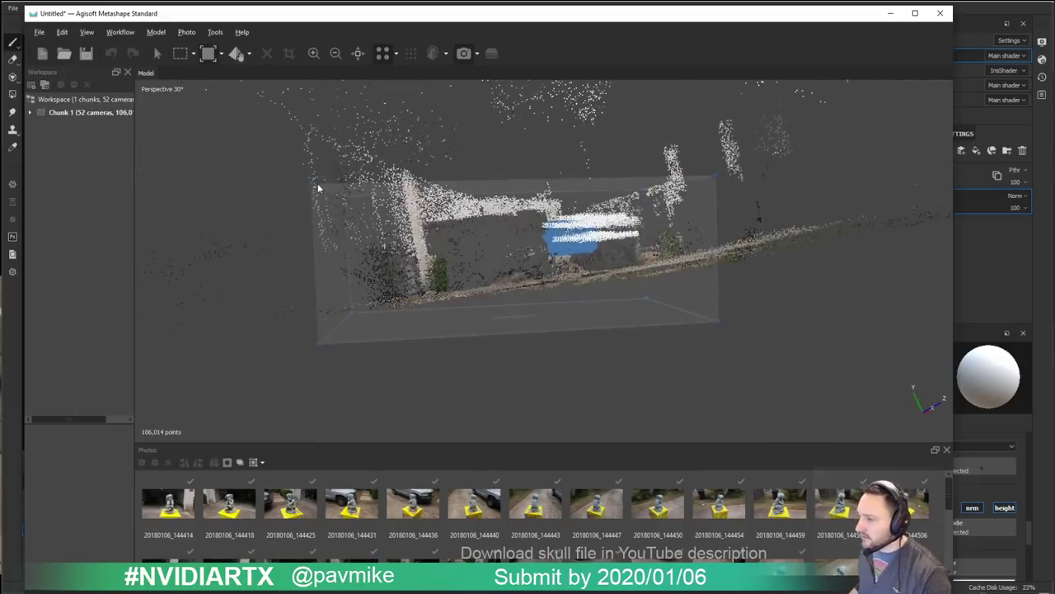
left_click_drag(318, 189, 577, 333)
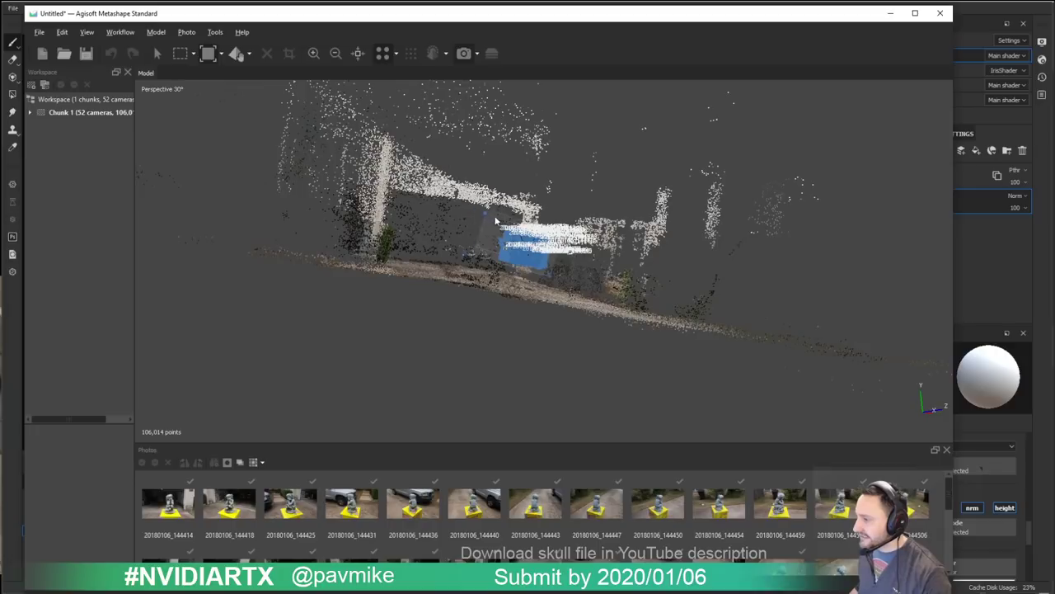
left_click_drag(525, 216, 458, 238)
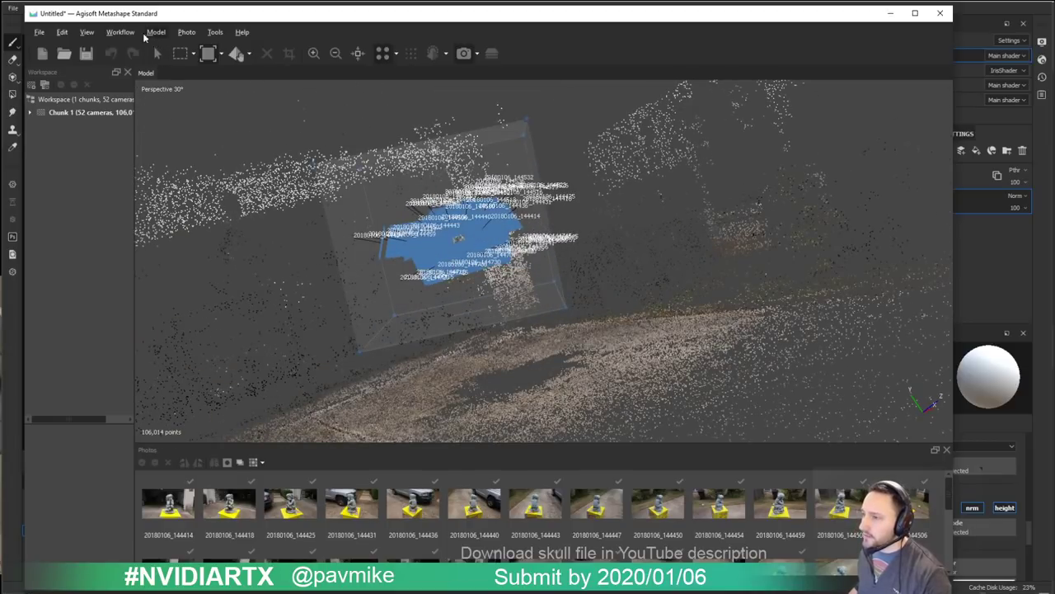
Step: Start building the dense cloud at High quality with Mild depth filtering and point colors calculated
left_click(120, 32)
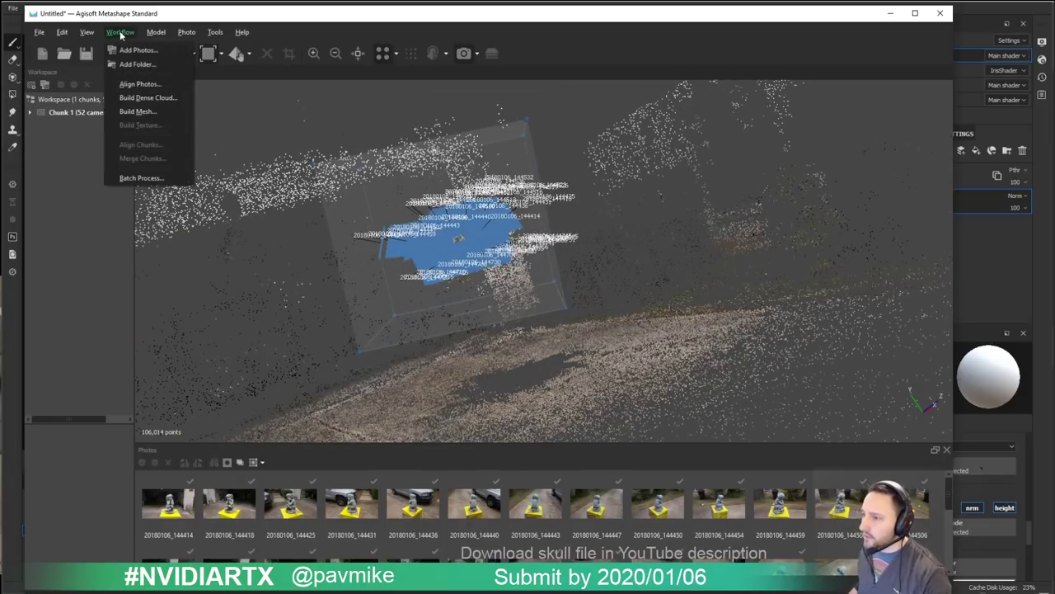
left_click(166, 97)
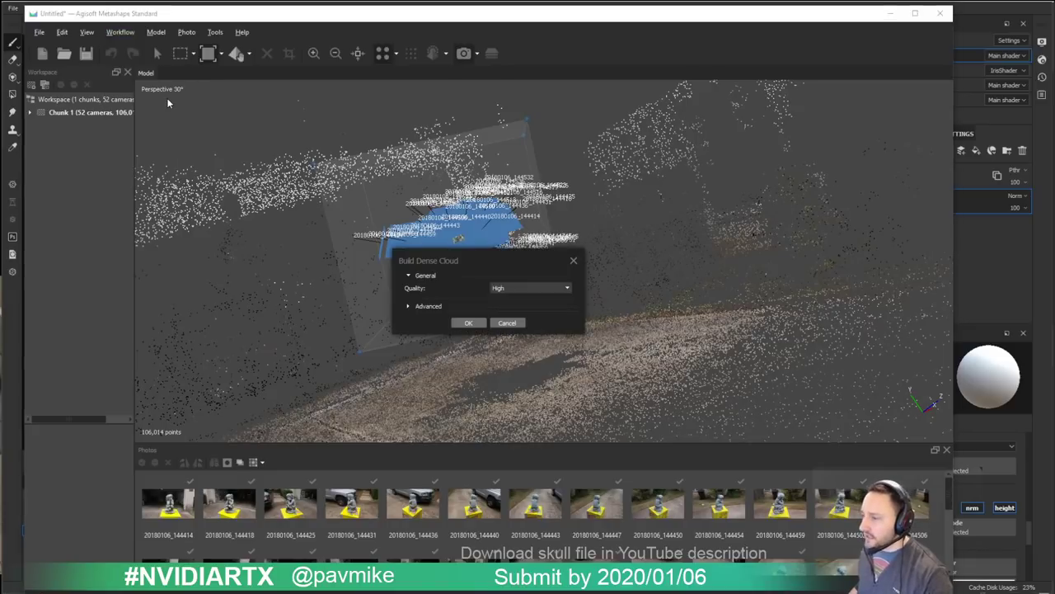
left_click(413, 308)
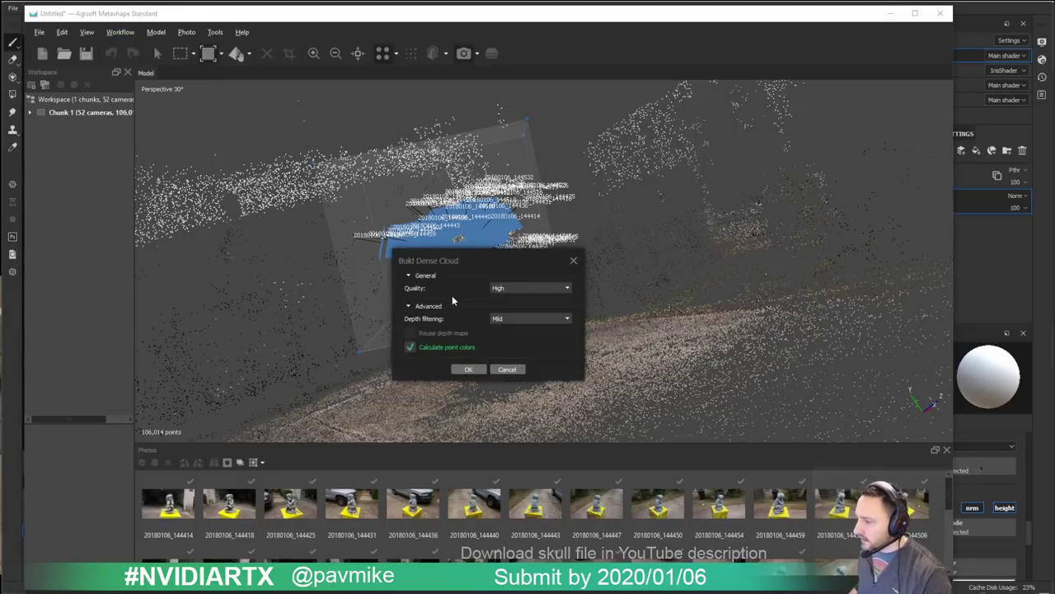
left_click(468, 368)
Step: Examine the GPU 0 load with a Cuda graph and the CPU load in Task Manager during depth map generation, and close it
key("ctrl+shift+Escape")
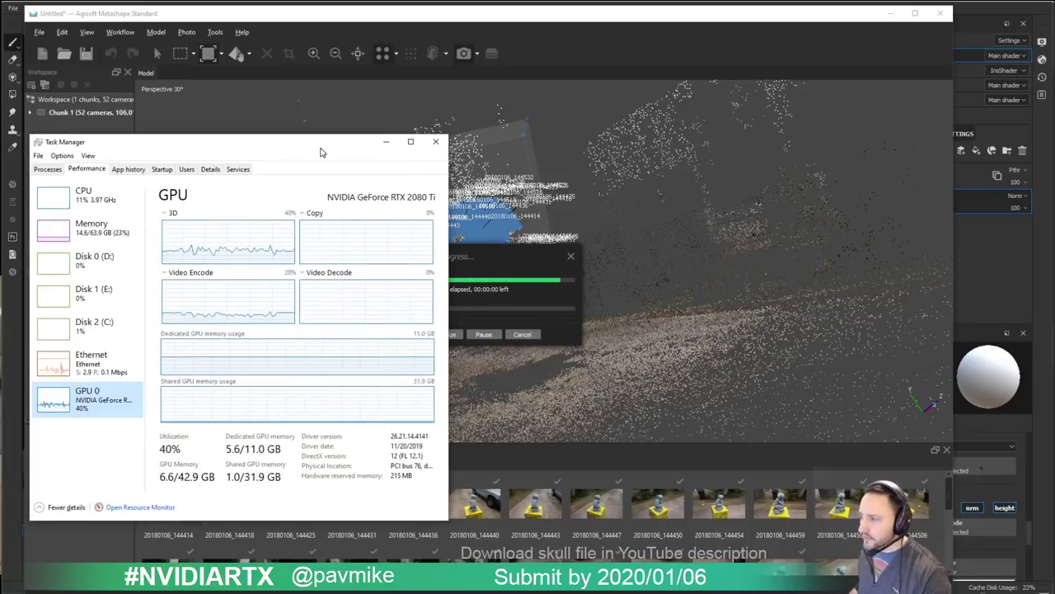
left_click_drag(321, 151, 379, 142)
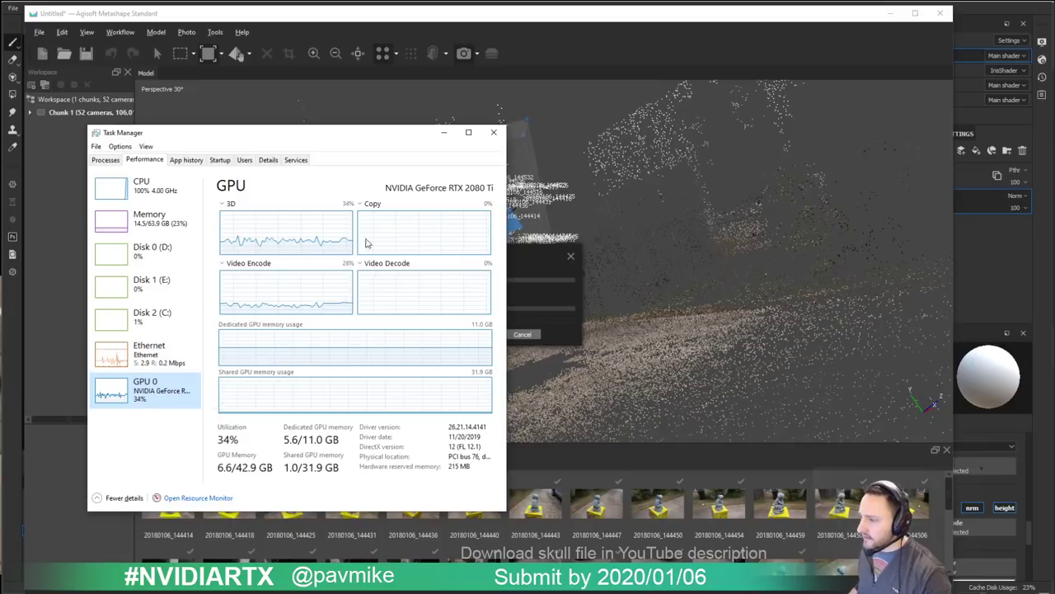
left_click(371, 203)
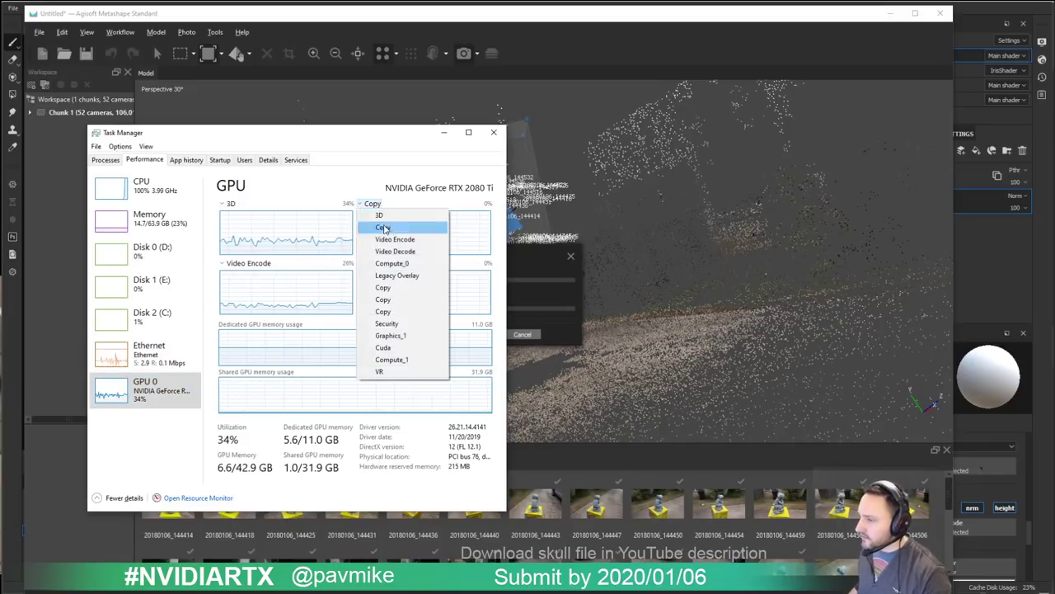
left_click(386, 347)
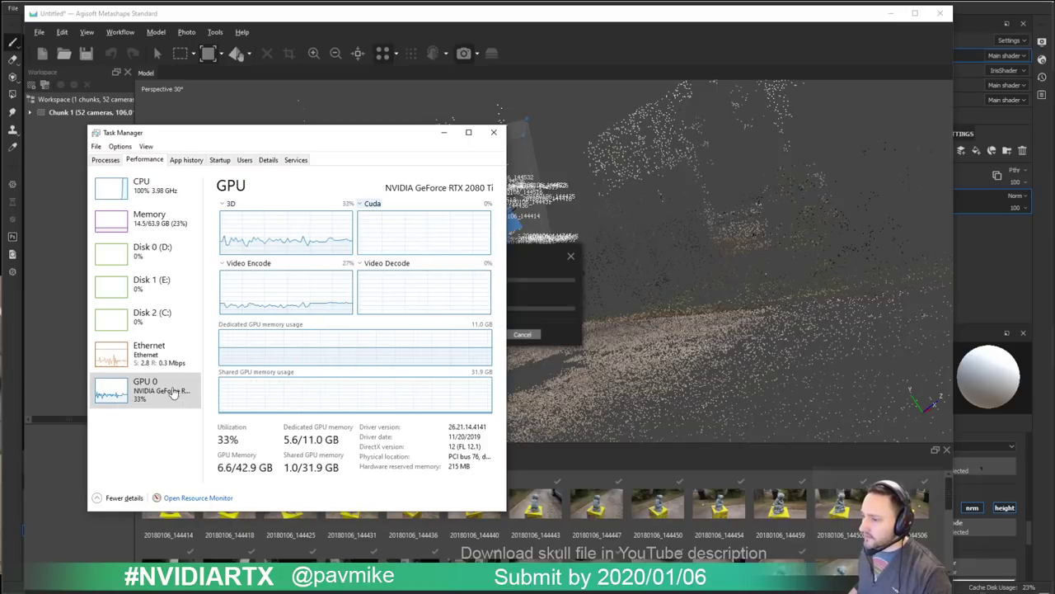
left_click(164, 188)
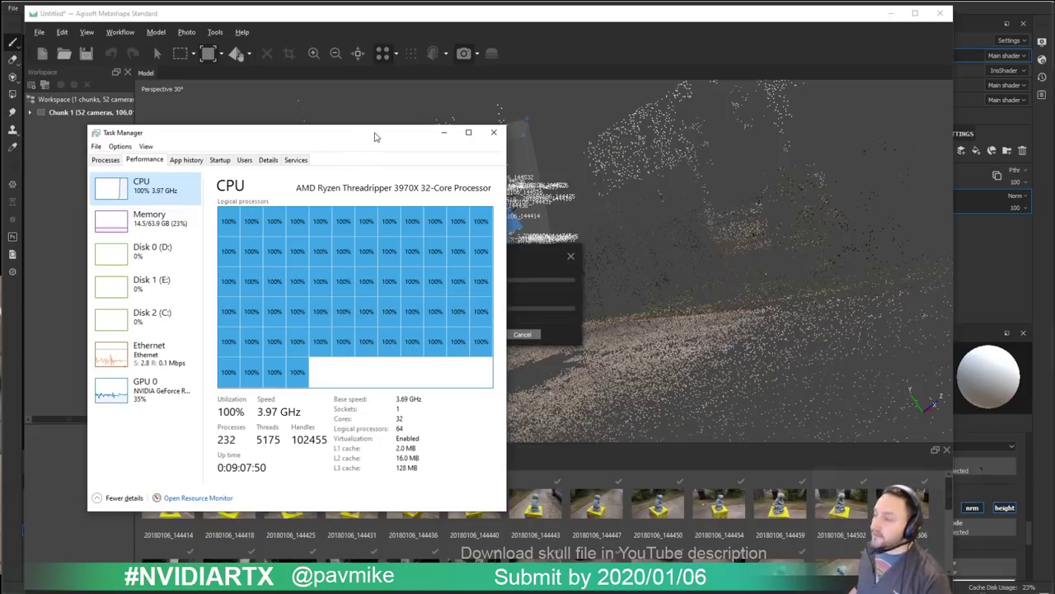
left_click_drag(375, 136, 0, 195)
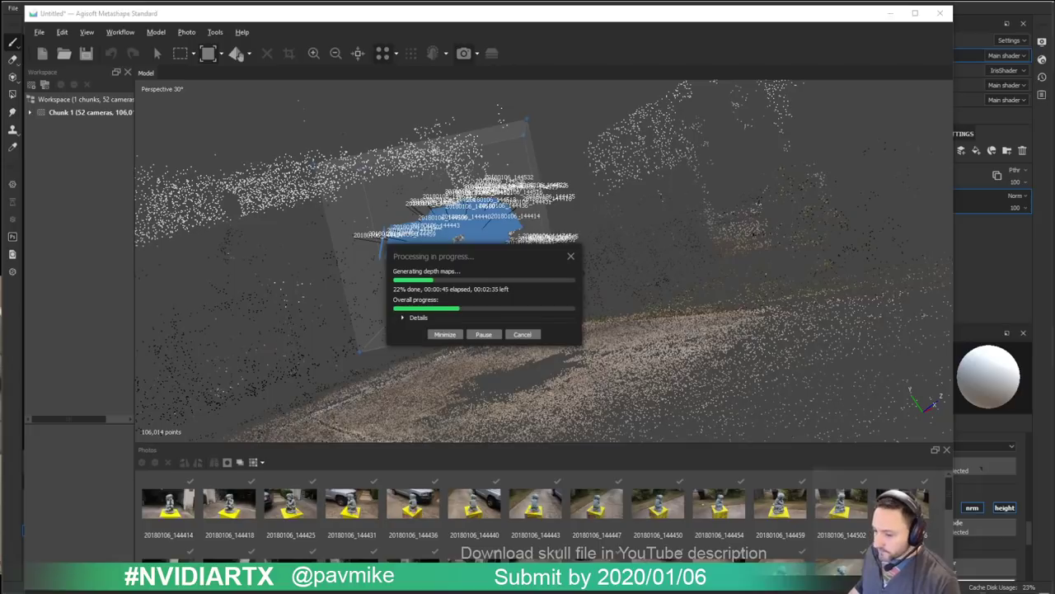
left_click_drag(0, 170, 0, 200)
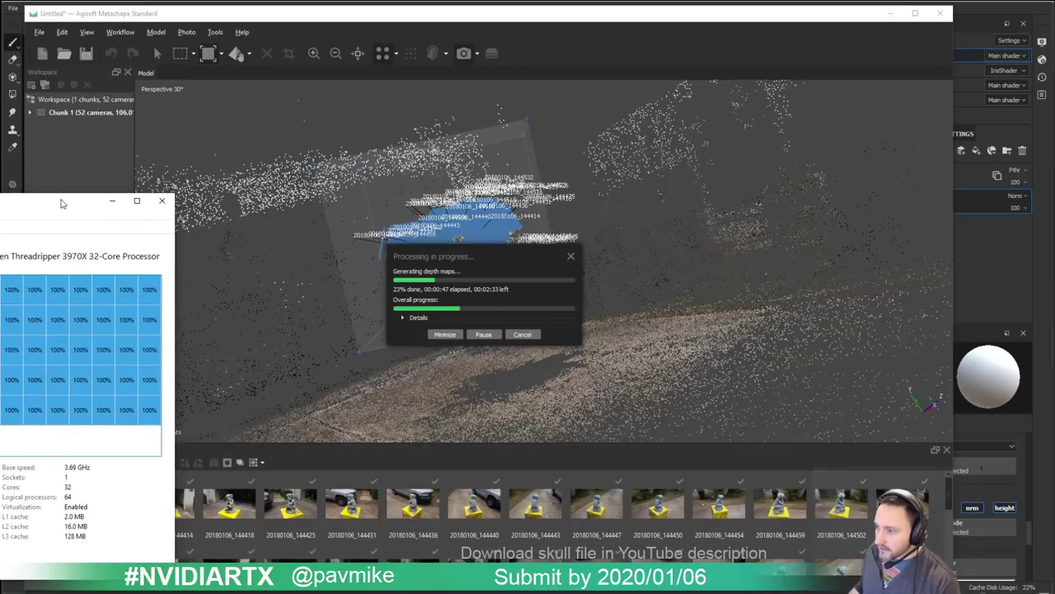
left_click(162, 201)
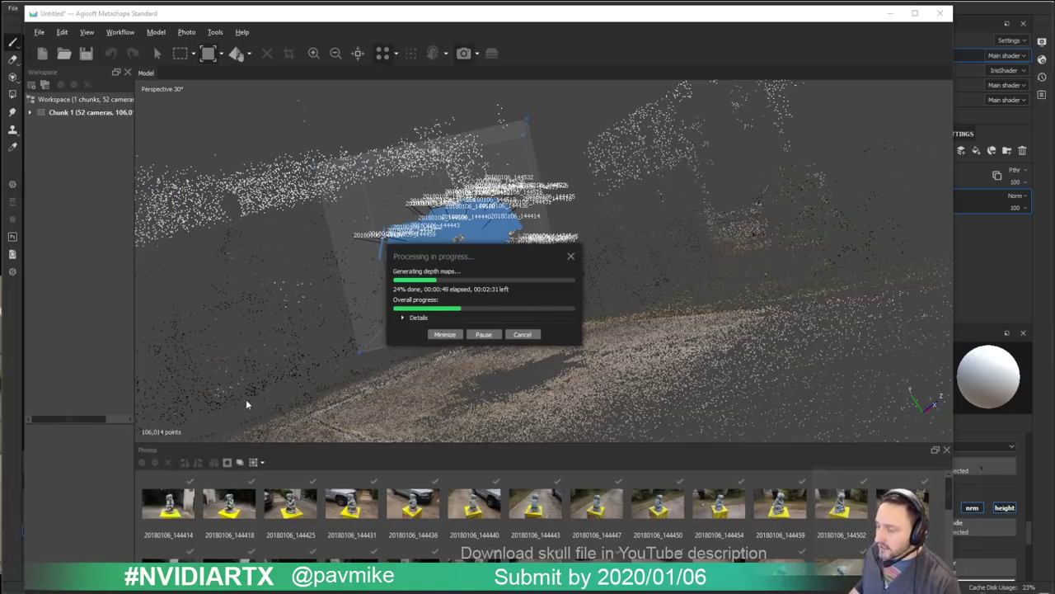
Step: Cancel the dense cloud processing and close Metashape, discarding the project changes
left_click(571, 256)
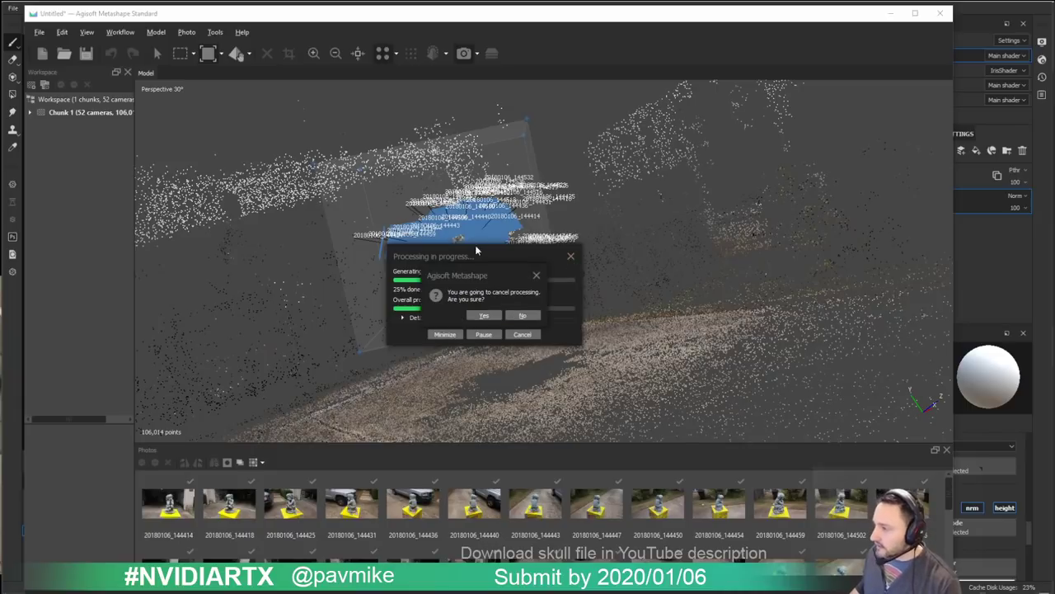
left_click(491, 323)
left_click(507, 331)
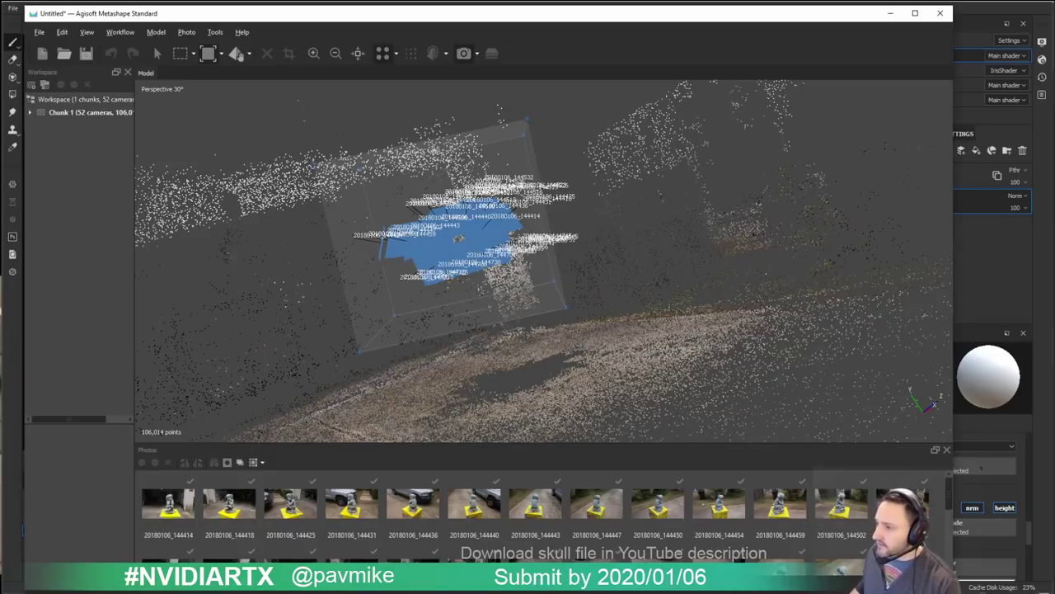
left_click(940, 13)
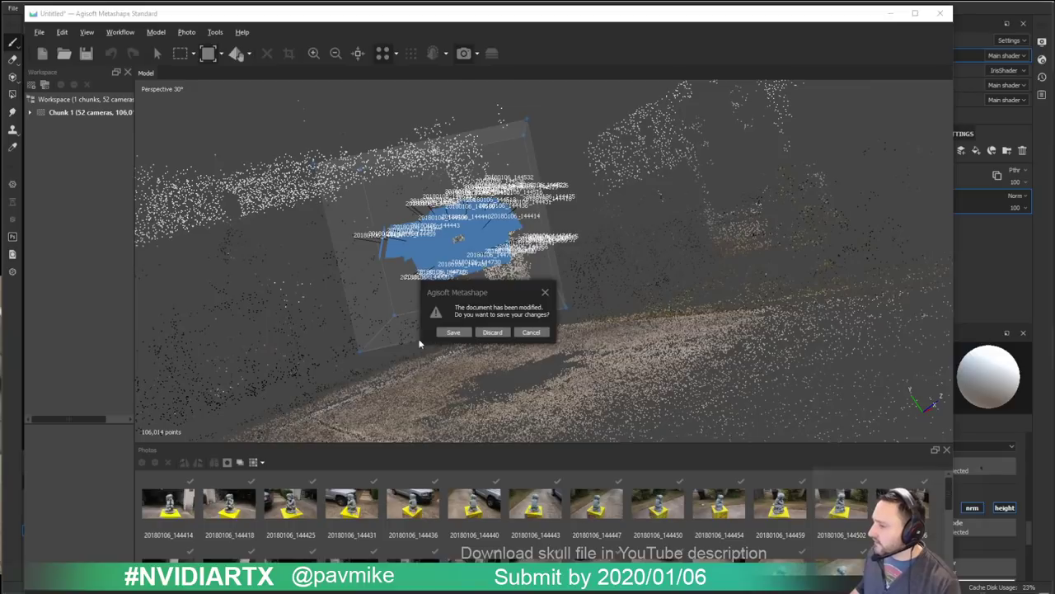
left_click(492, 332)
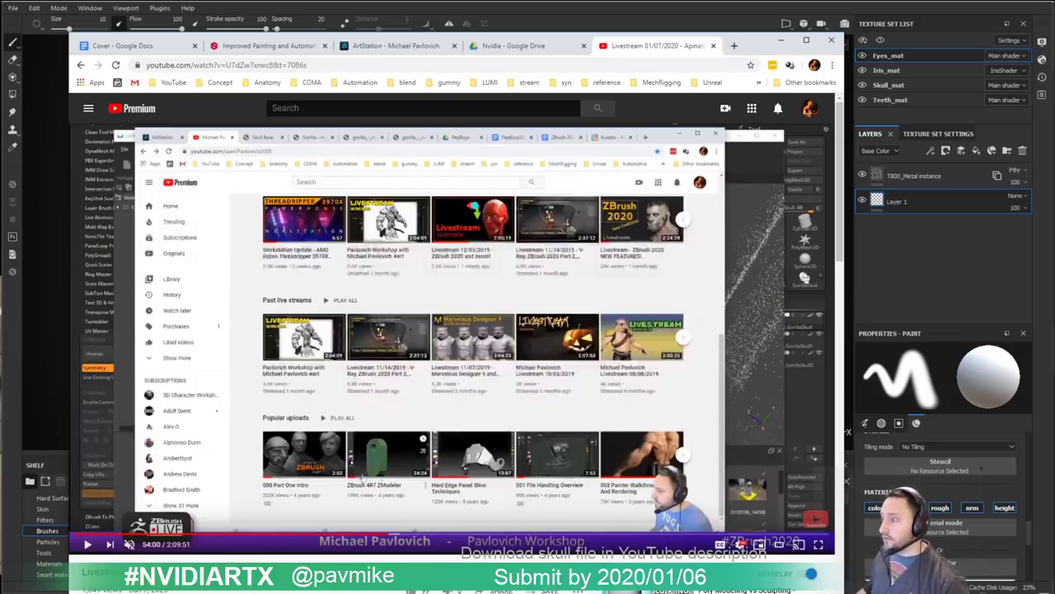
Step: Skim the 01/07/2020 livestream video in the browser to the gorilla skull reference sculpting at 32:53
left_click(251, 540)
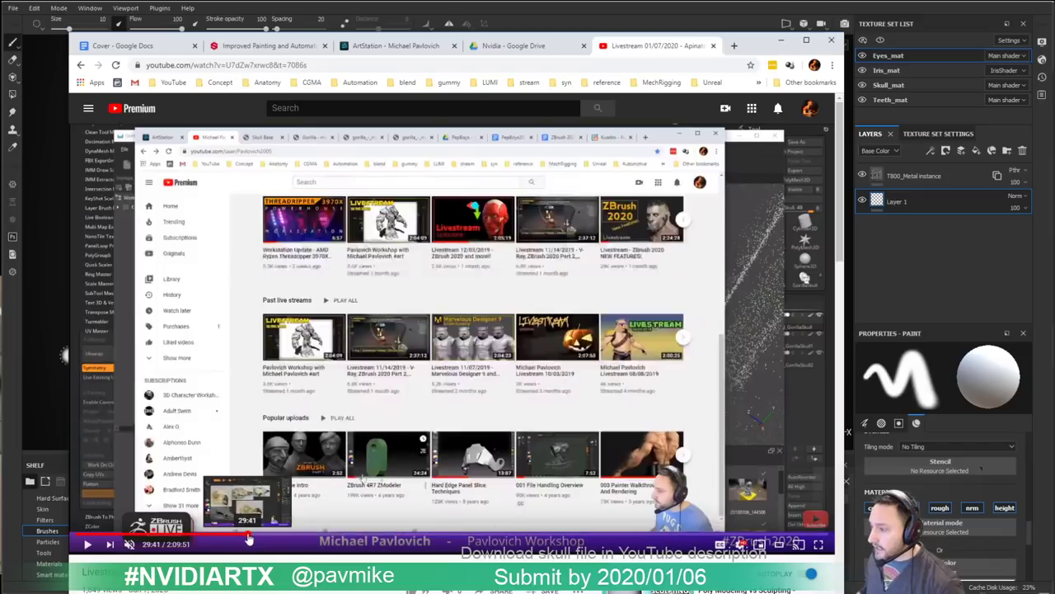
left_click(261, 540)
left_click(267, 540)
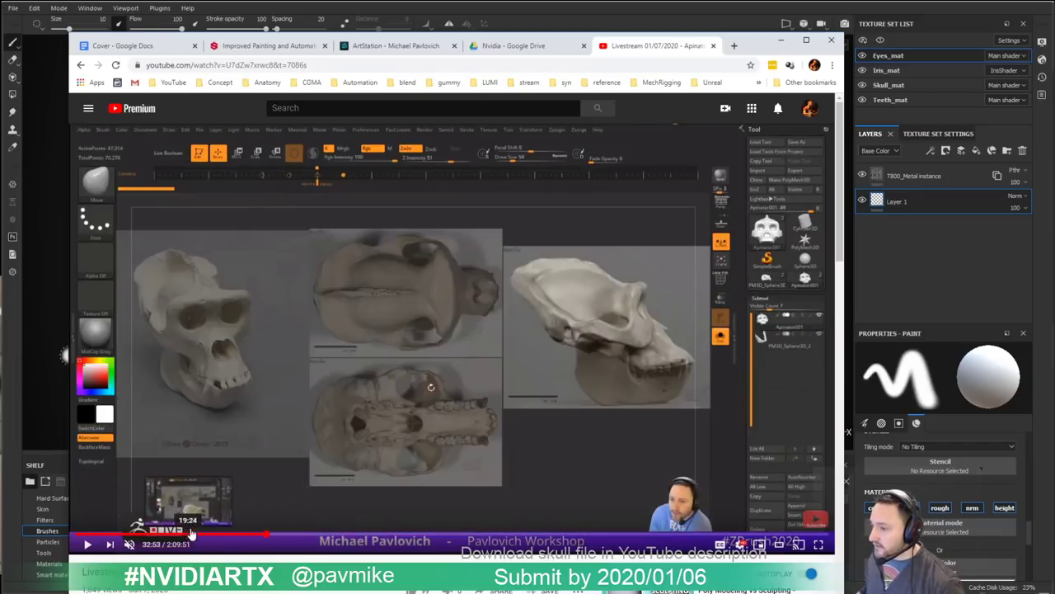
Step: Open the Workstation Update video, pause it at the hardware boxes shown at 0:58, and minimize the browser
left_click(83, 65)
left_click(400, 350)
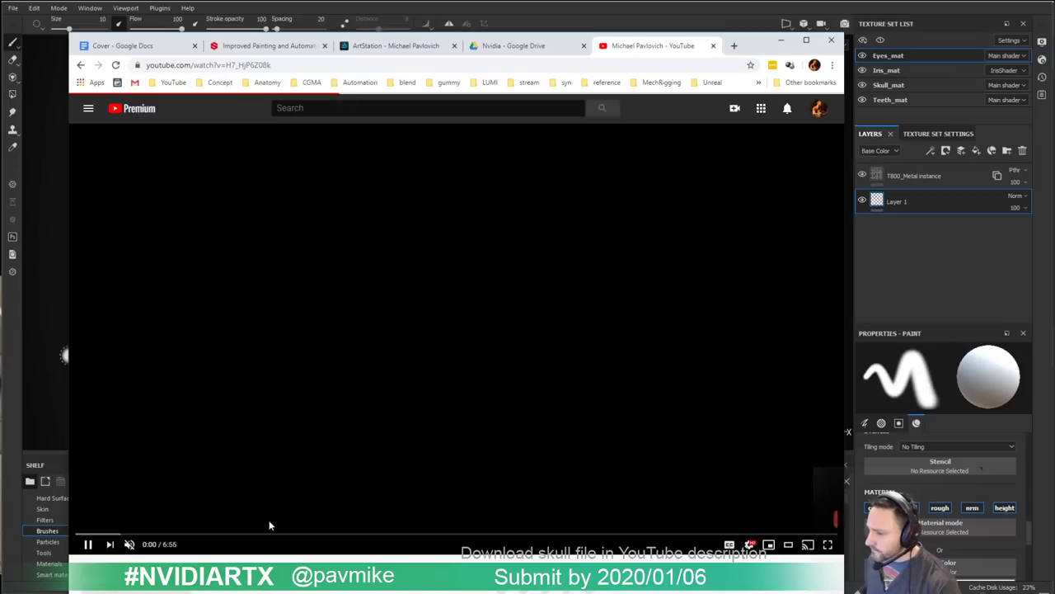
left_click(248, 535)
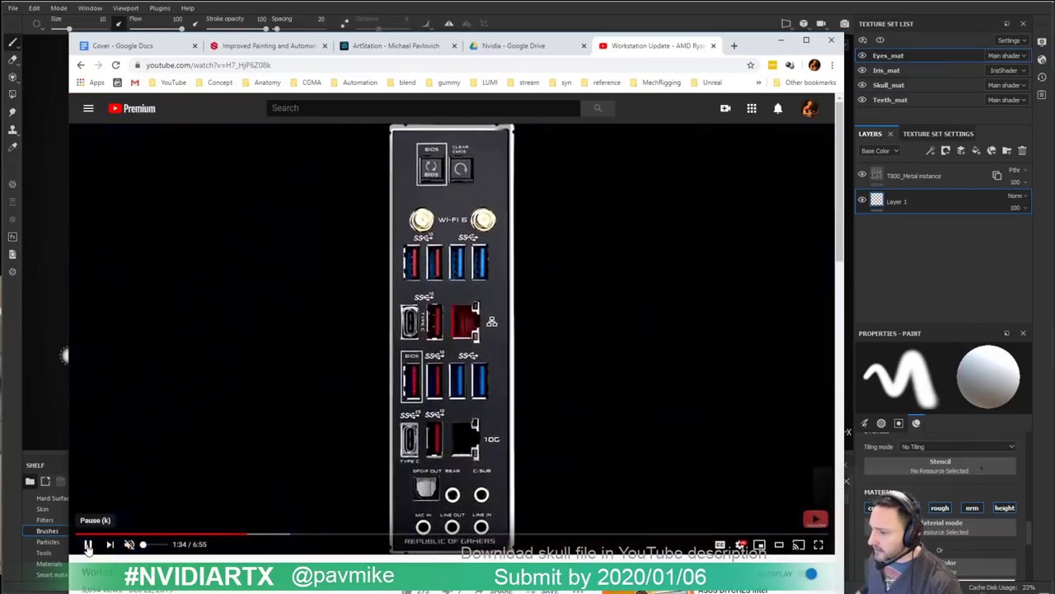
left_click(88, 545)
left_click(227, 536)
left_click(232, 536)
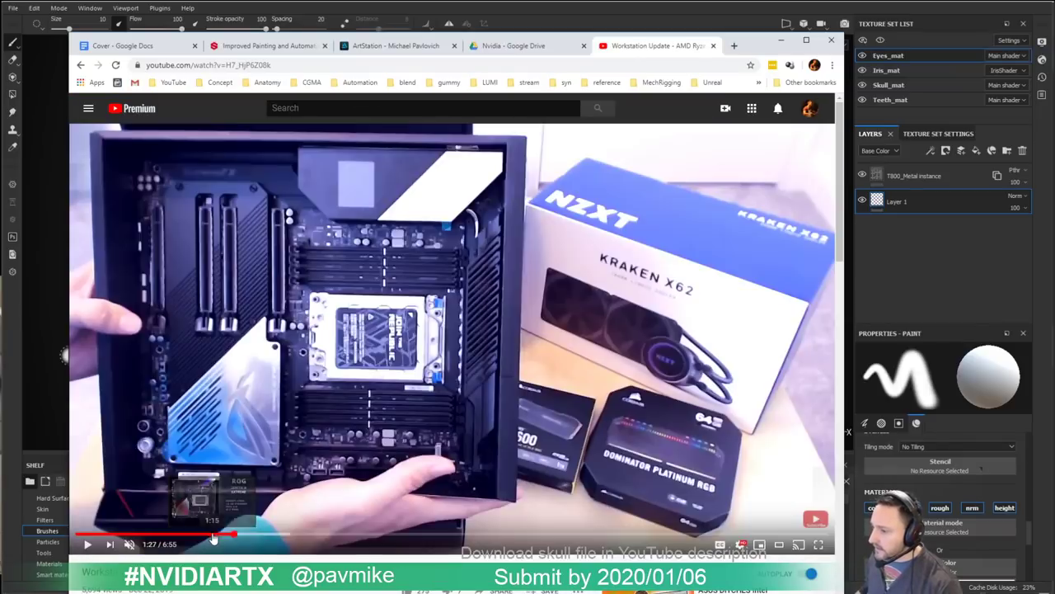
left_click(213, 536)
left_click_drag(213, 537, 183, 537)
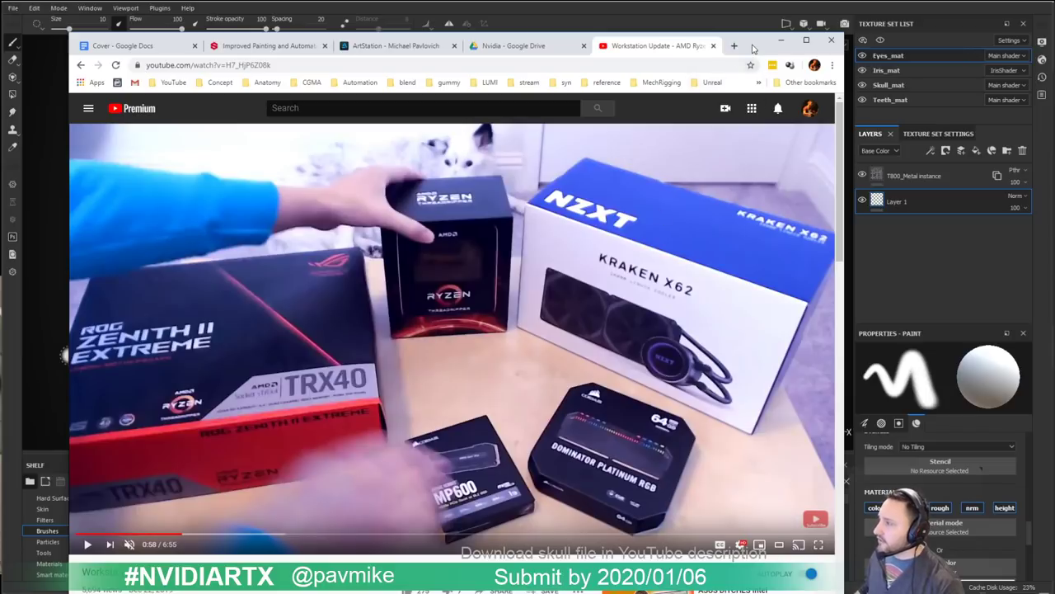
left_click(780, 42)
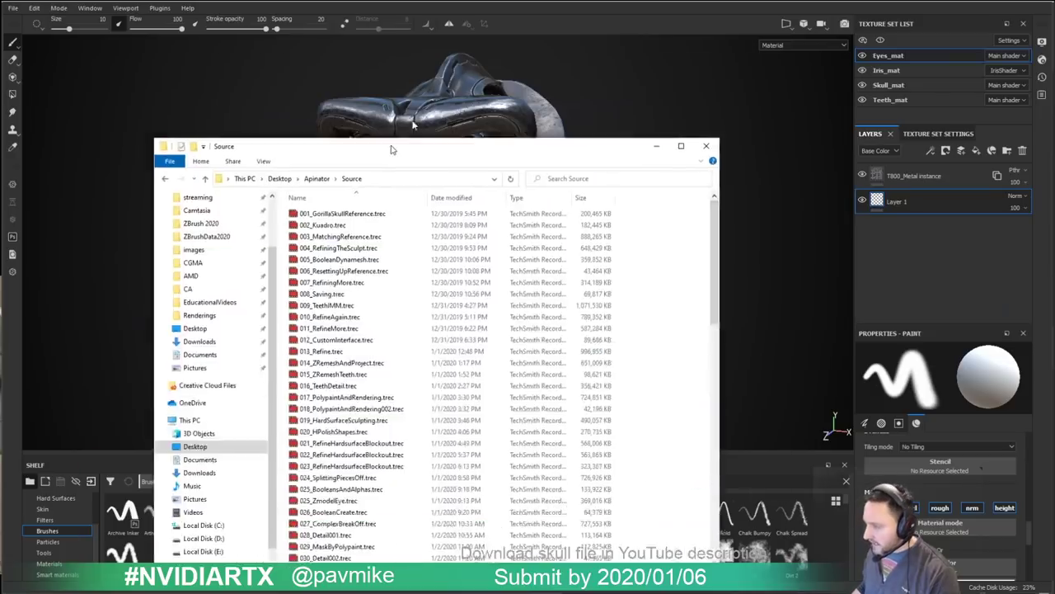
Step: Look through the tutorial recordings in the Apinator Source folder, and move its window out of the way
left_click_drag(393, 149, 434, 63)
scroll(410, 252, "down", 20)
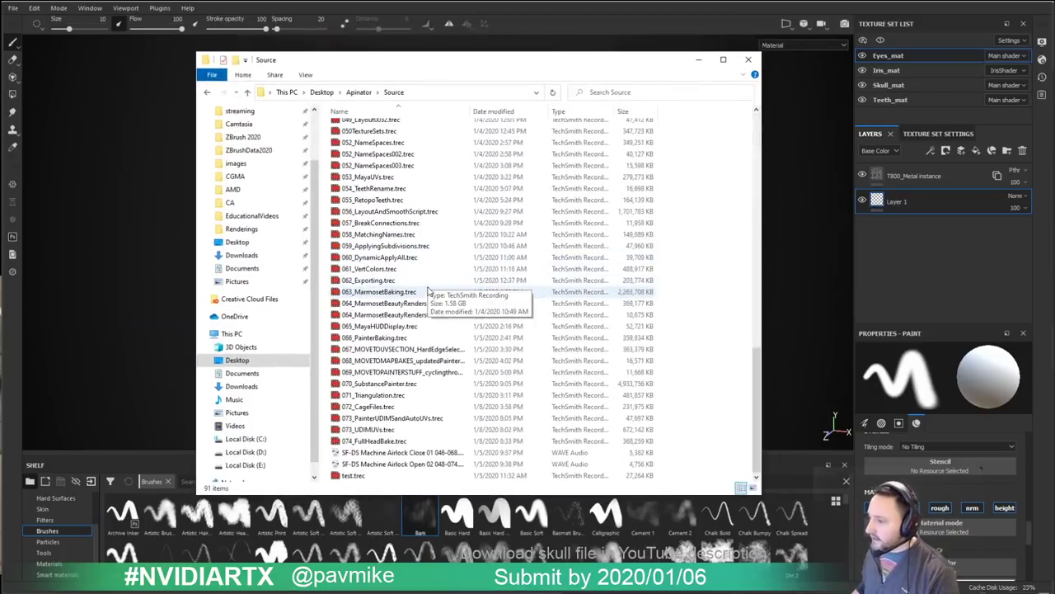
scroll(441, 456, "up", 3)
scroll(441, 456, "up", 10)
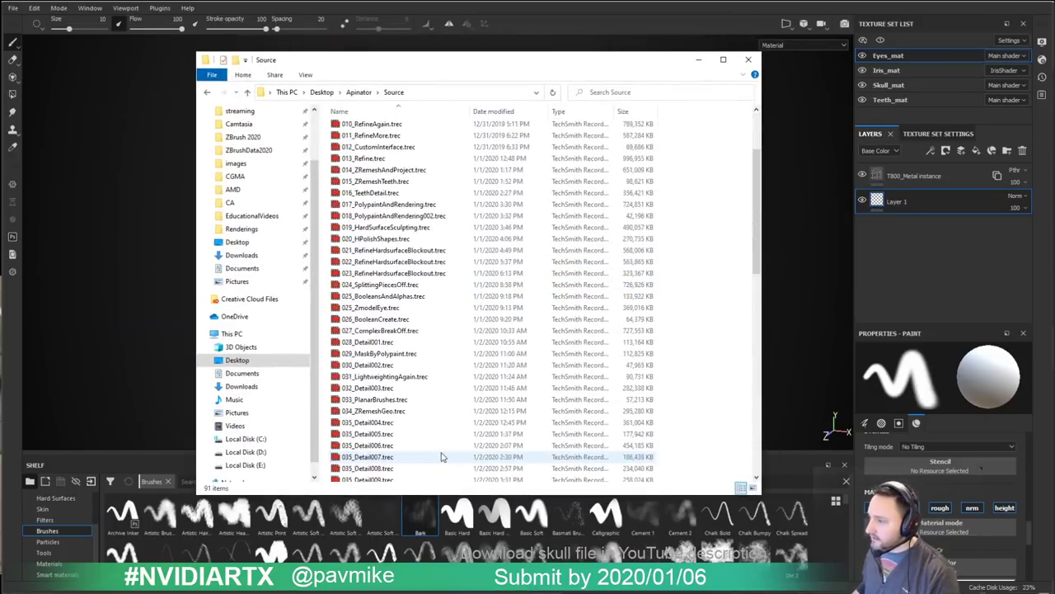
left_click_drag(495, 61, 577, 592)
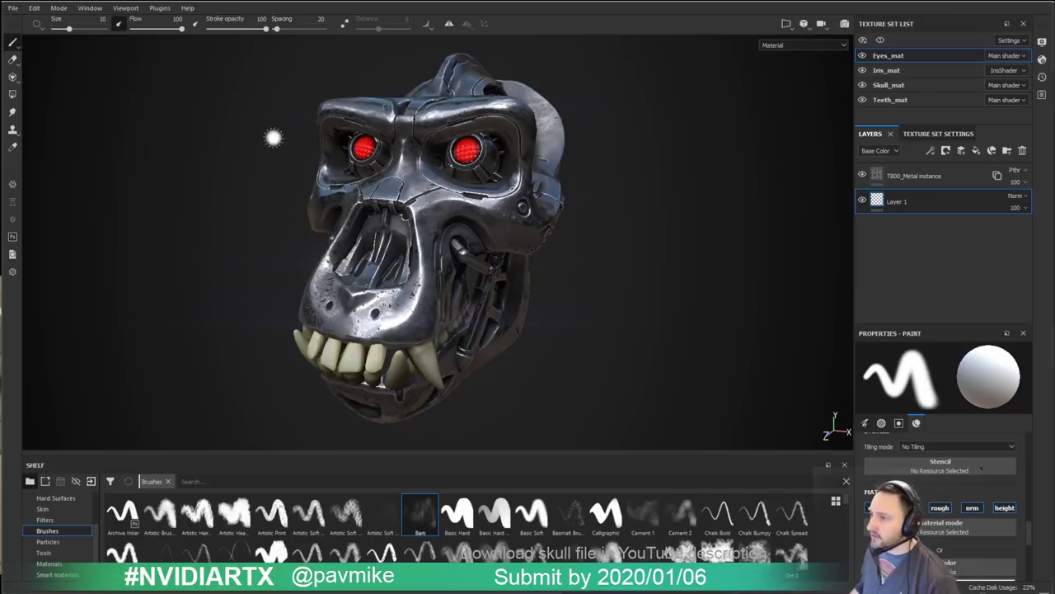
Step: Open the texture export settings, look through the available export presets, and choose the Sketchfab configuration
left_click(13, 7)
left_click(38, 199)
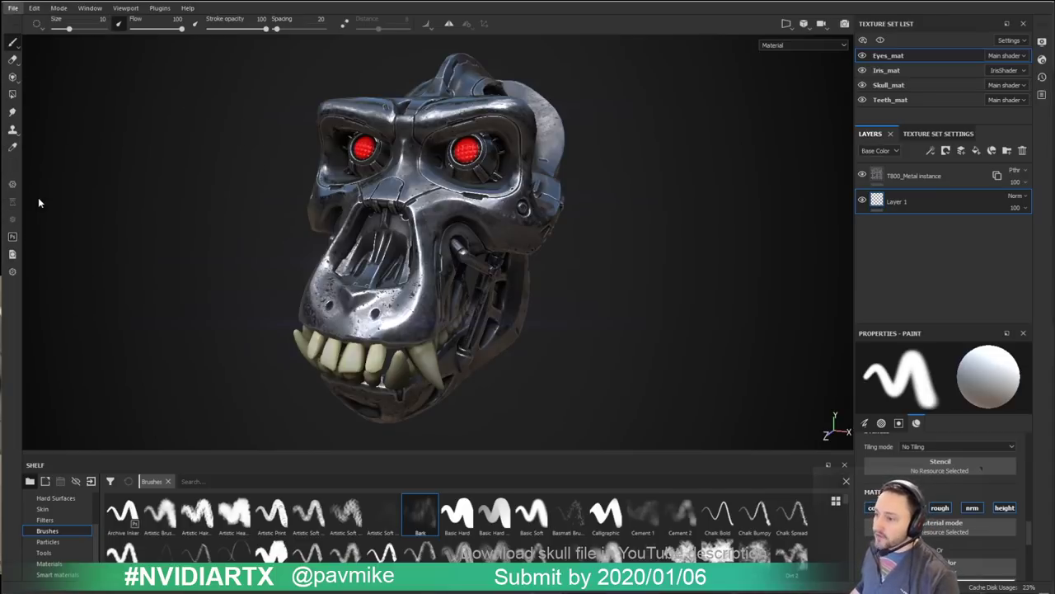
left_click(394, 151)
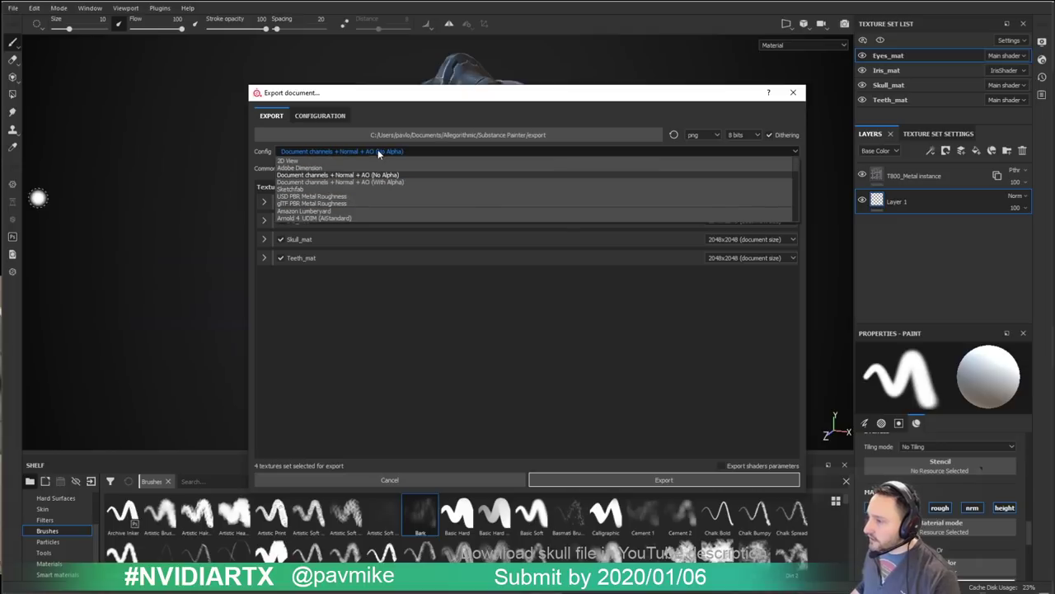
scroll(336, 198, "down", 2)
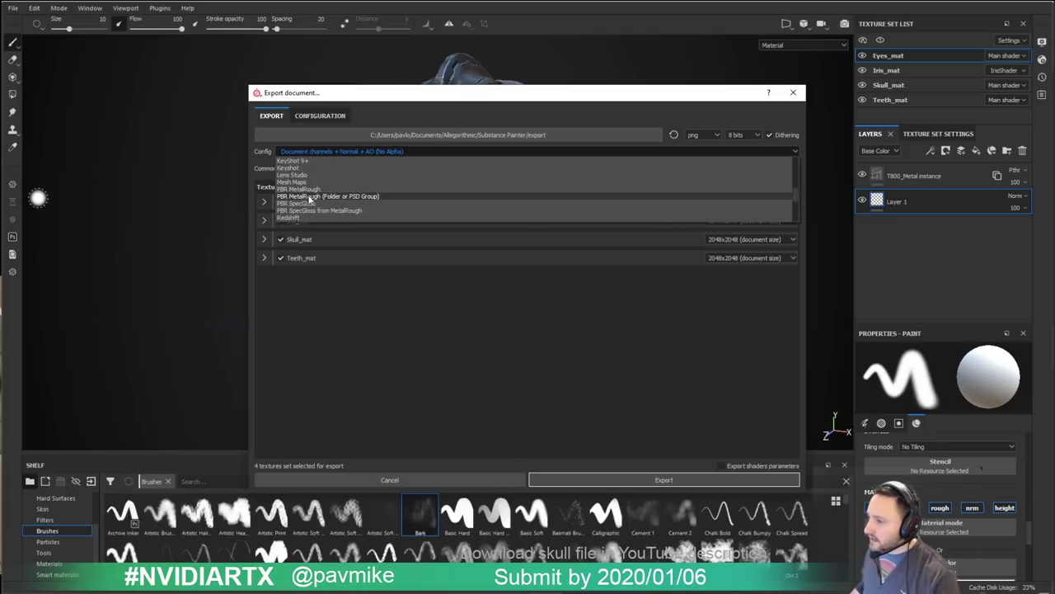
scroll(303, 193, "down", 3)
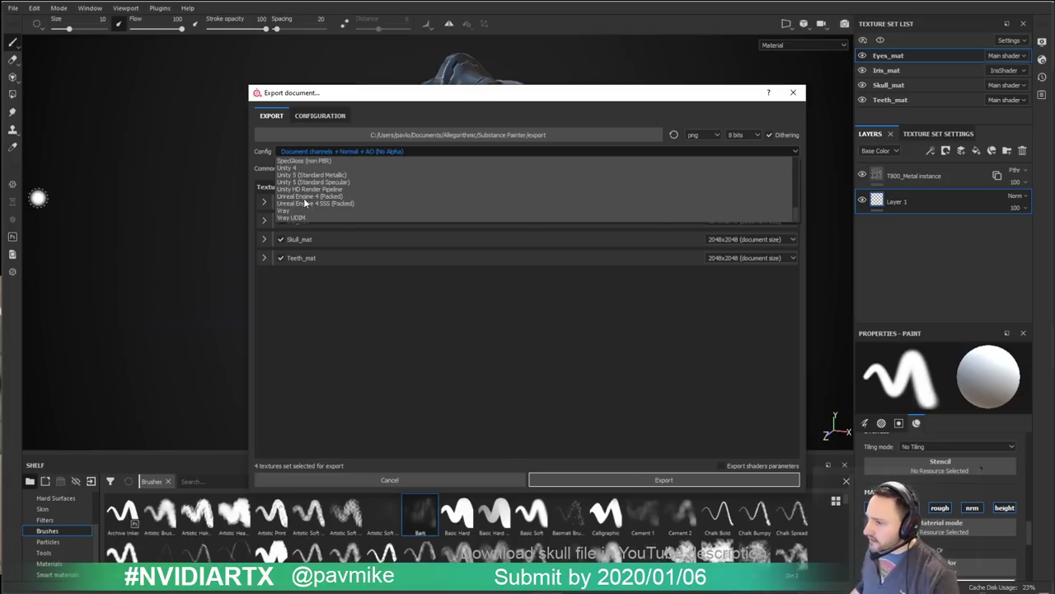
scroll(304, 198, "up", 4)
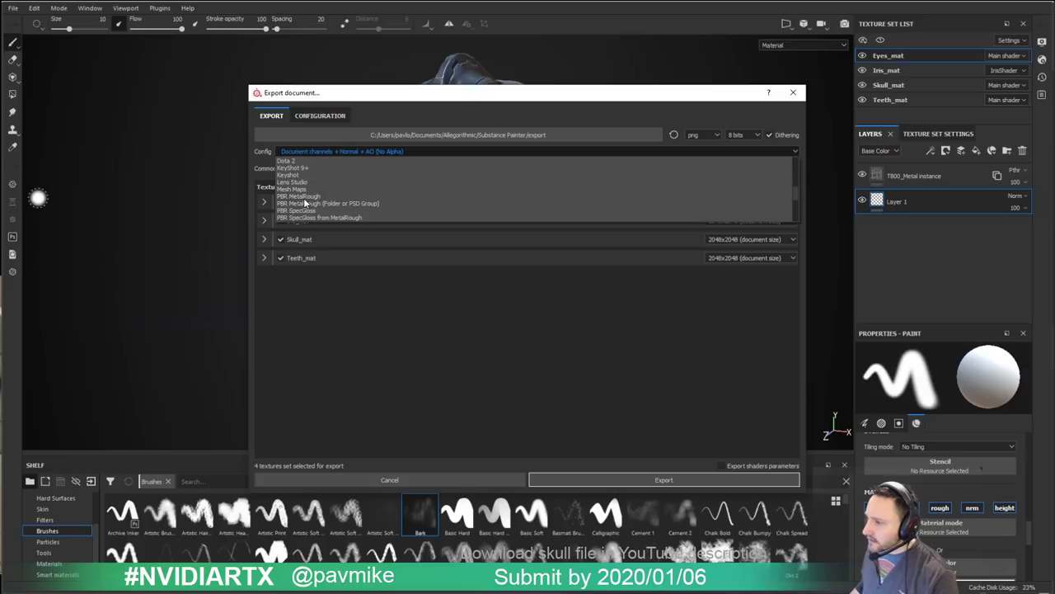
scroll(303, 197, "up", 5)
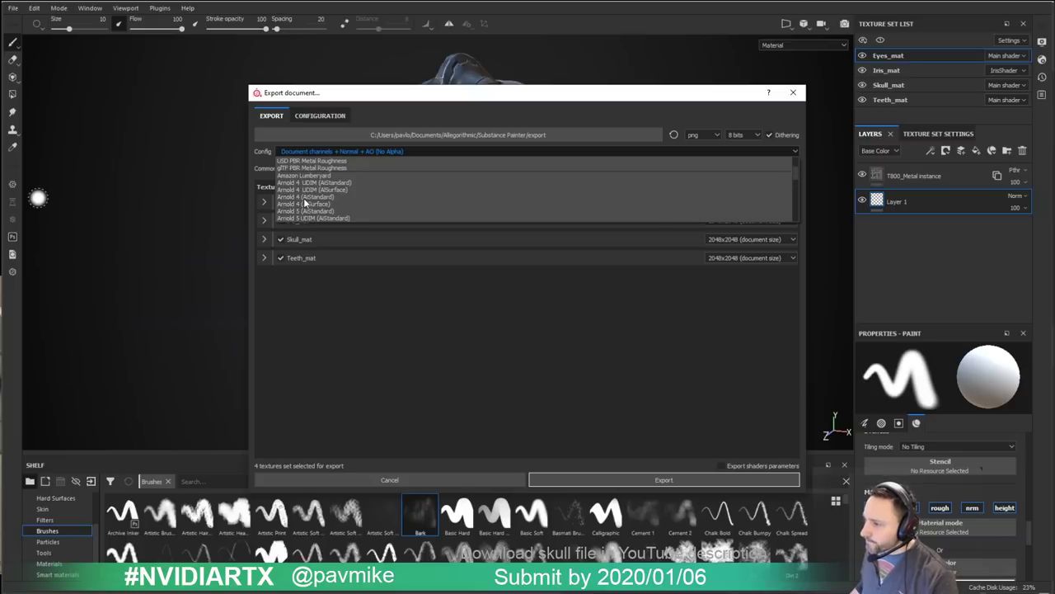
scroll(303, 197, "up", 3)
scroll(303, 198, "down", 6)
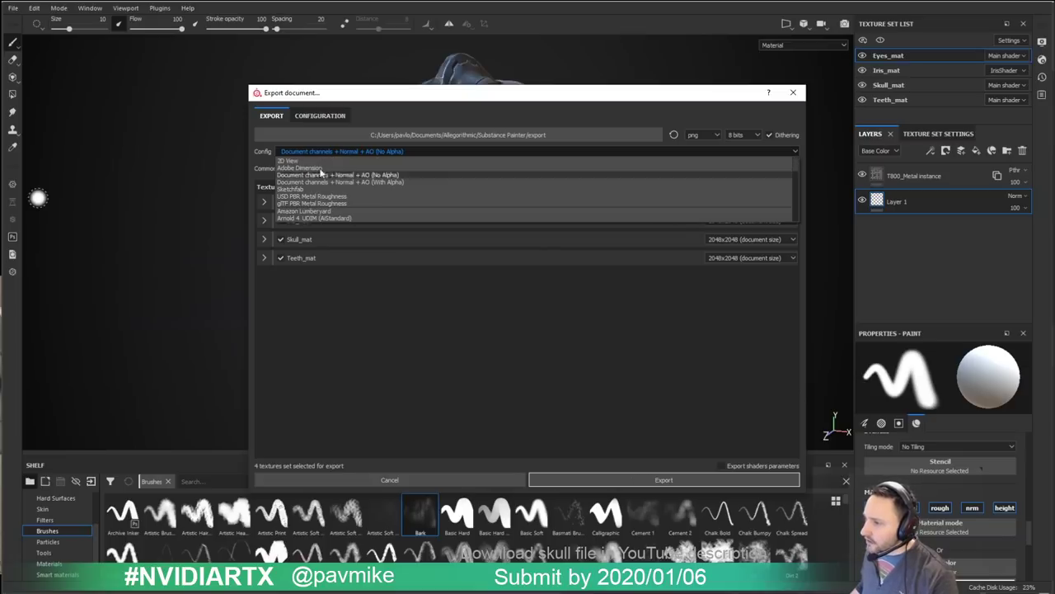
scroll(314, 191, "down", 5)
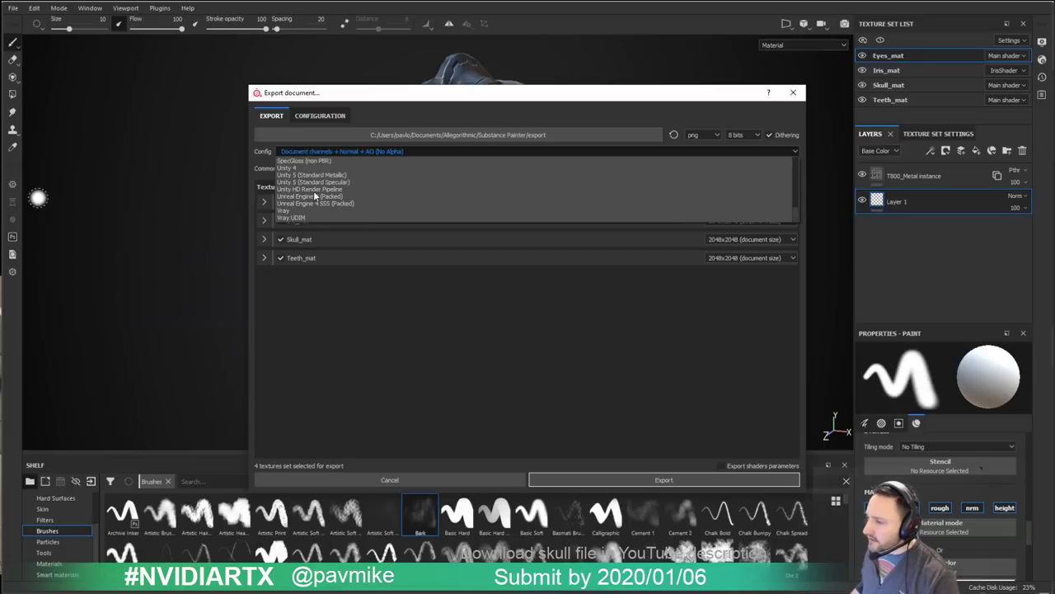
scroll(313, 191, "up", 4)
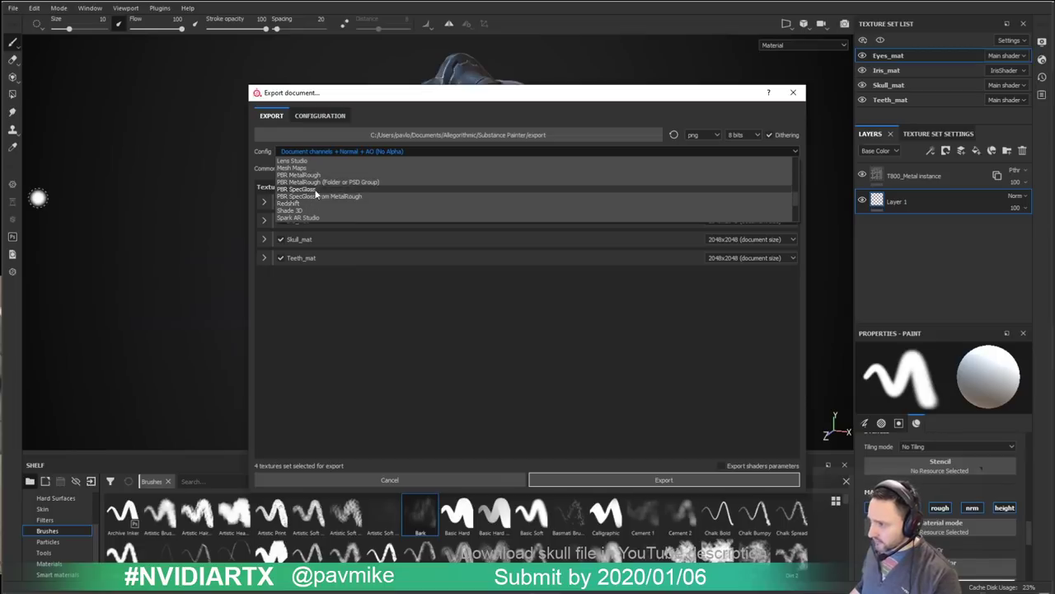
scroll(316, 197, "up", 2)
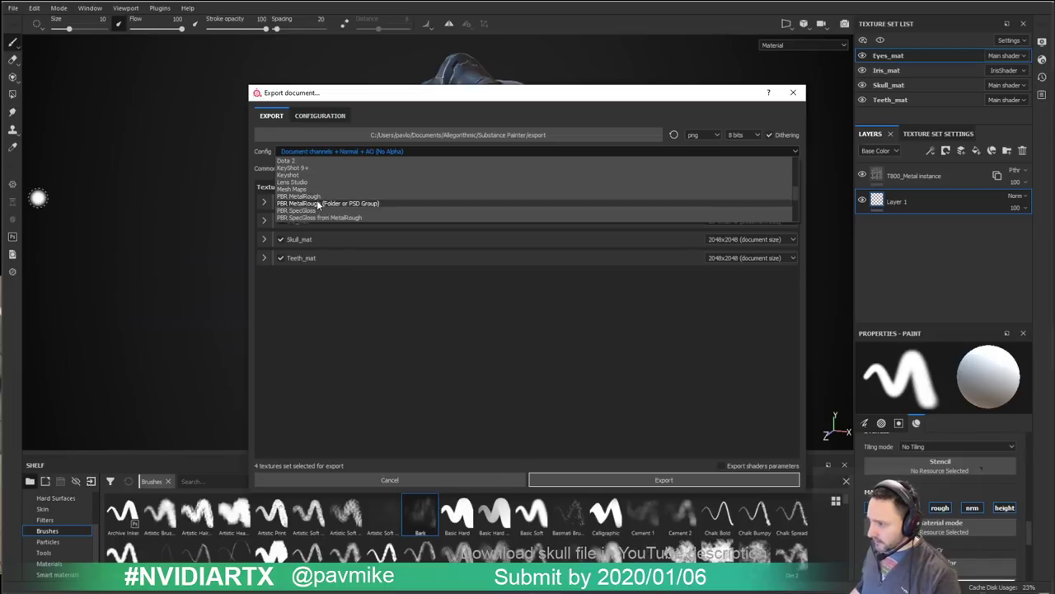
scroll(317, 200, "up", 5)
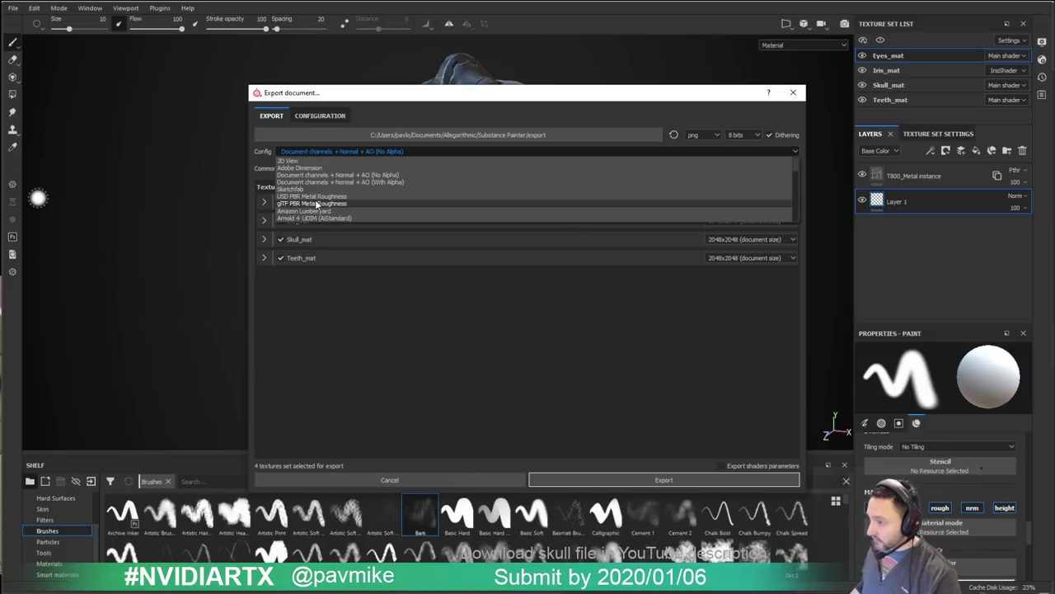
left_click(309, 190)
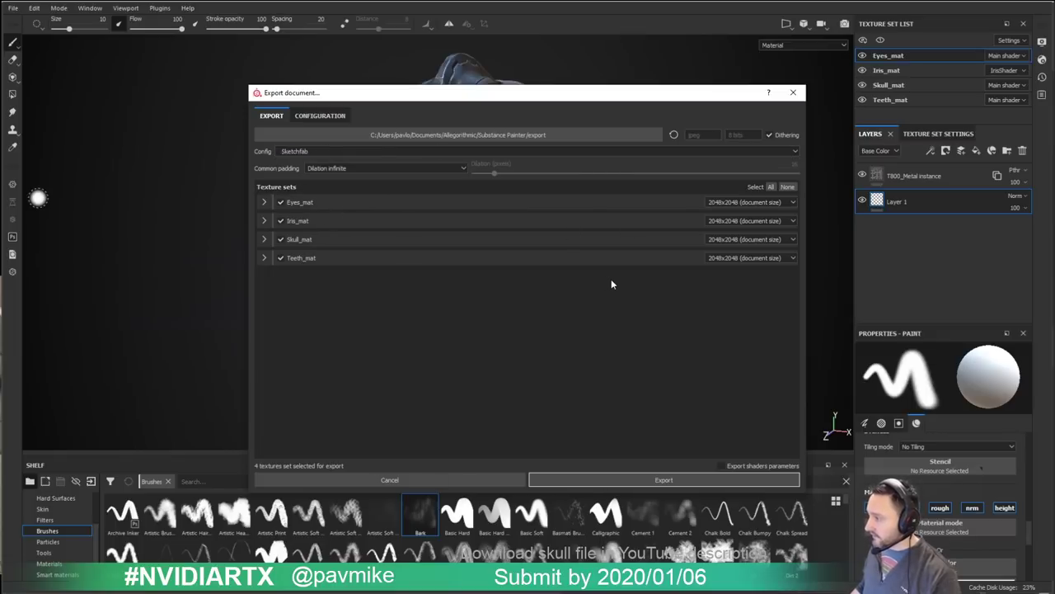
Step: Set the export size to 4096x4096 for Skull_mat and 1024x1024 for Eyes_mat, Teeth_mat and Iris_mat
left_click(737, 240)
left_click(732, 252)
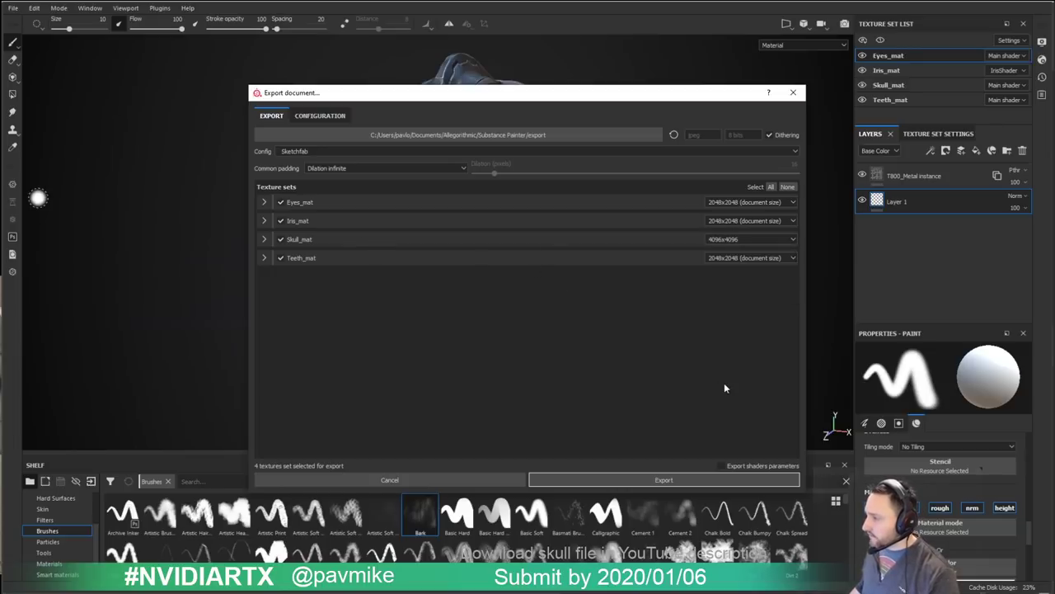
left_click(768, 203)
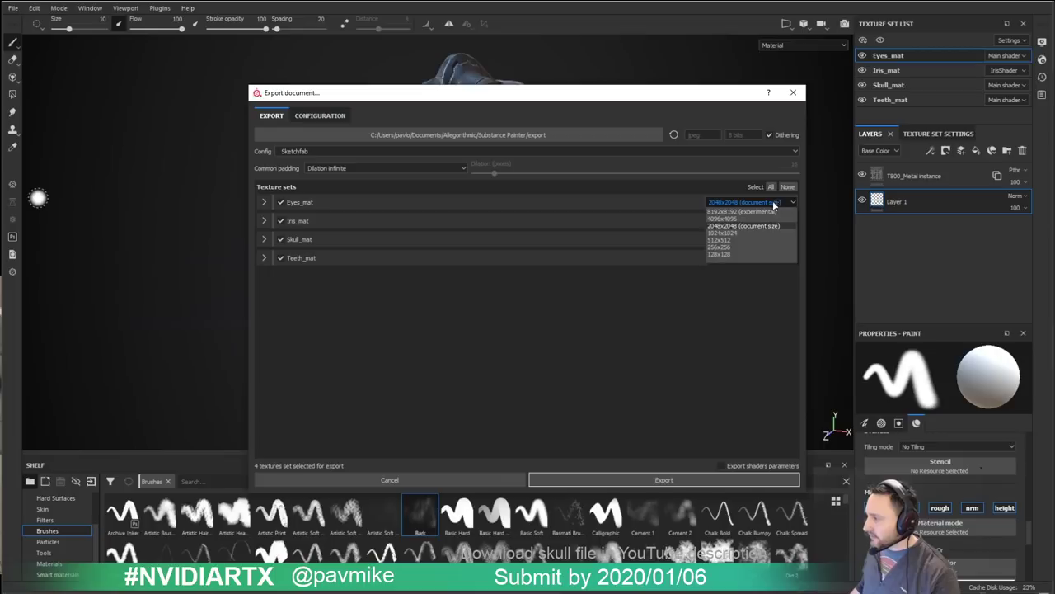
left_click(732, 233)
left_click(734, 258)
left_click(724, 287)
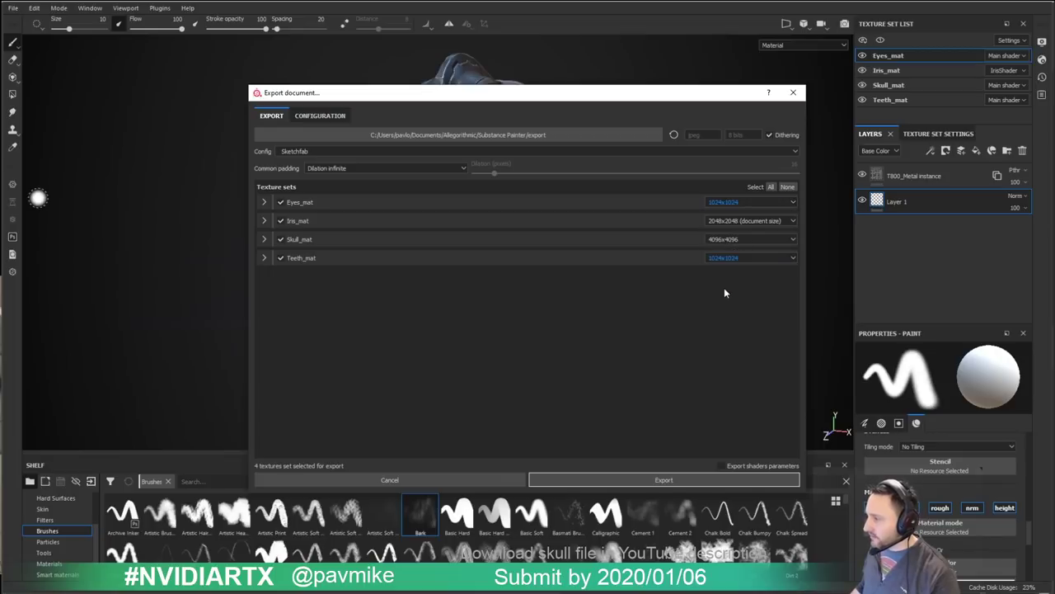
left_click(750, 221)
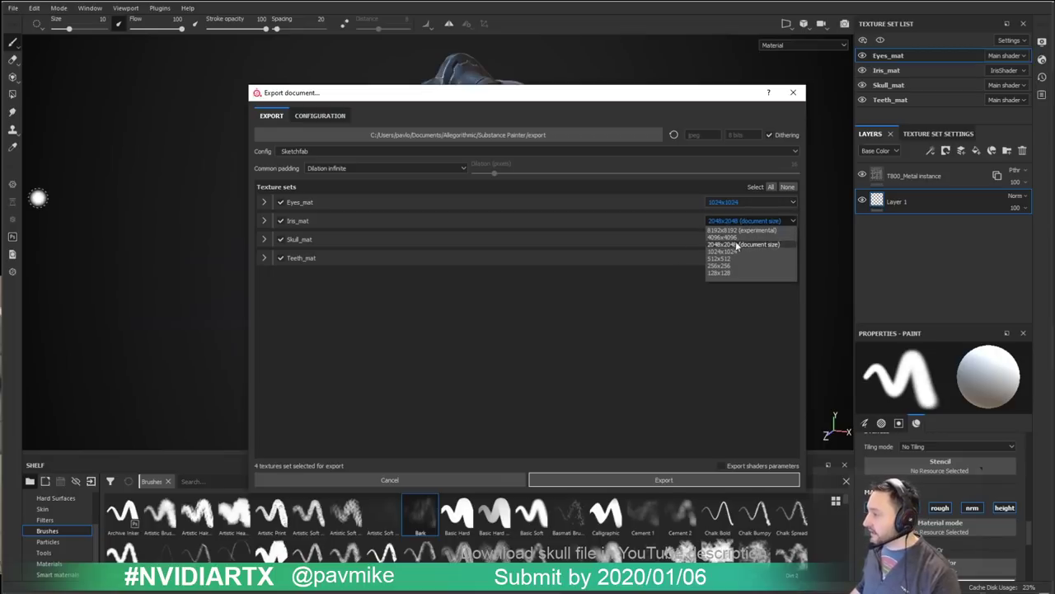
left_click(725, 259)
left_click(742, 221)
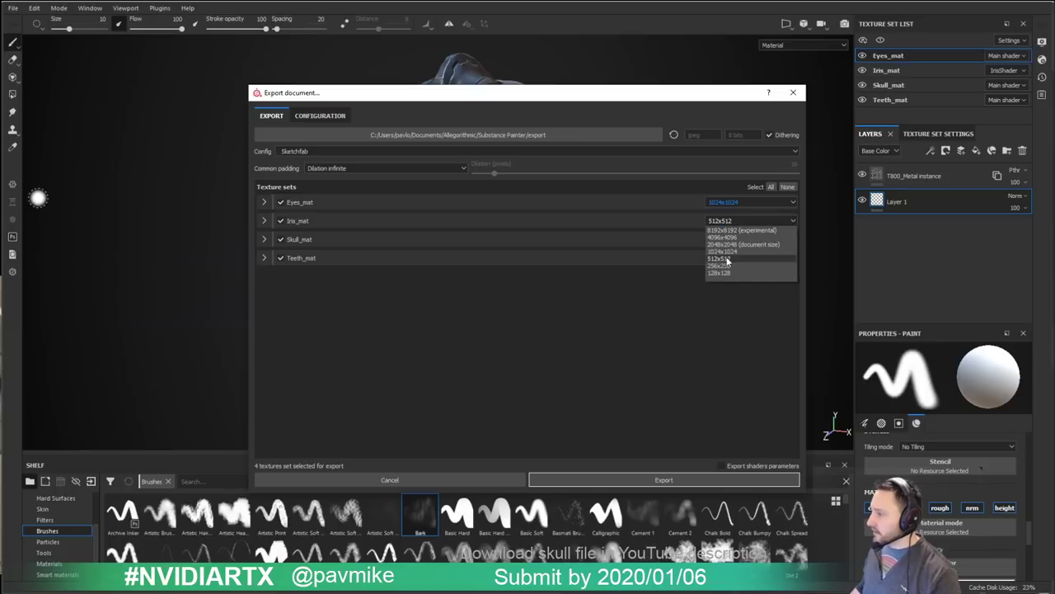
left_click(721, 251)
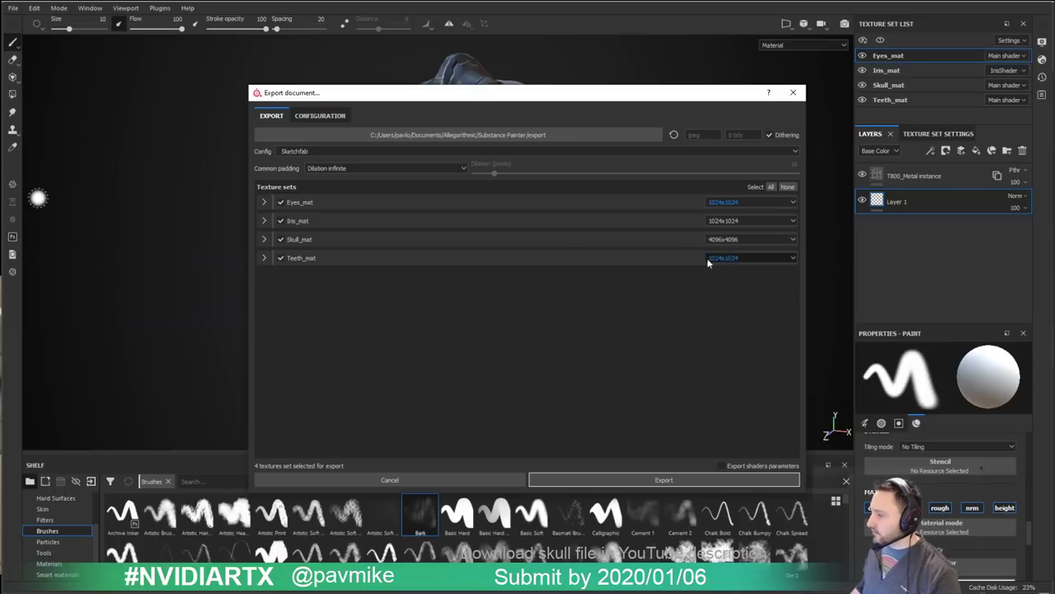
Step: Check the preset configuration's list of presets and output maps, and return to the texture set export settings
left_click(320, 116)
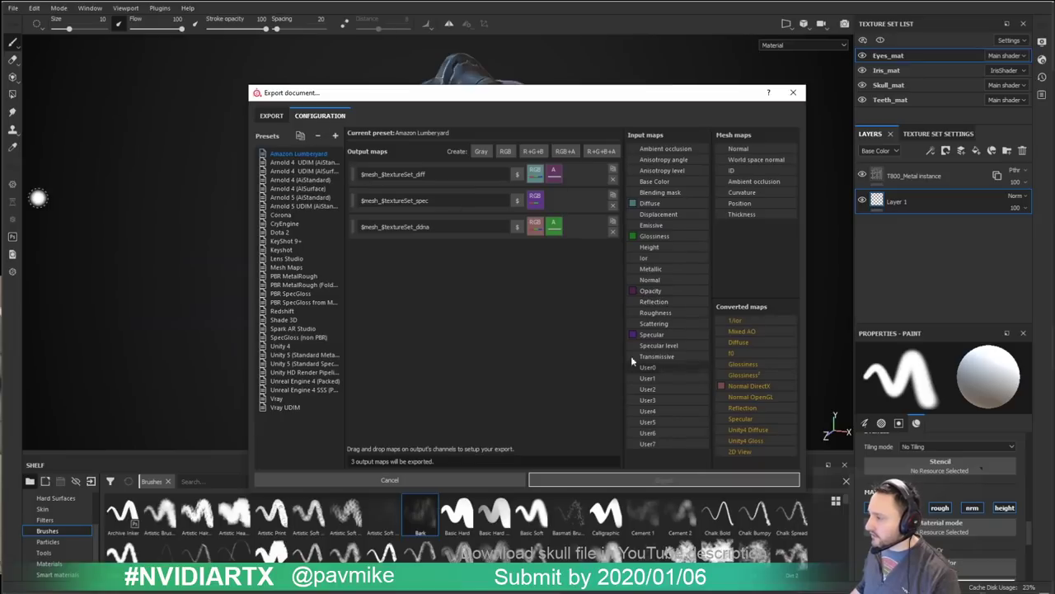
left_click(284, 116)
left_click(310, 116)
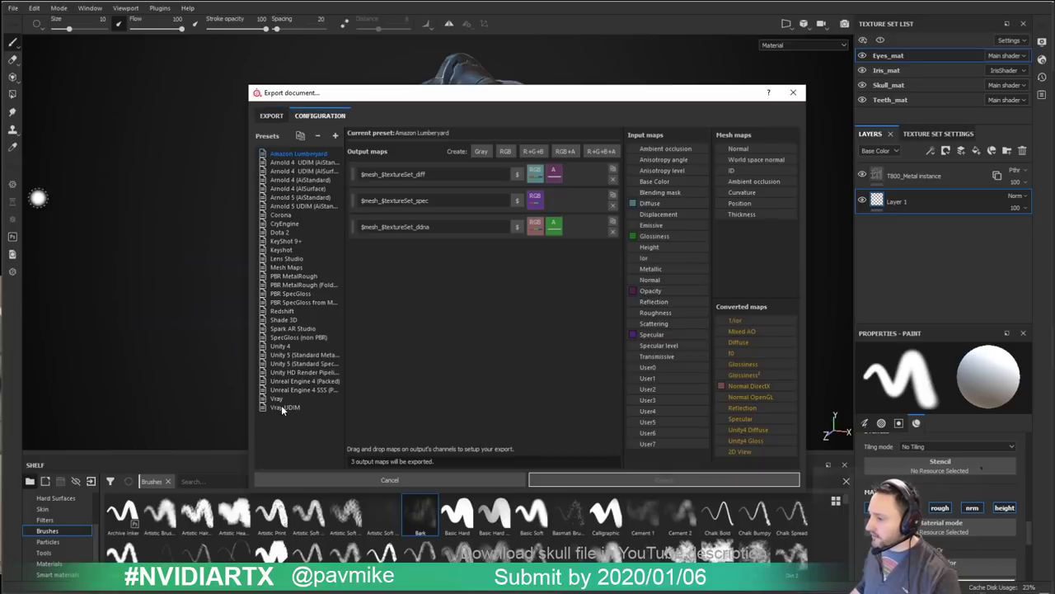
left_click(272, 116)
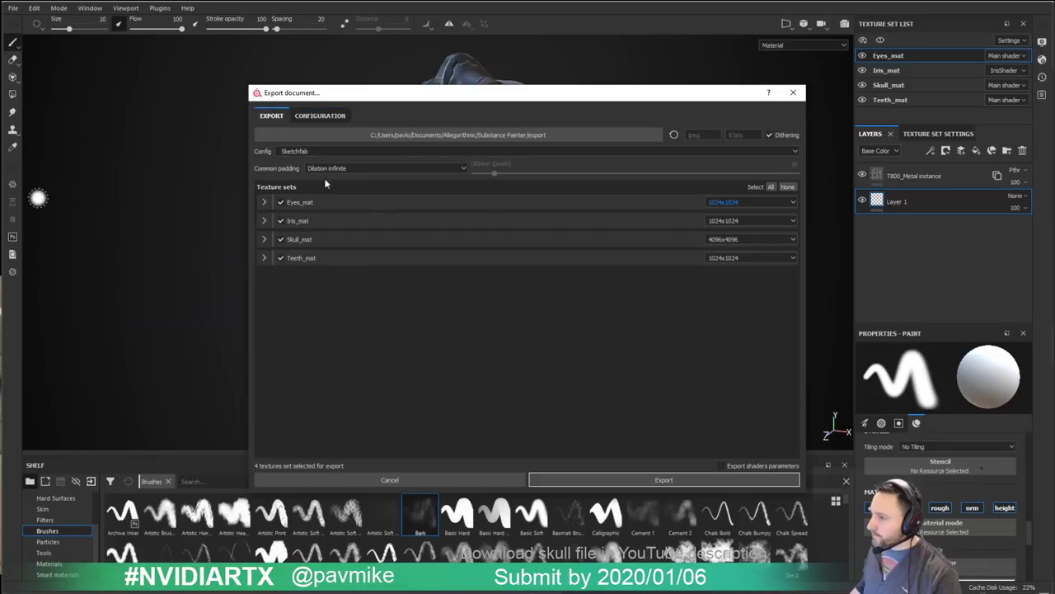
left_click(643, 483)
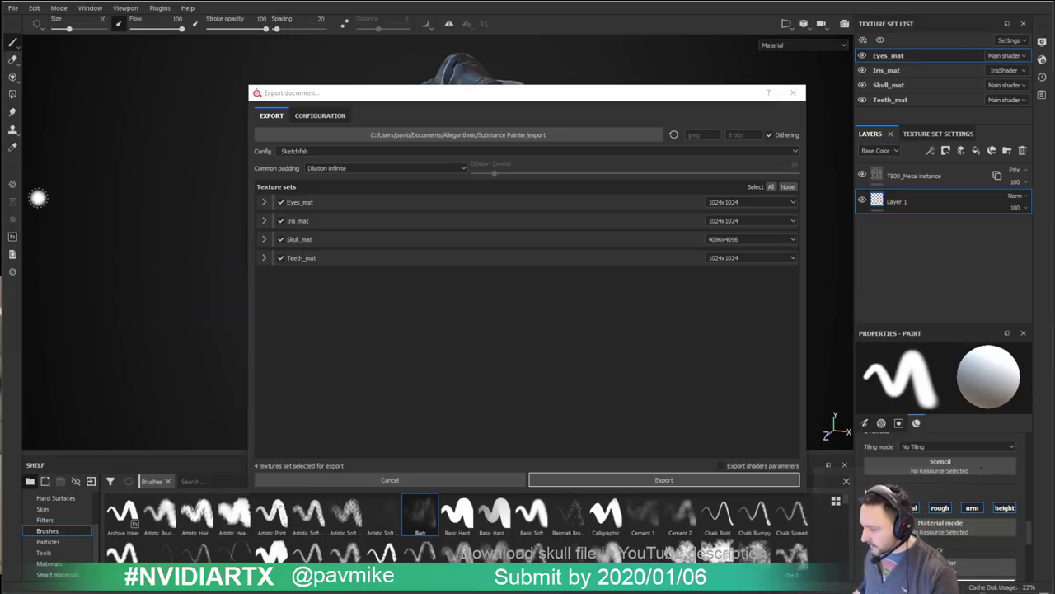
Step: Bring the Sketchfab profile in the browser into view, look through its popular models, and open the Apinator model
mouse_move(1054, 174)
left_mouse_down()
mouse_move(878, 174)
mouse_move(730, 9)
mouse_move(715, 23)
left_mouse_up()
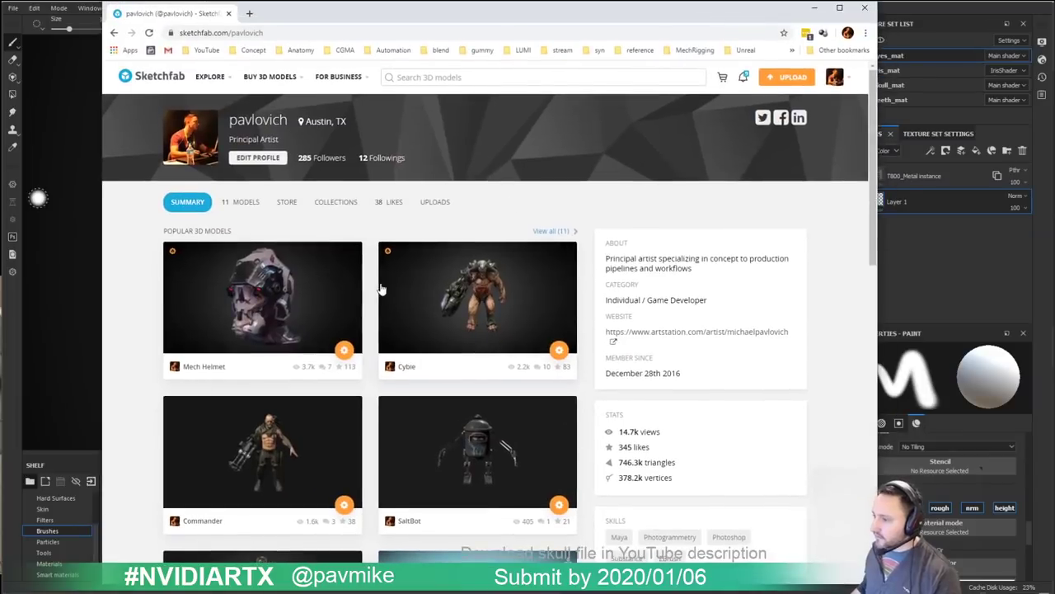
scroll(378, 293, "down", 4)
scroll(372, 302, "down", 5)
scroll(372, 302, "up", 8)
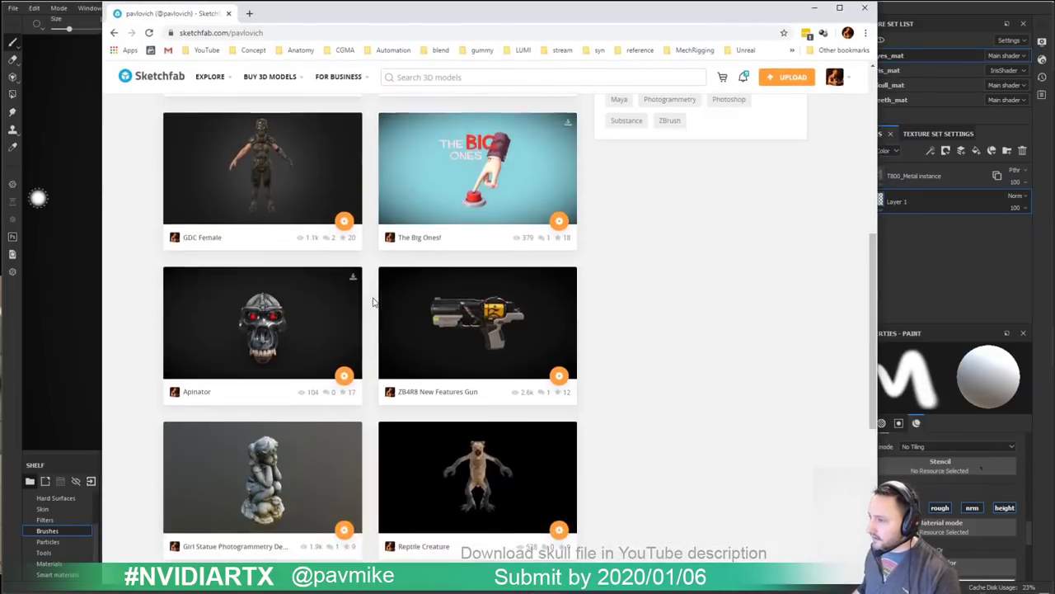
scroll(373, 302, "down", 4)
left_click(318, 273)
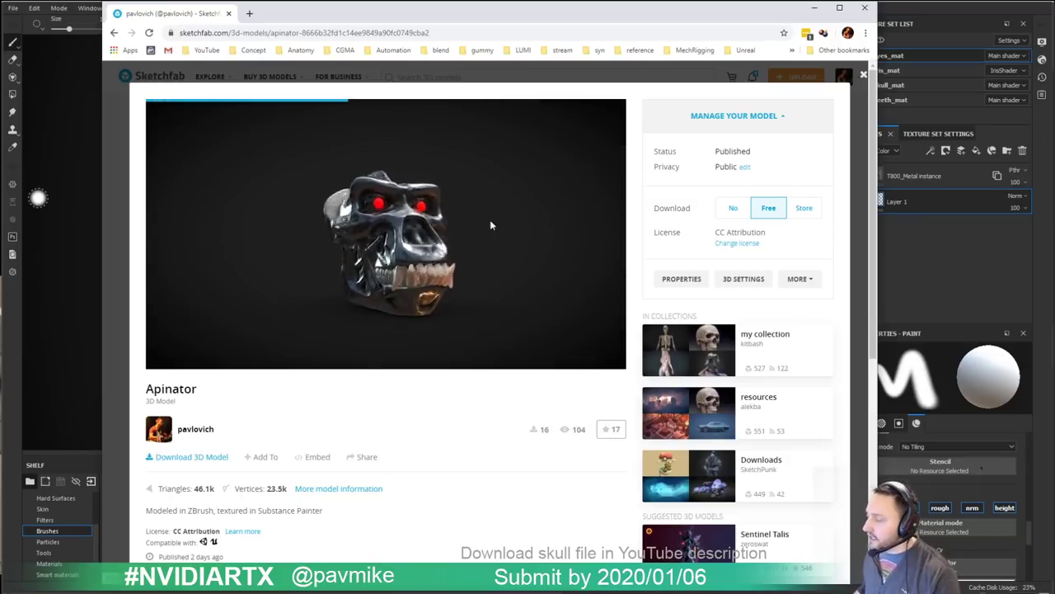
Step: Examine the Apinator skull from several angles in the Sketchfab viewer, including at full screen, and exit full screen
mouse_move(490, 224)
left_mouse_down()
mouse_move(523, 236)
mouse_move(469, 242)
mouse_move(477, 255)
mouse_move(453, 269)
mouse_move(464, 238)
mouse_move(486, 264)
mouse_move(462, 266)
mouse_move(514, 254)
mouse_move(398, 262)
mouse_move(558, 255)
mouse_move(418, 239)
mouse_move(492, 233)
mouse_move(495, 286)
mouse_move(436, 216)
mouse_move(502, 236)
mouse_move(371, 216)
mouse_move(445, 248)
left_mouse_up()
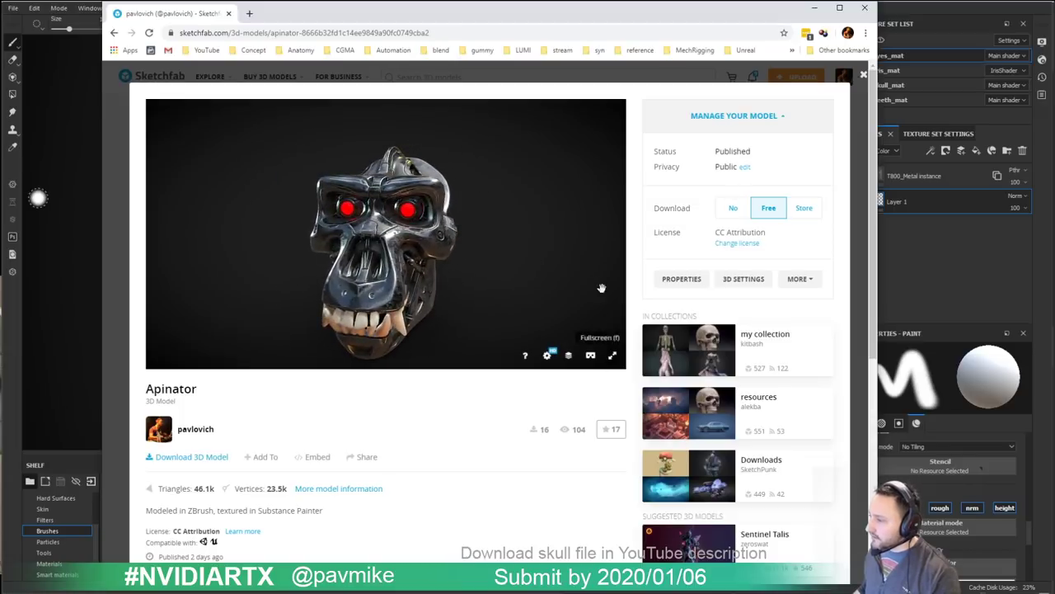
left_click(612, 355)
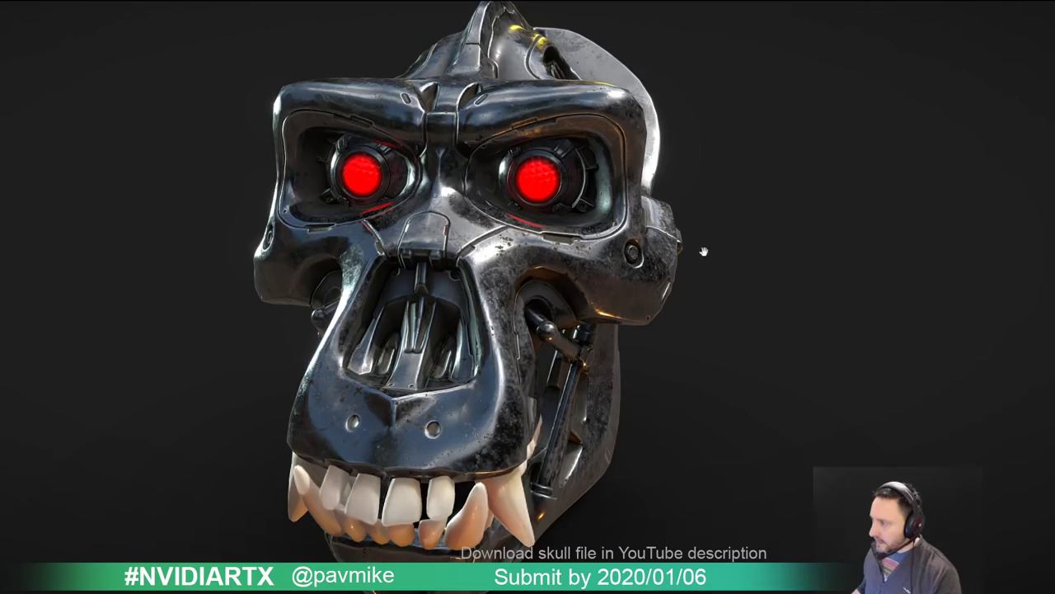
mouse_move(704, 252)
left_mouse_down()
mouse_move(698, 245)
mouse_move(725, 225)
mouse_move(643, 264)
mouse_move(720, 260)
mouse_move(730, 240)
mouse_move(577, 272)
mouse_move(749, 236)
mouse_move(657, 271)
mouse_move(819, 273)
mouse_move(733, 288)
mouse_move(866, 283)
mouse_move(693, 312)
left_mouse_up()
scroll(749, 236, "down", 3)
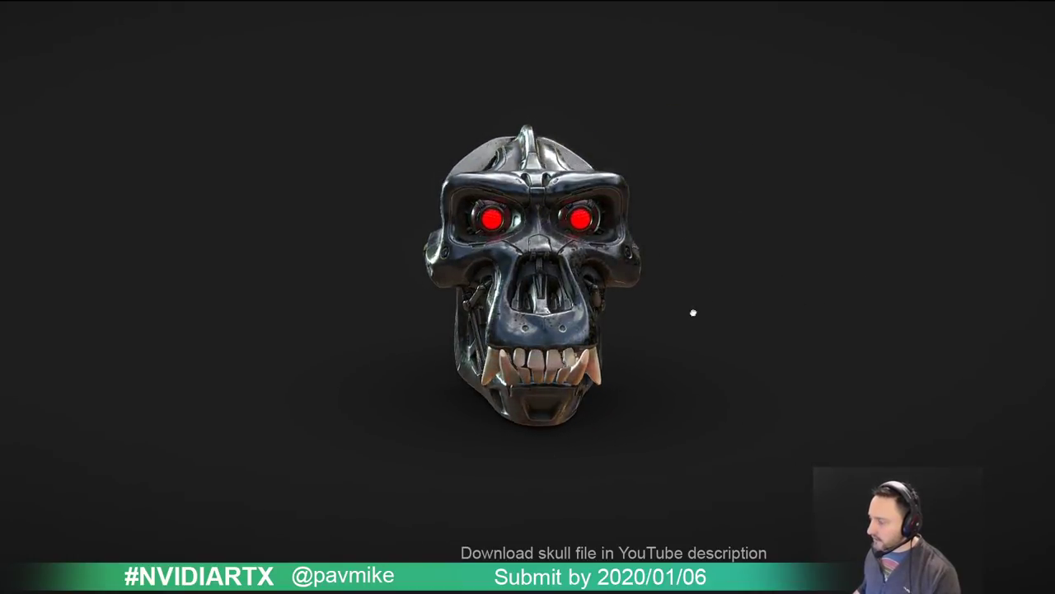
key("Escape")
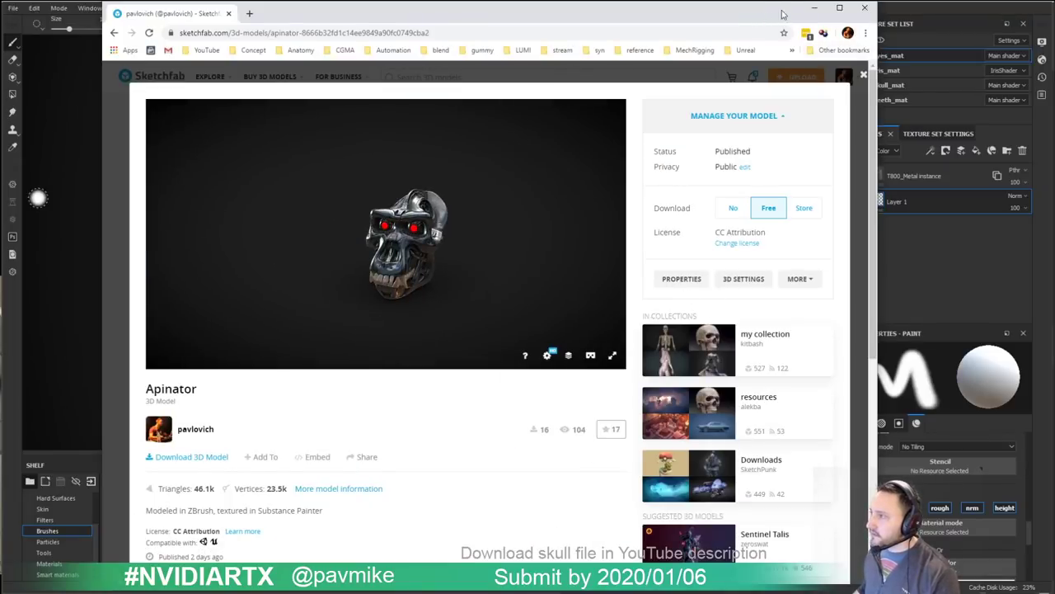
Step: Enlarge the browser window to fill the screen and open the Apinator model's 3D settings
left_click(841, 8)
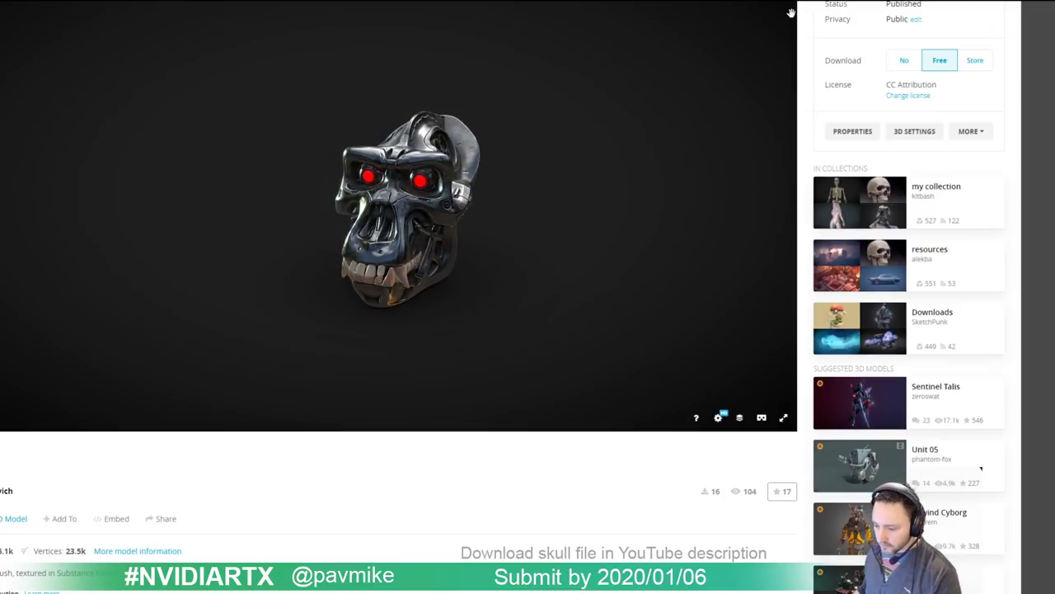
left_click_drag(742, 4, 558, 1)
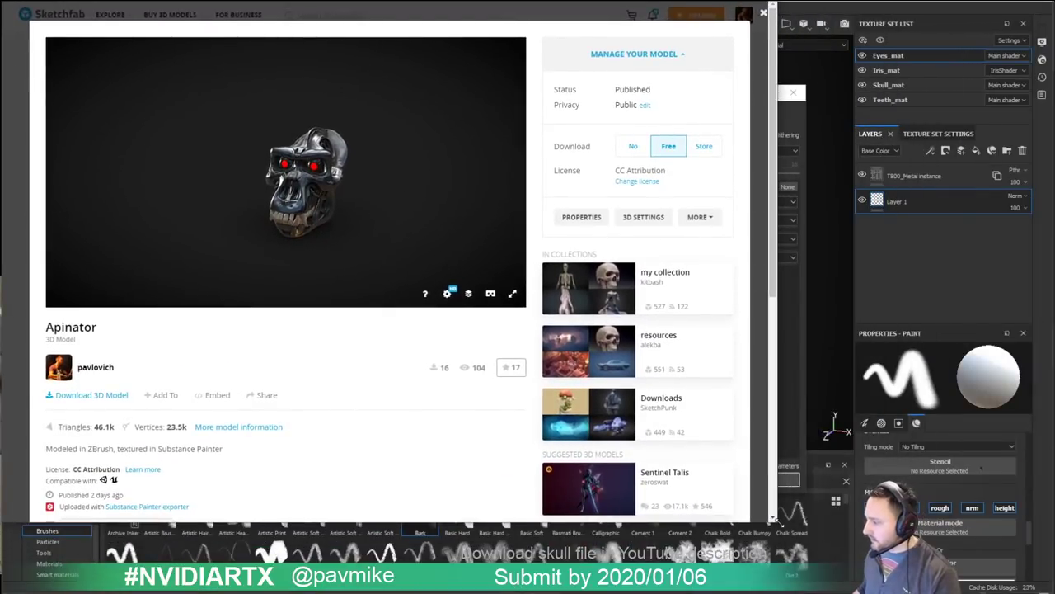
mouse_move(779, 522)
left_mouse_down()
mouse_move(1010, 593)
mouse_move(1054, 593)
left_mouse_up()
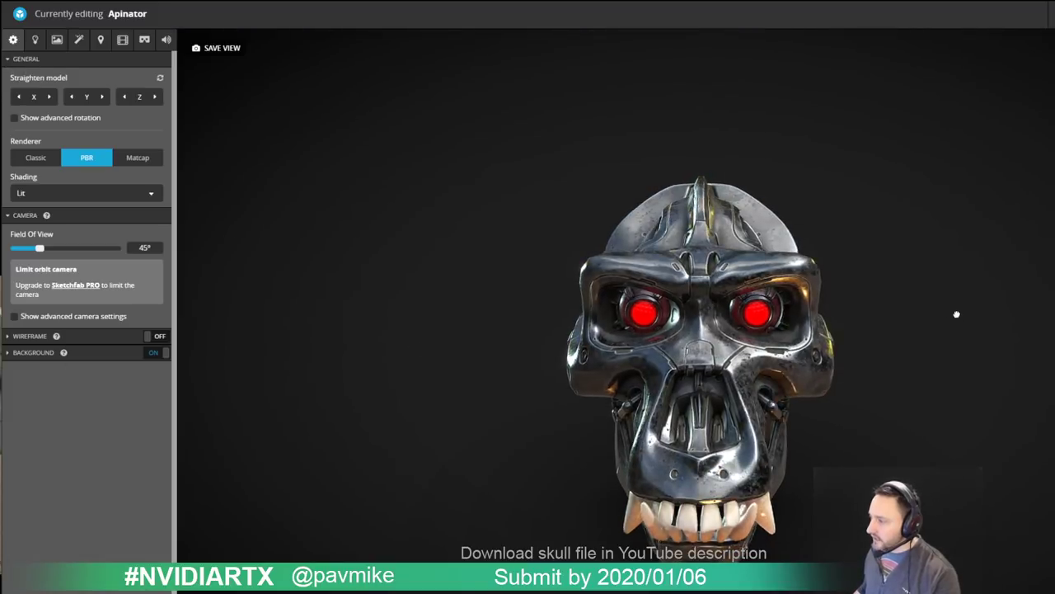
Step: Toggle the model's background off and back on, and change the background type to Environment
left_click_drag(953, 314, 931, 308)
left_click(15, 354)
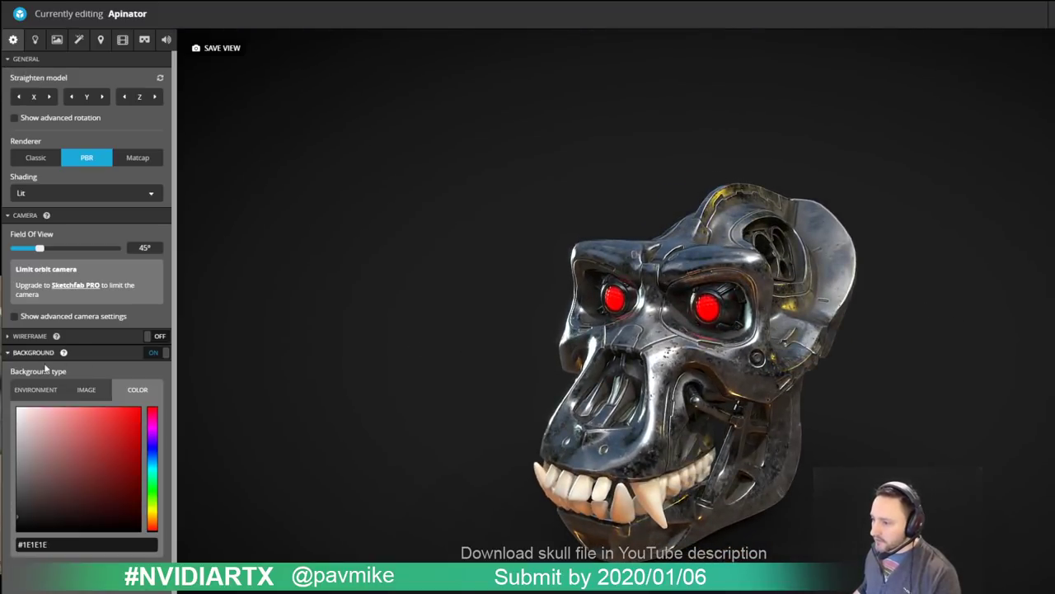
left_click(152, 353)
left_click(153, 353)
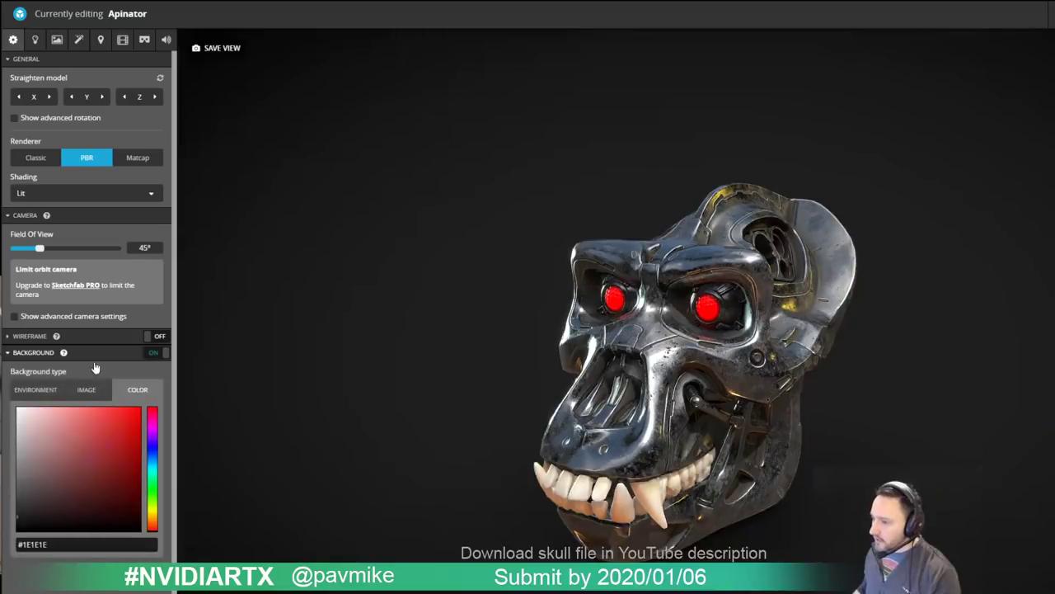
left_click(82, 394)
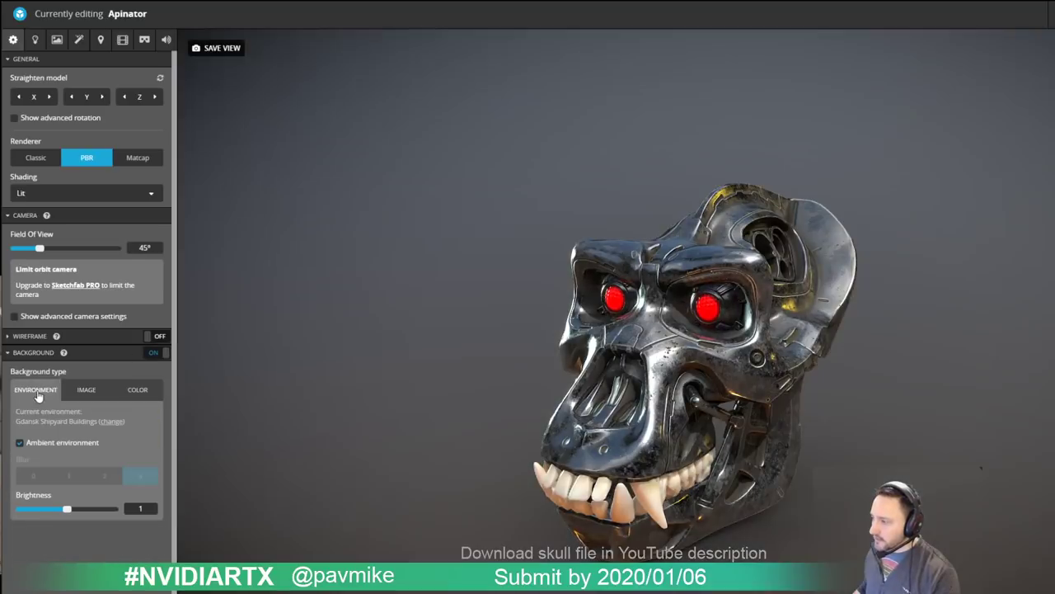
Step: Change the model's background type to Color and switch off the scene lights in the lighting settings
left_click(136, 394)
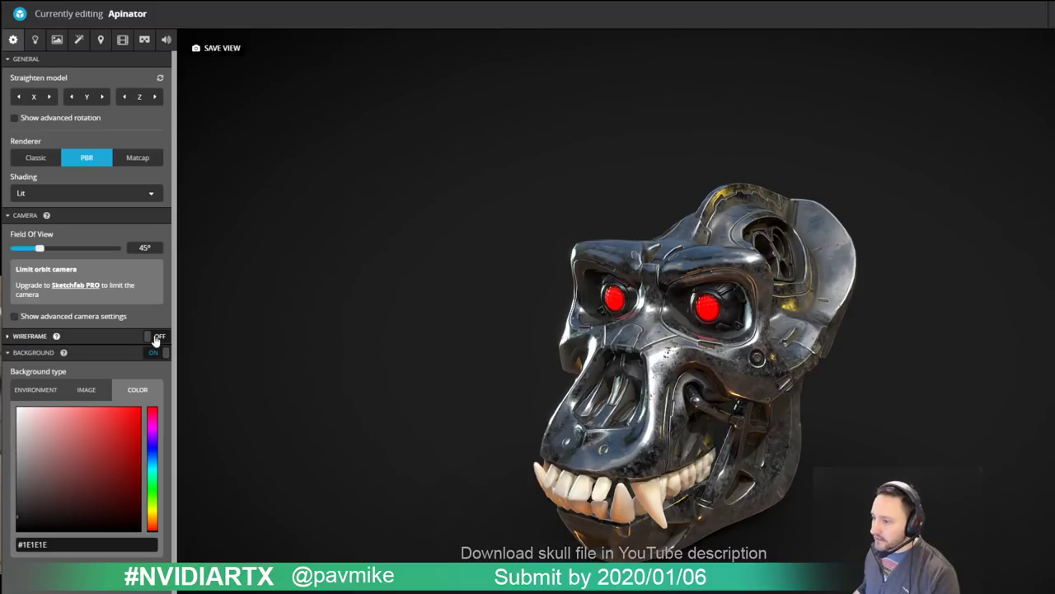
left_click(34, 41)
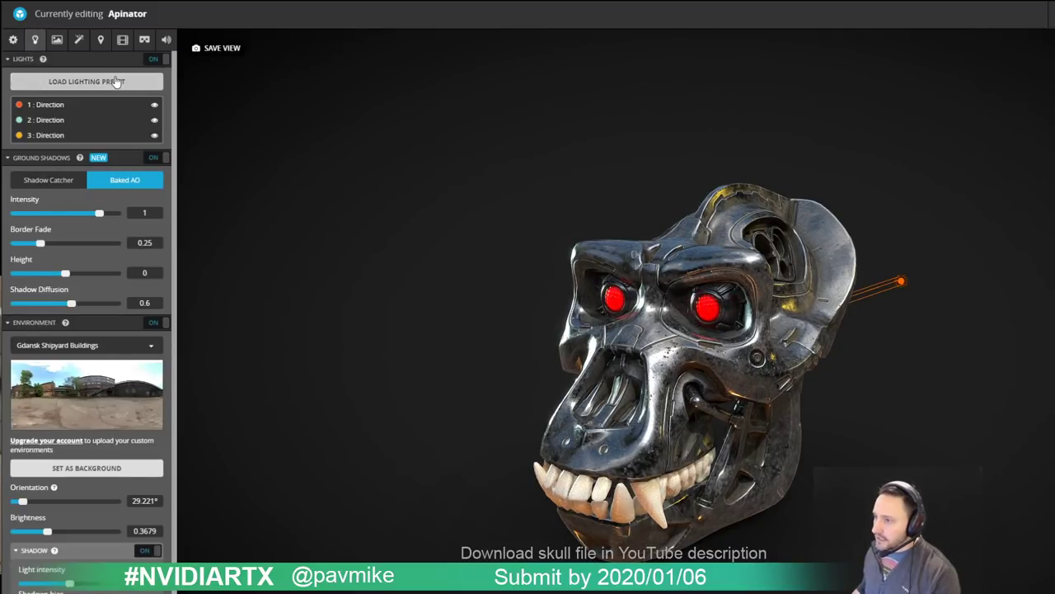
left_click(154, 62)
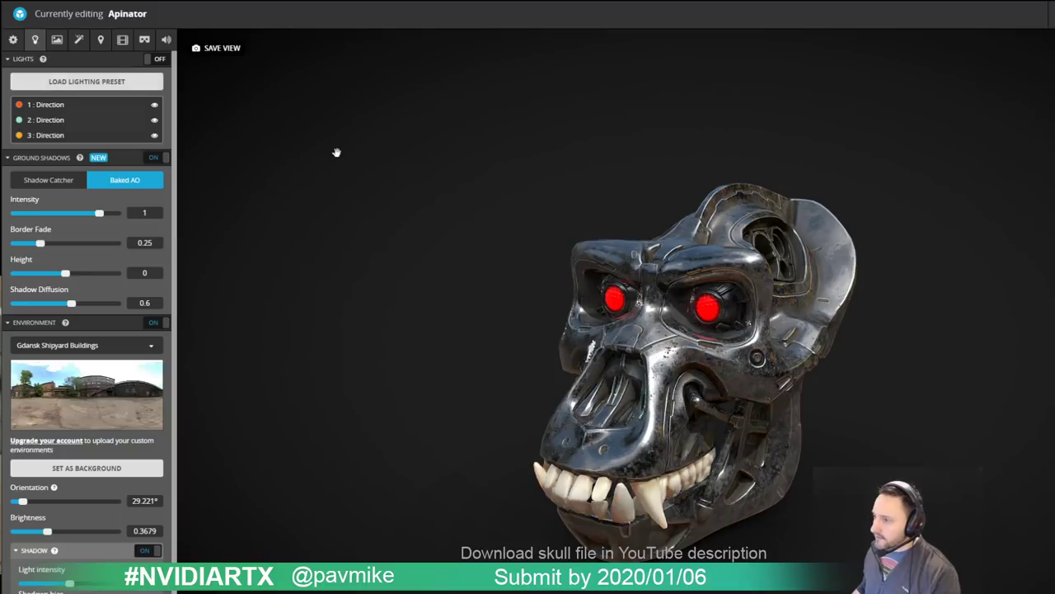
mouse_move(500, 179)
left_mouse_down()
mouse_move(549, 186)
mouse_move(503, 190)
left_mouse_up()
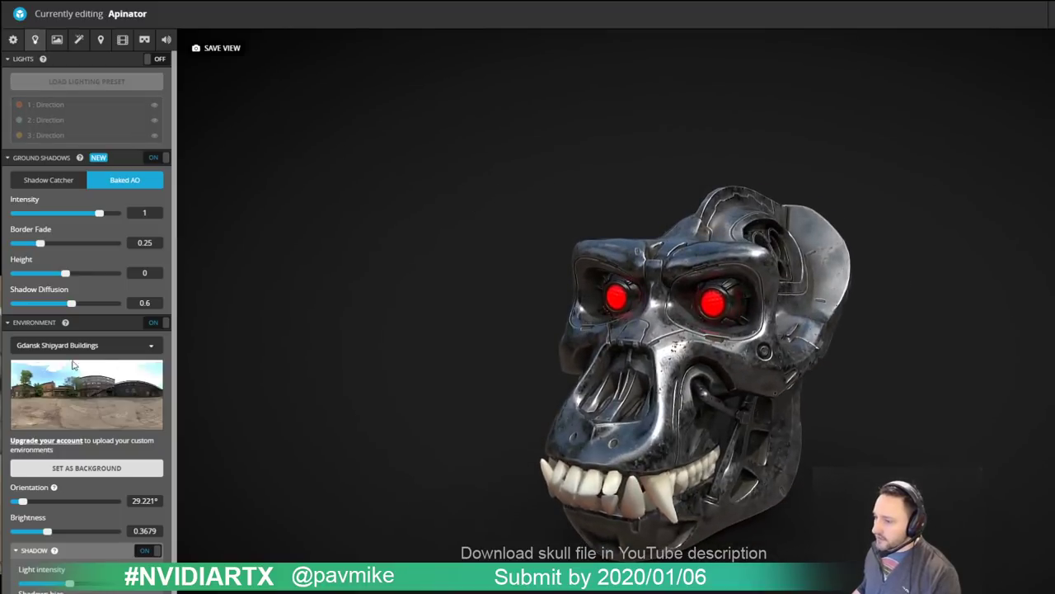
Step: Change the lighting environment to Road in Dordogne
left_click(104, 346)
left_click(91, 467)
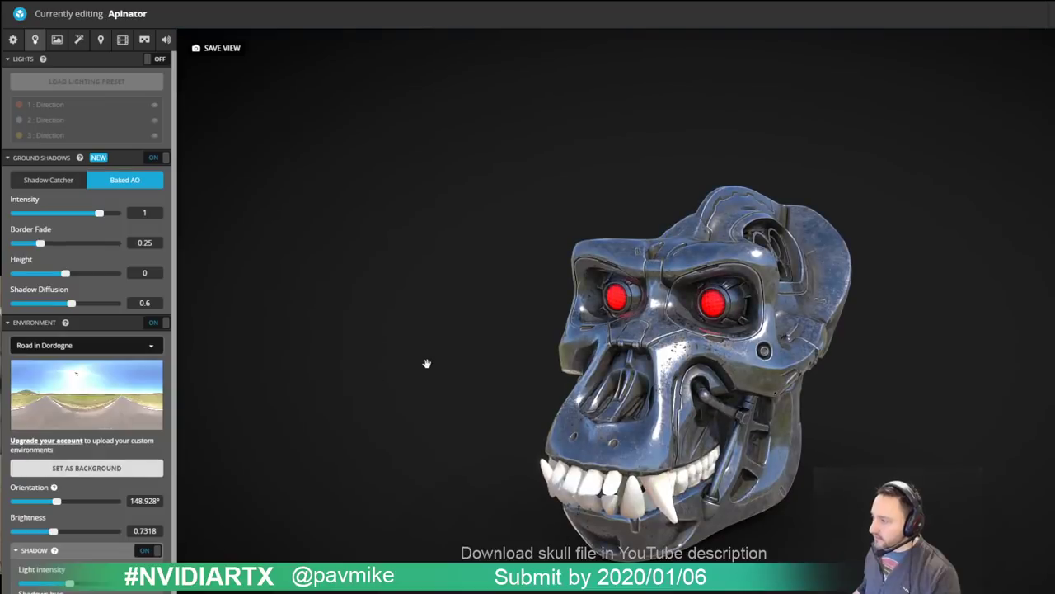
left_click(141, 364)
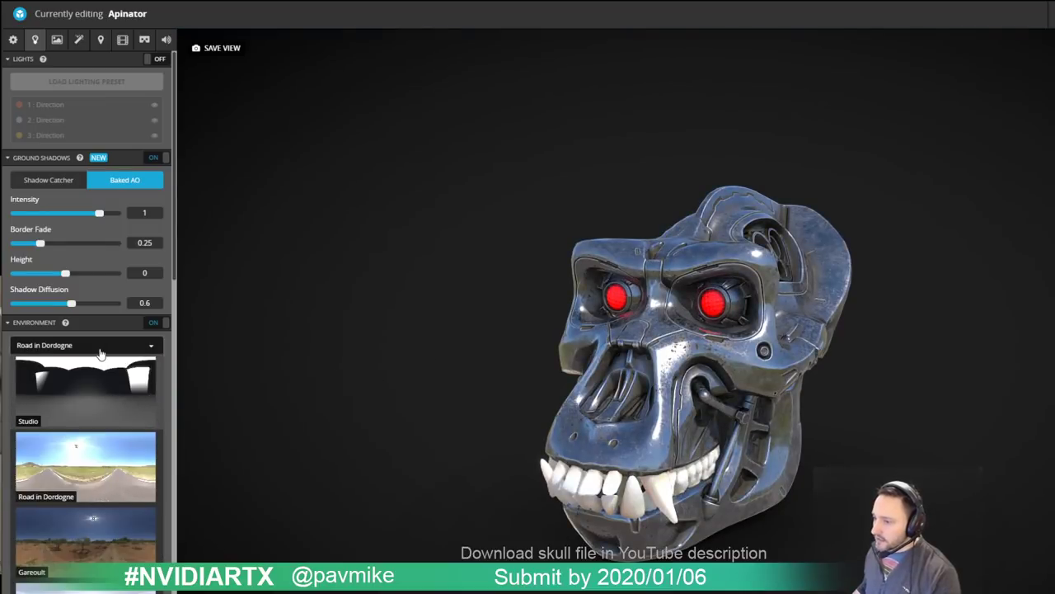
left_click(100, 352)
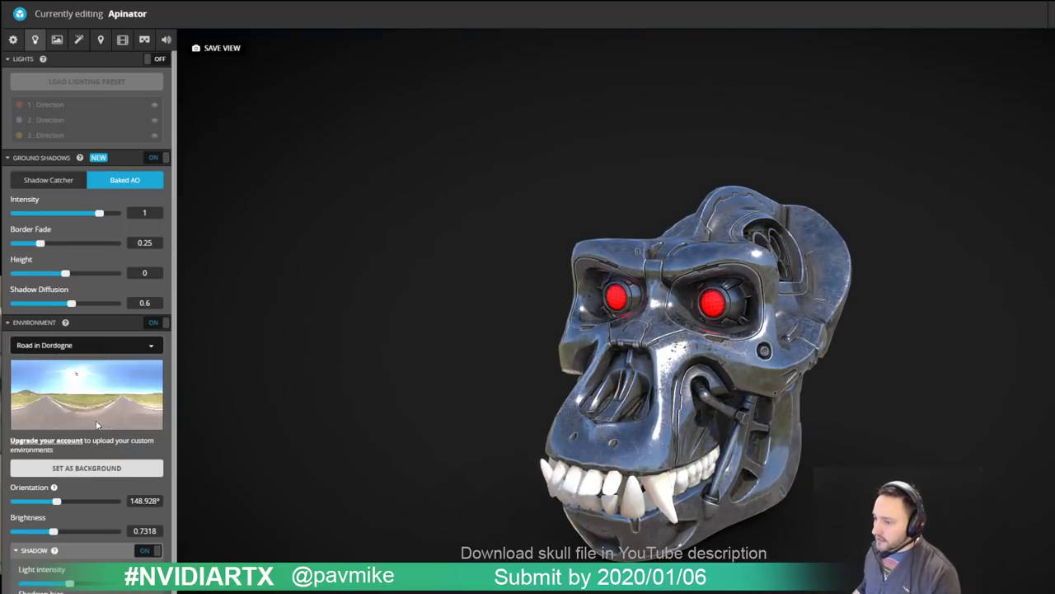
Step: Look through the available environments and set the environment back to Gdansk Shipyard Buildings
left_click(78, 348)
scroll(95, 501, "down", 10)
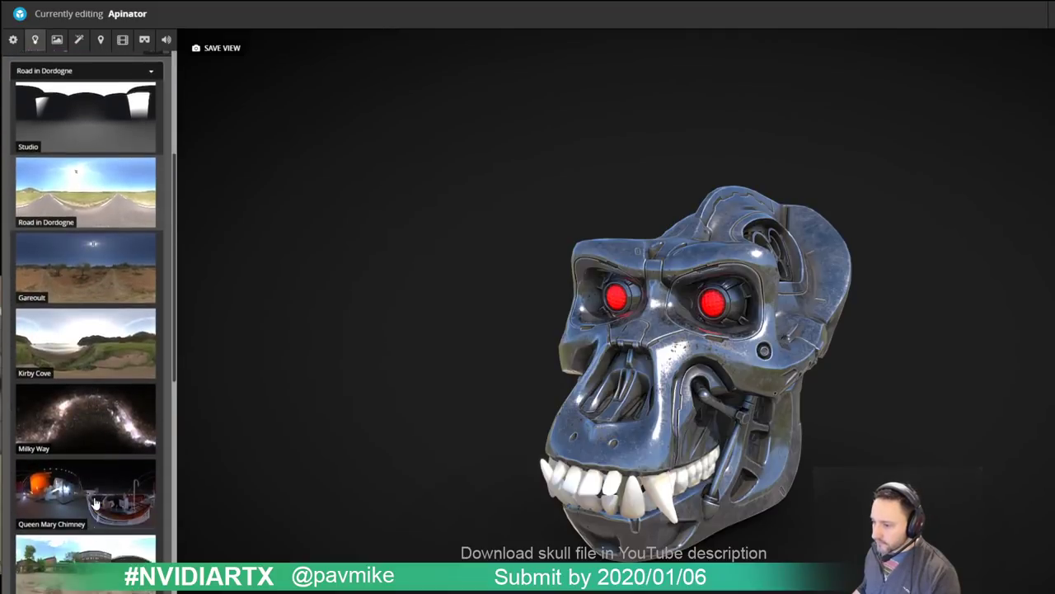
scroll(95, 501, "down", 5)
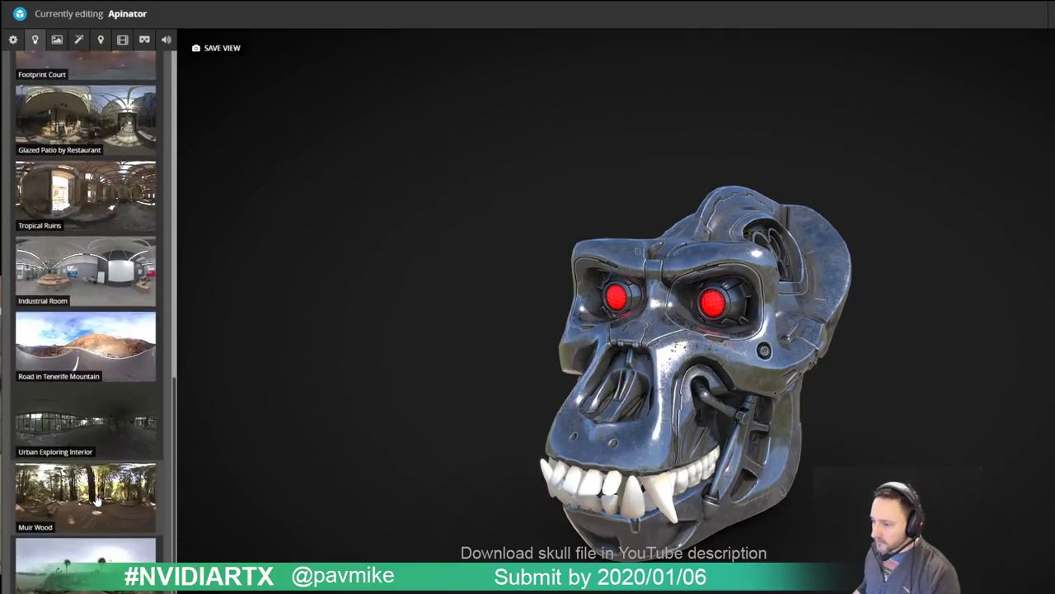
scroll(97, 499, "up", 4)
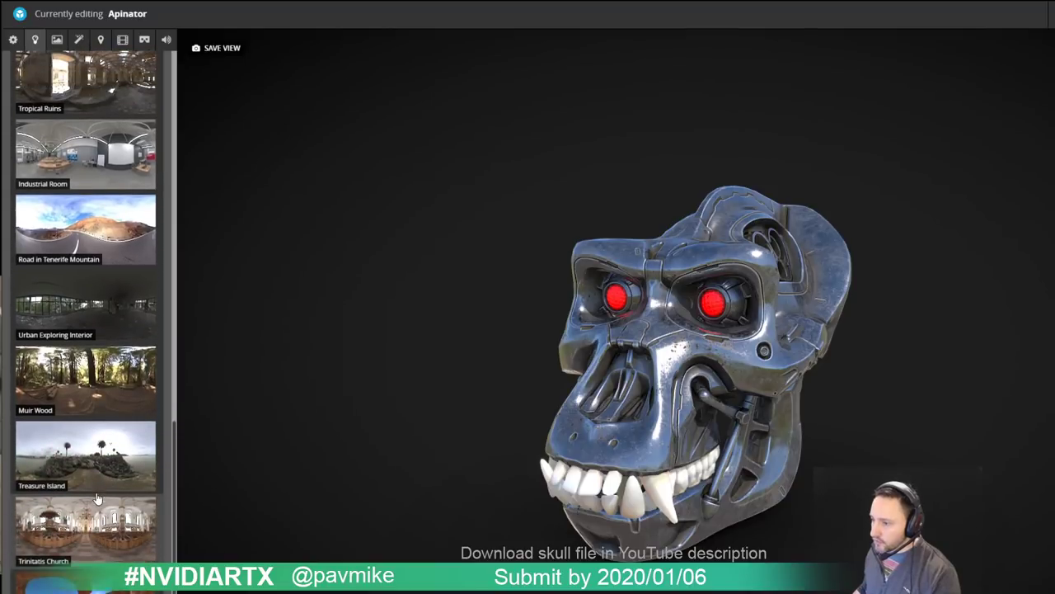
scroll(96, 499, "up", 3)
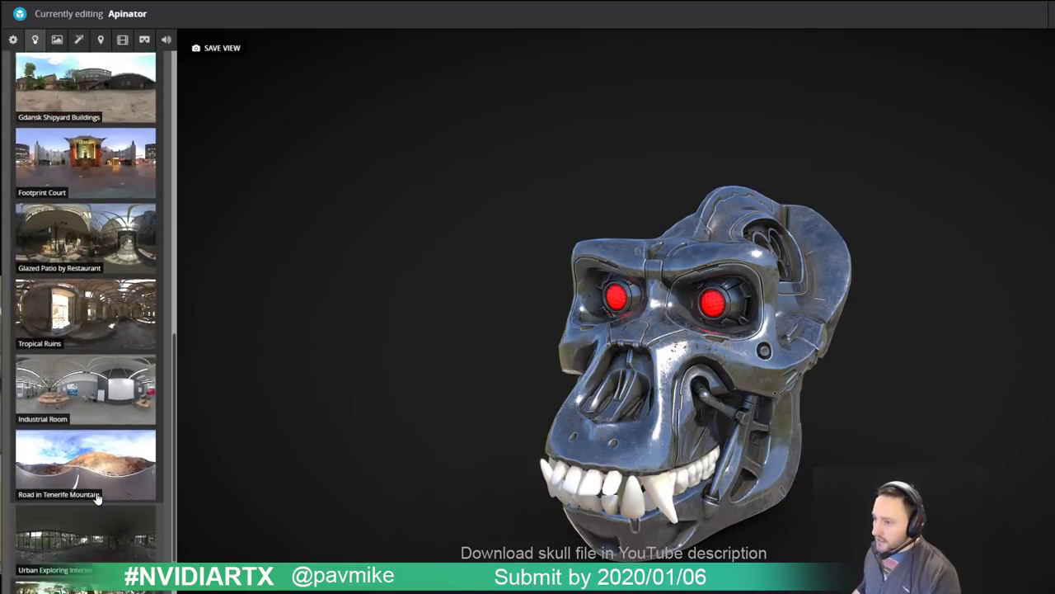
scroll(101, 434, "up", 1)
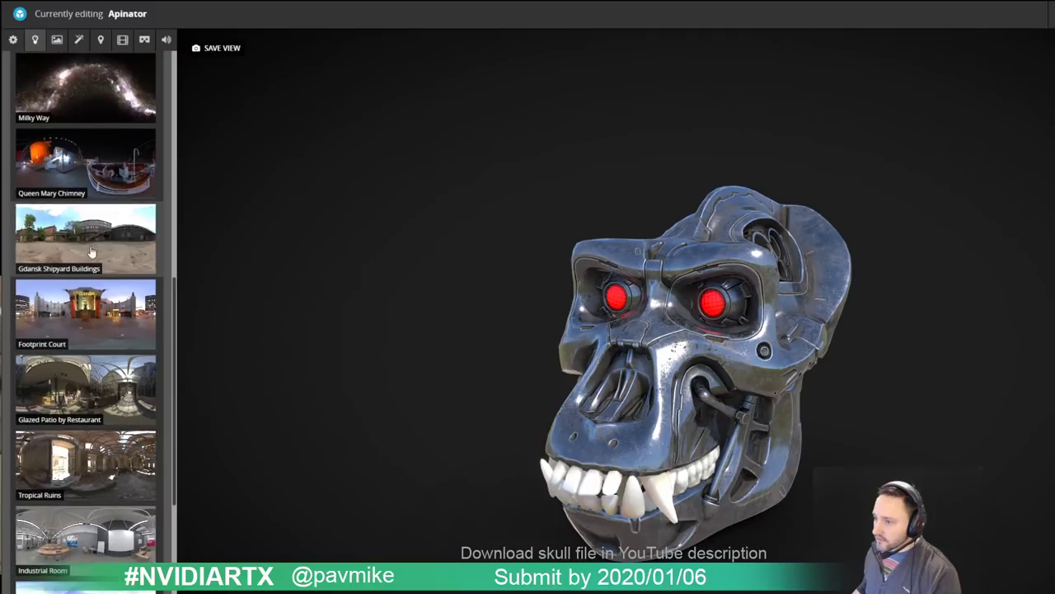
left_click(96, 248)
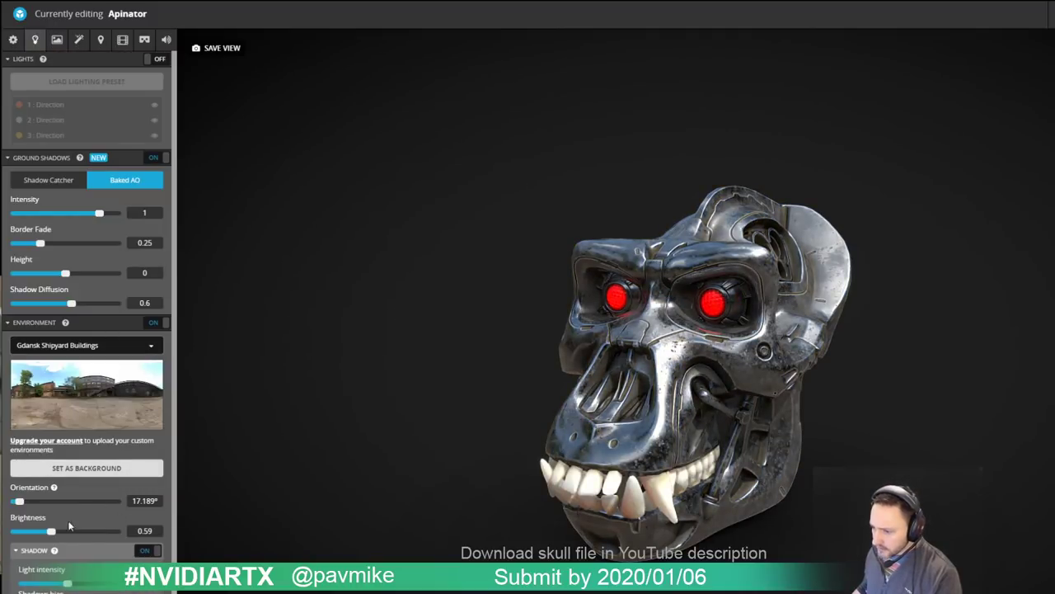
Step: Toggle the environment's shadow off and back on, and view the skull from a different angle
left_click(149, 553)
left_click(148, 552)
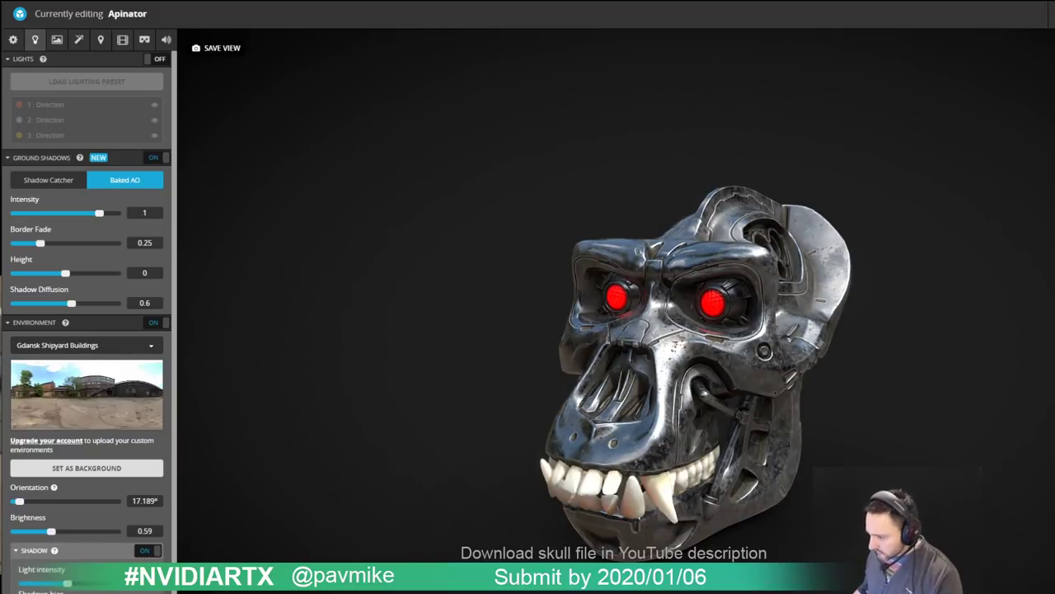
scroll(696, 371, "down", 1)
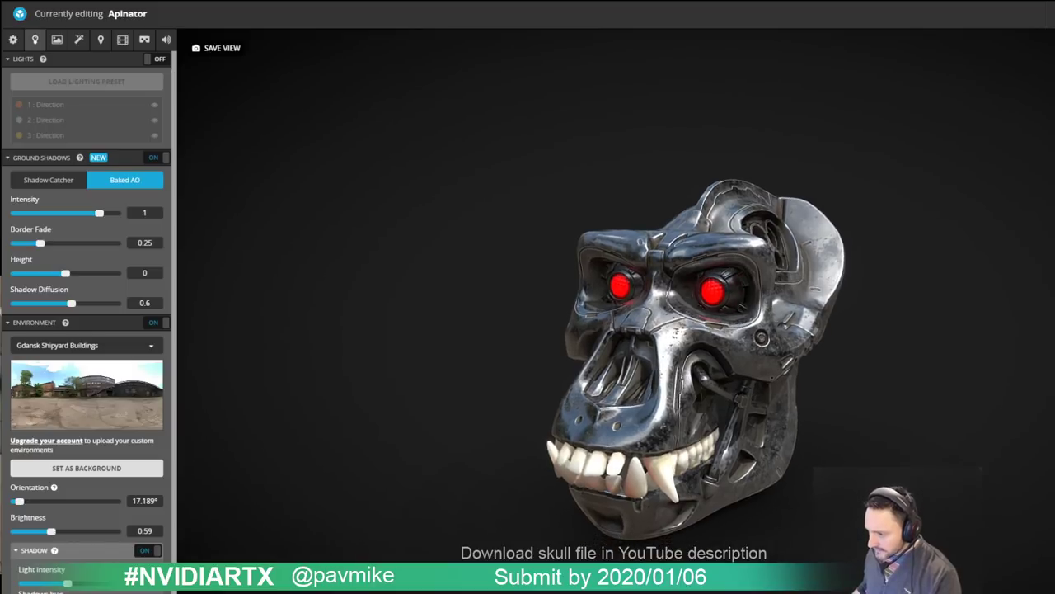
mouse_move(556, 591)
left_mouse_down()
mouse_move(556, 469)
mouse_move(555, 590)
left_mouse_up()
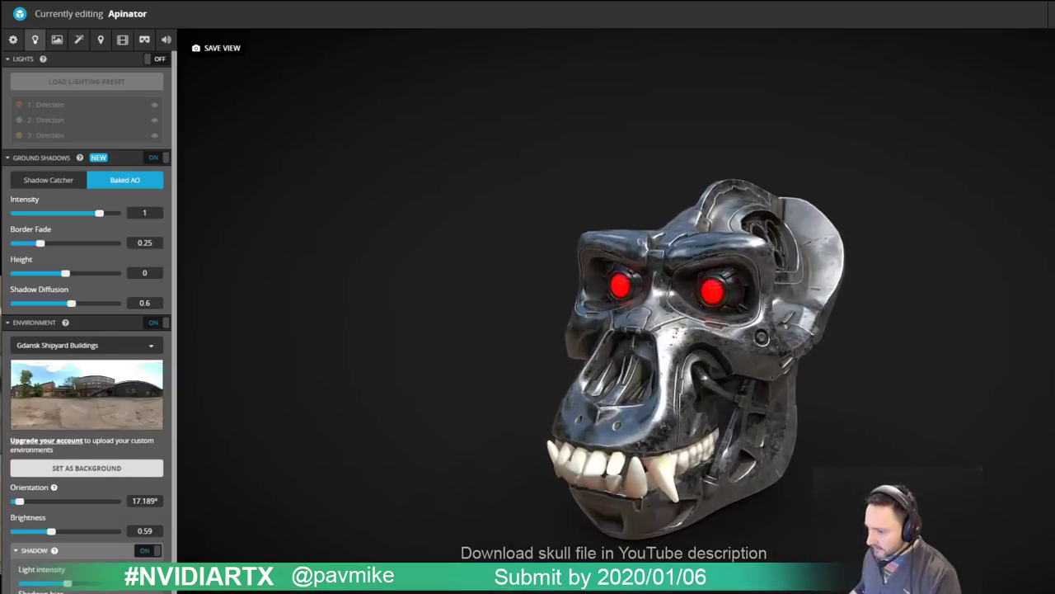
scroll(108, 569, "down", 1)
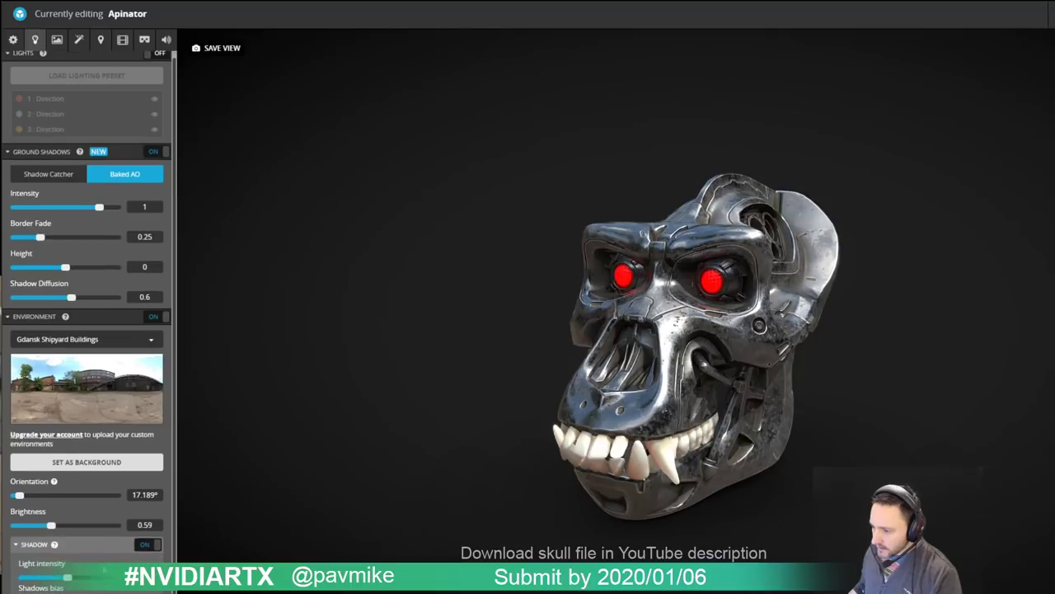
scroll(79, 551, "up", 1)
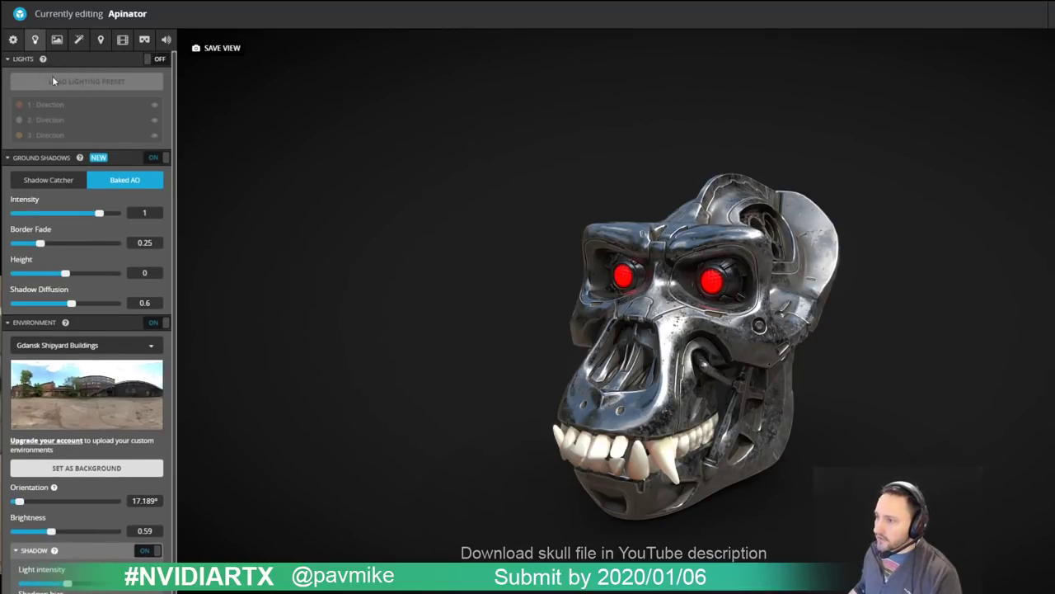
Step: Switch the scene lights back on and rotate the environment to an orientation of 40.68°
left_click(158, 58)
left_click_drag(891, 361, 825, 367, "alt")
right_click_drag(824, 367, 892, 393, "shift")
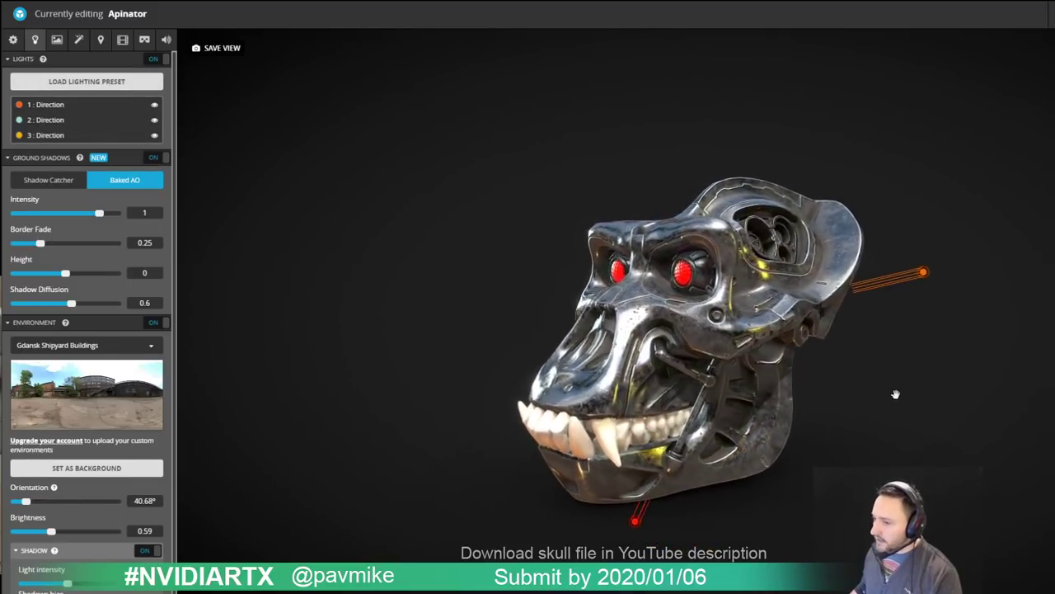
left_click_drag(482, 332, 493, 331)
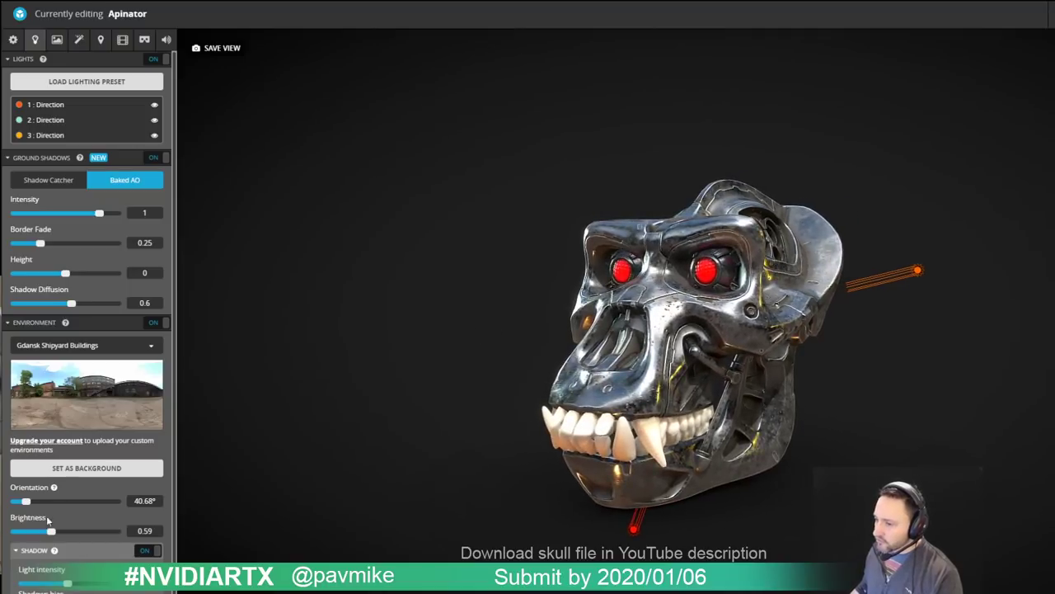
Step: Lower the environment brightness to about 0.2 and rotate the environment to an orientation of 48.128°
left_click_drag(49, 534, 43, 533)
left_click_drag(361, 486, 419, 483, "alt")
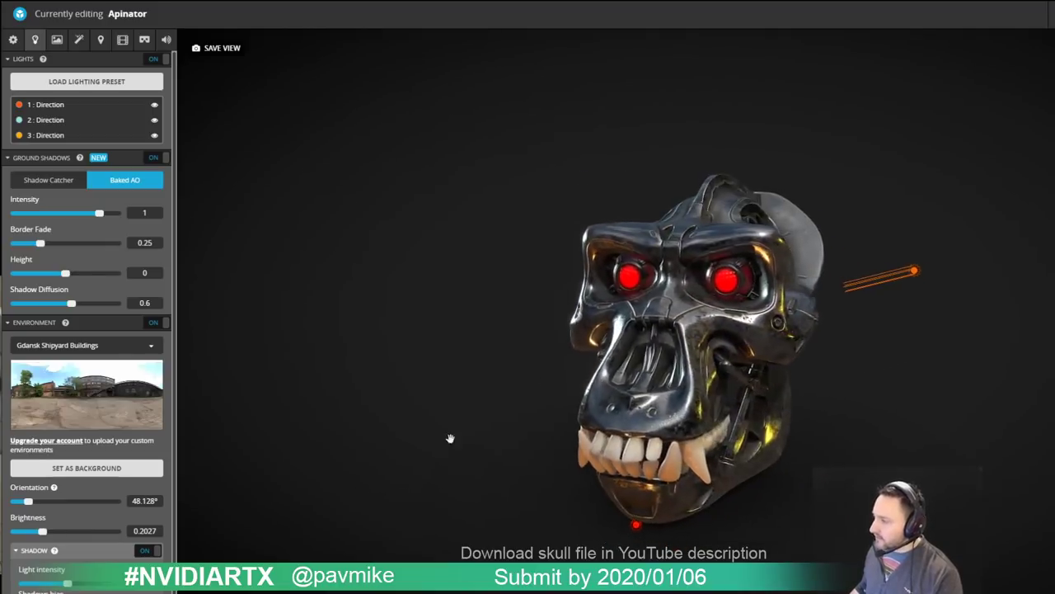
left_click_drag(872, 455, 921, 320)
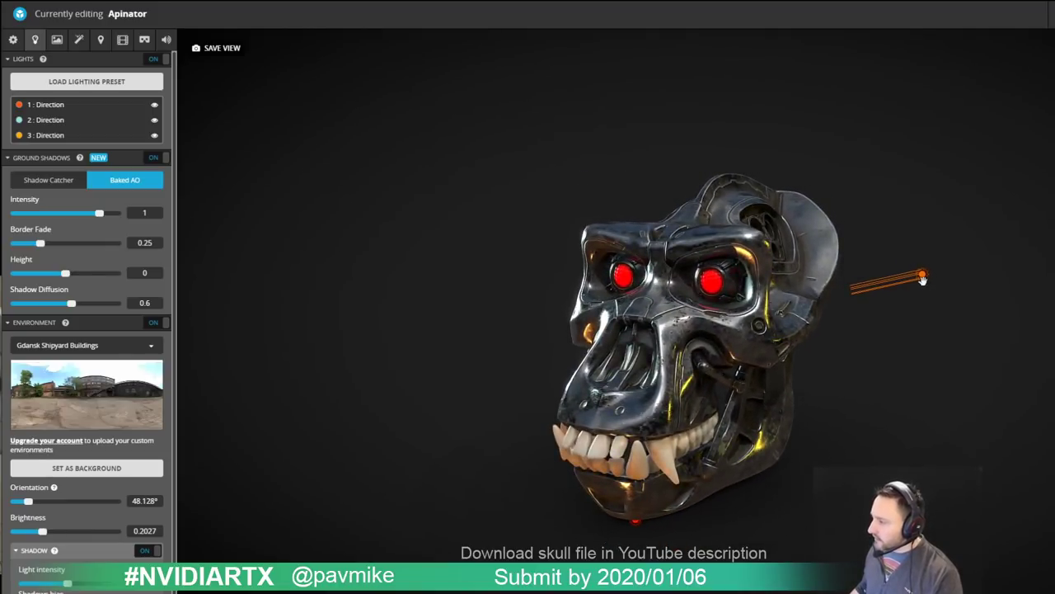
Step: Select the third directional light and load the Fairy Camp lighting preset
left_click(922, 278)
left_click_drag(905, 233, 912, 297)
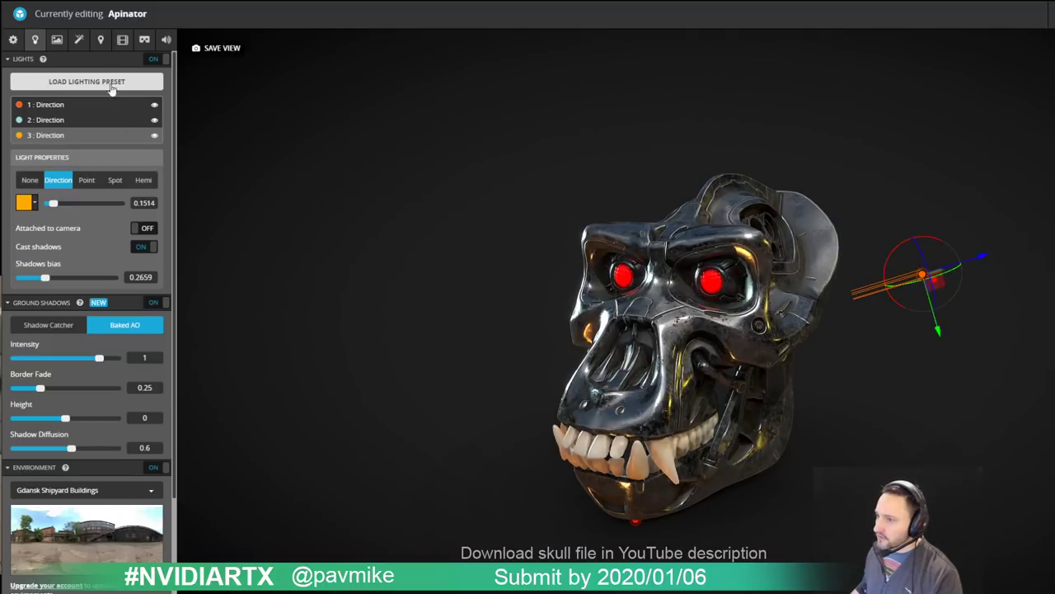
left_click(109, 82)
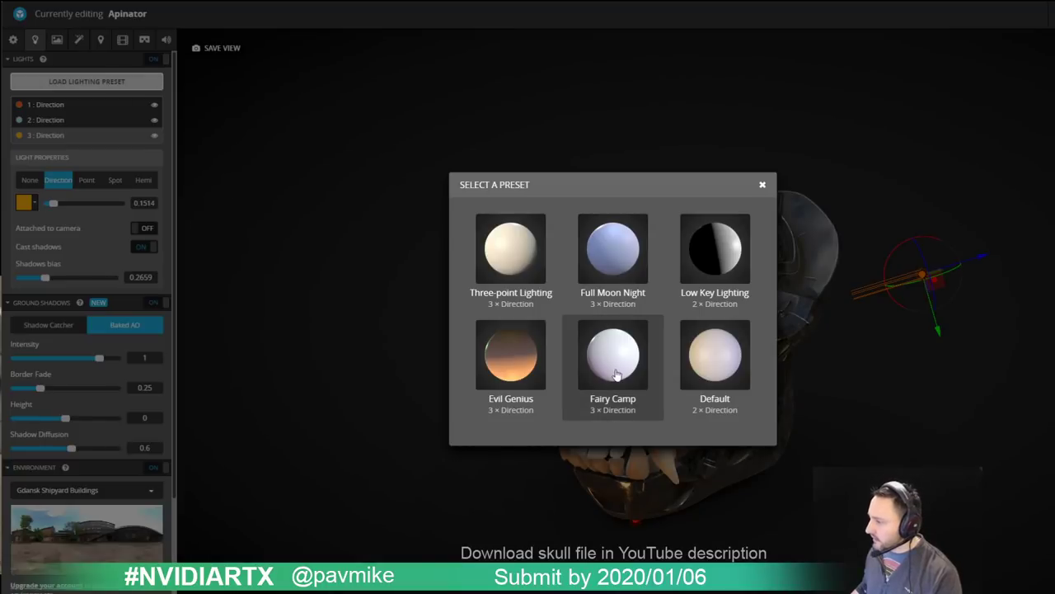
left_click(604, 359)
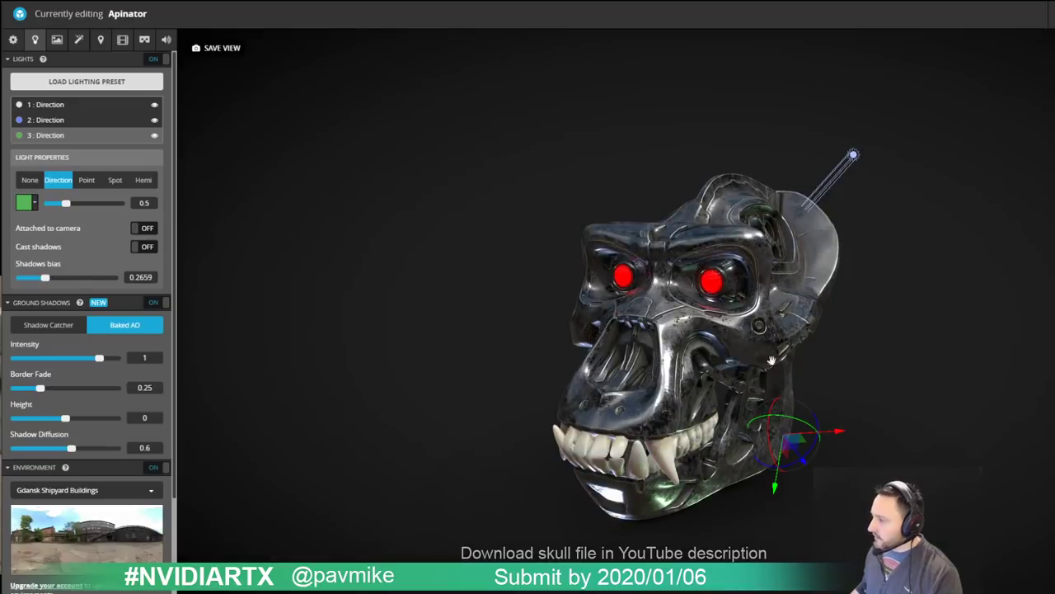
mouse_move(870, 342)
left_mouse_down()
mouse_move(921, 339)
mouse_move(865, 339)
left_mouse_up()
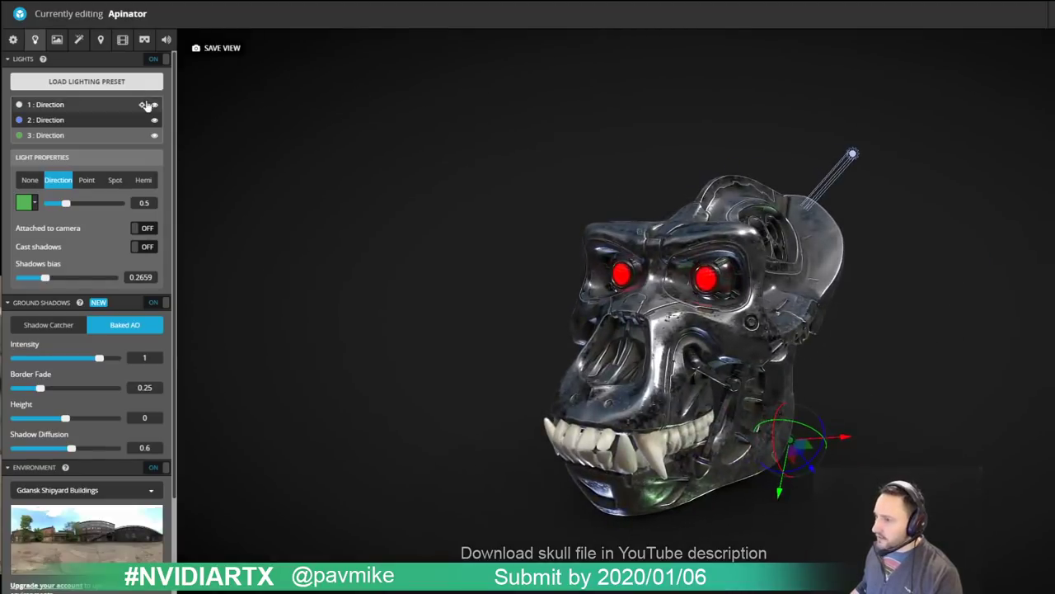
Step: Load the Evil Genius lighting preset and check its effect on the skull from several angles
left_click(132, 82)
left_click(504, 362)
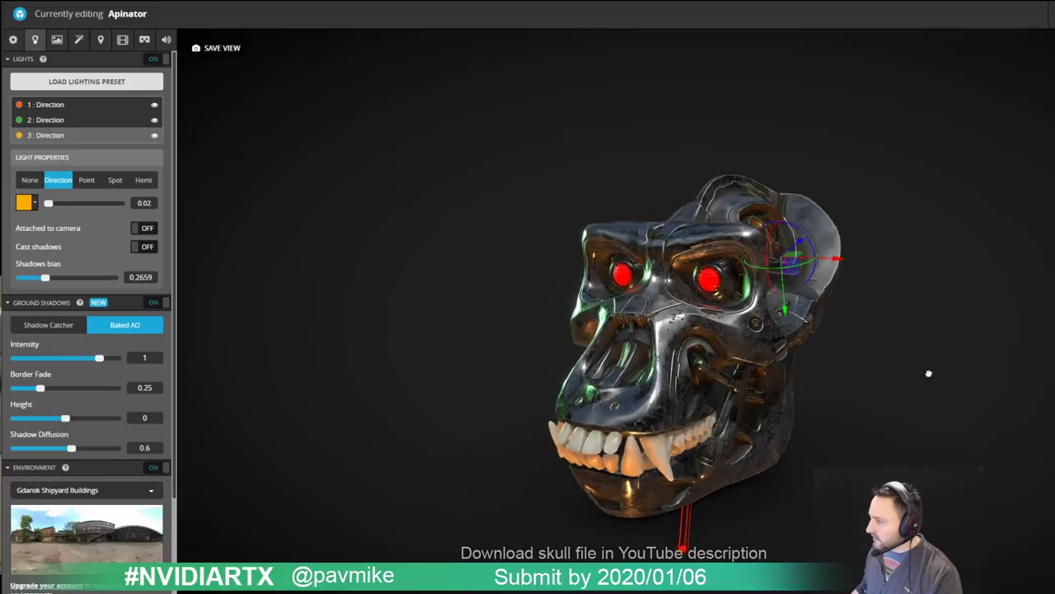
mouse_move(928, 373)
left_mouse_down()
mouse_move(938, 366)
mouse_move(925, 370)
left_mouse_up()
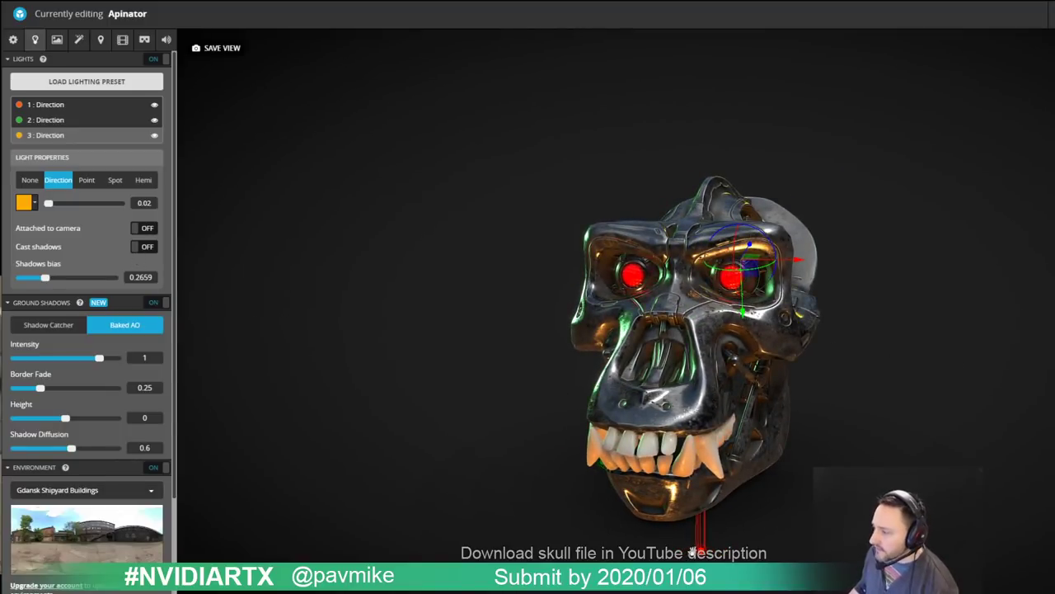
left_click_drag(928, 236, 918, 239)
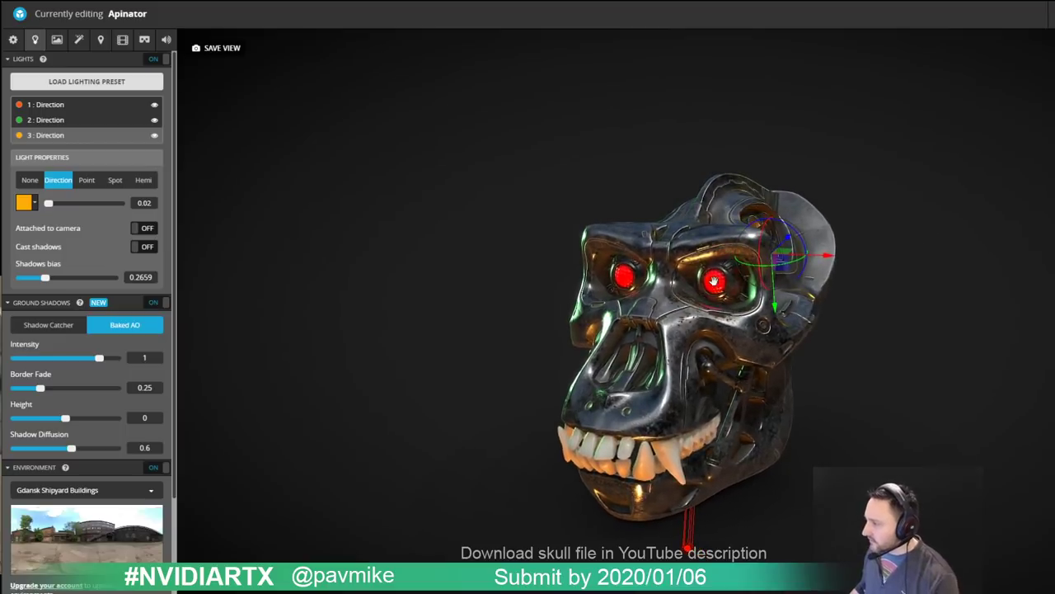
left_click_drag(842, 251, 924, 246)
Step: Turn on cast shadows for the third and the first directional lights
left_click(52, 137)
left_click(53, 140)
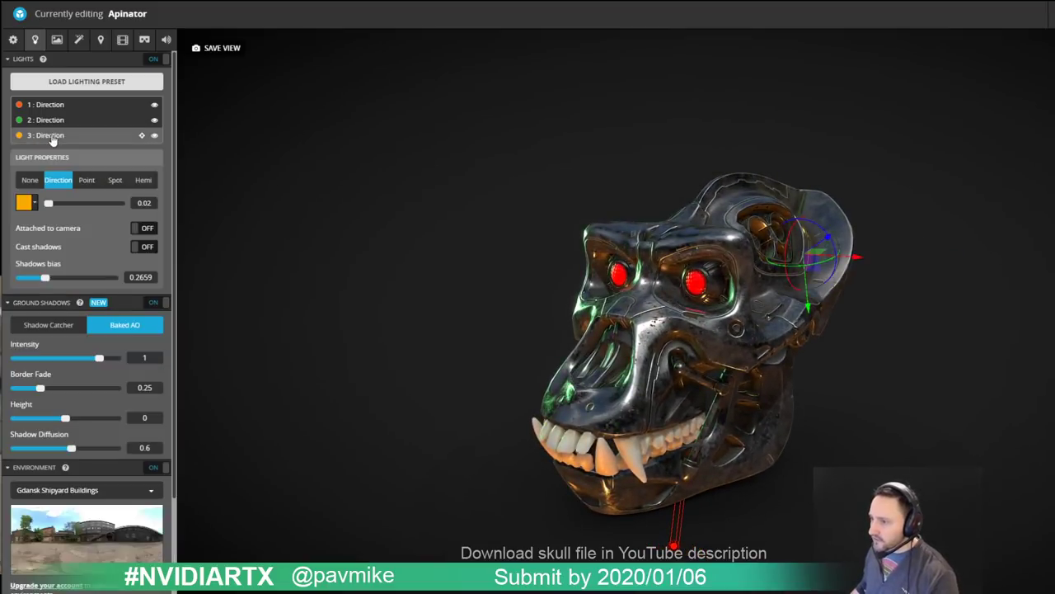
left_click(143, 247)
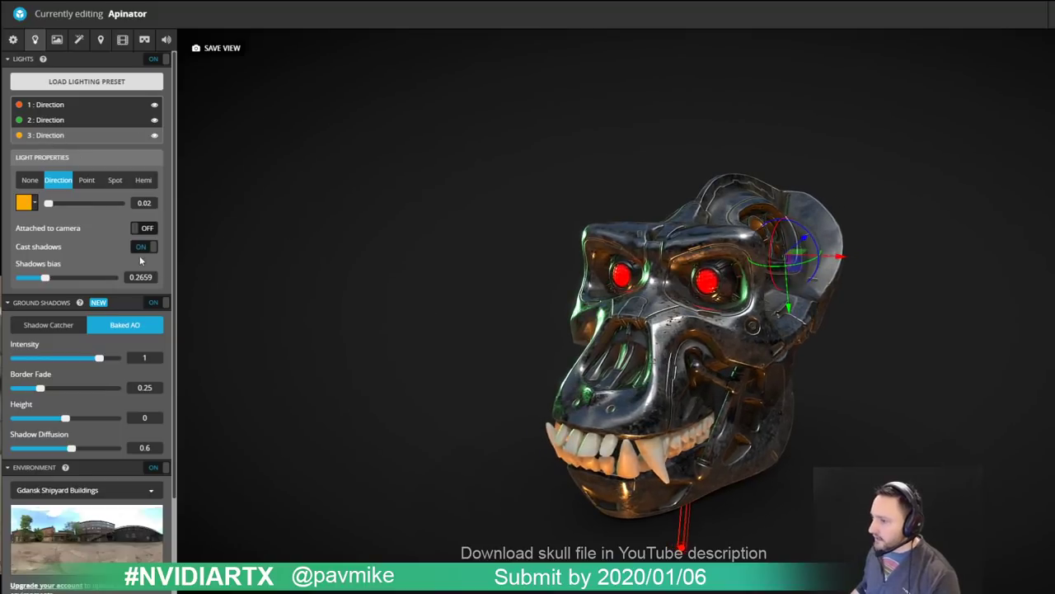
left_click(48, 105)
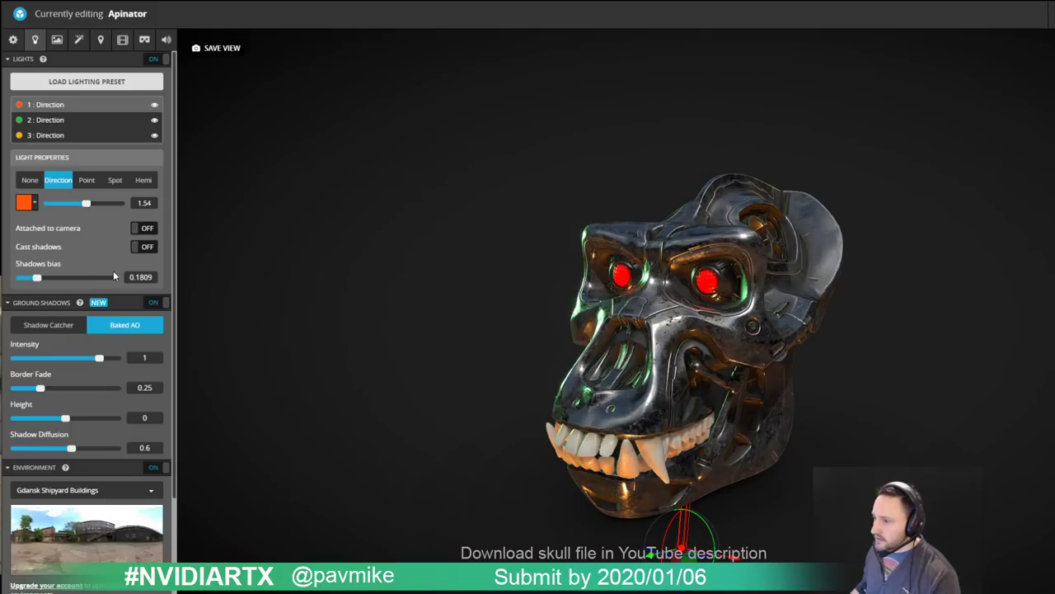
left_click(147, 246)
mouse_move(384, 285)
left_mouse_down()
mouse_move(460, 278)
mouse_move(374, 281)
mouse_move(421, 283)
mouse_move(404, 282)
left_mouse_up()
Step: Select the Teeth_mat material and review its subsurface scattering and ambient occlusion settings
scroll(83, 291, "down", 4)
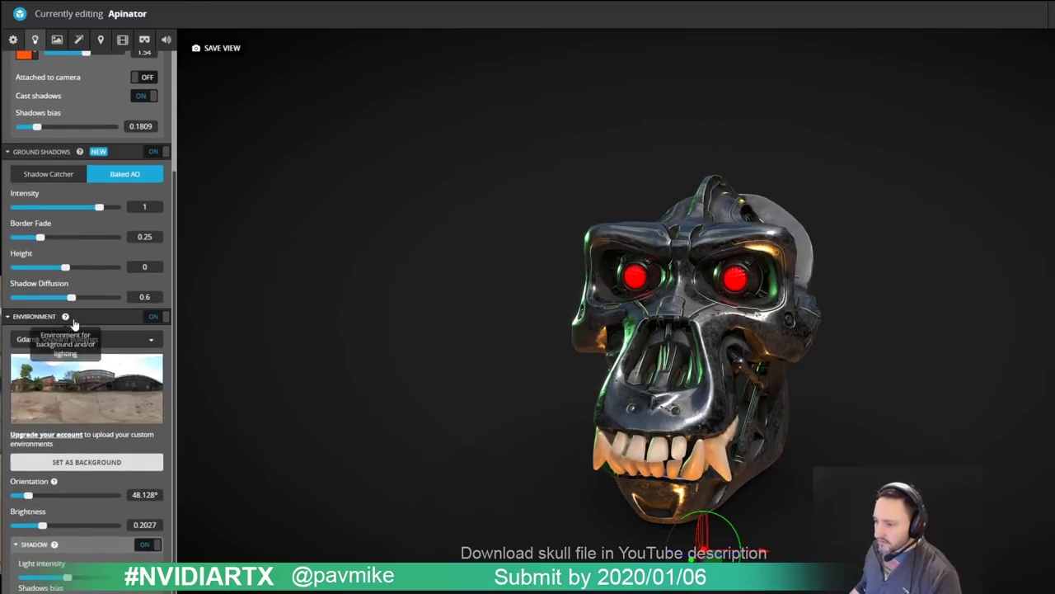
scroll(75, 313, "up", 4)
left_click(56, 40)
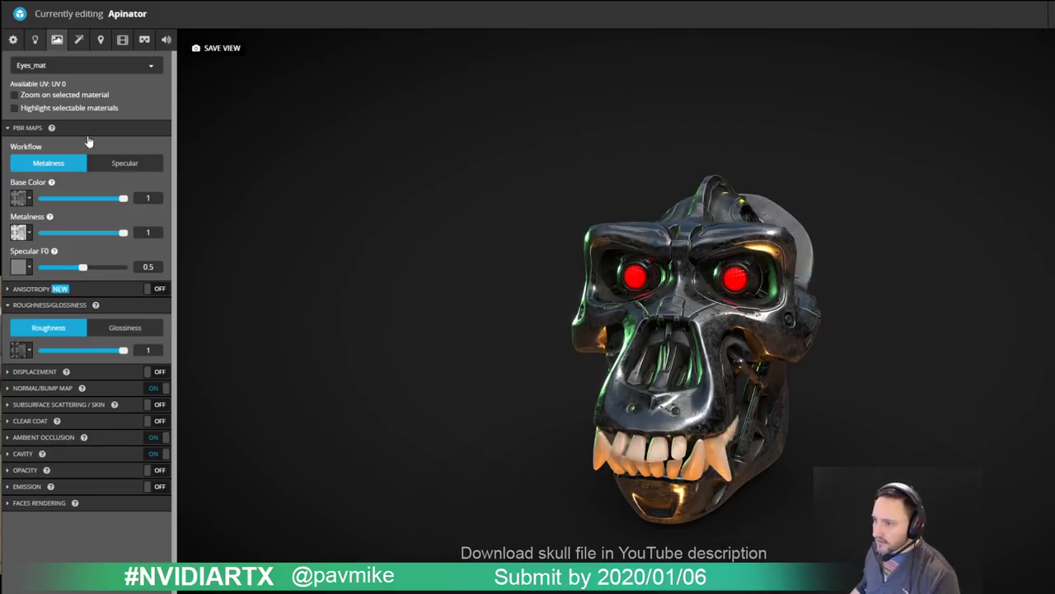
left_click(52, 67)
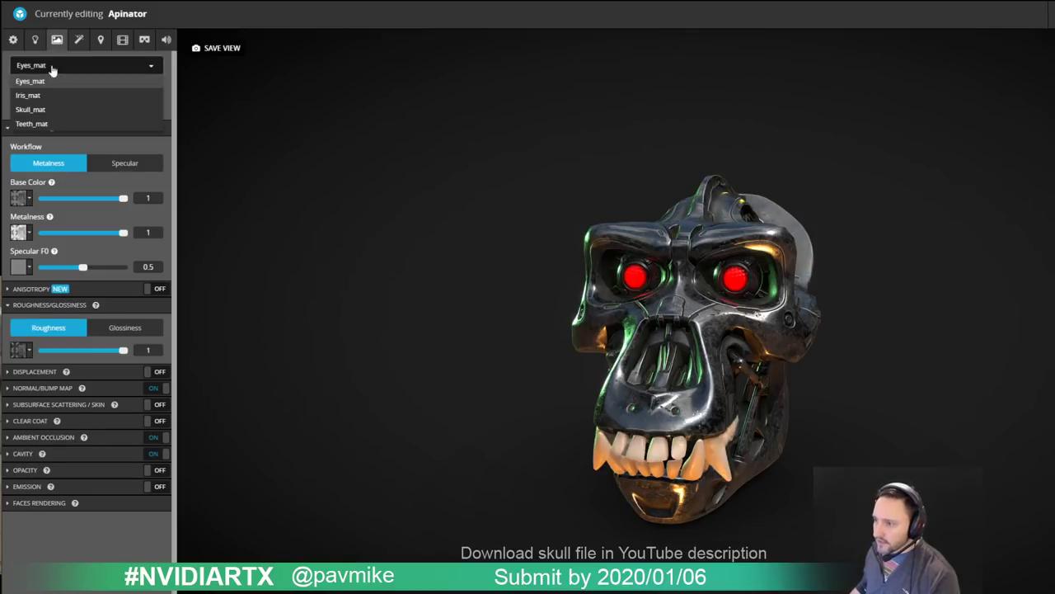
left_click(46, 122)
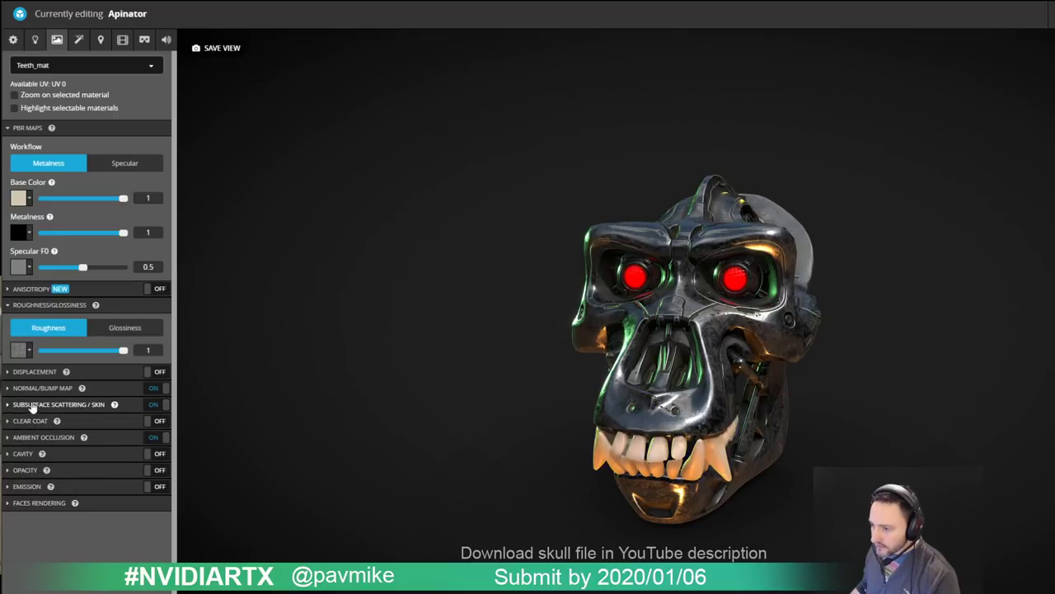
left_click(9, 405)
left_click(9, 405)
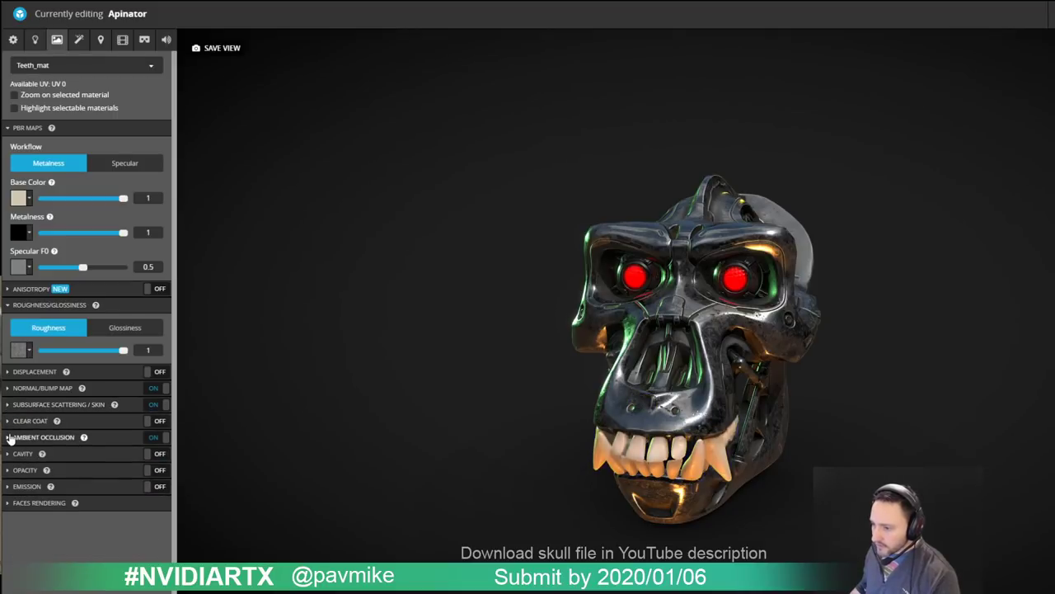
left_click(8, 437)
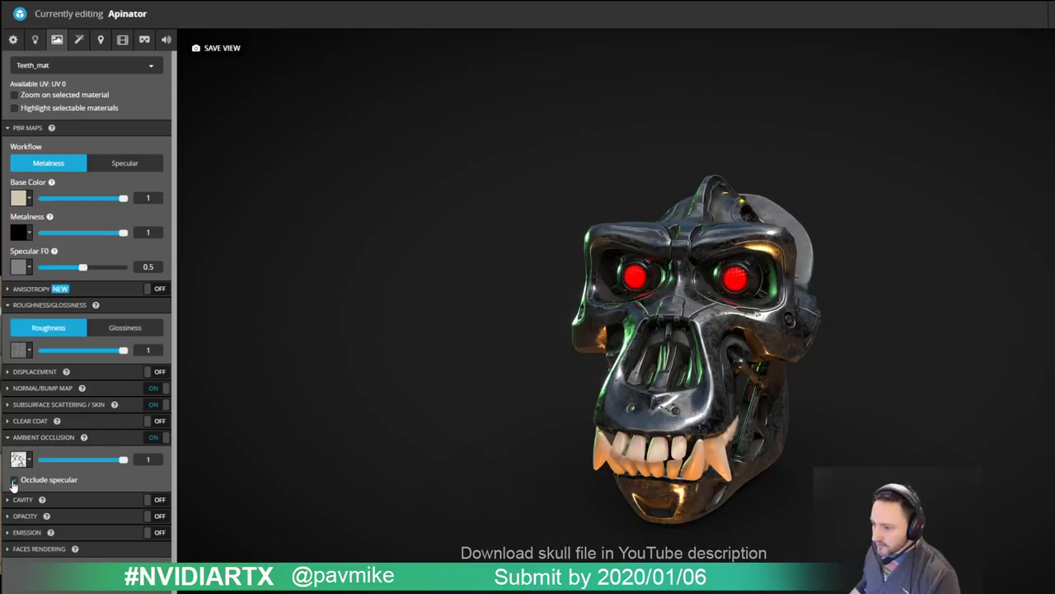
left_click(10, 437)
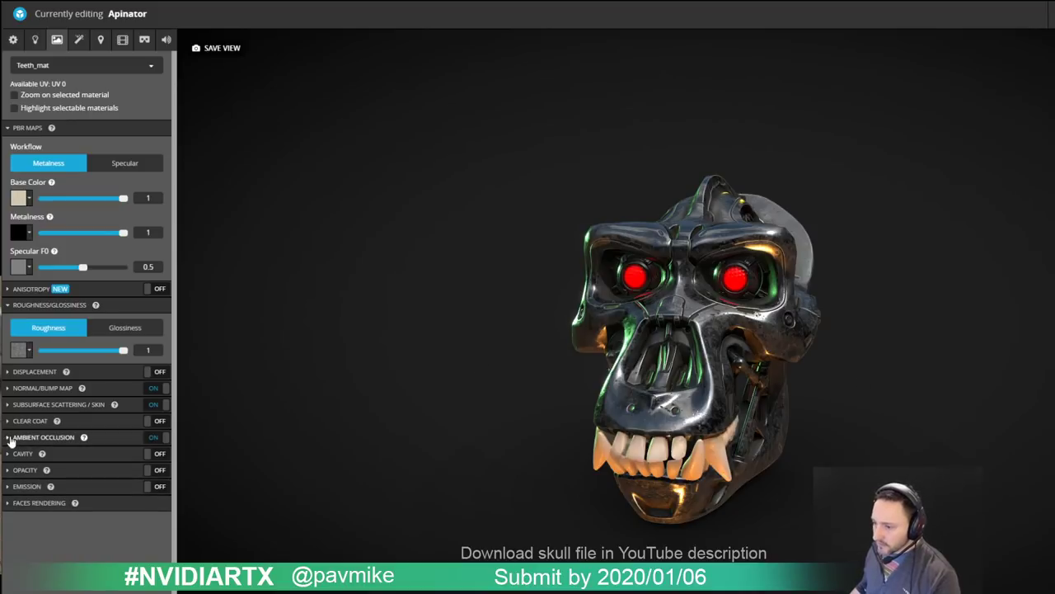
Step: Toggle the Screen Space Reflection and SSAO post-processing filters off and back on to compare their effect on the skull
left_click(78, 40)
left_click_drag(553, 241, 470, 222)
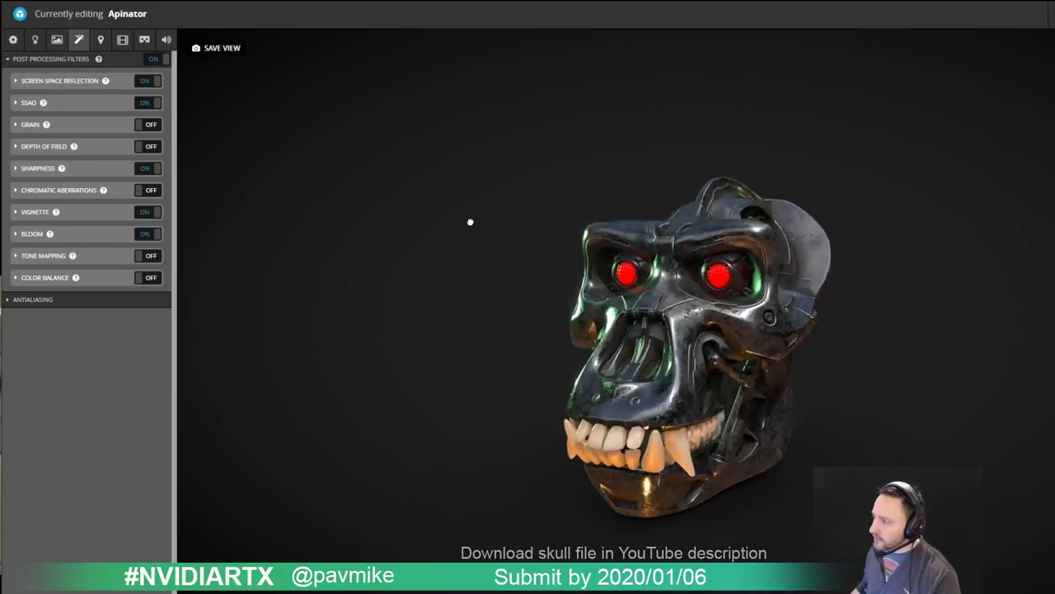
left_click(148, 81)
left_click_drag(502, 293, 617, 296)
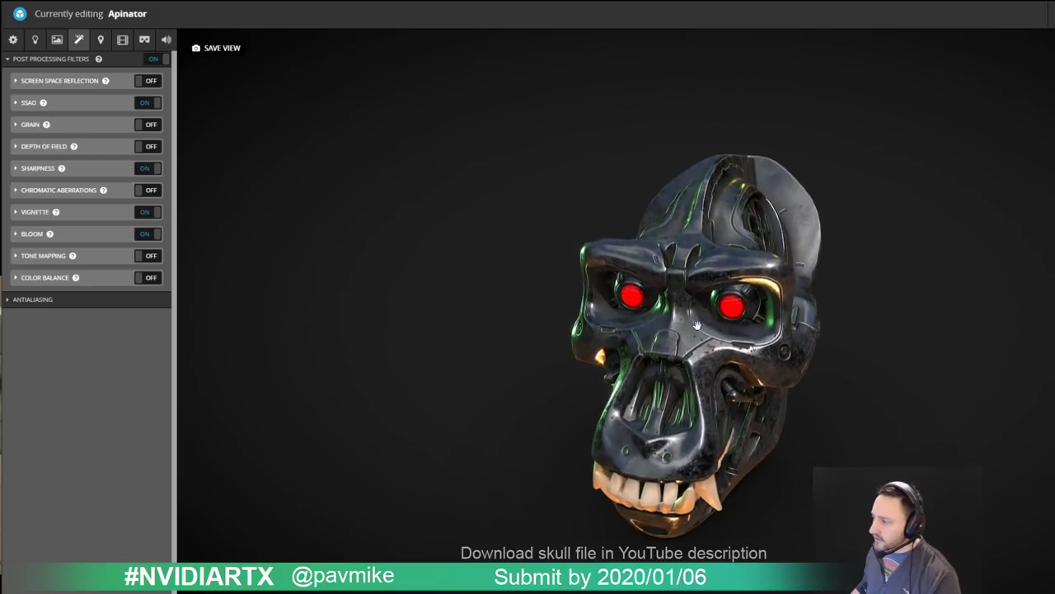
left_click(149, 81)
left_click_drag(433, 266, 434, 240)
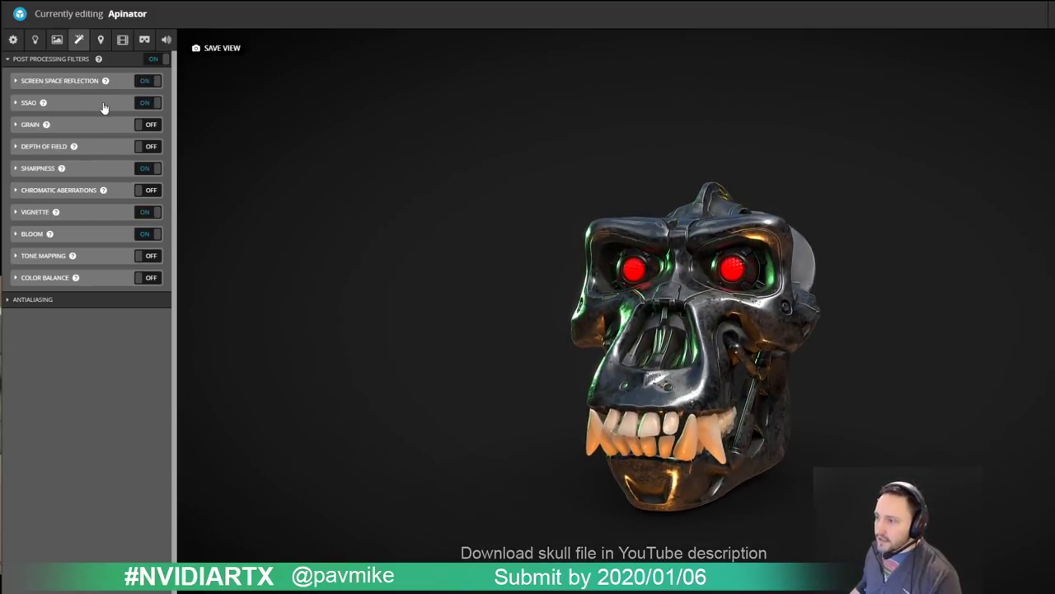
left_click(143, 104)
left_click(143, 105)
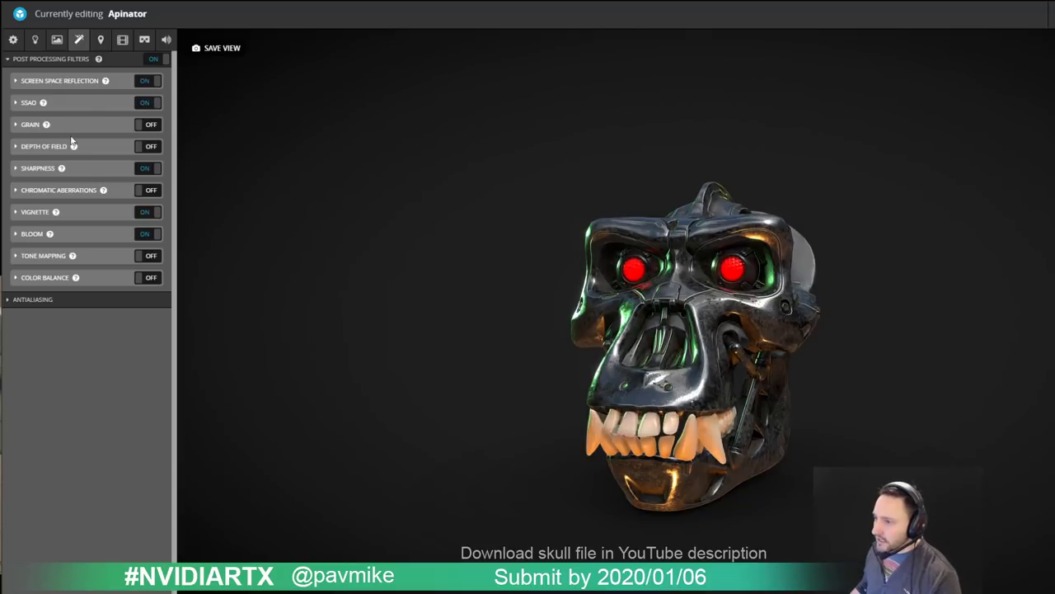
Step: Examine the Bloom filter's threshold, intensity and radius settings
mouse_move(72, 258)
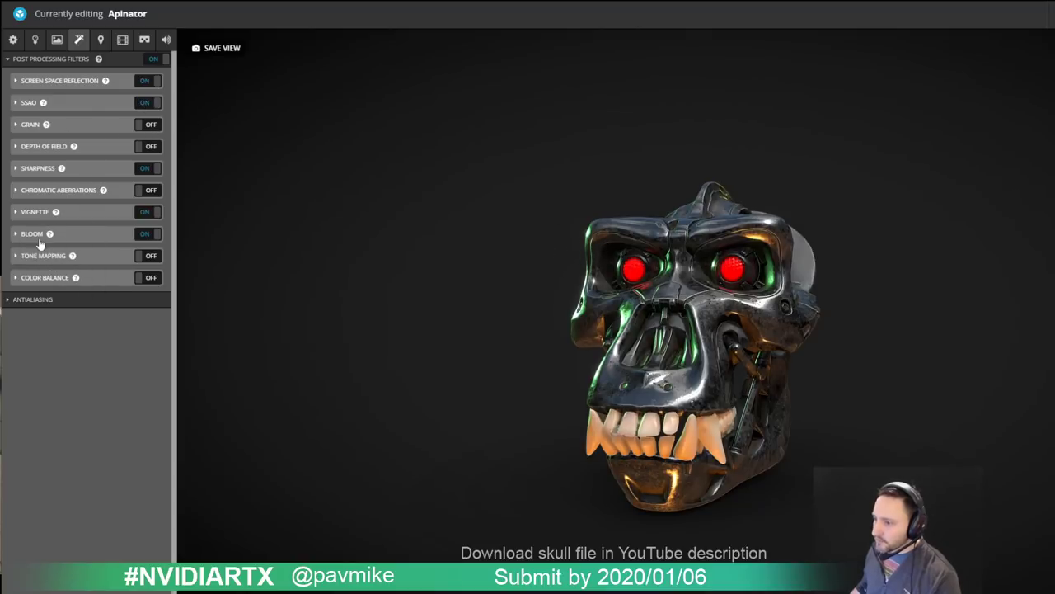
left_click(39, 238)
mouse_move(30, 304)
left_mouse_down()
mouse_move(66, 304)
mouse_move(30, 304)
mouse_move(107, 285)
mouse_move(26, 285)
mouse_move(88, 285)
mouse_move(32, 299)
left_mouse_up()
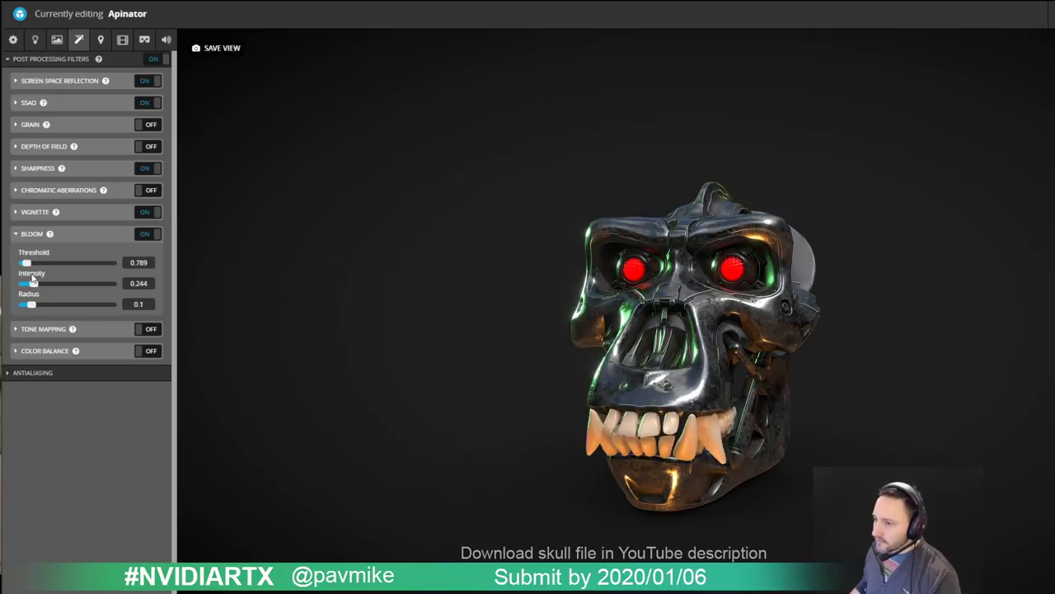
left_click(20, 236)
Step: Turn on Chromatic Aberrations, check the effect on the skull from another angle, and turn the filter off again
left_click(149, 189)
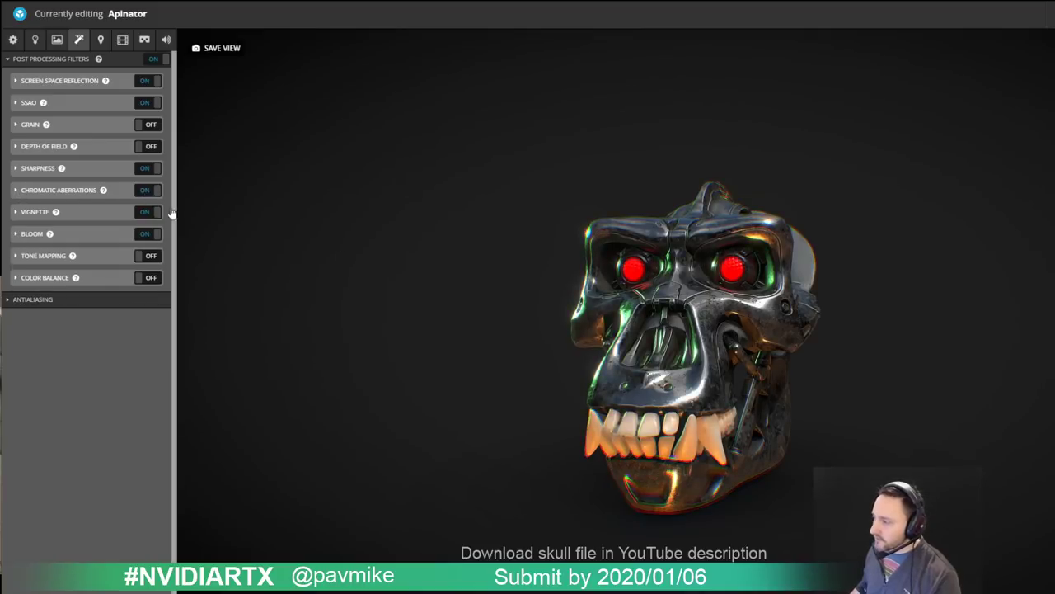
mouse_move(492, 256)
left_mouse_down()
mouse_move(464, 262)
mouse_move(463, 252)
mouse_move(502, 252)
mouse_move(471, 250)
left_mouse_up()
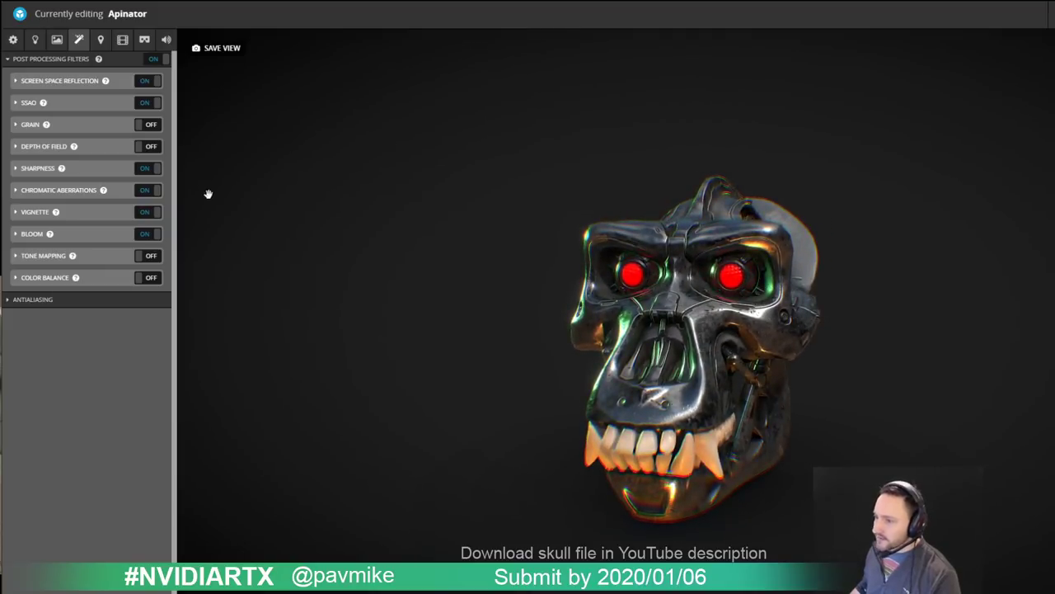
left_click(148, 192)
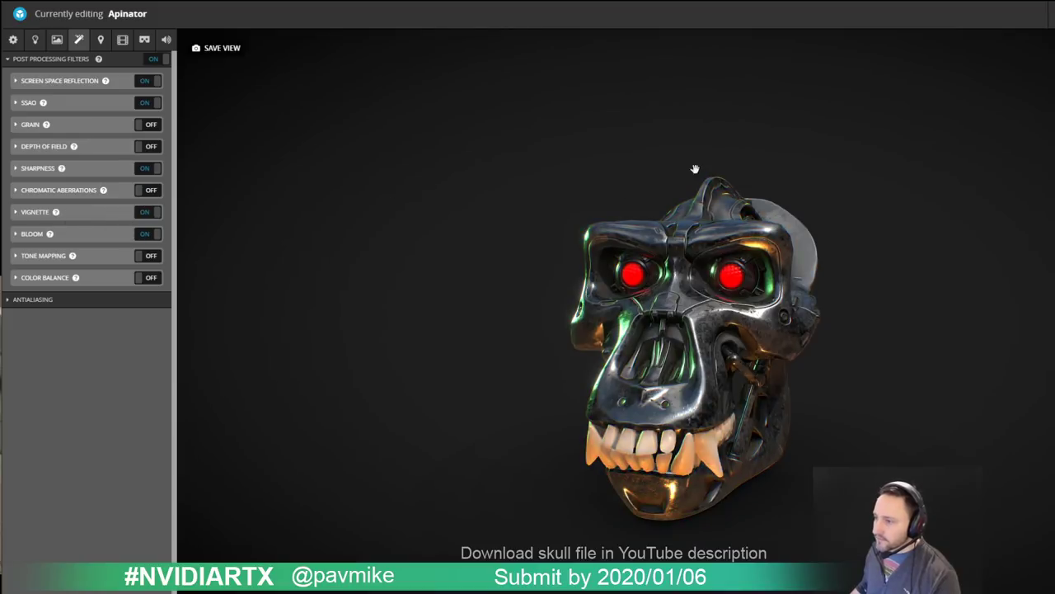
Step: Look through the annotation, animation and virtual reality settings, and inspect the skull's scale beside the VR character
left_click(100, 39)
left_click(122, 40)
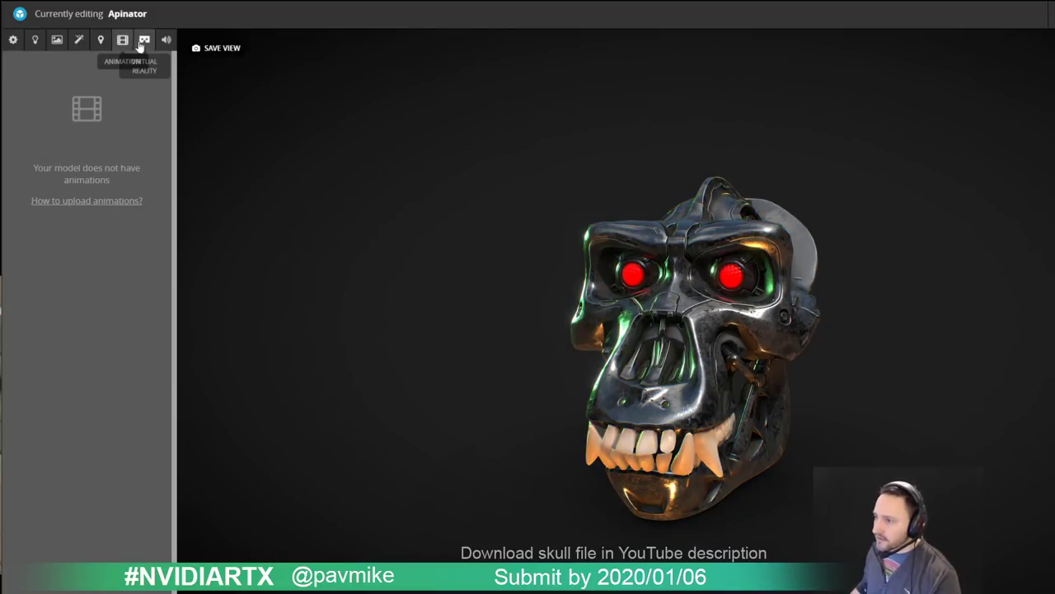
left_click(143, 40)
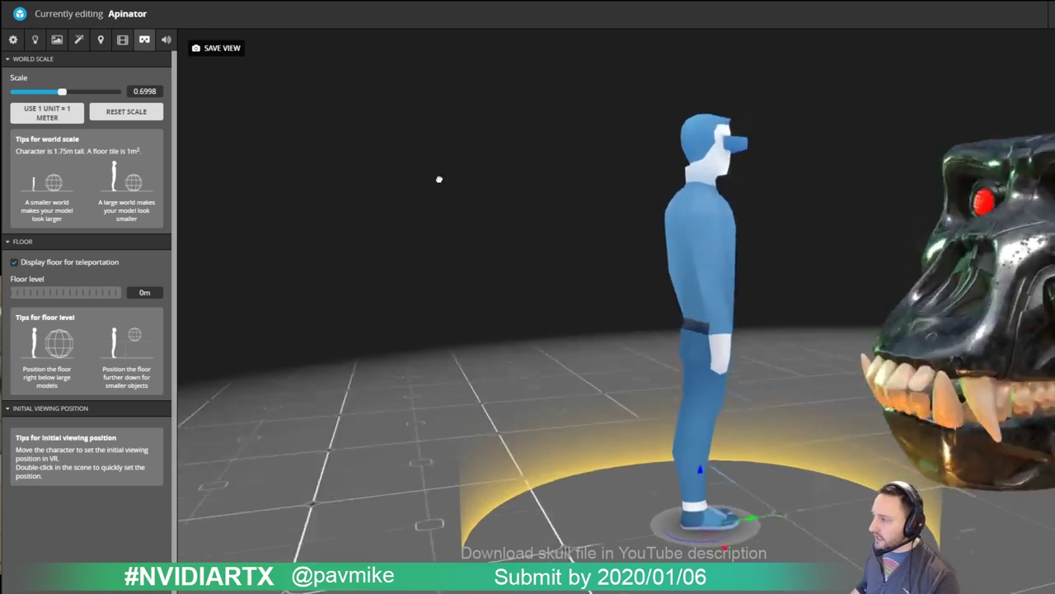
left_click_drag(405, 179, 374, 190)
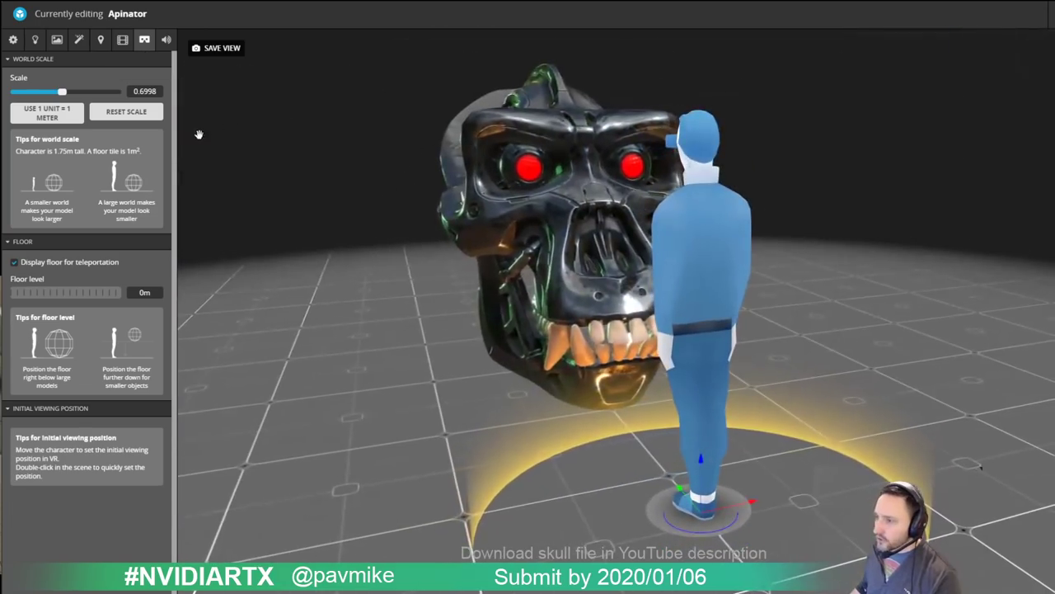
Step: Leave the 3D settings editor without saving the changes and look over the published Apinator model page
left_click(12, 40)
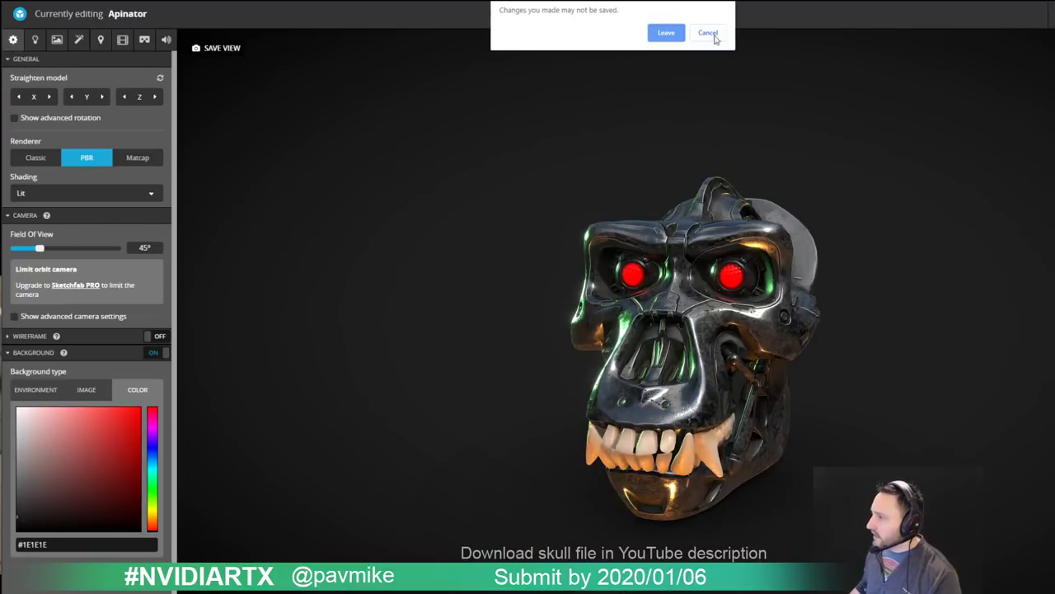
left_click(669, 34)
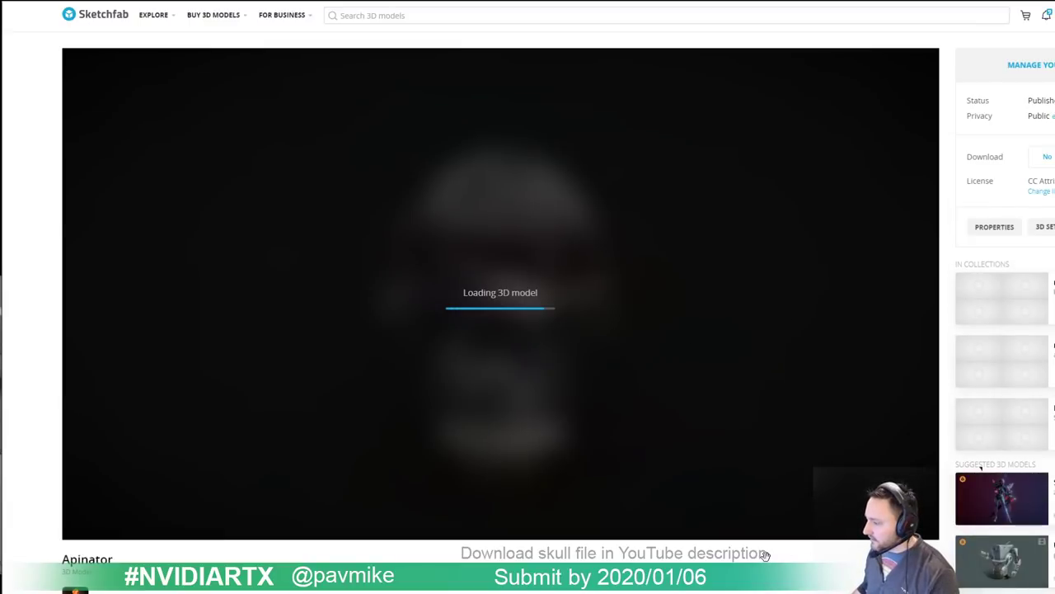
scroll(982, 467, "down", 2)
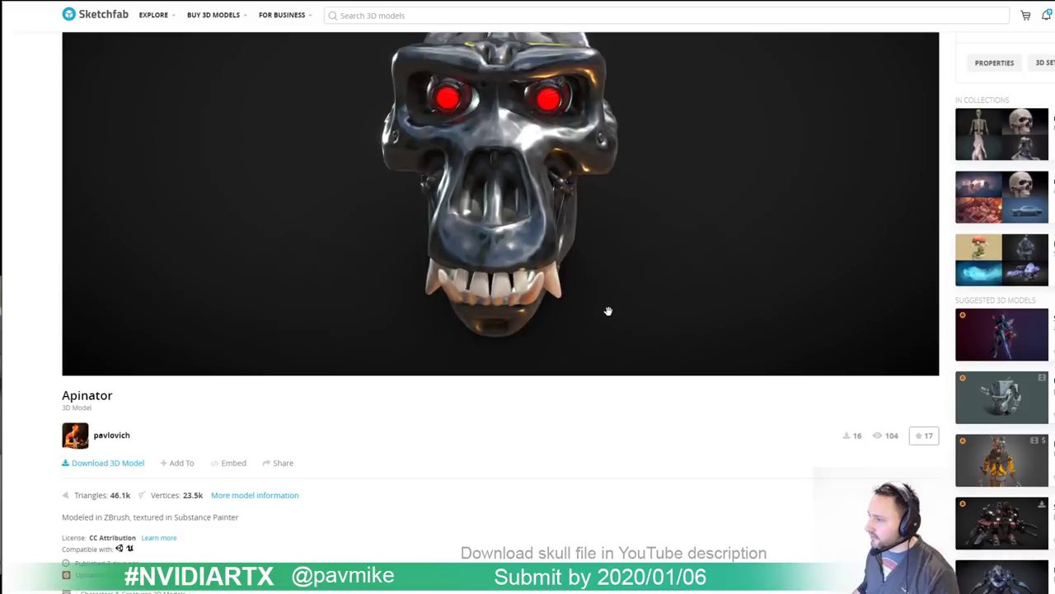
left_click_drag(607, 311, 640, 212)
scroll(770, 451, "up", 2)
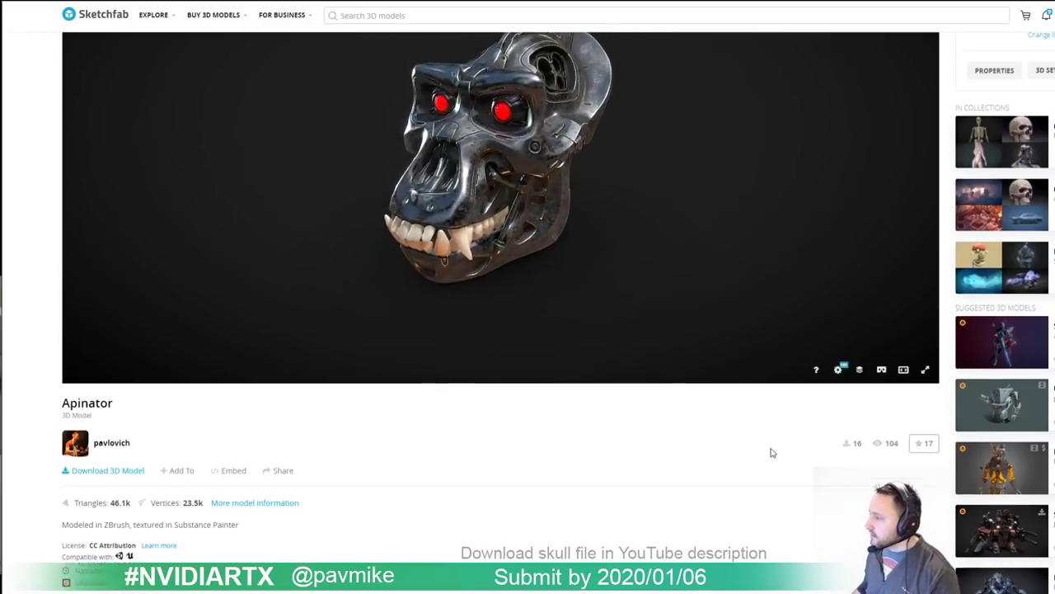
Step: Open the Model Inspector and examine the skull's Base Color channel and Wireframe display while orbiting the model
left_click(862, 528)
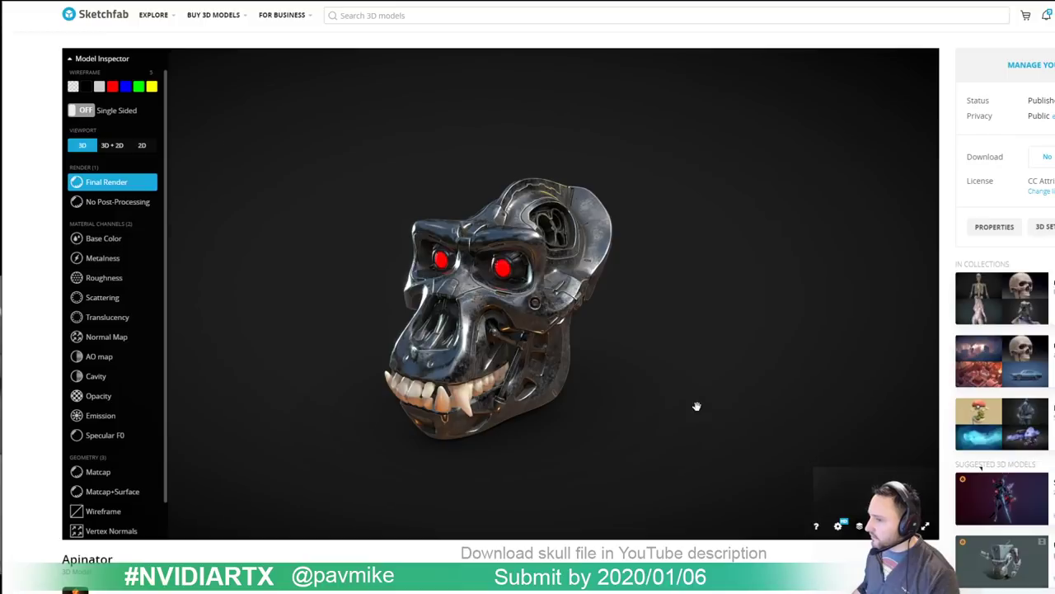
left_click(117, 240)
left_click_drag(170, 266, 351, 277)
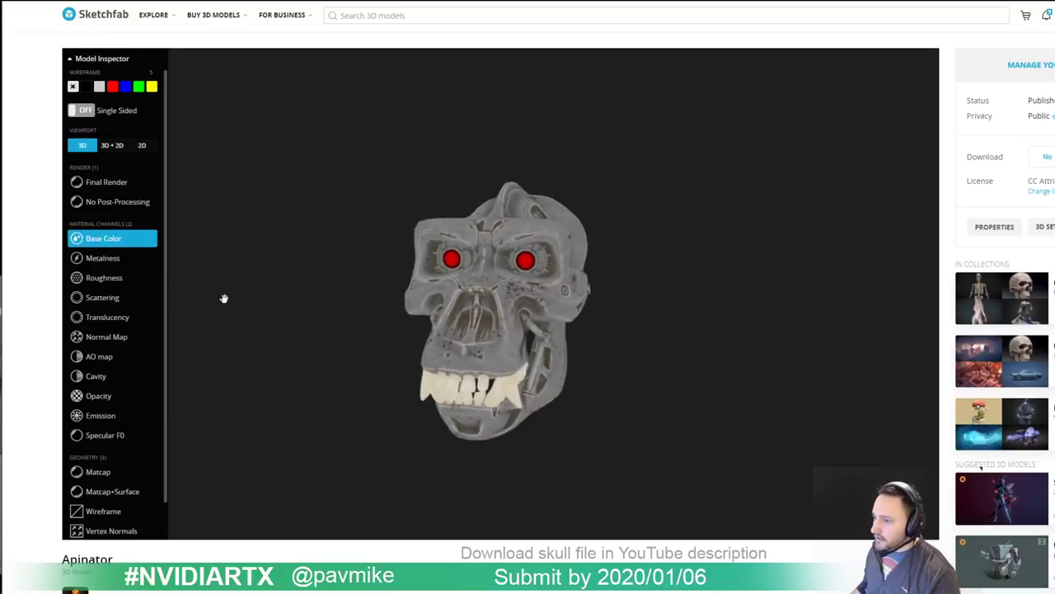
scroll(118, 429, "down", 1)
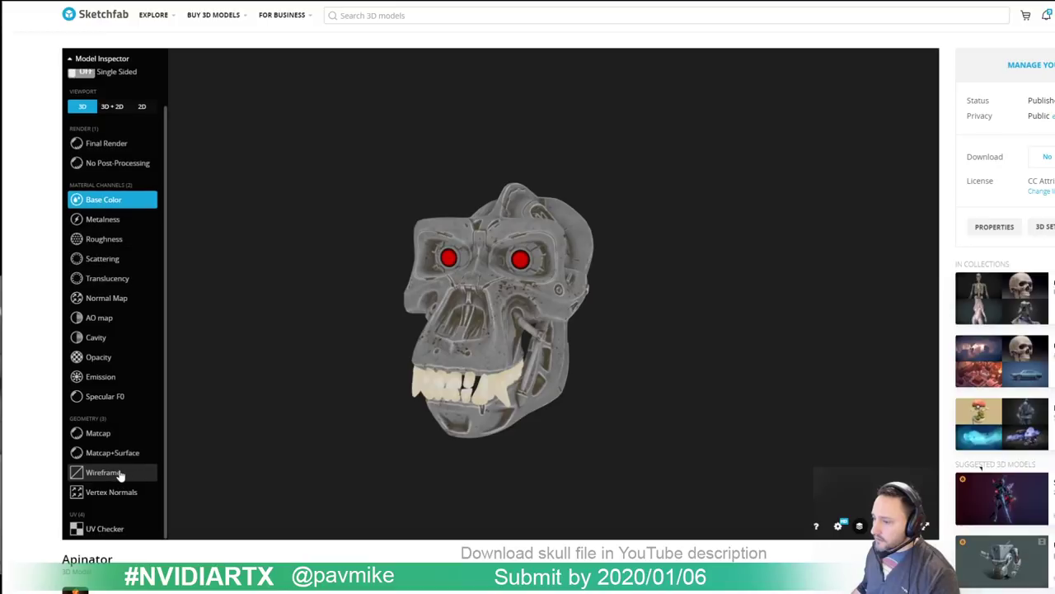
left_click(120, 472)
left_click_drag(297, 287, 823, 247)
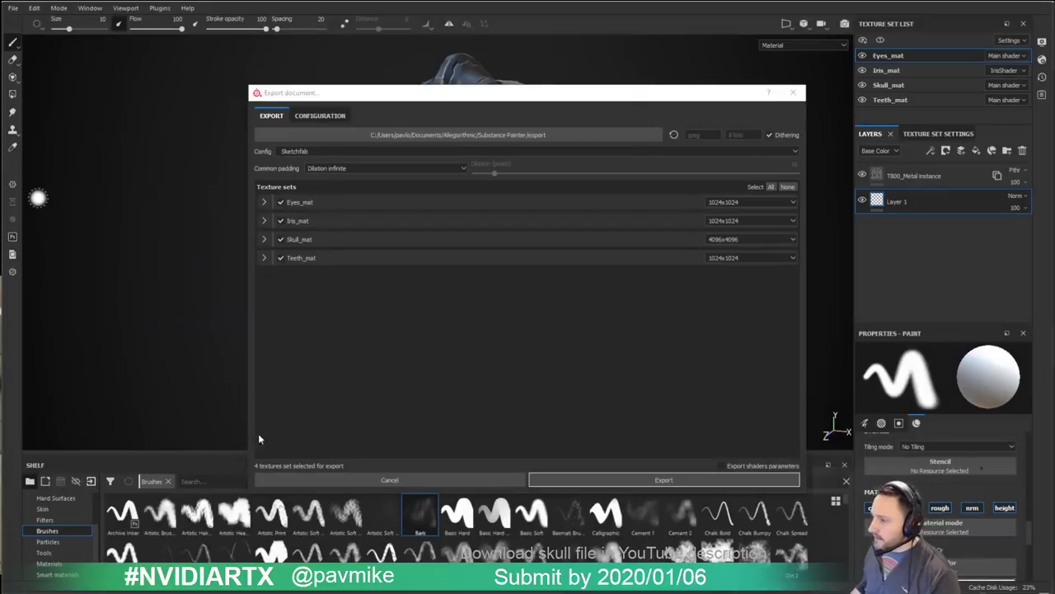
Step: Switch to Substance Painter and cancel the texture export
left_click(390, 479)
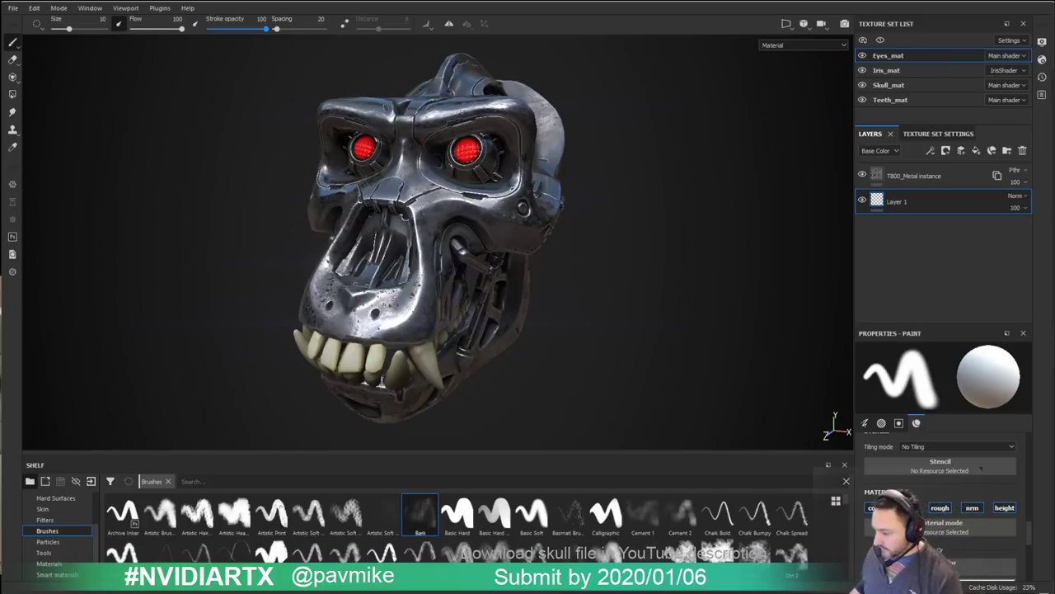
Step: Show the playback speed options of the YouTube workstation video in the browser, and return to Substance Painter
key("alt+Tab")
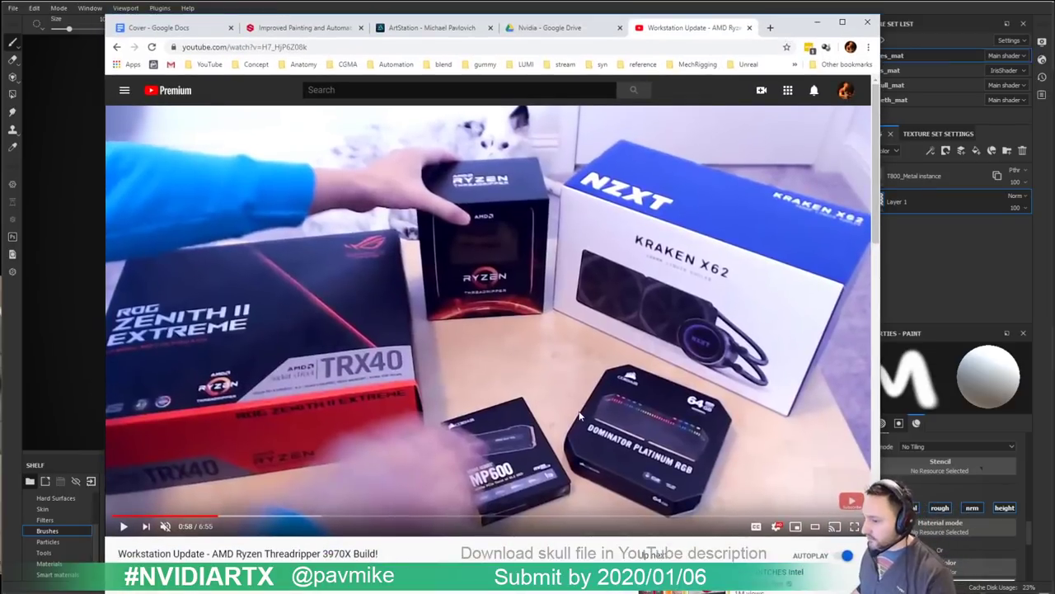
left_click(777, 528)
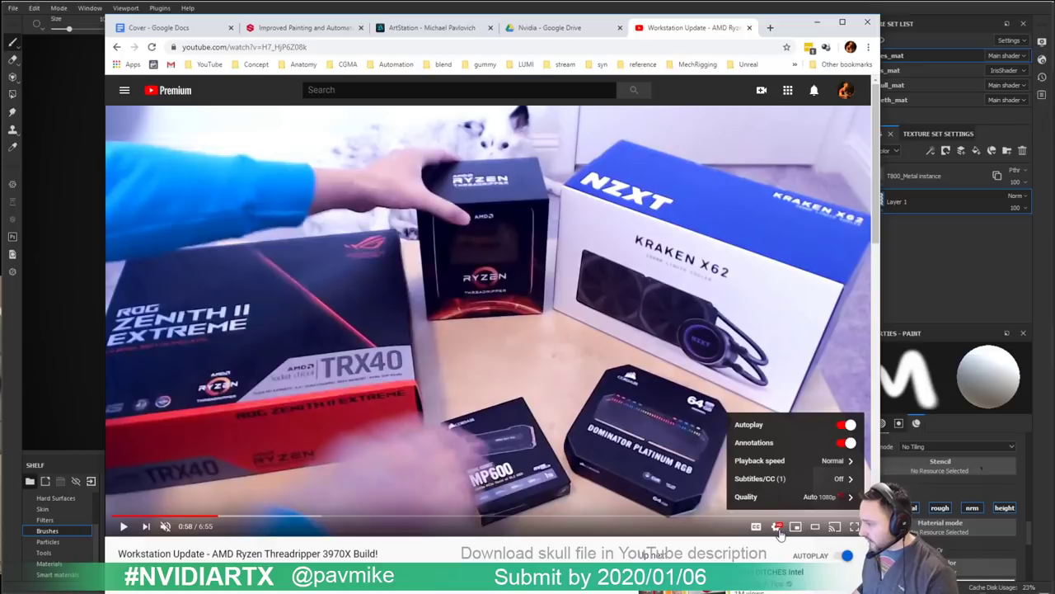
left_click(785, 459)
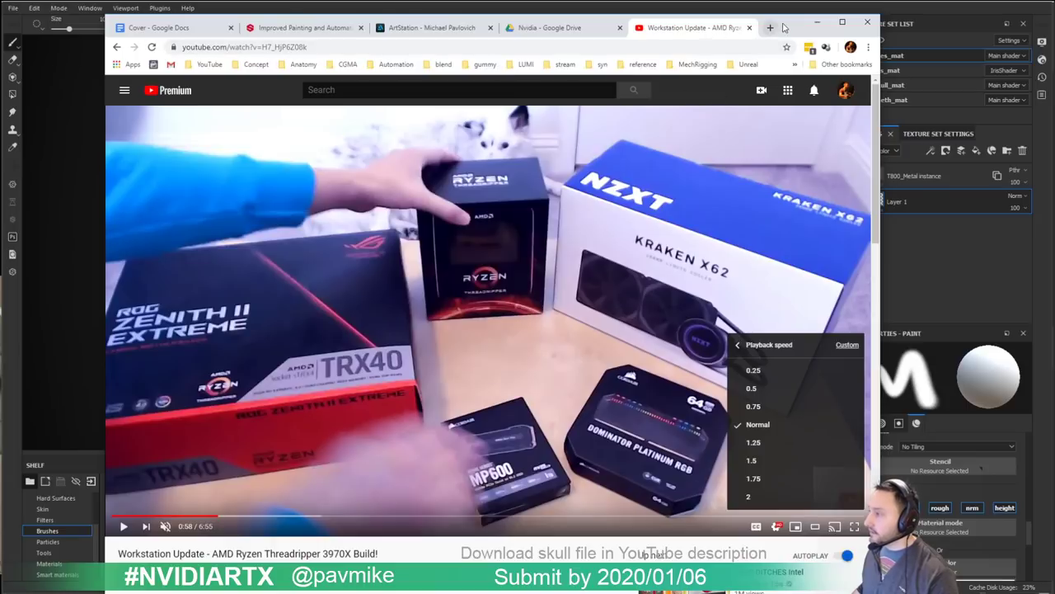
left_click(816, 21)
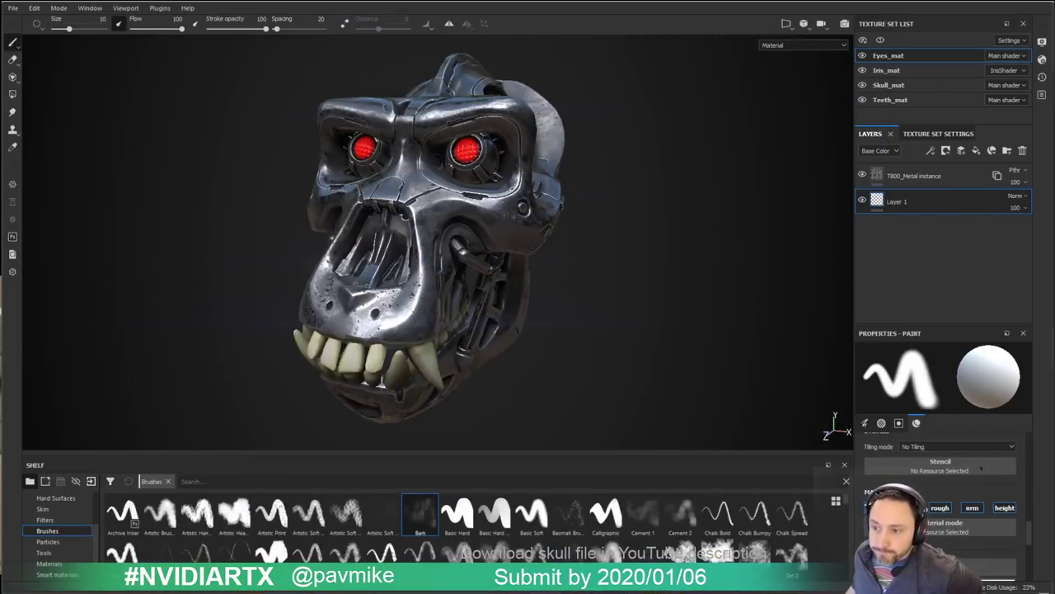
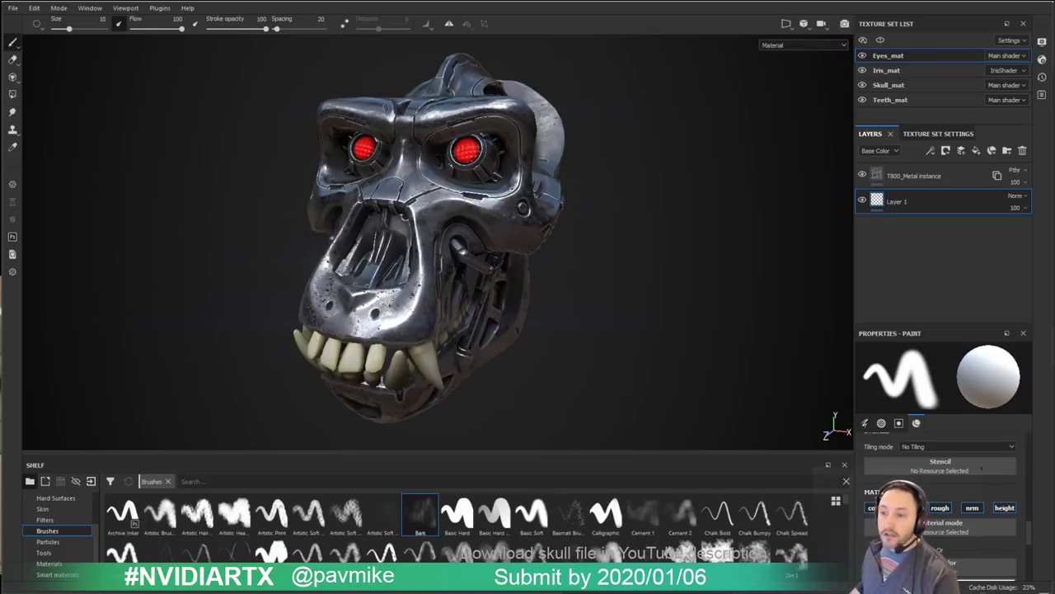
Step: Show the skull's 3D view and 2D UV view side by side
mouse_move(689, 236)
left_mouse_down("alt")
mouse_move(706, 243)
mouse_move(634, 223)
mouse_move(688, 228)
mouse_move(648, 209)
mouse_move(690, 197)
left_mouse_up("alt")
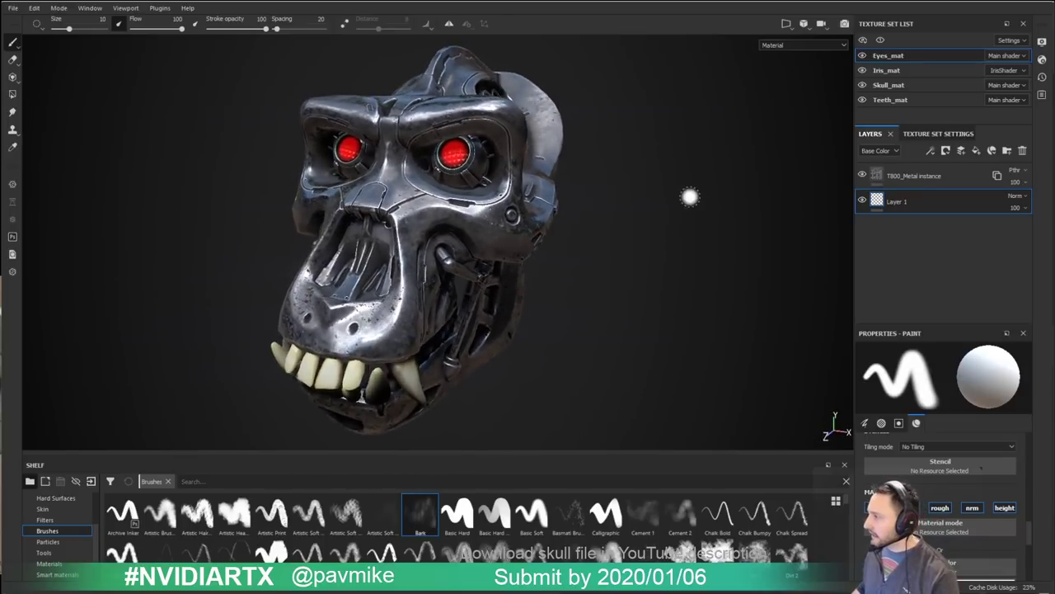
left_click(804, 45)
left_click(787, 23)
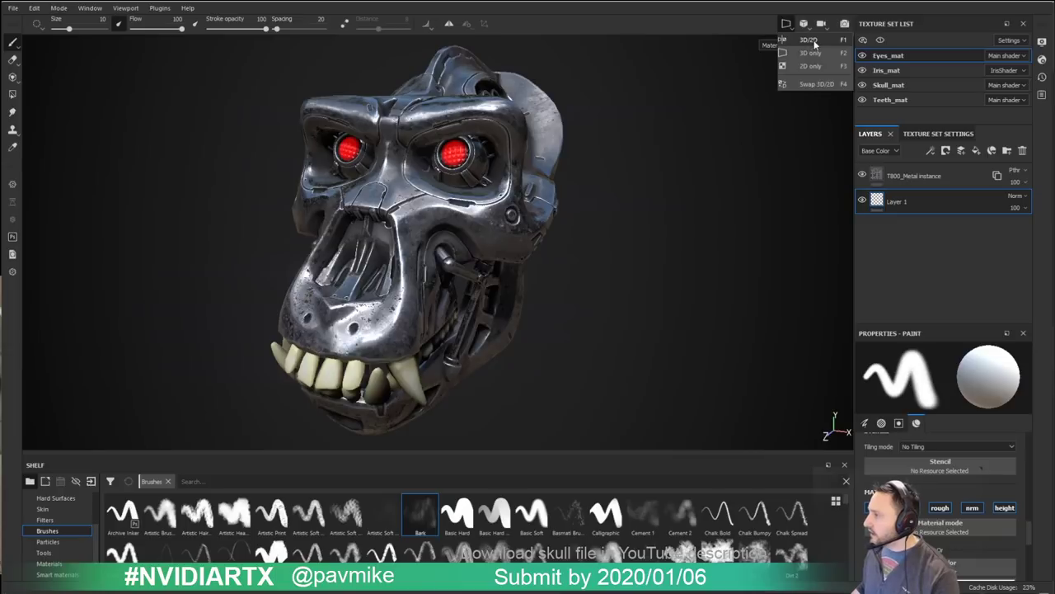
left_click(809, 40)
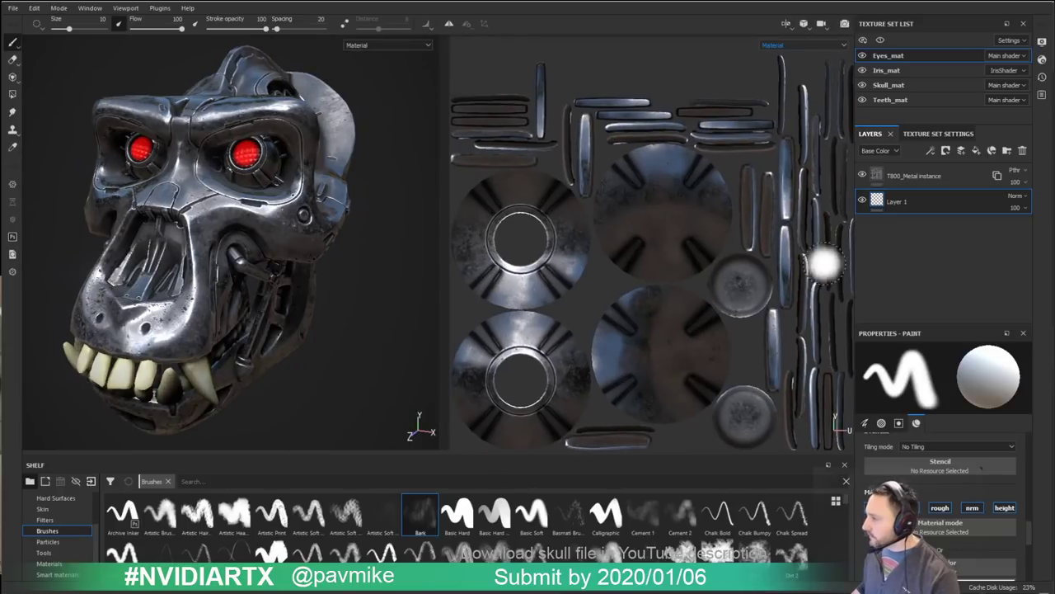
Step: Look through the paint brush's stroke settings, including jitter values and the available Alignment options
right_click(678, 196)
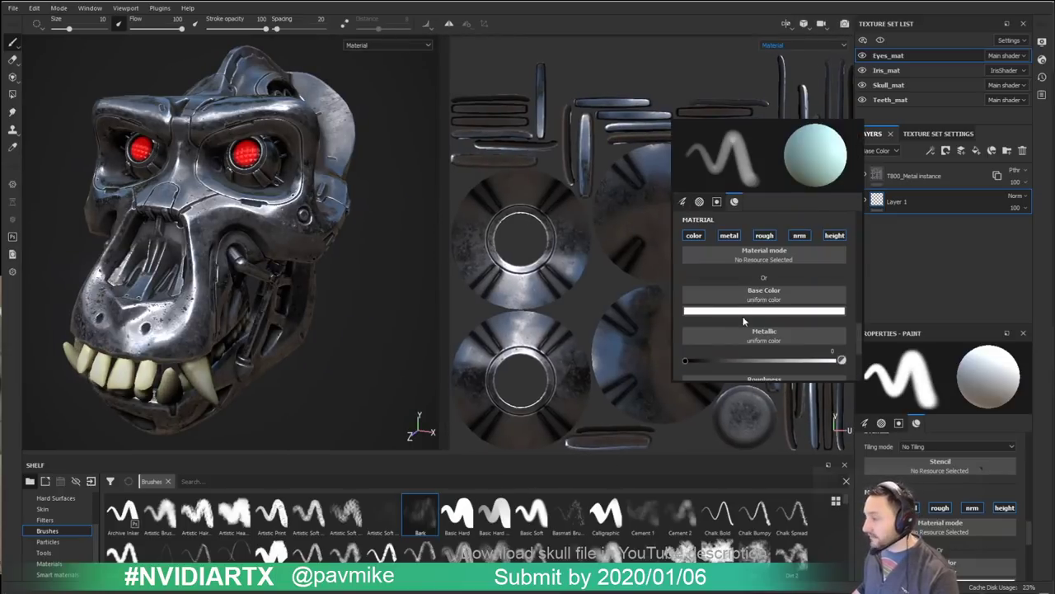
left_click(699, 201)
left_click(682, 201)
scroll(720, 285, "down", 3)
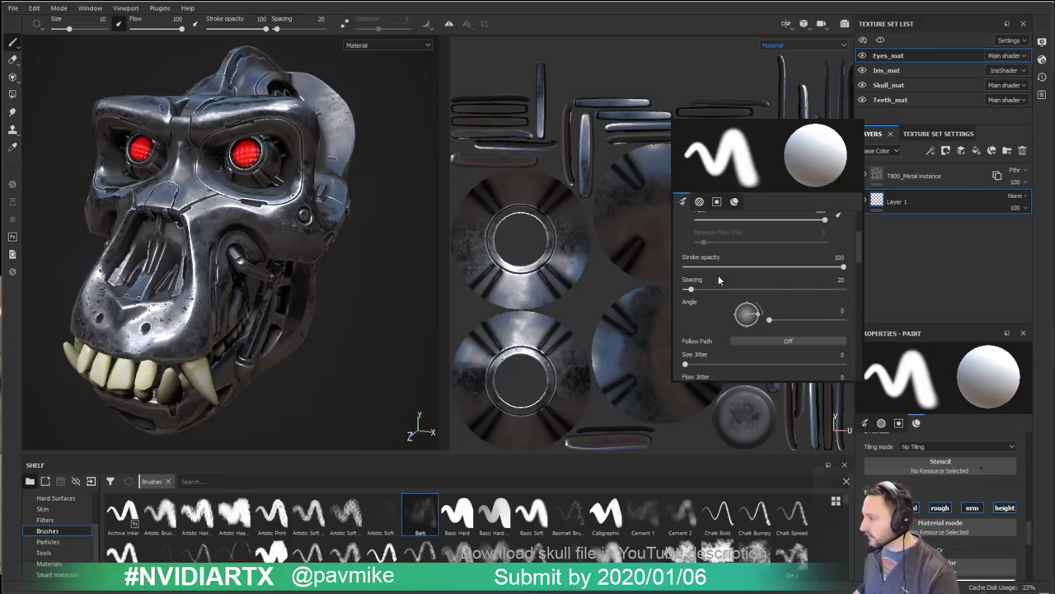
scroll(768, 323, "down", 2)
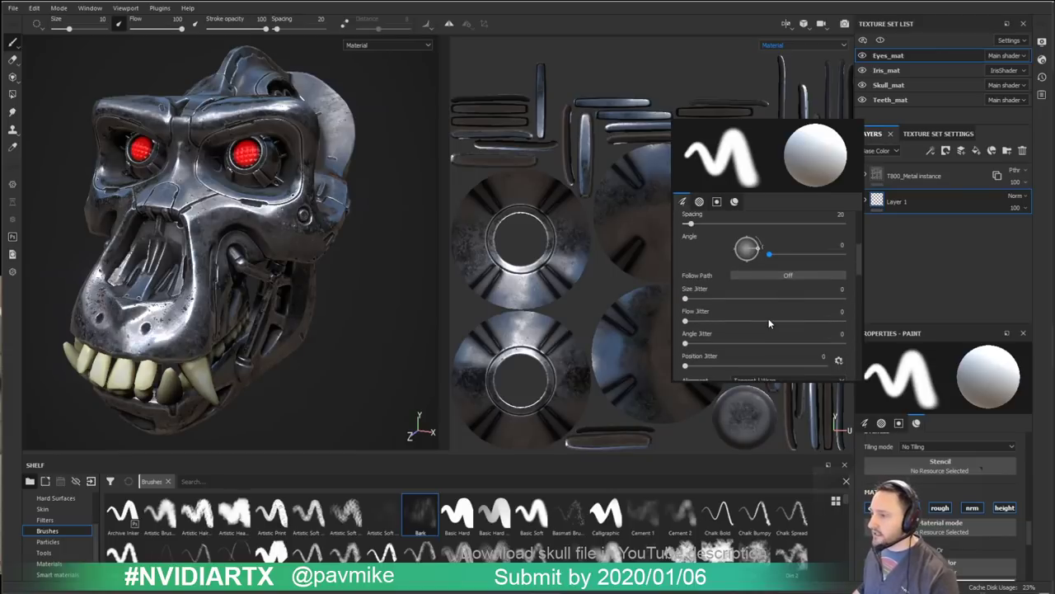
scroll(768, 323, "down", 2)
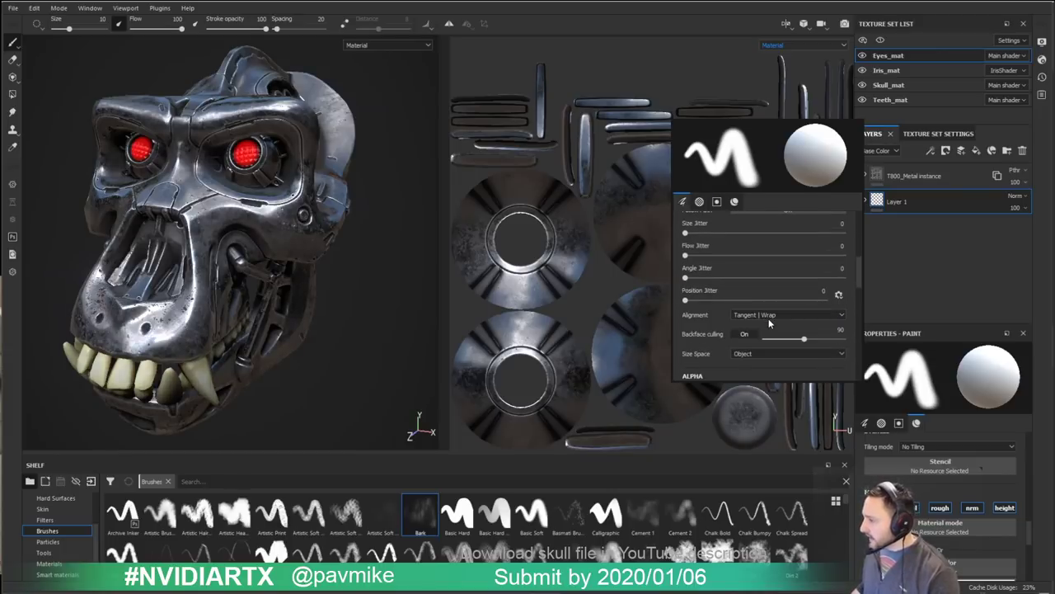
left_click(779, 315)
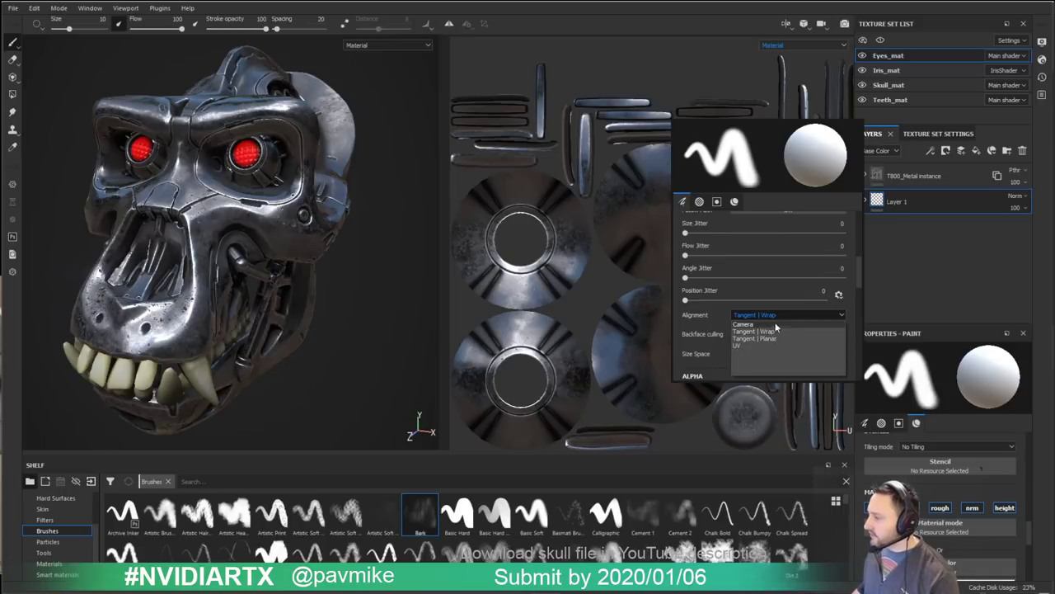
left_click(709, 320)
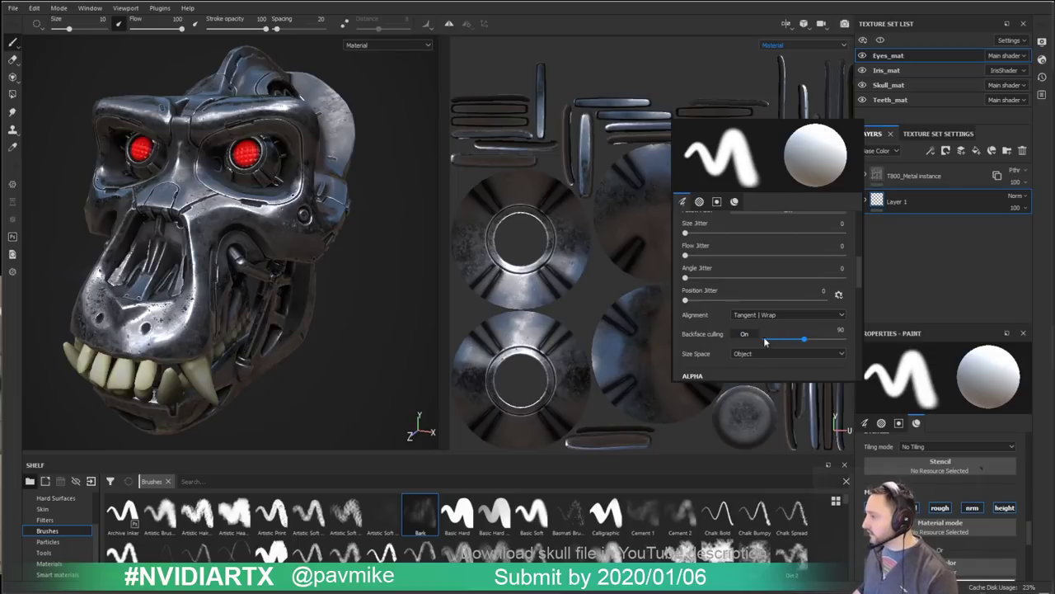
Step: Examine the brush's Backface culling setting and the available Size Space options without changing them
left_click(750, 338)
left_click(747, 336)
scroll(758, 330, "down", 2)
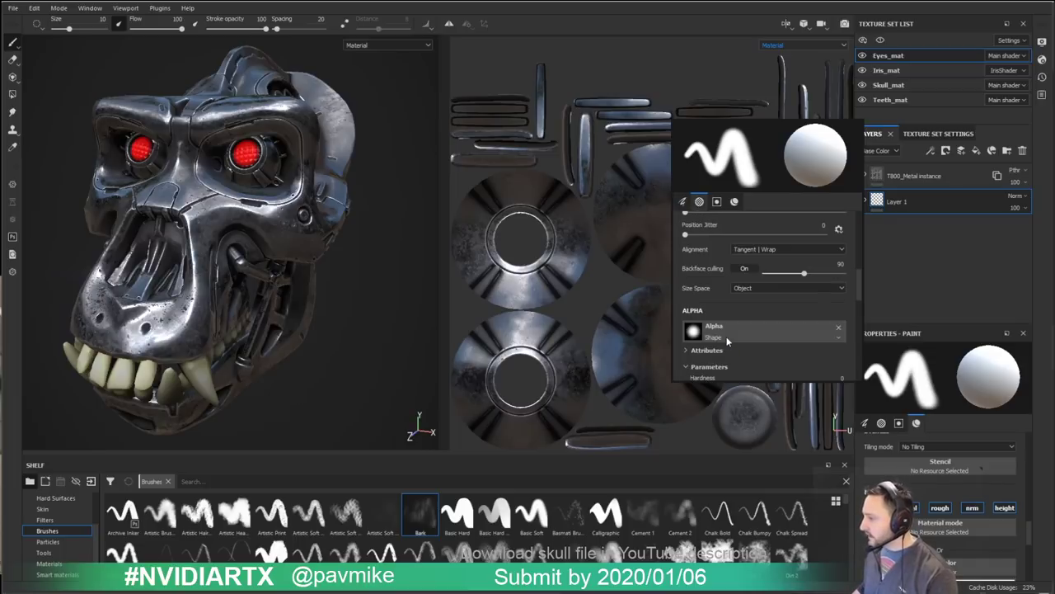
left_click(767, 288)
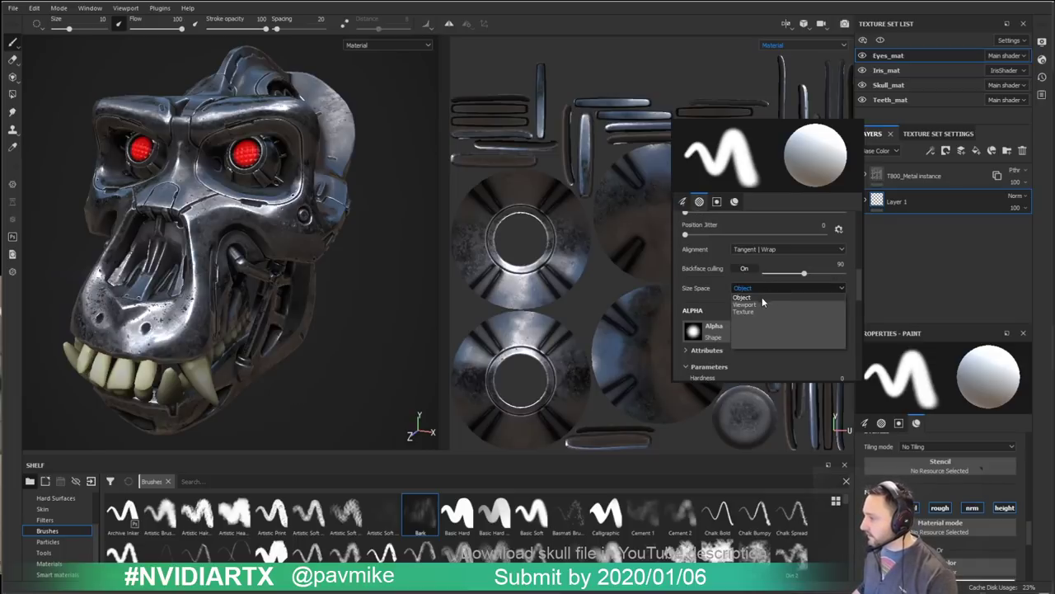
left_click(760, 290)
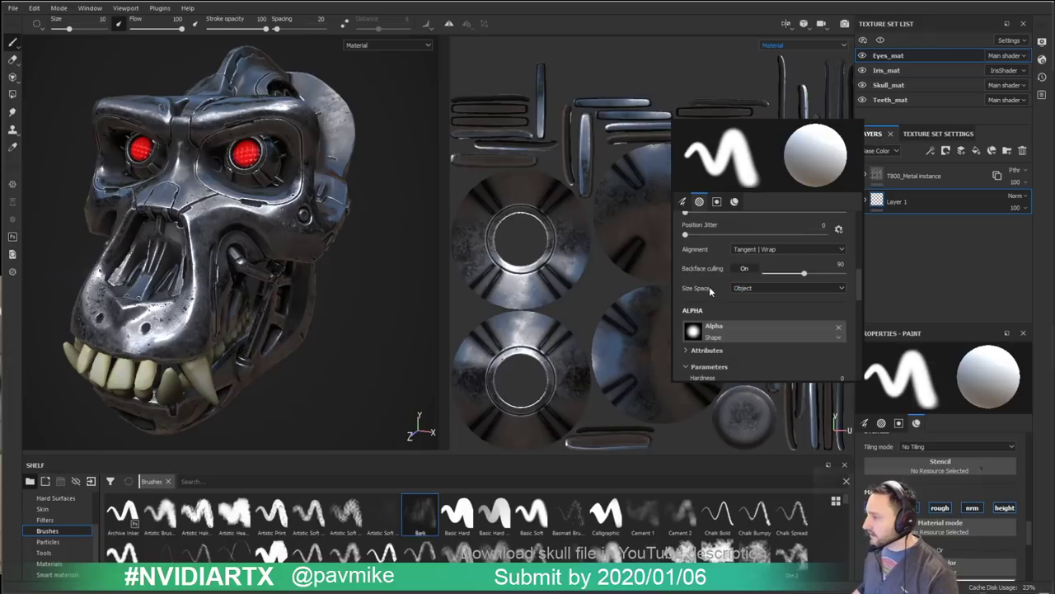
Step: Reduce the paint brush size to 7.07
left_click_drag(338, 205, 304, 217, "alt")
key("bracketleft")
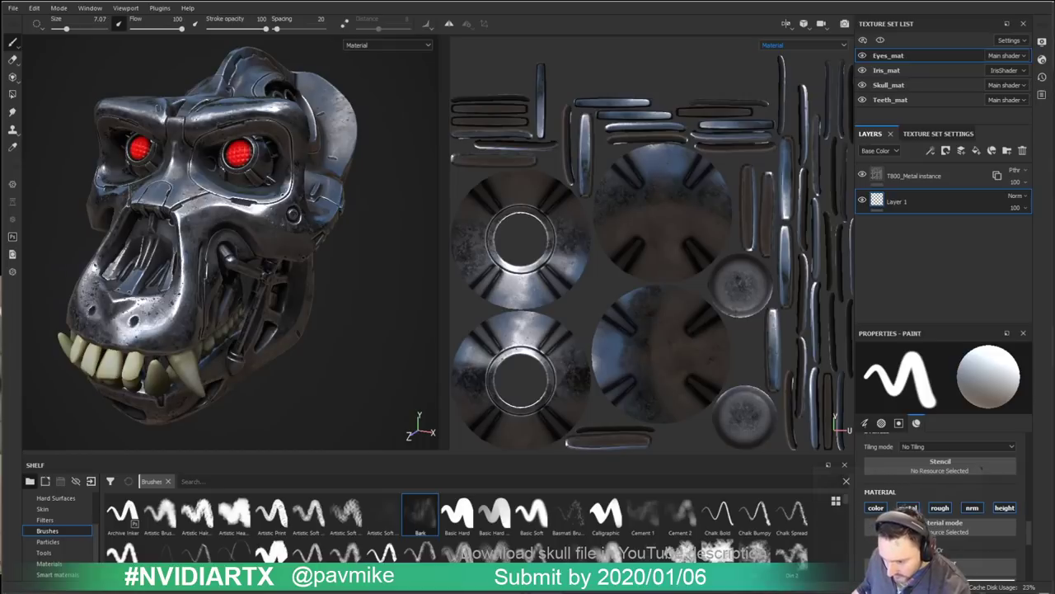
Step: Check the audio filters for Mic/Aux in OBS, and return to Substance Painter
left_click_drag(351, 129, 351, 125)
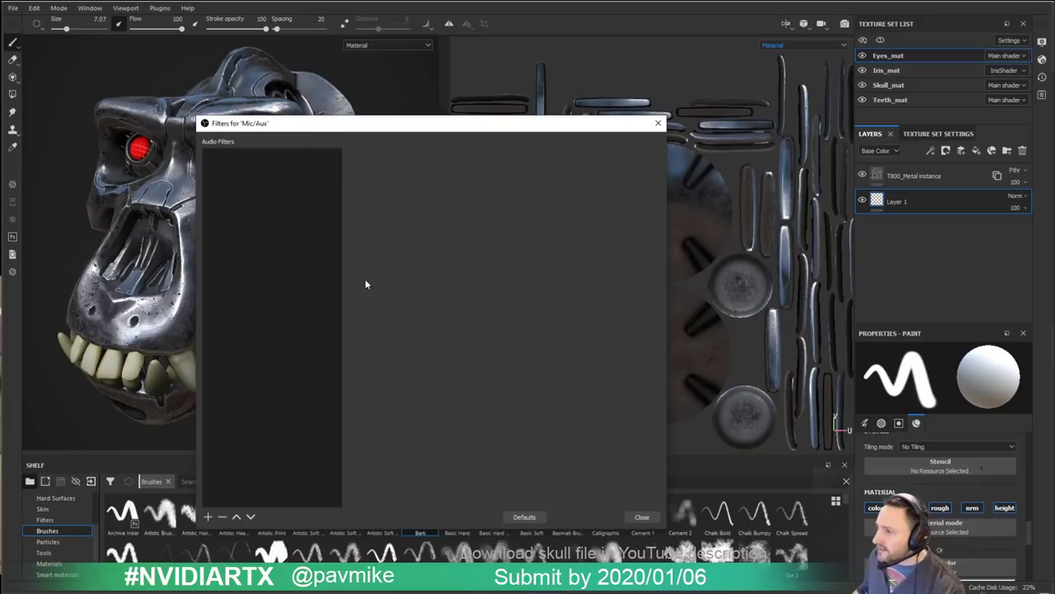
left_click(642, 517)
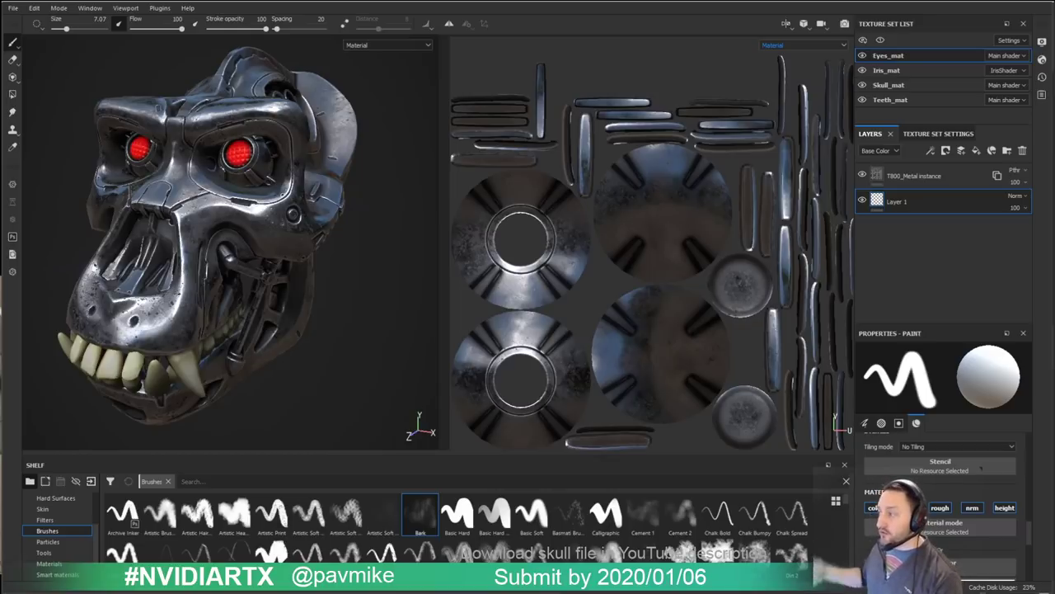
Step: Set the viewport to 3D only and look over the skull from several angles
left_click(796, 27)
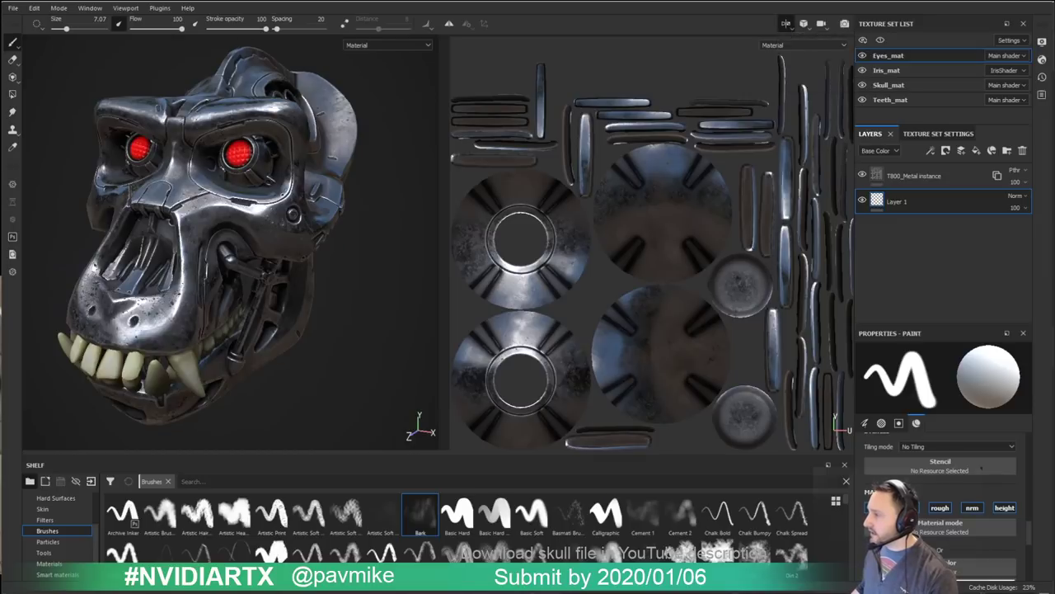
left_click(816, 54)
left_click_drag(506, 156, 596, 142, "alt")
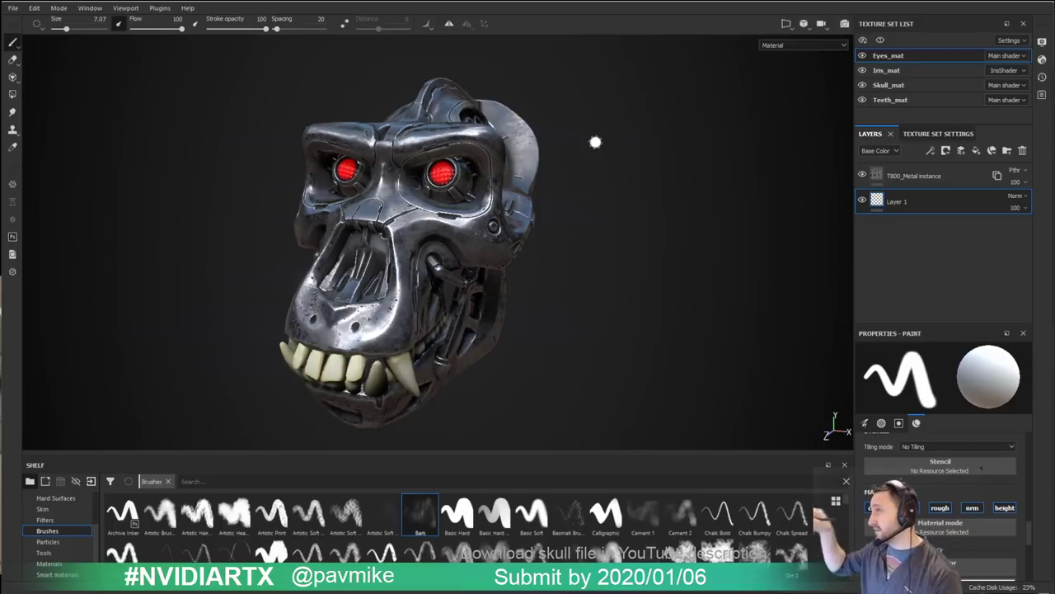
left_click_drag(525, 149, 560, 178, "alt")
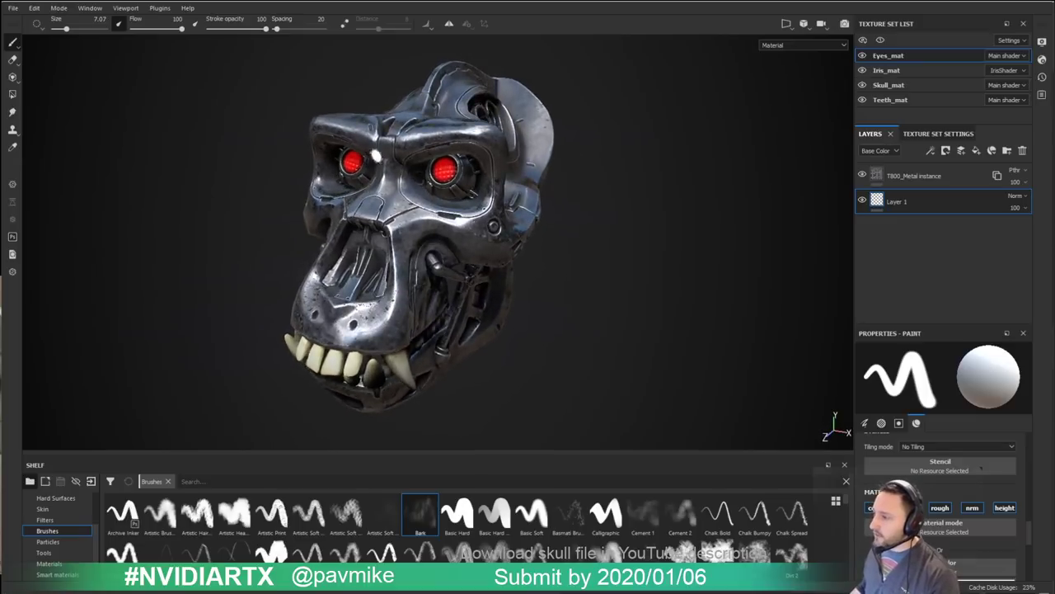
left_click_drag(764, 203, 619, 193, "alt")
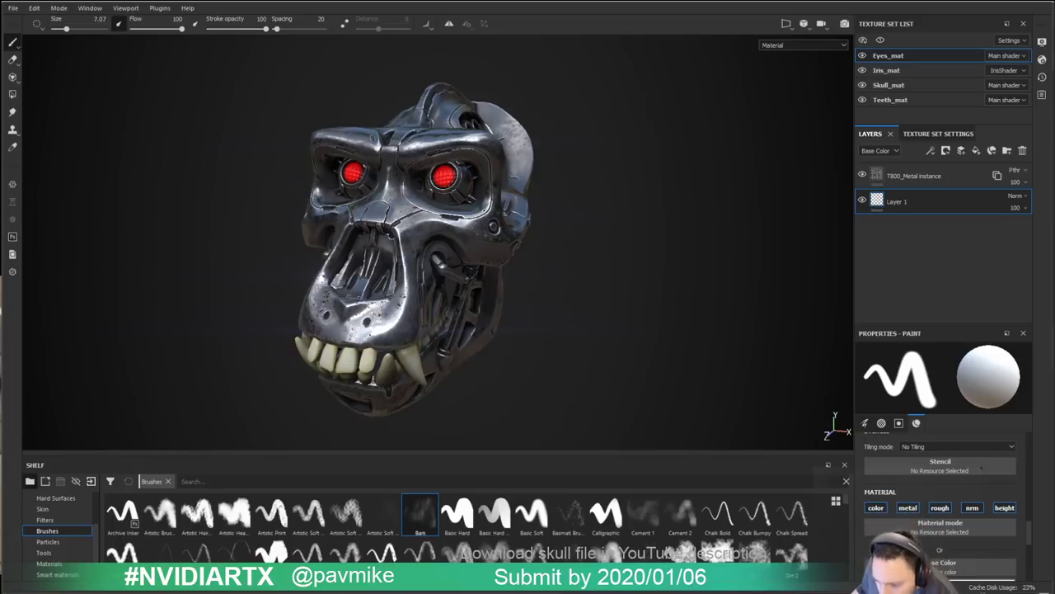
Step: Review the Audio settings in OBS without changing them, and return to Substance Painter
left_click_drag(445, 577, 376, 157)
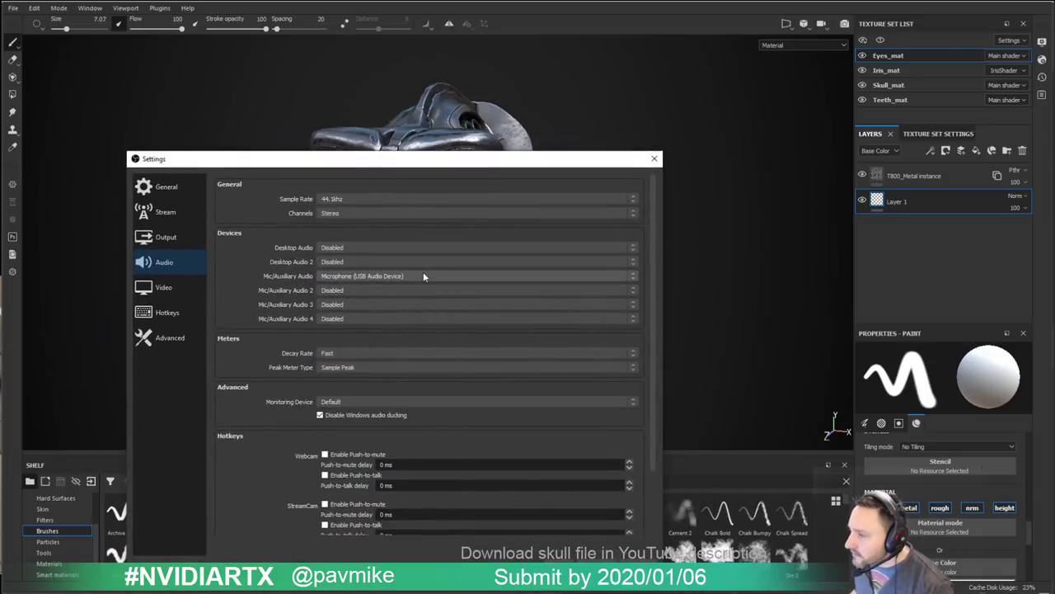
left_click(408, 353)
left_click(409, 355)
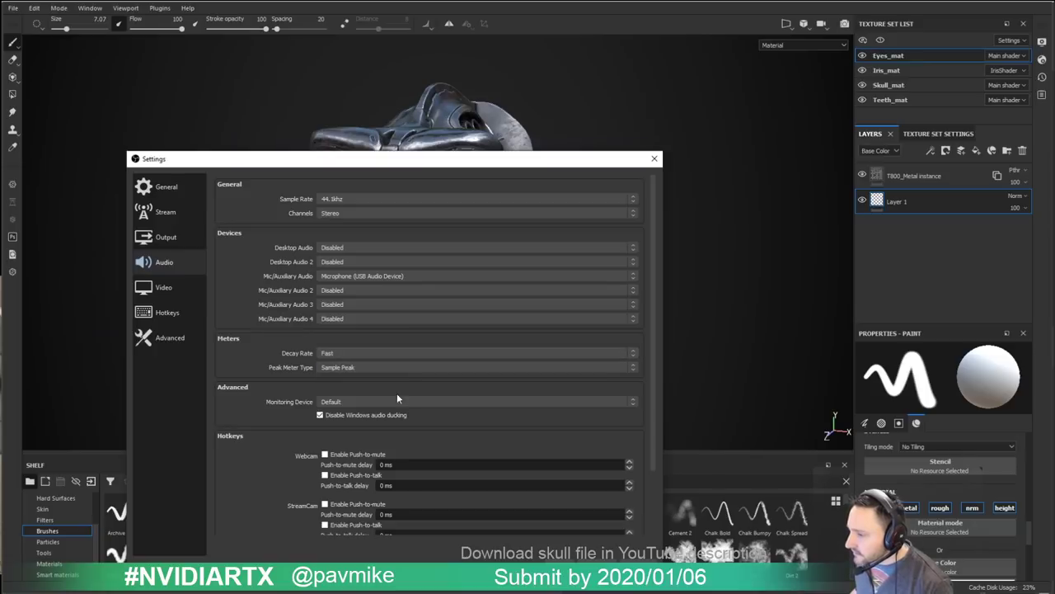
scroll(290, 428, "down", 2)
scroll(290, 428, "up", 2)
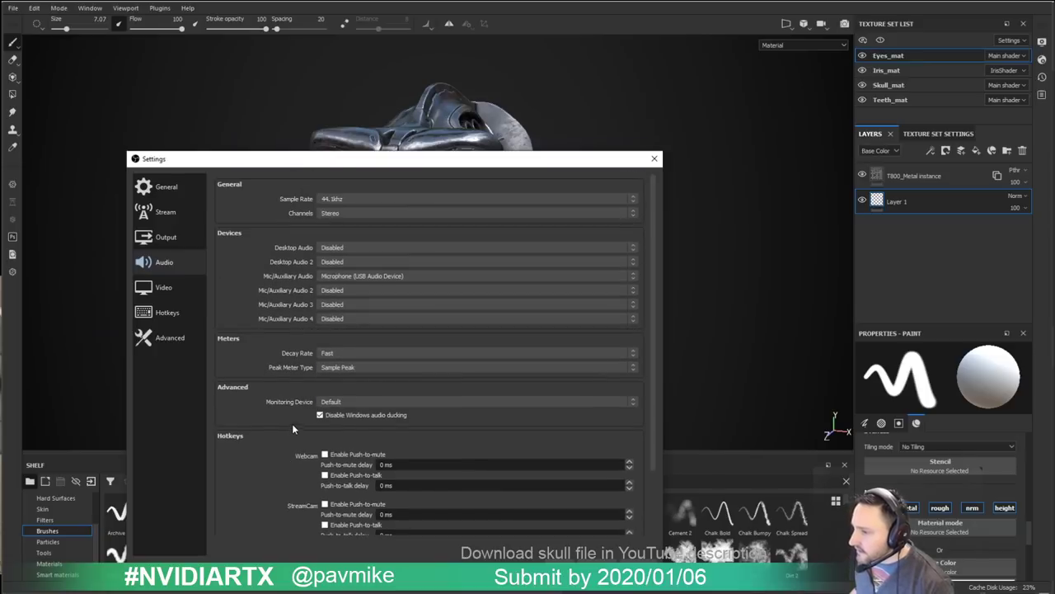
left_click(360, 199)
left_click(363, 207)
left_click(655, 158)
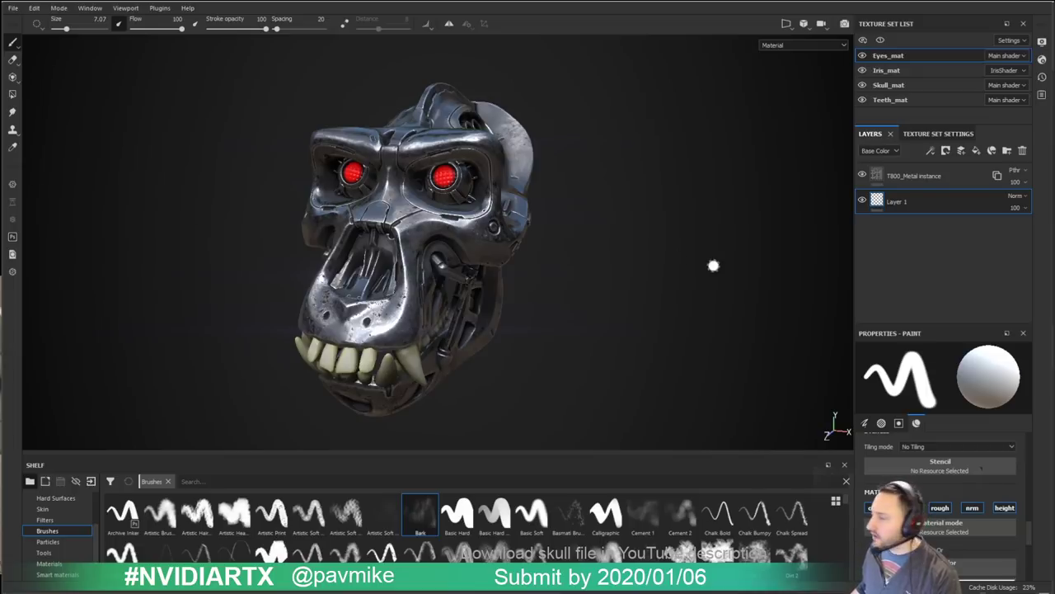
Step: Isolate the skull's texture sets one after another, and show all of them again with Teeth_mat selected
left_click_drag(713, 265, 714, 257, "alt")
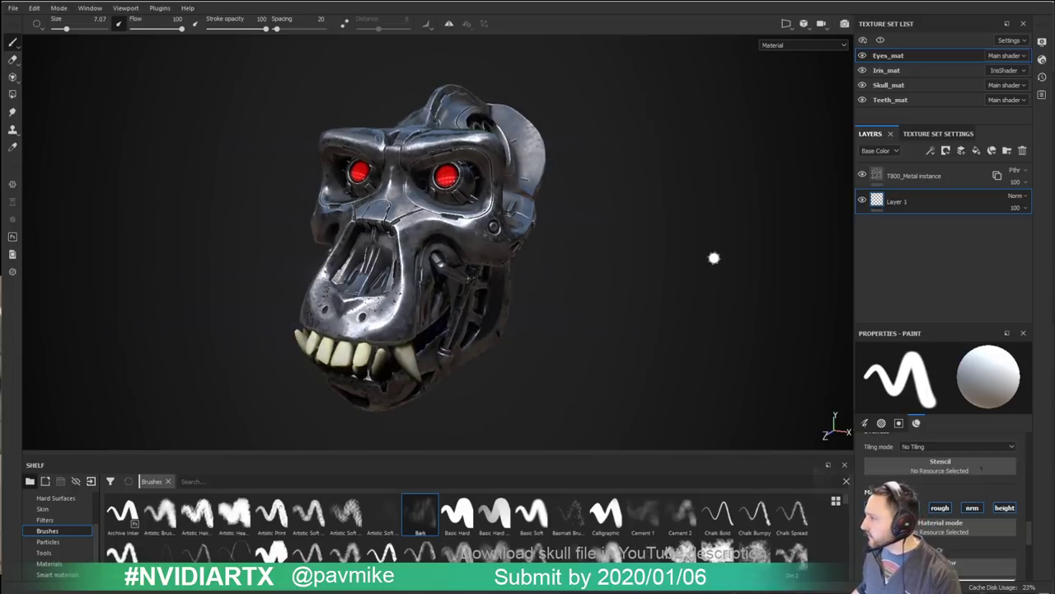
left_click(890, 71)
left_click(885, 86)
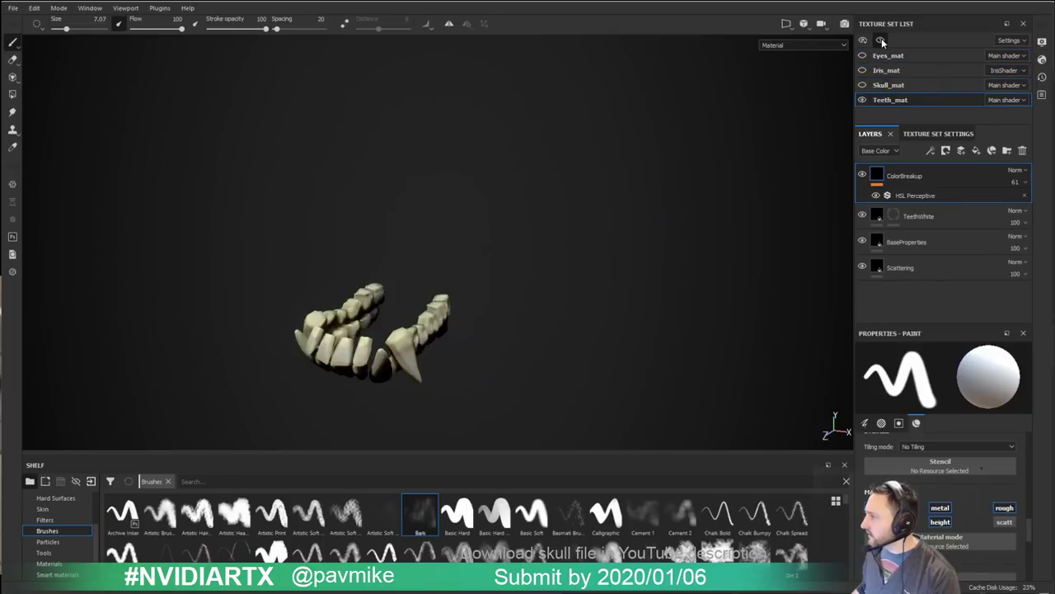
left_click(882, 39)
left_click(882, 39)
left_click(885, 57)
left_click(887, 71)
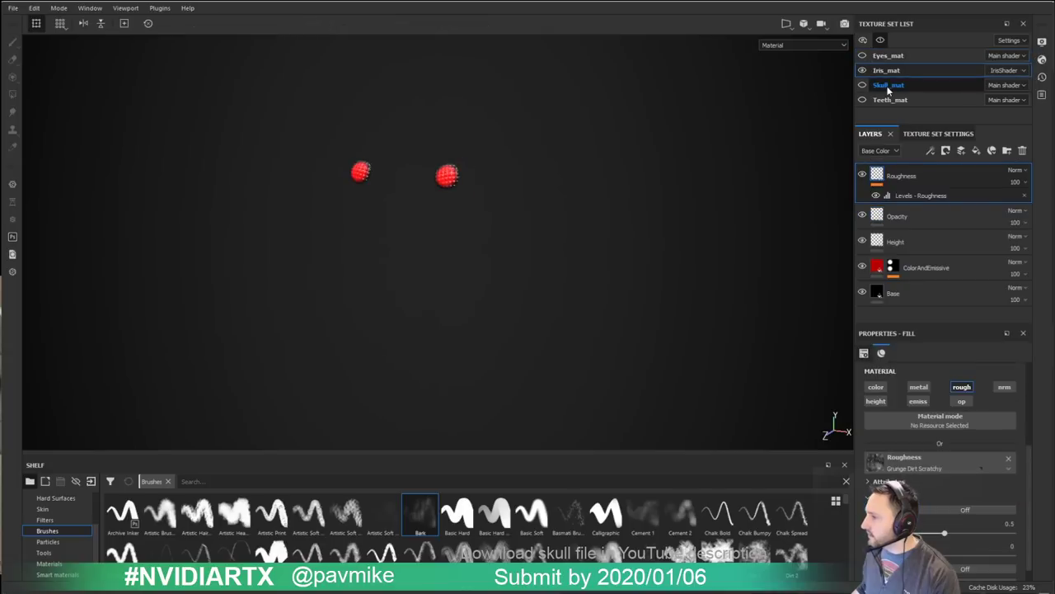
left_click(889, 87)
left_click(889, 101)
left_click_drag(697, 176, 587, 207, "alt")
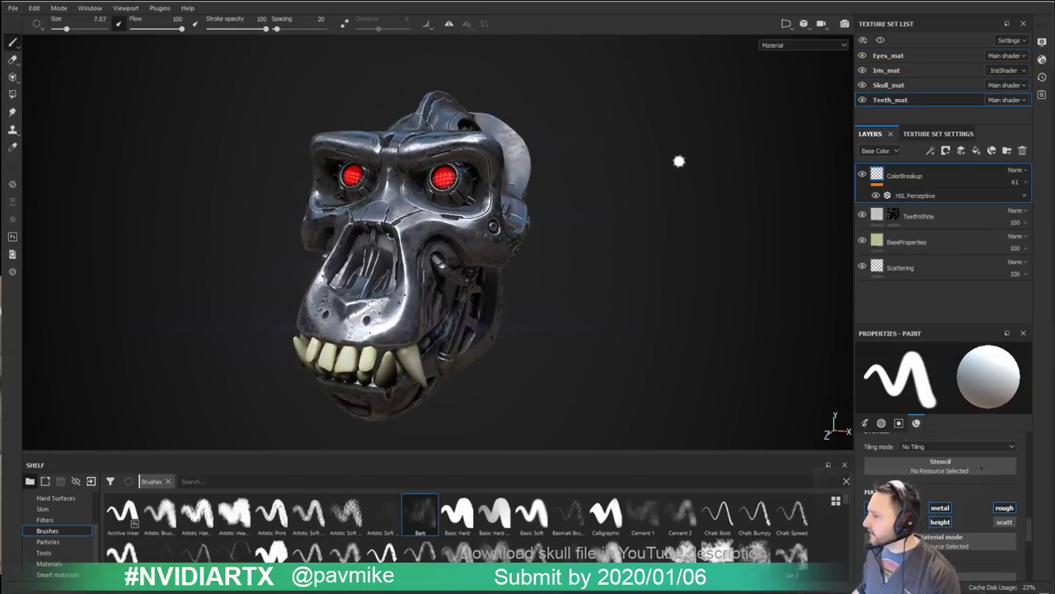
Step: Apply the Brass Pure material to the skull as a new top layer and swap its material to Plastic PVC
left_click(58, 566)
left_click_drag(308, 512, 423, 235)
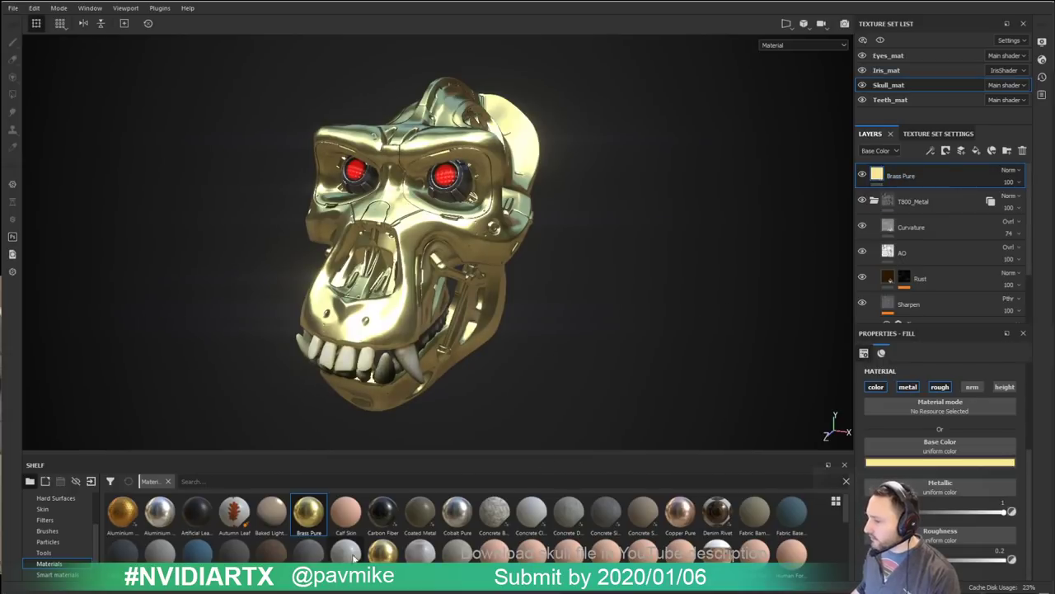
scroll(428, 547, "down", 5)
left_click(347, 522)
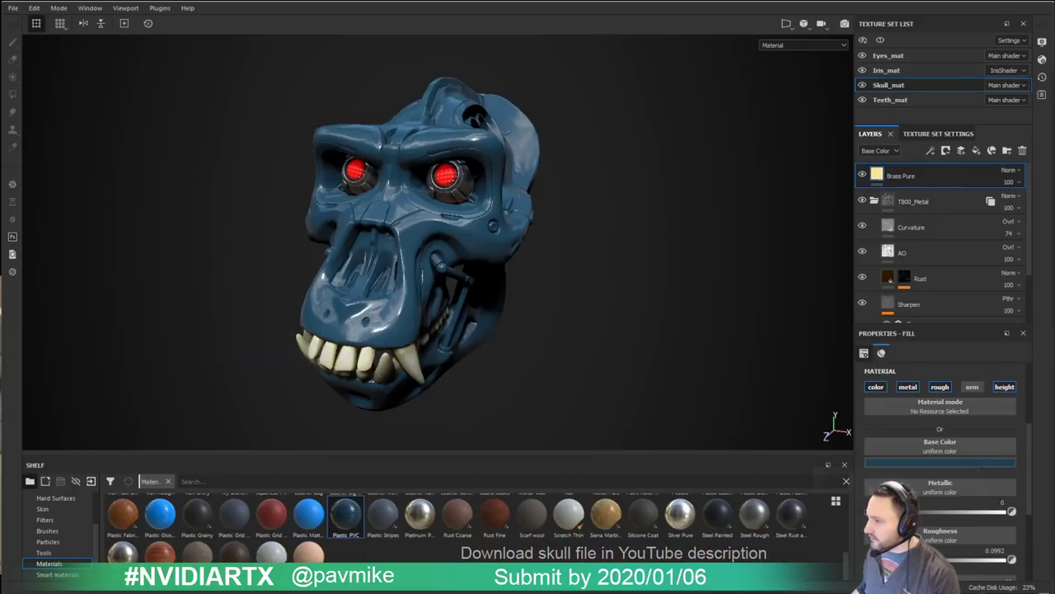
Step: Replace the top skull layer's material with Siena Marble Herringbone Tiles and inspect the skull
scroll(548, 409, "down", 1)
left_click(609, 518)
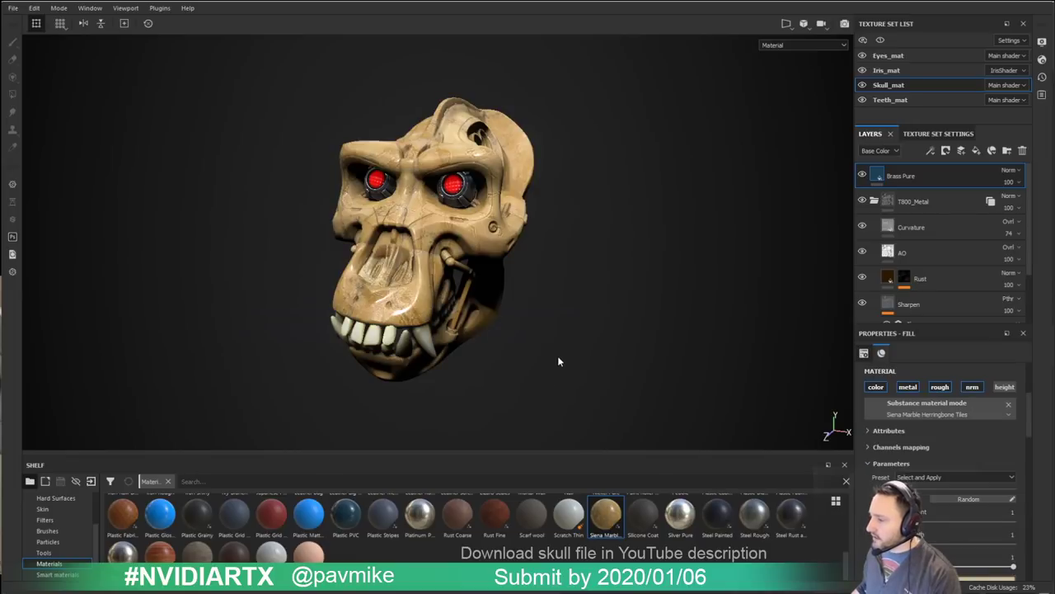
mouse_move(558, 358)
left_mouse_down("alt")
mouse_move(591, 297)
mouse_move(532, 294)
left_mouse_up("alt")
right_click_drag(532, 295, 624, 289, "alt")
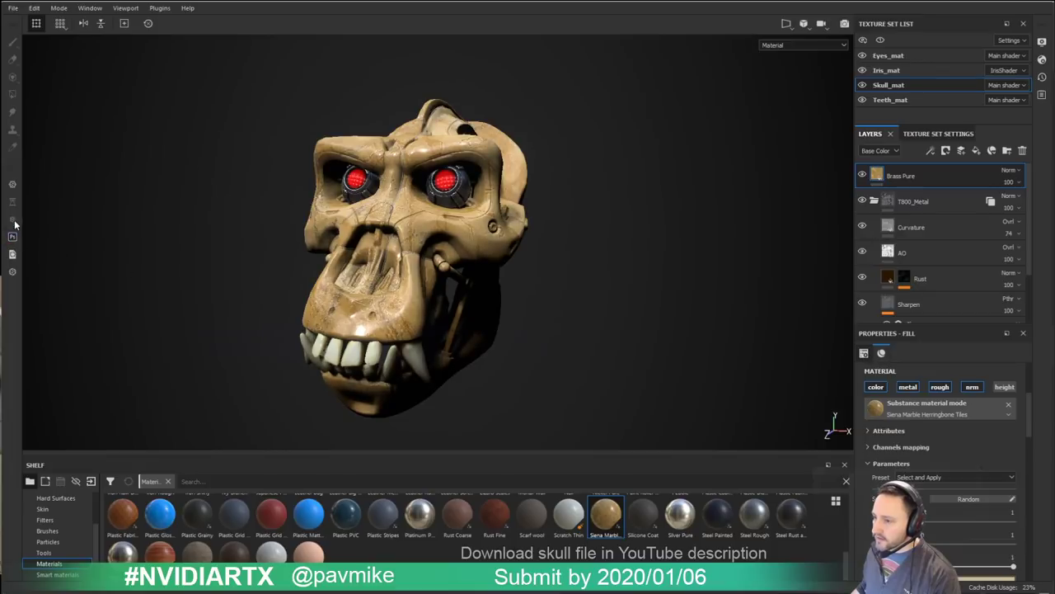
Step: Open Substance Source for Painter and log in to the account
left_click(13, 188)
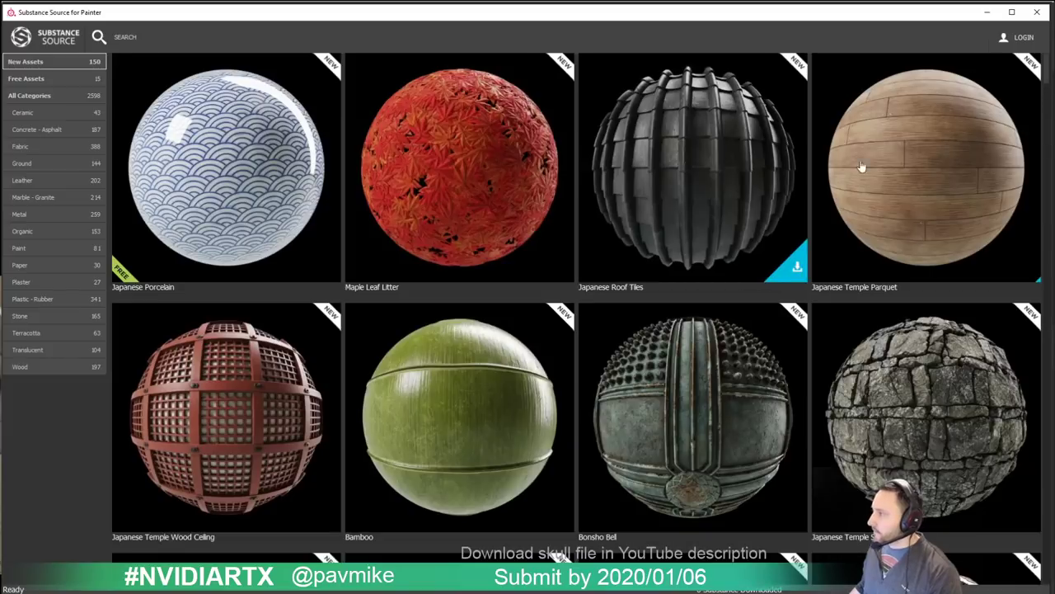
left_click(1024, 38)
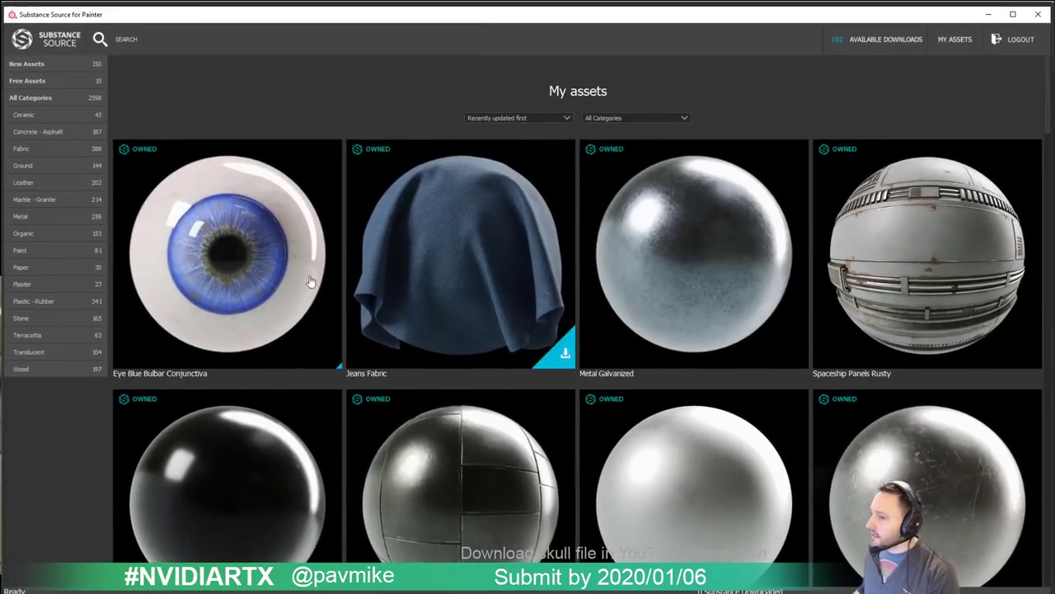
Step: Browse the Metal, Stone, New Assets, Free Assets and Fabric categories in Substance Source
left_click(50, 216)
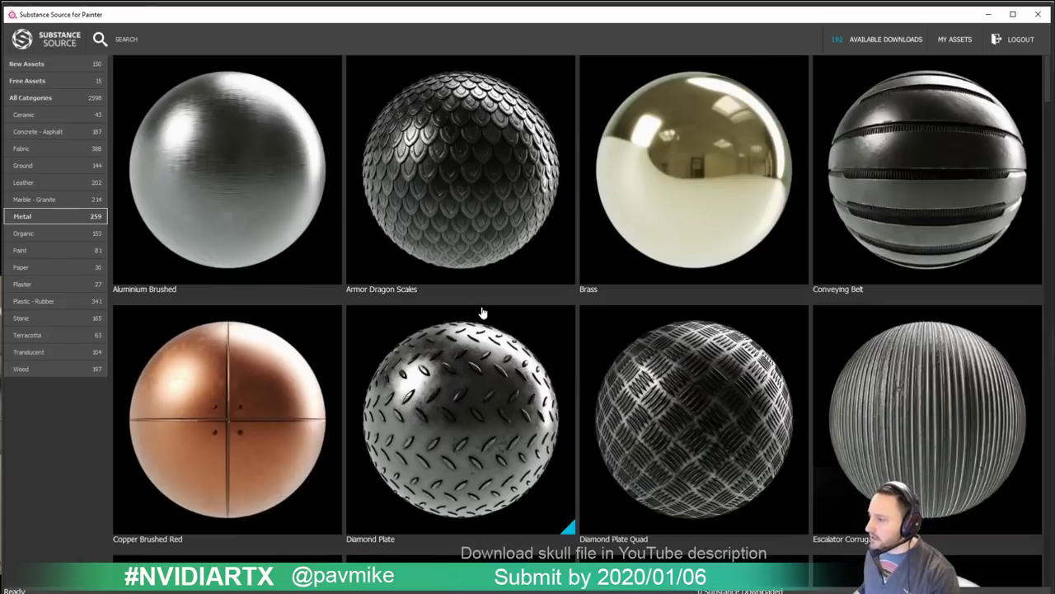
scroll(483, 313, "down", 5)
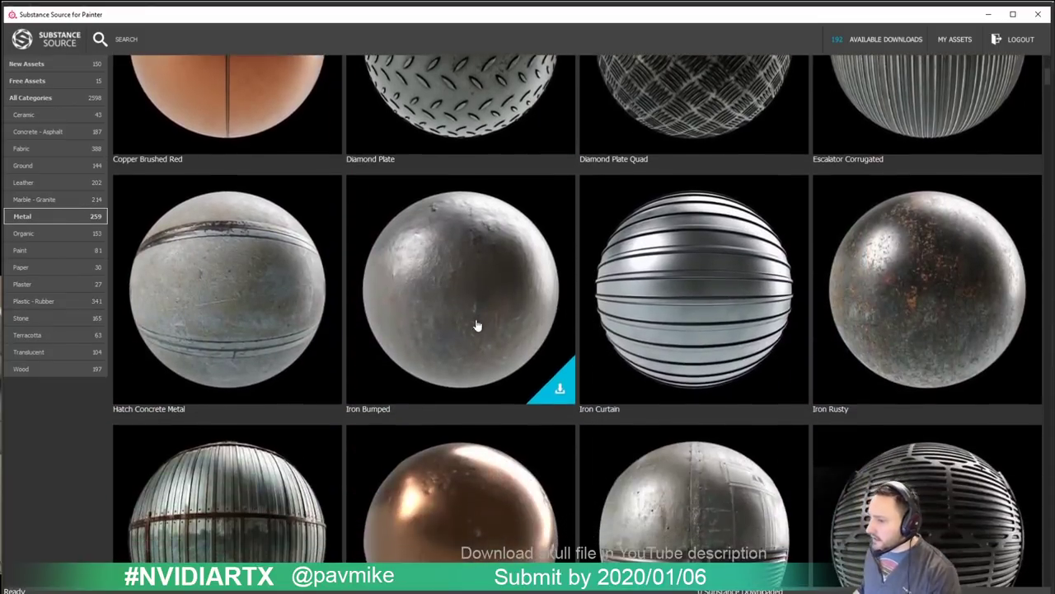
left_click(23, 318)
left_click(27, 64)
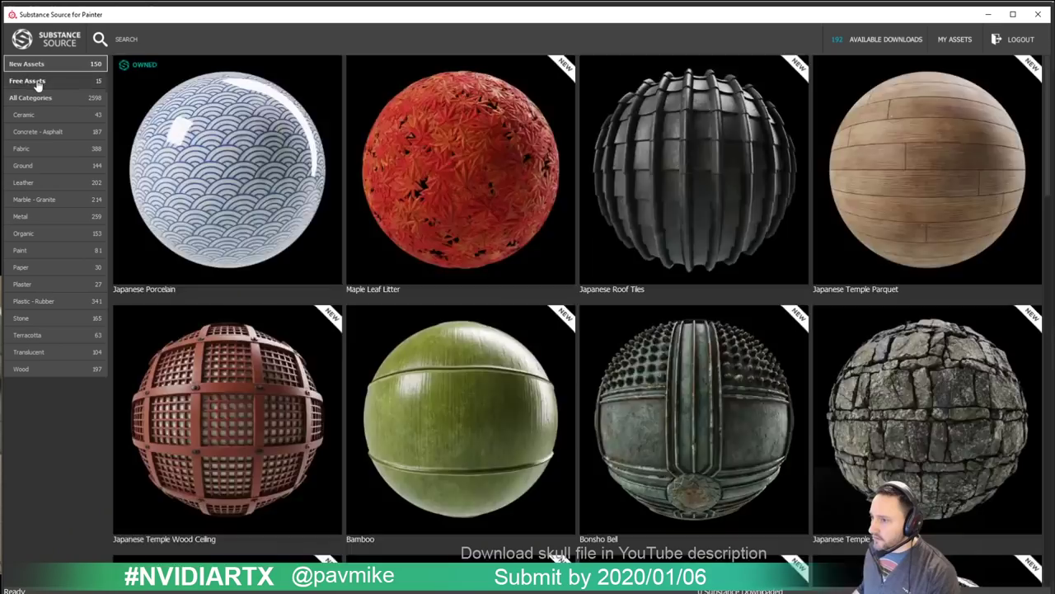
left_click(36, 83)
scroll(513, 364, "down", 5)
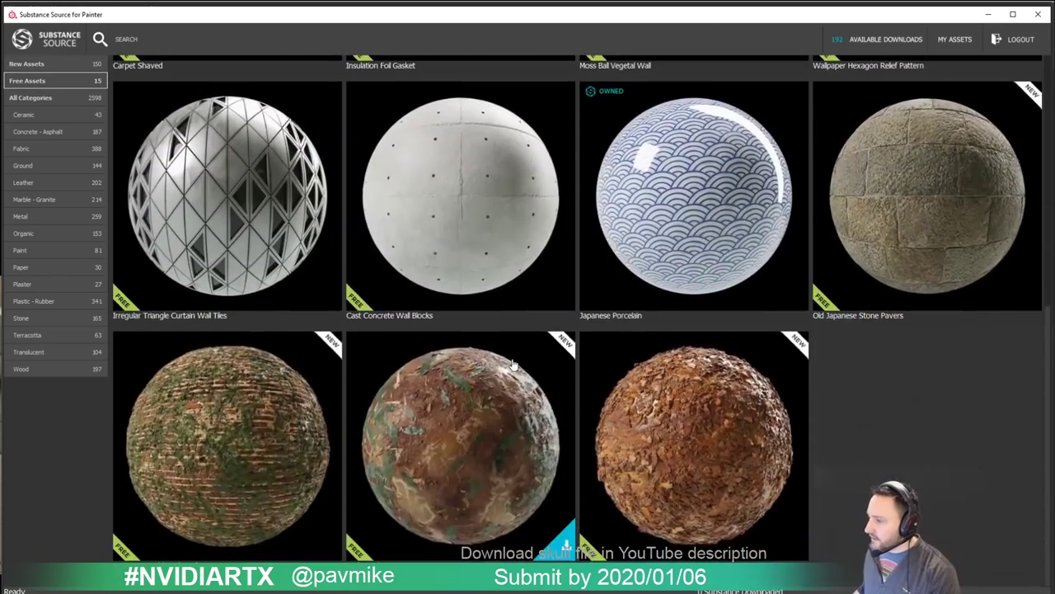
scroll(513, 364, "up", 5)
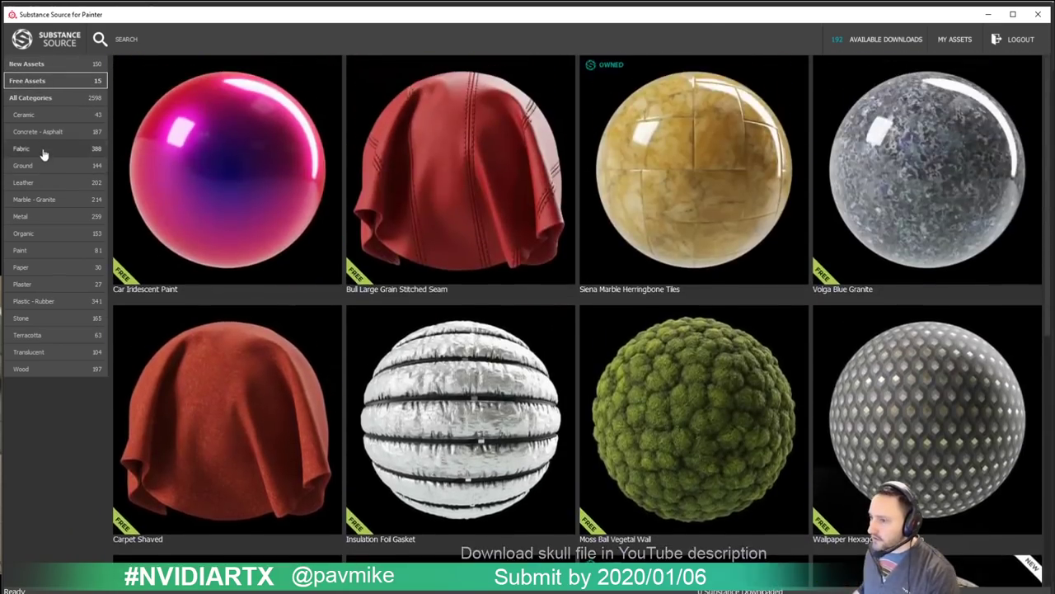
left_click(43, 152)
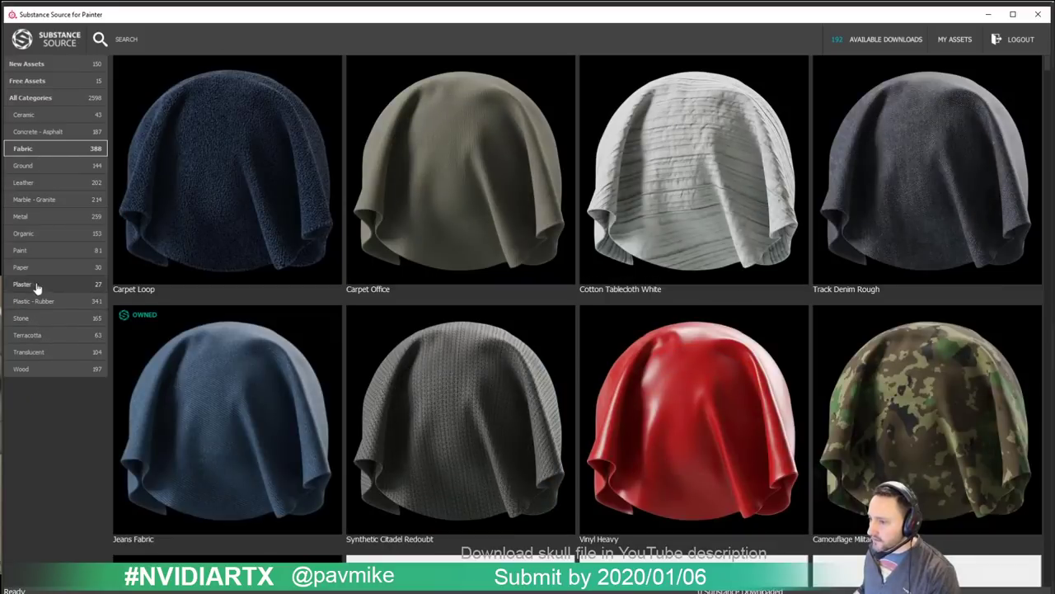
Step: Request the download of Iron Rusty from the Metal category and close Substance Source
left_click(24, 216)
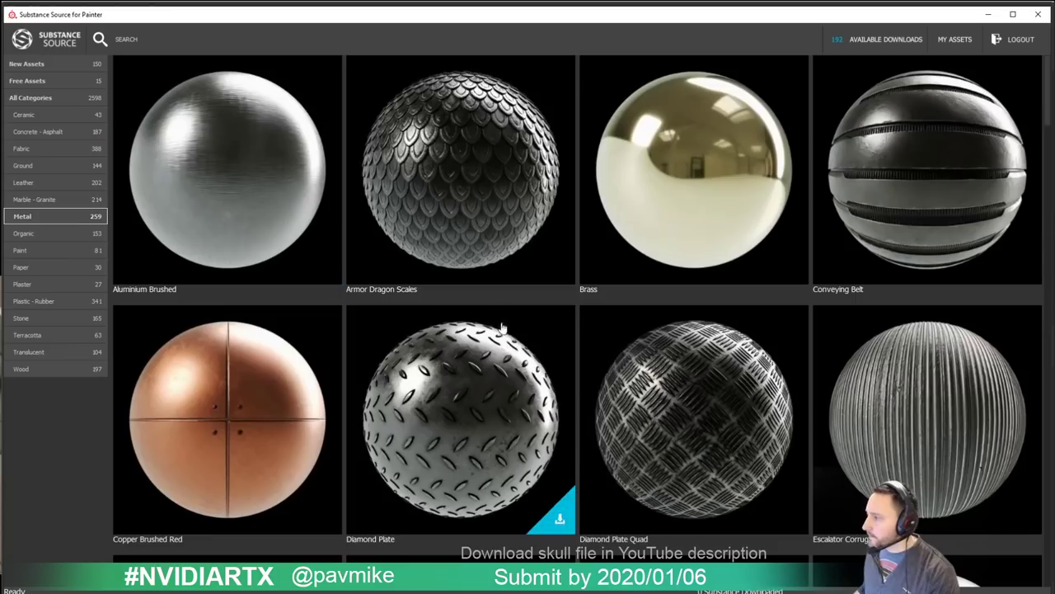
scroll(438, 250, "down", 1)
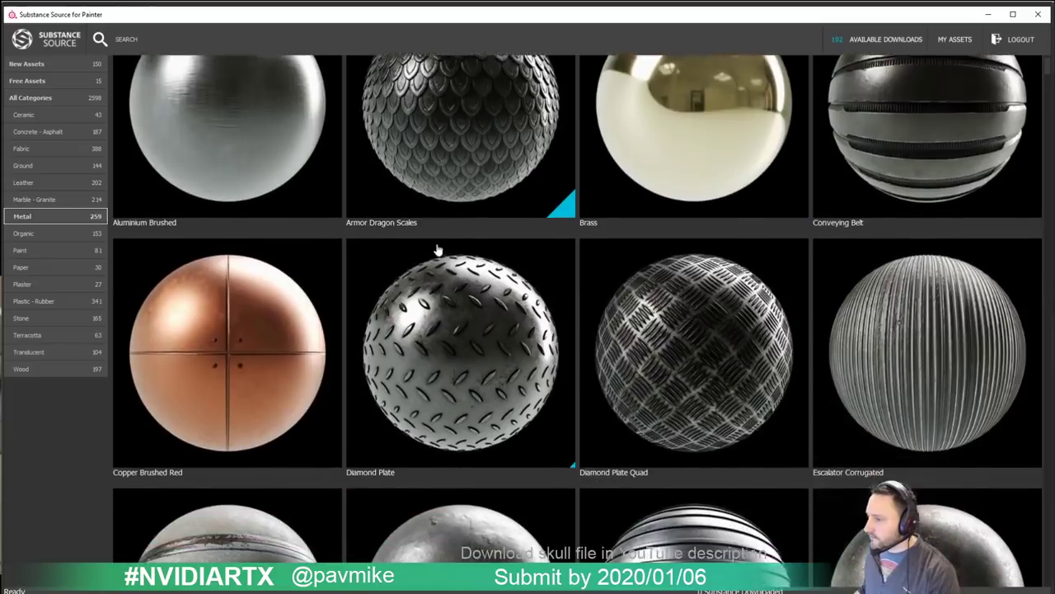
scroll(438, 250, "down", 5)
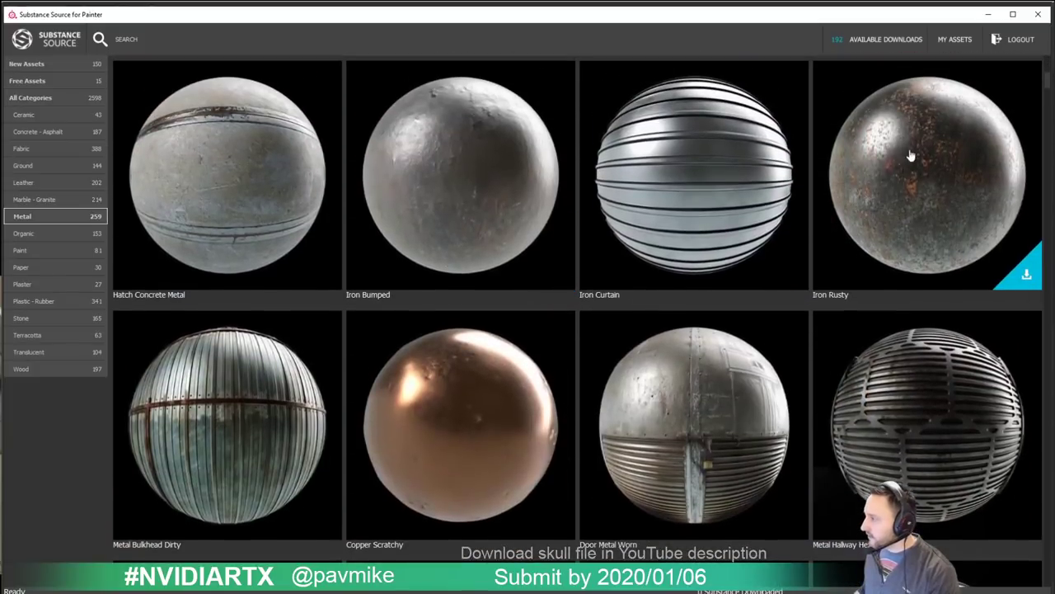
left_click(1022, 272)
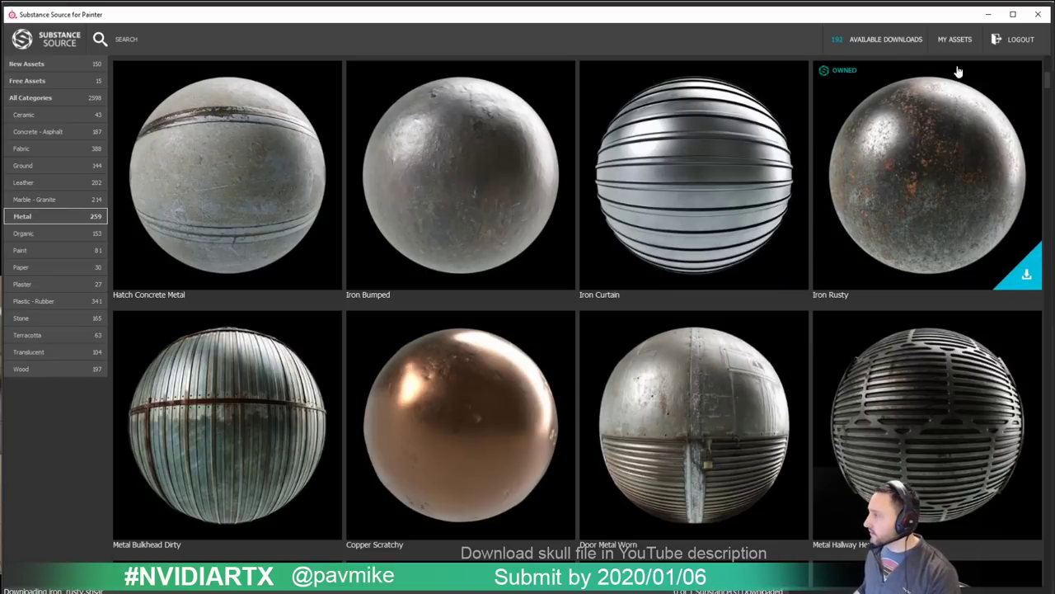
left_click(1038, 14)
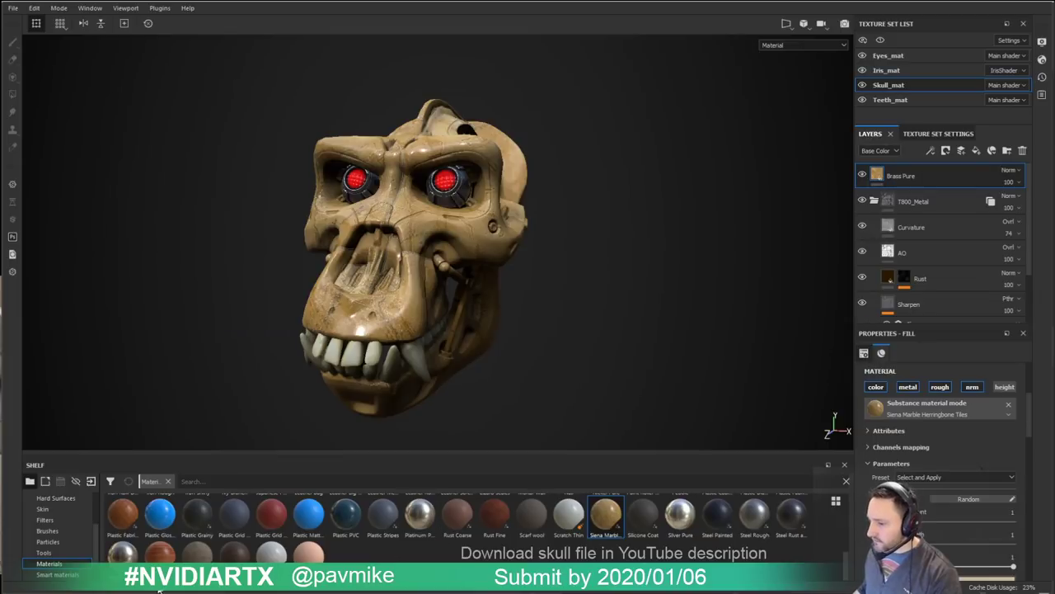
Step: Search the shelf's Materials for "iron" and clear the search
left_click(62, 575)
left_click(63, 565)
left_click(210, 482)
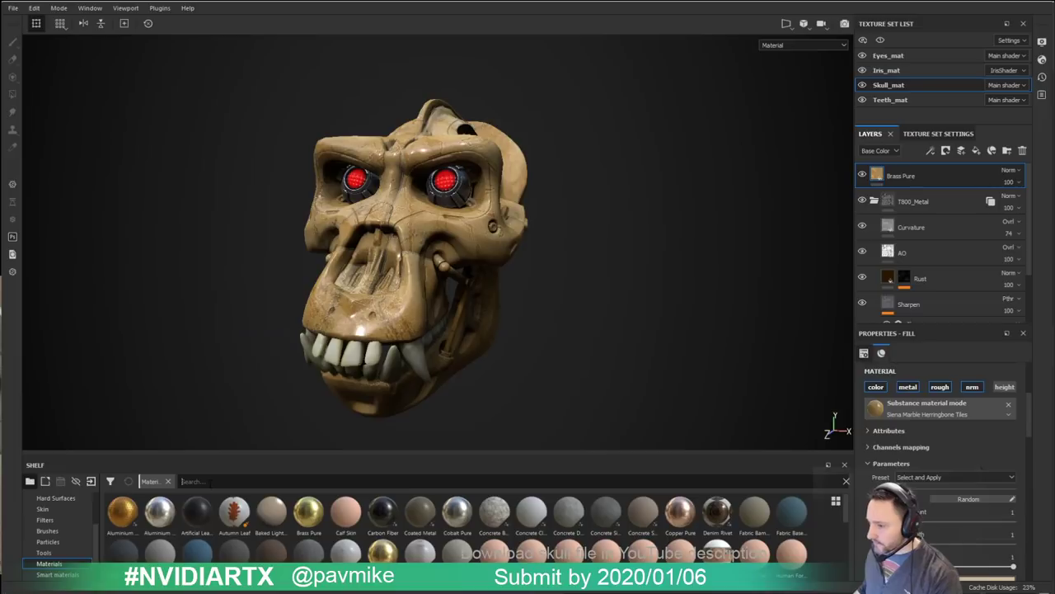
type("iron")
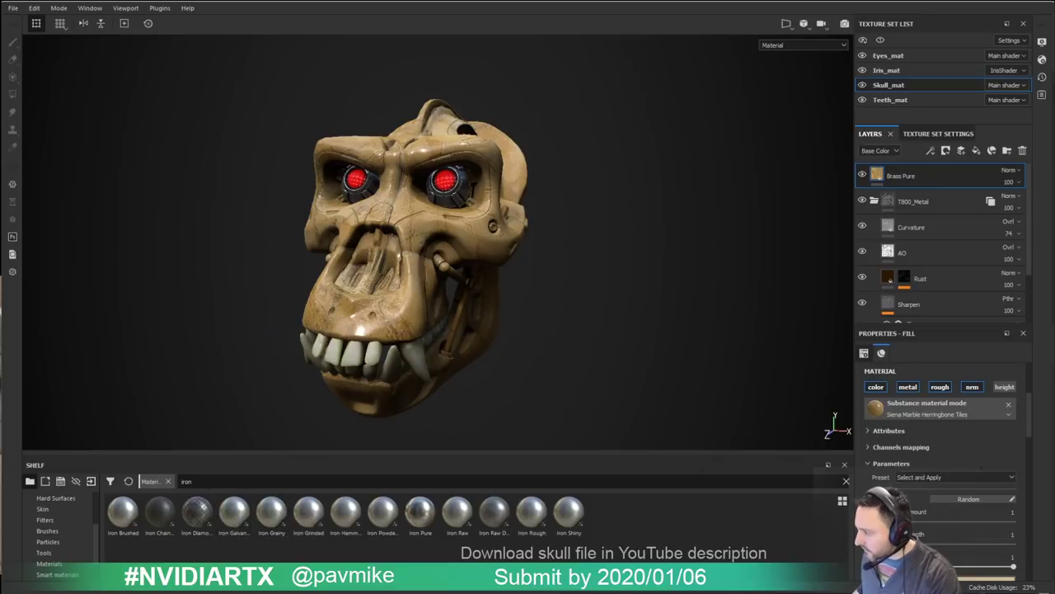
left_click(845, 483)
Step: Reopen Substance Source, look through the Metal materials and search the library for "iron"
left_click(13, 271)
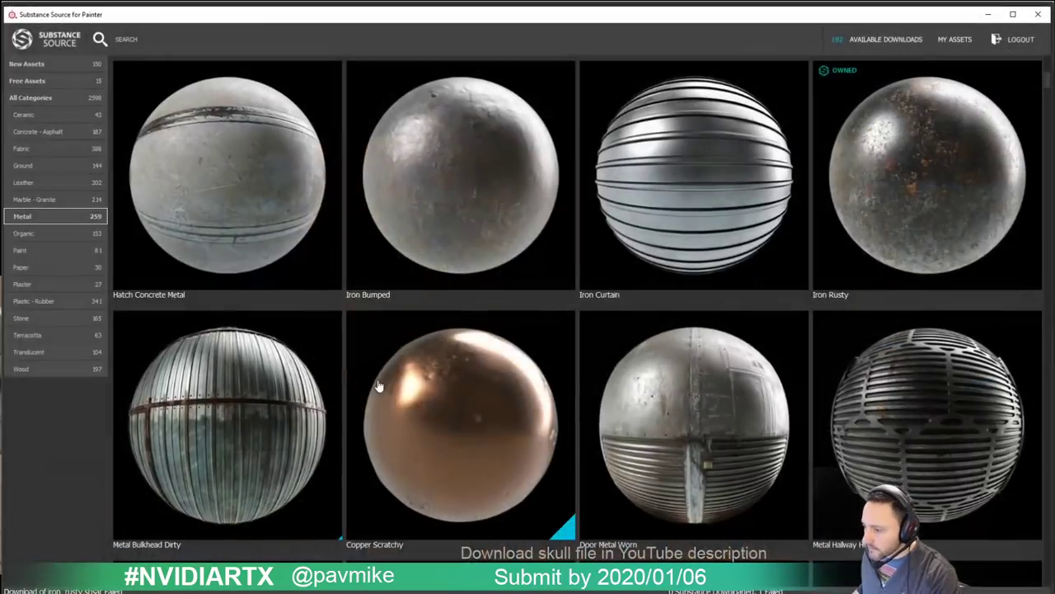
scroll(382, 392, "down", 7)
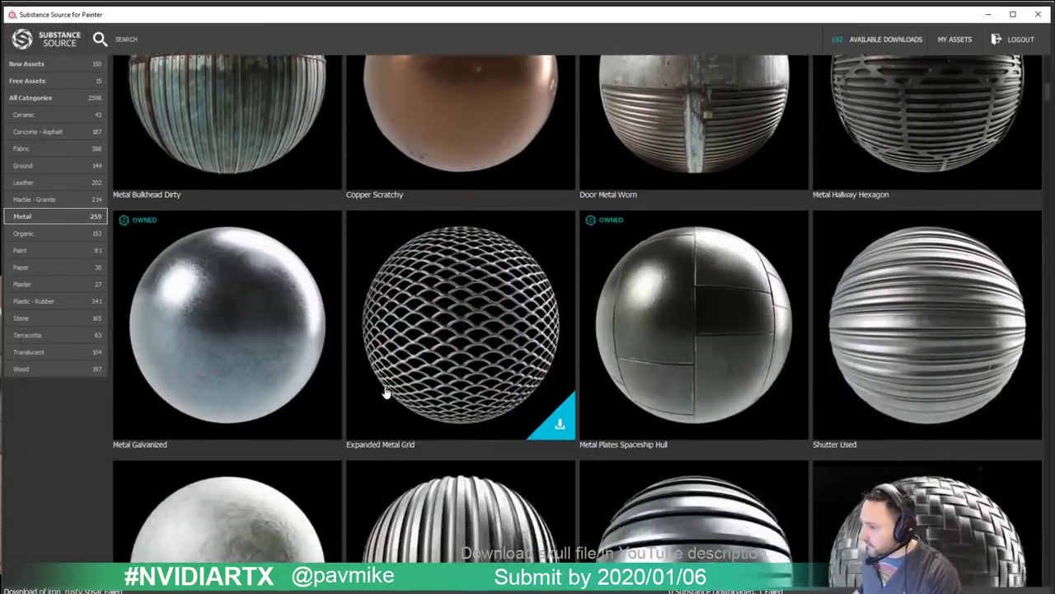
scroll(384, 393, "down", 2)
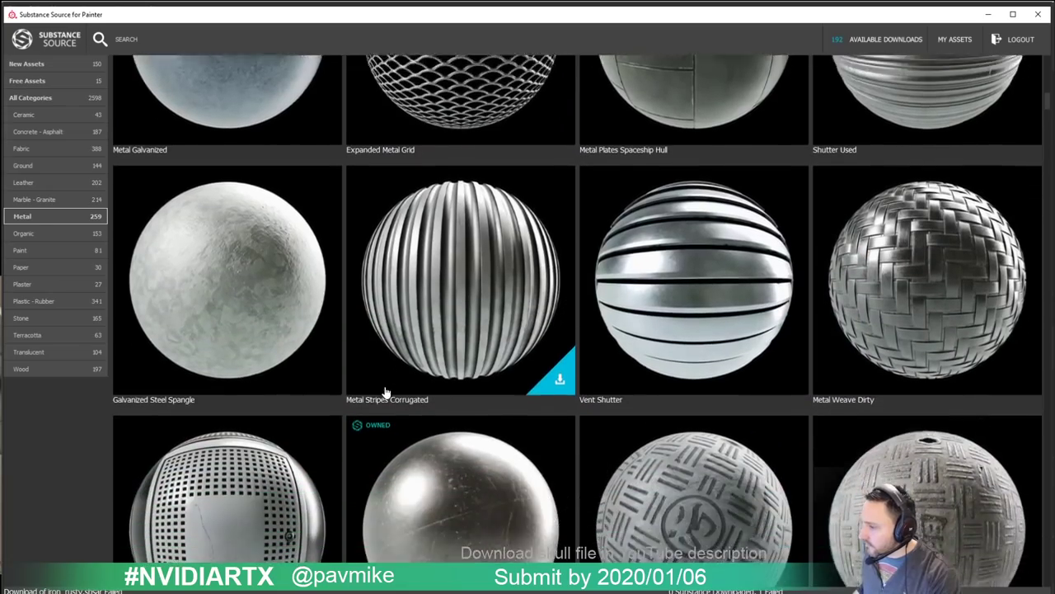
scroll(393, 393, "up", 5)
scroll(394, 392, "up", 10)
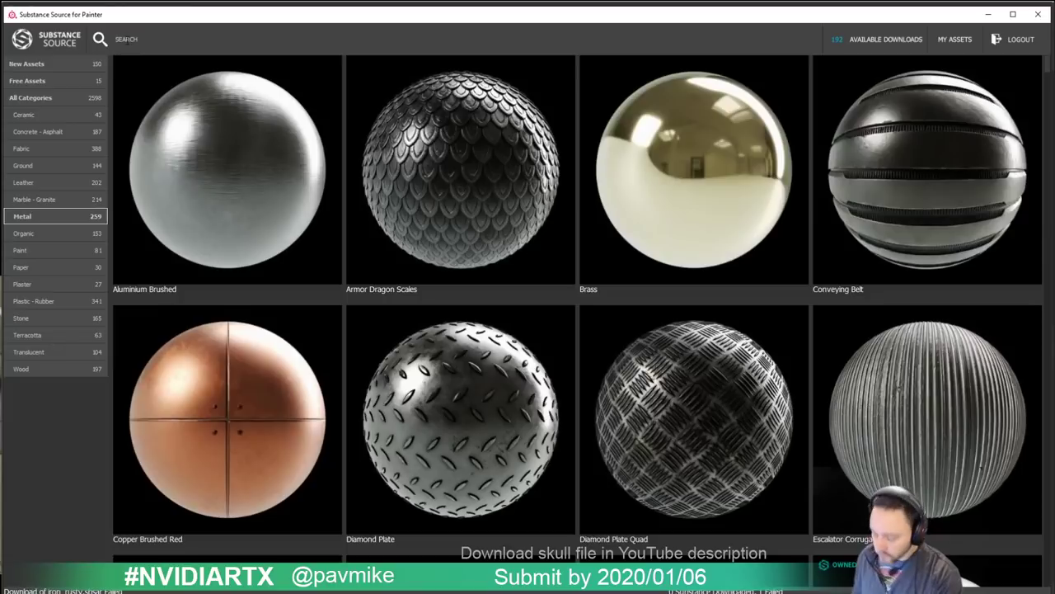
left_click(123, 39)
type("iron")
key("Return")
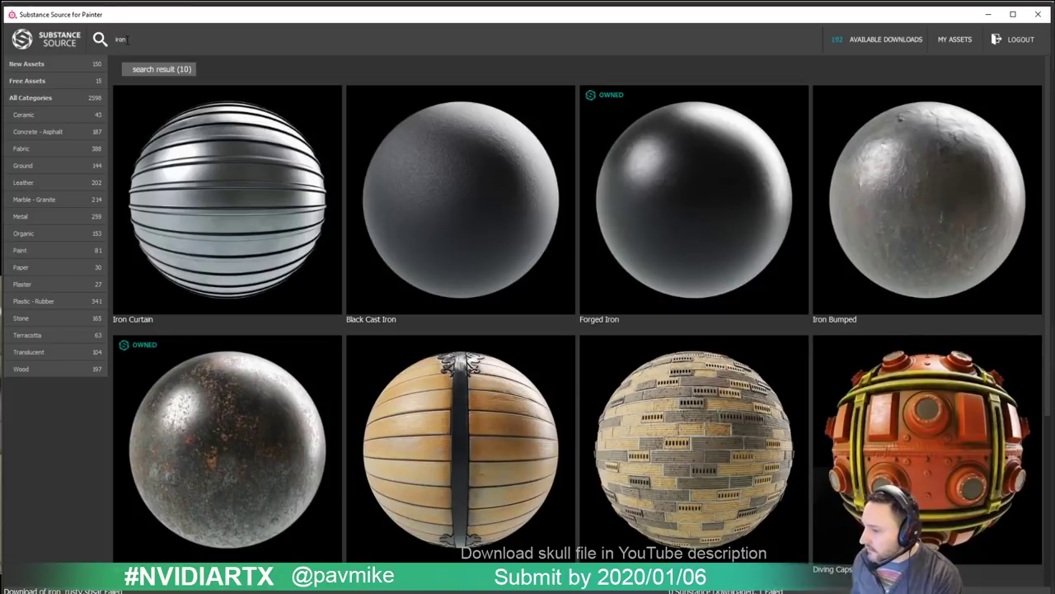
scroll(220, 405, "down", 1)
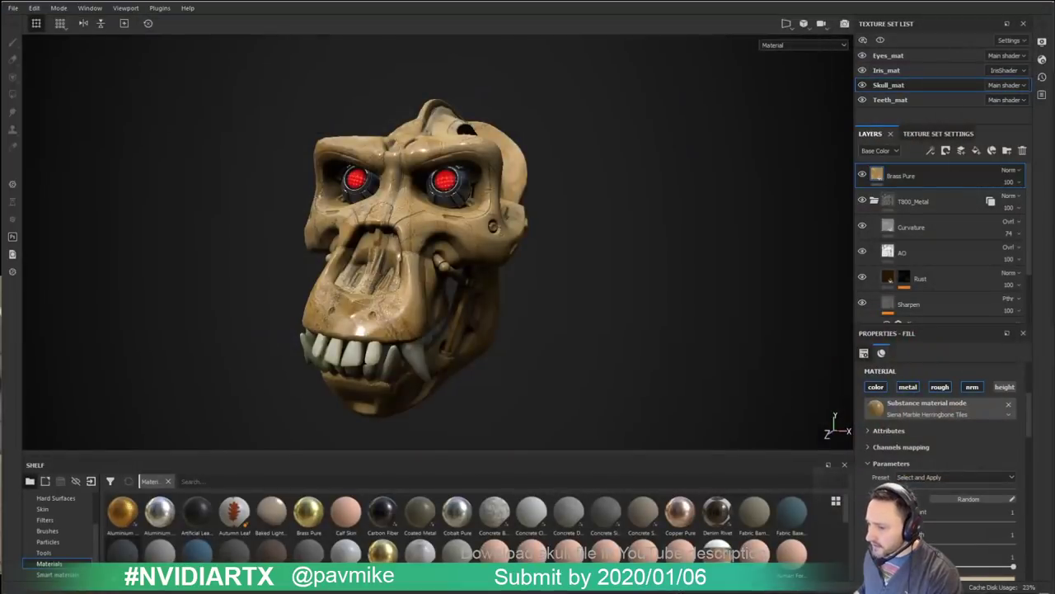
Step: Search the shelf's Materials for "iron rust", clear the search and inspect the skull
type("ir")
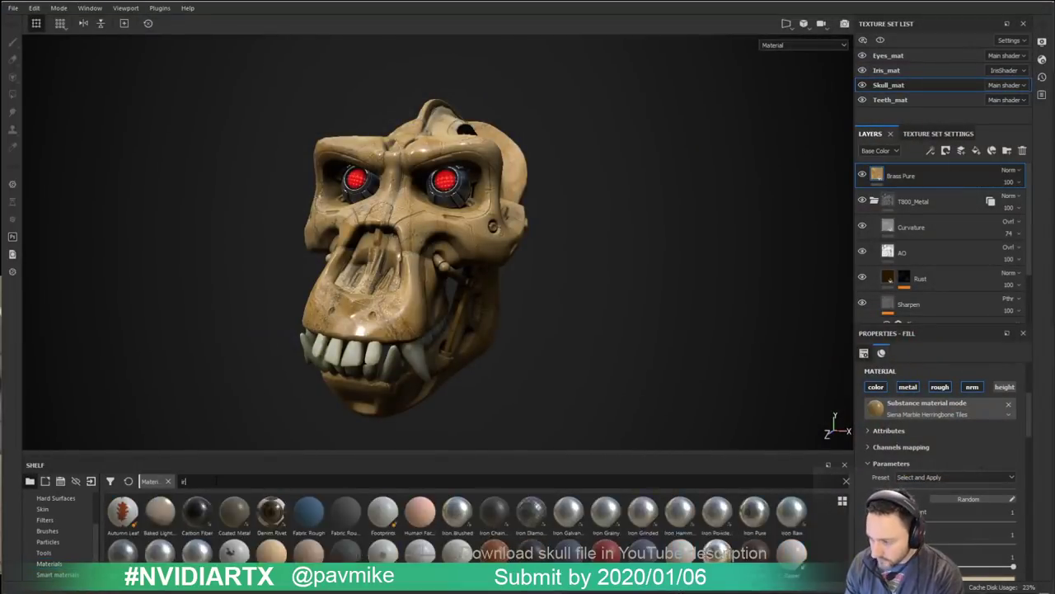
type("on rust")
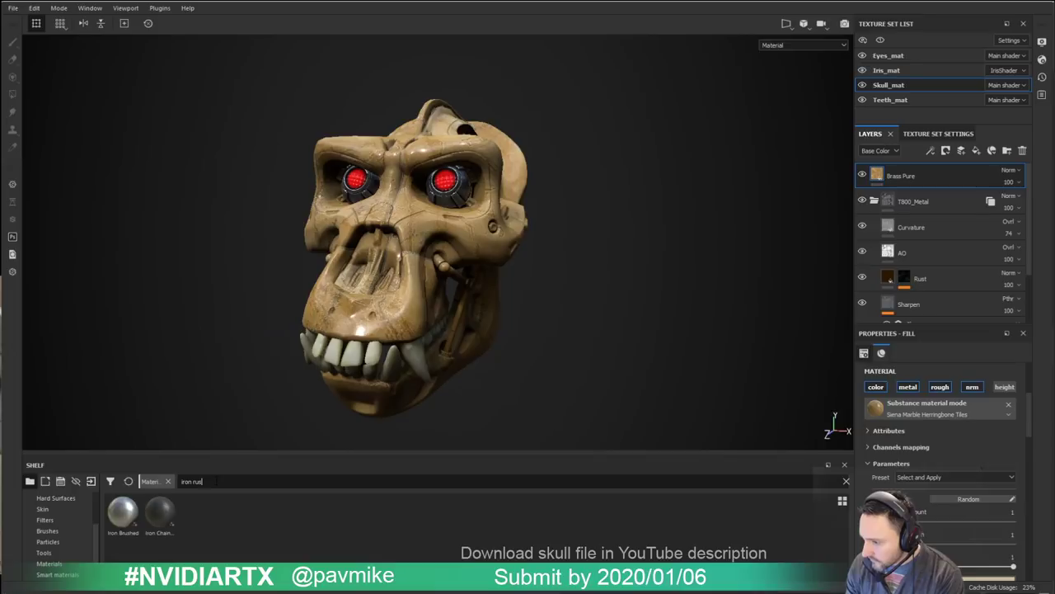
key("BackSpace")
key("BackSpace")
key("BackSpace")
key("BackSpace")
key("BackSpace")
key("BackSpace")
key("BackSpace")
key("BackSpace")
key("BackSpace")
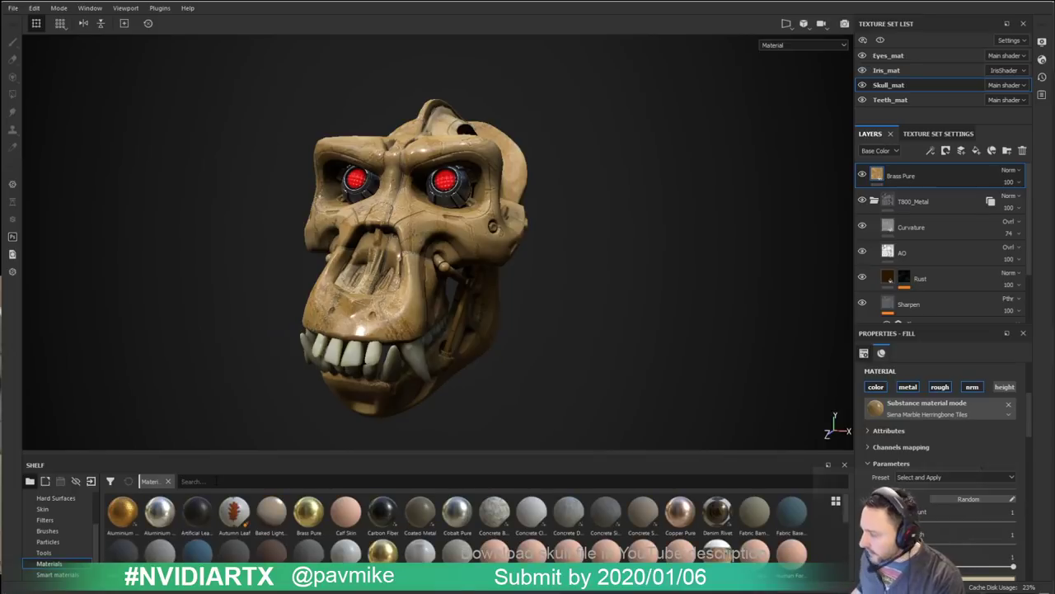
mouse_move(610, 344)
left_mouse_down("alt")
mouse_move(697, 286)
mouse_move(582, 332)
mouse_move(617, 321)
mouse_move(589, 323)
left_mouse_up("alt")
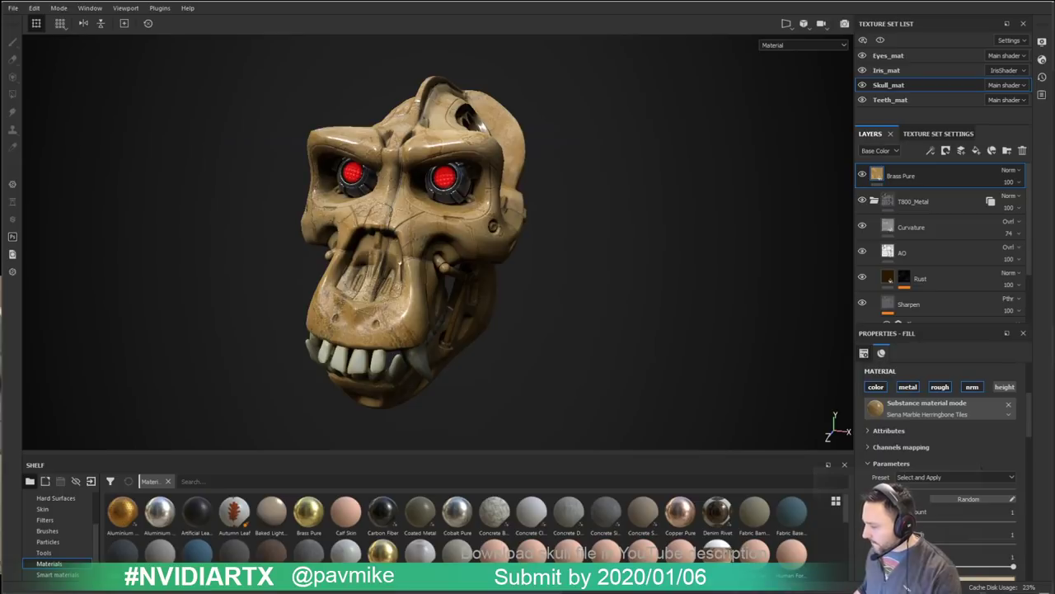
Step: Switch to the YouTube channel in the browser, open "Livestream 01/07/2020 - Apinator Mech Skull!!" and show its playback speed options
left_click_drag(806, 590, 798, 29)
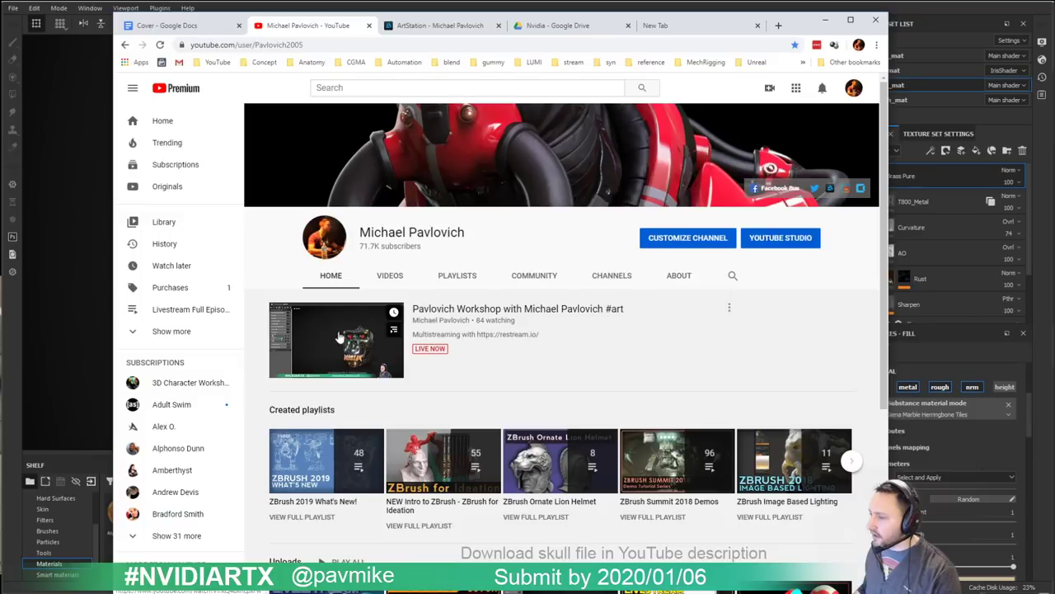
scroll(372, 382, "down", 3)
left_click(375, 419)
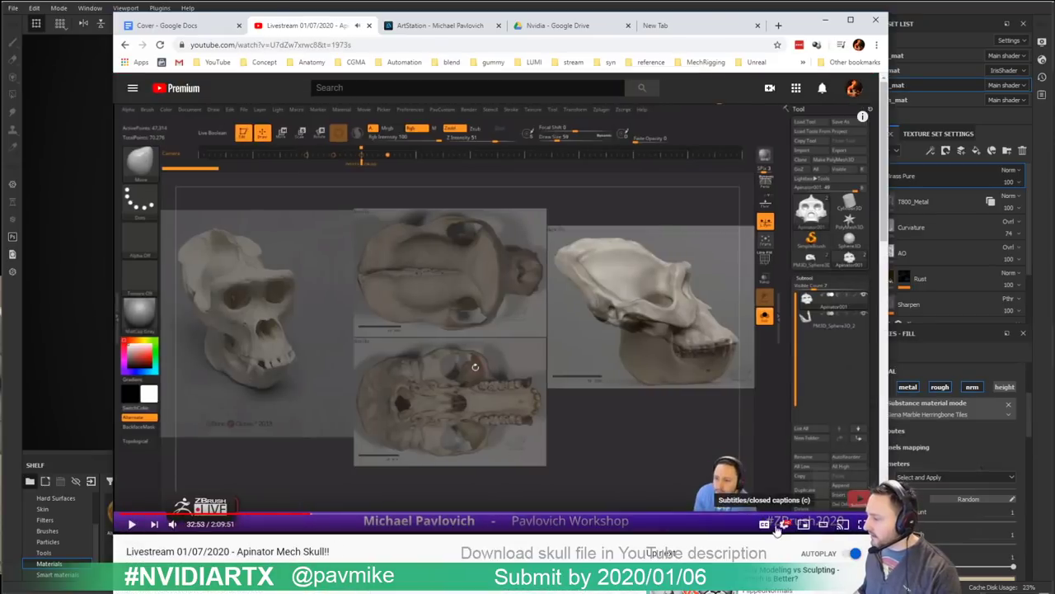
left_click(783, 526)
left_click(780, 460)
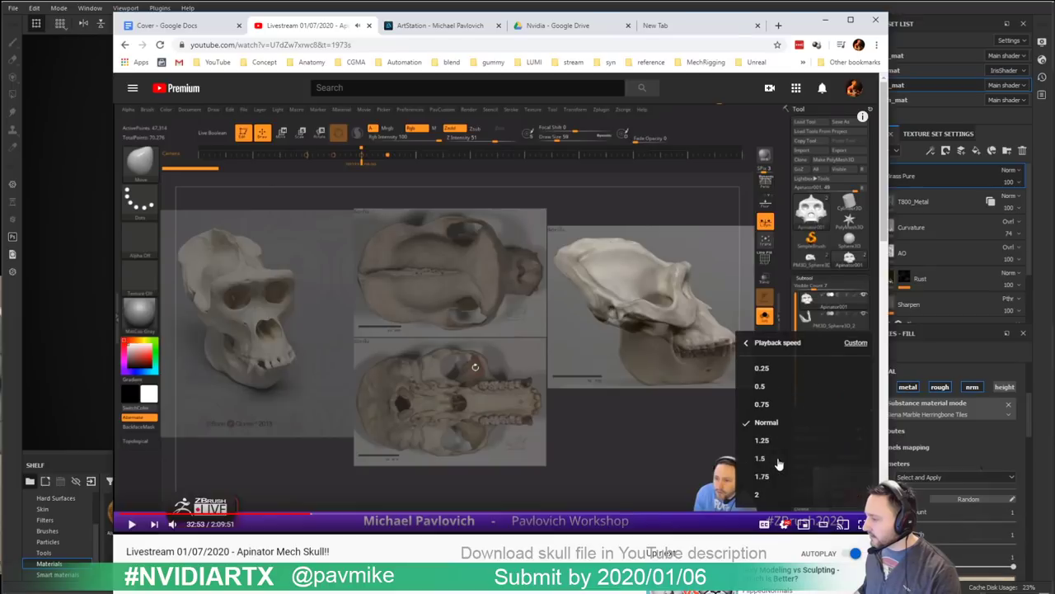
left_click(763, 445)
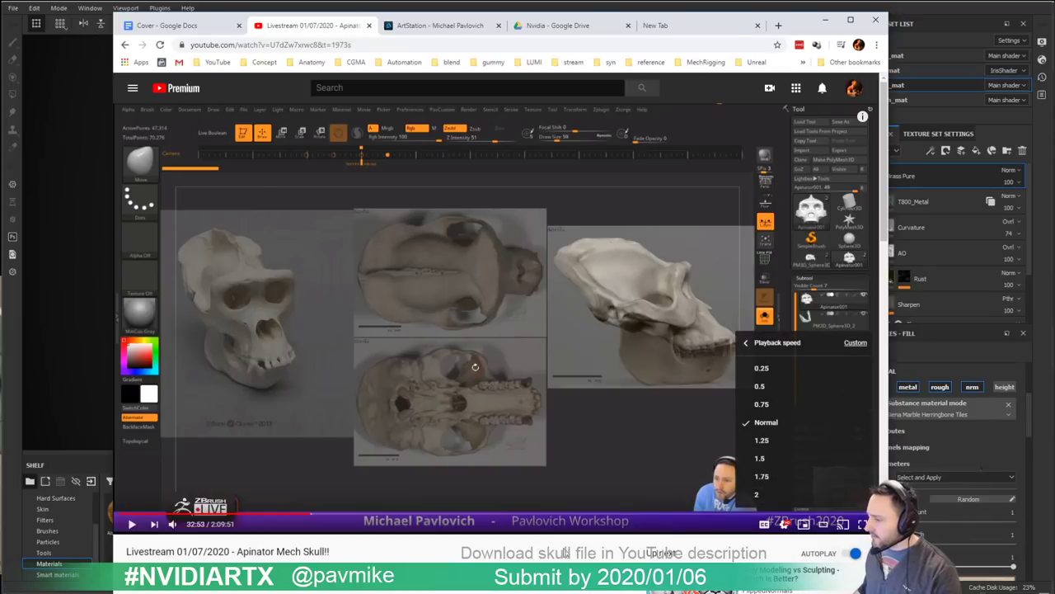
left_click(132, 526)
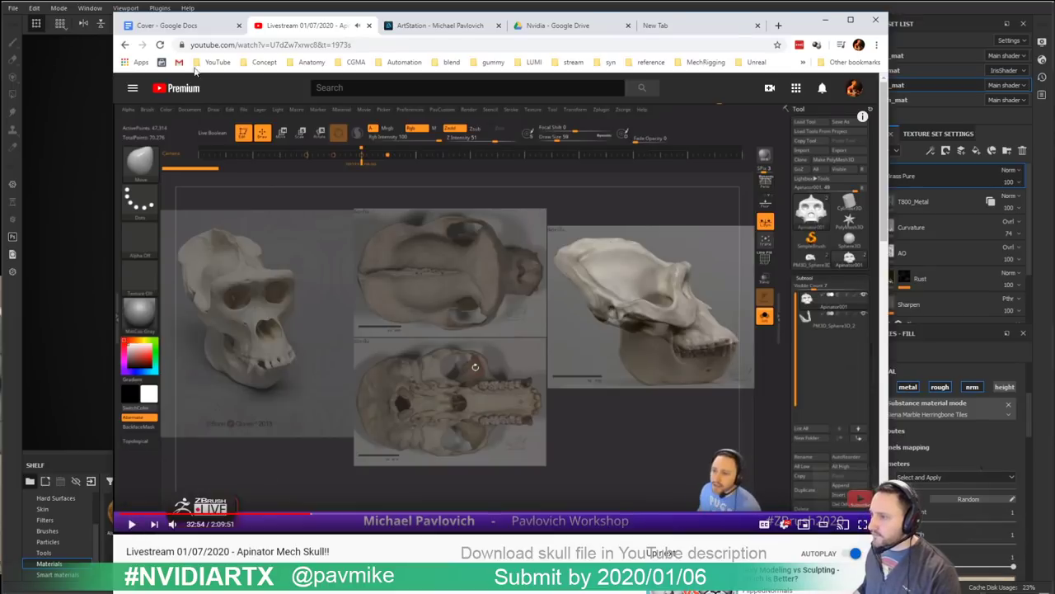
Step: Return to the channel page, open the live workshop stream, pause it and minimise the browser
left_click(124, 45)
scroll(353, 277, "up", 3)
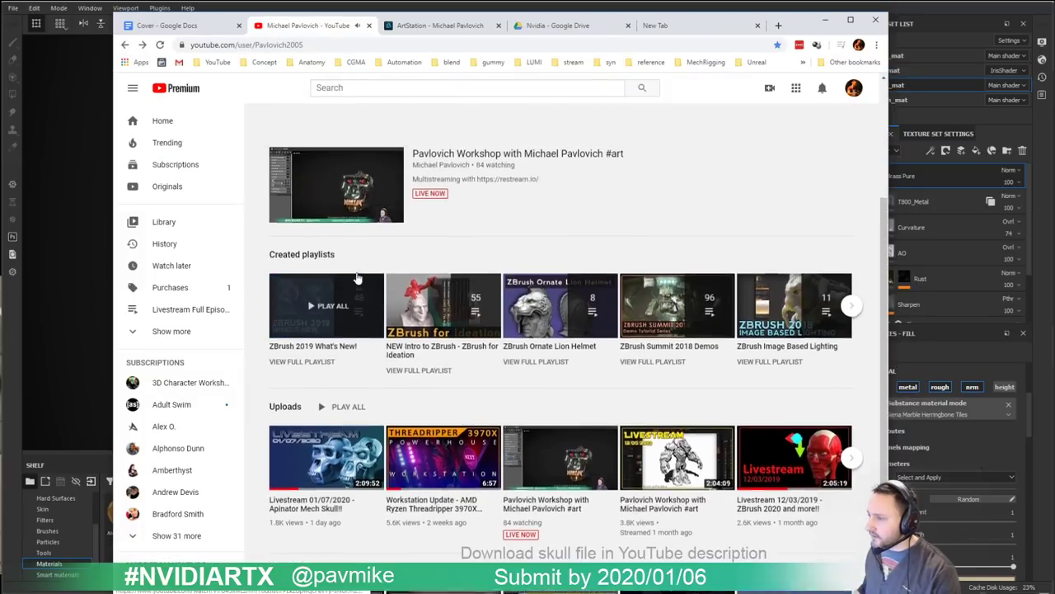
left_click(340, 327)
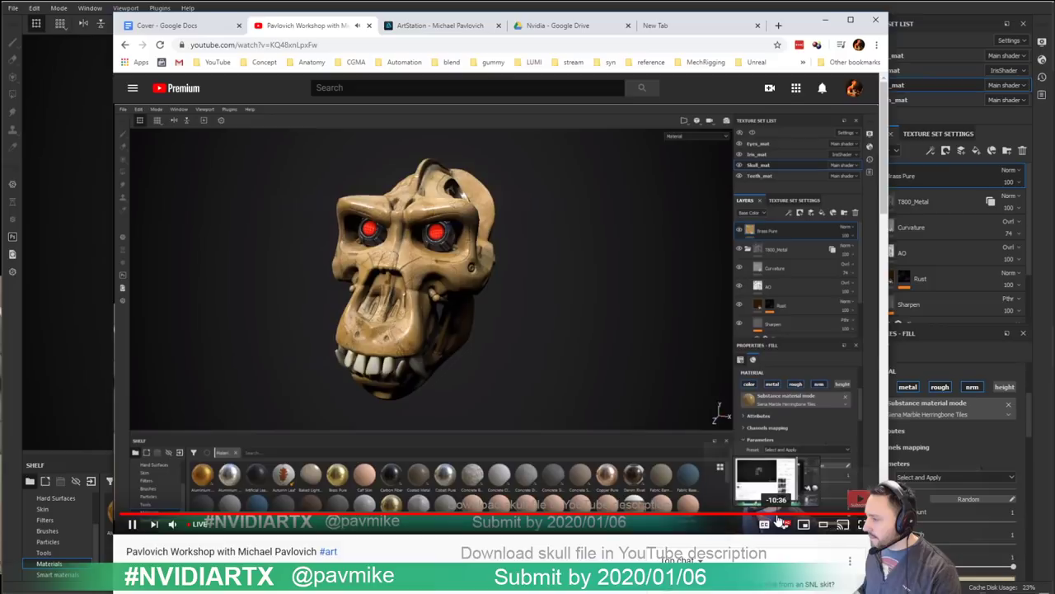
left_click(132, 523)
left_click(826, 19)
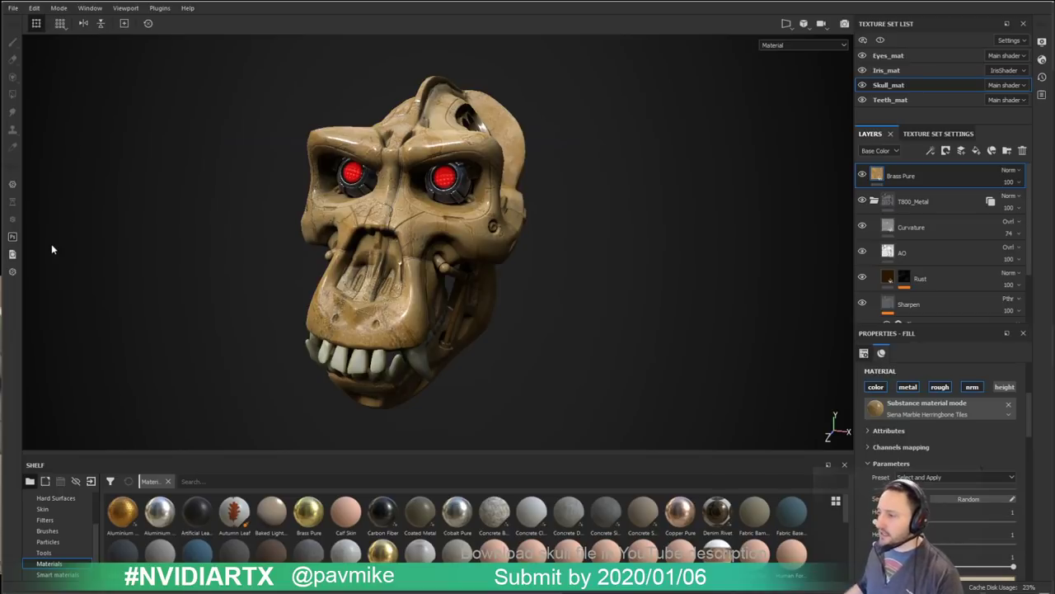
Step: Rotate the environment lighting around the skull and inspect its shading from another angle
right_click_drag(613, 271, 619, 243, "shift")
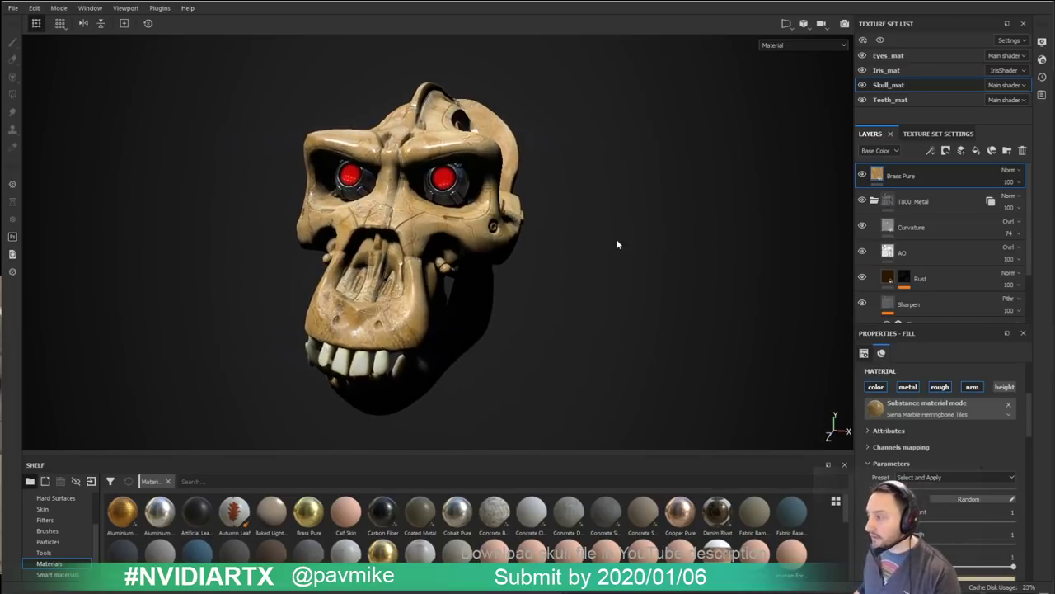
left_click(974, 391)
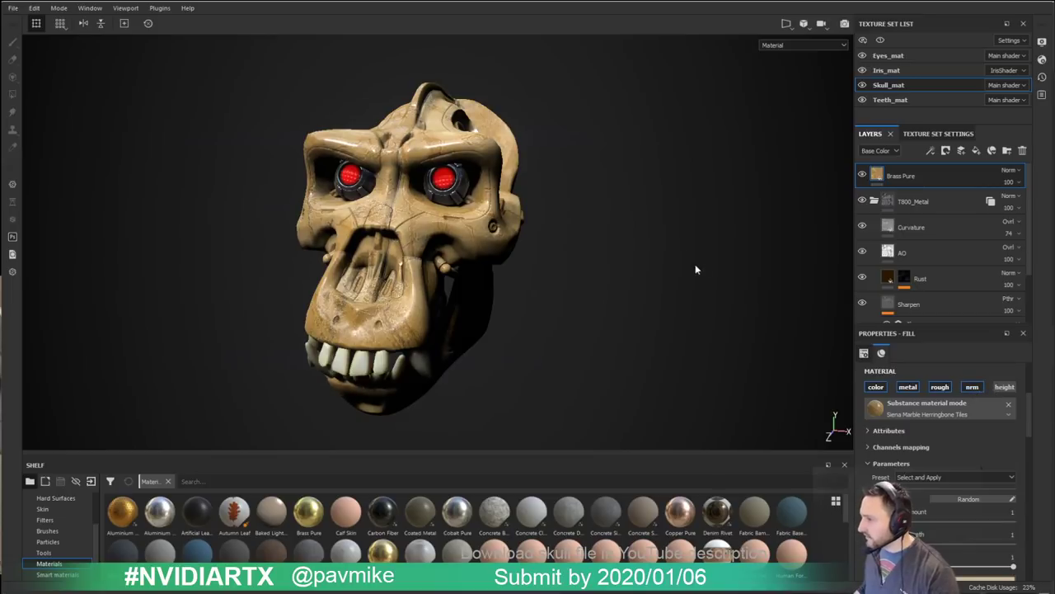
left_click_drag(695, 269, 648, 257, "alt")
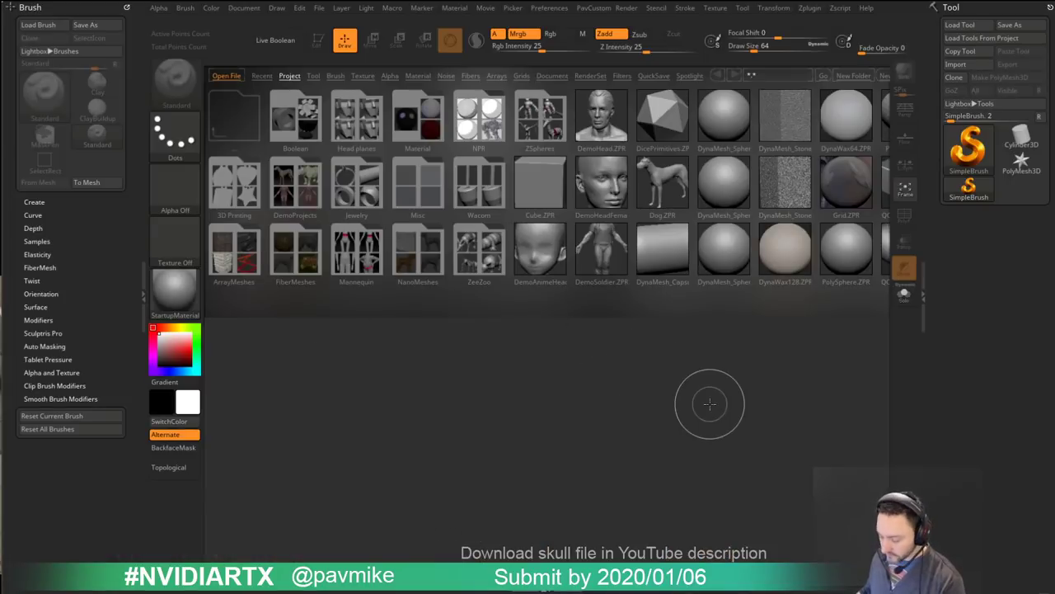
Step: Switch to ZBrush and hide Lightbox to leave an empty canvas
key("comma")
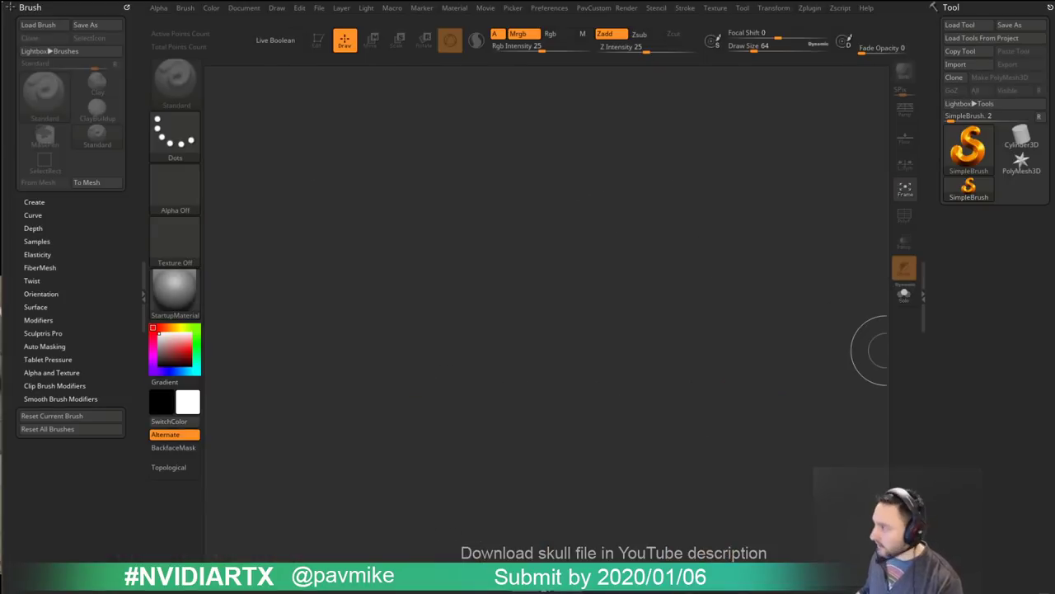
Step: Load ApinatorBake_full.ZTL from the Desktop's Apinator folder, draw it on the canvas and enter Edit mode
left_click(960, 26)
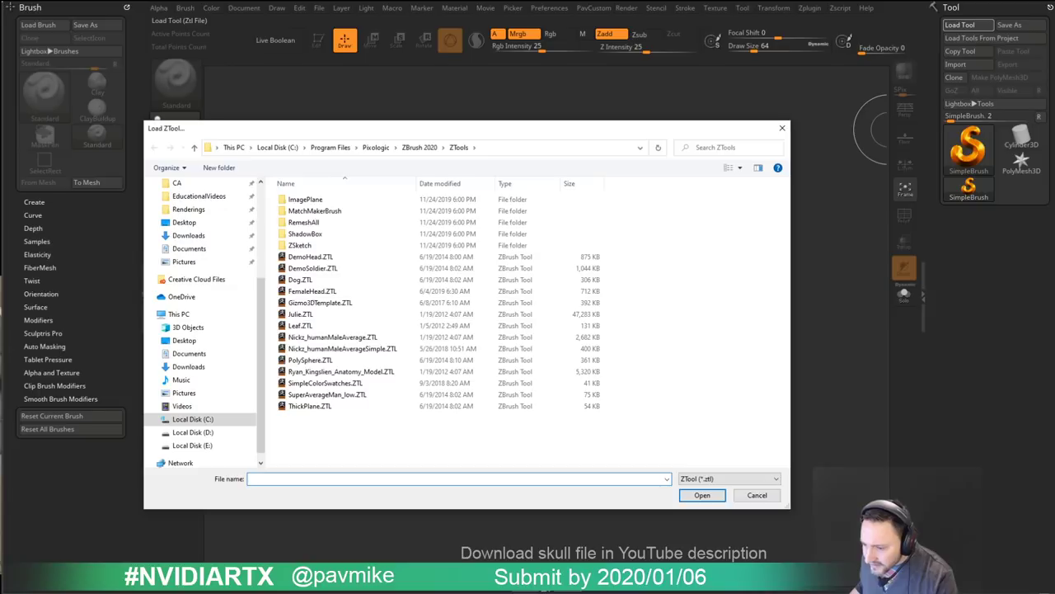
scroll(202, 309, "up", 4)
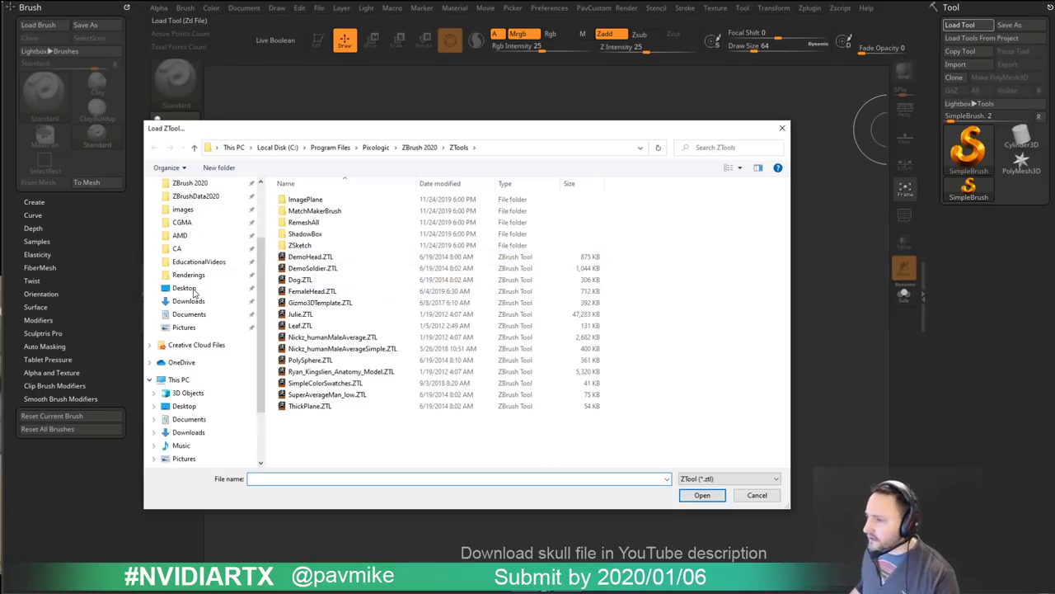
left_click(190, 231)
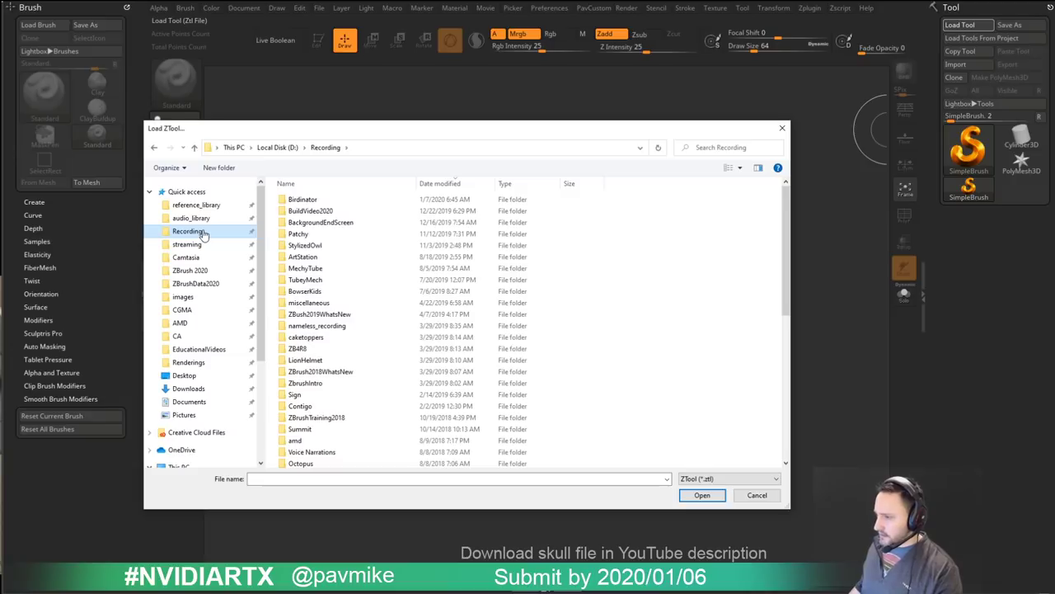
left_click(185, 375)
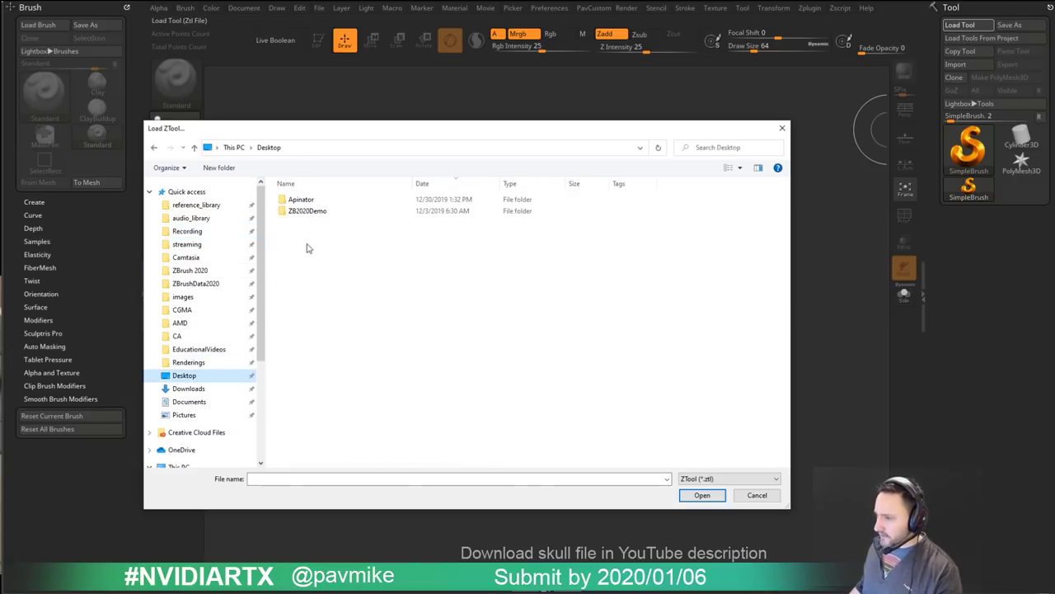
double_click(306, 200)
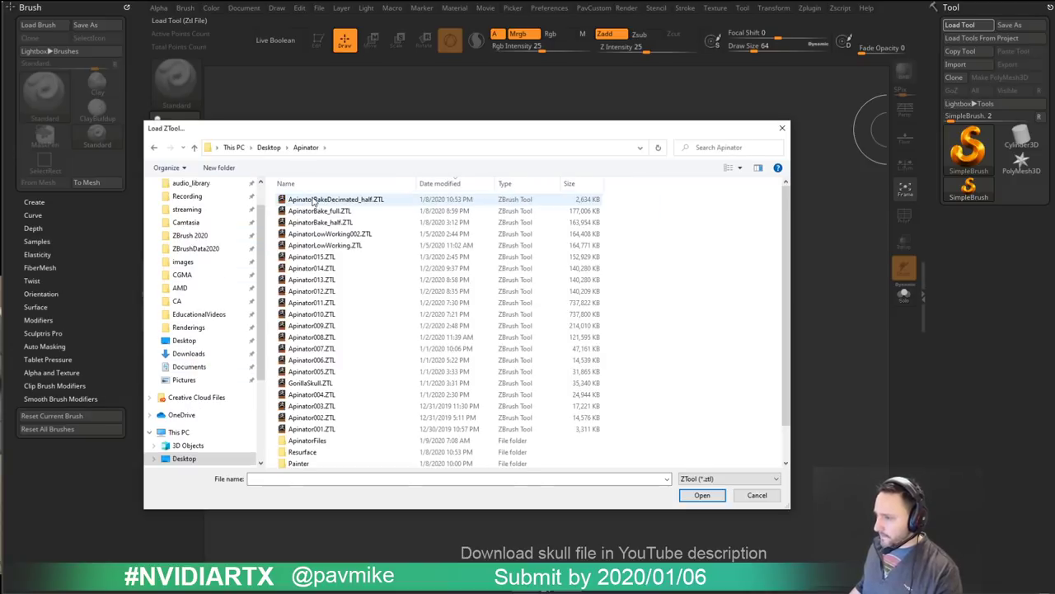
double_click(359, 212)
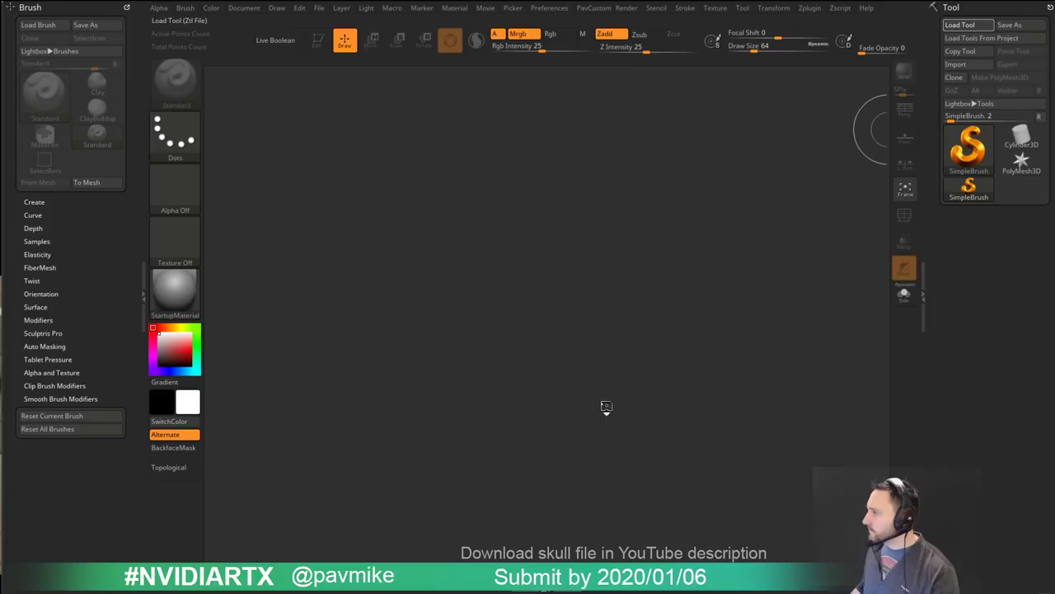
left_click_drag(540, 338, 546, 423)
left_click(317, 39)
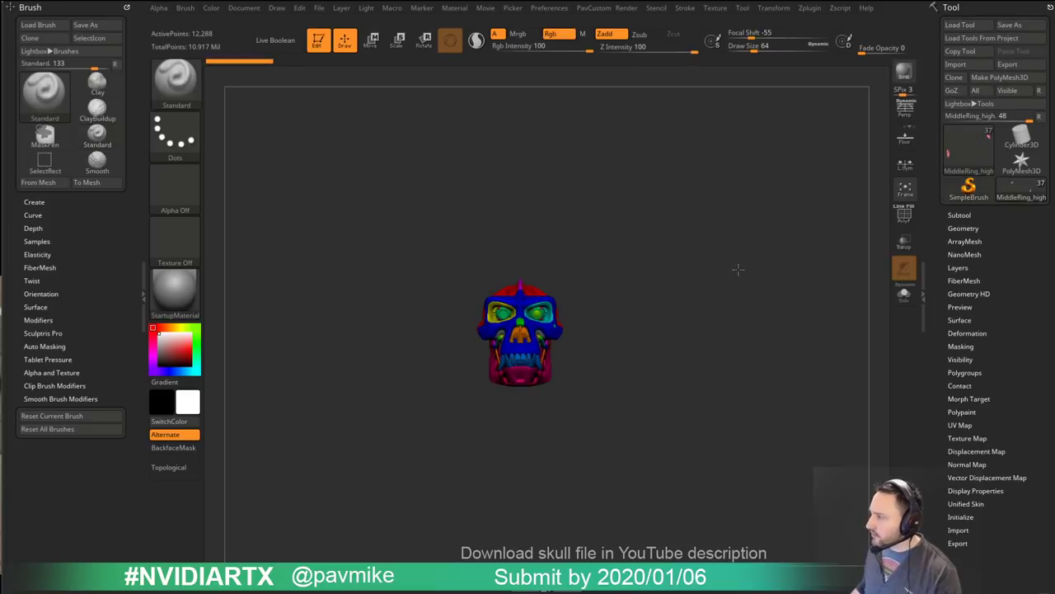
Step: Turn off the polypaint colour display on all subtools and make Skull_high the active subtool
left_click(968, 216, "shift")
left_click(1029, 266, "shift")
left_click_drag(715, 319, 726, 346, "alt")
key("s")
left_click_drag(760, 344, 713, 336)
left_click(612, 294, "alt")
left_click_drag(754, 294, 776, 338, "alt")
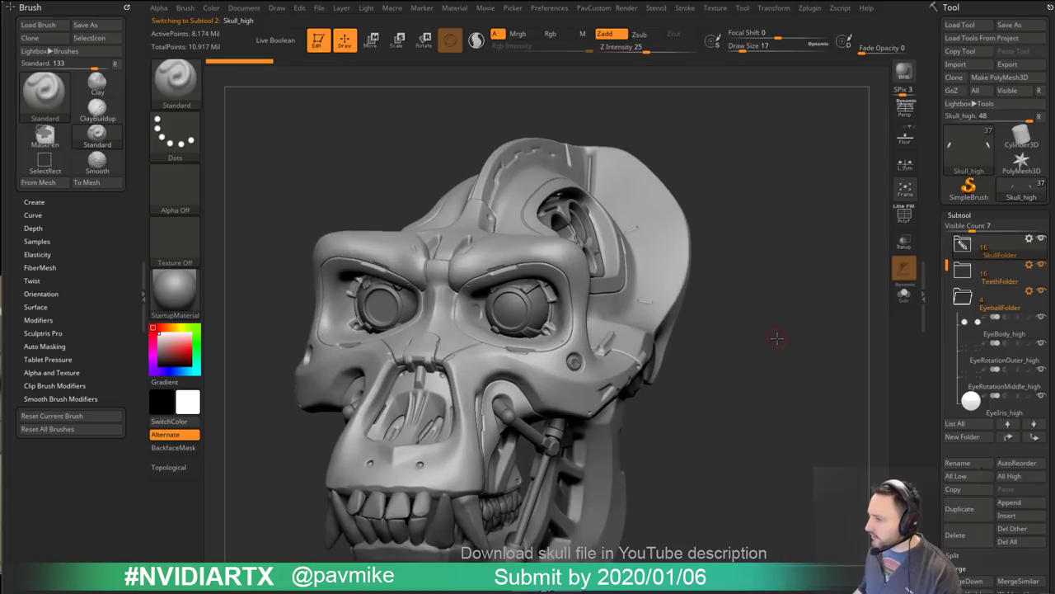
Step: Frame the whole skull and turn on perspective, orbiting to a three-quarter view
left_click(904, 197)
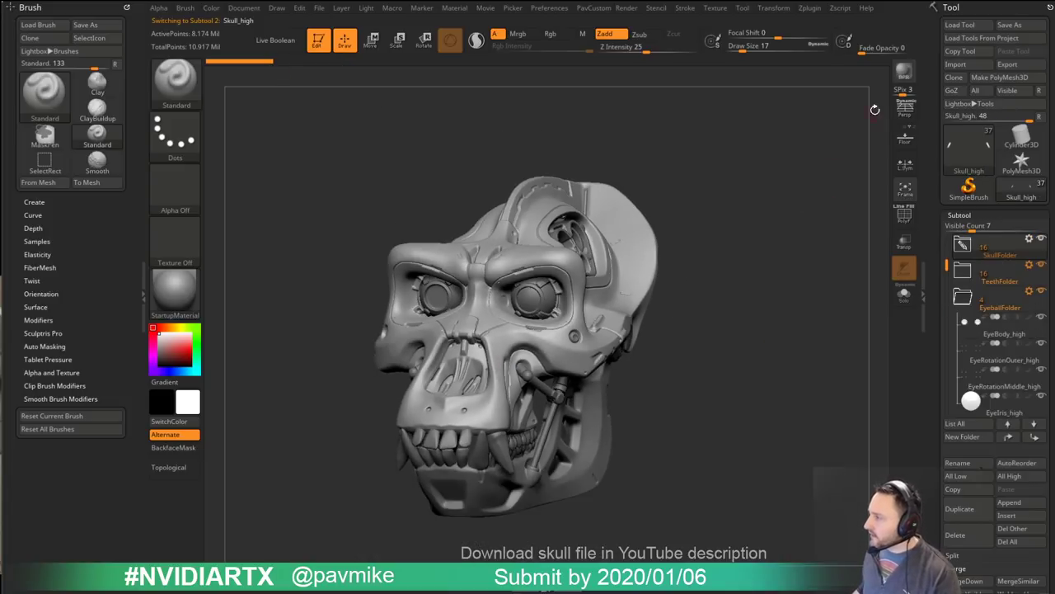
key("p")
left_click_drag(834, 156, 802, 188)
Step: Turn on the floor grid and replace the docked Brush palette with the Render palette
left_click(140, 30)
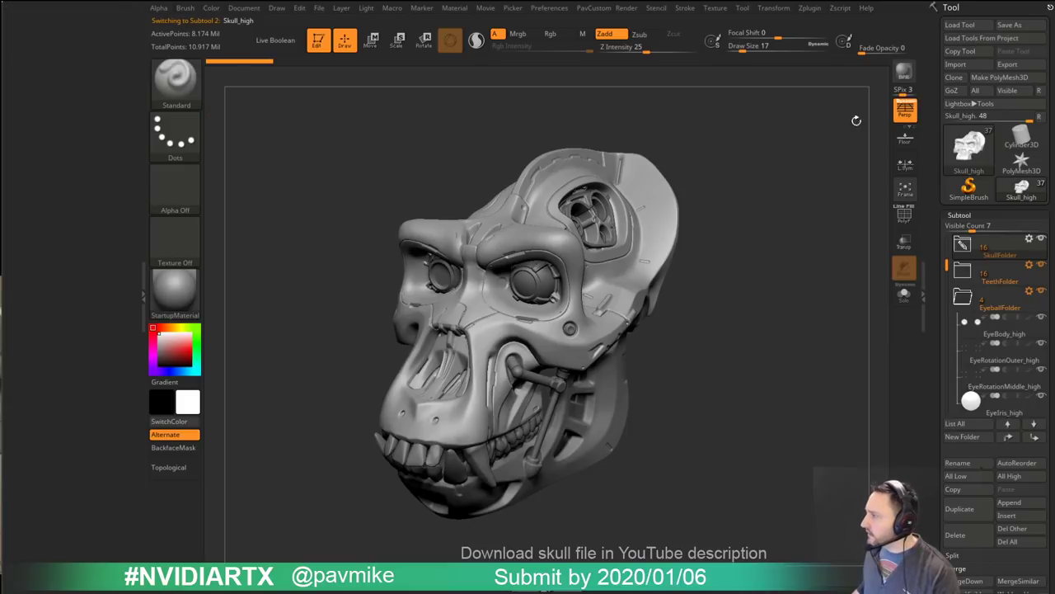
left_click(905, 138)
left_click_drag(791, 226, 206, 85)
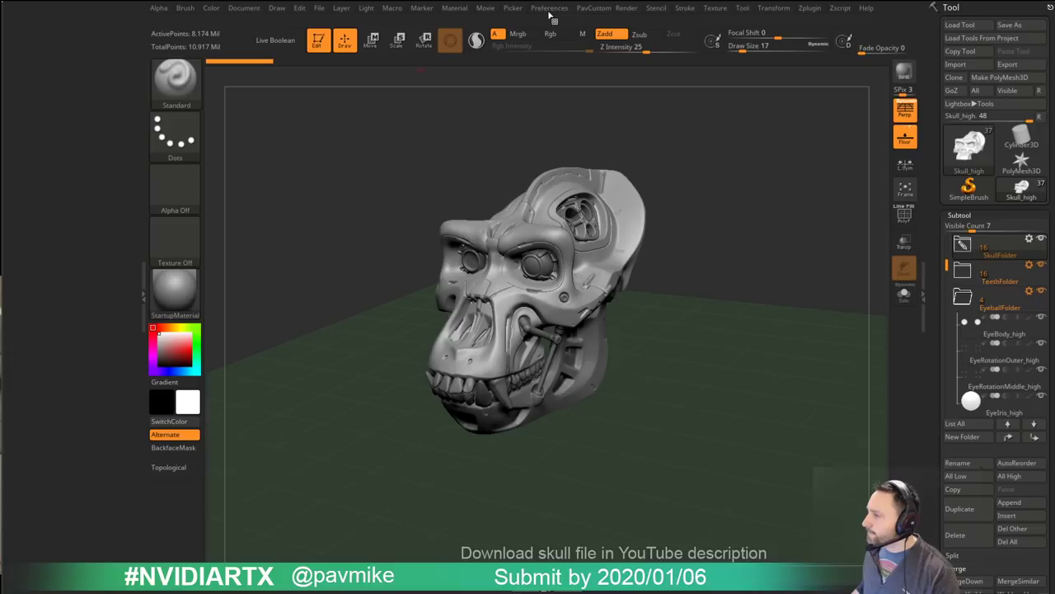
left_click(630, 8)
left_click_drag(633, 18, 74, 66)
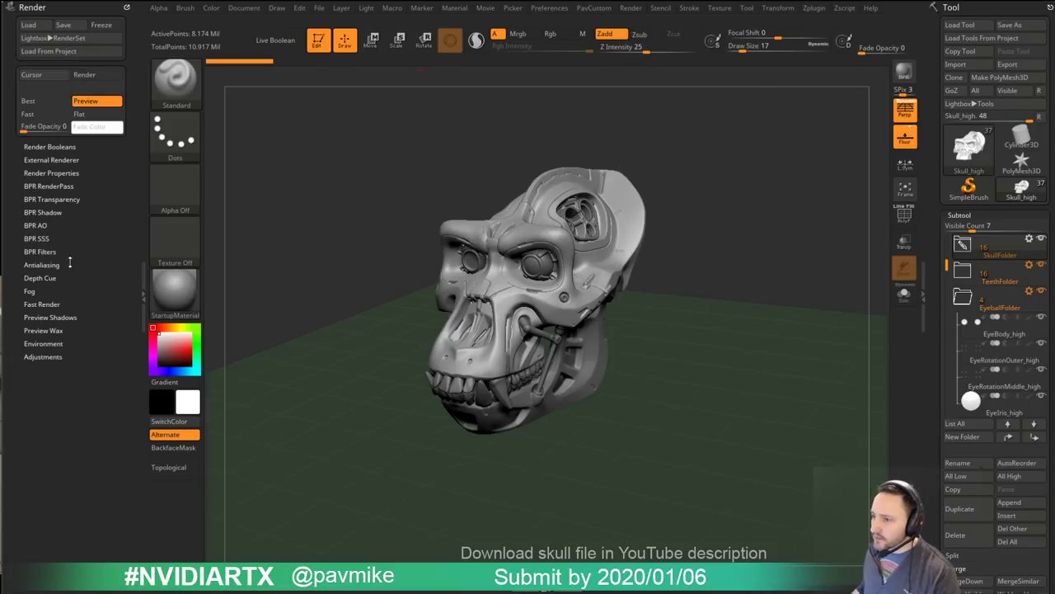
Step: Enable ambient occlusion (AOcclusion) in the Render Properties
key("shift")
left_click(51, 173)
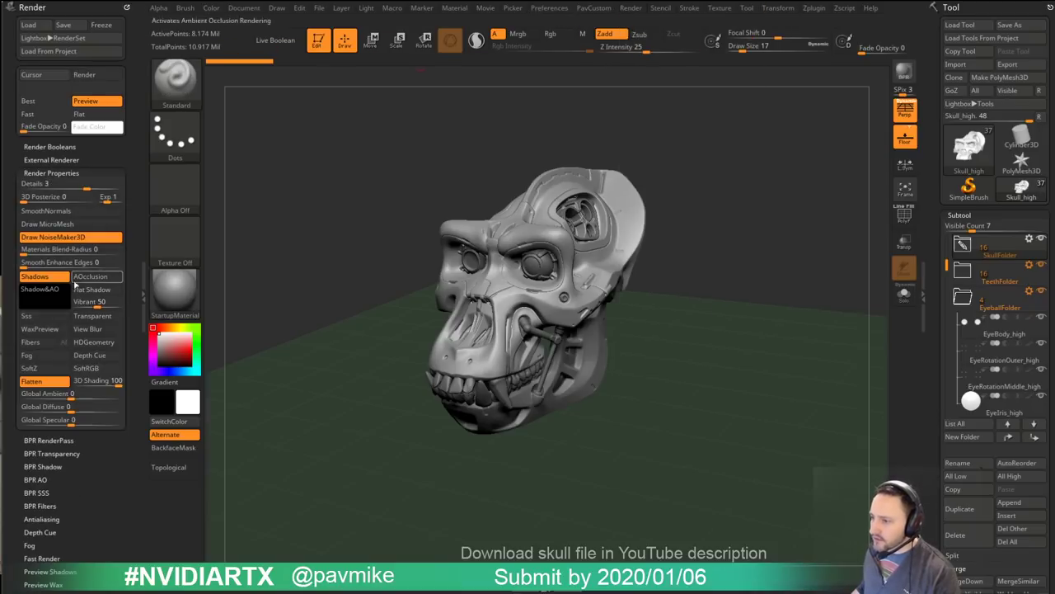
scroll(56, 213, "down", 3)
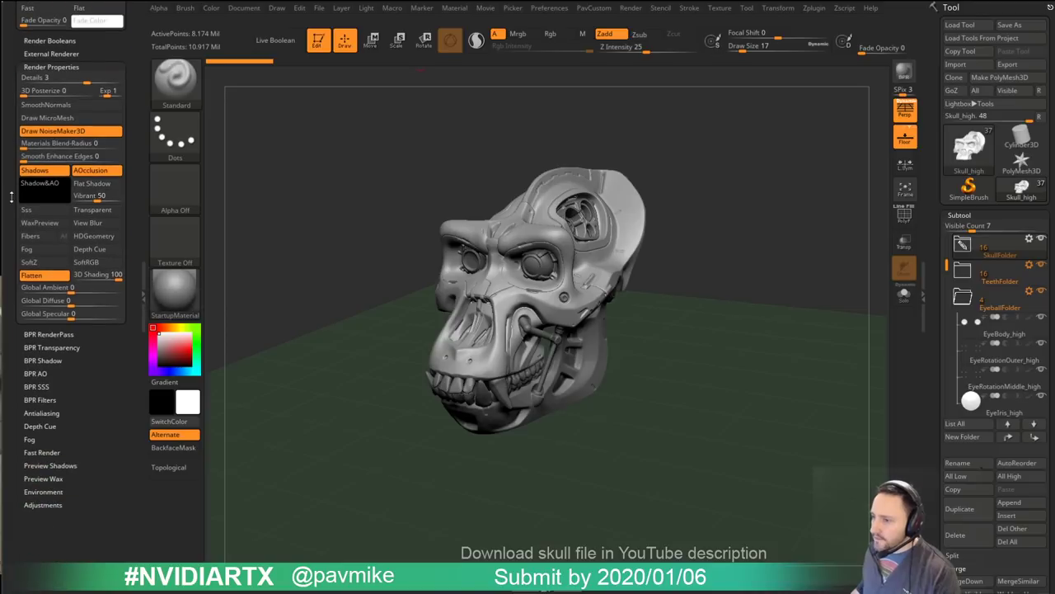
key("shift")
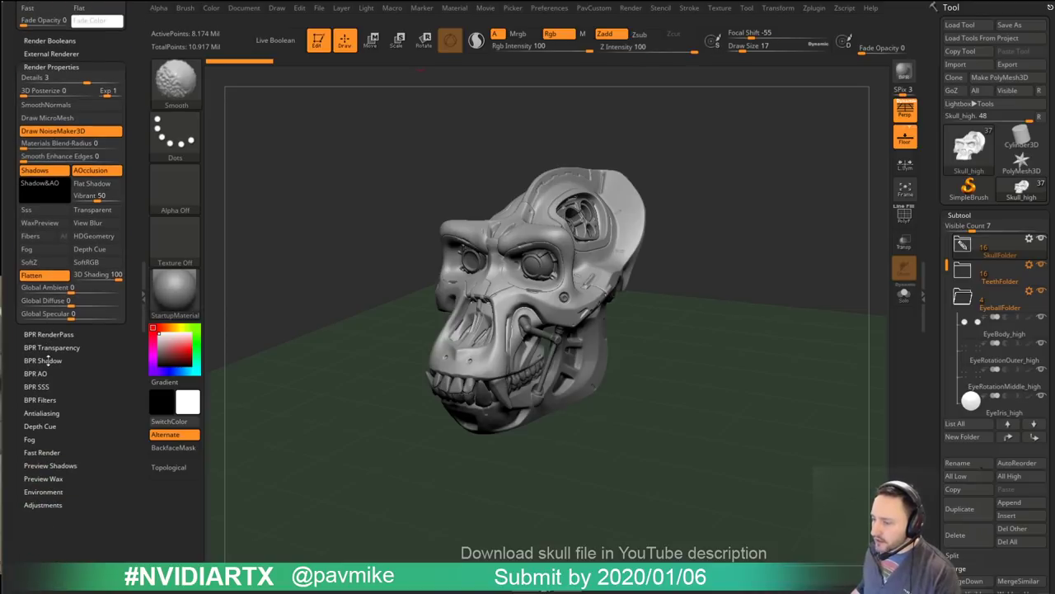
Step: Set the BPR shadow to floor strength 0.505, 305 rays and an angle of about 13.31
left_click(48, 361)
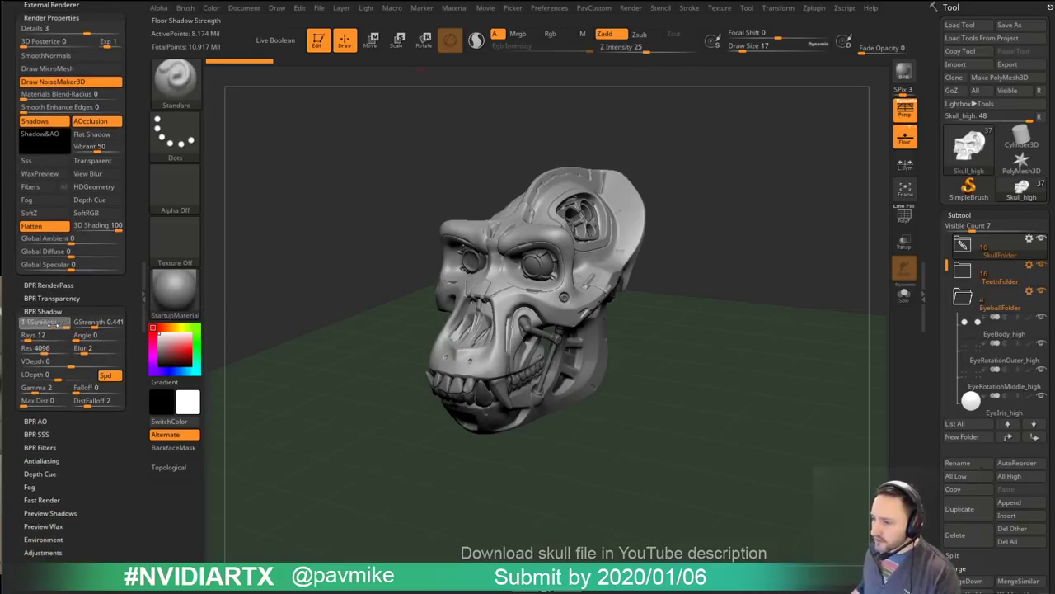
left_click(47, 324)
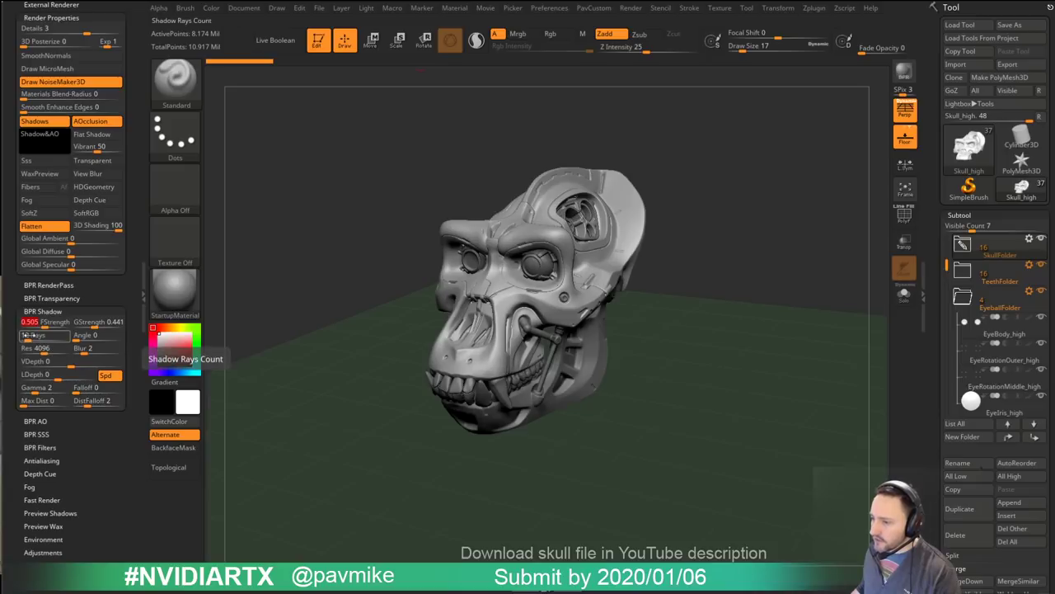
left_click_drag(33, 336, 41, 336)
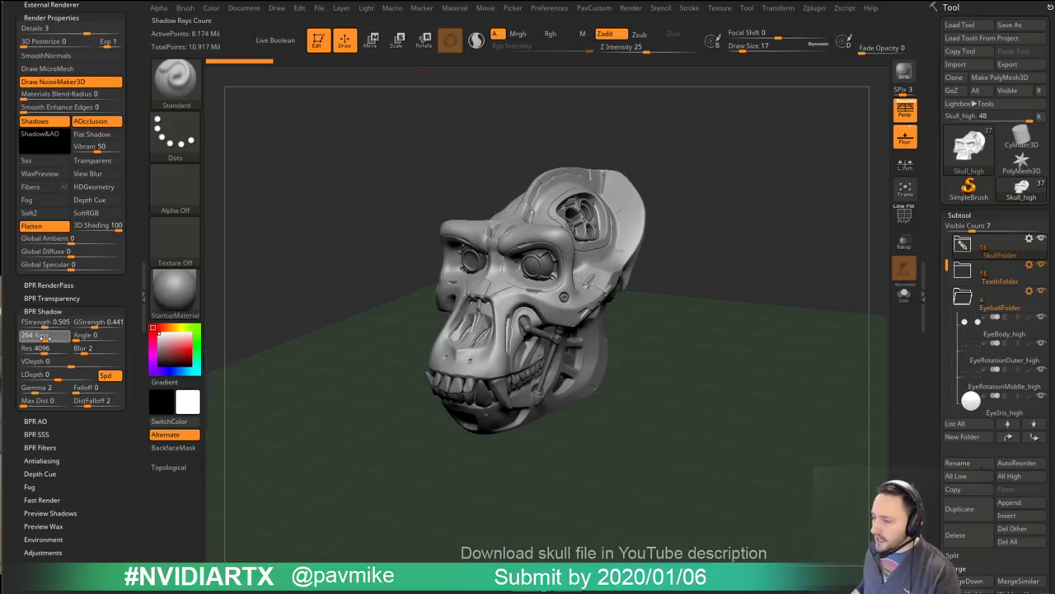
left_click_drag(76, 337, 80, 339)
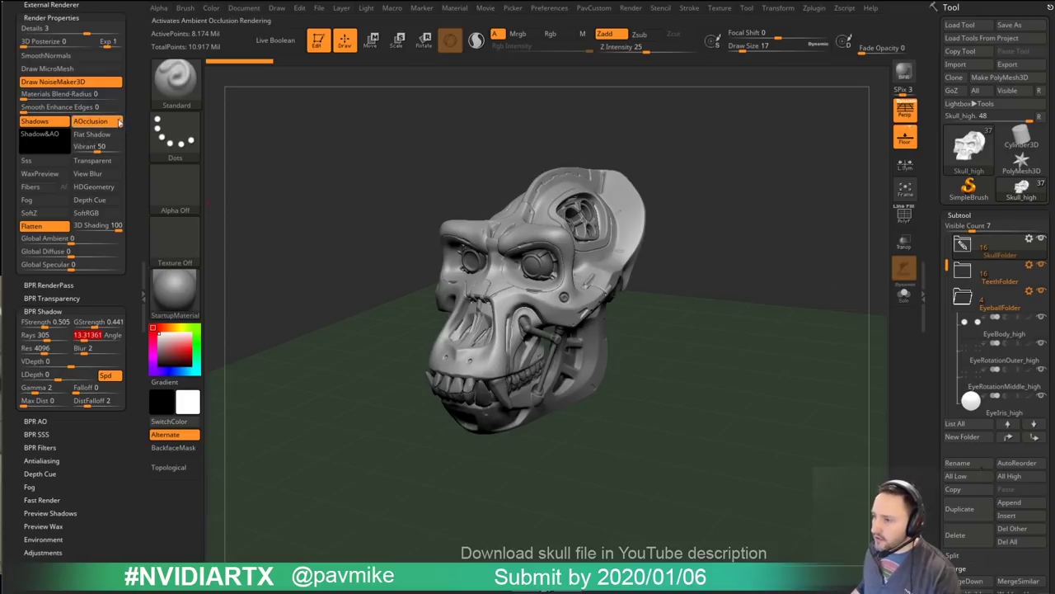
Step: Set the BPR AO blur to 2, orbit the skull slightly and open the light settings
scroll(37, 443, "down", 1)
key("shift")
left_click(36, 384)
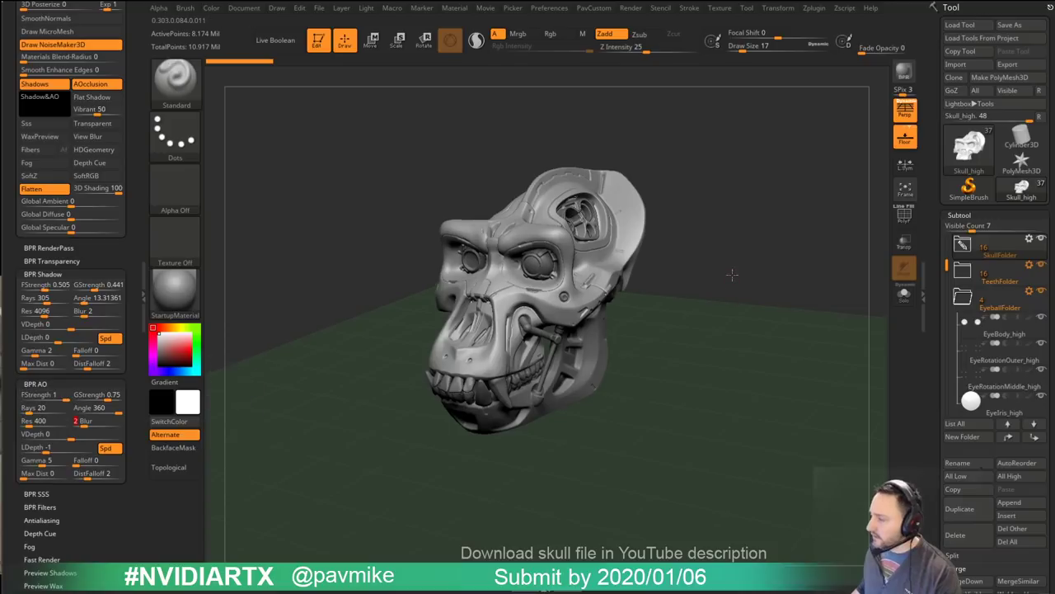
left_click_drag(731, 274, 734, 277)
left_click(366, 7)
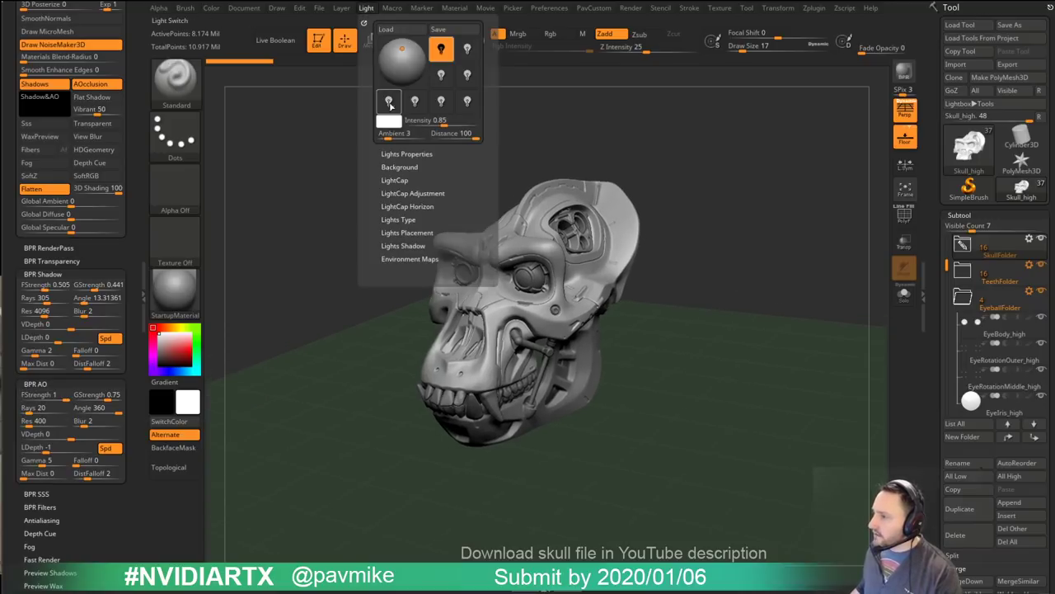
Step: Open Task Manager, move it fully into view and show the CPU performance graphs beside the skull
key("ctrl+shift")
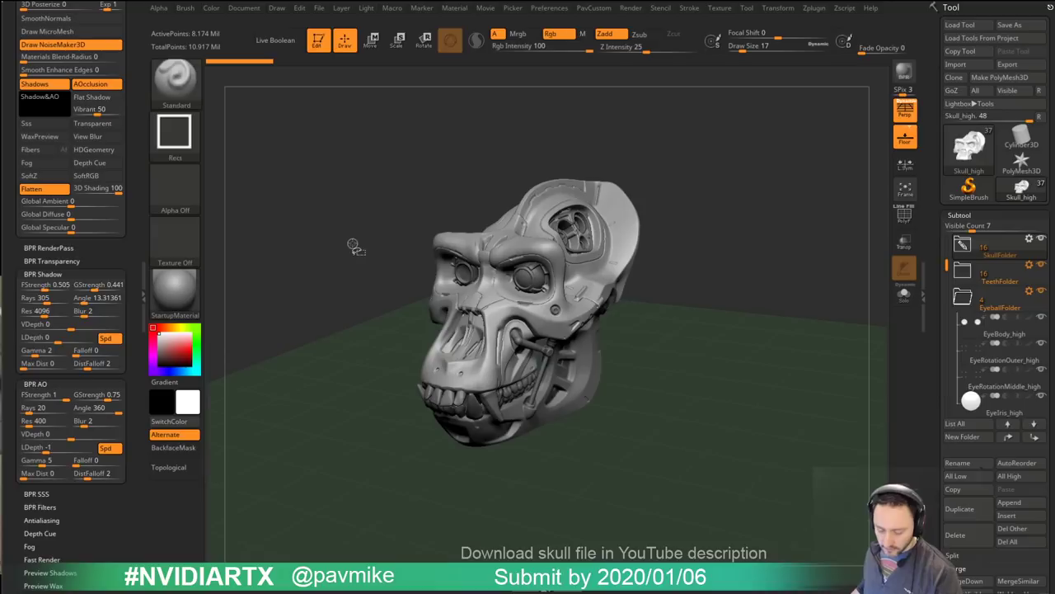
key("ctrl+shift+Escape")
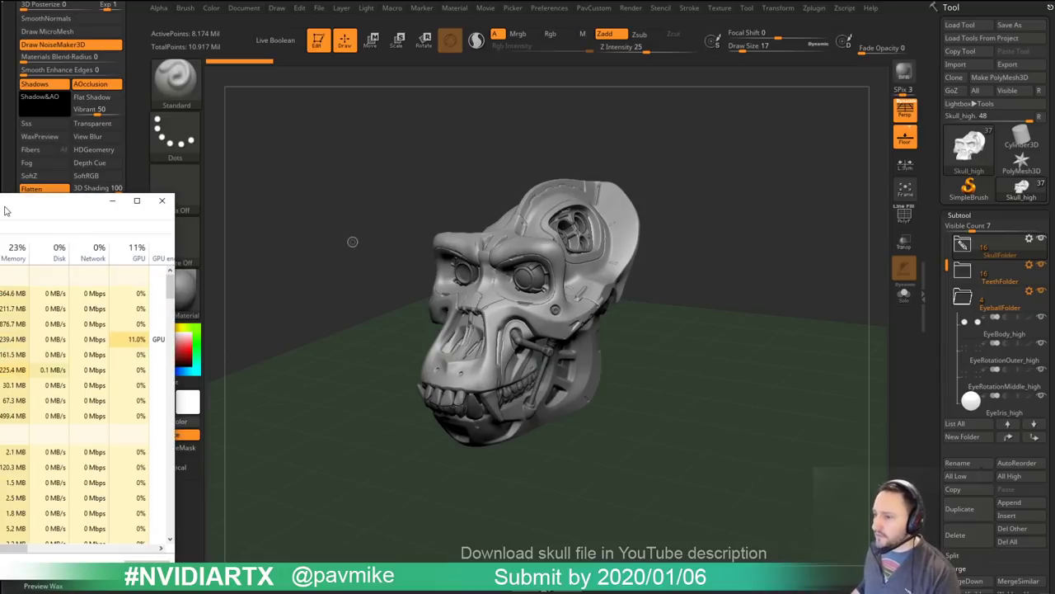
left_click_drag(6, 206, 208, 181)
left_click(17, 204)
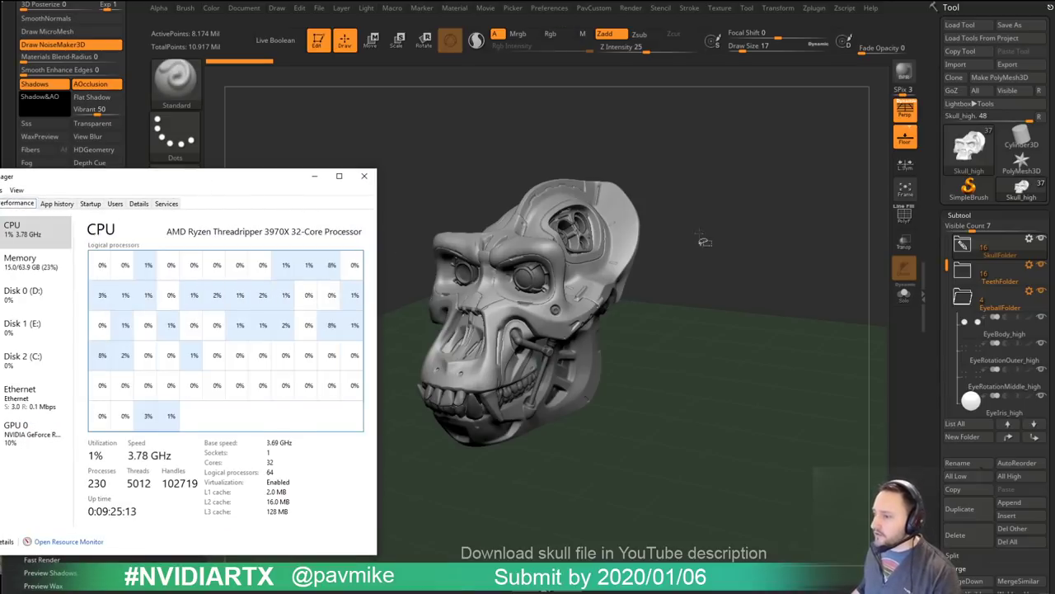
Step: Render the skull with BPR and check the CPU and GPU load in Task Manager during the render
left_click(903, 72)
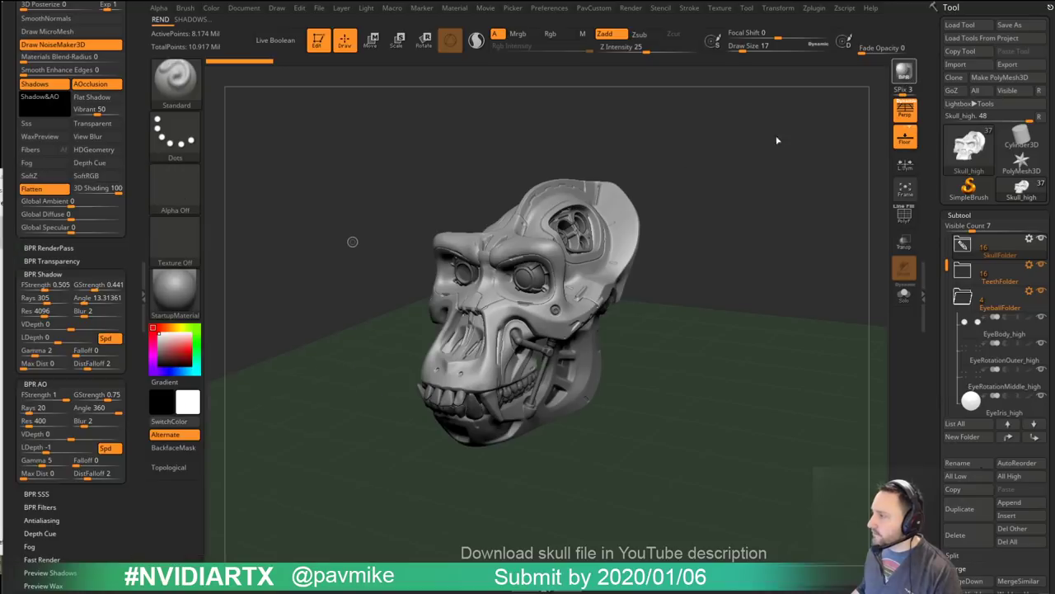
key("alt+Tab")
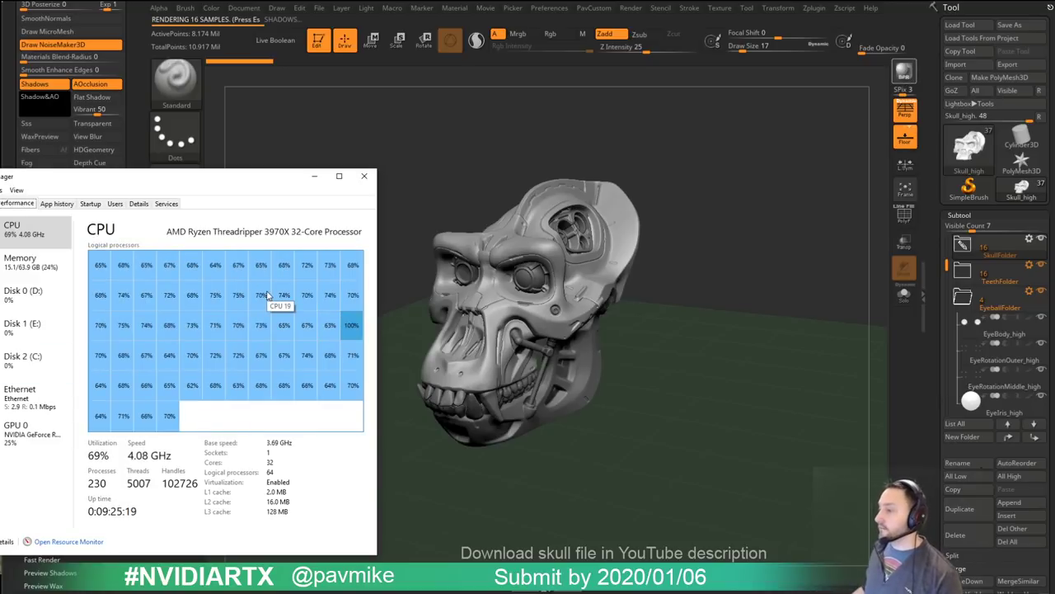
left_click(25, 431)
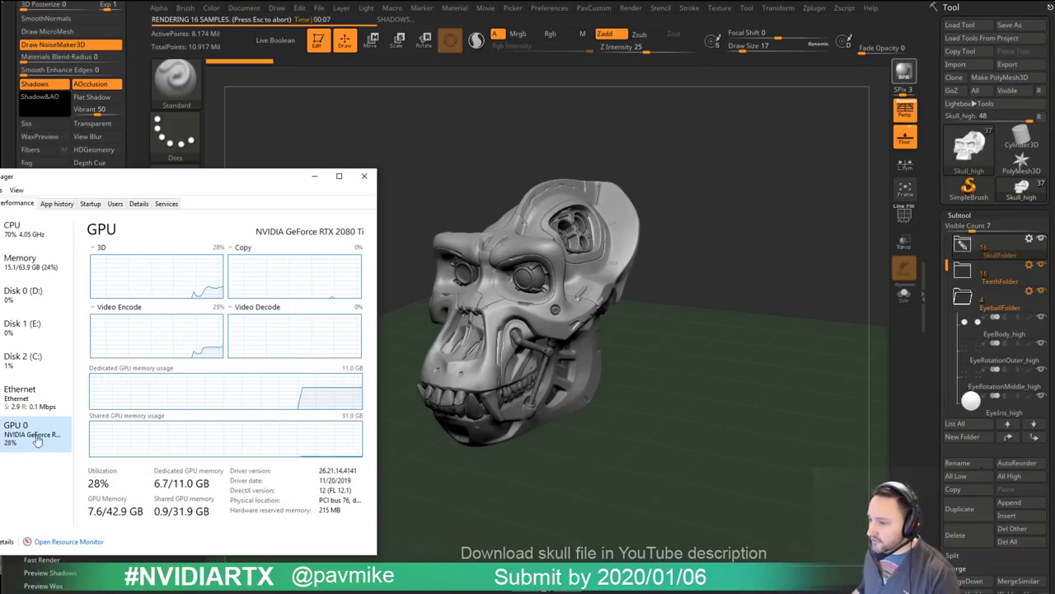
left_click(15, 235)
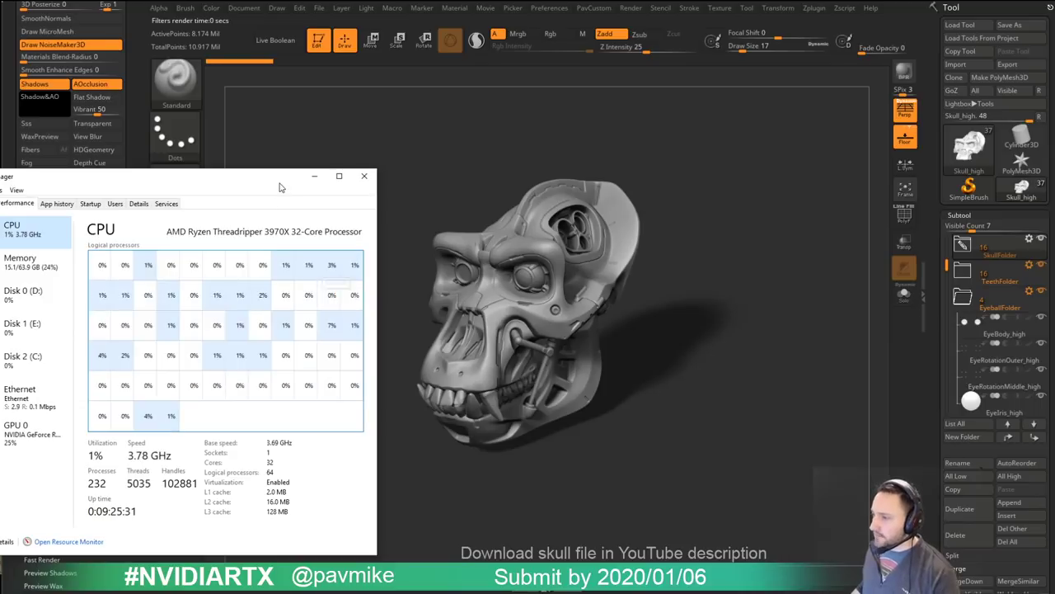
left_click(315, 175)
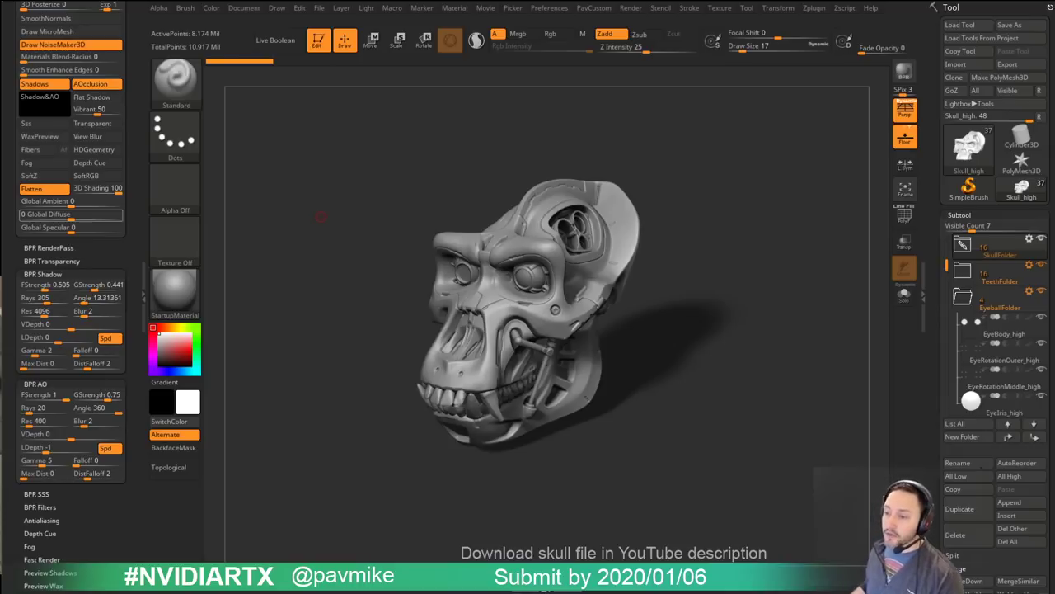
Step: Reopen Task Manager and review the CPU's logical processor graph before returning to the rendered skull
key("ctrl+shift+Escape")
left_click_drag(446, 178, 338, 174)
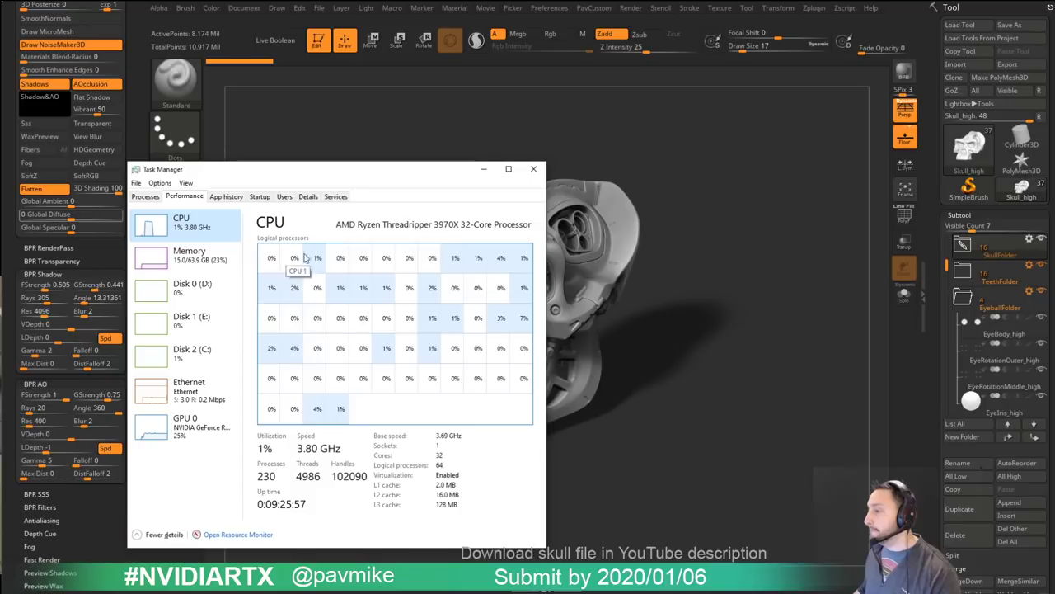
key("alt+Tab")
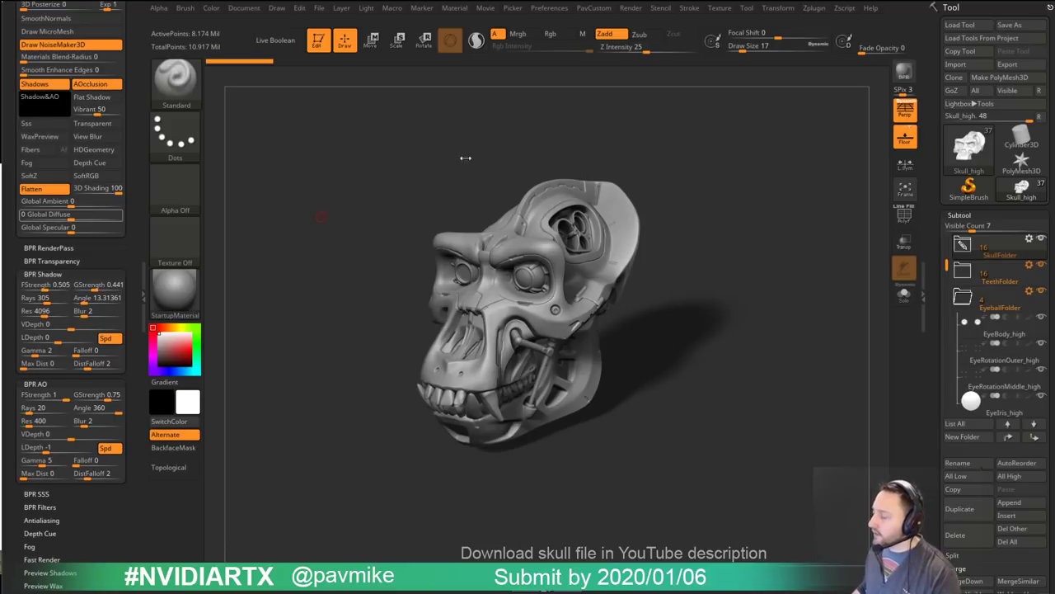
Step: Create a new document and double its canvas size to 2240 by 1680
left_click(244, 8)
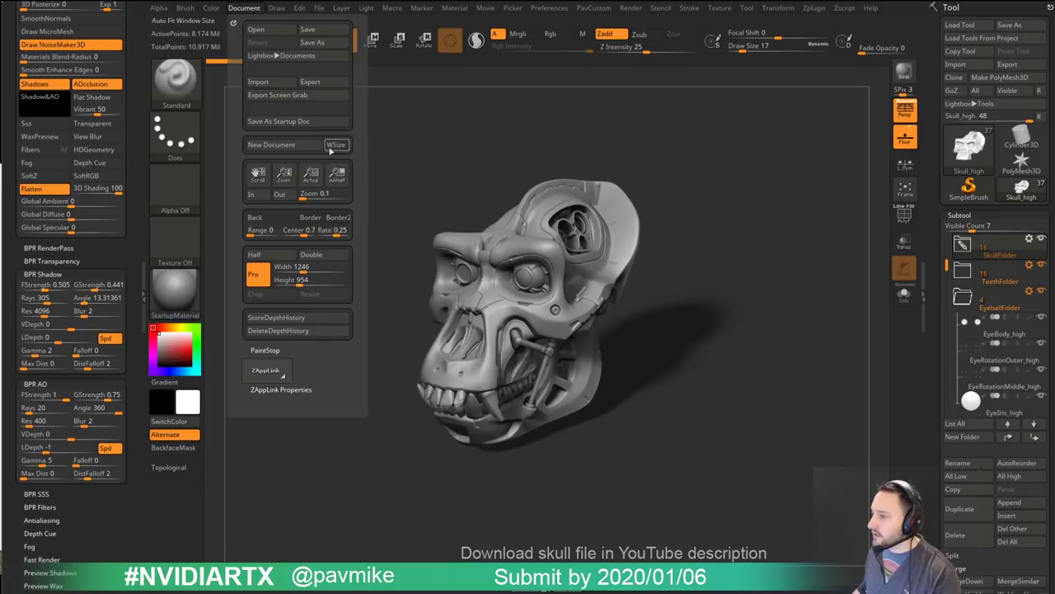
left_click(271, 144)
left_click(498, 279)
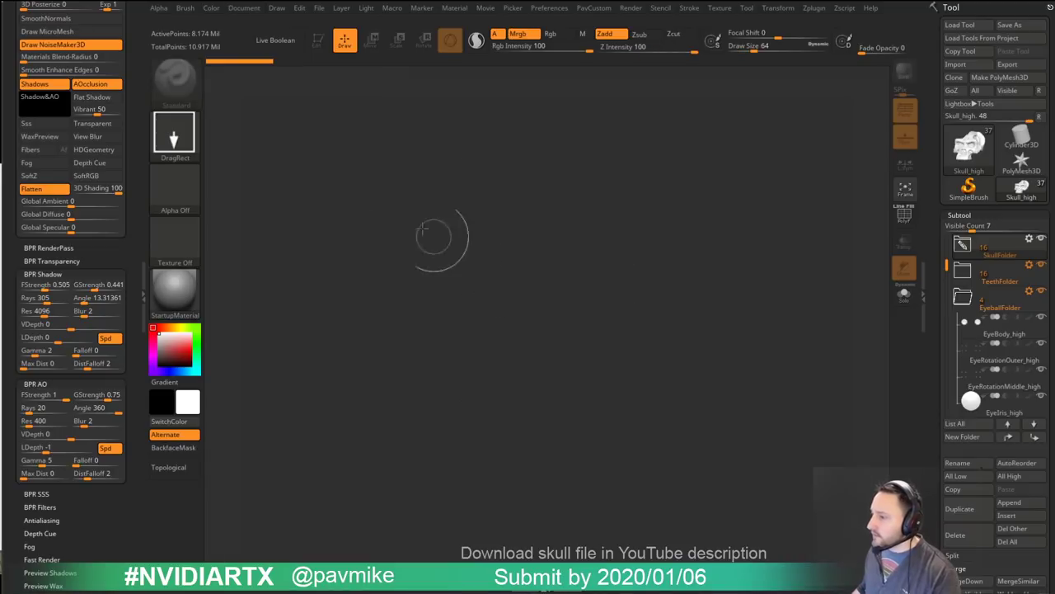
left_click(244, 8)
left_click(292, 268)
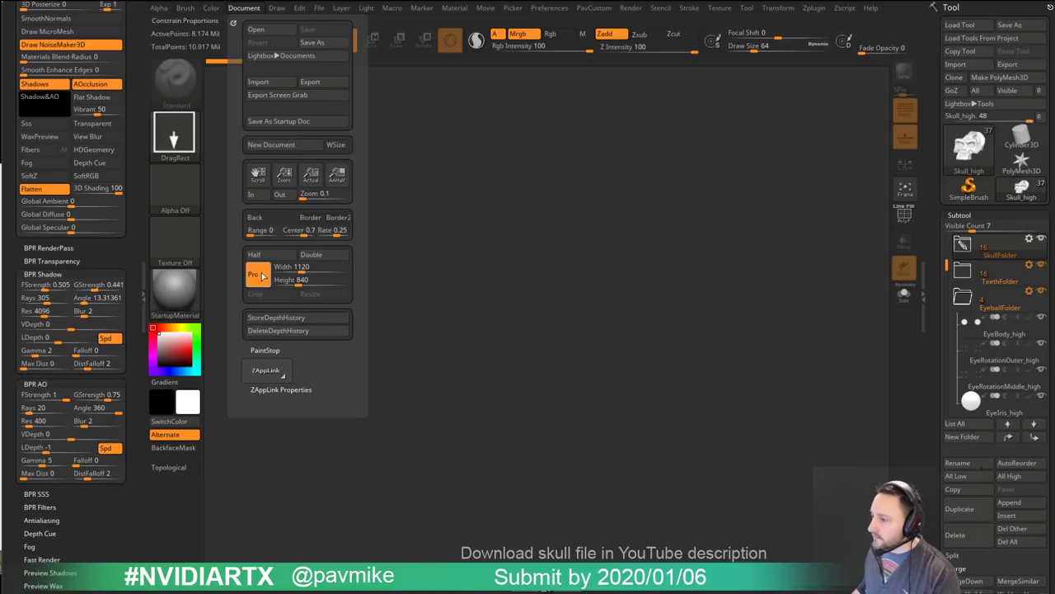
left_click(309, 257)
left_click(244, 8)
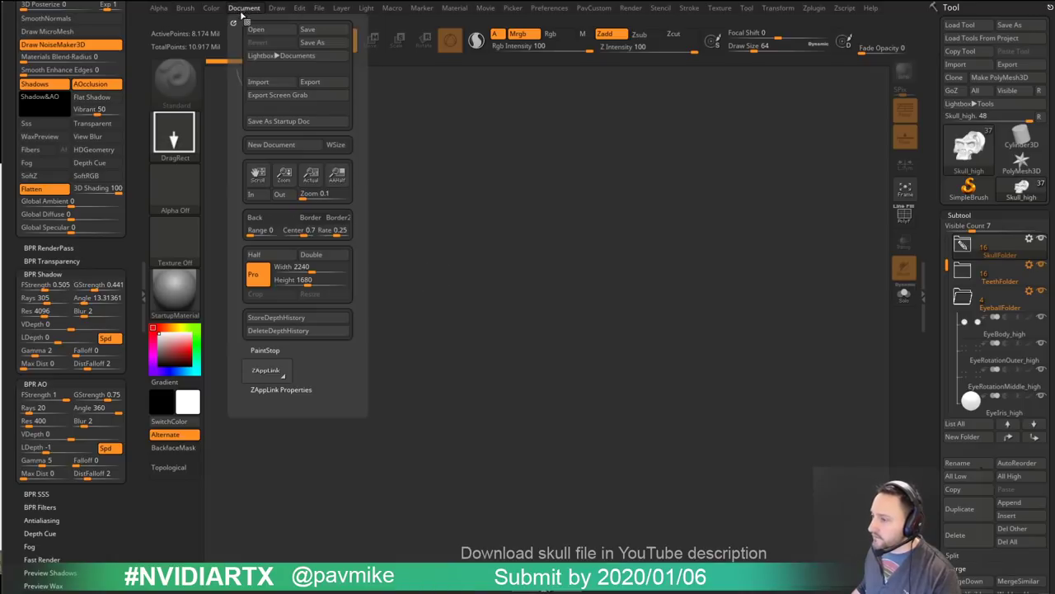
left_click(317, 279)
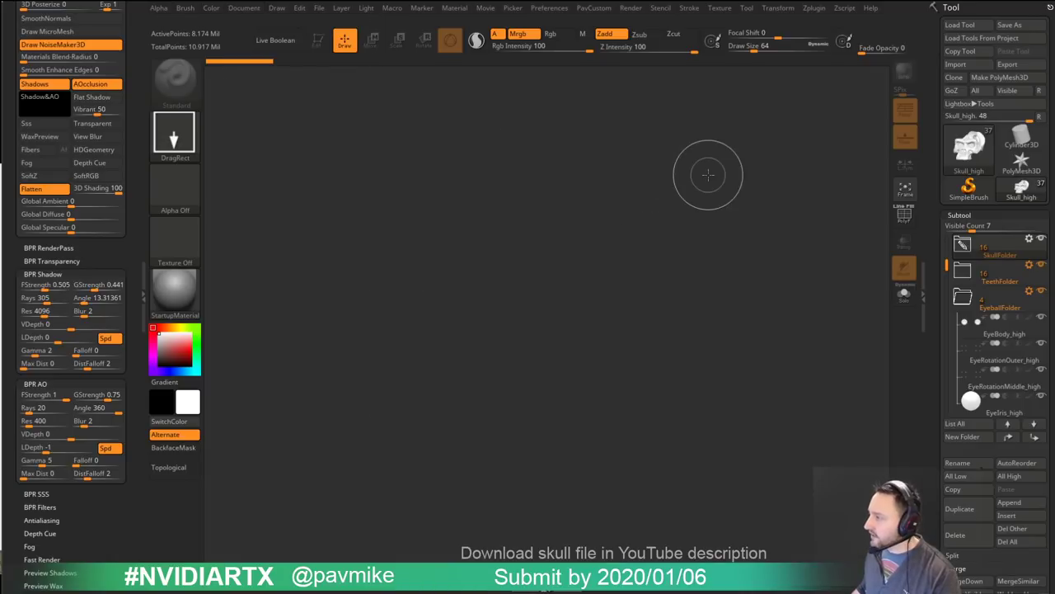
Step: Set the document's background colour to a muted brown-grey sampled from the interface
left_click(244, 7)
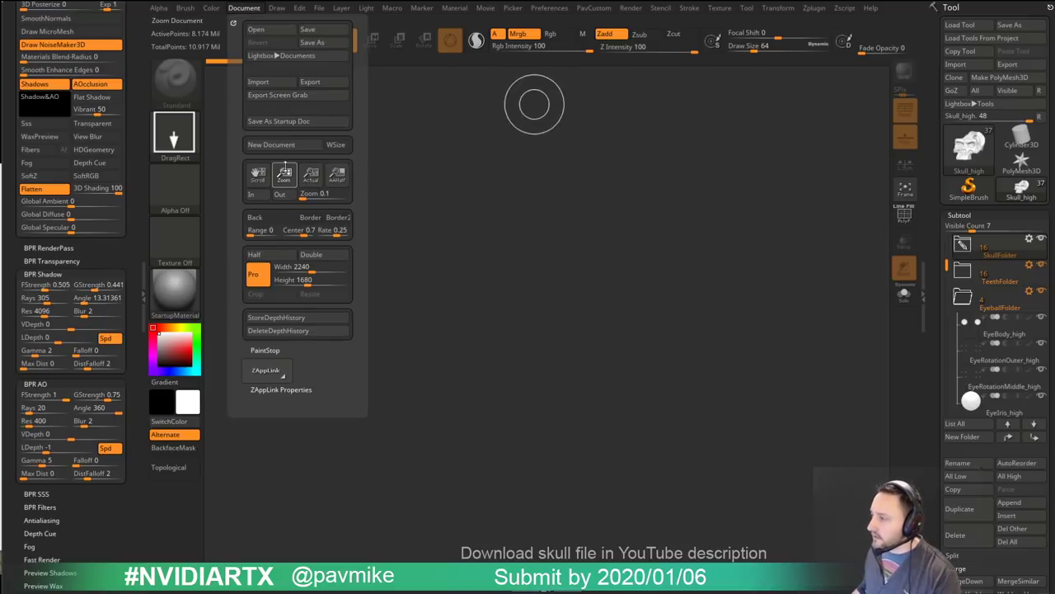
left_click_drag(287, 163, 292, 158)
left_click(248, 8)
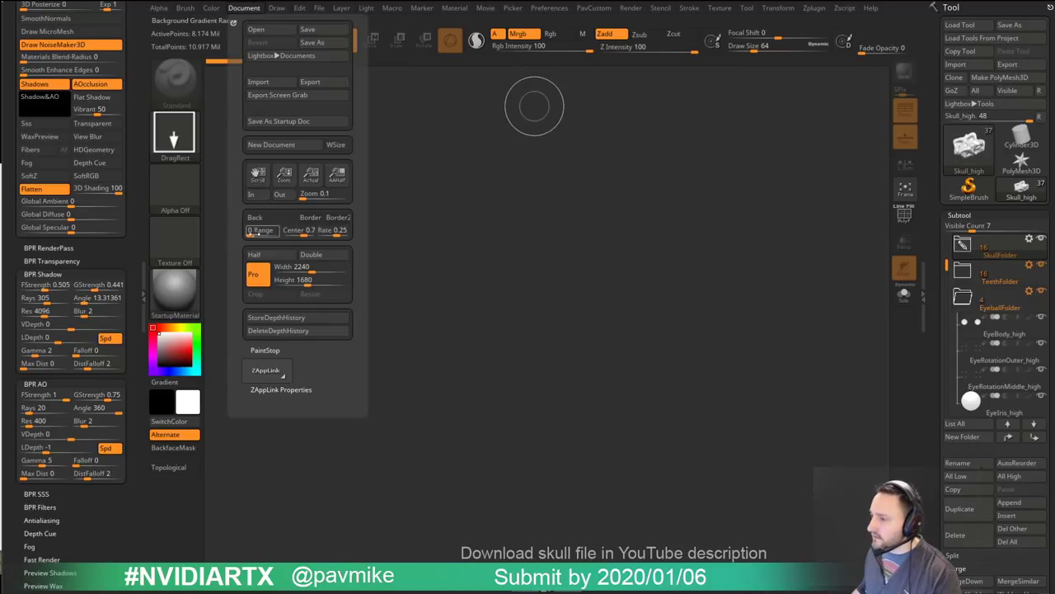
left_click_drag(270, 217, 158, 361)
left_click(253, 9)
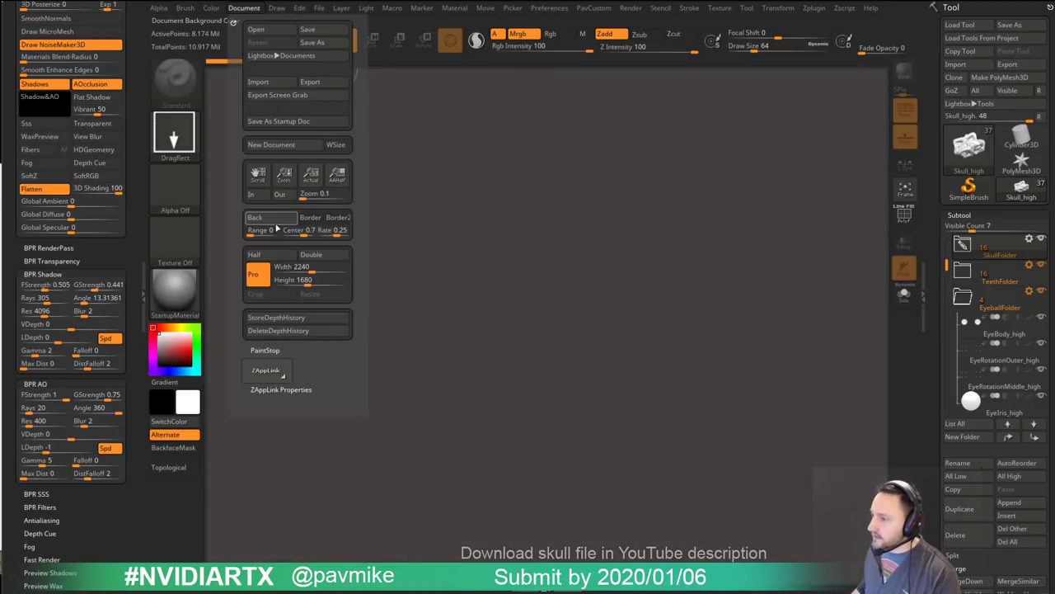
left_click_drag(291, 162, 293, 145)
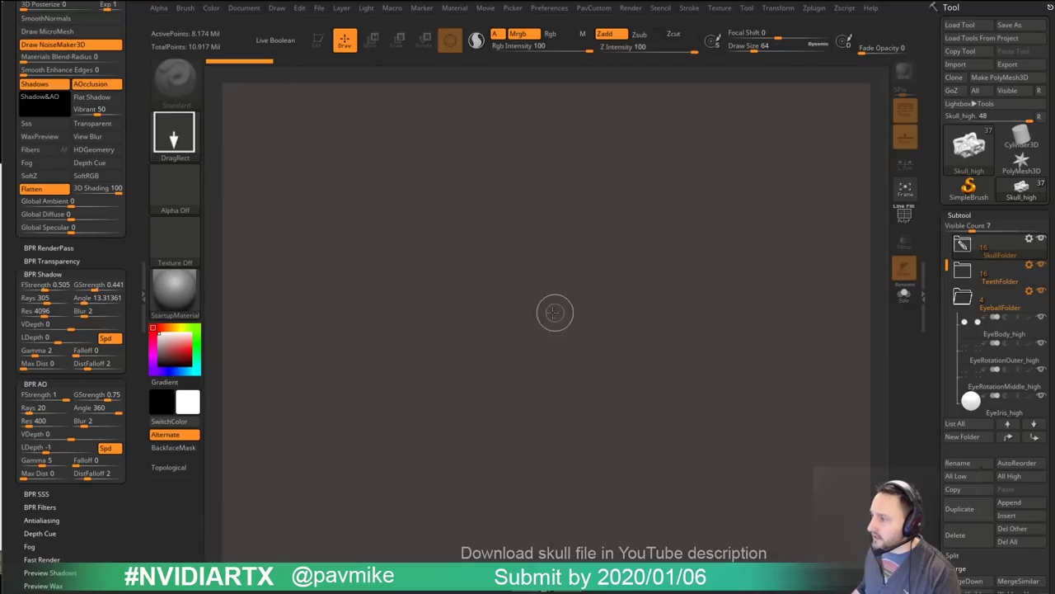
Step: Place the skull on the canvas in Edit mode, turn it to a three-quarter view and render it with BPR
left_click_drag(530, 310, 556, 371)
left_click(324, 43)
mouse_move(633, 261)
left_mouse_down("shift")
mouse_move(662, 294)
mouse_move(700, 308)
mouse_move(770, 271)
left_mouse_up("shift")
left_click(903, 73)
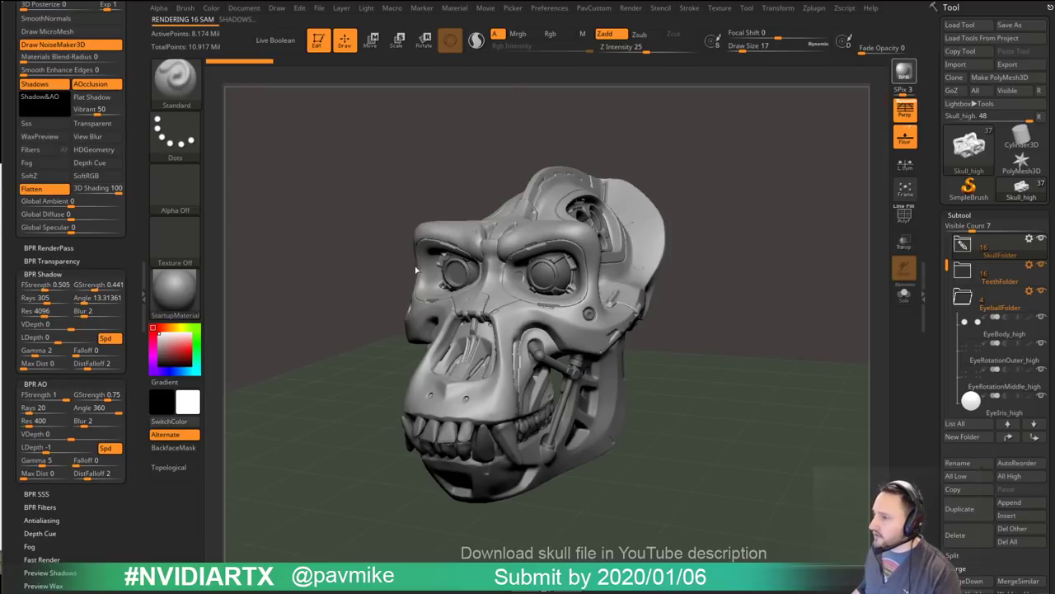
left_click_drag(0, 171, 0, 169)
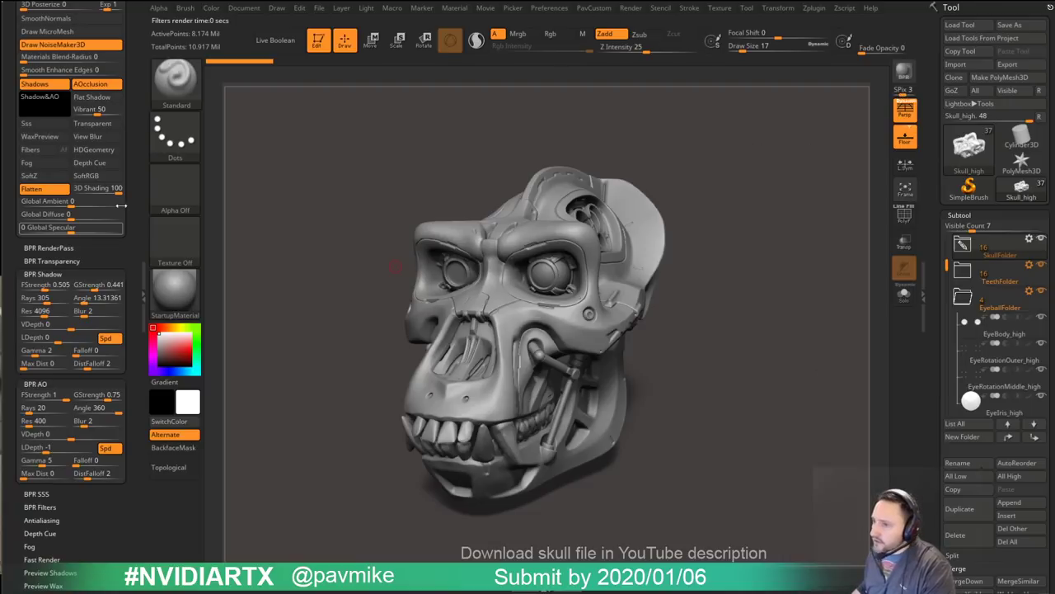
Step: Open the BPR render passes and preview the ambient occlusion map from the latest render
left_click(50, 248)
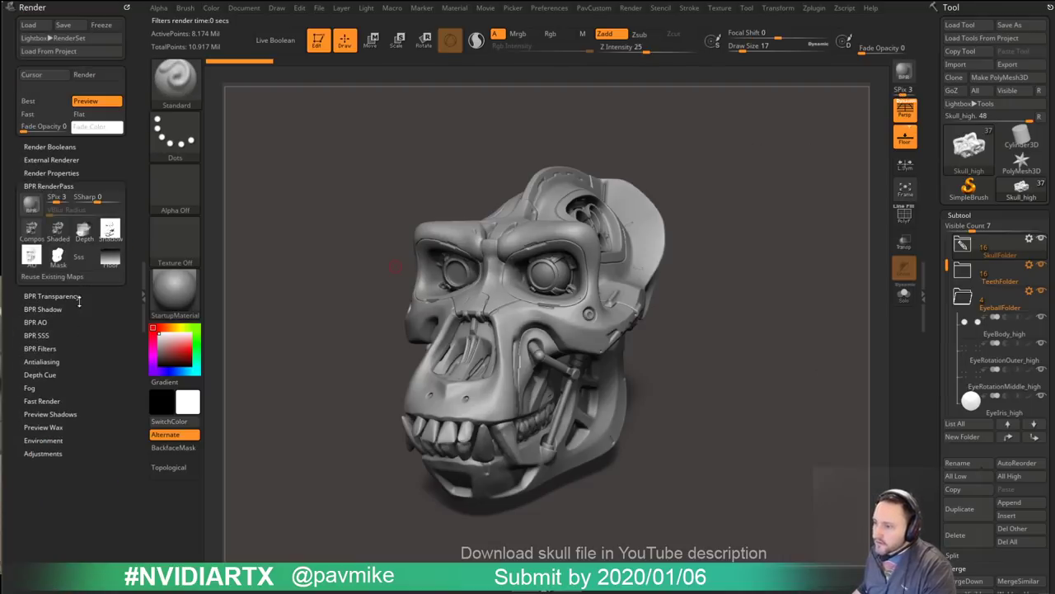
mouse_move(80, 235)
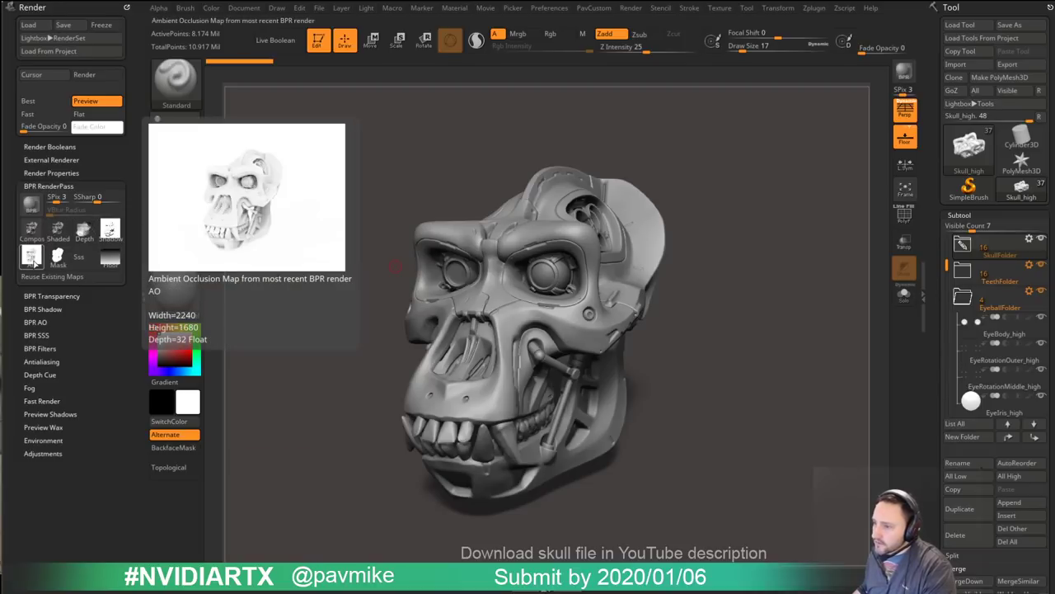
mouse_move(31, 256)
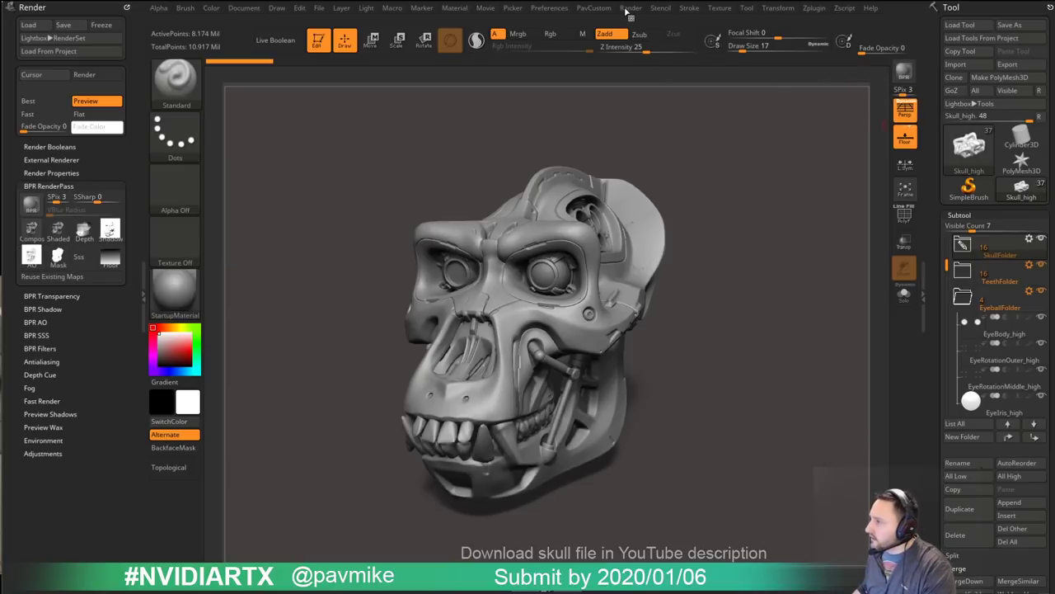
Step: Look through the options of the ZBrush To Photoshop plugin
left_click(813, 8)
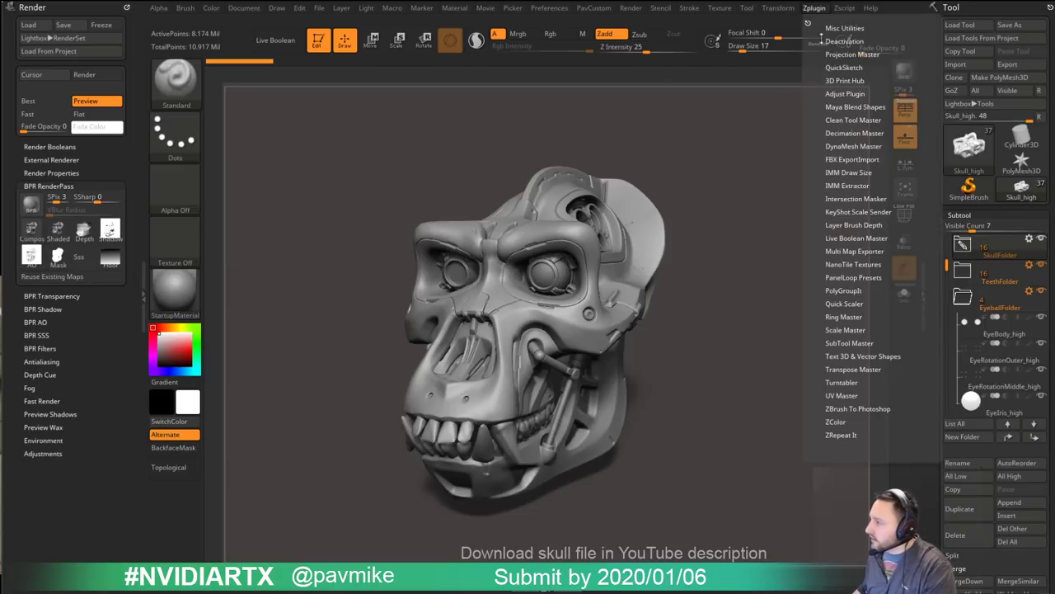
left_click(836, 408)
left_click_drag(817, 368, 816, 170)
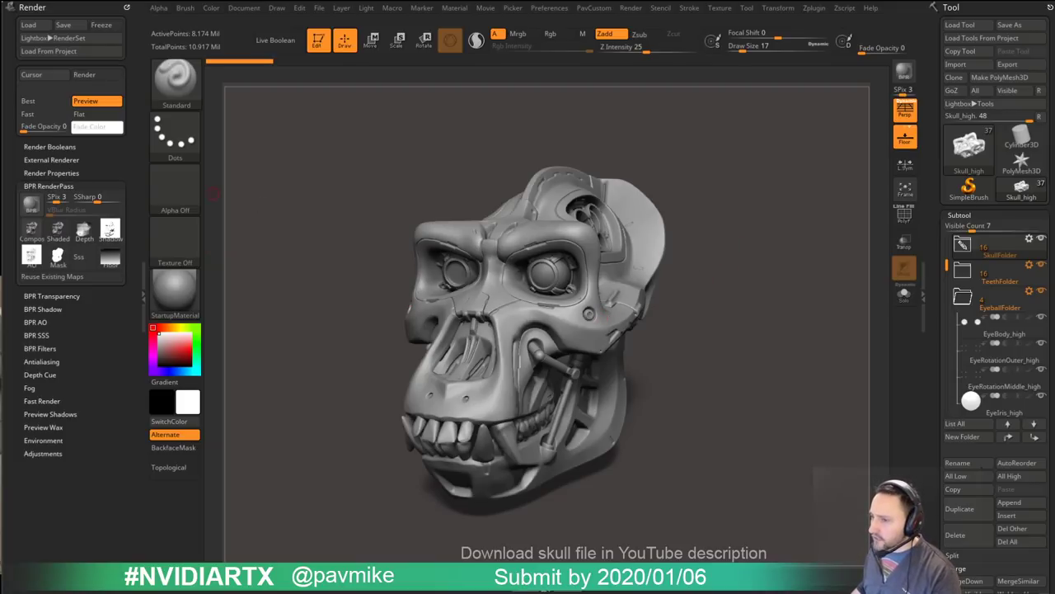
Step: Examine the skull's brow, eyes, temple mechanism and jaw up close and from several angles
left_click_drag(772, 304, 765, 337, "alt")
key("s")
left_click(538, 266)
key("1")
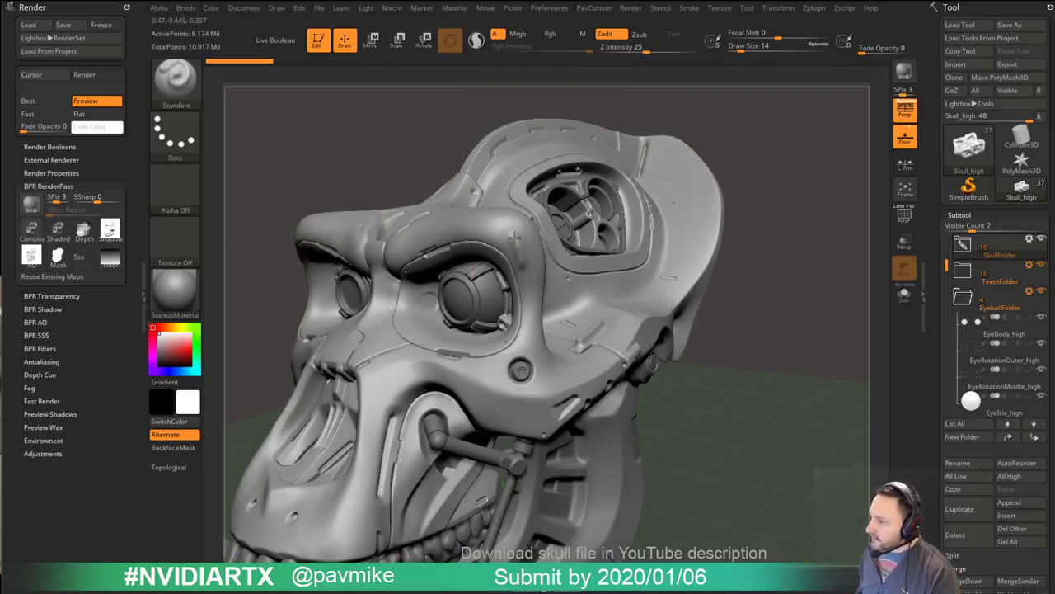
left_click_drag(751, 266, 538, 262, "shift")
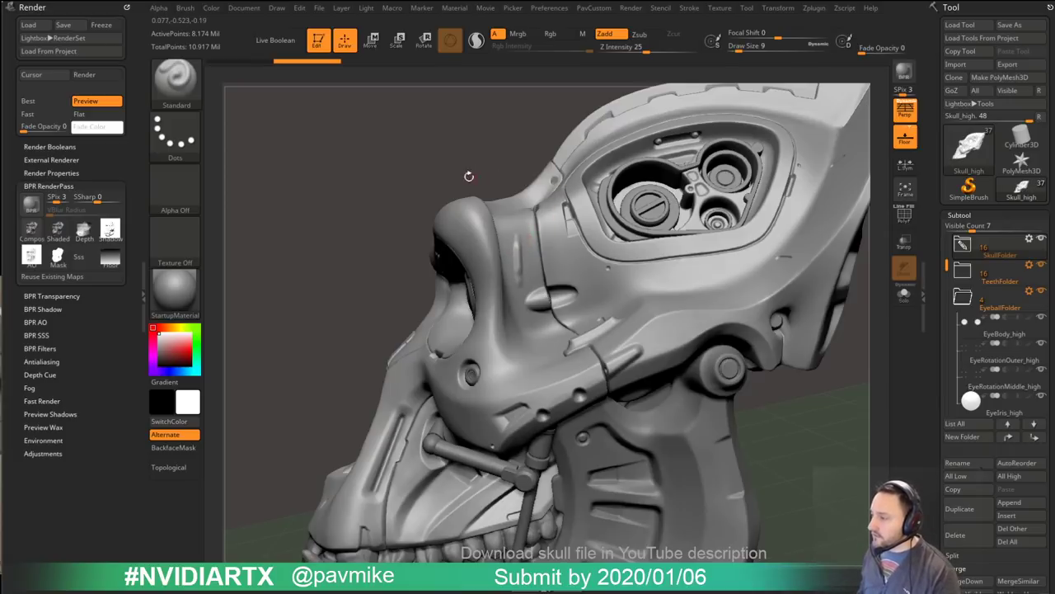
key("f")
left_click_drag(442, 151, 726, 280)
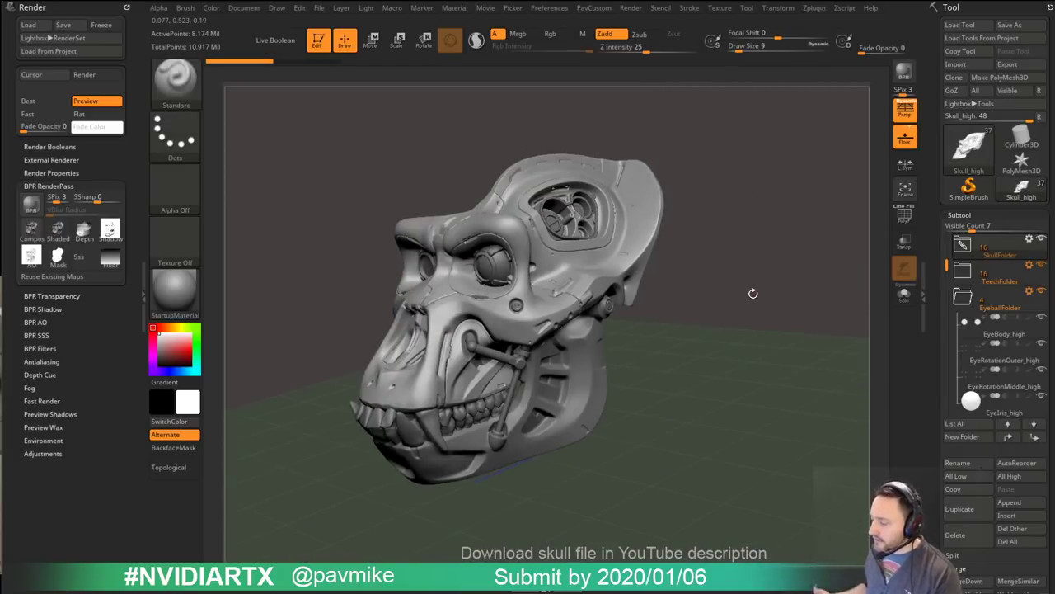
left_click_drag(754, 173, 791, 202)
mouse_move(721, 177)
left_mouse_down()
mouse_move(504, 184)
mouse_move(509, 218)
mouse_move(618, 206)
mouse_move(714, 219)
mouse_move(750, 203)
mouse_move(713, 216)
mouse_move(763, 212)
mouse_move(806, 255)
left_mouse_up()
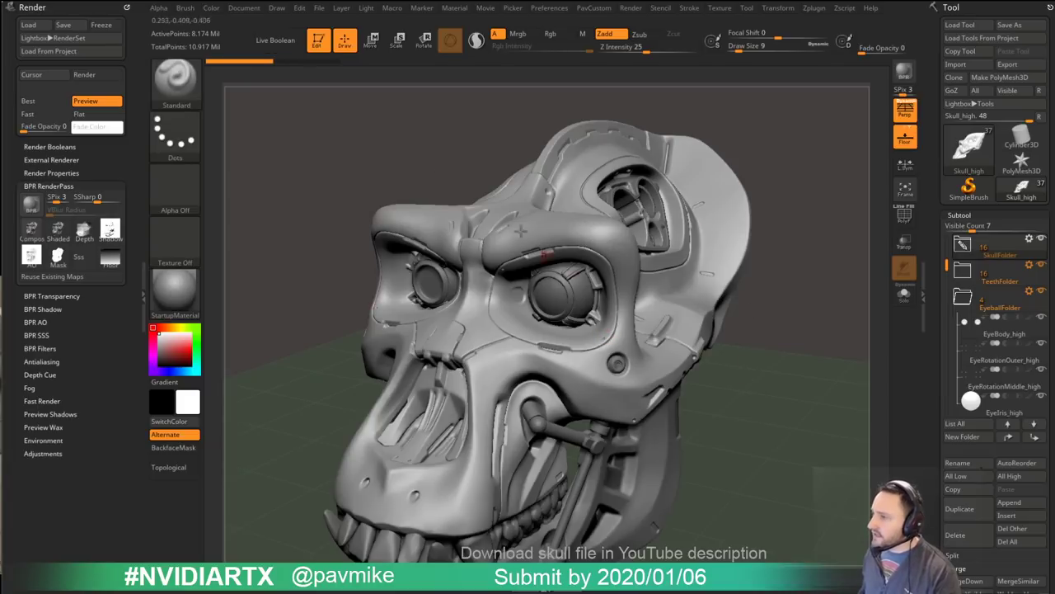
Step: Create another new document, place the skull on it and make it editable in a three-quarter view
left_click(244, 8)
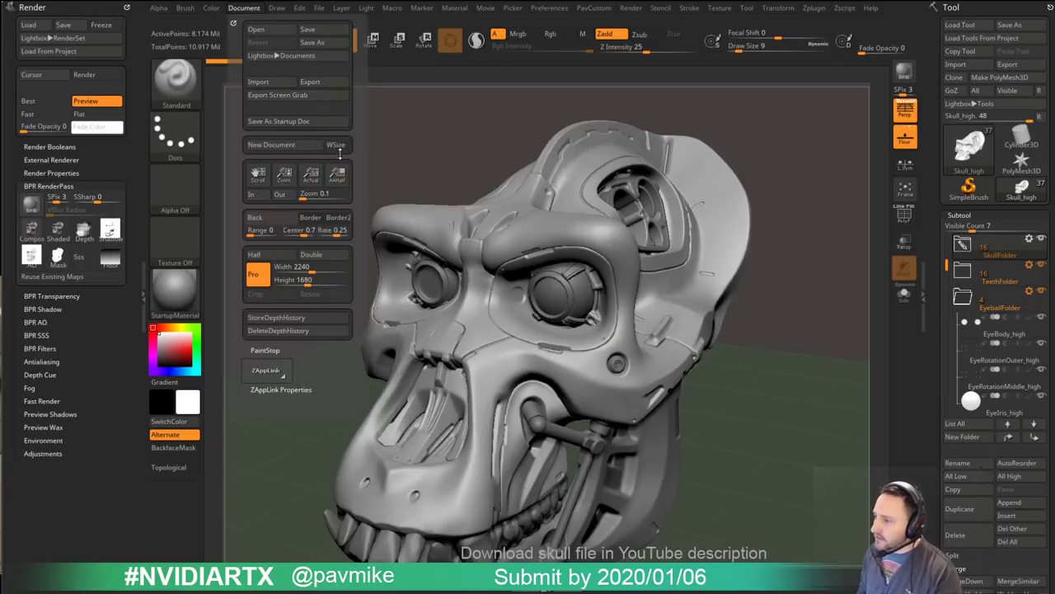
left_click(272, 145)
left_click(503, 281)
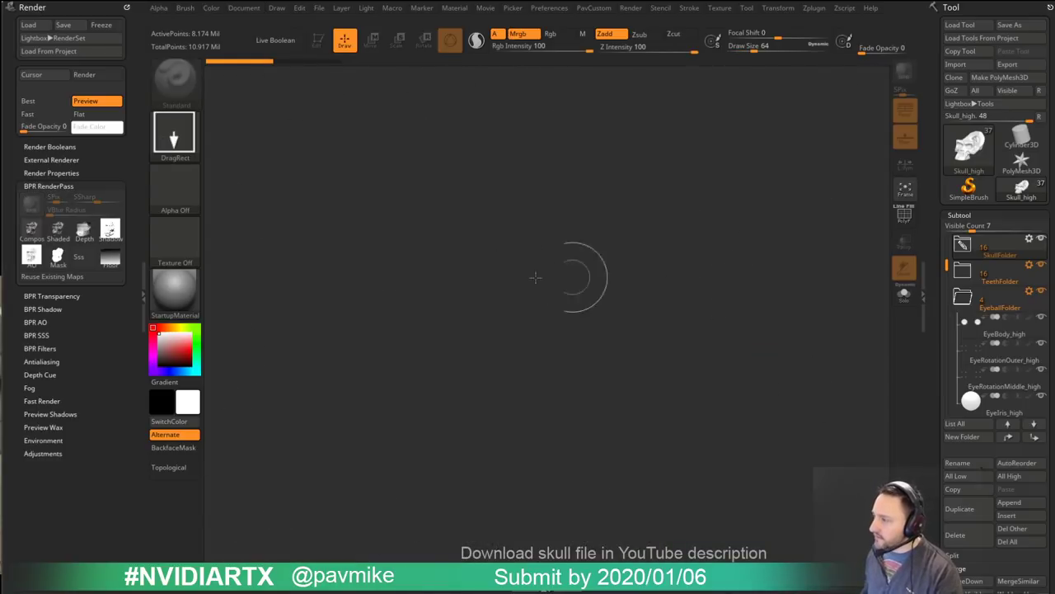
left_click_drag(495, 284, 318, 165)
left_click(318, 39)
left_click_drag(647, 273, 848, 184, "shift")
Step: Turn off the floor grid and keep perspective on
left_click(904, 110)
left_click(905, 134)
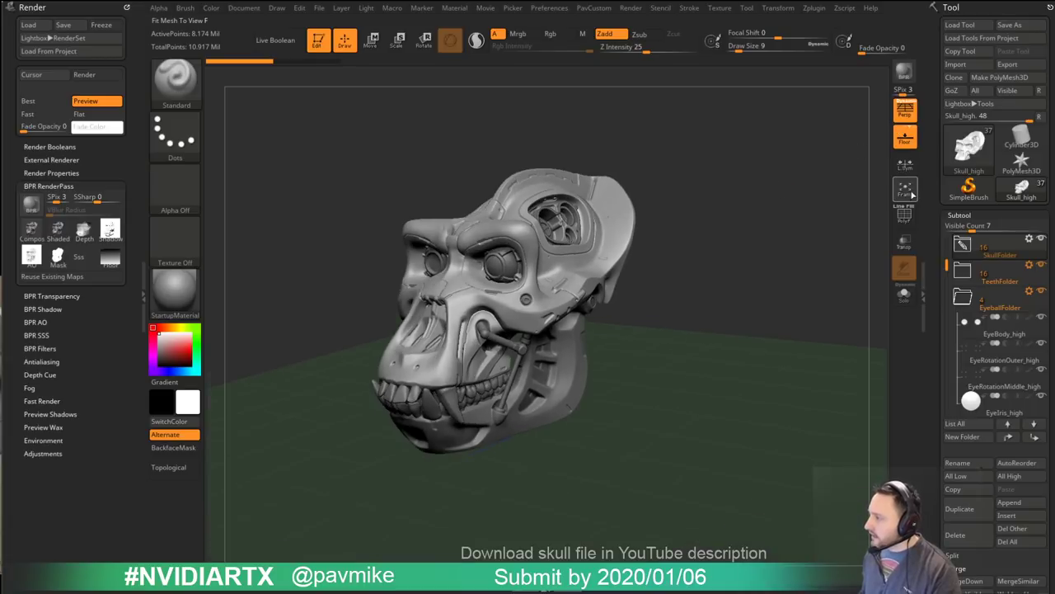
left_click(904, 108)
Step: Inspect the skull without the floor grid from three-quarter, side and front views
left_click_drag(803, 232, 586, 220)
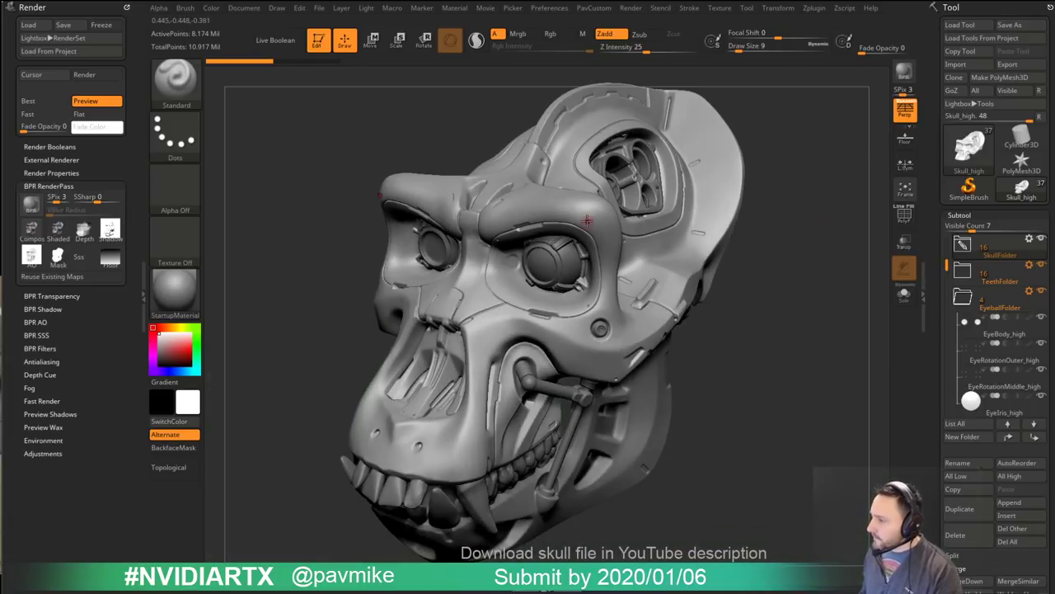
key("s")
left_click(584, 220)
key("ctrl")
left_click_drag(813, 238, 758, 222)
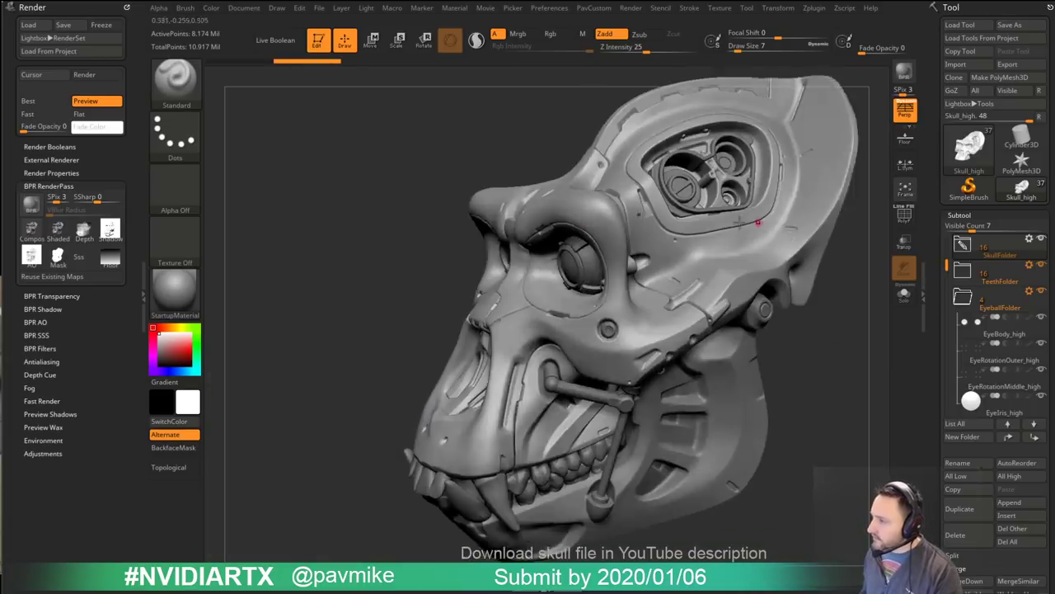
key("ctrl+z")
key("s")
left_click(584, 228)
mouse_move(511, 163)
left_mouse_down()
mouse_move(601, 159)
mouse_move(731, 181)
mouse_move(707, 146)
left_mouse_up()
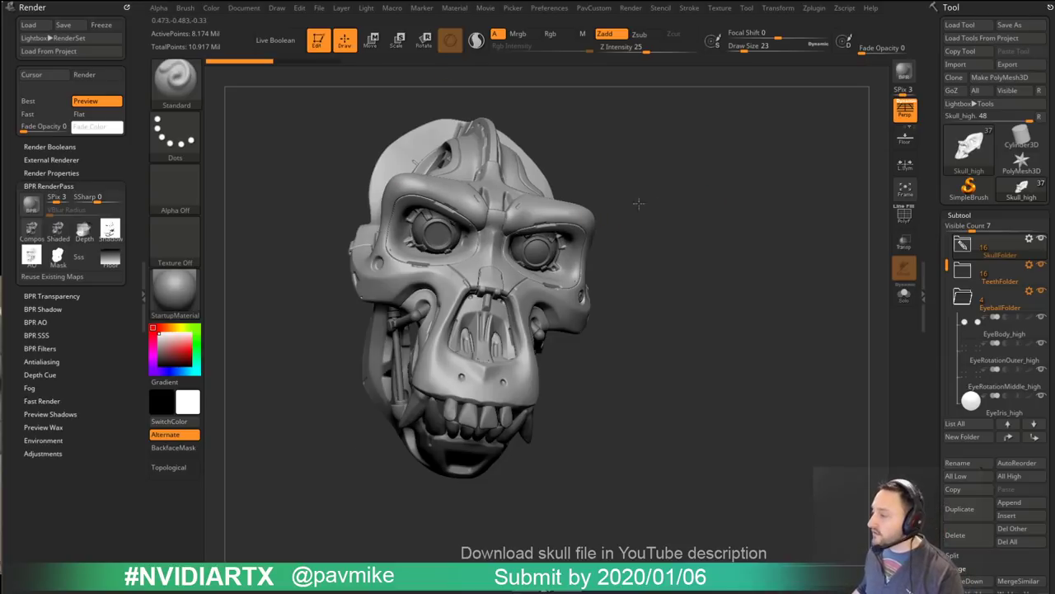
left_click_drag(638, 203, 758, 247)
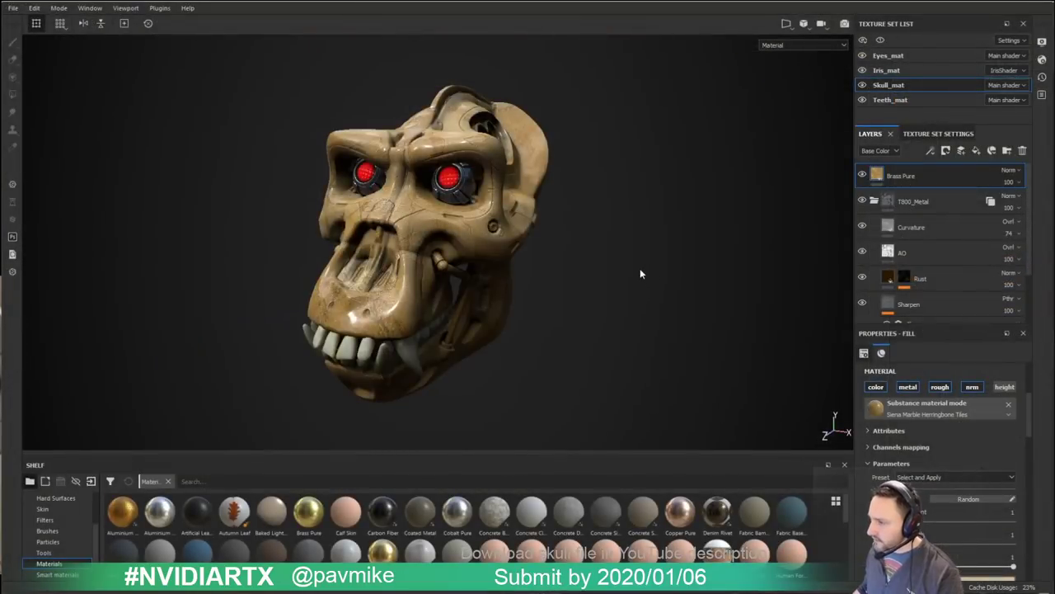
Step: Rotate the environment light around the skull and delete the Brass Pure layer from the Skull_mat texture set
left_click(640, 268)
right_click_drag(634, 265, 636, 261, "shift")
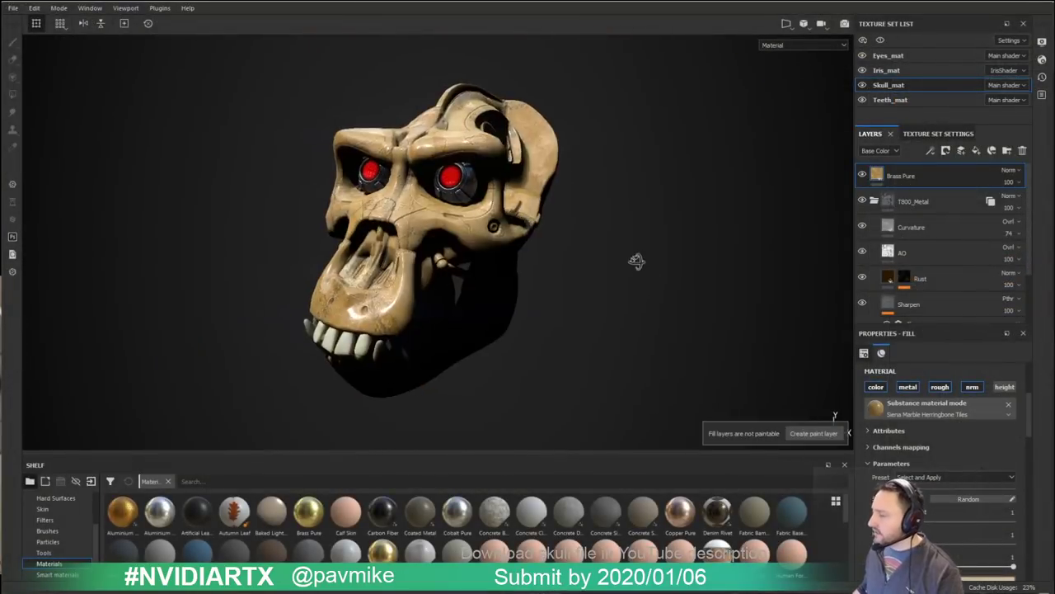
left_click_drag(635, 261, 704, 273, "alt")
mouse_move(607, 254)
left_mouse_down("alt")
mouse_move(674, 248)
mouse_move(618, 252)
mouse_move(640, 270)
mouse_move(648, 247)
left_mouse_up("alt")
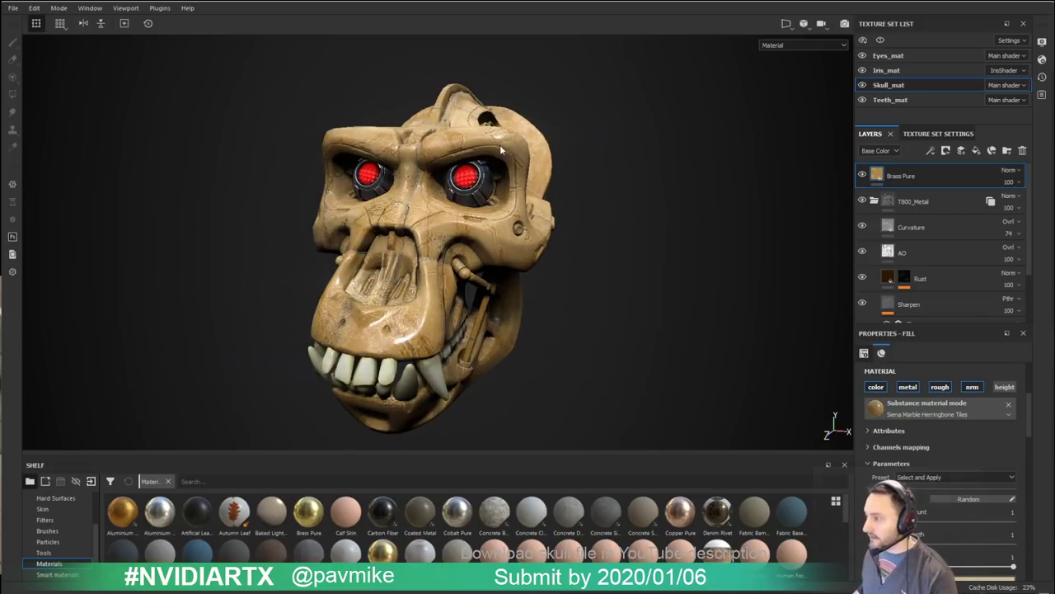
left_click_drag(575, 137, 602, 143, "alt")
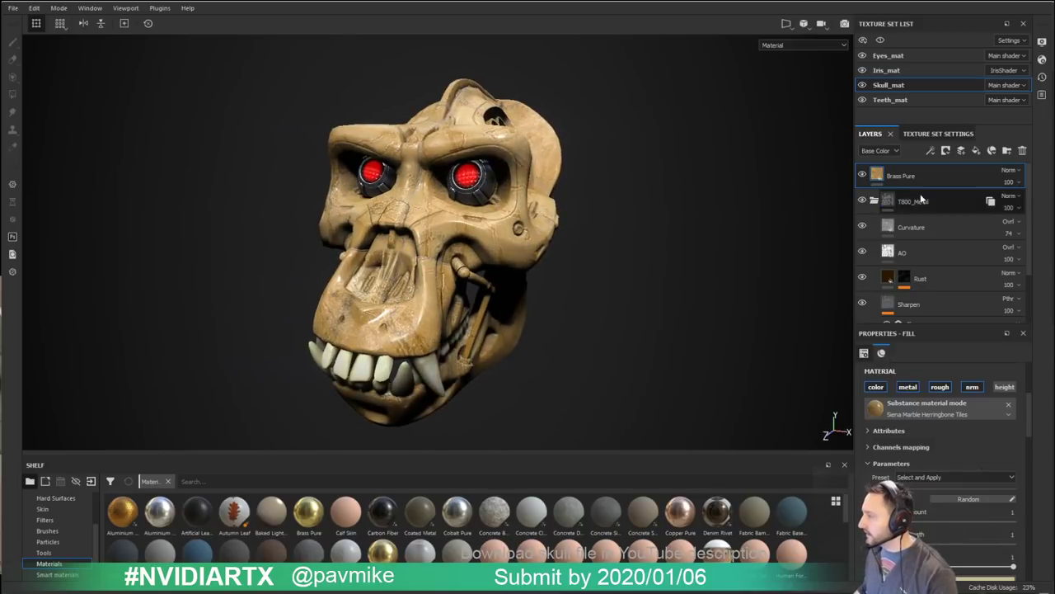
left_click(1022, 150)
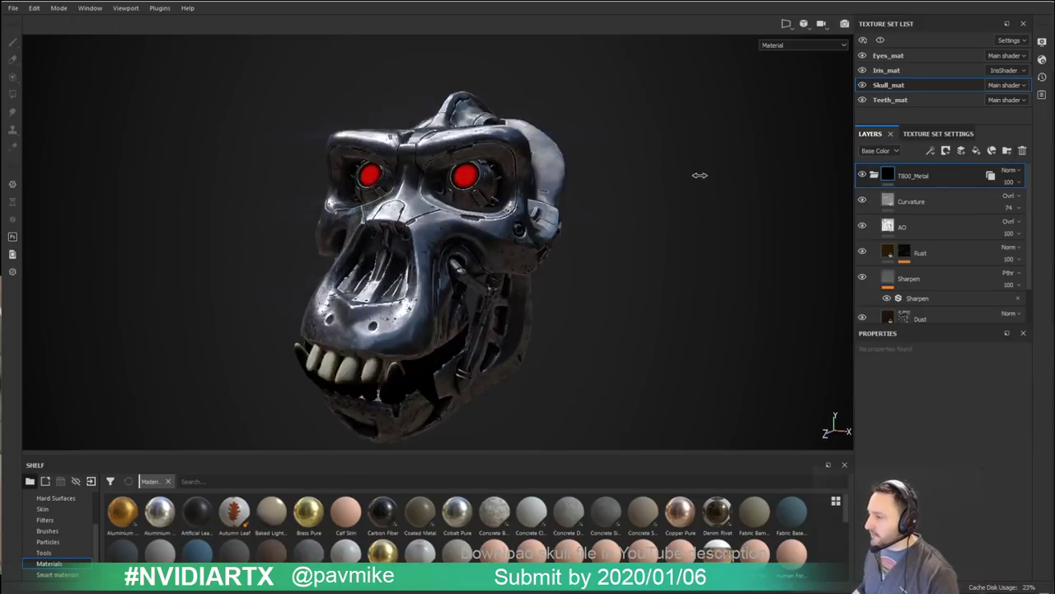
left_click_drag(657, 195, 709, 231, "alt")
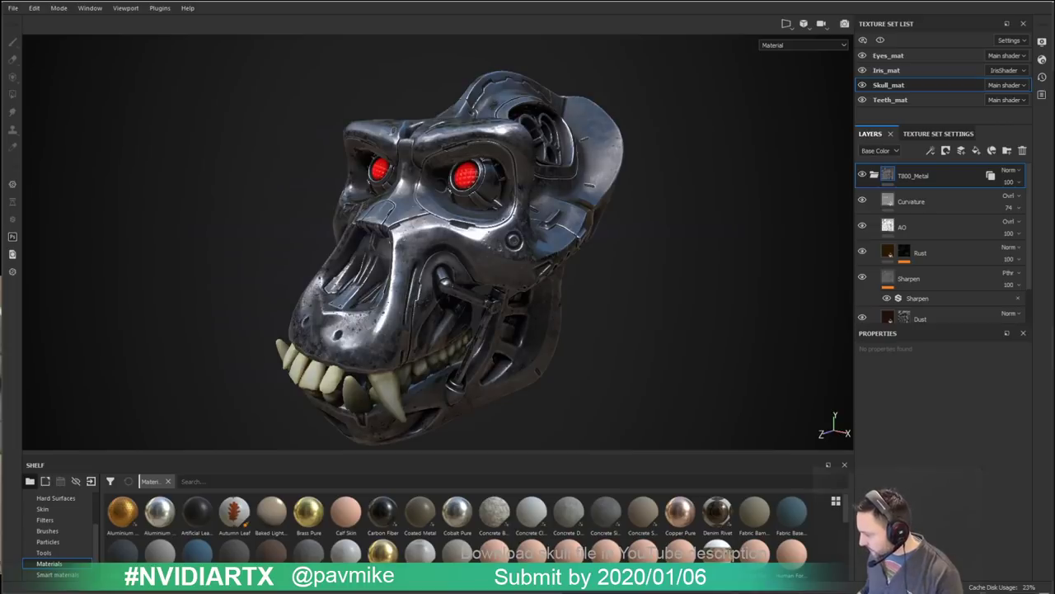
Step: Switch to the browser, look through the courses on the Substance Academy page, and return to Substance Painter
mouse_move(563, 591)
left_mouse_down()
mouse_move(563, 377)
mouse_move(712, 24)
left_mouse_up()
scroll(477, 326, "down", 8)
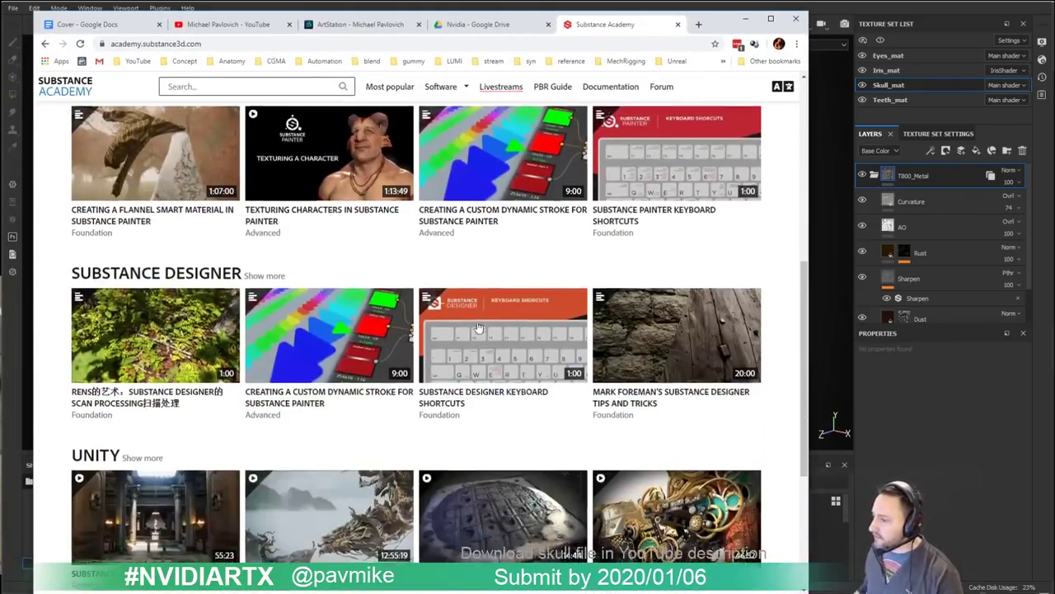
scroll(362, 264, "up", 10)
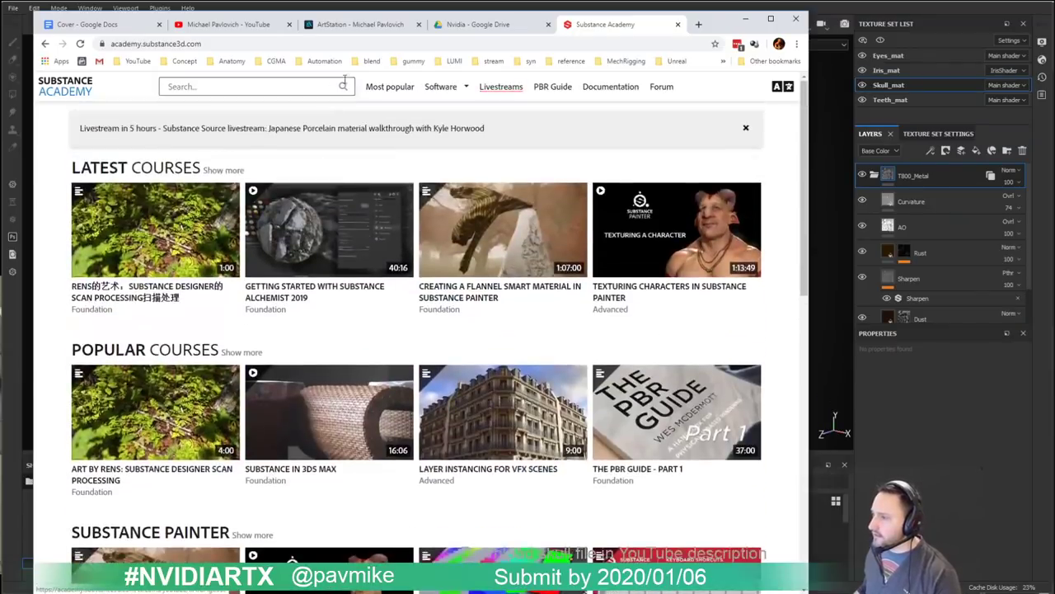
key("ctrl+l")
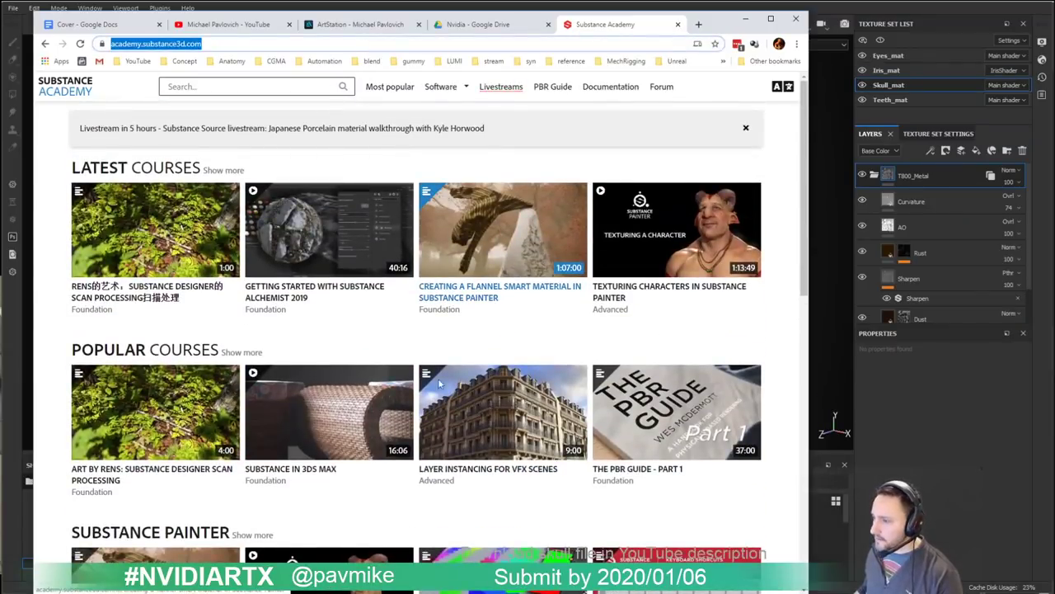
key("alt+Tab")
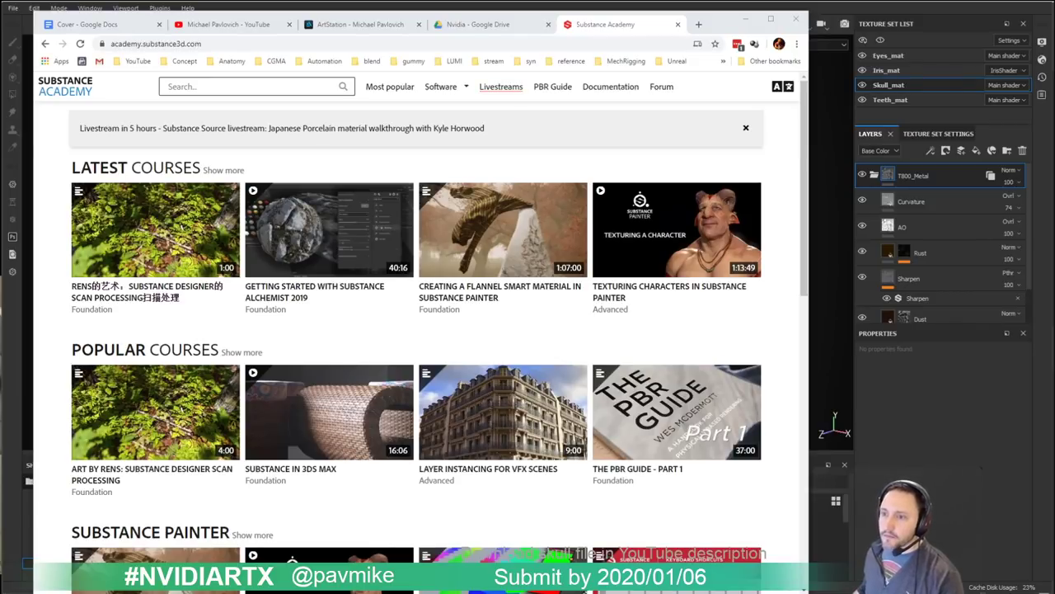
left_click(746, 18)
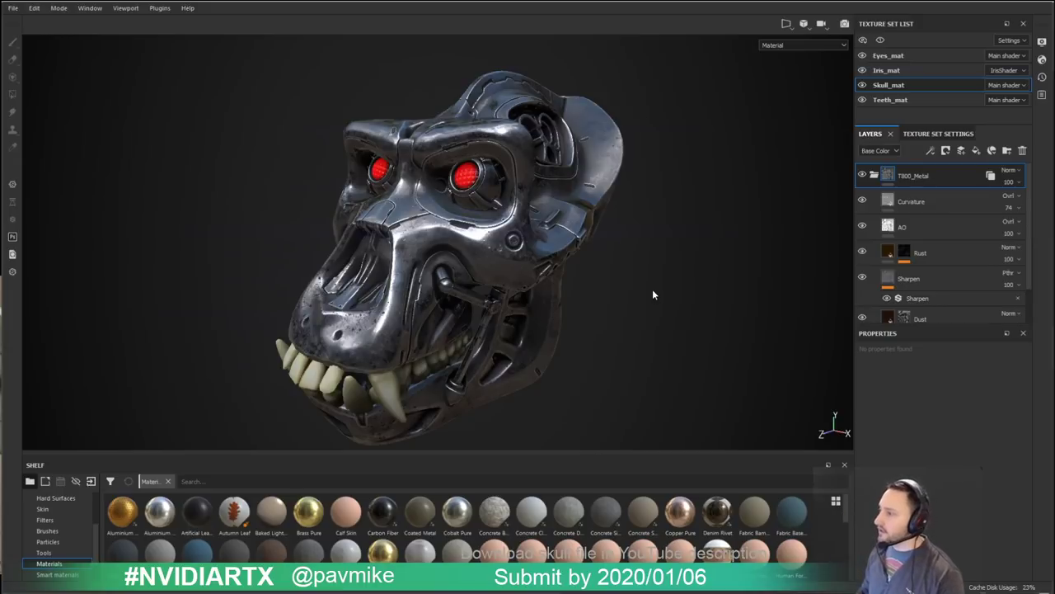
Step: Add an empty paint layer above the T800_Metal folder and choose the Clone tool
left_click_drag(626, 156, 659, 207, "alt")
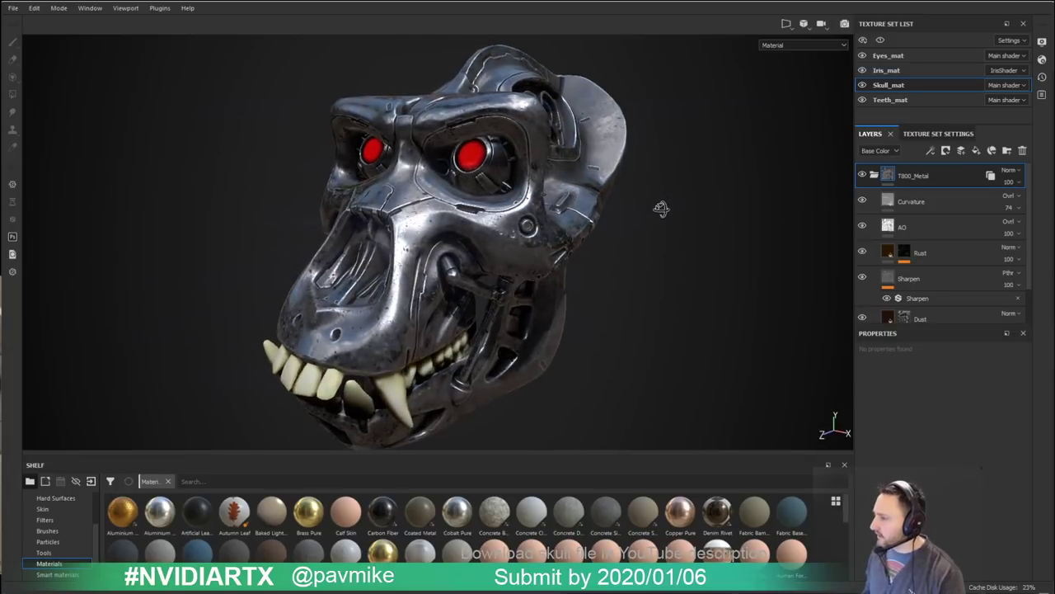
left_click(962, 151)
right_click_drag(631, 221, 681, 268, "alt")
left_click_drag(680, 268, 600, 272, "alt")
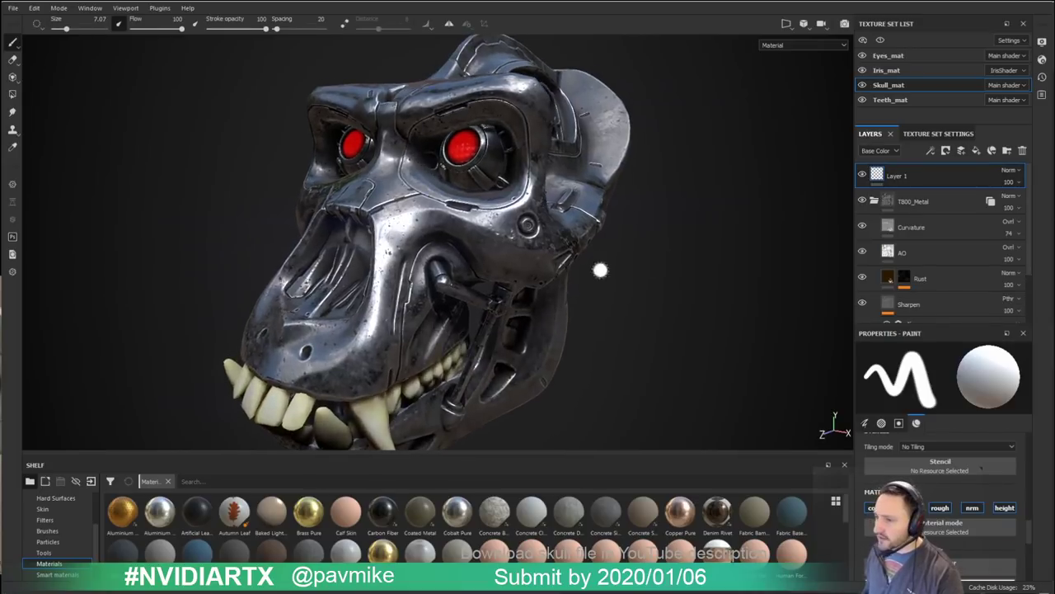
left_click(15, 129)
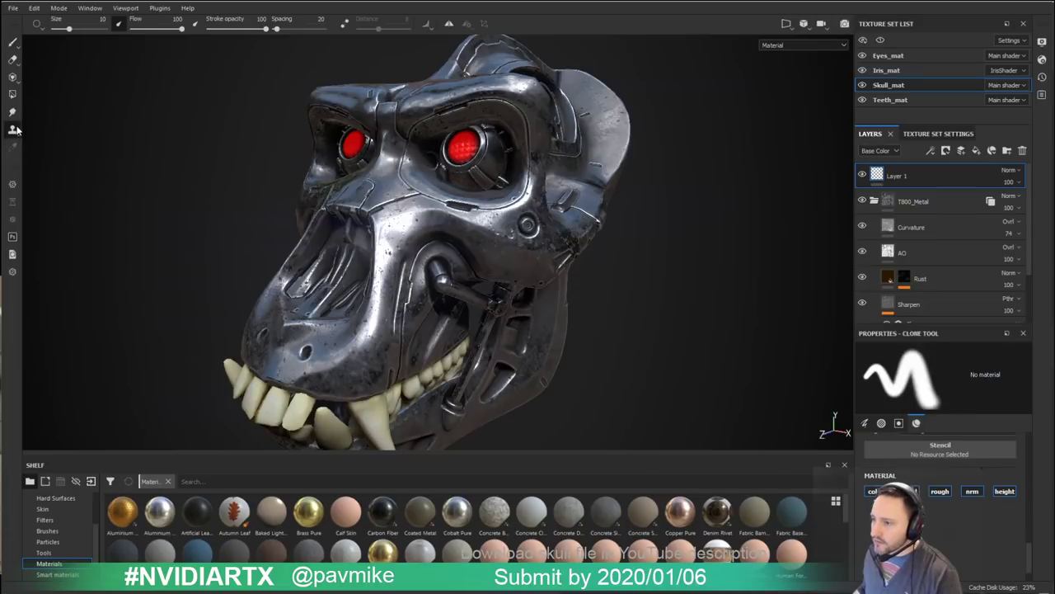
mouse_move(24, 137)
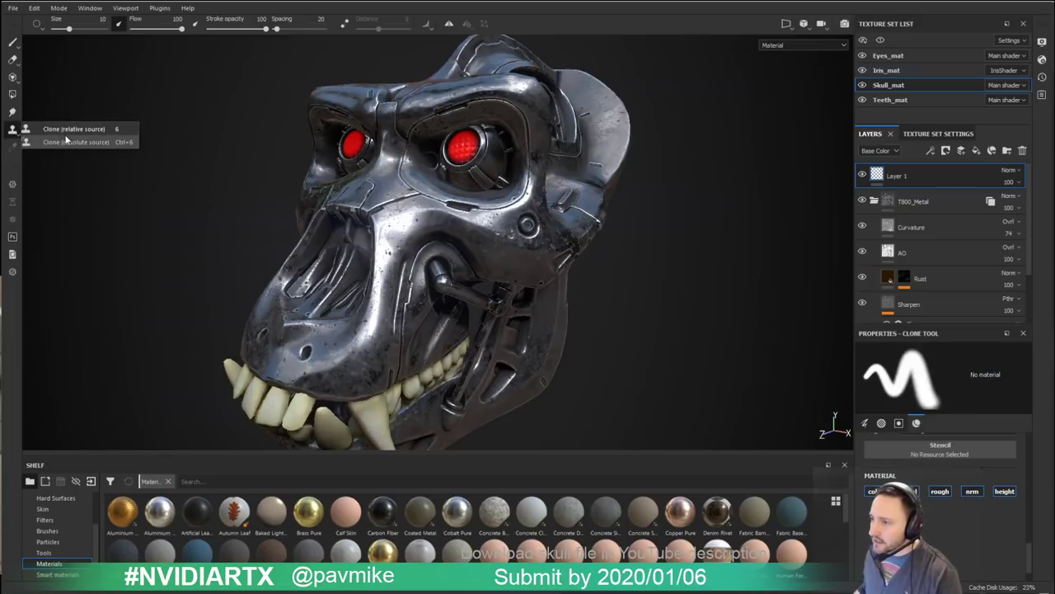
Step: Set a clone source on the metal below the eye and clone a short stroke across the cheekbone
left_click_drag(589, 247, 759, 325, "alt")
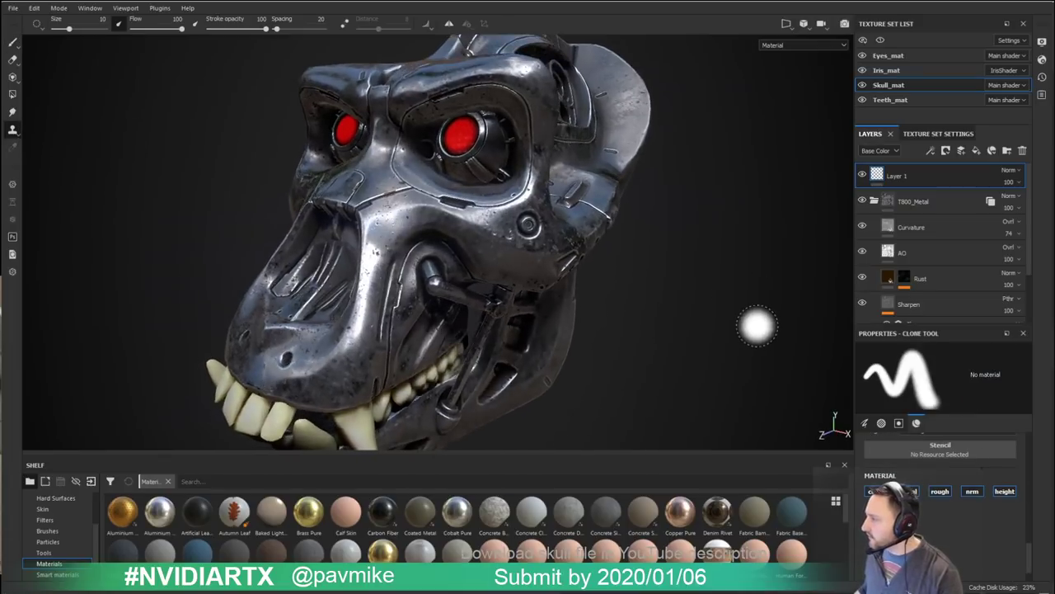
key("v")
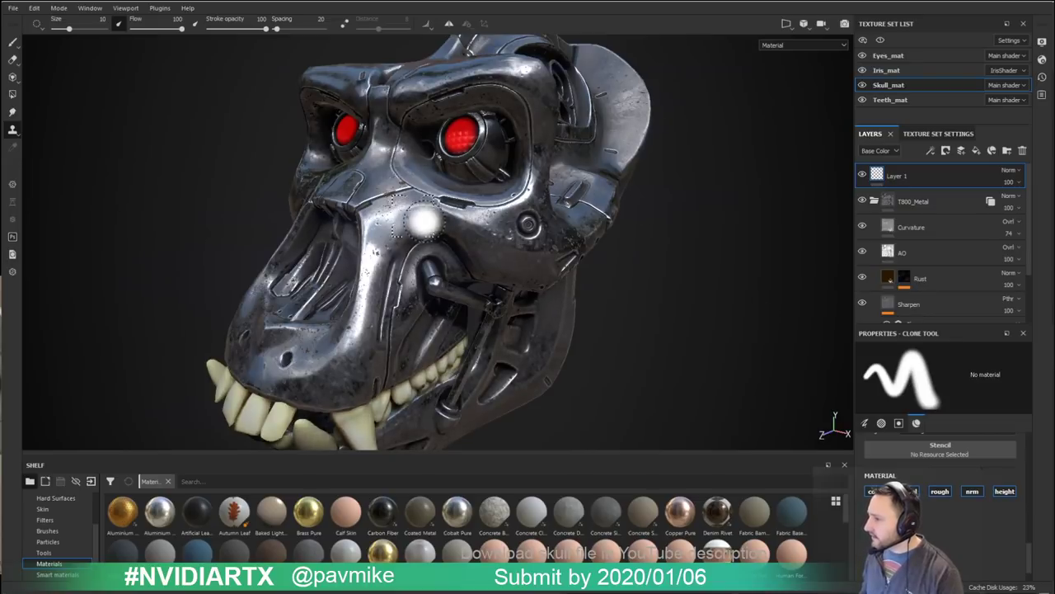
mouse_move(595, 273)
left_mouse_down("alt")
mouse_move(630, 281)
mouse_move(568, 274)
left_mouse_up("alt")
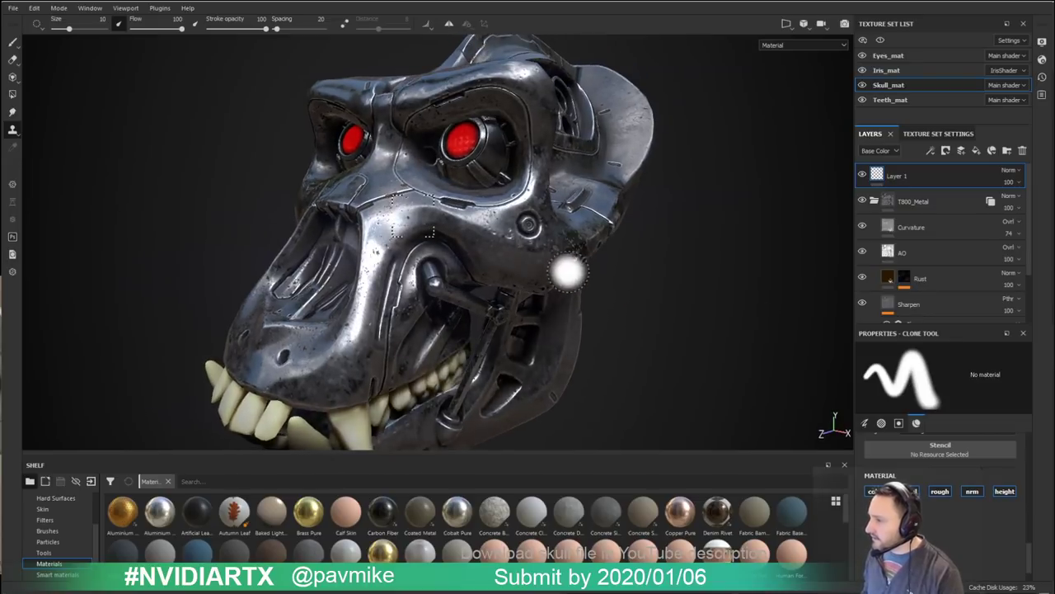
right_click(478, 207)
left_click_drag(711, 180, 723, 202, "alt")
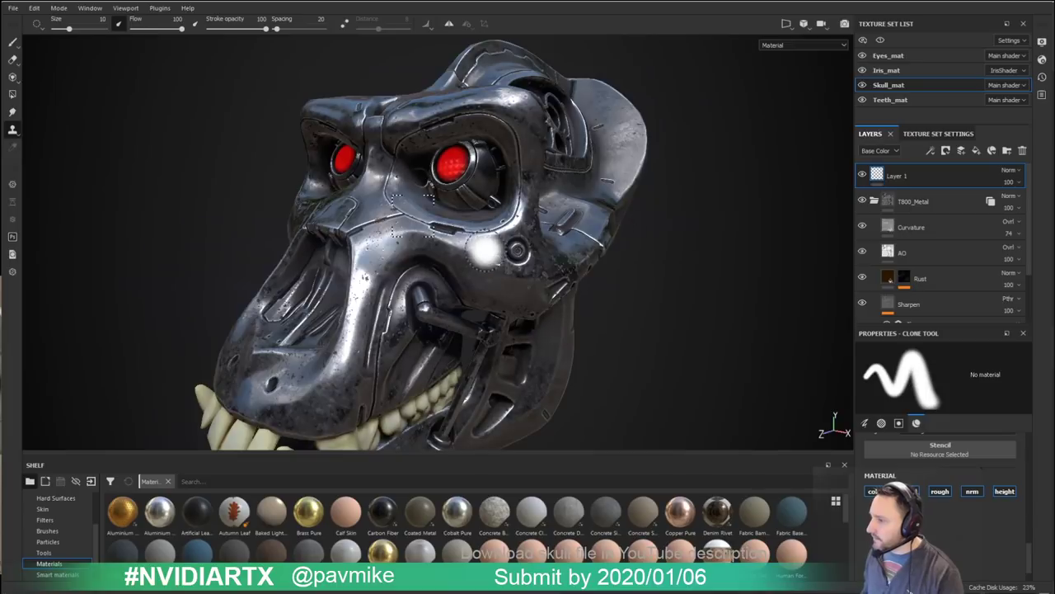
left_click_drag(488, 252, 473, 246)
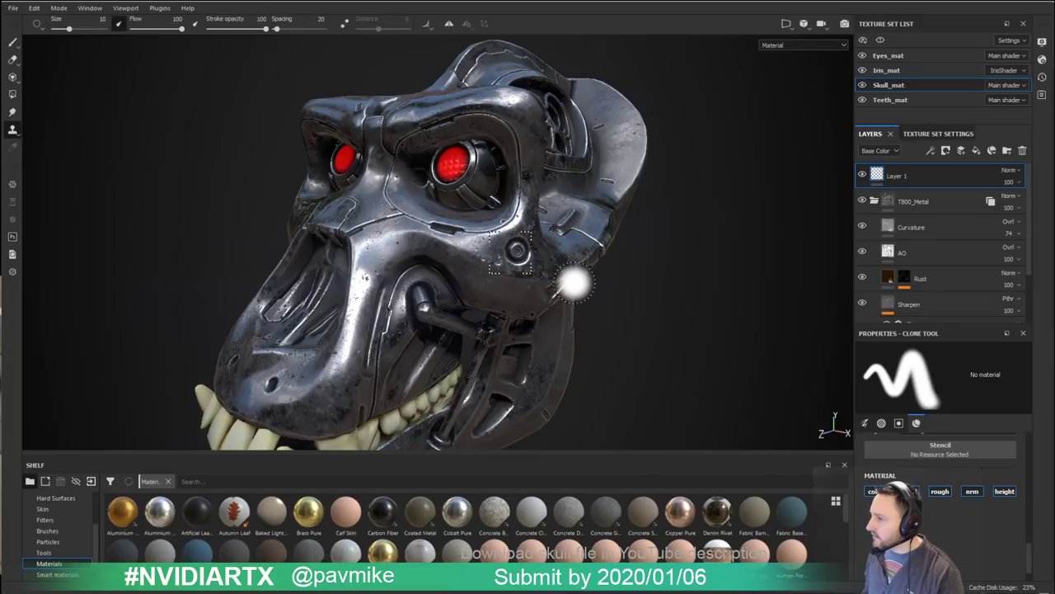
Step: Move Layer 1 below the T800_Metal folder and return it to the top of the layer stack
left_click(873, 201)
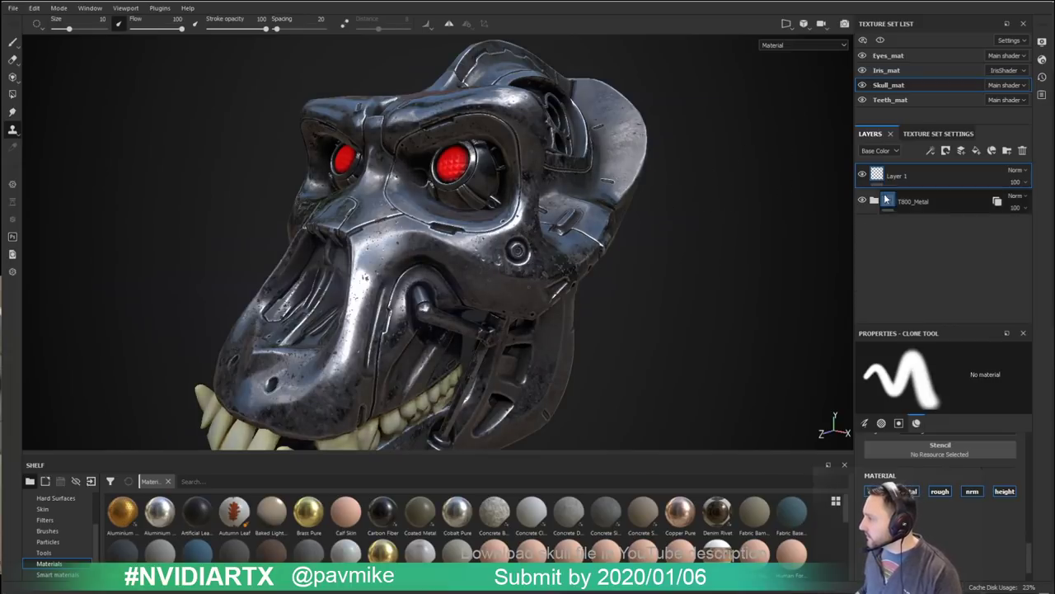
left_click_drag(897, 176, 894, 220)
left_click_drag(655, 270, 653, 291, "alt")
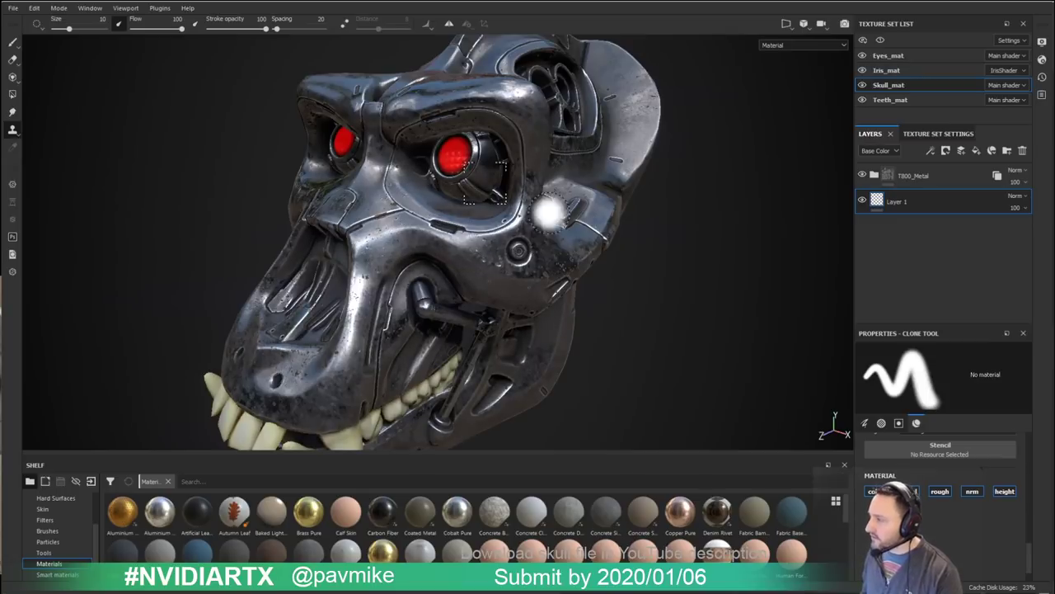
left_click_drag(905, 176, 926, 197)
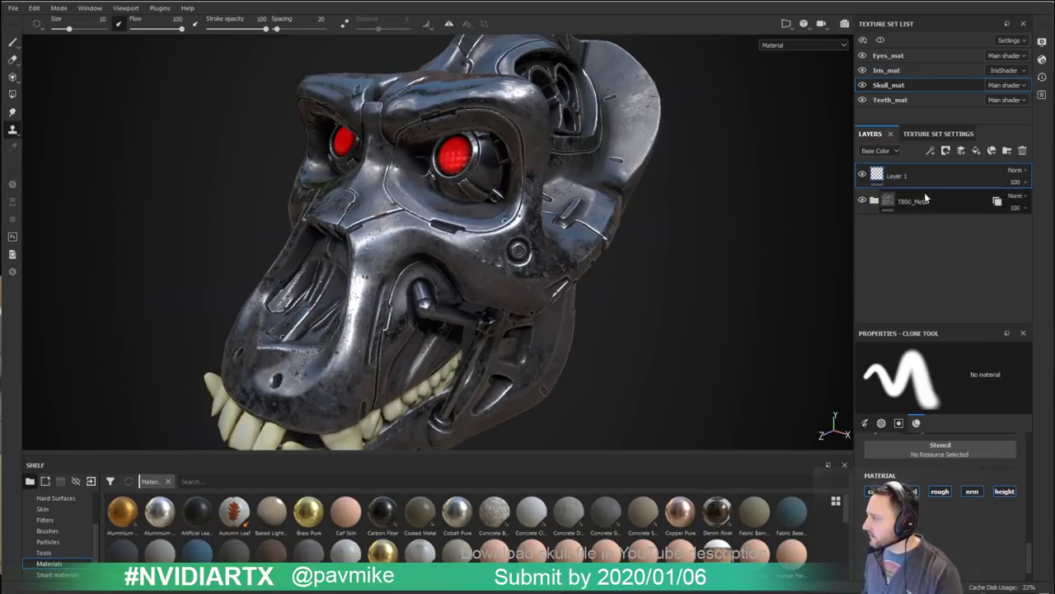
left_click(873, 202)
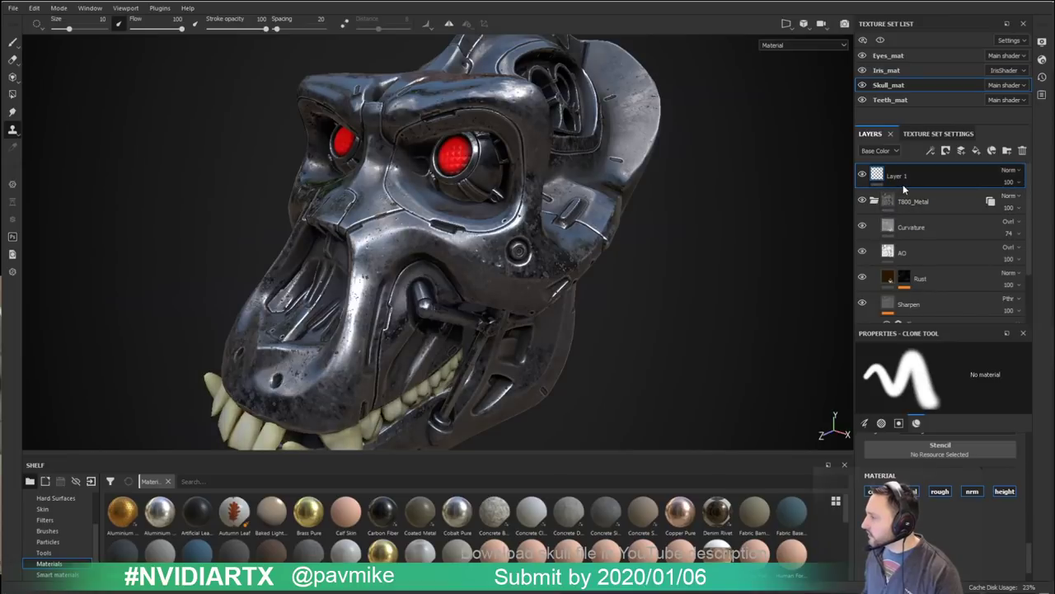
Step: Add a second paint layer above Layer 1 and choose the Clone tool with relative source
left_click(961, 151)
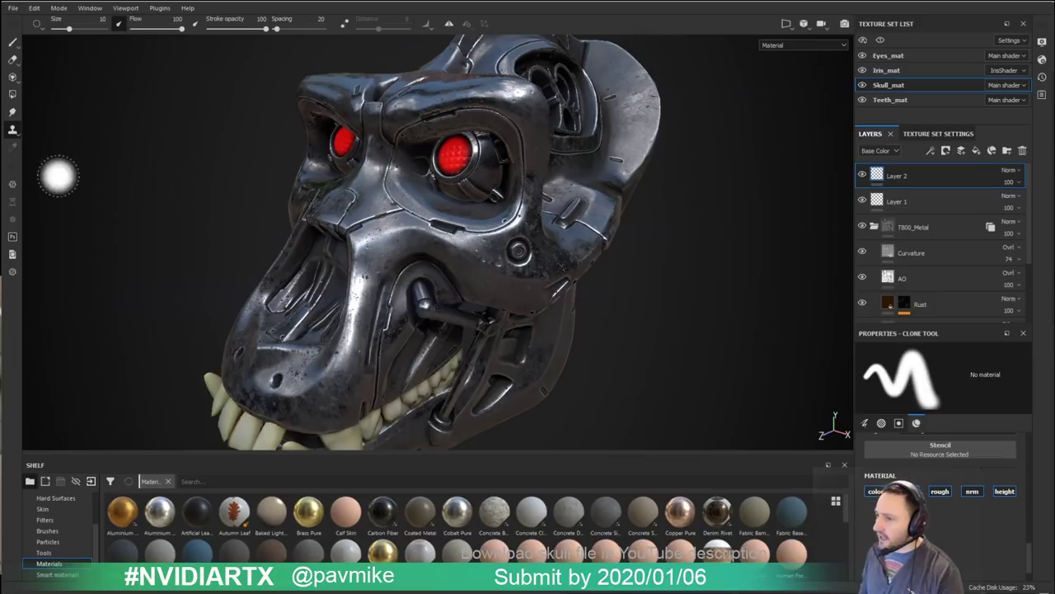
mouse_move(18, 136)
left_click(62, 130)
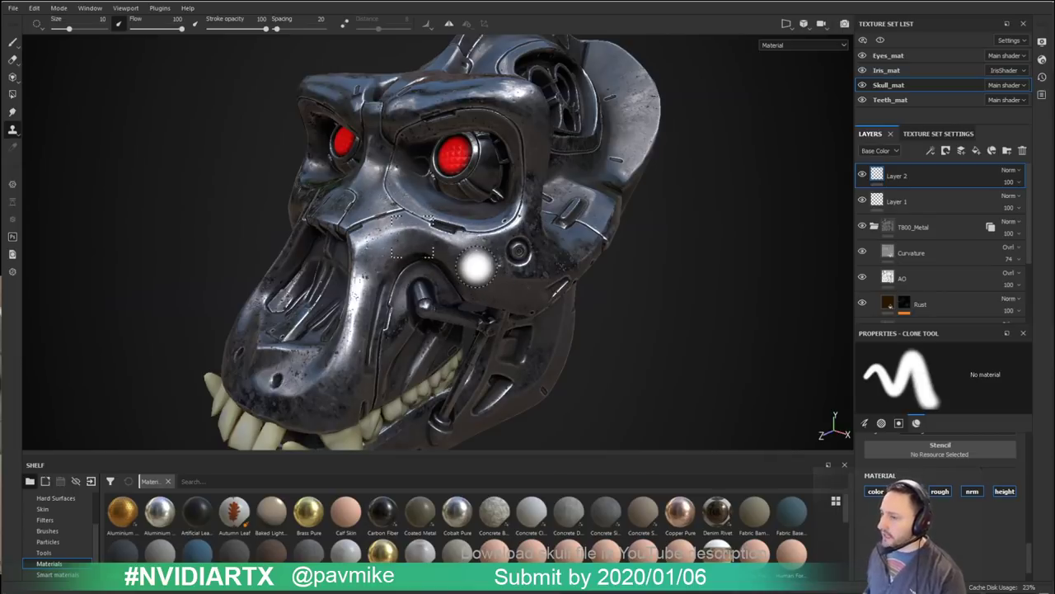
left_click_drag(559, 289, 516, 247, "alt")
right_click_drag(516, 247, 358, 180, "alt")
left_click_drag(359, 181, 435, 184, "alt")
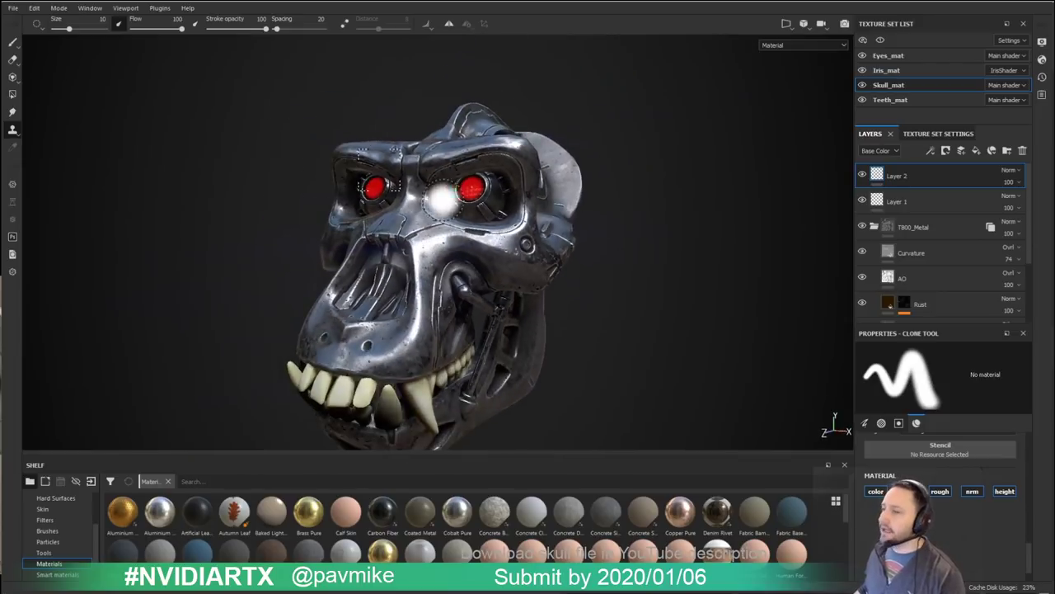
Step: Return to the Paint brush and make Teeth_mat the active texture set by picking the teeth on the model
left_click(13, 42)
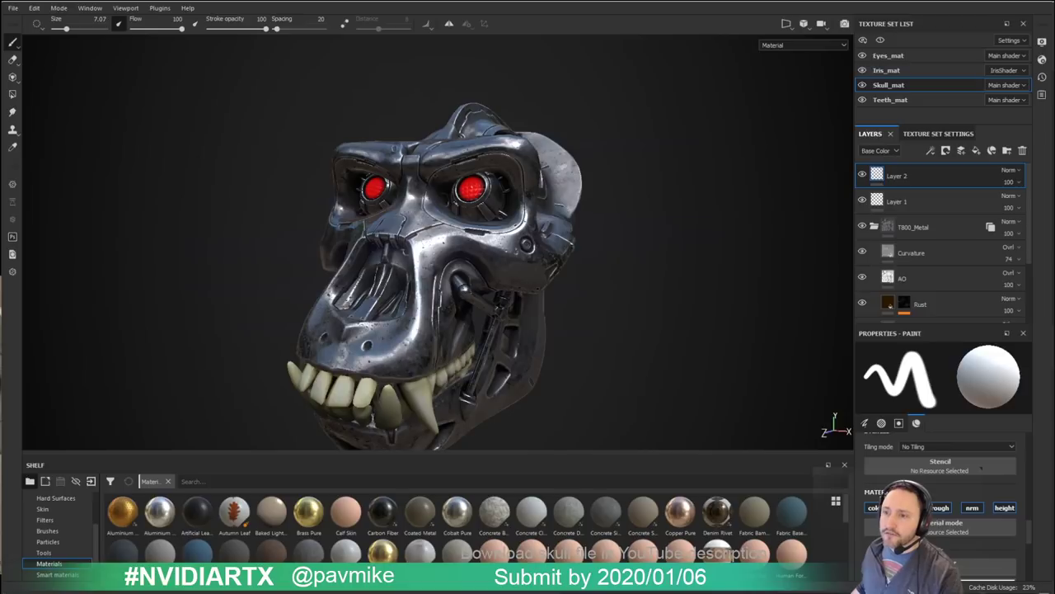
left_click_drag(383, 334, 388, 333, "alt")
middle_click_drag(387, 333, 378, 285, "alt")
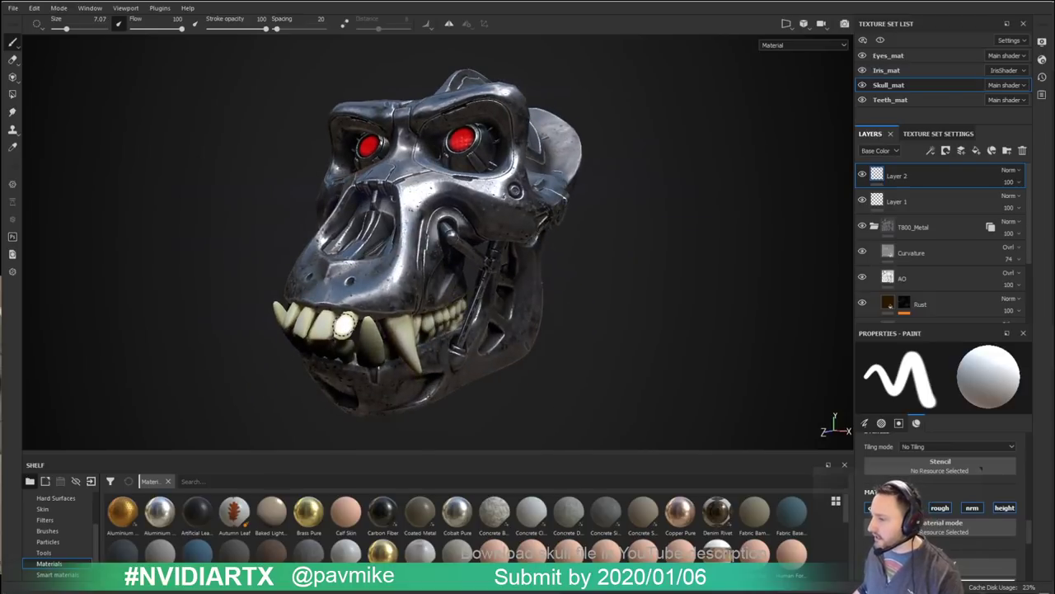
right_click(347, 329, "ctrl+alt")
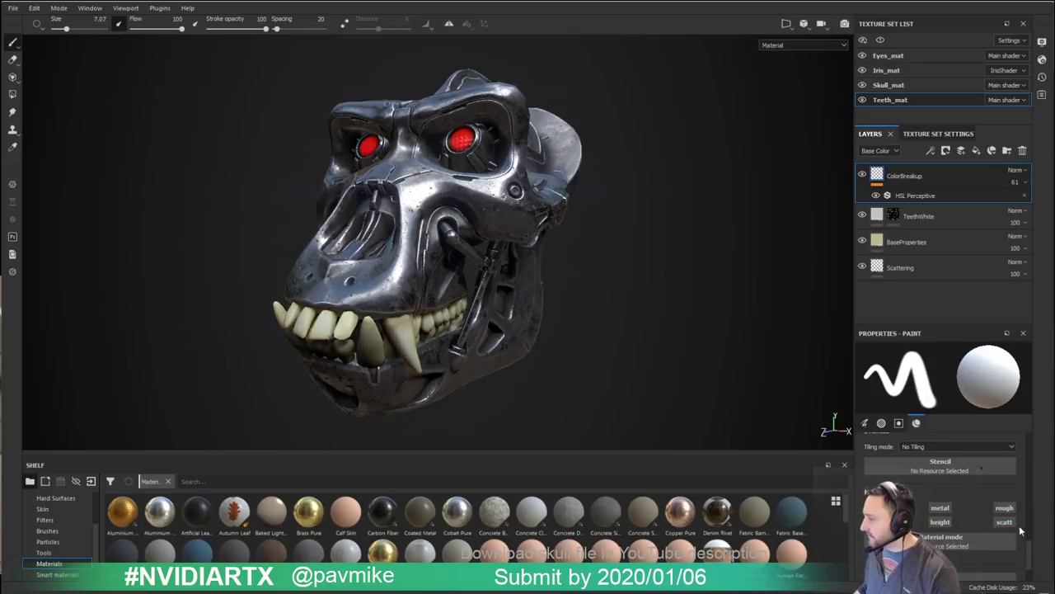
Step: Check the material properties of the TeethWhite, BaseProperties and Scattering layers on the teeth
left_click_drag(552, 308, 573, 306, "alt")
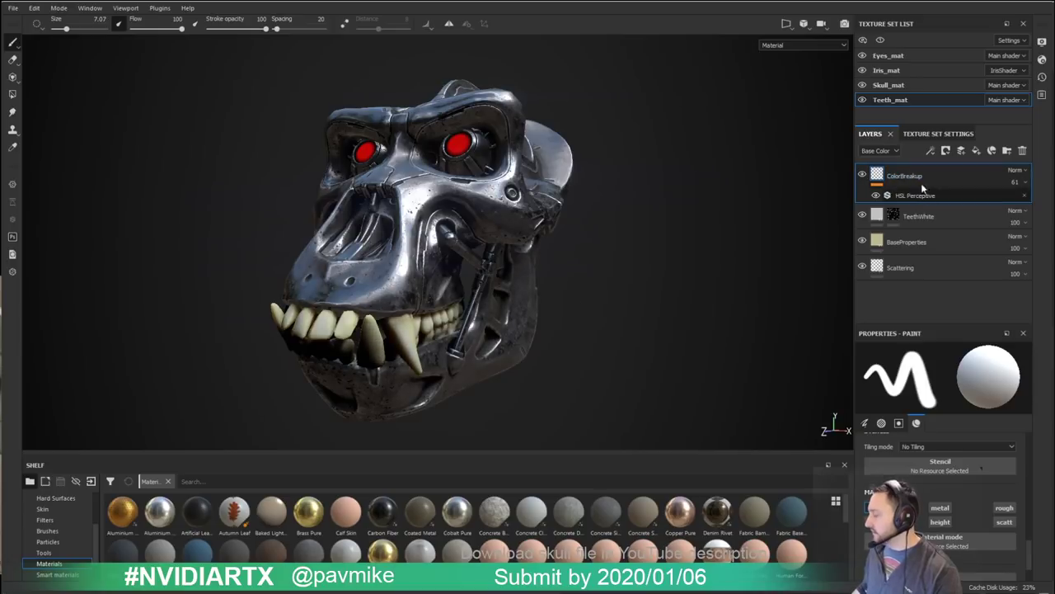
left_click(885, 217)
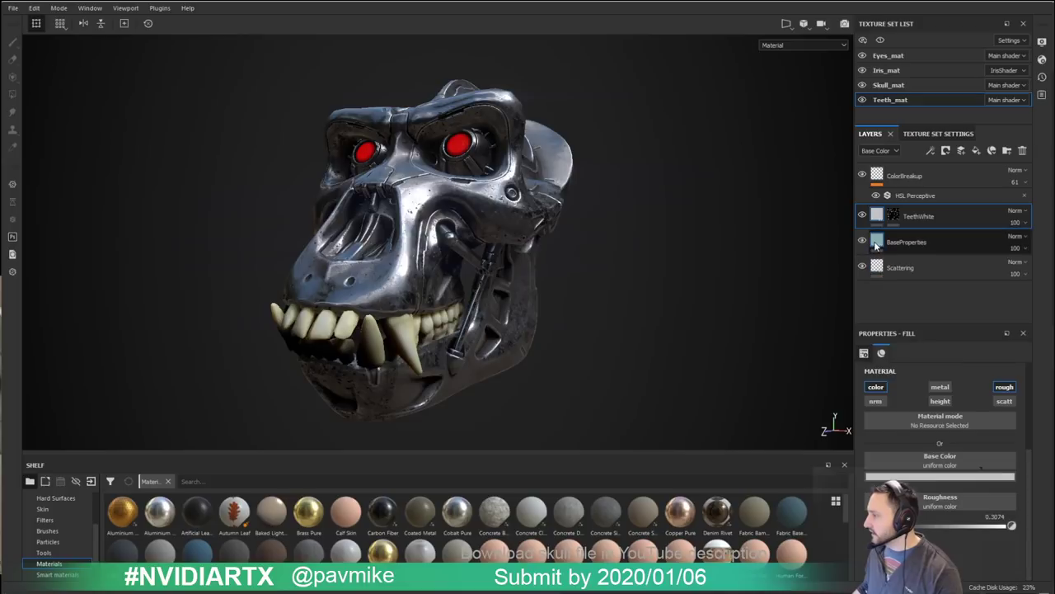
left_click(877, 247)
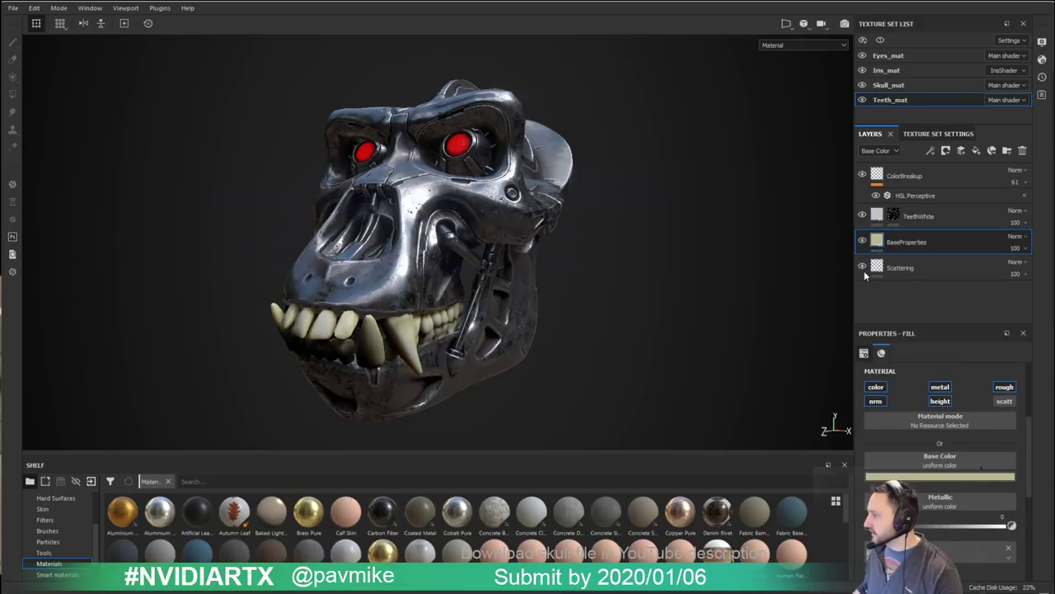
left_click(876, 268)
Step: Move the Scattering layer to the top of the teeth's layer stack and back below BaseProperties
left_click_drag(877, 269, 902, 175)
left_click_drag(685, 266, 681, 273, "alt")
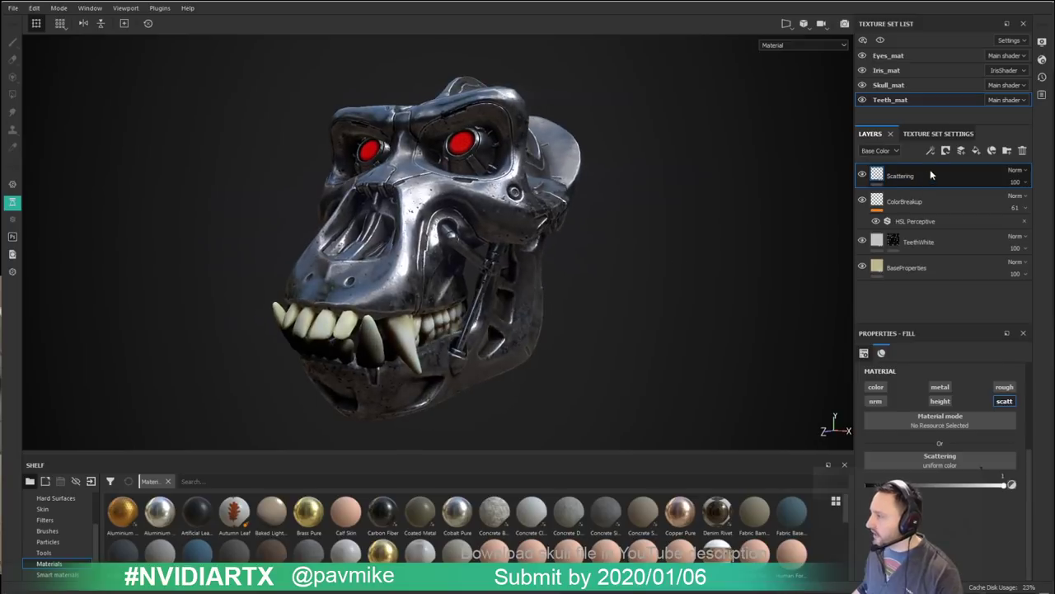
left_click_drag(917, 175, 907, 282)
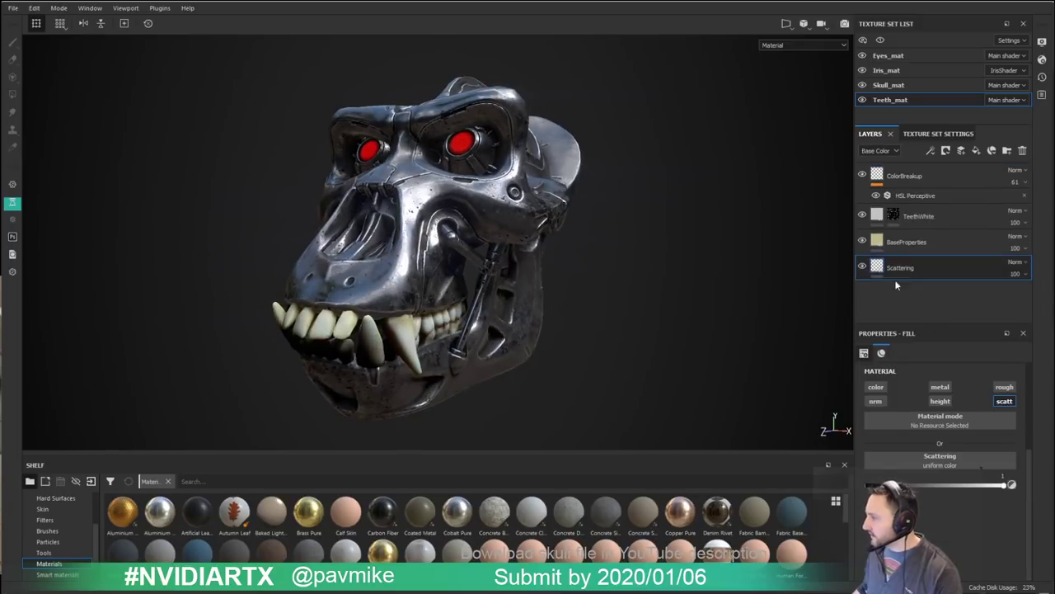
Step: Show only the Base Color channel of the skull and teeth in the viewport
left_click_drag(656, 265, 646, 265, "alt")
key("c")
key("c")
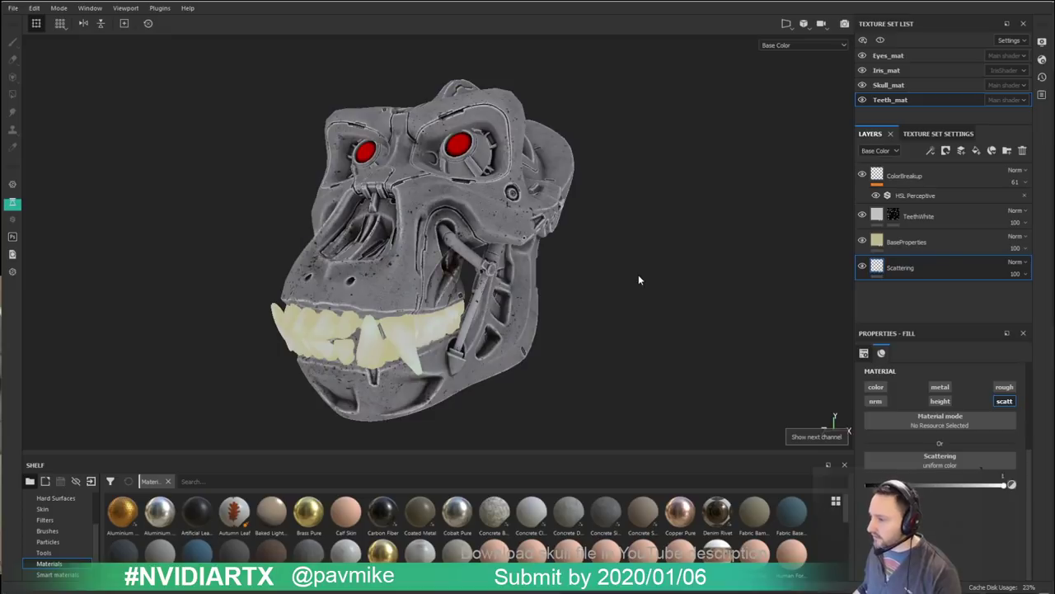
Step: Show only the Scattering channel of the model in the viewport and check the Scattering layer's value
key("c")
key("c")
key("c")
key("c")
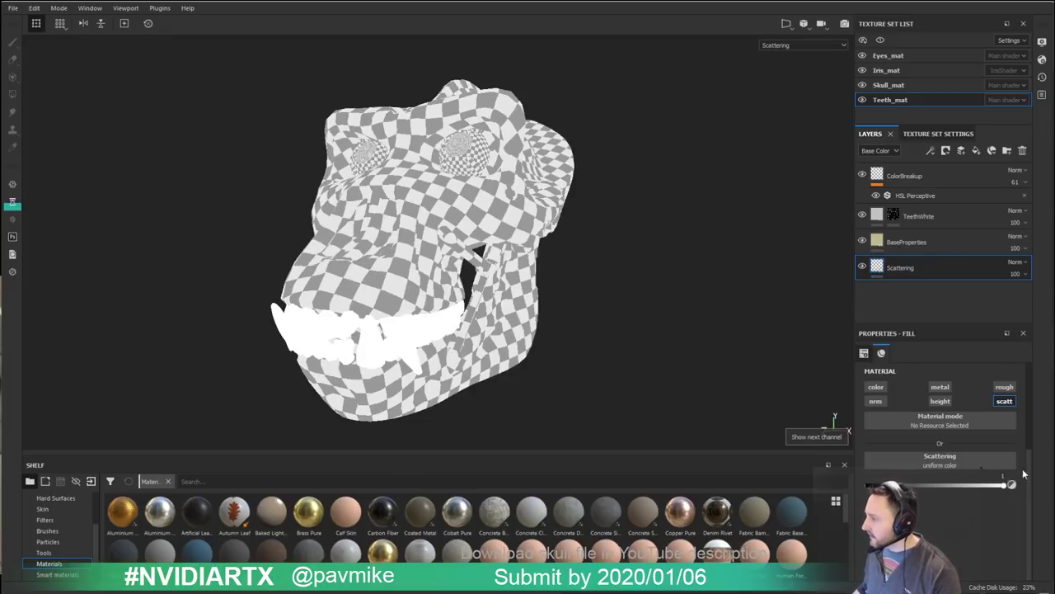
left_click_drag(1005, 486, 1029, 489)
left_click_drag(721, 291, 631, 306, "alt")
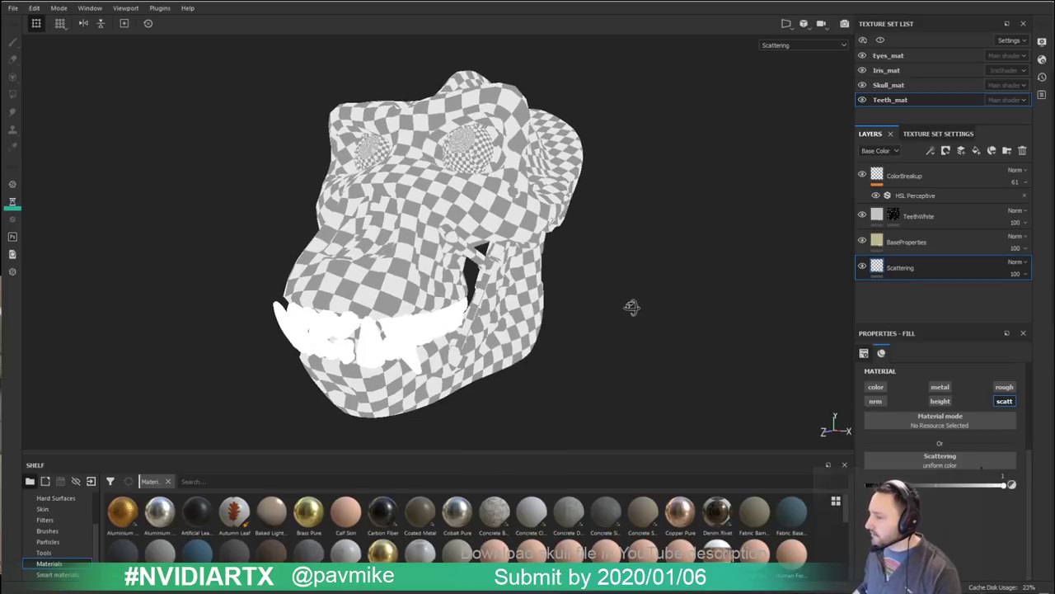
Step: Add a fill layer at the top of the teeth's stack, inspect its scattering channel, and delete the layer
left_click(976, 151)
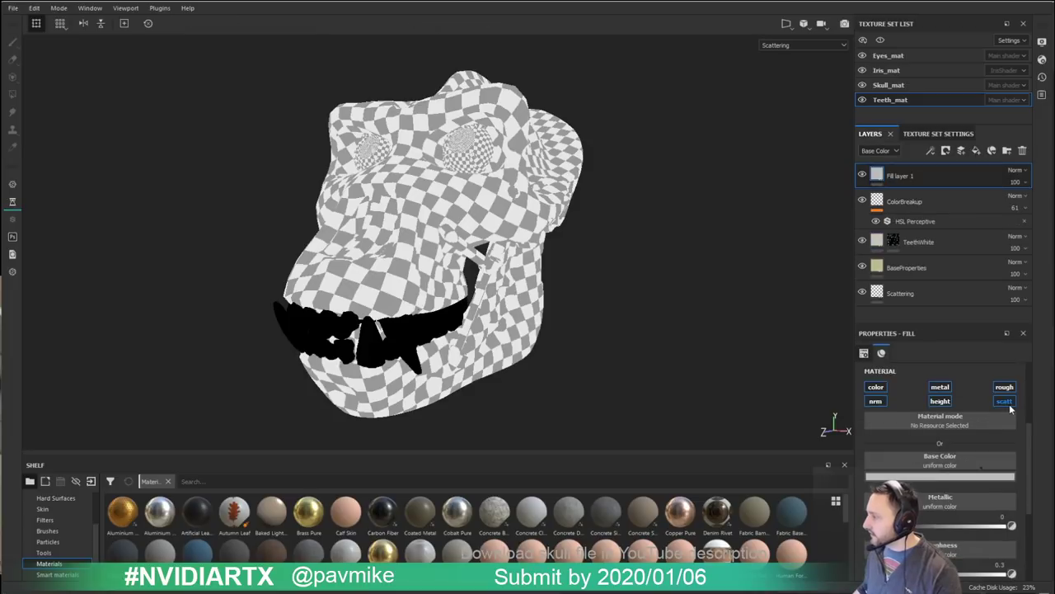
left_click(1004, 401)
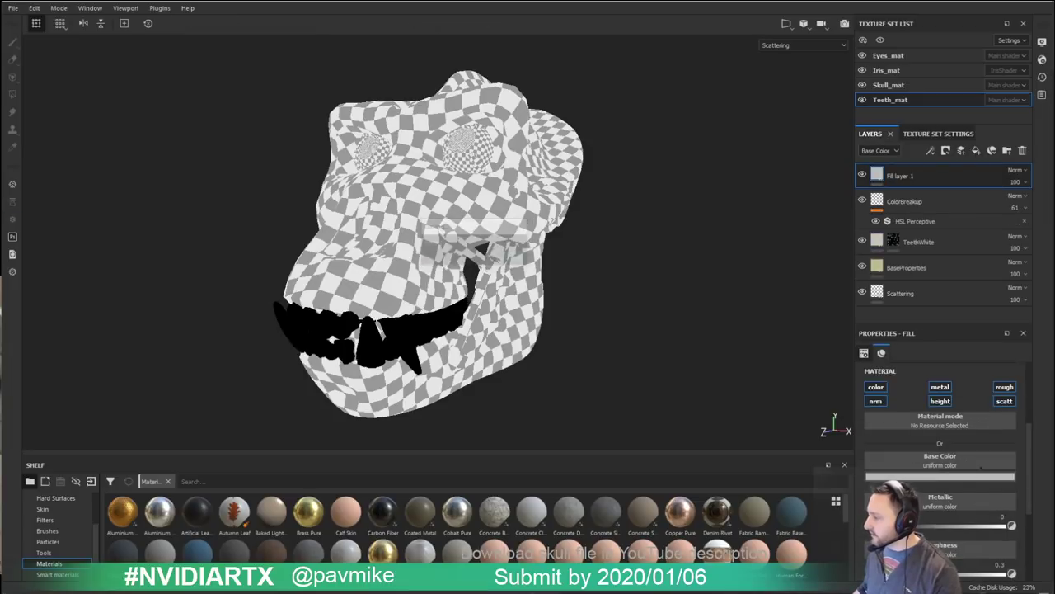
scroll(935, 527, "down", 3)
scroll(934, 527, "down", 1)
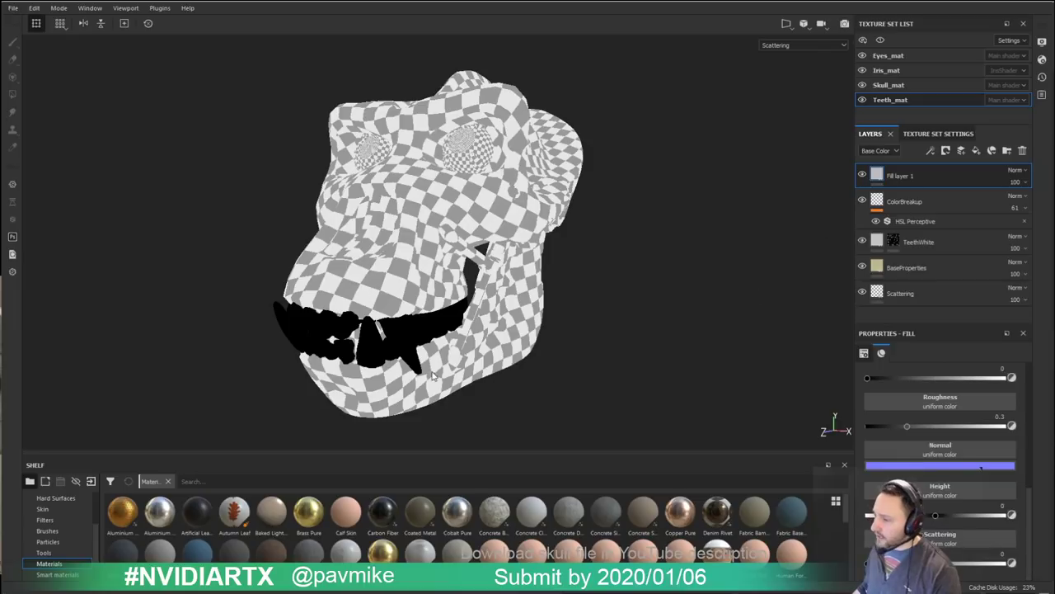
left_click_drag(431, 371, 534, 305, "alt")
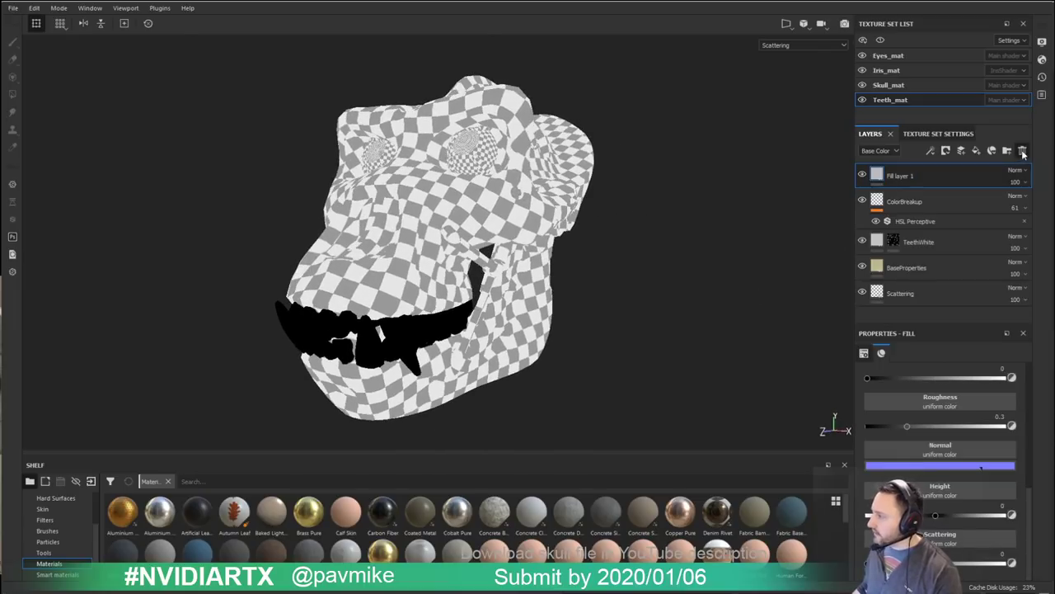
left_click(1022, 150)
Step: Move the Scattering layer to the top of the teeth's layer stack
left_click_drag(448, 320, 612, 282, "alt")
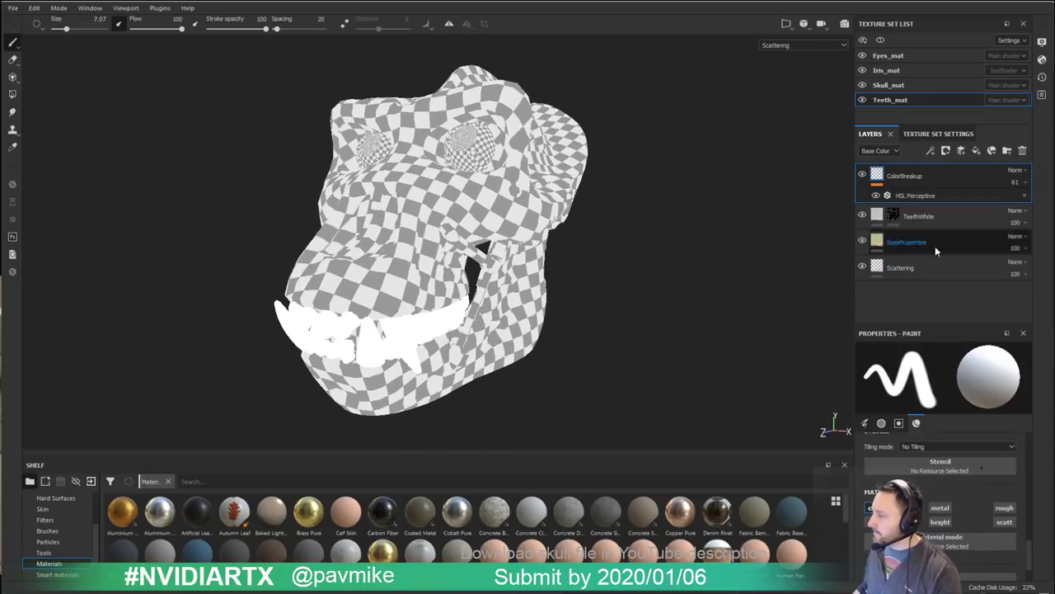
left_click(930, 272)
left_click_drag(930, 272, 932, 171)
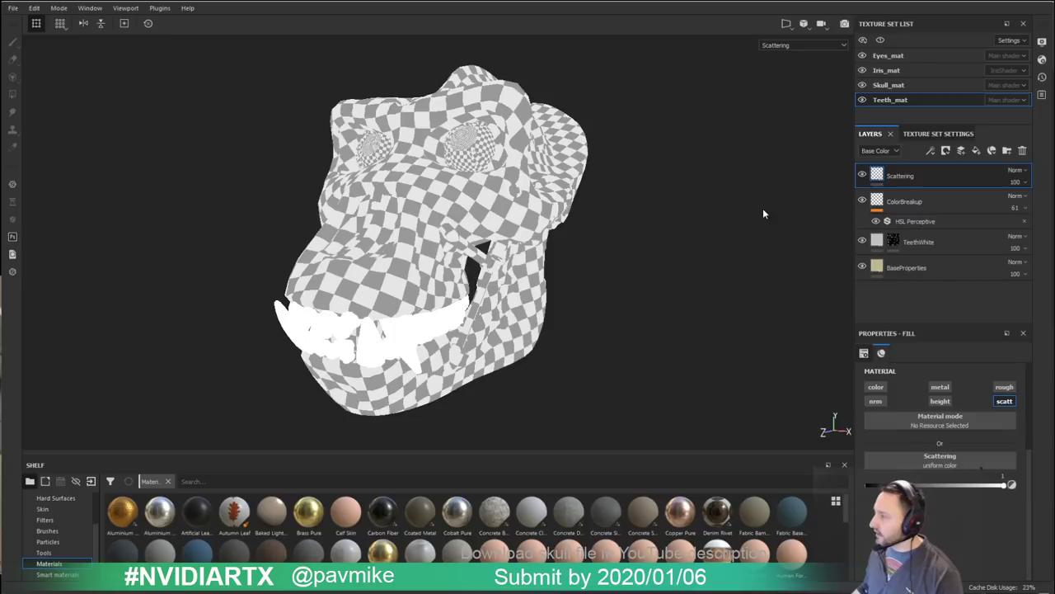
Step: Try a fill layer above the Scattering layer, toggle its scattering channel off and on, and delete the layer
left_click(979, 151)
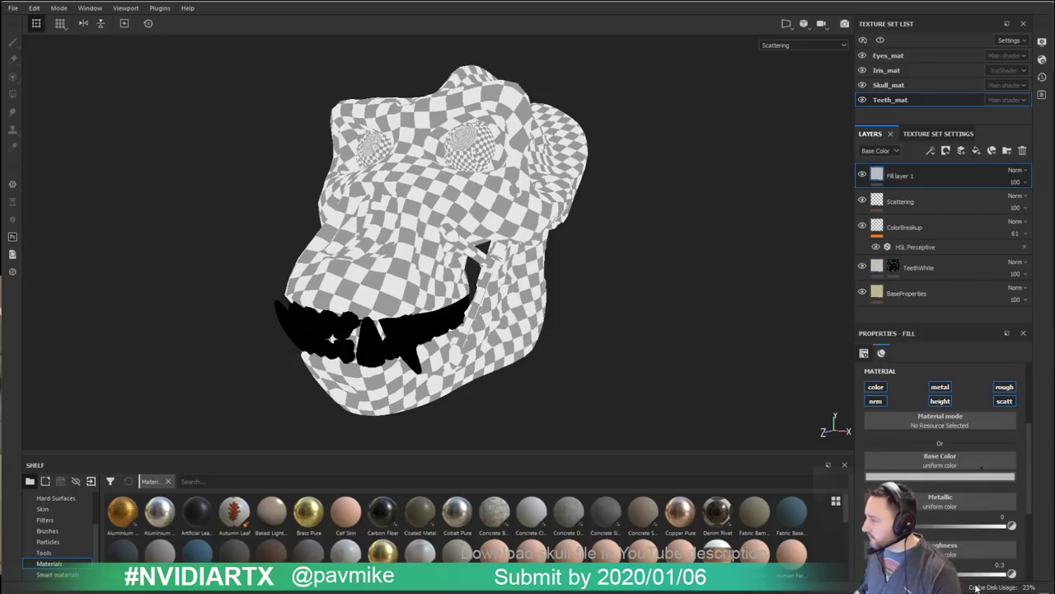
scroll(940, 462, "down", 5)
scroll(966, 548, "up", 5)
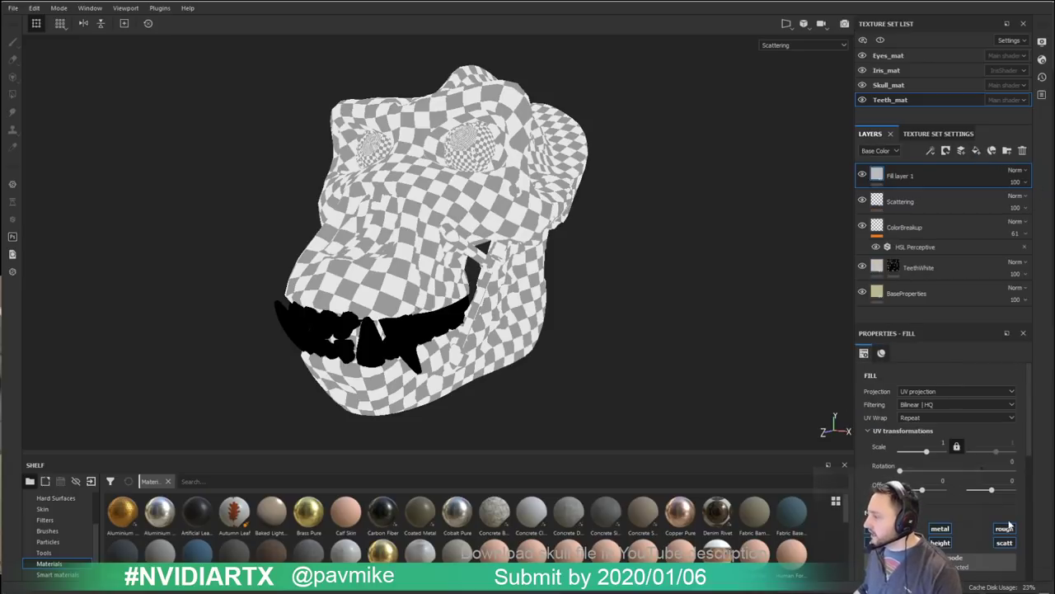
left_click(1005, 543)
left_click(1003, 543)
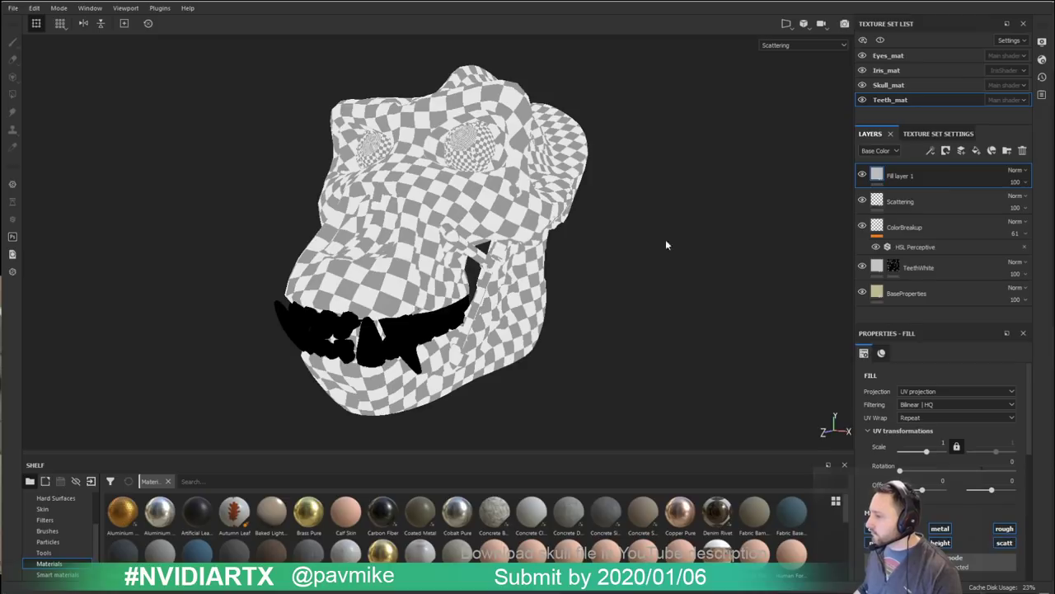
left_click(1022, 151)
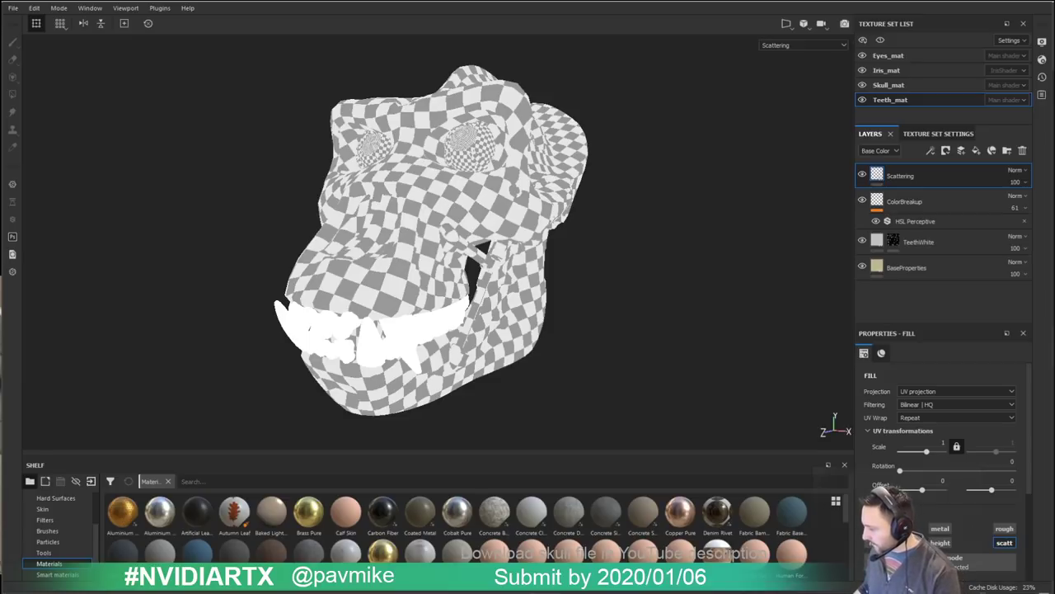
Step: Switch to the browser, review the Substance magazine article down to the UV tiles section, and return to Substance Painter
key("alt+Tab")
scroll(439, 357, "down", 10)
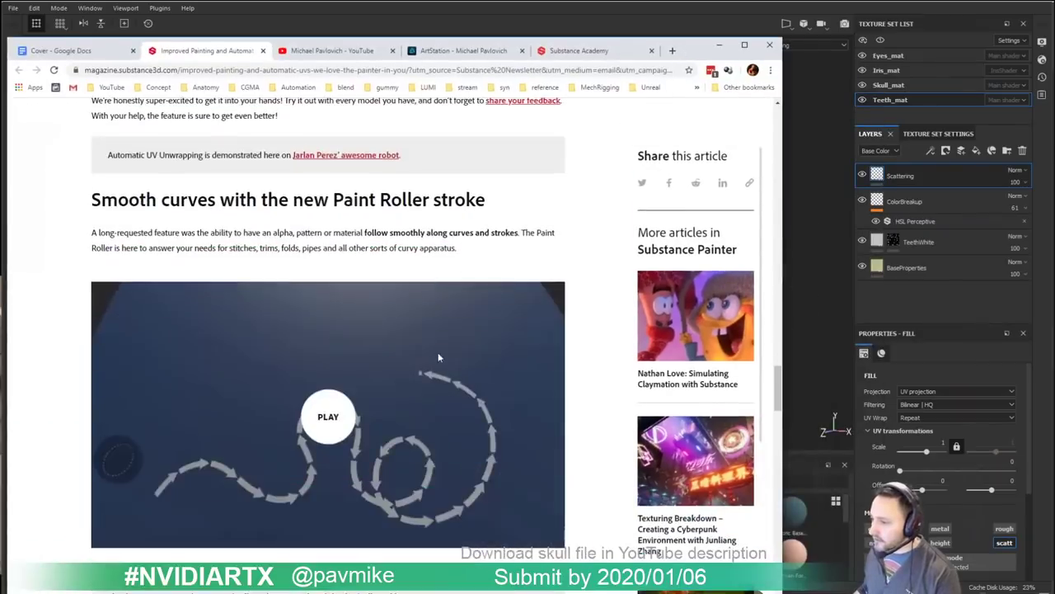
scroll(439, 357, "down", 15)
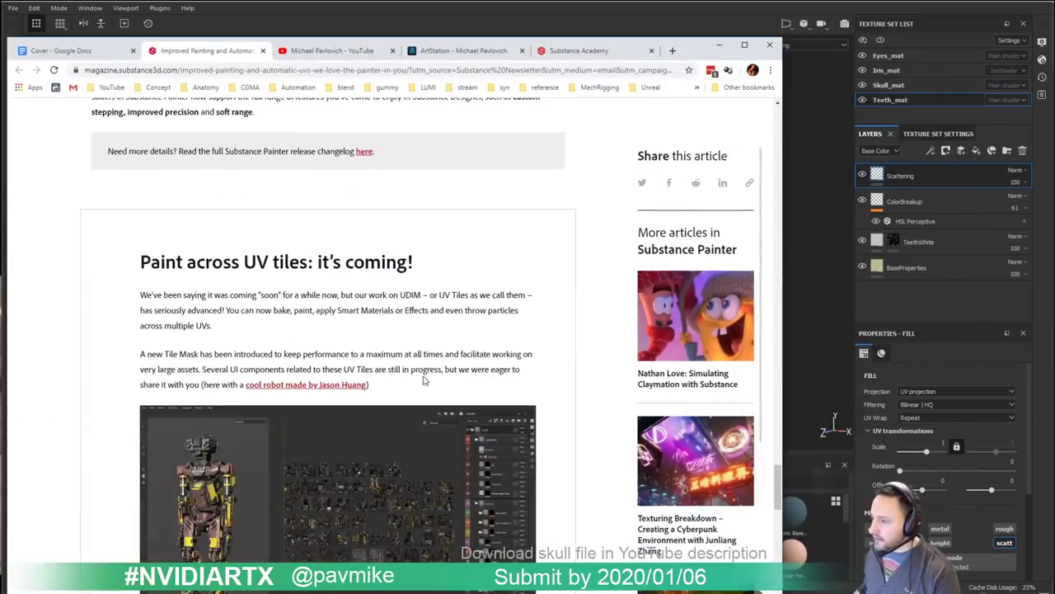
scroll(423, 379, "down", 5)
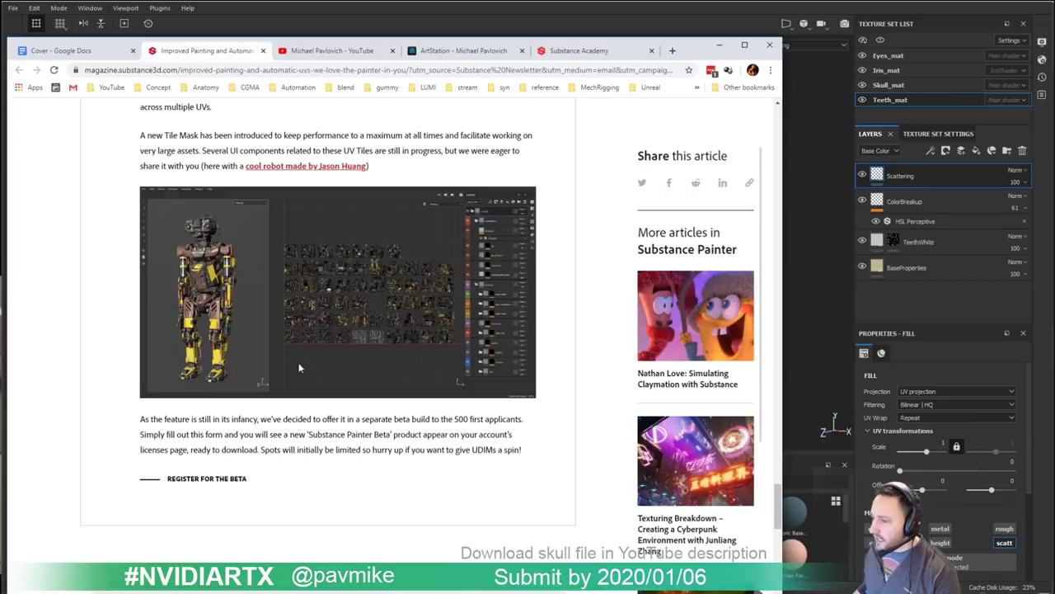
scroll(240, 331, "up", 2)
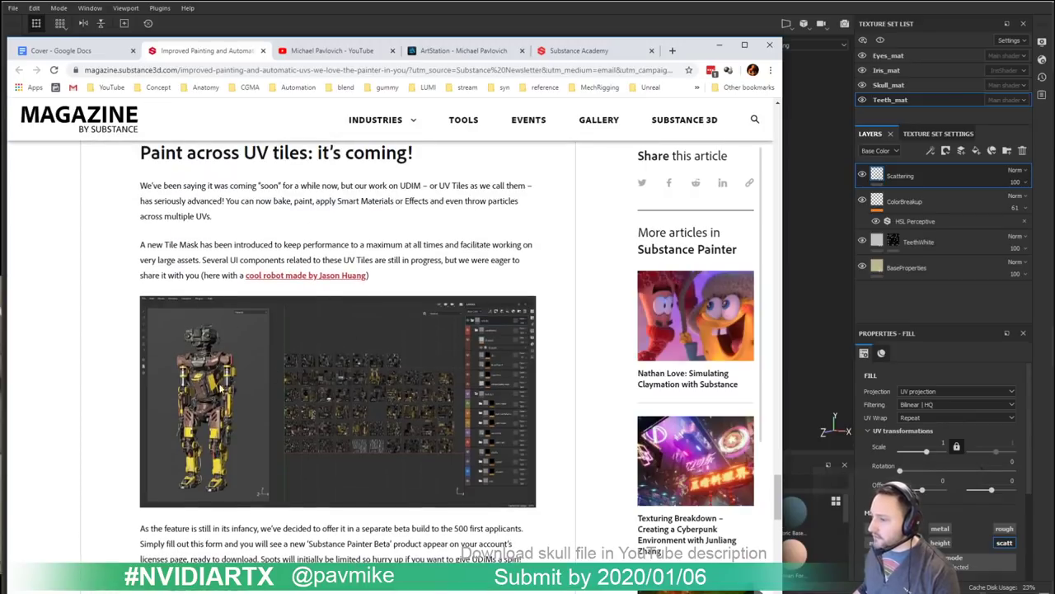
left_click(719, 44)
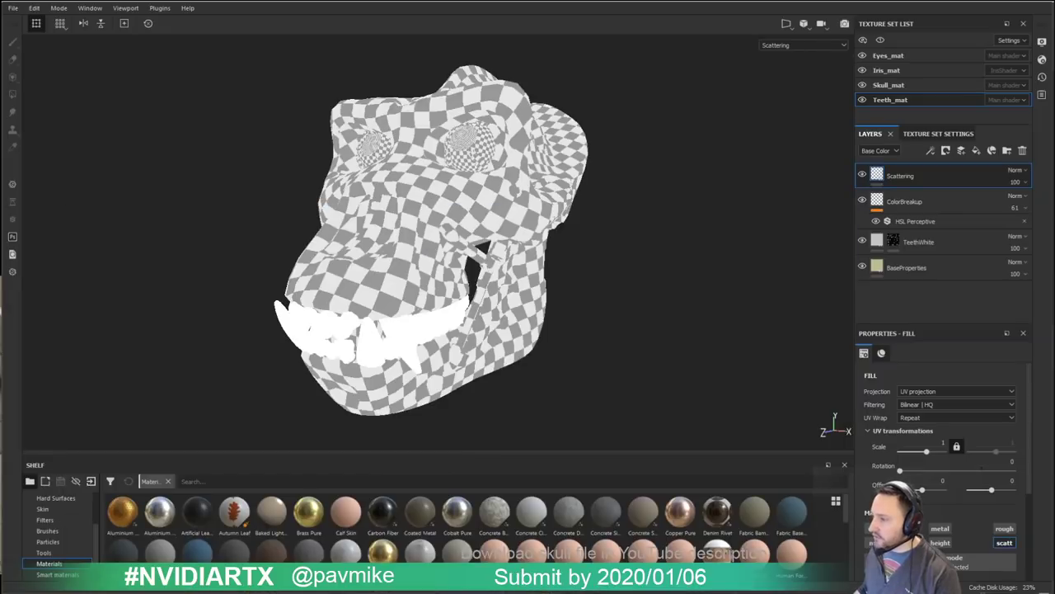
left_click_drag(676, 197, 664, 215, "alt")
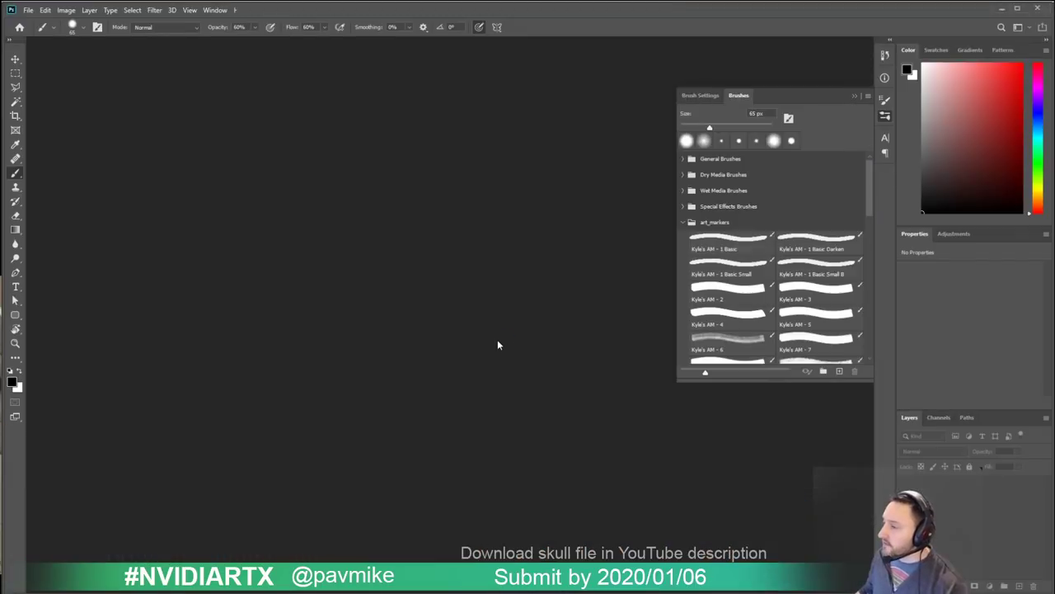
Step: Open NVIDIAOverlayWorking.psd in Photoshop and move the "Submit by 2020/01/06" text right along the banner
double_click(270, 188)
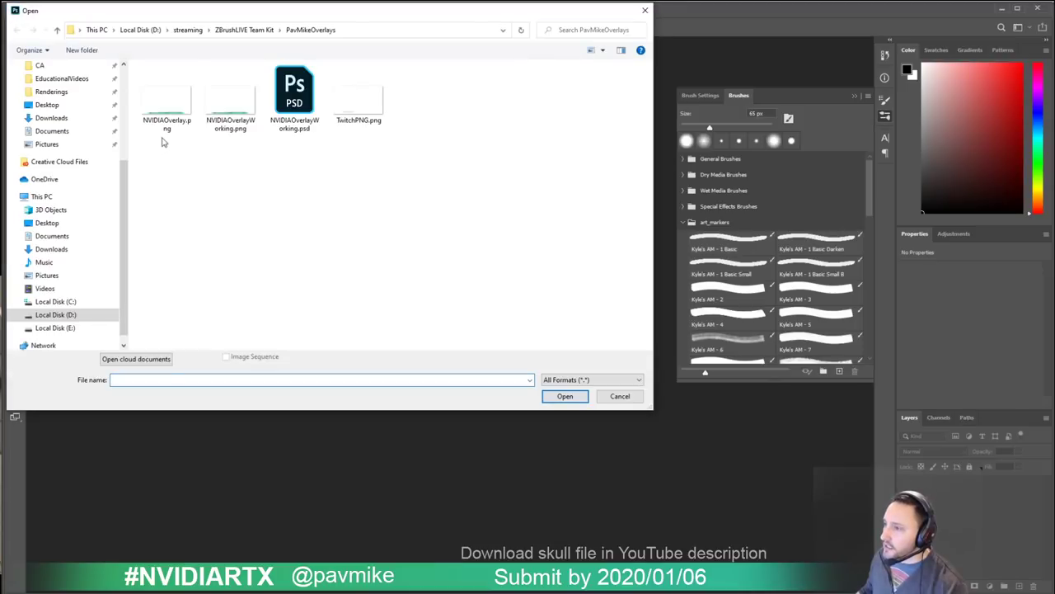
double_click(294, 90)
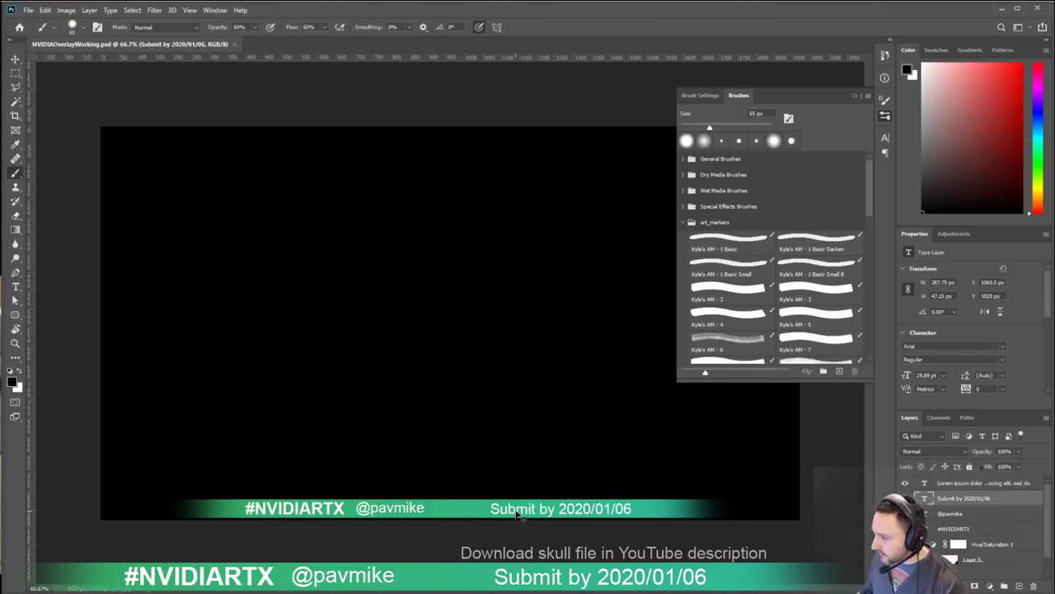
left_click_drag(517, 511, 571, 511, "ctrl")
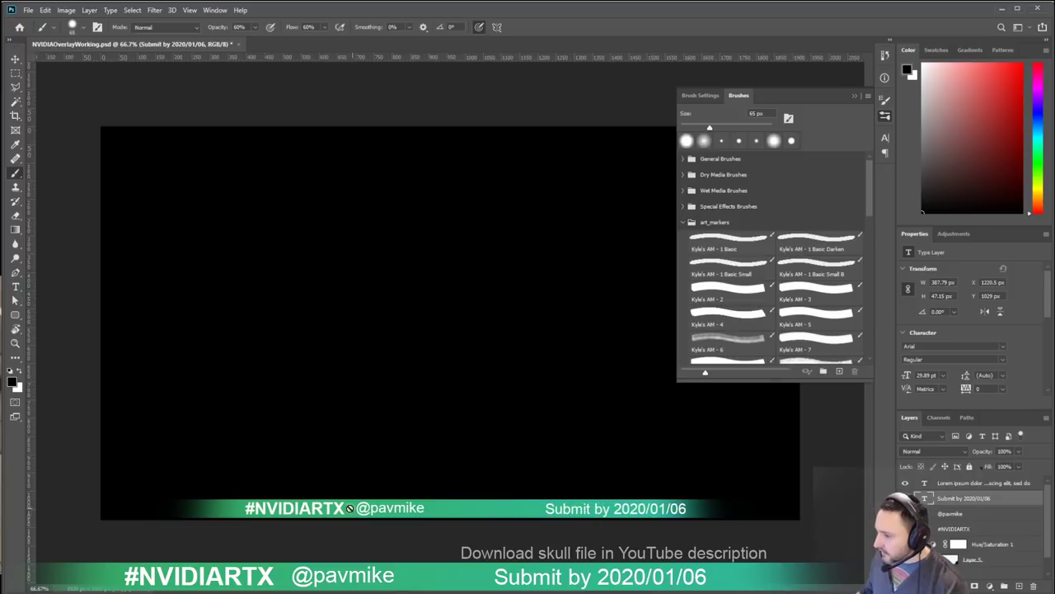
Step: Duplicate the #NVIDIARTX text into the gap before the submission date and change the copy to #Substance3D
left_click(318, 511, "ctrl")
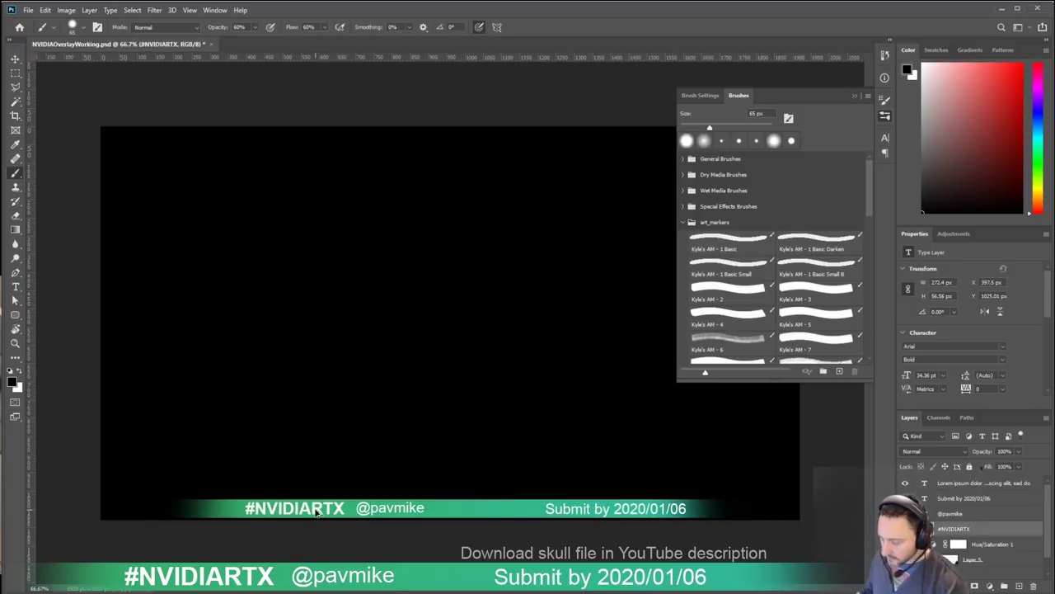
left_click_drag(318, 511, 503, 513, "ctrl+alt")
key("t")
double_click(461, 510)
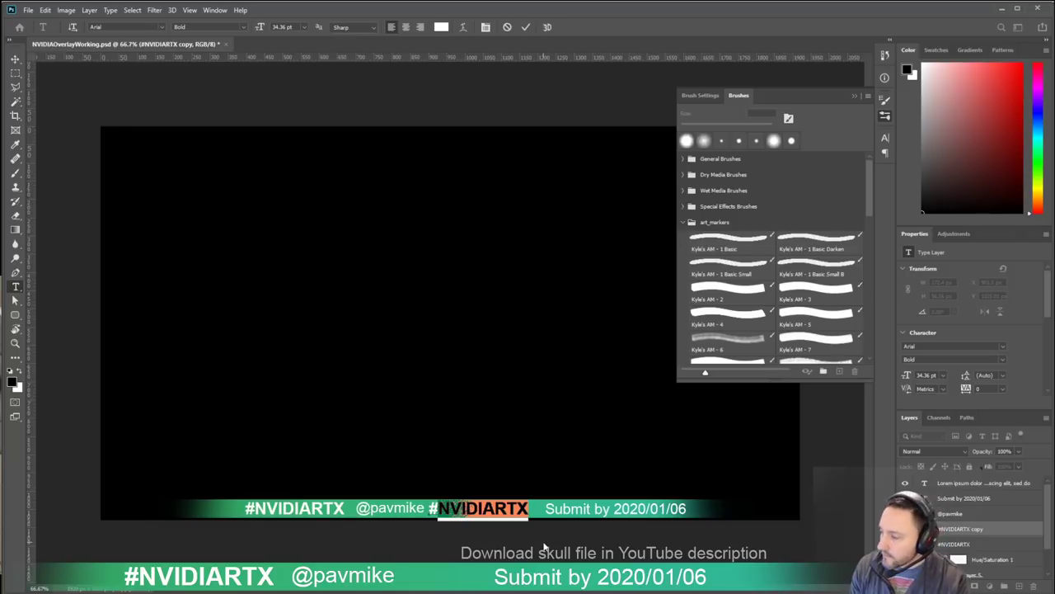
type("Substance3d")
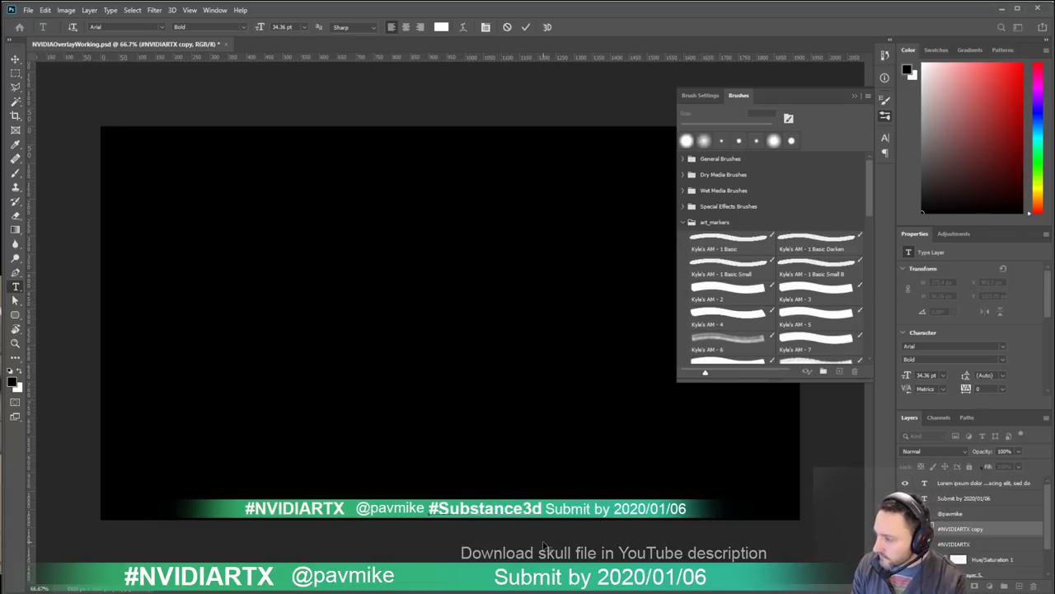
key("BackSpace")
type("D")
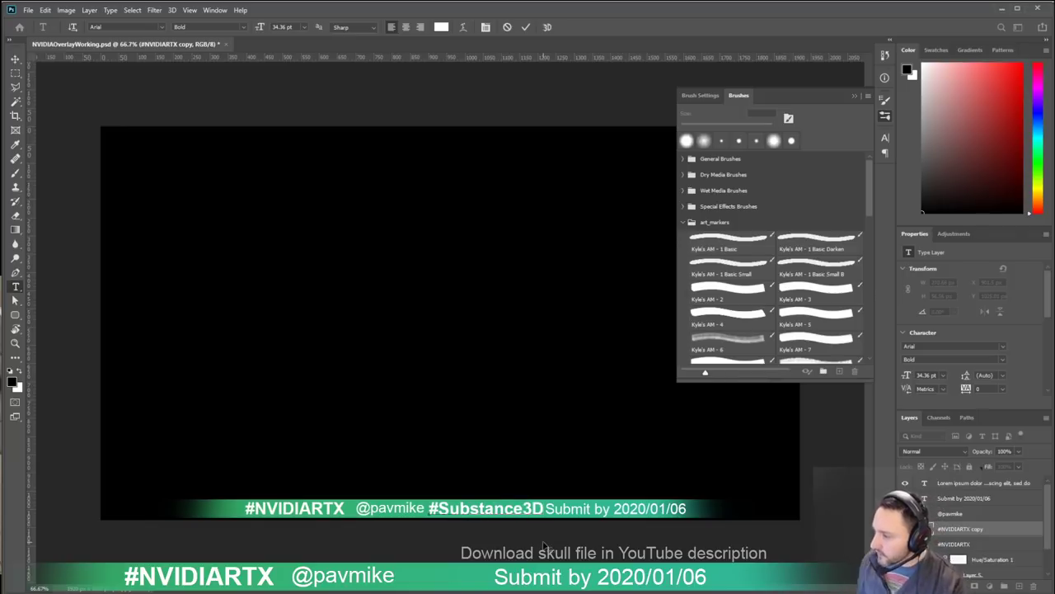
key("ctrl+Return")
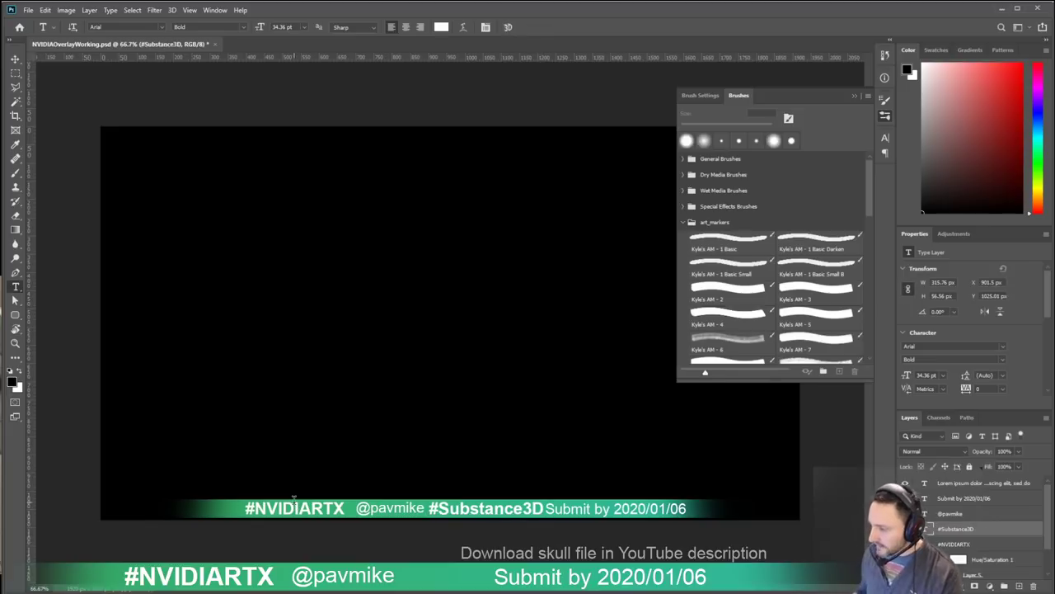
Step: Shift #NVIDIARTX, the social handle and #Substance3D left along the green banner
left_click_drag(272, 513, 235, 513, "ctrl")
left_click_drag(361, 510, 329, 506, "ctrl")
left_click_drag(458, 510, 450, 512, "ctrl")
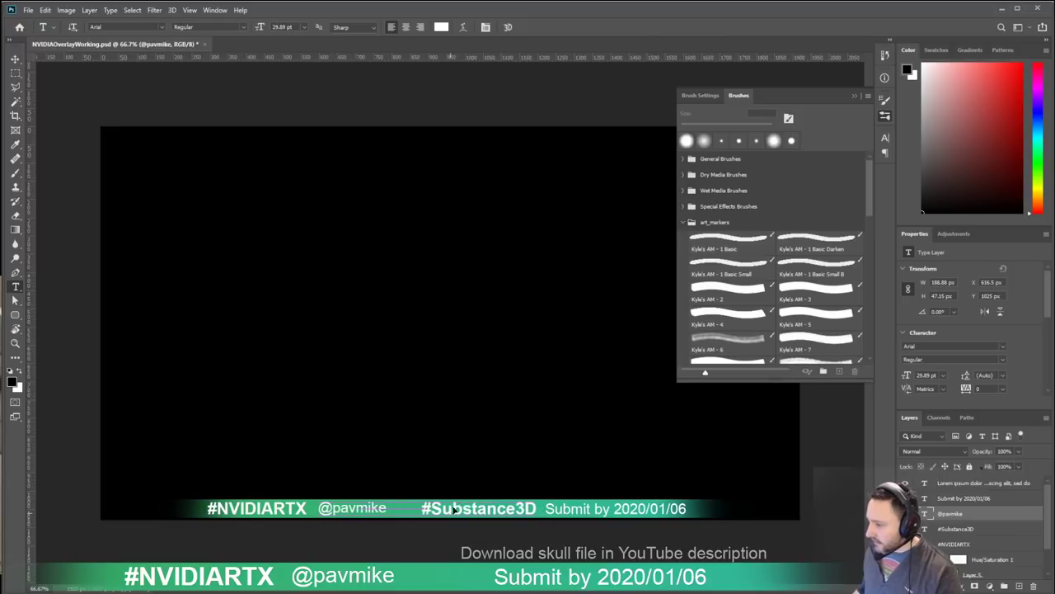
left_click(440, 517)
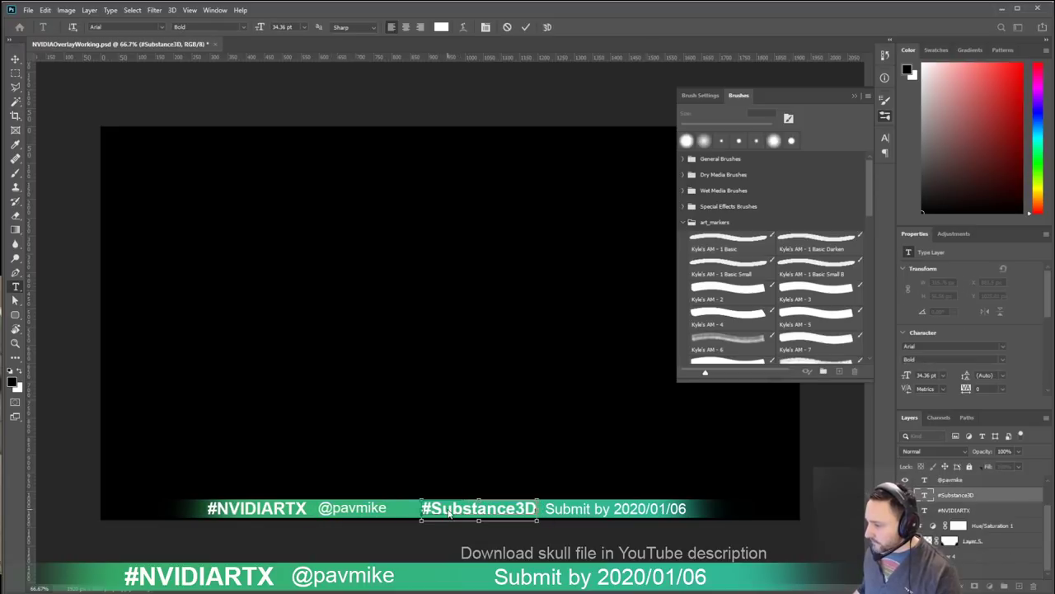
left_click(446, 508)
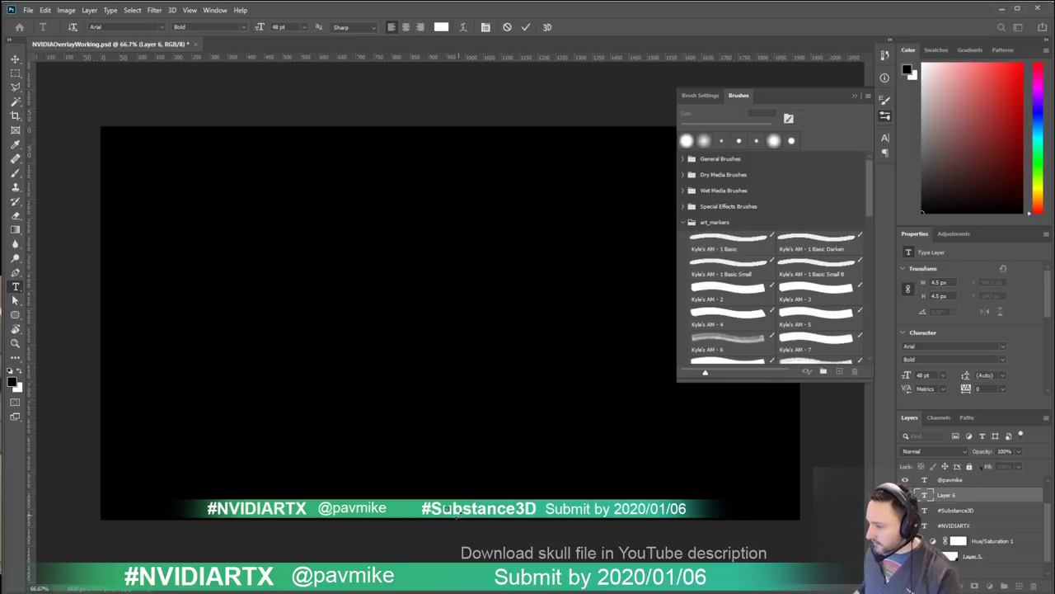
left_click(483, 509)
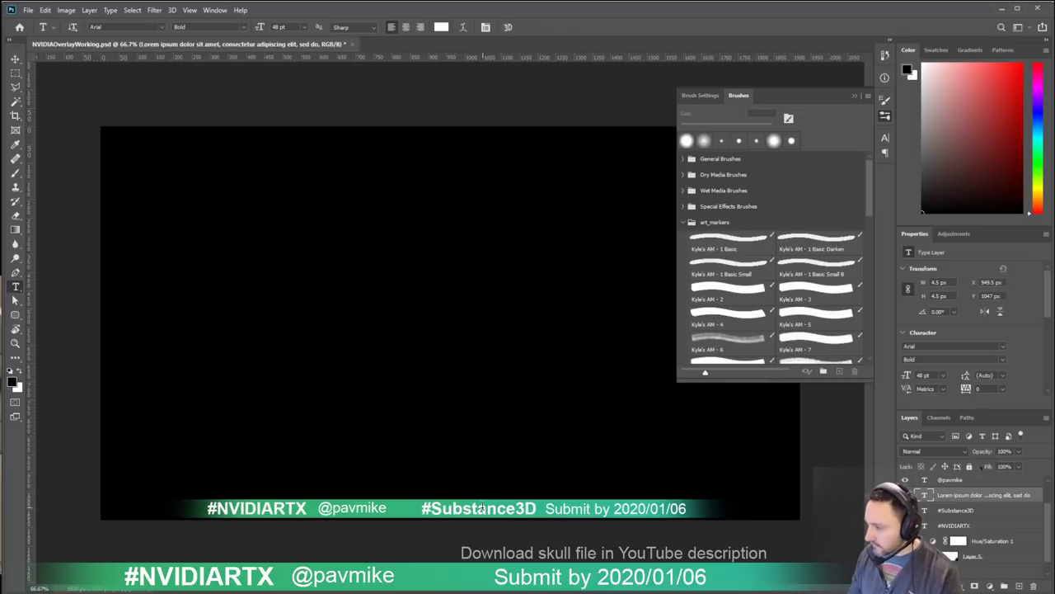
left_click_drag(483, 511, 458, 512, "ctrl")
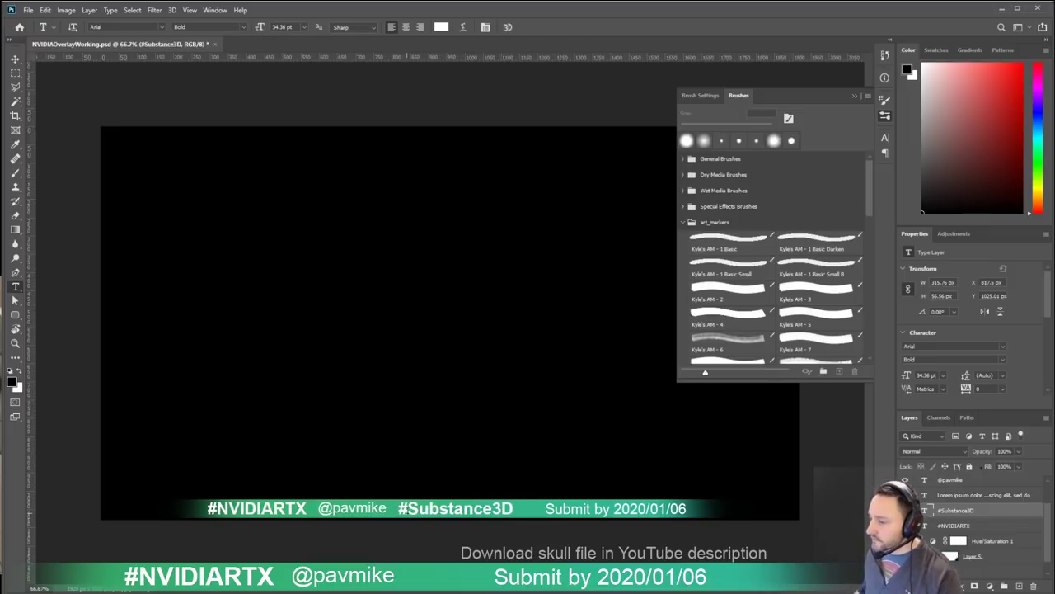
Step: Swap #Substance3D and the social handle so that #Substance3D directly follows #NVIDIARTX
mouse_move(419, 514)
left_mouse_down("ctrl")
mouse_move(324, 511)
mouse_move(461, 512)
mouse_move(400, 510)
left_mouse_up("ctrl")
key("ctrl+shift+Left")
key("ctrl+shift+Left")
key("ctrl+shift+Left")
key("ctrl+shift+Left")
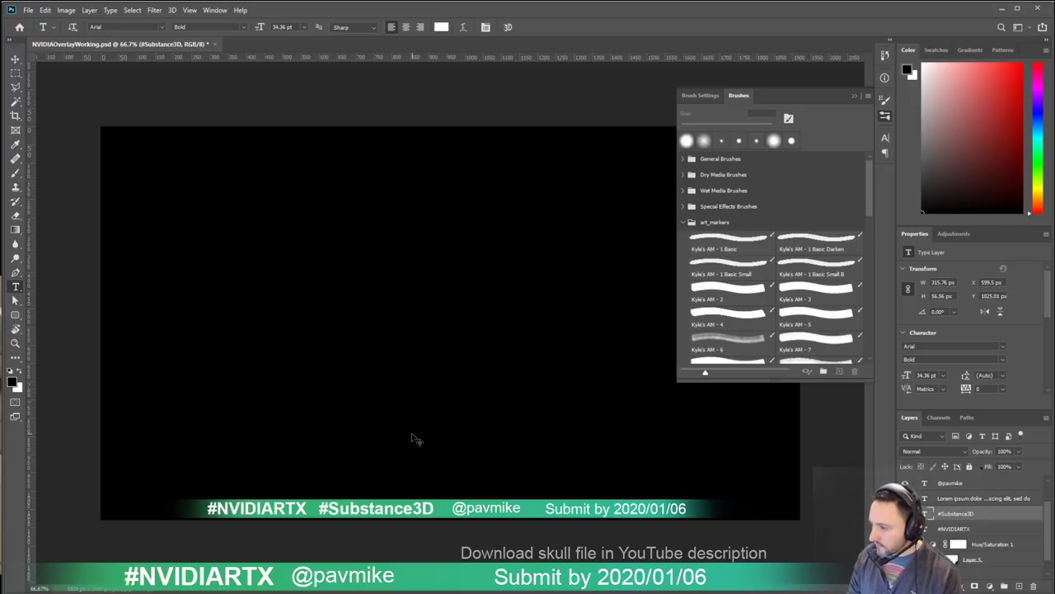
Step: Nudge #Substance3D and the social handle together to the left and back to the right
left_click(461, 506, "ctrl+shift")
key("ctrl+shift+Left")
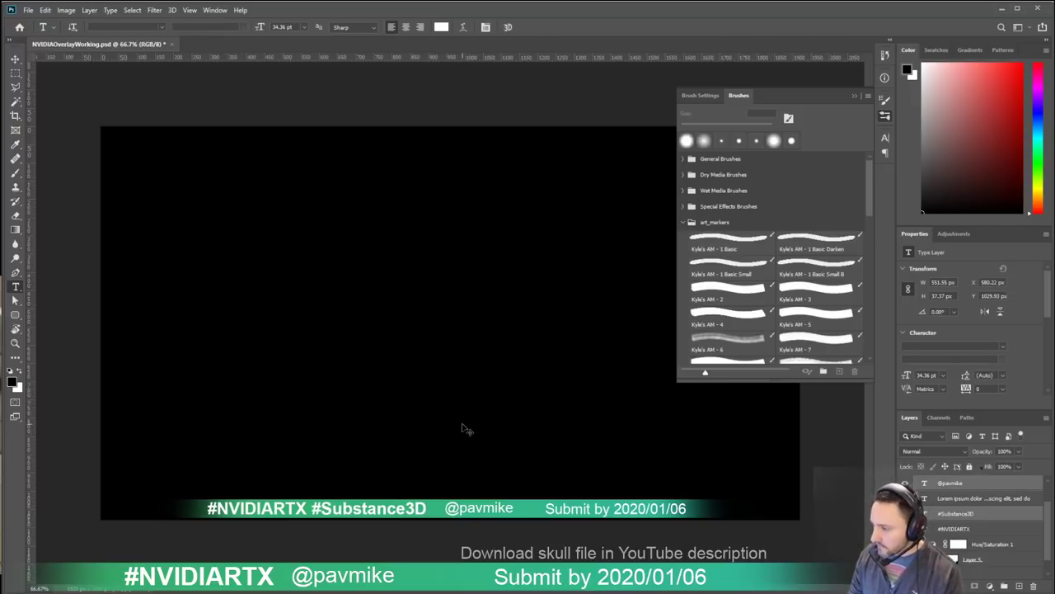
key("ctrl+shift+Right")
key("ctrl+shift+Right")
Step: Nudge the social handle text slightly left toward #Substance3D
left_click(463, 424, "ctrl")
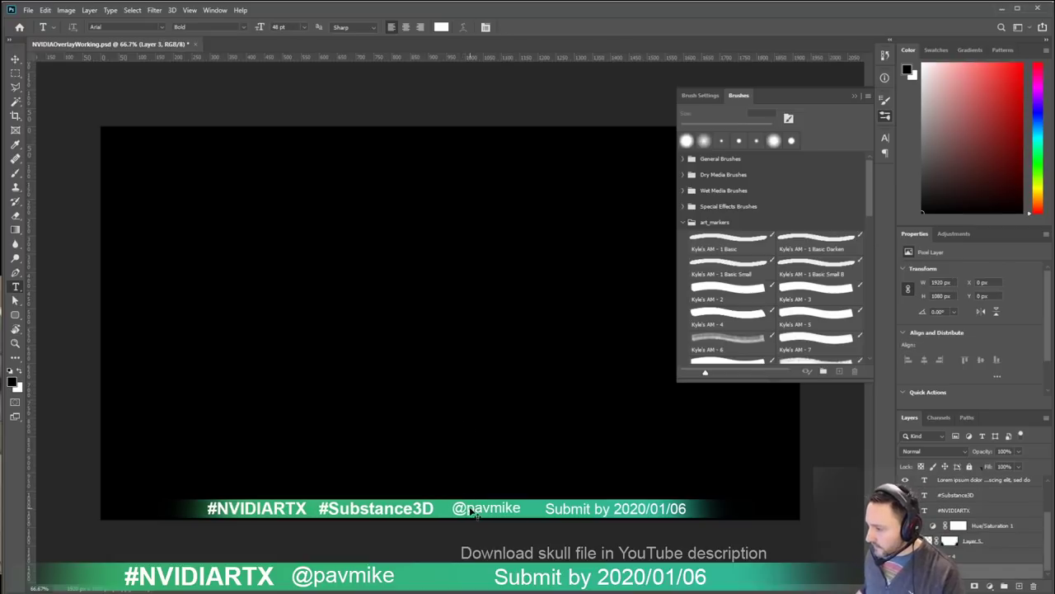
left_click(472, 511, "ctrl")
key("ctrl+Left")
key("ctrl+Left")
key("ctrl+Left")
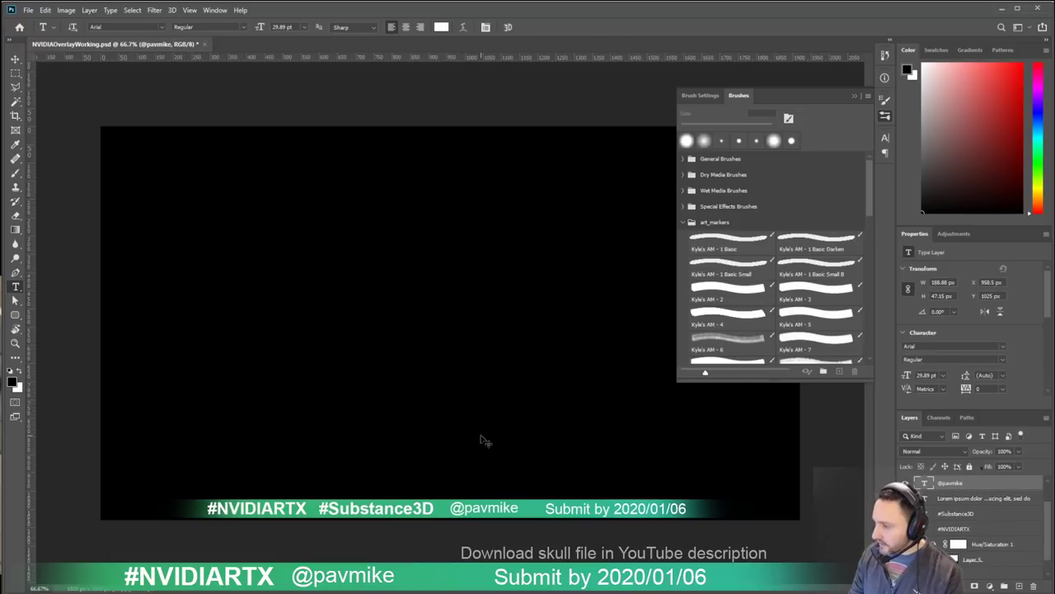
Step: Move the social handle text further left along the banner to X 942.5 px, closer to #Substance3D
key("ctrl+Left")
key("ctrl+Left")
key("ctrl+Left")
key("ctrl+Left")
key("ctrl+Left")
key("ctrl+Left")
key("ctrl+Left")
key("ctrl+Left")
key("ctrl+Left")
key("ctrl+Left")
key("ctrl+Left")
key("ctrl+Left")
key("ctrl+Left")
key("ctrl+Left")
key("ctrl+Left")
key("ctrl+Left")
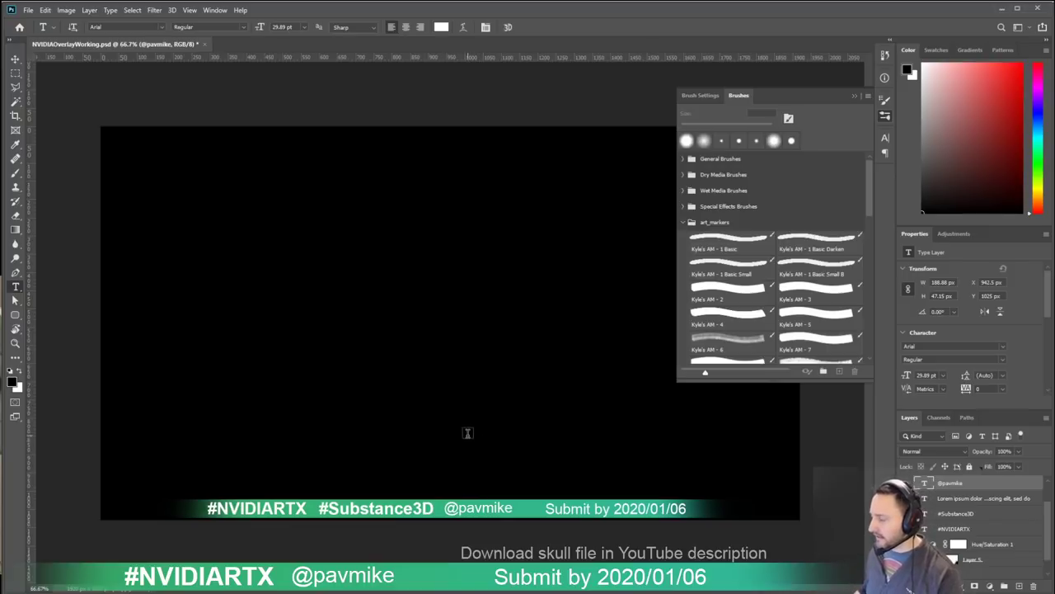
Step: Hide the black background layer beneath the banner and select the Hue/Saturation 1 adjustment layer
scroll(959, 557, "down", 1)
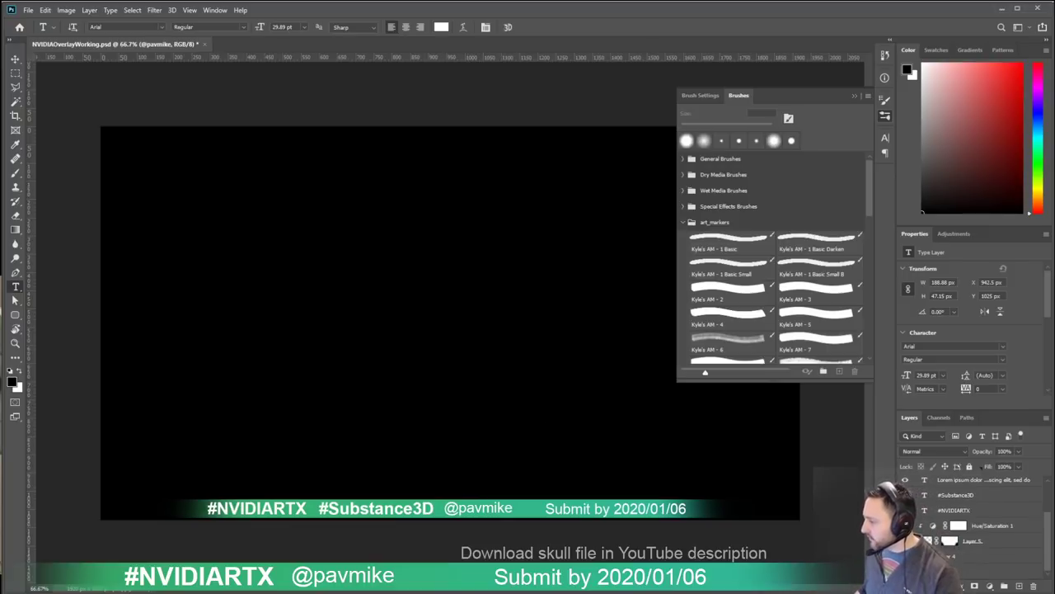
left_click(905, 570)
left_click(956, 570)
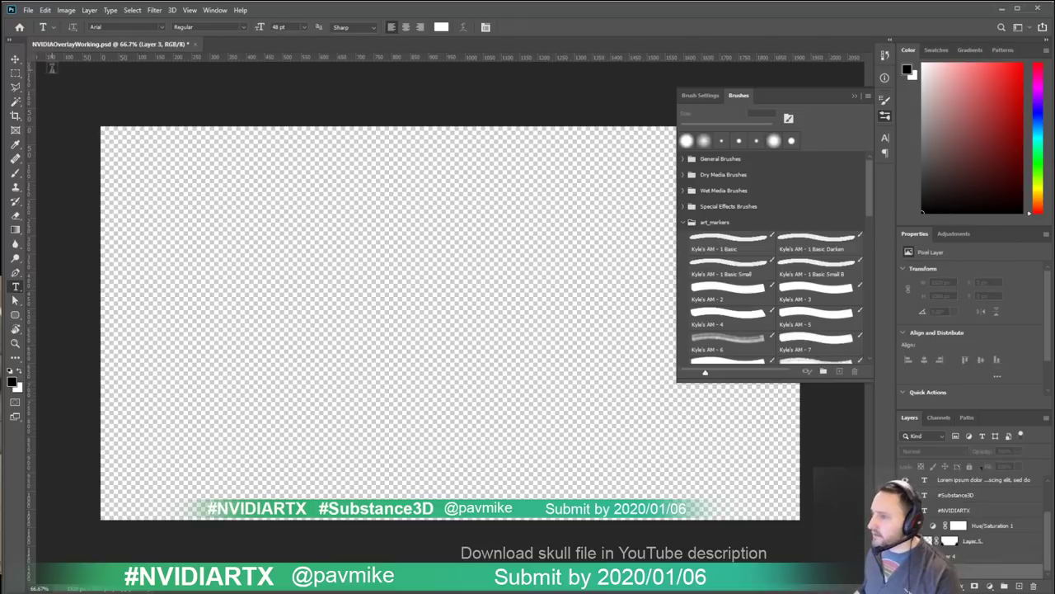
left_click(993, 526)
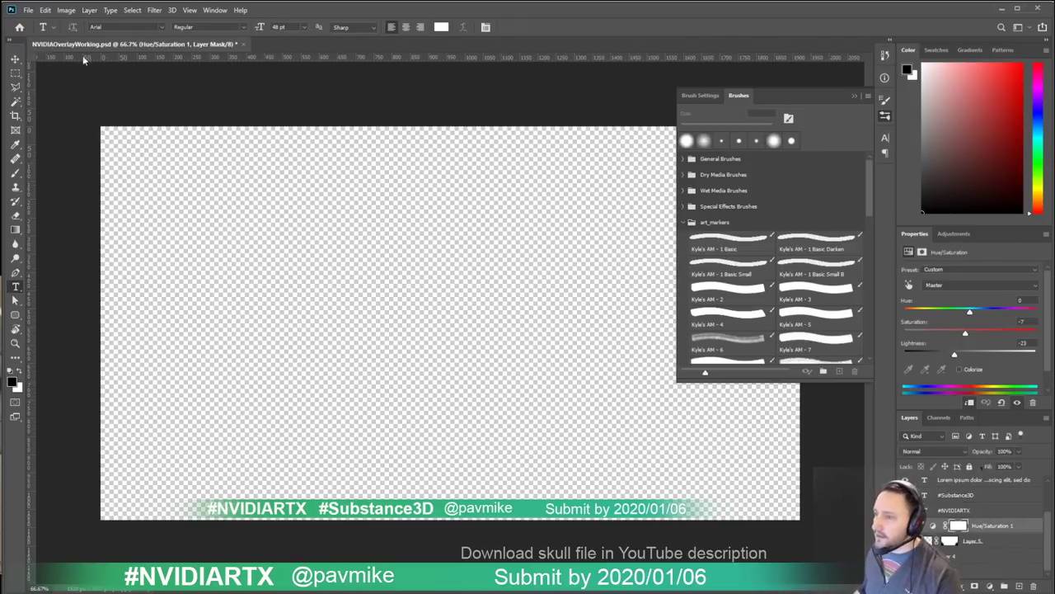
Step: Save the overlay as a PNG over the existing NVIDIAOverlay.png, using the large file size (fastest saving) option
left_click(28, 9)
left_click(53, 142)
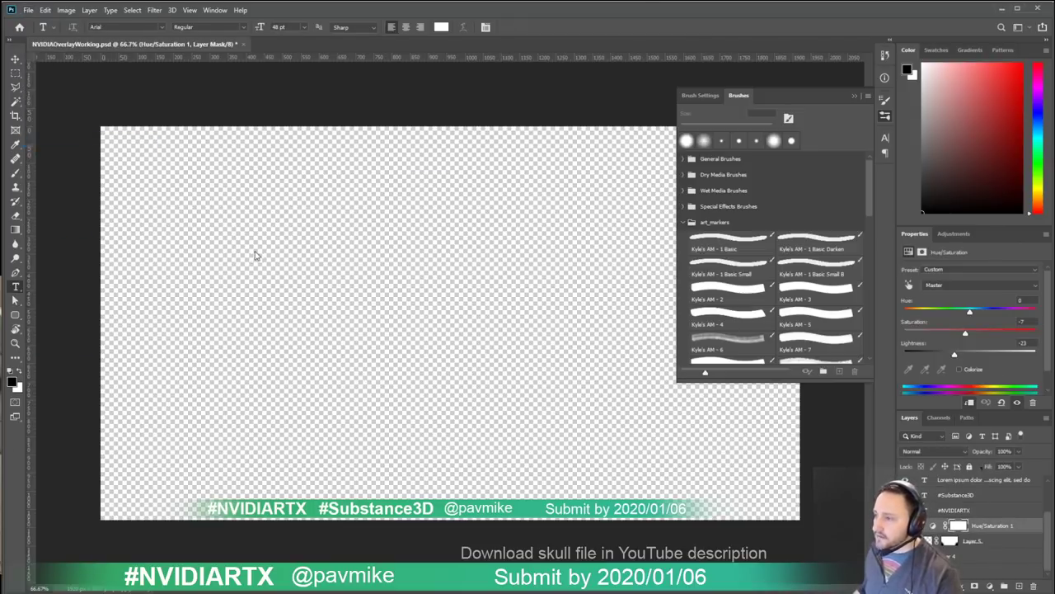
left_click(182, 353)
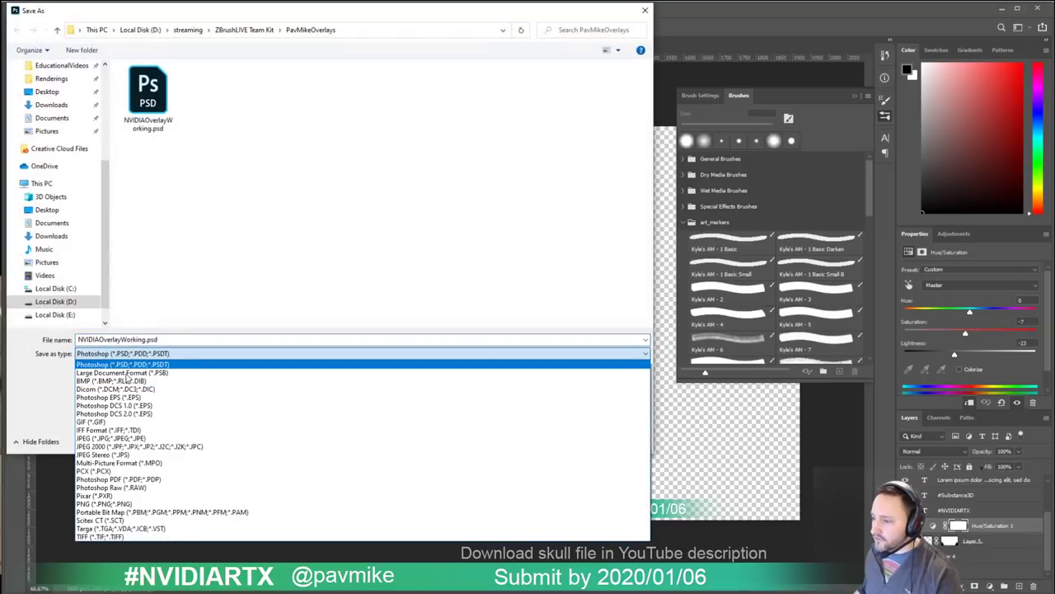
left_click(103, 503)
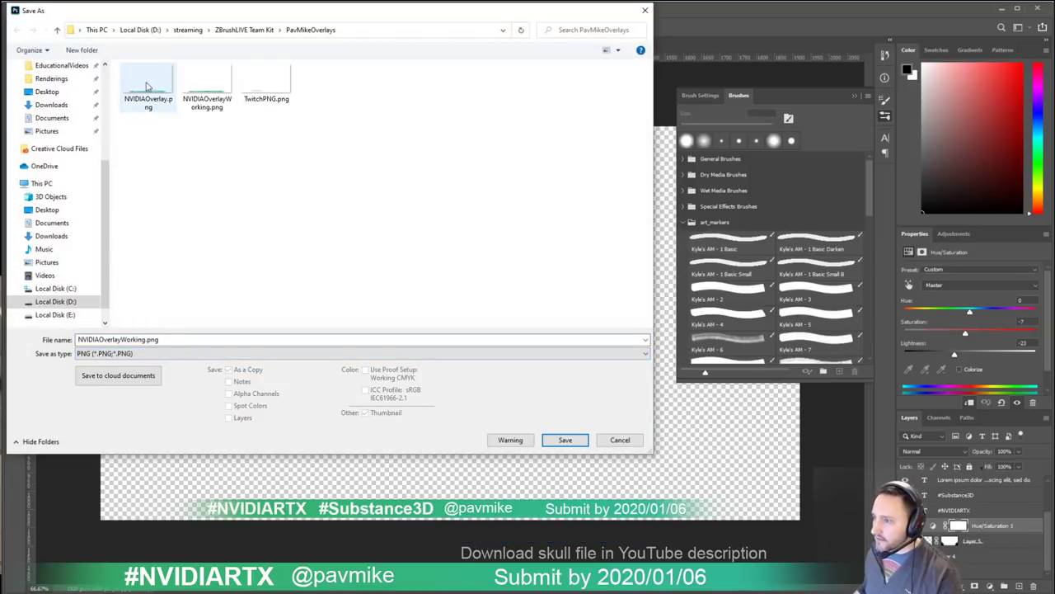
double_click(147, 85)
left_click(495, 247)
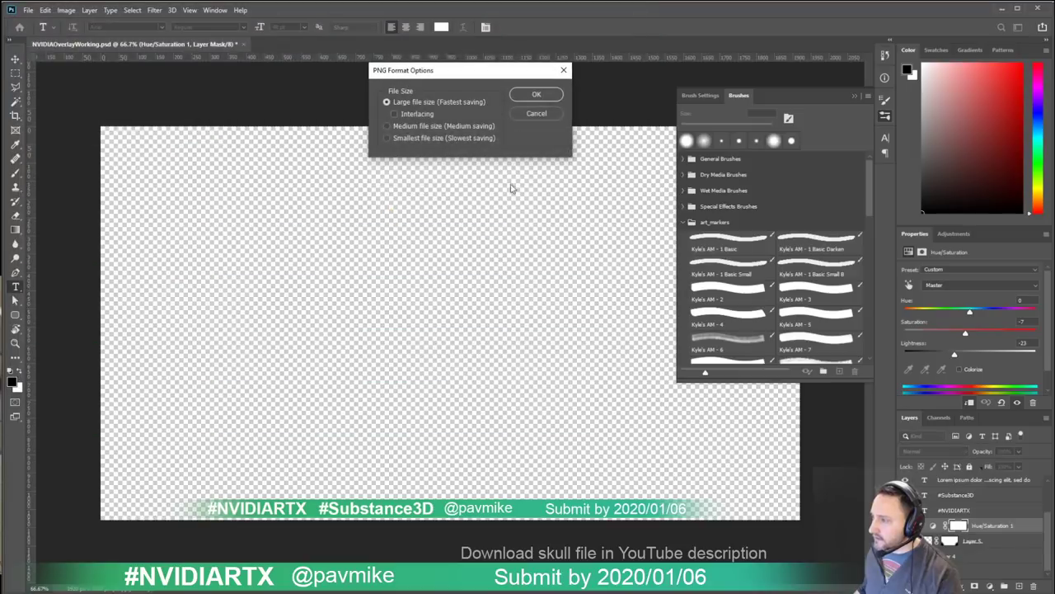
left_click(536, 94)
Step: Close NVIDIAOverlayWorking.psd without saving its changes
left_click(329, 109)
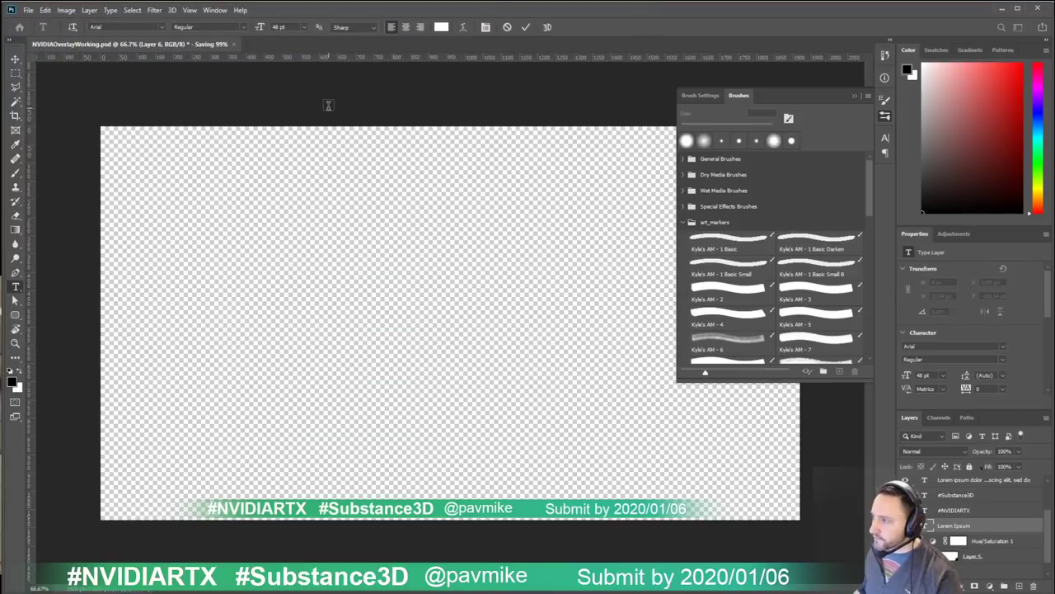
left_click(212, 44)
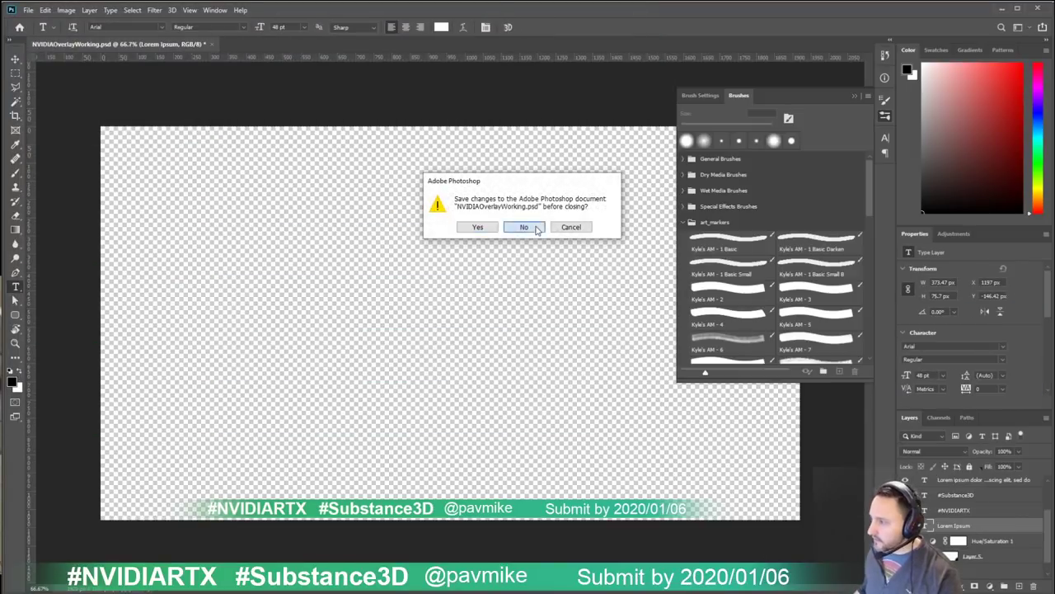
left_click(524, 227)
Step: Cancel closing the modified Substance Painter project and exit Photoshop, returning to Maya
left_click(1002, 9)
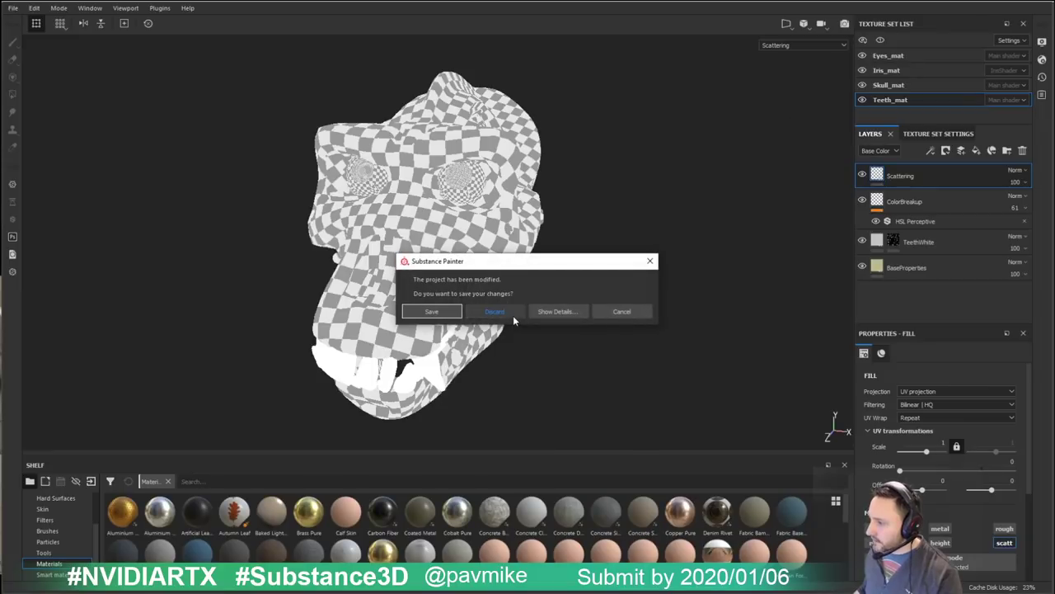
left_click(622, 311)
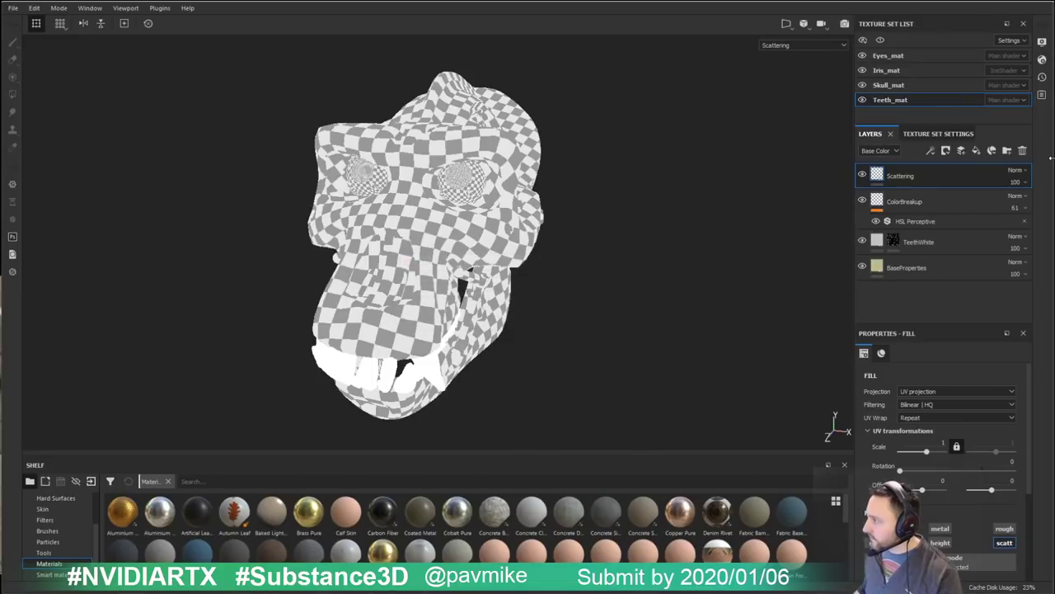
left_click(30, 587)
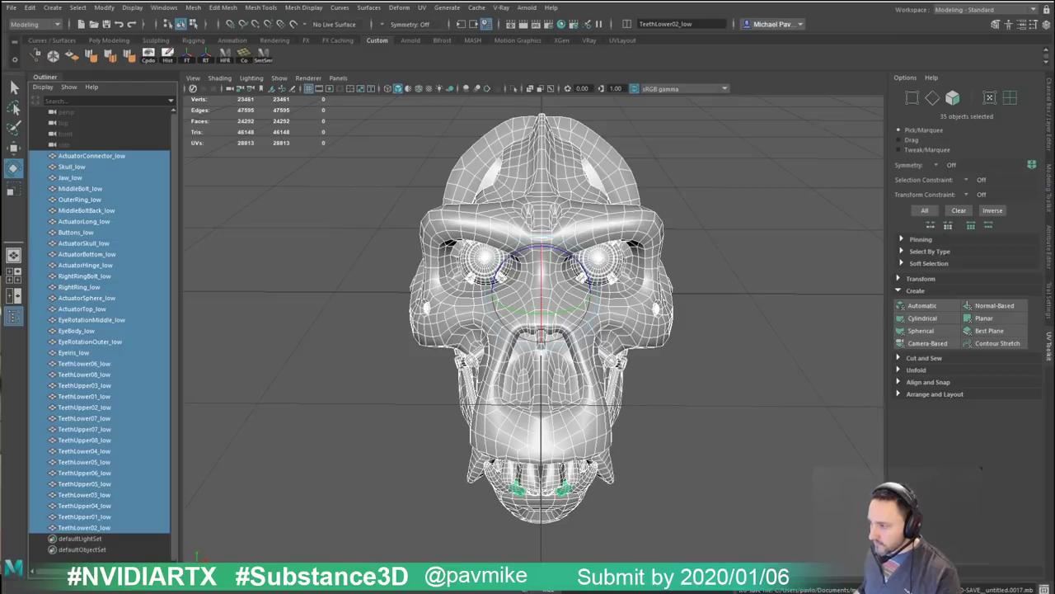
key("alt+Tab")
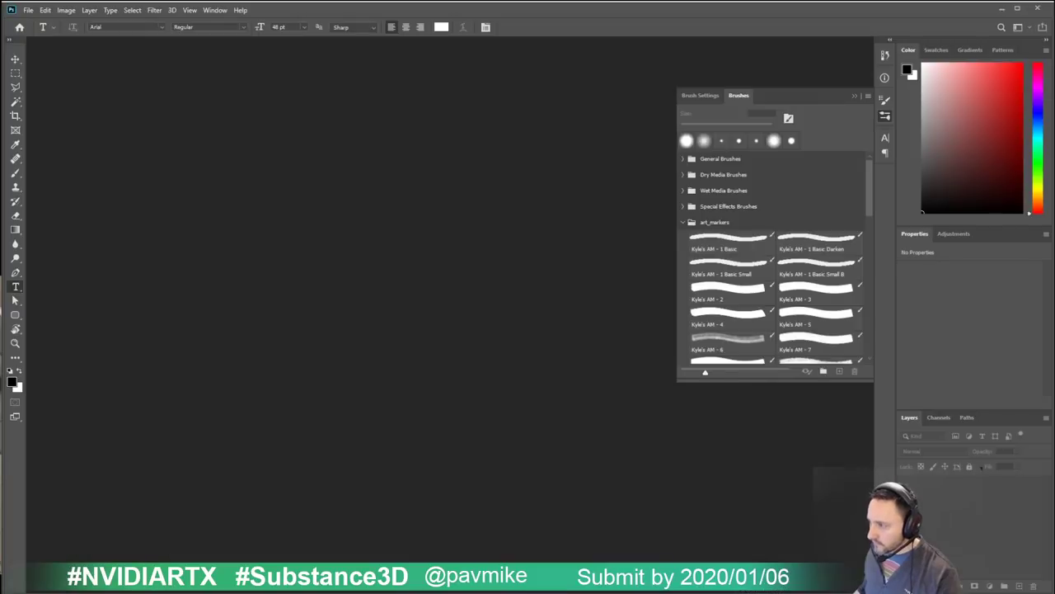
left_click(1039, 10)
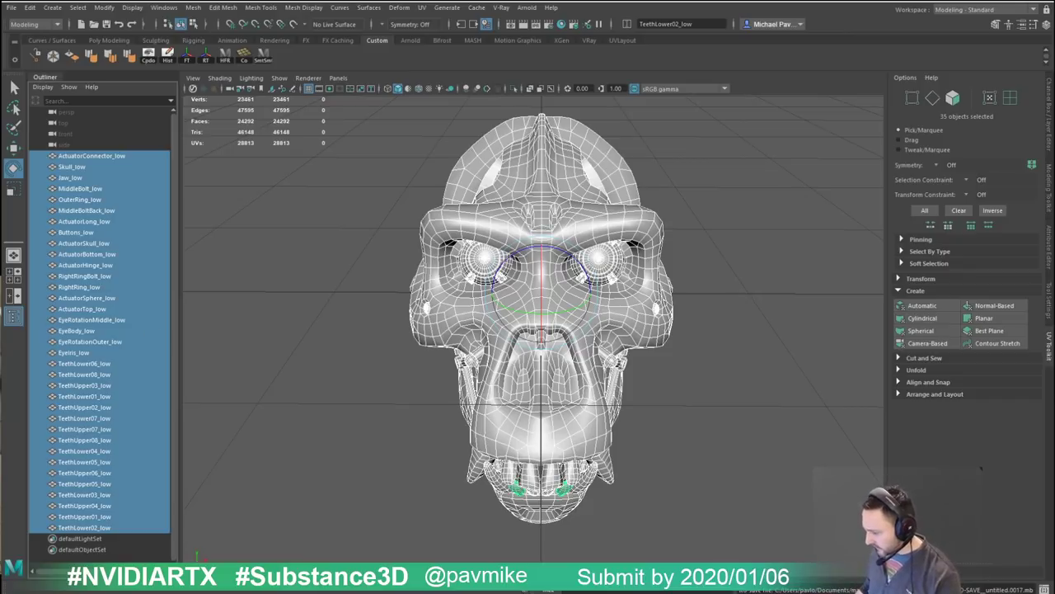
Step: Switch to the browser and look over the ArtStation home page
left_click_drag(0, 206, 790, 32)
left_click(197, 113)
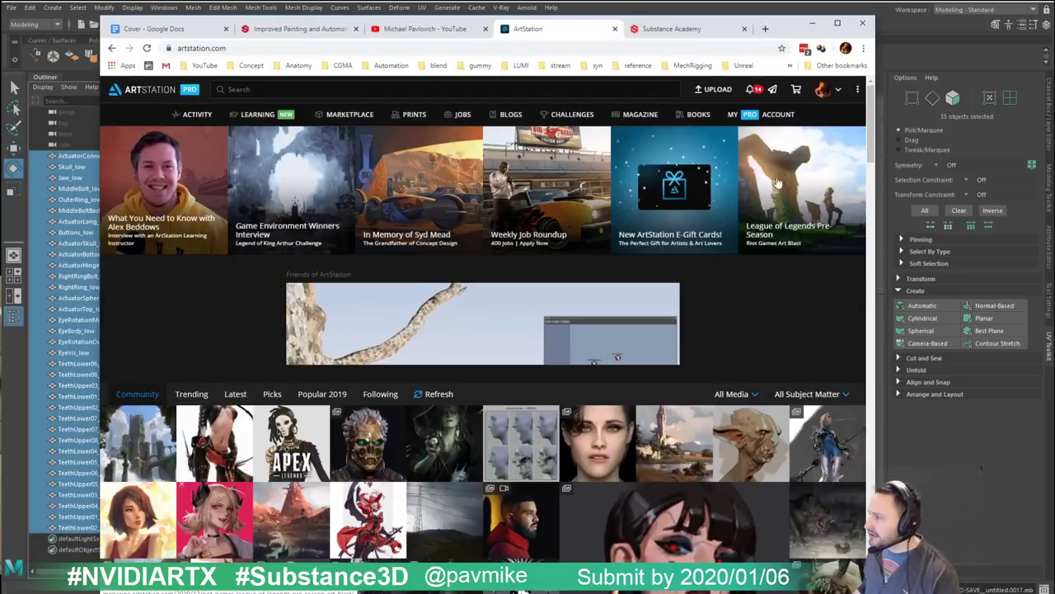
scroll(785, 165, "down", 2)
scroll(784, 164, "up", 2)
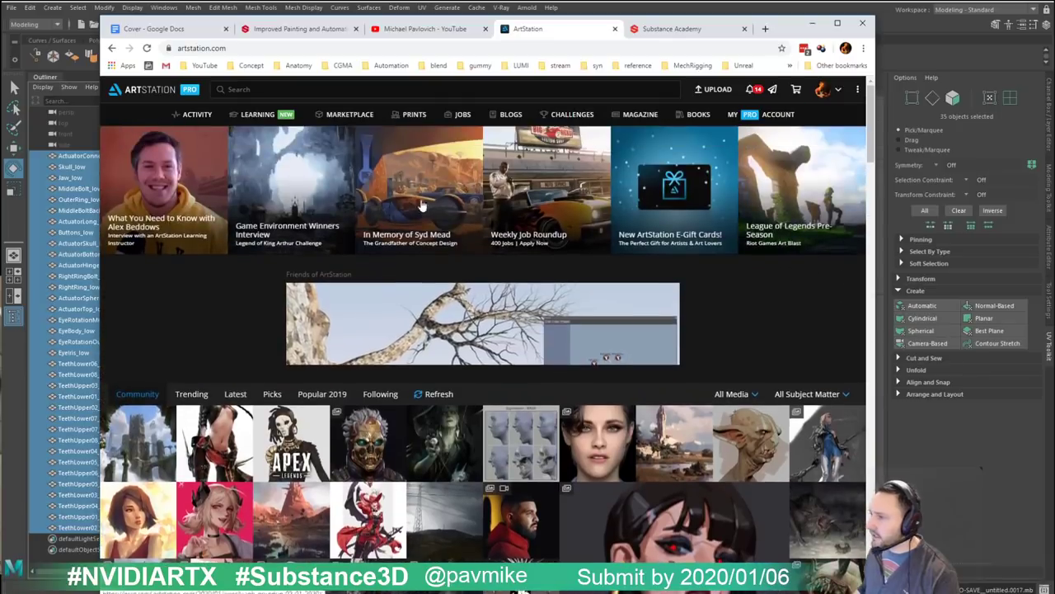
Step: Open the Intro to ZBrush series in ArtStation's Learning section and look through its parts
left_click(255, 114)
scroll(568, 207, "down", 10)
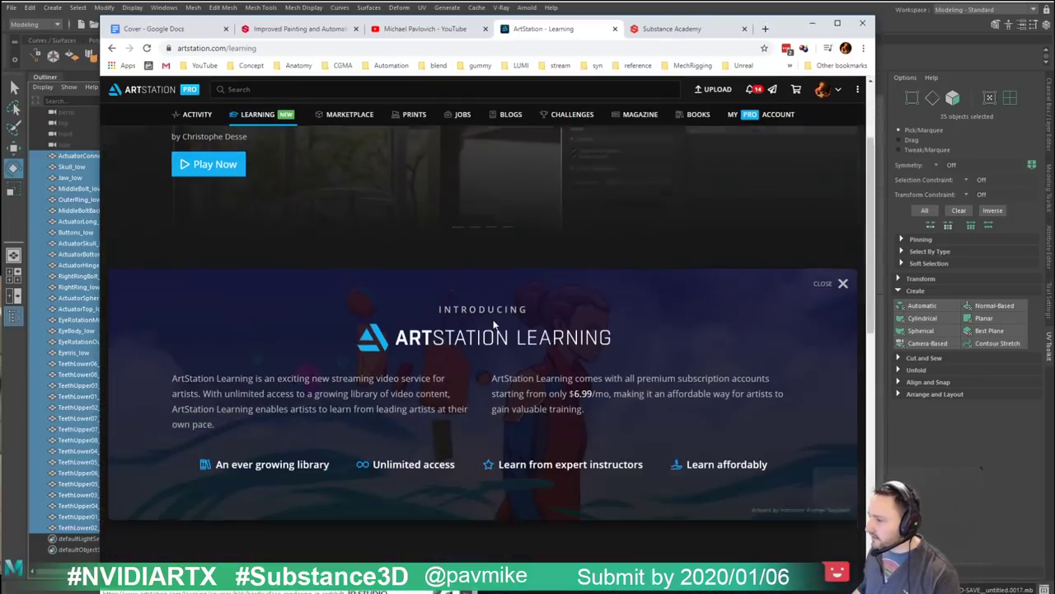
scroll(343, 410, "down", 3)
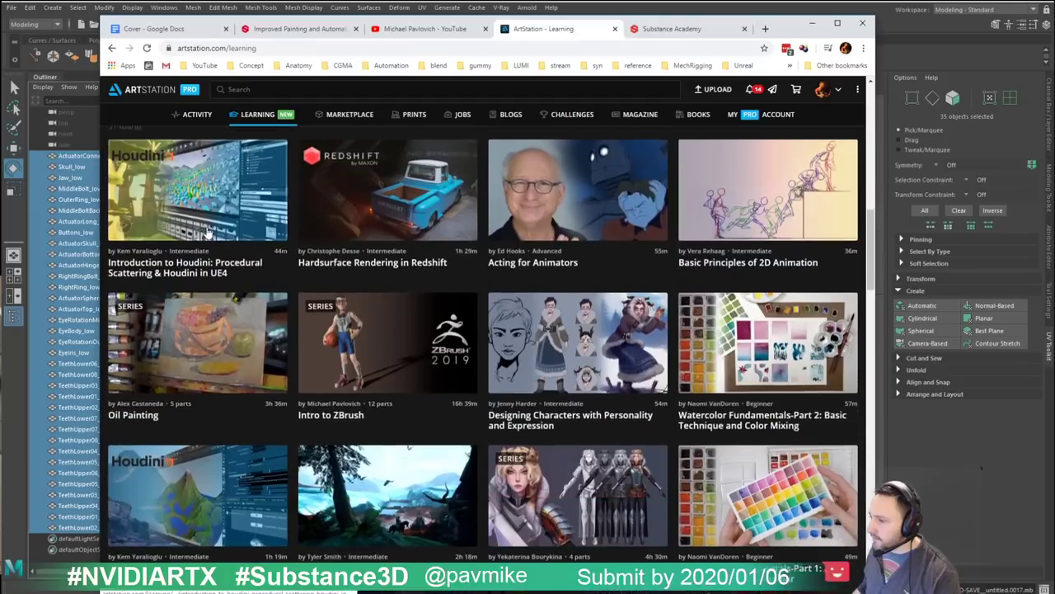
left_click(346, 406)
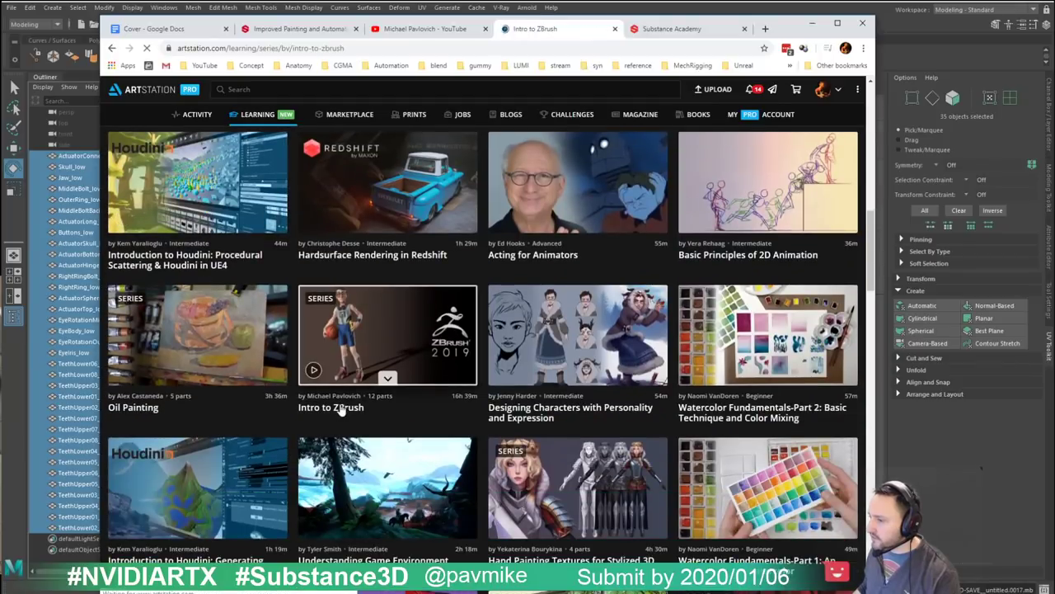
scroll(347, 401, "down", 10)
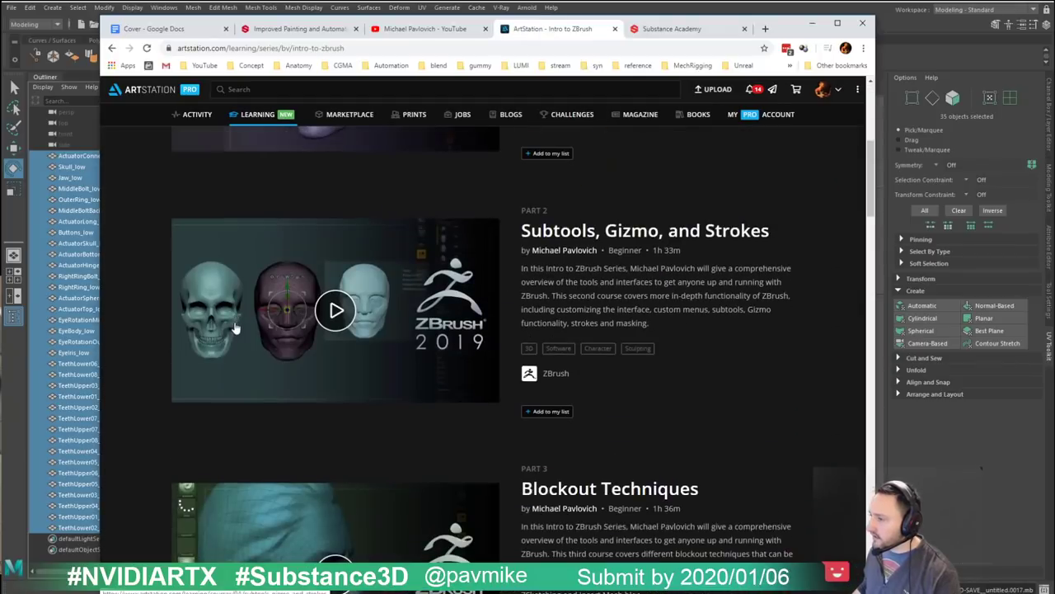
scroll(231, 333, "up", 10)
scroll(230, 334, "up", 1)
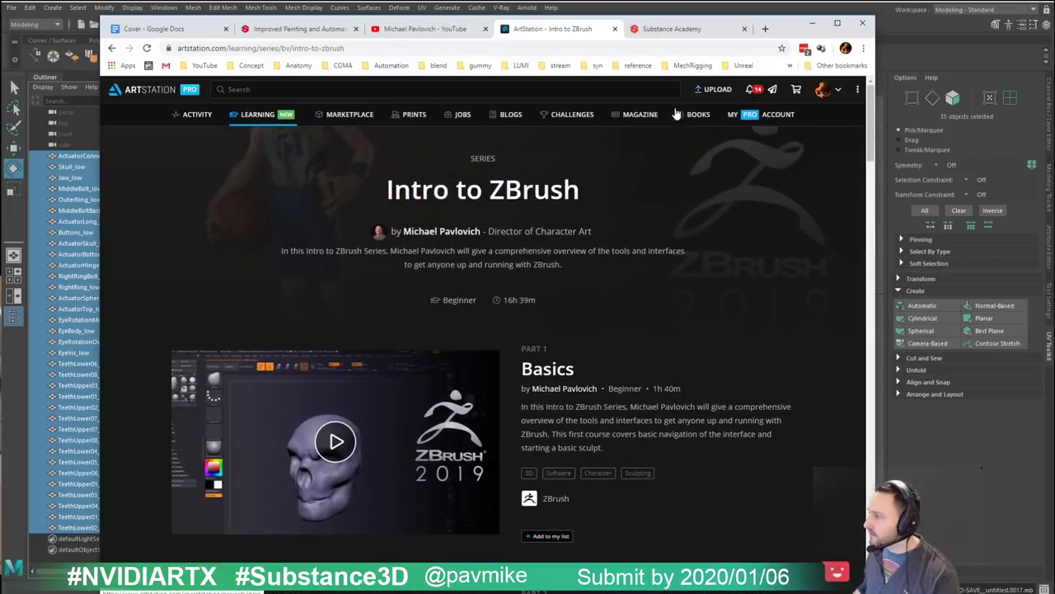
Step: Return to the ArtStation home page, look it over and minimize the browser to get back to Maya
left_click(165, 94)
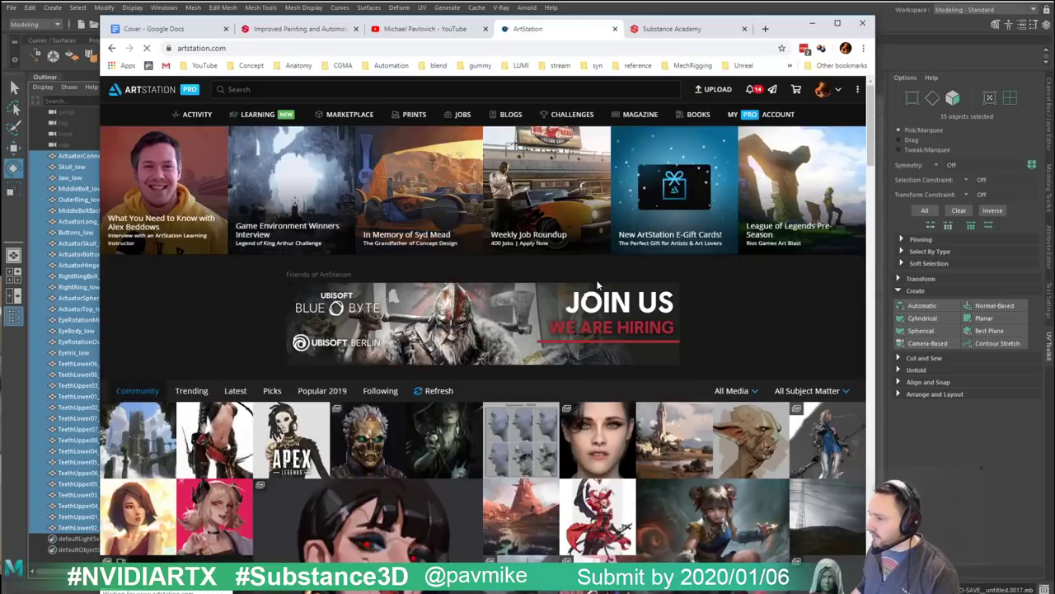
scroll(597, 282, "down", 3)
scroll(597, 280, "up", 3)
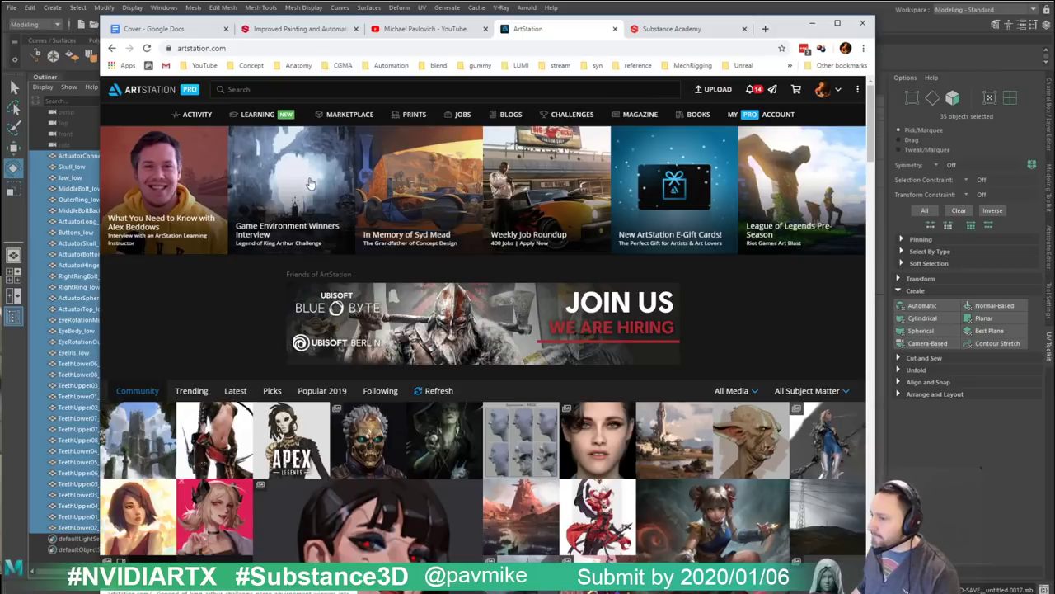
left_click(812, 24)
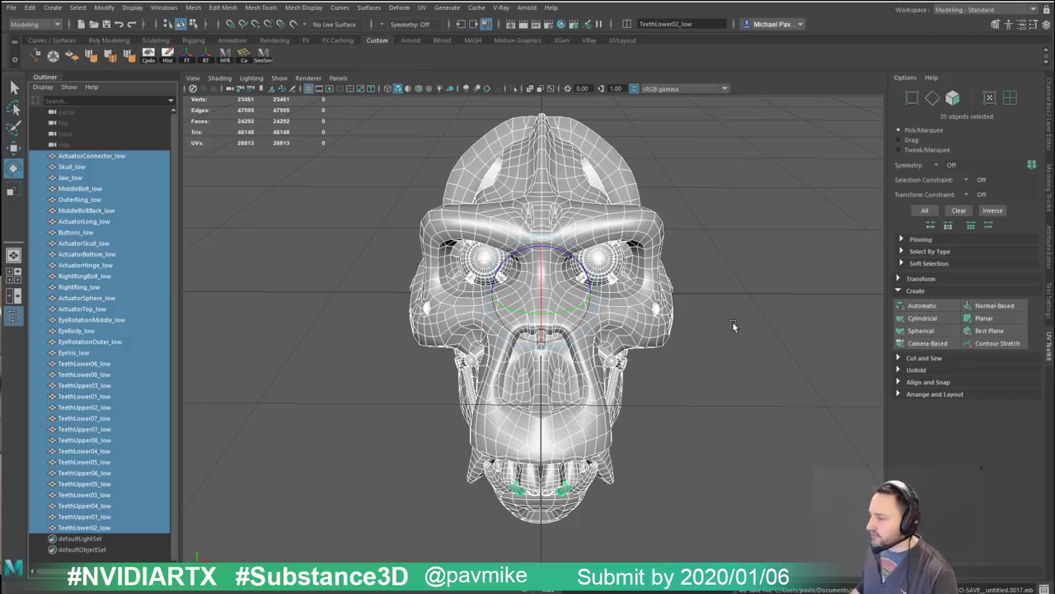
Step: Select only the Skull_low mesh and examine the skull model from the front, side and above
left_click_drag(733, 322, 730, 294, "alt")
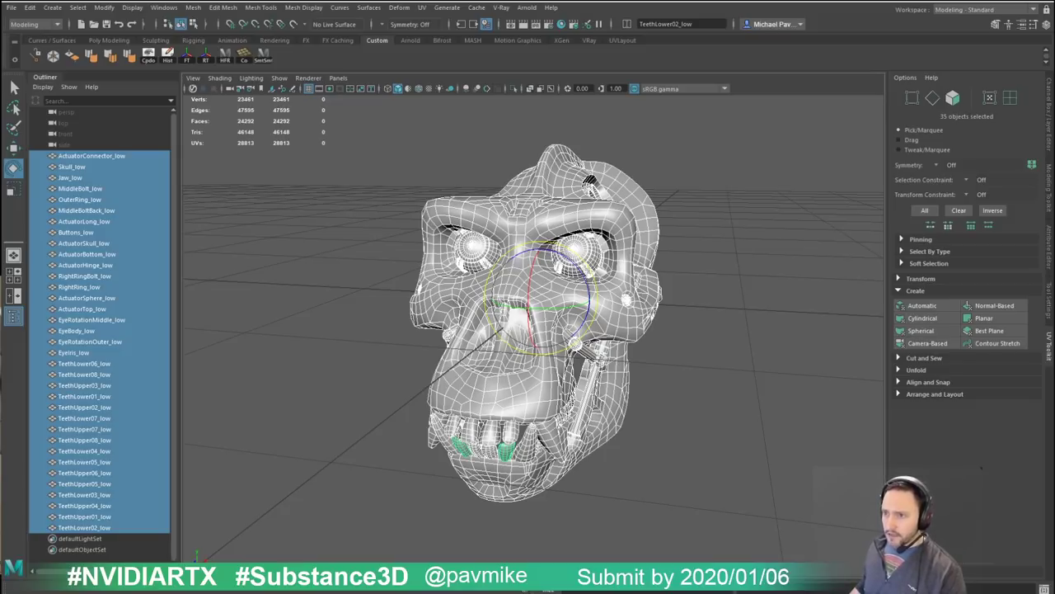
left_click_drag(436, 169, 520, 174, "alt")
left_click(452, 156)
left_click(640, 198)
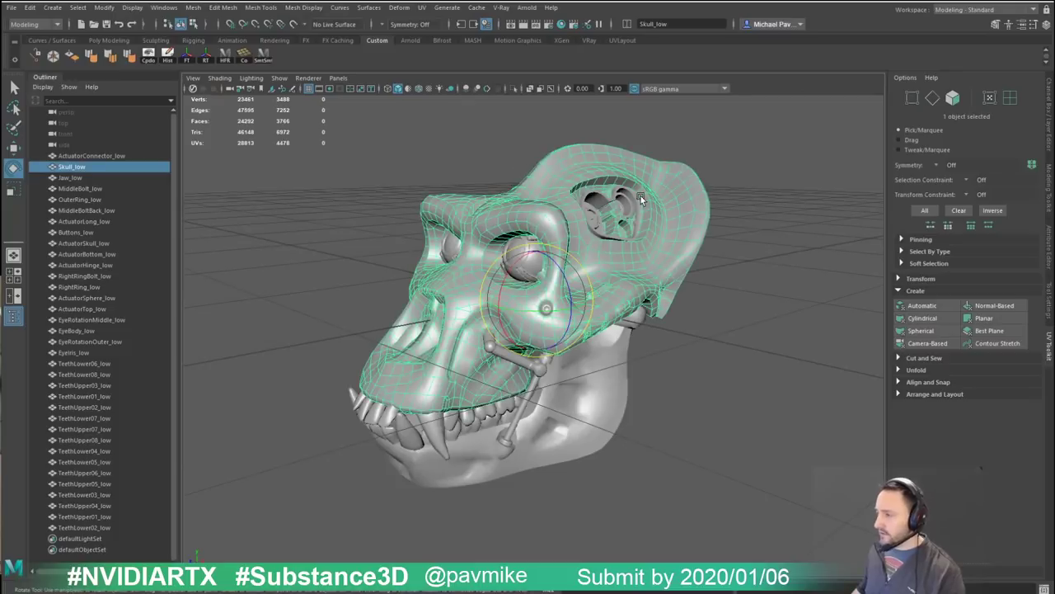
left_click_drag(642, 199, 537, 211, "alt")
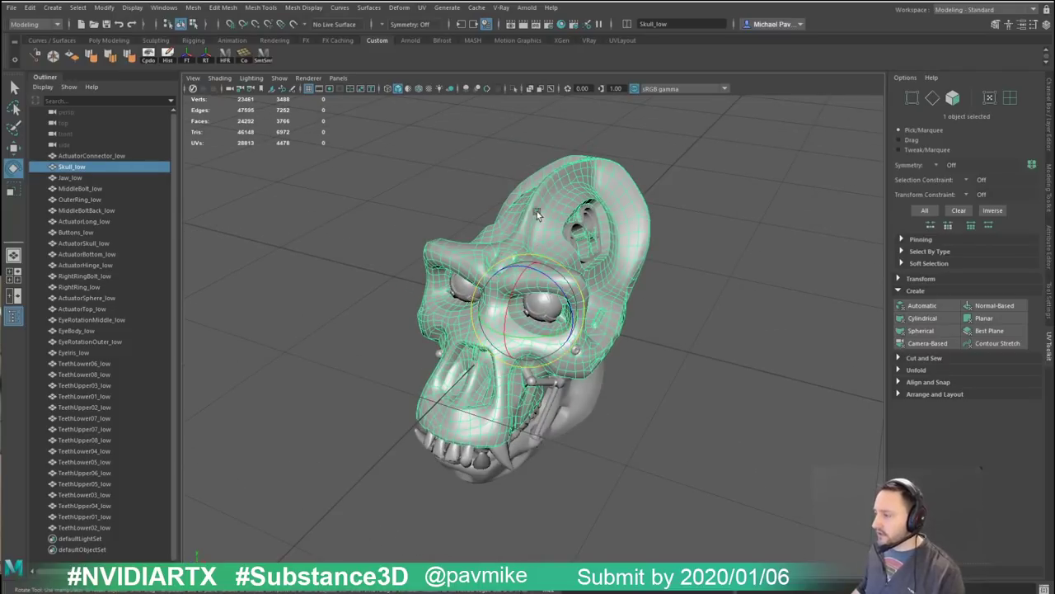
left_click_drag(633, 286, 493, 333, "alt")
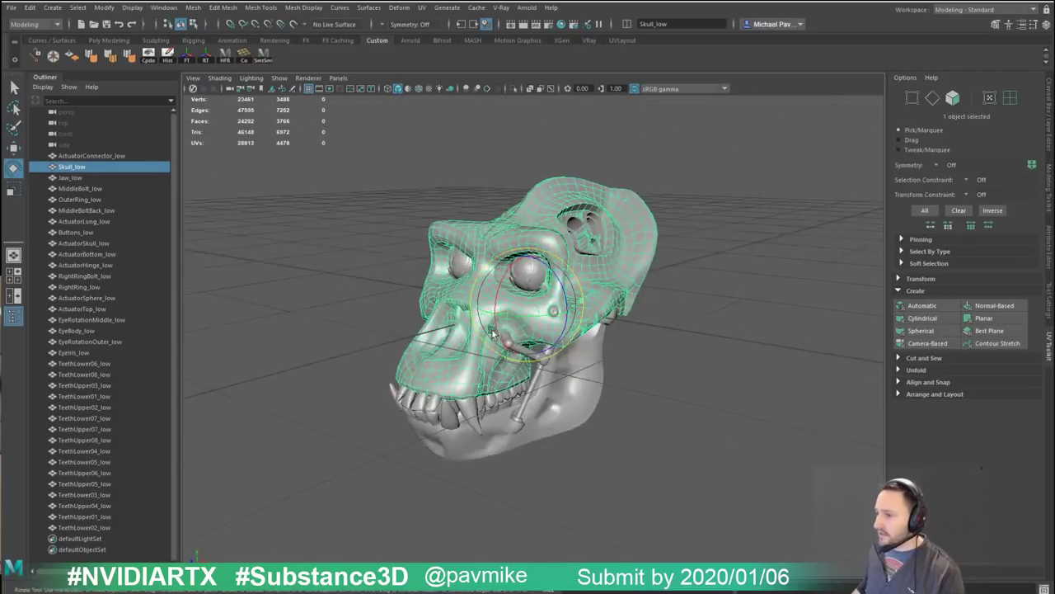
Step: Open the Working005.mb scene from the Resurface folder inside the Desktop's Apinator folder
left_click(11, 7)
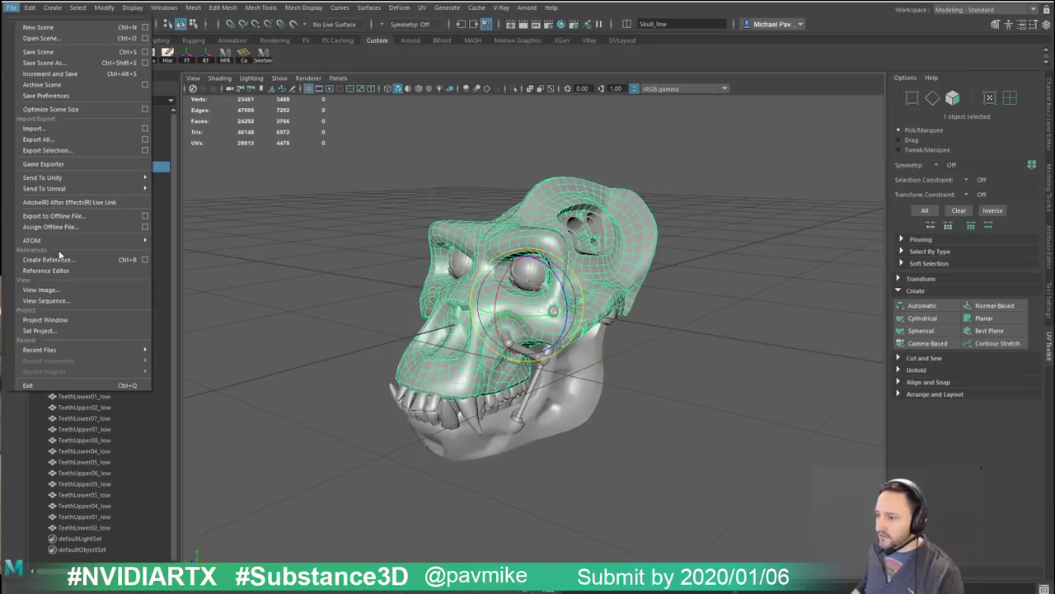
left_click(41, 38)
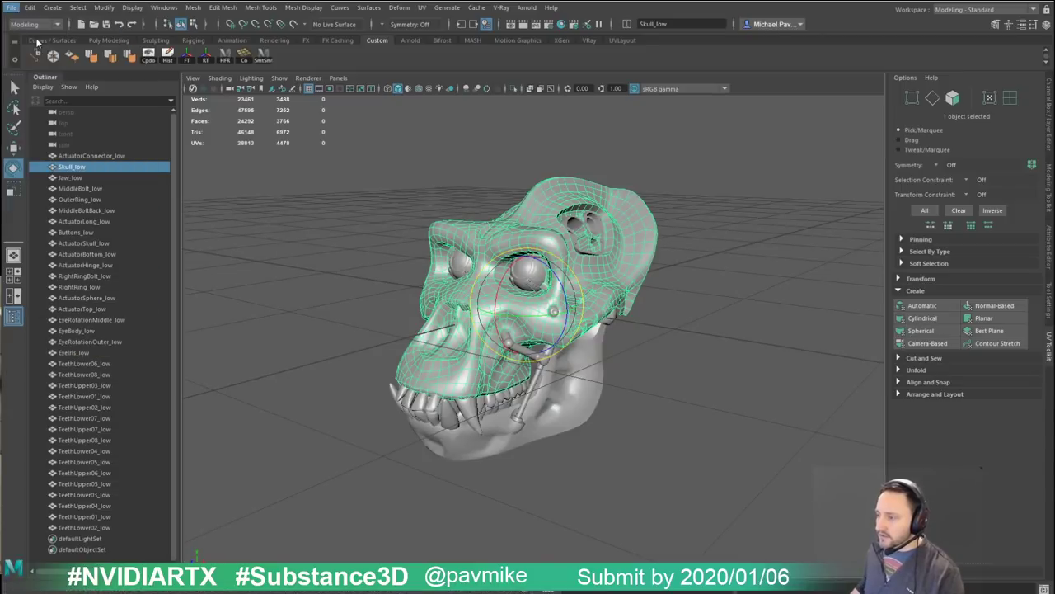
left_click(254, 258)
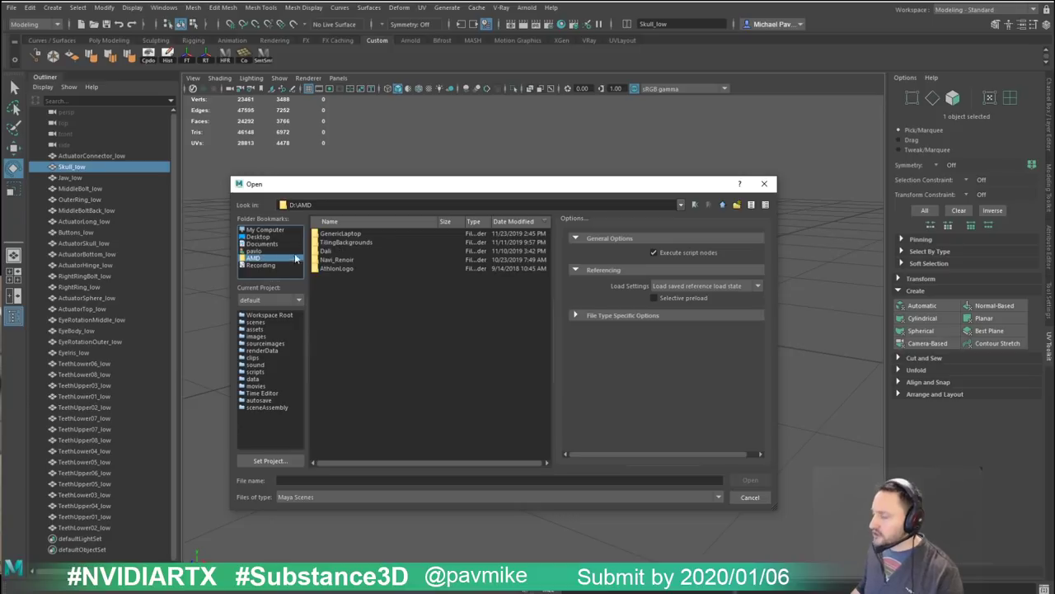
left_click(269, 238)
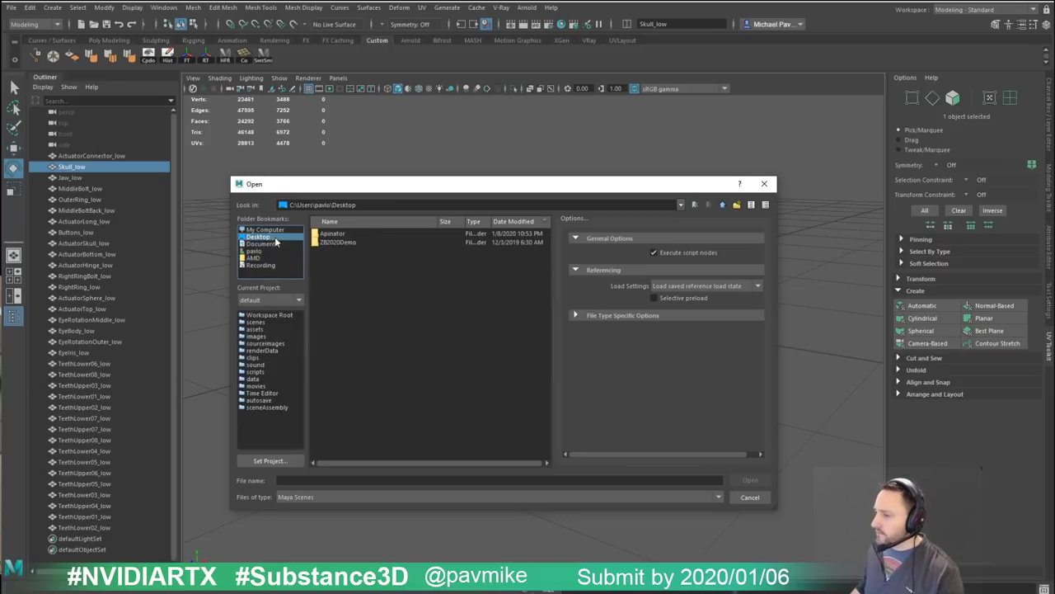
double_click(334, 234)
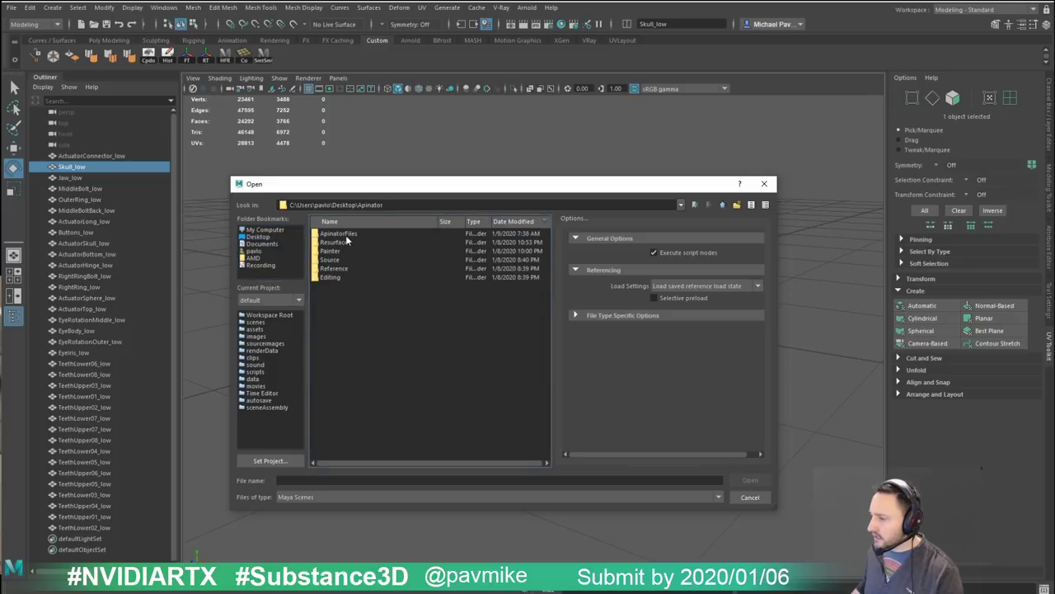
double_click(345, 241)
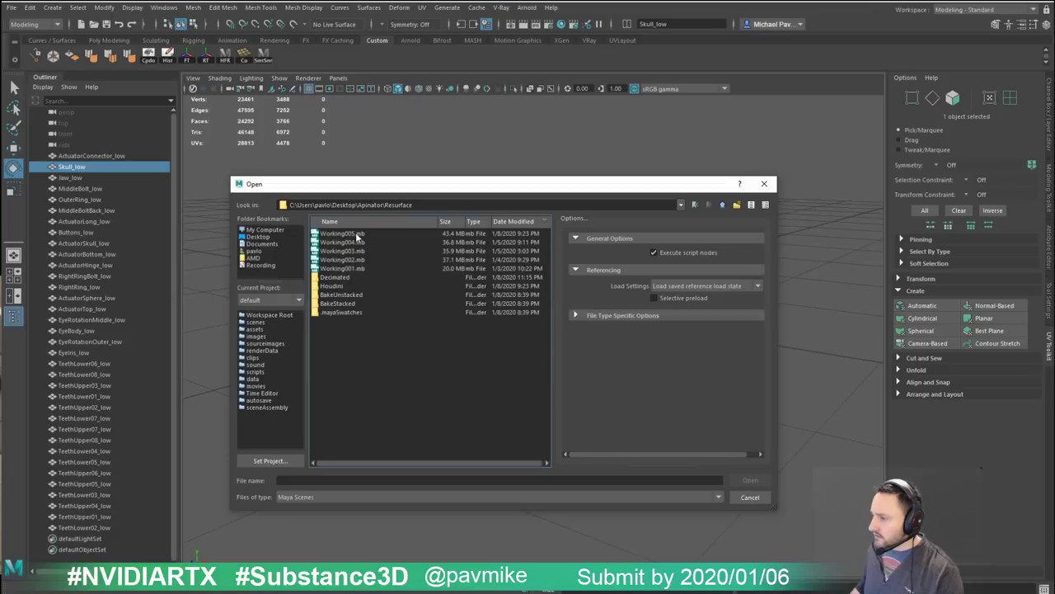
double_click(346, 239)
left_click(487, 248)
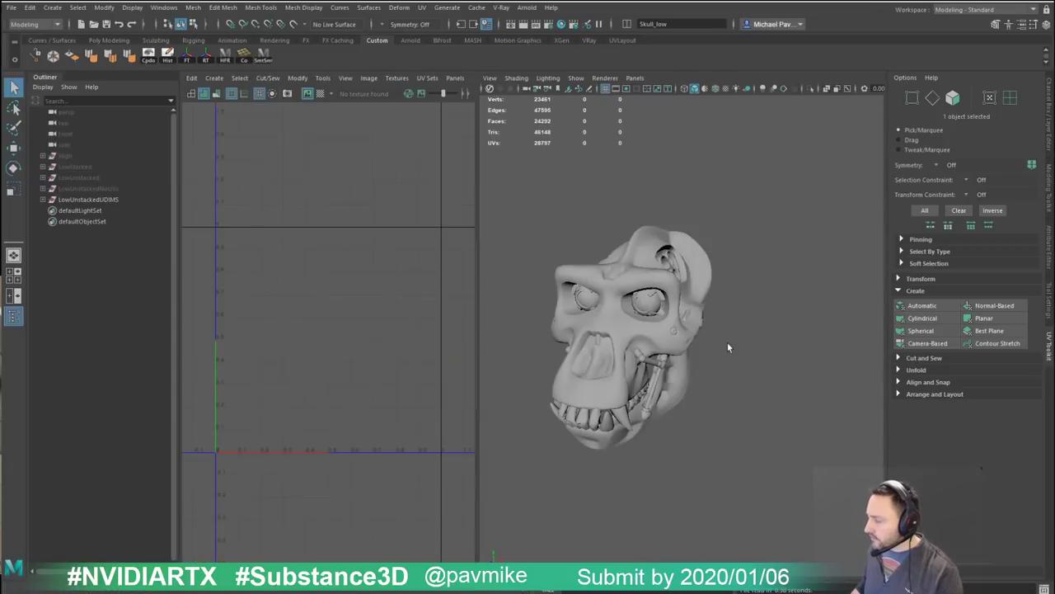
Step: Select the low-poly skull mesh in a full-size perspective view and examine its wireframe from several angles
key("space")
left_click_drag(656, 278, 568, 190, "alt")
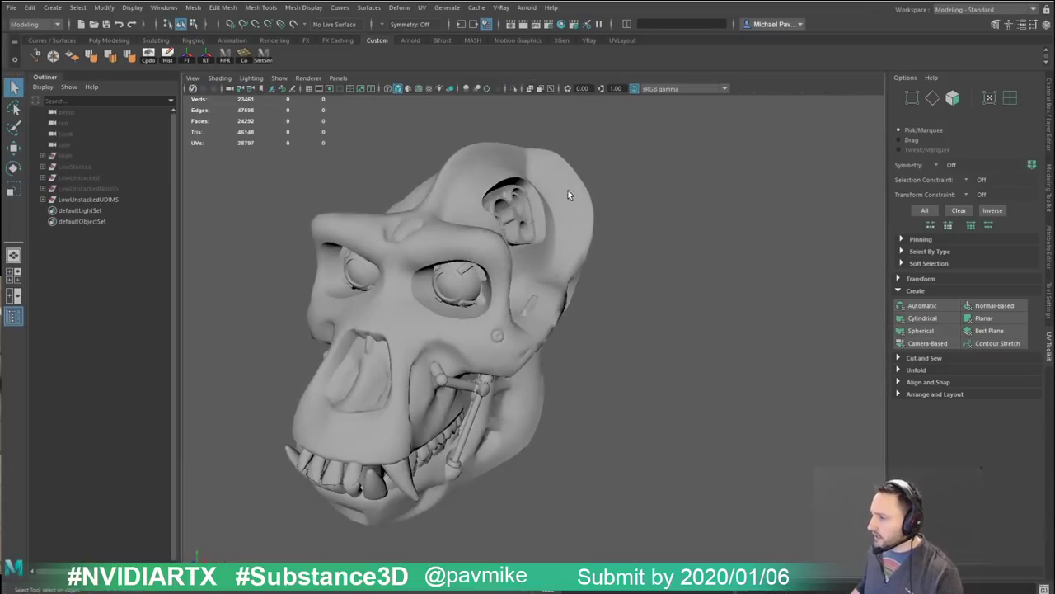
left_click(449, 203)
right_click_drag(577, 285, 595, 287, "alt")
left_click_drag(595, 286, 562, 273, "alt")
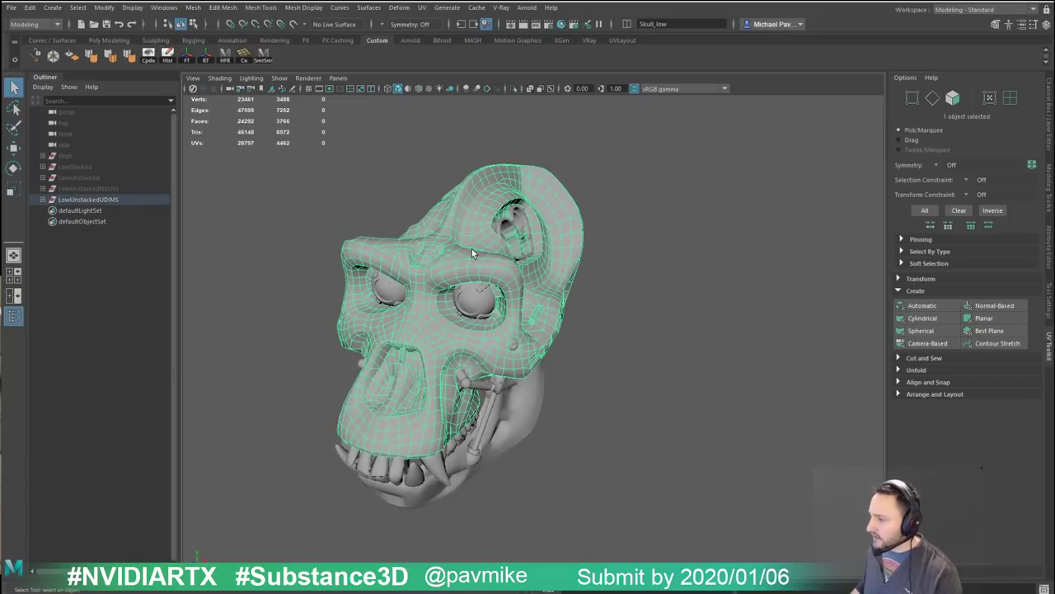
left_click_drag(474, 253, 507, 237, "alt")
Step: Select the negative-X half of the skull's faces in the front view, delete them, and return to perspective
key("space")
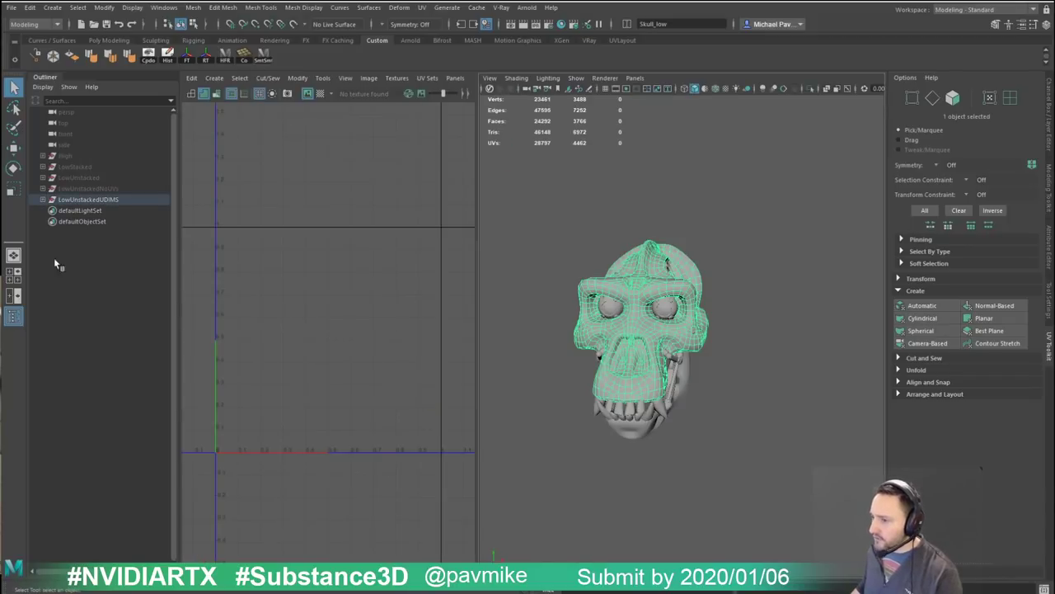
left_click(13, 274)
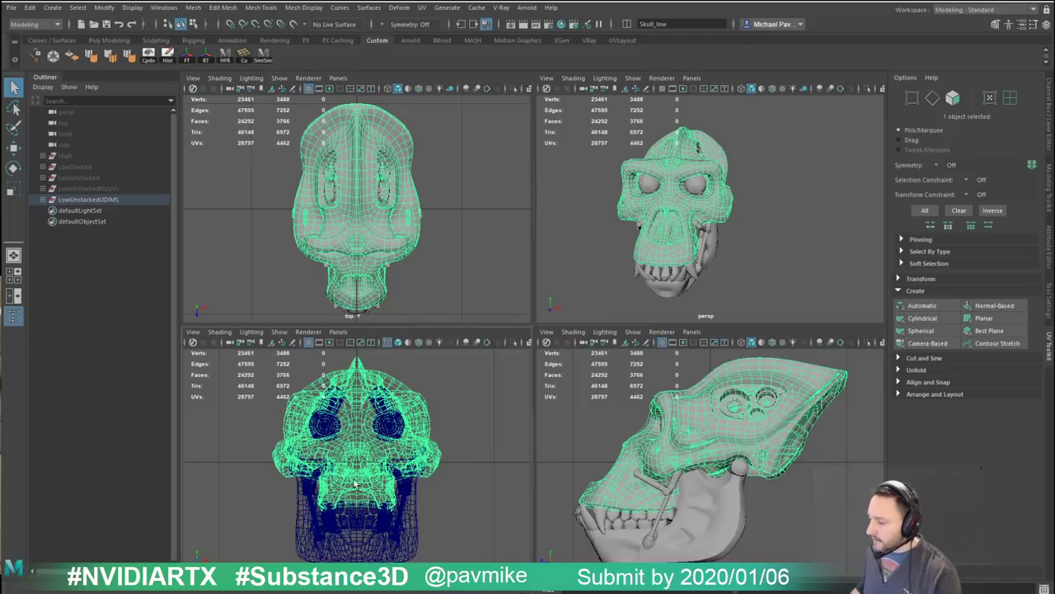
key("F11")
left_click_drag(262, 352, 357, 563)
key("Delete")
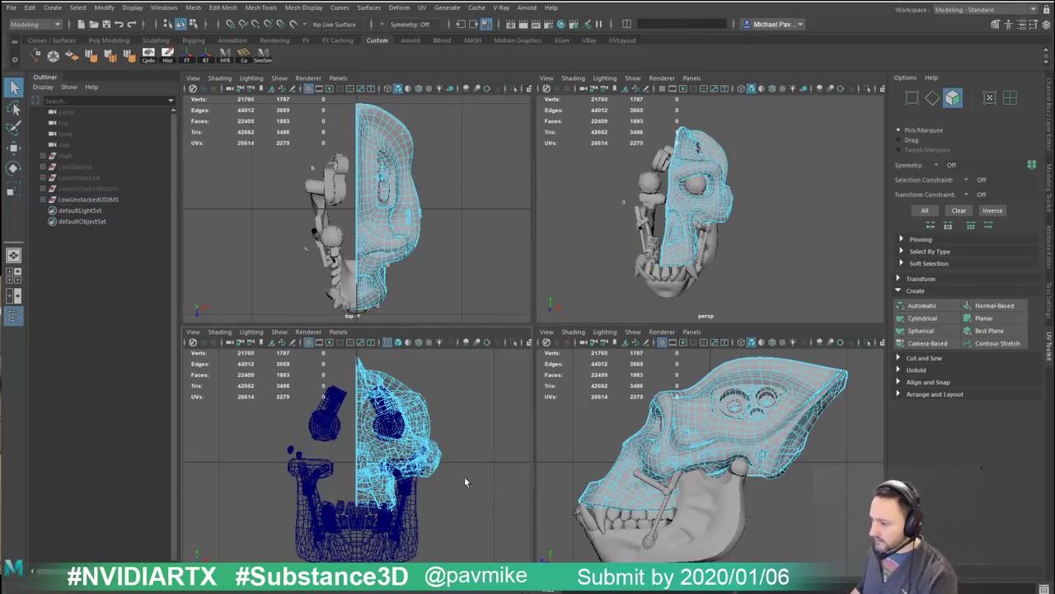
key("space")
left_click_drag(667, 210, 247, 295, "alt")
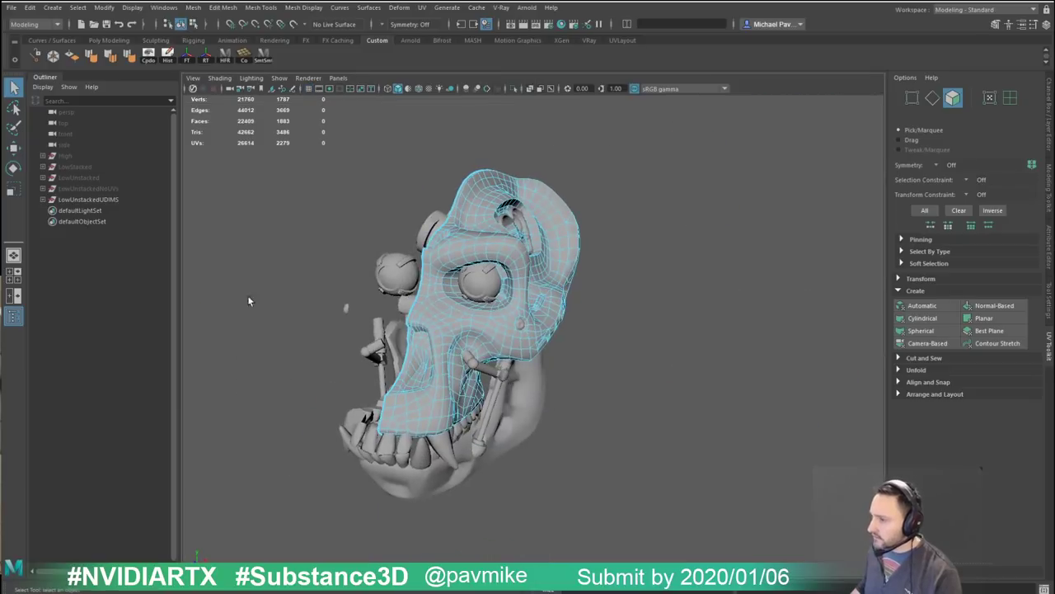
Step: Expand the High and LowStacked groups and unhide the High group together with its Skull_high_retop mesh
left_click(42, 166)
left_click(43, 155)
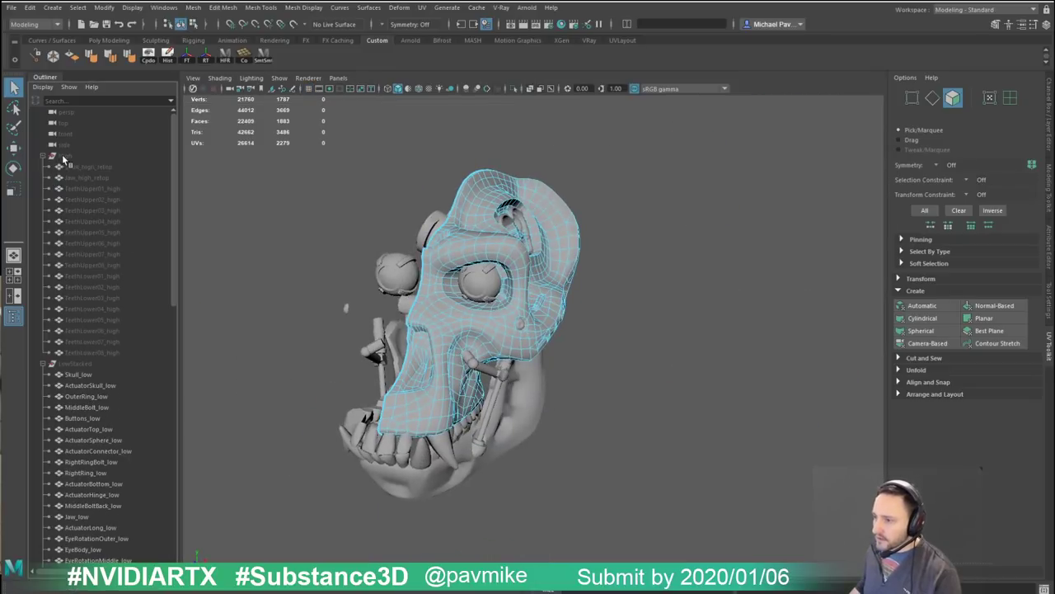
left_click(63, 155)
left_click(94, 166, "ctrl")
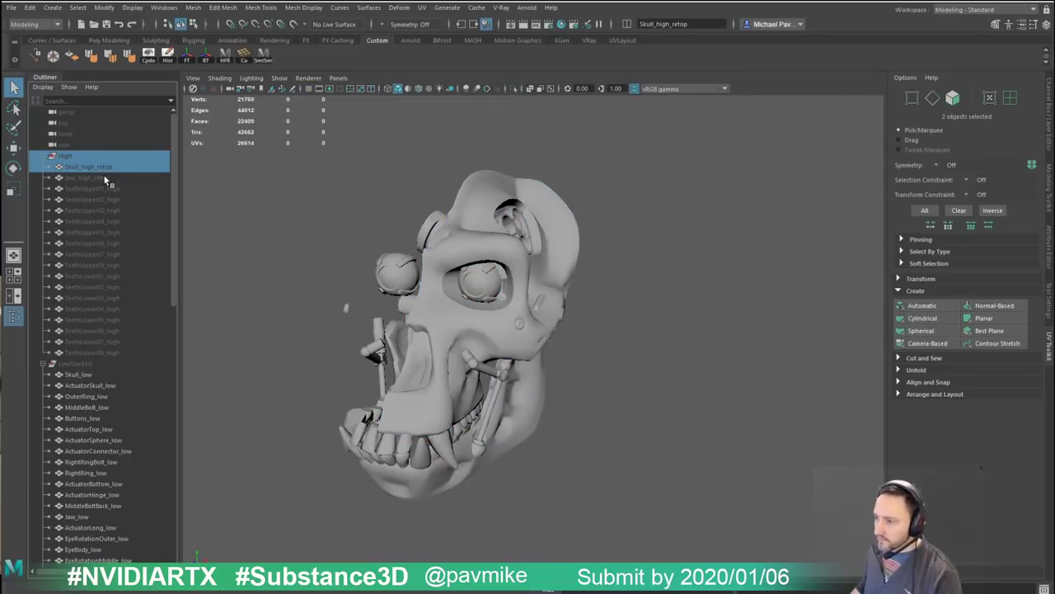
left_click(86, 158)
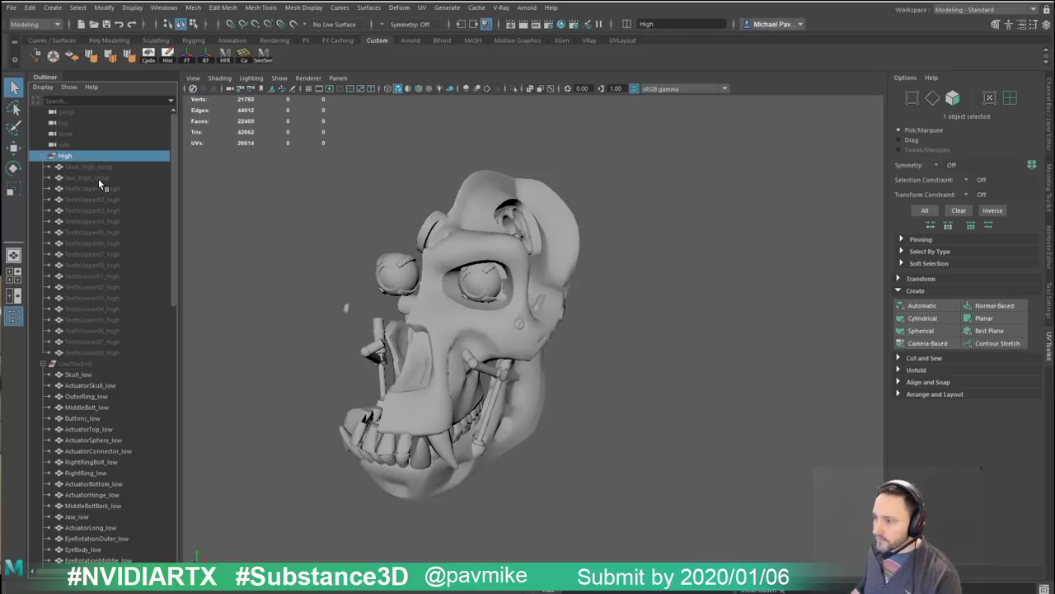
left_click(99, 165)
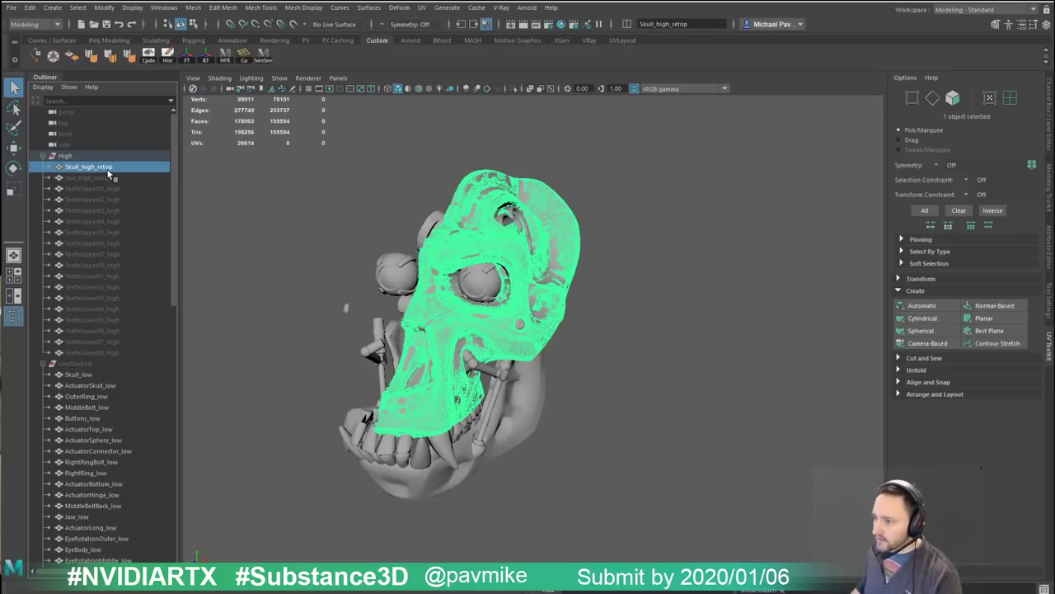
Step: Hide Skull_high_retop and unhide Jaw_high_retop in its place
key("ctrl+h")
left_click(95, 176)
left_click_drag(542, 398, 534, 392, "alt")
Step: Hide all the individual meshes inside the LowStacked group, from Skull_low to the last tooth
scroll(113, 364, "down", 5)
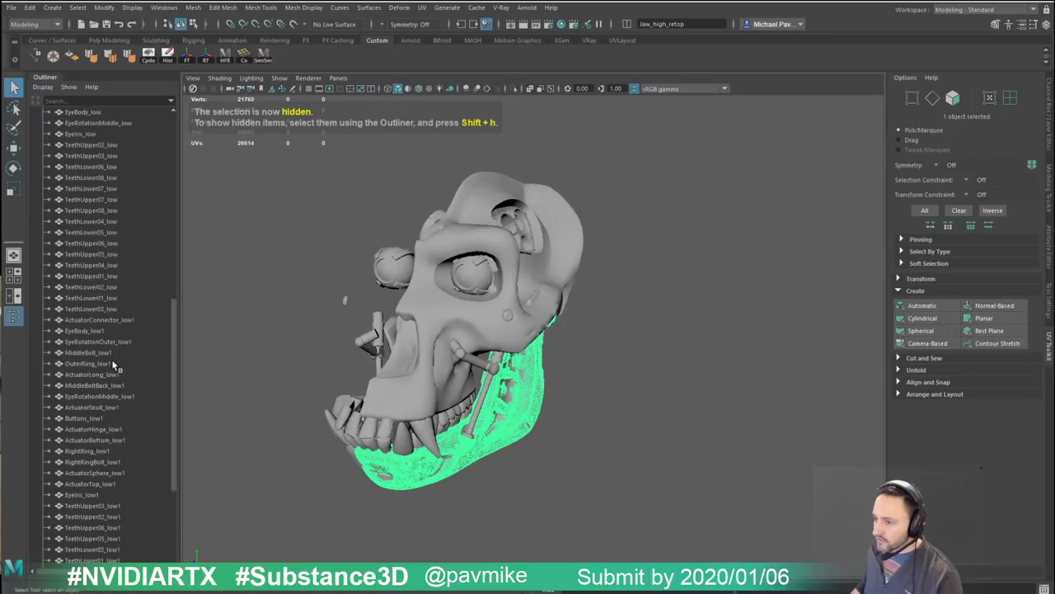
scroll(104, 330, "up", 3)
left_click(106, 201)
scroll(101, 379, "down", 3)
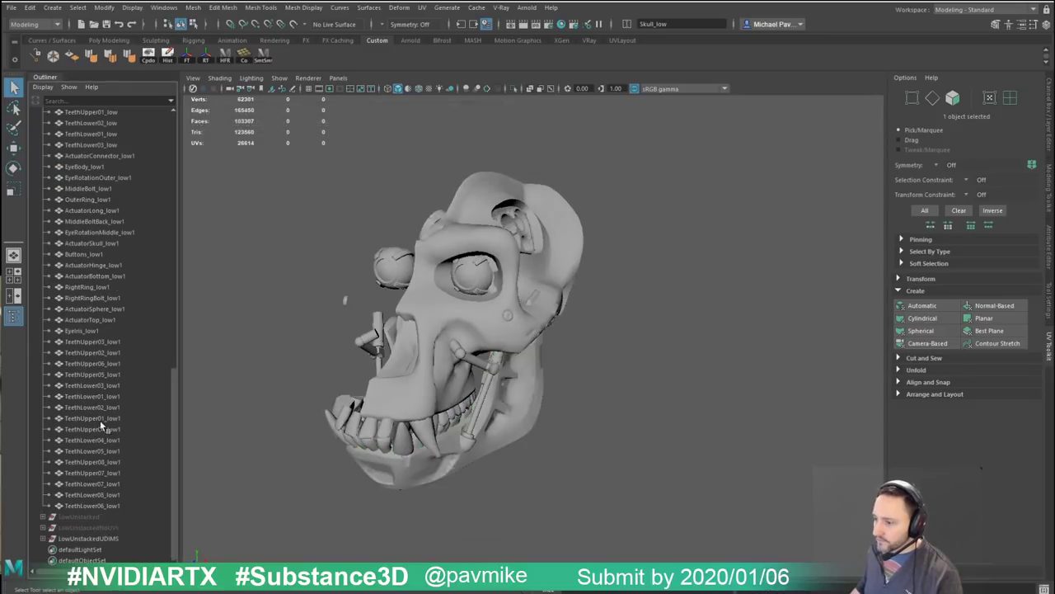
left_click(94, 503, "shift")
key("ctrl+h")
scroll(101, 384, "up", 5)
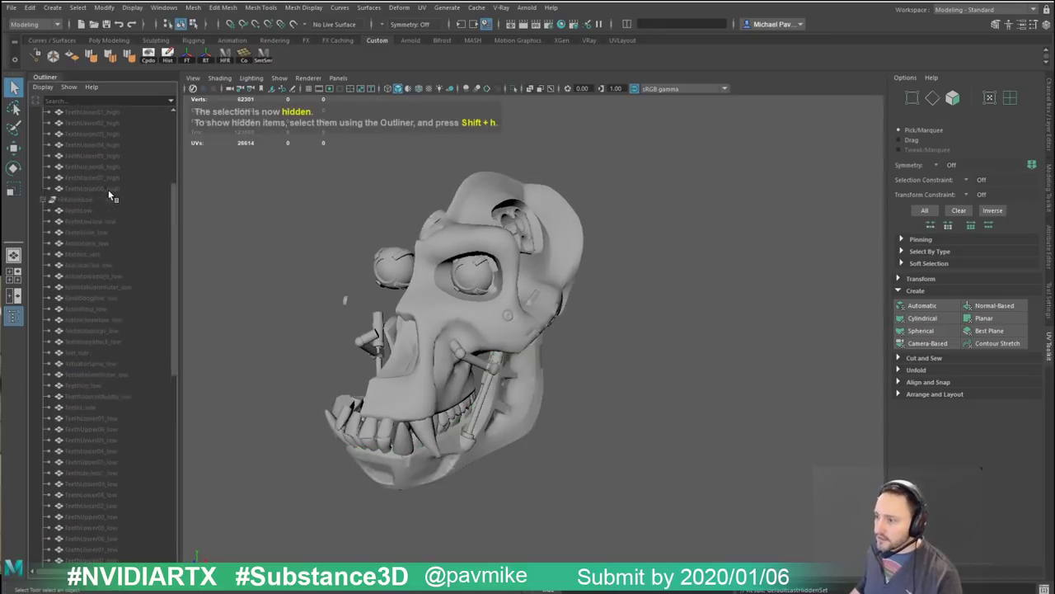
Step: Unhide Jaw_low in the LowStacked group and hide the LowUnstackedUDIMS group to isolate the jaw meshes
scroll(87, 309, "down", 3)
left_click(84, 352)
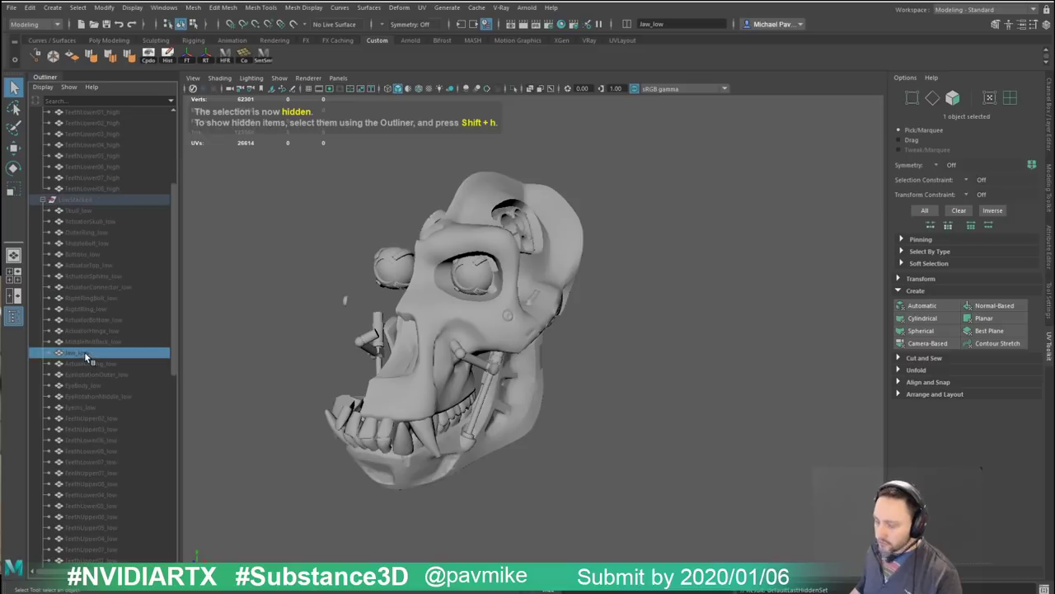
key("shift+h")
scroll(118, 330, "down", 5)
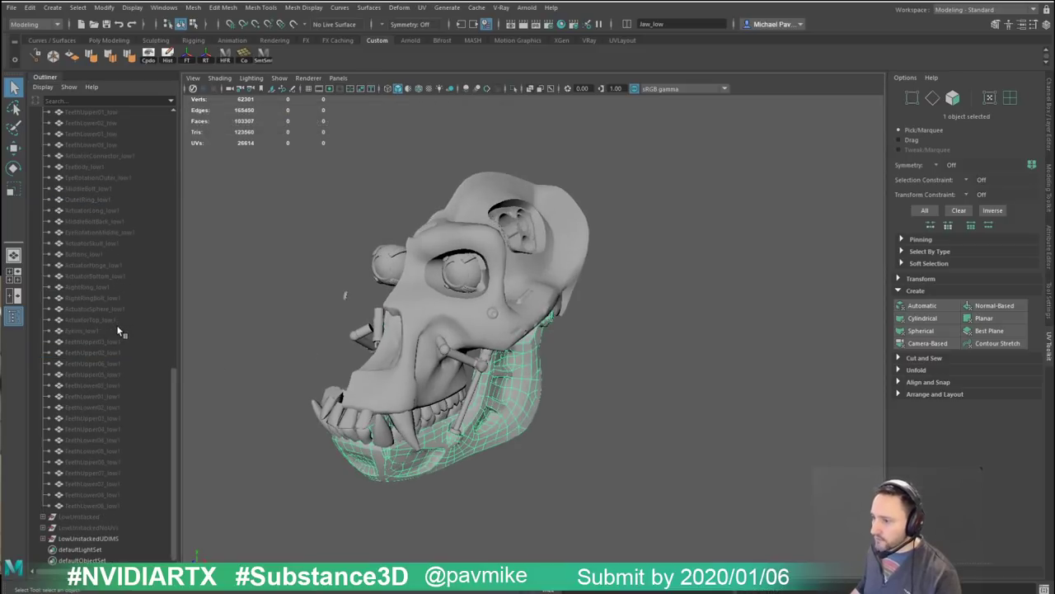
left_click(87, 539)
Step: Select the Jaw_low mesh, frame the jaw, and activate the Quad Draw tool on it
middle_click_drag(516, 262, 576, 184, "alt")
right_click_drag(561, 215, 610, 284, "alt")
left_click(611, 283)
middle_click_drag(668, 234, 645, 270, "alt")
left_click_drag(604, 257, 676, 280, "alt")
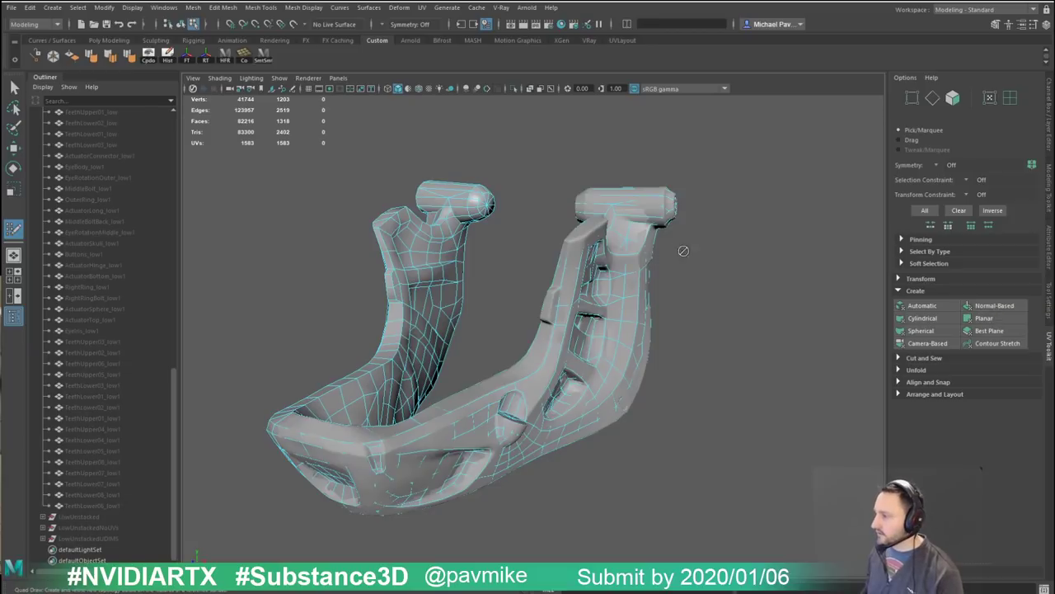
left_click_drag(683, 250, 615, 309, "alt")
left_click_drag(719, 207, 636, 236, "alt")
left_click(636, 236)
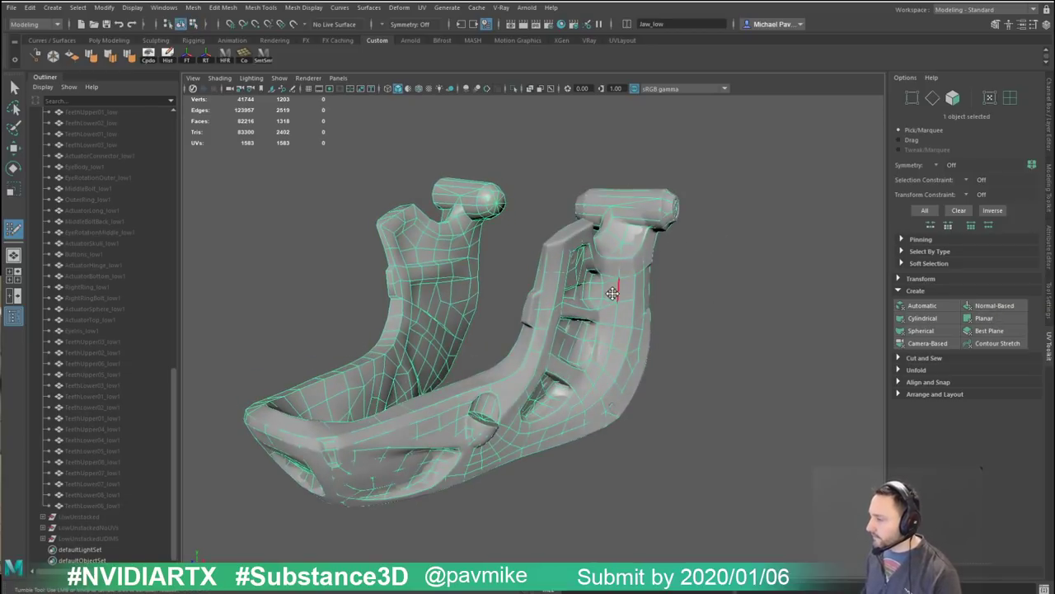
left_click(1049, 177)
left_click(1007, 414)
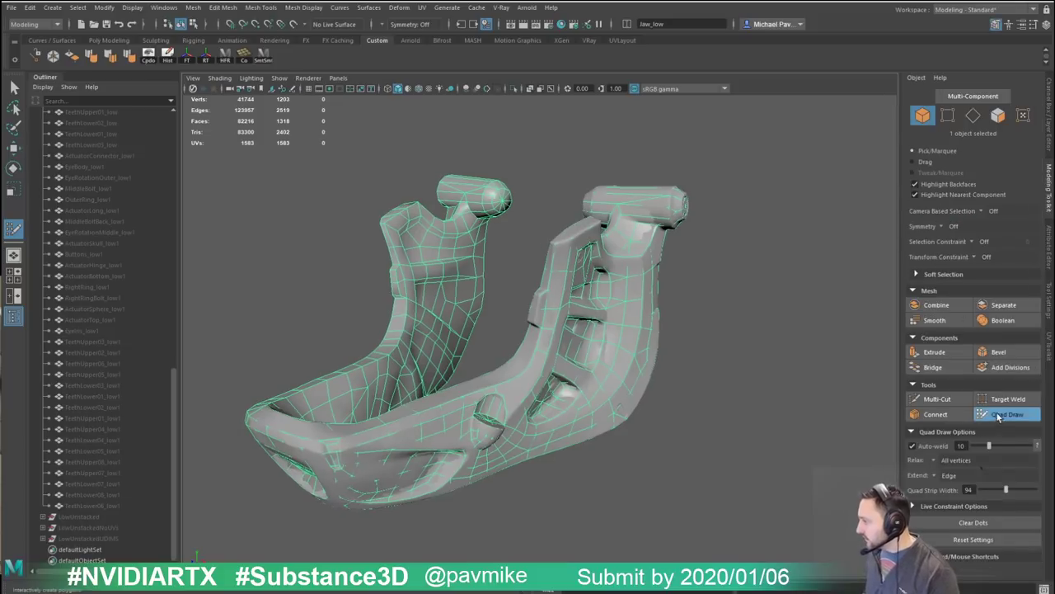
left_click_drag(683, 311, 657, 273, "alt")
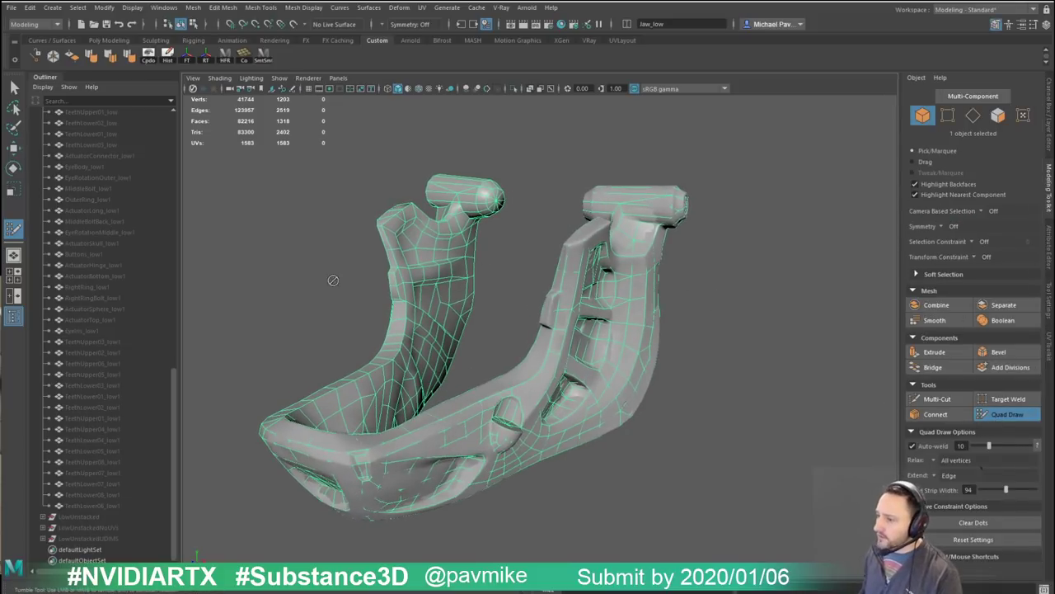
Step: Select Jaw_high_retop in the High group and make it the live surface
left_click_drag(177, 401, 179, 143)
left_click(86, 177)
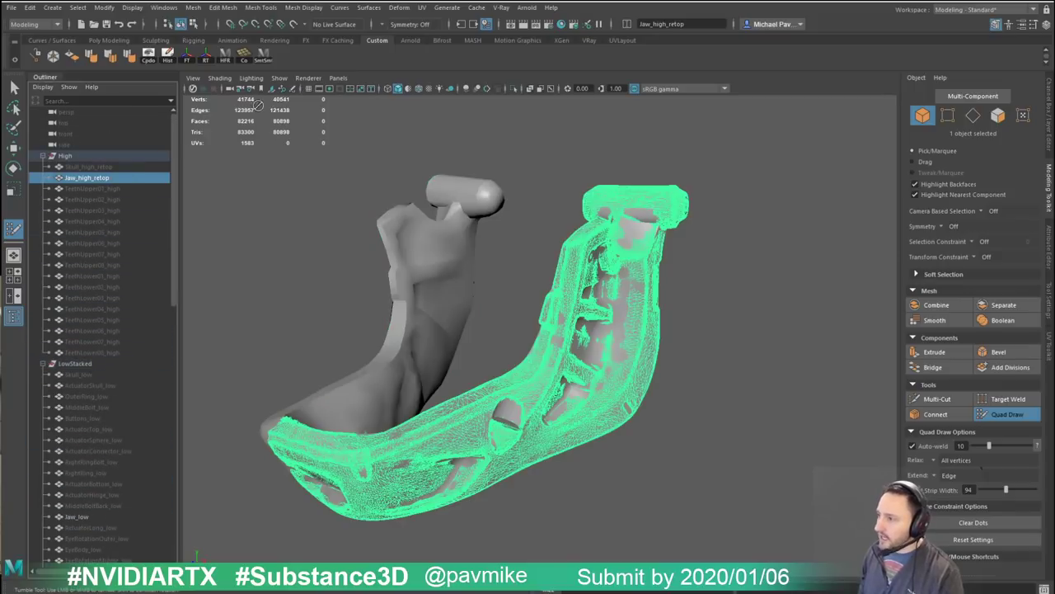
left_click(293, 23)
left_click_drag(739, 277, 659, 261, "alt")
Step: Select the negative-X half of Jaw_low's faces in the front view, delete them, and return to perspective
key("space")
key("space")
key("w")
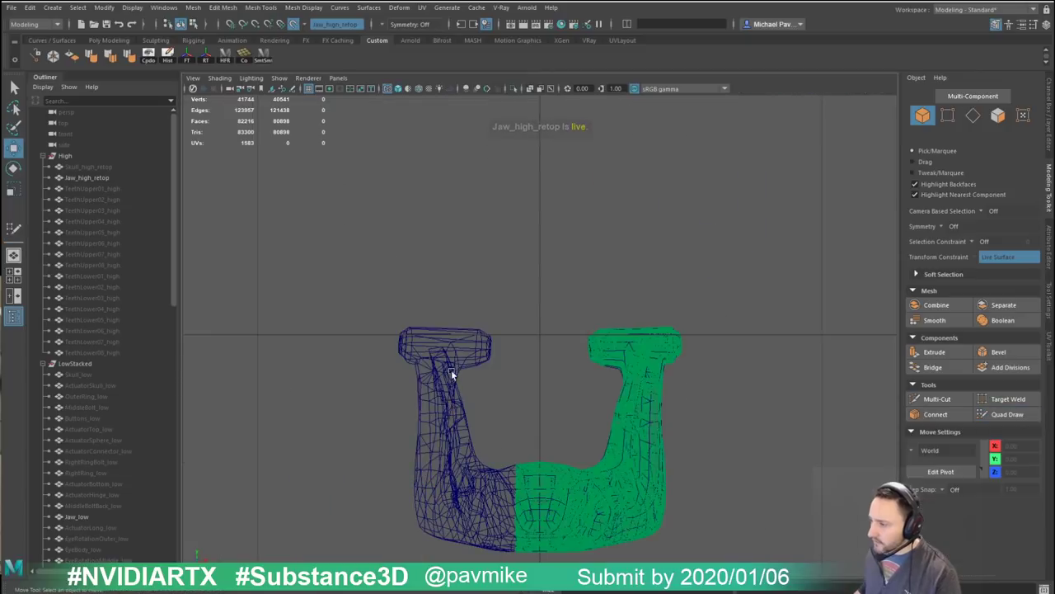
key("F8")
left_click_drag(336, 283, 537, 560)
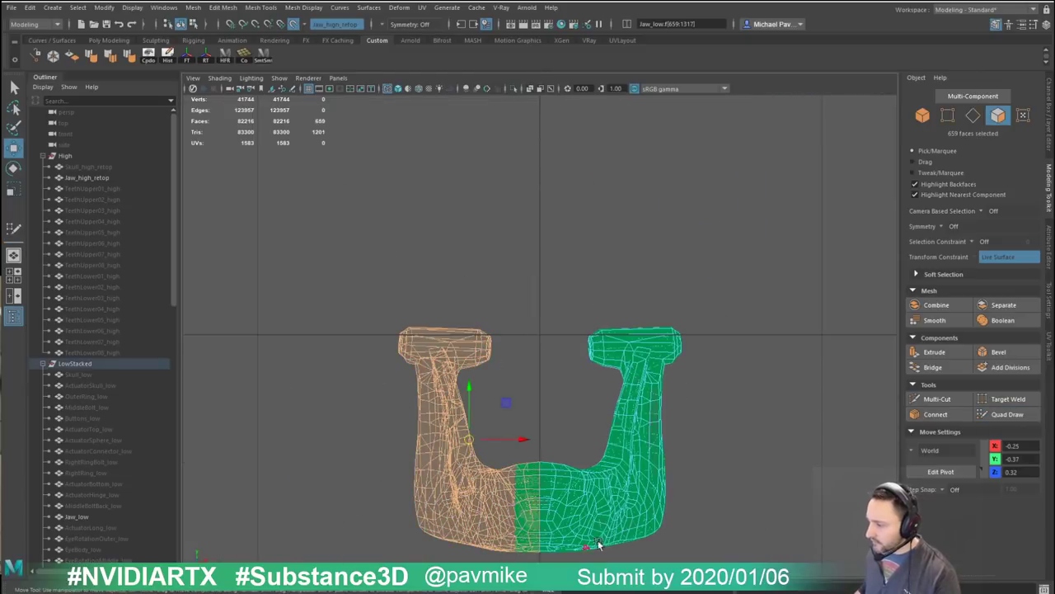
key("Delete")
key("F8")
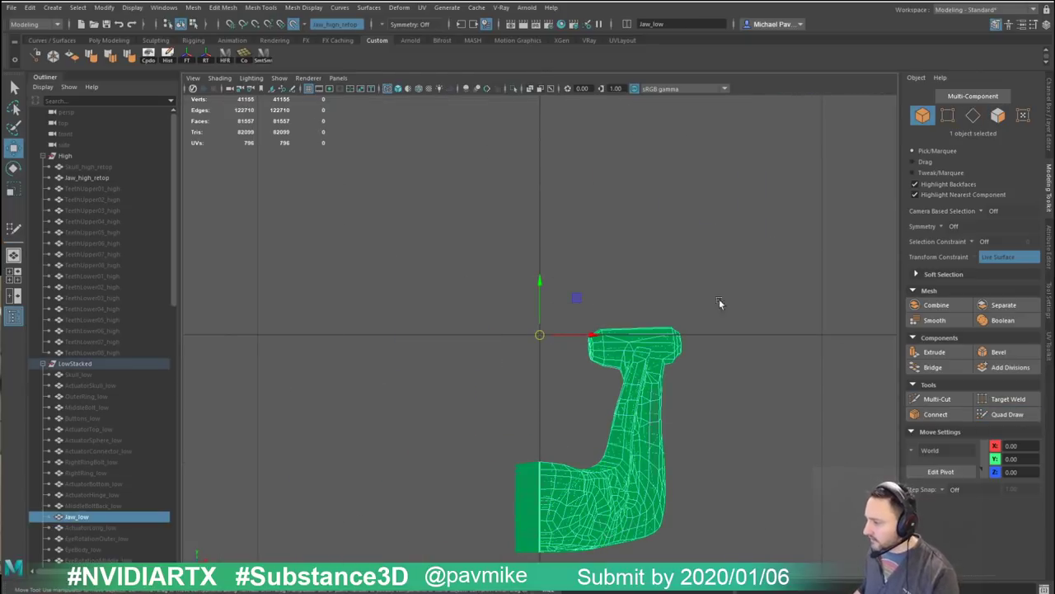
key("space")
key("space")
Step: Frame the remaining half of Jaw_low and reactivate Quad Draw on it
left_click_drag(780, 232, 726, 247, "alt")
right_click_drag(725, 247, 748, 271, "alt")
left_click_drag(748, 271, 754, 277, "alt")
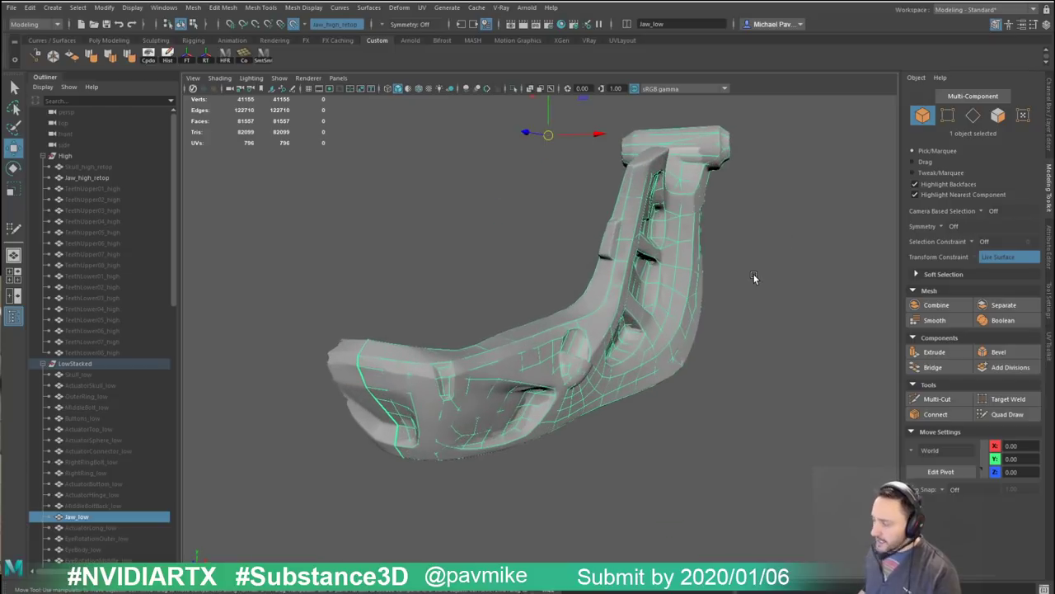
key("y")
middle_click_drag(706, 253, 722, 232, "alt")
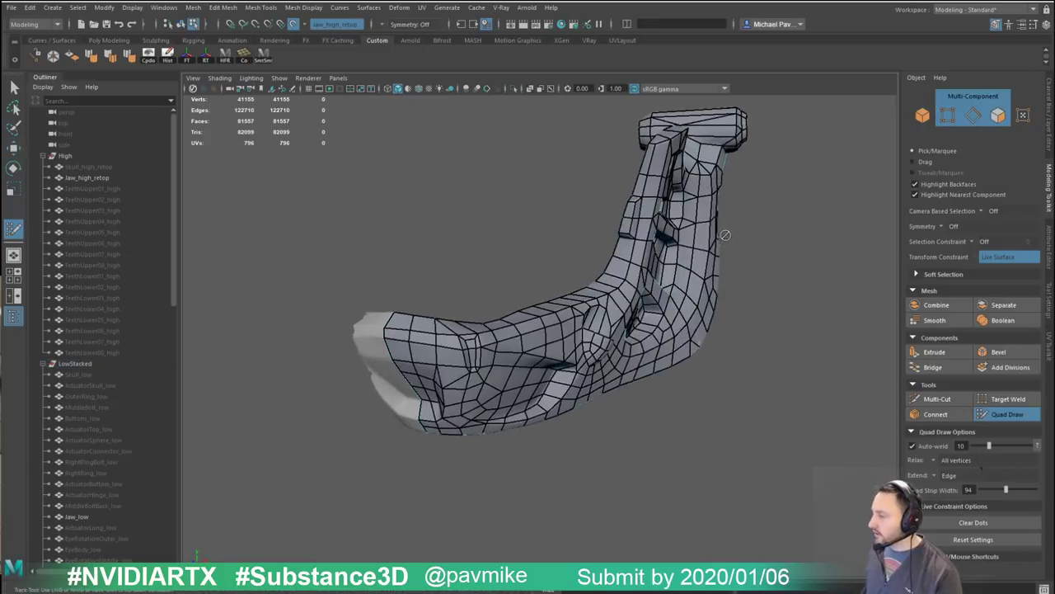
Step: Delete a patch of faces from the outer side of the jaw's rear corner with Quad Draw
right_click_drag(723, 232, 782, 277, "alt")
left_click_drag(627, 298, 561, 279, "alt")
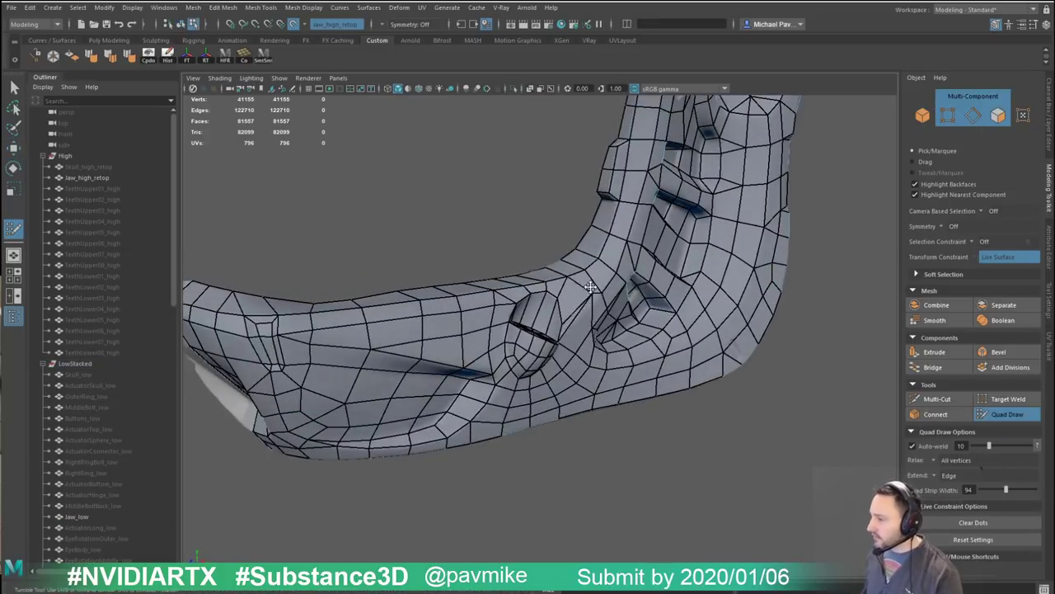
left_click_drag(751, 305, 666, 263, "alt")
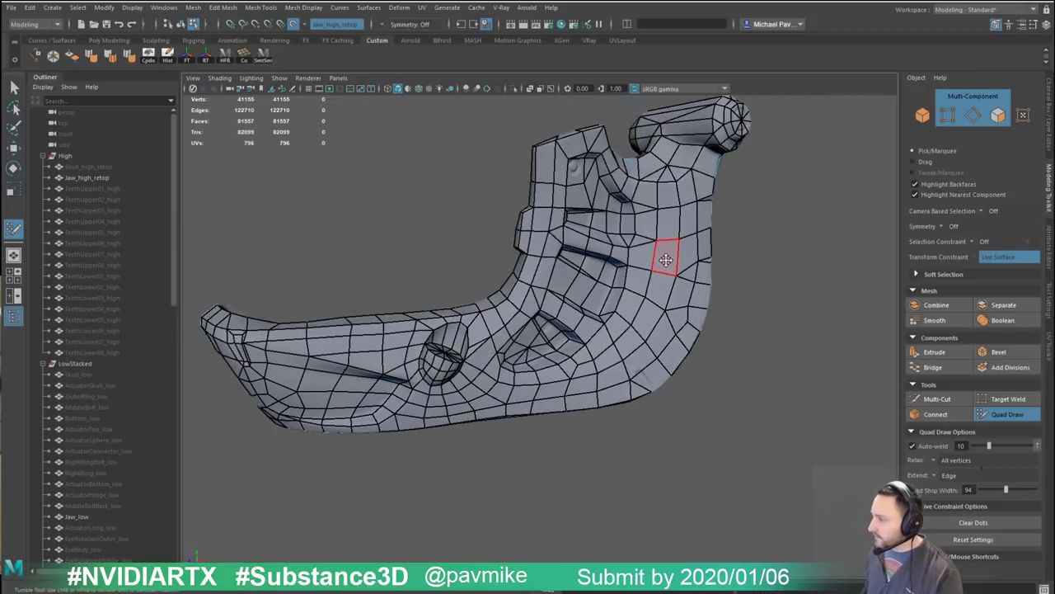
left_click(666, 259, "ctrl+shift")
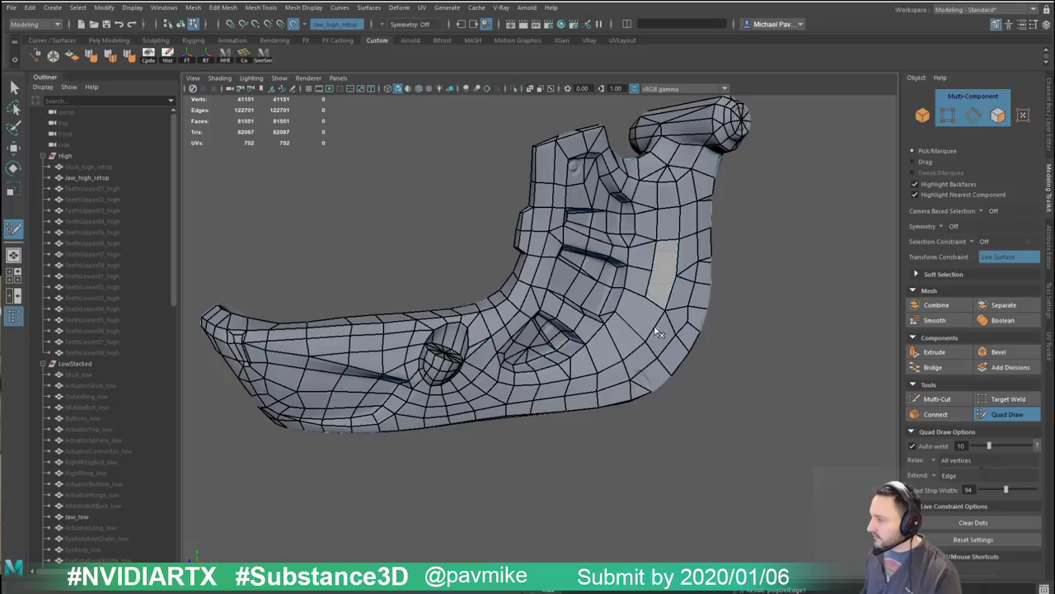
left_click_drag(676, 311, 652, 305, "ctrl+shift")
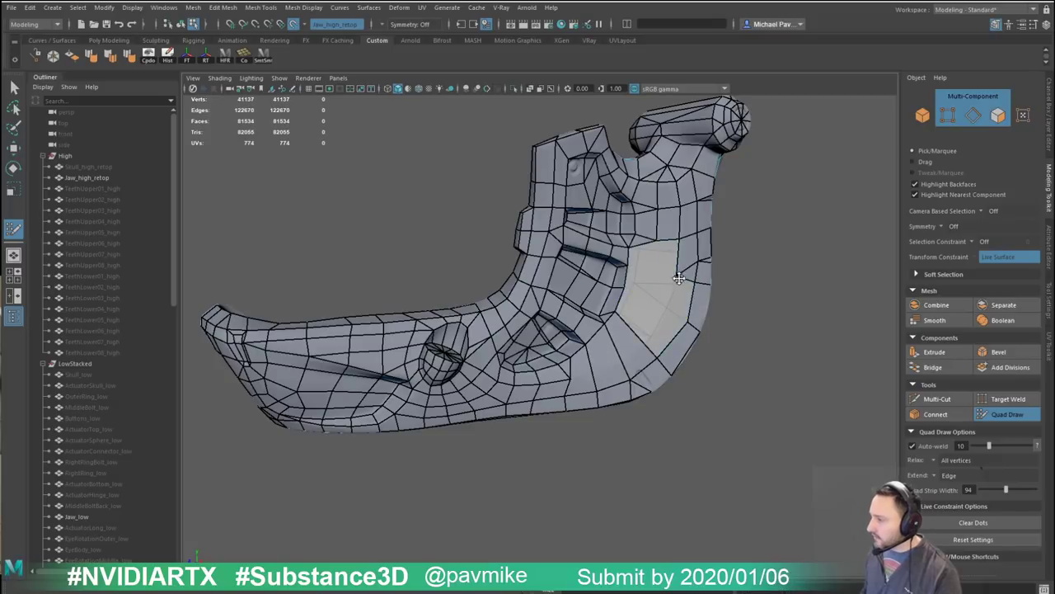
Step: Fill part of the gap with new quads, then try inserting an edge loop through them and undo it
middle_click_drag(743, 224, 735, 219, "alt")
right_click_drag(734, 219, 747, 248, "alt")
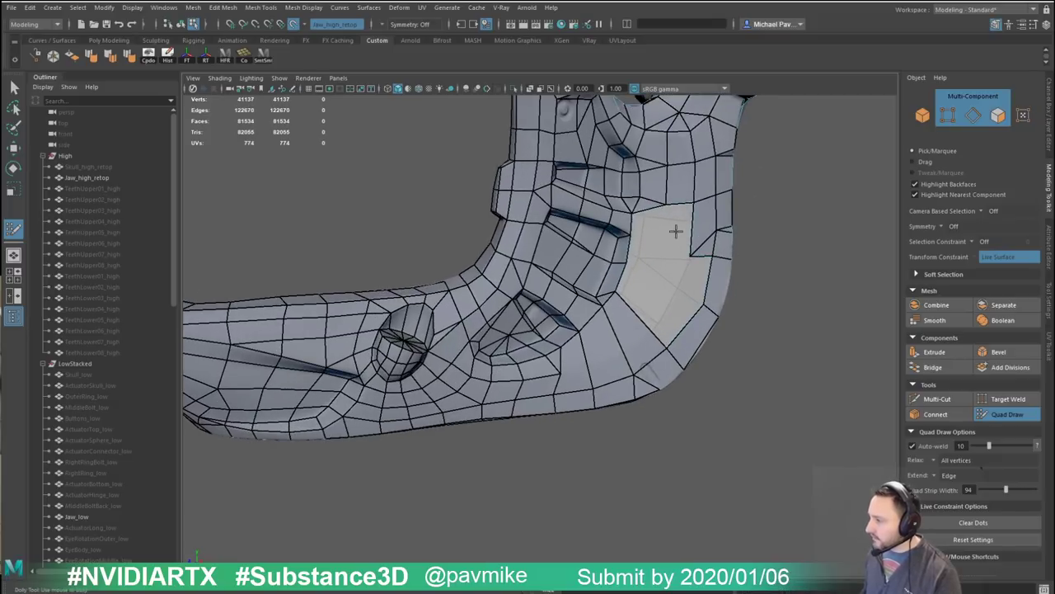
left_click(670, 285, "shift")
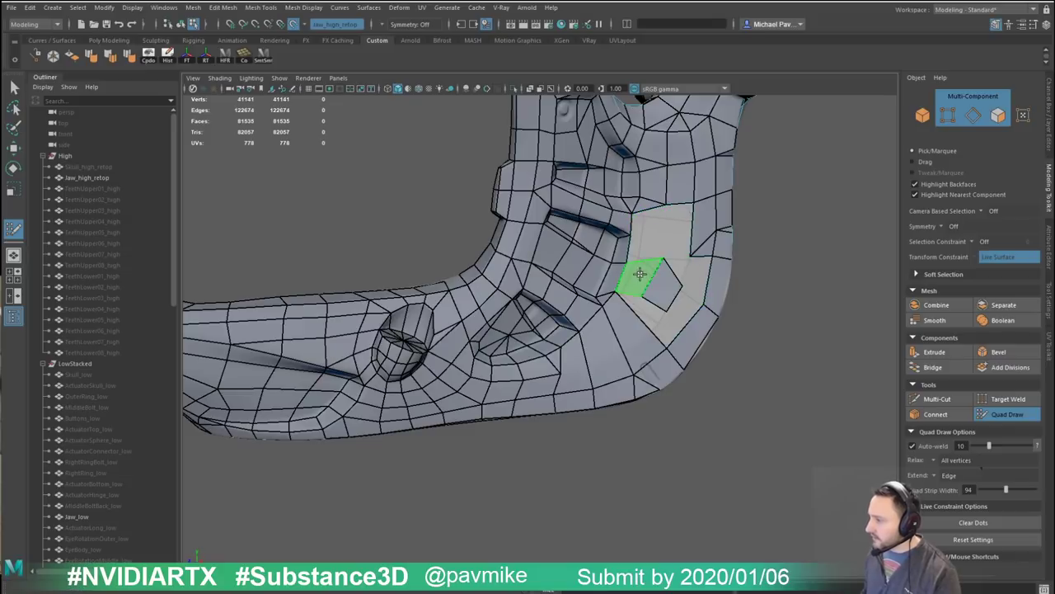
left_click(640, 273, "shift")
left_click(643, 245, "shift")
left_click(674, 237, "shift")
left_click(663, 235, "ctrl+shift")
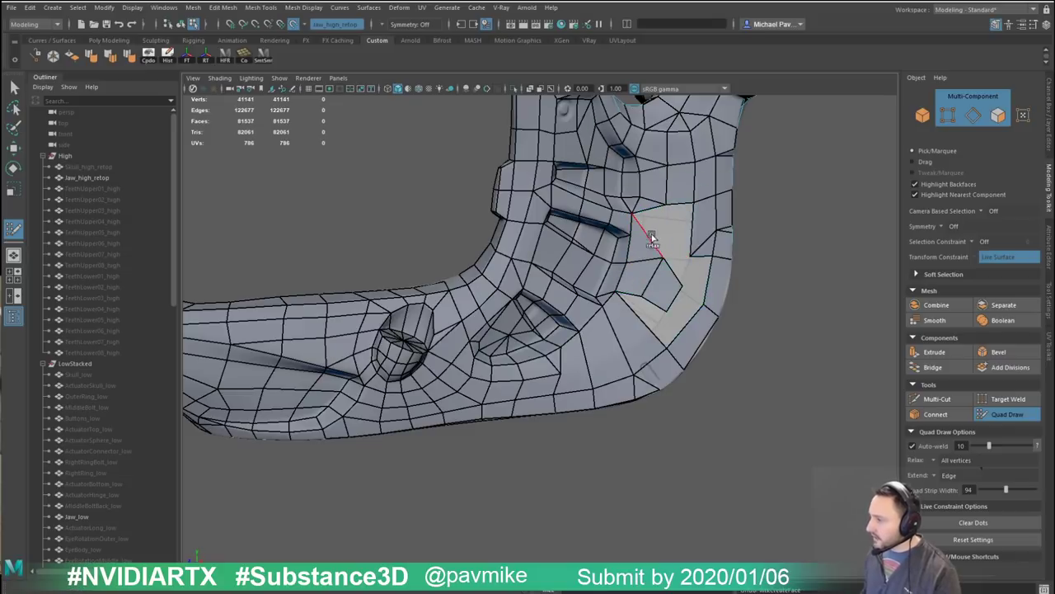
left_click(646, 235, "shift")
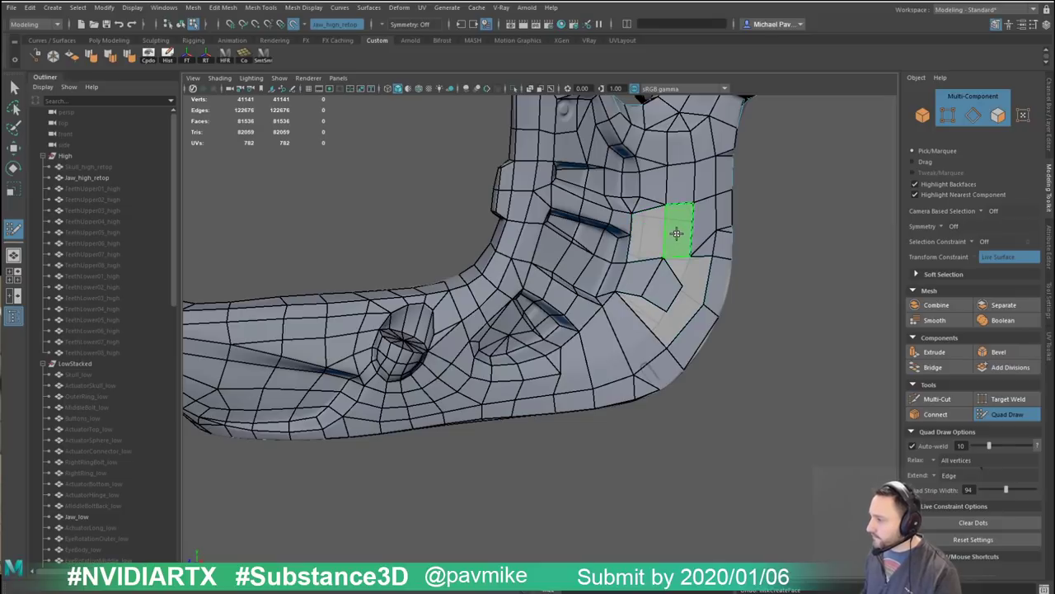
left_click(676, 231, "shift")
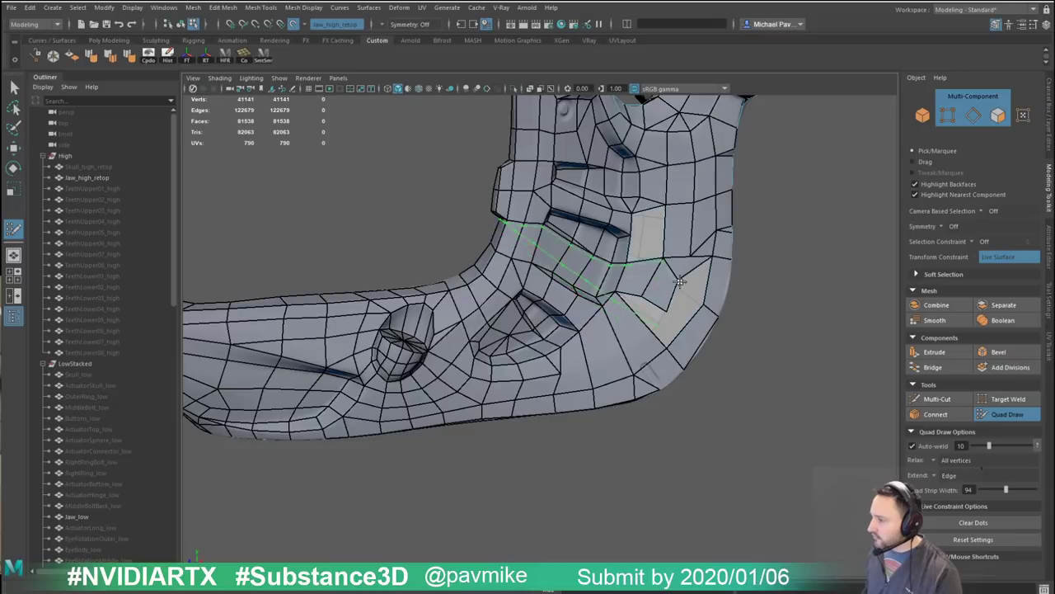
left_click(674, 281, "ctrl")
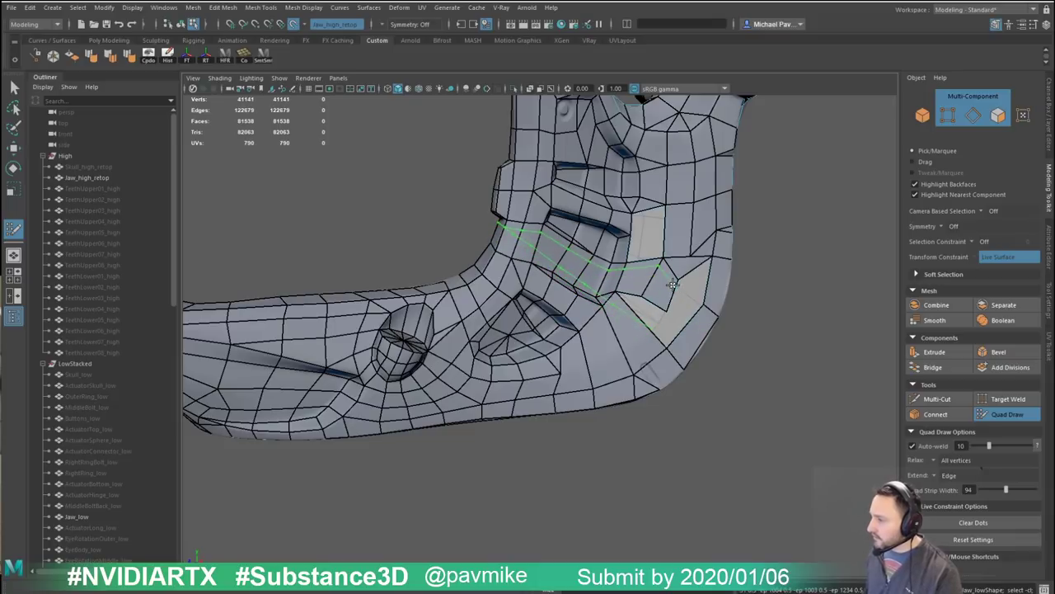
key("ctrl+z")
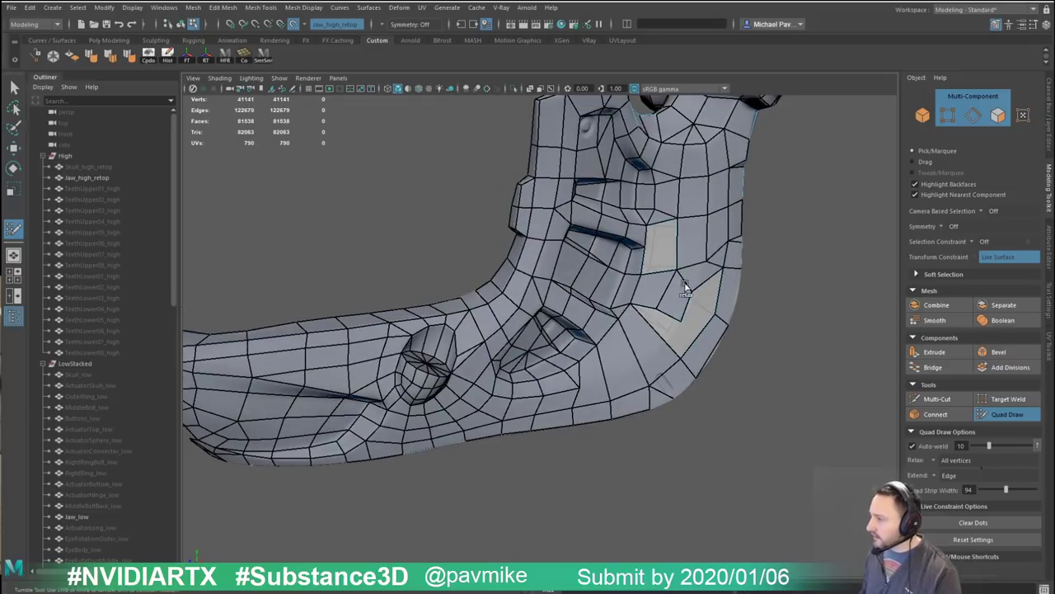
Step: Delete the remaining faces around the jaw's rear corner and place Quad Draw dots over the exposed high-resolution surface
left_click_drag(743, 221, 684, 259, "alt")
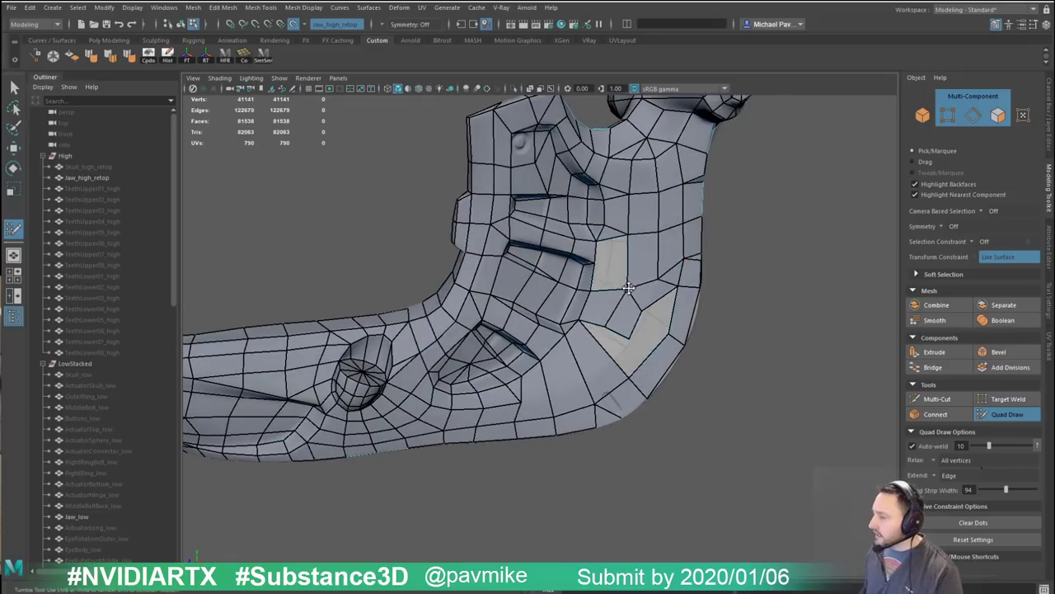
mouse_move(651, 293)
left_mouse_down("alt")
mouse_move(691, 238)
mouse_move(686, 265)
mouse_move(695, 262)
mouse_move(674, 276)
mouse_move(668, 350)
mouse_move(618, 395)
mouse_move(560, 396)
mouse_move(606, 400)
left_mouse_up("alt")
left_click(649, 290, "ctrl+shift")
left_click(620, 309, "ctrl+shift")
left_click(601, 301, "ctrl+shift")
left_click(646, 259, "ctrl+shift")
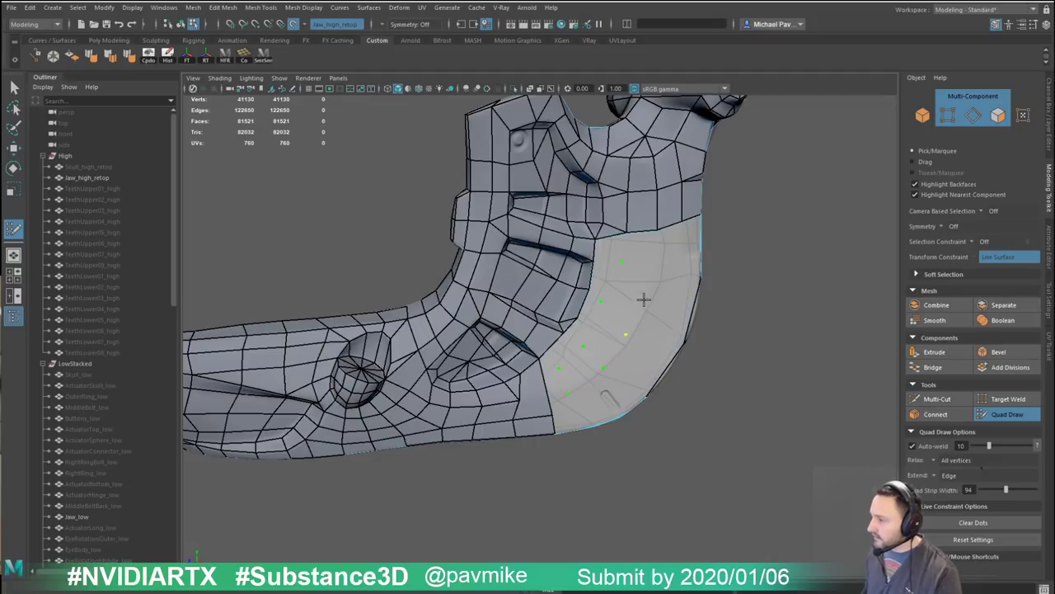
Step: Fill the dots into a curved strip of four quads along the rear corner and even out the strip's outer vertices
left_click(580, 367, "shift")
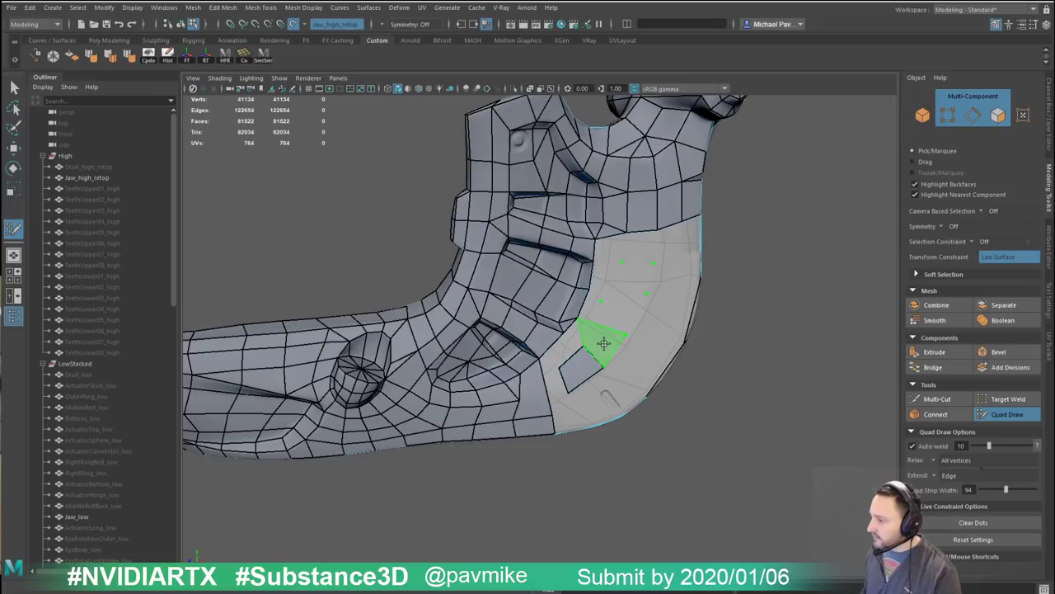
left_click(615, 339, "shift")
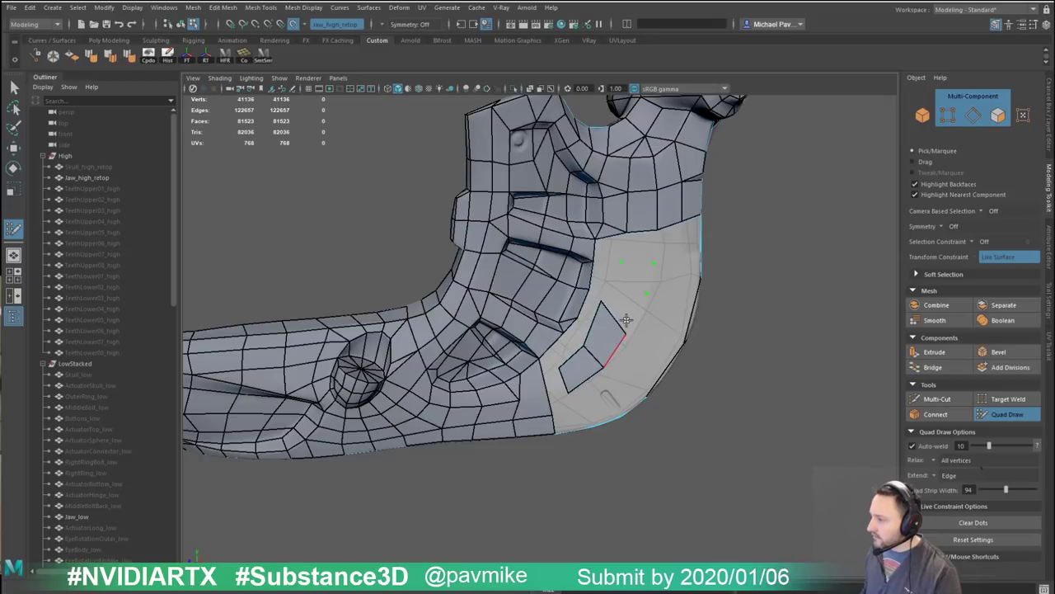
left_click(635, 298, "shift")
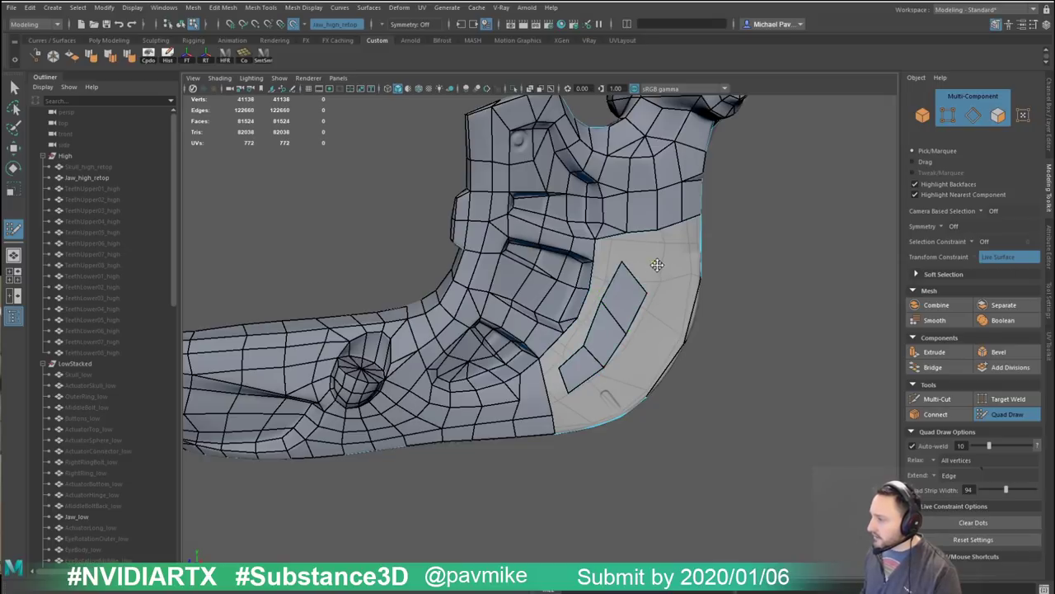
mouse_move(644, 295)
left_mouse_down()
mouse_move(647, 281)
mouse_move(611, 309)
mouse_move(634, 322)
left_mouse_up()
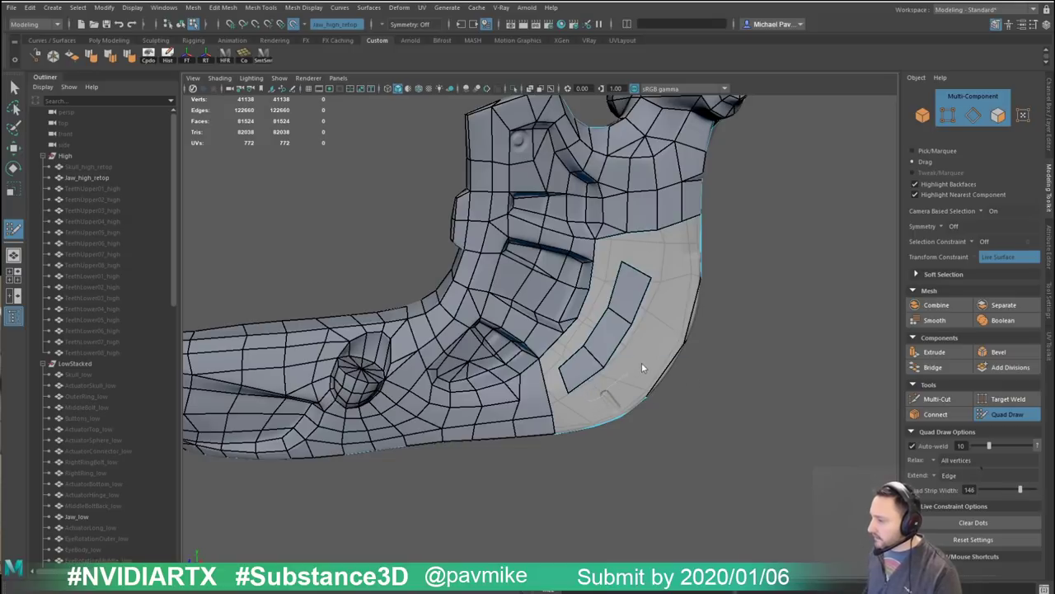
left_click_drag(752, 380, 742, 362, "alt")
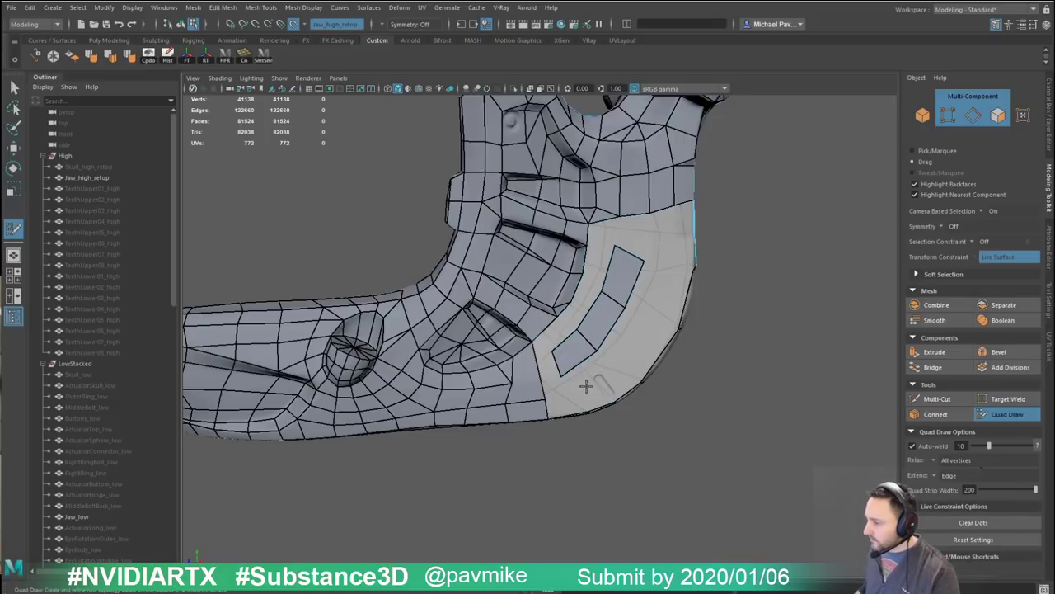
left_click_drag(676, 370, 701, 380, "alt")
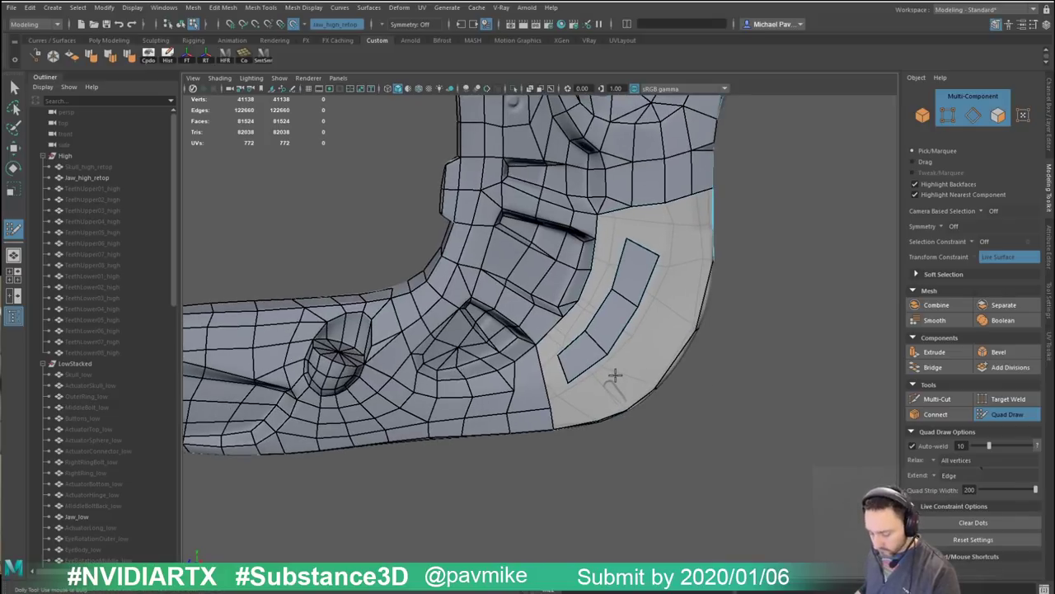
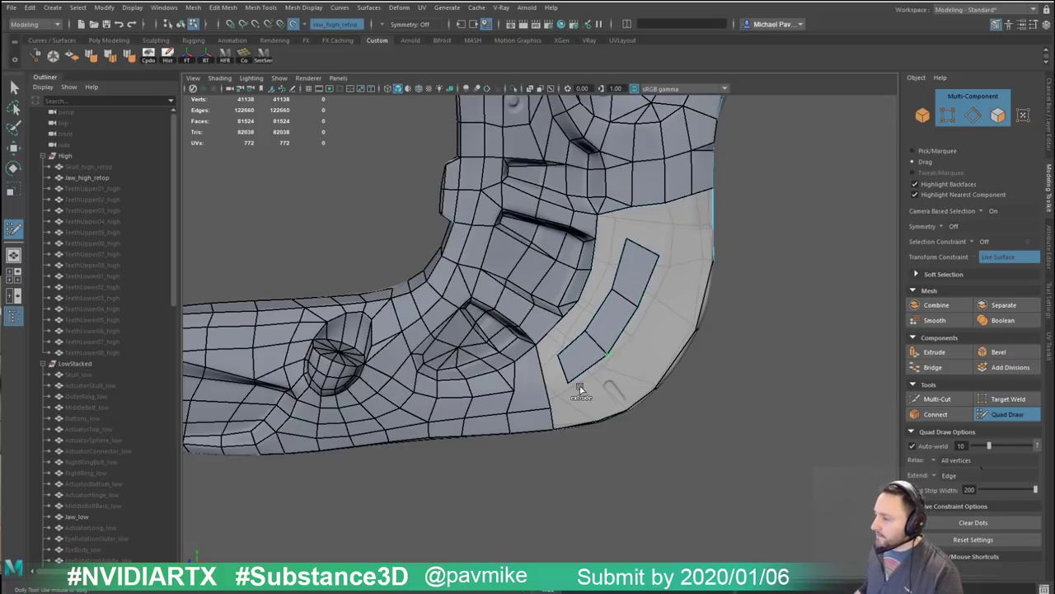
left_click_drag(771, 287, 639, 242, "alt")
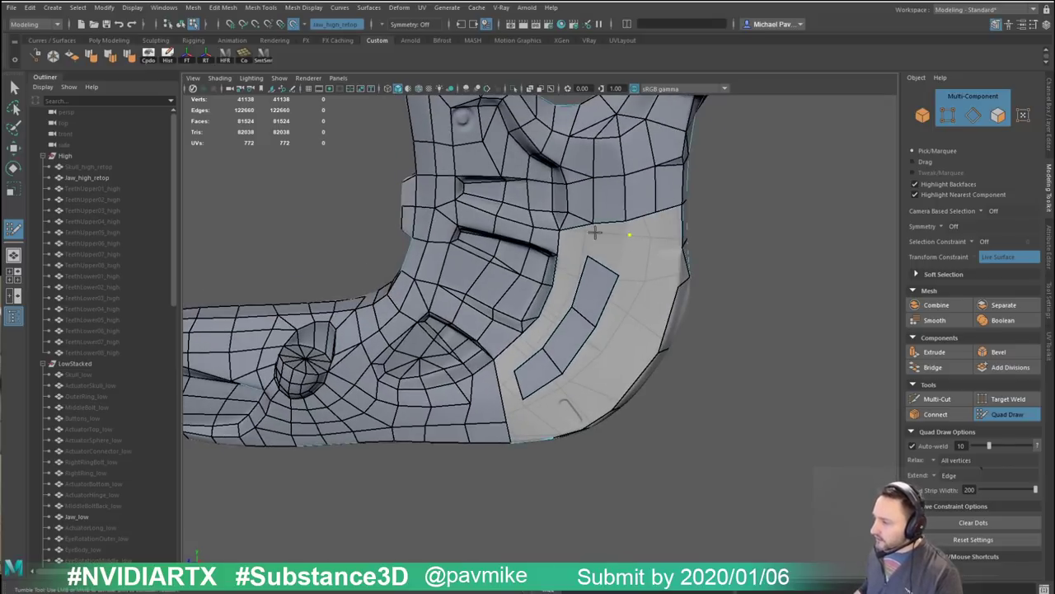
left_click(609, 247, "shift")
mouse_move(759, 288)
left_mouse_down("alt")
mouse_move(778, 283)
mouse_move(767, 287)
left_mouse_up("alt")
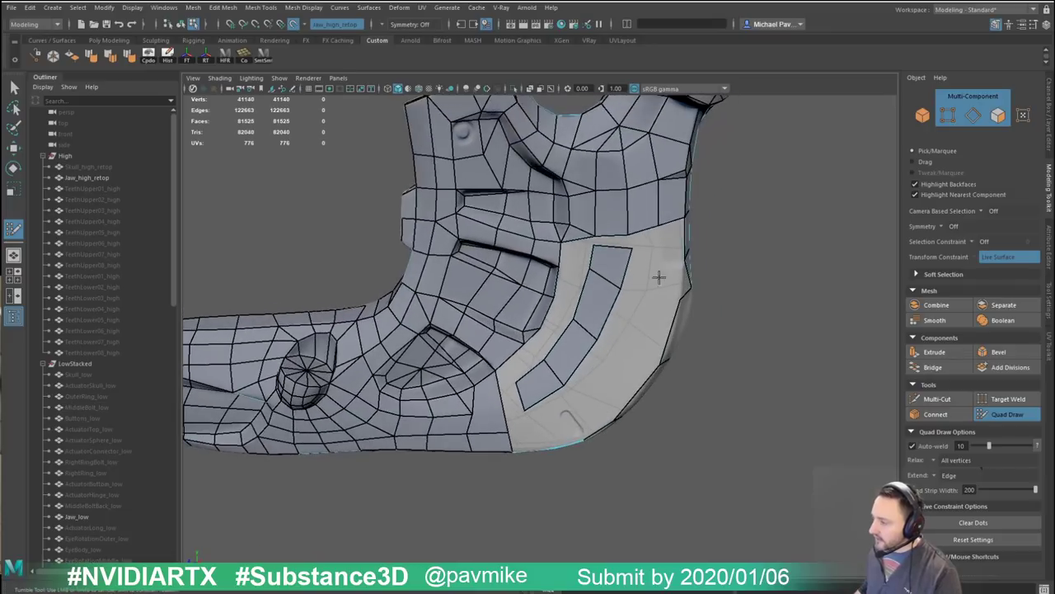
Step: Extend the quad strip's outer edge loop into a second row of quads toward the jaw's rear edge
key("Tab")
middle_click_drag(629, 275, 665, 294)
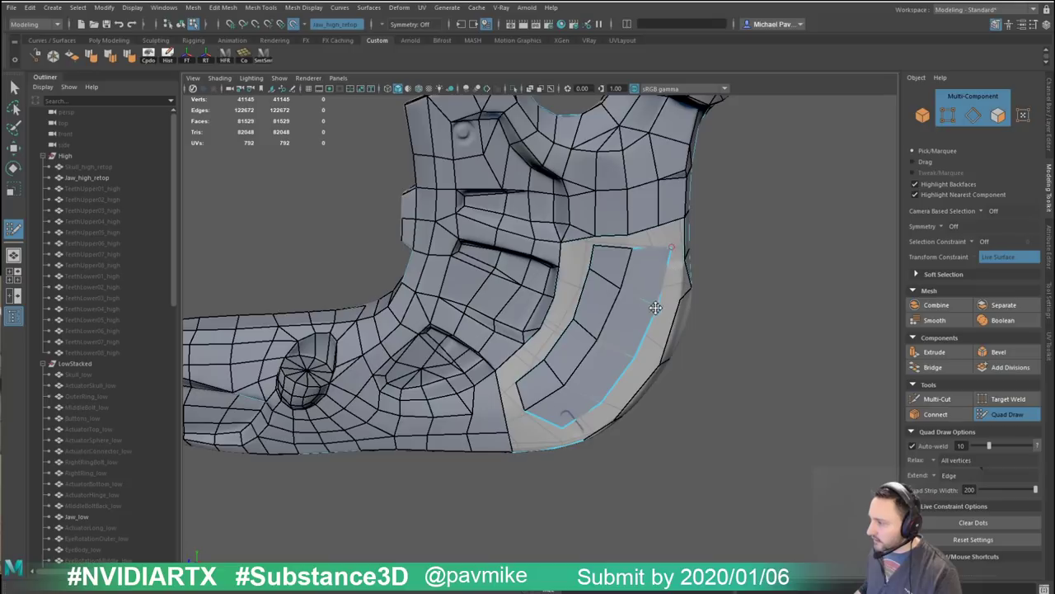
left_click_drag(692, 295, 713, 284, "alt")
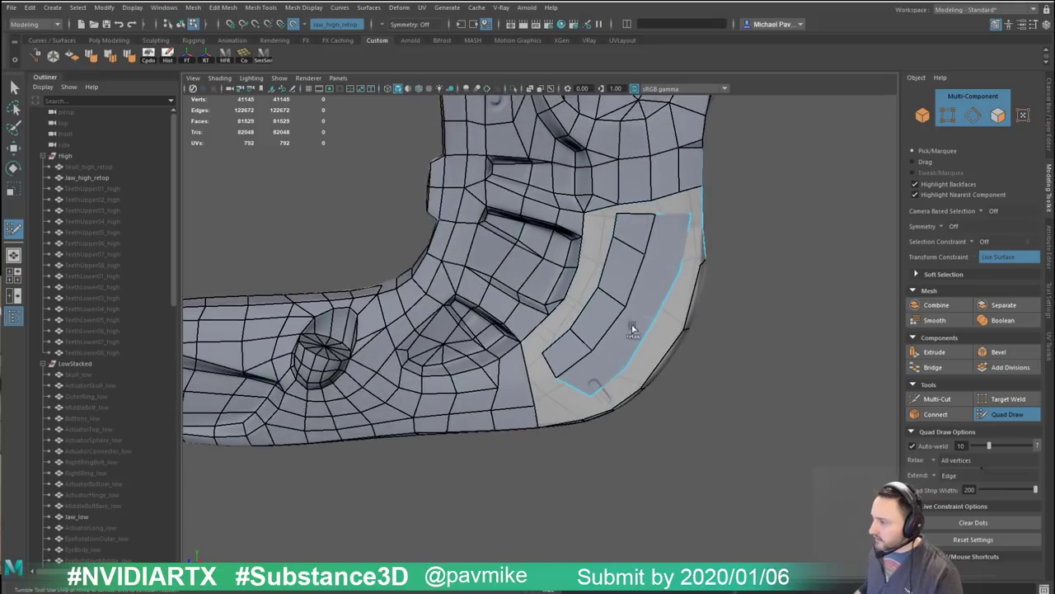
Step: Fill the quads joining the new patch to the existing lower jaw mesh and insert an edge loop along the patch
left_click(564, 391, "shift")
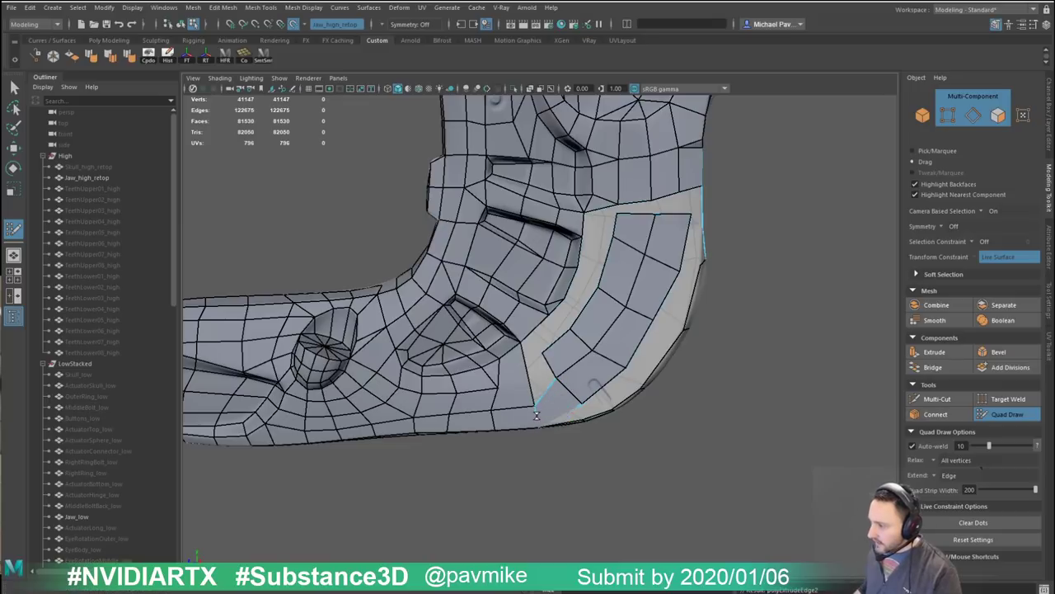
left_click(541, 384, "shift")
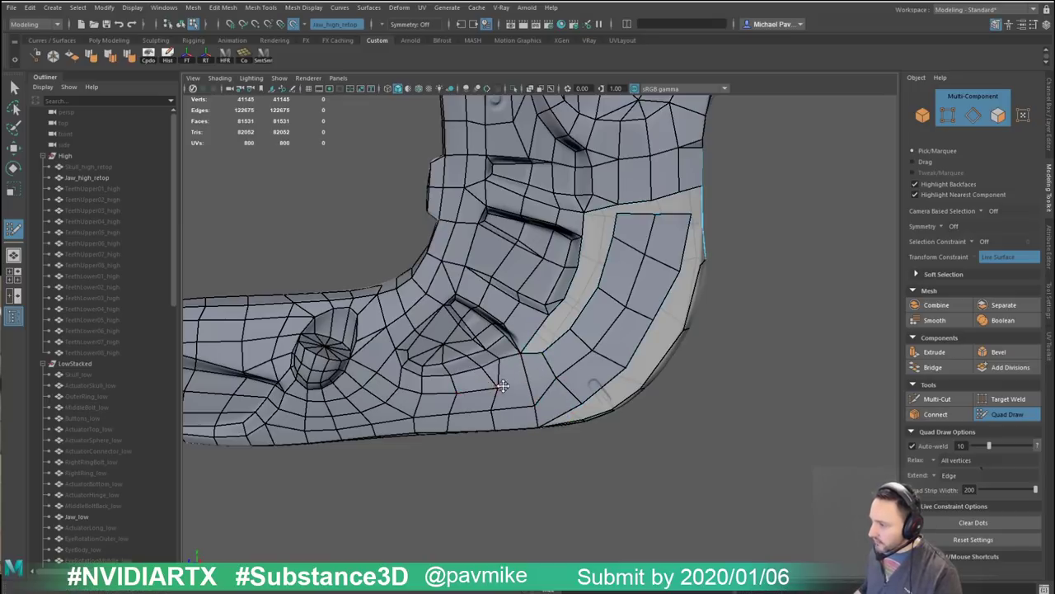
left_click(526, 381, "ctrl")
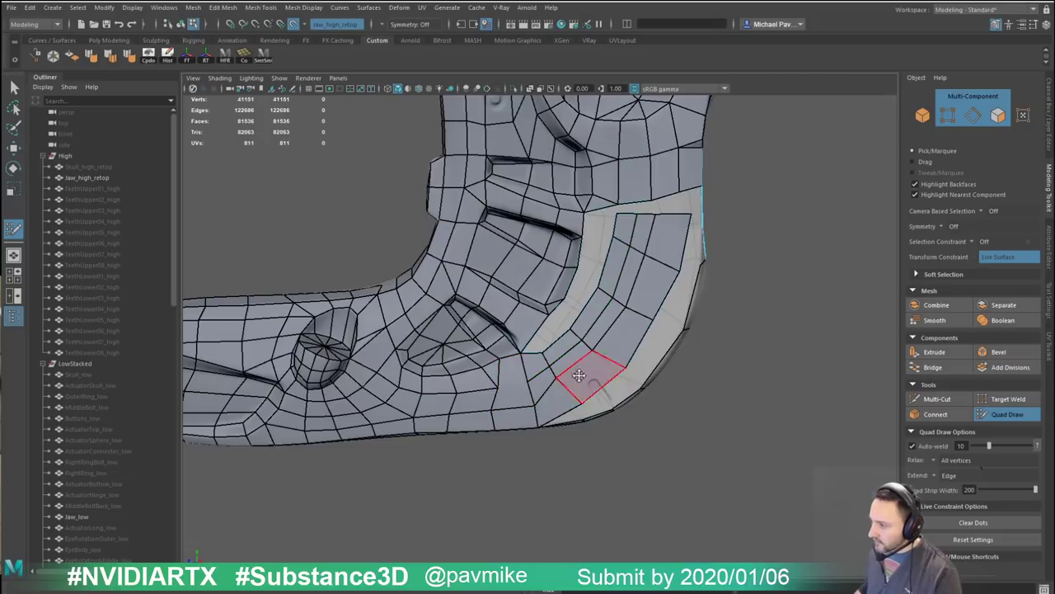
Step: Continue the new edge loop across the neighbouring jaw face with Multi-Cut, and relax the patch in Quad Draw
left_click_drag(526, 381, 590, 391, "alt")
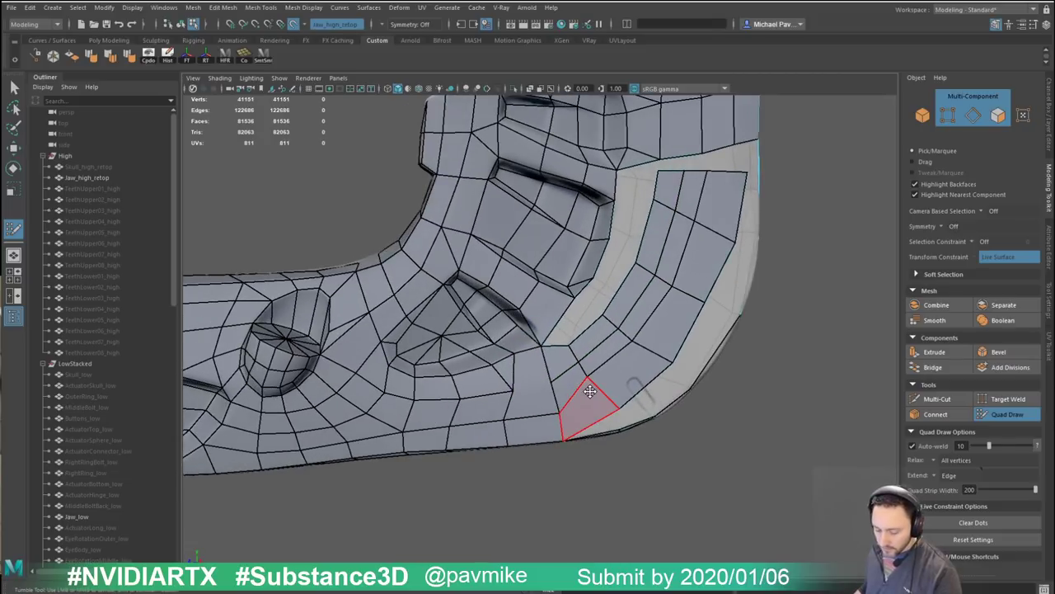
key("ctrl+shift+x")
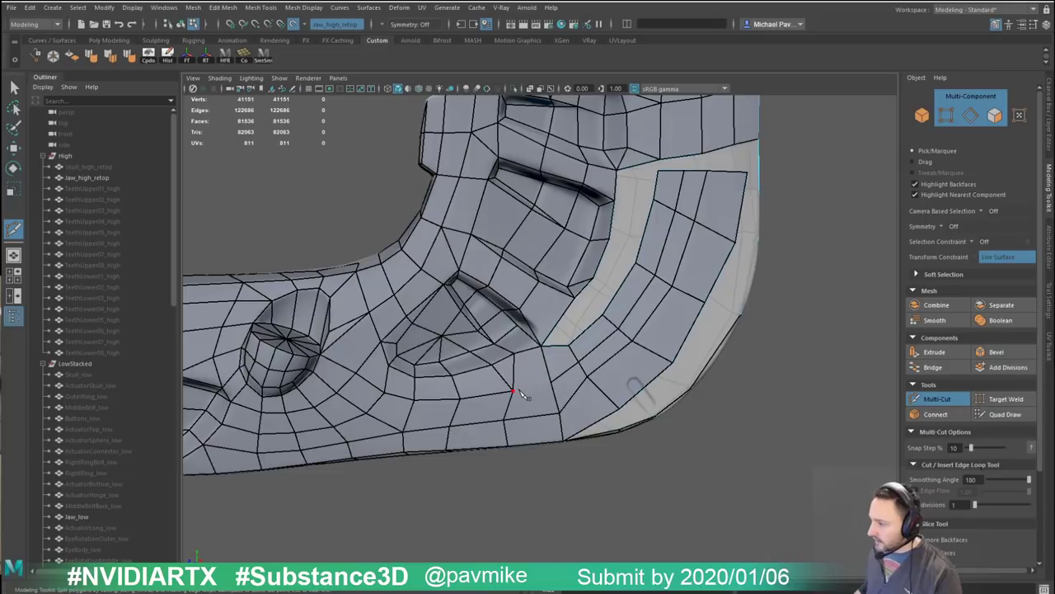
right_click(601, 370)
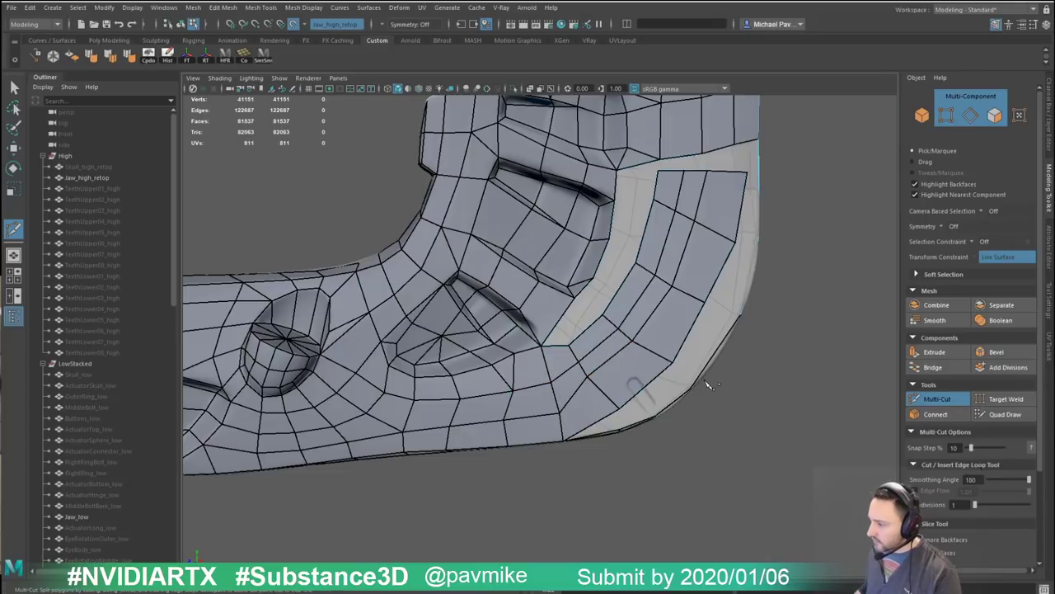
key("ctrl+shift+q")
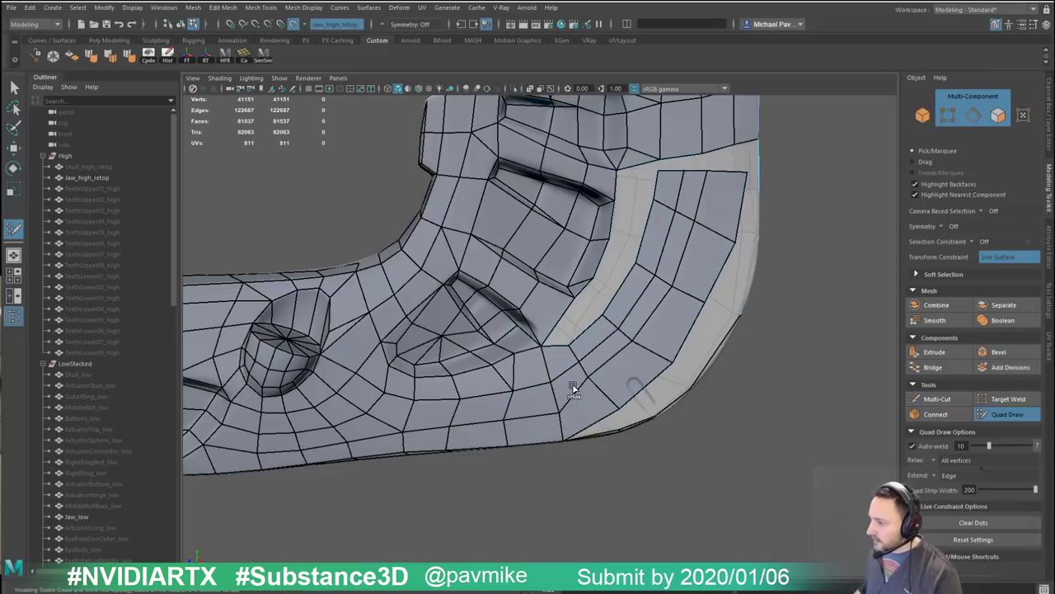
left_click_drag(575, 387, 647, 336, "shift")
Step: Cut a new edge path with Multi-Cut across the upper faces of the rear-corner patch, from its inner border to its outer border
middle_click_drag(771, 273, 715, 296, "alt")
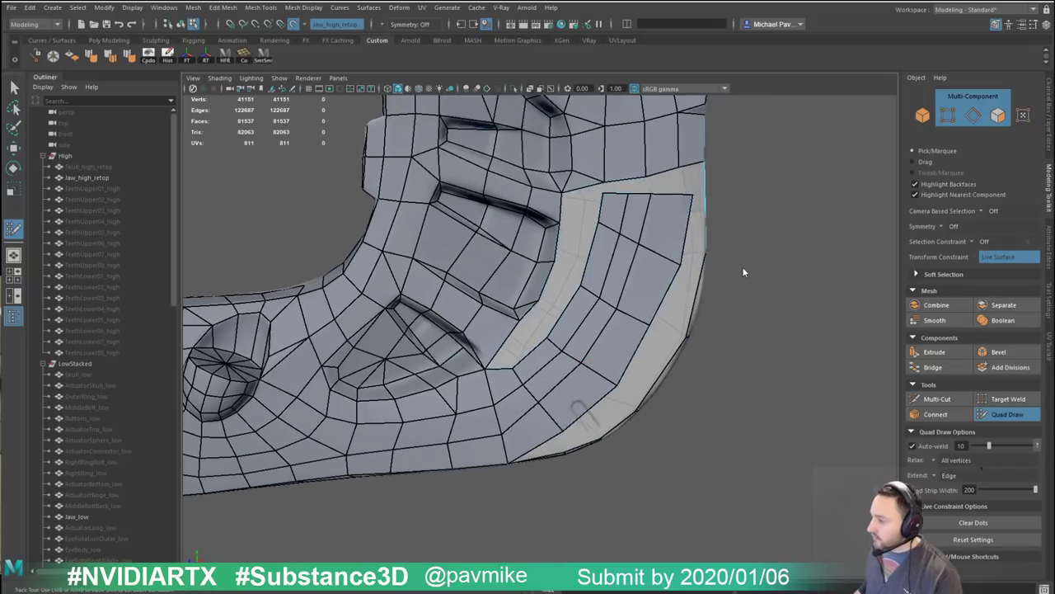
right_click(742, 267, "shift")
left_click(742, 237)
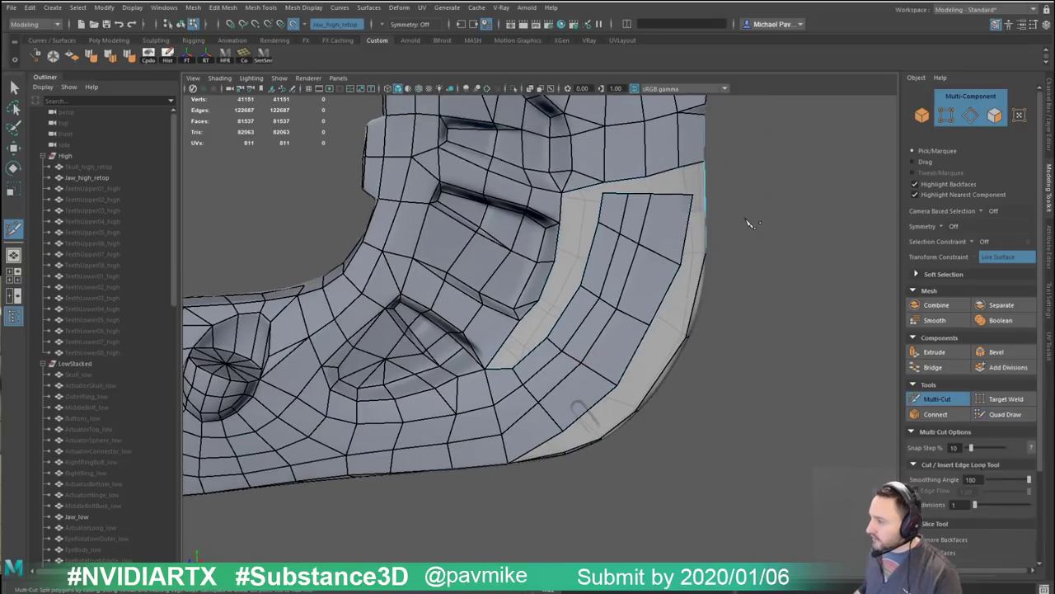
left_click(592, 250)
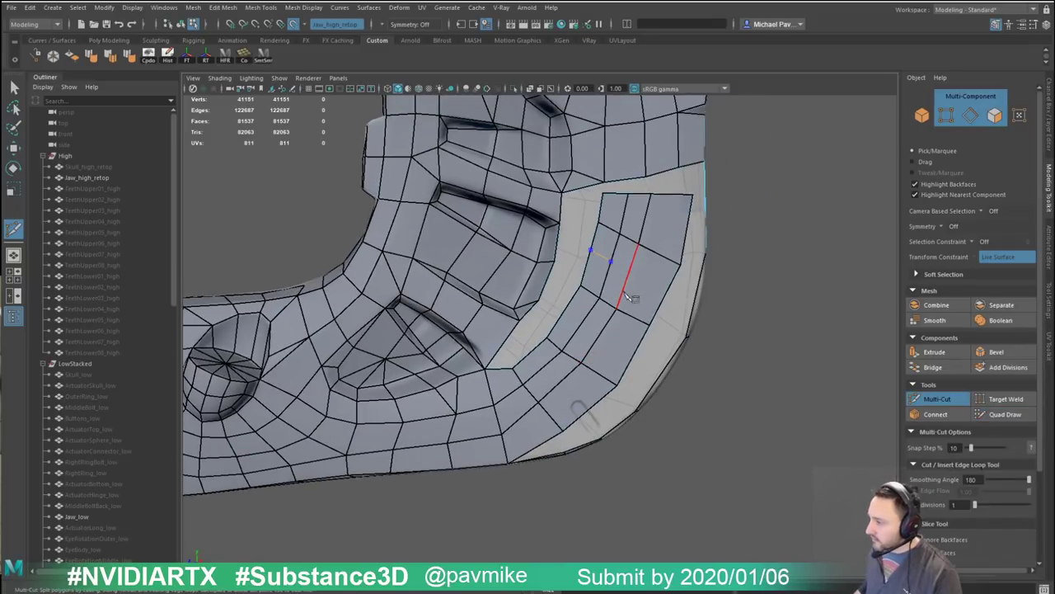
left_click(623, 293)
left_click(661, 304)
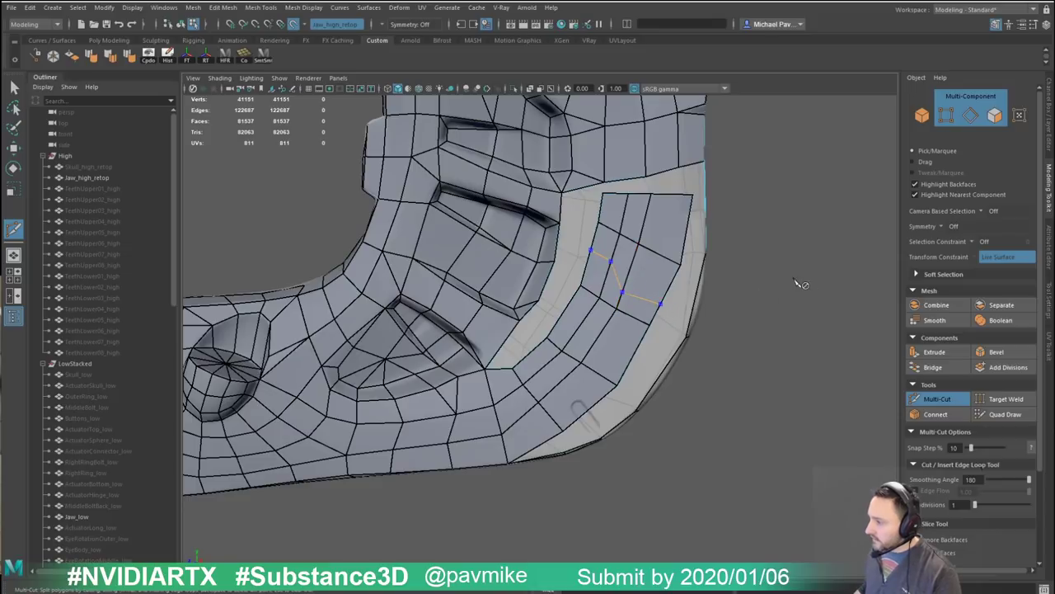
right_click(800, 285)
Step: In Quad Draw, weld the patch's inner border vertices to the neighbouring jaw mesh and fill the remaining gap between them
right_click_drag(788, 293, 782, 260, "ctrl+shift")
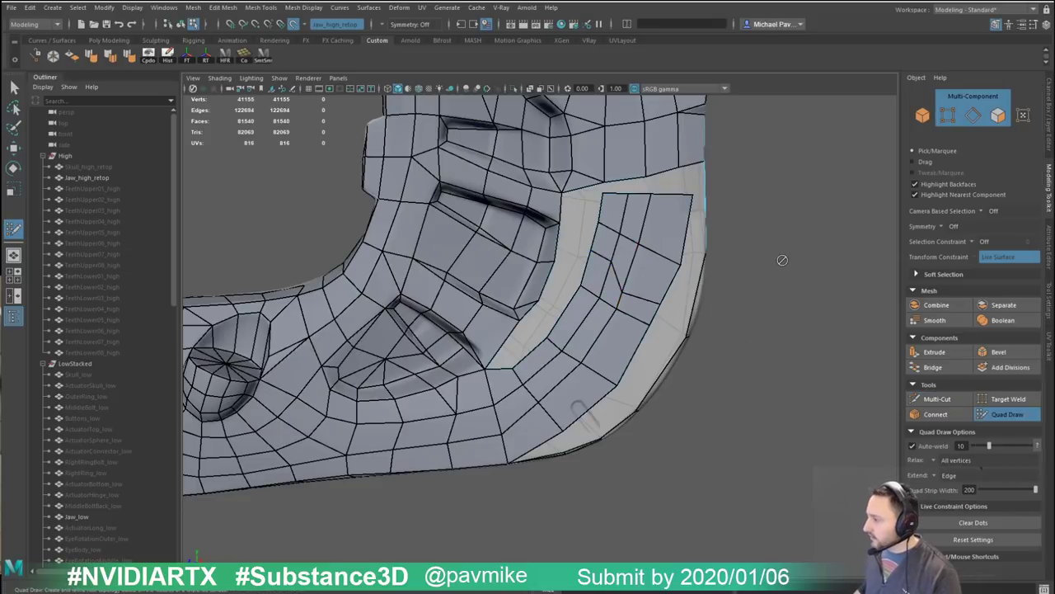
mouse_move(617, 278)
left_mouse_down("shift")
mouse_move(599, 261)
mouse_move(585, 275)
mouse_move(556, 272)
mouse_move(546, 298)
left_mouse_up("shift")
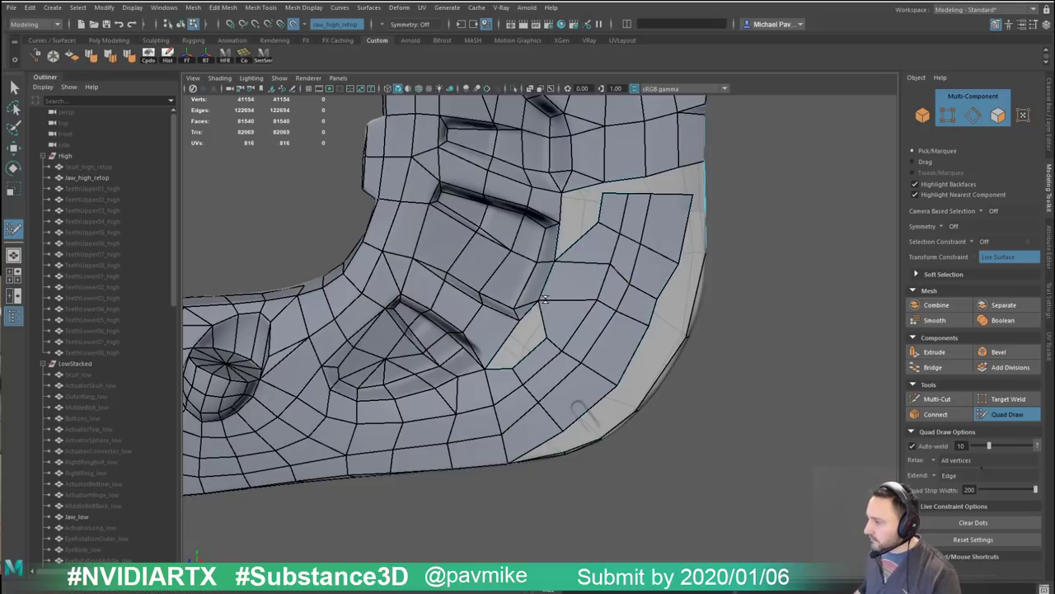
left_click_drag(599, 226, 559, 194)
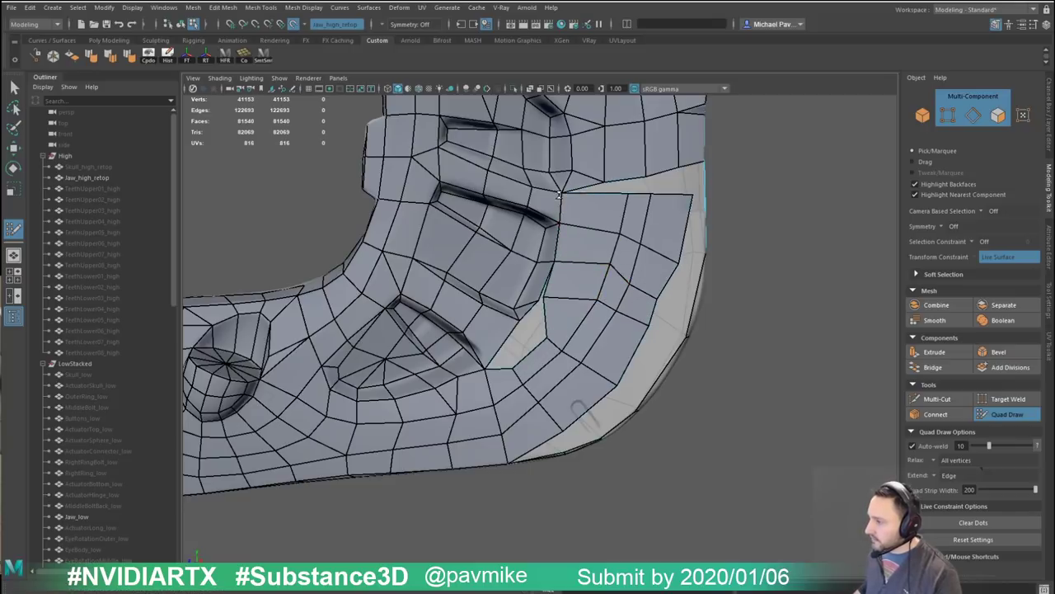
left_click_drag(541, 296, 539, 297)
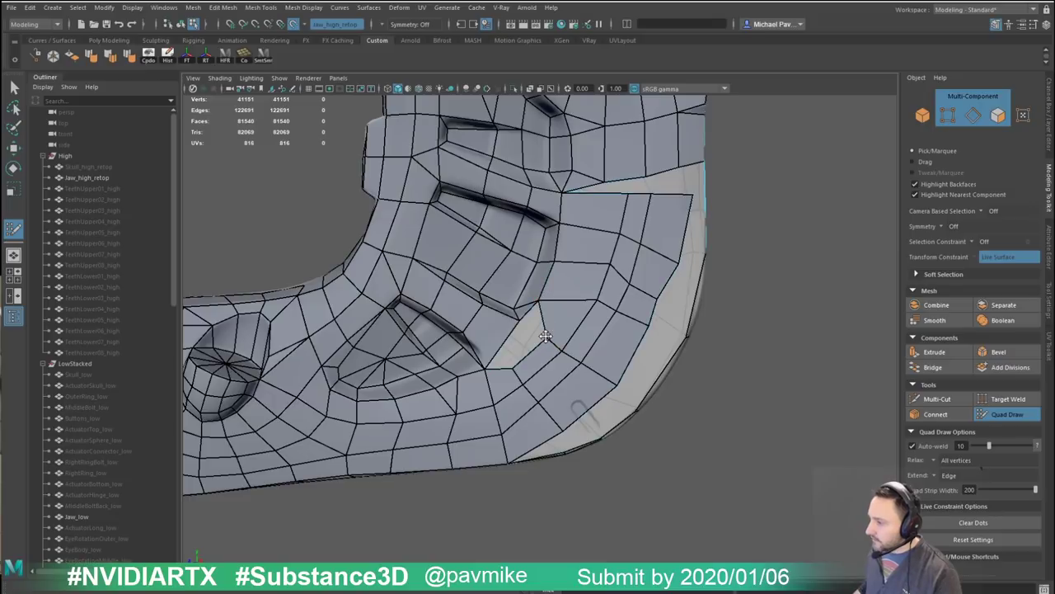
left_click(528, 334, "shift")
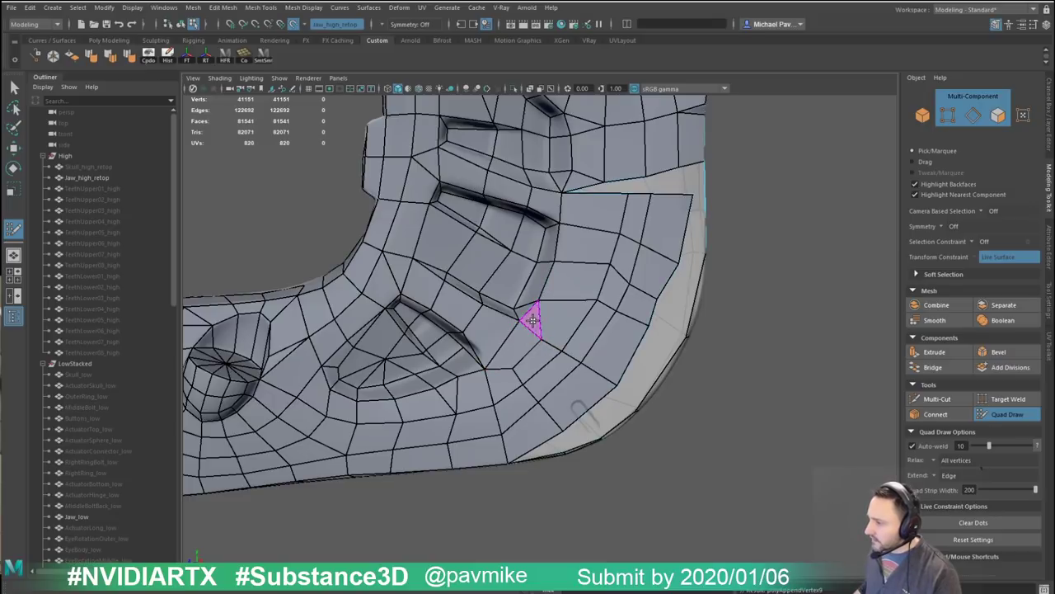
left_click(532, 322, "shift")
Step: Turn off the live surface and hide the Jaw_high_retop mesh
left_click_drag(588, 330, 602, 367, "alt")
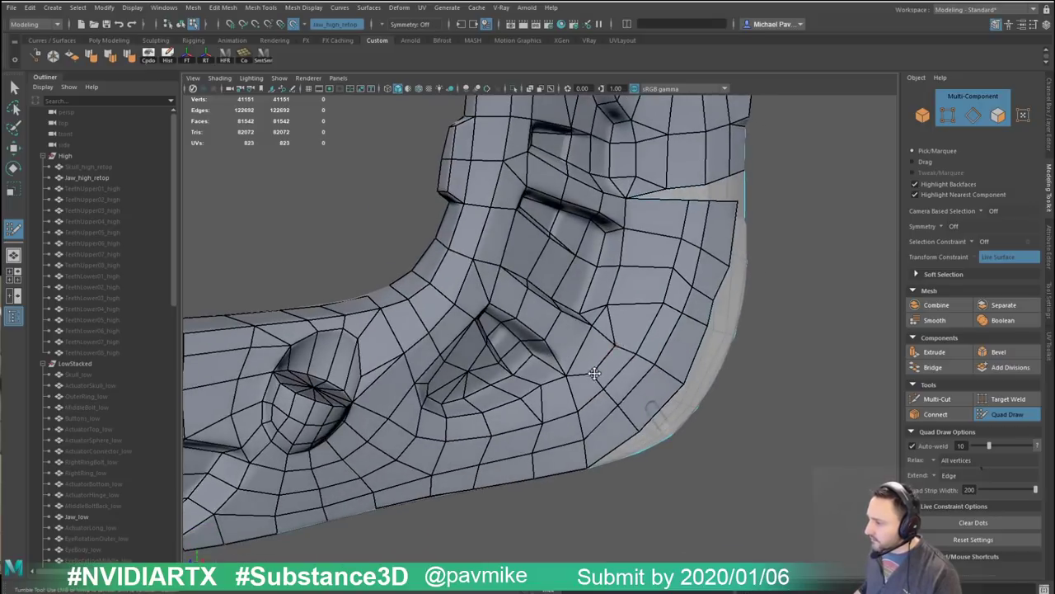
right_click_drag(622, 372, 582, 322, "alt")
left_click_drag(582, 322, 558, 330, "alt")
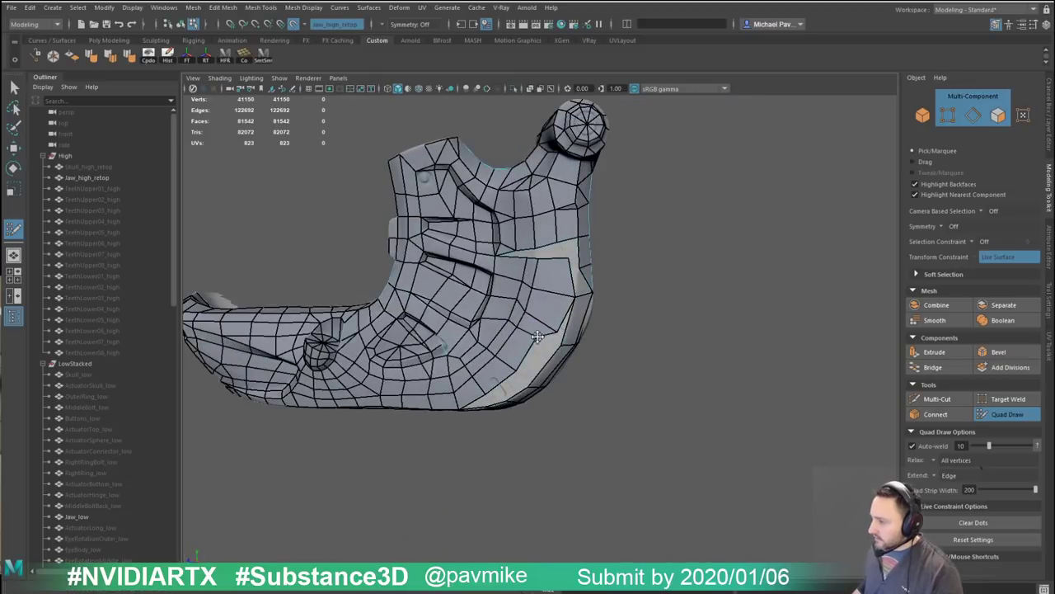
left_click_drag(512, 371, 590, 374, "alt")
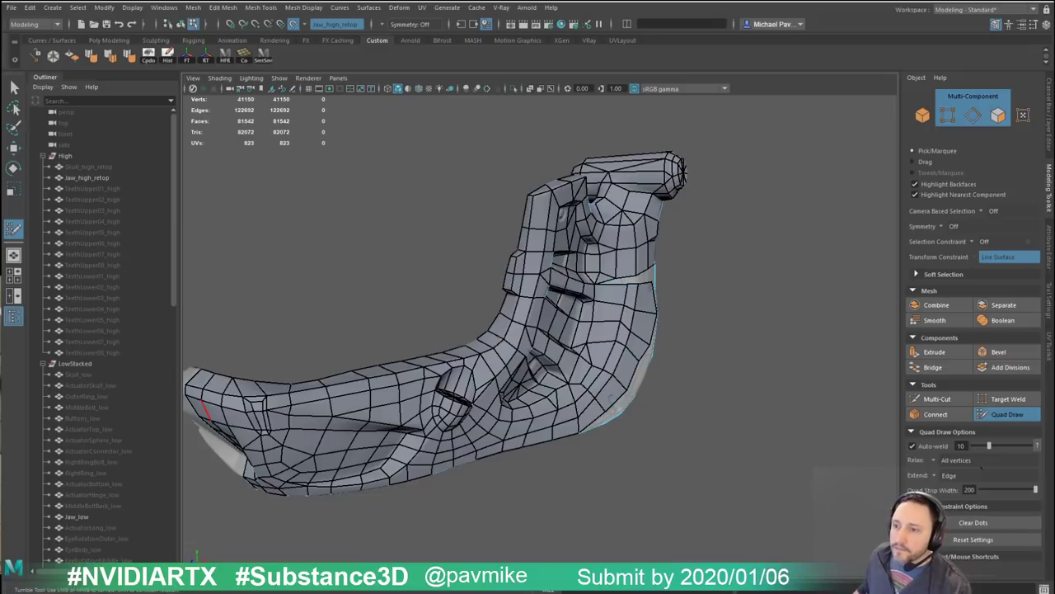
right_click_drag(495, 272, 390, 261, "alt")
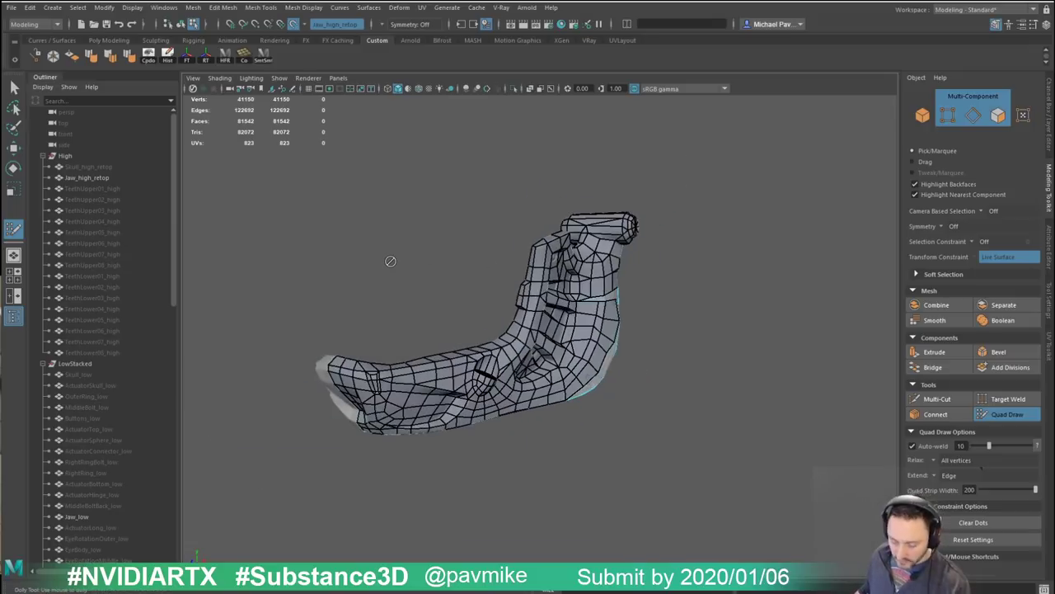
key("shift+i")
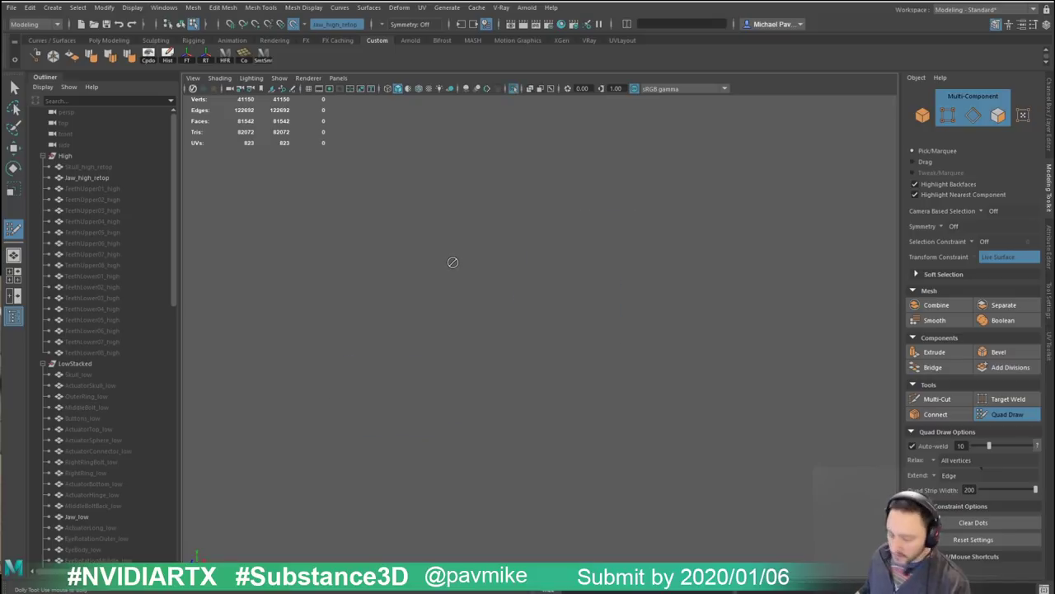
key("ctrl+1")
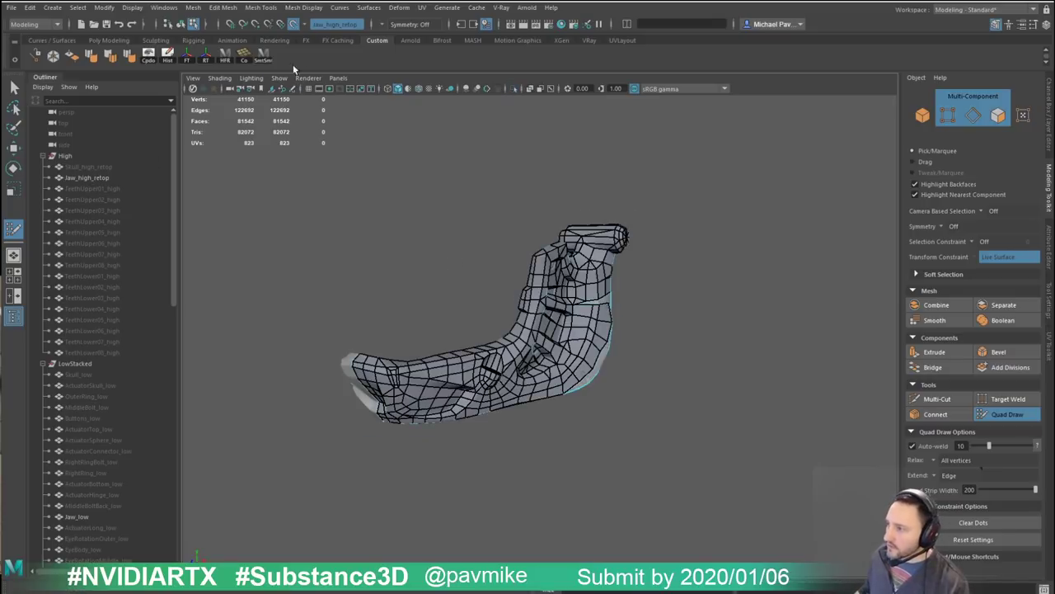
left_click(293, 24)
left_click(74, 175)
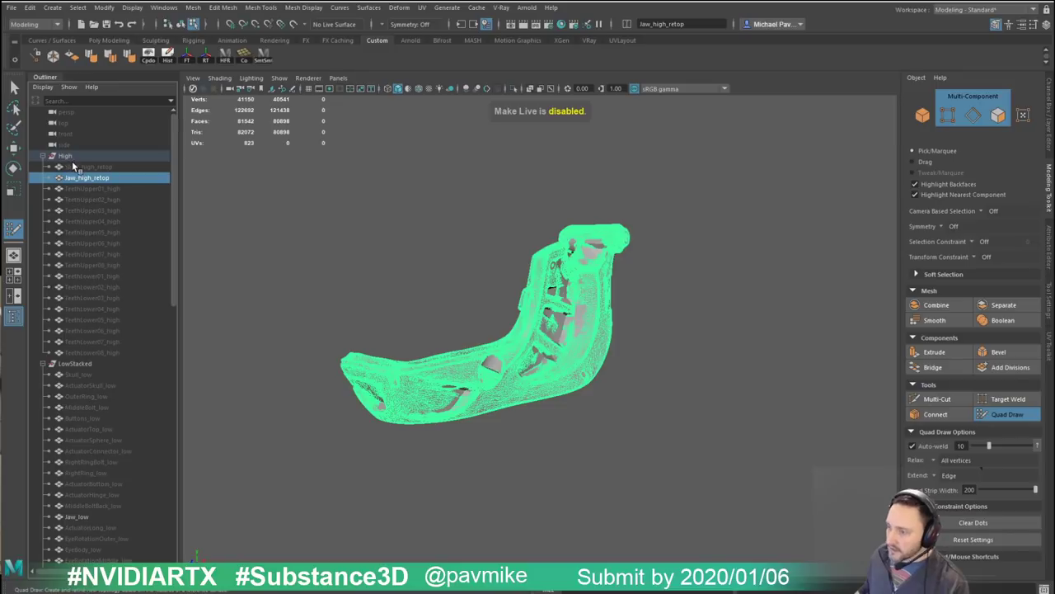
key("ctrl+h")
Step: Select TeethLower06_low1, the last mesh in the LowStacked group, and unhide it
left_click(81, 363)
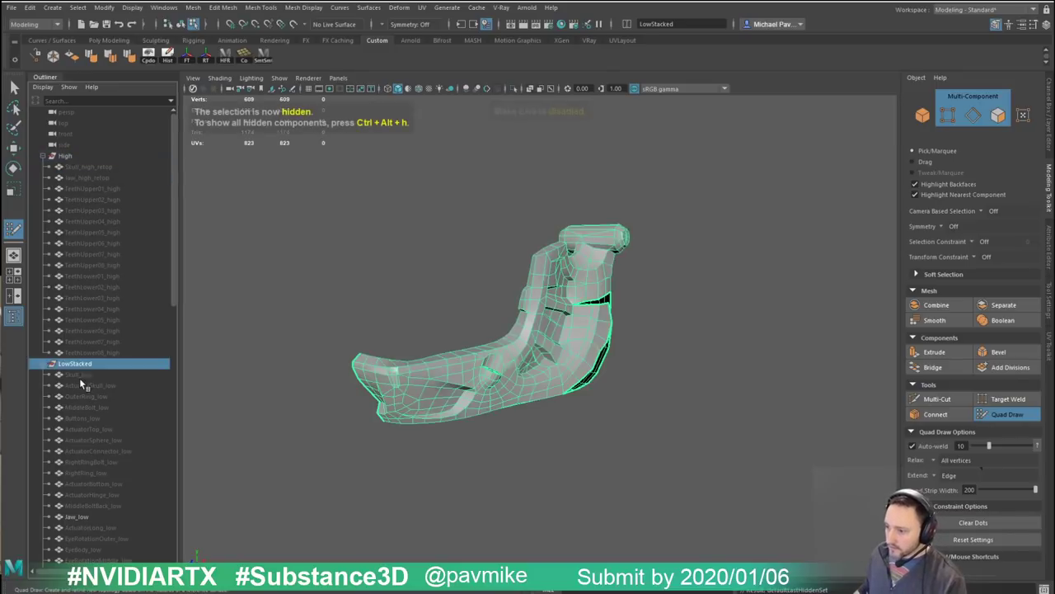
left_click(79, 376)
scroll(122, 436, "down", 5)
scroll(123, 436, "down", 10)
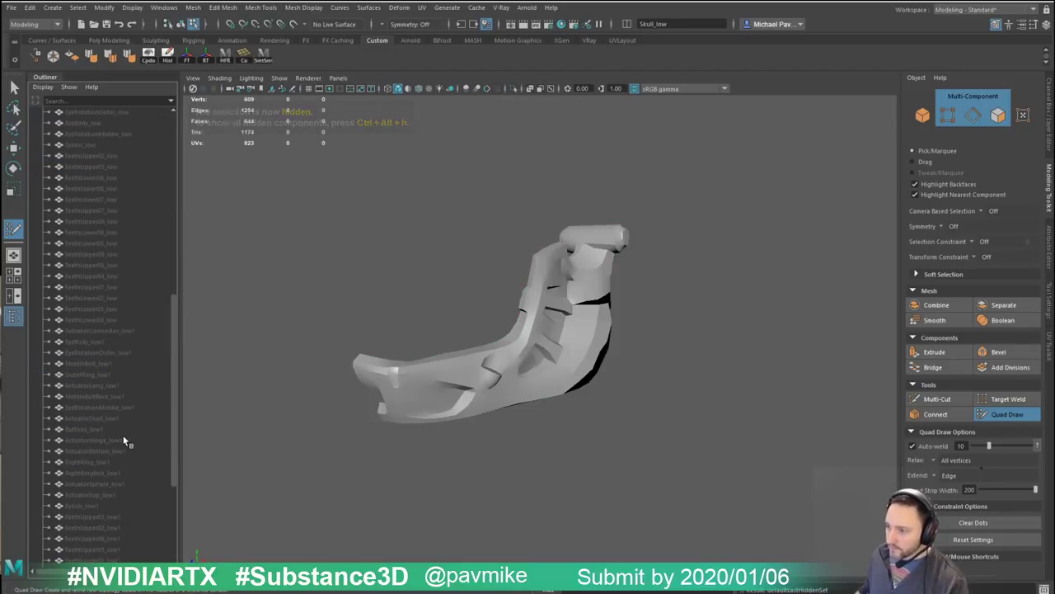
left_click(106, 505)
key("shift+h")
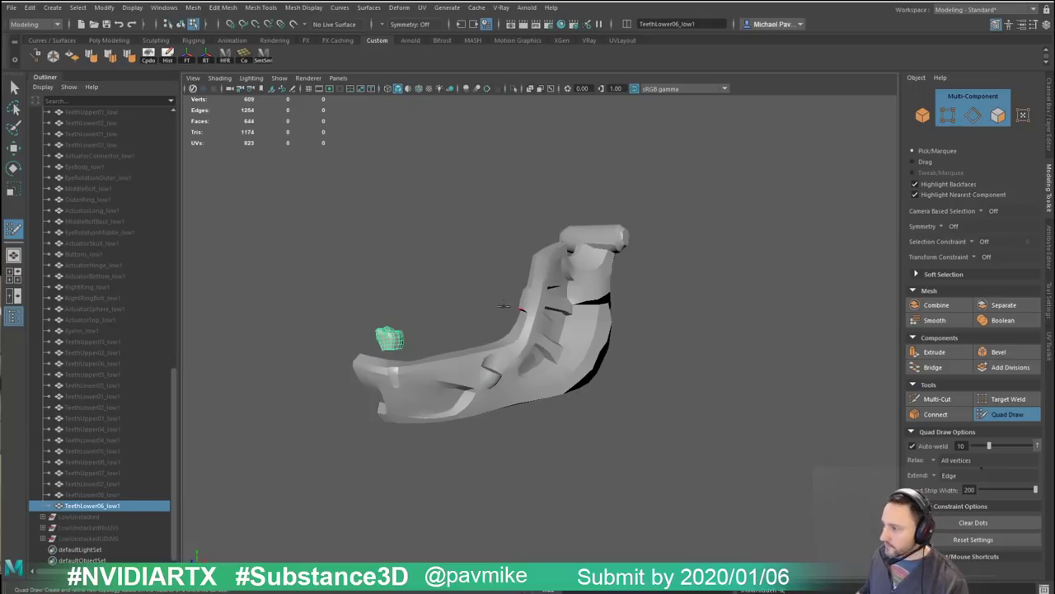
mouse_move(425, 310)
left_mouse_down("alt")
mouse_move(433, 315)
mouse_move(407, 305)
left_mouse_up("alt")
key("alt+h")
key("ctrl+z")
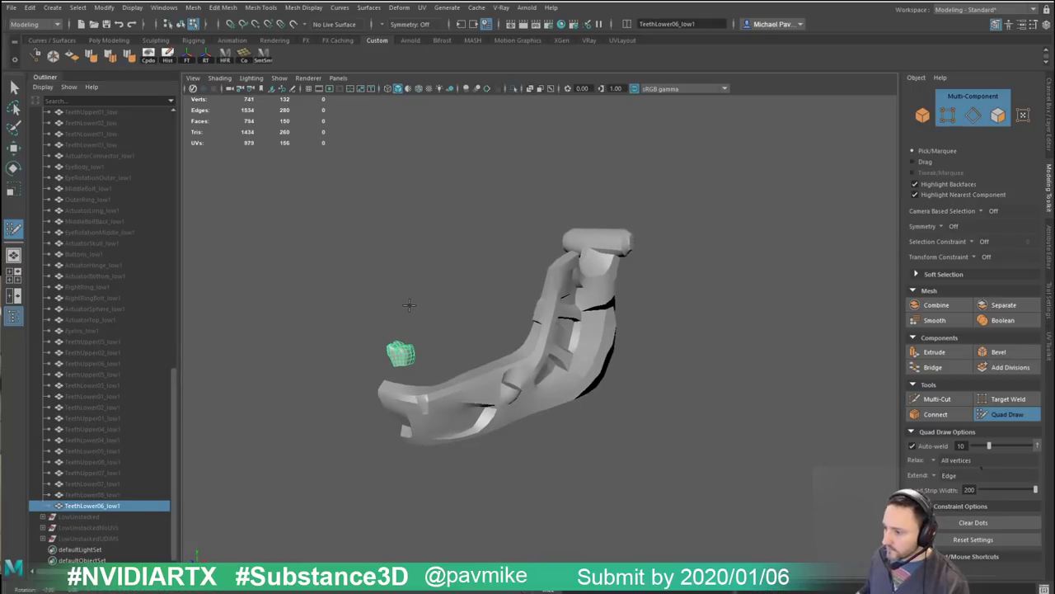
Step: Extend the selection up to Skull_low and unhide all the LowStacked meshes
scroll(100, 439, "up", 12)
left_click(93, 300, "shift")
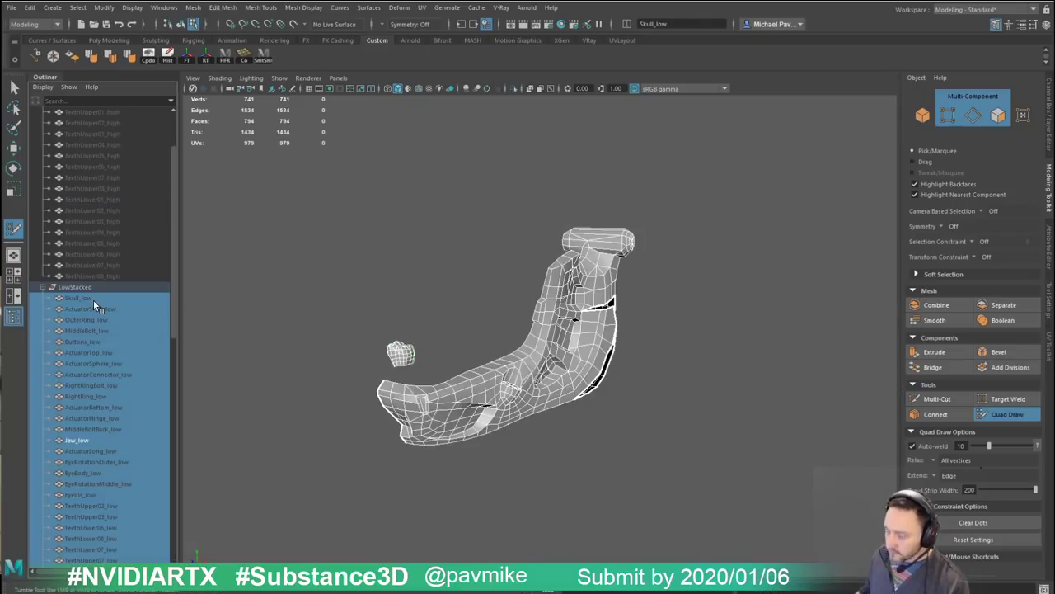
key("shift+h")
left_click_drag(343, 187, 272, 207, "alt")
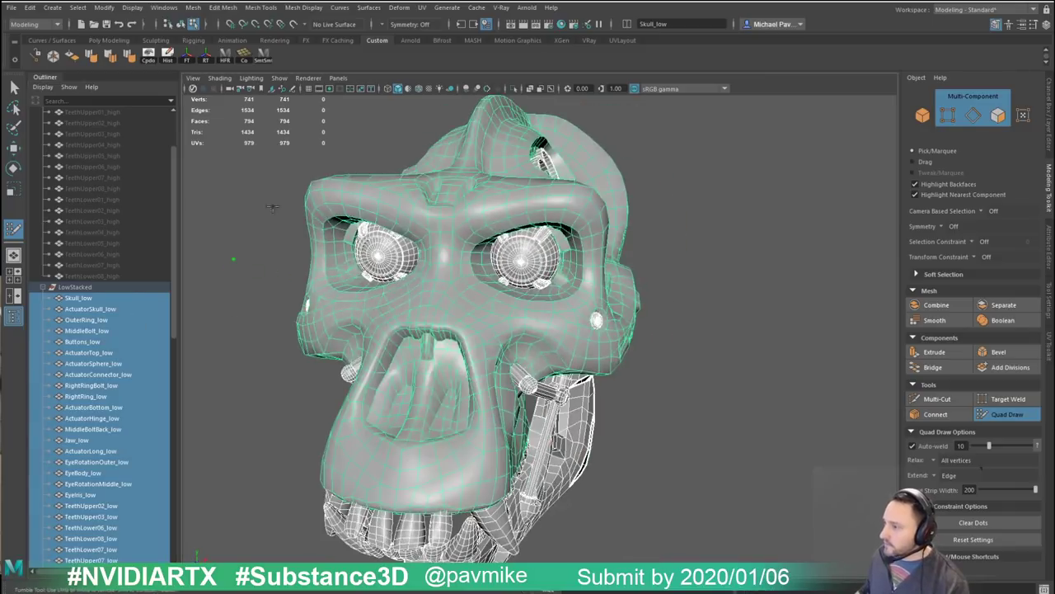
Step: Undo the stray Quad Draw dot, switch to the Move tool and clear the selection
key("ctrl+z")
key("ctrl+z")
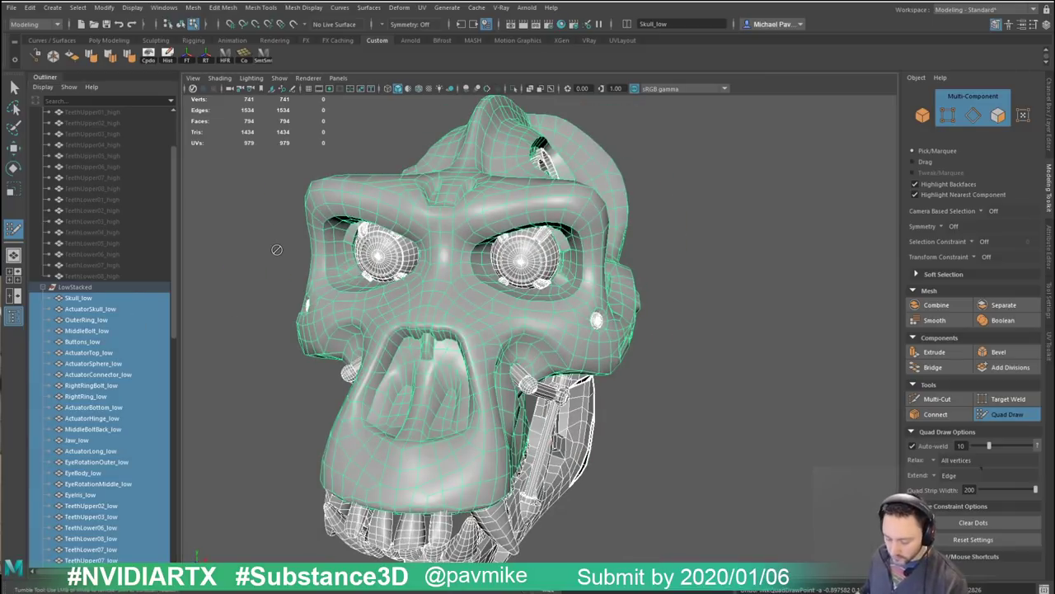
key("w")
left_click_drag(276, 249, 230, 239, "alt")
scroll(528, 252, "up", 3)
left_click(752, 270)
Step: Examine the low-poly skull around the eye socket and the side of the brow
scroll(701, 284, "up", 3)
middle_click_drag(581, 227, 655, 309, "alt")
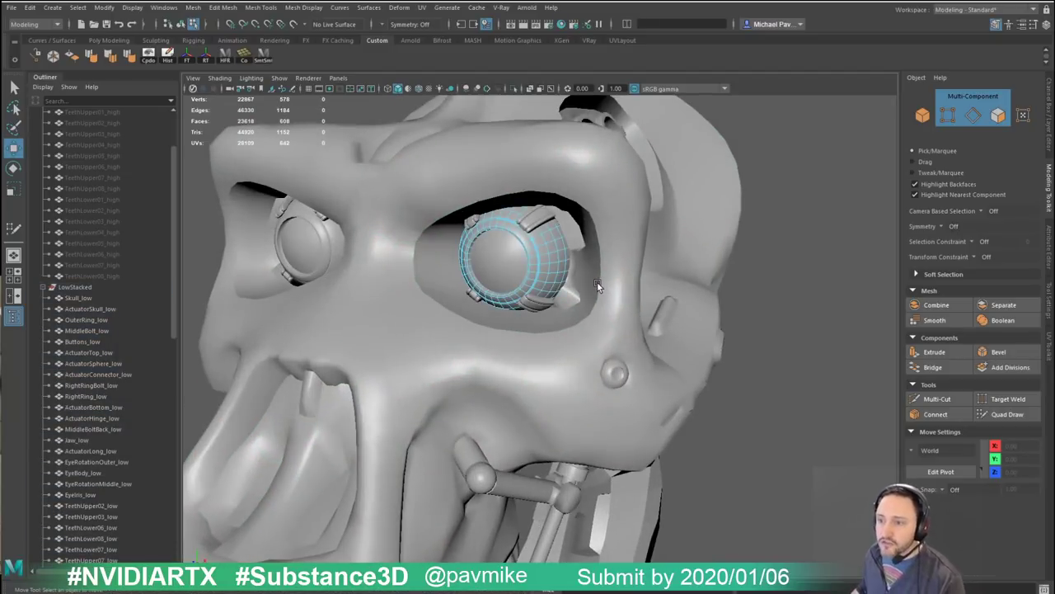
left_click_drag(585, 285, 627, 294, "alt")
left_click(655, 240)
left_click_drag(659, 233, 660, 234, "alt")
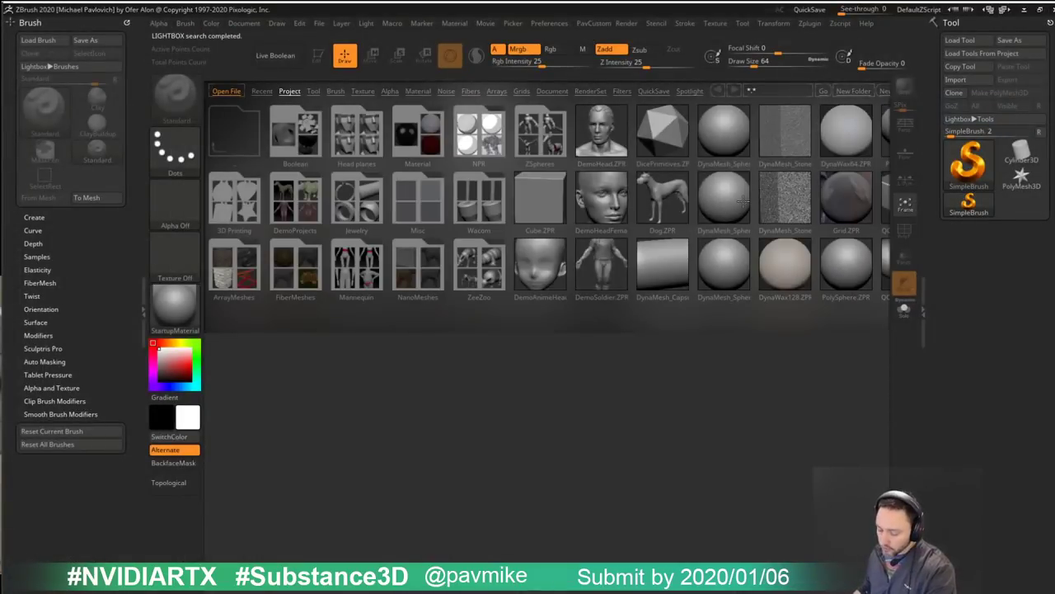
Step: Switch to ZBrush and load the tool Apinator015.ZTL from the Apinator folder on the Desktop
left_click(959, 39)
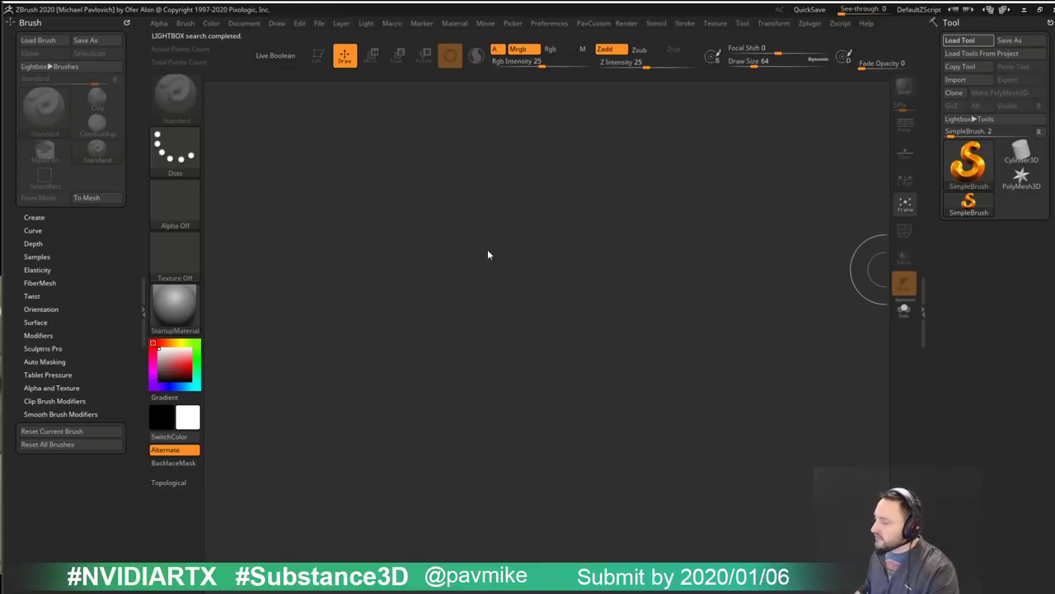
scroll(237, 274, "up", 3)
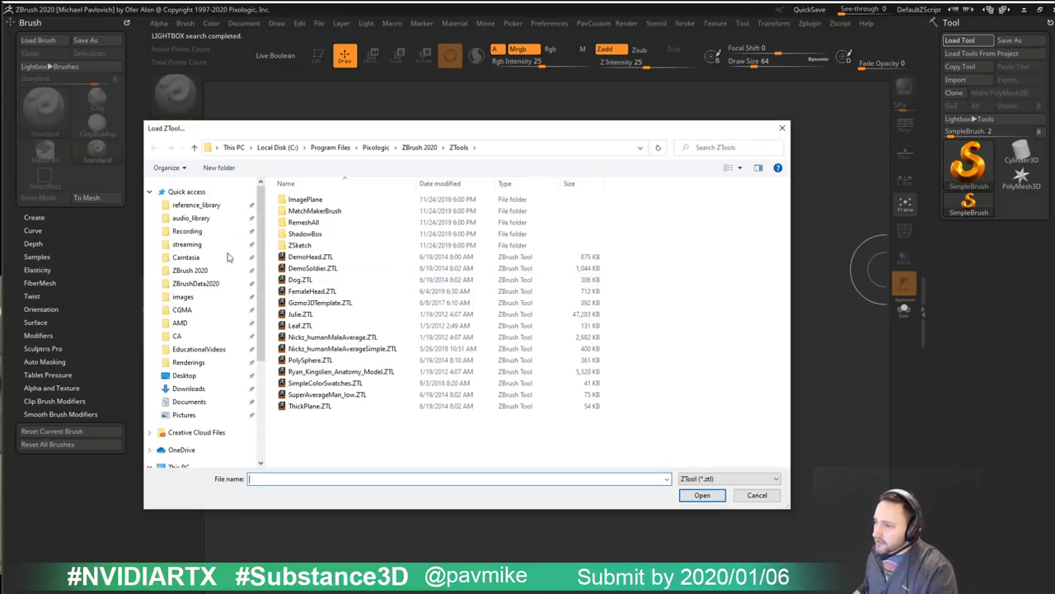
left_click(194, 232)
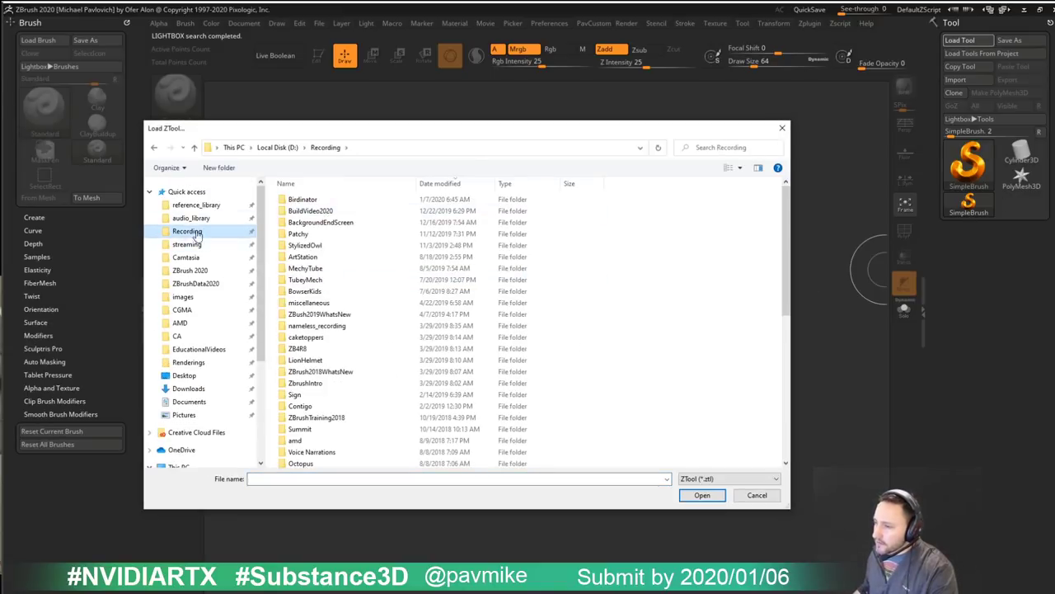
left_click(184, 375)
double_click(302, 200)
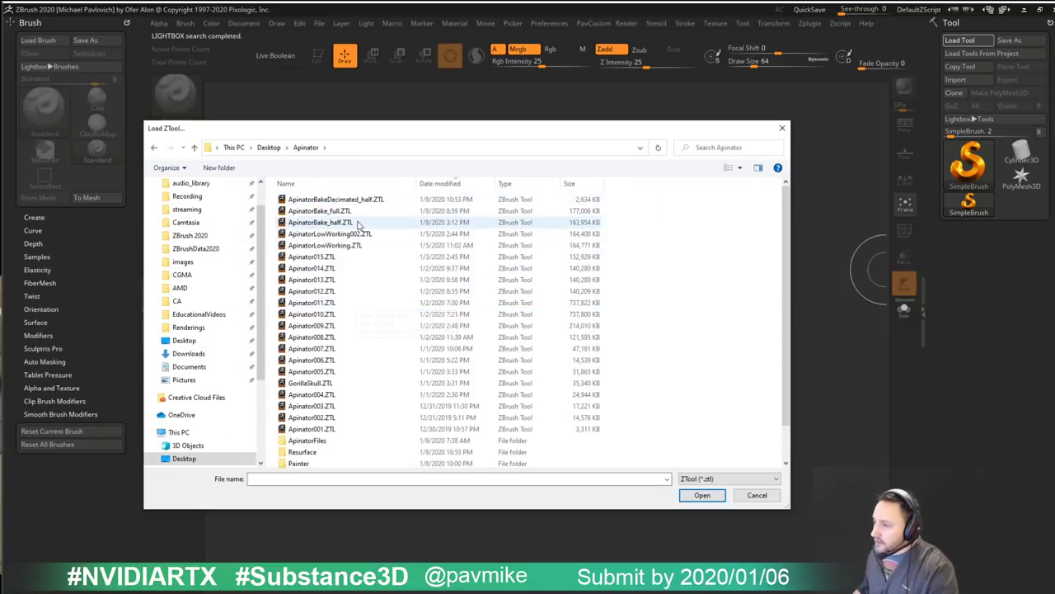
double_click(348, 256)
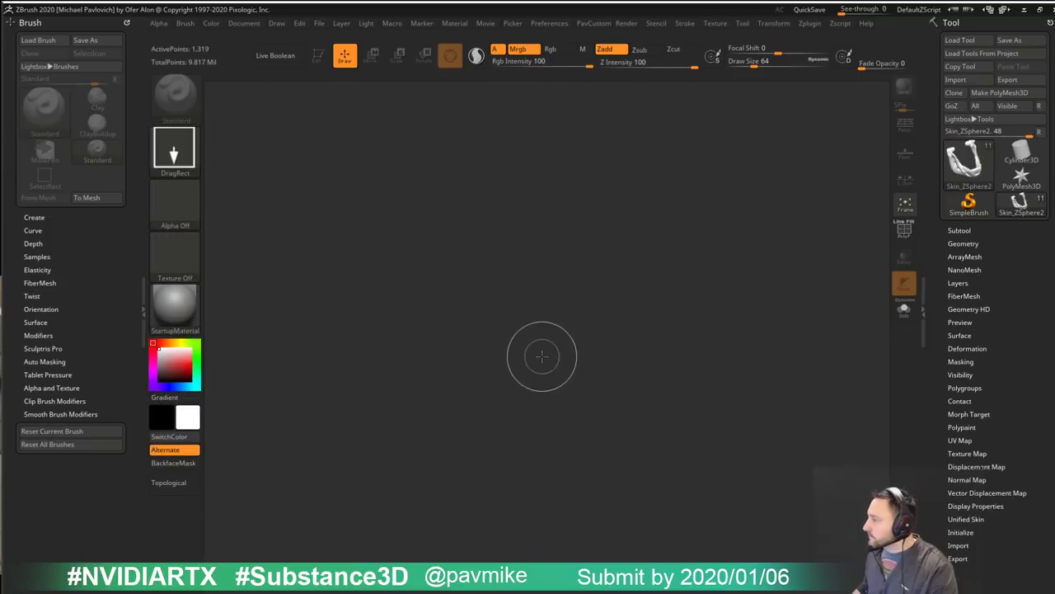
Step: Place the loaded gorilla skull on the canvas in Edit mode and make the Apinator015 subtool active
mouse_move(682, 244)
left_mouse_down("alt")
mouse_move(798, 395)
mouse_move(655, 295)
left_mouse_up("alt")
left_click(656, 294, "alt")
left_click(665, 247, "alt")
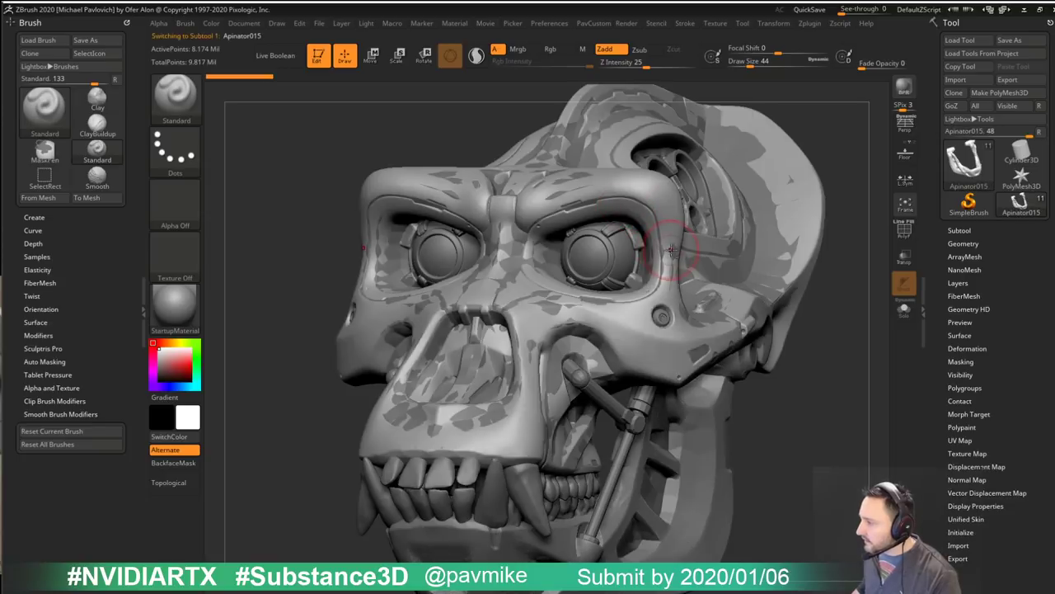
Step: Show the Skin_ZSphere2_2 subtool alone with its polyframe displayed
left_click(904, 230)
left_click(904, 309)
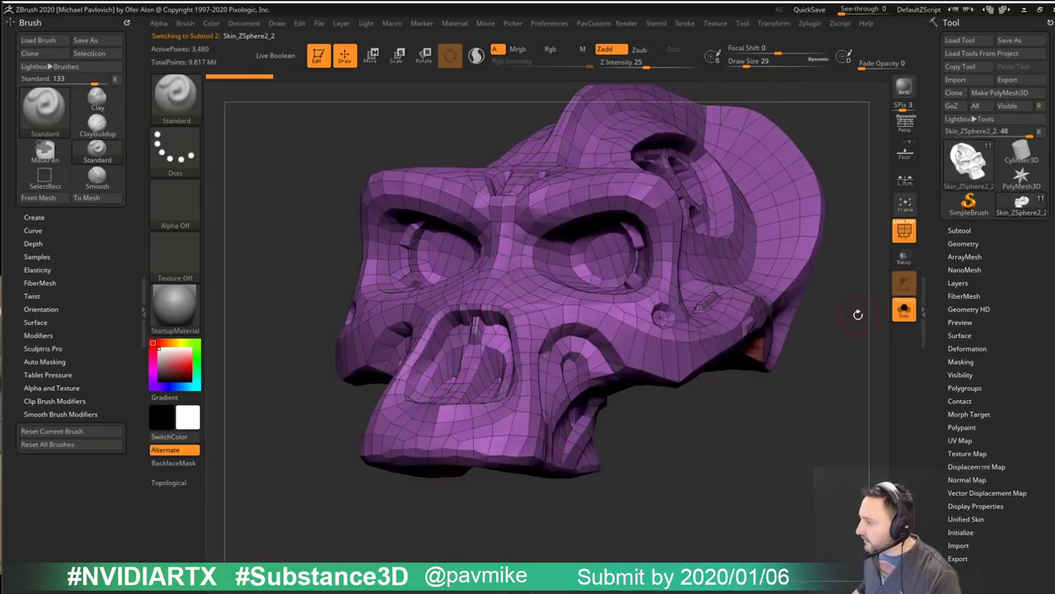
left_click_drag(857, 313, 700, 280)
left_click_drag(751, 331, 742, 367, "alt")
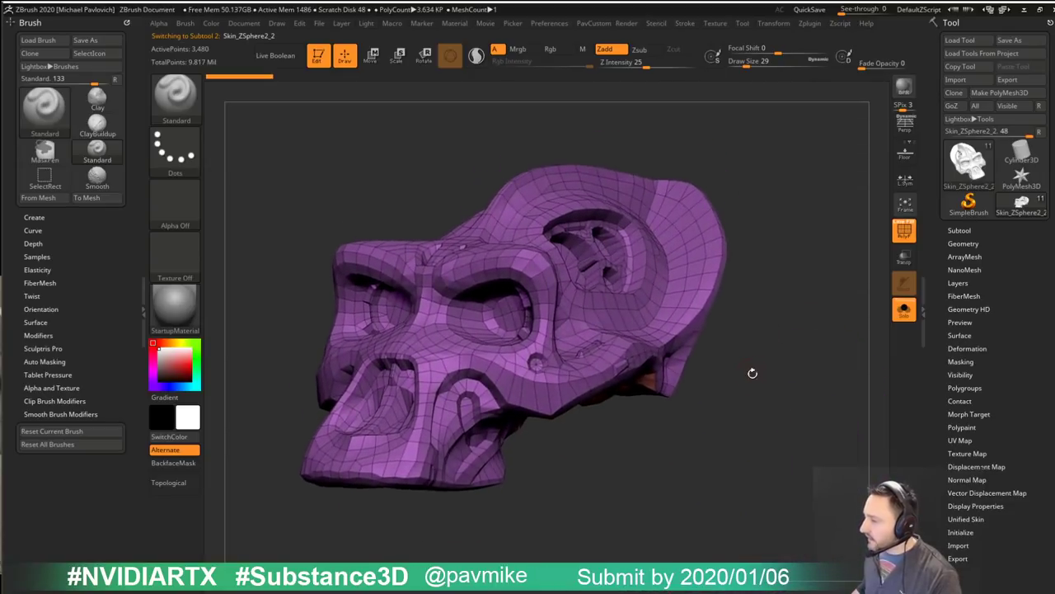
Step: Delete the Skin_ZSphere2_2 subtool and turn off Solo to show the full skull again
left_click(959, 231)
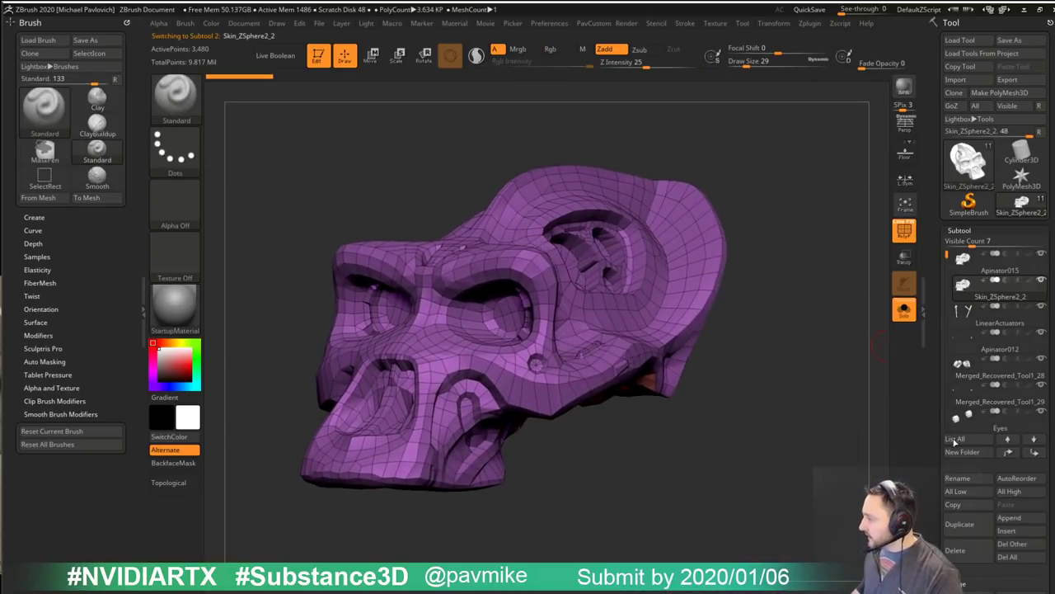
left_click(956, 530)
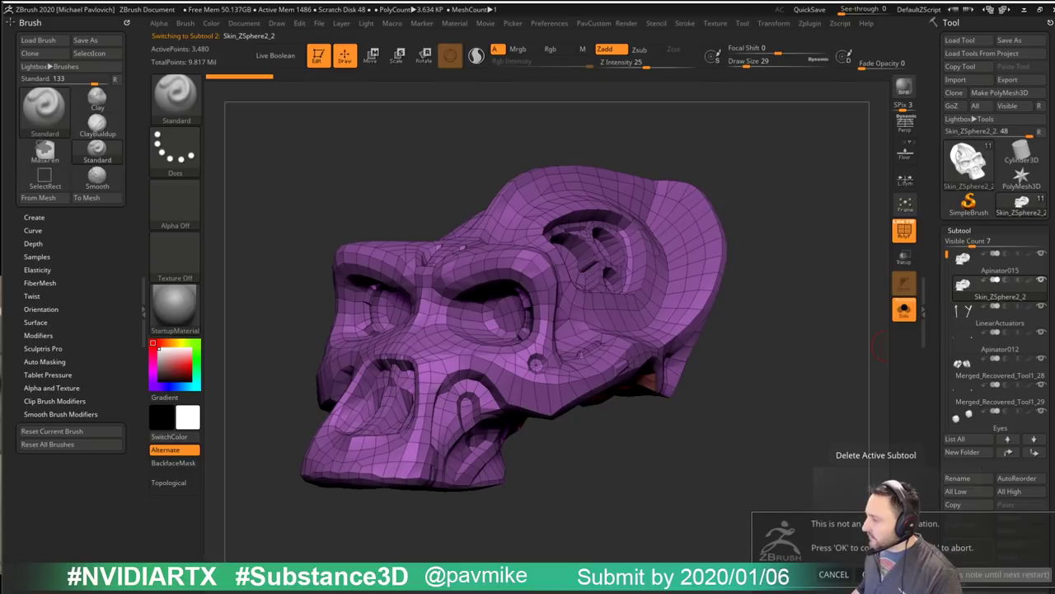
left_click(975, 574)
left_click(904, 310)
left_click_drag(765, 372, 760, 303, "alt")
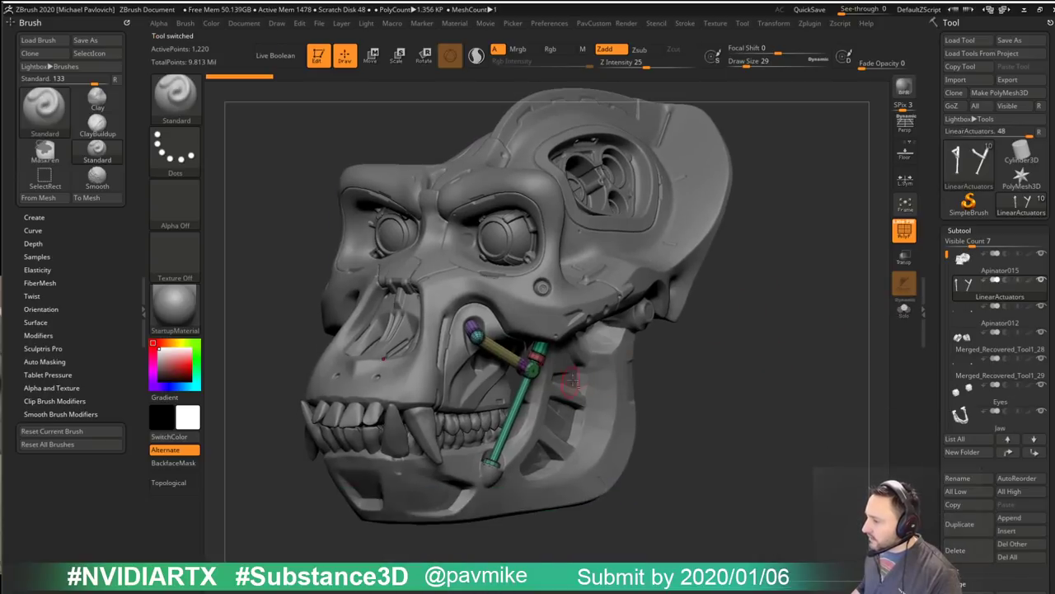
Step: Delete the extra subtool at the side of the jaw, then make Apinator015 active with its polyframe hidden
left_click(589, 370, "alt")
left_click(959, 550)
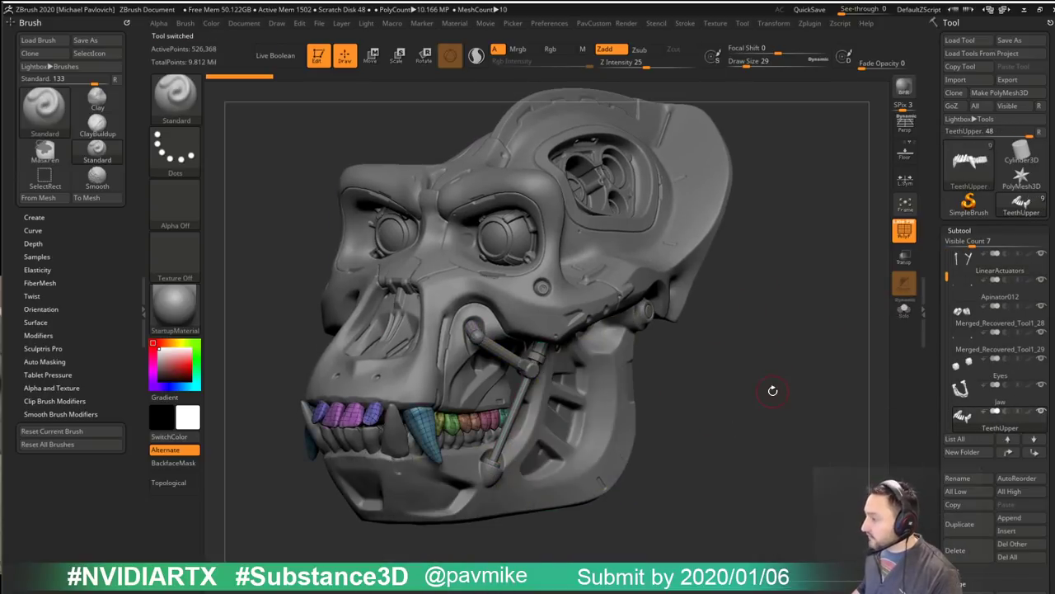
left_click(601, 266, "alt")
left_click(902, 233)
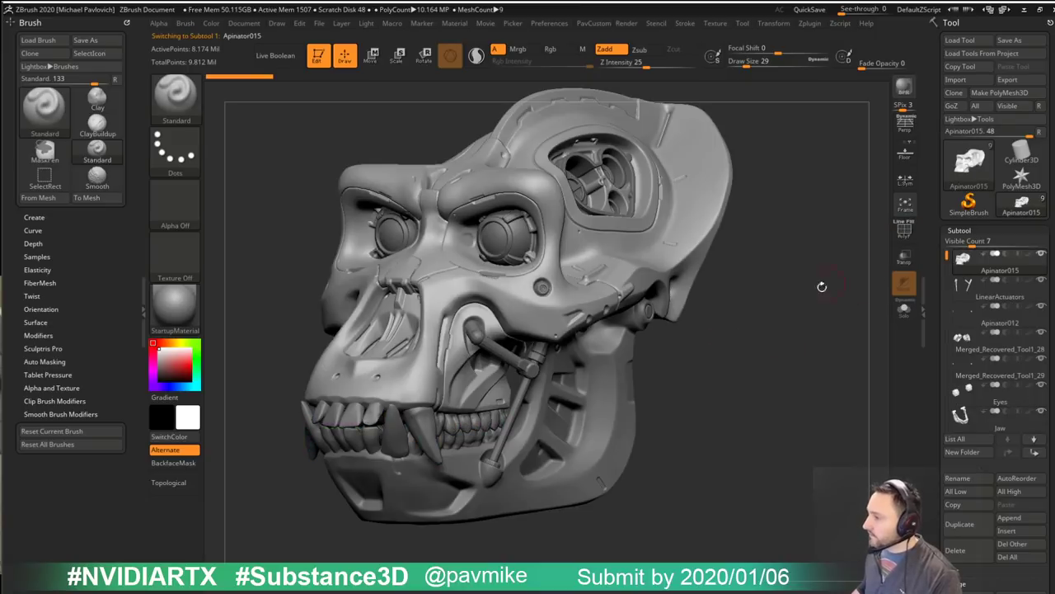
Step: Isolate the eye socket polygroup of Apinator015 and then show the whole mesh again
left_click_drag(811, 295, 807, 309)
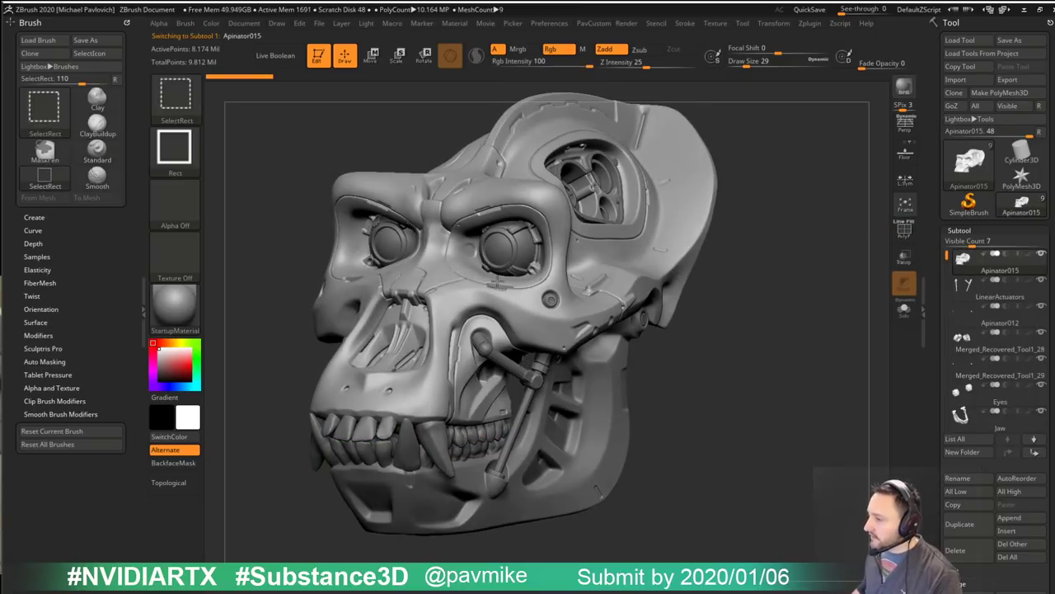
left_click(470, 275, "ctrl+shift")
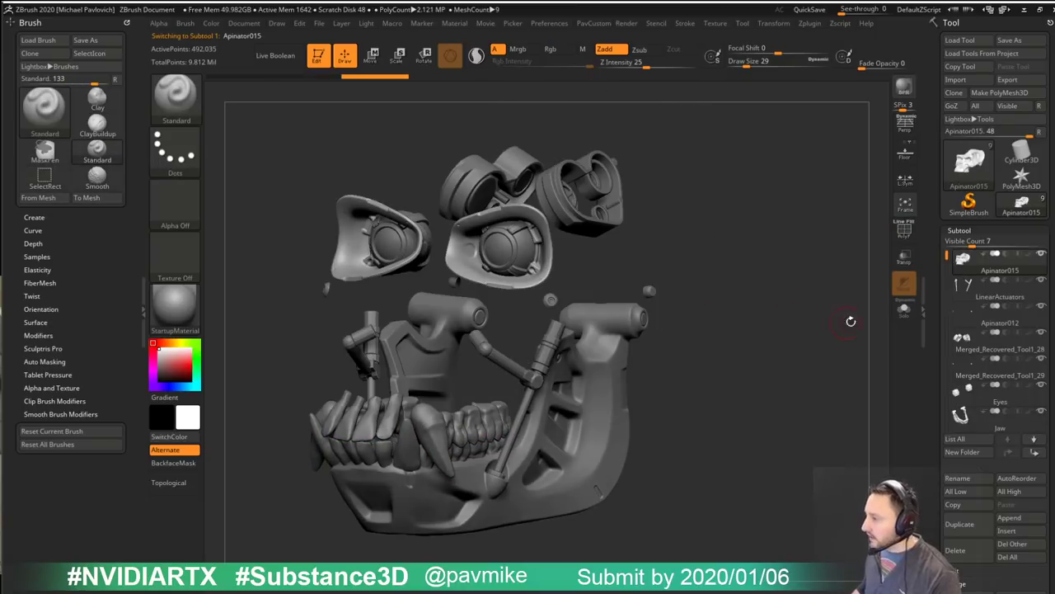
left_click(781, 310, "ctrl+shift")
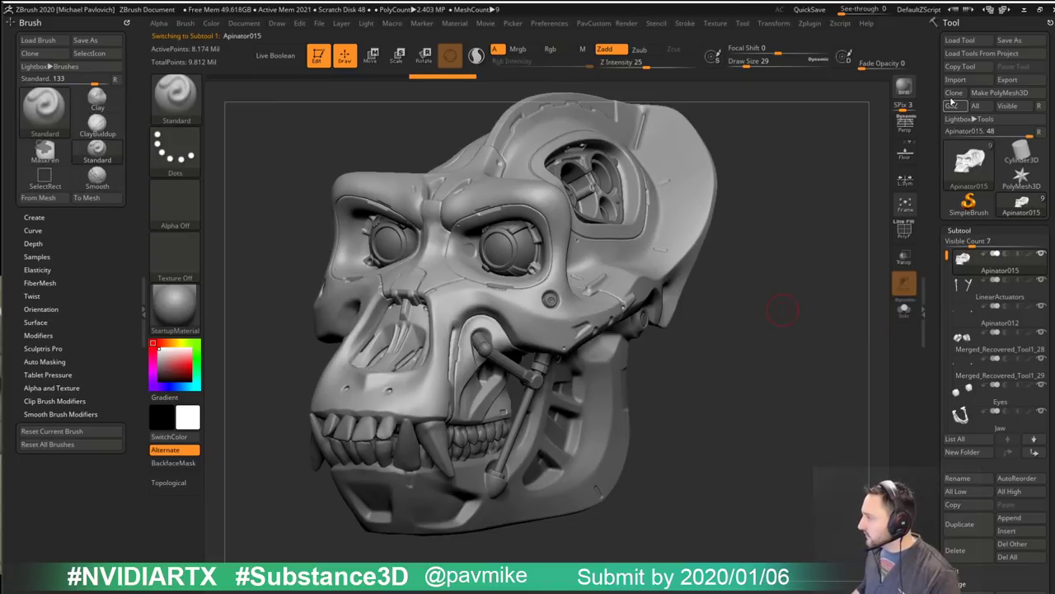
Step: Clone Apinator015 into a separate tool and apply Mirror And Weld to the copy
left_click(953, 92)
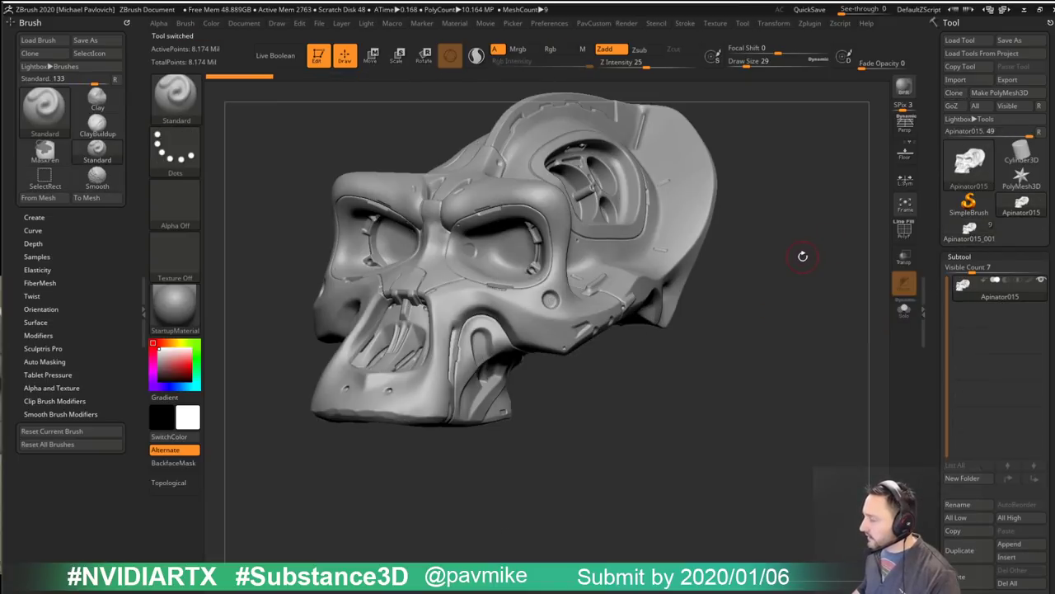
key("2")
left_click_drag(936, 309, 935, 221)
key("2")
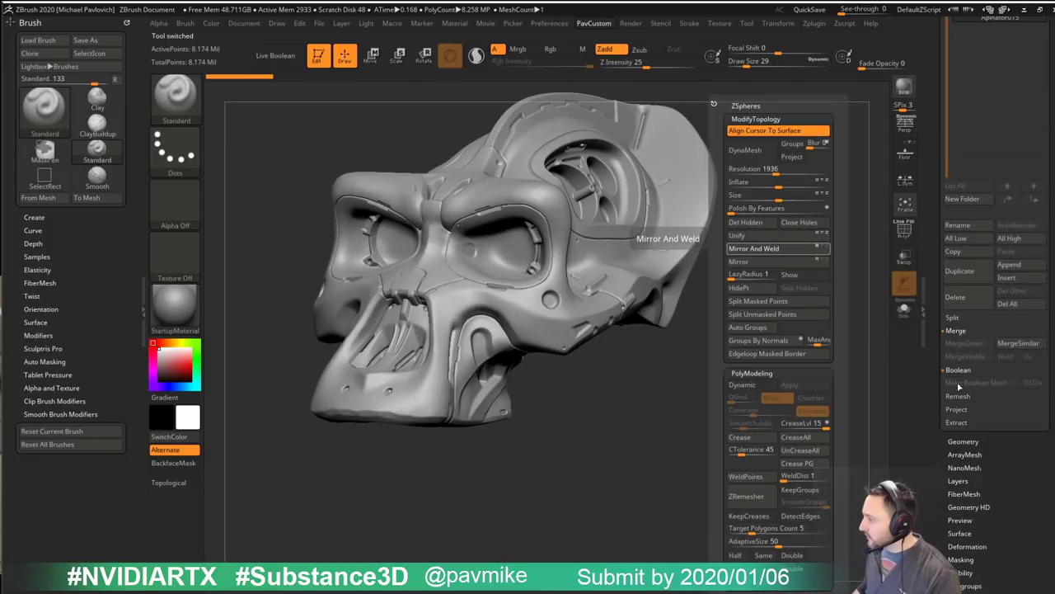
Step: Split the cloned skull into separate subtools with Split To Similar Parts and accept the warning
scroll(972, 347, "up", 2)
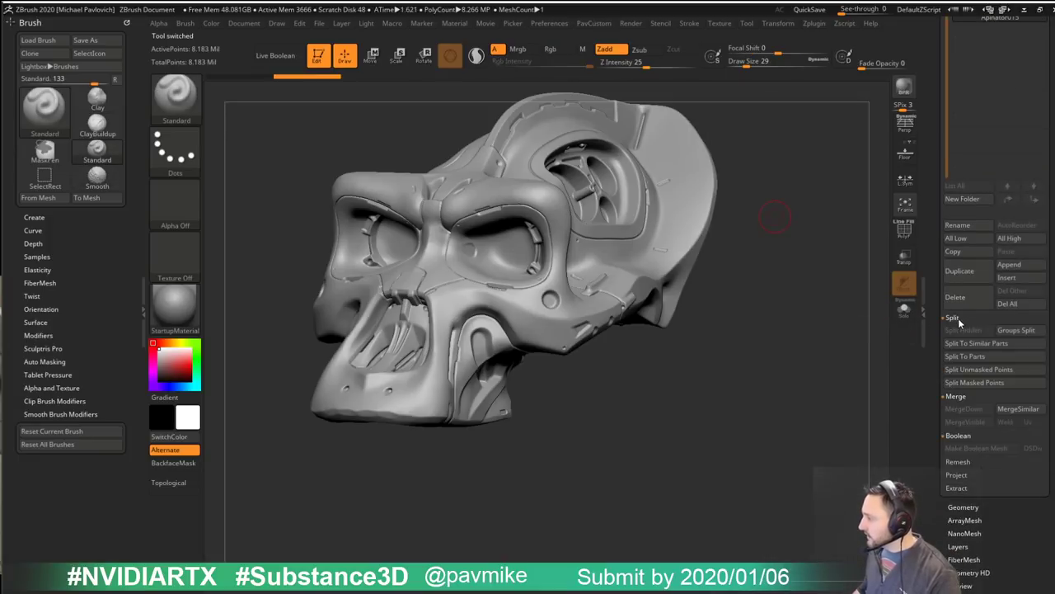
left_click(989, 342)
left_click(867, 366)
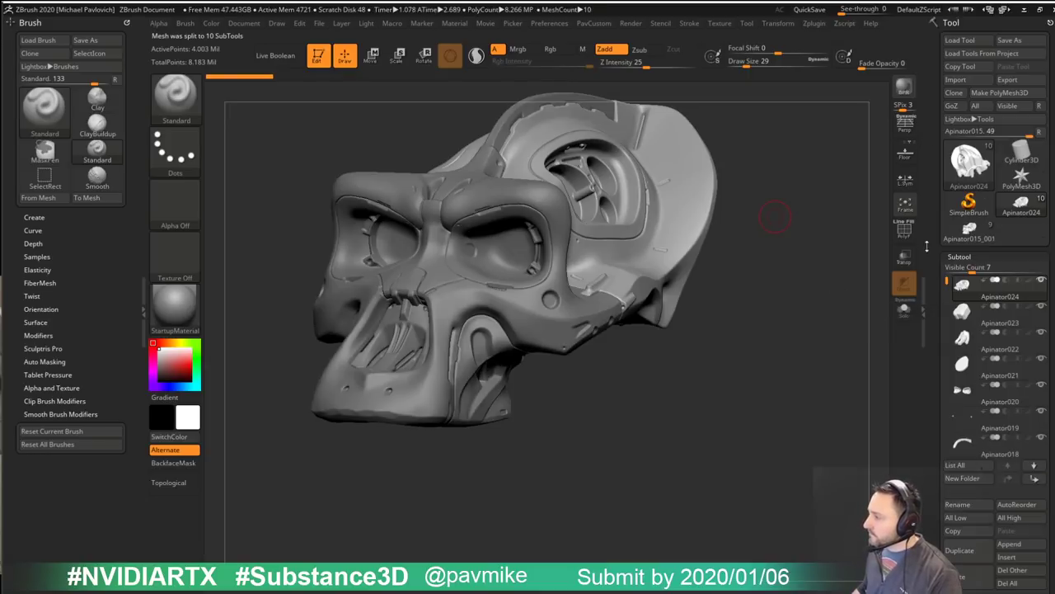
Step: Make the eye sockets subtool Apinator020 active, check it in Solo, and return to the full skull
left_click_drag(812, 291, 579, 309)
left_click(578, 309, "alt")
left_click_drag(801, 309, 734, 312)
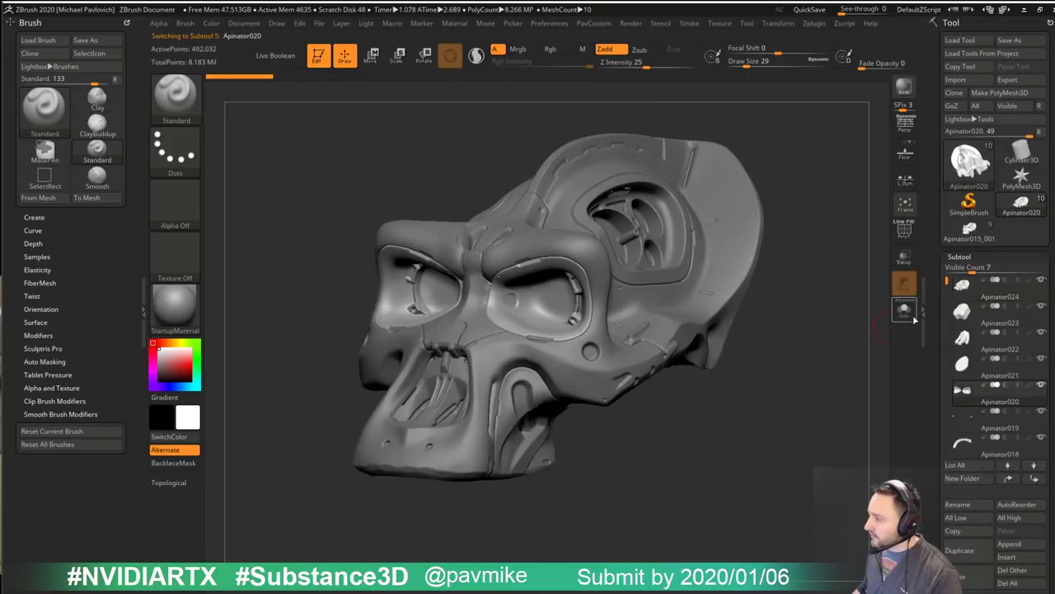
left_click(904, 310)
left_click(904, 310)
left_click_drag(842, 298, 832, 279, "alt")
Step: Dock the Transform palette in the side tray and spread the skull subtools apart with Xpose
left_click(778, 25)
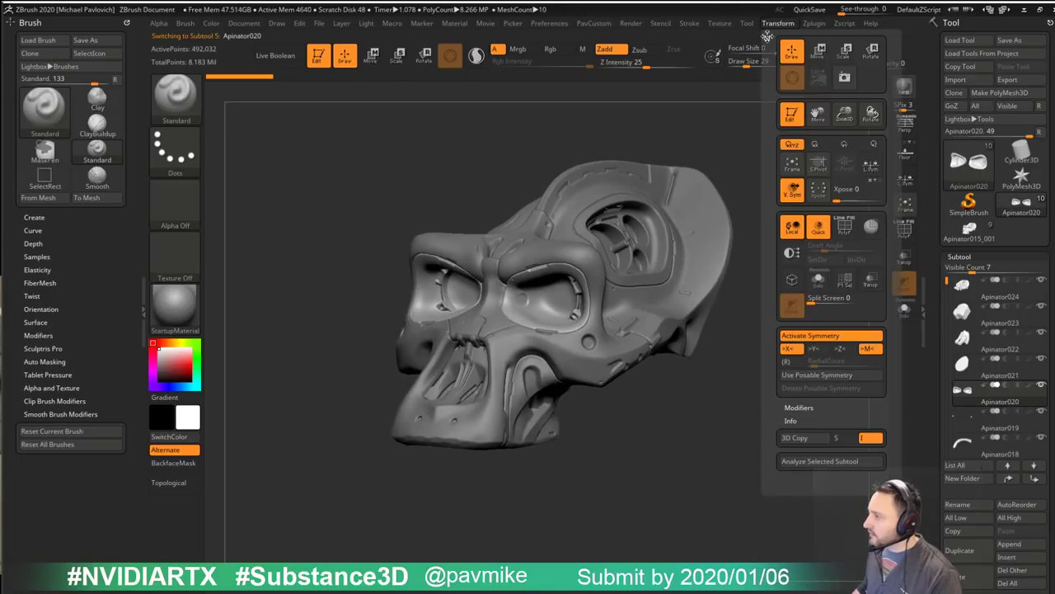
mouse_move(769, 35)
left_mouse_down()
mouse_move(52, 74)
mouse_move(58, 131)
left_mouse_up()
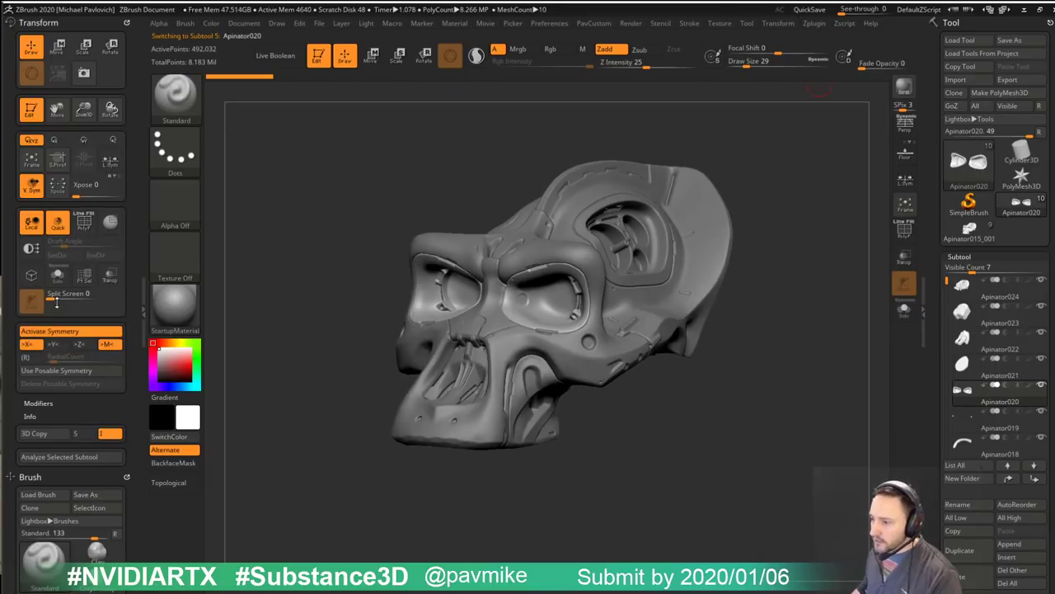
left_click(58, 183)
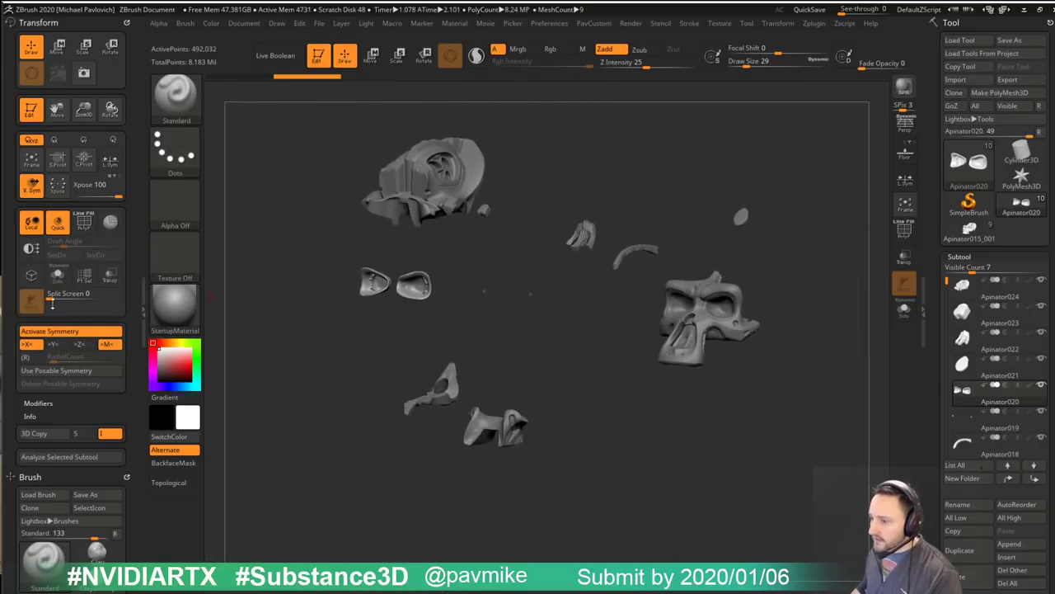
Step: Reduce the Xpose amount to 37 so the skull parts sit closer together
left_click(88, 184)
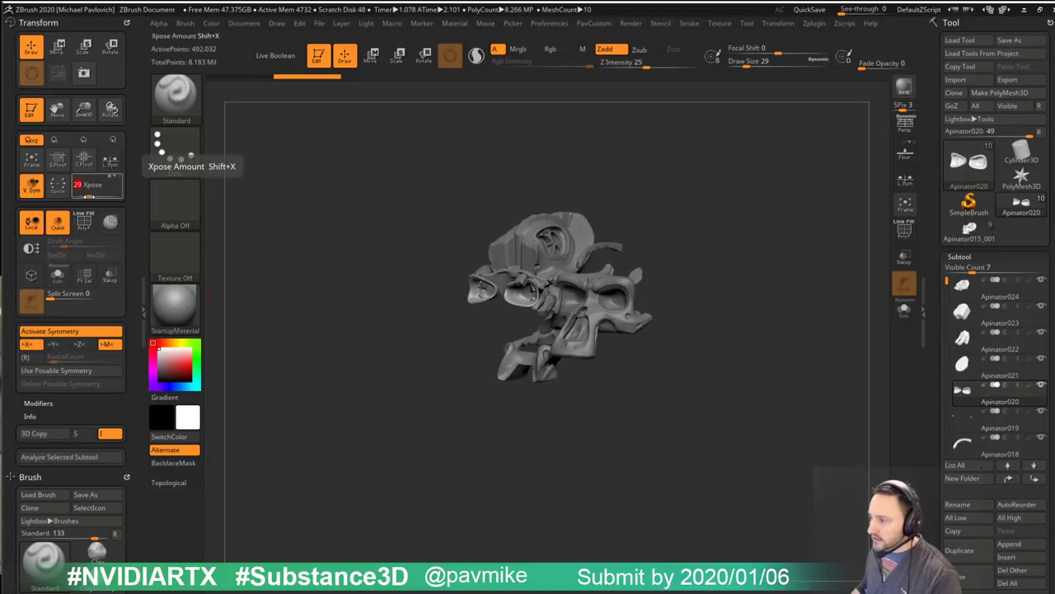
mouse_move(88, 193)
left_mouse_down()
mouse_move(104, 193)
mouse_move(76, 192)
left_mouse_up()
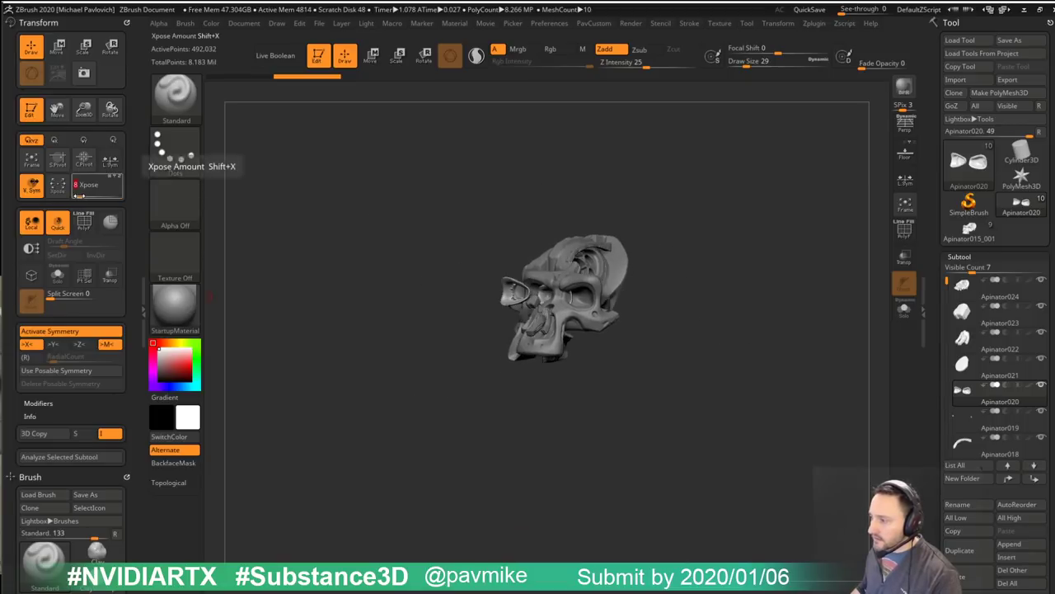
left_click(96, 192)
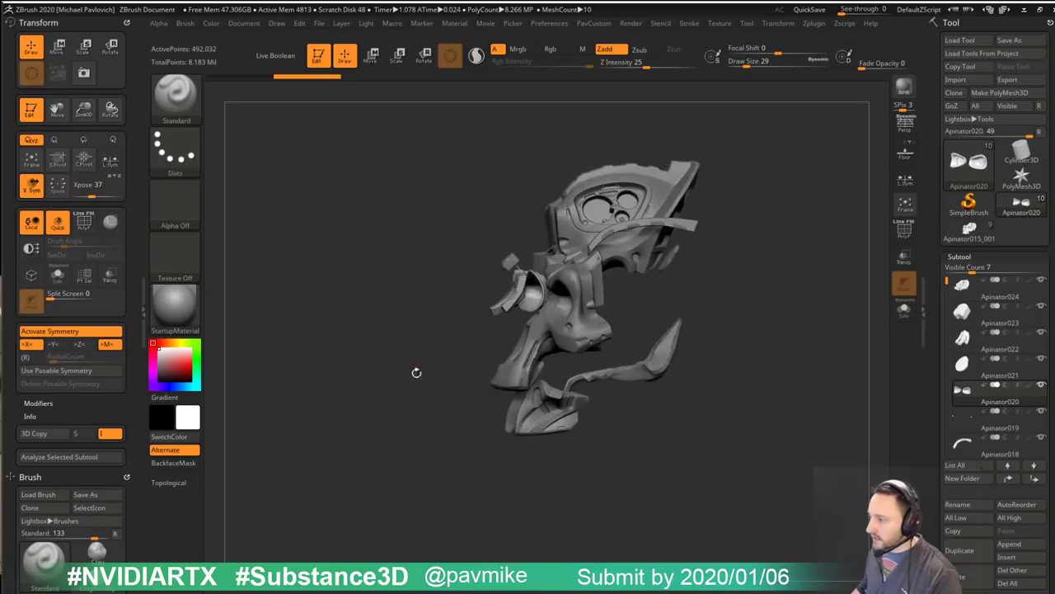
Step: Examine the exploded skull parts from several angles, then turn Xpose off to reassemble the skull
left_click_drag(774, 459, 791, 384, "alt")
left_click_drag(774, 151, 782, 198)
left_click_drag(433, 298, 391, 305)
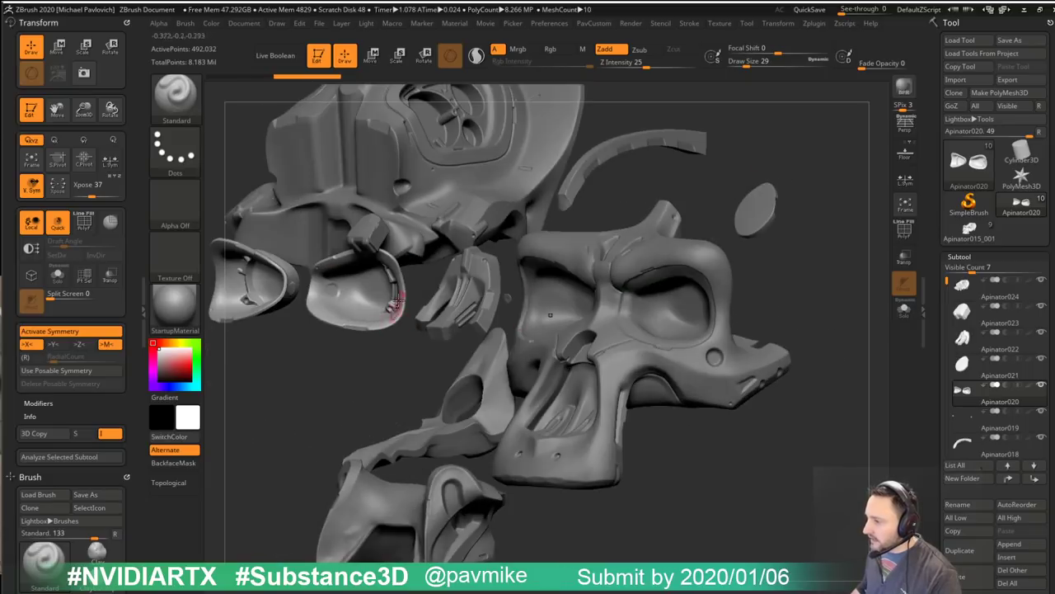
left_click_drag(805, 434, 789, 422, "alt")
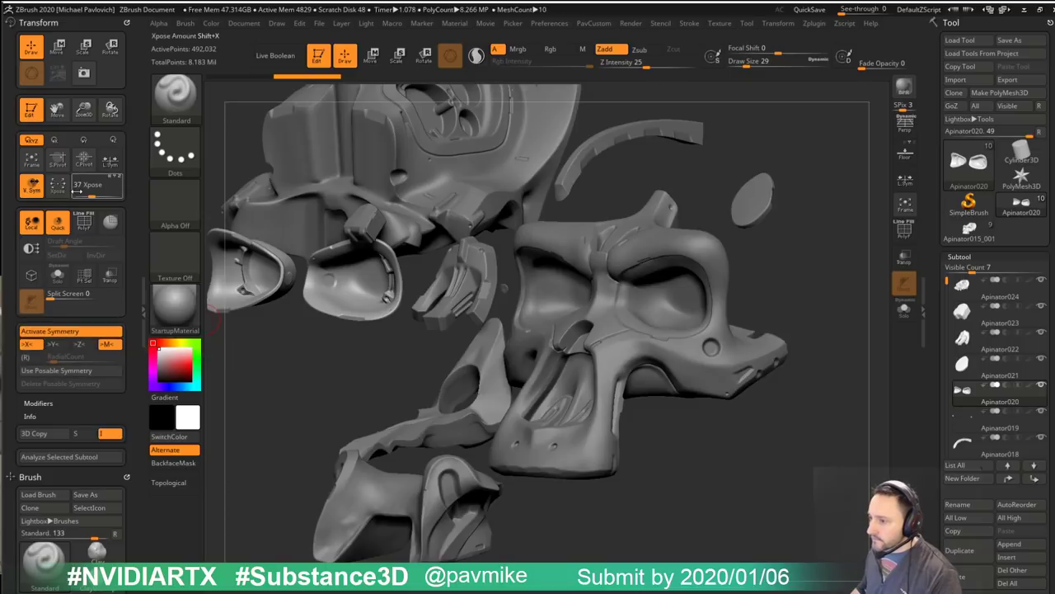
left_click(56, 185)
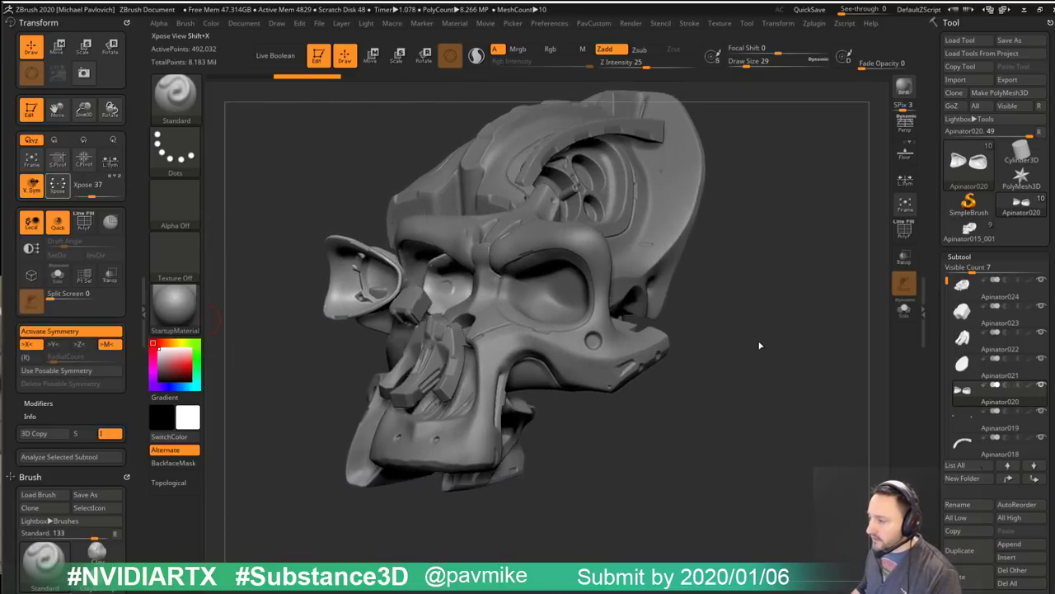
left_click_drag(744, 325, 758, 353, "shift")
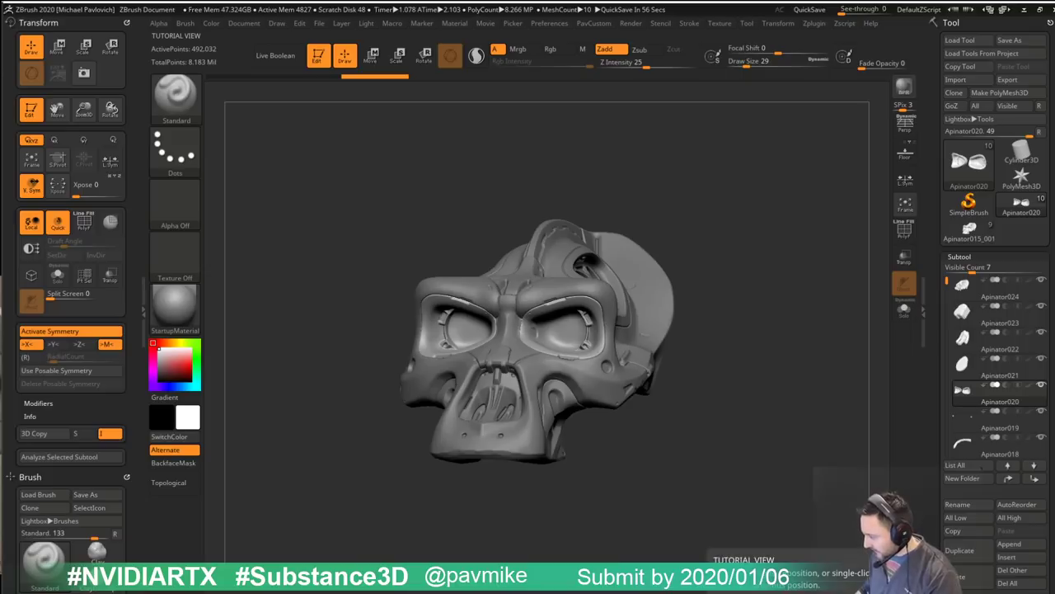
Step: Switch to the web browser and browse the account's own project portfolio on ArtStation
left_click_drag(767, 592, 776, 71)
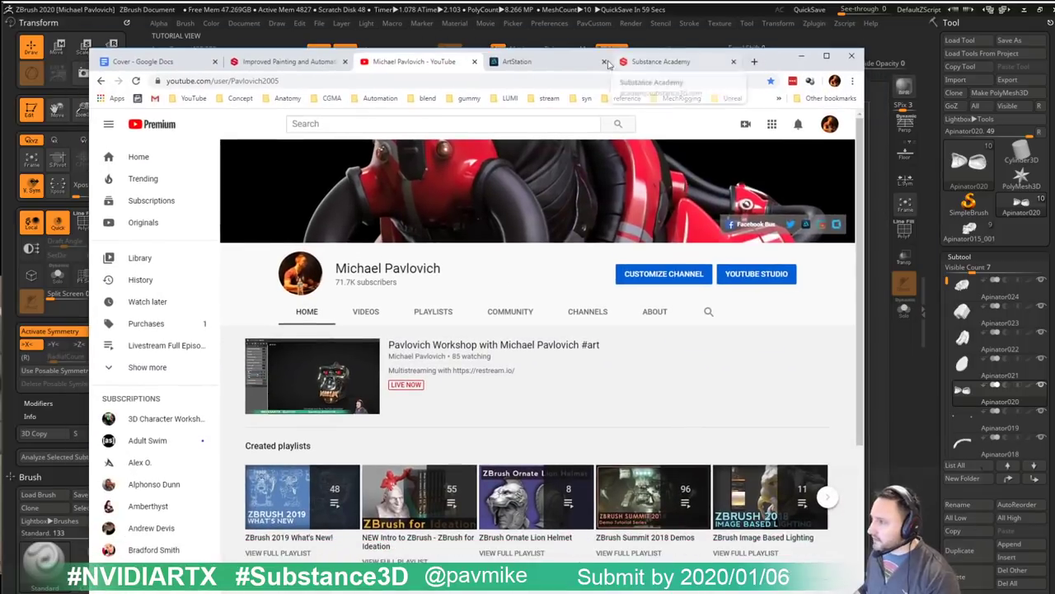
left_click(544, 62)
scroll(825, 124, "down", 3)
scroll(824, 123, "up", 1)
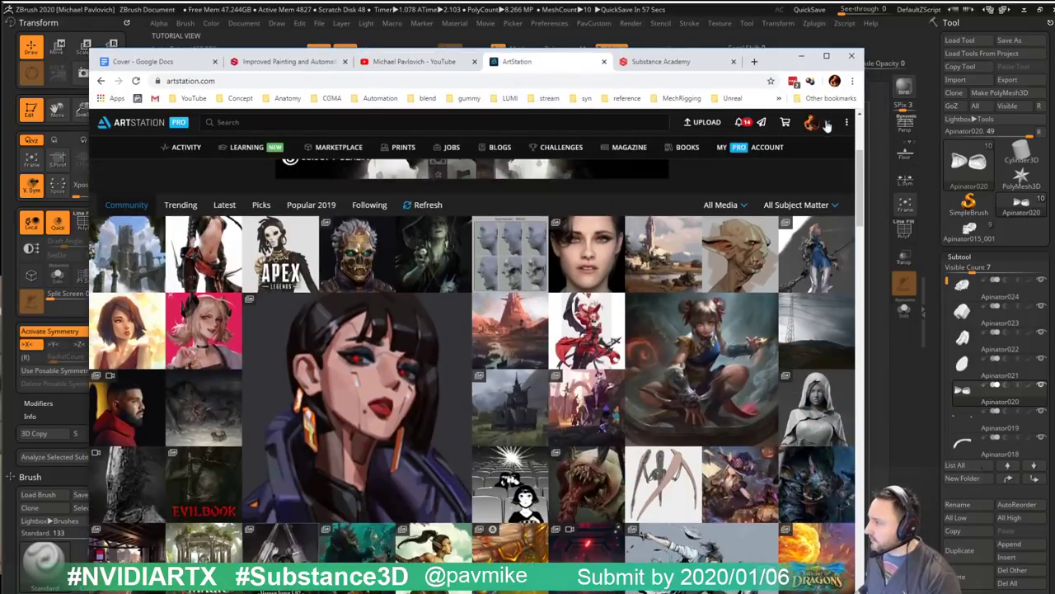
left_click(812, 122)
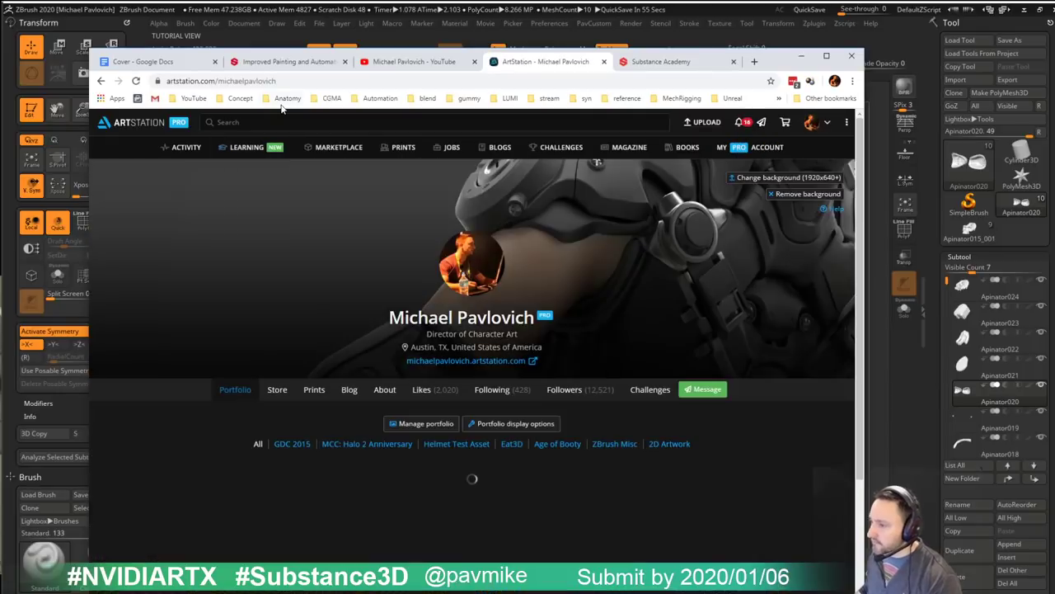
scroll(647, 414, "down", 3)
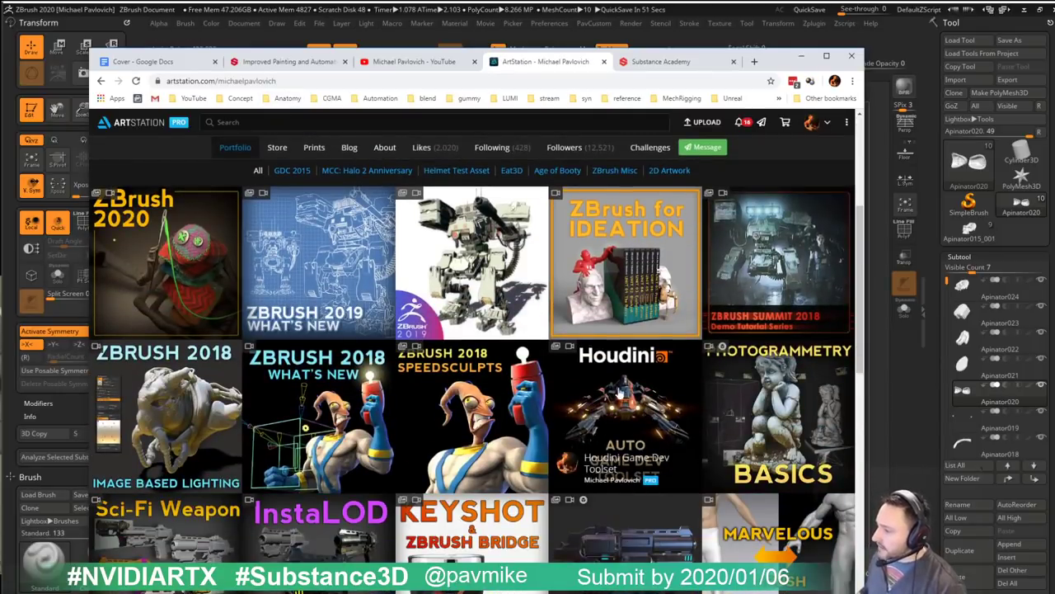
Step: Open the Houdini Game Dev Toolset project and look through the video list in its playlist
left_click(635, 437)
scroll(460, 415, "down", 5)
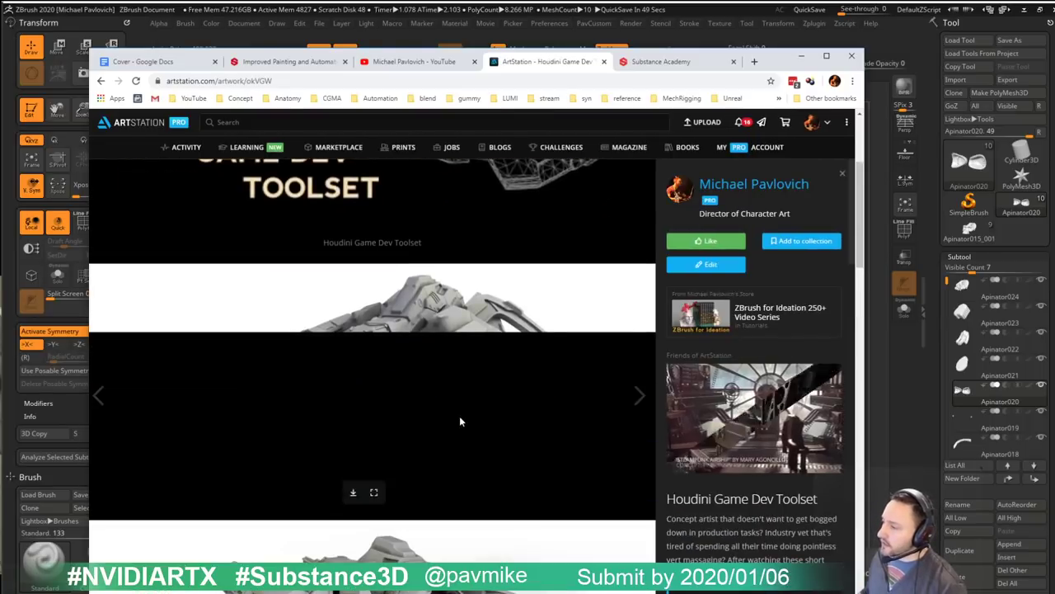
left_click(608, 172)
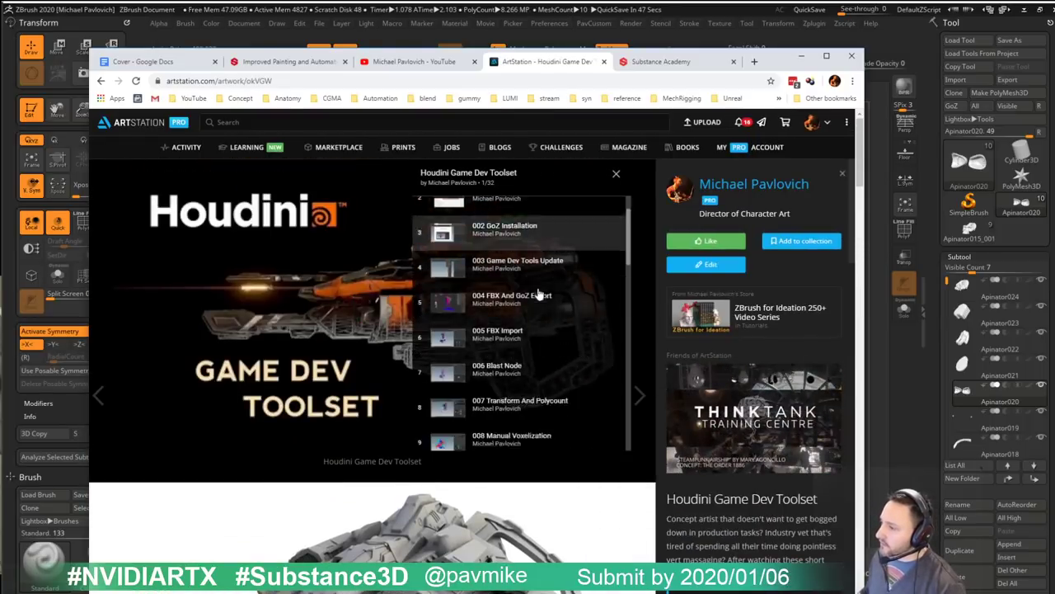
scroll(536, 294, "down", 5)
scroll(539, 292, "down", 5)
scroll(570, 253, "up", 1)
left_click(617, 173)
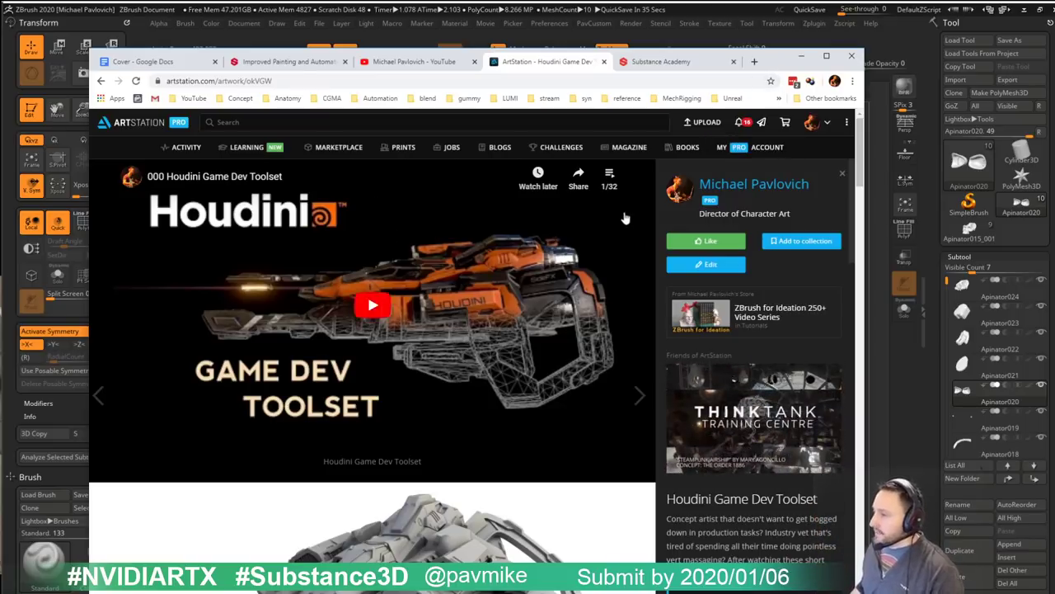
left_click(610, 177)
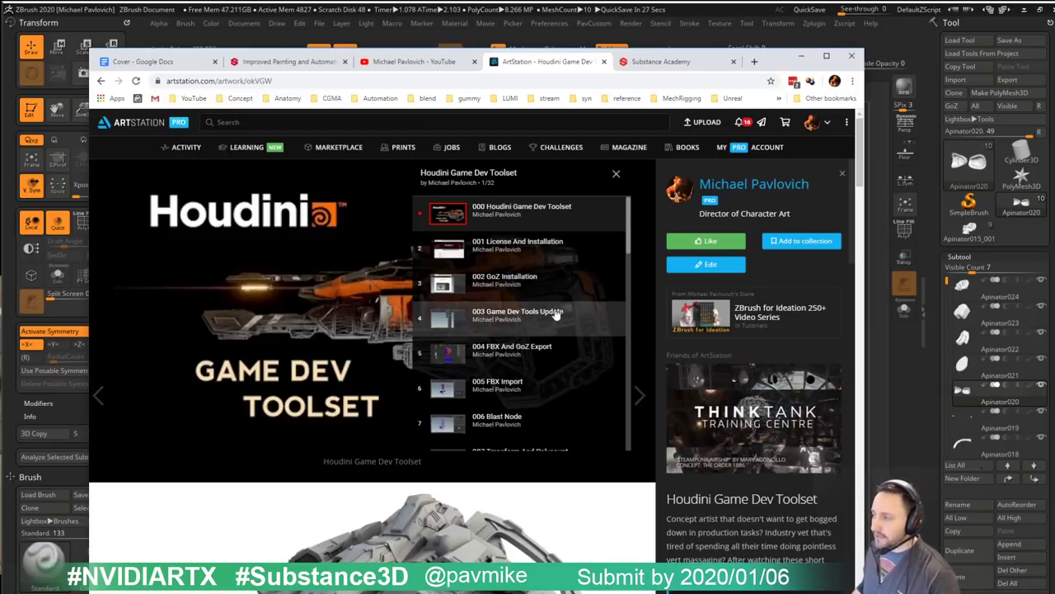
Step: Move the browser window off the ZBrush canvas and close the Houdini License Administrator
left_click_drag(767, 61, 1054, 61)
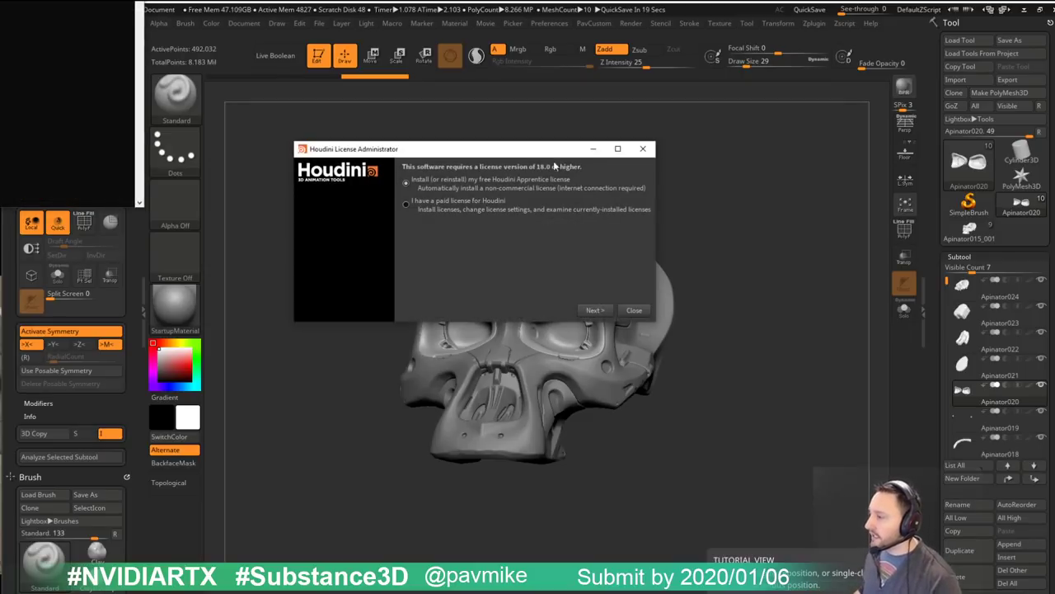
left_click(643, 149)
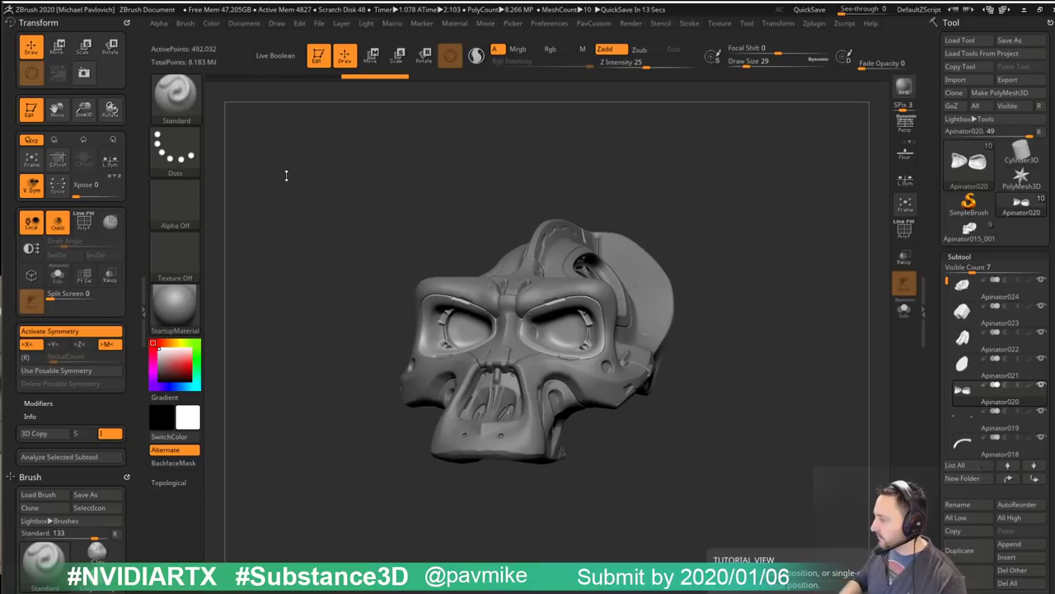
Step: Set the brush's draw size to 18 while viewing the reassembled skull
left_click_drag(331, 195, 362, 201)
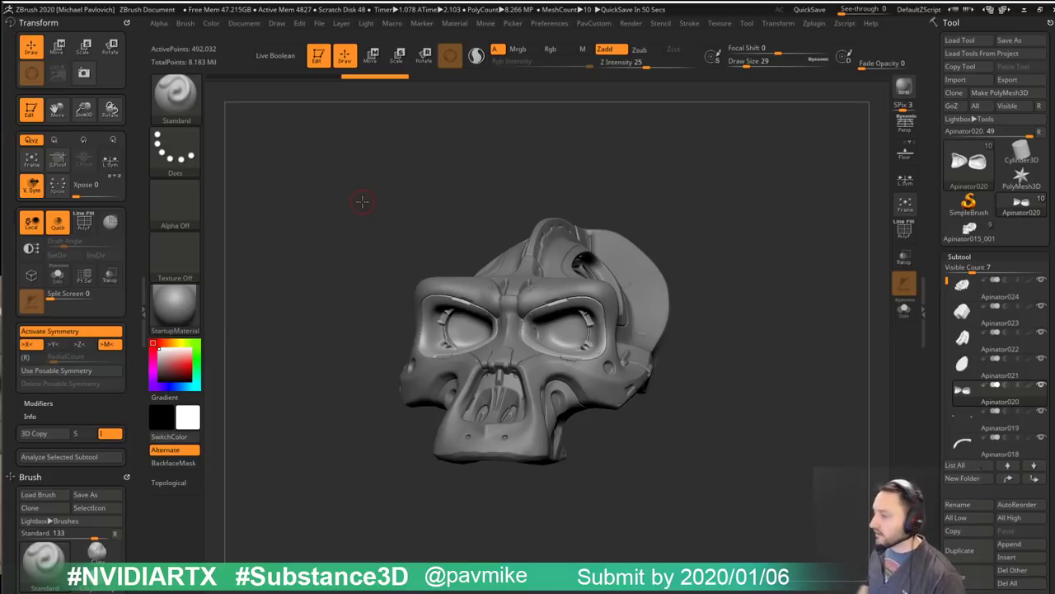
mouse_move(388, 217)
left_mouse_down()
mouse_move(394, 195)
mouse_move(379, 181)
mouse_move(399, 193)
left_mouse_up()
key("s")
left_click_drag(398, 193, 405, 193)
key("s")
left_click_drag(695, 193, 694, 199)
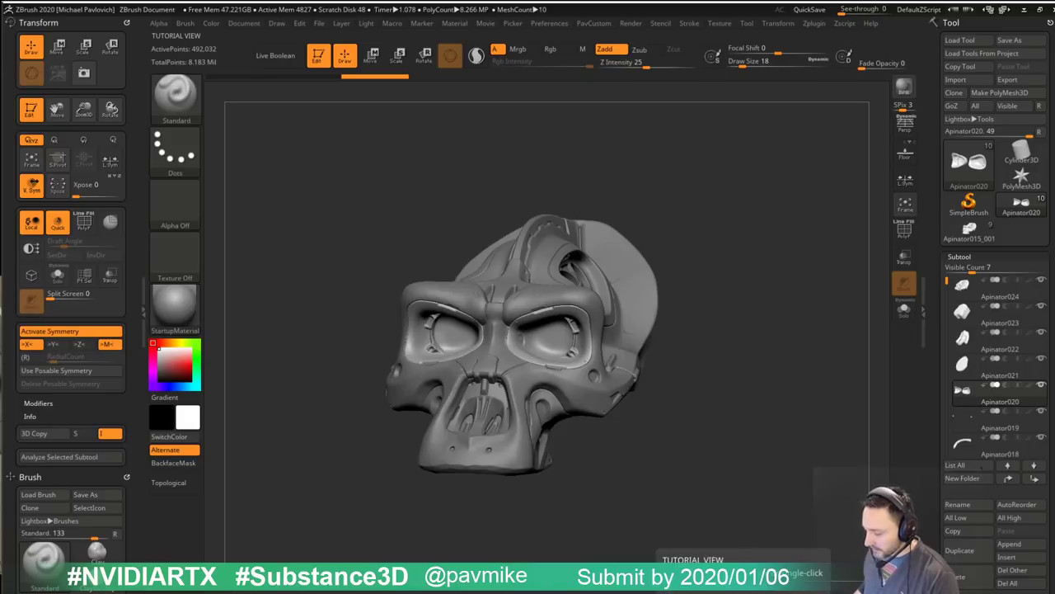
Step: Look around the ZBrush skull, minimize ZBrush, and view the whole low-poly skull in Maya
left_click_drag(701, 203, 721, 235)
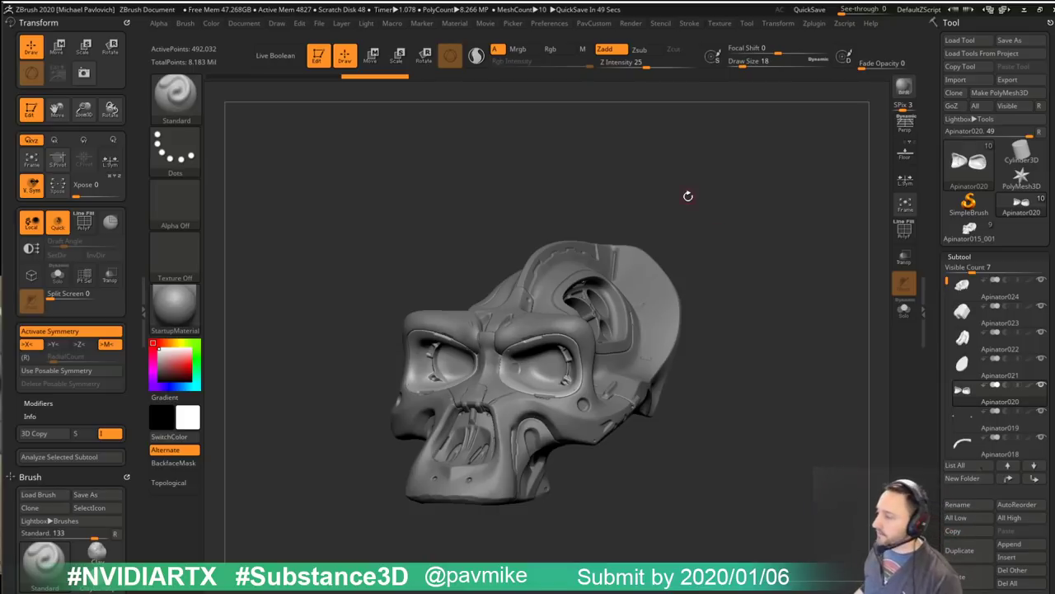
left_click_drag(689, 196, 738, 206)
left_click_drag(746, 289, 668, 273)
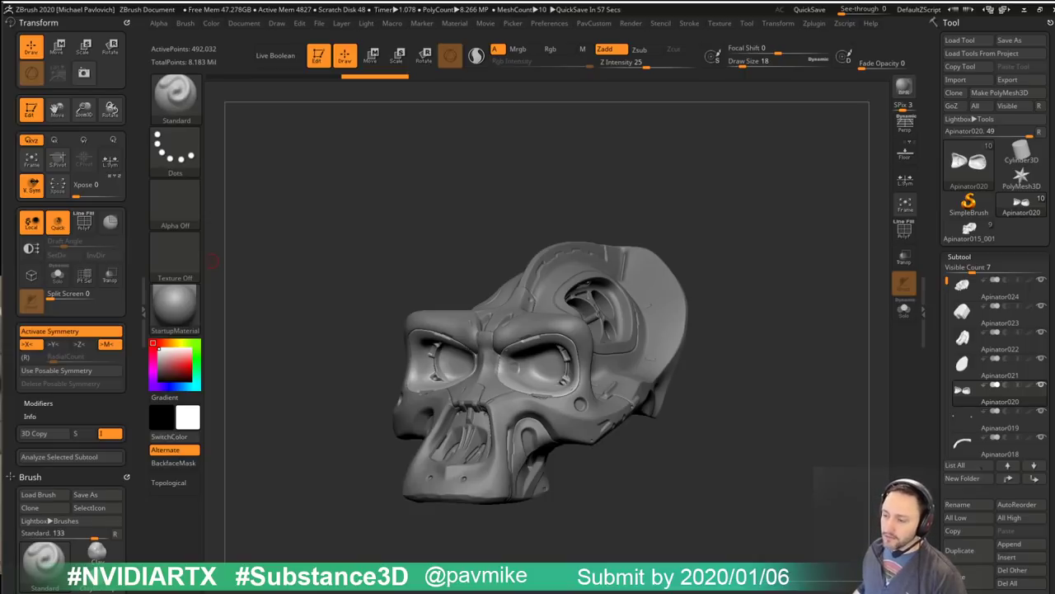
left_click(1025, 10)
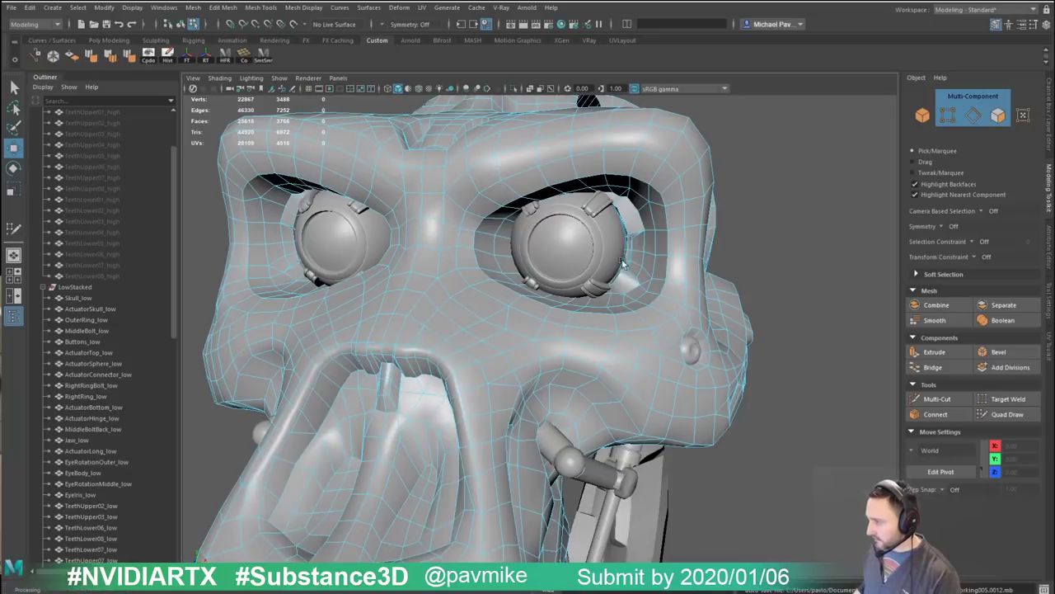
key("f")
left_click_drag(625, 181, 679, 189, "alt")
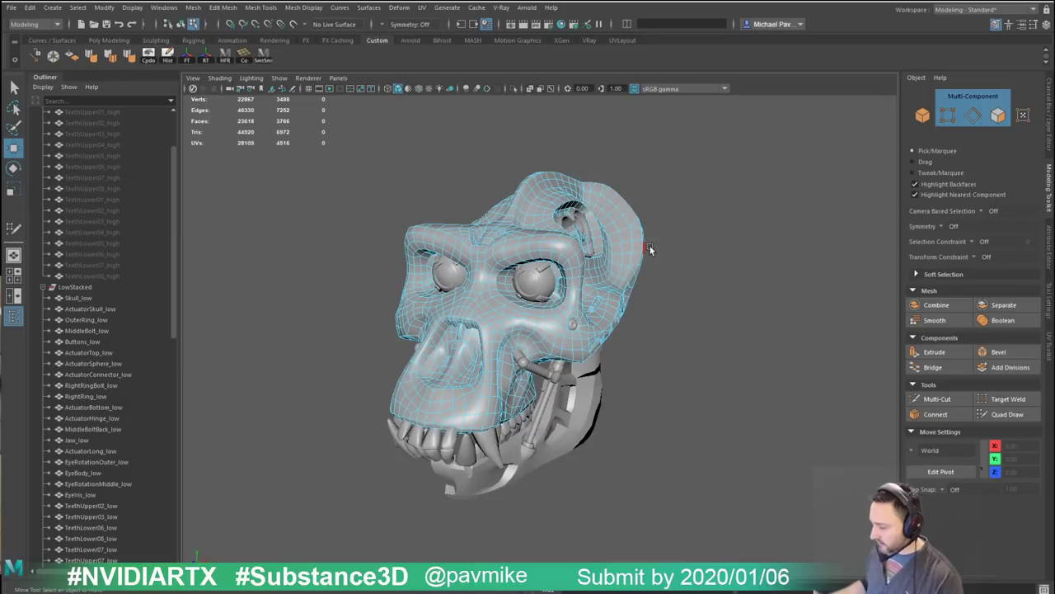
left_click_drag(668, 279, 659, 251, "alt")
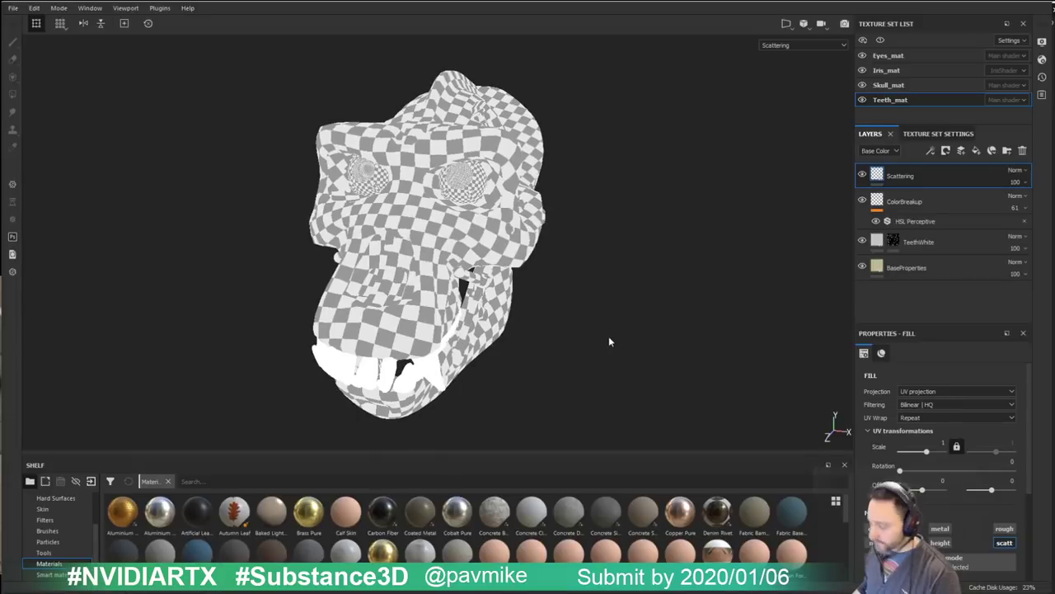
Step: Switch to Substance Painter, show the full material, and delete the two empty paint layers above T800_Metal in the Skull_mat texture set
key("m")
left_click_drag(639, 356, 892, 171, "alt")
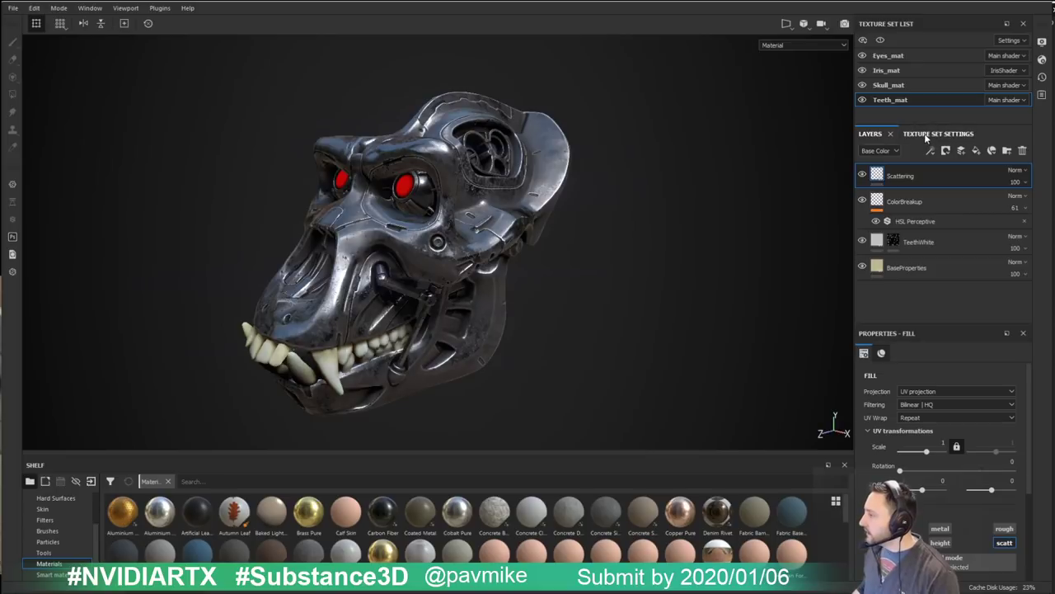
left_click(902, 88)
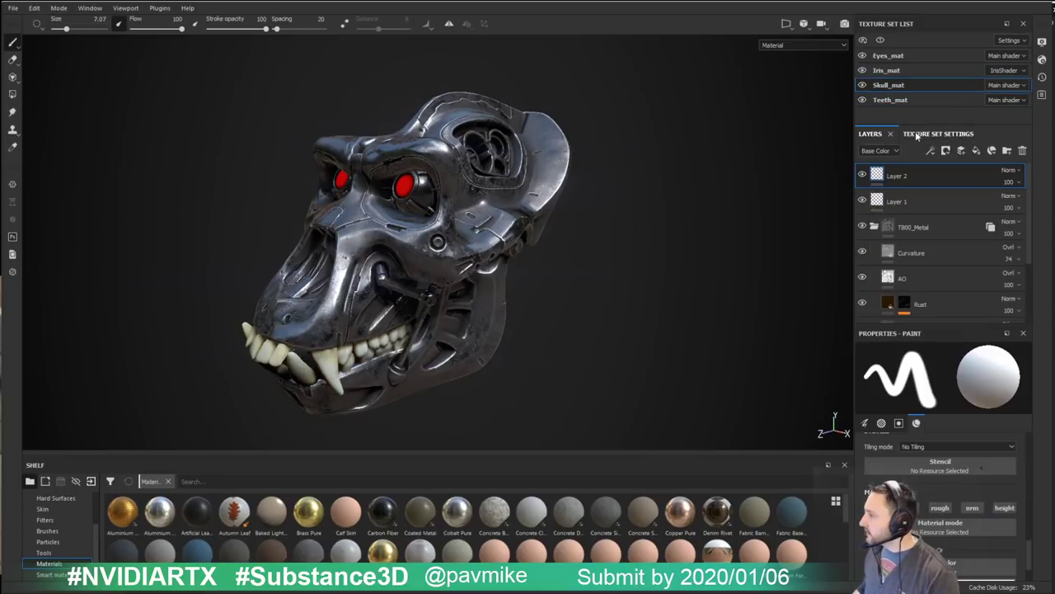
left_click(1022, 150)
left_click(1022, 151)
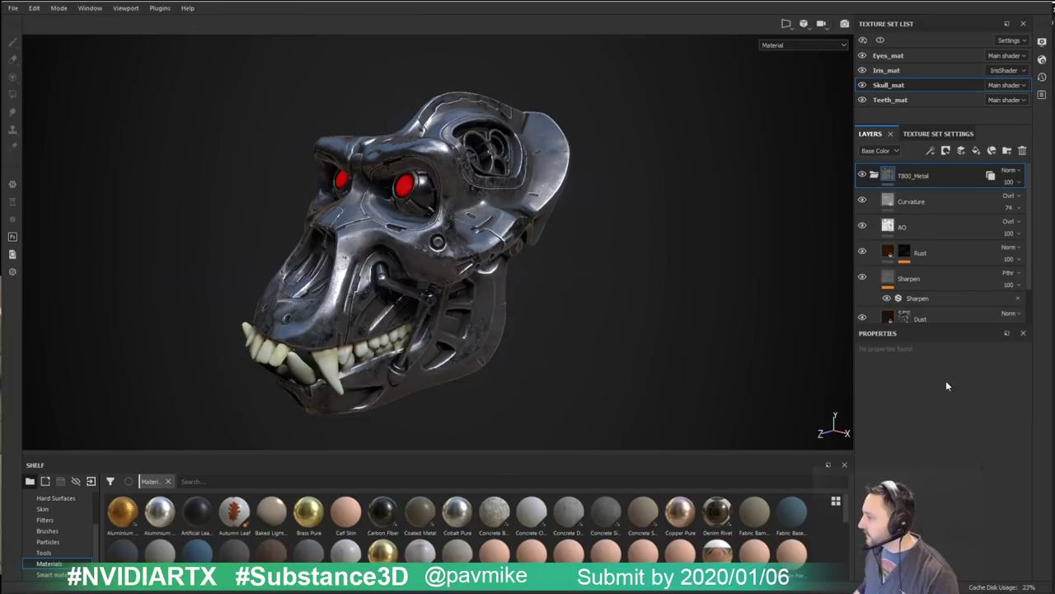
Step: Add a fill layer above the T800_Metal folder and rotate the environment lighting on the skull
left_click(976, 151)
left_click_drag(447, 255, 531, 299, "alt")
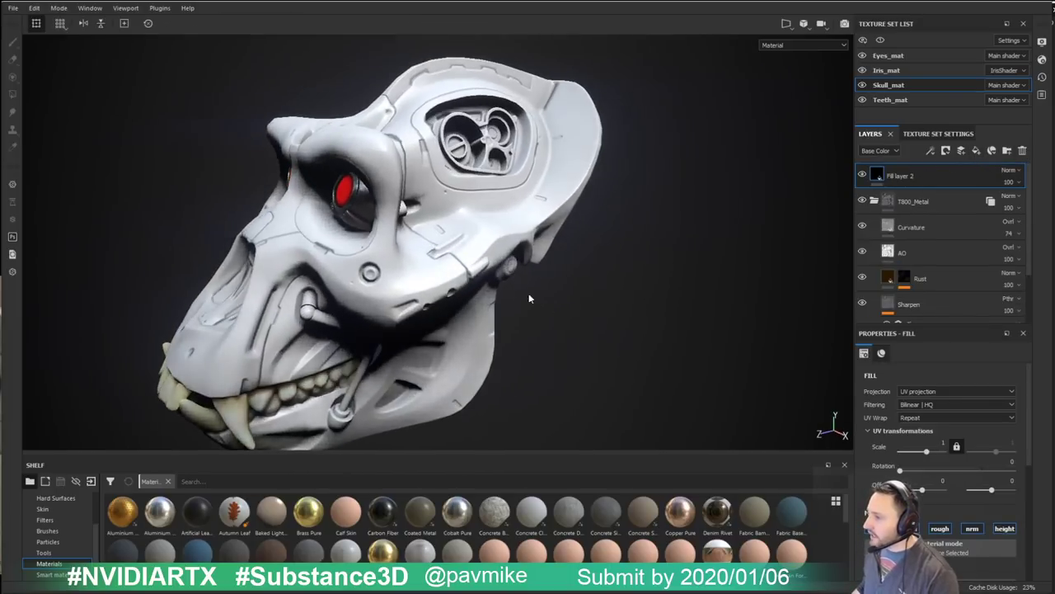
mouse_move(531, 299)
right_mouse_down("shift")
mouse_move(568, 298)
mouse_move(488, 304)
right_mouse_up("shift")
left_click_drag(488, 304, 476, 323, "alt")
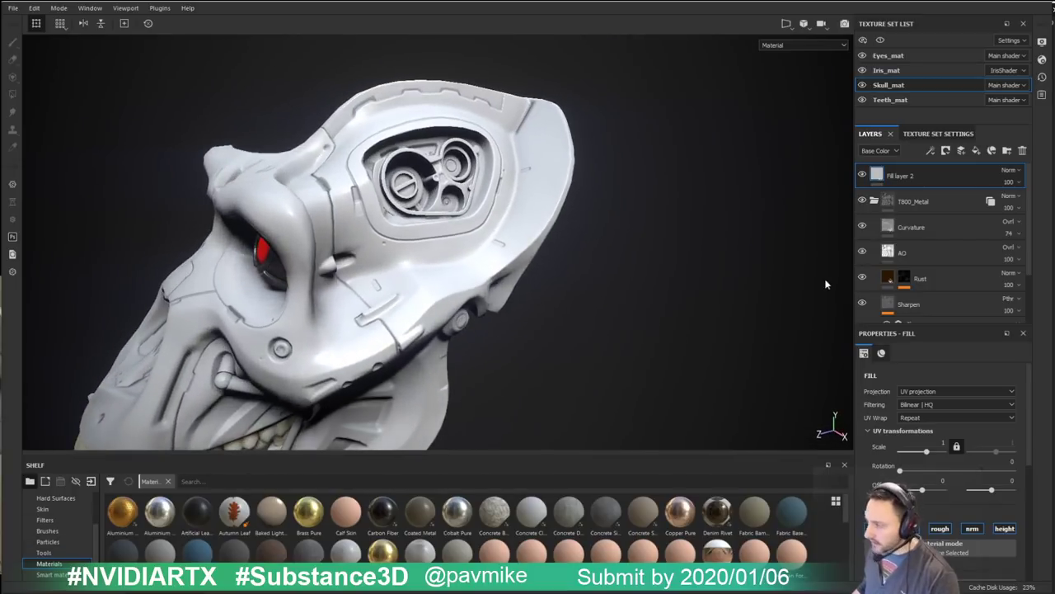
Step: Turn off viewport shadows in the display settings and close them
left_click(1043, 43)
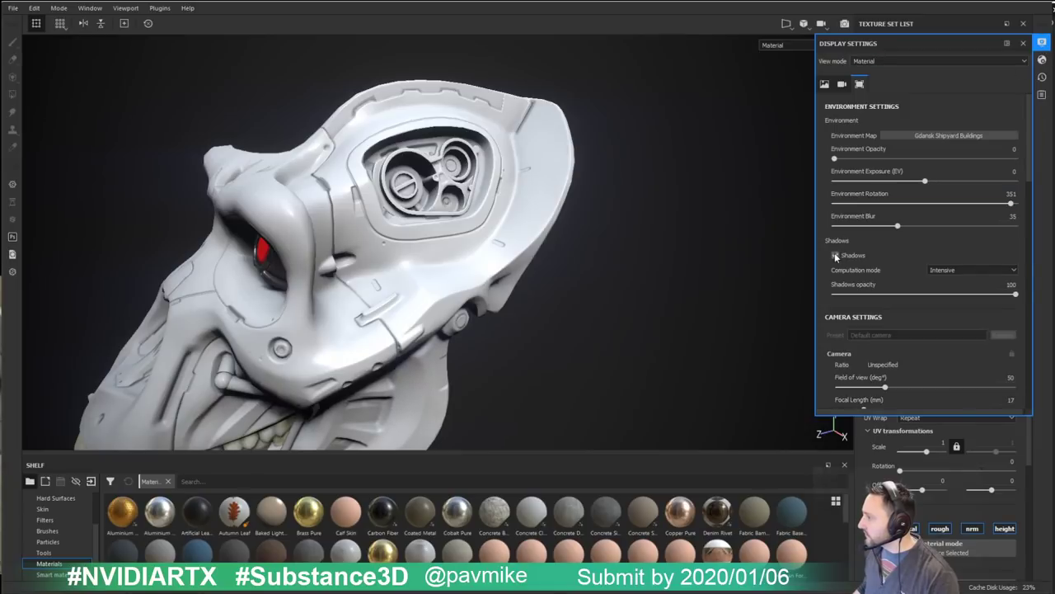
left_click(835, 255)
left_click(1024, 43)
Step: Show the particle brushes in the shelf and add a black mask to the new fill layer
scroll(69, 555, "down", 1)
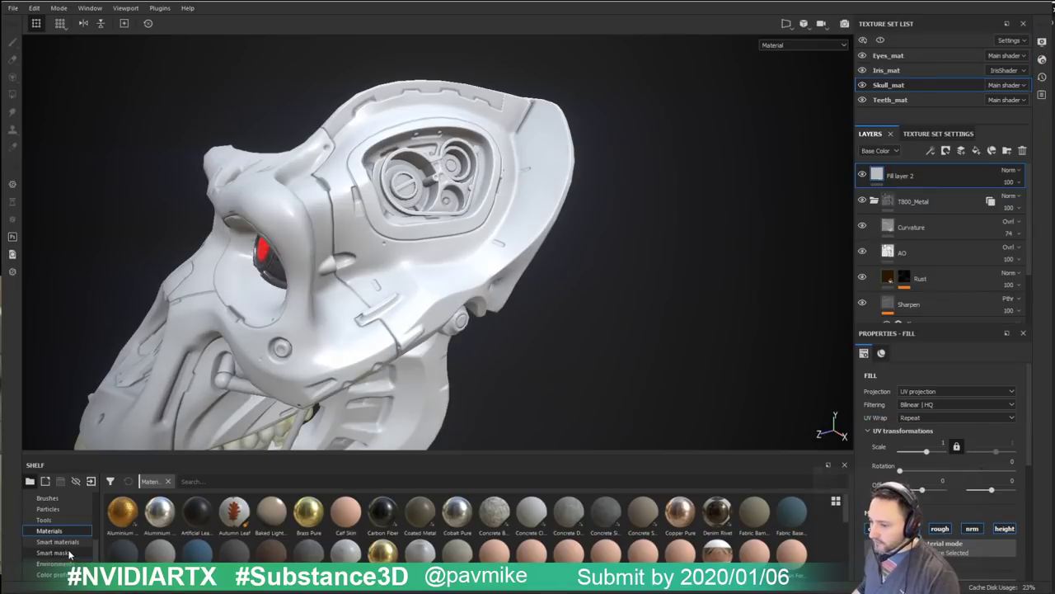
left_click(64, 509)
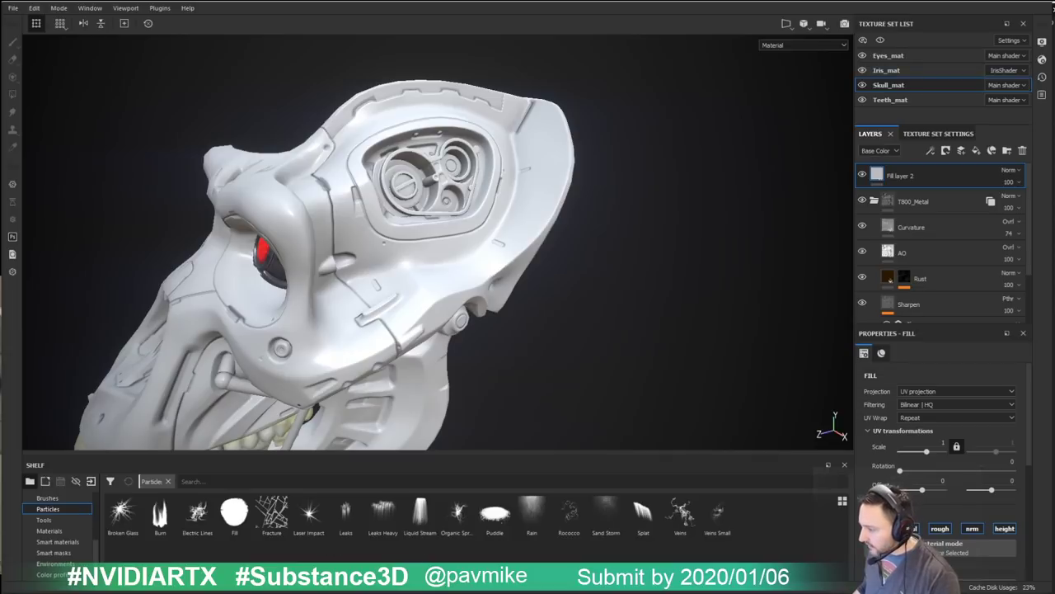
left_click_drag(646, 295, 607, 255, "alt")
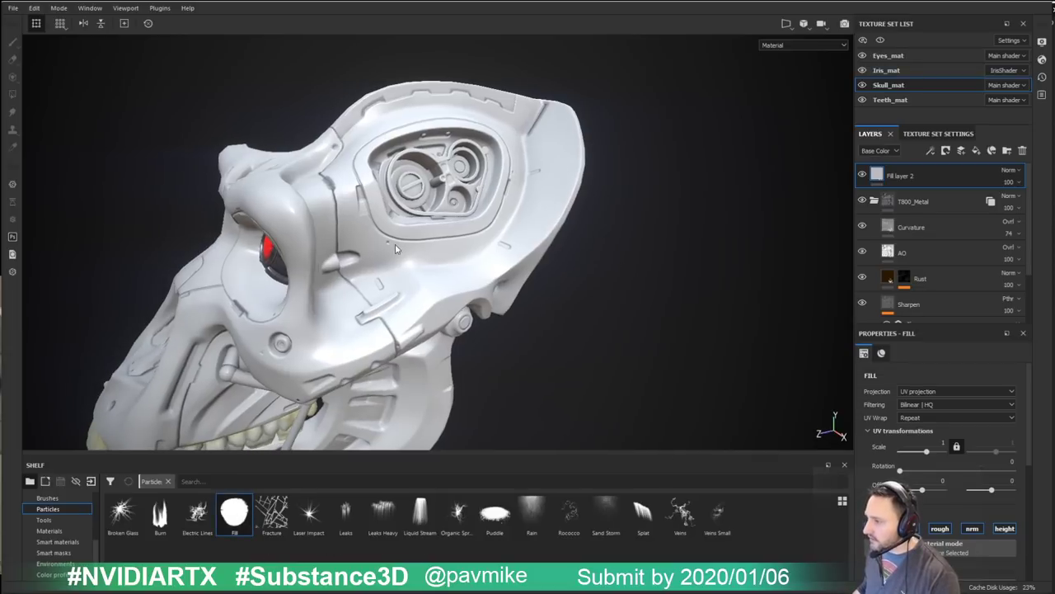
double_click(907, 175)
right_click(900, 177)
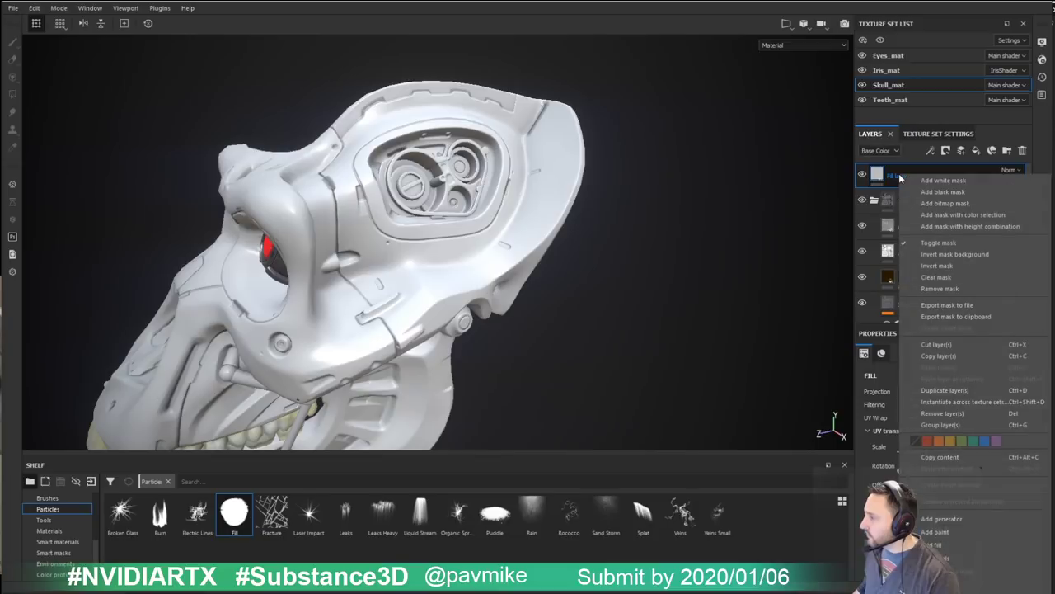
left_click(917, 183)
Step: Try filling the panel behind the eye socket with the Fill particle brush, and undo the stroke
mouse_move(402, 270)
left_mouse_down("alt")
mouse_move(488, 246)
mouse_move(440, 223)
left_mouse_up("alt")
right_click(445, 230)
left_click(428, 216)
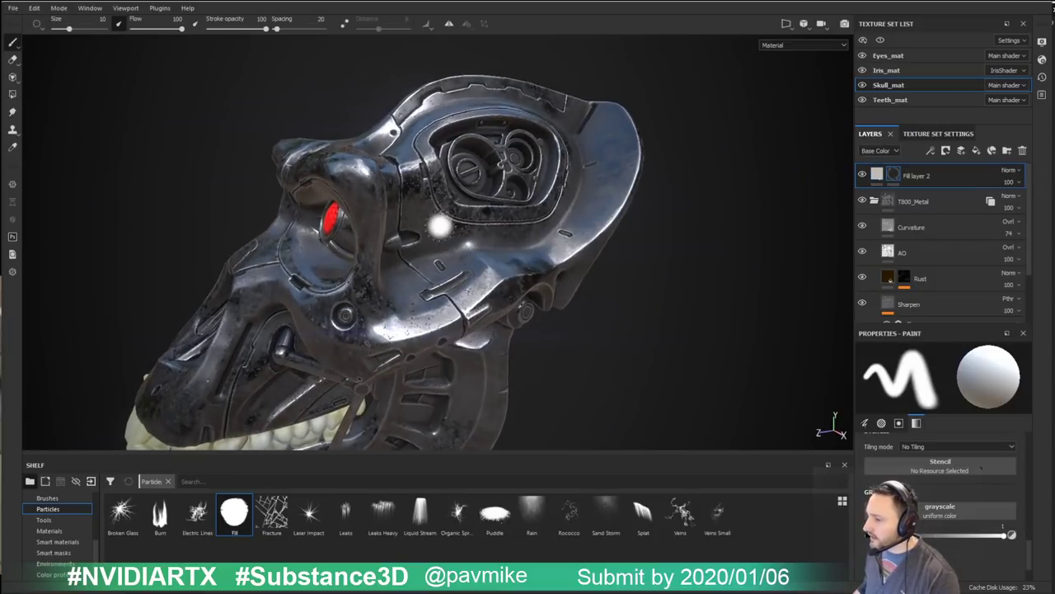
left_click(272, 511)
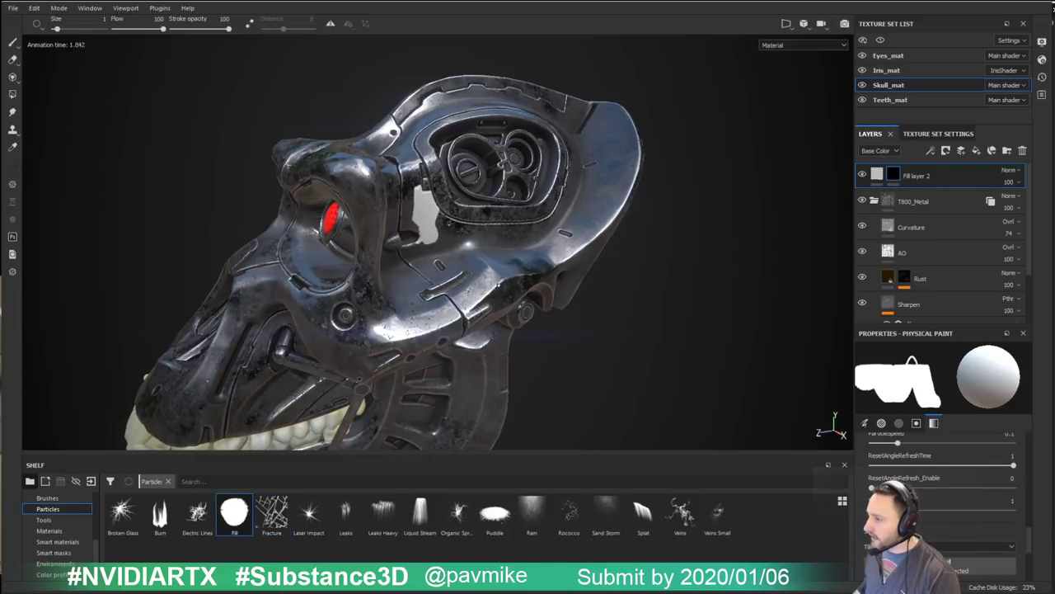
key("ctrl+z")
Step: Fill the round bolts and small slots around the skull's temple recess using the Fill particle brush on the mask
left_click_drag(499, 286, 453, 252, "alt")
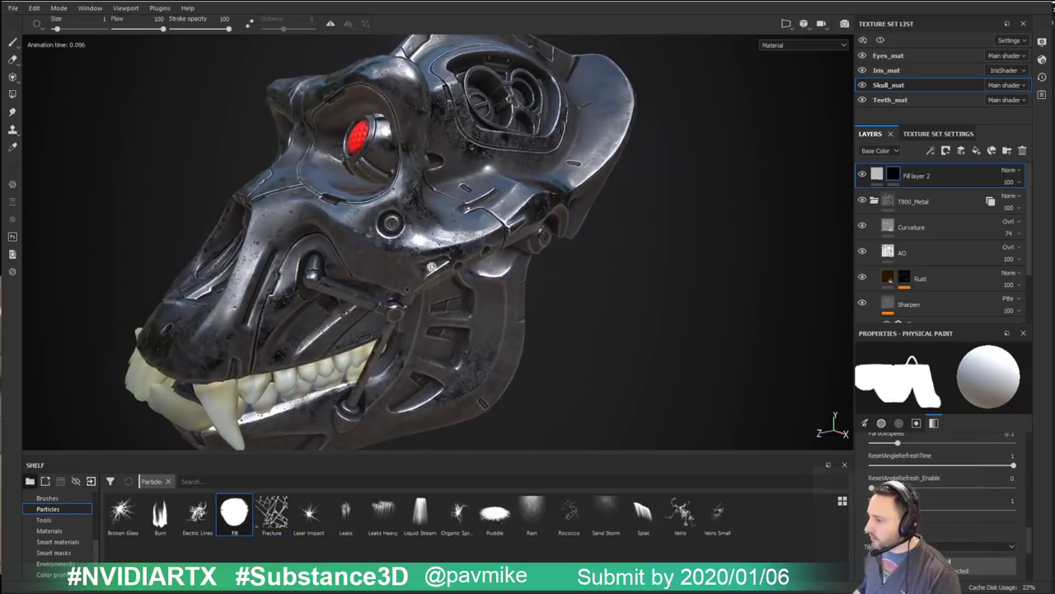
left_click_drag(667, 254, 650, 289, "alt")
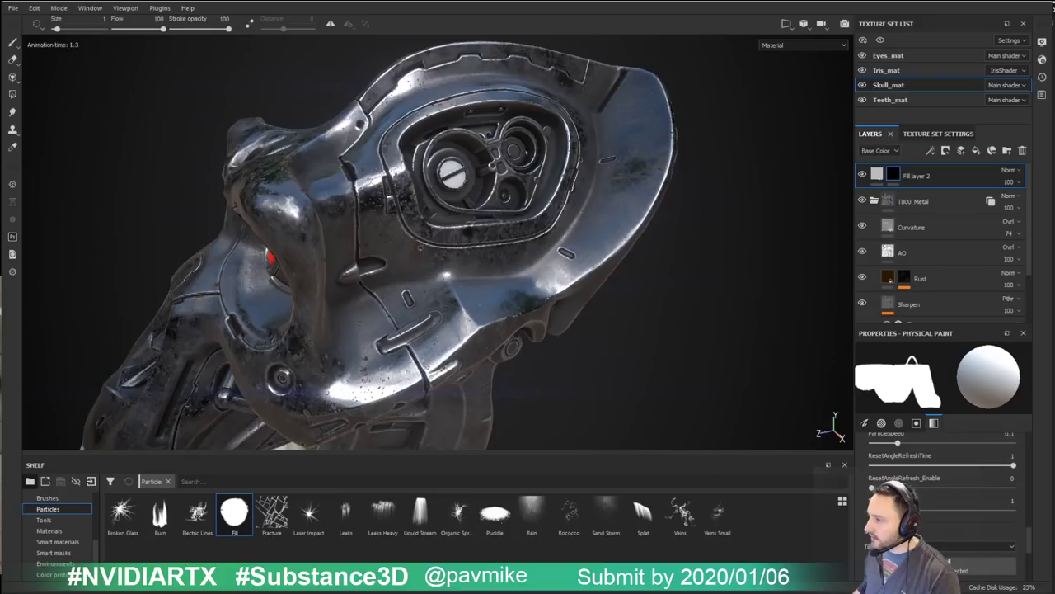
left_click_drag(753, 235, 530, 184, "alt")
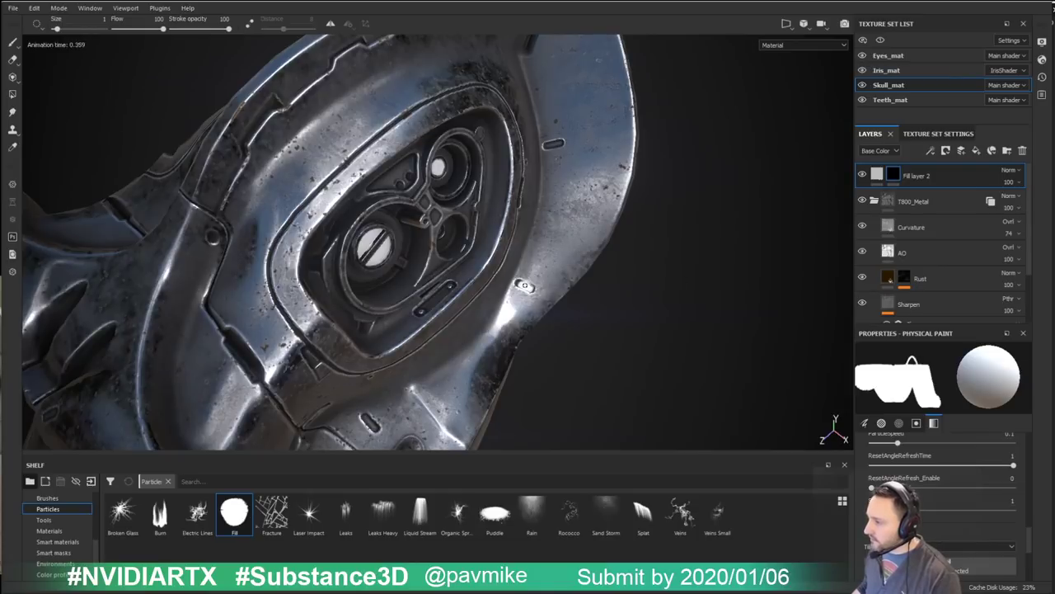
left_click_drag(789, 365, 106, 367, "alt")
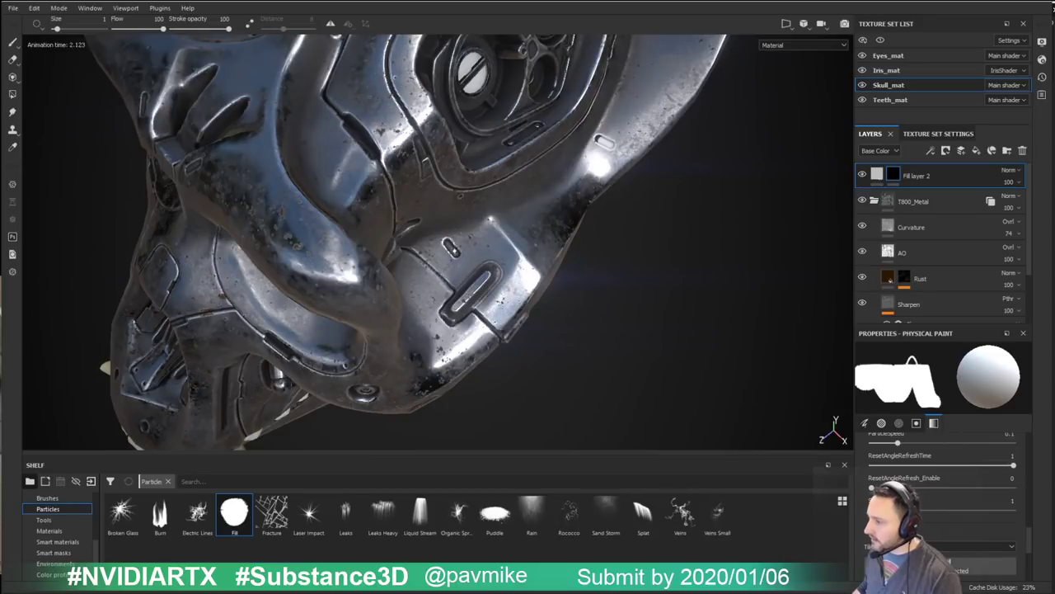
scroll(637, 321, "down", 3)
left_click_drag(637, 321, 624, 302, "alt")
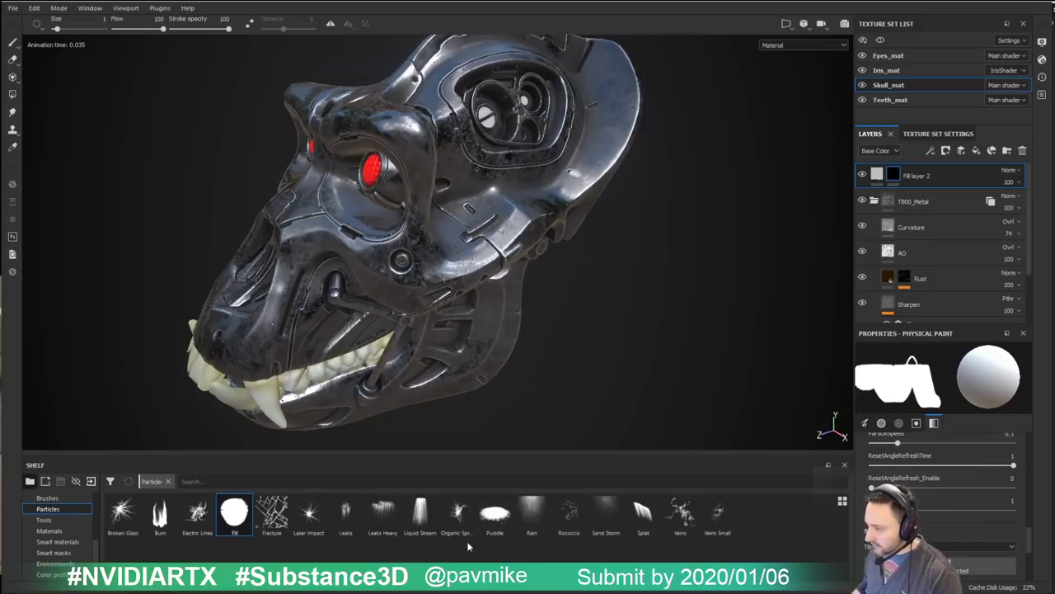
Step: Paint streaks over the skull with the Rain particle brush, inspect the mask on its own, and return to the material view
left_click(532, 513)
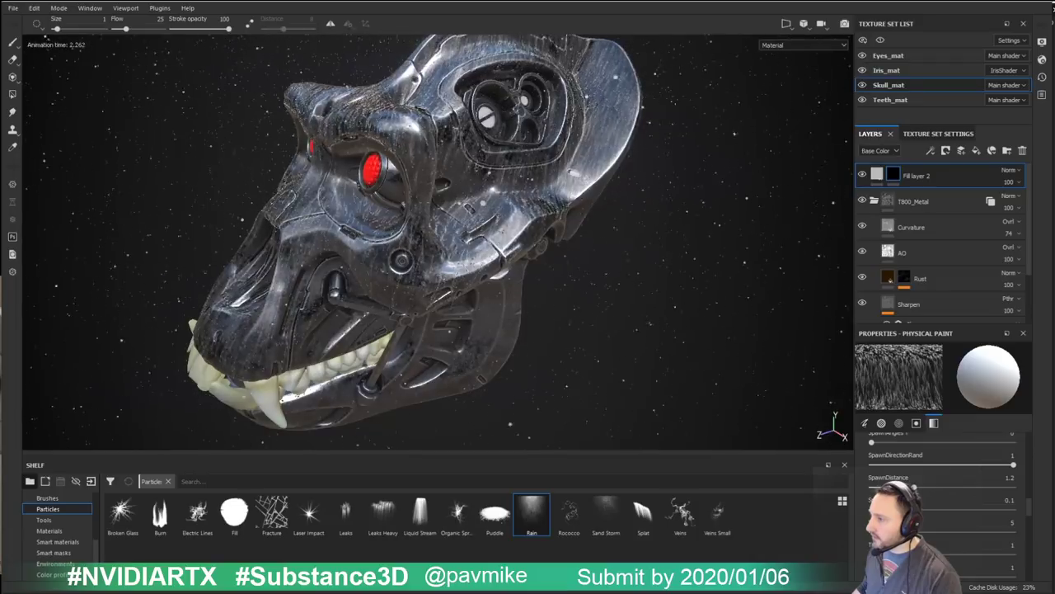
left_click_drag(585, 301, 633, 308, "alt")
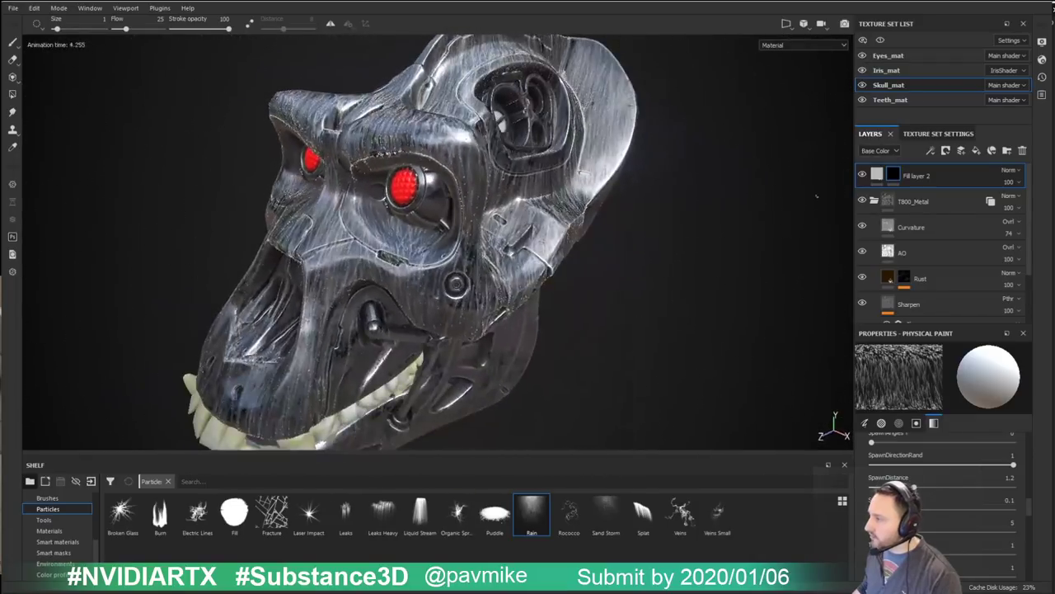
left_click(896, 180, "alt")
mouse_move(659, 276)
left_mouse_down("alt")
mouse_move(585, 250)
mouse_move(648, 175)
mouse_move(523, 299)
mouse_move(626, 305)
left_mouse_up("alt")
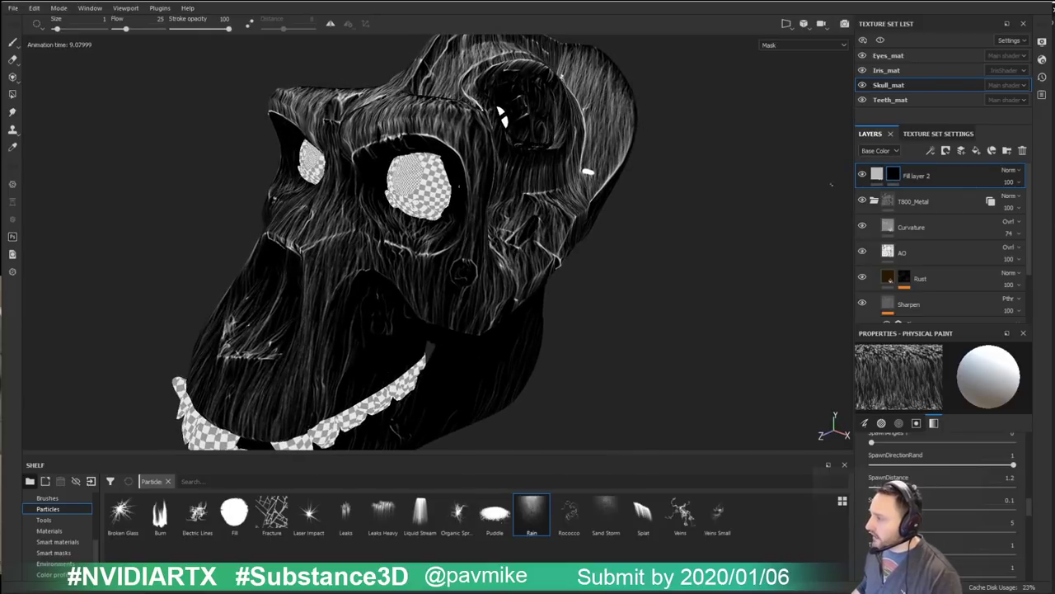
key("m")
left_click_drag(791, 198, 744, 206, "alt")
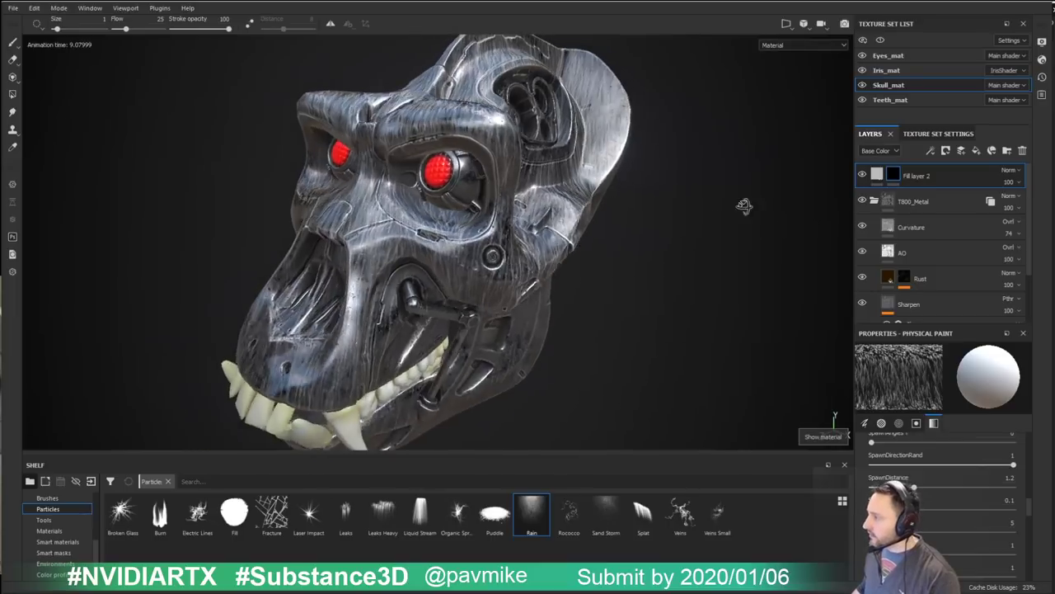
Step: Set the fill layer's base color to dark green after trying red
left_click(877, 174)
scroll(956, 493, "down", 4)
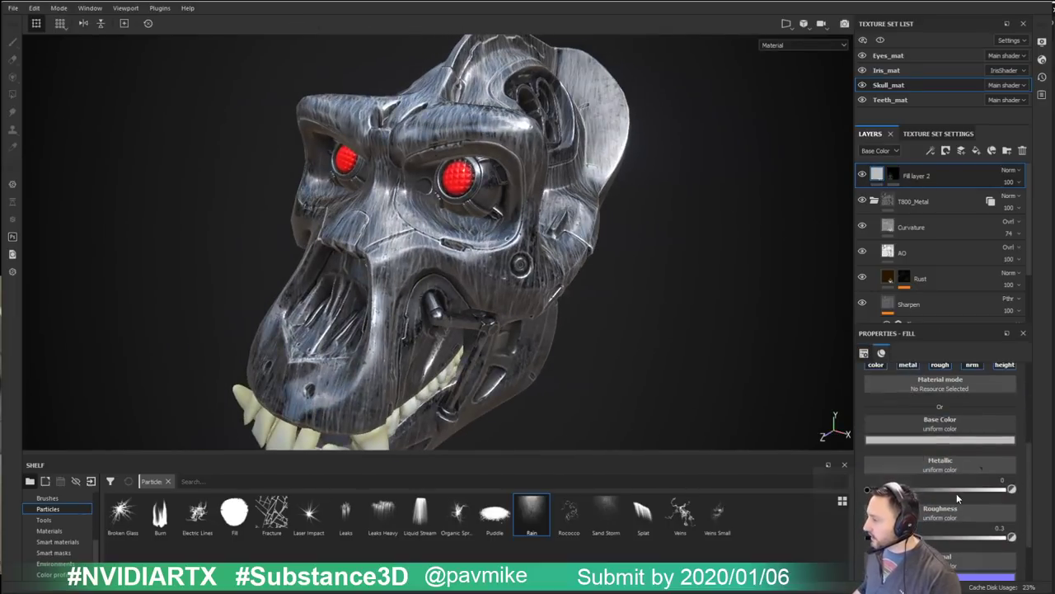
left_click(941, 441)
left_click(1014, 493)
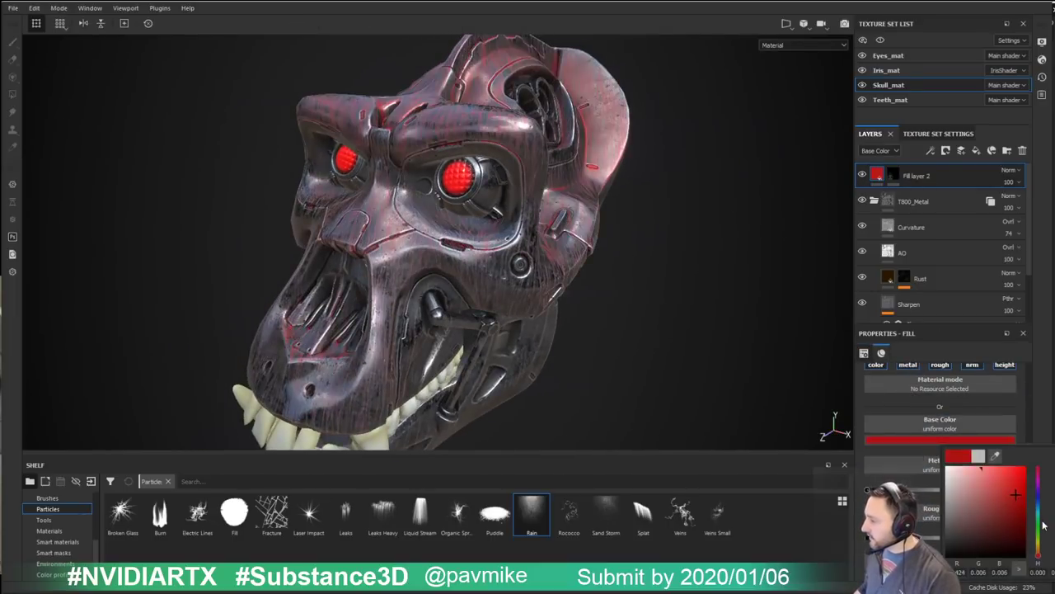
left_click(1038, 533)
left_click(1006, 517)
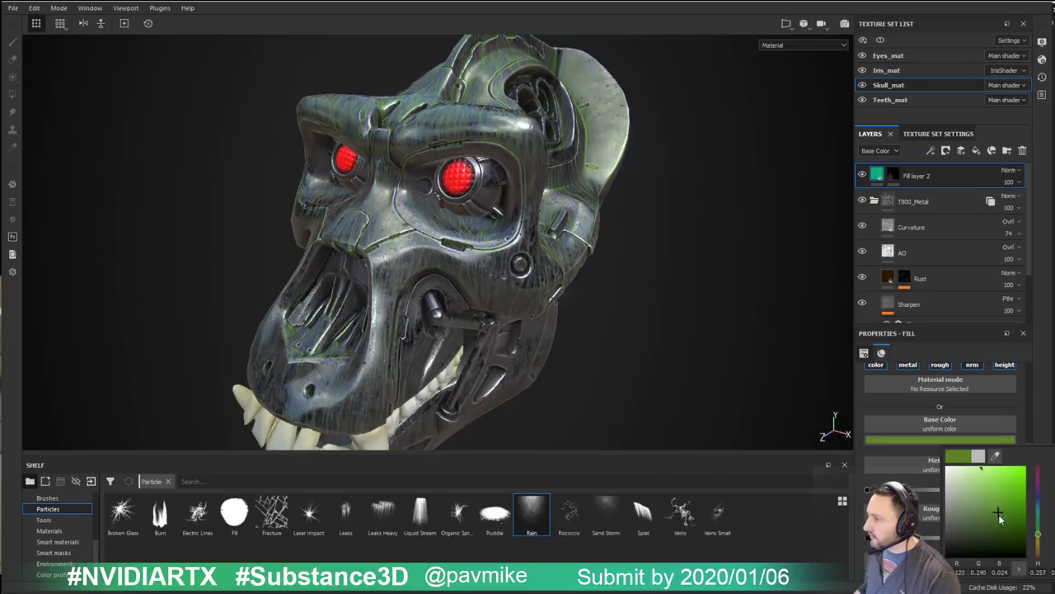
left_click_drag(833, 408, 846, 268, "alt")
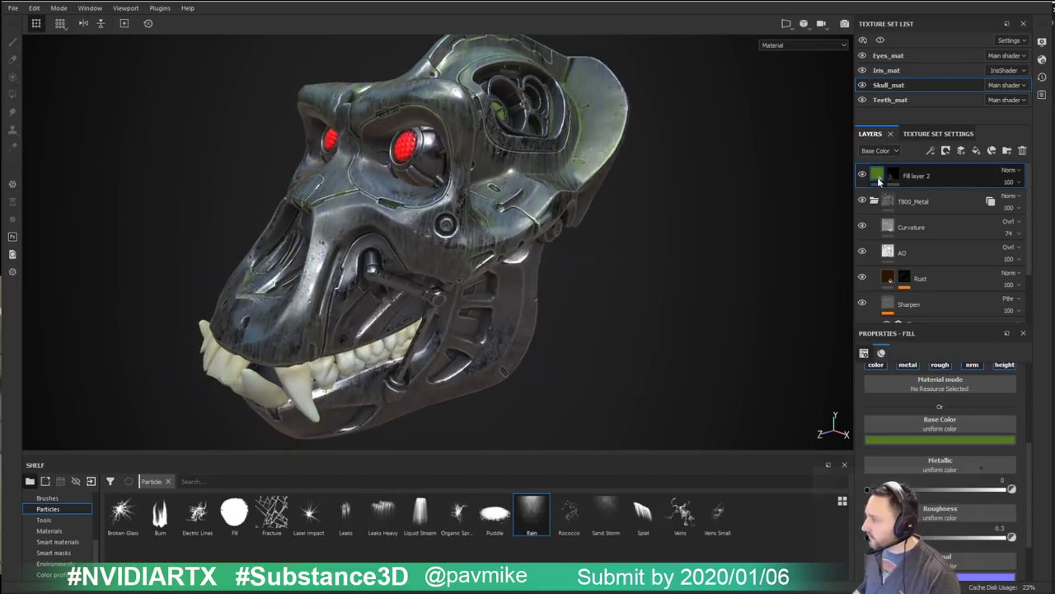
Step: Set the fill layer's height to -0.0428 and replace its painted mask with a fresh black mask
scroll(938, 548, "down", 2)
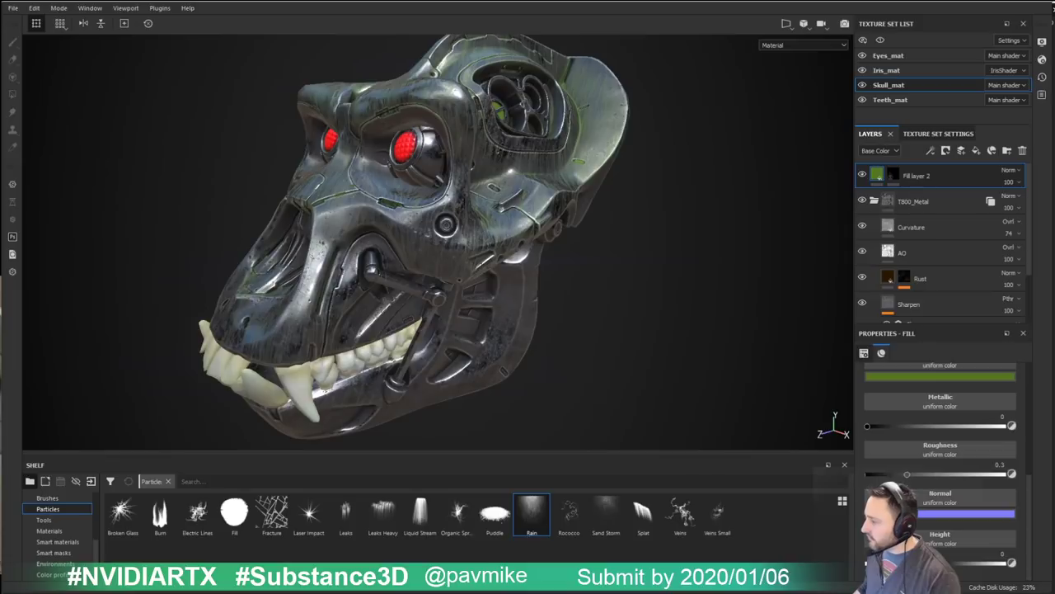
left_click_drag(936, 563, 936, 563)
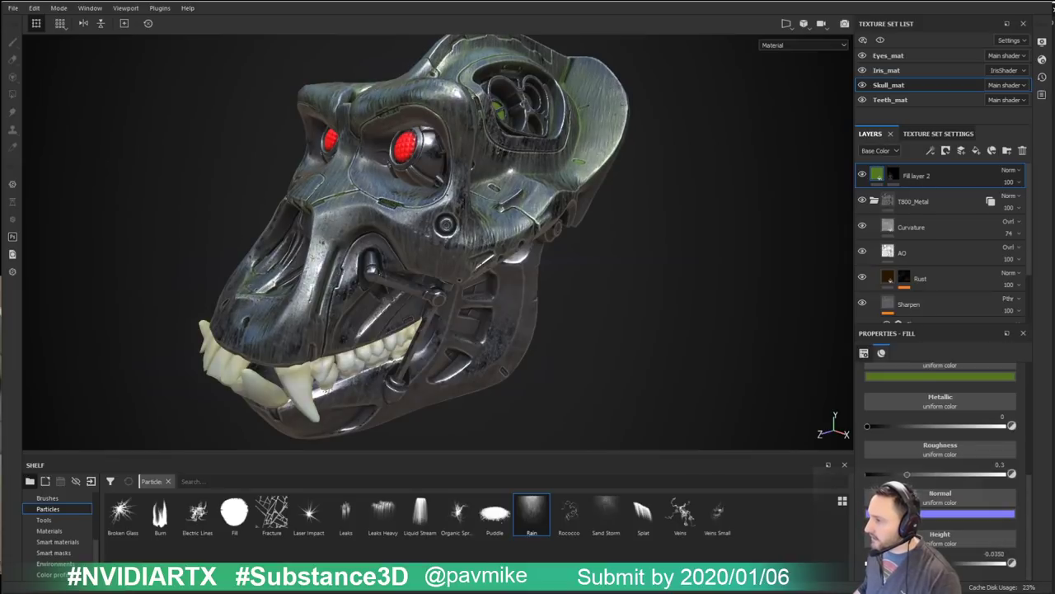
left_click_drag(697, 305, 697, 346, "alt")
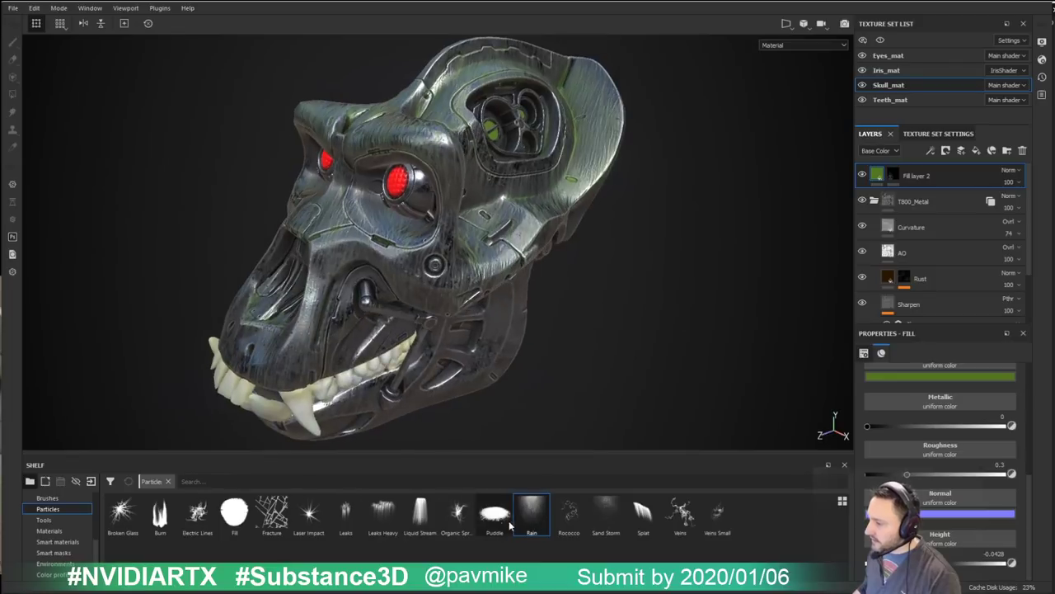
right_click(895, 175)
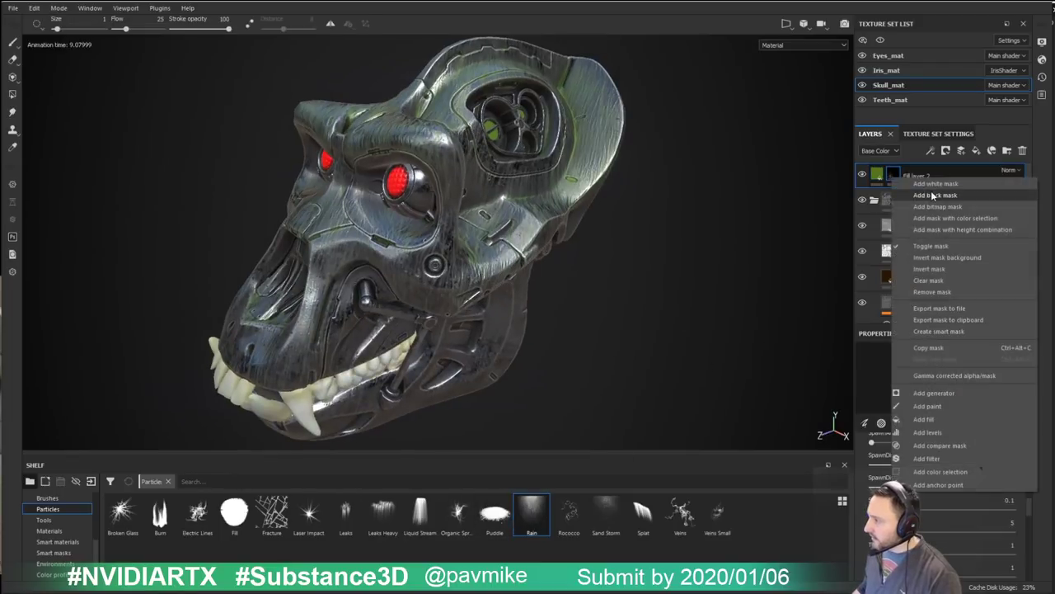
left_click(929, 194)
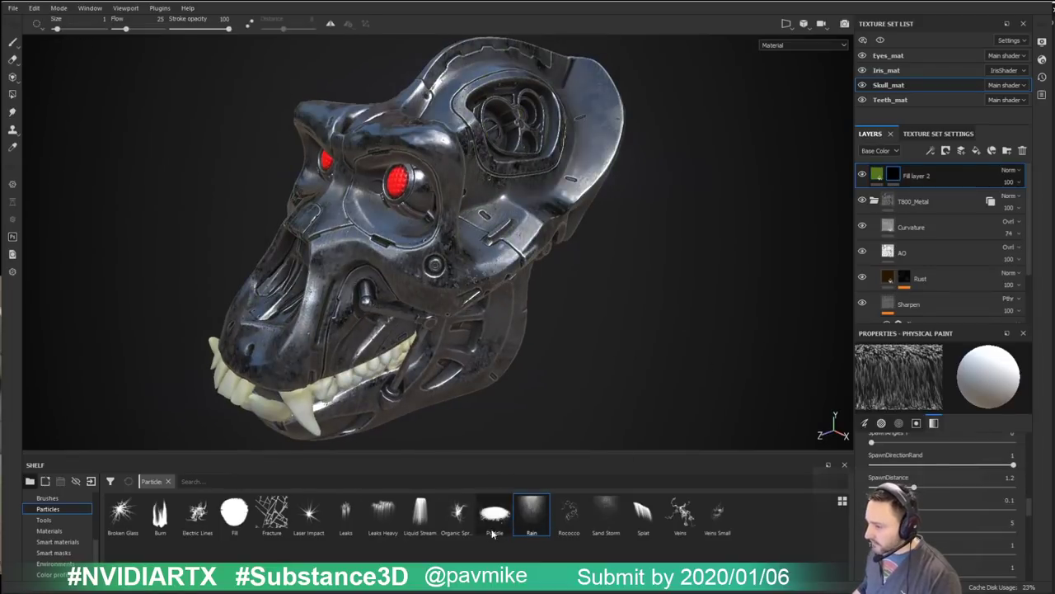
Step: Try the Sand Storm particle brush over the skull and paint drips along the cheekbone's lower edge with the Leaks brush
left_click(605, 512)
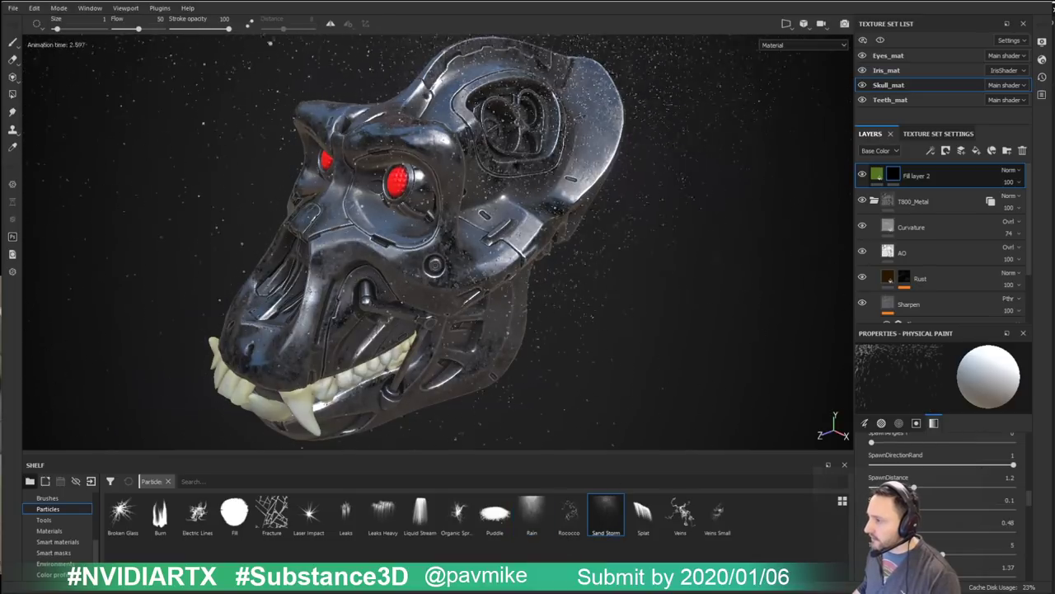
left_click_drag(679, 278, 663, 294, "alt")
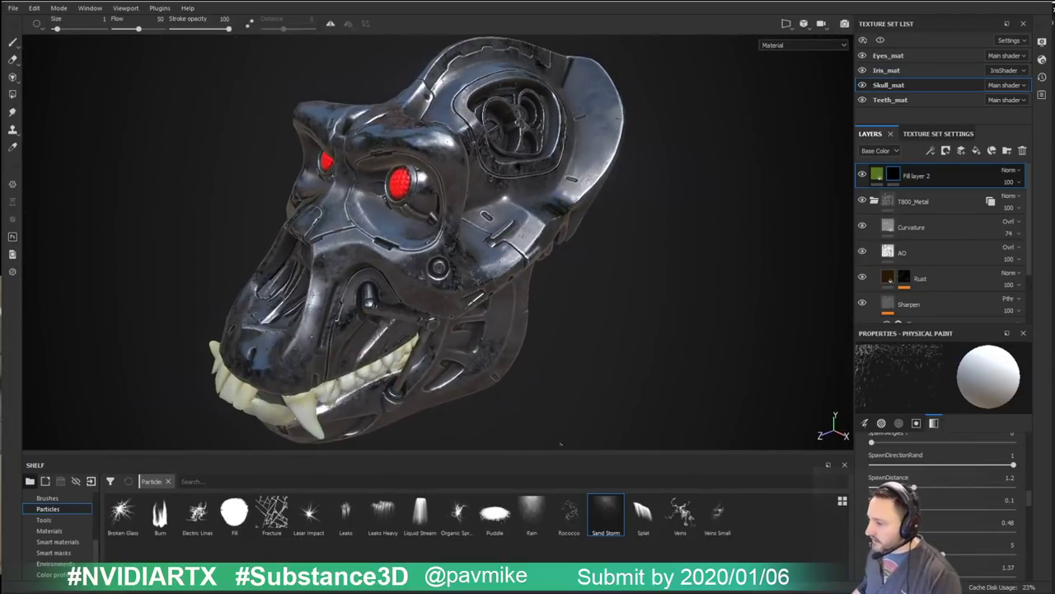
left_click(345, 511)
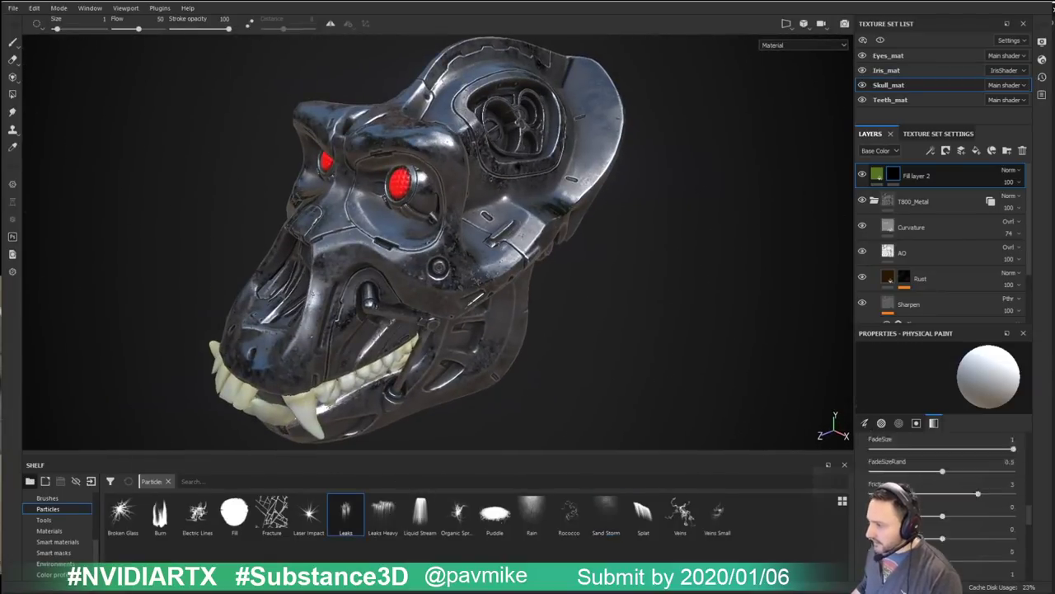
mouse_move(613, 293)
left_mouse_down("alt")
mouse_move(558, 285)
mouse_move(566, 271)
left_mouse_up("alt")
key("ctrl+z")
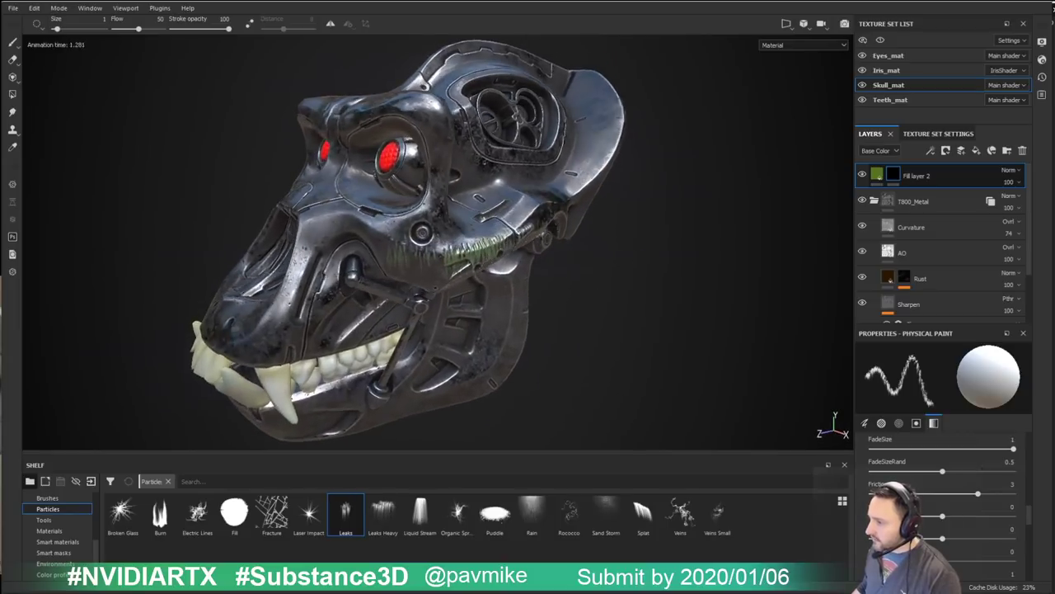
Step: Set the fill layer's base color to orange and check the leaks on the cheekbone
left_click(876, 176)
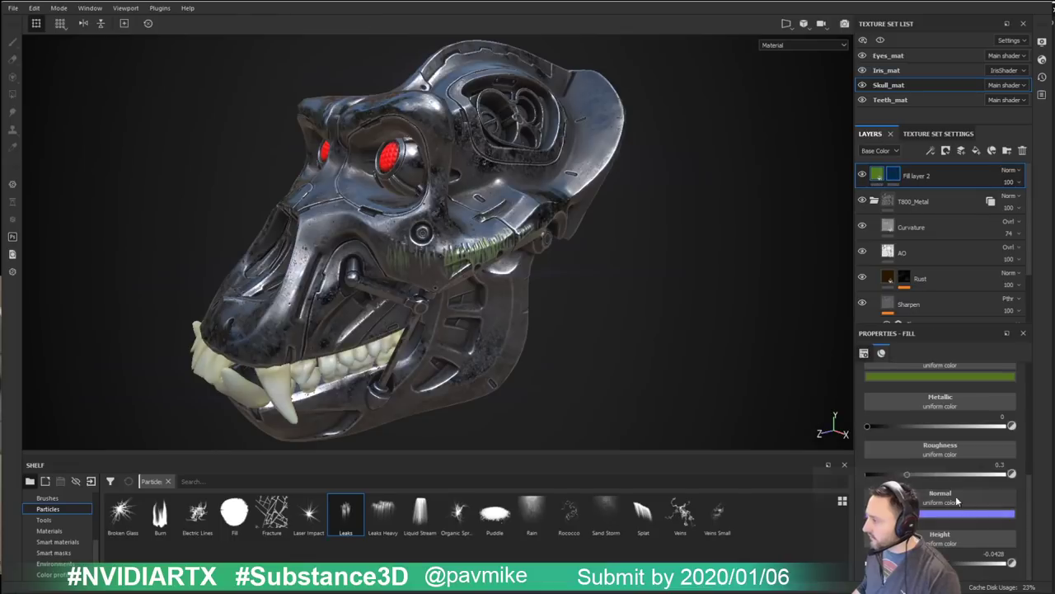
left_click(940, 376)
left_click_drag(1036, 475, 1037, 488)
left_click_drag(1000, 431, 999, 417)
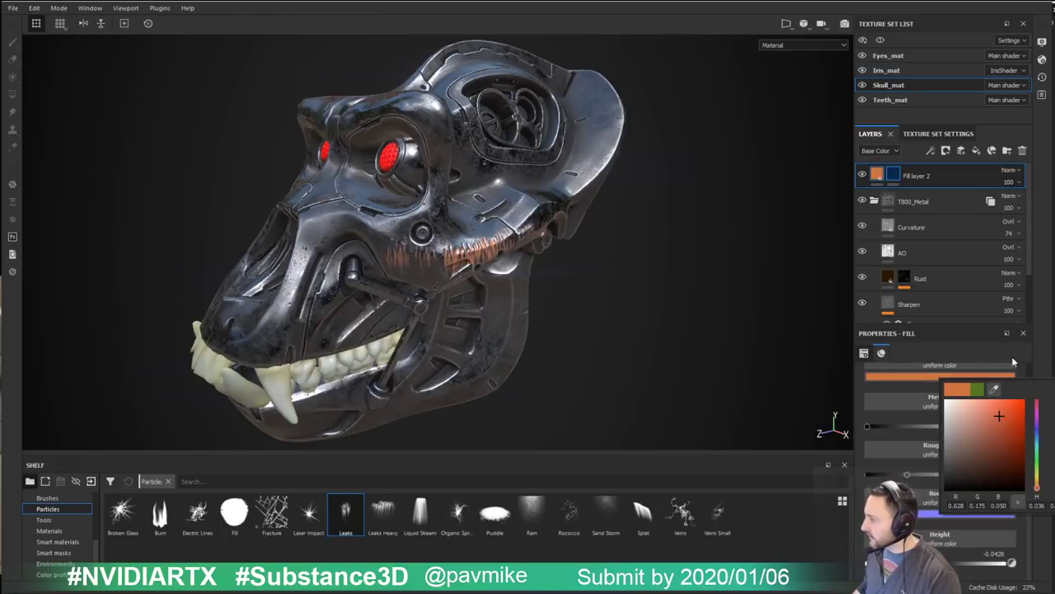
left_click(970, 329)
mouse_move(636, 302)
left_mouse_down("alt")
mouse_move(596, 297)
mouse_move(640, 313)
left_mouse_up("alt")
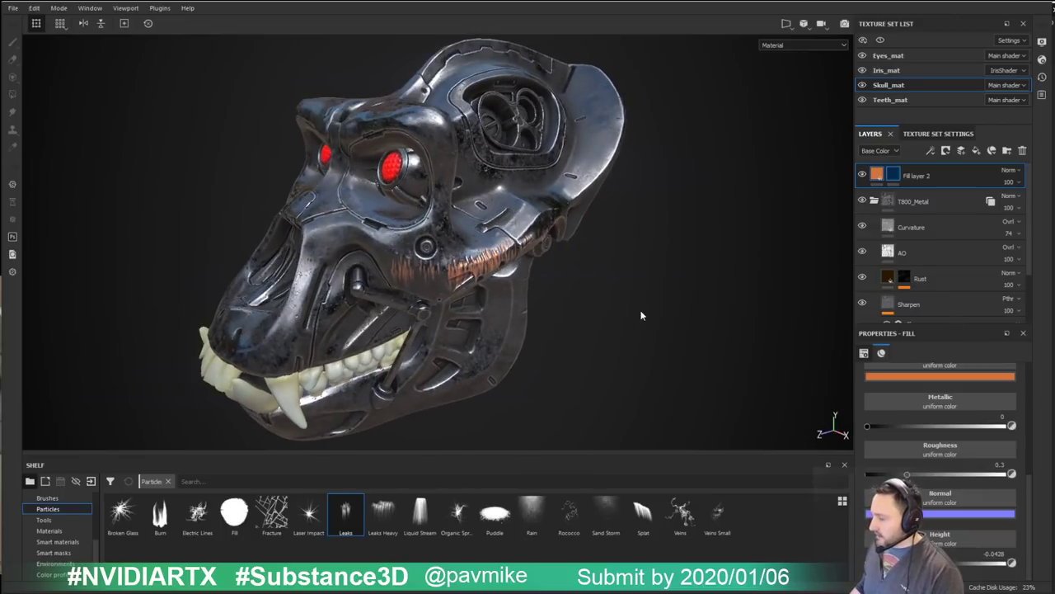
left_click_drag(535, 361, 690, 302, "alt")
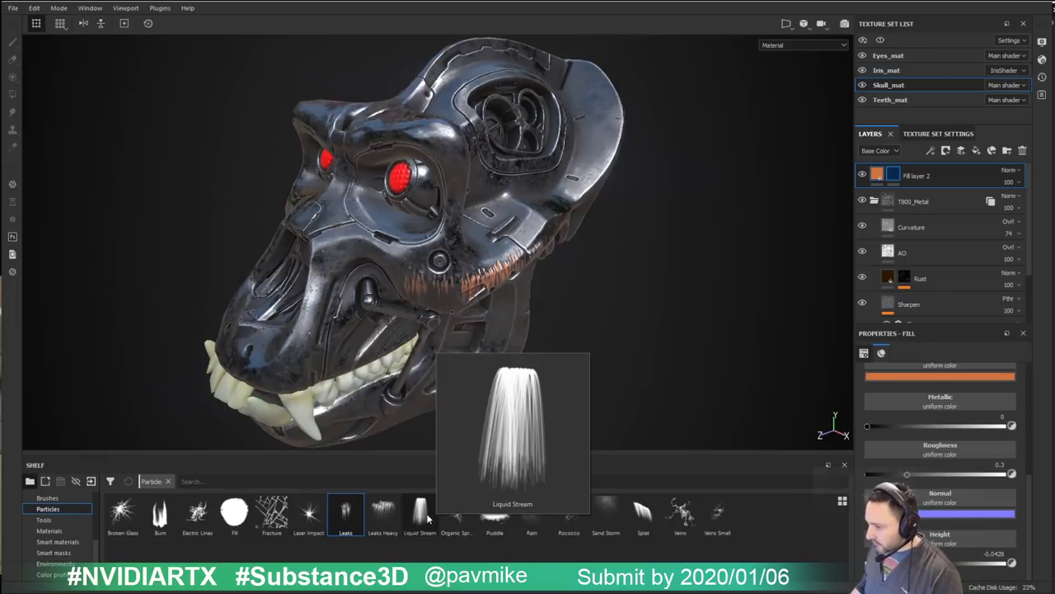
Step: Choose the Burn particle brush and set the fill layer's base color to near-black, roughness to 0.8794 and height to 0
left_click(160, 513)
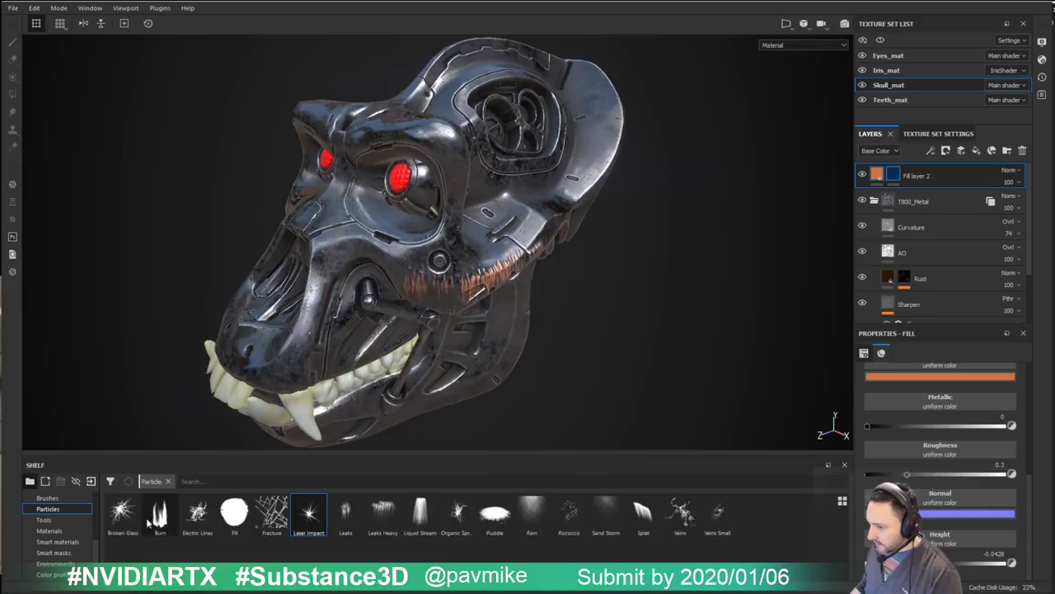
left_click_drag(726, 198, 709, 219, "alt")
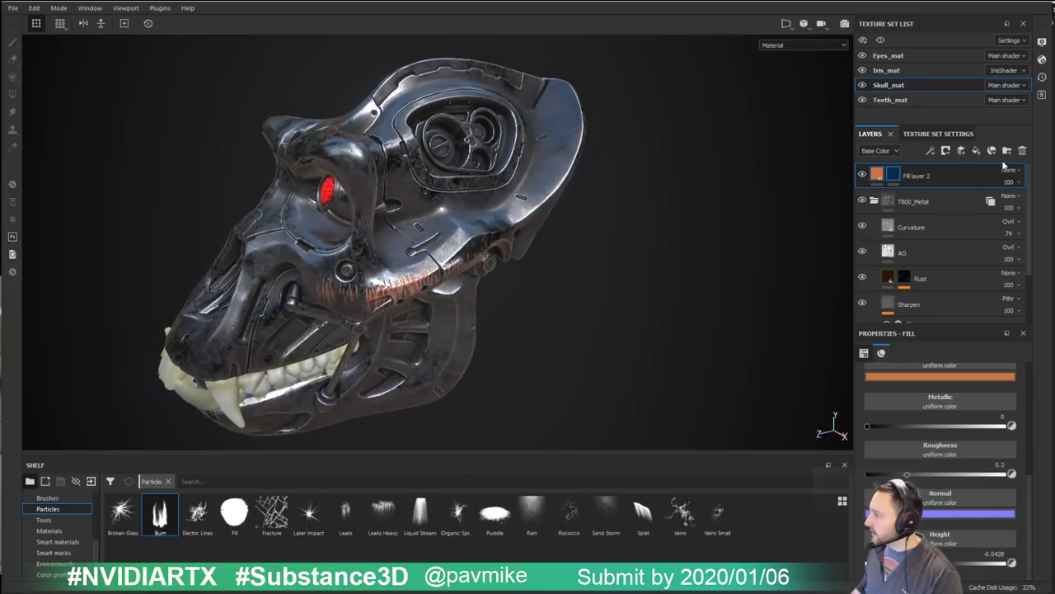
left_click(939, 376)
left_click(957, 486)
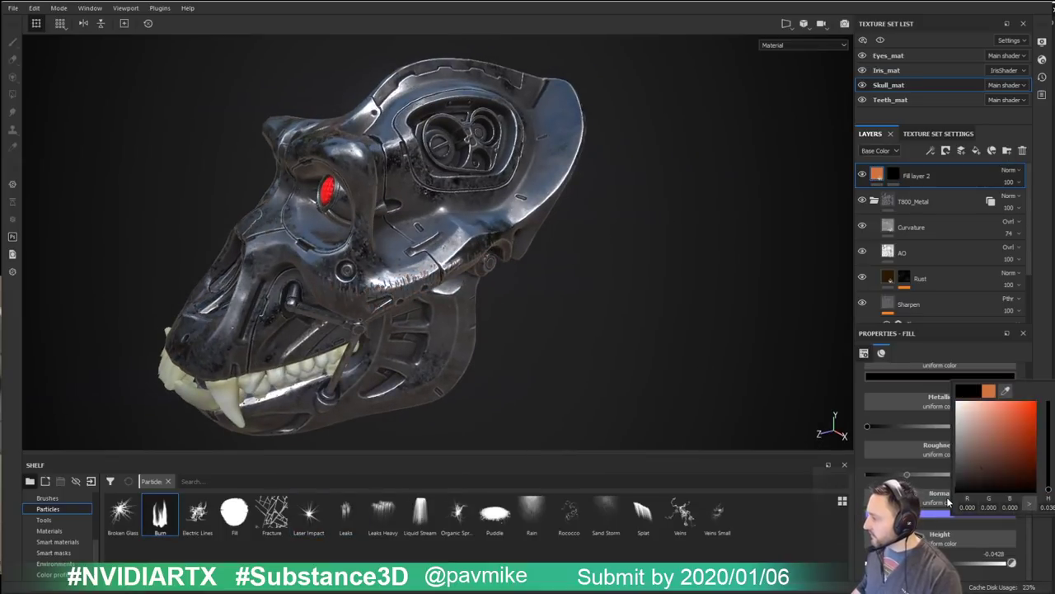
left_click(854, 382)
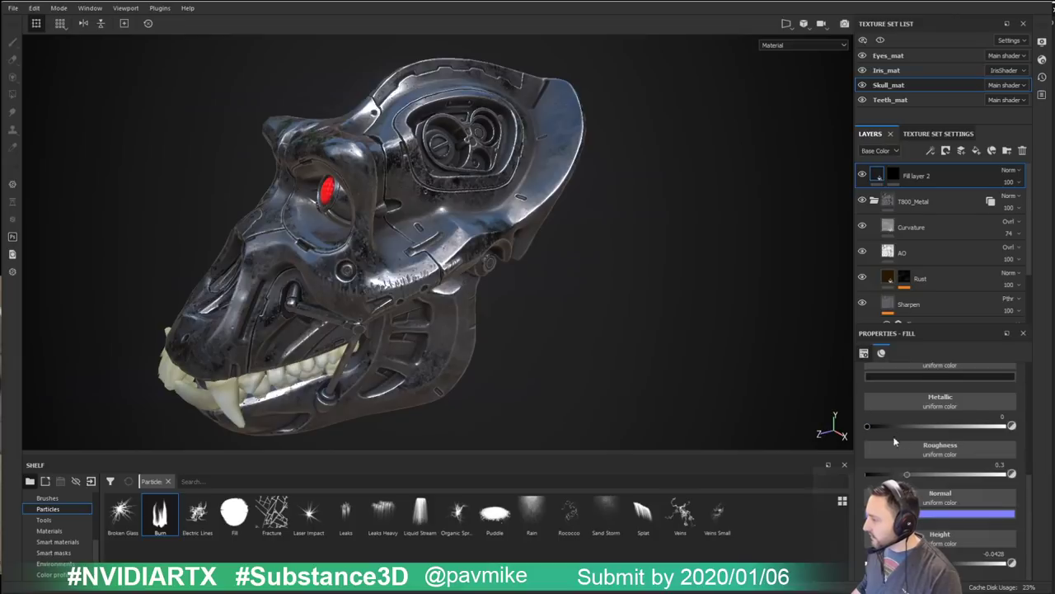
left_click_drag(986, 478, 989, 478)
left_click_drag(703, 266, 511, 252, "alt")
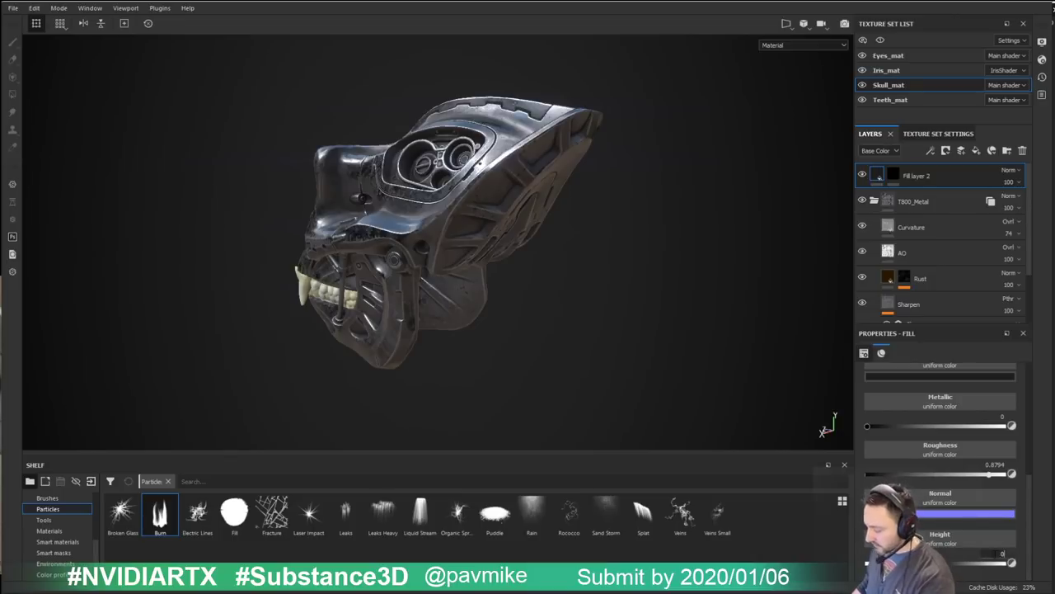
Step: Target the fill layer's mask and paint particles over the round mechanisms in the temple recess
mouse_move(629, 300)
left_mouse_down("alt")
mouse_move(551, 216)
mouse_move(739, 264)
mouse_move(451, 159)
mouse_move(486, 198)
left_mouse_up("alt")
left_click(406, 169)
left_click(897, 176)
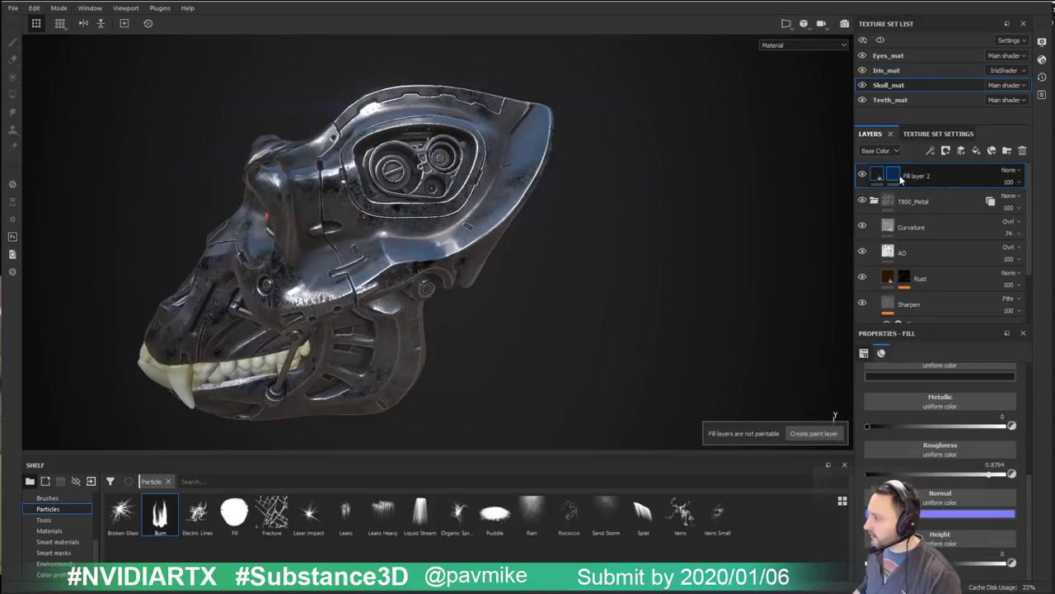
mouse_move(355, 235)
left_mouse_down("alt")
mouse_move(386, 248)
mouse_move(424, 241)
left_mouse_up("alt")
left_click(468, 188)
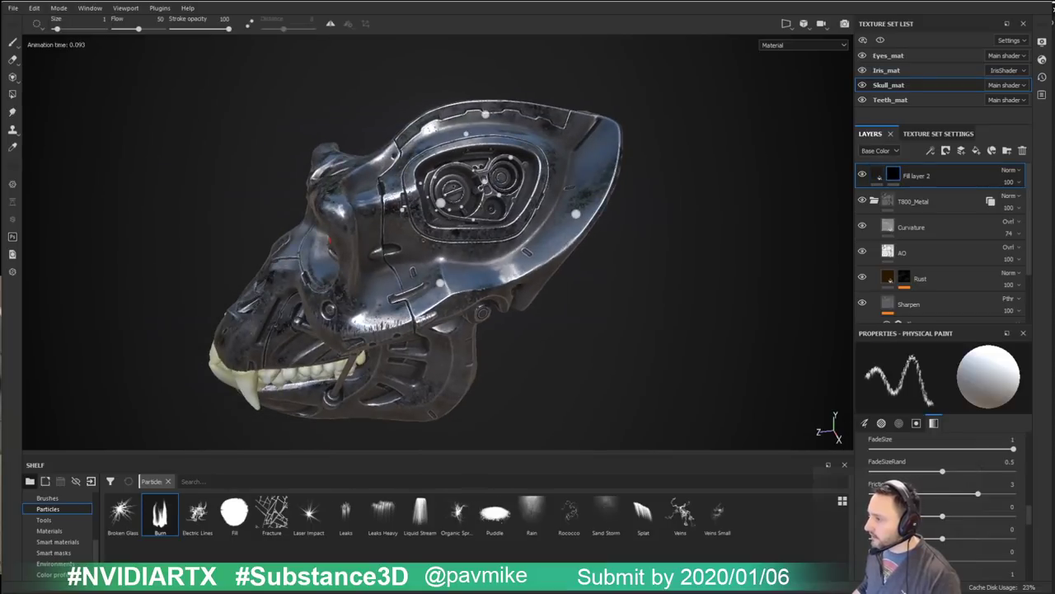
left_click(451, 192)
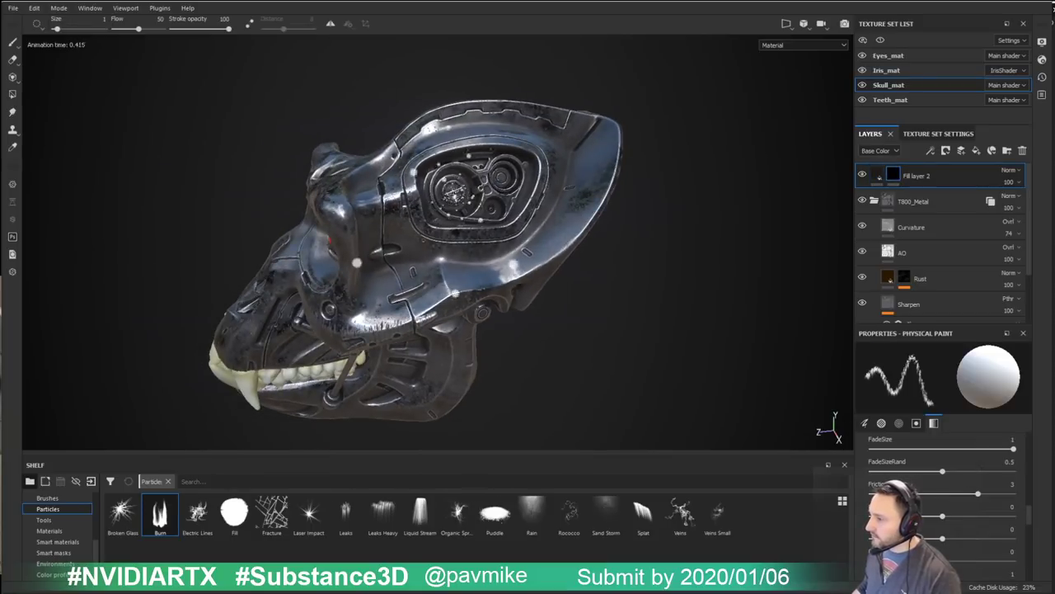
left_click_drag(613, 233, 636, 236, "alt")
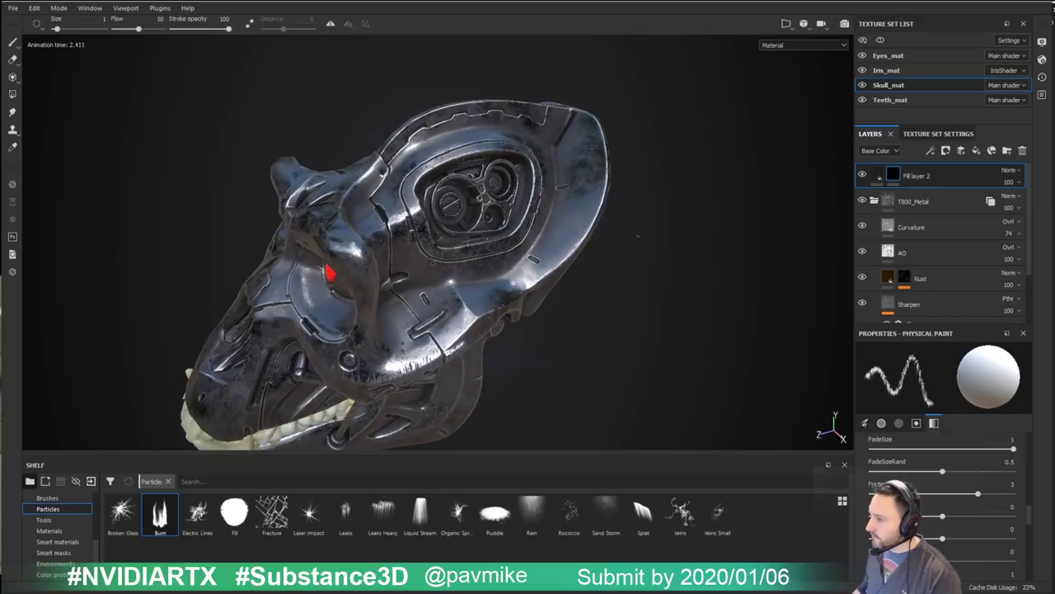
Step: Reselect the Burn particle brush, set its mask grayscale value to 1, and burn the skull's flared rear side plate
left_click(197, 517)
left_click(152, 522)
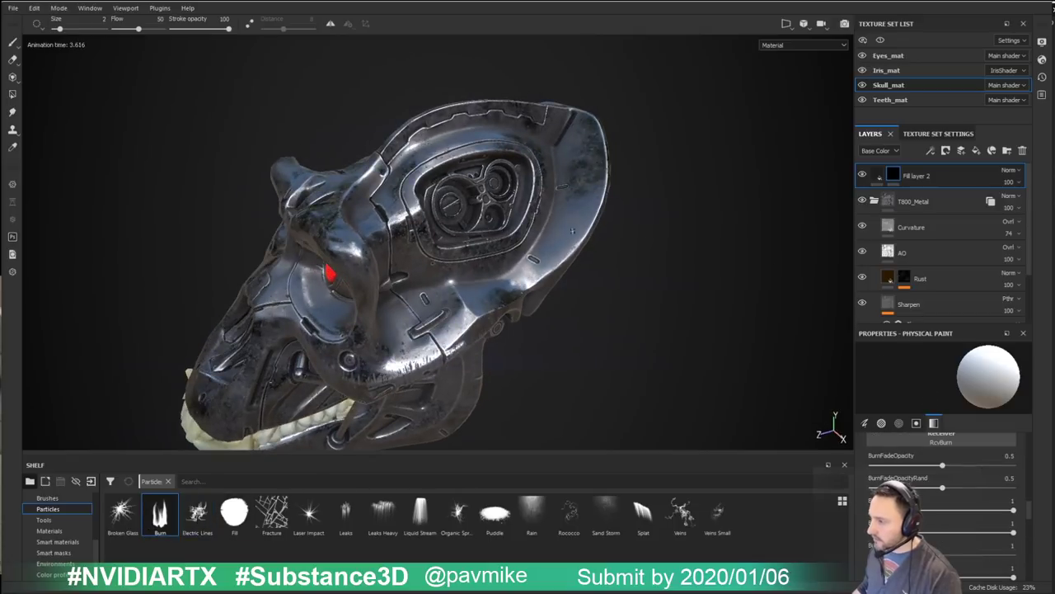
left_click(575, 206)
left_click_drag(620, 281, 693, 272, "alt")
left_click(880, 175)
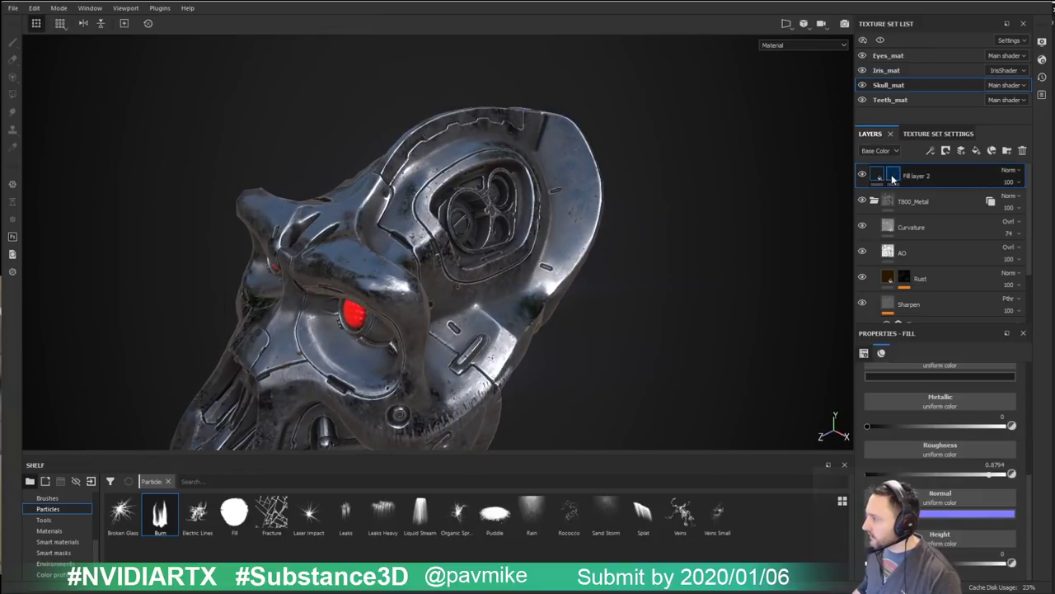
left_click(893, 176)
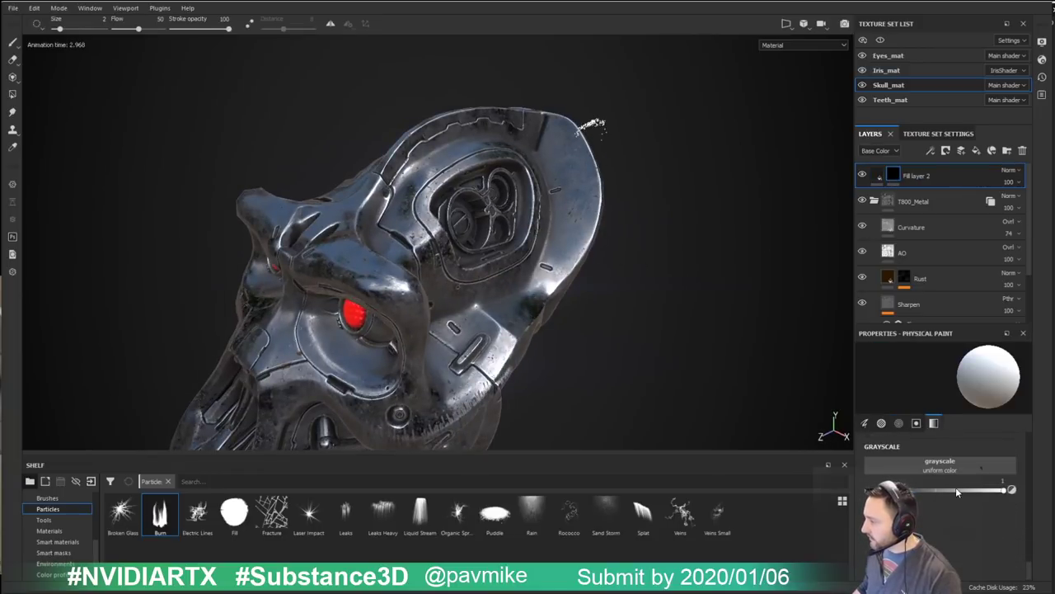
left_click_drag(956, 489, 1016, 491)
left_click_drag(521, 253, 511, 243, "alt")
left_click(597, 125)
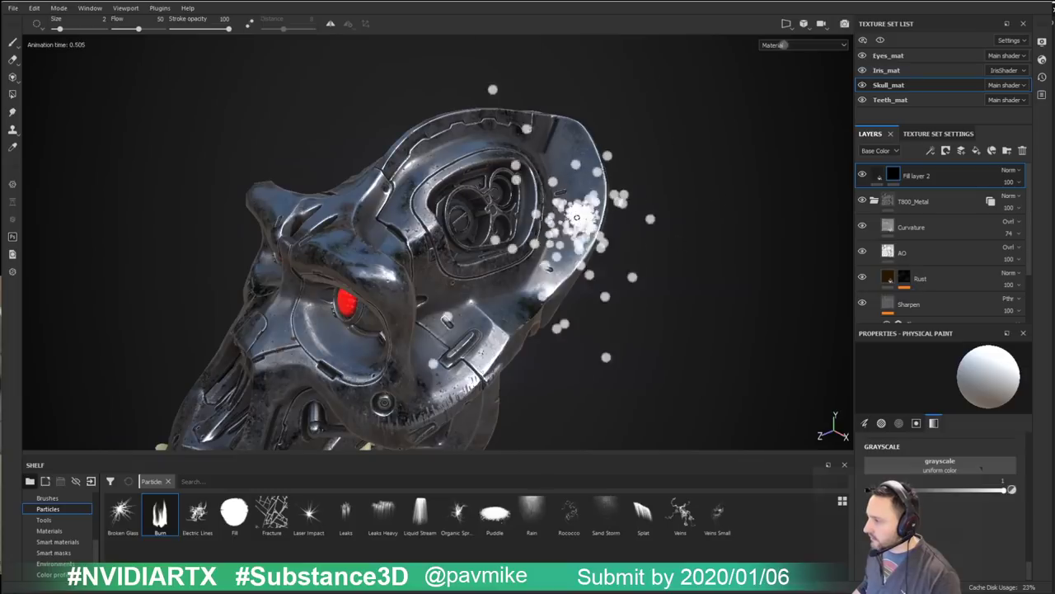
Step: Paint burn particles around the rectangular slot at the back of the skull and around one red eye
mouse_move(709, 255)
left_mouse_down("alt")
mouse_move(740, 254)
mouse_move(731, 242)
mouse_move(470, 247)
mouse_move(528, 264)
mouse_move(577, 311)
mouse_move(575, 285)
mouse_move(546, 277)
mouse_move(618, 293)
left_mouse_up("alt")
right_click_drag(618, 293, 577, 292, "shift")
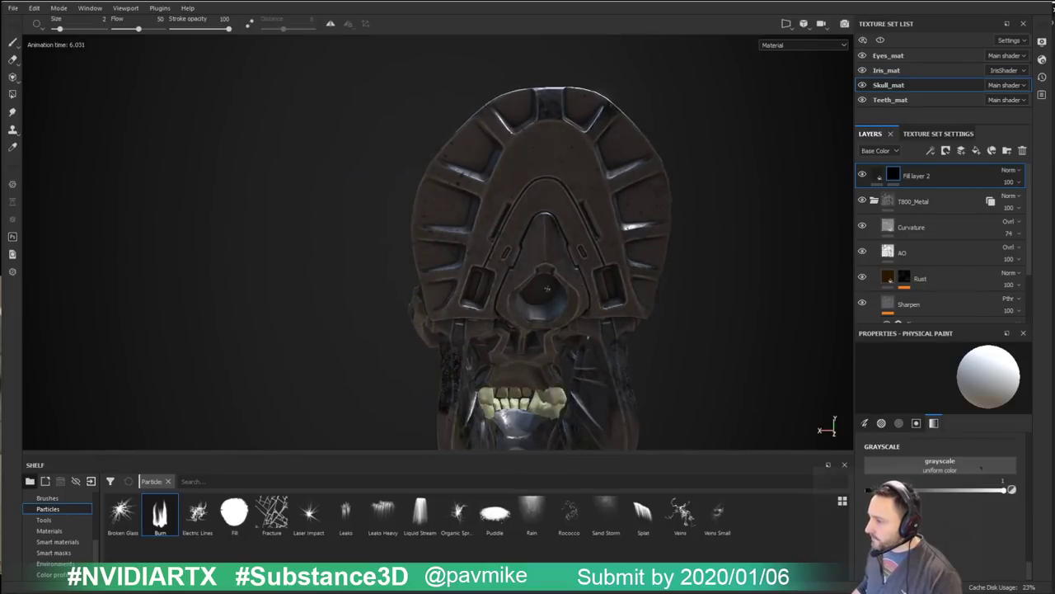
left_click_drag(577, 292, 536, 288, "alt")
left_click(468, 284)
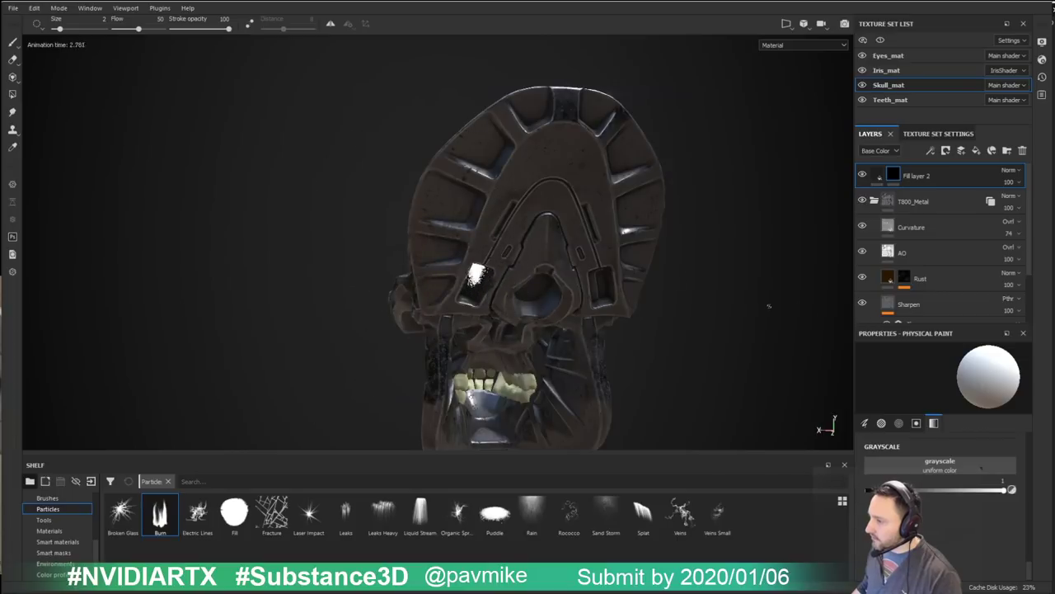
left_click_drag(752, 324, 713, 318, "alt")
left_click(490, 265)
left_click(318, 259)
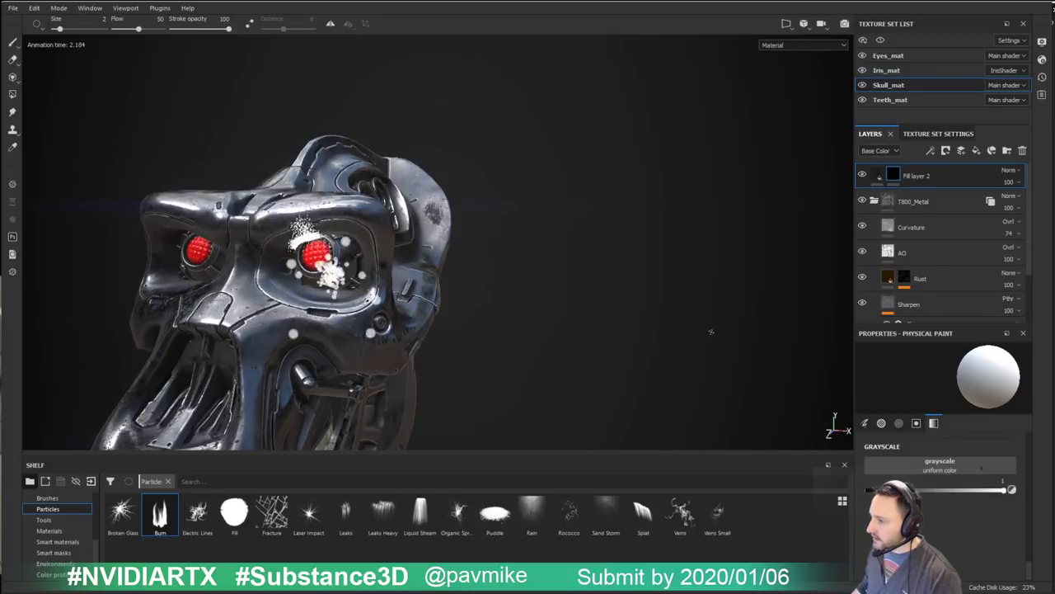
Step: Paint burn particles over the brow and upper skull, and inspect the burn marks from several angles
left_click_drag(711, 332, 445, 239, "alt")
left_click(396, 212)
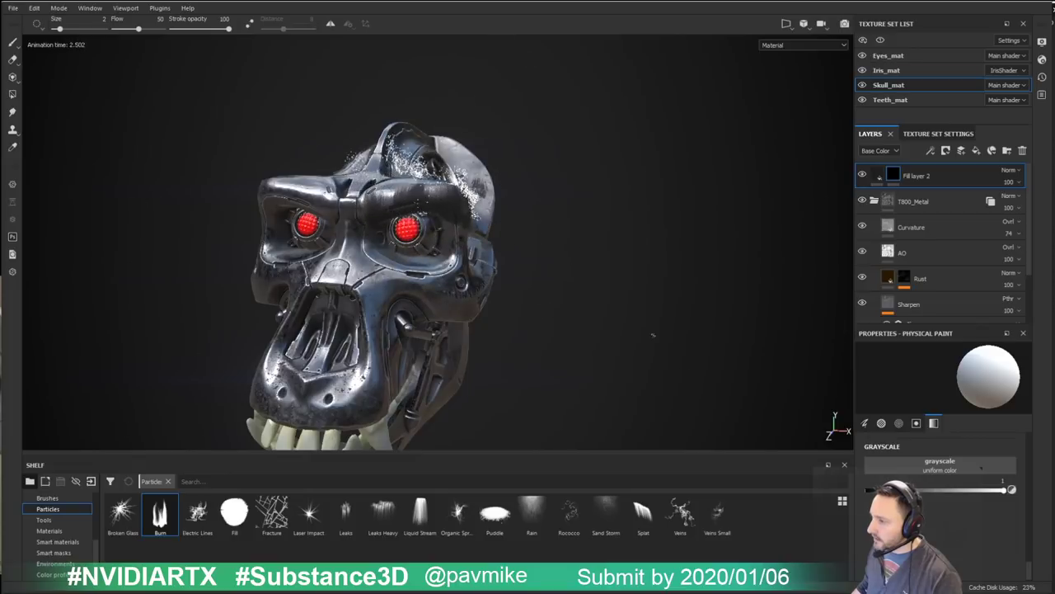
left_click_drag(652, 335, 592, 322, "alt")
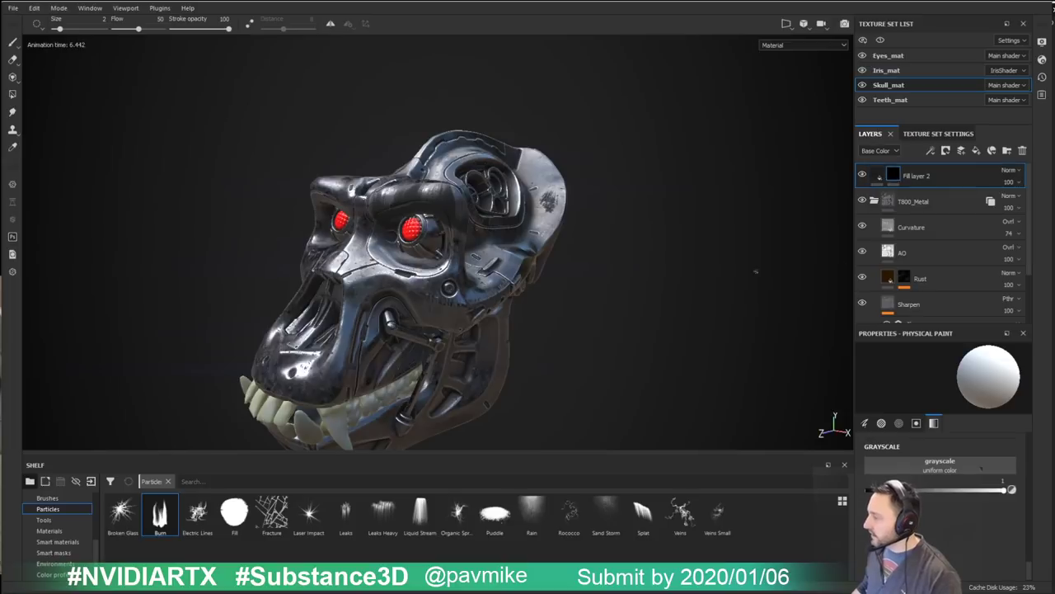
left_click_drag(663, 265, 767, 262, "alt")
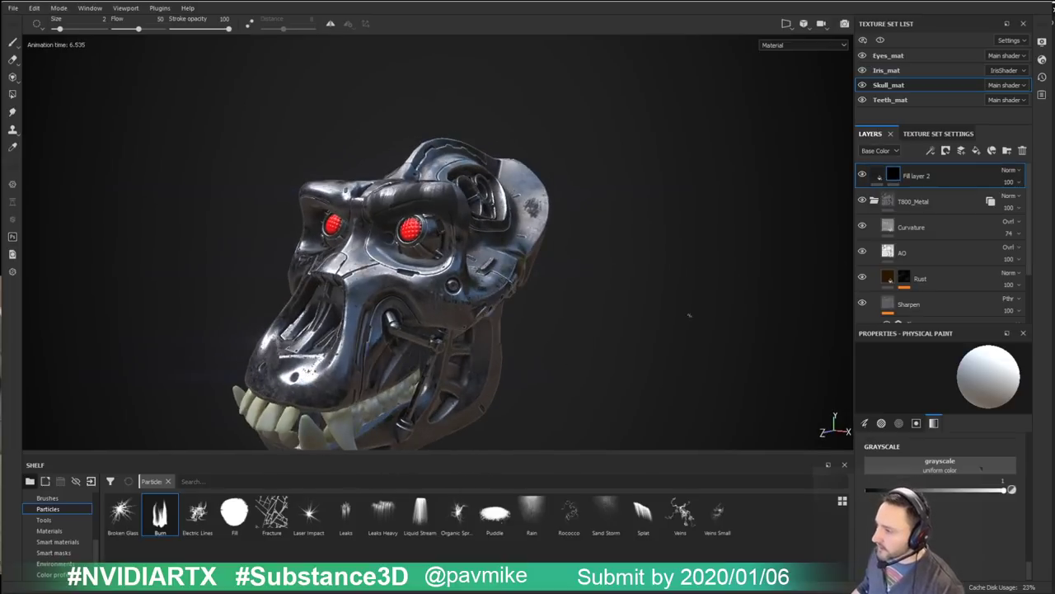
left_click_drag(689, 315, 661, 288, "alt")
left_click_drag(373, 407, 408, 445, "alt")
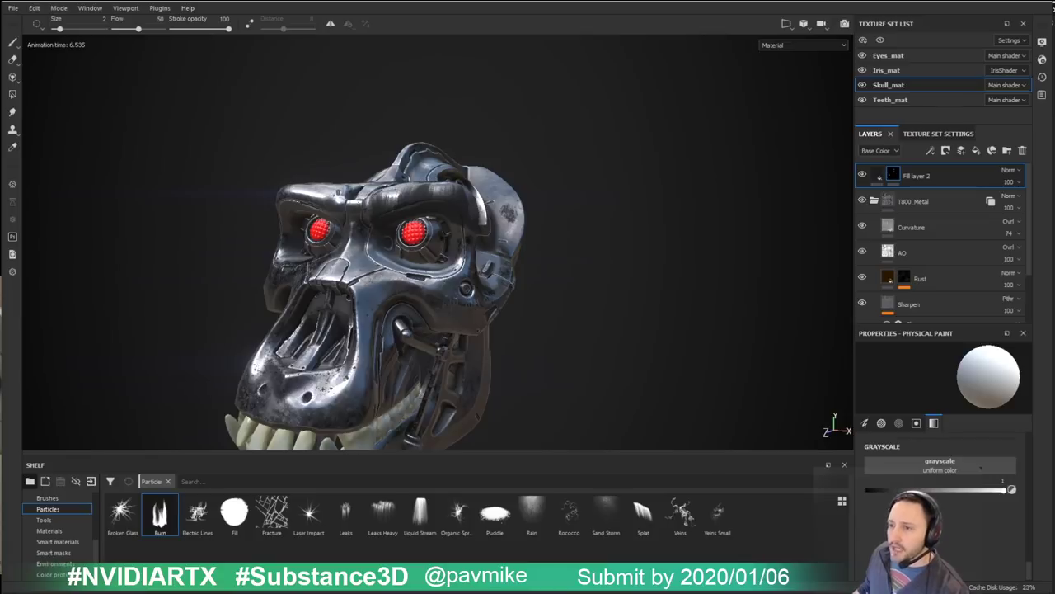
Step: Switch to ZBrush and take the skull out of Edit mode, choosing to always switch to 2.5D mode
key("alt+Tab")
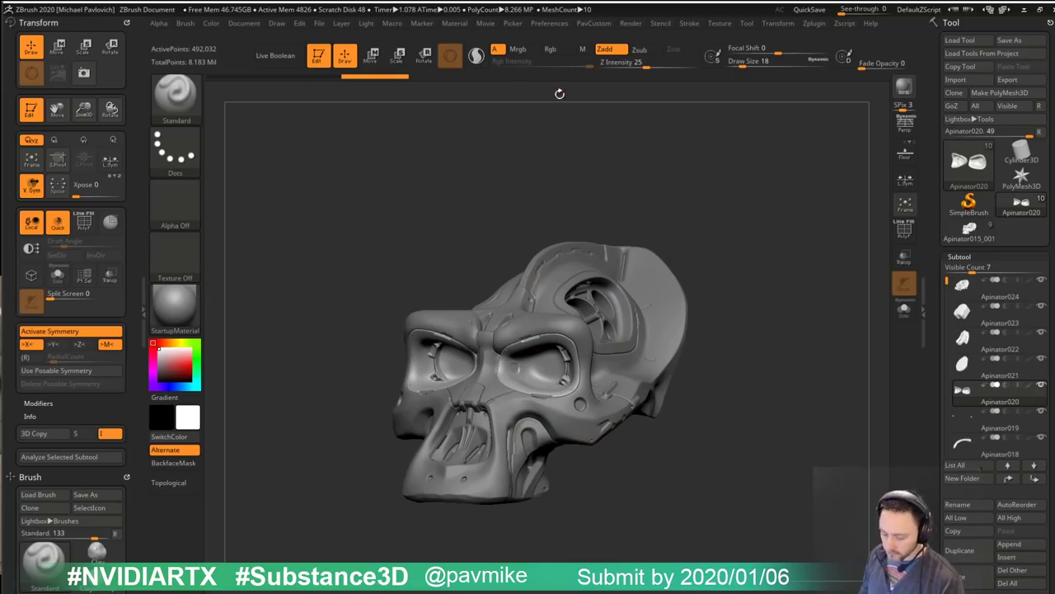
left_click(320, 54)
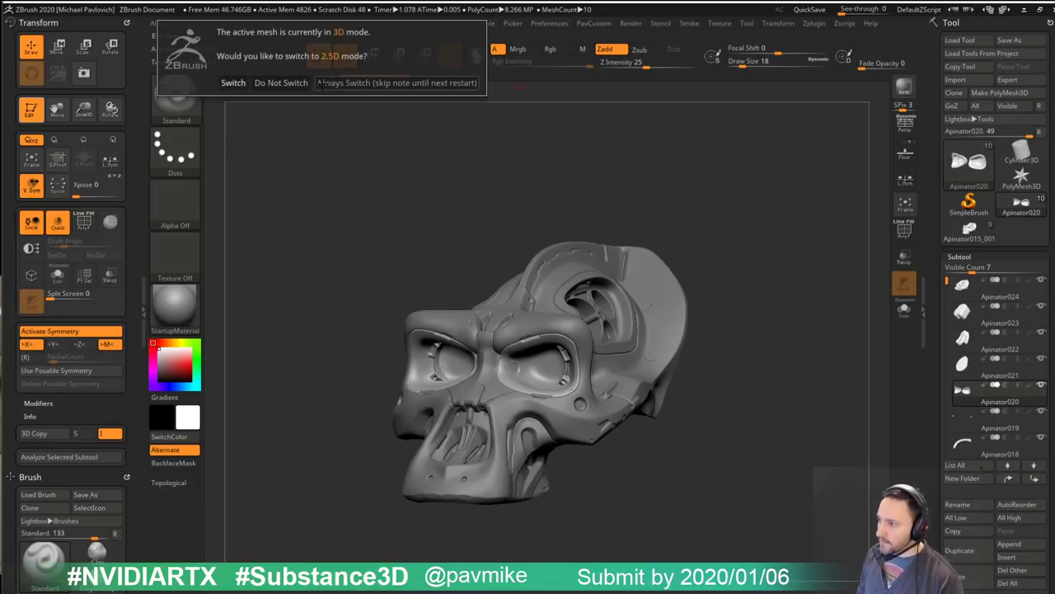
left_click(282, 82)
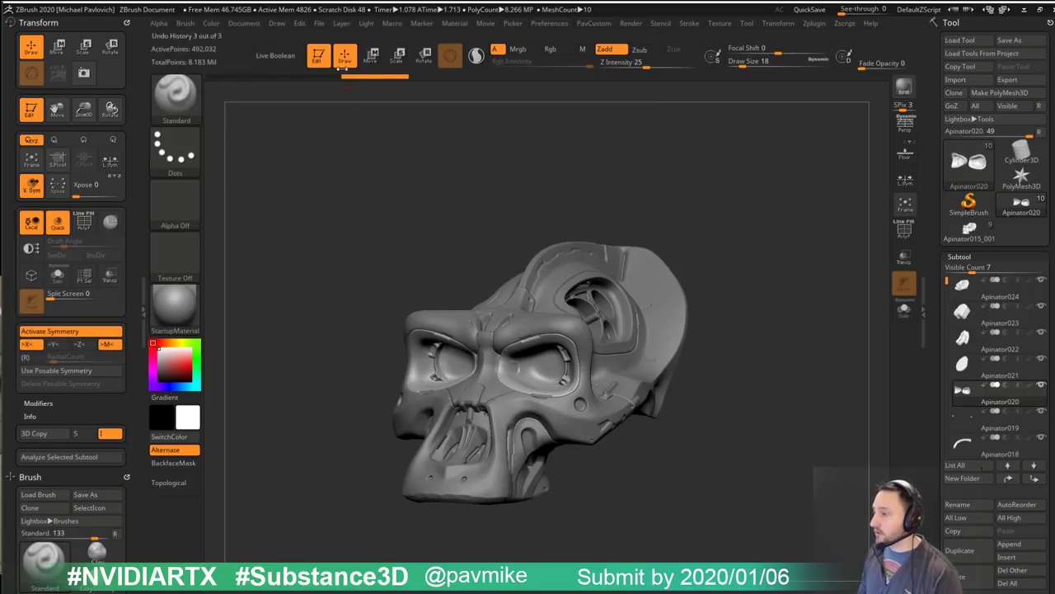
key("t")
left_click(401, 86)
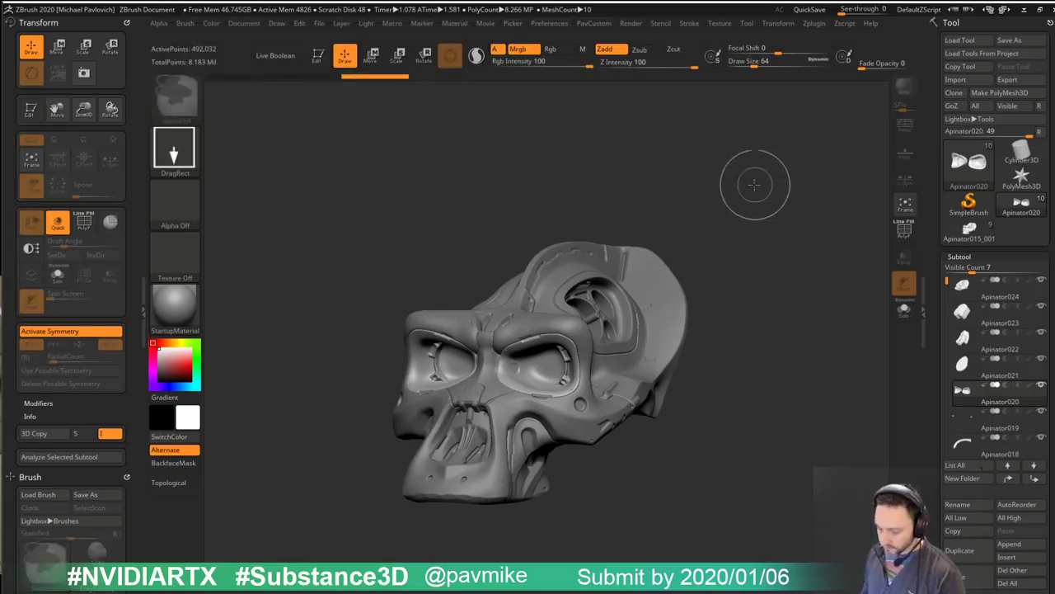
Step: Clear the canvas, draw a Cylinder3D in its middle, and put the cylinder into Edit mode
key("ctrl+n")
left_click(1021, 152)
left_click_drag(540, 312, 580, 371)
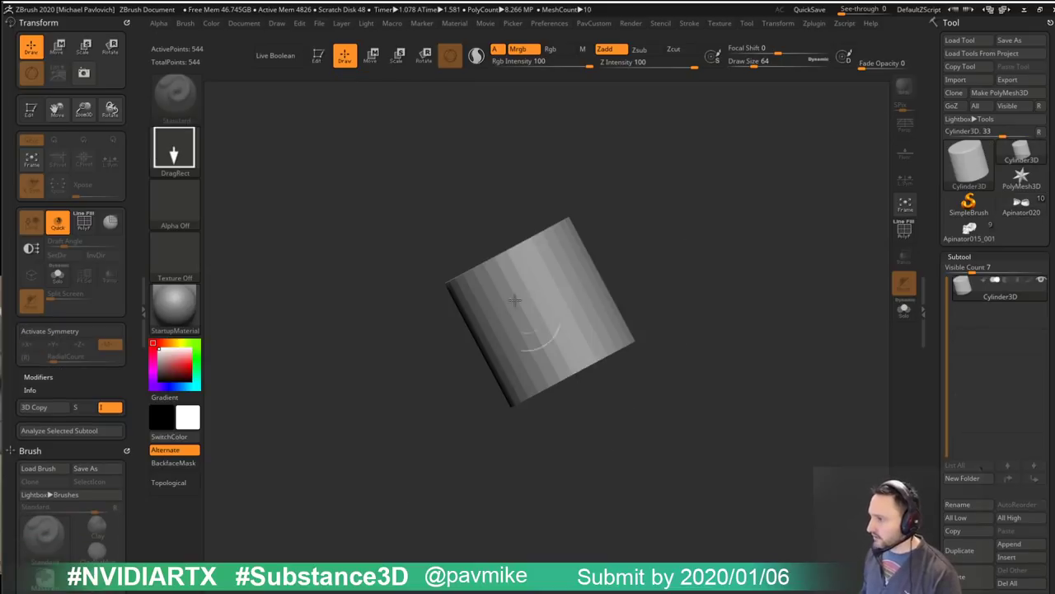
left_click(320, 60)
left_click_drag(742, 206, 744, 249)
Step: Convert the cylinder to a PolyMesh3D and turn it into a DynaMesh at resolution 128
left_click(981, 92)
key("2")
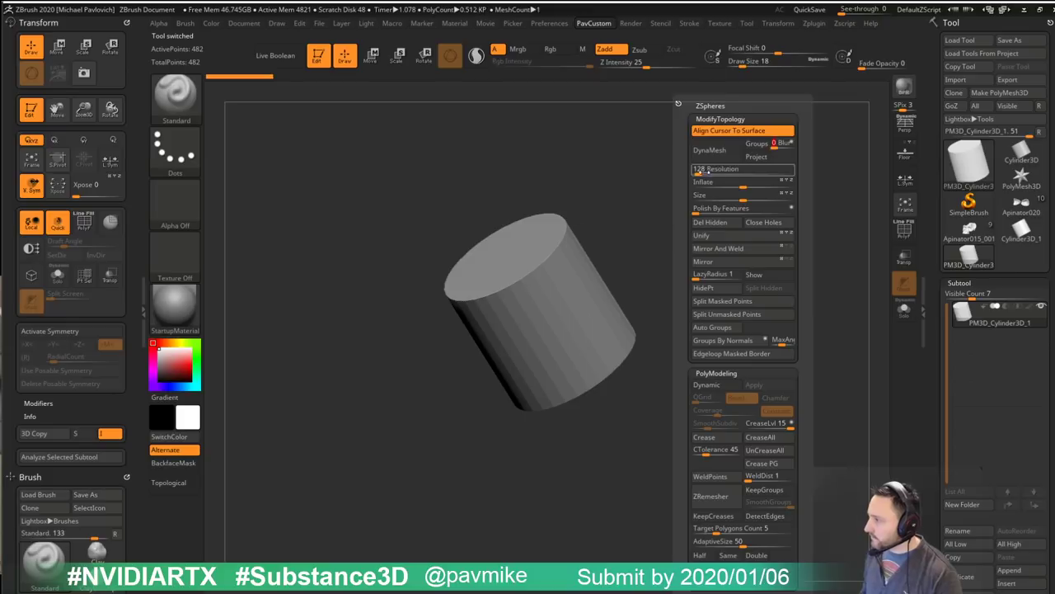
left_click(699, 169)
left_click_drag(699, 246, 663, 206, "alt")
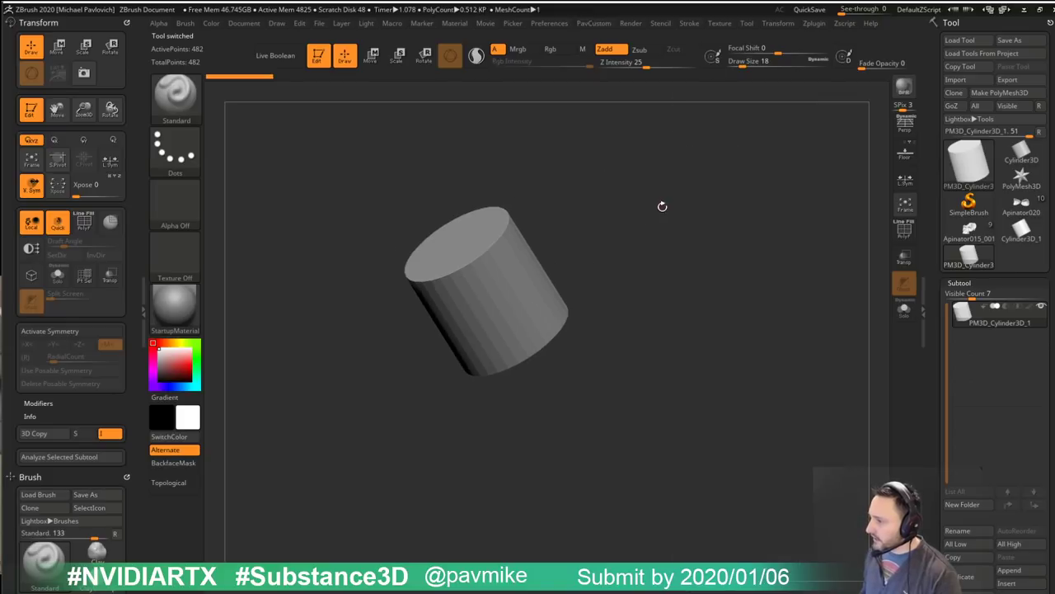
key("2")
left_click(681, 152)
Step: Place a copy of the cylinder overlapping its upper end, rotated by about 75 degrees, and clear the mask
key("w")
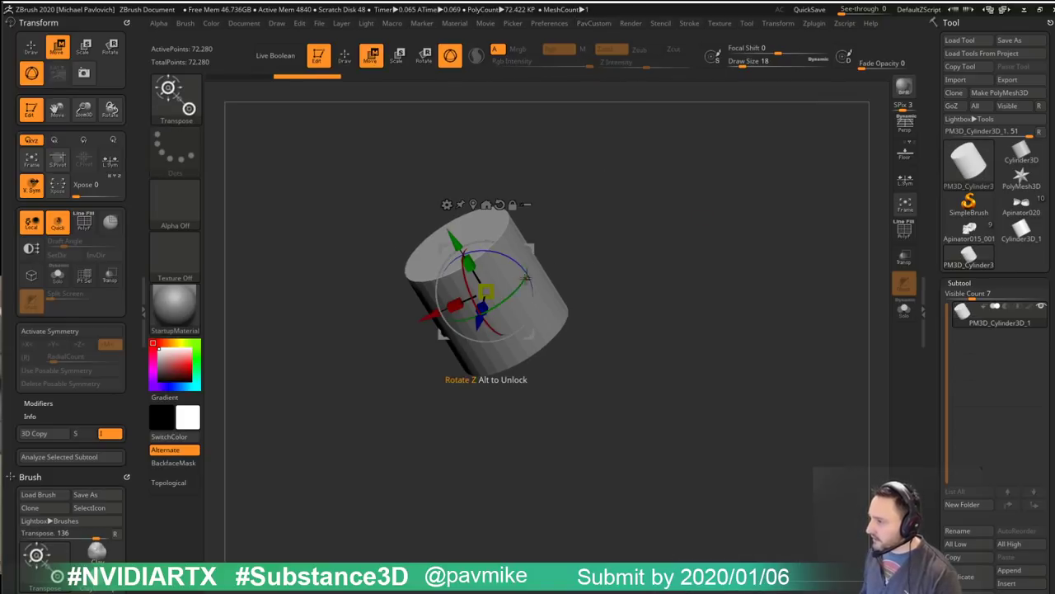
left_click_drag(529, 247, 614, 272)
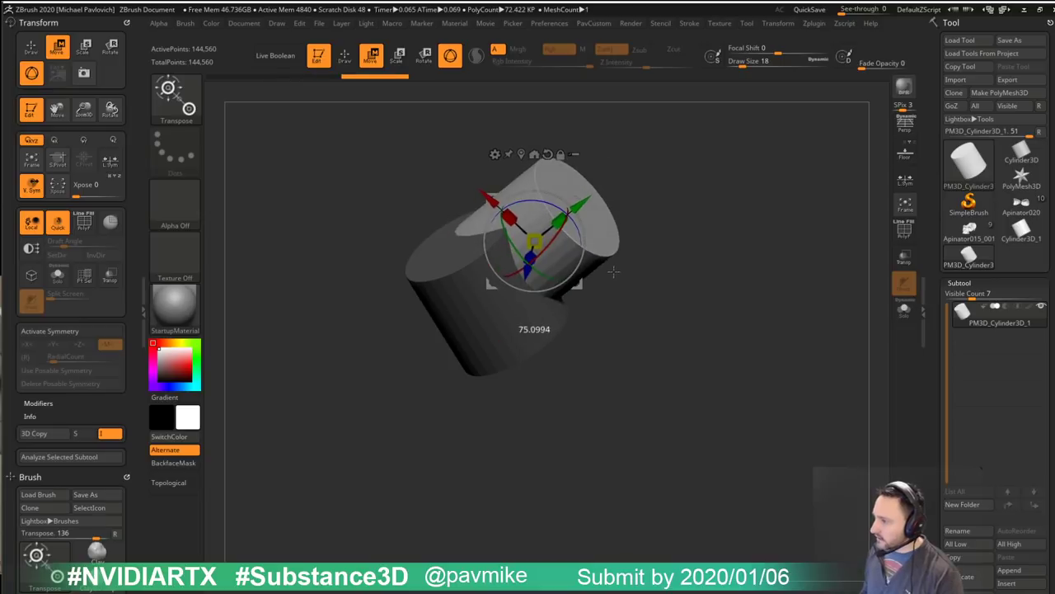
left_click_drag(730, 281, 734, 288, "ctrl")
Step: Remesh the two overlapping cylinders into one fused DynaMesh, and undo the remesh
left_click_drag(748, 209, 754, 325, "ctrl")
key("q")
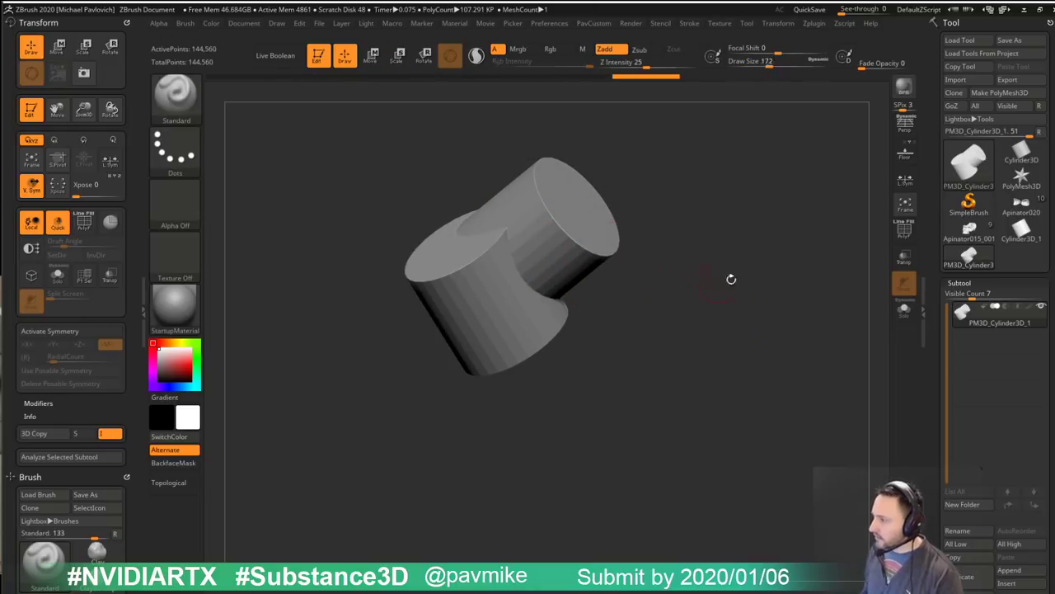
key("ctrl+z")
Step: With PolyFrame on, isolate the rotated cylinder, group it as a DynaMesh Sub, and show both cylinders again
key("shift+f")
left_click_drag(597, 202, 659, 268, "ctrl+shift")
key("2")
left_click_drag(942, 410, 942, 268)
left_click(965, 274)
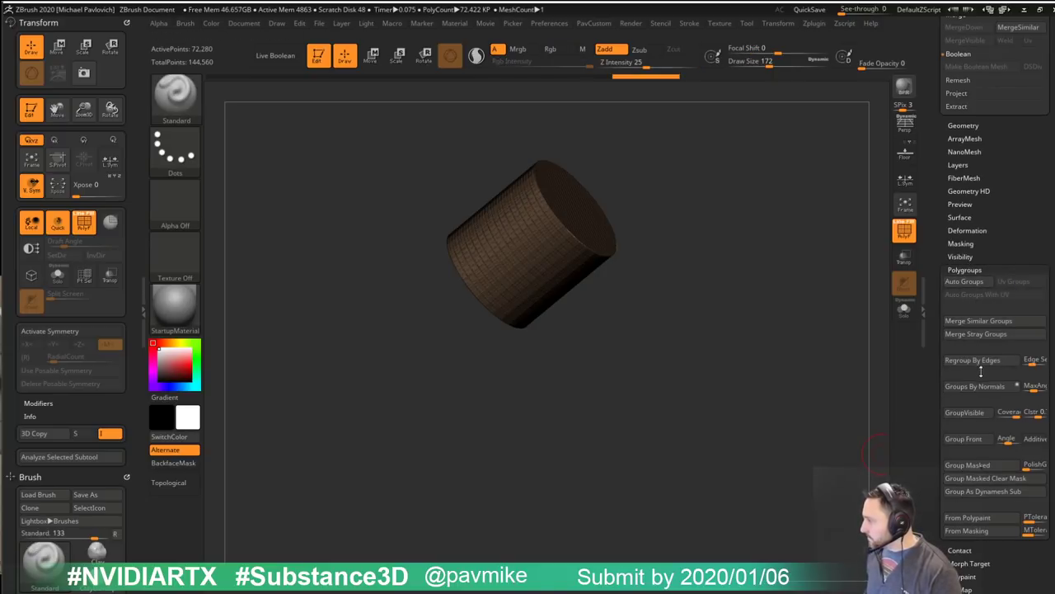
left_click(973, 479)
left_click(749, 285, "ctrl+shift")
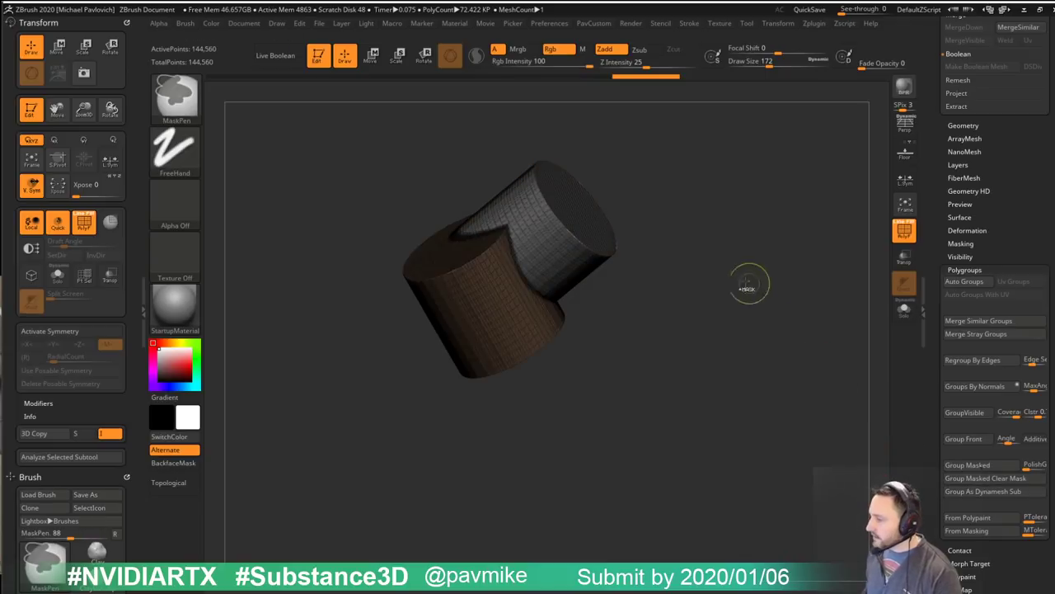
Step: Remesh the DynaMesh to subtract the rotated cylinder from the other one, and undo the subtraction
left_click_drag(749, 284, 763, 302, "ctrl+shift")
mouse_move(786, 349)
left_mouse_down()
mouse_move(749, 410)
mouse_move(723, 420)
mouse_move(759, 386)
left_mouse_up()
left_click(766, 267, "ctrl+shift")
left_click_drag(766, 271, 789, 277)
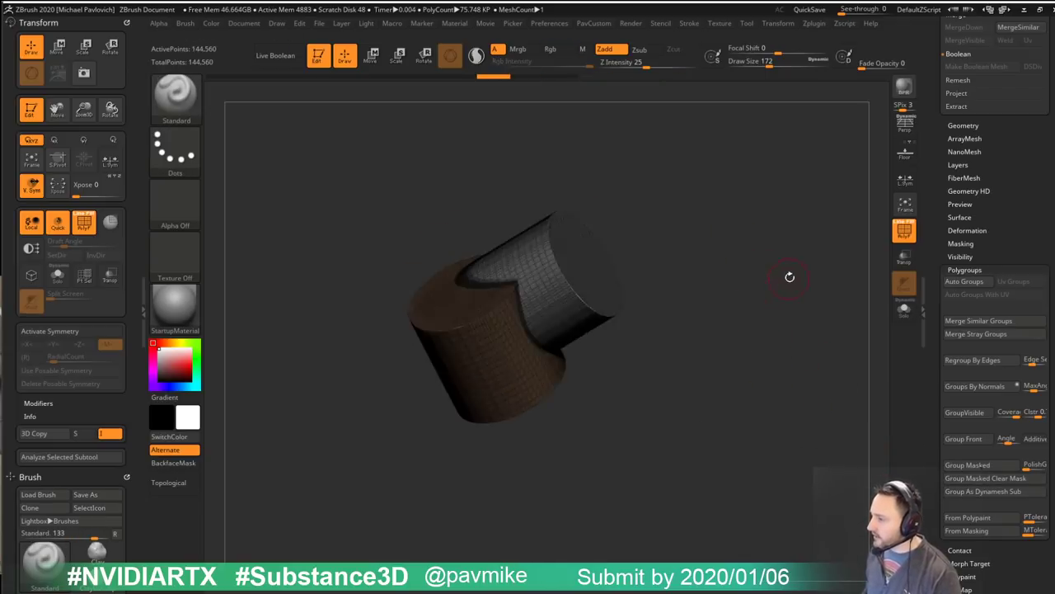
key("2")
key("ctrl+shift+z")
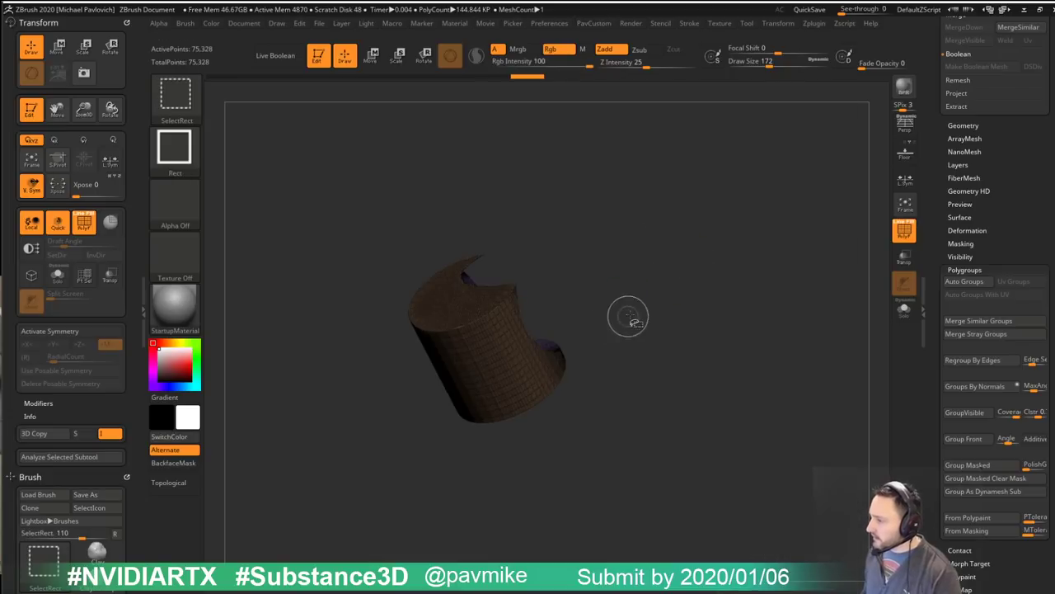
left_click(643, 311, "ctrl+shift")
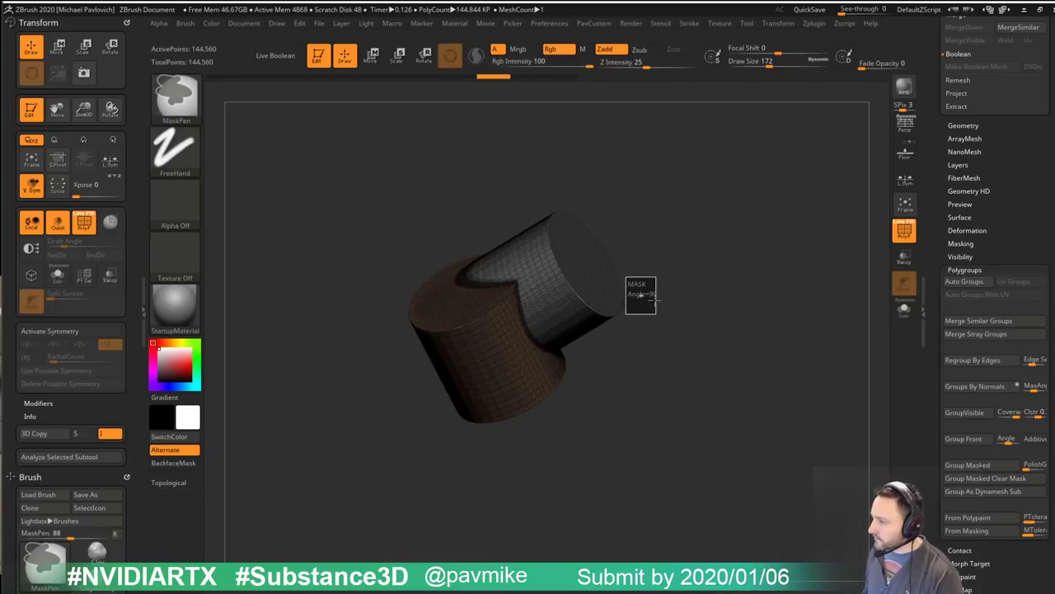
left_click_drag(655, 301, 656, 301, "ctrl")
Step: Isolate the rotated cylinder, split the hidden one off into its own subtool, and rotate the isolated cylinder more upright
left_click_drag(672, 265, 645, 294, "ctrl+shift")
key("2")
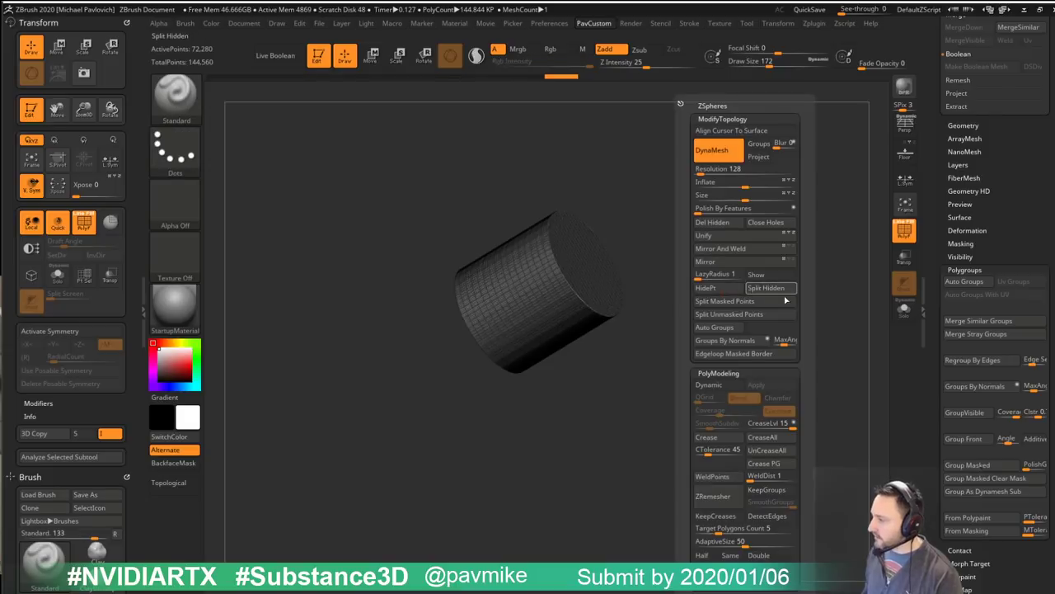
left_click(767, 288)
key("w")
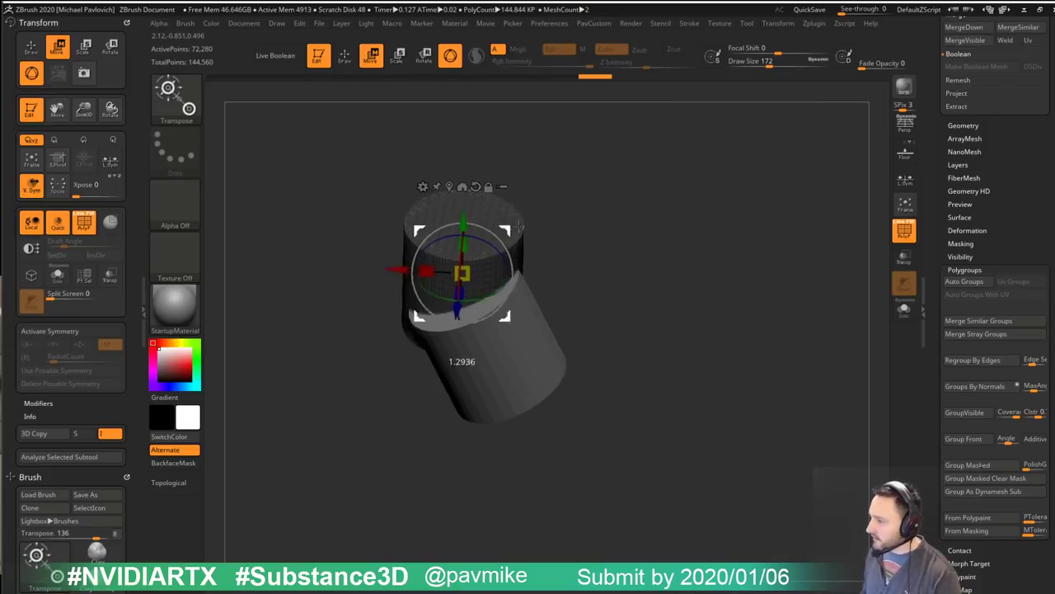
left_click_drag(518, 226, 570, 229)
key("q")
left_click_drag(707, 258, 816, 206)
Step: Order PM3D_Cylinder3D_1 below PM3D_Cylinder3D_2, set it to subtract, and preview the cut with Live Boolean and PolyFrame off
left_click_drag(938, 163, 938, 577)
left_click_drag(825, 216, 783, 243)
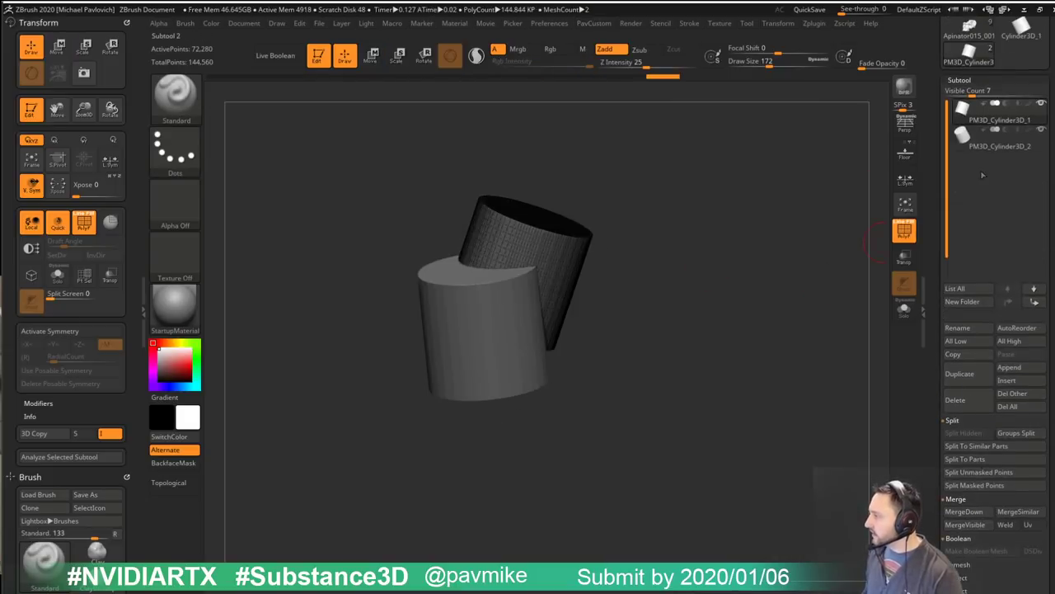
left_click_drag(989, 114, 989, 141)
left_click(1005, 129)
left_click_drag(686, 246, 618, 236)
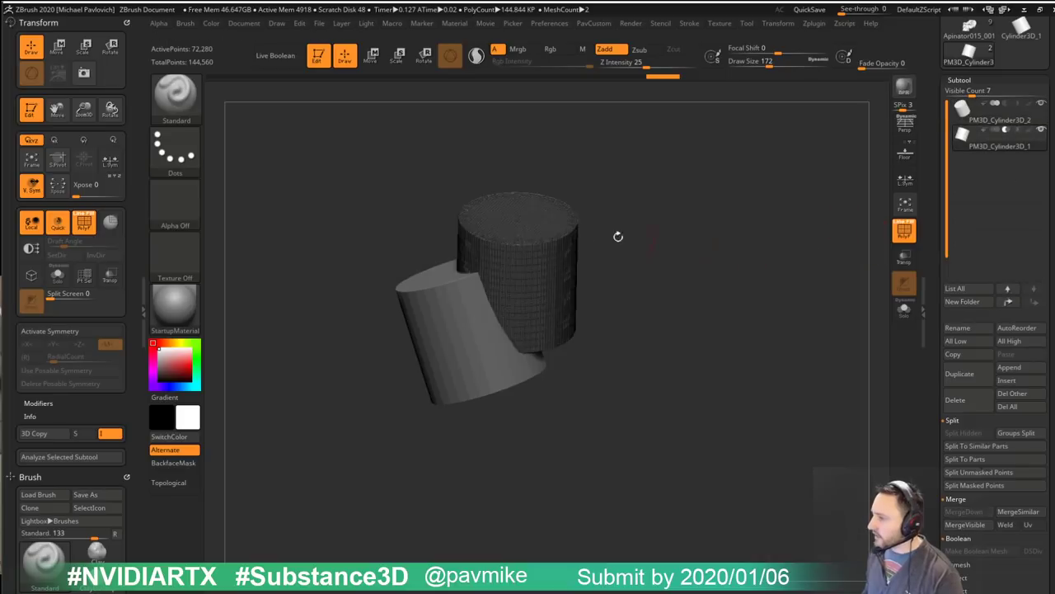
left_click(295, 63)
left_click(898, 234)
left_click_drag(807, 233, 713, 258)
Step: Reposition the subtracting cylinder so that it cuts a curved notch into the upper side of the other cylinder
key("w")
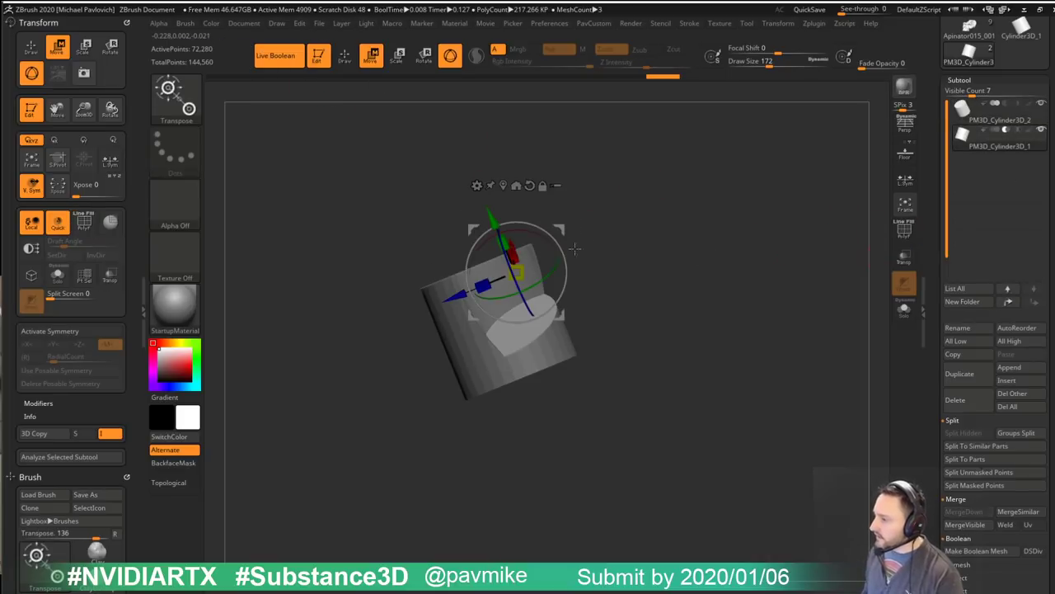
mouse_move(556, 224)
left_mouse_down()
mouse_move(458, 208)
mouse_move(554, 233)
mouse_move(551, 252)
mouse_move(570, 280)
mouse_move(544, 217)
left_mouse_up()
key("q")
mouse_move(684, 232)
left_mouse_down()
mouse_move(731, 308)
mouse_move(627, 285)
mouse_move(659, 250)
left_mouse_up()
key("w")
key("q")
scroll(981, 429, "down", 2)
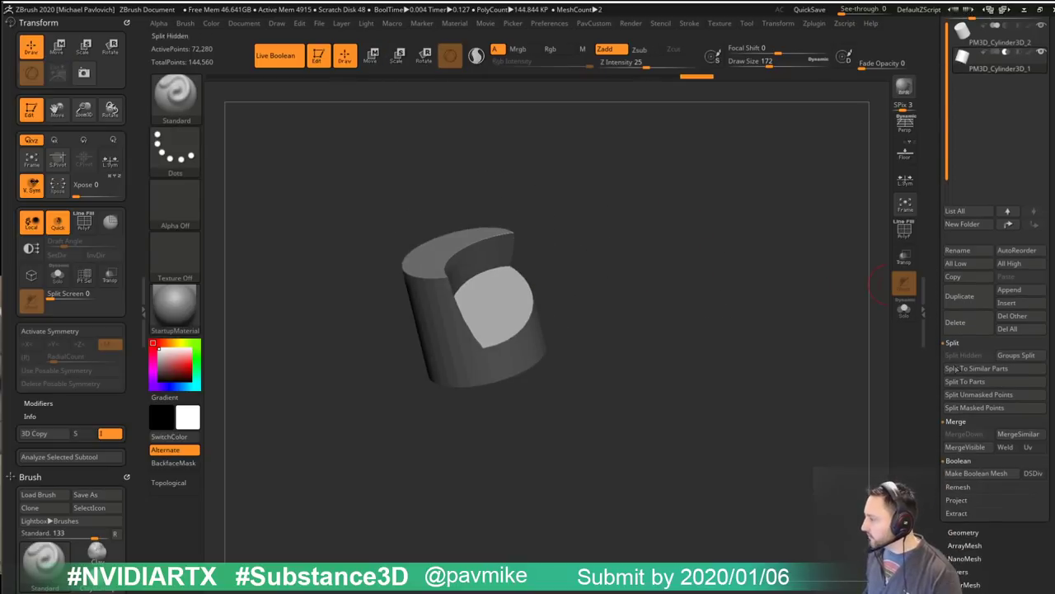
left_click(992, 474)
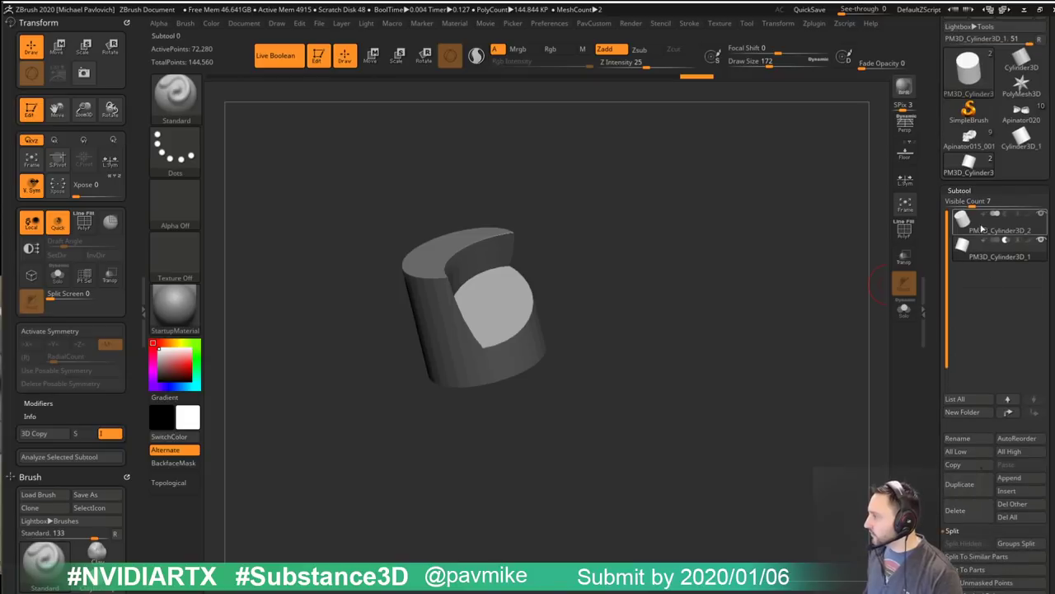
Step: Turn off Live Boolean, then merge the two cylinder subtools and remesh the DynaMesh to apply the subtraction
left_click(981, 229)
left_click(277, 56)
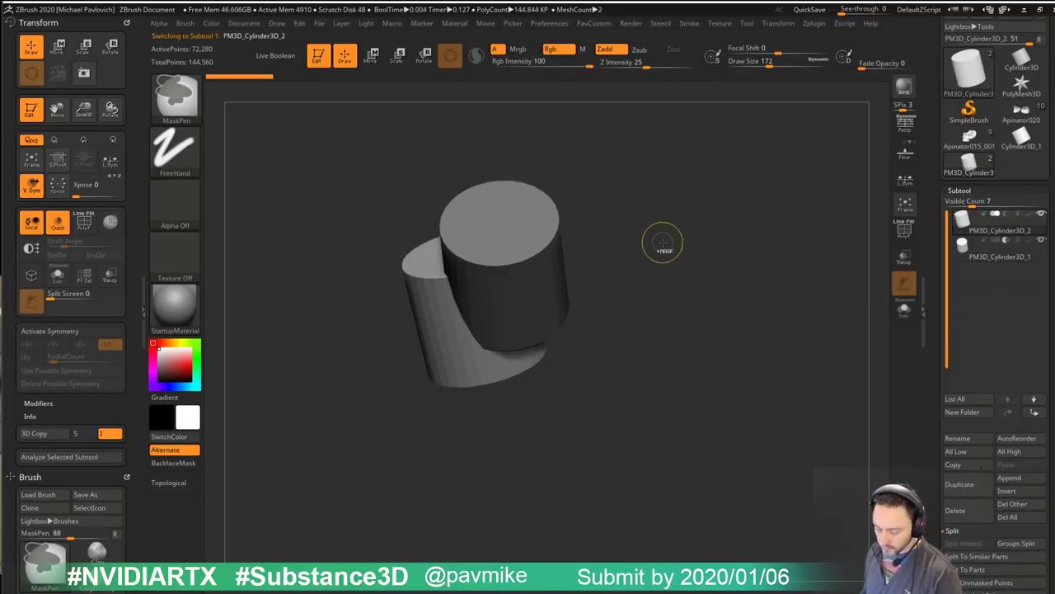
key("ctrl+m")
left_click(691, 274)
mouse_move(774, 211)
left_mouse_down("ctrl")
mouse_move(714, 358)
mouse_move(669, 338)
mouse_move(728, 316)
mouse_move(715, 298)
left_mouse_up("ctrl")
key("s")
left_click_drag(713, 295, 728, 306)
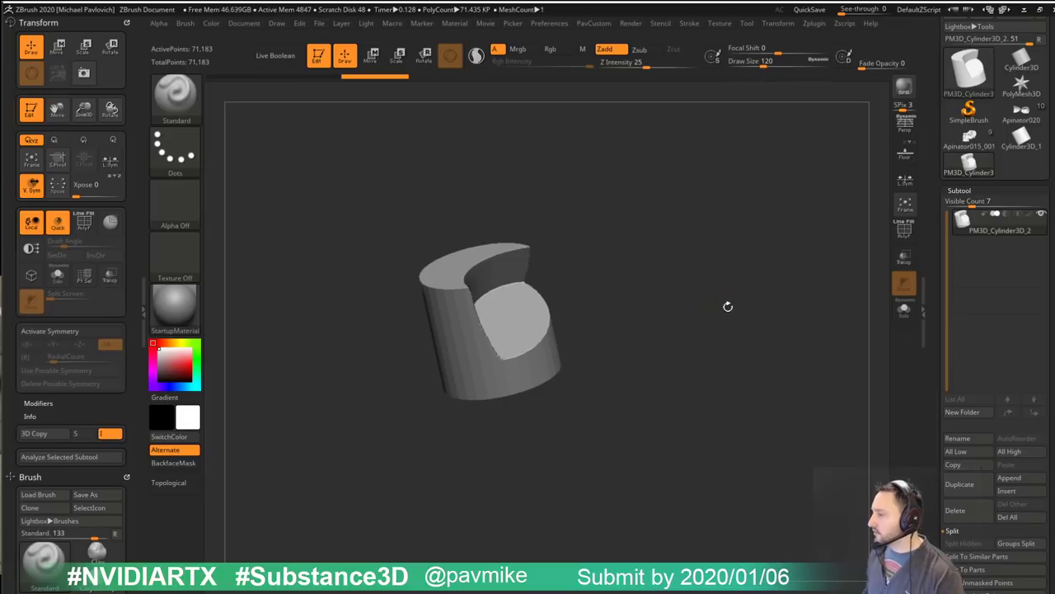
left_click(721, 284)
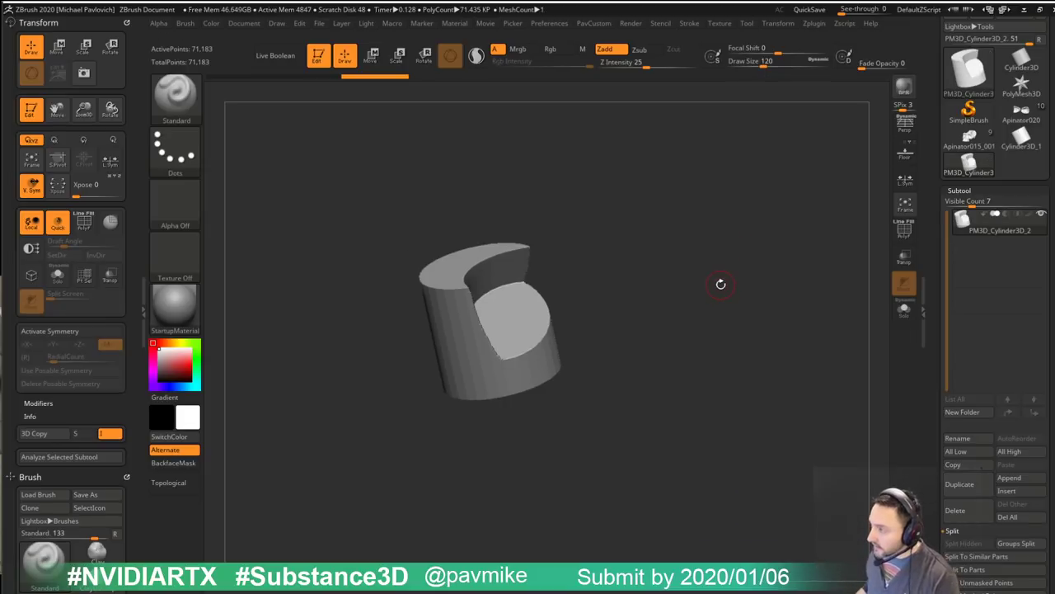
left_click_drag(711, 271, 748, 294)
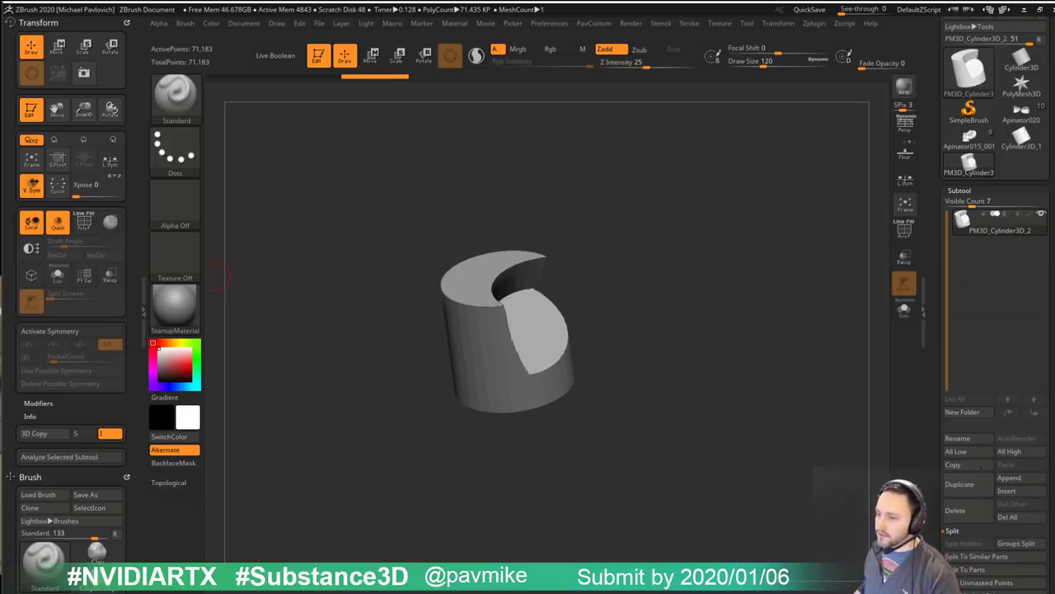
Step: Open Task Manager to examine the load on the CPU's logical processors, and return to the cut cylinder in ZBrush
key("ctrl+shift+Escape")
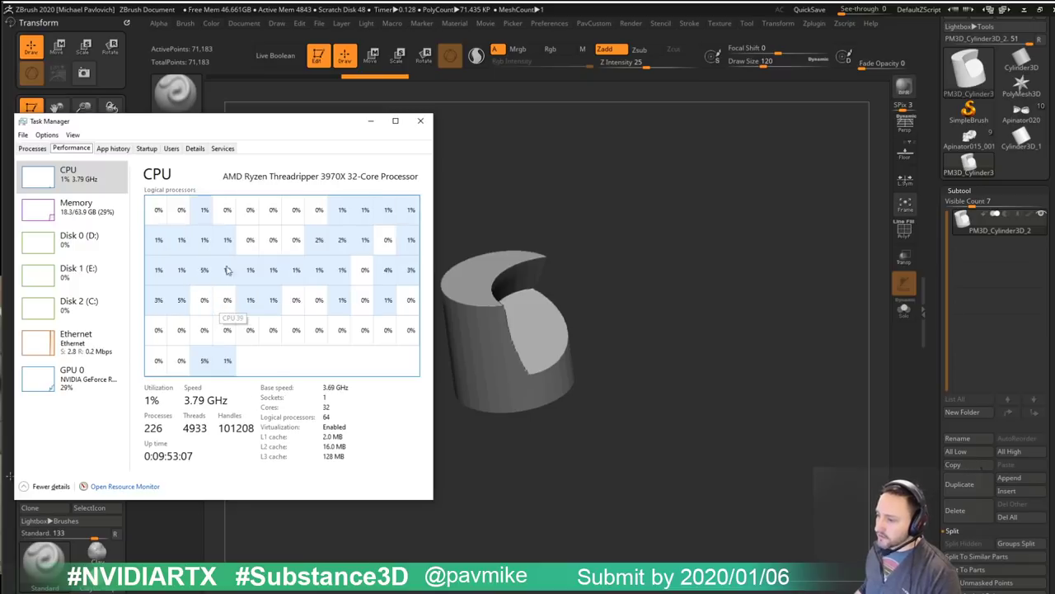
left_click_drag(342, 121, 0, 220)
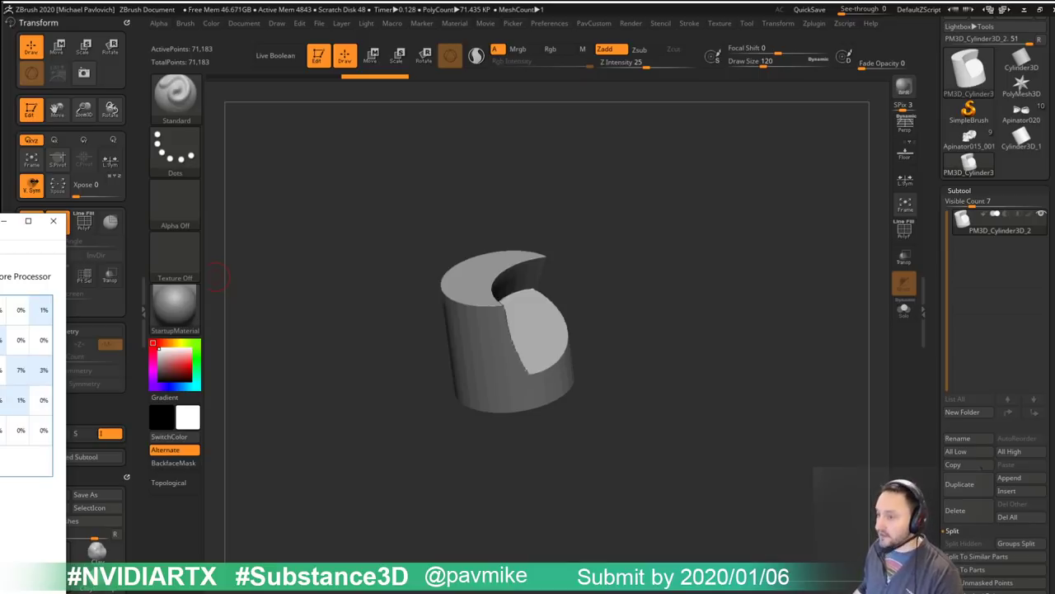
key("super+Down")
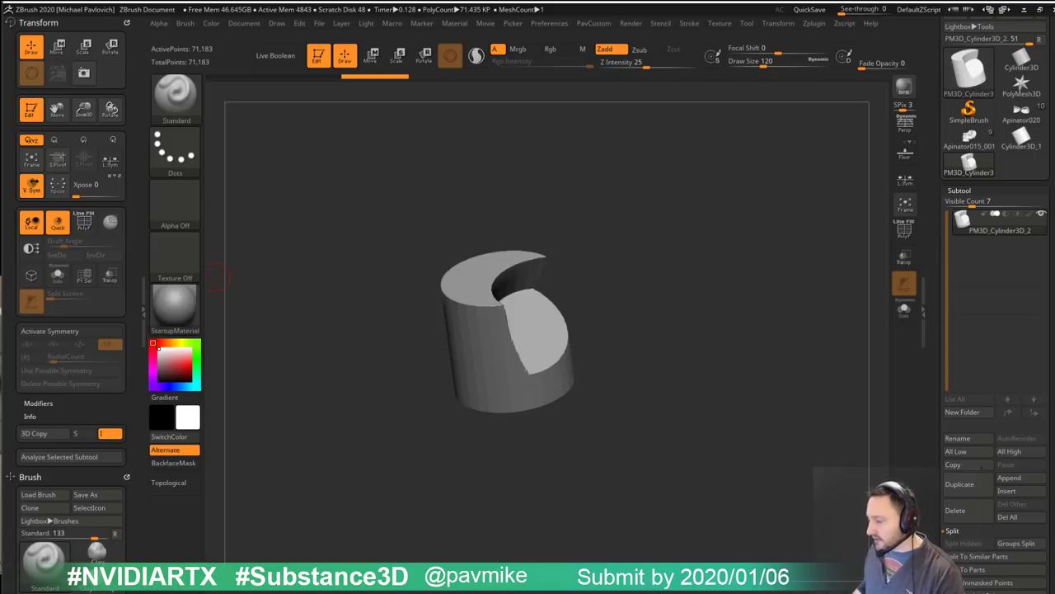
key("alt+Tab")
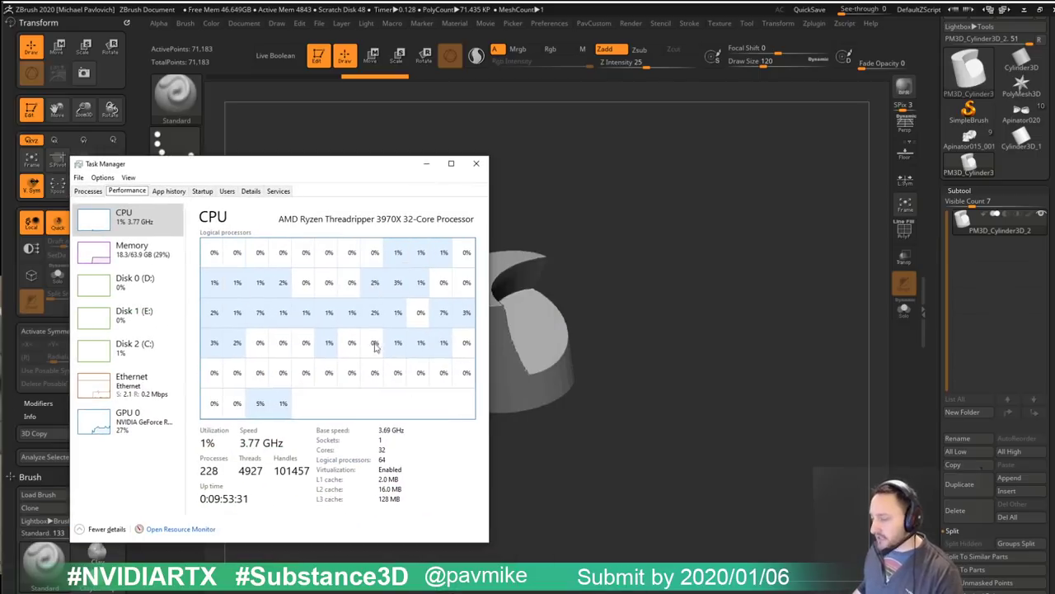
key("alt+Tab")
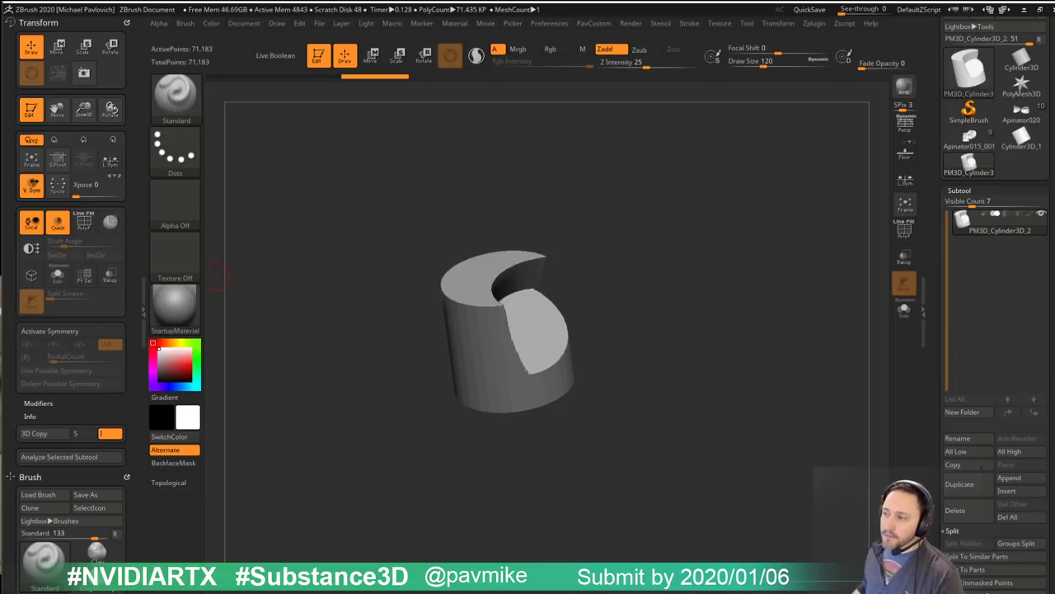
left_click_drag(591, 259, 609, 241)
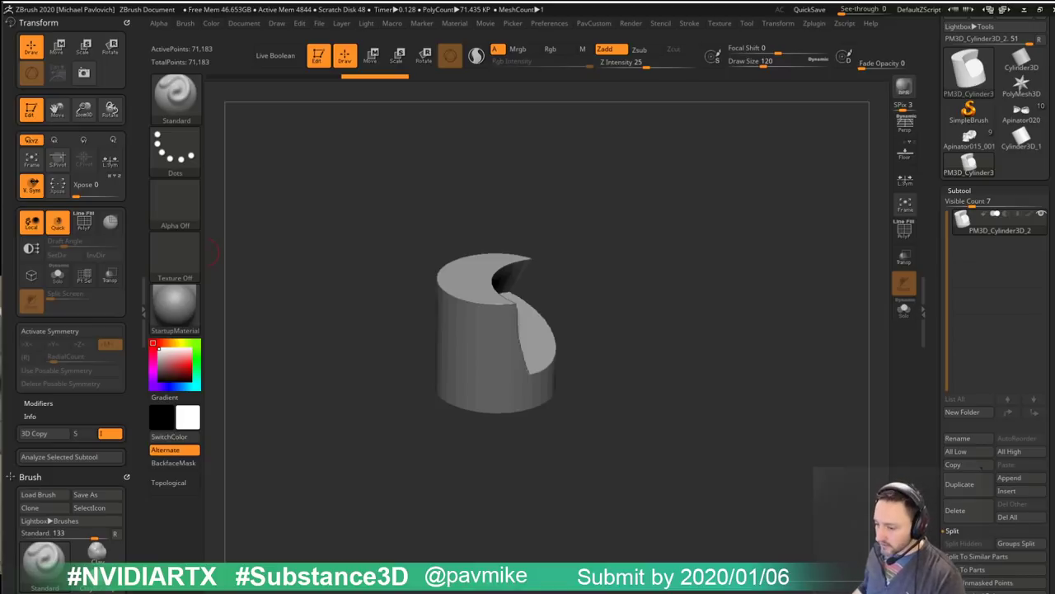
Step: Switch to Substance Painter and make the Teeth_mat texture set active by picking the teeth on the skull
key("alt+Tab")
left_click_drag(779, 253, 746, 272, "alt")
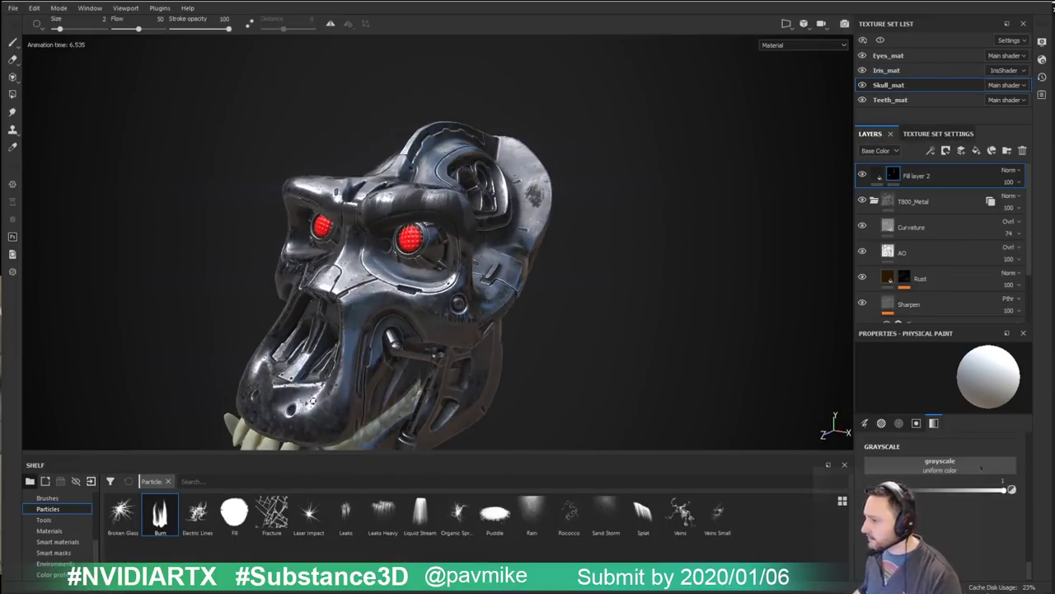
right_click(263, 437, "ctrl+alt")
middle_click_drag(668, 264, 709, 174, "alt")
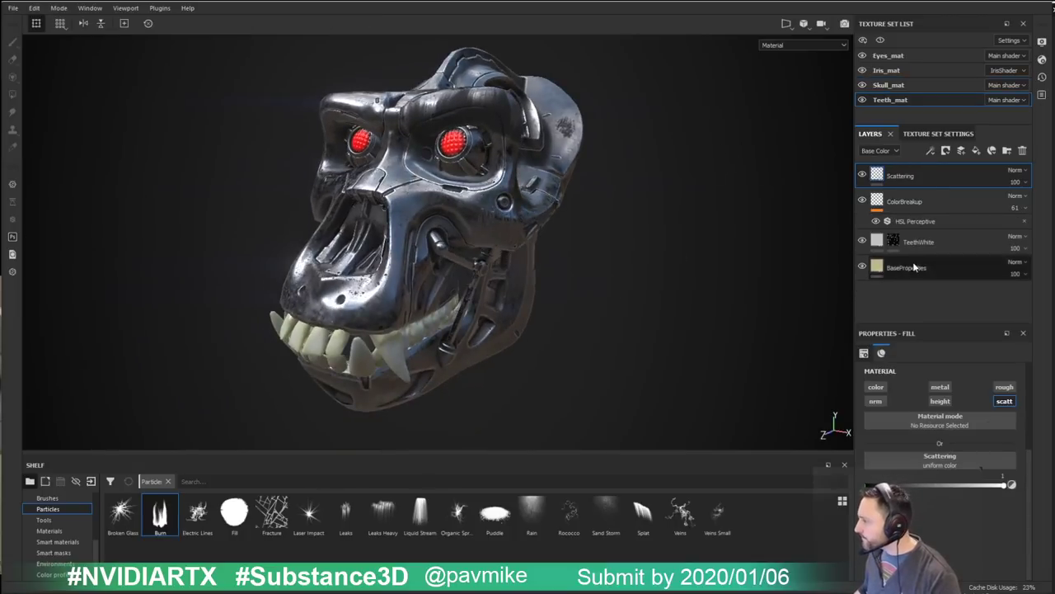
left_click_drag(791, 208, 834, 400, "alt")
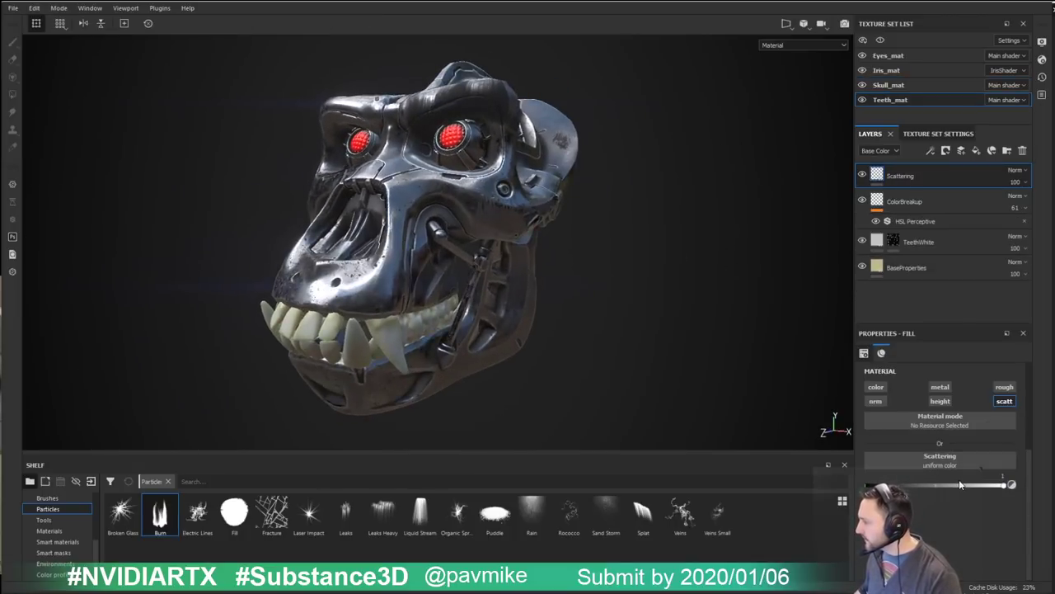
Step: Assign the Eyes_mat_id texture from the shelf to the Scattering layer's scattering channel, and view the teeth from the side
left_click(960, 459)
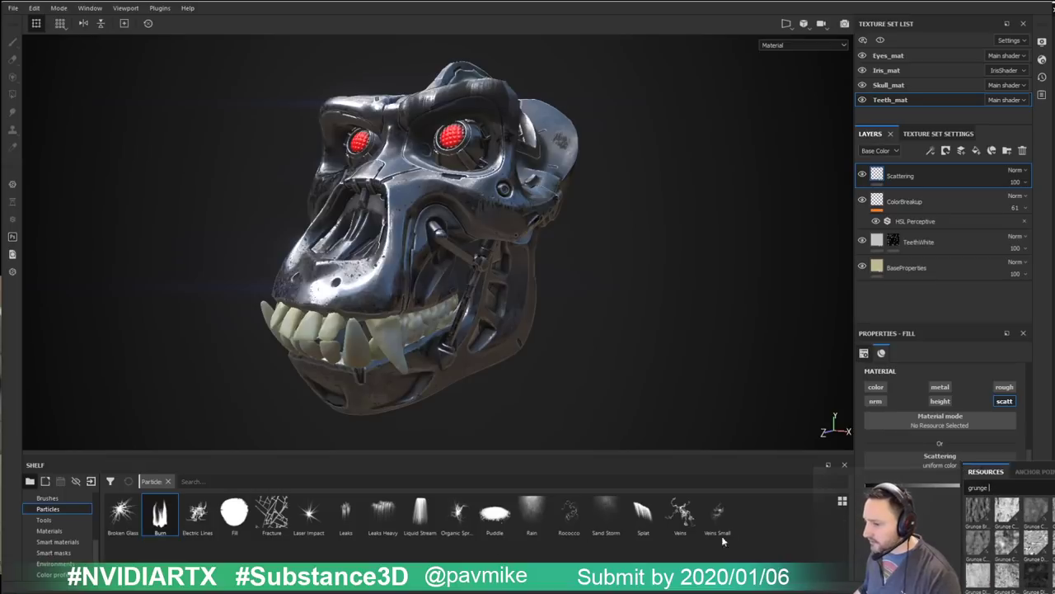
left_click(65, 542)
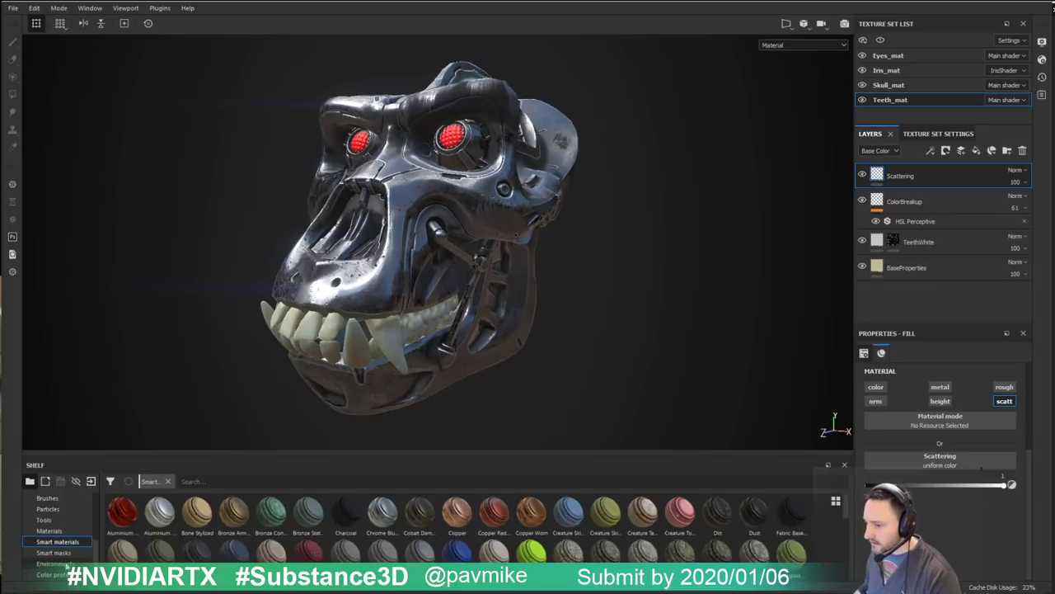
scroll(65, 532, "up", 3)
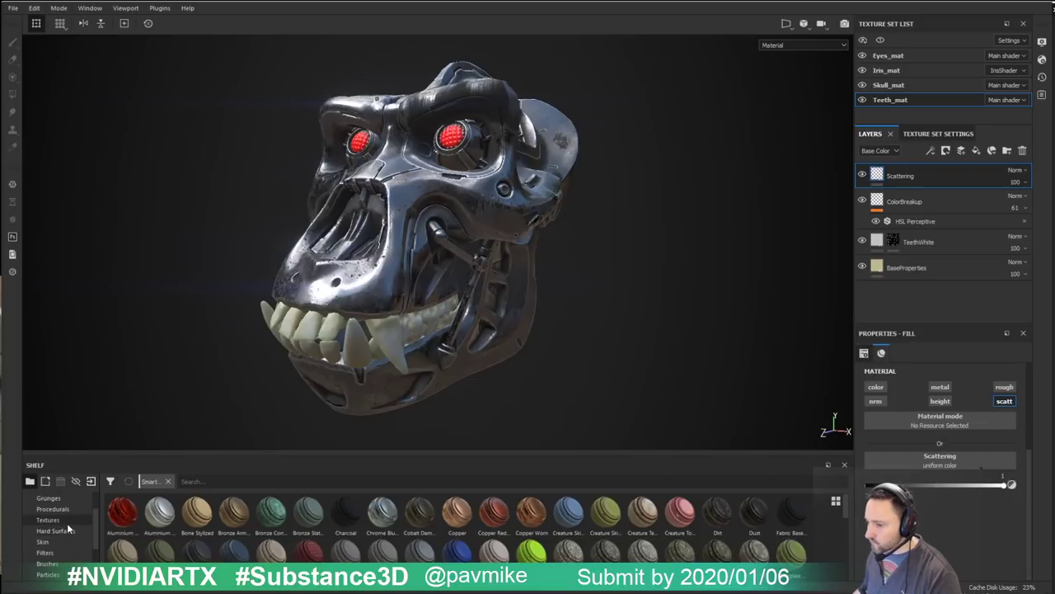
left_click(49, 519)
left_click_drag(197, 511, 932, 464)
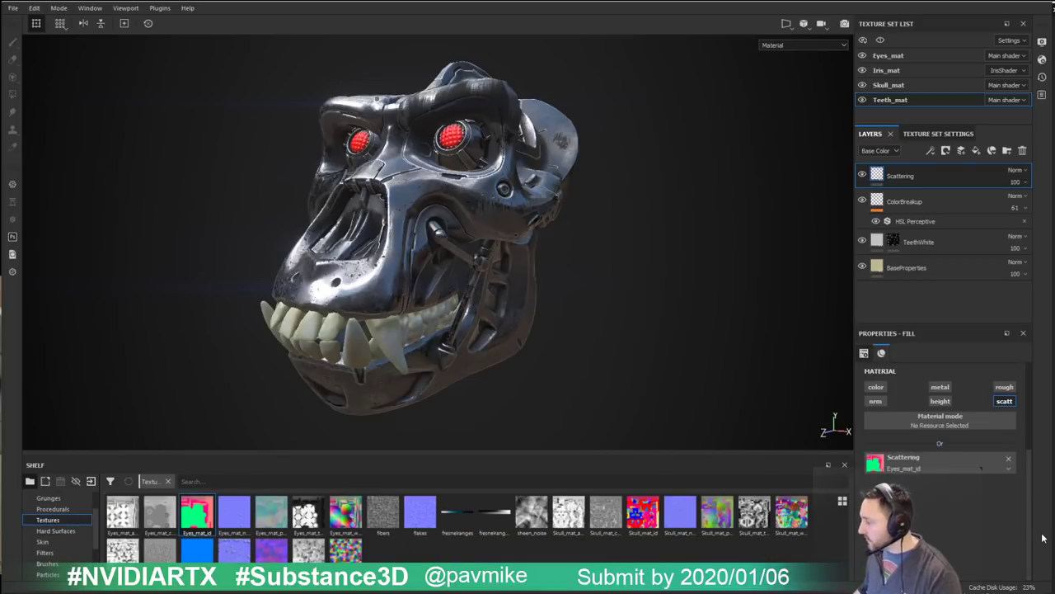
mouse_move(698, 341)
left_mouse_down("alt")
mouse_move(681, 360)
mouse_move(706, 351)
mouse_move(690, 360)
mouse_move(652, 339)
mouse_move(674, 337)
mouse_move(641, 350)
mouse_move(643, 340)
mouse_move(683, 355)
left_mouse_up("alt")
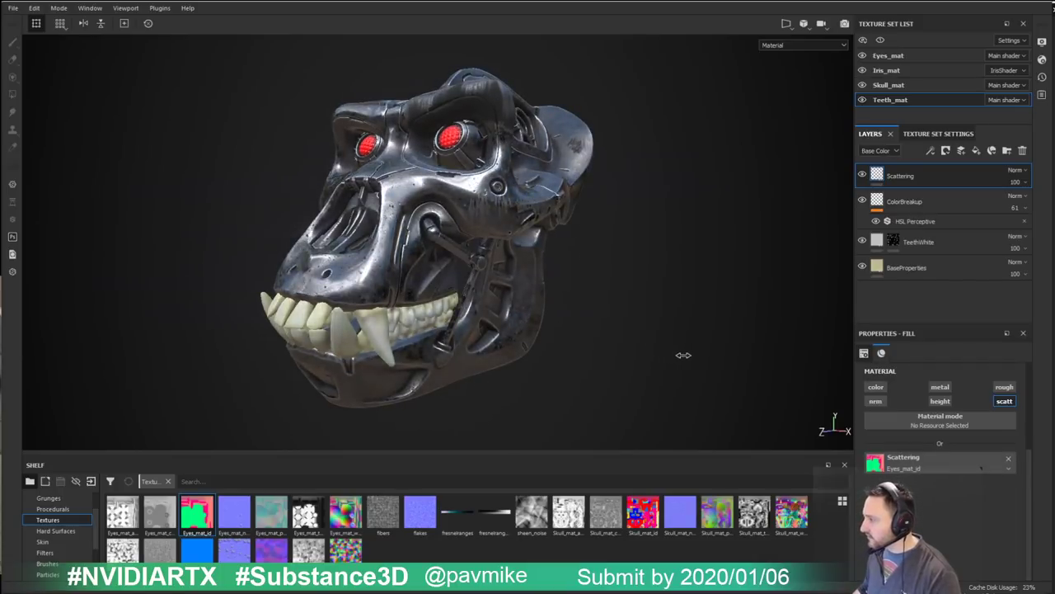
Step: Set the main shader's subsurface scattering scale to 0.02, and remove the Eyes_mat_id texture from the layer's scattering channel
left_click(1041, 60)
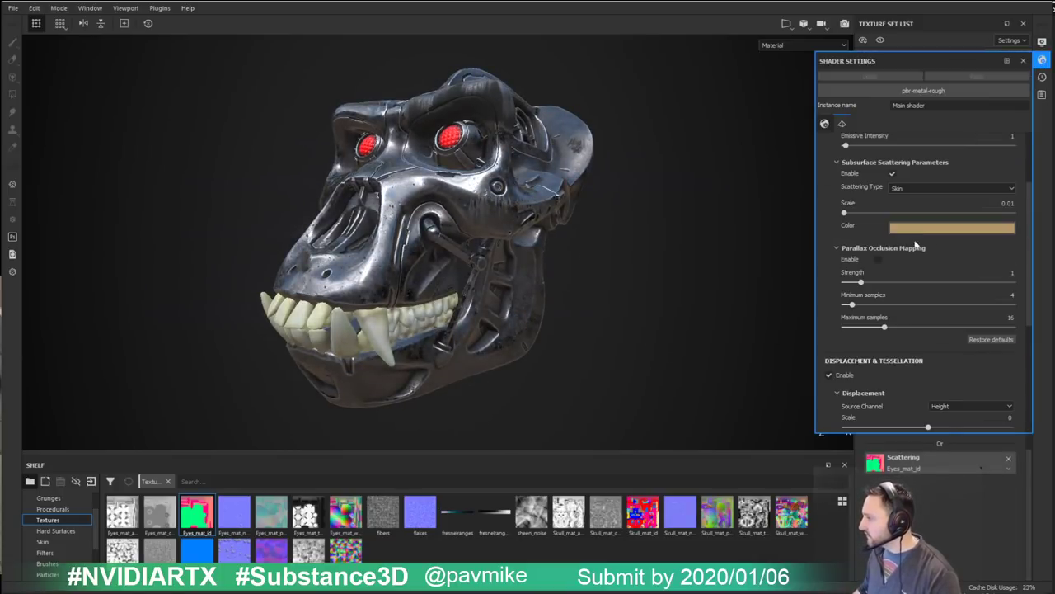
scroll(903, 260, "down", 8)
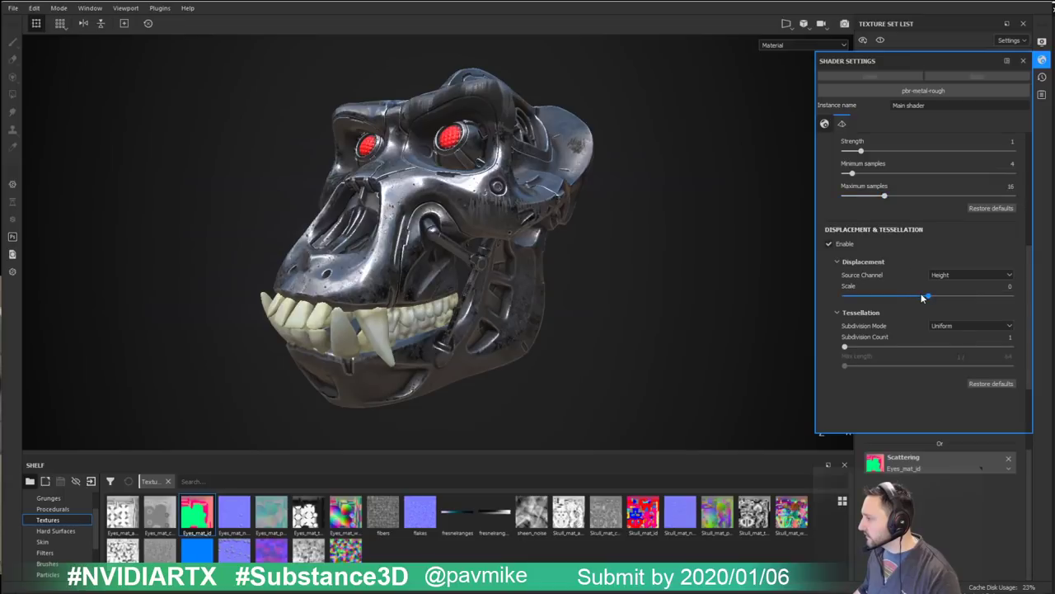
scroll(915, 296, "up", 4)
scroll(868, 283, "up", 3)
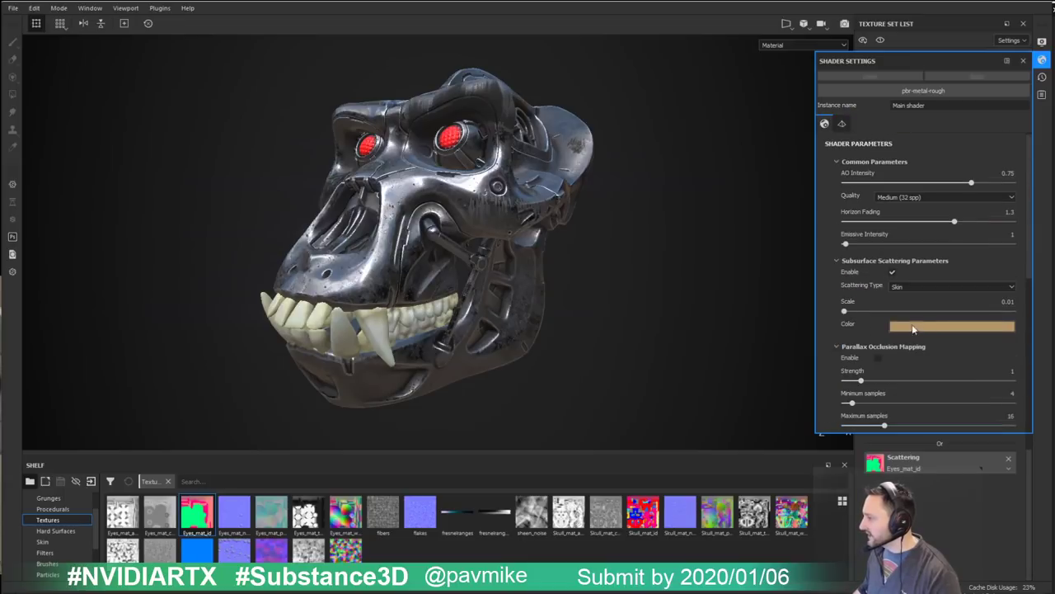
mouse_move(849, 313)
left_mouse_down()
mouse_move(866, 314)
mouse_move(847, 315)
left_mouse_up()
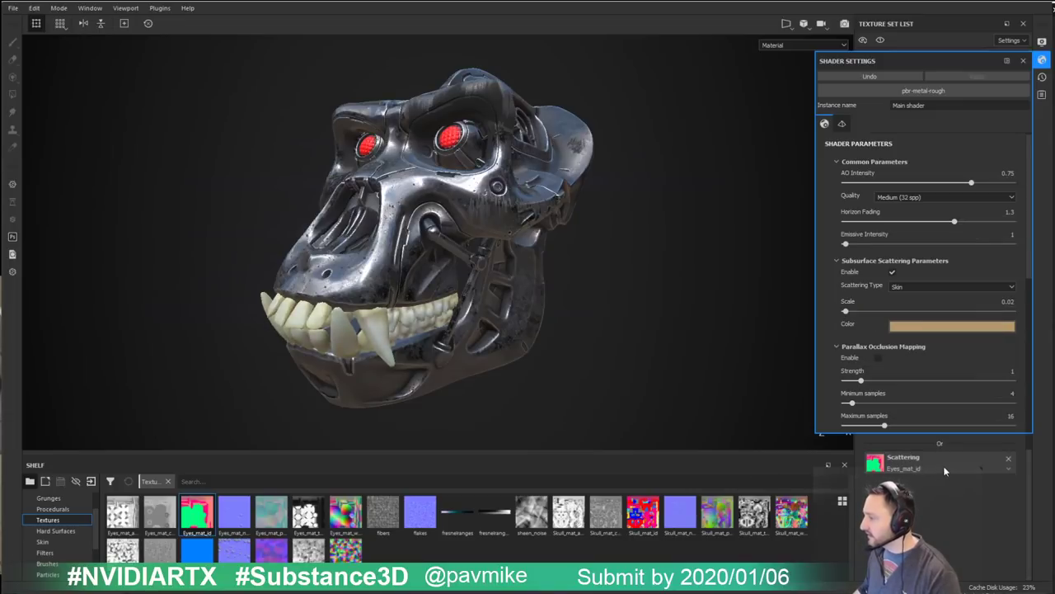
left_click(1023, 60)
left_click_drag(669, 207, 679, 206, "alt")
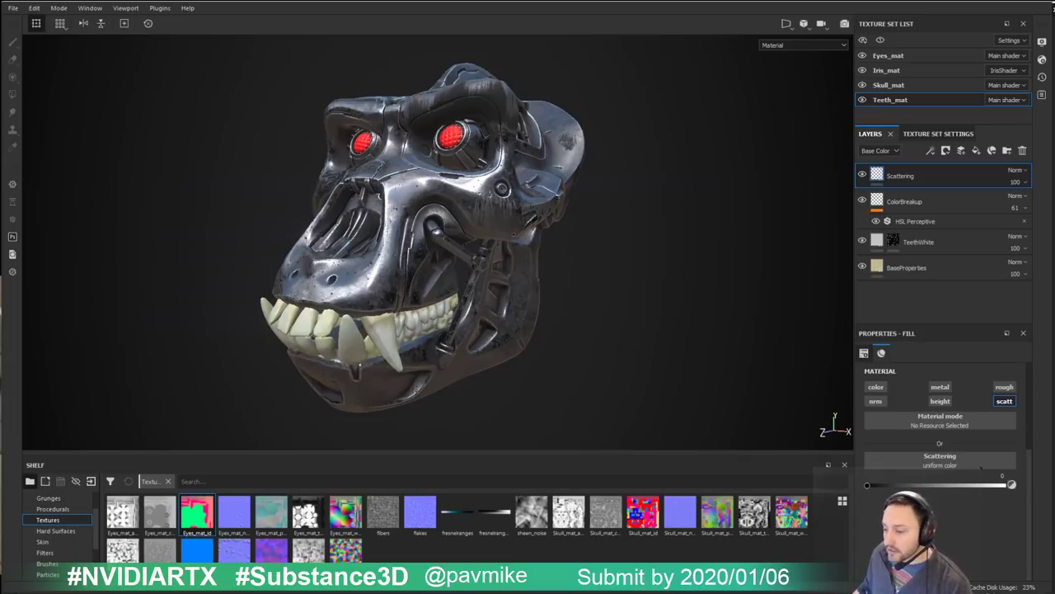
Step: Switch to ZBrush and slice the pointed tip off the cut cylinder's upper rim with a straight cut
key("alt+Tab")
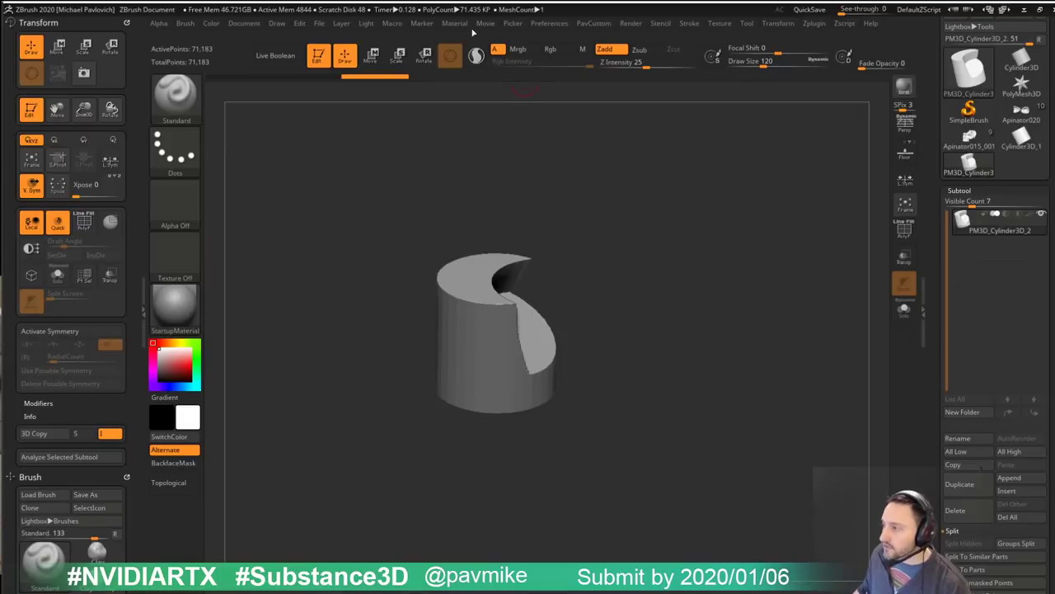
left_click(554, 27)
left_click_drag(731, 229, 687, 211)
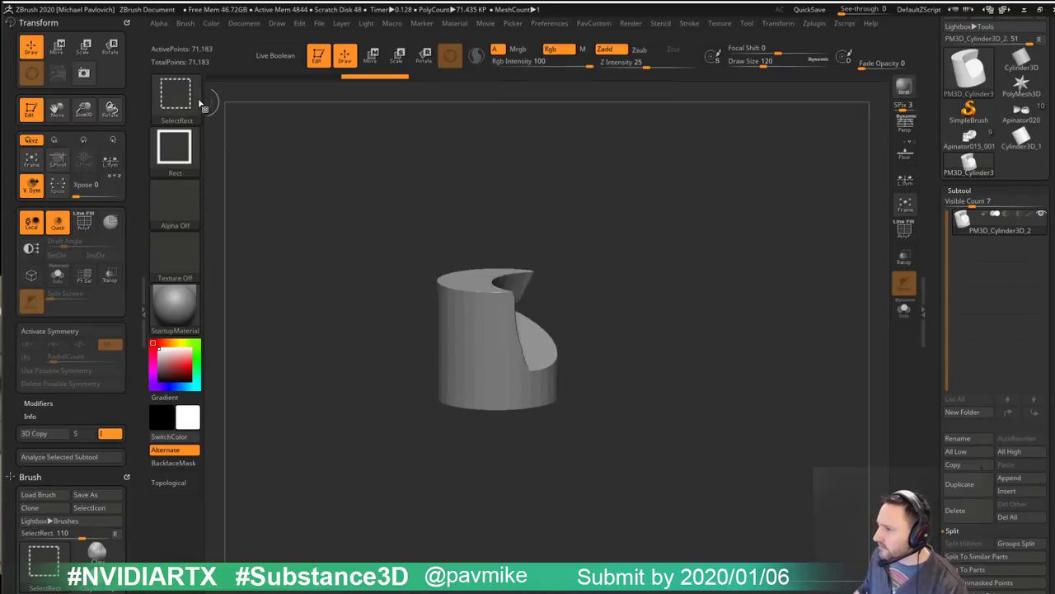
left_click(188, 99, "ctrl+shift")
left_click(347, 157)
mouse_move(482, 210)
left_mouse_down("ctrl+shift")
mouse_move(522, 302)
mouse_move(593, 258)
mouse_move(542, 306)
mouse_move(567, 287)
mouse_move(544, 319)
left_mouse_up("ctrl+shift")
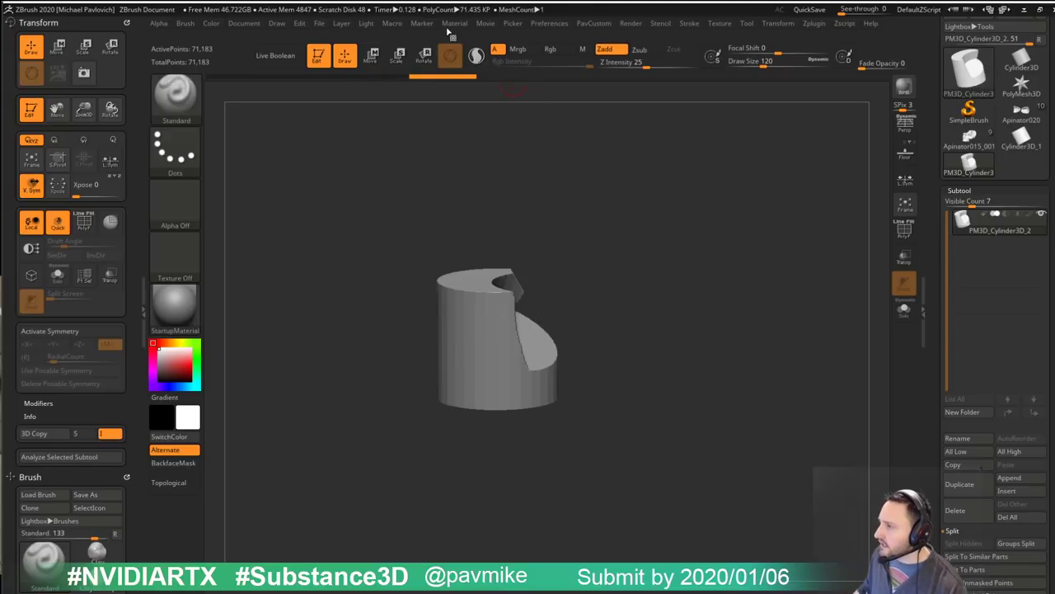
left_click(454, 22)
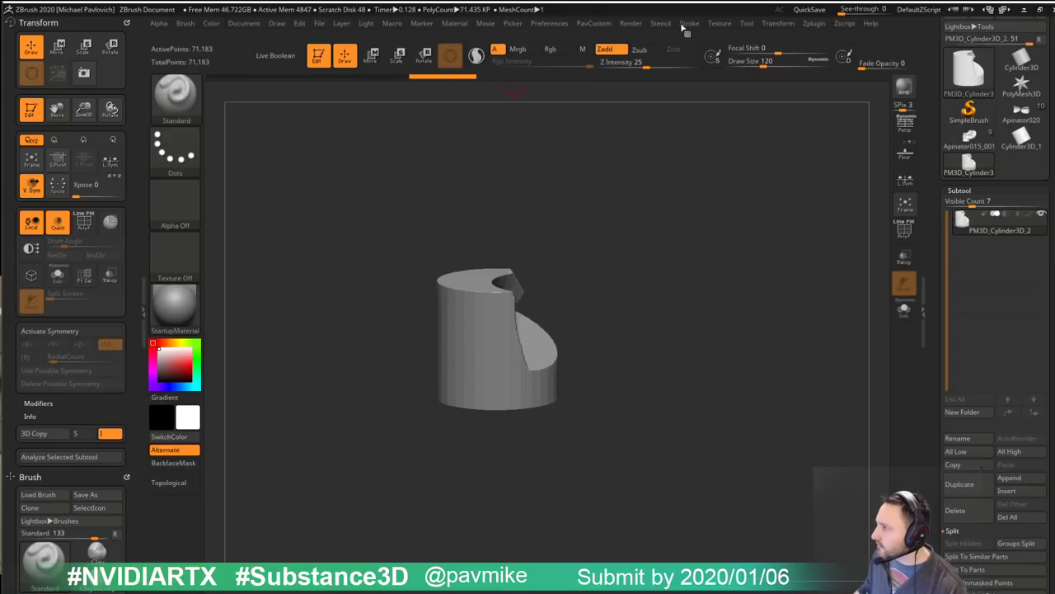
left_click(549, 23)
key("shift")
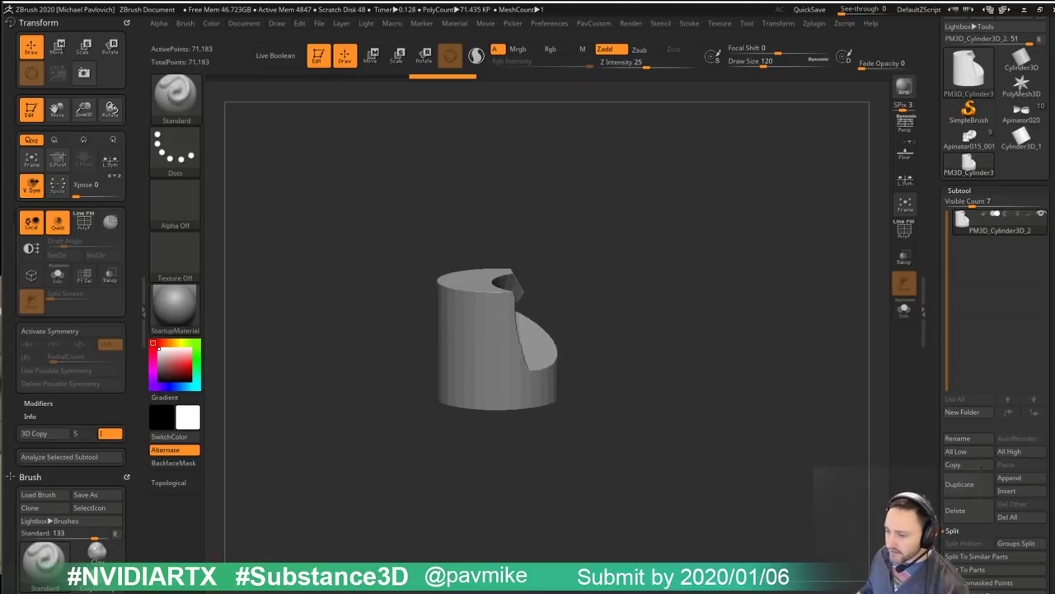
Step: Switch to Maya and examine the wireframe topology of the low-poly gorilla skull from several angles
key("alt+Tab")
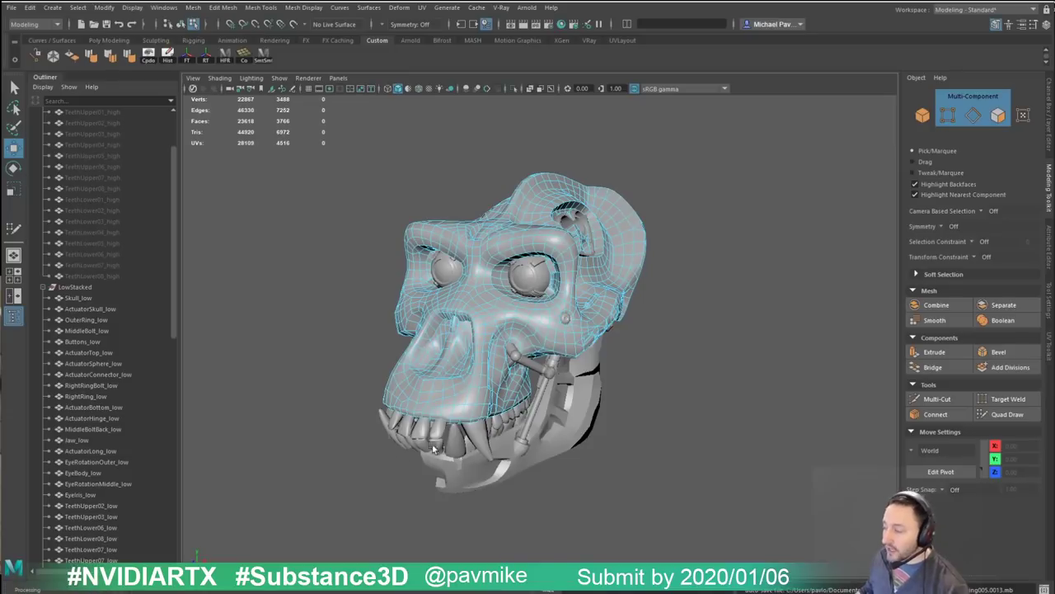
left_click_drag(691, 421, 508, 235, "alt")
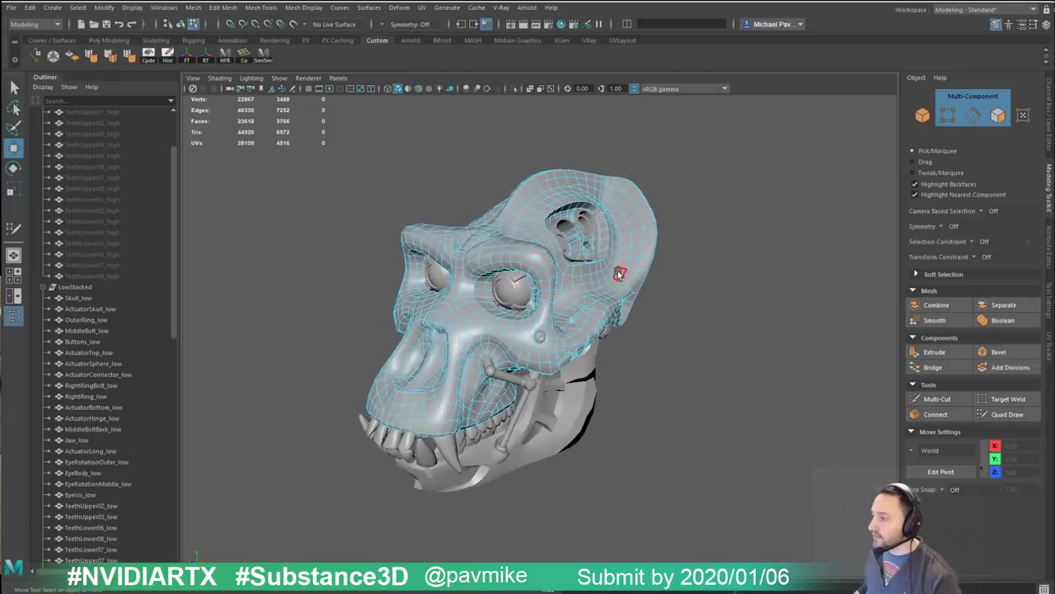
left_click_drag(435, 360, 758, 326, "alt")
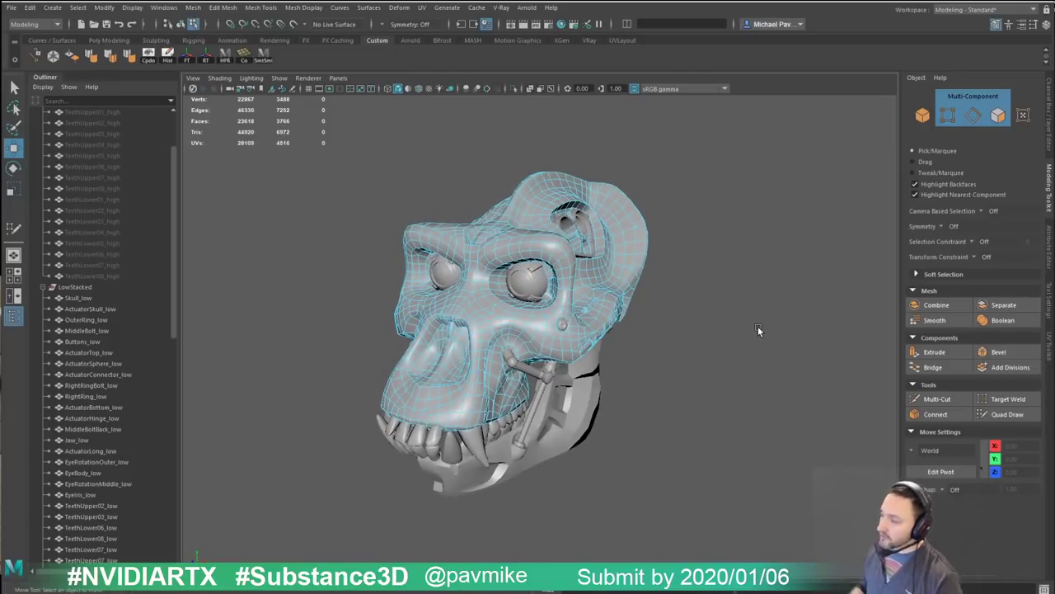
left_click_drag(714, 171, 635, 239, "alt")
left_click_drag(727, 178, 756, 296, "alt")
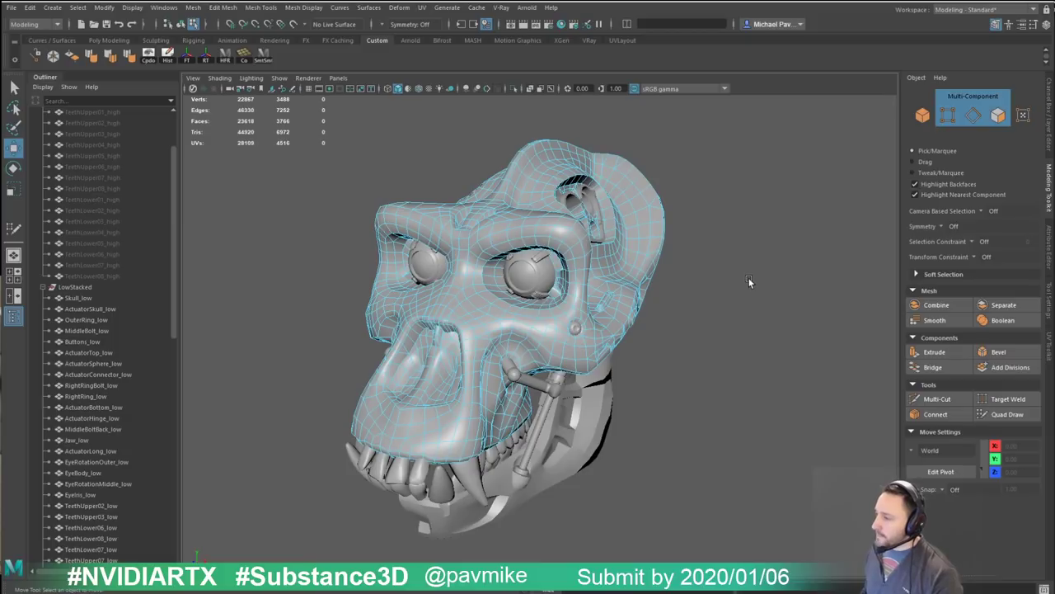
key("F9")
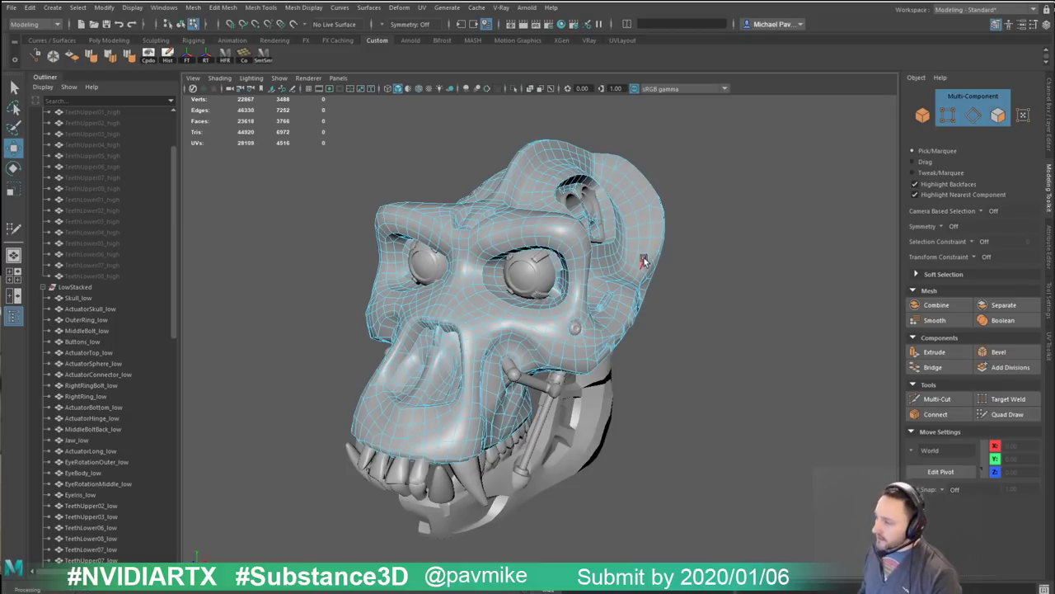
key("F8")
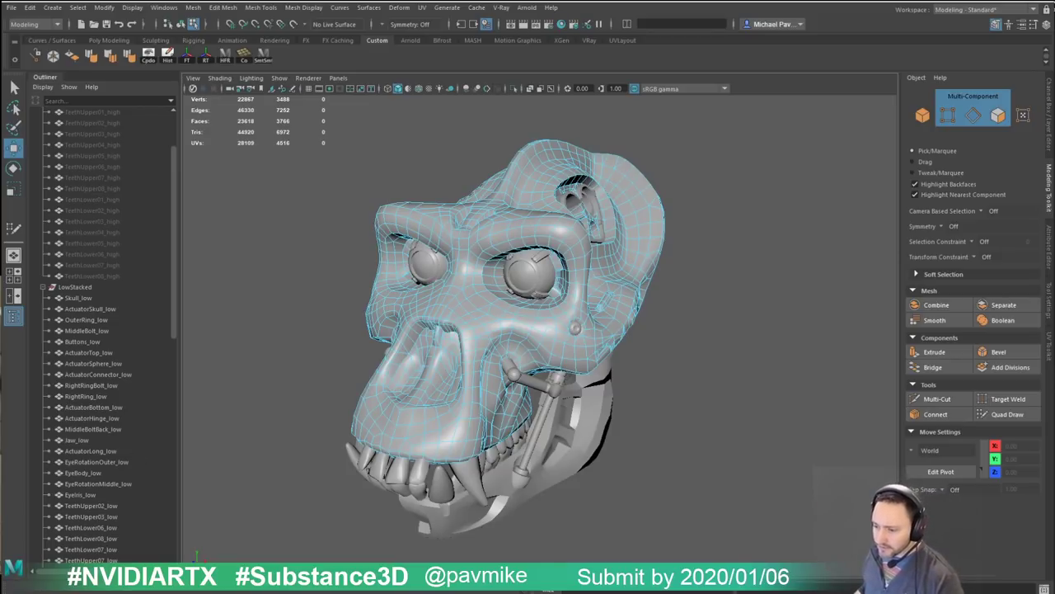
Step: Return to the cut cylinder in ZBrush and duplicate its subtool
key("alt+Tab")
left_click_drag(703, 415, 708, 327)
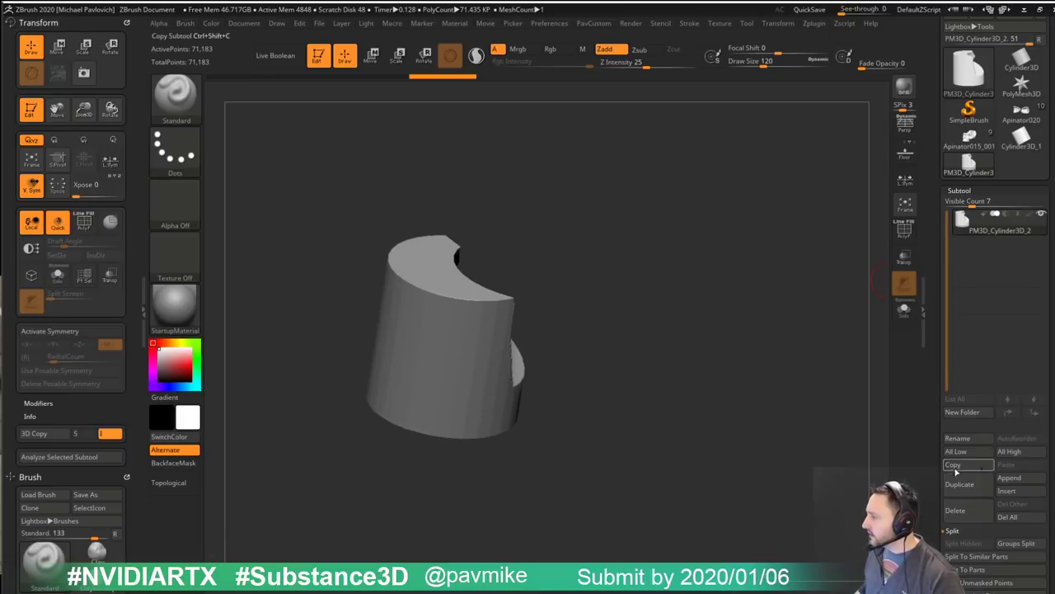
key("ctrl+shift+d")
Step: ZRemesh the duplicated cylinder with an adaptive size of 9, and show its polyframe
key("2")
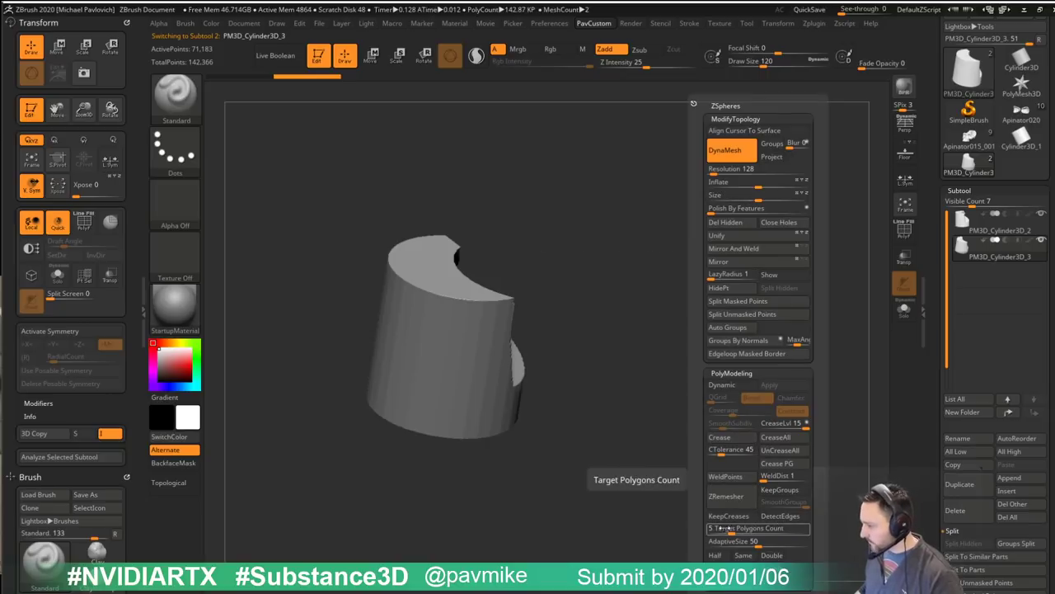
type("9")
key("Return")
left_click(726, 496)
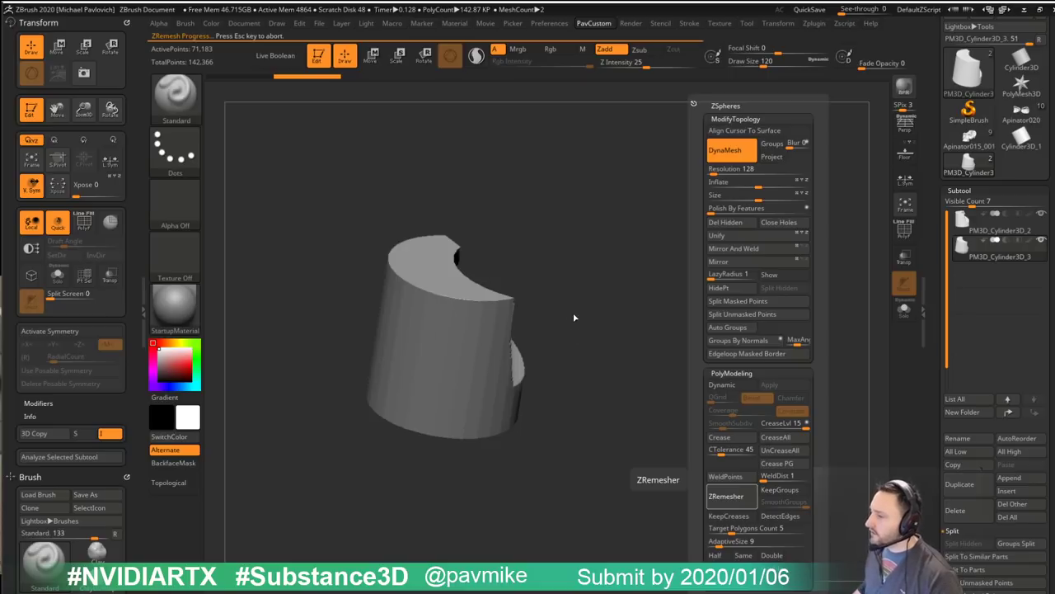
left_click_drag(497, 240, 745, 267)
key("shift+f")
left_click_drag(745, 268, 764, 276)
Step: ZRemesh the duplicated cylinder twice more at half the polygon count, and inspect the resulting topology
key("2")
left_click(700, 555)
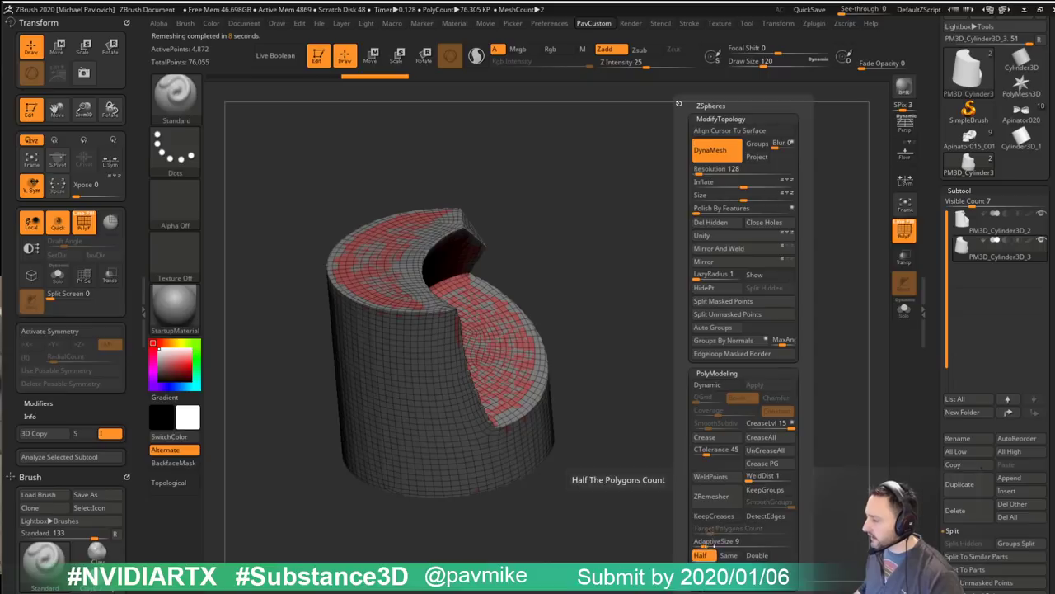
left_click(716, 507)
key("space")
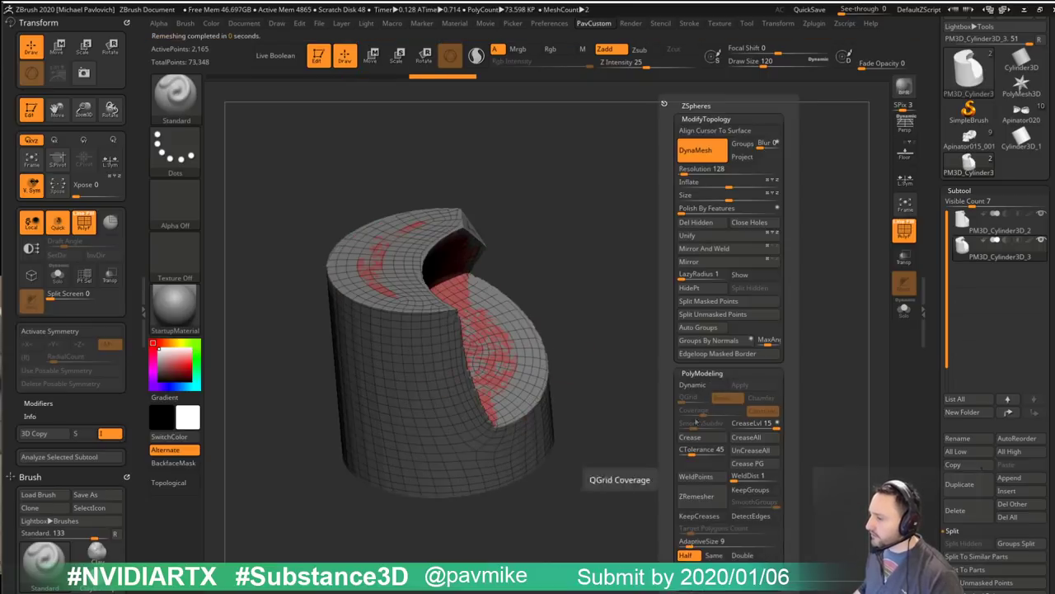
left_click(697, 497)
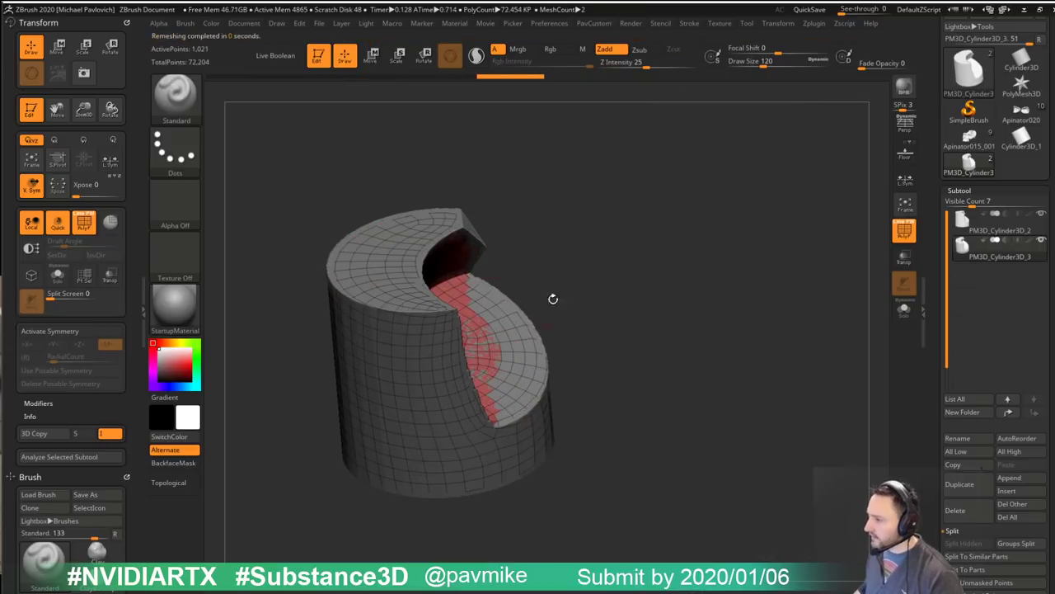
left_click_drag(704, 293, 689, 281)
left_click_drag(723, 322, 726, 363)
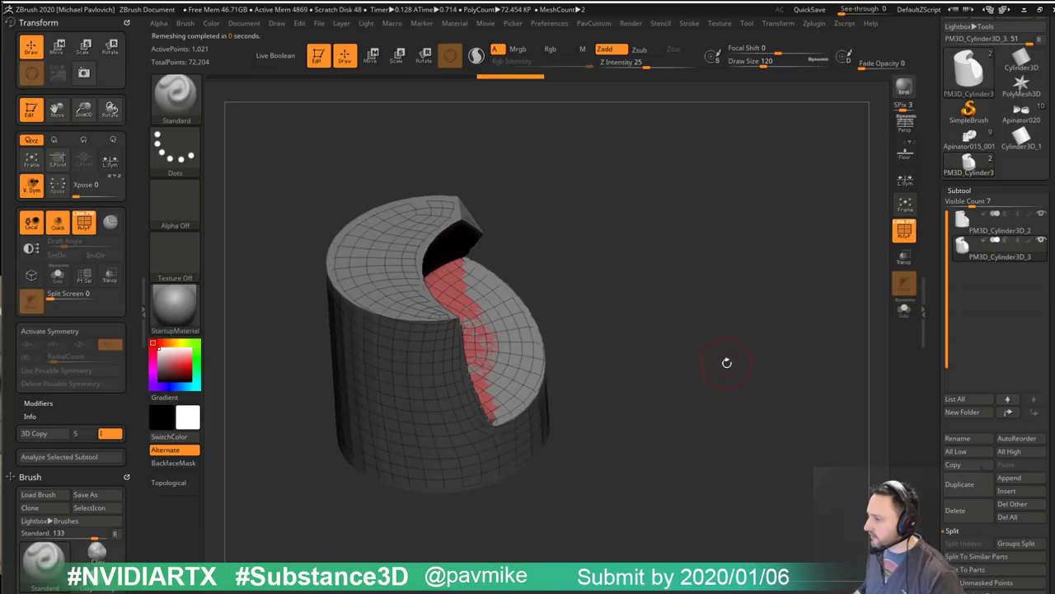
Step: Clone the remeshed cylinder as a separate tool, delete its subtool from the current tool, and bring up the tool picker
mouse_move(937, 88)
left_mouse_down()
mouse_move(936, 146)
mouse_move(935, 95)
left_mouse_up()
left_click(959, 59)
left_click(1009, 526)
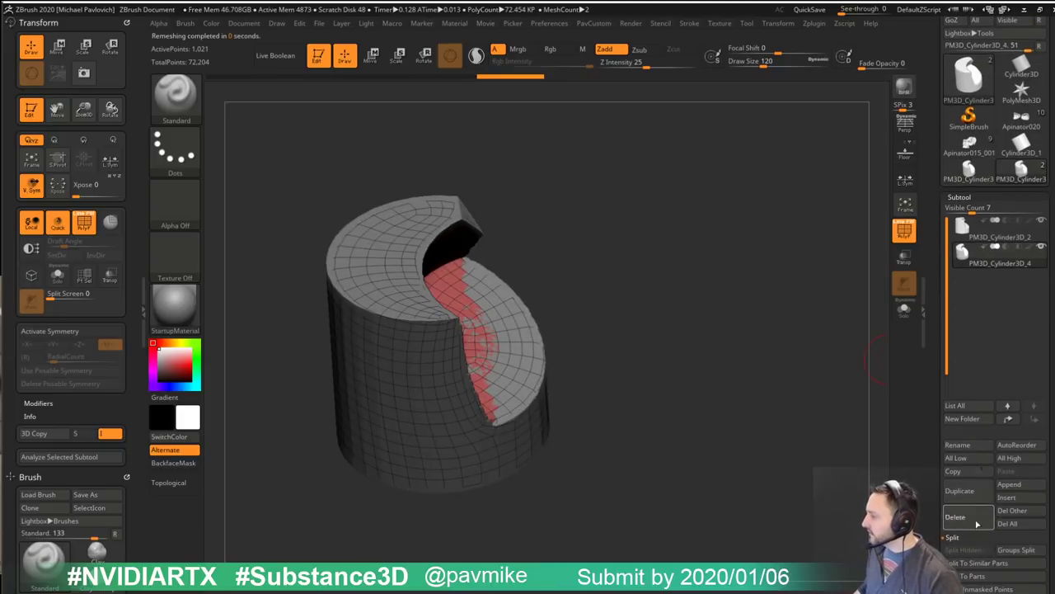
key("F1")
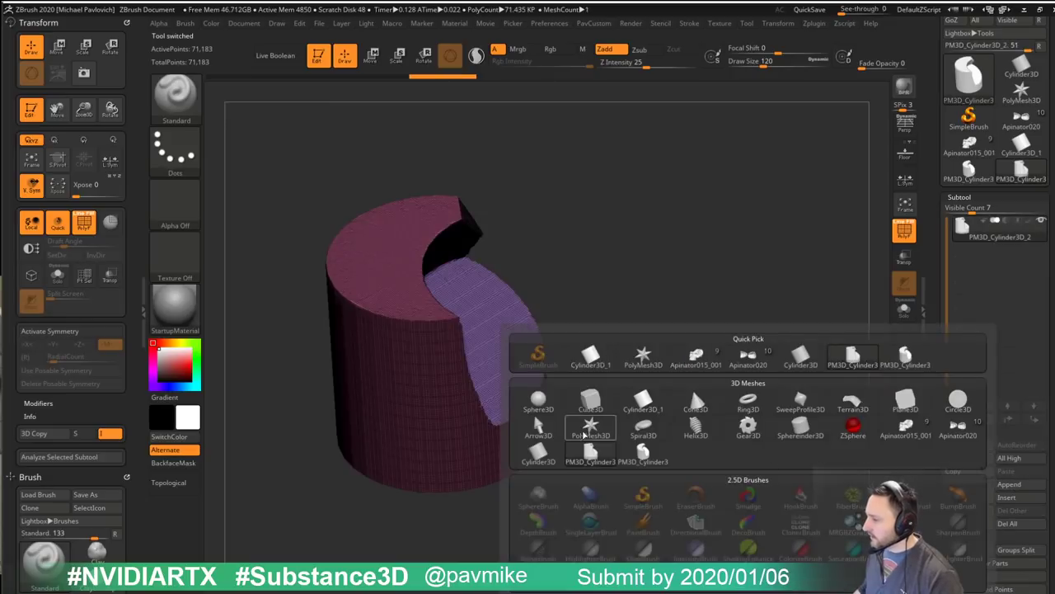
Step: Append a ZSphere as a new subtool to the notched cylinder and scale it down to a small sphere
left_click(853, 425)
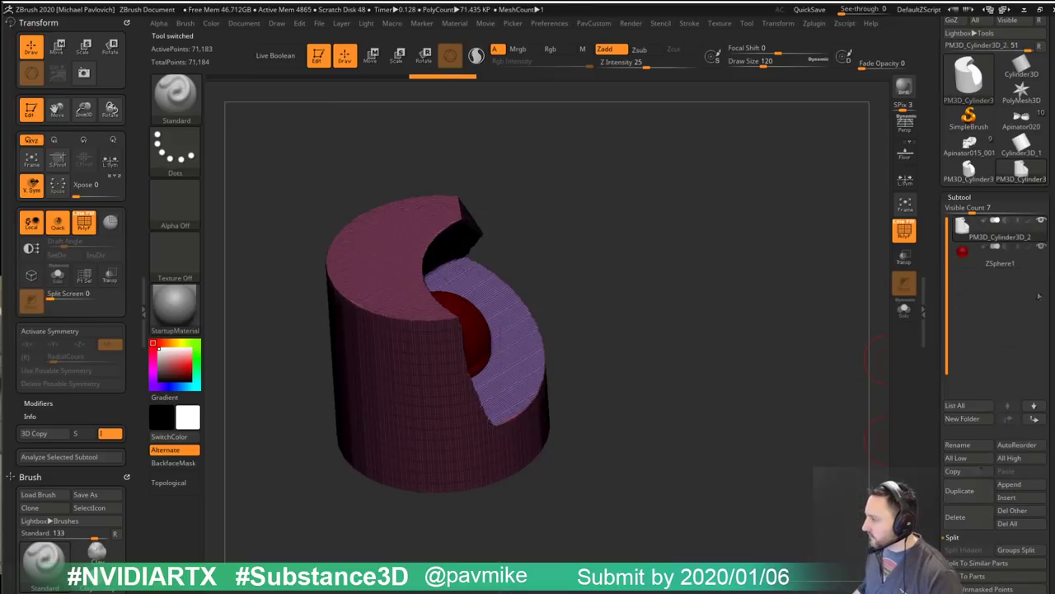
left_click_drag(757, 336, 668, 336)
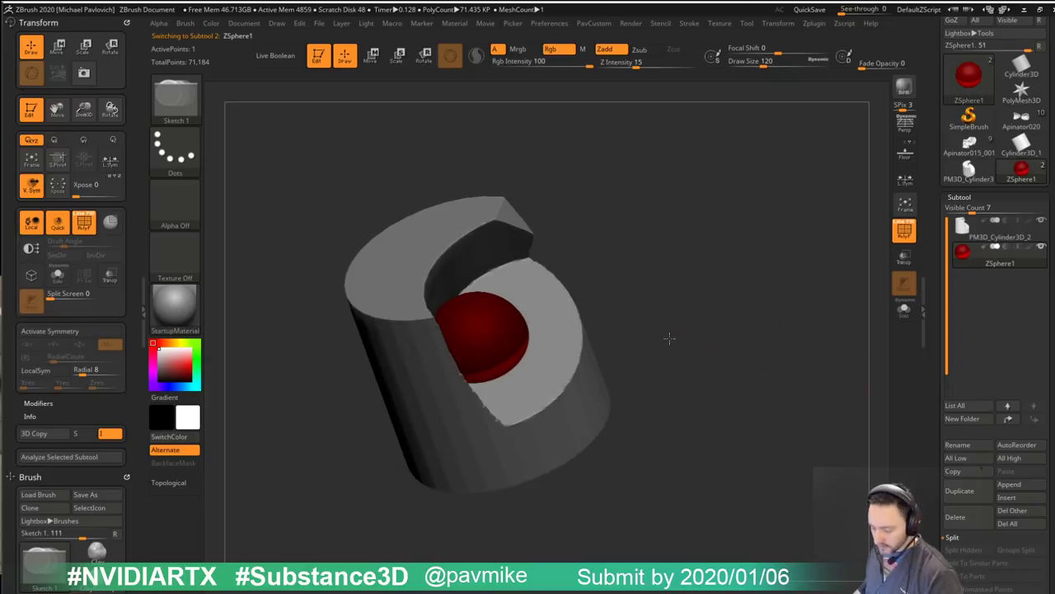
key("r")
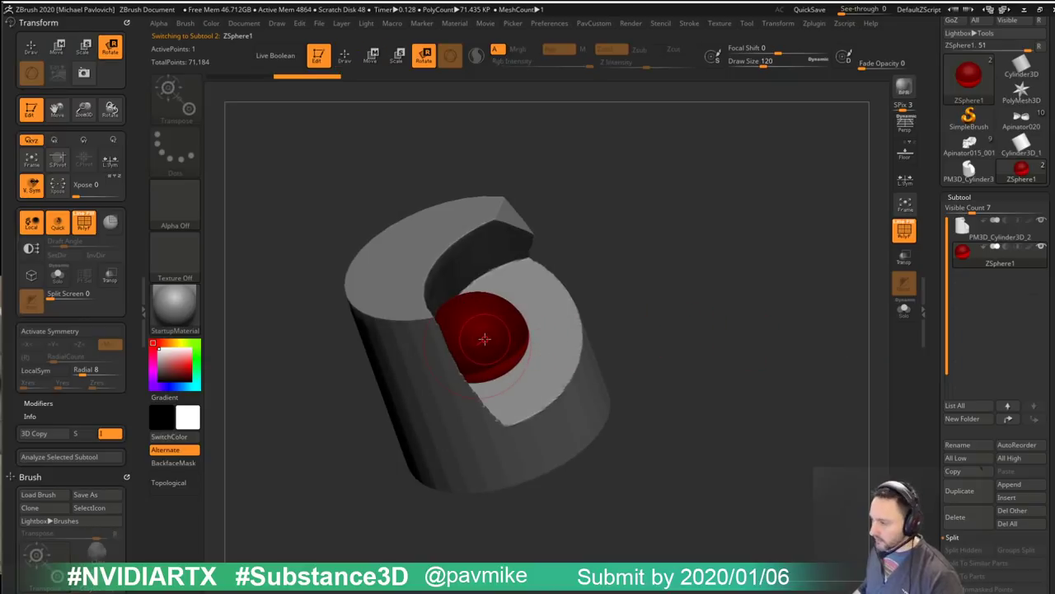
key("e")
left_click_drag(485, 338, 324, 36)
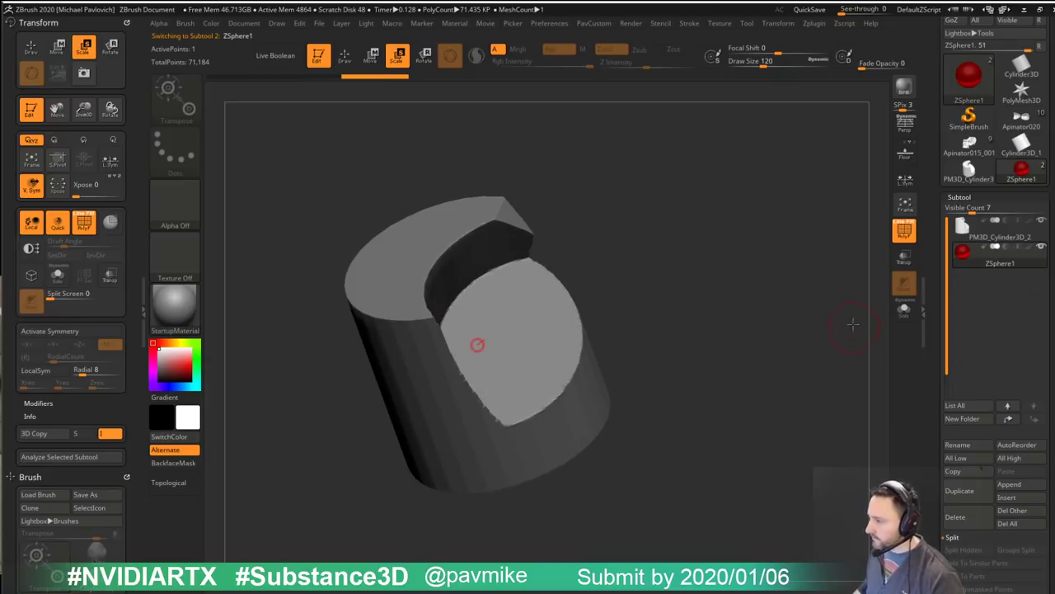
Step: Move the small ZSphere inside the cylinder's solid body, using transparent ghost display only while placing it
left_click_drag(852, 324, 880, 262)
left_click(904, 257)
left_click(904, 283)
key("w")
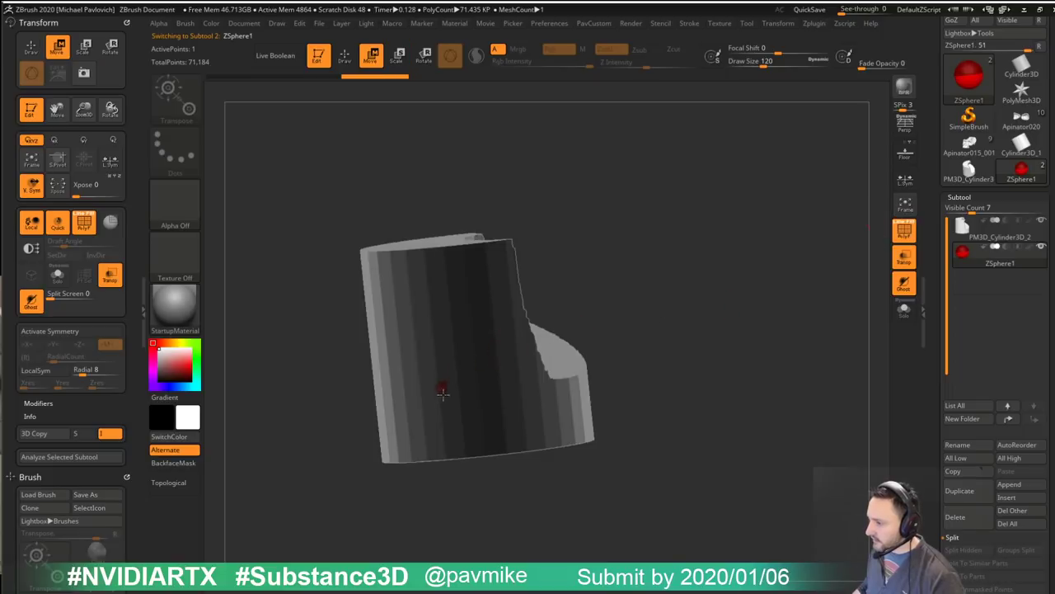
key("q")
mouse_move(577, 309)
left_mouse_down()
mouse_move(657, 365)
mouse_move(709, 330)
left_mouse_up()
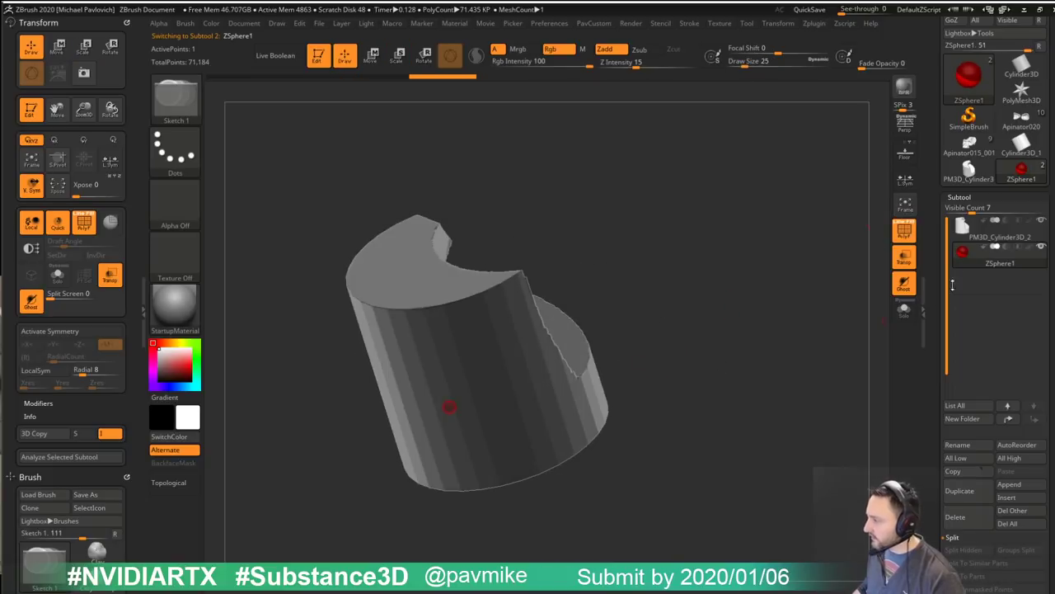
left_click(904, 283)
left_click(905, 257)
Step: Load the PM3D_Cylinder3 mesh as the ZSphere's topology with Select Topo
left_click_drag(933, 301, 927, 108)
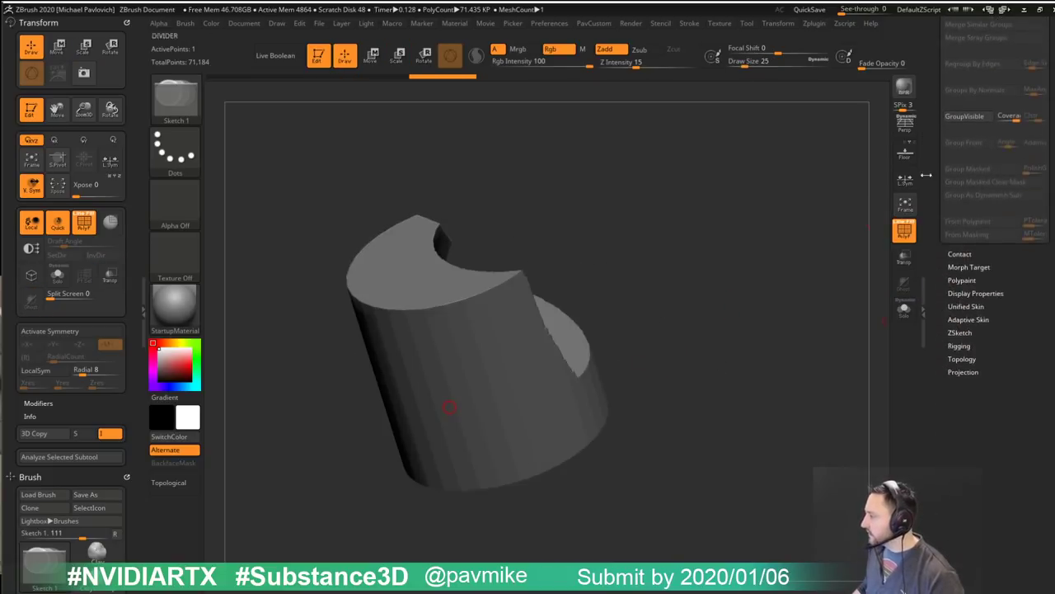
left_click(962, 358)
left_click(977, 385)
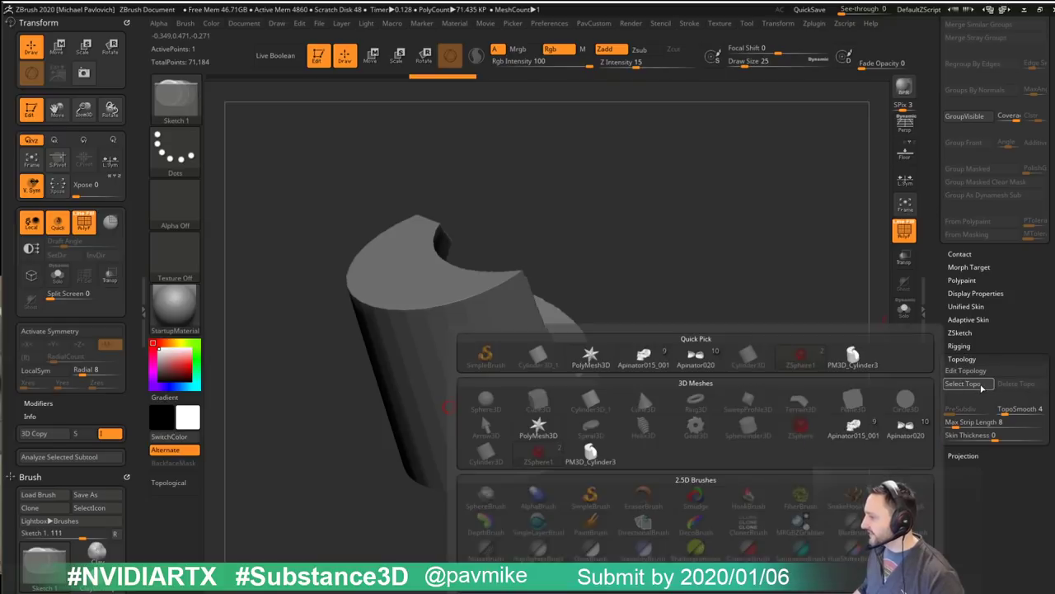
left_click(966, 384)
left_click(853, 356)
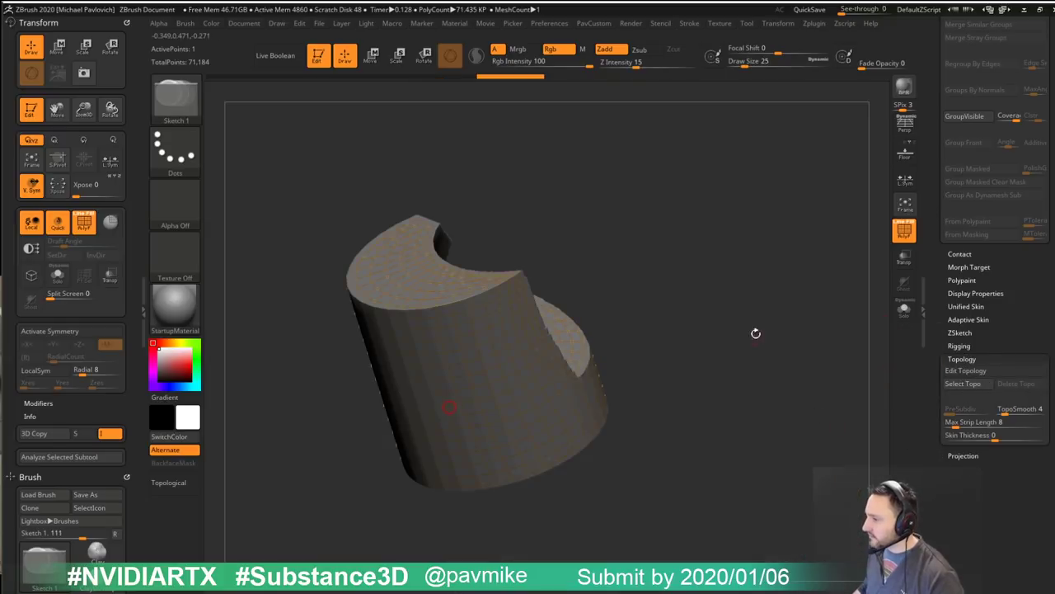
Step: Apply the MatCap Pearl Cavity material and turn off DeepShadow in the preview shadow settings
left_click(172, 317)
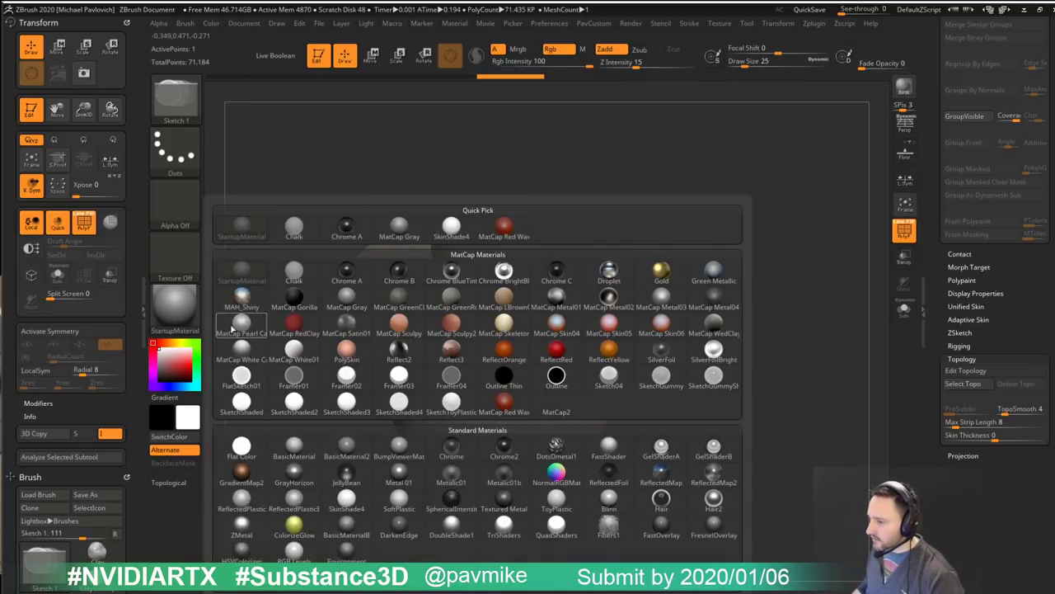
left_click(235, 327)
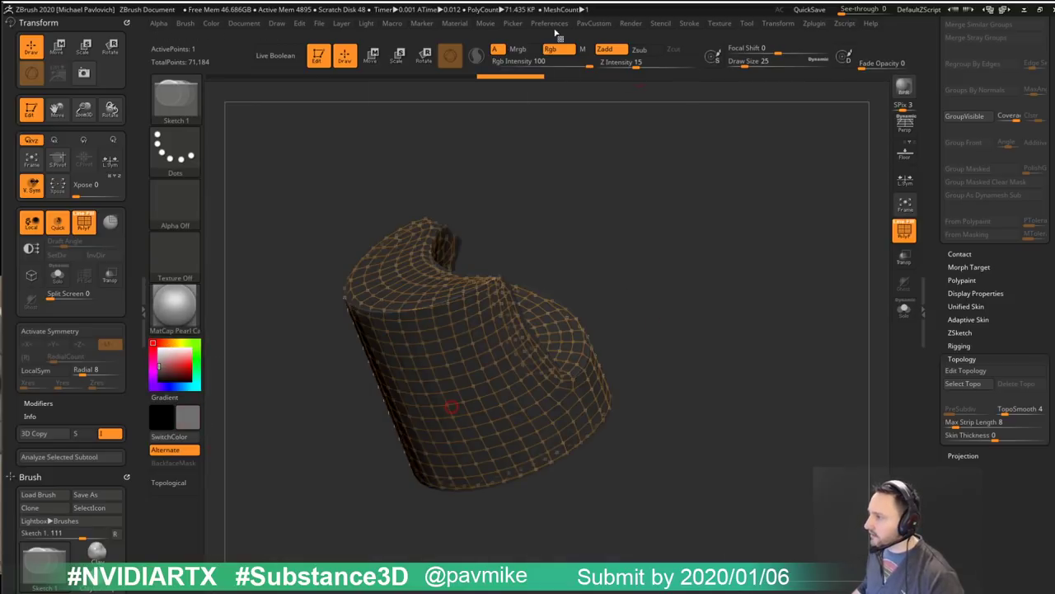
left_click(631, 23)
key("shift")
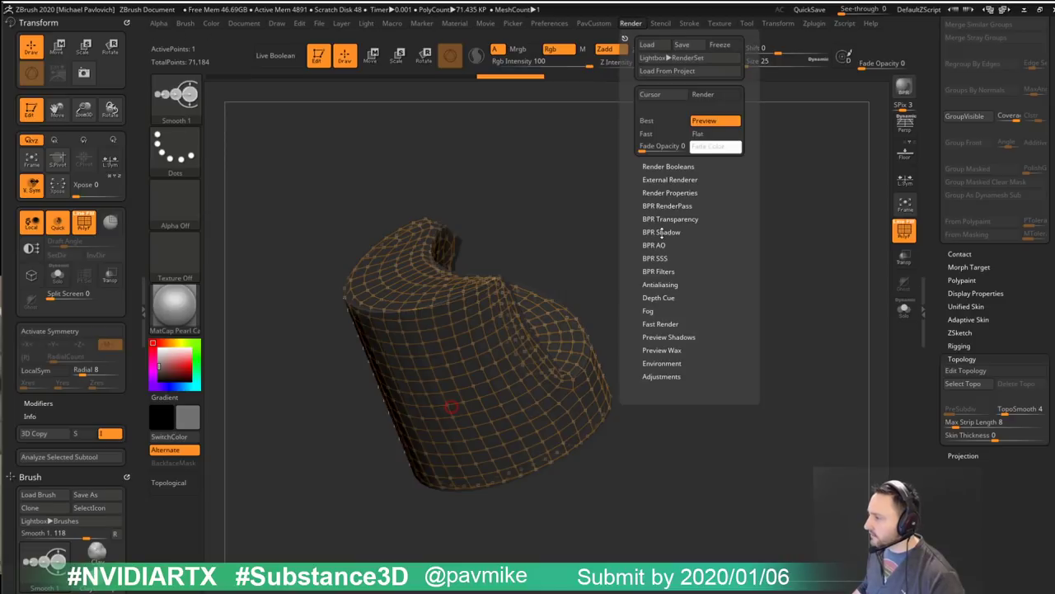
left_click(669, 338)
left_click(657, 359)
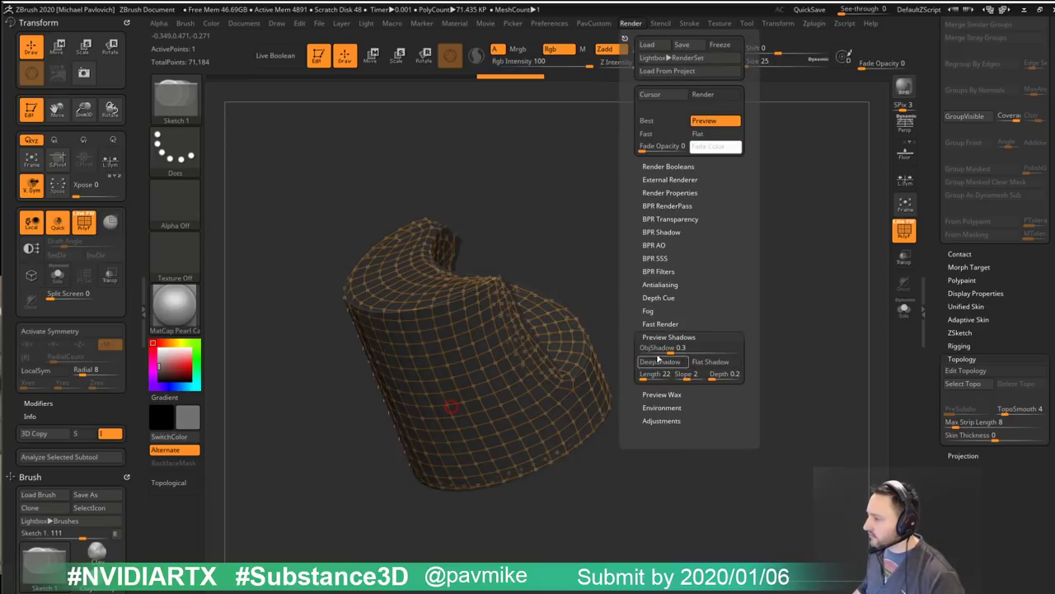
Step: Set the draw size to 11 and enable Edit Topology for the ZSphere's retopology cage
left_click_drag(627, 314, 710, 143)
right_click_drag(710, 142, 741, 202, "ctrl")
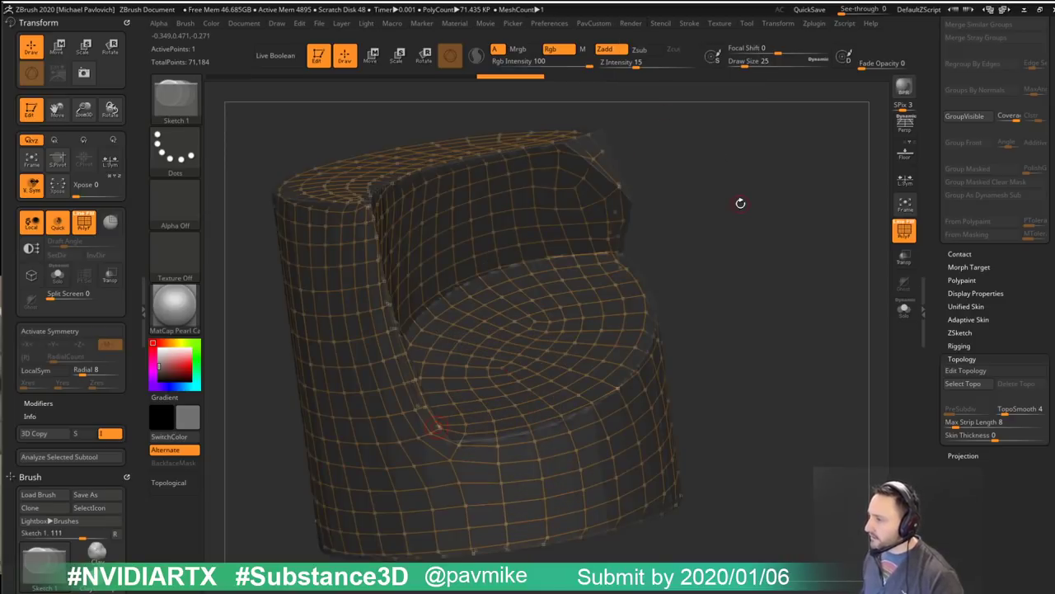
left_click_drag(740, 202, 576, 292)
right_click_drag(669, 244, 680, 269, "ctrl")
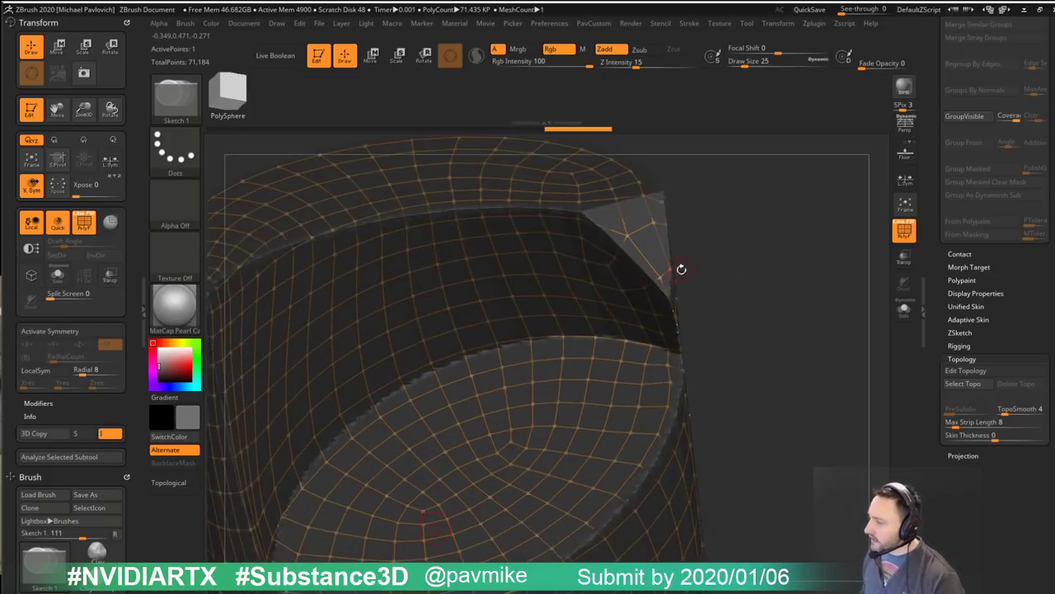
key("s")
left_click(611, 268)
right_click_drag(728, 243, 704, 277, "alt")
left_click_drag(693, 281, 671, 272)
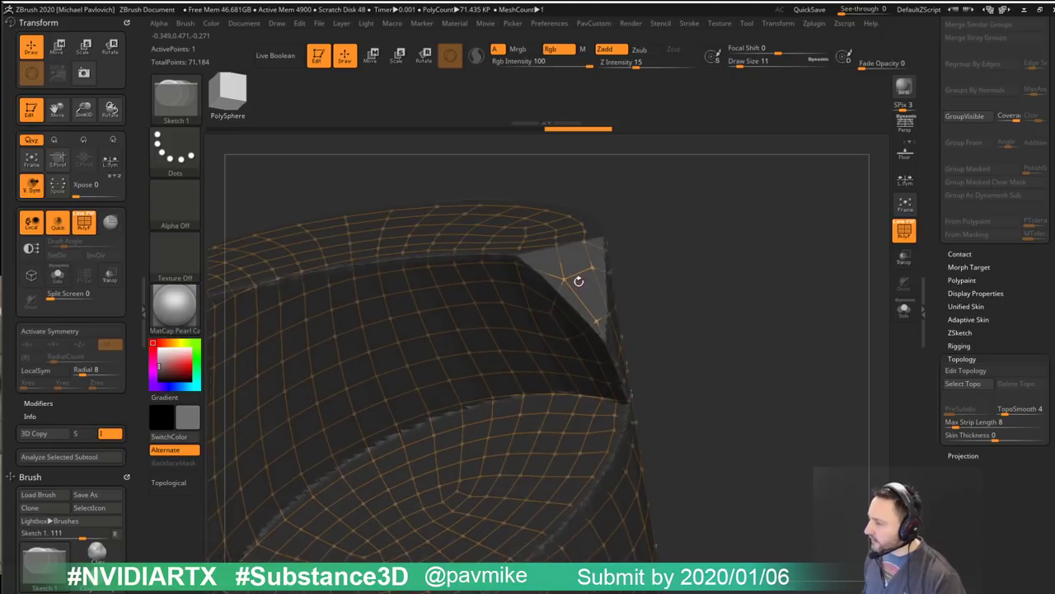
key("2")
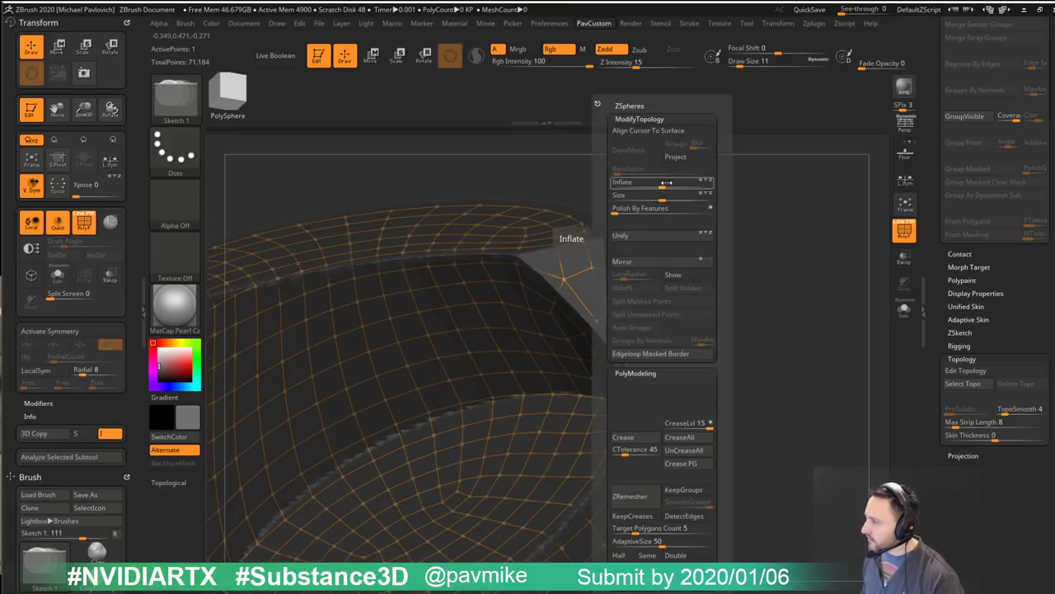
key("shift")
left_click(635, 106)
left_click(639, 118)
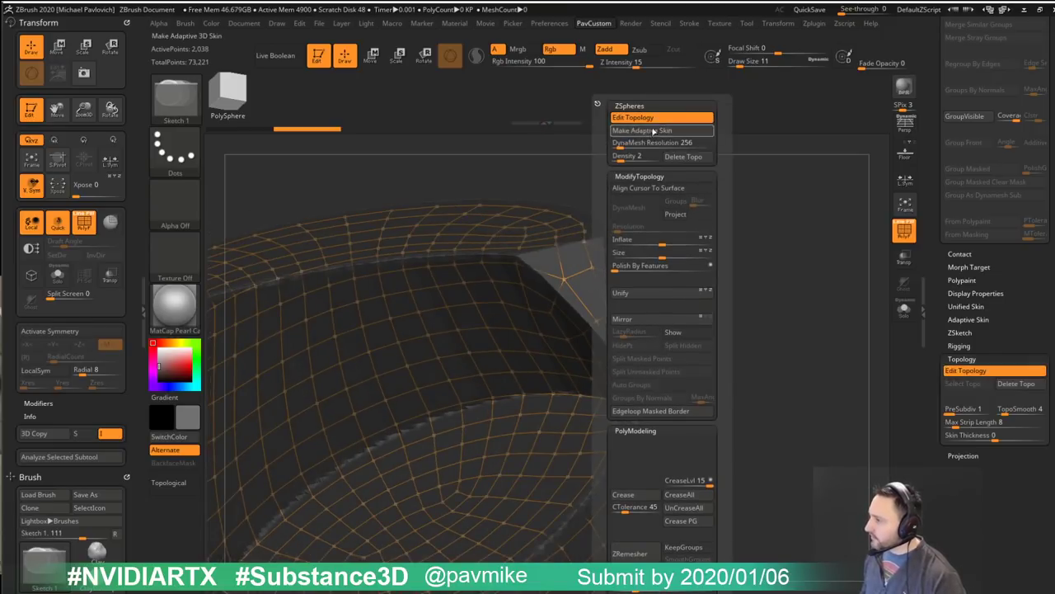
Step: Delete the topology points lying on the triangular face at the end of the cylinder's raised wall
left_click(595, 276)
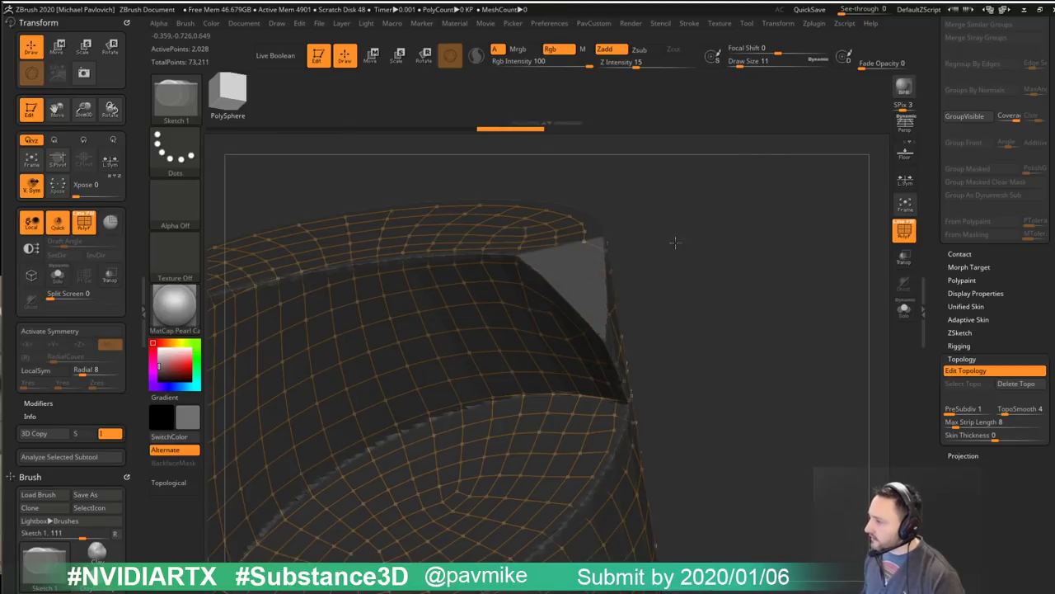
left_click_drag(674, 242, 662, 209)
right_click_drag(519, 269, 556, 304)
Step: Add topology points along the slanted edge of the triangular face, connecting them to the inner wall's grid
left_click(550, 308)
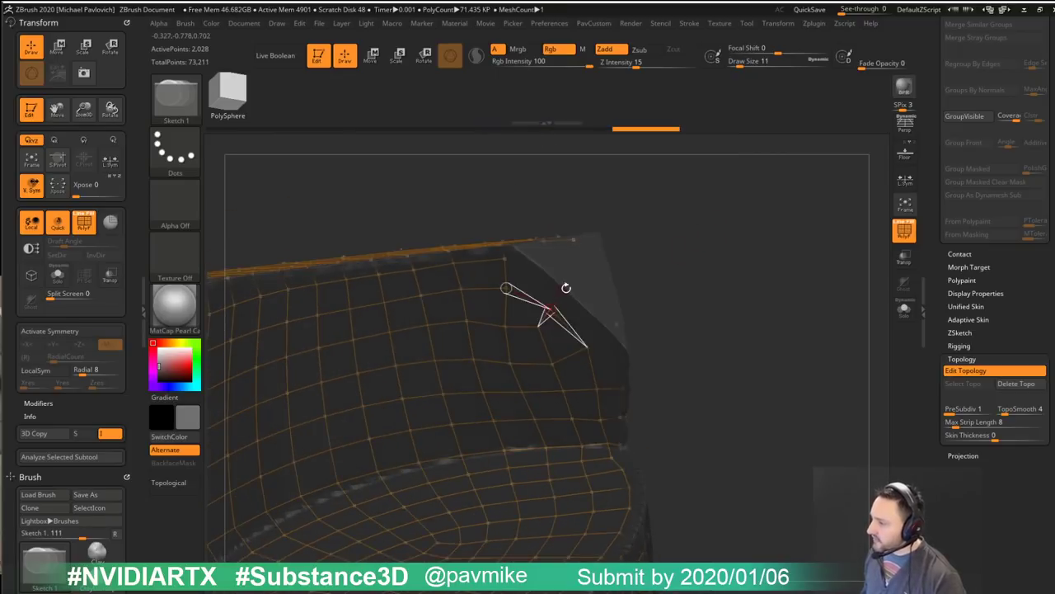
left_click(564, 290)
left_click(526, 256)
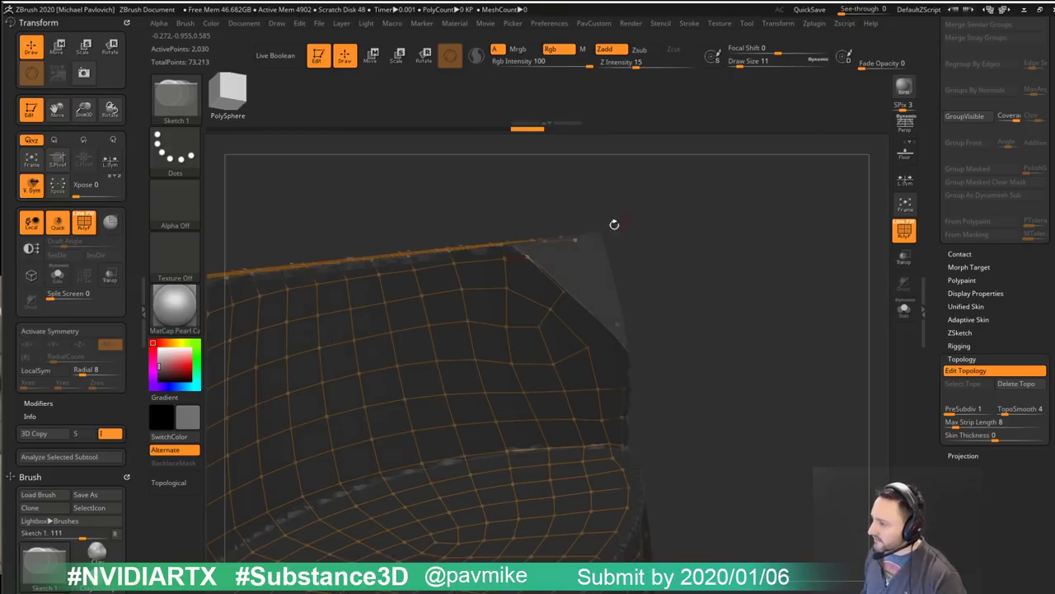
left_click(526, 258)
left_click_drag(698, 262, 646, 231)
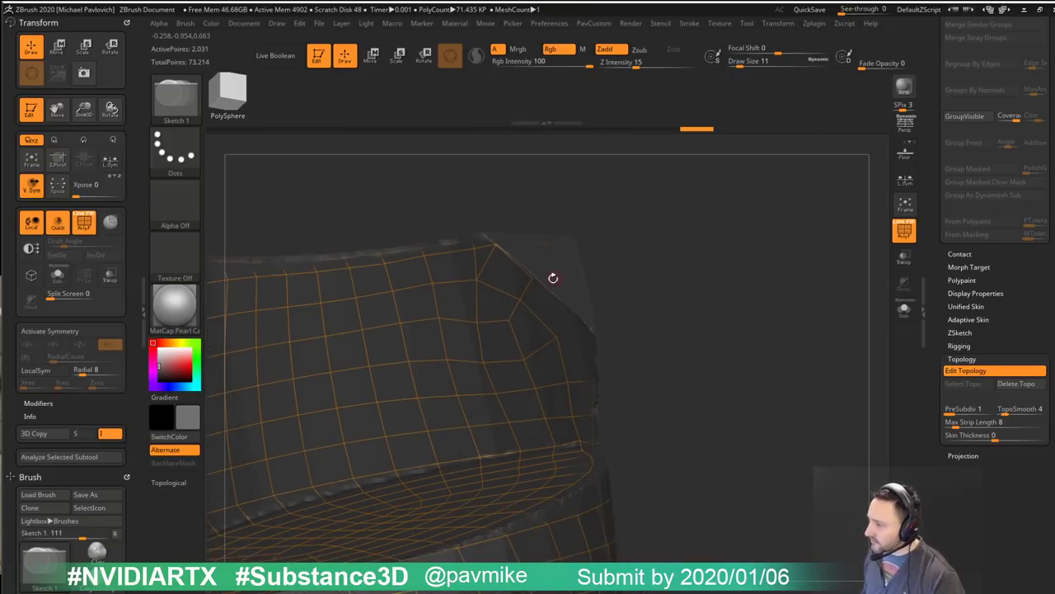
left_click(533, 277)
left_click(575, 314)
left_click_drag(622, 281, 696, 255)
left_click_drag(723, 328, 751, 295)
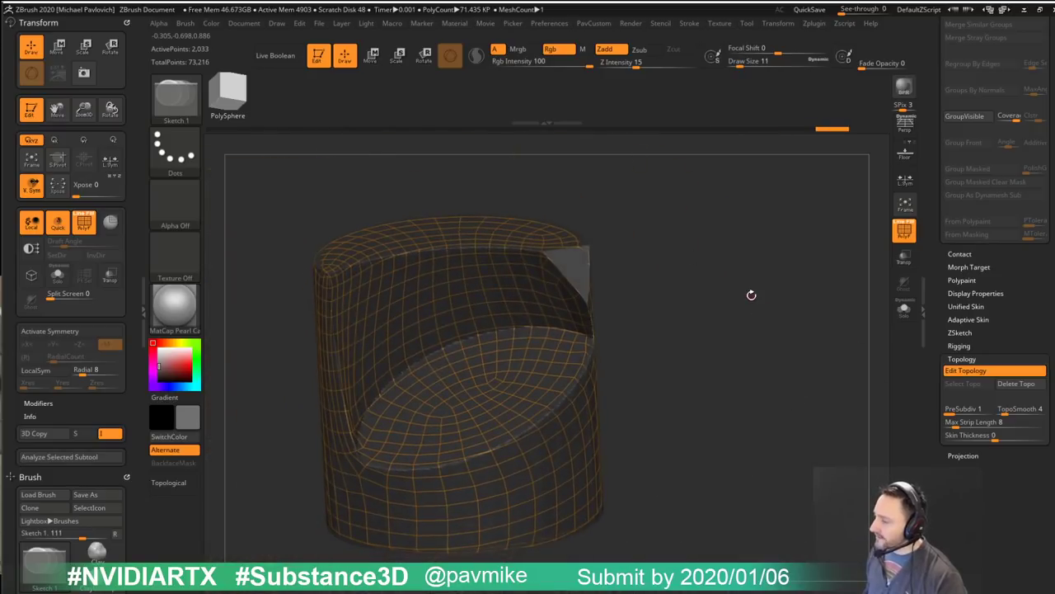
Step: Preview the edited topology as an adaptive skin and generate the skin mesh with Make Adaptive Skin
key("a")
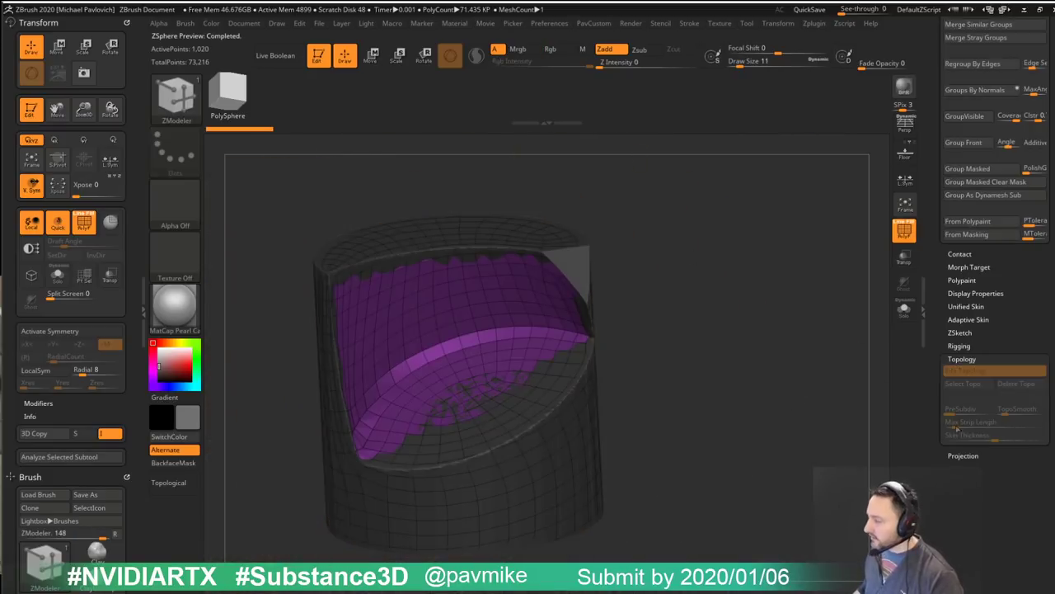
left_click(964, 358)
left_click(968, 319)
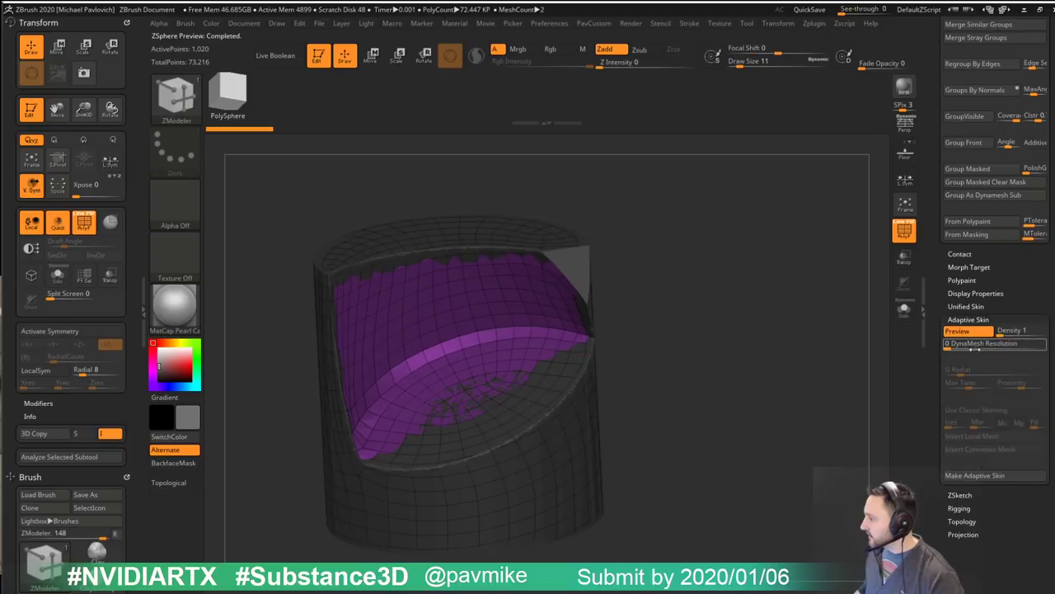
left_click(975, 475)
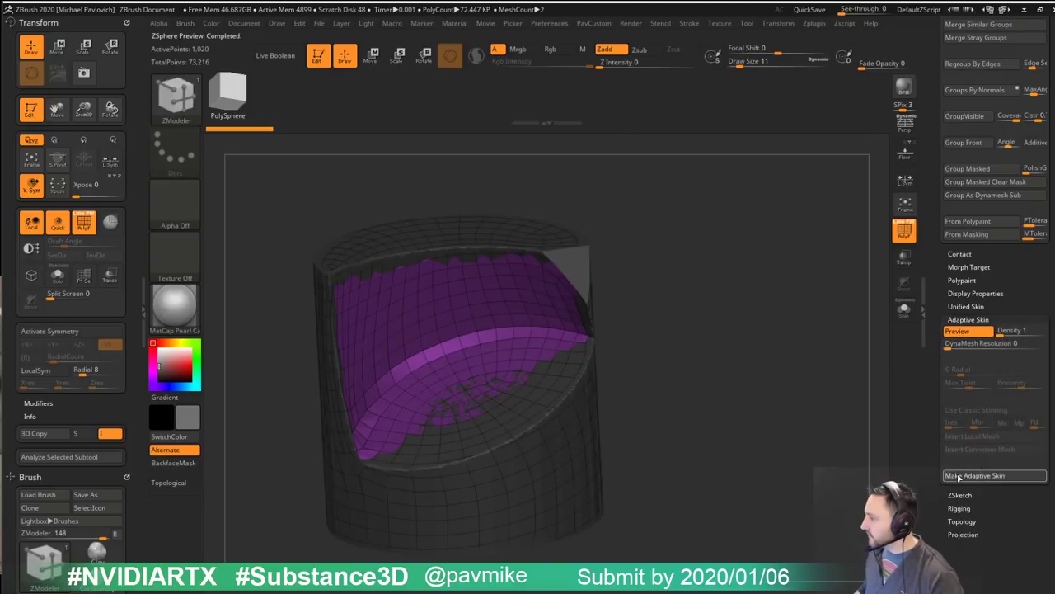
Step: Append the Skin_ZSphere1 mesh as a subtool, select it and hide the other subtools
left_click_drag(946, 445, 978, 309)
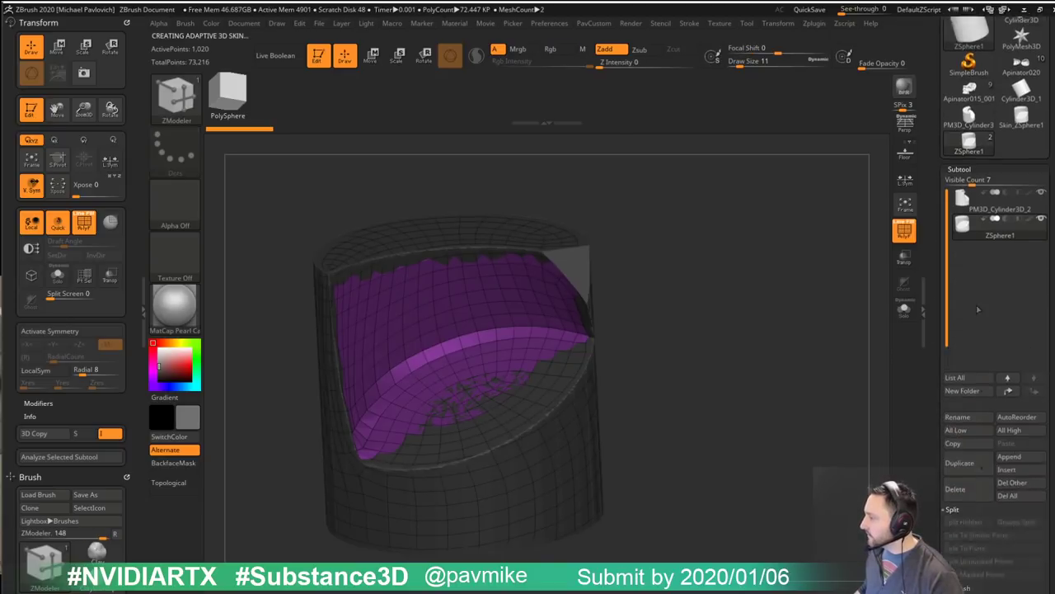
left_click(1026, 459)
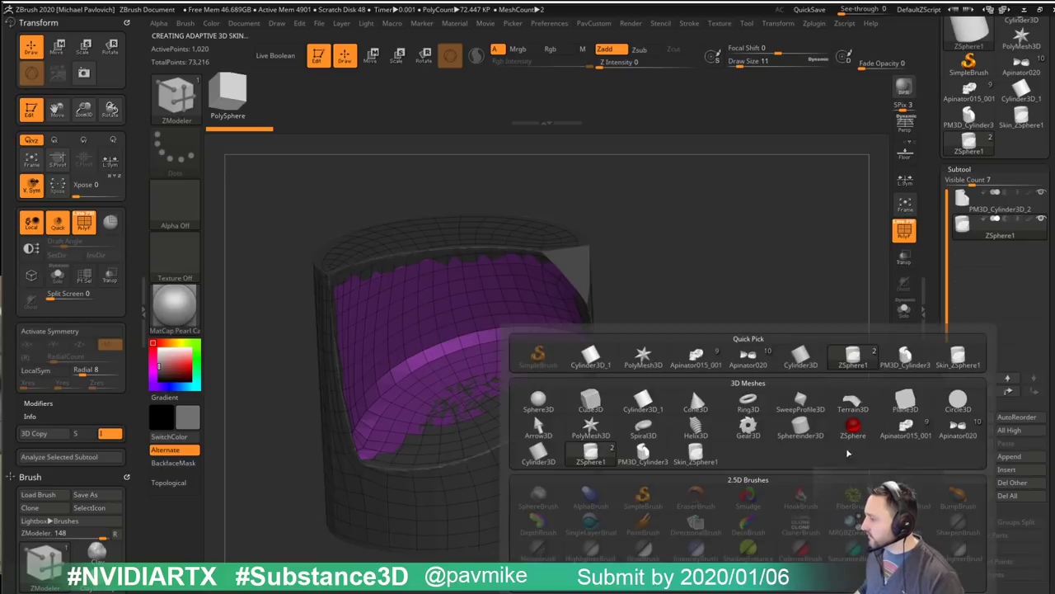
left_click(695, 460)
left_click(1020, 260)
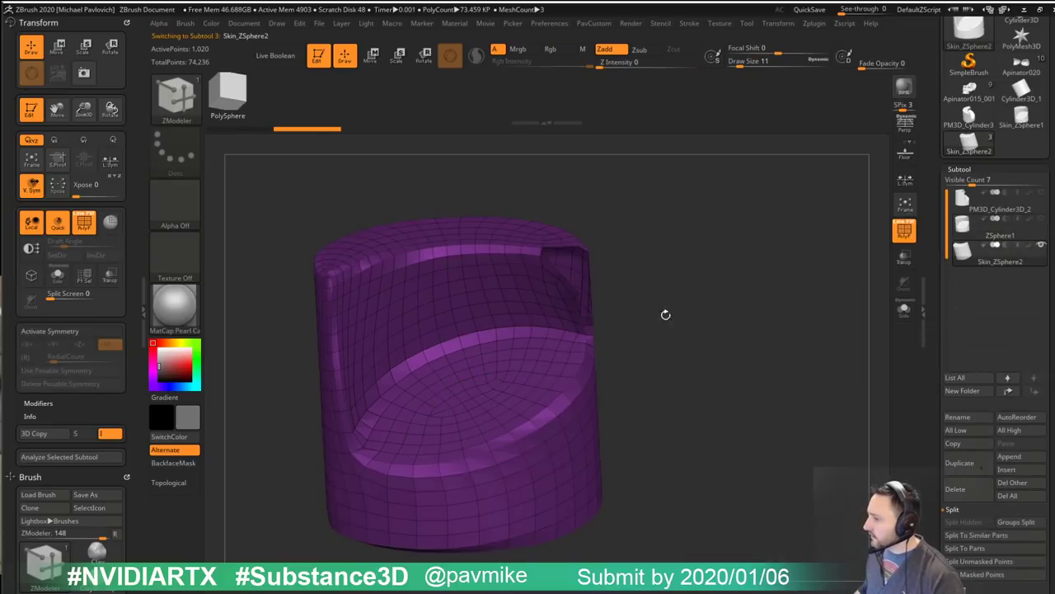
Step: Assign the SkinShade4 material and a white colour to the adaptive skin mesh
left_click(174, 307)
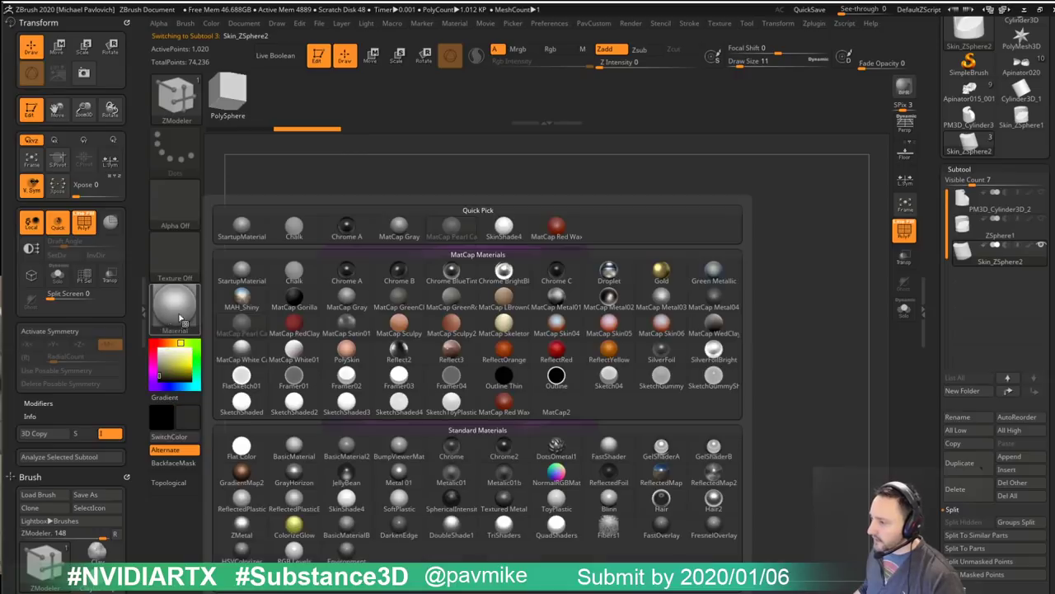
left_click(399, 499)
left_click(180, 306)
left_click(347, 501)
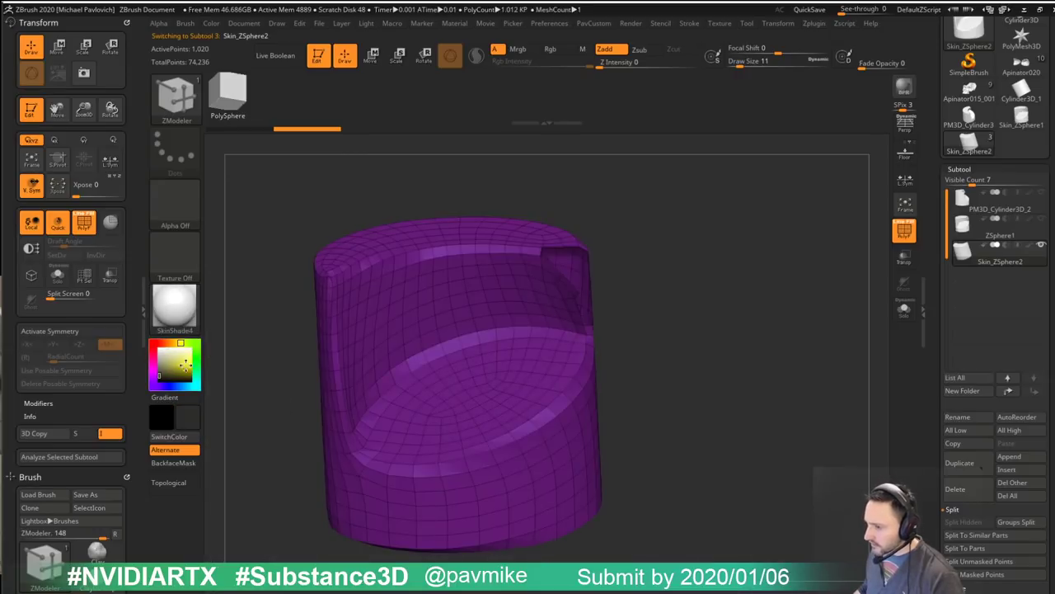
left_click_drag(164, 352, 153, 341)
right_click_drag(654, 306, 655, 342, "ctrl")
left_click_drag(654, 340, 698, 373)
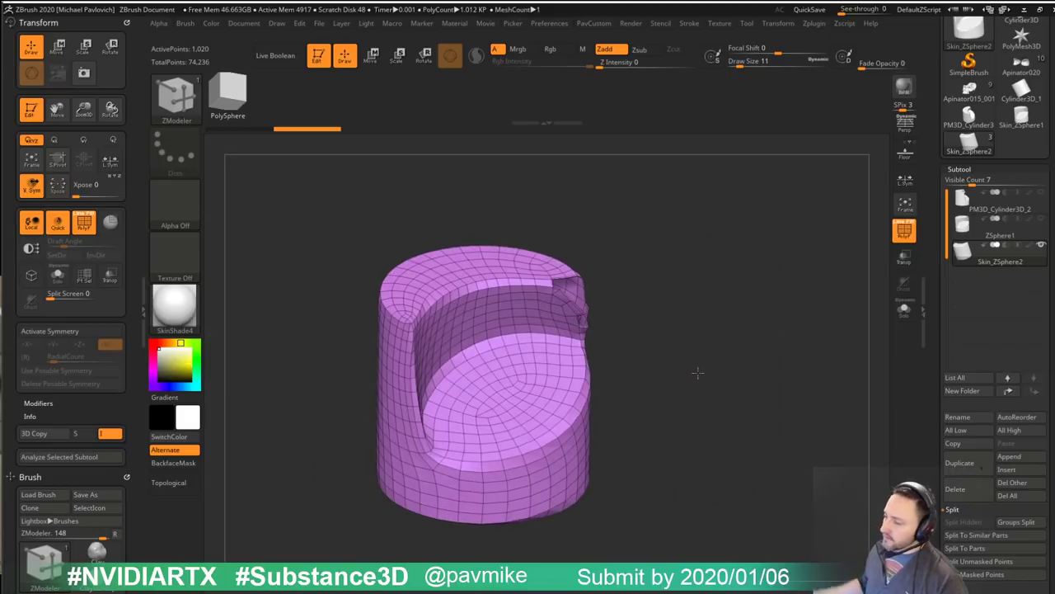
Step: Switch to Maya and select the Skull_low mesh of the ape skull as a whole object
left_click(1025, 10)
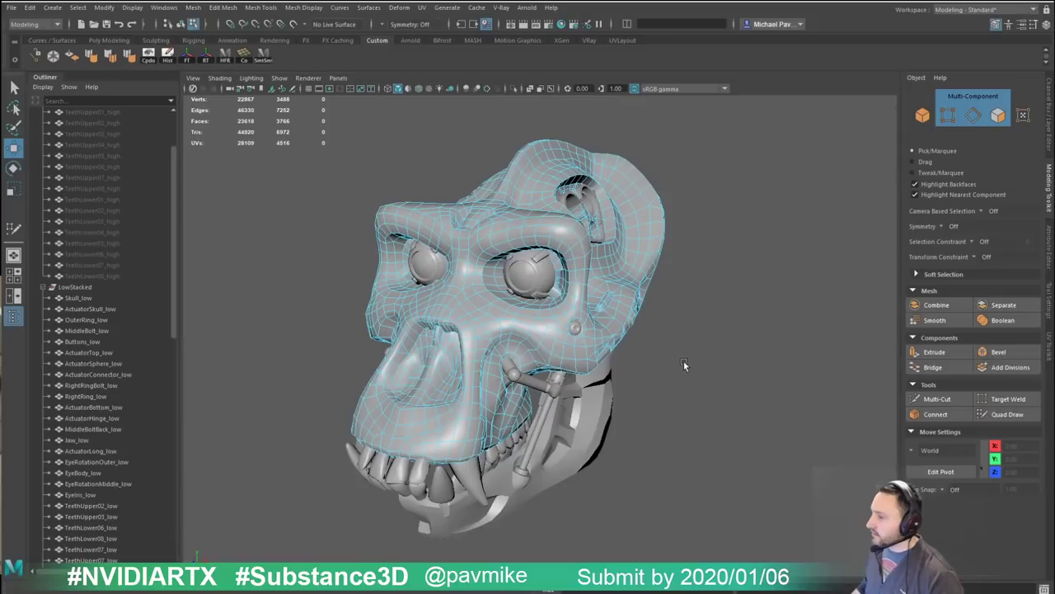
left_click_drag(686, 313, 655, 280, "alt")
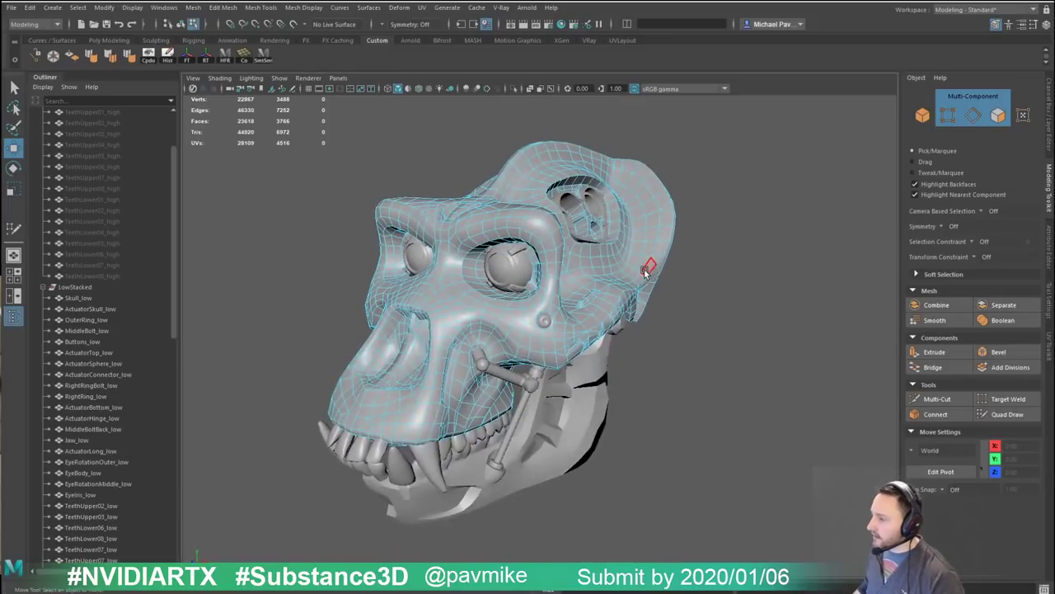
left_click(647, 272)
left_click_drag(649, 229, 726, 231, "alt")
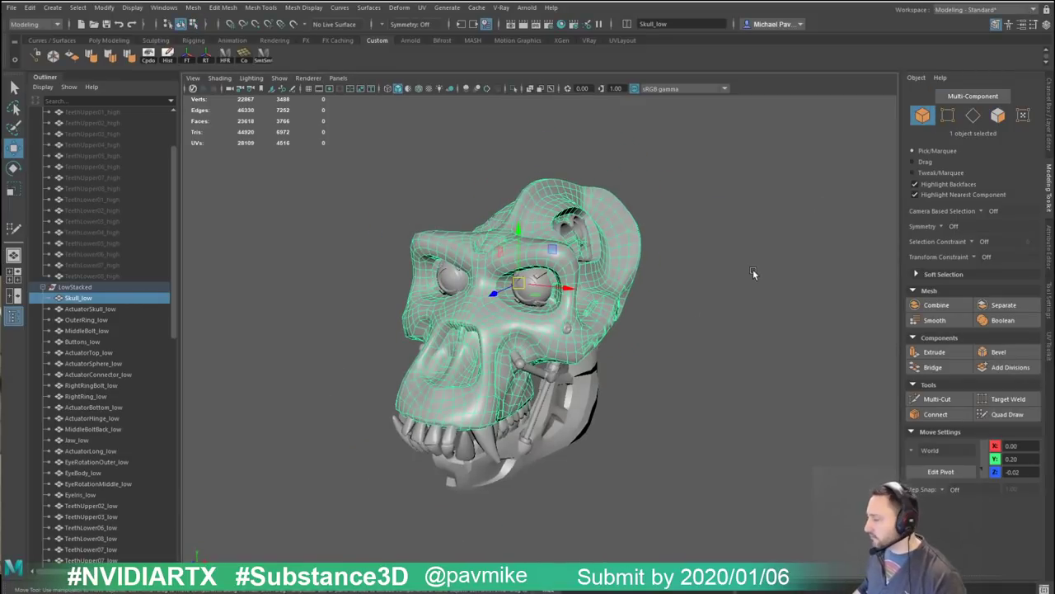
Step: Apply a planar UV projection to the whole Skull_low mesh from the UV Toolkit
left_click(1048, 341)
left_click(850, 331)
left_click(601, 290)
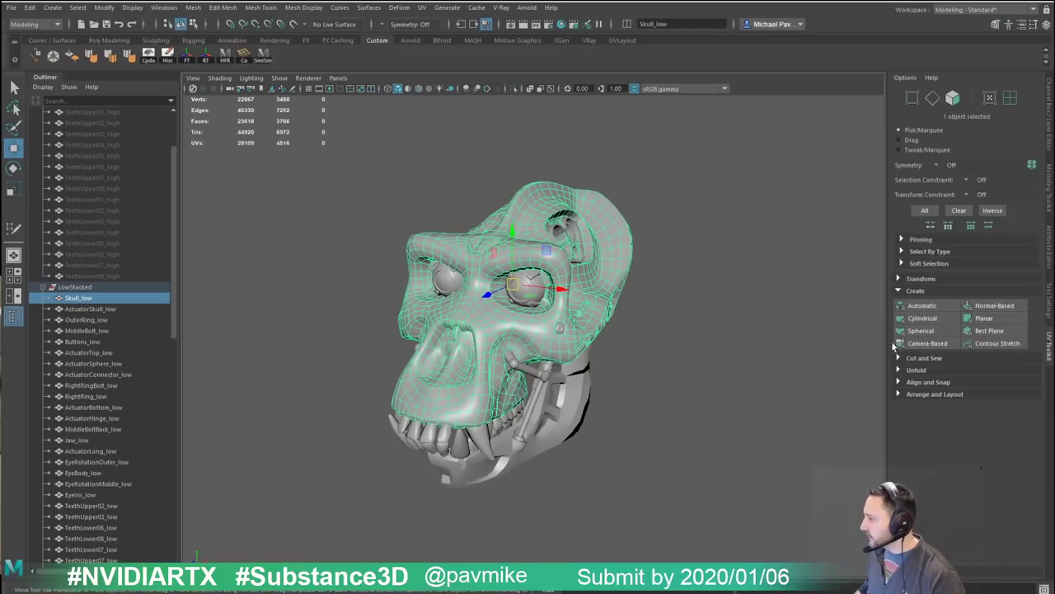
left_click(985, 318)
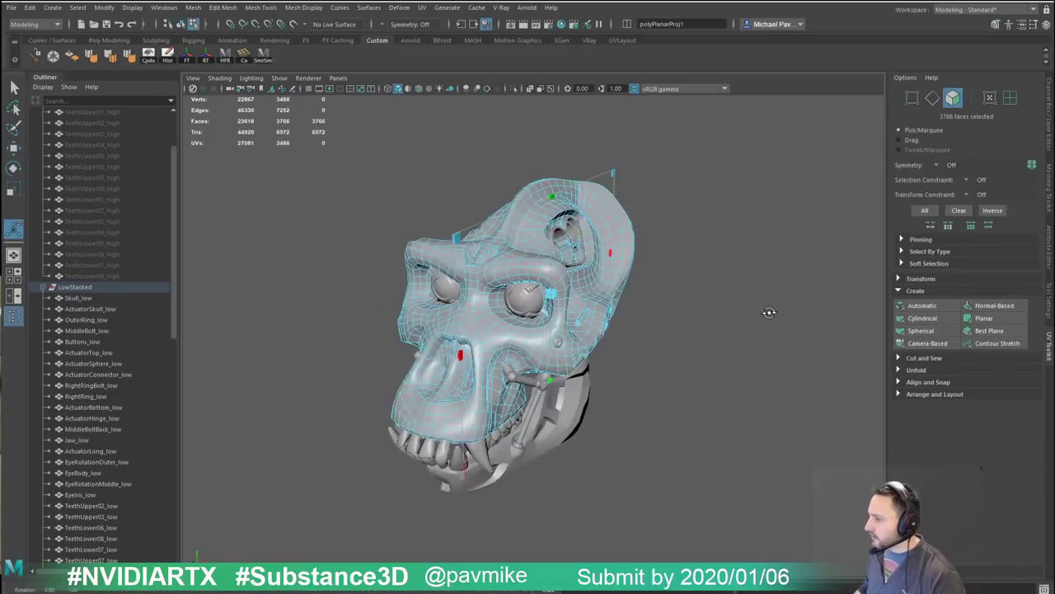
Step: Set up the workspace with the UV Editor beside the perspective view and reselect the skull mesh as an object
left_click(14, 292)
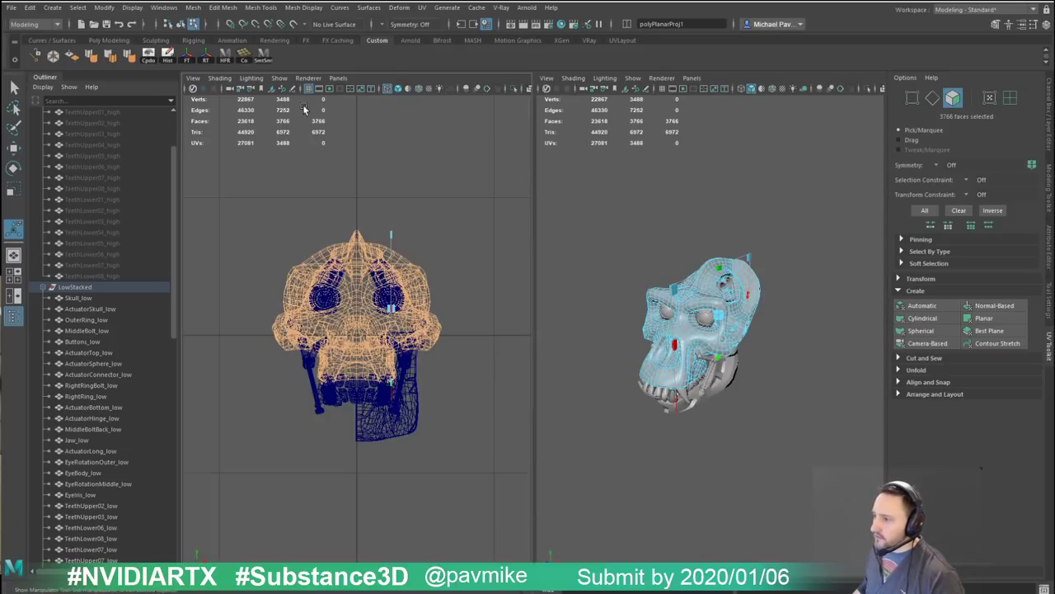
left_click(338, 77)
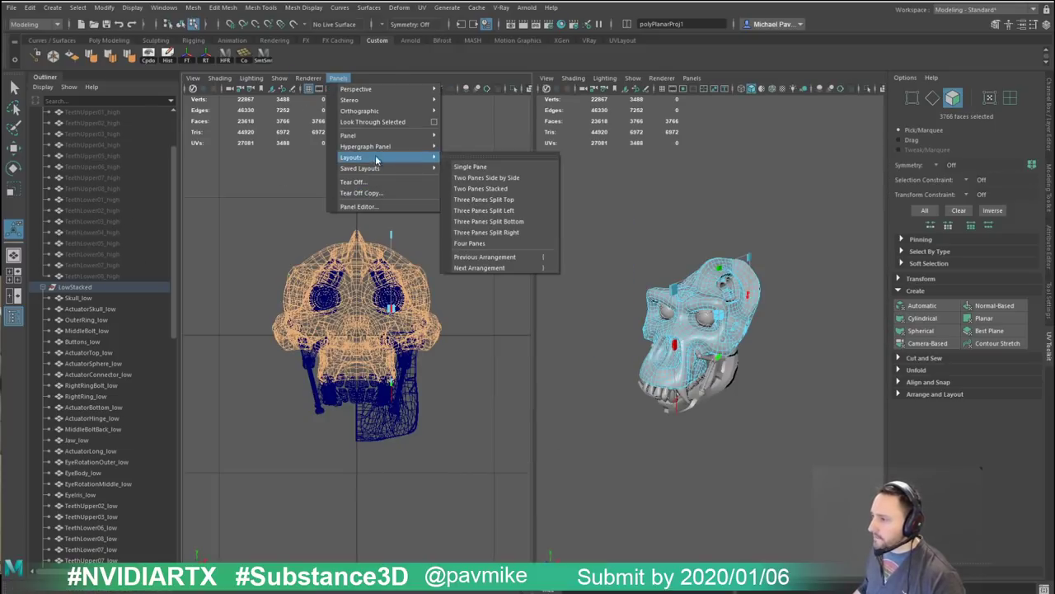
mouse_move(377, 139)
left_click(467, 371)
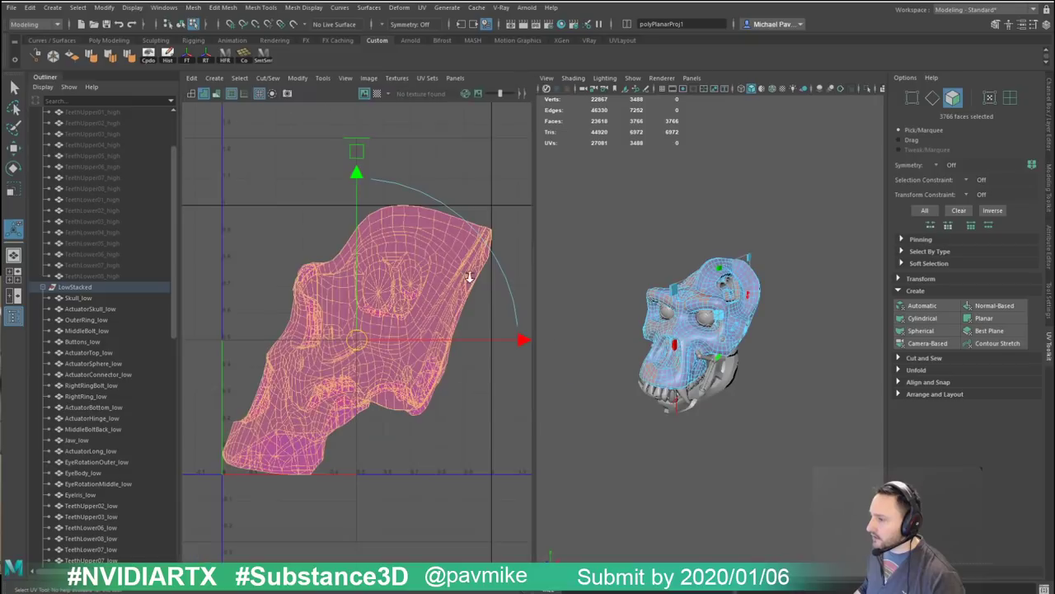
left_click_drag(729, 270, 697, 274, "alt")
right_click_drag(696, 273, 794, 255, "alt")
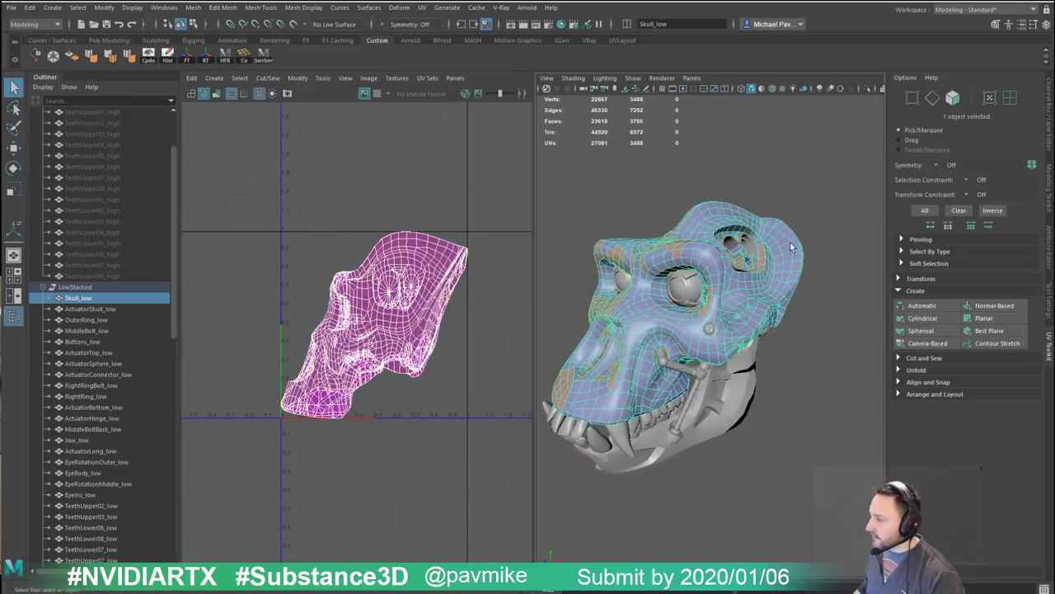
left_click_drag(790, 245, 742, 231, "alt")
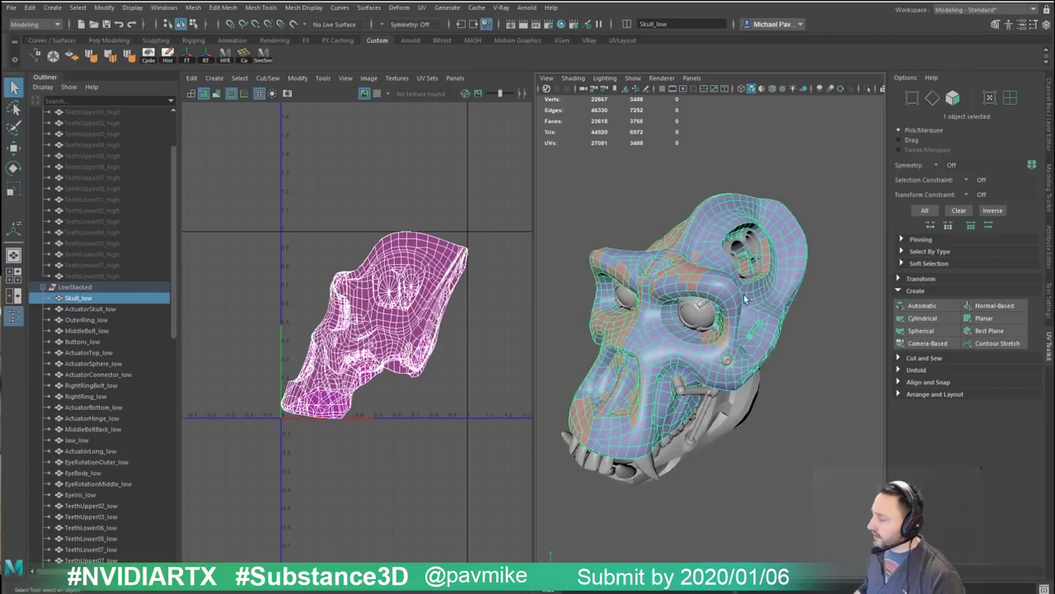
Step: Check the angle setting in the Soften/Harden Edges options and close them without applying
left_click(303, 7)
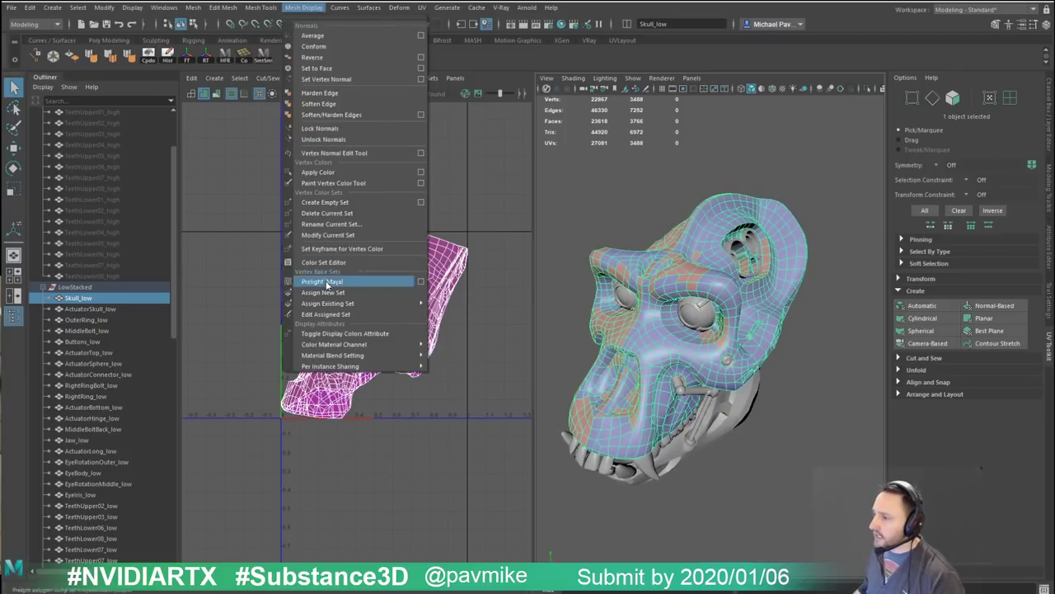
left_click(420, 114)
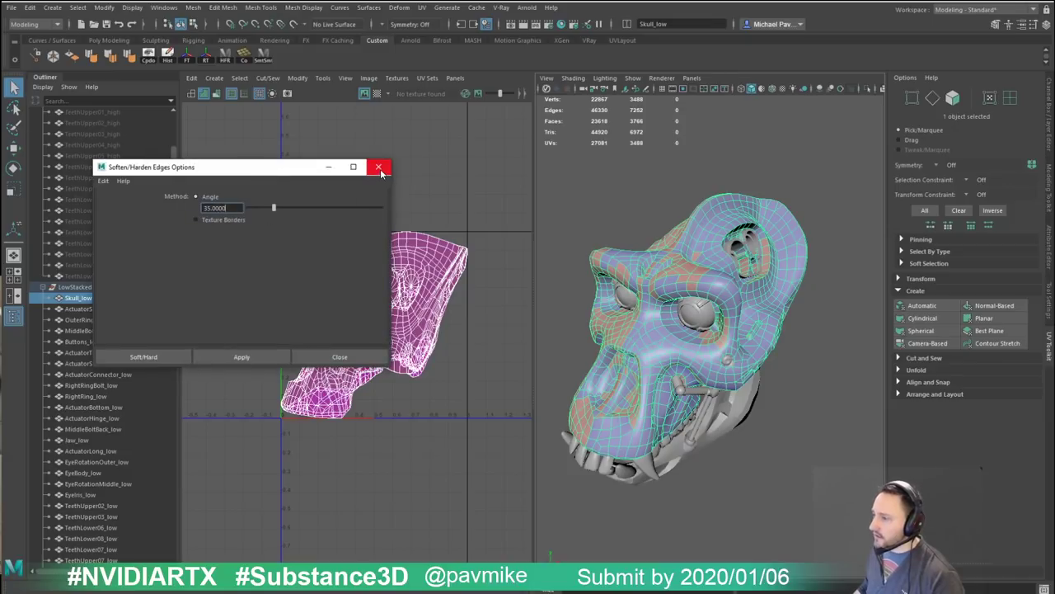
left_click(379, 168)
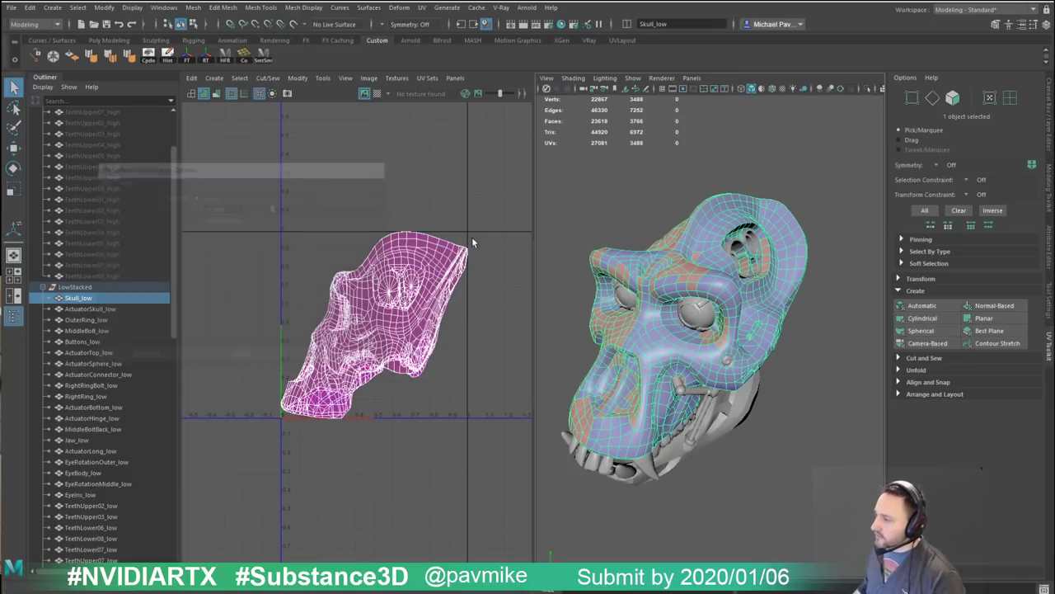
left_click_drag(662, 304, 674, 292, "alt")
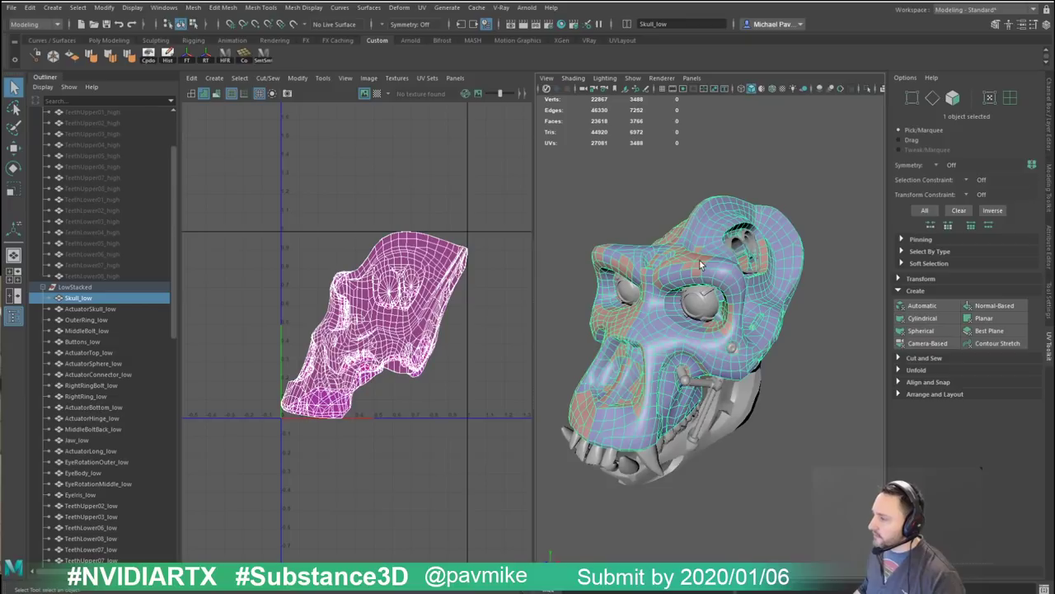
Step: Open the polygon selection constraints and set them to All and Next, keeping propagation off
left_click(106, 8)
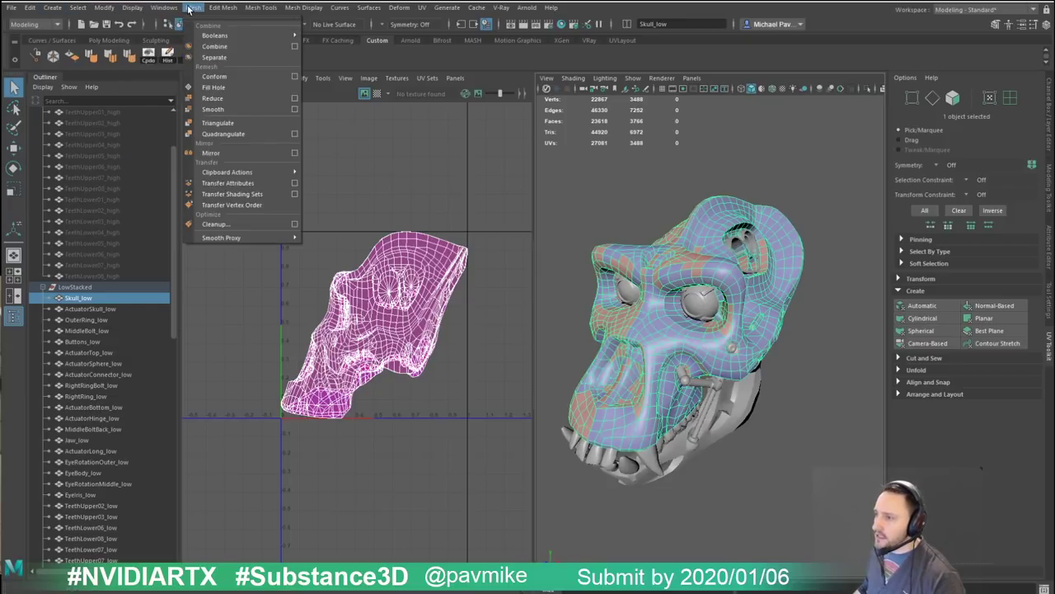
mouse_move(77, 7)
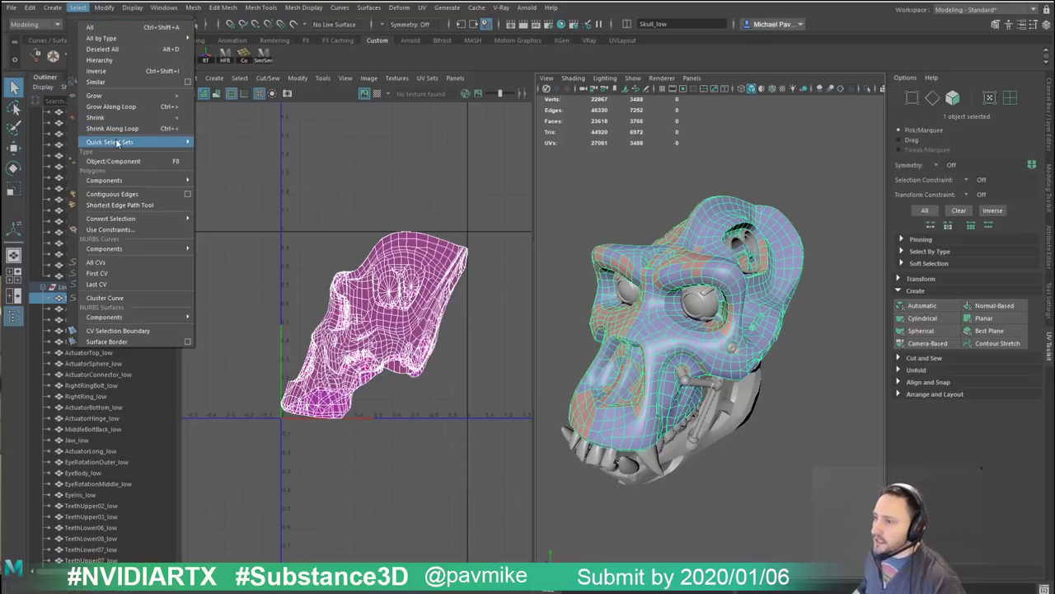
mouse_move(127, 142)
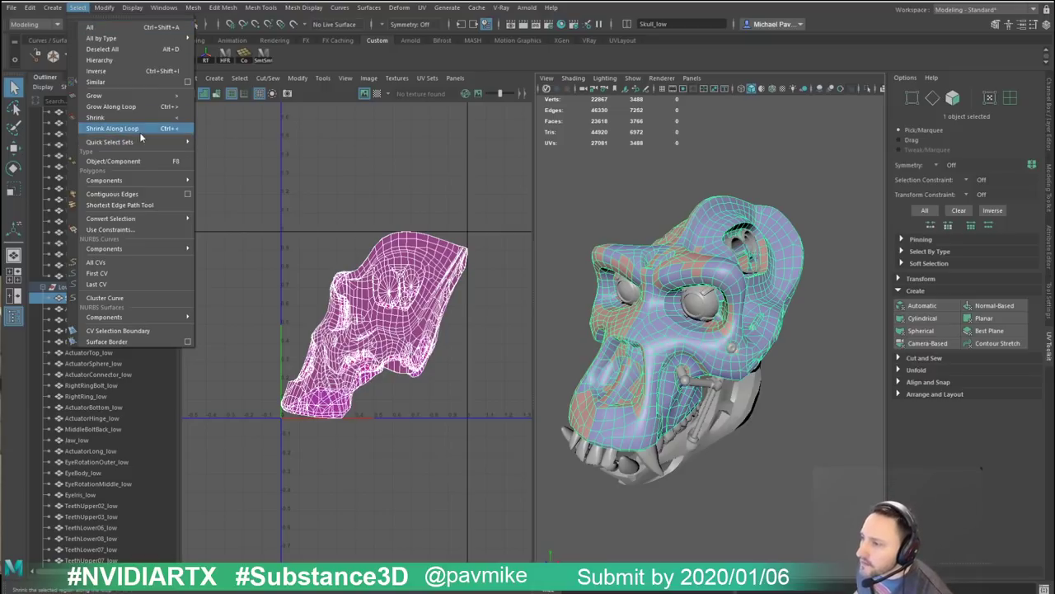
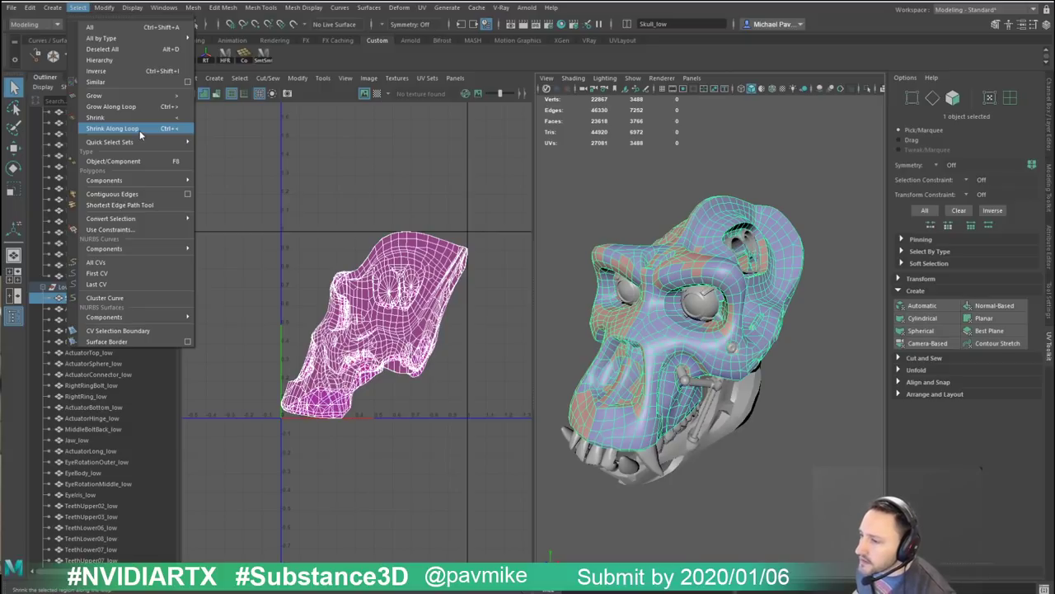
left_click(127, 230)
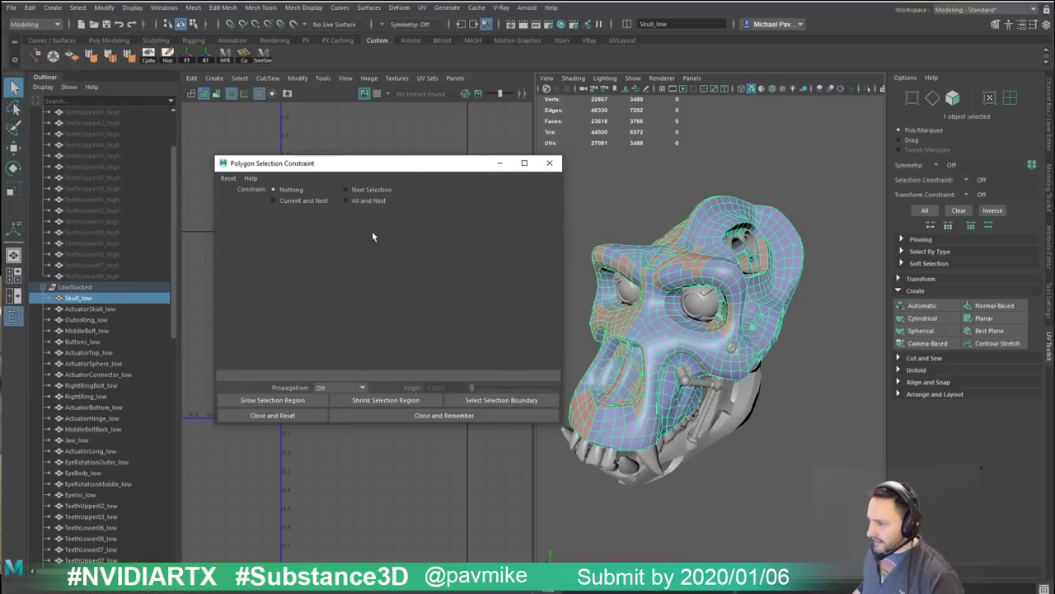
left_click(310, 201)
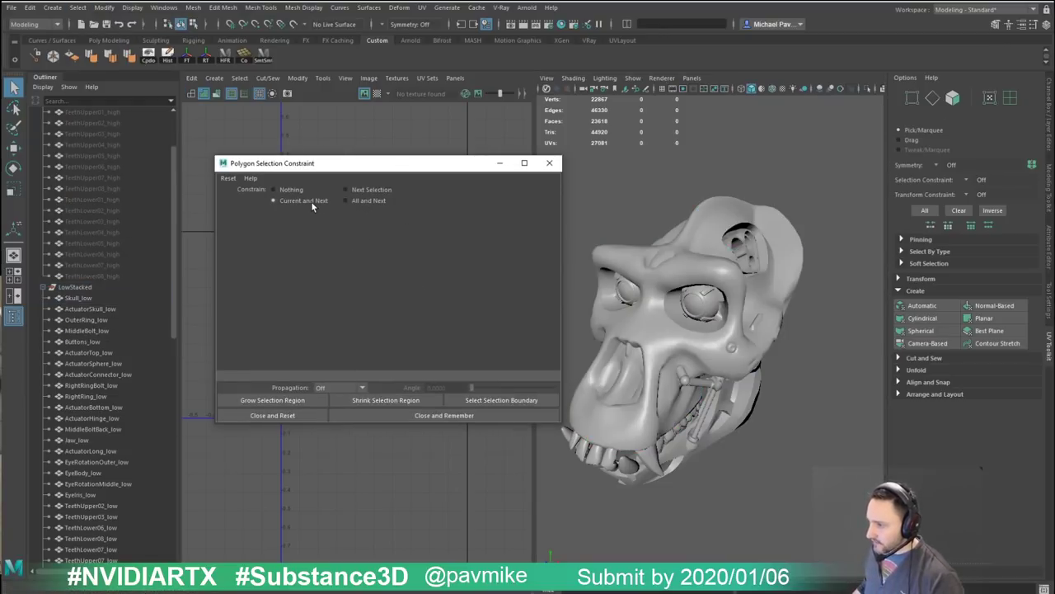
left_click(356, 200)
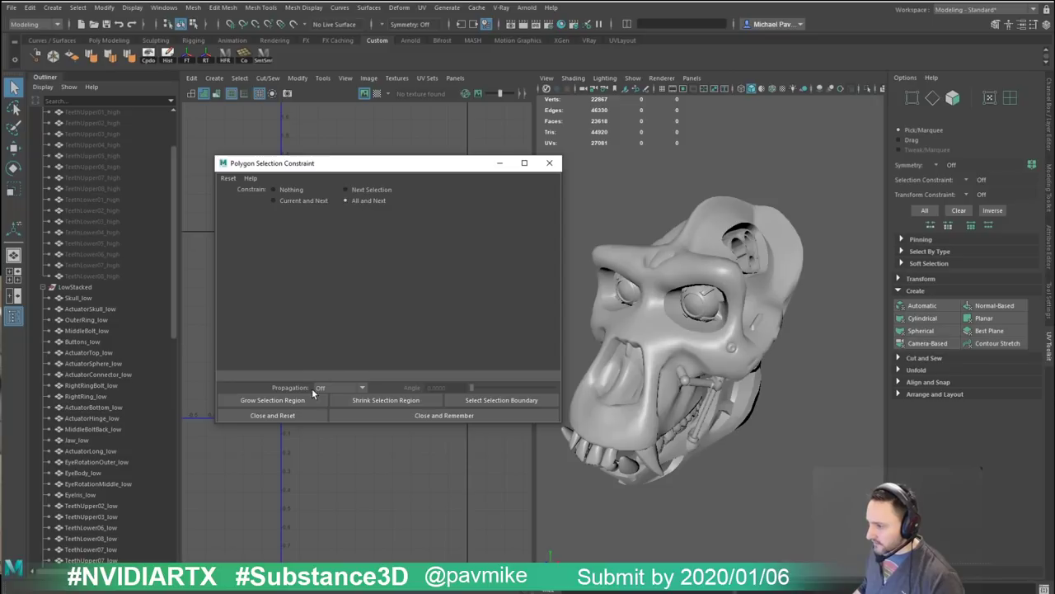
left_click(357, 390)
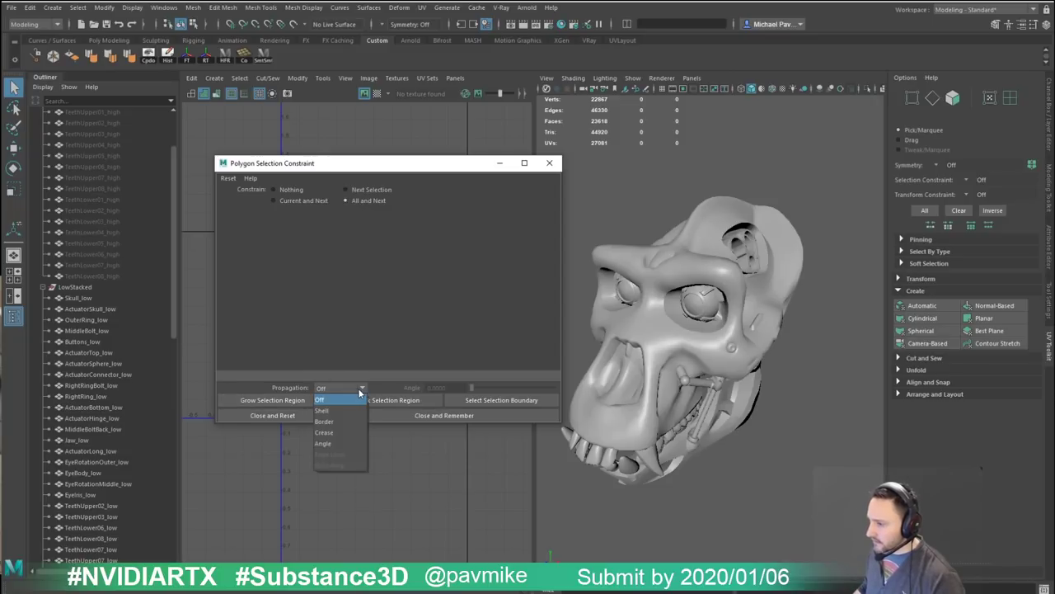
left_click(359, 389)
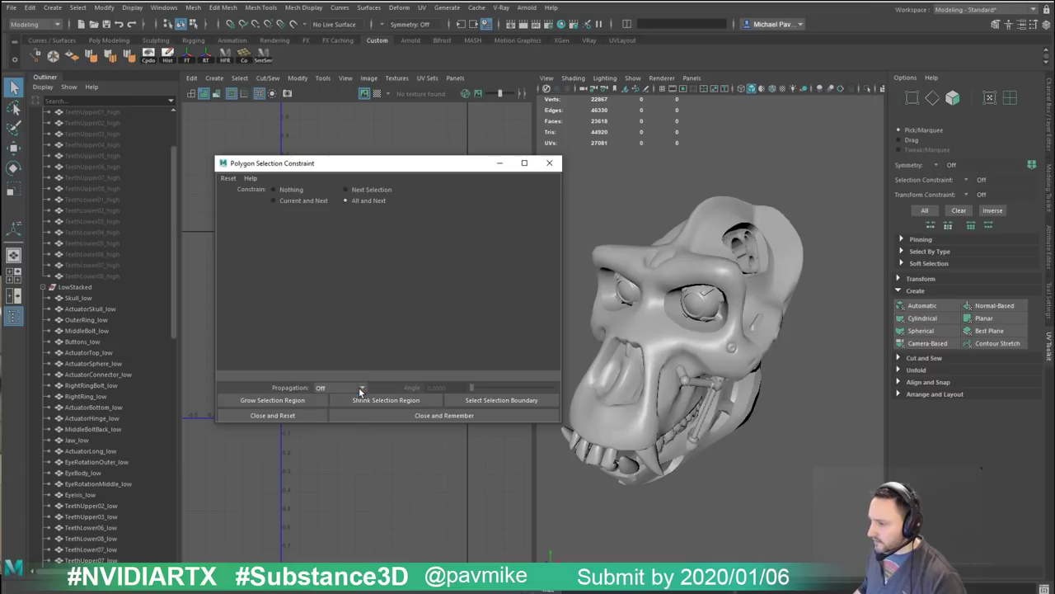
Step: Switch the skull to edge selection, select all its hard edges through the smoothing constraint, and inspect them in wireframe display
right_click_drag(649, 271, 659, 219)
middle_click_drag(660, 220, 697, 224, "alt")
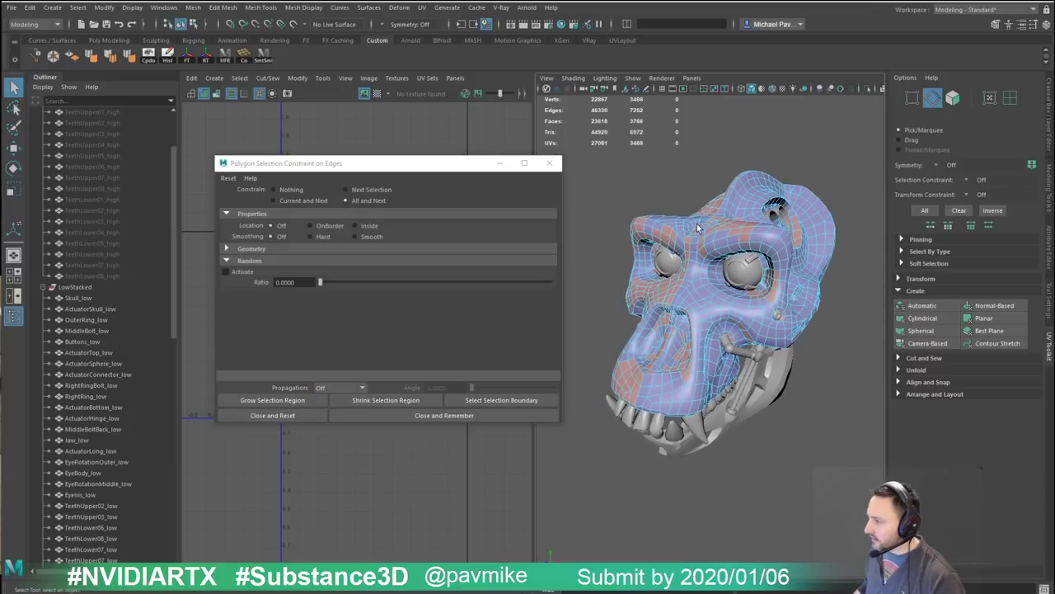
left_click_drag(679, 161, 643, 164, "alt")
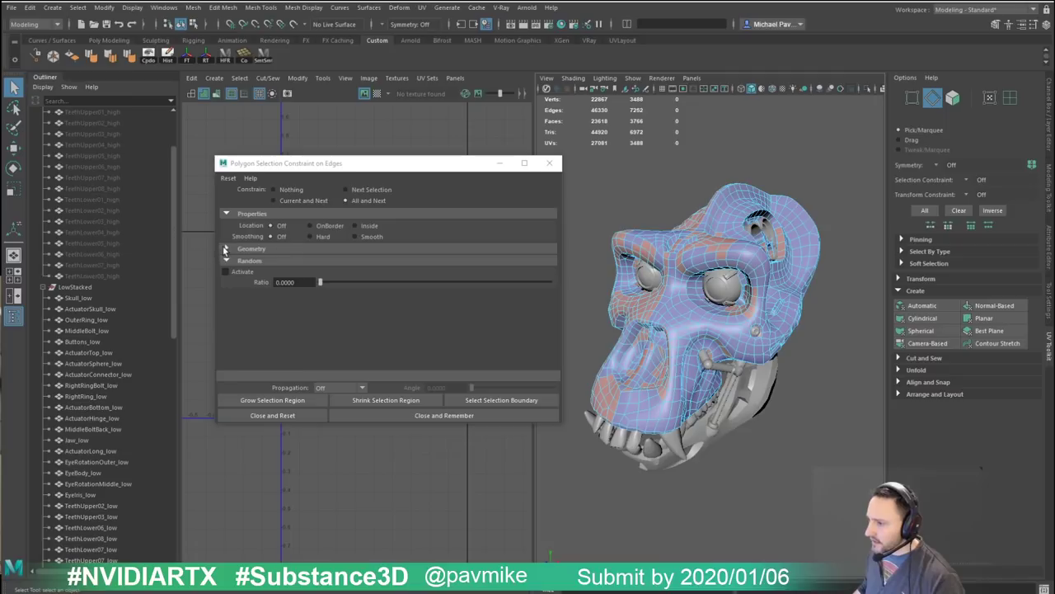
left_click(226, 249)
left_click(227, 249)
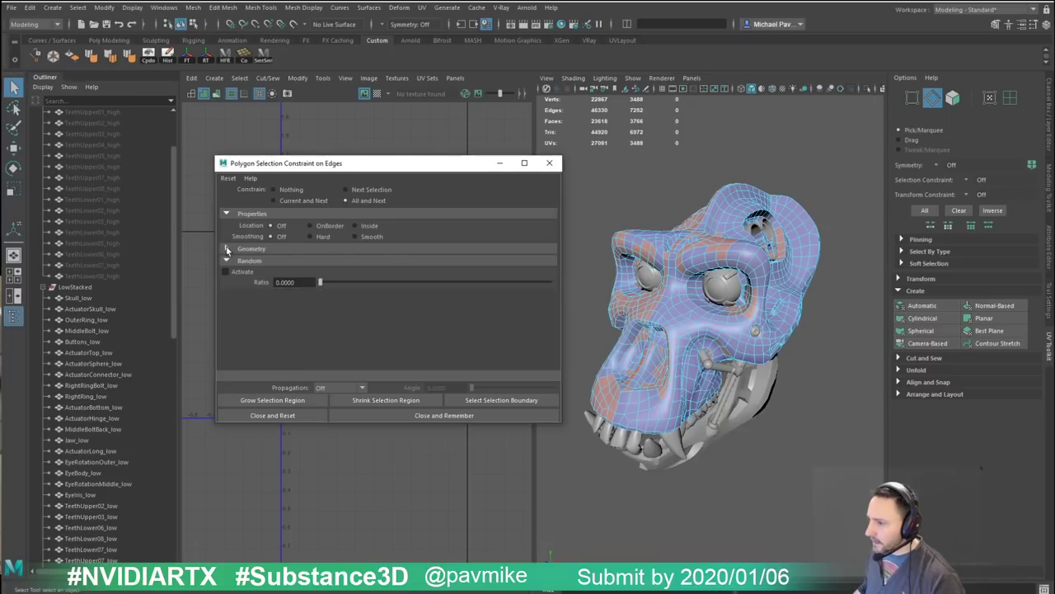
left_click(311, 237)
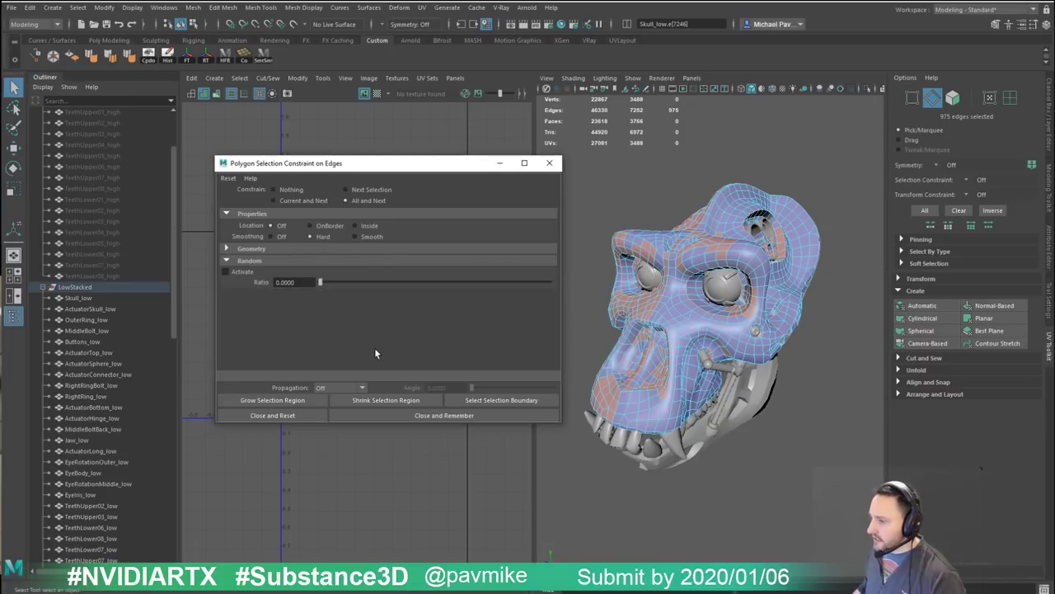
scroll(633, 186, "down", 3)
left_click_drag(605, 177, 861, 528)
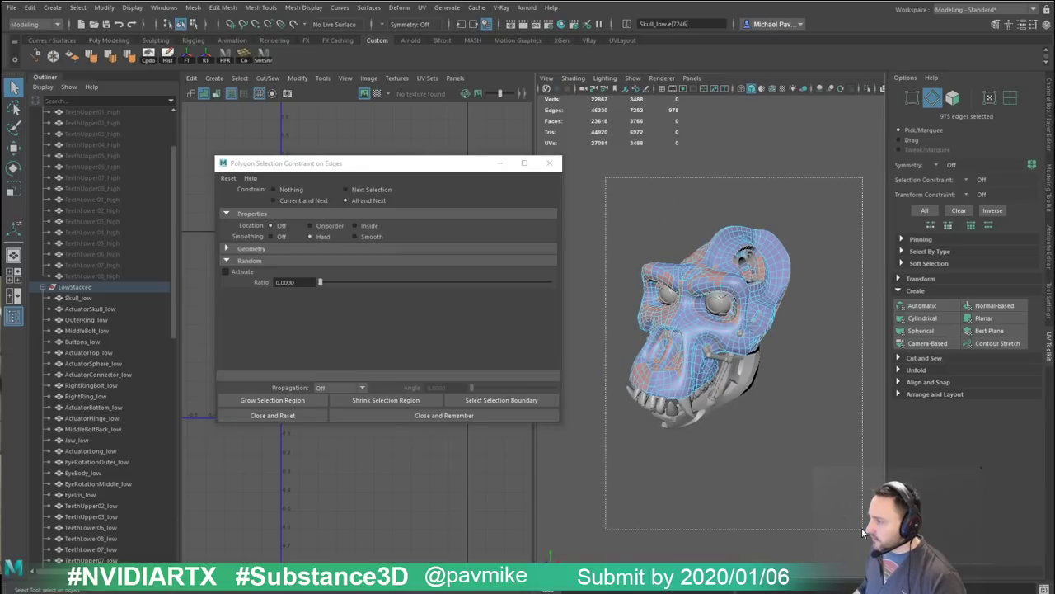
scroll(784, 440, "up", 4)
key("4")
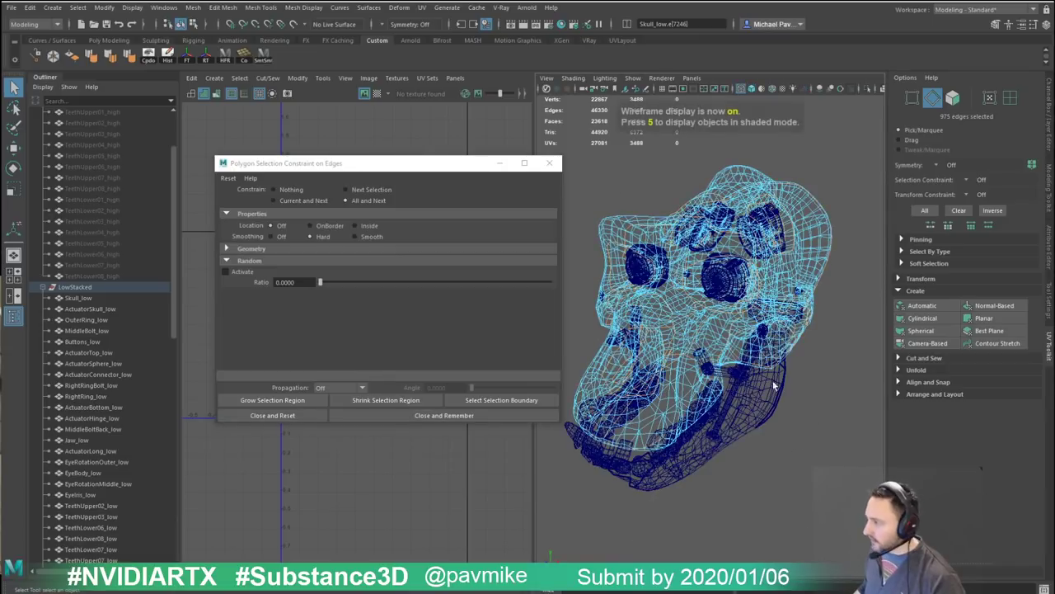
left_click_drag(772, 380, 787, 372, "alt")
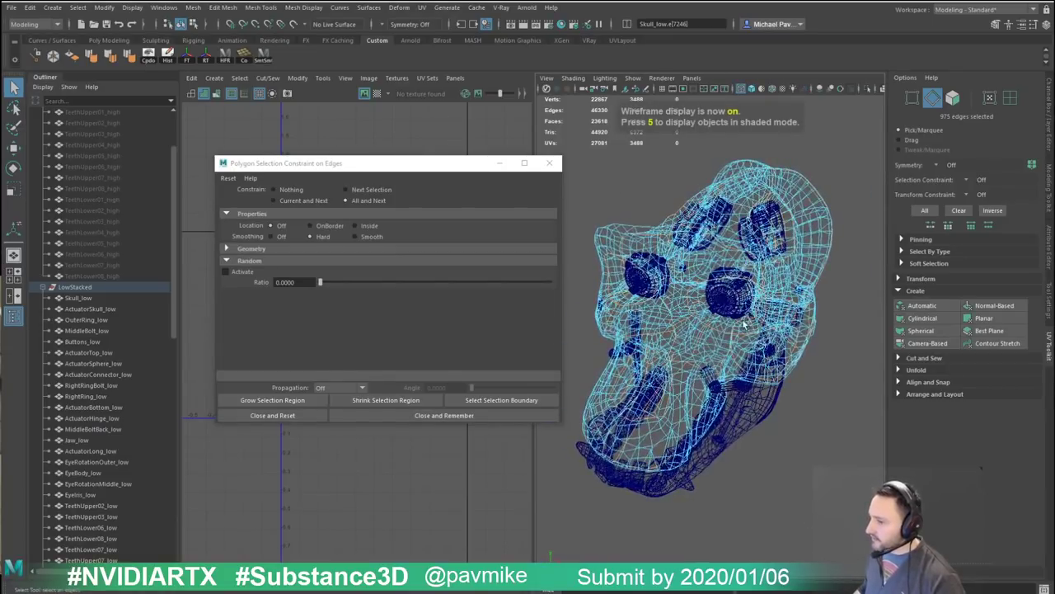
Step: Close and reset the selection constraint, and cut the skull's UVs along the selected hard edges
left_click(283, 416)
left_click_drag(709, 330, 743, 306, "alt")
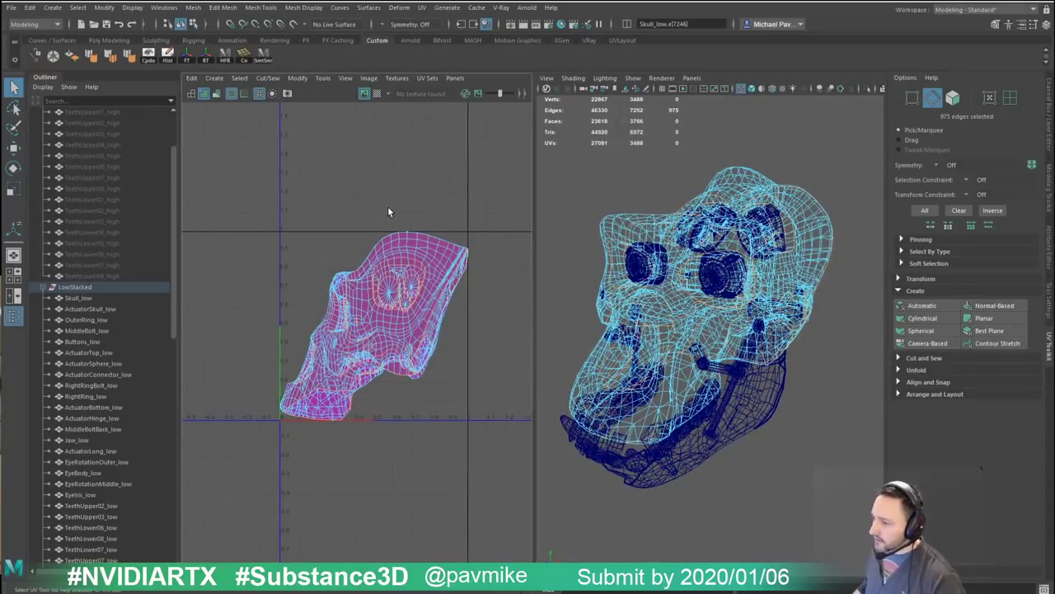
key("shift+x")
middle_click_drag(428, 204, 419, 202, "alt")
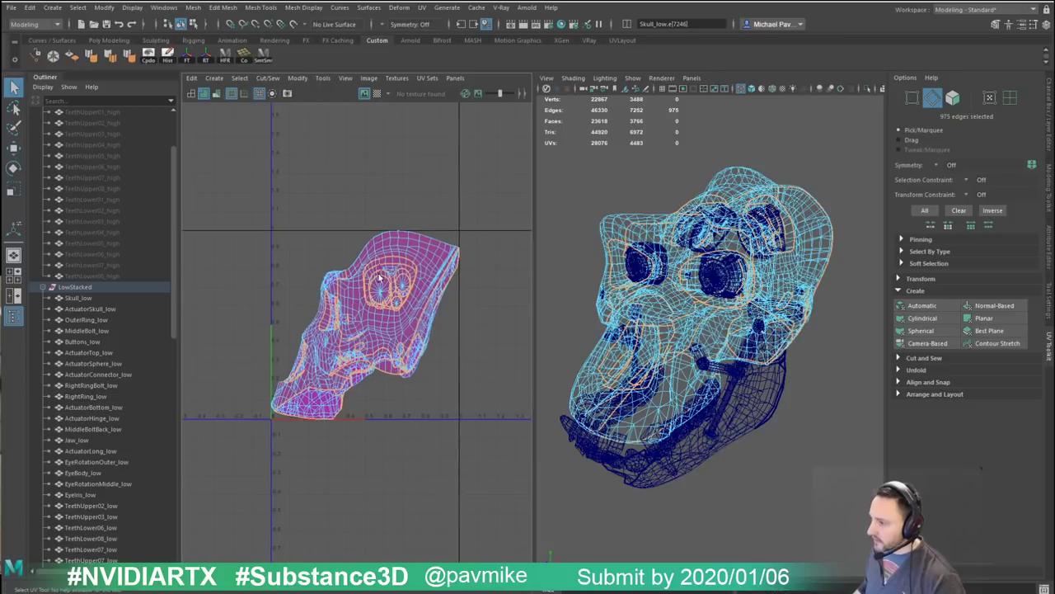
Step: Select all UVs of the skull mesh in the UV Editor and try to unfold them
right_click_drag(398, 275, 464, 240)
scroll(472, 263, "down", 1)
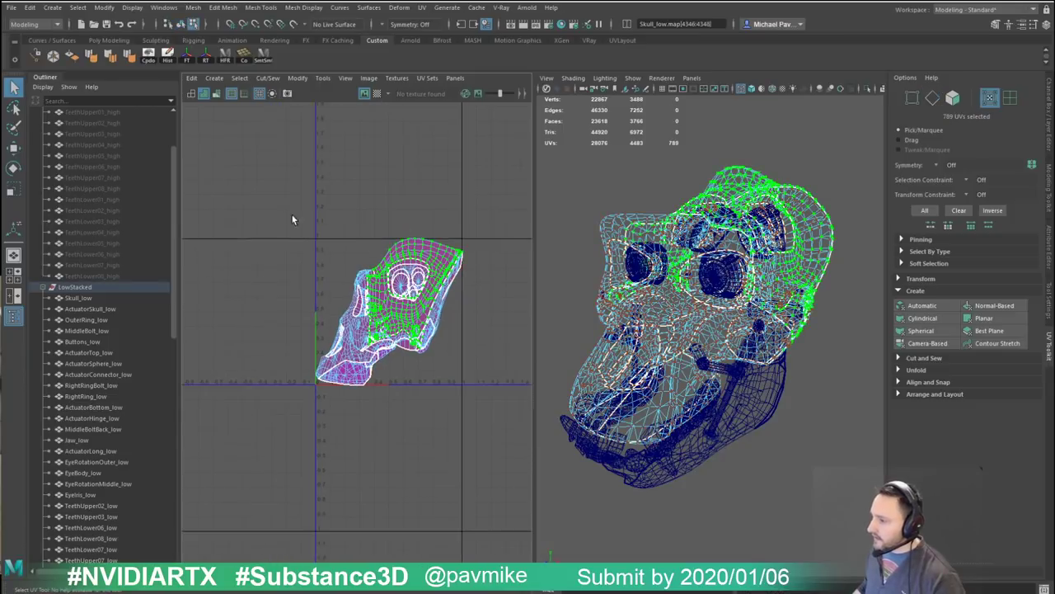
left_click_drag(291, 214, 478, 444)
right_click_drag(486, 320, 486, 322, "shift")
right_click_drag(512, 275, 458, 284, "shift")
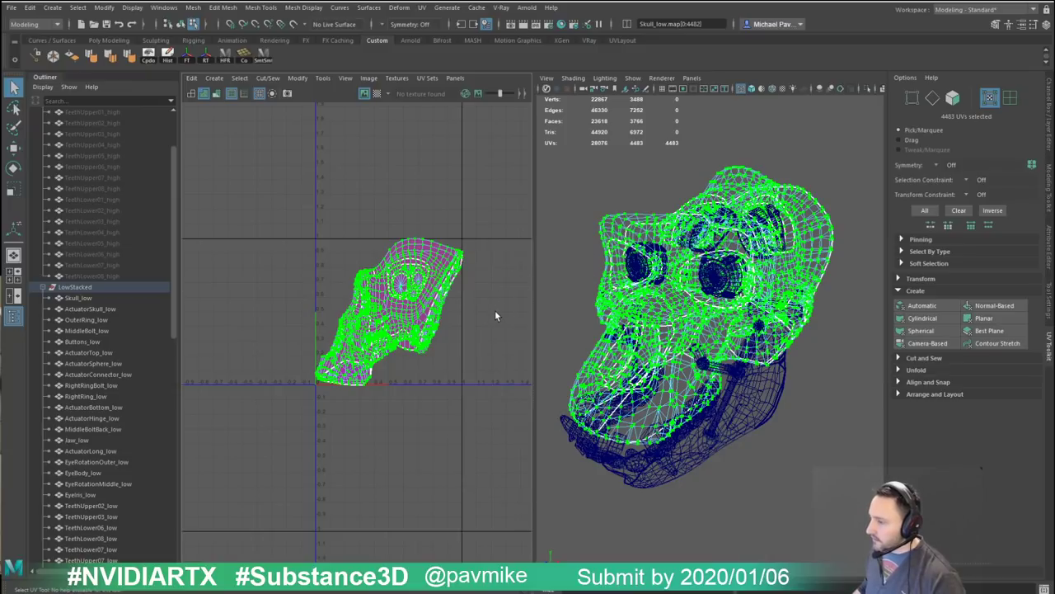
middle_click_drag(465, 360, 430, 347, "alt")
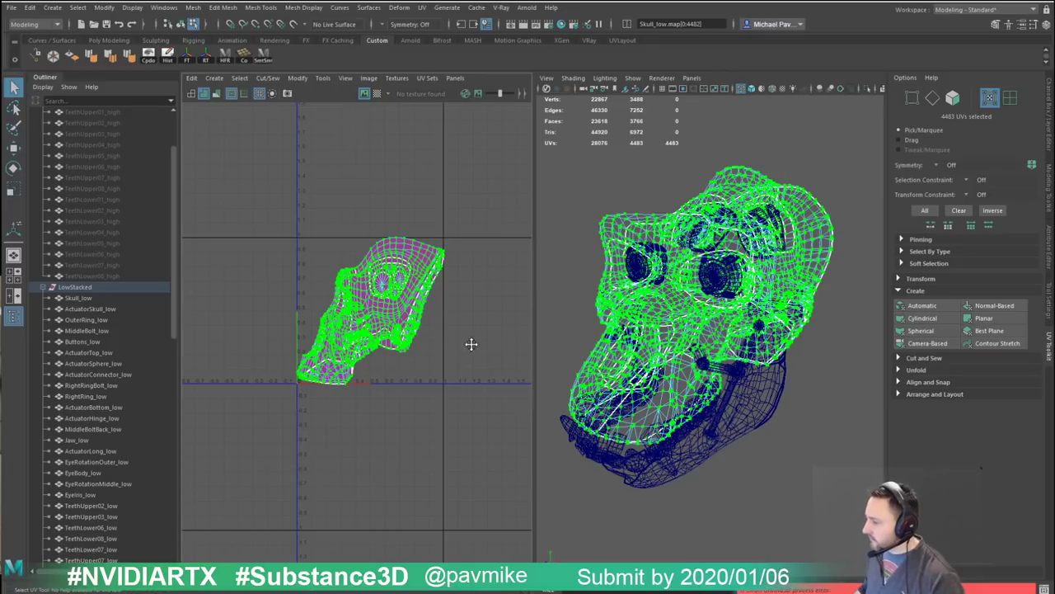
Step: Select the skull's front face shell as UVs and try to unfold it
left_click_drag(587, 325, 633, 330, "alt")
key("F8")
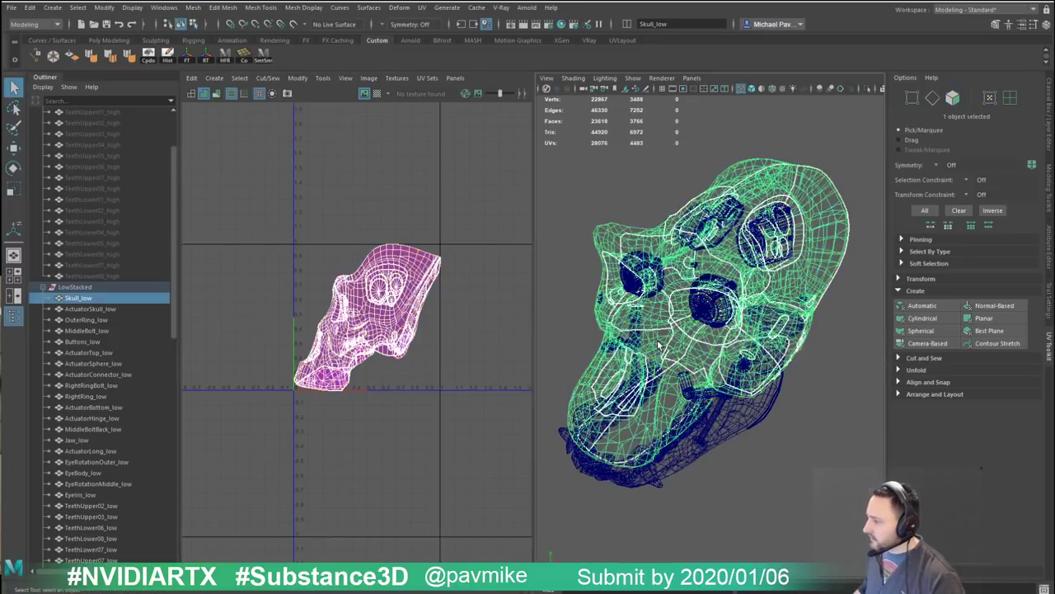
key("F8")
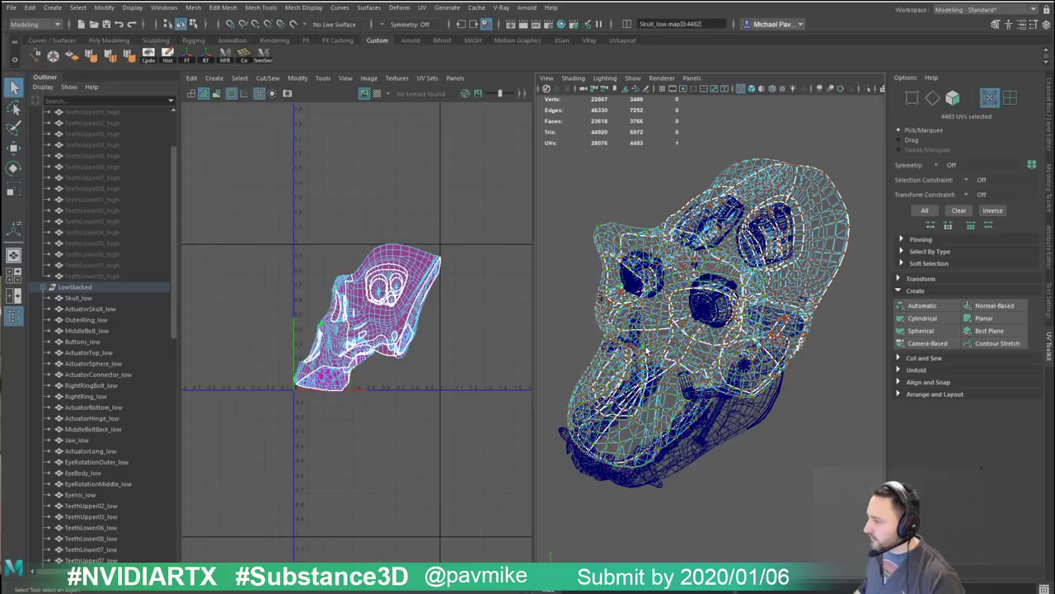
right_click(478, 320, "shift")
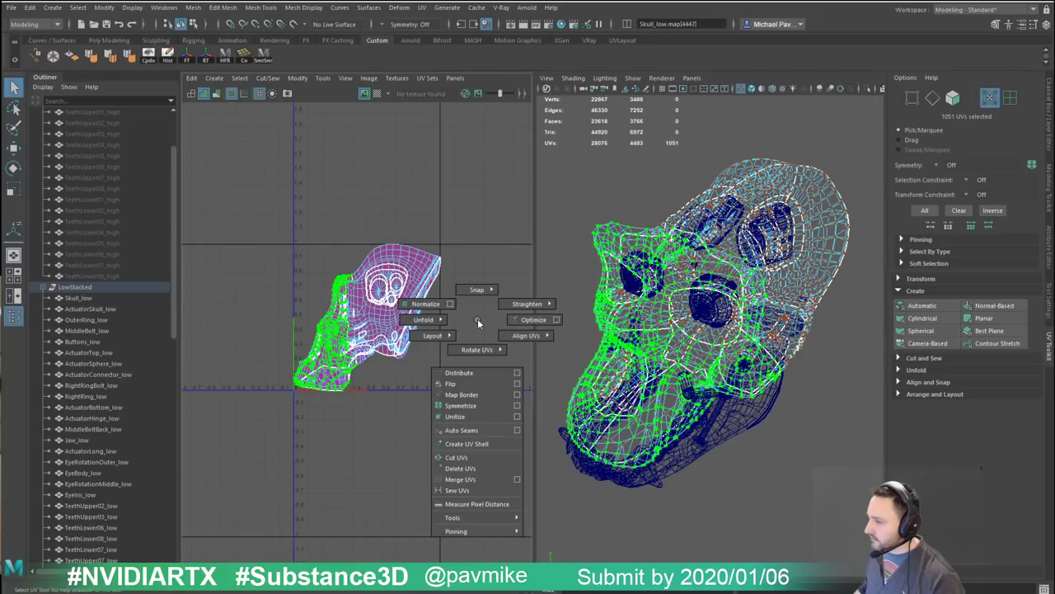
left_click(423, 320)
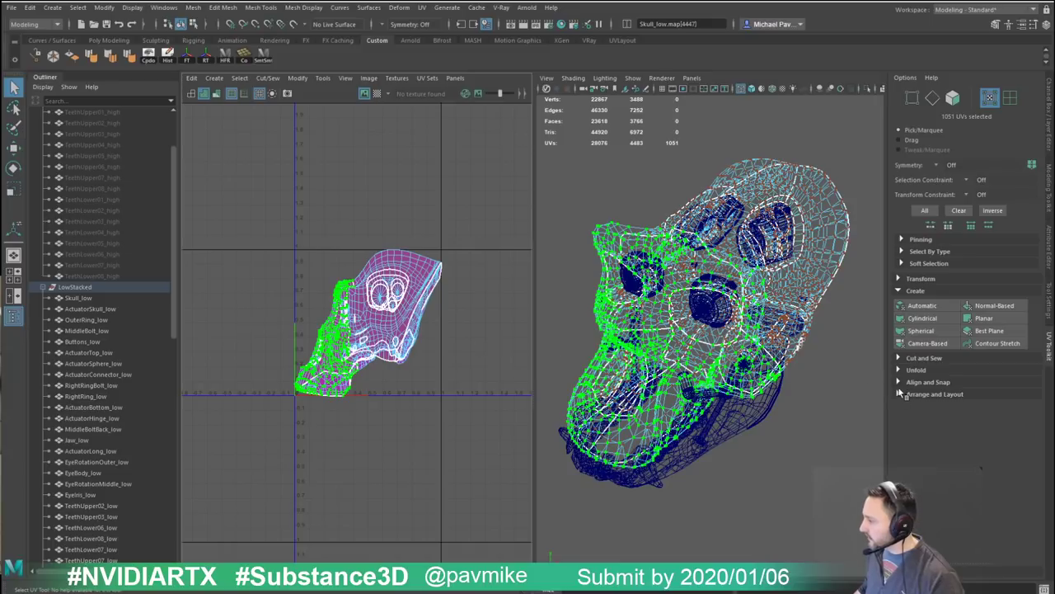
key("F8")
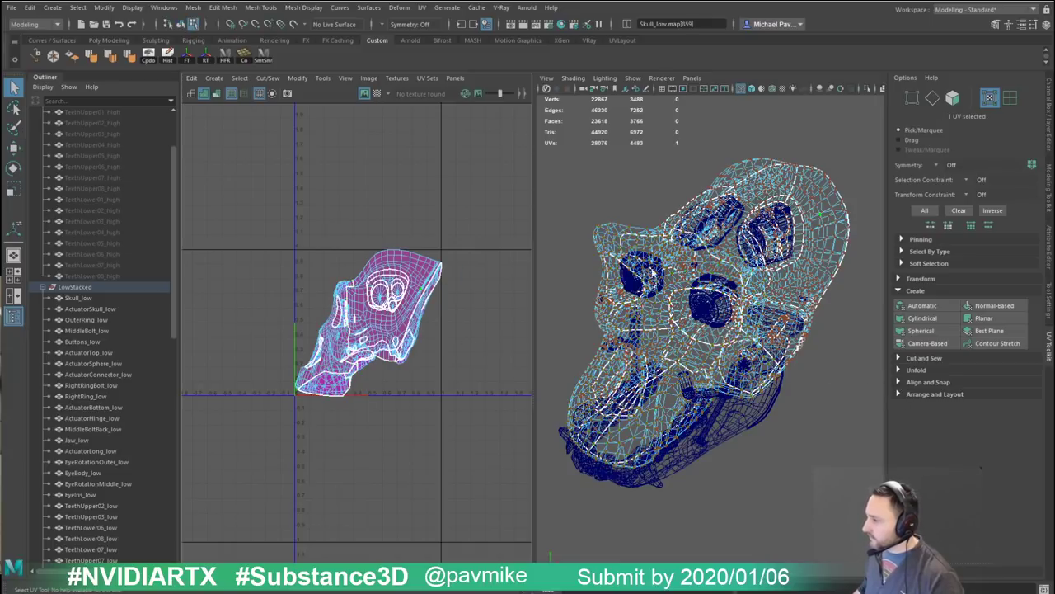
Step: Lay out the skull's UV shells with the Unfold3D method at packing resolution 256, and close the layout options
left_click(899, 393)
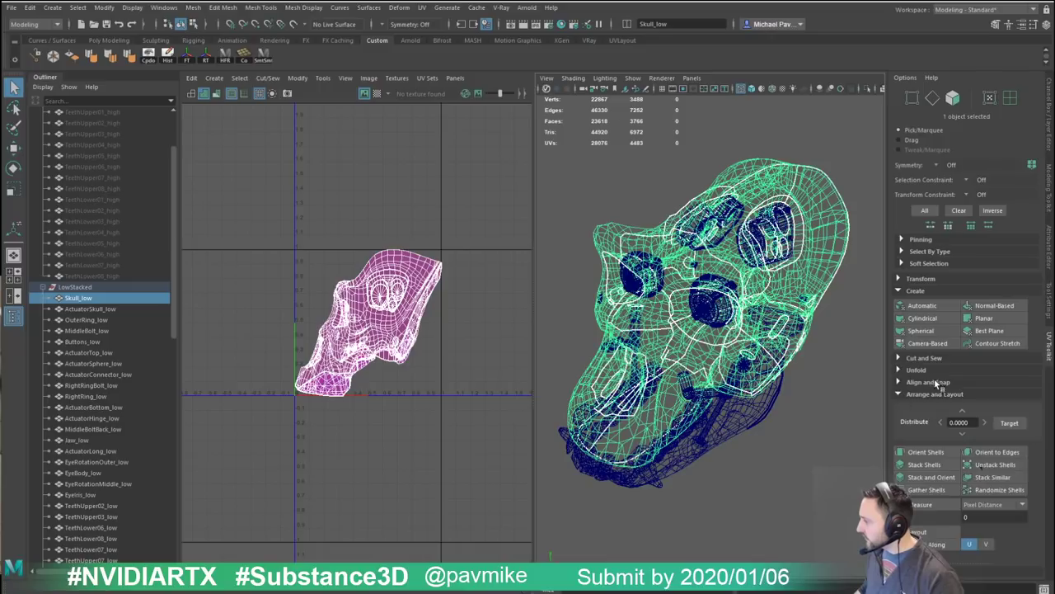
left_click(932, 532, "shift")
left_click_drag(201, 173, 353, 91)
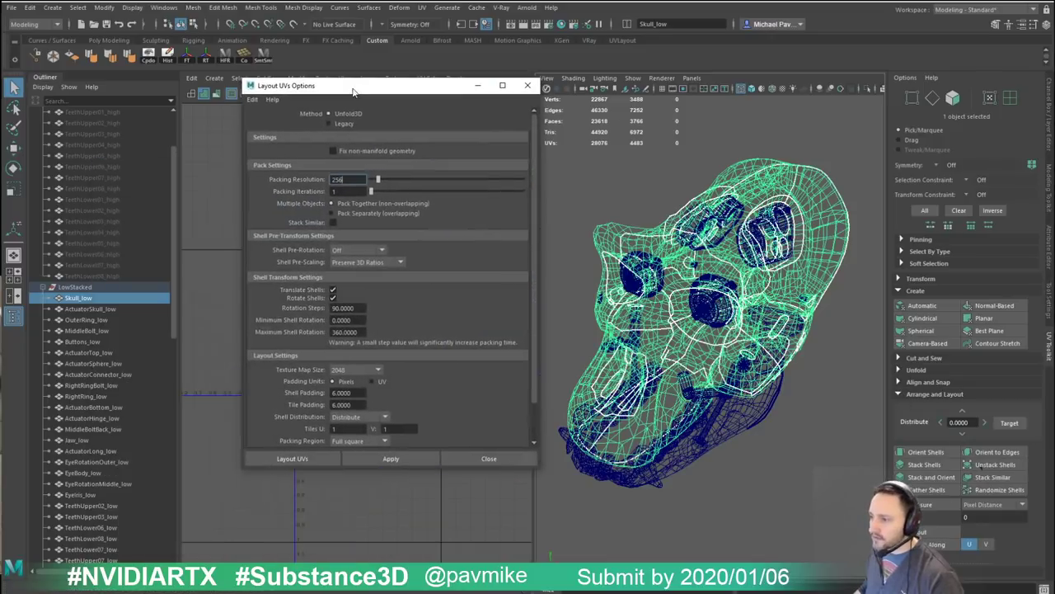
left_click(381, 458)
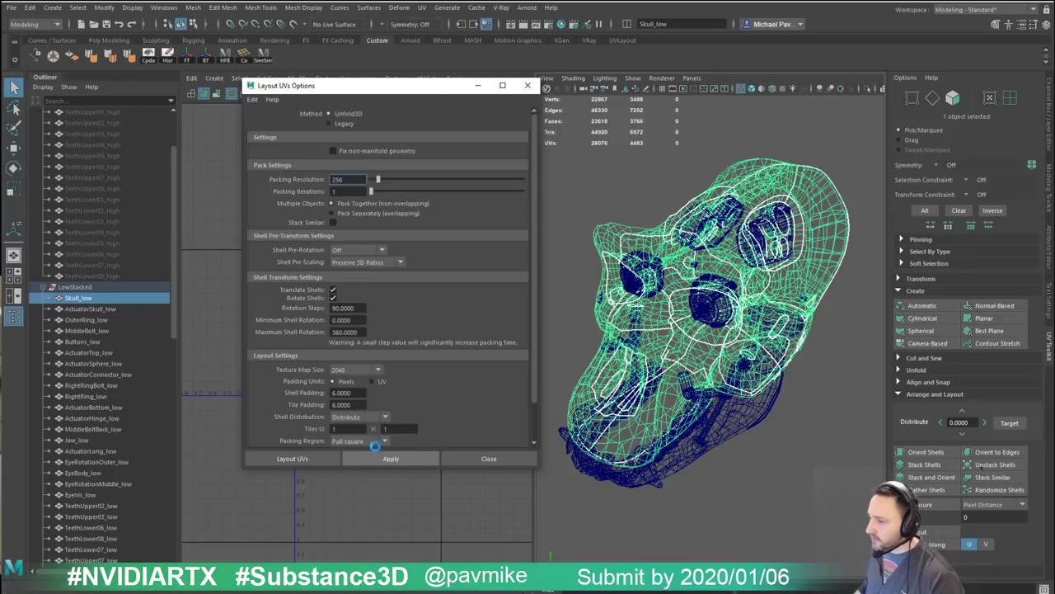
left_click(527, 85)
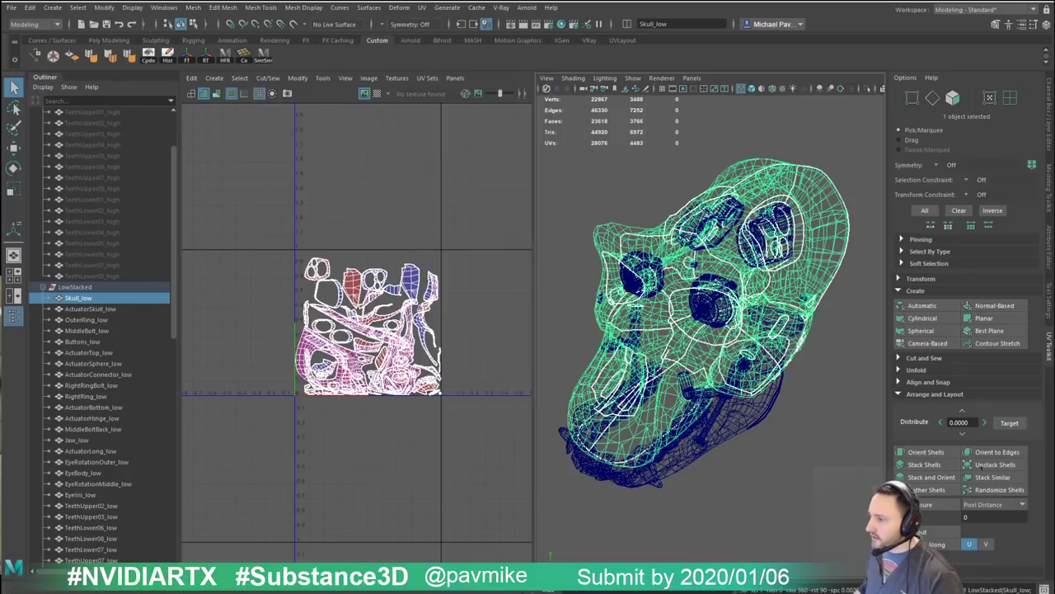
Step: Select the large cranium UV shell with the eye opening and move it above the 0-1 tile
scroll(289, 313, "up", 3)
middle_click_drag(421, 330, 318, 280, "alt")
scroll(329, 276, "up", 1)
right_click_drag(328, 337, 371, 330)
double_click(343, 350)
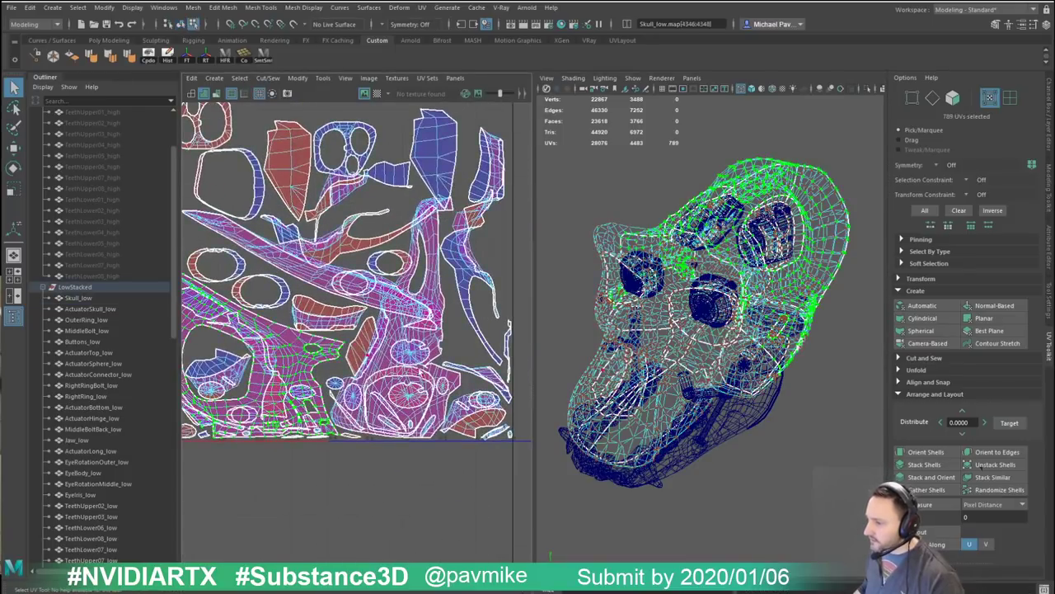
scroll(320, 321, "down", 3)
key("w")
left_click_drag(320, 370, 374, 132)
middle_click_drag(375, 185, 374, 328, "alt")
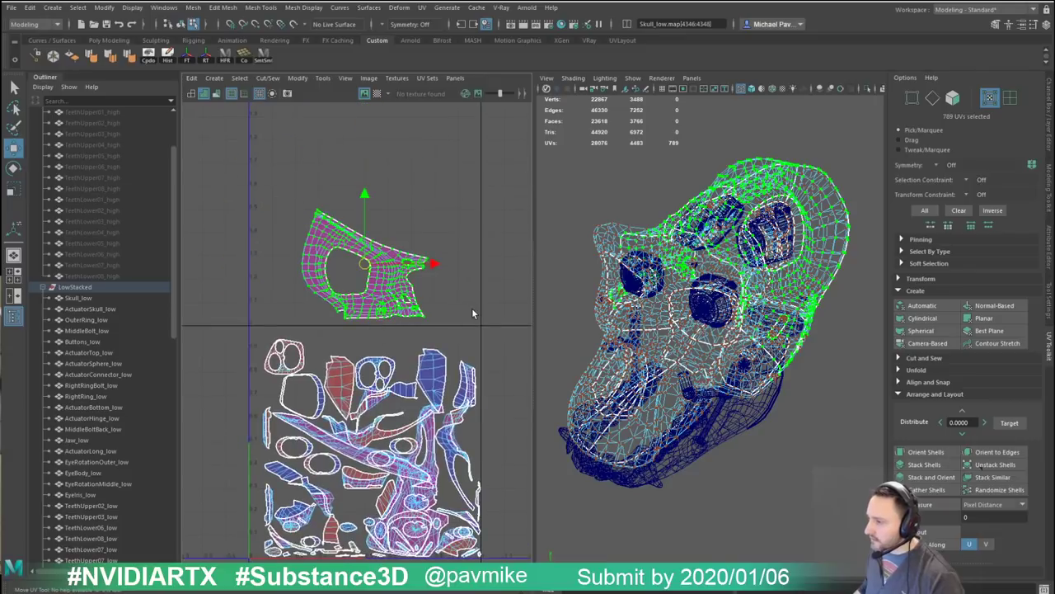
Step: Try to unfold the cranium shell that sits above the 0-1 tile
right_click_drag(473, 310, 417, 310, "shift")
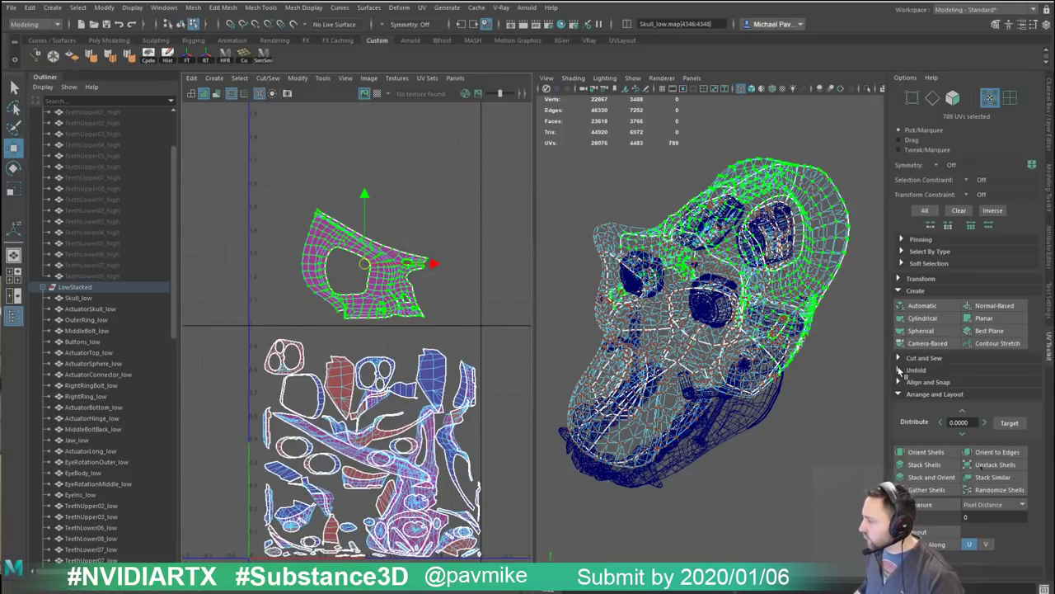
left_click(913, 369)
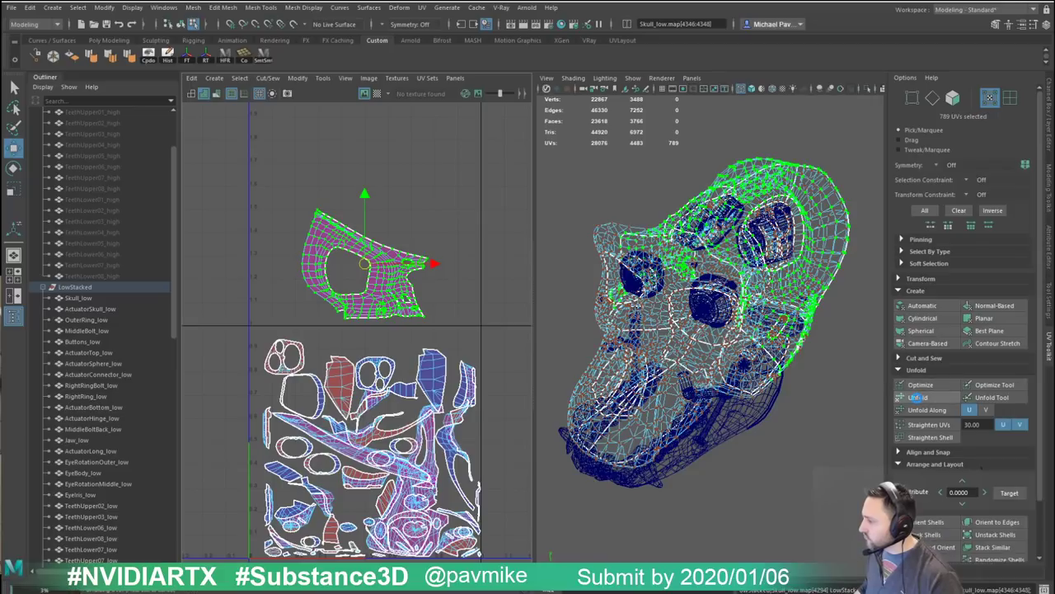
left_click(918, 397)
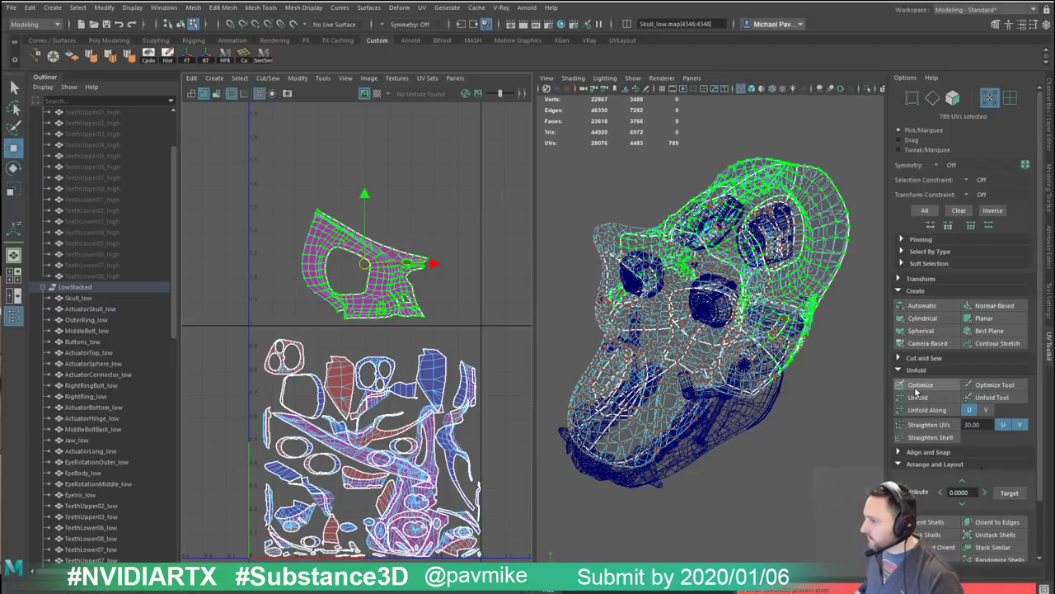
scroll(408, 351, "down", 3)
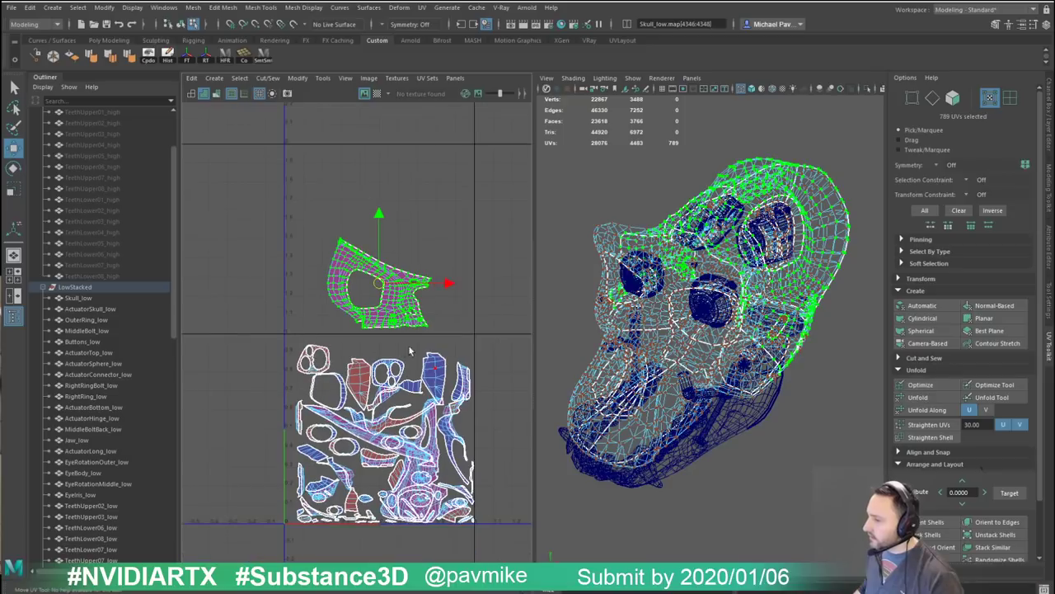
Step: Return to object mode, clear the selection and reselect the whole skull mesh
key("F8")
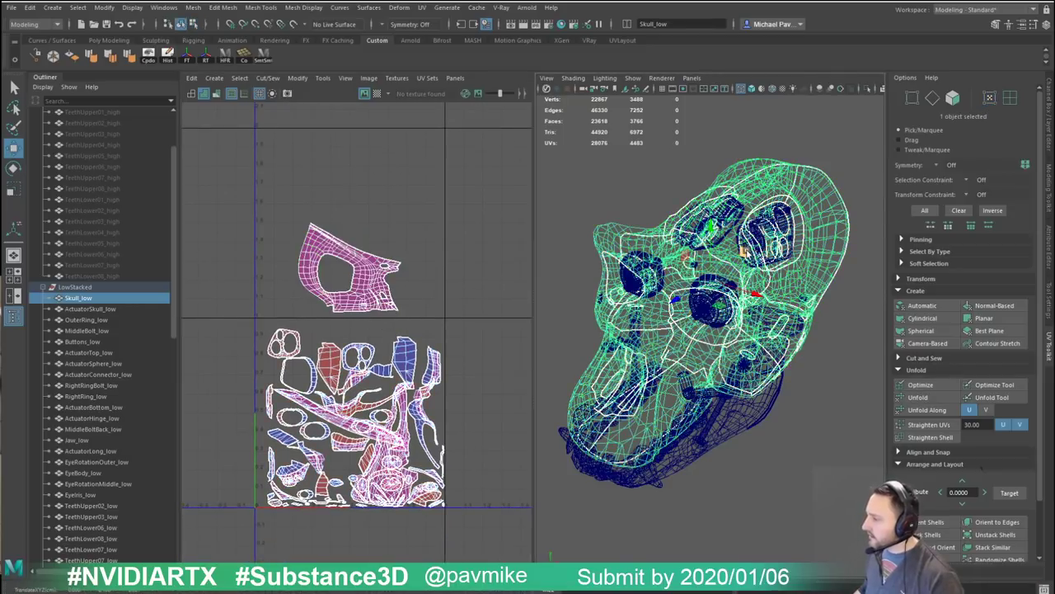
left_click_drag(676, 239, 742, 229, "alt")
left_click(750, 154)
scroll(749, 192, "down", 4)
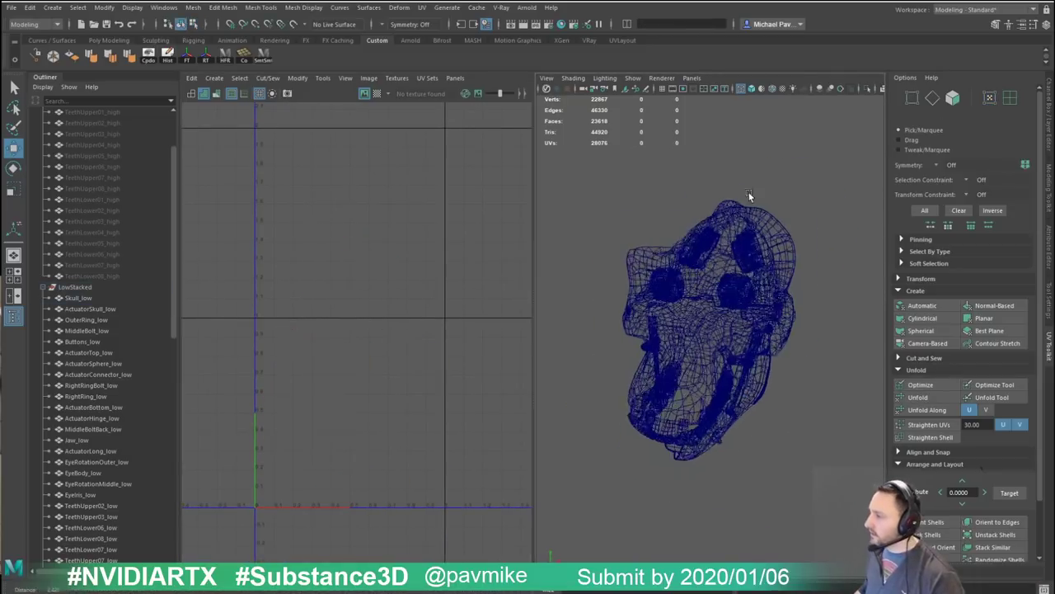
left_click(728, 229)
scroll(754, 235, "up", 3)
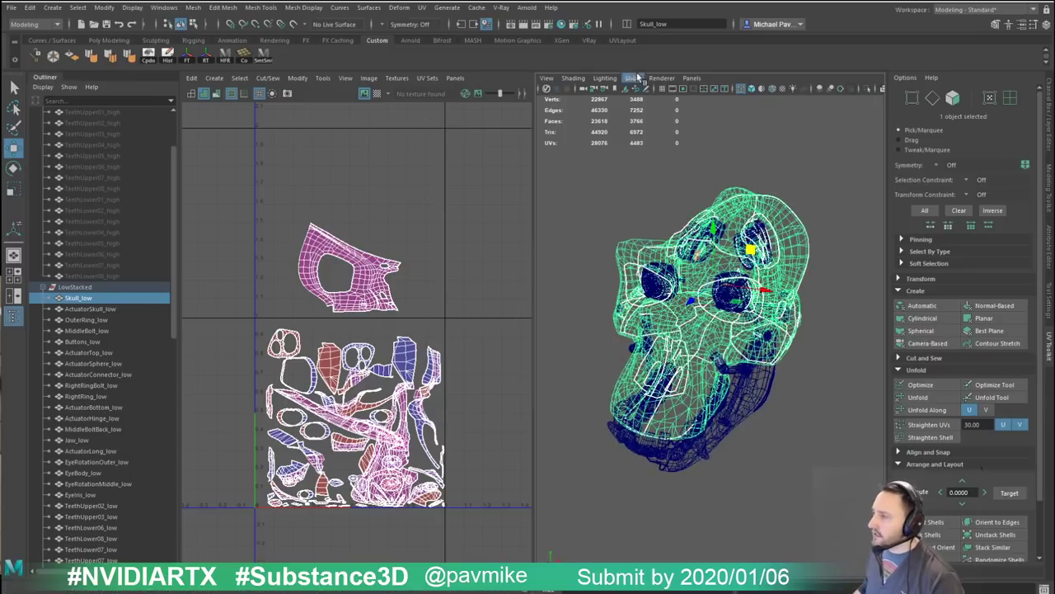
Step: Open the UVLayout bridge, set the load options to Poly type with Edit UVs, and send the skull mesh to UVLayout
left_click(623, 39)
left_click(33, 56)
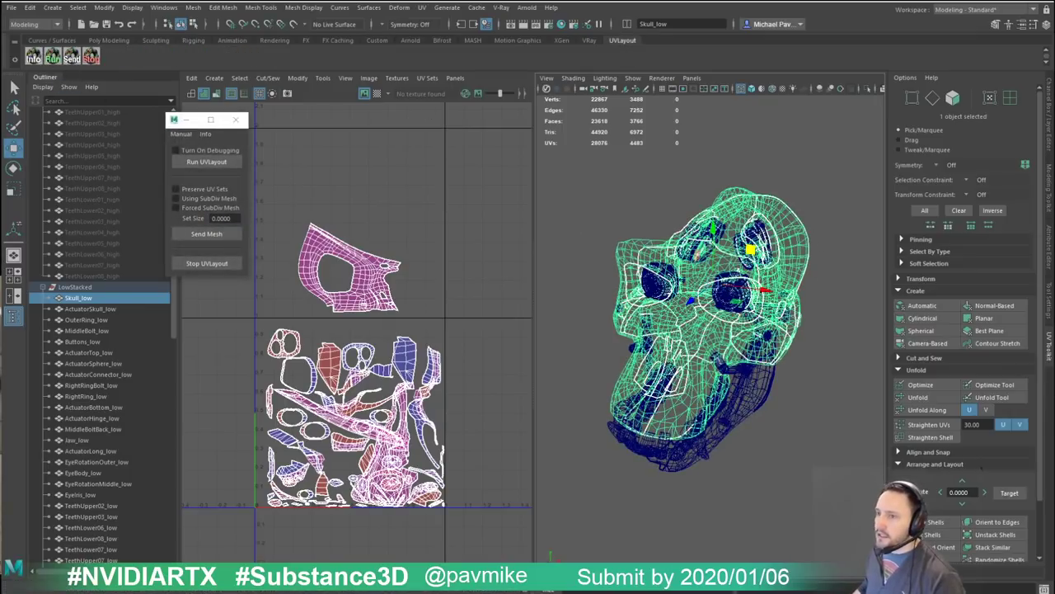
left_click_drag(0, 46, 177, 46)
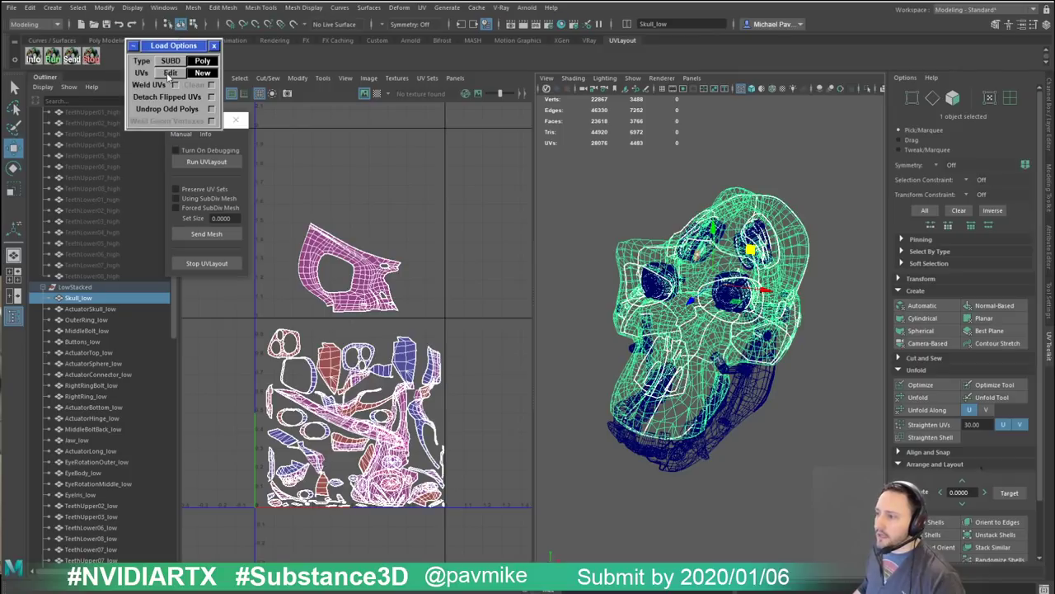
left_click(170, 73)
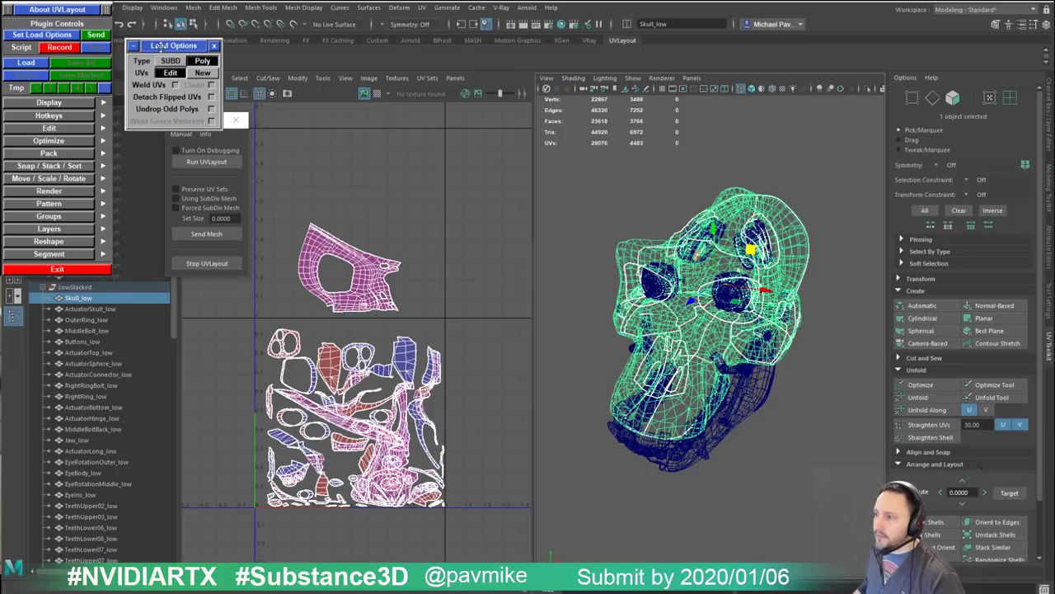
left_click_drag(162, 47, 149, 1)
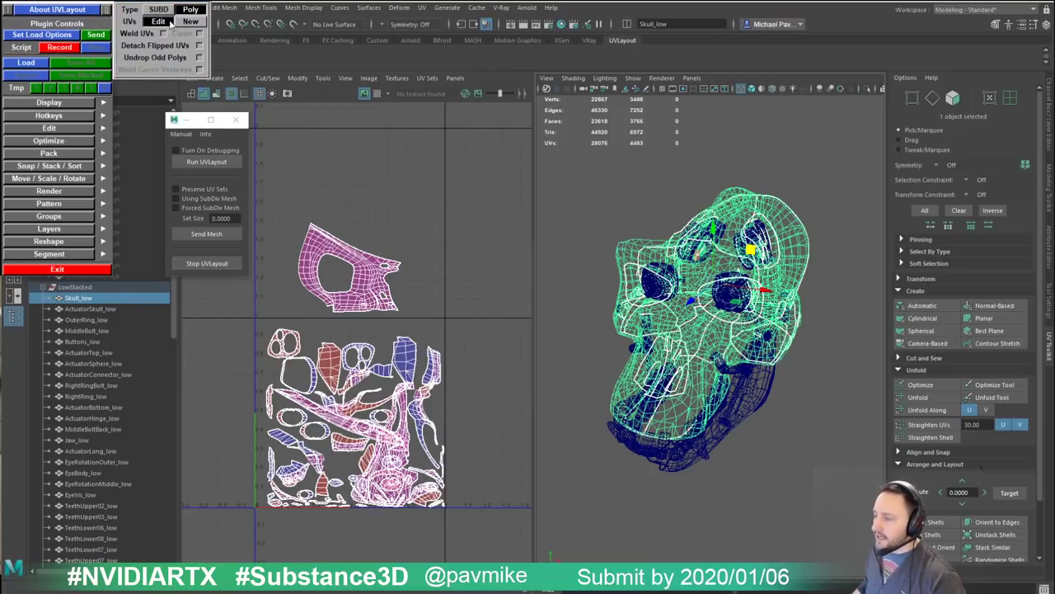
left_click(210, 244)
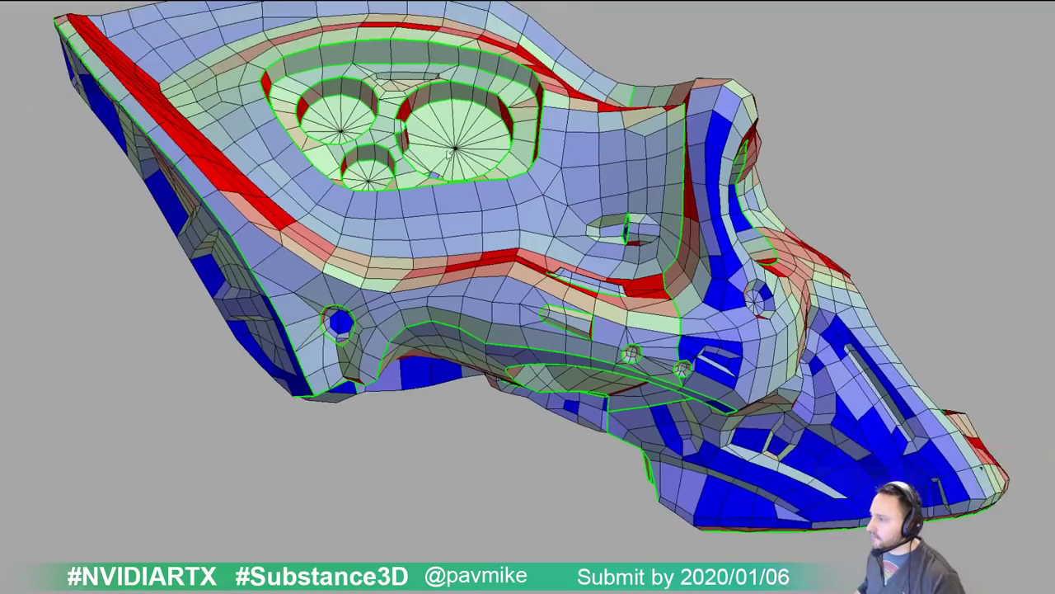
Step: Inspect the skull in UVLayout's 3D view, enlarge the viewport window and switch to the UV view
left_click_drag(660, 165, 469, 157)
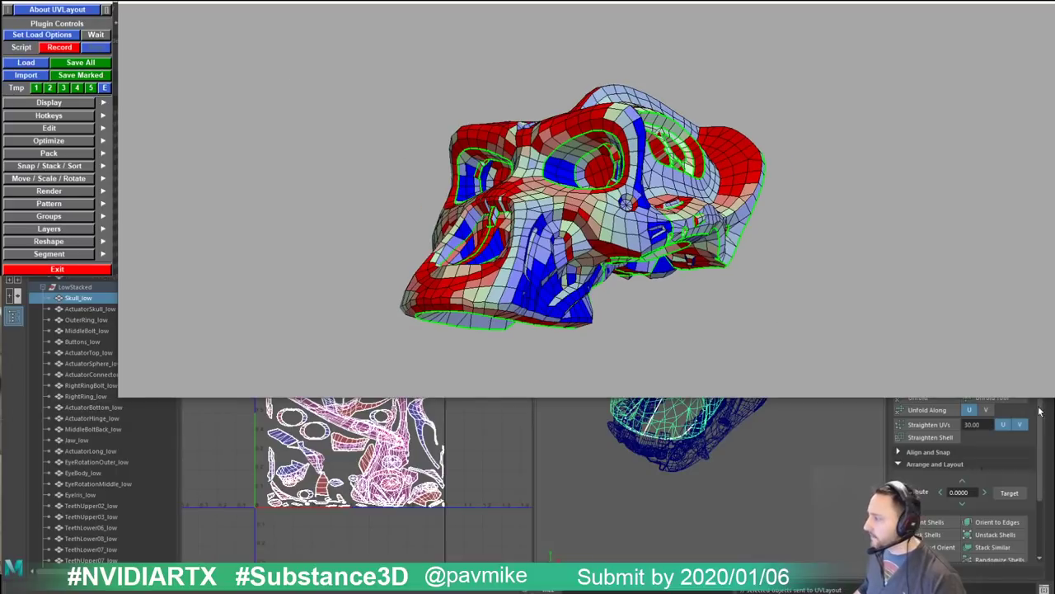
left_click_drag(1052, 396, 1048, 590)
left_click_drag(502, 360, 685, 370)
key("1")
right_click_drag(657, 360, 404, 237)
scroll(404, 219, "down", 3)
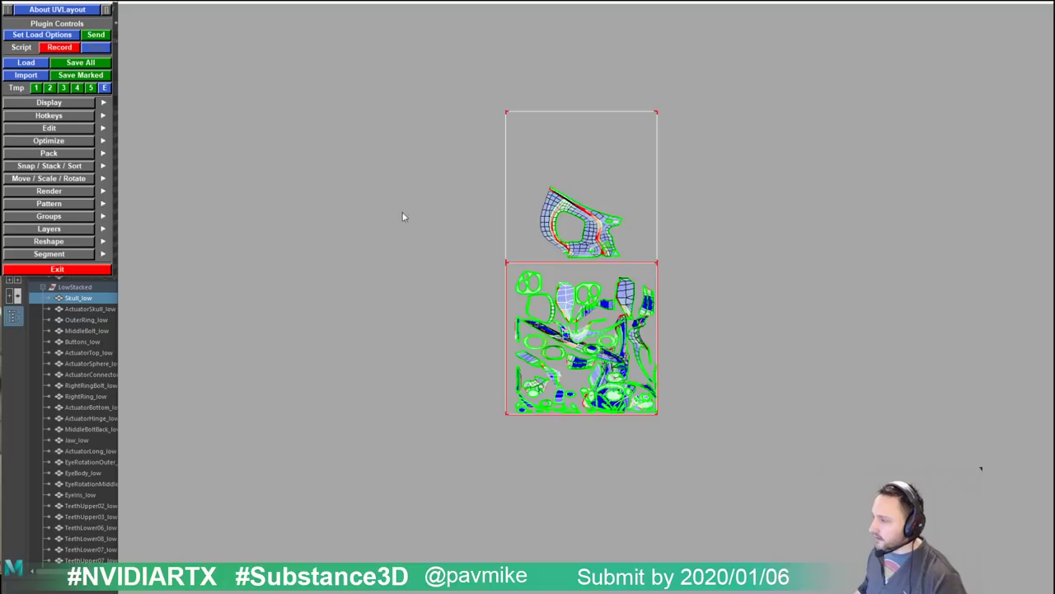
Step: Flatten all of the skull's UV shells together and pack them into the UV square
scroll(438, 243, "up", 1)
left_click_drag(292, 121, 766, 539)
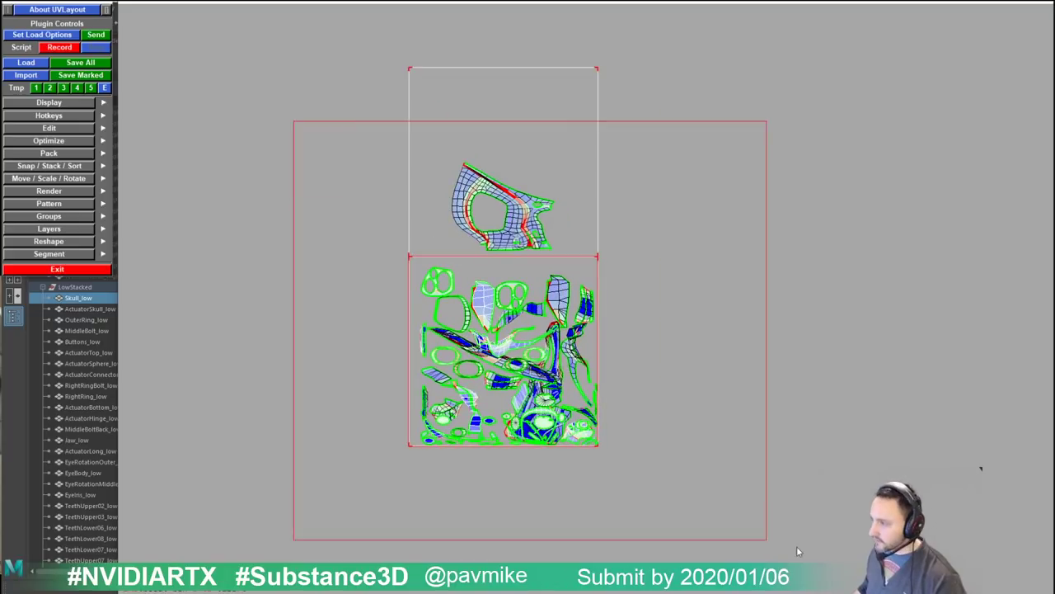
key("shift+f")
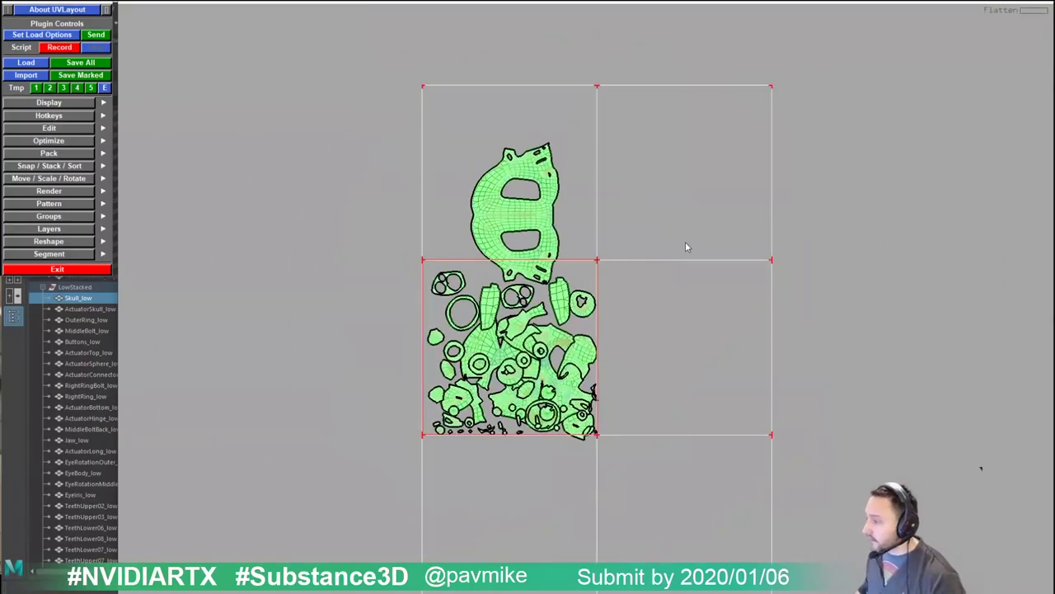
key("bracketright")
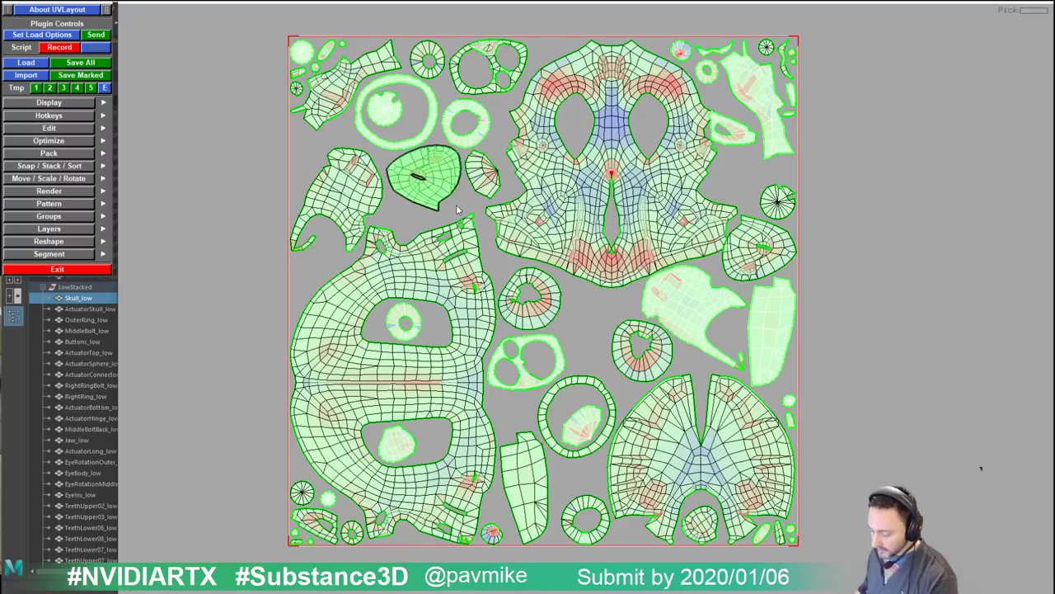
Step: Flip the mirrored, pale-coloured larger shells across the UV square so they face the correct way
key("f")
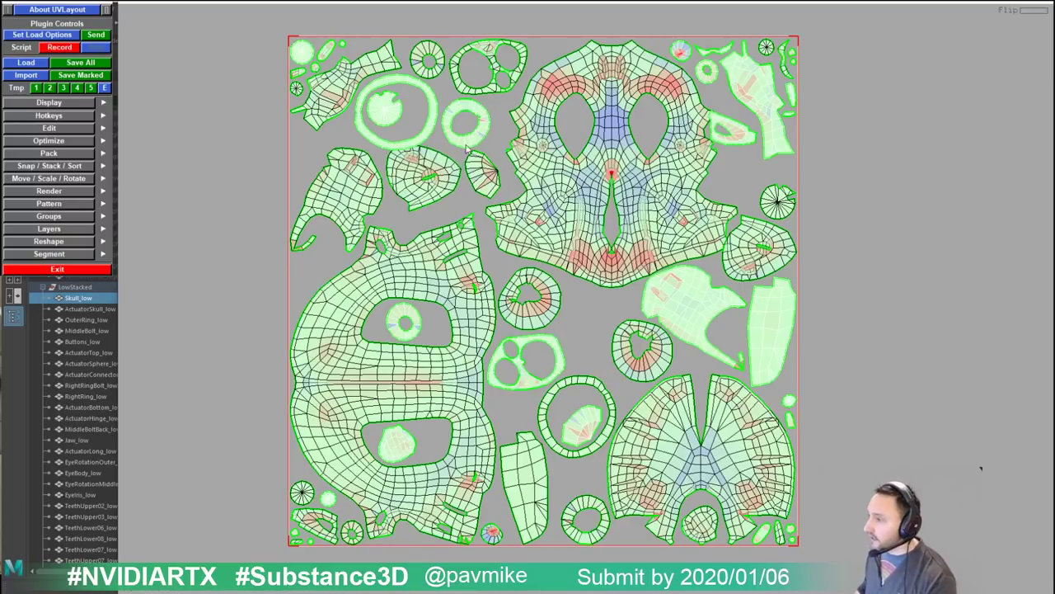
key("g")
key("g")
key("g")
key("g")
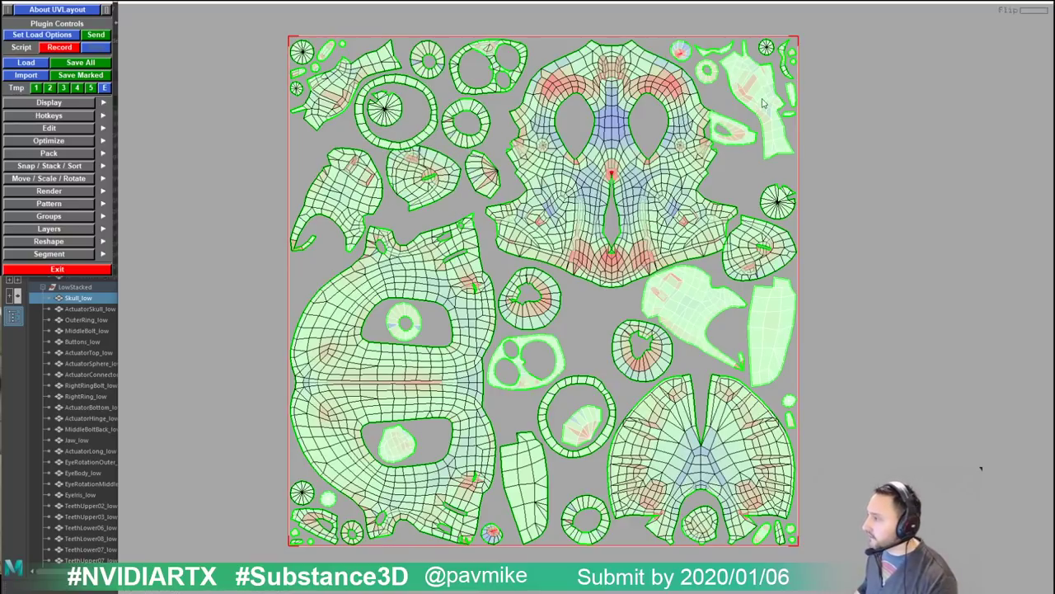
key("f")
key("f")
key("f")
key("f")
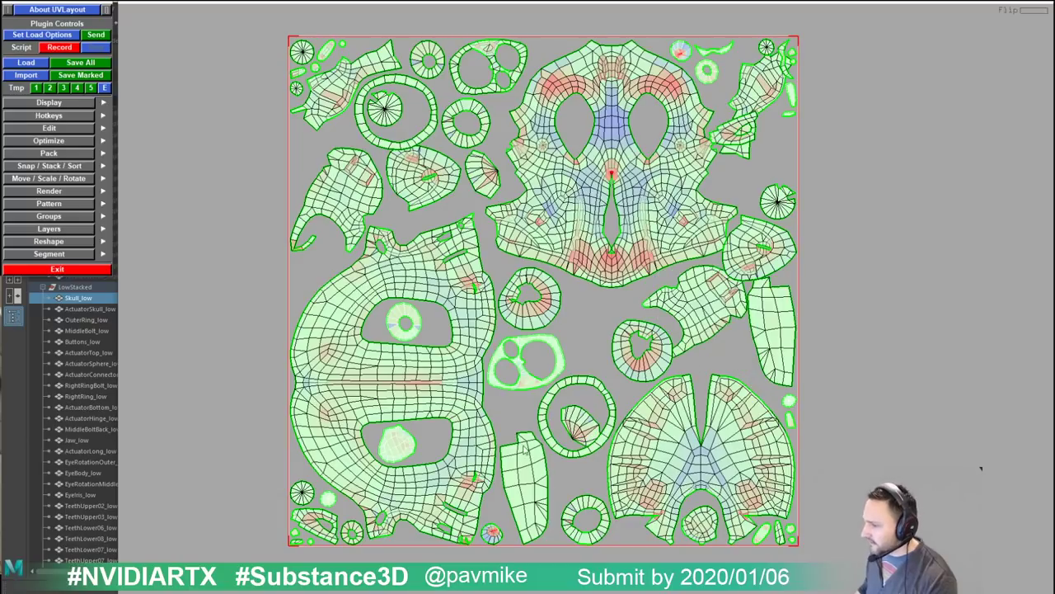
key("f")
key("f")
key("f")
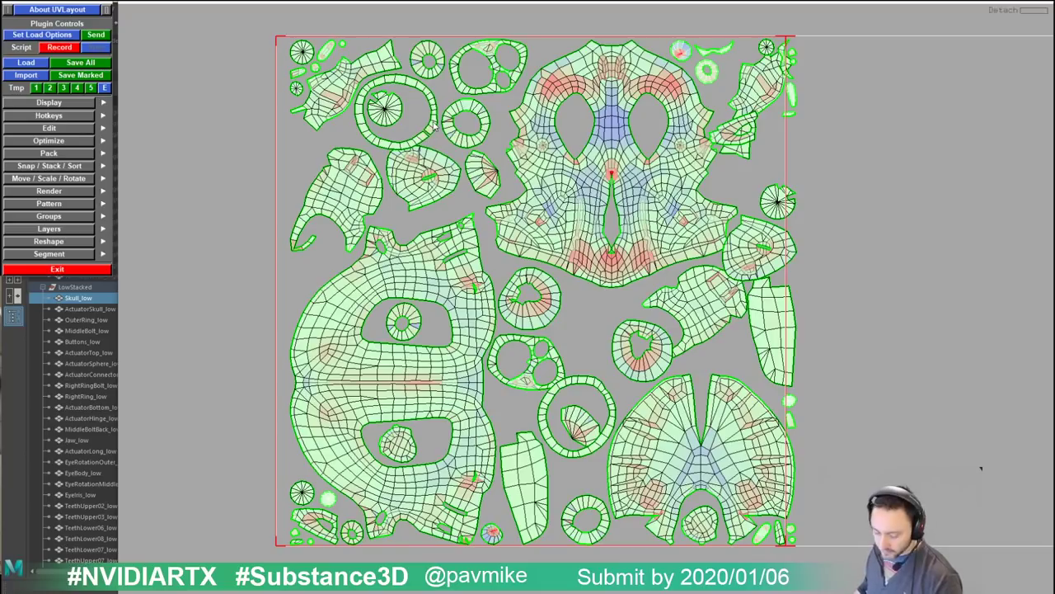
Step: Straighten the large cut ring shell into a strip, place it vertically outside the UV square, and flatten it
key("r")
left_click_drag(397, 134, 910, 300)
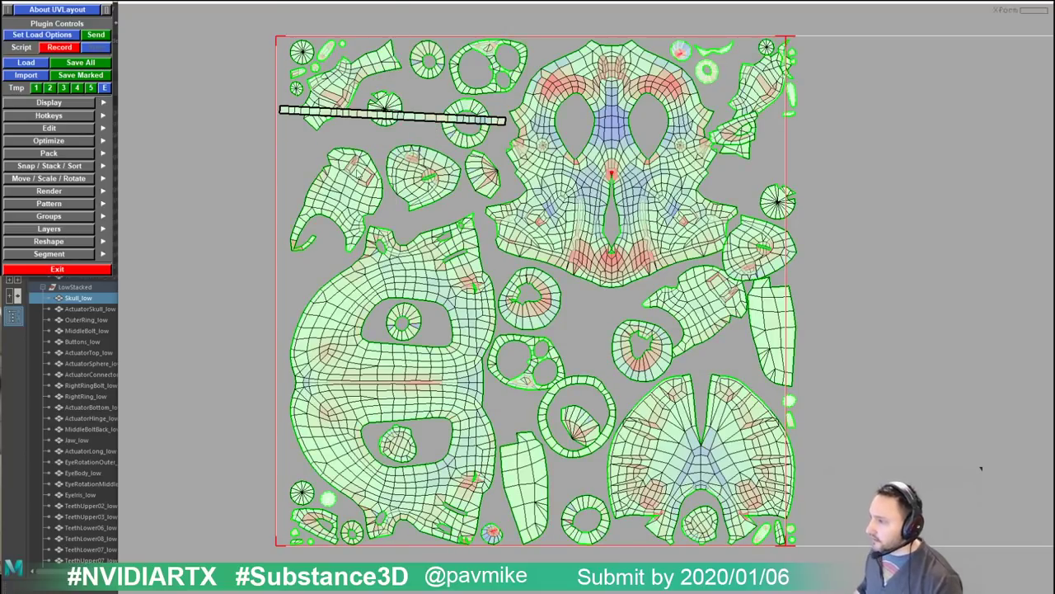
key("r")
middle_click_drag(396, 132, 893, 283)
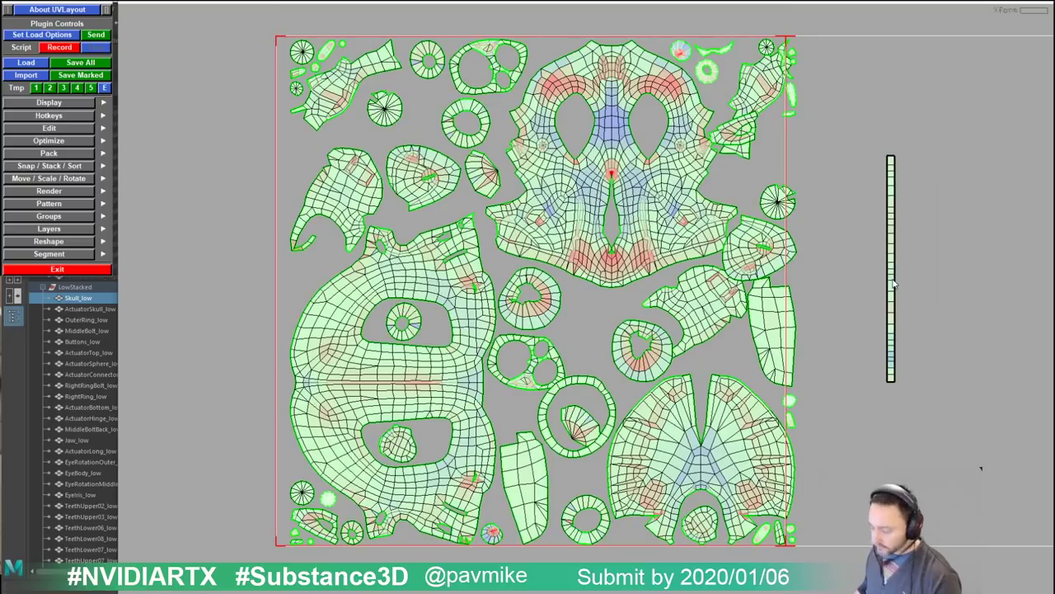
key("f")
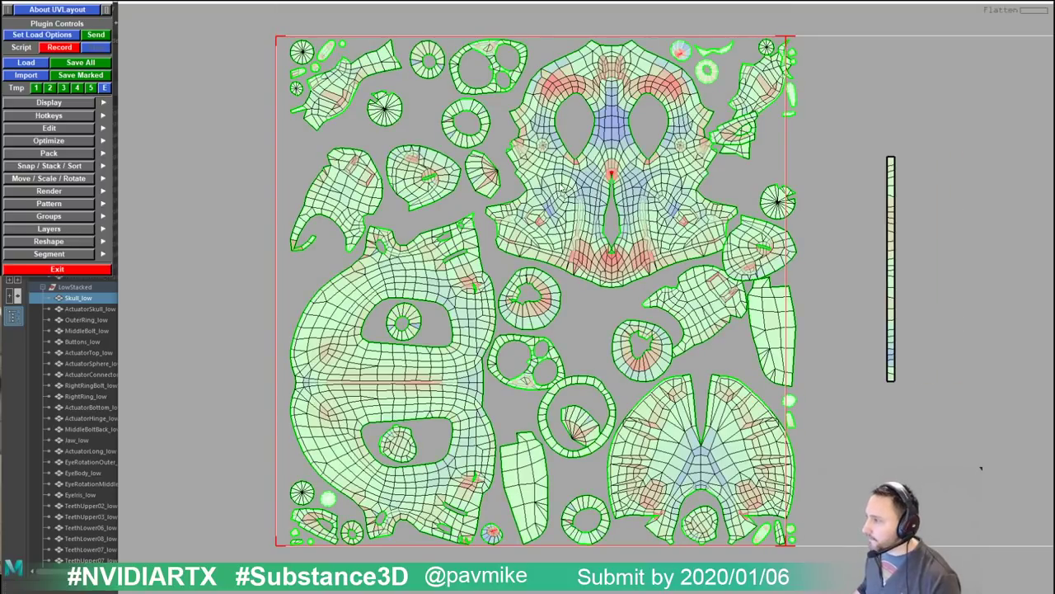
Step: Cut the large face shell in half along its vertical centre line and separate the two halves
mouse_move(568, 200)
middle_mouse_down()
mouse_move(597, 228)
mouse_move(567, 204)
middle_mouse_up()
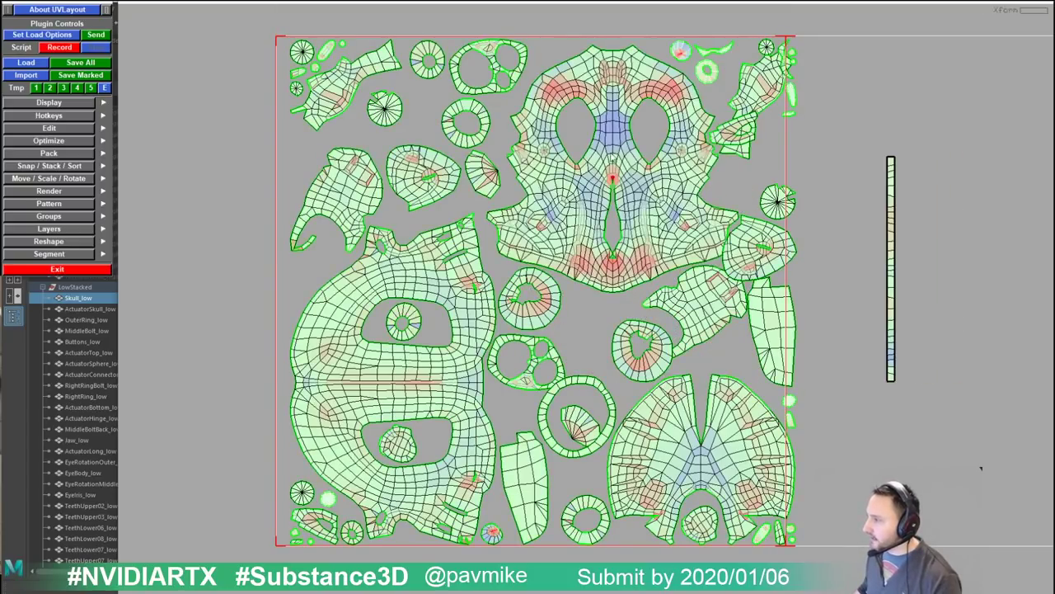
key("c")
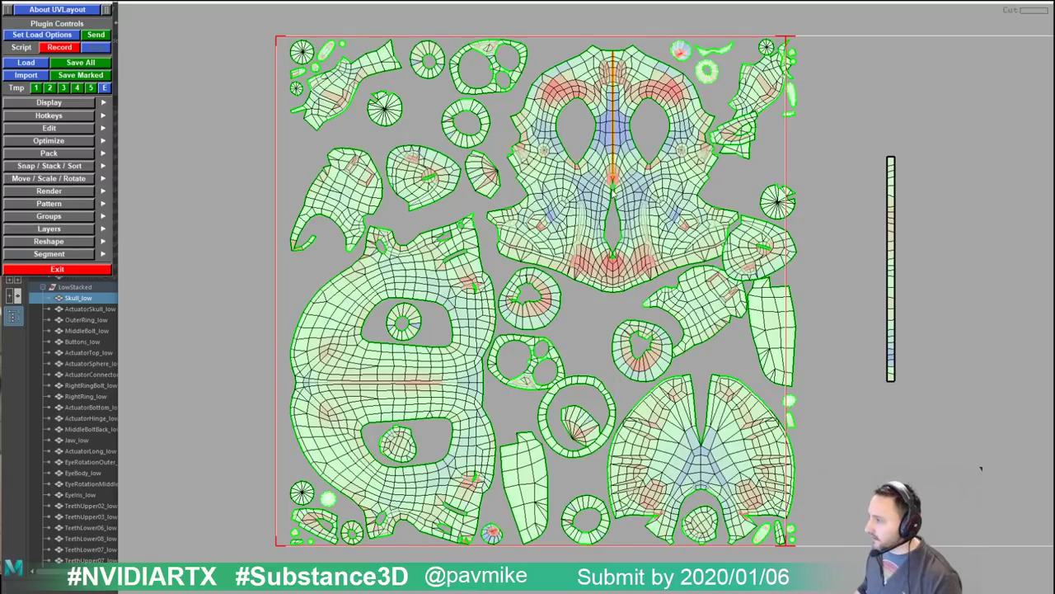
right_click_drag(614, 192, 614, 258)
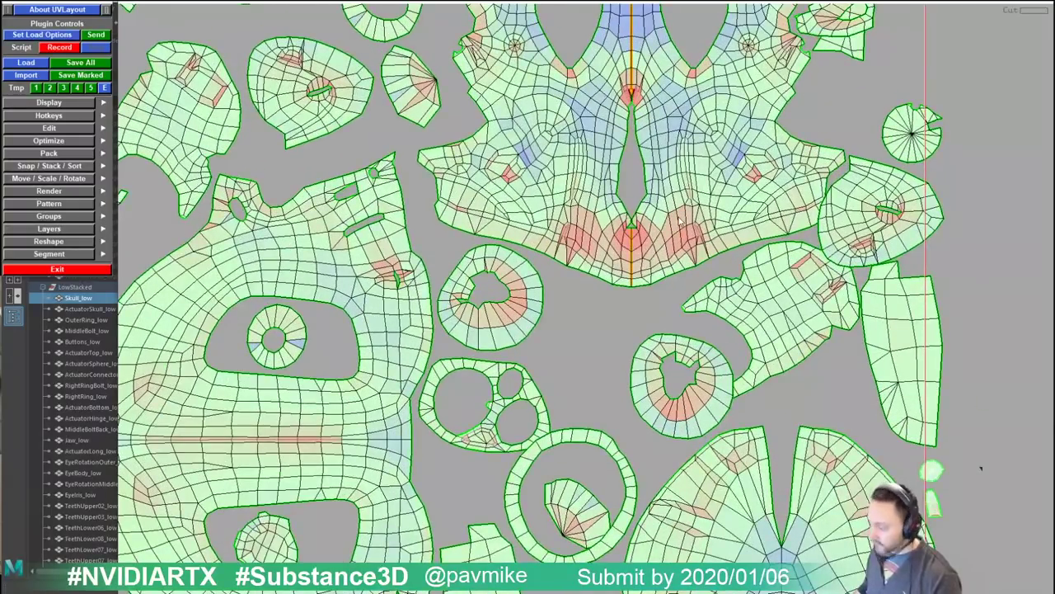
key("Return")
middle_click_drag(686, 182, 703, 232)
right_click_drag(693, 216, 664, 176)
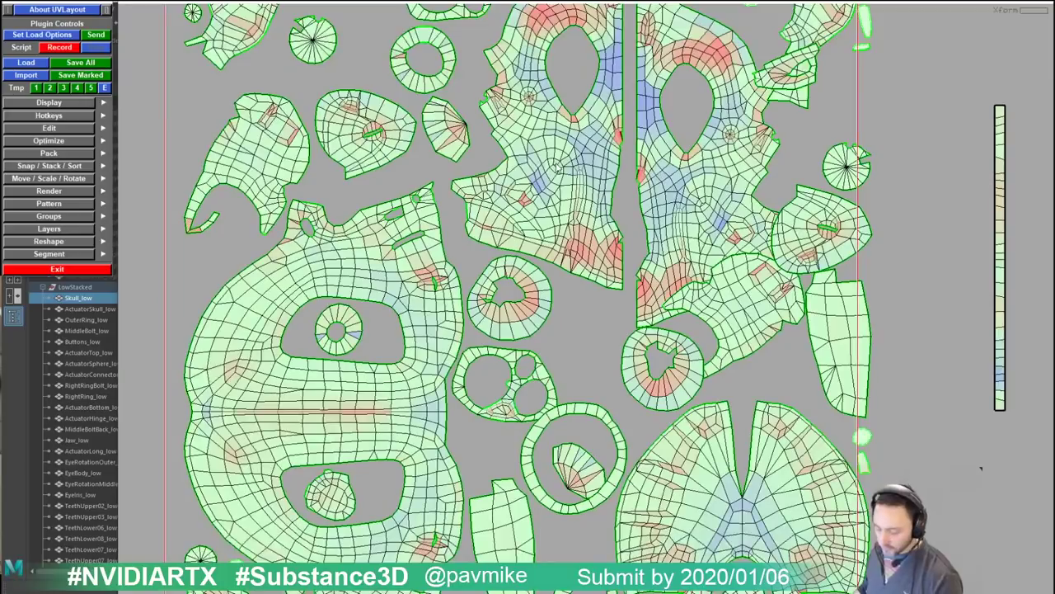
Step: Return both face halves to the 3D editing view and weld them back together along the centre line
key("f")
key("shift+d")
key("shift+d")
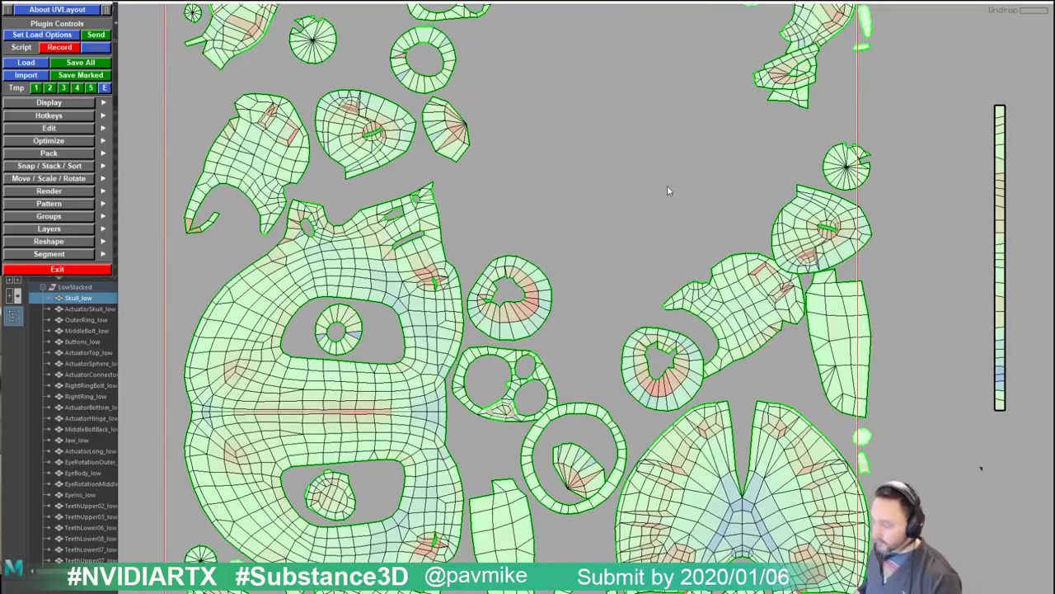
key("2")
right_click_drag(668, 212, 648, 196)
left_click_drag(648, 197, 635, 195)
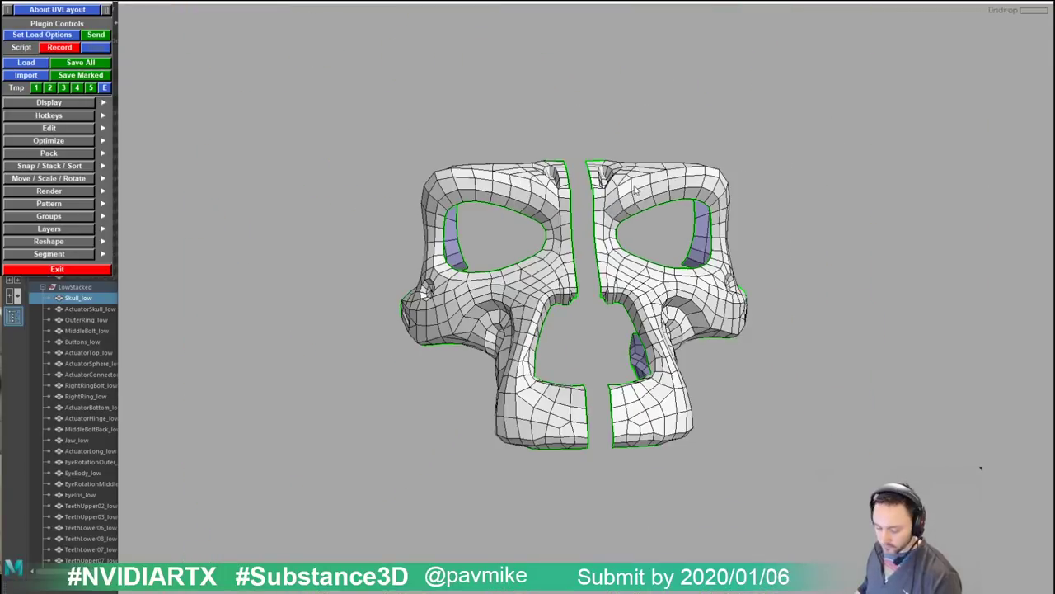
key("g")
key("g")
Step: Try to mark a cut on one side of the skull, under the cheekbone and down the muzzle
right_click_drag(710, 223, 627, 184)
left_click_drag(626, 184, 470, 181)
middle_click_drag(634, 252, 560, 237)
right_click_drag(560, 238, 606, 266)
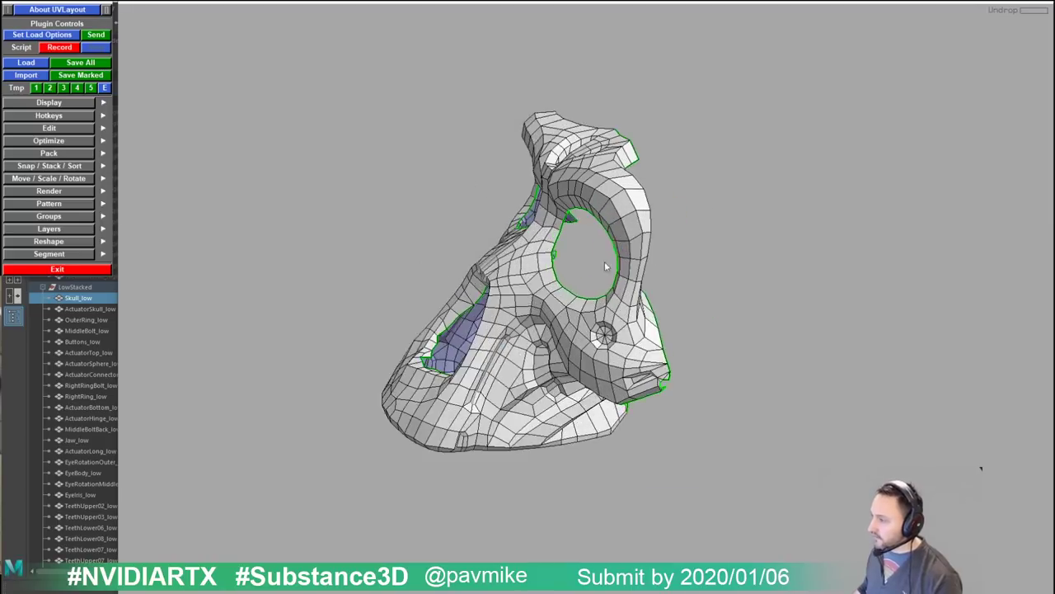
left_click_drag(605, 266, 601, 310)
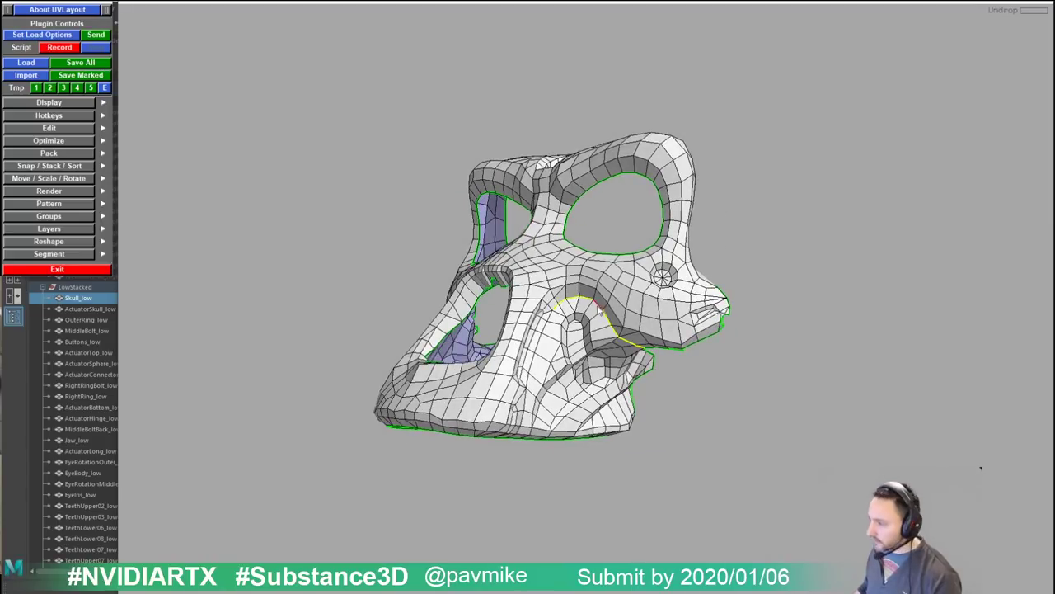
key("c")
middle_click_drag(550, 320, 569, 252)
right_click_drag(569, 252, 532, 356)
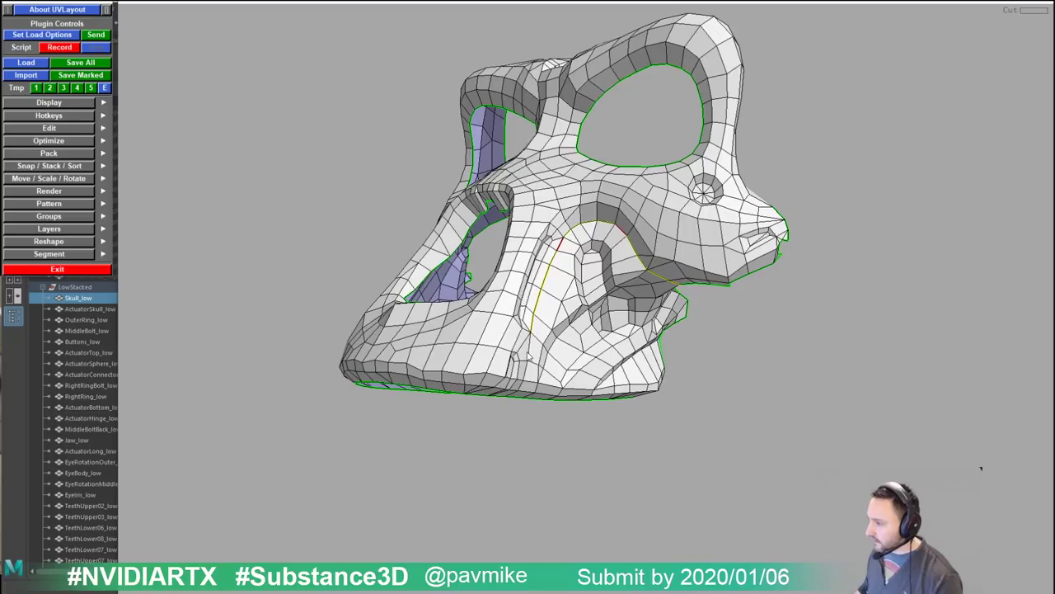
key("Return")
left_click_drag(534, 345, 581, 356)
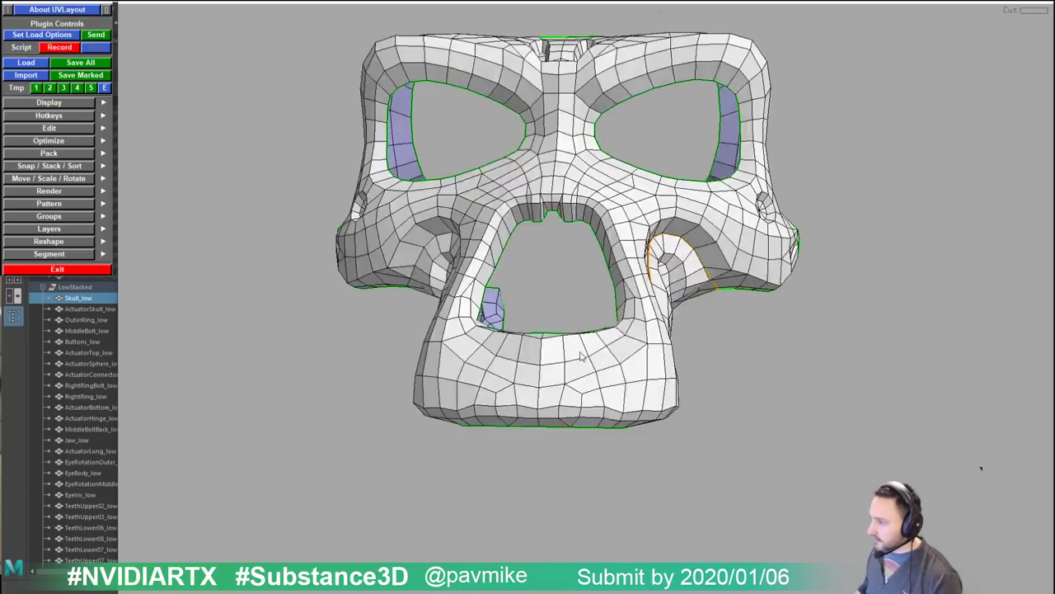
left_click_drag(707, 324, 639, 318)
key("shift+d")
right_click_drag(626, 317, 595, 299)
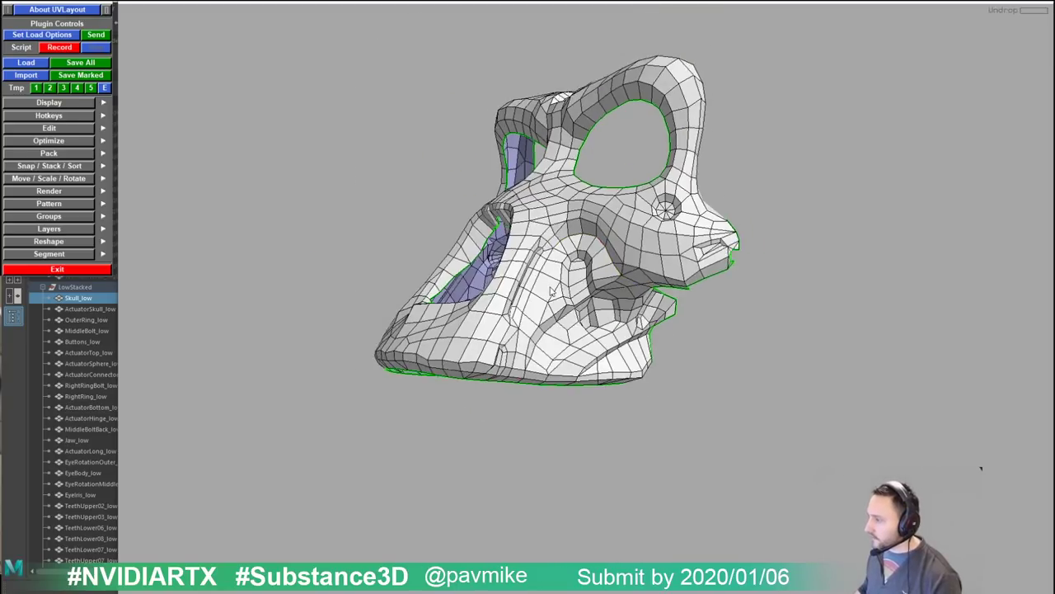
Step: Find the skull's symmetry using the central edge between the eye sockets and turn symmetry on
left_click_drag(595, 298, 647, 300)
left_click(50, 103)
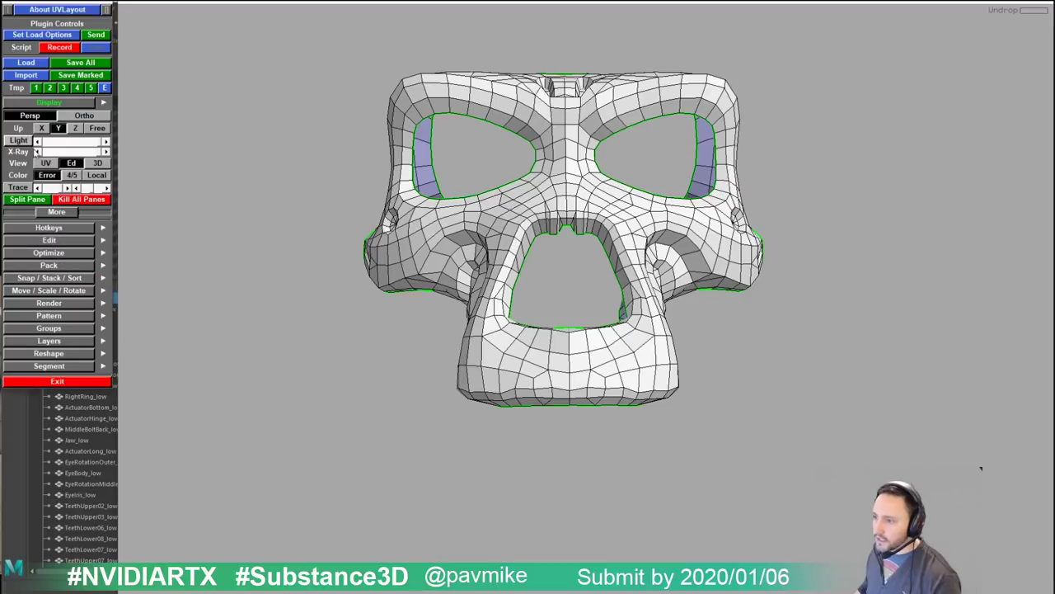
left_click(38, 104)
left_click(41, 128)
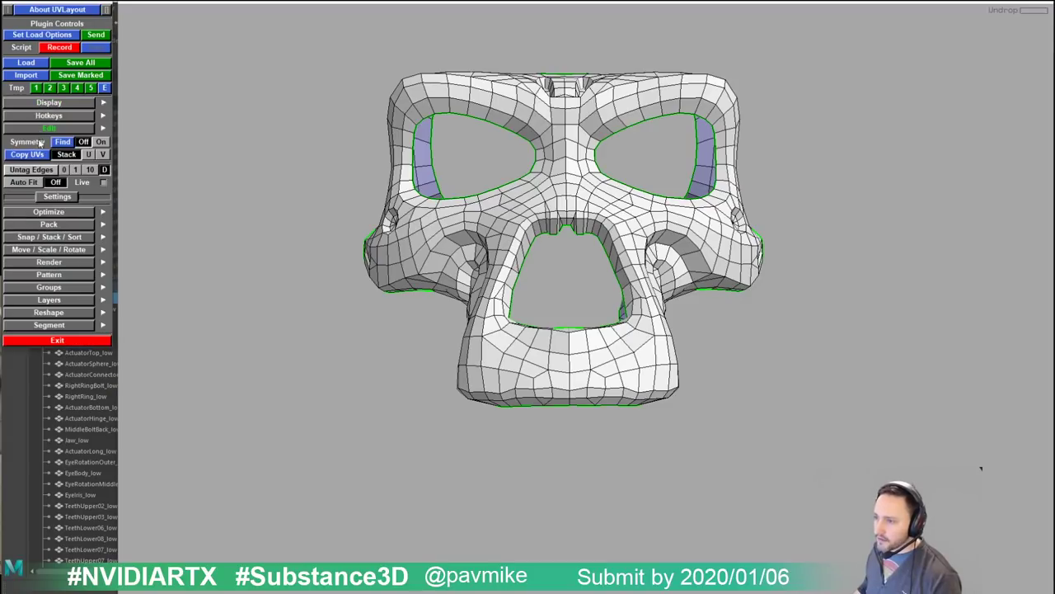
left_click(36, 143)
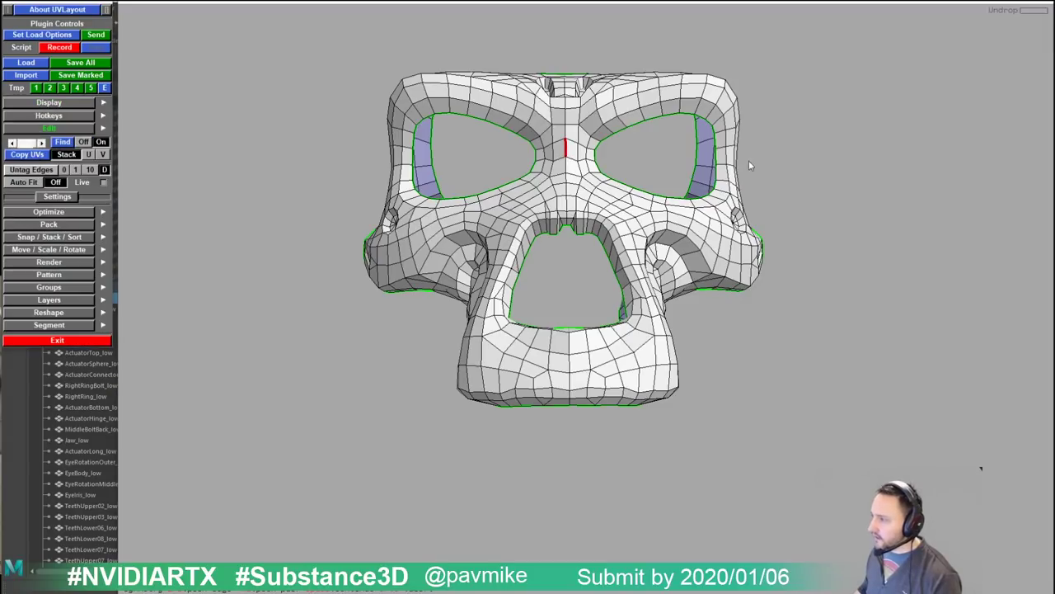
key("space")
left_click_drag(564, 173, 581, 157)
left_click(64, 143)
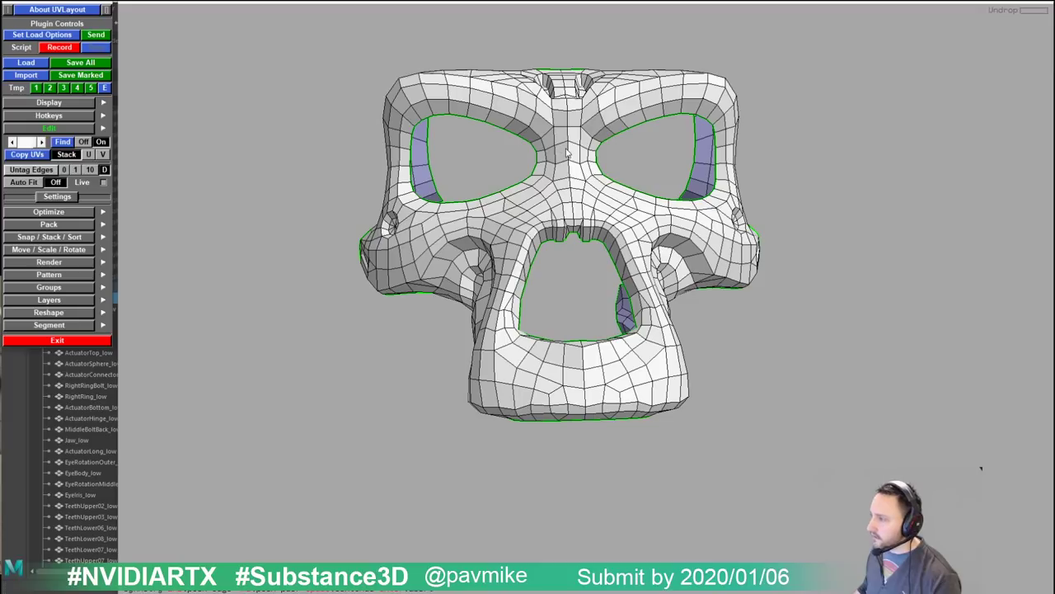
key("c")
key("Return")
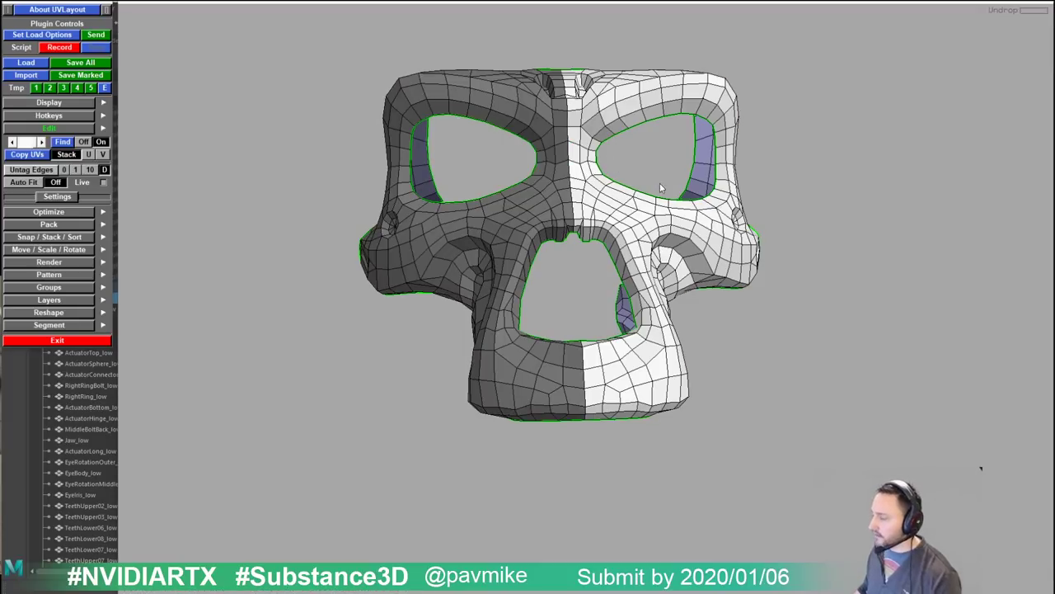
Step: Cut symmetric seams under the cheekbones and down the muzzle's sides, then drop the face and cheek shells into the UV view
left_click_drag(659, 183, 655, 206)
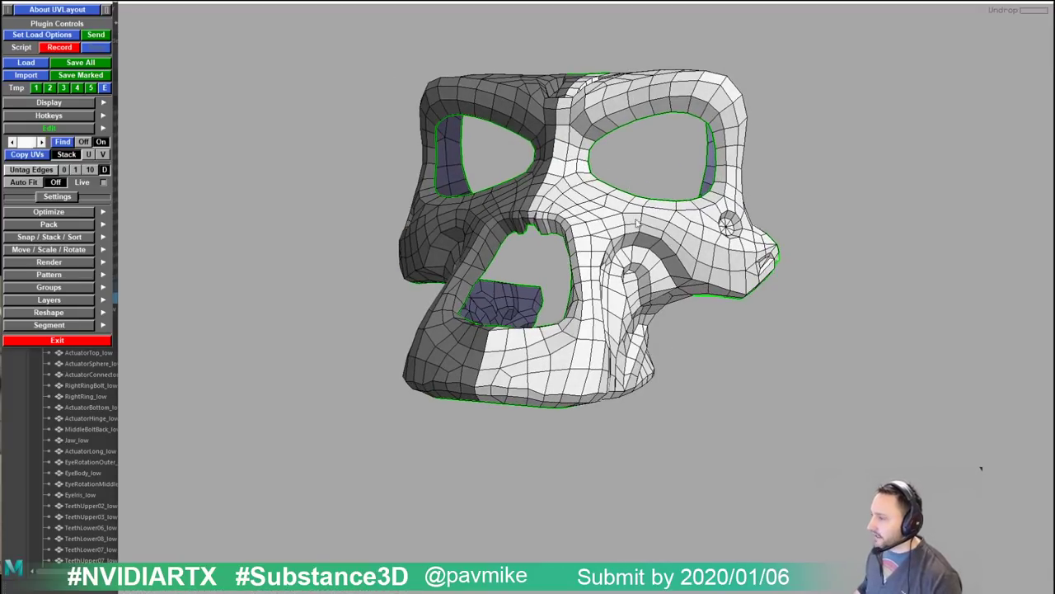
right_click_drag(636, 221, 721, 264)
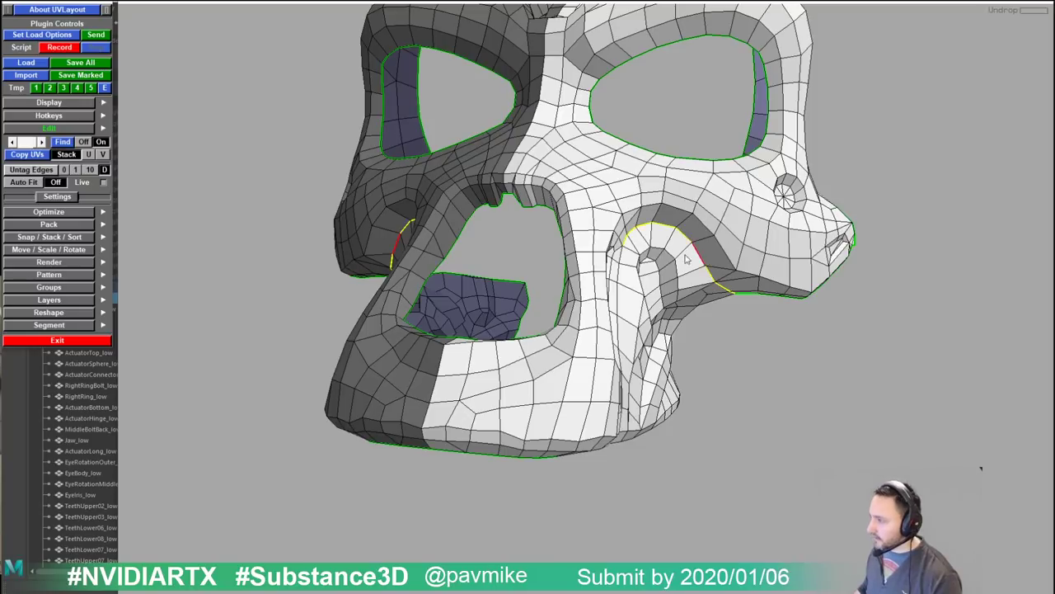
left_click_drag(689, 260, 615, 261)
key("c")
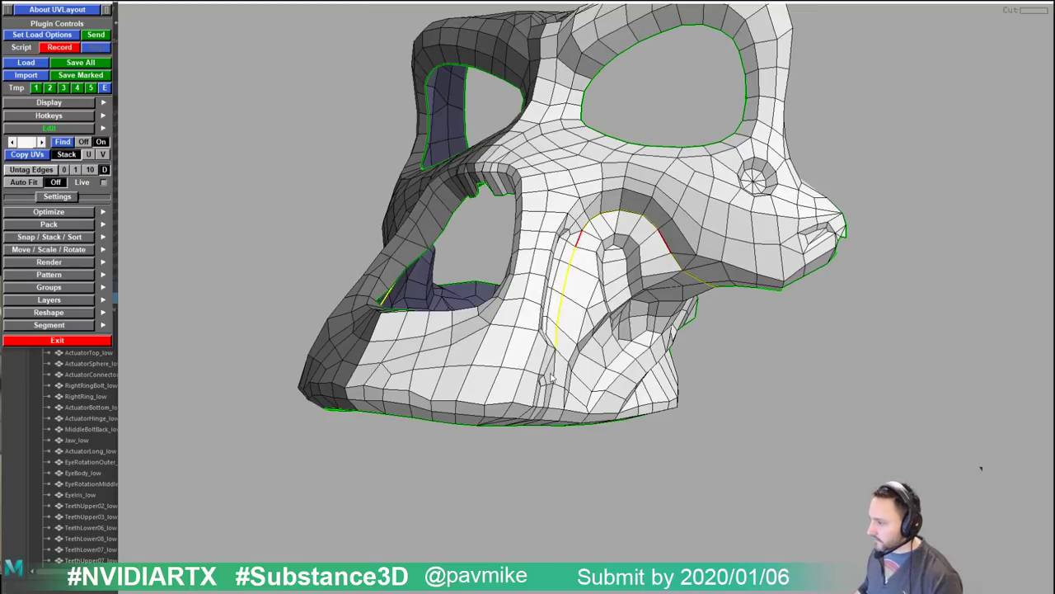
key("c")
left_click_drag(566, 361, 595, 309)
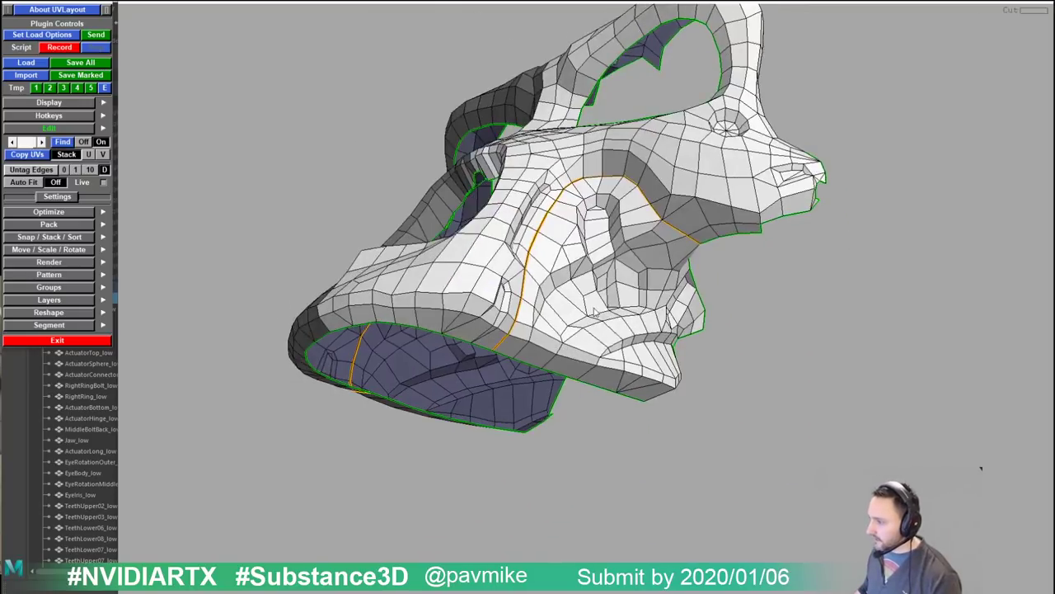
key("d")
key("u")
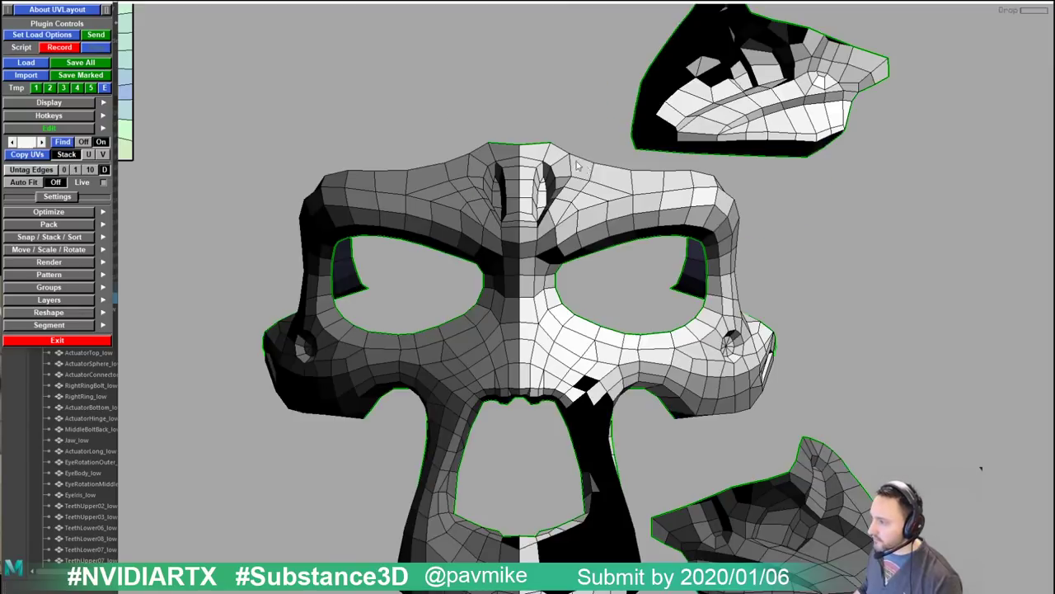
Step: Flatten the face shell and both cheek shells, and move the dark mirrored cheek shell away from the face
right_click_drag(640, 246, 549, 212)
middle_click_drag(549, 211, 527, 187)
right_click_drag(528, 187, 605, 320)
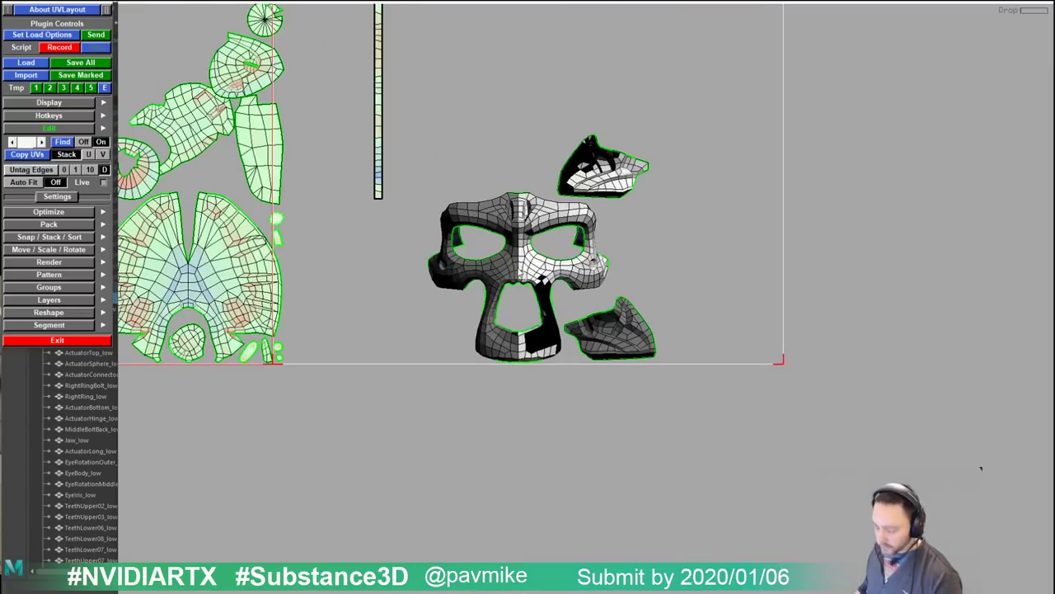
key("f")
key("f")
key("f")
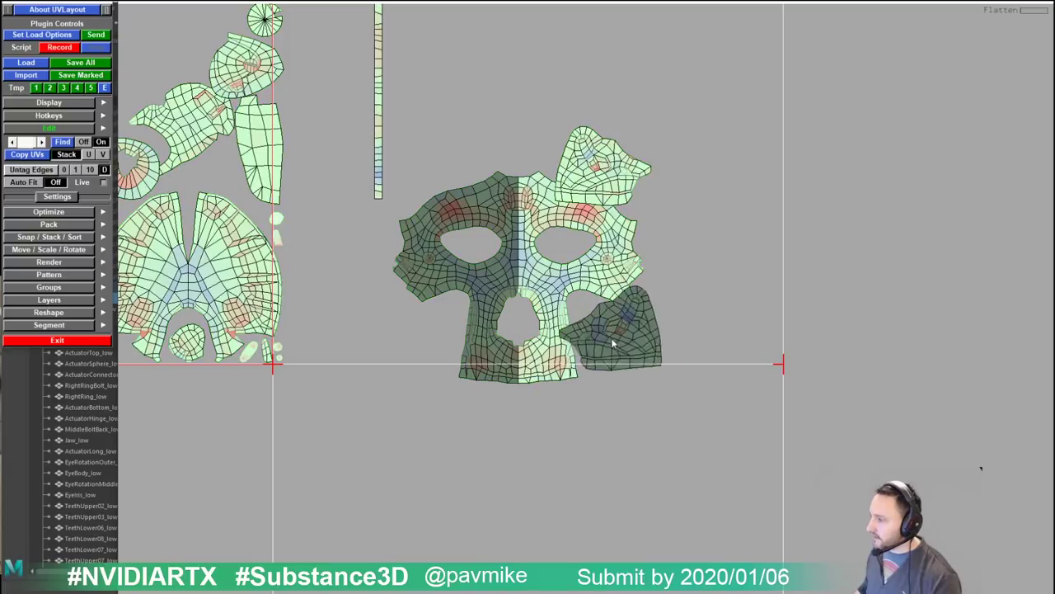
left_click_drag(612, 342, 745, 351)
Step: Cut the fan-shaped shell in half along its centre line and move one half outside the UV square
right_click_drag(508, 239, 639, 292)
middle_click_drag(312, 206, 680, 222)
middle_click_drag(470, 281, 639, 206)
right_click_drag(640, 206, 775, 306)
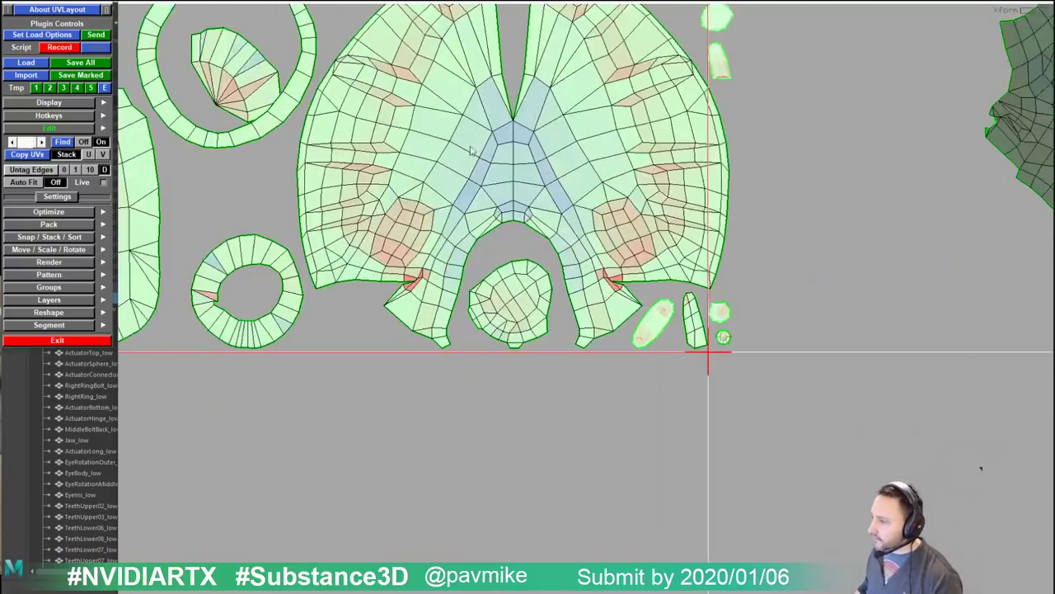
key("c")
key("Return")
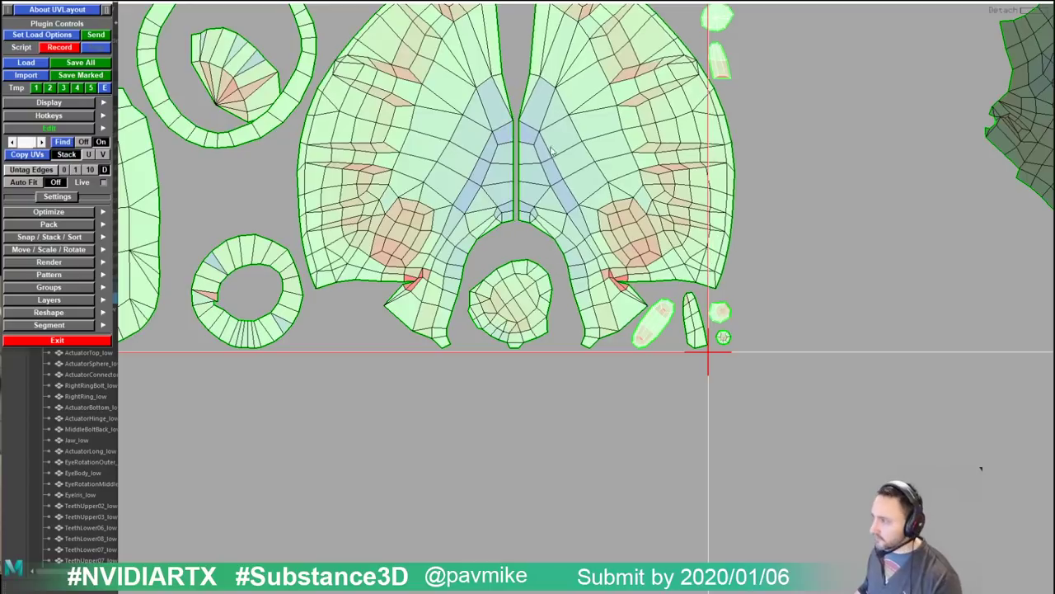
middle_click_drag(541, 147, 831, 274)
right_click_drag(800, 248, 693, 234)
middle_click_drag(692, 234, 361, 227)
Step: Enable U and V snapping, straighten the separated half's centre edge into a vertical line, and flatten the shell
left_click(48, 239)
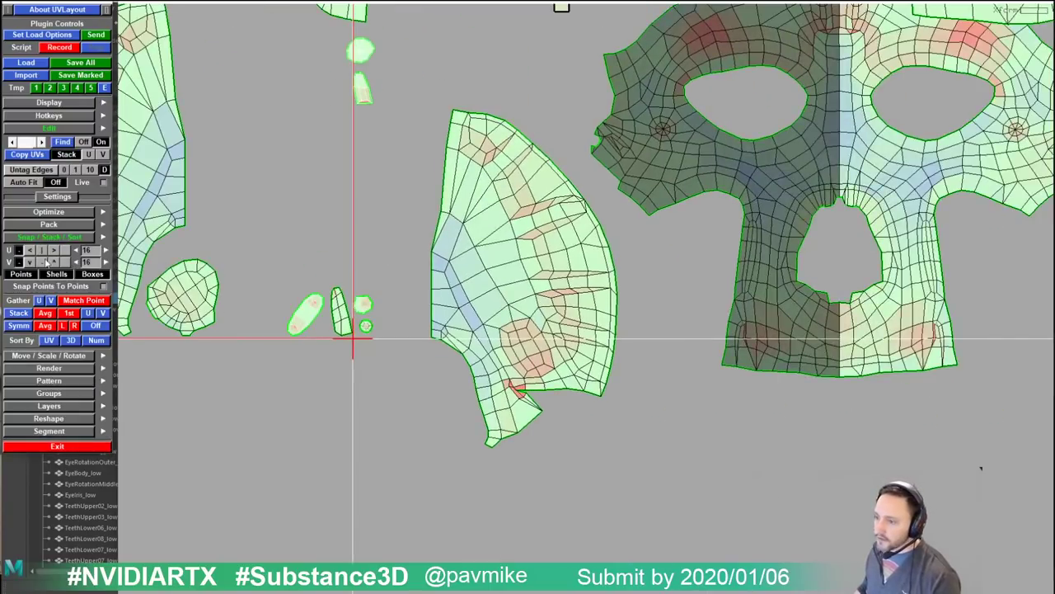
right_click_drag(407, 239, 626, 284)
scroll(626, 285, "up", 2)
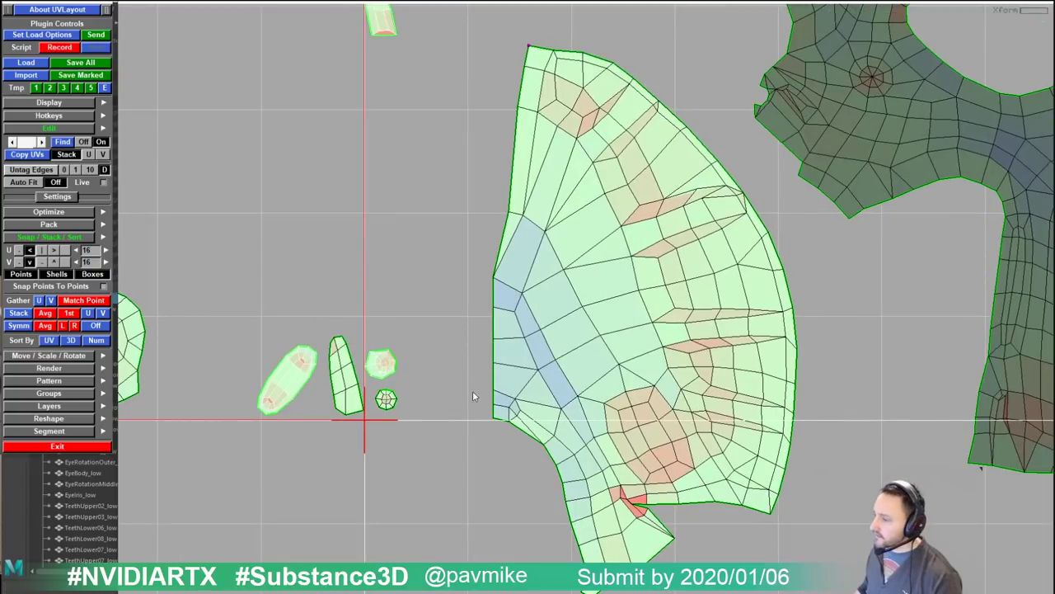
key("s")
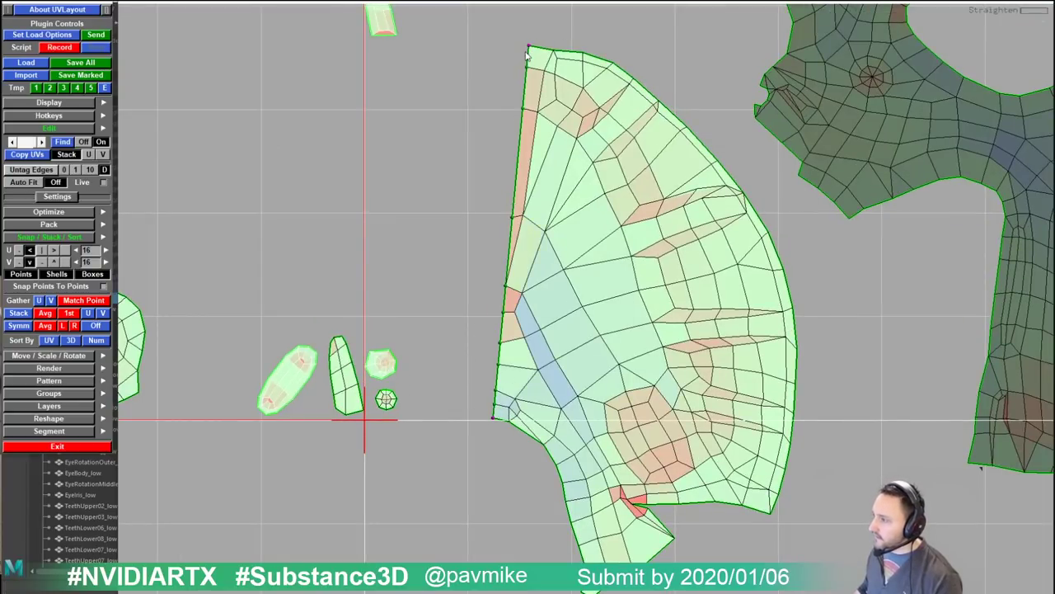
middle_click_drag(529, 46, 411, 25)
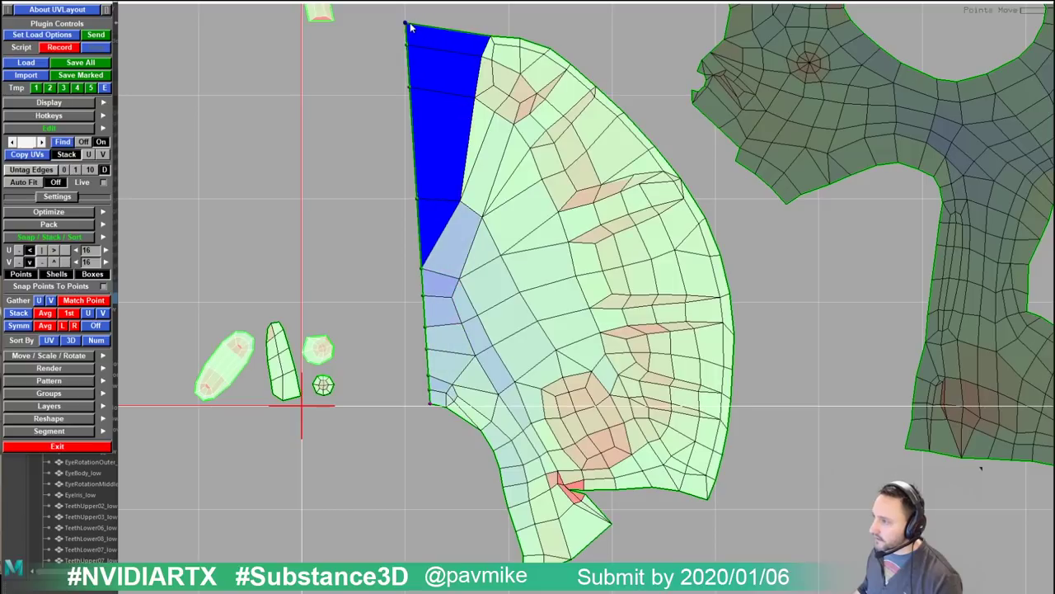
left_click_drag(430, 407, 409, 406)
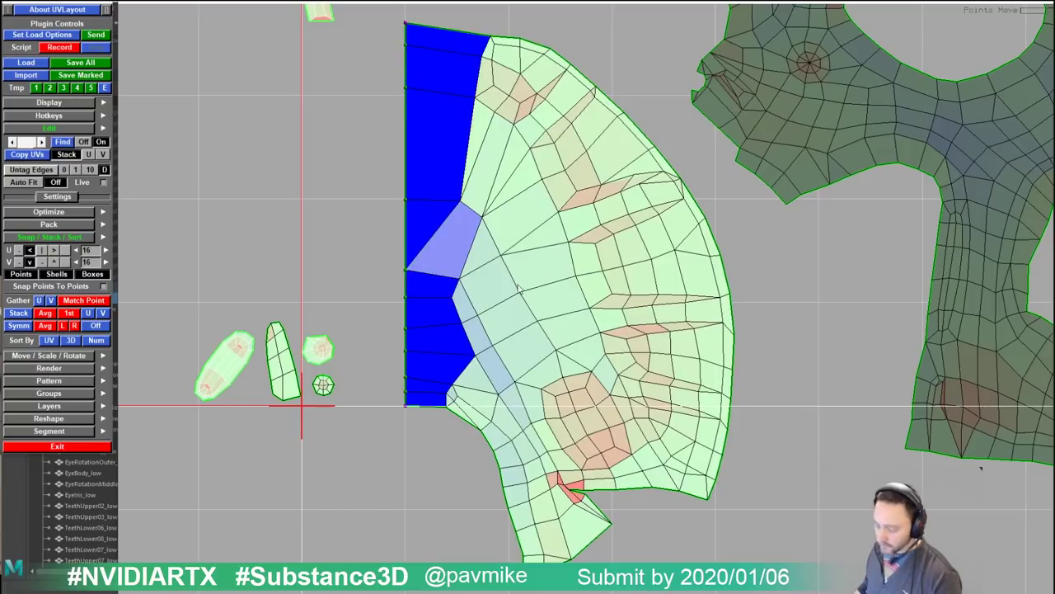
key("f")
right_click_drag(535, 297, 593, 200)
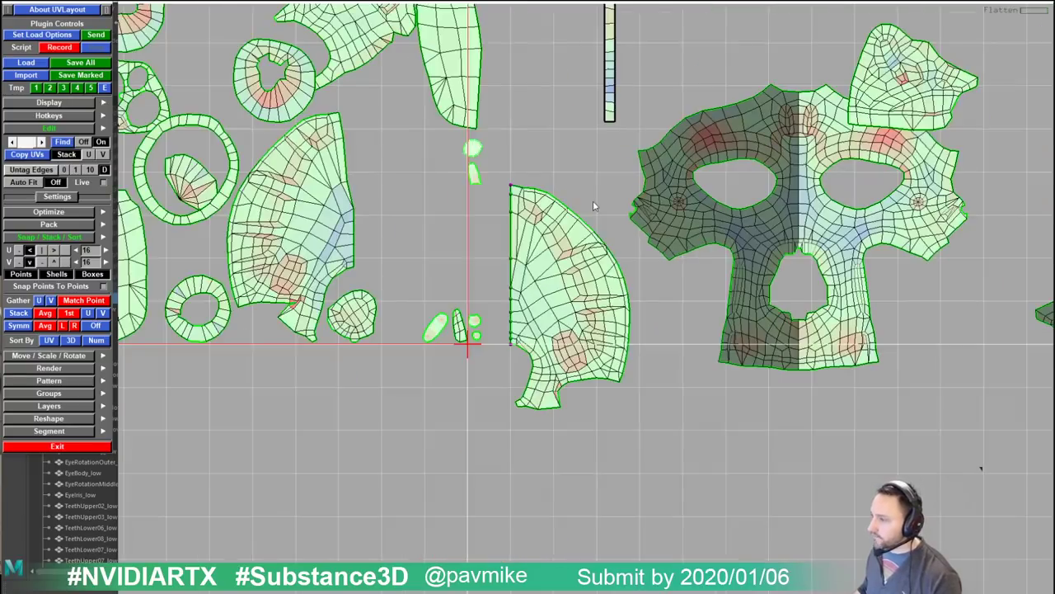
Step: Mirror the dark cheek shell to match its counterpart and arrange both cheek shells above the face shell
middle_click_drag(739, 212, 618, 244)
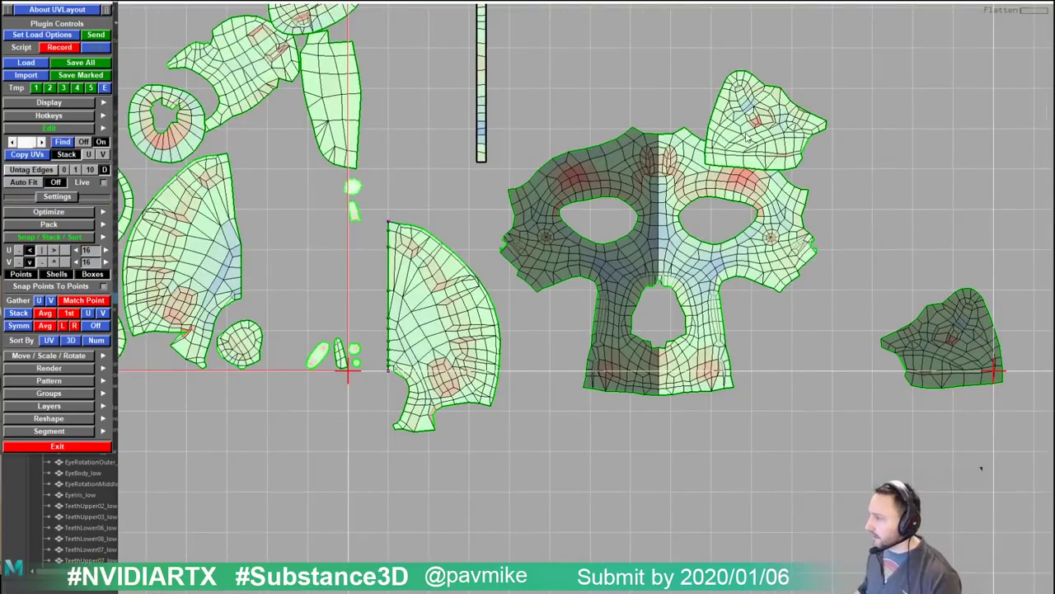
key("s")
middle_click_drag(758, 136, 722, 91)
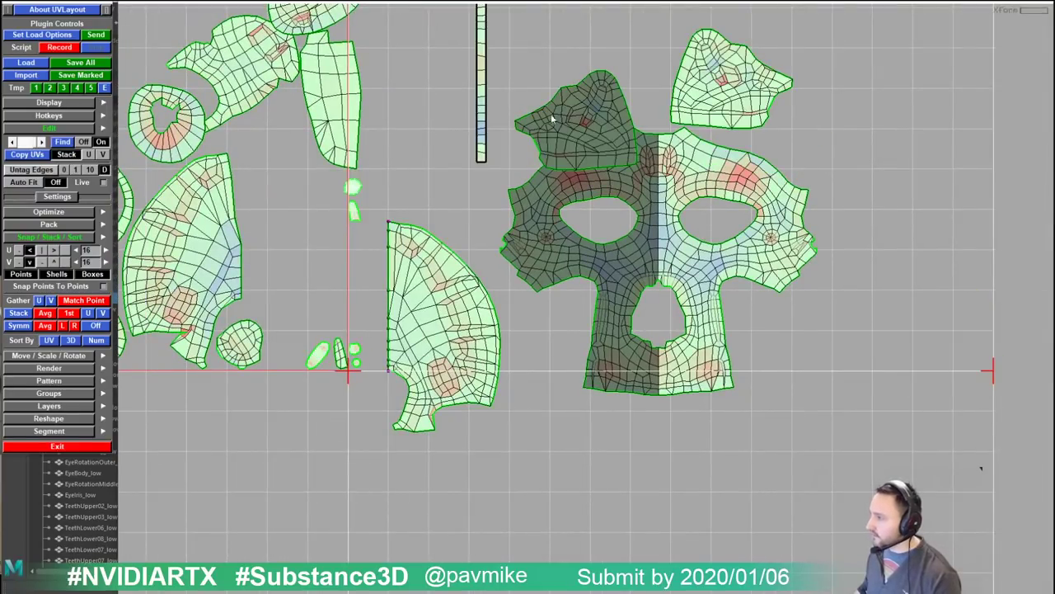
middle_click_drag(610, 150, 605, 108)
Step: Turn off the U and V snapping and repack the skull's shells into the UV square
right_click_drag(613, 142, 439, 142)
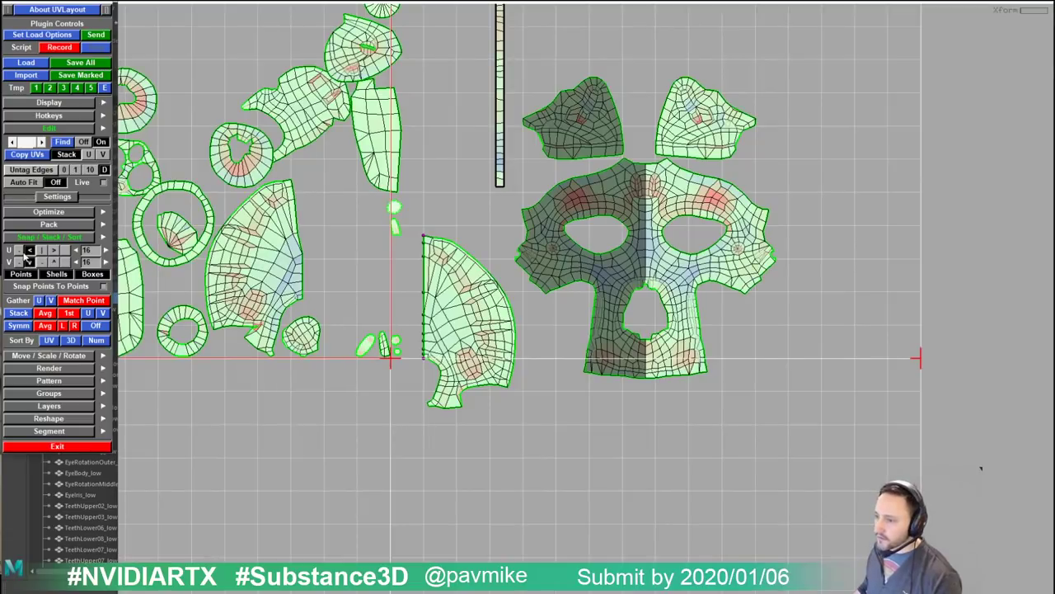
scroll(656, 272, "down", 2)
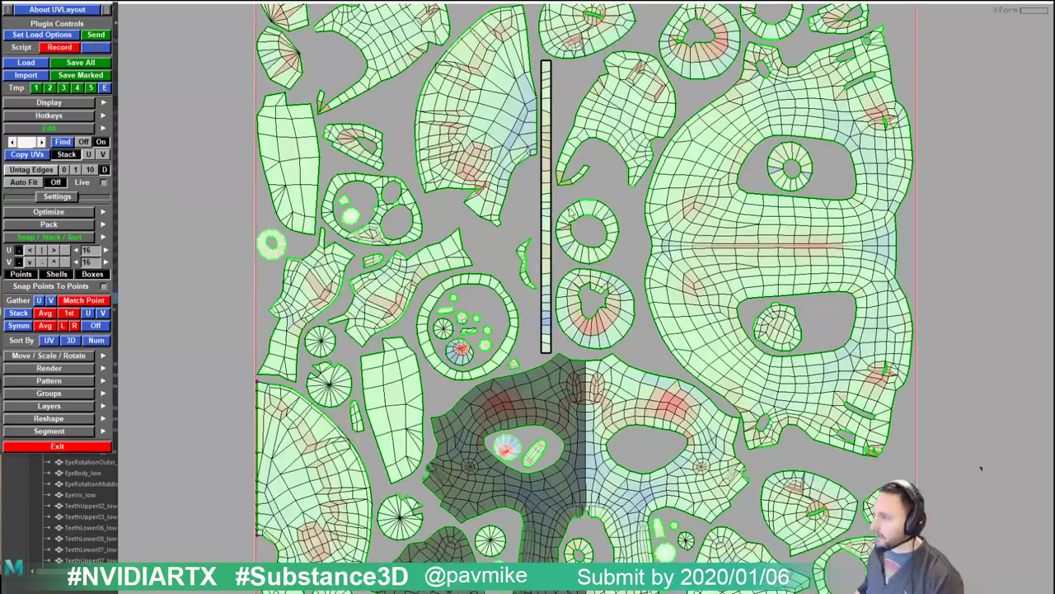
Step: Send the skull's repacked UV shells from UVLayout back to Maya
scroll(625, 272, "down", 3)
scroll(626, 272, "up", 3)
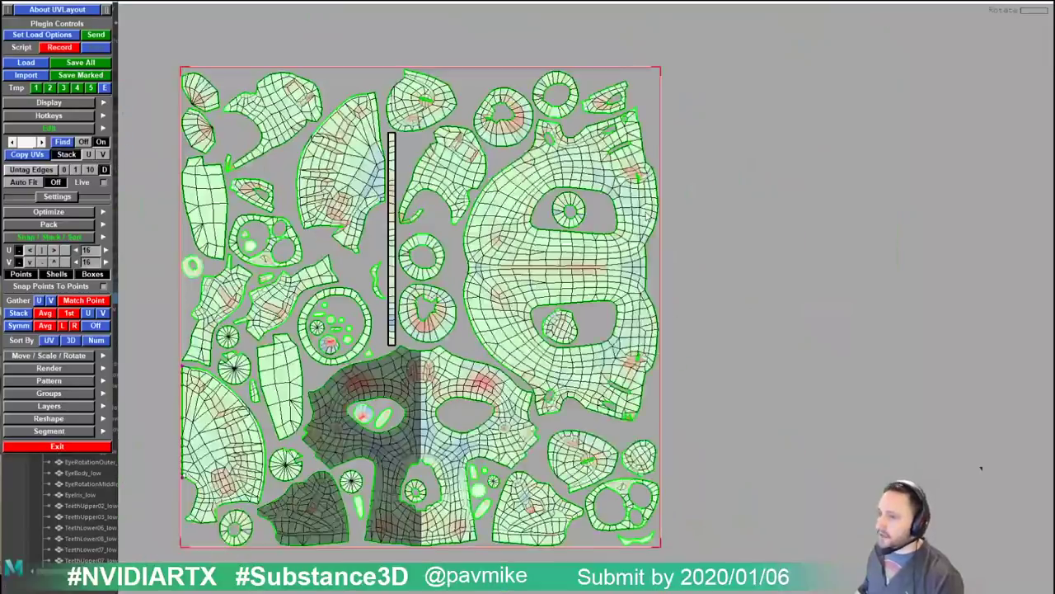
middle_click_drag(420, 307, 460, 302)
left_click(97, 35)
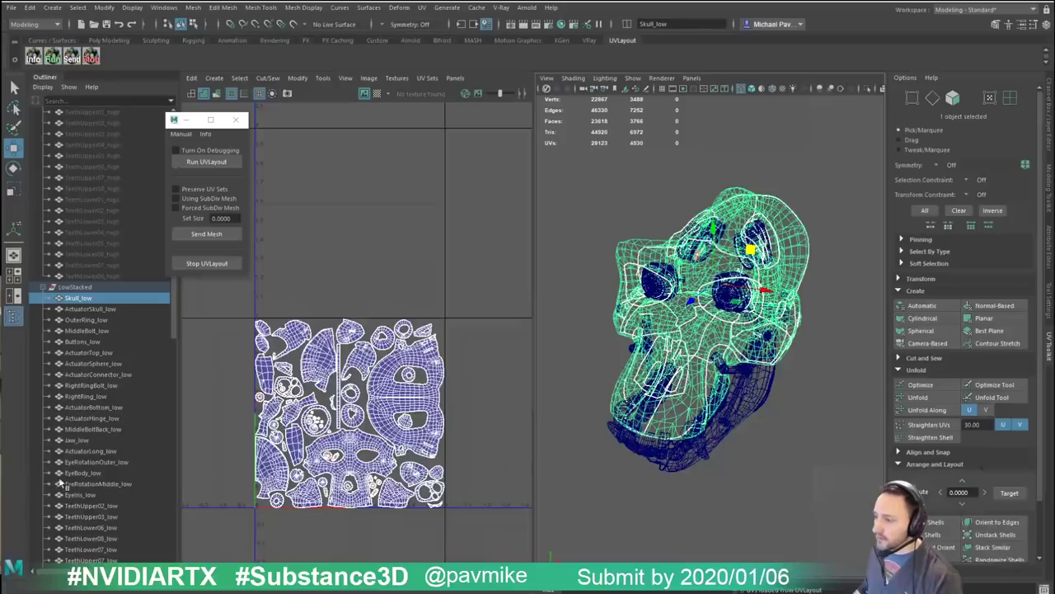
Step: Select the hook-shaped cheek shell's UVs on the skull and optimize them
right_click_drag(465, 263, 536, 231, "alt")
middle_click_drag(480, 239, 497, 155, "alt")
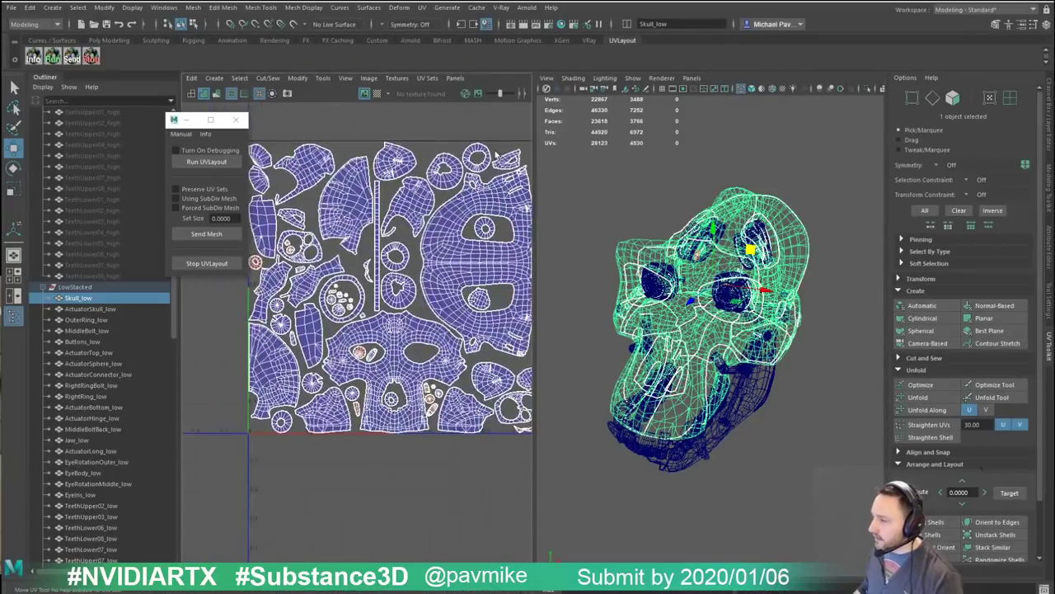
key("F12")
double_click(405, 202)
right_click_drag(473, 179, 388, 173, "shift")
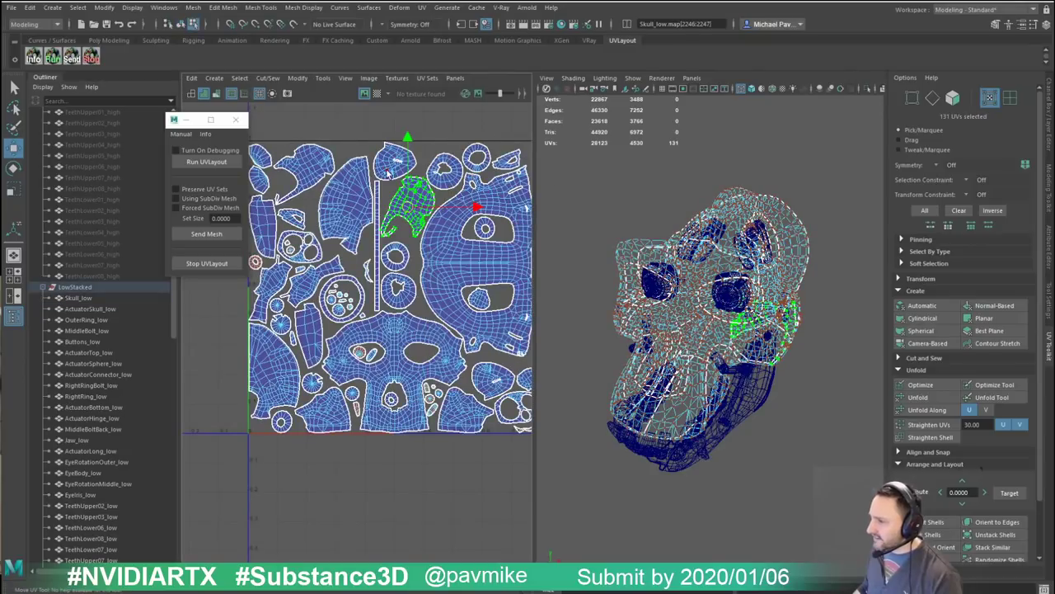
scroll(466, 189, "up", 2)
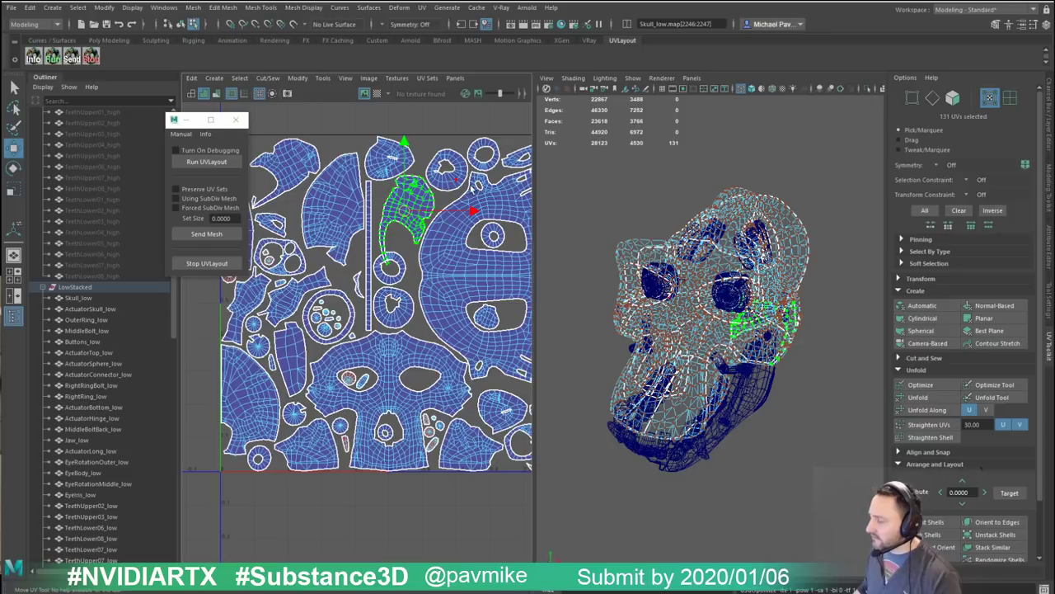
scroll(473, 190, "up", 2)
right_click_drag(459, 196, 459, 196)
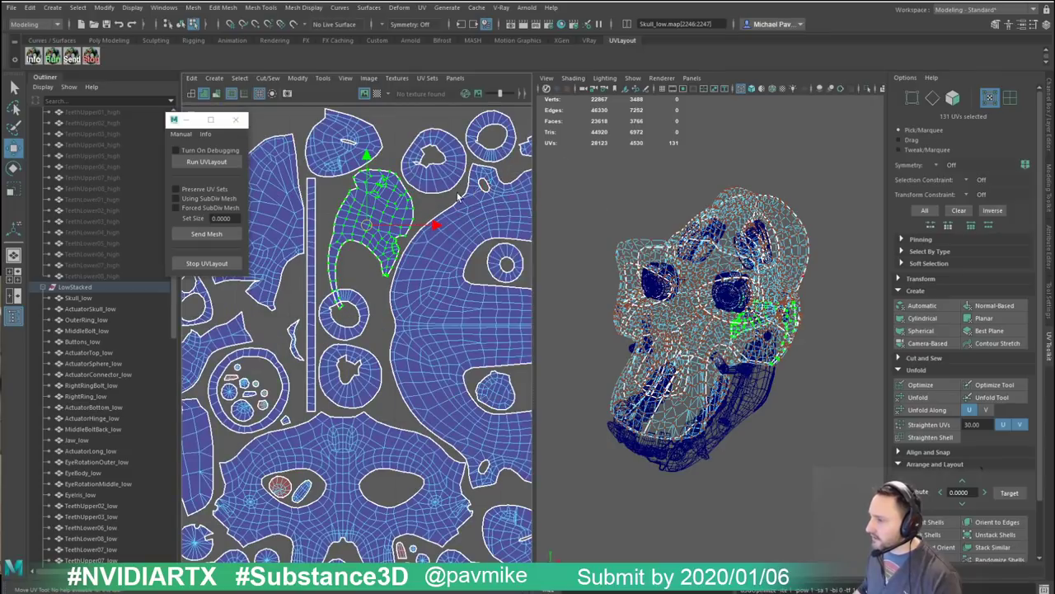
middle_click_drag(328, 221, 412, 194, "alt")
scroll(412, 194, "down", 1)
Step: Select the long narrow strip shell and apply Straighten Shell to it
left_click(400, 188)
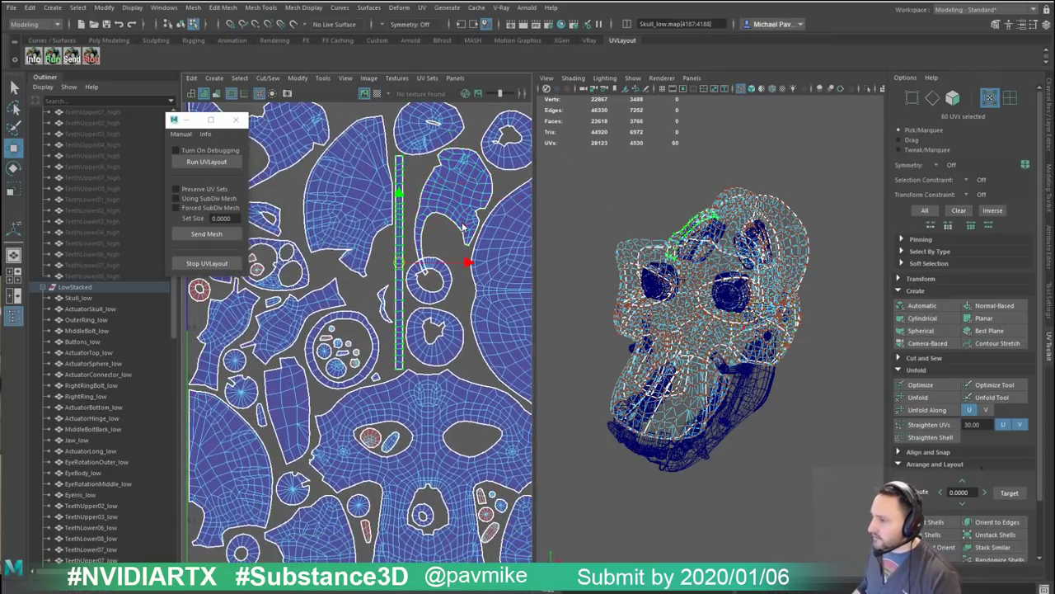
right_click_drag(466, 225, 509, 206, "shift")
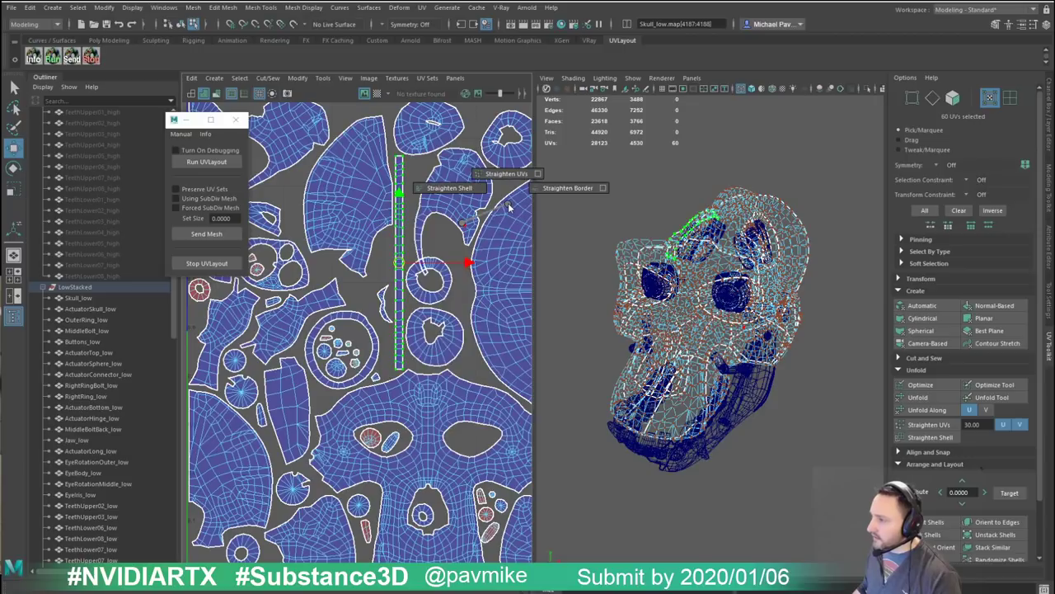
right_click_drag(509, 206, 454, 189, "shift")
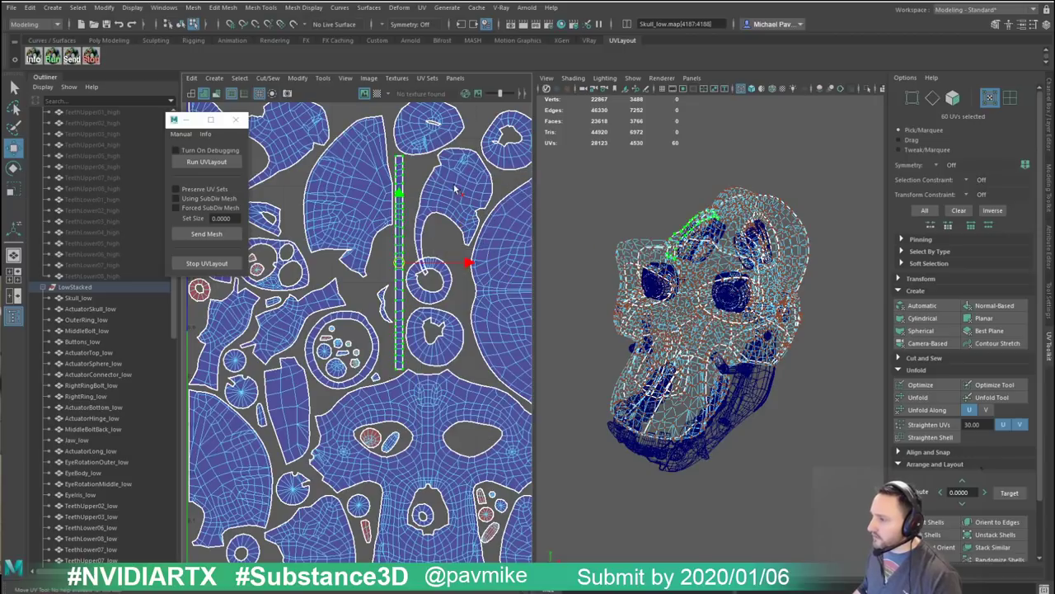
Step: Return the skull to object mode and close the UVLayout plug-in window
scroll(455, 190, "down", 5)
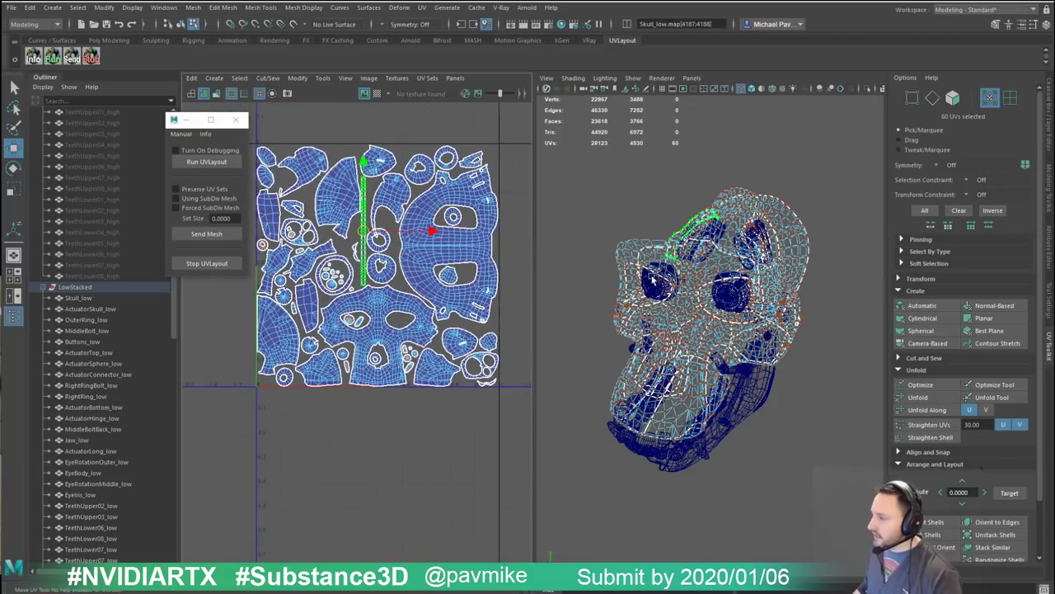
right_click_drag(653, 280, 716, 241)
left_click_drag(767, 176, 715, 213, "alt")
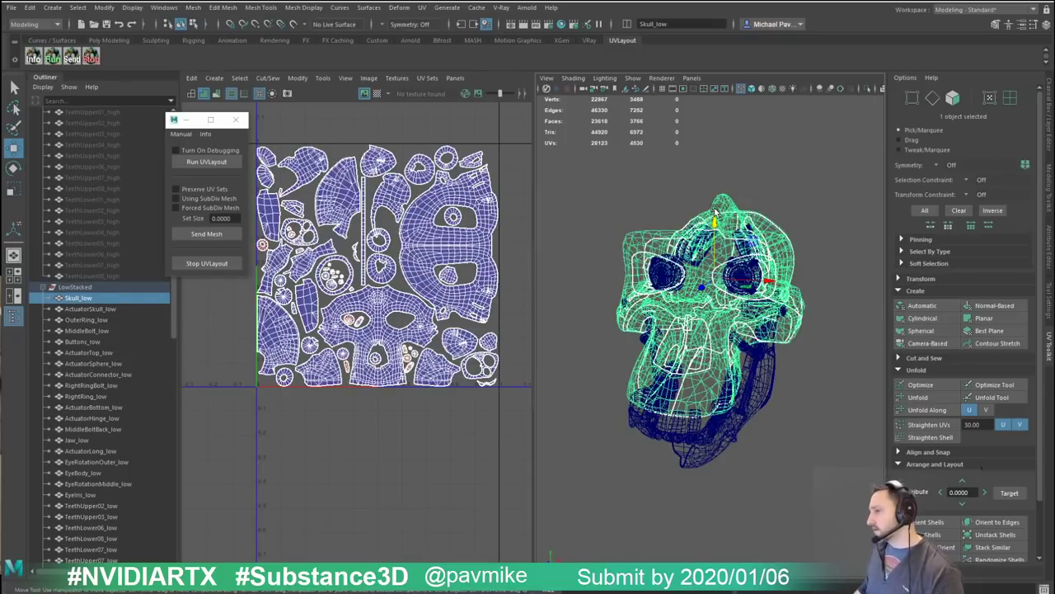
left_click(235, 119)
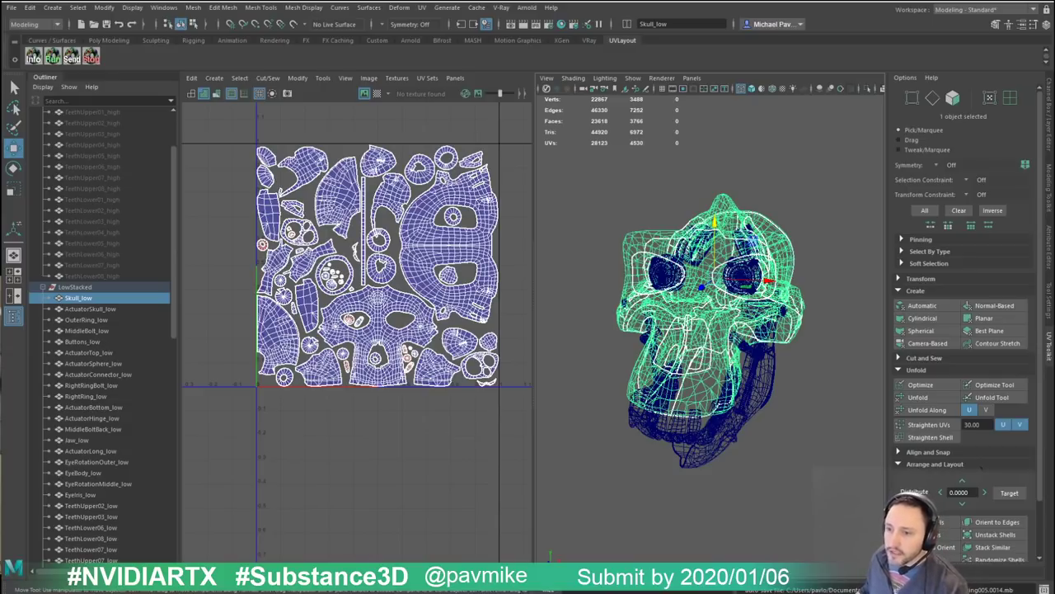
Step: Switch to ZBrush, load the Apinator015_001 tool, and frame the high-poly skull in a three-quarter view without polyframe
key("alt+Tab")
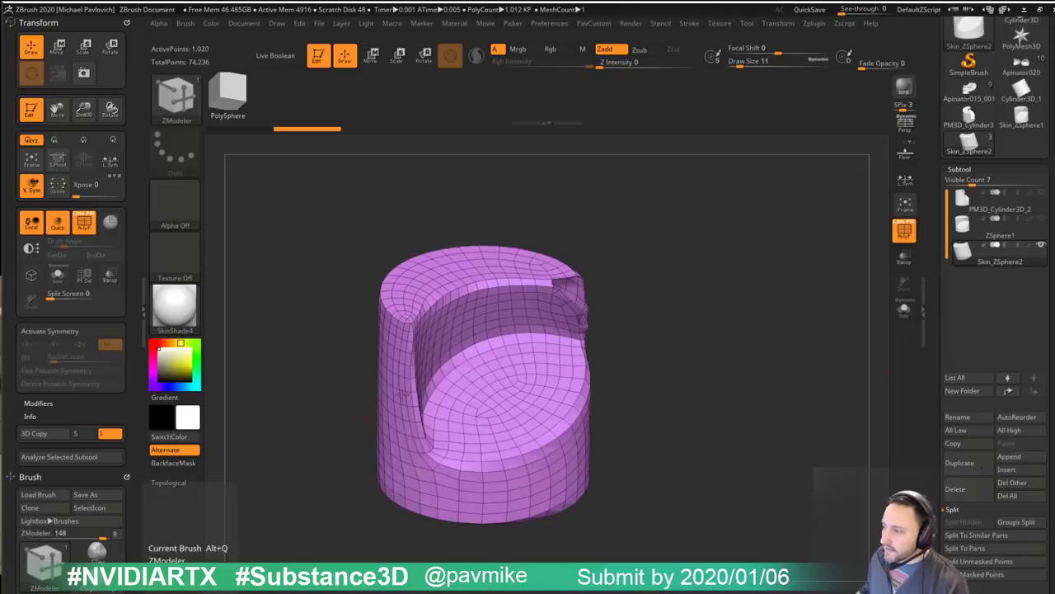
left_click_drag(749, 316, 775, 347)
left_click(987, 98)
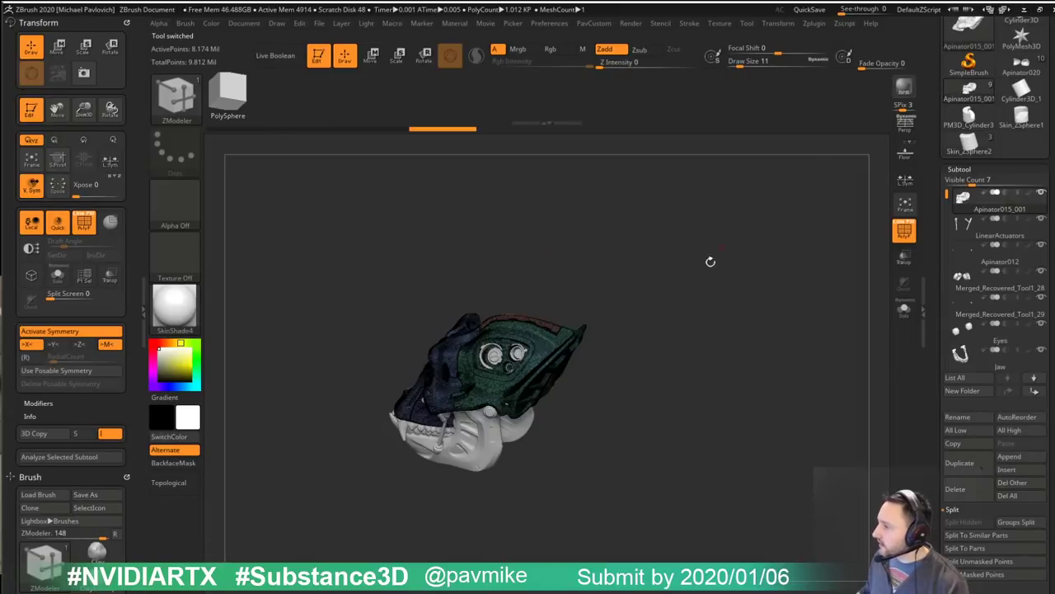
left_click_drag(700, 264, 650, 412)
left_click_drag(669, 319, 679, 314)
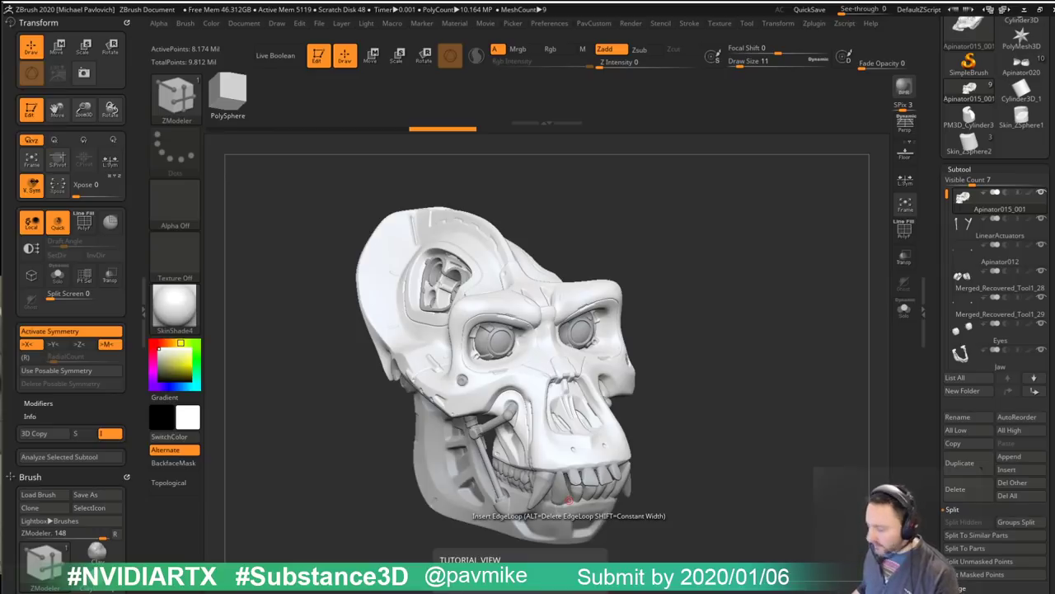
left_click_drag(796, 490, 788, 287)
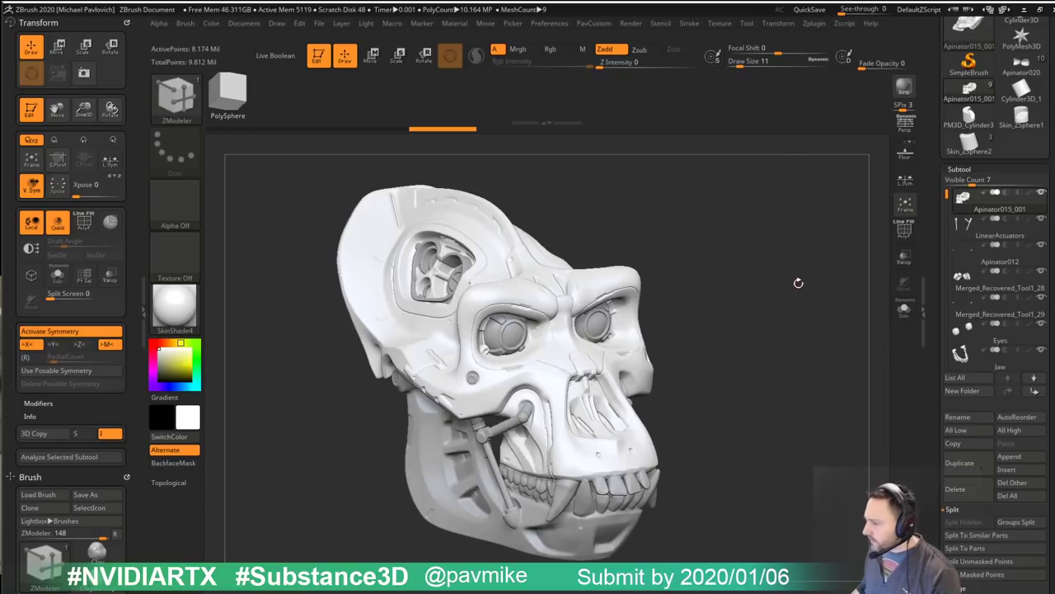
Step: Turn on perspective for the skull view and dock the Draw palette in the side tray
left_click(904, 124)
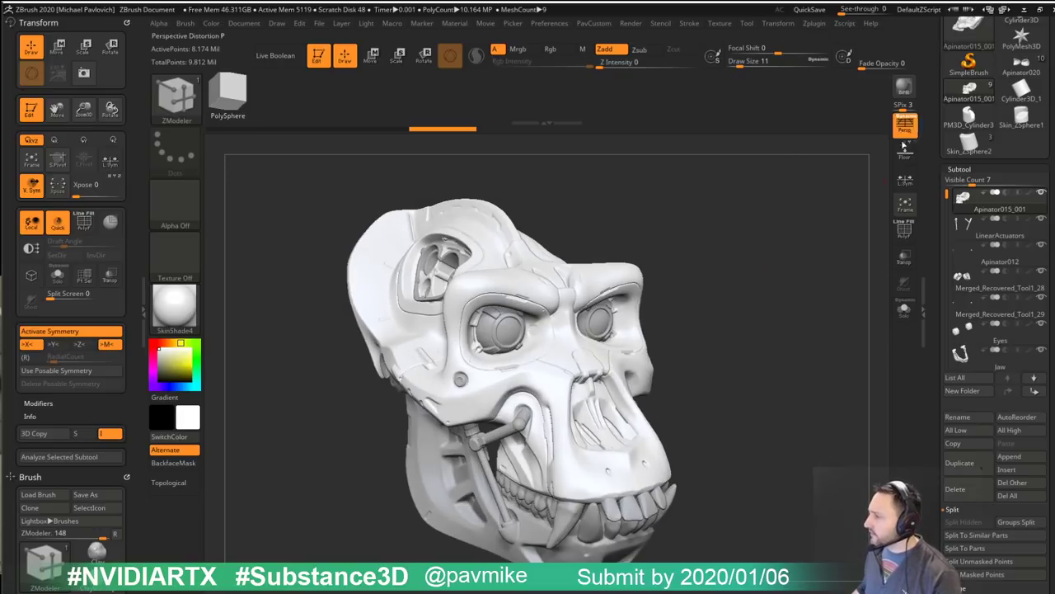
left_click(124, 21)
left_click(124, 22)
left_click(278, 24)
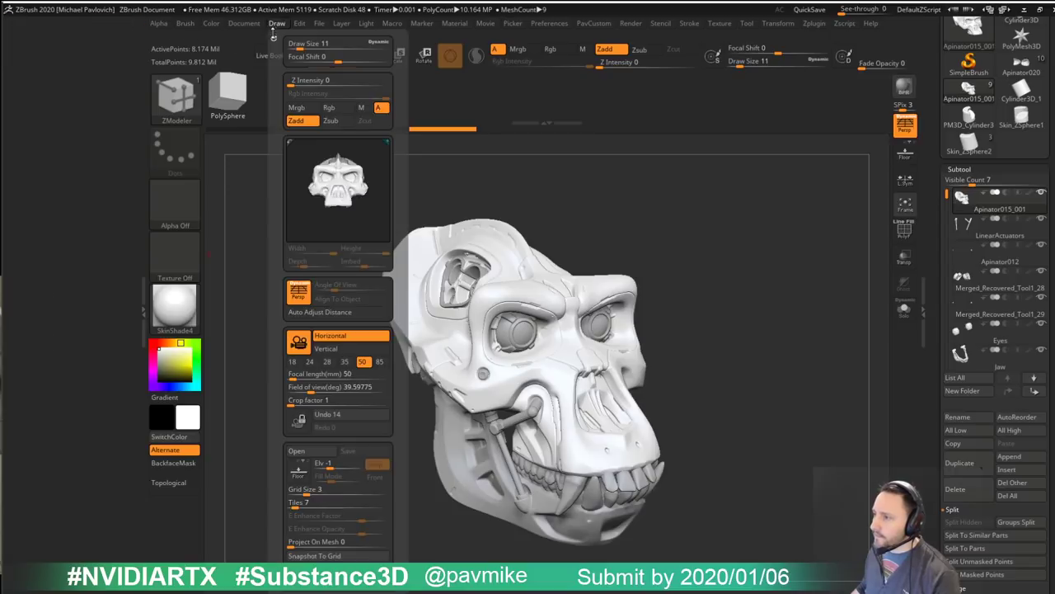
left_click_drag(272, 35, 69, 73)
Step: Toggle the universal perspective camera off and on, and examine the skull from above and below
left_click(32, 338)
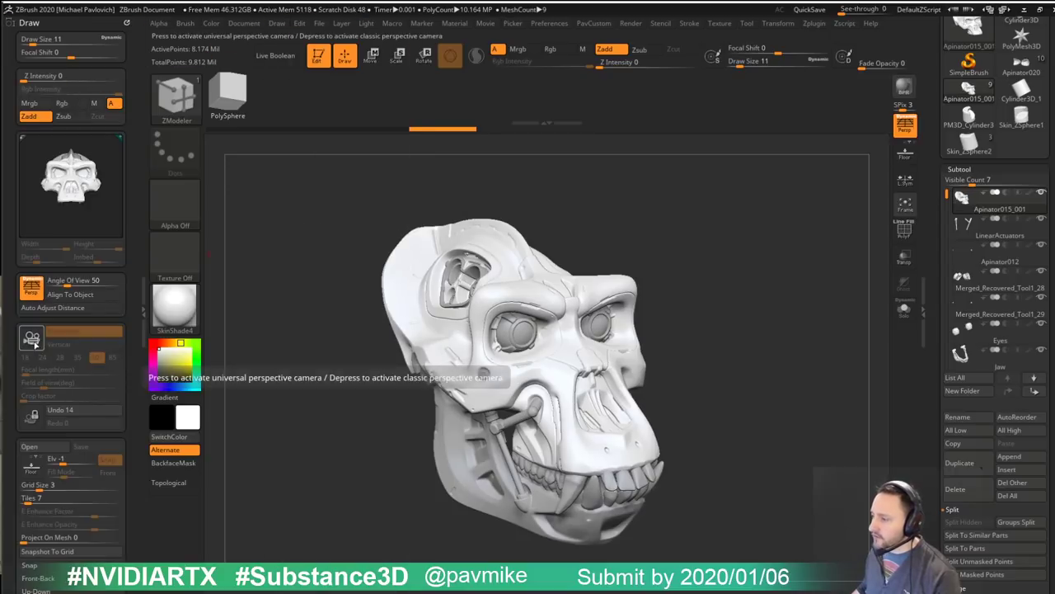
left_click(31, 338)
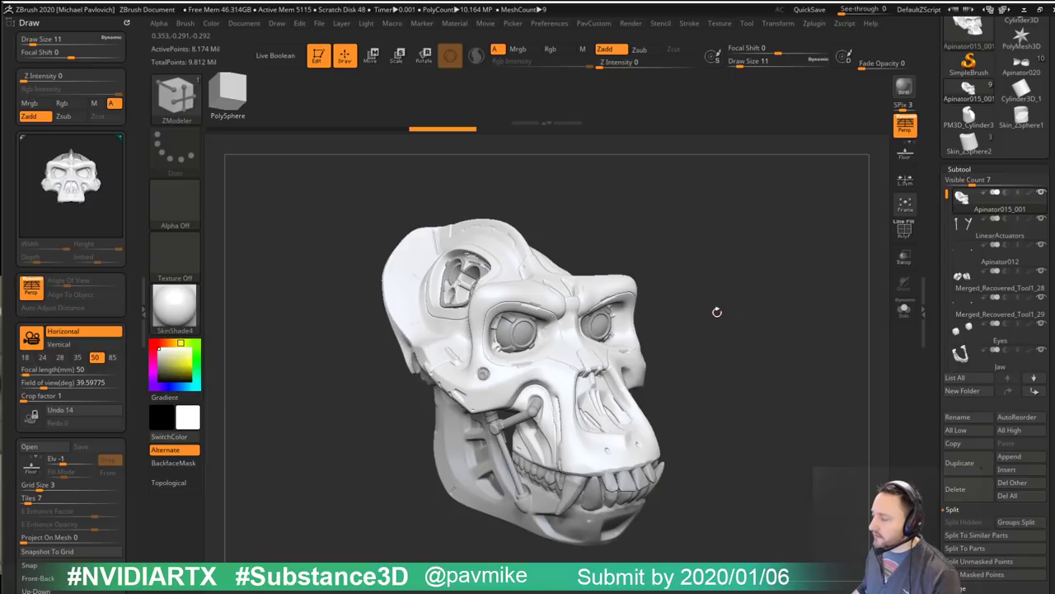
left_click_drag(766, 256, 802, 341)
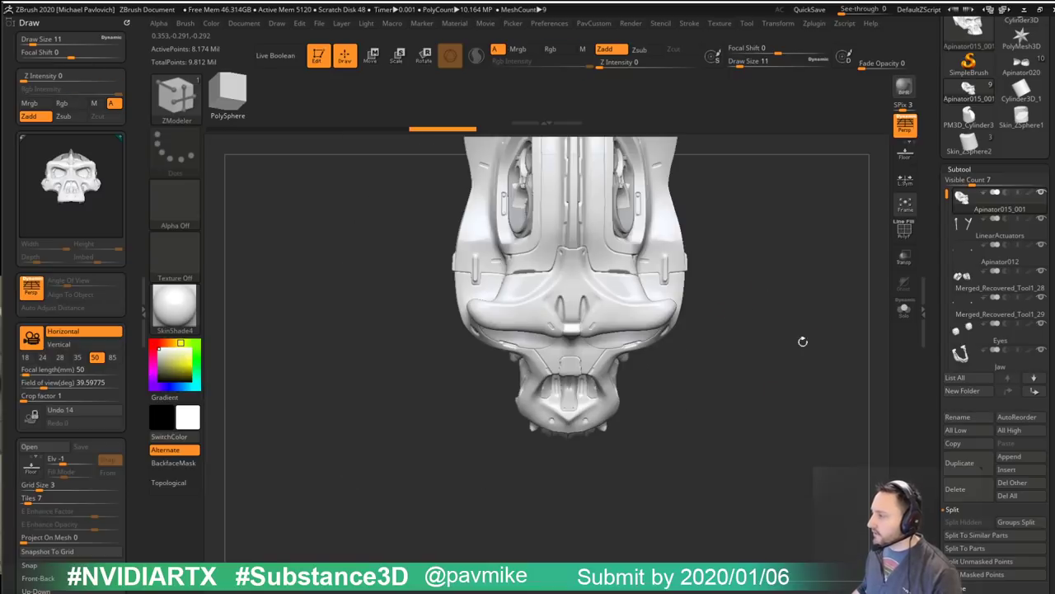
left_click_drag(772, 265, 808, 356)
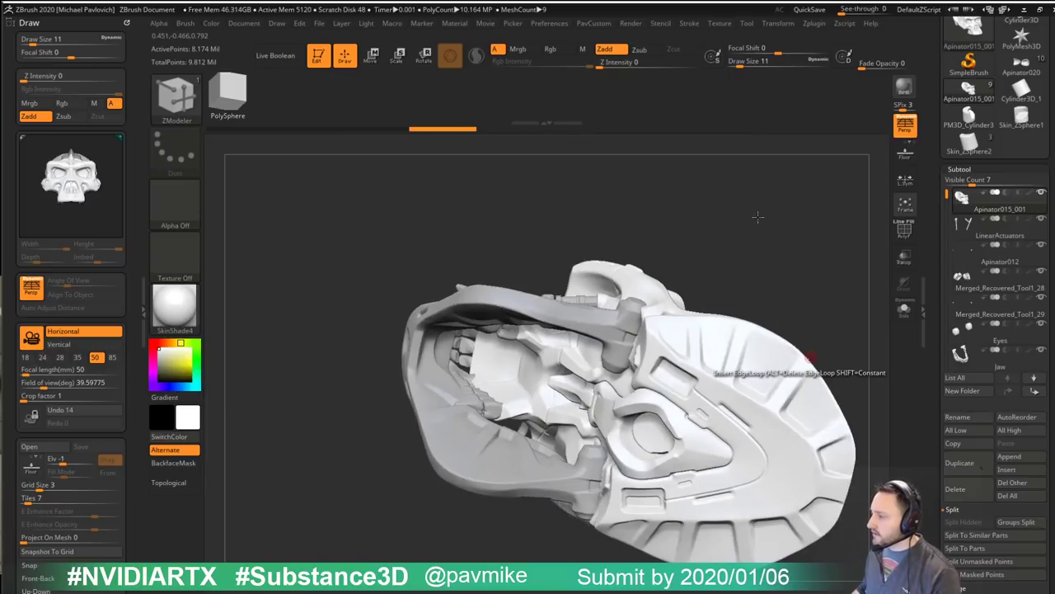
key("ctrl+shift+z")
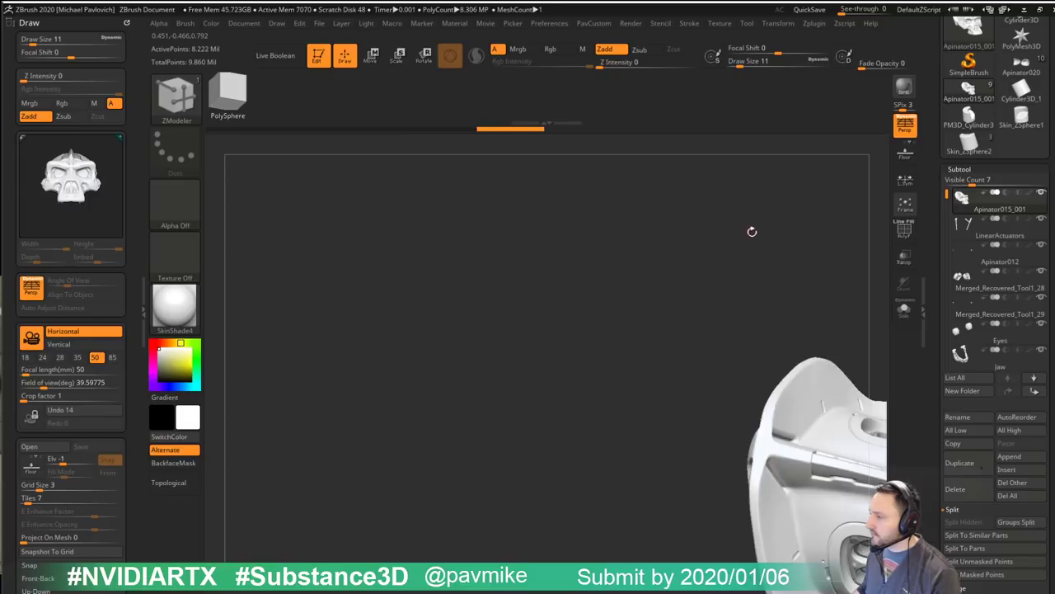
mouse_move(751, 231)
left_mouse_down()
mouse_move(528, 163)
mouse_move(734, 195)
left_mouse_up()
left_click(903, 231)
left_click_drag(858, 240, 817, 196)
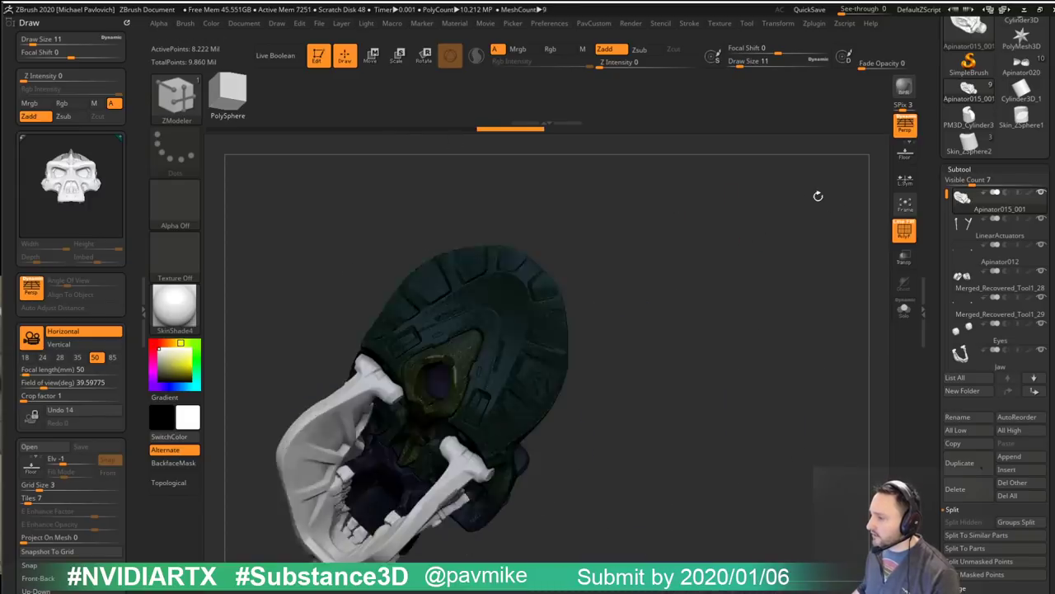
key("ctrl+z")
left_click_drag(723, 255, 655, 243)
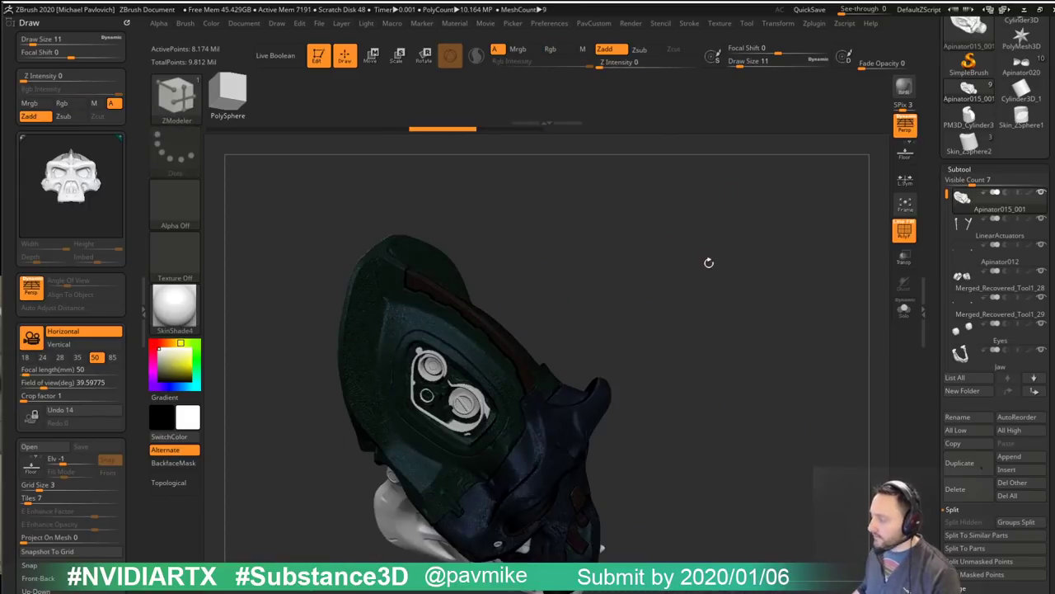
key("shift+f")
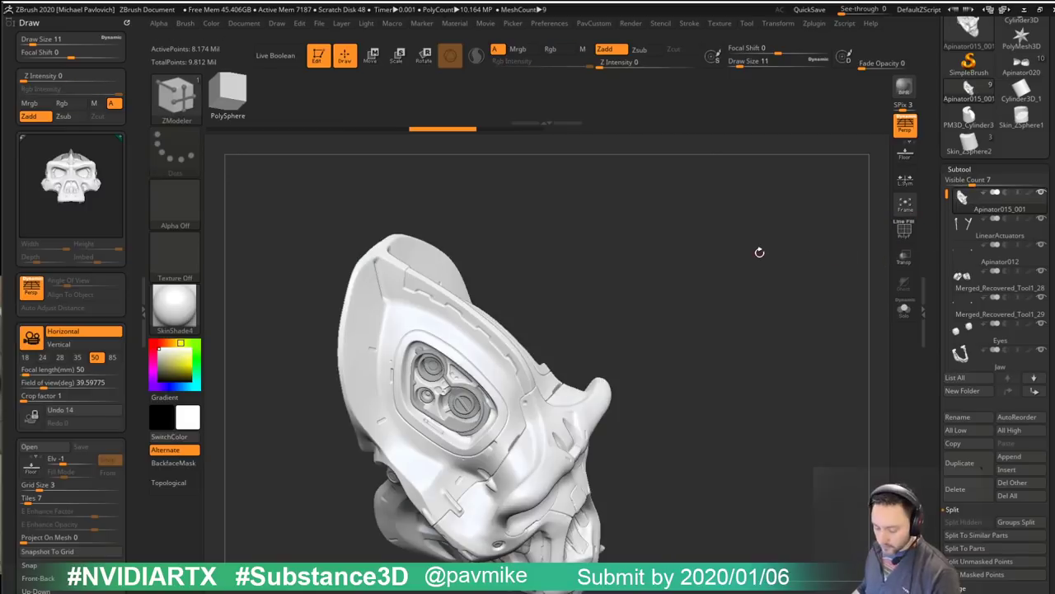
Step: Choose the Standard brush and place the skull off-centre on the canvas, facing forward
key("b")
key("s")
key("t")
mouse_move(739, 281)
left_mouse_down()
mouse_move(714, 240)
mouse_move(778, 275)
mouse_move(769, 289)
mouse_move(763, 237)
mouse_move(696, 350)
mouse_move(698, 229)
mouse_move(672, 275)
mouse_move(903, 340)
mouse_move(912, 370)
mouse_move(657, 363)
mouse_move(1047, 359)
mouse_move(957, 357)
left_mouse_up()
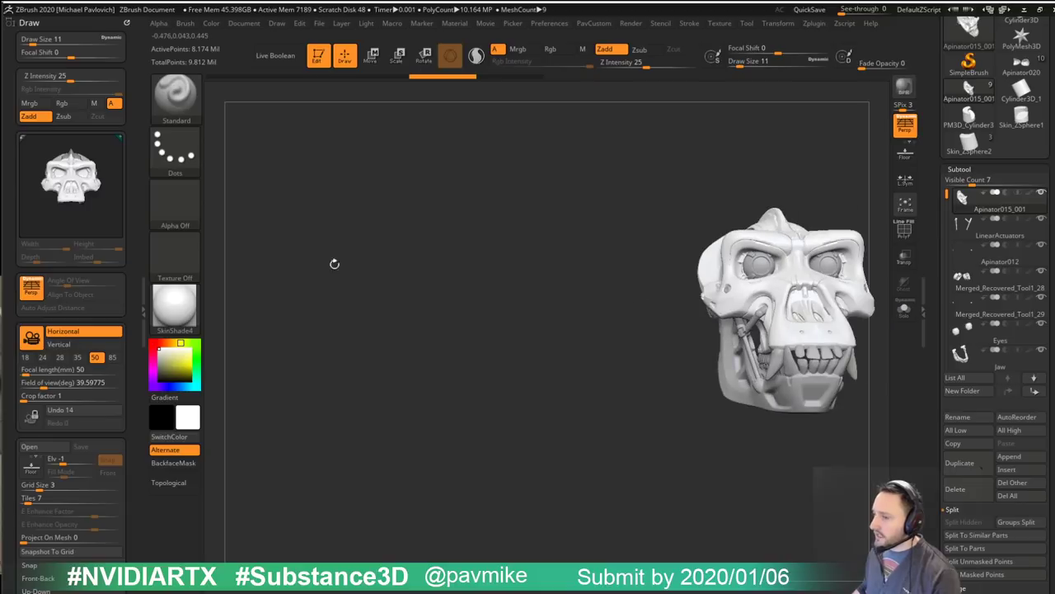
Step: Switch to the classic perspective camera, turn on Align To Object, and centre the front view of the skull
left_click(33, 341)
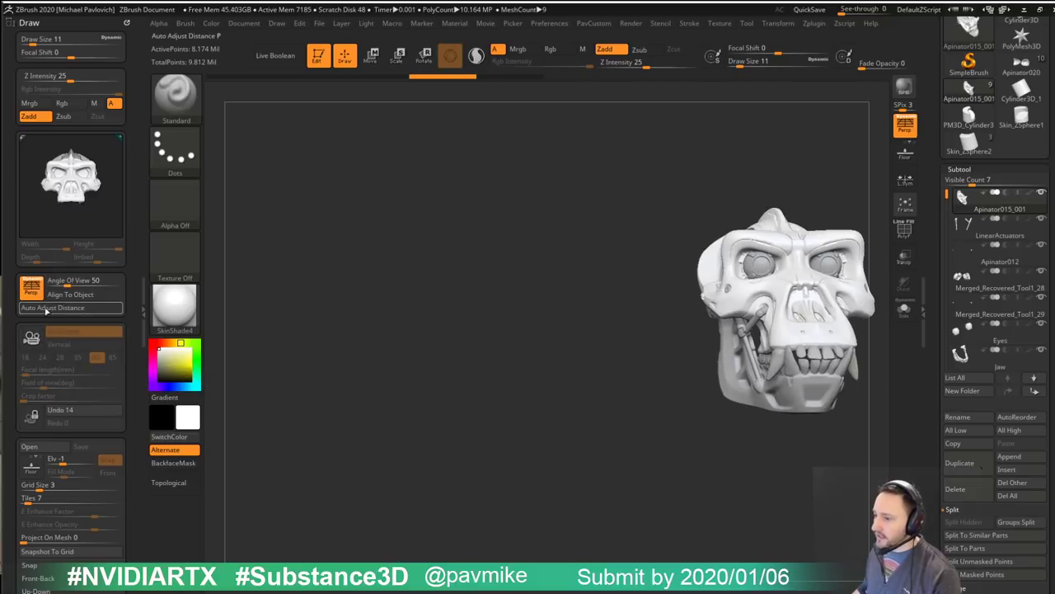
left_click(71, 295)
left_click_drag(607, 304, 349, 289, "alt")
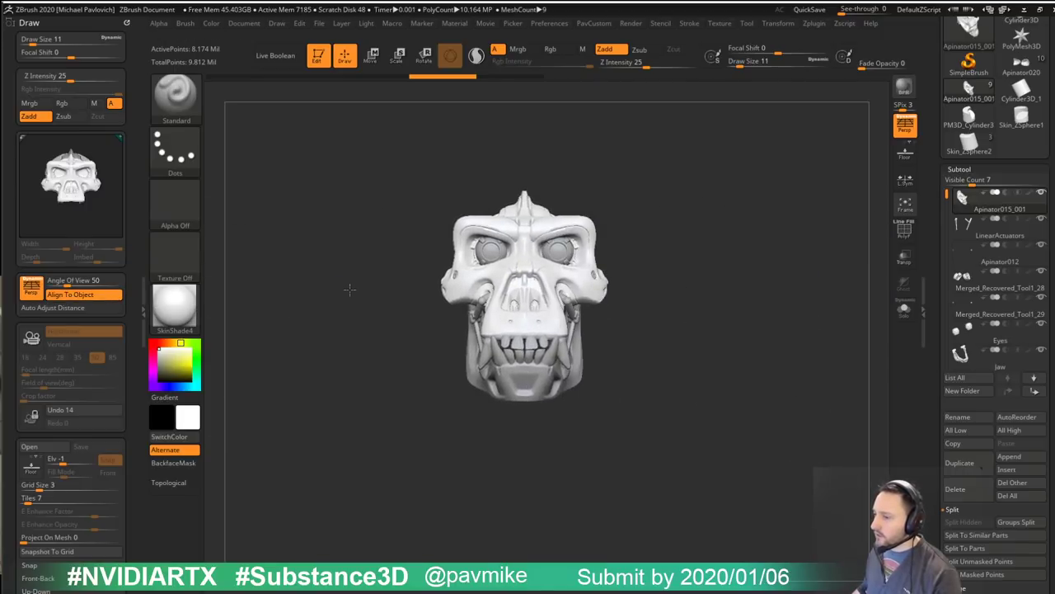
Step: Compare the universal and classic perspective cameras on the skull's front view, finishing on the classic camera with Align To Object
left_click(31, 346)
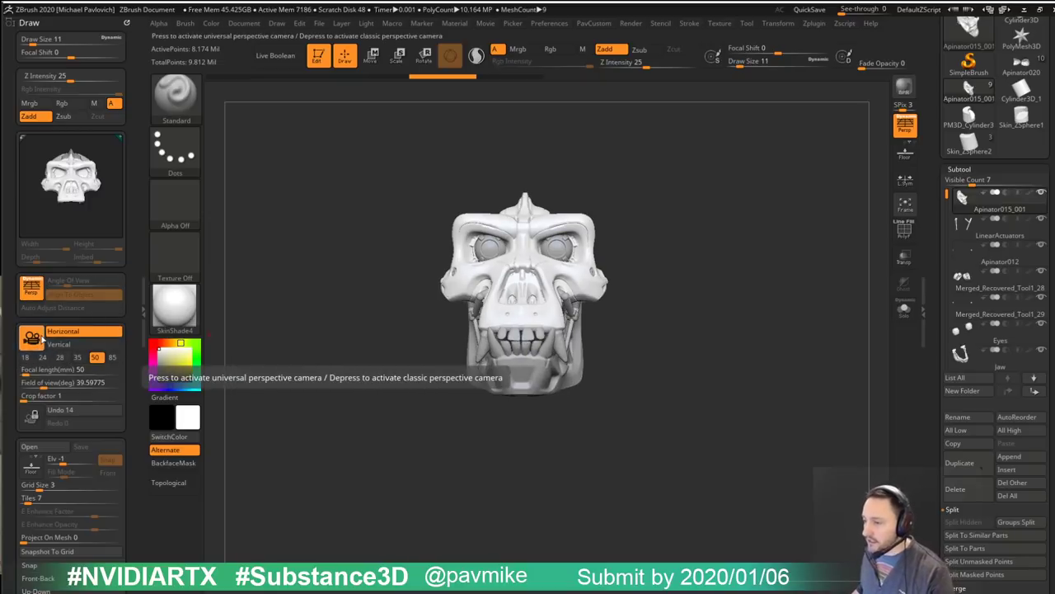
left_click(40, 338)
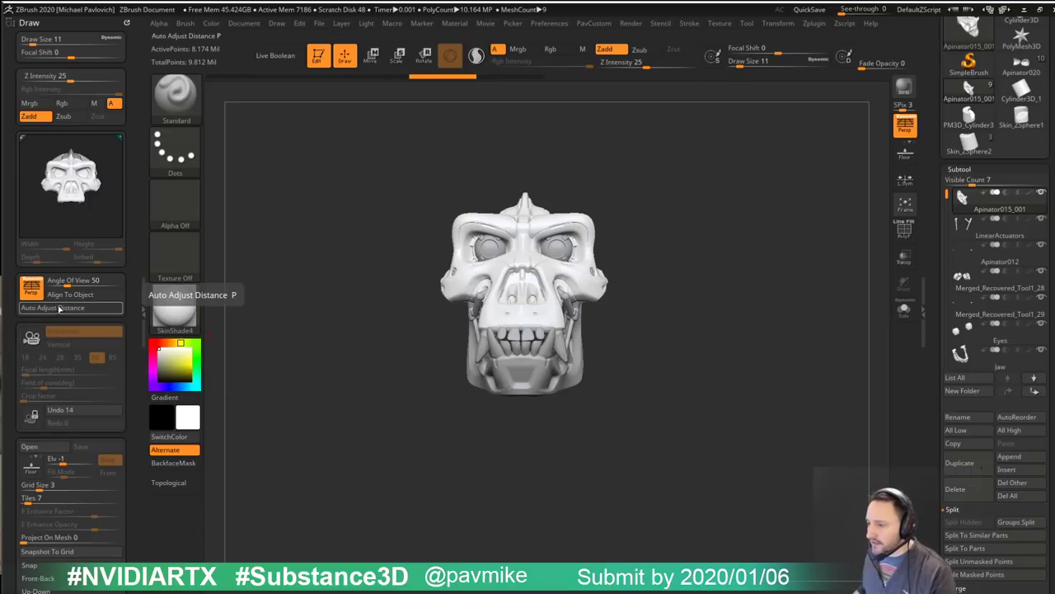
left_click(33, 338)
left_click_drag(139, 335, 268, 346, "alt")
left_click(35, 345)
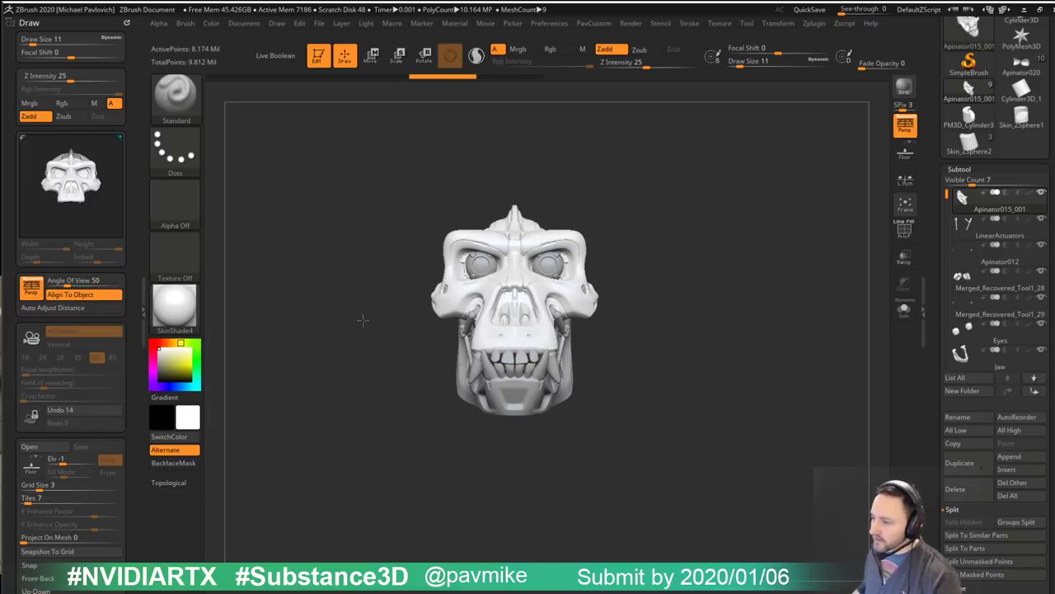
left_click_drag(363, 321, 368, 339, "alt")
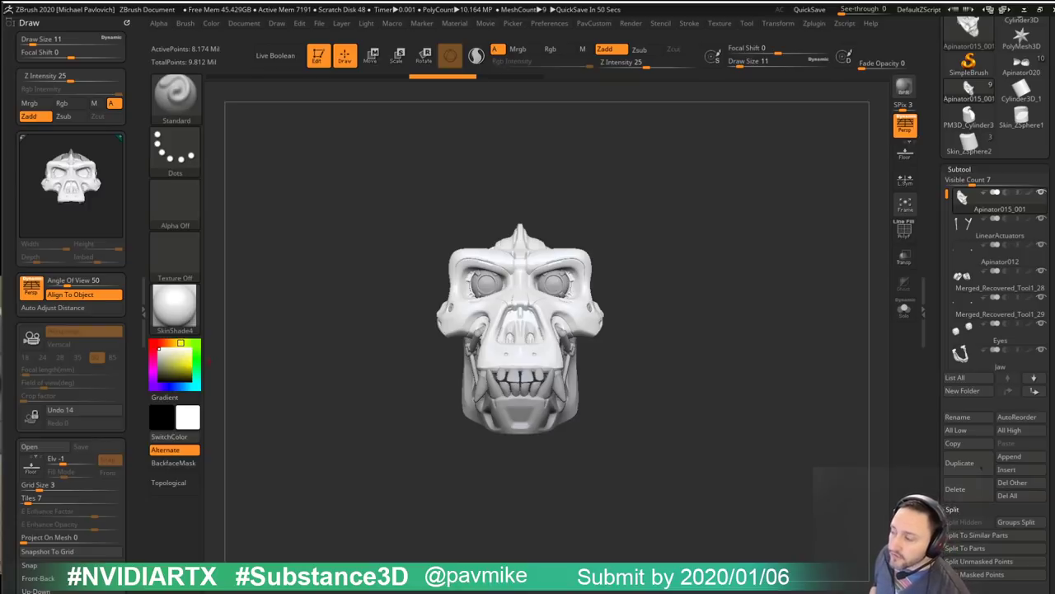
Step: Turn the skull to a three-quarter view, show its polygroups with polyframe, and turn off perspective
left_click_drag(734, 249, 805, 247)
left_click(898, 231)
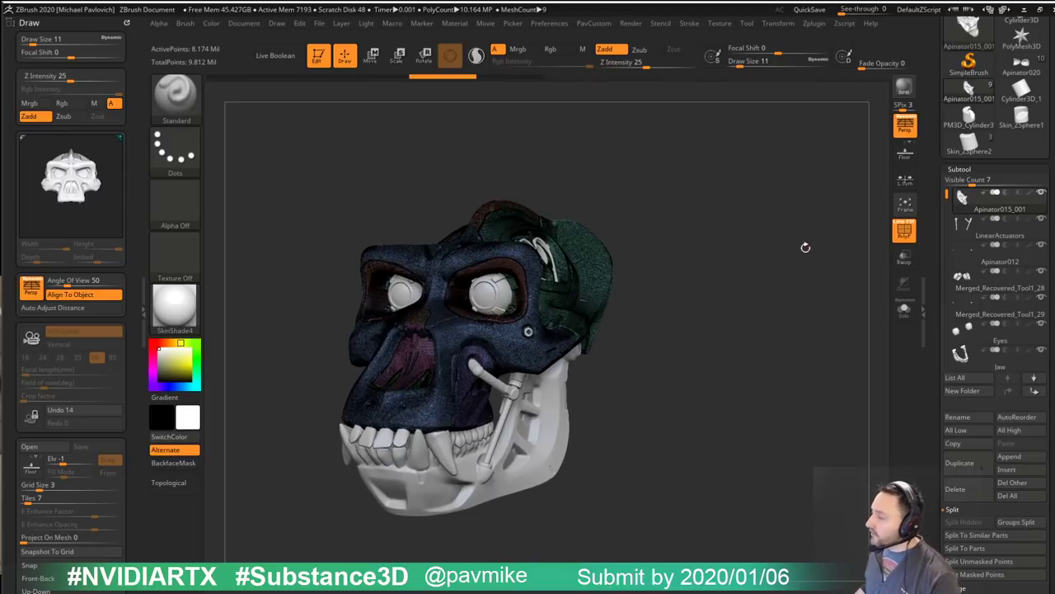
left_click(904, 124)
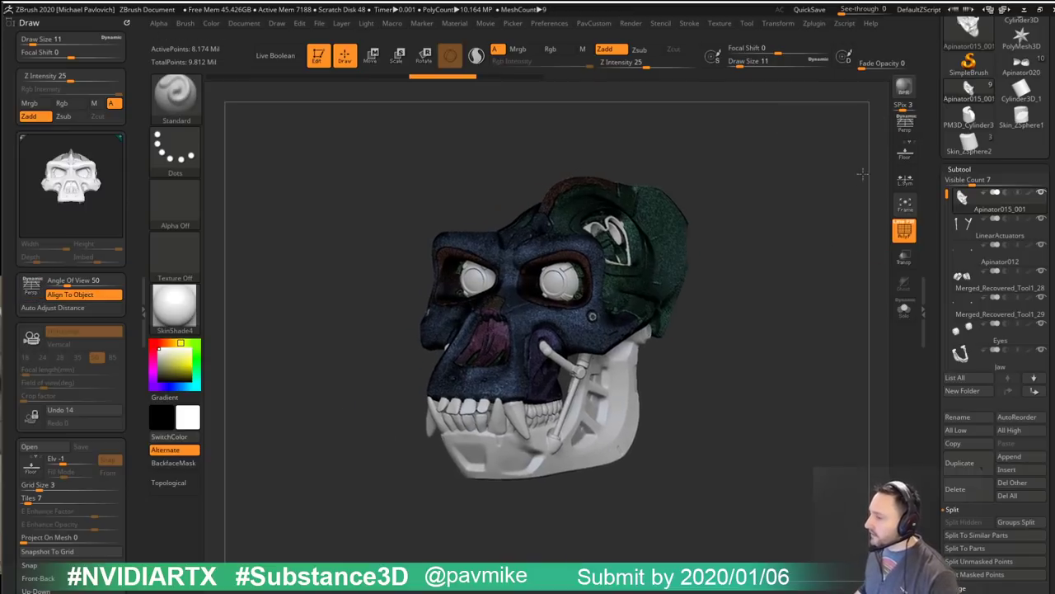
Step: Show only the main skull subtool, compare it with and without polyframe, and leave polyframe off
left_click(903, 231)
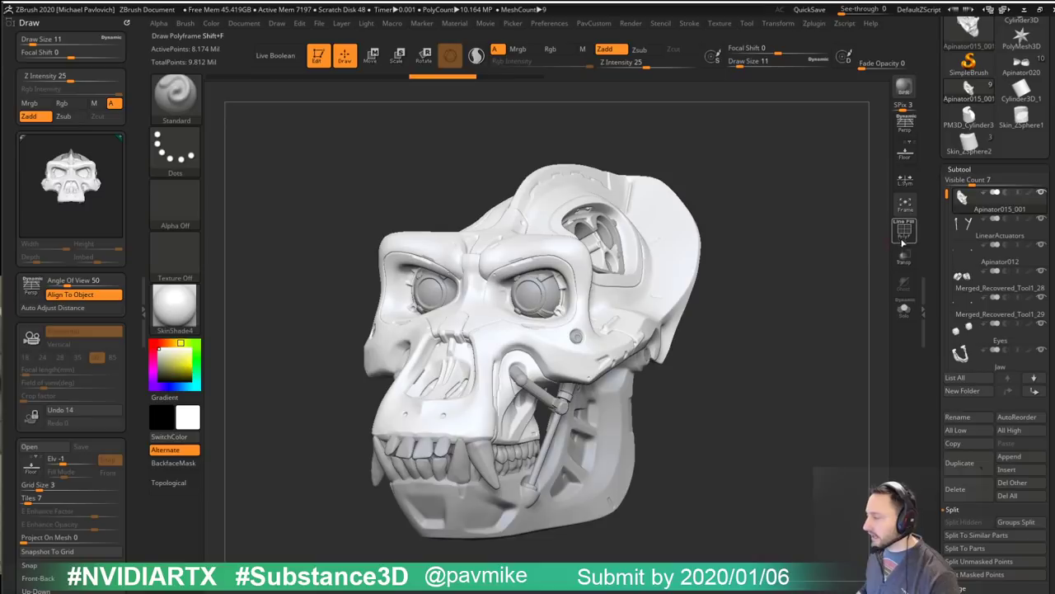
left_click(905, 232)
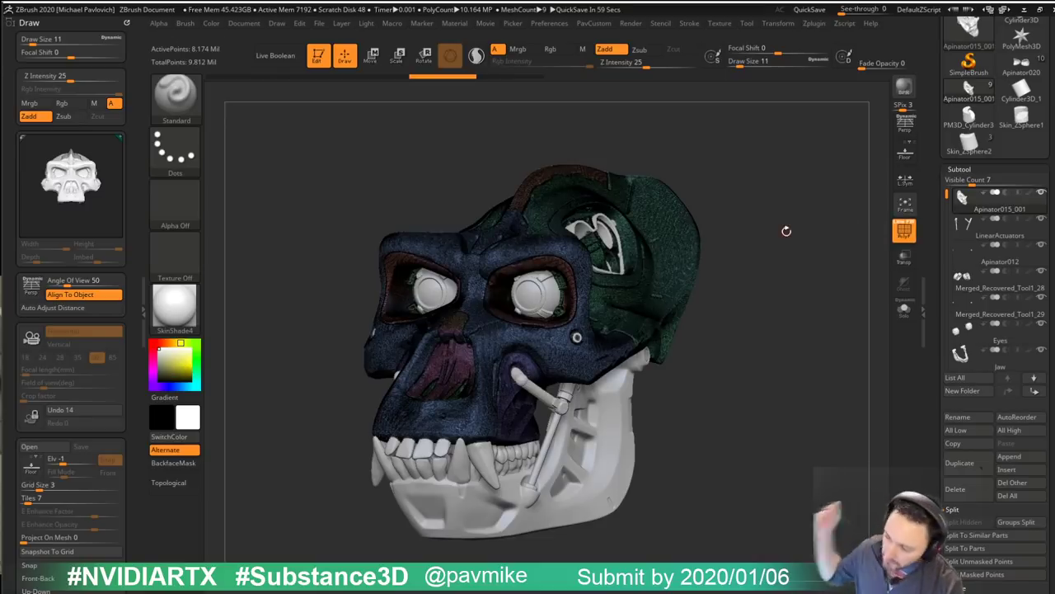
left_click_drag(797, 243, 853, 252)
left_click(1042, 193, "shift")
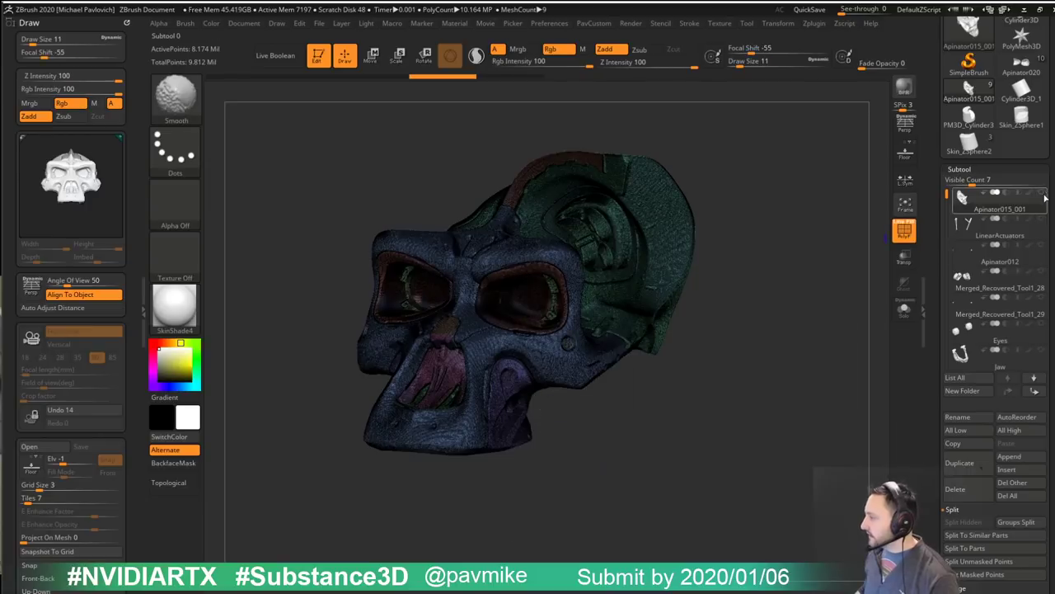
left_click(905, 231)
left_click_drag(803, 264, 838, 278)
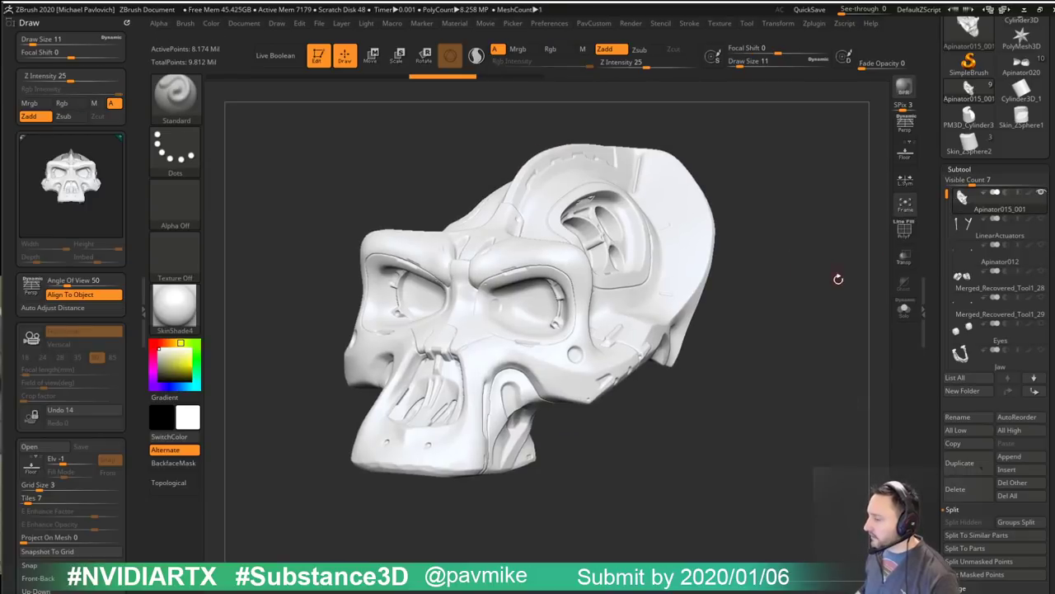
Step: Switch to the browser and open the Sci-Fi Weapon Process project from the ArtStation portfolio
left_click_drag(684, 590, 820, 39)
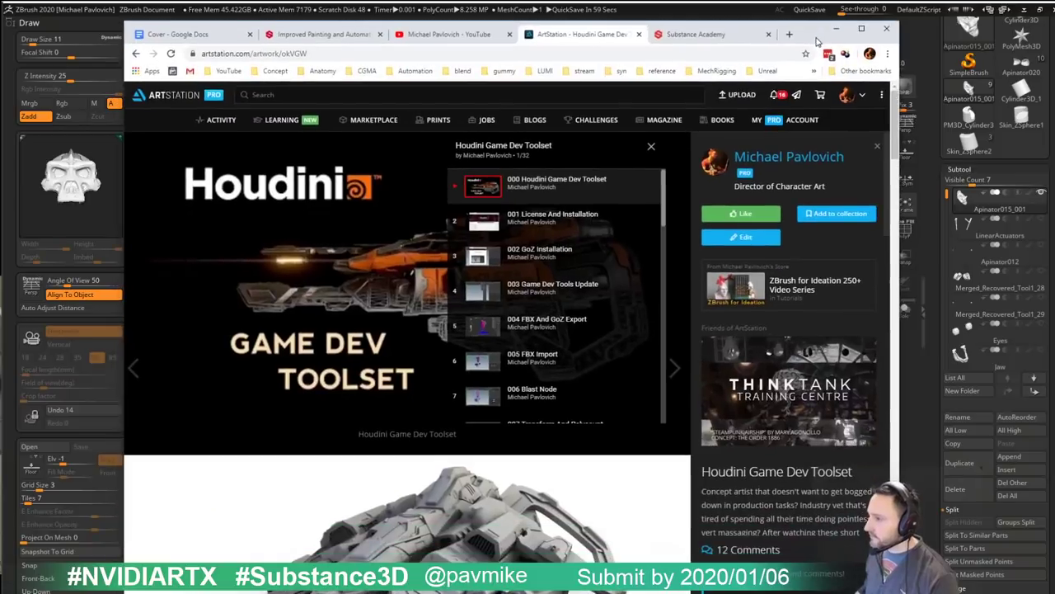
left_click(136, 53)
scroll(356, 213, "down", 2)
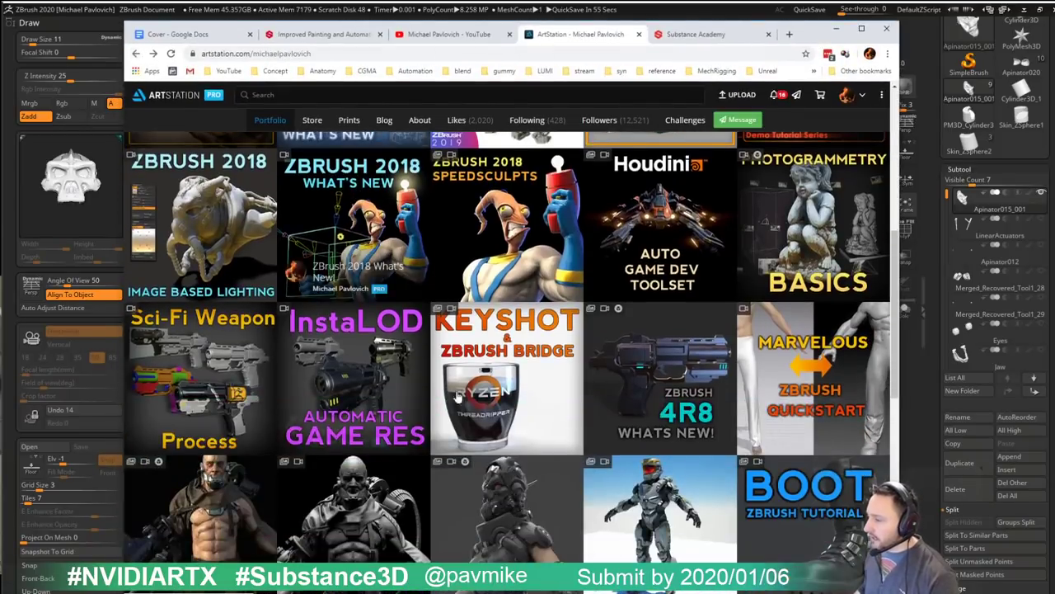
left_click(195, 365)
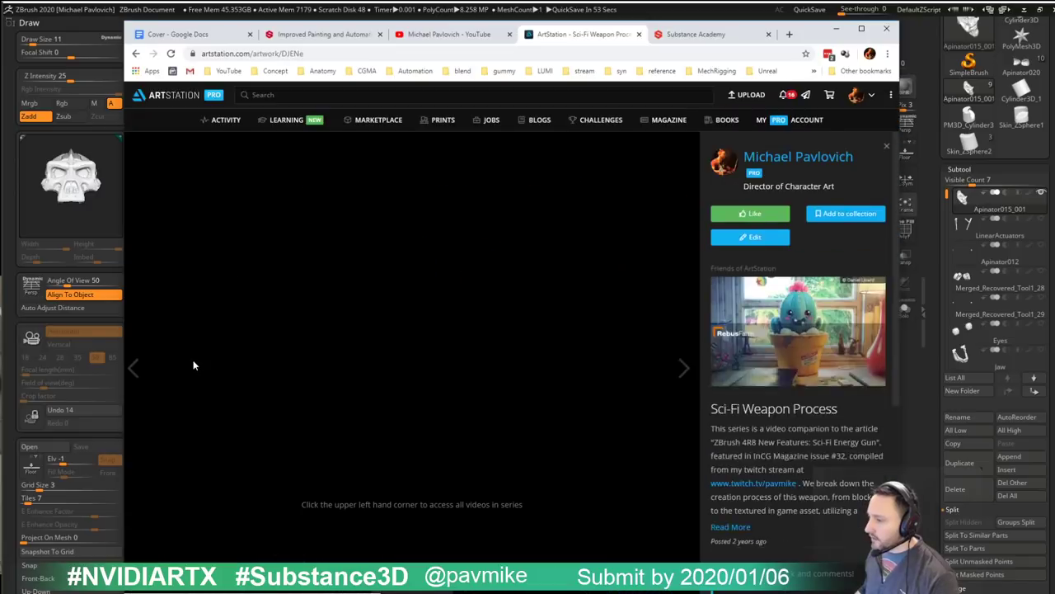
scroll(454, 335, "down", 3)
scroll(524, 363, "up", 2)
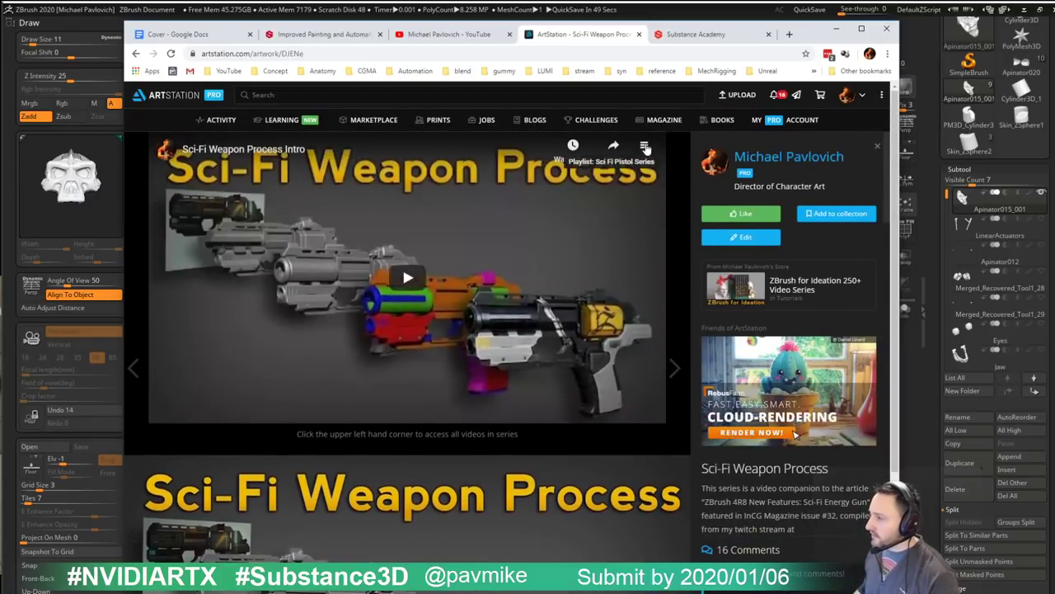
Step: Browse the Sci Fi Pistol Series playlist and open the video 038 Painter IRAY
left_click(644, 150)
scroll(561, 297, "down", 10)
scroll(560, 297, "down", 5)
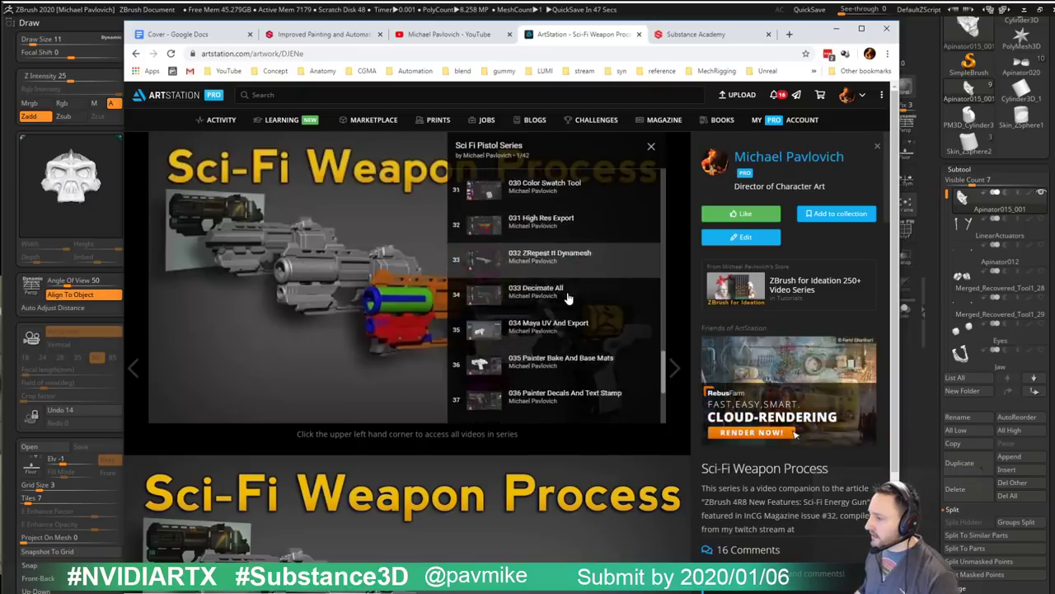
left_click(651, 146)
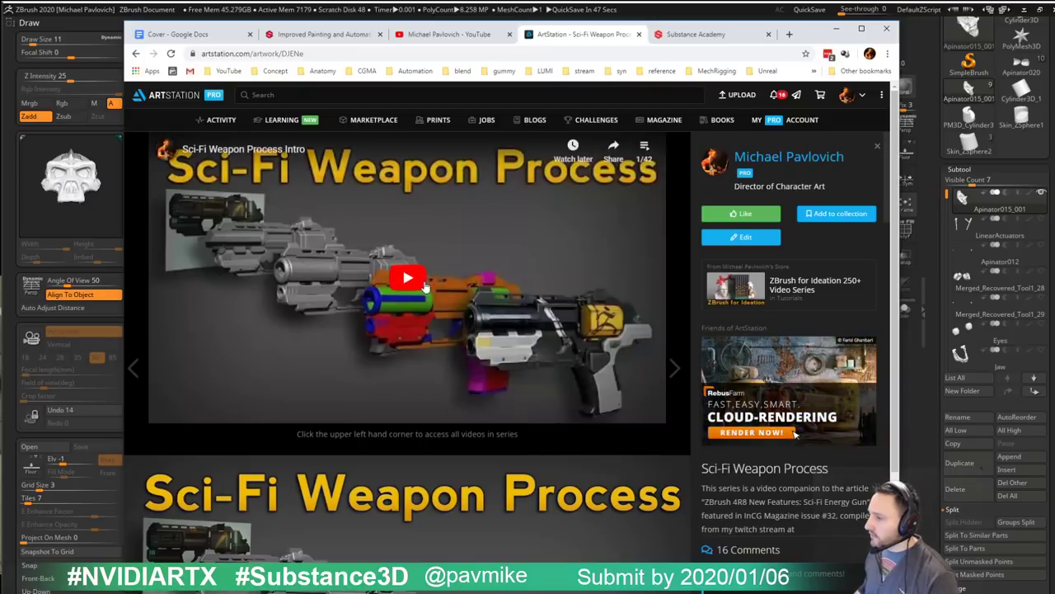
left_click(645, 150)
scroll(558, 307, "down", 8)
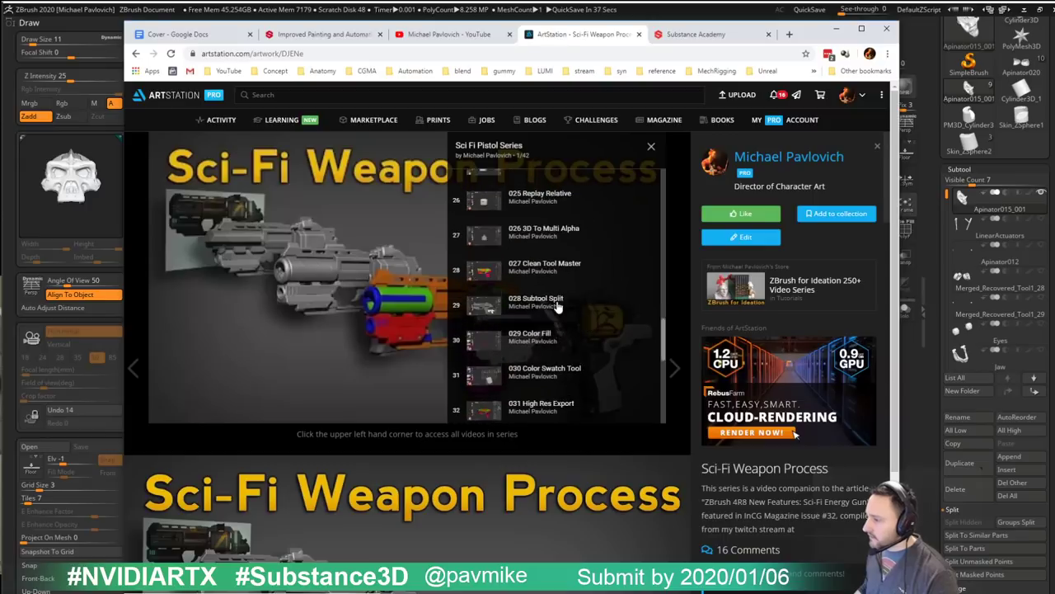
scroll(557, 307, "down", 3)
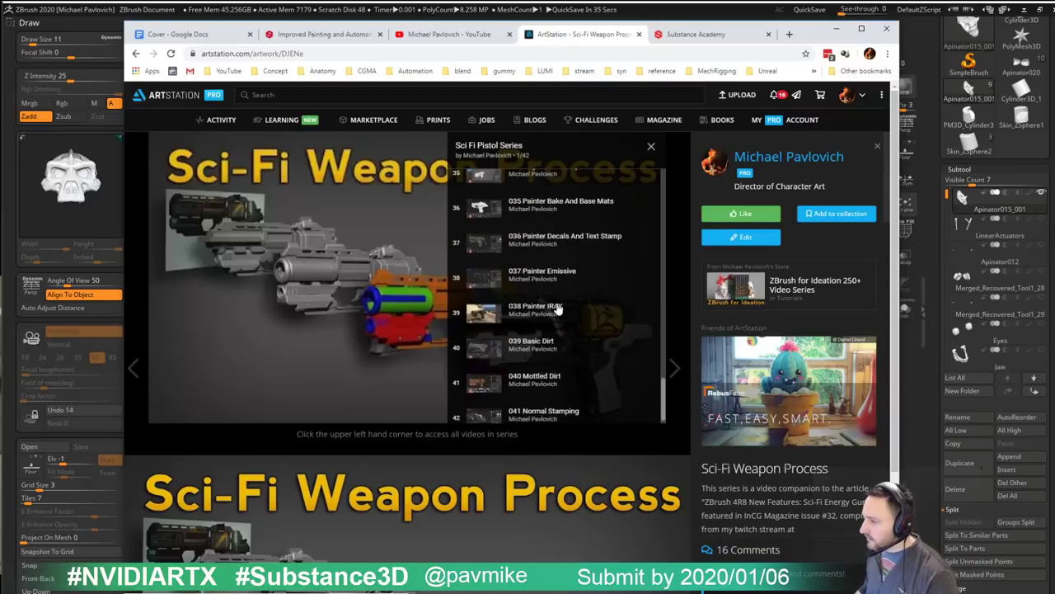
left_click(544, 318)
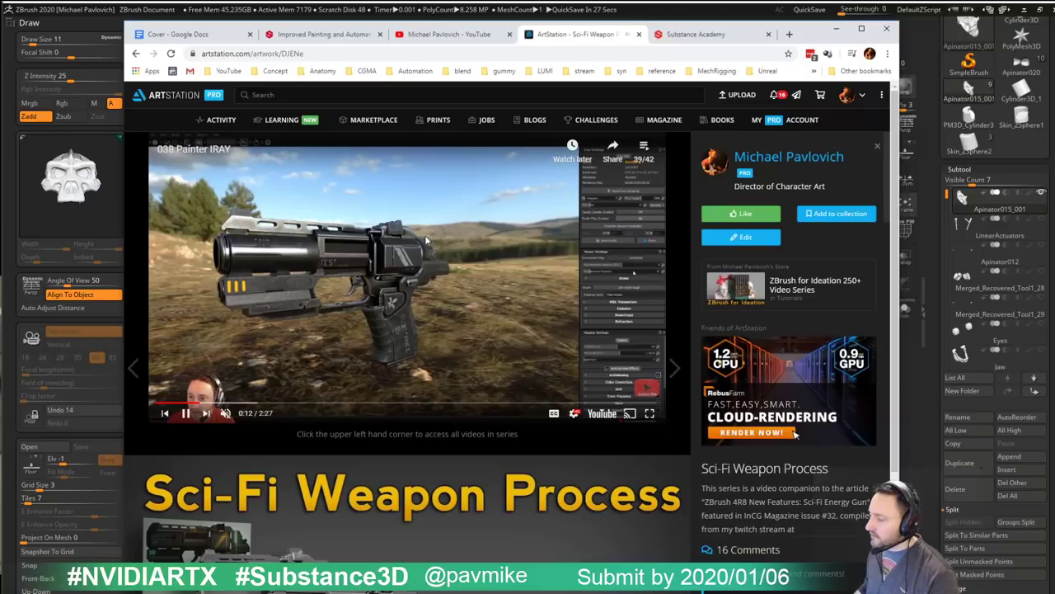
Step: Pause the 038 Painter IRAY video and skim through its pistol renders up to 2:15
left_click(252, 403)
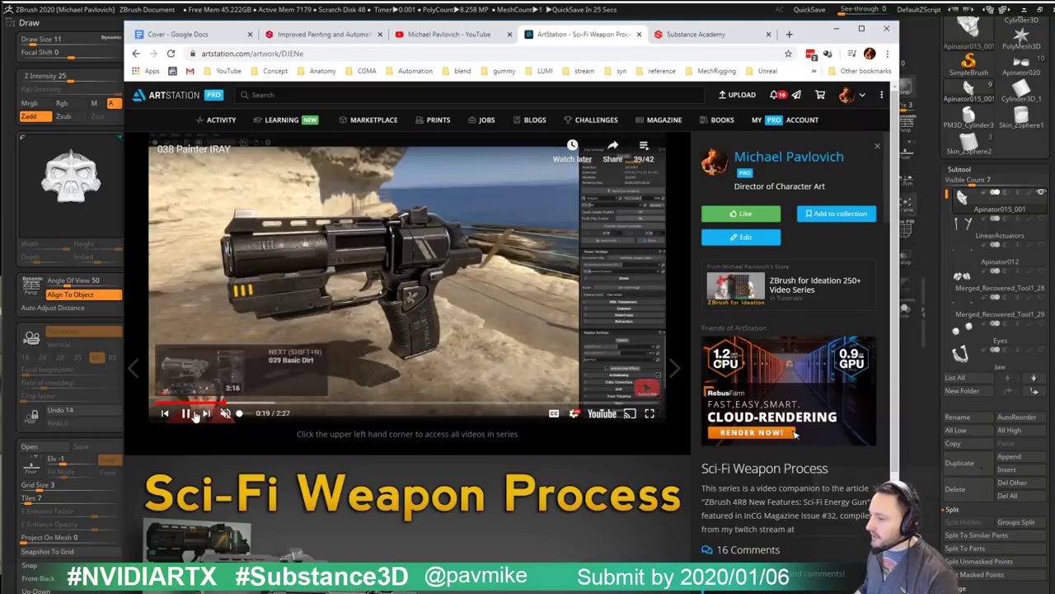
left_click(186, 413)
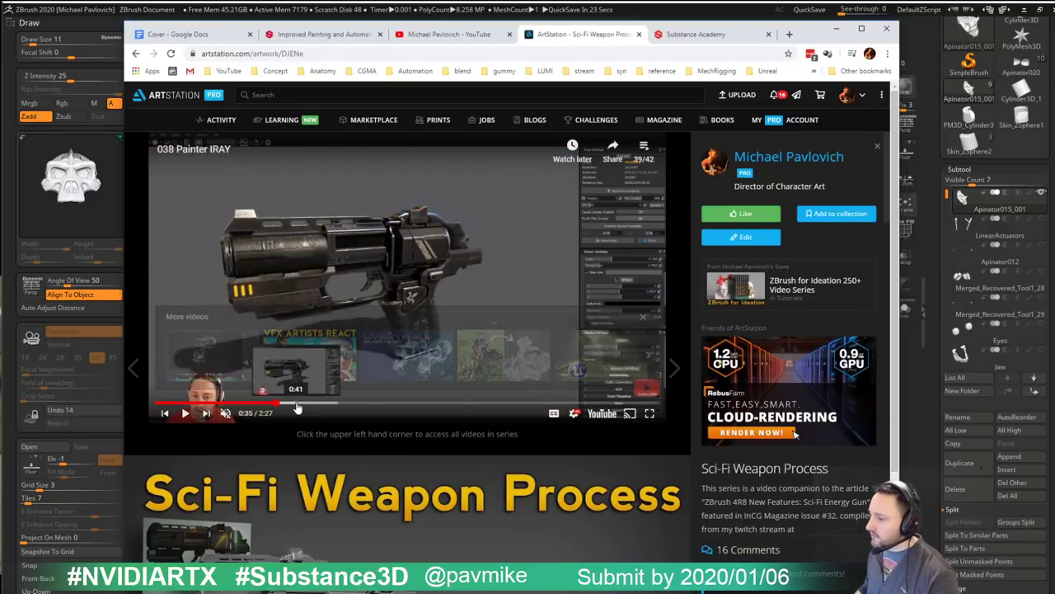
left_click(323, 404)
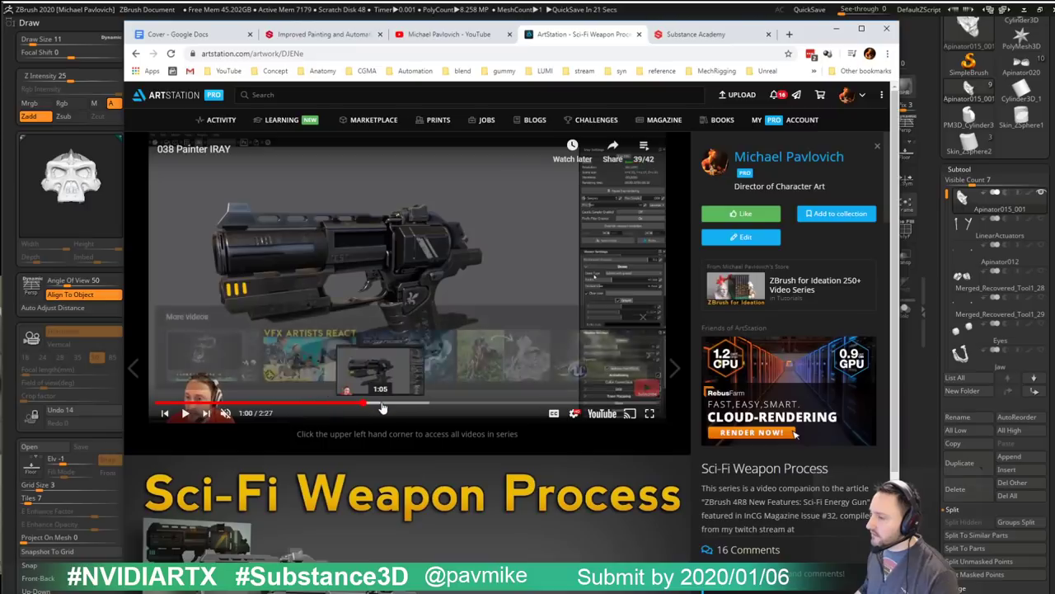
left_click(410, 404)
left_click(515, 404)
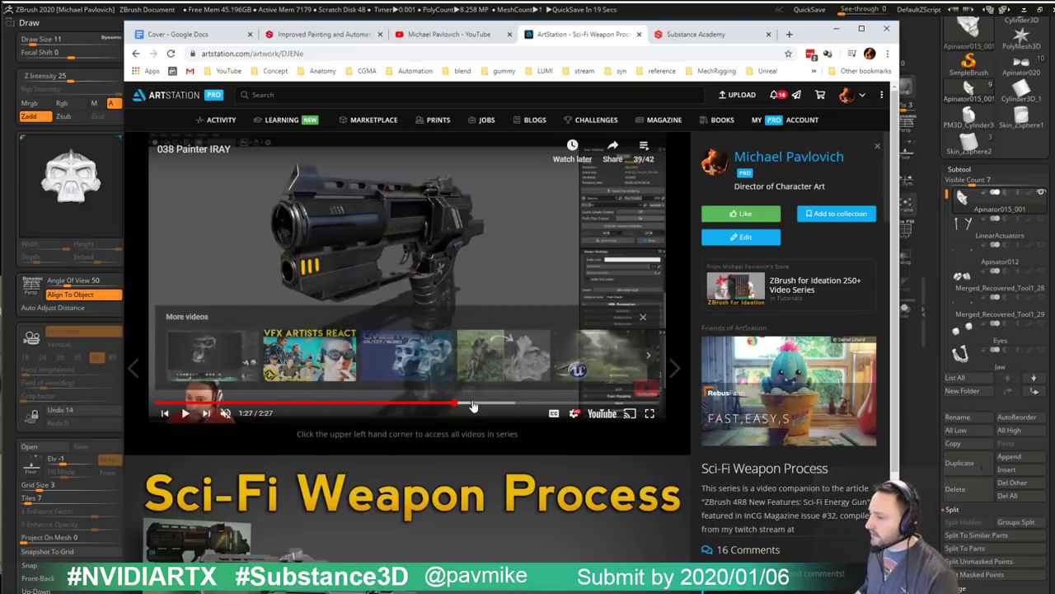
left_click(599, 404)
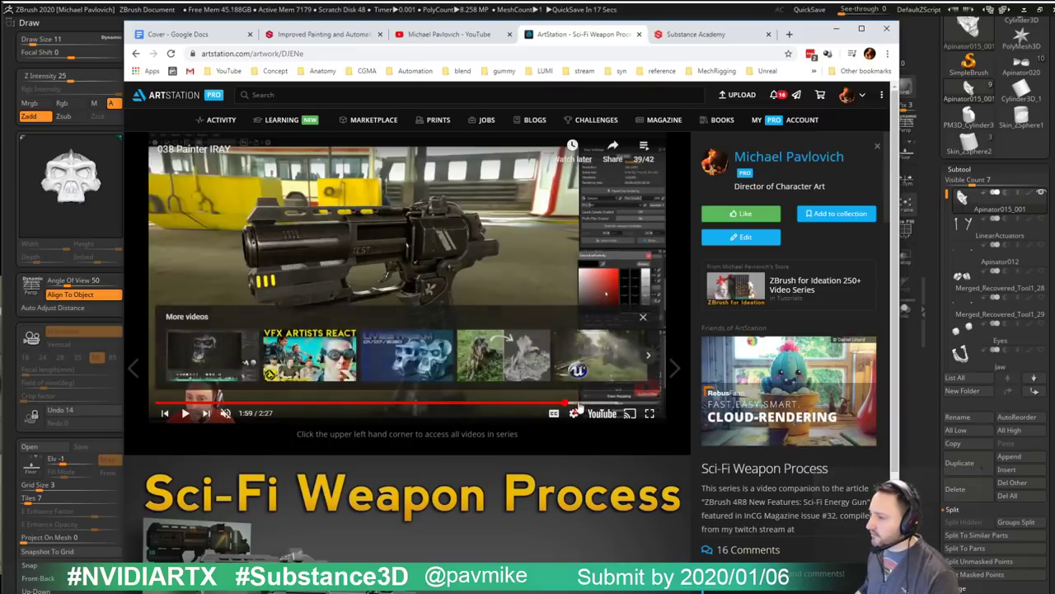
left_click(621, 404)
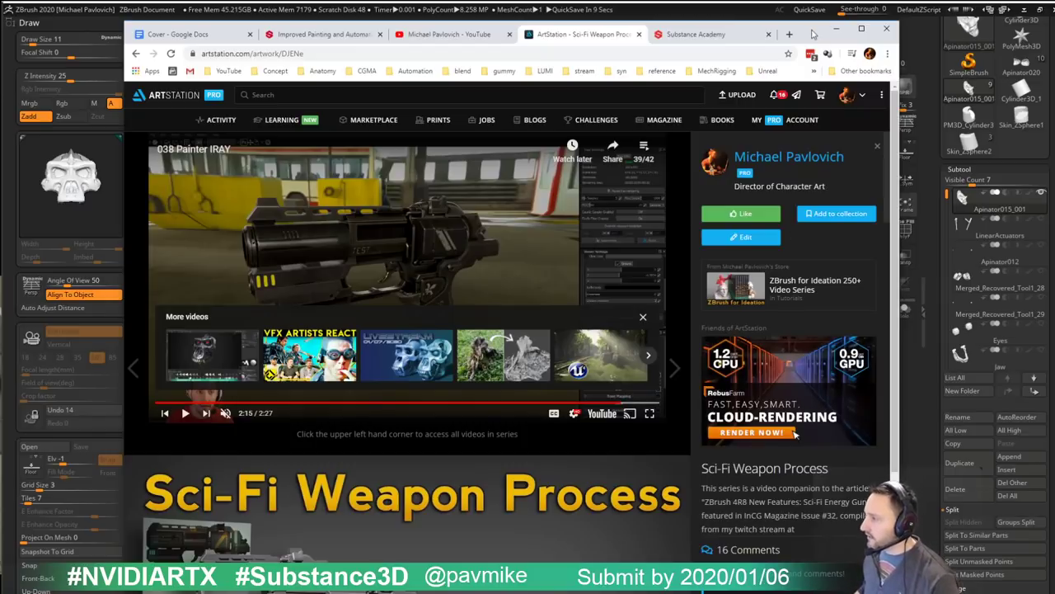
Step: Return to ZBrush, give the skull the StartupMaterial, frame it, and show all its subtools again
left_click(836, 29)
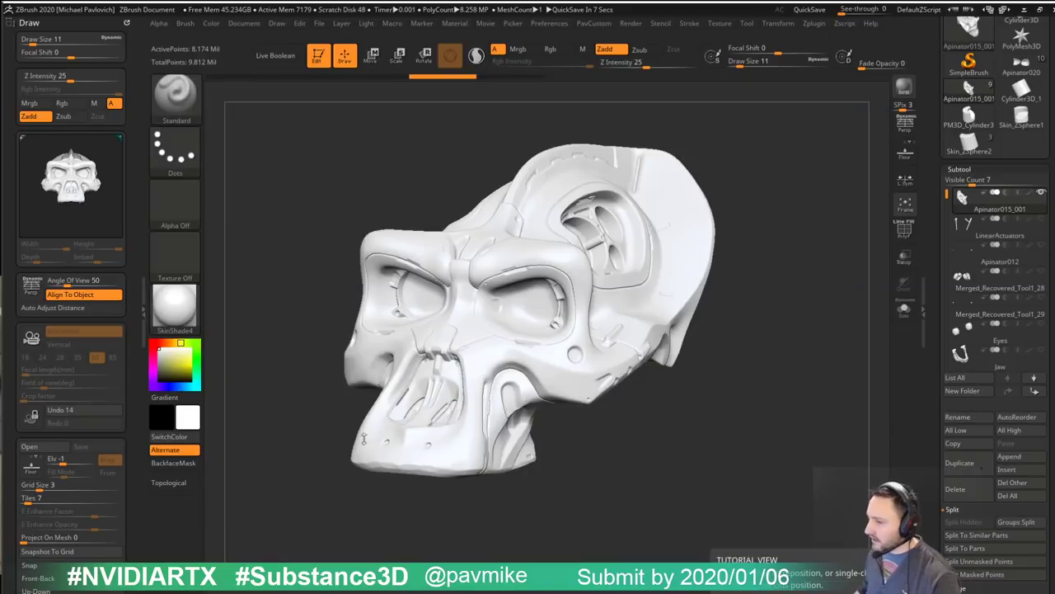
left_click(174, 307)
left_click(241, 273)
key("f")
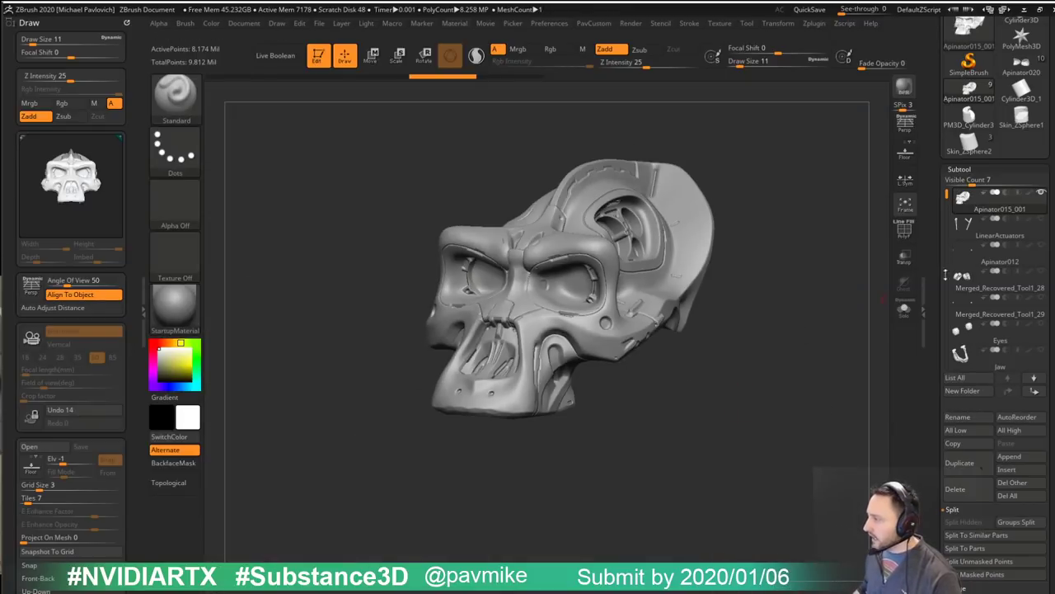
key("ctrl+shift")
mouse_move(822, 299)
left_mouse_down()
mouse_move(796, 318)
mouse_move(827, 291)
left_mouse_up()
left_click_drag(948, 169, 951, 361)
Step: Load the GorillaSkull.ZTL tool and turn the gorilla skull to a three-quarter view
left_click(962, 44)
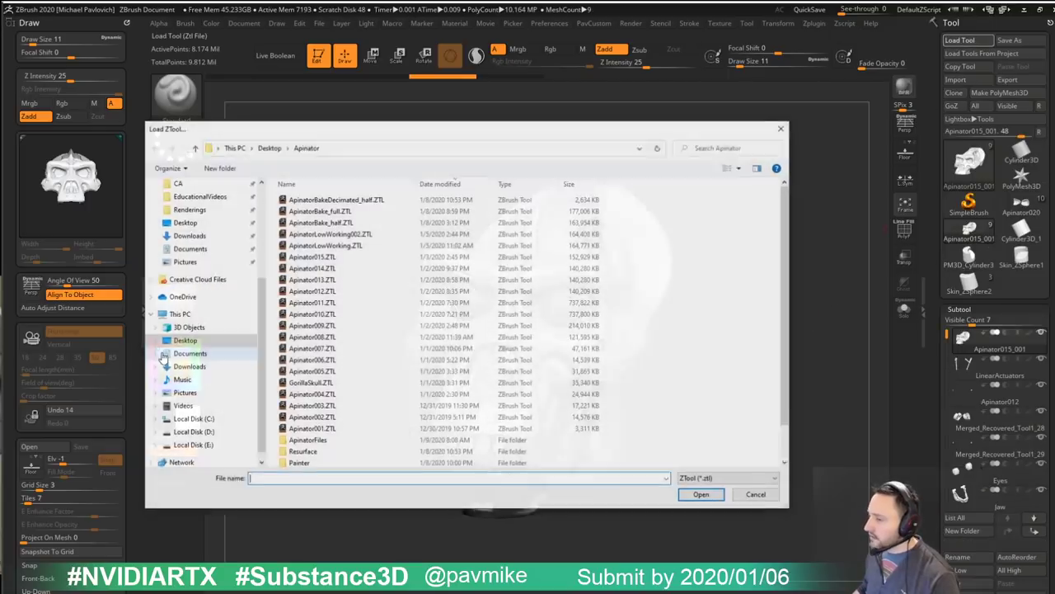
double_click(308, 376)
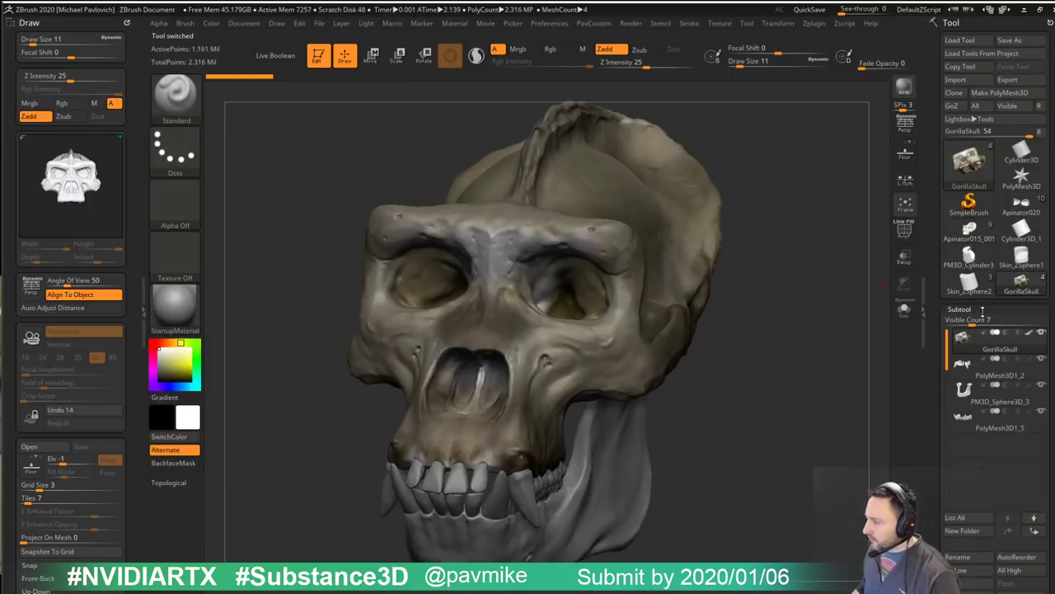
left_click_drag(799, 339, 773, 372)
Step: Compare the Apinator015_001 and GorillaSkull tools from similar angles, finishing on Apinator015_001
left_click(969, 231)
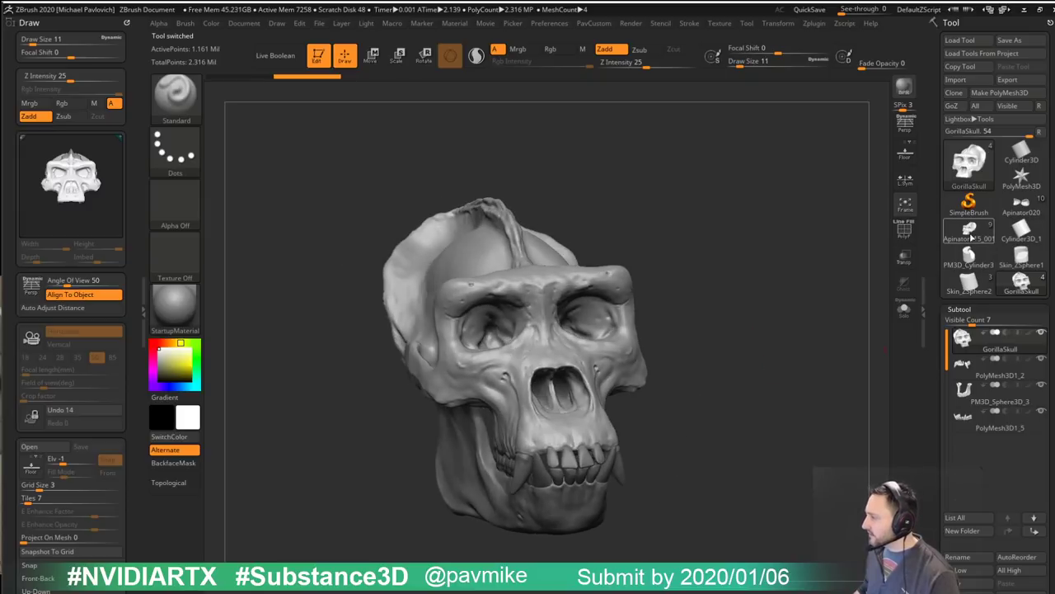
mouse_move(714, 320)
left_mouse_down()
mouse_move(746, 342)
mouse_move(707, 329)
mouse_move(697, 310)
mouse_move(756, 376)
mouse_move(717, 394)
mouse_move(754, 299)
mouse_move(829, 305)
mouse_move(768, 315)
left_mouse_up()
key("s")
mouse_move(775, 323)
left_mouse_down()
mouse_move(783, 349)
mouse_move(693, 268)
mouse_move(818, 262)
mouse_move(794, 241)
mouse_move(793, 257)
left_mouse_up()
left_click(1020, 284)
left_click_drag(725, 272, 787, 269)
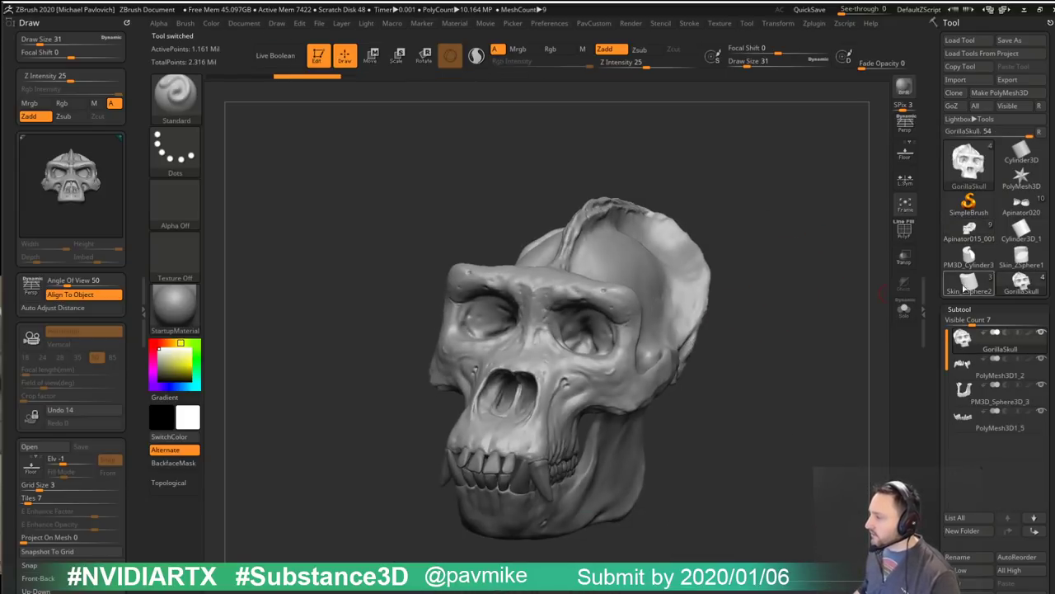
left_click(968, 231)
mouse_move(912, 290)
left_mouse_down()
mouse_move(902, 318)
mouse_move(731, 282)
mouse_move(746, 279)
mouse_move(717, 323)
mouse_move(765, 311)
mouse_move(640, 384)
mouse_move(822, 374)
mouse_move(804, 402)
left_mouse_up()
Step: Show the mechanical skull's polygroups with polyframe and examine them closely around the eye sockets and cranium
key("s")
left_click(911, 230)
key("s")
left_click_drag(748, 346, 791, 319)
key("s")
left_click_drag(742, 339, 781, 337)
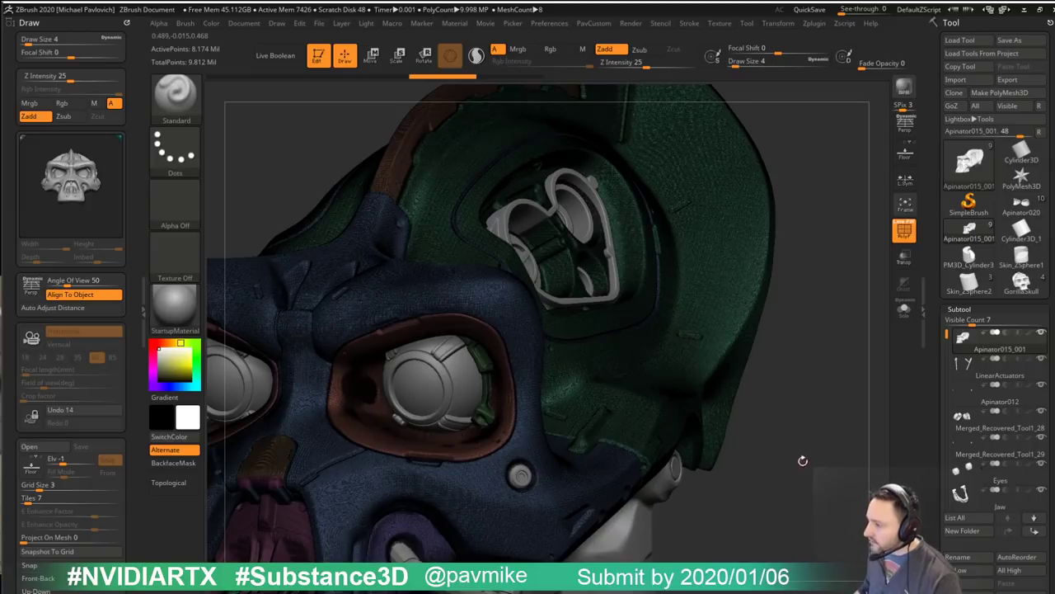
Step: Turn off polyframe and examine the panel details on the skull's cranium and face
left_click_drag(802, 460, 768, 287)
key("shift+f")
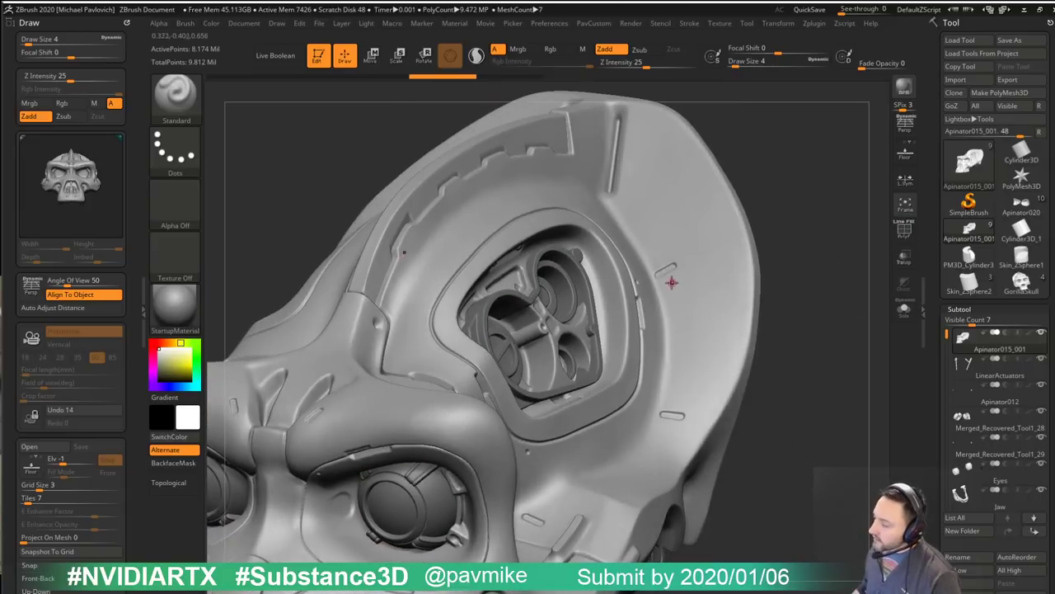
left_click_drag(719, 419, 791, 381)
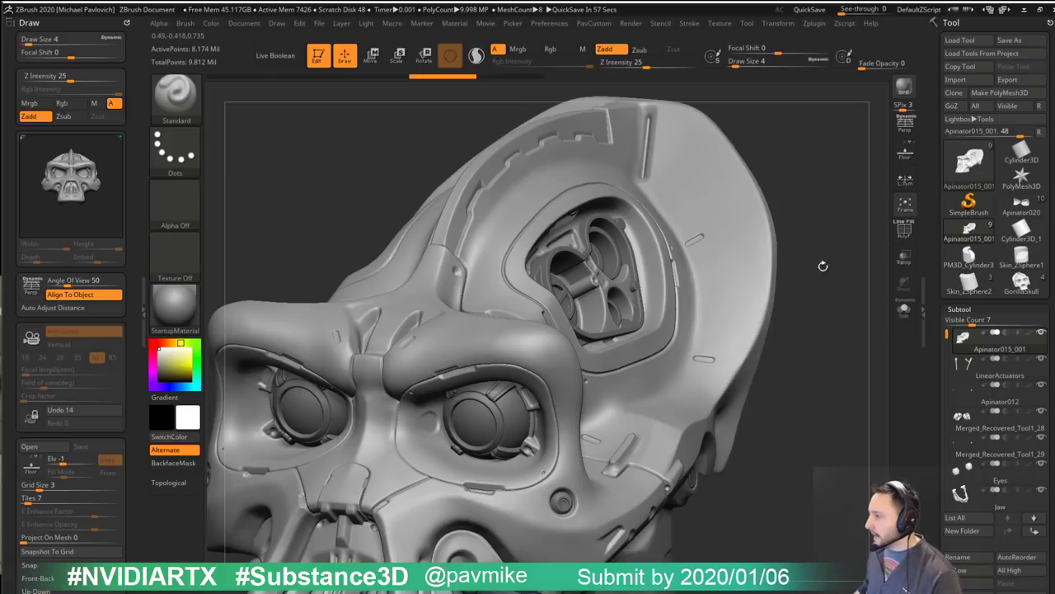
left_click_drag(778, 384, 558, 384)
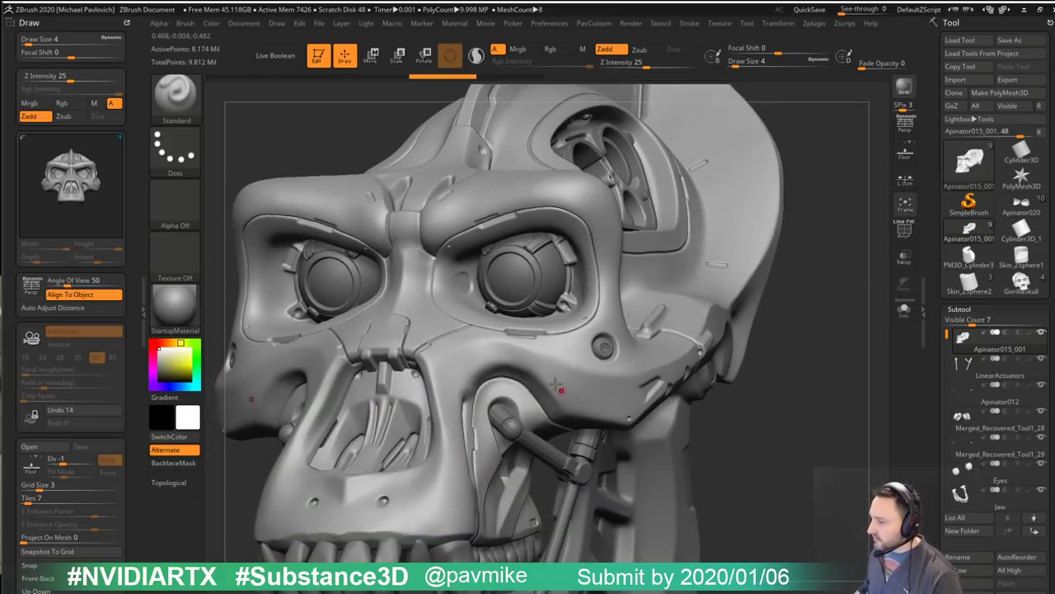
Step: Isolate the face plate polygroup and split the hidden cranium geometry into a separate subtool with Split Hidden
key("s")
mouse_move(745, 410)
left_mouse_down()
mouse_move(777, 410)
mouse_move(818, 359)
left_mouse_up()
key("ctrl+shift+z")
left_click(809, 379, "ctrl+shift")
key("2")
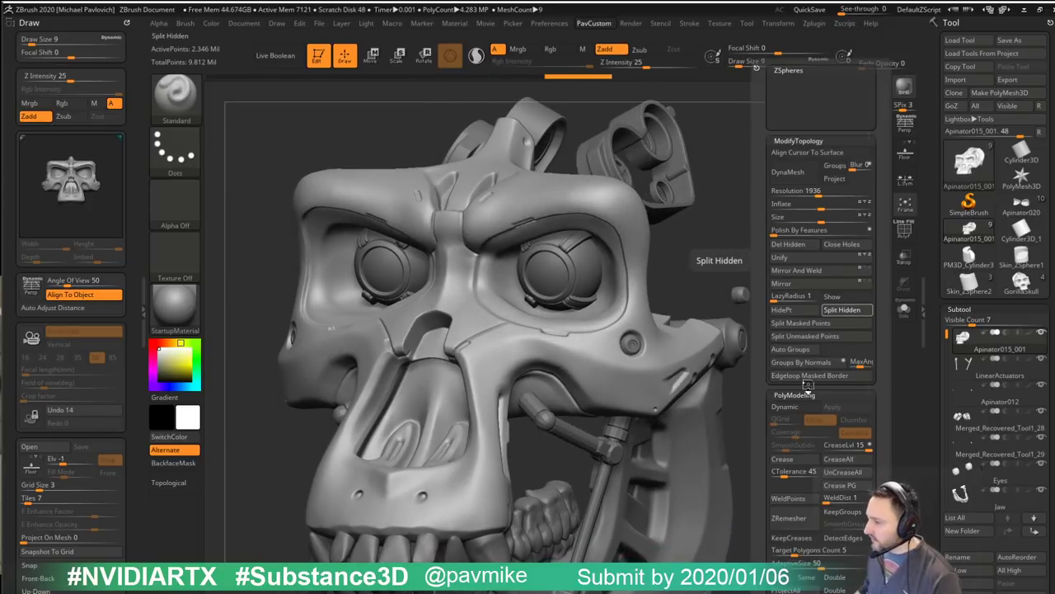
left_click(841, 309)
Step: Solo the split face plate, examine it from the side and front, and turn Solo off
left_click(904, 310)
left_click_drag(827, 361, 886, 347)
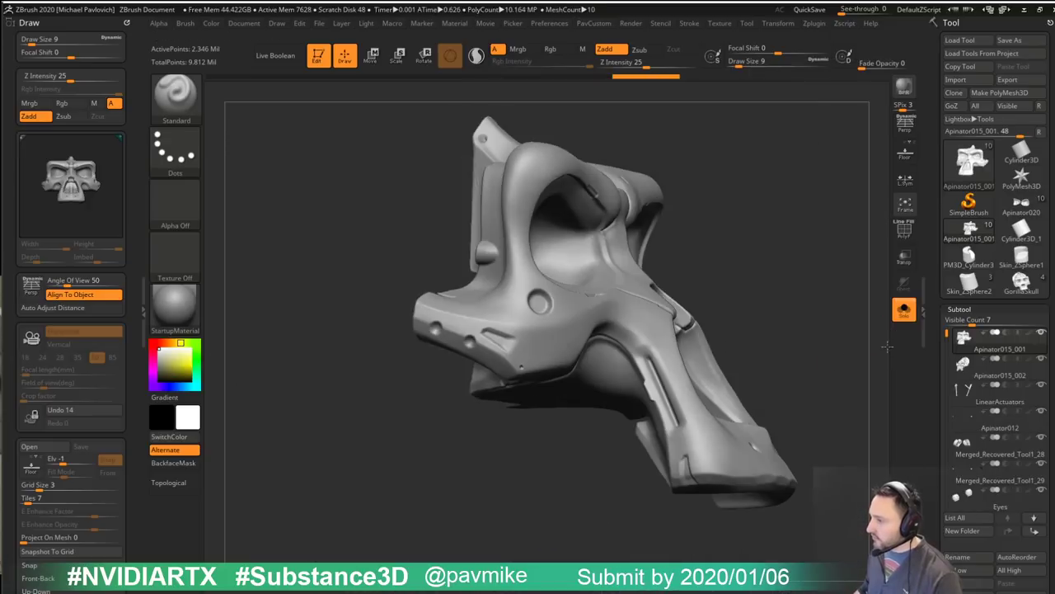
left_click_drag(820, 320, 816, 440)
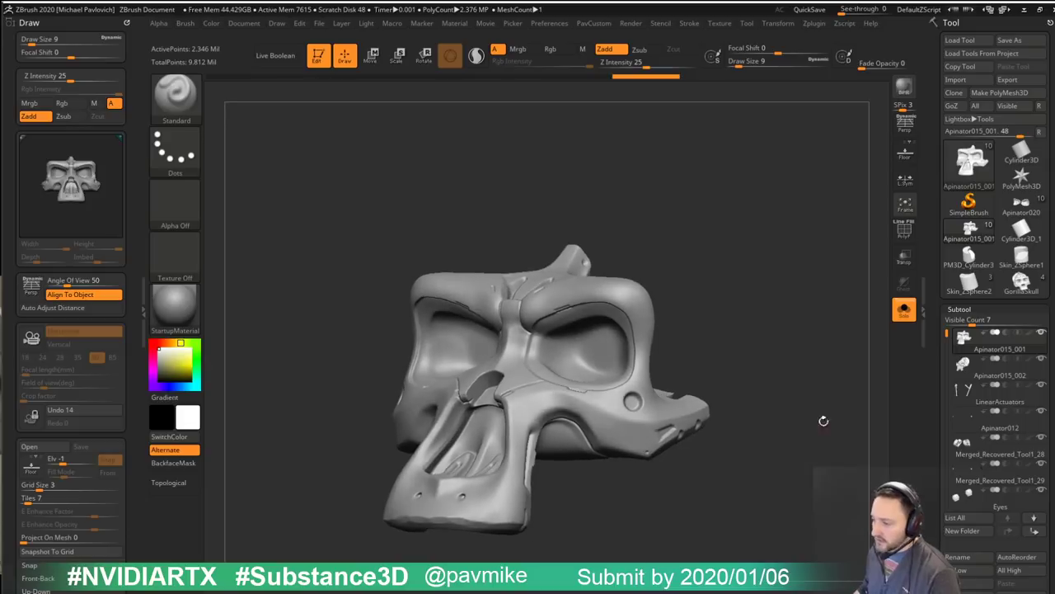
left_click(905, 310)
mouse_move(792, 347)
left_mouse_down()
mouse_move(736, 324)
mouse_move(791, 354)
mouse_move(777, 349)
mouse_move(723, 373)
left_mouse_up()
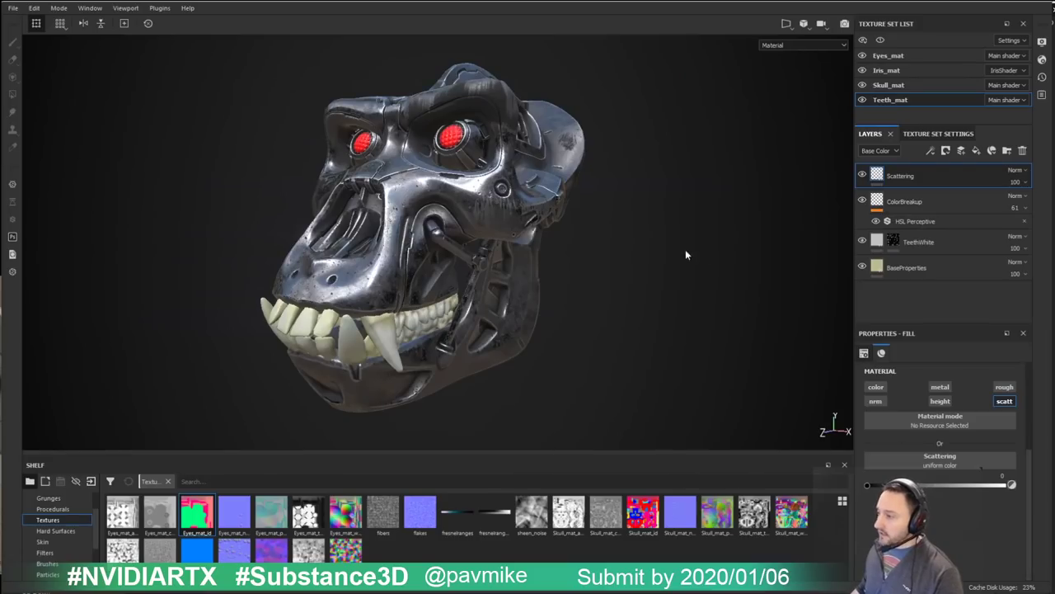
Step: Switch to Substance Painter and examine the textured ape skull from three-quarter and front views
left_click_drag(685, 252, 698, 267, "alt")
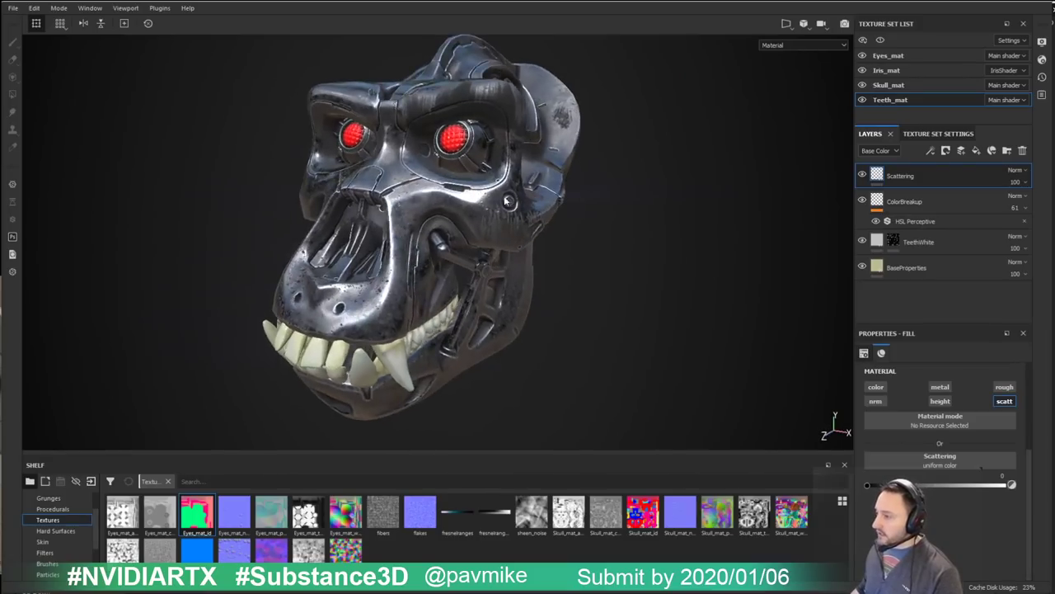
mouse_move(565, 266)
left_mouse_down("alt")
mouse_move(745, 262)
mouse_move(577, 229)
left_mouse_up("alt")
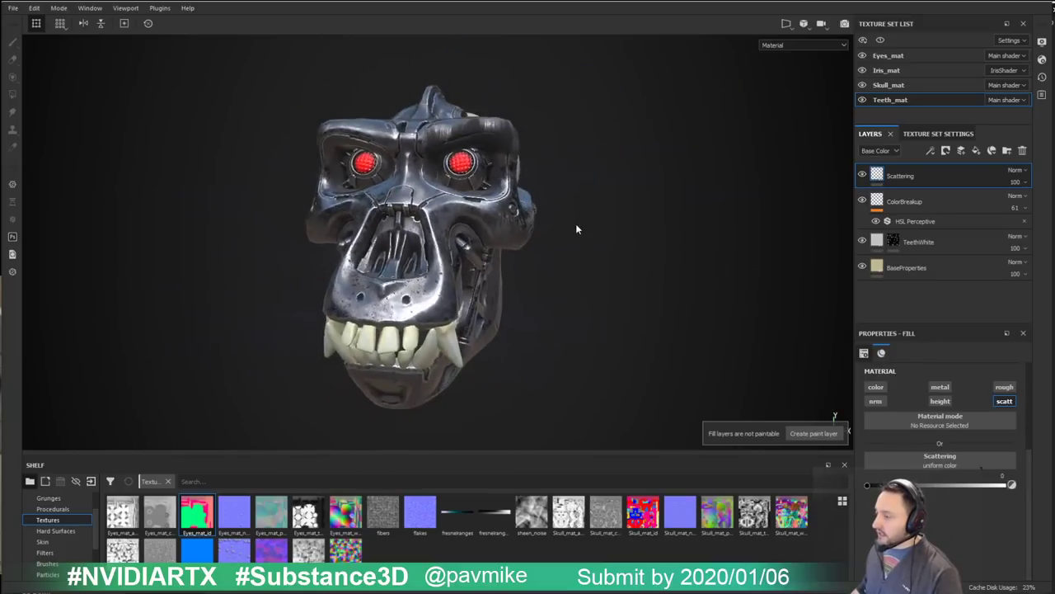
Step: Make Skull_mat the active texture set and examine the textured metal skull from a three-quarter view
middle_click_drag(577, 229, 686, 245, "alt")
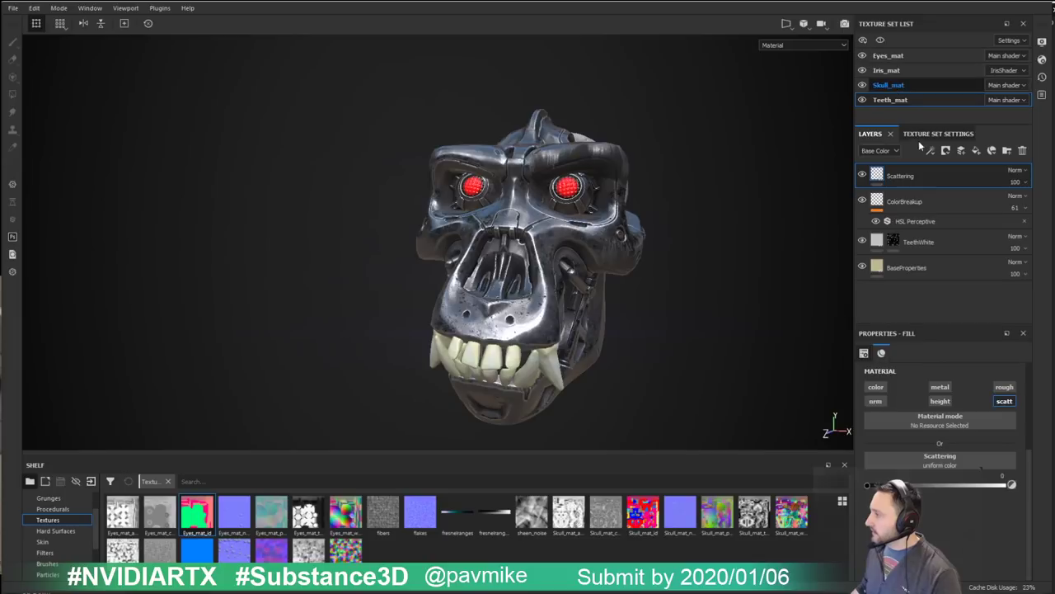
left_click(899, 85)
left_click_drag(749, 180, 463, 237, "alt")
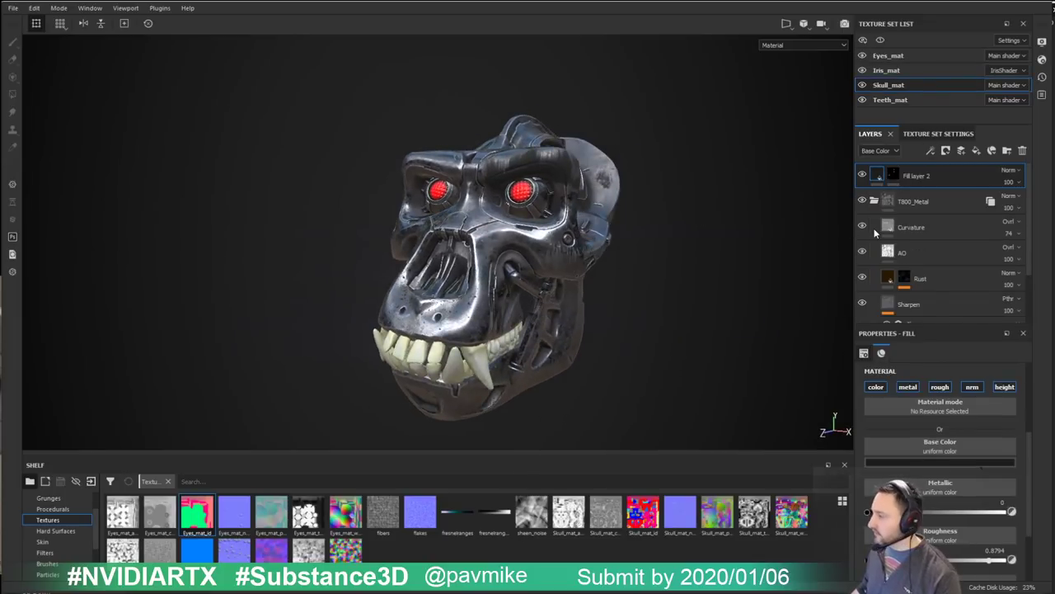
Step: Switch to ZBrush and examine the recessed round button on the sculpted skull's cheekbone up close
left_click(1023, 150)
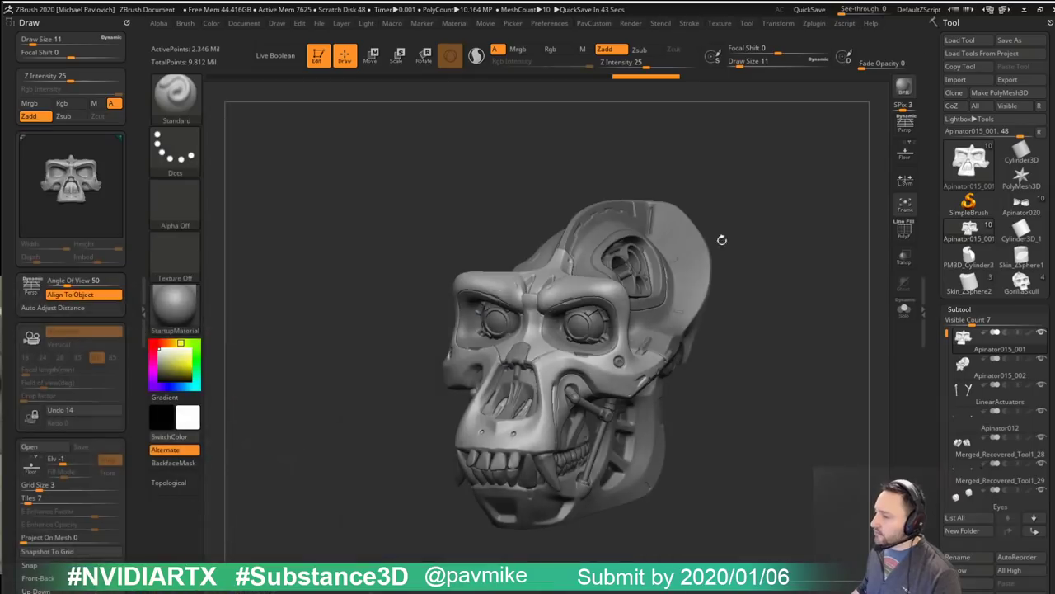
mouse_move(720, 238)
left_mouse_down()
mouse_move(750, 243)
mouse_move(771, 272)
mouse_move(786, 300)
mouse_move(776, 321)
mouse_move(816, 403)
left_mouse_up()
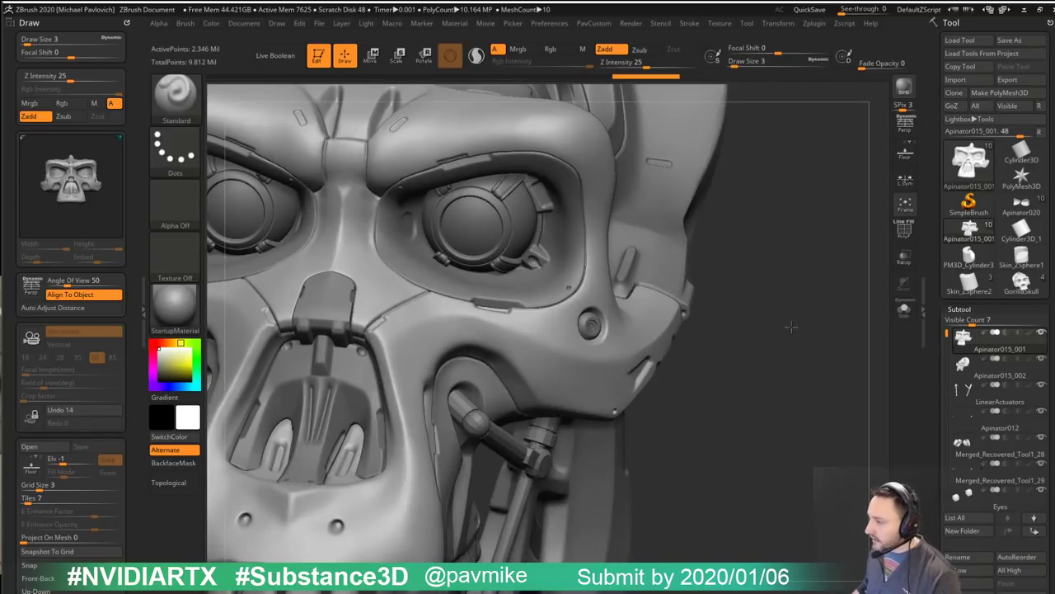
mouse_move(791, 327)
left_mouse_down("alt")
mouse_move(848, 462)
mouse_move(846, 528)
left_mouse_up("alt")
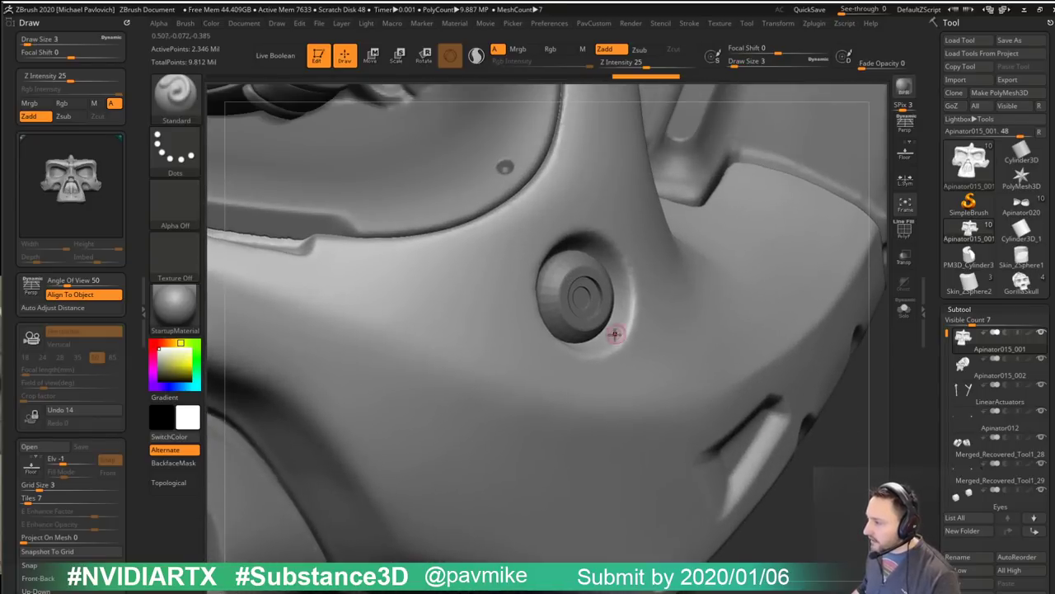
left_click_drag(811, 485, 781, 251, "alt")
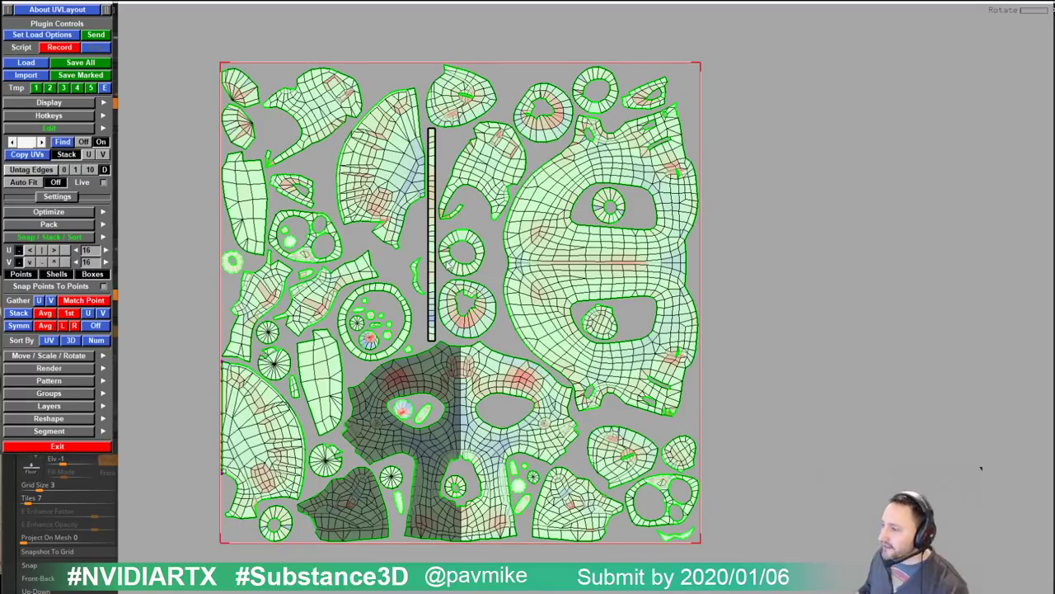
Step: Switch to UVLayout, return all the skull's UV shells to edit mode and weld every seam back together
middle_click_drag(445, 258, 448, 260)
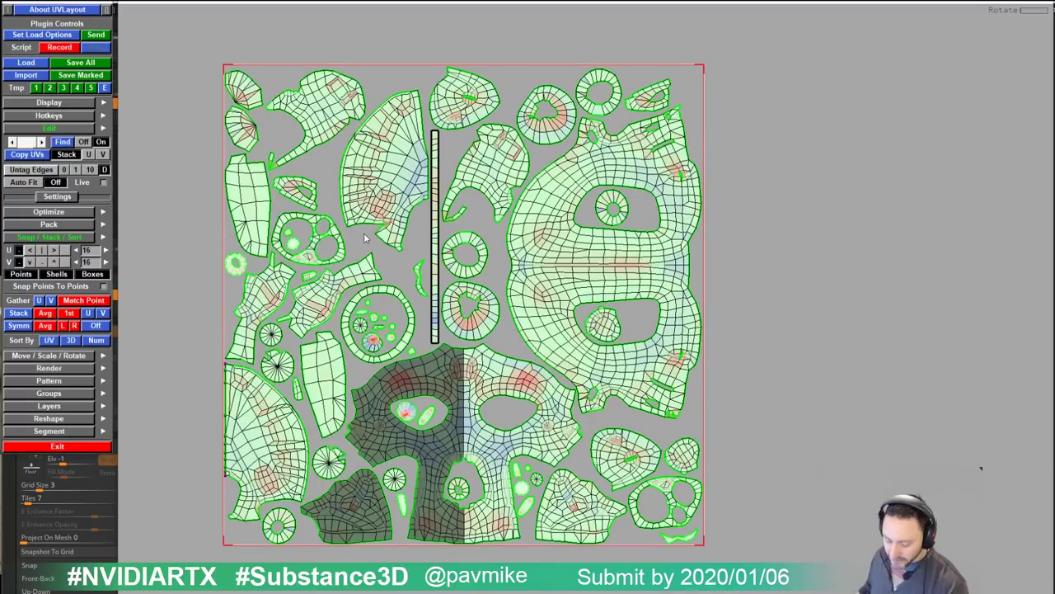
right_click_drag(365, 237, 309, 206)
left_click_drag(238, 72, 857, 571)
key("d")
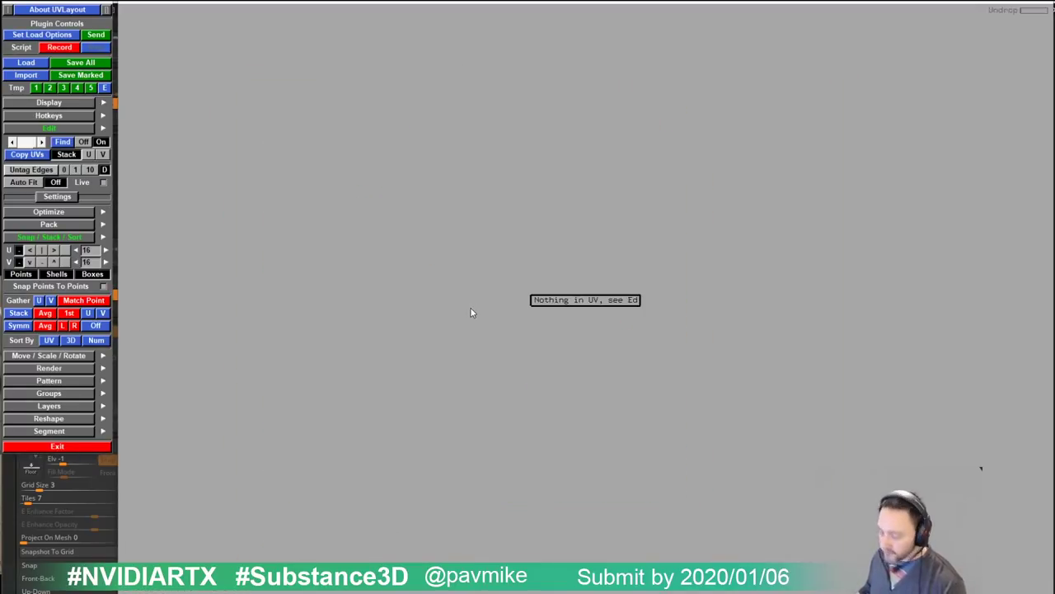
key("2")
left_click_drag(492, 308, 475, 253)
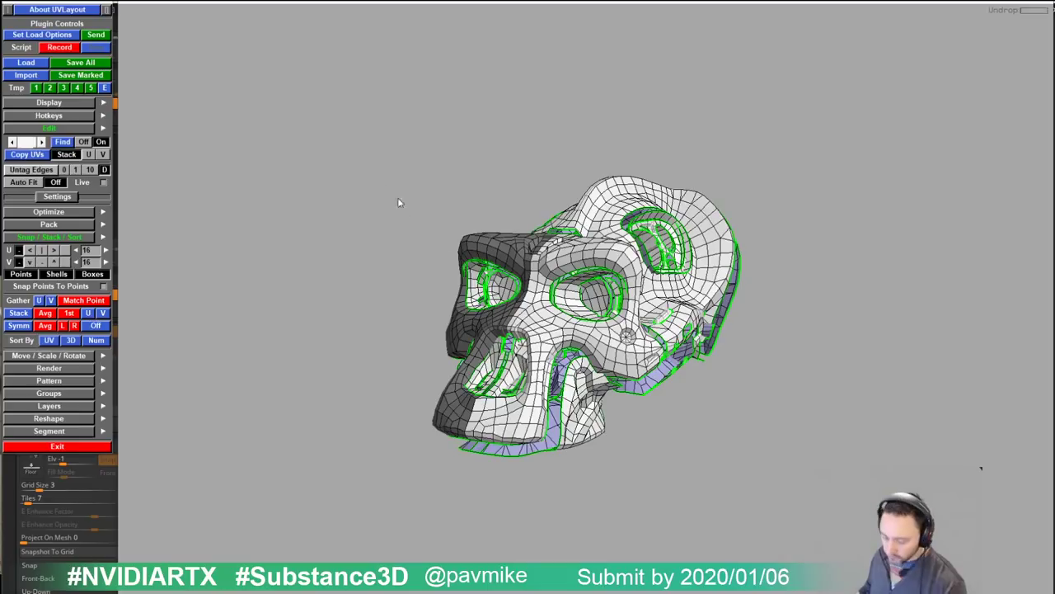
key("shift+w")
left_click_drag(706, 407, 503, 355)
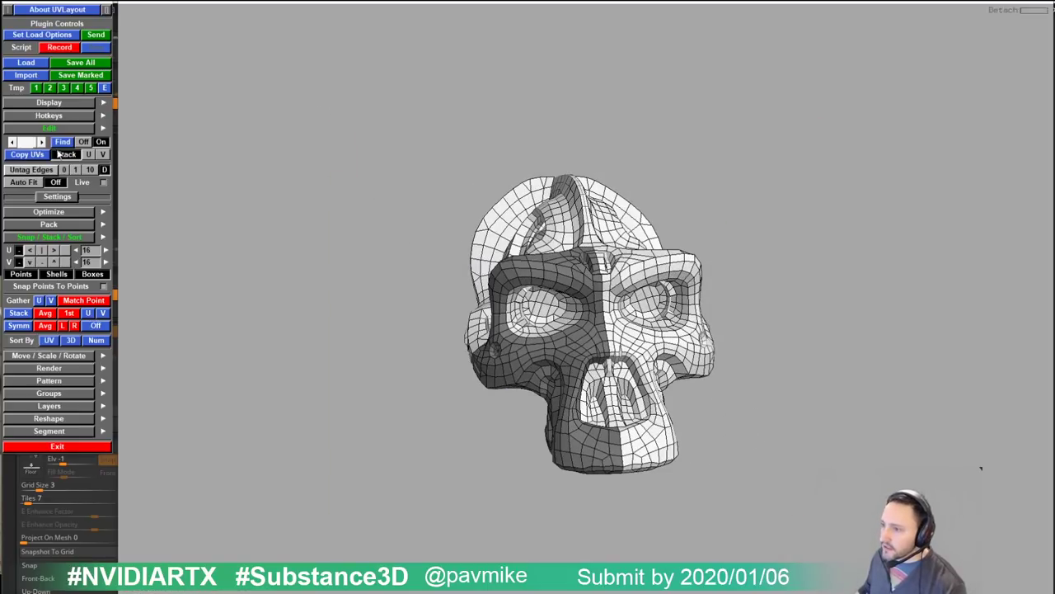
Step: Turn symmetry off and find it again from a centre edge between the skull's eyes
left_click_drag(373, 327, 388, 288)
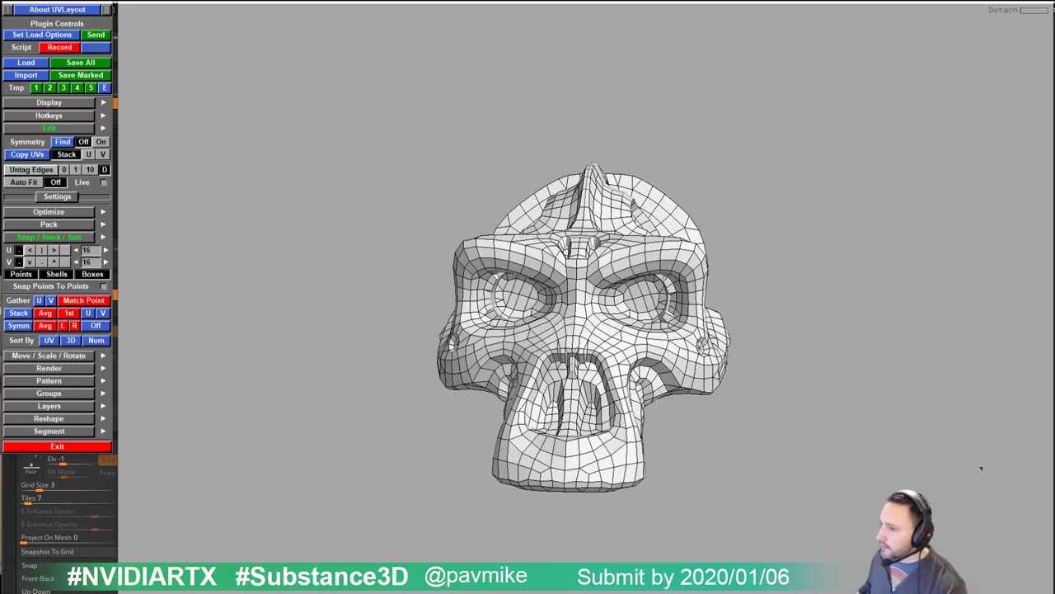
left_click(63, 143)
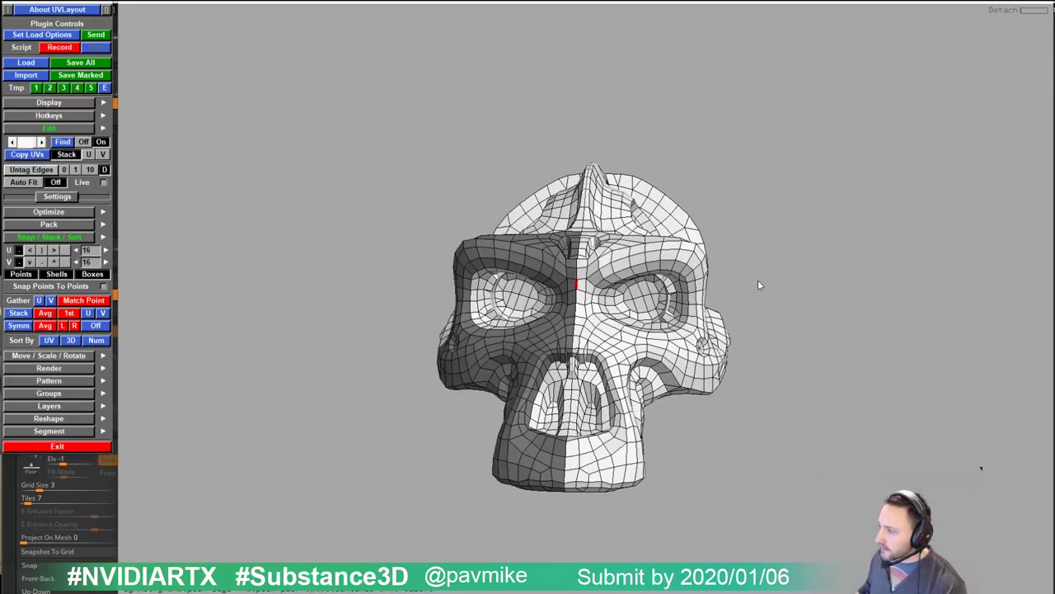
left_click_drag(759, 285, 586, 281)
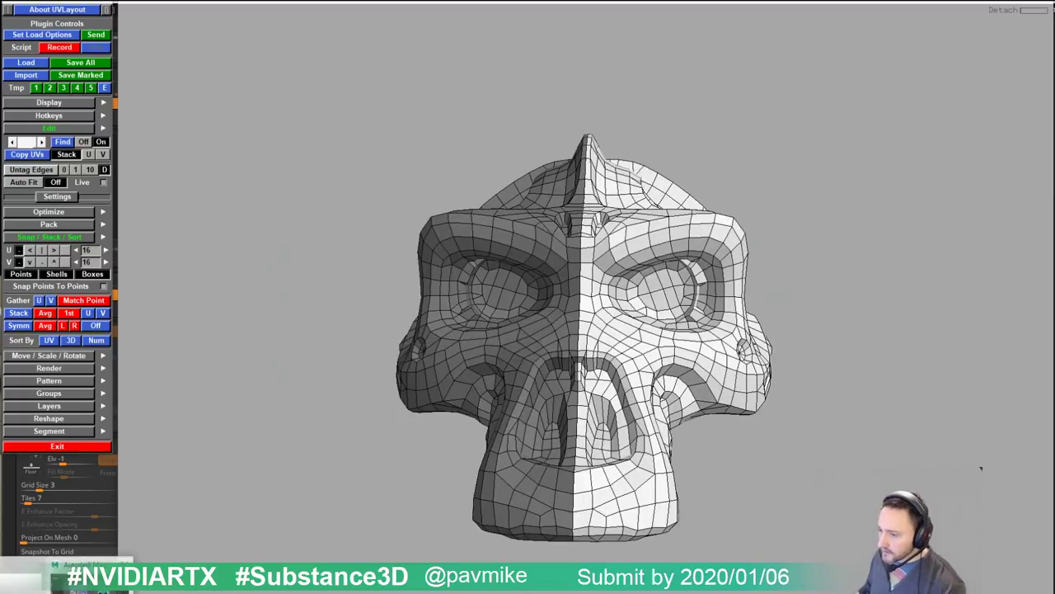
Step: Switch to Maya and show the selected Skull_low mesh in a two-pane layout with front and perspective views
left_click(70, 589)
left_click_drag(717, 330, 638, 330, "alt")
key("space")
key("space")
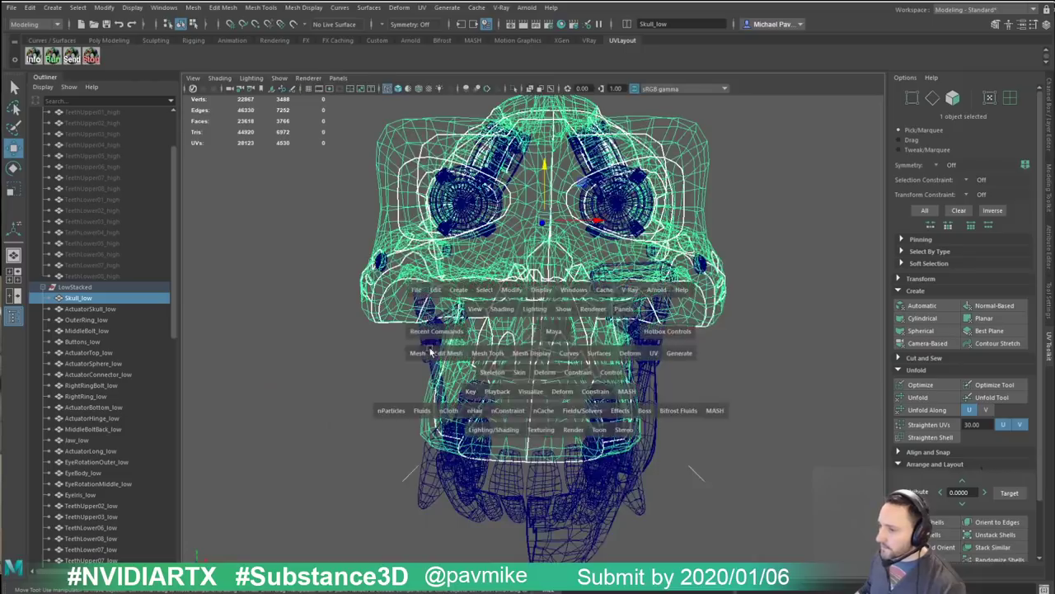
left_click(15, 295)
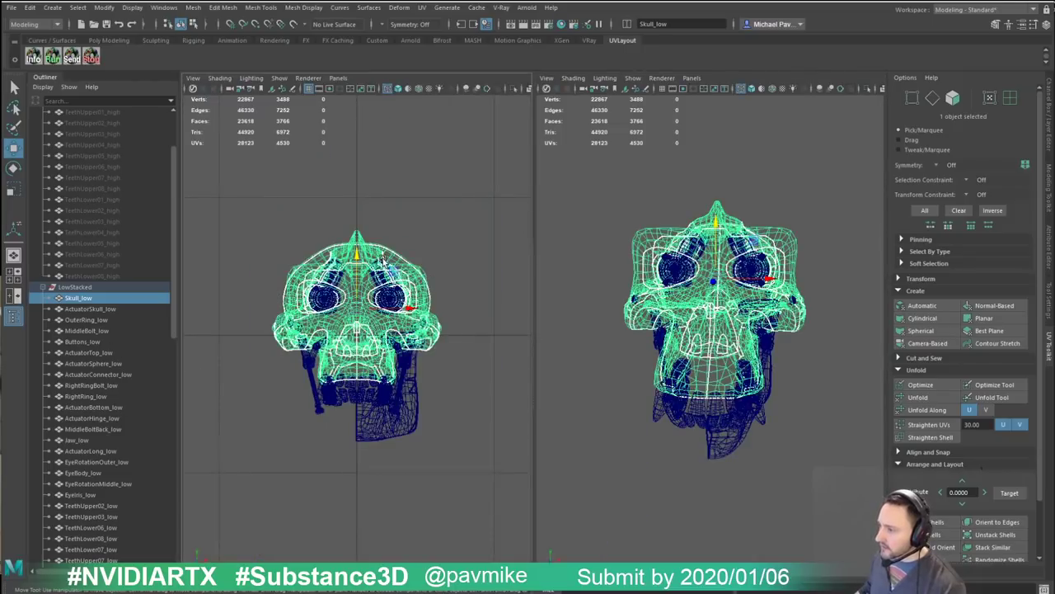
Step: Select only the faces on one half of Skull_low up to the centre line and delete them
right_click_drag(394, 254, 394, 285)
left_click_drag(256, 194, 357, 463)
key("Delete")
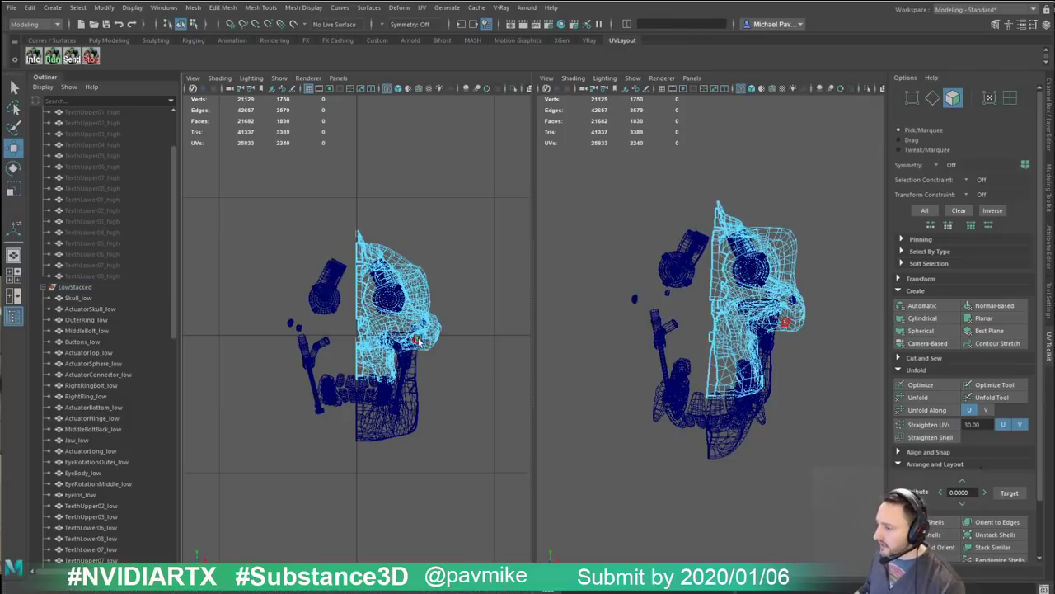
left_click_drag(694, 307, 673, 295, "alt")
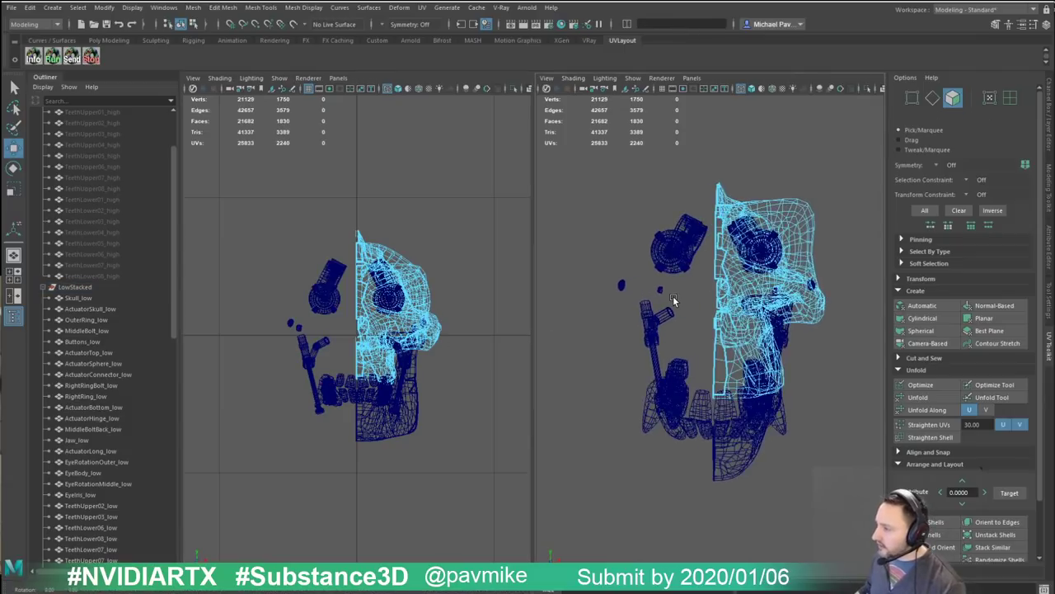
key("ctrl+z")
scroll(483, 156, "up", 4)
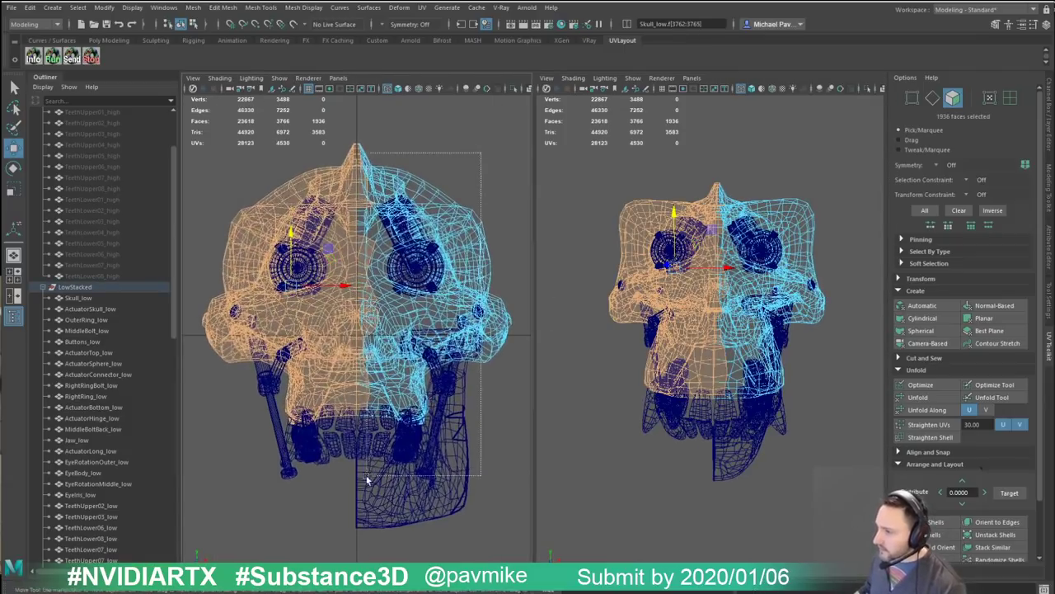
left_click_drag(431, 124, 357, 426, "ctrl")
key("Delete")
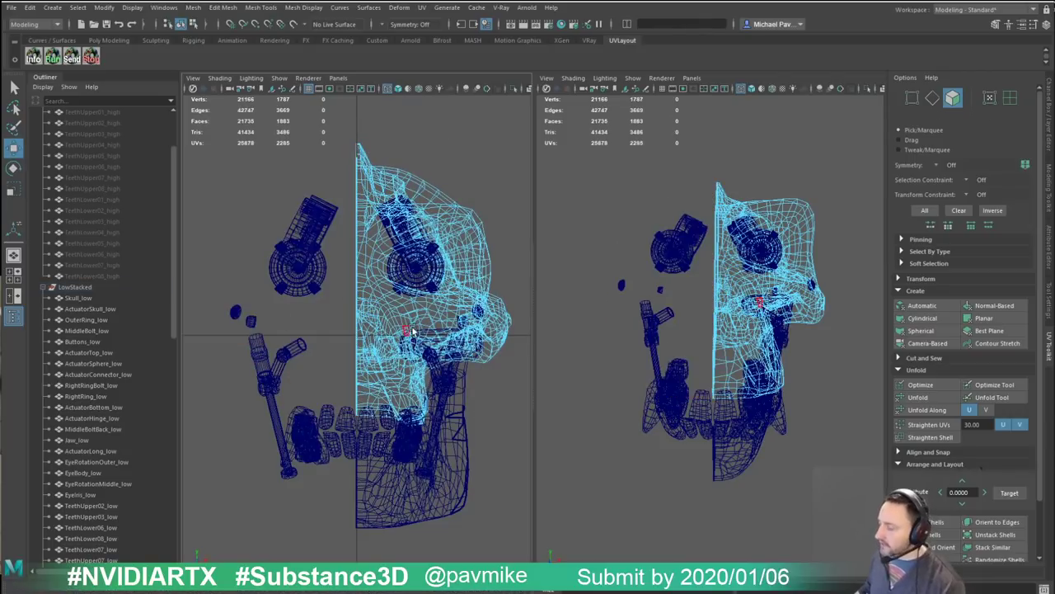
Step: Return Skull_low to object mode and show the remaining half in a single perspective view
key("F8")
left_click_drag(720, 302, 752, 298, "alt")
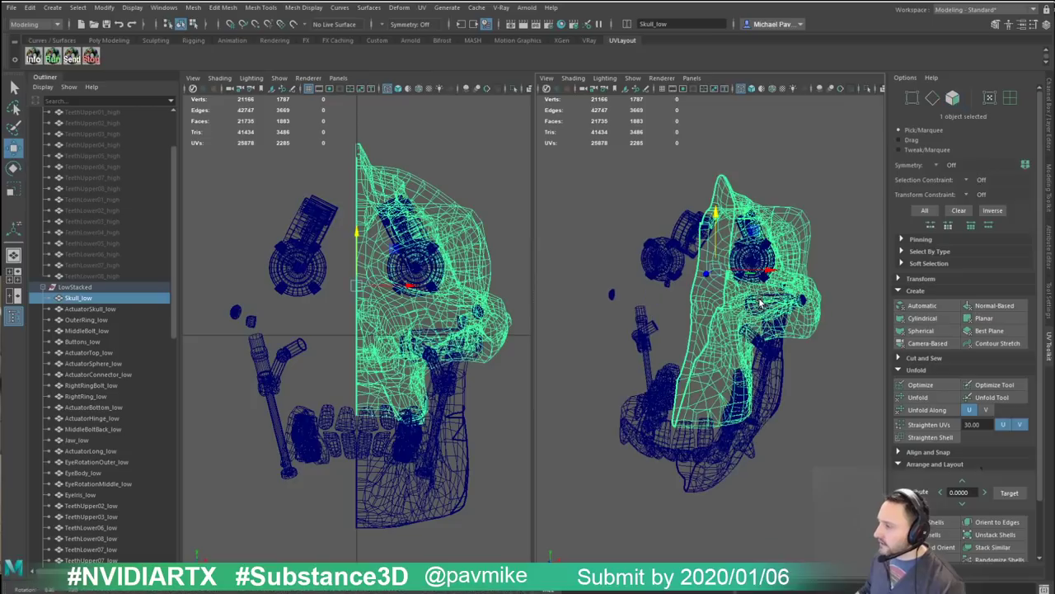
key("space")
right_click_drag(756, 297, 629, 279, "alt")
left_click_drag(628, 279, 608, 277, "alt")
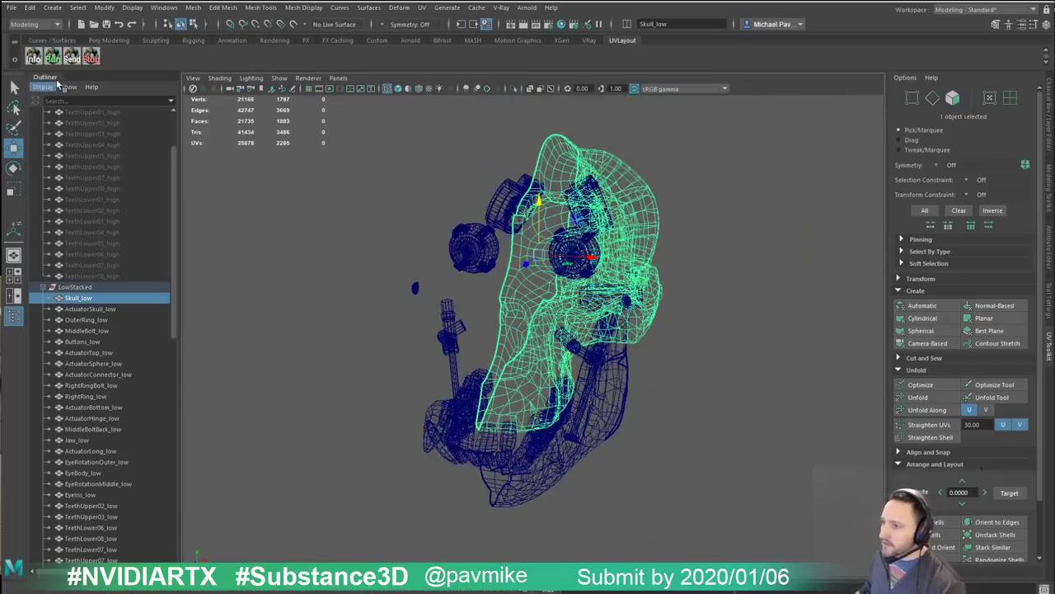
Step: Send the half Skull_low mesh to UVLayout, enlarge its window and pack the UV shells
left_click(72, 56)
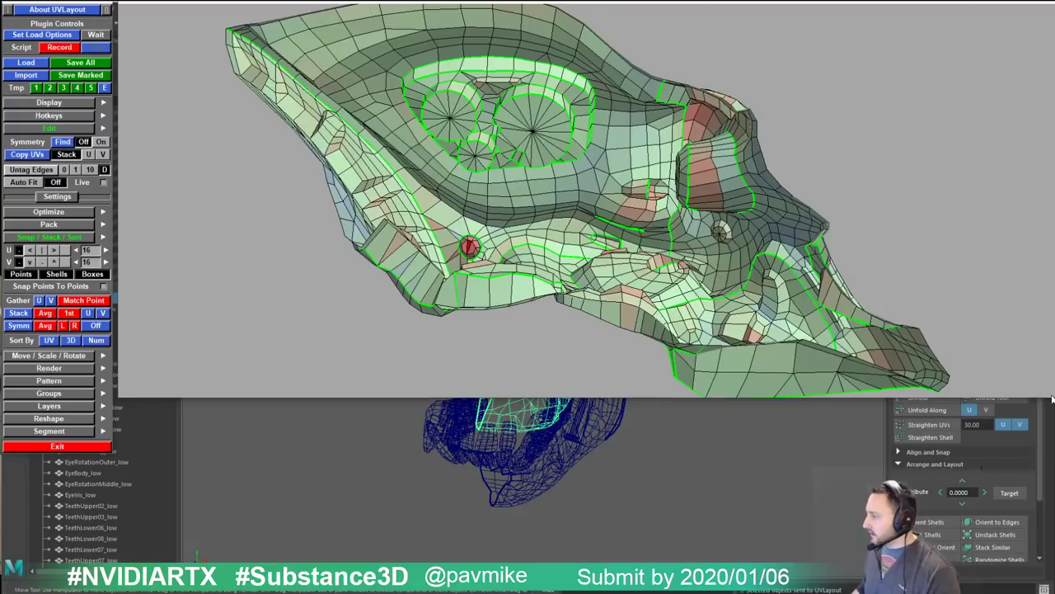
left_click_drag(1051, 397, 1035, 590)
key("u")
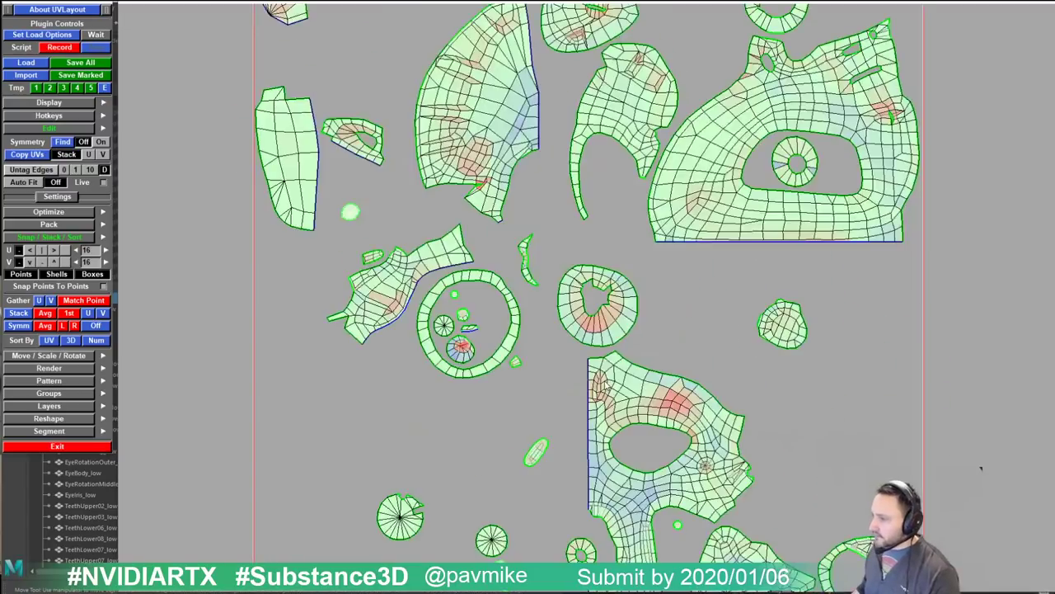
right_click_drag(750, 342, 565, 282)
key("]")
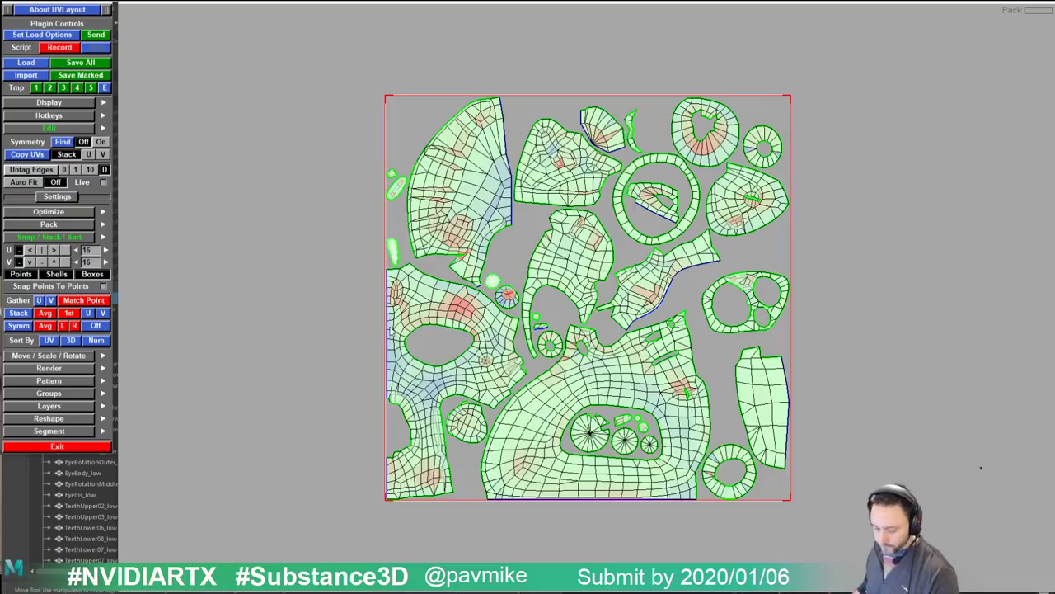
Step: Examine the half skull's UV distortion colours in 3D and return to the packed UV layout
key("3")
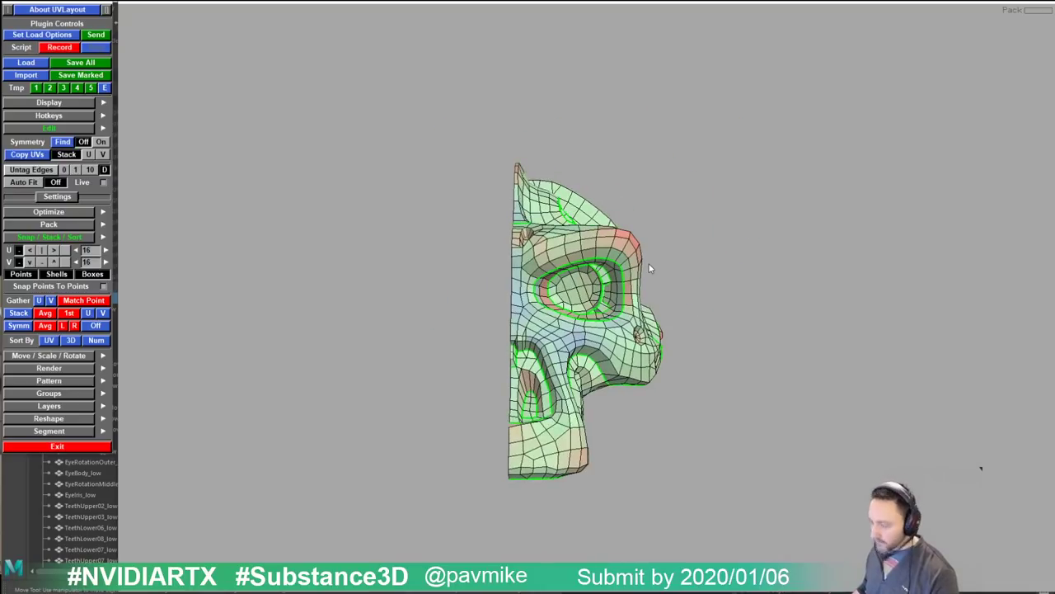
left_click_drag(675, 228, 479, 430)
key("1")
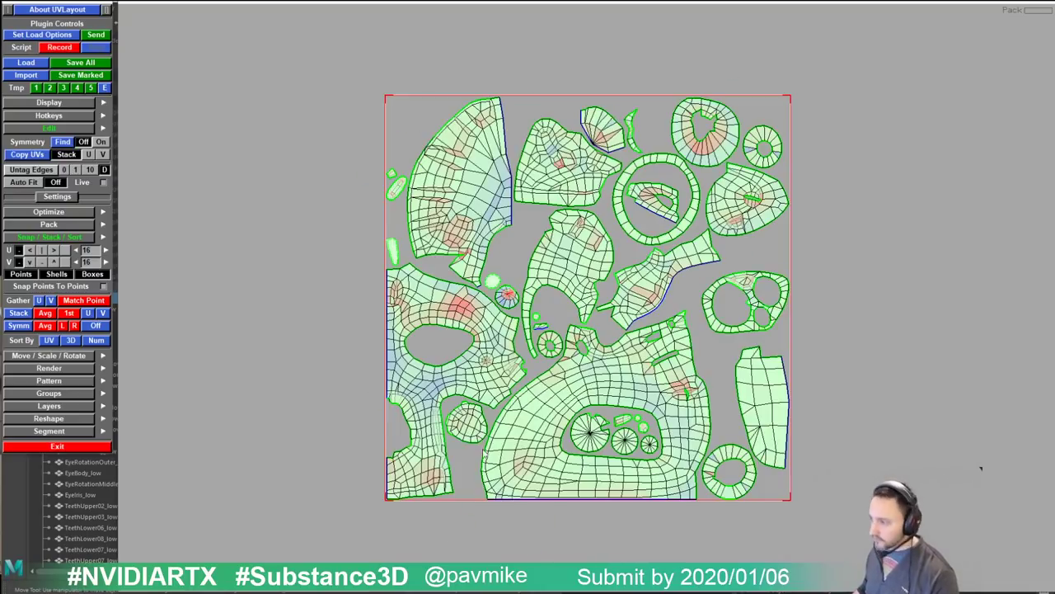
Step: Return all the half skull's UV shells to edit mode and weld them back into one mesh
left_click_drag(331, 73, 926, 561)
key("d")
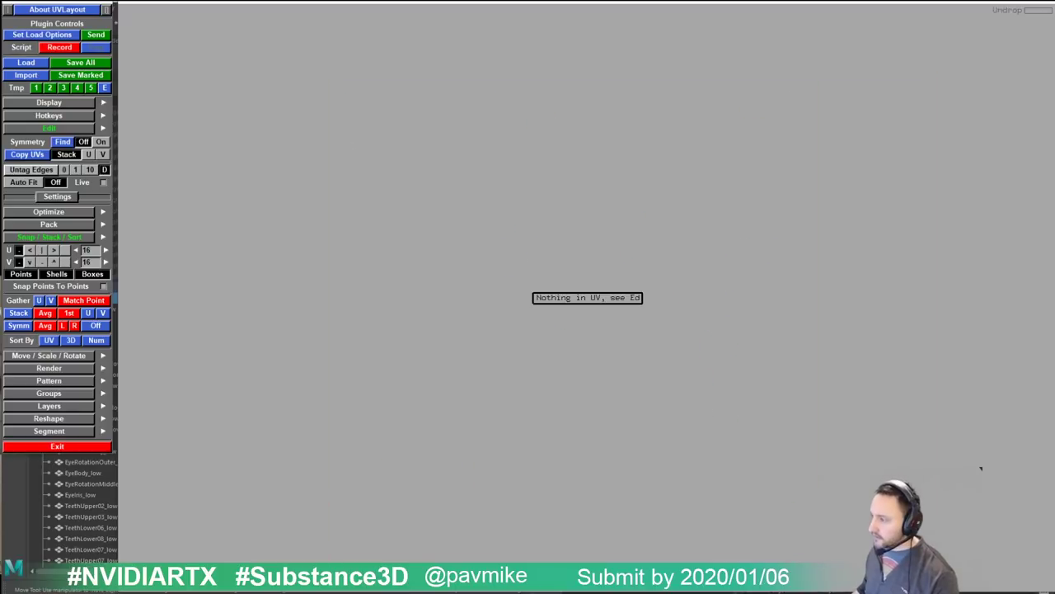
key("2")
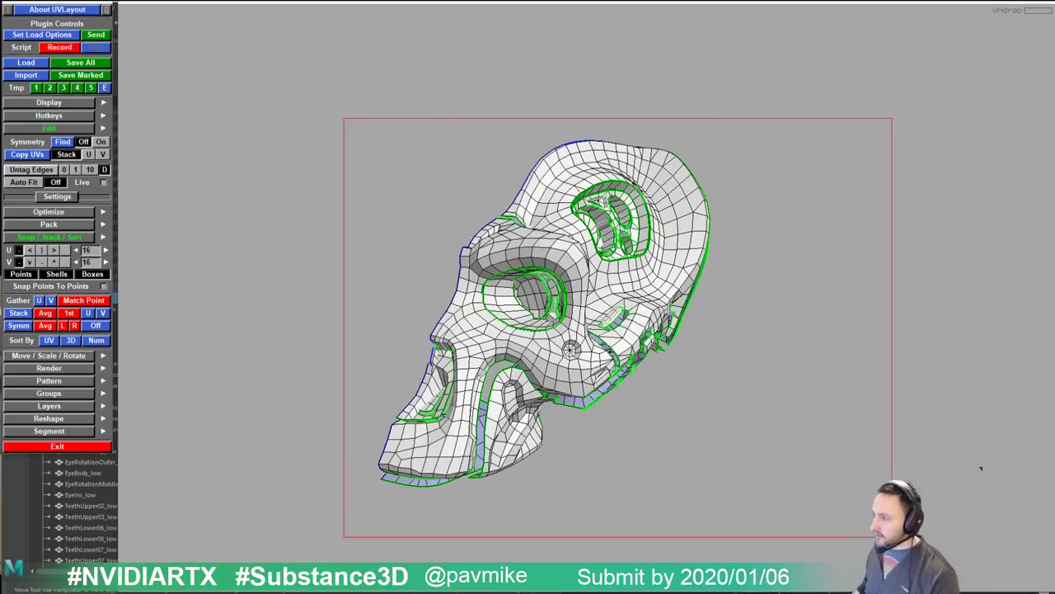
key("w")
left_click_drag(718, 351, 631, 306)
right_click_drag(632, 305, 645, 308)
left_click_drag(646, 308, 655, 263)
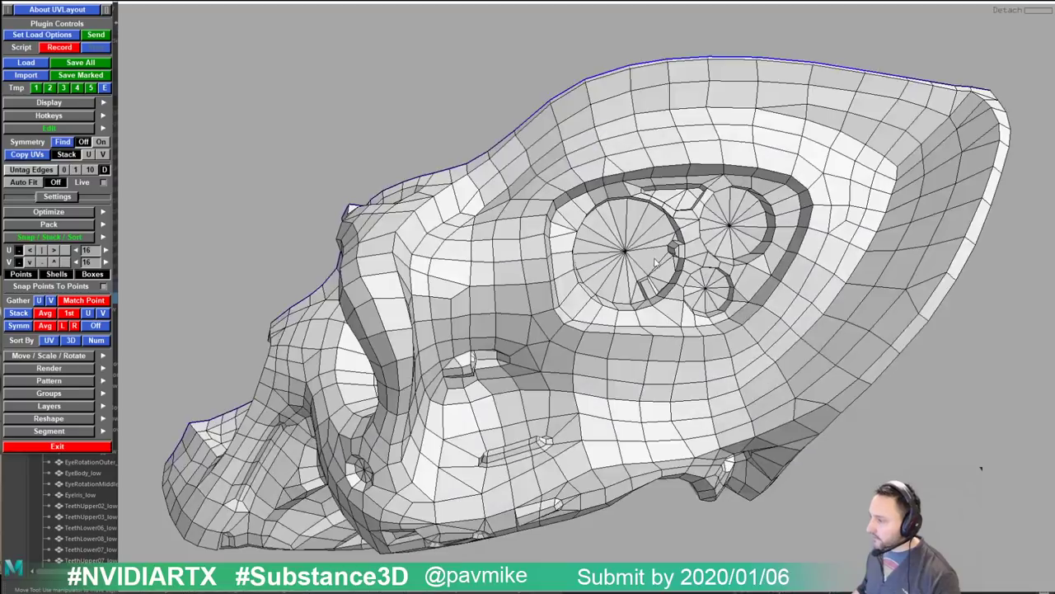
Step: Drop the round disc shell in the cranium's side recess into UV space
left_click_drag(791, 294, 560, 305)
key("d")
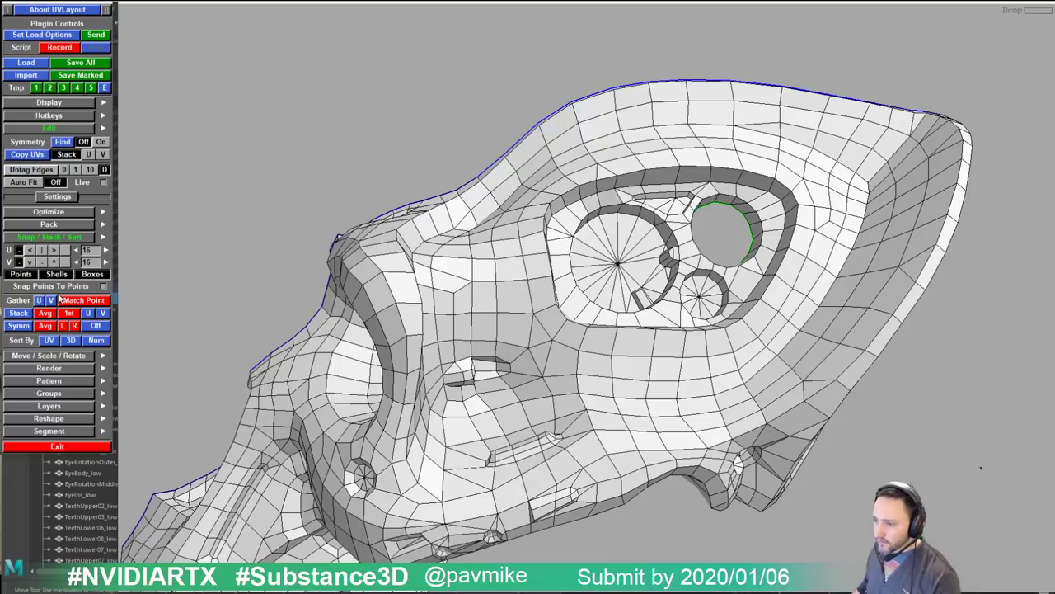
Step: Collapse the expanded Edit and Snap/Stack/Sort options and look through the Edit and Display settings
left_click(42, 129)
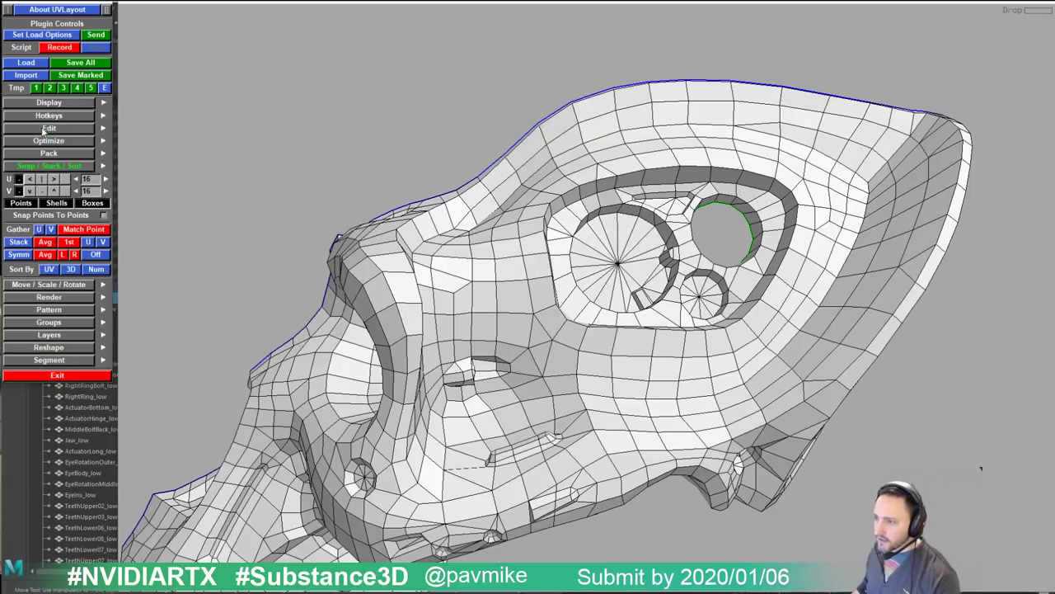
left_click(46, 167)
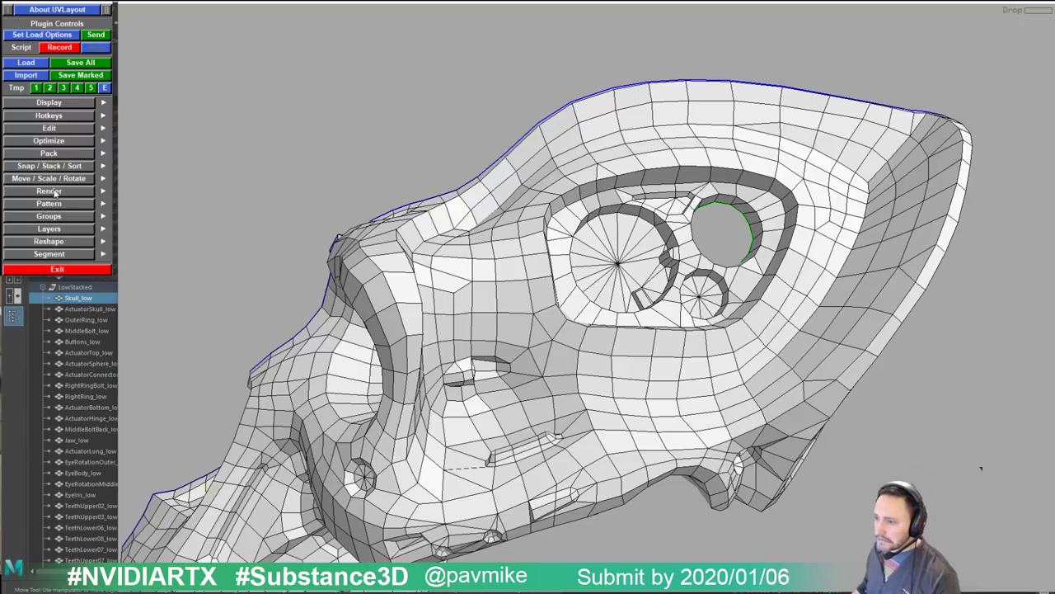
left_click(54, 129)
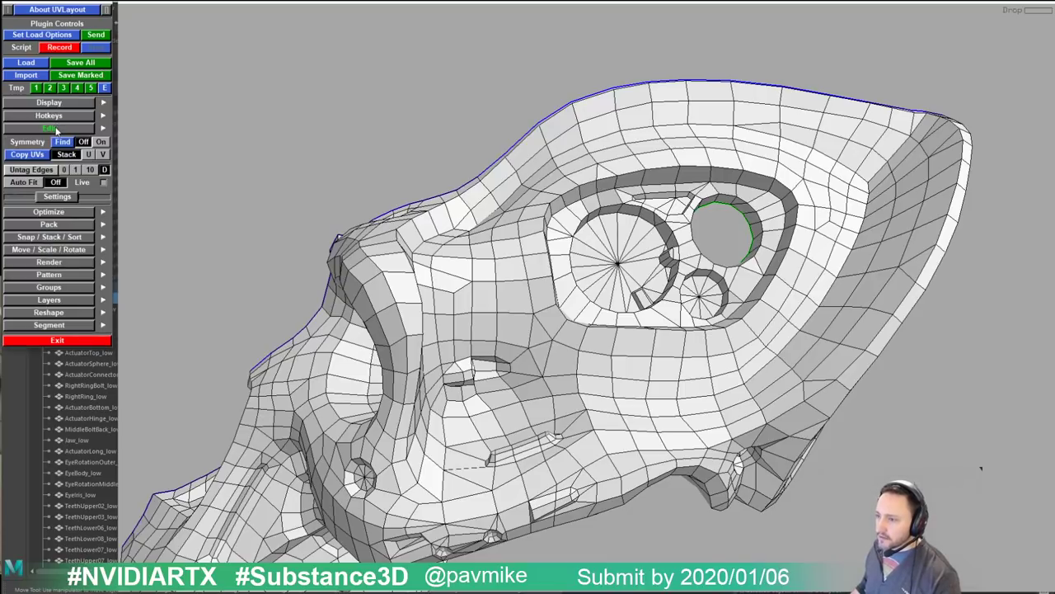
left_click(55, 129)
left_click(51, 104)
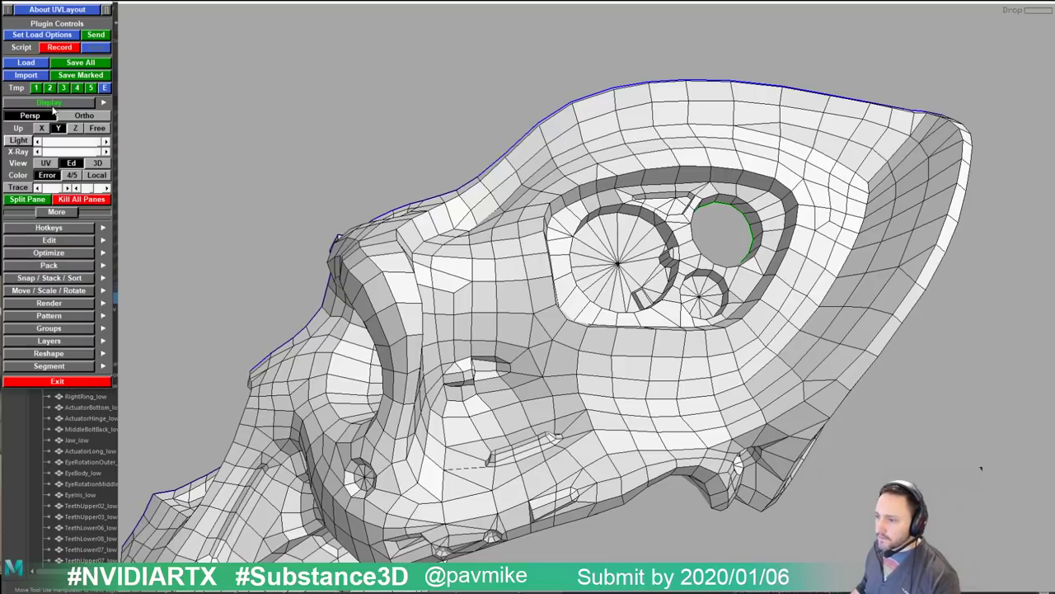
left_click(51, 105)
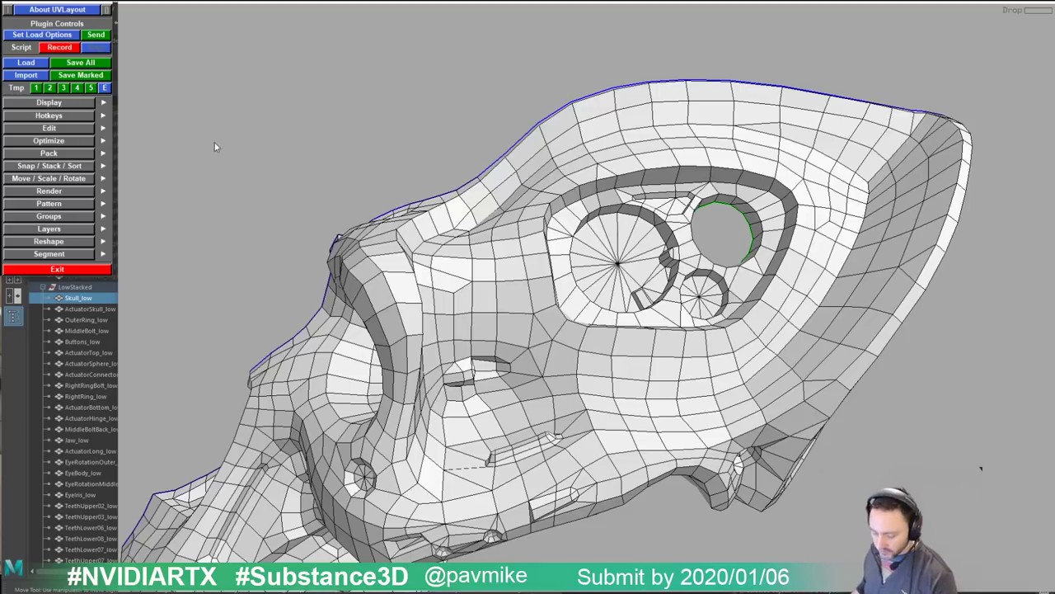
key("g")
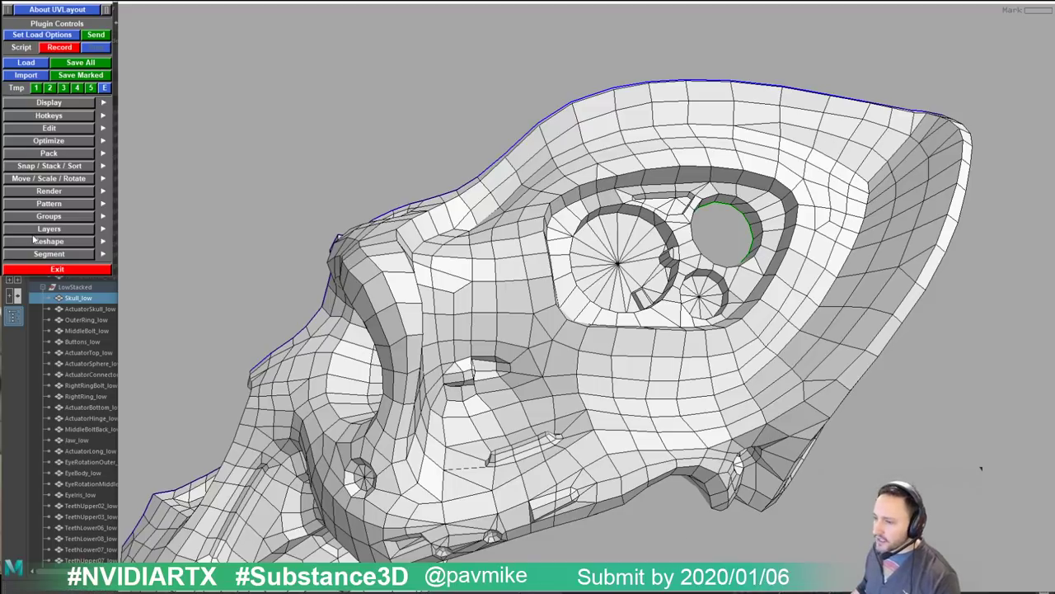
right_click_drag(453, 283, 461, 245)
left_click_drag(579, 258, 657, 272)
key("g")
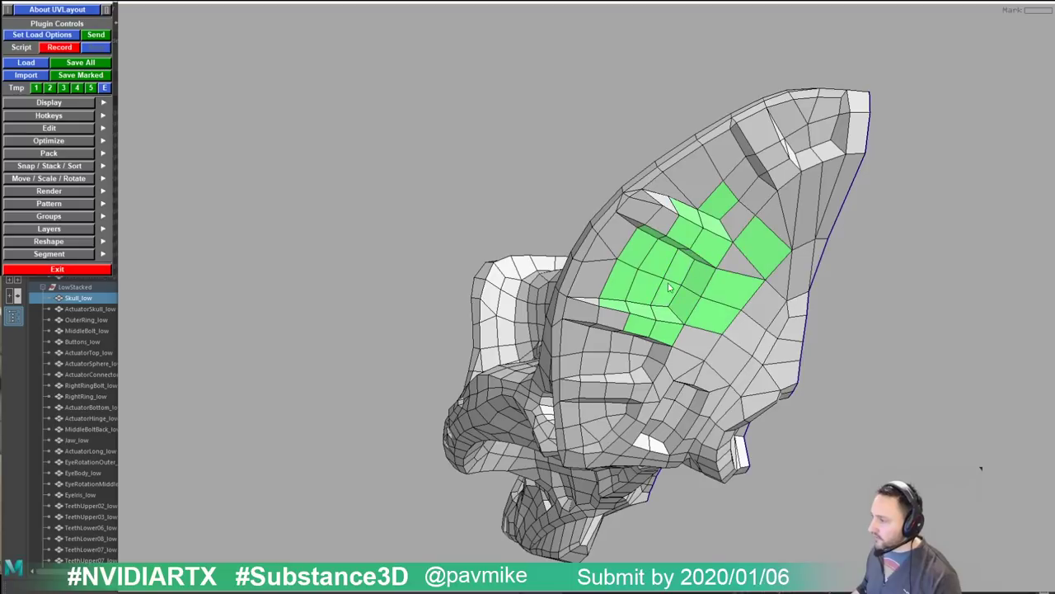
left_click_drag(726, 248, 525, 212)
key("shift+g")
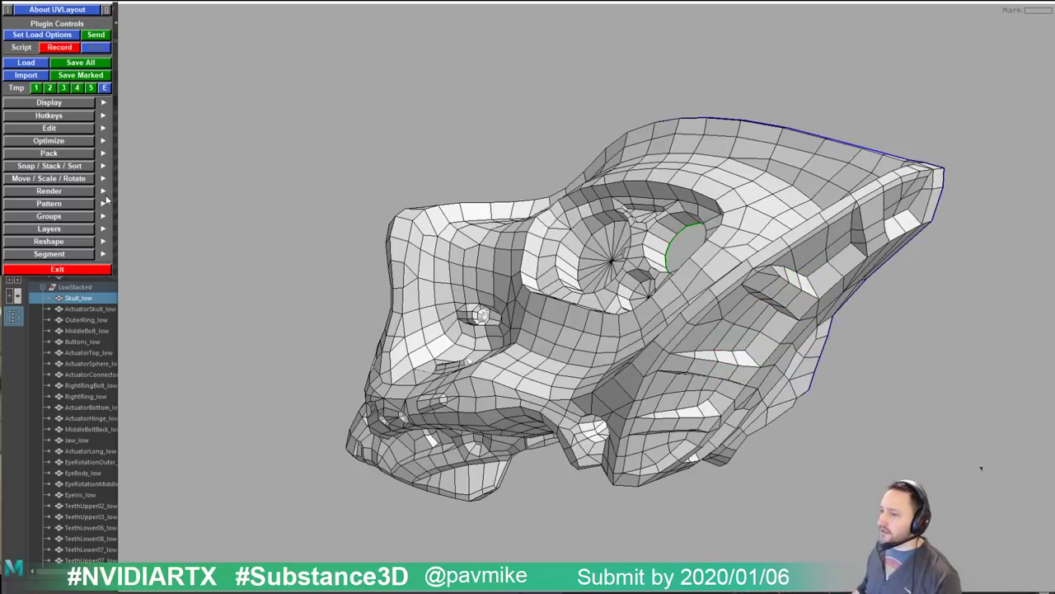
Step: Mark the small round disc beside the open round hole in the cranium's side recess and drop it into UV space
left_click_drag(371, 264, 463, 279)
left_click_drag(567, 276, 614, 293)
right_click_drag(614, 294, 650, 298)
mouse_move(649, 298)
left_mouse_down()
mouse_move(608, 280)
mouse_move(642, 292)
left_mouse_up()
left_click(657, 284)
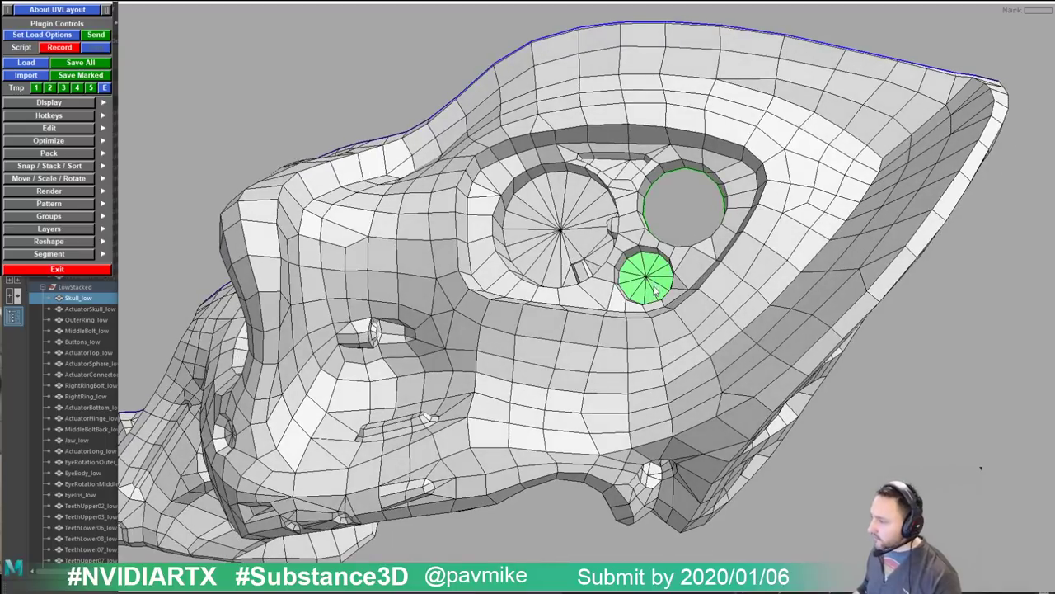
key("d")
Step: Cut around the small hole's outer rim, detach its wall ring and move it away from the recess
scroll(657, 247, "up", 3)
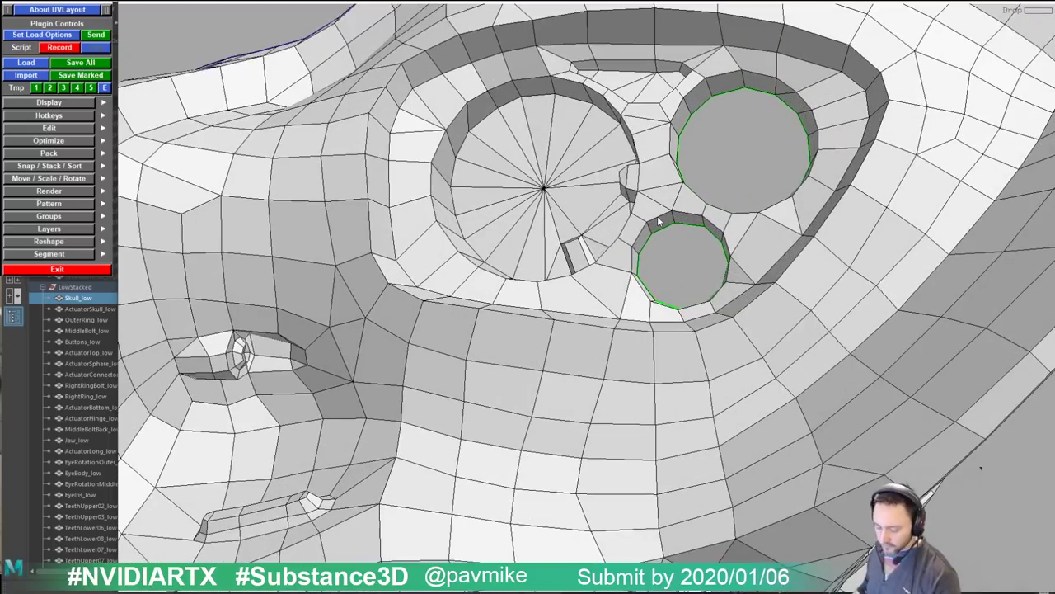
key("c")
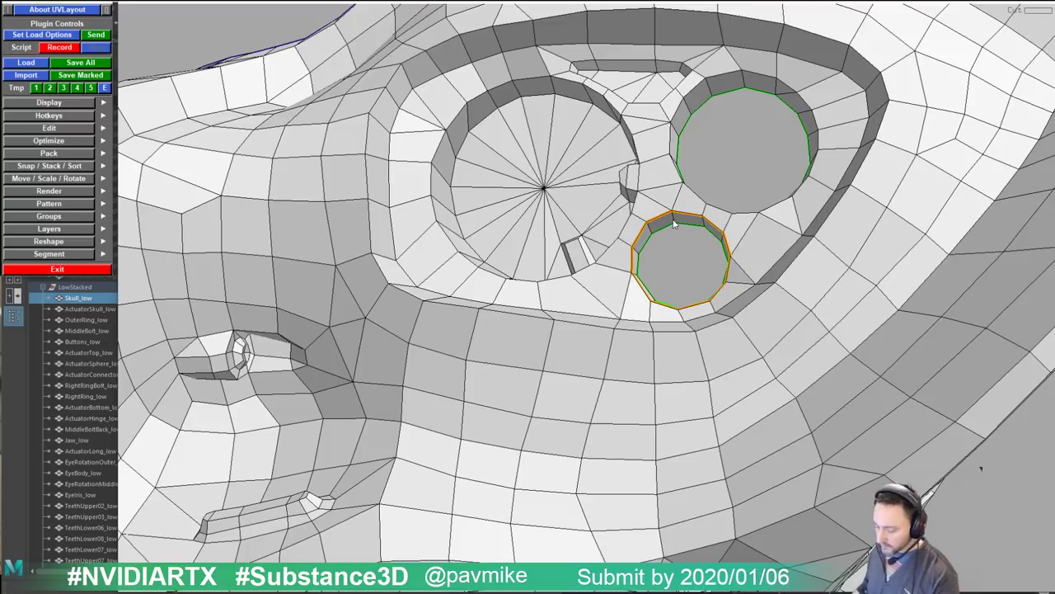
key("Return")
scroll(397, 216, "down", 3)
left_click_drag(346, 216, 397, 216)
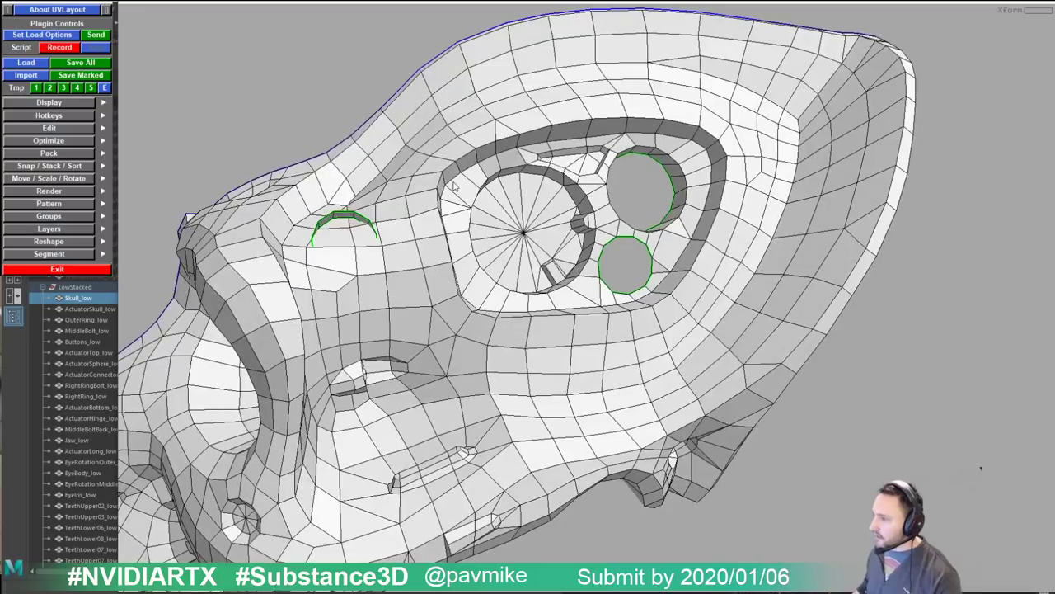
Step: Cut along the inner edge of the side recess, detach the recess floor panel and move it clear of the skull
key("c")
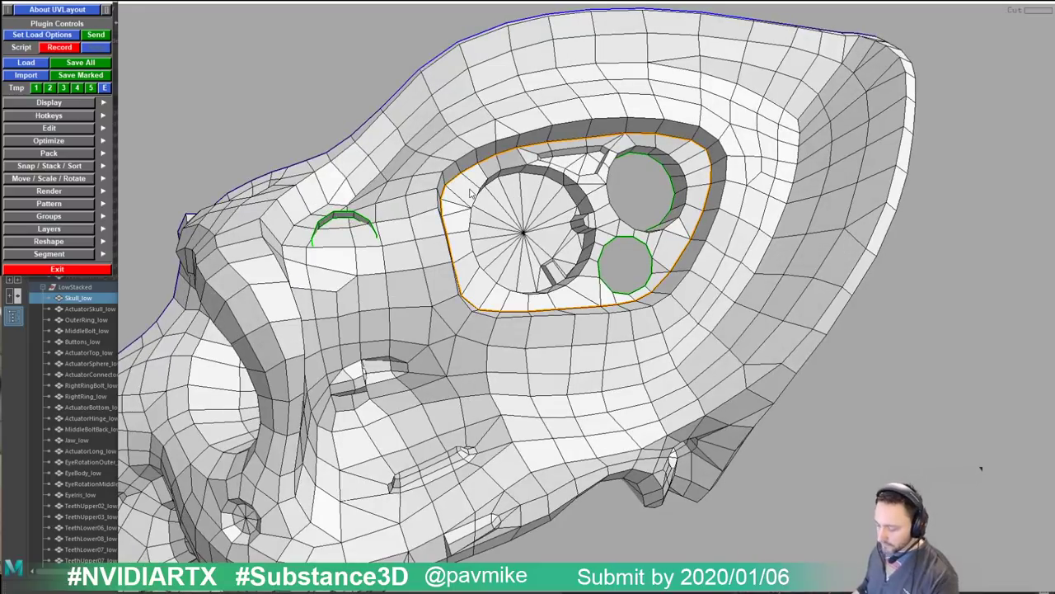
key("Return")
left_click_drag(570, 329, 583, 322)
middle_click_drag(628, 333, 735, 328)
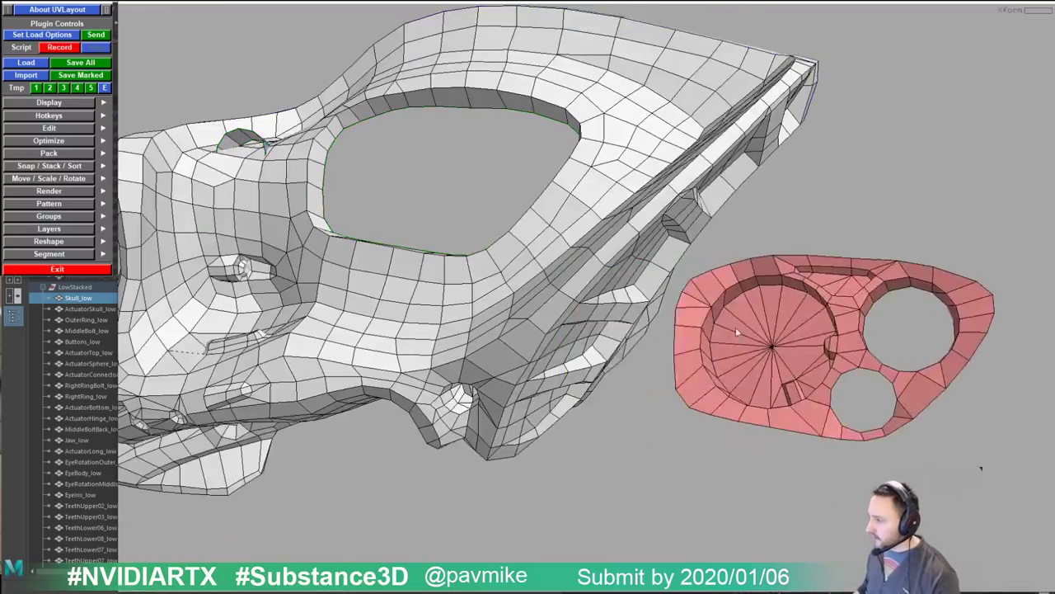
right_click_drag(736, 332, 683, 377)
left_click_drag(683, 377, 575, 183)
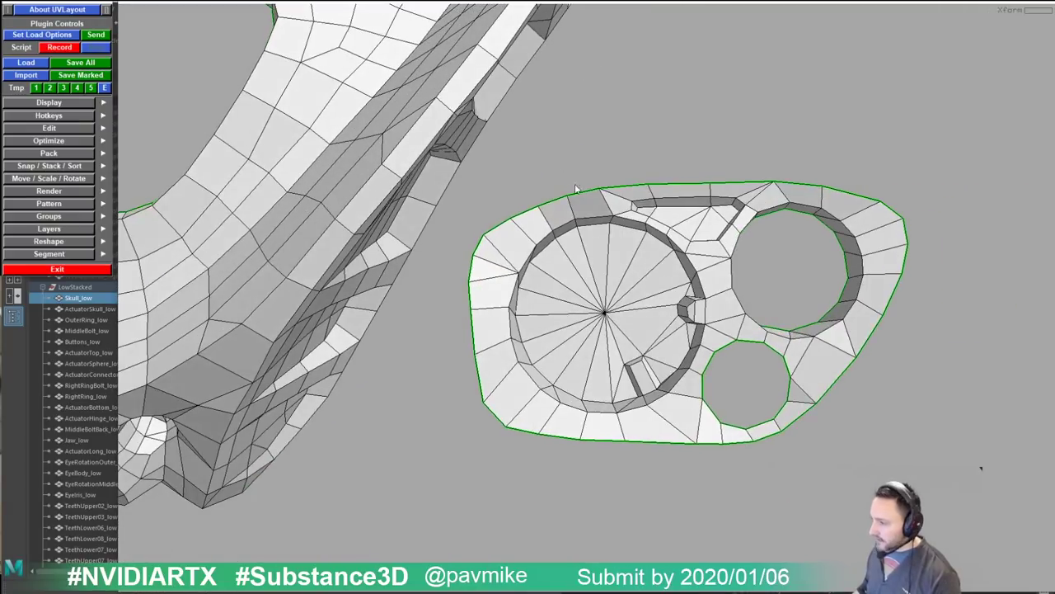
Step: Drop the recess panel's large disc into UV space, and detach the wall ring around its hole by cutting along the upper rim
key("g")
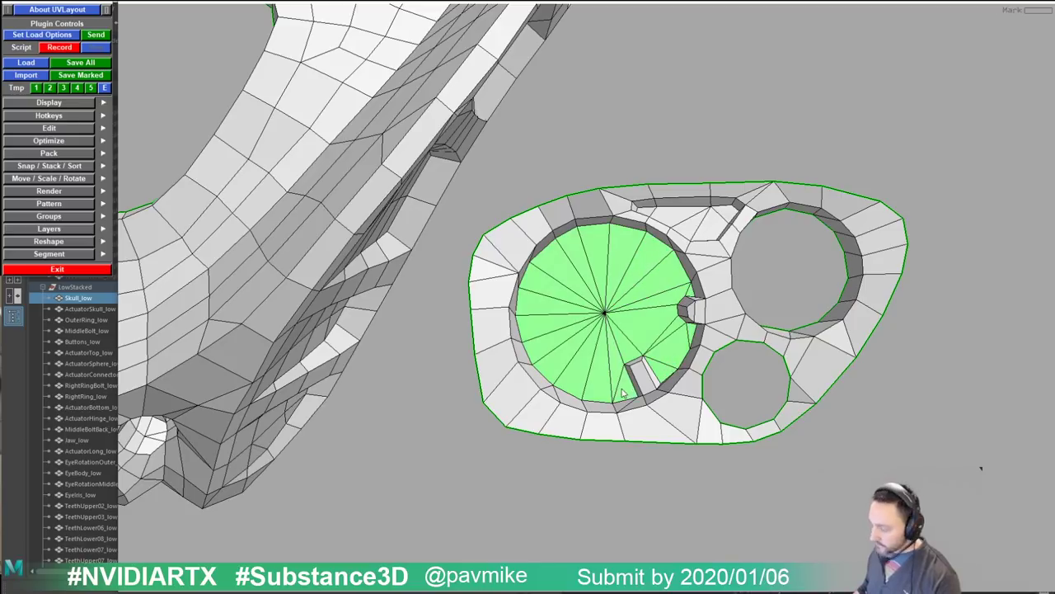
key("b")
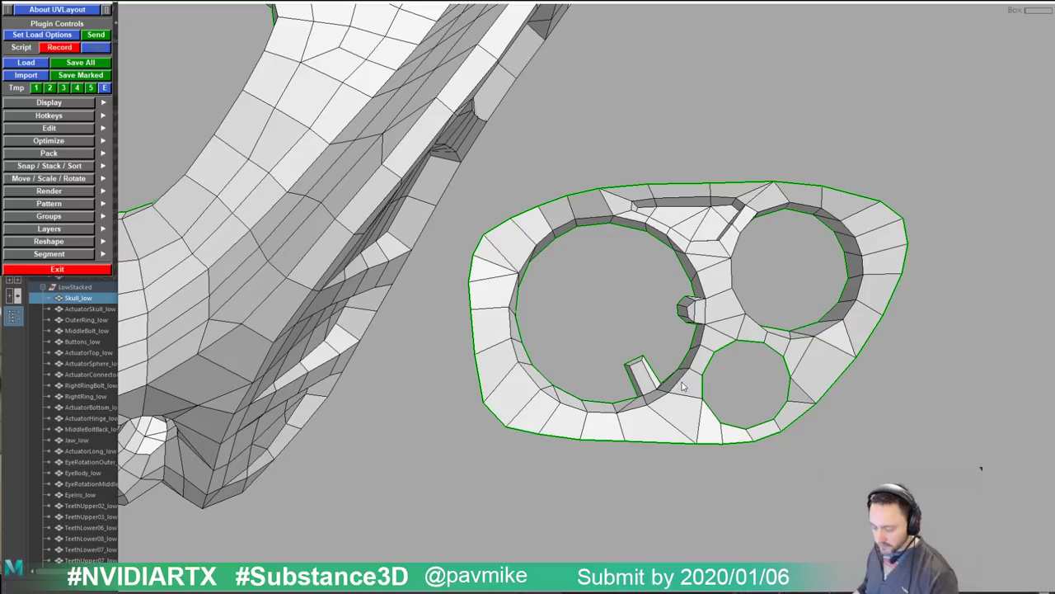
key("c")
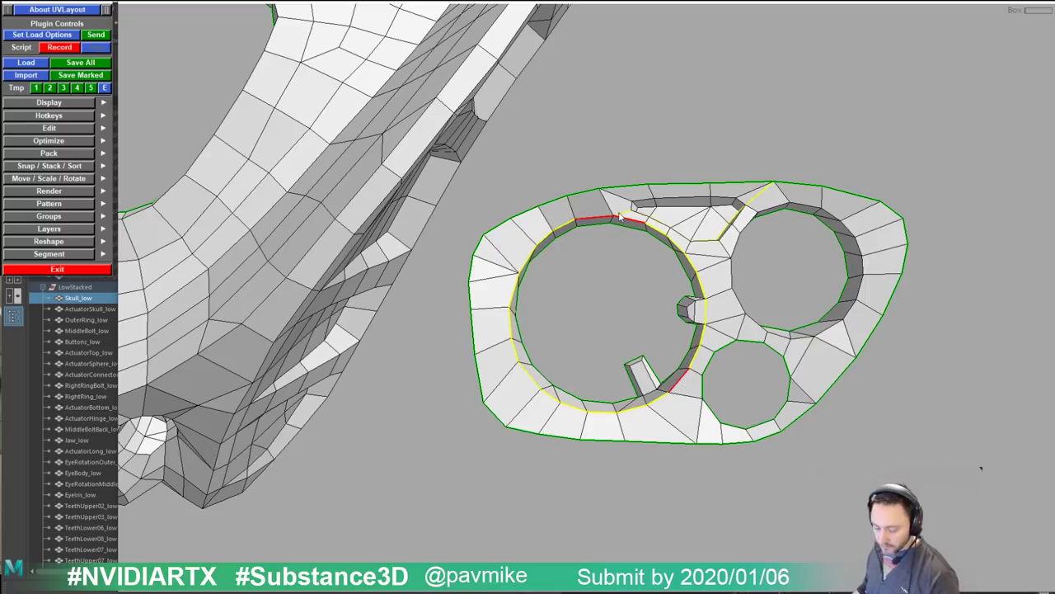
key("w")
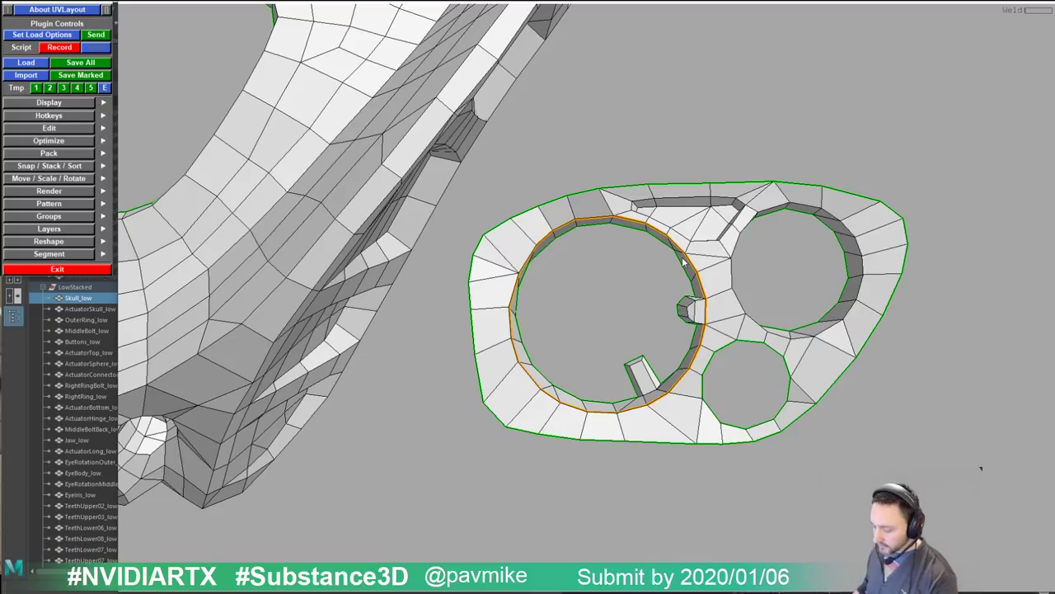
key("Return")
middle_click_drag(612, 326, 454, 480)
left_click_drag(420, 483, 388, 487)
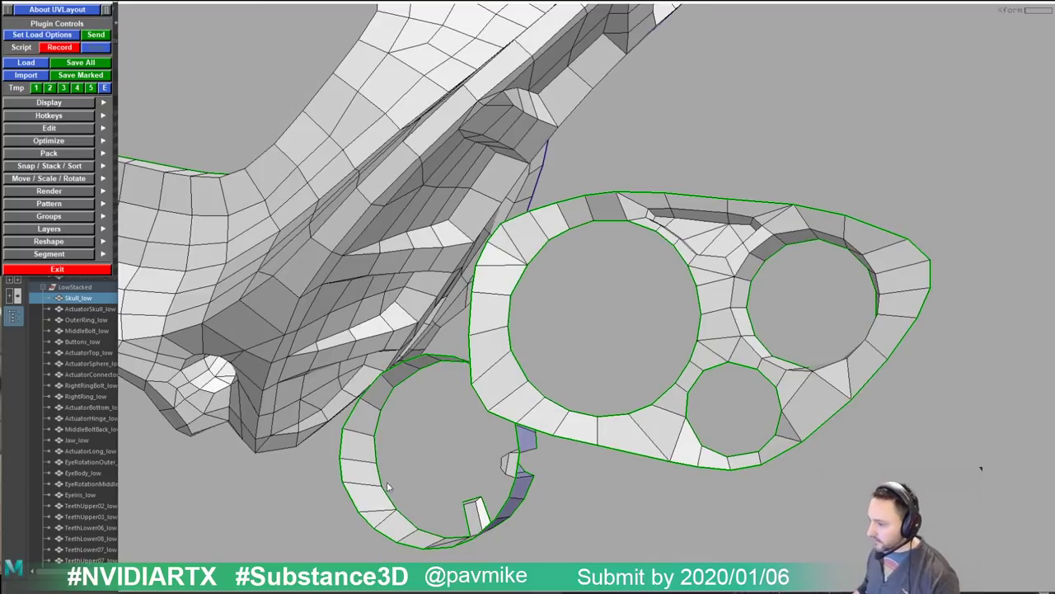
Step: Split the large wall ring open with one cut across it and drop the ring and the recess panel into UV space
key("Return")
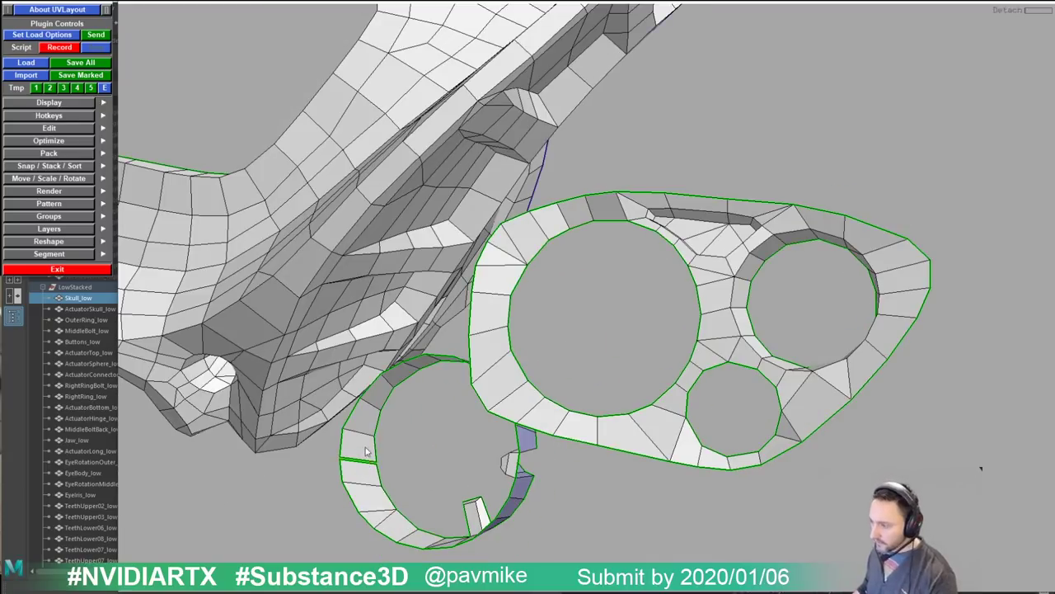
key("d")
left_click_drag(365, 449, 646, 401)
key("d")
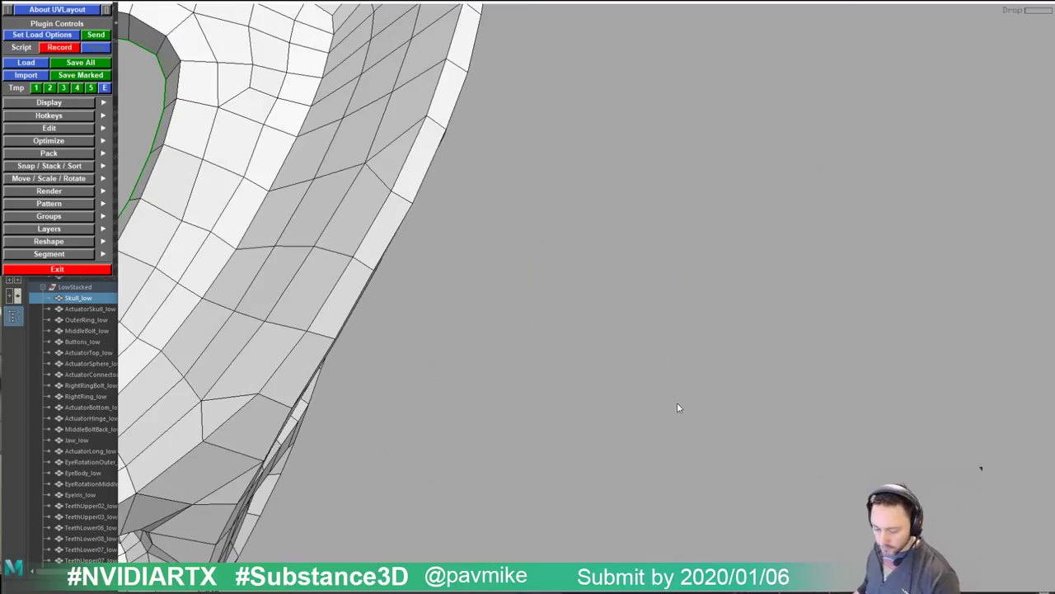
Step: Flatten the recess panel, the opened wall strip and the round disc shells in the UV view
key("1")
right_click_drag(645, 376, 766, 327)
key("f")
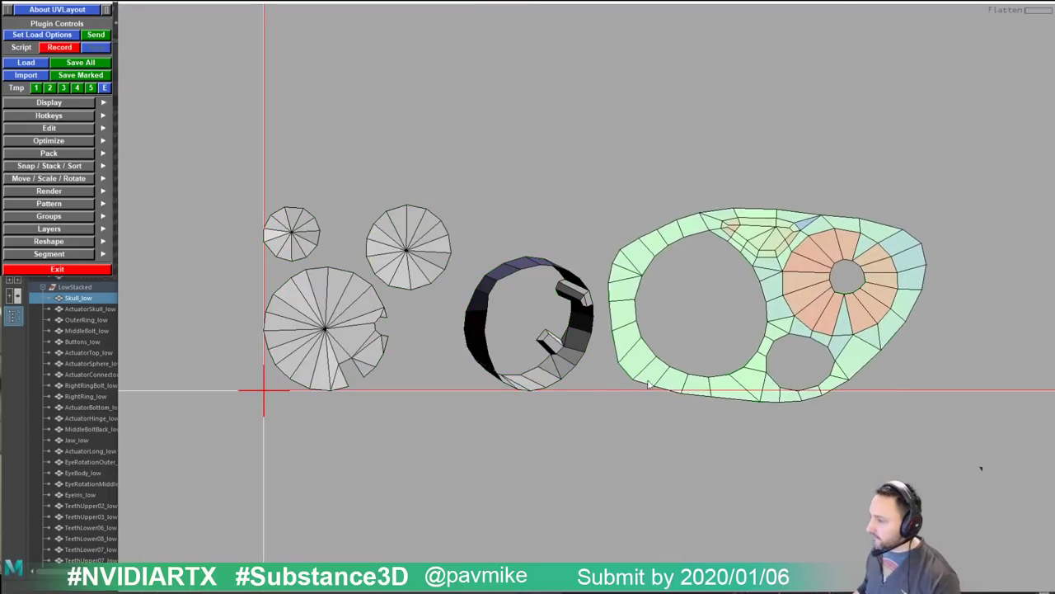
key("f")
key("shift+f")
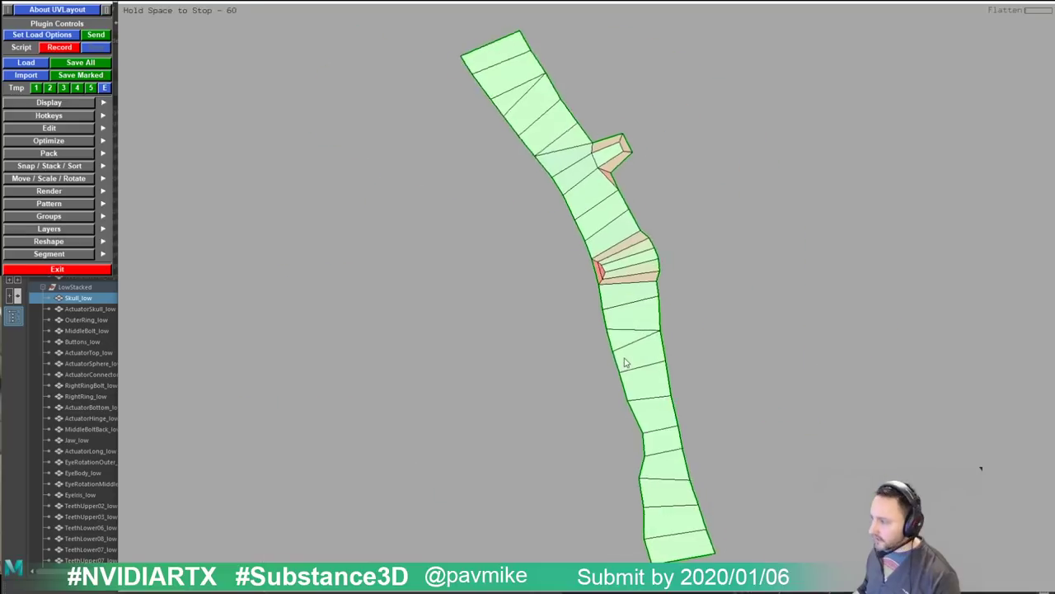
key("space")
right_click_drag(624, 362, 520, 300)
key("f")
key("f")
key("f")
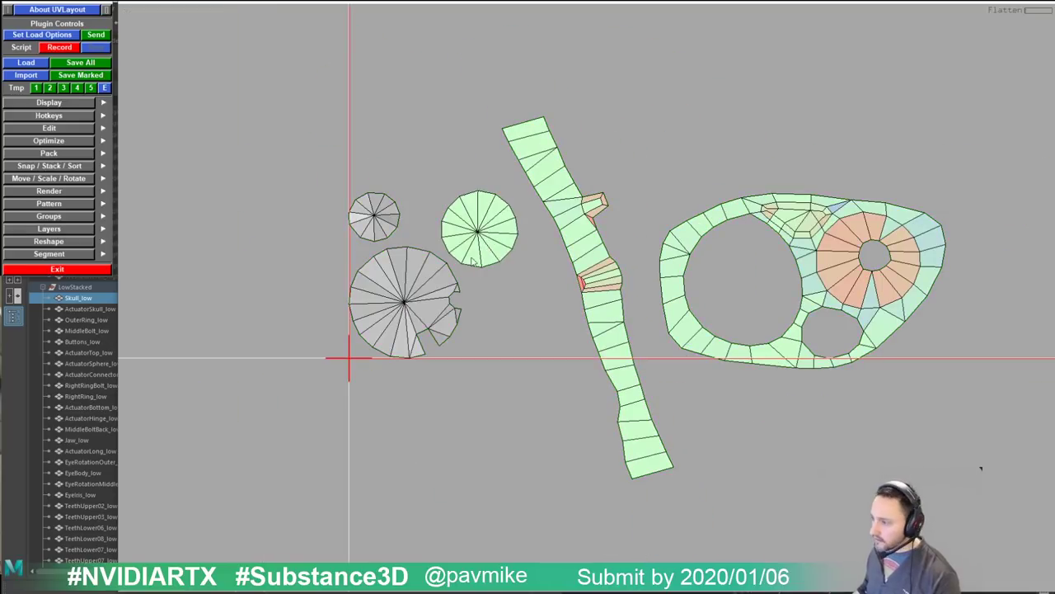
Step: Cut across the wall strip on both sides of its distorted bulging section
right_click_drag(577, 280, 767, 338)
middle_click_drag(665, 231, 675, 407)
scroll(619, 330, "up", 2)
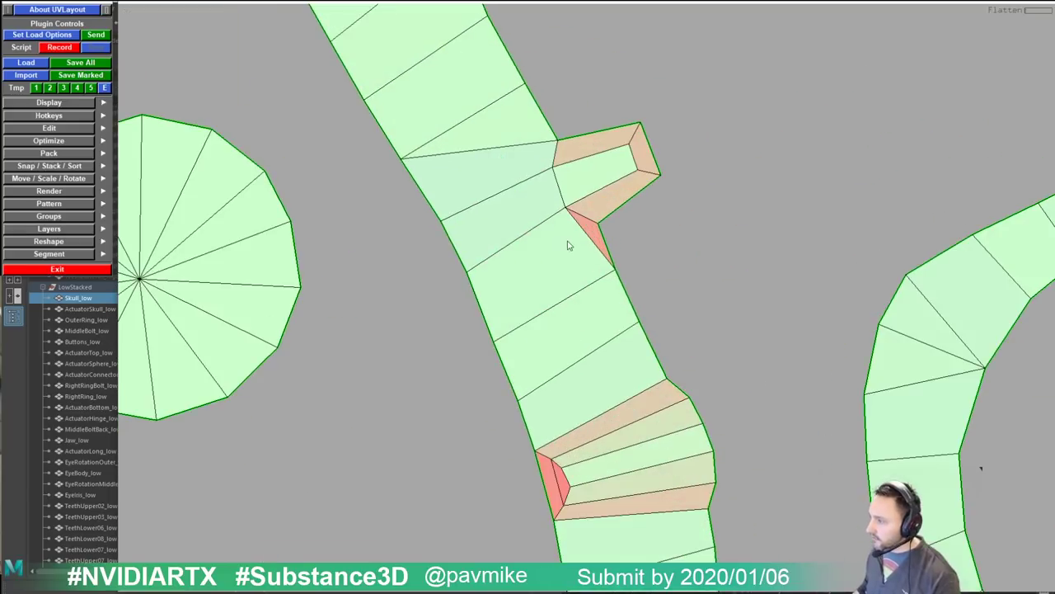
right_click_drag(587, 221, 666, 269)
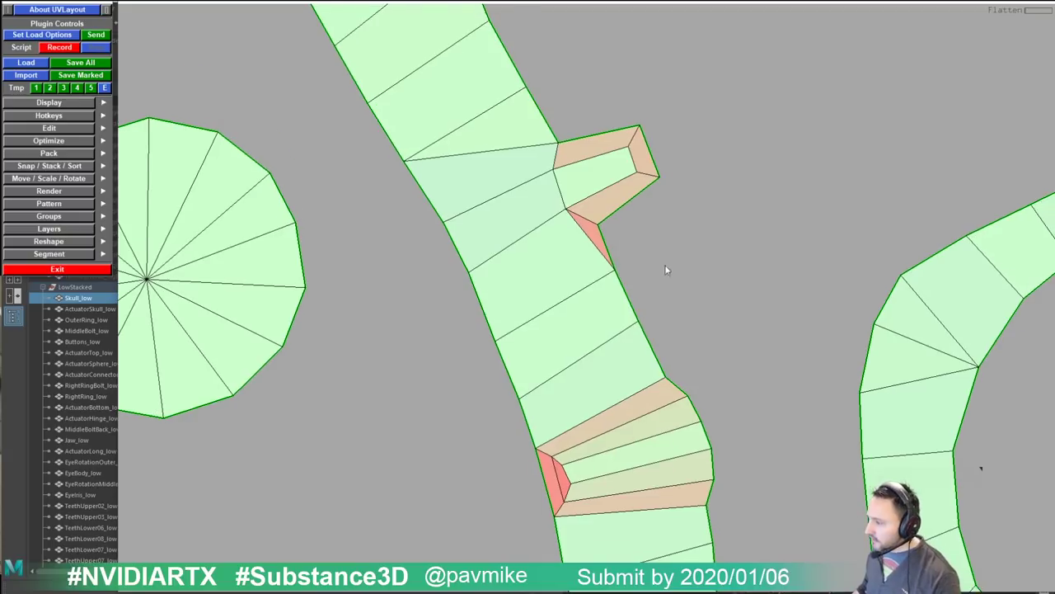
middle_click_drag(640, 406, 636, 350)
key("c")
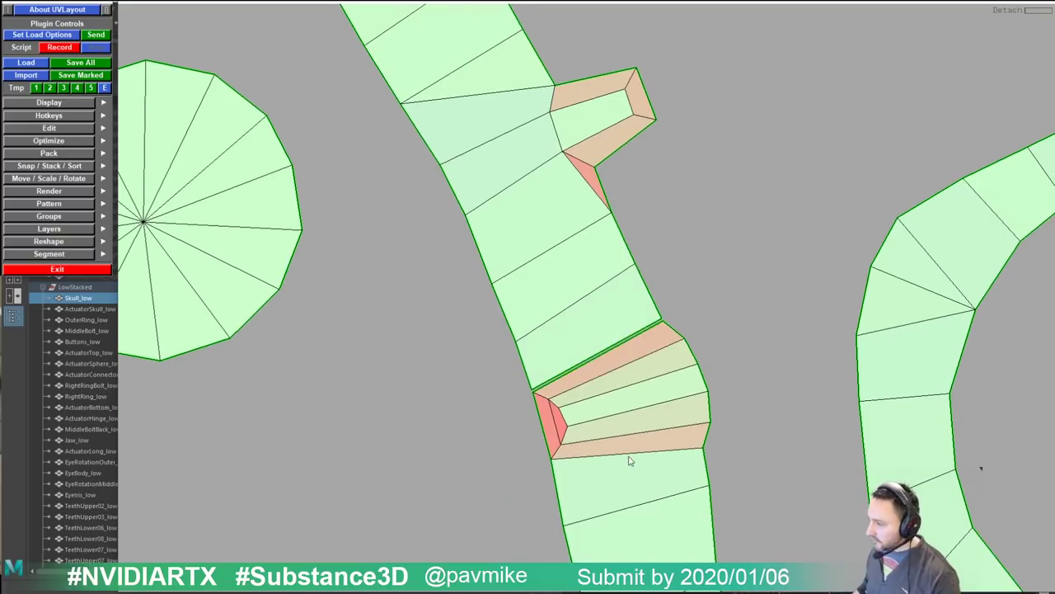
key("c")
Step: Cut the small stretched end faces away from the bulging section and flatten the separated pieces
key("f")
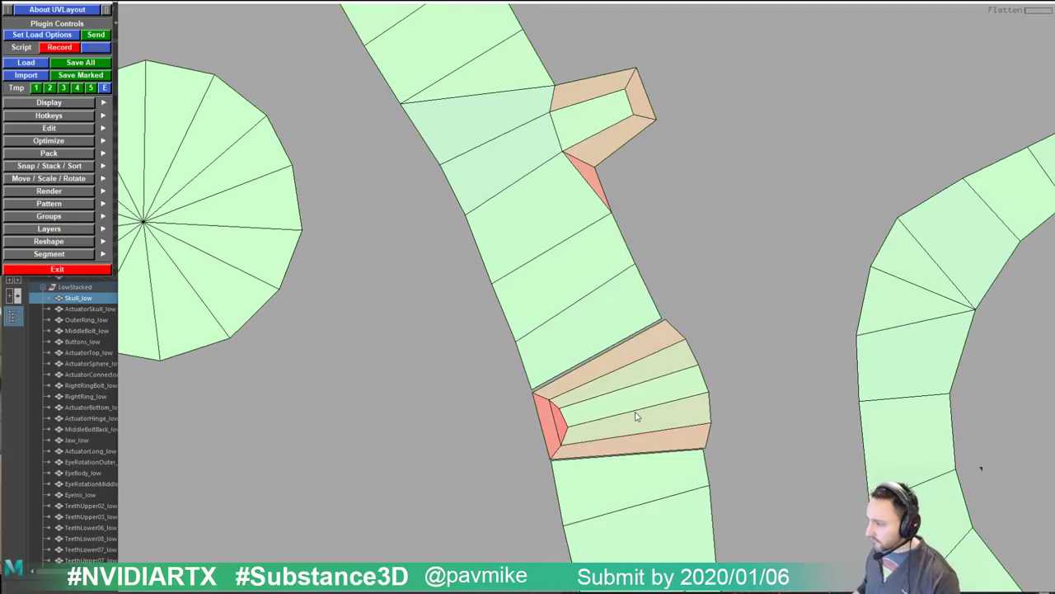
key("c")
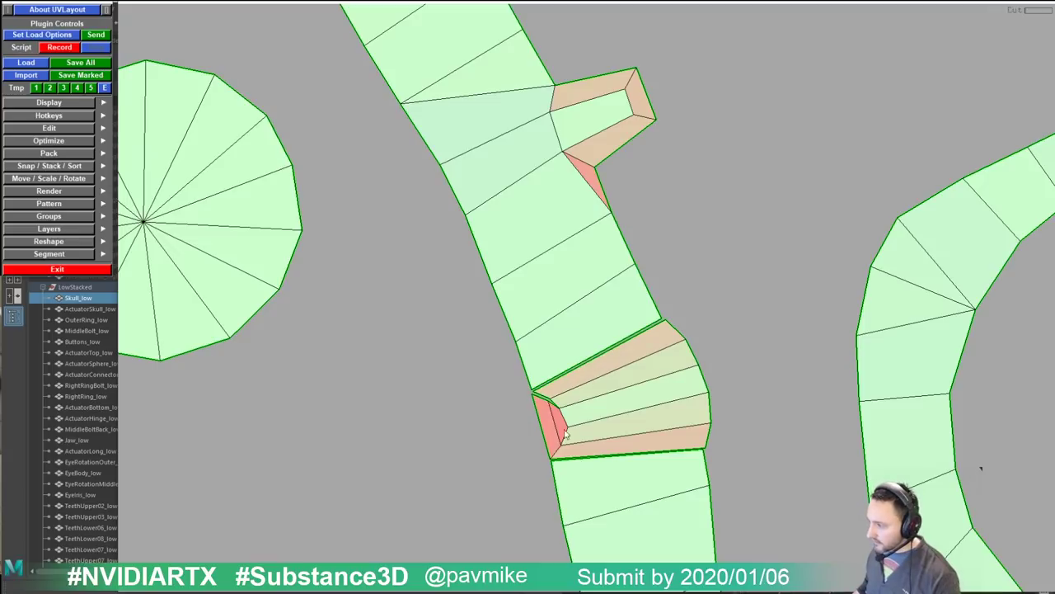
key("d")
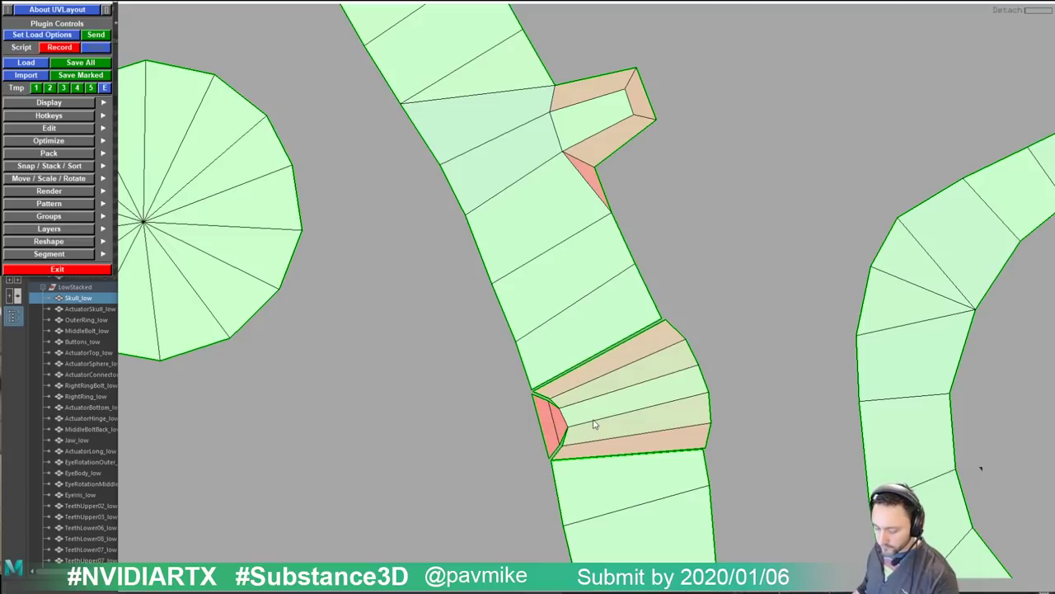
key("f")
right_click_drag(621, 417, 488, 323)
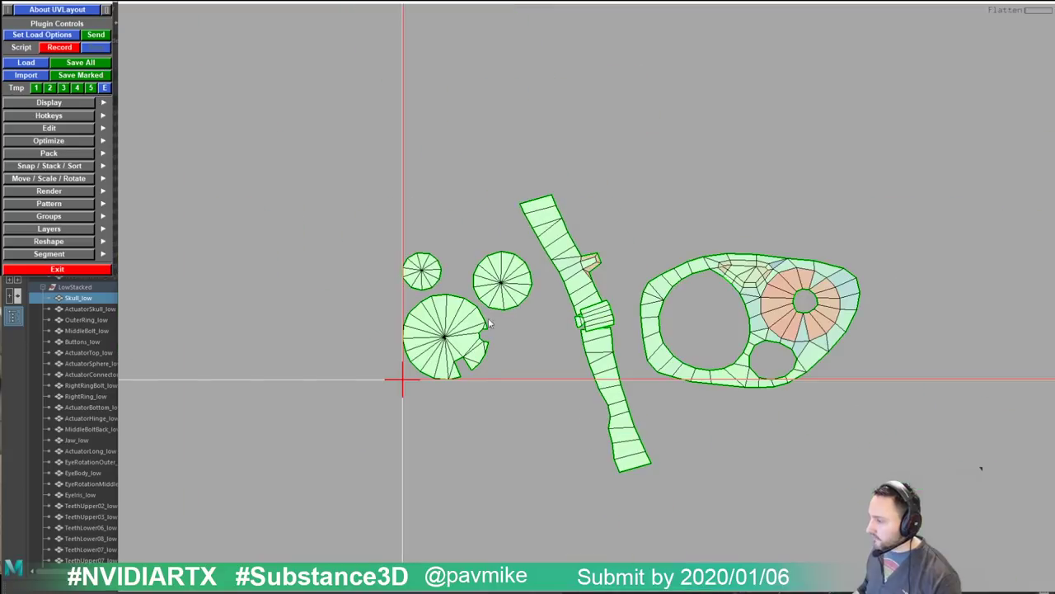
Step: Move the lower piece of the wall strip above the other shells, and try straightening it into a rectangle before undoing the straightening
left_click_drag(597, 373, 661, 118)
key("r")
middle_click_drag(657, 36, 633, 105)
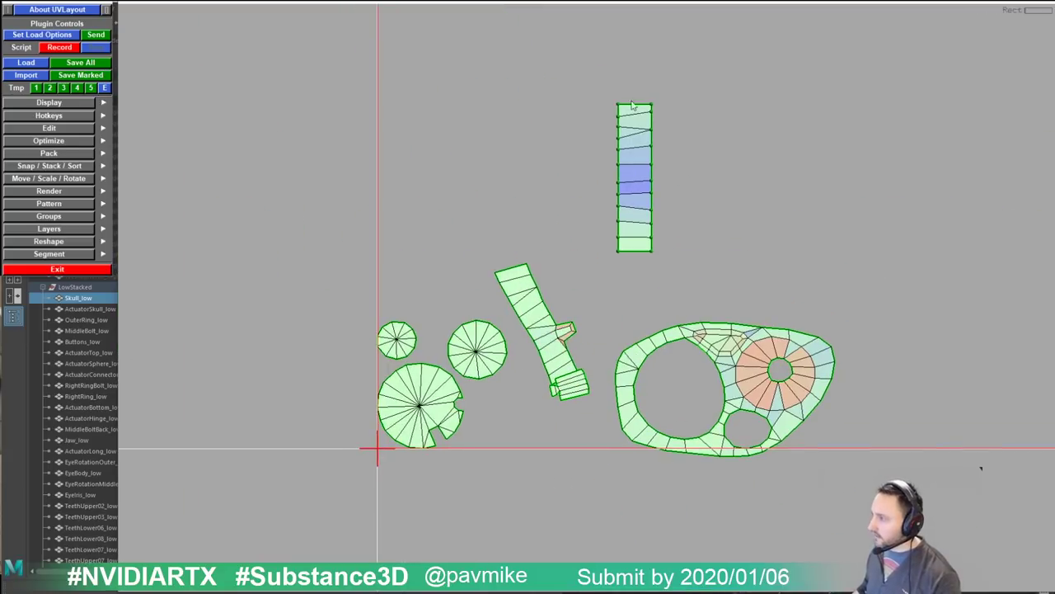
key("ctrl+z")
middle_click_drag(683, 238, 651, 223)
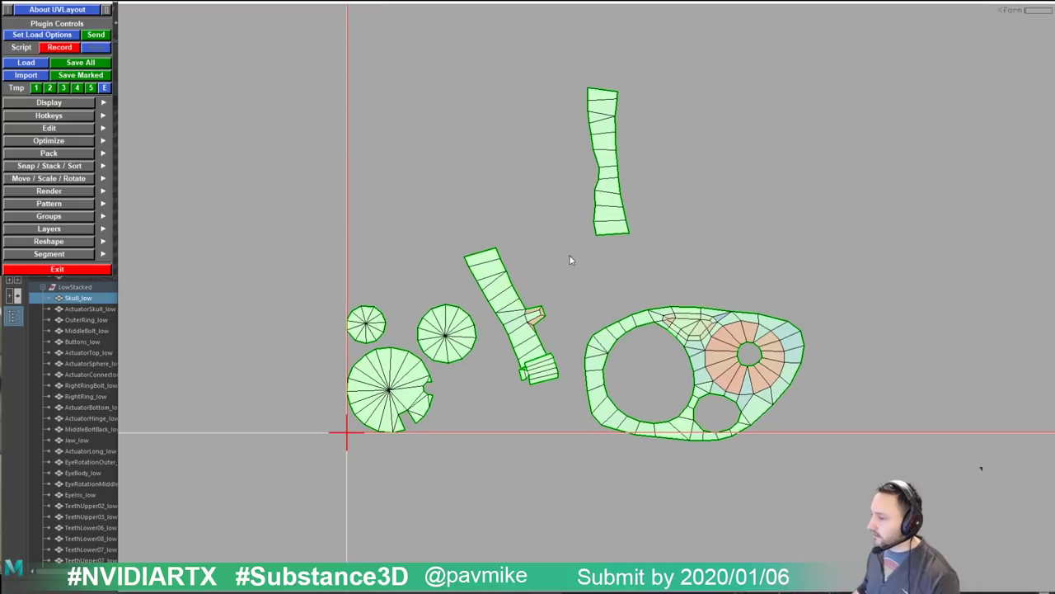
Step: Return to the 3D edit view and examine the remaining half skull from the side and the back
right_click_drag(475, 274, 558, 309)
scroll(569, 307, "down", 2)
key("2")
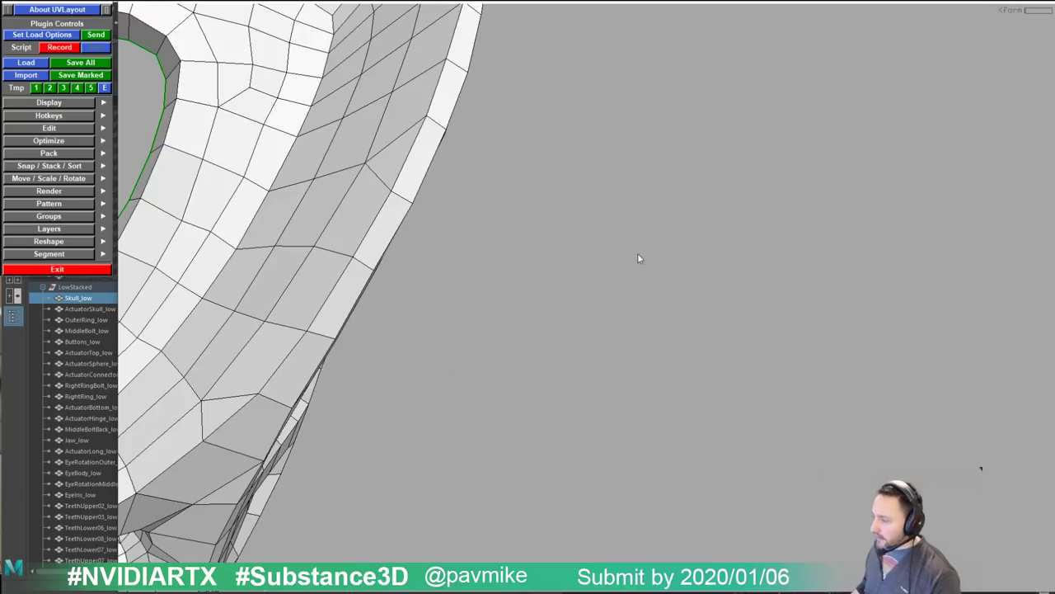
right_click_drag(638, 254, 132, 181)
middle_click_drag(377, 222, 445, 193)
left_click_drag(445, 193, 387, 272)
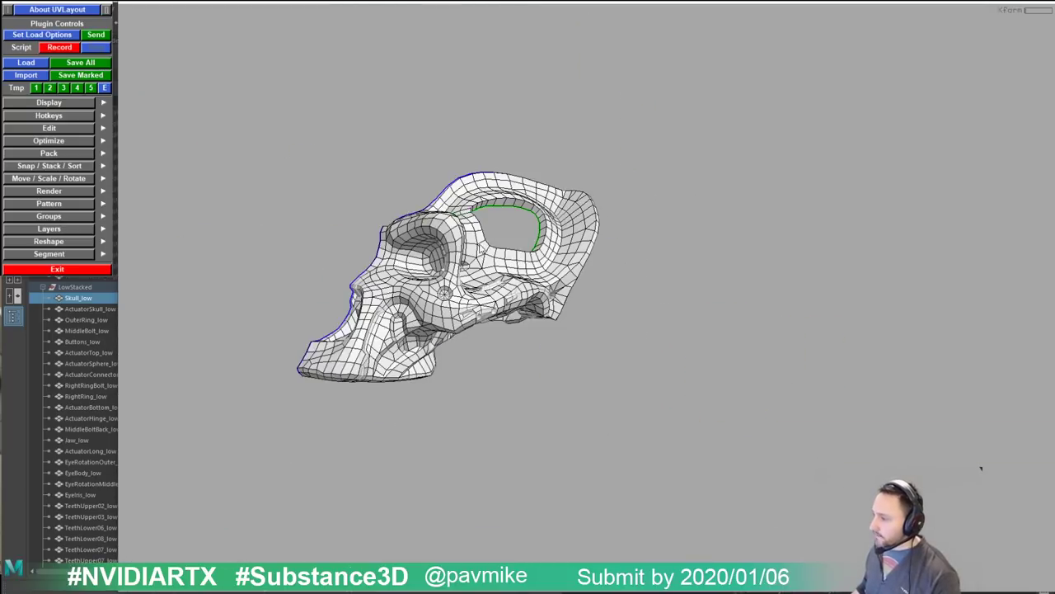
right_click_drag(387, 272, 535, 299)
left_click_drag(417, 252, 322, 251)
middle_click_drag(324, 252, 505, 255)
left_click_drag(506, 255, 487, 266)
middle_click_drag(486, 265, 503, 266)
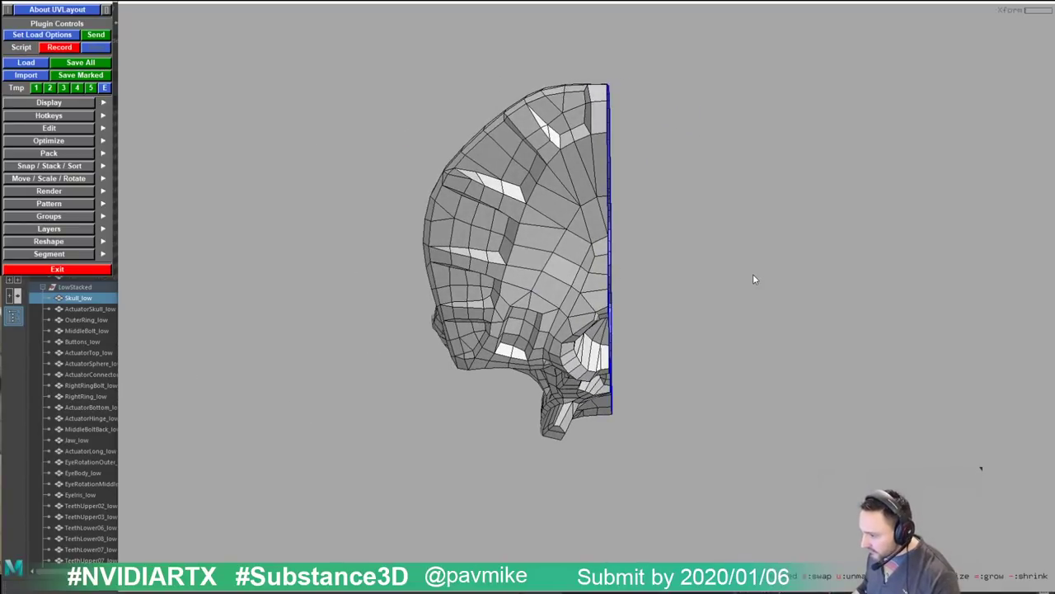
Step: Undo the marking of the whole half skull and mark only the flat central faces on its back
key("s")
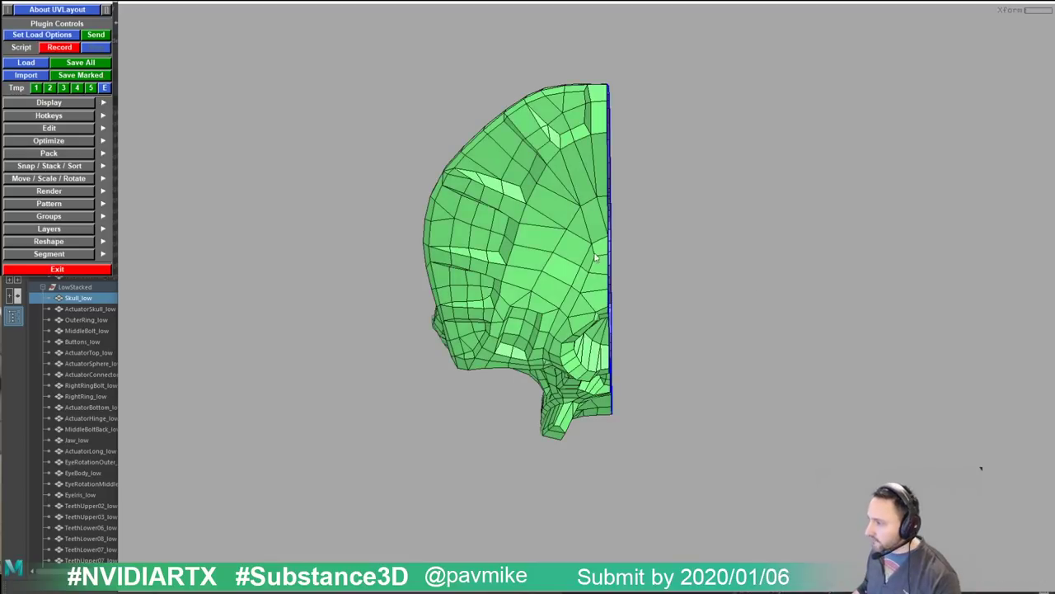
mouse_move(595, 253)
left_mouse_down()
mouse_move(661, 267)
mouse_move(599, 248)
left_mouse_up()
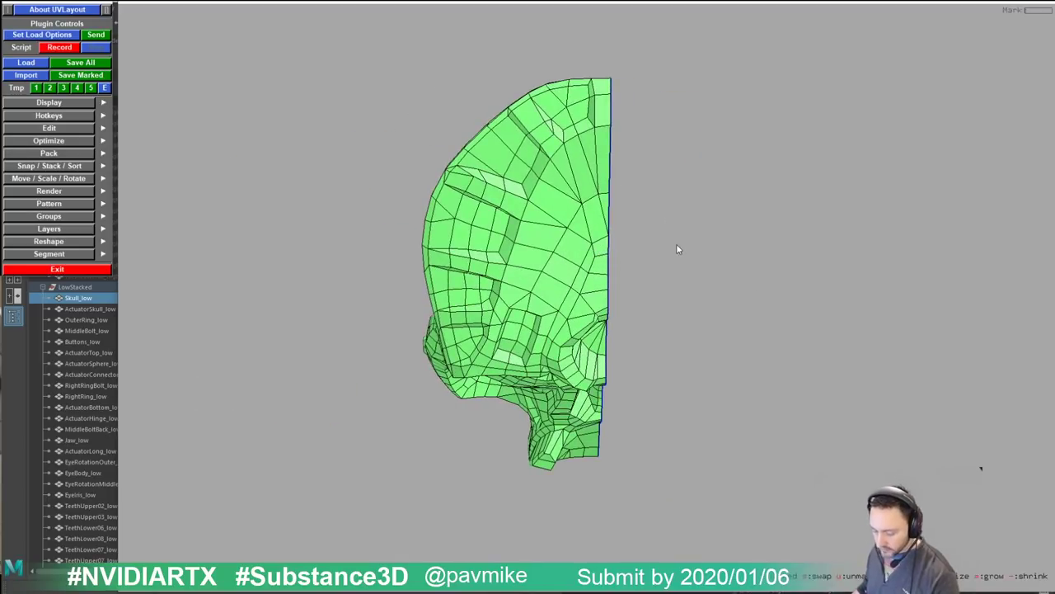
key("ctrl+z")
key("ctrl+z")
middle_click_drag(676, 249, 651, 239)
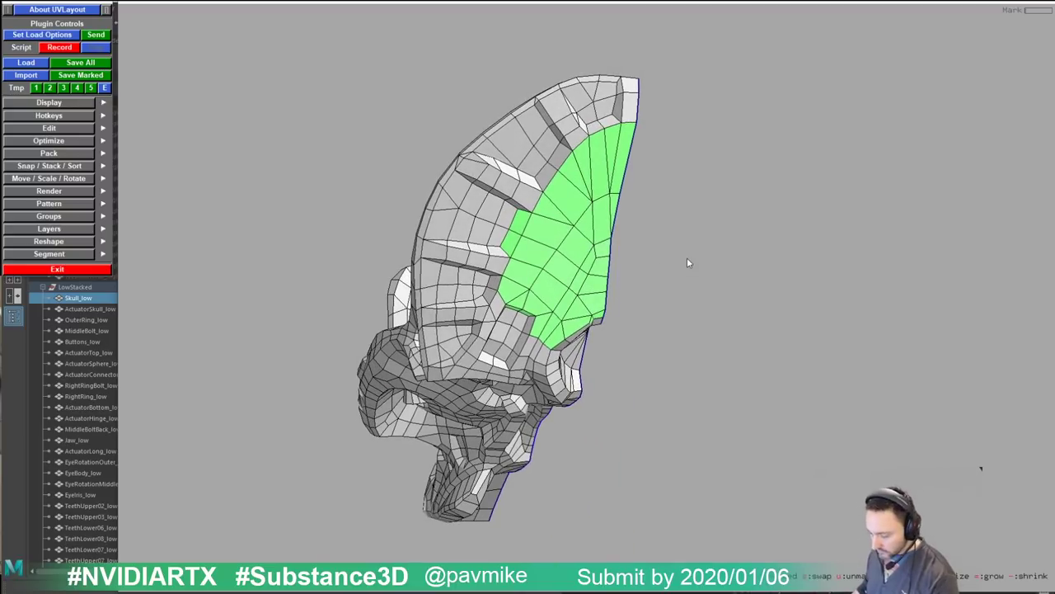
Step: Extend the marking from the central faces to the whole back plate of the half skull, out to its outer rim and lower edge
key("equal")
key("equal")
key("equal")
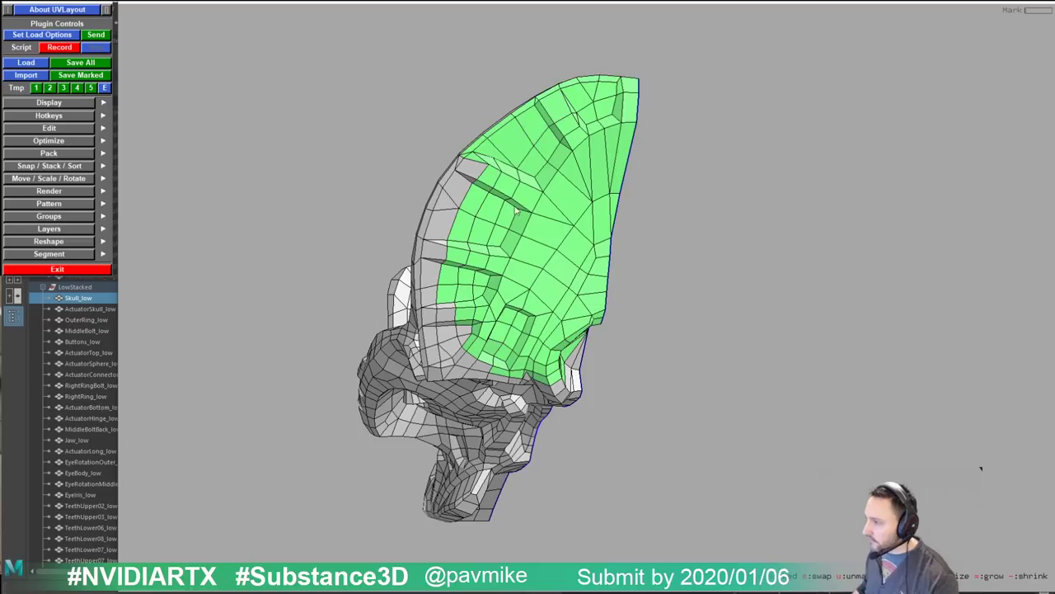
middle_click_drag(516, 211, 498, 196)
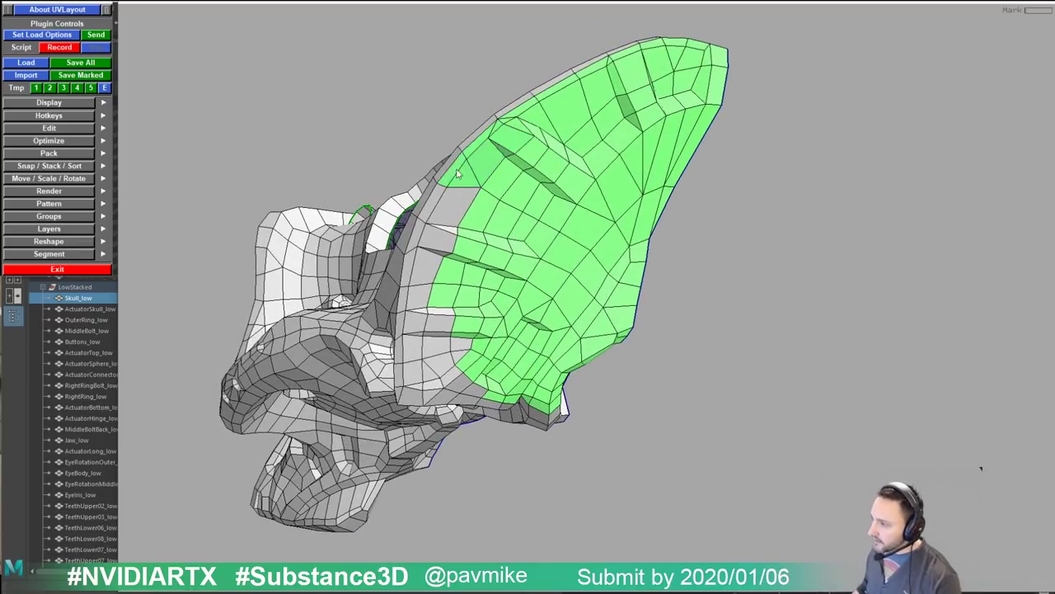
mouse_move(471, 205)
left_mouse_down()
mouse_move(426, 222)
mouse_move(451, 229)
mouse_move(418, 261)
mouse_move(401, 350)
mouse_move(443, 310)
left_mouse_up()
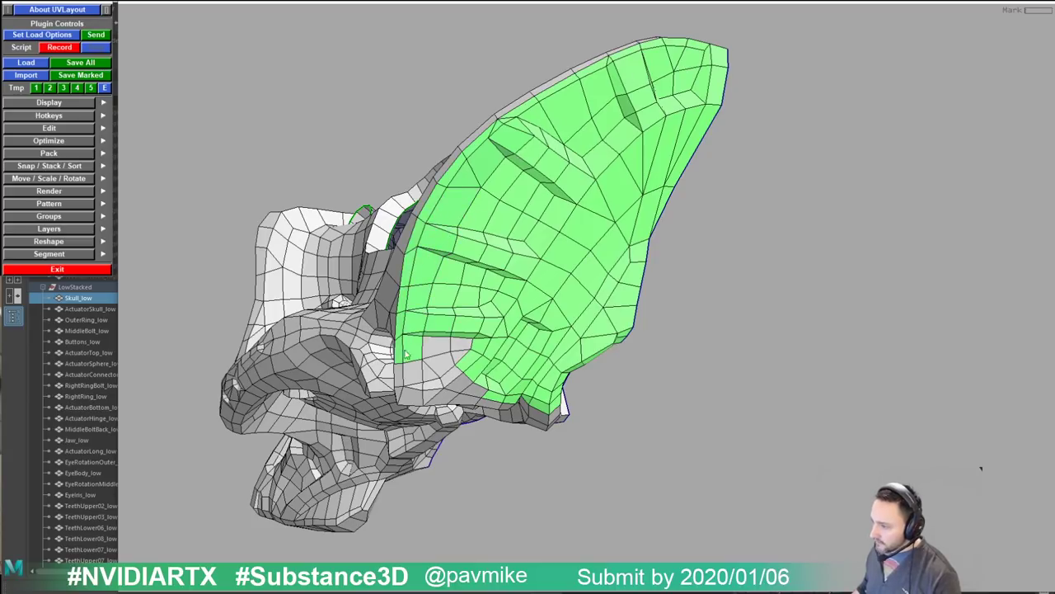
left_click_drag(406, 353, 404, 399)
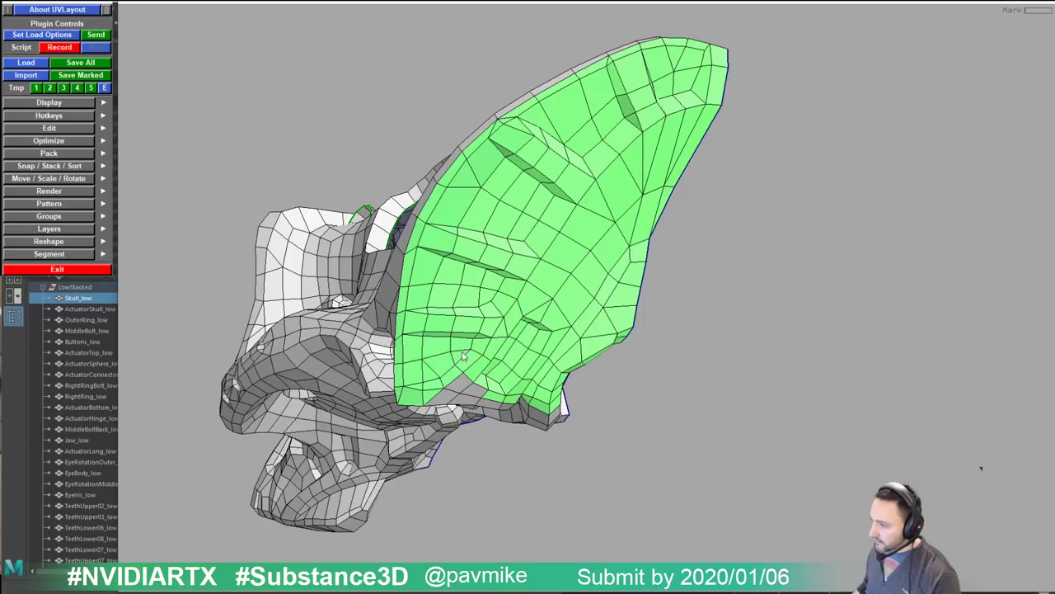
middle_click_drag(479, 161, 426, 325)
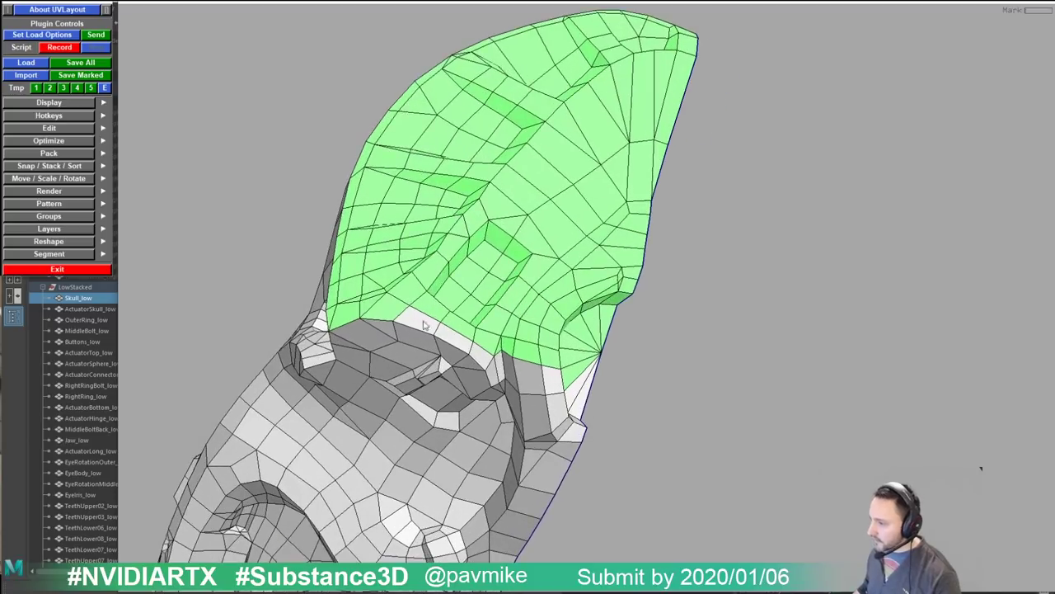
middle_click_drag(536, 375, 619, 307)
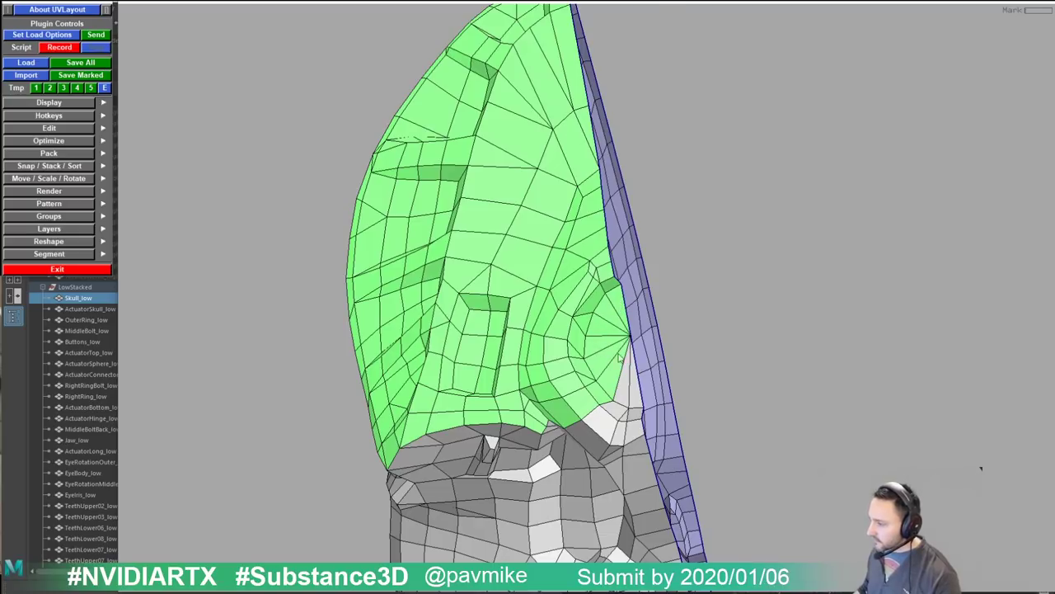
Step: Cut along the half-circle edges near the base of the back plate and move the separated piece away from the skull
left_click_drag(618, 357, 601, 377)
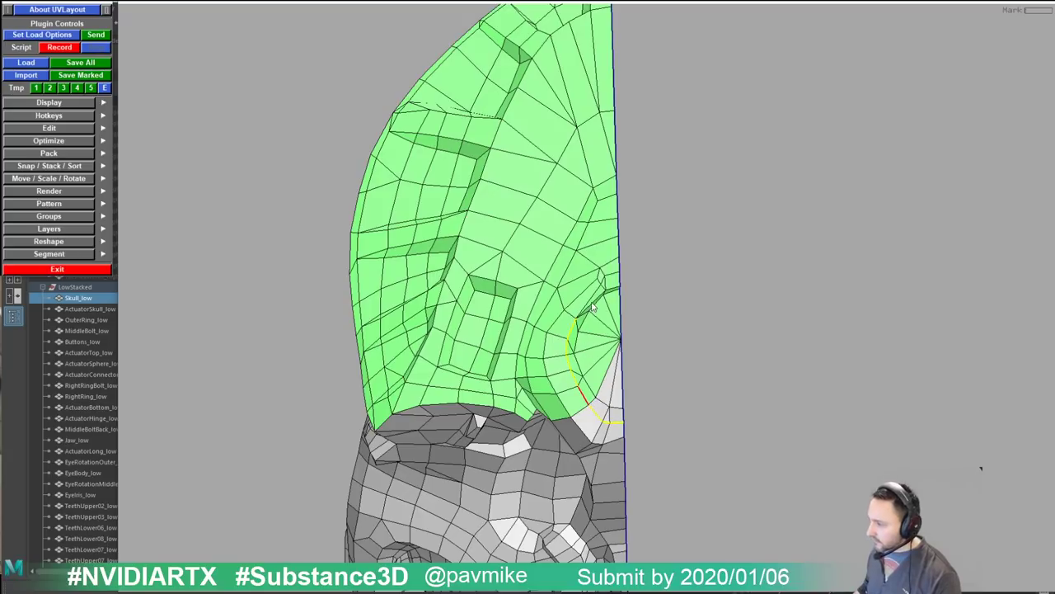
key("c")
key("Return")
middle_click_drag(664, 330, 921, 302)
left_click_drag(746, 298, 580, 218)
Step: Drop the marked back plate into UV space and flatten its shell
key("d")
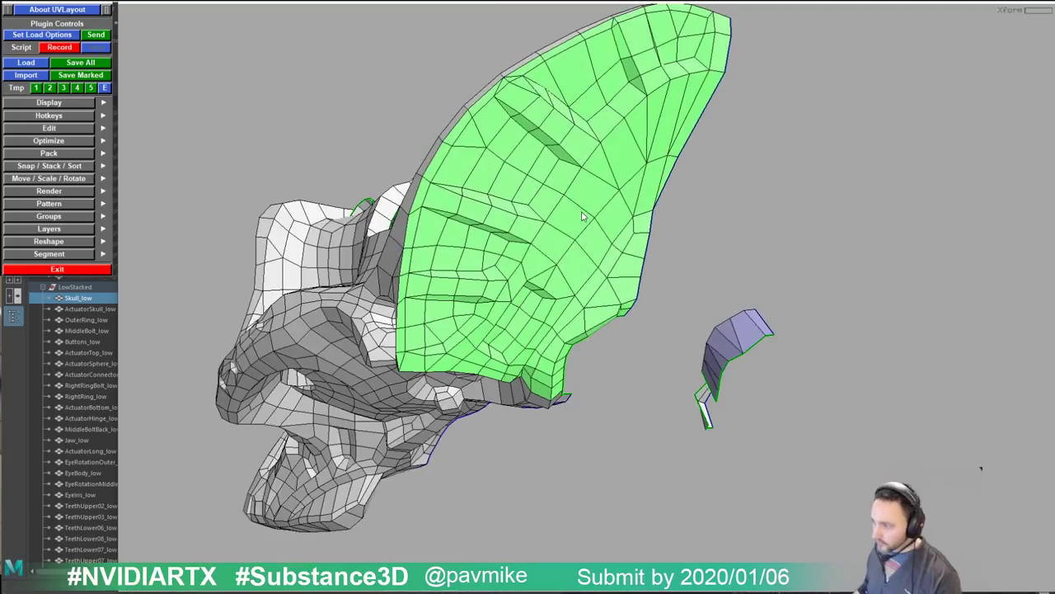
key("d")
key("u")
right_click_drag(582, 211, 658, 293)
key("f")
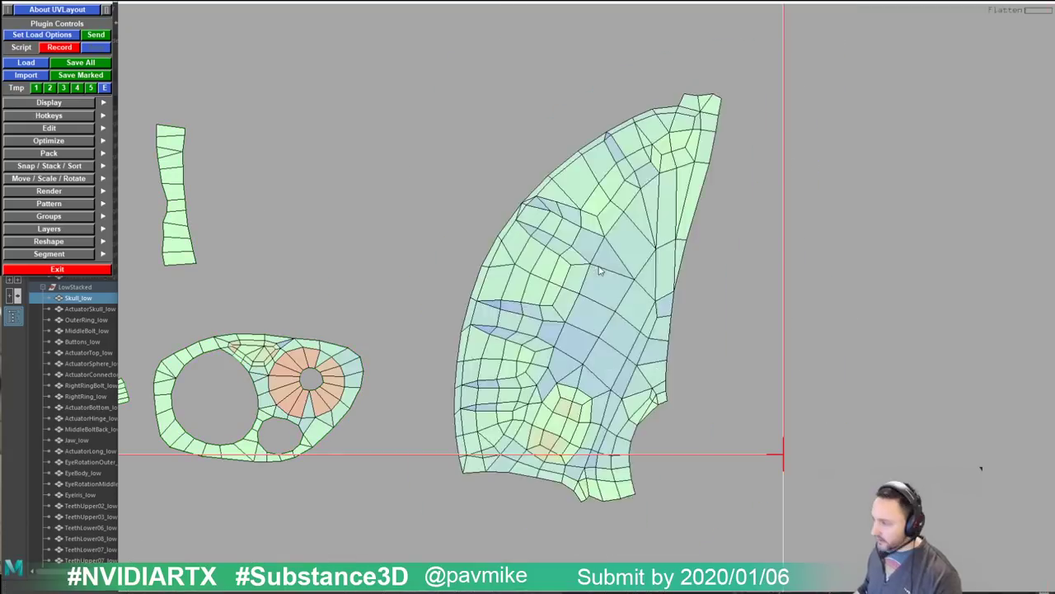
left_click_drag(599, 270, 625, 309)
middle_click_drag(625, 309, 601, 266)
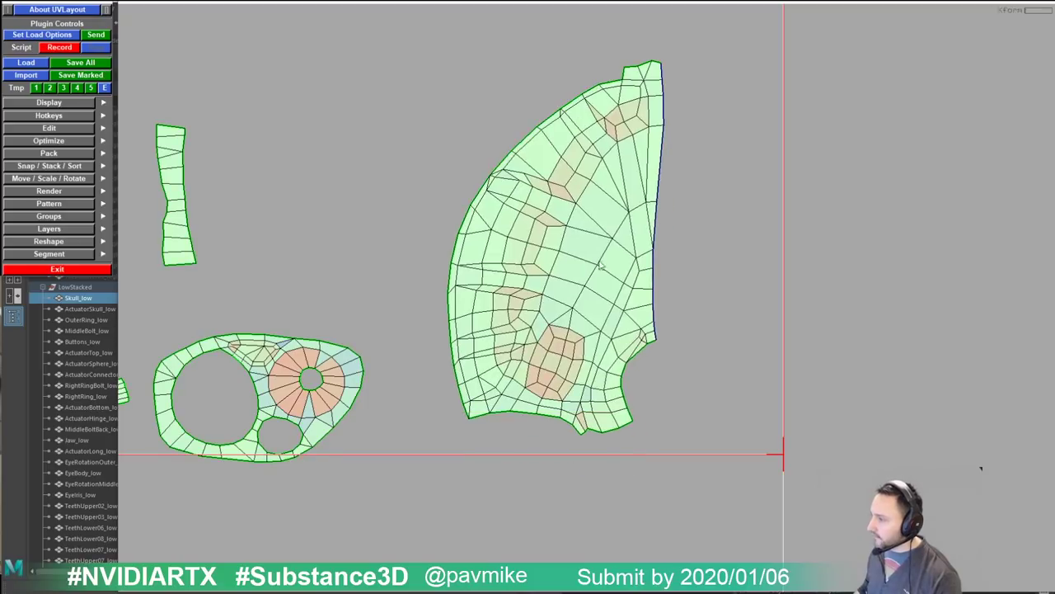
middle_click_drag(572, 193, 461, 211)
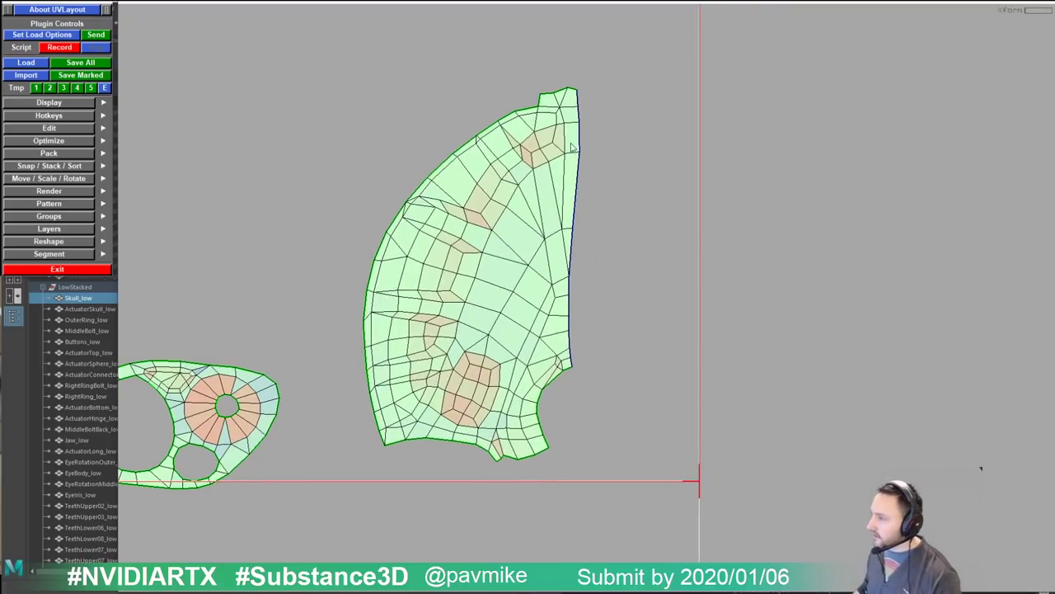
Step: Straighten the back plate shell's central edge into a vertical line by anchoring and moving its end points with grid snapping, and reflatten the shell
left_click(35, 167)
left_click(30, 179)
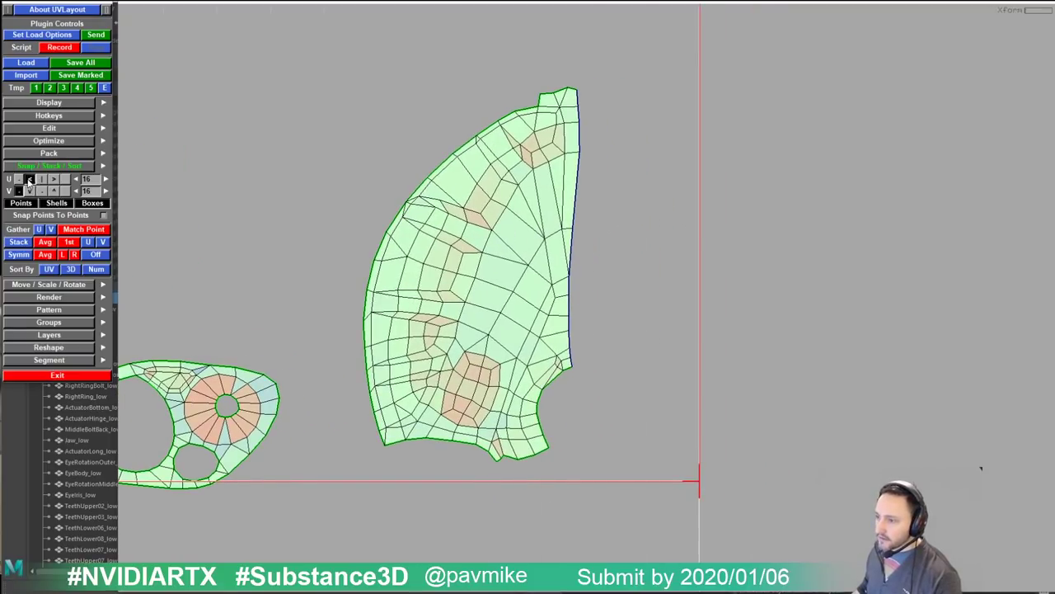
left_click(29, 189)
key("s")
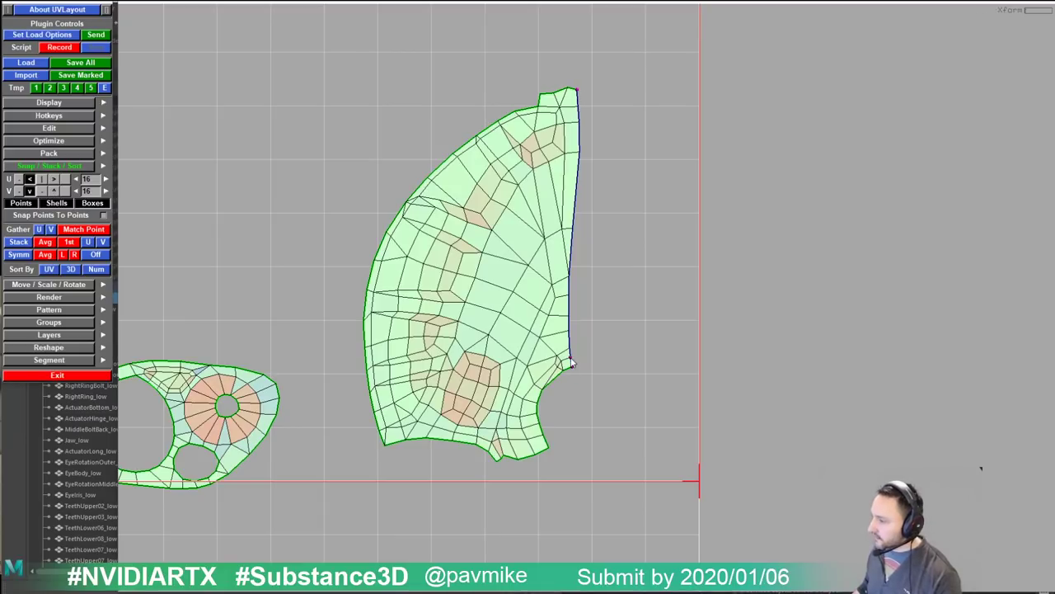
key("s")
middle_click_drag(572, 366, 592, 366, "ctrl")
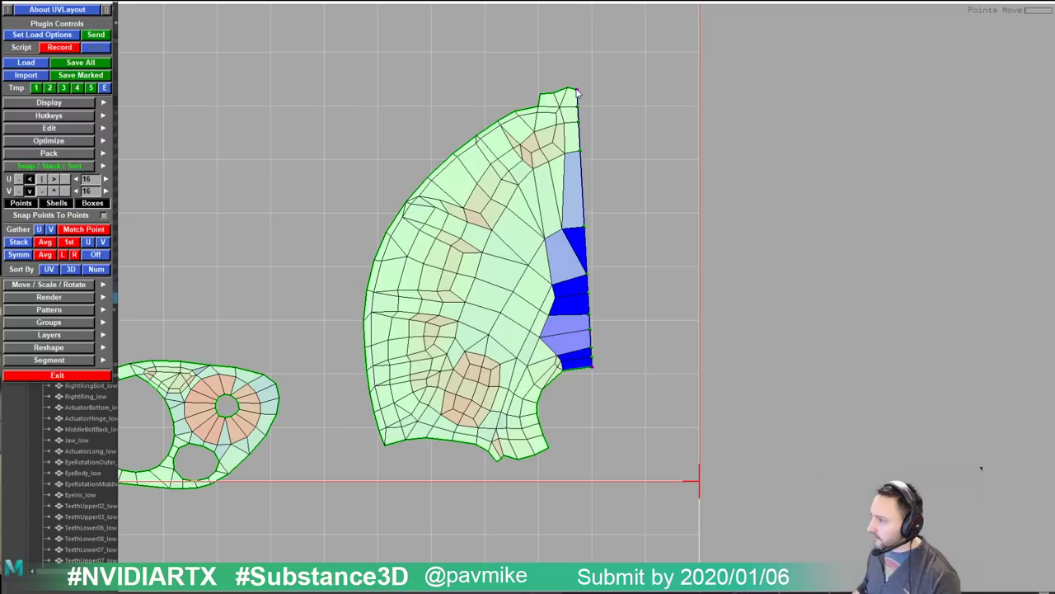
left_click_drag(578, 93, 591, 93)
key("f")
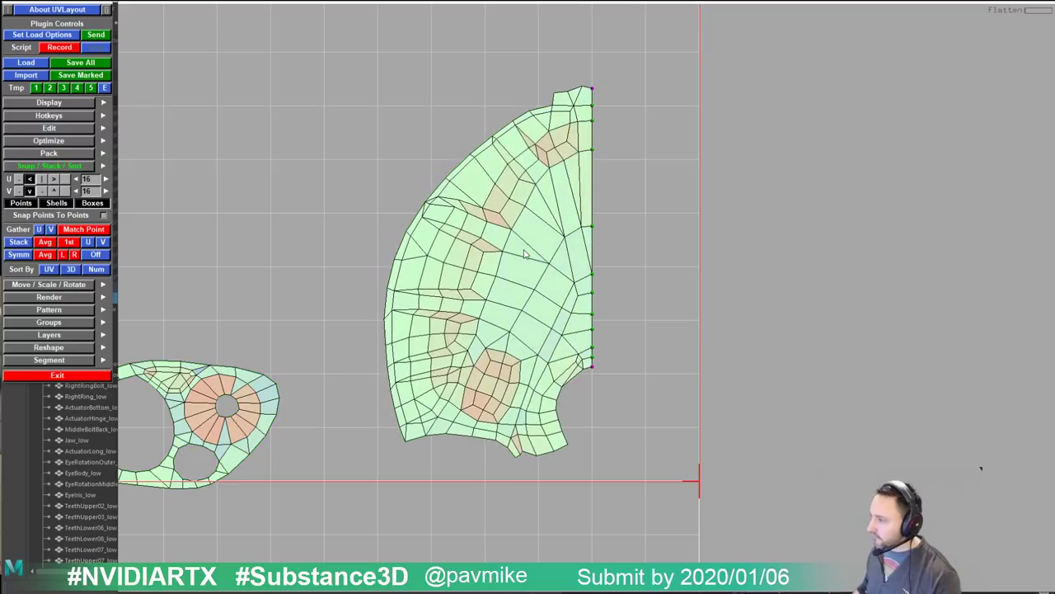
right_click_drag(632, 237, 448, 174)
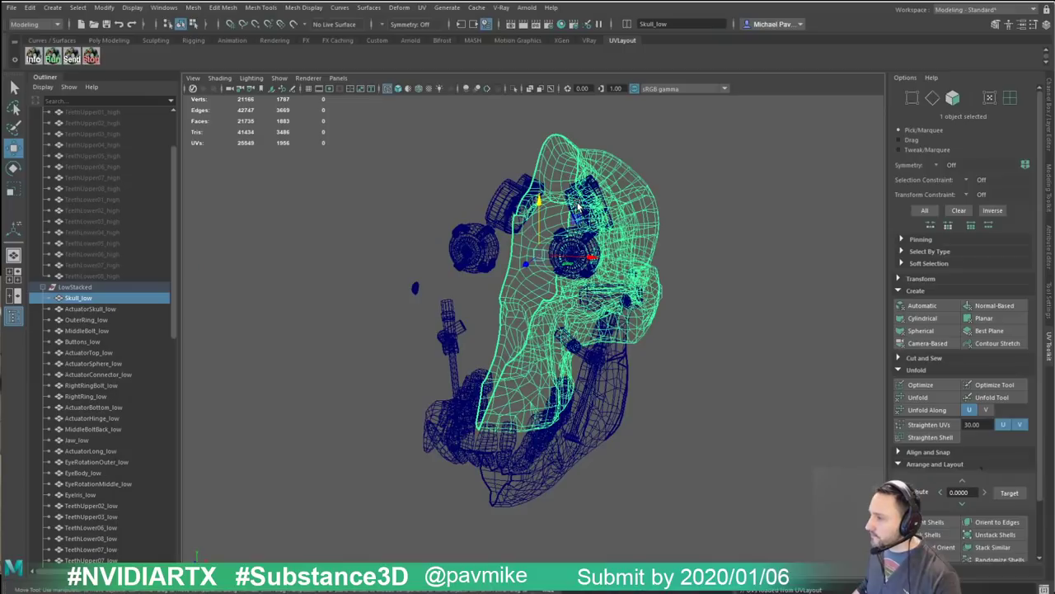
Step: Switch to Maya and set up a two-pane layout with the UV Editor beside the perspective view, showing the half skull's UVs
left_click_drag(658, 202, 692, 219, "alt")
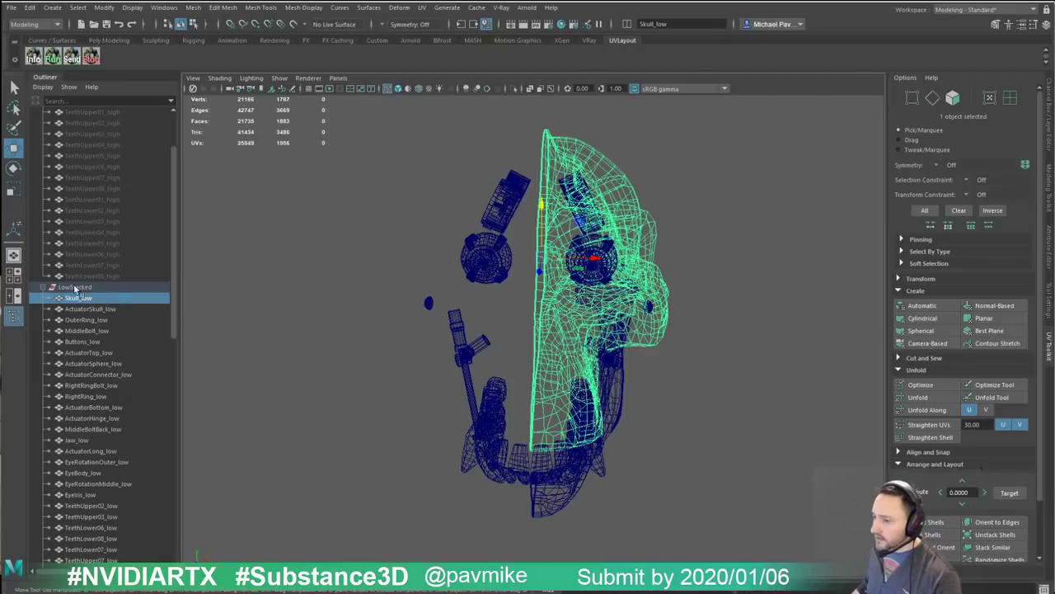
left_click(14, 295)
scroll(479, 257, "down", 4)
left_click(338, 77)
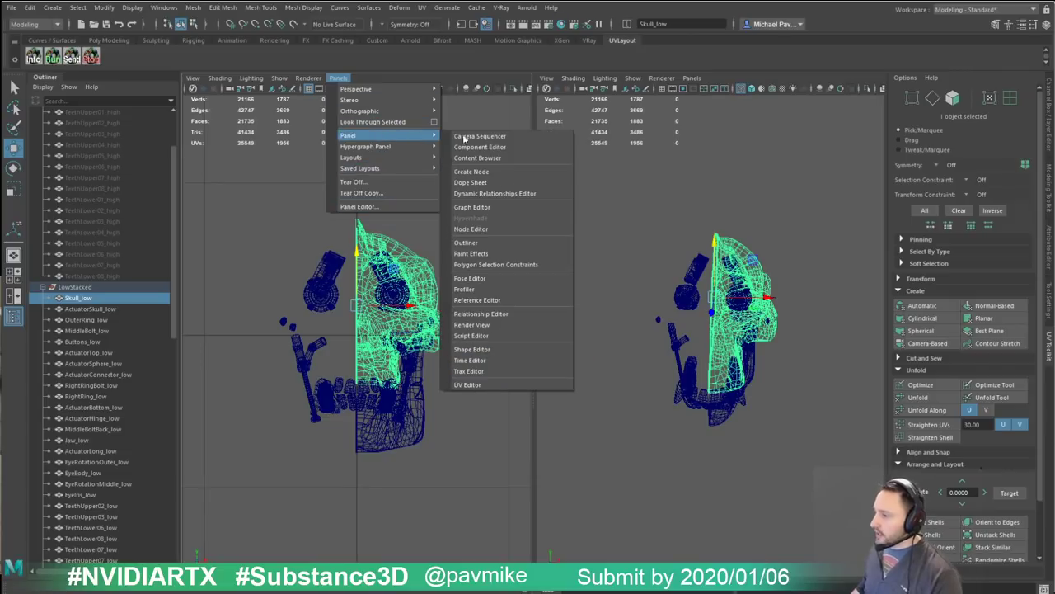
left_click(478, 381)
middle_click_drag(485, 293, 443, 311, "alt")
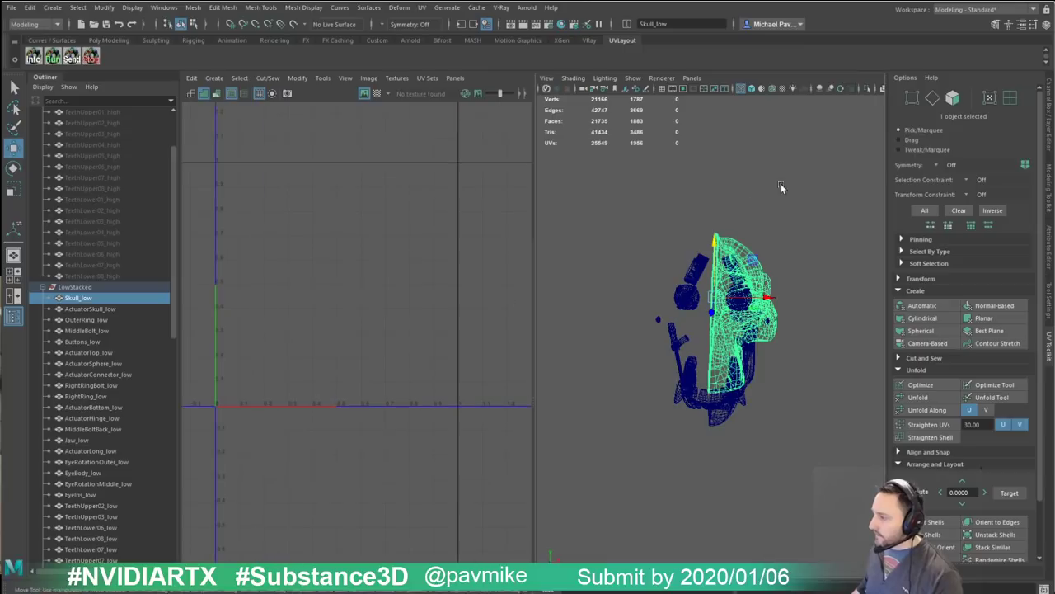
left_click(781, 183)
left_click(749, 254)
right_click_drag(316, 251, 478, 246, "alt")
middle_click_drag(479, 246, 403, 168, "alt")
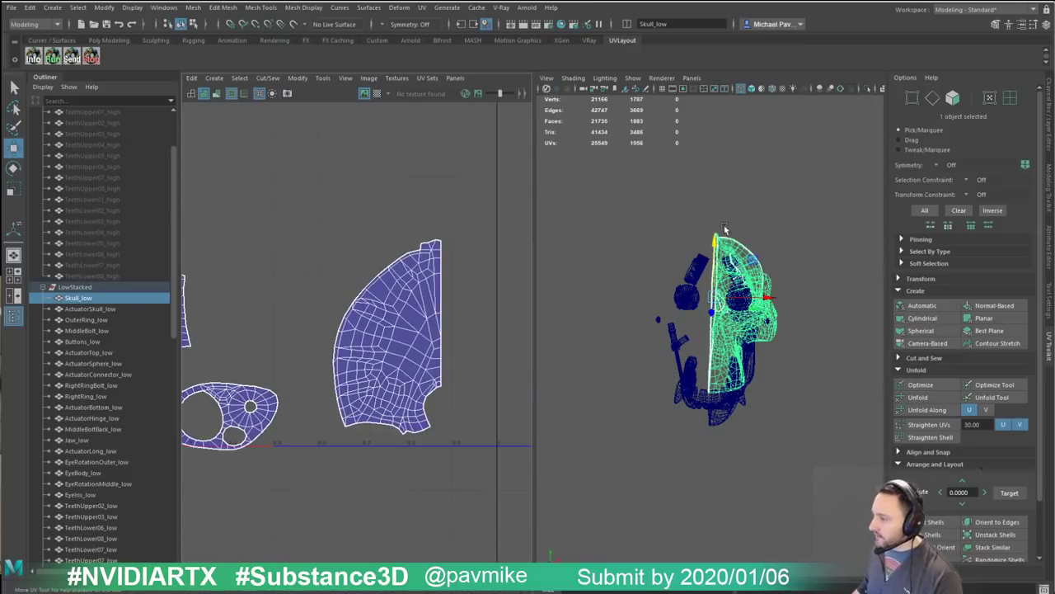
Step: Mirror the half skull across the world X axis, merging its border
scroll(741, 216, "down", 5)
scroll(740, 216, "up", 4)
left_click_drag(809, 265, 813, 207, "alt")
right_click(812, 202, "shift")
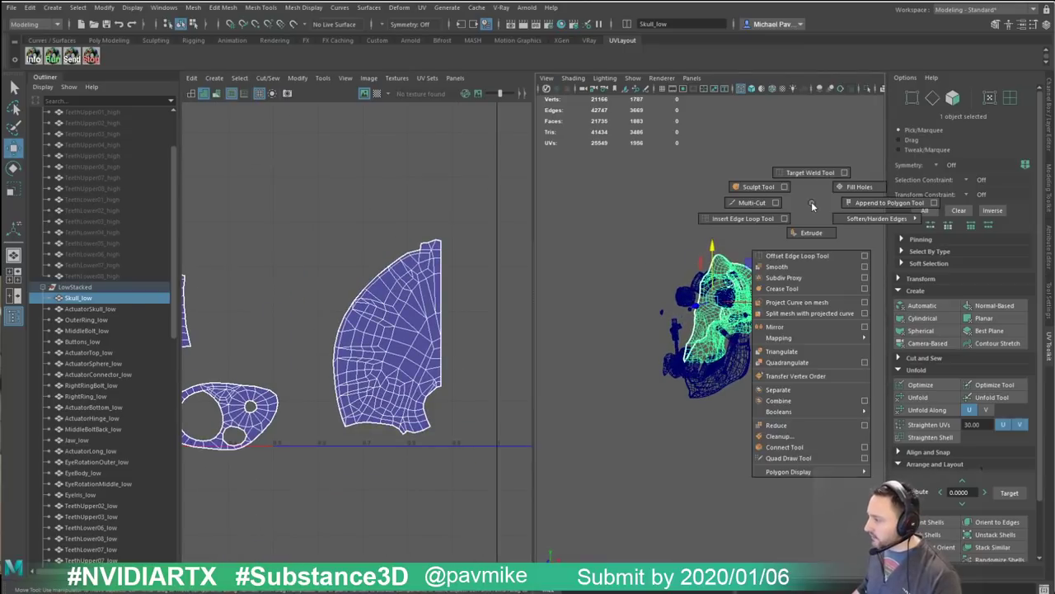
left_click(790, 328)
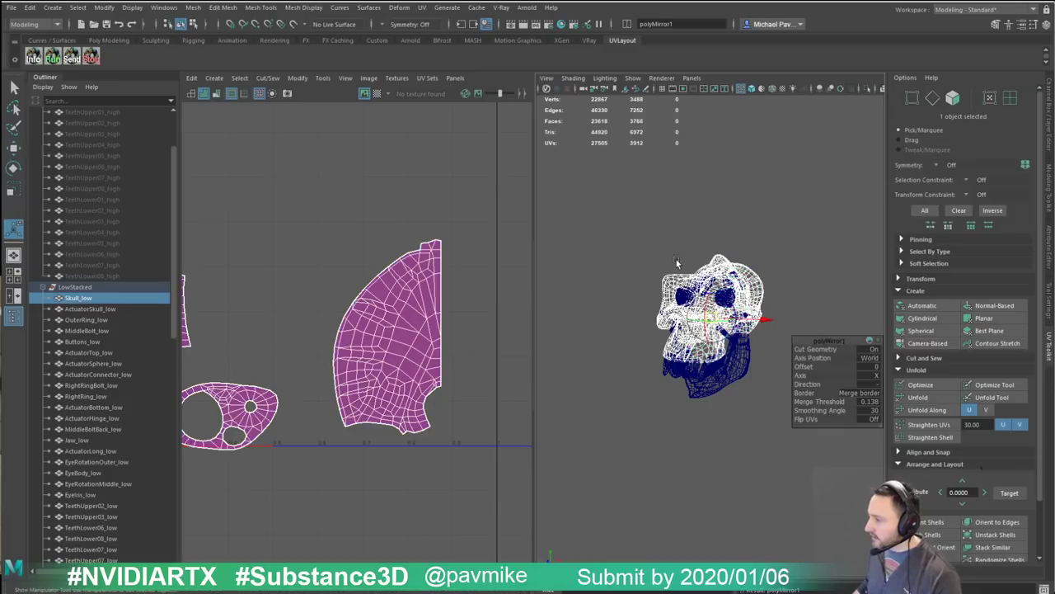
Step: Examine the mirrored skull from the front and back in shaded display, together with its stacked UV shells
left_click_drag(678, 262, 732, 249, "alt")
right_click_drag(406, 252, 307, 213, "alt")
mouse_move(306, 213)
middle_mouse_down("alt")
mouse_move(437, 229)
mouse_move(297, 218)
middle_mouse_up("alt")
right_click_drag(299, 247, 369, 289, "alt")
right_click_drag(617, 234, 715, 257, "alt")
left_click_drag(716, 257, 646, 220, "alt")
key("q")
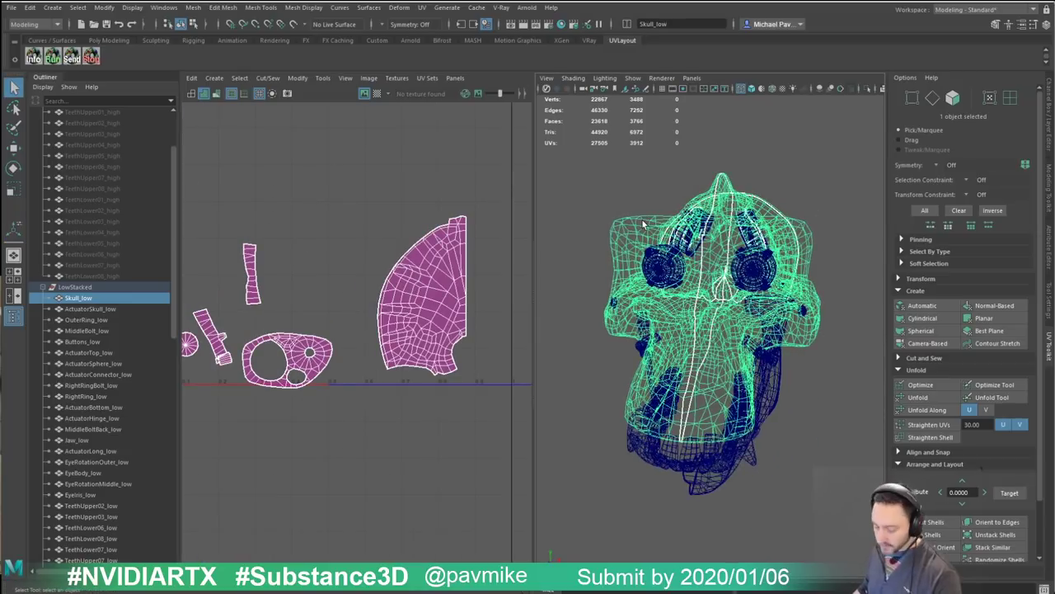
key("5")
scroll(705, 303, "up", 2)
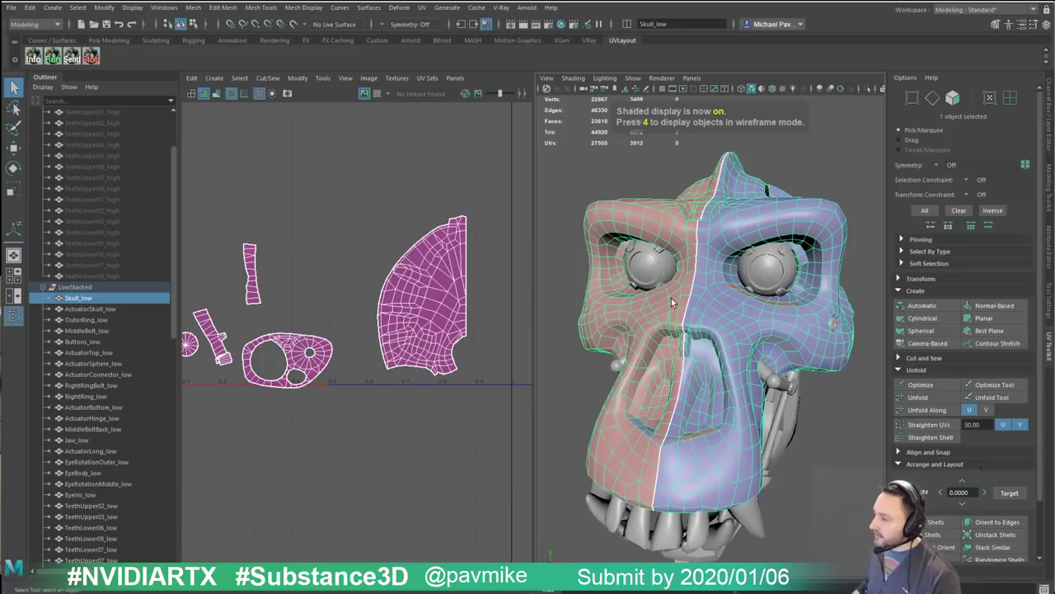
left_click_drag(671, 297, 644, 229, "alt")
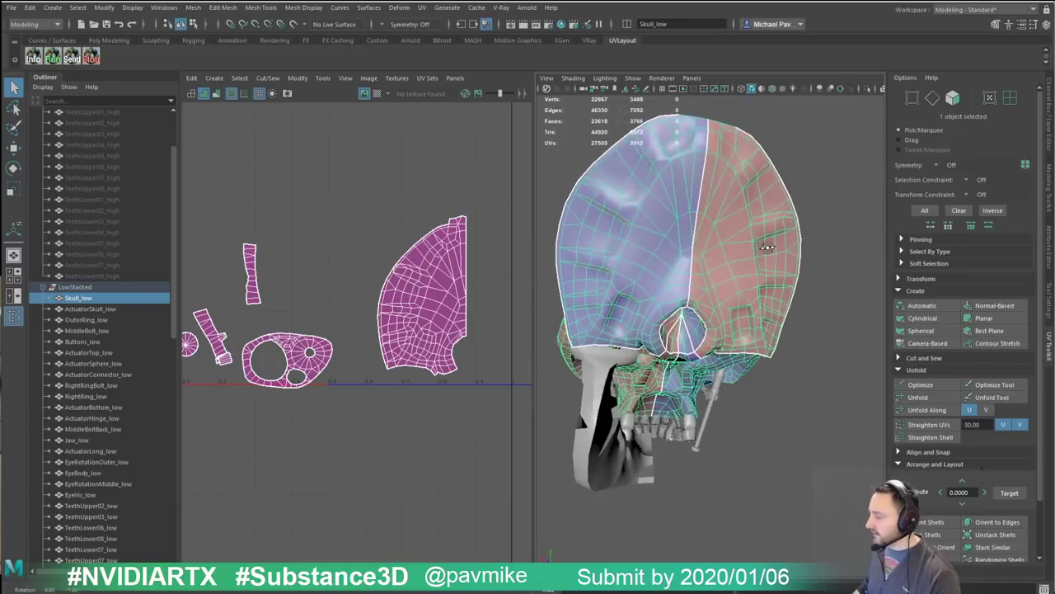
left_click_drag(767, 247, 617, 247, "alt")
left_click_drag(721, 296, 662, 309, "alt")
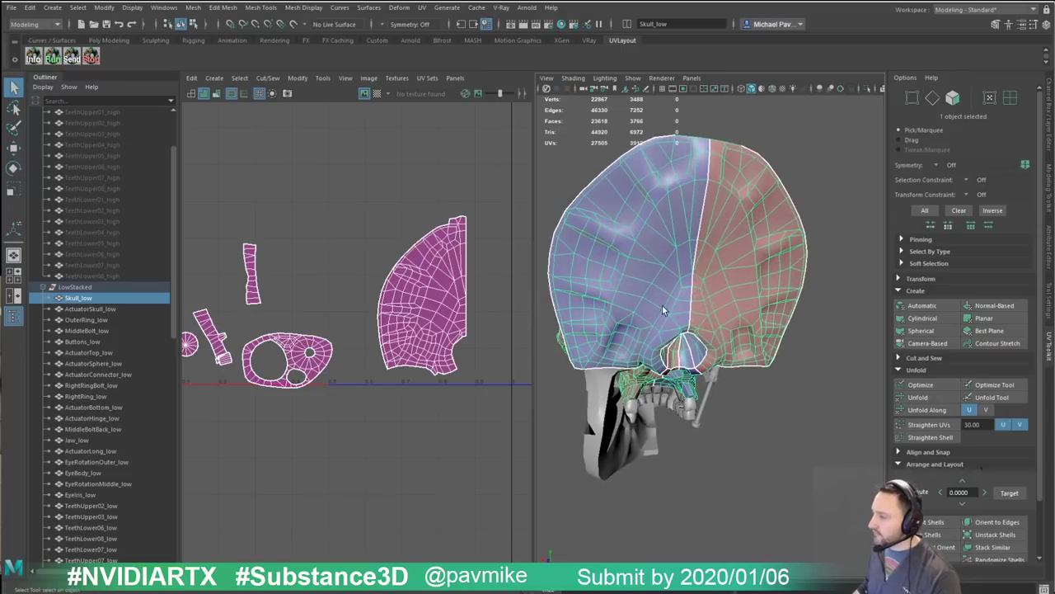
Step: Try moving the original half's back plate UV shell sideways, and undo the move
key("F12")
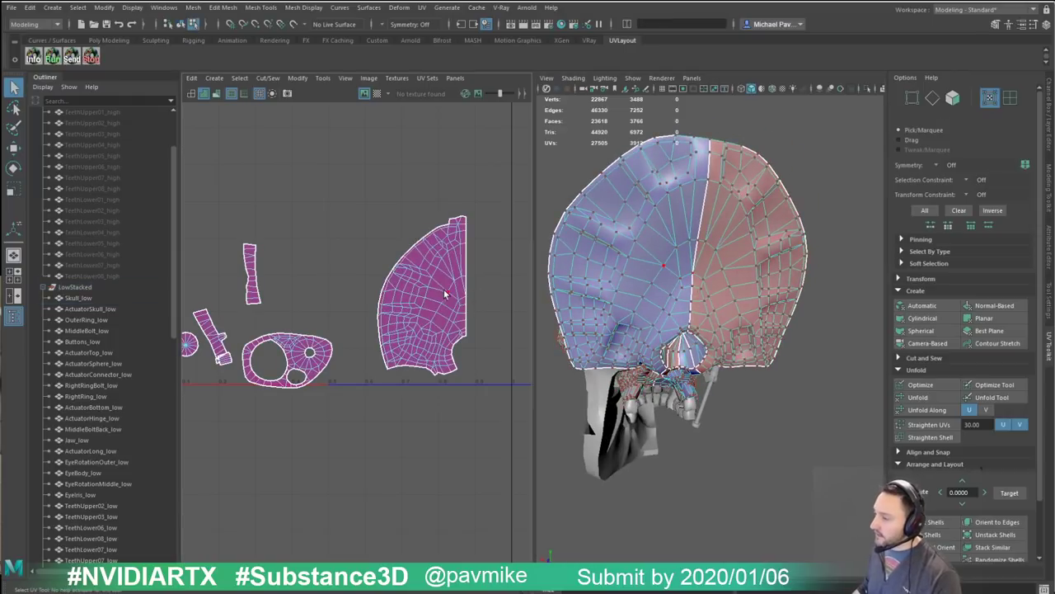
double_click(462, 299)
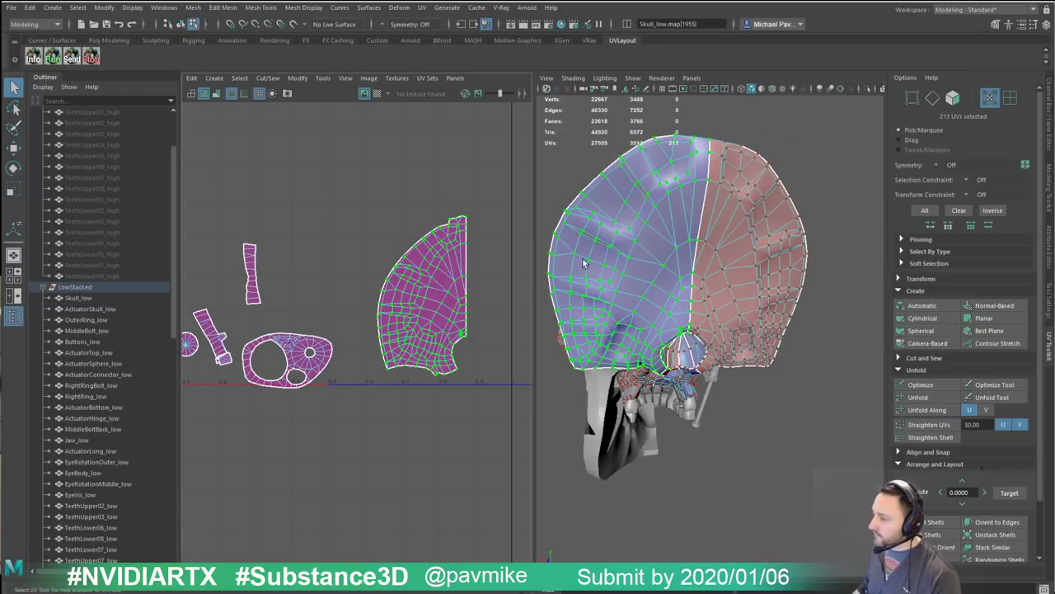
key("w")
left_click_drag(486, 295, 432, 295)
key("ctrl+z")
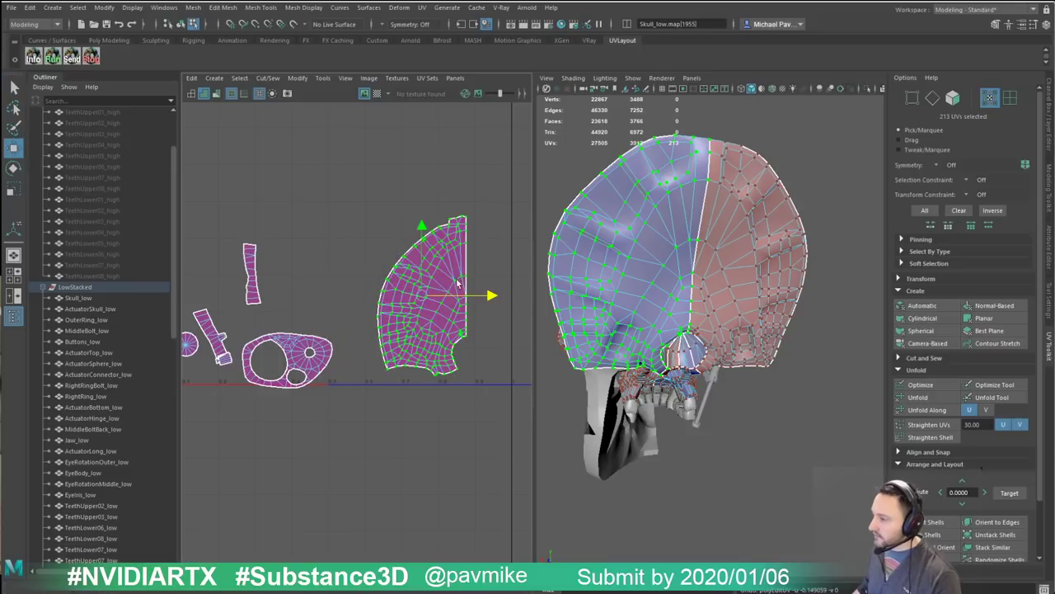
Step: Select the mirrored half's stacked back plate shell and offset it by 1.0000 in the negative U direction
left_click_drag(513, 191, 378, 444, "shift")
mouse_move(489, 295)
left_mouse_down()
mouse_move(470, 298)
mouse_move(473, 308)
left_mouse_up()
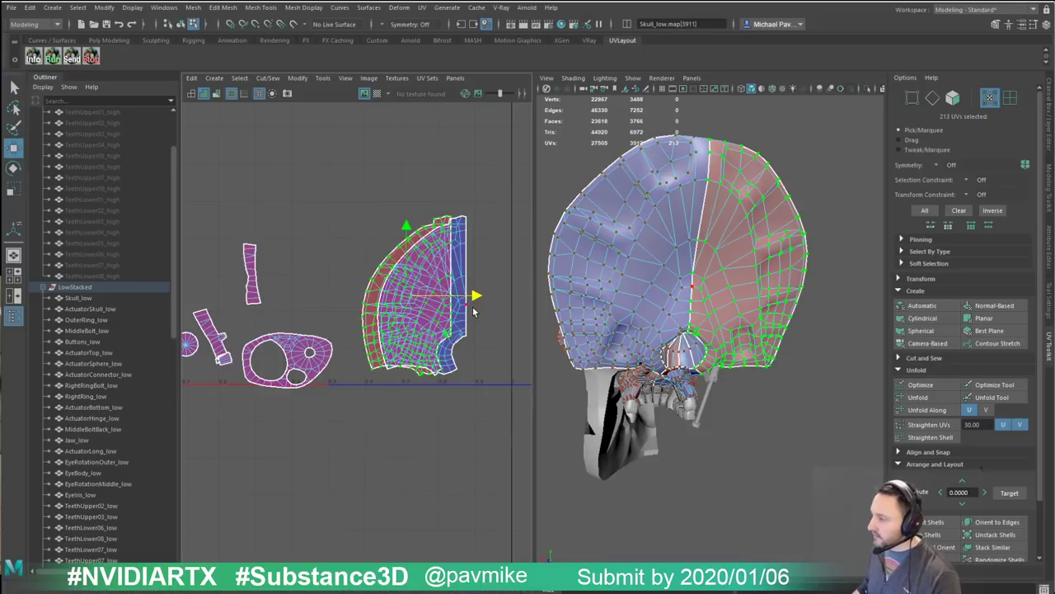
key("ctrl+z")
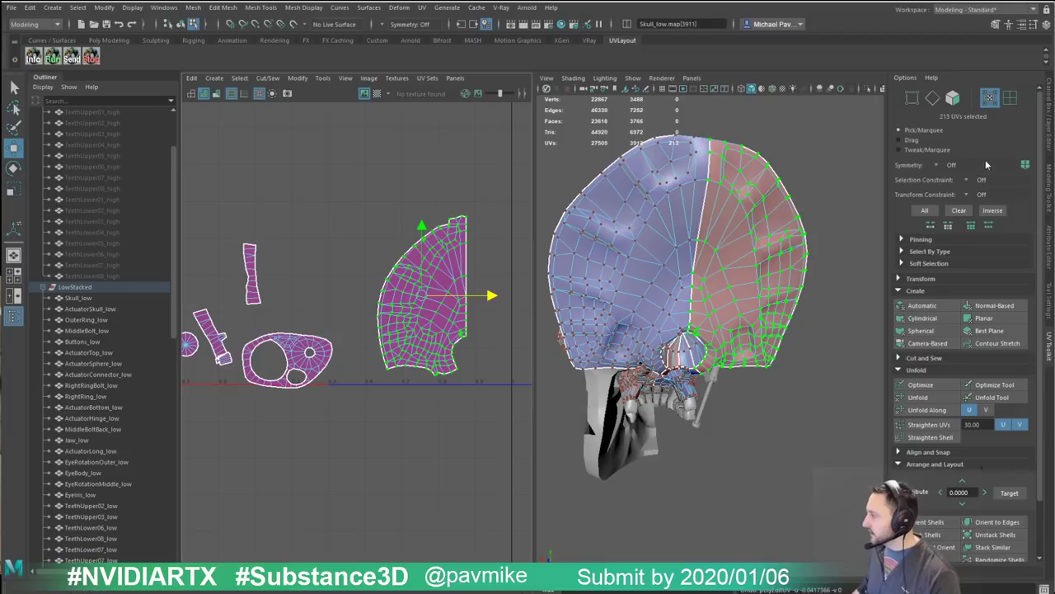
left_click(906, 279)
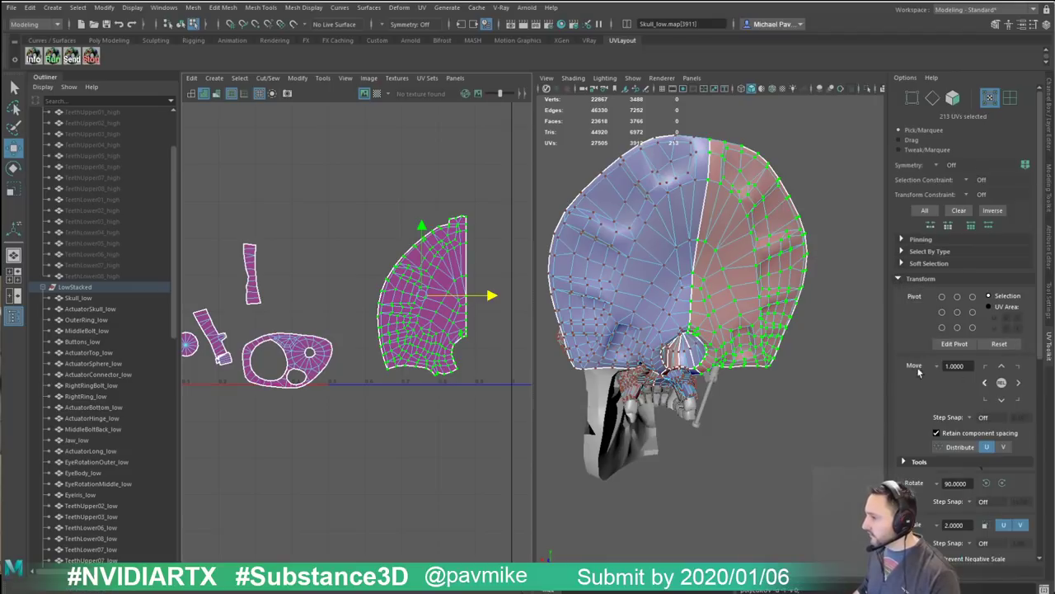
scroll(378, 245, "down", 4)
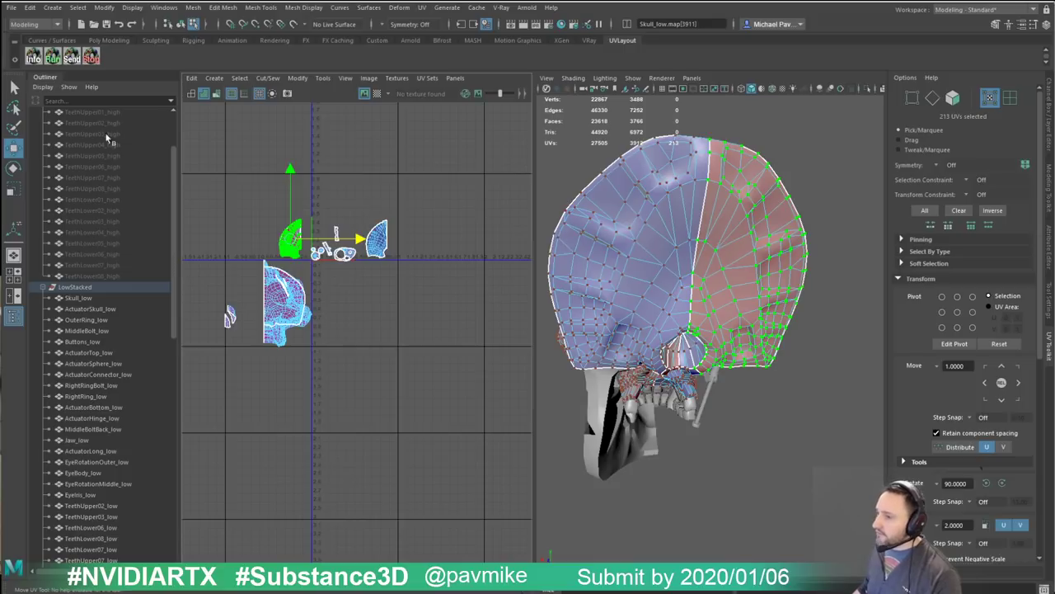
Step: Collapse the LowStacked group and hide it
left_click(43, 287)
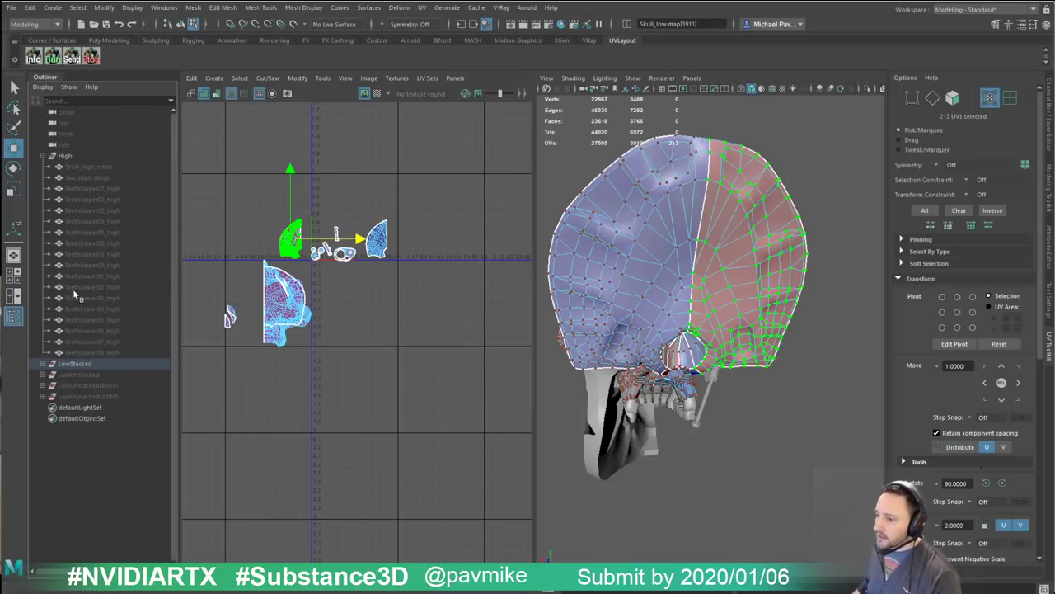
left_click(86, 364)
key("ctrl+h")
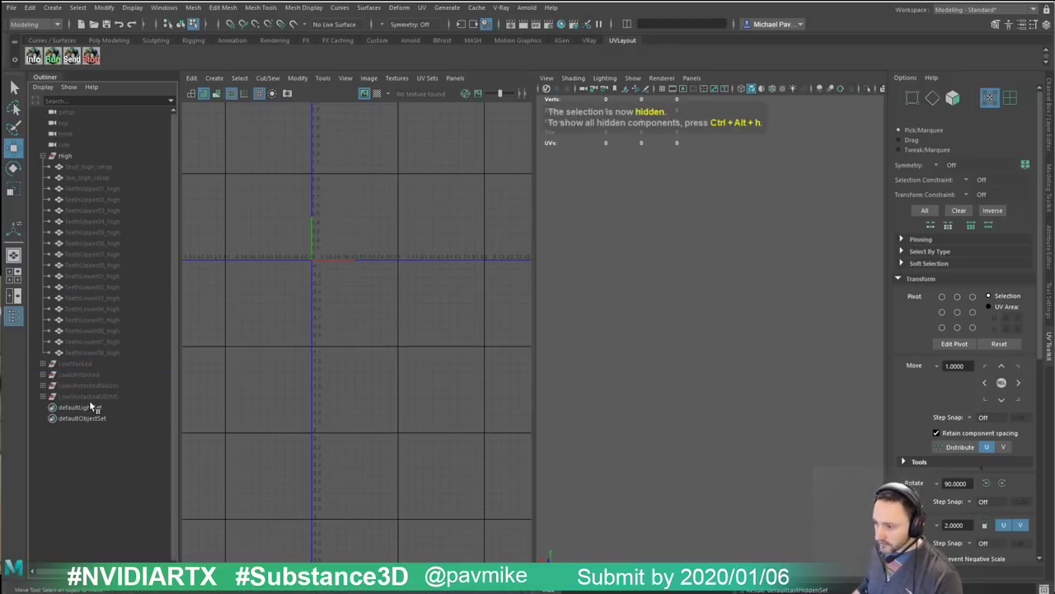
Step: Show the LowUnstackedUDIMS group and select all of its parts to display their UV layout
left_click(91, 395)
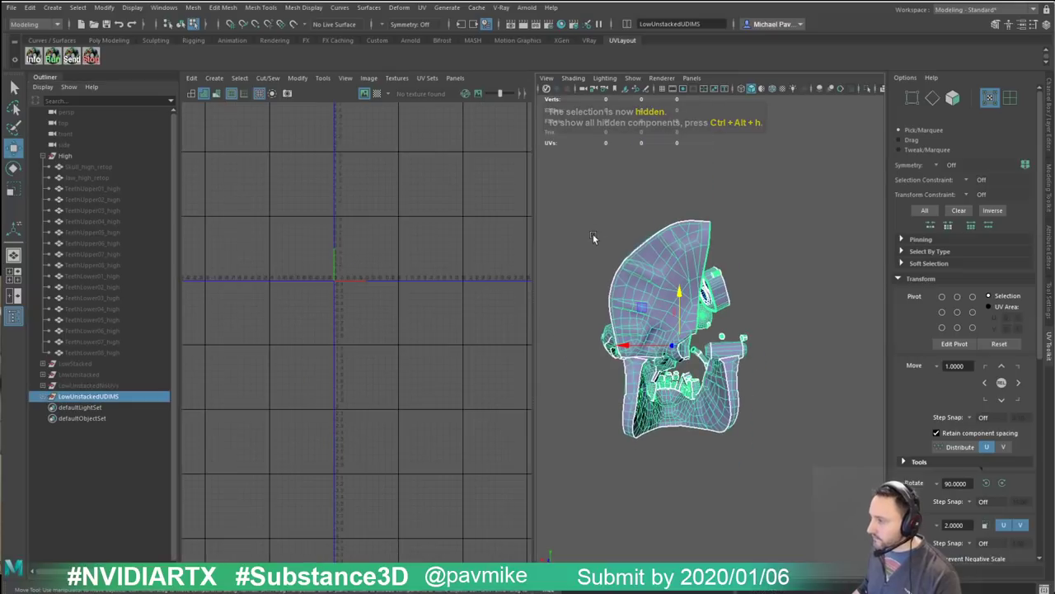
left_click(575, 191)
left_click_drag(574, 191, 801, 527)
scroll(393, 302, "up", 1)
middle_click_drag(414, 314, 344, 336, "alt")
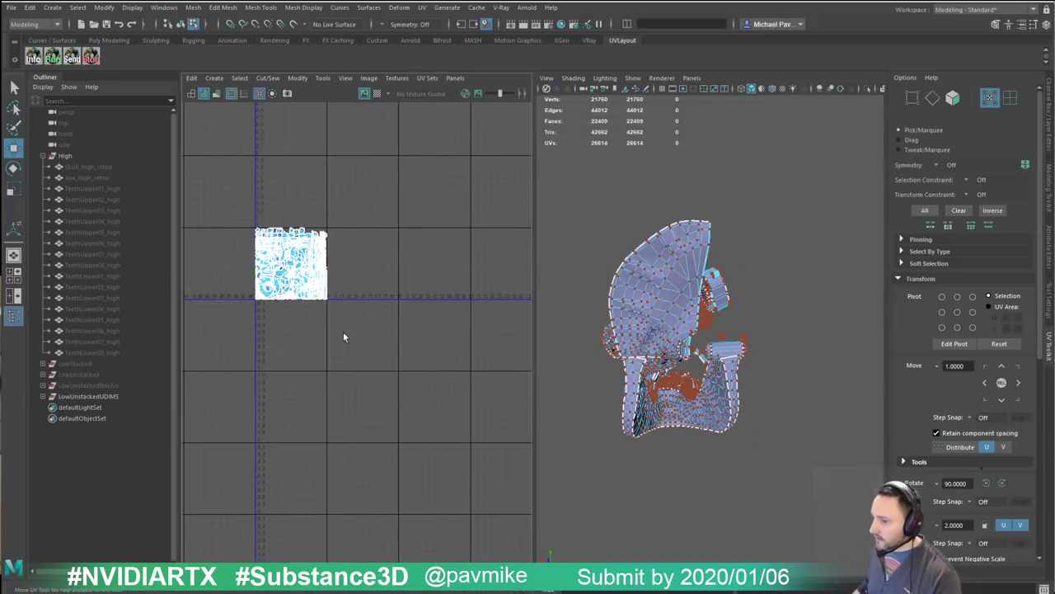
Step: Expand the LowUnstackedUDIMS group and select its teeth meshes from TeethLower02_low through TeethLower06_low
left_click(42, 396)
left_click(84, 406)
scroll(91, 427, "down", 5)
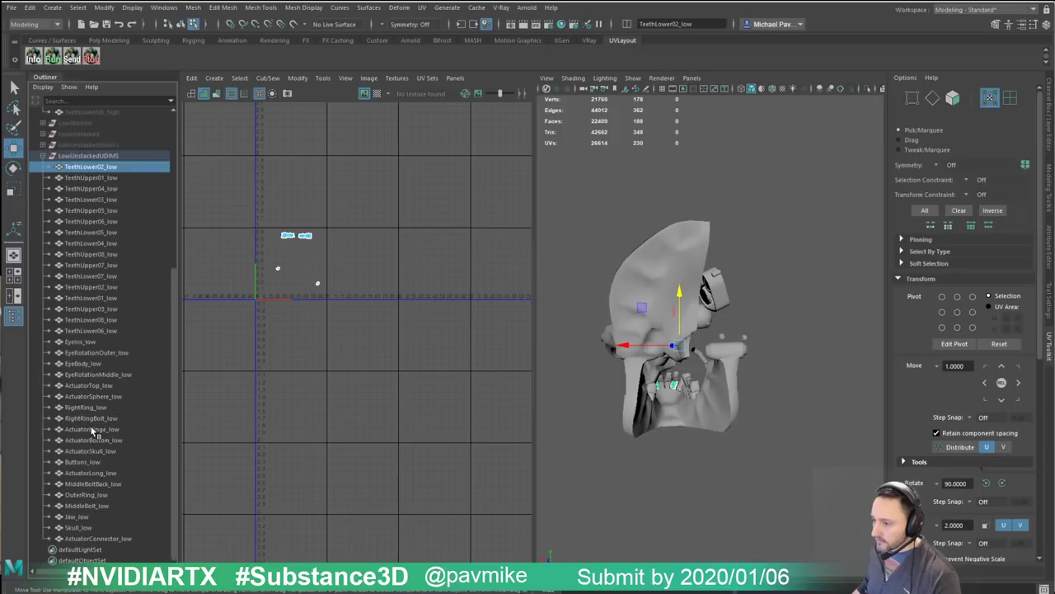
scroll(95, 414, "up", 3)
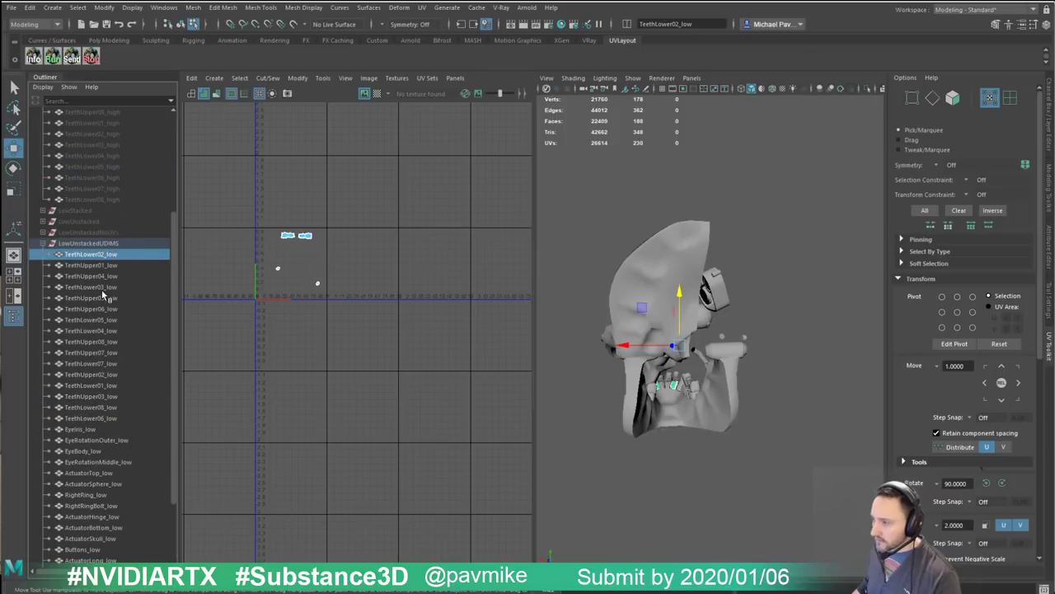
left_click_drag(635, 308, 725, 318, "alt")
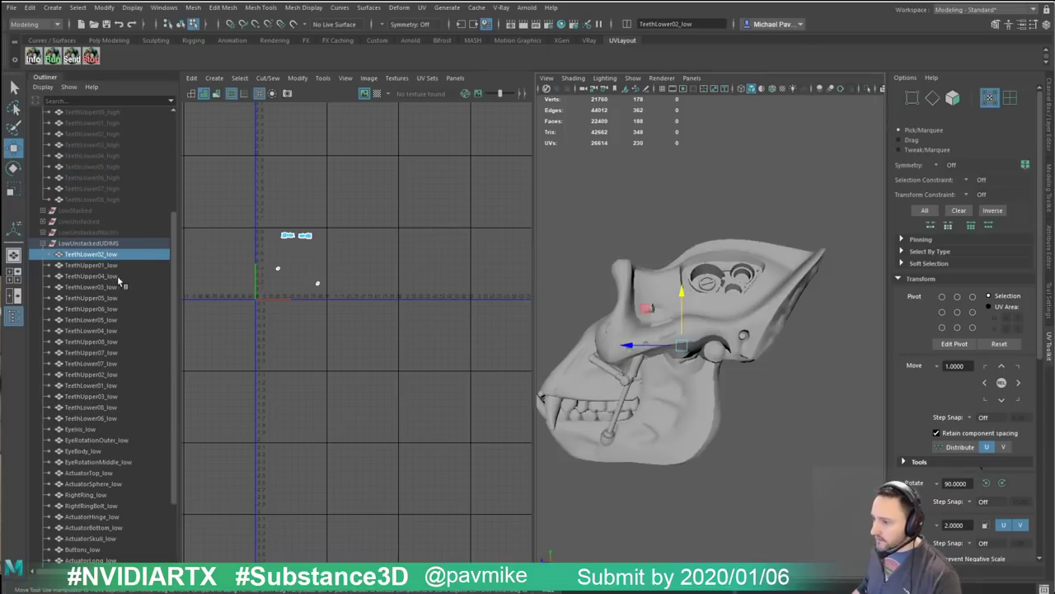
left_click(96, 416, "shift")
middle_click_drag(333, 306, 387, 310, "alt")
scroll(362, 302, "up", 4)
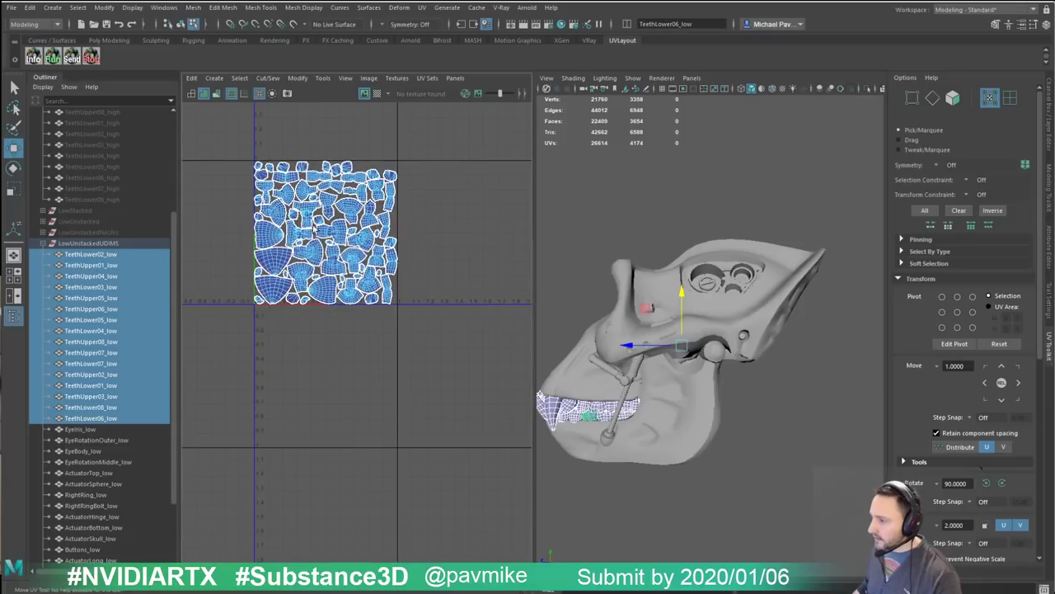
middle_click_drag(399, 238, 377, 268, "alt")
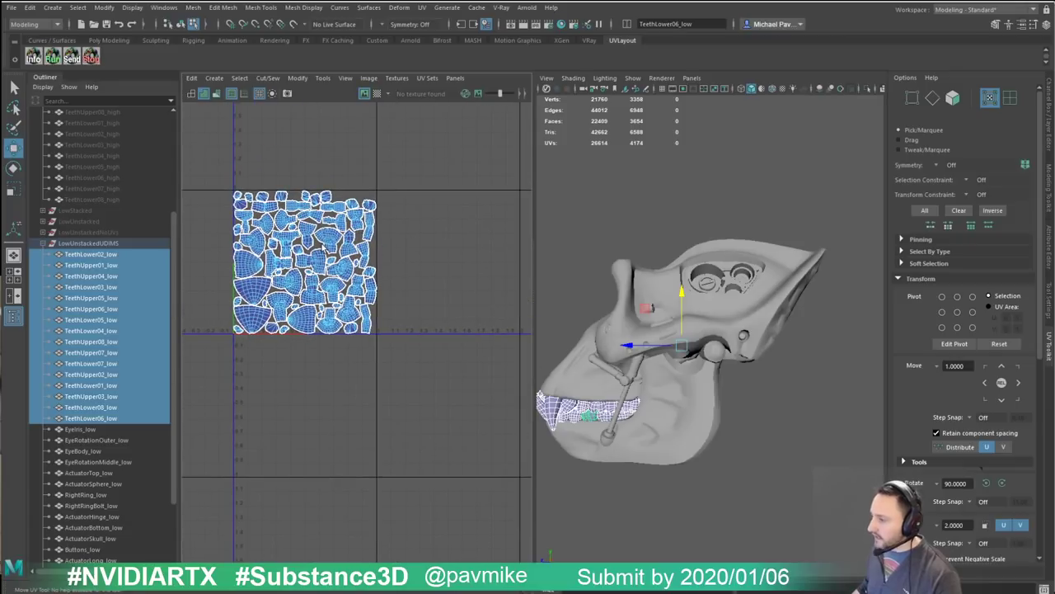
right_click(618, 223)
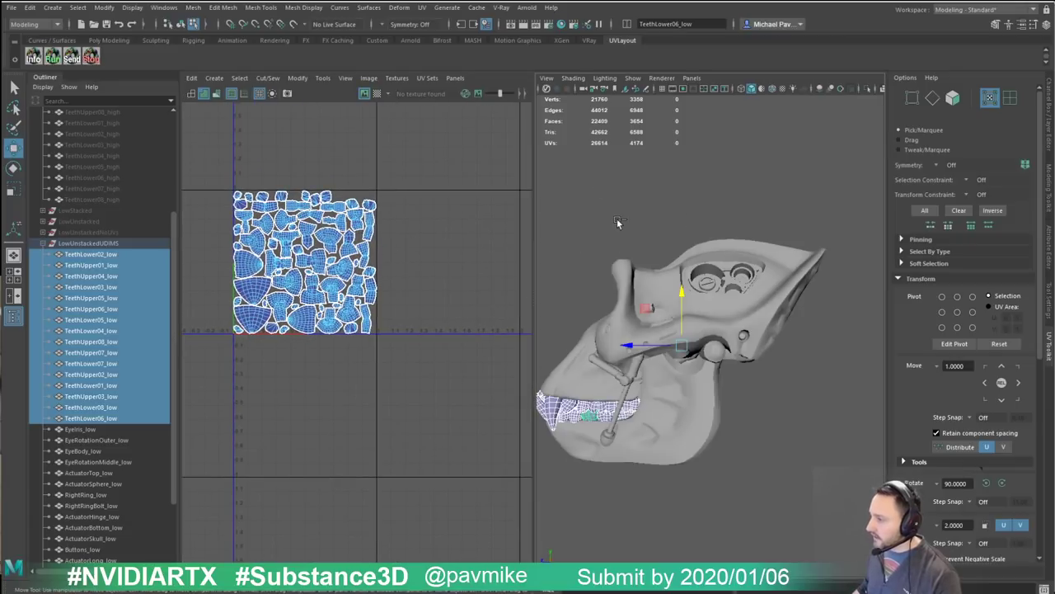
right_click_drag(618, 223, 709, 233)
left_click_drag(787, 202, 506, 546)
middle_click_drag(704, 470, 723, 440, "alt")
left_click_drag(723, 440, 751, 432, "alt")
key("ctrl+z")
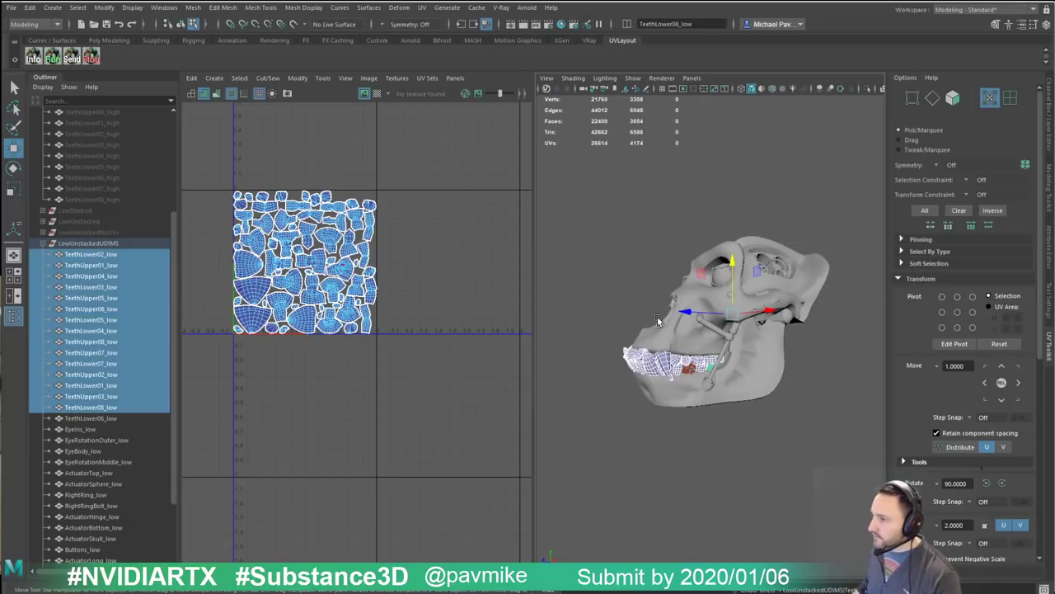
left_click(180, 24)
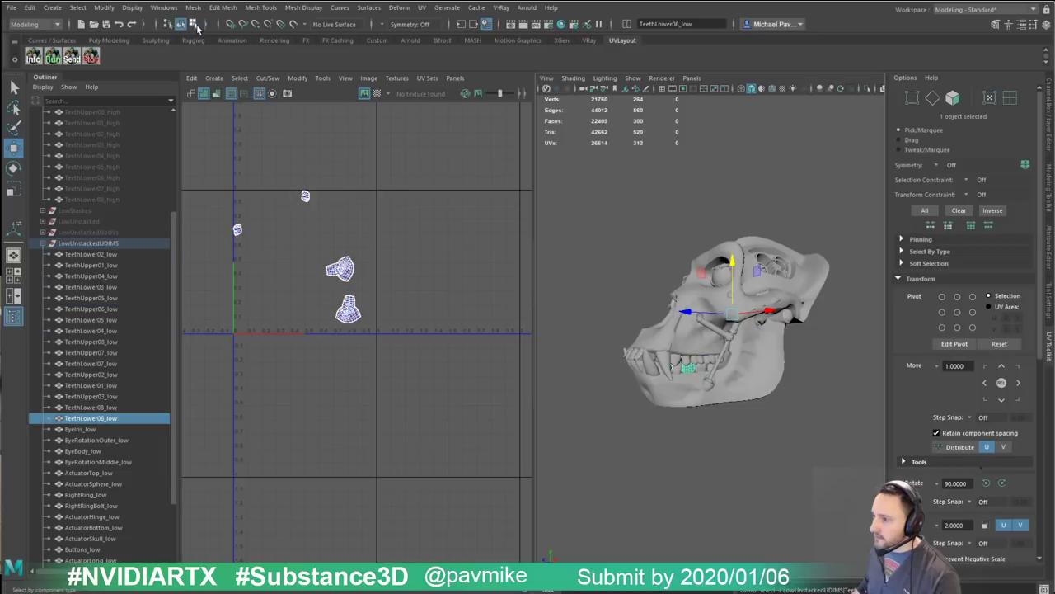
left_click(193, 24)
middle_click_drag(650, 223, 639, 227, "alt")
left_click(95, 254)
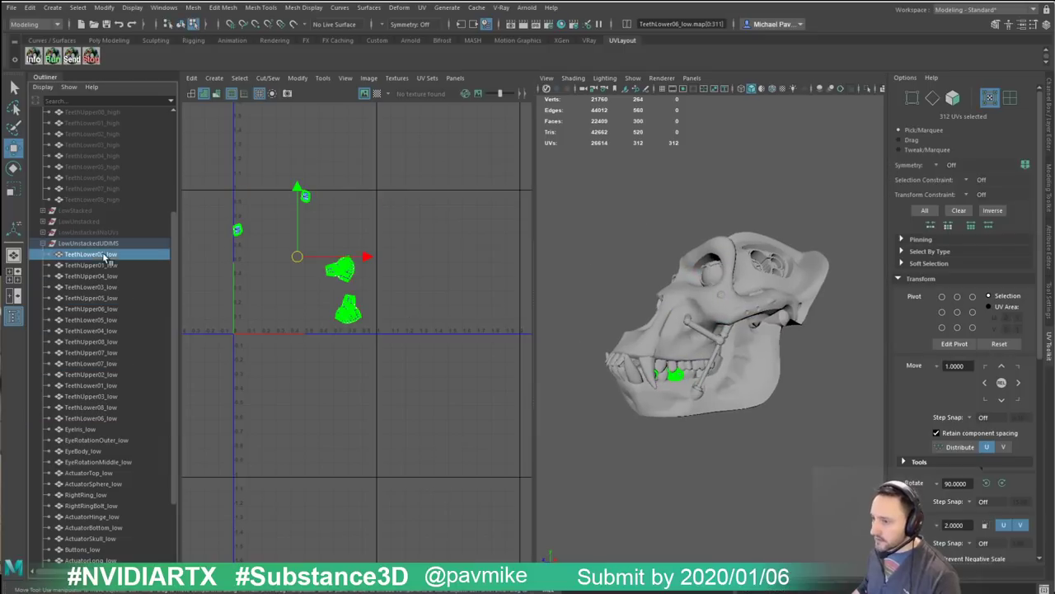
left_click(99, 418, "shift")
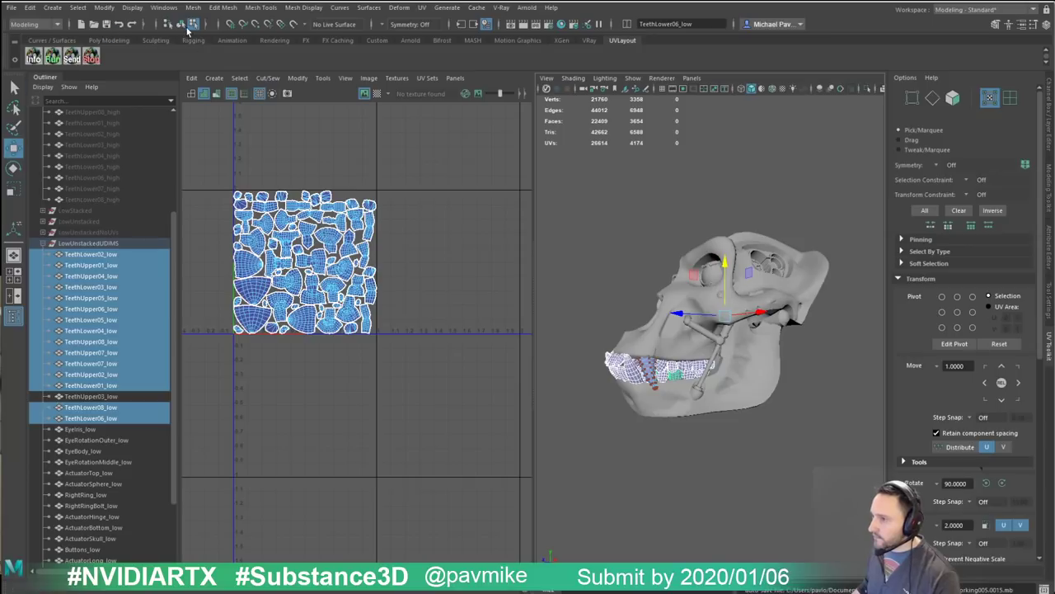
left_click(181, 24)
left_click(193, 25)
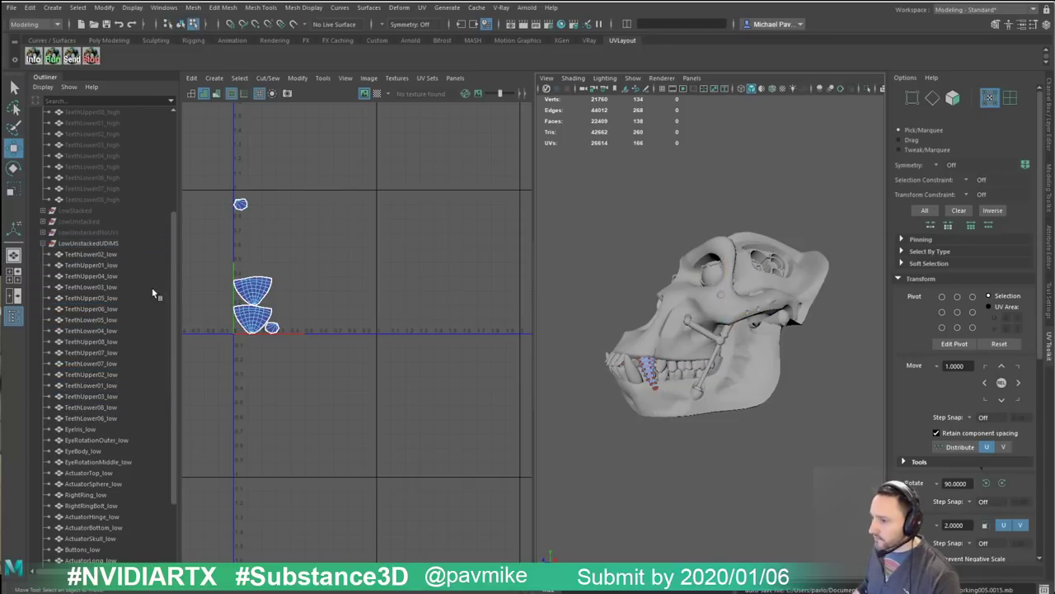
Step: Select all UVs of the teeth meshes from TeethLower02_low through TeethLower06_low and offset them by 1.0000 in the positive U direction
left_click(90, 253)
left_click(99, 418, "shift")
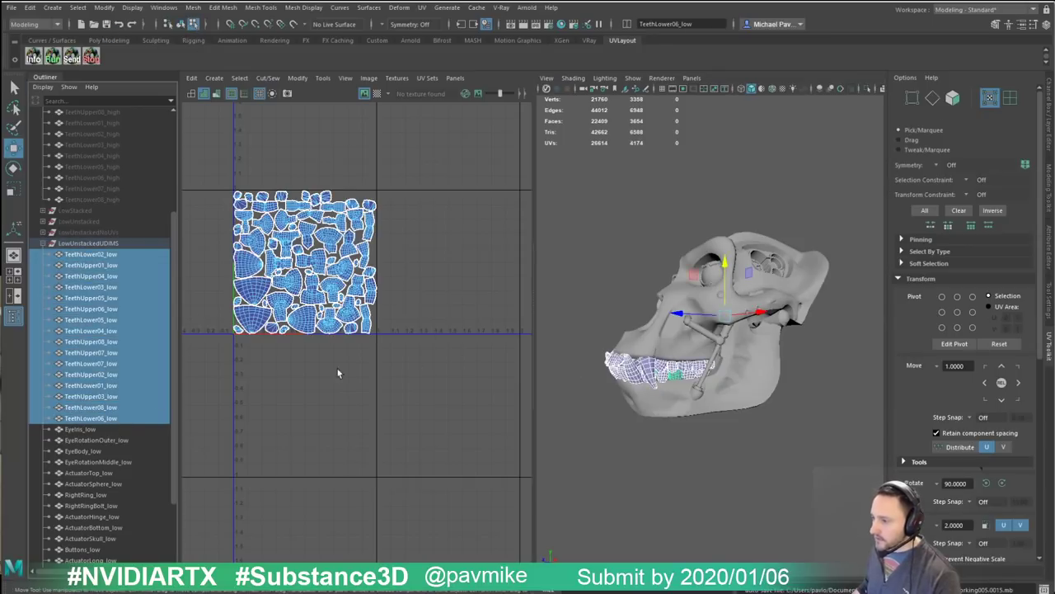
right_click(447, 255)
right_click_drag(447, 251, 491, 253)
left_click_drag(494, 160, 206, 455)
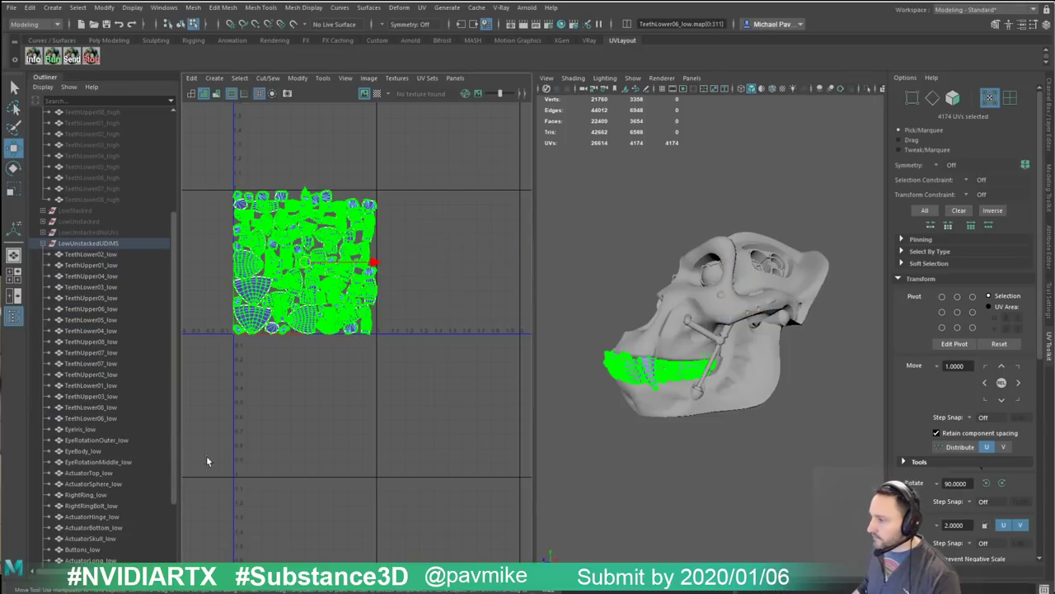
left_click_drag(776, 168, 778, 177, "alt")
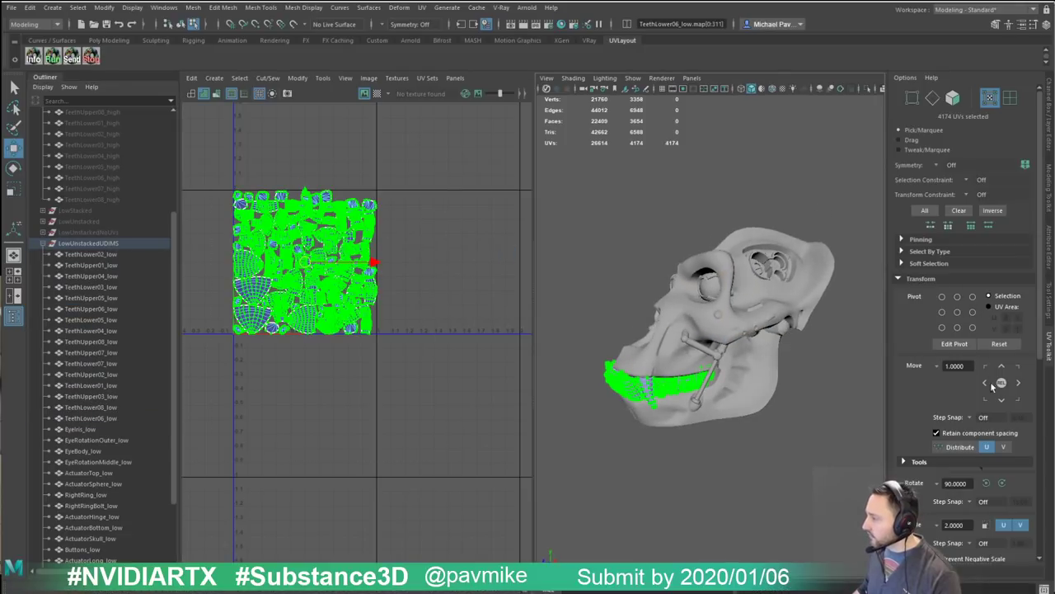
left_click(1017, 382)
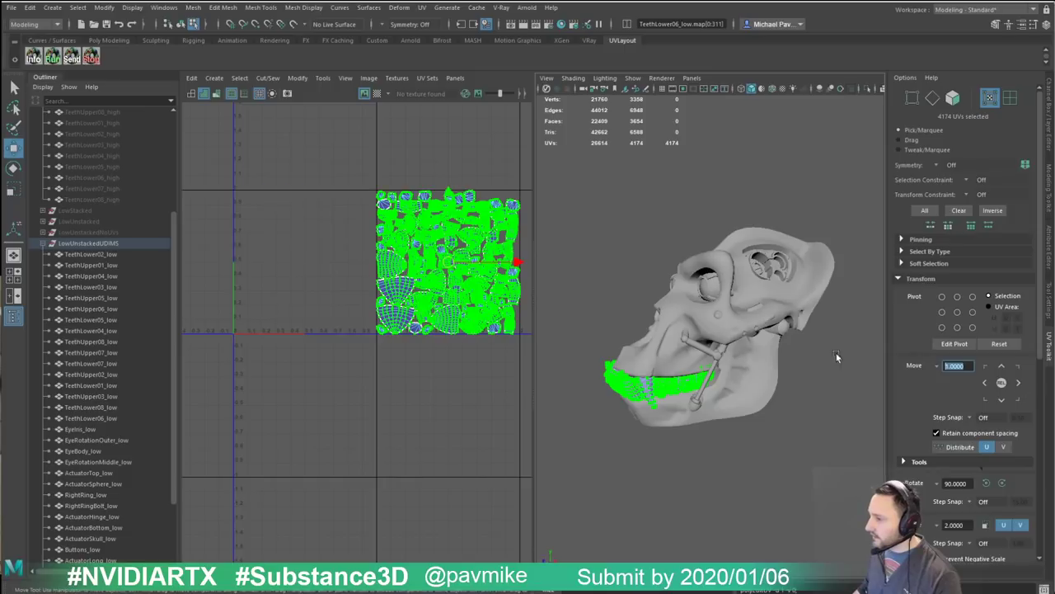
Step: Clear the teeth UV selection and select the single tooth mesh TeethUpper04_low on the skull
scroll(443, 237, "down", 1)
scroll(444, 237, "down", 1)
left_click(409, 175)
scroll(455, 175, "down", 5)
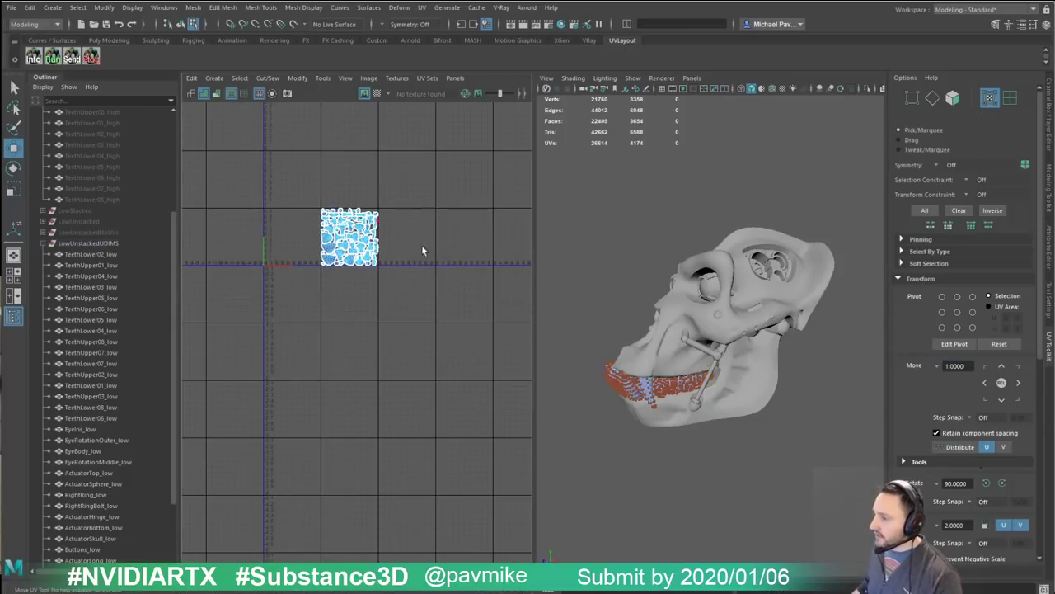
left_click(655, 377)
mouse_move(572, 246)
left_mouse_down("alt")
mouse_move(605, 232)
mouse_move(561, 239)
left_mouse_up("alt")
Step: Turn on Tile Labels in the UV Editor grid options and apply the change
left_click(193, 78)
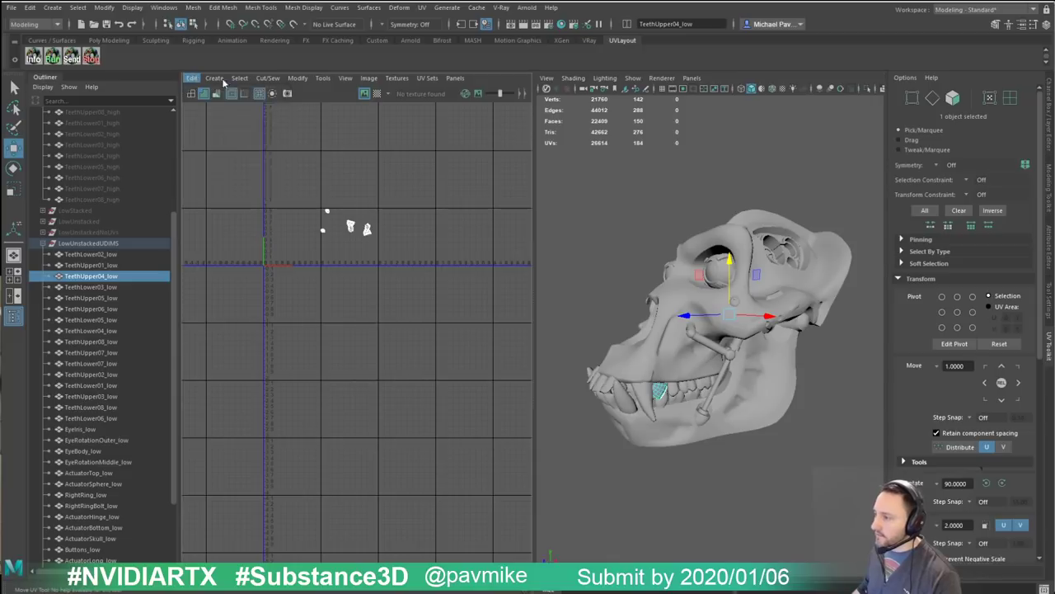
right_click_drag(465, 219, 401, 182, "alt")
middle_click_drag(401, 182, 242, 204, "alt")
right_click_drag(398, 216, 356, 210, "alt")
middle_click_drag(356, 210, 400, 202, "alt")
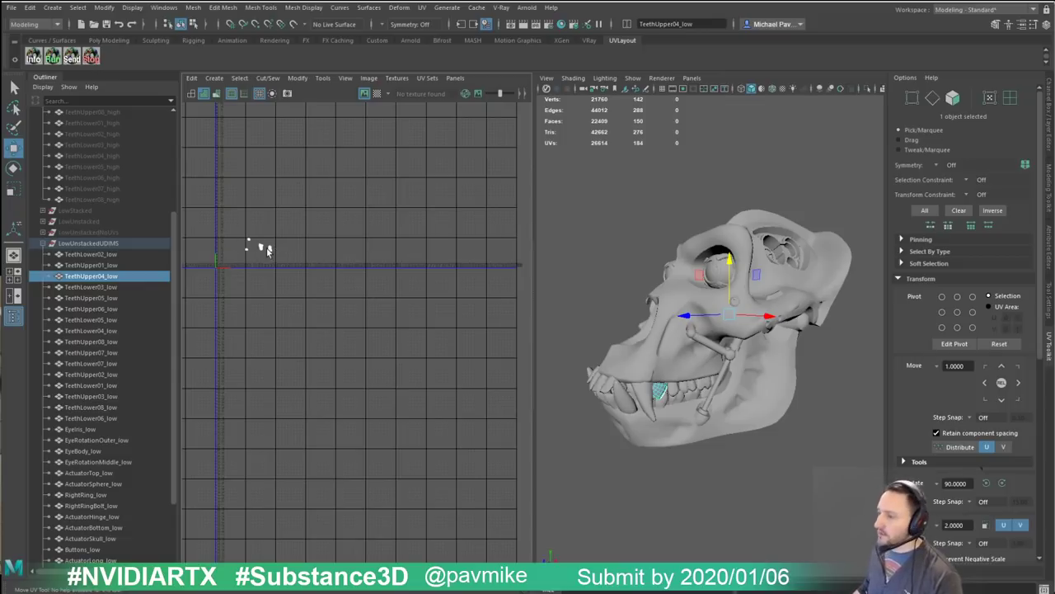
left_click(191, 78)
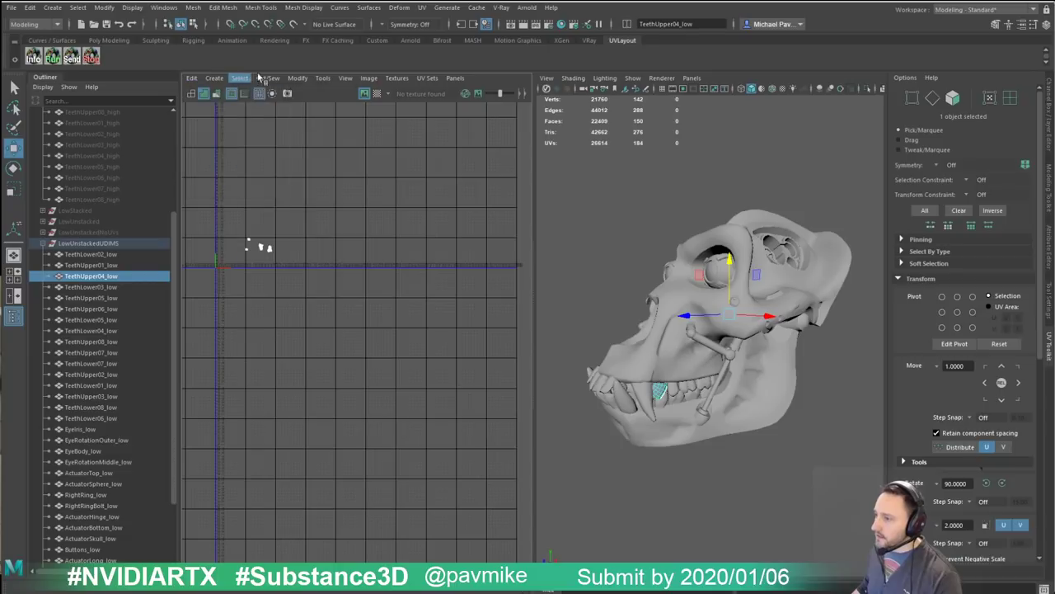
left_click(297, 77)
left_click(345, 78)
mouse_move(369, 213)
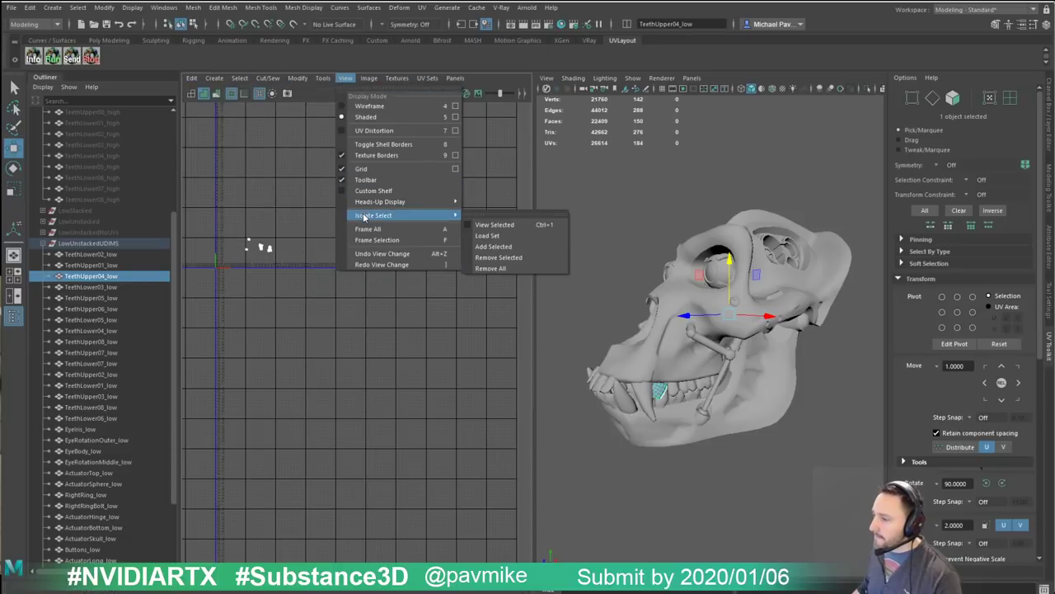
left_click(455, 168)
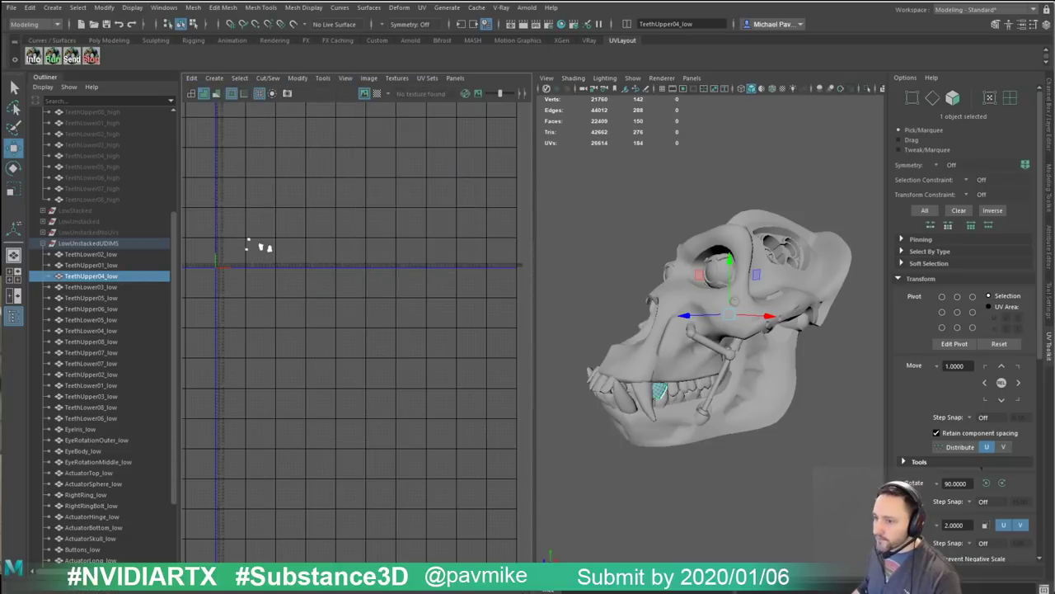
left_click_drag(309, 226, 551, 214)
scroll(520, 314, "down", 3)
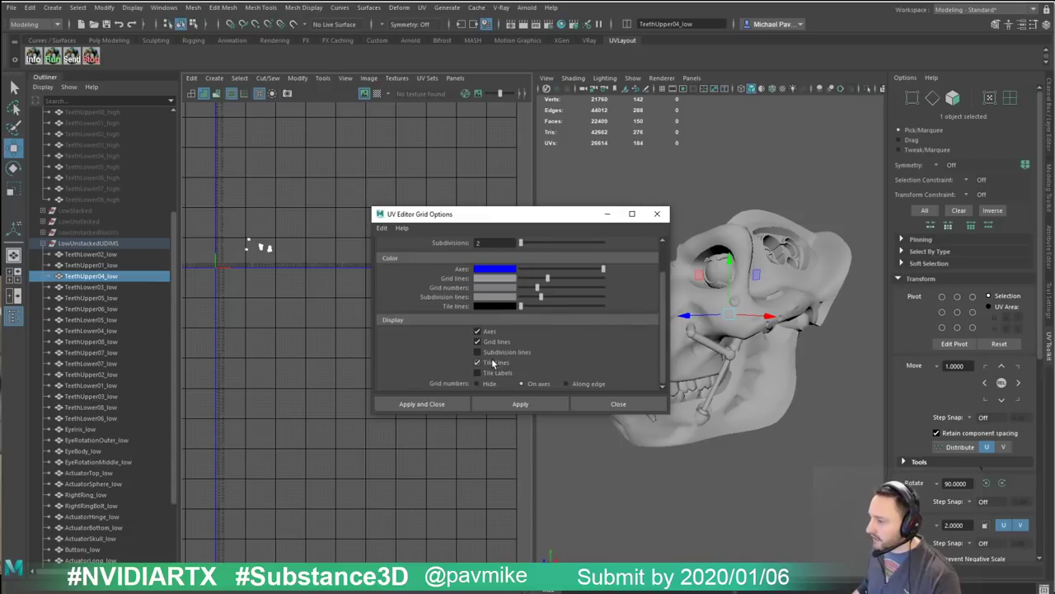
left_click(497, 372)
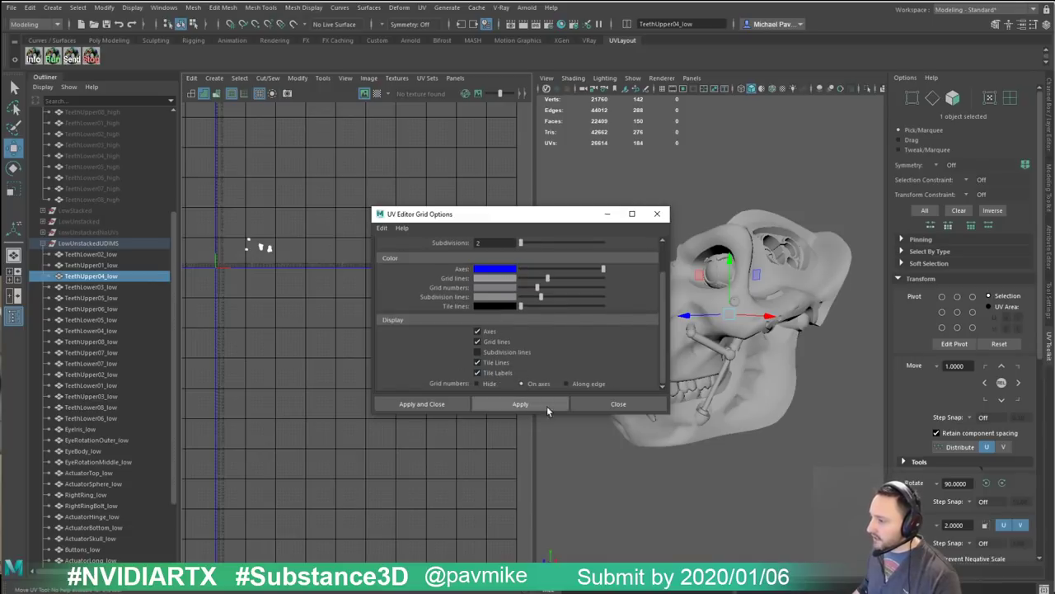
left_click(422, 403)
Step: Examine how the UDIM tile labels are numbered across the rows and columns of the UV grid
scroll(266, 248, "up", 5)
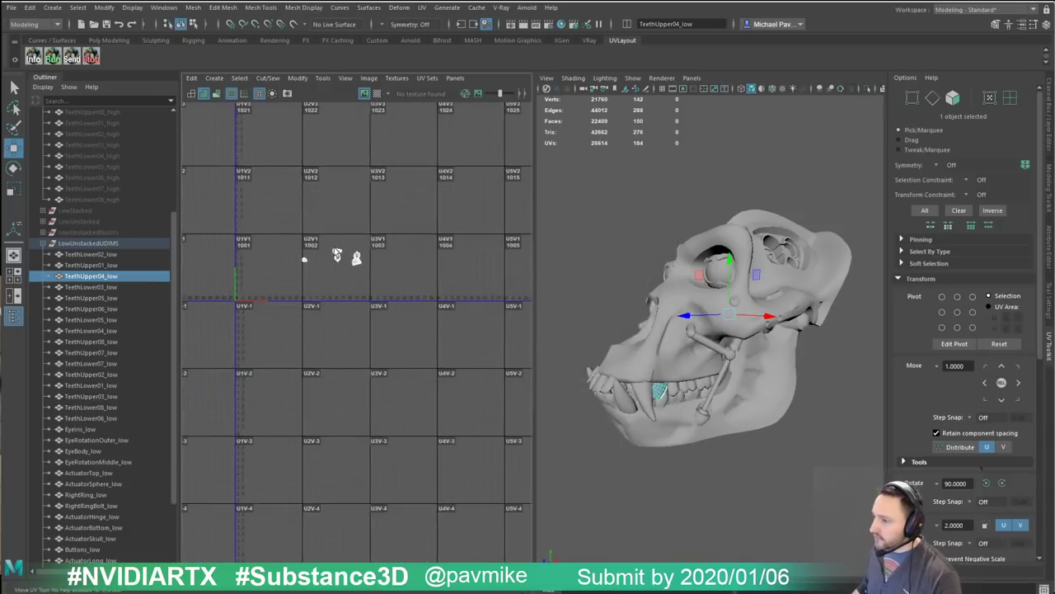
scroll(363, 282, "down", 1)
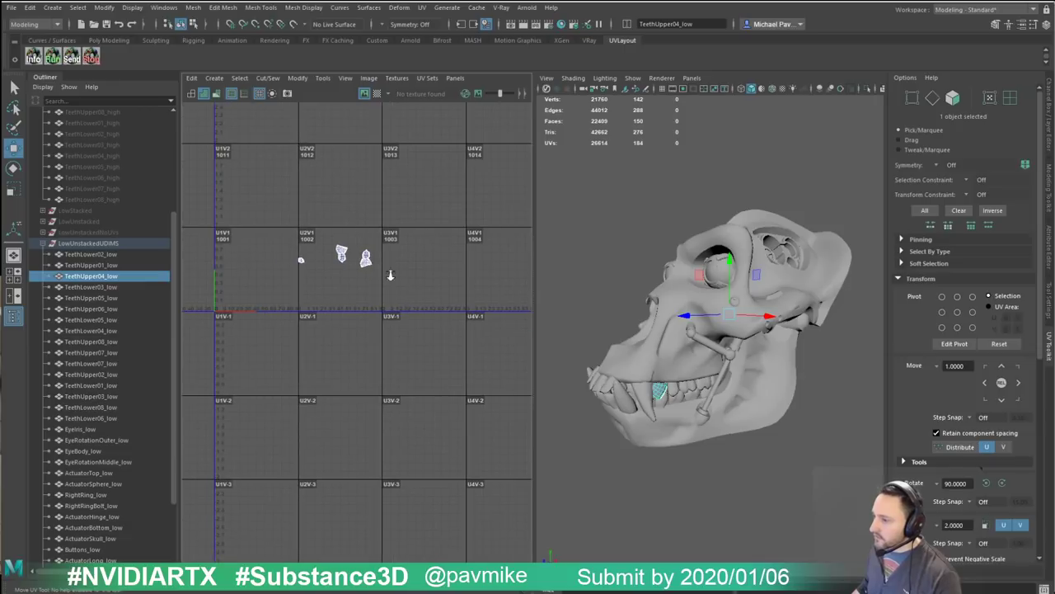
scroll(247, 266, "down", 3)
scroll(447, 272, "down", 5)
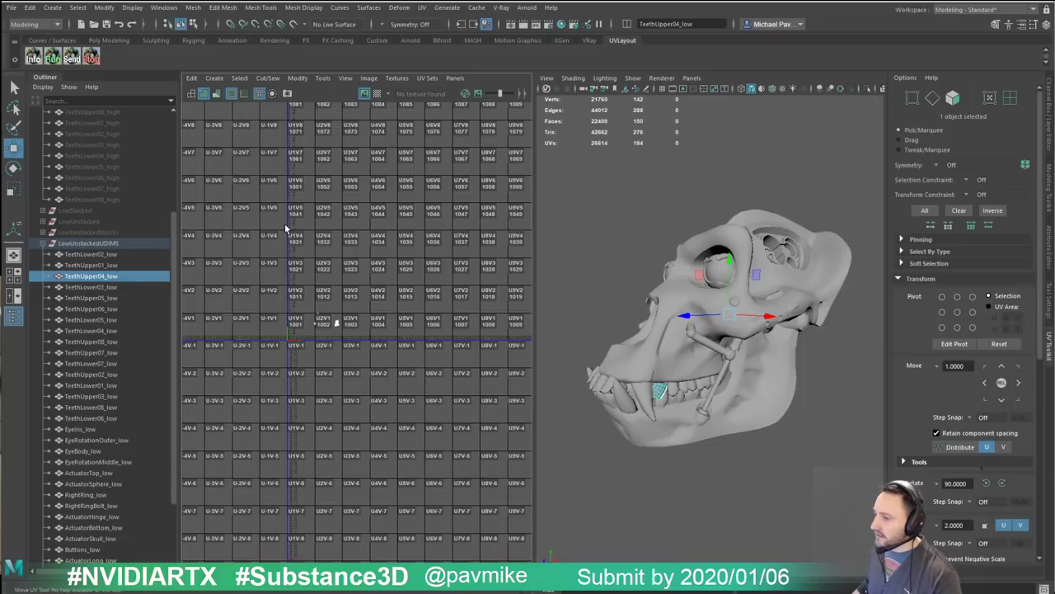
scroll(346, 375, "up", 4)
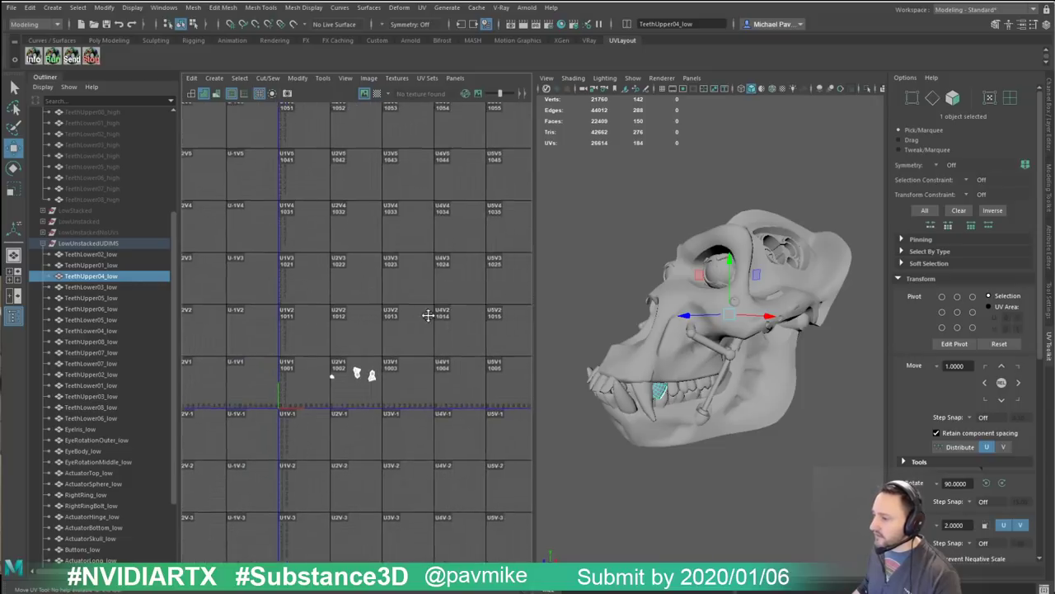
scroll(219, 423, "down", 4)
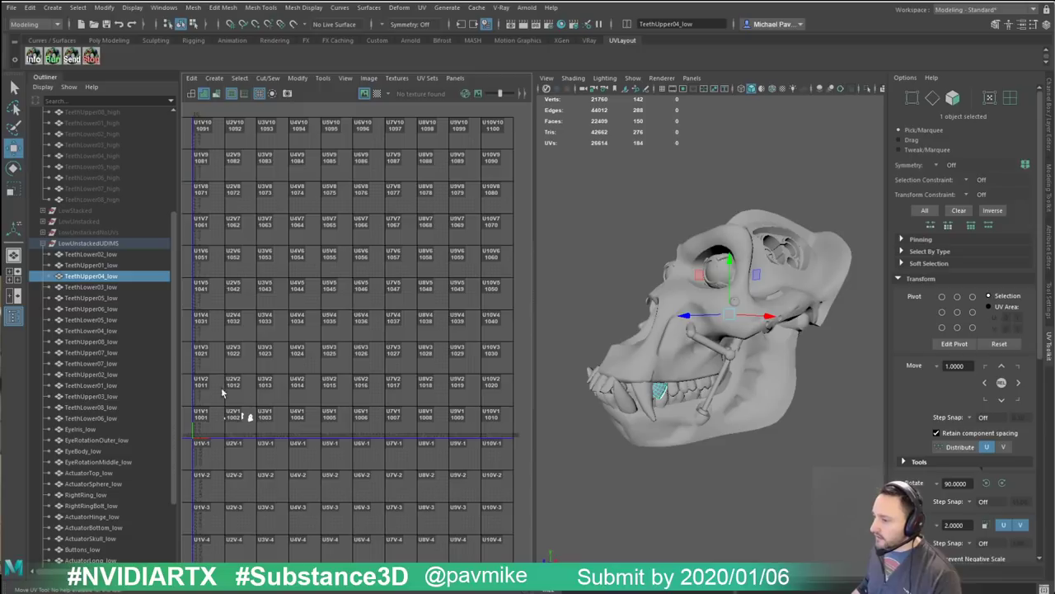
scroll(263, 361, "up", 2)
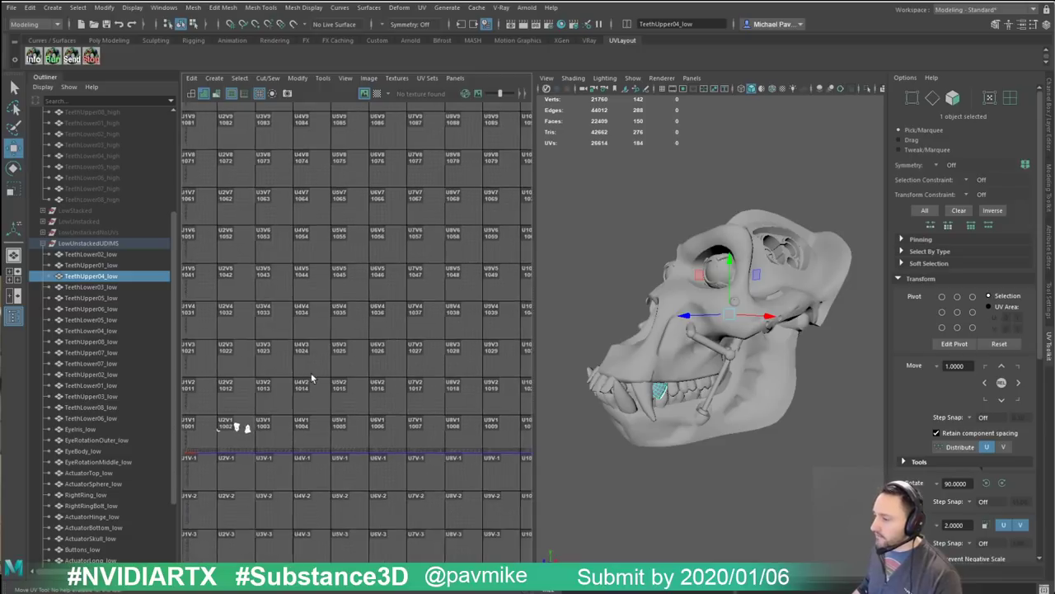
scroll(297, 328, "down", 1)
left_click_drag(568, 269, 595, 290, "alt")
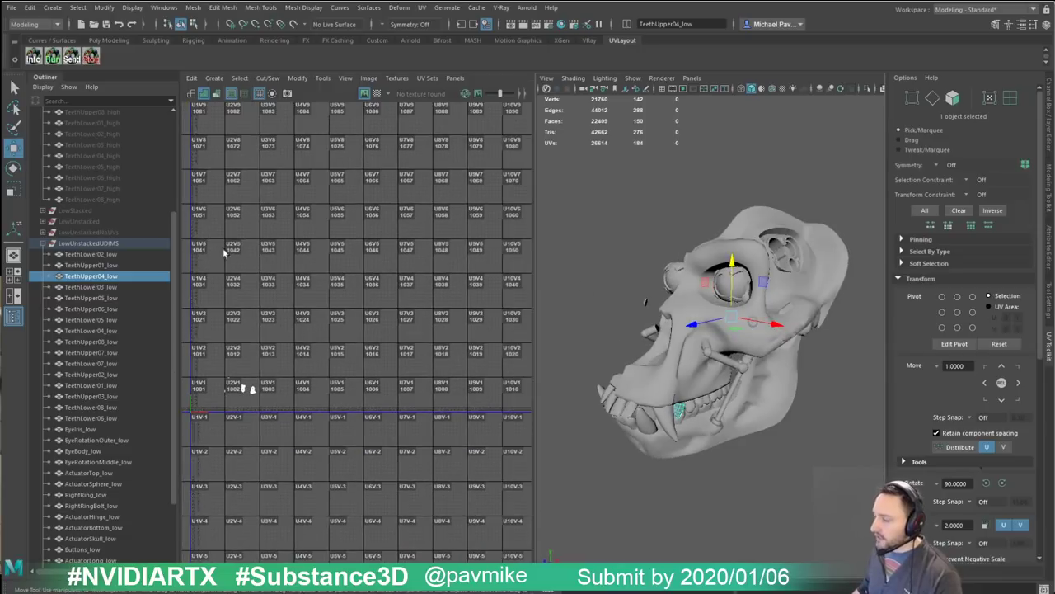
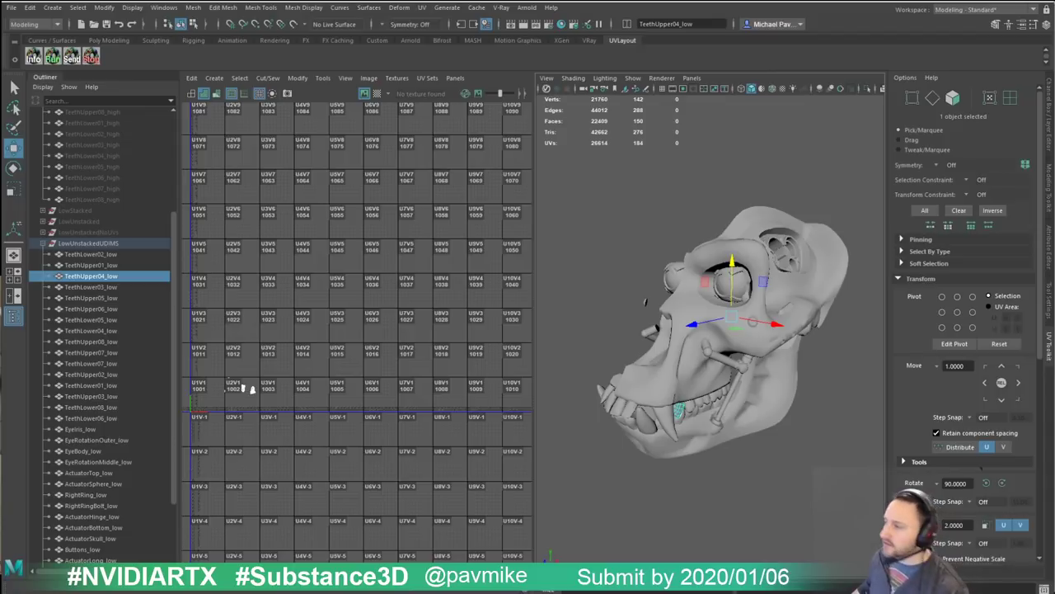
Step: Switch to the UVLayout window with the half skull's UV shells
left_click(1043, 3)
left_click(478, 247)
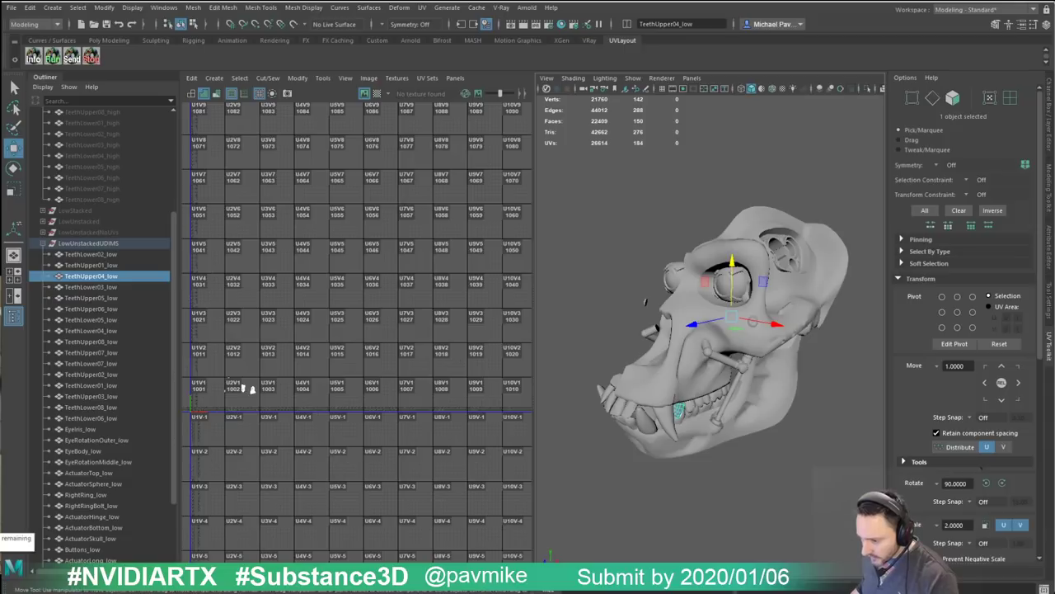
key("alt+Tab")
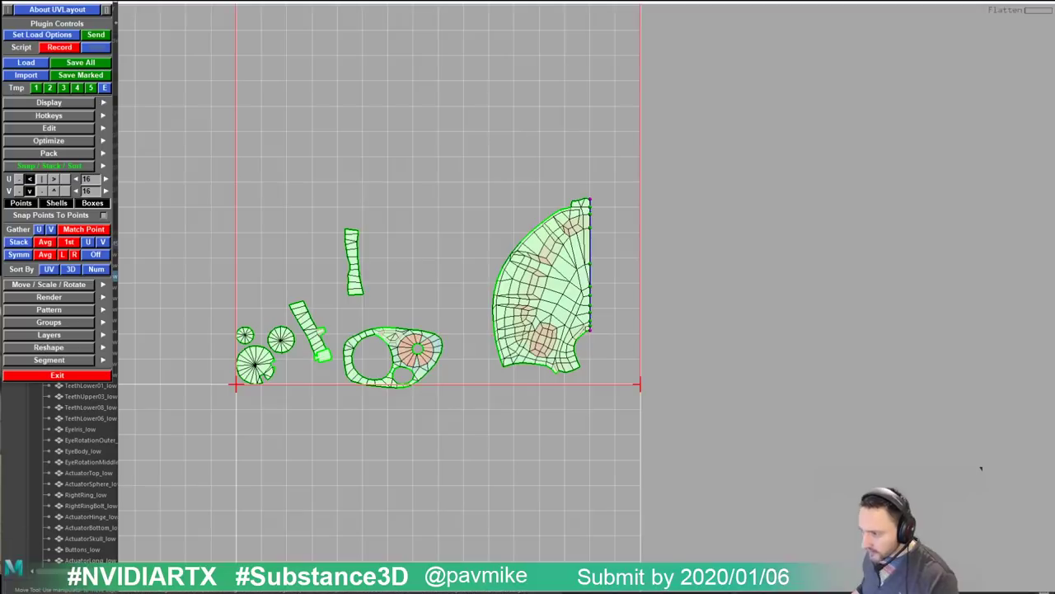
Step: Exit UVLayout, close ZBrush and return to the textured skull project in Substance Painter
left_click(99, 3)
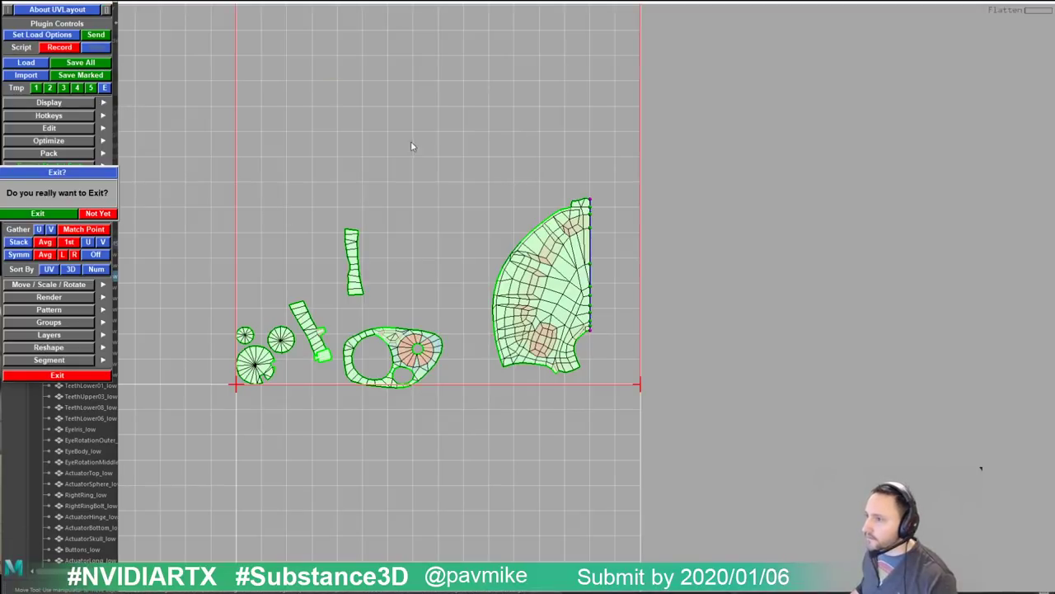
left_click(45, 214)
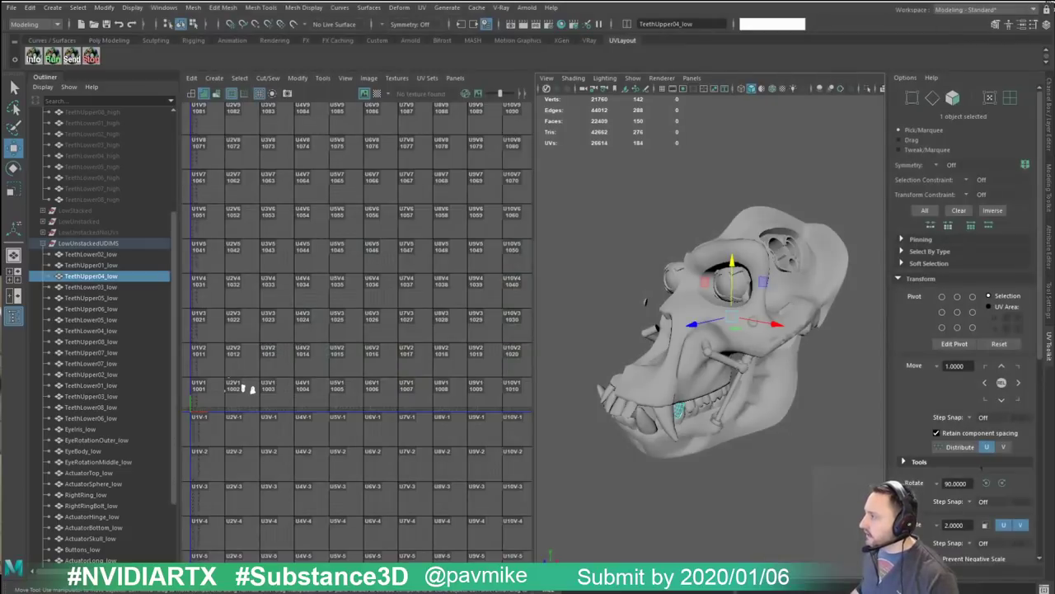
key("alt+Tab")
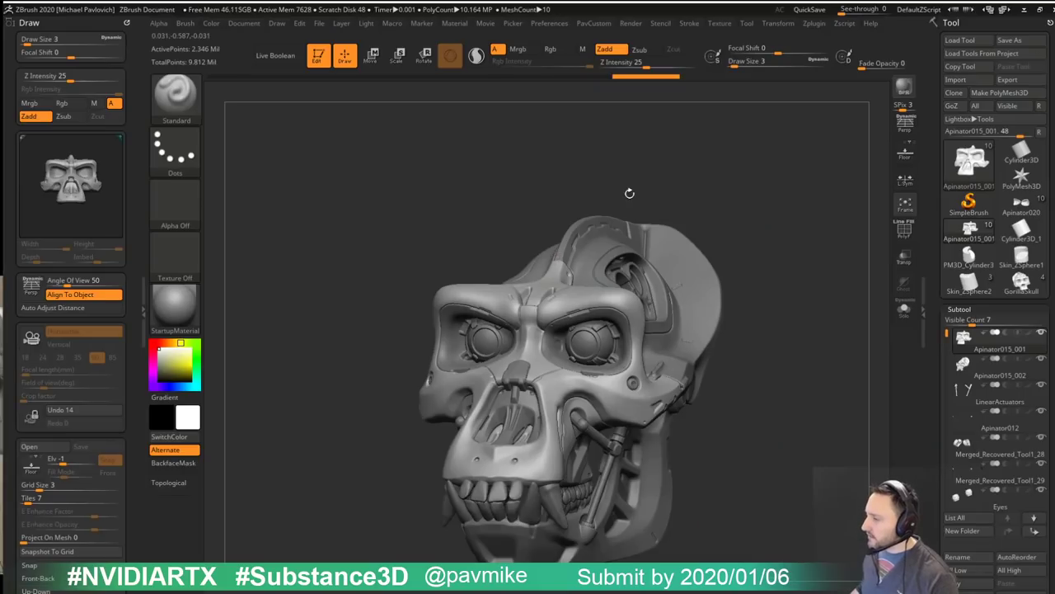
key("alt+F4")
key("Return")
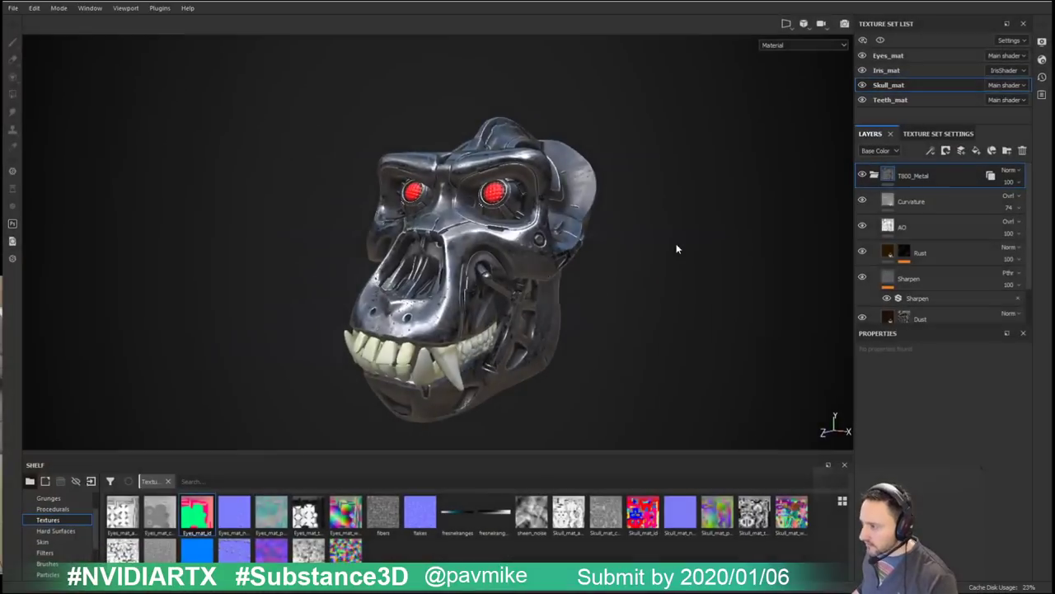
Step: Create a new project from ApeSkullBakeAll_low.fbx in the Apinator Resurface/BakeStacked folder, discarding the current project's unsaved changes
left_click(13, 8)
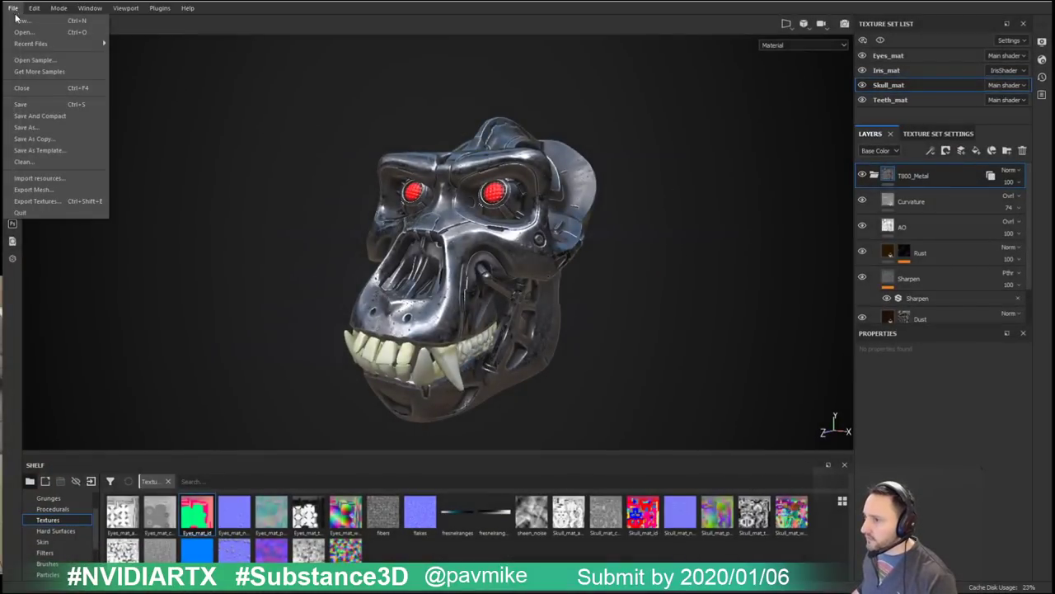
left_click(21, 20)
left_click(640, 181)
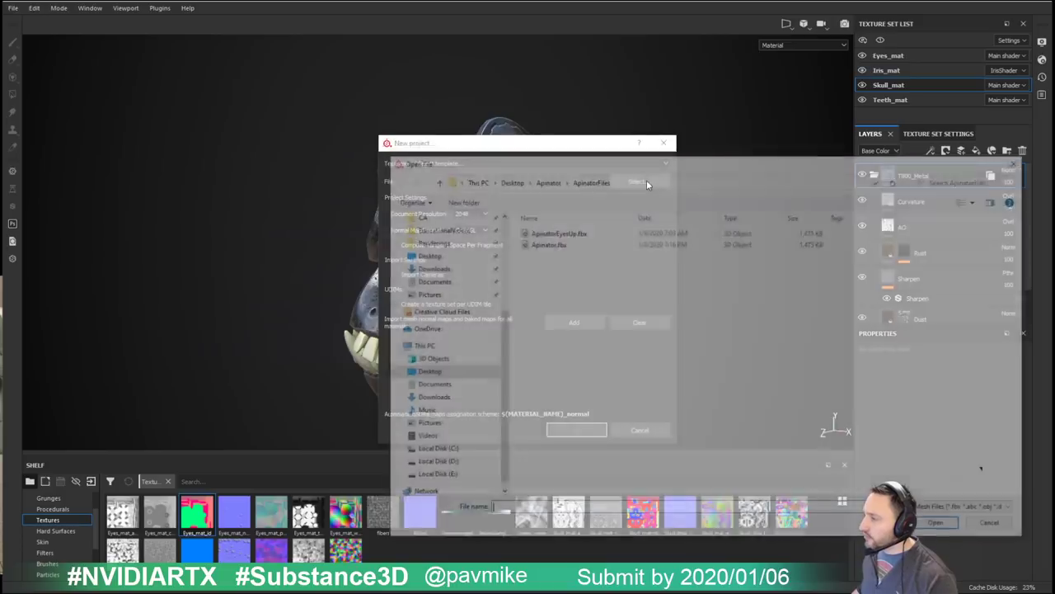
scroll(437, 283, "up", 4)
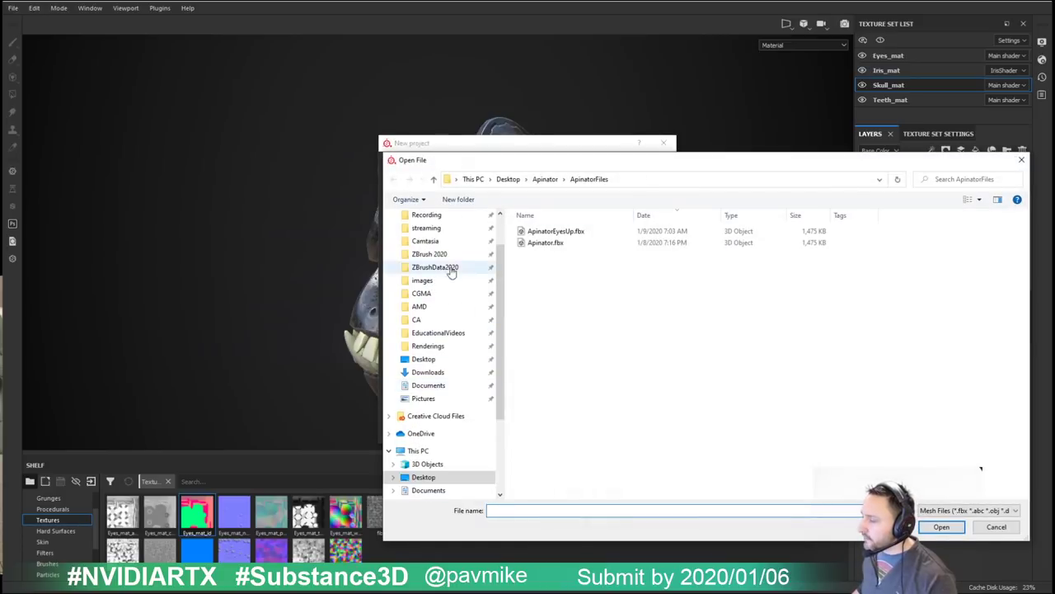
scroll(462, 268, "up", 2)
left_click(544, 179)
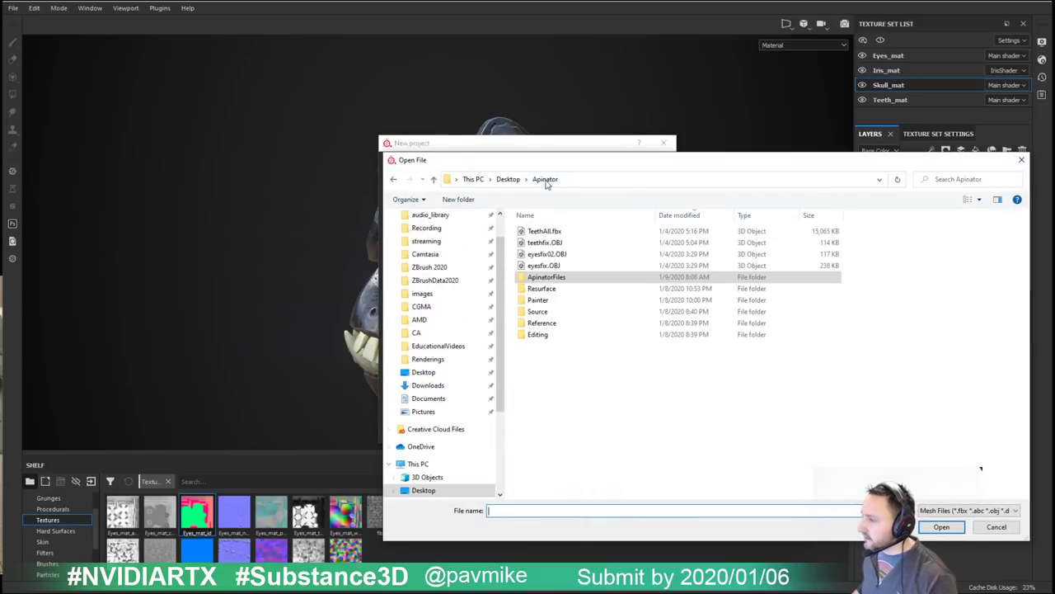
double_click(567, 289)
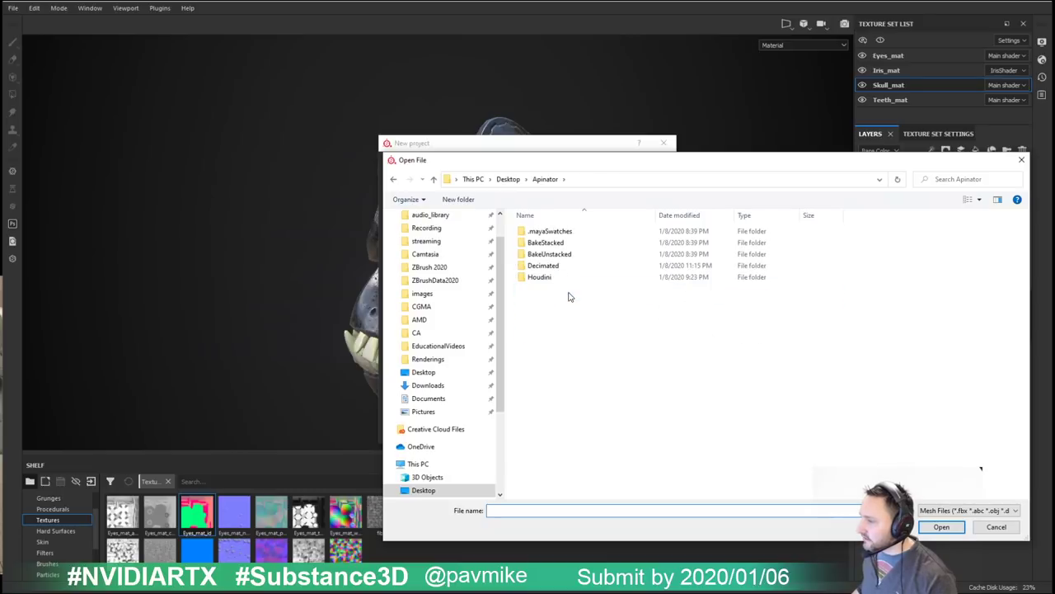
double_click(572, 245)
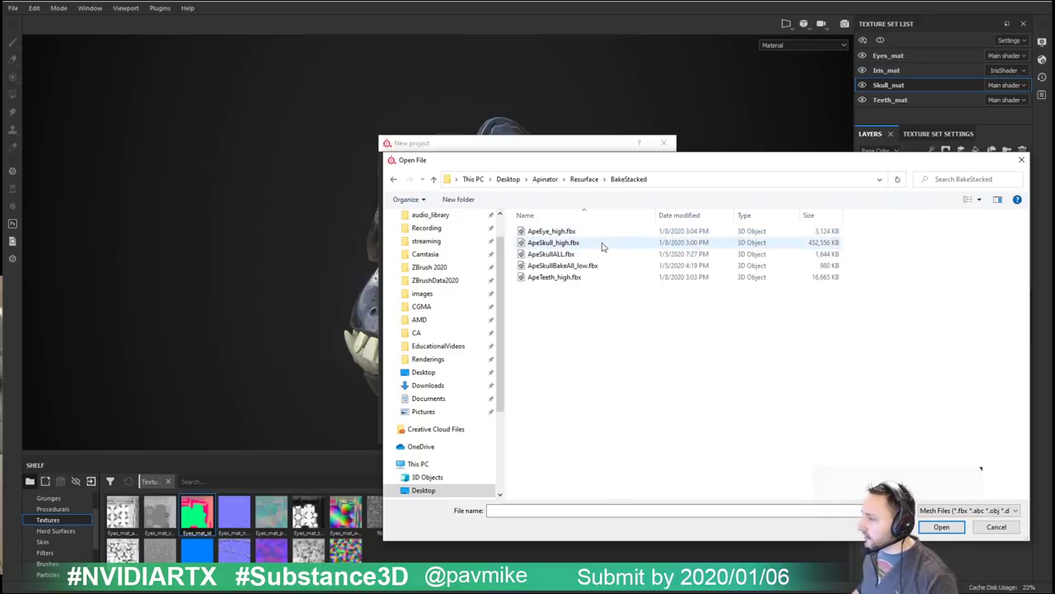
double_click(566, 266)
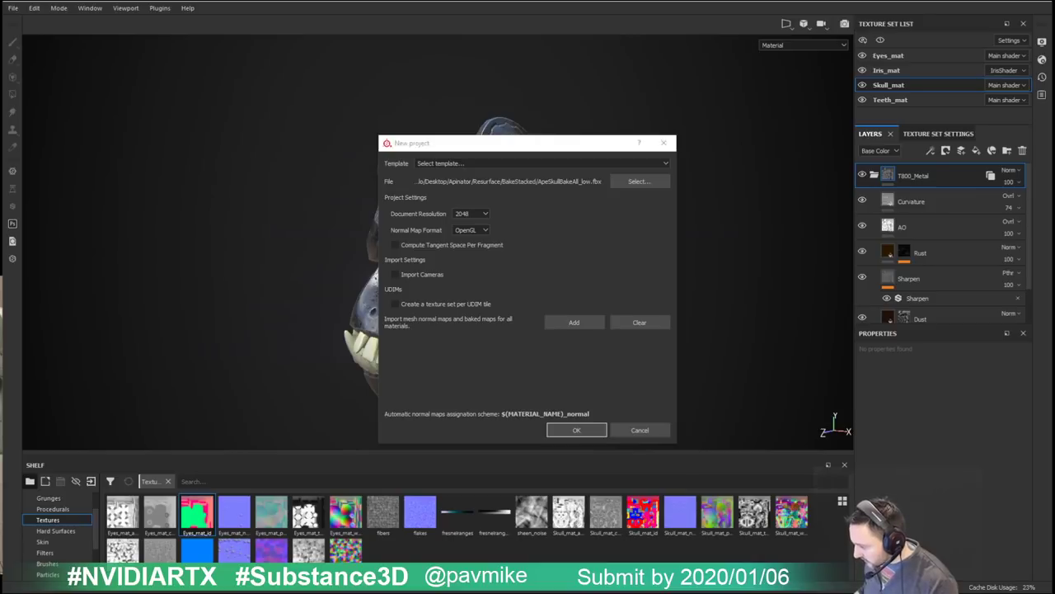
key("Escape")
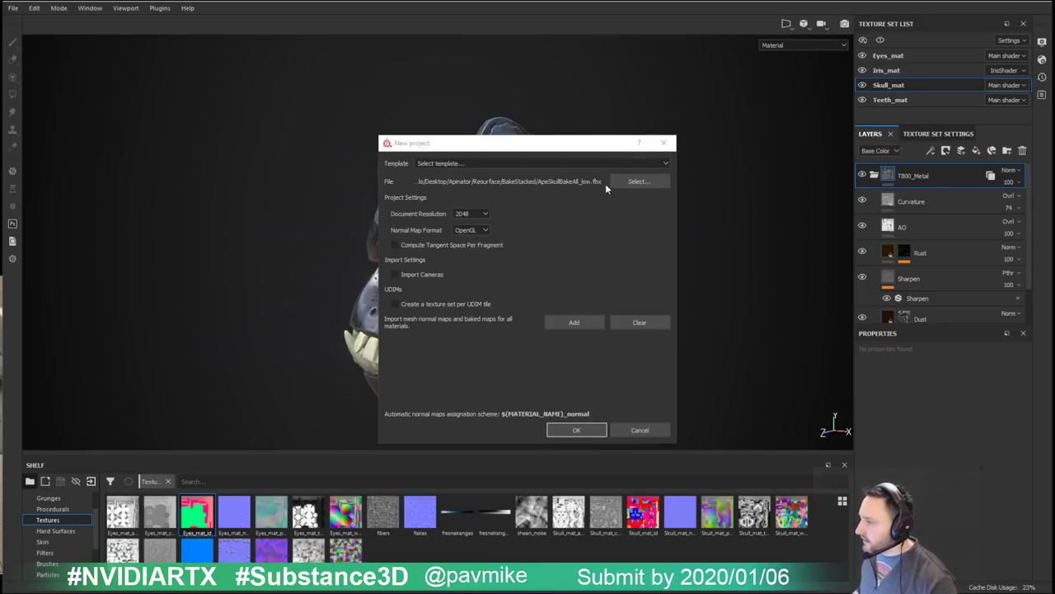
left_click(583, 431)
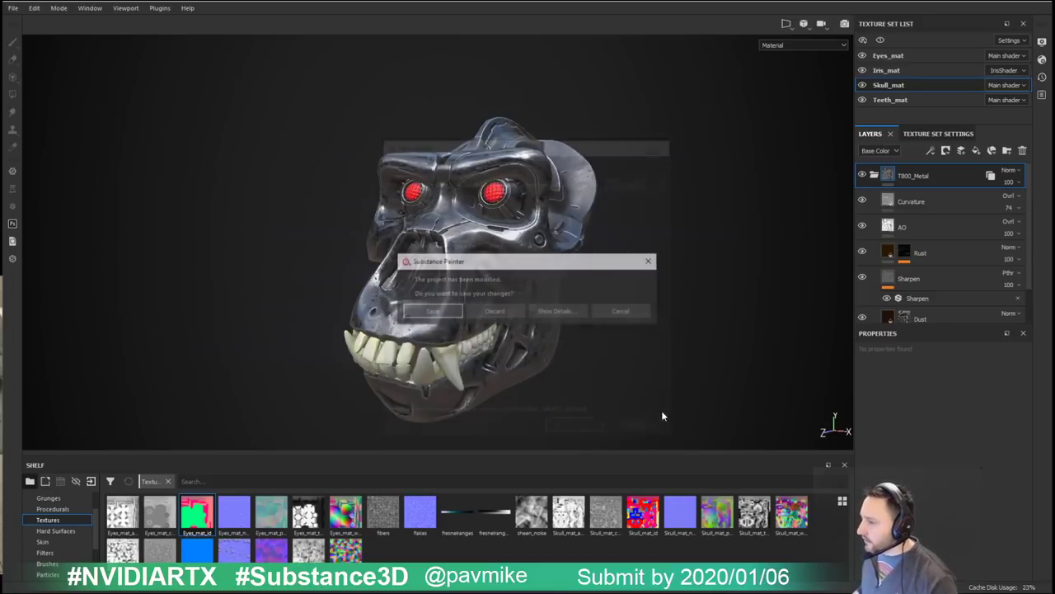
left_click(546, 312)
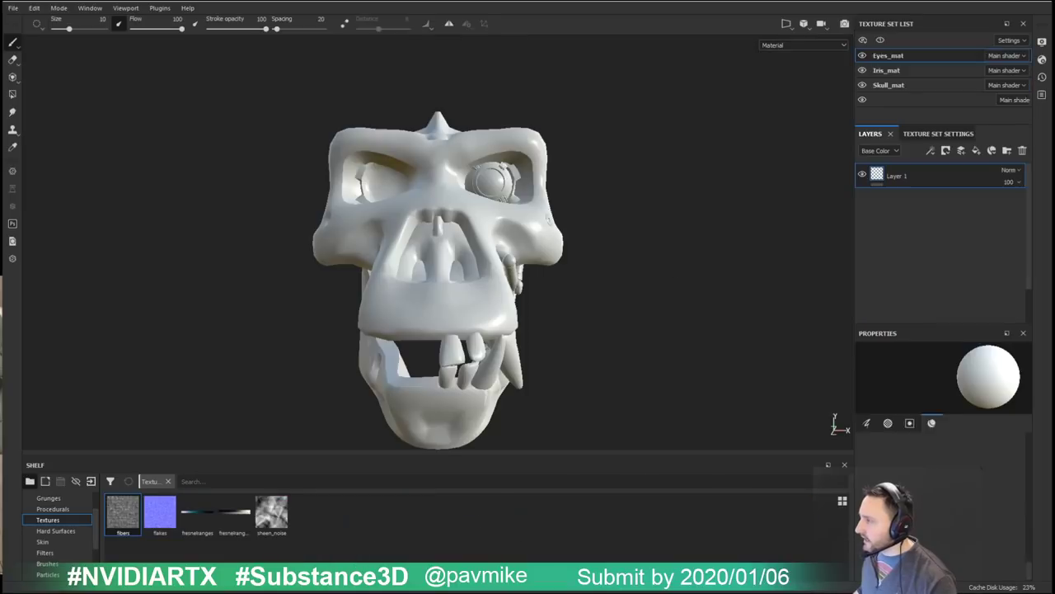
Step: Show the texture set settings of Eyes_mat down to the mesh maps section
mouse_move(717, 193)
left_mouse_down("alt")
mouse_move(695, 214)
mouse_move(732, 217)
mouse_move(676, 222)
mouse_move(681, 239)
mouse_move(648, 214)
mouse_move(631, 260)
left_mouse_up("alt")
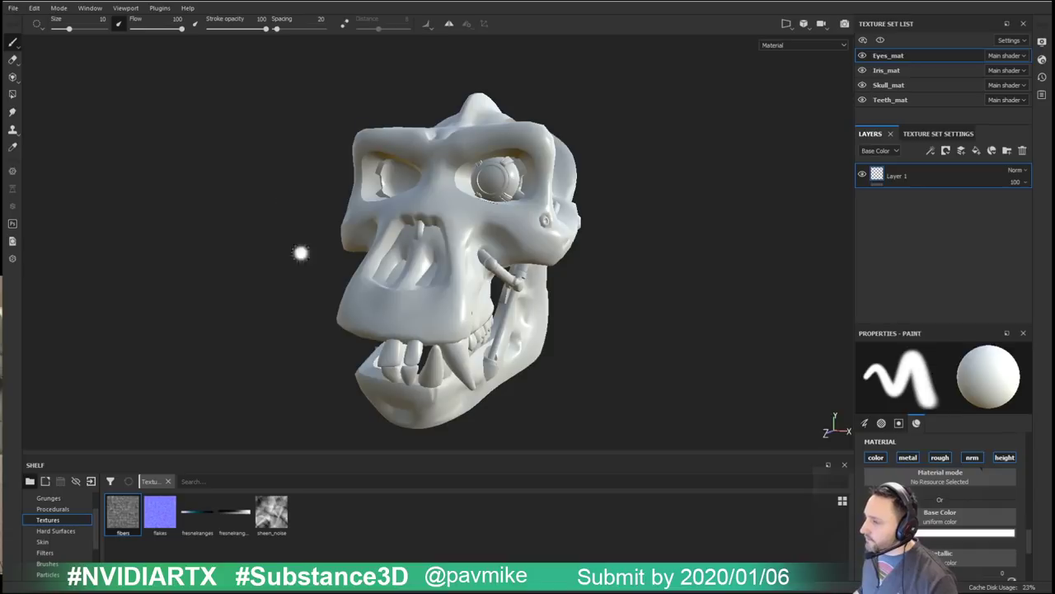
left_click_drag(676, 213, 688, 232, "alt")
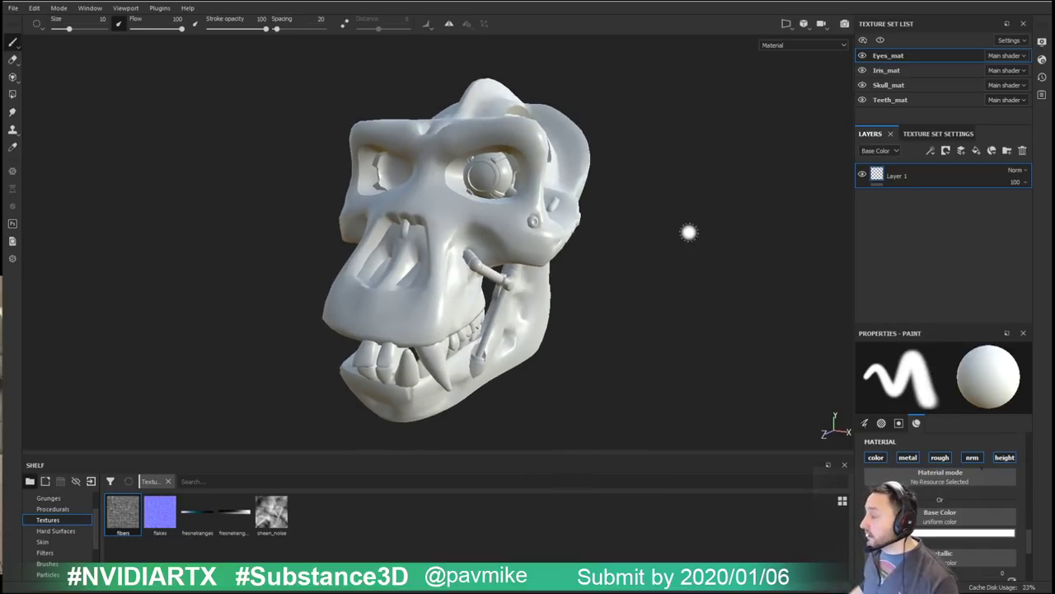
left_click(952, 135)
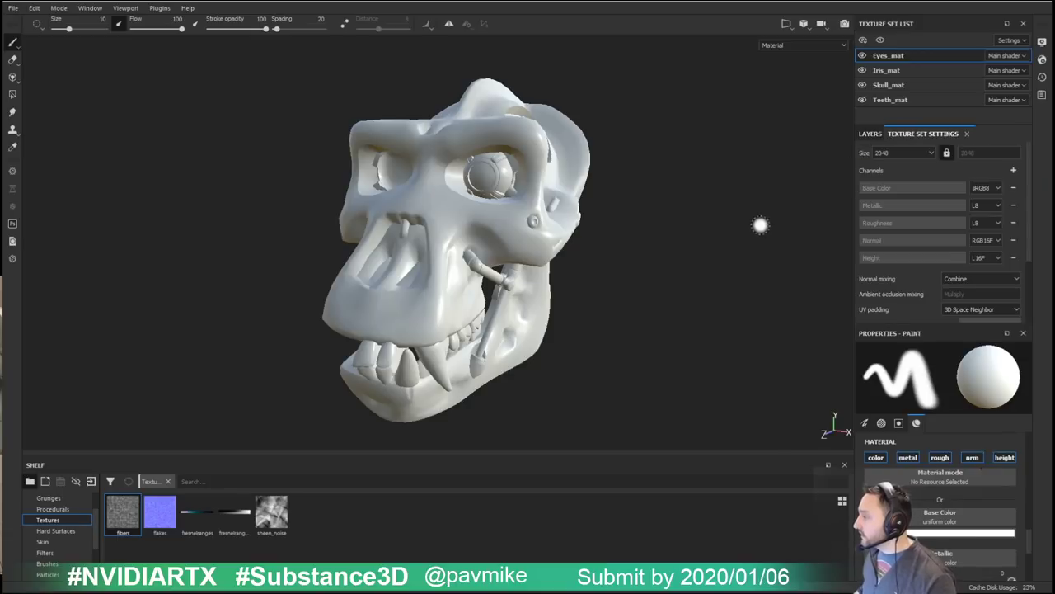
left_click_drag(737, 220, 824, 225, "alt")
scroll(932, 237, "down", 3)
left_click(989, 235)
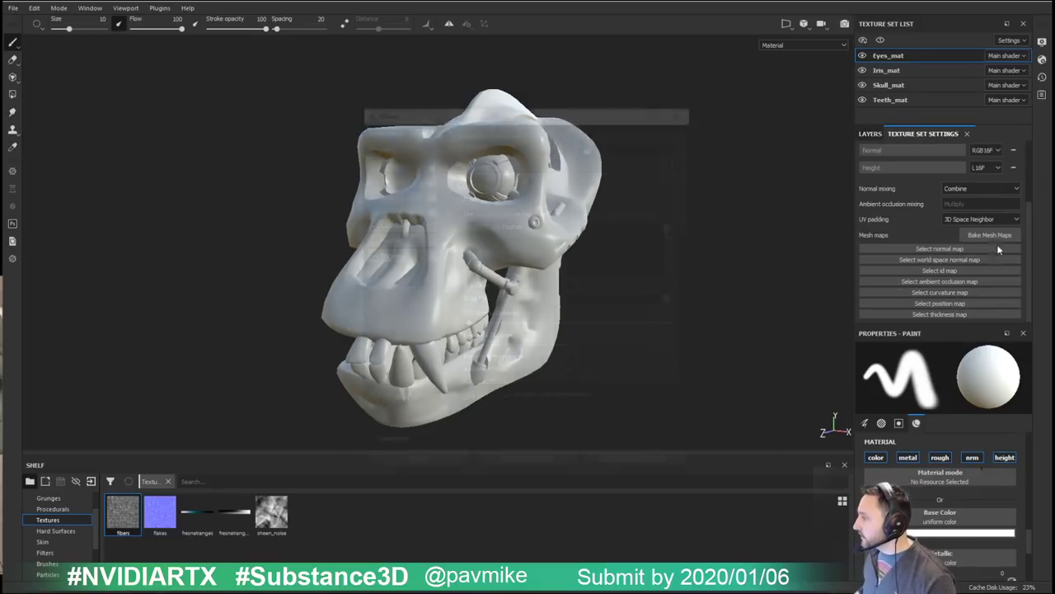
left_click(570, 145)
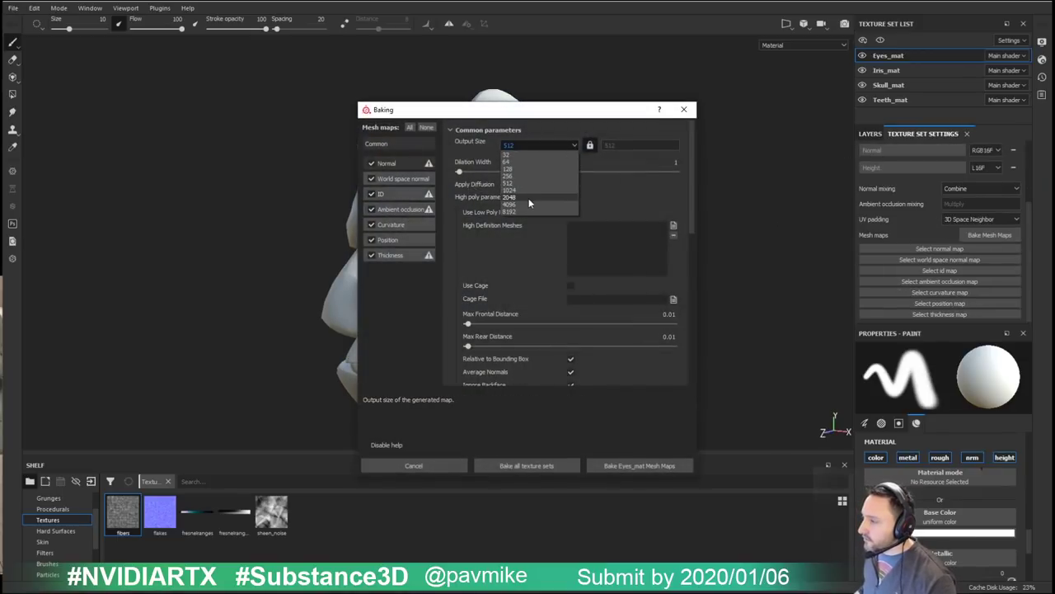
left_click(529, 198)
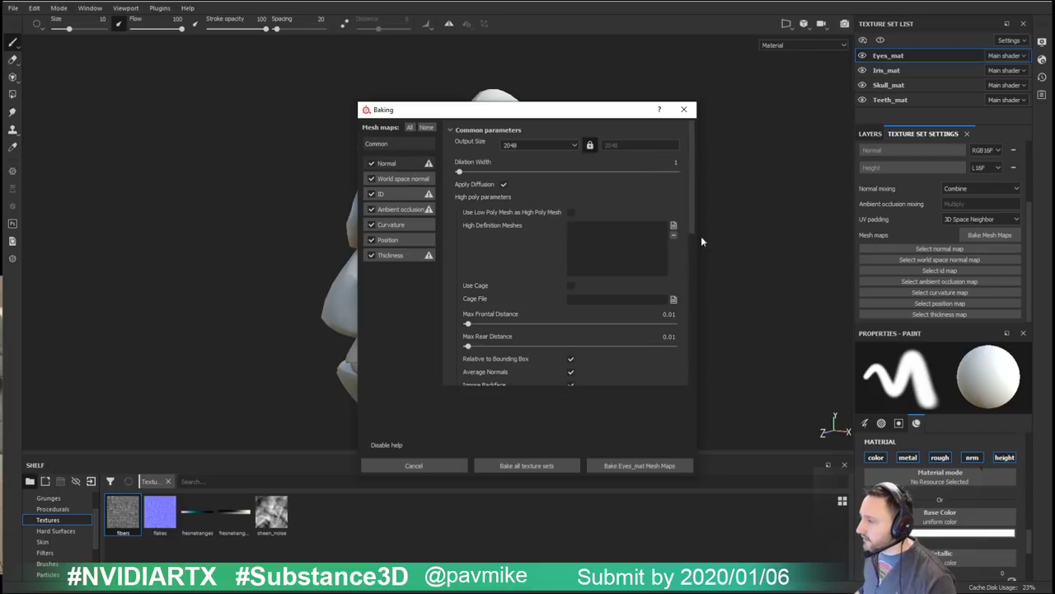
left_click(673, 225)
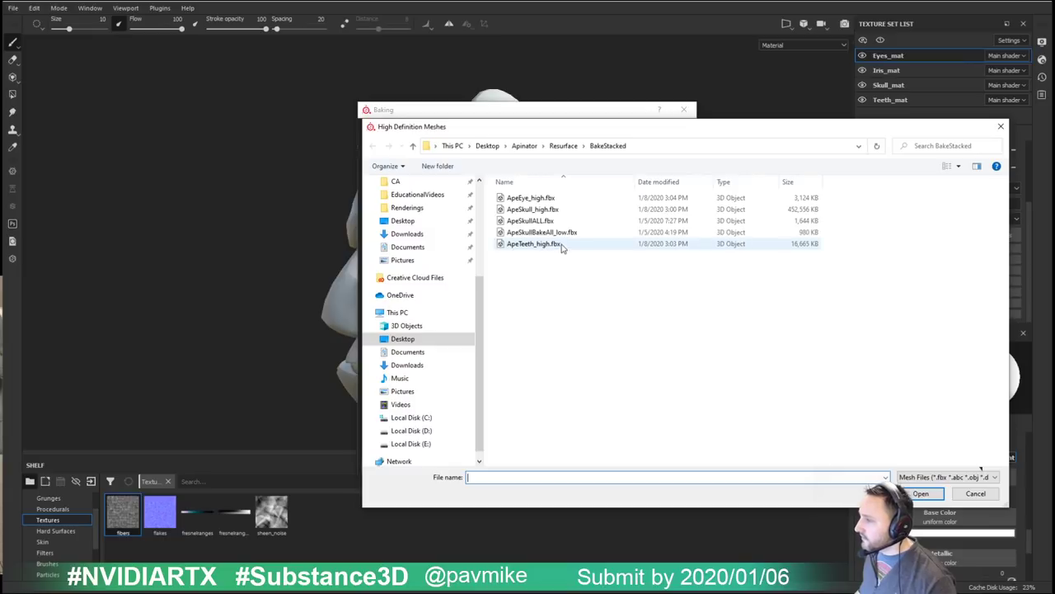
left_click(569, 146)
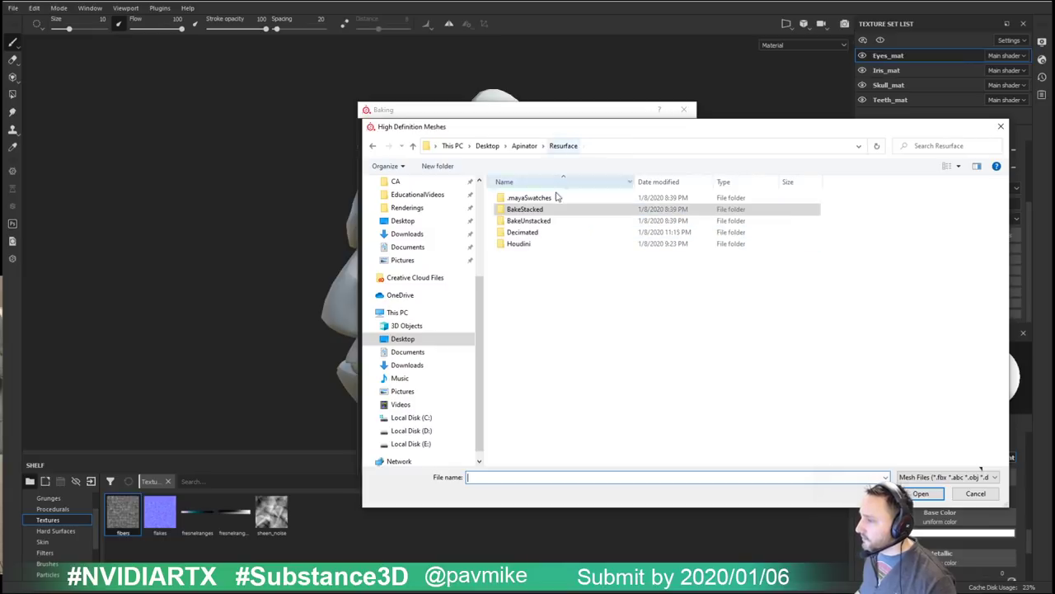
double_click(527, 231)
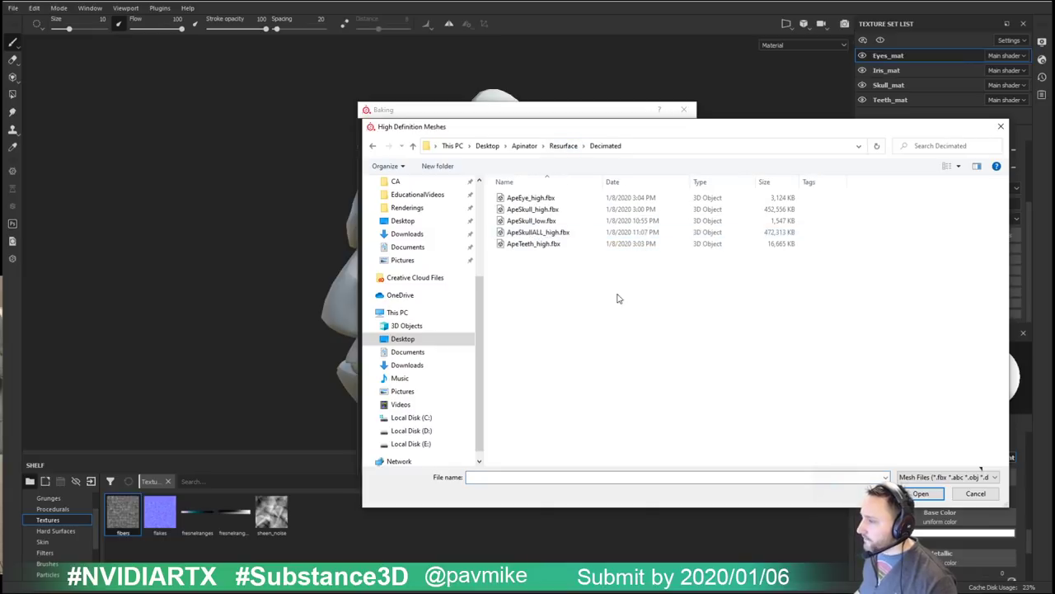
left_click(542, 210)
double_click(540, 211)
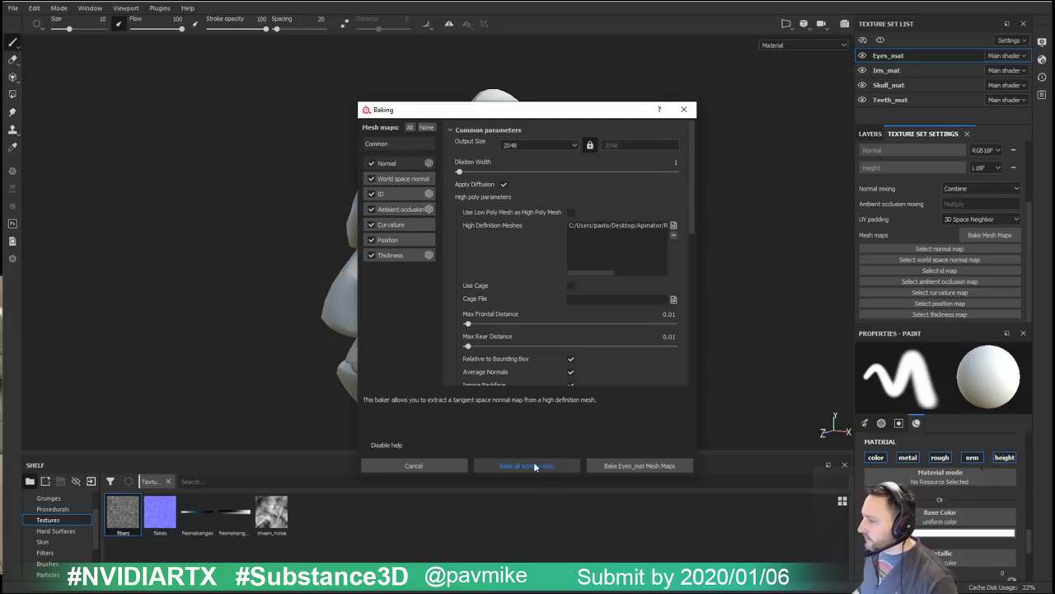
left_click(421, 466)
Step: Open the mesh map baking settings for the Skull_mat texture set and set Match to By Mesh Name
left_click(893, 85)
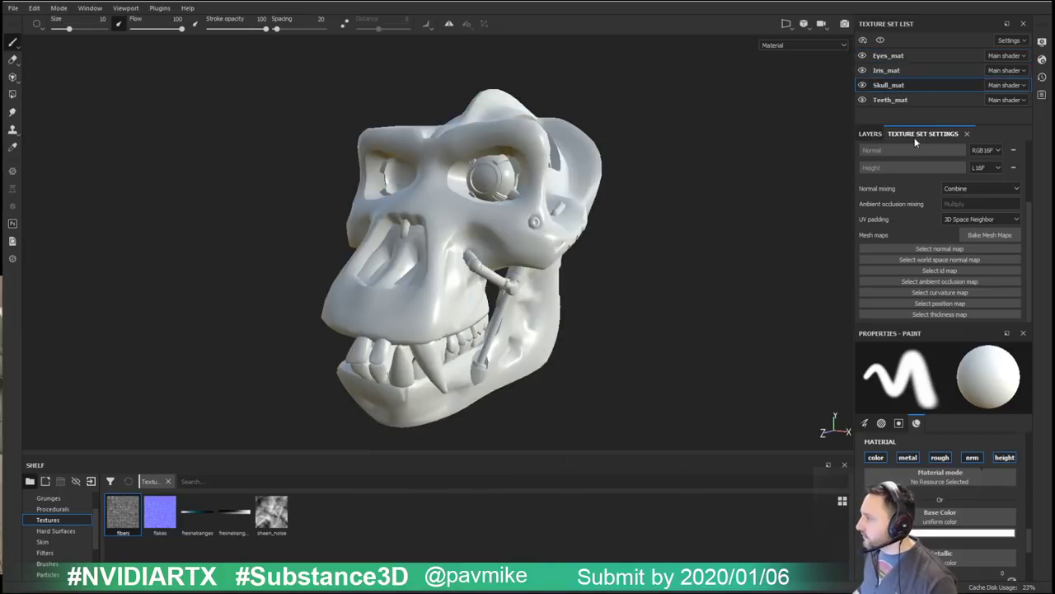
left_click(988, 236)
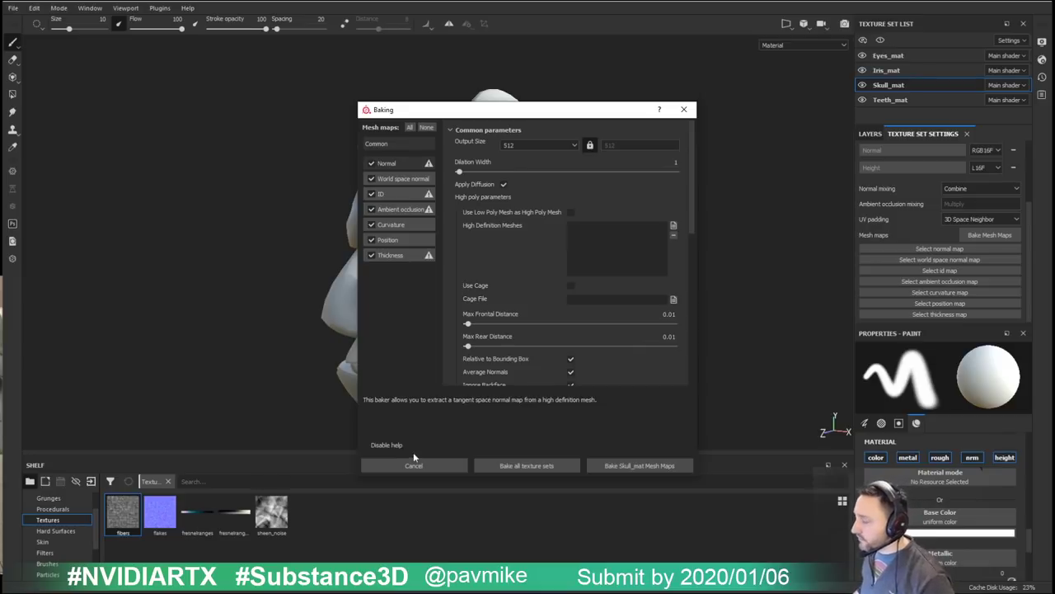
scroll(619, 339, "down", 2)
scroll(619, 339, "down", 2)
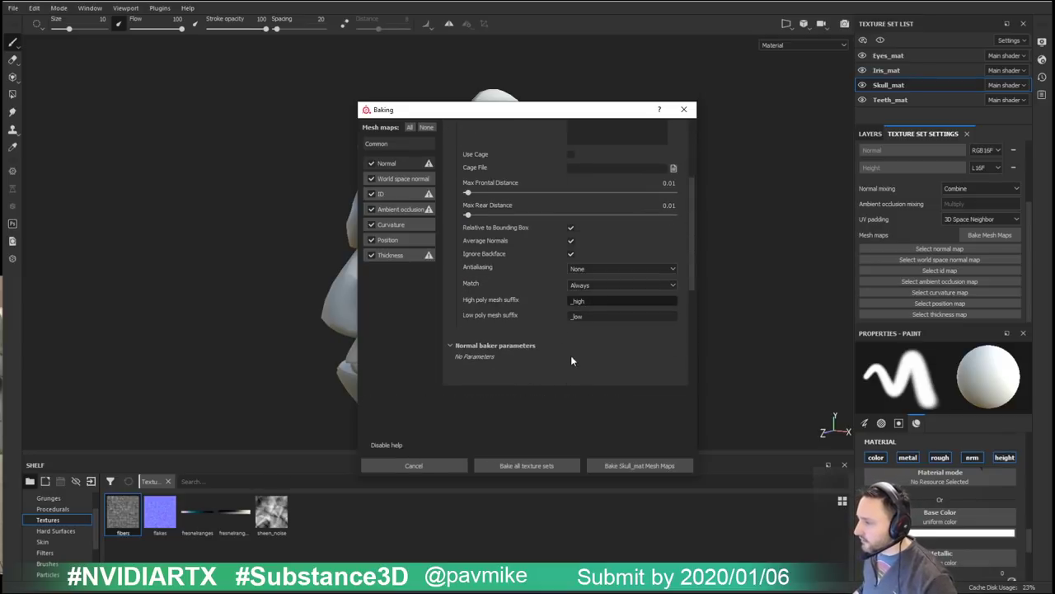
scroll(533, 289, "up", 4)
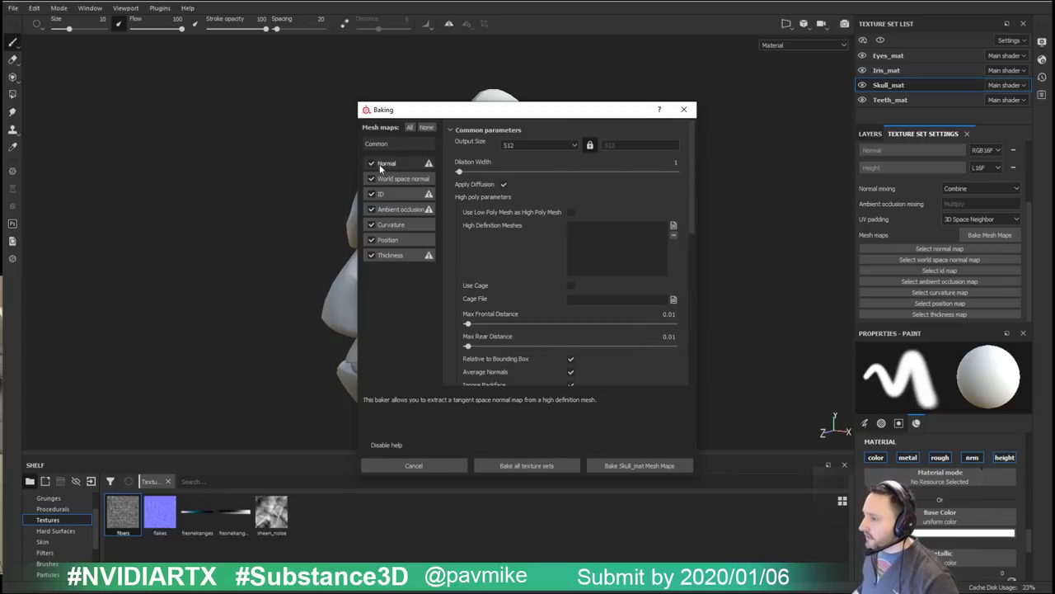
scroll(487, 223, "down", 6)
scroll(519, 225, "up", 3)
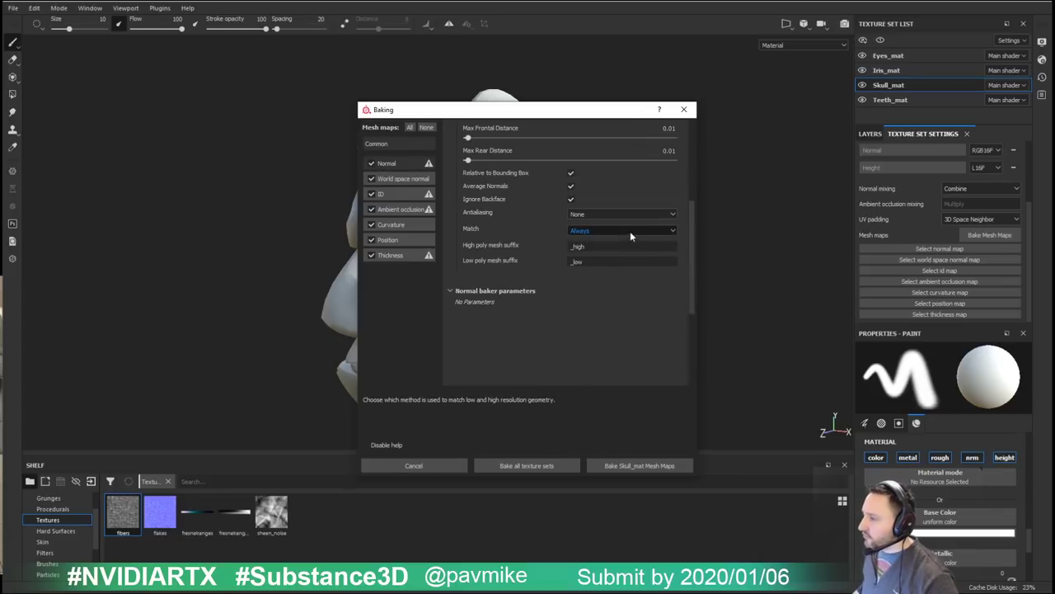
left_click(630, 238)
left_click(602, 248)
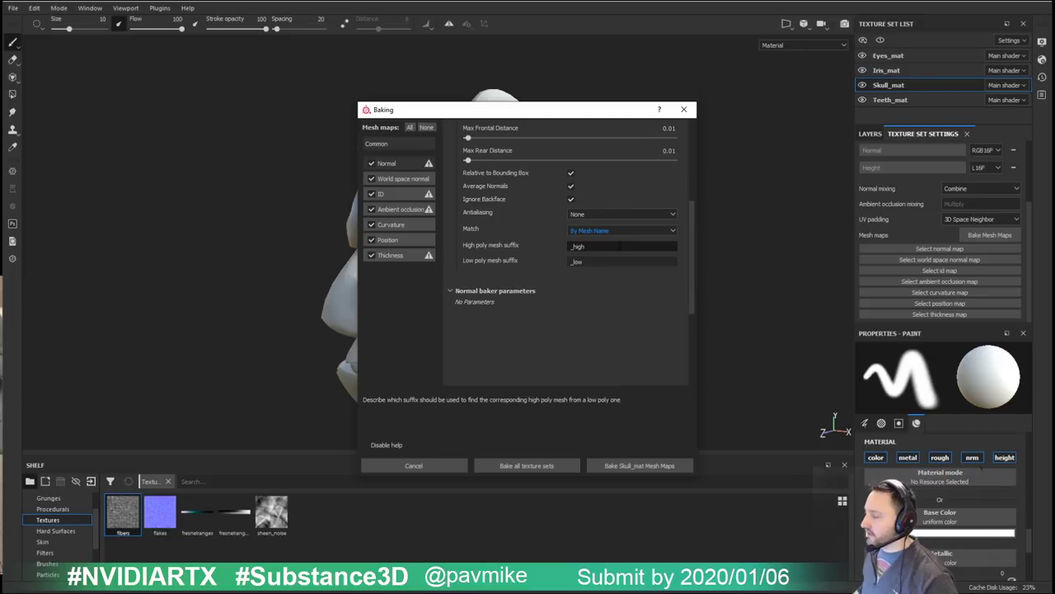
left_click_drag(544, 109, 736, 130)
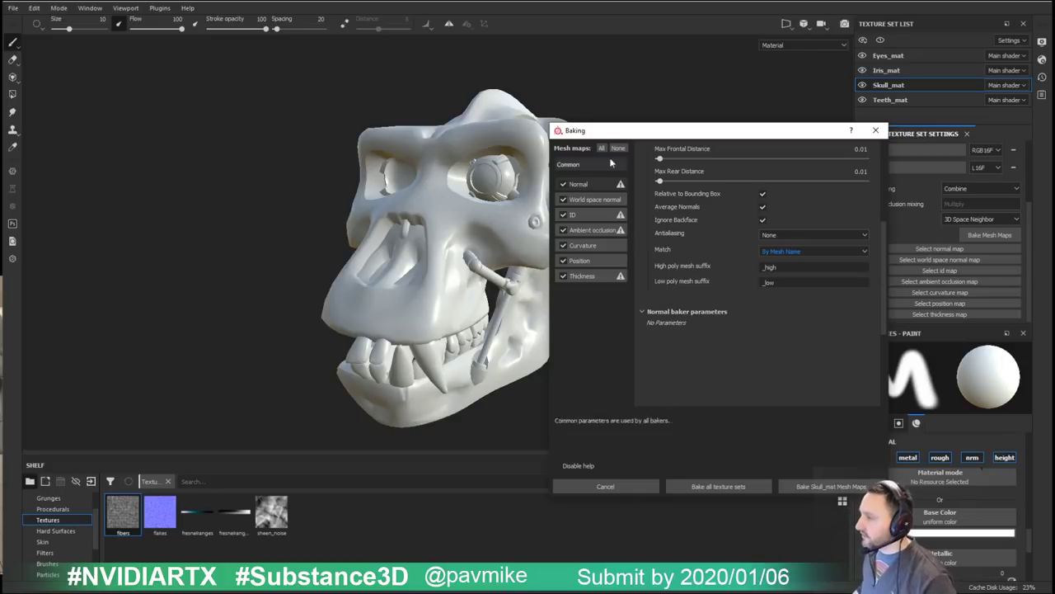
left_click_drag(626, 130, 449, 112)
Step: Show the ambient occlusion baker parameters, choose Always for Self Occlusion and move the baking window clear of the skull
scroll(516, 256, "up", 2)
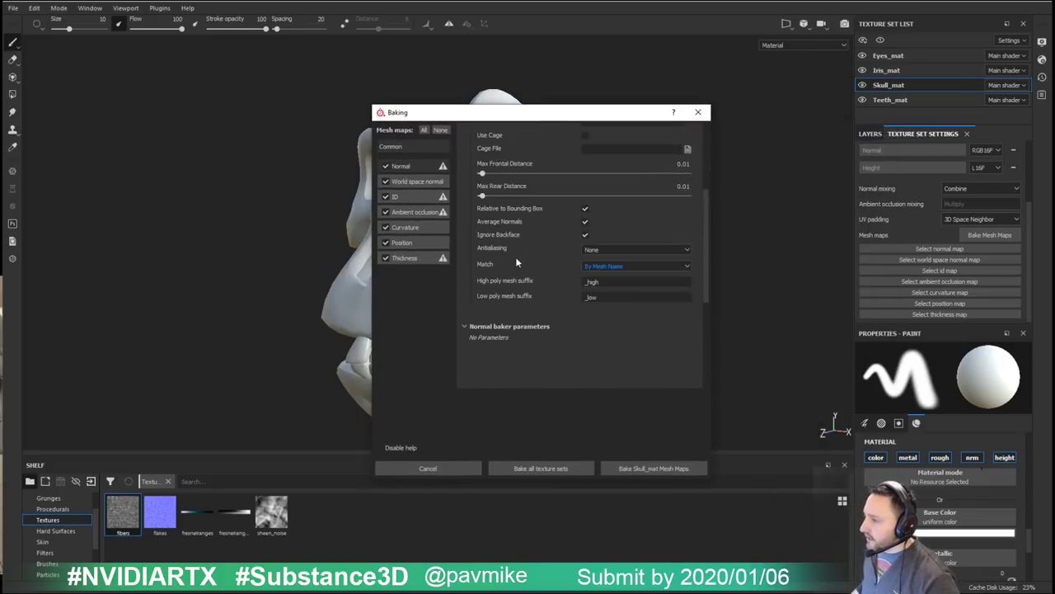
left_click(407, 212)
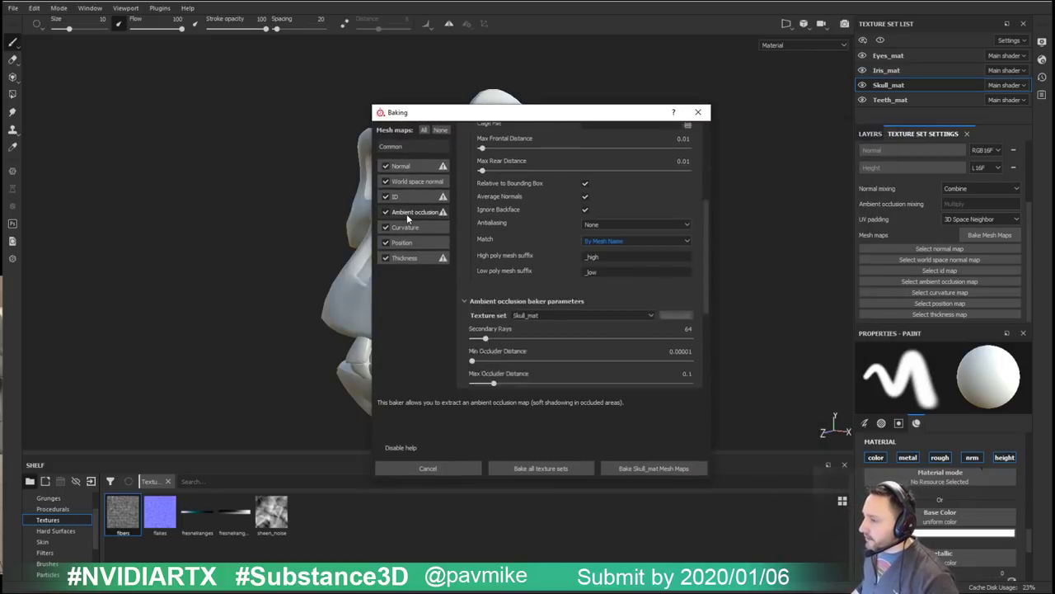
left_click(595, 294)
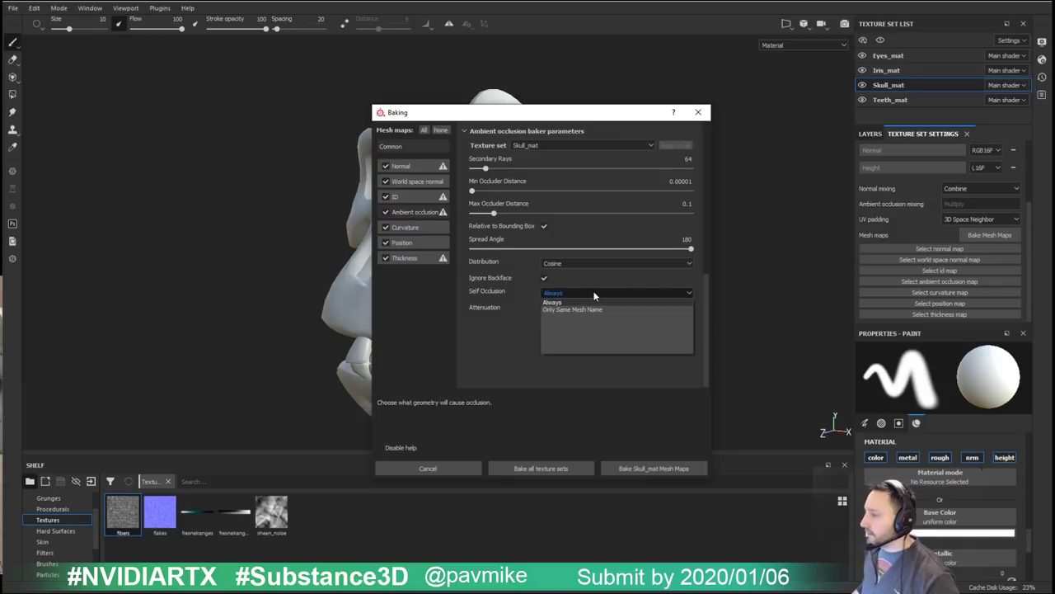
left_click(594, 302)
left_click_drag(534, 118, 743, 171)
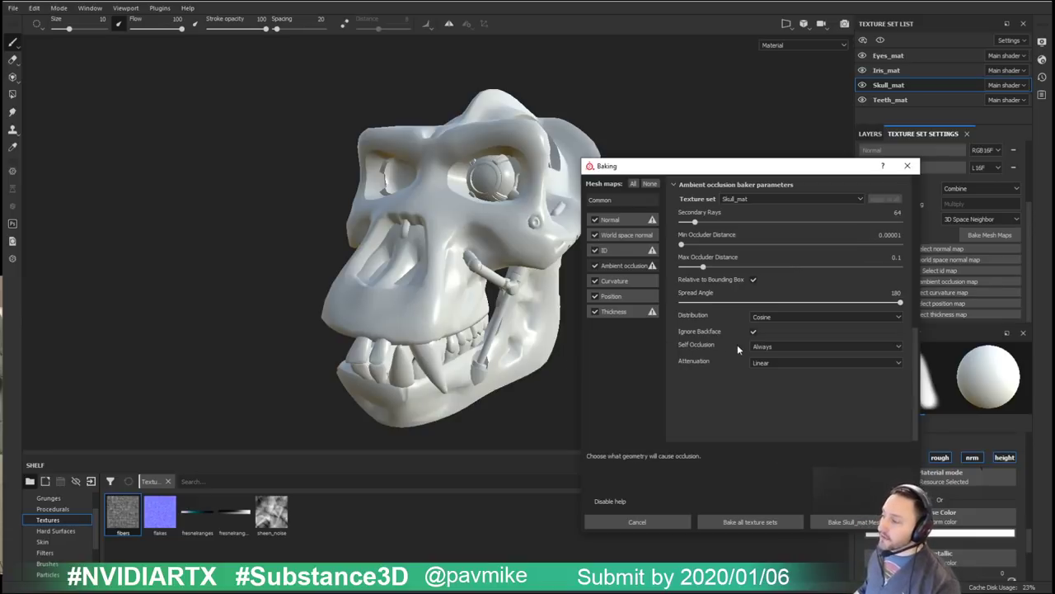
Step: Keep Self Occlusion at Always, bake the mesh maps for the Skull_mat texture set and dismiss the baking report
left_click(785, 347)
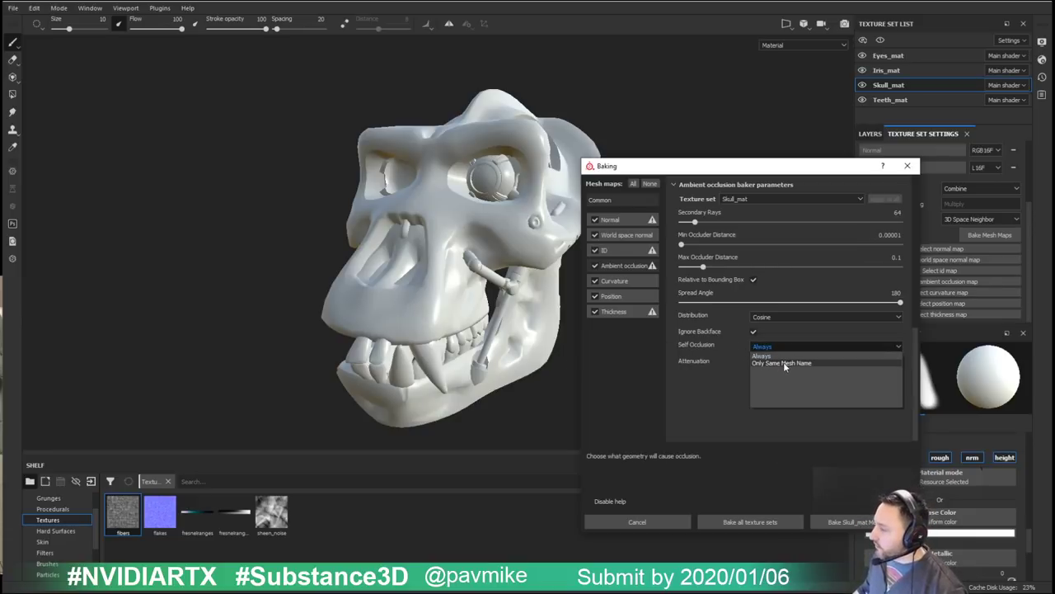
left_click(787, 347)
left_click_drag(808, 165, 603, 205)
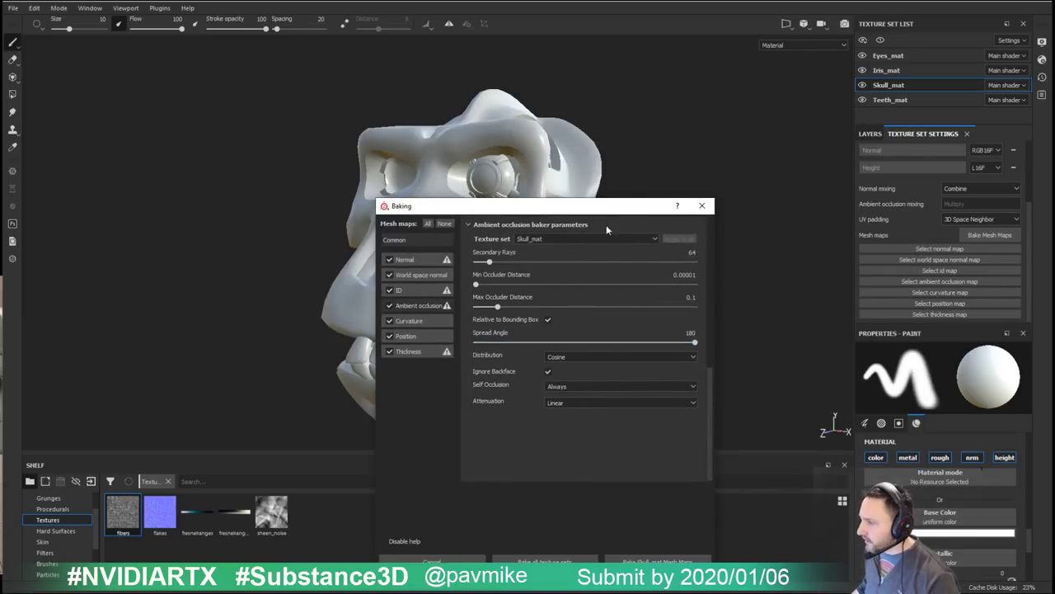
left_click_drag(619, 208, 580, 192)
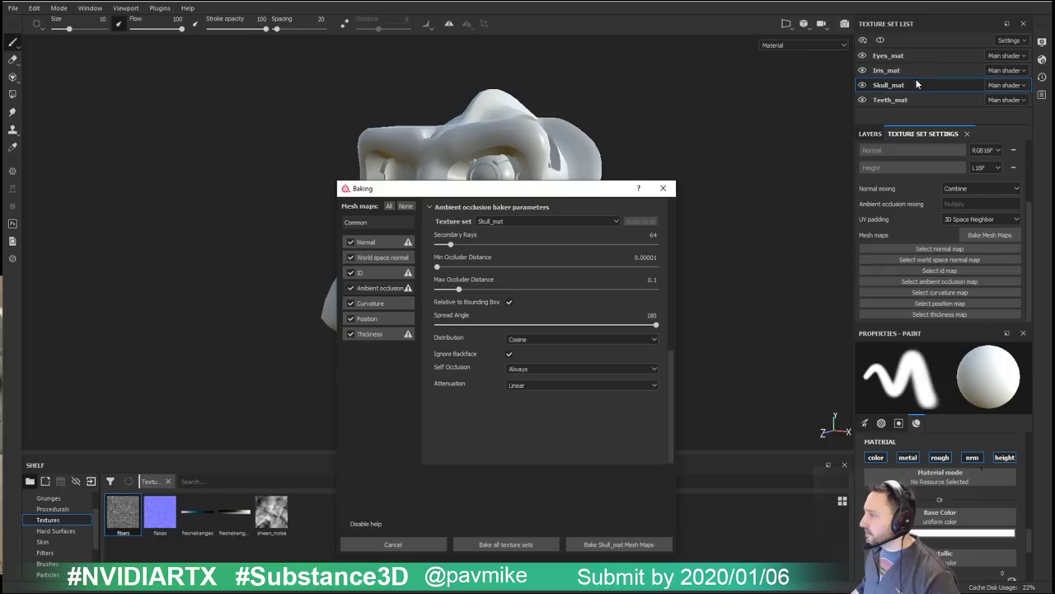
left_click(598, 543)
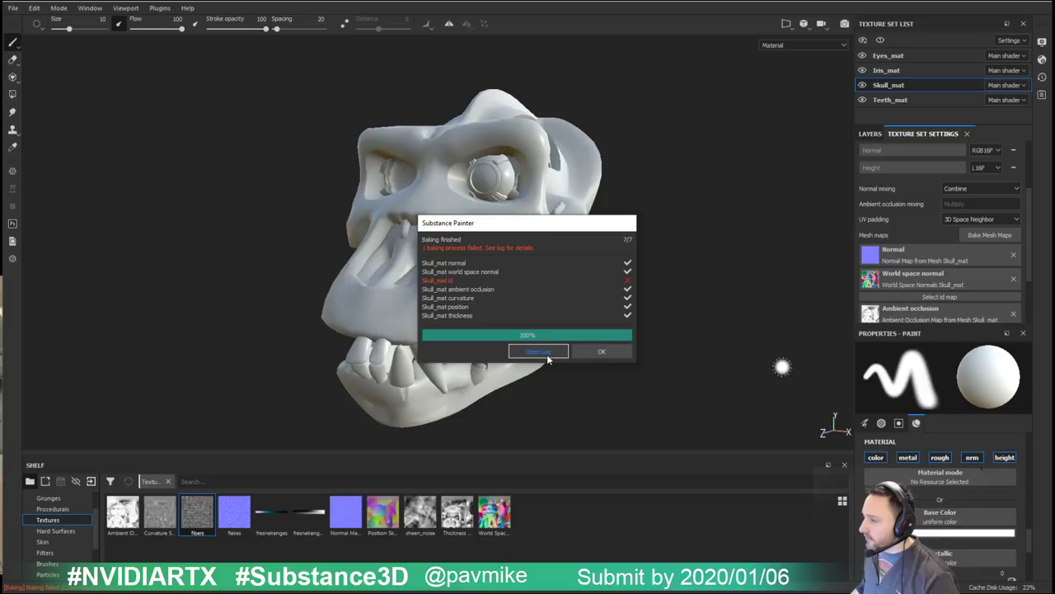
mouse_move(477, 225)
left_mouse_down()
mouse_move(761, 245)
mouse_move(485, 220)
left_mouse_up()
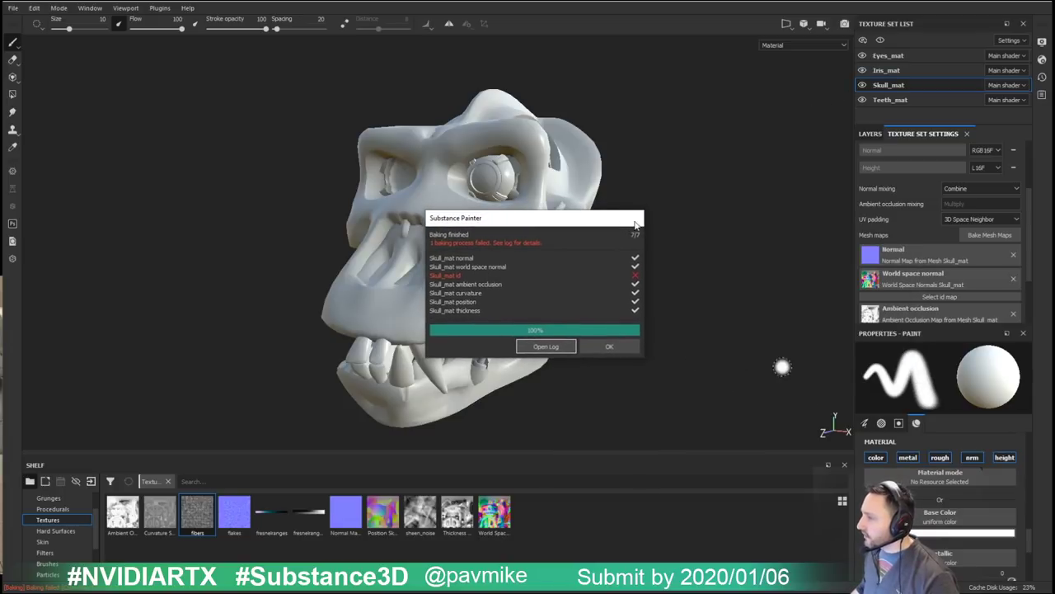
left_click(606, 346)
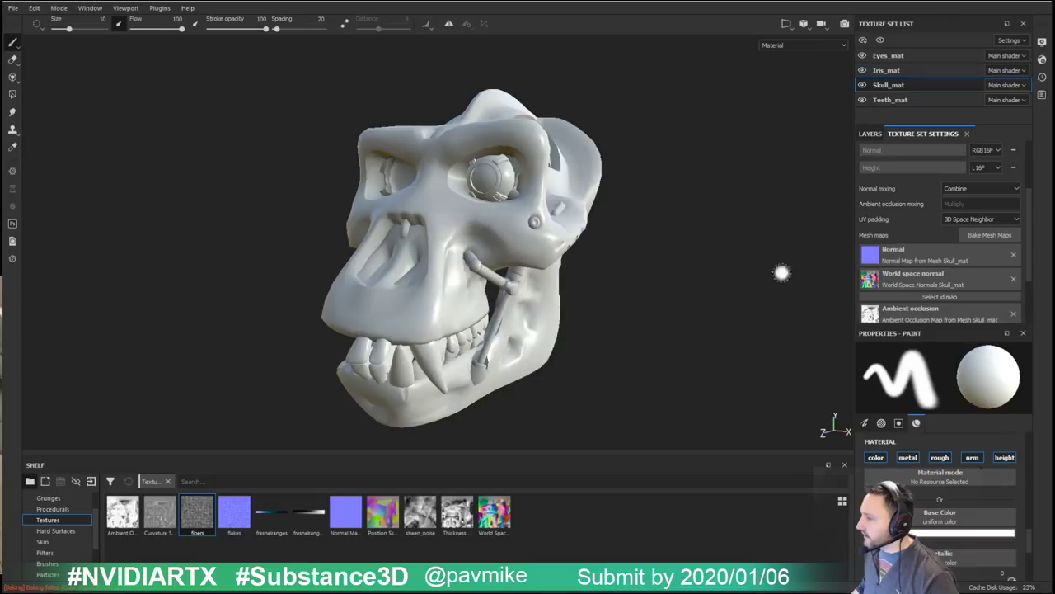
Step: Reopen the Skull_mat baking settings, load ApeSkull_high.fbx from the Decimated folder as the high definition mesh and set Output Size to 2048
left_click(1007, 237)
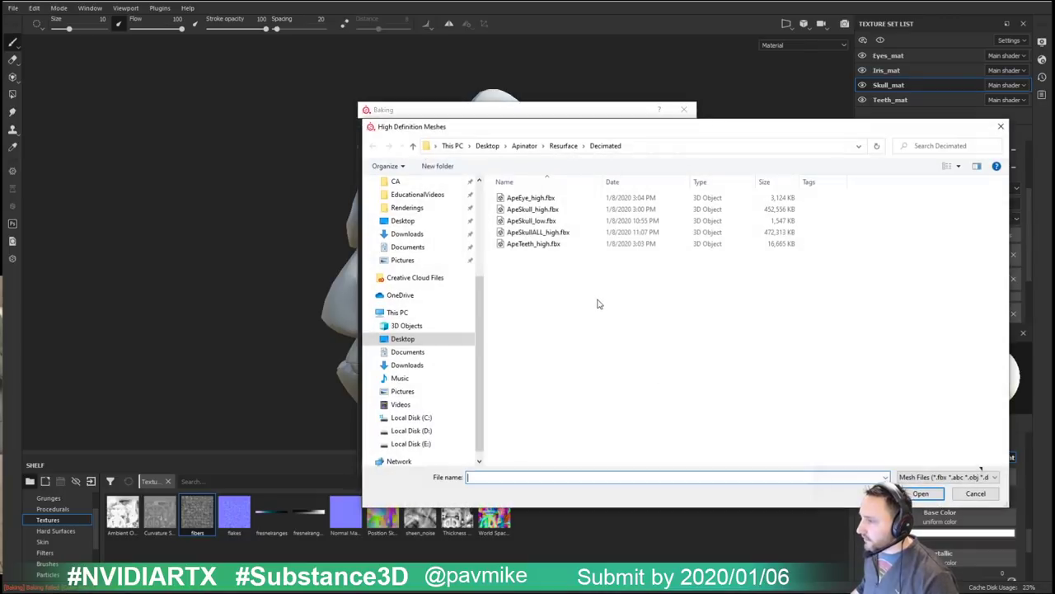
double_click(532, 209)
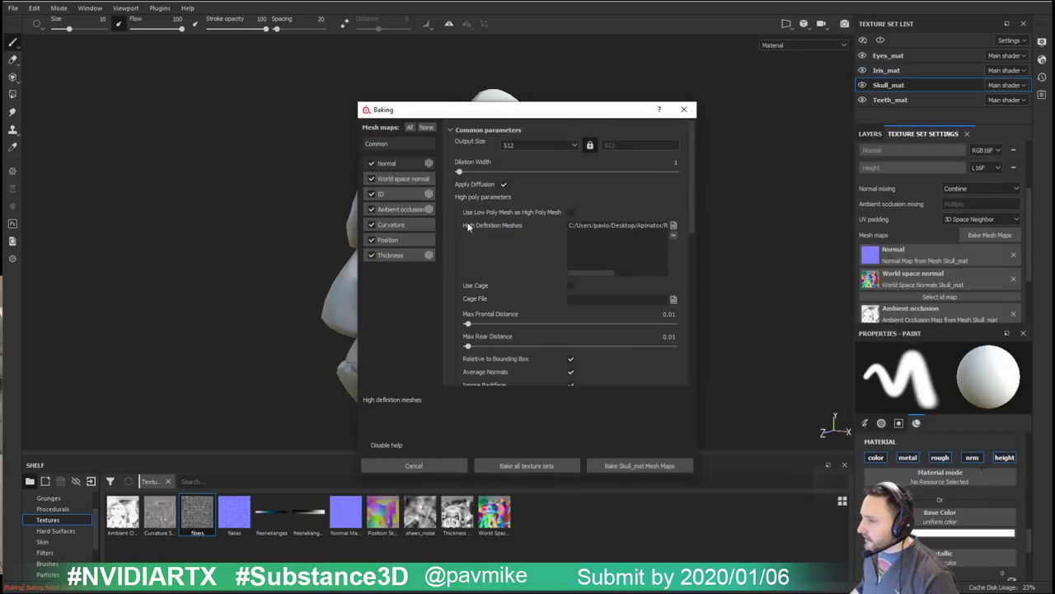
left_click(536, 145)
left_click(519, 194)
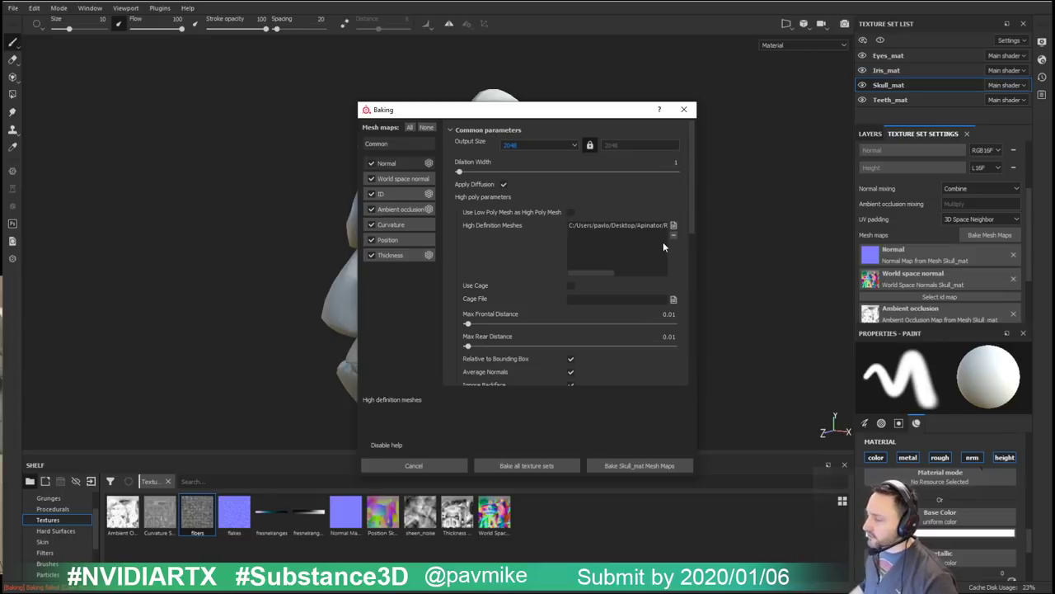
Step: Bake the Skull_mat mesh maps with the current high definition mesh and baking settings
left_click(632, 466)
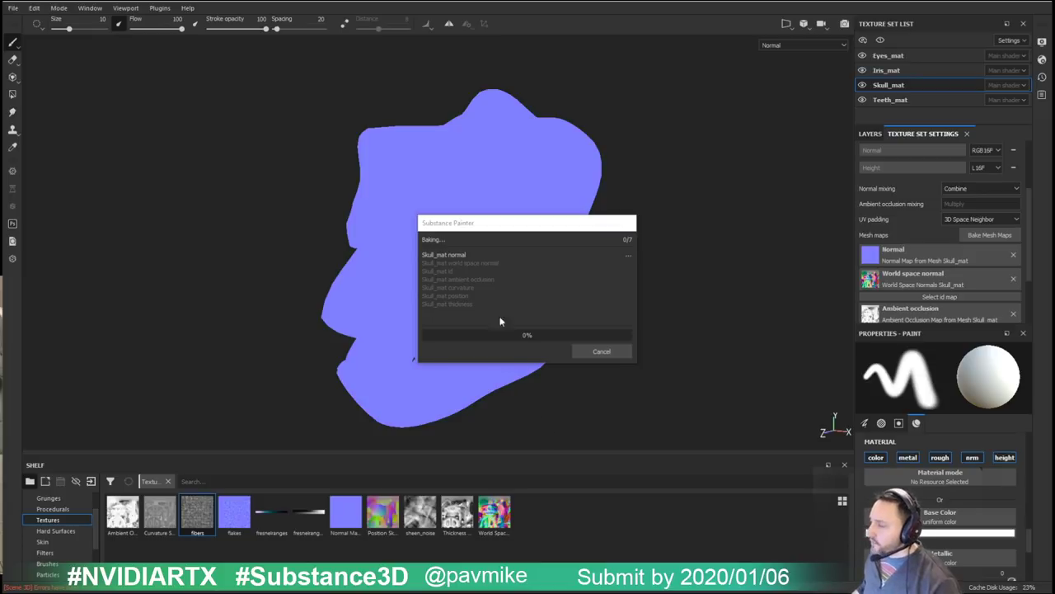
Step: Switch to the browser and check the Substance documentation for which bakers use GPU raytracing
left_click_drag(0, 91, 473, 4)
scroll(316, 280, "down", 2)
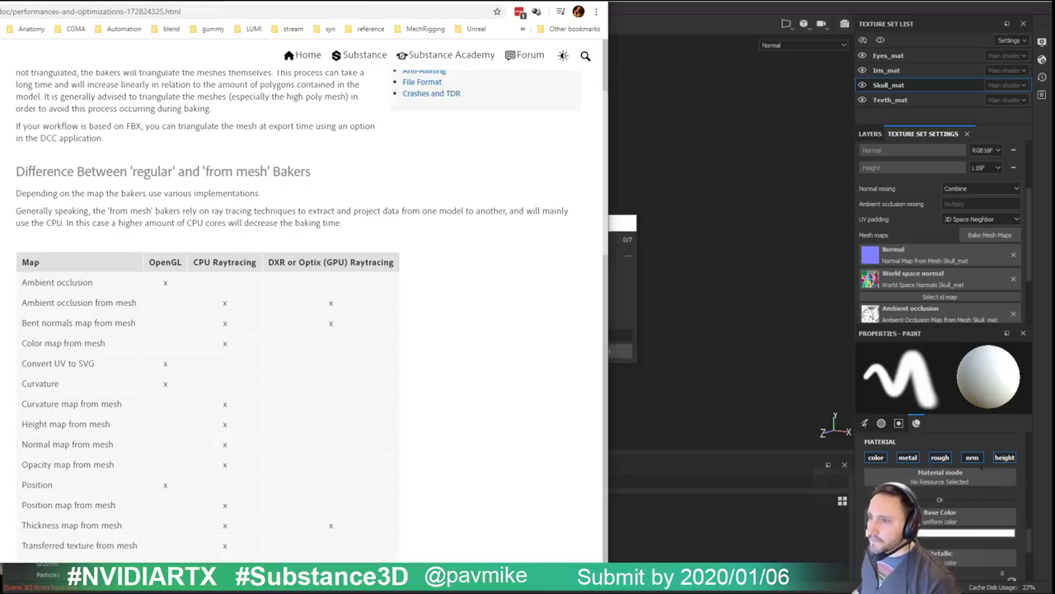
left_click(184, 228)
scroll(240, 261, "down", 2)
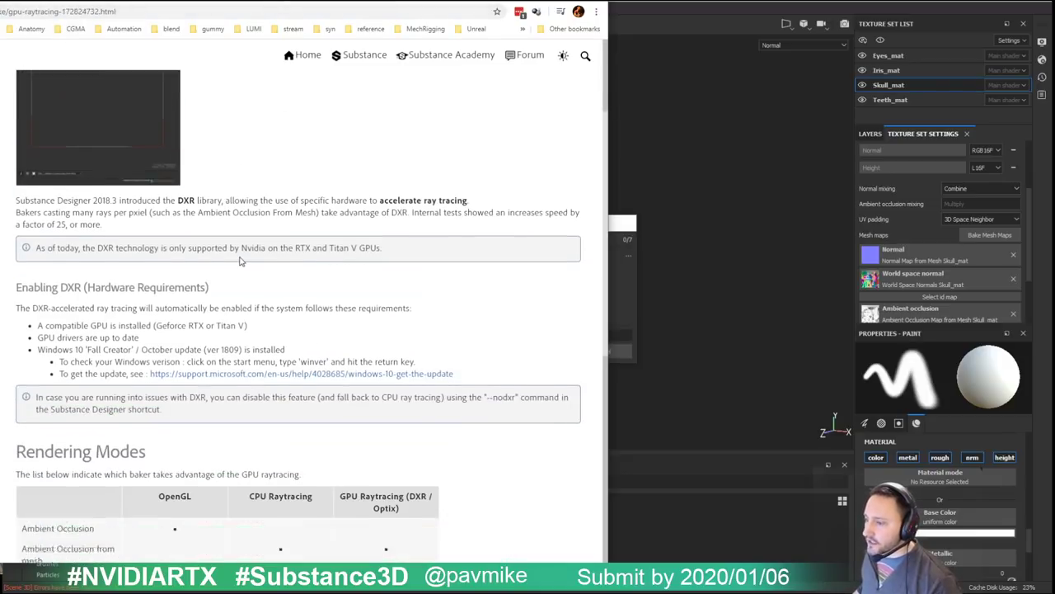
scroll(240, 261, "down", 5)
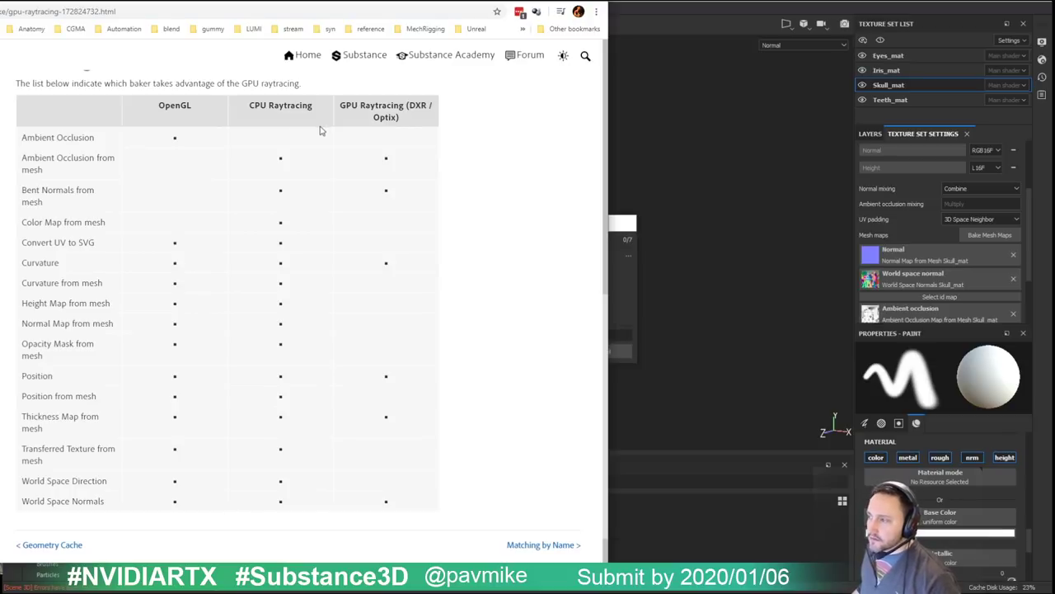
left_click_drag(429, 3, 449, 24)
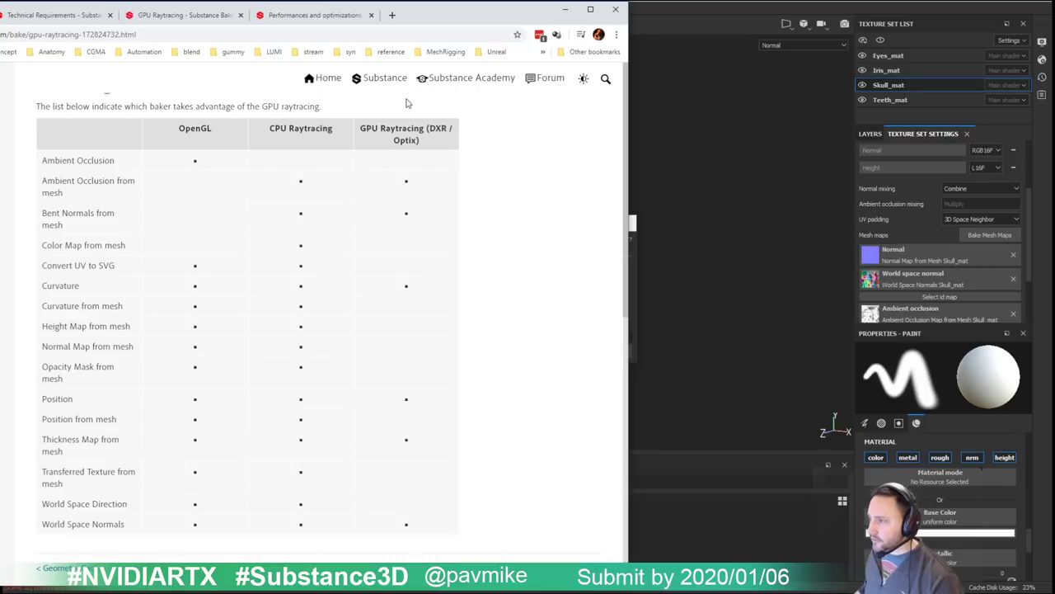
mouse_move(453, 16)
left_mouse_down()
mouse_move(0, 239)
mouse_move(0, 277)
left_mouse_up()
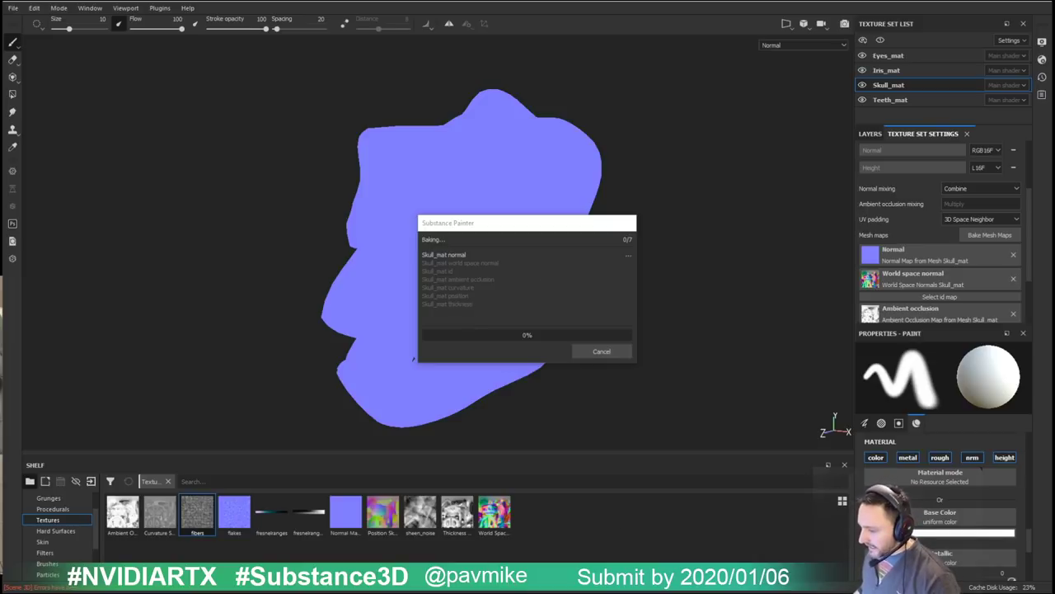
Step: Switch to Task Manager and check the per-core CPU load while the skull maps bake
left_click_drag(110, 593, 143, 127)
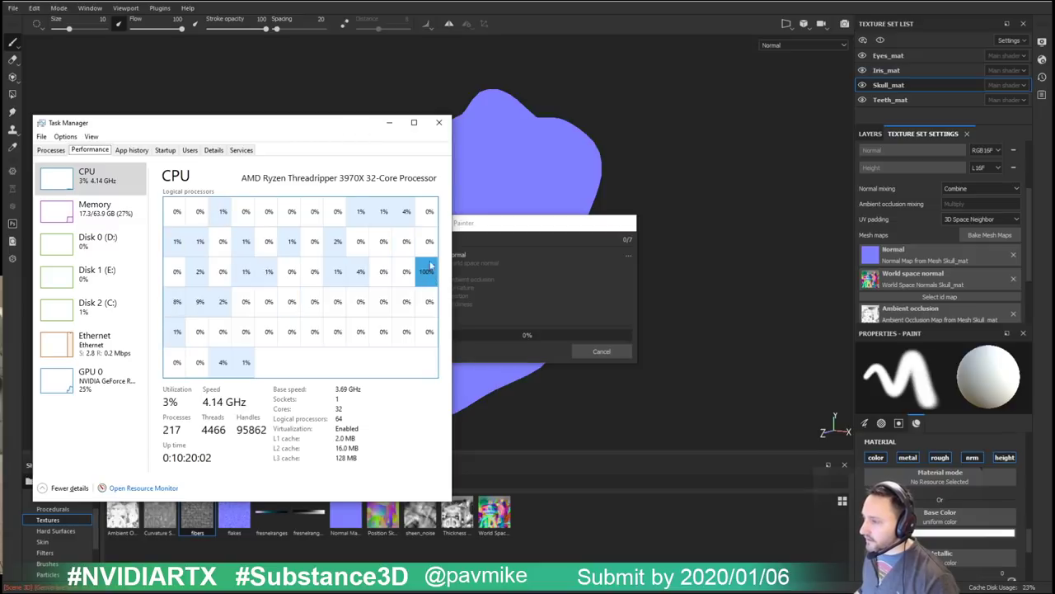
left_click_drag(352, 129, 349, 164)
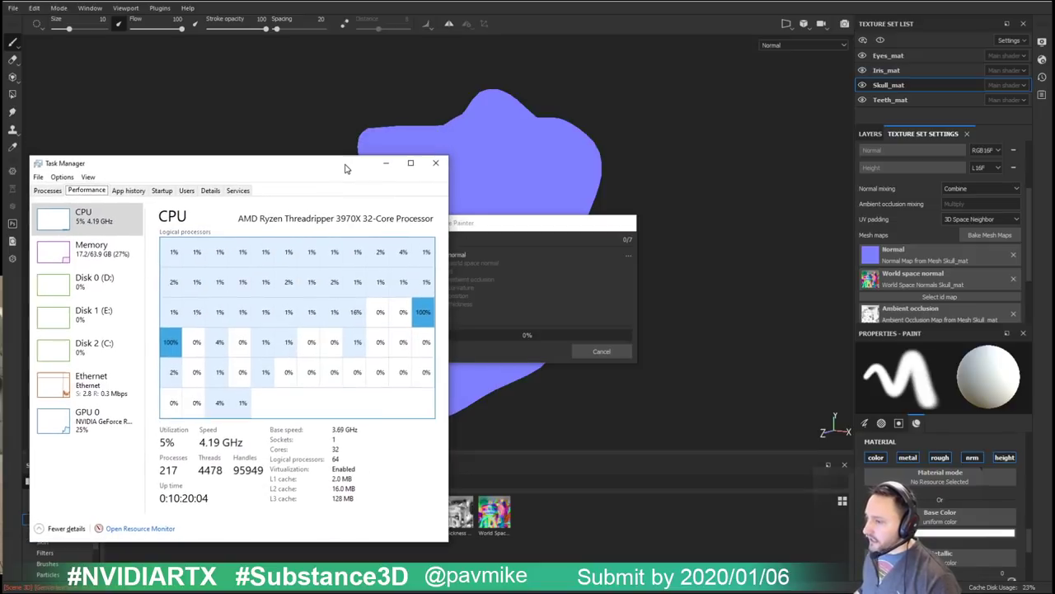
left_click(413, 359)
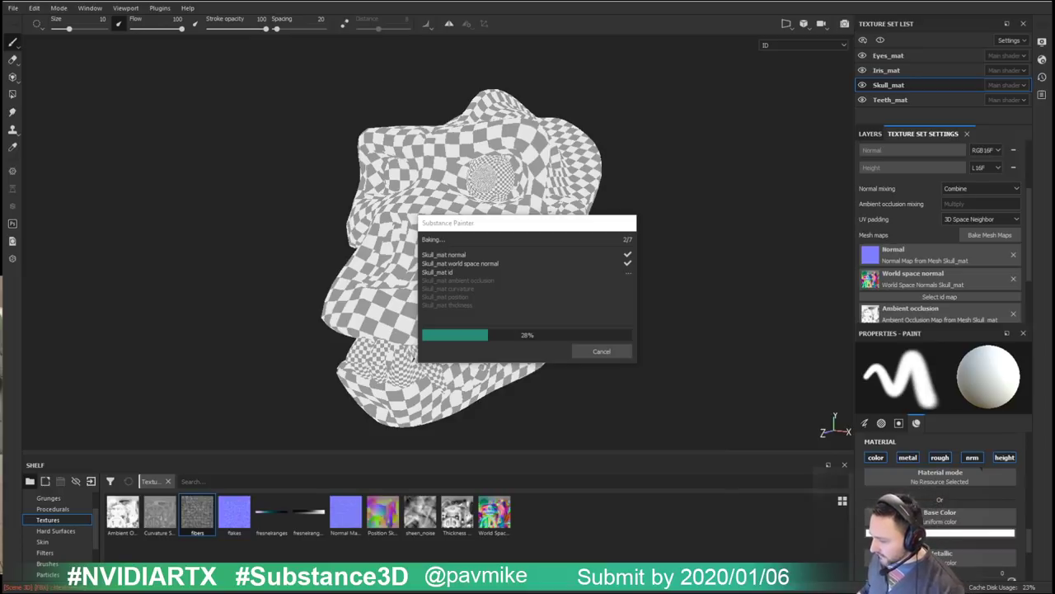
Step: Switch to the browser and read the GPU Raytracing for Baking section of Substance Designer's technical requirements
left_click_drag(0, 52, 170, 593)
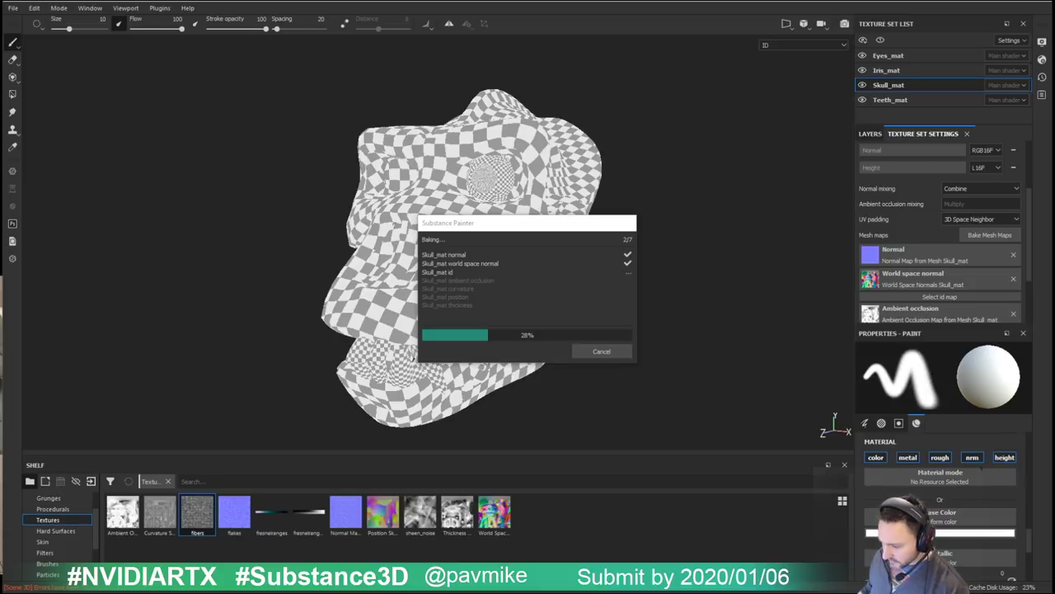
mouse_move(1054, 0)
left_mouse_down()
mouse_move(1022, 10)
mouse_move(887, 6)
left_mouse_up()
scroll(980, 468, "up", 5)
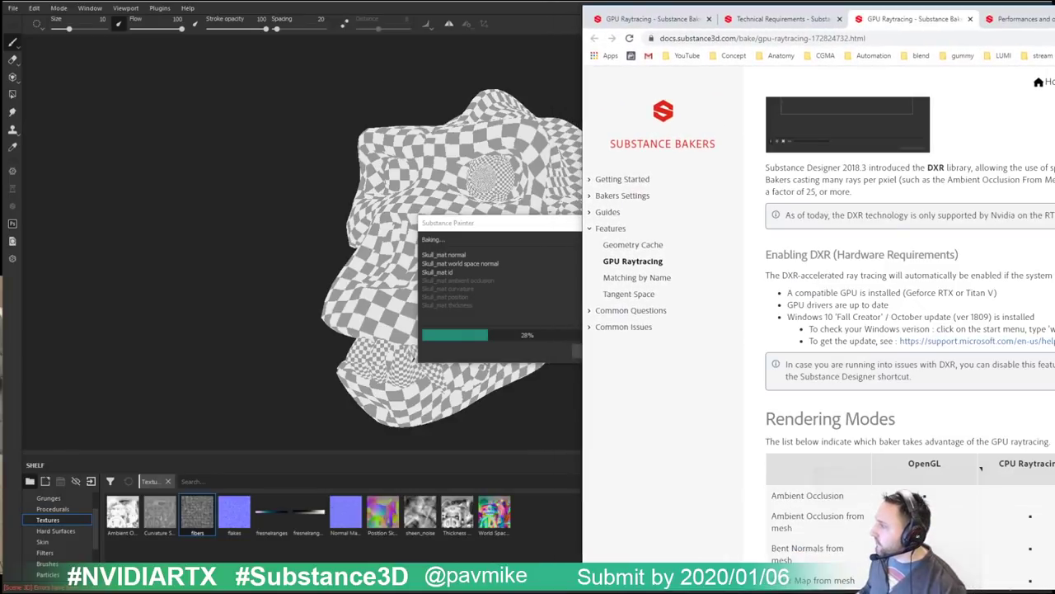
left_click(800, 22)
scroll(920, 287, "down", 5)
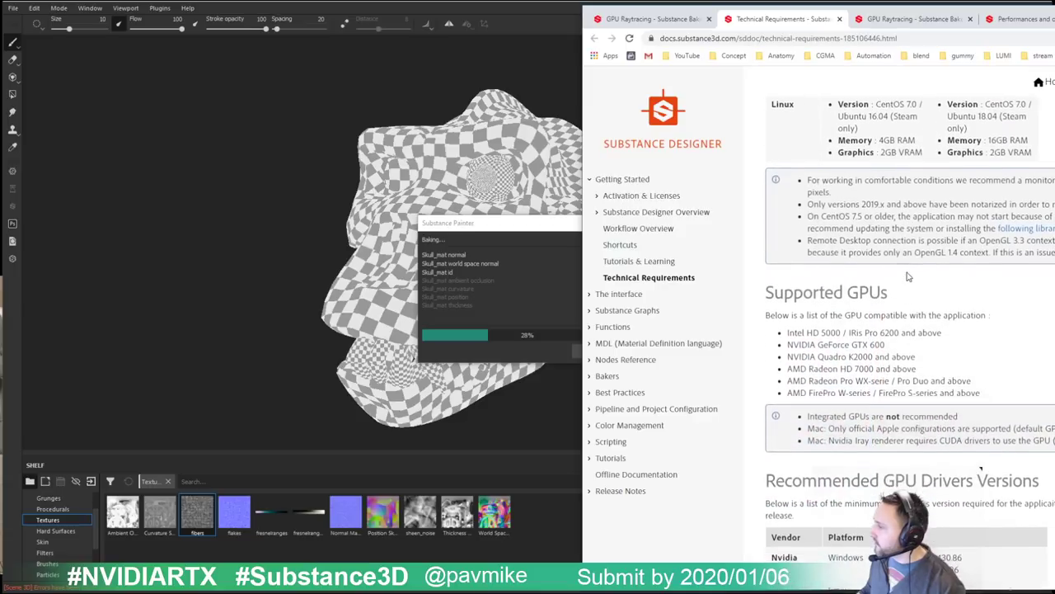
scroll(920, 287, "down", 3)
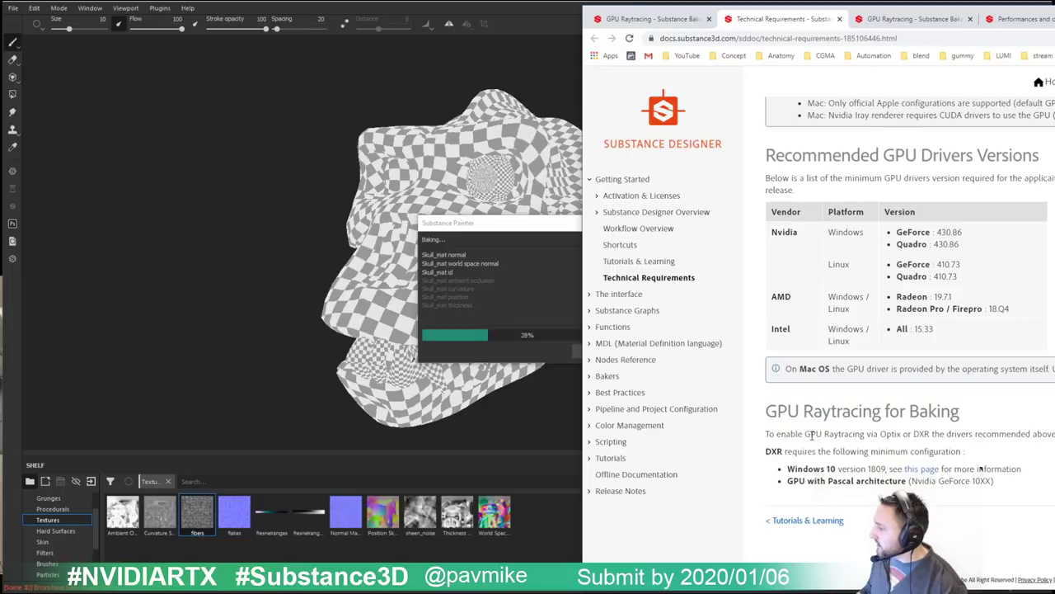
double_click(887, 434)
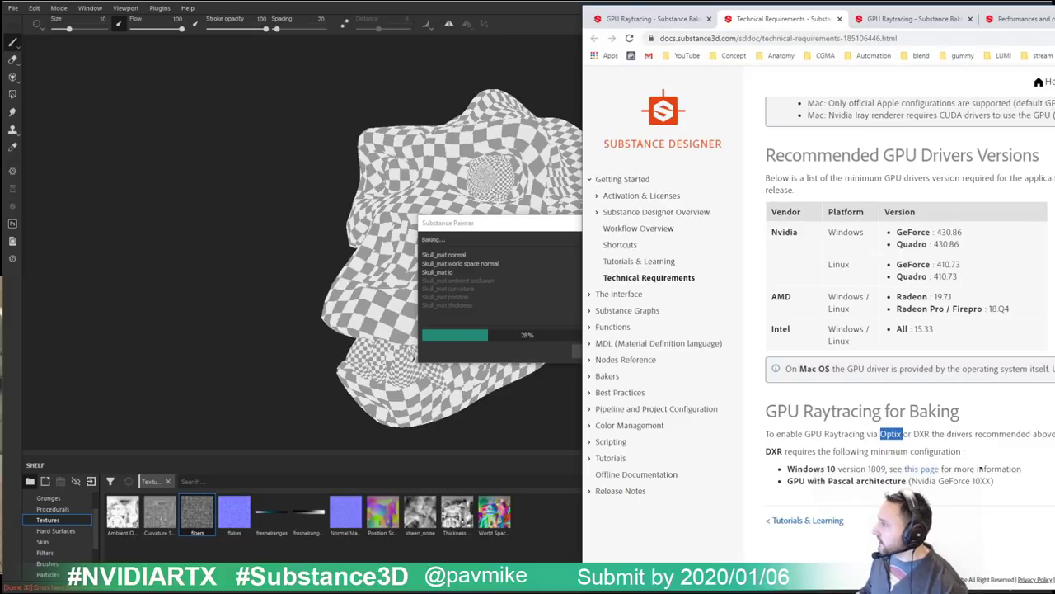
key("alt+Tab")
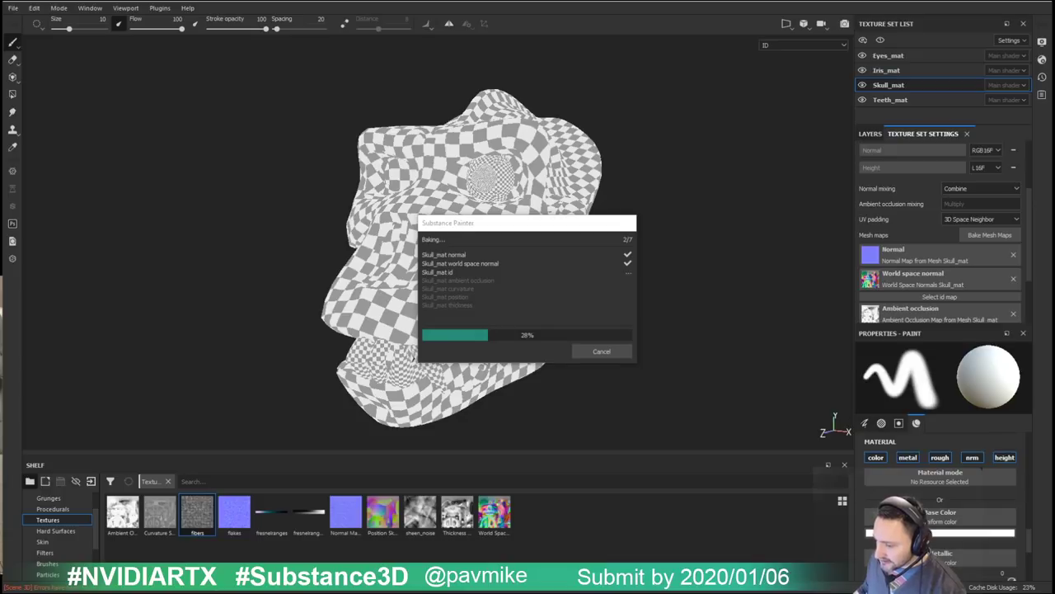
Step: Compare the CPU and GPU loads in Task Manager during the bake
left_click_drag(0, 177, 231, 67)
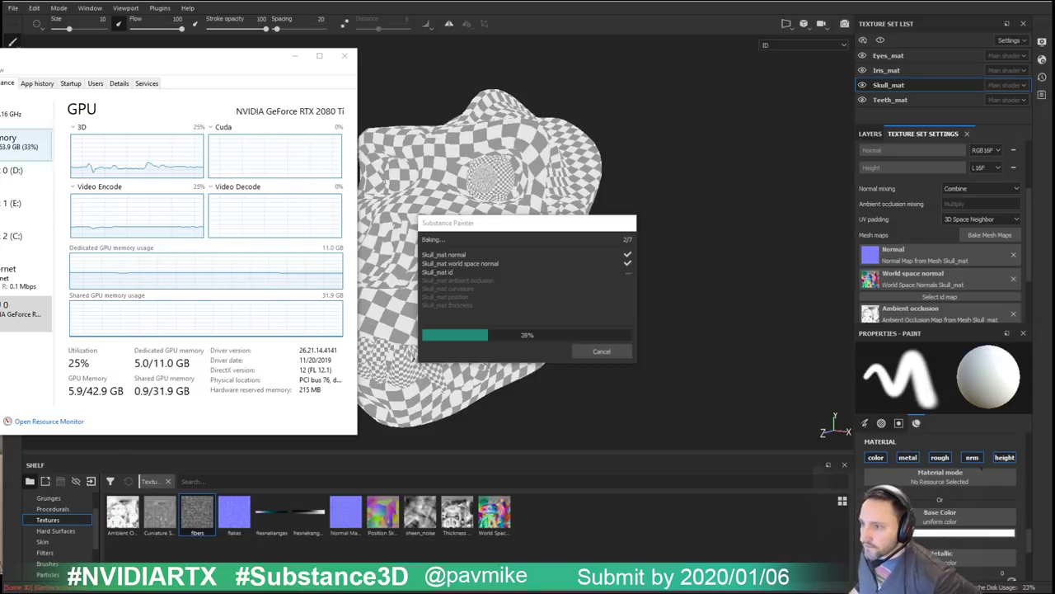
key("ctrl+shift+Tab")
left_click(7, 84)
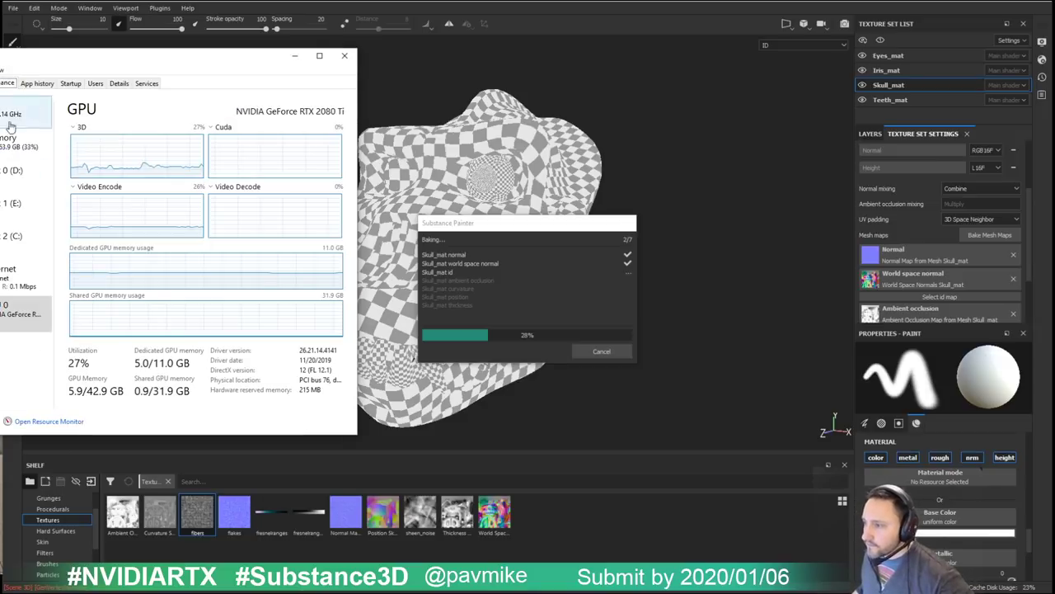
left_click(17, 115)
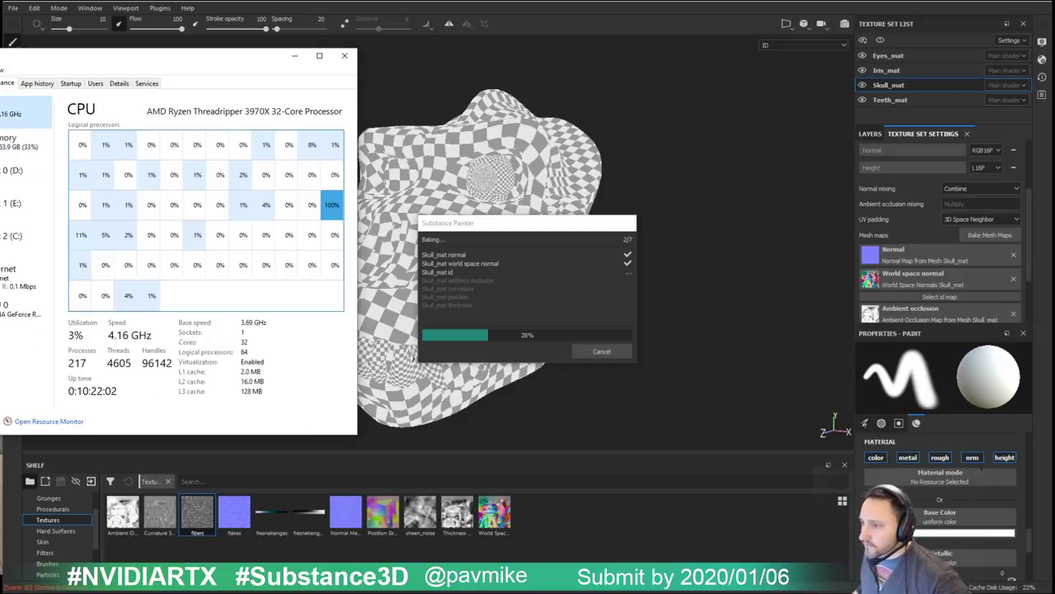
left_click(6, 319)
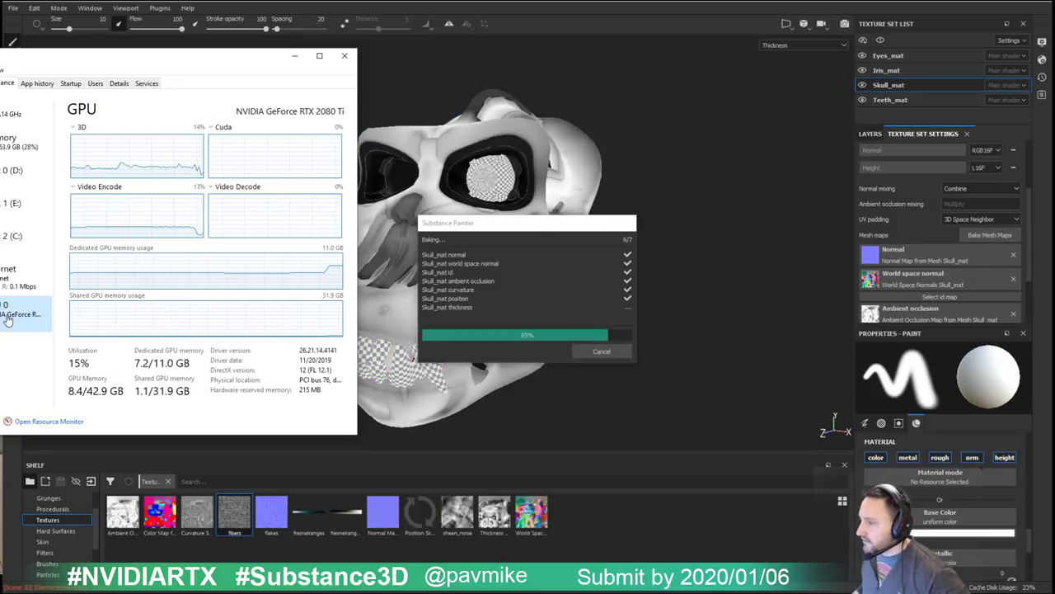
mouse_move(145, 61)
left_mouse_down()
mouse_move(189, 168)
mouse_move(0, 168)
left_mouse_up()
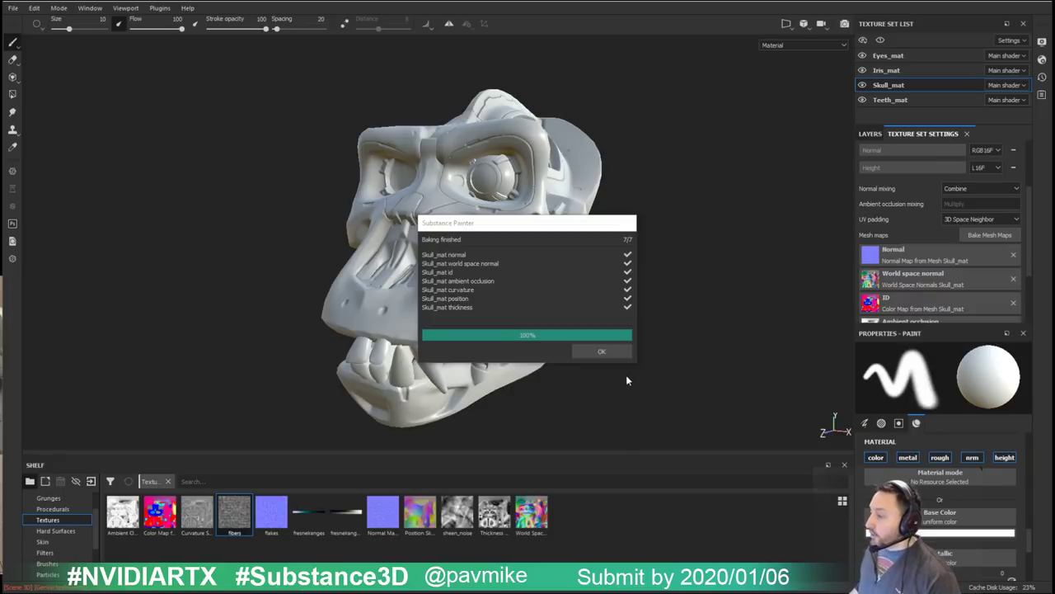
Step: Dismiss the finished bake report and cycle through the skull's channels and baked mesh maps, ending on World space normal
left_click(601, 350)
key("c")
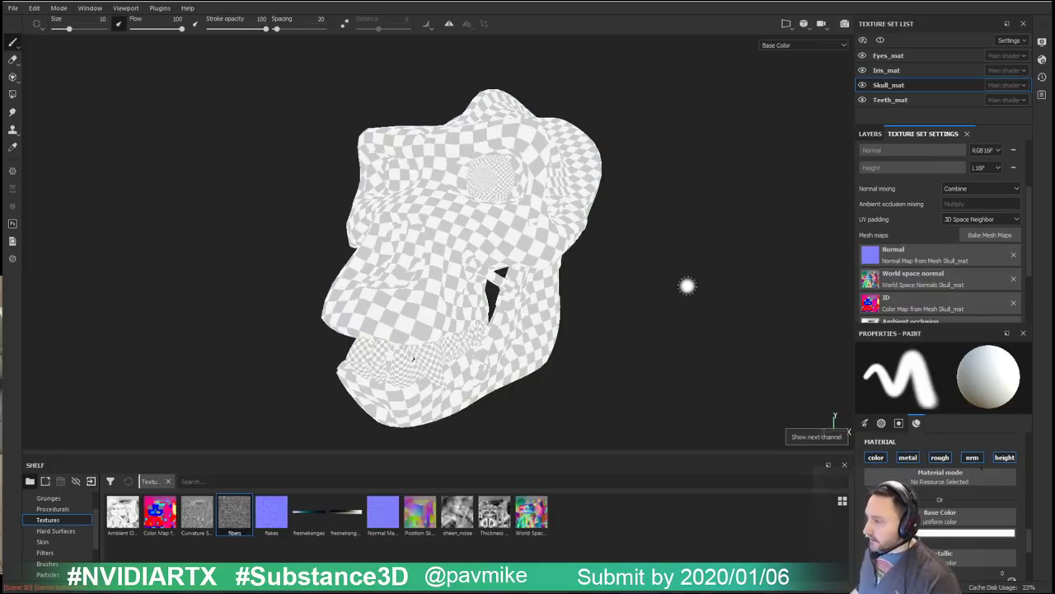
key("c")
key("m")
key("b")
key("b")
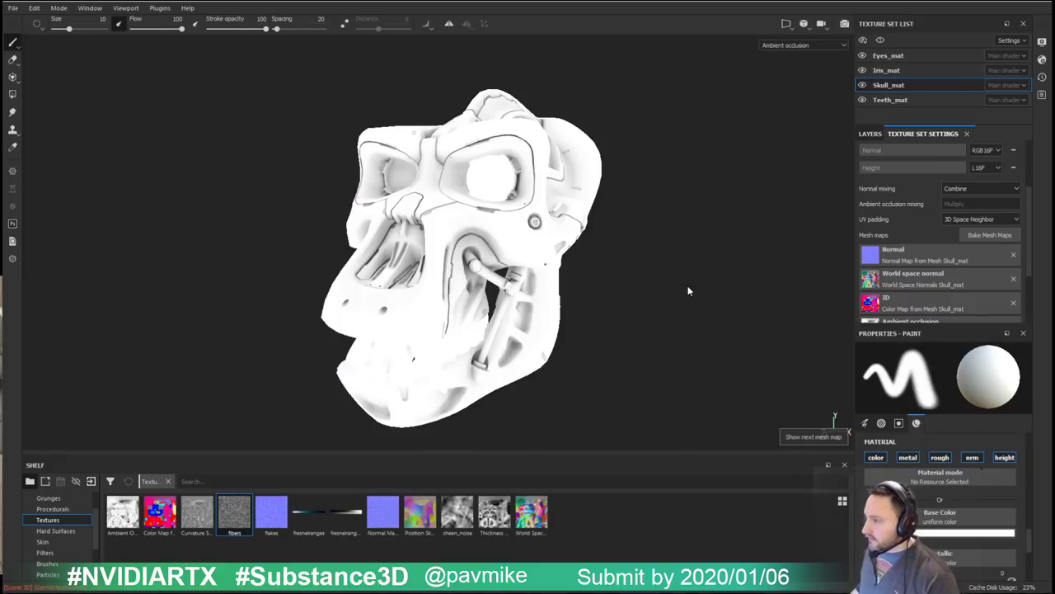
key("b")
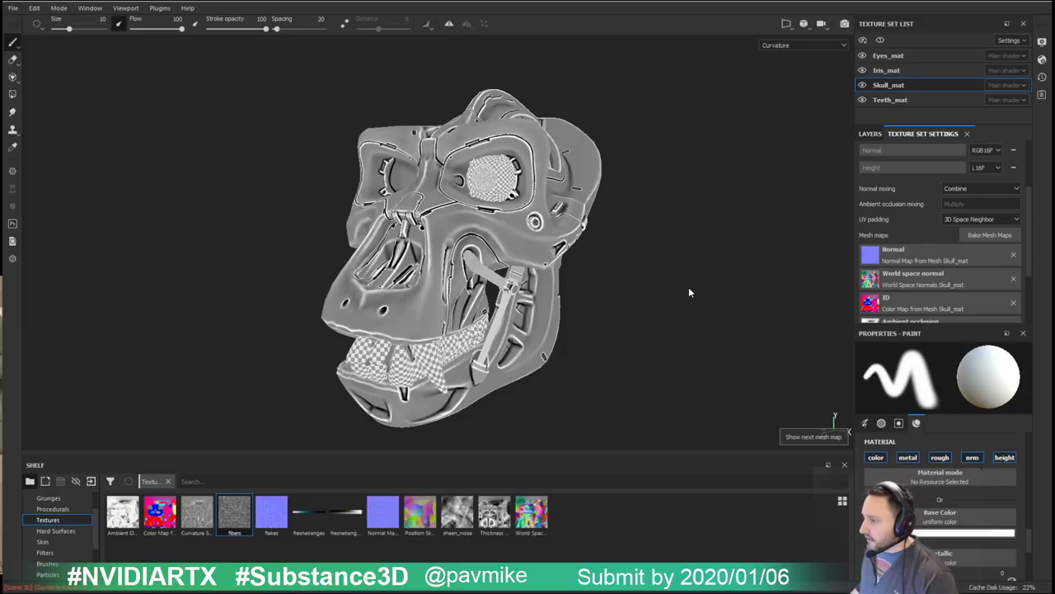
key("b")
key("b")
key("b")
key("b")
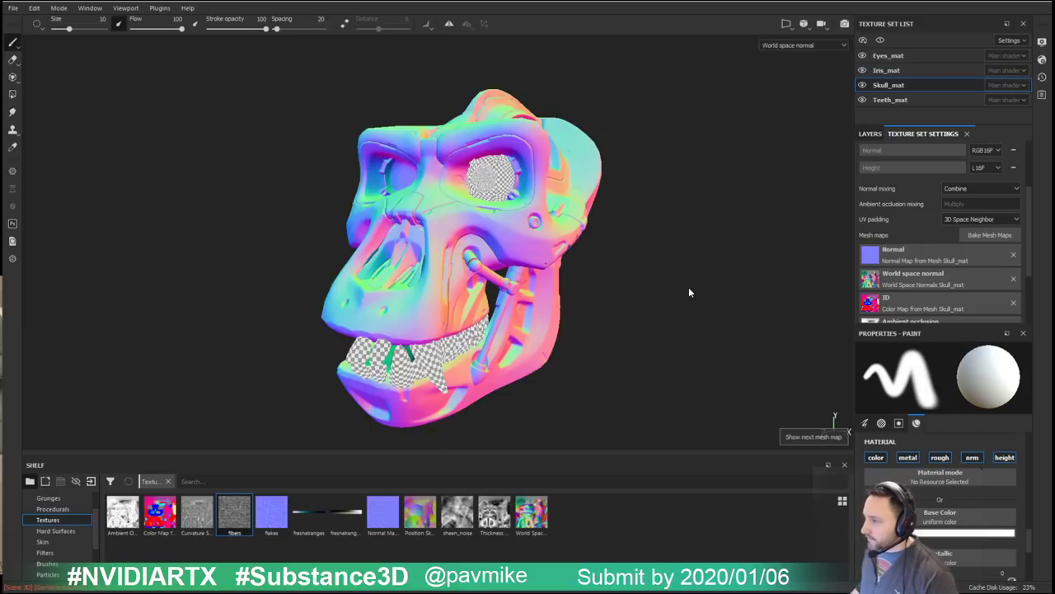
left_click(985, 235)
left_click(572, 146)
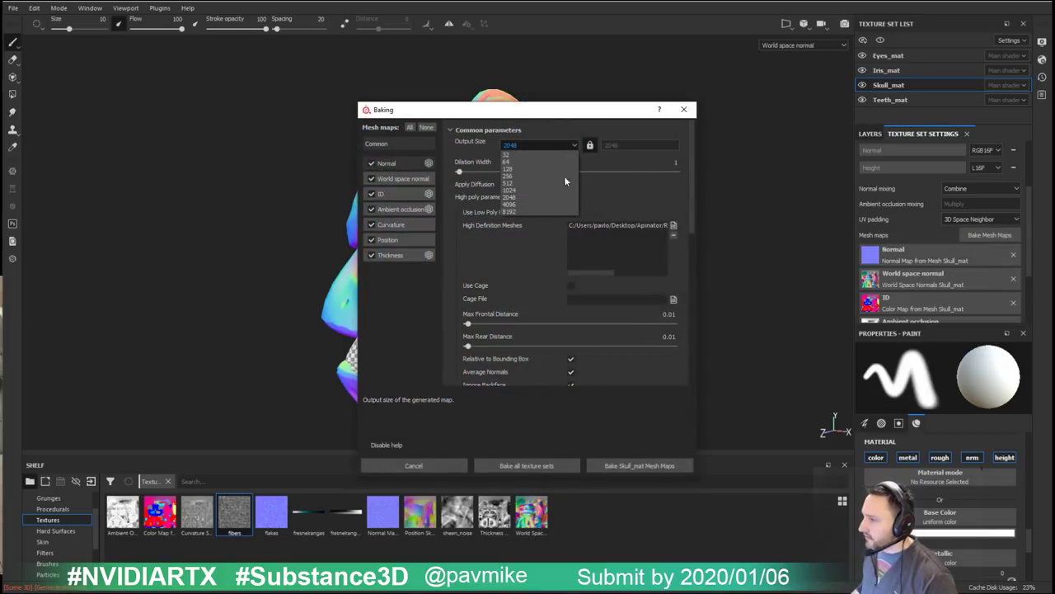
left_click(576, 146)
left_click(684, 110)
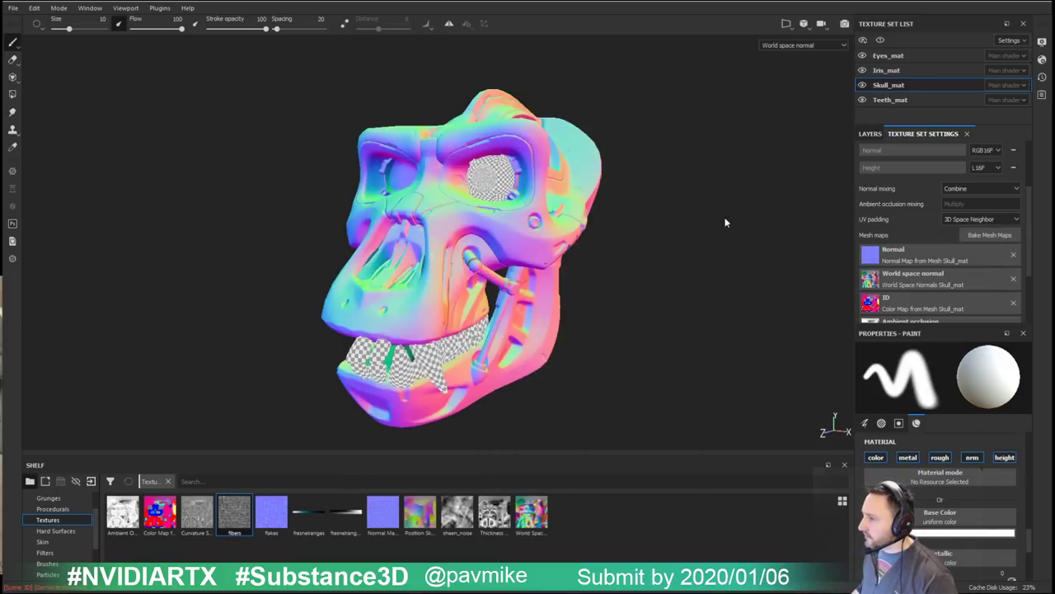
Step: Select the Eyes_mat texture set and open its mesh map baking settings
left_click_drag(723, 224, 673, 215, "alt")
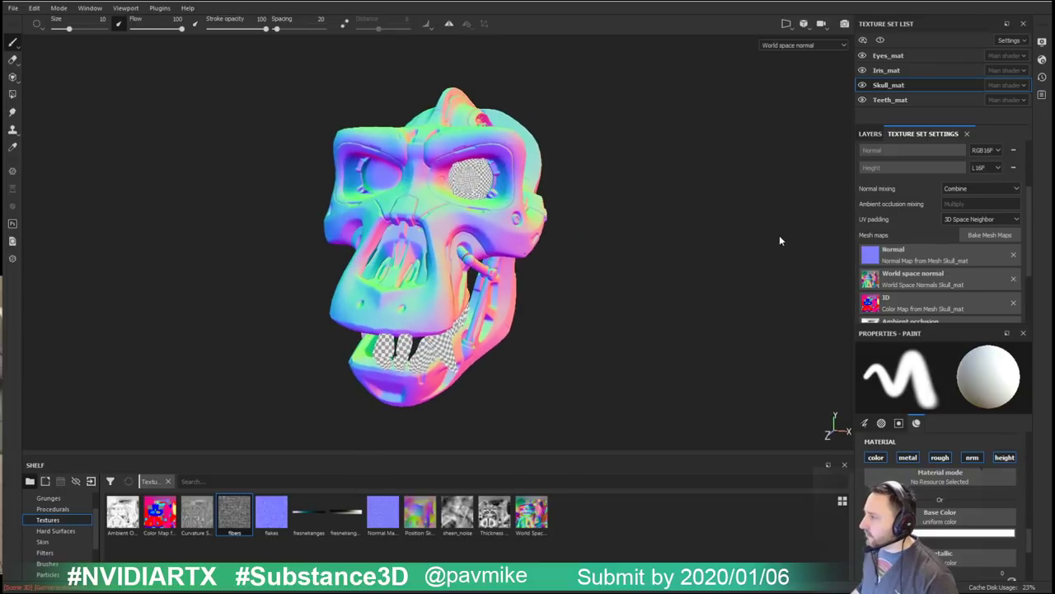
middle_click_drag(756, 194, 794, 203, "alt")
right_click_drag(794, 203, 783, 161, "alt")
left_click_drag(782, 161, 737, 164, "alt")
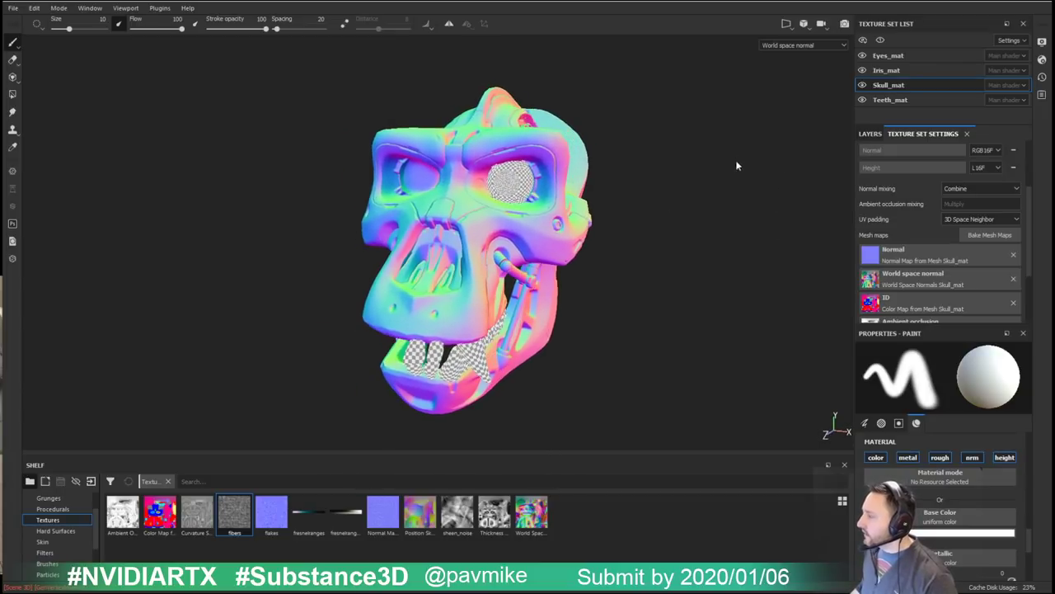
left_click(893, 58)
left_click(1007, 236)
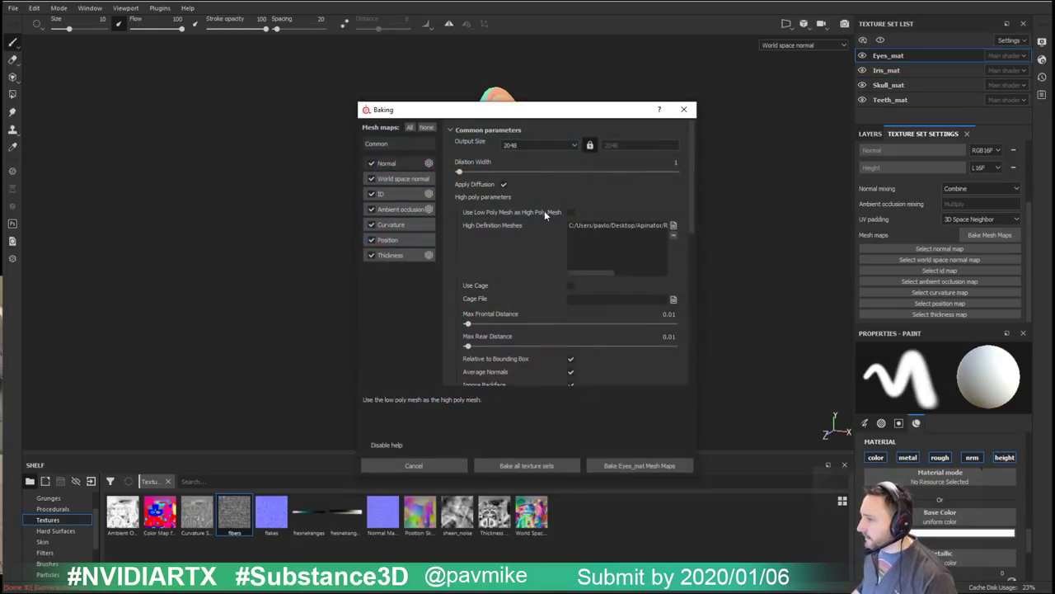
left_click(575, 145)
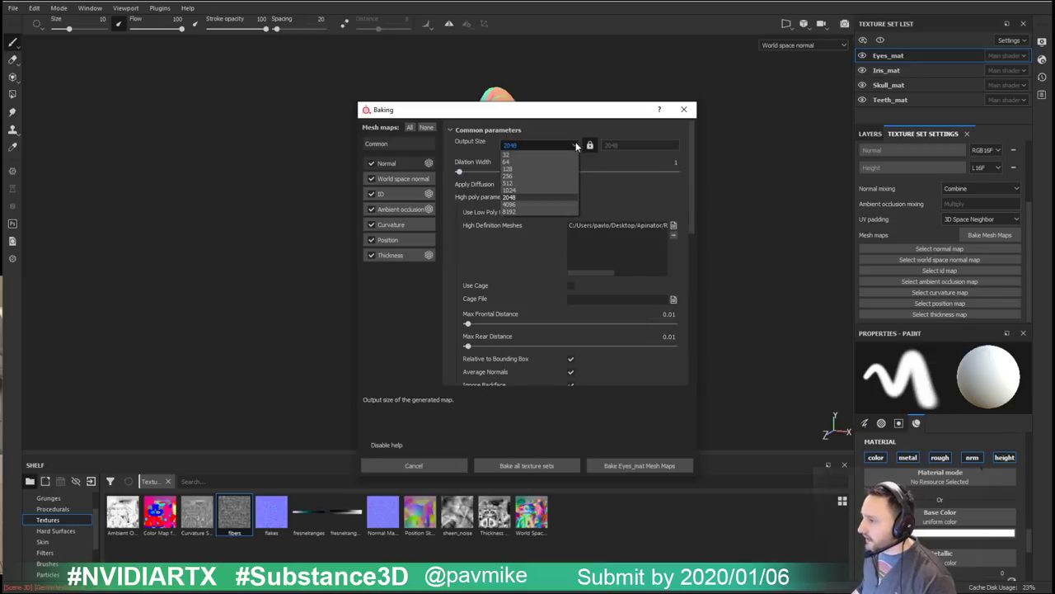
left_click(575, 145)
Step: Load ApeEye_high.fbx as the high definition mesh and bake the Eyes_mat mesh maps
left_click(672, 225)
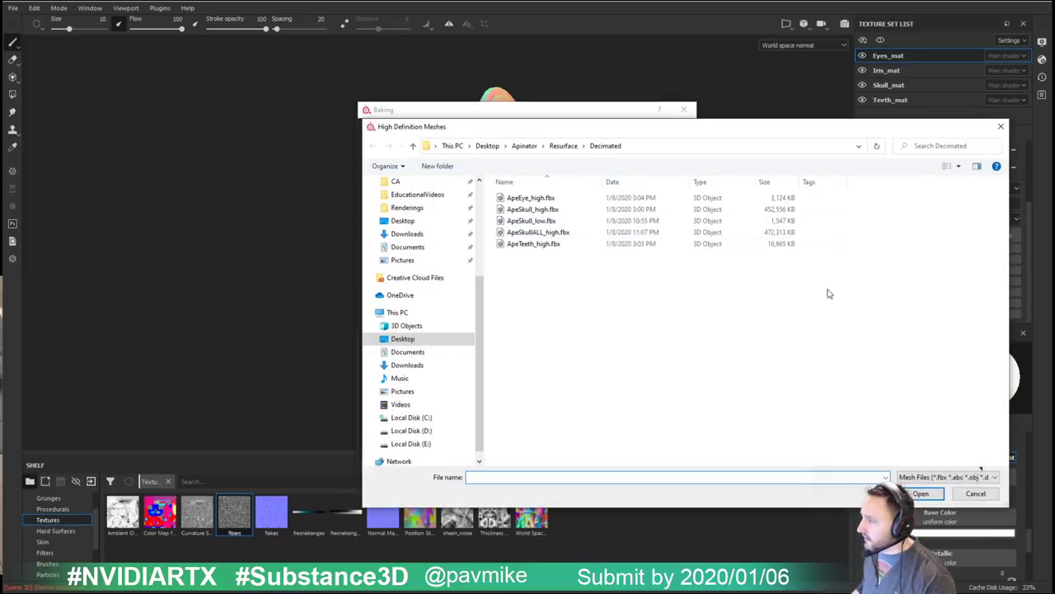
left_click(974, 495)
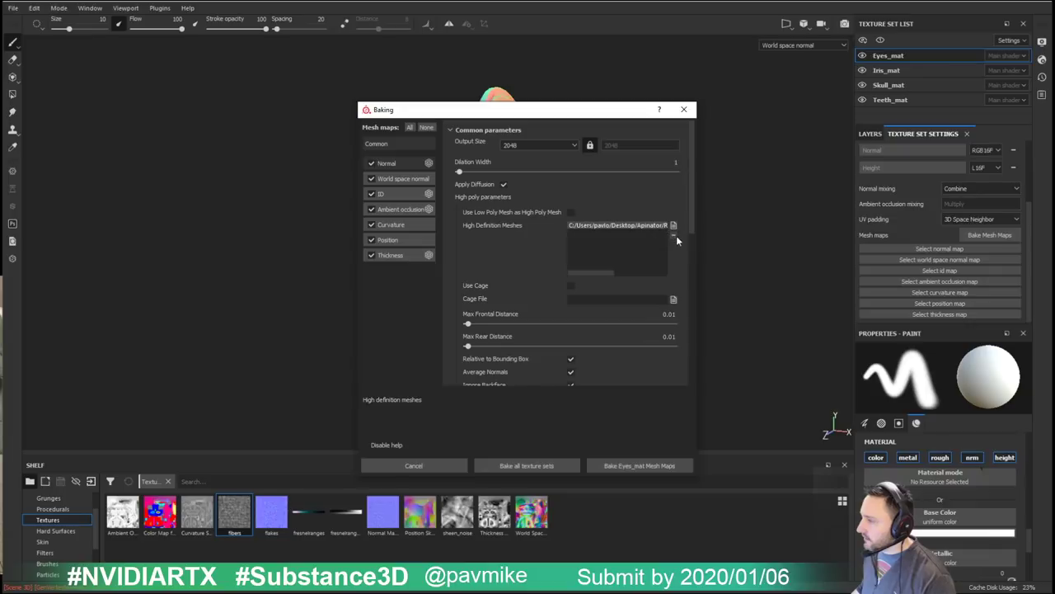
left_click(674, 226)
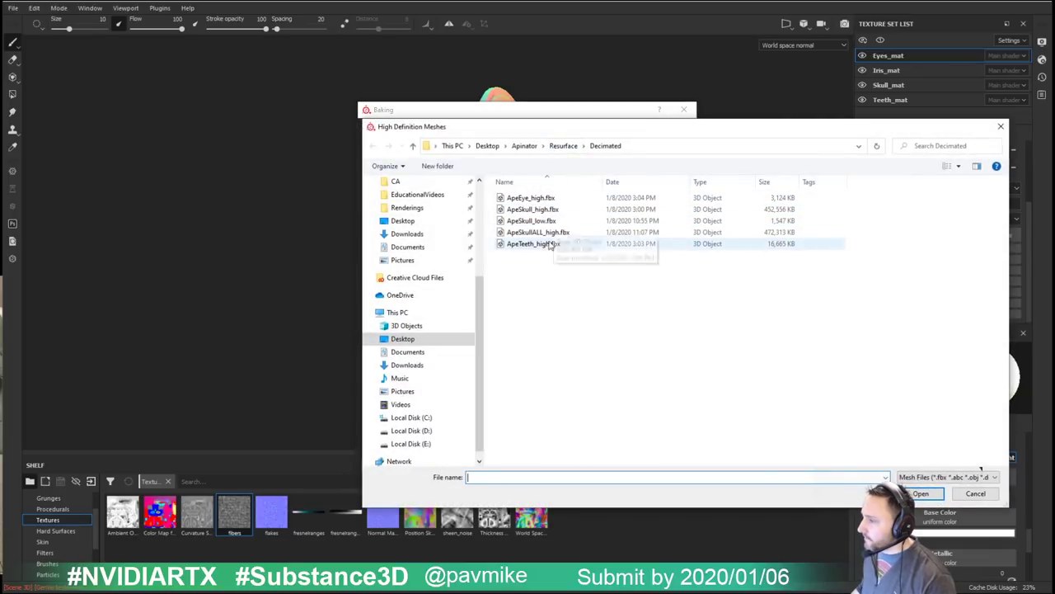
double_click(539, 200)
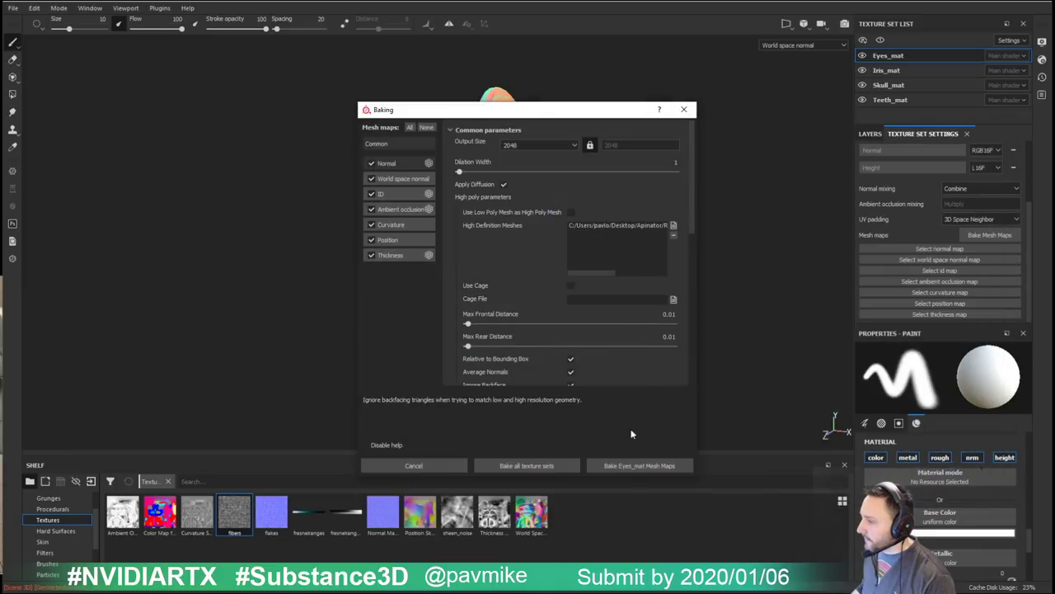
left_click(620, 467)
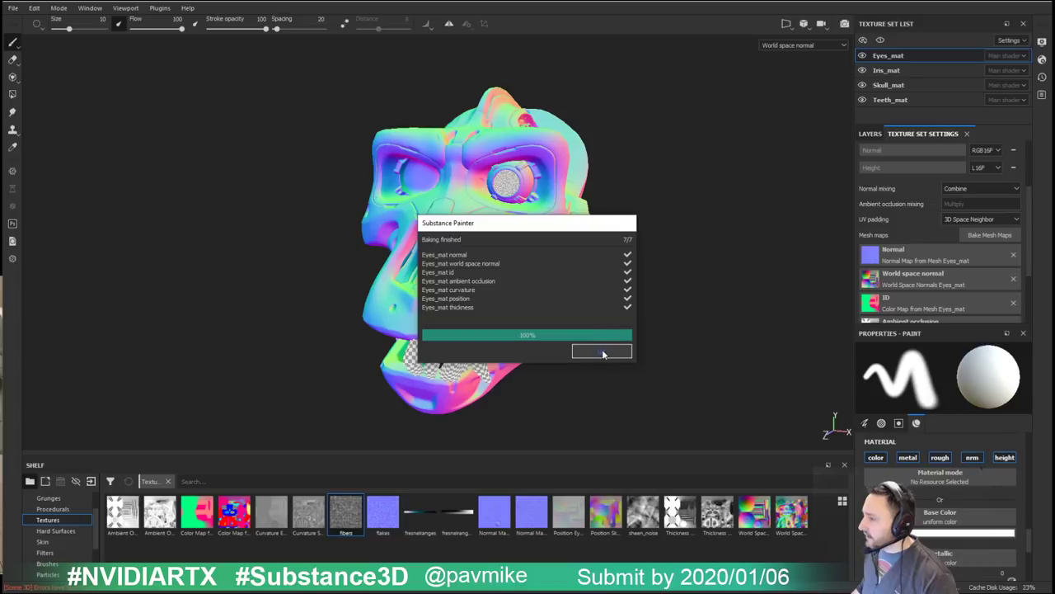
Step: Dismiss the finished Eyes_mat bake report and inspect the skull's eyes from the side
left_click(601, 351)
left_click_drag(681, 187, 617, 156, "alt")
left_click_drag(669, 222, 677, 230, "alt")
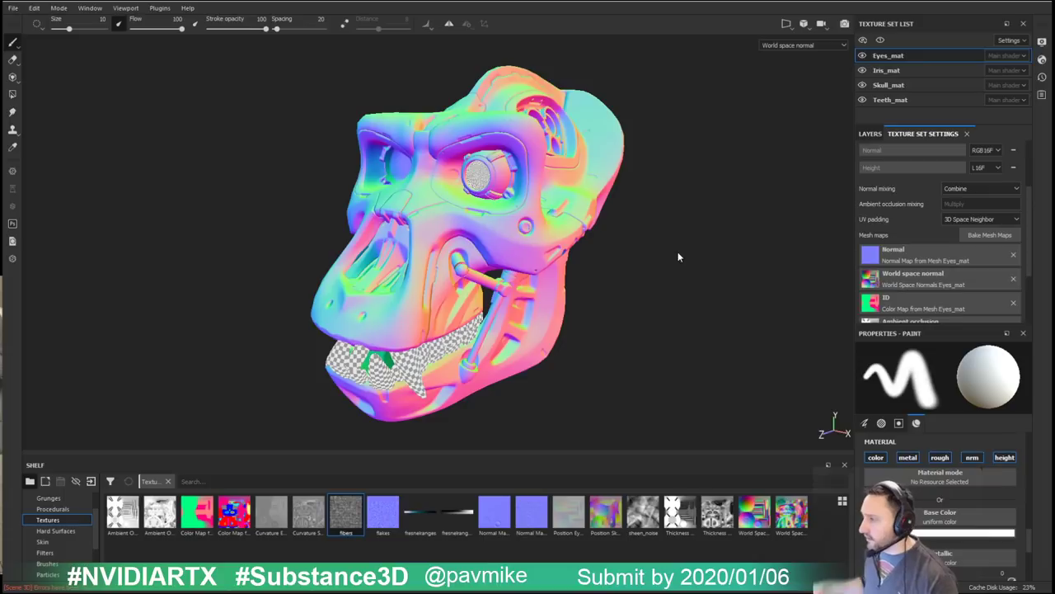
left_click_drag(801, 236, 776, 249, "alt")
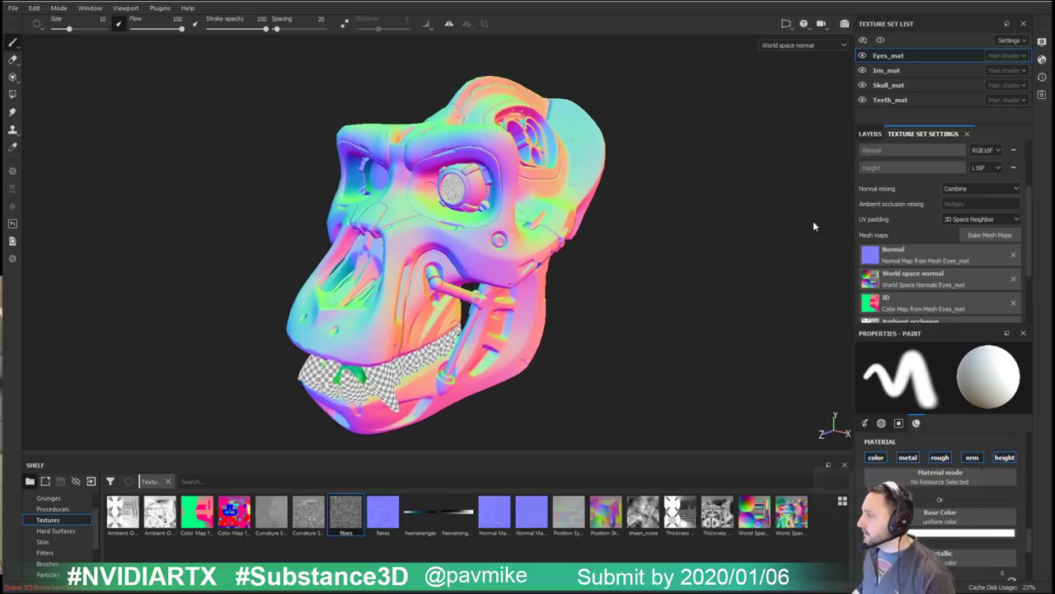
Step: Select the Teeth_mat texture set, replace its high definition mesh with the high-poly teeth file, and bake the Teeth_mat mesh maps
left_click(917, 84)
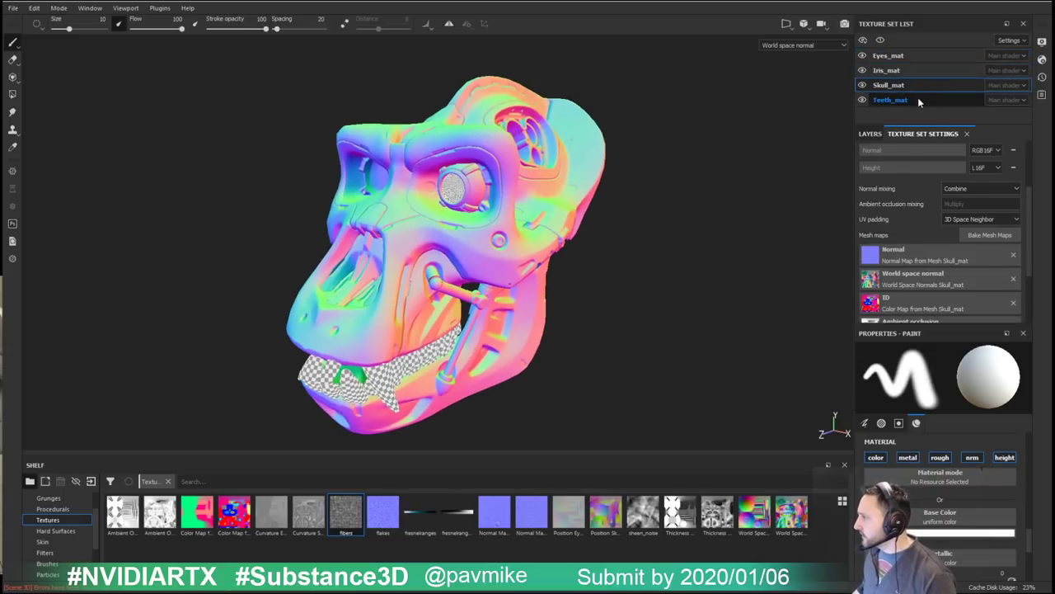
left_click(917, 99)
left_click(989, 235)
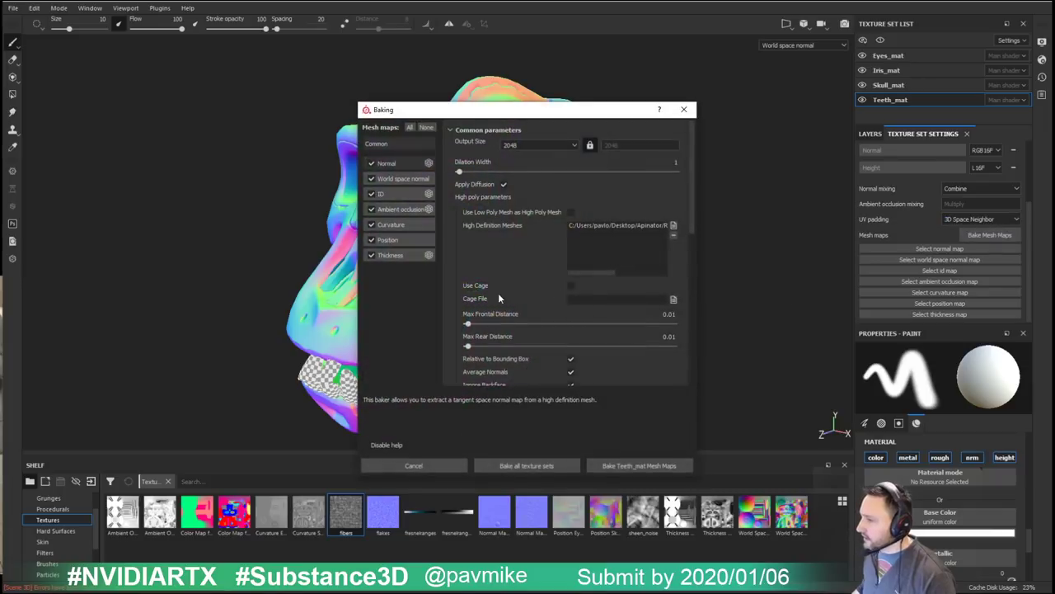
left_click(673, 225)
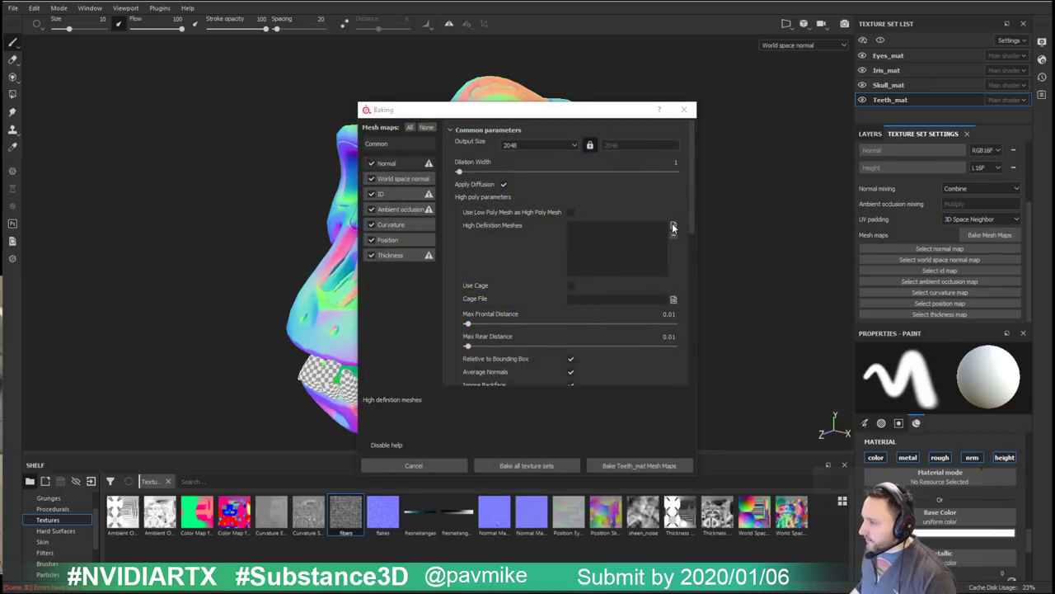
double_click(527, 243)
left_click(614, 465)
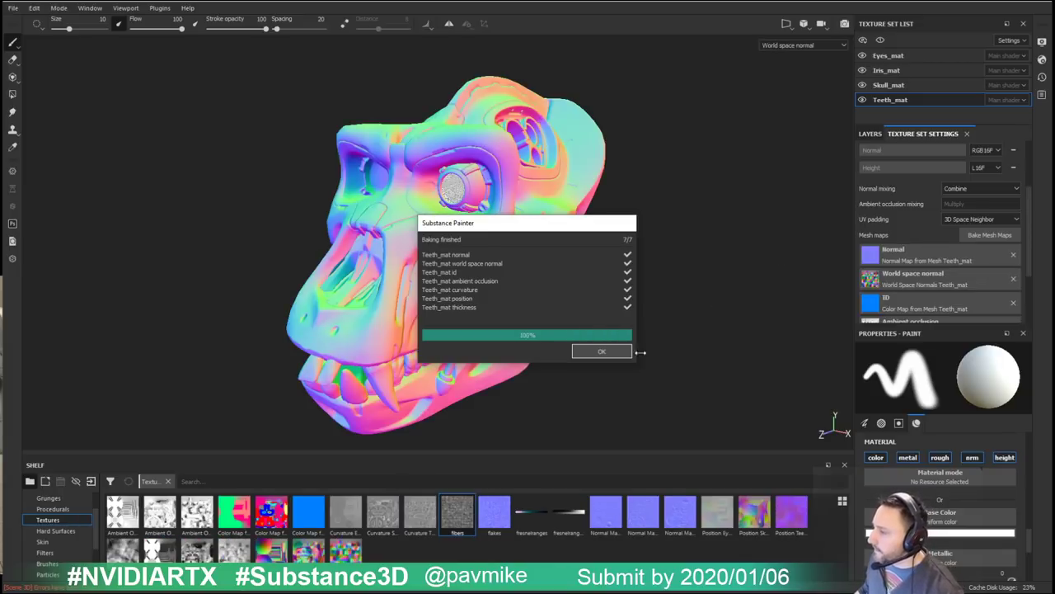
Step: Dismiss the Teeth_mat bake report, select Eyes_mat, and switch the viewport back to the Material display to inspect the skull
left_click(622, 352)
left_click_drag(649, 334, 618, 234, "alt")
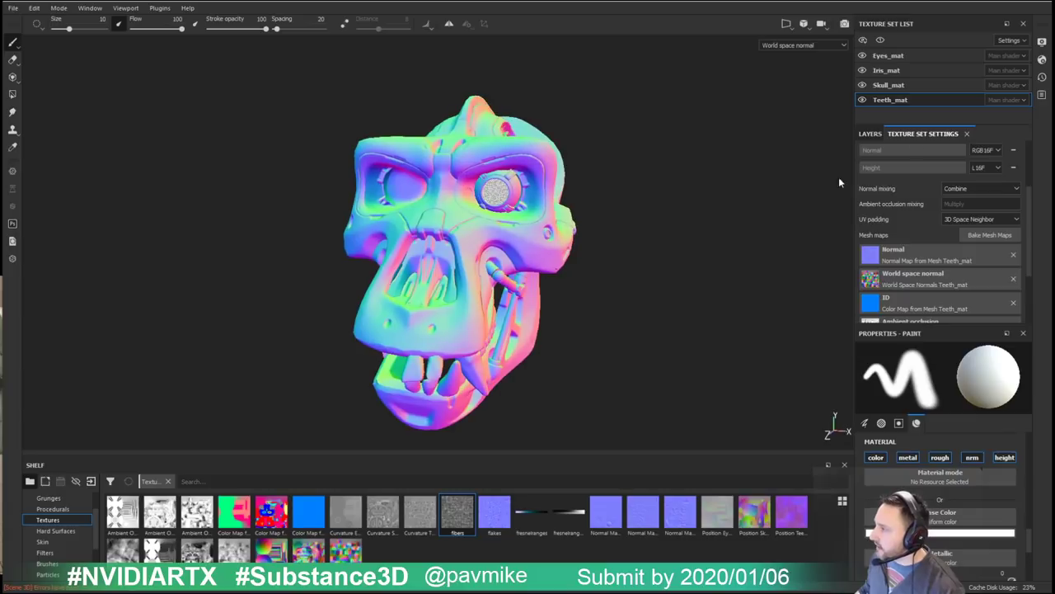
left_click(877, 58)
left_click_drag(639, 165, 707, 187, "alt")
right_click_drag(707, 186, 165, 179, "alt")
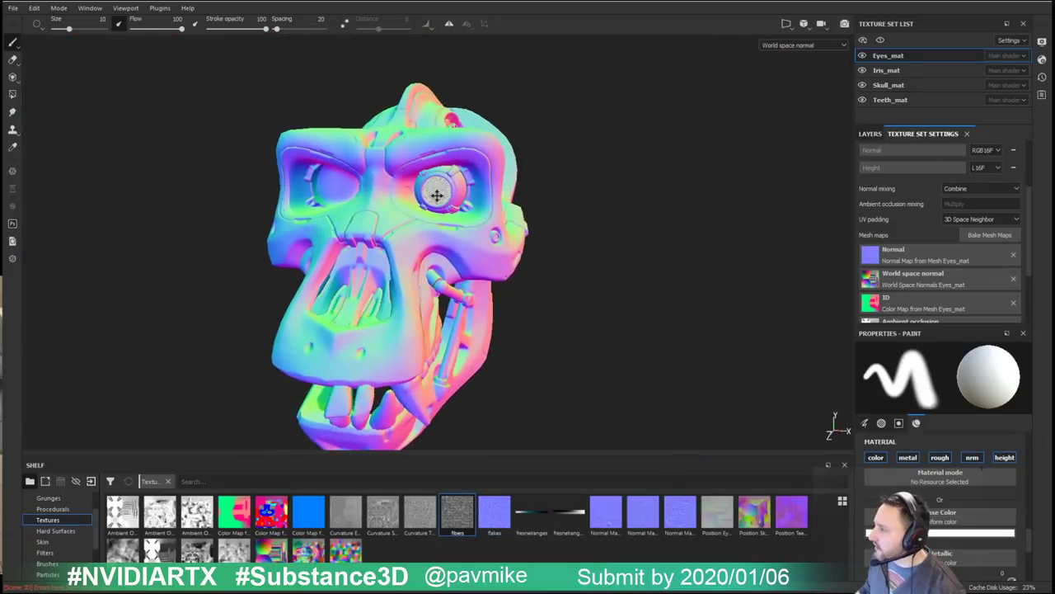
left_click_drag(437, 194, 519, 196, "alt")
key("m")
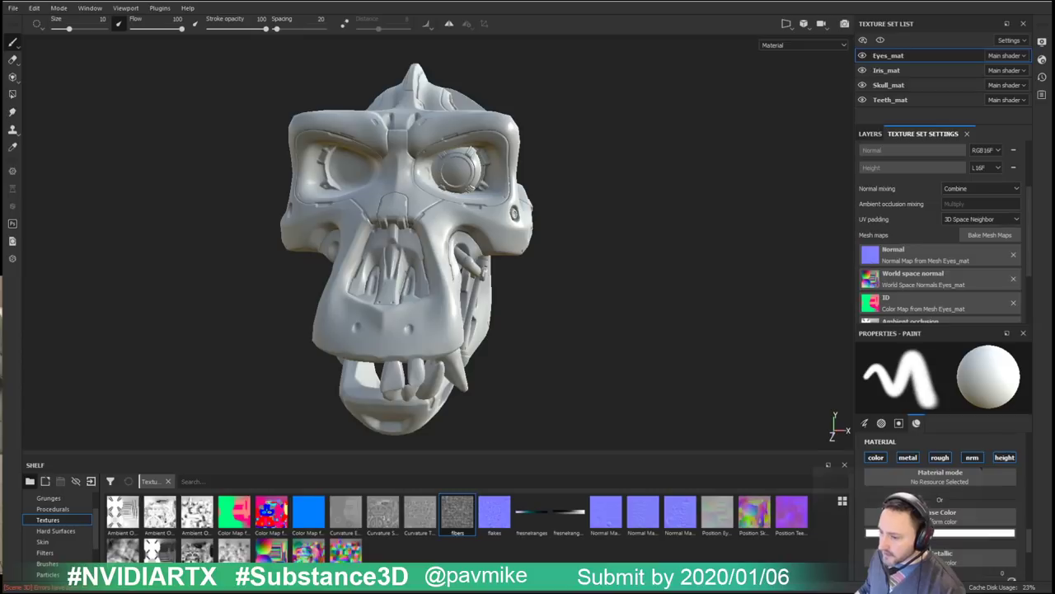
left_click_drag(689, 176, 651, 165, "alt")
Step: Replace the project mesh with ApeSkullALL.fbx in the project configuration, preserving stroke positions on the mesh
left_click(40, 9)
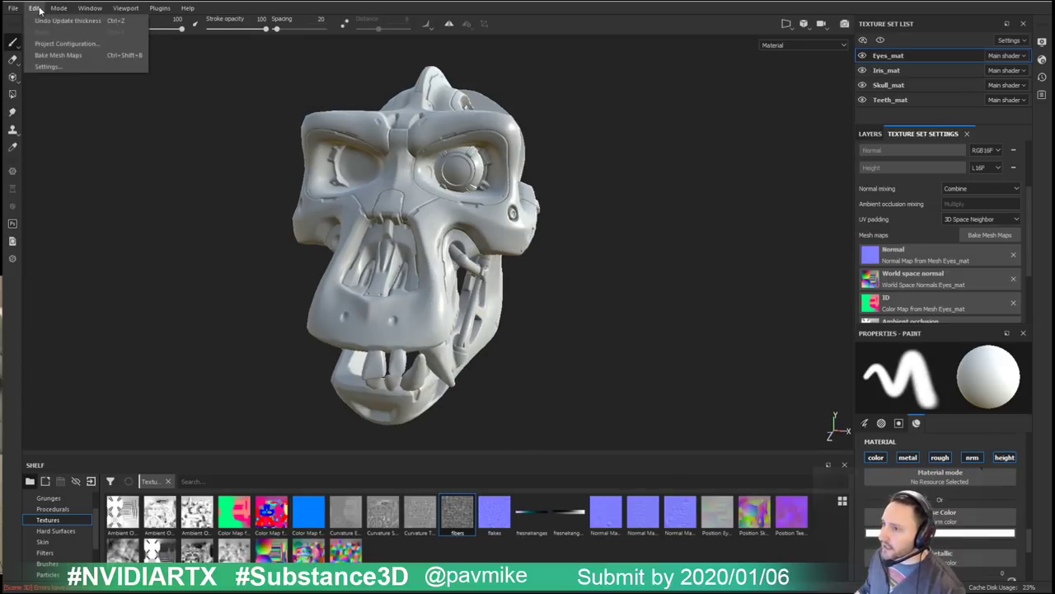
left_click(66, 43)
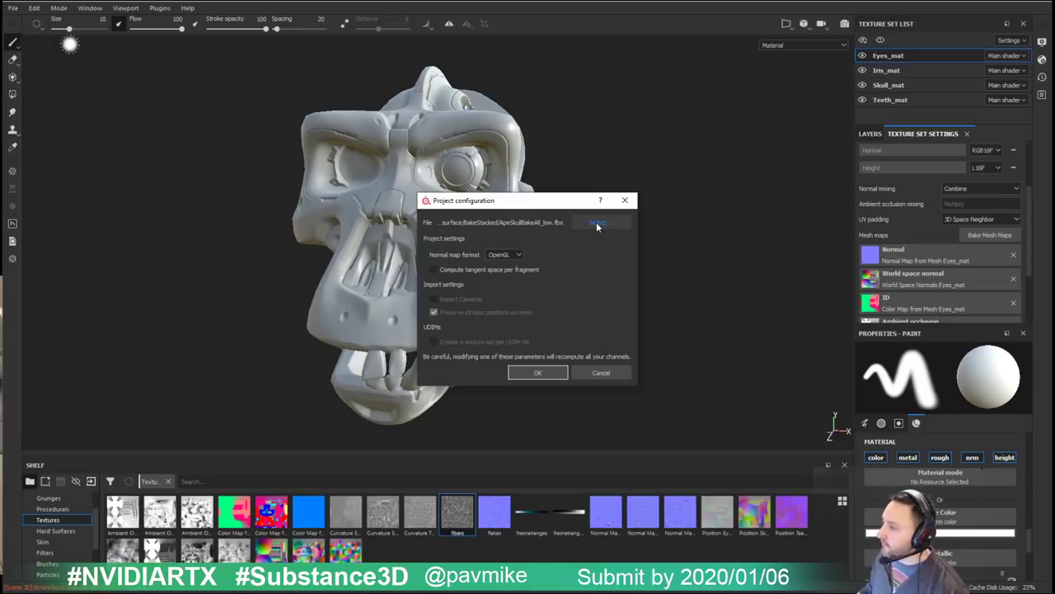
left_click(597, 224)
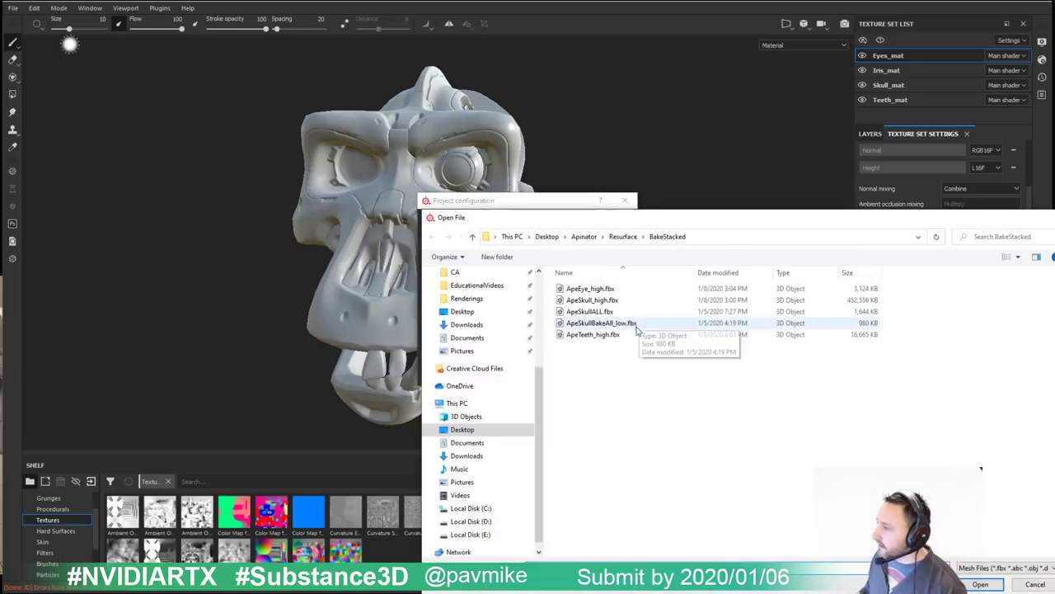
double_click(590, 310)
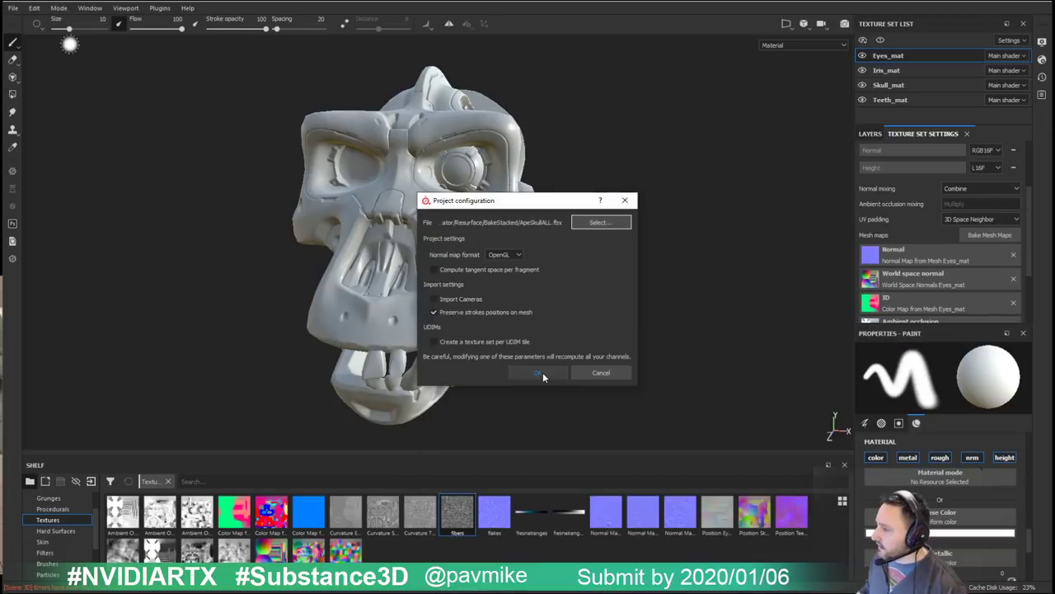
left_click(538, 373)
Step: Inspect the replaced skull mesh from the front and back, then select Skull_mat and show its layer stack
left_click_drag(577, 365, 543, 222, "alt")
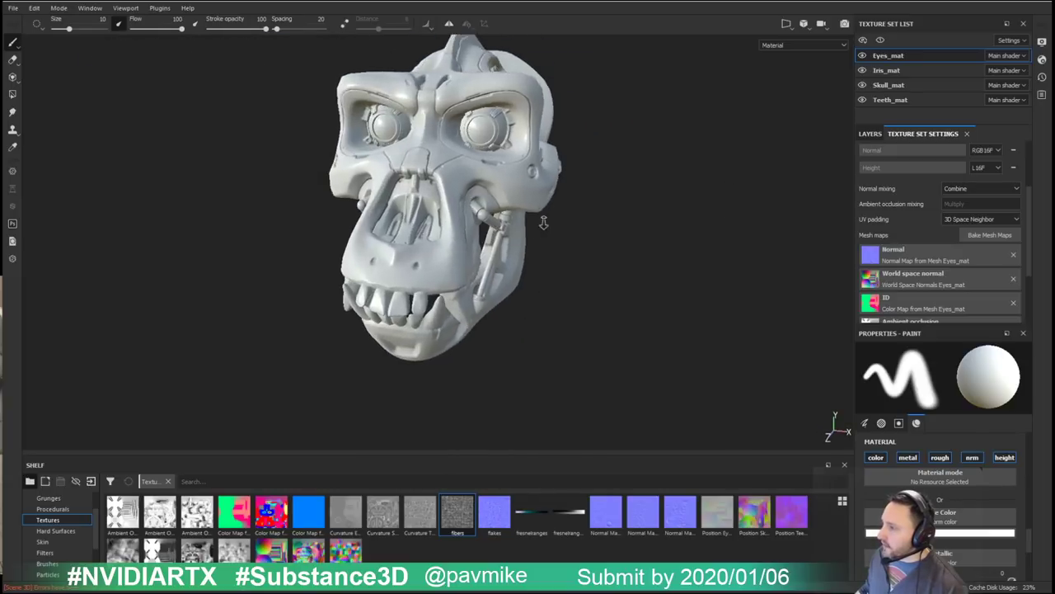
left_click_drag(613, 231, 392, 195, "alt")
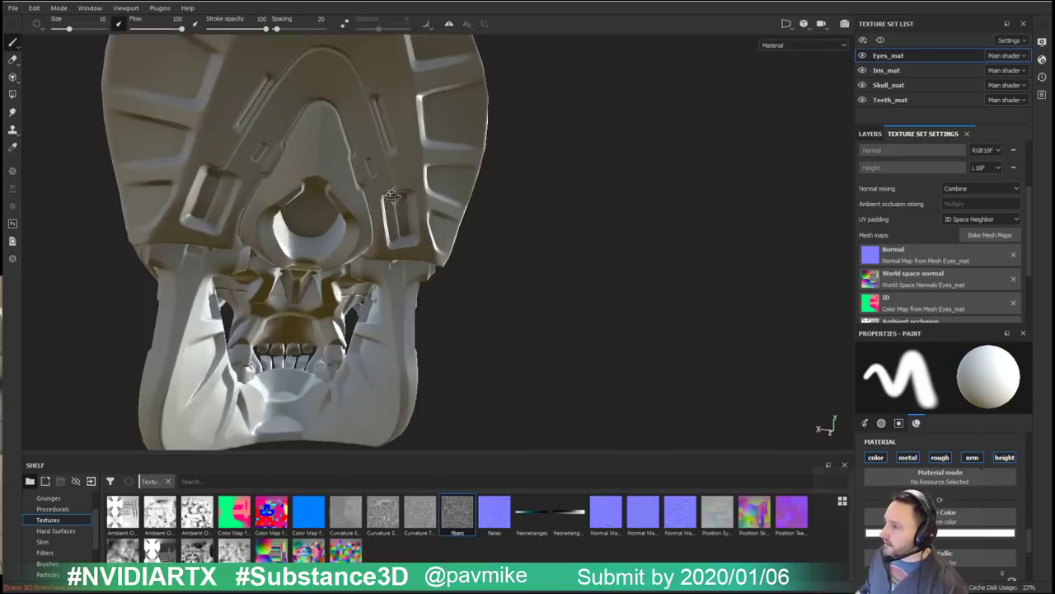
right_click_drag(392, 195, 184, 248, "alt")
middle_click_drag(397, 168, 473, 180, "alt")
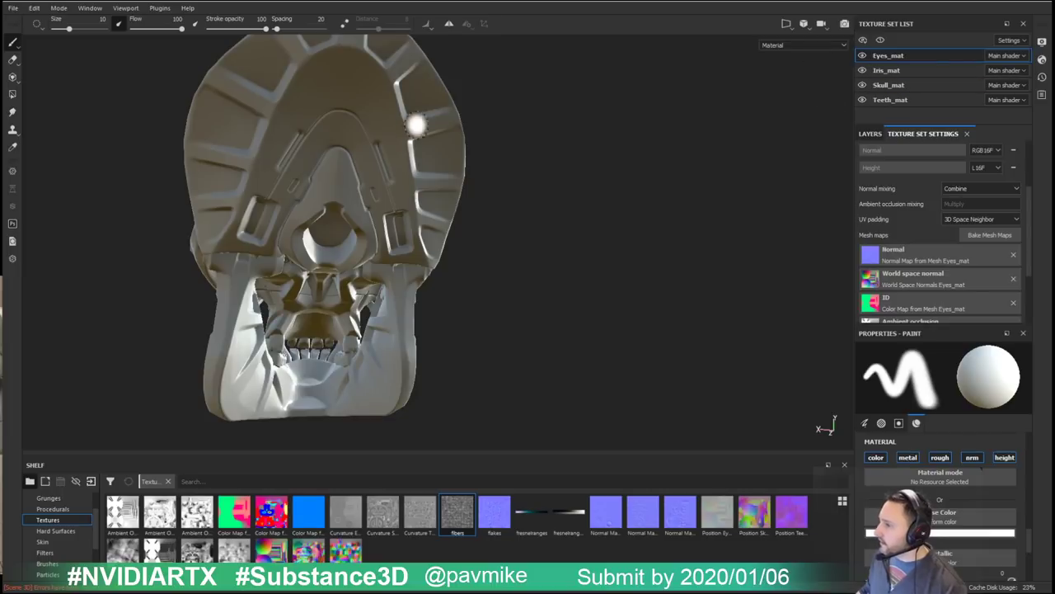
left_click(888, 85)
left_click(870, 133)
left_click_drag(825, 143, 649, 196, "alt")
left_click_drag(730, 209, 618, 217, "alt")
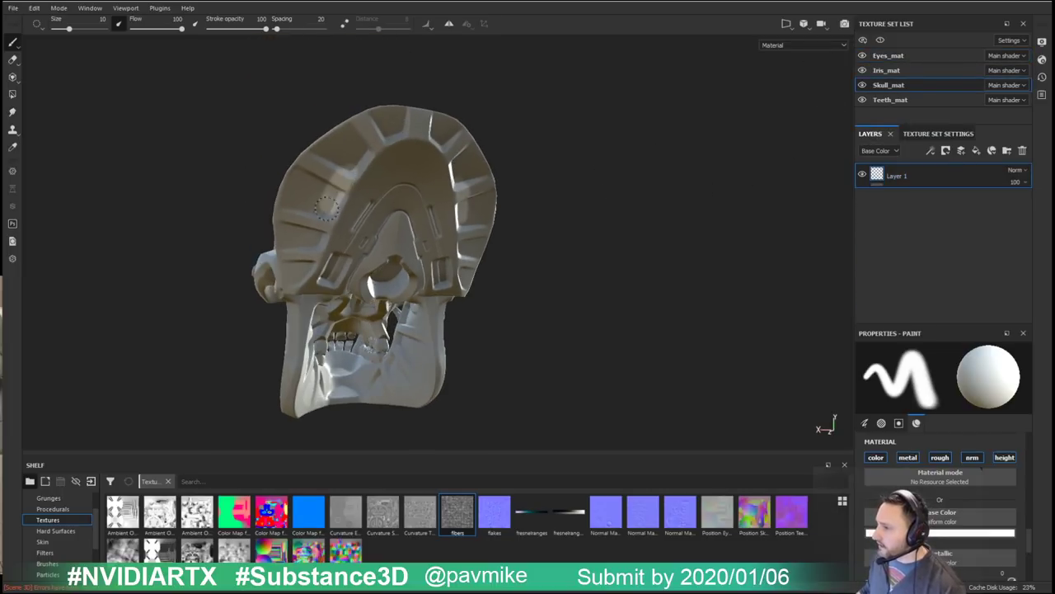
Step: Try brush strokes on the back of the skull in Layer 1 and undo them
key("ctrl+z")
mouse_move(353, 184)
left_mouse_down()
mouse_move(334, 203)
mouse_move(379, 179)
left_mouse_up()
key("ctrl+z")
key("ctrl+z")
mouse_move(532, 201)
left_mouse_down("alt")
mouse_move(772, 227)
mouse_move(679, 286)
mouse_move(549, 172)
mouse_move(559, 182)
left_mouse_up("alt")
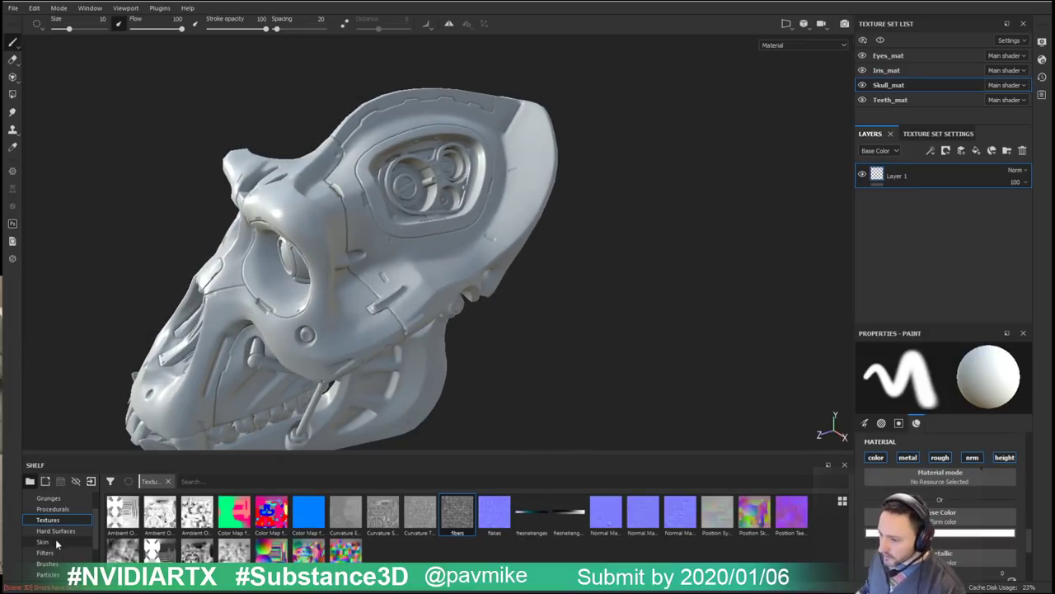
Step: Add a fill layer with a bright blue base color to Skull_mat and give it a black mask
left_click(975, 151)
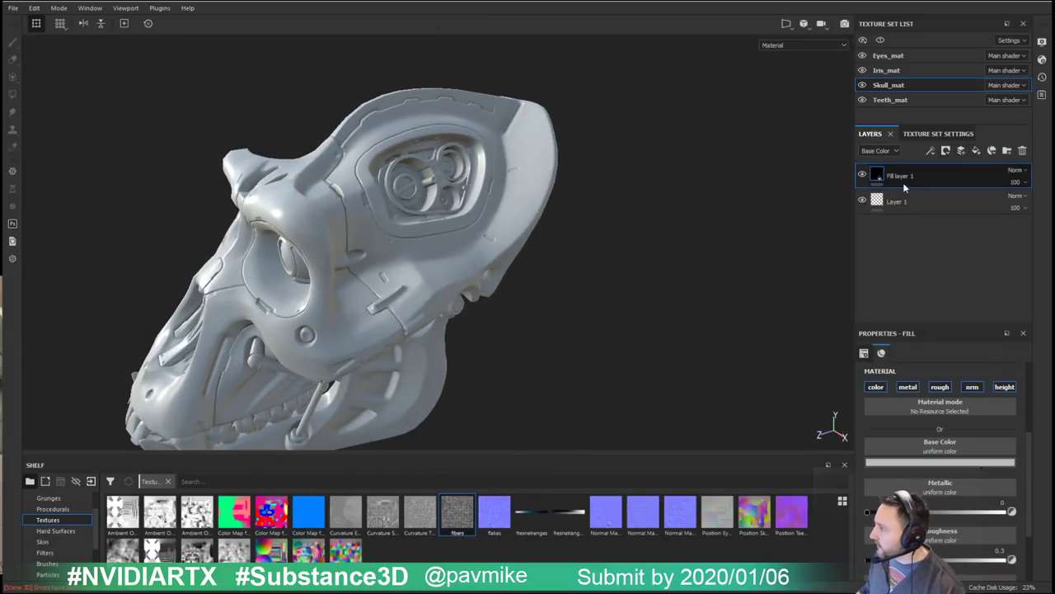
left_click(928, 462)
left_click(1022, 512)
left_click(996, 518)
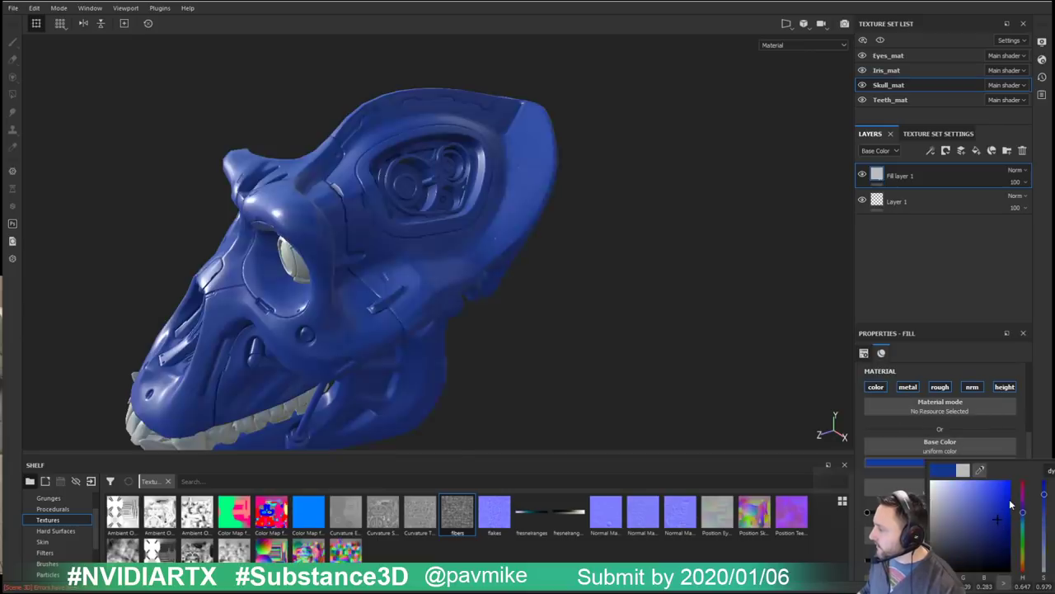
left_click_drag(1010, 505, 1008, 500)
right_click(921, 176)
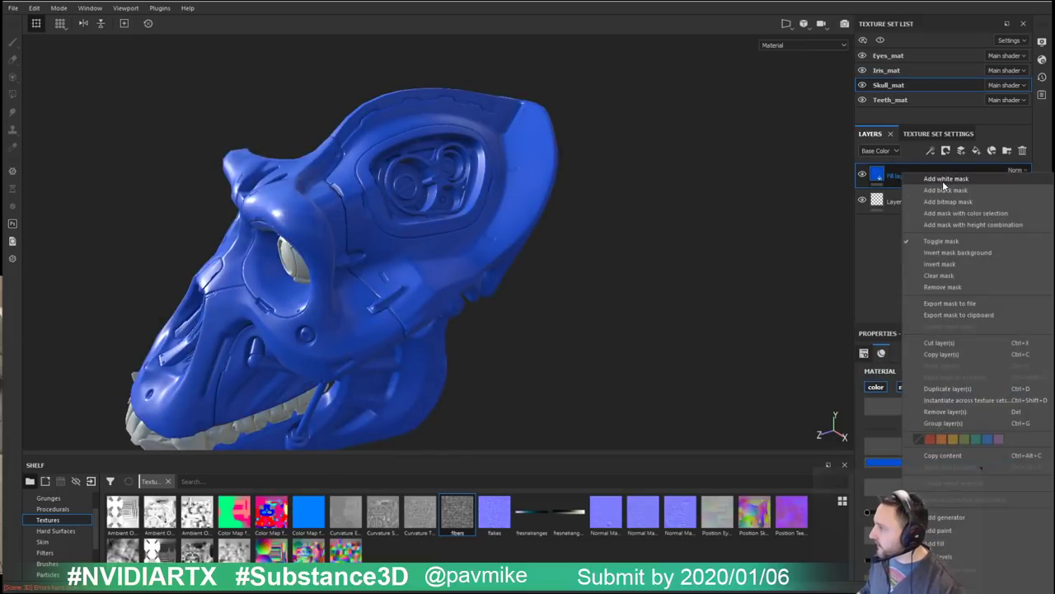
left_click(942, 181)
Step: Search the whole shelf for "roll" and choose the Paint Roller brush that paints WARNING text
scroll(529, 214, "up", 1)
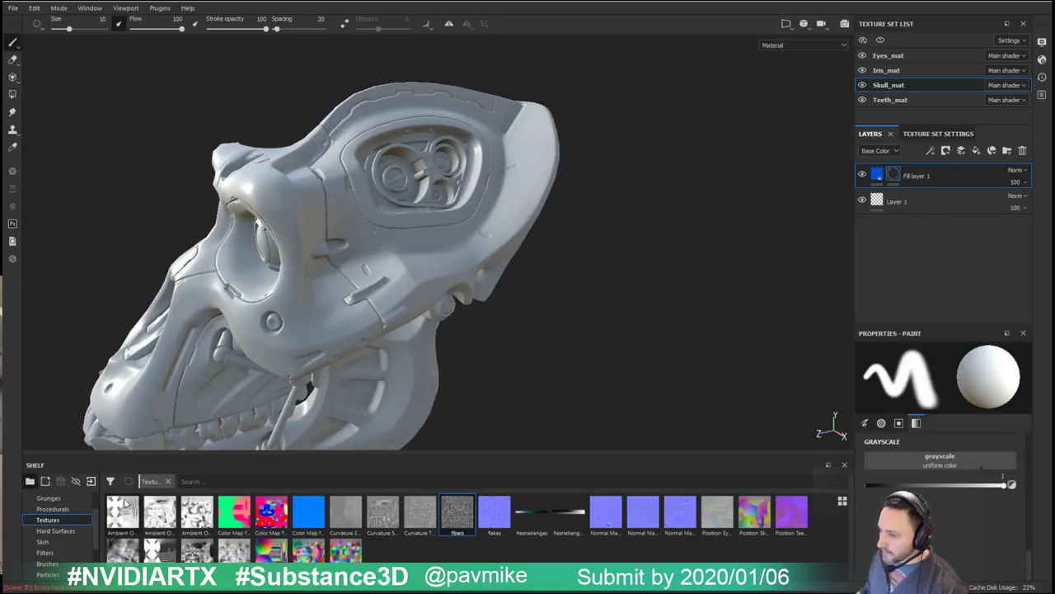
scroll(70, 503, "up", 1)
left_click(65, 498)
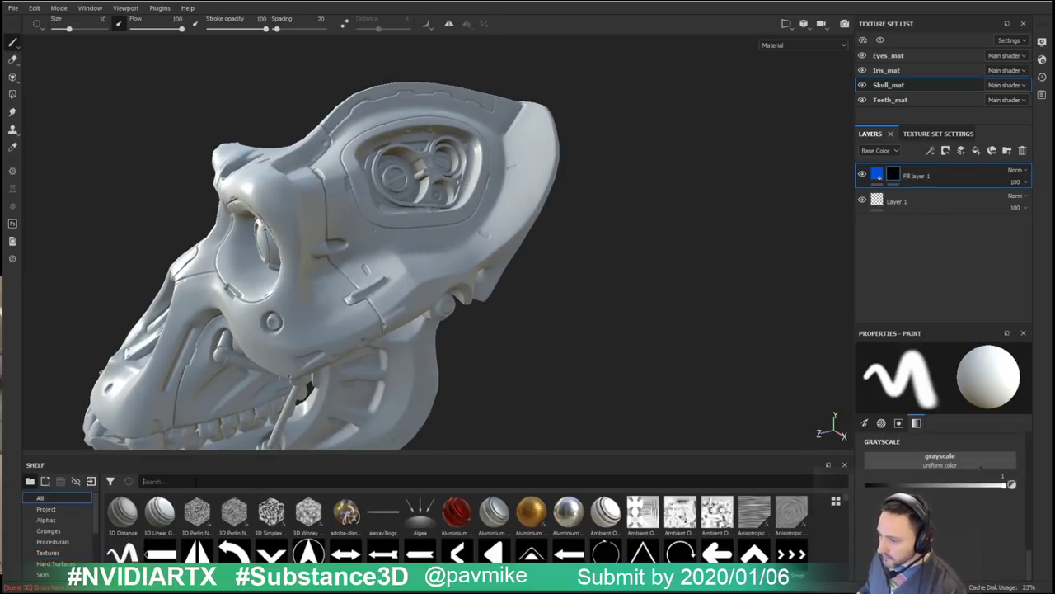
left_click(195, 481)
type("roll")
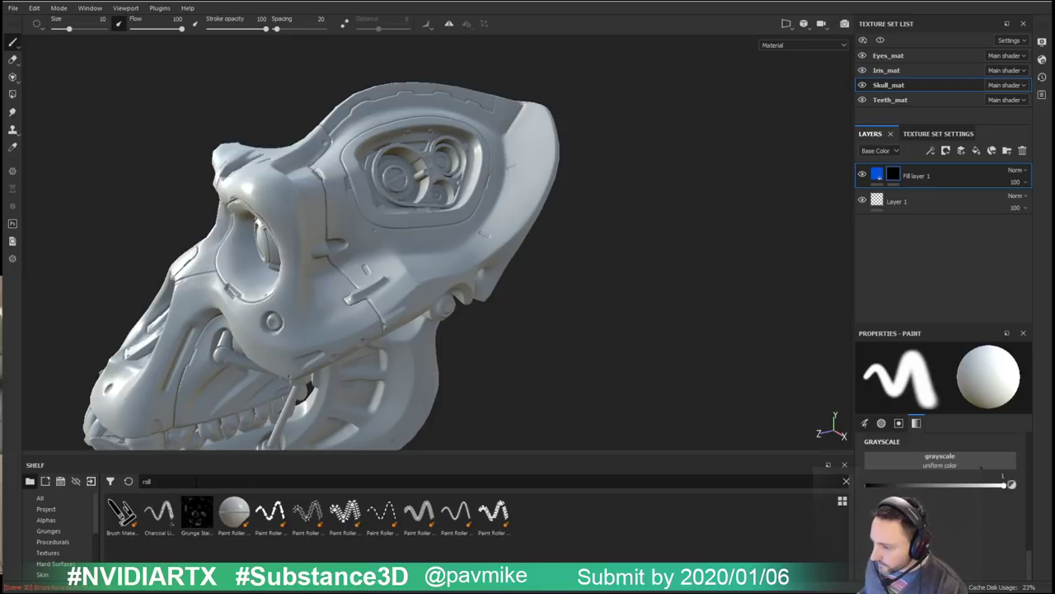
left_click(493, 513)
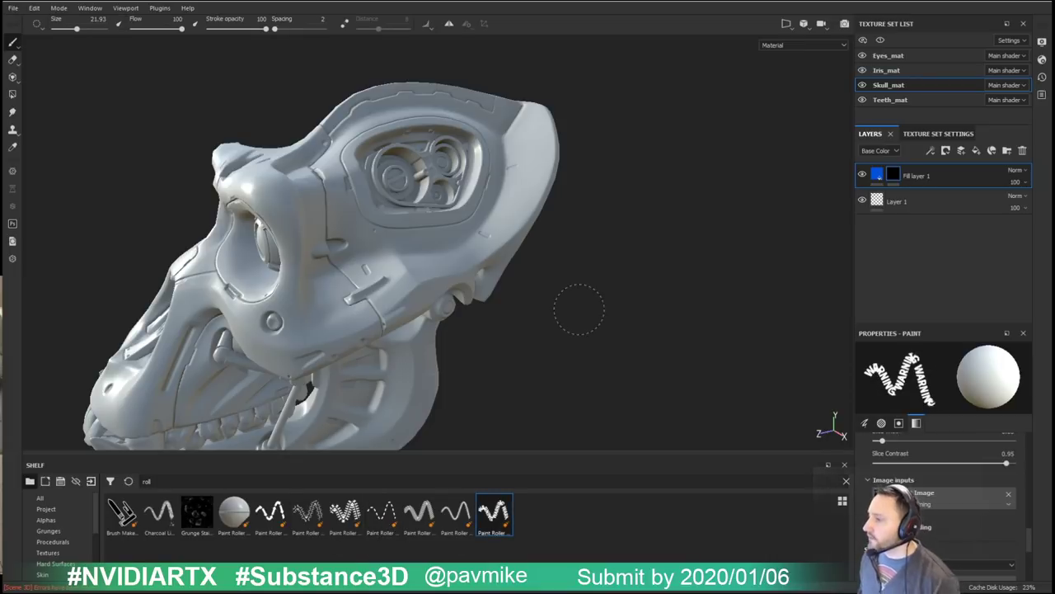
Step: Enlarge the brush to a size of 29.59 and choose the Full Preview Cursor
left_click_drag(372, 260, 398, 231, "alt")
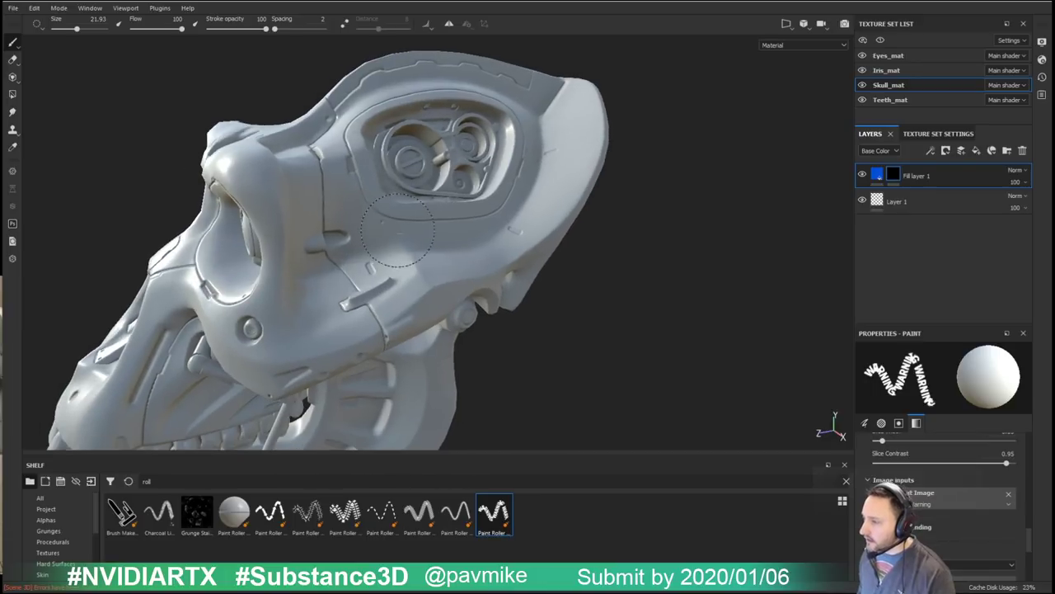
mouse_move(388, 220)
right_mouse_down("ctrl")
mouse_move(486, 220)
mouse_move(392, 220)
right_mouse_up("ctrl")
left_click(38, 25)
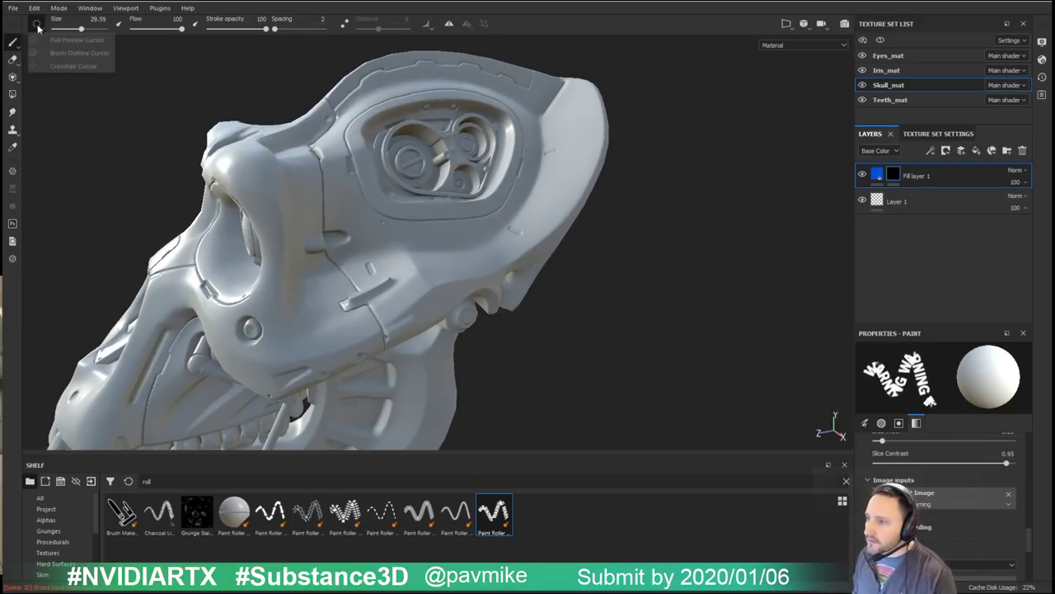
left_click(49, 42)
Step: Try painting WARNING text around the recessed side panel of the skull and undo the strokes
left_click_drag(389, 224, 536, 229)
key("ctrl+z")
mouse_move(376, 233)
left_mouse_down()
mouse_move(448, 235)
mouse_move(545, 191)
mouse_move(536, 144)
left_mouse_up()
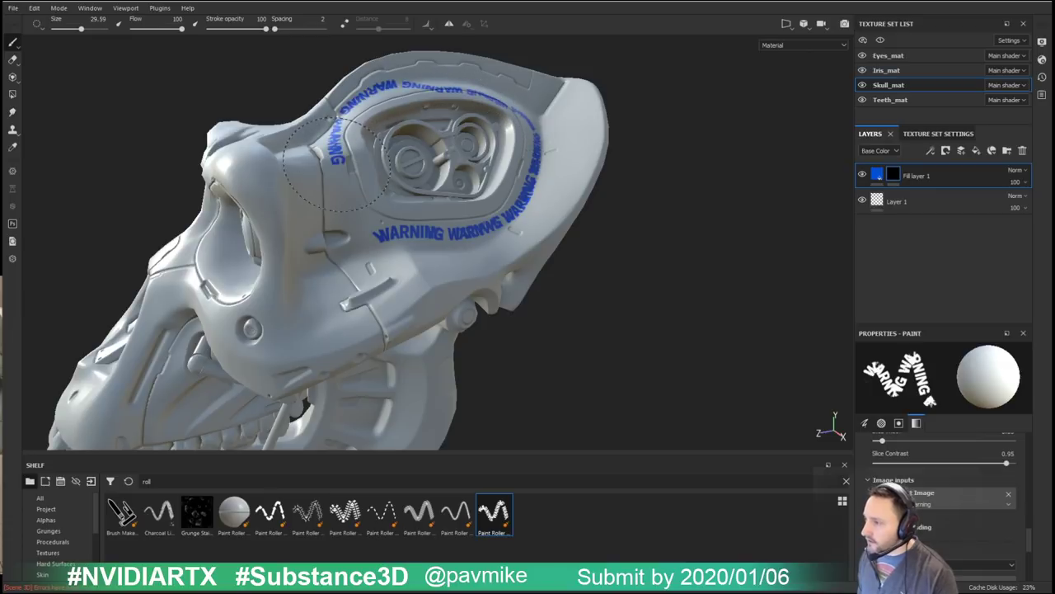
left_click_drag(334, 163, 351, 202)
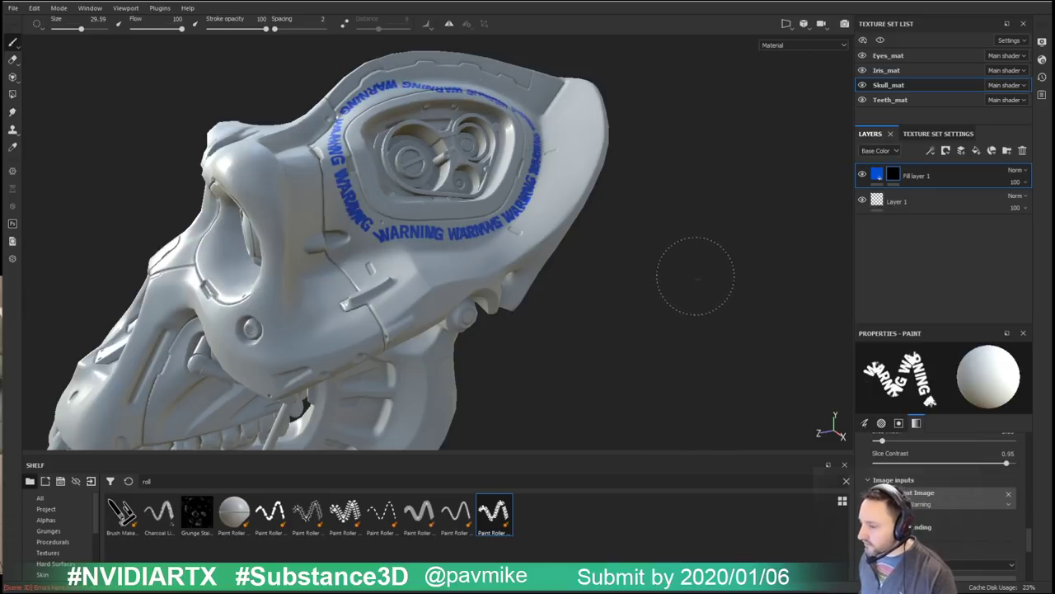
key("ctrl+z")
Step: Try the arrow and split-pattern Paint Roller brushes along the edge of the side panel, undoing each stroke
left_click(270, 513)
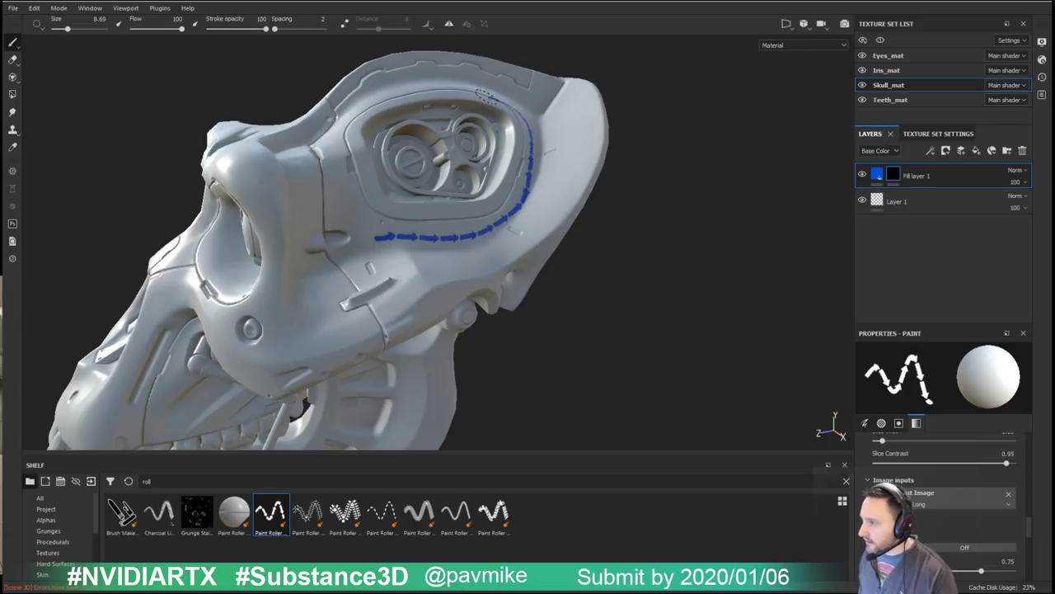
key("ctrl+z")
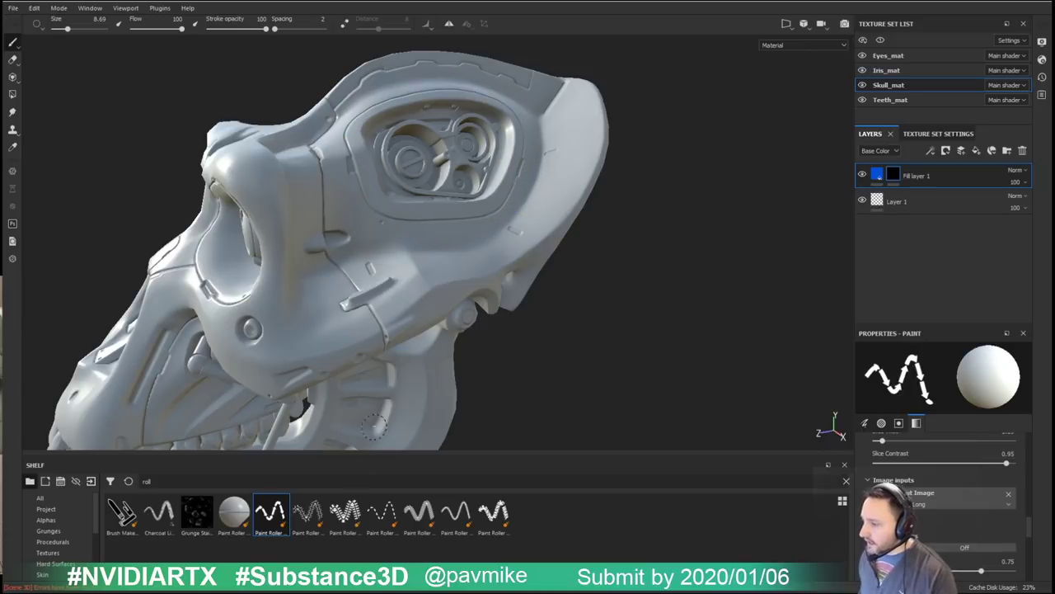
left_click(493, 502)
left_click(307, 512)
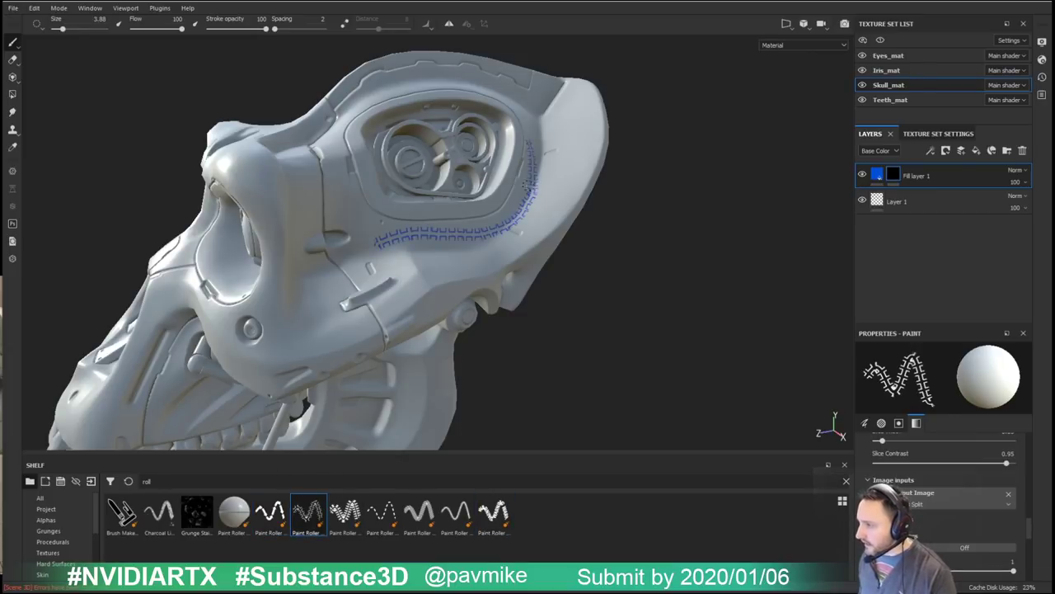
key("ctrl+z")
Step: Switch back to the WARNING Paint Roller brush and paint its text in the mask along the side panel's lower edge
left_click(494, 512)
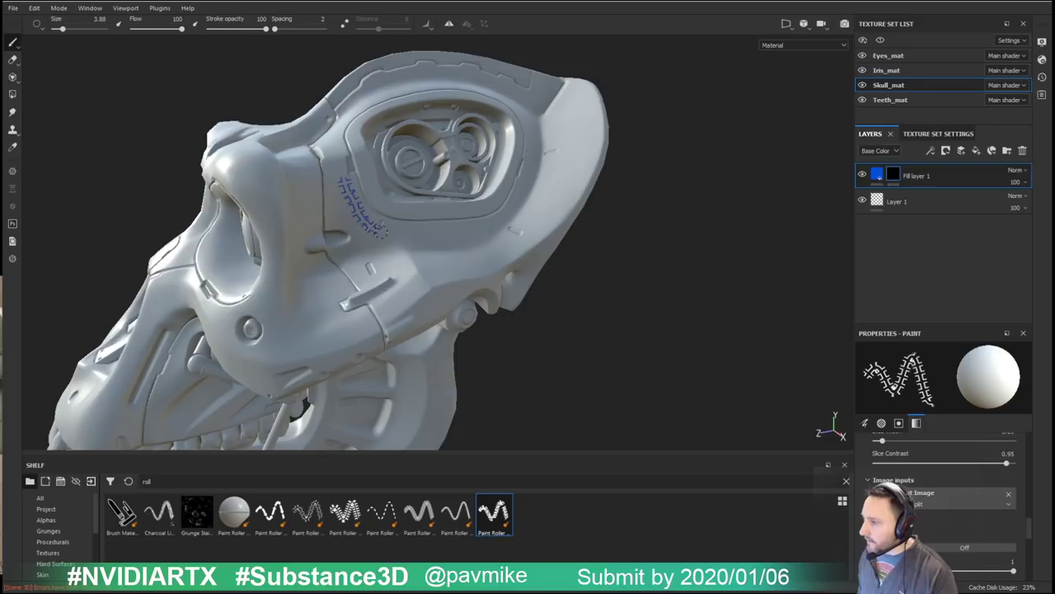
key("ctrl+z")
left_click(493, 513)
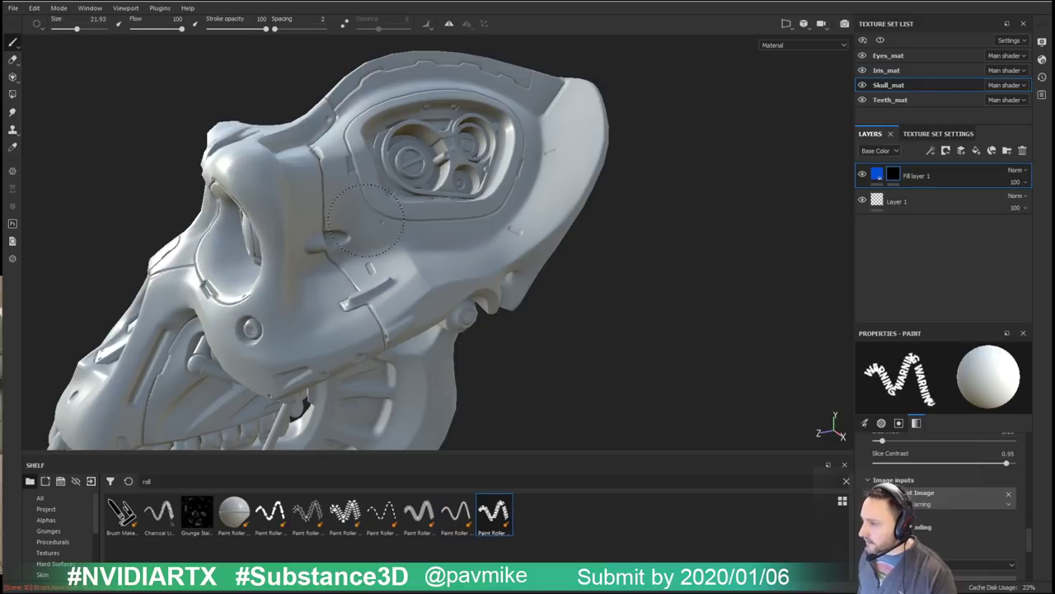
left_click_drag(492, 221, 546, 165)
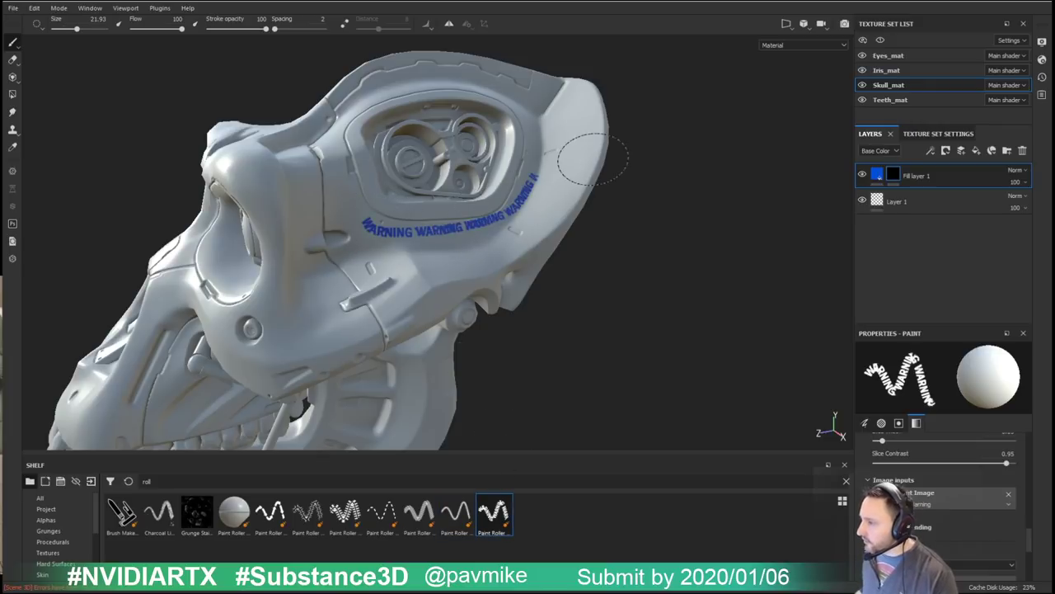
Step: Change the base color of Fill layer 1 from blue to golden yellow
left_click(877, 174)
left_click(940, 462)
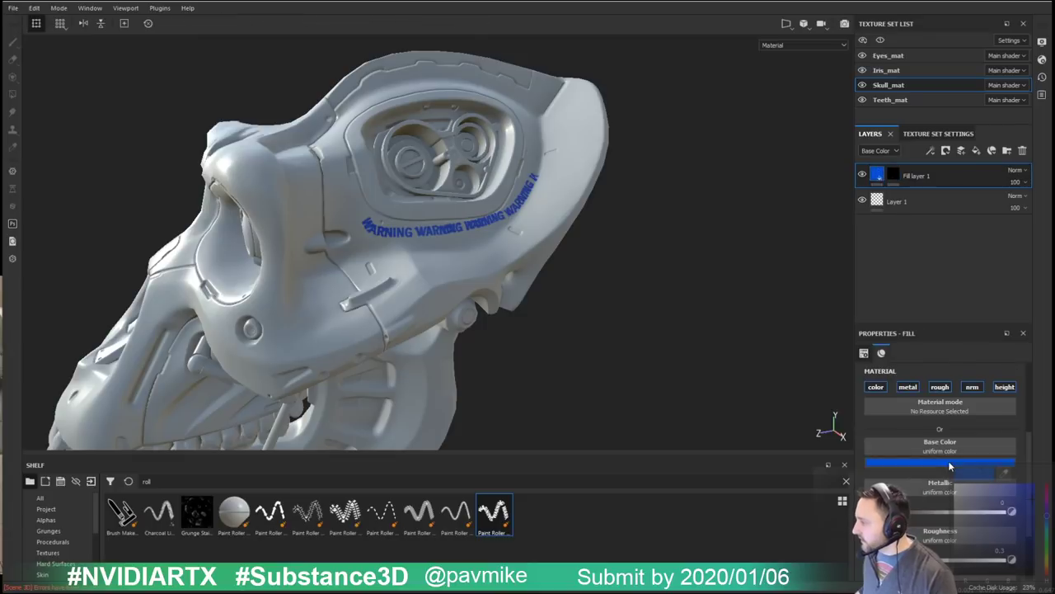
mouse_move(1047, 526)
left_mouse_down()
mouse_move(1047, 486)
mouse_move(1047, 567)
mouse_move(1014, 479)
left_mouse_up()
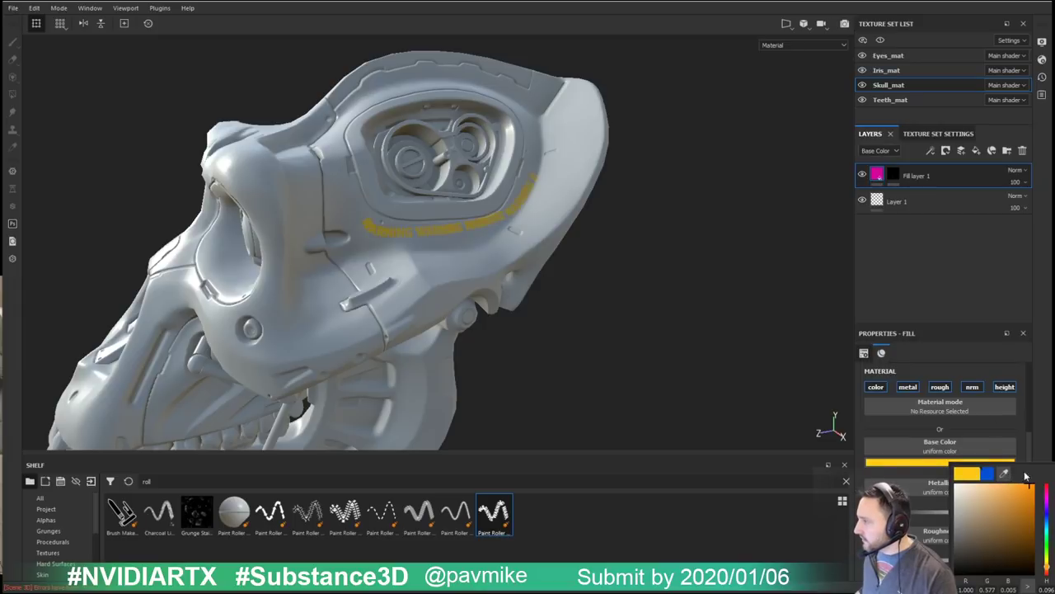
left_click_drag(740, 235, 703, 279, "alt")
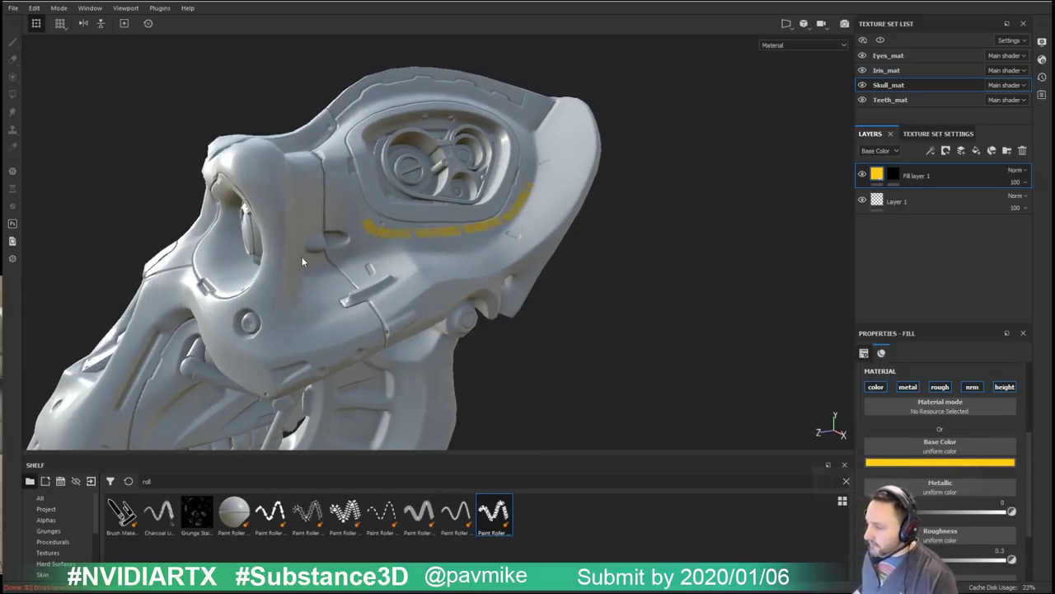
left_click(13, 9)
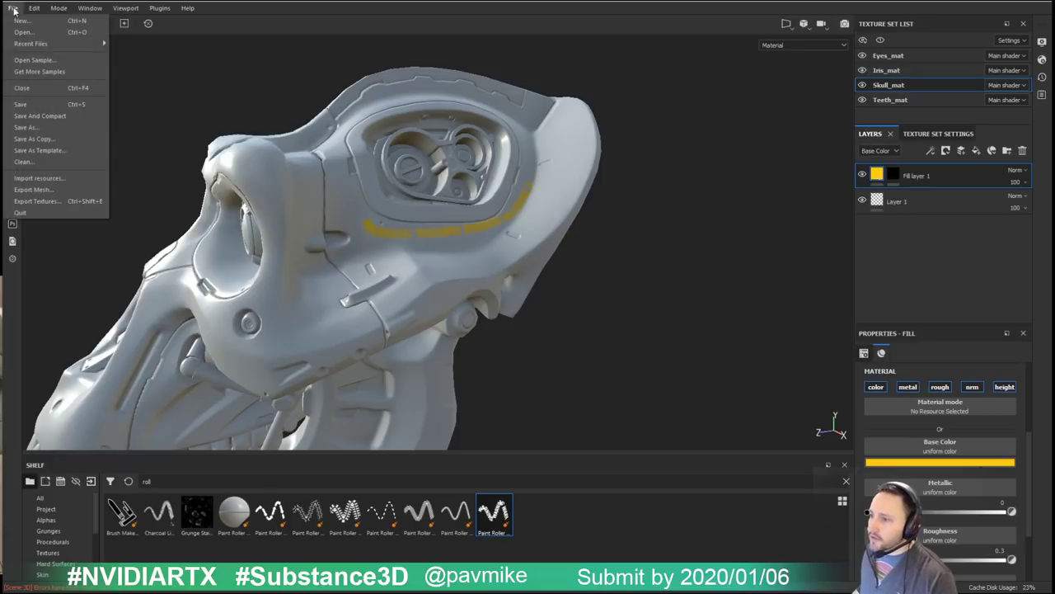
left_click(22, 19)
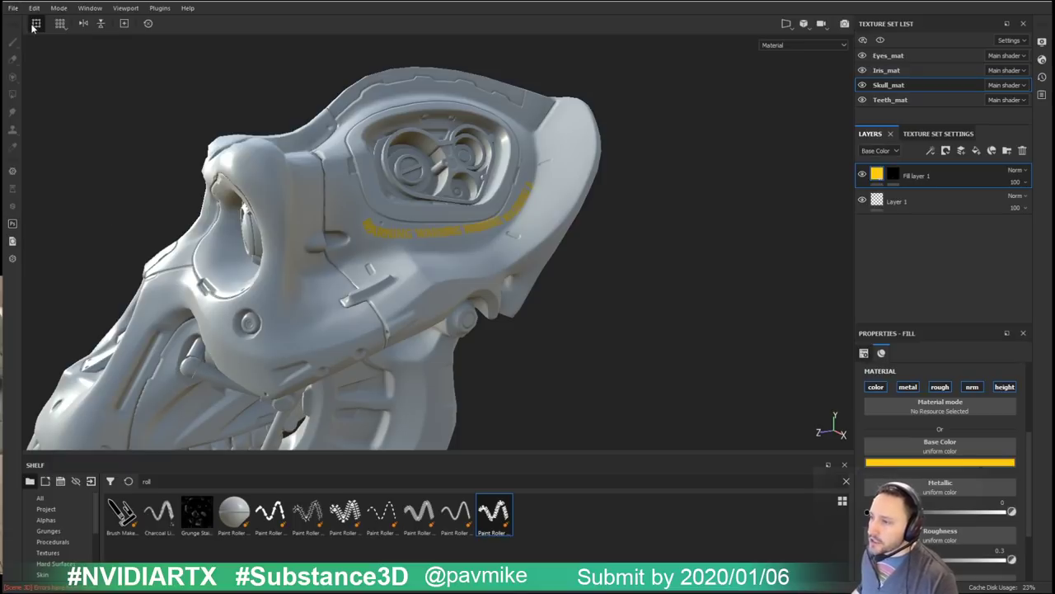
left_click(639, 430)
Step: Close the skull project and open the TilingMaterial.spp sample project
left_click(13, 9)
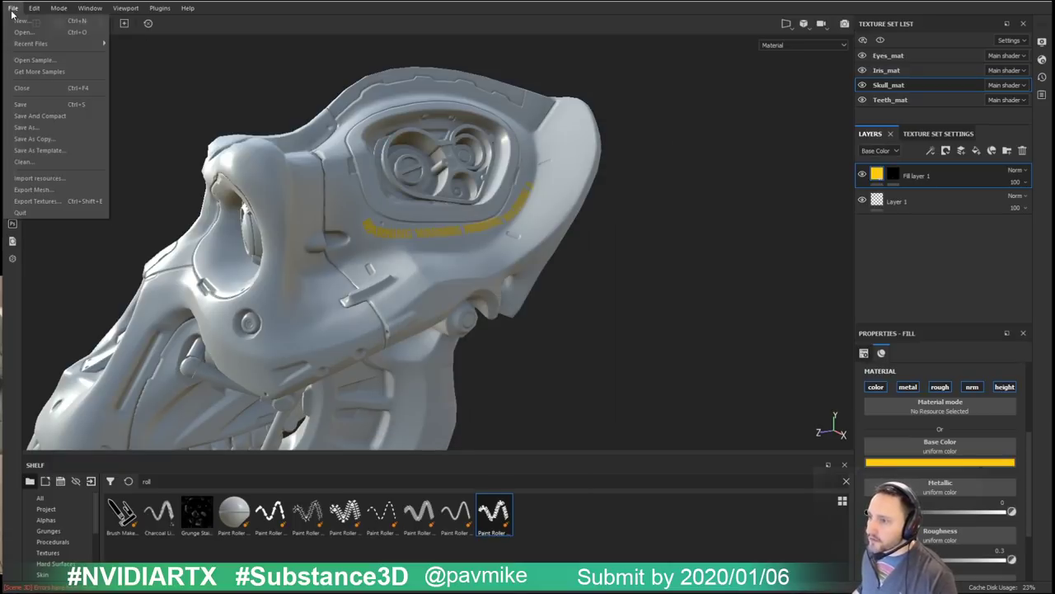
left_click(49, 60)
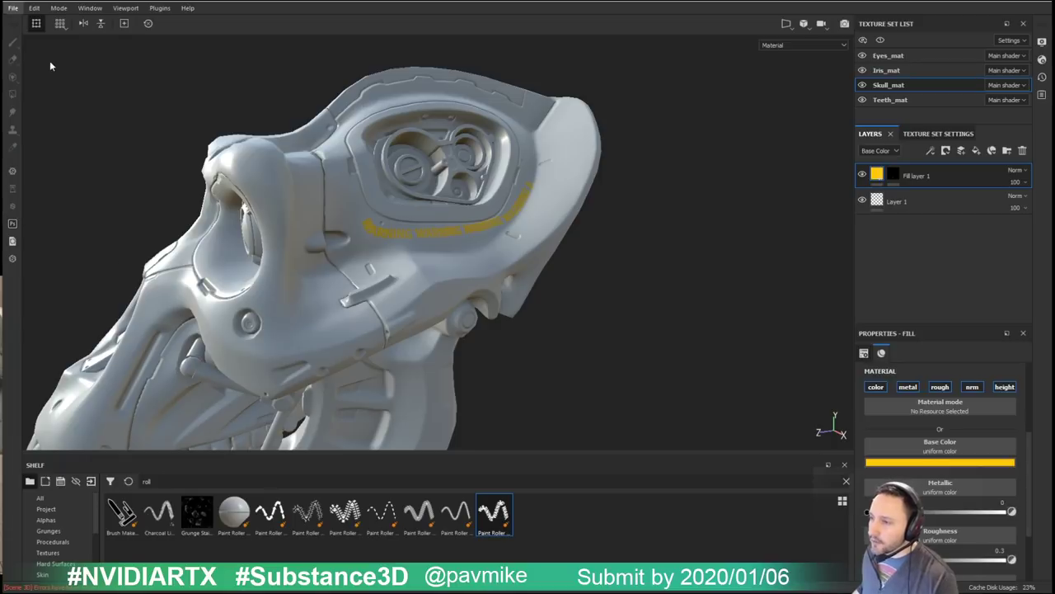
left_click(493, 311)
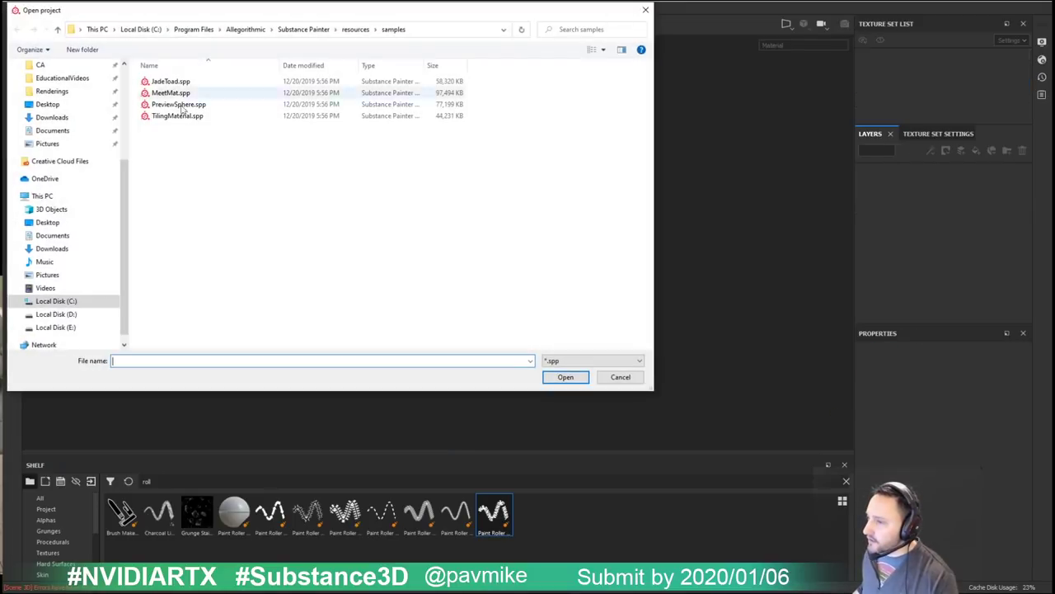
left_click(171, 92)
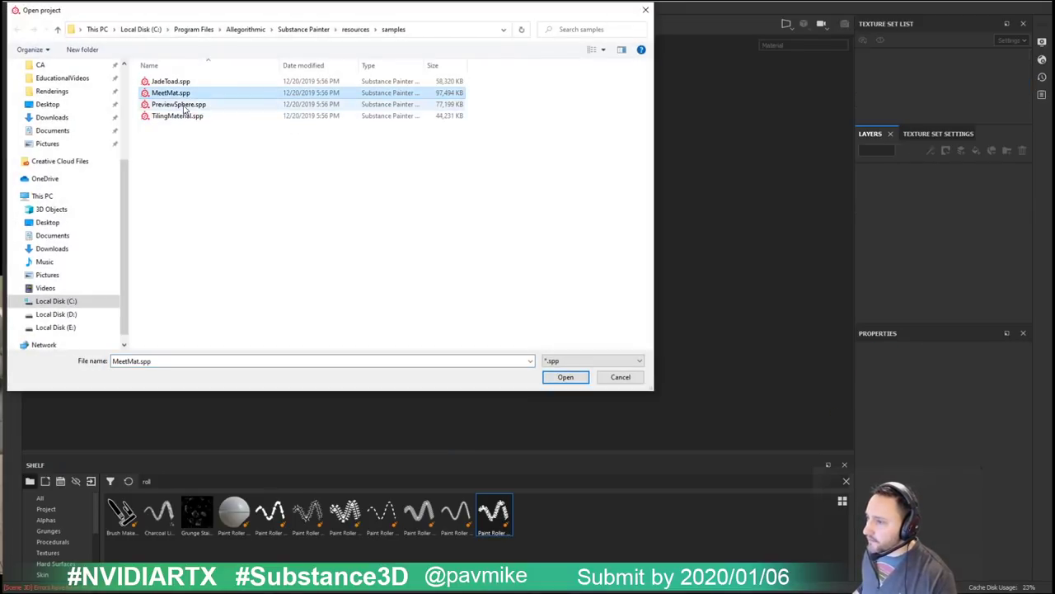
left_click(175, 81)
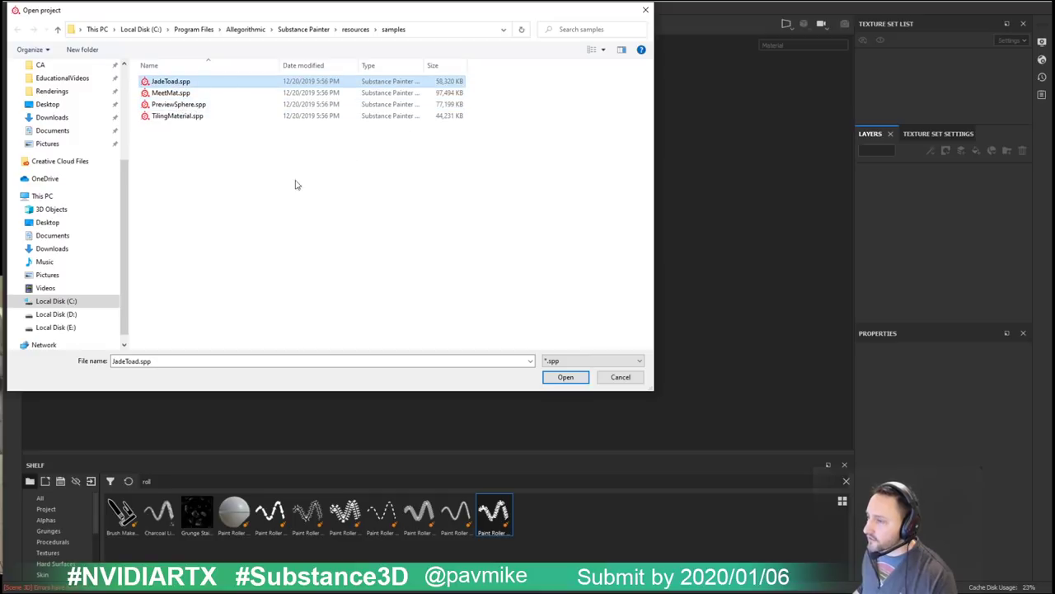
double_click(185, 116)
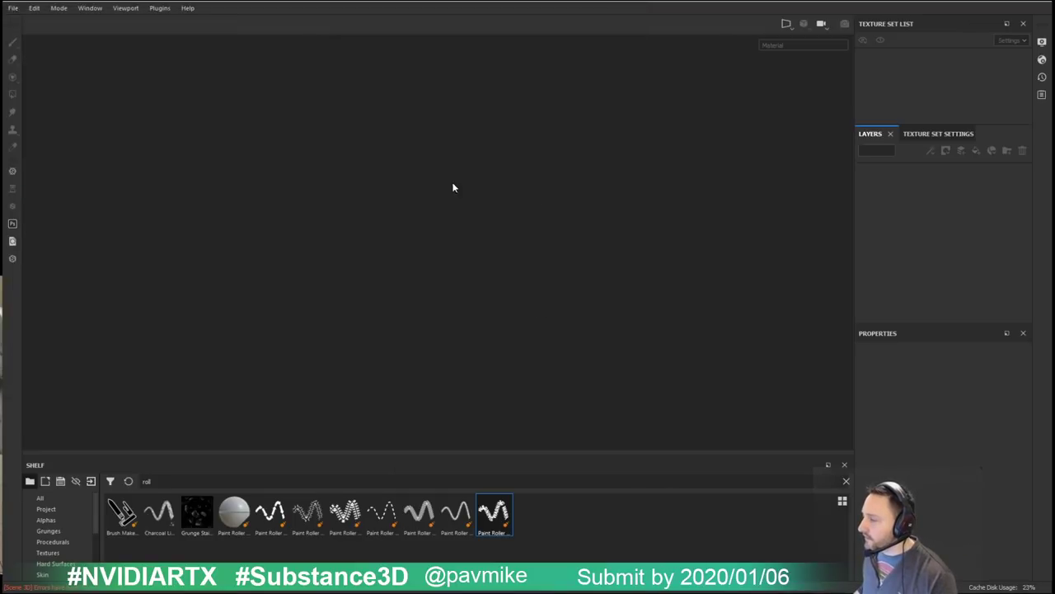
Step: Delete all the sample's layers, from Height To Normal down to Base, leaving the plane bare
left_click_drag(536, 285, 518, 233, "alt")
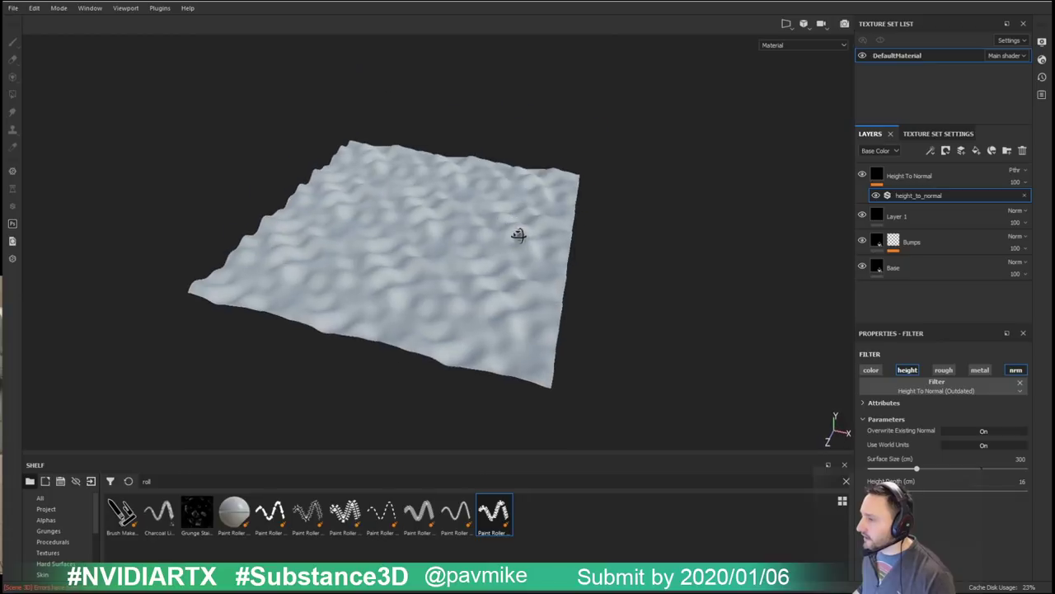
left_click(947, 276, "shift")
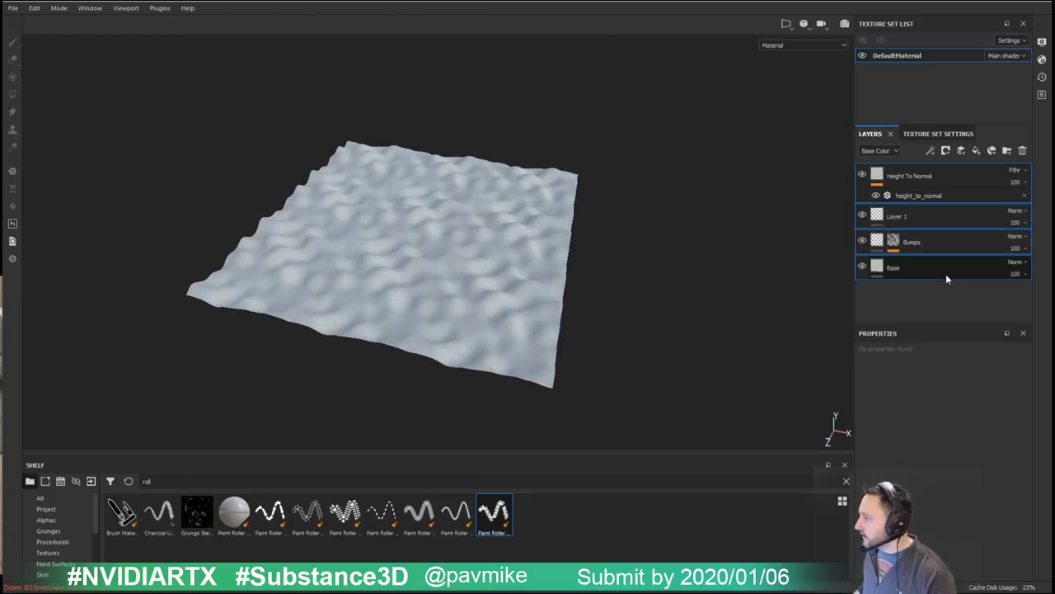
key("Delete")
left_click_drag(620, 188, 649, 228, "alt")
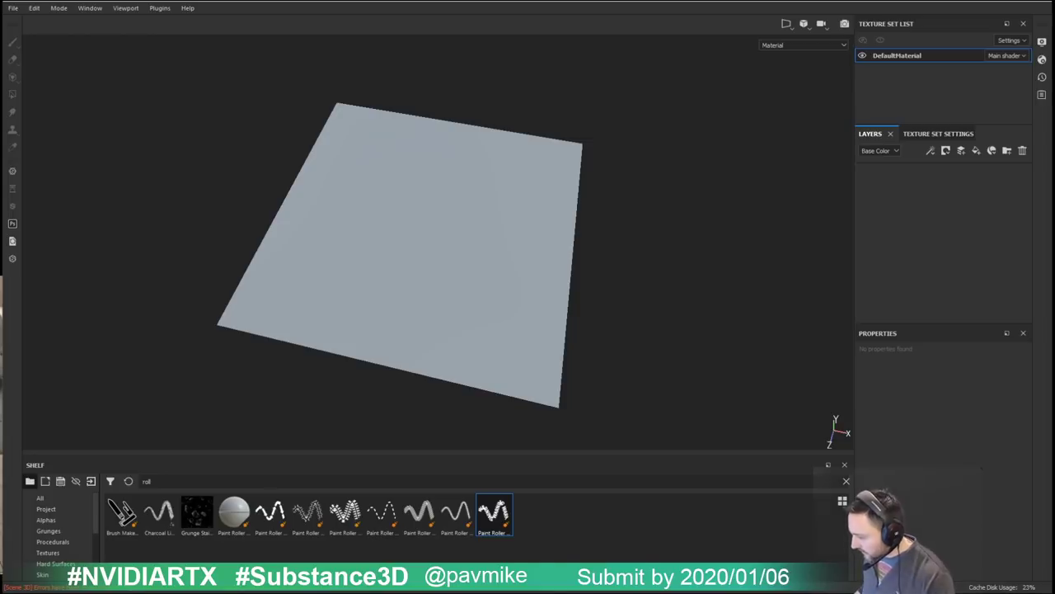
Step: Switch to Chrome and open the ZBrush 2020 artwork page from the ArtStation portfolio
left_click_drag(0, 21, 748, 22)
left_click(63, 32)
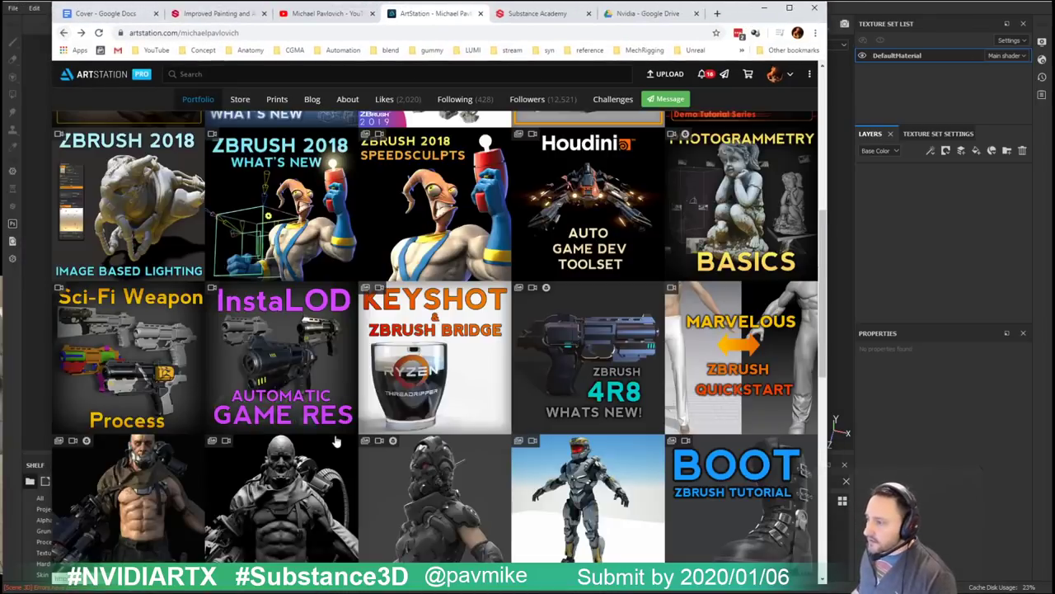
scroll(383, 427, "up", 3)
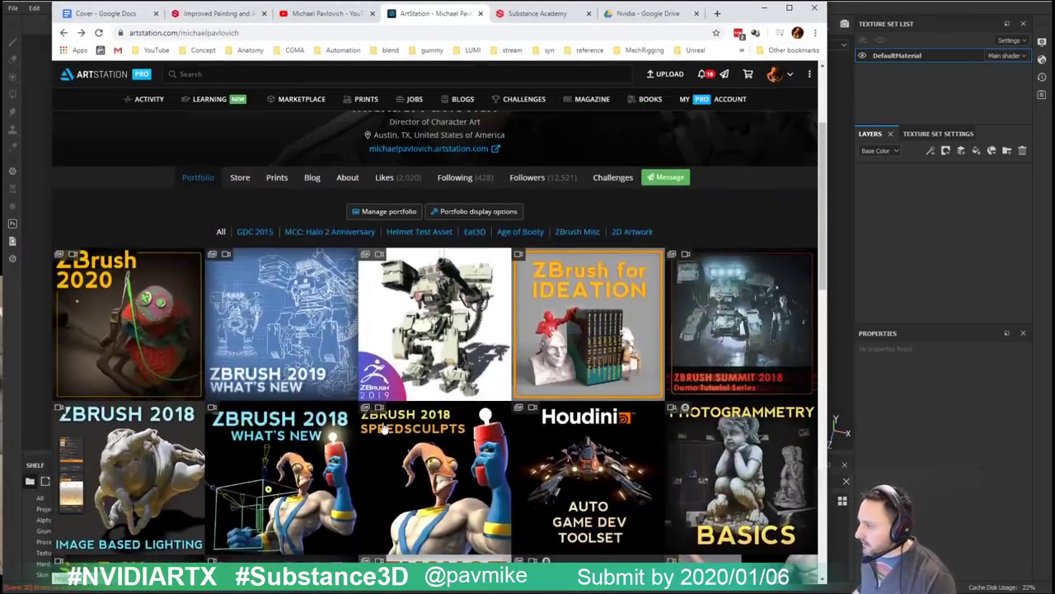
left_click(140, 346)
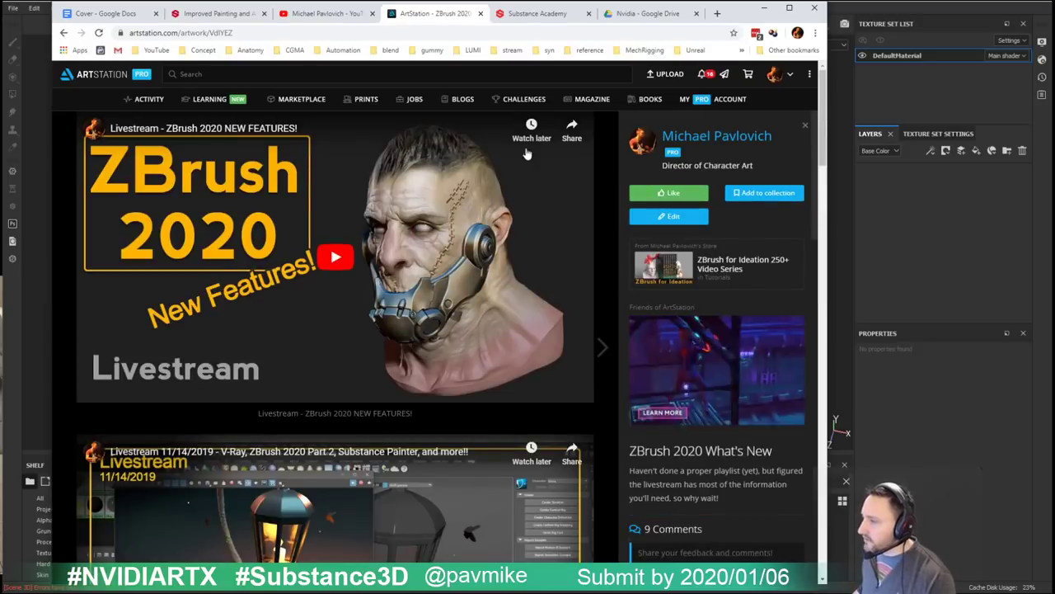
Step: Find the close-up render of the patchwork creature with needle and green thread on the artwork page and download it
scroll(420, 191, "down", 8)
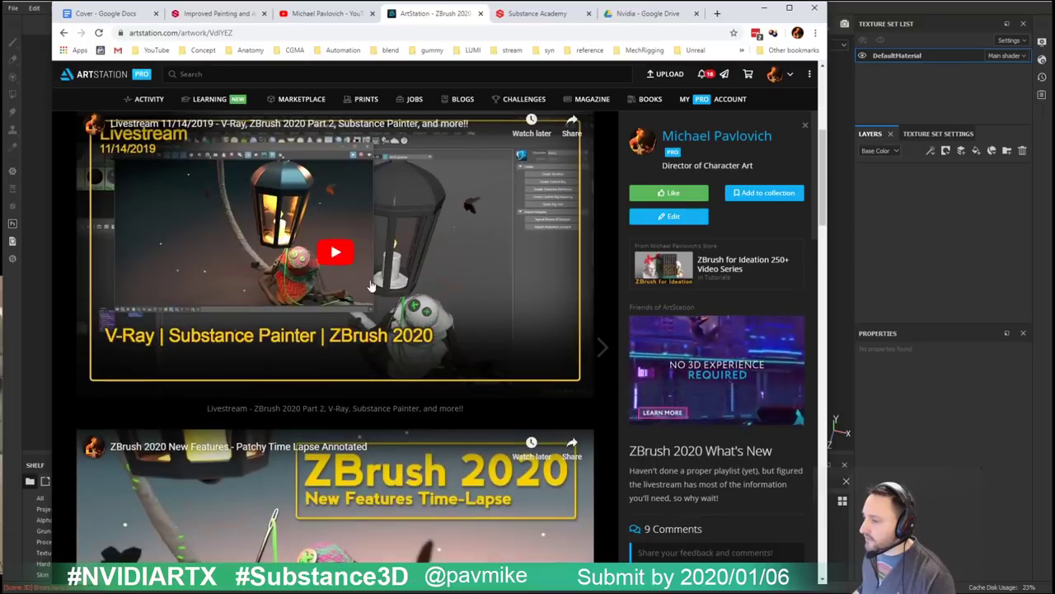
scroll(373, 284, "down", 10)
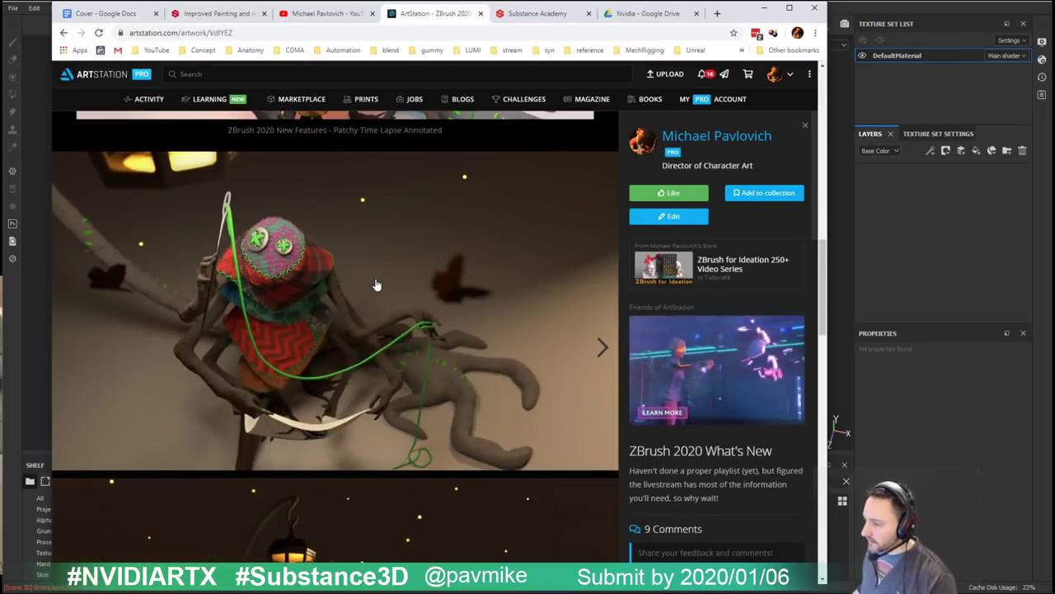
scroll(376, 284, "down", 9)
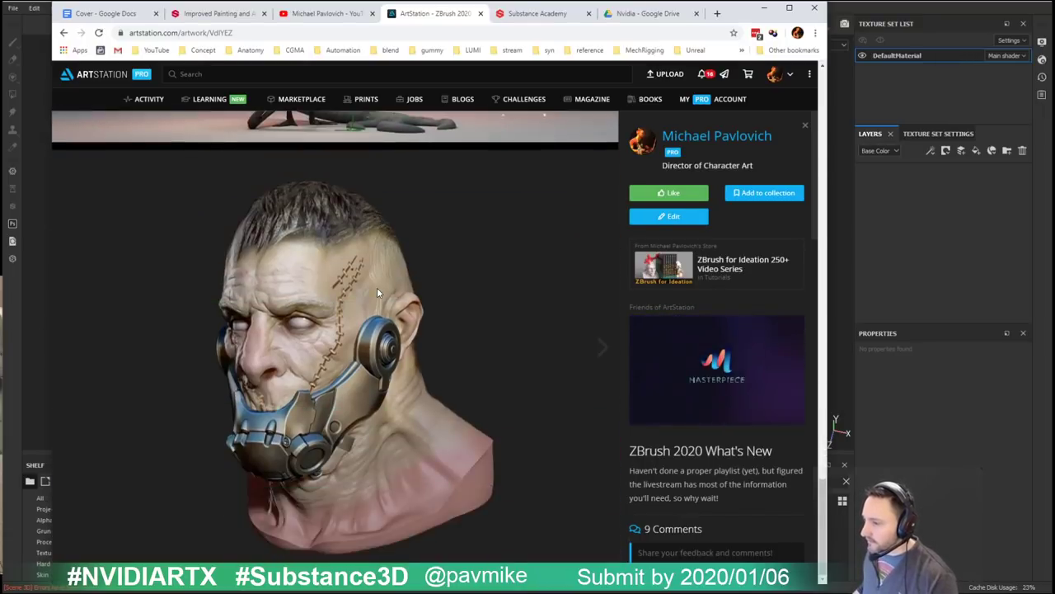
scroll(380, 286, "up", 6)
scroll(387, 286, "up", 2)
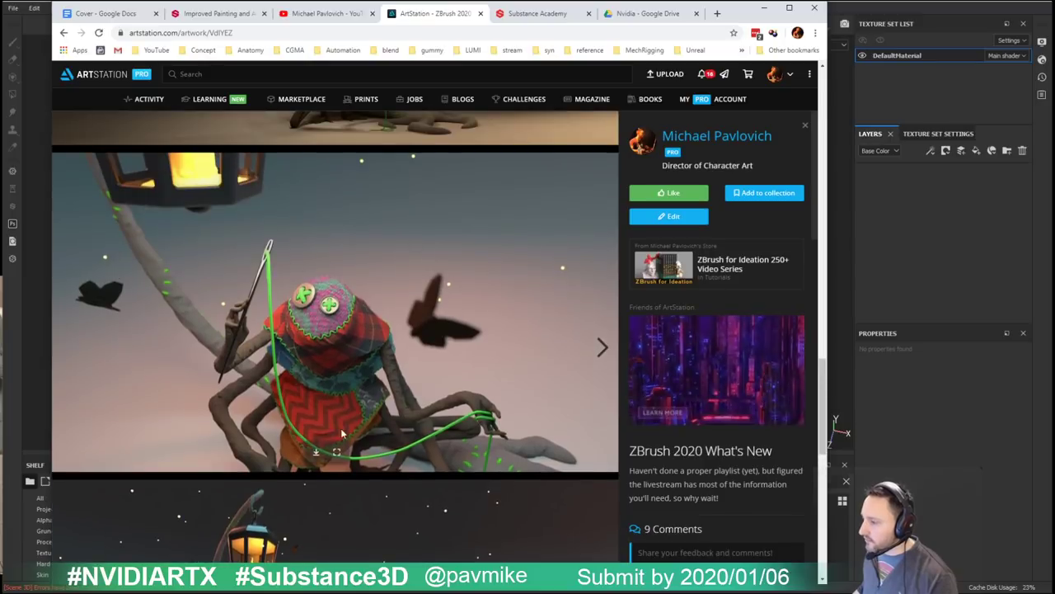
left_click(317, 453)
Step: Switch back to Substance Painter and import the downloaded close-up image as a texture into the current session
key("alt+Tab")
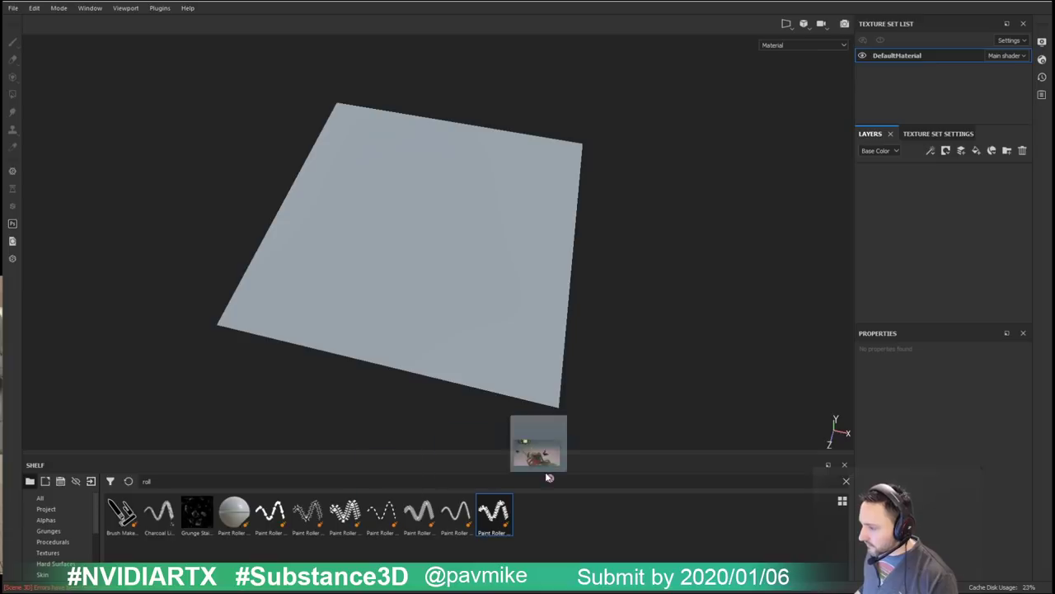
left_click_drag(536, 436, 569, 515)
left_click(694, 425)
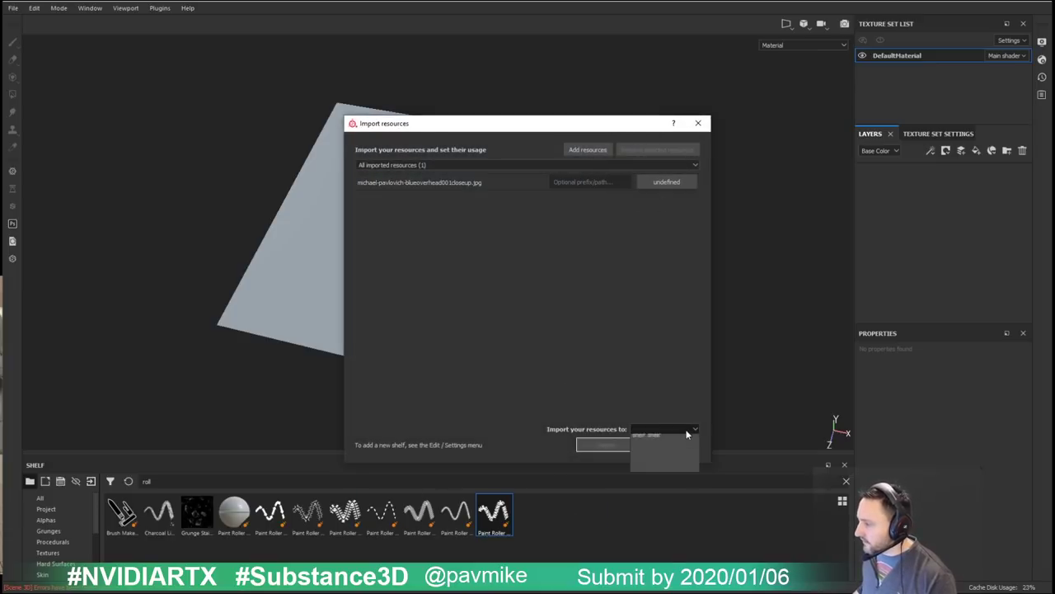
left_click(673, 444)
left_click(658, 182)
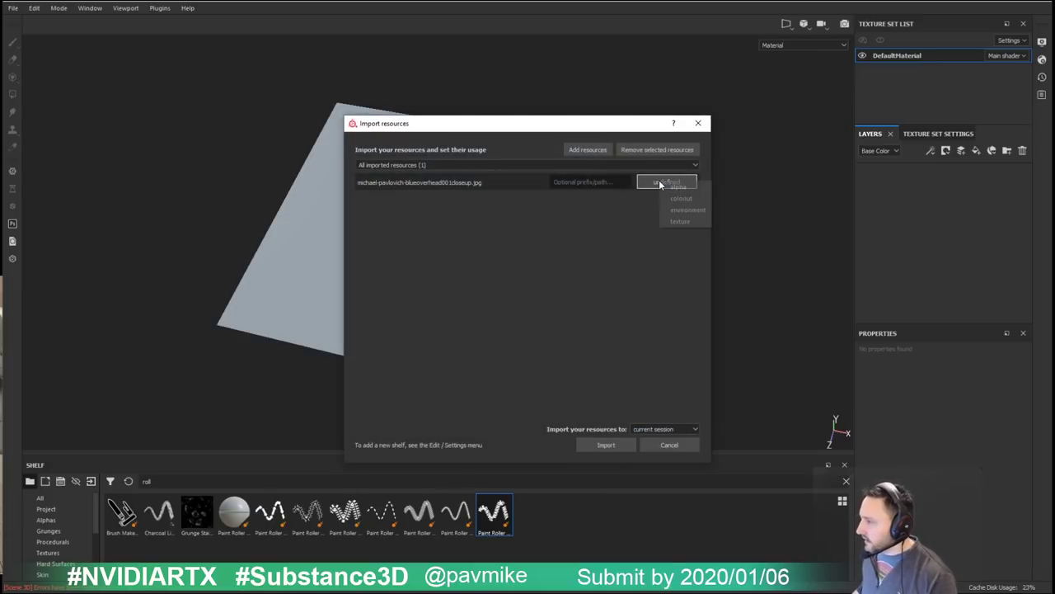
left_click(589, 445)
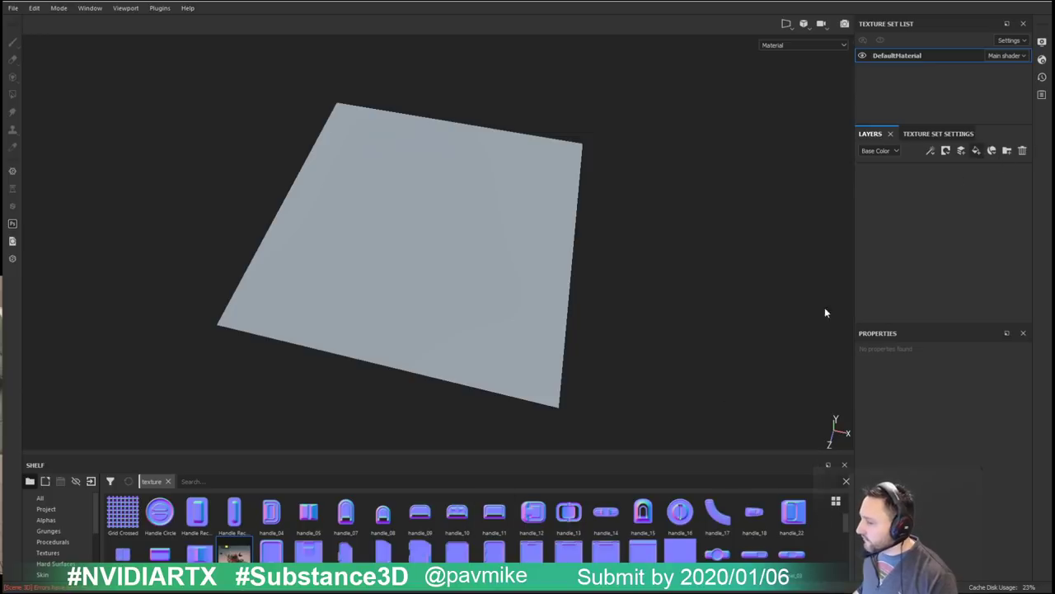
Step: Add a fill layer and assign the imported close-up image to its Base Color
left_click(976, 150)
left_click_drag(234, 550, 595, 472)
left_click_drag(930, 433, 925, 442)
scroll(732, 122, "up", 3)
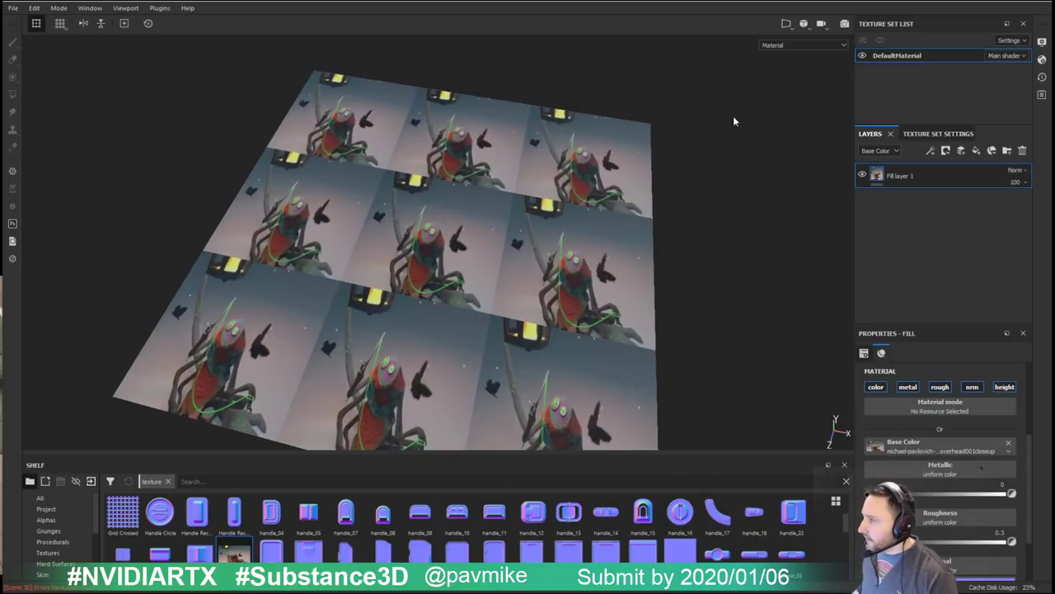
Step: Switch the viewport to the 2D view and frame the whole image in it
left_click(789, 28)
left_click(812, 66)
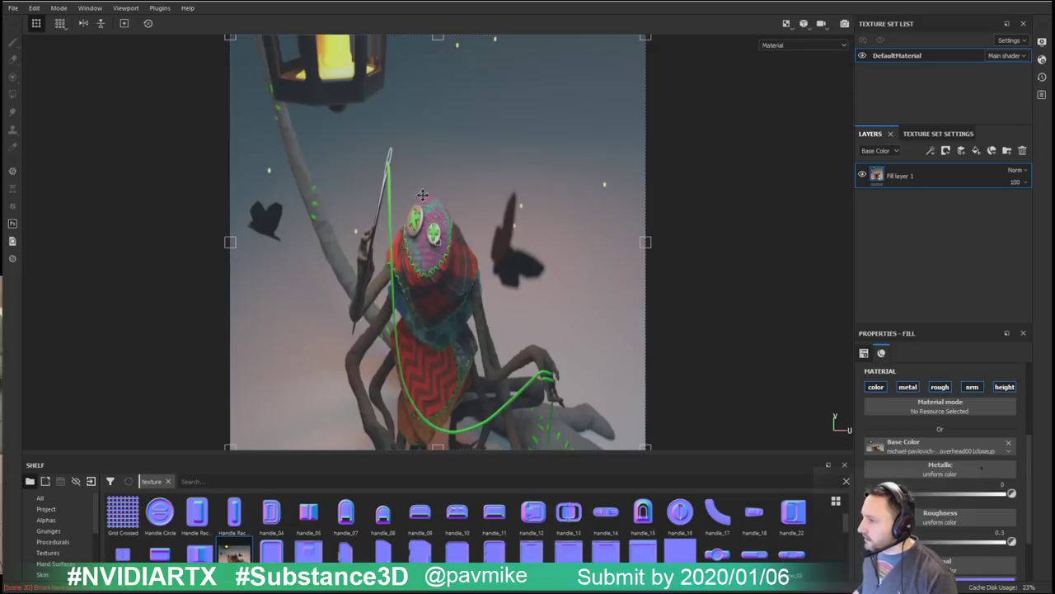
right_click_drag(393, 196, 495, 207, "alt")
middle_click_drag(499, 206, 473, 200, "alt")
right_click_drag(473, 200, 405, 240, "alt")
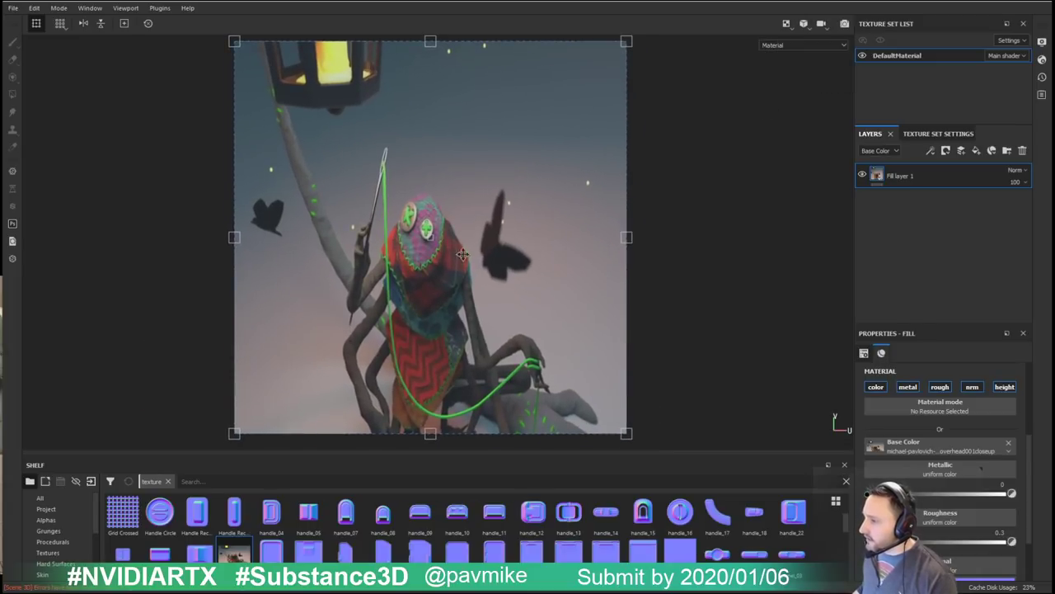
middle_click_drag(726, 246, 702, 237, "alt")
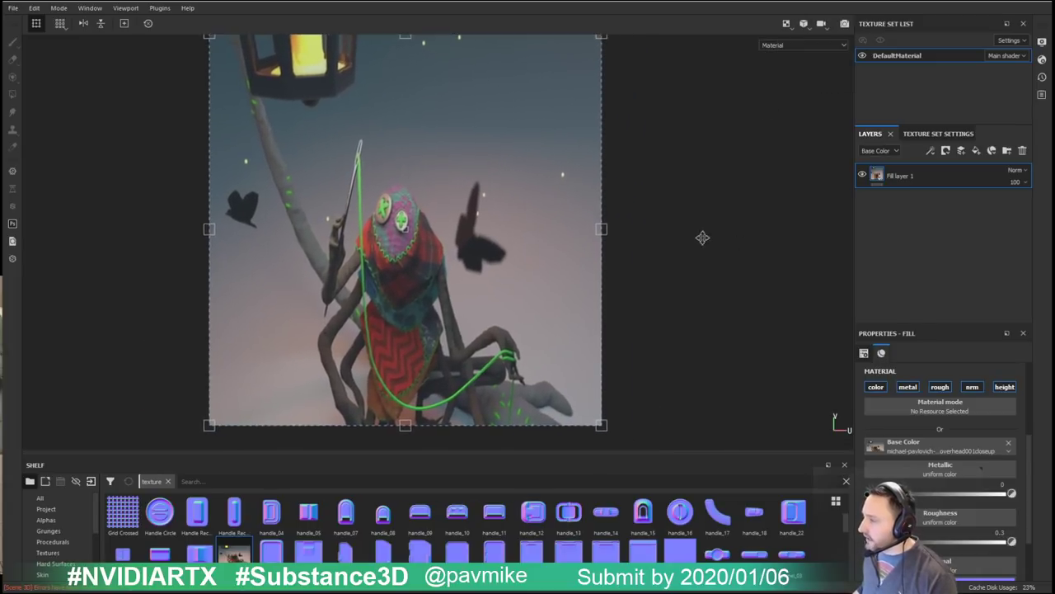
Step: Search the whole shelf for "oil" and add the MatFx Oil Paint filter above Fill layer 1
left_click(37, 497)
left_click(191, 482)
type("oil")
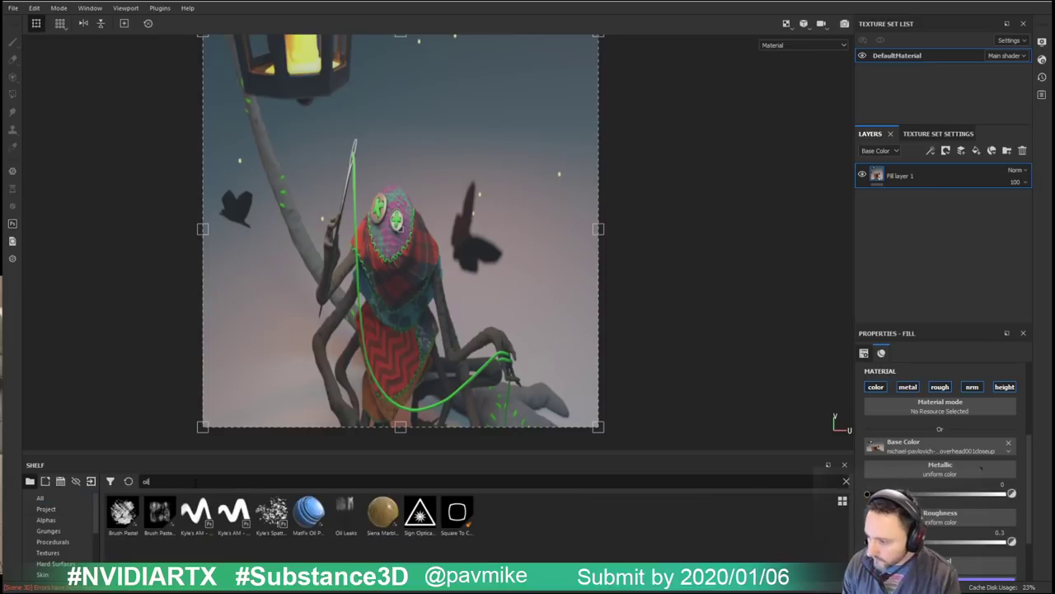
left_click_drag(309, 511, 869, 220)
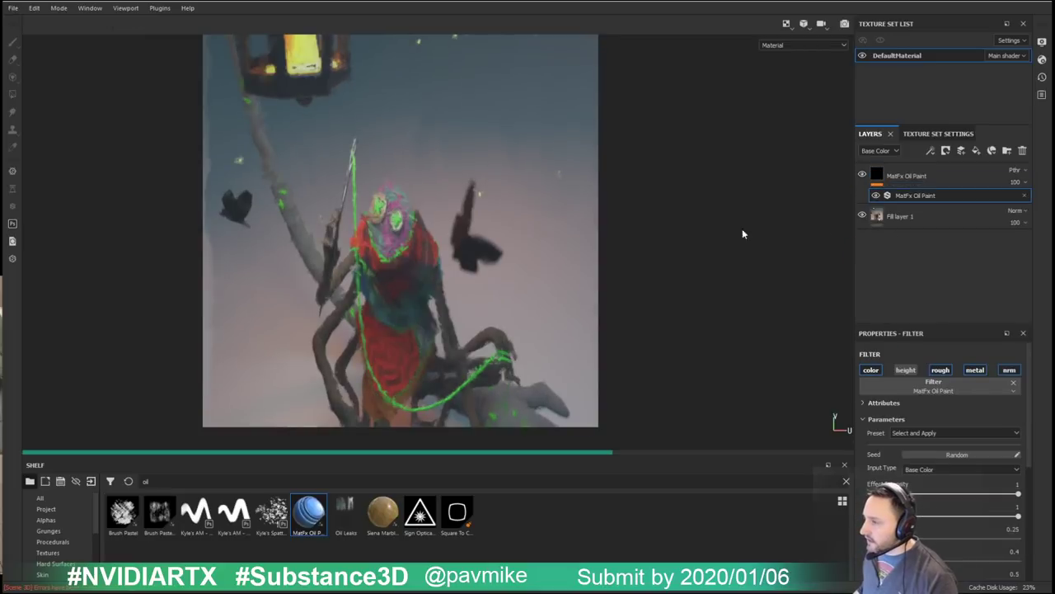
Step: Examine the painted effect on the creature up close and review the MatFx Oil Paint filter's parameters
left_click_drag(576, 240, 379, 203, "alt")
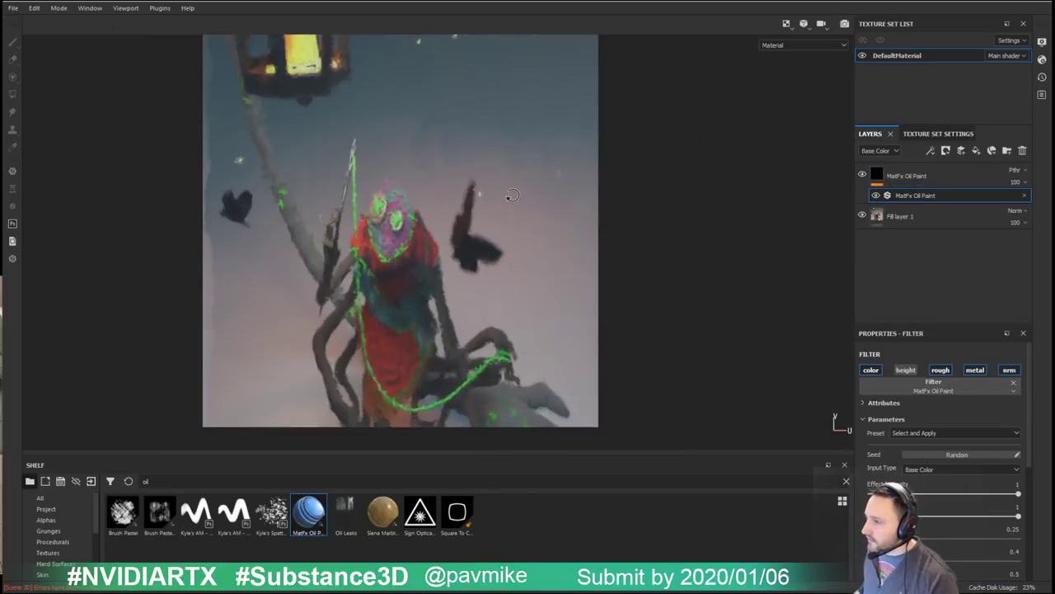
mouse_move(379, 203)
right_mouse_down("alt")
mouse_move(772, 253)
mouse_move(412, 188)
right_mouse_up("alt")
mouse_move(656, 237)
middle_mouse_down("alt")
mouse_move(364, 124)
mouse_move(495, 137)
middle_mouse_up("alt")
right_click_drag(561, 149, 578, 152, "alt")
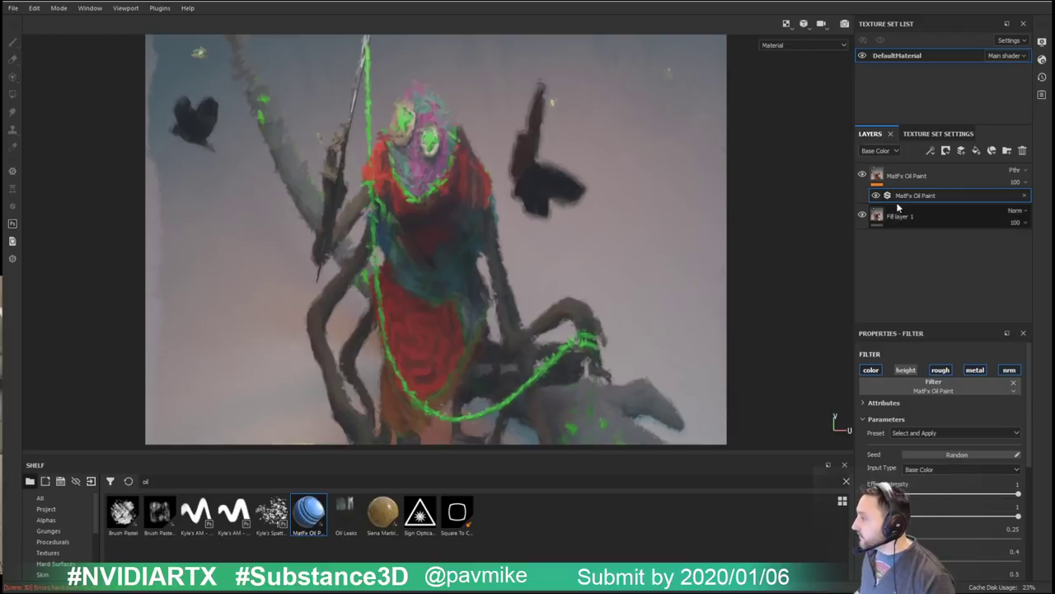
scroll(931, 432, "down", 3)
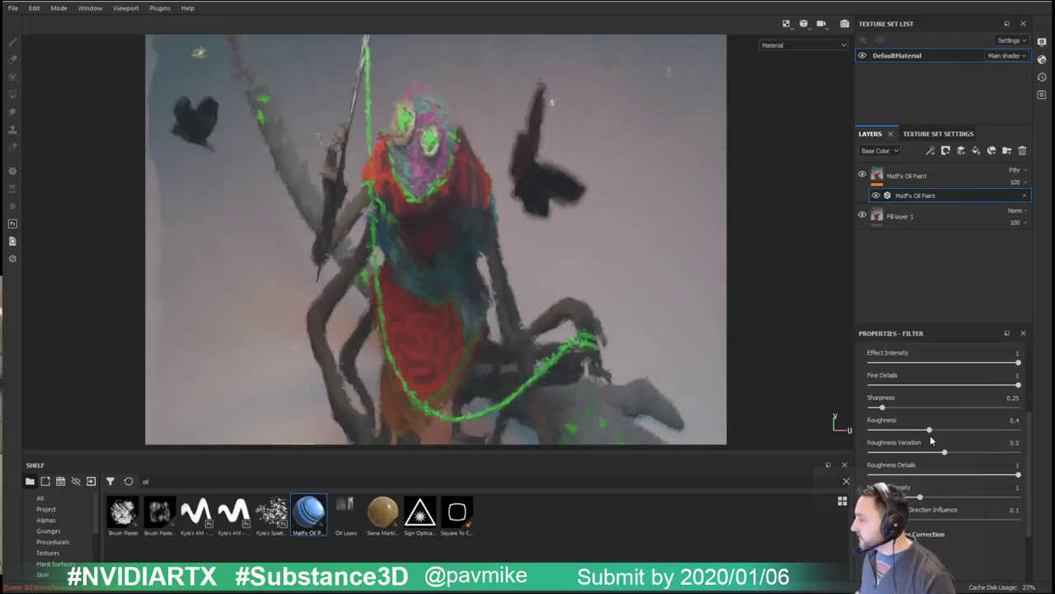
scroll(916, 504, "up", 5)
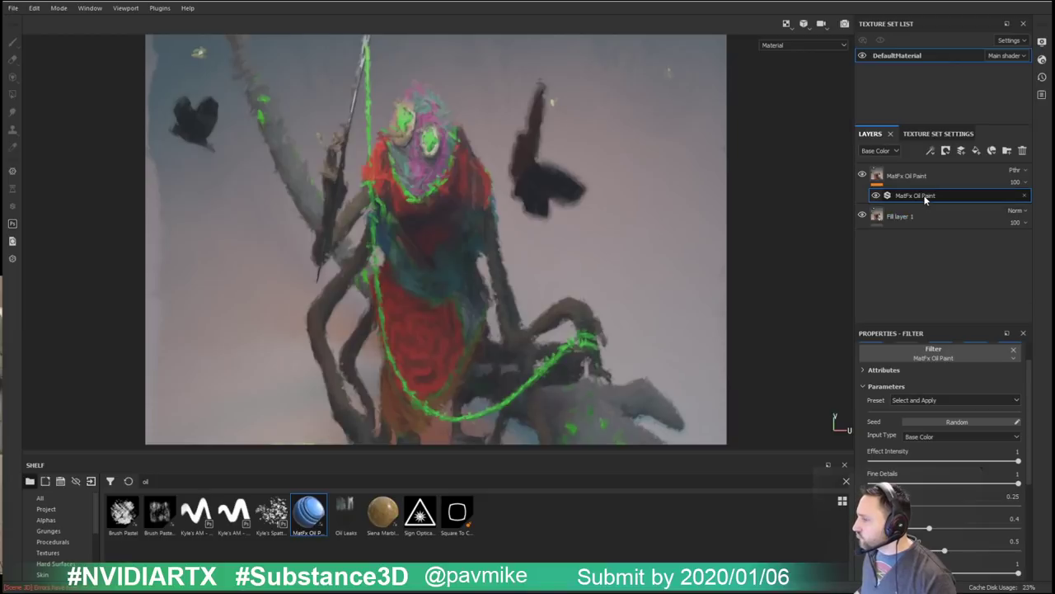
Step: Select Fill layer 1, then switch to the browser and view the ZBrush 2019 Beta Breakdown project in the ArtStation portfolio
left_click(910, 217)
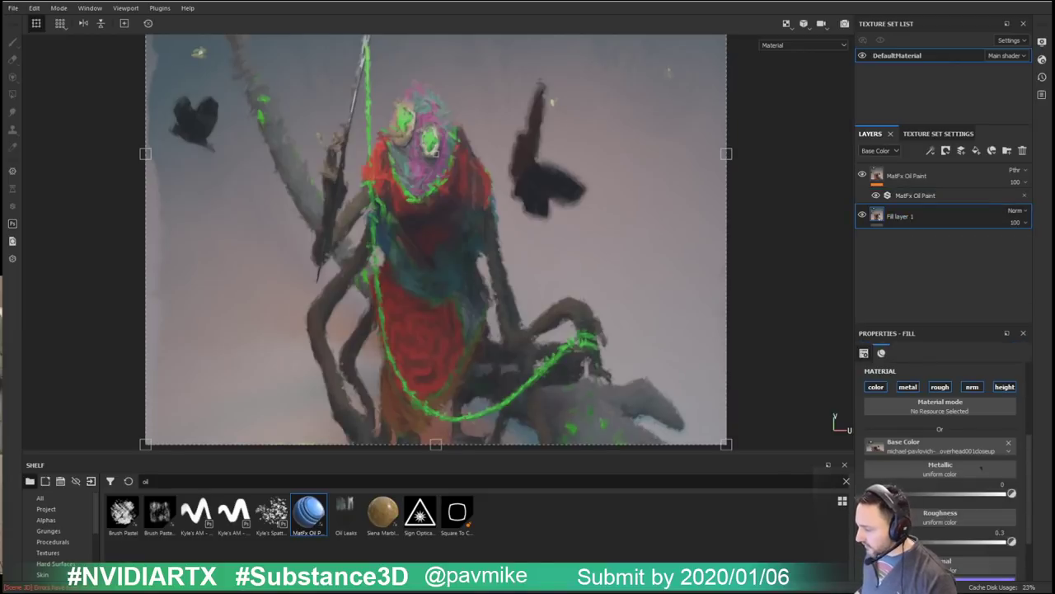
key("alt+Tab")
scroll(478, 299, "up", 8)
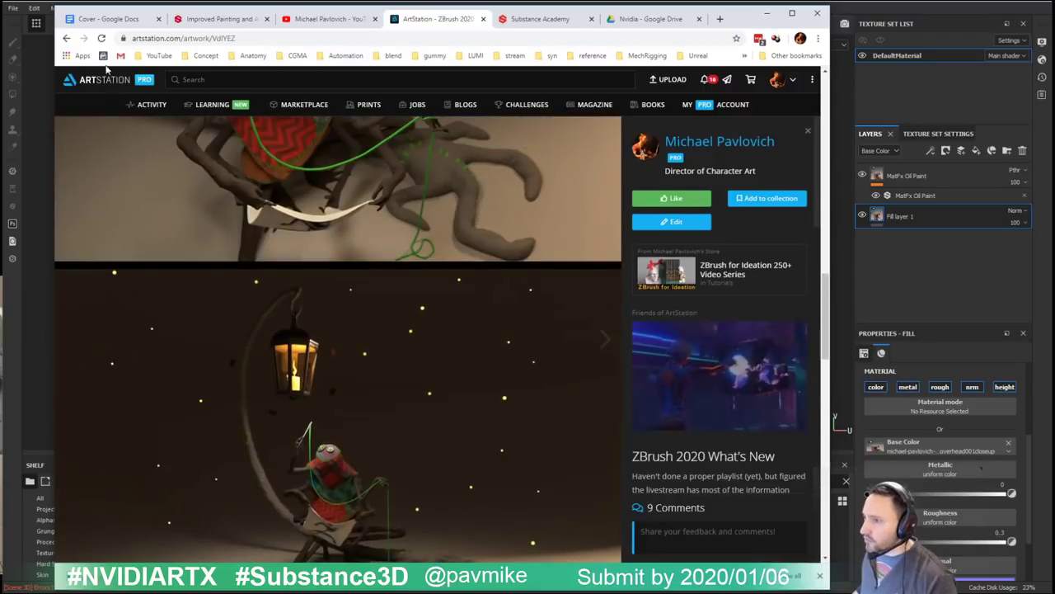
left_click(67, 38)
scroll(373, 292, "down", 1)
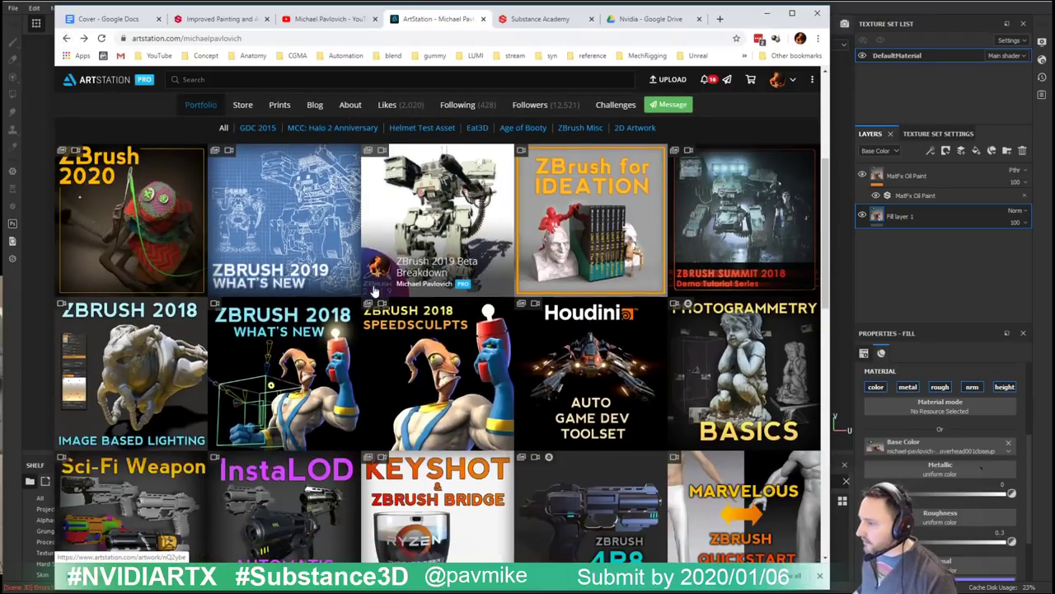
left_click(435, 247)
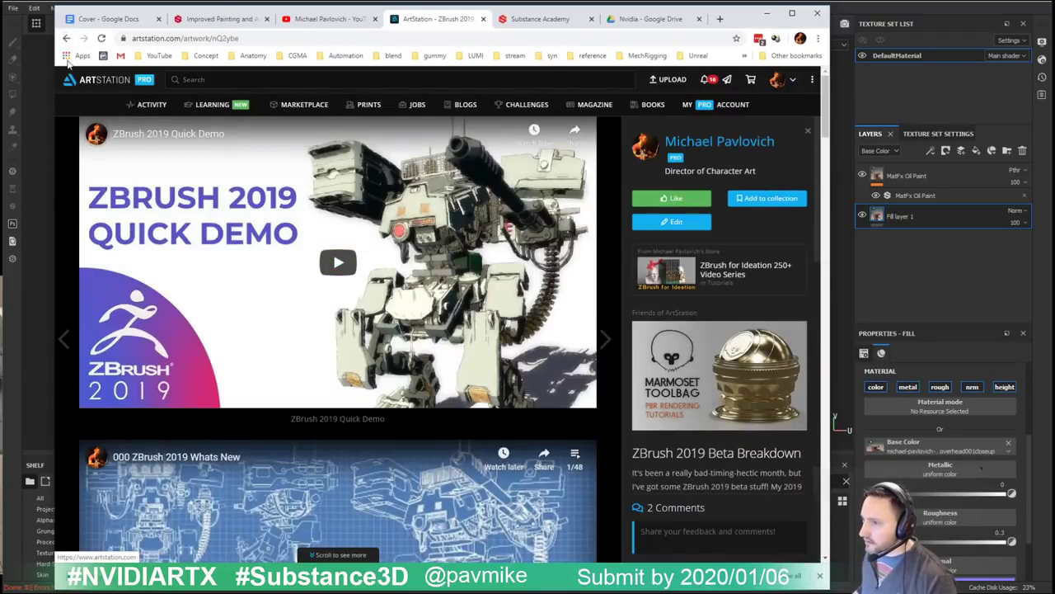
left_click(65, 38)
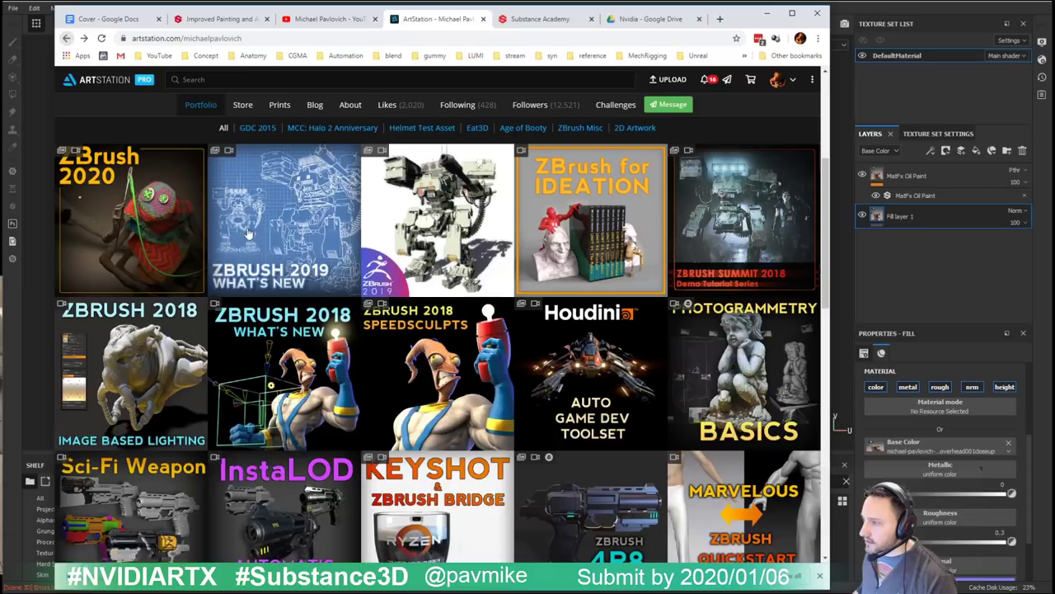
Step: Look through the stylised mech renders in the ZBrush 2019 What's New project and return to the portfolio
left_click(248, 235)
scroll(346, 313, "down", 5)
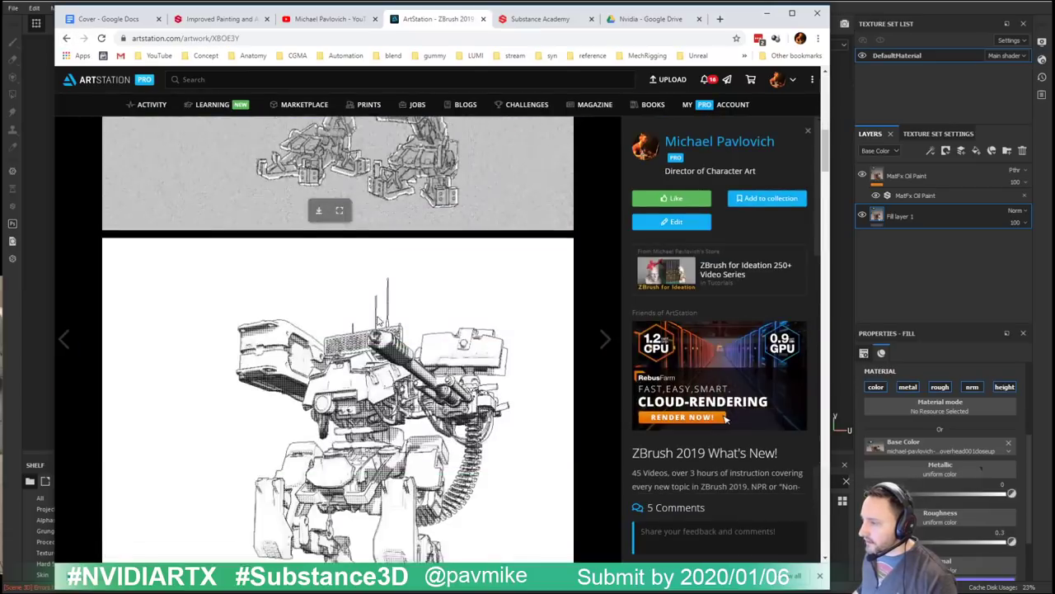
scroll(380, 323, "down", 1)
scroll(384, 330, "up", 3)
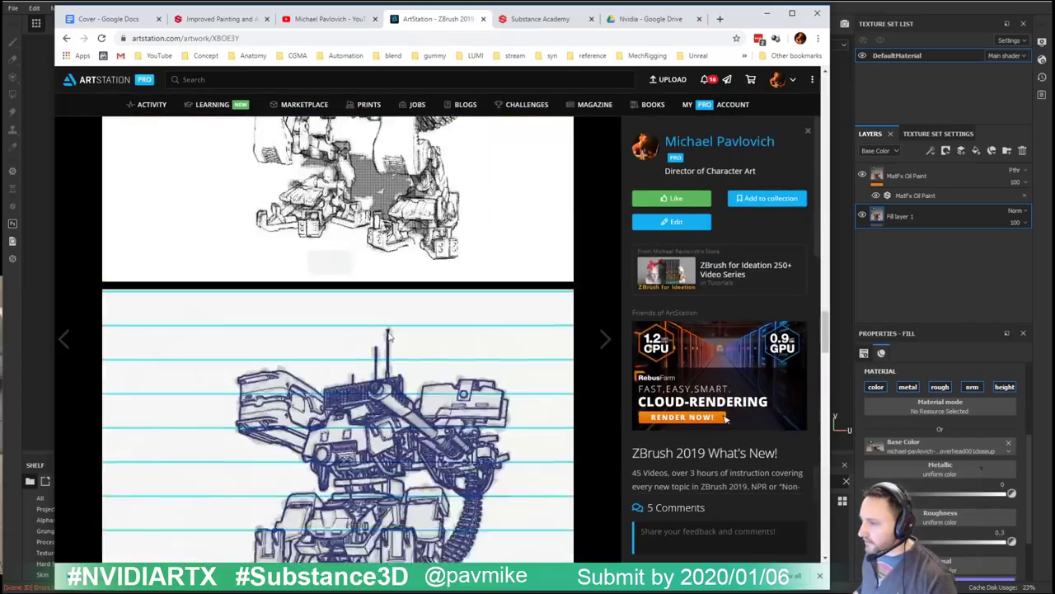
scroll(388, 334, "down", 7)
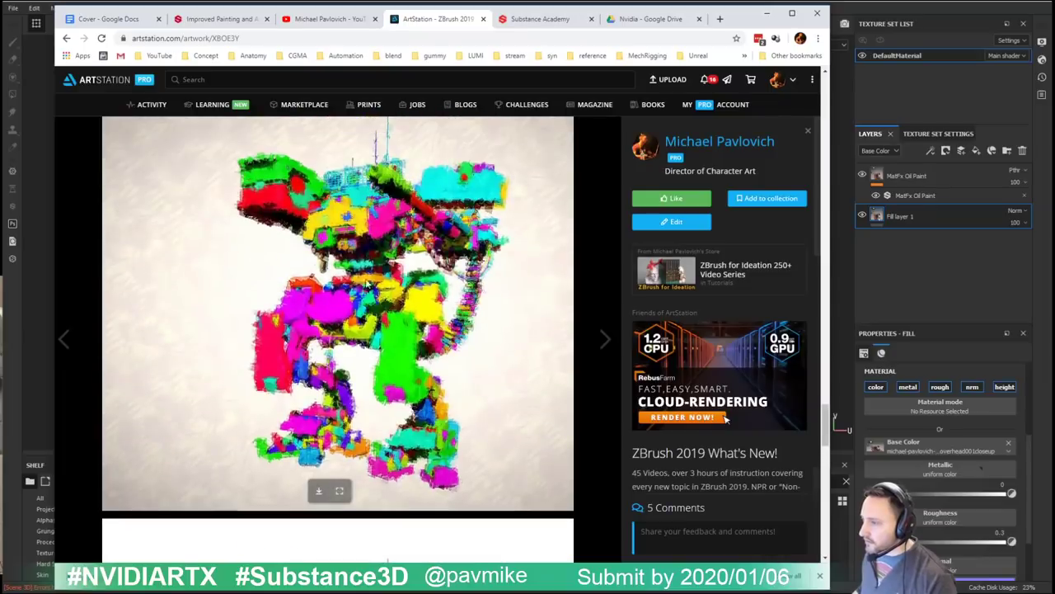
left_click(67, 38)
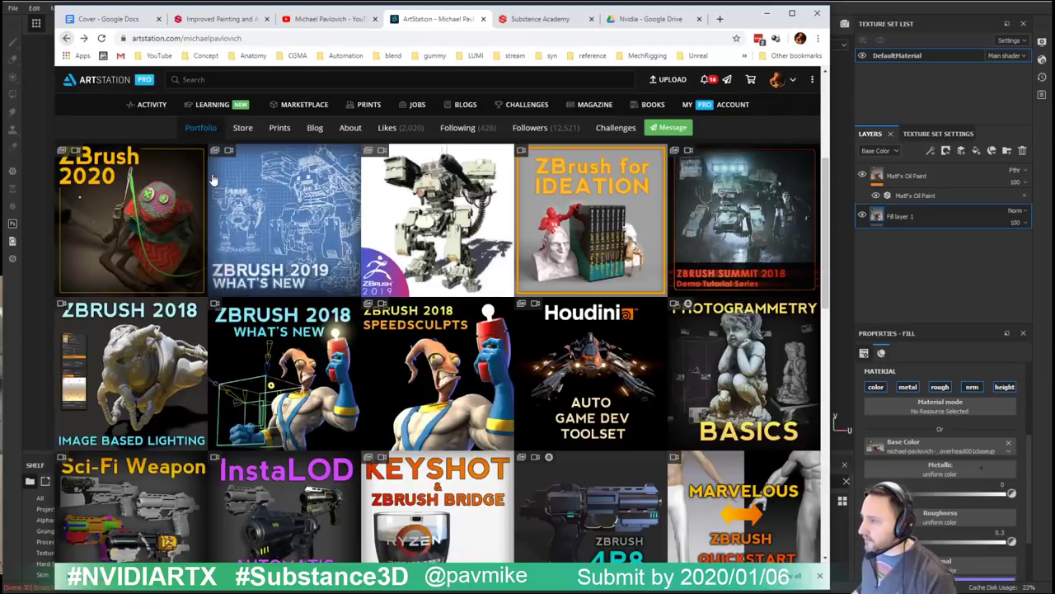
Step: Open the ZBrush Summit 2018 Demo Tutorial Series project and view its demo video playlist
left_click(742, 211)
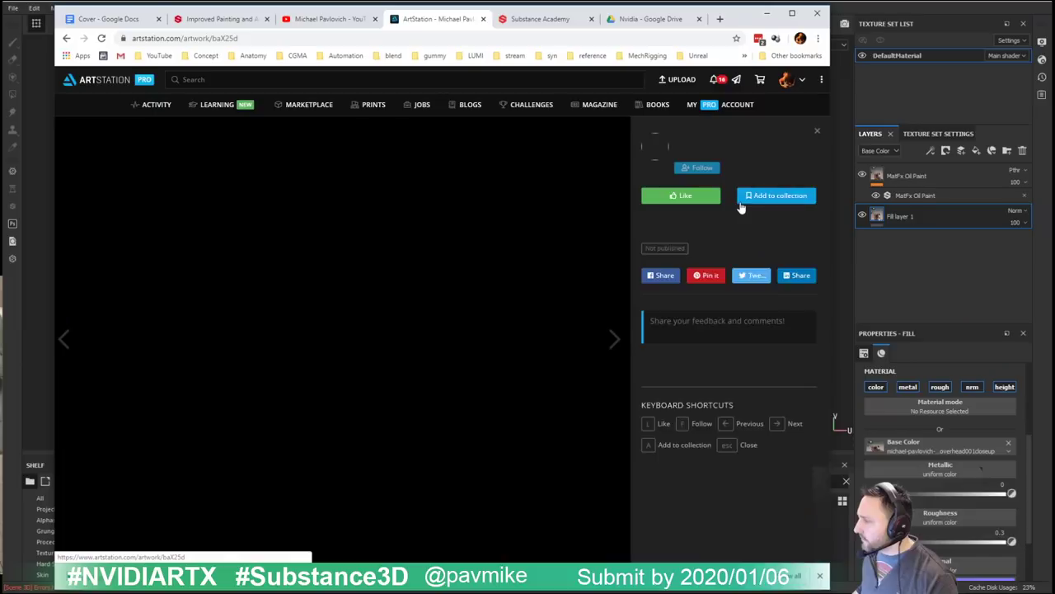
scroll(437, 243, "down", 4)
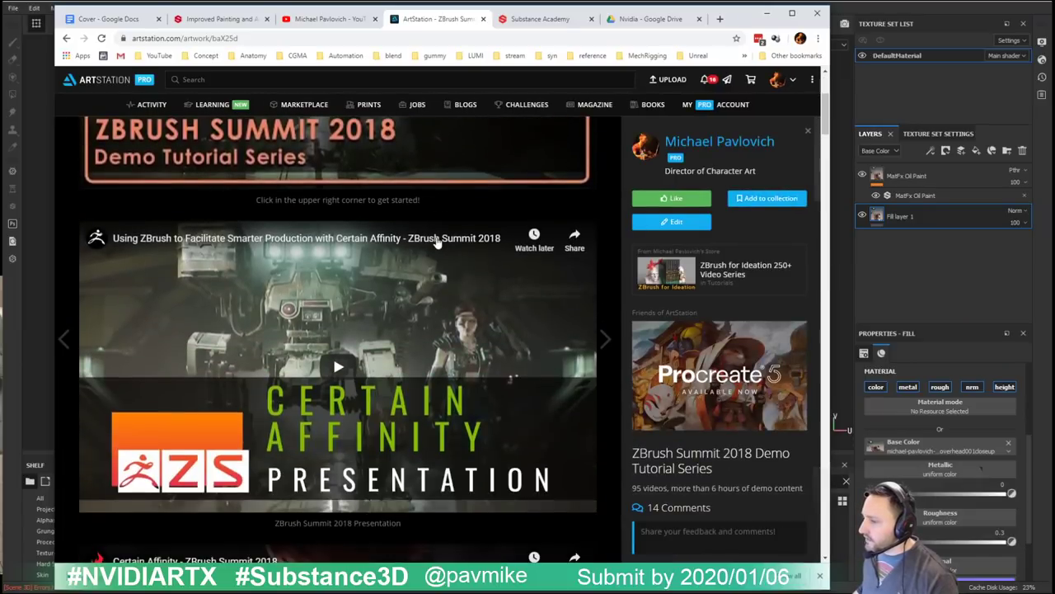
scroll(454, 243, "up", 4)
left_click(574, 136)
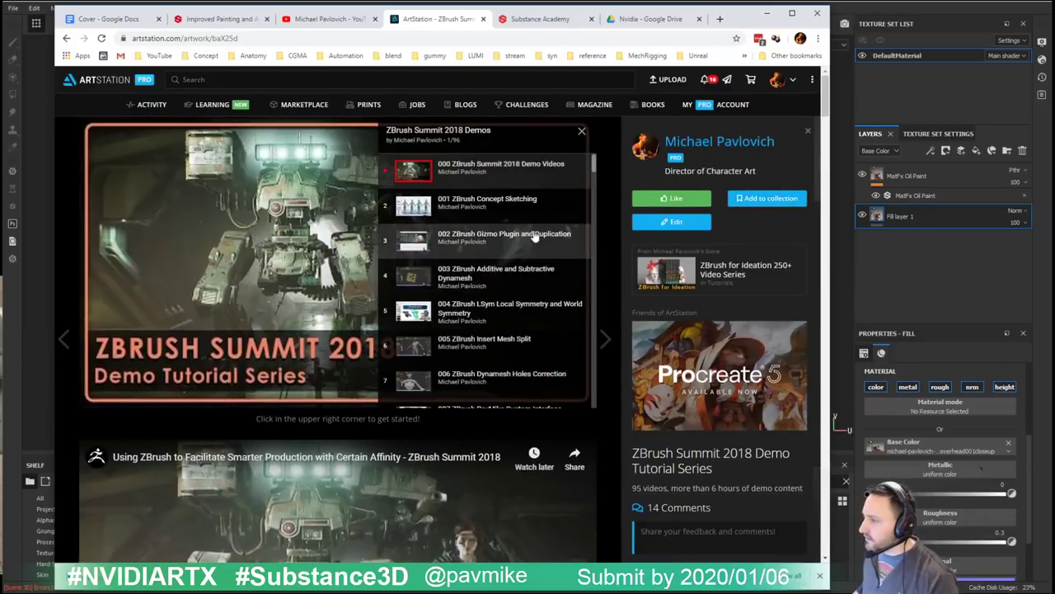
left_click(582, 136)
scroll(373, 209, "down", 2)
scroll(374, 209, "down", 1)
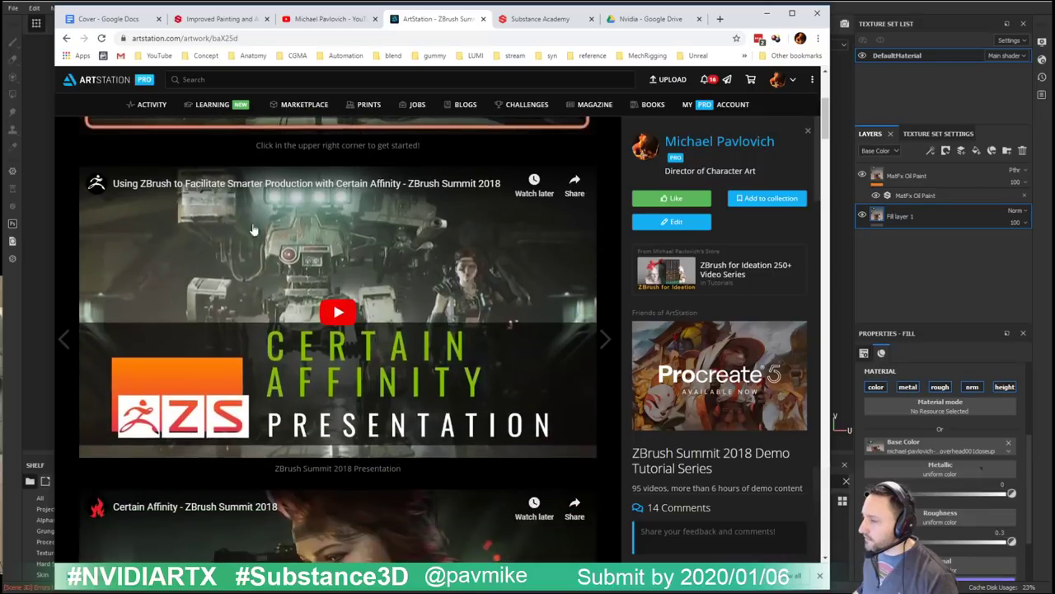
Step: Play the ZBrush Summit 2018 presentation video, skip through it to about 40:12 and pause it
left_click(338, 312)
left_click(365, 438)
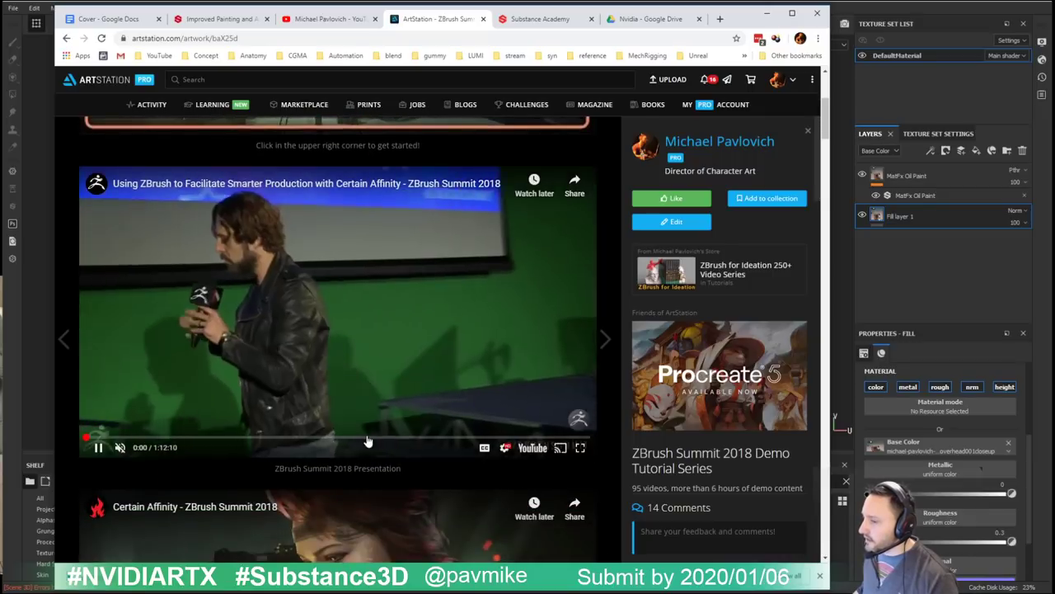
left_click(441, 437)
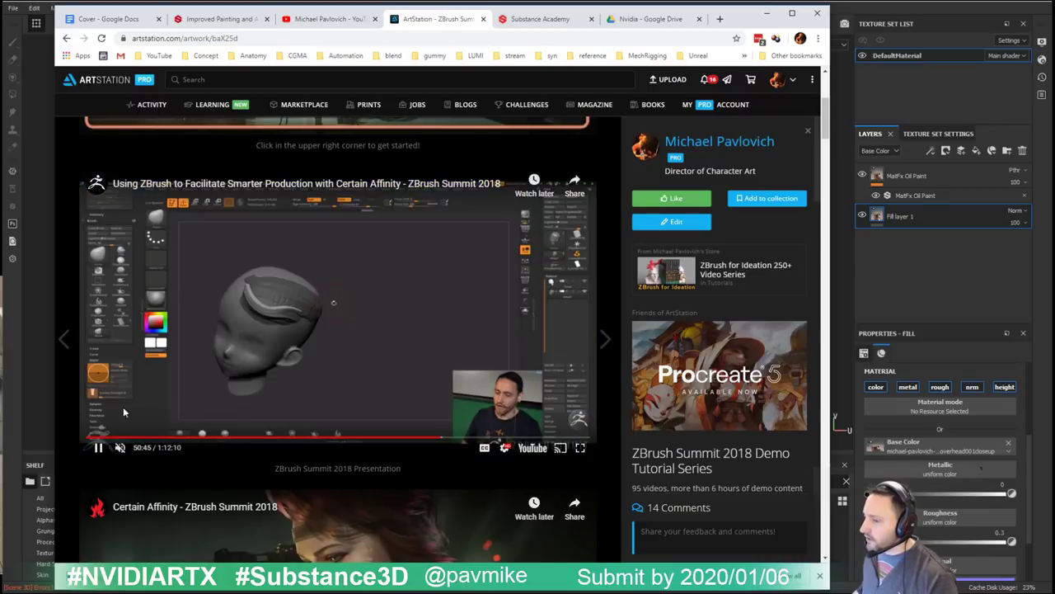
left_click(366, 438)
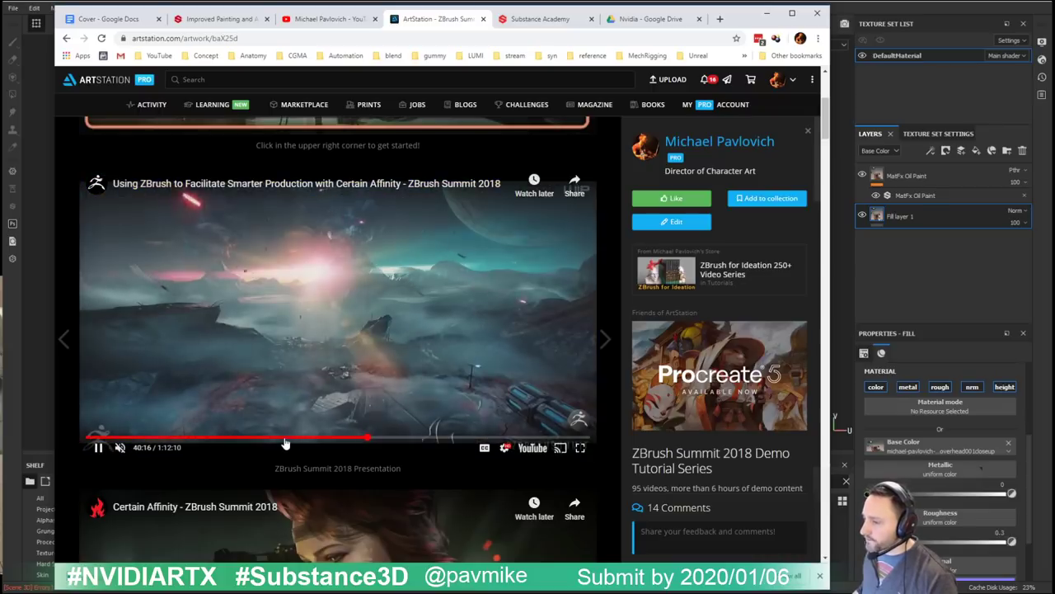
left_click(284, 438)
left_click(367, 438)
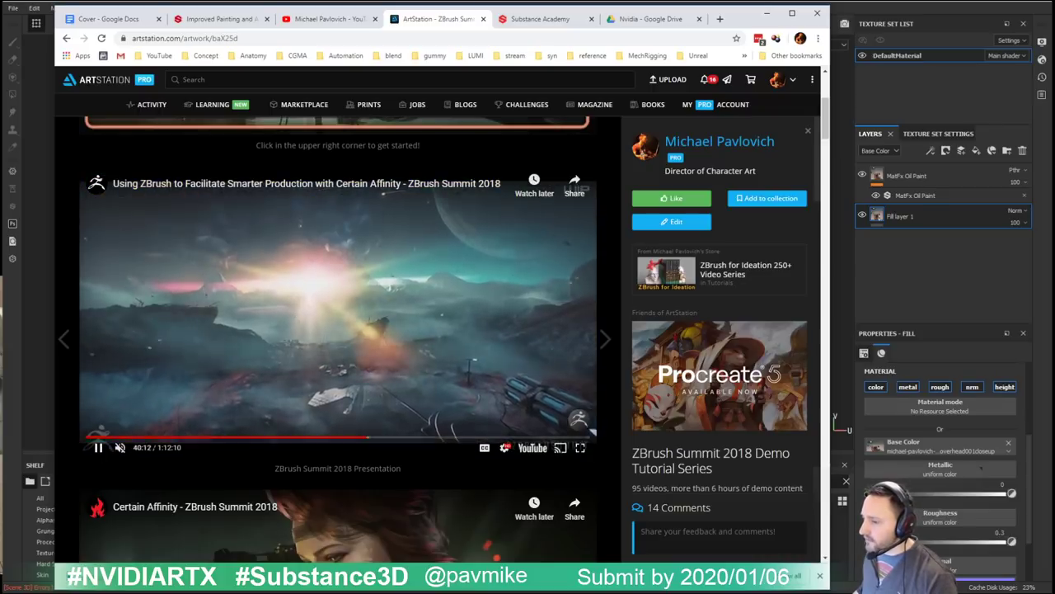
left_click(98, 448)
left_click(98, 448)
scroll(248, 371, "down", 3)
Step: Play the Certain Affinity ZBrush Summit 2018 cinematic and skip to the mech and woman scene around 0:41
left_click(333, 362)
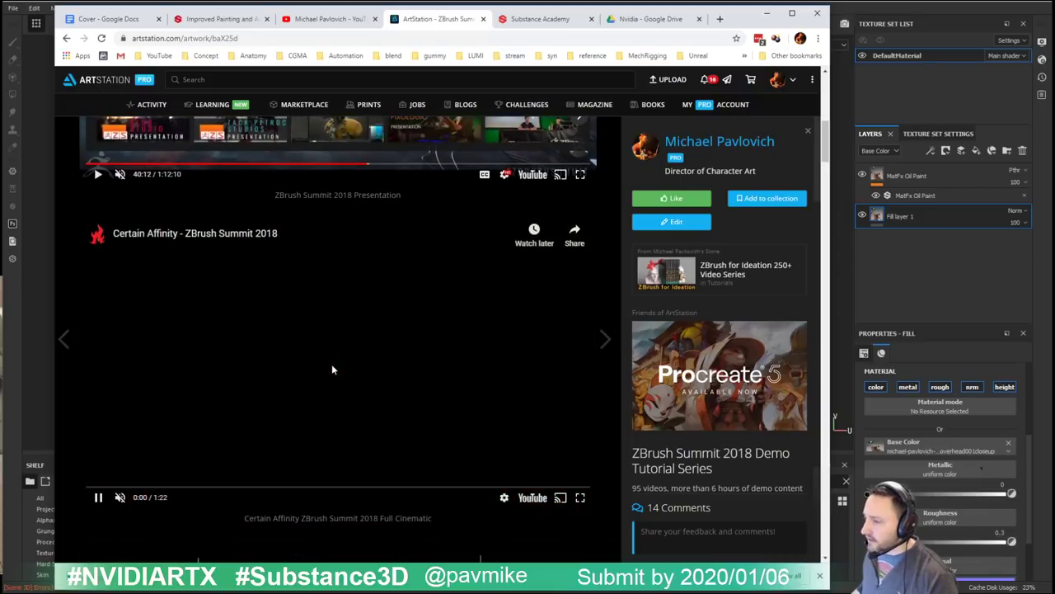
left_click(230, 487)
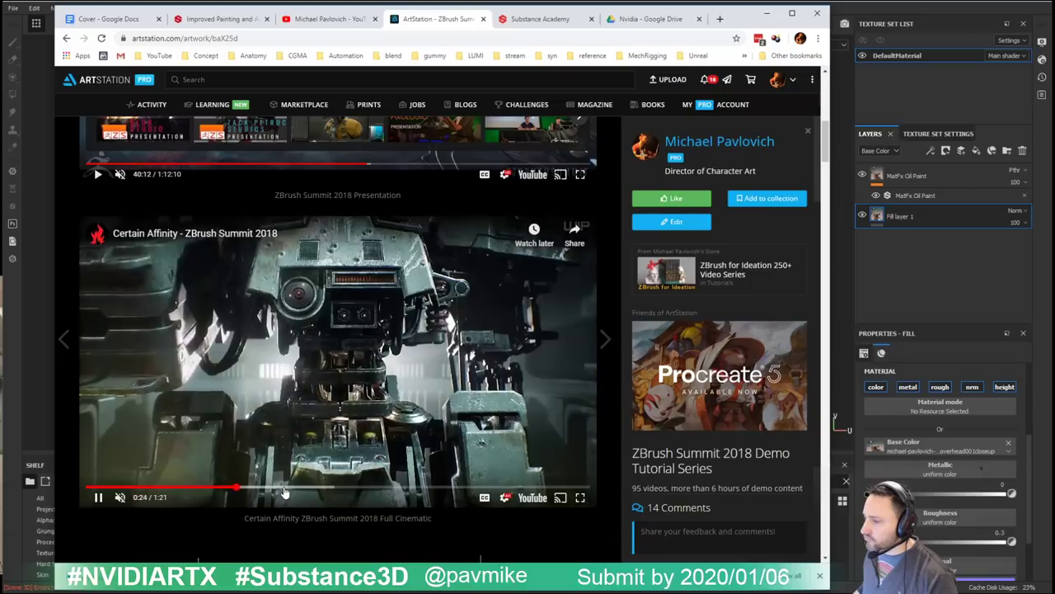
left_click_drag(282, 493, 361, 473)
left_click(344, 490)
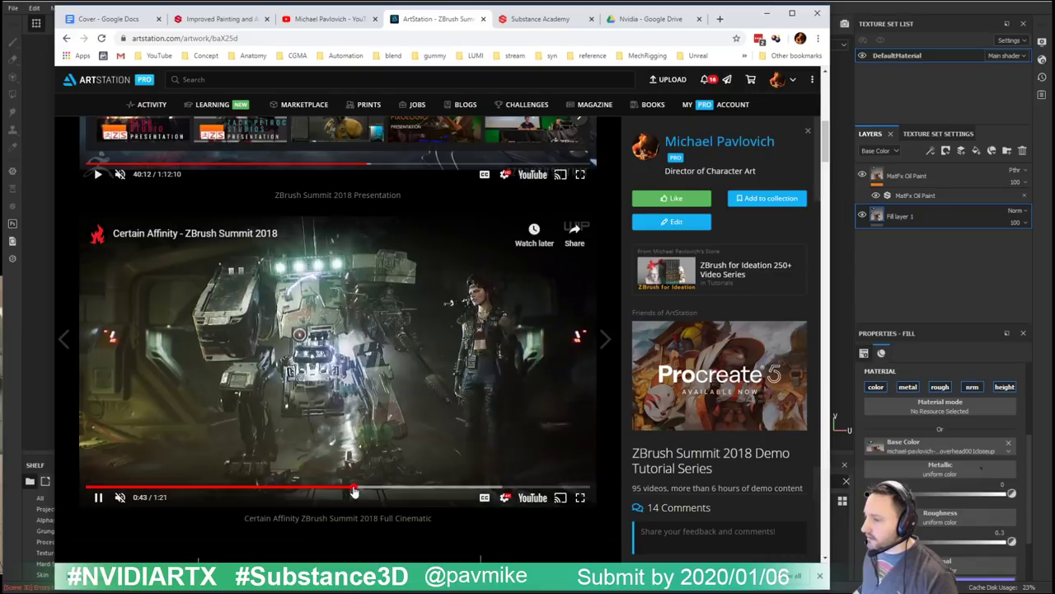
left_click(336, 489)
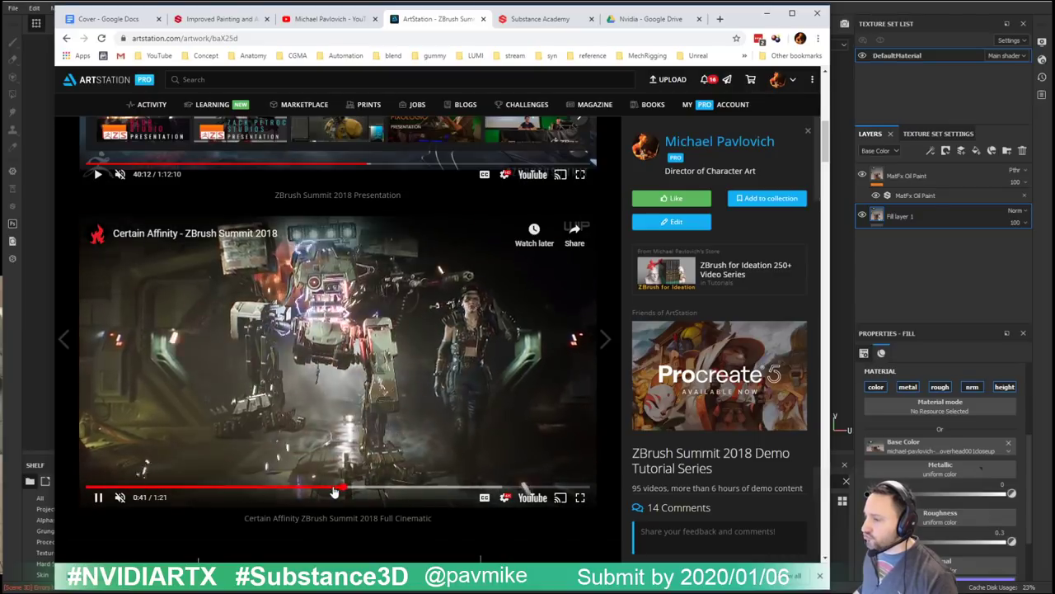
scroll(446, 380, "up", 3)
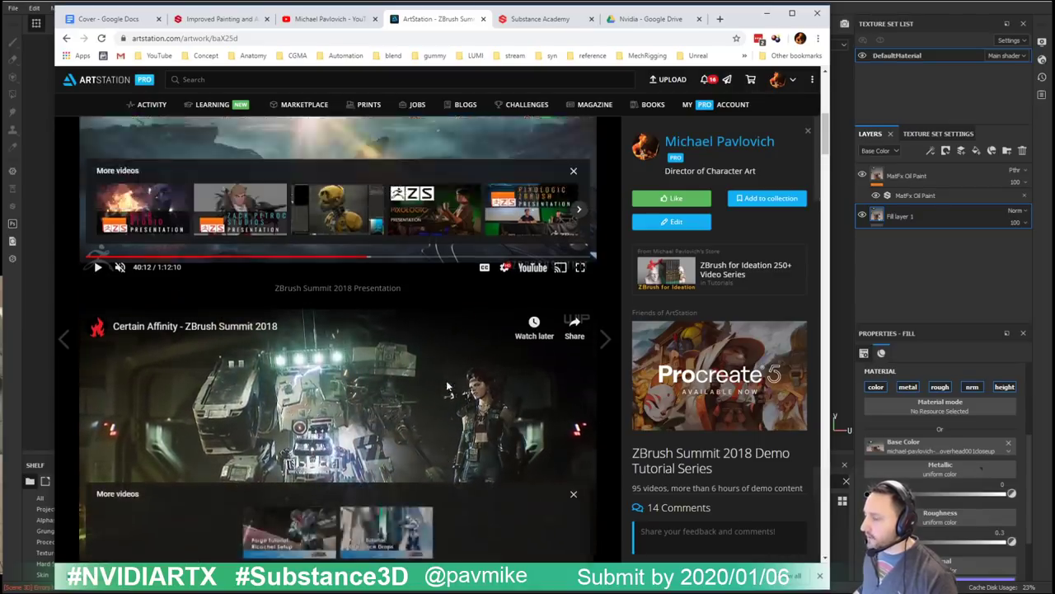
Step: Open the ZBrush 2018 Speedsculpts project, download the image of the two worm characters and return to Substance Painter
left_click(67, 38)
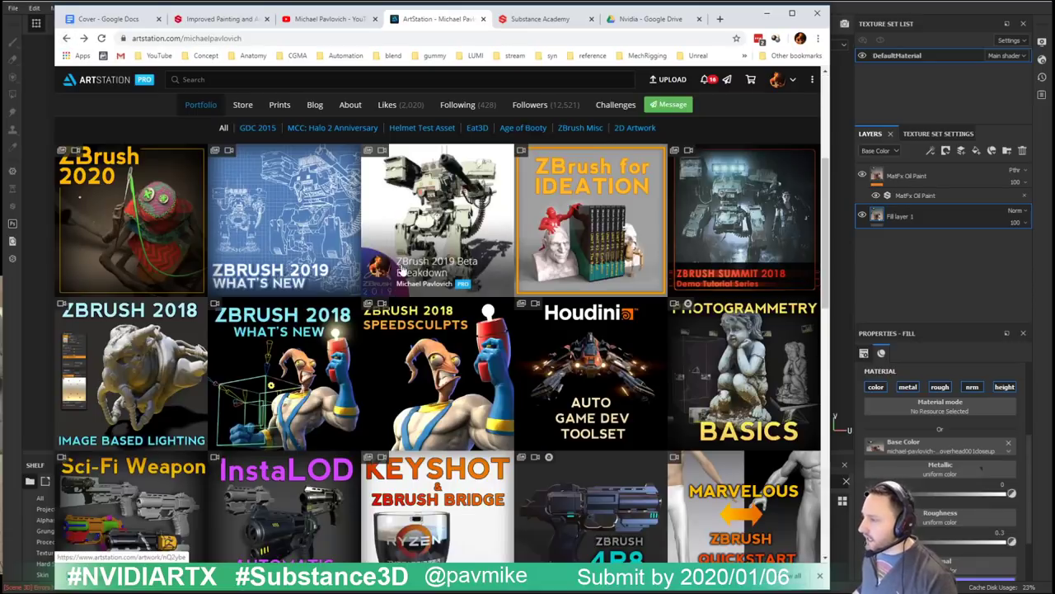
left_click(418, 362)
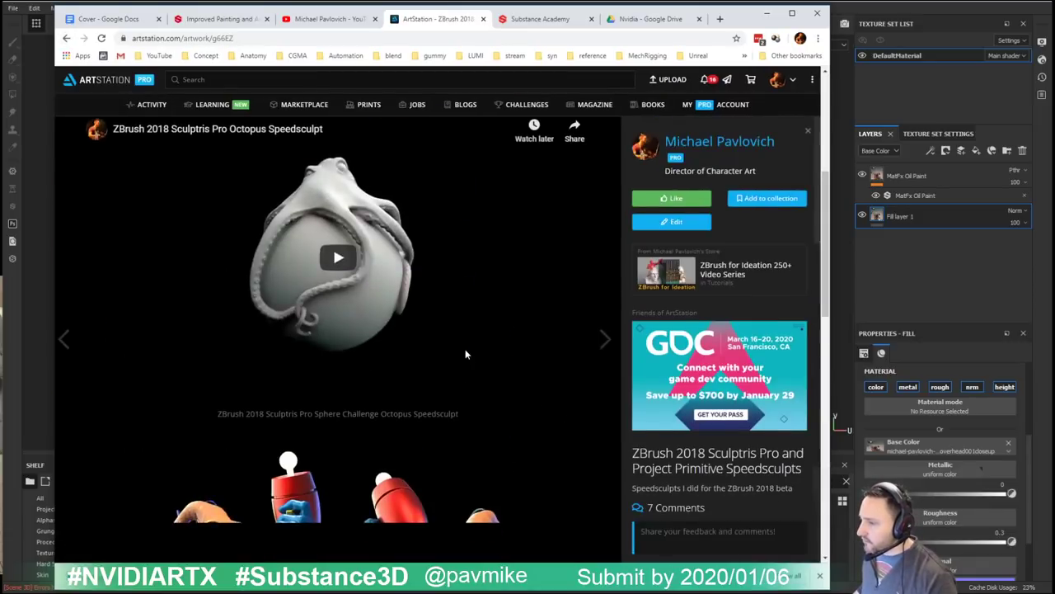
scroll(469, 349, "down", 10)
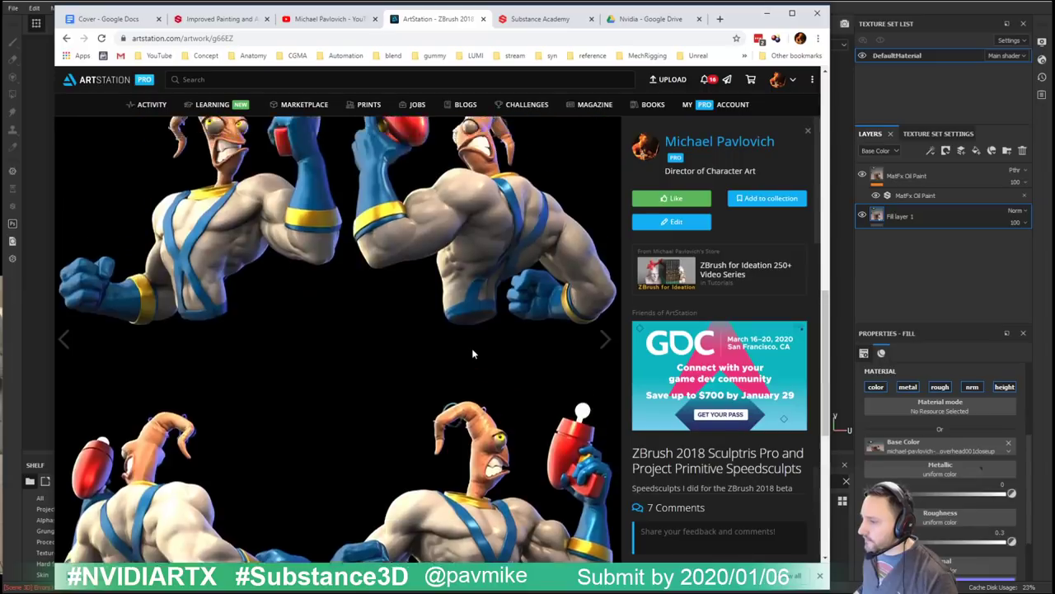
left_click(317, 509)
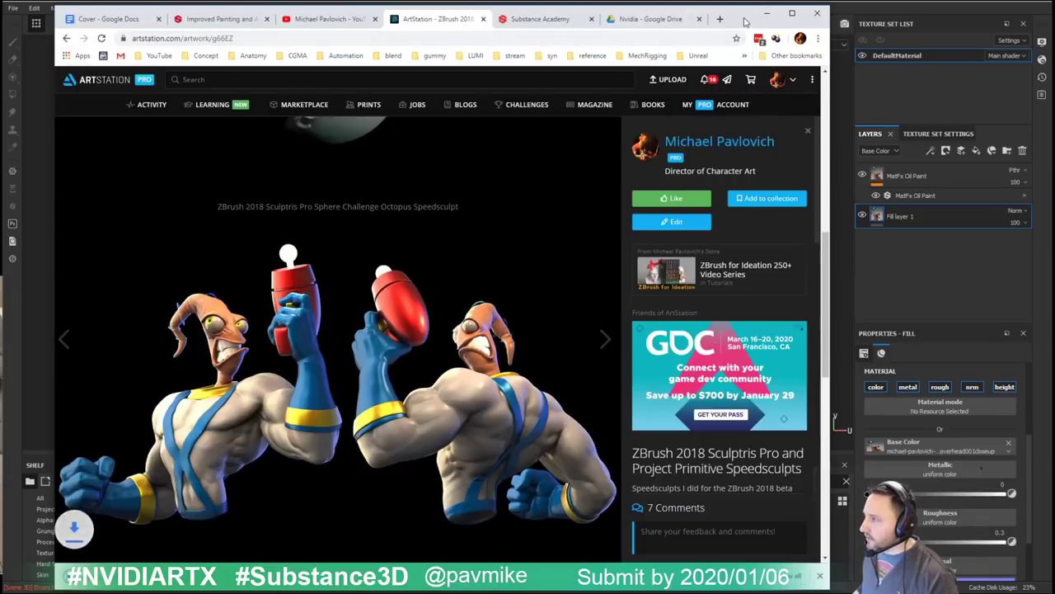
left_click(767, 13)
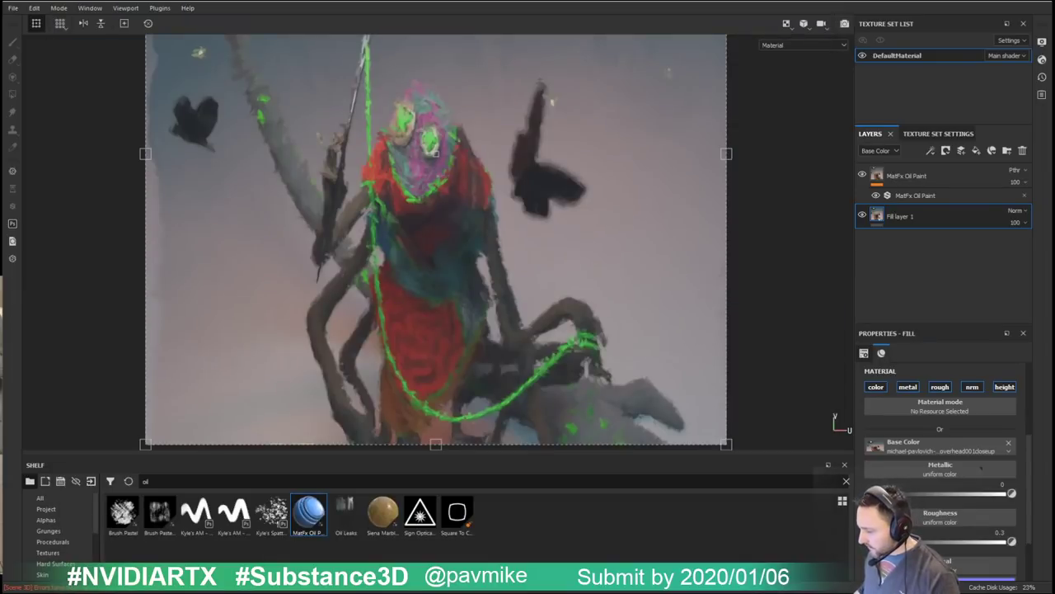
Step: Import the downloaded ewj001-1 image as a texture into the shelf and assign it to Fill layer 1's Base Color
left_click_drag(424, 591, 523, 518)
left_click(654, 186)
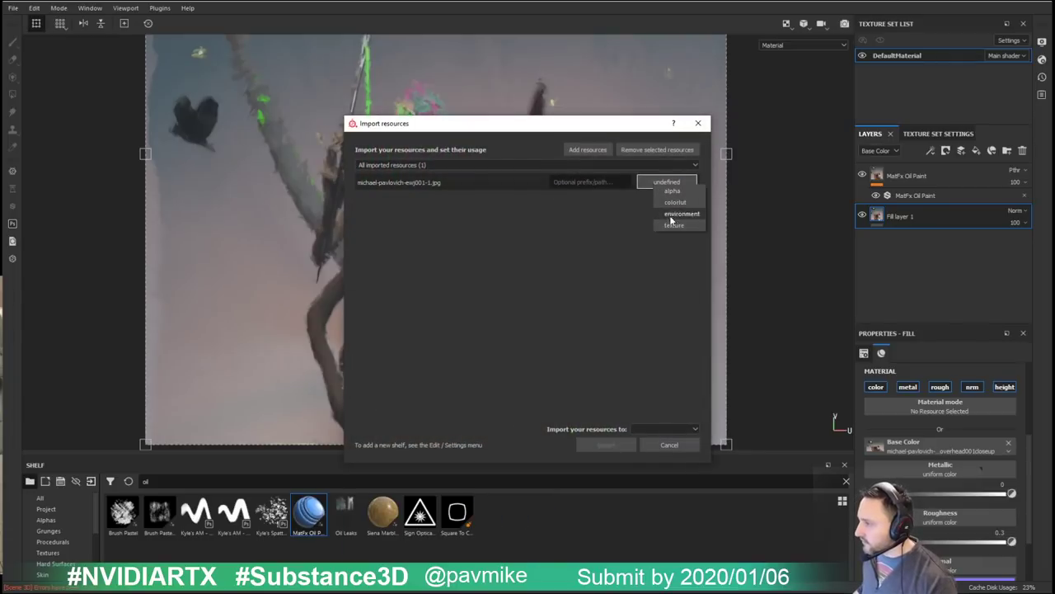
left_click(675, 225)
left_click(660, 429)
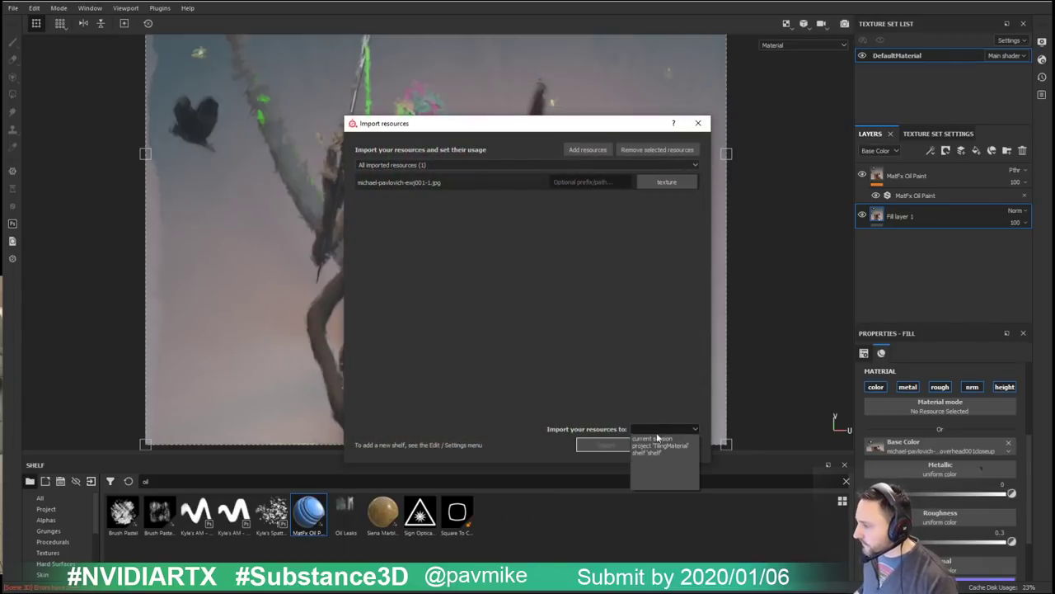
left_click(639, 452)
left_click(608, 444)
left_click_drag(445, 543, 942, 450)
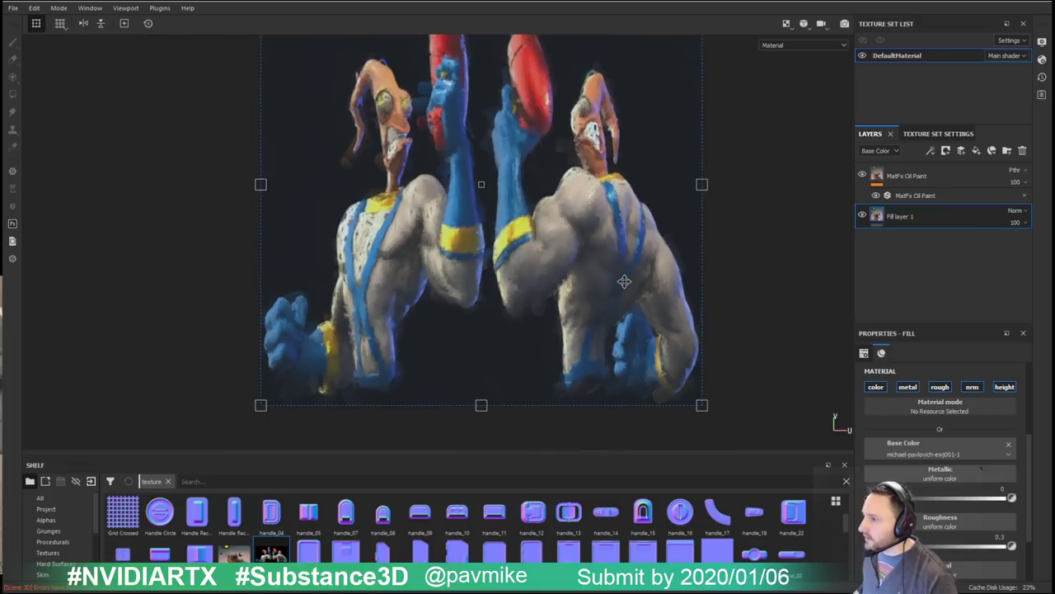
scroll(624, 281, "up", 2)
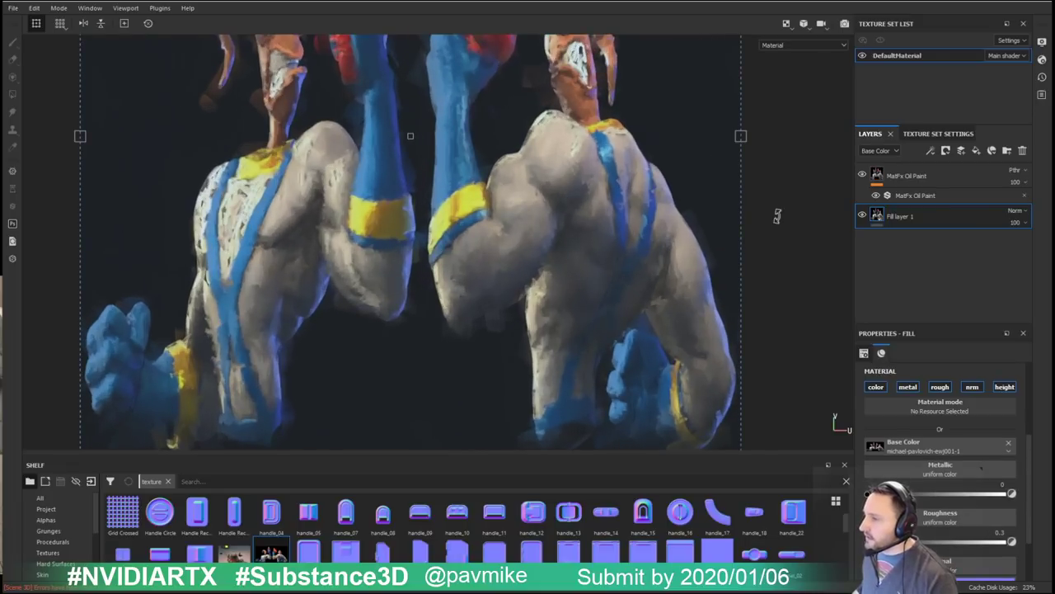
Step: Try rotating the image projection of Fill layer 1 in the 2D view and undo the rotation
left_click_drag(777, 216, 768, 253)
left_click_drag(668, 211, 687, 252)
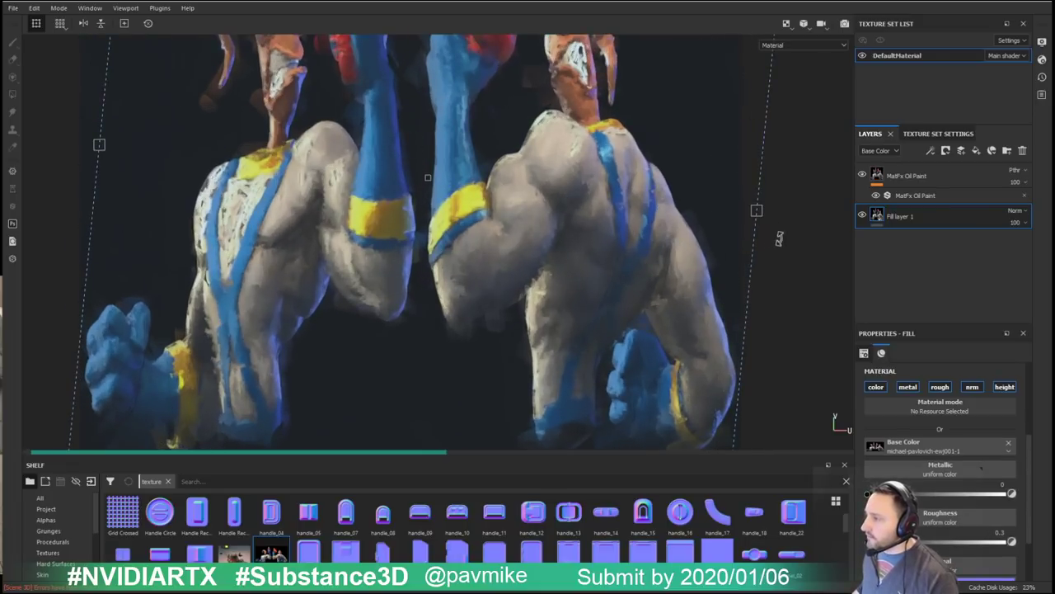
middle_click_drag(779, 238, 782, 297, "alt")
key("ctrl+z")
key("ctrl+z")
scroll(314, 156, "down", 1)
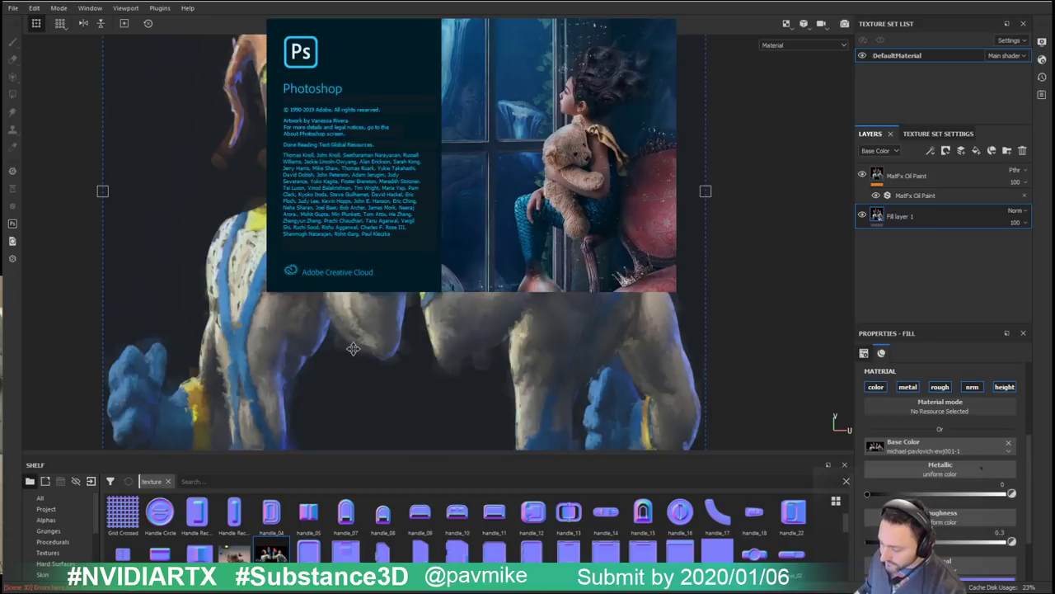
Step: Switch to Photoshop and open NVIDIAOverlayWorking.psd
key("ctrl+o")
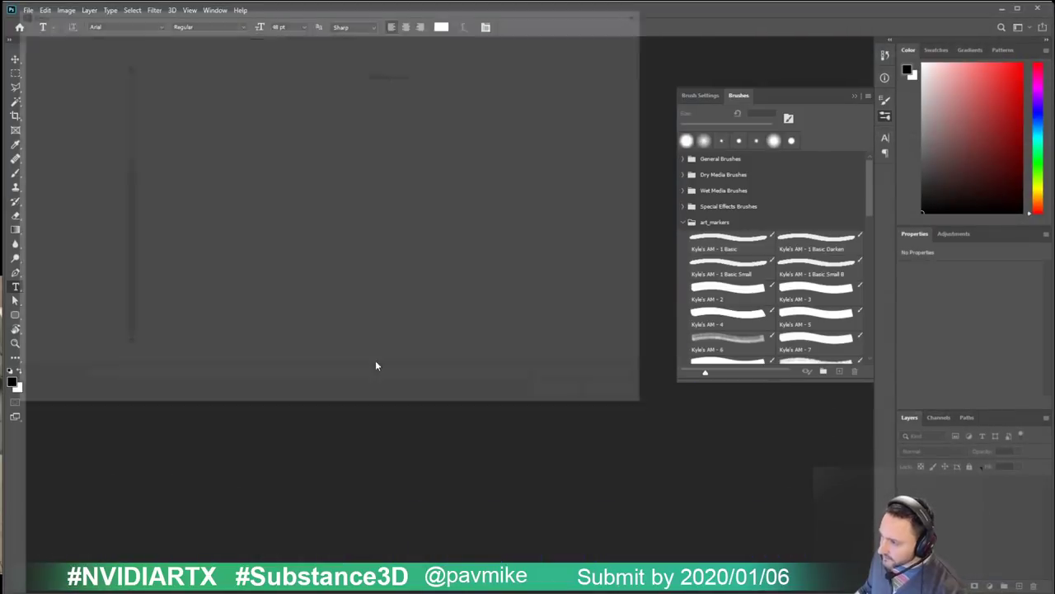
double_click(294, 91)
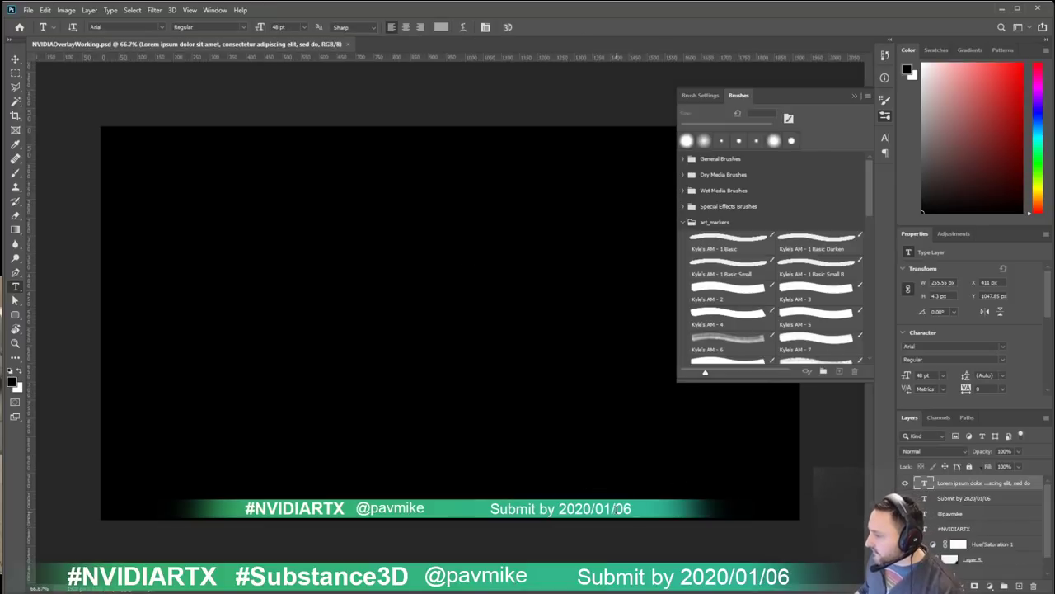
Step: Change the banner's submission date to 2020/01/13 and move that text farther right along the green strip
left_click_drag(615, 509, 632, 509)
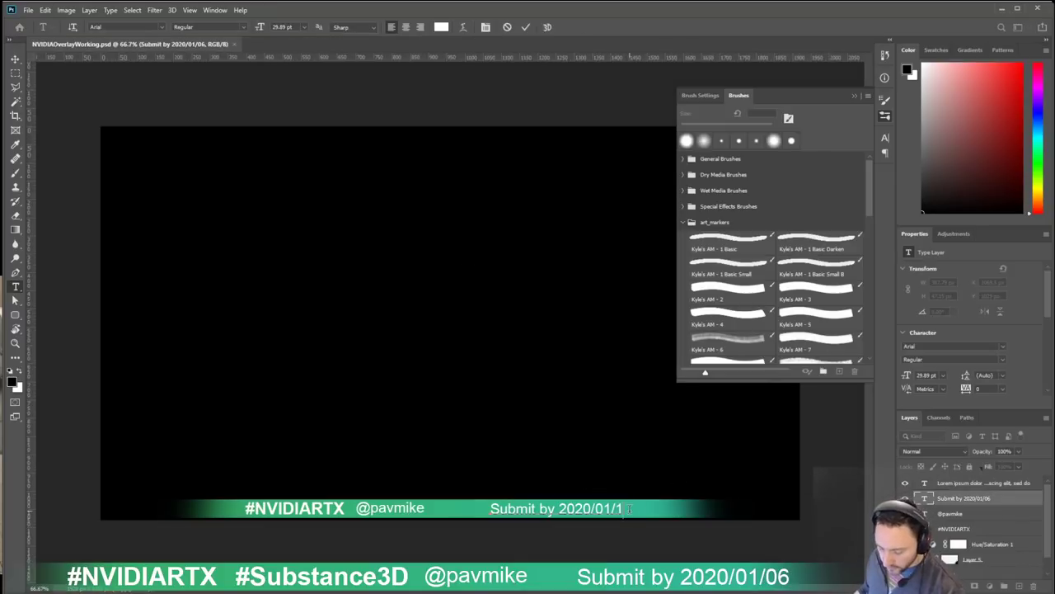
key("ctrl+Return")
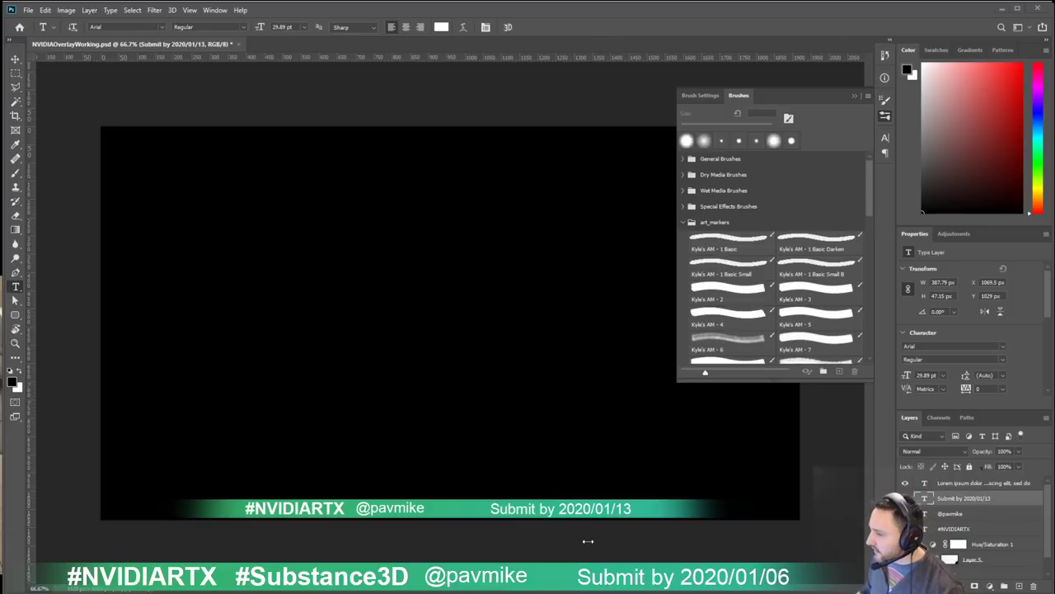
left_click(971, 486)
left_click(971, 498)
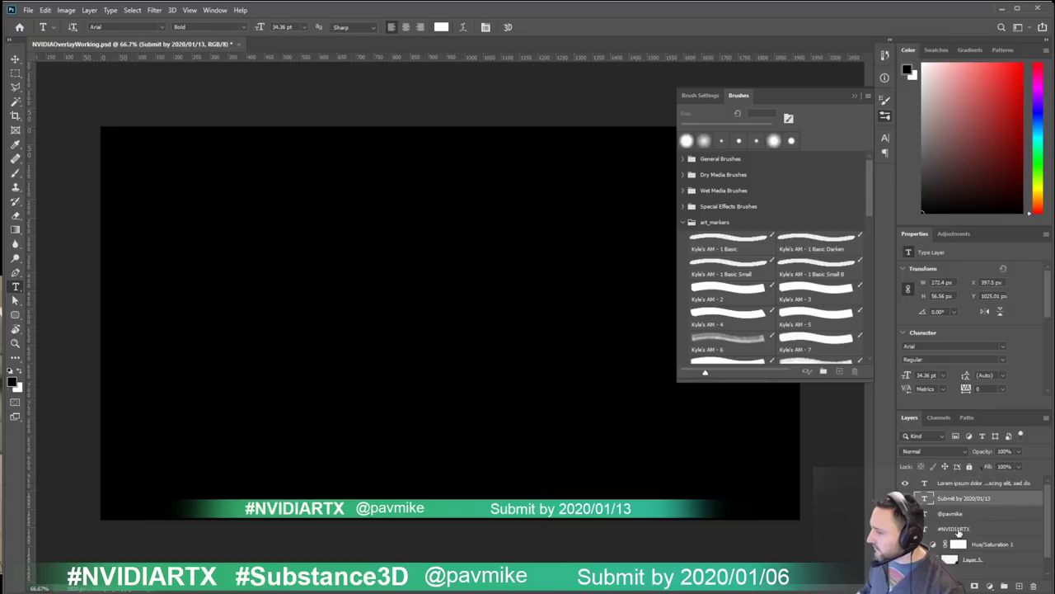
left_click(953, 529)
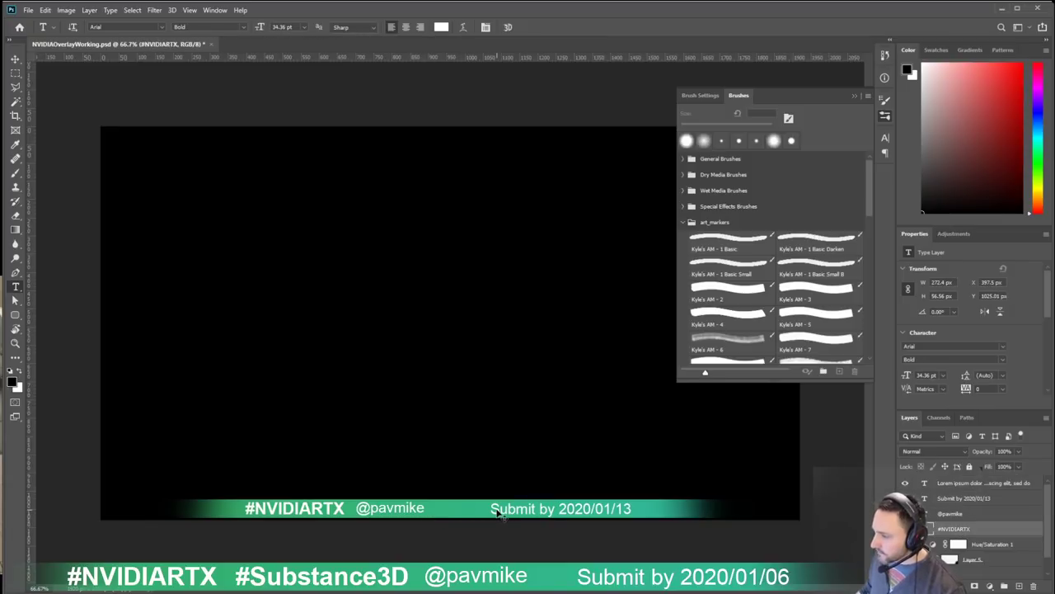
left_click_drag(497, 511, 541, 511, "ctrl")
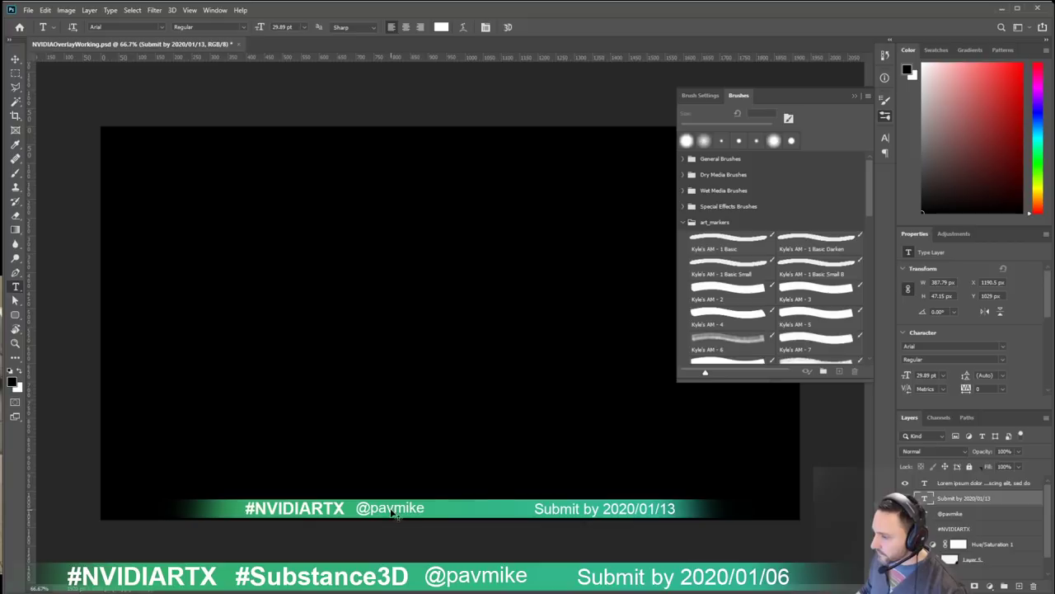
Step: Move the social handle next to the submission text and add a copy of the #NVIDIARTX text reading #Substance3D in the gap
left_click_drag(392, 511, 490, 511, "ctrl")
left_click_drag(313, 511, 419, 513, "ctrl")
left_click(343, 513)
type("Substance3D")
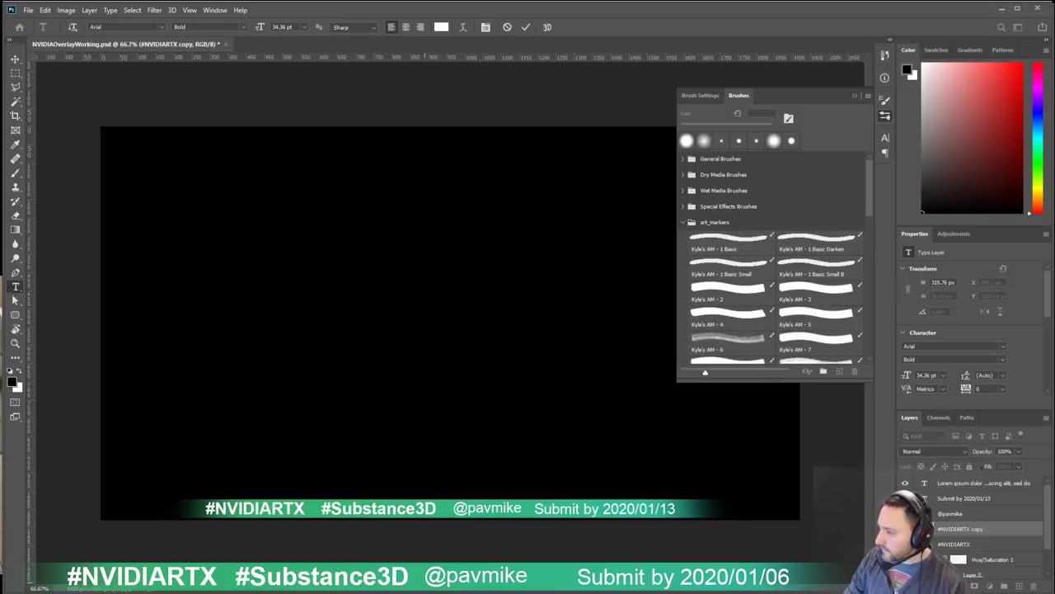
key("ctrl+Return")
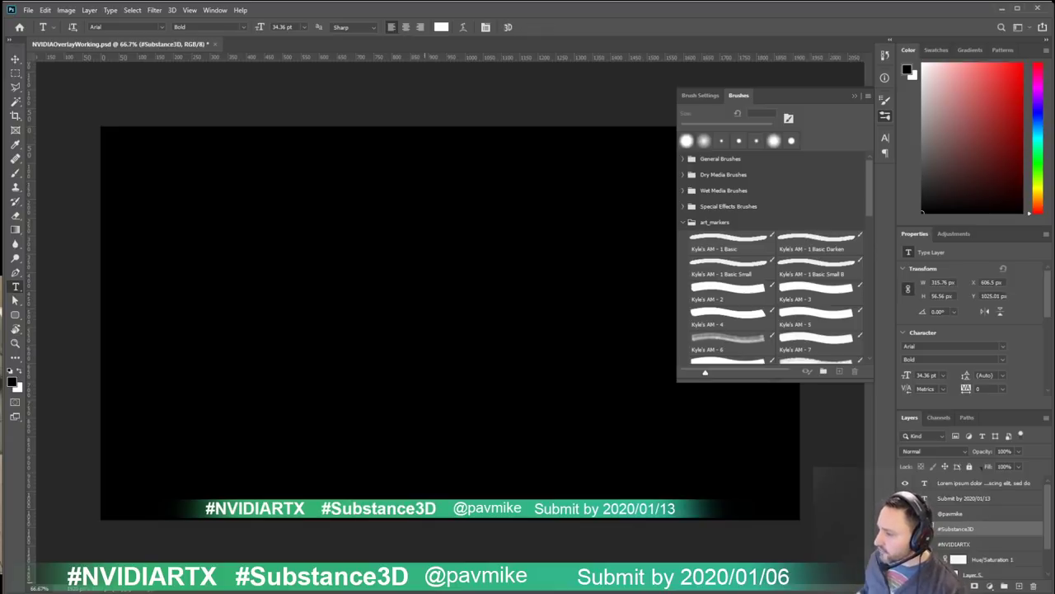
Step: Hide the black background and save the banner as a PNG, replacing NVIDIAOverlay.png
scroll(957, 571, "down", 1)
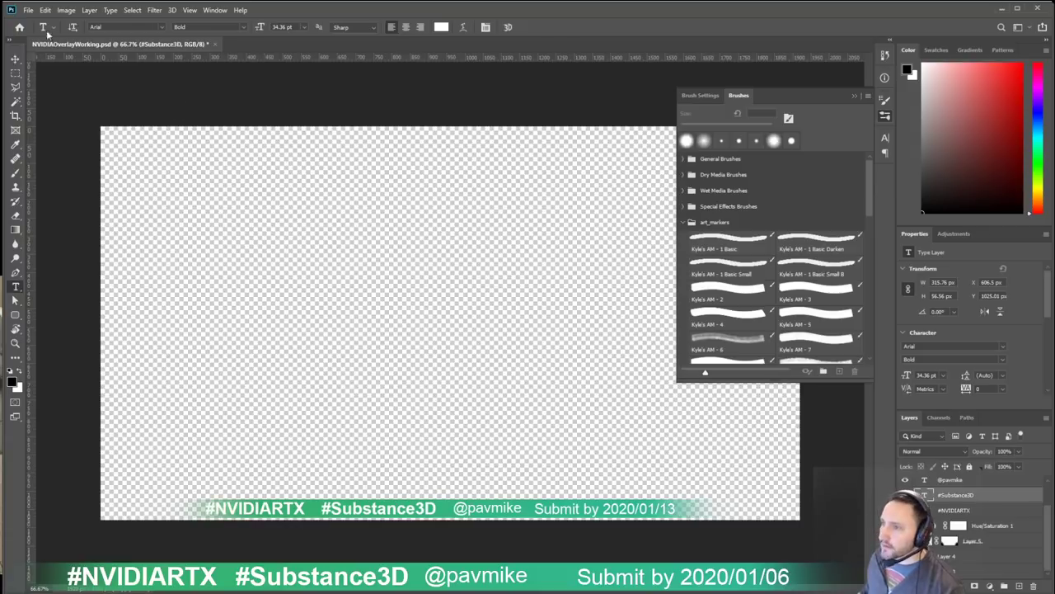
left_click(28, 10)
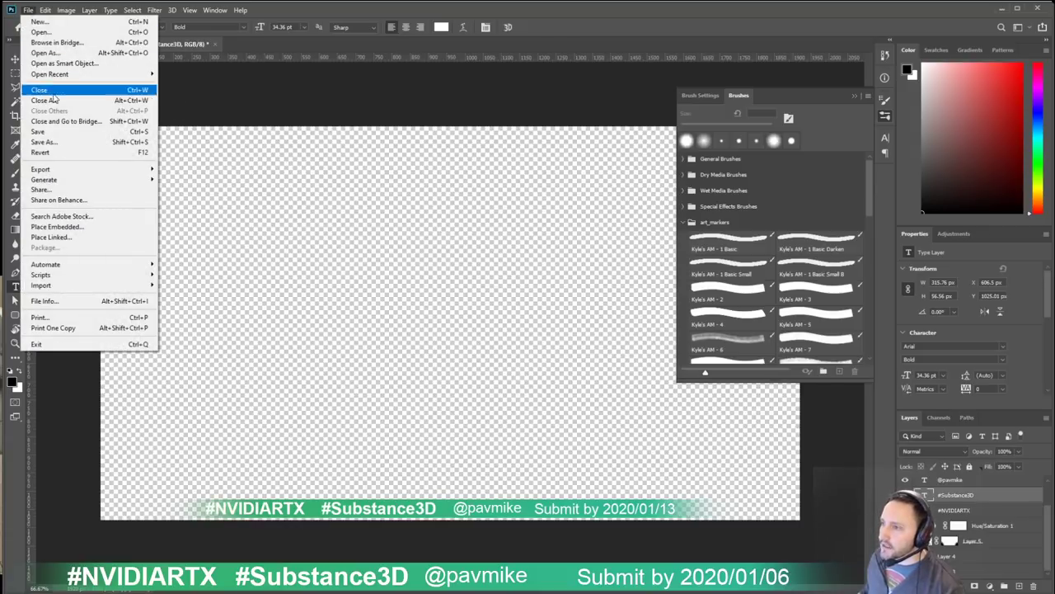
left_click(46, 142)
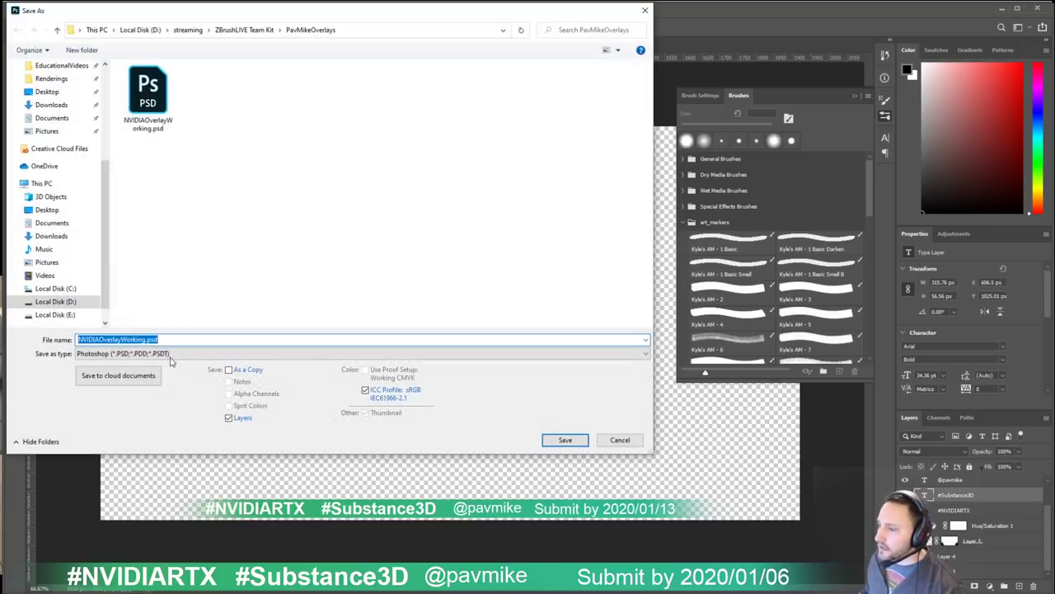
left_click(170, 355)
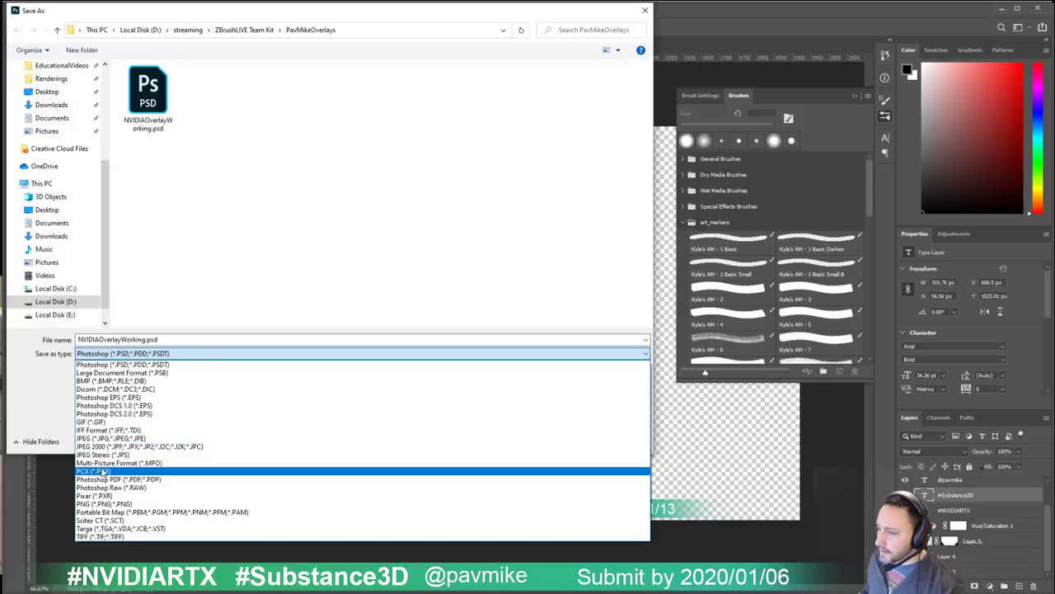
left_click(99, 504)
double_click(151, 88)
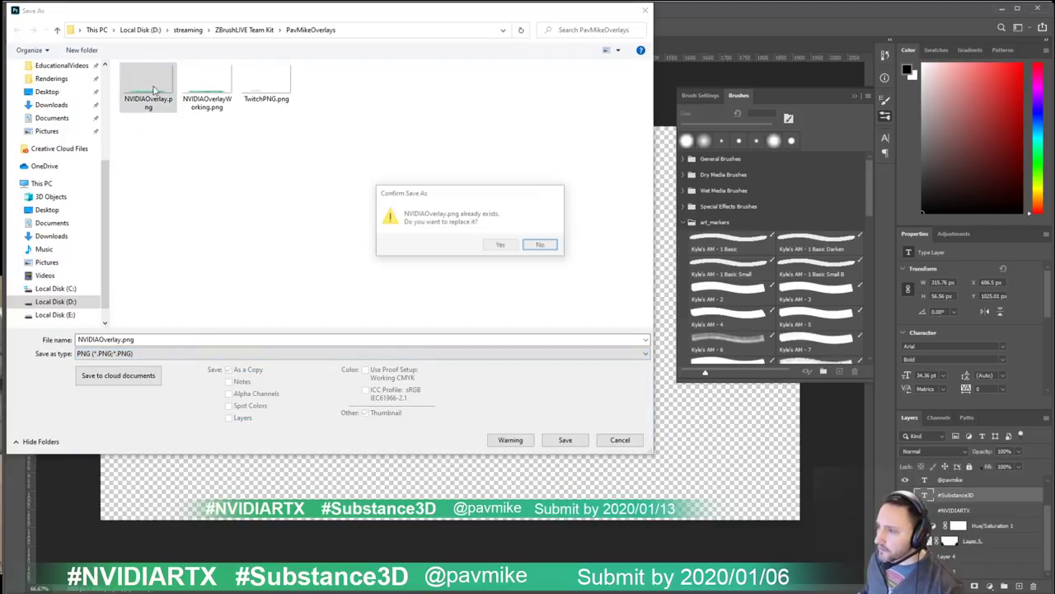
left_click(498, 245)
left_click(536, 95)
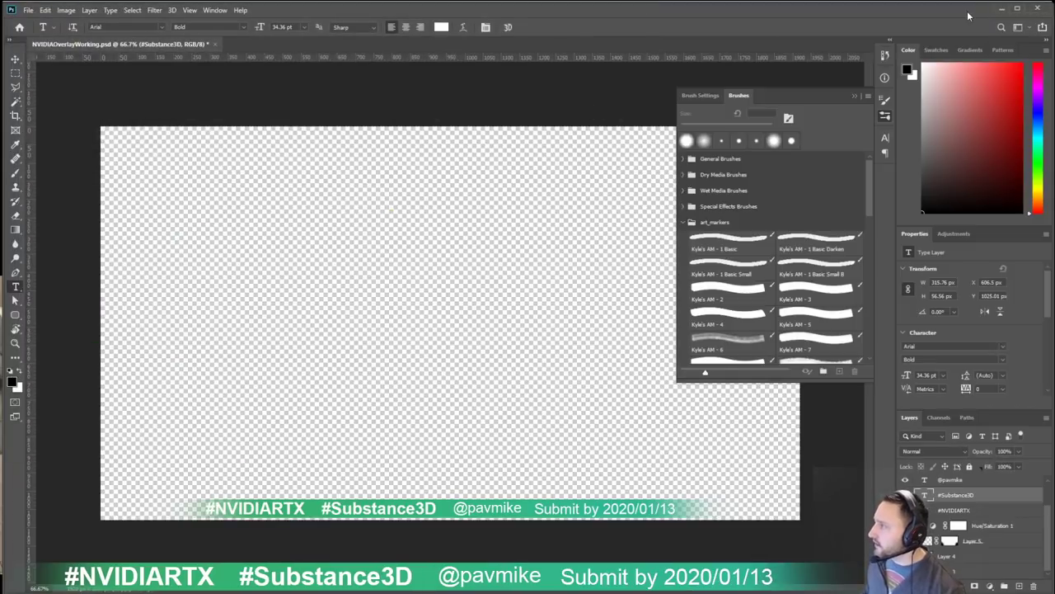
Step: Close NVIDIAOverlayWorking.psd without saving its changes, exit Photoshop and return to Substance Painter
left_click(214, 44)
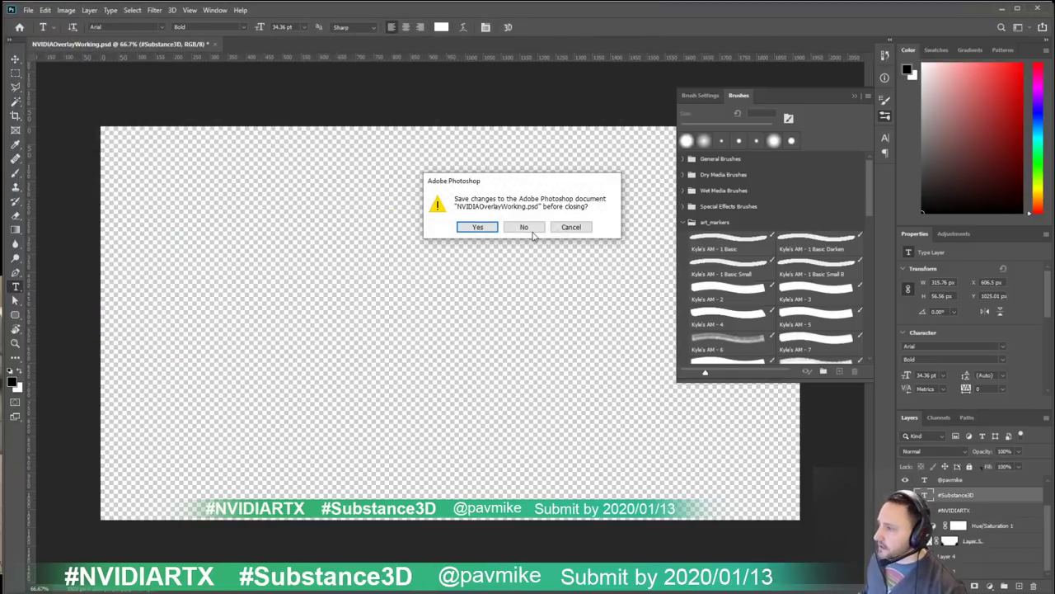
left_click(534, 233)
left_click(1040, 9)
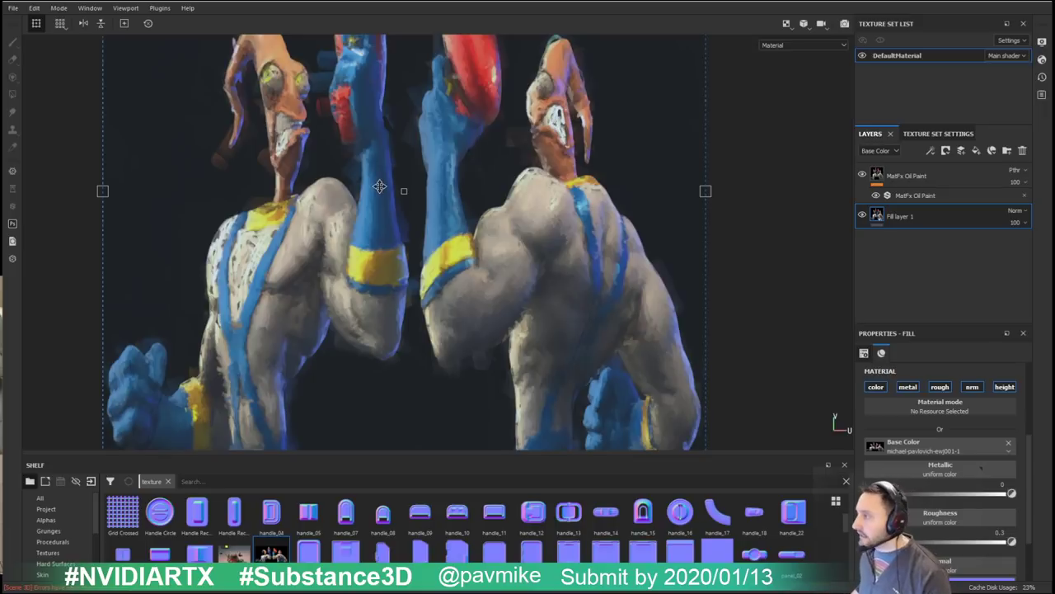
Step: Open the recent project DemoApinator.spp and show its model in the 3D view only
left_click(12, 9)
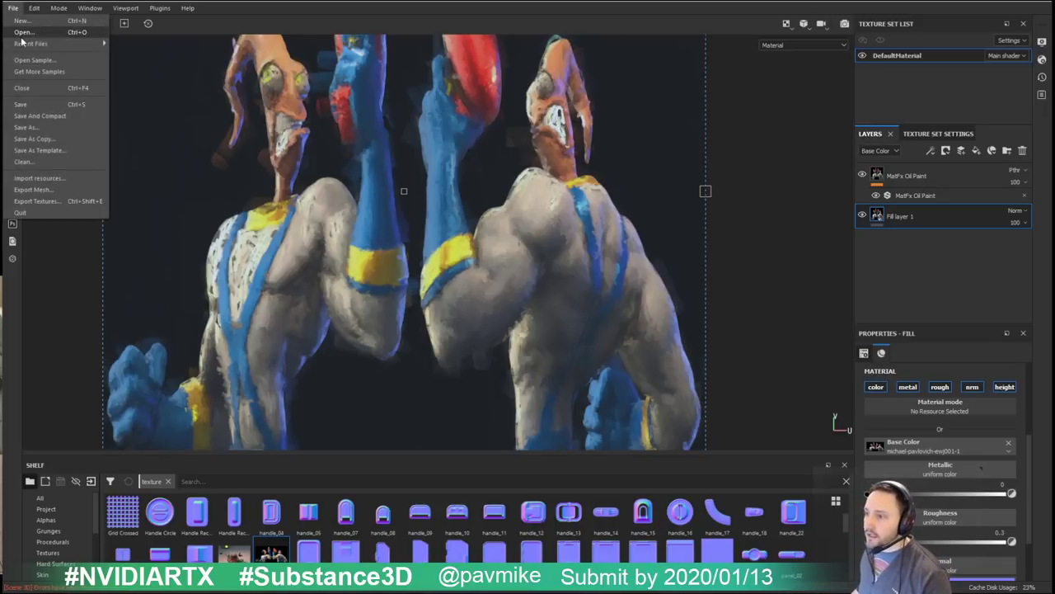
mouse_move(22, 44)
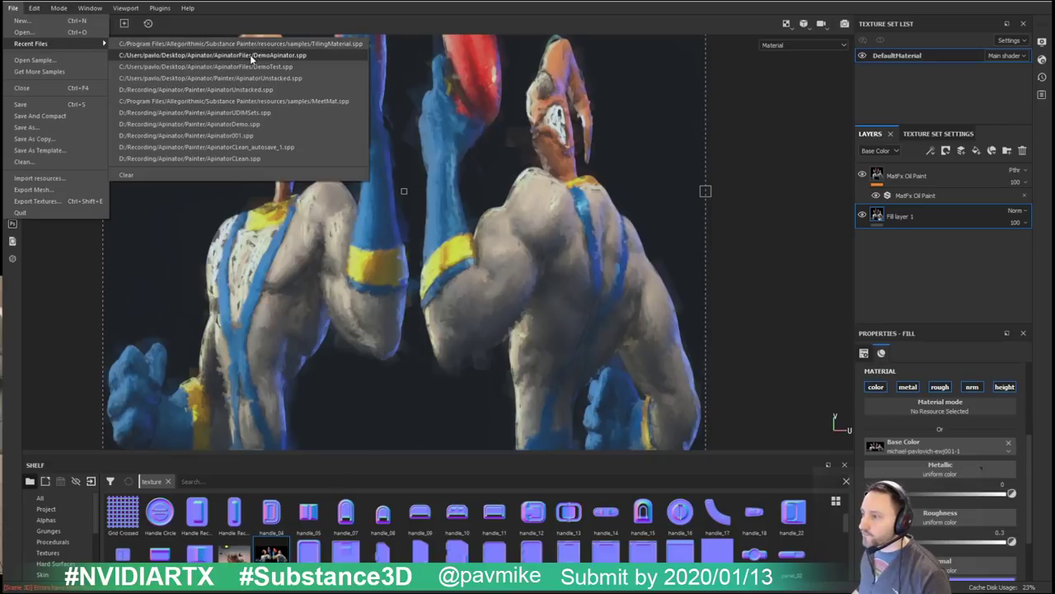
left_click(251, 55)
left_click(494, 311)
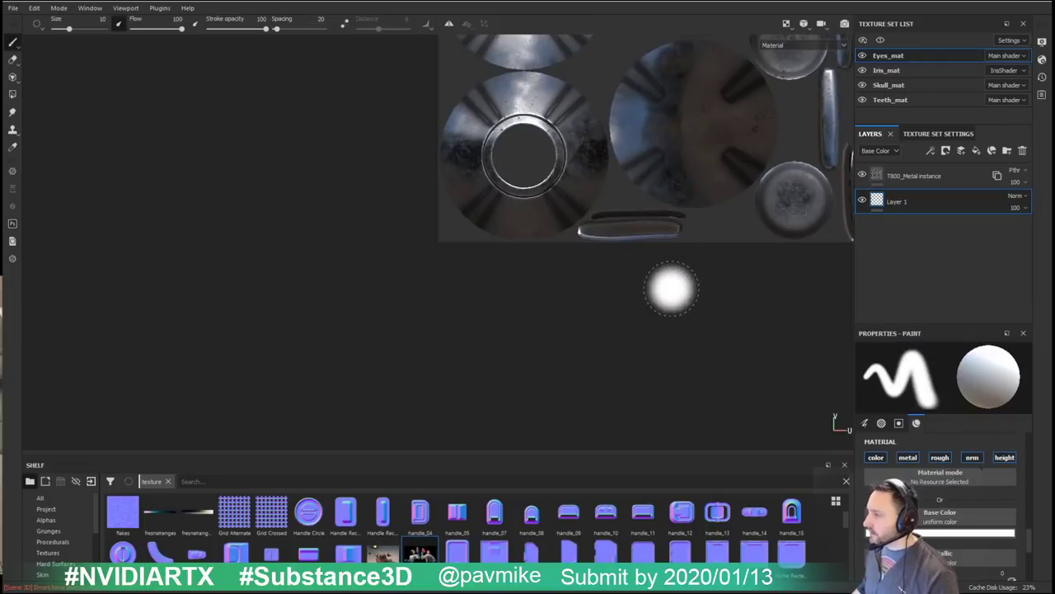
left_click(786, 24)
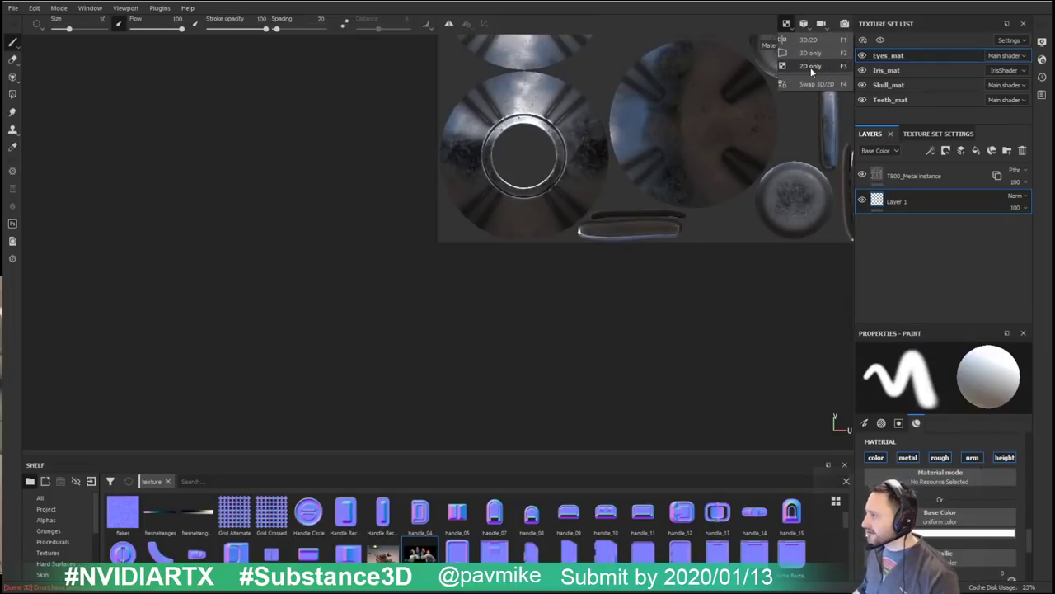
left_click(811, 54)
mouse_move(632, 241)
left_mouse_down("alt")
mouse_move(568, 238)
mouse_move(616, 235)
left_mouse_up("alt")
Step: Select the Skull_mat texture set, collapse its T800_Metal folder and add a fill layer above it
left_click(913, 86)
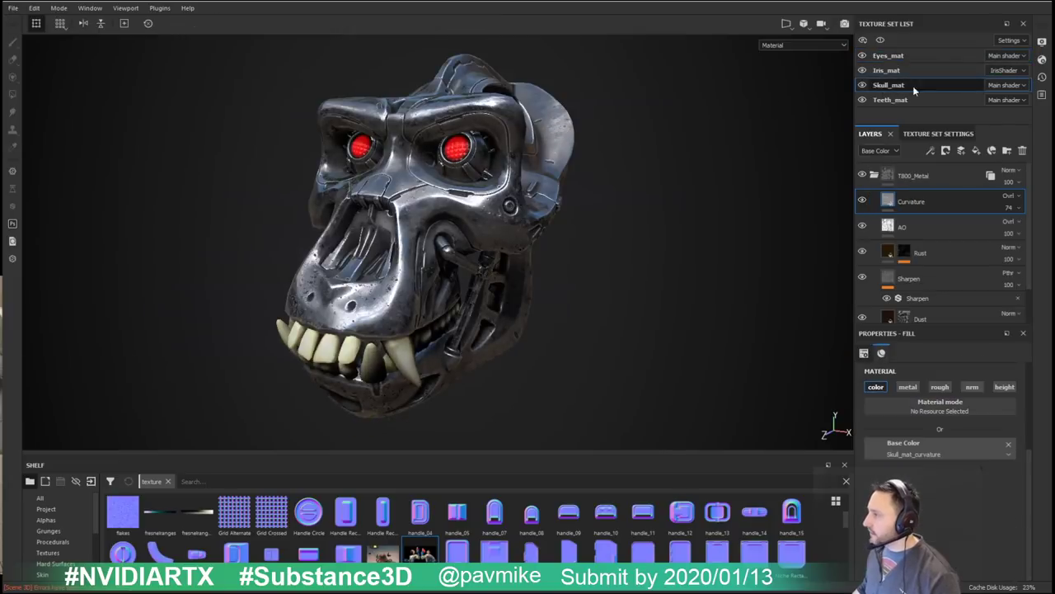
left_click(985, 169)
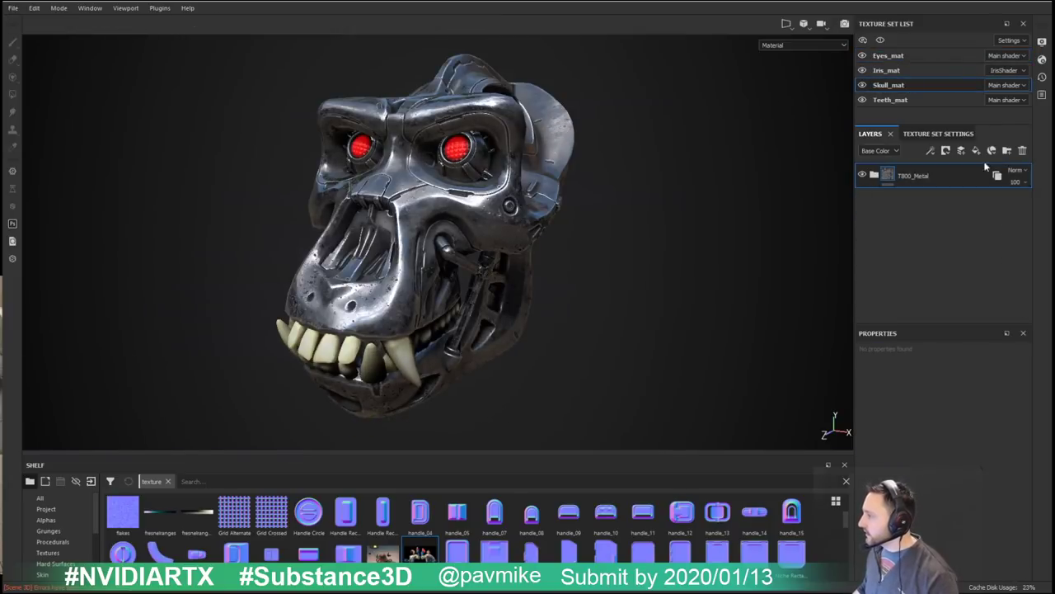
left_click_drag(688, 239, 638, 246, "alt")
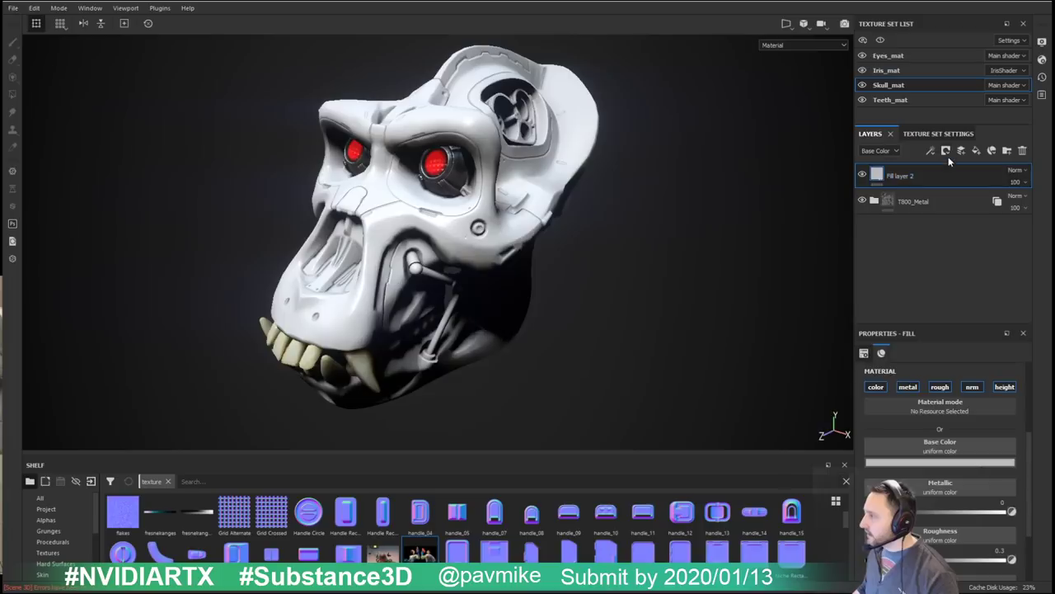
Step: Turn off shadows in the display settings and add a second fill layer on top of the Skull_mat stack
left_click(1041, 41)
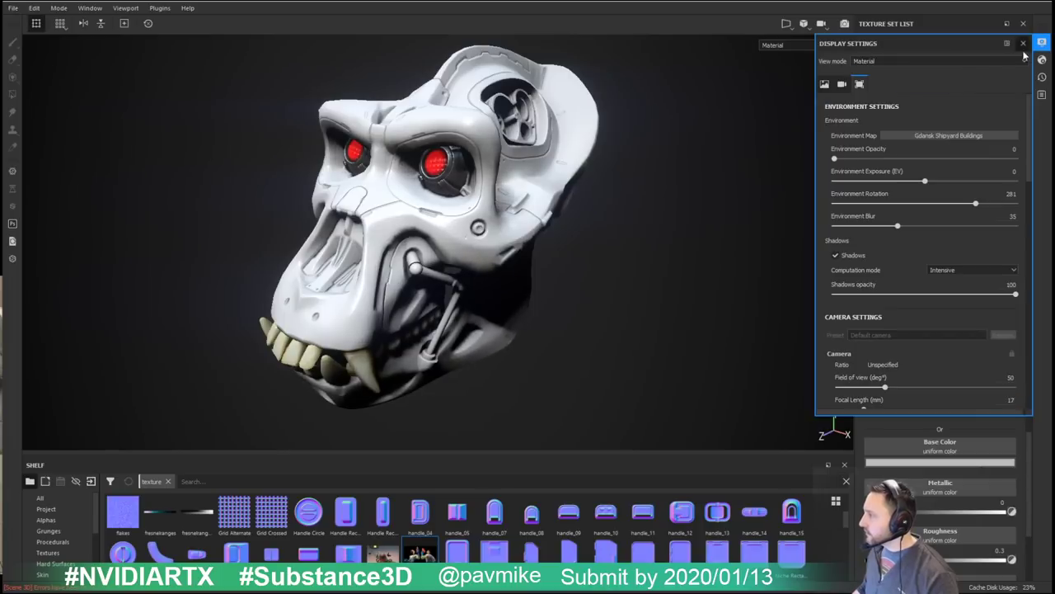
left_click(835, 256)
left_click(1022, 43)
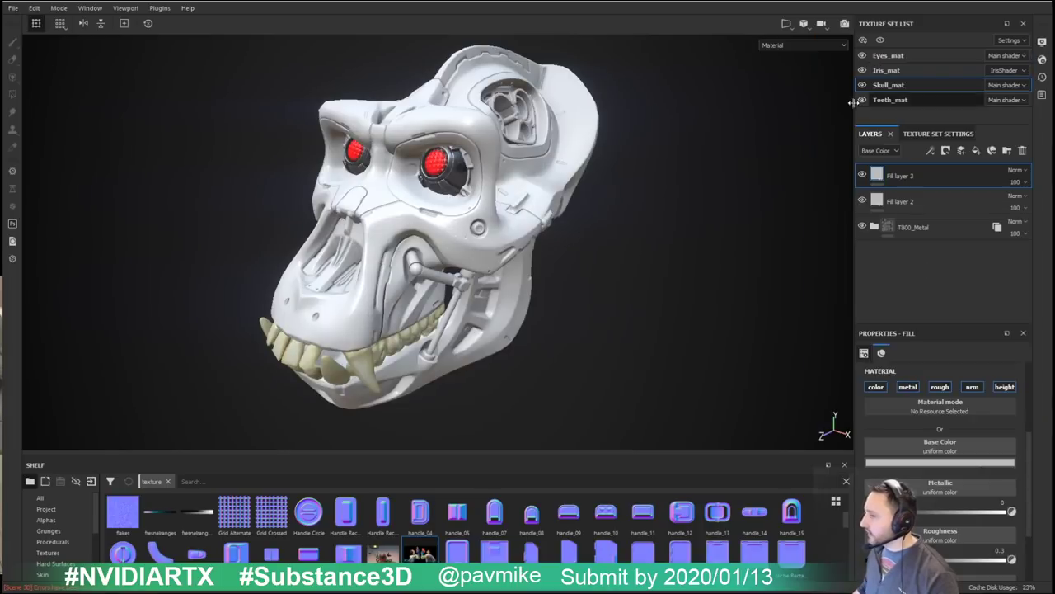
Step: Set the Base Color of Fill layer 3 to a bright cyan
right_click_drag(581, 145, 645, 306, "alt")
left_click_drag(646, 306, 540, 346, "alt")
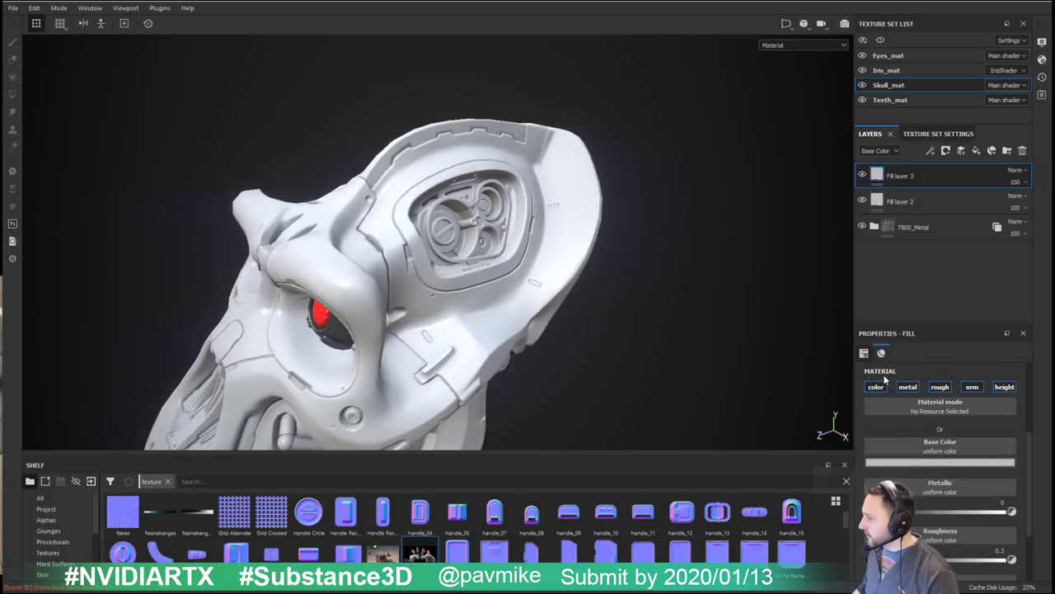
left_click(934, 462)
left_click(995, 504)
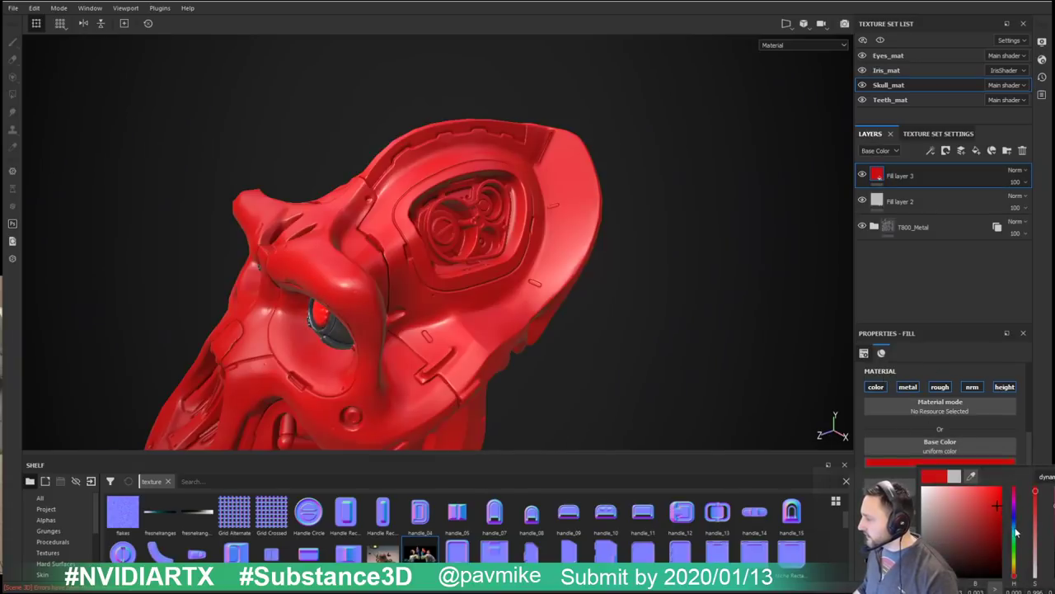
left_click(1013, 528)
left_click_drag(675, 309, 710, 304, "alt")
Step: Add a black mask to the cyan Fill layer 3
right_click(897, 177)
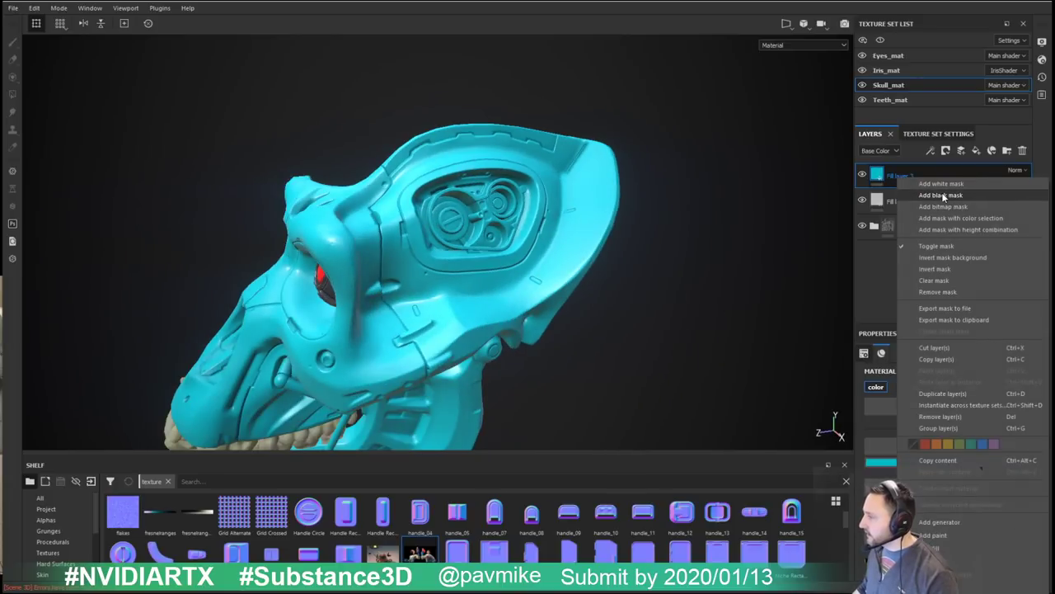
left_click(942, 195)
mouse_move(761, 217)
left_mouse_down("alt")
mouse_move(650, 273)
mouse_move(727, 307)
left_mouse_up("alt")
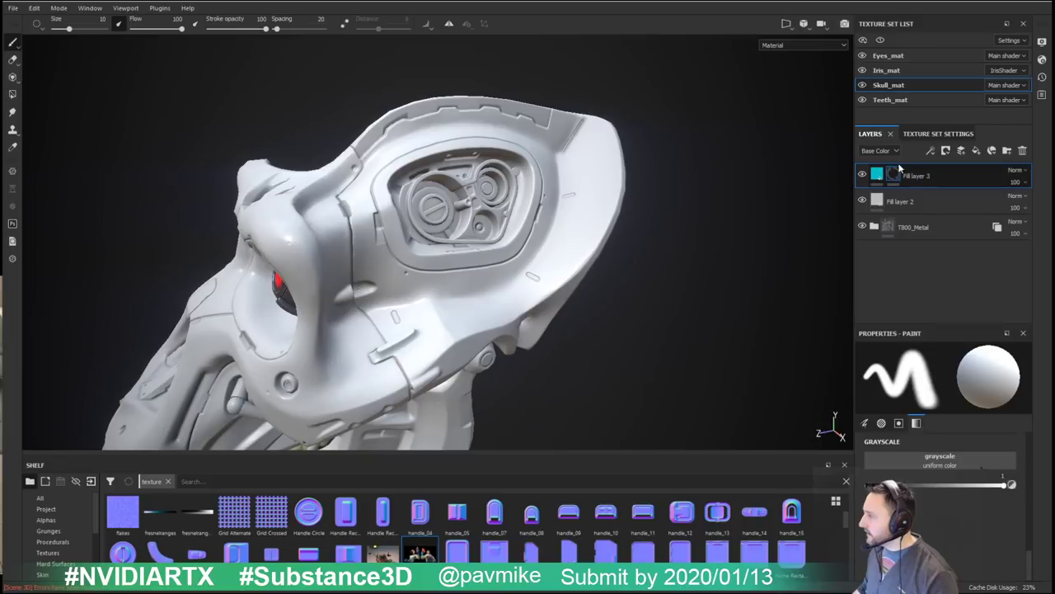
Step: Examine the texture set settings of Skull_mat and the details on the side of the skull, and return to the layer stack
left_click(937, 133)
left_click_drag(551, 240, 723, 234, "alt")
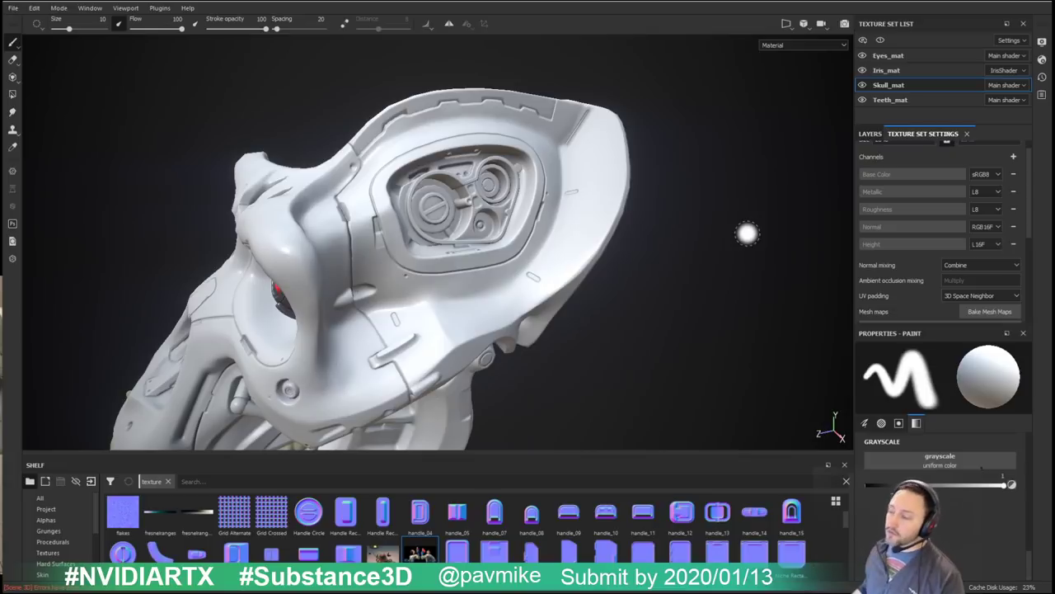
left_click_drag(569, 287, 488, 247, "alt")
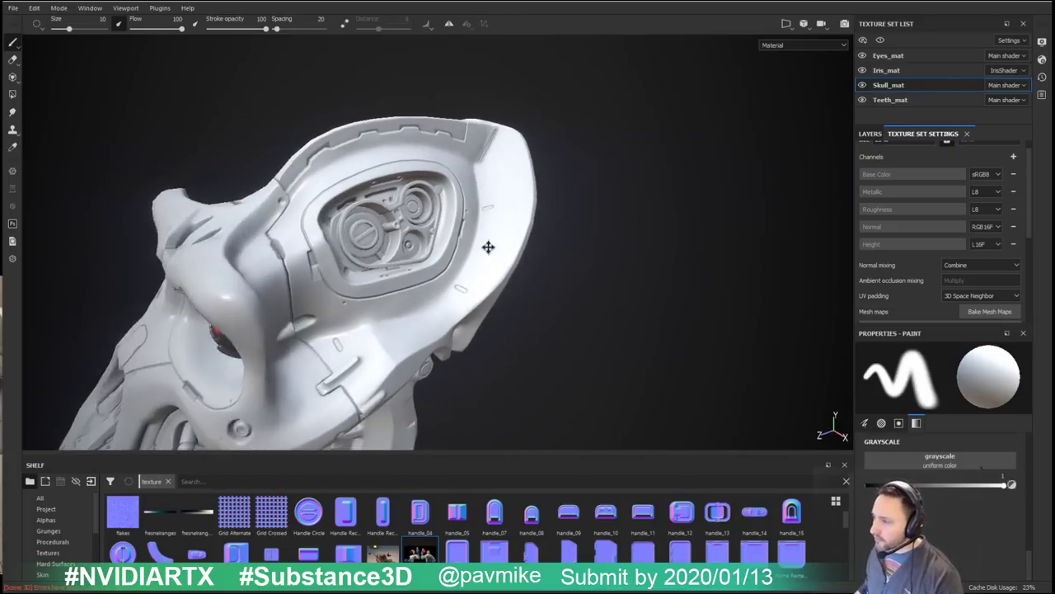
mouse_move(488, 247)
right_mouse_down("alt")
mouse_move(609, 248)
mouse_move(577, 248)
right_mouse_up("alt")
left_click_drag(598, 251, 516, 185, "alt")
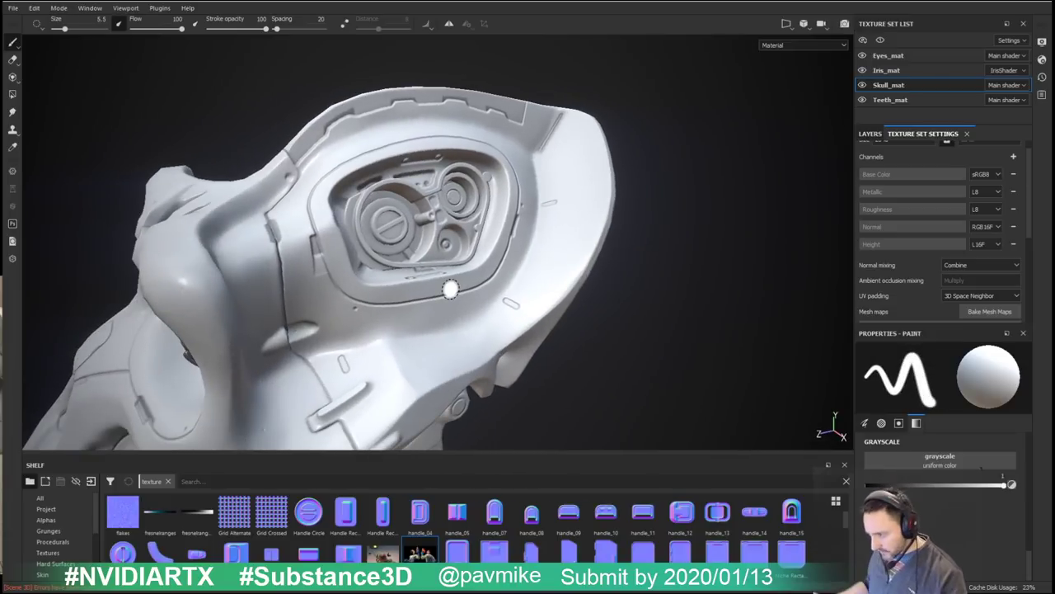
mouse_move(386, 239)
left_mouse_down("alt")
mouse_move(499, 264)
mouse_move(377, 245)
mouse_move(433, 278)
mouse_move(468, 244)
mouse_move(487, 240)
left_mouse_up("alt")
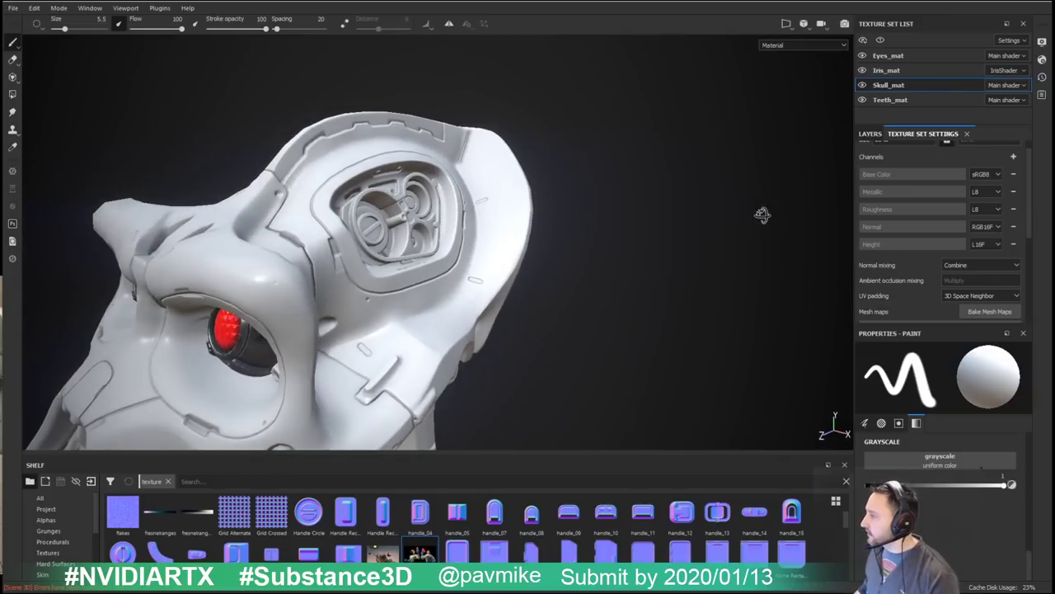
left_click_drag(762, 215, 792, 190, "alt")
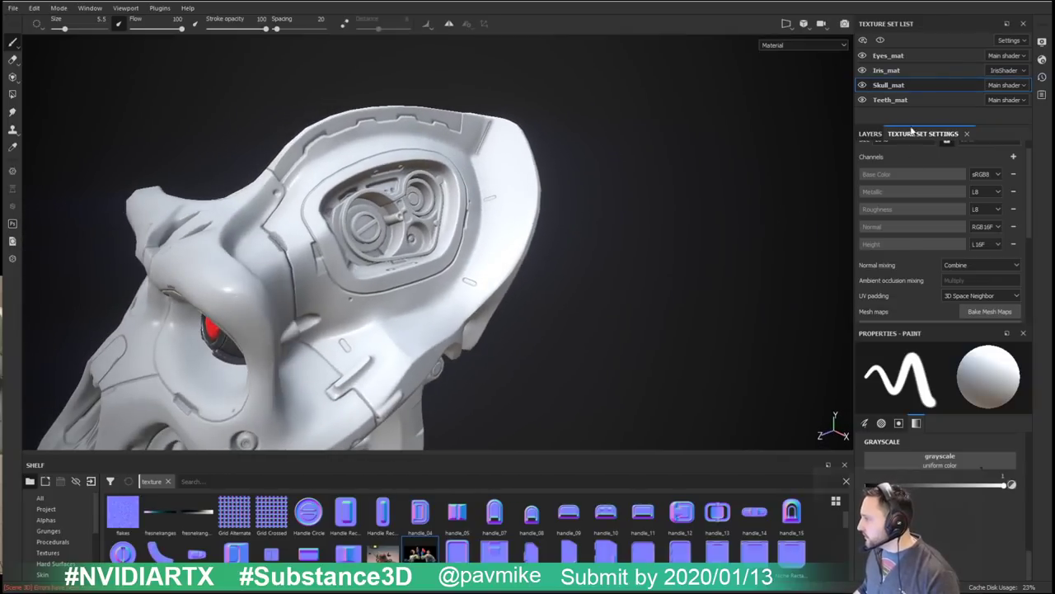
scroll(917, 262, "up", 1)
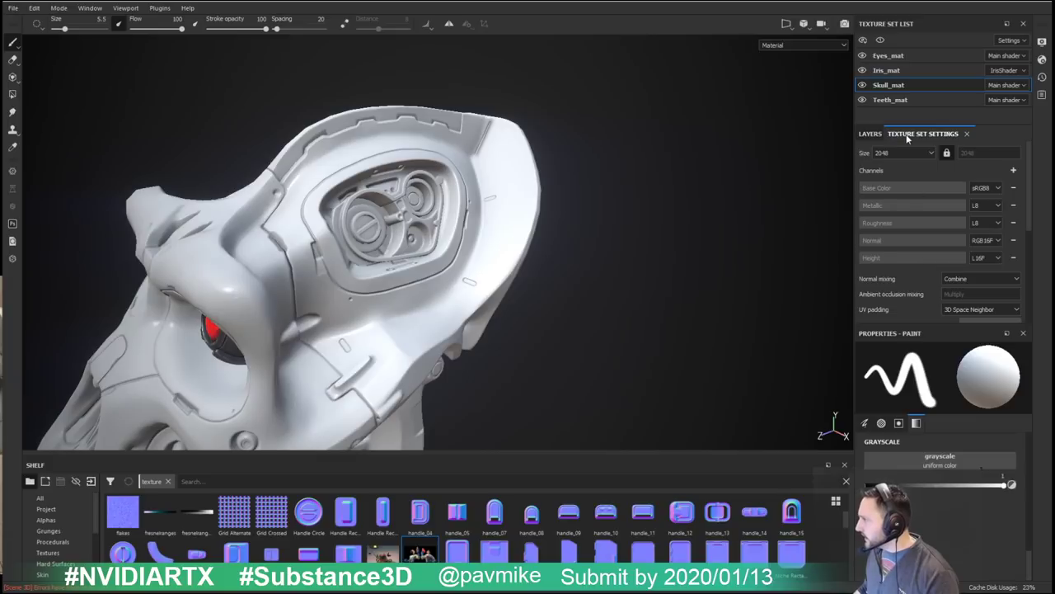
left_click(871, 134)
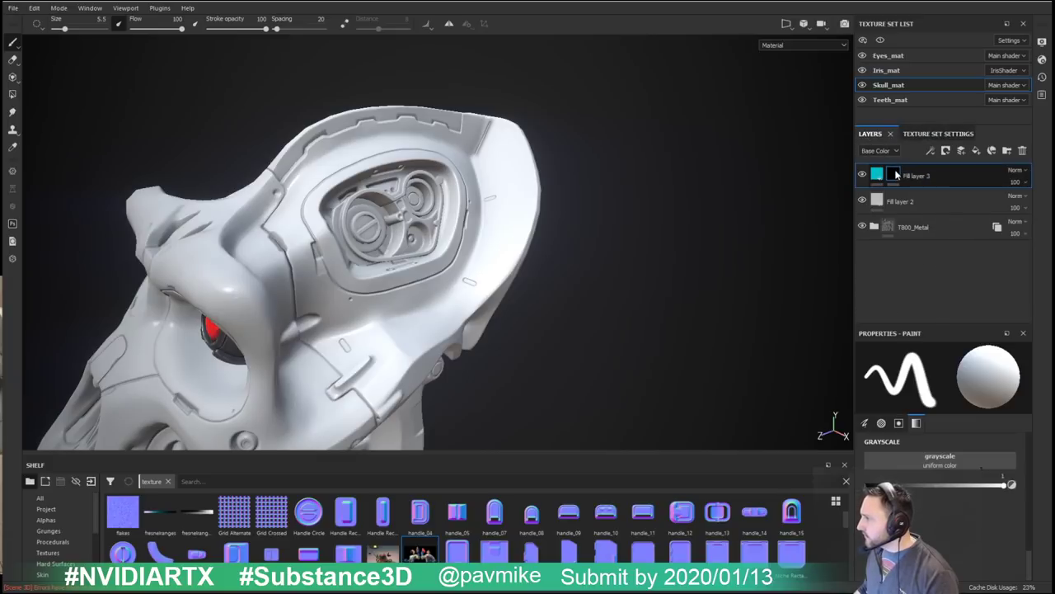
Step: Lower the Skull_mat texture set size to 512, inspect the skull's details, and return to the layer stack
left_click(938, 134)
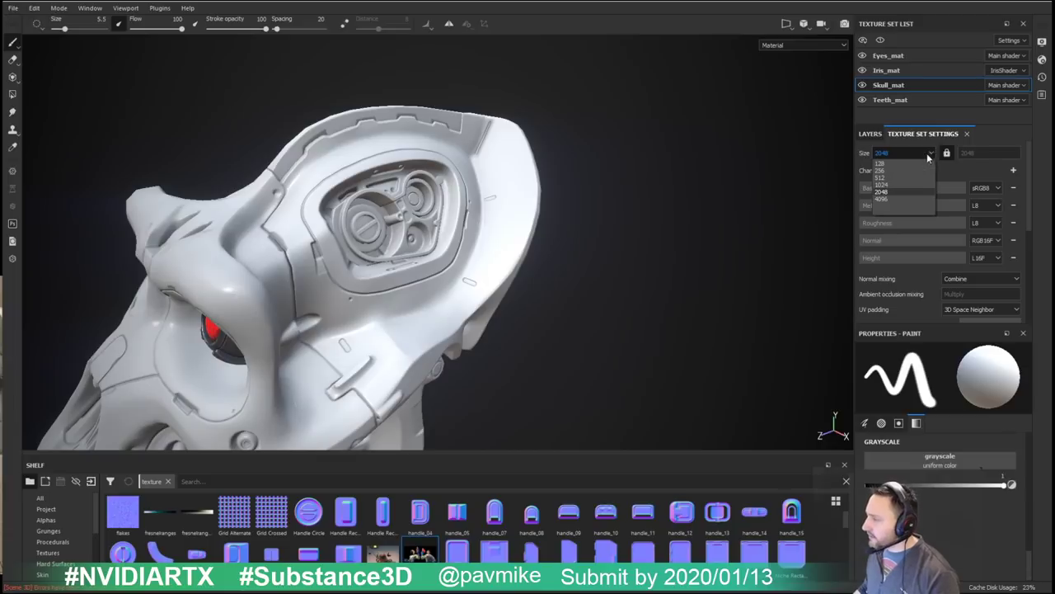
left_click_drag(542, 338, 584, 281, "alt")
right_click_drag(585, 281, 130, 180, "alt")
right_click_drag(493, 299, 804, 331, "alt")
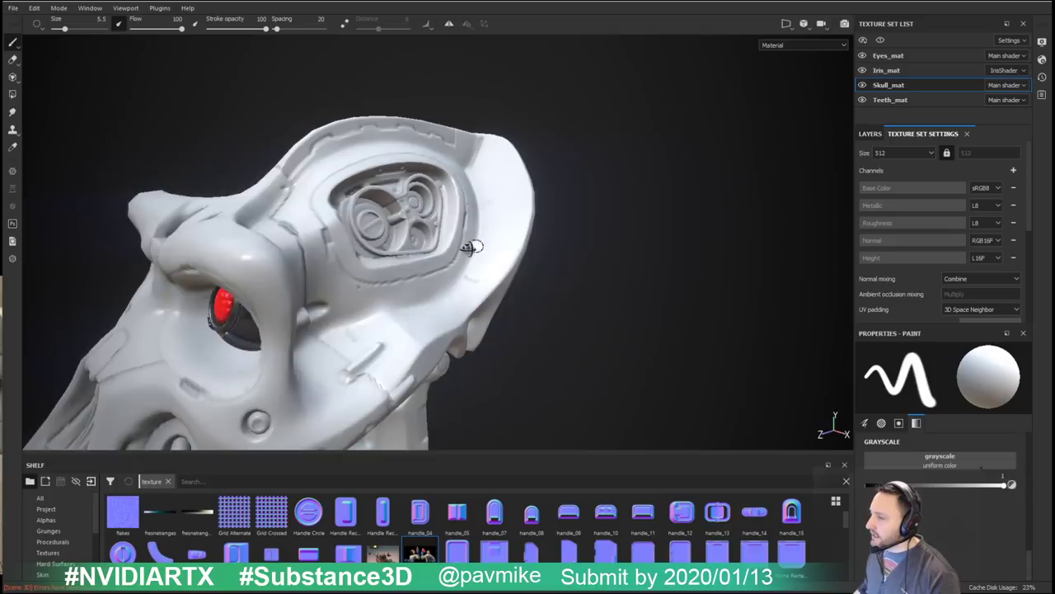
left_click_drag(473, 246, 338, 262, "alt")
left_click_drag(418, 200, 606, 149, "alt")
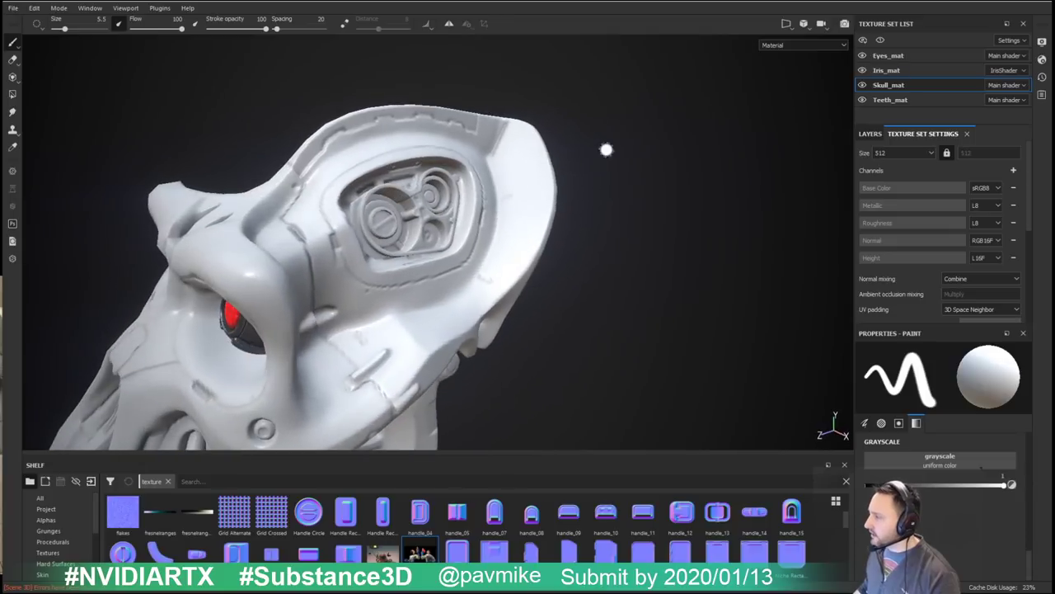
left_click(871, 133)
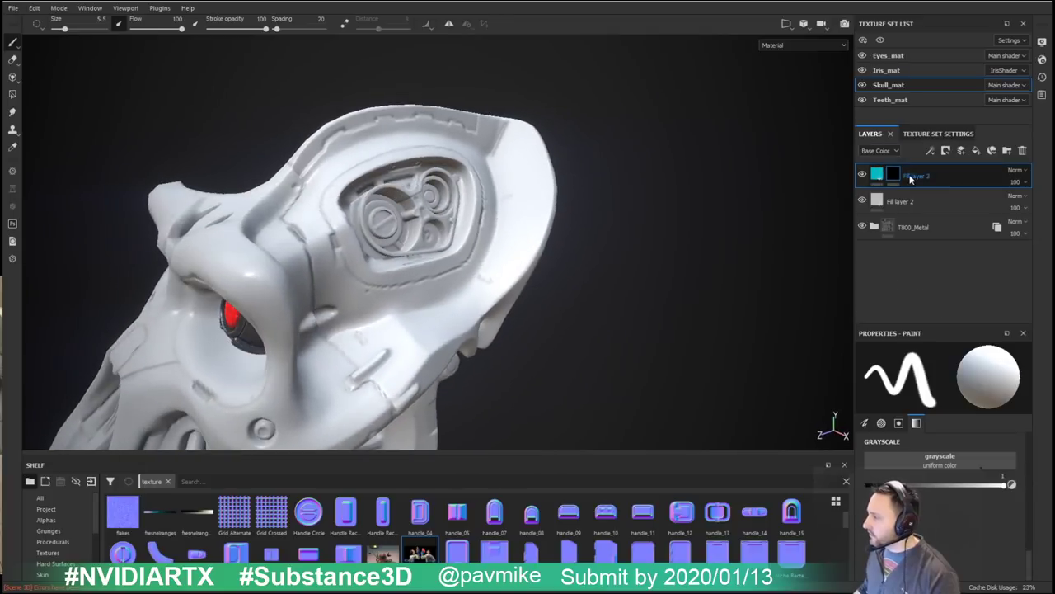
Step: Load the Font Indie Flower alpha into the mask brush, enlarge the brush to about 35.6 and angle it over the skull's side
left_click(46, 520)
scroll(452, 554, "down", 10)
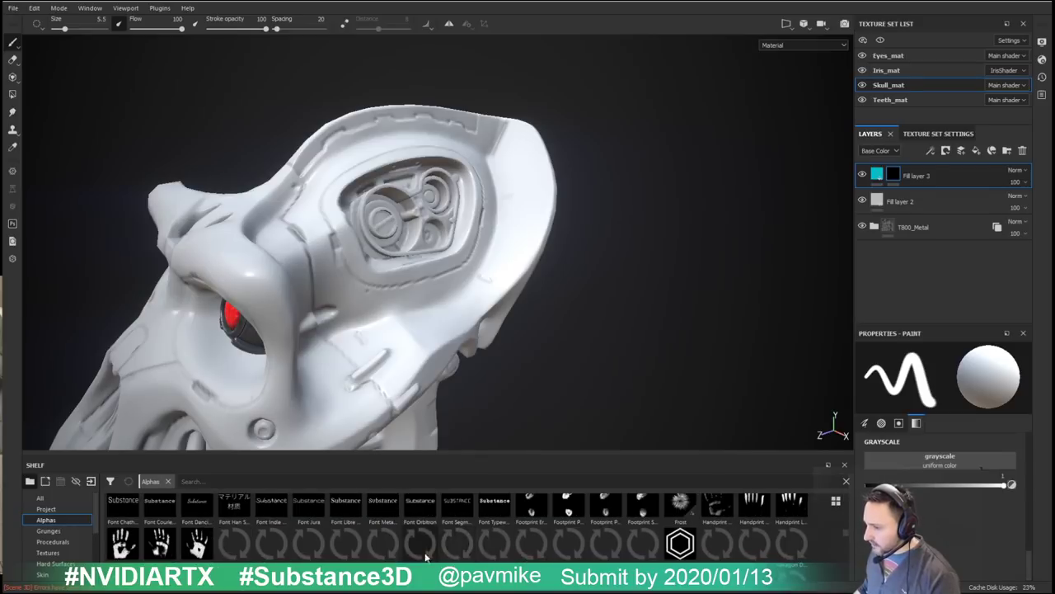
left_click(271, 511)
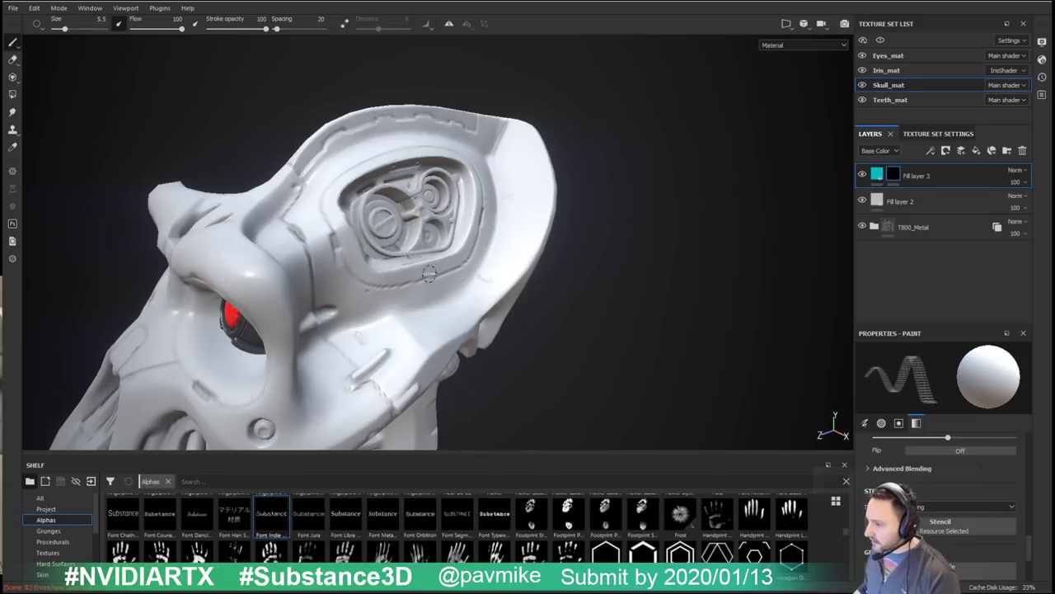
left_click_drag(429, 275, 352, 247, "alt")
right_click_drag(394, 292, 394, 292, "ctrl")
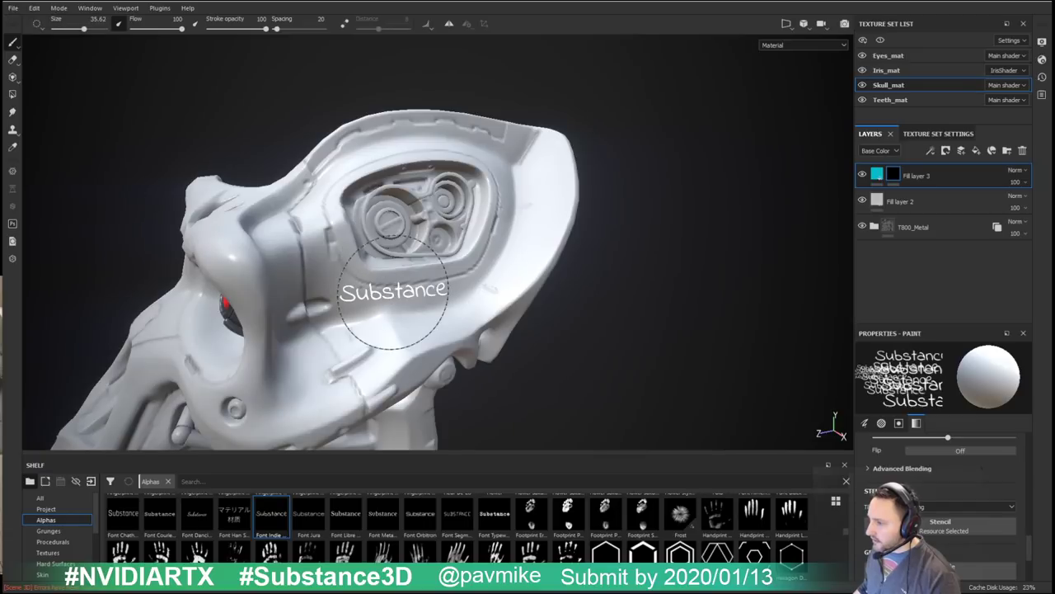
mouse_move(401, 299)
left_mouse_down("ctrl")
mouse_move(393, 293)
mouse_move(413, 279)
left_mouse_up("ctrl")
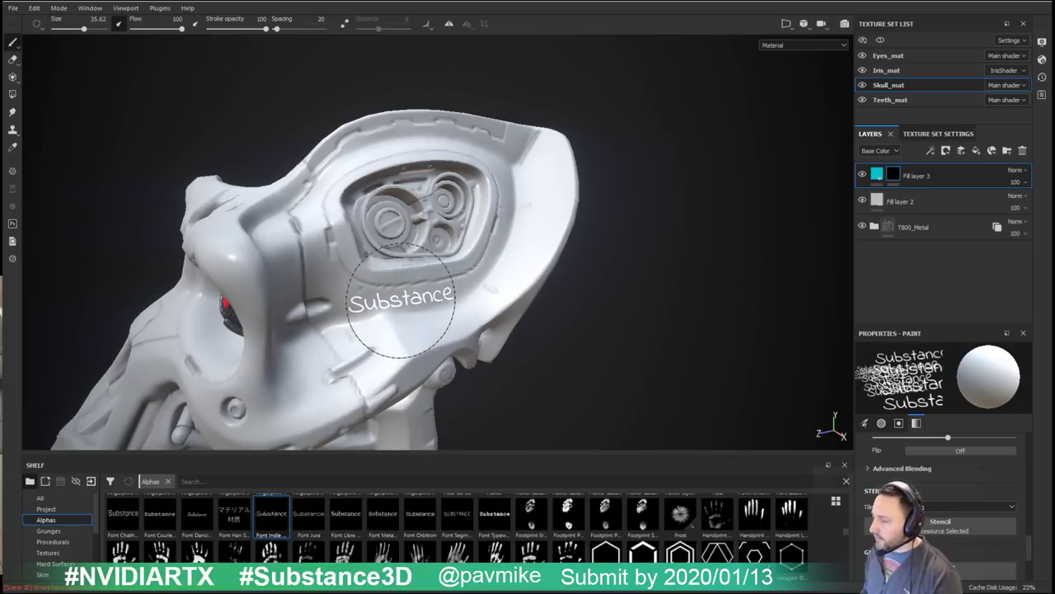
left_click_drag(401, 300, 395, 299, "ctrl")
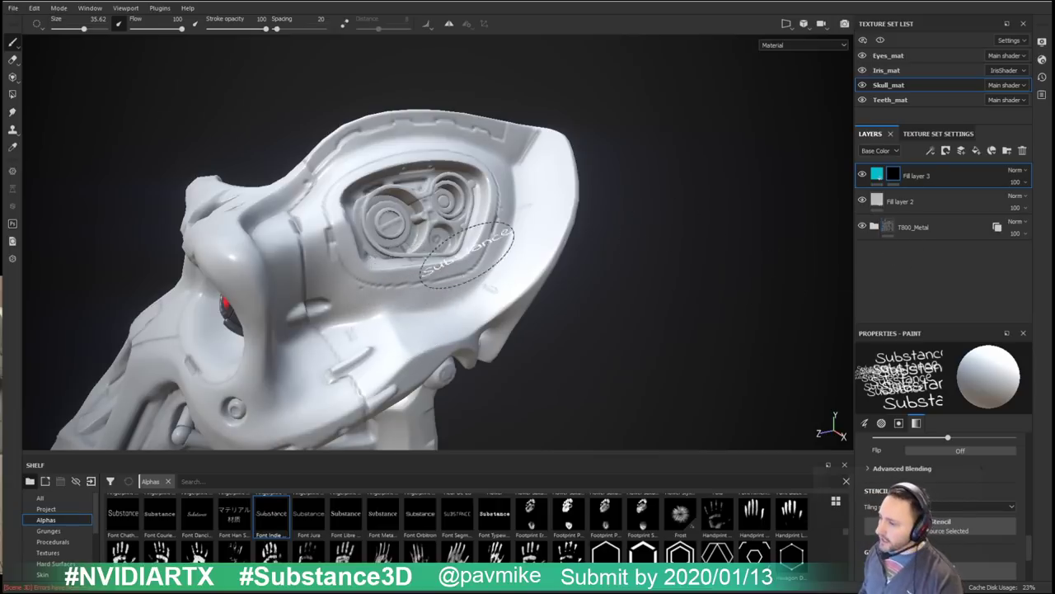
left_click_drag(467, 254, 379, 235, "alt")
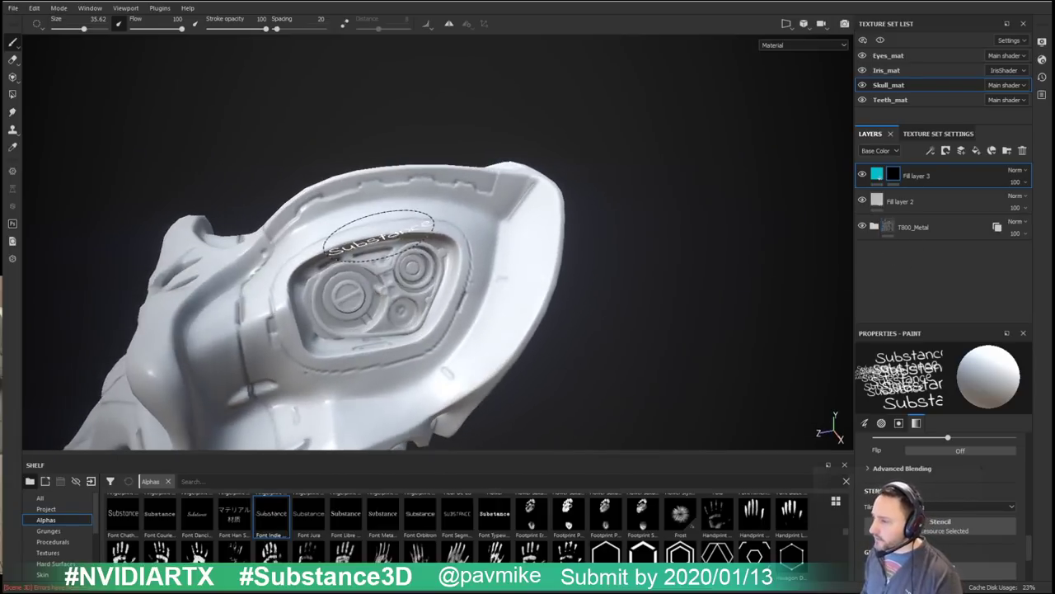
Step: Change the alpha text to "HASTA LA VISTA BABY" and stamp it on the mask over the mechanical recess
scroll(941, 512, "up", 5)
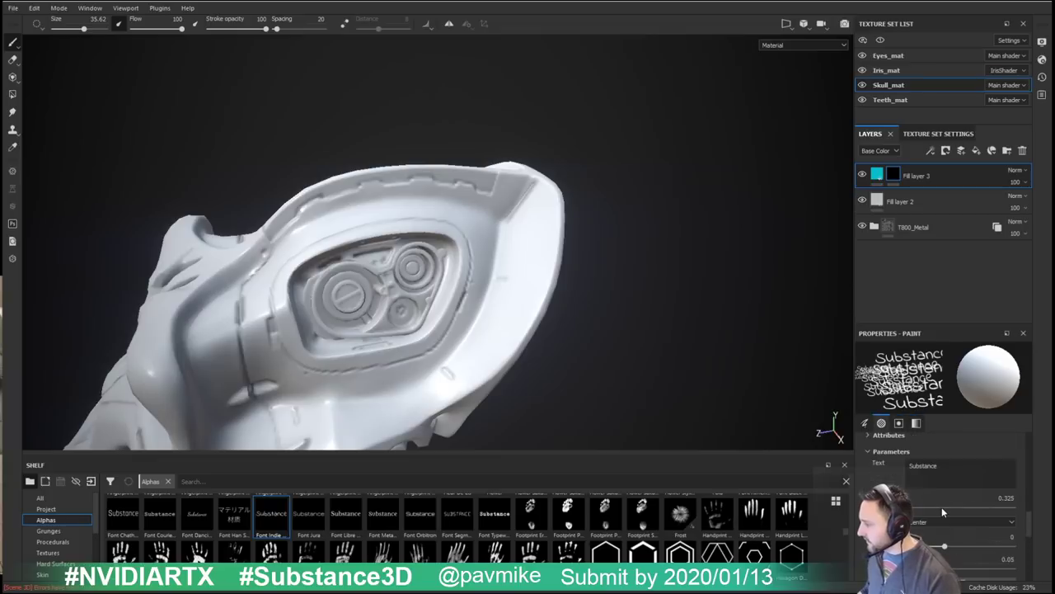
scroll(942, 506, "up", 3)
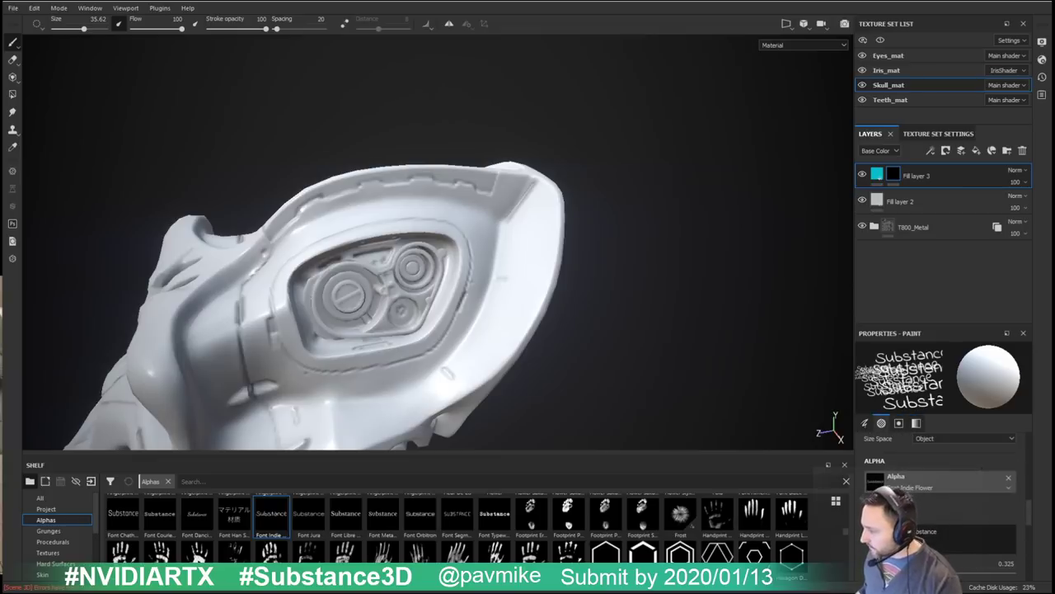
double_click(925, 532)
type("HA")
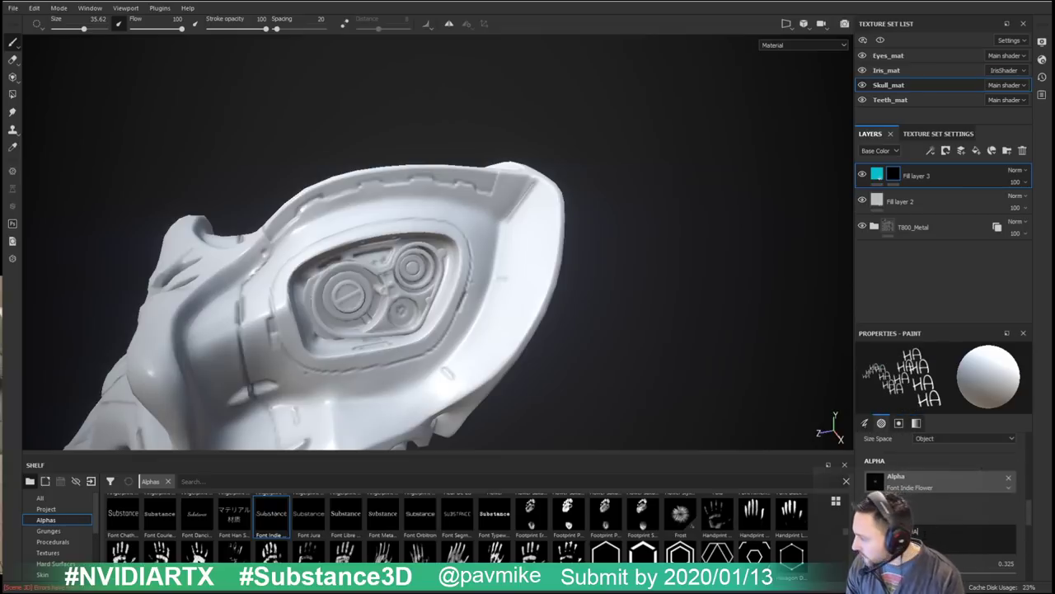
type("STA LA VI")
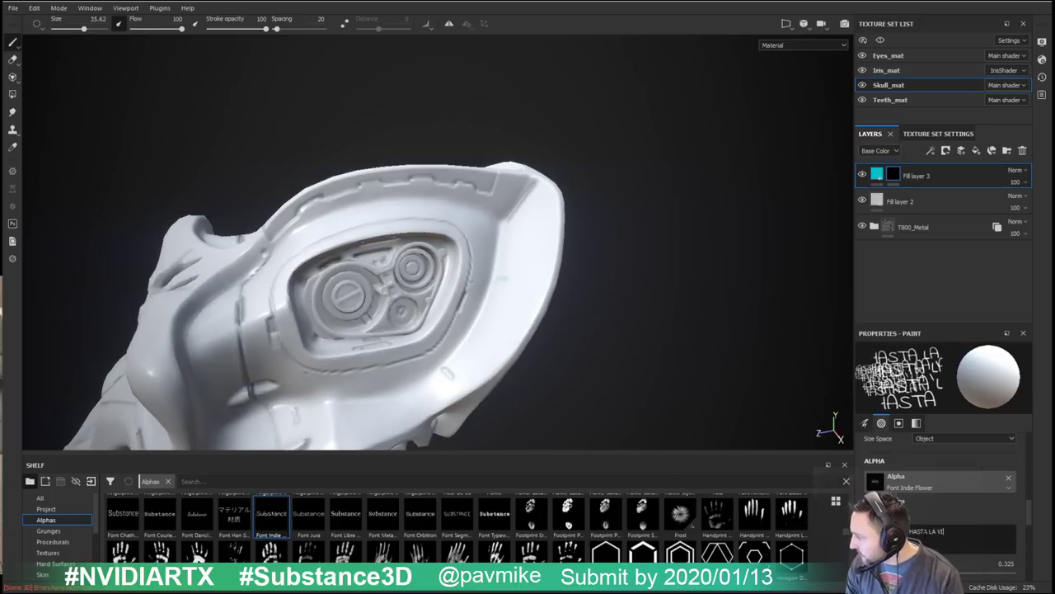
type("STA BABY")
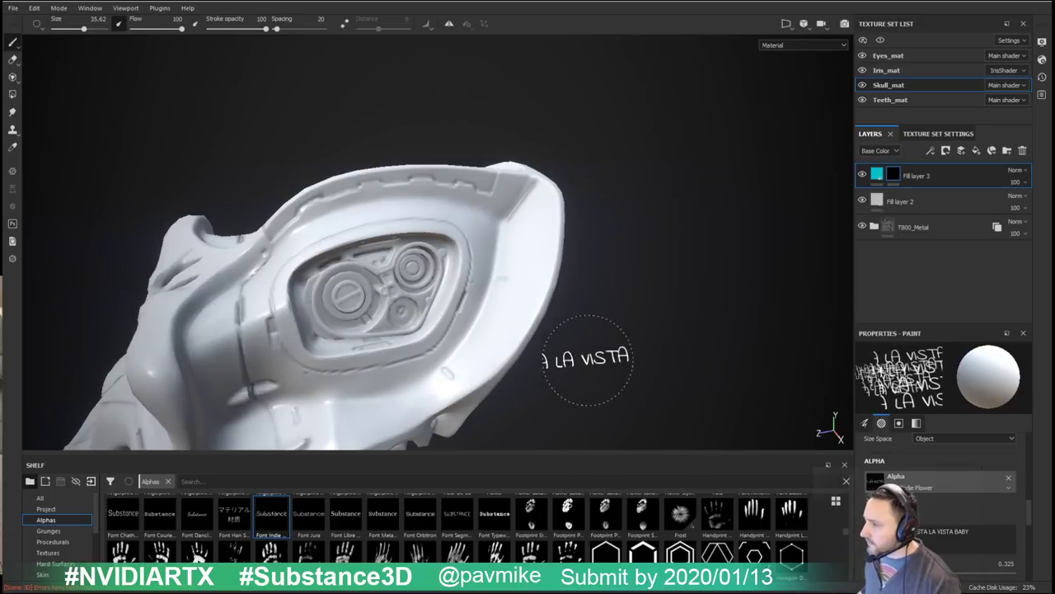
left_click(367, 263)
left_click_drag(379, 236, 372, 220, "alt")
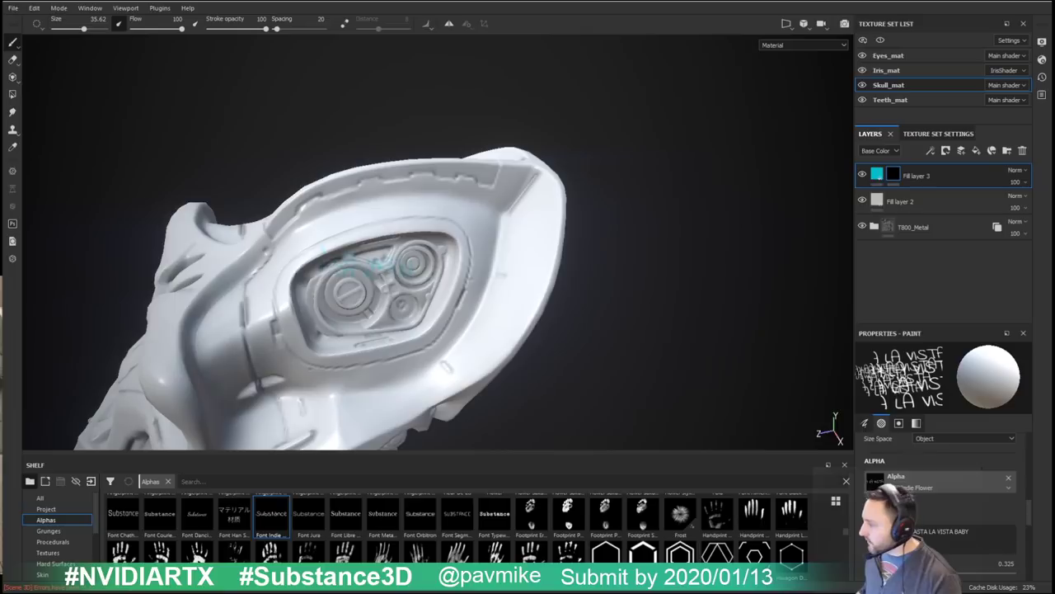
Step: Reduce the alpha's text size to 0.09 and enlarge and rotate the brush to a size of about 78
scroll(940, 511, "down", 2)
left_click_drag(910, 505, 879, 505)
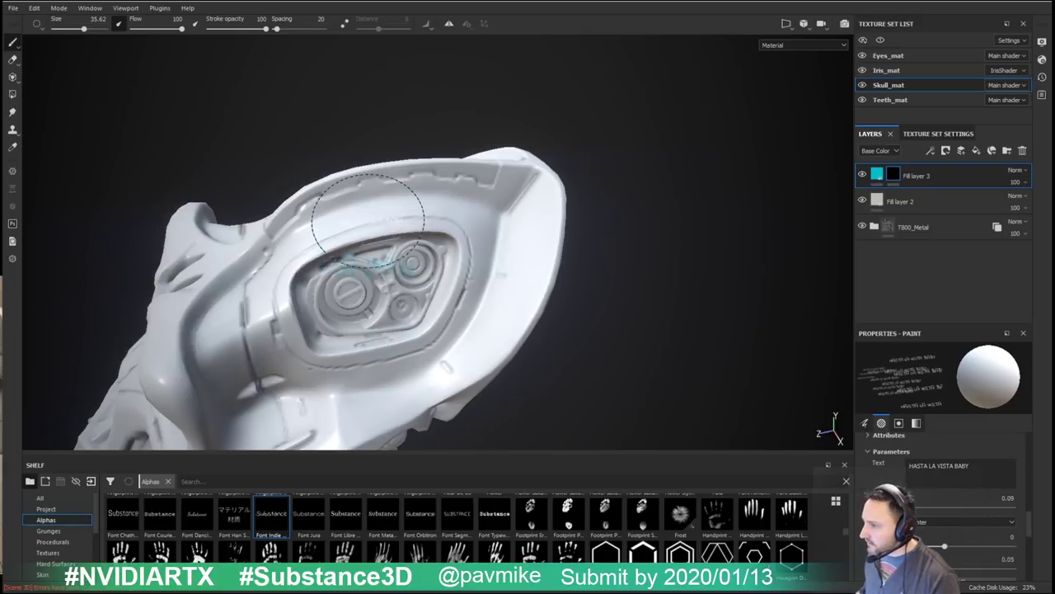
right_click_drag(343, 218, 387, 219, "ctrl")
mouse_move(343, 219)
left_mouse_down("ctrl")
mouse_move(360, 247)
mouse_move(376, 237)
left_mouse_up("ctrl")
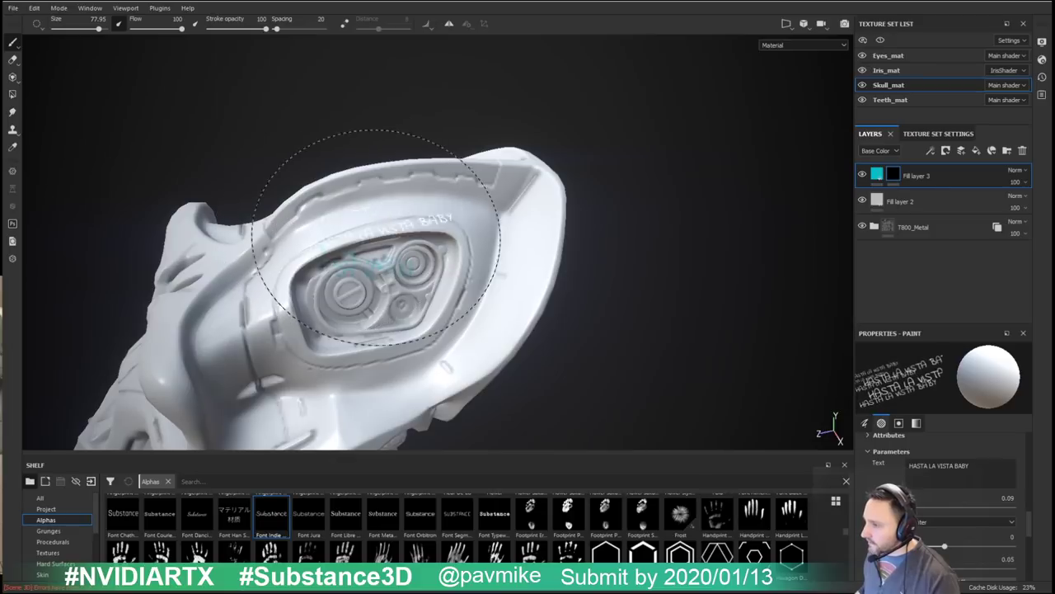
Step: Examine the brush's alpha position, stamp blending, stencil and grayscale settings
scroll(922, 509, "down", 3)
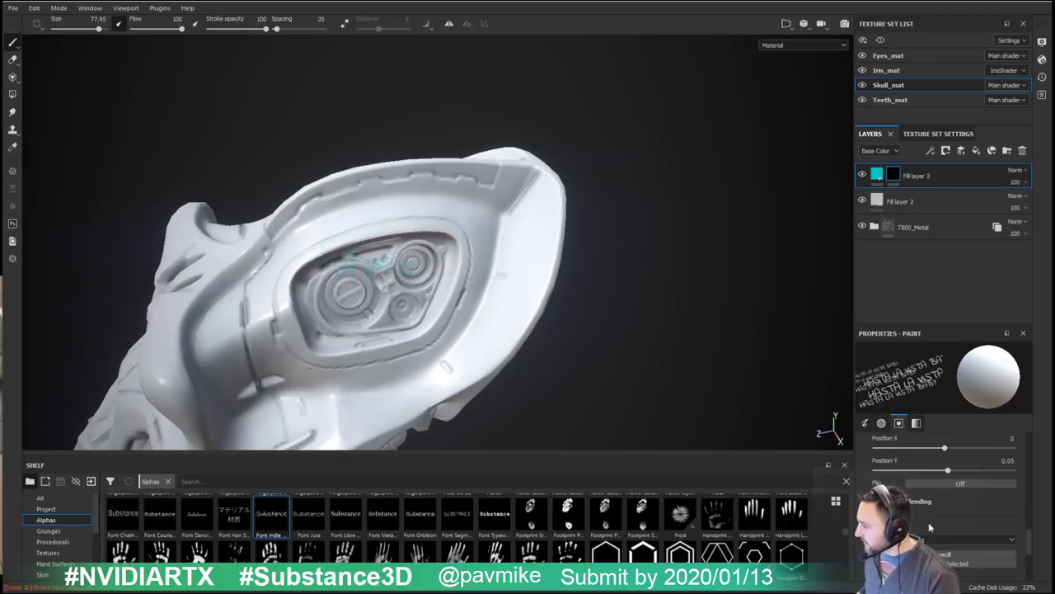
scroll(932, 543, "up", 2)
scroll(925, 498, "down", 1)
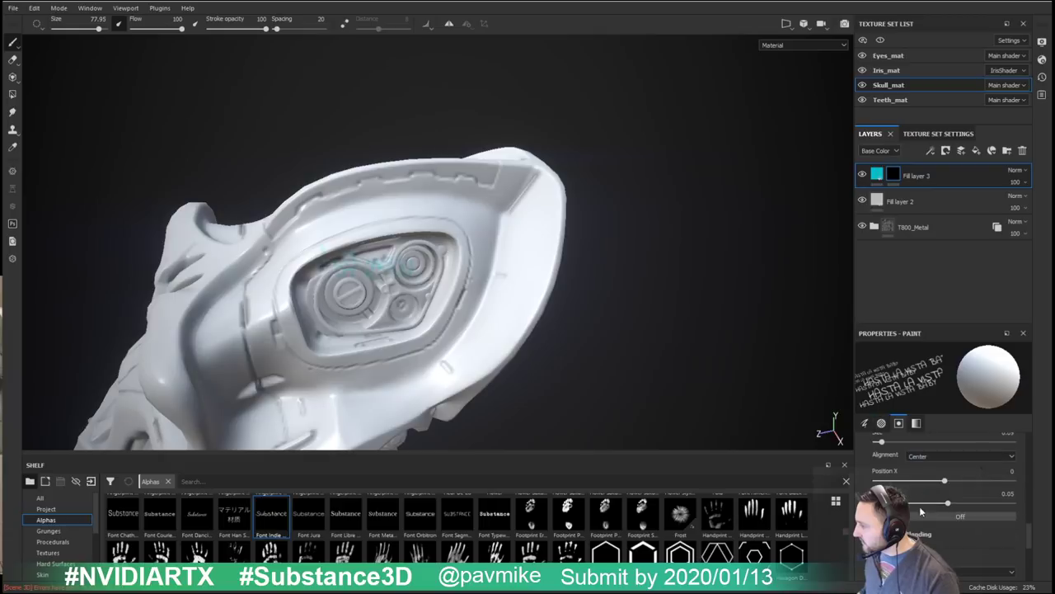
scroll(927, 497, "down", 1)
scroll(927, 497, "down", 2)
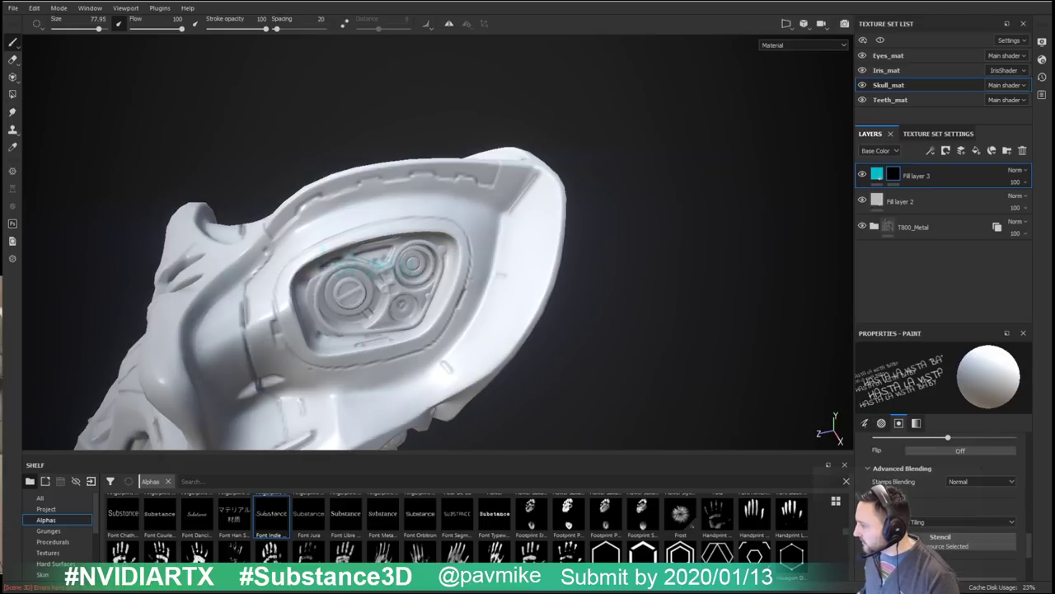
scroll(978, 481, "down", 1)
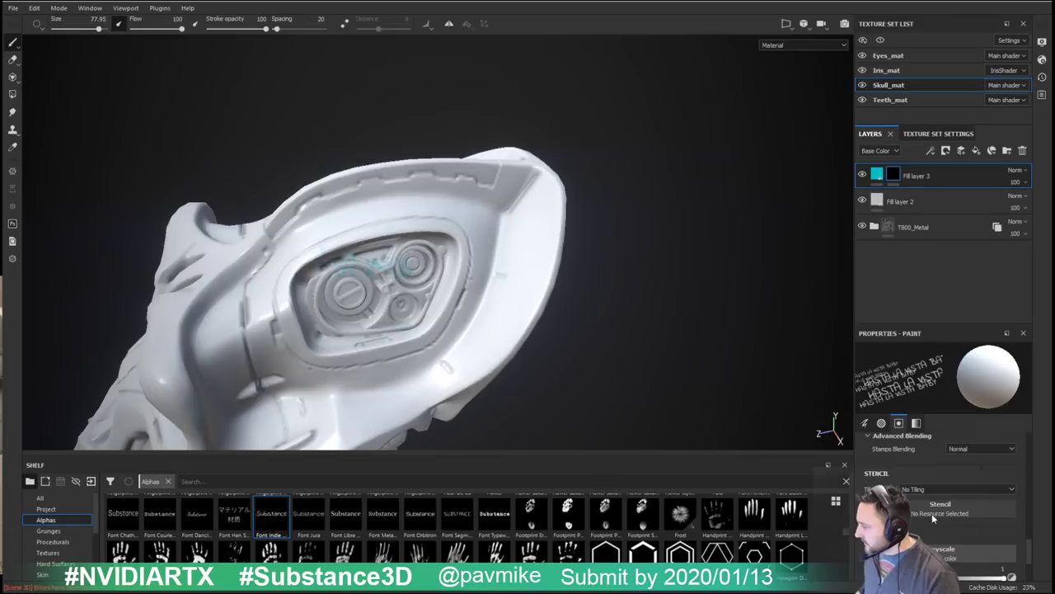
scroll(916, 526, "down", 2)
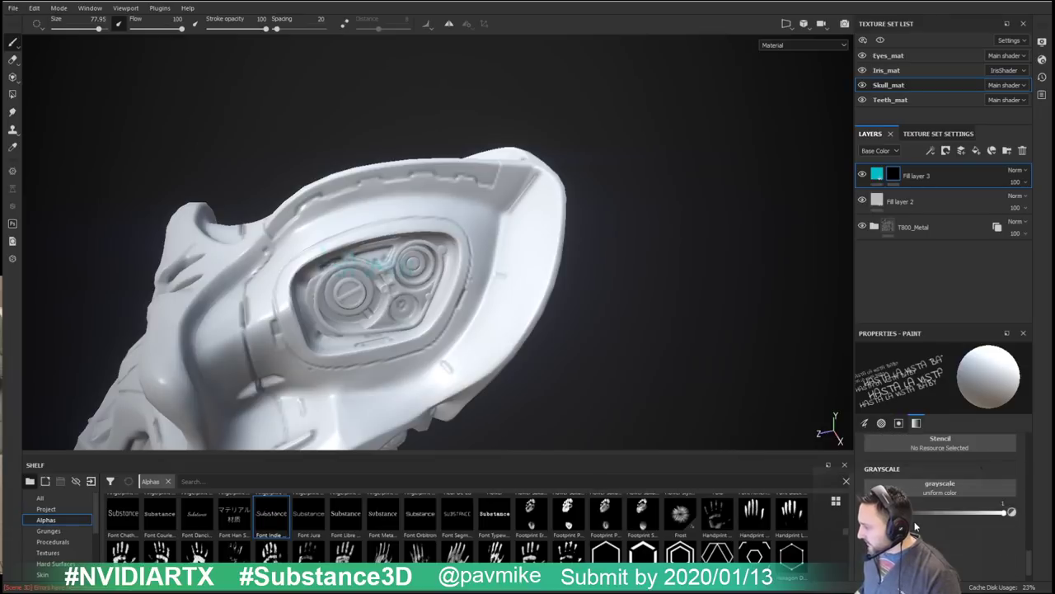
scroll(915, 526, "up", 4)
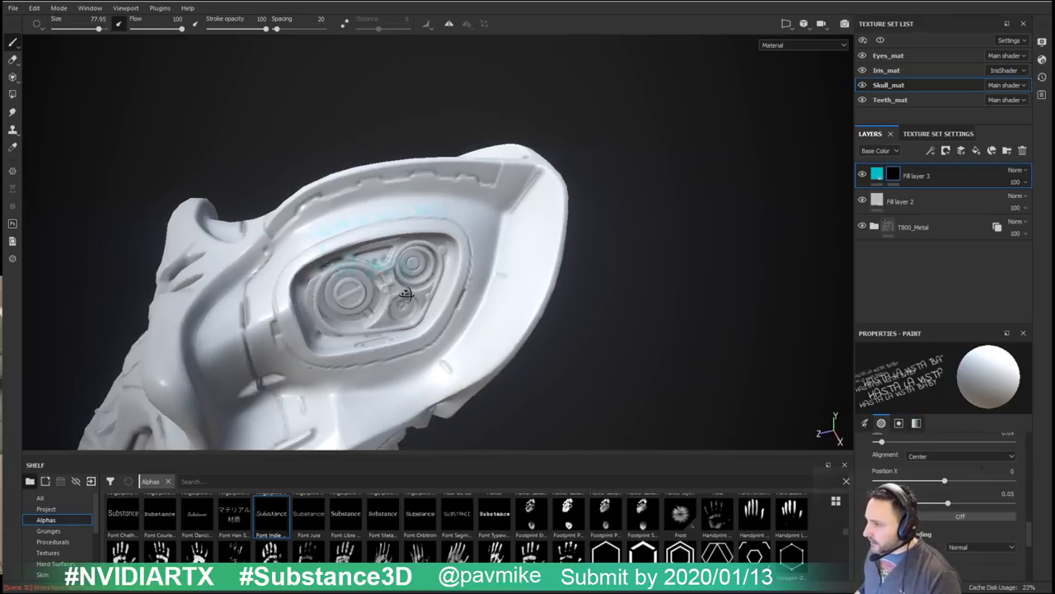
Step: Enlarge the brush to about 80.8, align the text and stamp "HASTA LA VISTA BABY" on the mask just above the recess
right_click_drag(406, 295, 688, 400, "alt")
left_click_drag(688, 401, 384, 288, "alt")
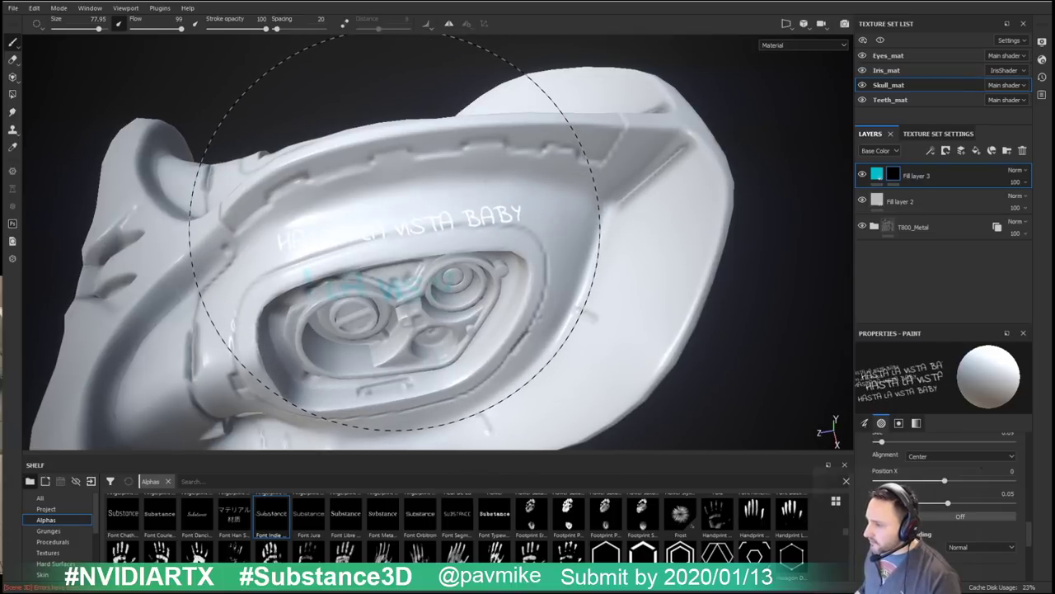
left_click_drag(403, 216, 416, 212, "ctrl")
right_click_drag(415, 213, 425, 209, "ctrl")
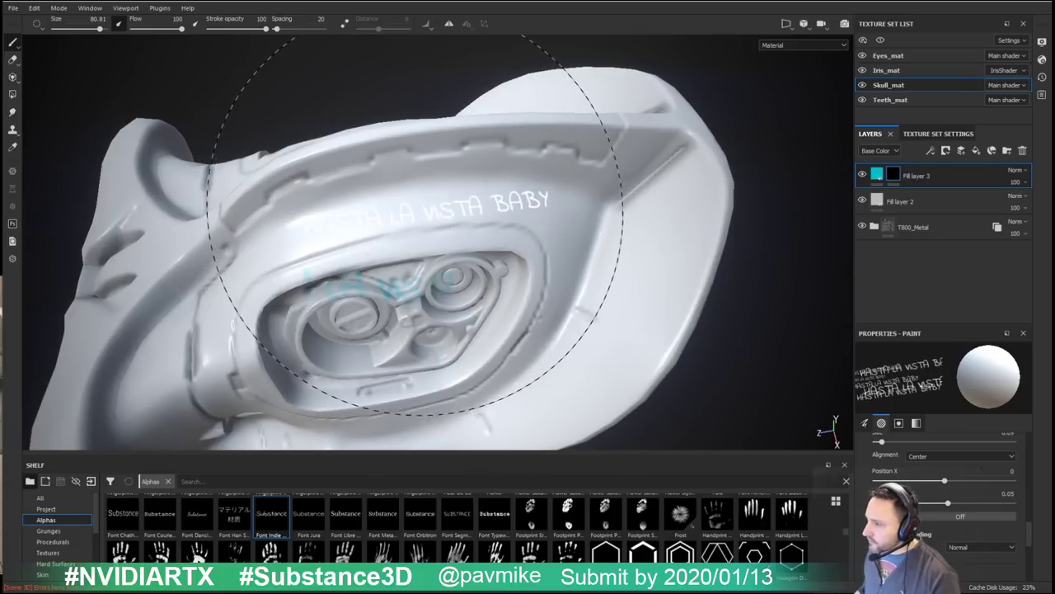
left_click(411, 201)
left_click_drag(503, 268, 542, 294, "alt")
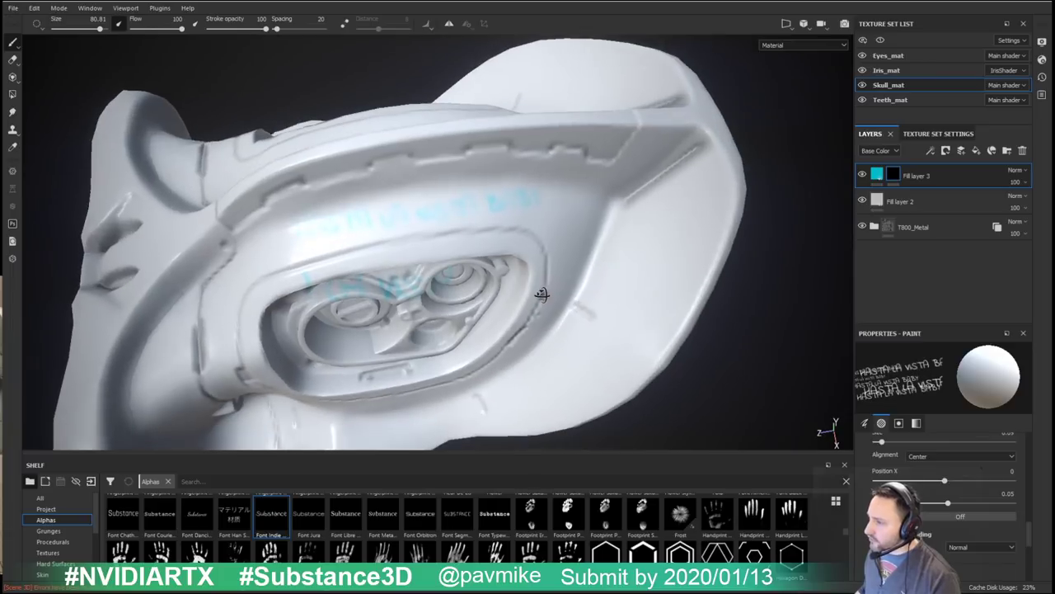
Step: Raise the Skull_mat texture set size first to 2048 and finally to 4096, inspecting the stamped lettering
left_click(938, 134)
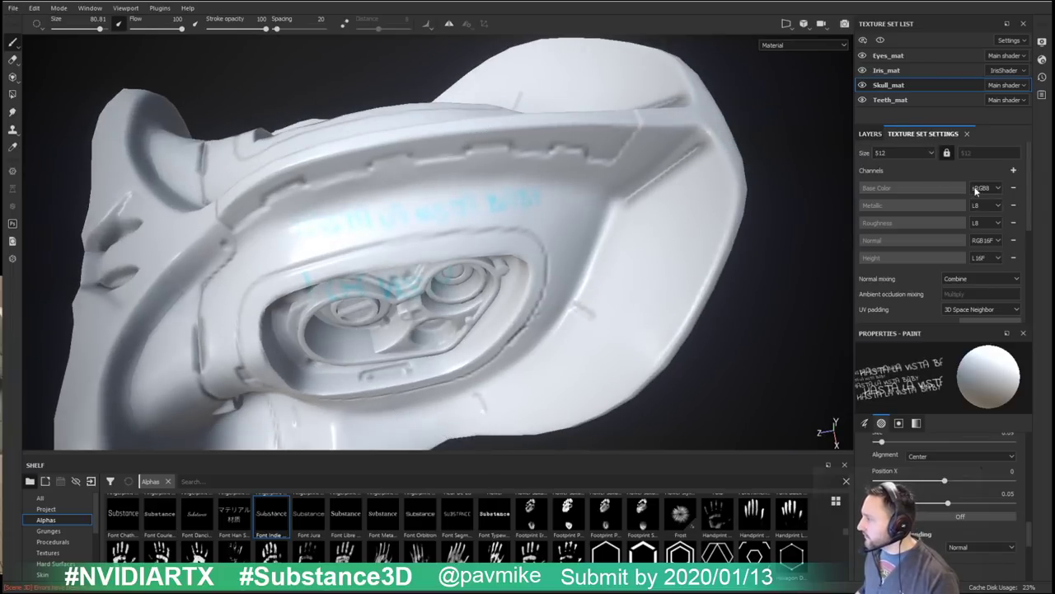
left_click(924, 153)
left_click(900, 192)
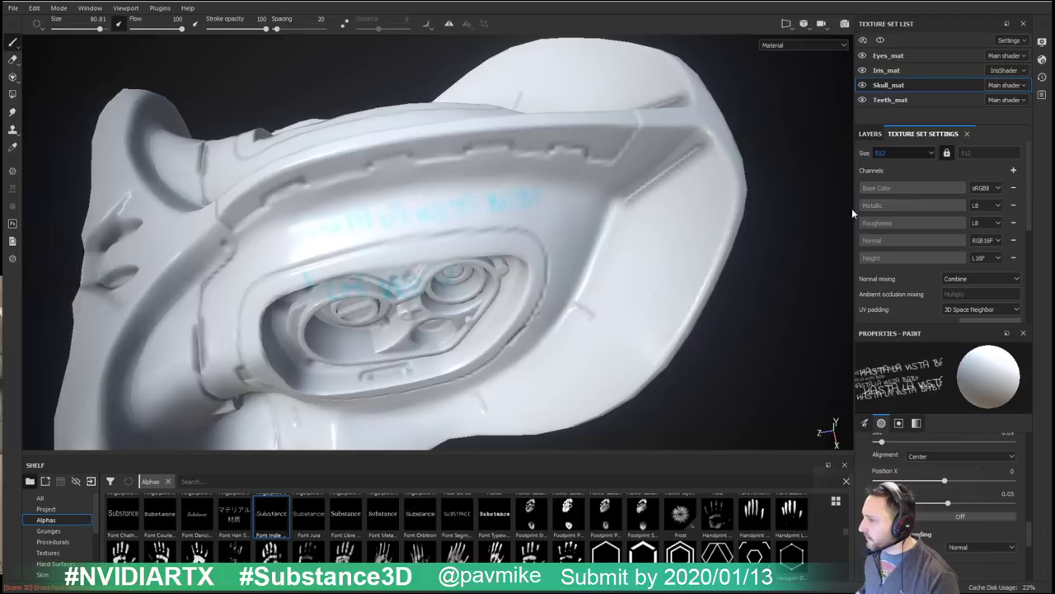
scroll(411, 183, "up", 4)
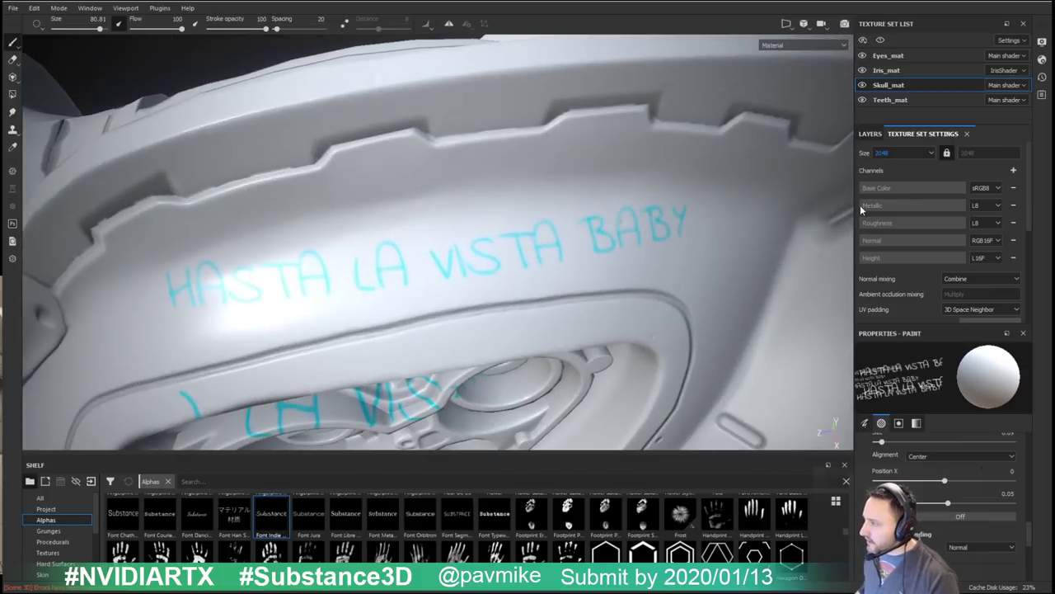
key("ctrl+z")
key("ctrl+z")
key("ctrl+z")
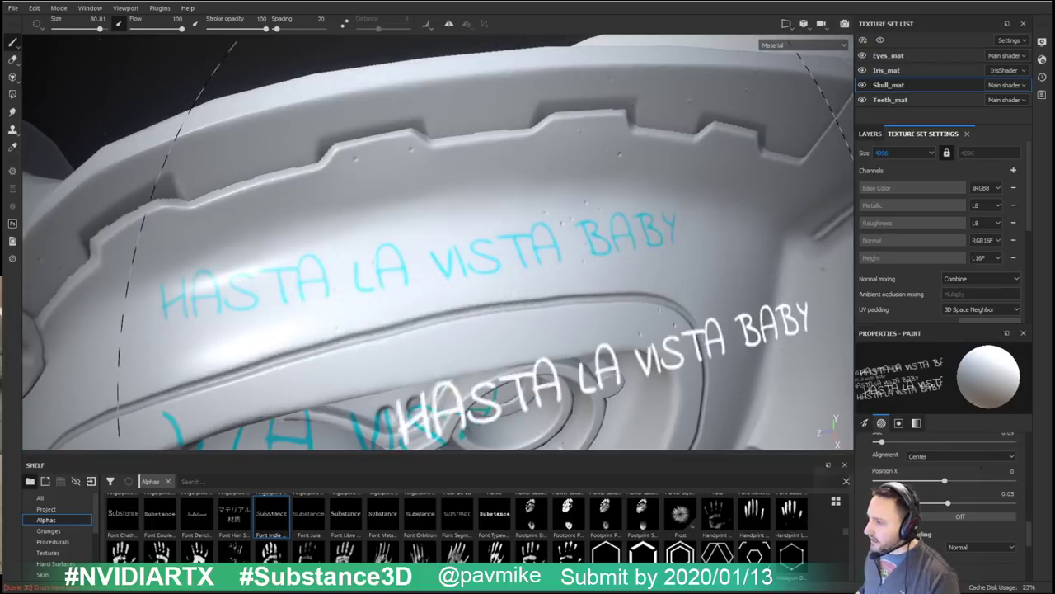
right_click_drag(436, 272, 243, 225, "alt")
mouse_move(243, 225)
left_mouse_down("alt")
mouse_move(388, 165)
mouse_move(421, 186)
mouse_move(422, 210)
left_mouse_up("alt")
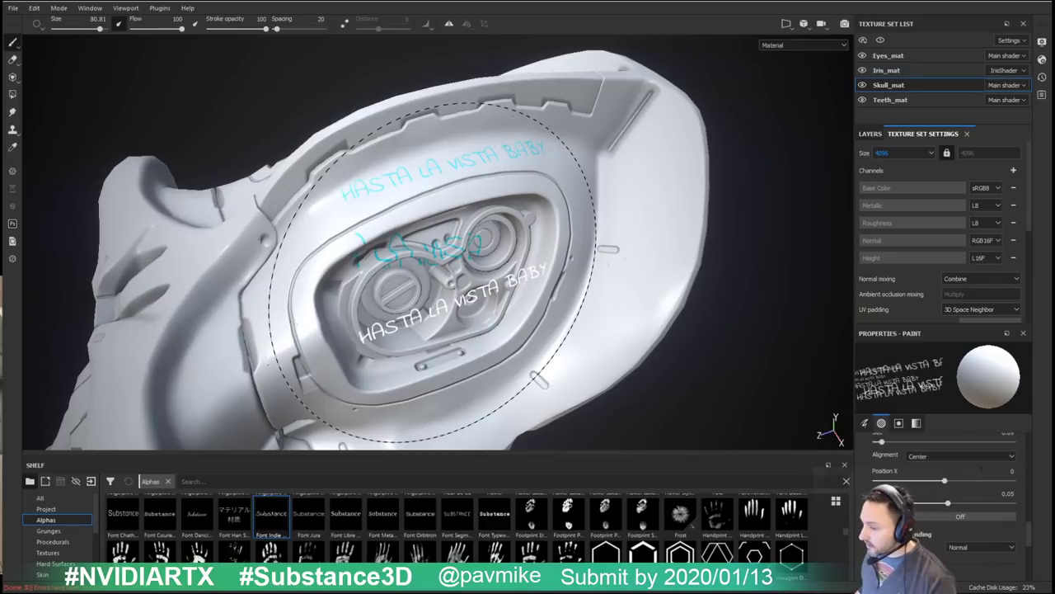
Step: Switch to the cut-corner hexagon outline alpha, shrink the brush to about 14, and stamp two hexagons on the rear of the skull
left_click(643, 554)
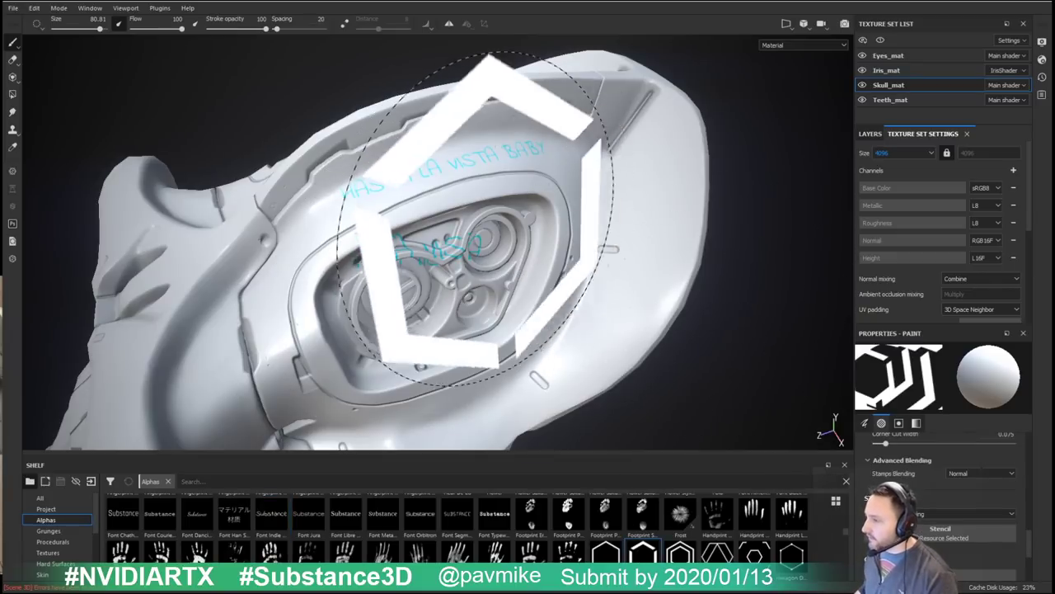
mouse_move(531, 229)
right_mouse_down("ctrl")
mouse_move(462, 229)
mouse_move(495, 231)
right_mouse_up("ctrl")
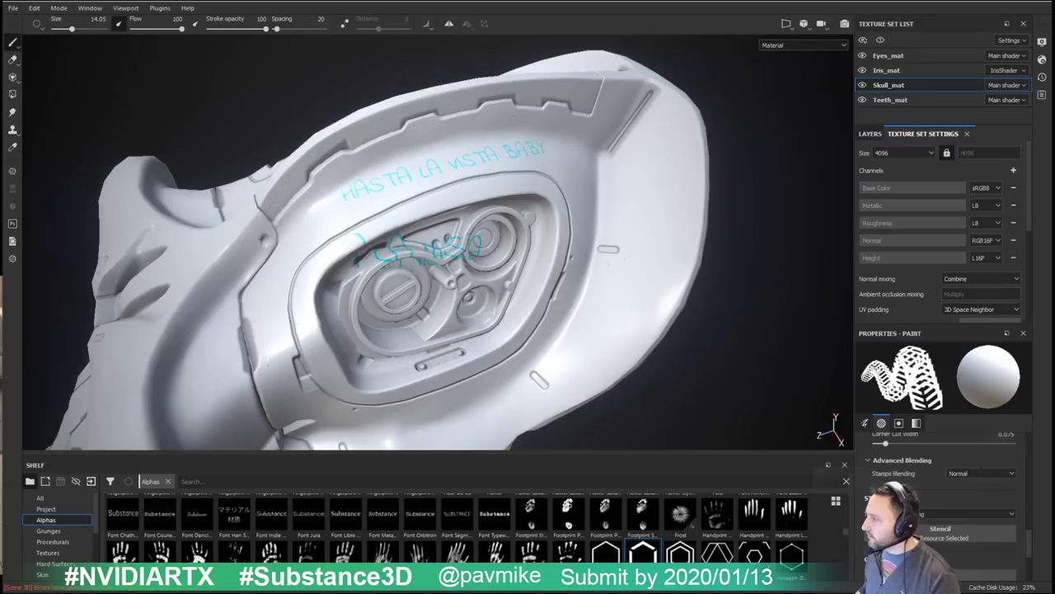
left_click_drag(610, 214, 575, 174, "alt")
left_click(578, 172)
mouse_move(789, 316)
left_mouse_down("alt")
mouse_move(684, 286)
mouse_move(674, 248)
left_mouse_up("alt")
left_click(670, 203)
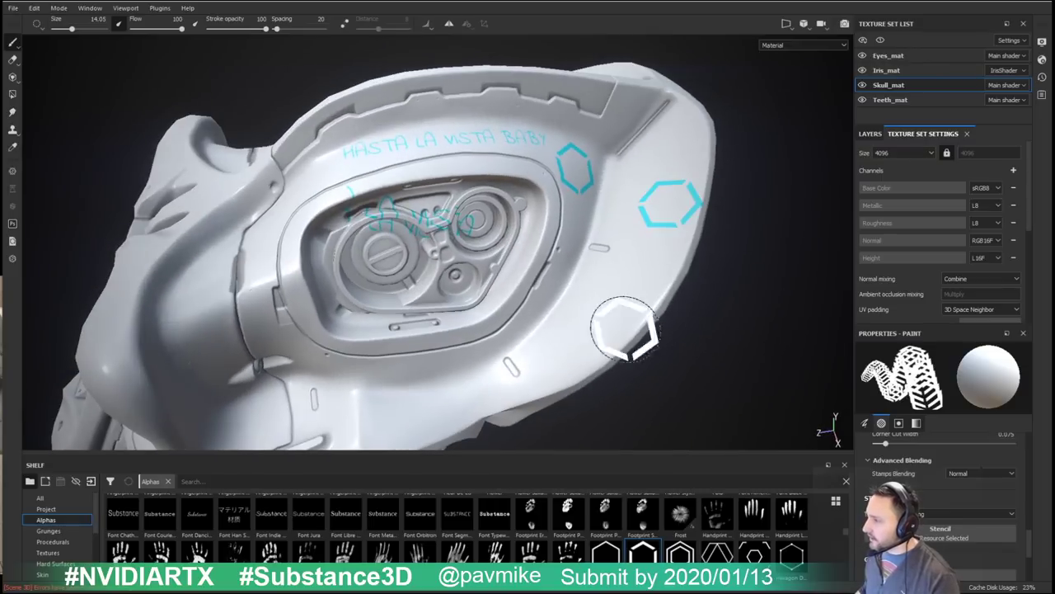
Step: Stamp two more hexagon outlines on the rear of the skull, one low and one overlapping the upper hexagon
left_click(624, 330)
left_click(648, 167)
left_click_drag(648, 167, 723, 324, "alt")
Step: Recess the Fill layer 3 markings with a slightly negative height and change their base color to a muted teal
left_click(870, 133)
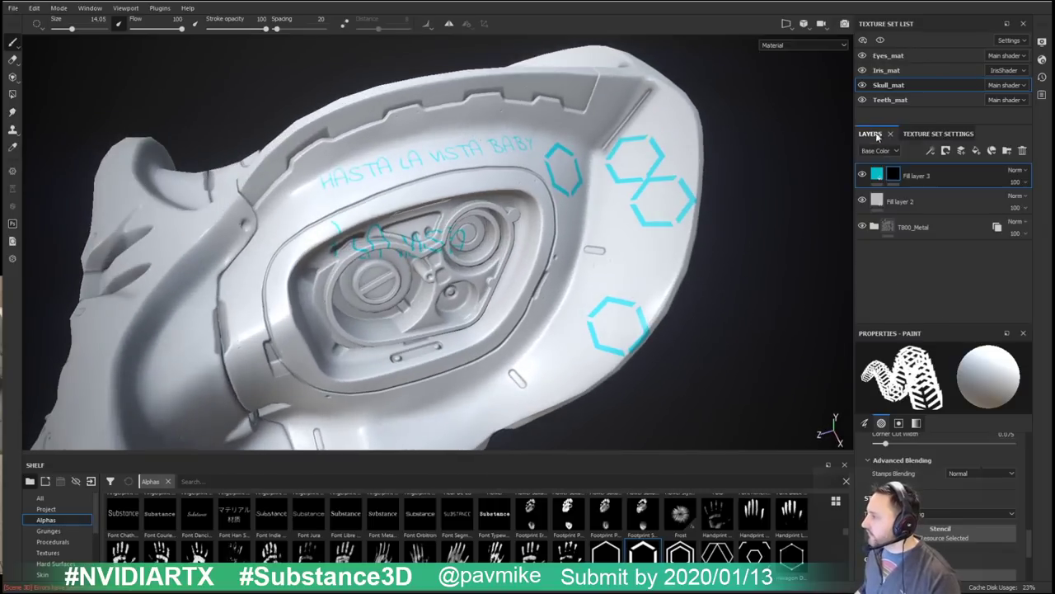
left_click(876, 173)
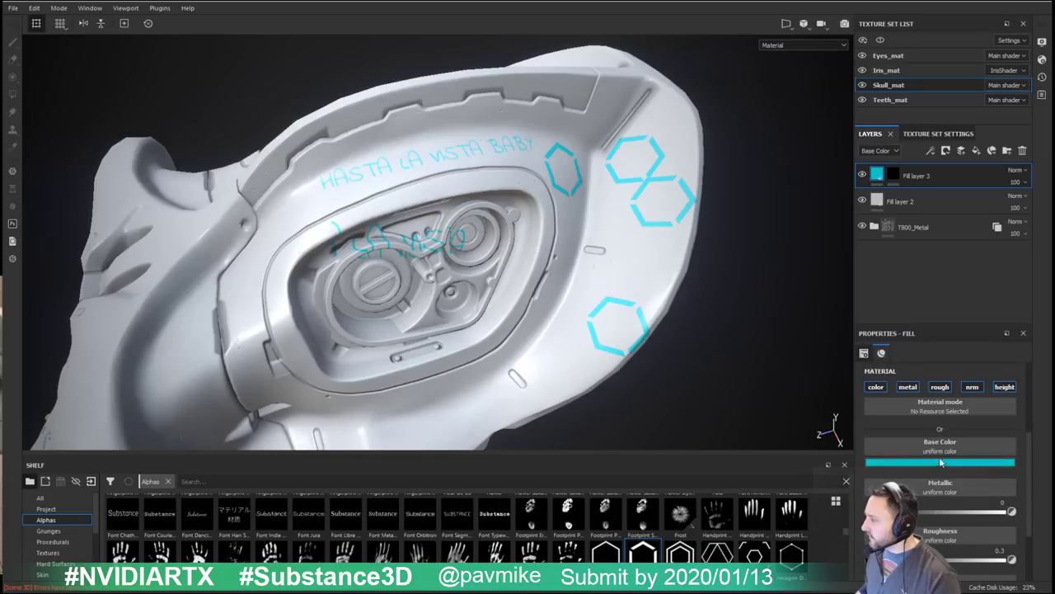
scroll(940, 503, "down", 2)
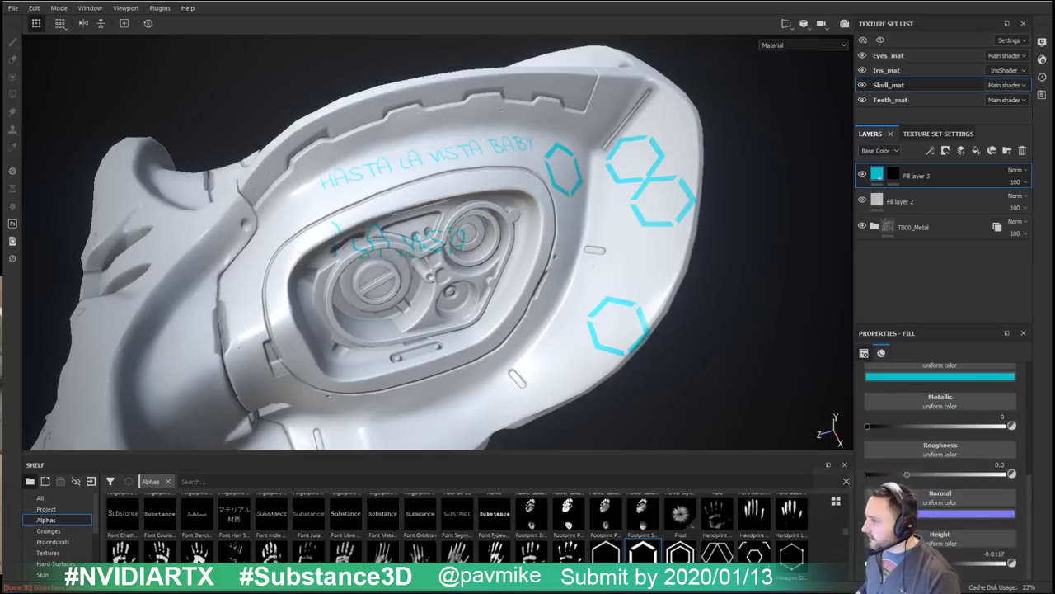
left_click_drag(935, 562, 931, 562)
scroll(903, 412, "up", 3)
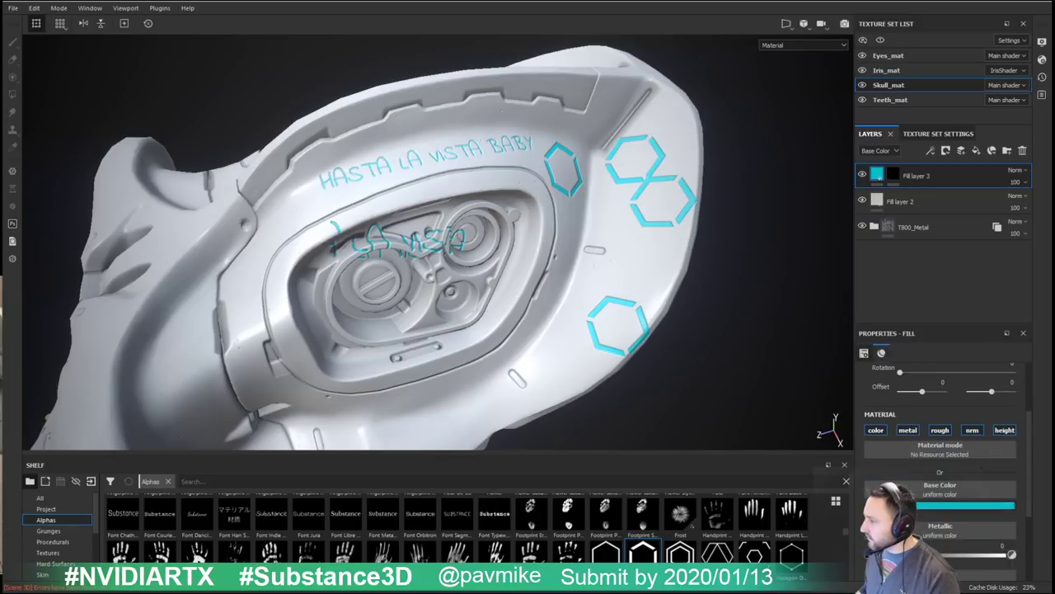
left_click(907, 504)
mouse_move(973, 419)
left_mouse_down()
mouse_move(972, 434)
mouse_move(941, 433)
left_mouse_up()
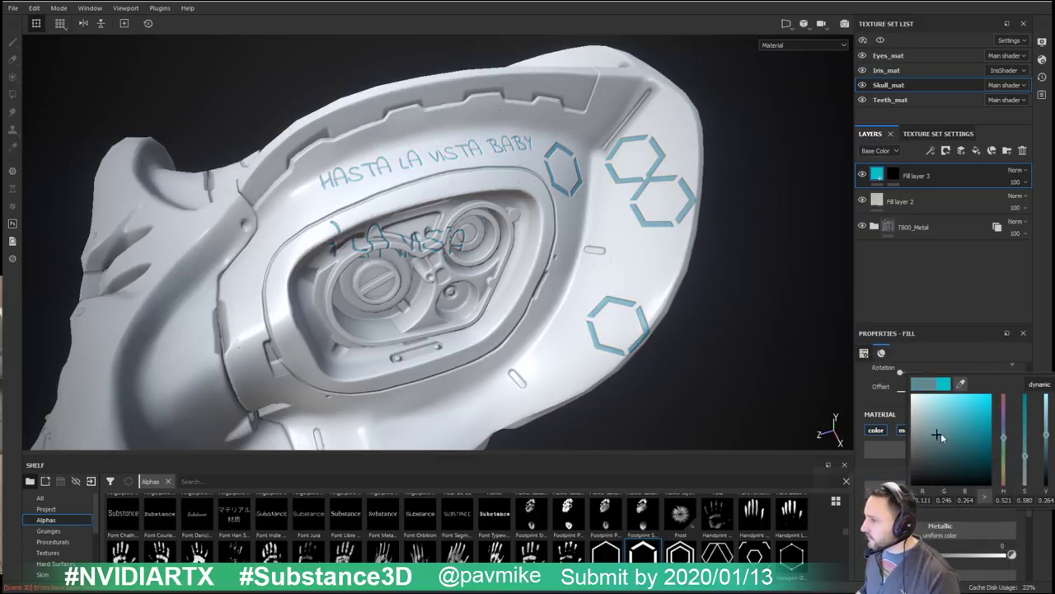
Step: Lower the Skull_mat texture set size to 2048 and inspect the recessed lettering and hexagons up close
left_click_drag(831, 347, 717, 123, "alt")
left_click_drag(640, 151, 717, 206, "alt")
left_click(947, 136)
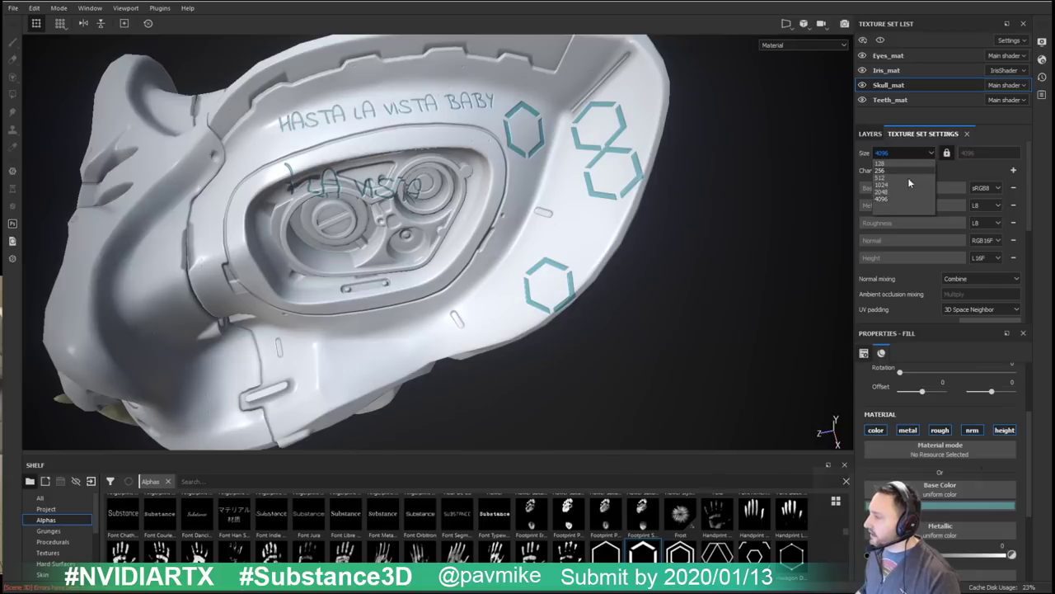
left_click(905, 189)
left_click_drag(608, 245, 719, 196, "alt")
left_click_drag(590, 168, 527, 190, "alt")
right_click_drag(527, 189, 544, 246, "alt")
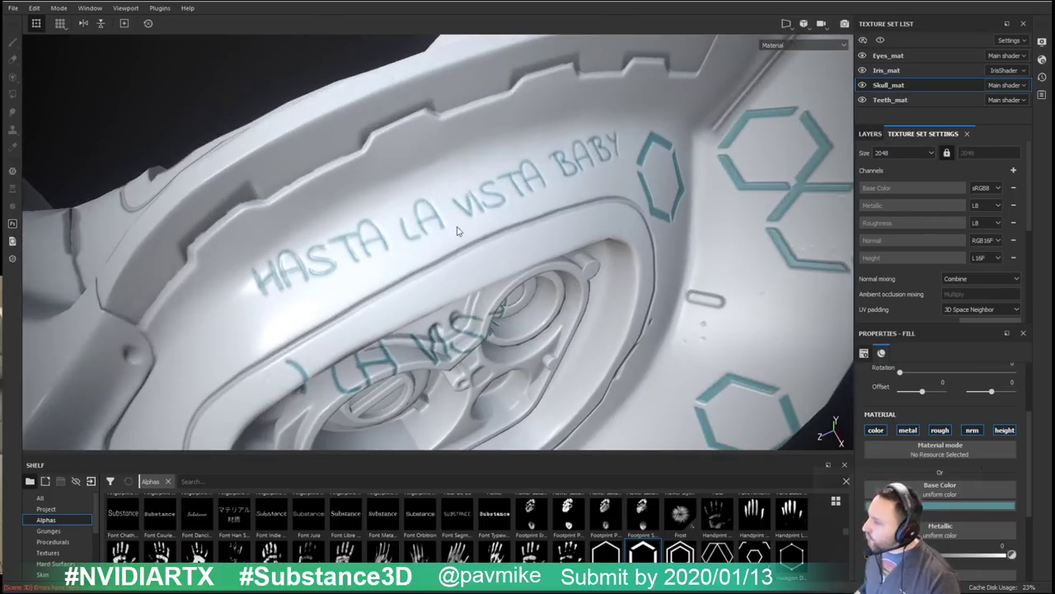
Step: Compare the lettering with the Skull_mat size at 4096, and return the size to 2048
left_click(906, 199)
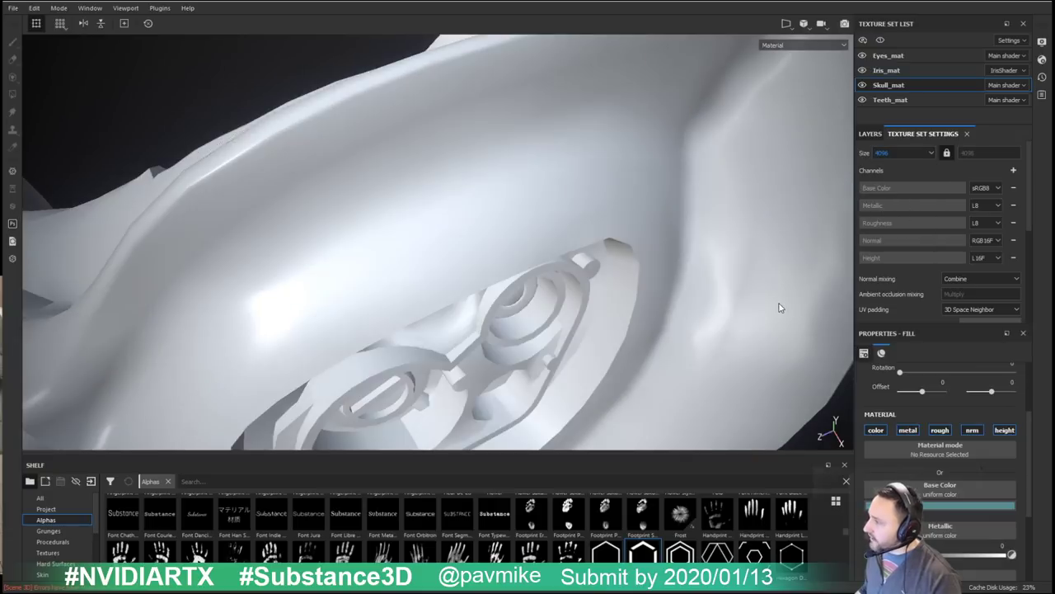
left_click(922, 157)
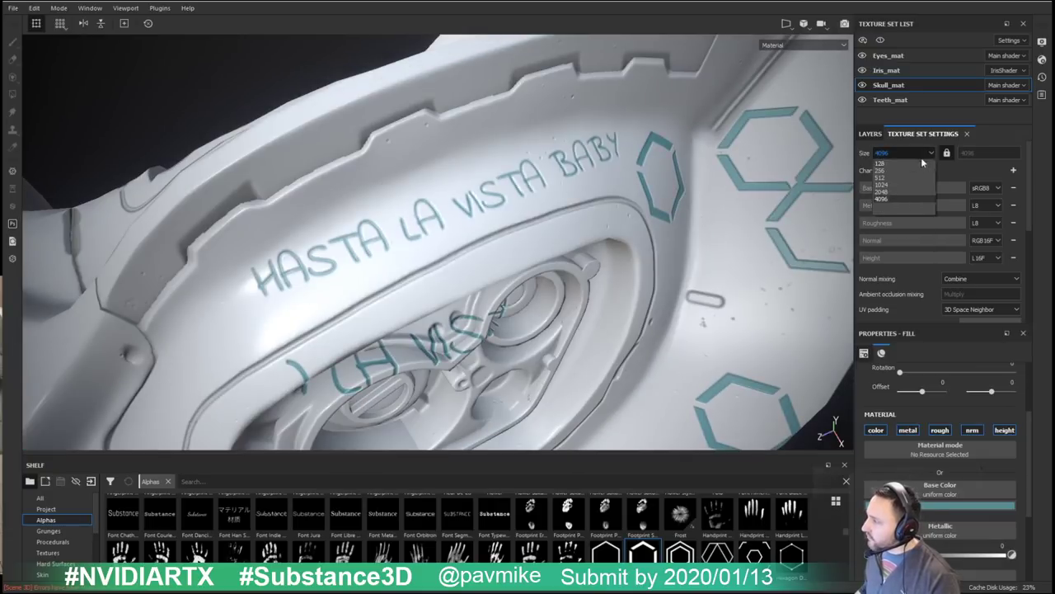
left_click(907, 191)
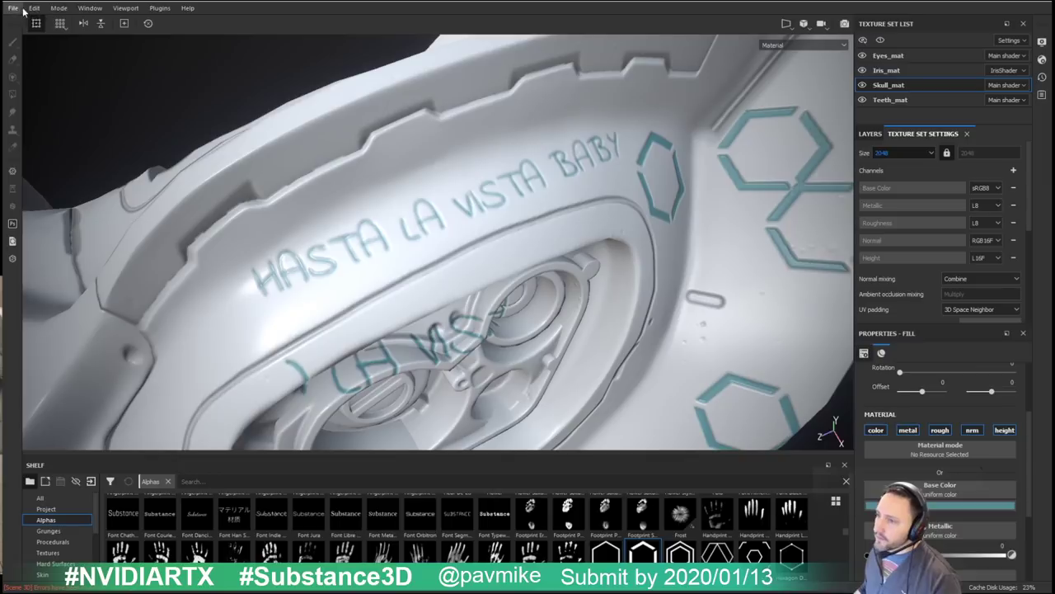
Step: Set Skull_mat's size to 4096x4096 in the texture export settings, and close them without exporting
left_click(13, 8)
left_click(42, 200)
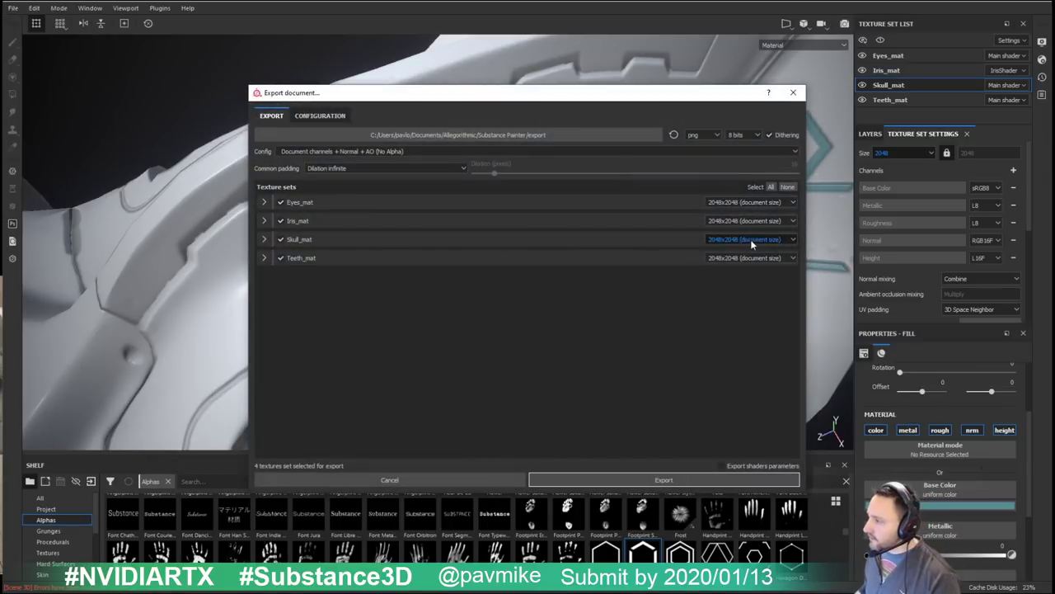
left_click(752, 241)
left_click(738, 258)
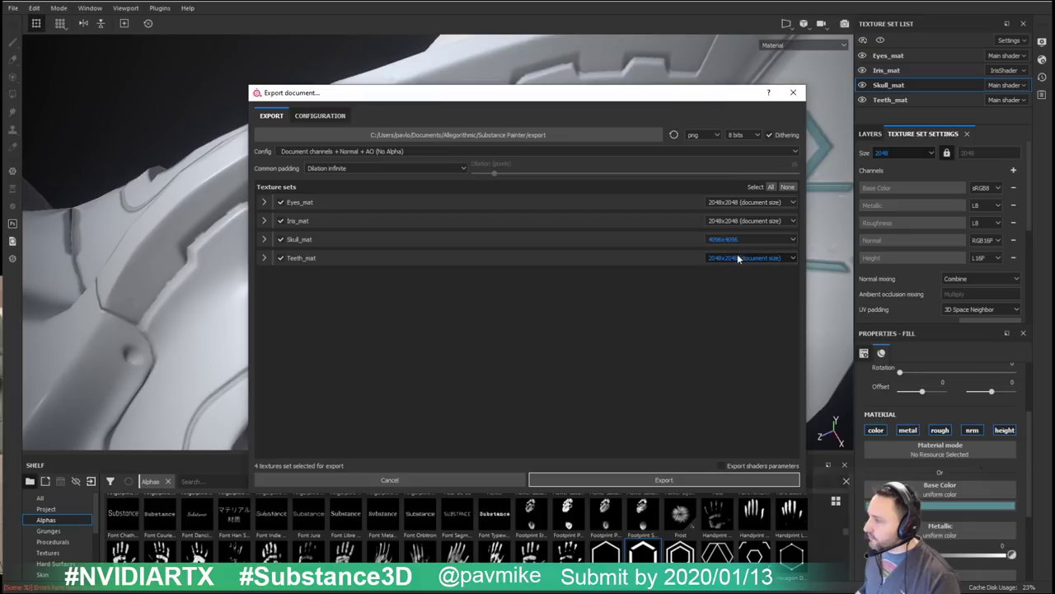
left_click_drag(702, 97, 360, 375)
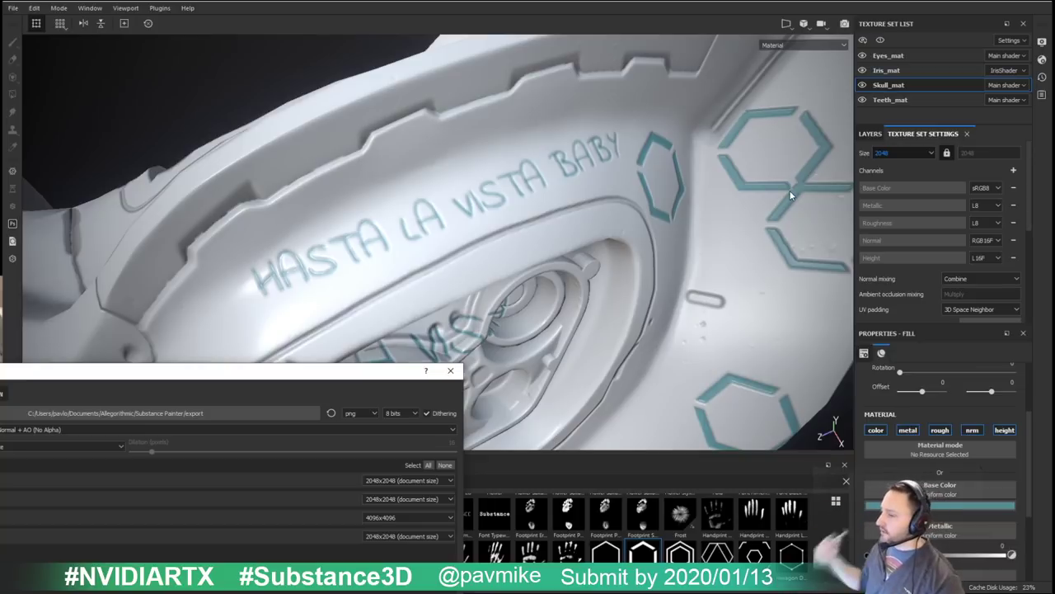
left_click_drag(353, 376, 508, 134)
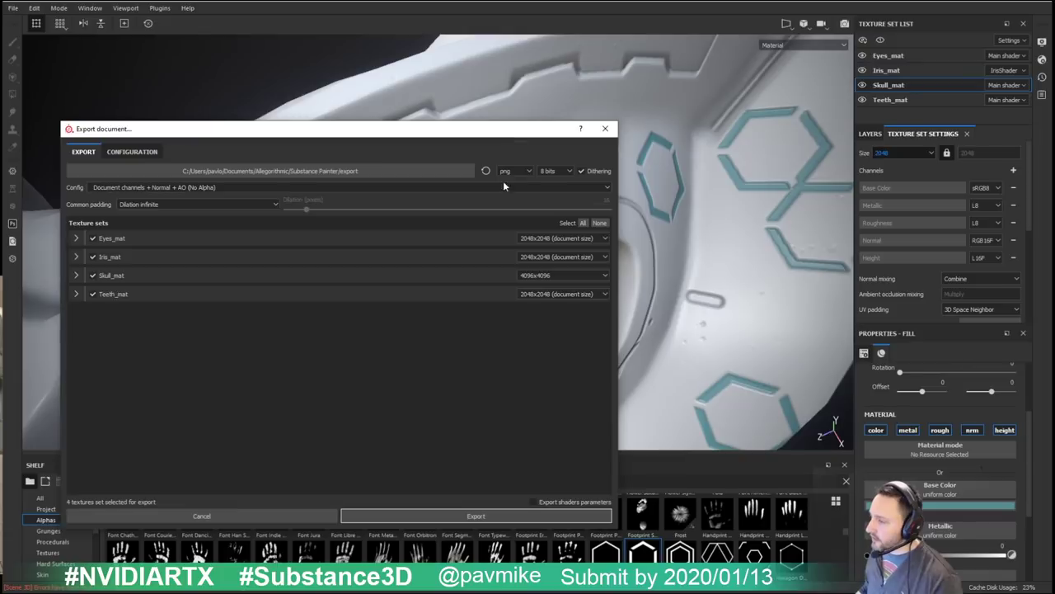
left_click(605, 128)
Step: Set the output size to 4096 in Skull_mat's mesh map baking settings, and close them without baking
scroll(684, 242, "down", 3)
left_click_drag(623, 207, 856, 129, "alt")
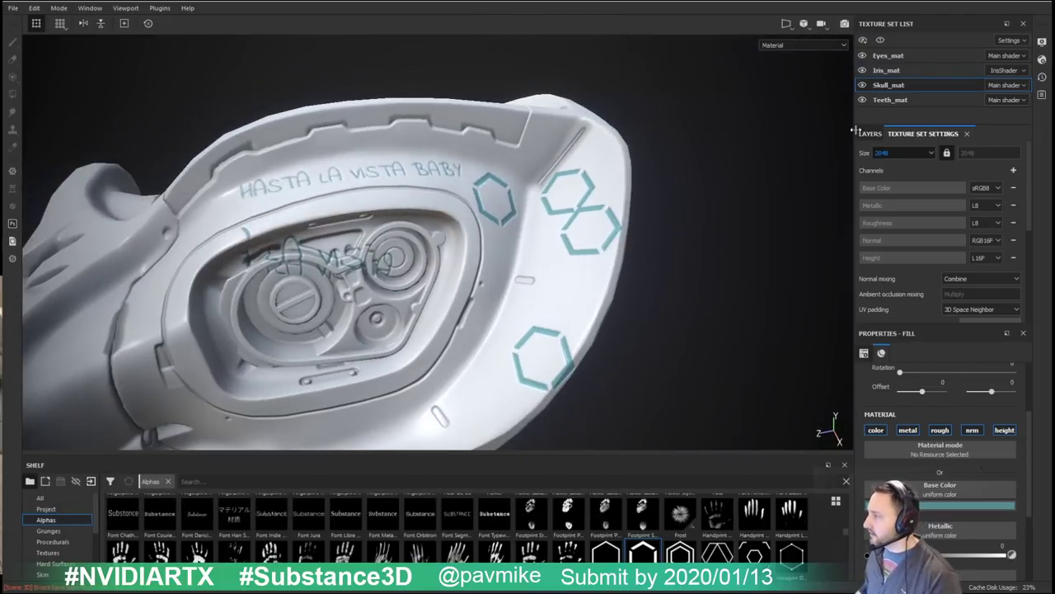
scroll(970, 299, "down", 3)
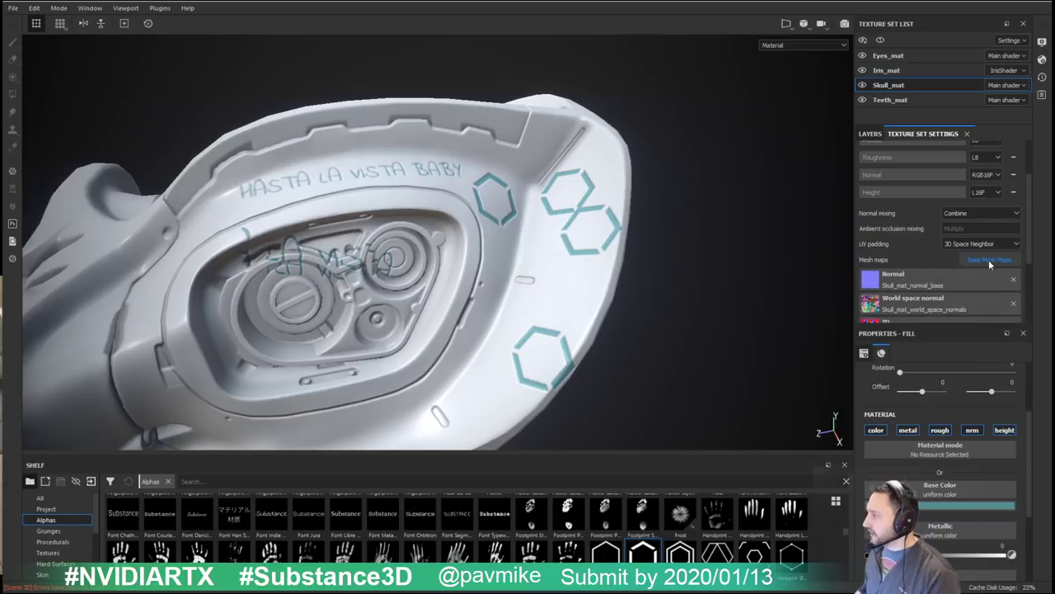
left_click(989, 260)
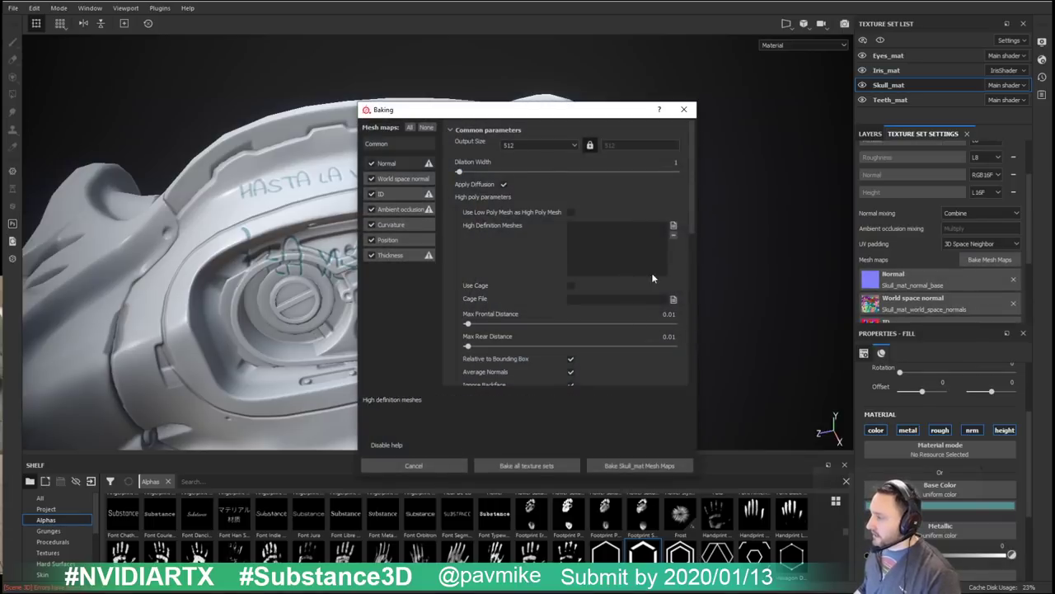
left_click(558, 141)
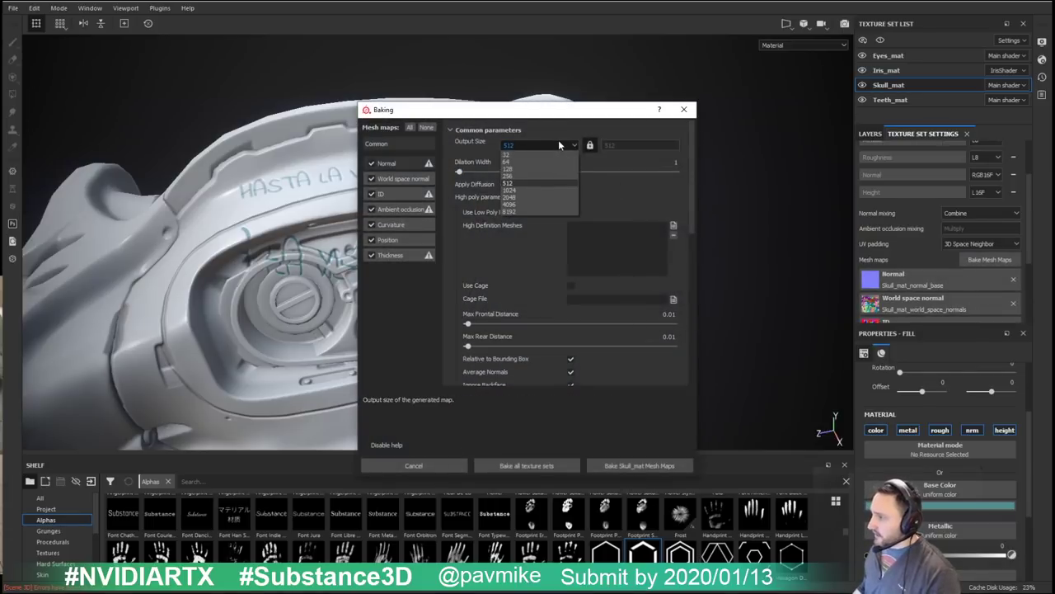
left_click(527, 206)
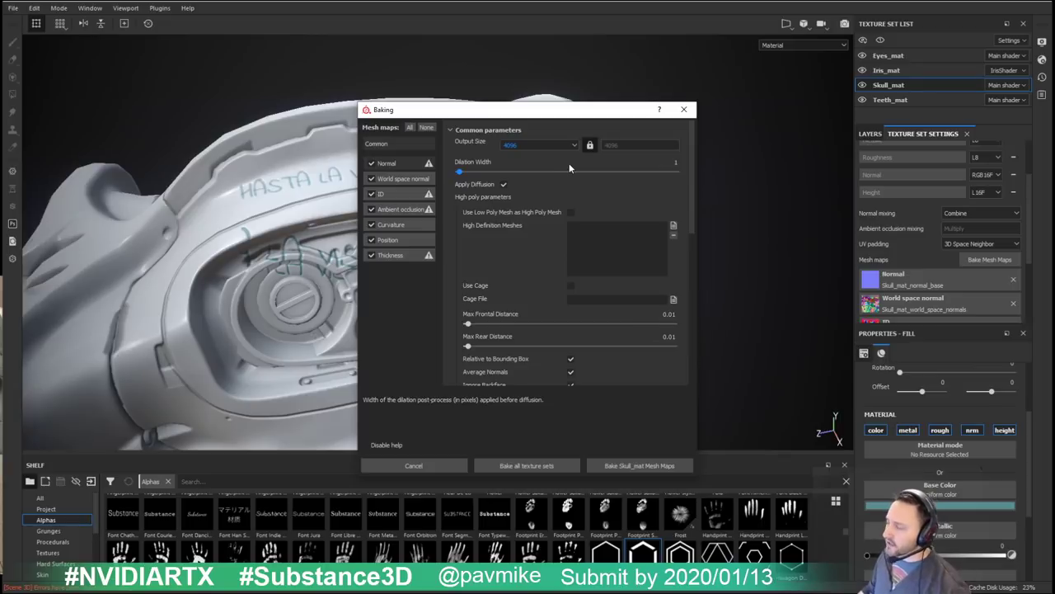
left_click(683, 108)
Step: Delete Fill layer 3 with the stamped lettering and hexagons from the skull's layer stack
scroll(366, 170, "down", 4)
middle_click_drag(351, 194, 370, 160, "alt")
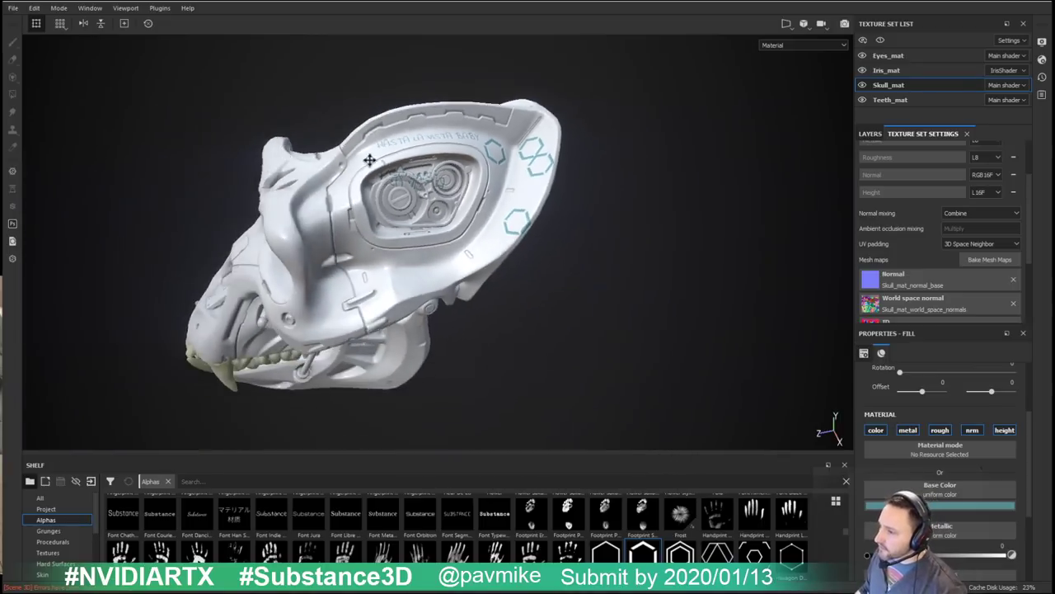
left_click_drag(370, 160, 505, 175, "alt")
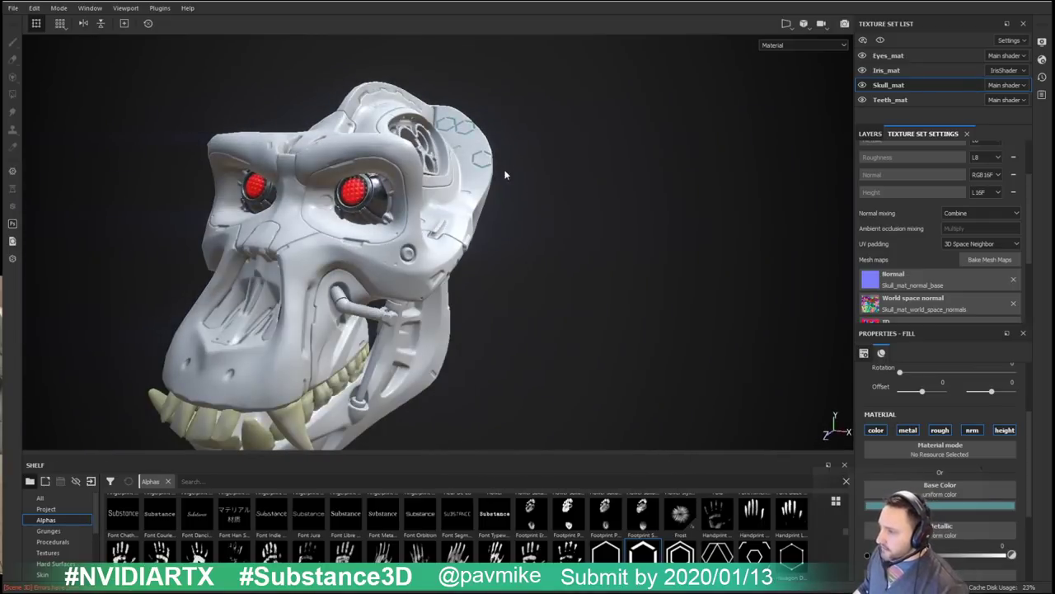
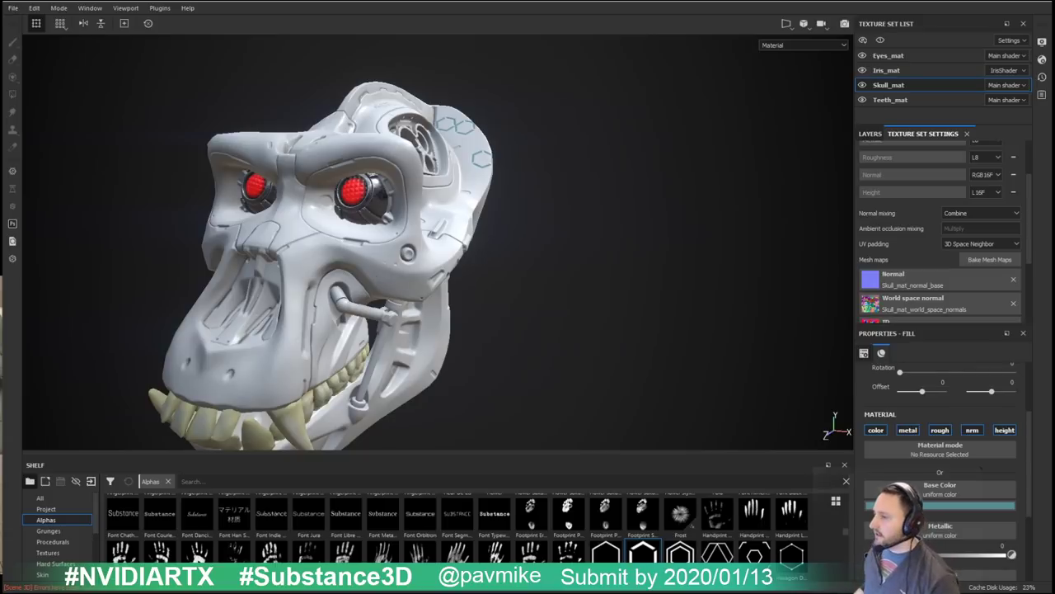
left_click_drag(555, 405, 519, 395, "alt")
left_click(871, 134)
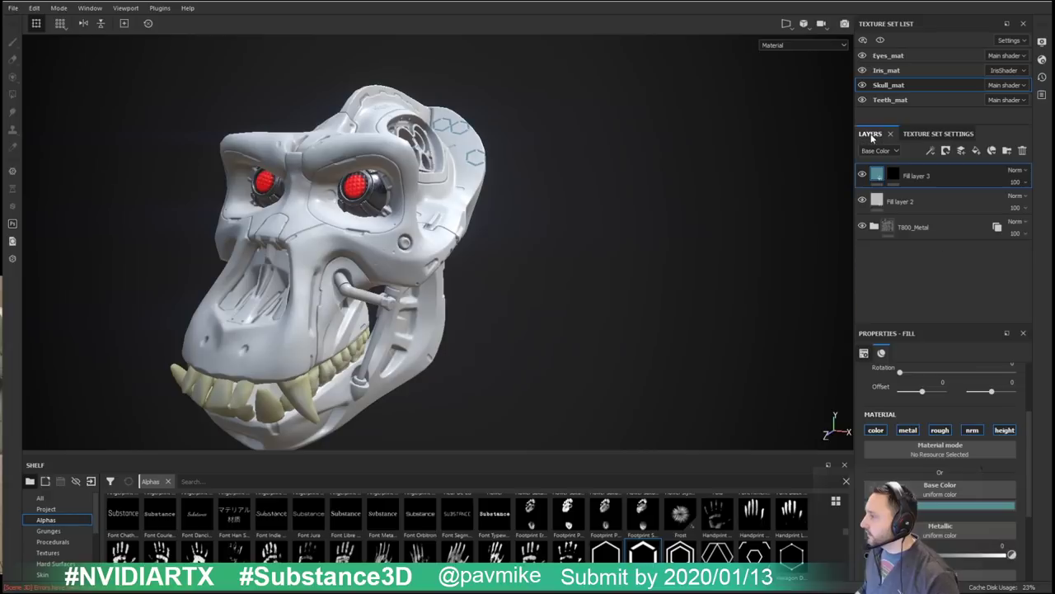
left_click_drag(640, 273, 617, 277, "alt")
left_click(1022, 150)
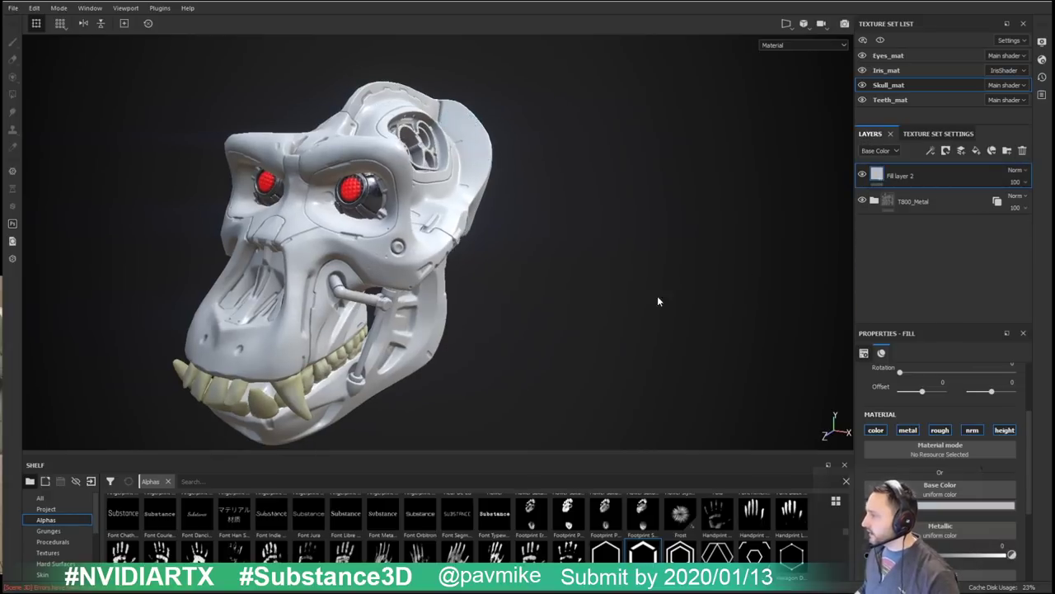
Step: Browse the smart materials in the shelf, closing Substance Source if it opens
scroll(62, 557, "down", 3)
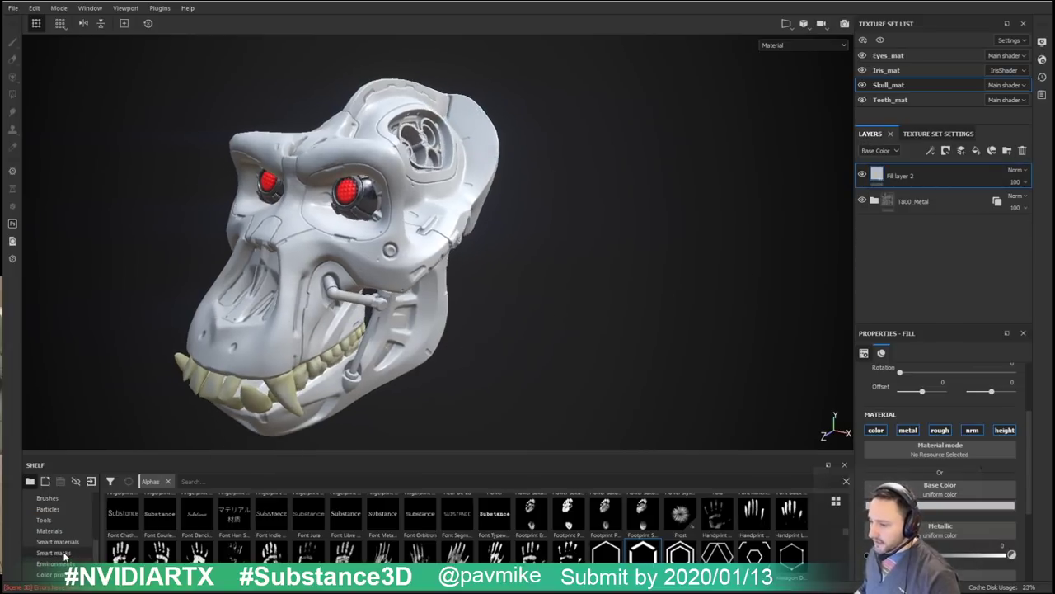
left_click(58, 541)
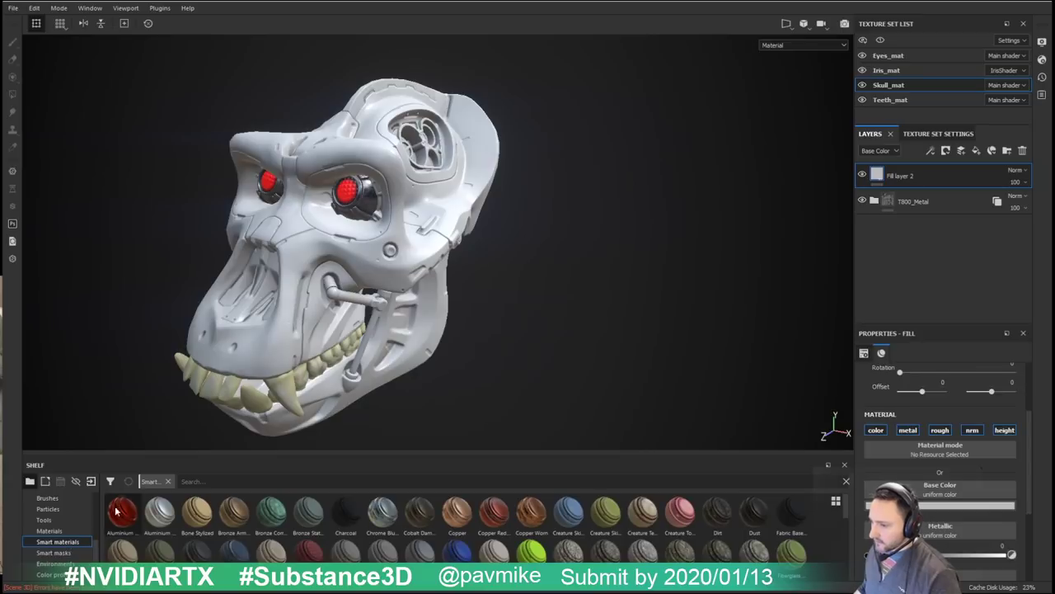
left_click(12, 260)
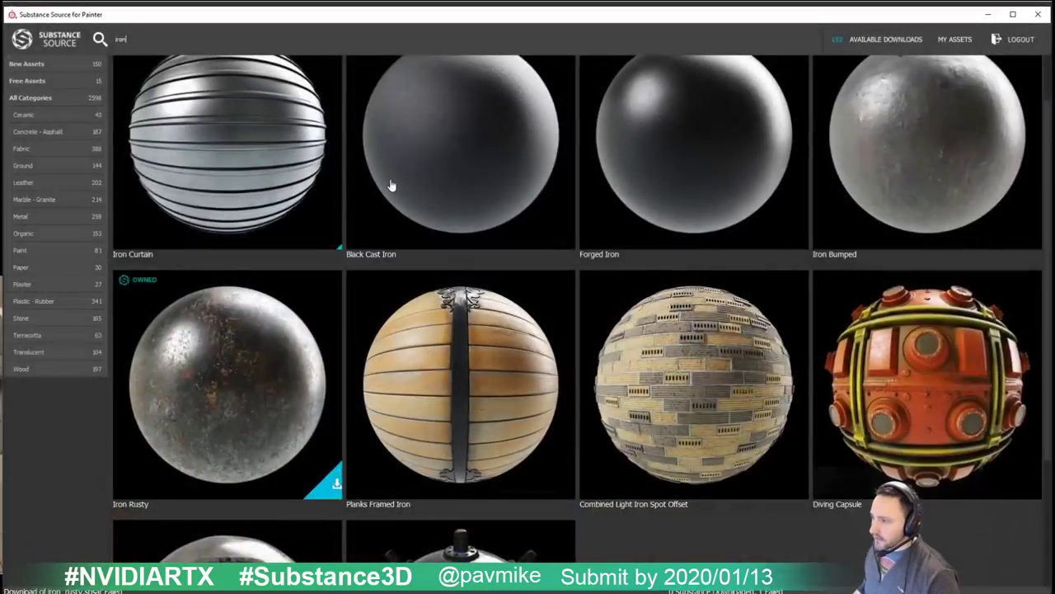
left_click(1034, 13)
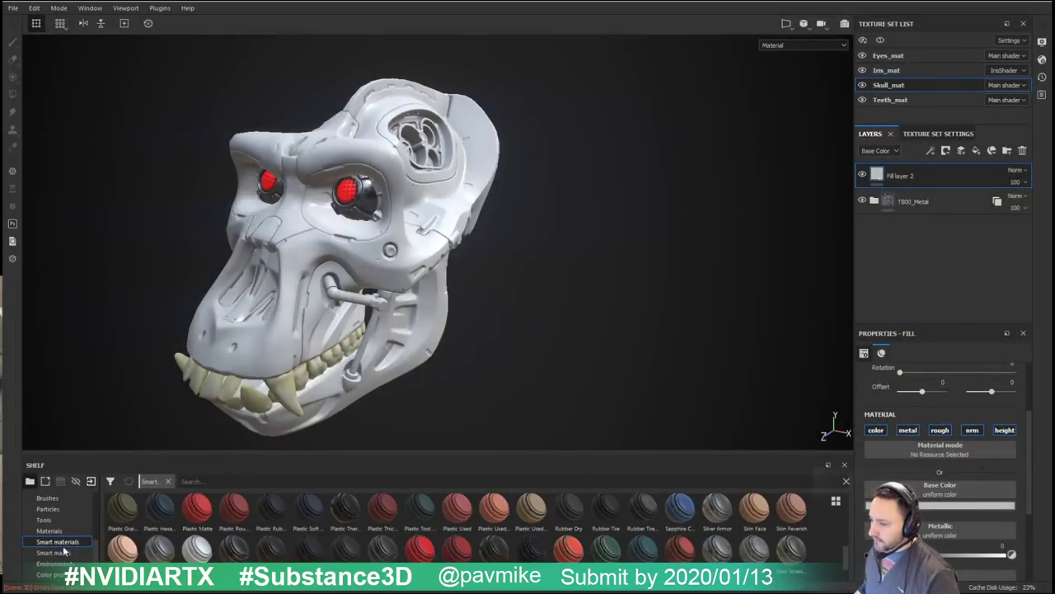
scroll(160, 549, "down", 5)
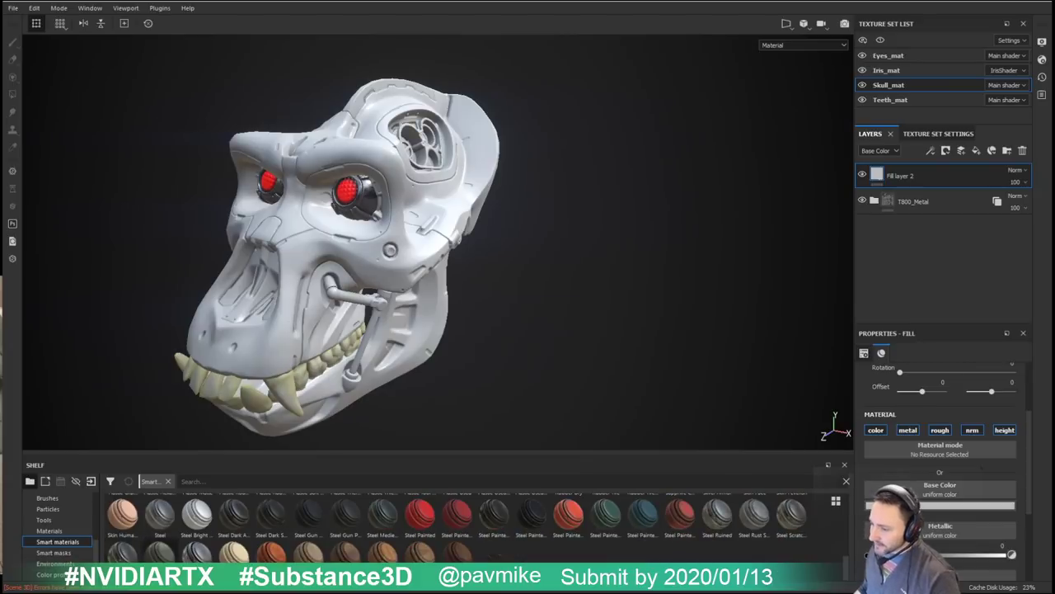
Step: Delete Fill layer 2 to inspect the bare T800_Metal, and add a fresh fill layer above it
left_click(1021, 150)
left_click_drag(728, 268, 617, 214, "alt")
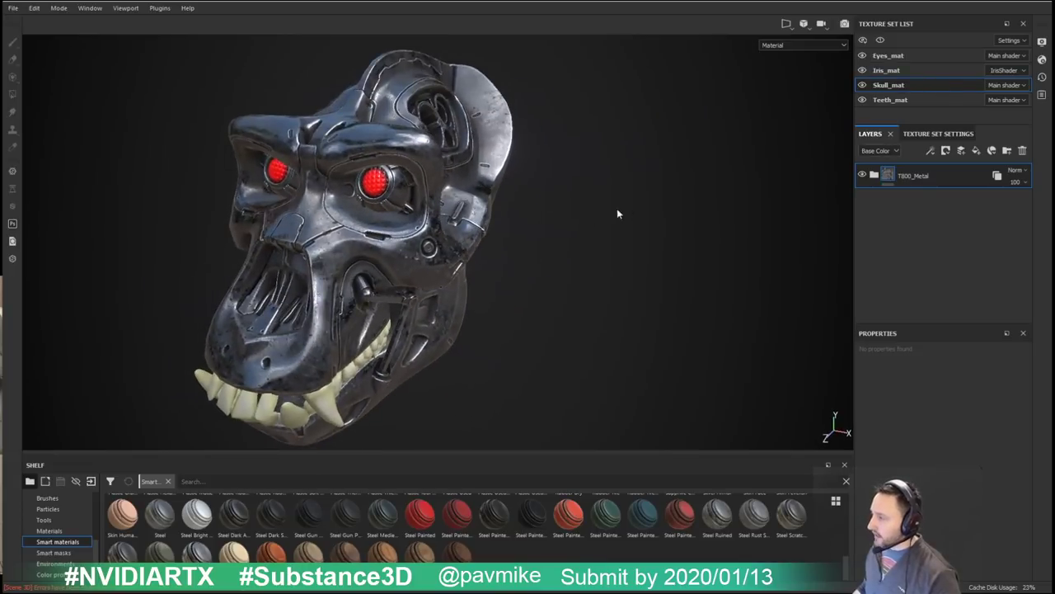
left_click(976, 153)
left_click_drag(660, 263, 676, 235, "alt")
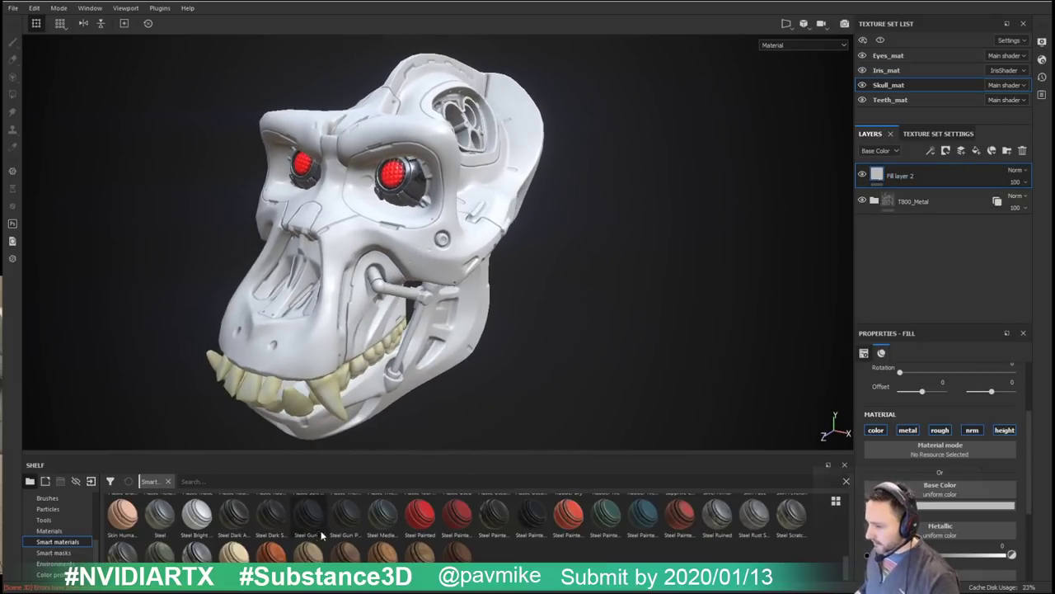
Step: Search the smart materials for "PAIN"
left_click(216, 483)
type("PAIN")
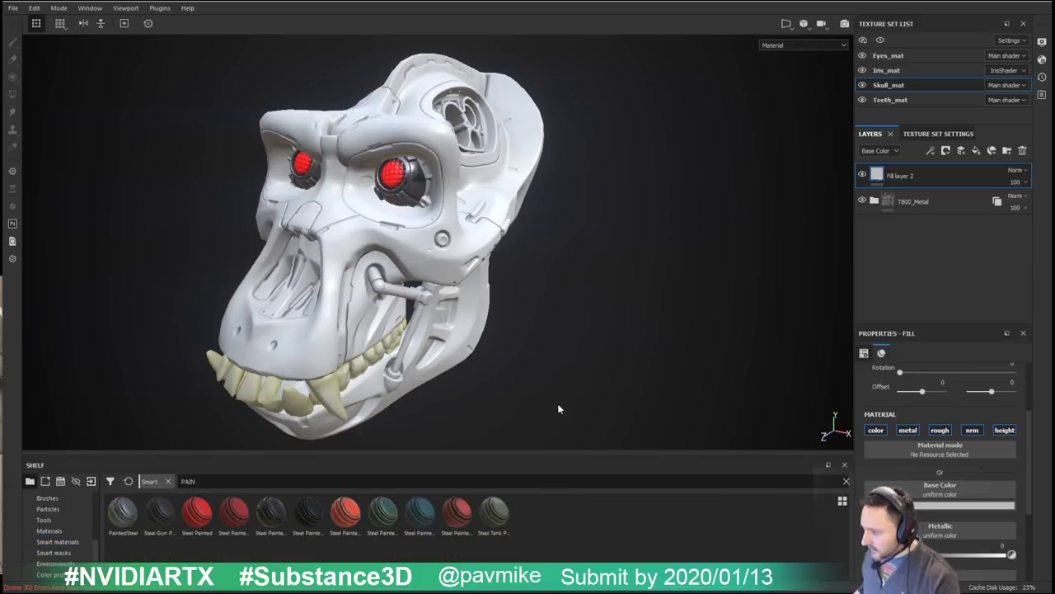
left_click_drag(688, 245, 690, 247, "alt")
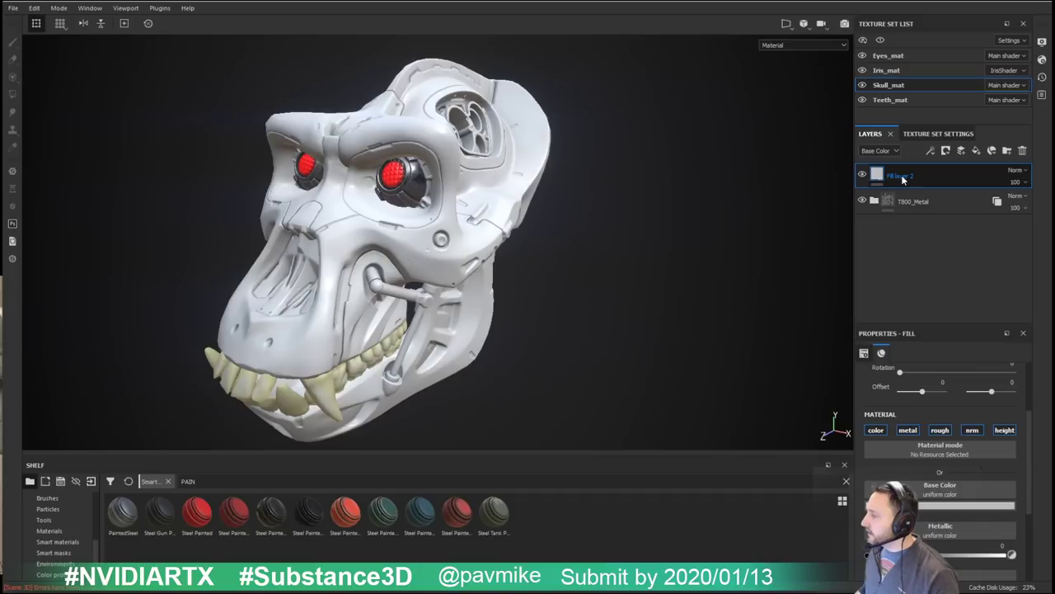
Step: Rename the fill layer above T800_Metal as Painted
type("Painte")
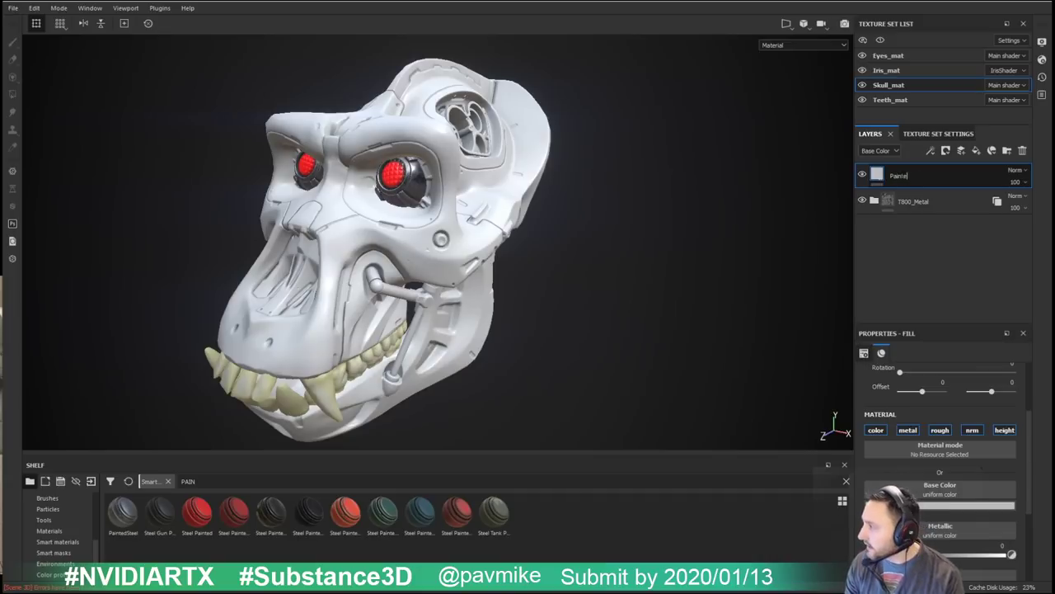
type("d")
key("Return")
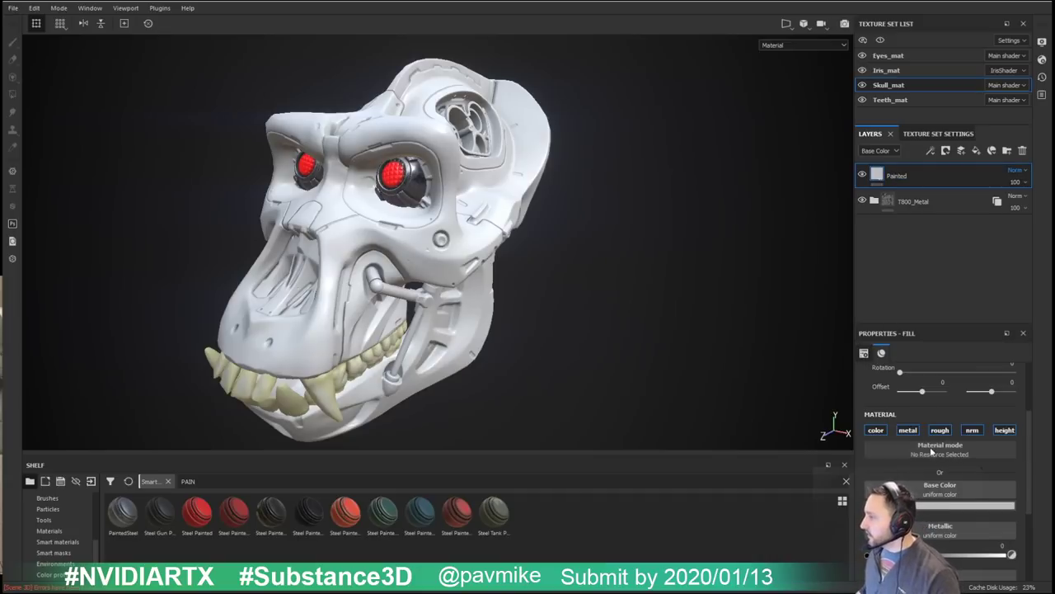
Step: Change the Painted layer's uniform base colour to a dark golden yellow
left_click(933, 509)
left_click(991, 553)
left_click(1029, 563)
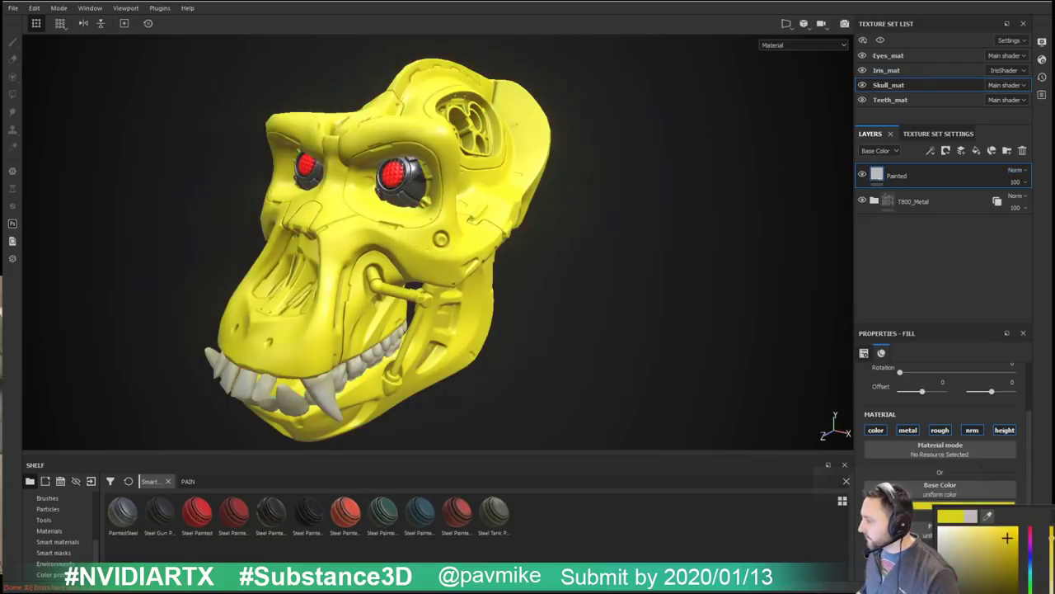
left_click_drag(1030, 573, 1029, 579)
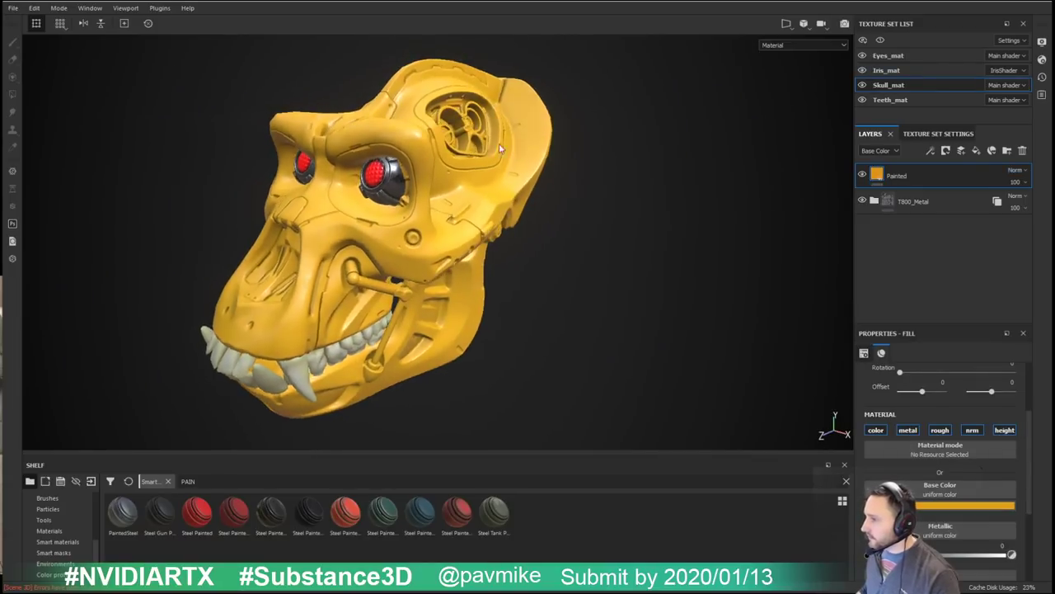
left_click_drag(500, 149, 685, 193, "alt")
left_click(964, 506)
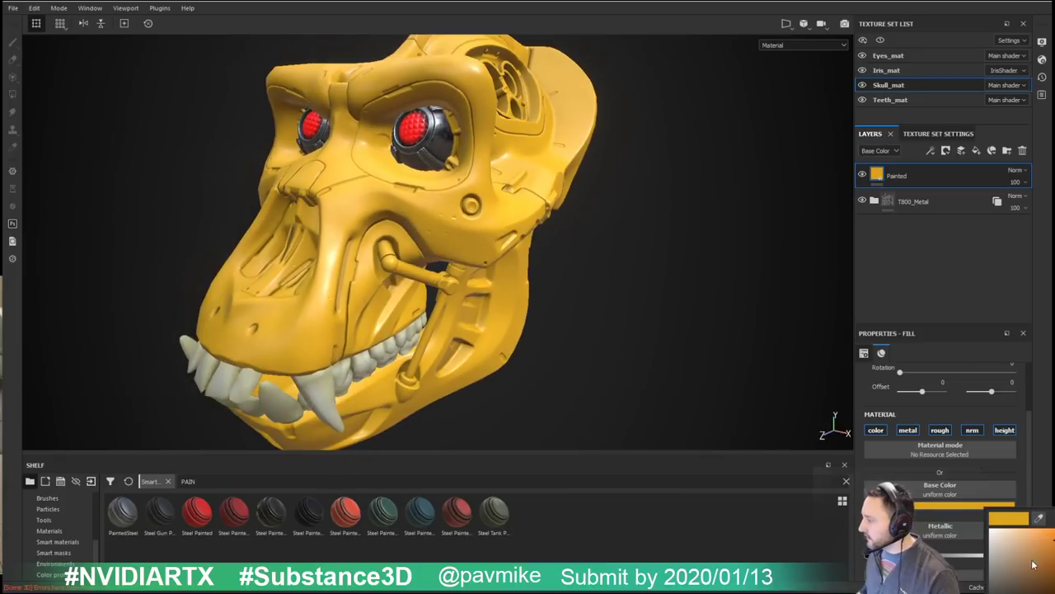
middle_click_drag(581, 154, 600, 196, "alt")
left_click_drag(851, 190, 878, 183, "alt")
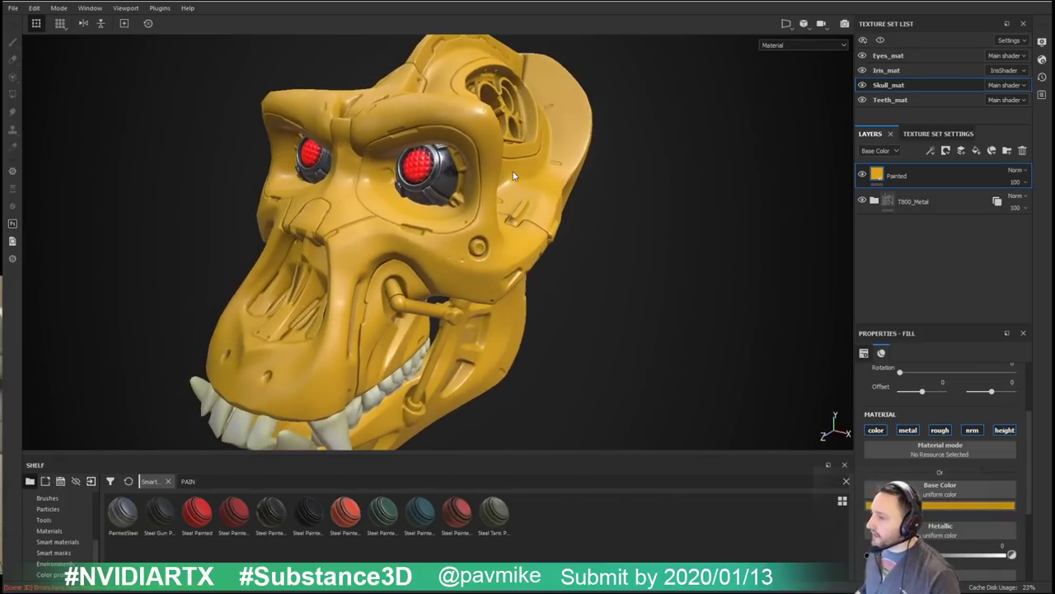
Step: Mask the Painted layer with a colour selection, picking the blue (0, 0, 255) skull plates from the ID map
right_click(888, 179)
left_click(944, 219)
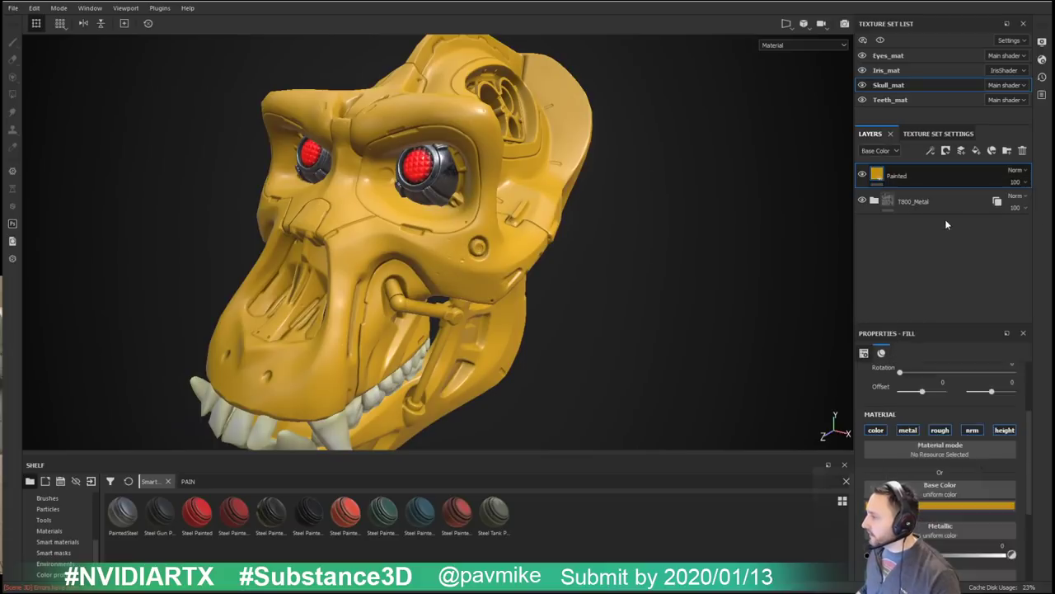
left_click(1004, 462)
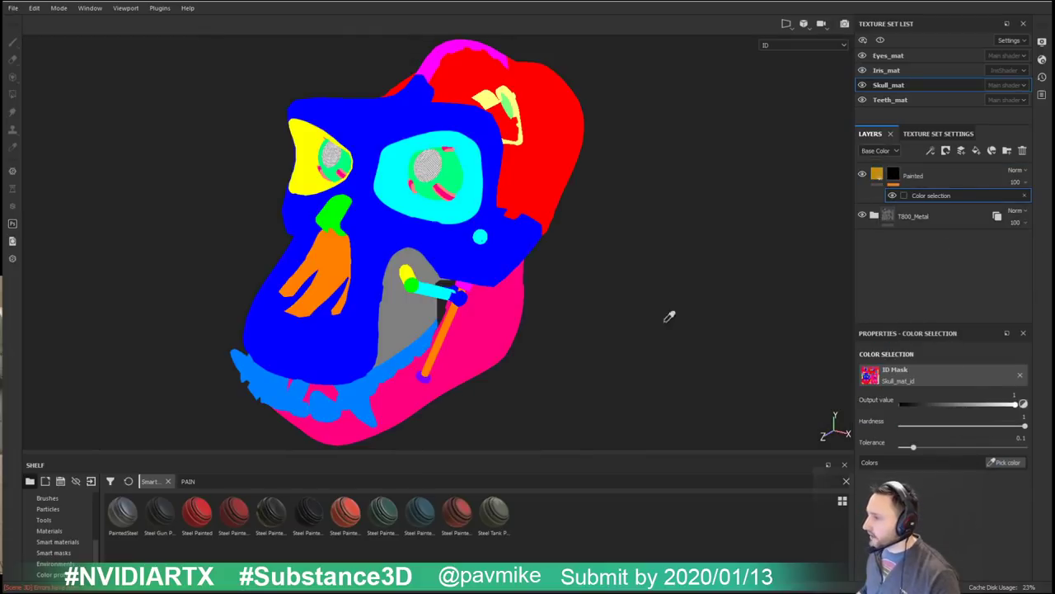
left_click(441, 111)
left_click_drag(671, 231, 588, 224, "alt")
scroll(403, 418, "up", 5)
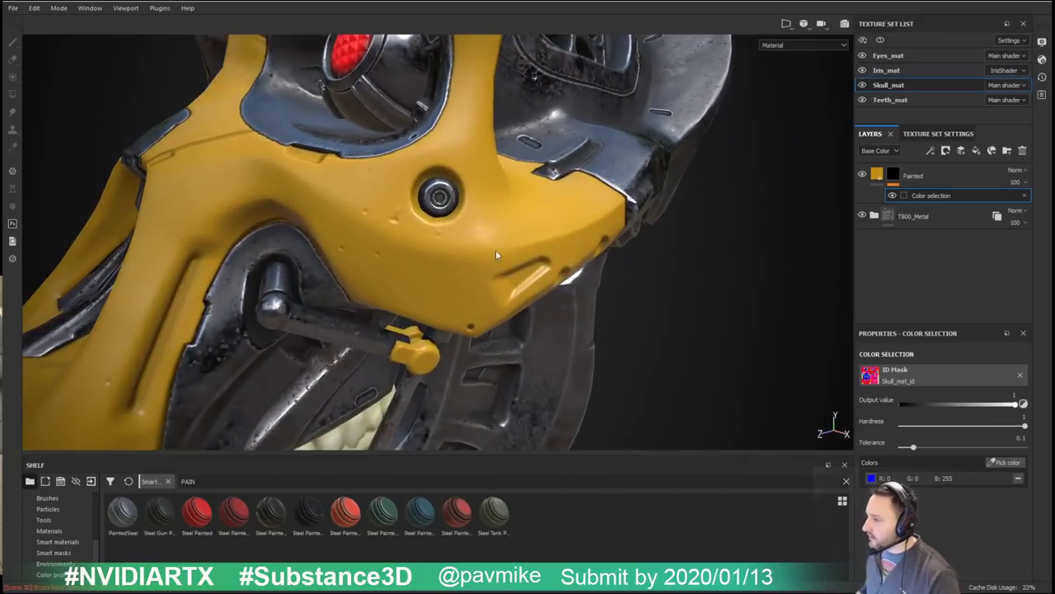
Step: Add a paint effect above the colour selection and remove the yellow from the jaw rod's end cap with a black mesh polygon fill
scroll(404, 418, "down", 3)
left_click_drag(404, 418, 472, 153, "alt")
left_click_drag(420, 260, 412, 130, "alt")
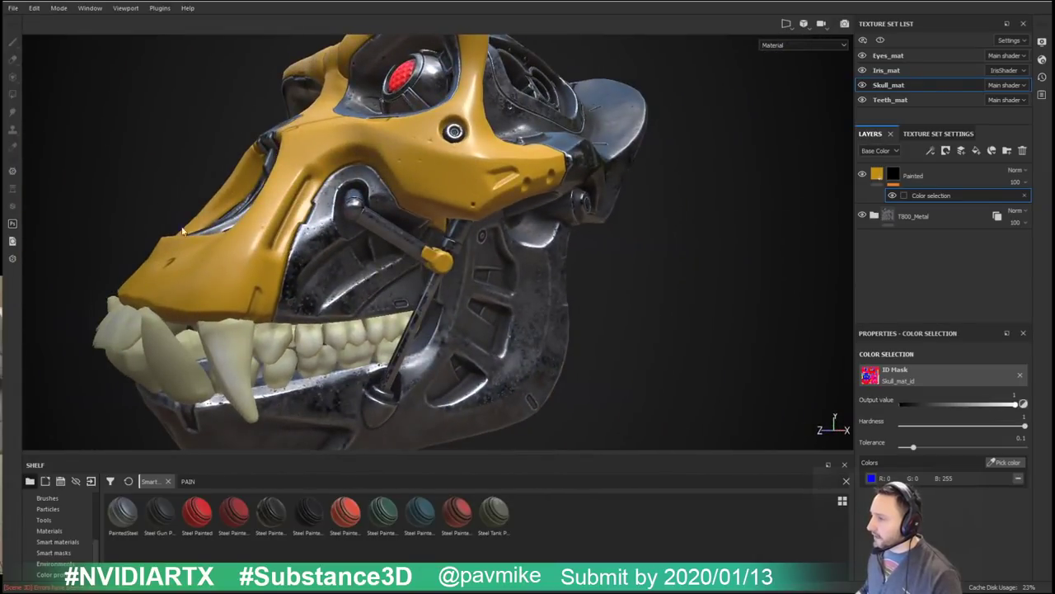
right_click_drag(403, 282, 481, 272, "alt")
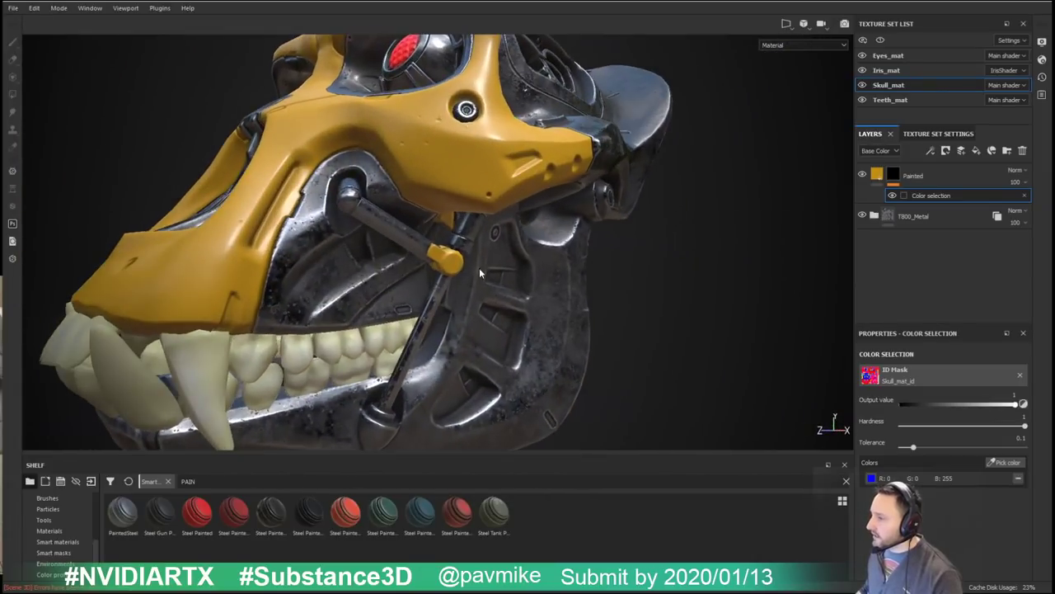
right_click(939, 196)
left_click(975, 217)
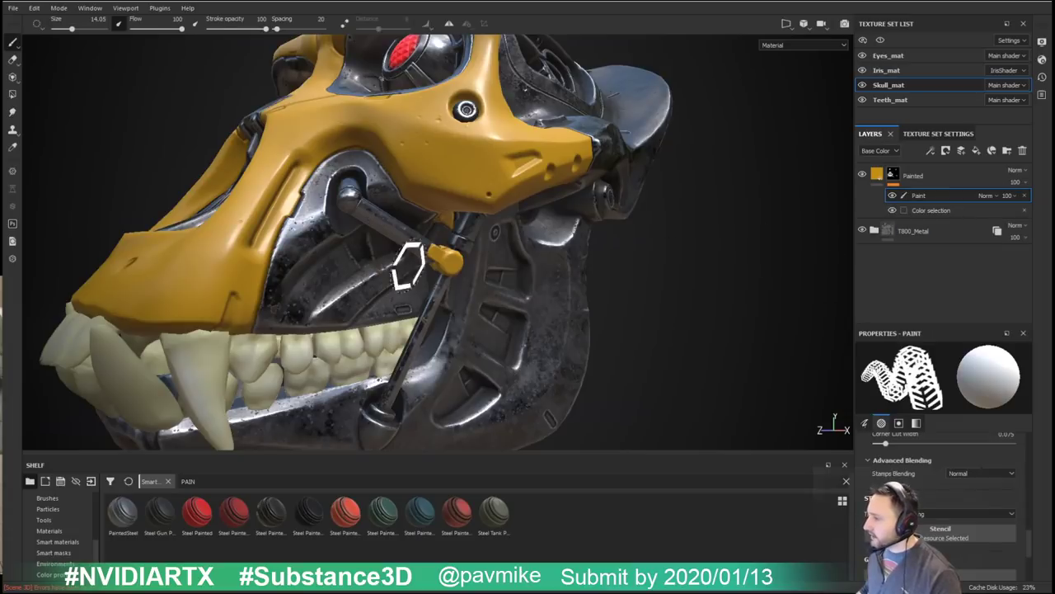
scroll(160, 179, "up", 1)
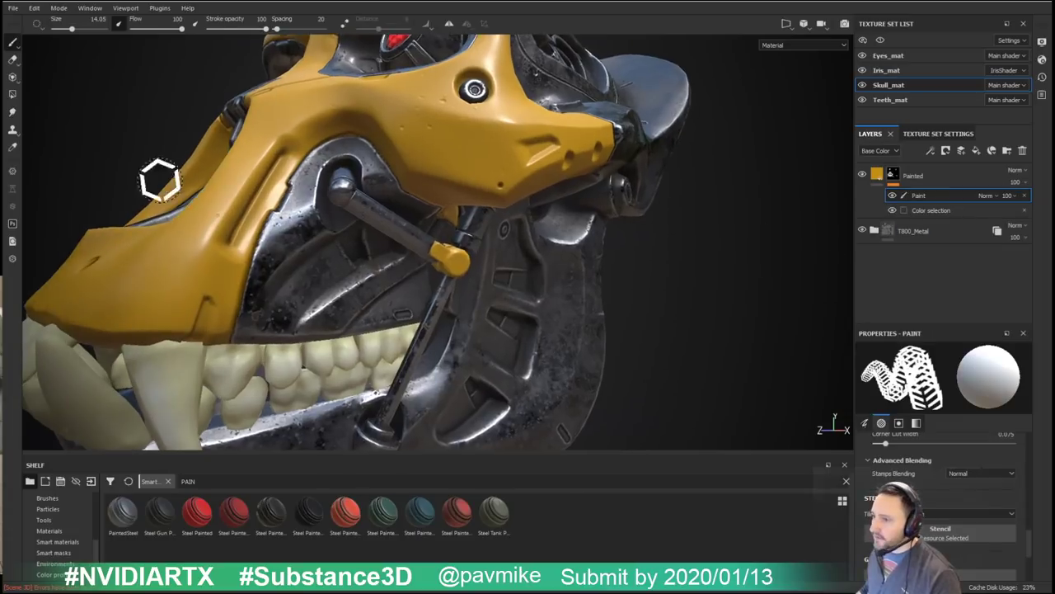
left_click(13, 95)
left_click(71, 24)
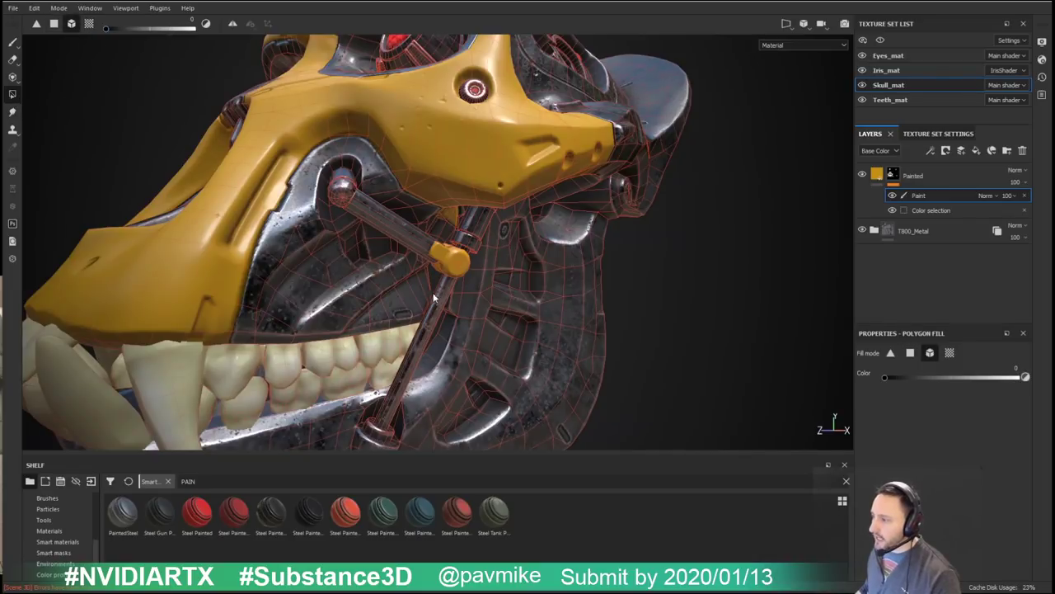
mouse_move(723, 332)
left_mouse_down("alt")
mouse_move(652, 308)
mouse_move(536, 245)
mouse_move(427, 278)
mouse_move(732, 299)
mouse_move(351, 304)
mouse_move(391, 229)
mouse_move(396, 250)
mouse_move(504, 217)
mouse_move(532, 239)
left_mouse_up("alt")
Step: Inspect the Painted layer's mask on its own from several angles, and return to the material view
left_click(893, 176, "alt")
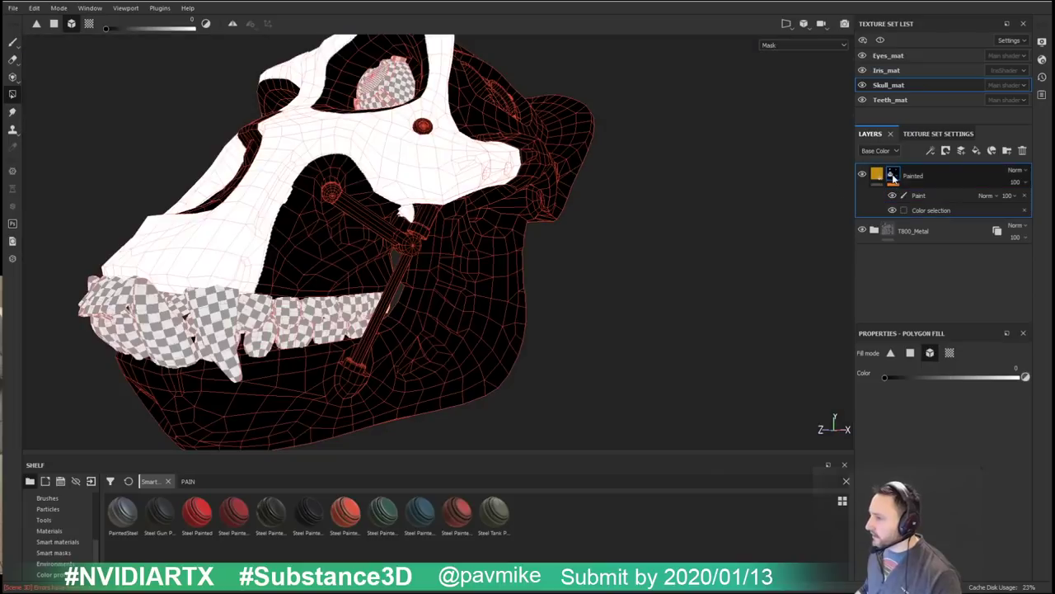
mouse_move(560, 198)
left_mouse_down("alt")
mouse_move(634, 235)
mouse_move(657, 226)
mouse_move(685, 173)
mouse_move(679, 191)
mouse_move(441, 95)
mouse_move(285, 132)
mouse_move(502, 125)
mouse_move(725, 147)
mouse_move(535, 146)
mouse_move(502, 239)
mouse_move(671, 261)
mouse_move(687, 315)
mouse_move(556, 230)
mouse_move(646, 255)
mouse_move(593, 261)
mouse_move(634, 267)
mouse_move(667, 299)
mouse_move(649, 310)
mouse_move(716, 192)
left_mouse_up("alt")
key("m")
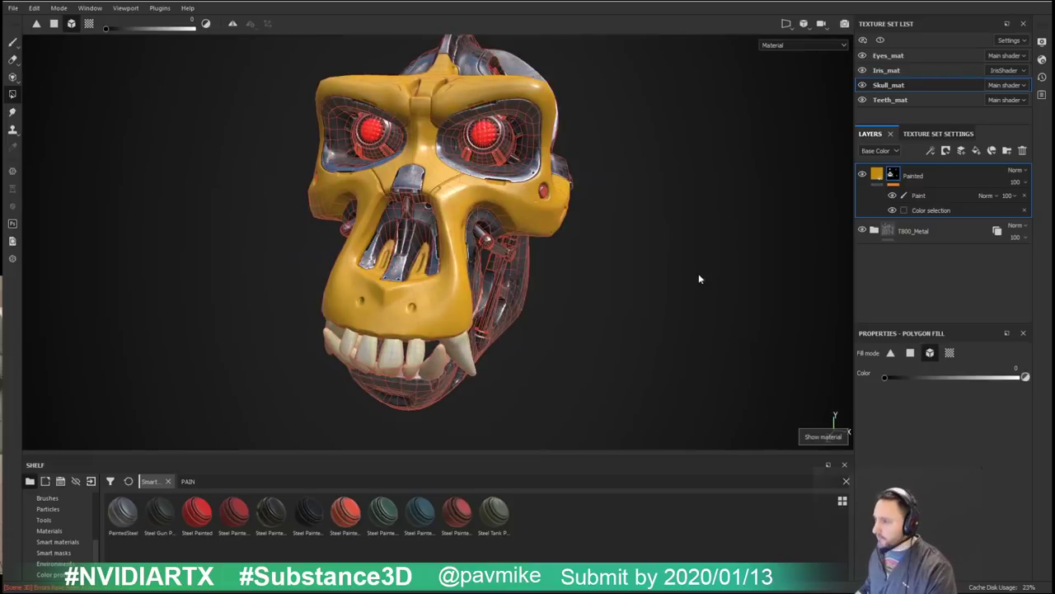
left_click_drag(700, 278, 679, 249, "alt")
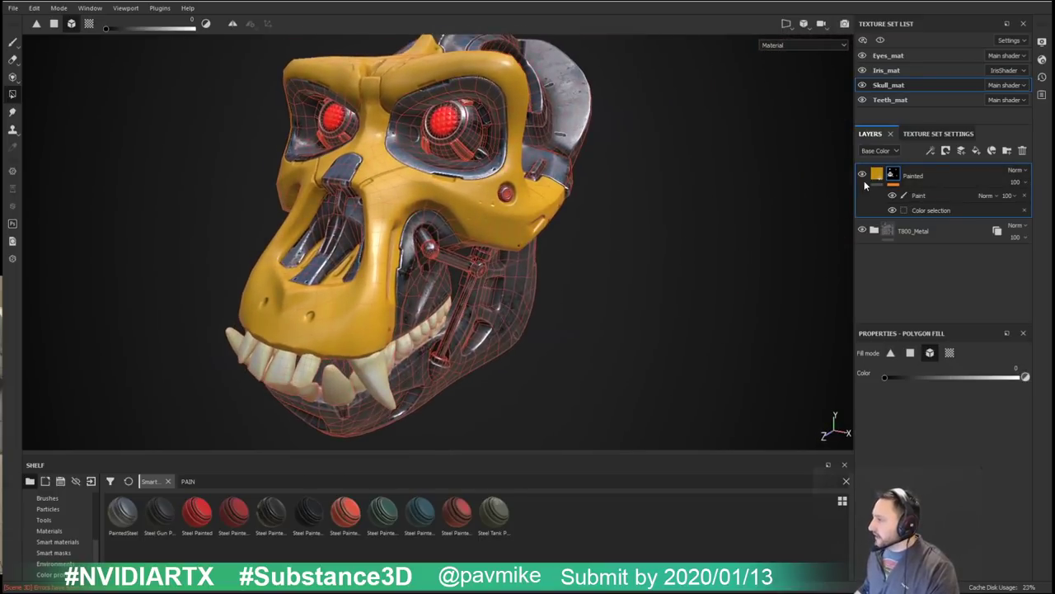
Step: Switch back to the paint brush and add a second paint effect to the Painted layer's mask
left_click(13, 44)
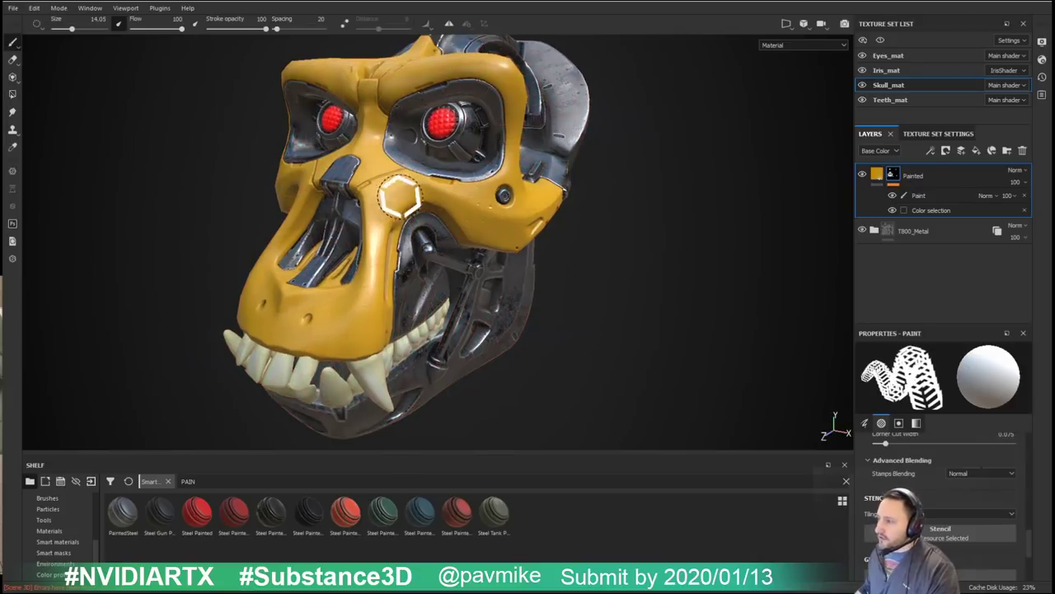
mouse_move(400, 203)
right_mouse_down("alt")
mouse_move(639, 249)
mouse_move(835, 207)
right_mouse_up("alt")
right_click(917, 195)
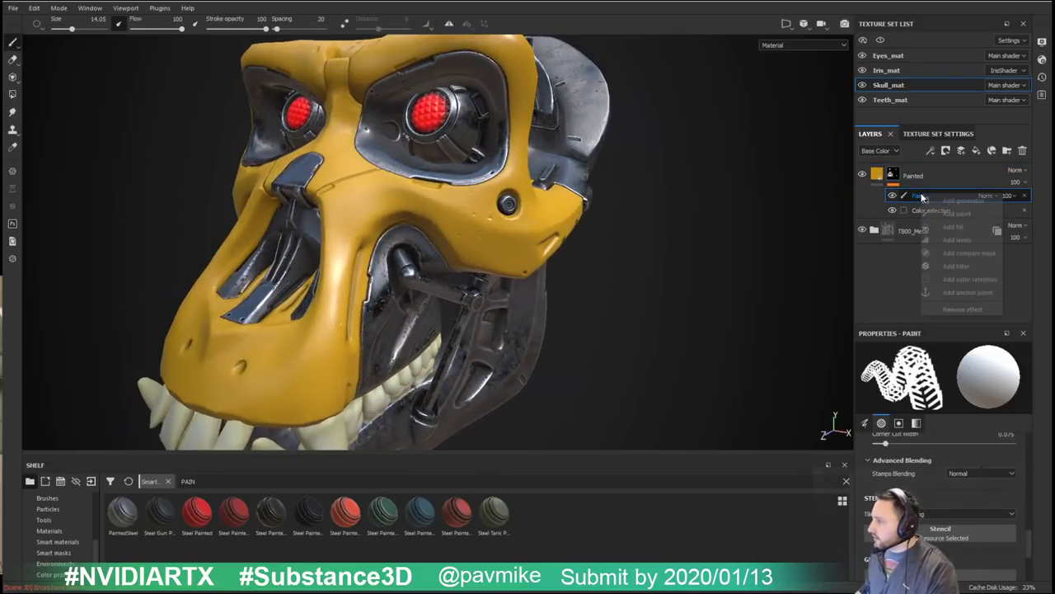
left_click(963, 213)
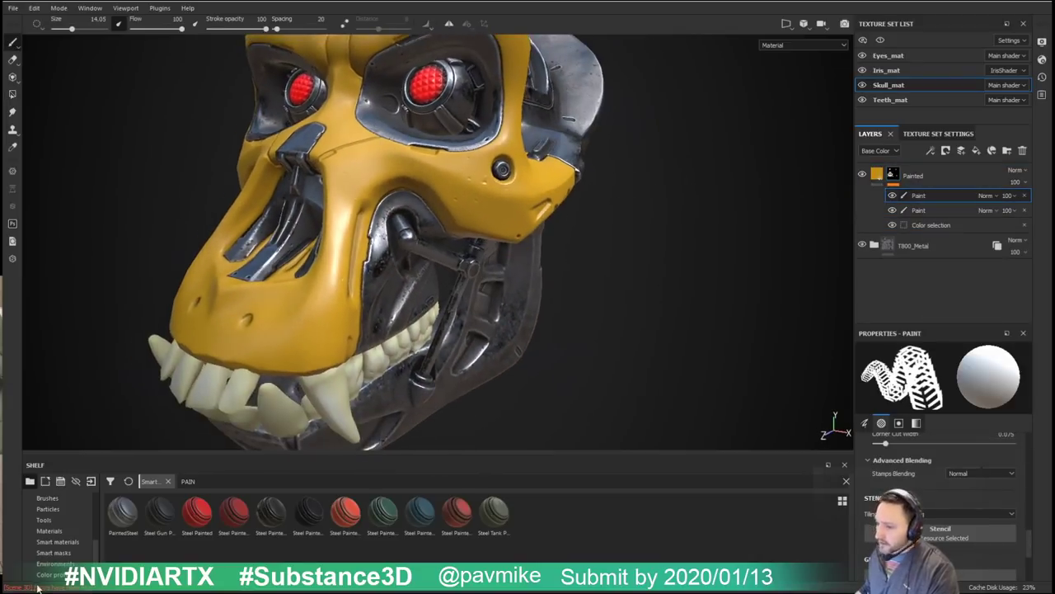
Step: Search the shelf's brushes for "scratch"
left_click(47, 498)
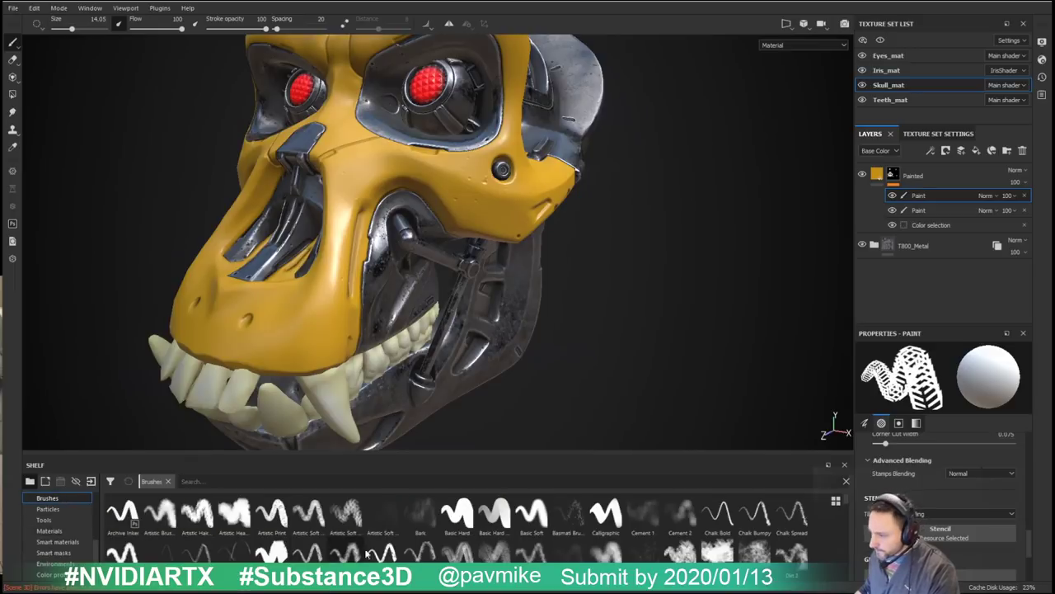
scroll(363, 528, "down", 3)
scroll(716, 544, "down", 3)
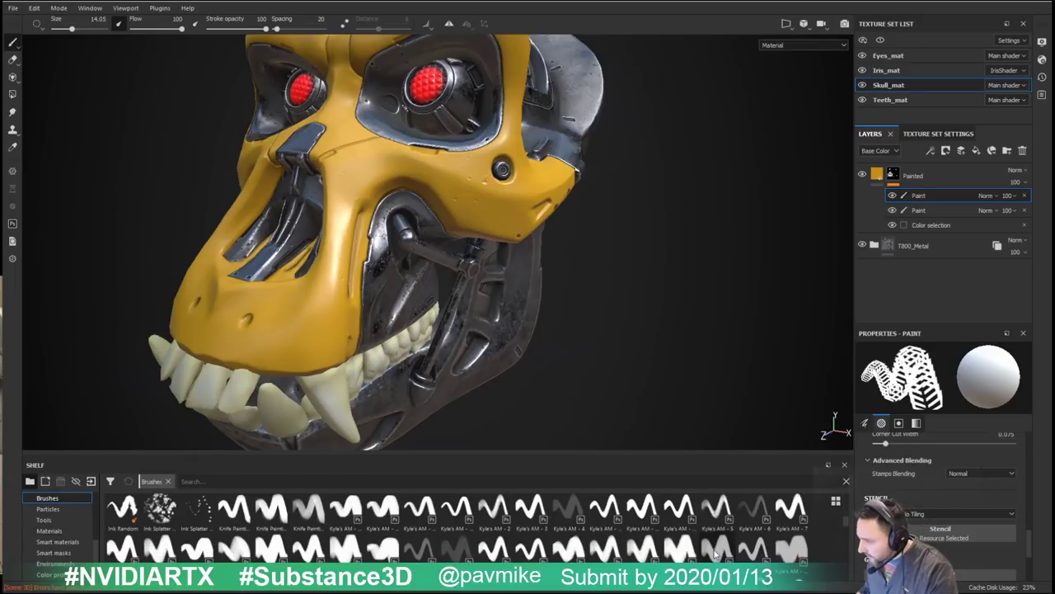
left_click(206, 481)
type("scratch")
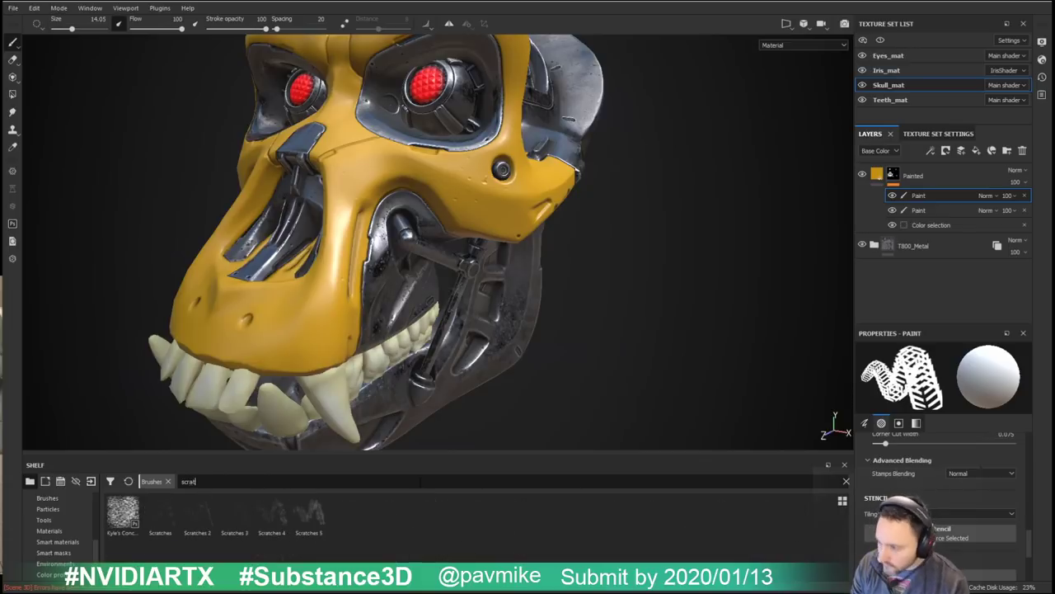
Step: Choose the Scratches 2 brush and set its grayscale value to black
left_click(198, 513)
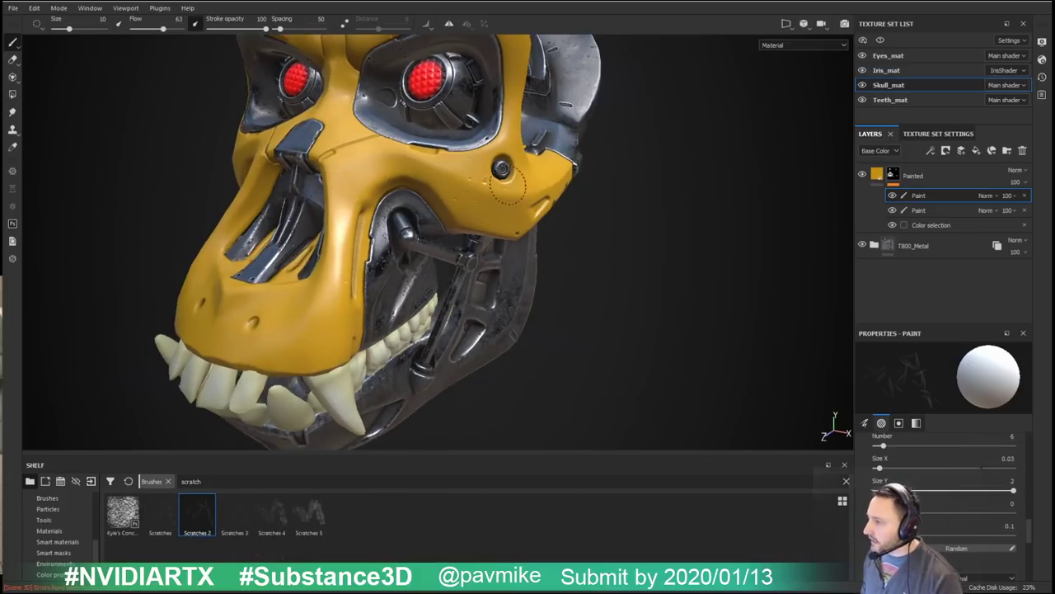
right_click(793, 344)
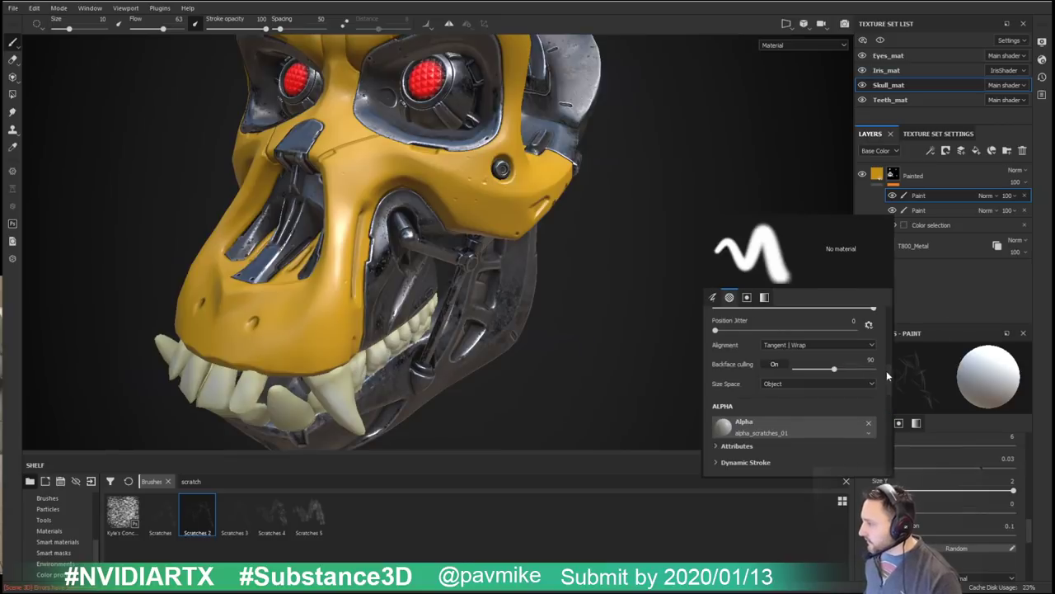
left_click_drag(887, 370, 886, 442)
left_click_drag(856, 405, 649, 371)
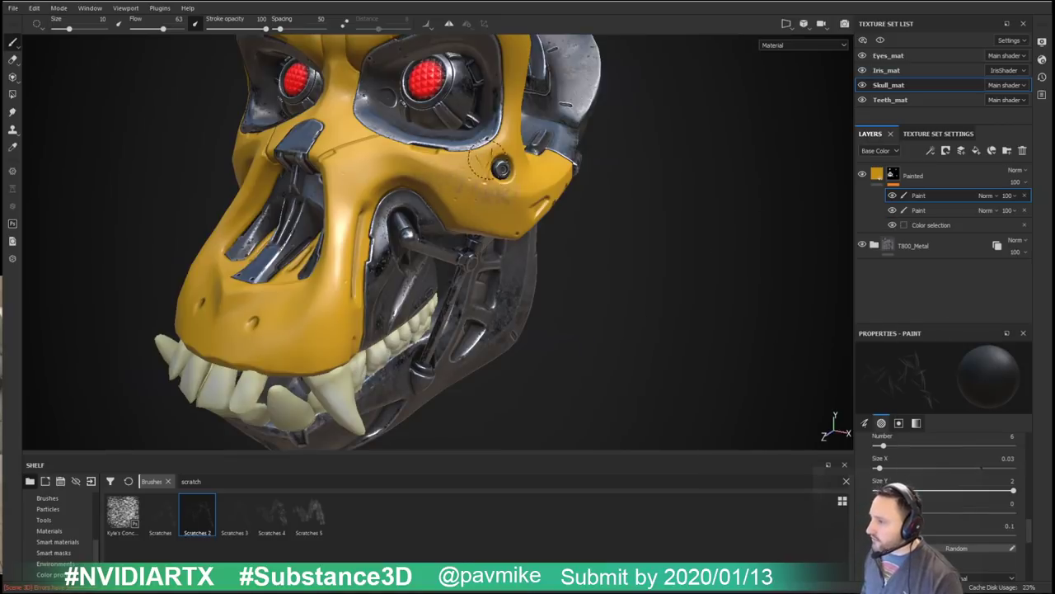
Step: Try the Scratches 5 brush at size 17.32 across the cheek and snout, and undo the strokes
left_click(309, 513)
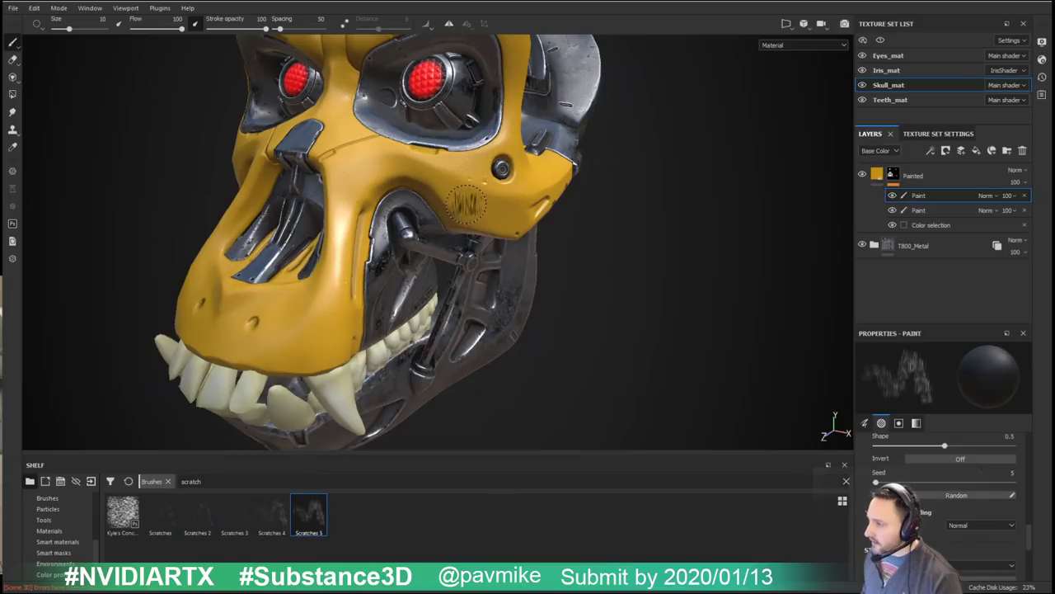
key("bracketright")
key("bracketright")
mouse_move(494, 183)
left_mouse_down()
mouse_move(528, 181)
mouse_move(396, 156)
mouse_move(305, 297)
left_mouse_up()
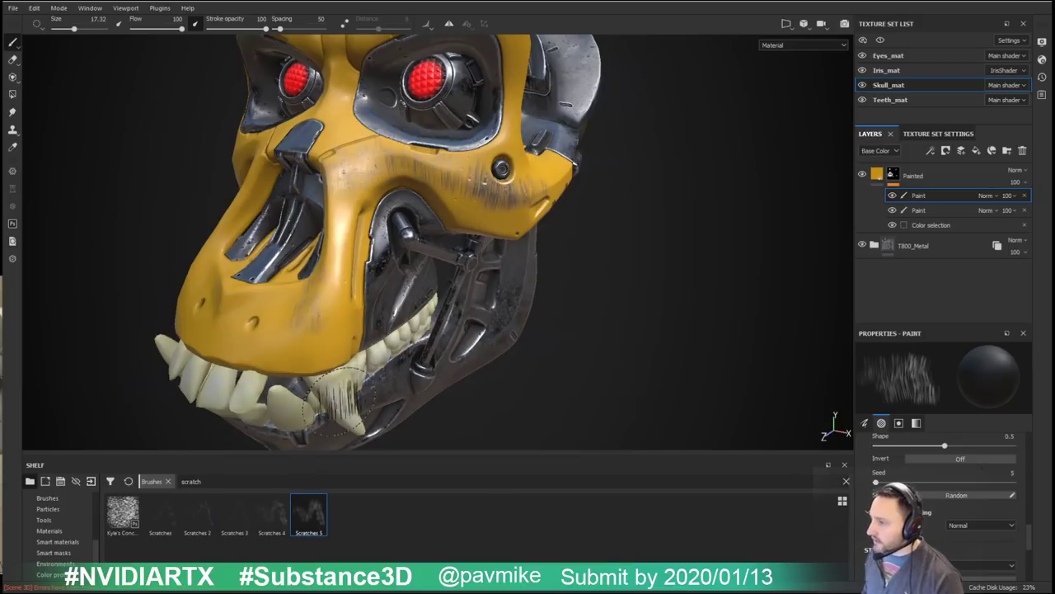
key("ctrl+z")
Step: Try the Scratches 3 brush and switch to Scratches 4
left_click(235, 513)
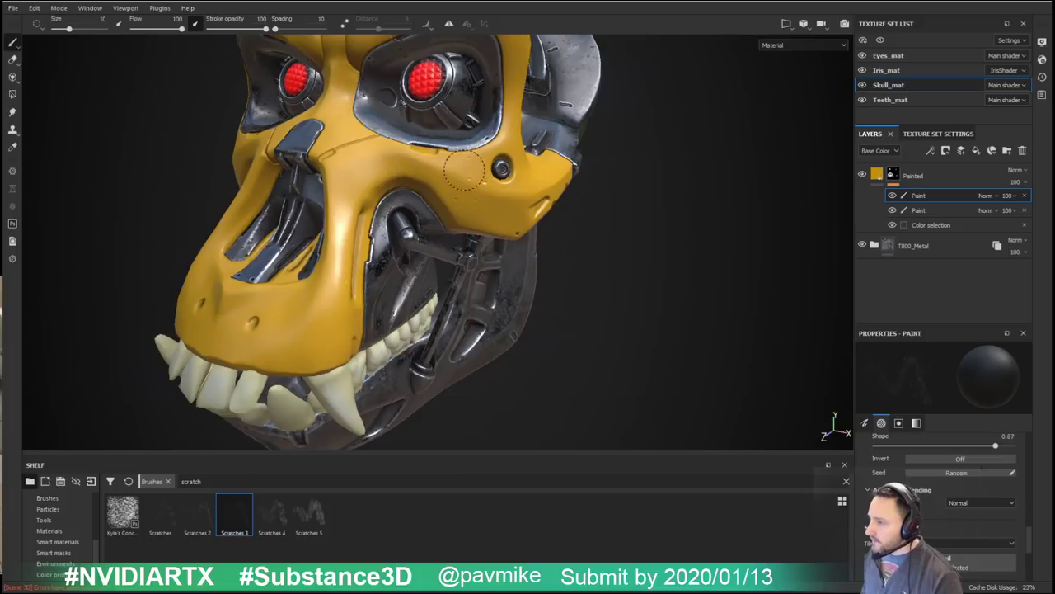
left_click(271, 513)
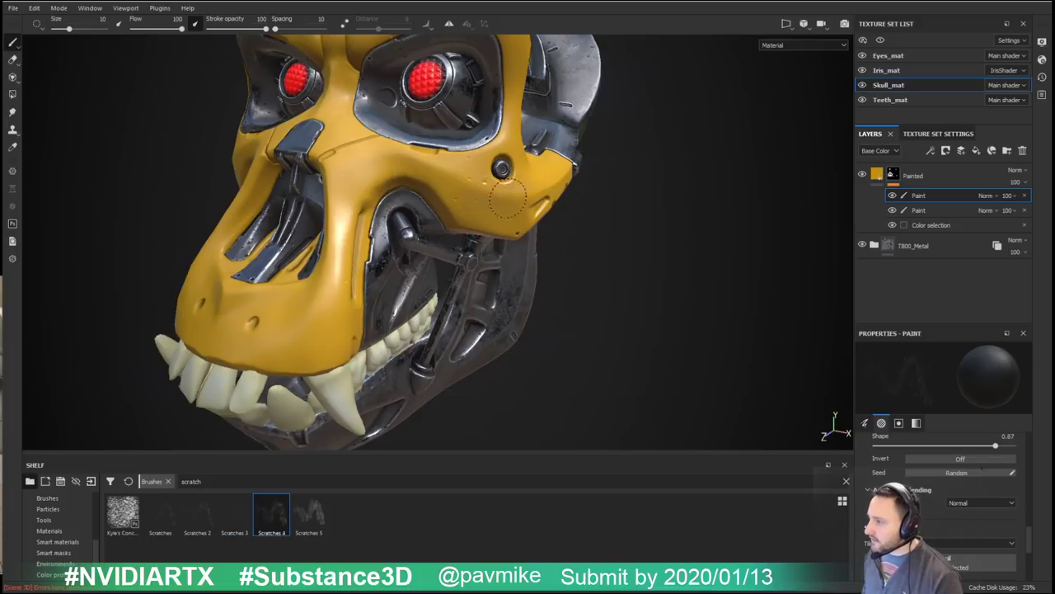
mouse_move(577, 231)
left_mouse_down("alt")
mouse_move(617, 234)
mouse_move(799, 304)
left_mouse_up("alt")
Step: Add a generator above the paint effects in the Painted layer's mask and load Metal Edge Wear into it
right_click(922, 201)
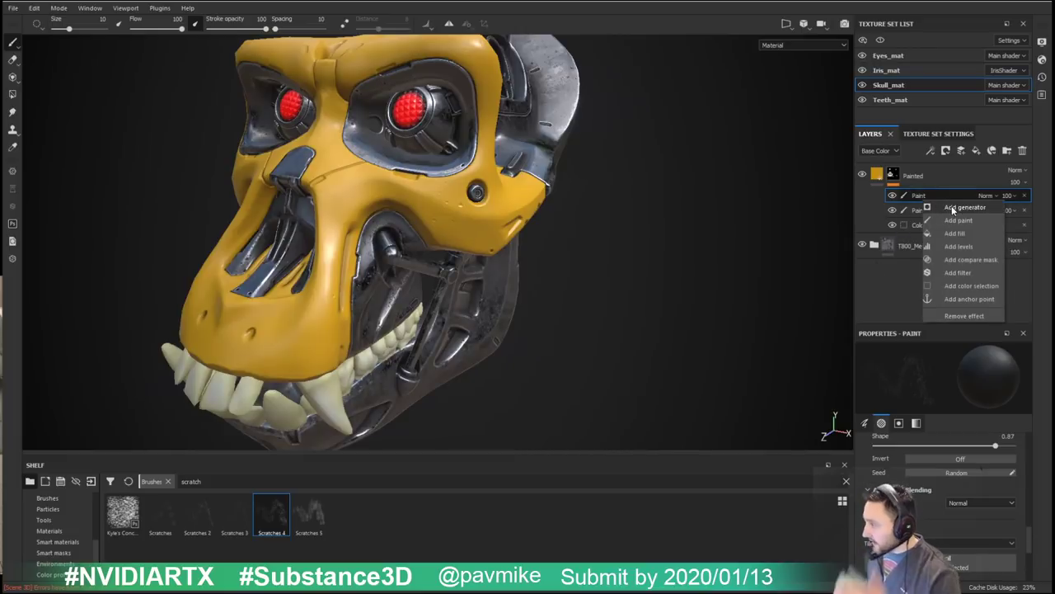
left_click(955, 207)
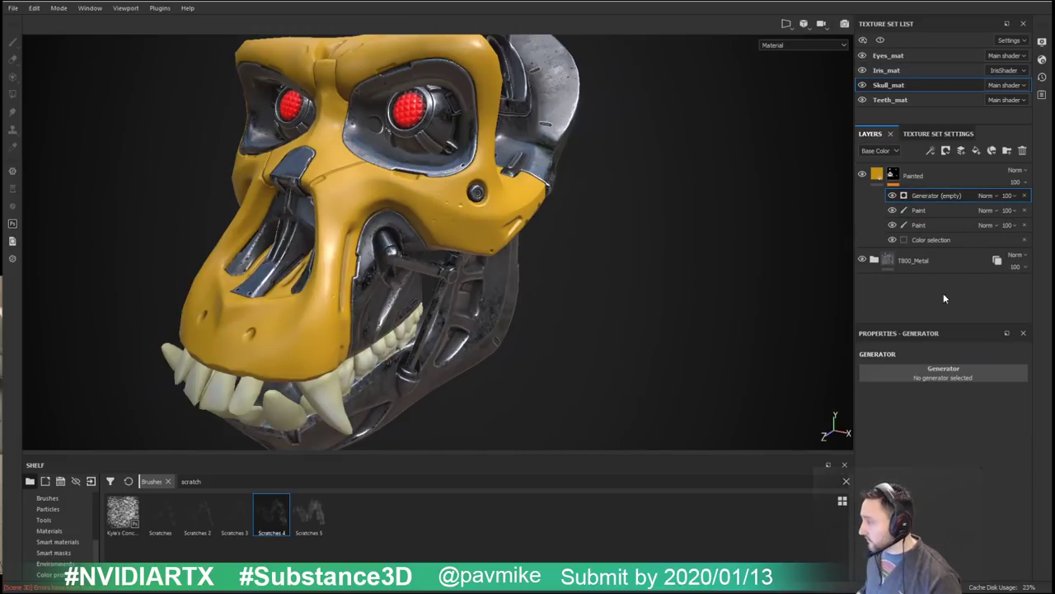
left_click(944, 371)
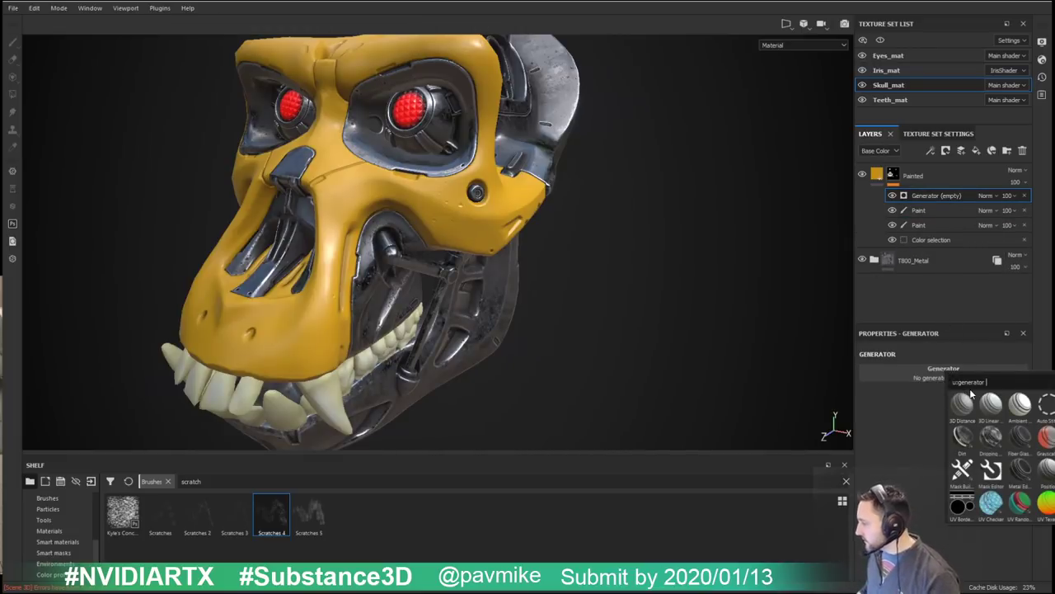
mouse_move(1021, 475)
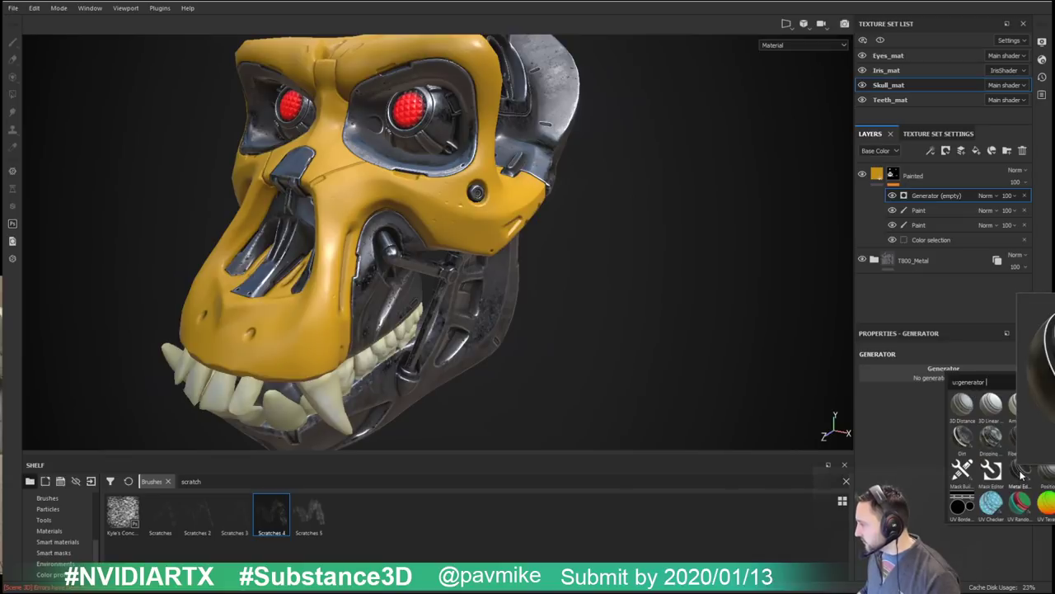
left_click(1023, 474)
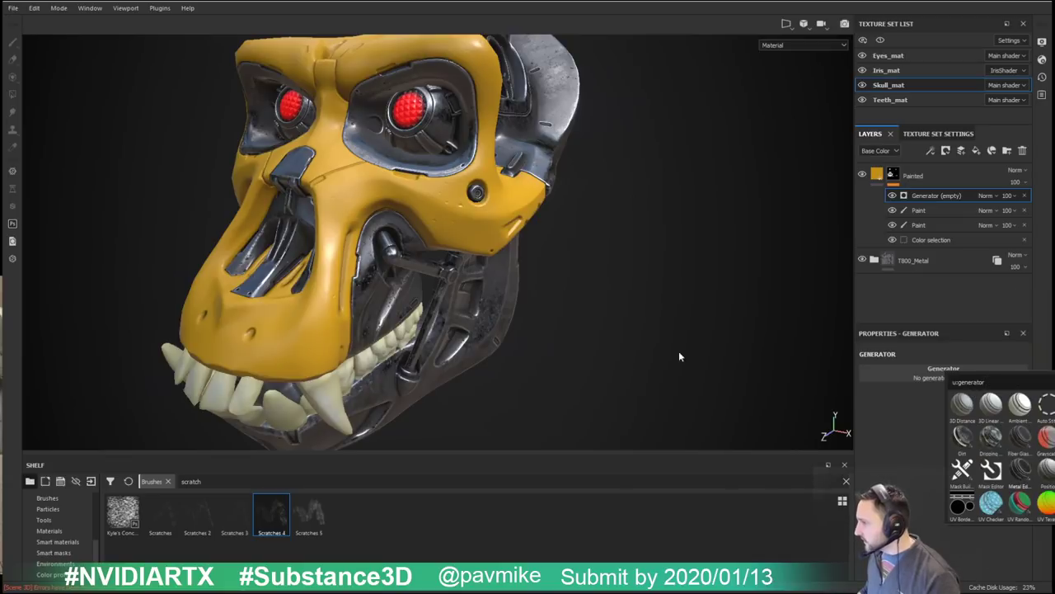
left_click_drag(548, 246, 486, 200, "alt")
scroll(485, 200, "down", 1)
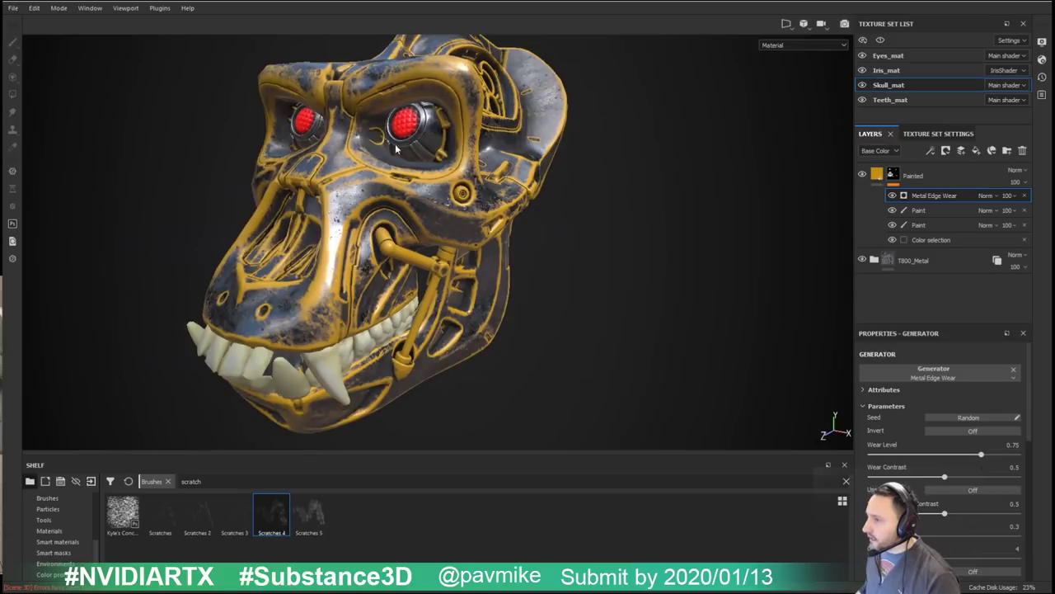
left_click_drag(337, 159, 348, 193, "alt")
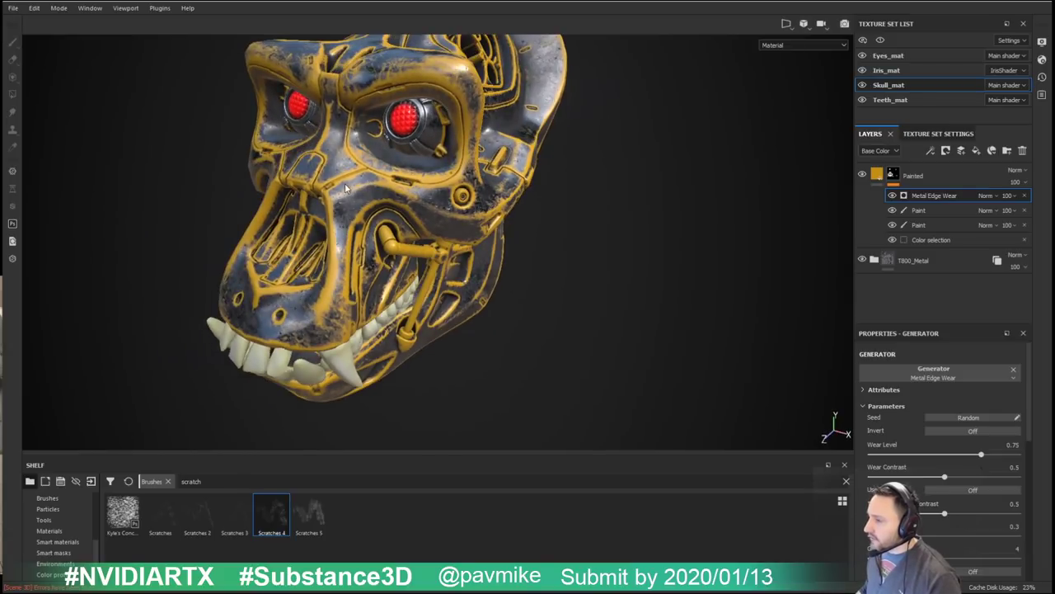
Step: Invert the Metal Edge Wear generator and set its Wear Level to 0.59 and Grunge Amount to 0.46
left_click_drag(356, 185, 608, 231, "alt")
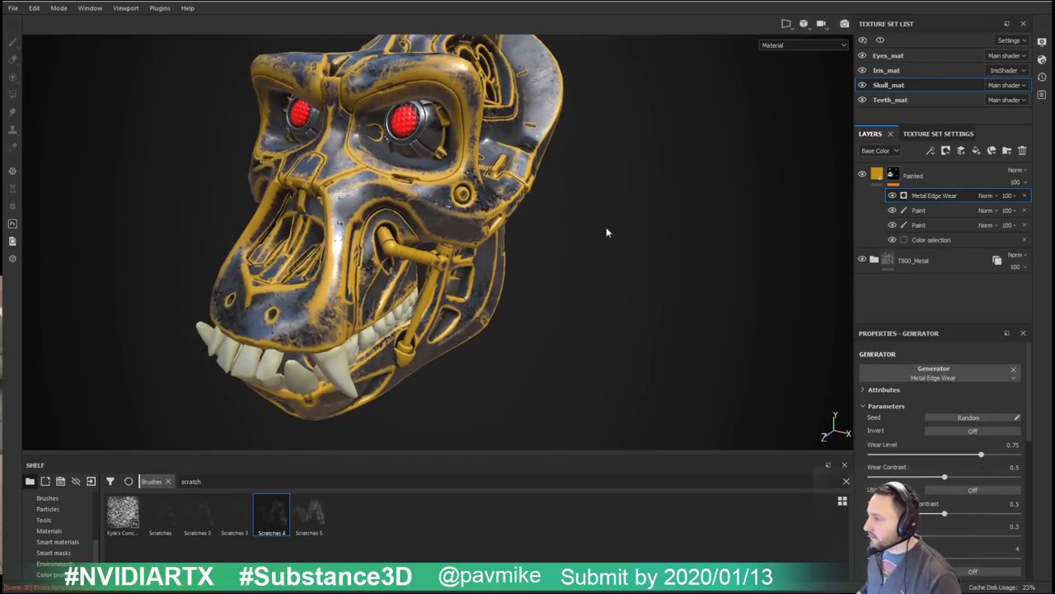
left_click(948, 430)
left_click_drag(627, 284, 725, 307, "alt")
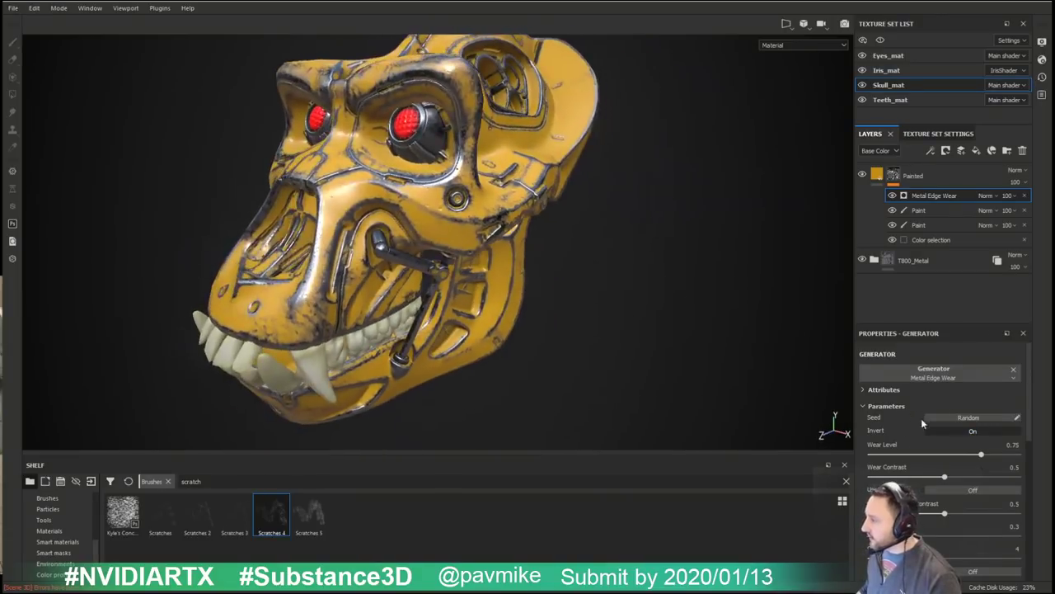
scroll(921, 418, "down", 1)
left_click_drag(981, 421, 958, 433)
left_click(945, 445)
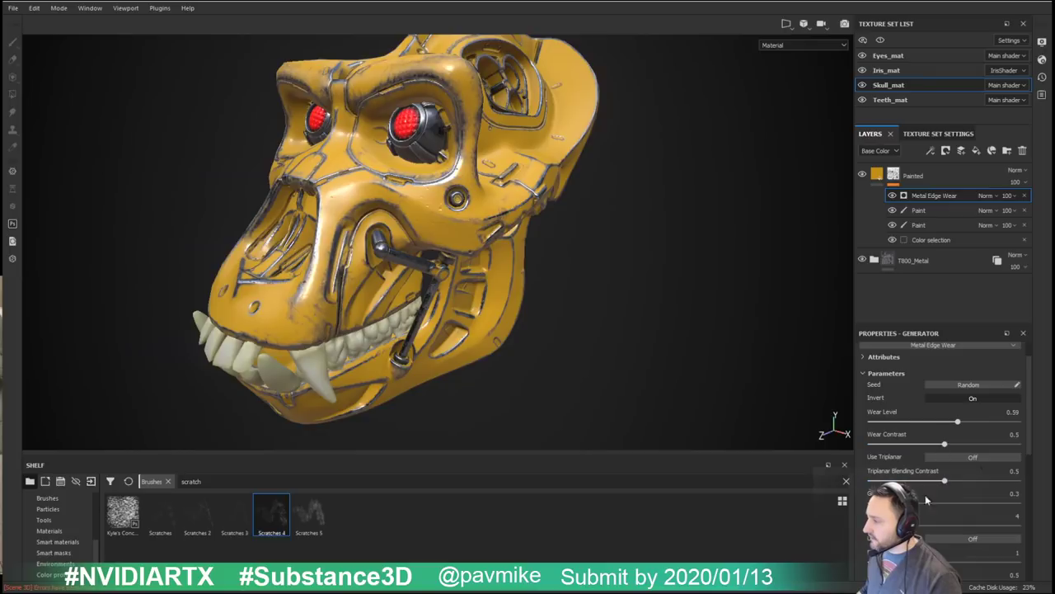
left_click_drag(914, 503, 937, 510)
Step: Review the generator's image inputs, including its custom grunge slot, and inspect the wear along the skull's edges
scroll(937, 509, "down", 6)
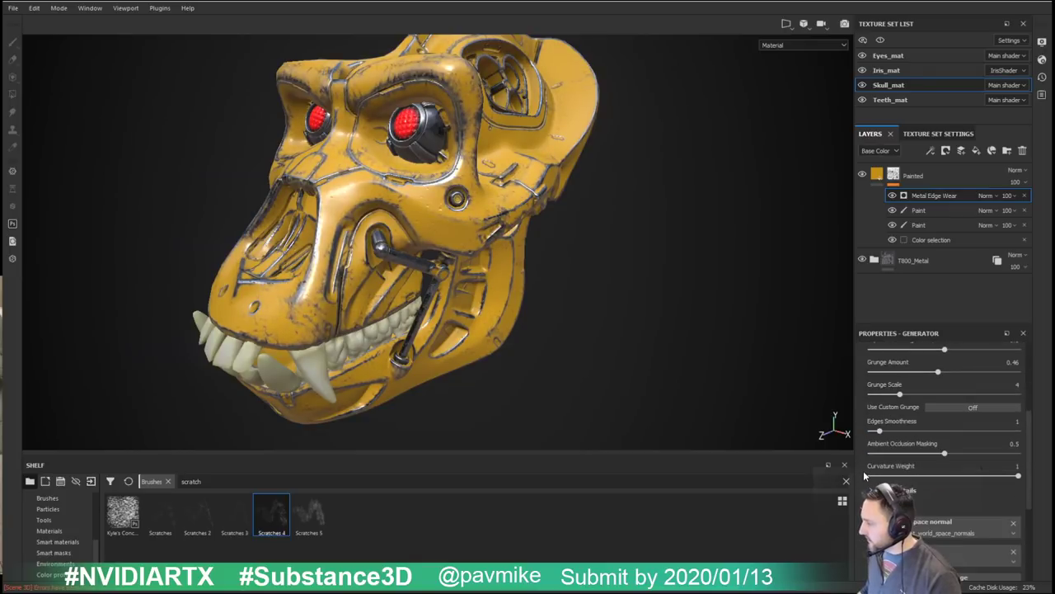
scroll(864, 475, "down", 2)
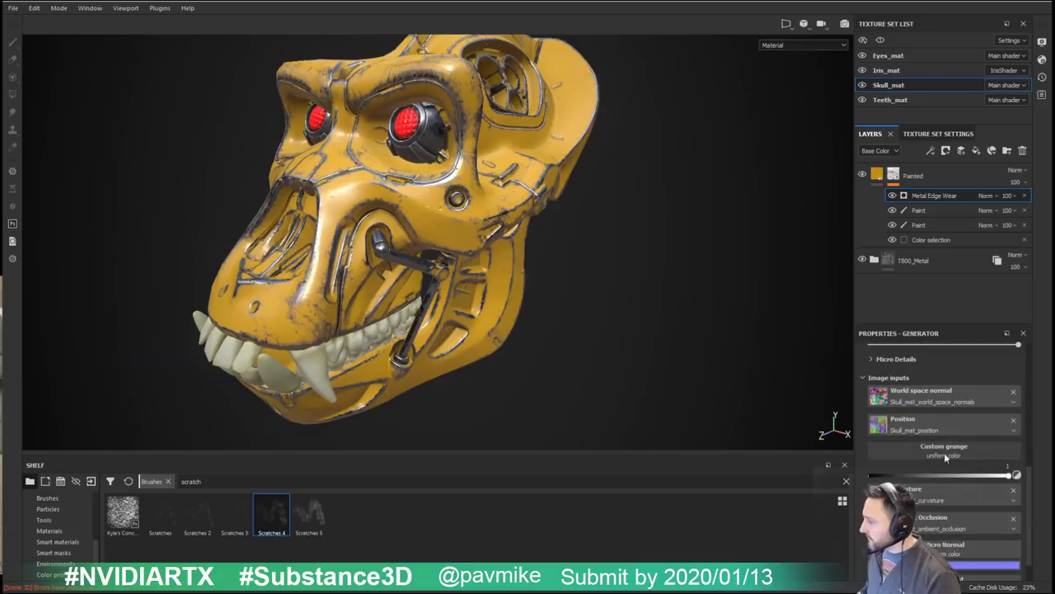
left_click(943, 451)
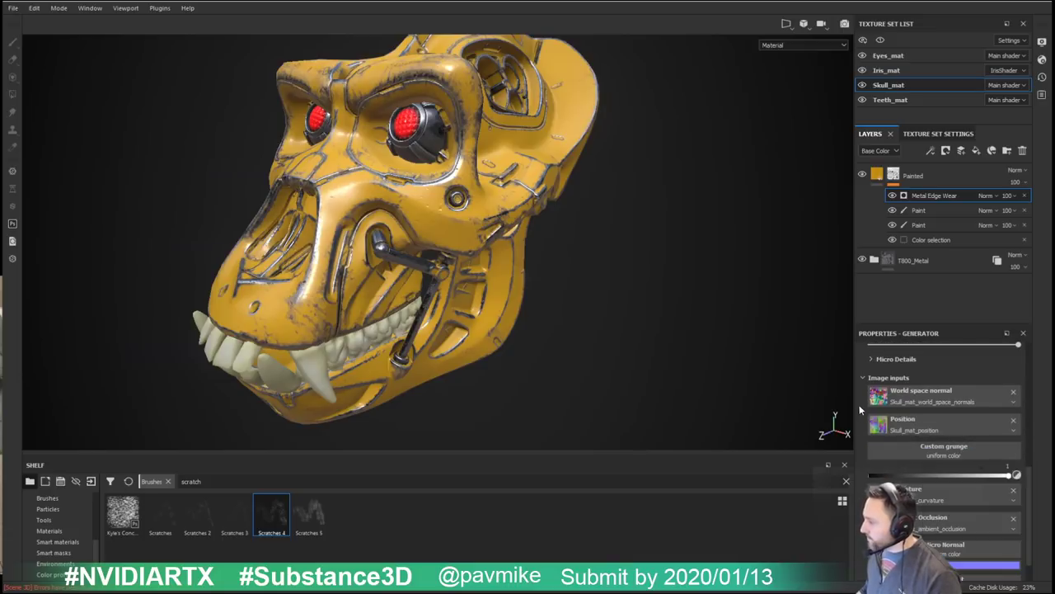
scroll(916, 394, "down", 1)
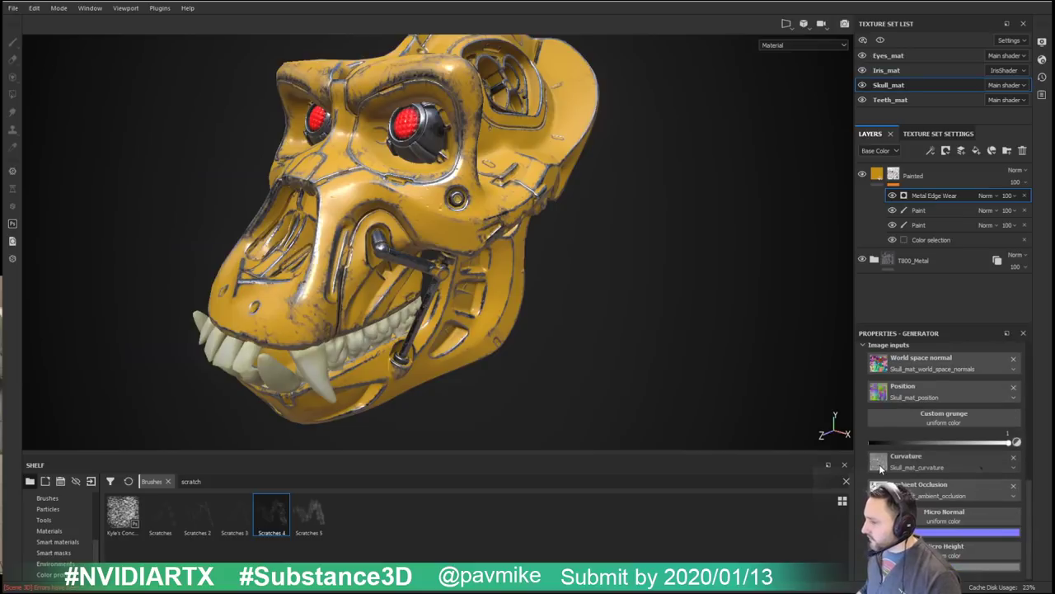
scroll(553, 271, "up", 5)
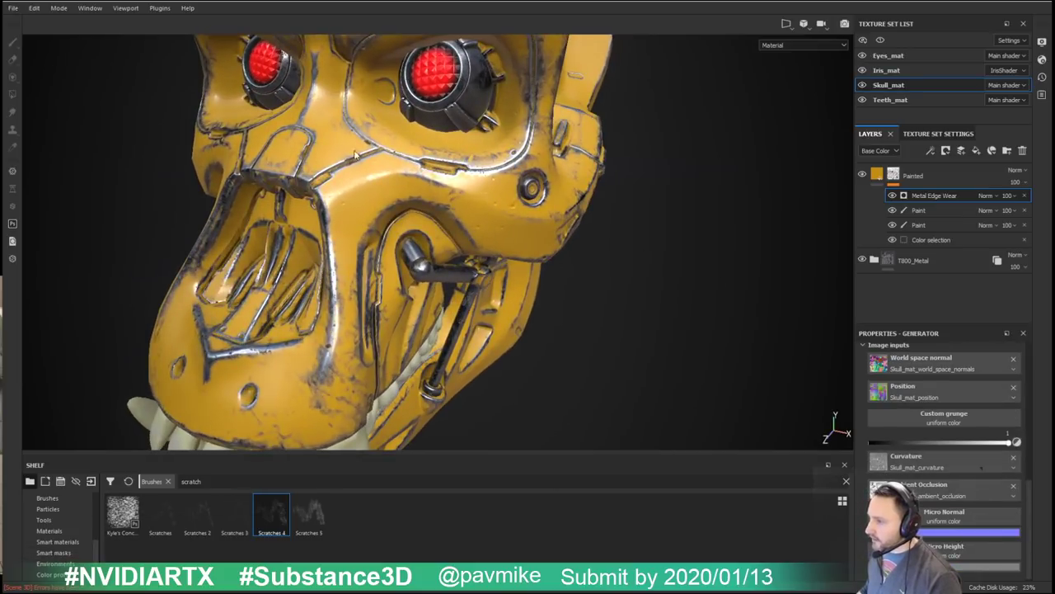
right_click_drag(355, 154, 554, 263, "alt")
left_click_drag(554, 264, 606, 233, "alt")
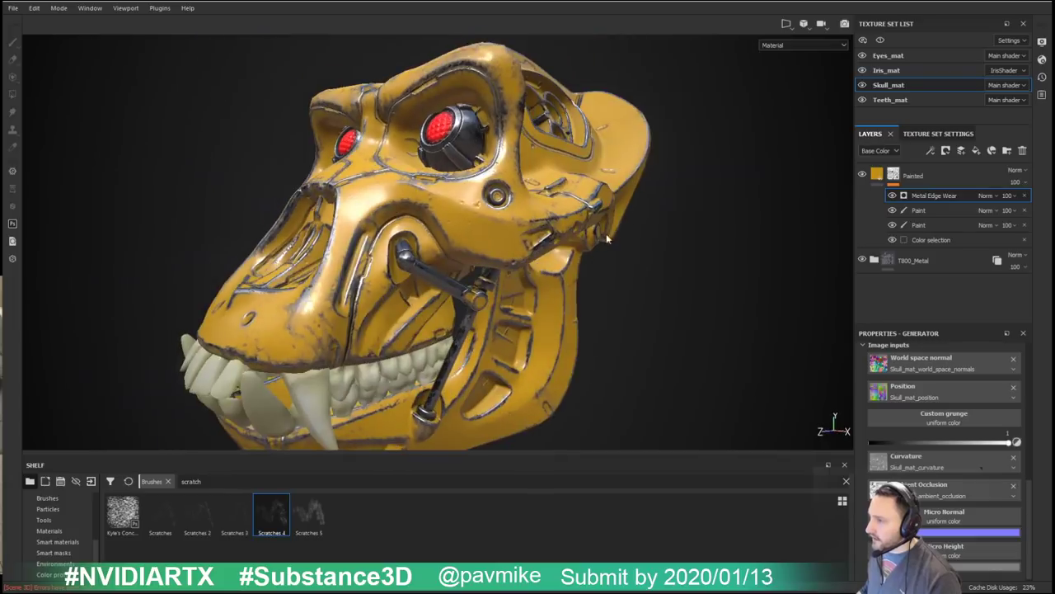
right_click_drag(606, 233, 577, 273, "alt")
left_click_drag(577, 273, 643, 255, "alt")
Step: Inspect the Painted layer's mask on its own from several angles and return to the material view
left_click(893, 175, "alt")
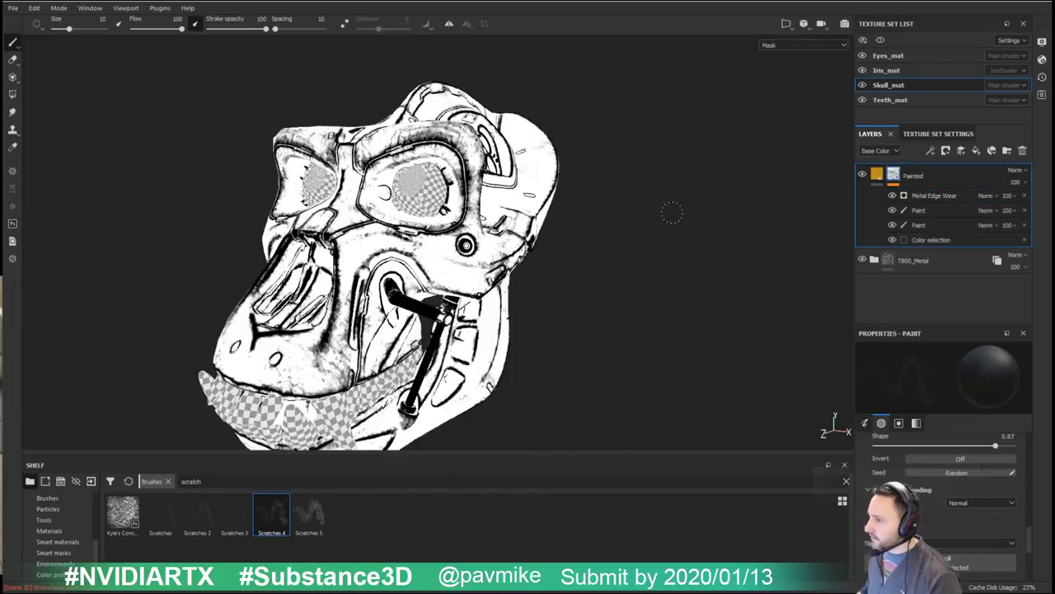
mouse_move(671, 212)
left_mouse_down("alt")
mouse_move(623, 221)
mouse_move(643, 223)
left_mouse_up("alt")
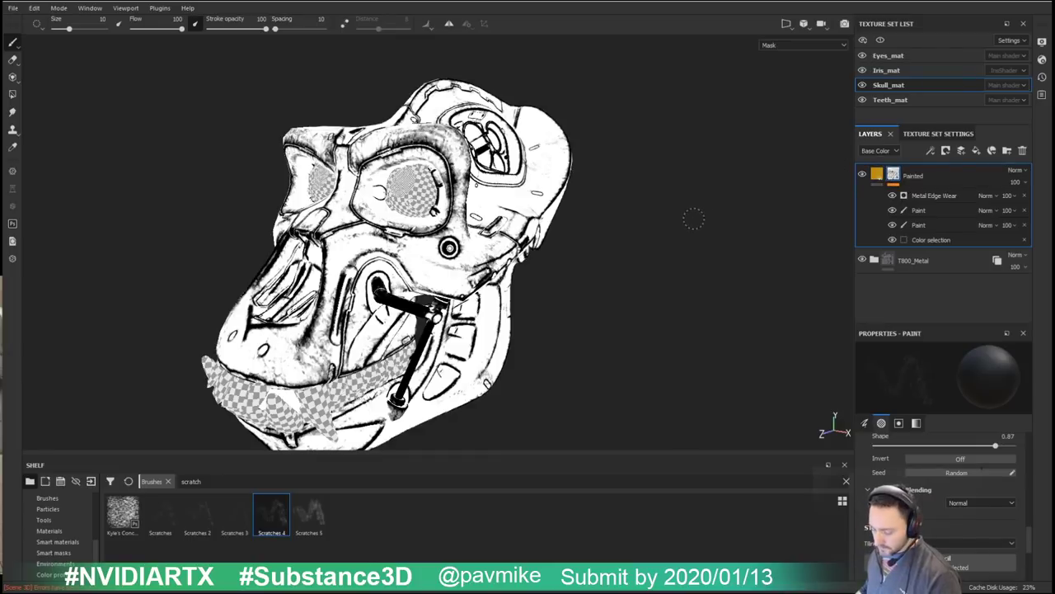
key("m")
left_click_drag(618, 188, 593, 239, "alt")
Step: Show the smart masks in the shelf and clear the Painted layer's mask with all its effects
left_click(54, 552)
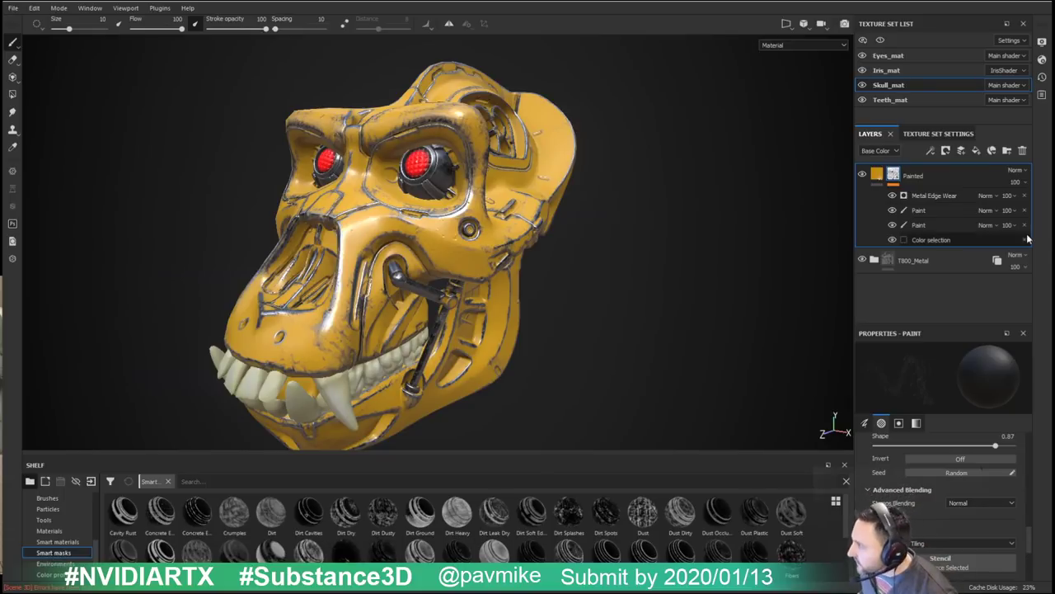
right_click(892, 173)
left_click(920, 187)
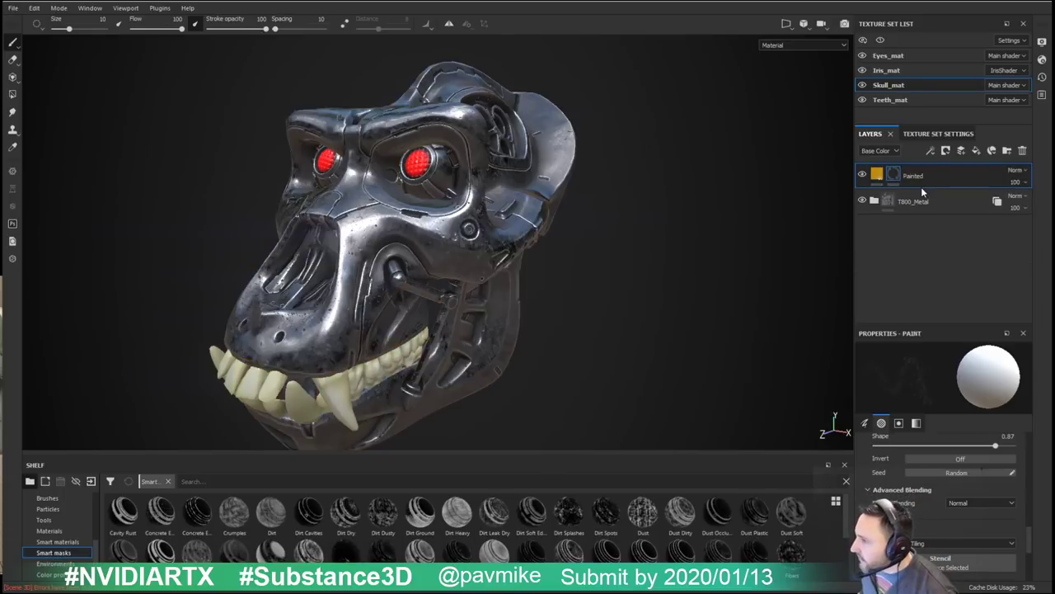
left_click_drag(593, 248, 605, 268, "alt")
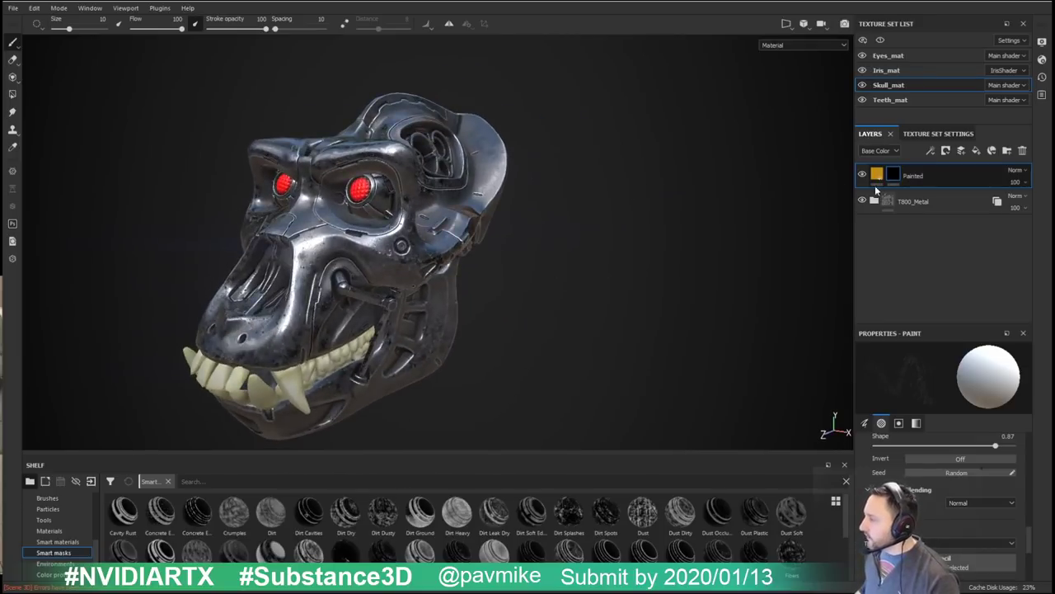
right_click(894, 174)
left_click(566, 205)
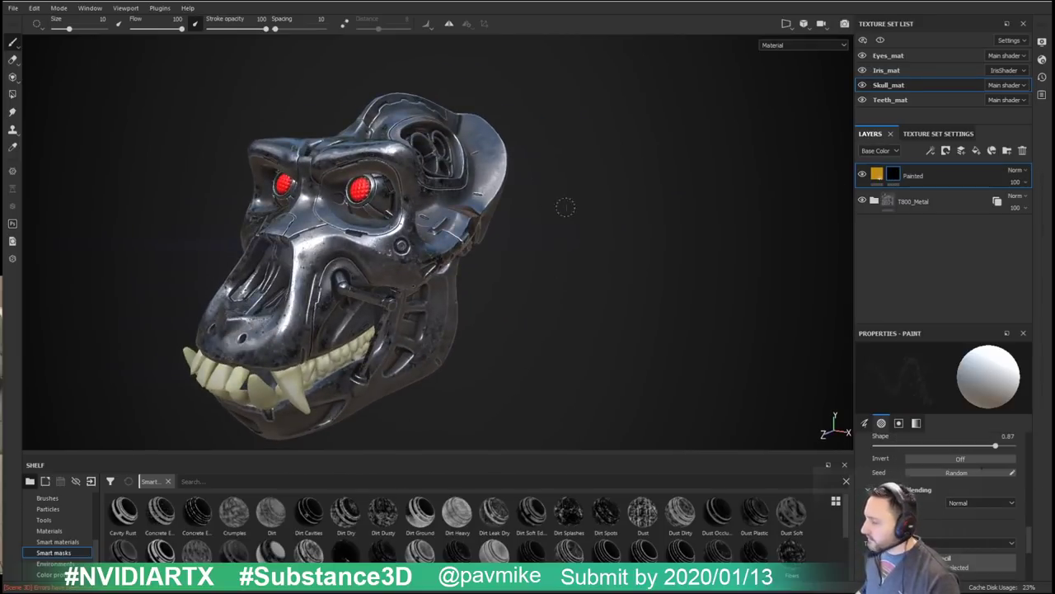
Step: Search the smart masks for "edge" and apply Edges Scratched to the Painted layer
left_click_drag(566, 205, 607, 181, "alt")
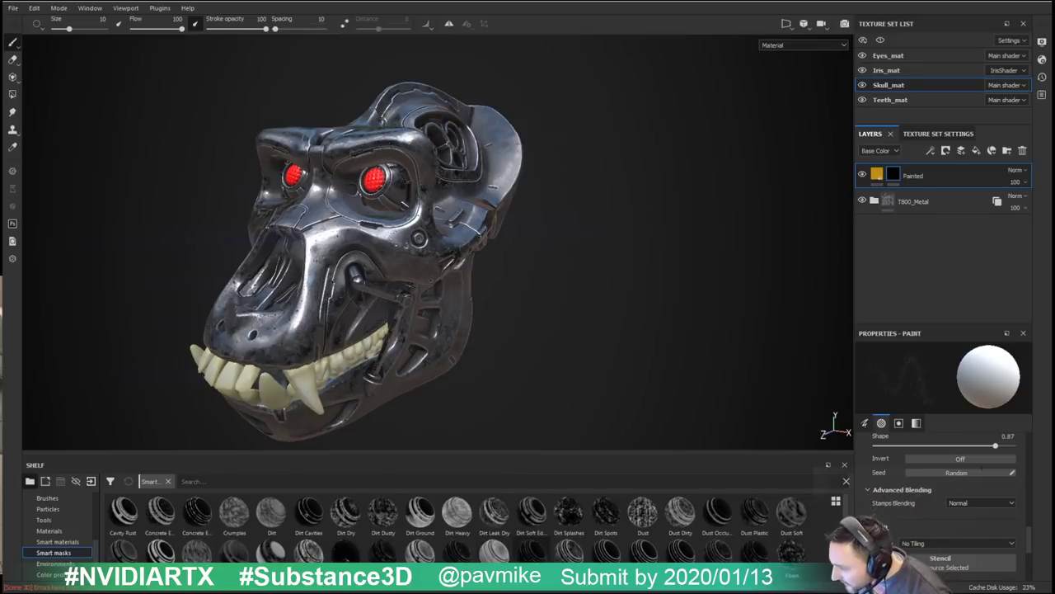
scroll(458, 520, "down", 3)
scroll(457, 519, "up", 3)
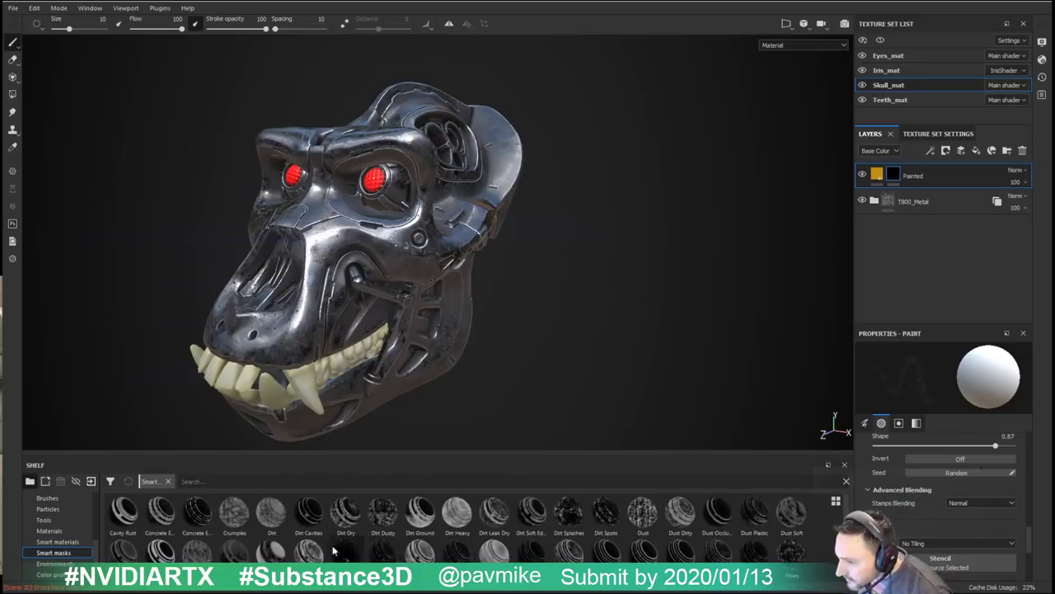
type("ed")
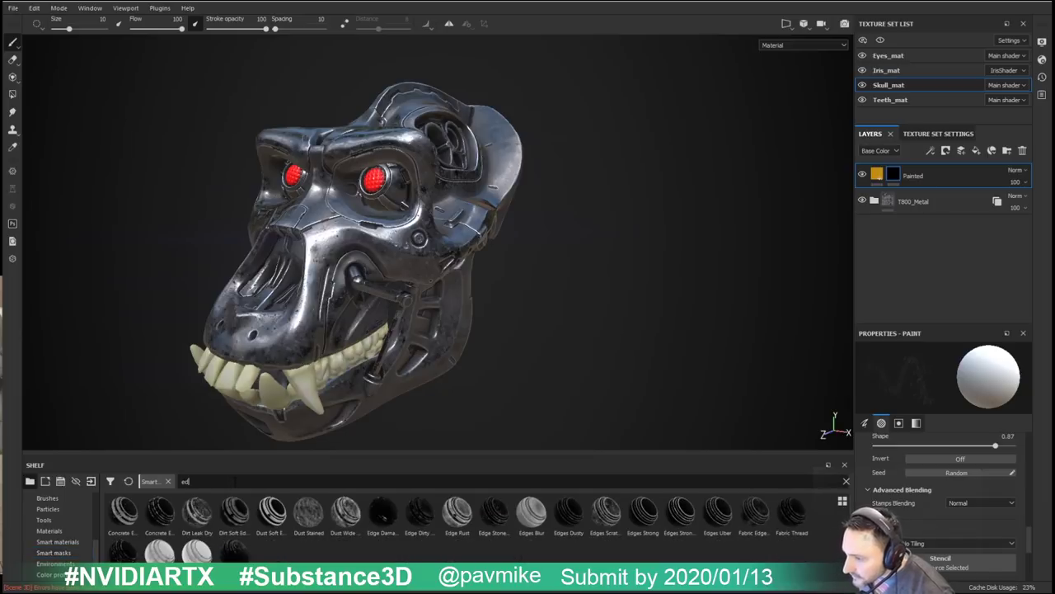
type("ge")
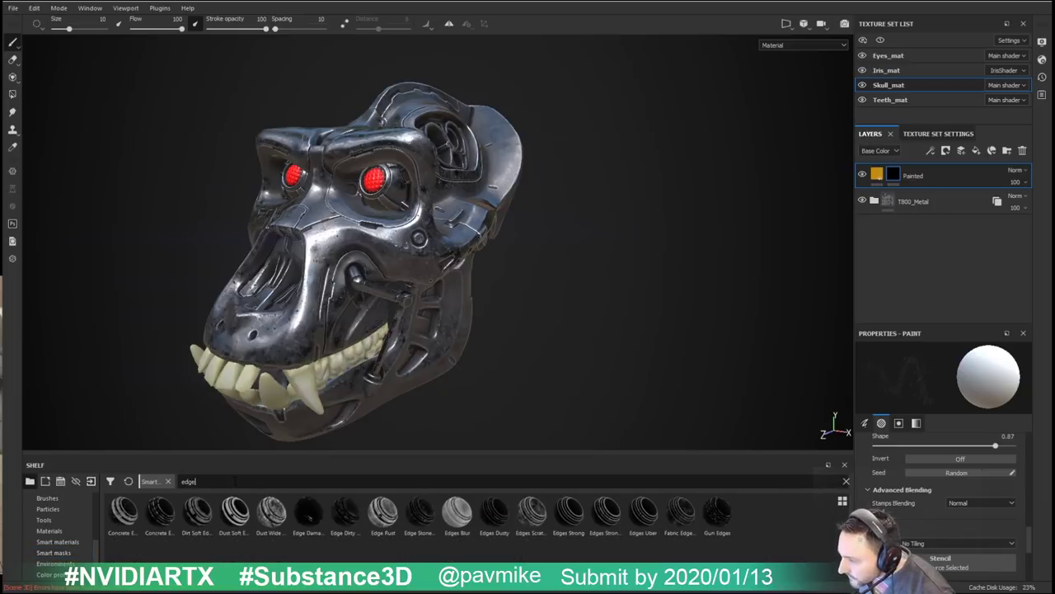
left_click_drag(534, 517, 874, 247)
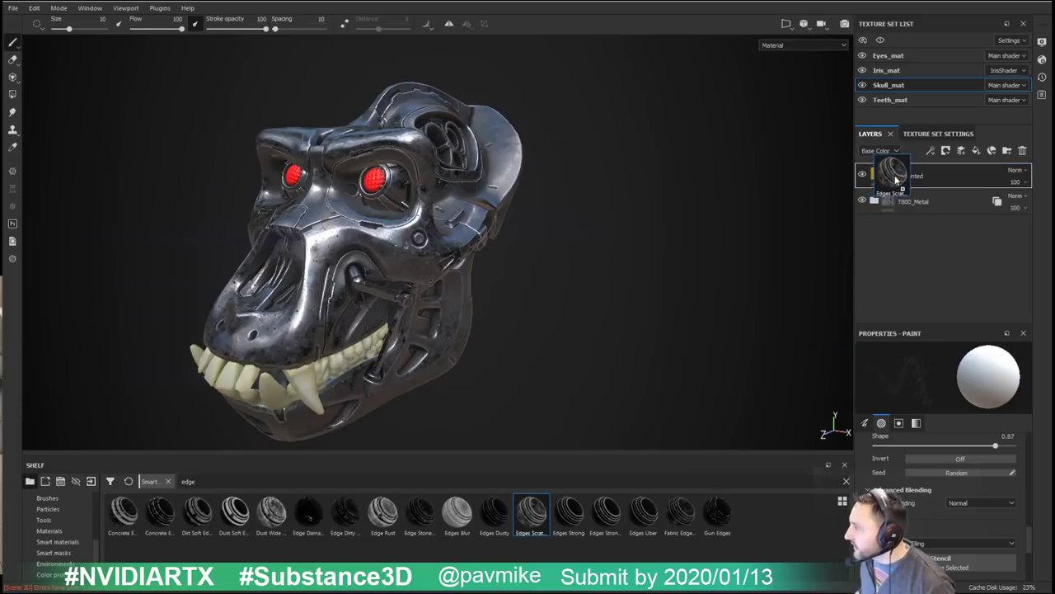
left_click_drag(699, 196, 719, 185, "alt")
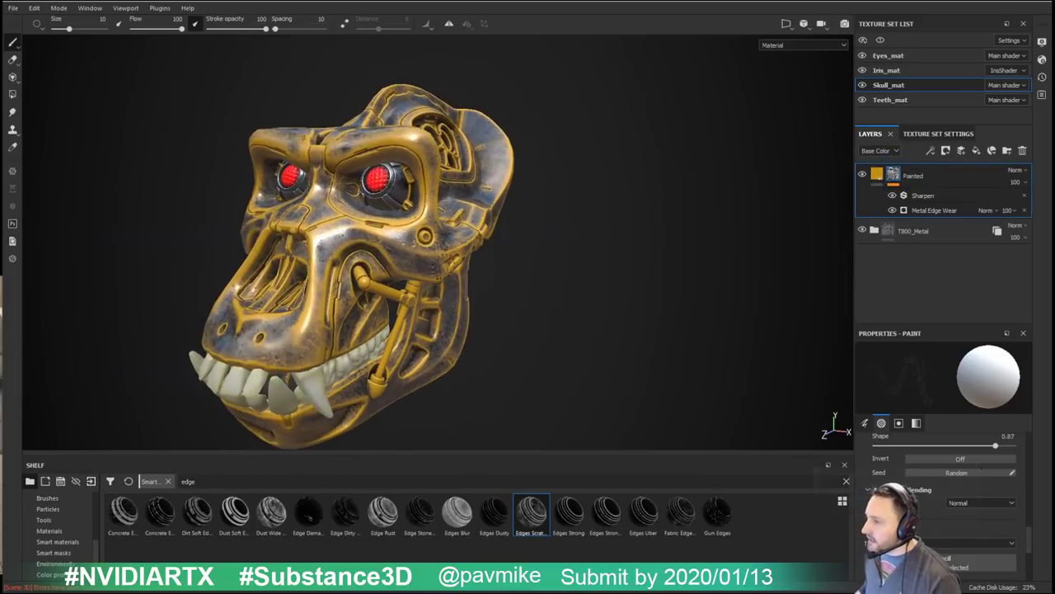
Step: Check the smart mask's Sharpen filter and turn on Invert in its Metal Edge Wear generator
left_click(924, 196)
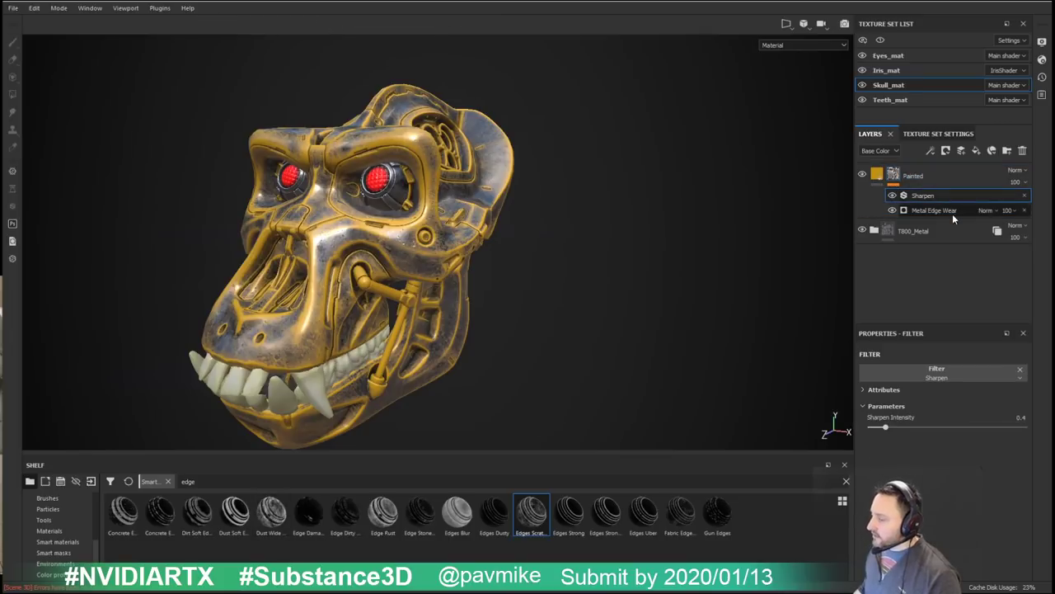
left_click(933, 211)
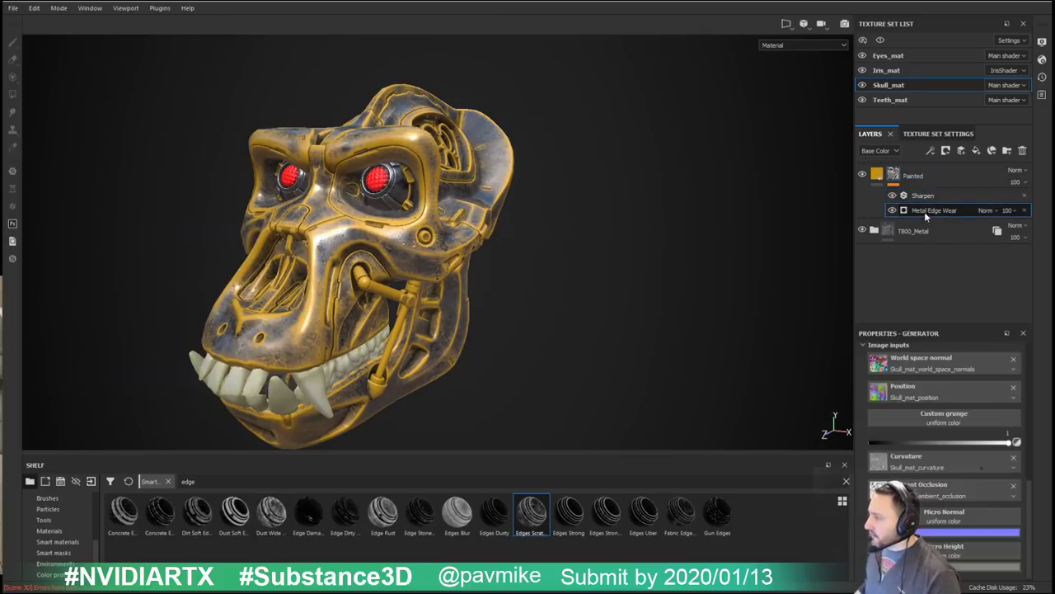
scroll(923, 428, "down", 5)
scroll(922, 427, "up", 4)
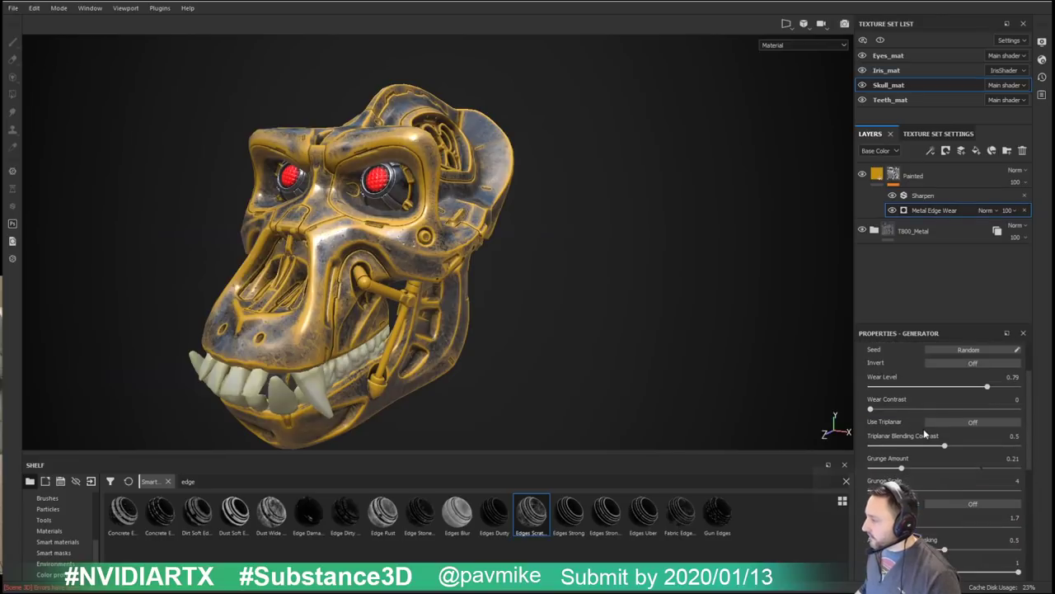
left_click(954, 396)
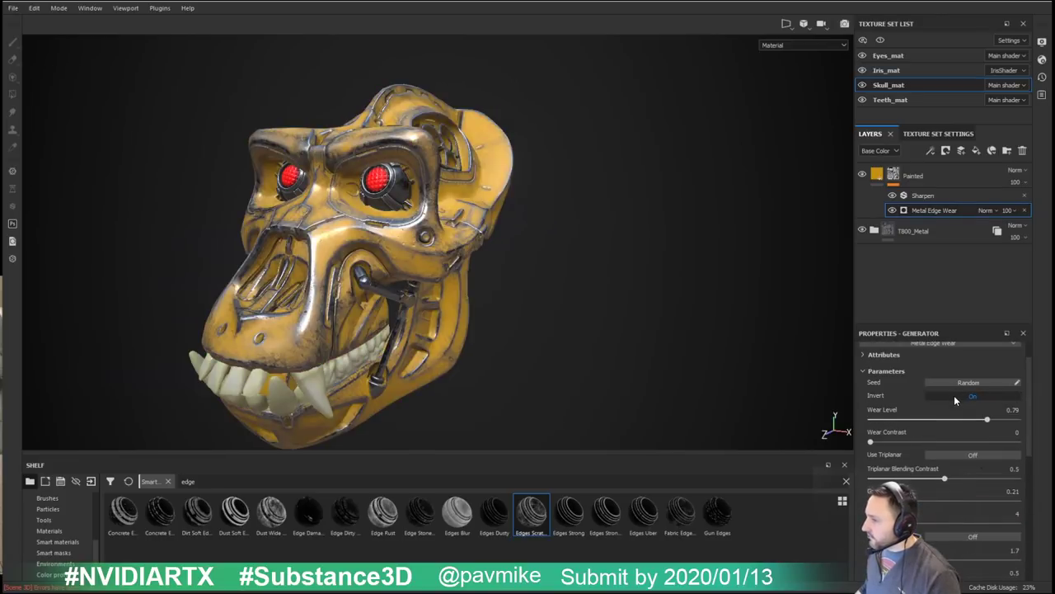
Step: Toggle the Sharpen filter's visibility to compare the wear, and delete the filter from the Painted layer's mask
left_click(891, 196)
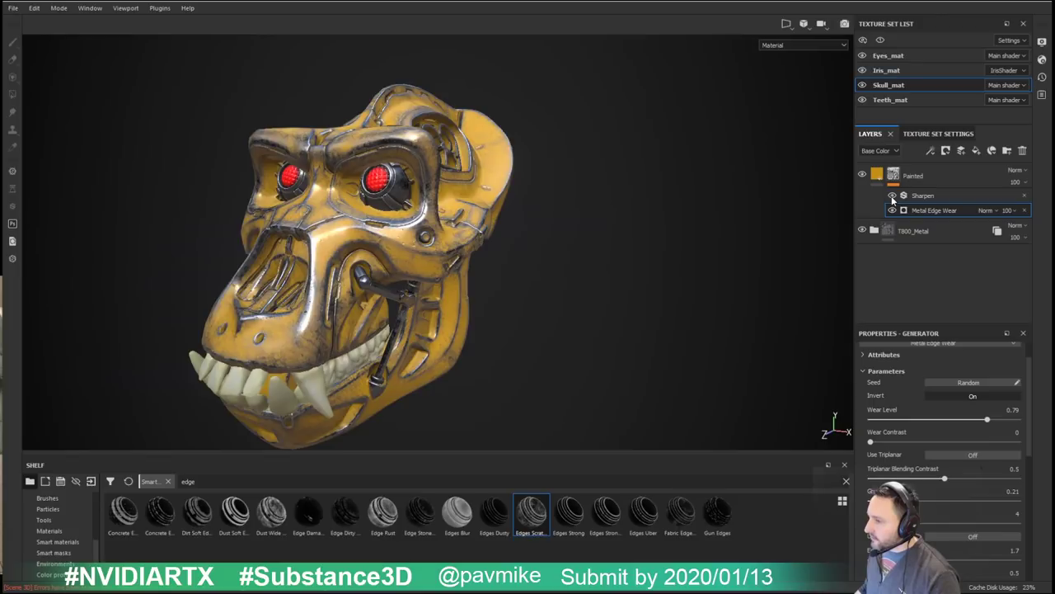
scroll(782, 333, "up", 5)
scroll(511, 292, "down", 3)
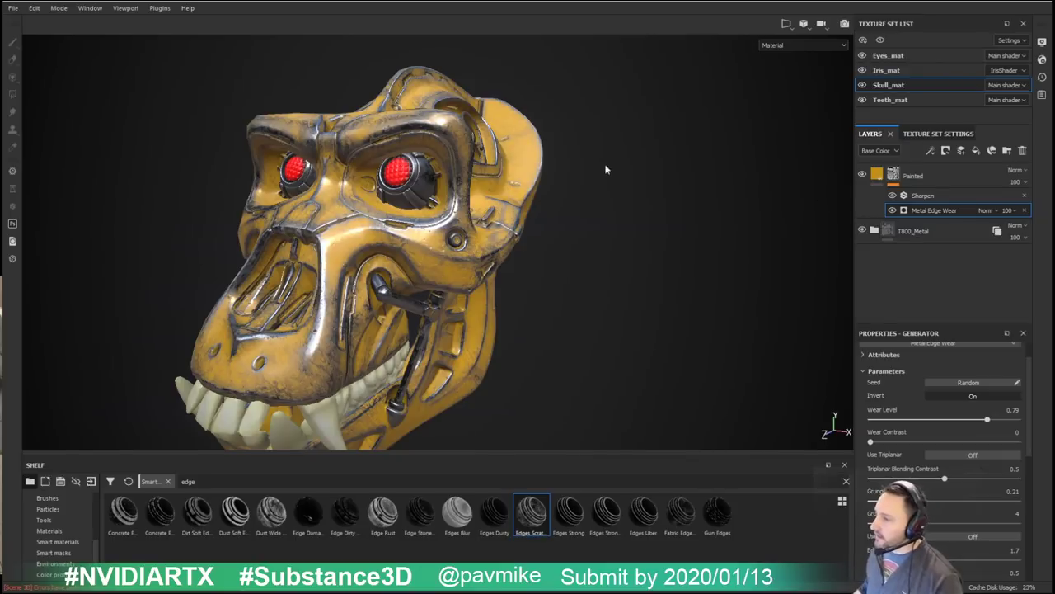
left_click_drag(605, 167, 638, 228, "alt")
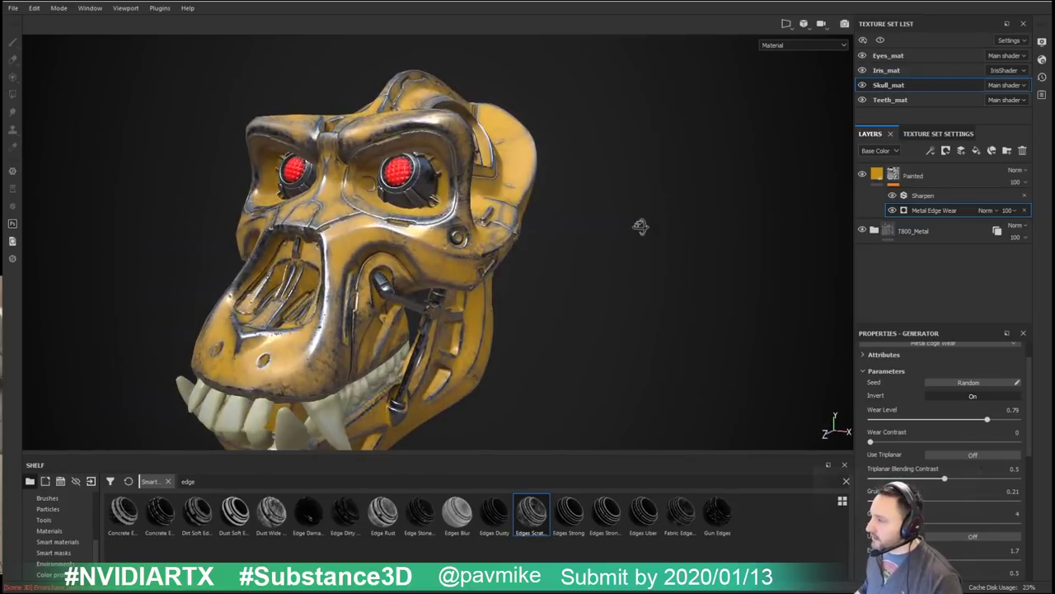
left_click(928, 196)
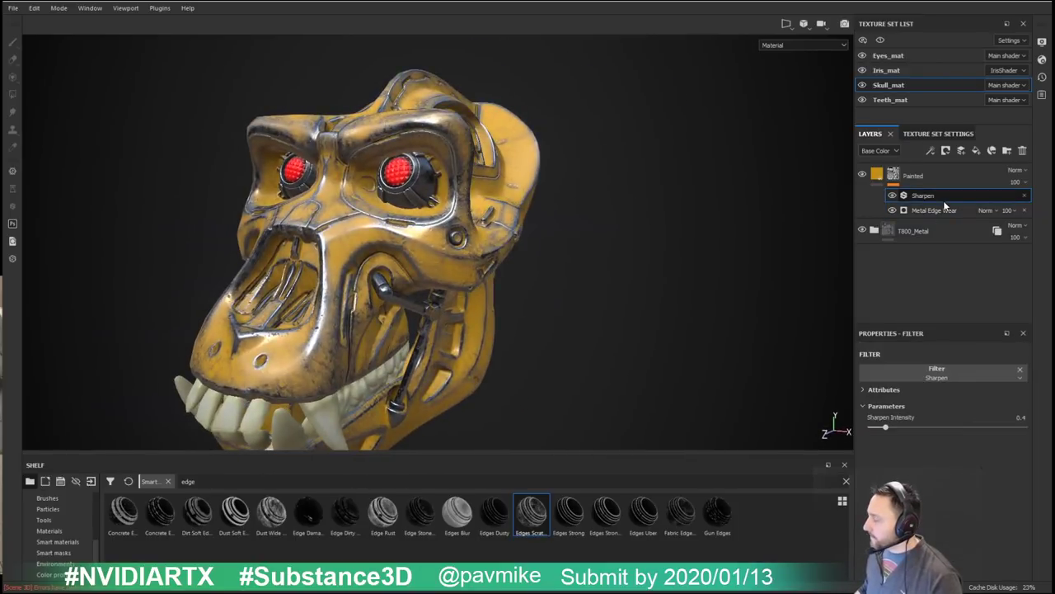
left_click(1022, 196)
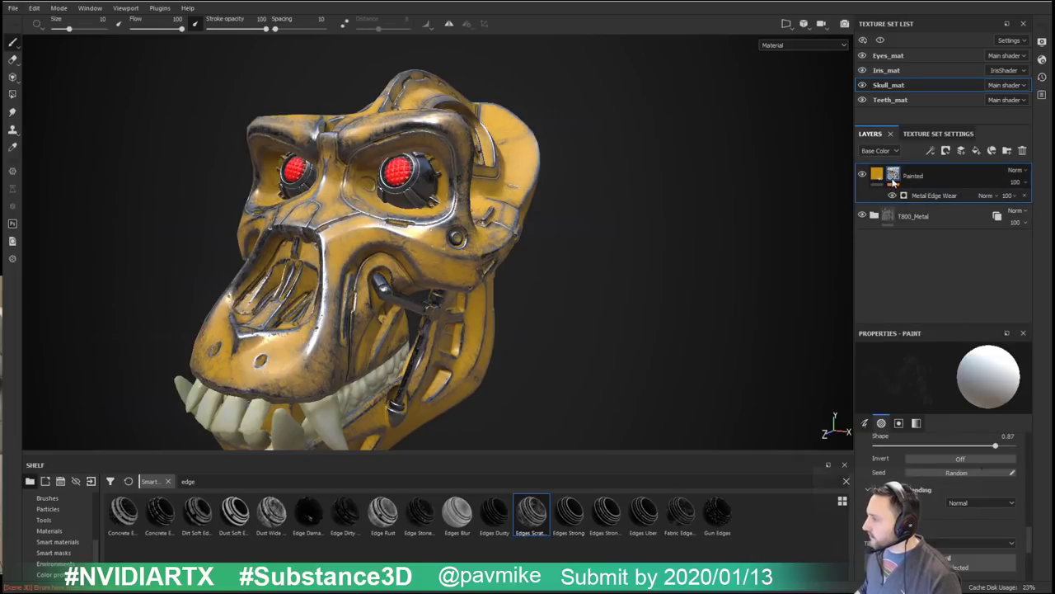
Step: Set the Metal Edge Wear generator's Wear Level to 0.74 and look through its remaining parameters
left_click(932, 196)
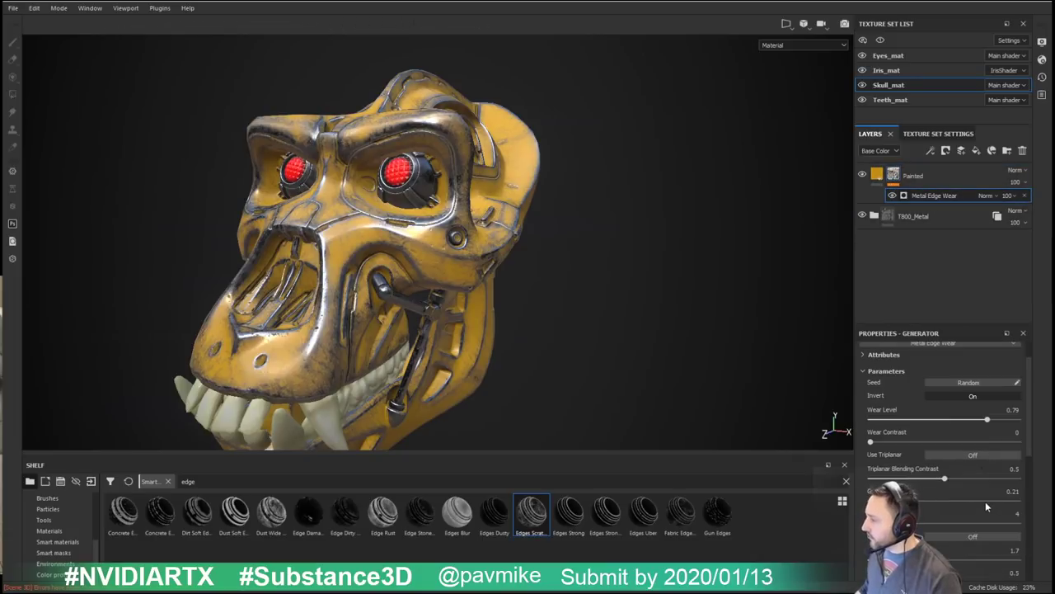
mouse_move(986, 422)
left_mouse_down()
mouse_move(1008, 422)
mouse_move(979, 423)
left_mouse_up()
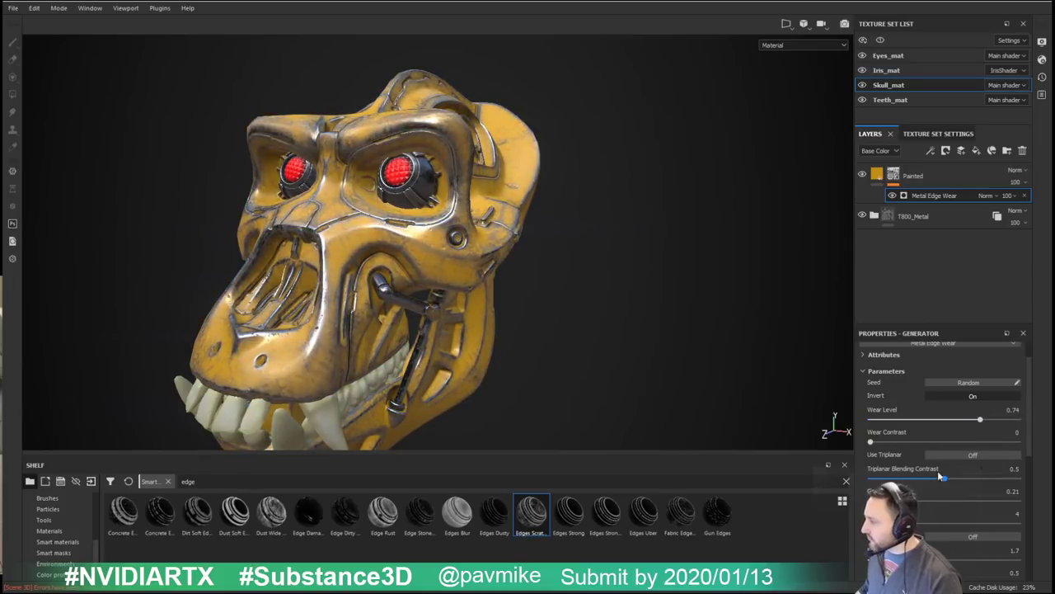
scroll(924, 488, "down", 1)
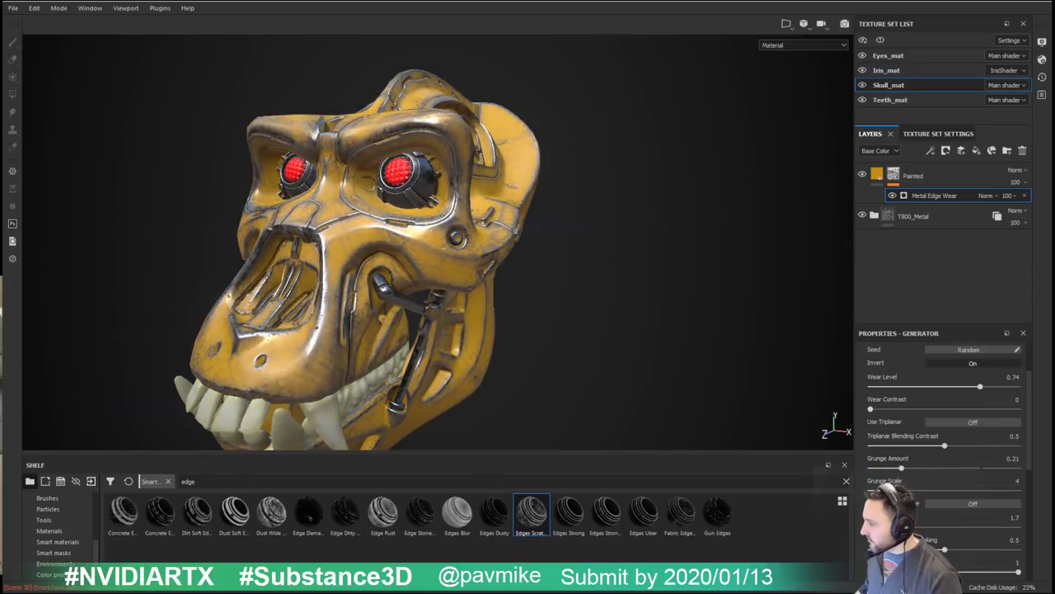
scroll(980, 467, "down", 1)
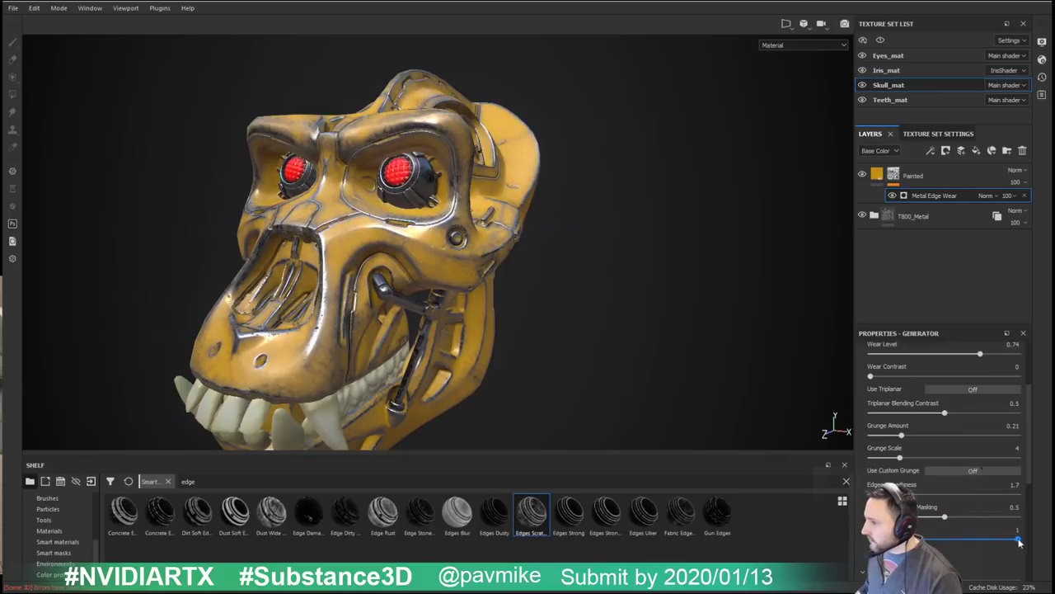
scroll(981, 449, "up", 1)
scroll(956, 445, "up", 1)
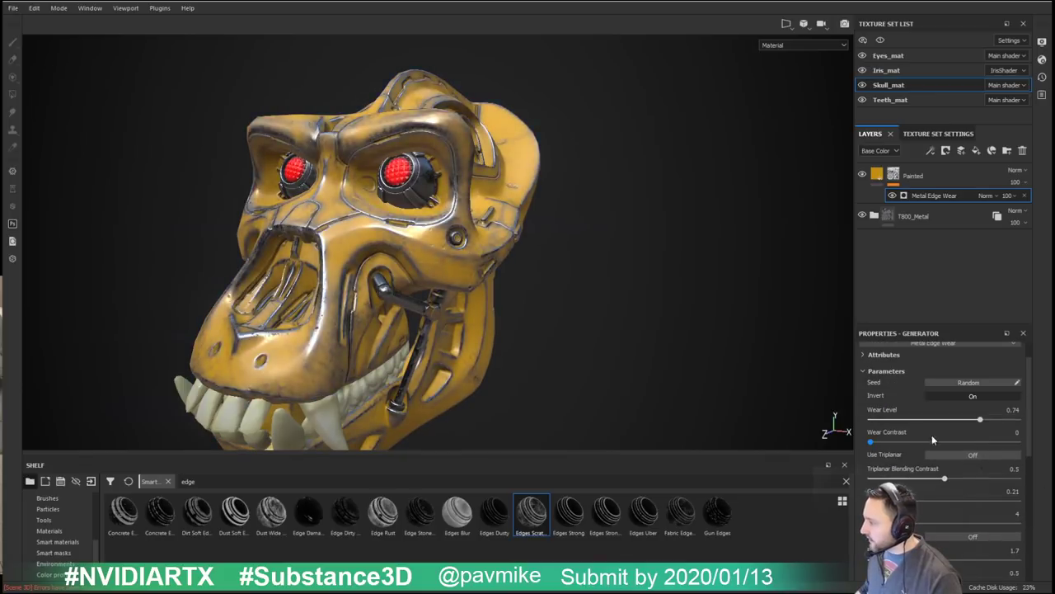
Step: Set the Metal Edge Wear generator's Wear Contrast to 0.64 and inspect the worn edges around the skull
left_click_drag(872, 443, 940, 445)
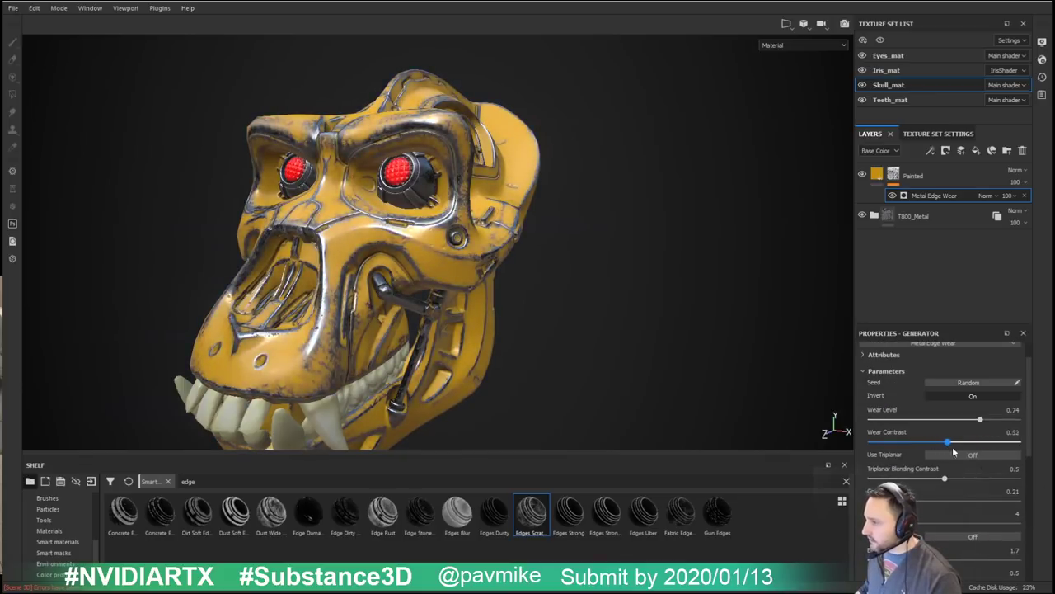
left_click_drag(577, 305, 527, 285, "alt")
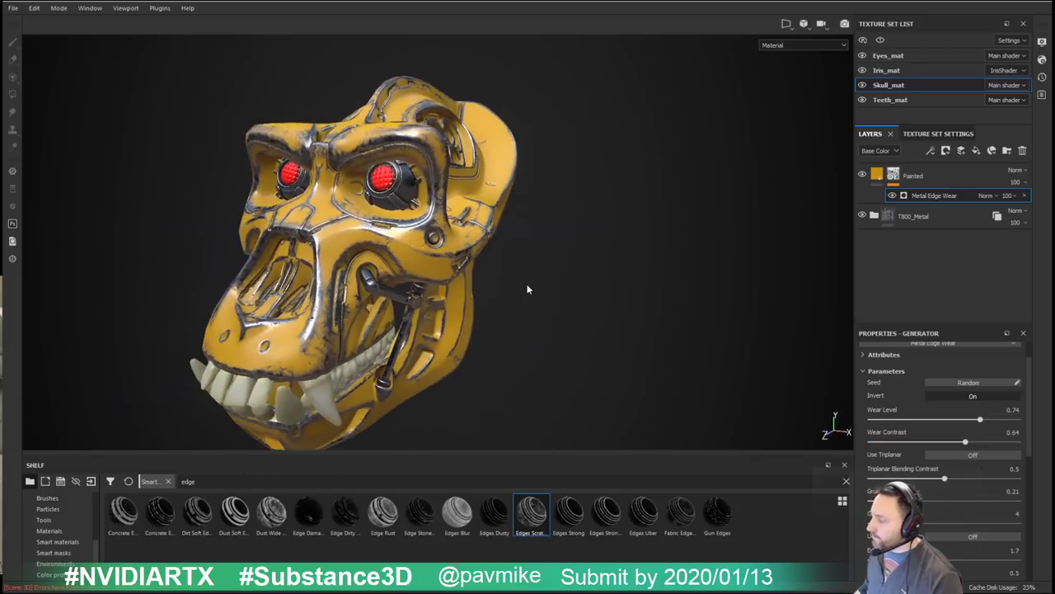
right_click_drag(600, 322, 864, 201, "alt")
right_click_drag(776, 217, 841, 288, "alt")
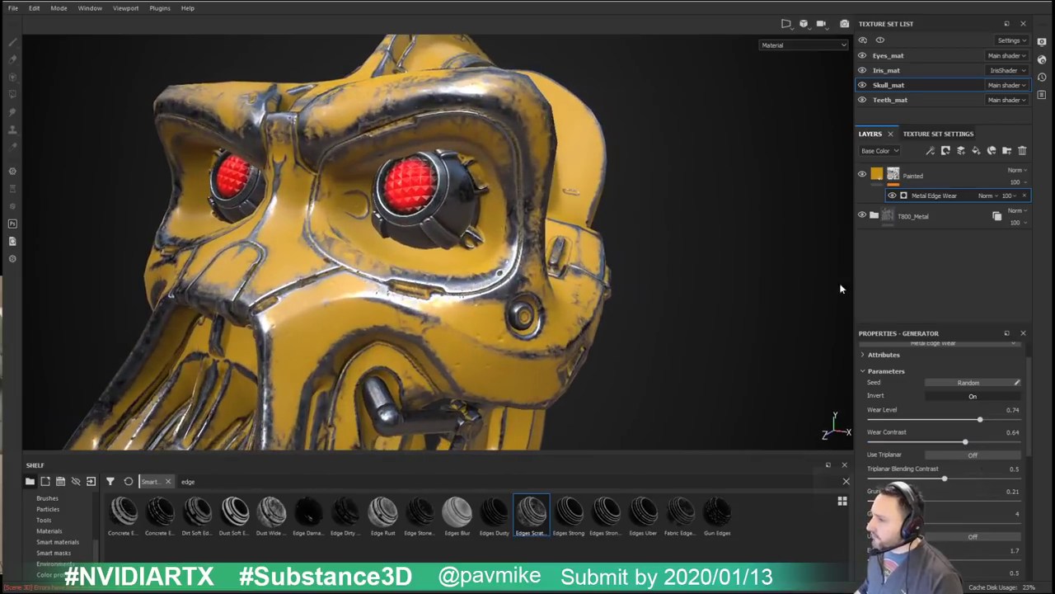
left_click_drag(594, 169, 530, 157, "alt")
right_click_drag(711, 207, 577, 190, "alt")
left_click_drag(578, 189, 415, 170, "alt")
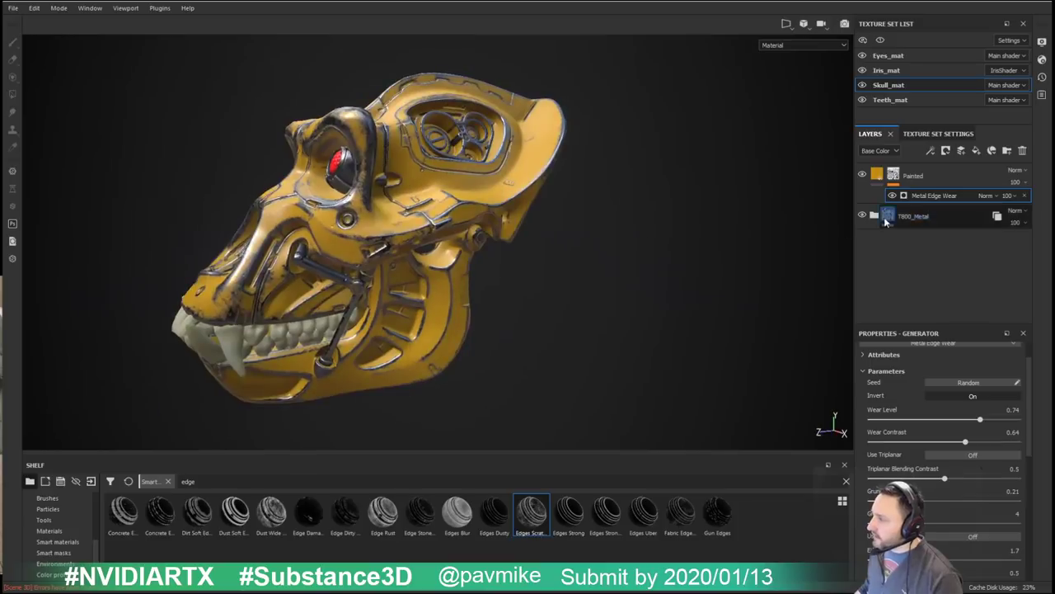
right_click_drag(355, 206, 459, 215, "alt")
mouse_move(459, 214)
left_mouse_down("alt")
mouse_move(525, 202)
mouse_move(645, 224)
left_mouse_up("alt")
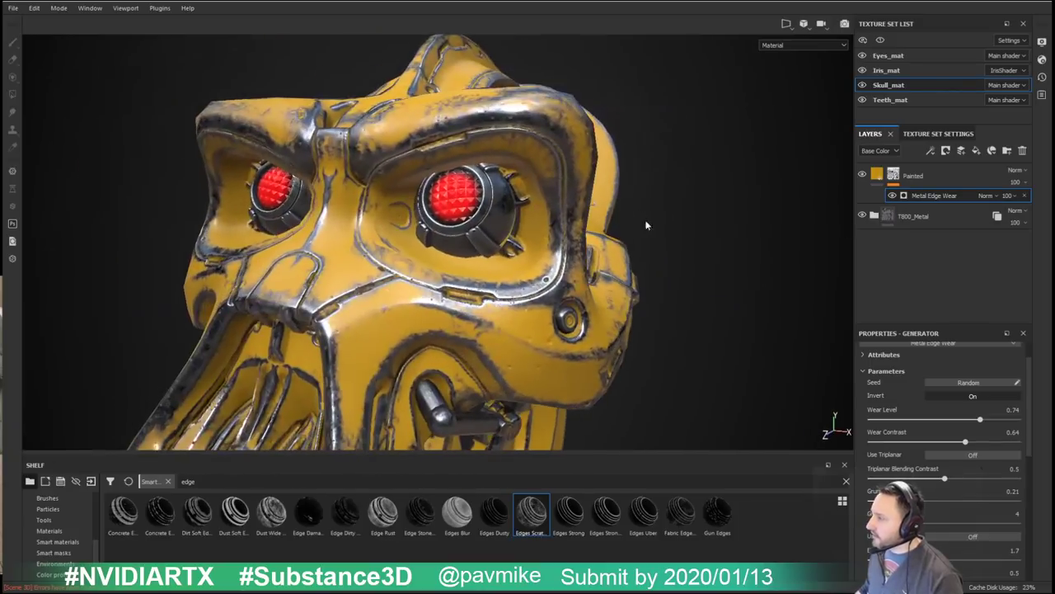
Step: Set the Painted fill layer's Height to 0.0117 and inspect the raised paint edges around the skull
left_click(875, 175)
scroll(940, 462, "down", 3)
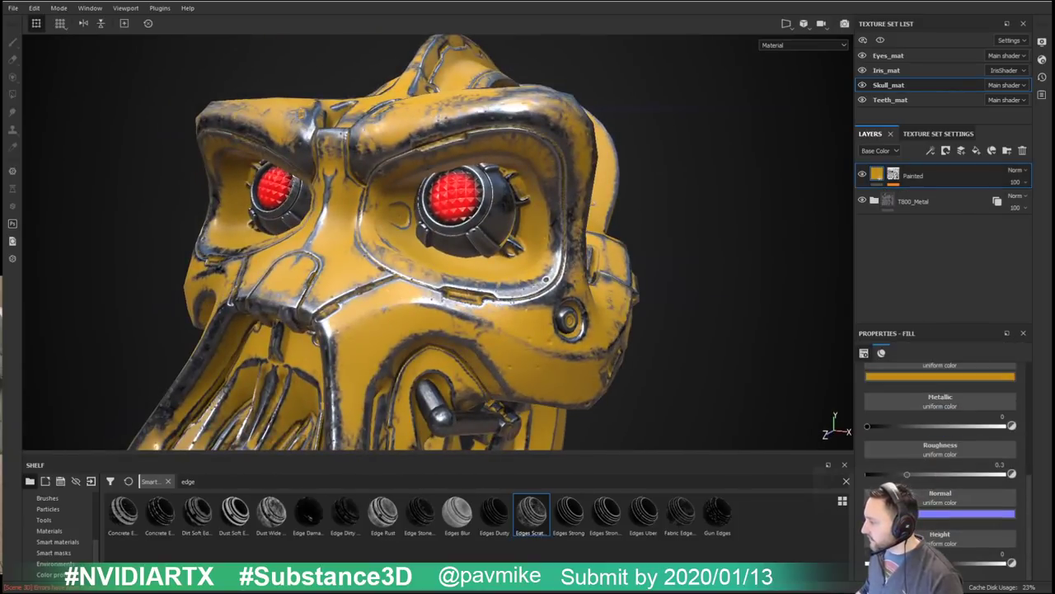
left_click_drag(936, 562, 937, 562)
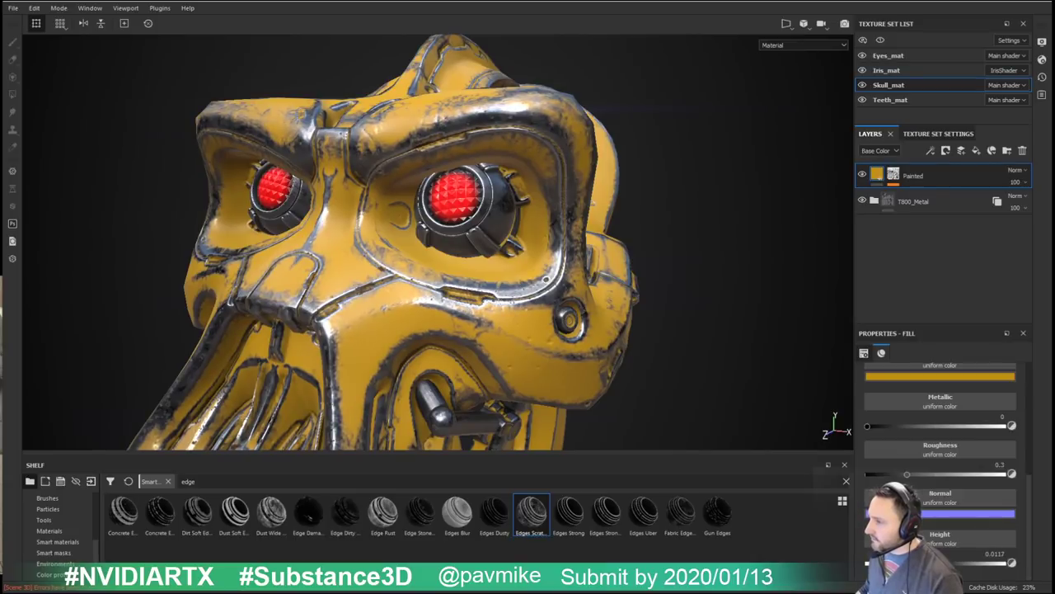
left_click_drag(699, 368, 418, 146, "alt")
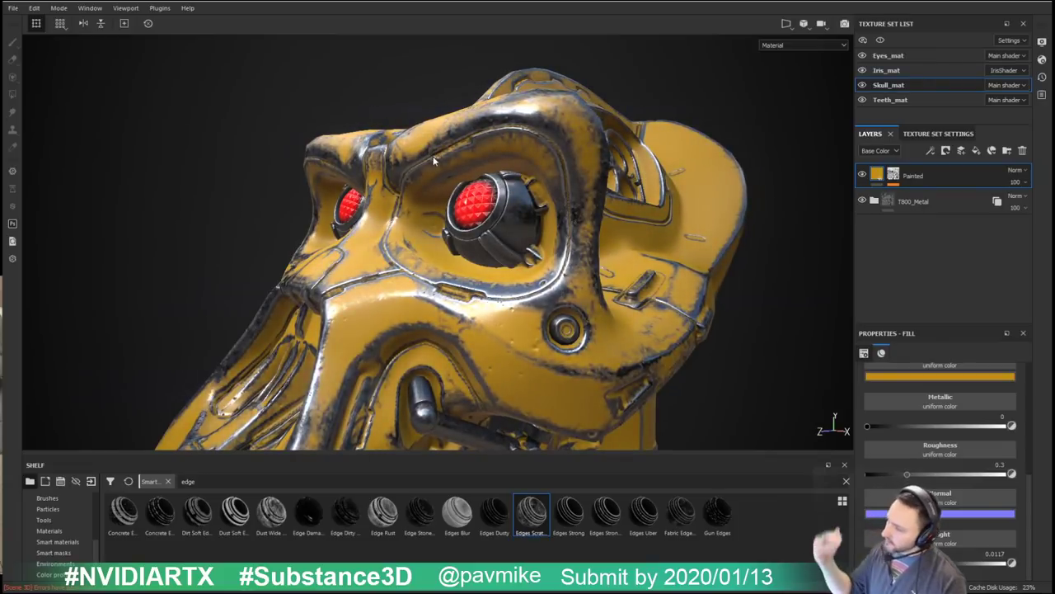
left_click_drag(433, 158, 536, 204, "alt")
mouse_move(536, 204)
right_mouse_down("alt")
mouse_move(342, 193)
mouse_move(532, 224)
right_mouse_up("alt")
mouse_move(532, 224)
left_mouse_down("alt")
mouse_move(523, 183)
mouse_move(532, 162)
mouse_move(483, 200)
mouse_move(468, 229)
mouse_move(516, 205)
left_mouse_up("alt")
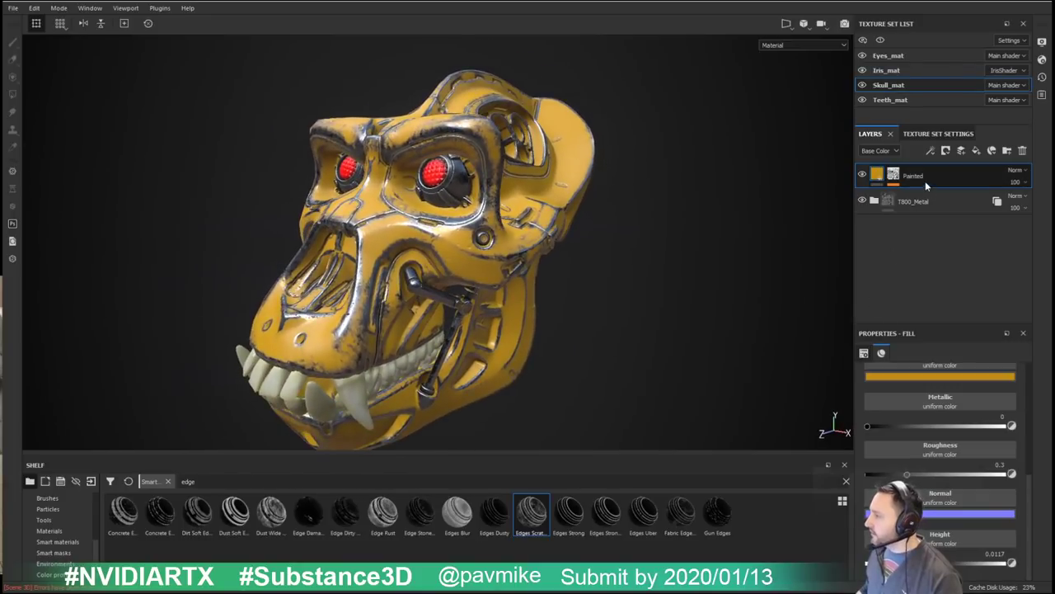
right_click_drag(592, 241, 653, 232, "alt")
middle_click_drag(653, 232, 622, 235, "alt")
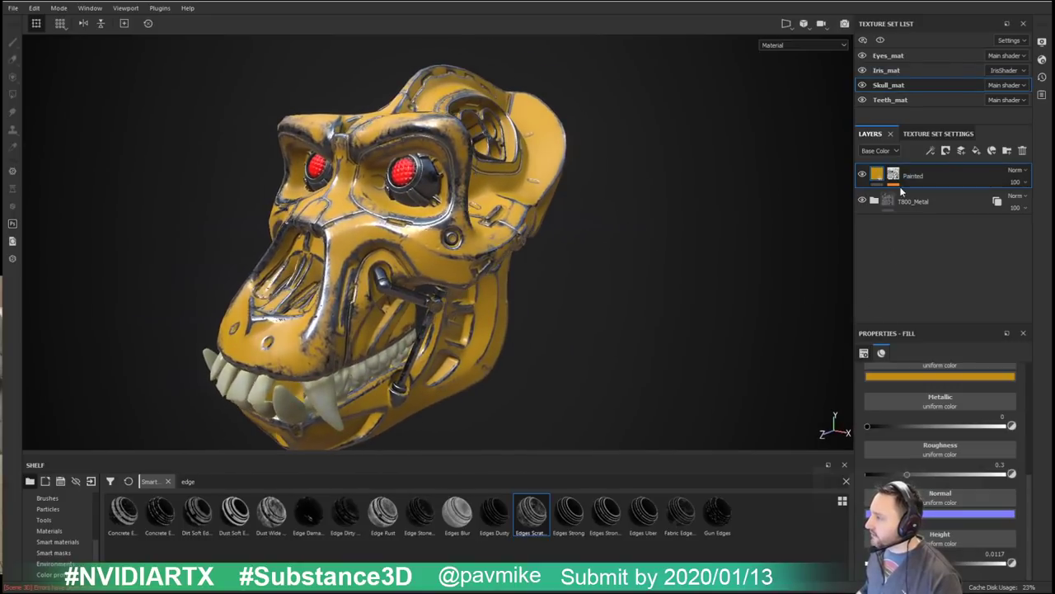
Step: Try to add a mask with color selection to the Painted layer
left_click(896, 177)
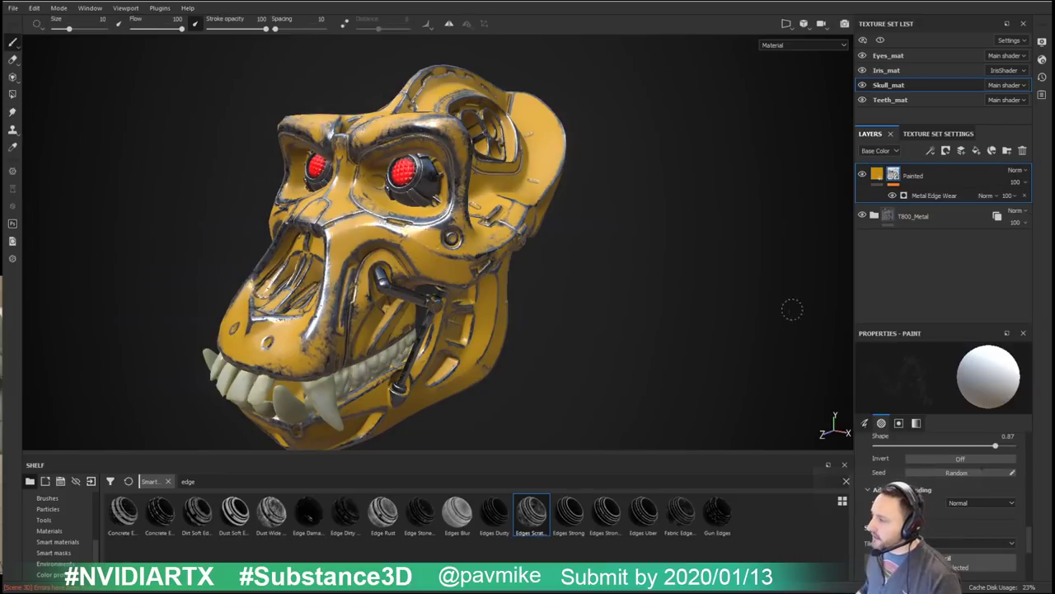
right_click(920, 178)
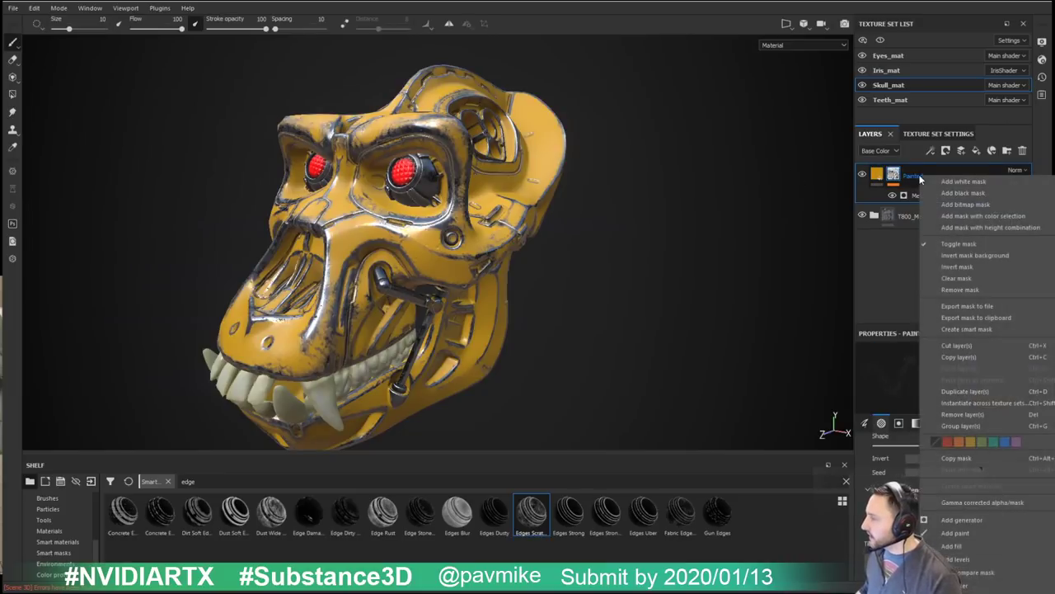
left_click(981, 216)
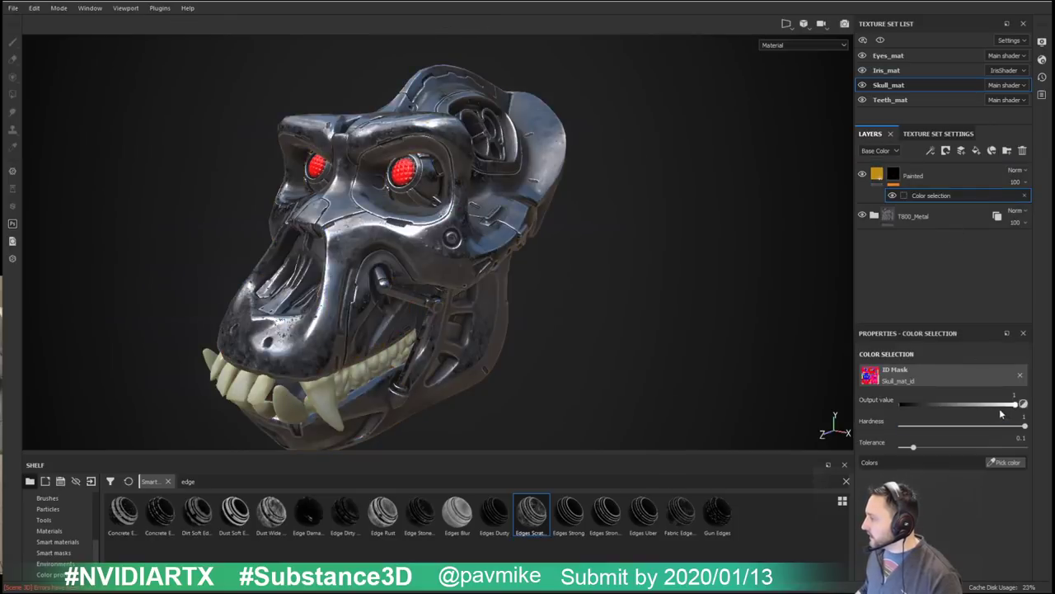
Step: Add a color selection effect to the Painted layer's mask and pick the blue ID color of the upper skull
right_click(913, 179)
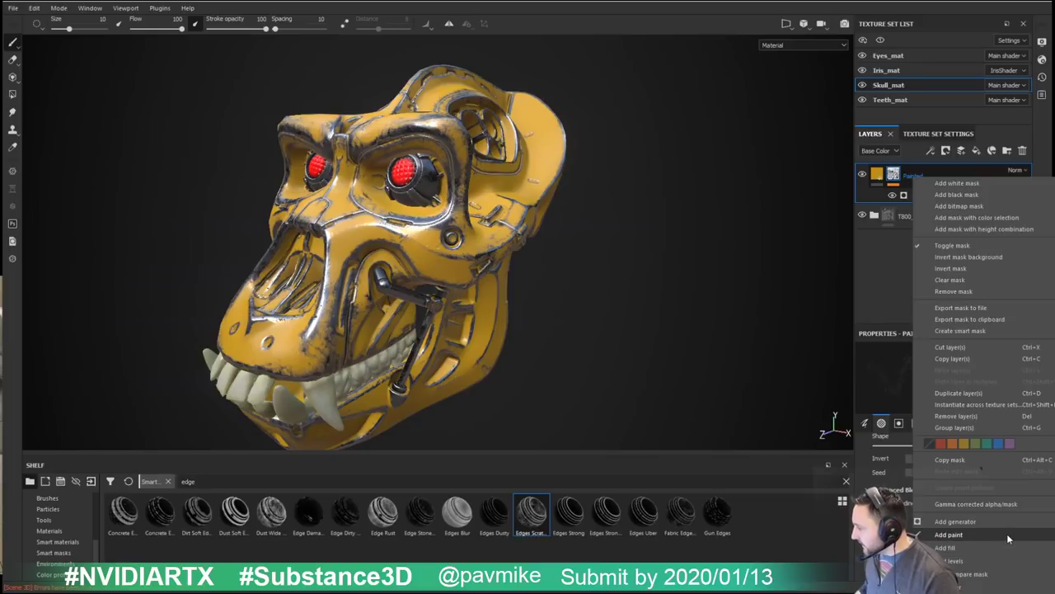
left_click(1006, 591)
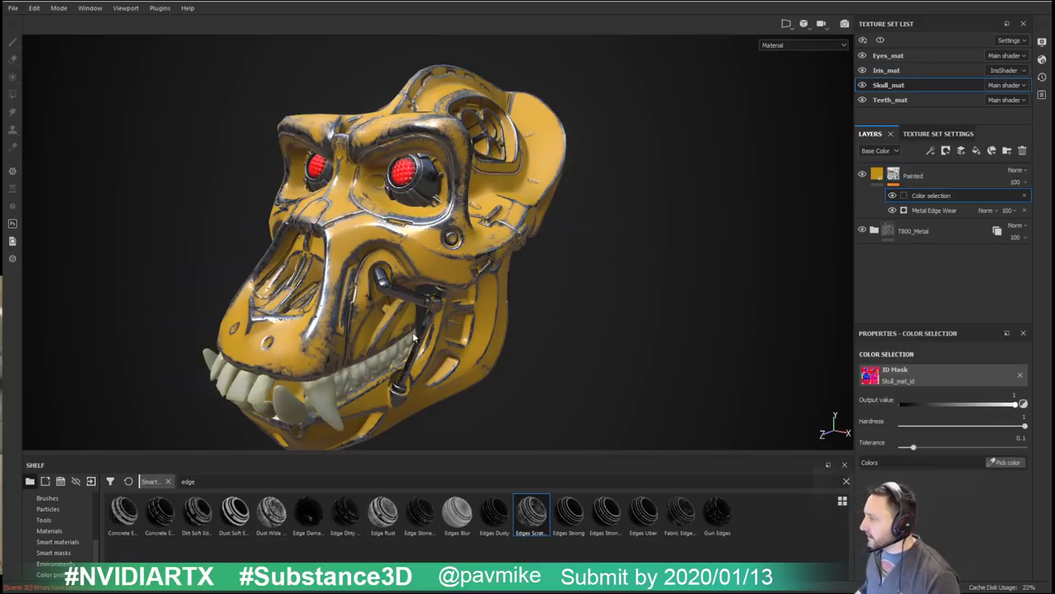
left_click(1004, 462)
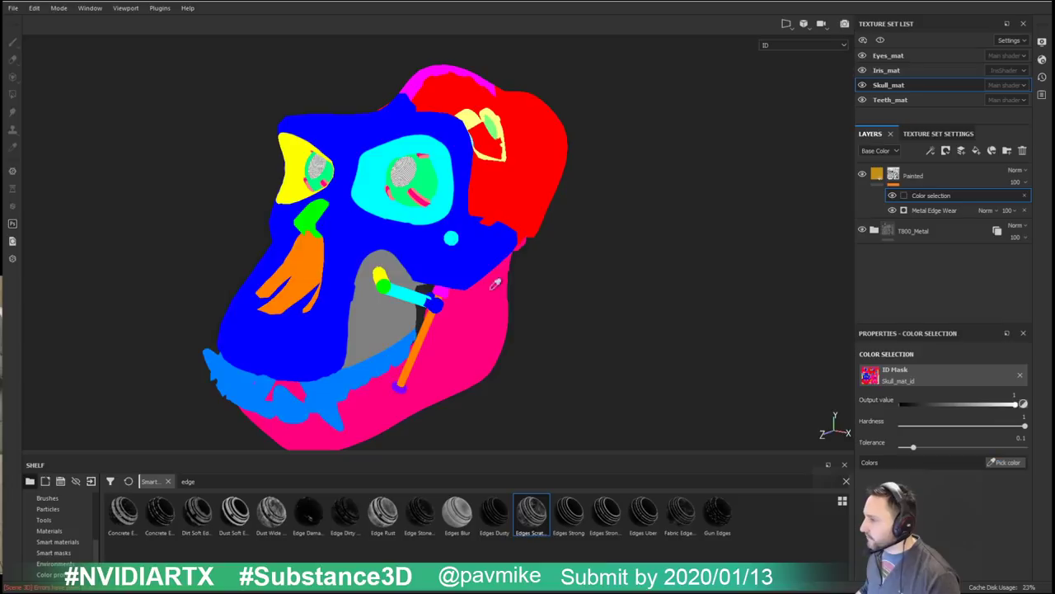
left_click(345, 217)
left_click_drag(727, 232, 715, 243, "alt")
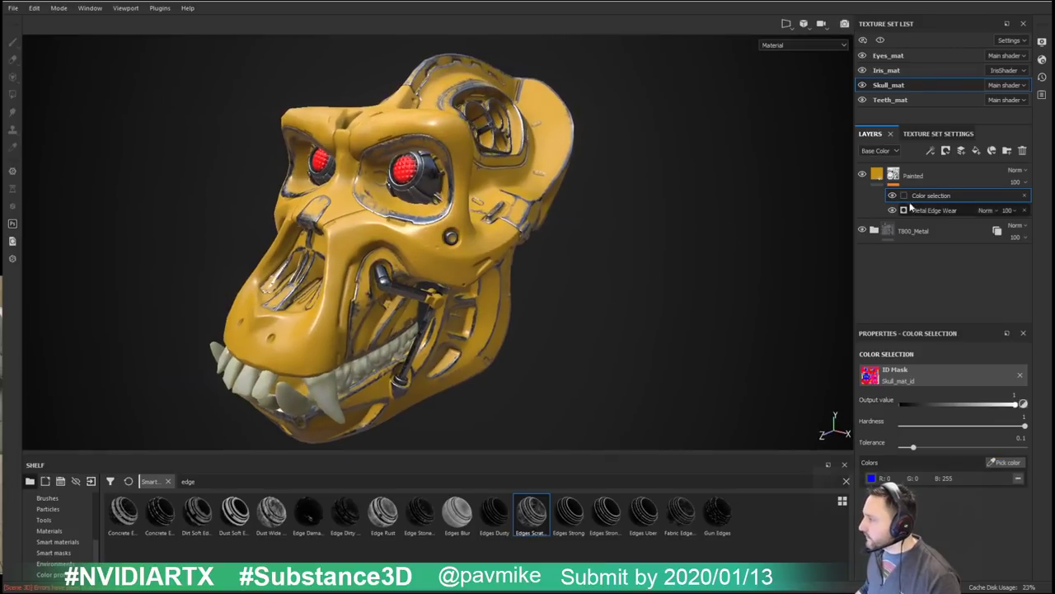
Step: Move Color selection below Metal Edge Wear in the mask stack and set the generator's blending mode to Multiply, checking the mask
left_click(895, 177, "alt")
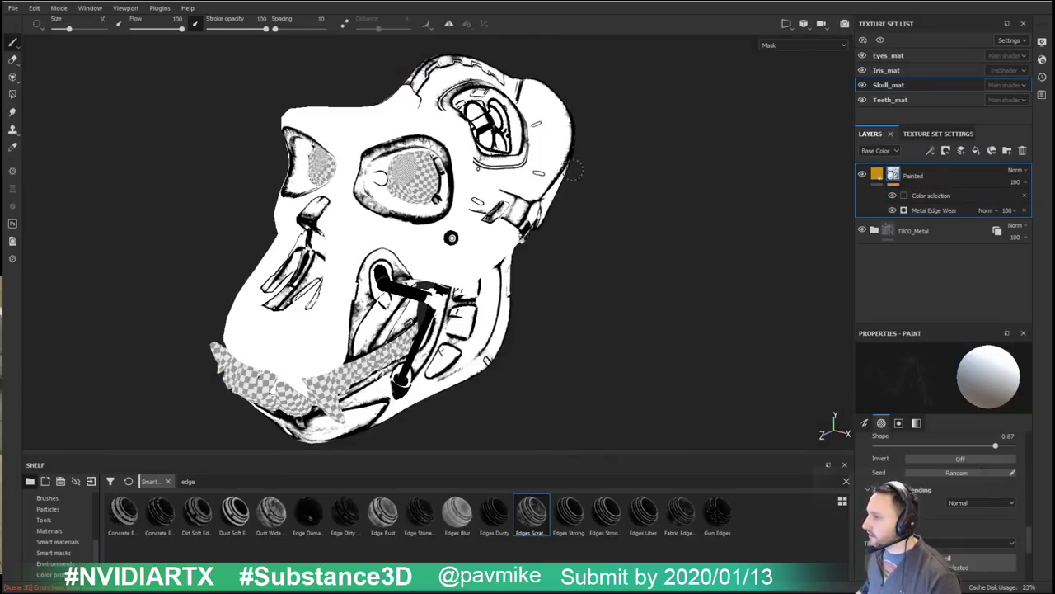
left_click_drag(951, 210, 945, 197)
left_click(944, 211)
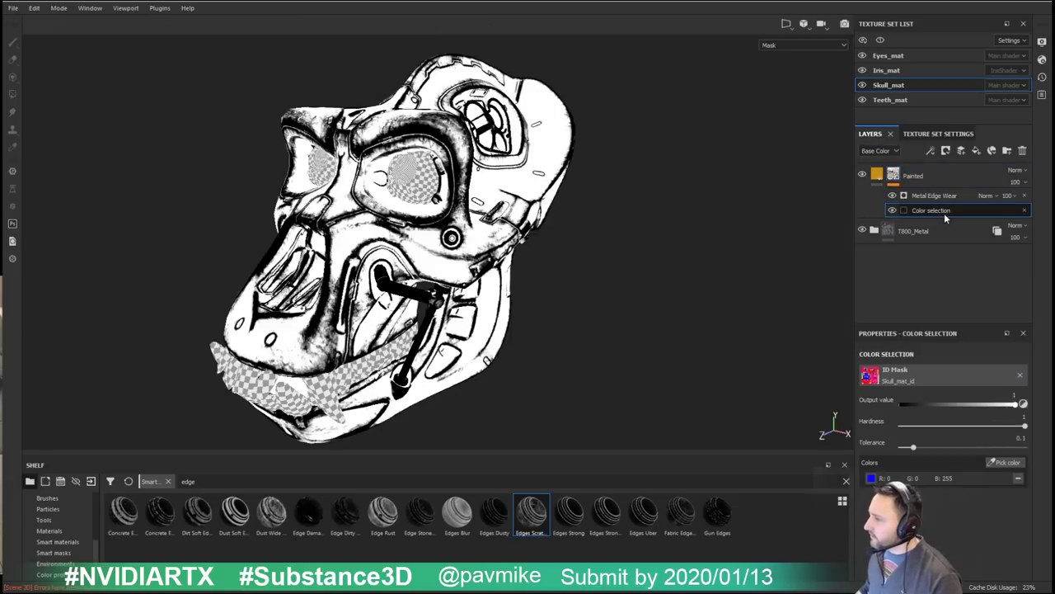
left_click(948, 195)
left_click(994, 197)
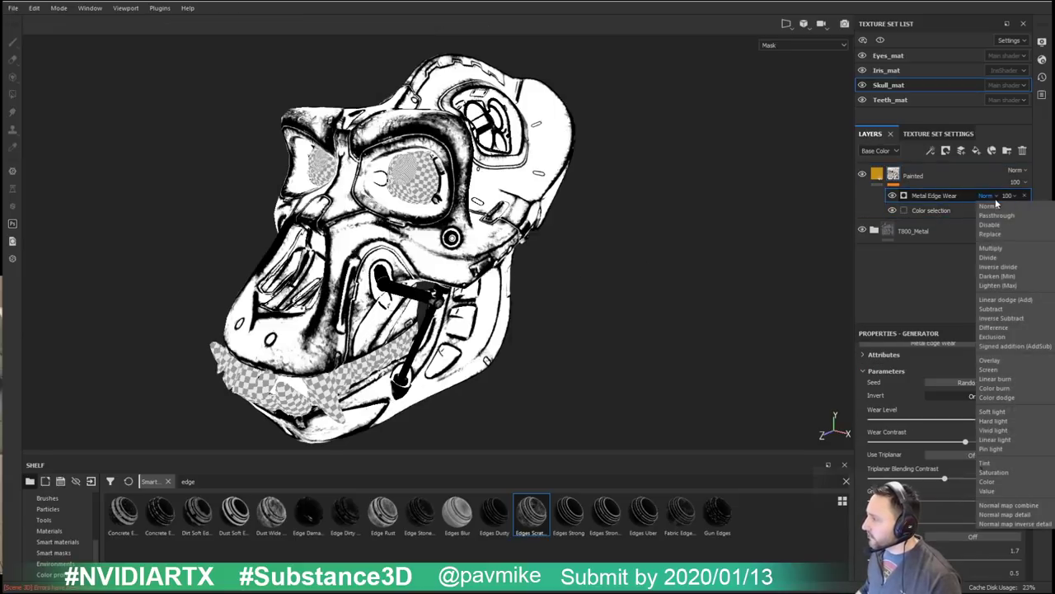
left_click(995, 248)
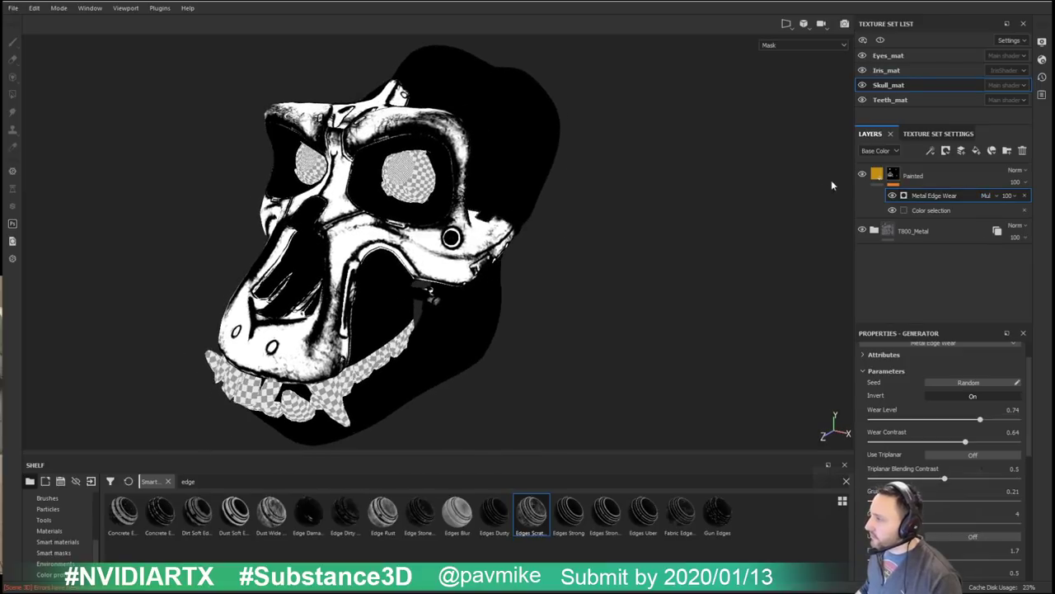
key("m")
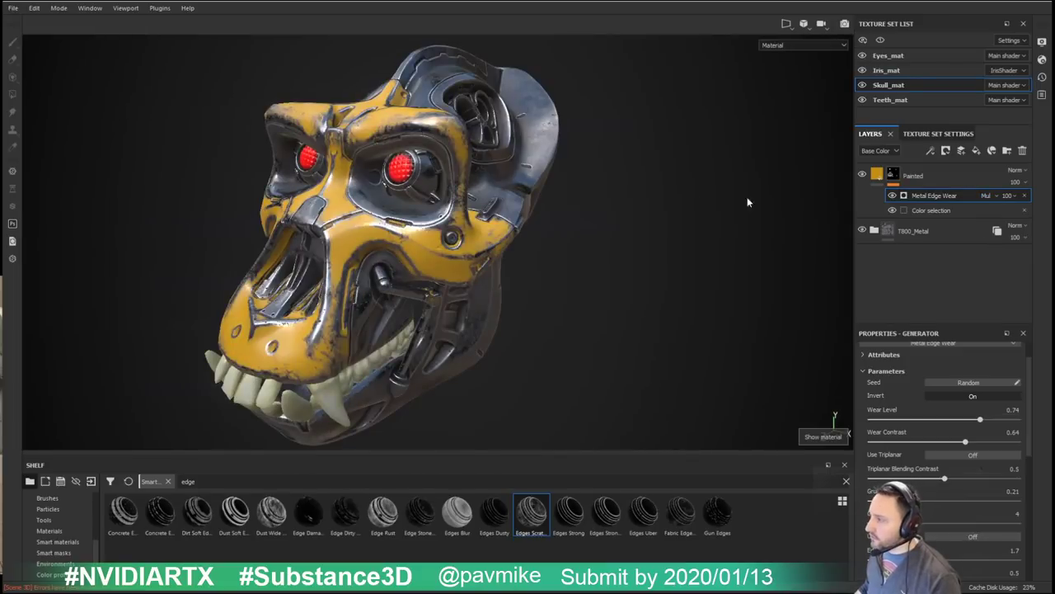
Step: Hide the Metal Edge Wear generator and add a paint effect directly above Color selection in the Painted layer's mask
left_click(892, 196)
left_click_drag(599, 214, 659, 206, "alt")
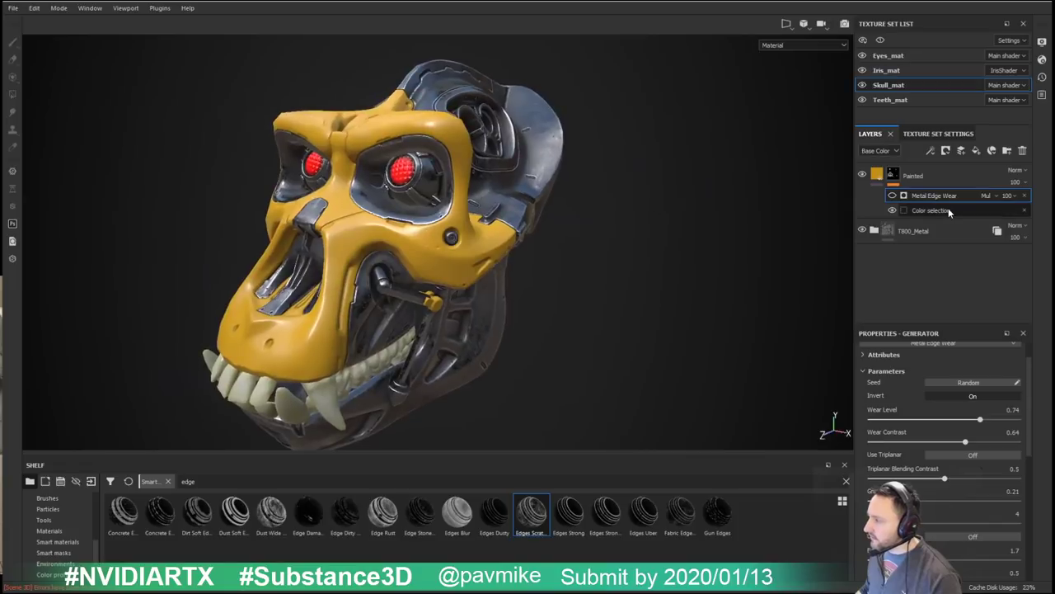
left_click(948, 210)
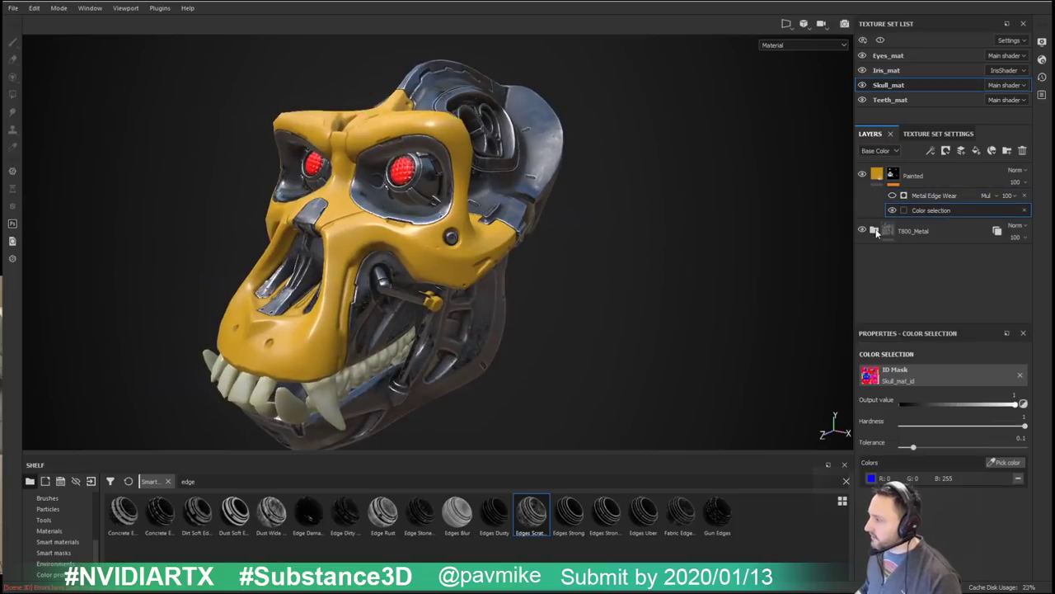
right_click(924, 213)
left_click(957, 230)
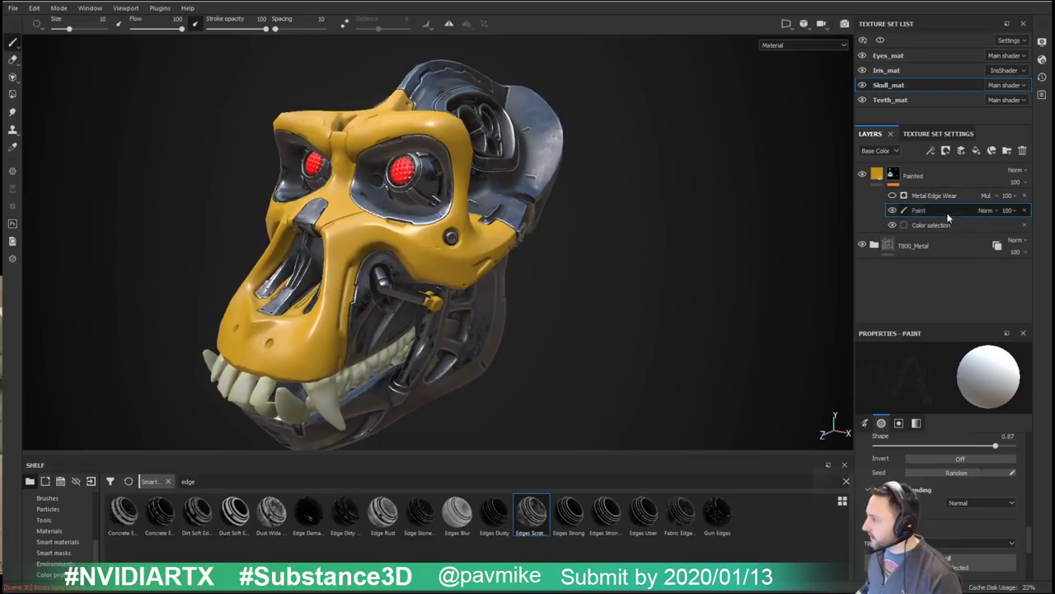
Step: Remove the yellow jaw-hinge piece from the mask using Polygon Fill in mesh mode with value 0, and return to the brush
left_click_drag(654, 275, 676, 218, "alt")
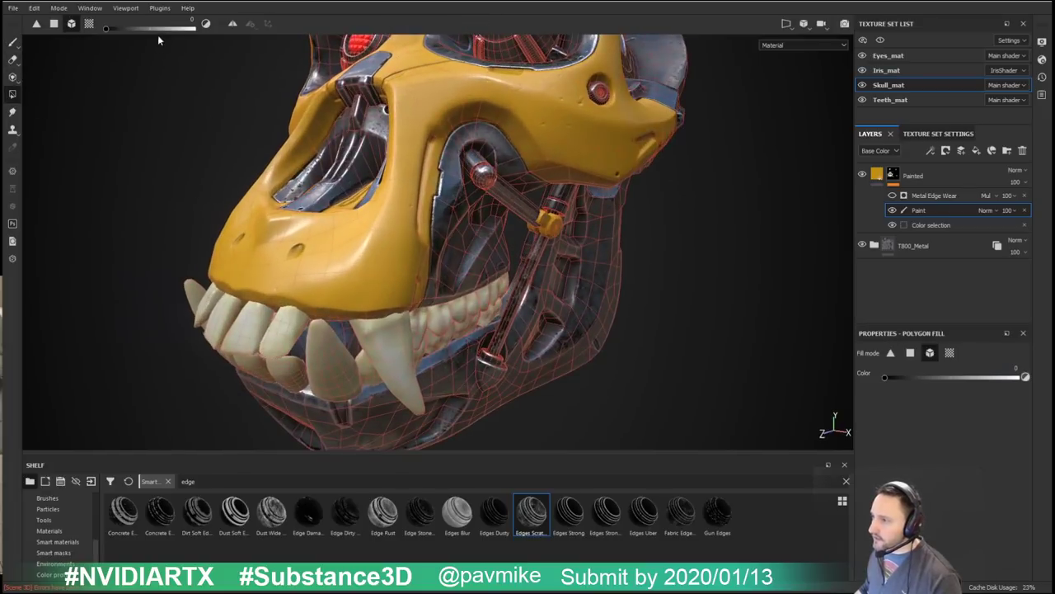
middle_click_drag(472, 236, 406, 194, "alt")
scroll(494, 188, "down", 1)
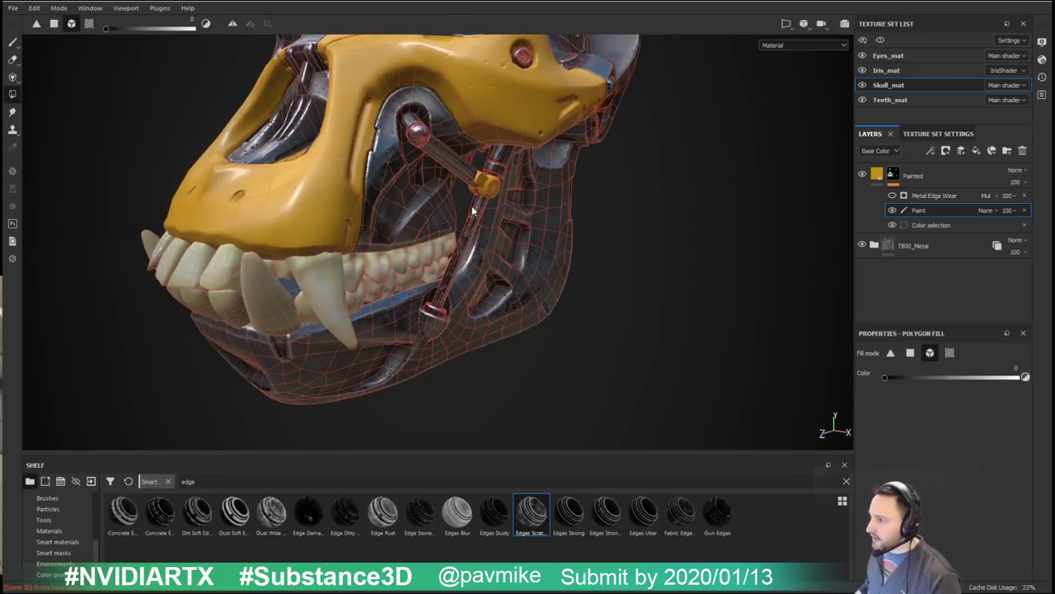
left_click_drag(473, 211, 578, 228, "alt")
left_click(12, 42)
mouse_move(272, 111)
left_mouse_down("alt")
mouse_move(318, 161)
mouse_move(354, 144)
left_mouse_up("alt")
left_click_drag(473, 235, 603, 273, "alt")
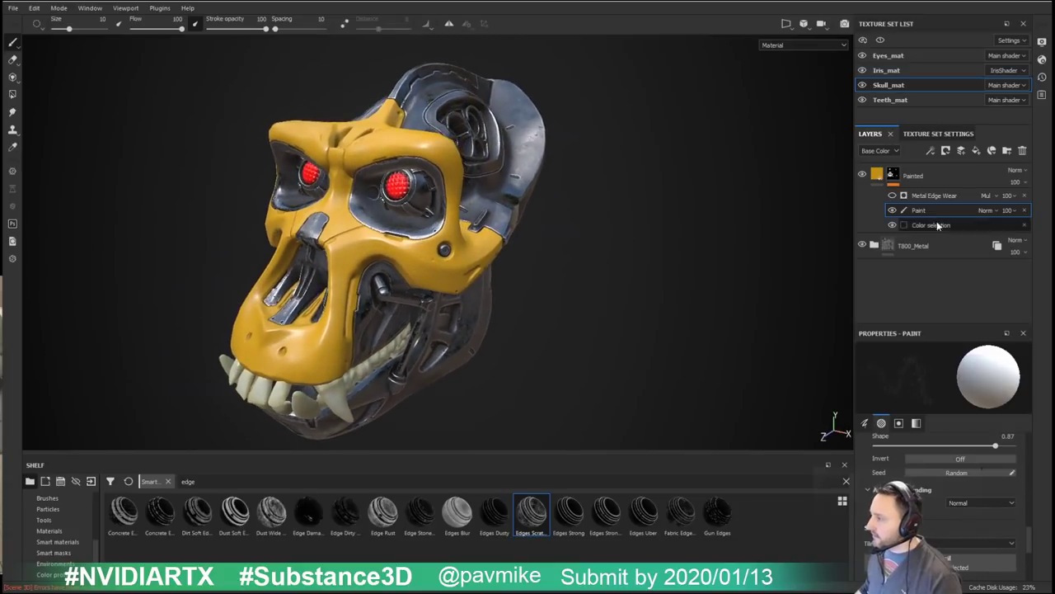
Step: Compare the Painted layer's mask with the Metal Edge Wear generator shown, and delete that generator from the mask
left_click(892, 174, "alt")
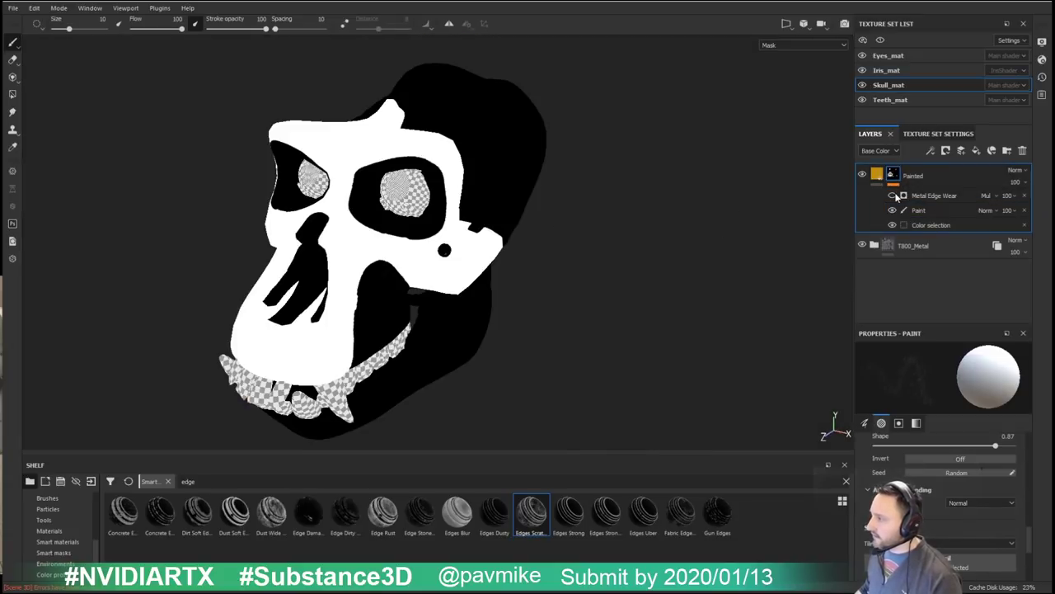
left_click(892, 195)
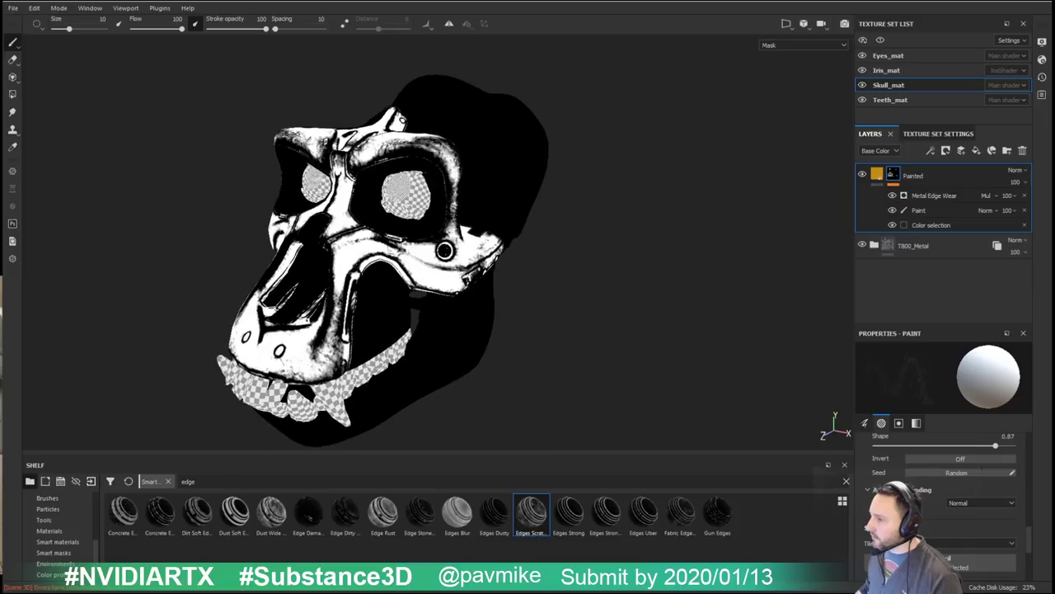
left_click(950, 198)
left_click(1025, 195)
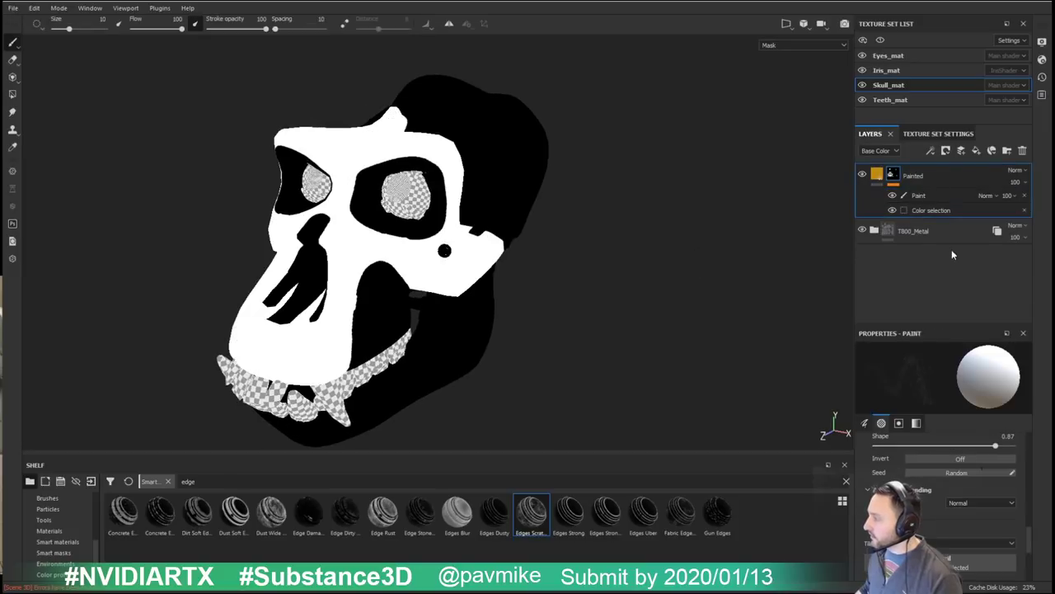
key("m")
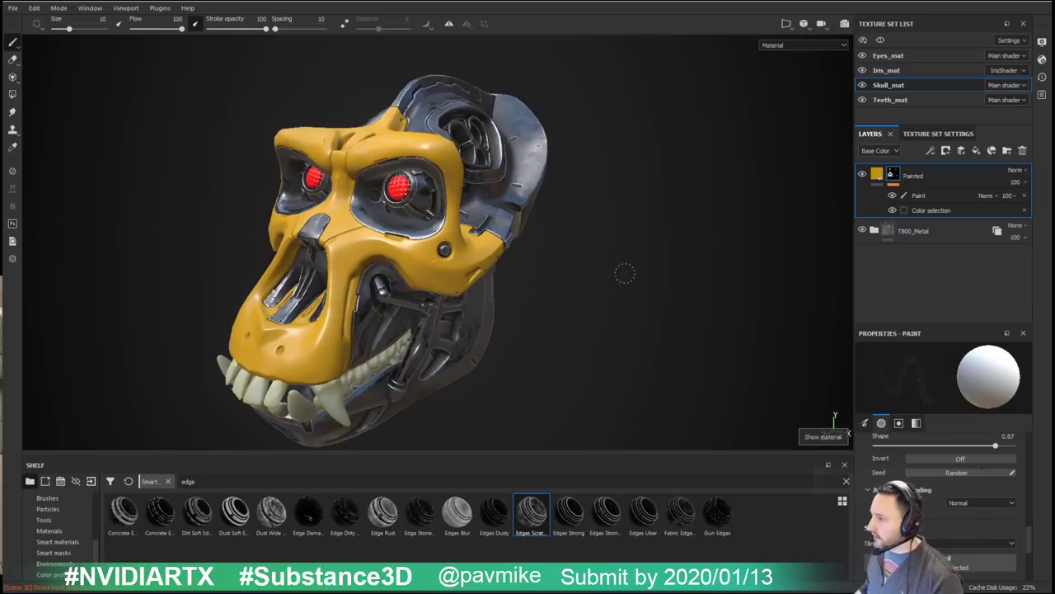
Step: Add a Metal Edge Wear generator above the paint effect in the Painted layer's mask
left_click_drag(624, 273, 610, 275, "alt")
left_click(950, 198)
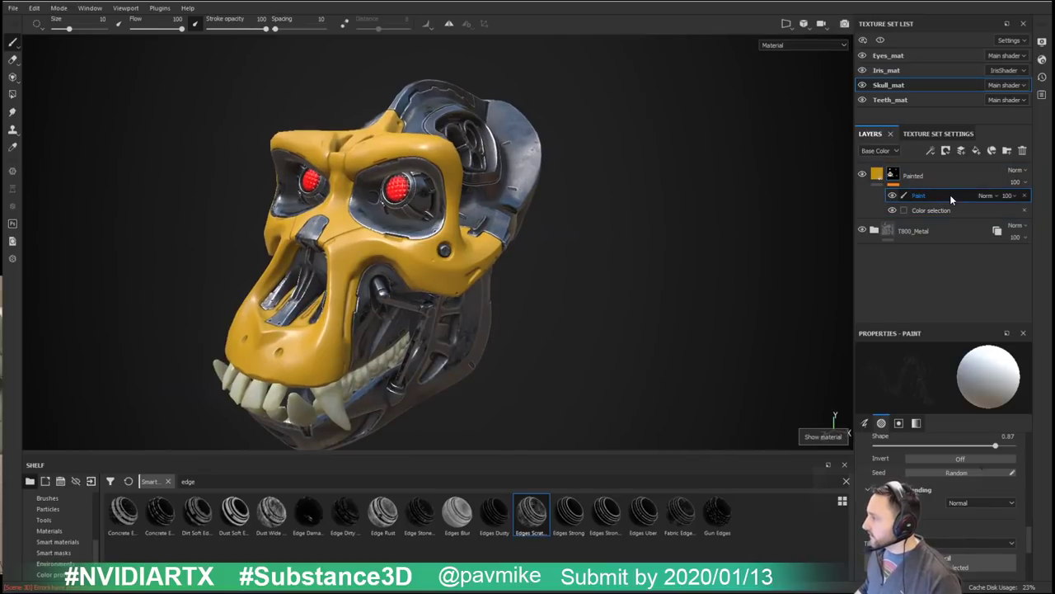
right_click(892, 177)
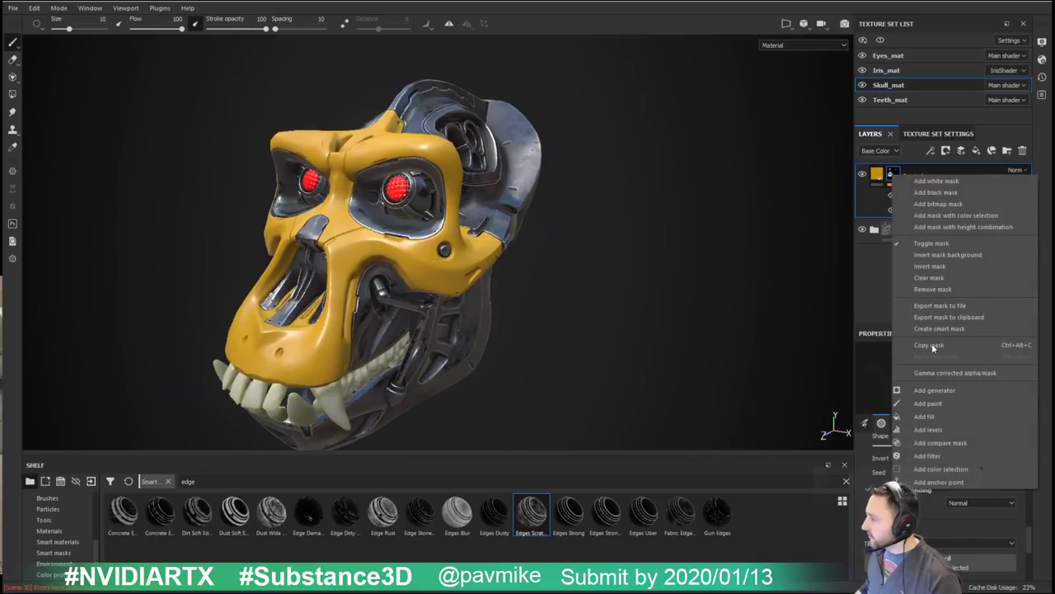
left_click(926, 390)
left_click(962, 372)
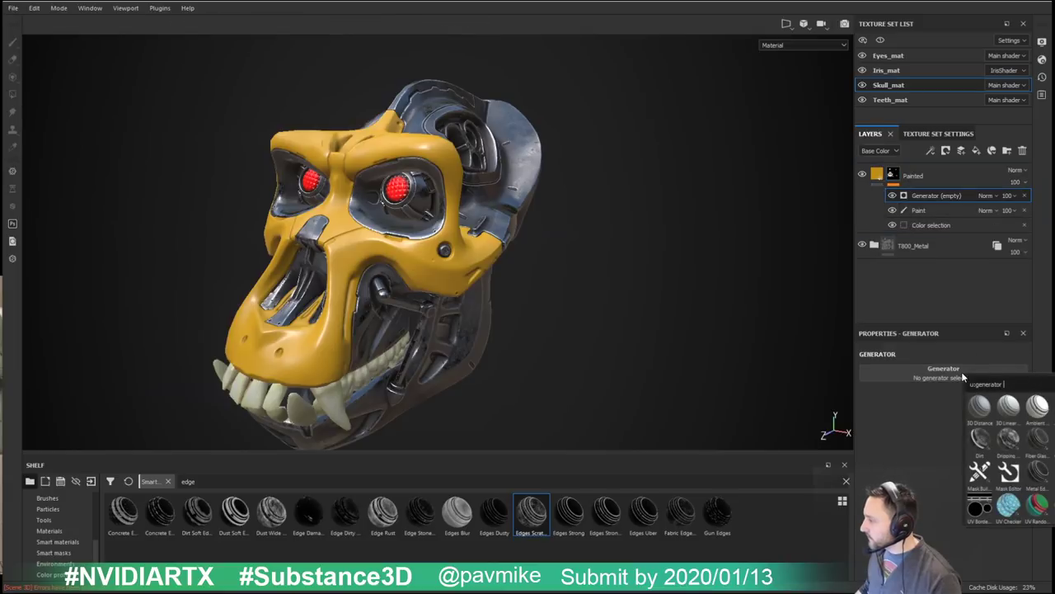
left_click(1043, 478)
left_click_drag(701, 309, 635, 293, "alt")
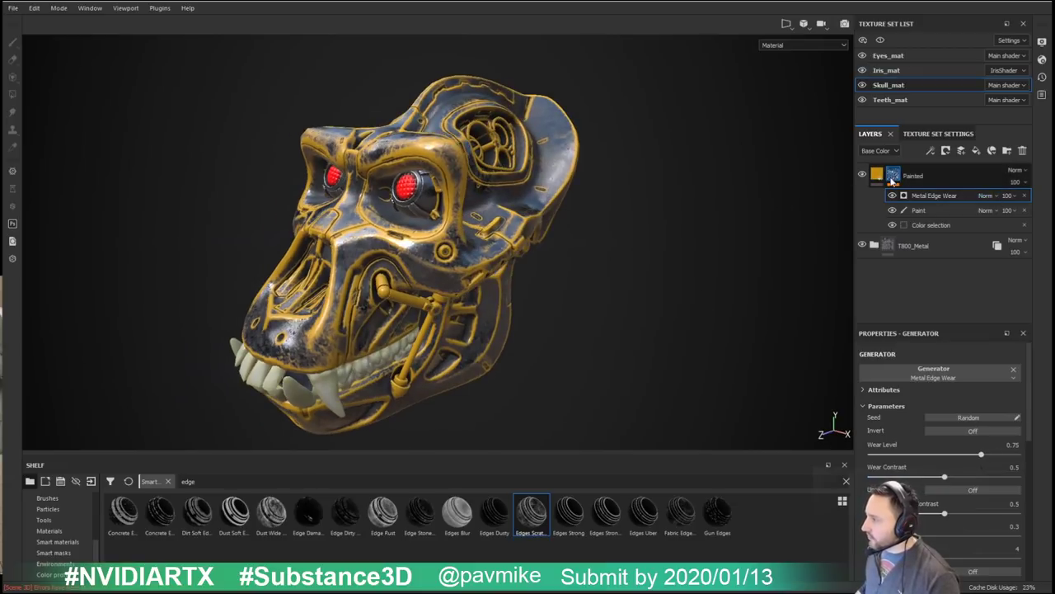
Step: Set the Metal Edge Wear generator's blending mode to Multiply and examine the yellow parts of the skull
left_click(993, 196)
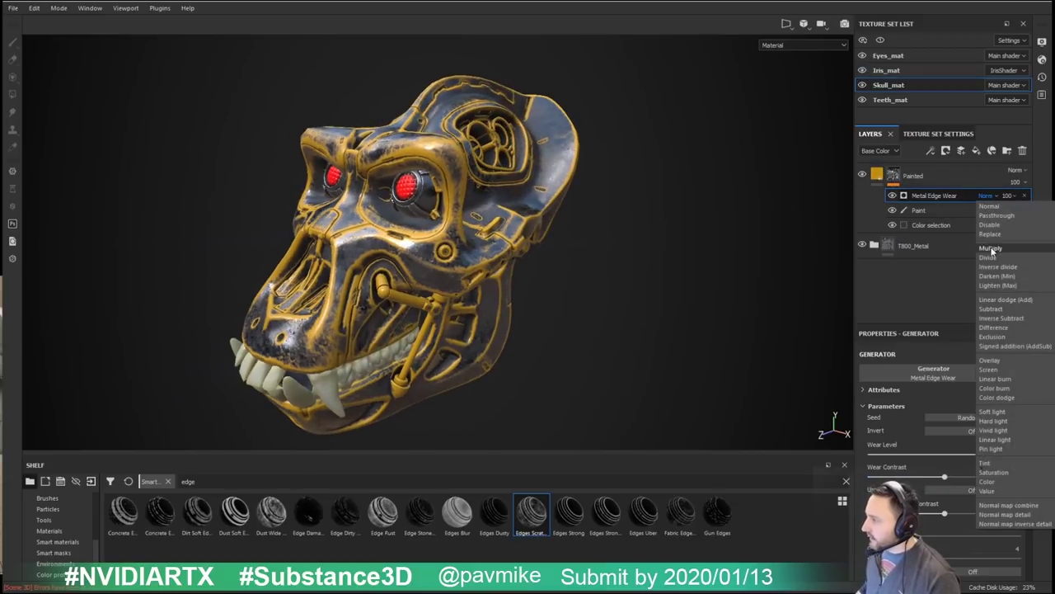
left_click(996, 250)
left_click_drag(560, 235, 701, 235, "alt")
middle_click_drag(700, 235, 726, 207, "alt")
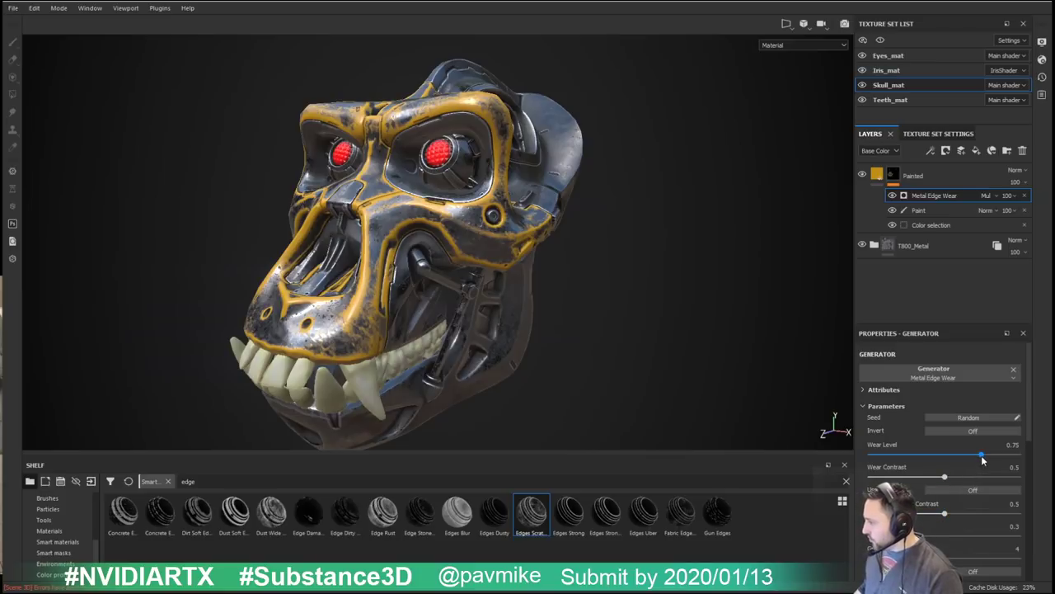
Step: Invert the Metal Edge Wear generator and set its Wear Level to 0.67
left_click(975, 428)
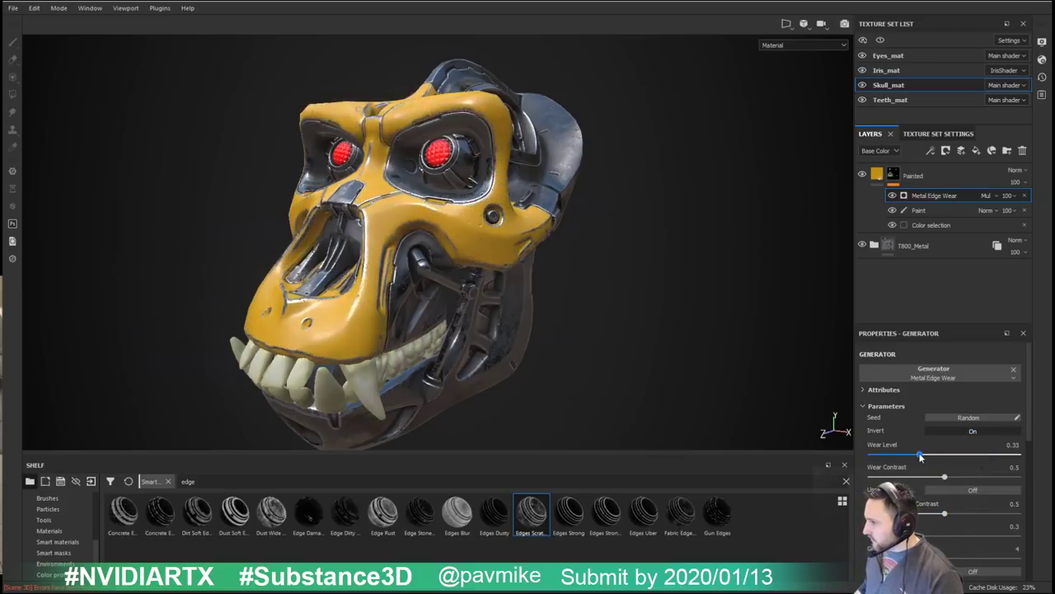
mouse_move(981, 455)
left_mouse_down()
mouse_move(948, 456)
mouse_move(969, 454)
left_mouse_up()
left_click_drag(547, 342, 568, 326, "alt")
right_click_drag(569, 325, 568, 326, "shift")
left_click_drag(568, 326, 573, 330, "alt")
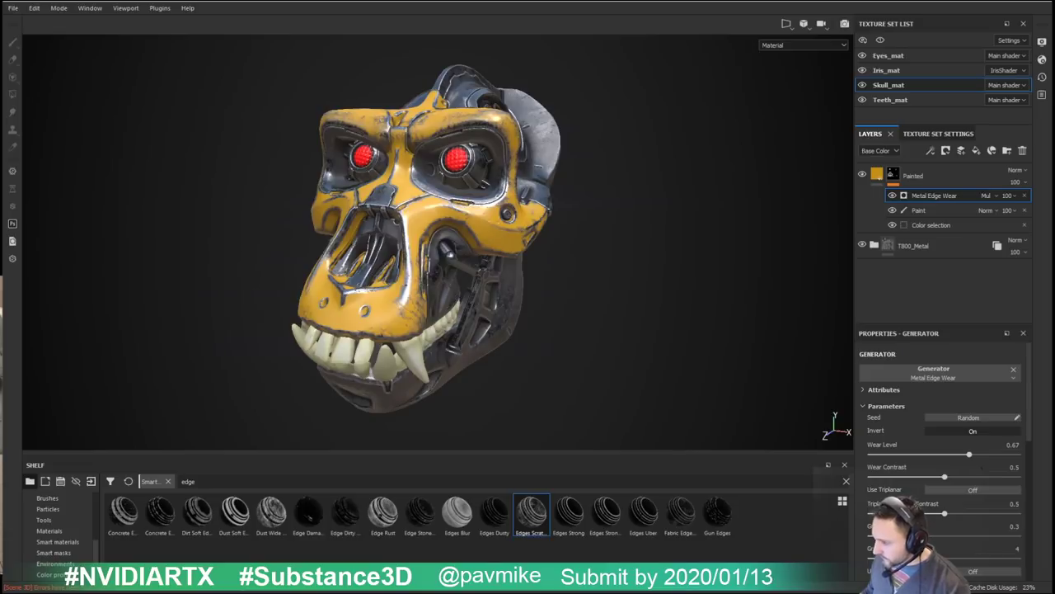
Step: Import the image S-7605.jpg as a texture into the project 'DemoApinator'
left_click_drag(476, 591, 436, 554)
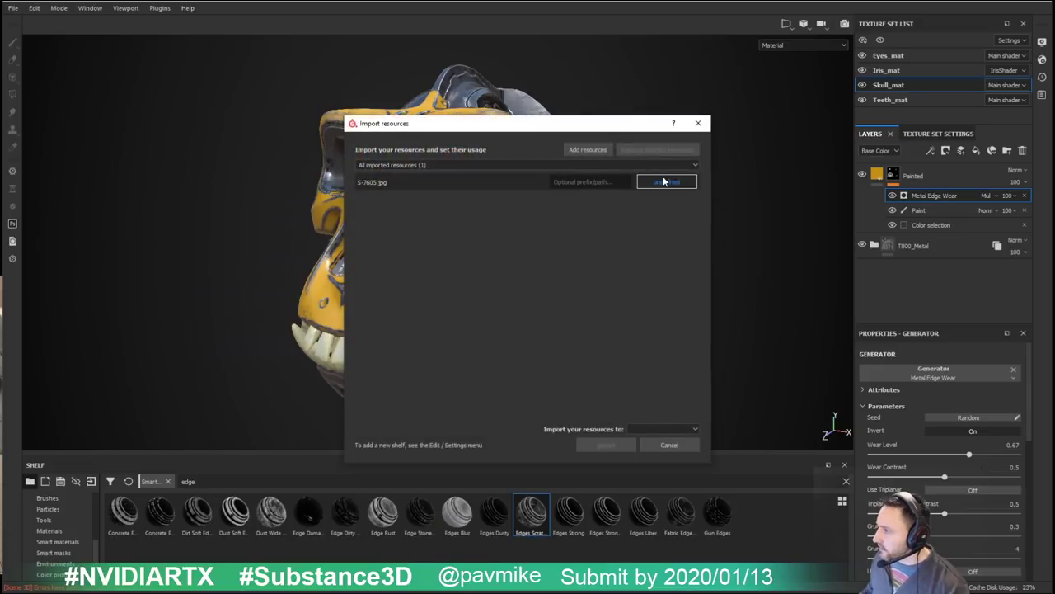
left_click(665, 182)
left_click(680, 219)
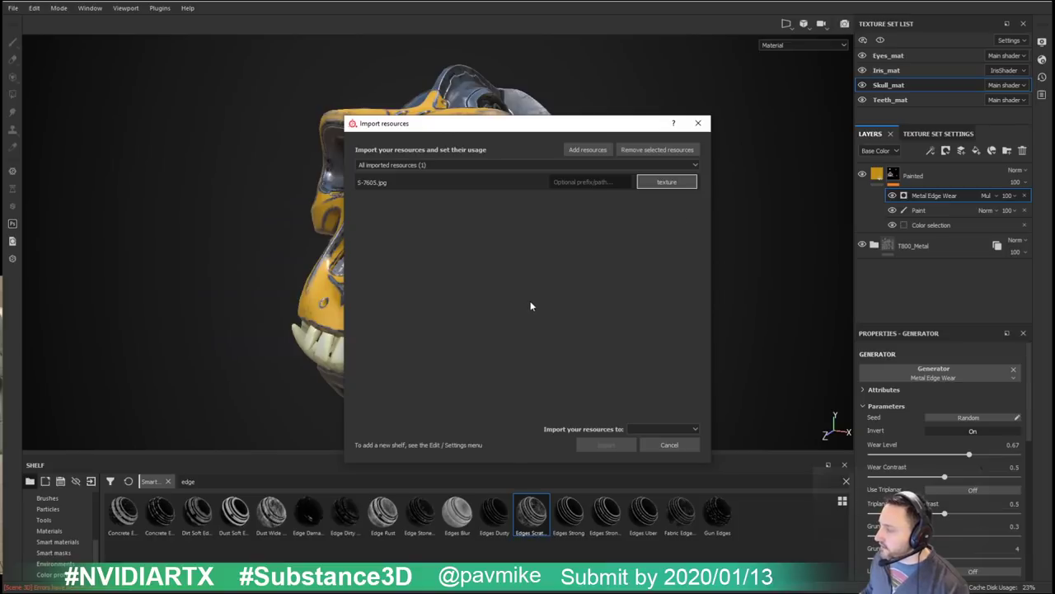
left_click(643, 429)
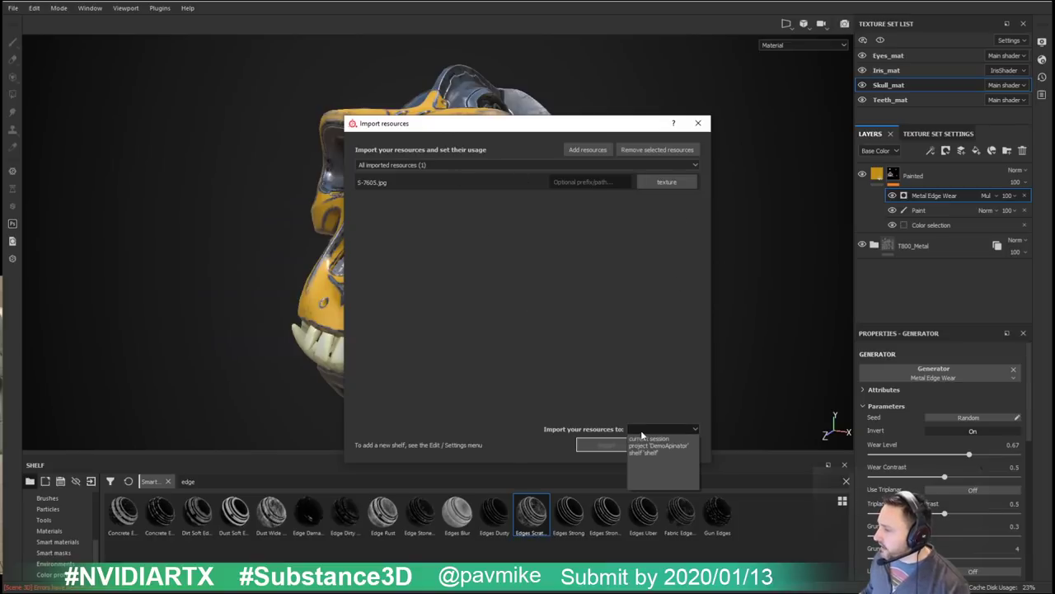
left_click(647, 445)
left_click(631, 445)
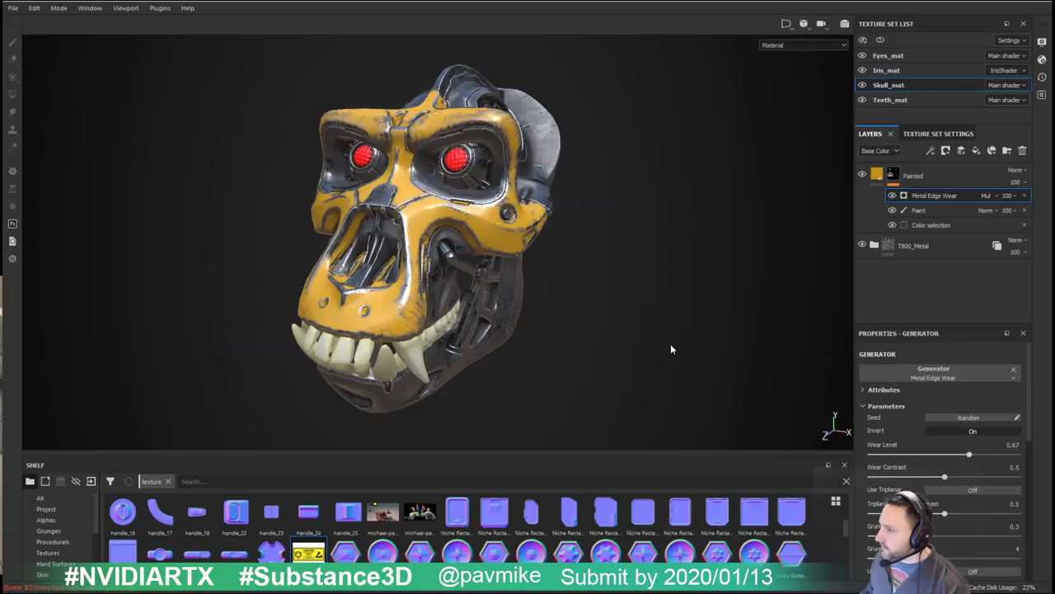
Step: Add a paint layer above the Painted layer and name it Decal
left_click_drag(477, 362, 511, 351, "alt")
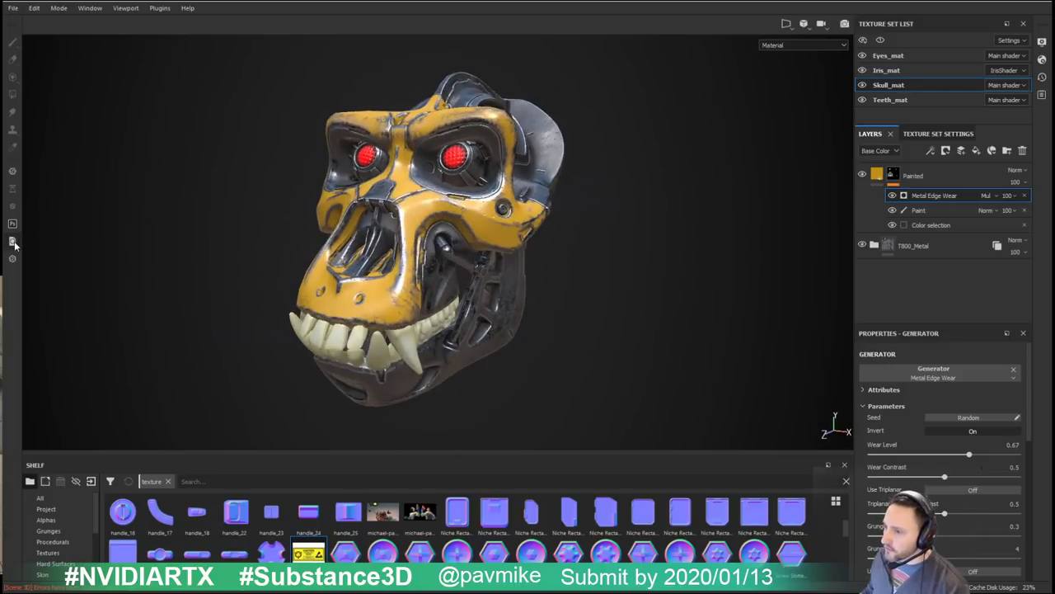
left_click_drag(84, 132, 132, 151, "alt")
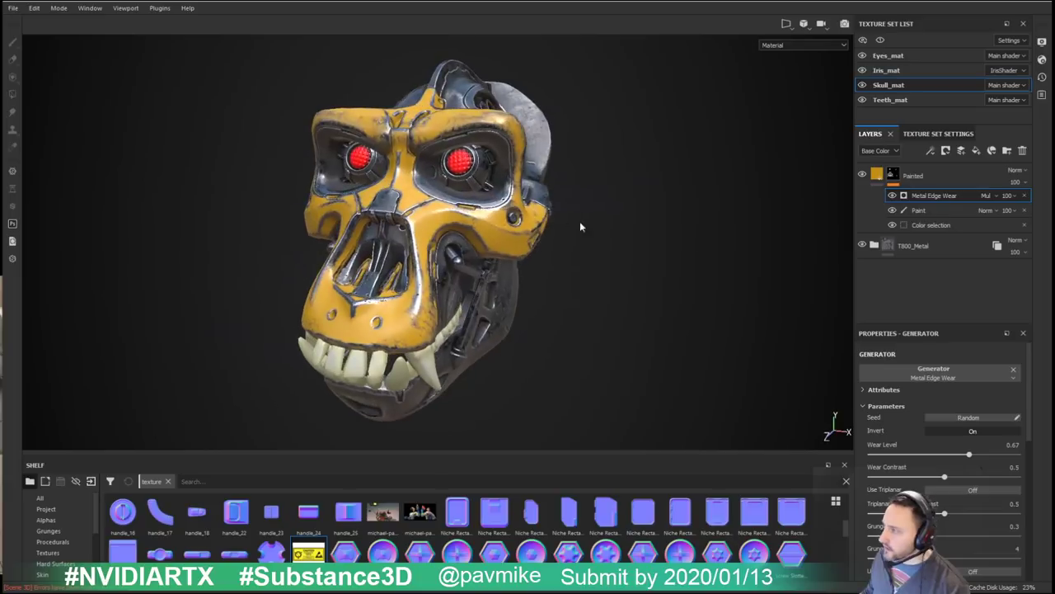
left_click(911, 176)
middle_click_drag(664, 284, 569, 294, "alt")
right_click_drag(569, 294, 606, 255, "alt")
double_click(901, 177)
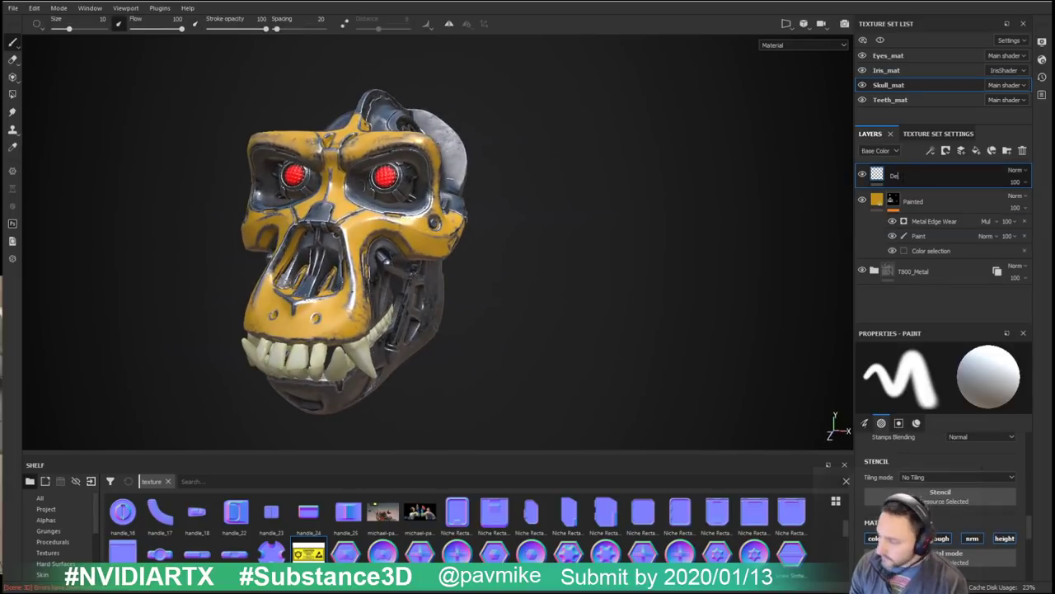
left_click_drag(530, 168, 582, 266, "alt")
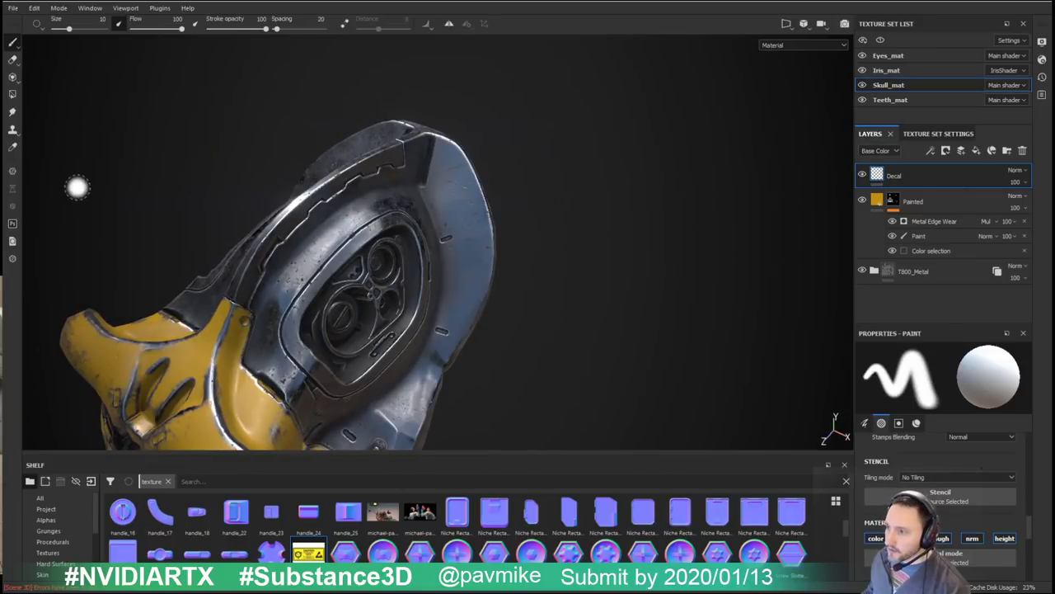
Step: Switch to the Projection tool and assign the S-7605 caution texture as its base color
left_click(12, 77)
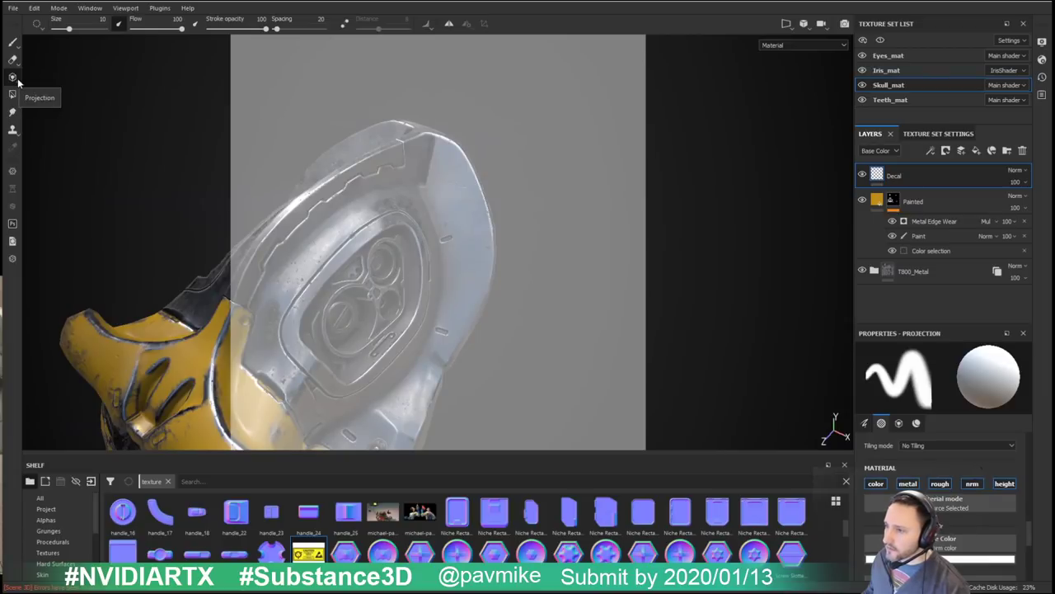
key("1")
key("2")
key("3")
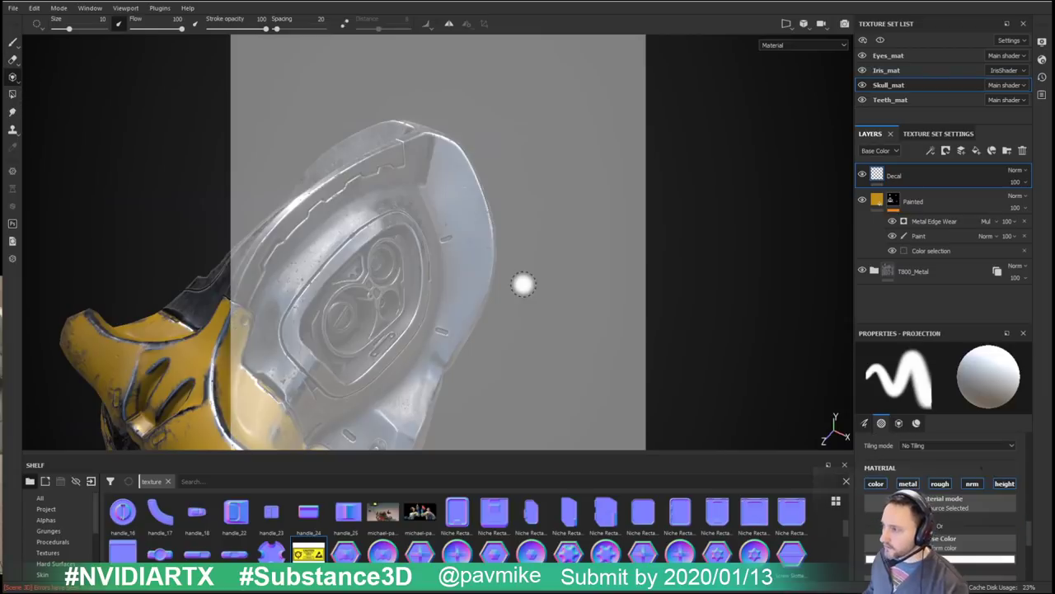
left_click_drag(523, 284, 708, 310, "alt")
scroll(938, 540, "down", 2)
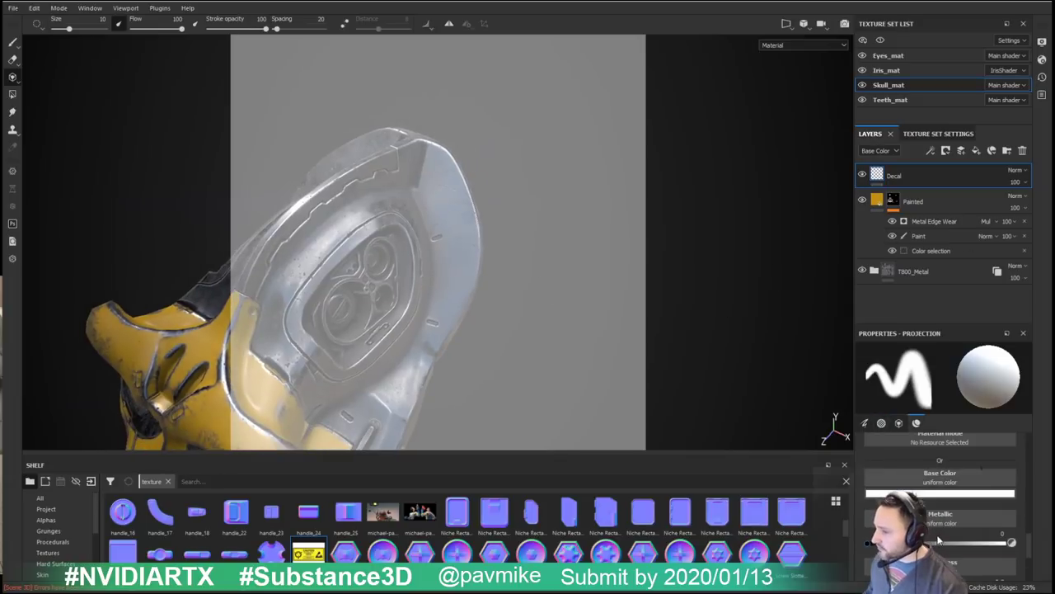
left_click_drag(310, 553, 915, 479)
Step: Scale, rotate and place the caution projection over the outer rim of the skull's rear plate, and open the texture set settings
left_click_drag(561, 275, 483, 285, "alt")
key("s")
right_click_drag(483, 285, 379, 198)
left_click_drag(464, 227, 617, 293, "alt")
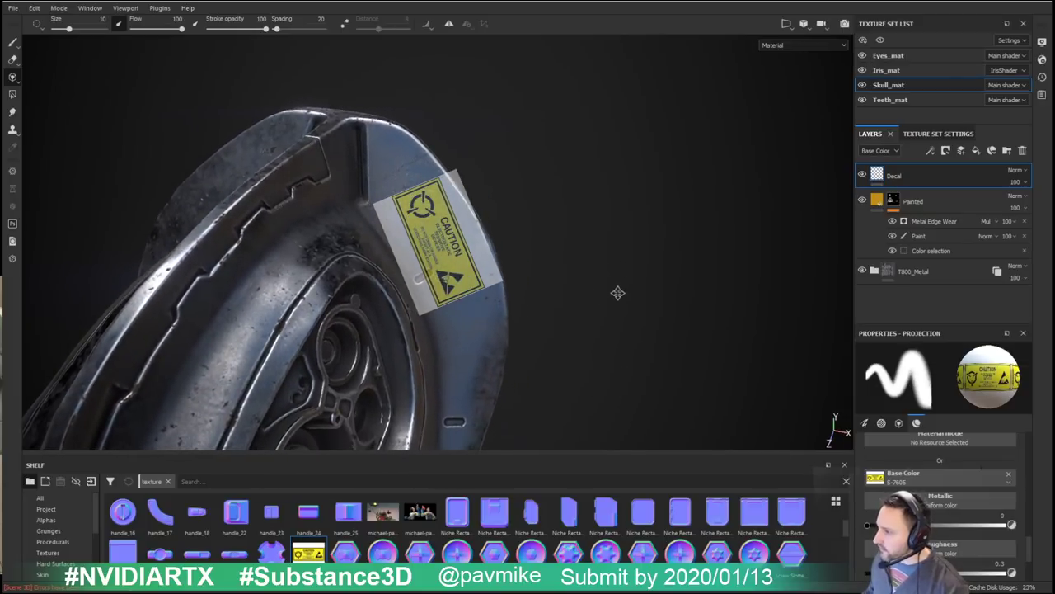
left_click(939, 134)
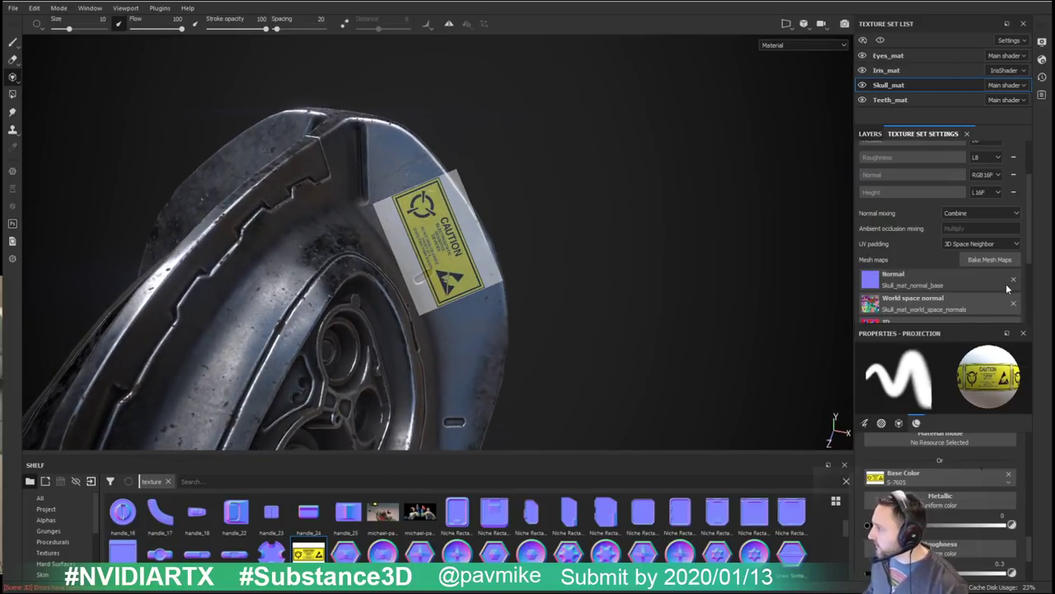
scroll(991, 191, "up", 2)
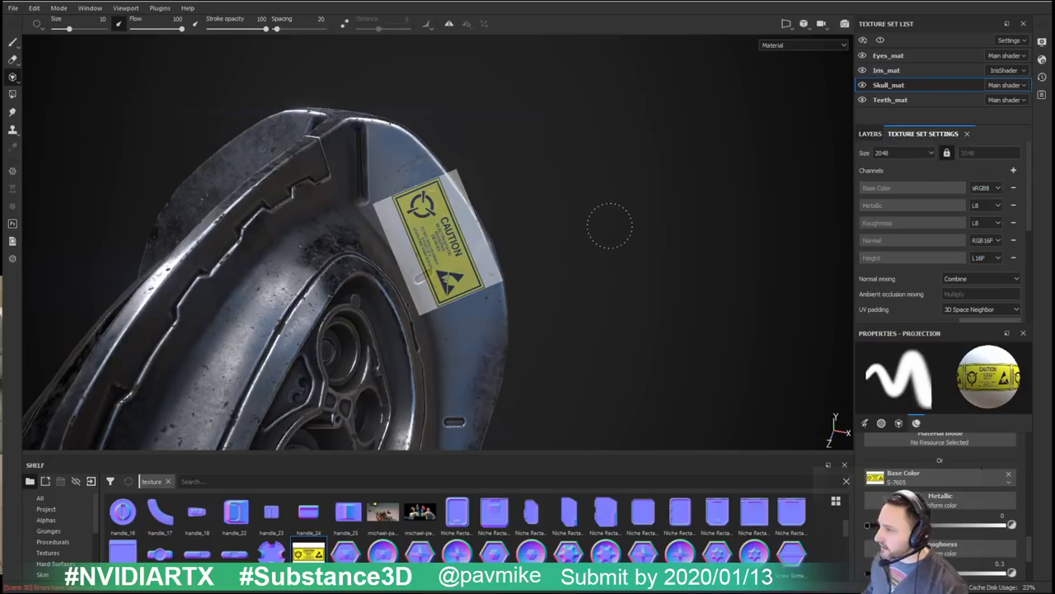
left_click_drag(610, 225, 616, 224, "alt")
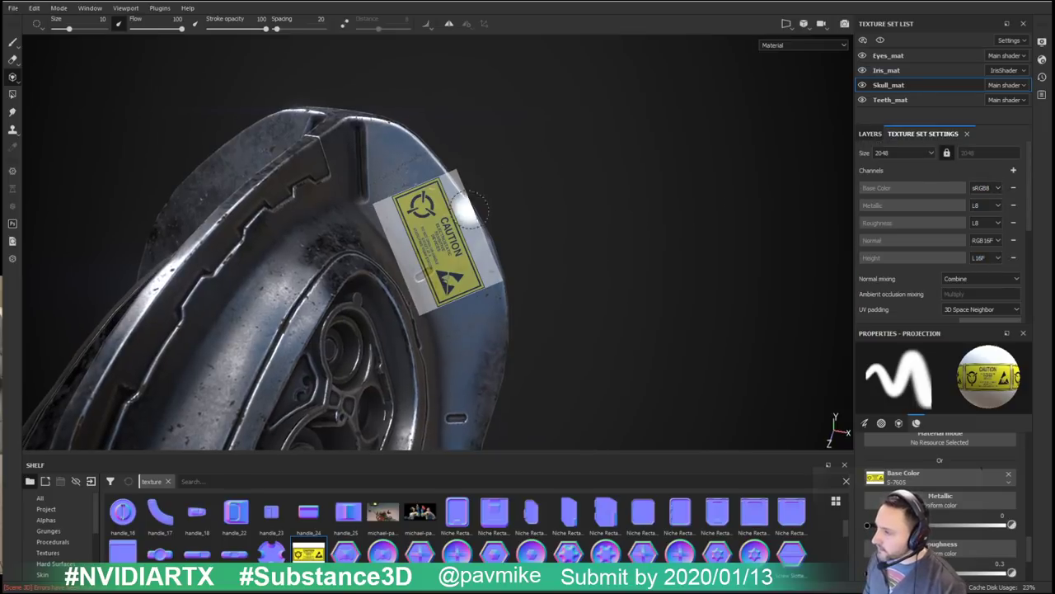
Step: Reduce the projection brush size to 5.49 and paint the yellow caution label onto the rim, undoing the last stroke
key("bracketleft")
key("bracketleft")
key("bracketleft")
key("bracketleft")
key("bracketleft")
key("bracketleft")
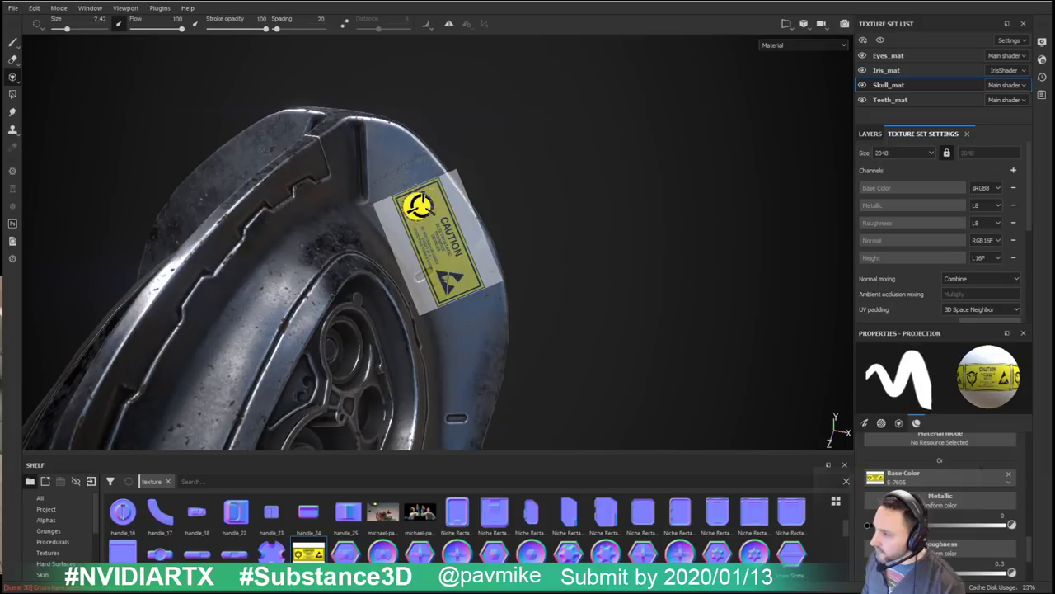
left_click_drag(396, 191, 421, 251)
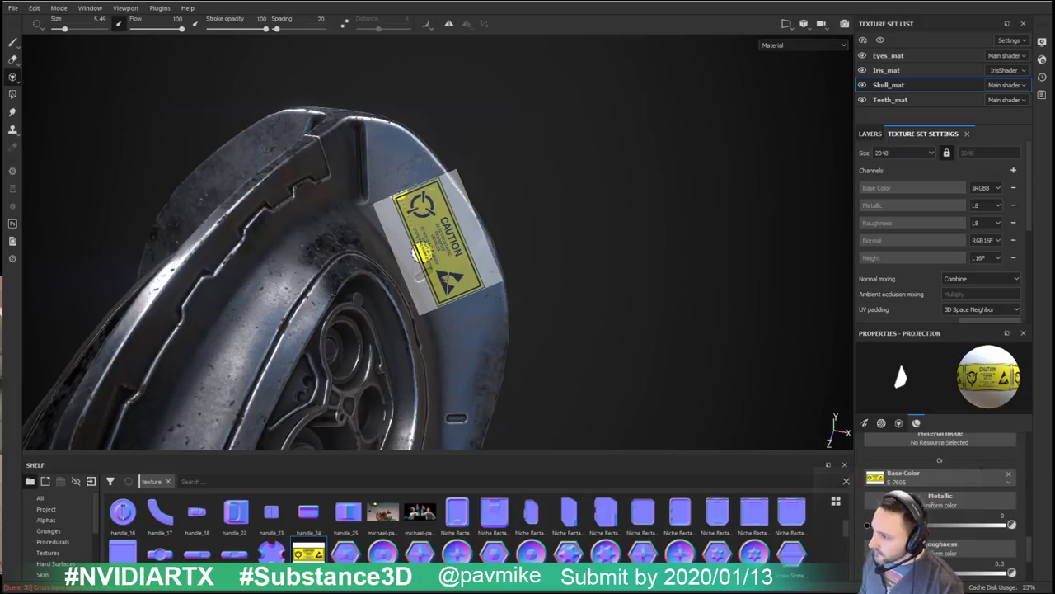
left_click(442, 302, "shift")
left_click(429, 177)
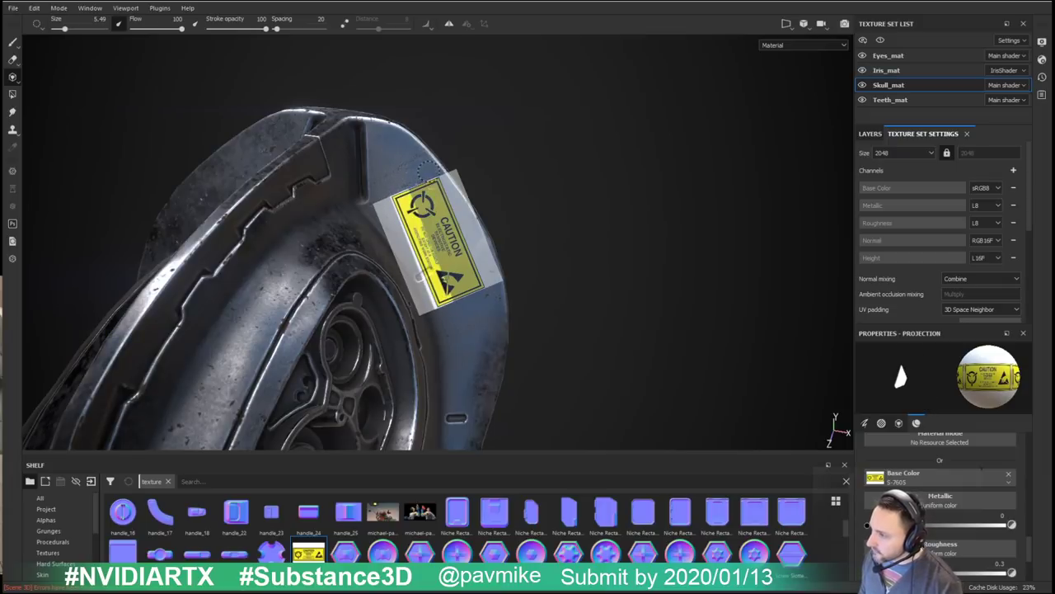
left_click(481, 291, "shift")
left_click(427, 216)
key("ctrl+z")
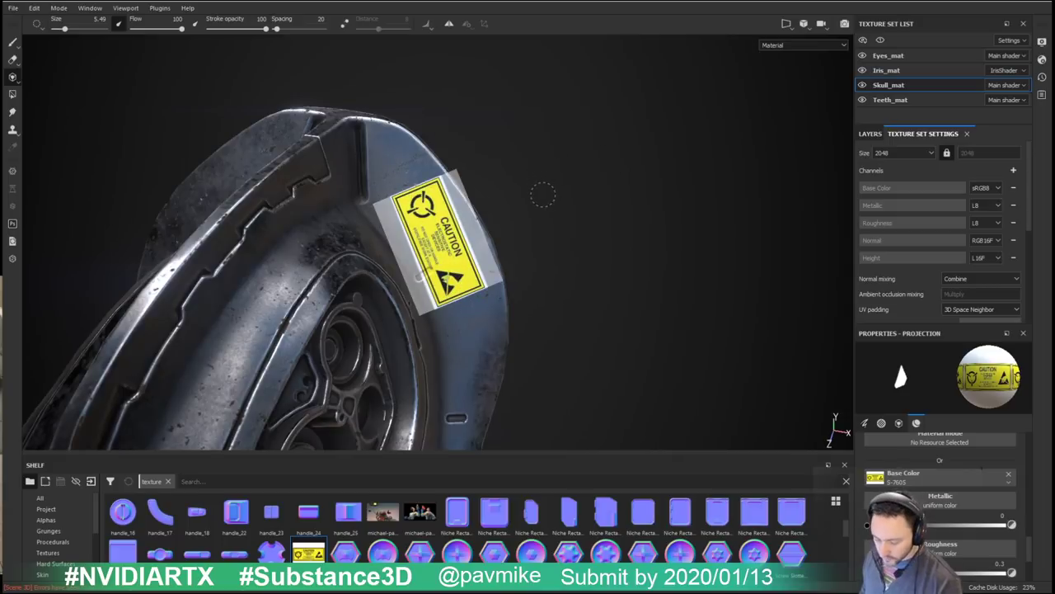
Step: Erase the excess white border along the caution decal's edges with straight eraser strokes at size 2.27
key("1")
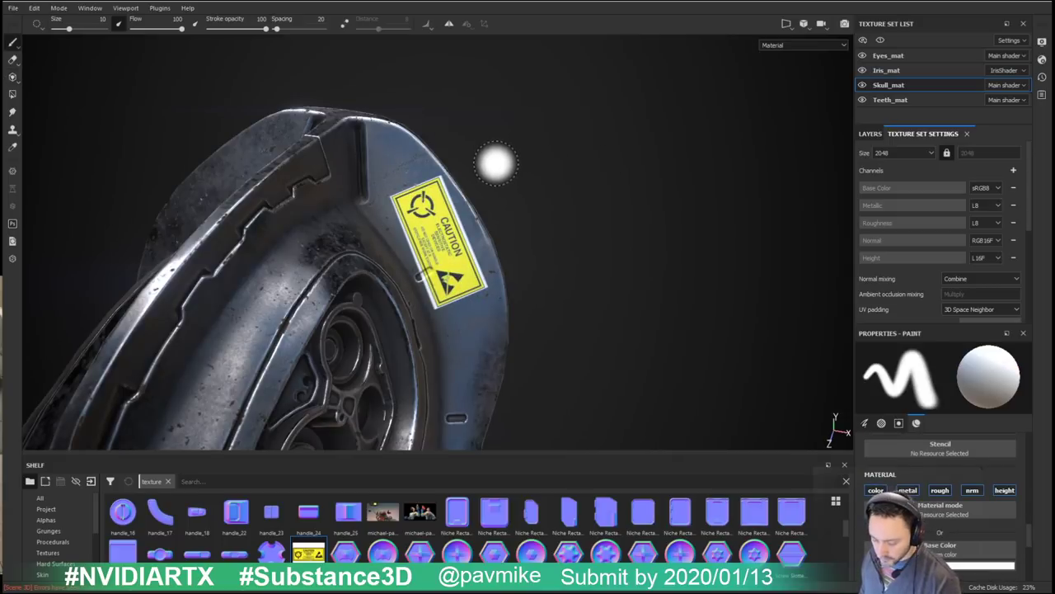
key("2")
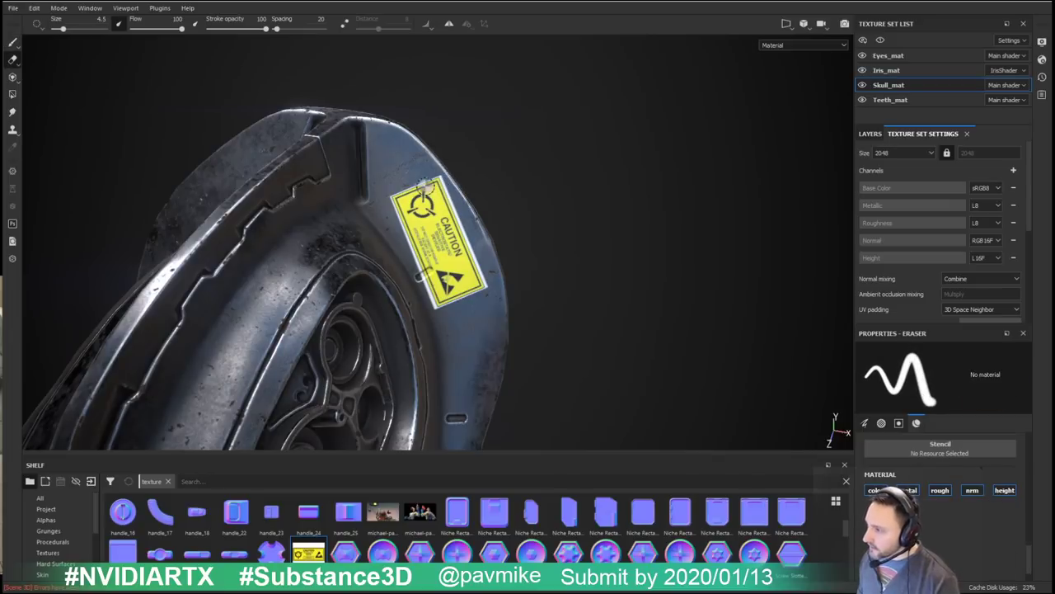
key("bracketright")
key("bracketleft")
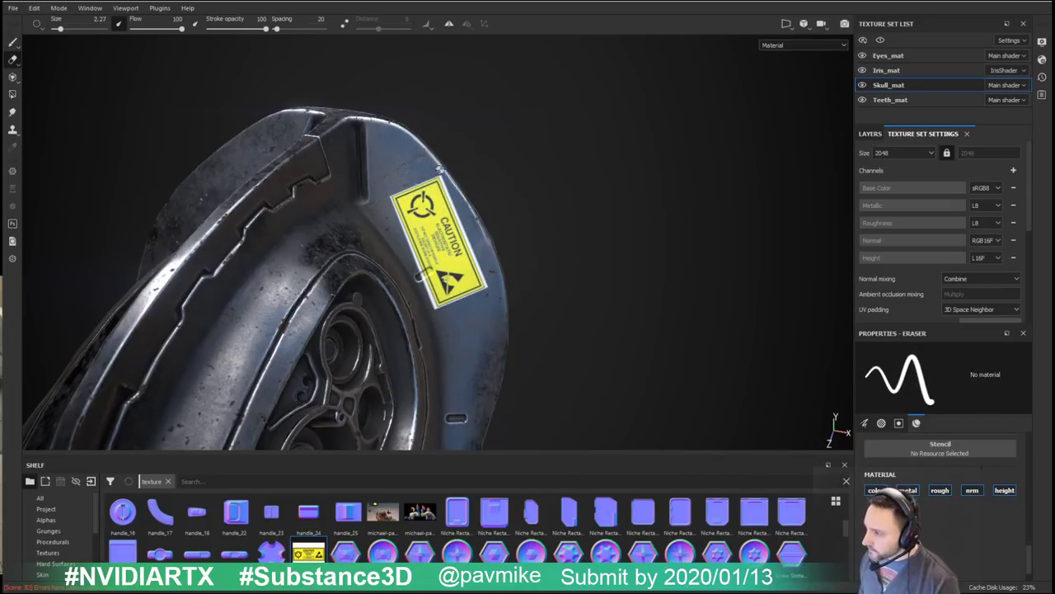
left_click(491, 293, "shift")
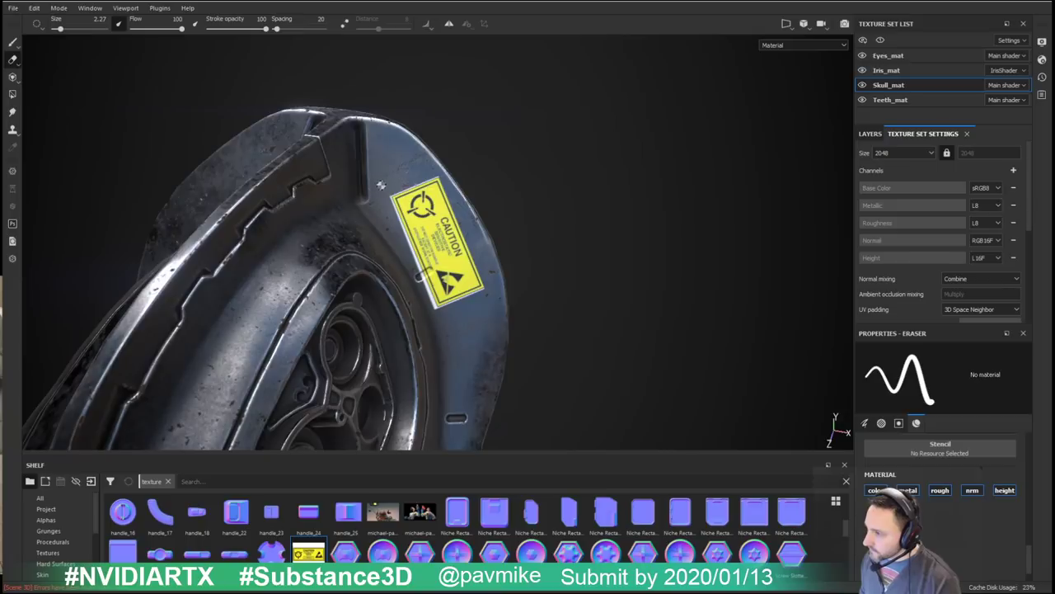
left_click(447, 342, "shift")
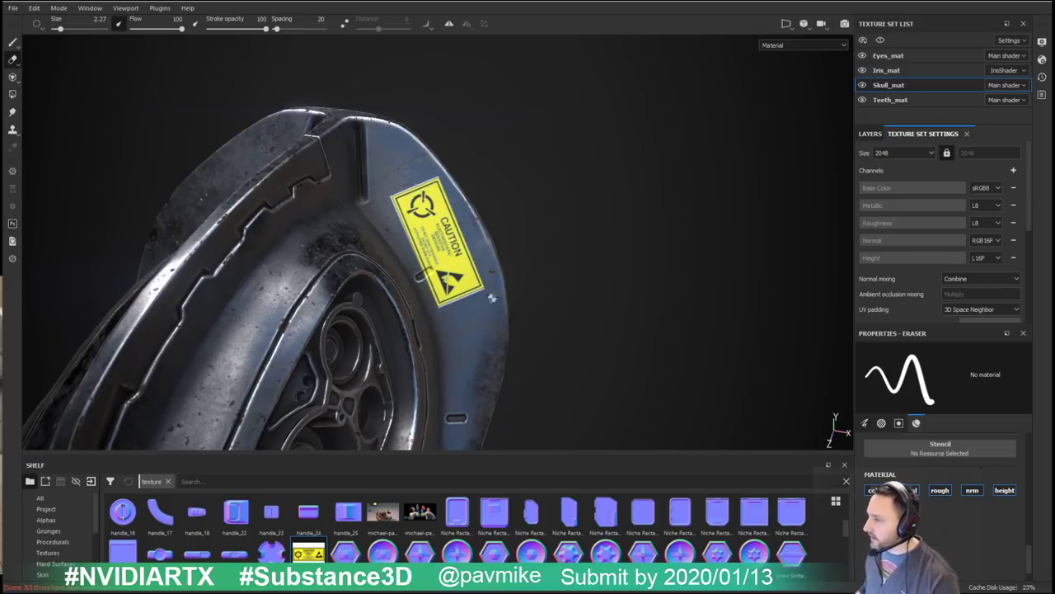
Step: Compare the decal's sharpness with the Skull_mat texture size at 4096, and return the size to 2048
scroll(695, 342, "up", 4)
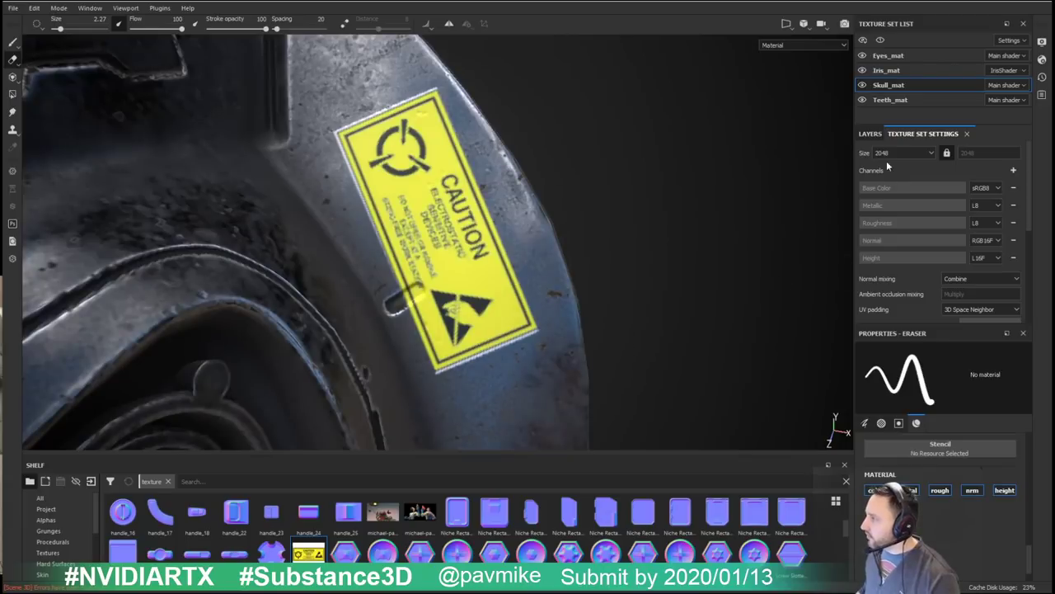
left_click(894, 152)
left_click(898, 195)
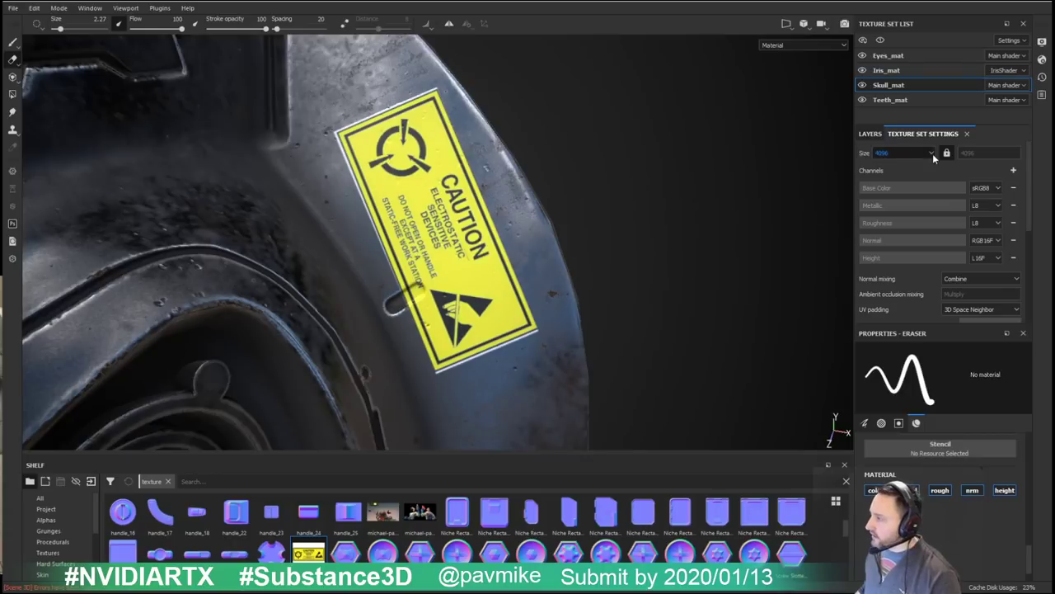
left_click(932, 153)
left_click(893, 192)
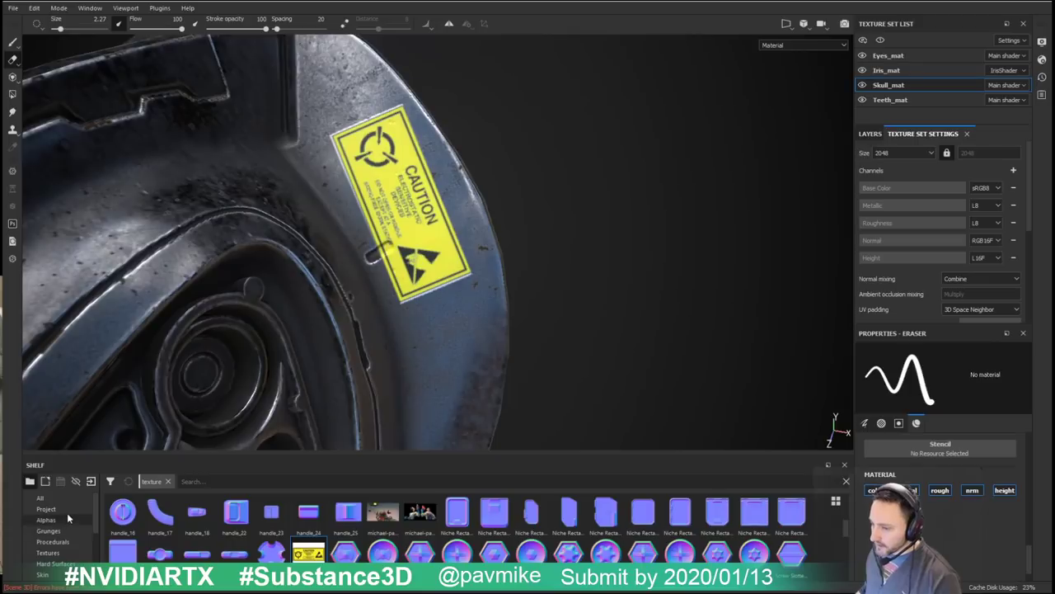
Step: Search the brushes in the shelf for dirt and load the Dirt 1 brush onto the eraser
scroll(56, 534, "down", 3)
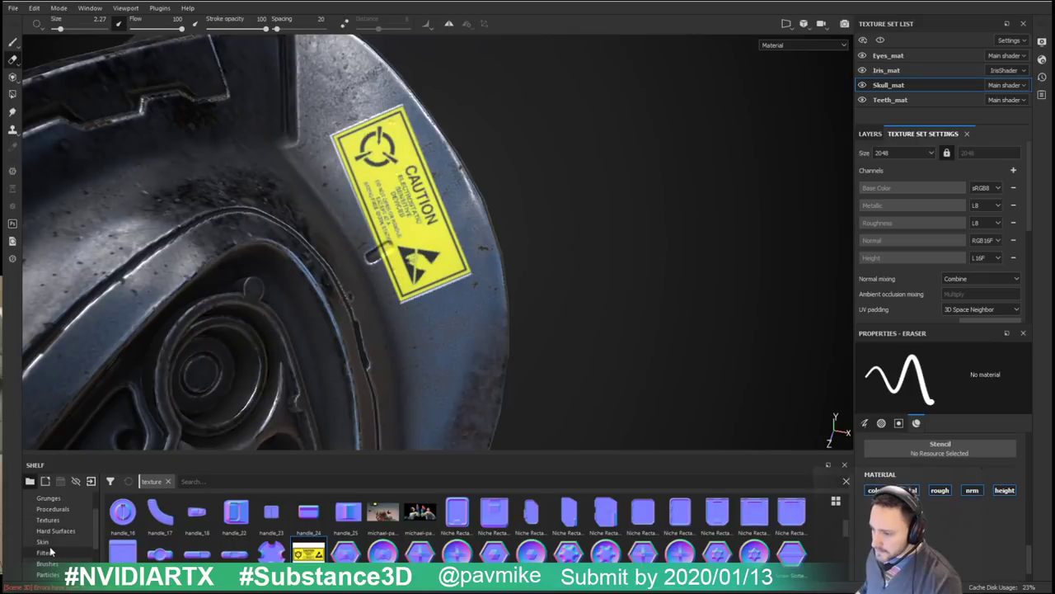
left_click(58, 533)
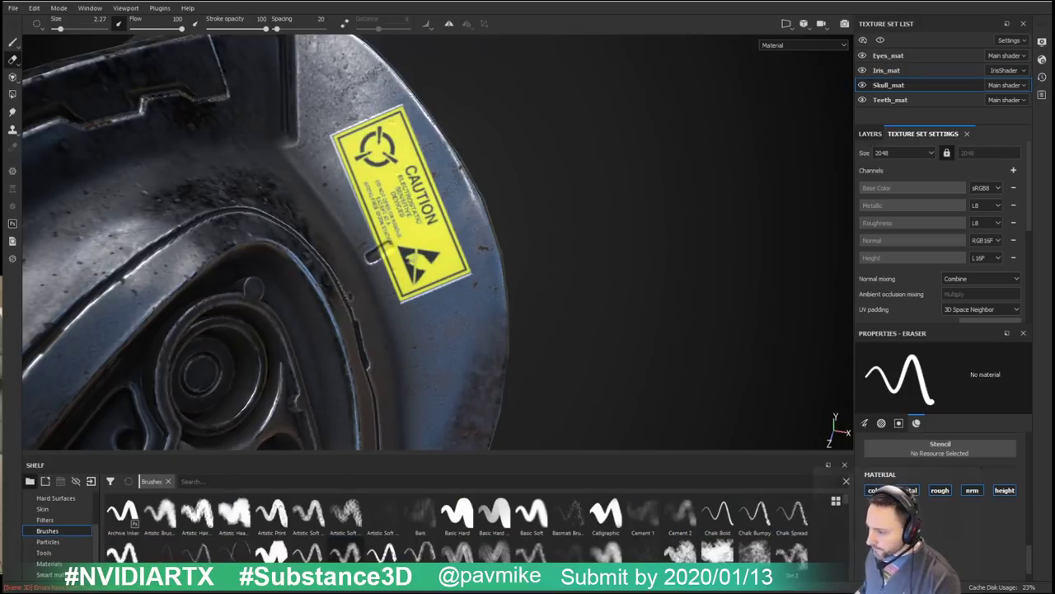
left_click(242, 482)
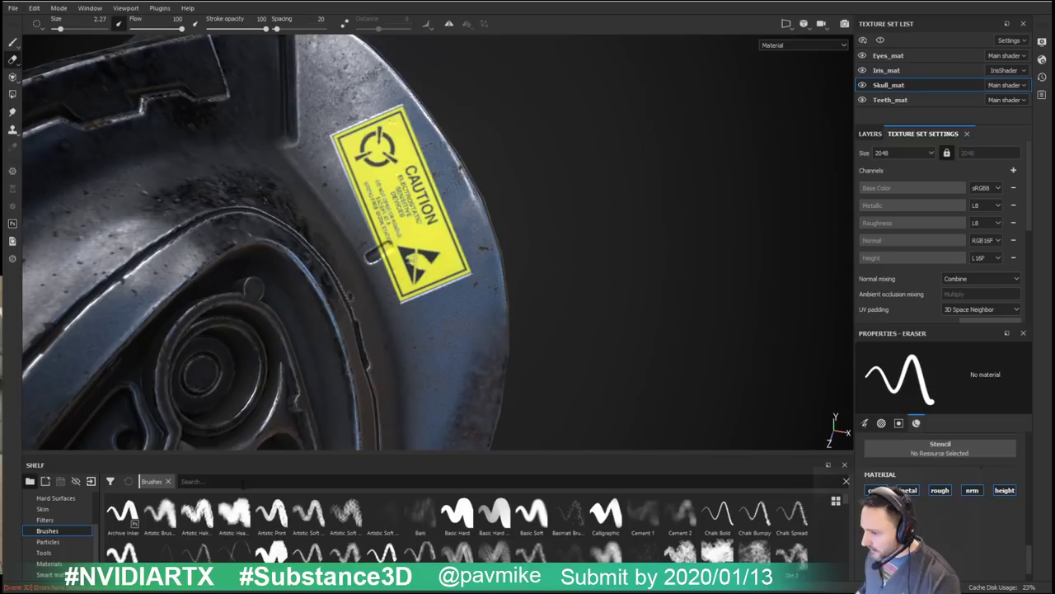
type("dirt")
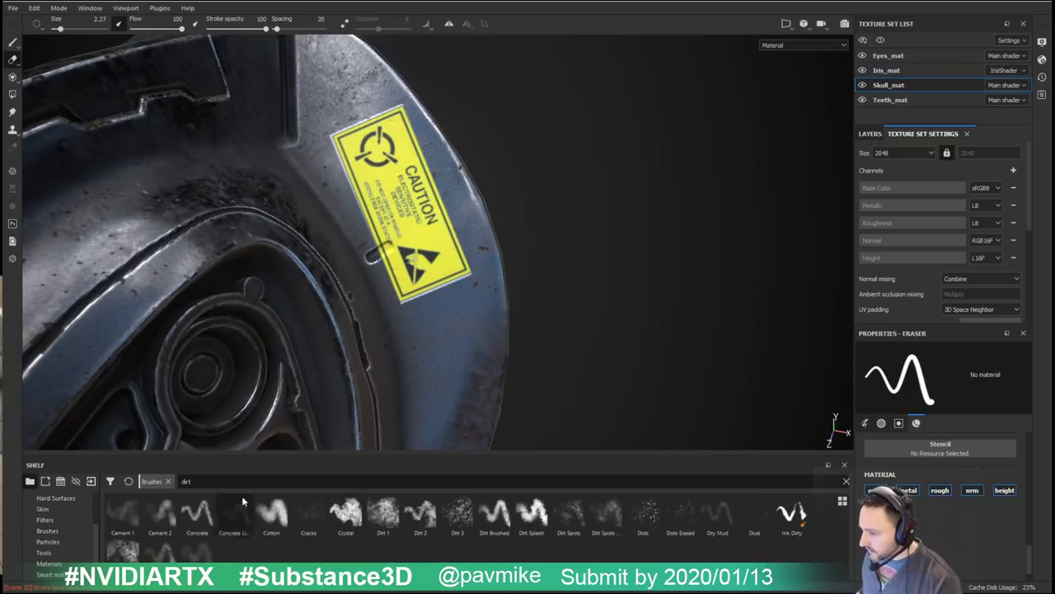
left_click(382, 511)
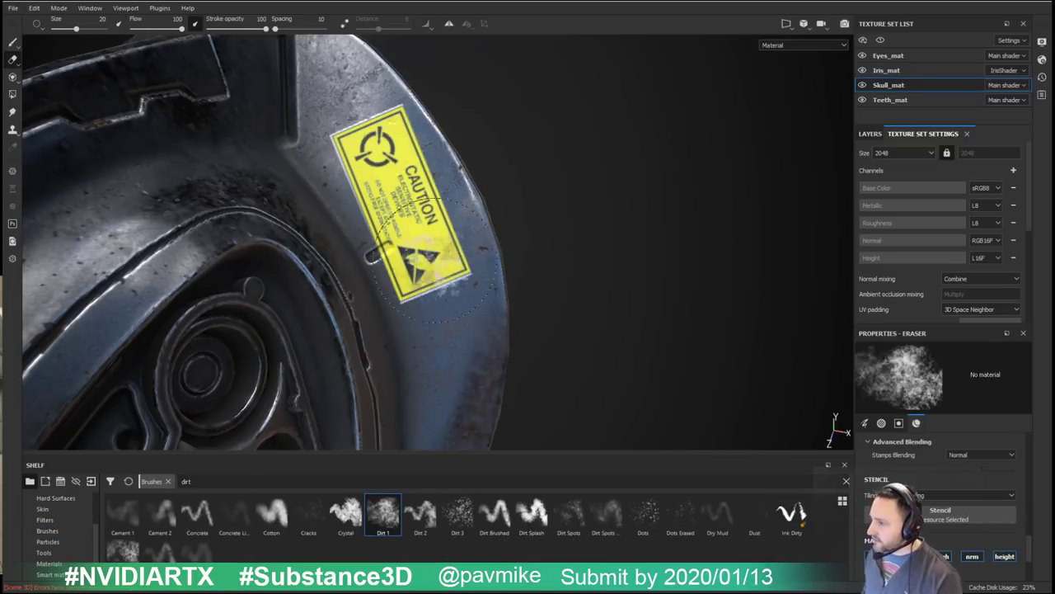
Step: Wear away the caution decal's edges and corners with Dirt 1 eraser strokes, reducing the brush size to 14.72 and 9.47
right_click_drag(438, 272, 371, 258, "ctrl")
mouse_move(400, 306)
left_mouse_down()
mouse_move(422, 294)
mouse_move(445, 235)
left_mouse_up()
right_click_drag(445, 235, 487, 223, "ctrl")
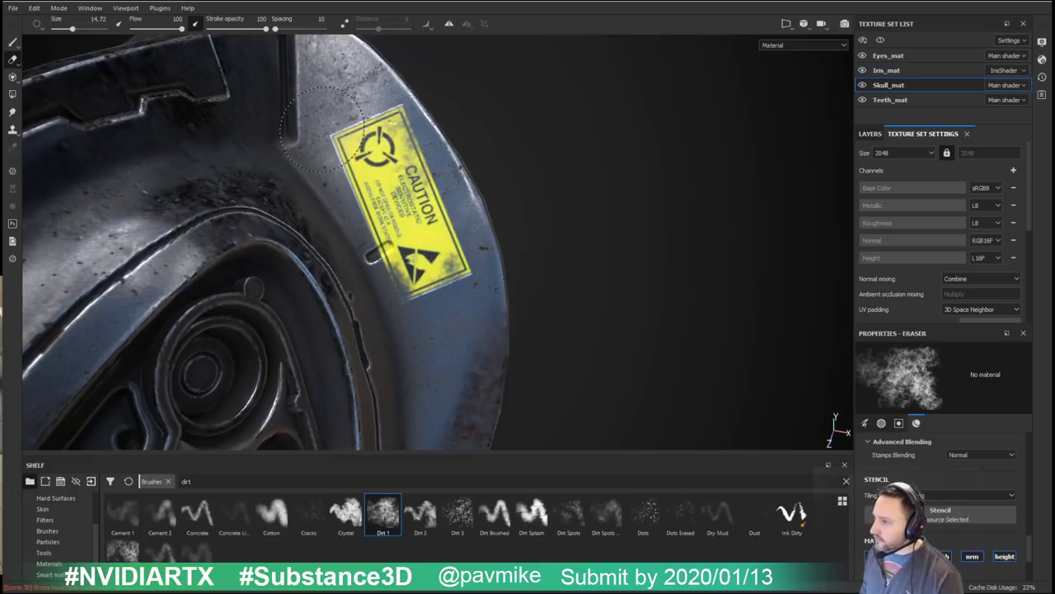
key("bracketleft")
key("bracketleft")
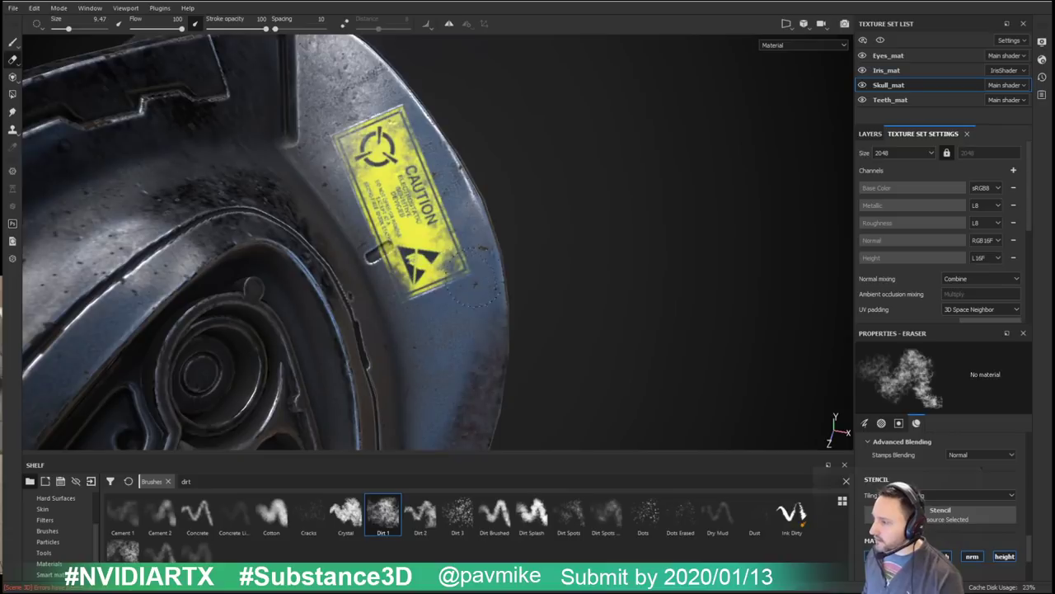
Step: Lower the Decal layer's Base Color opacity to 67 and view the decal on the whole skull
left_click(870, 133)
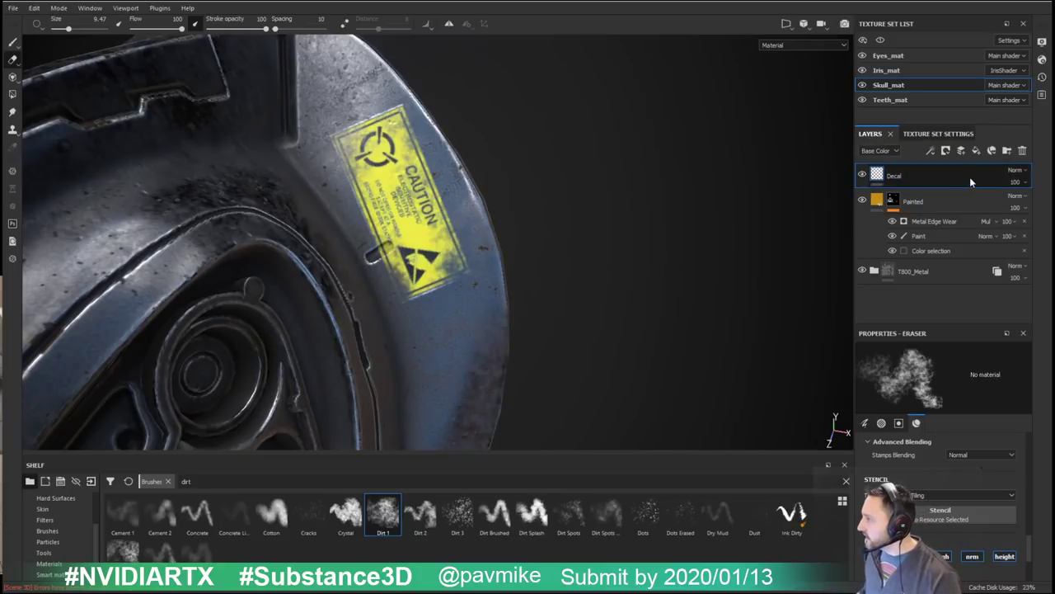
left_click(1019, 181)
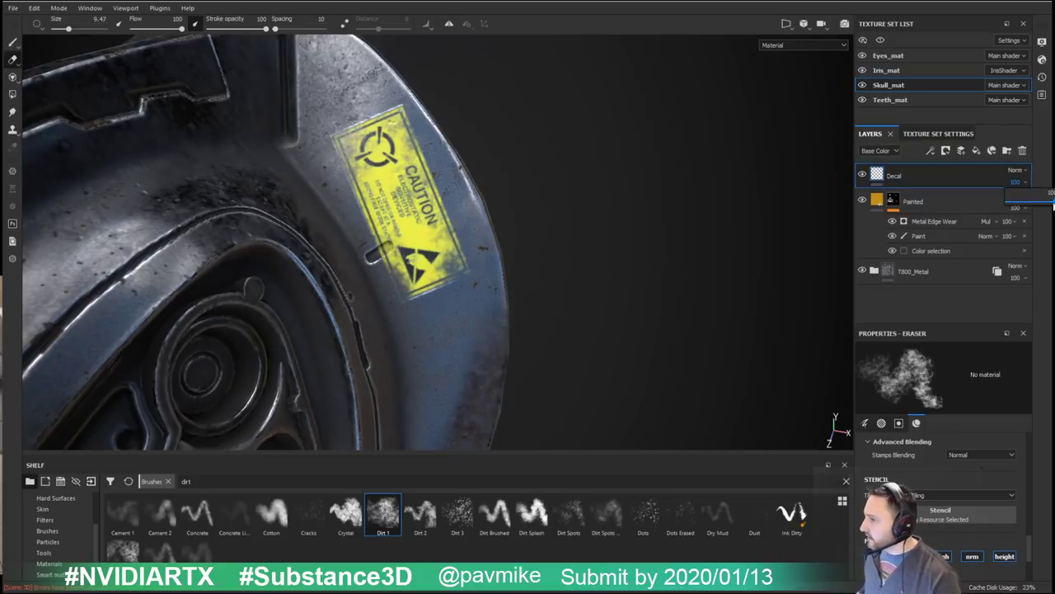
left_click_drag(1052, 202, 1039, 205)
right_click_drag(519, 262, 107, 148, "alt")
left_click_drag(332, 144, 527, 166, "alt")
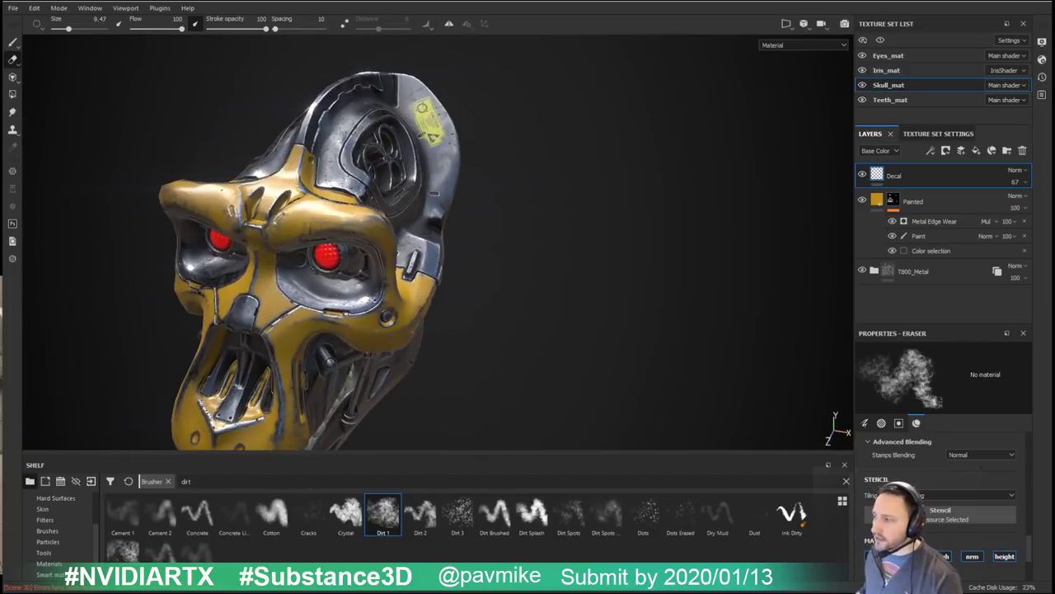